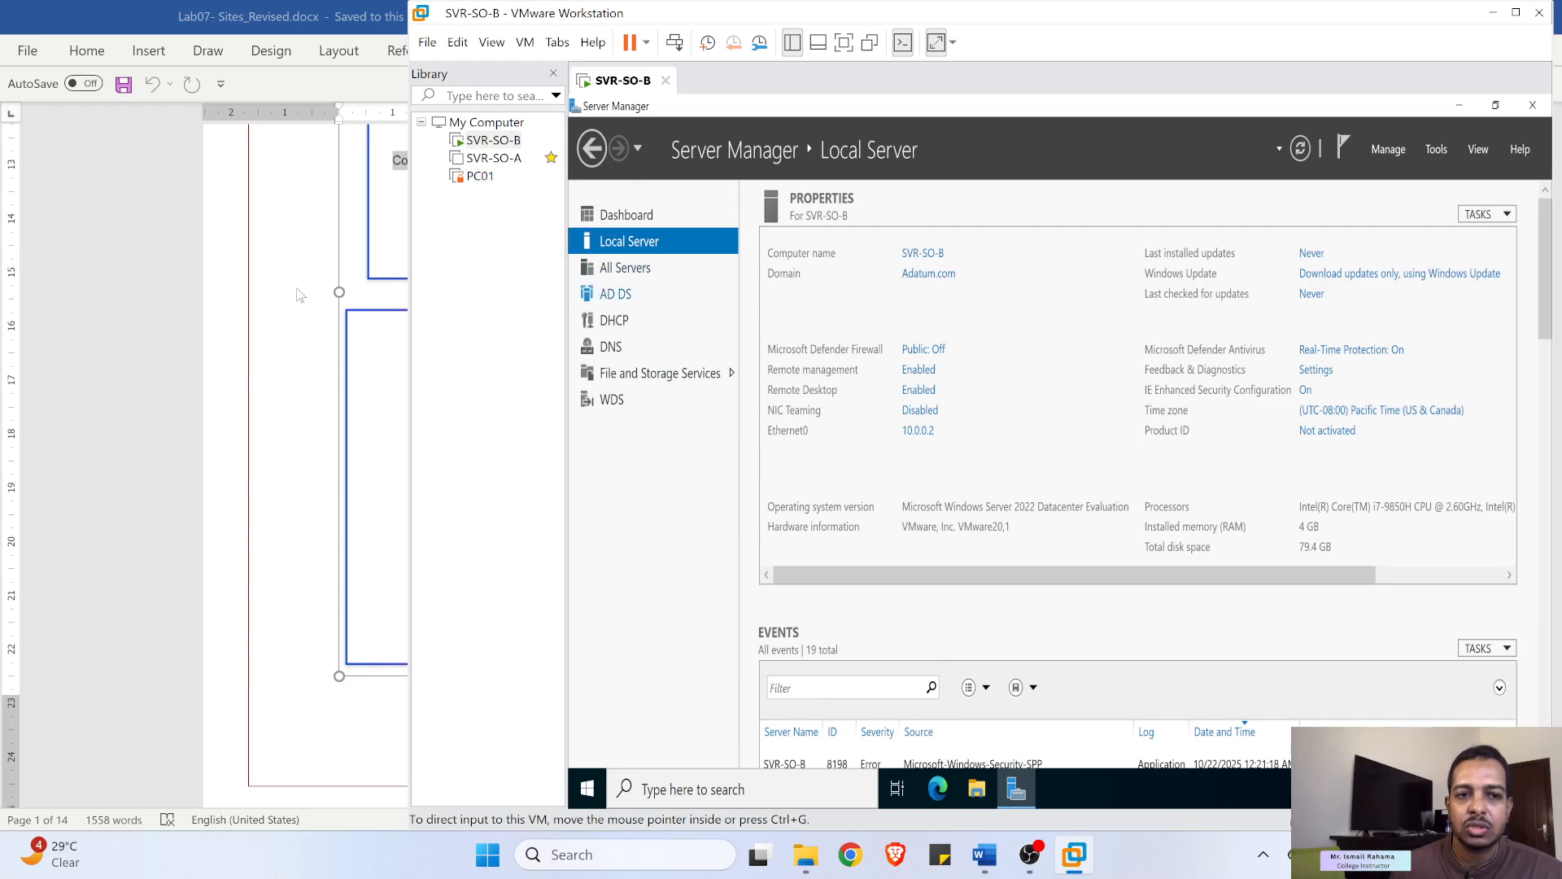
# - Bring the Word document Lab07- Sites_Revised.docx in front of VMware Workstation
pyautogui.click(332, 317)
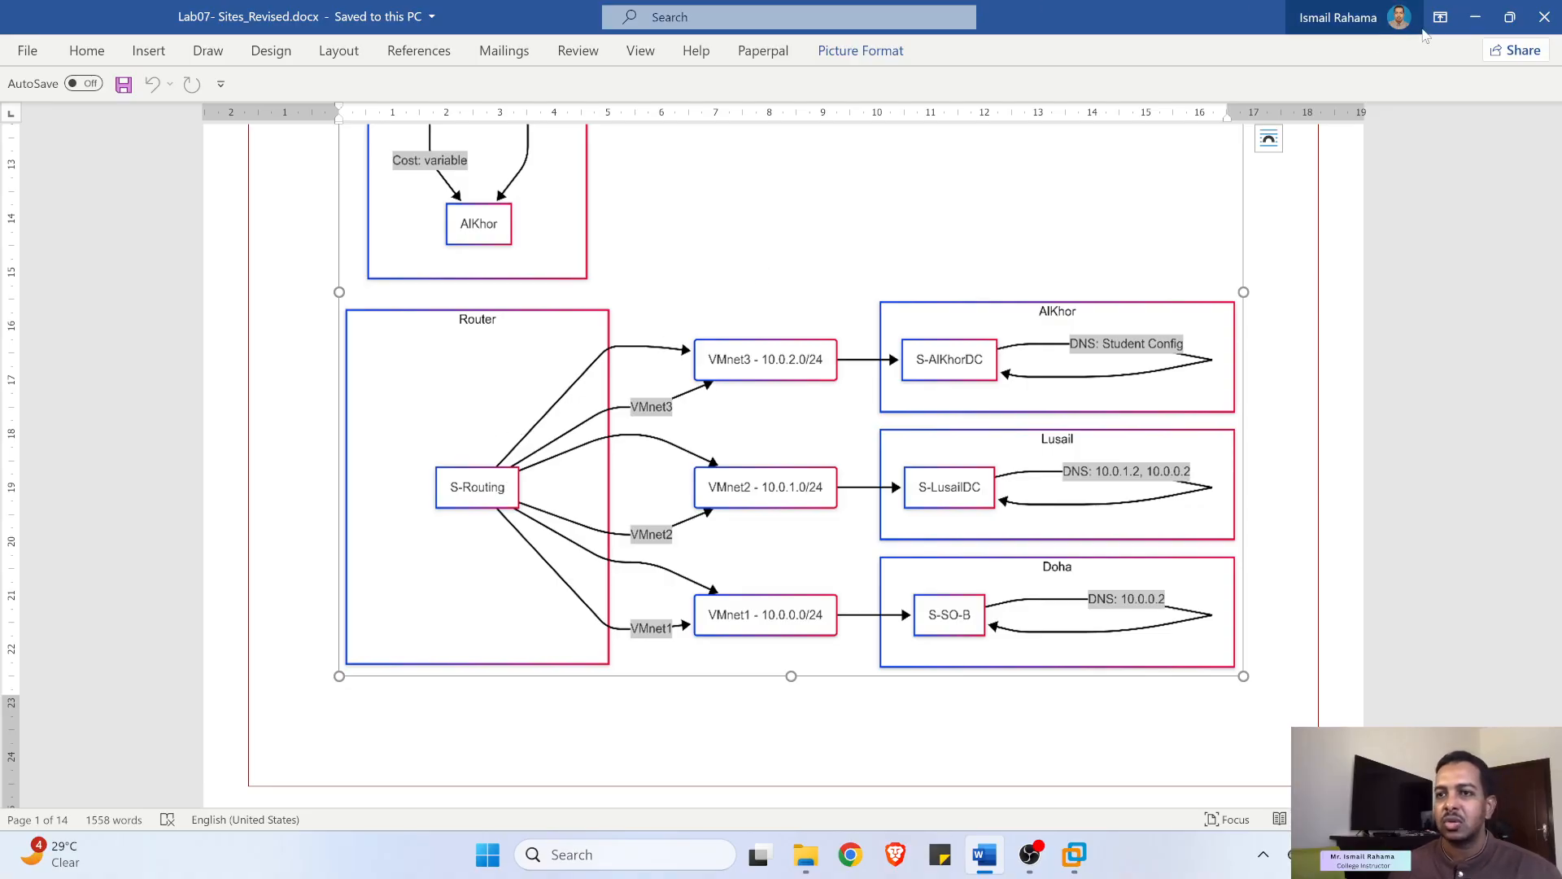
# - Review Part 1a's VMnet1 (10.0.0.0/24) and VMnet2 (10.0.1.0/24, no DHCP) steps, then minimize Word and VMware
pyautogui.scroll(-5, 1272, 278)
pyautogui.scroll(-4, 1272, 278)
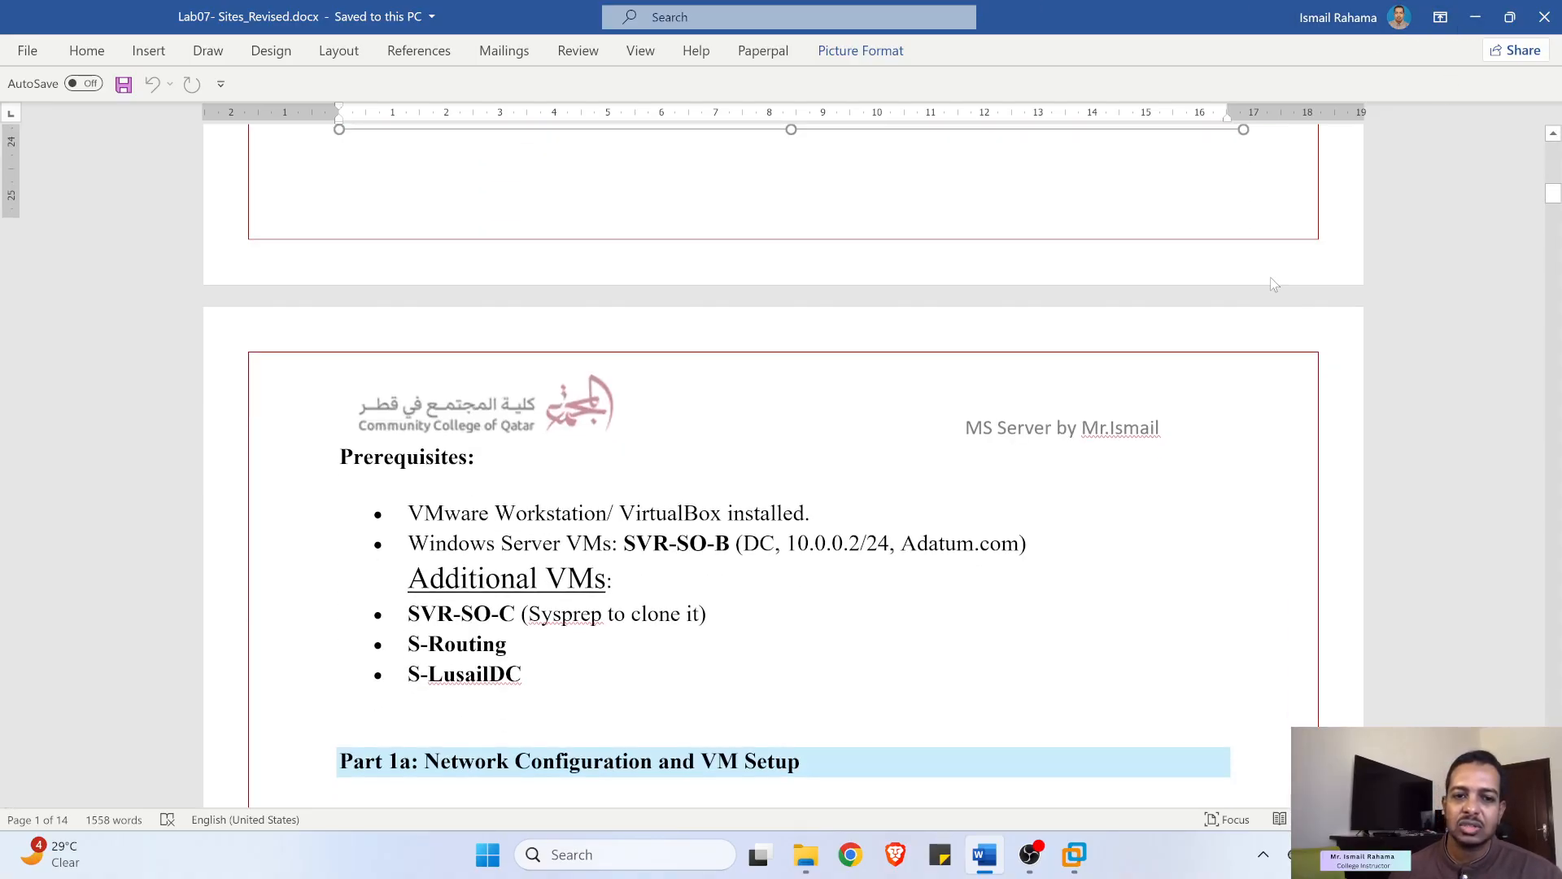
pyautogui.scroll(-5, 1247, 303)
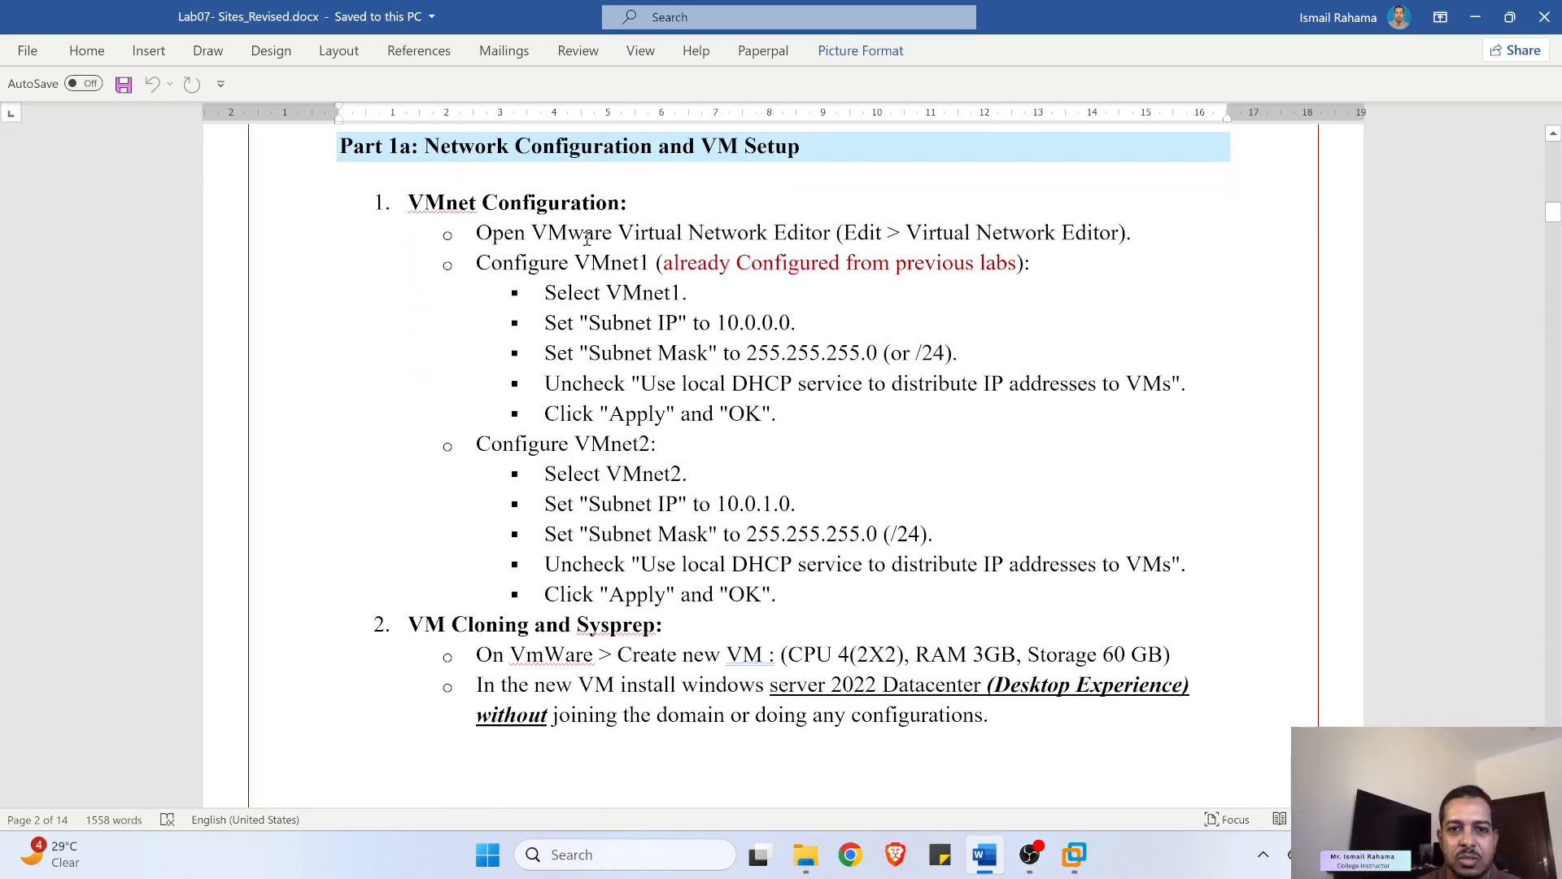
pyautogui.moveTo(520, 257); pyautogui.dragTo(929, 404)
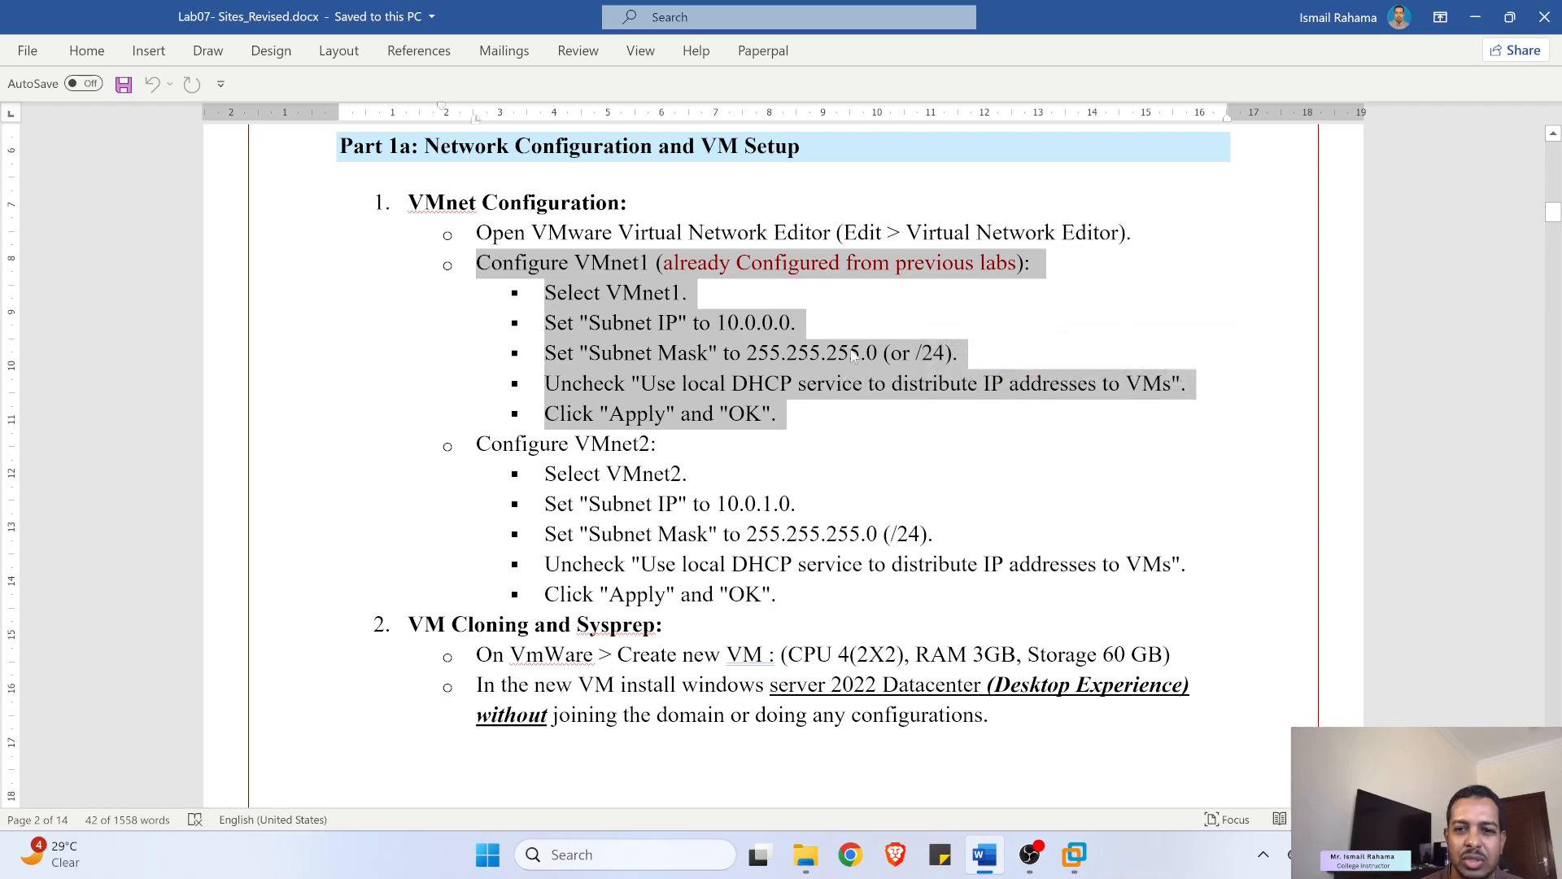
pyautogui.scroll(-3, 710, 364)
pyautogui.moveTo(606, 338); pyautogui.dragTo(874, 454)
pyautogui.click(1475, 18)
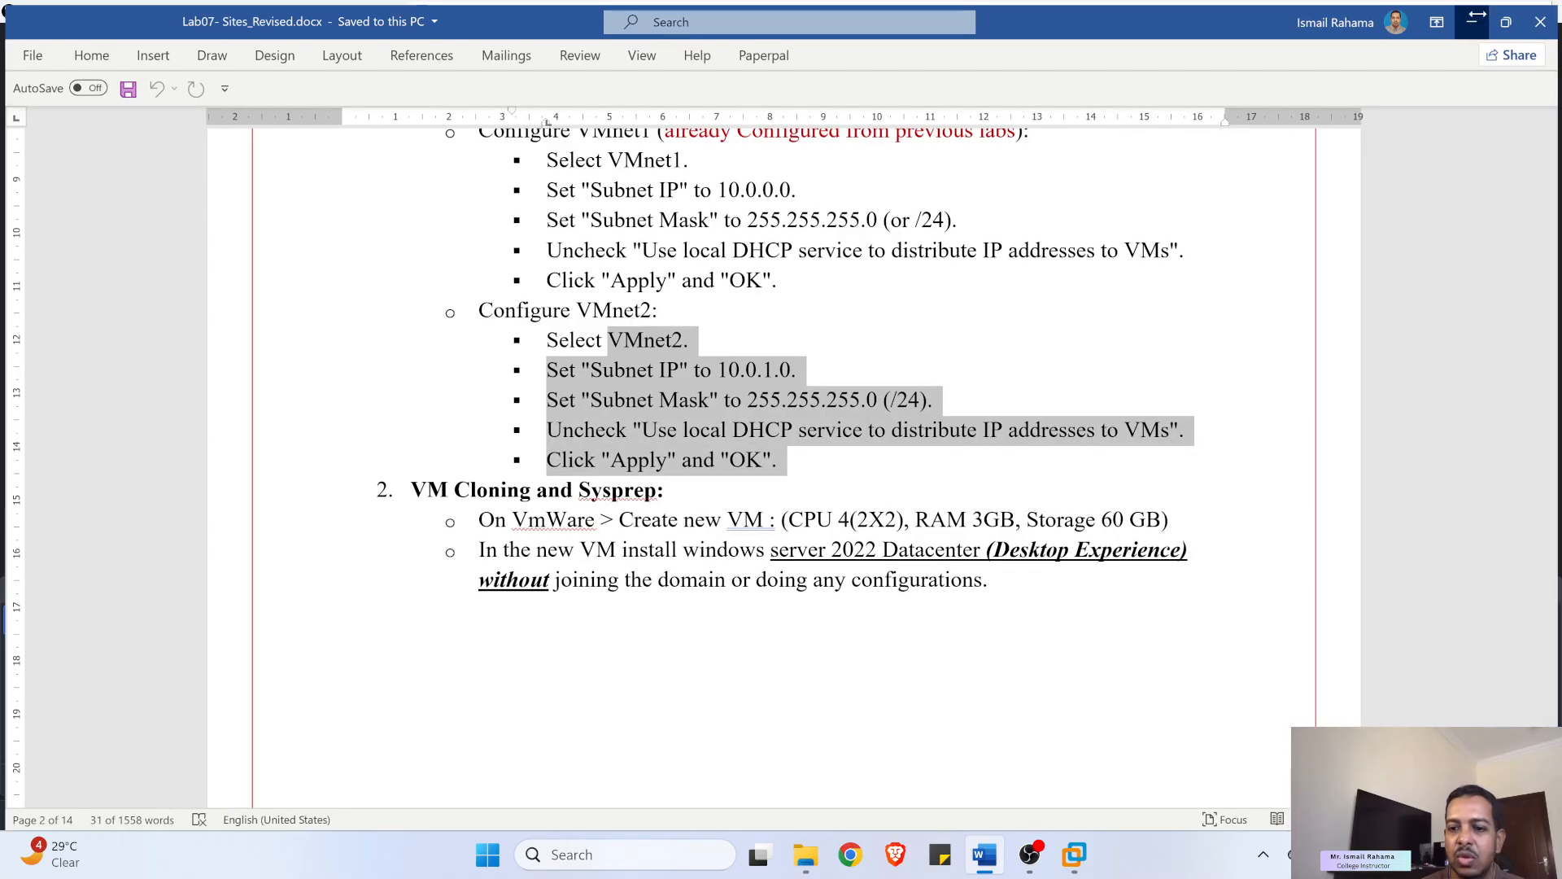
pyautogui.click(1075, 867)
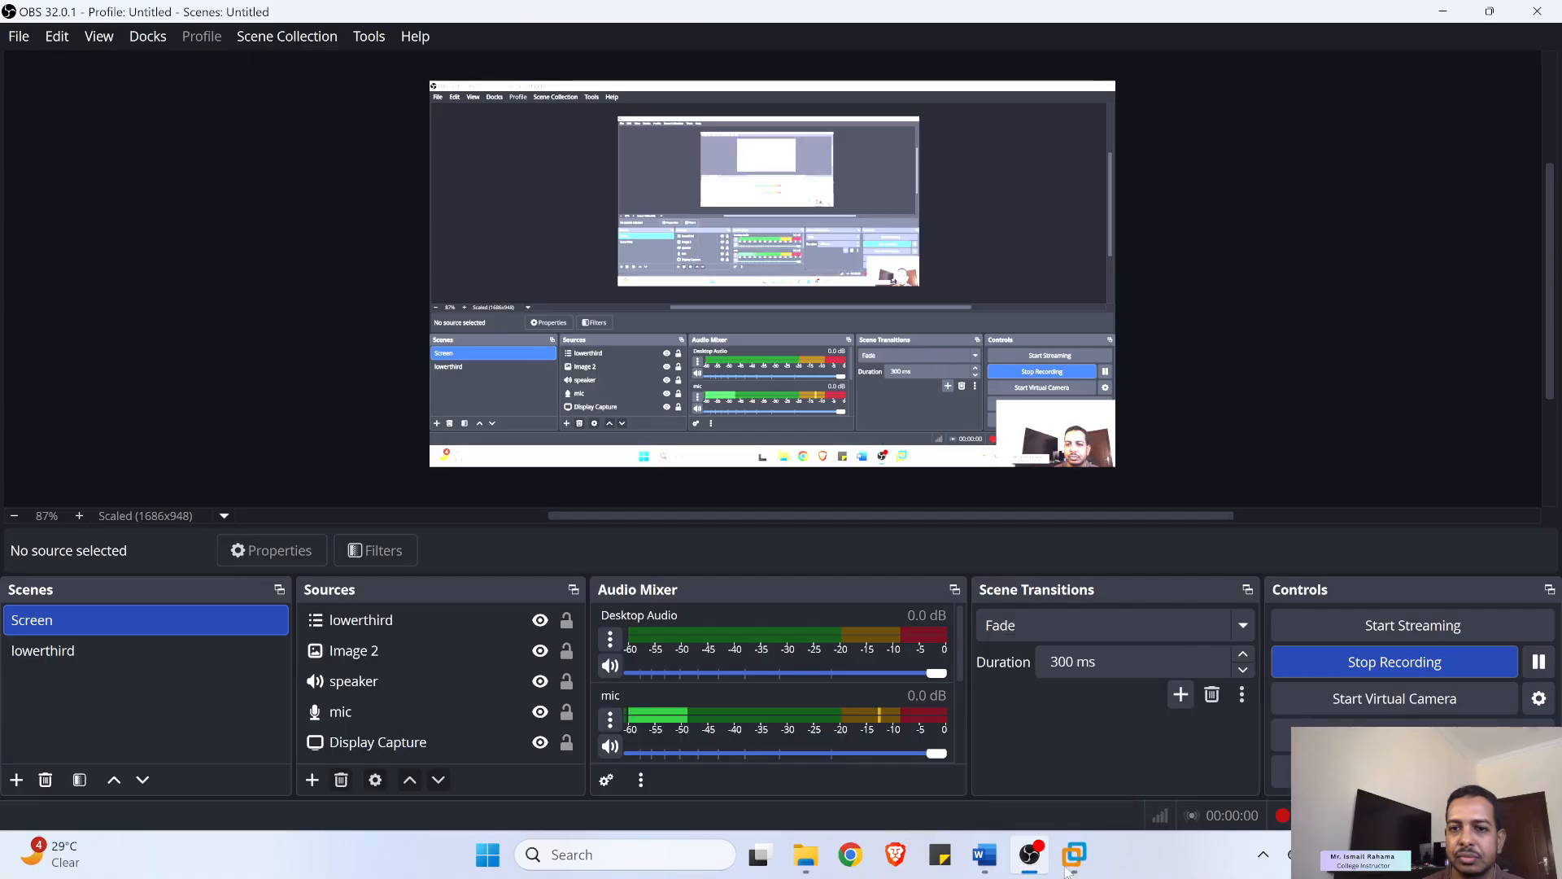
# - Restore VMware Workstation and open Edit > Virtual Network Editor
pyautogui.click(1075, 868)
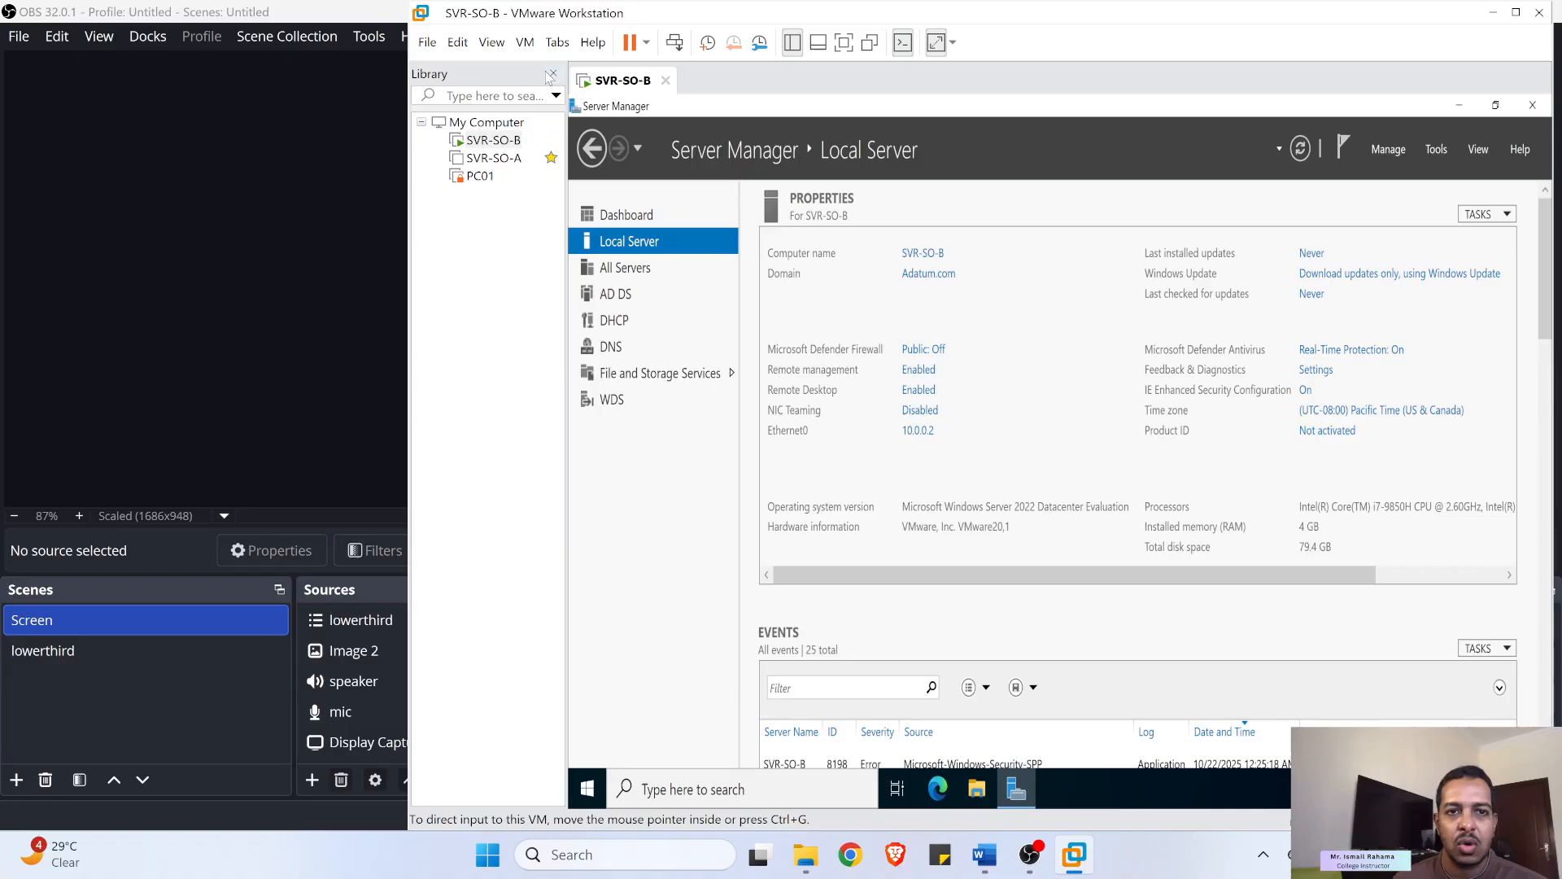
pyautogui.click(459, 46)
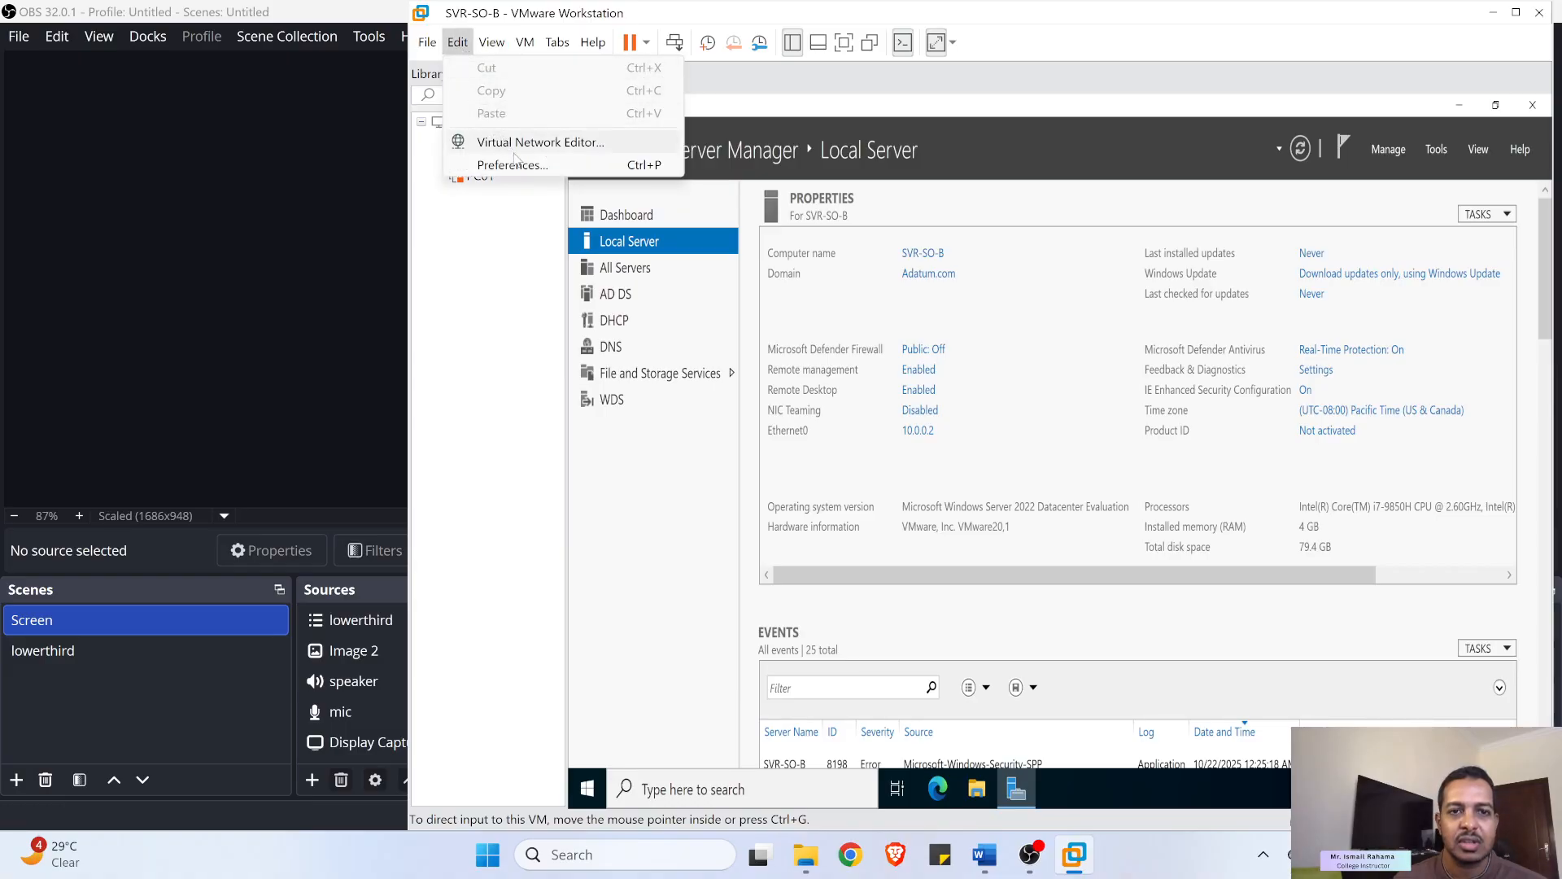
pyautogui.click(515, 149)
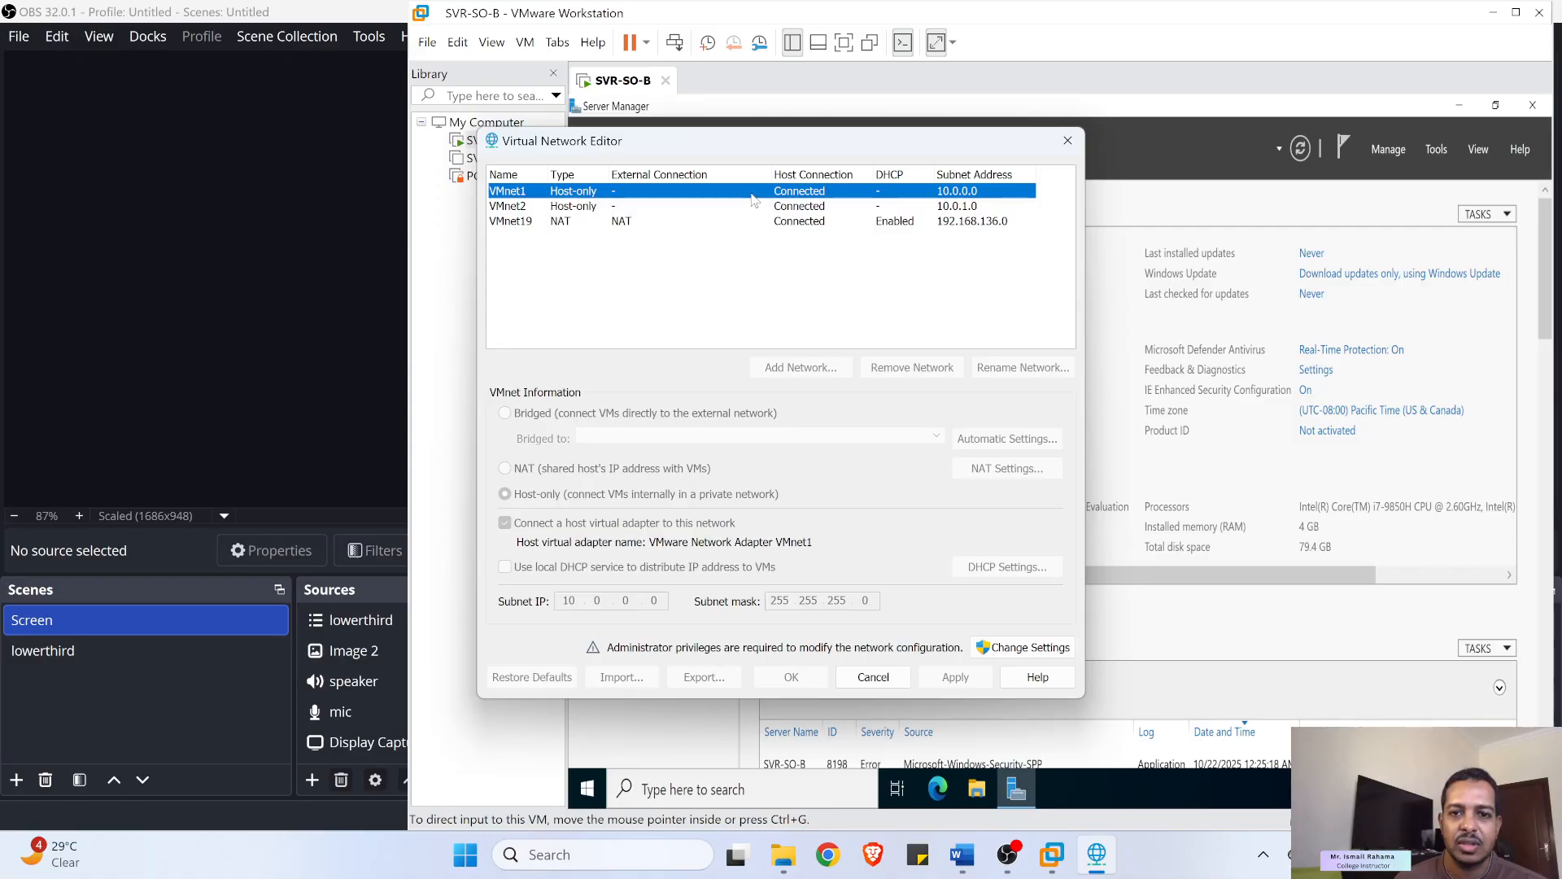
# - Unlock admin settings, confirm VMnet2 is host-only on 10.0.1.0 without DHCP, and close with OK
pyautogui.click(1025, 649)
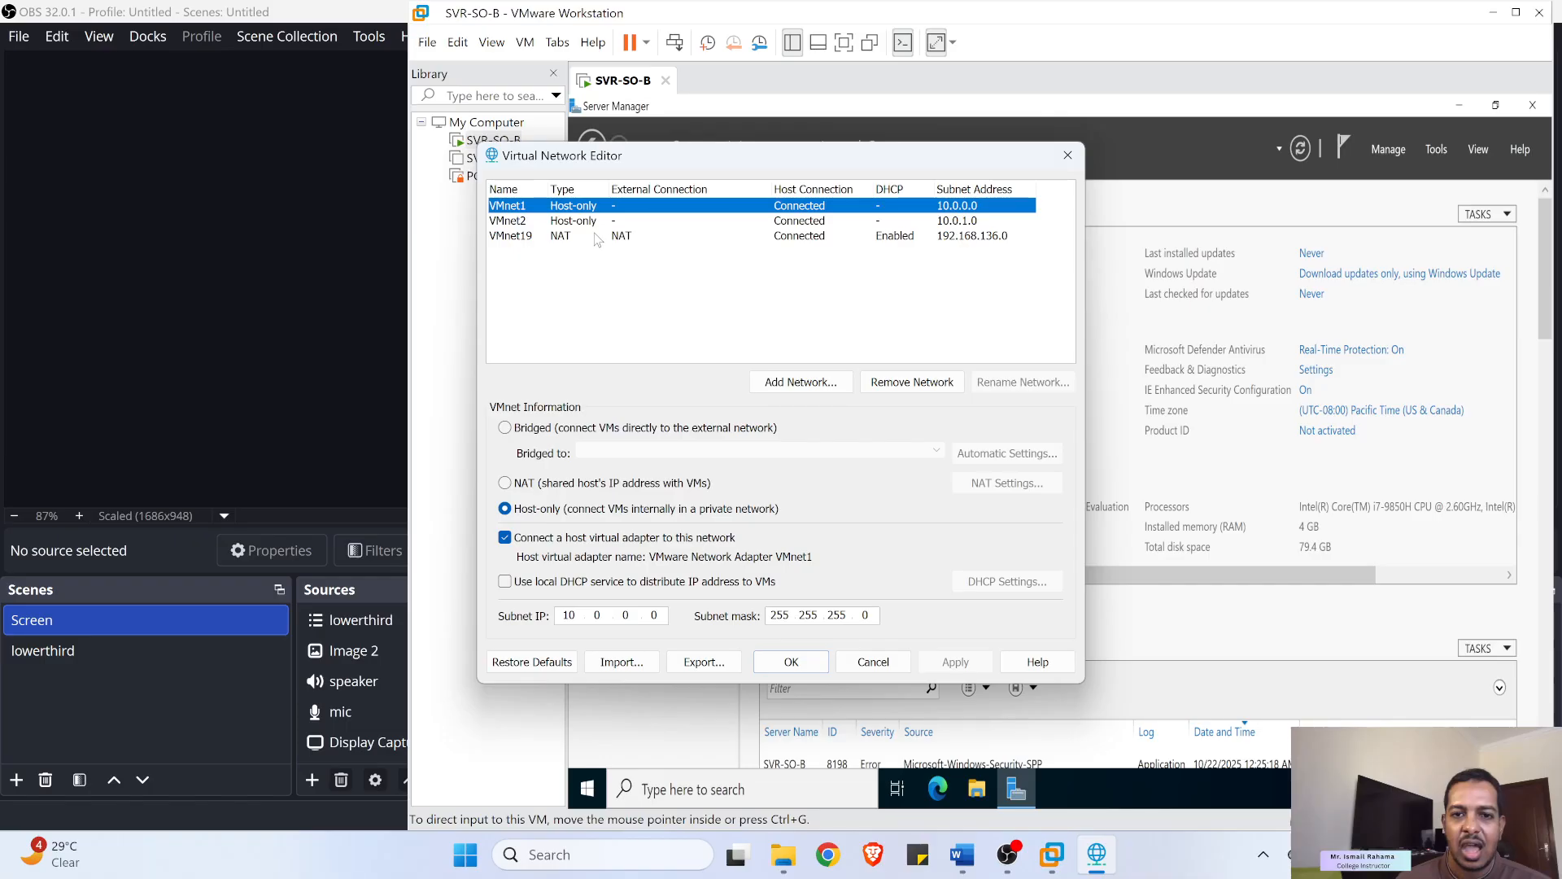
pyautogui.click(802, 383)
pyautogui.click(836, 411)
pyautogui.click(838, 421)
pyautogui.click(781, 443)
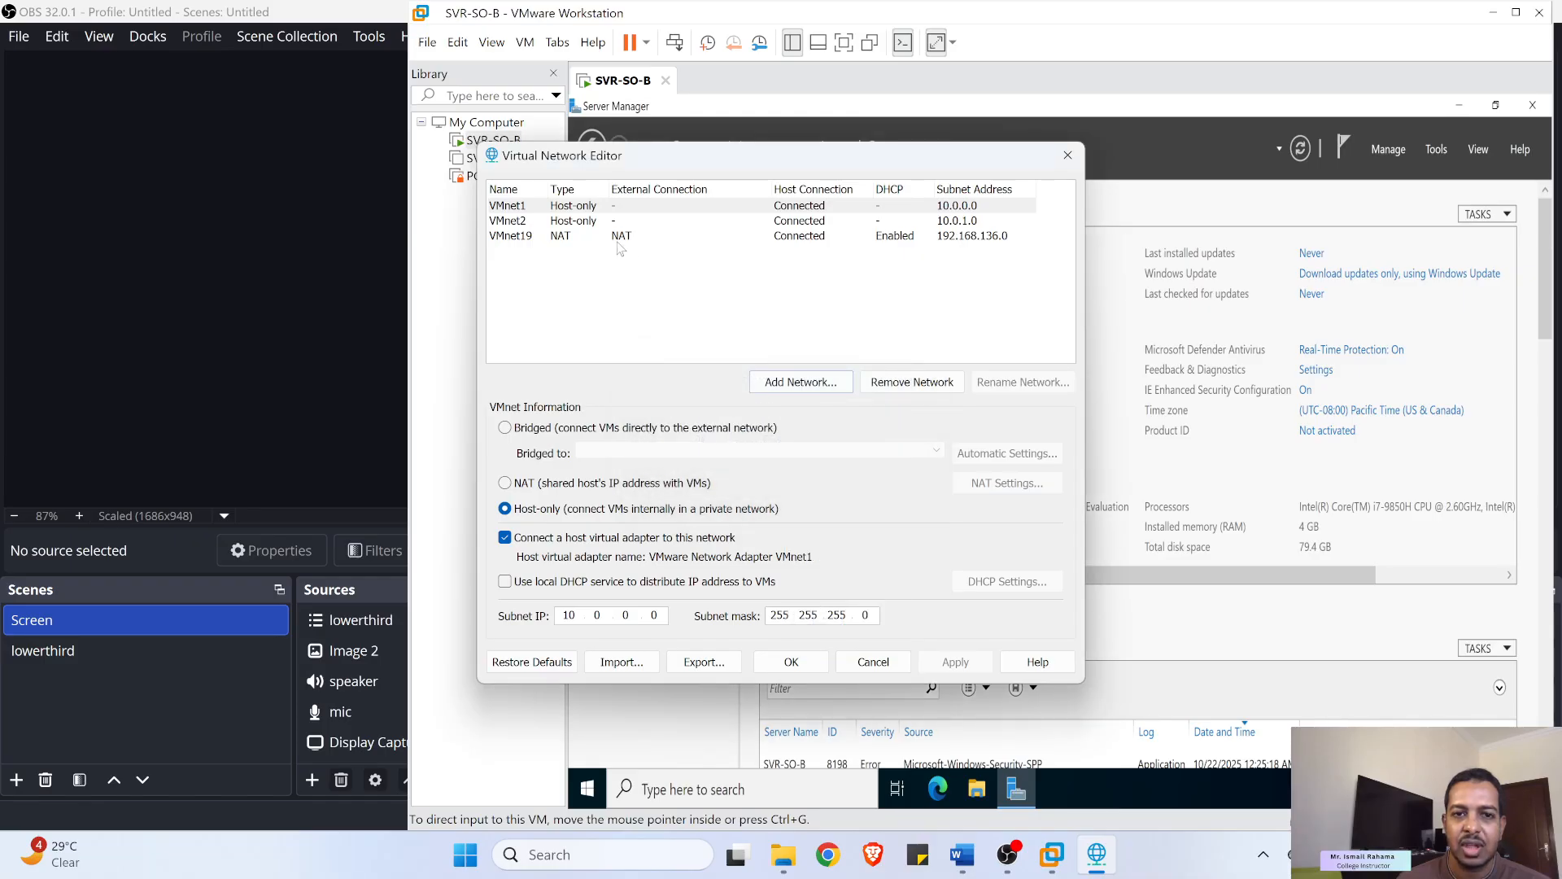
pyautogui.click(591, 226)
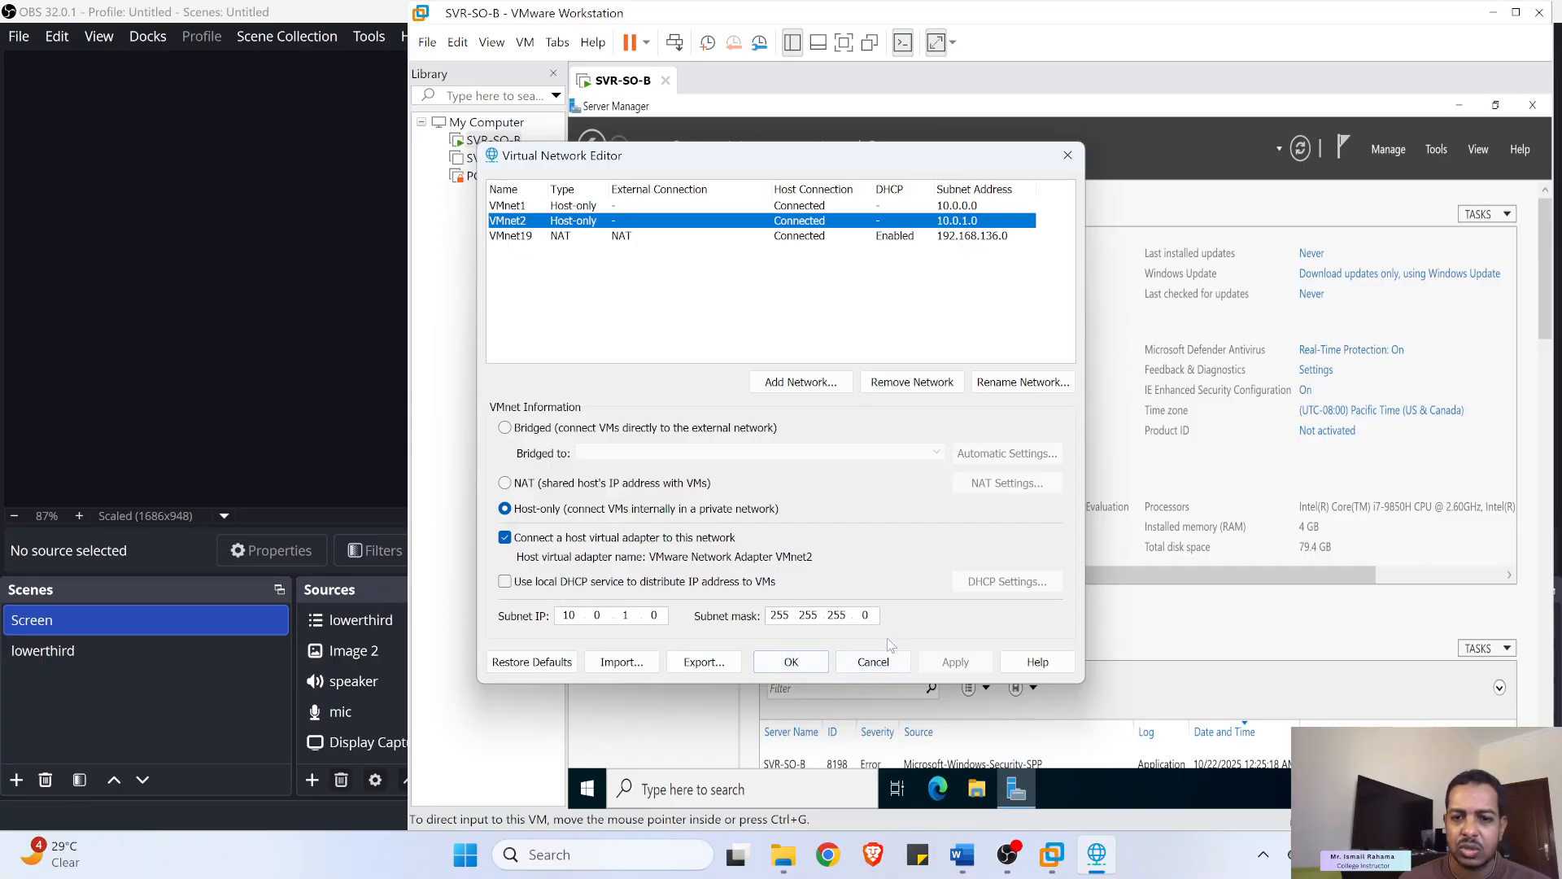
pyautogui.click(806, 666)
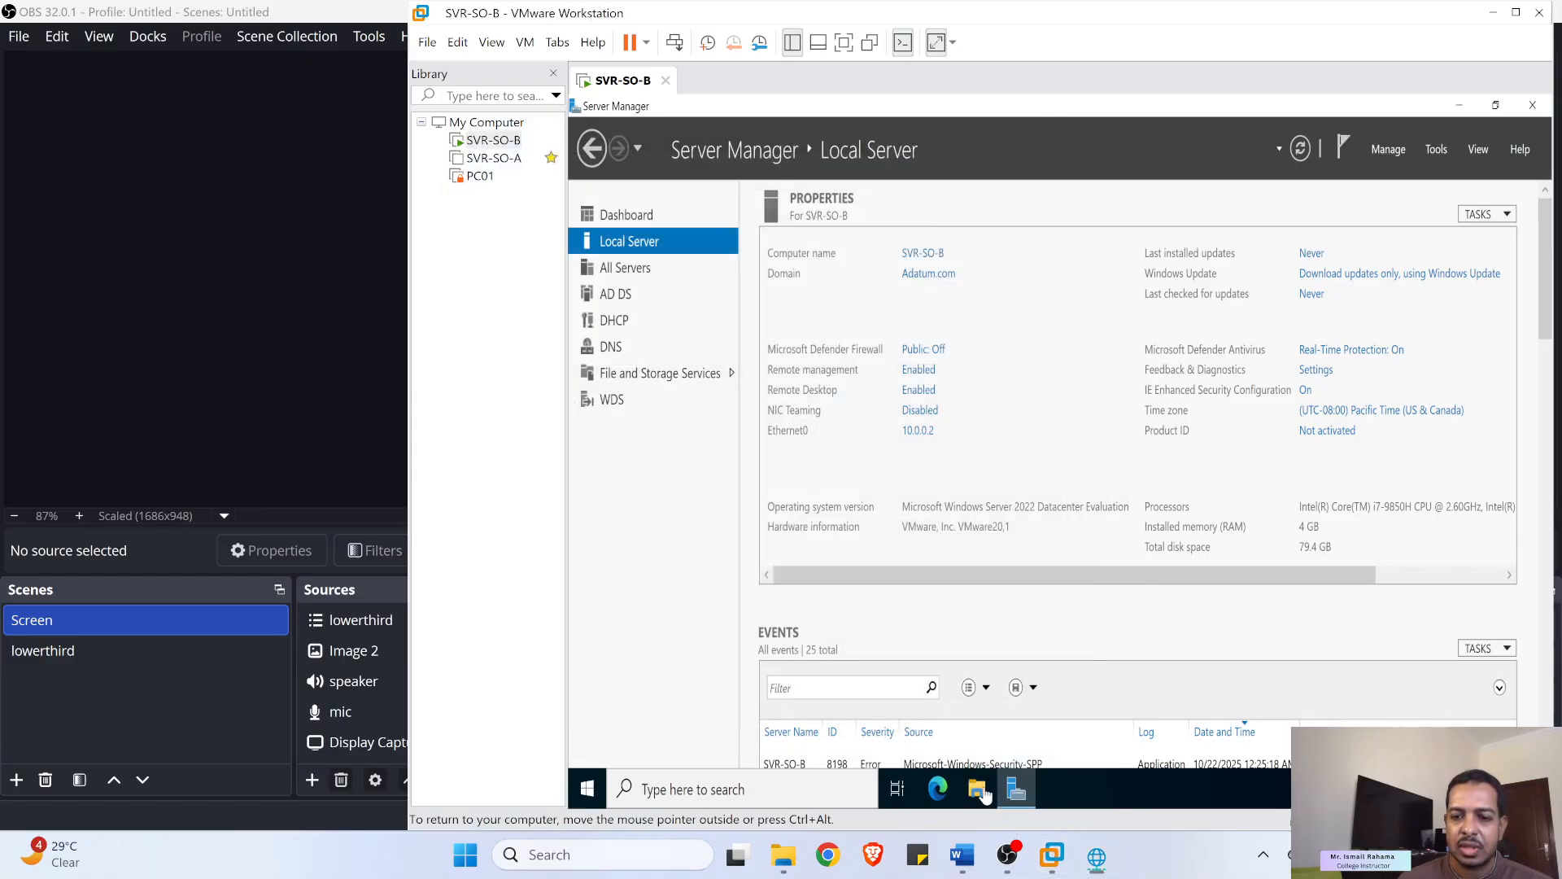
# - Bring Word forward and read the lab's Create new VM step for Server 2022 Datacenter
pyautogui.click(986, 856)
pyautogui.moveTo(606, 335); pyautogui.dragTo(781, 457)
pyautogui.scroll(-3, 725, 533)
pyautogui.scroll(-1, 661, 488)
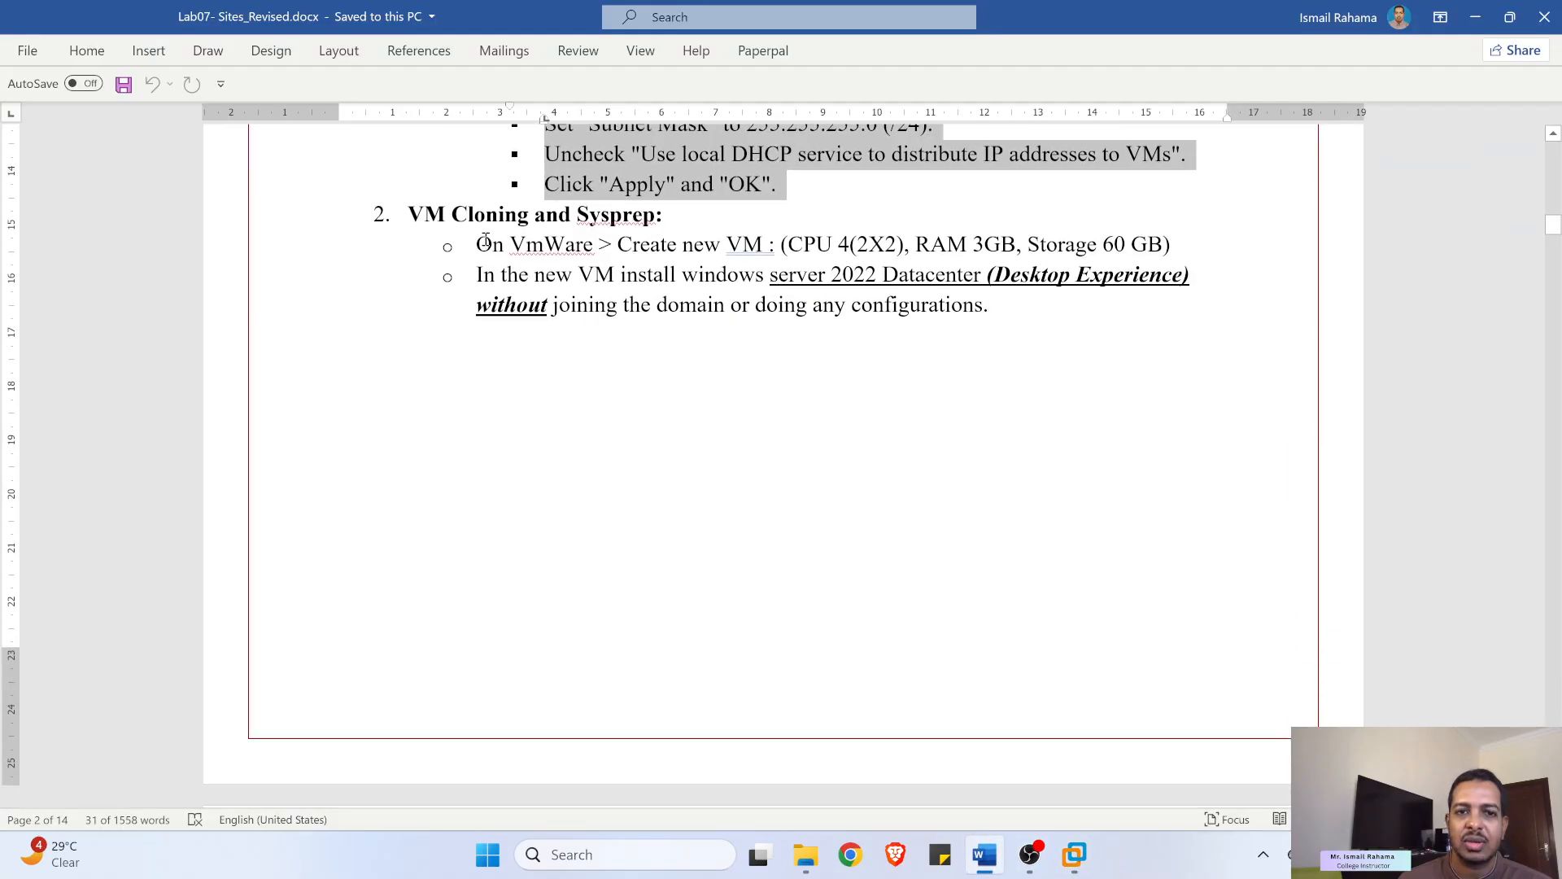
pyautogui.moveTo(495, 236); pyautogui.dragTo(619, 239)
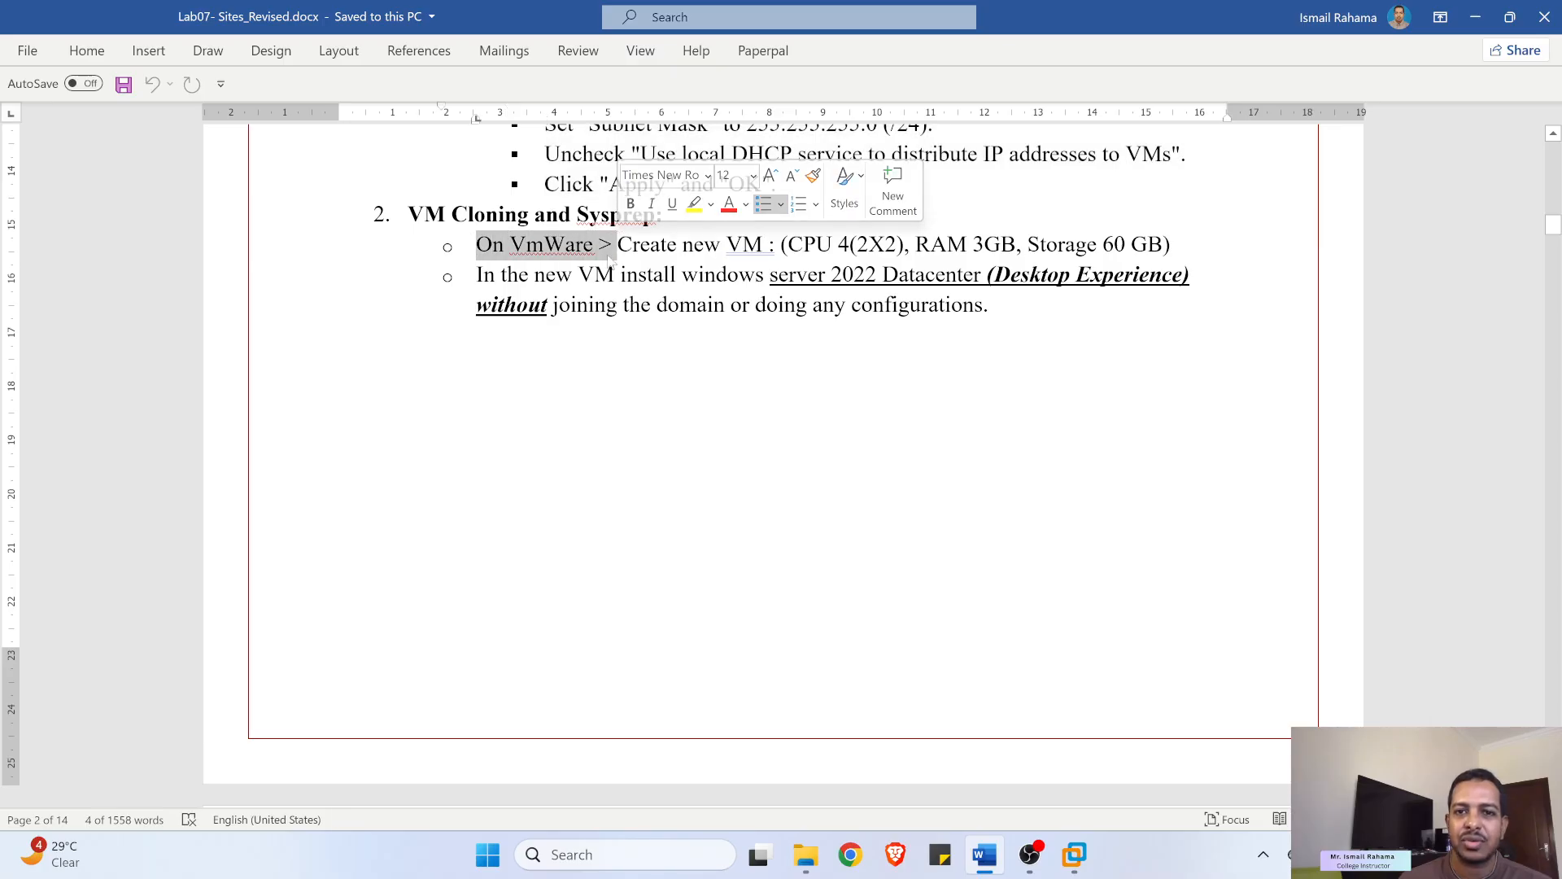
pyautogui.click(625, 274)
pyautogui.moveTo(616, 241); pyautogui.dragTo(783, 242)
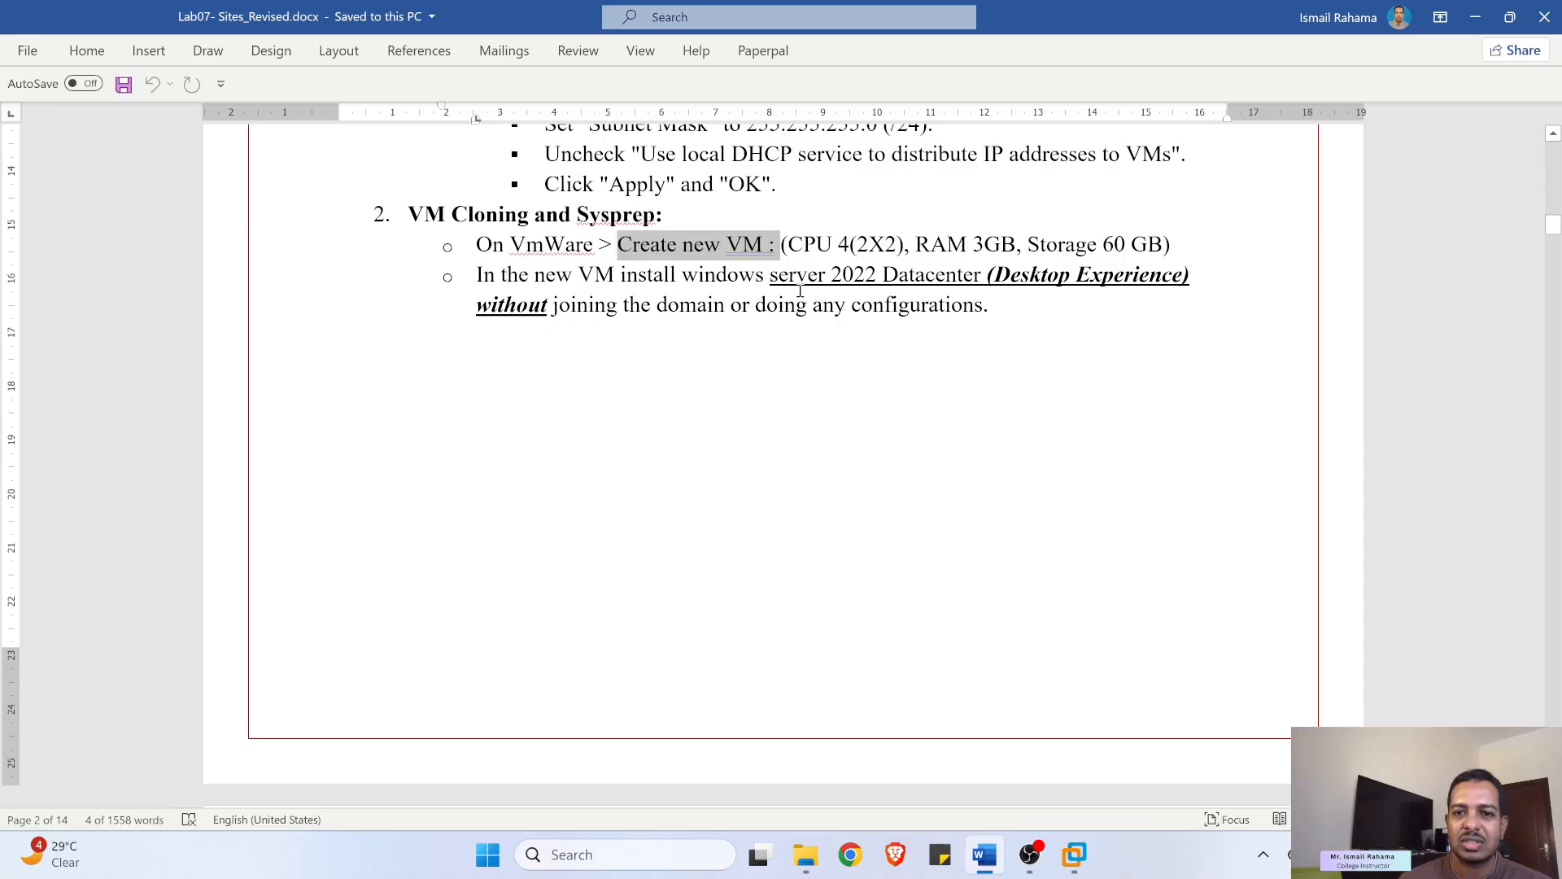
pyautogui.moveTo(831, 277); pyautogui.dragTo(987, 305)
pyautogui.scroll(-3, 717, 356)
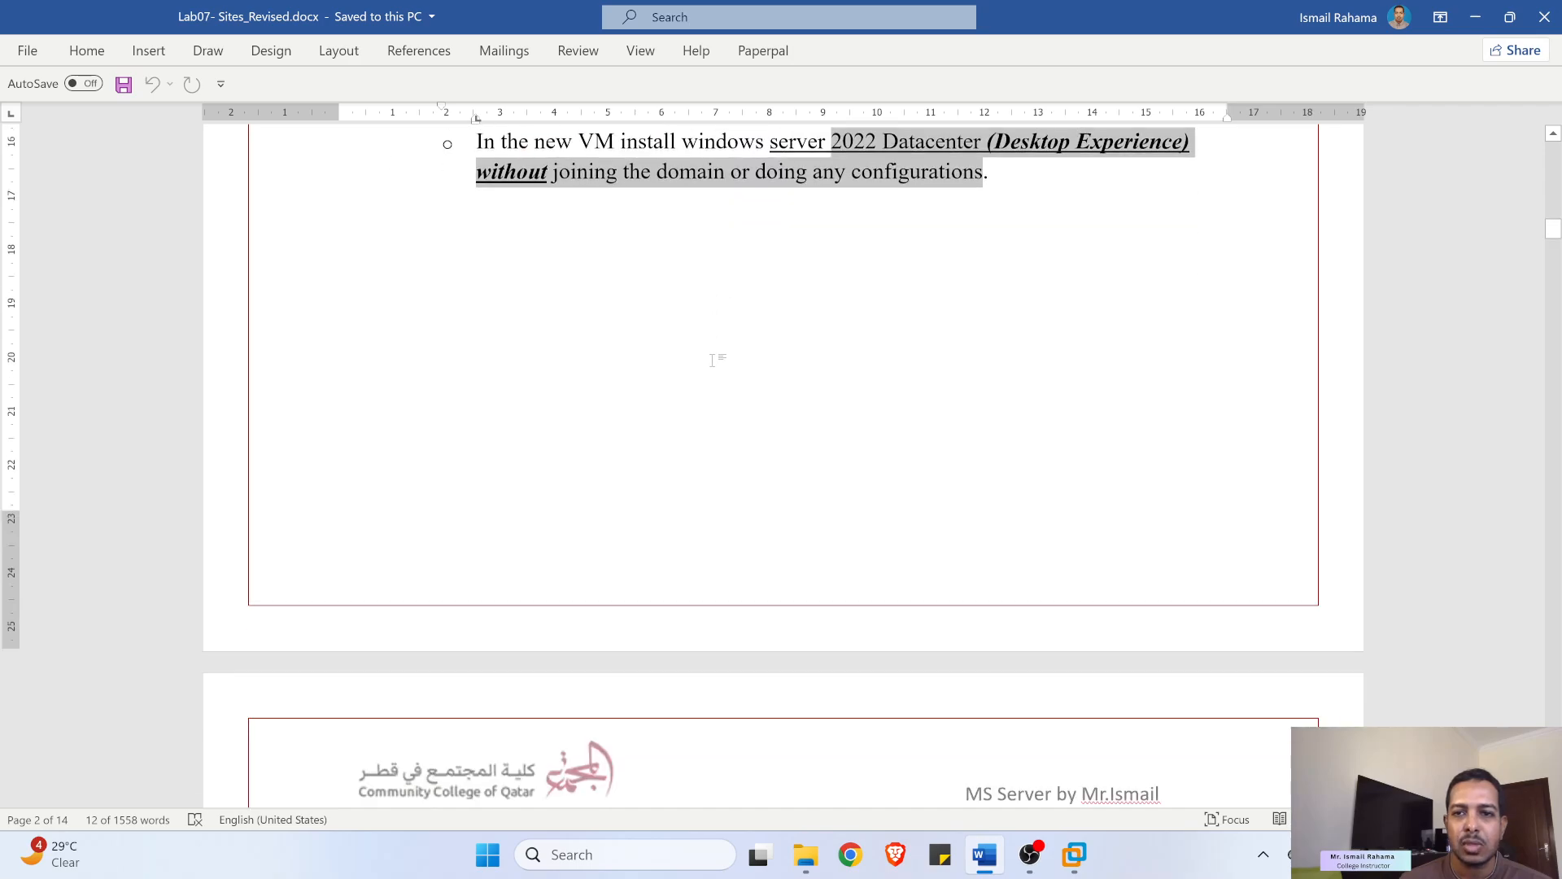
pyautogui.scroll(-9, 716, 361)
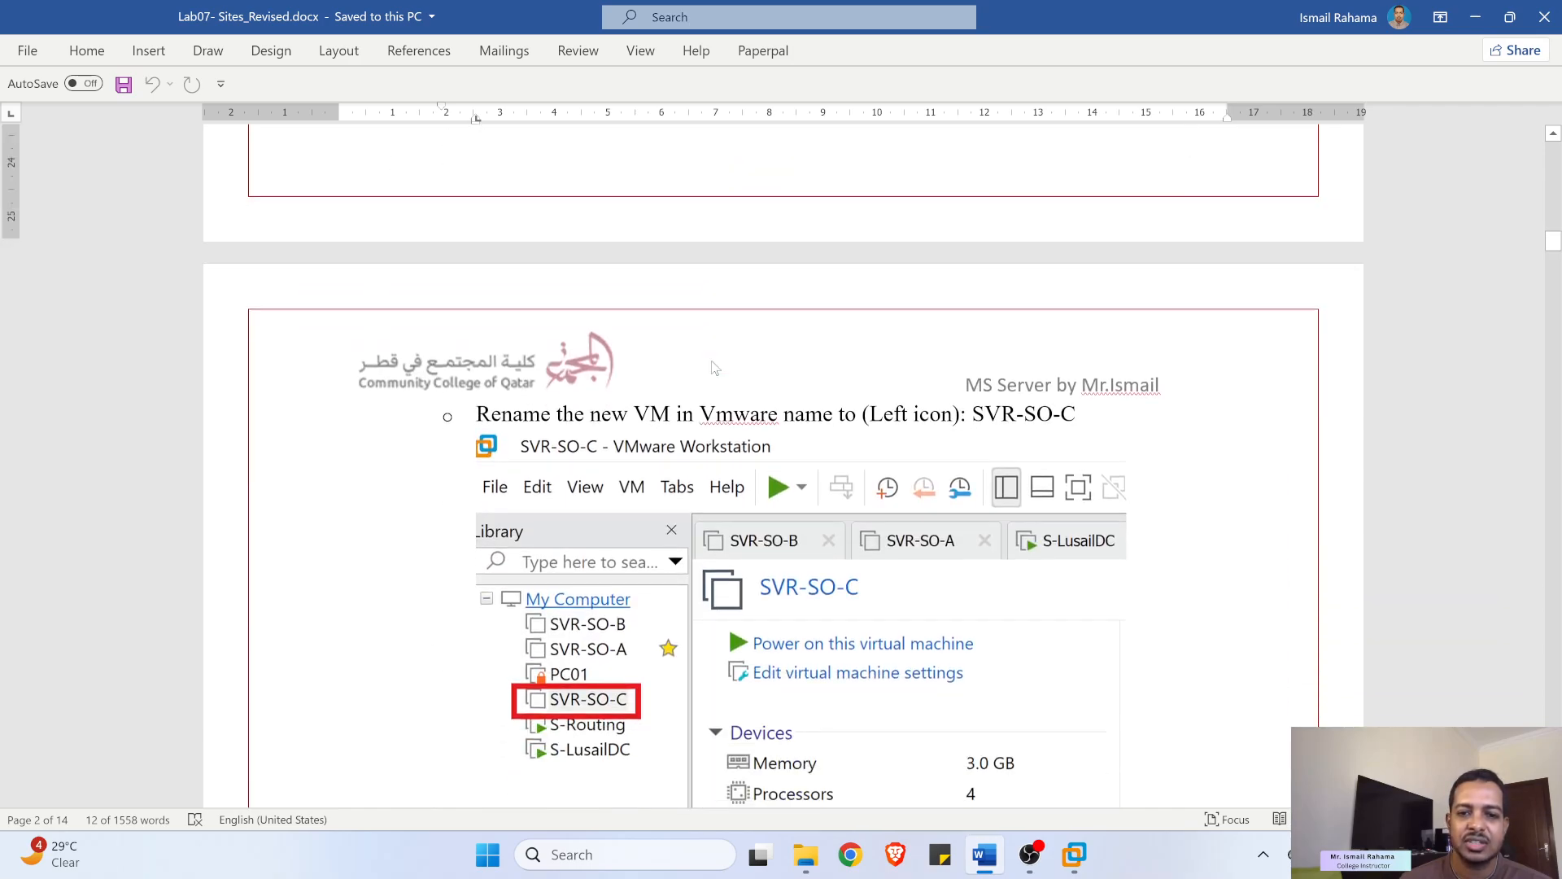
pyautogui.scroll(-2, 714, 368)
pyautogui.scroll(-1, 707, 356)
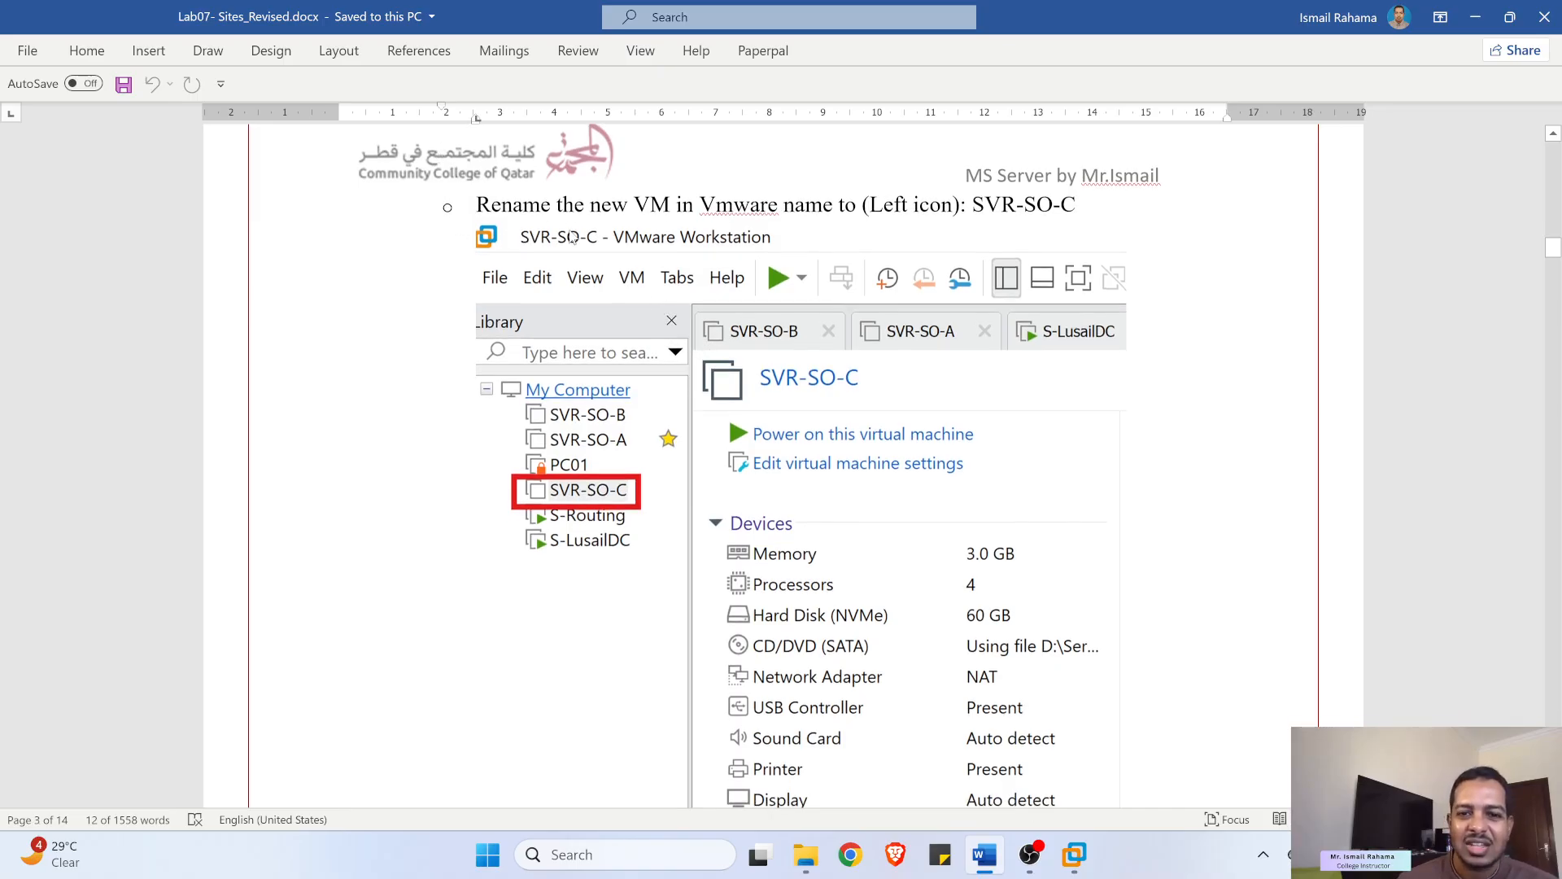
pyautogui.scroll(1, 574, 239)
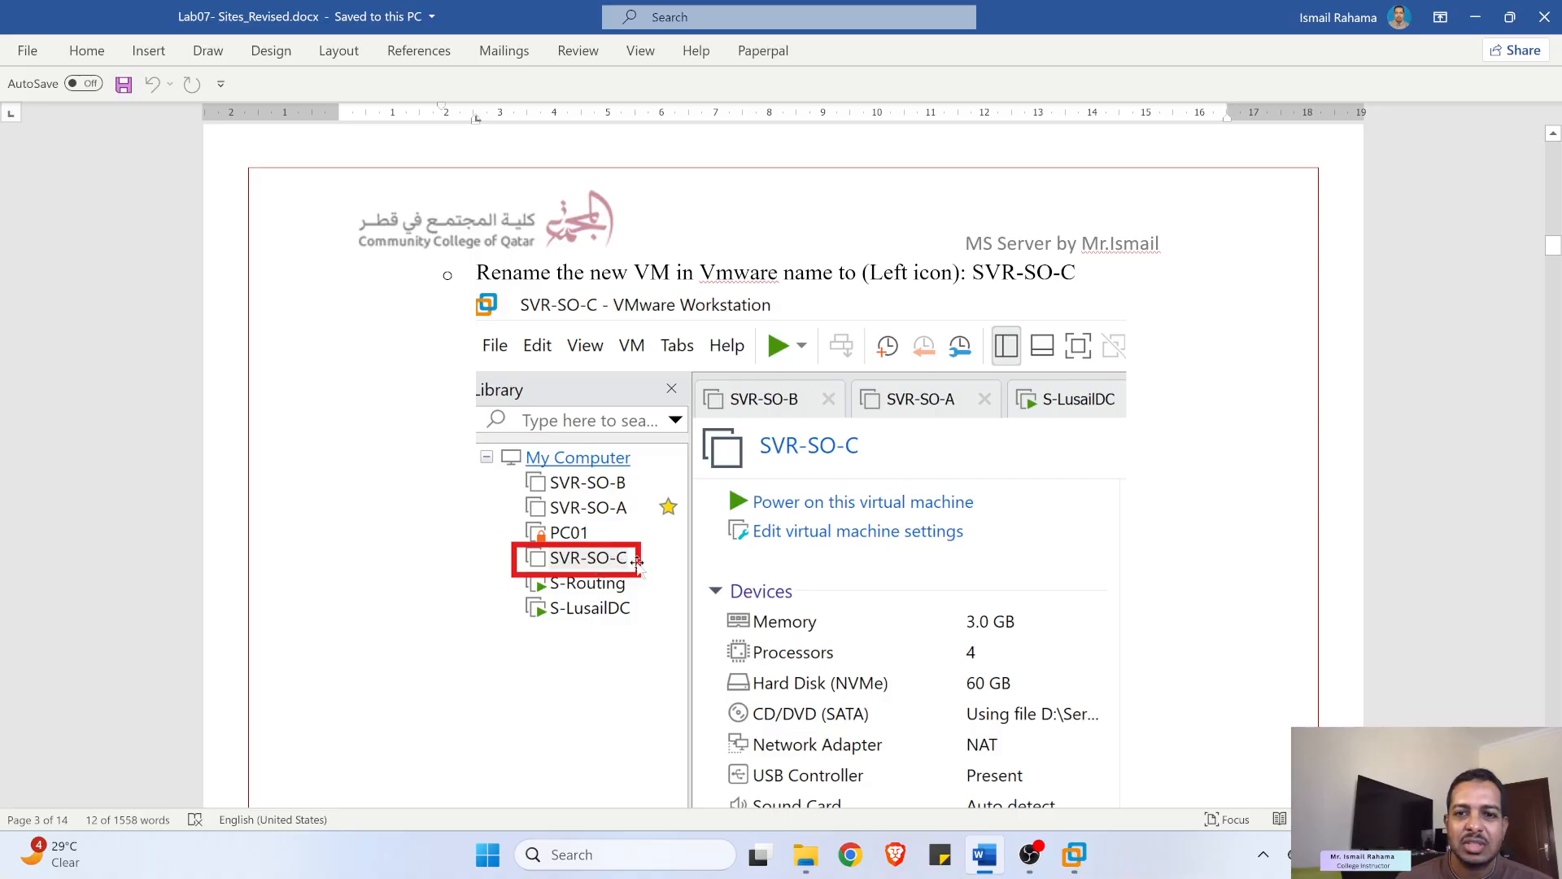
# - Copy the VM name SVR-SO-C from the rename step and minimize Word
pyautogui.moveTo(977, 272); pyautogui.dragTo(1076, 273)
pyautogui.rightClick(1042, 279)
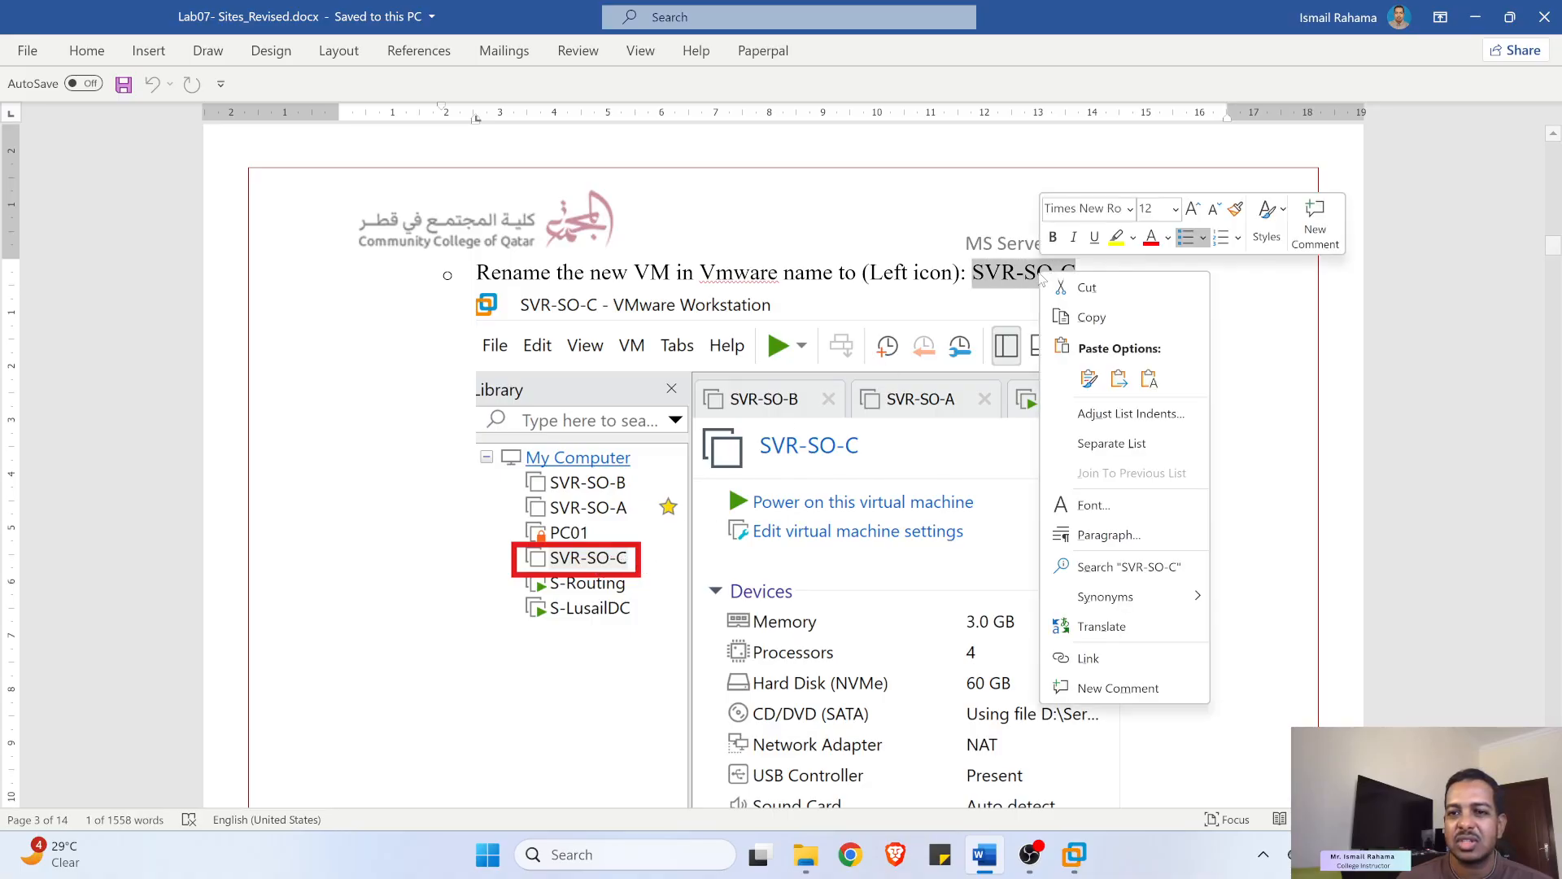
pyautogui.click(1086, 317)
pyautogui.click(1469, 16)
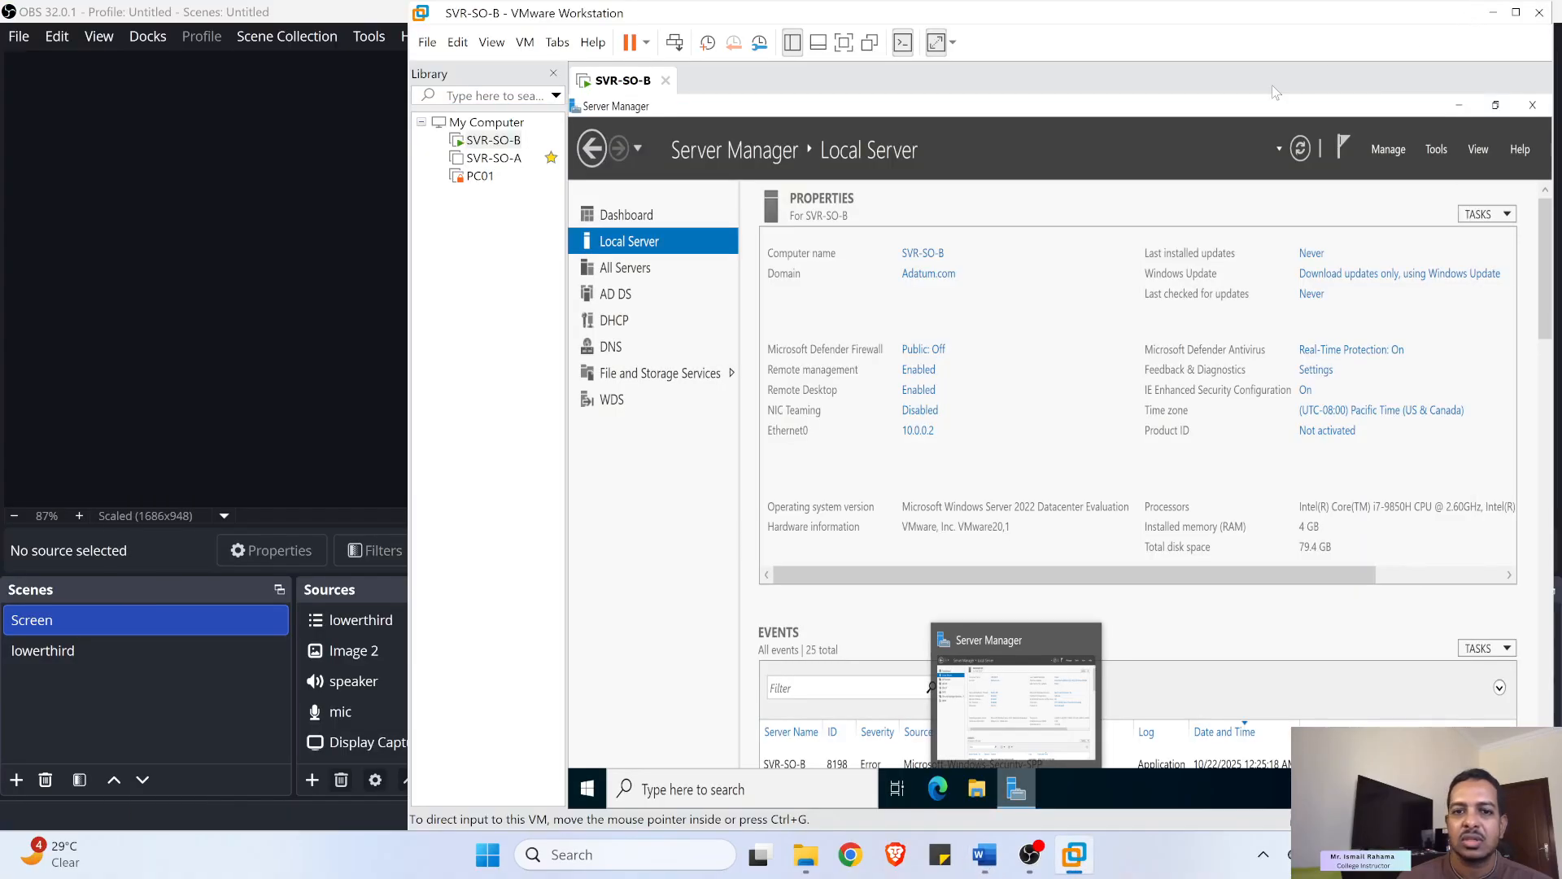
# - Maximize VMware and start a New Virtual Machine with Typical configuration, installing the OS later
pyautogui.rightClick(482, 226)
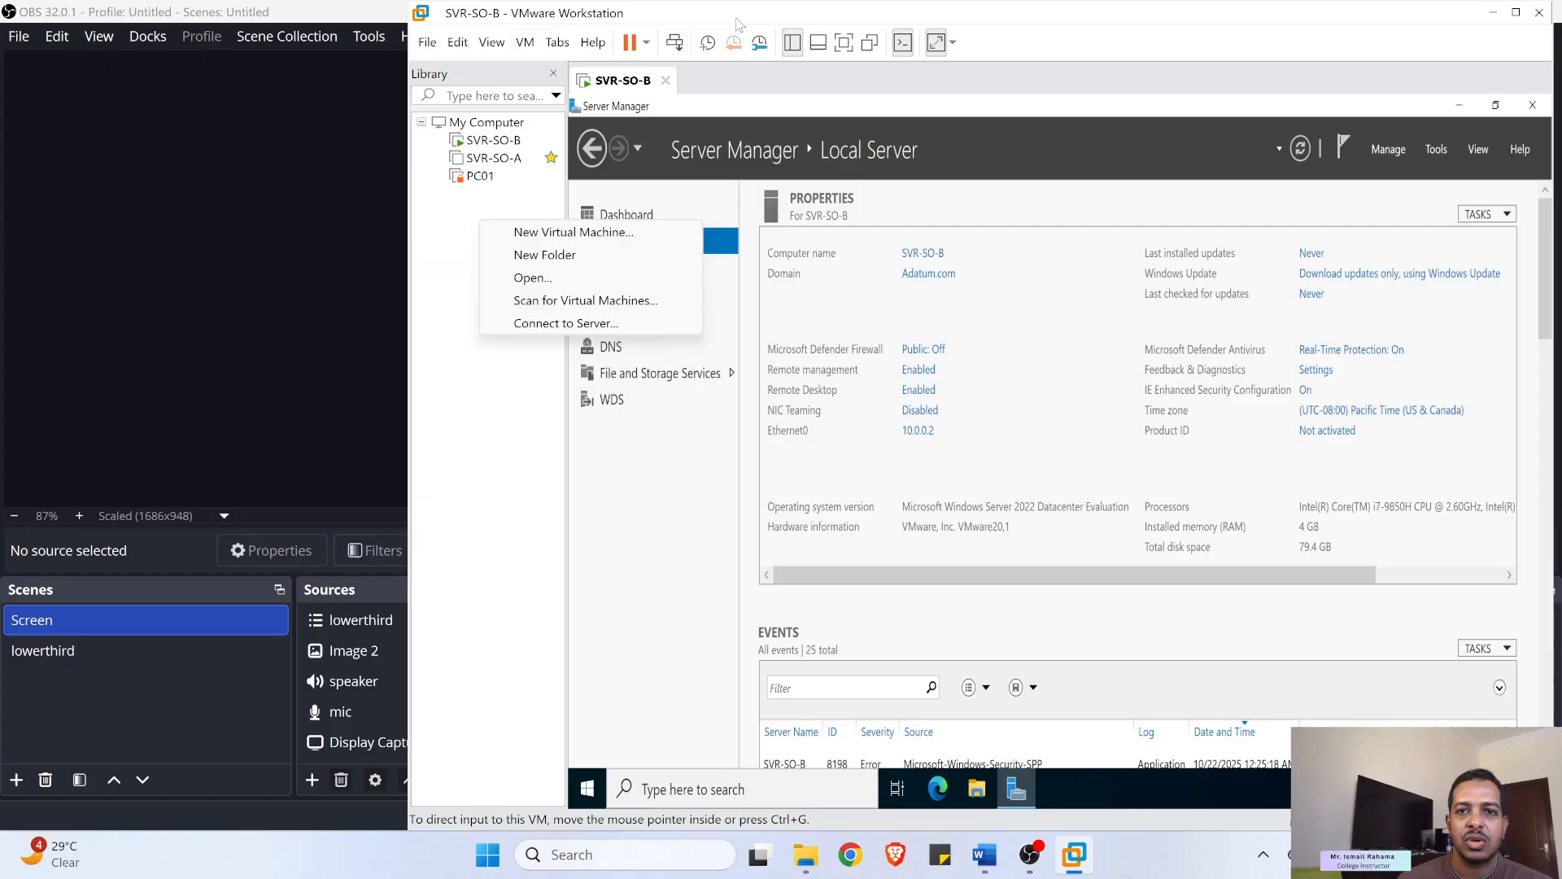
pyautogui.click(947, 18)
pyautogui.doubleClick(891, 12)
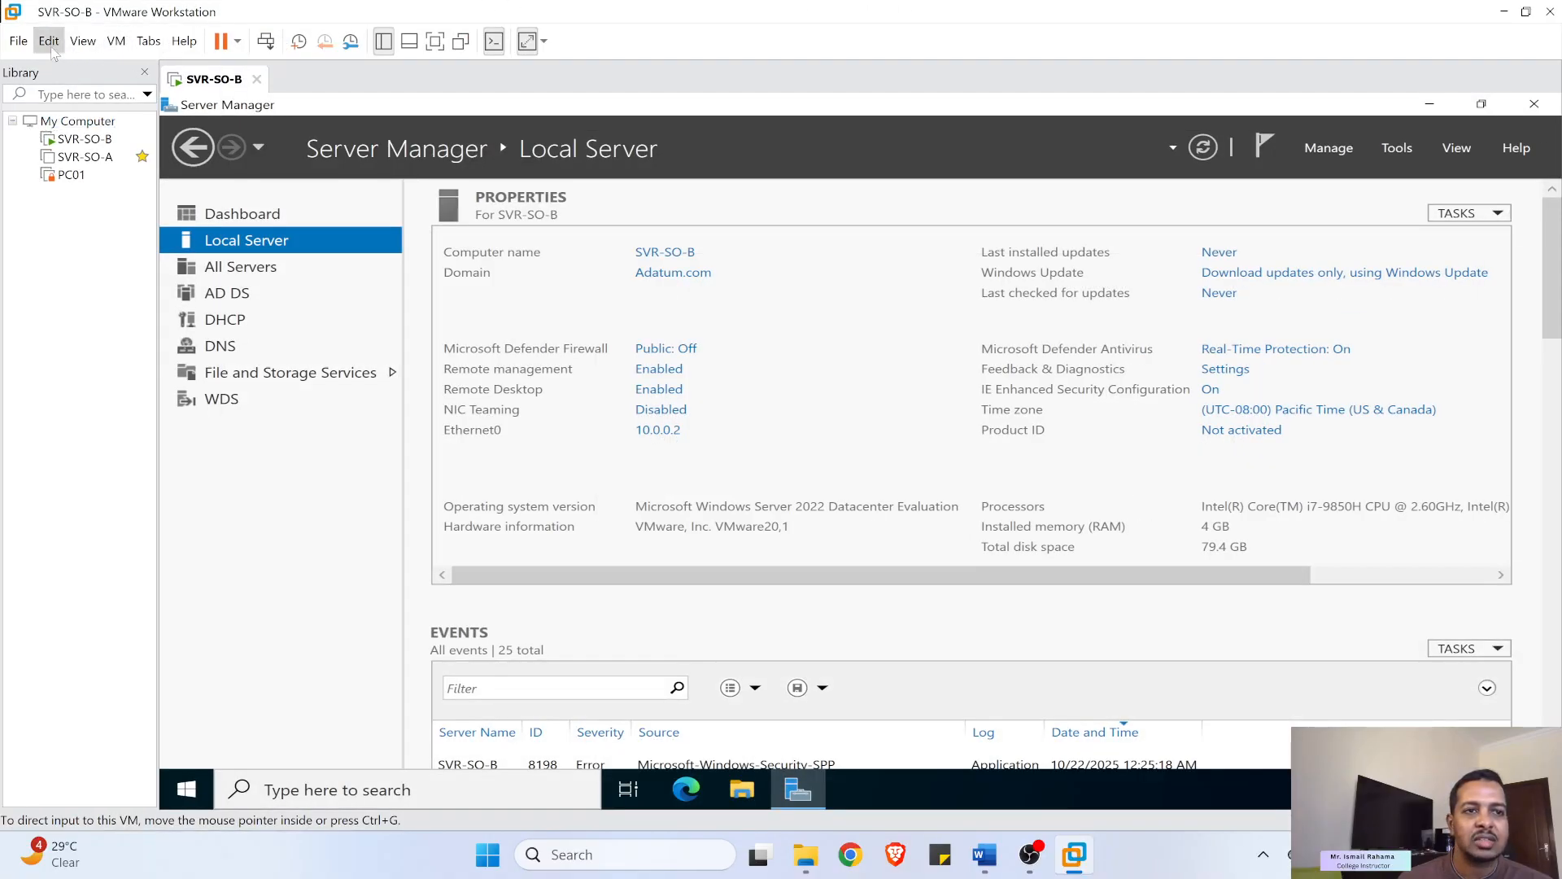
pyautogui.click(17, 41)
pyautogui.click(53, 72)
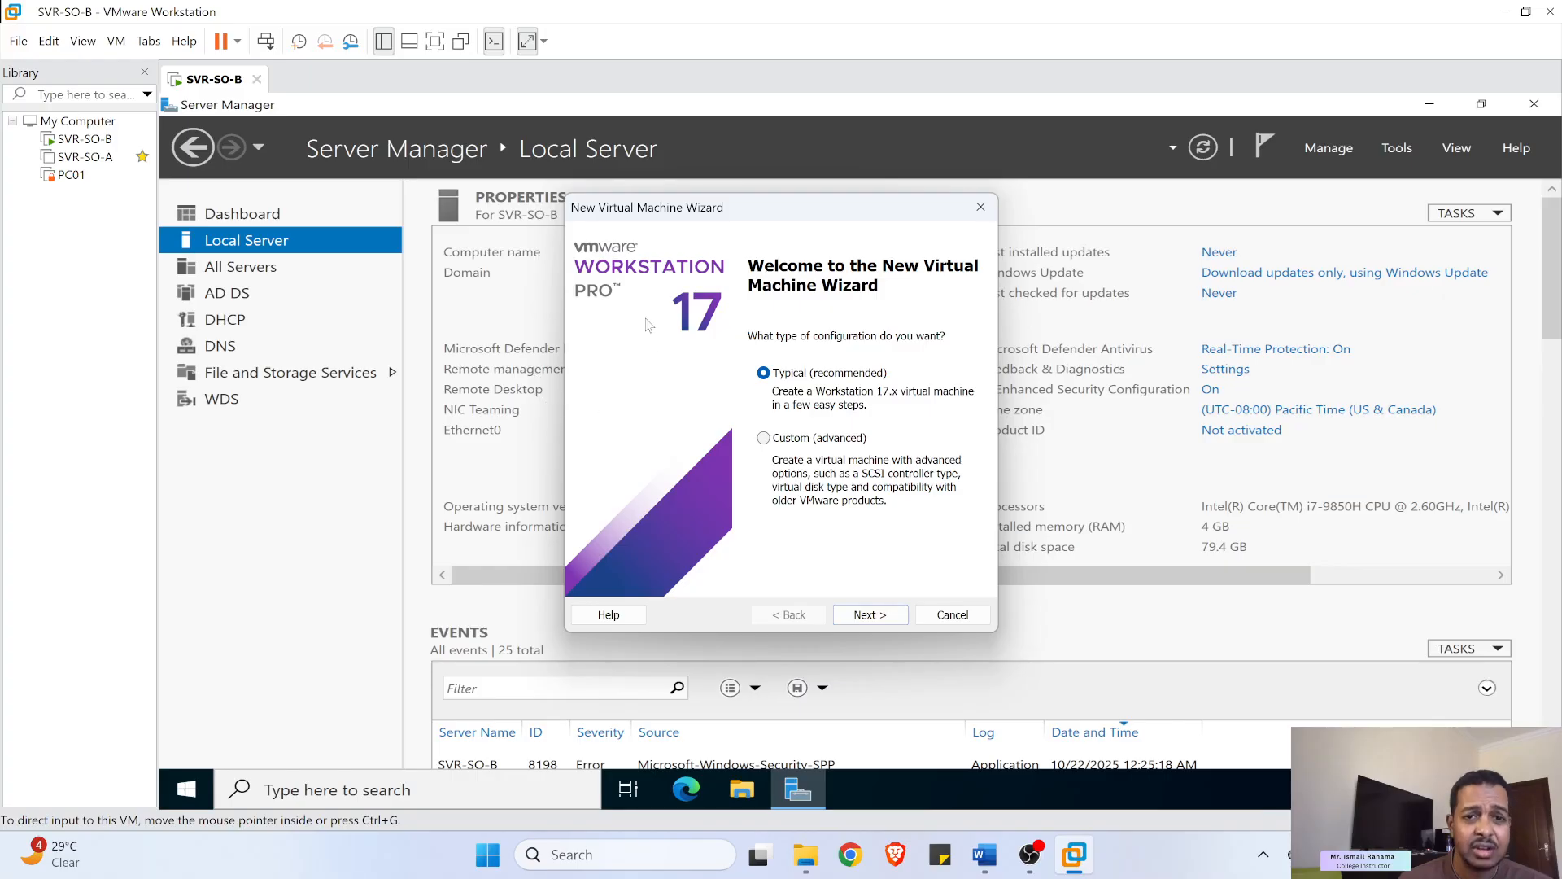
pyautogui.click(886, 617)
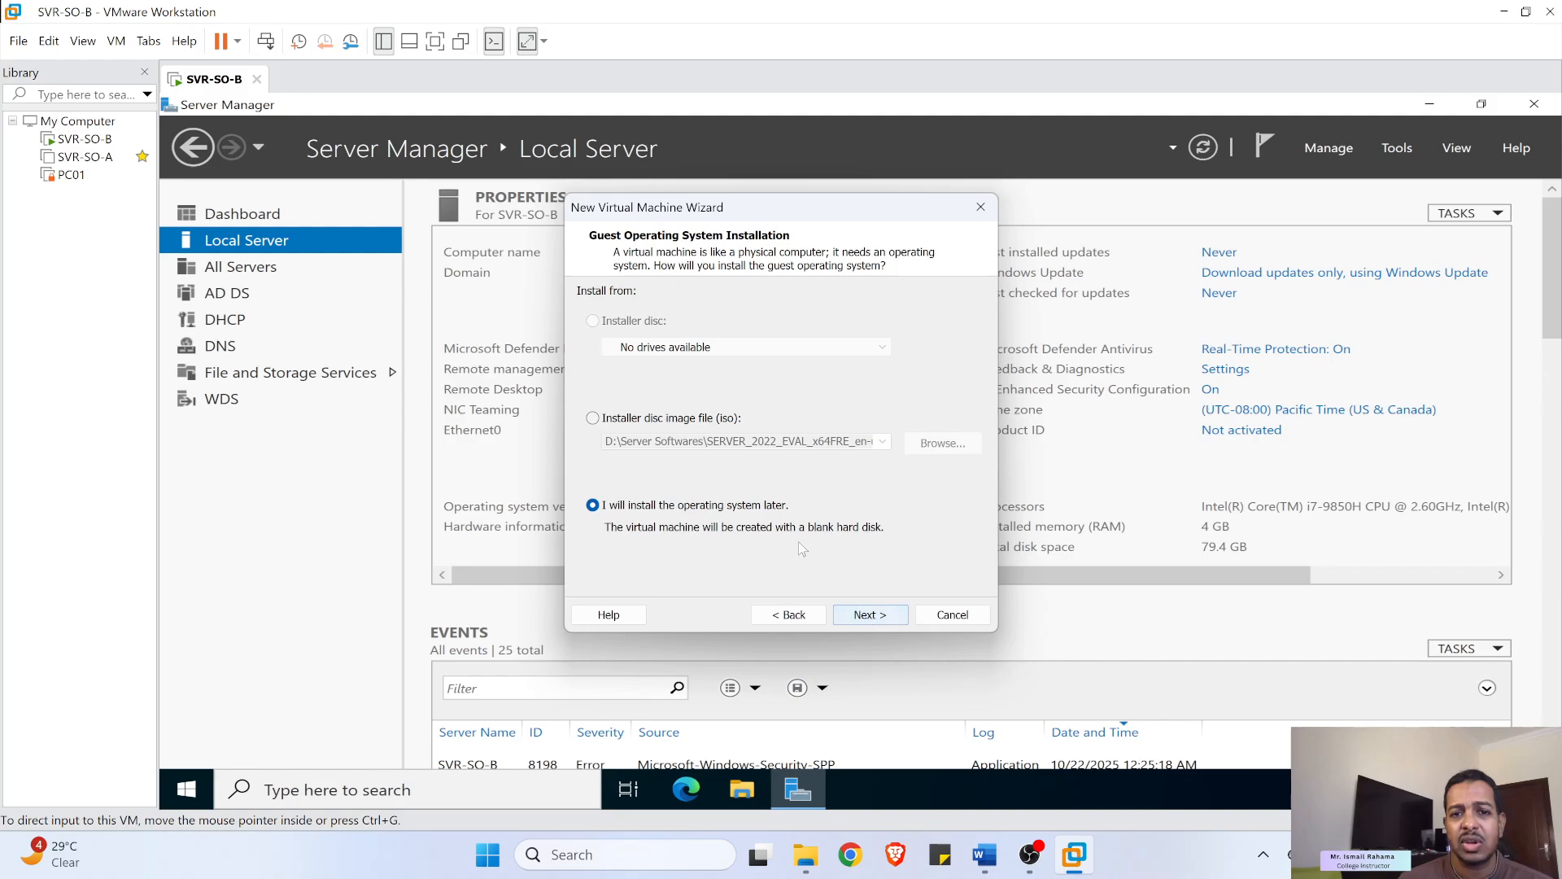
pyautogui.click(868, 616)
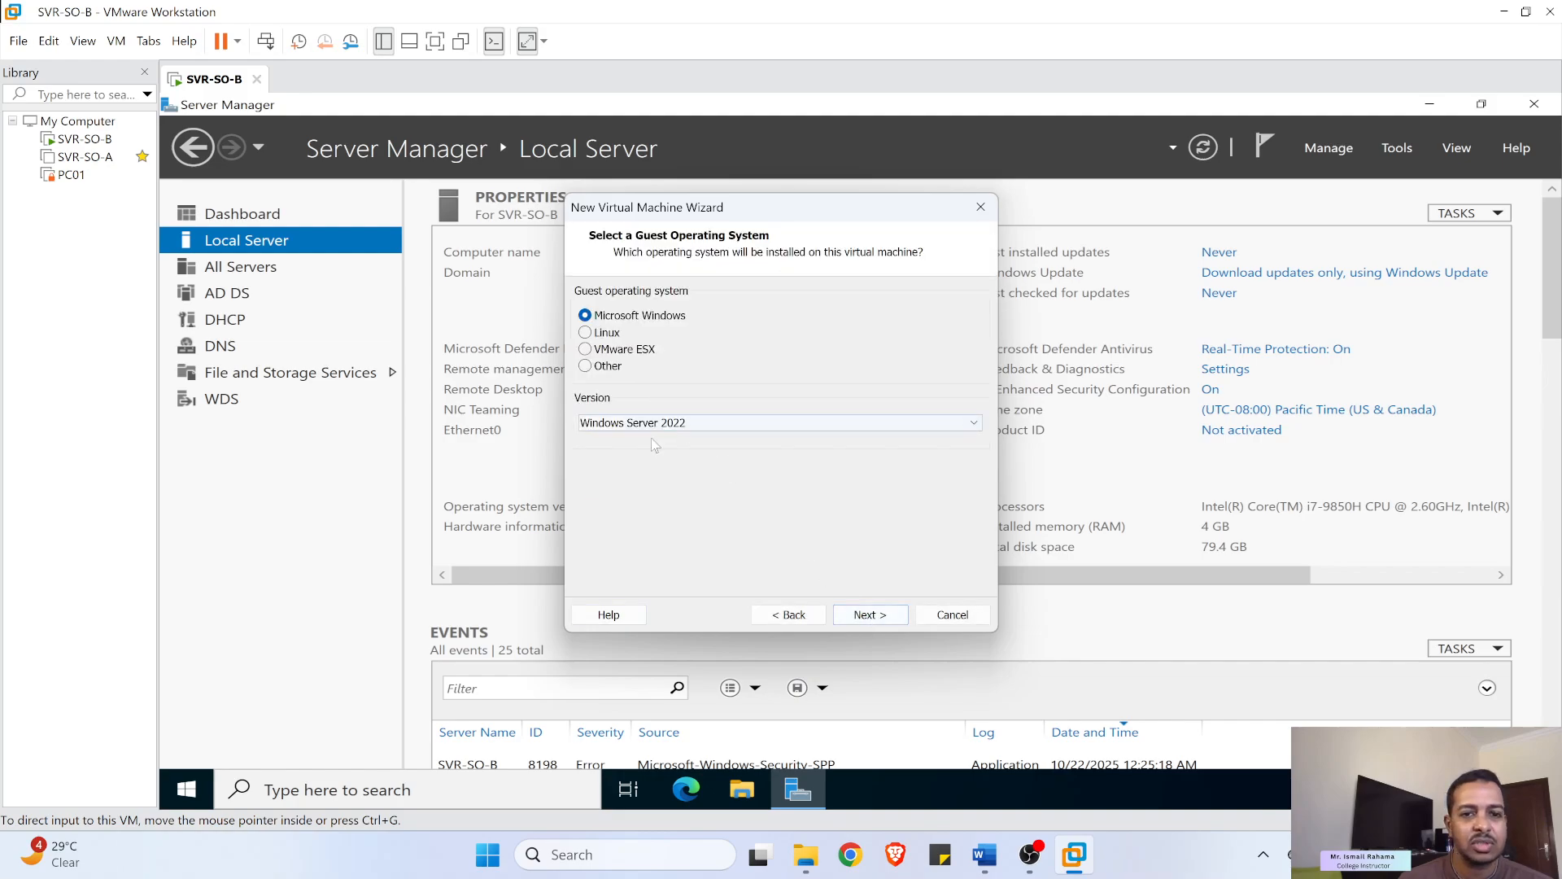
# - Choose Windows Server 2022 as the guest and paste SVR-SO-C as the machine name
pyautogui.click(882, 616)
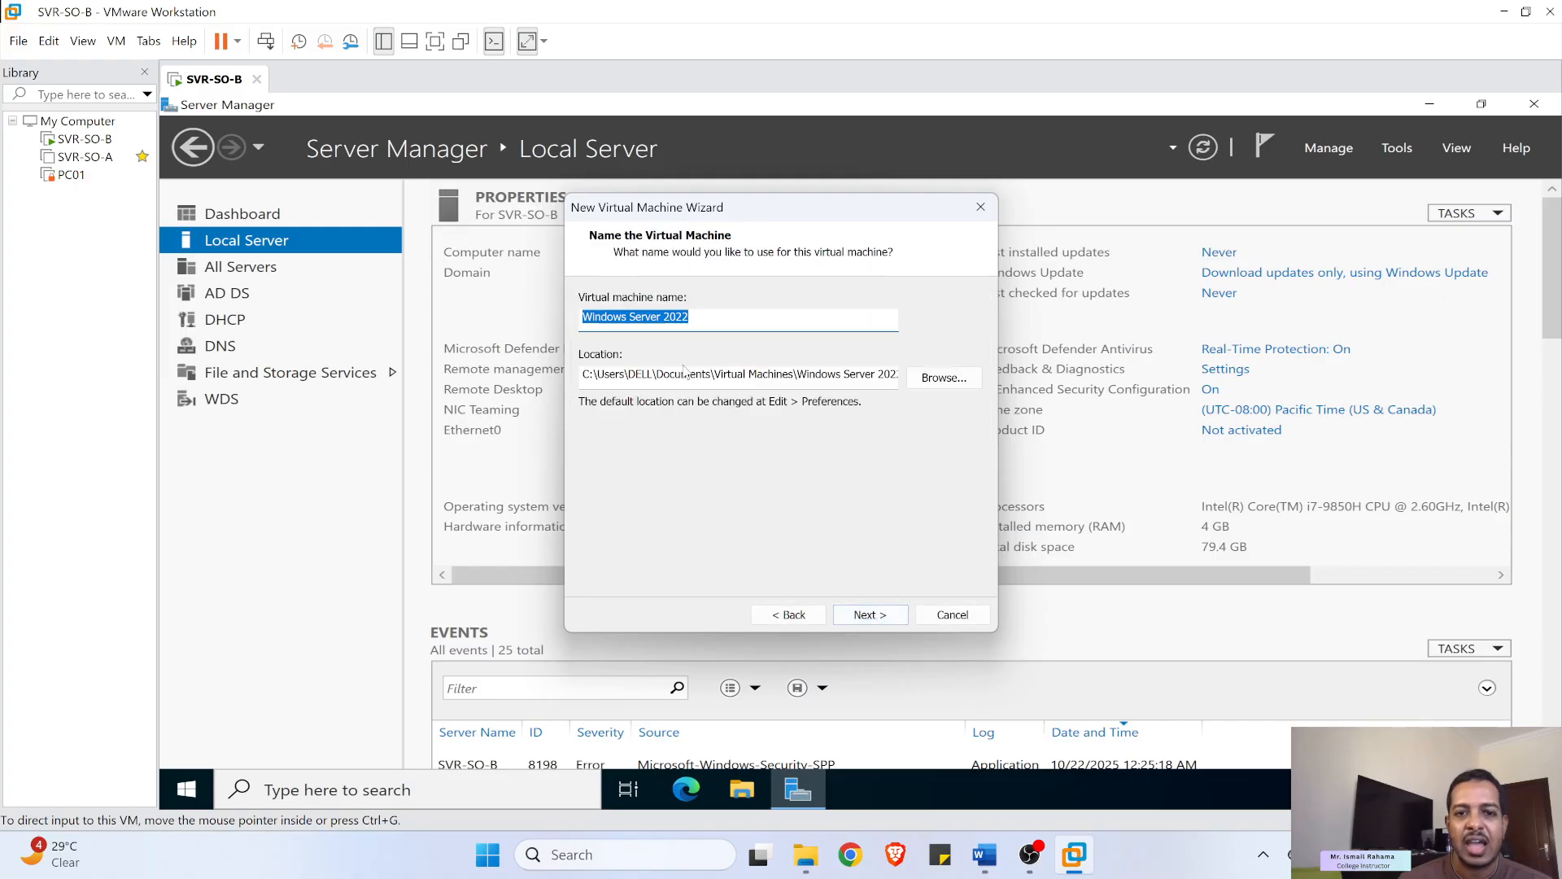
pyautogui.rightClick(658, 314)
pyautogui.click(717, 400)
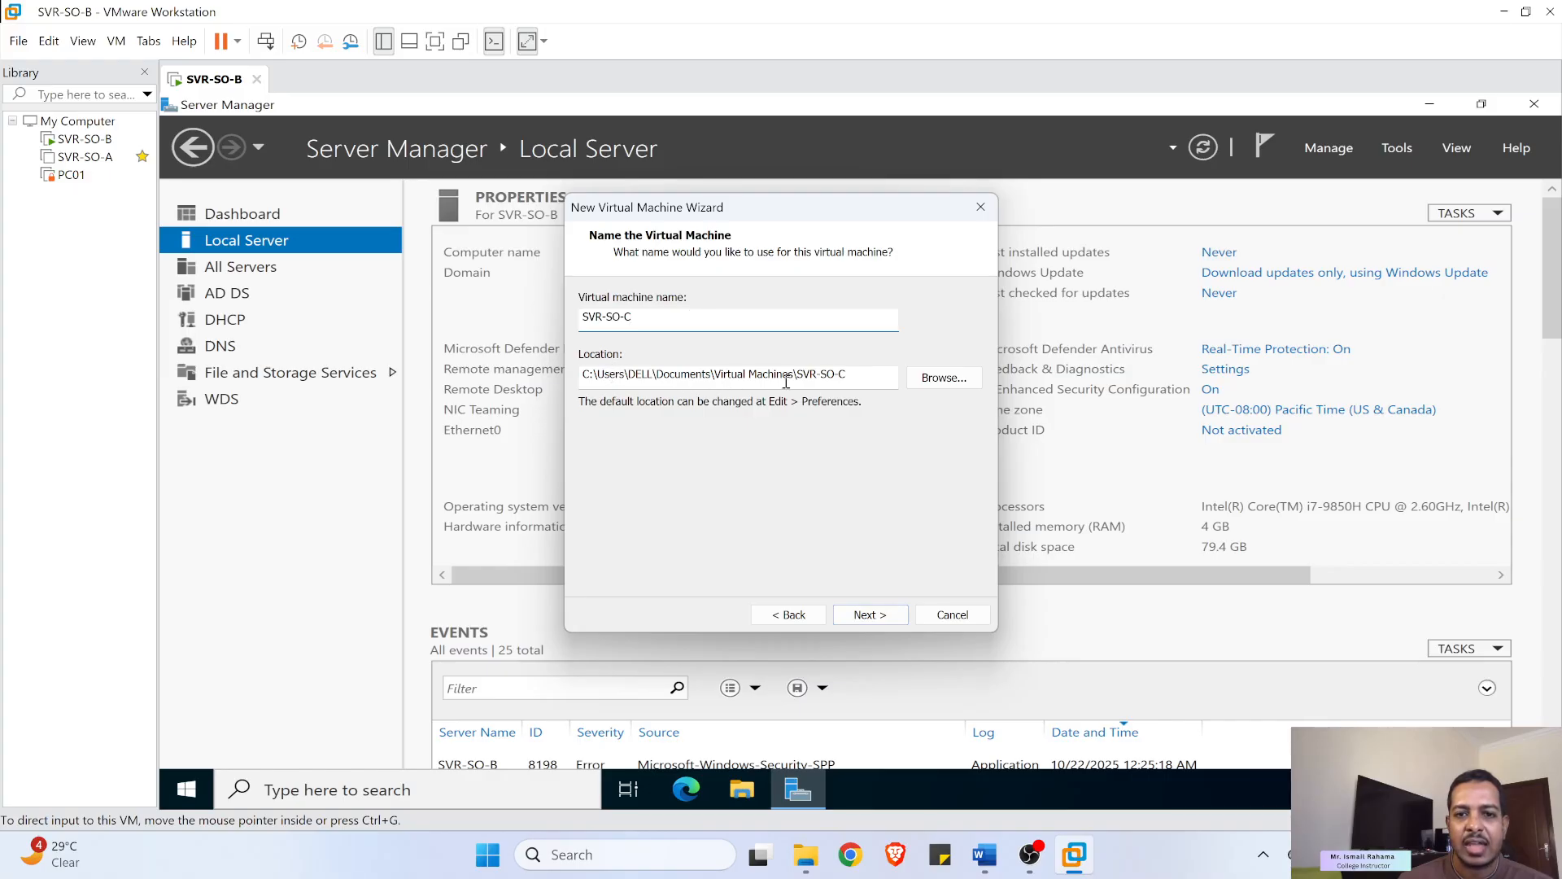
pyautogui.click(870, 615)
pyautogui.click(897, 455)
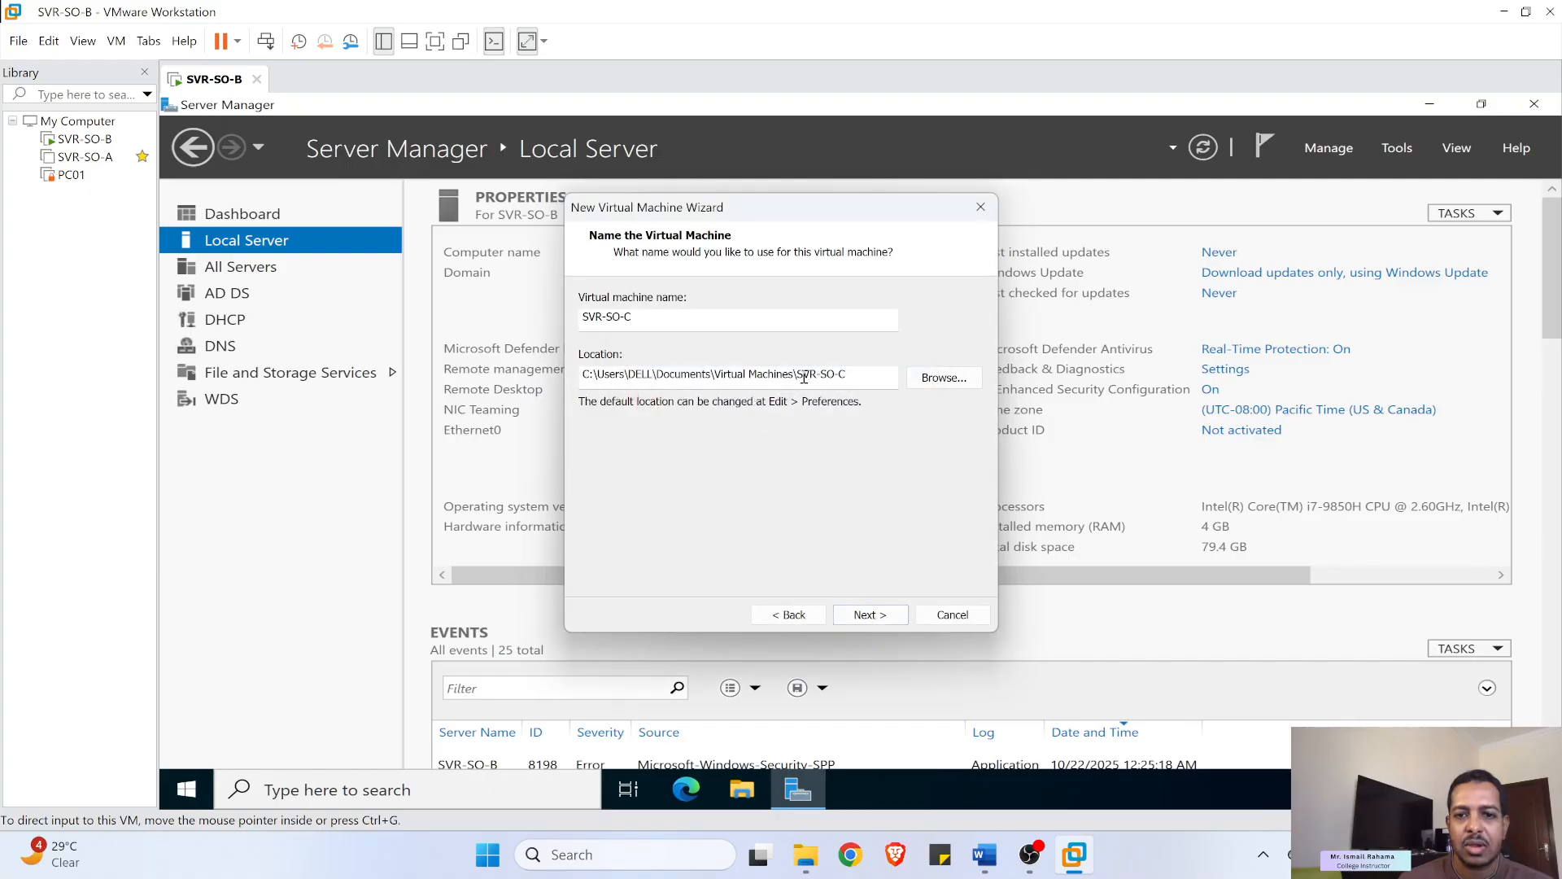
# - Set the VM location to D:\VMware VM
pyautogui.click(936, 377)
pyautogui.scroll(-6, 830, 451)
pyautogui.scroll(-3, 789, 452)
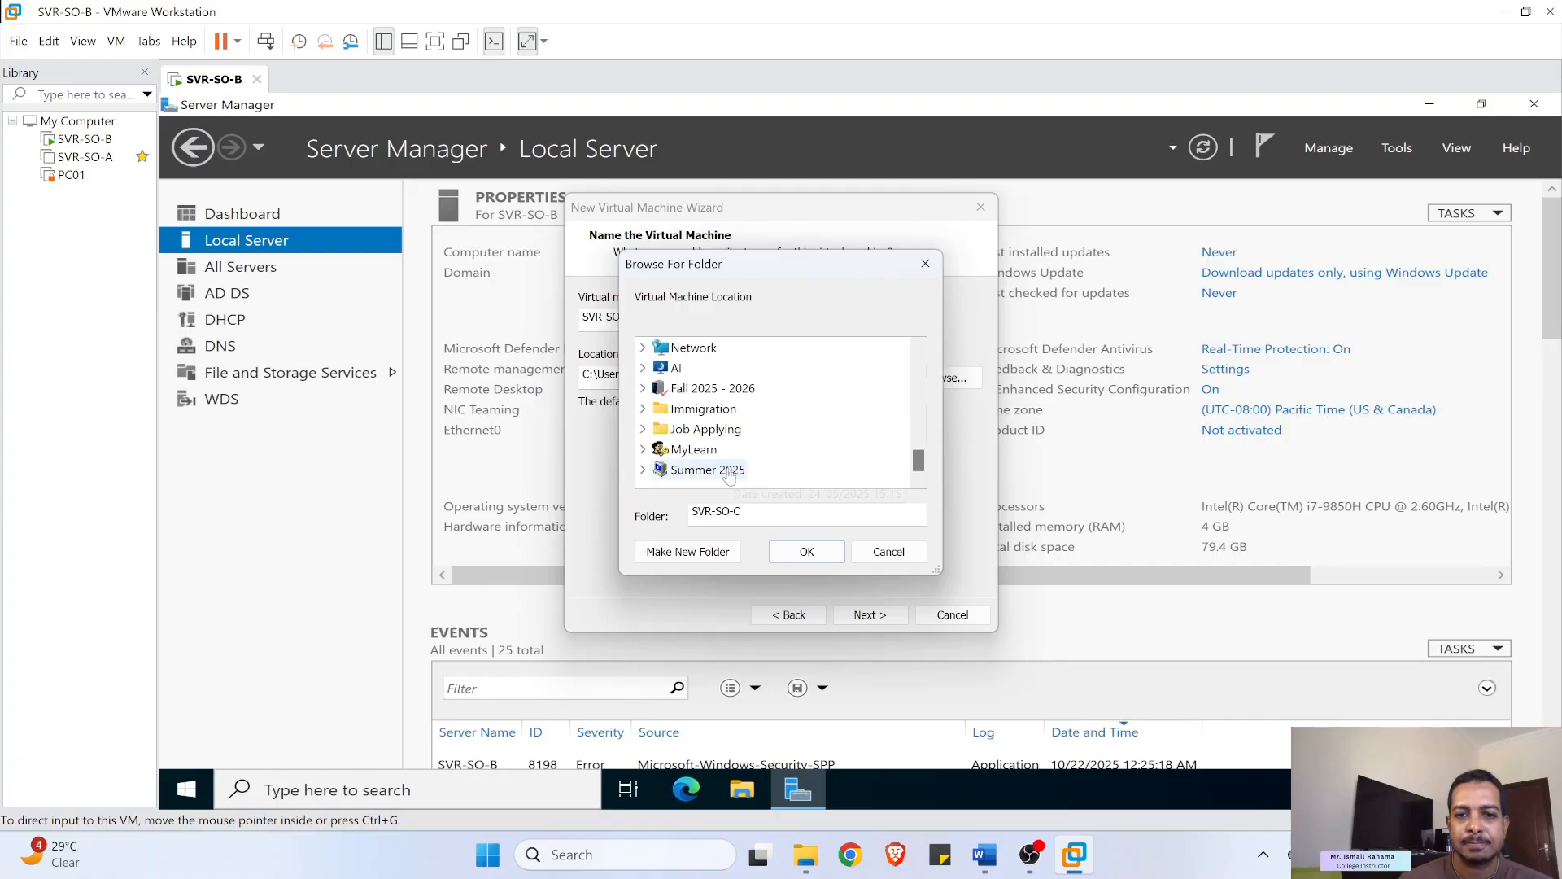
pyautogui.moveTo(919, 462); pyautogui.dragTo(899, 352)
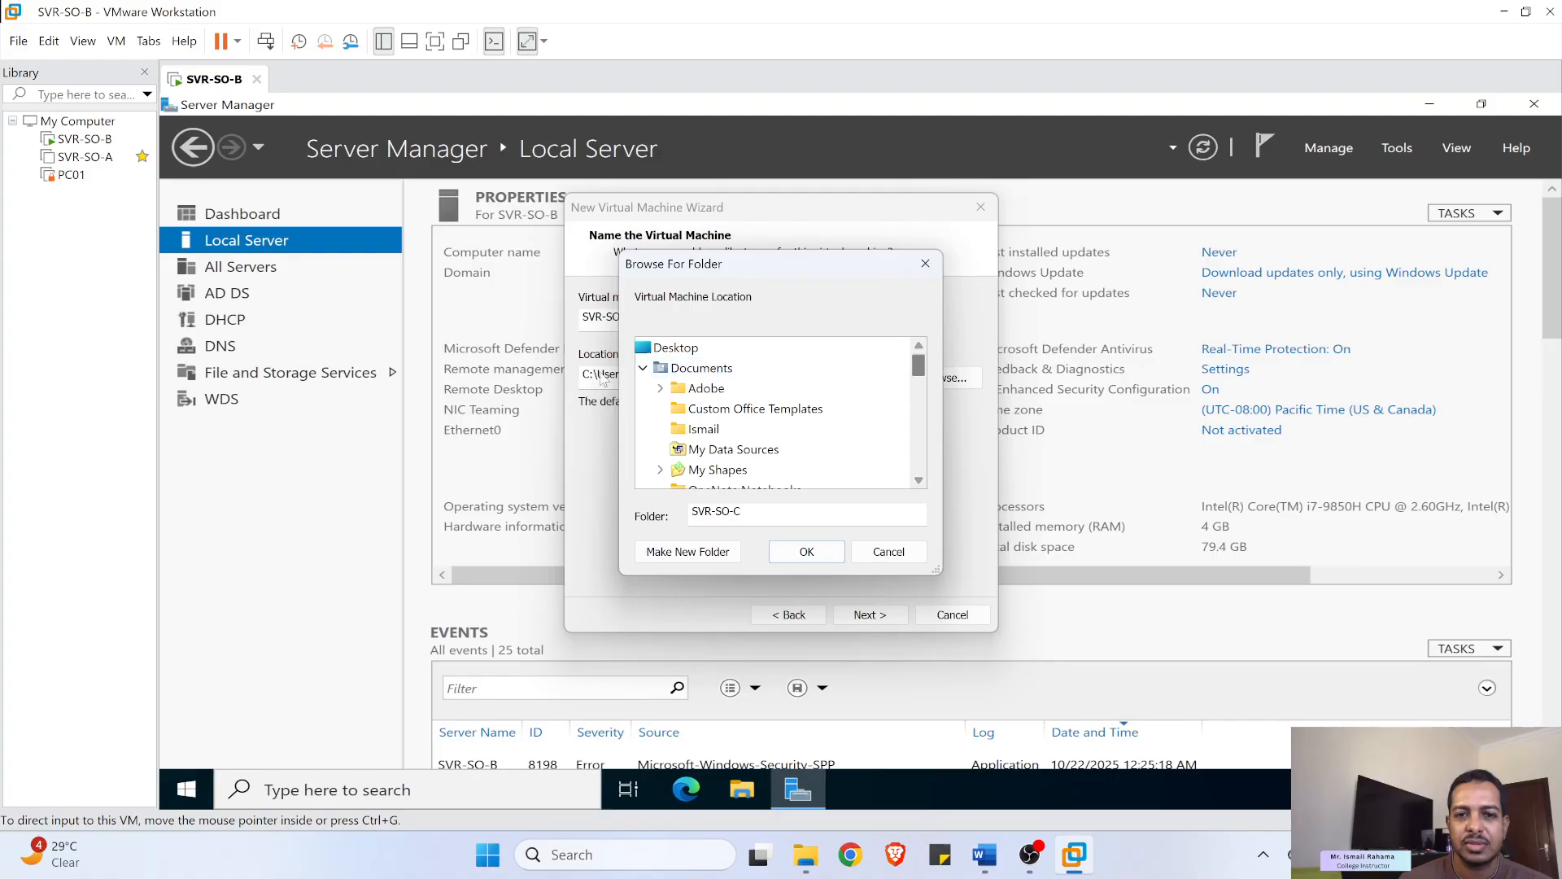
pyautogui.click(645, 370)
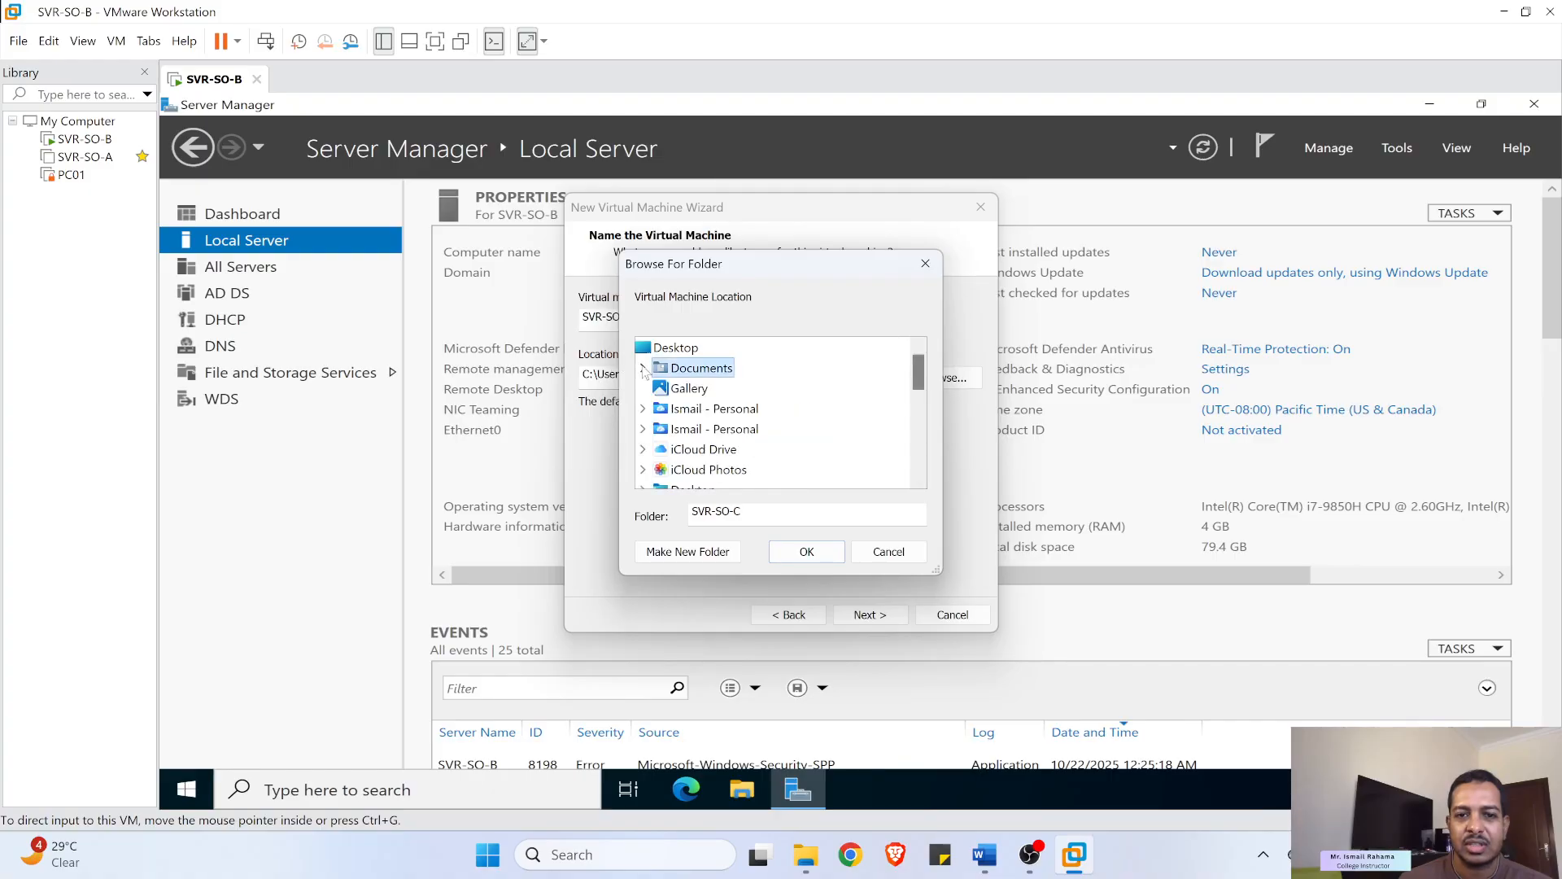
pyautogui.scroll(-5, 700, 423)
pyautogui.scroll(-1, 705, 440)
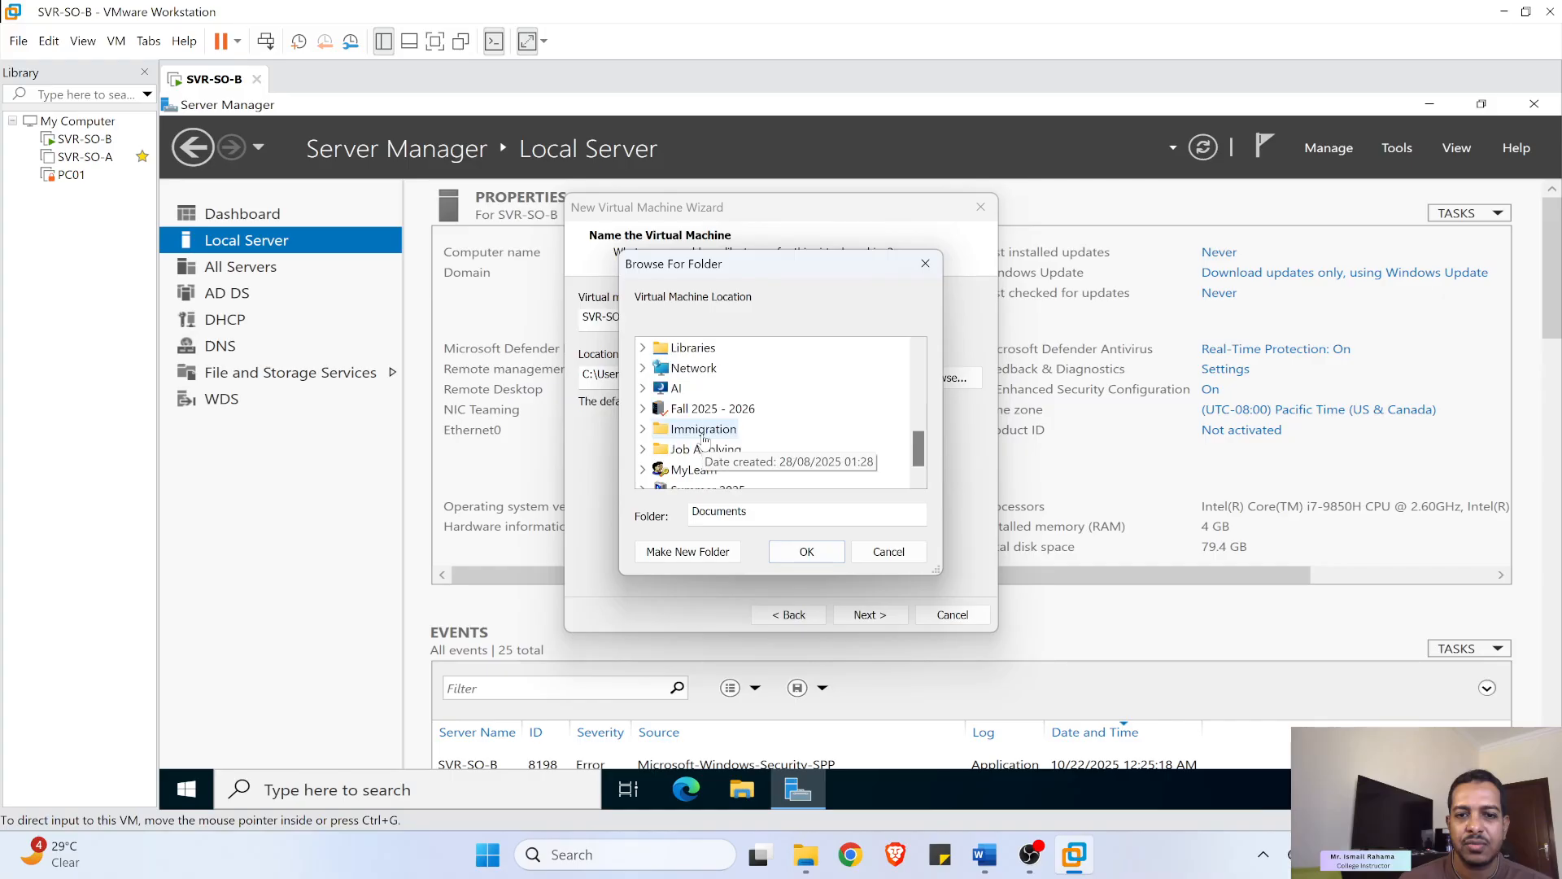
pyautogui.scroll(-1, 705, 440)
pyautogui.scroll(5, 706, 440)
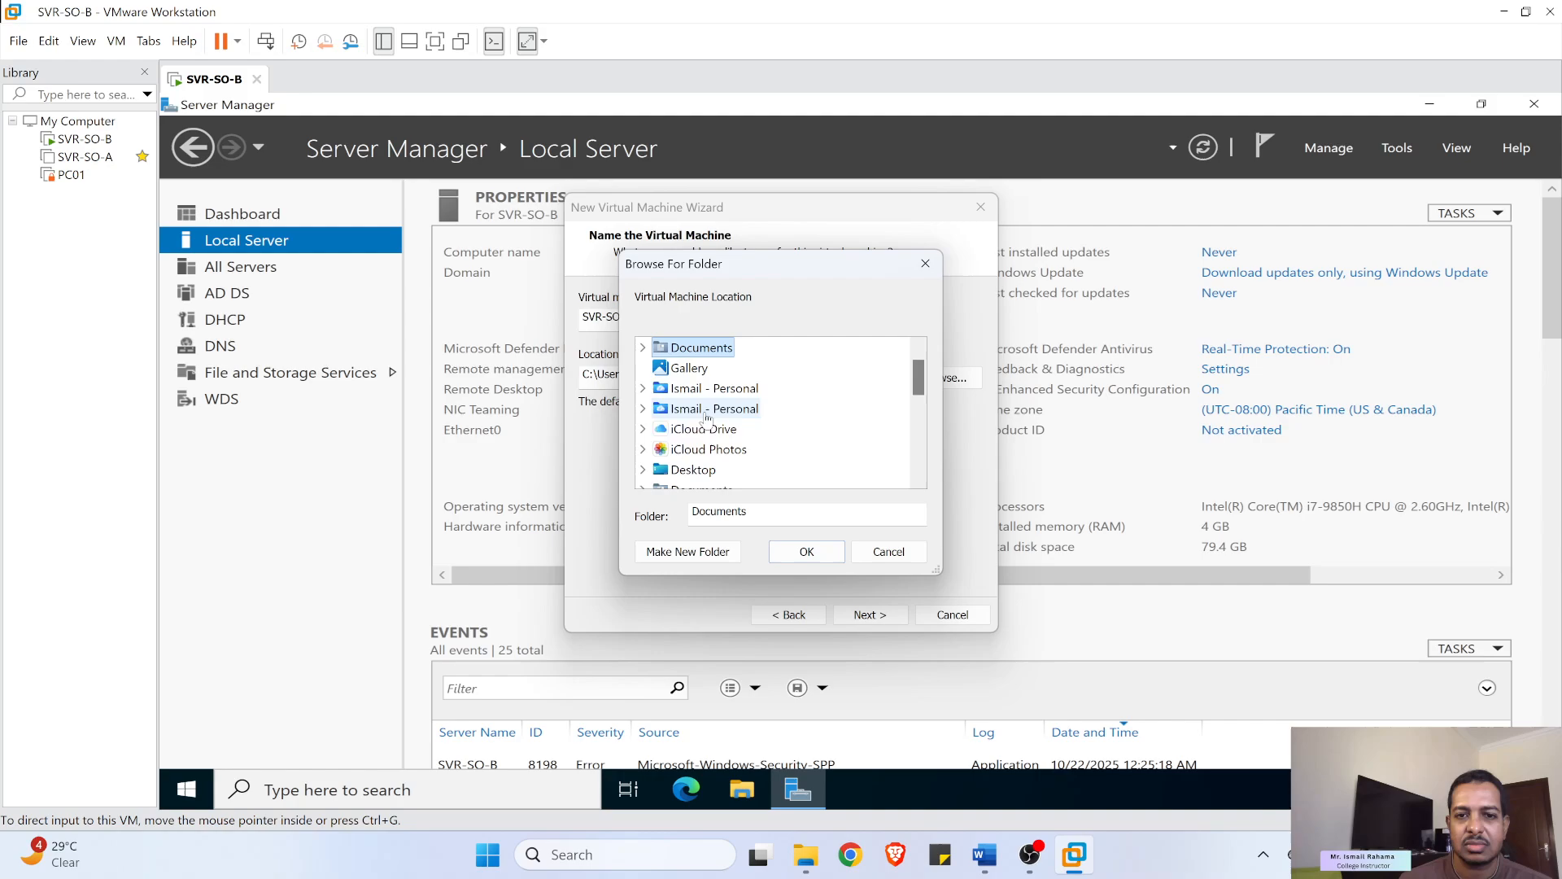
pyautogui.scroll(-2, 757, 440)
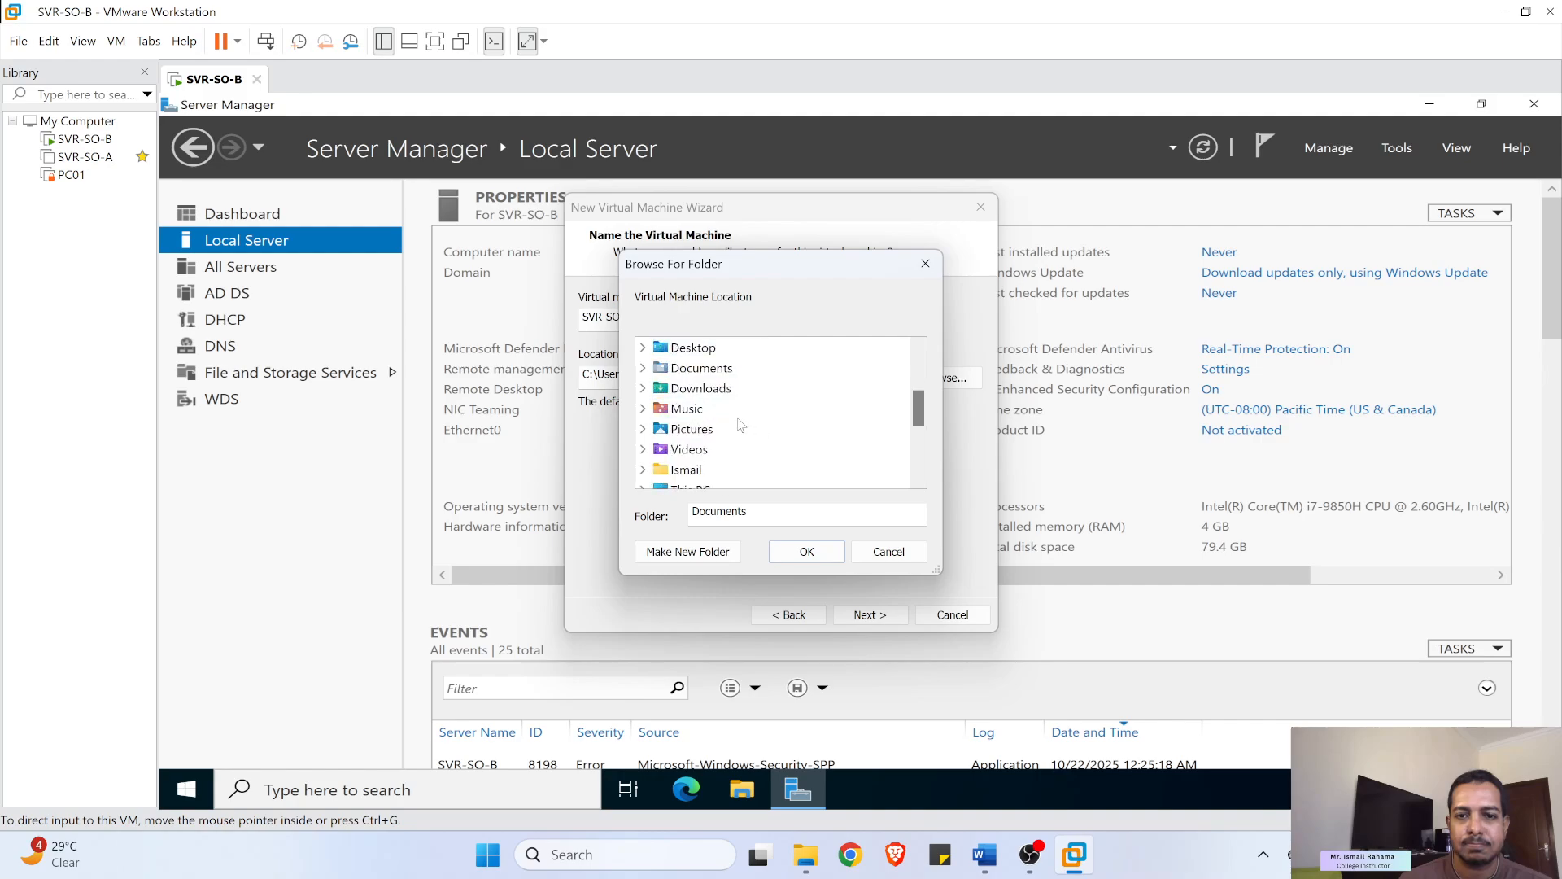
pyautogui.scroll(-1, 741, 425)
pyautogui.click(691, 429)
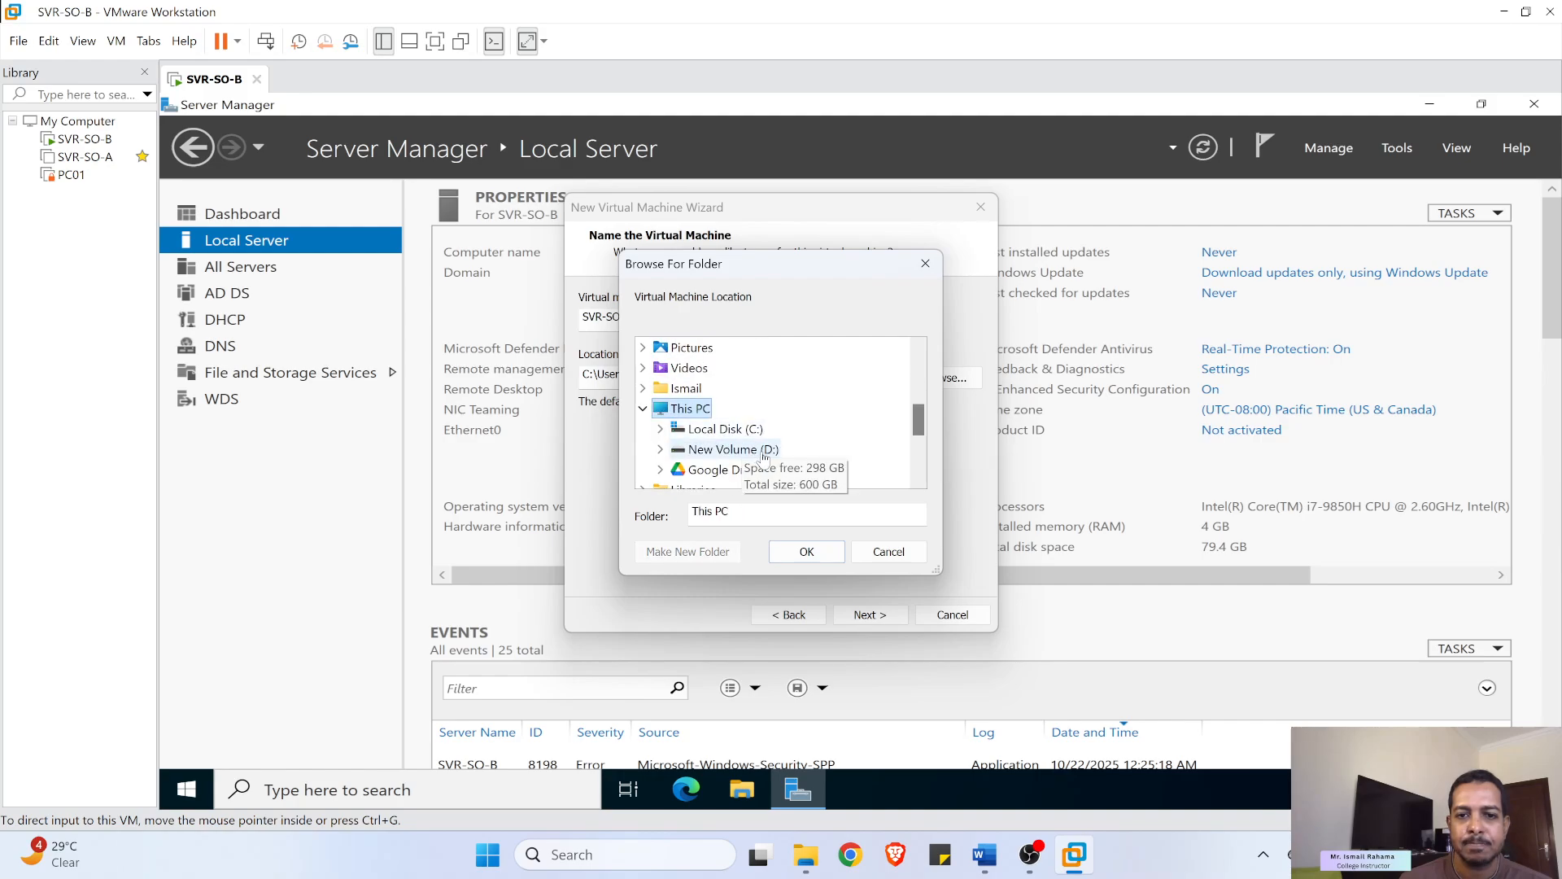
pyautogui.doubleClick(763, 452)
pyautogui.scroll(-4, 765, 440)
pyautogui.scroll(-1, 765, 435)
pyautogui.doubleClick(756, 453)
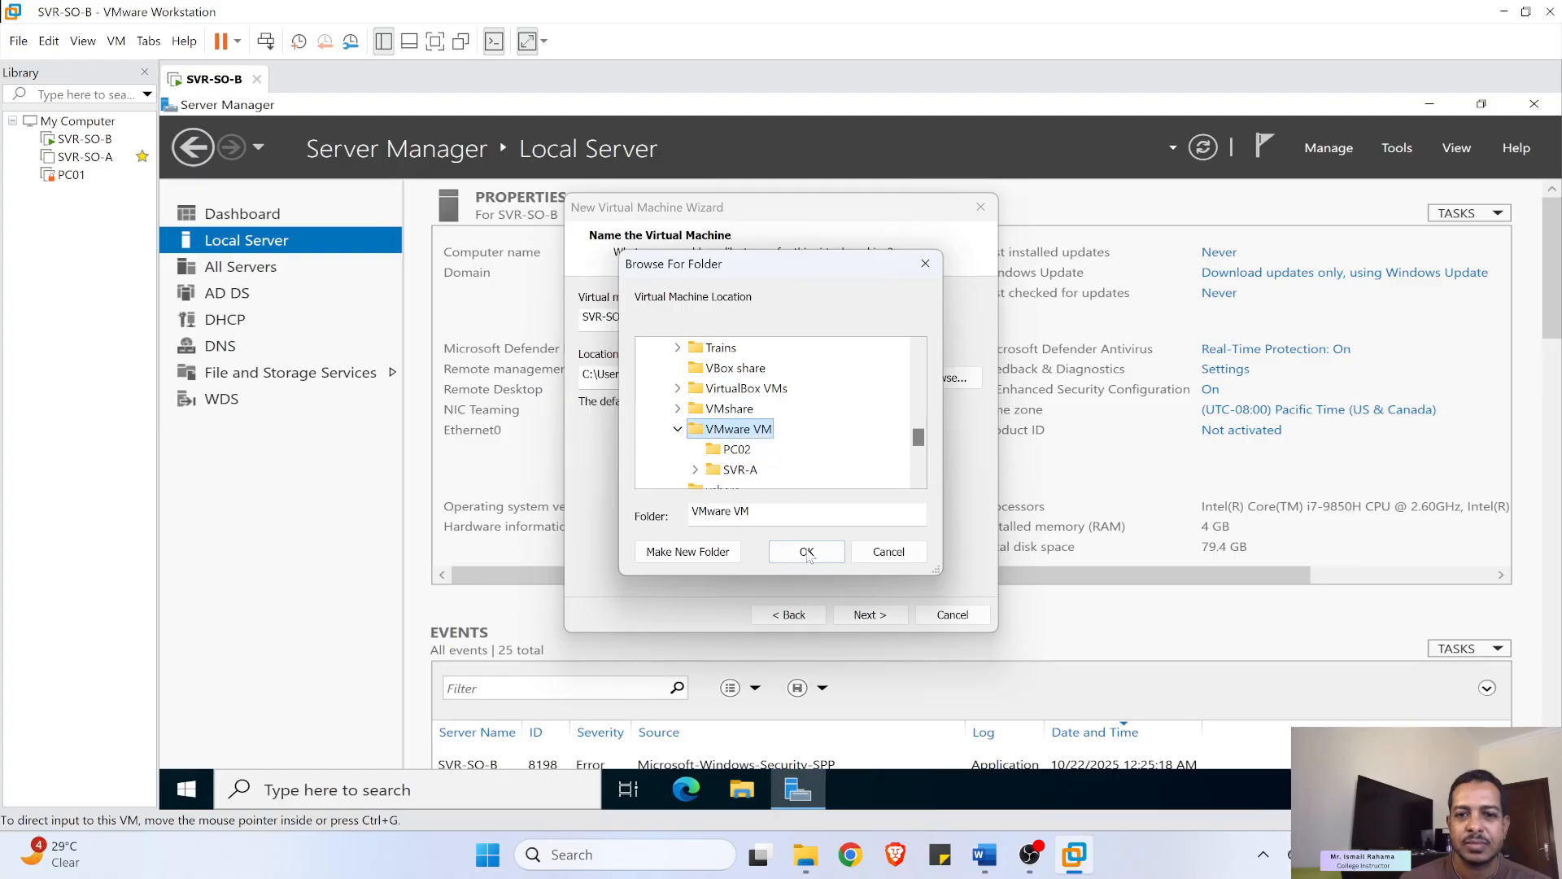
pyautogui.click(807, 553)
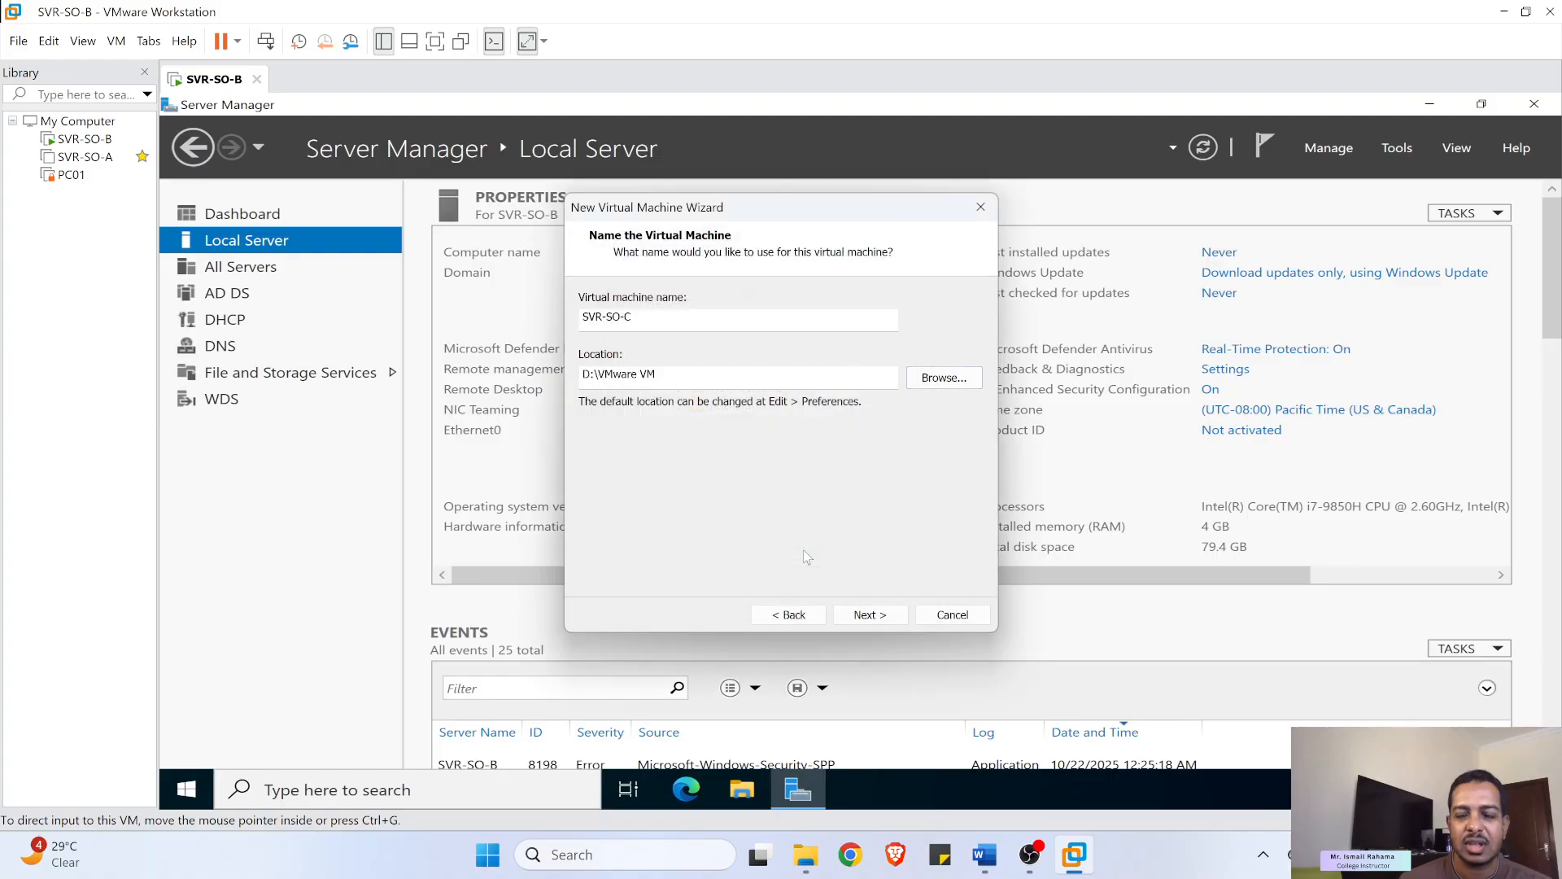
# - Accept the existing-VM warning and store the 60 GB virtual disk as a single file
pyautogui.click(866, 615)
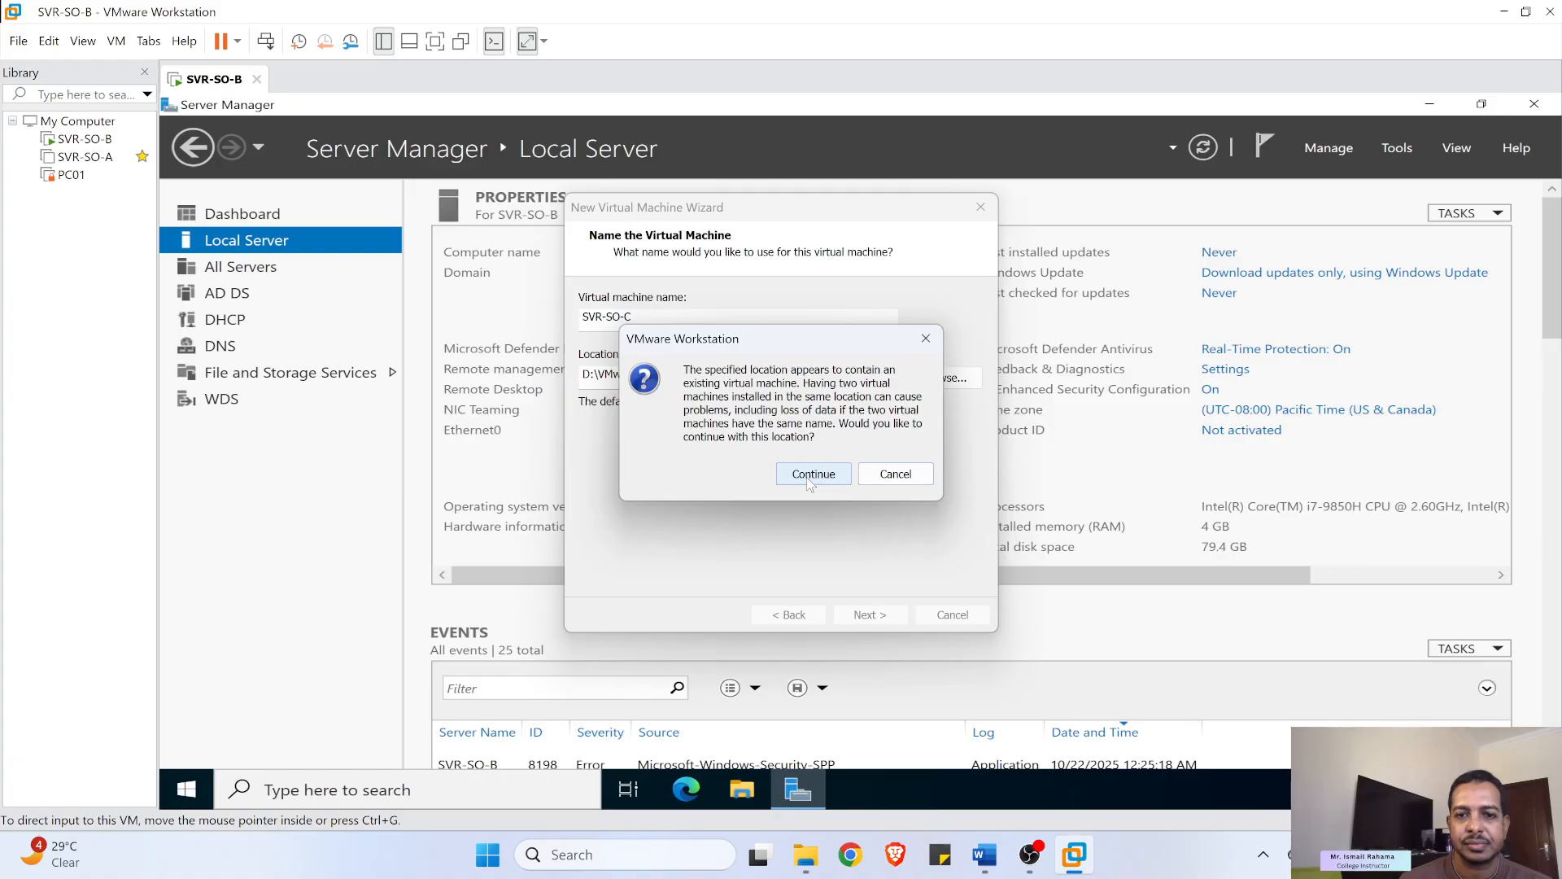
pyautogui.click(810, 474)
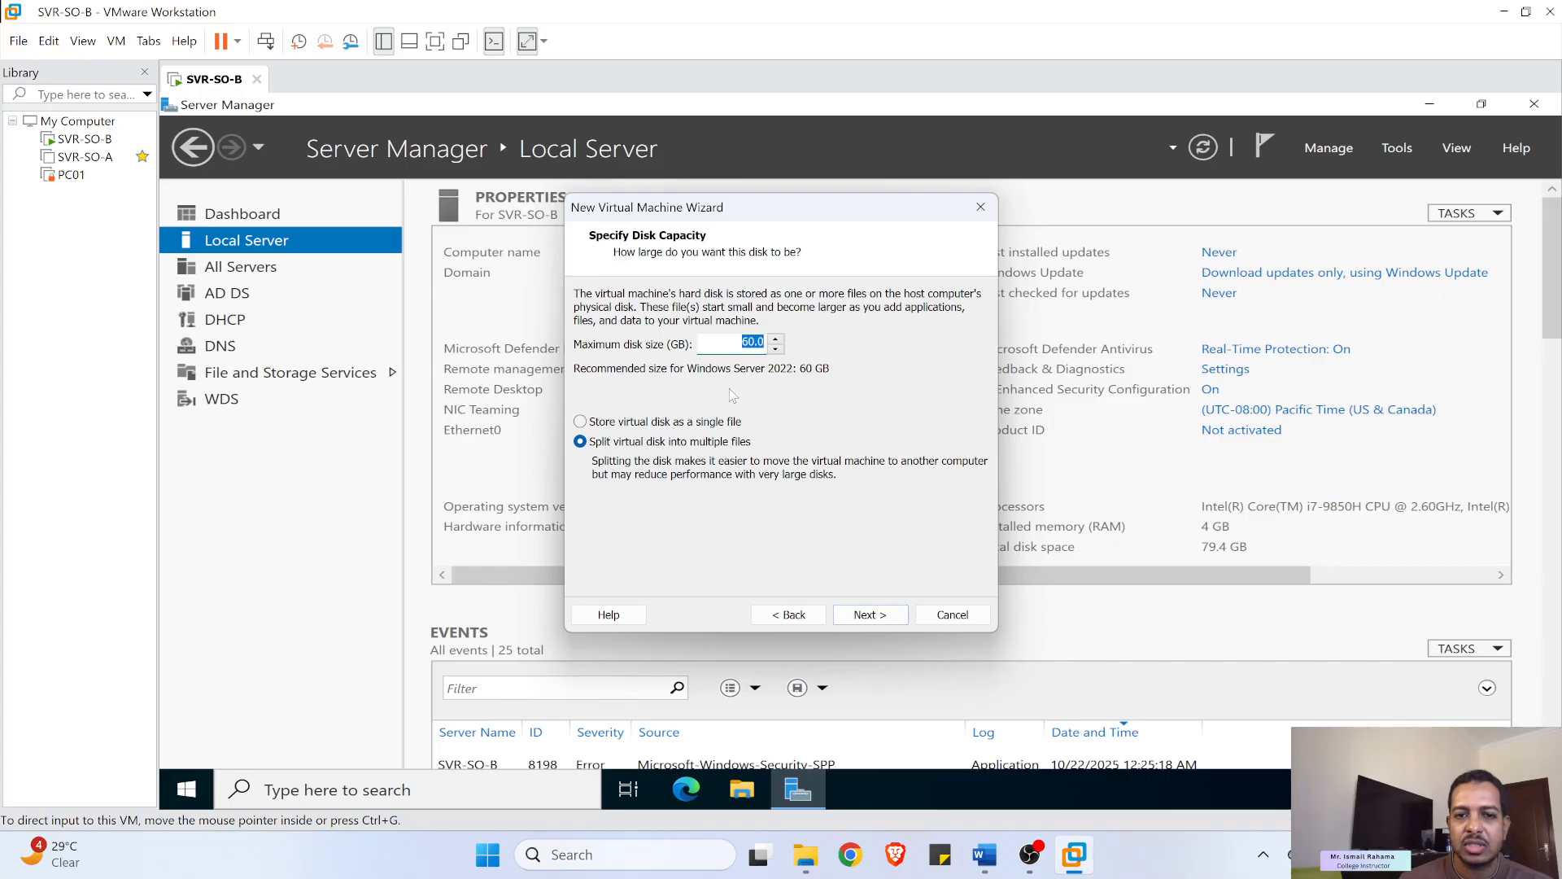
pyautogui.click(623, 421)
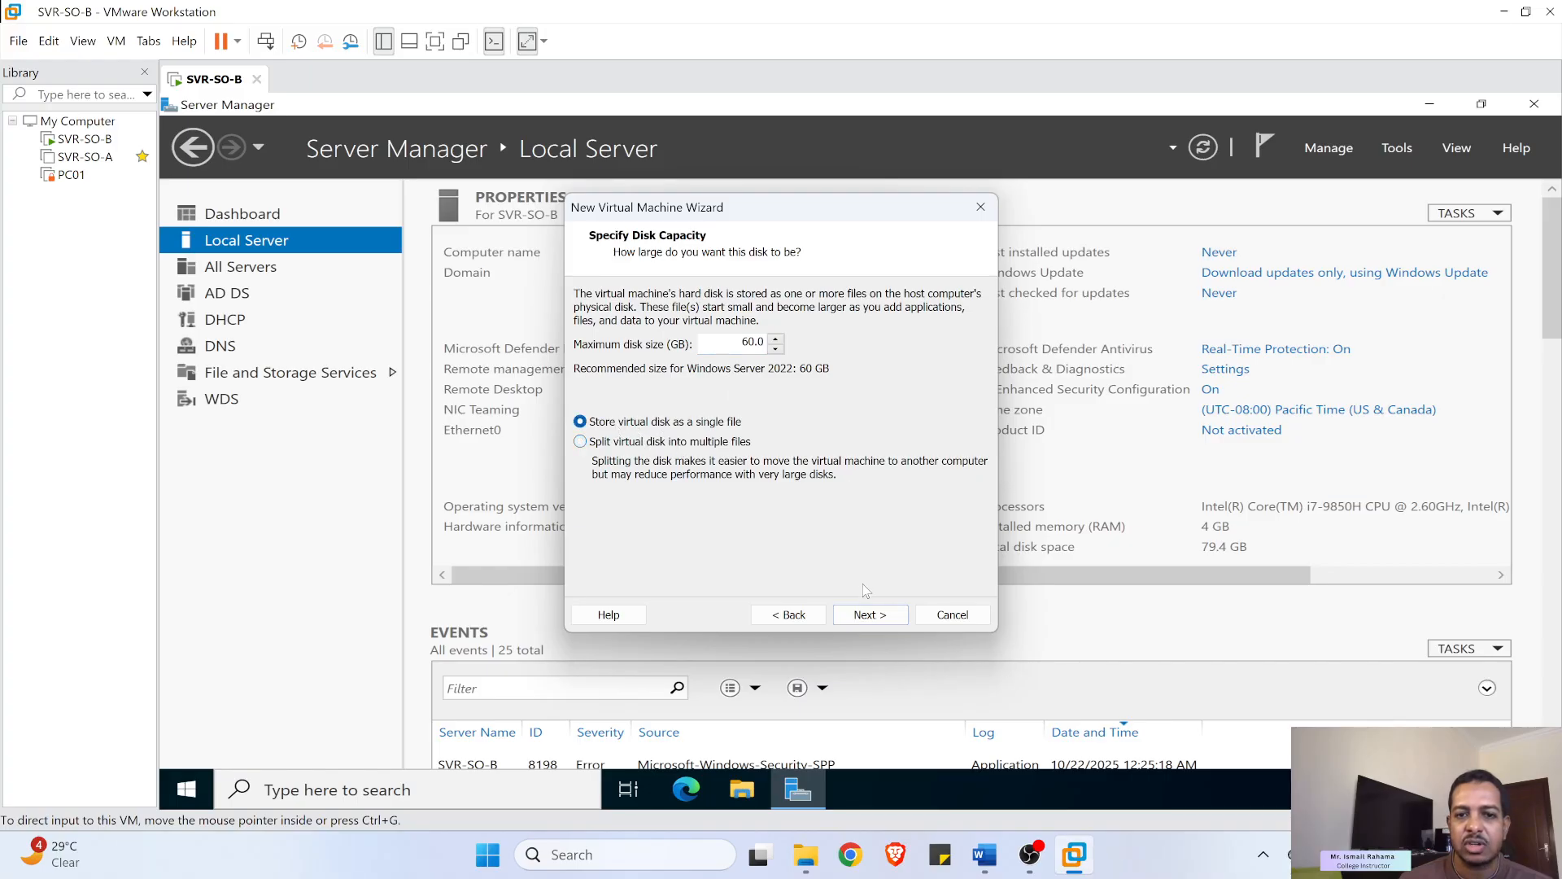
pyautogui.click(857, 619)
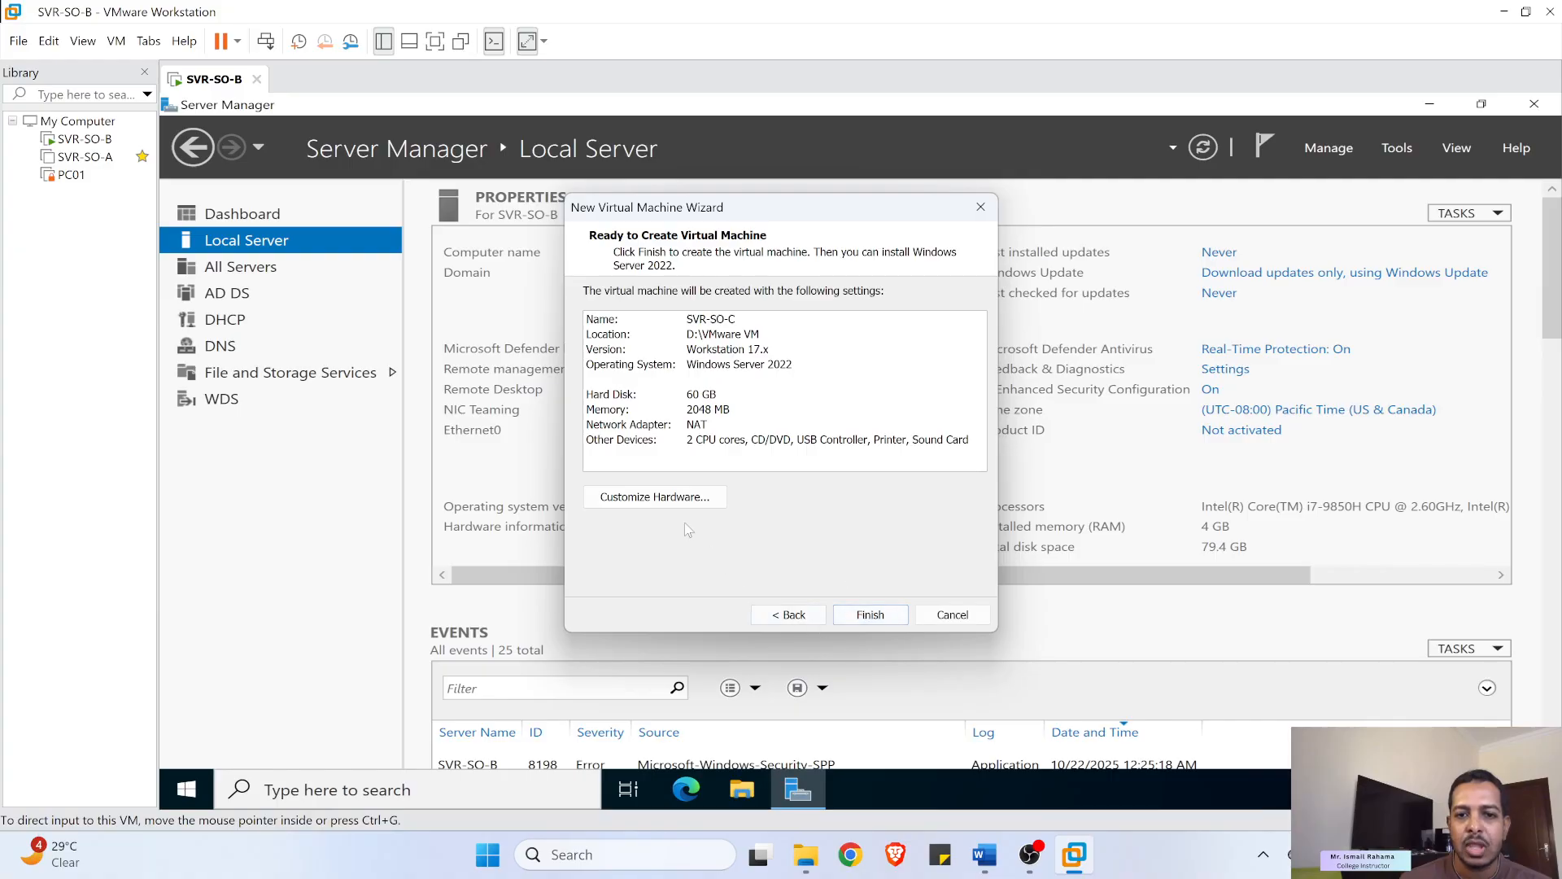
# - Customize hardware: set memory to about 3 GB and 2 cores per processor (4 processors)
pyautogui.click(655, 496)
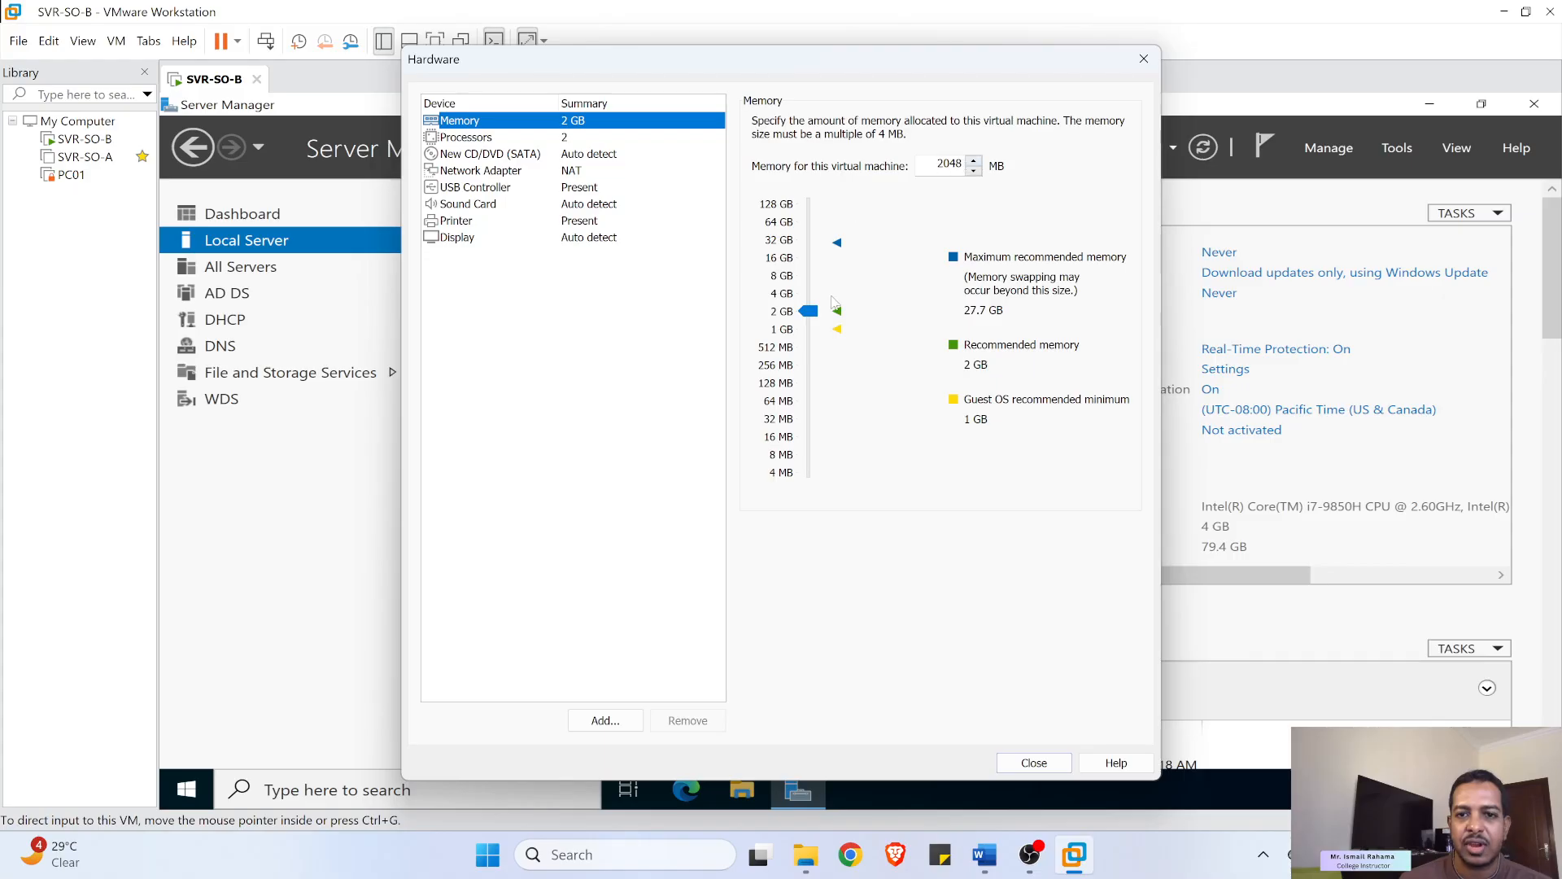
pyautogui.click(809, 306)
pyautogui.moveTo(809, 298); pyautogui.dragTo(807, 301)
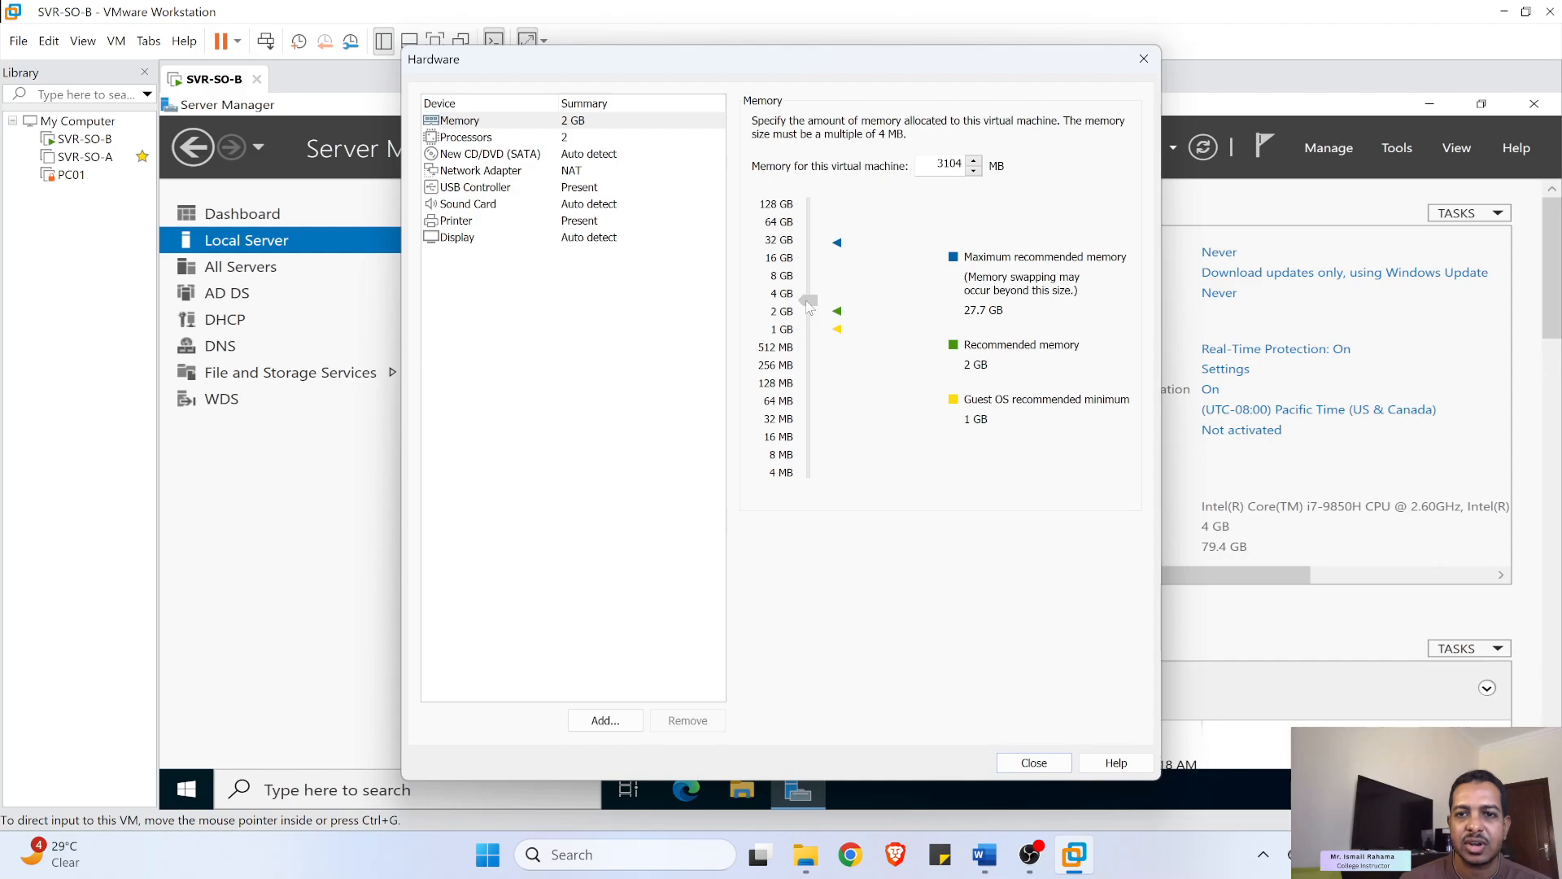
pyautogui.click(543, 140)
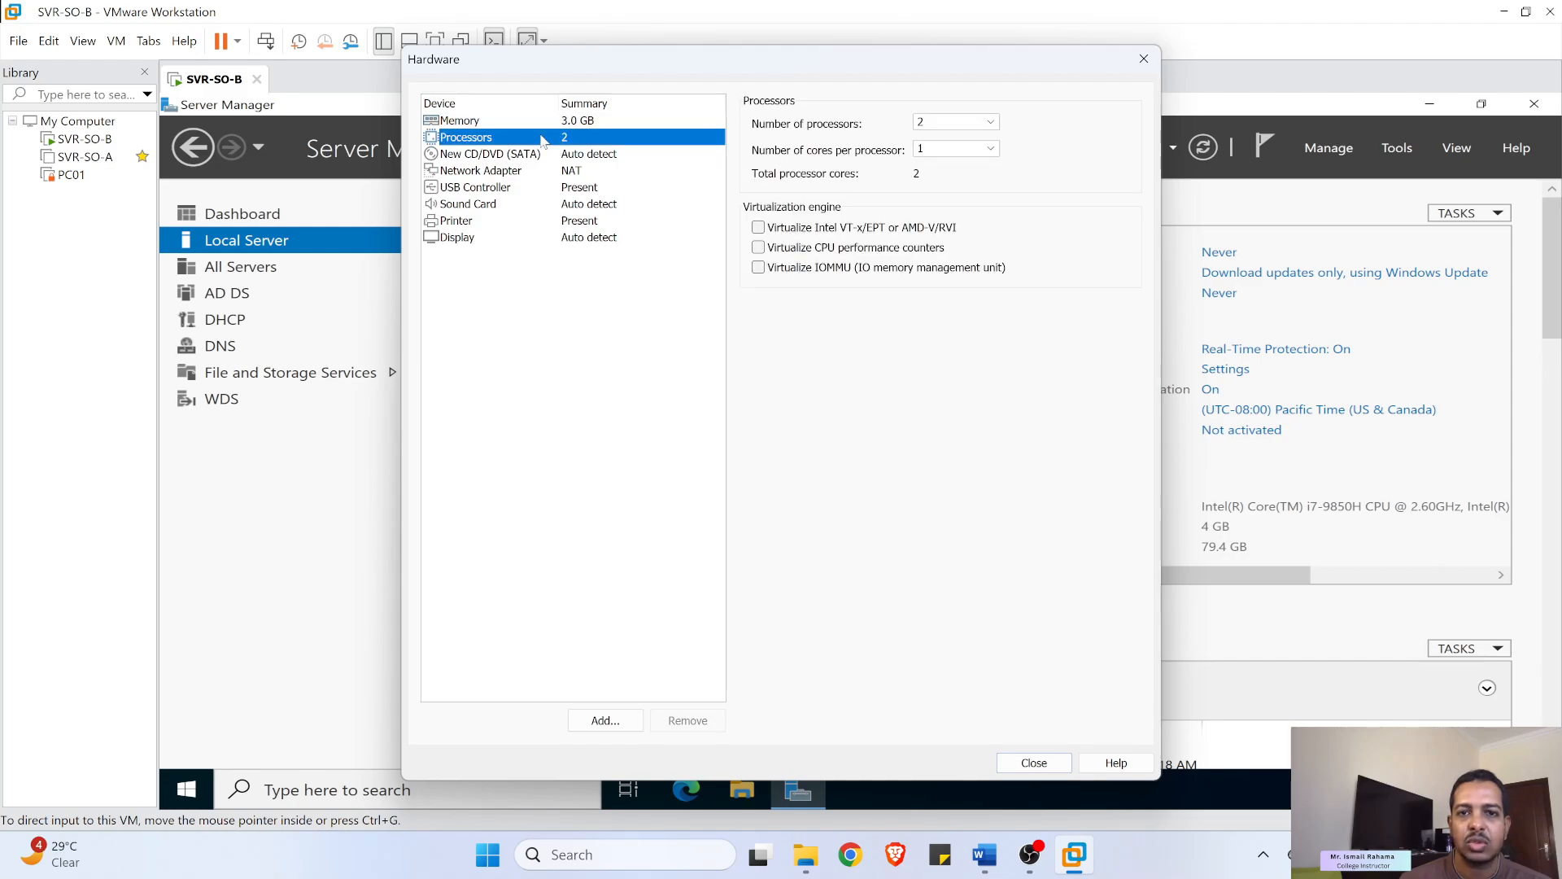
pyautogui.click(990, 148)
pyautogui.click(963, 175)
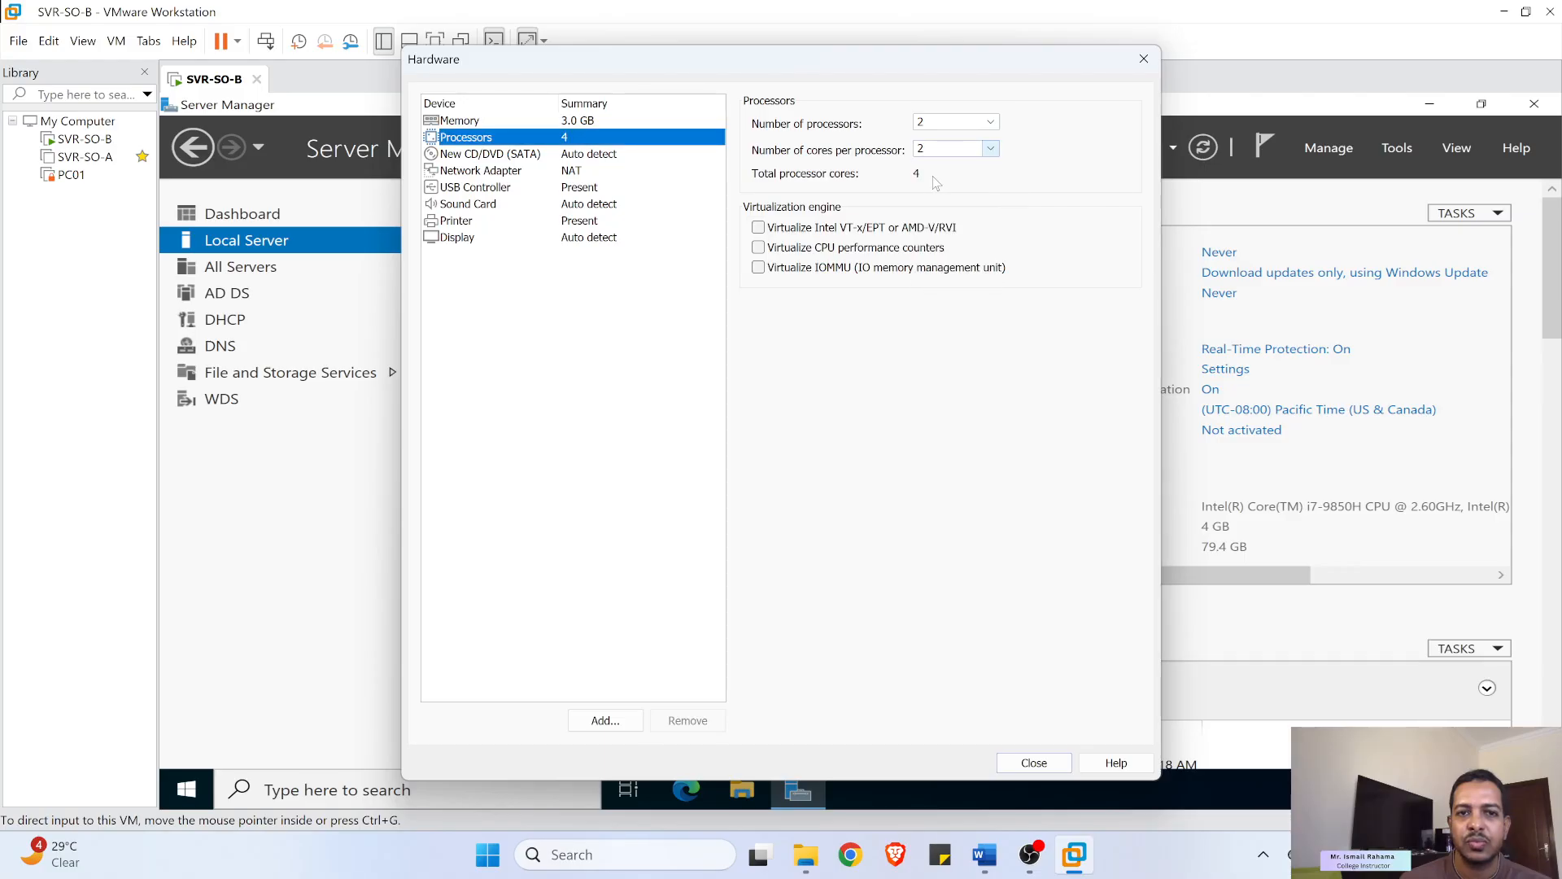
# - Leave the network adapter on NAT and bring the Word lab instructions forward
pyautogui.click(500, 172)
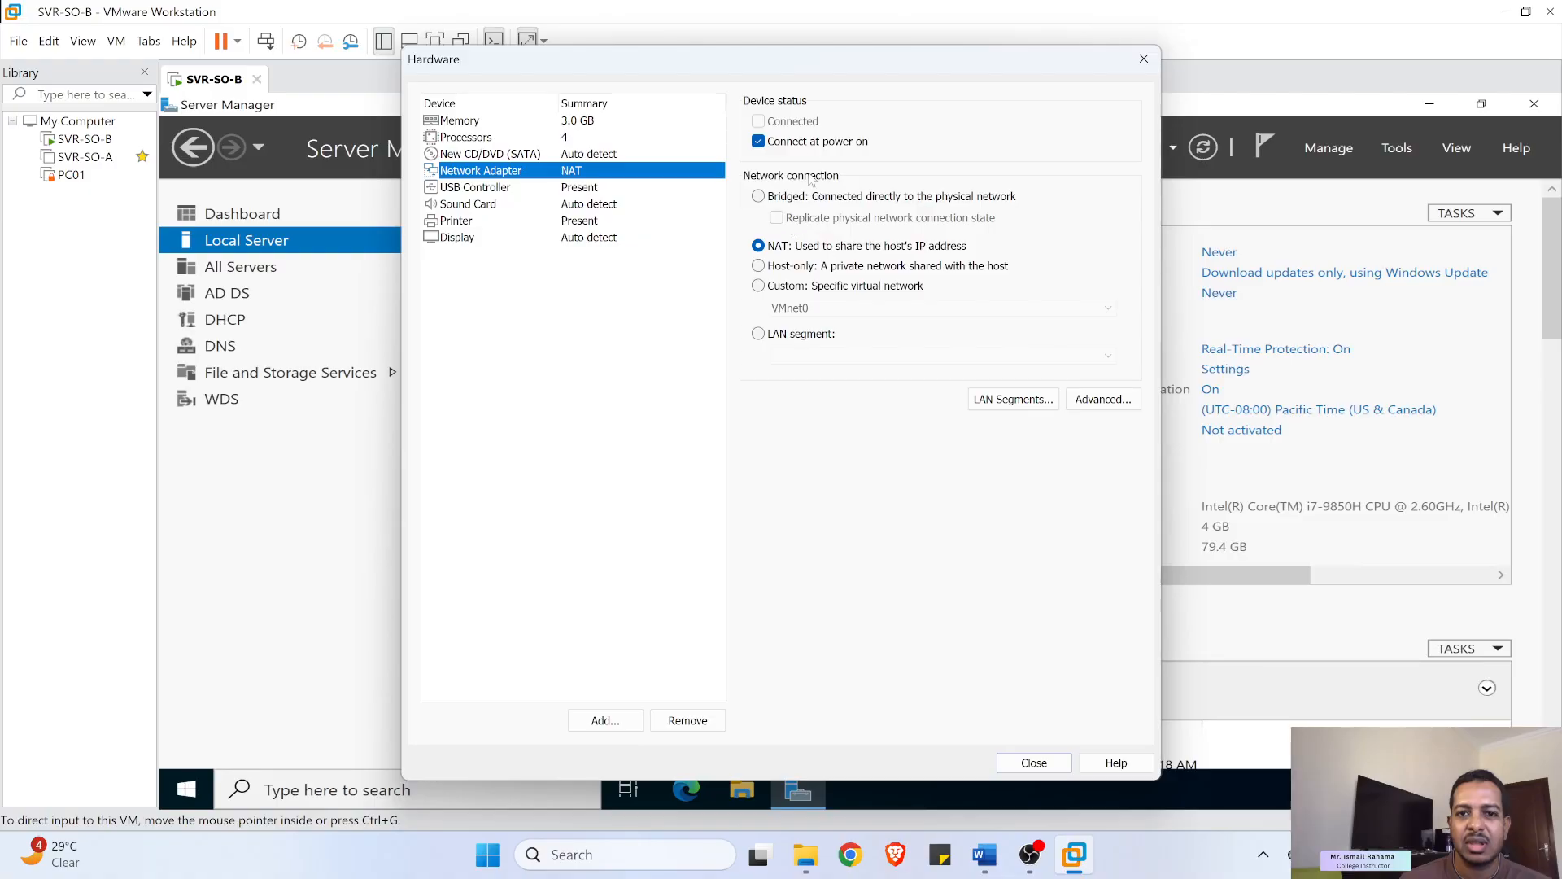
pyautogui.click(813, 287)
pyautogui.click(823, 308)
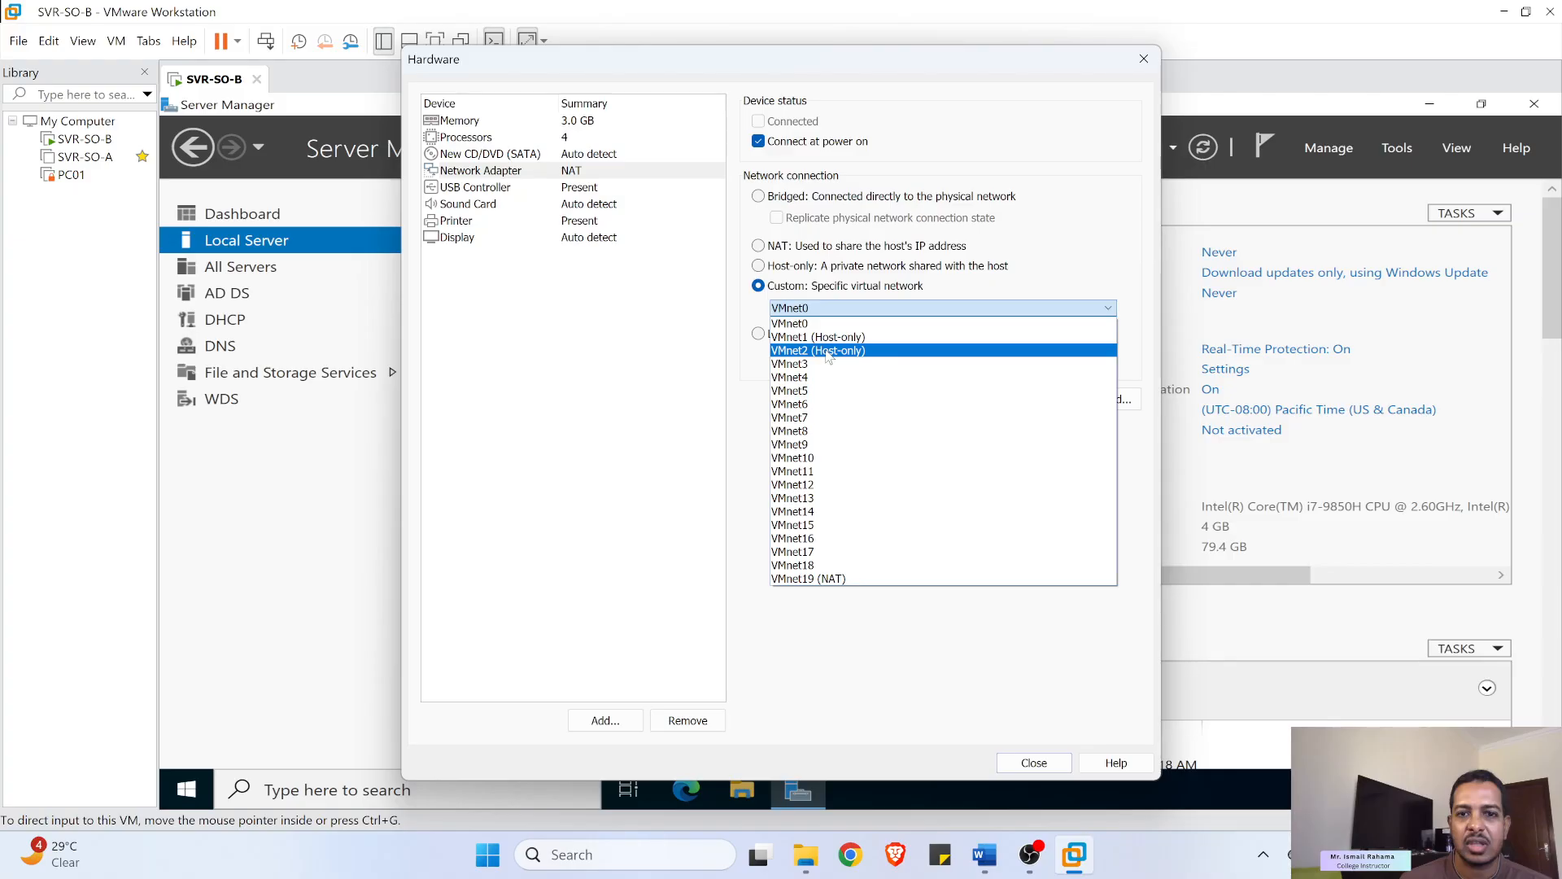
pyautogui.click(1049, 153)
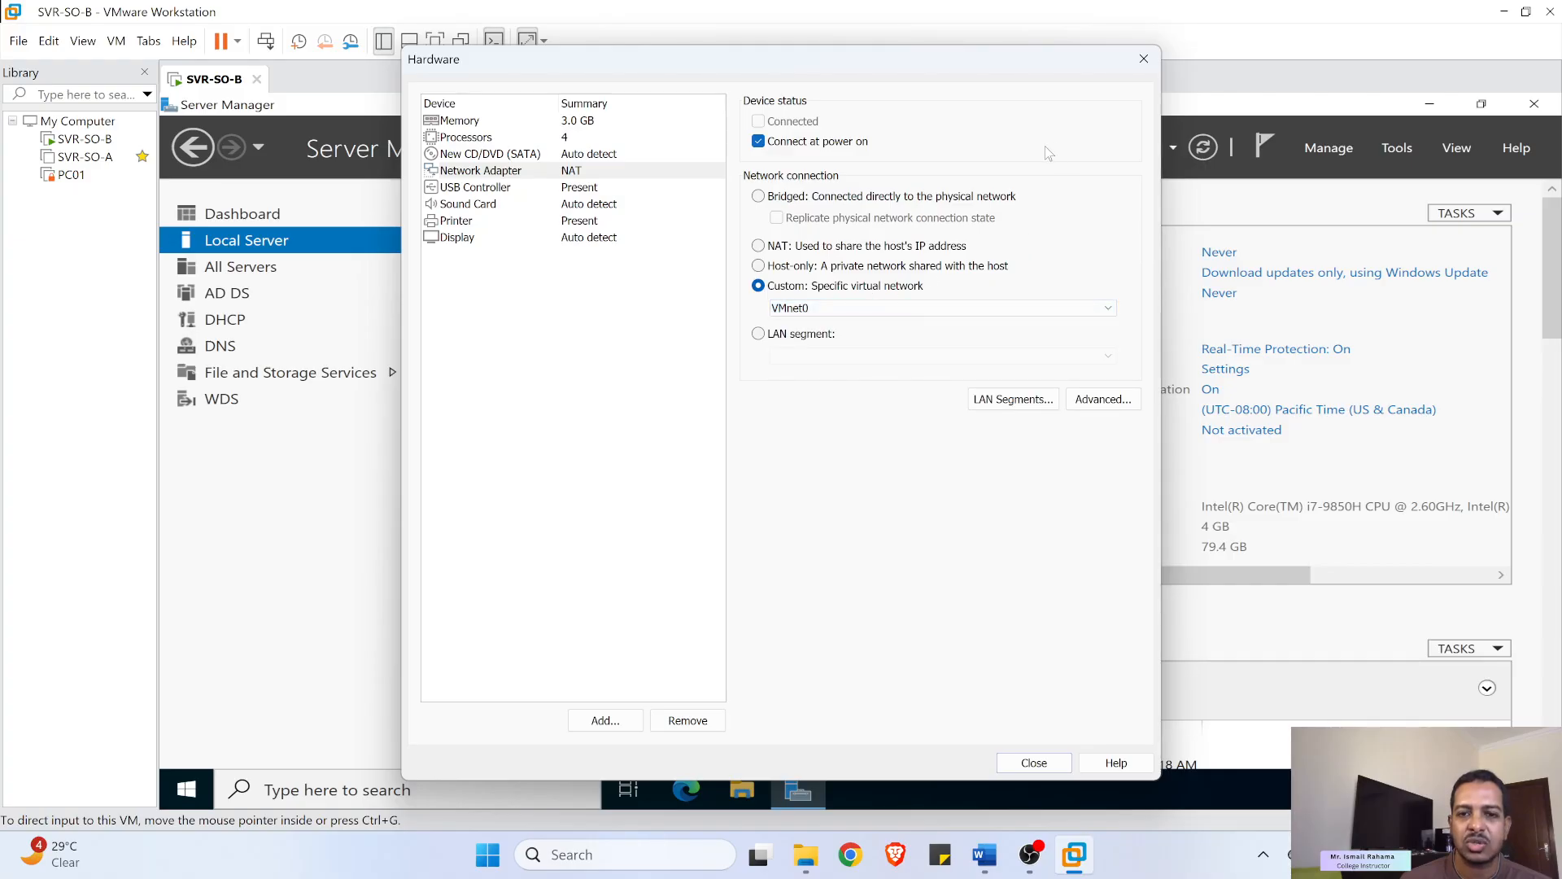
pyautogui.click(795, 248)
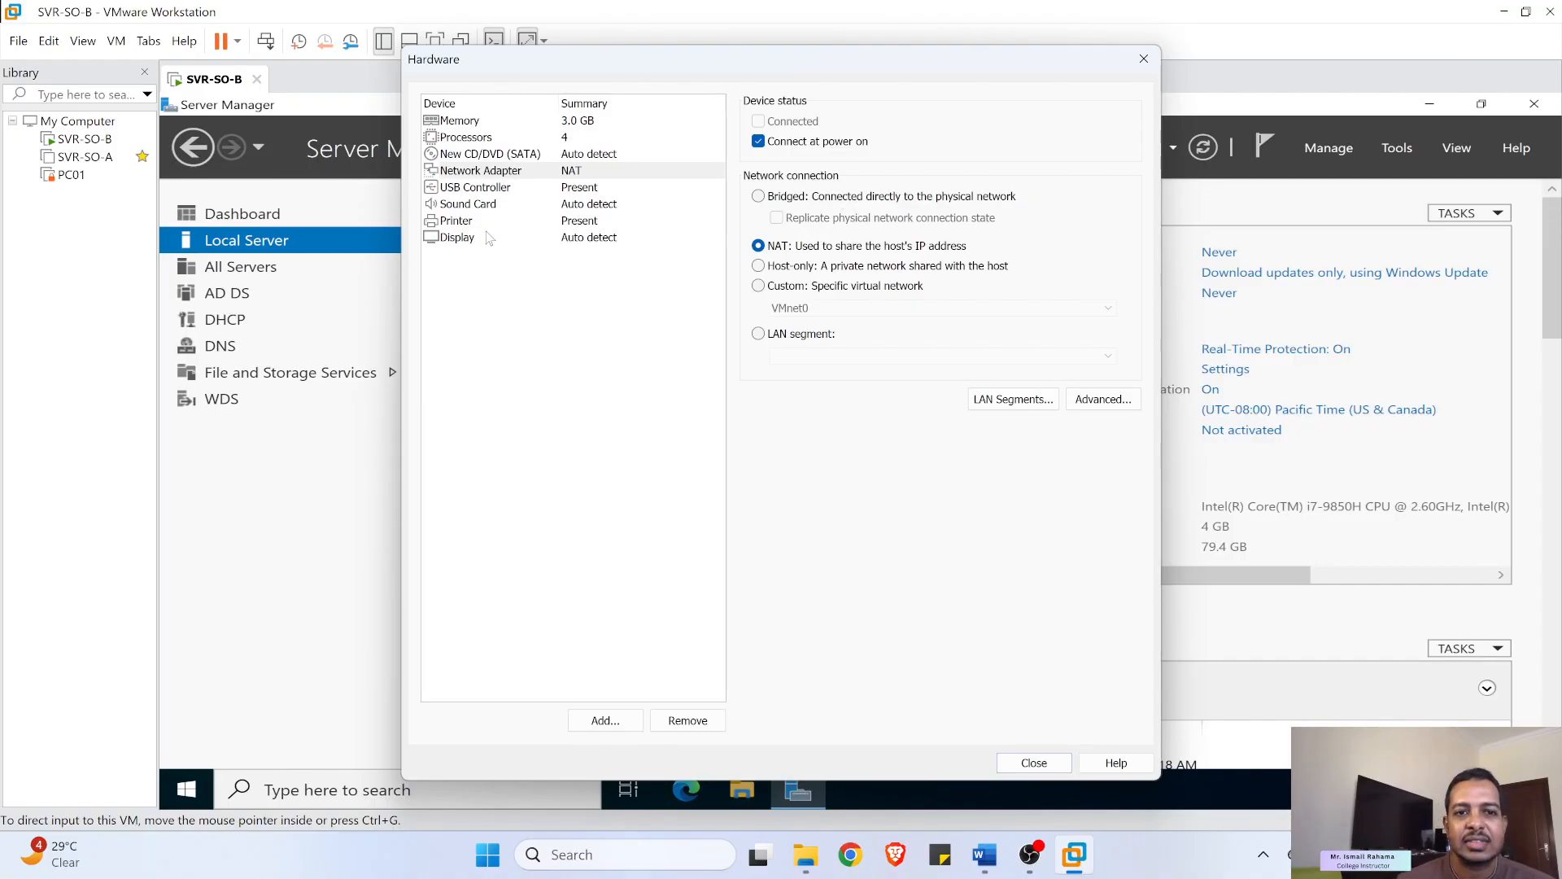
pyautogui.click(984, 855)
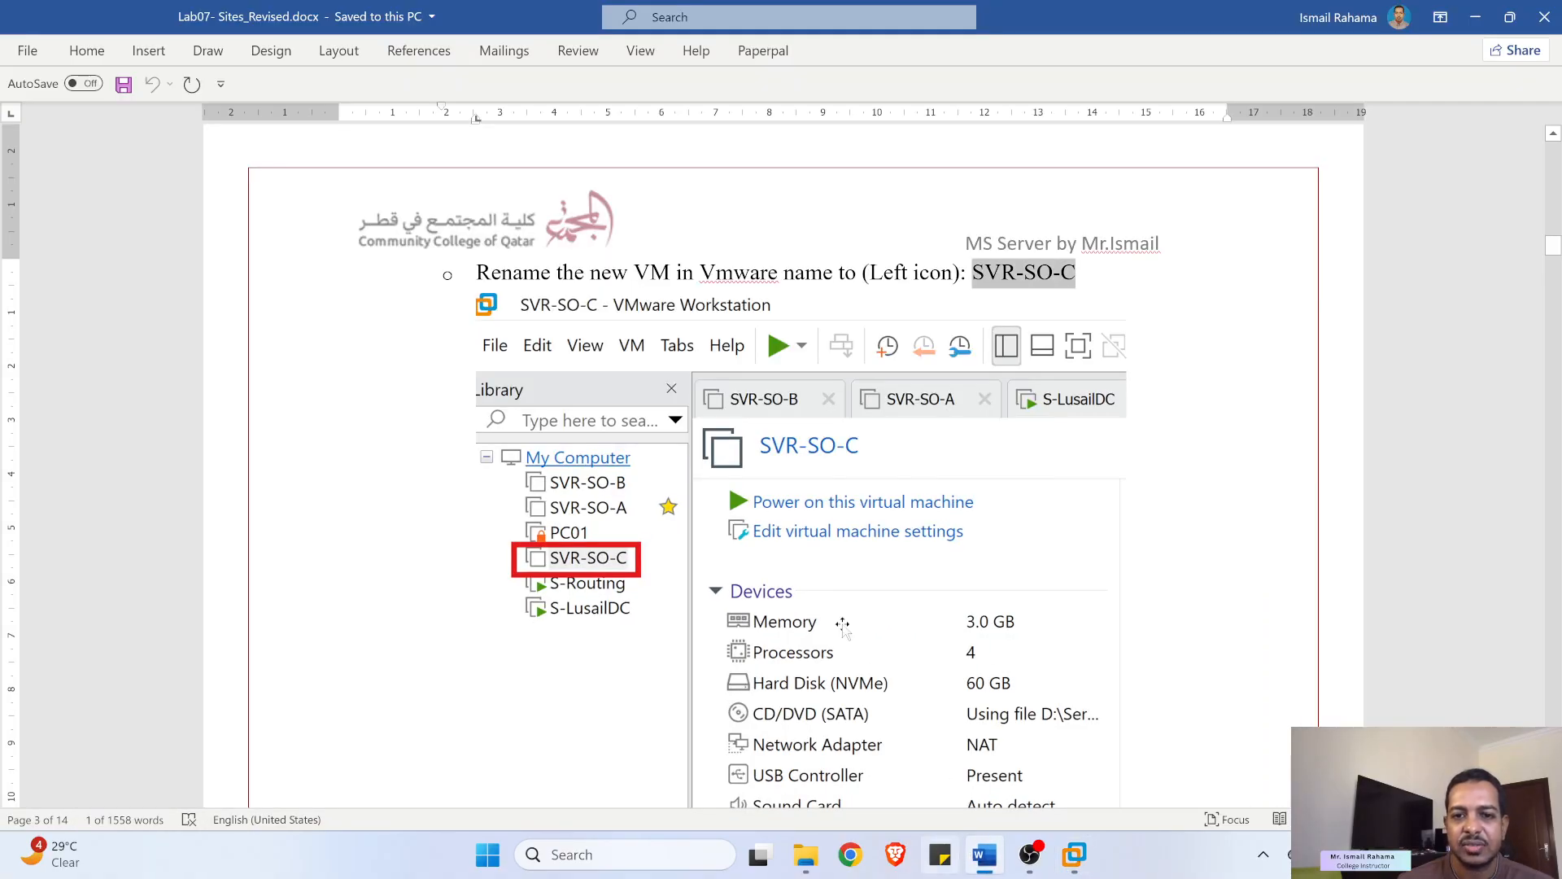
# - Read the lab's Install VMware tools and Sysprep steps, then minimize Word
pyautogui.scroll(4, 718, 456)
pyautogui.scroll(-5, 725, 456)
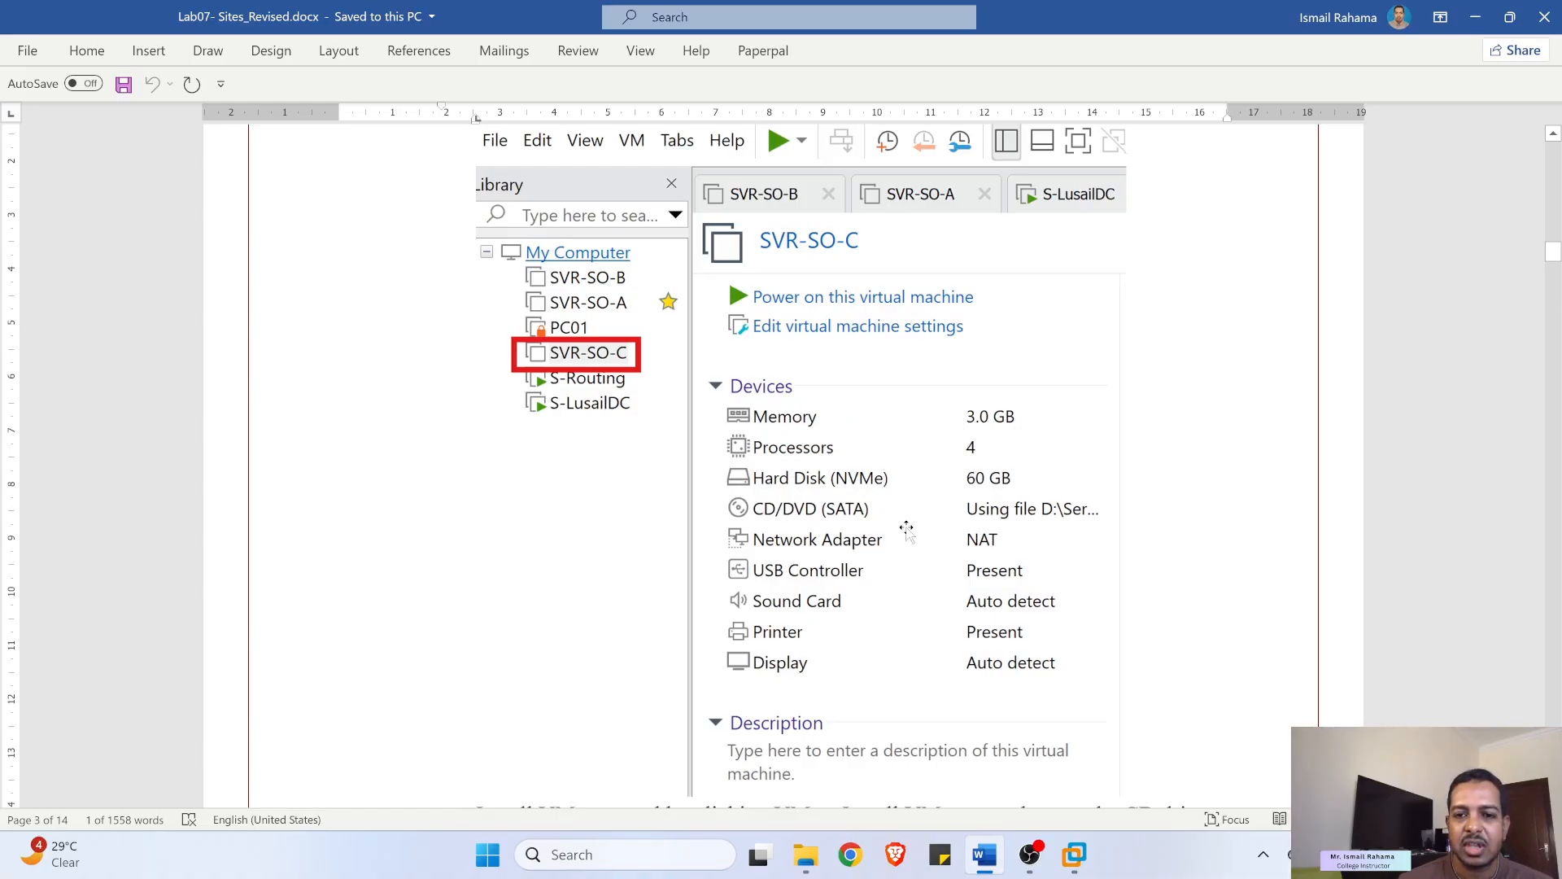
pyautogui.scroll(-4, 961, 570)
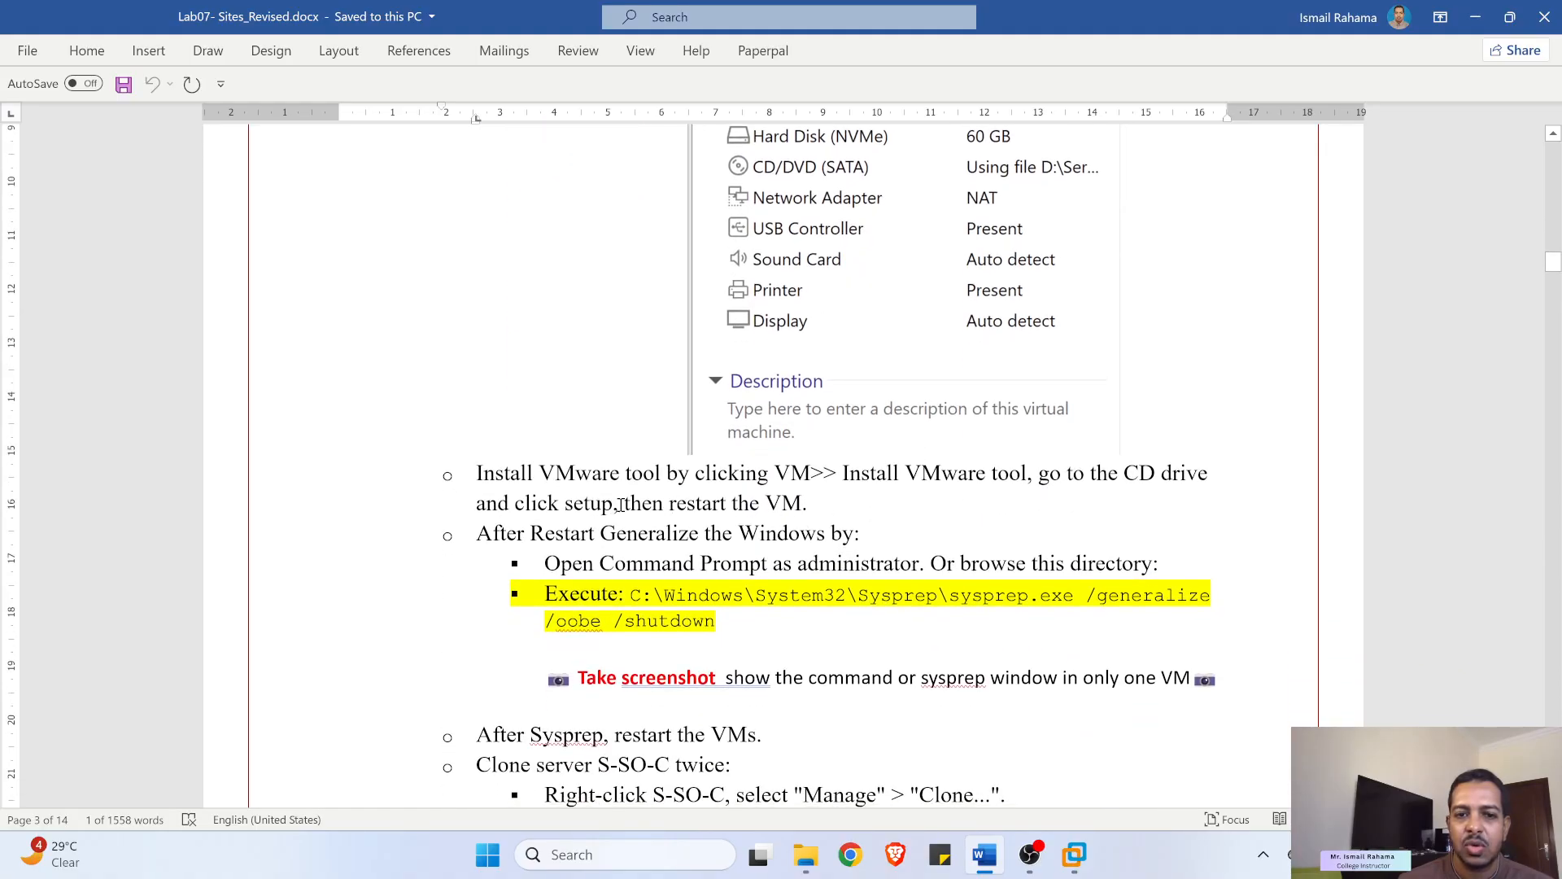
pyautogui.scroll(-1, 576, 438)
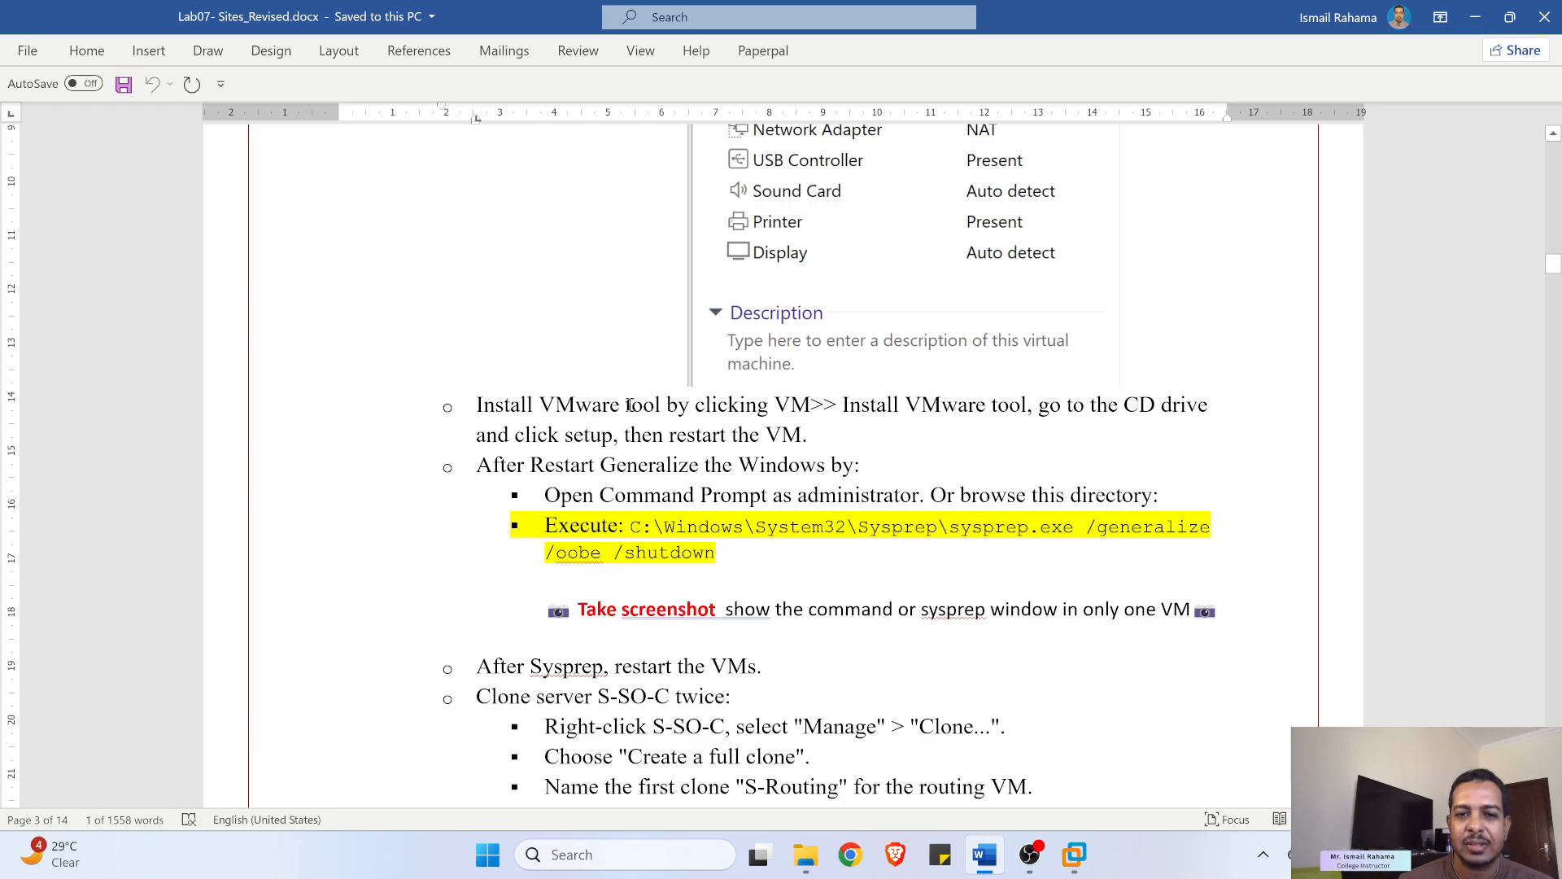
pyautogui.scroll(5, 576, 415)
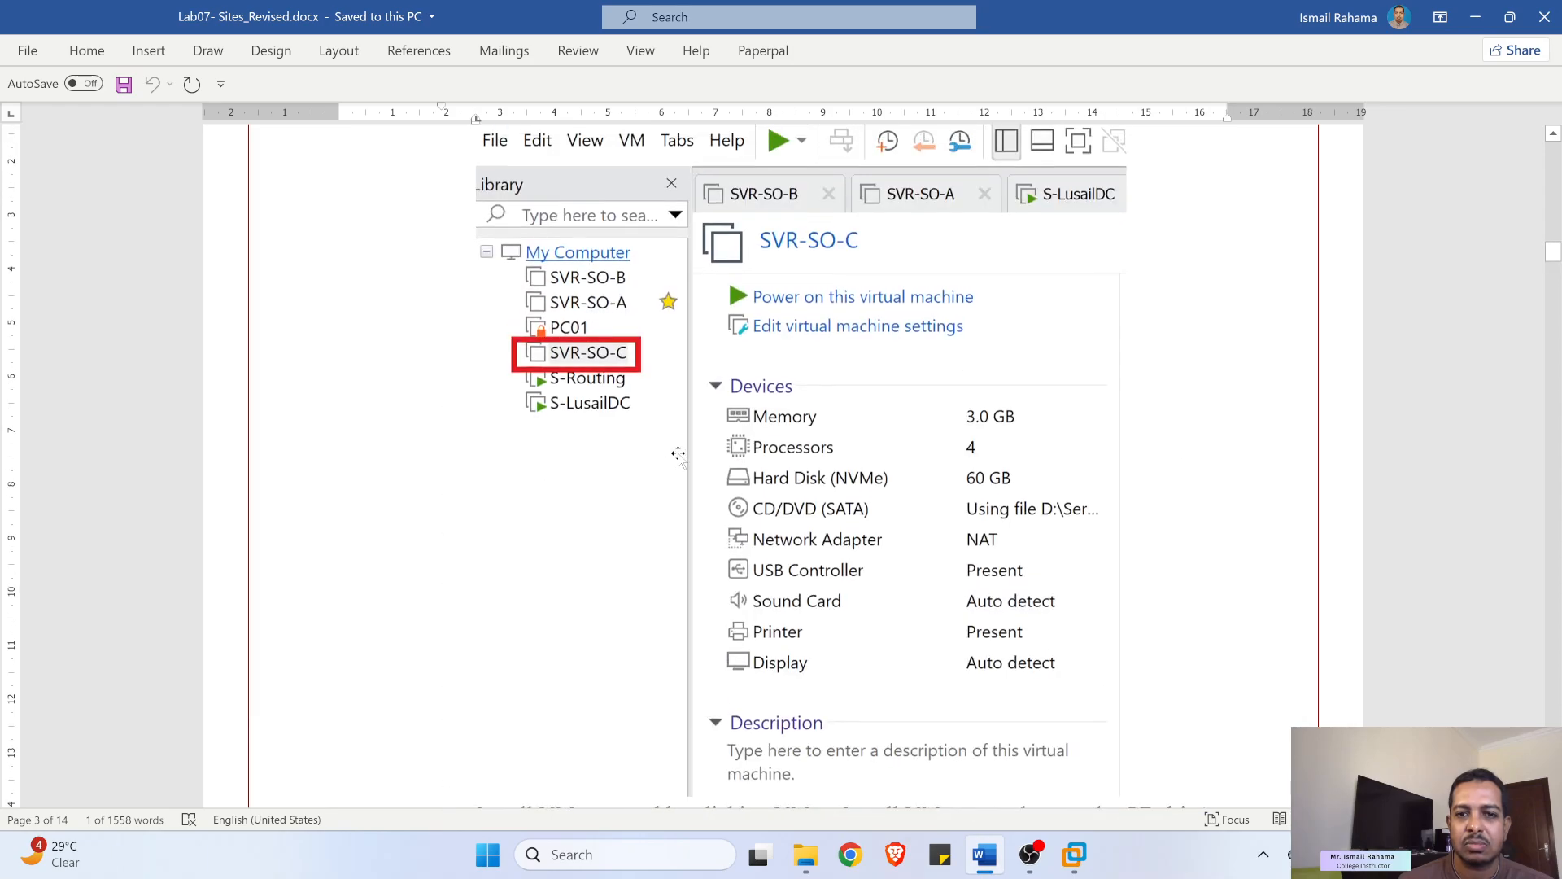
pyautogui.scroll(-4, 678, 454)
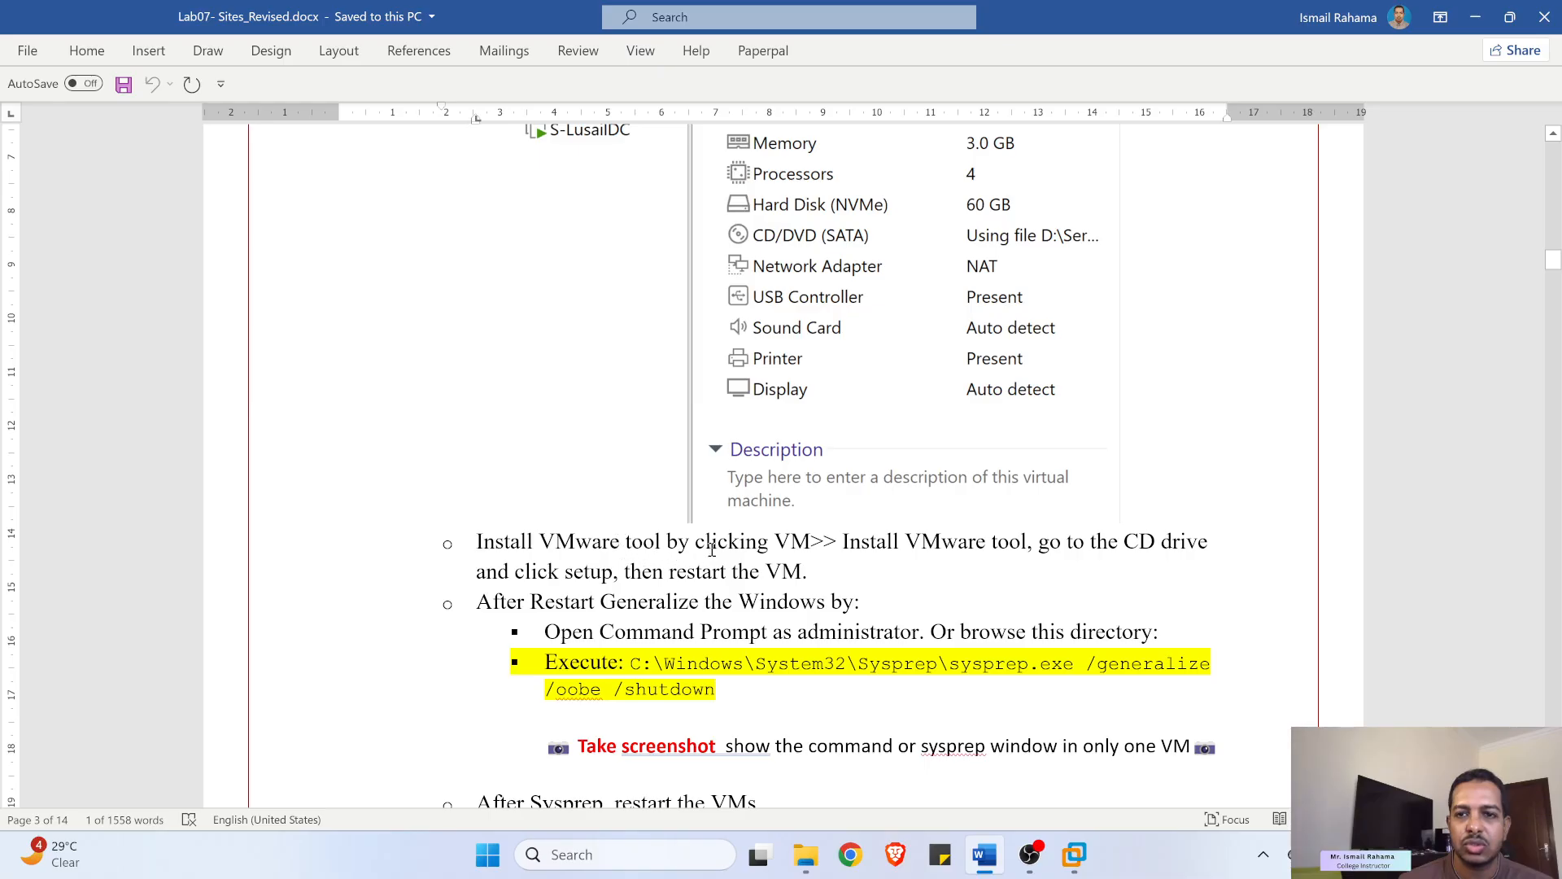
pyautogui.scroll(4, 741, 398)
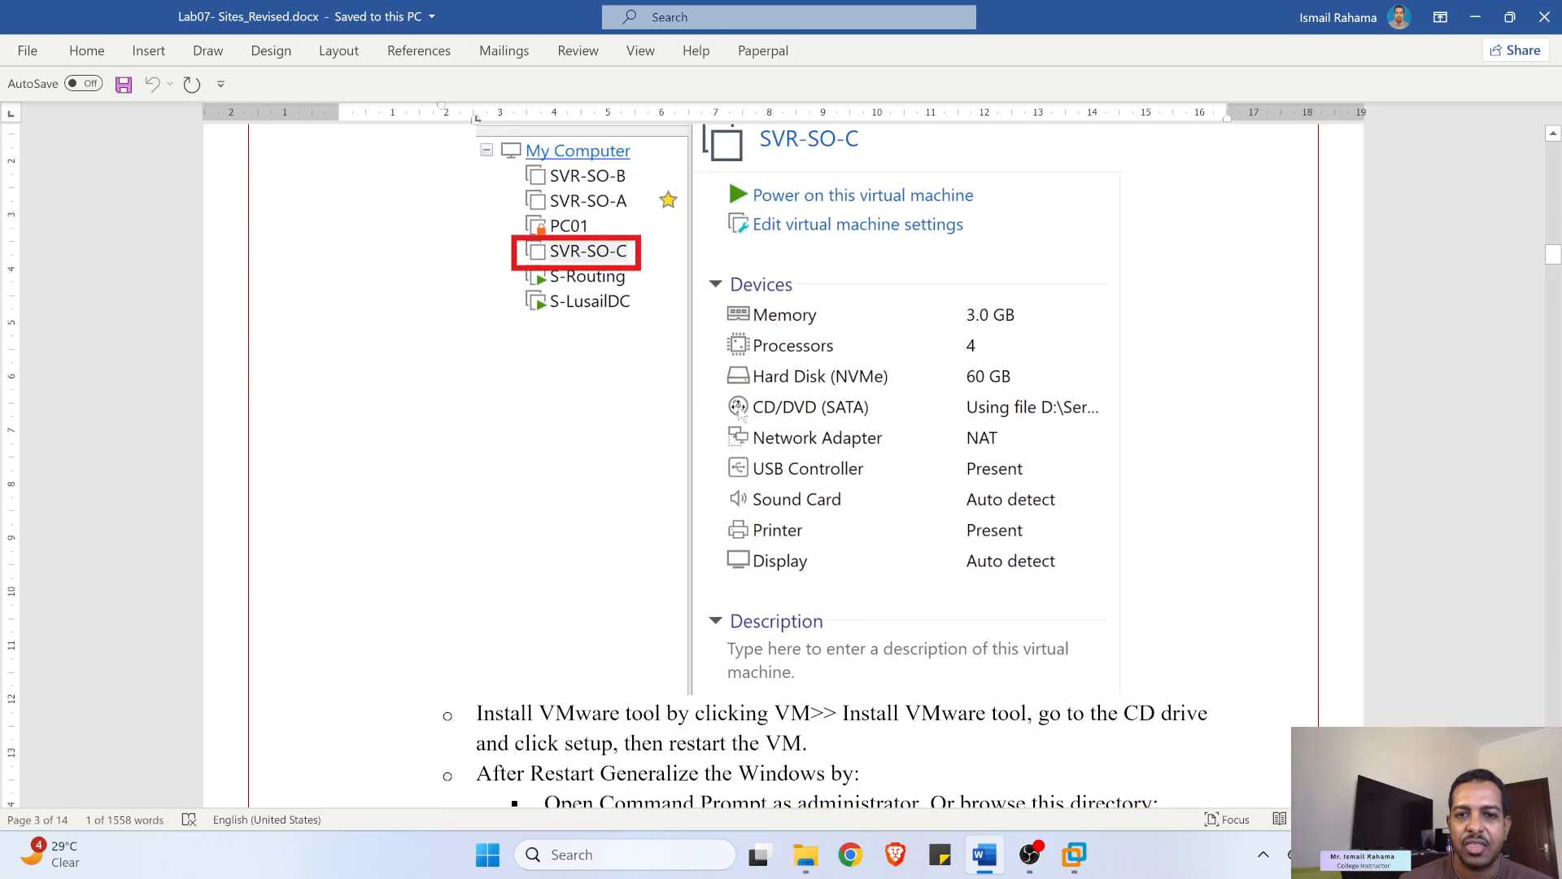
pyautogui.scroll(-4, 572, 529)
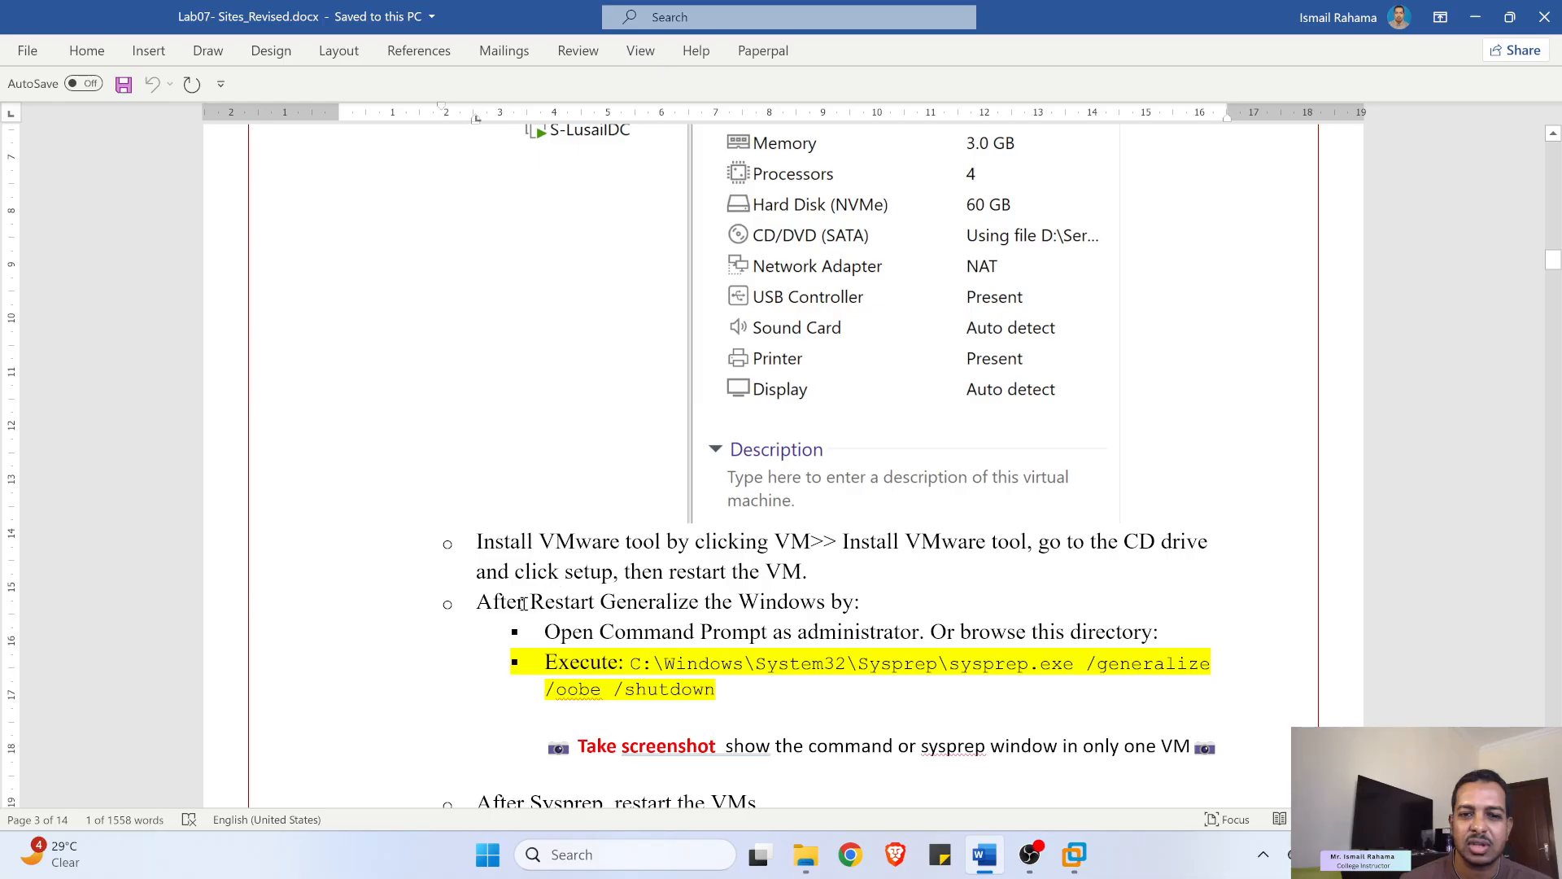
pyautogui.moveTo(523, 603); pyautogui.dragTo(732, 603)
pyautogui.scroll(-1, 1058, 488)
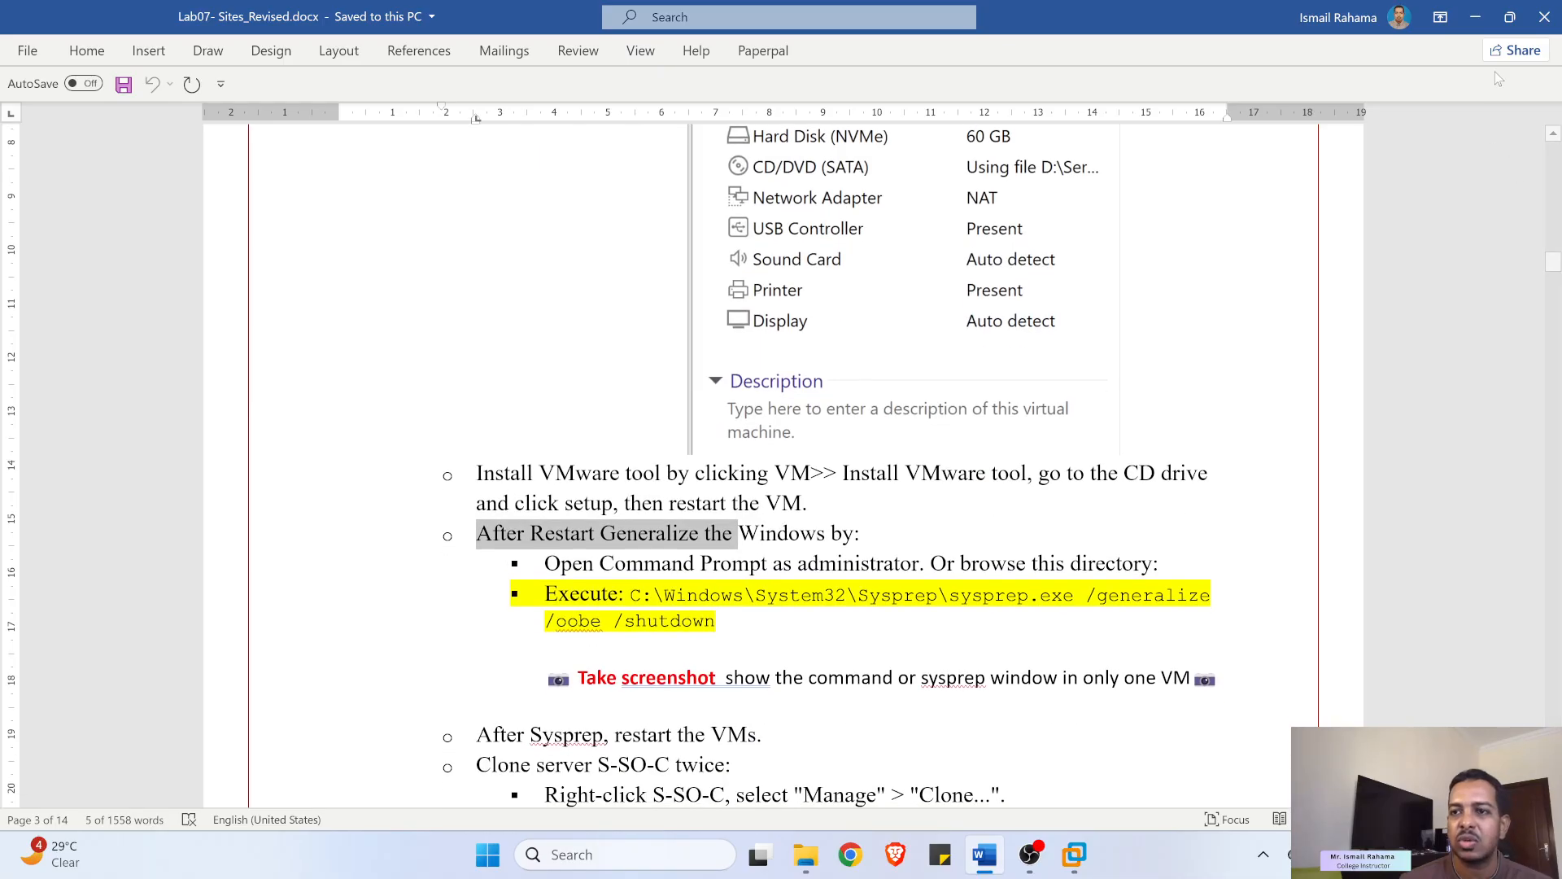
pyautogui.click(1477, 12)
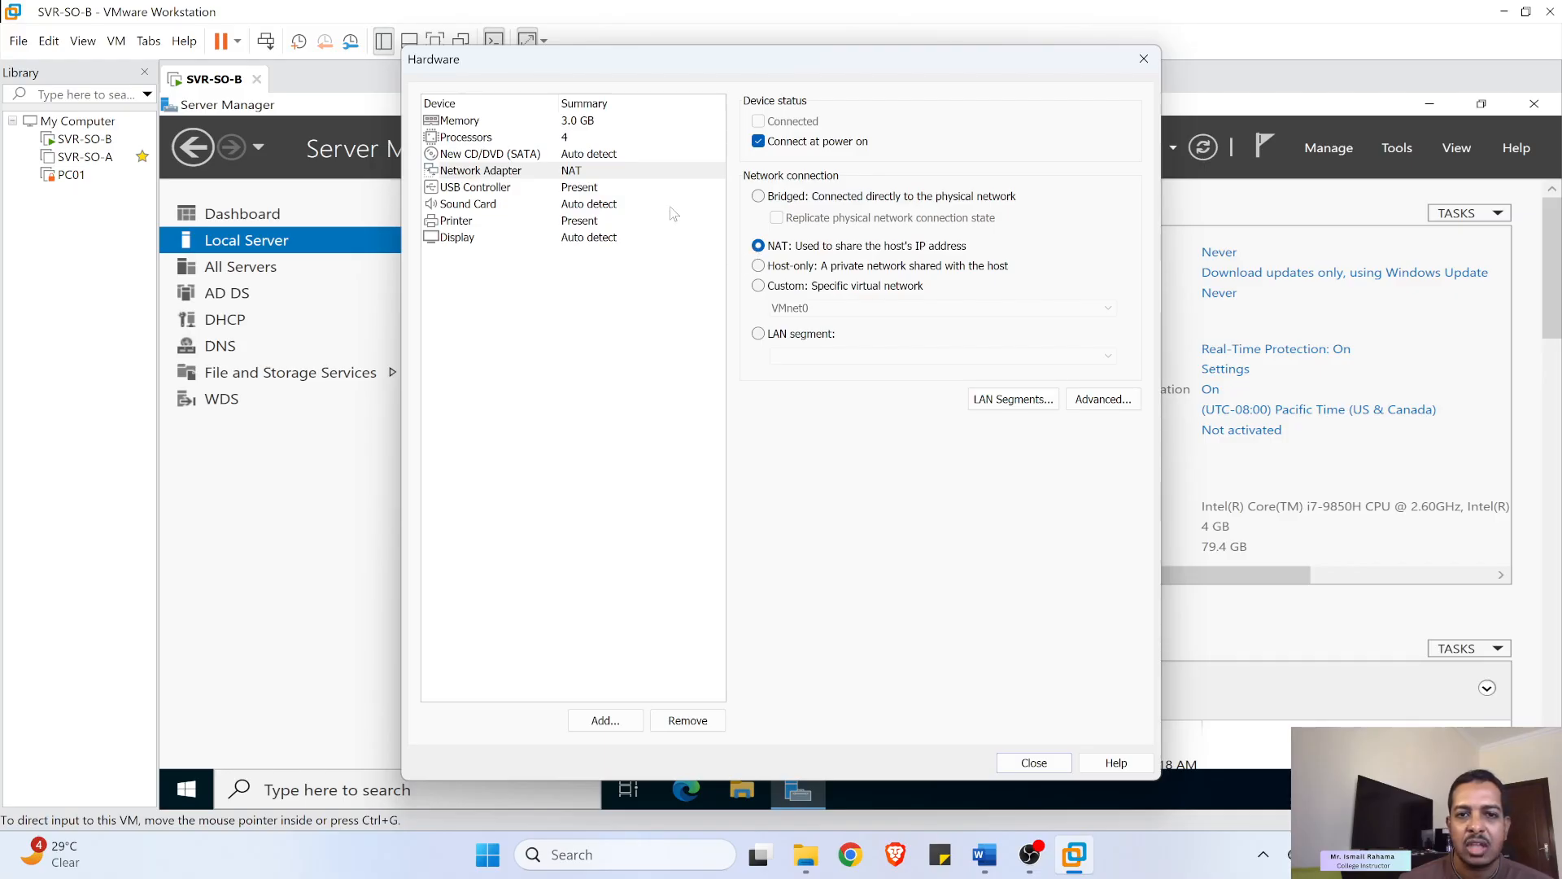
# - Mount SERVER_2022_EVAL_x64FRE_en-us.iso from D:\Server Softwares on the CD/DVD drive and finish the wizard
pyautogui.click(485, 156)
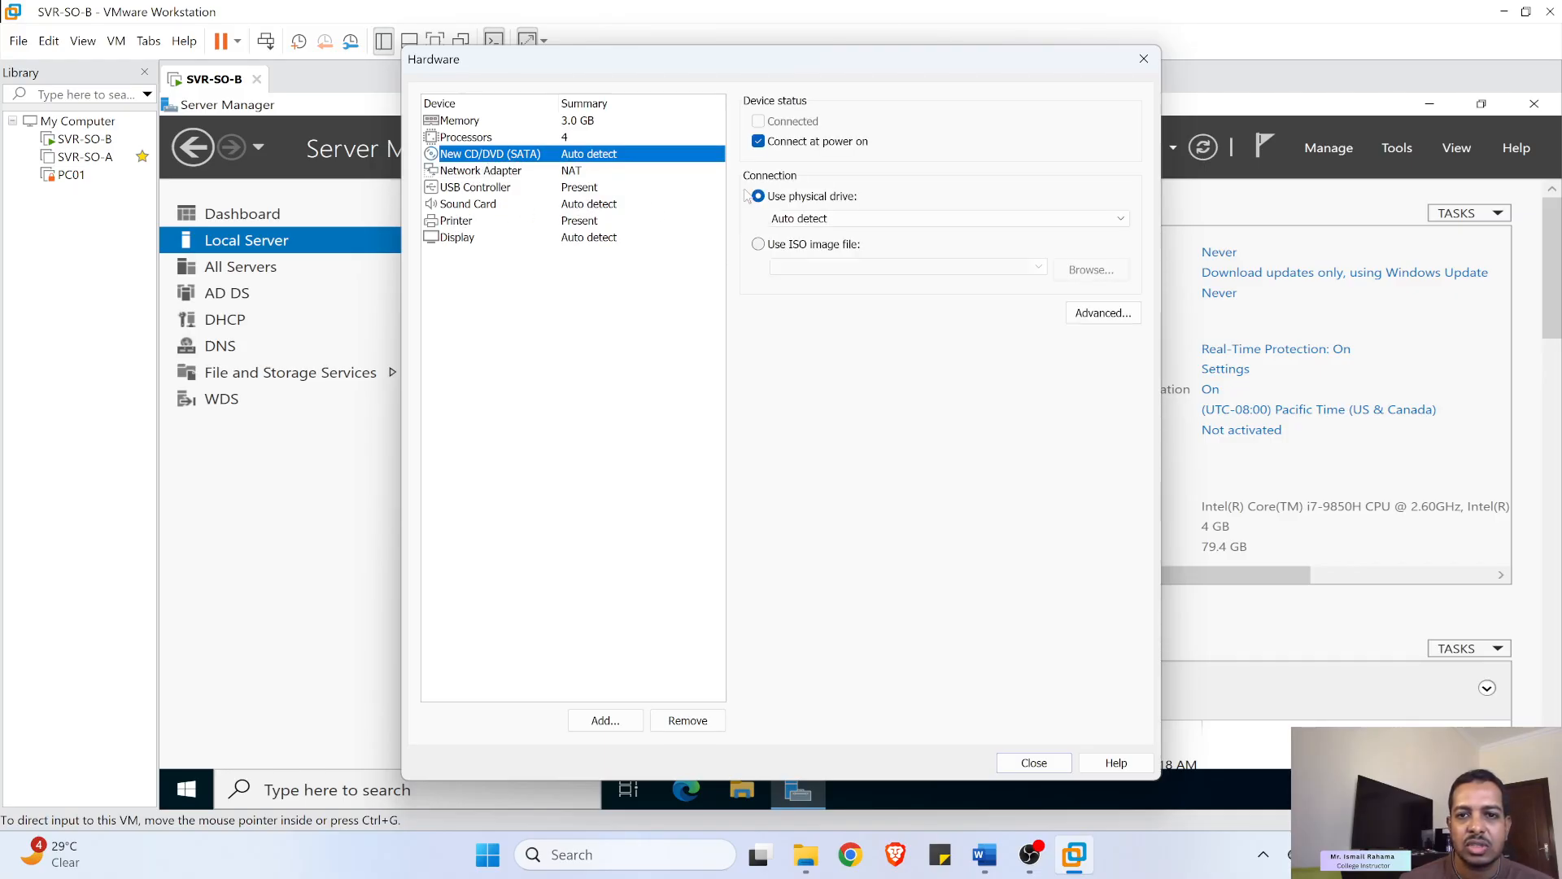
pyautogui.click(793, 245)
pyautogui.click(1102, 273)
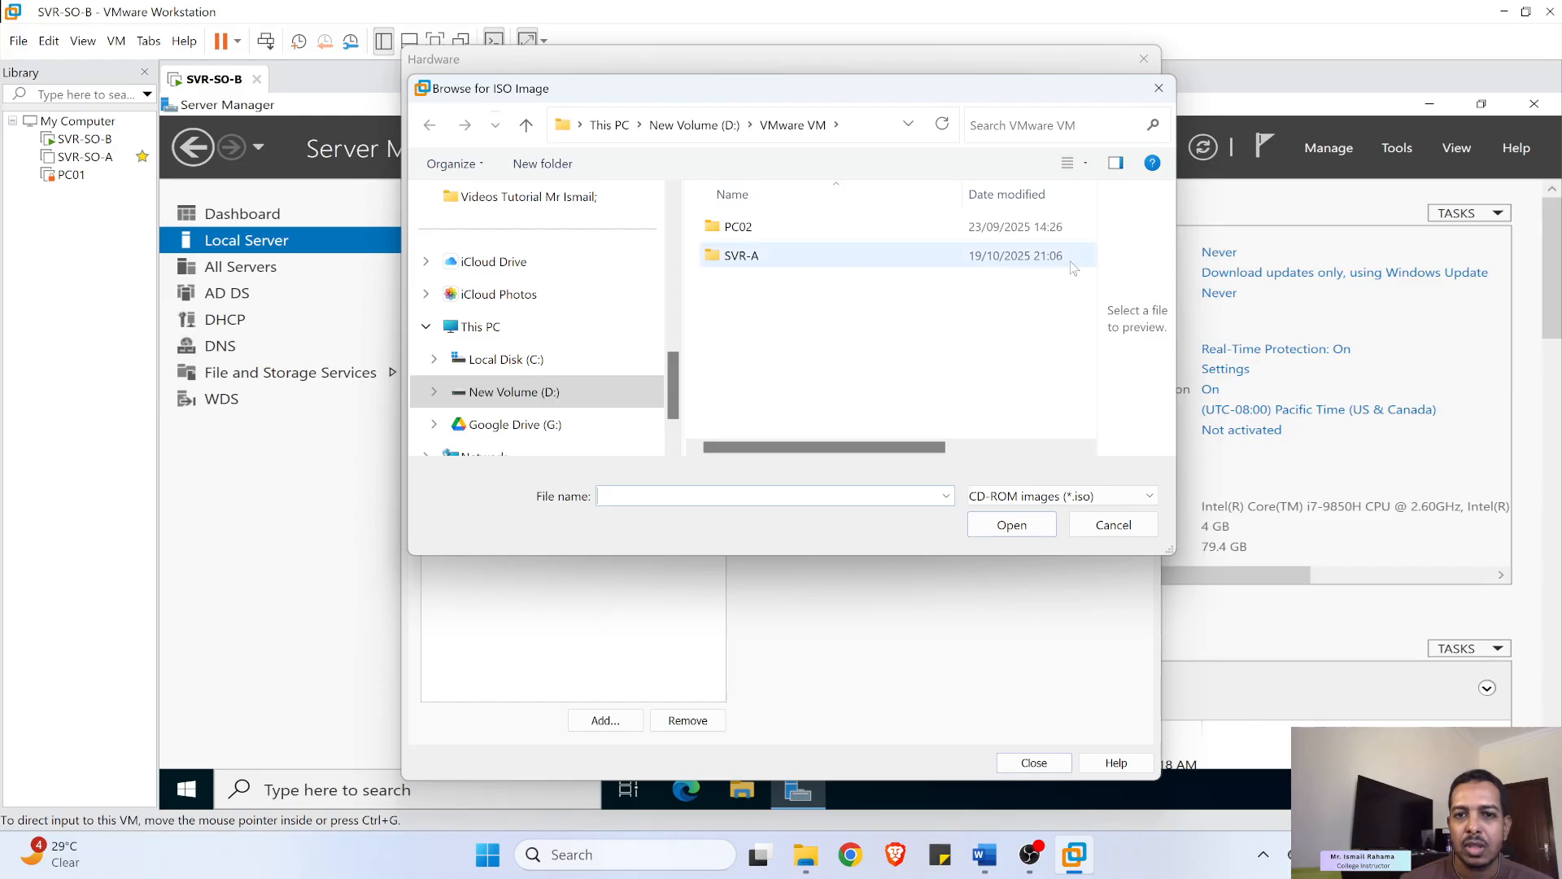
pyautogui.click(521, 392)
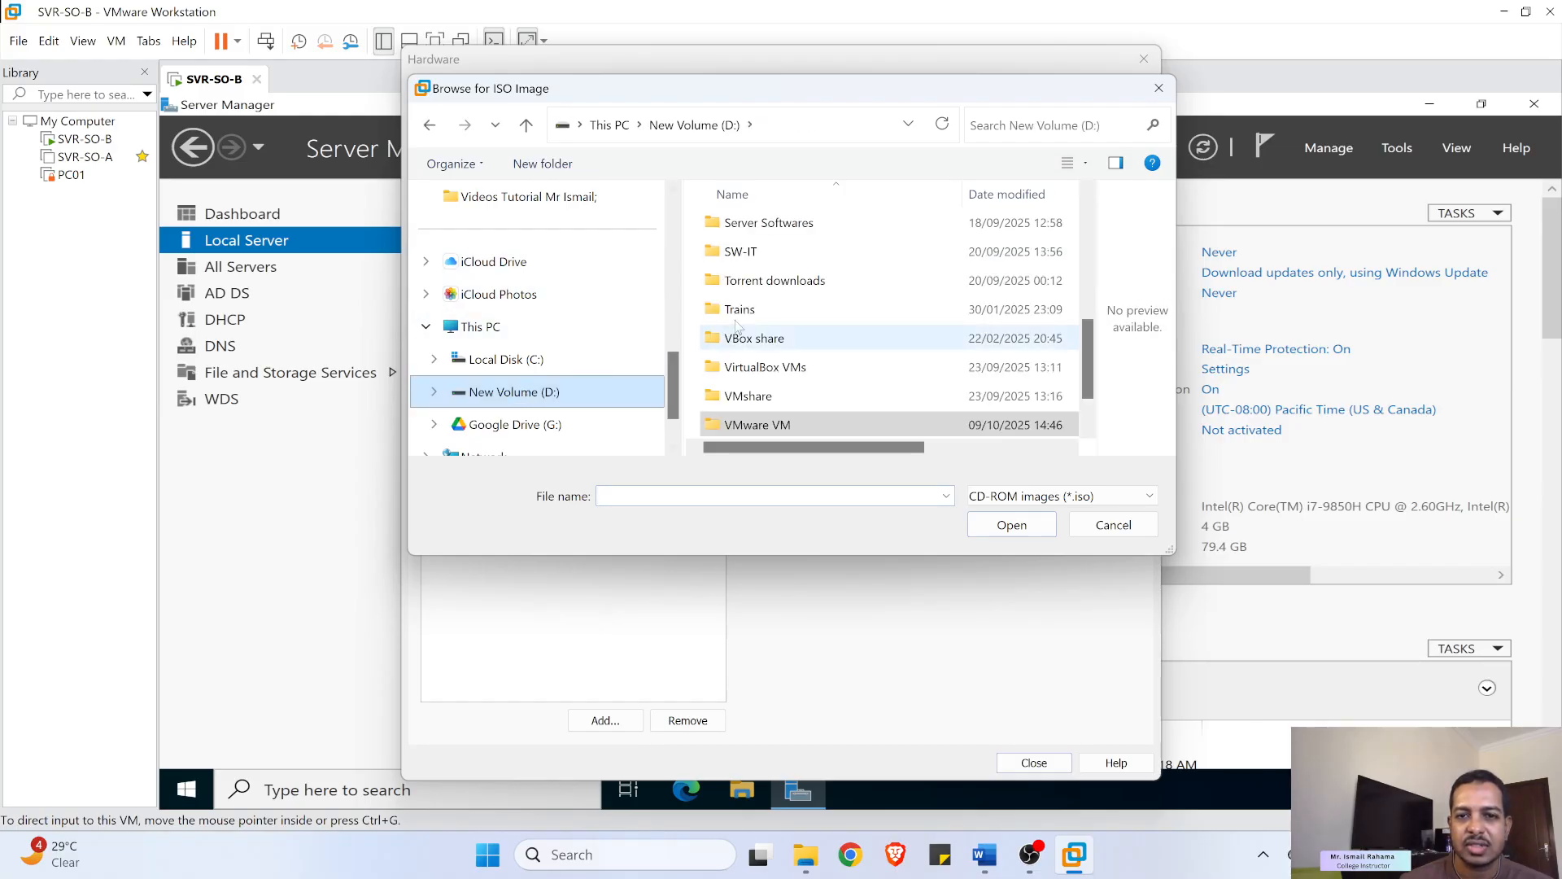
pyautogui.click(770, 231)
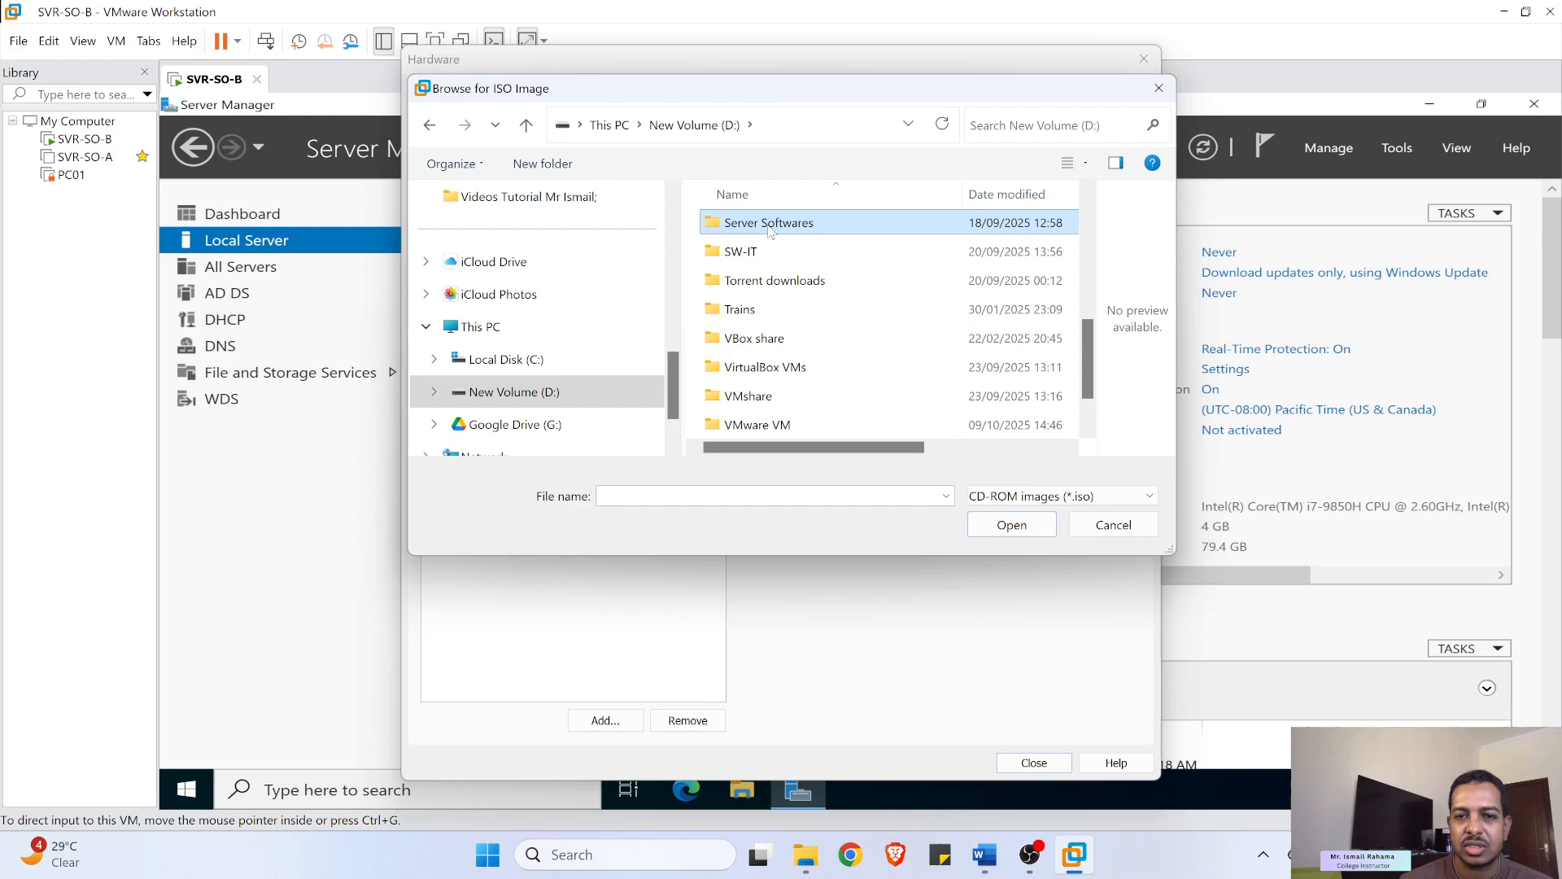
pyautogui.doubleClick(770, 227)
pyautogui.doubleClick(843, 226)
pyautogui.click(876, 224)
pyautogui.doubleClick(876, 222)
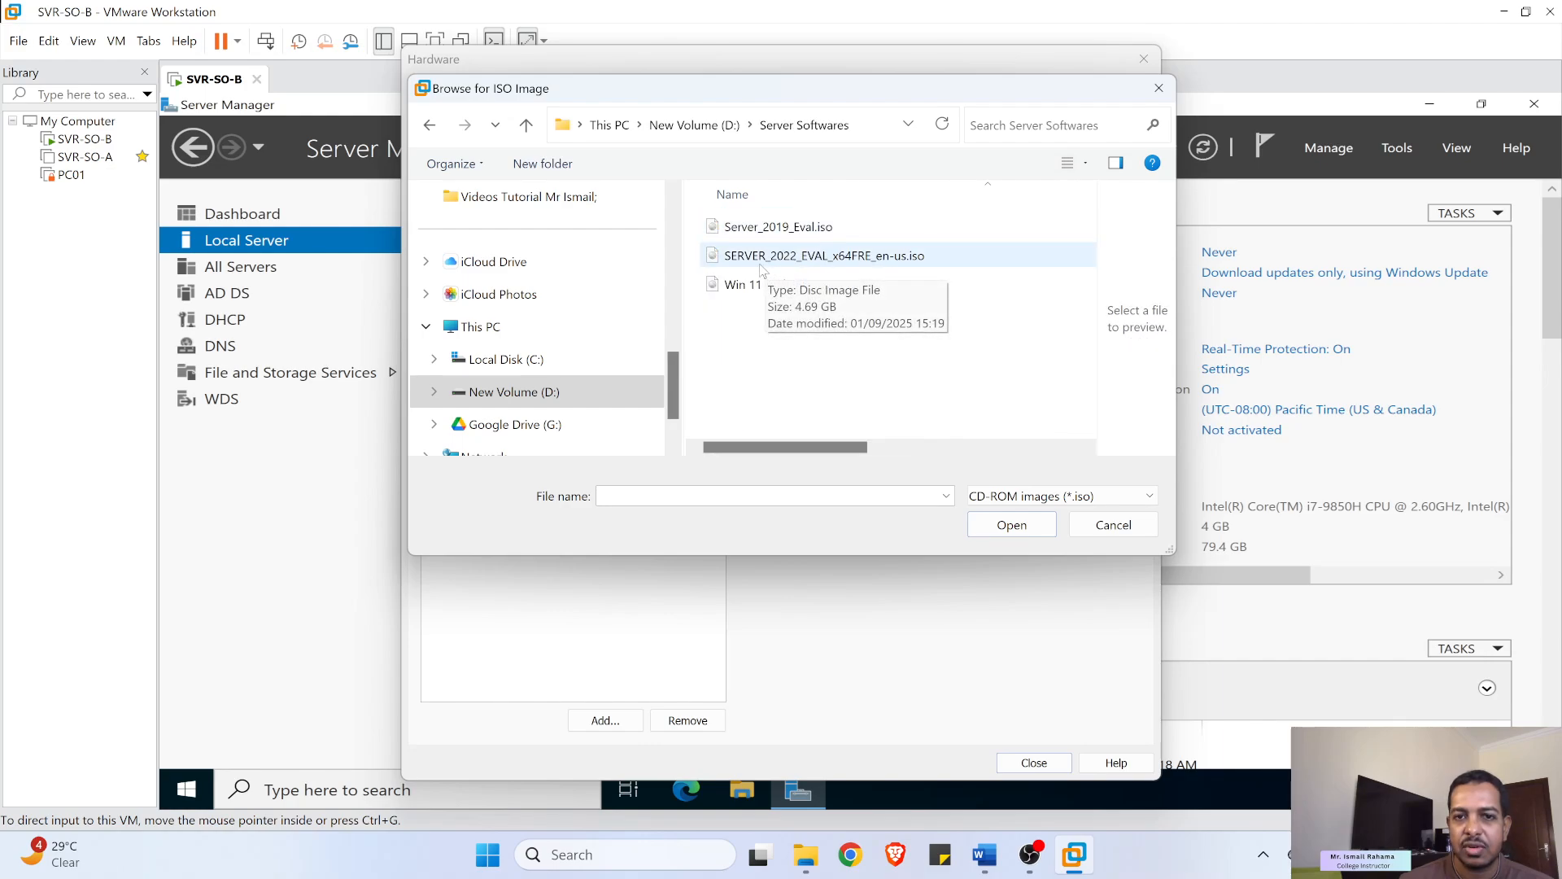
pyautogui.doubleClick(871, 256)
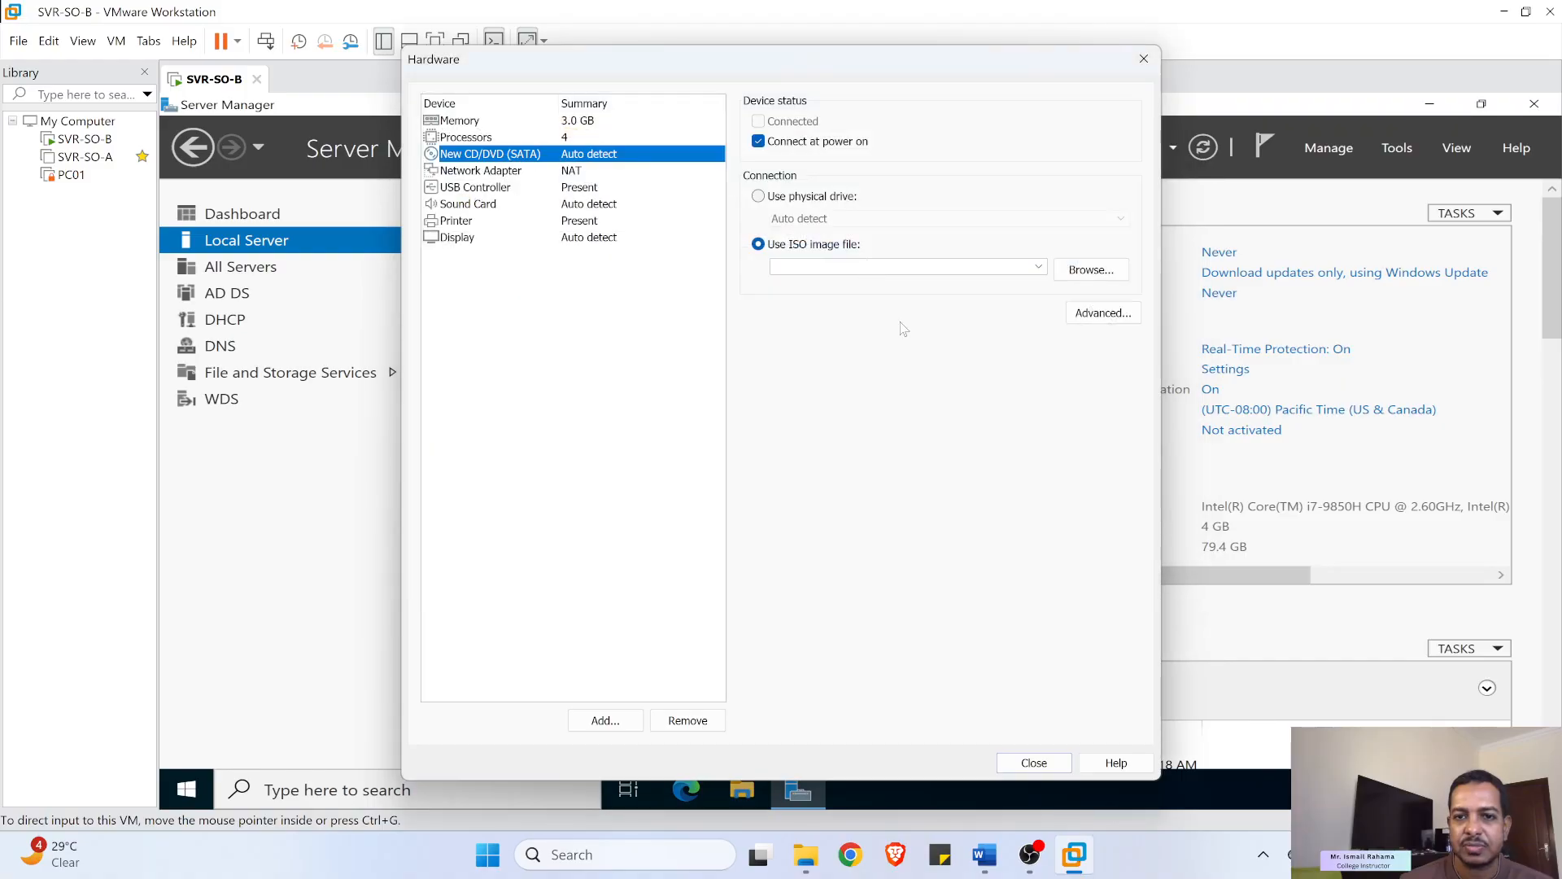
pyautogui.click(1029, 765)
pyautogui.click(870, 615)
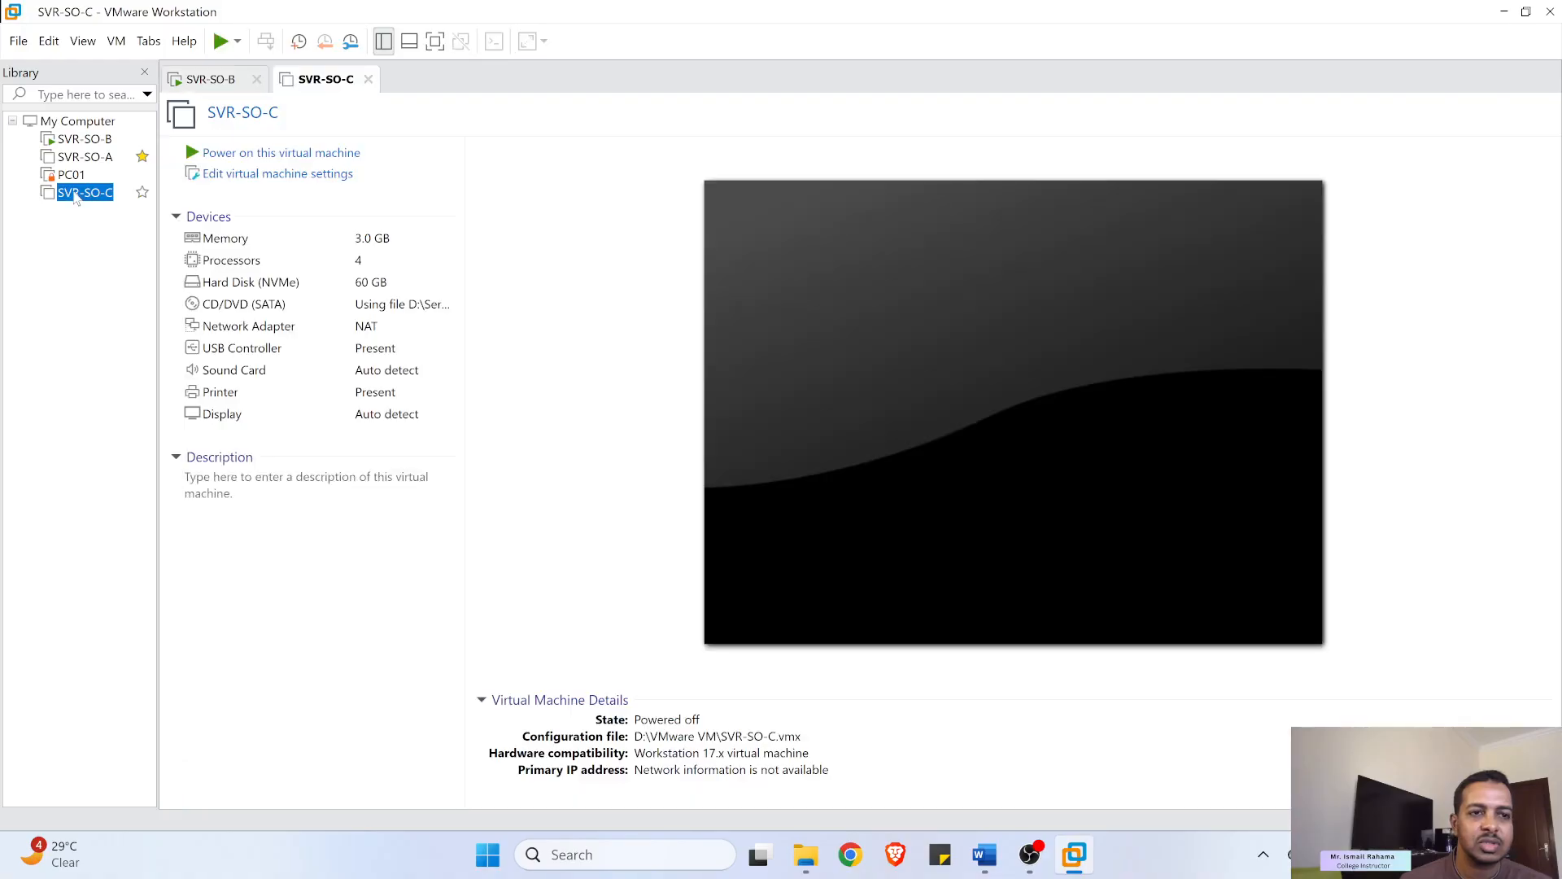
# - Power on SVR-SO-C, boot it from the CD/DVD, and start Windows Setup from Boot Manager
pyautogui.rightClick(76, 199)
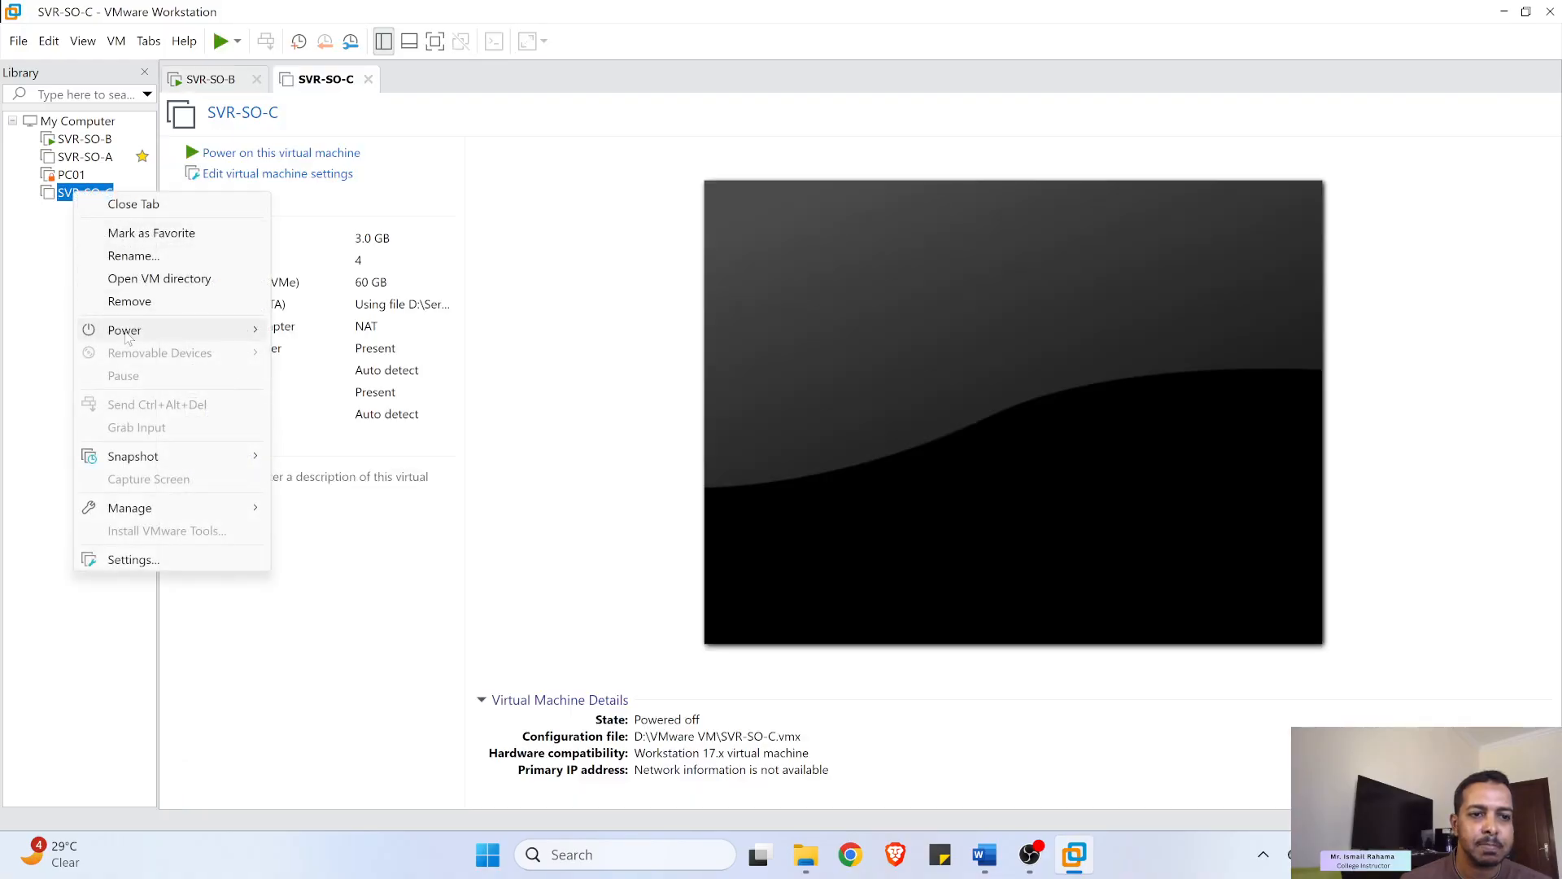
pyautogui.click(223, 47)
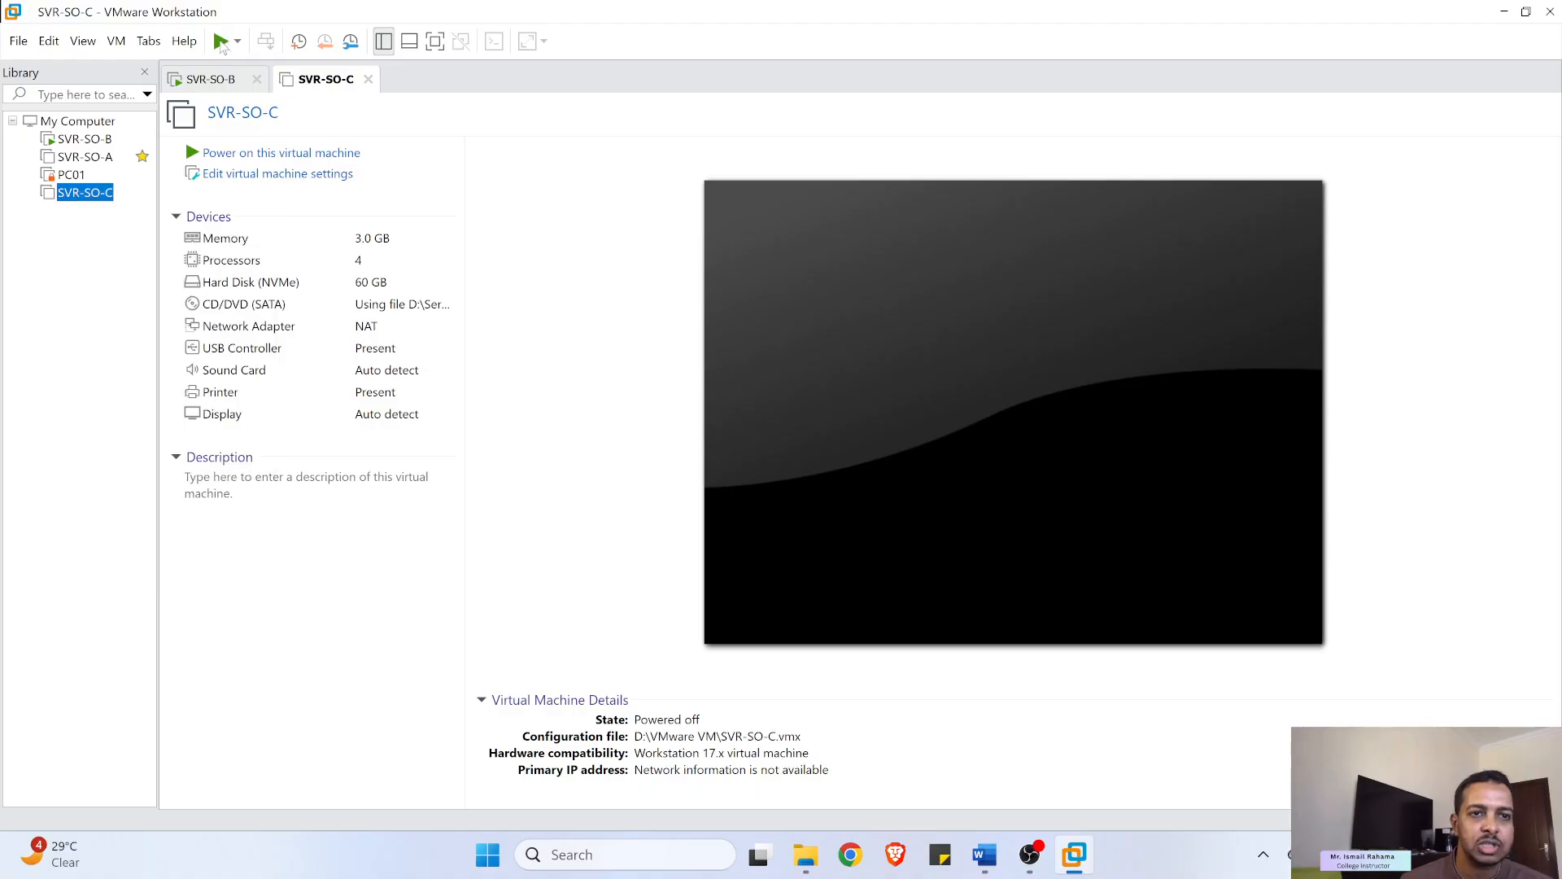
pyautogui.click(221, 42)
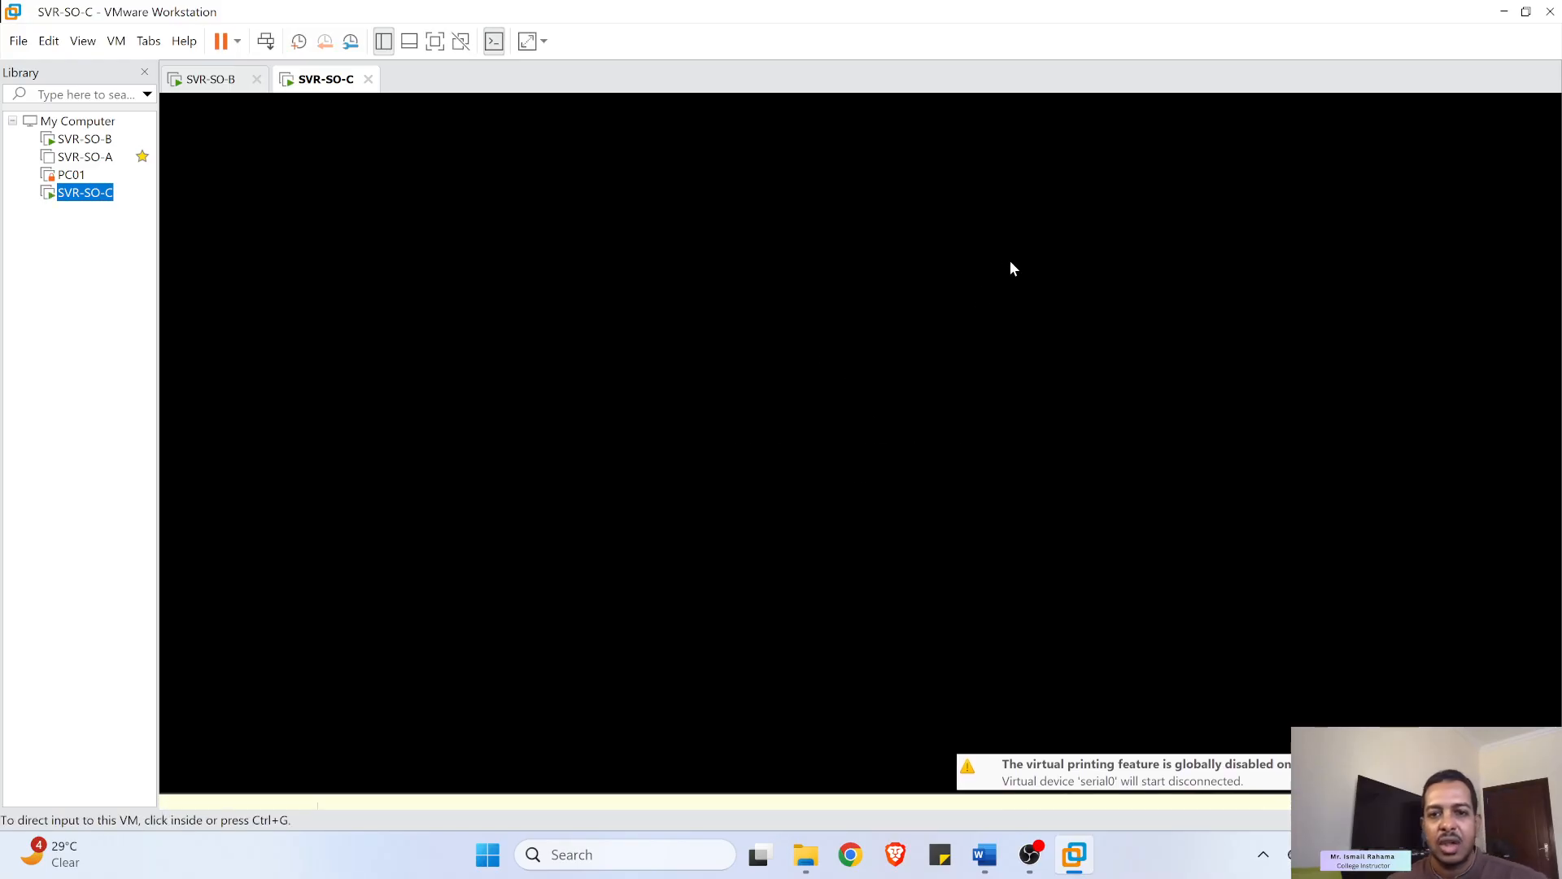
pyautogui.click(847, 334)
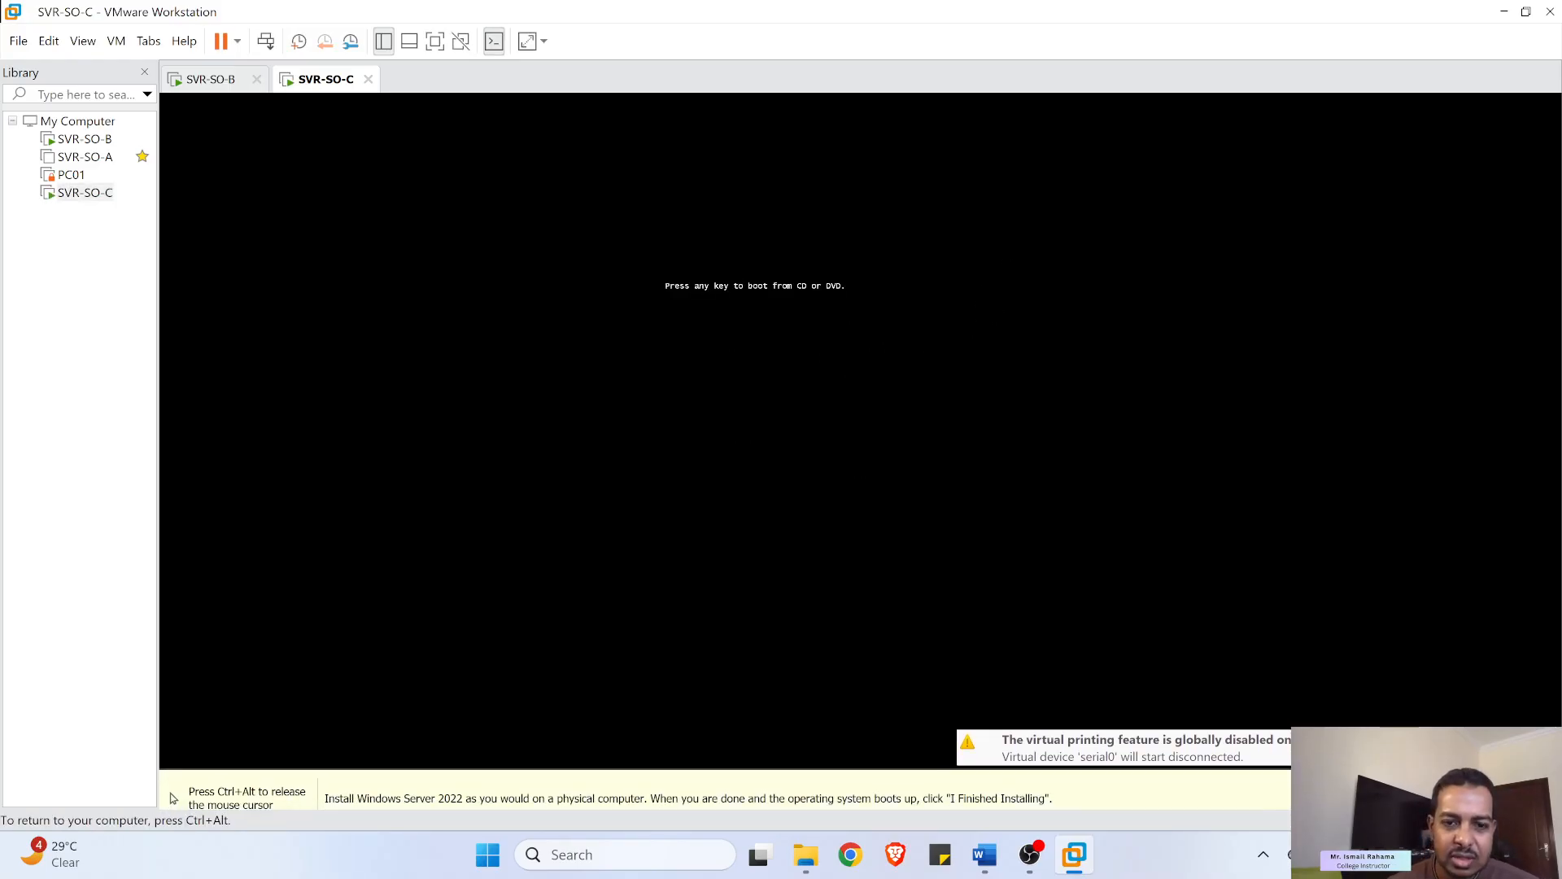
pyautogui.press('Return')
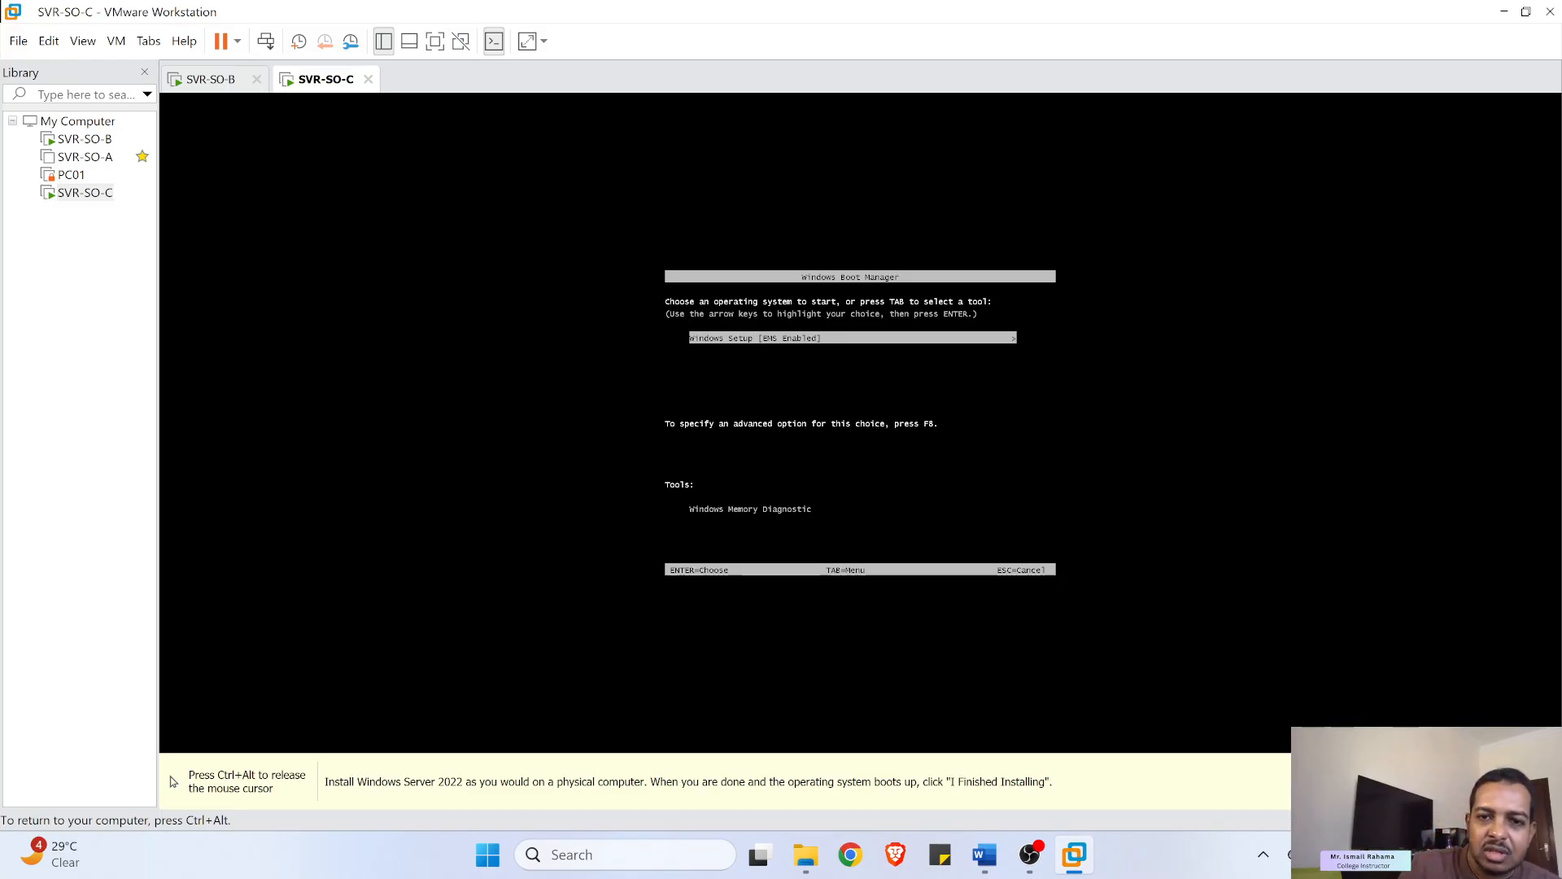
pyautogui.press('Return')
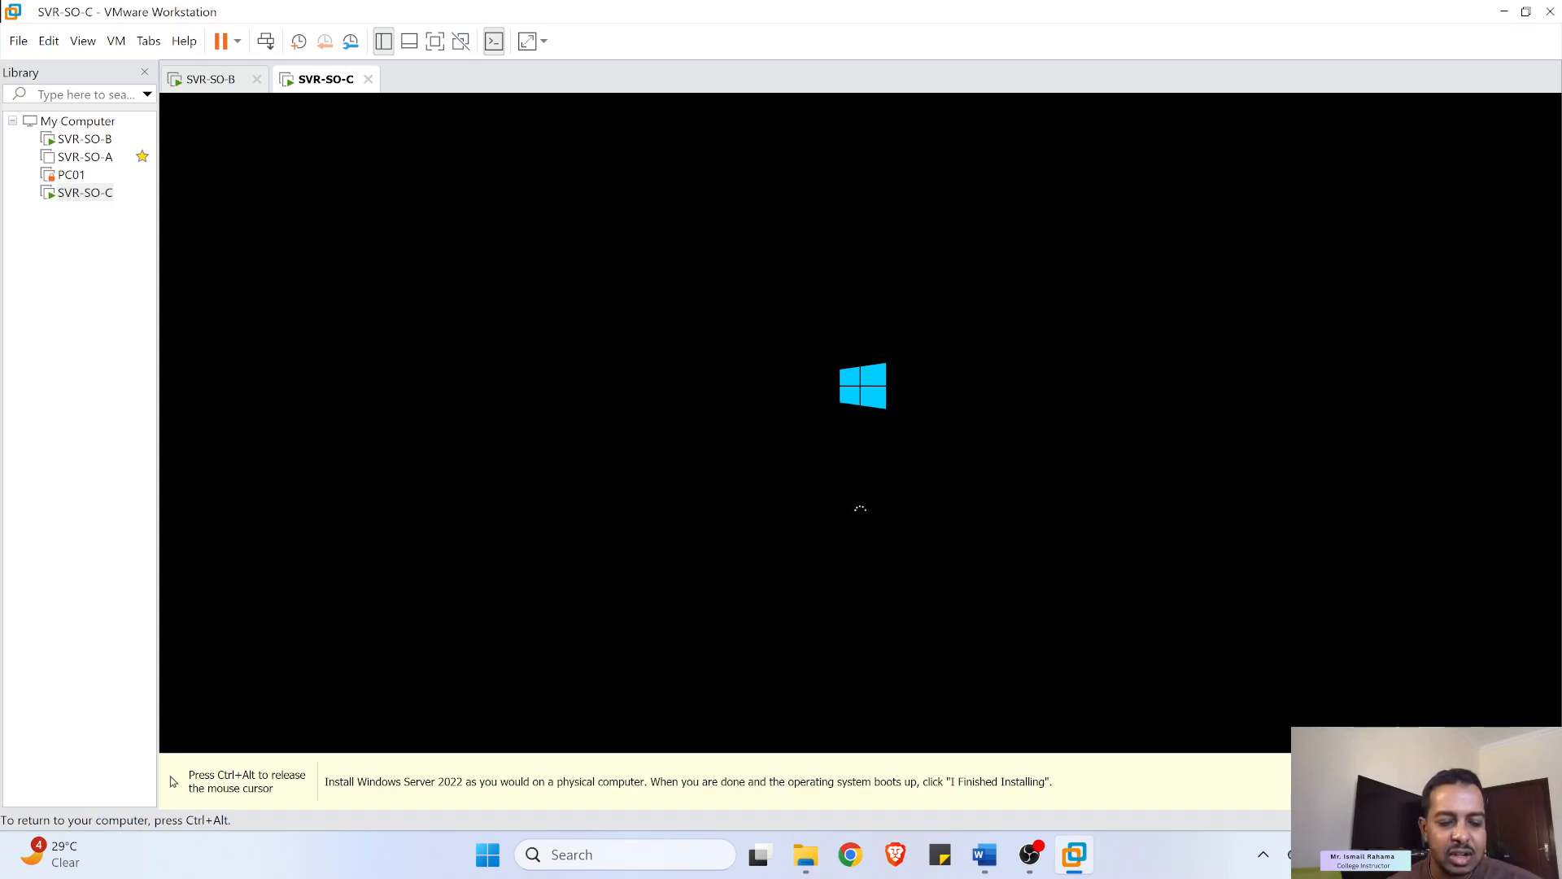
pyautogui.hotkey('ctrl', 'alt')
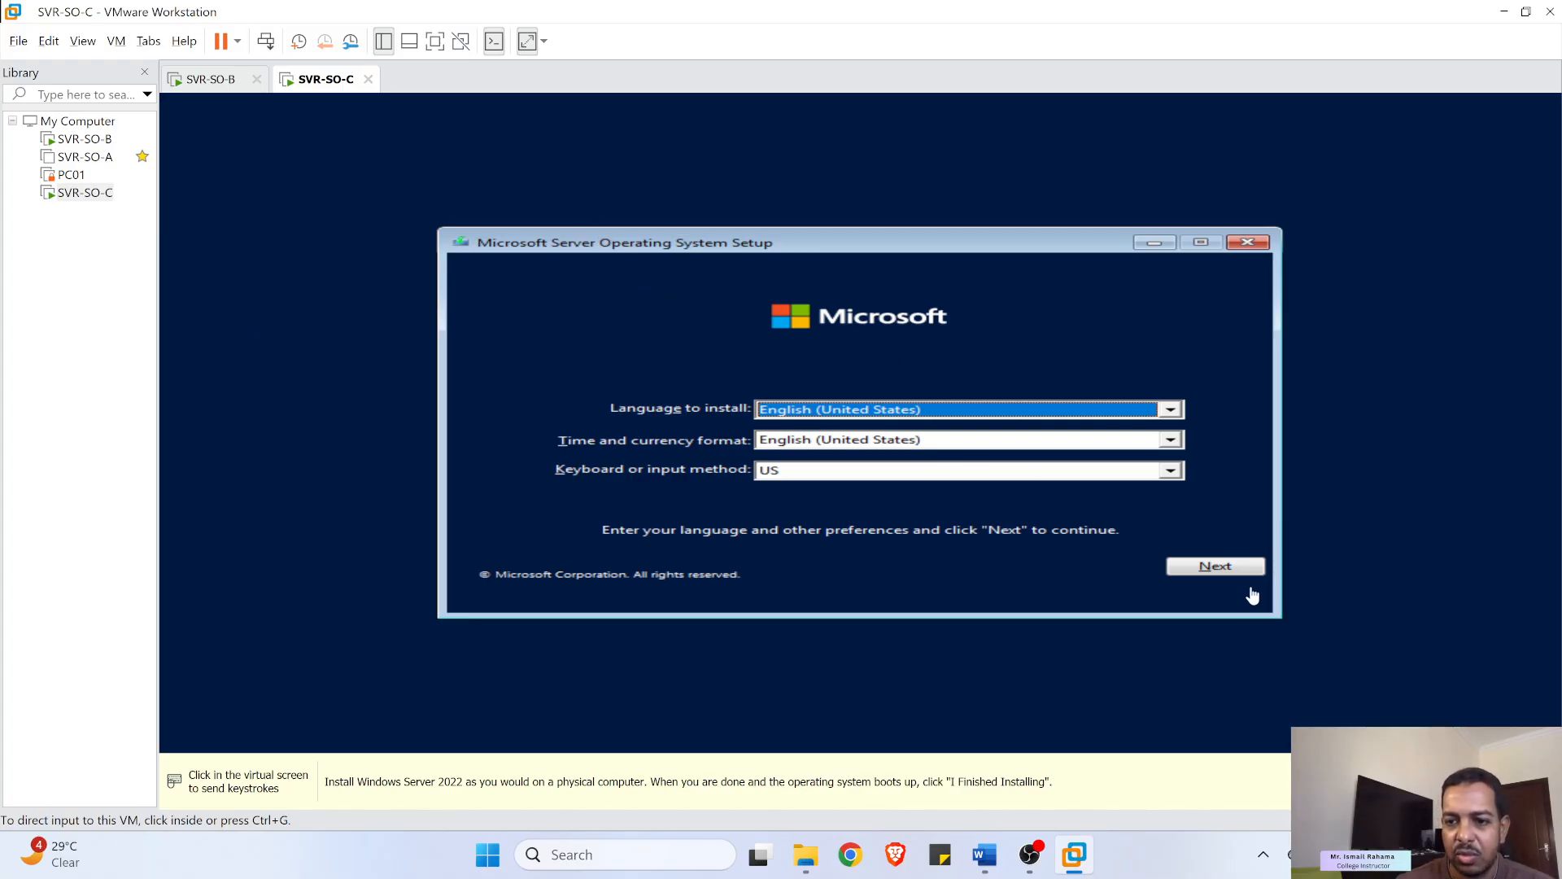
# - Accept the English language settings and start the Windows Server installation
pyautogui.click(1238, 567)
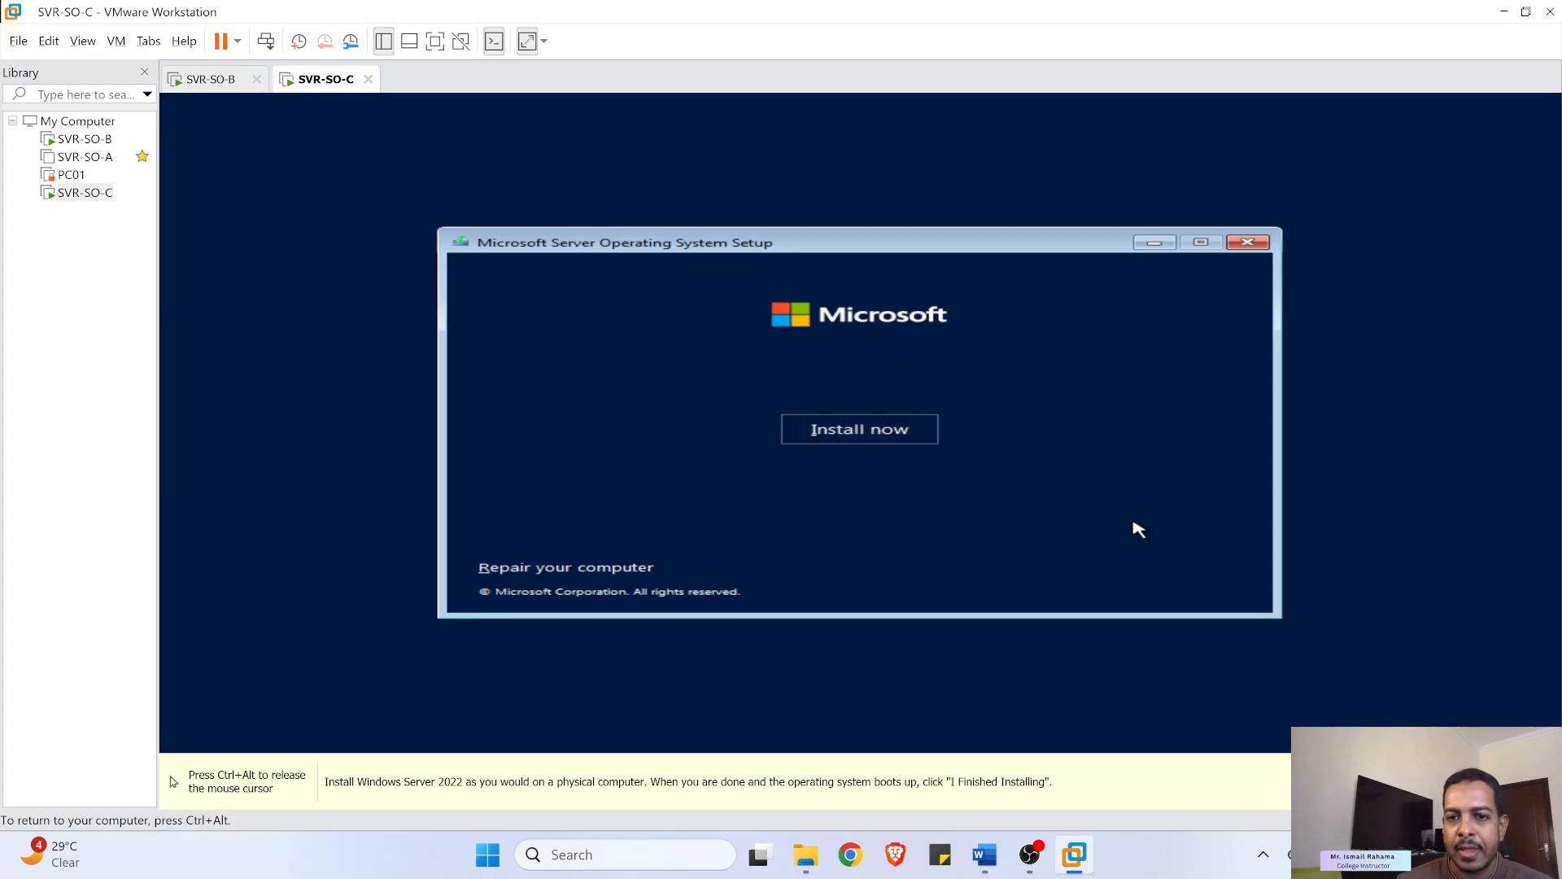
pyautogui.click(903, 432)
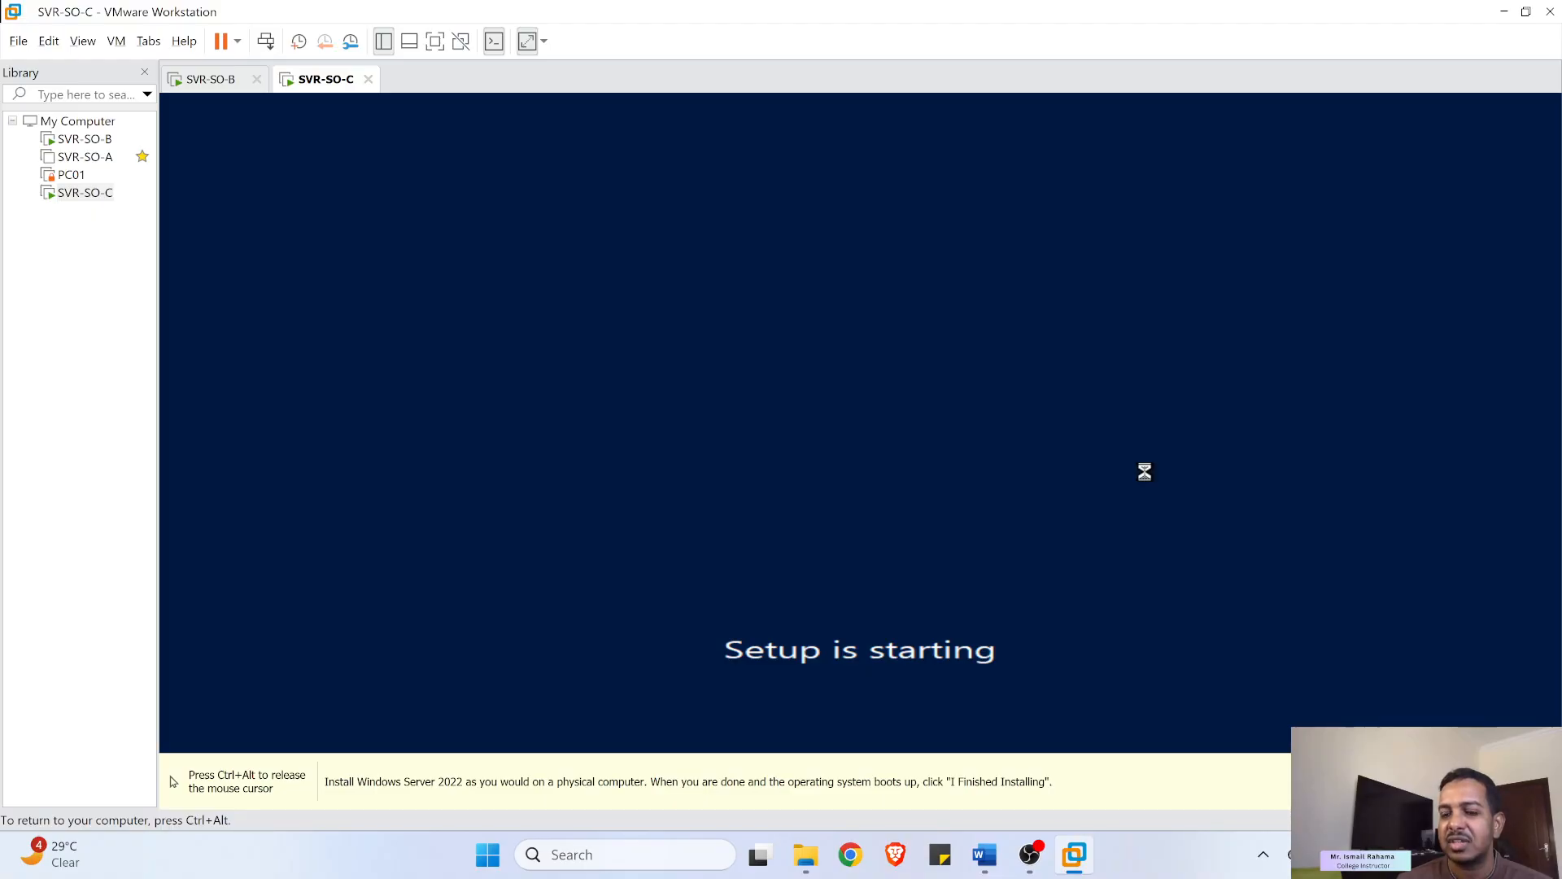
pyautogui.hotkey('ctrl', 'alt')
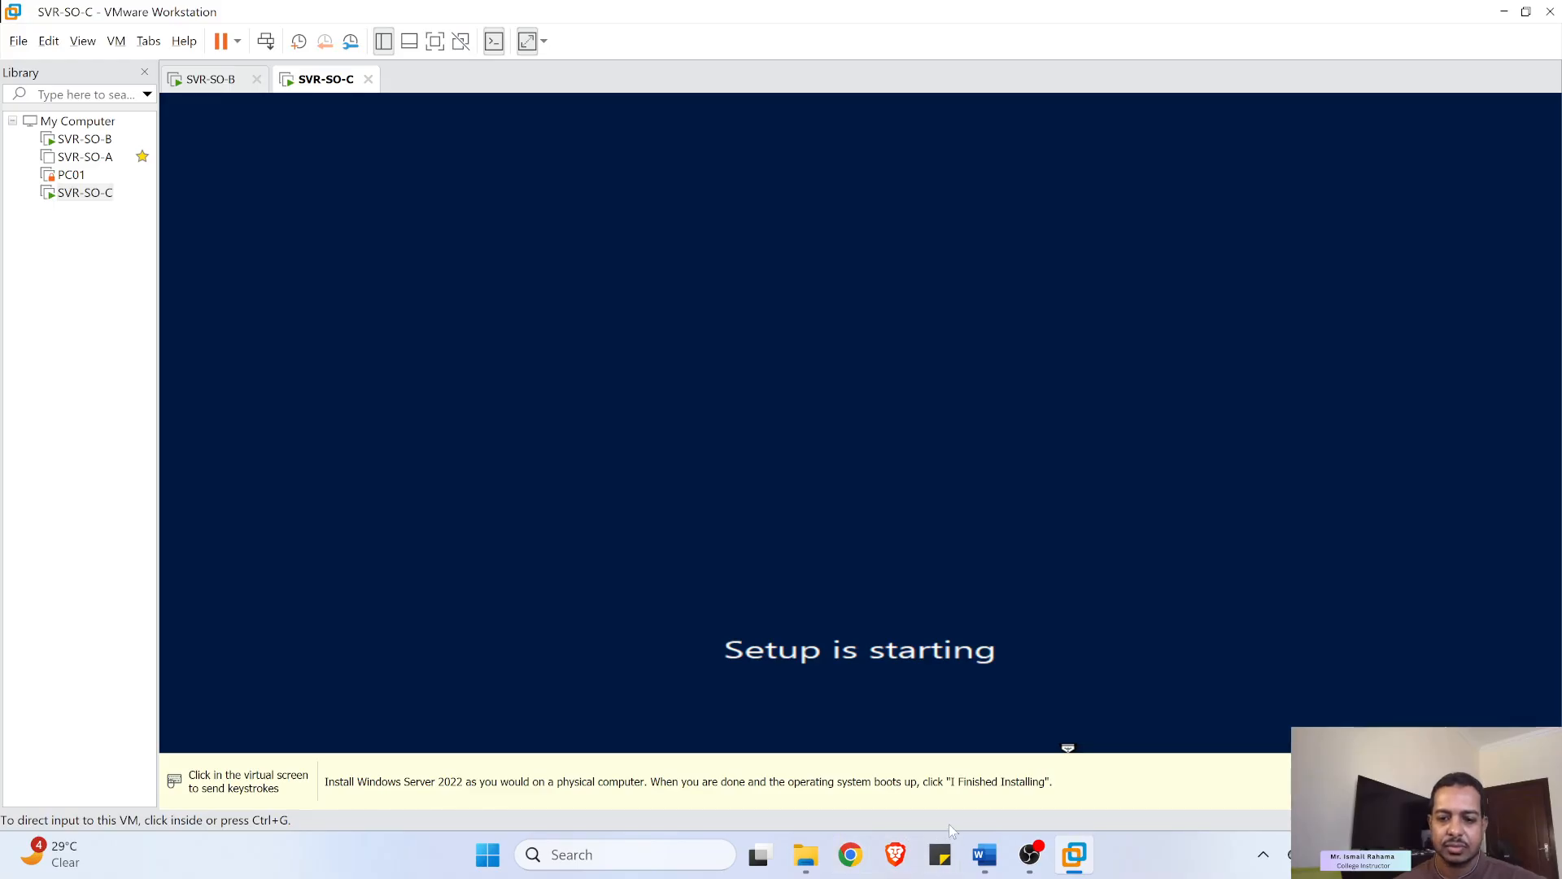
pyautogui.moveTo(1031, 865)
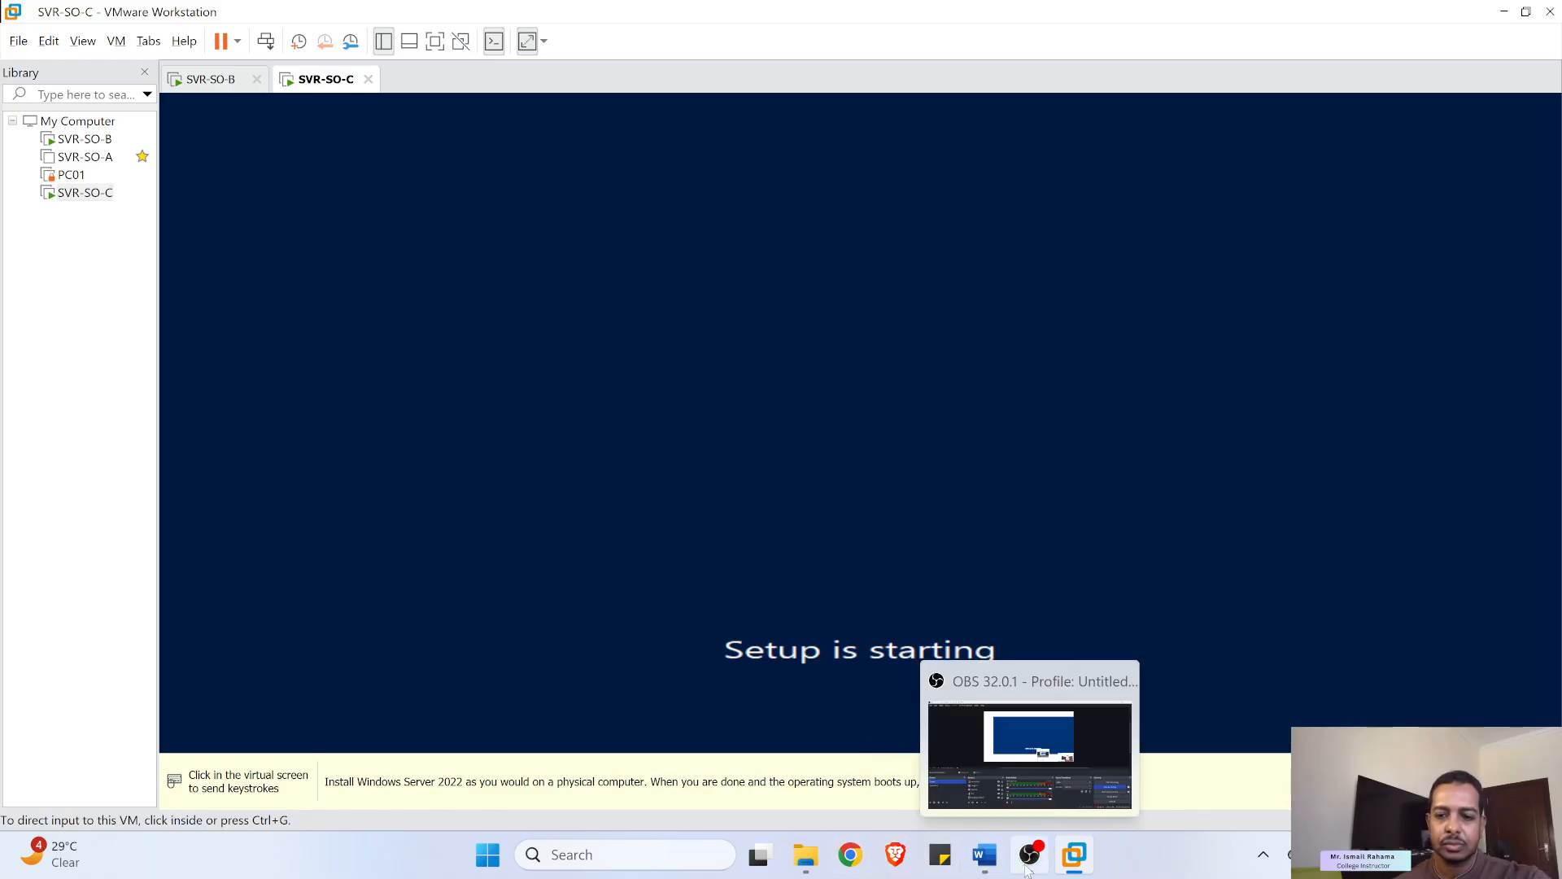
pyautogui.click(1116, 415)
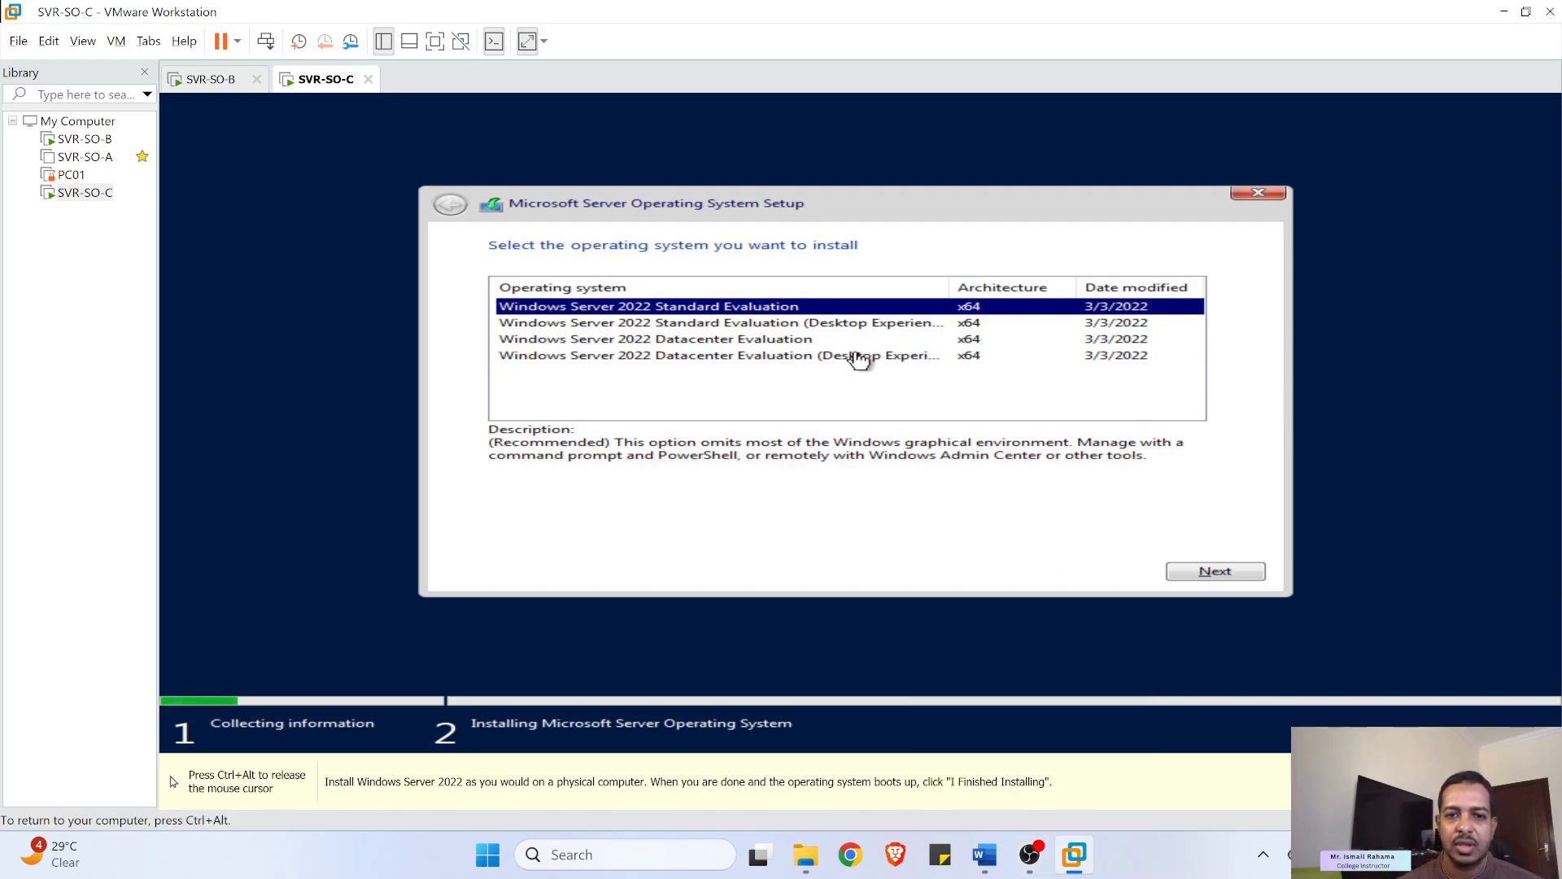
# - Pick Datacenter Evaluation (Desktop Experience), accept the license, and custom-install onto the 60 GB Drive 0
pyautogui.click(744, 358)
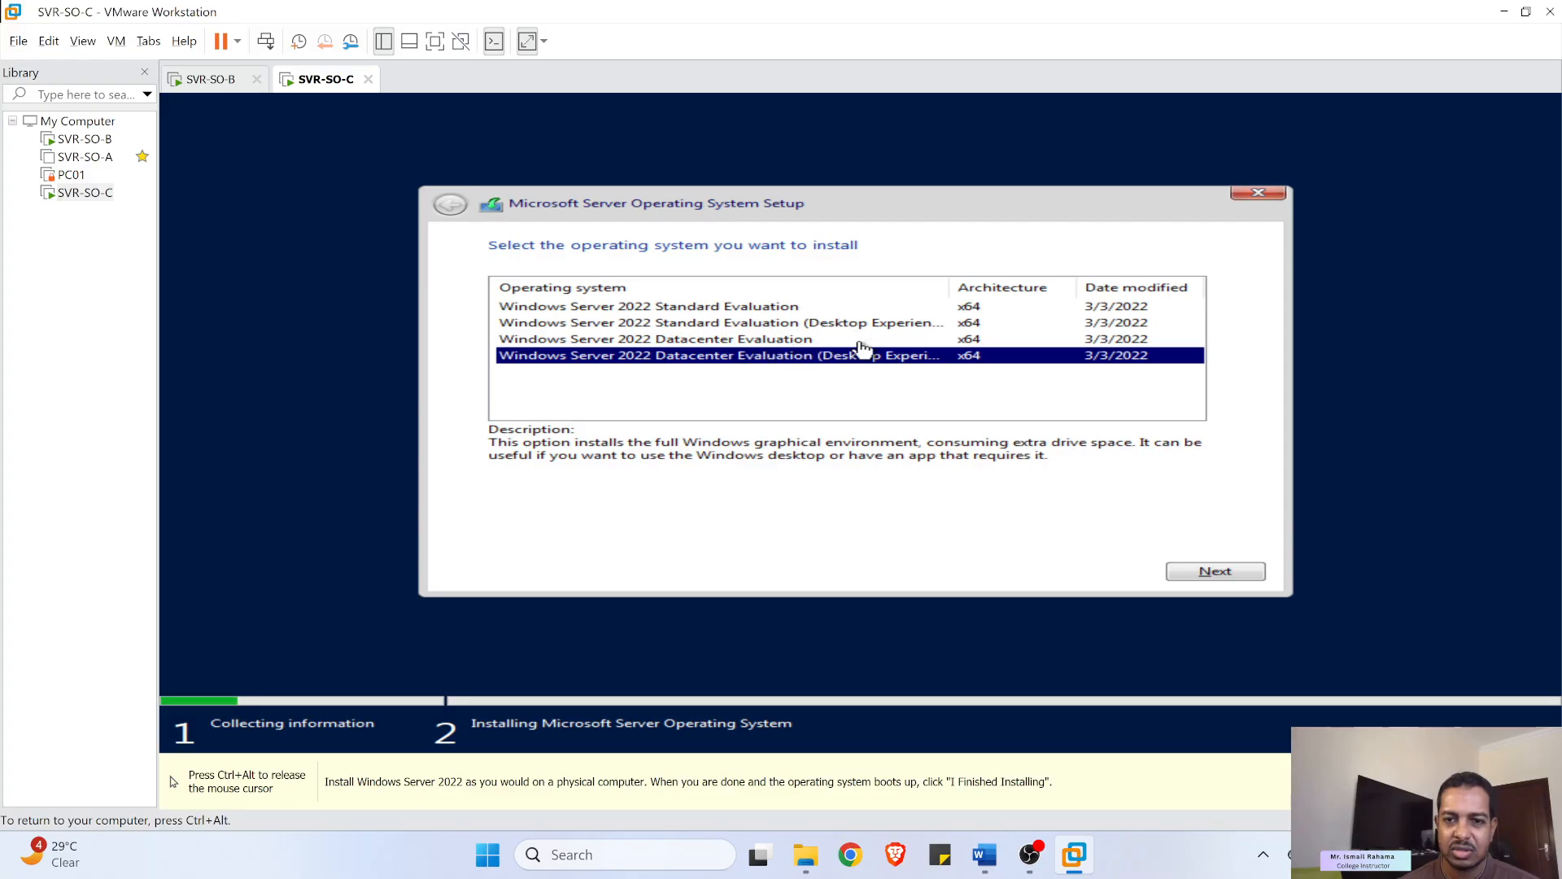
pyautogui.click(1223, 571)
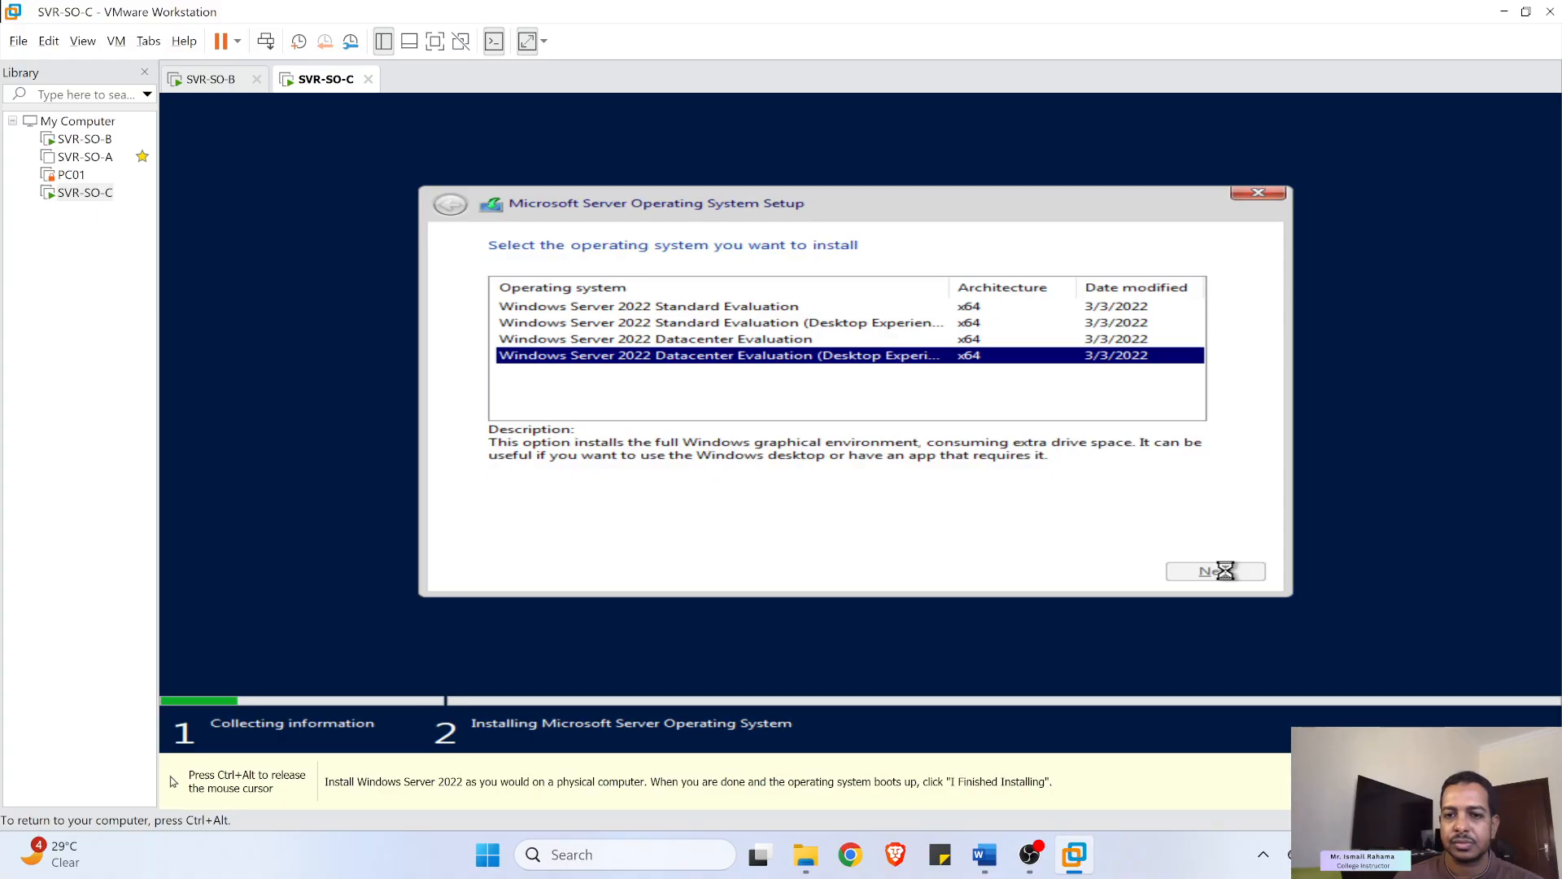
pyautogui.click(737, 552)
pyautogui.click(1189, 571)
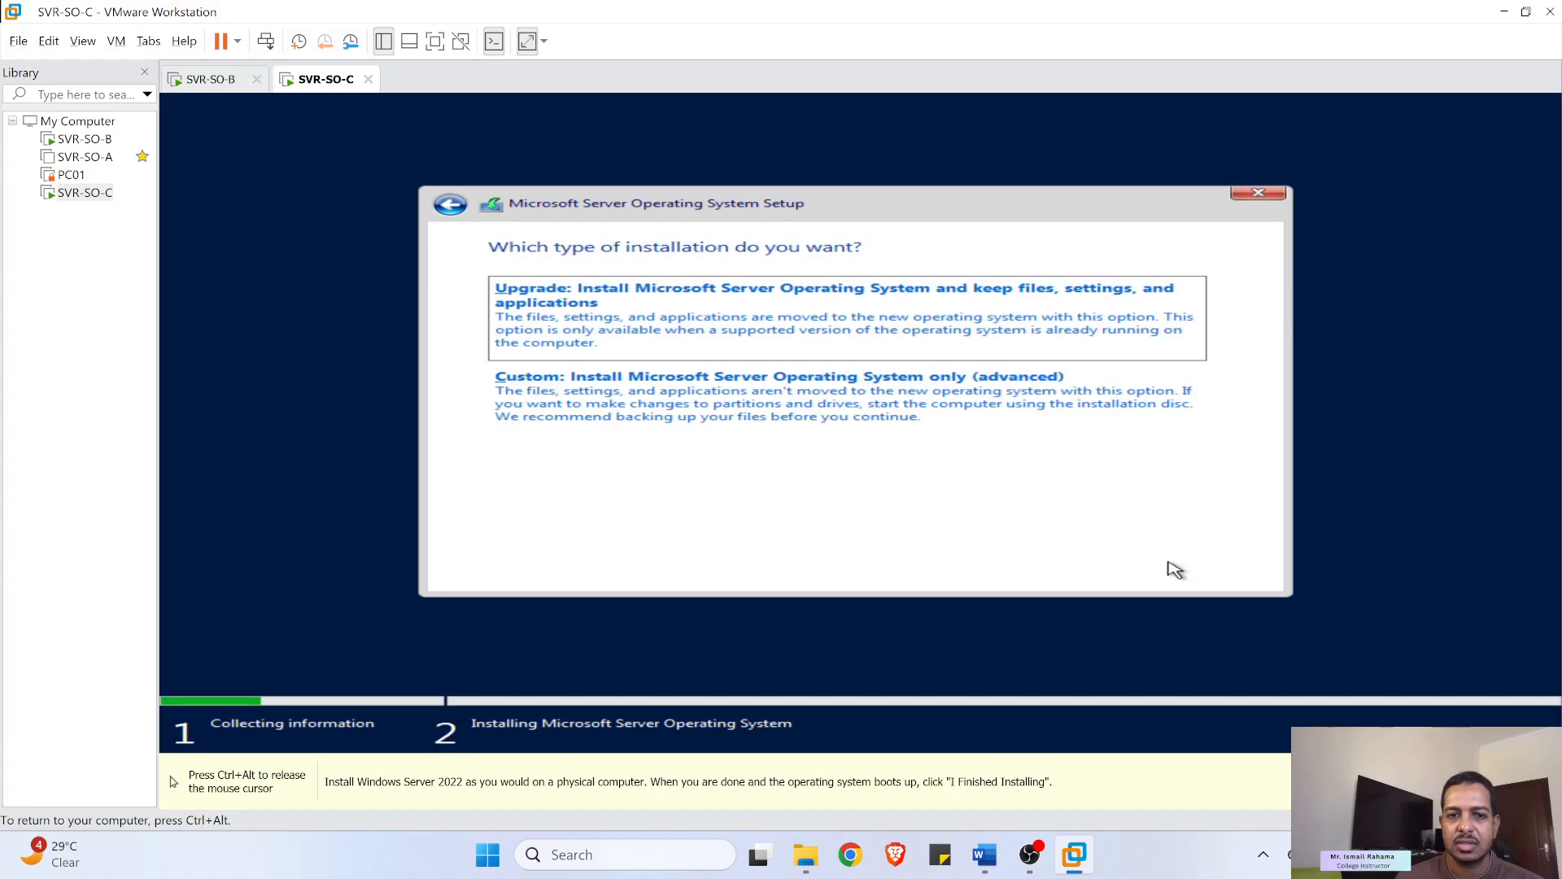
pyautogui.click(673, 416)
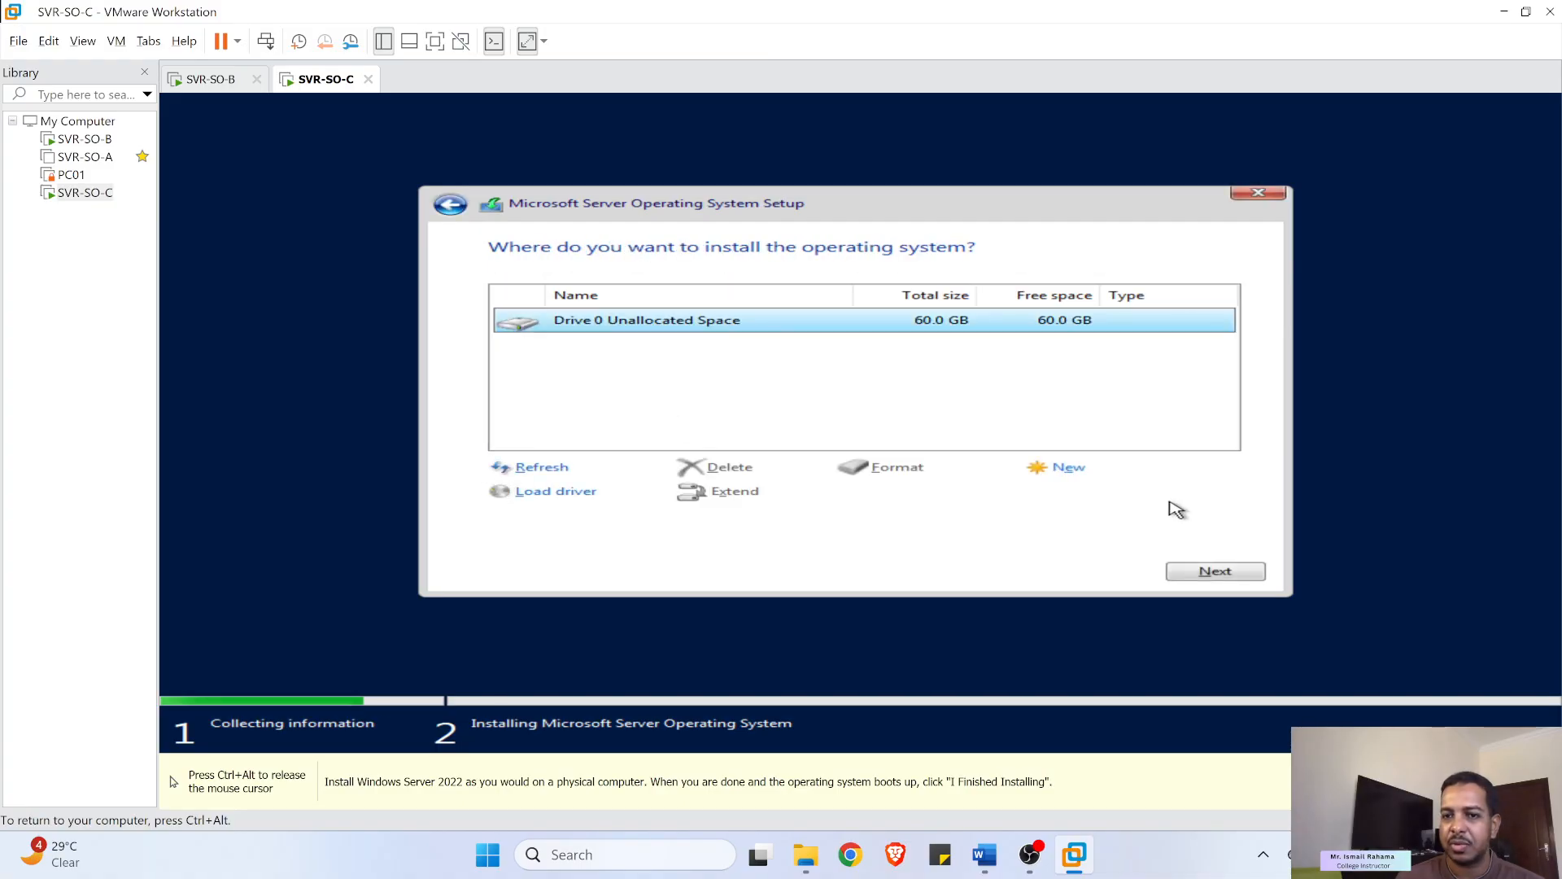
pyautogui.click(1176, 569)
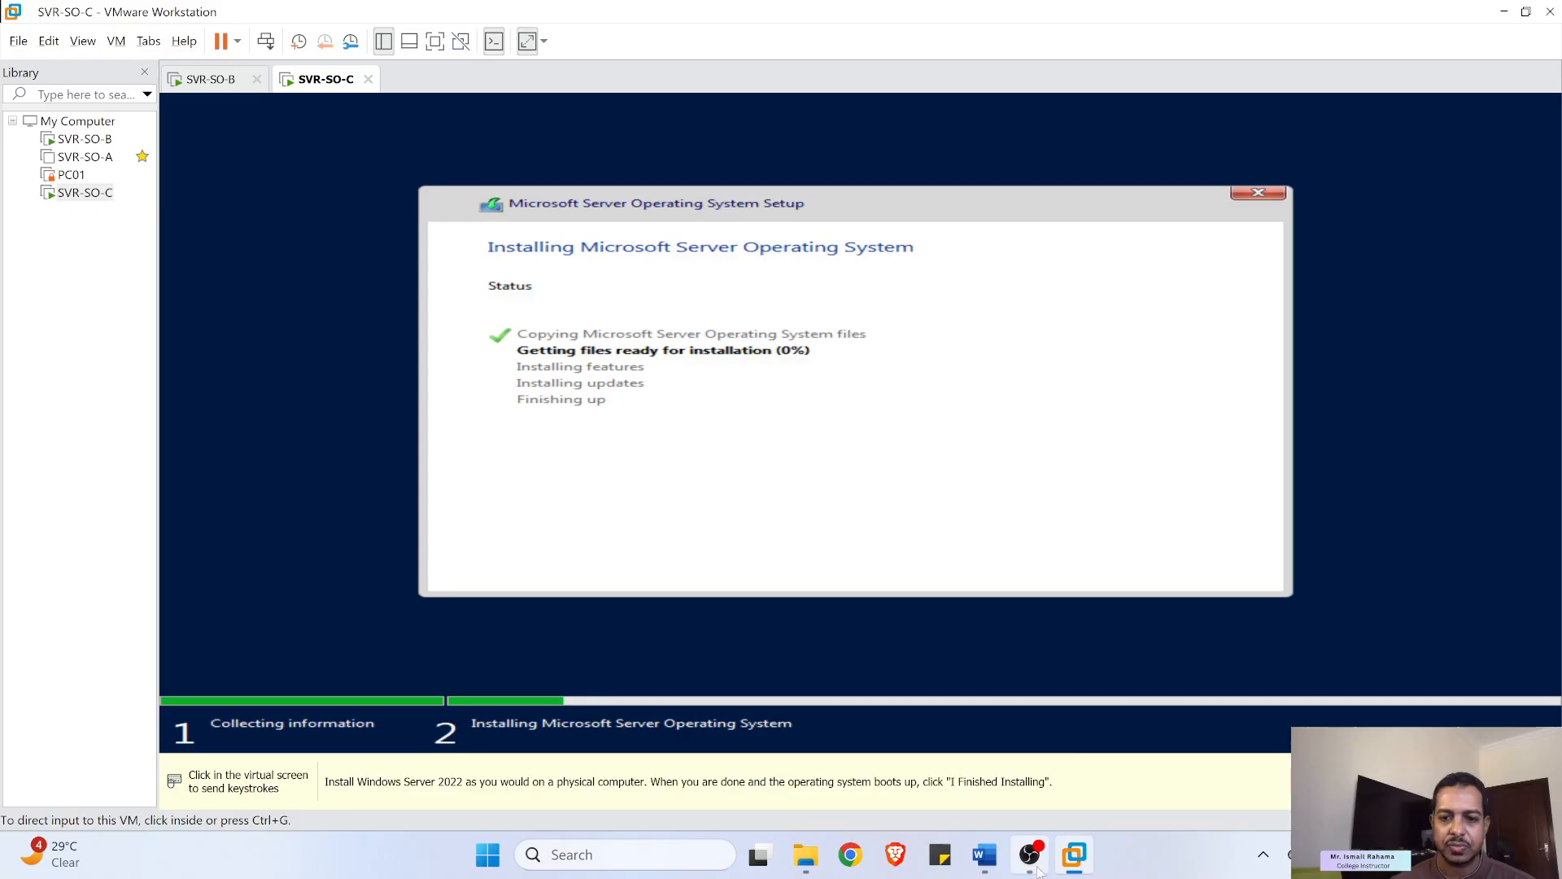
pyautogui.moveTo(1018, 868)
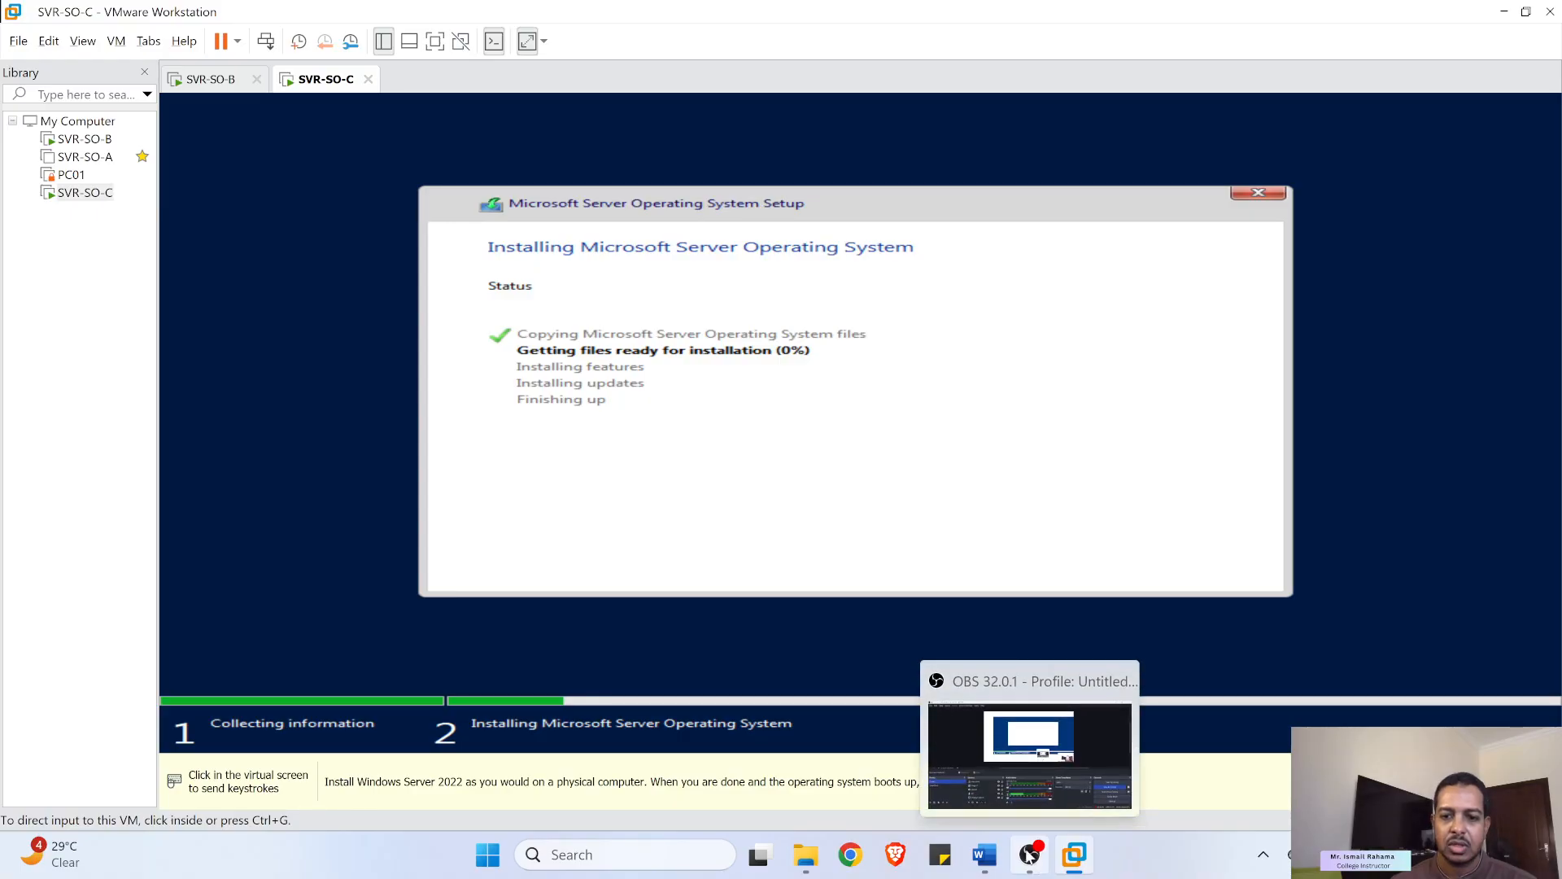
pyautogui.click(982, 871)
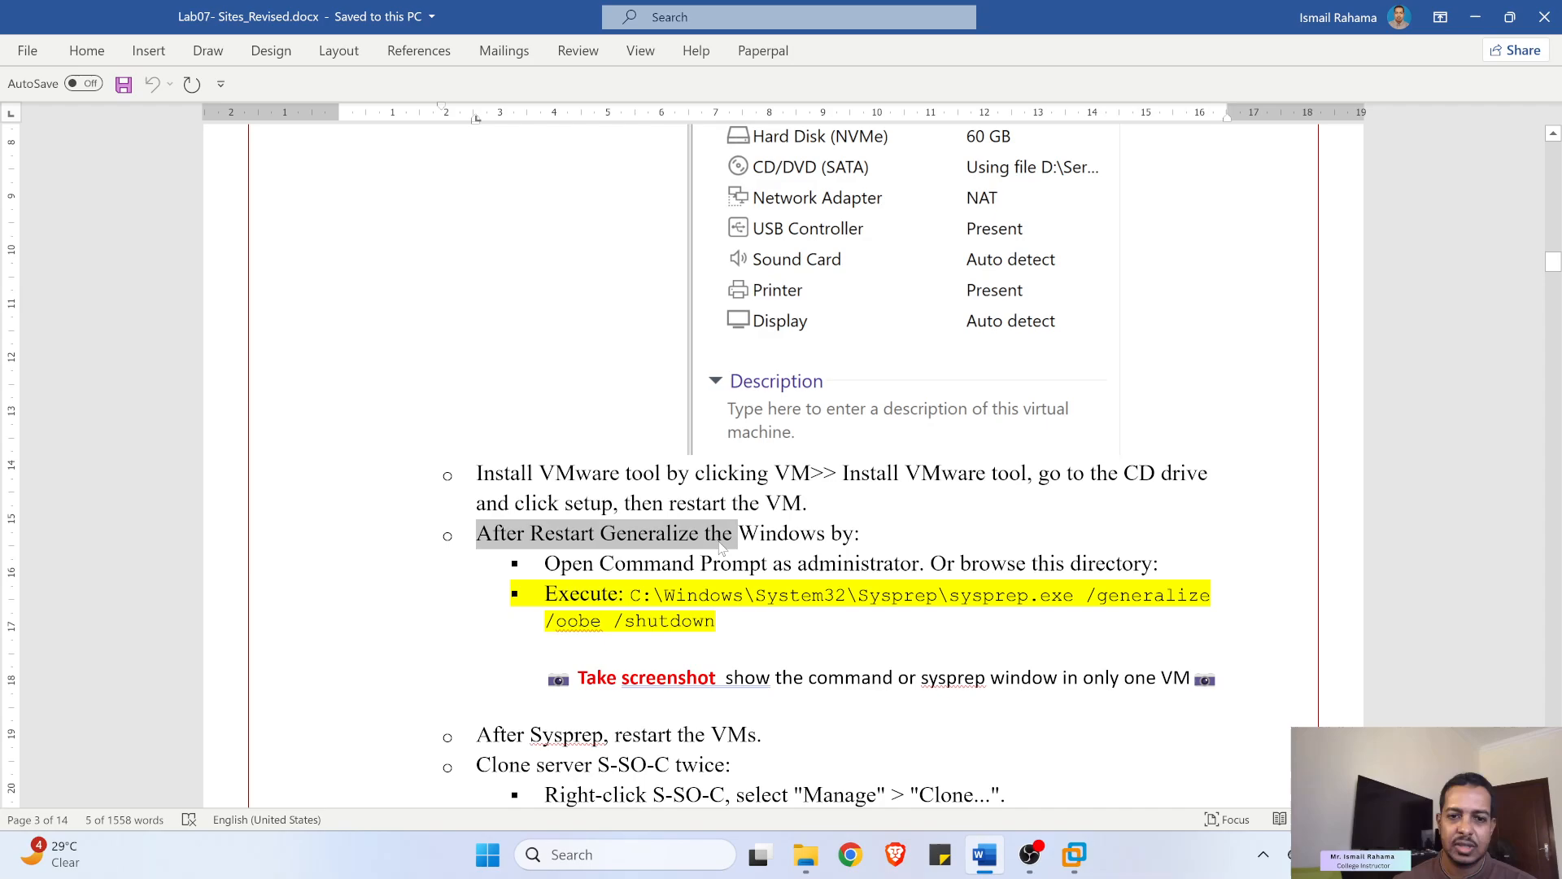
# - Scroll the Word lab guide to the sysprep command, highlight it briefly, then minimize Word
pyautogui.scroll(-3, 723, 551)
pyautogui.scroll(-3, 705, 480)
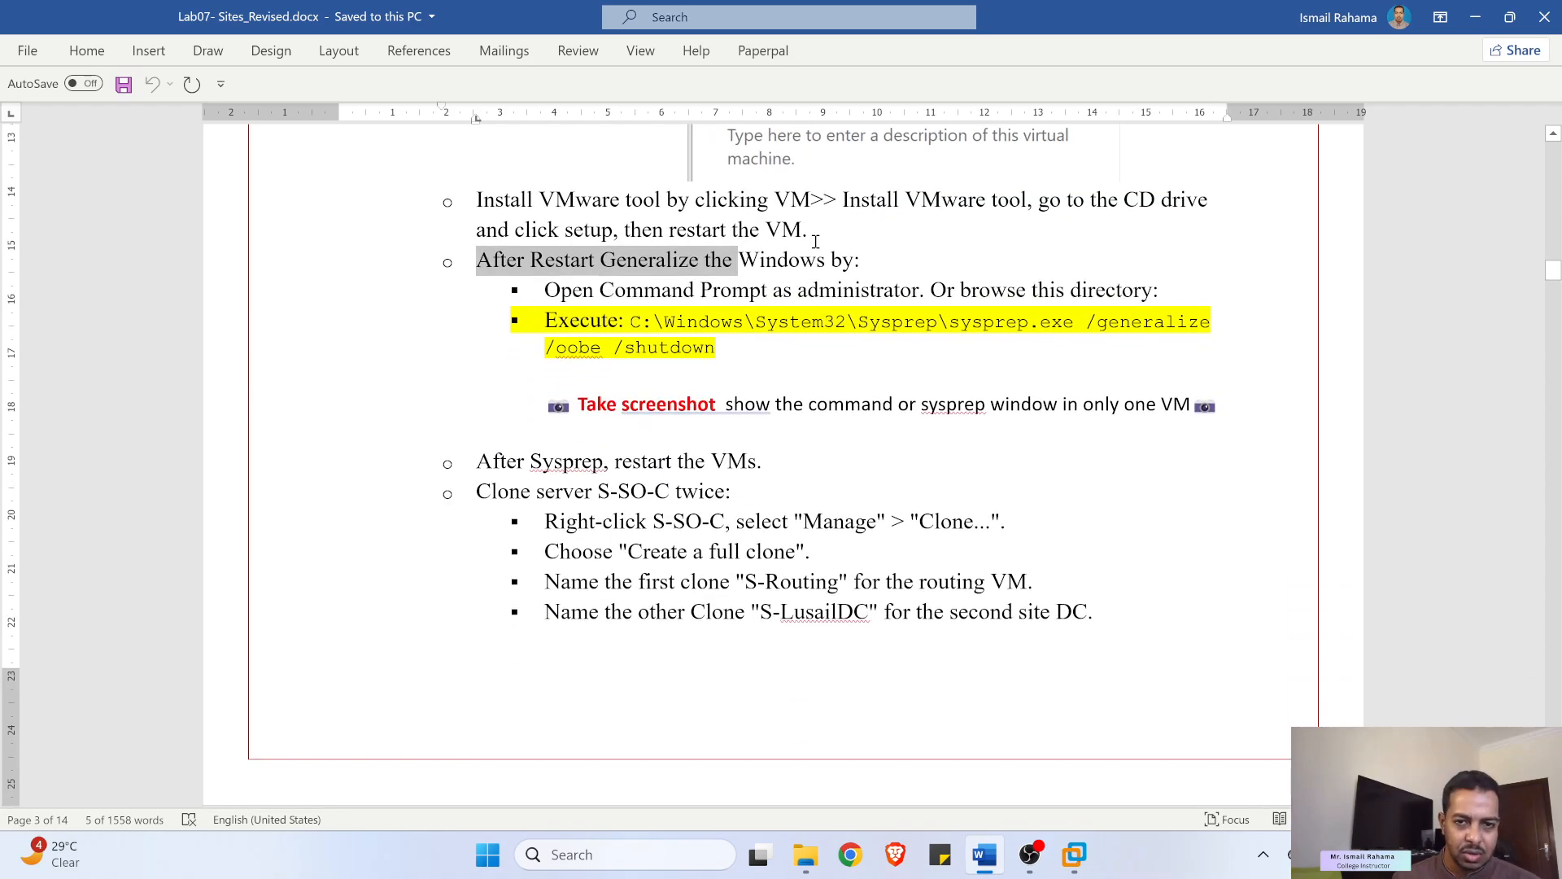
pyautogui.moveTo(733, 339); pyautogui.dragTo(636, 323)
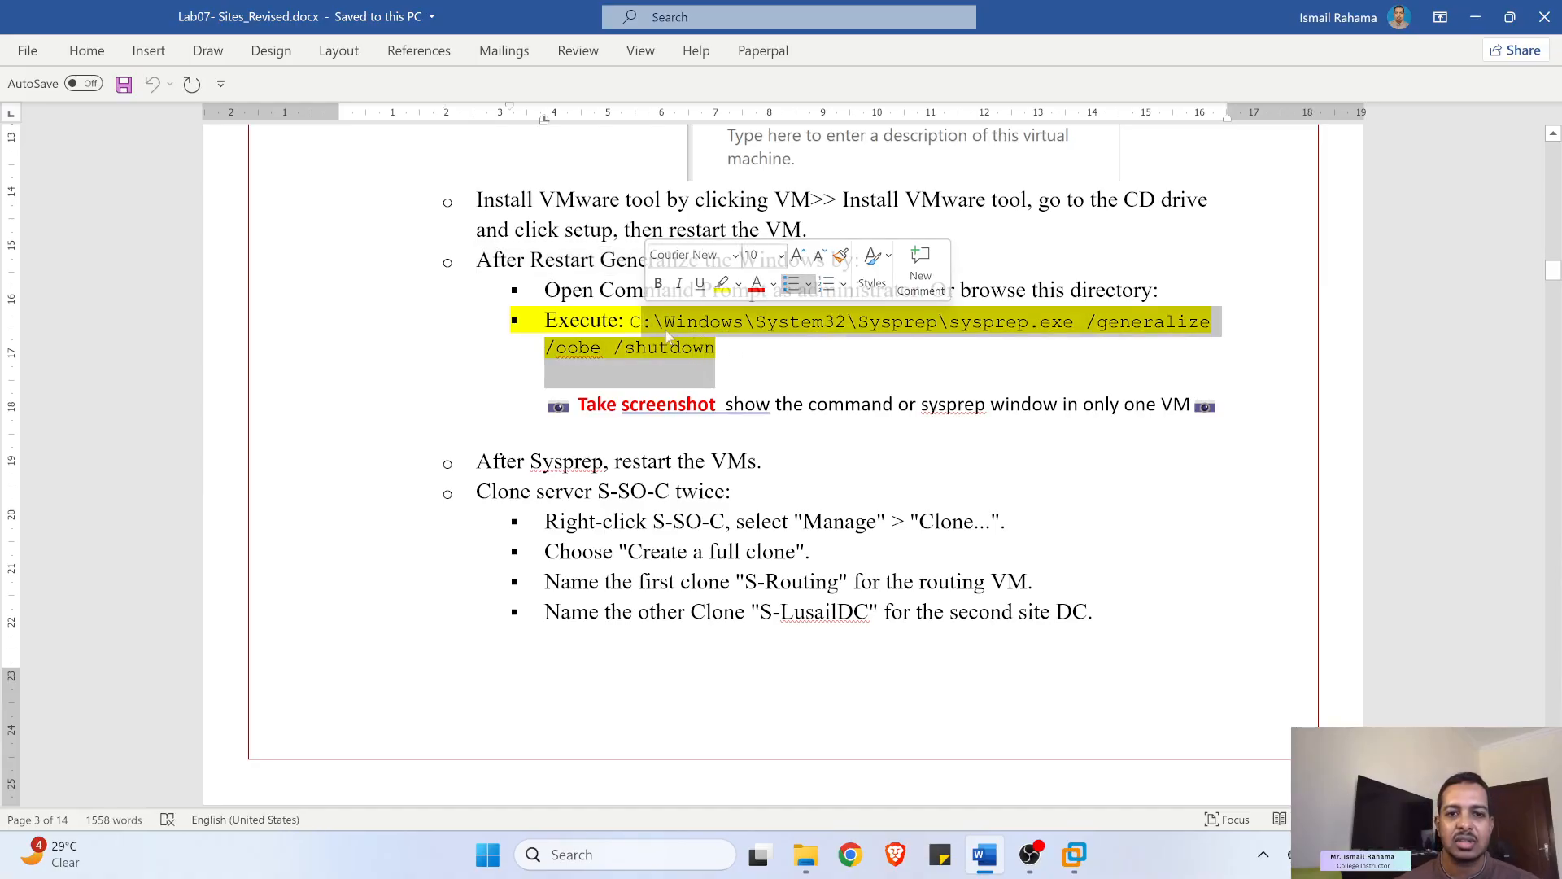
pyautogui.click(897, 337)
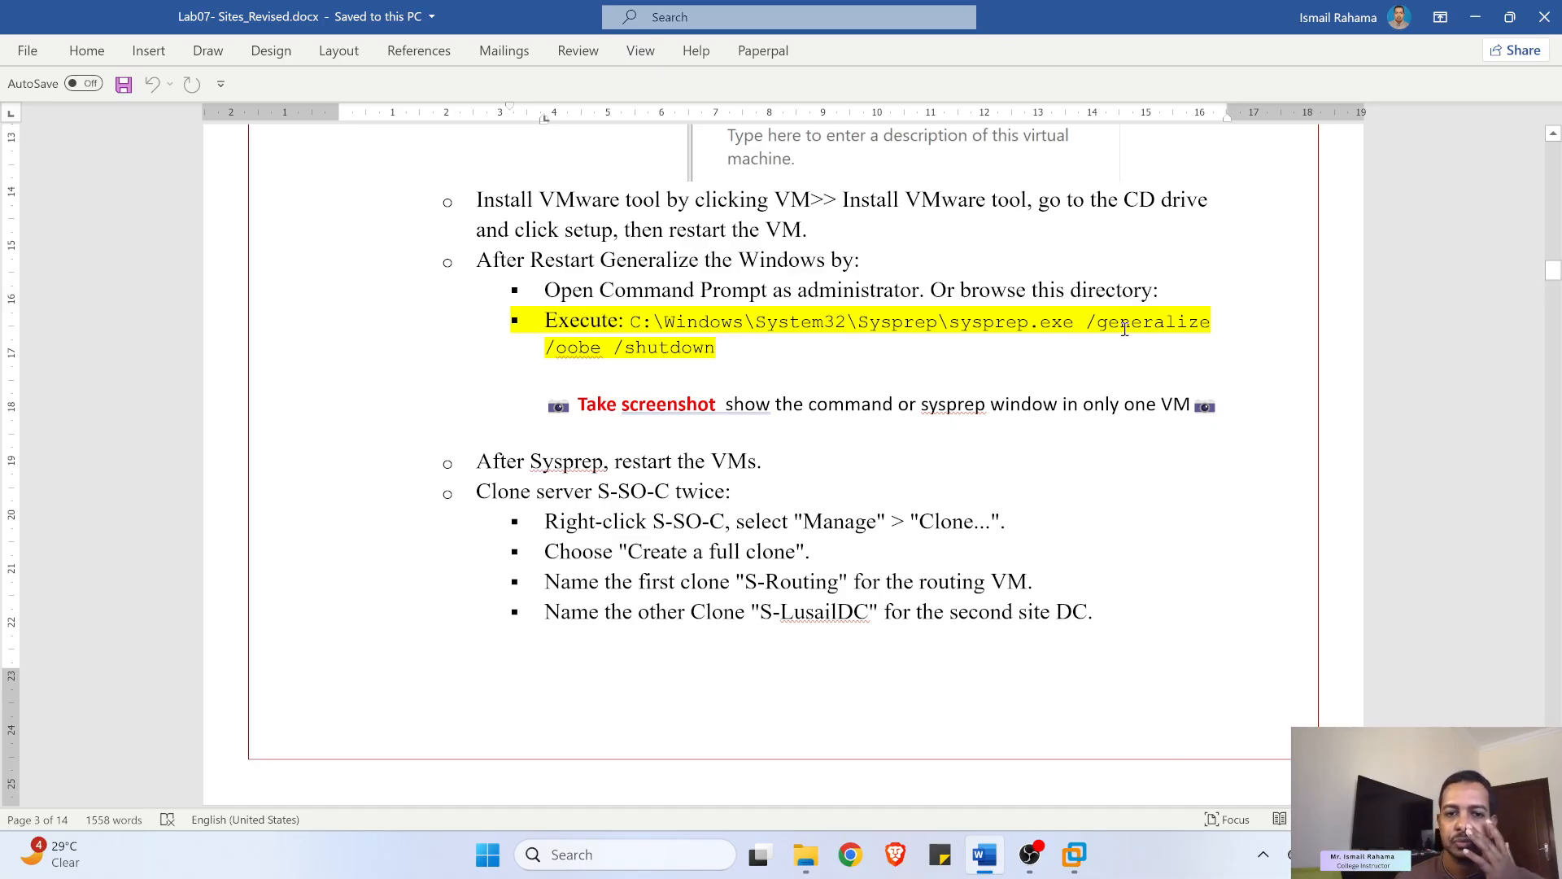
pyautogui.click(1476, 16)
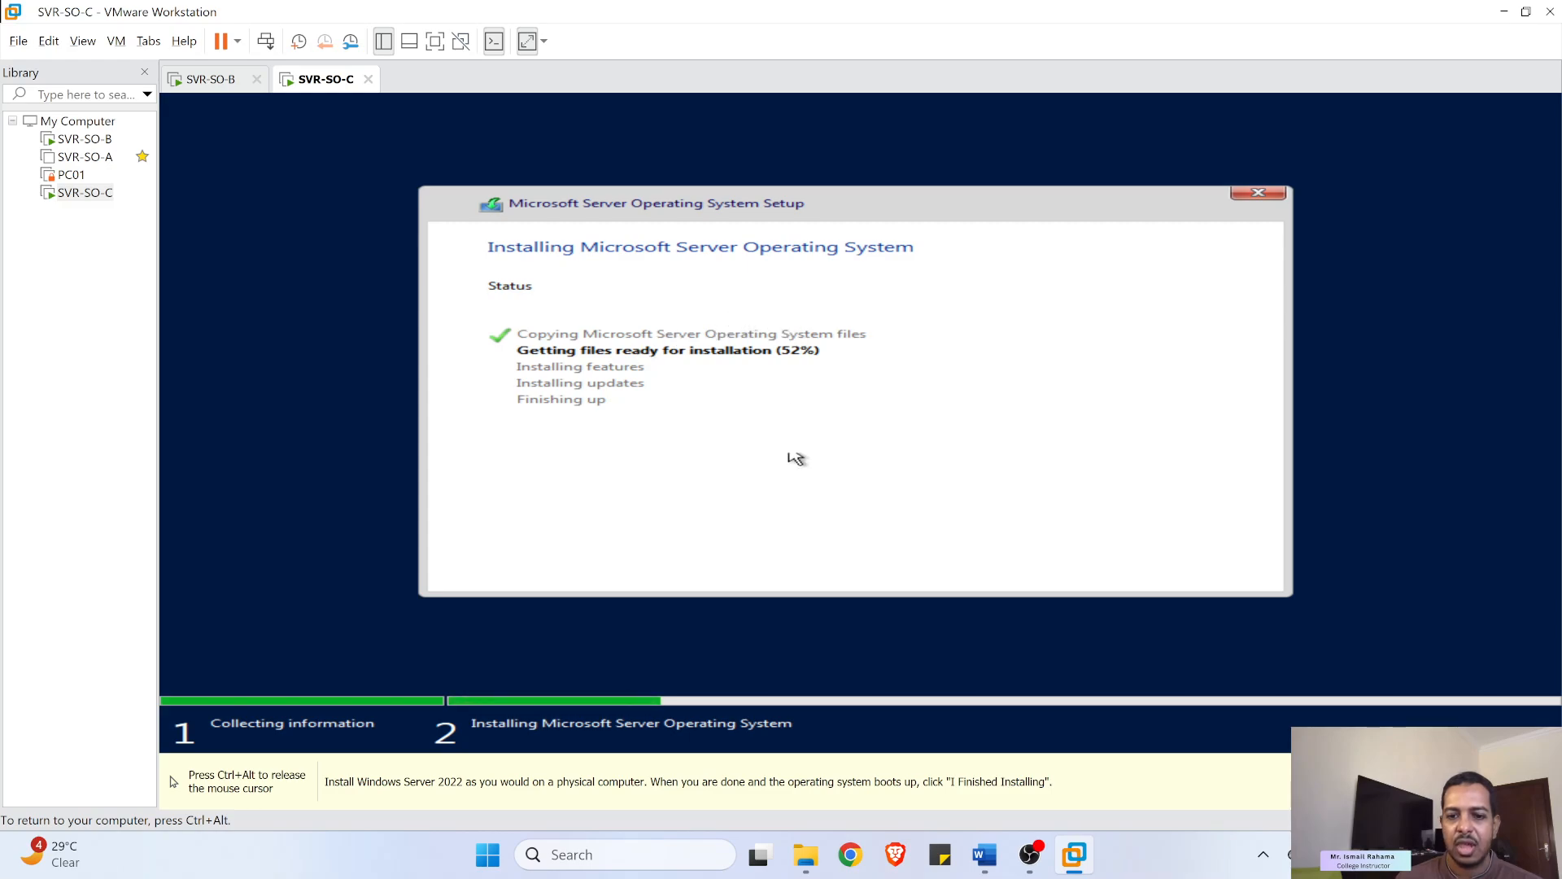
pyautogui.click(1029, 869)
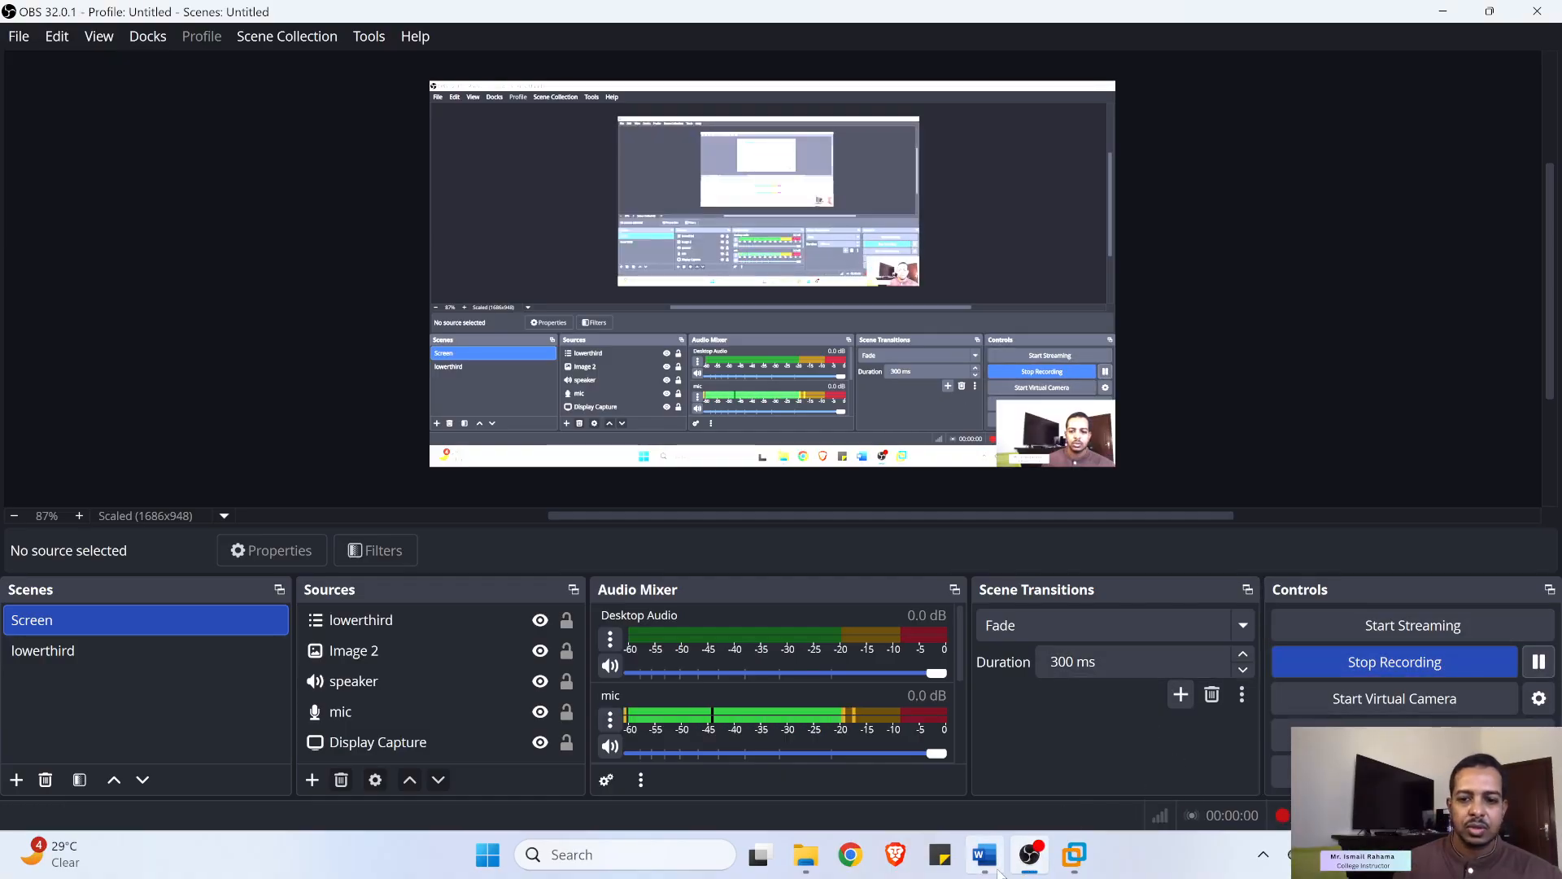
pyautogui.moveTo(1068, 857)
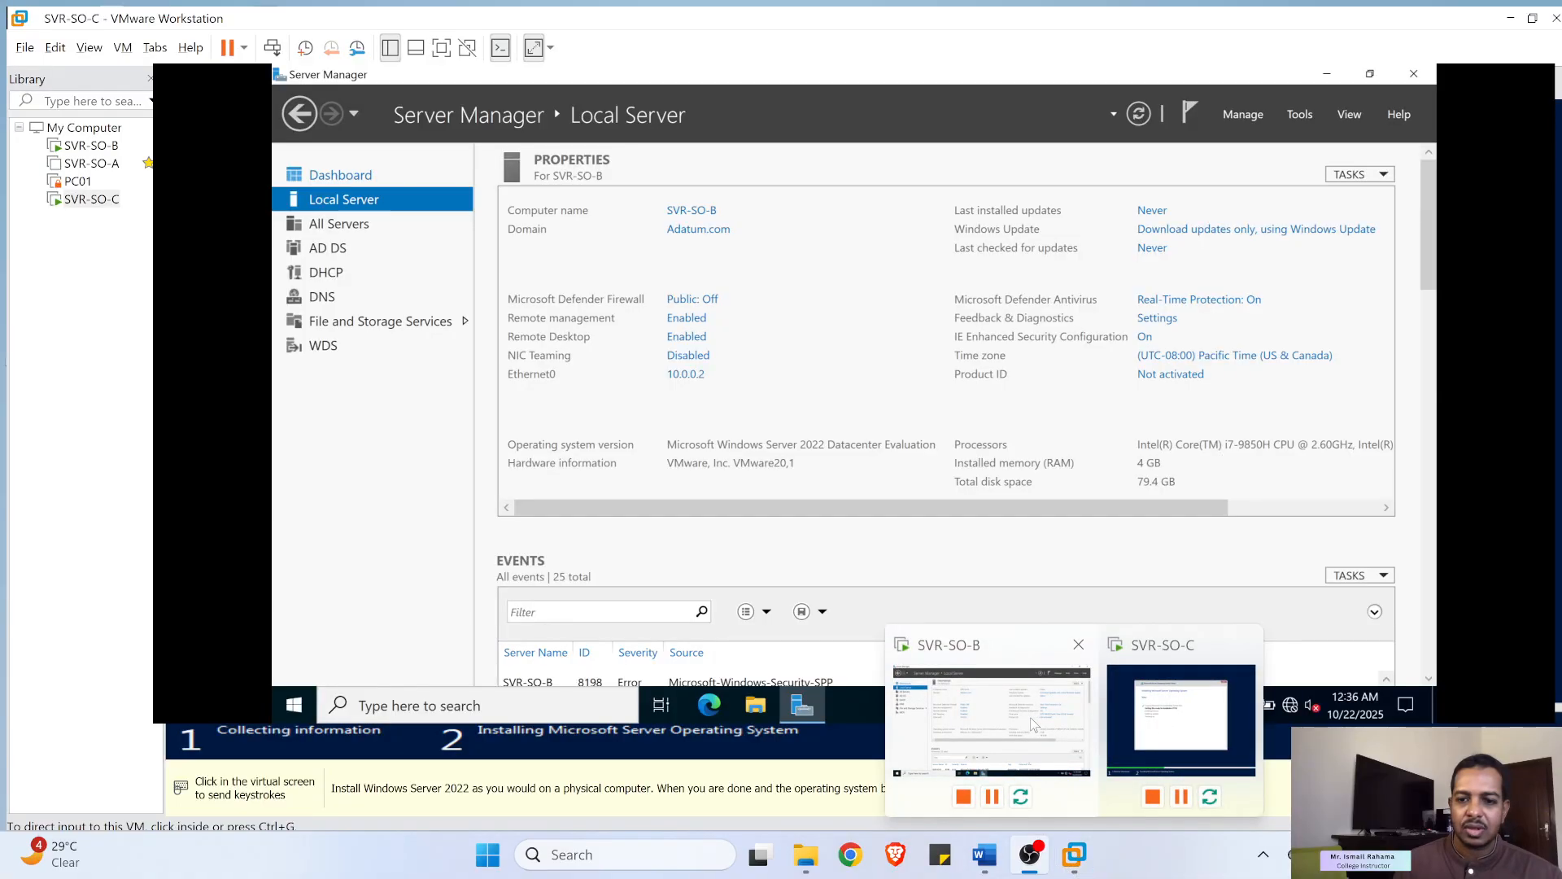
pyautogui.click(1010, 702)
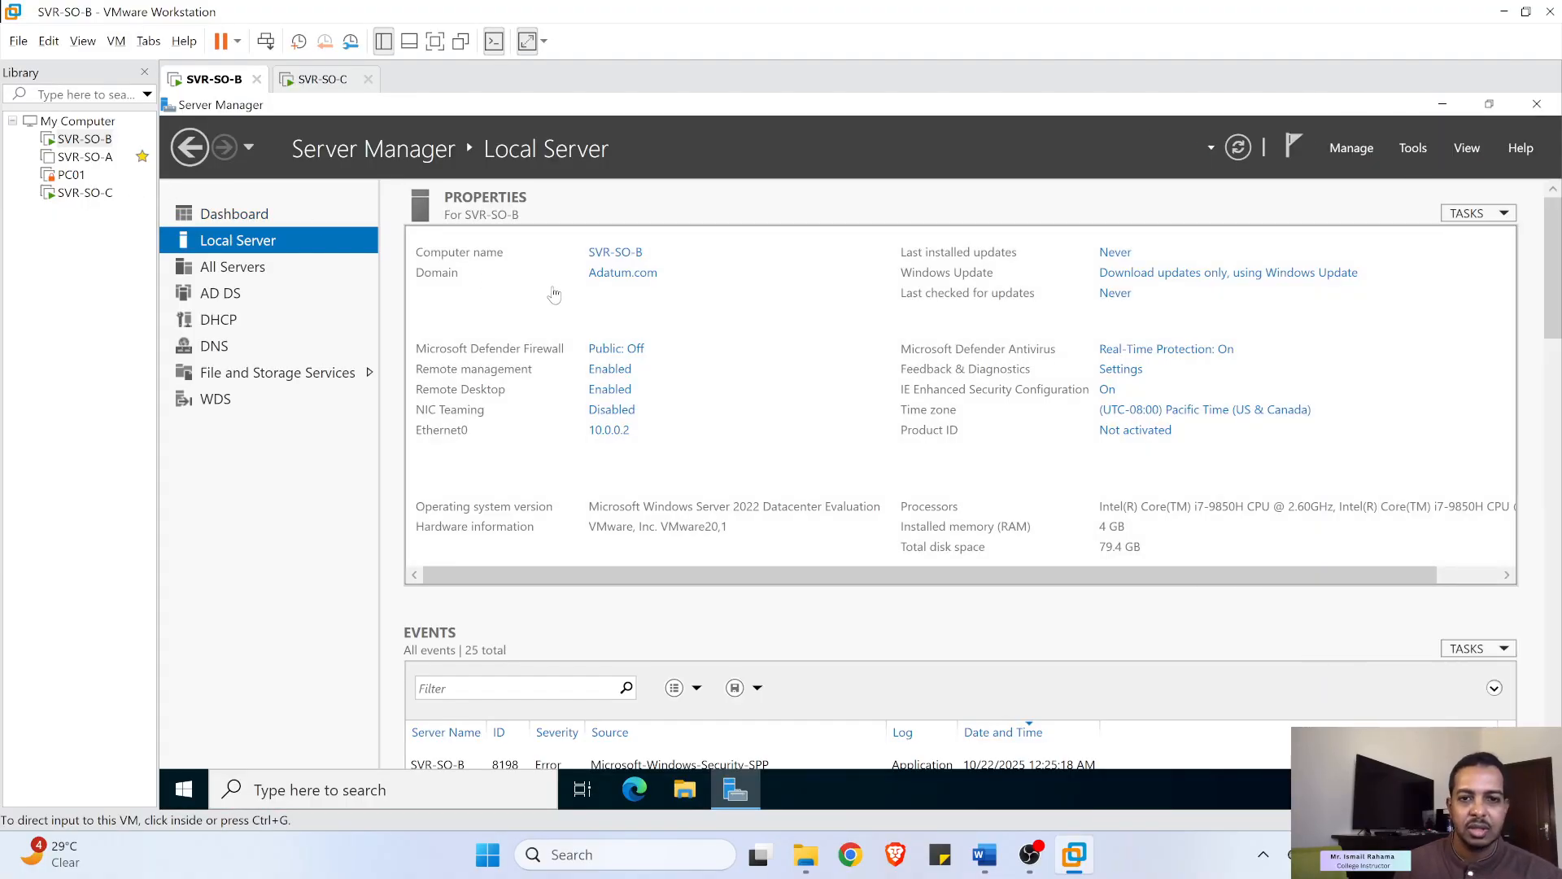
pyautogui.click(609, 439)
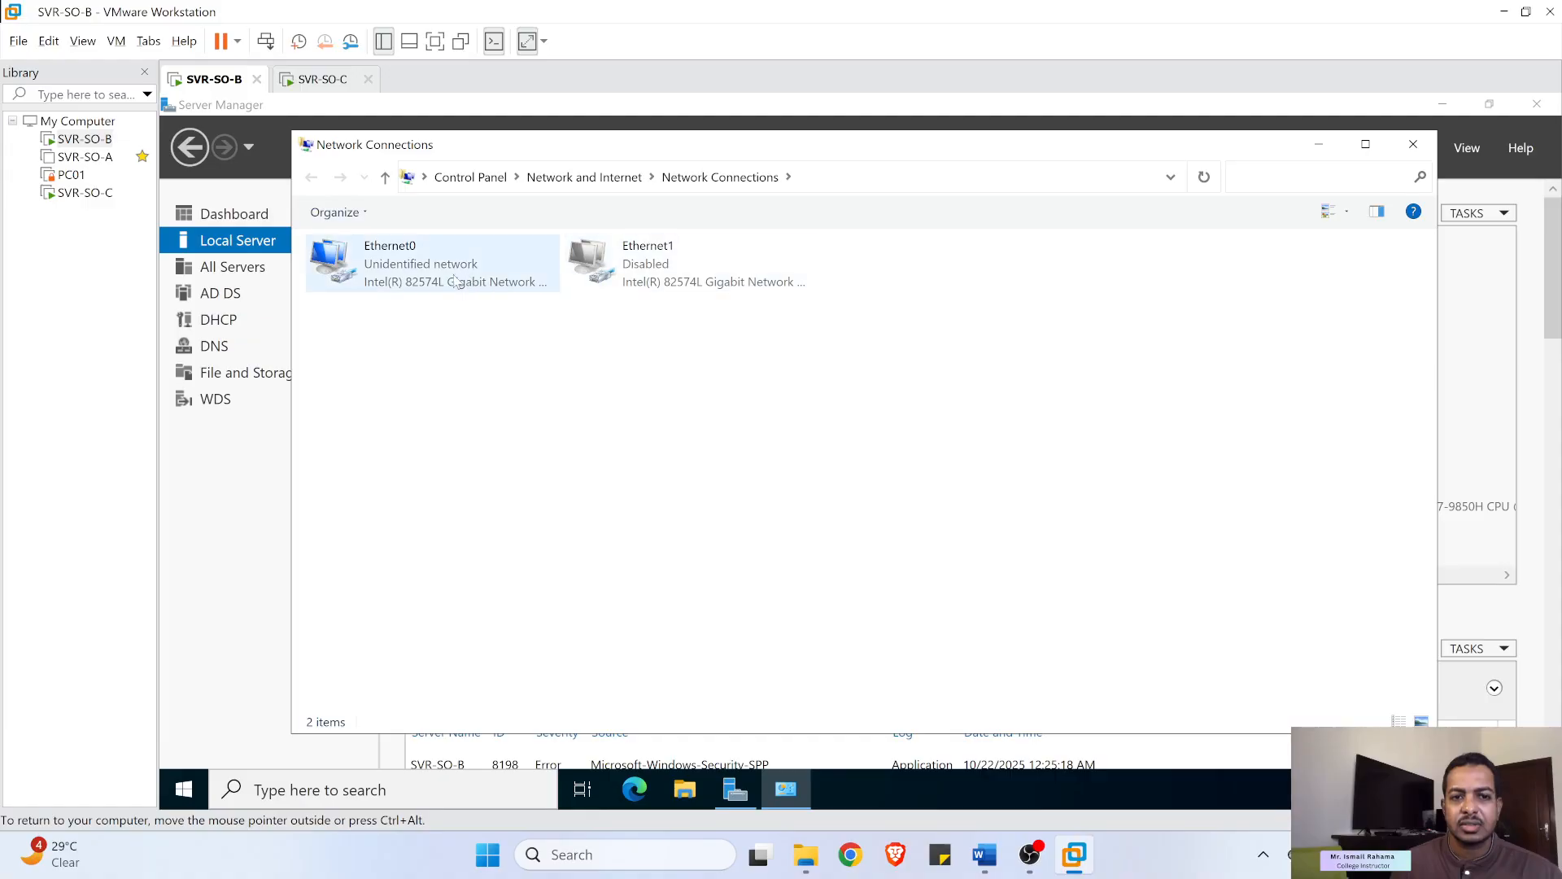
pyautogui.rightClick(416, 279)
pyautogui.click(474, 470)
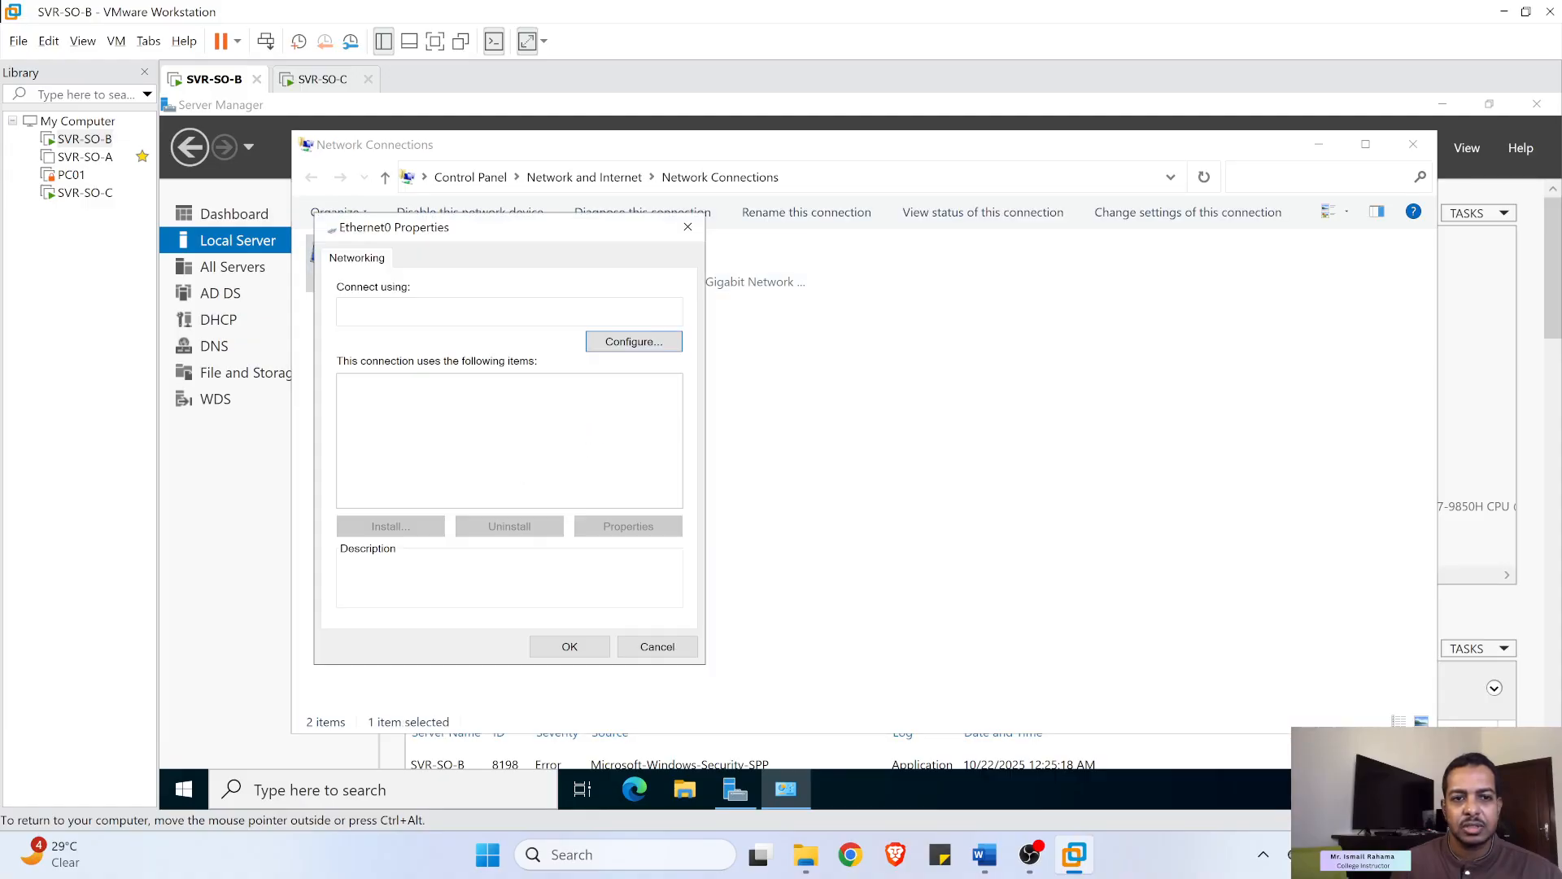
pyautogui.doubleClick(513, 432)
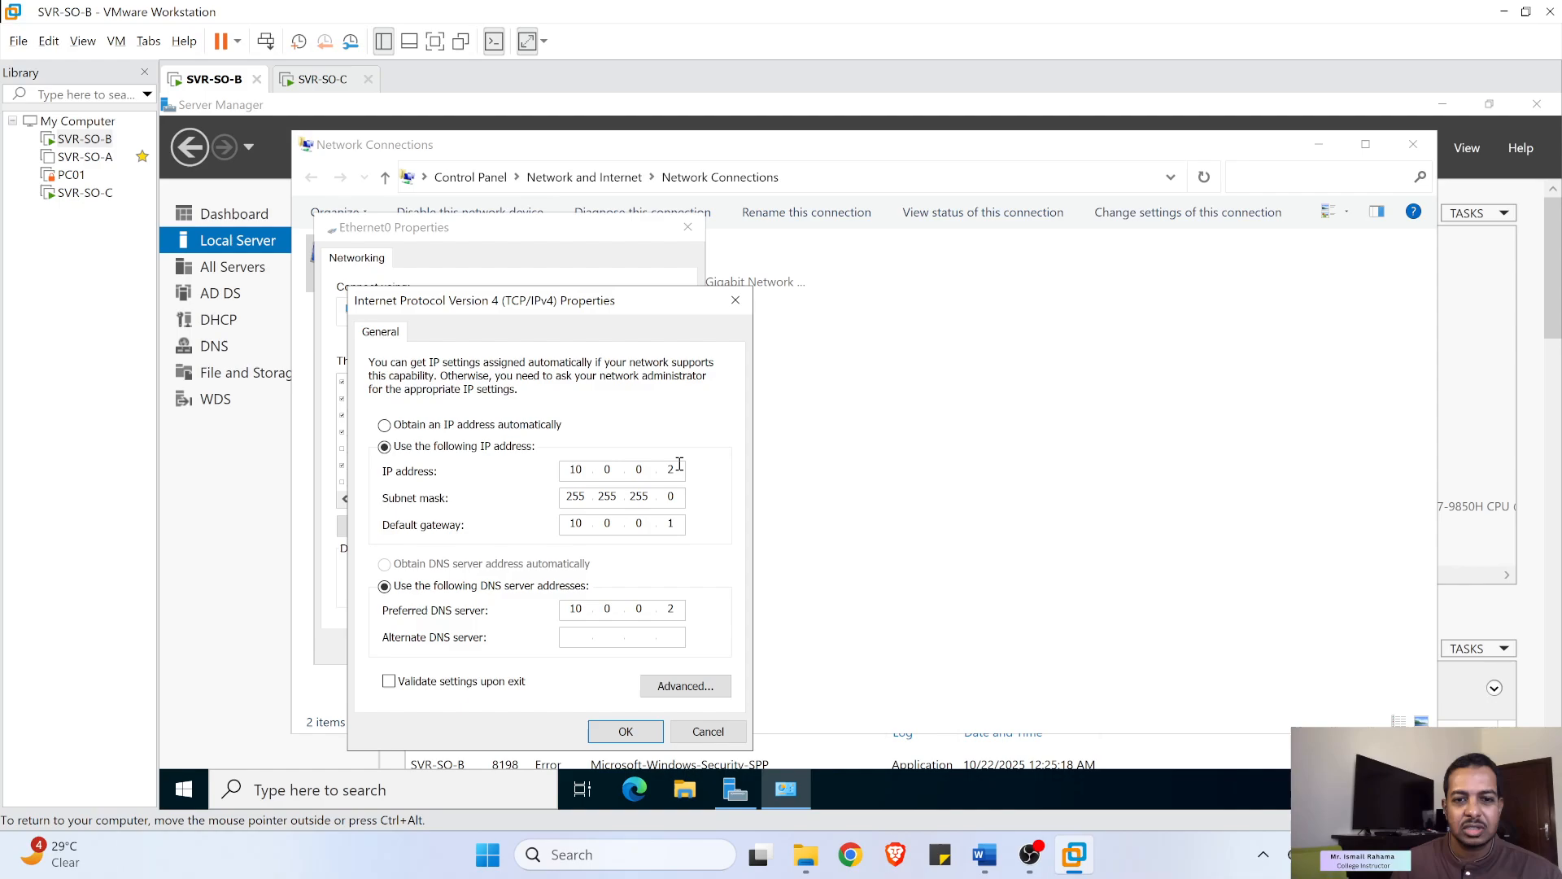
pyautogui.doubleClick(663, 518)
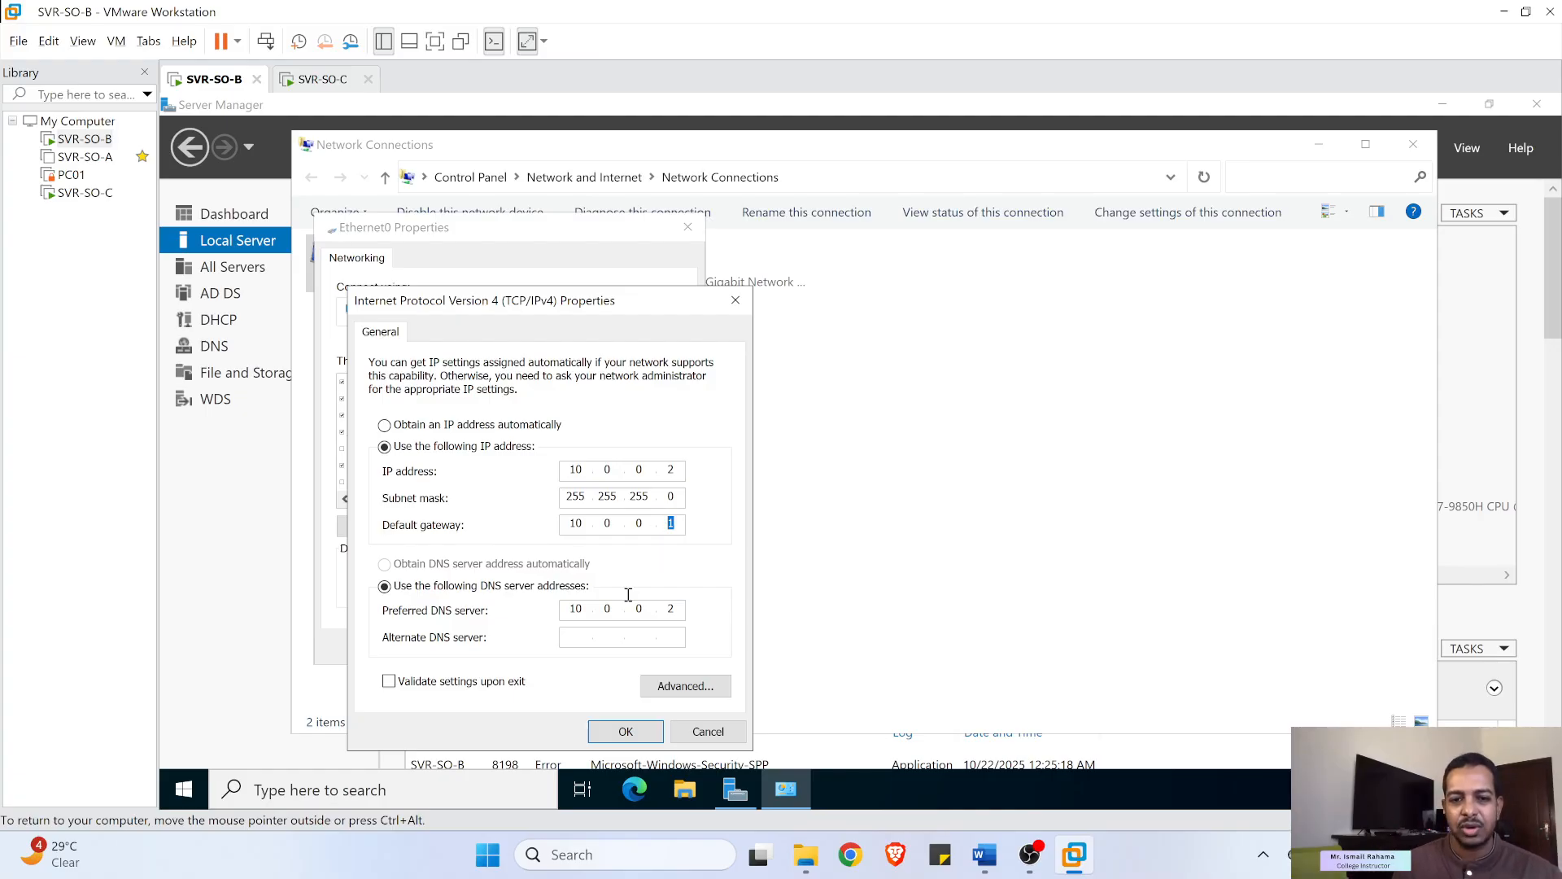
pyautogui.doubleClick(572, 613)
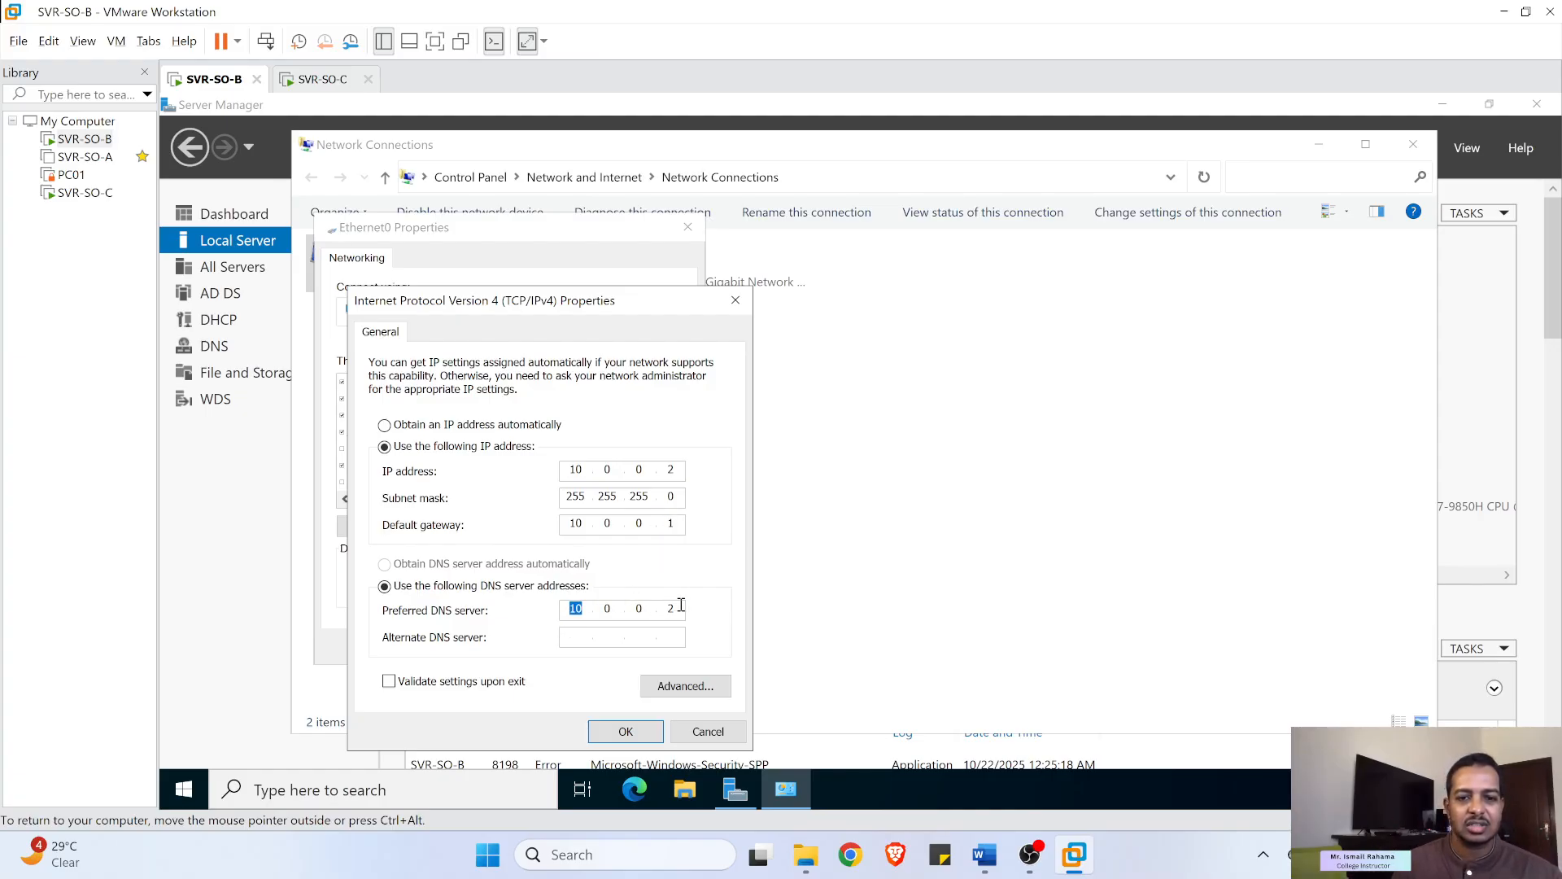
pyautogui.click(583, 638)
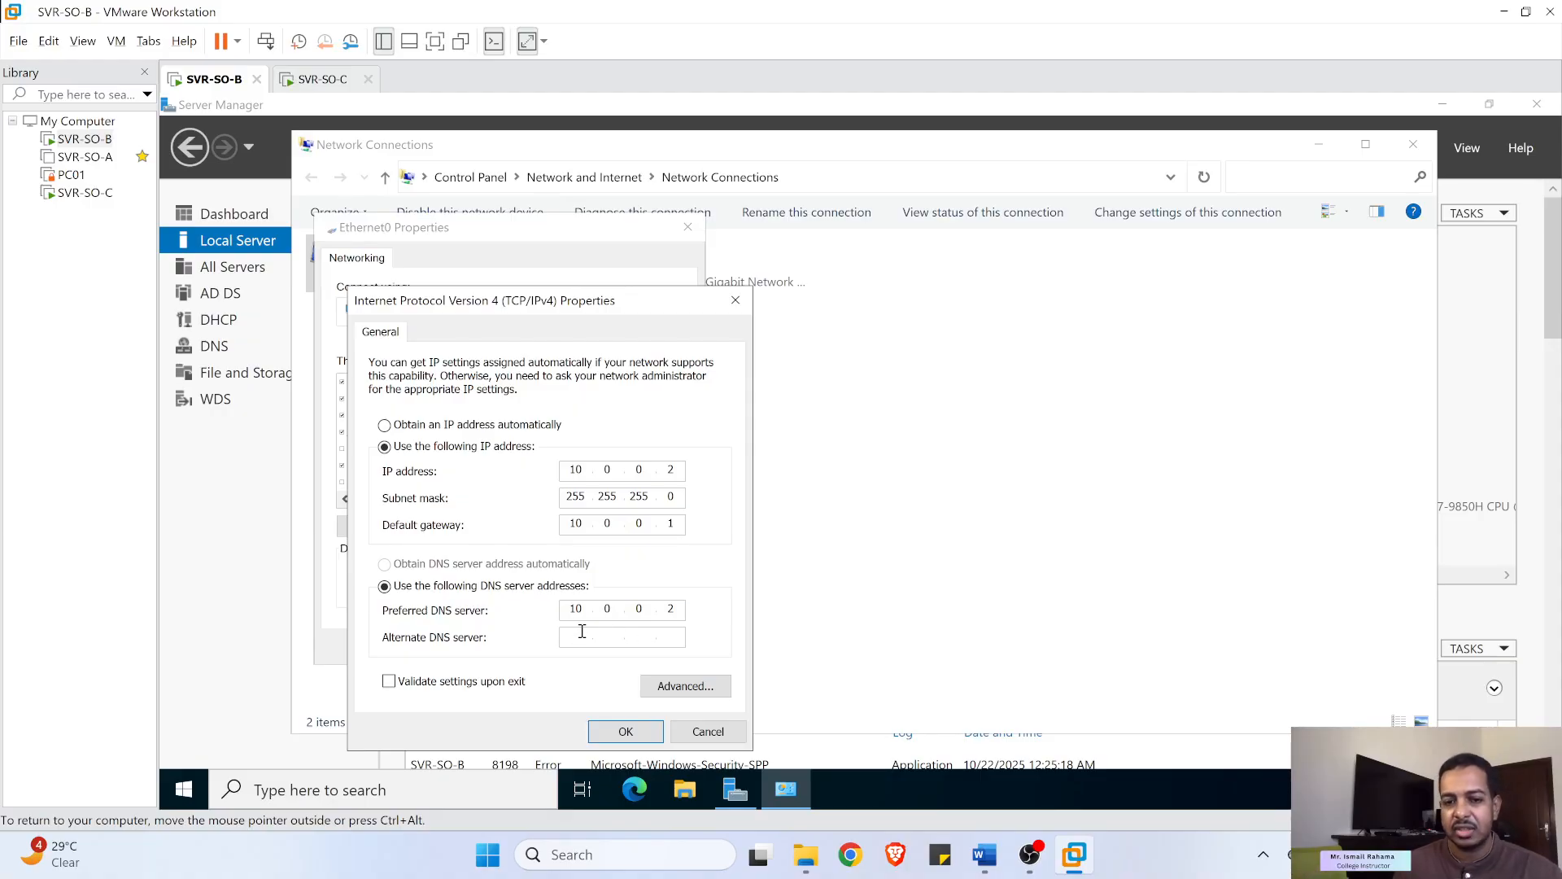
pyautogui.click(700, 734)
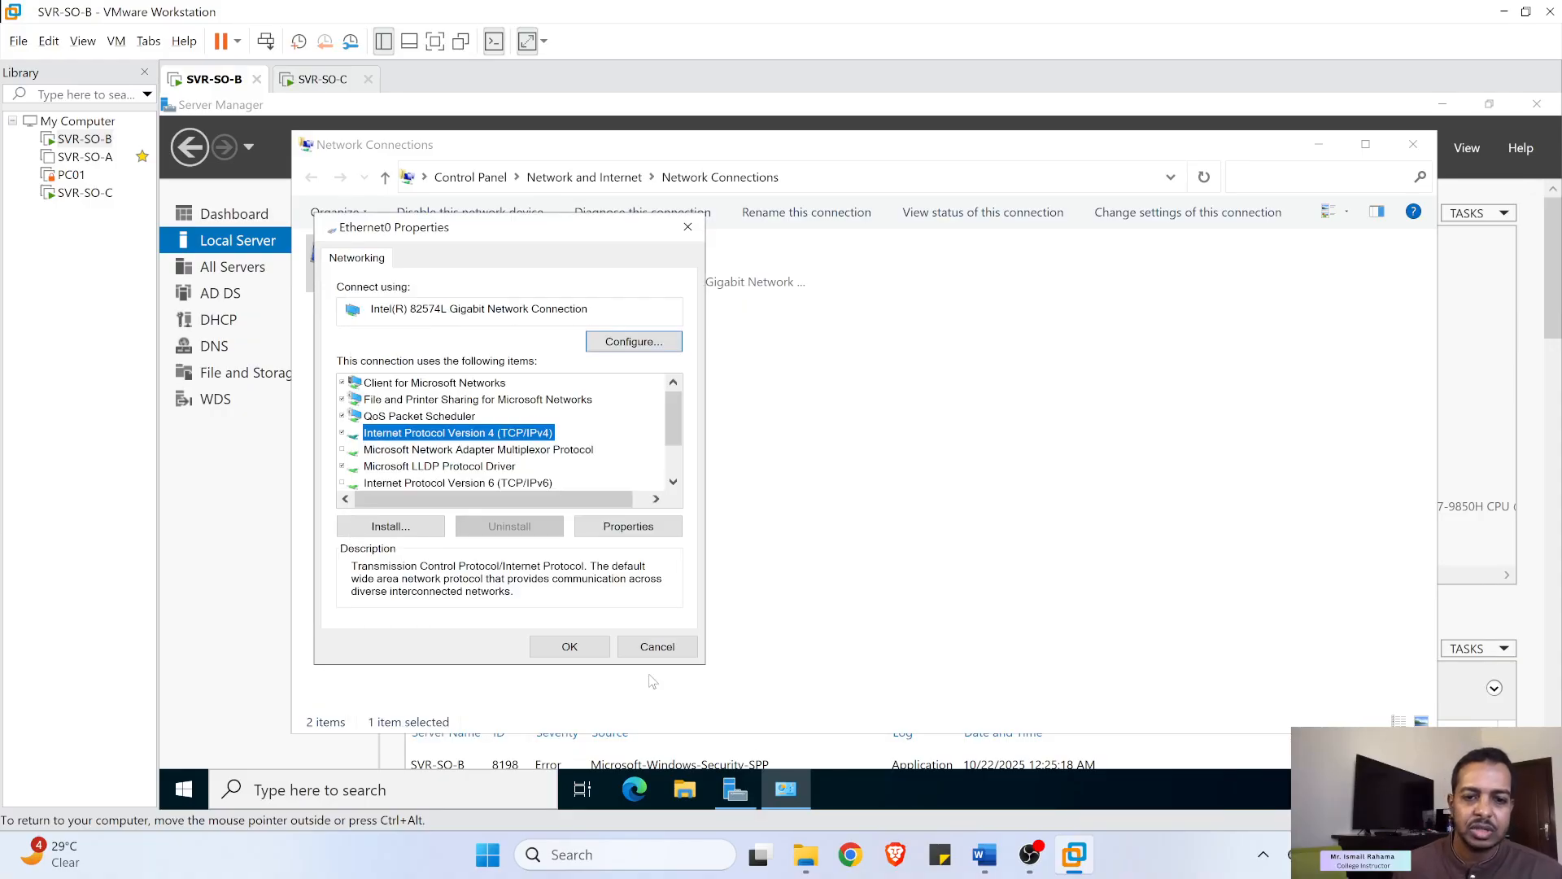
pyautogui.click(658, 647)
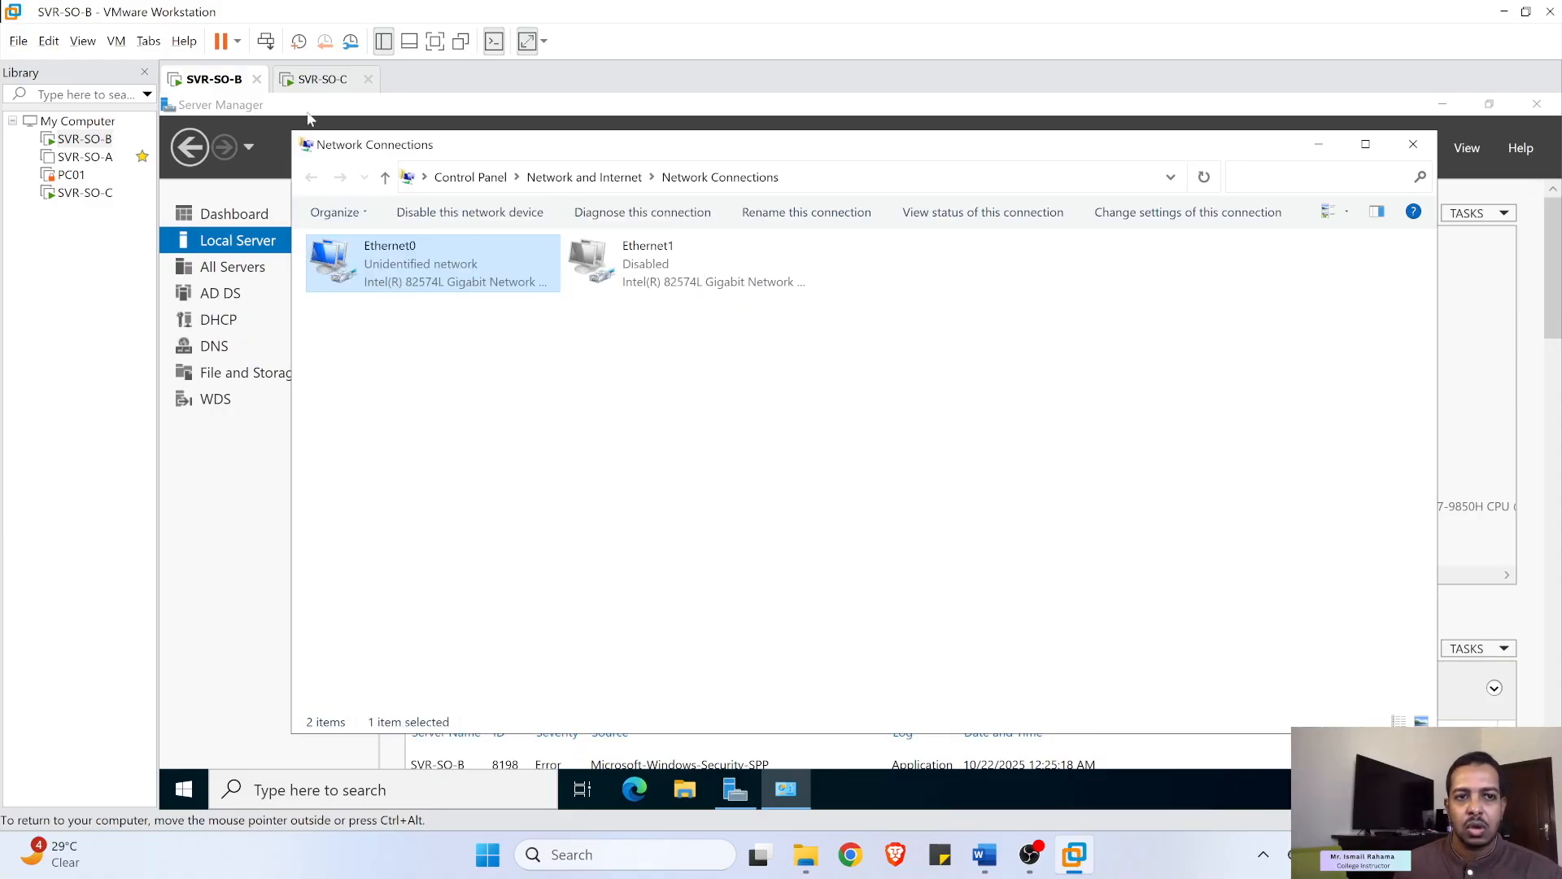
pyautogui.click(319, 79)
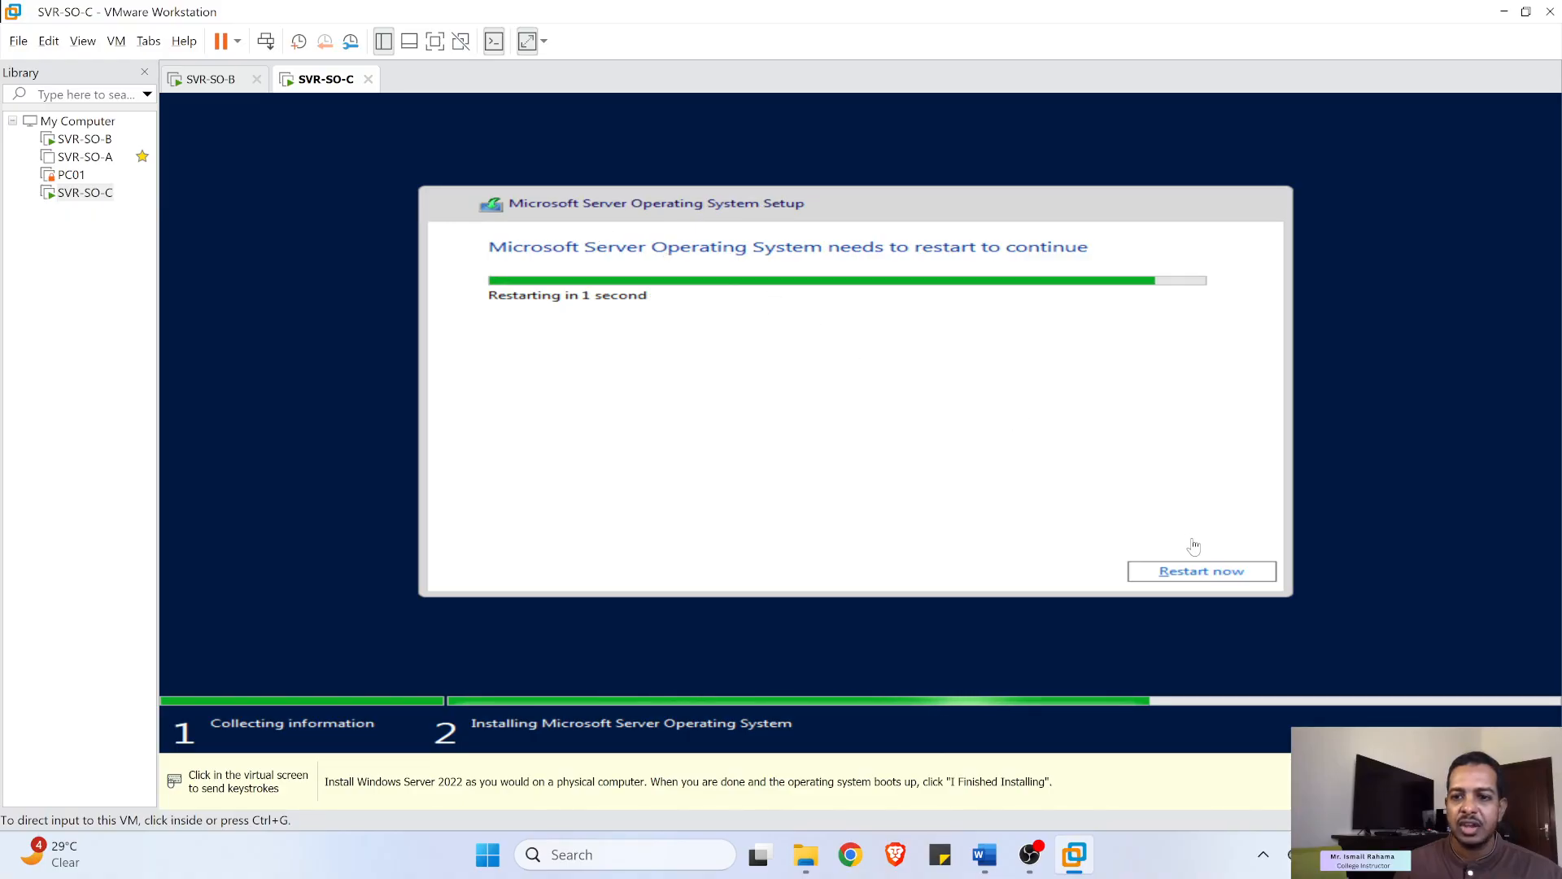
# - Restart SVR-SO-C to continue setup and bring Lab07-Sites_Revised.docx to the front
pyautogui.click(1205, 575)
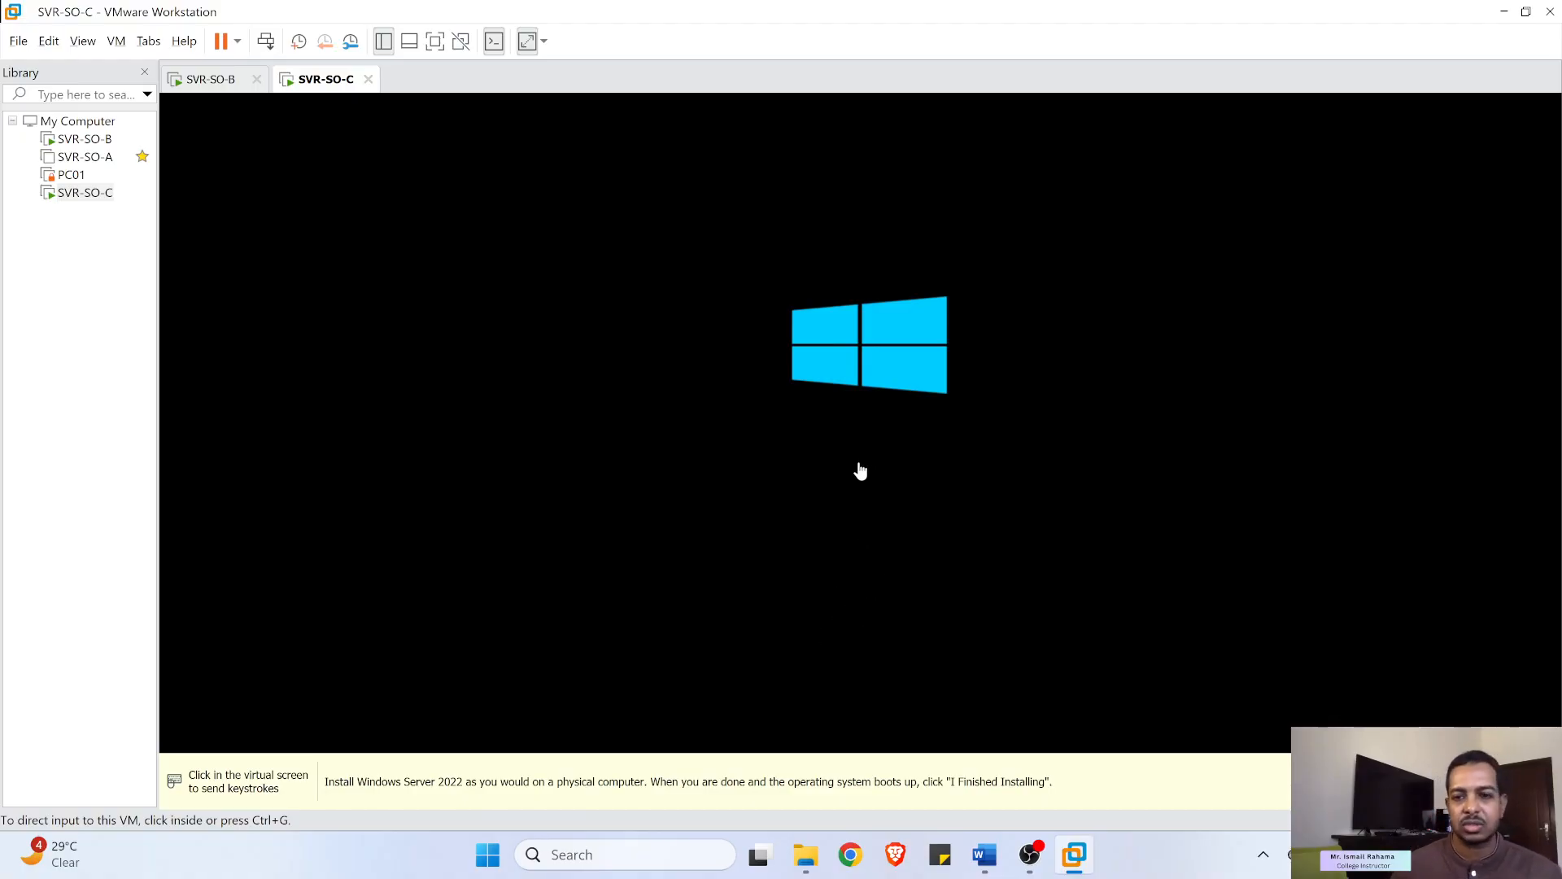
pyautogui.click(997, 868)
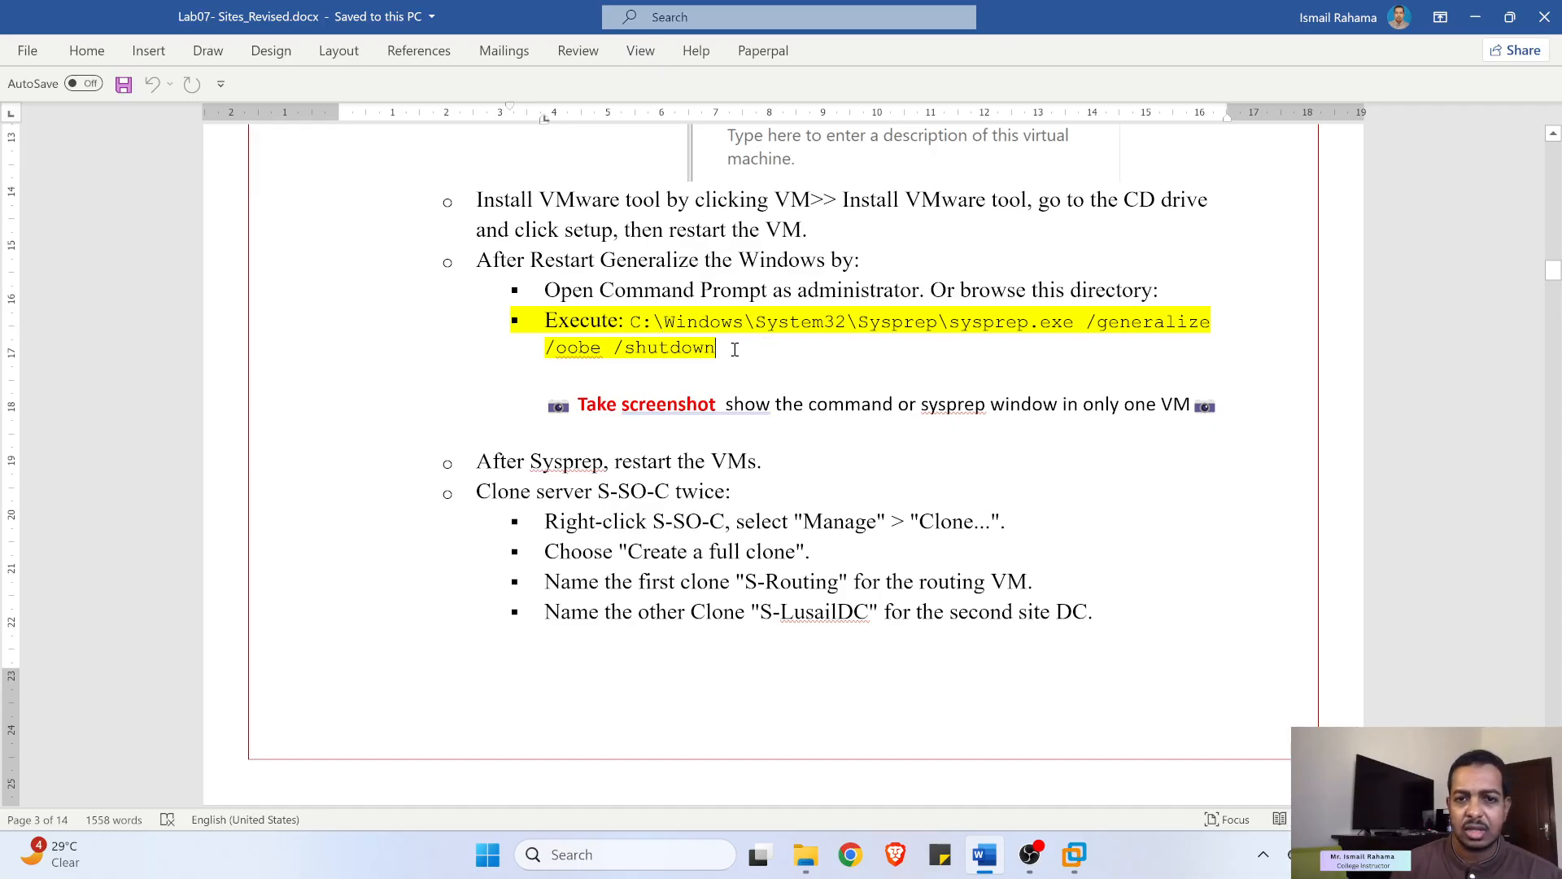
# - Highlight the sysprep command, its path and its shutdown switch, then minimize Word
pyautogui.moveTo(712, 349); pyautogui.dragTo(632, 325)
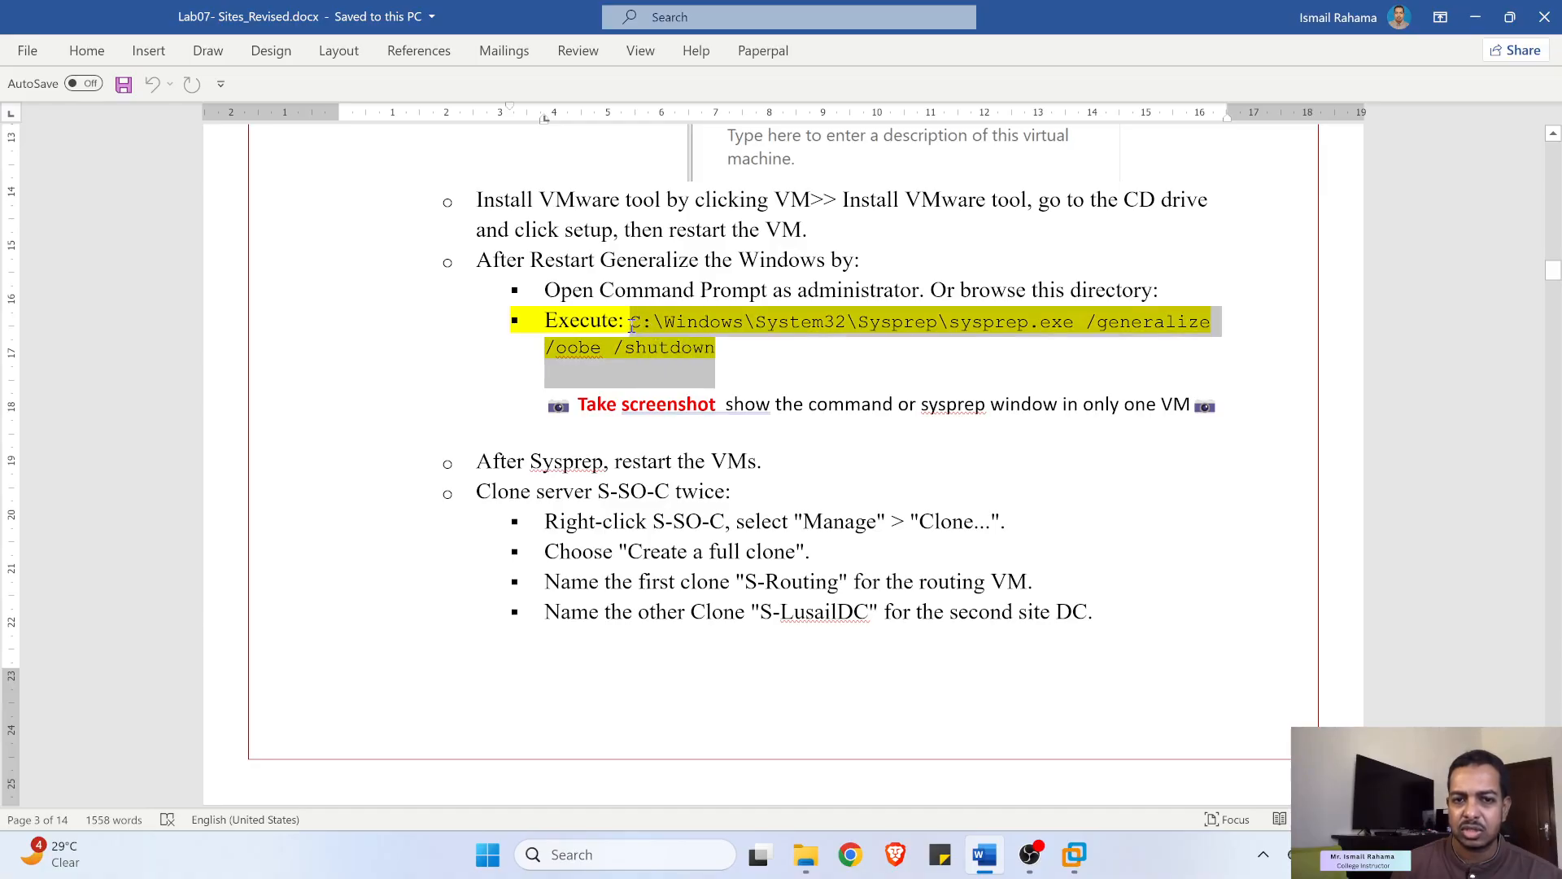
pyautogui.click(621, 340)
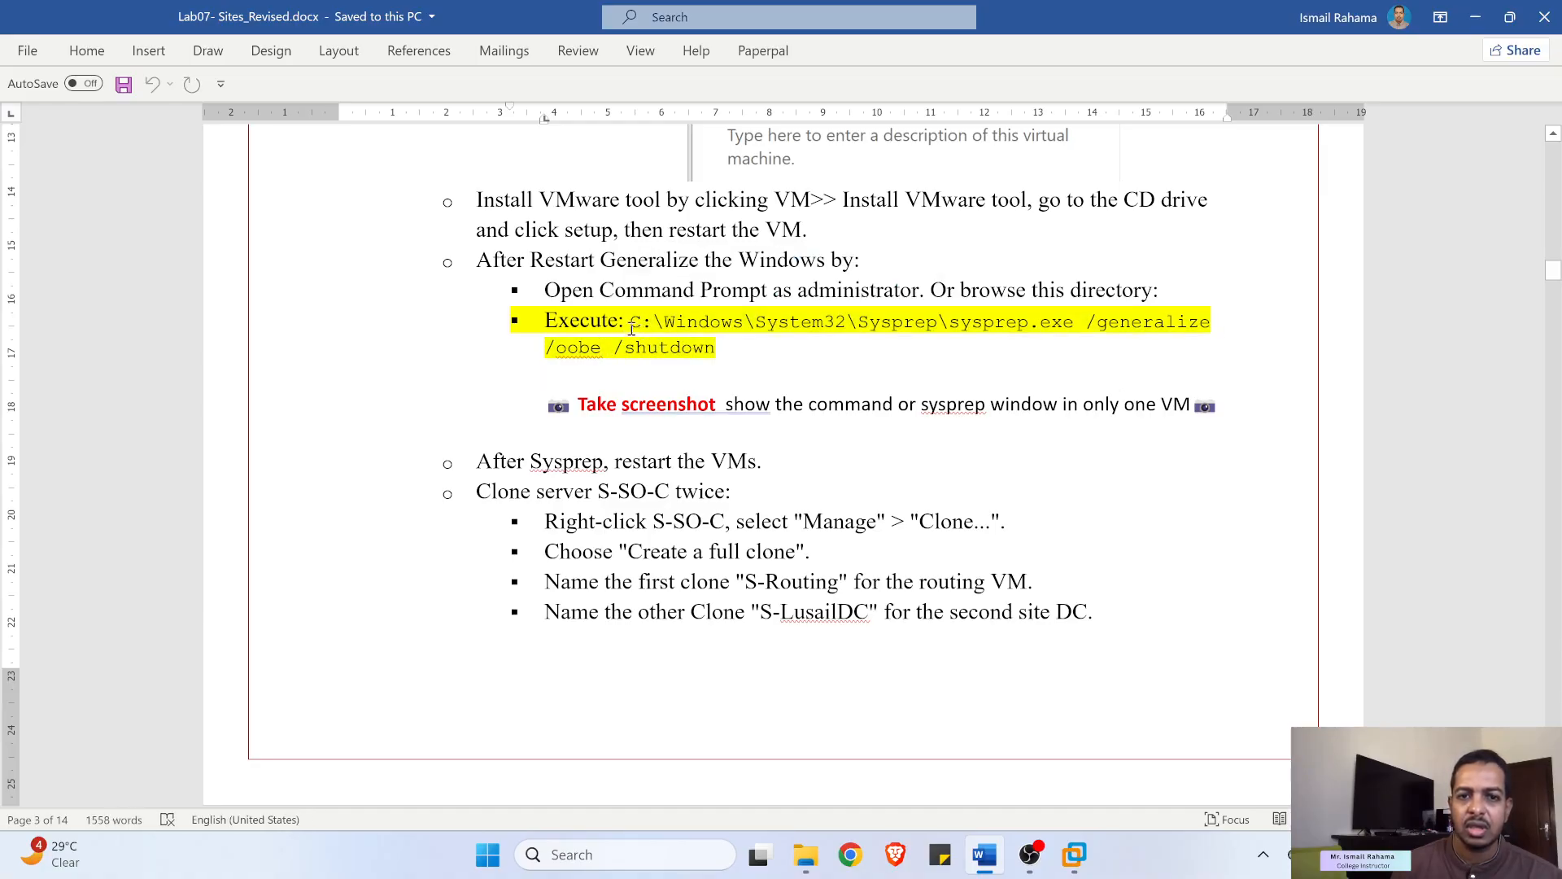
pyautogui.moveTo(627, 324); pyautogui.dragTo(1215, 324)
pyautogui.click(1138, 338)
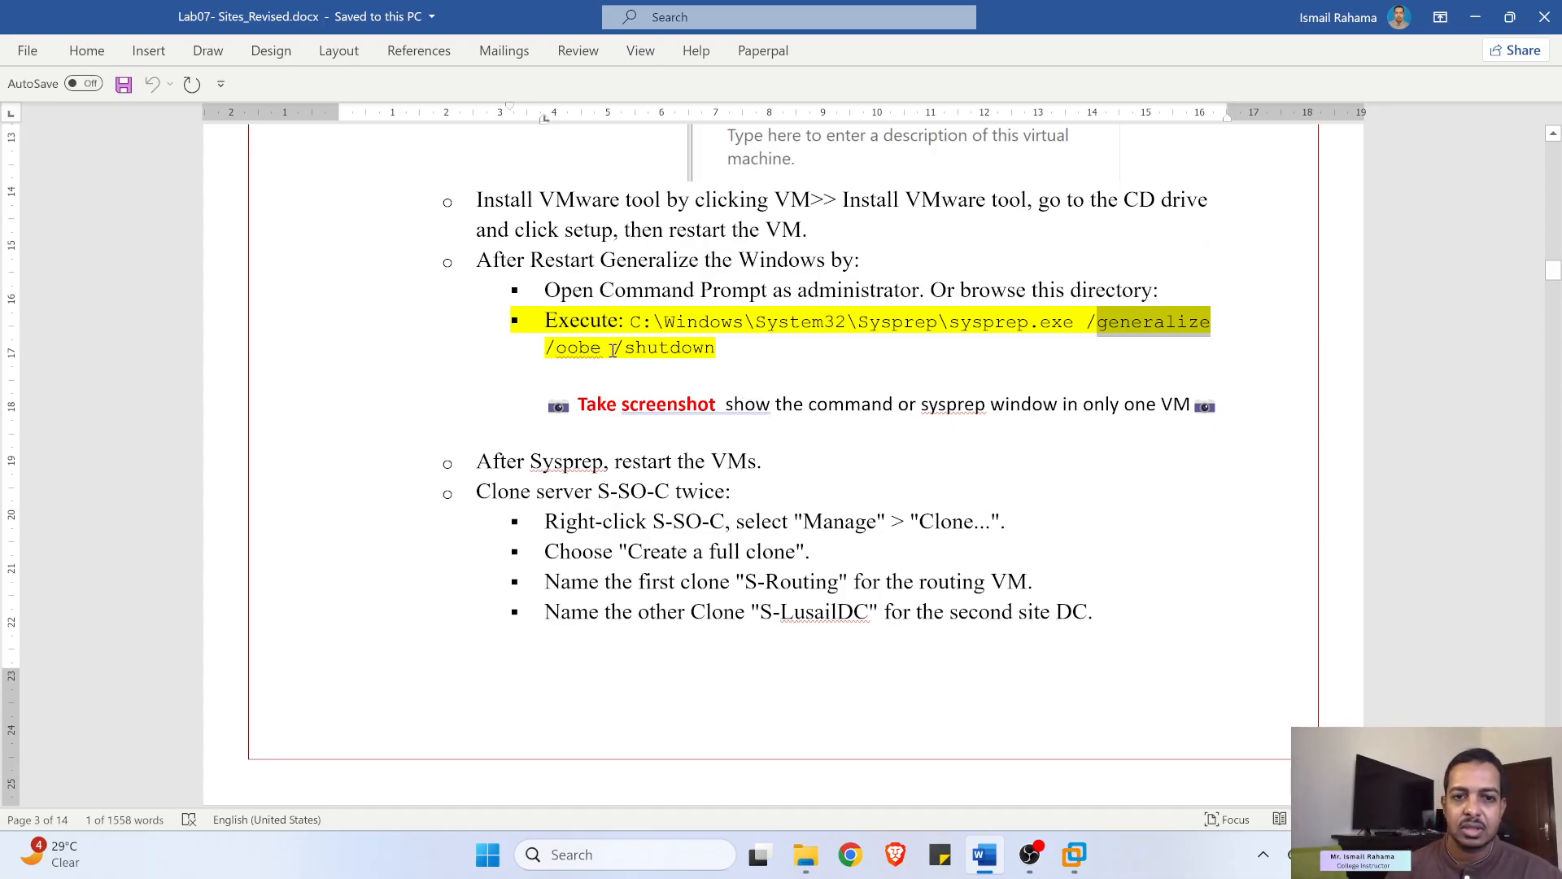
pyautogui.moveTo(633, 354); pyautogui.dragTo(708, 351)
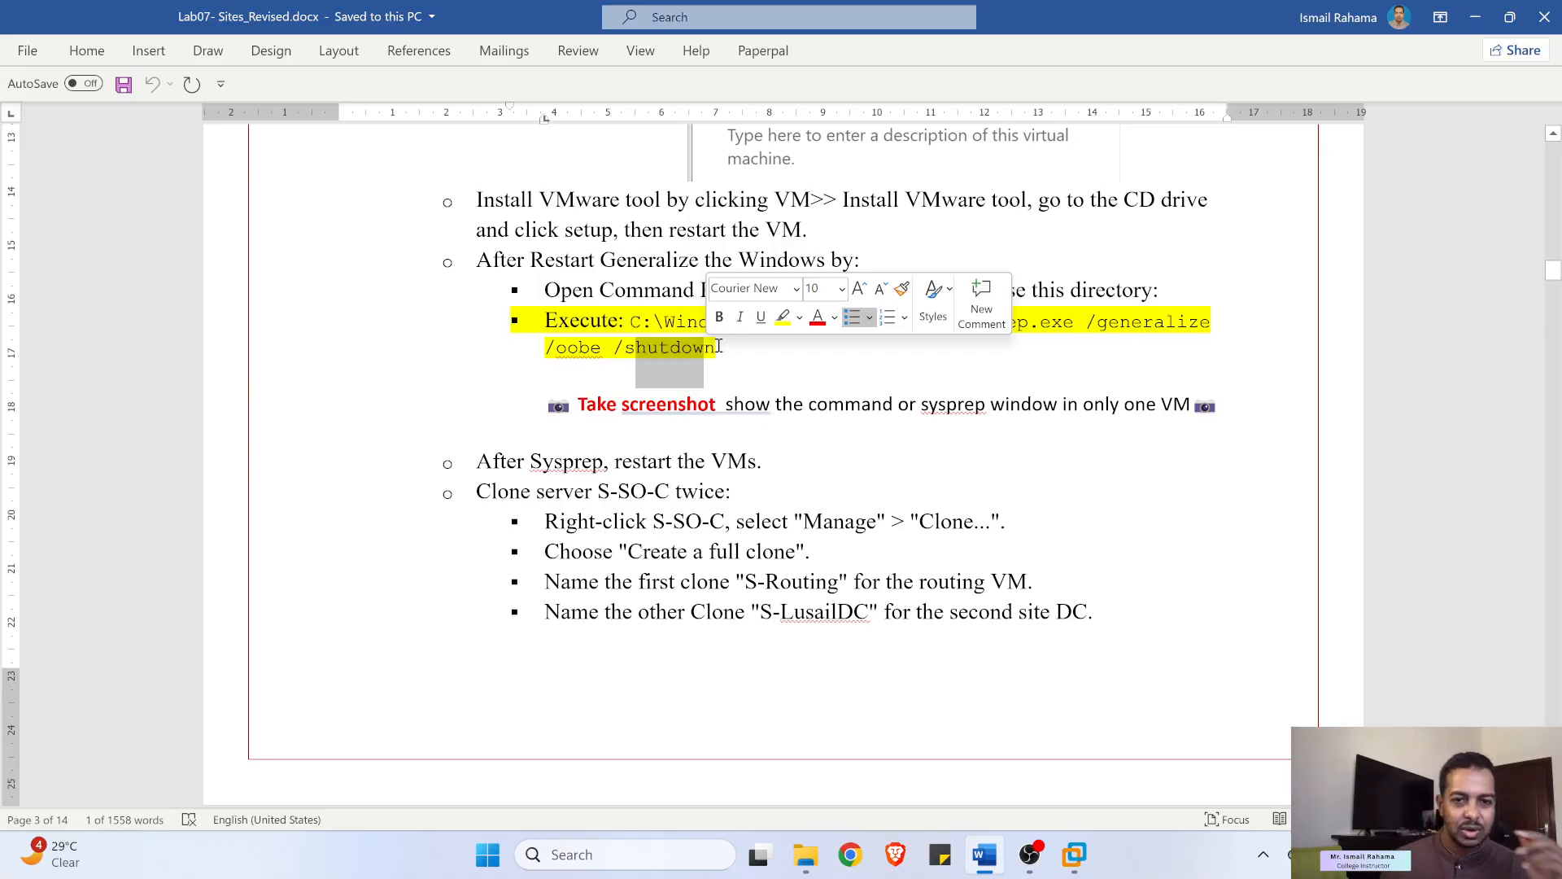
pyautogui.click(1476, 17)
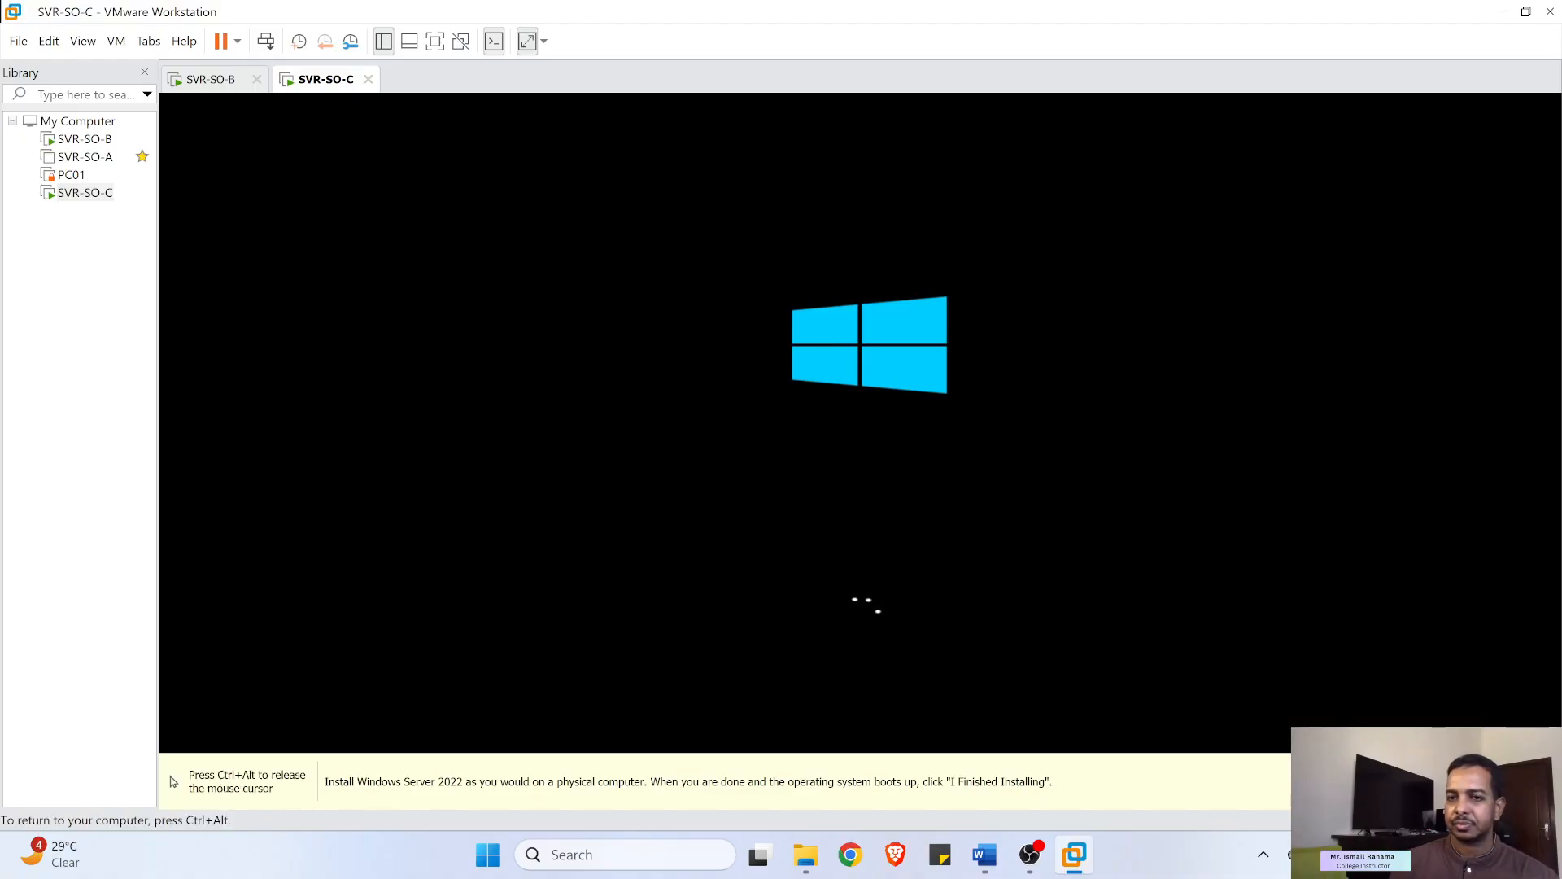
# - Enter and re-enter the built-in Administrator password, checking it with the reveal icon, and finish setup
pyautogui.hotkey('ctrl', 'alt')
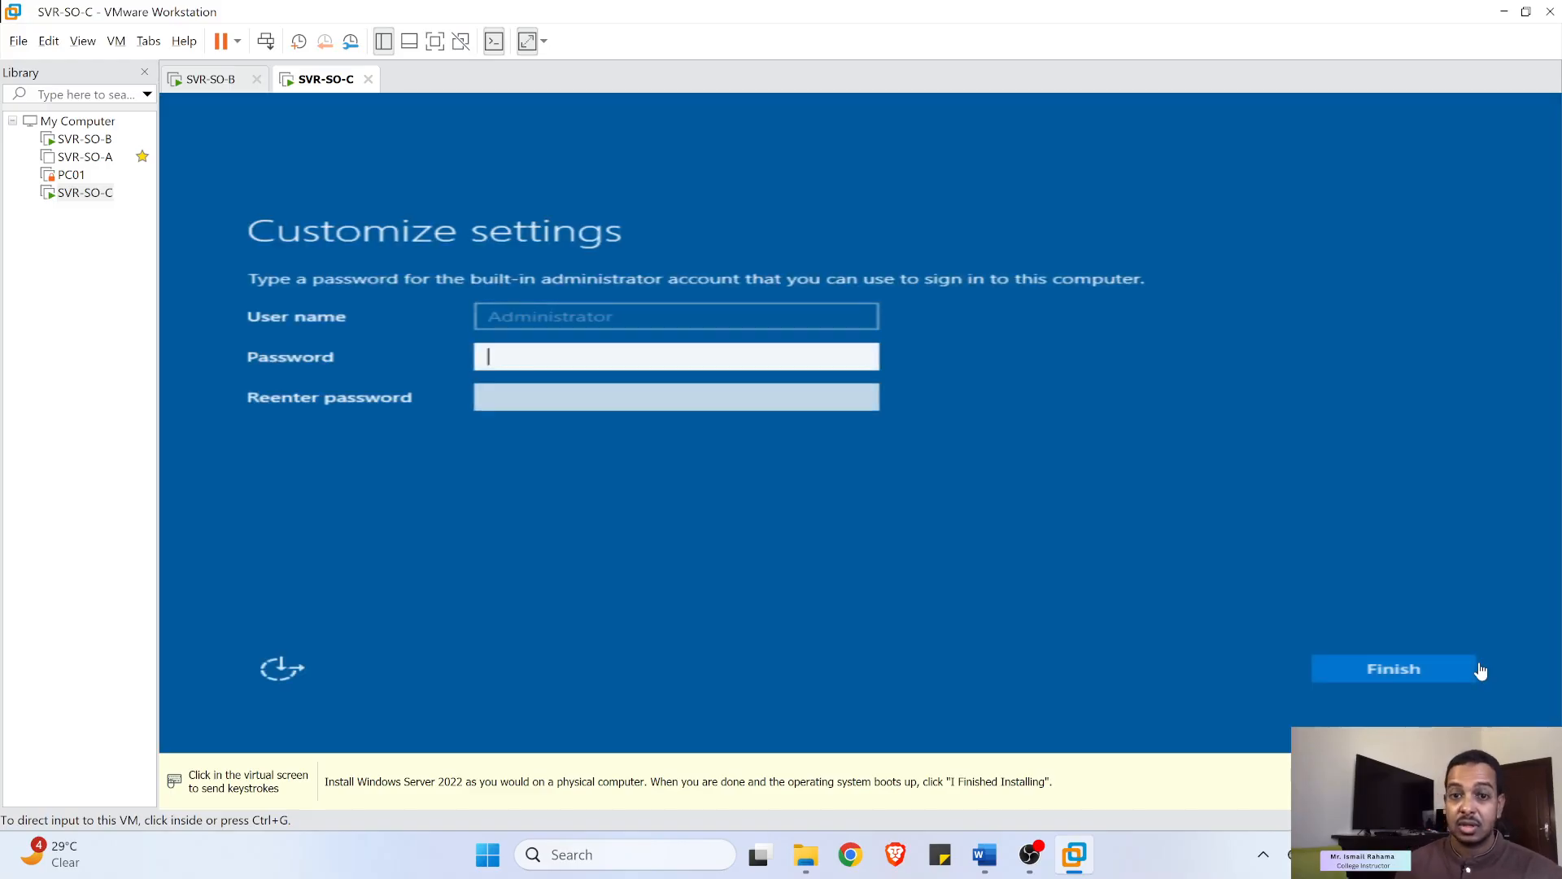
pyautogui.click(665, 358)
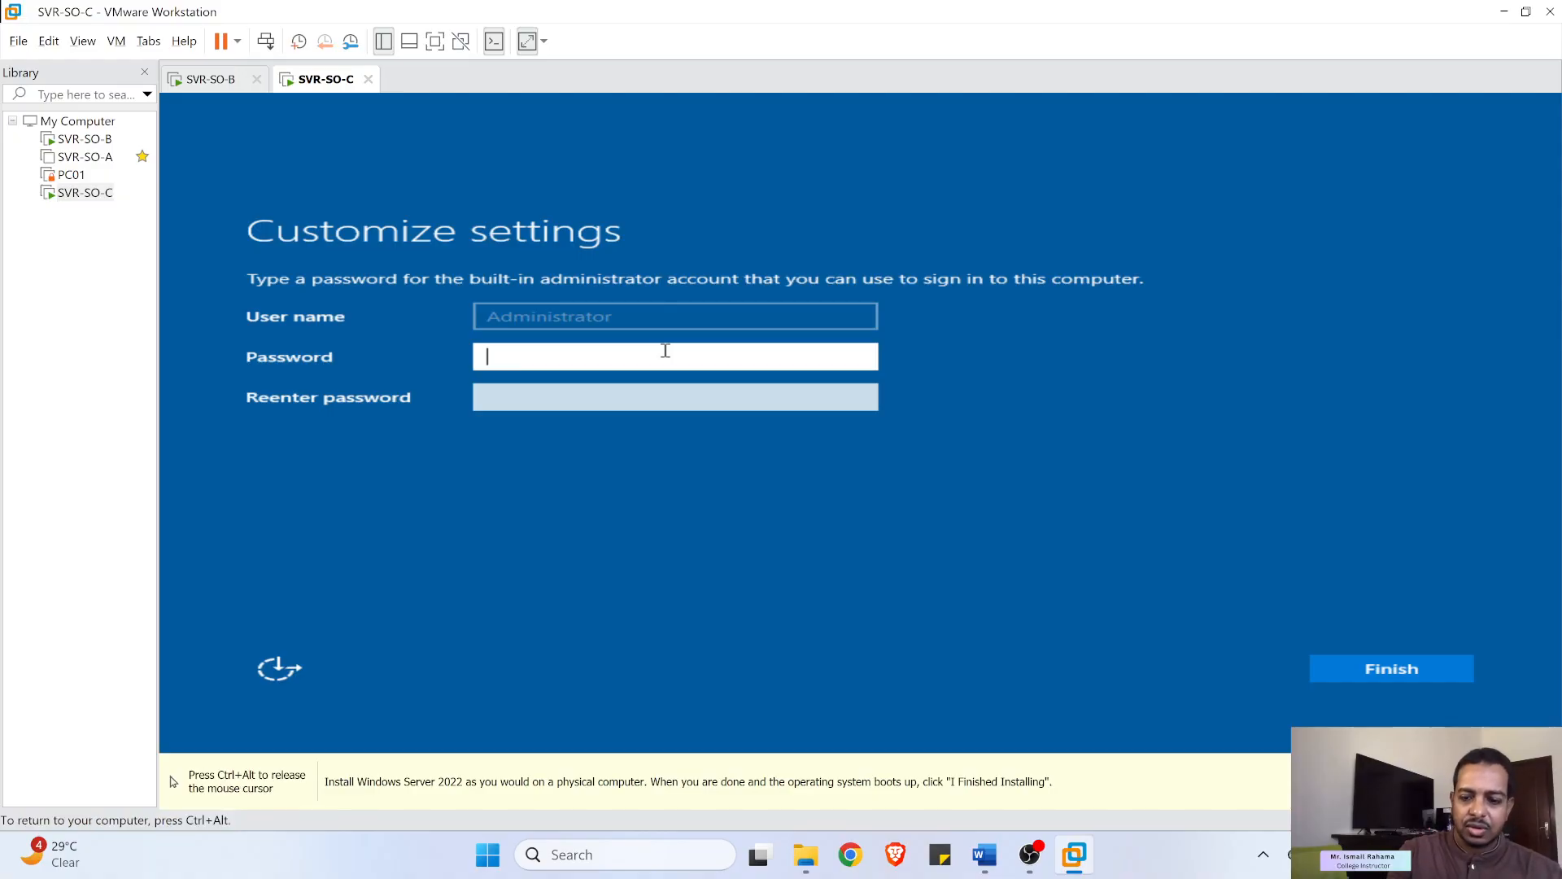
pyautogui.write('Password1')
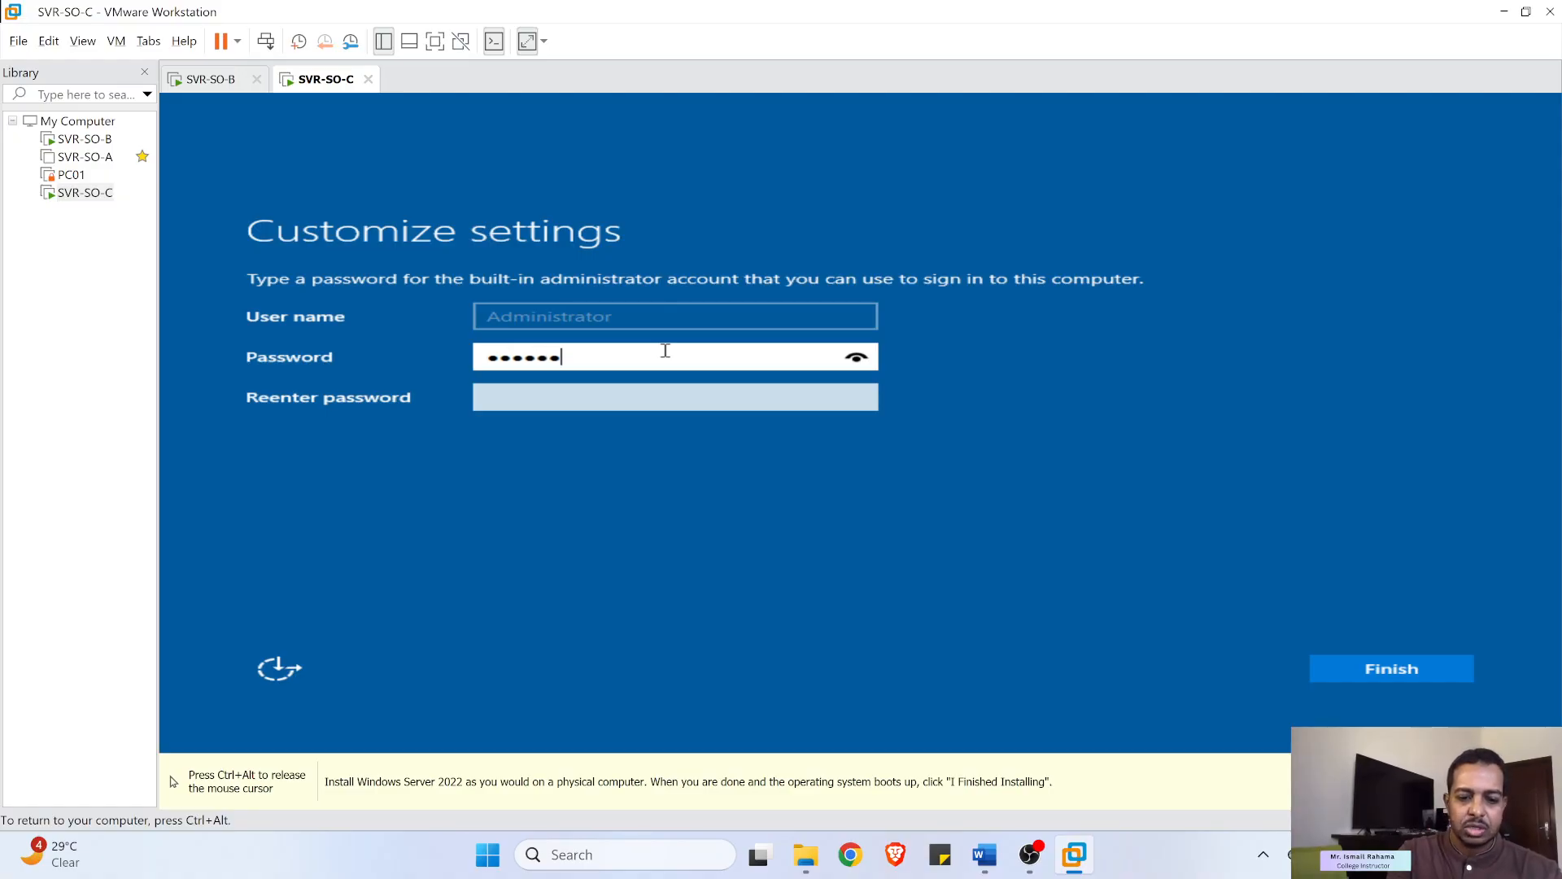
pyautogui.click(854, 358)
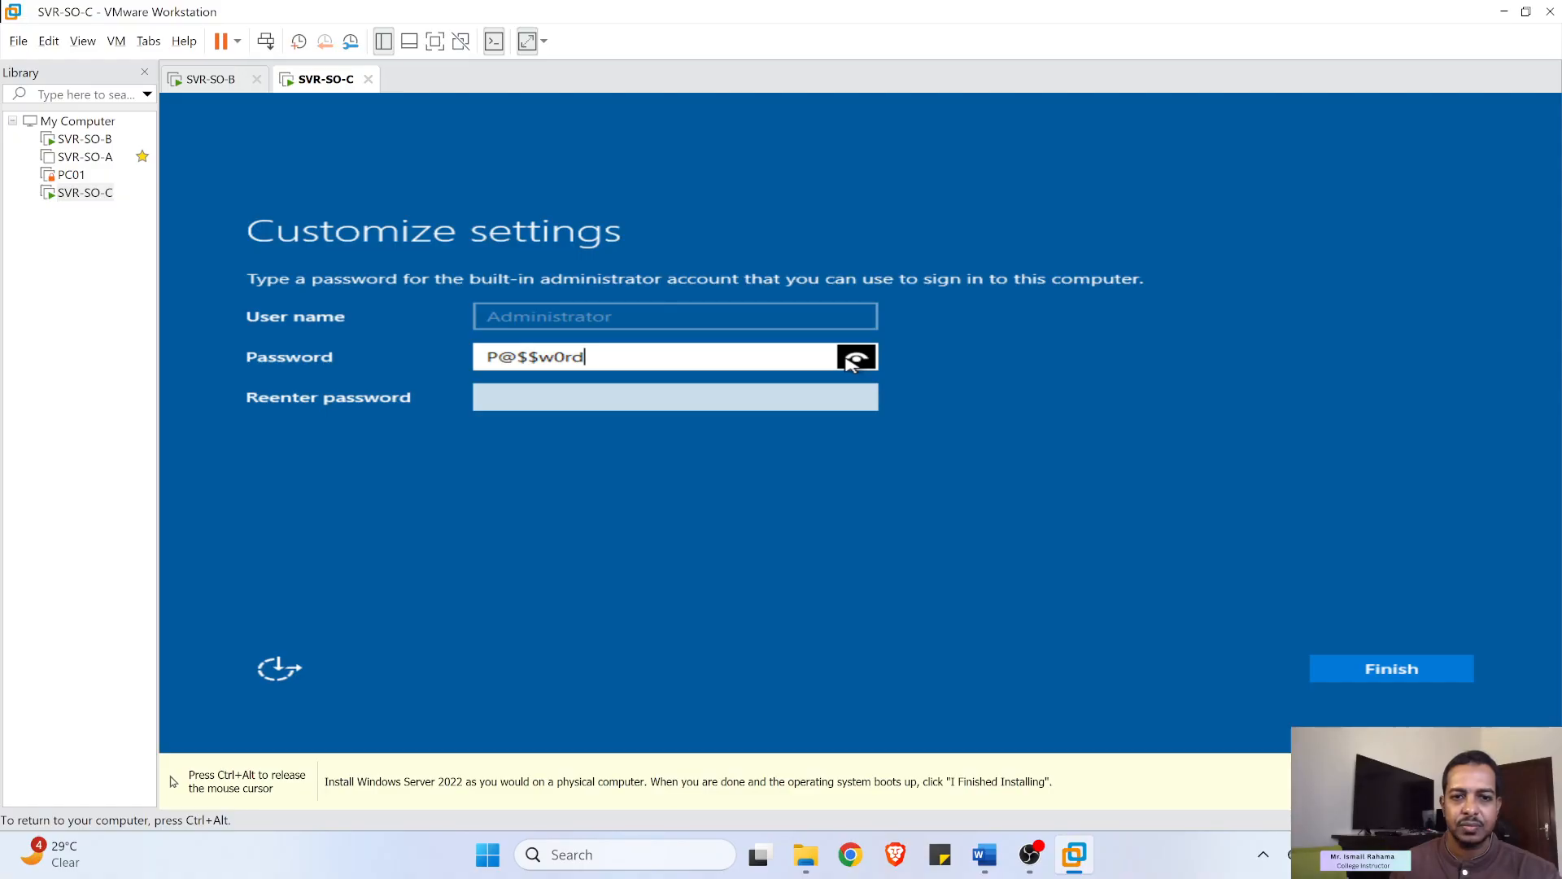
pyautogui.click(742, 390)
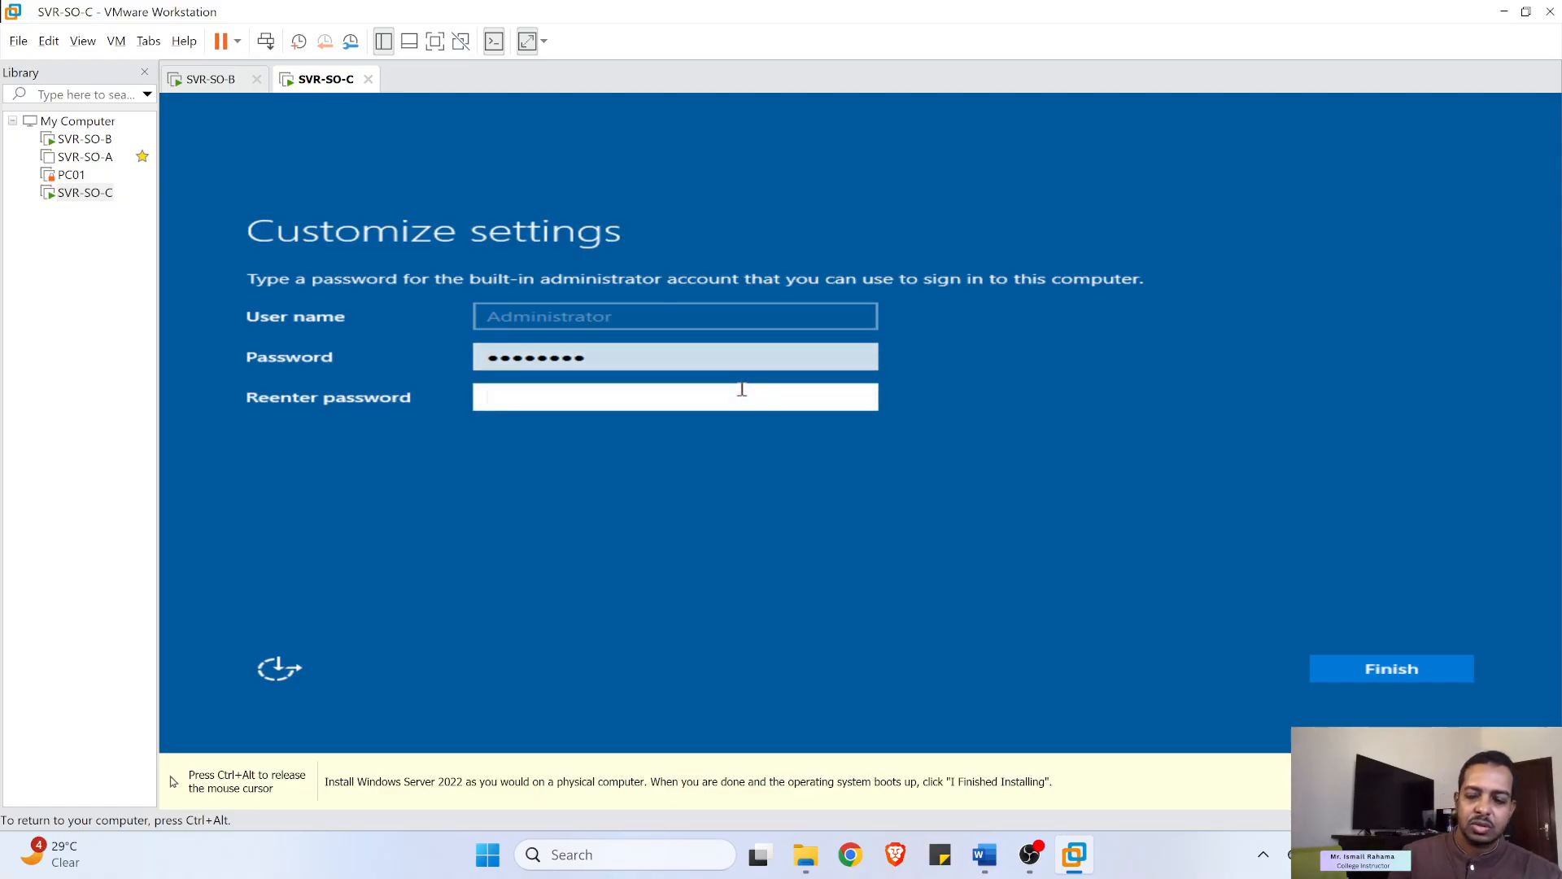
pyautogui.write('P@$$w0rd')
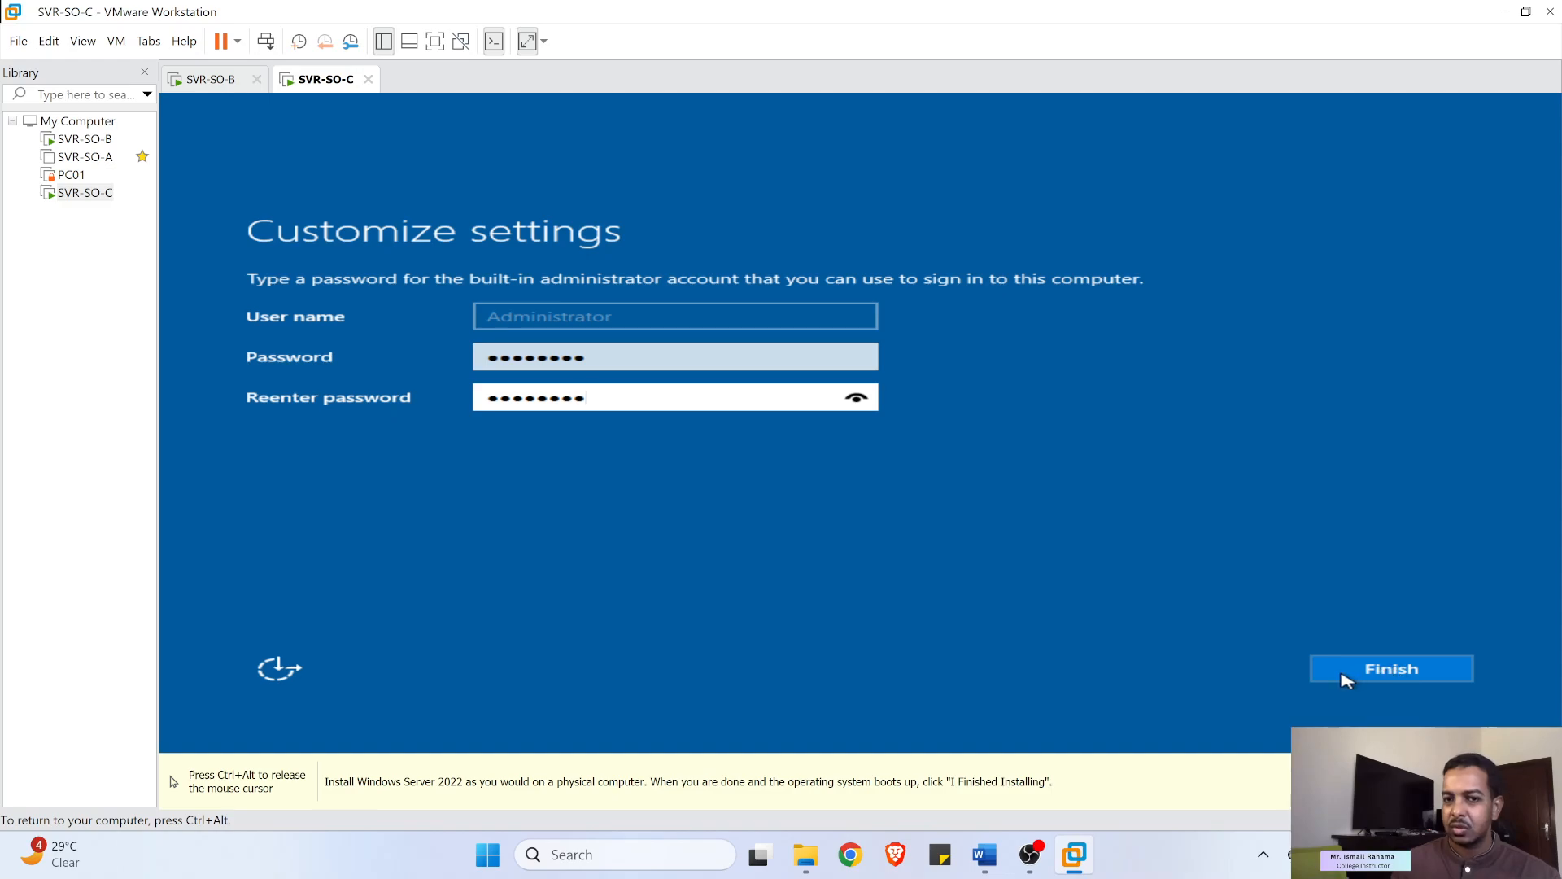
pyautogui.click(1370, 669)
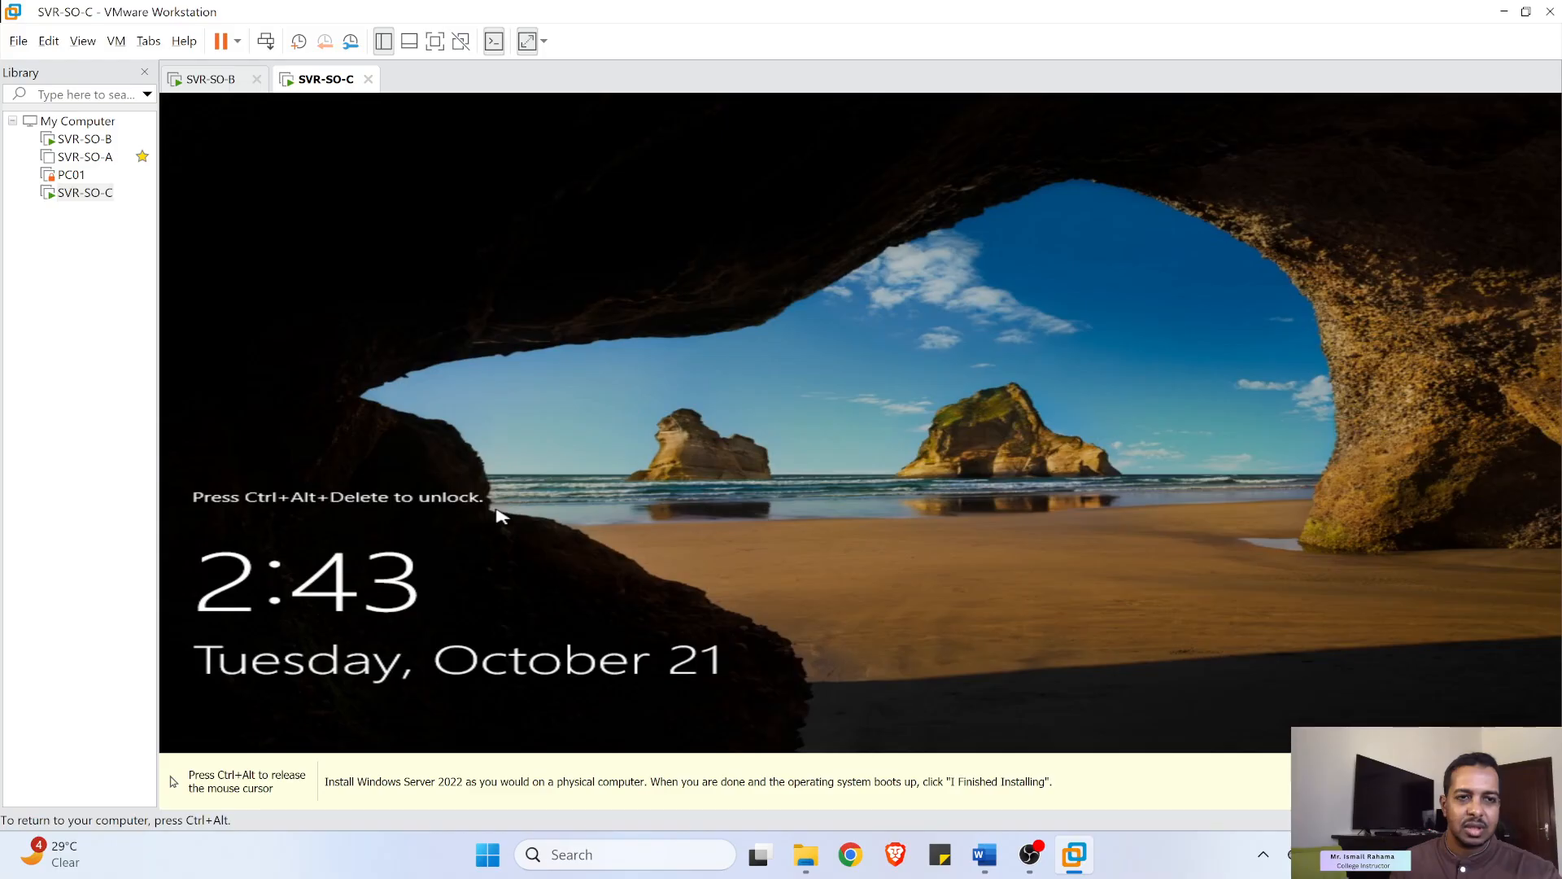
# - Unlock SVR-SO-C, sign in as Administrator with the account password, and release input to the host
pyautogui.hotkey('ctrl', 'alt')
pyautogui.click(266, 41)
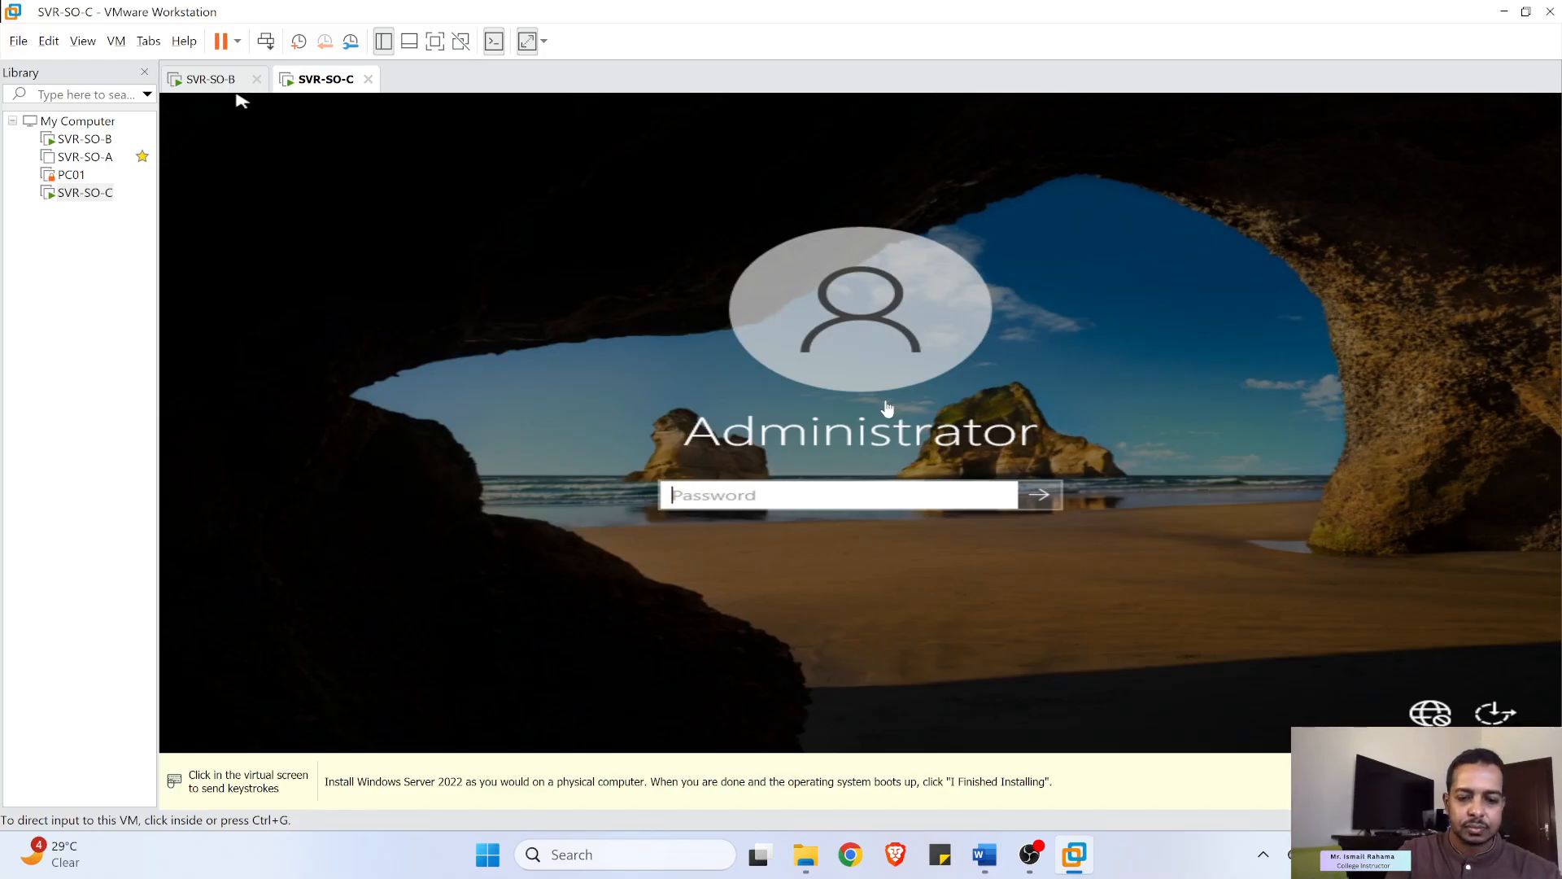
pyautogui.click(868, 491)
pyautogui.write('P')
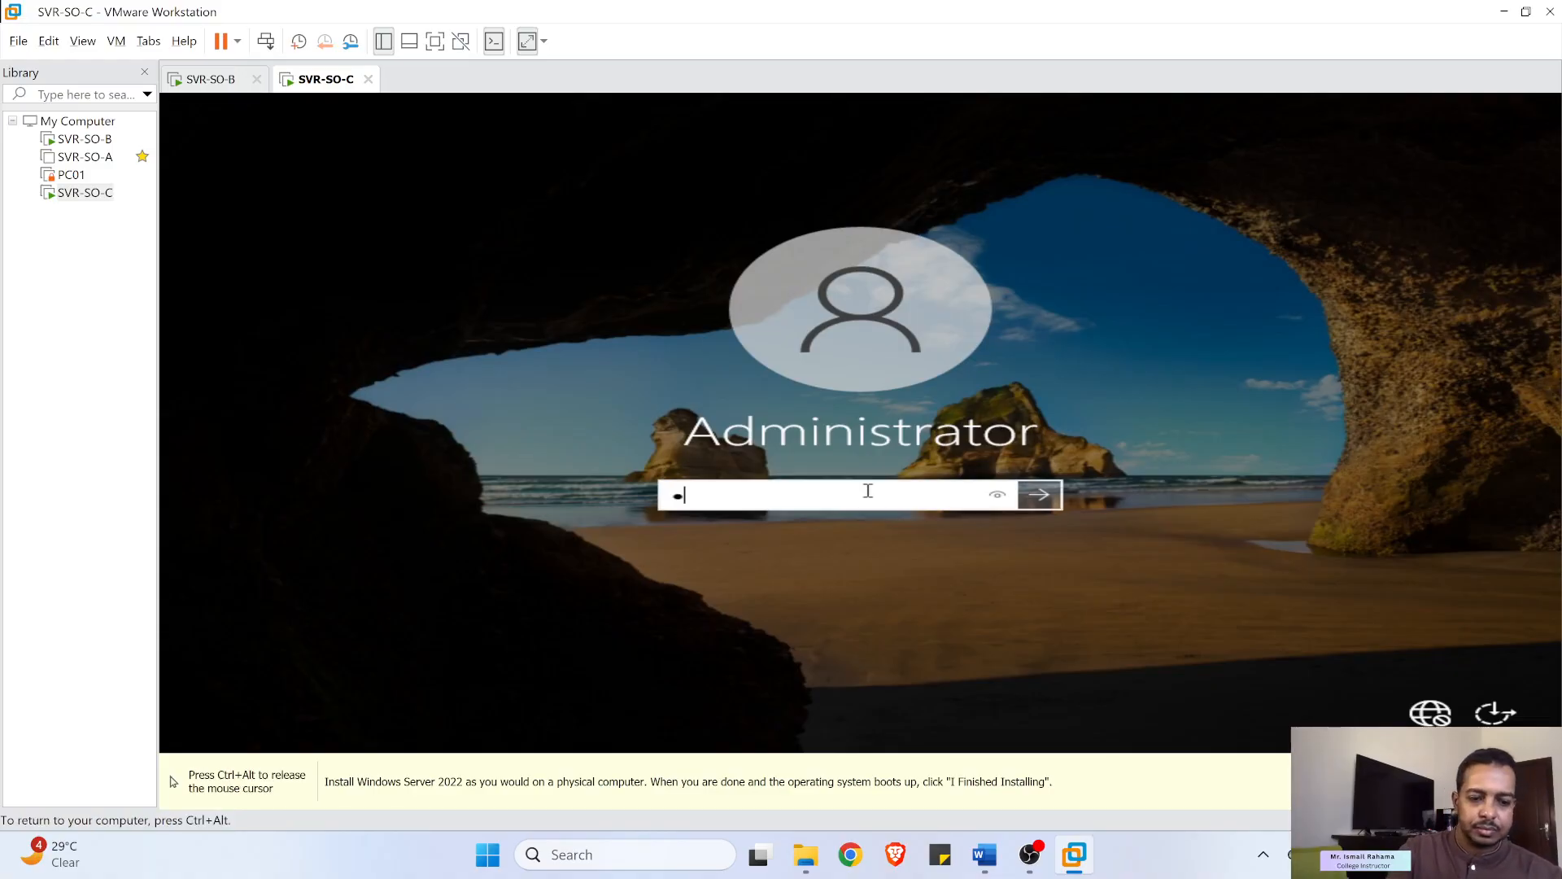
pyautogui.write('@ssw0rd')
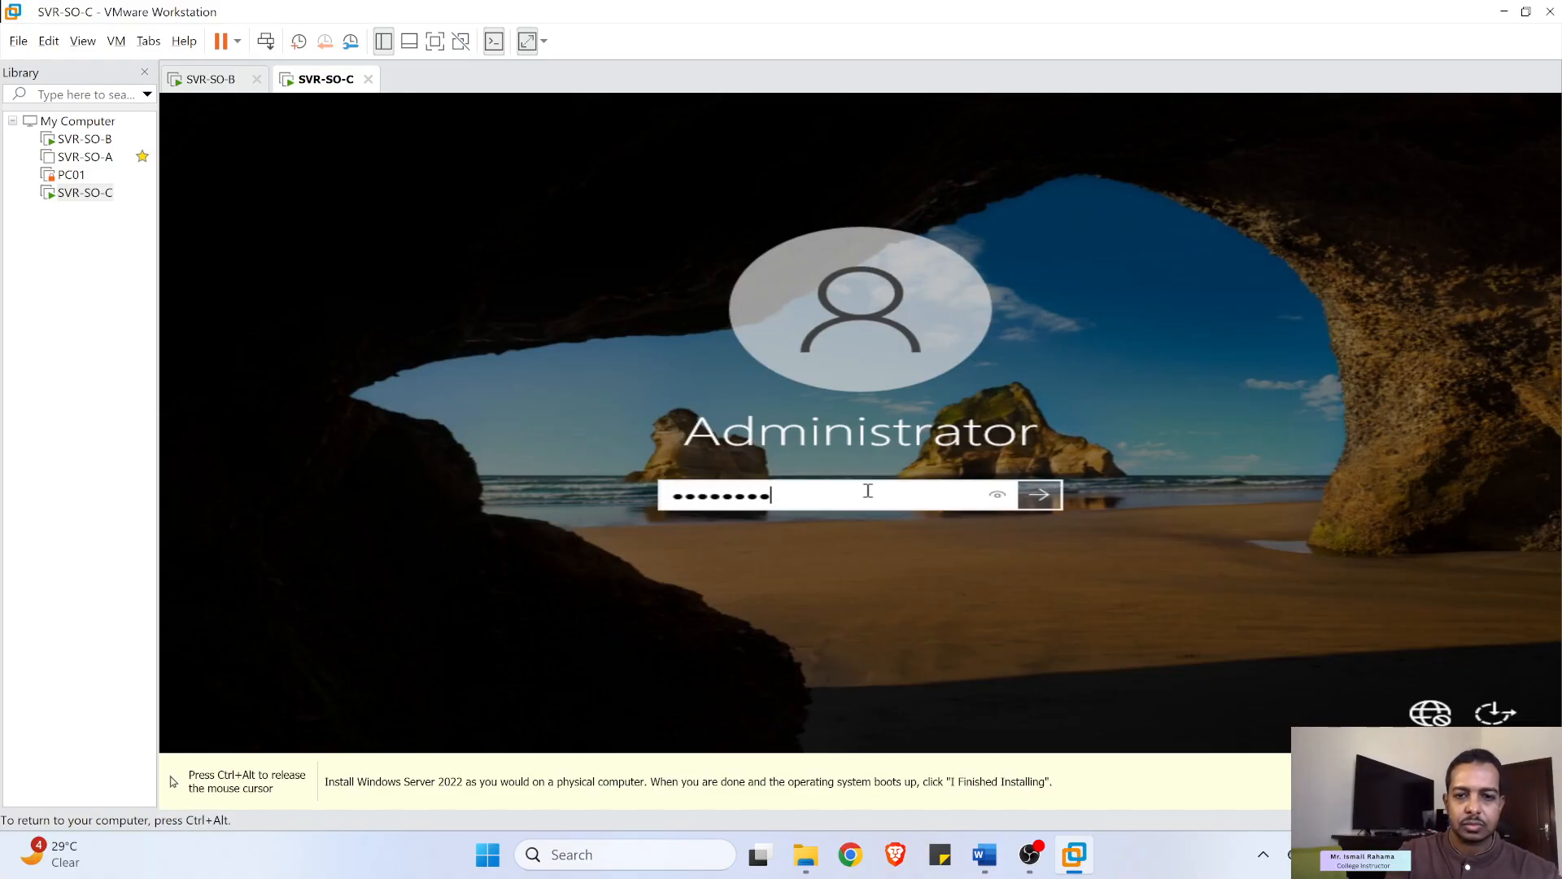
pyautogui.press('Return')
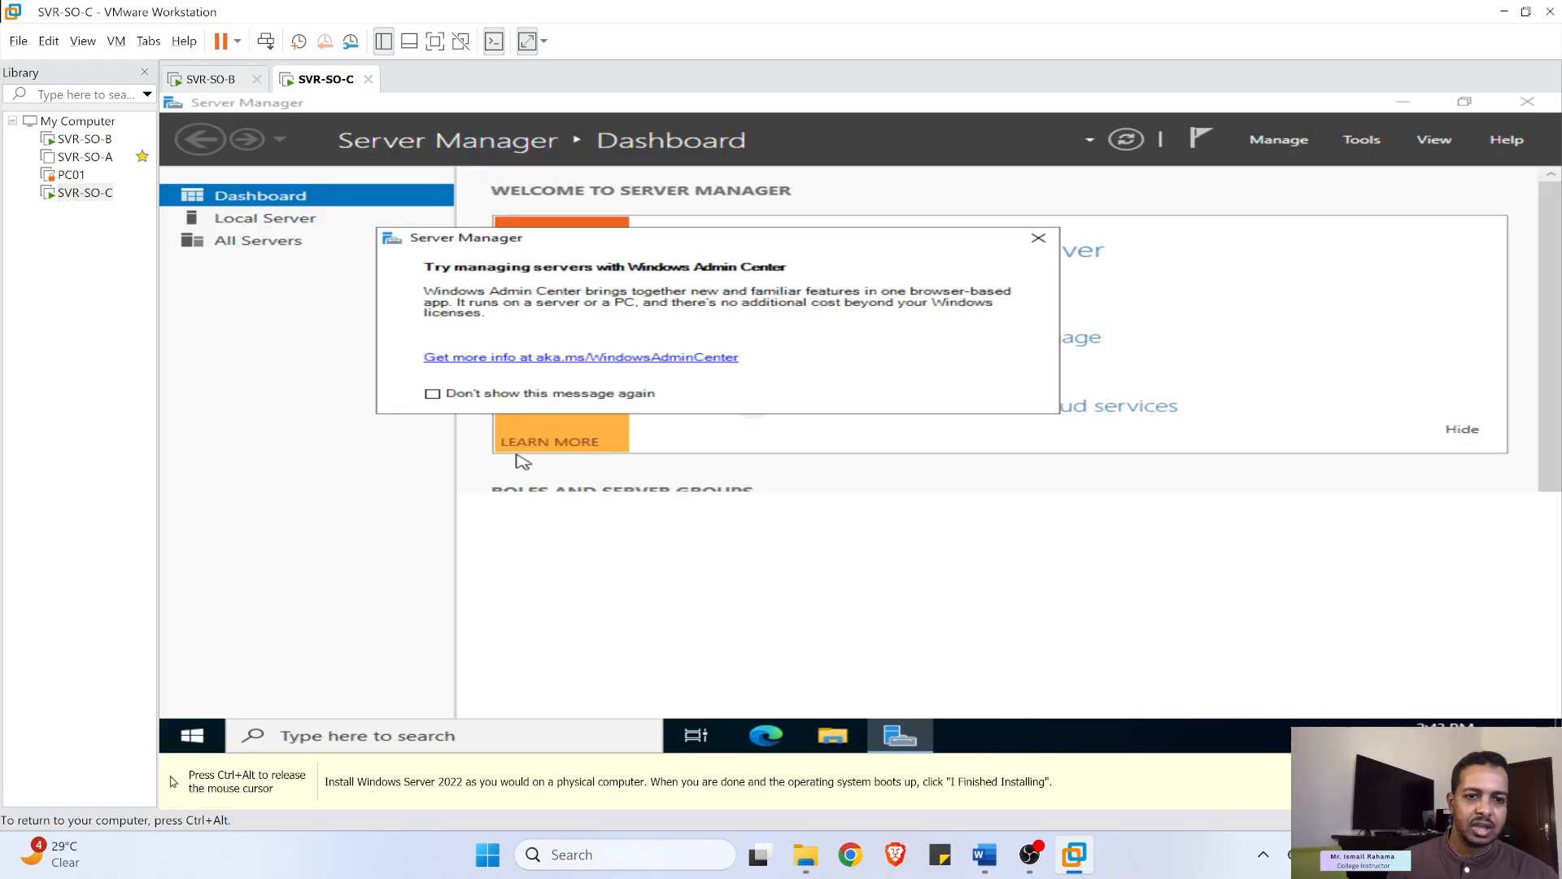
pyautogui.hotkey('ctrl', 'alt')
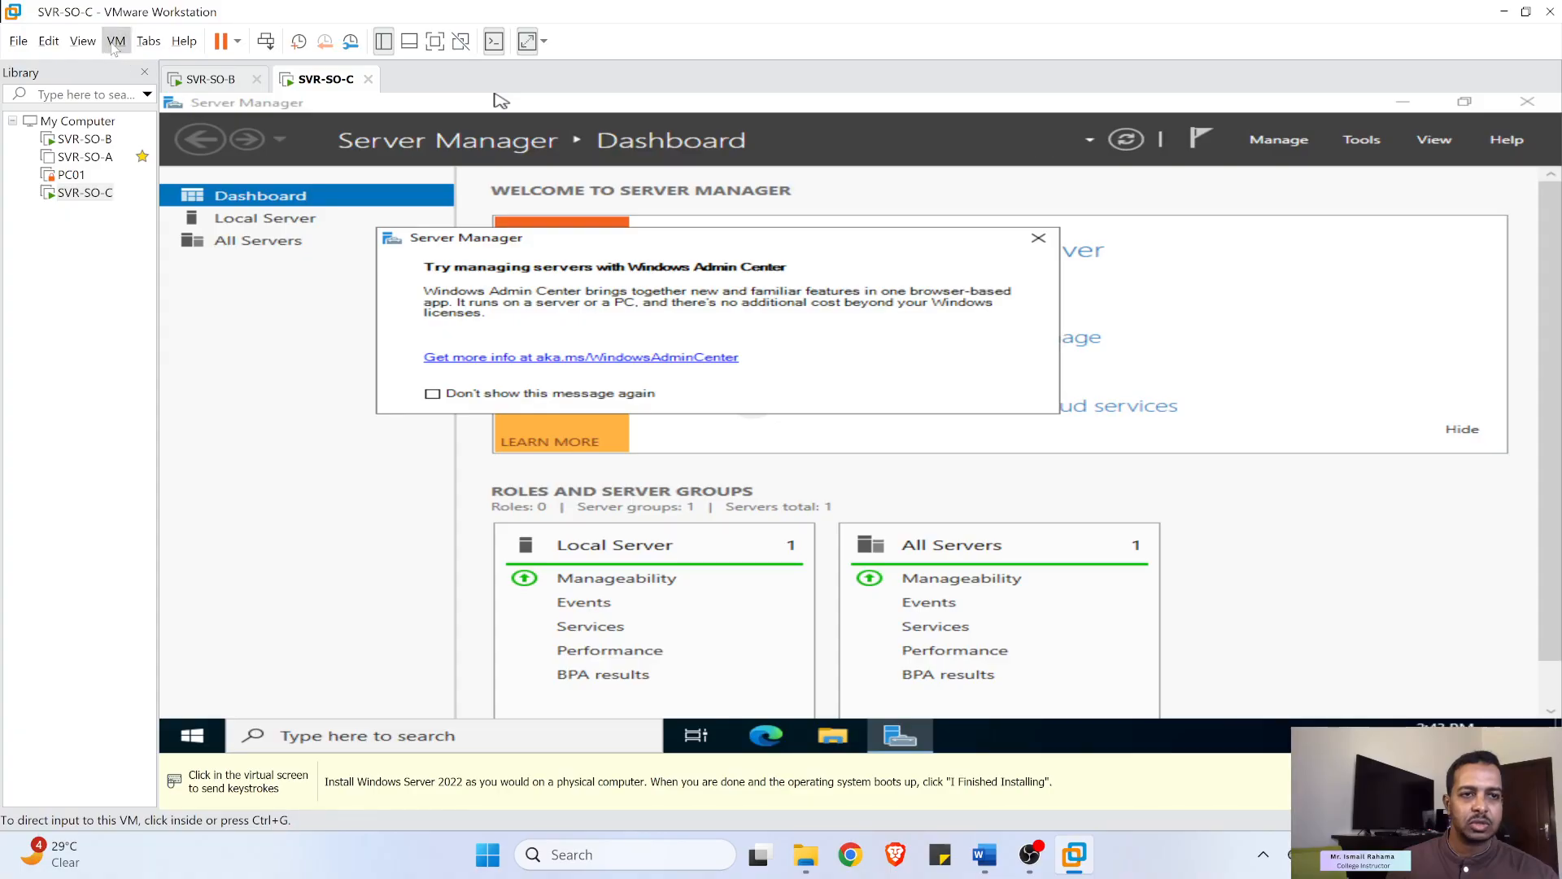
# - Choose VM > Install VMware Tools, then close the Windows Admin Center prompt and disc AutoPlay choices
pyautogui.click(114, 42)
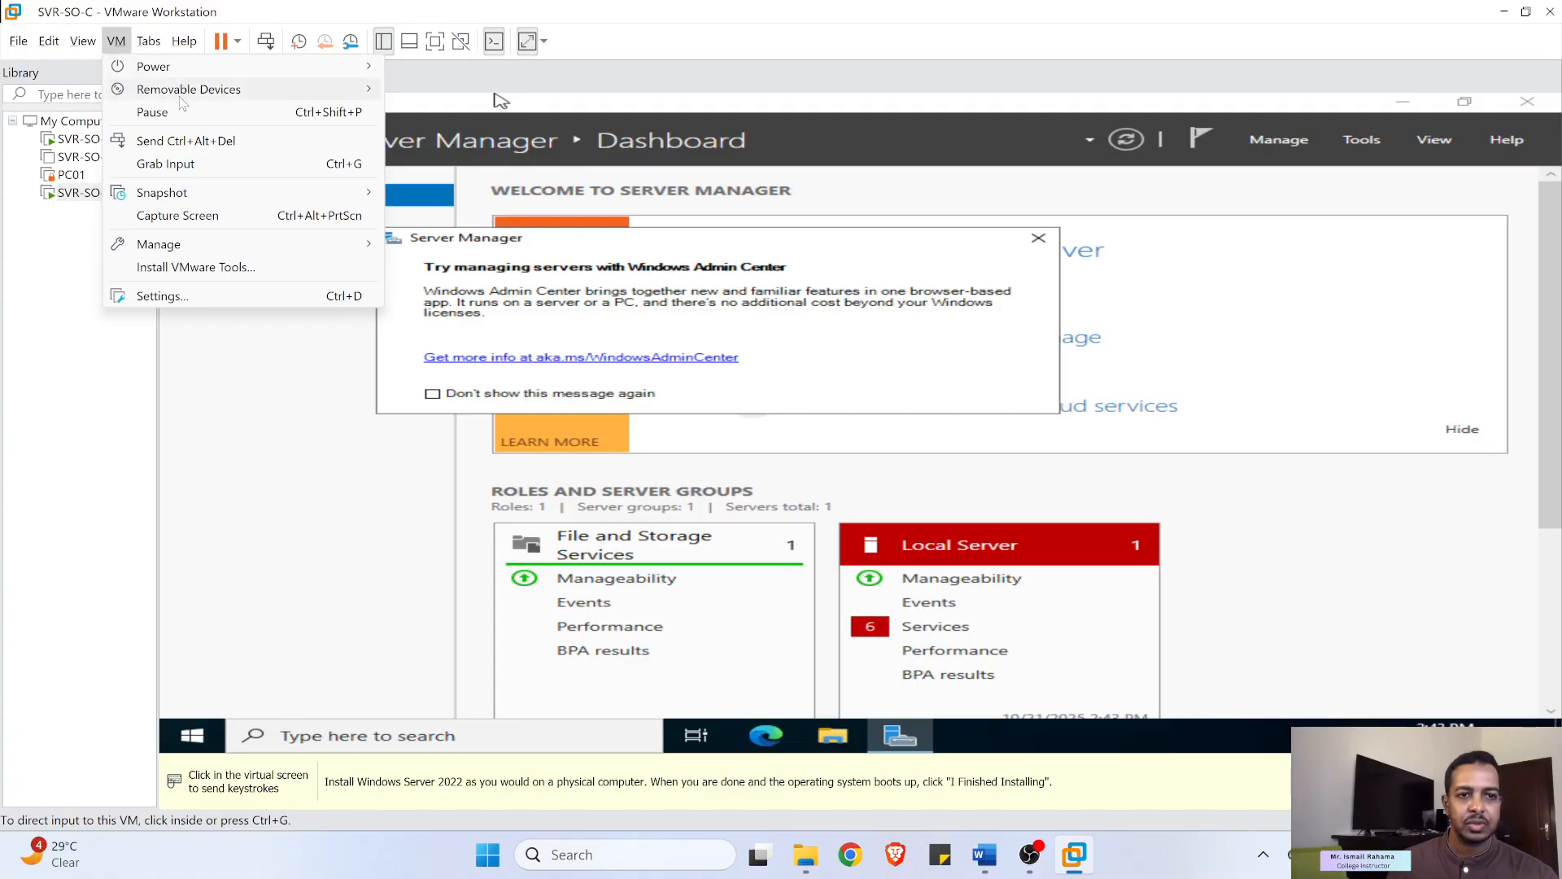
pyautogui.click(200, 267)
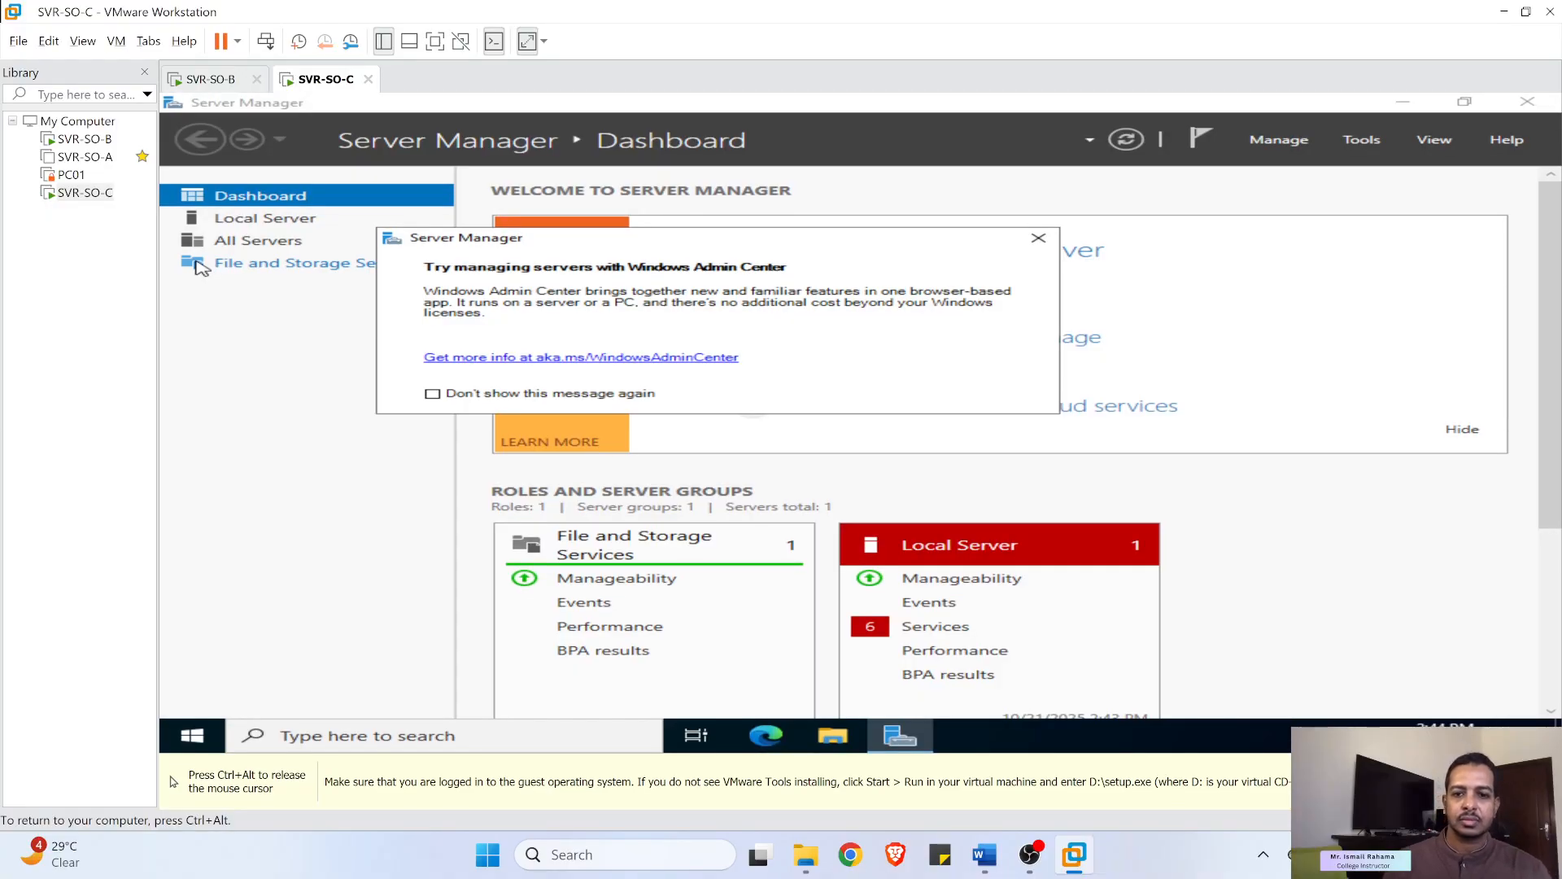
pyautogui.click(1038, 240)
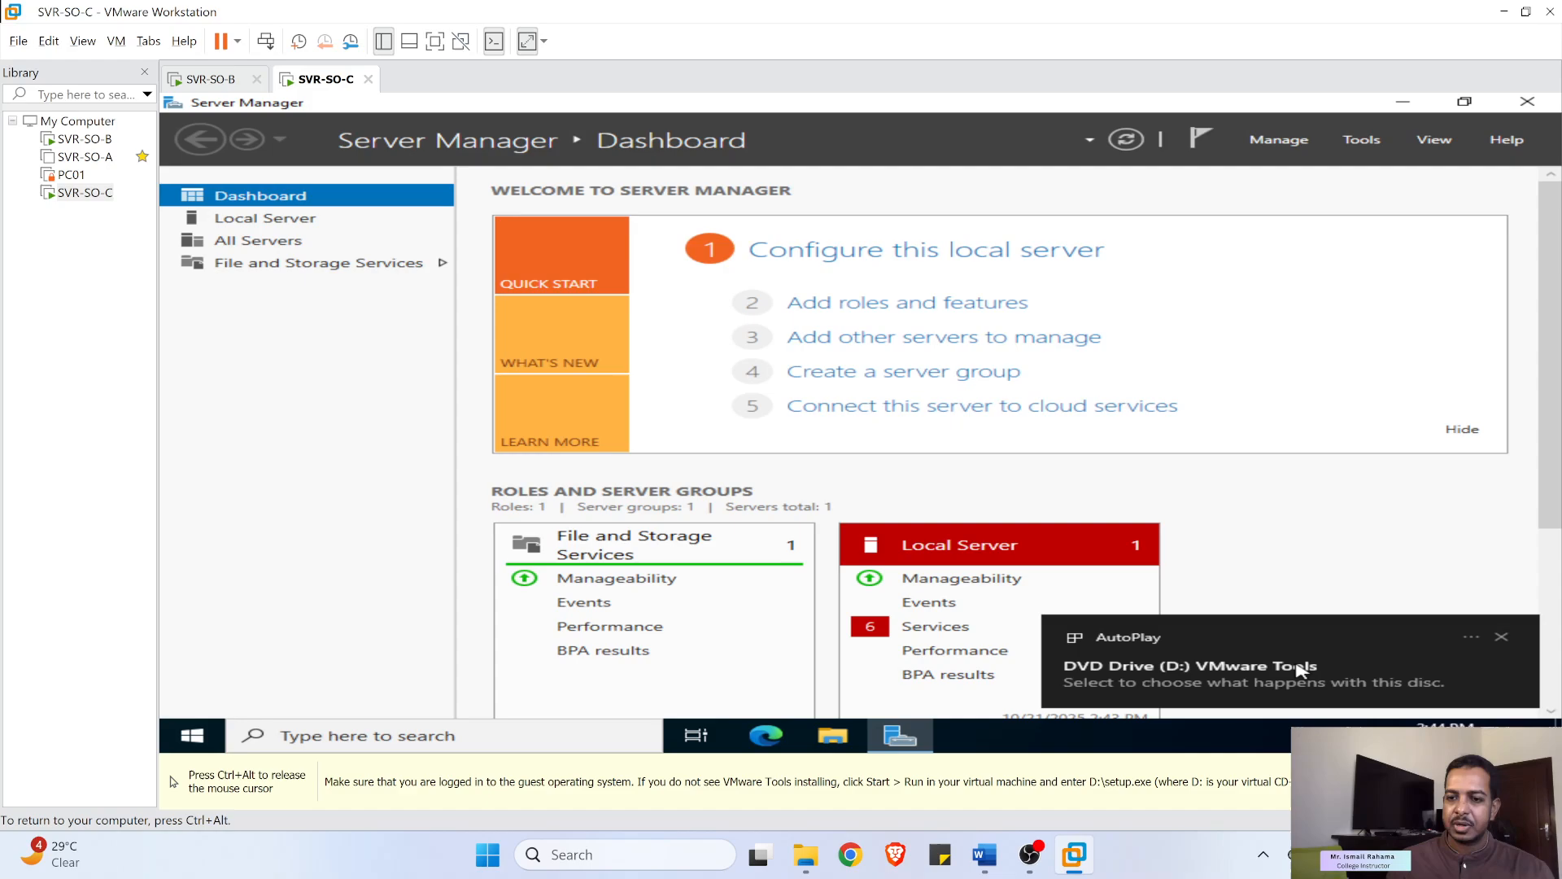
pyautogui.click(1298, 669)
pyautogui.click(1280, 443)
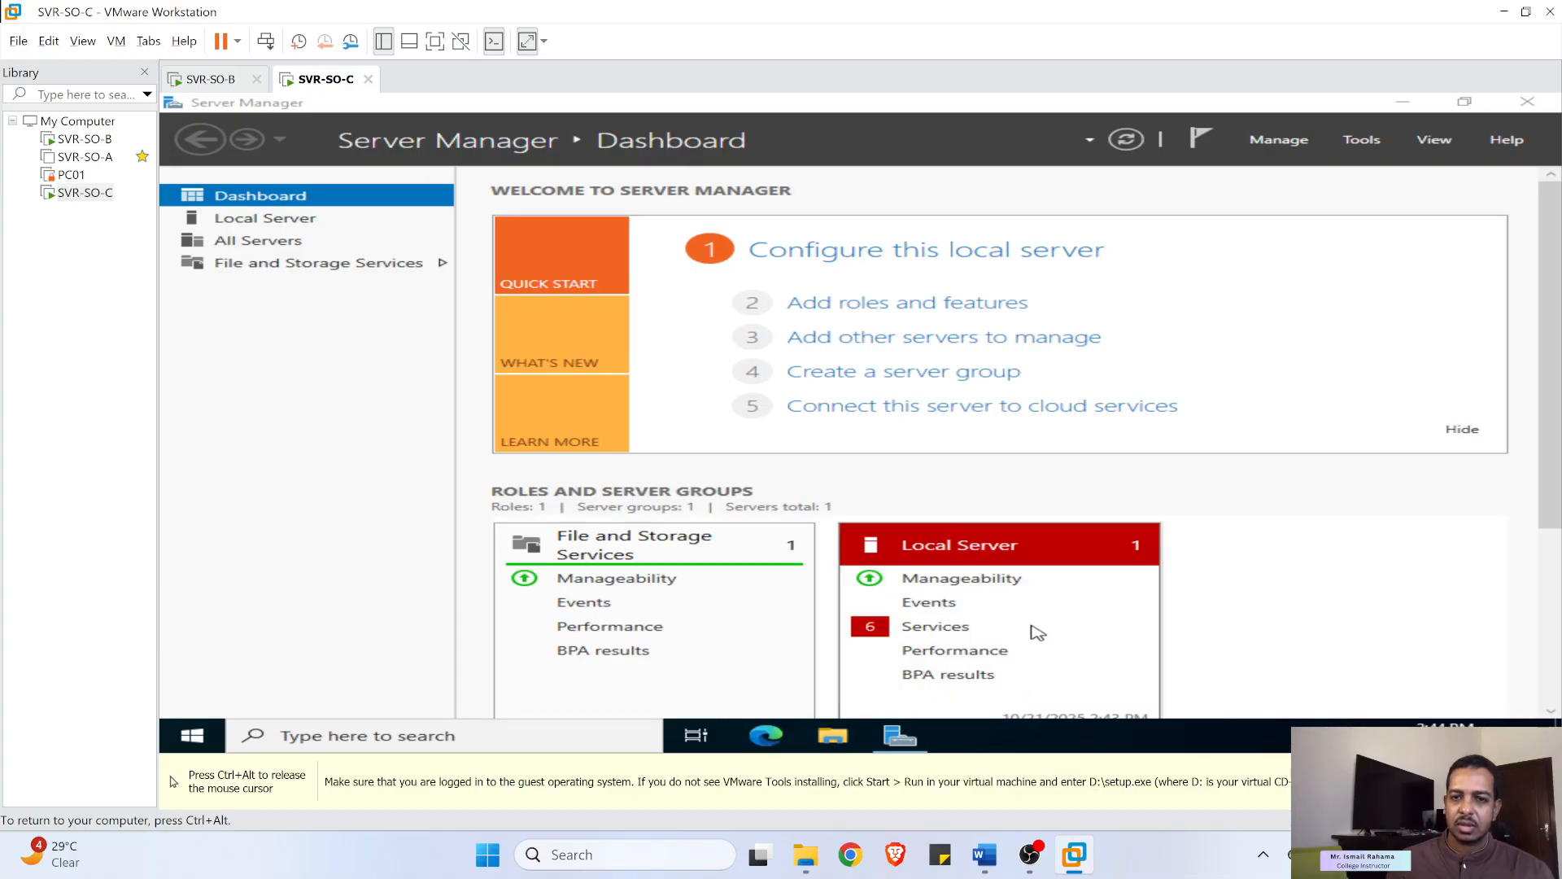
# - In the guest's File Explorer, open DVD Drive (D:) VMware Tools and run setup64
pyautogui.click(835, 737)
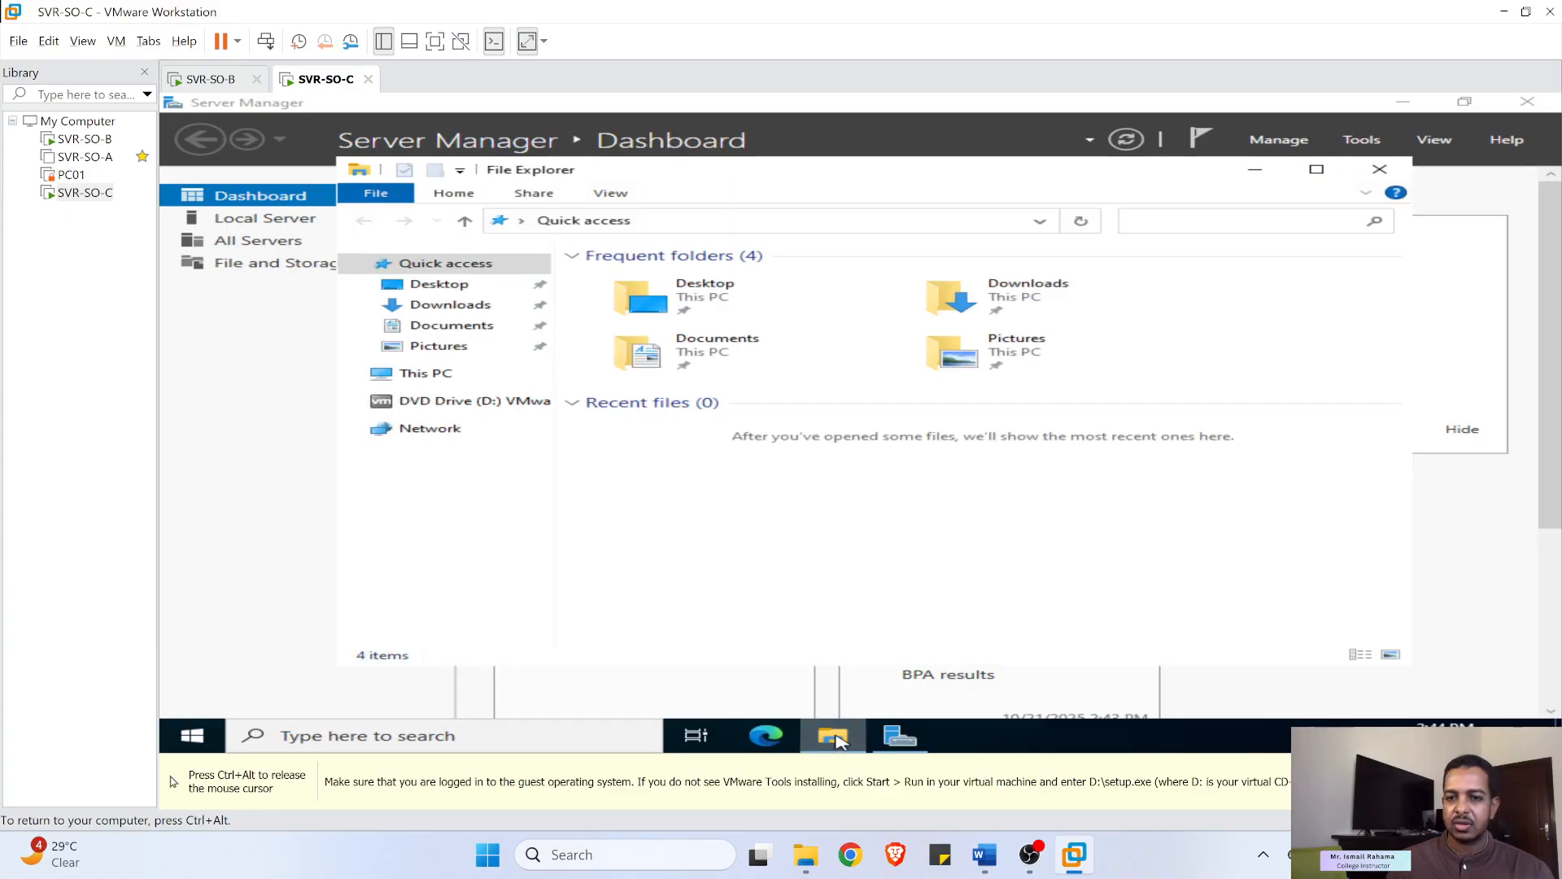
pyautogui.click(439, 400)
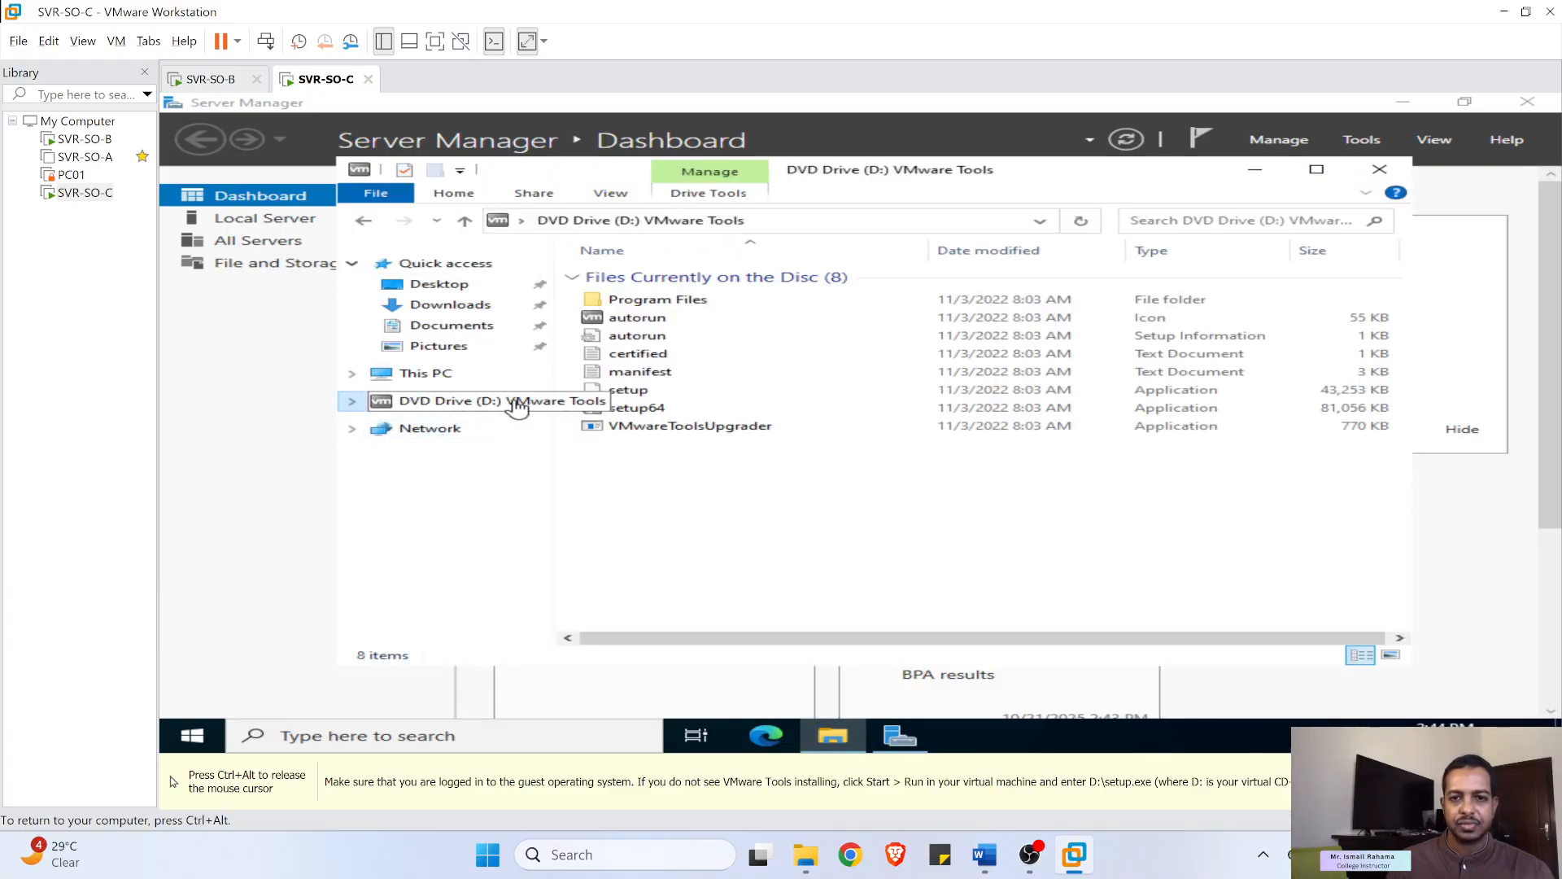
pyautogui.click(639, 408)
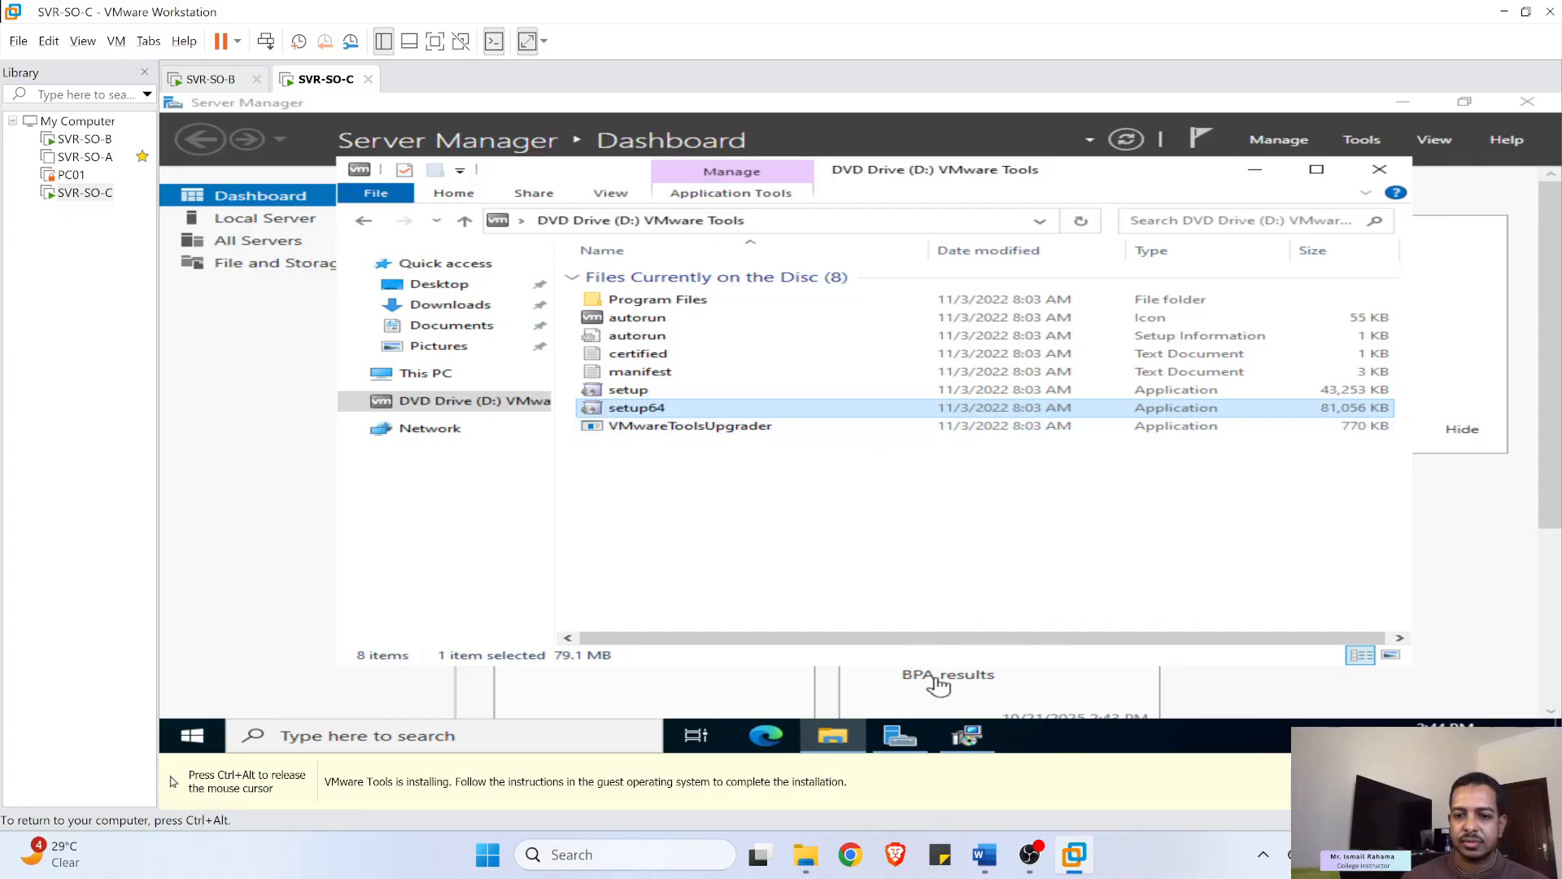
# - Complete the VMware Tools wizard with the Typical setup and agree to restart the guest
pyautogui.click(966, 739)
pyautogui.click(966, 739)
pyautogui.click(966, 737)
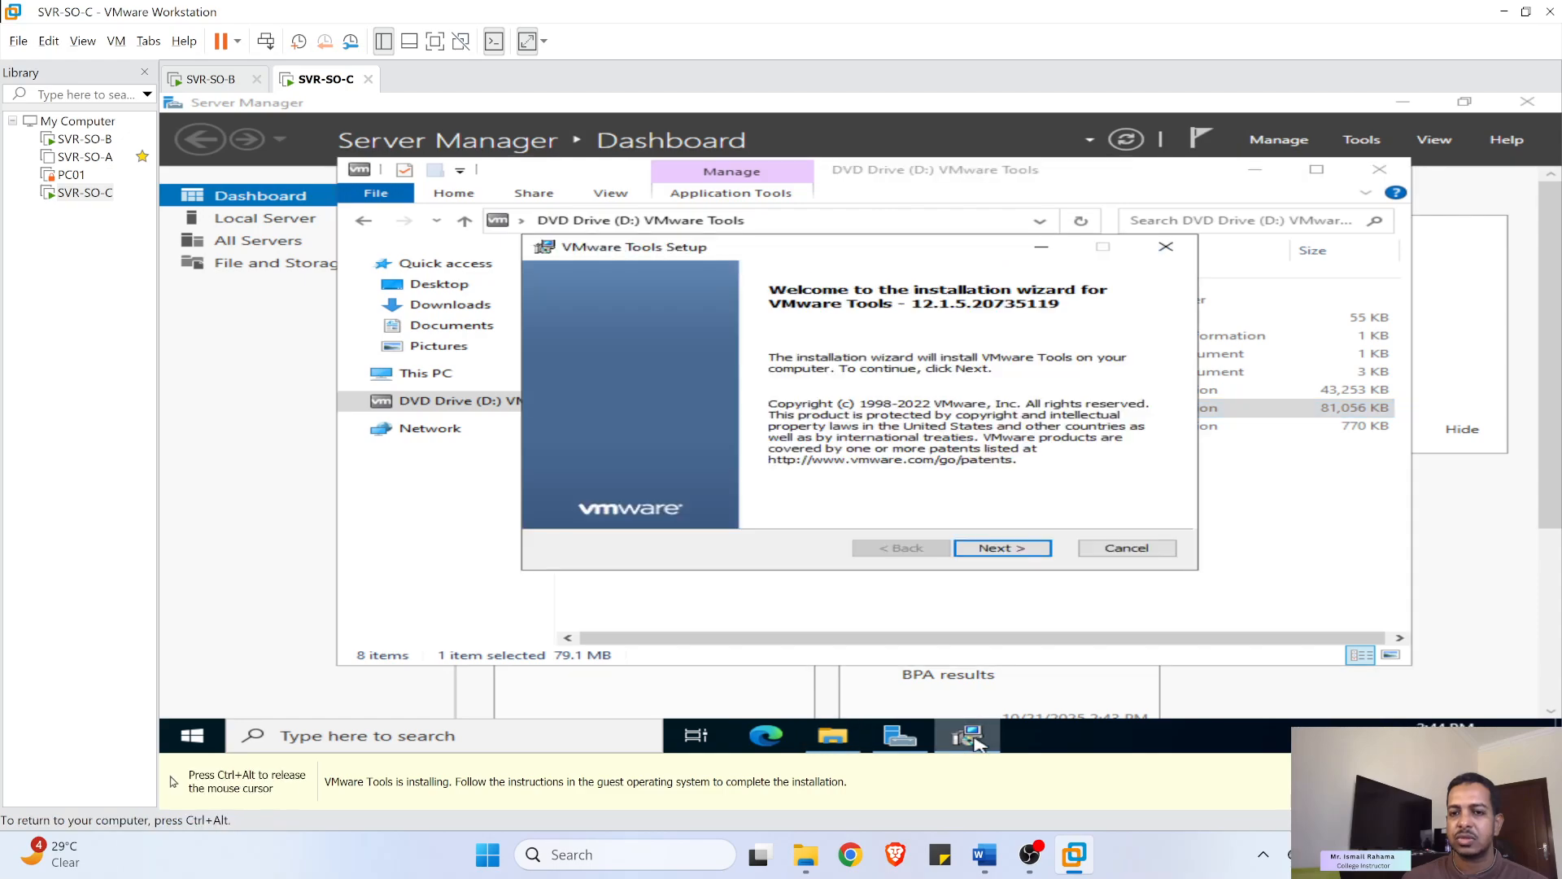
pyautogui.click(1008, 550)
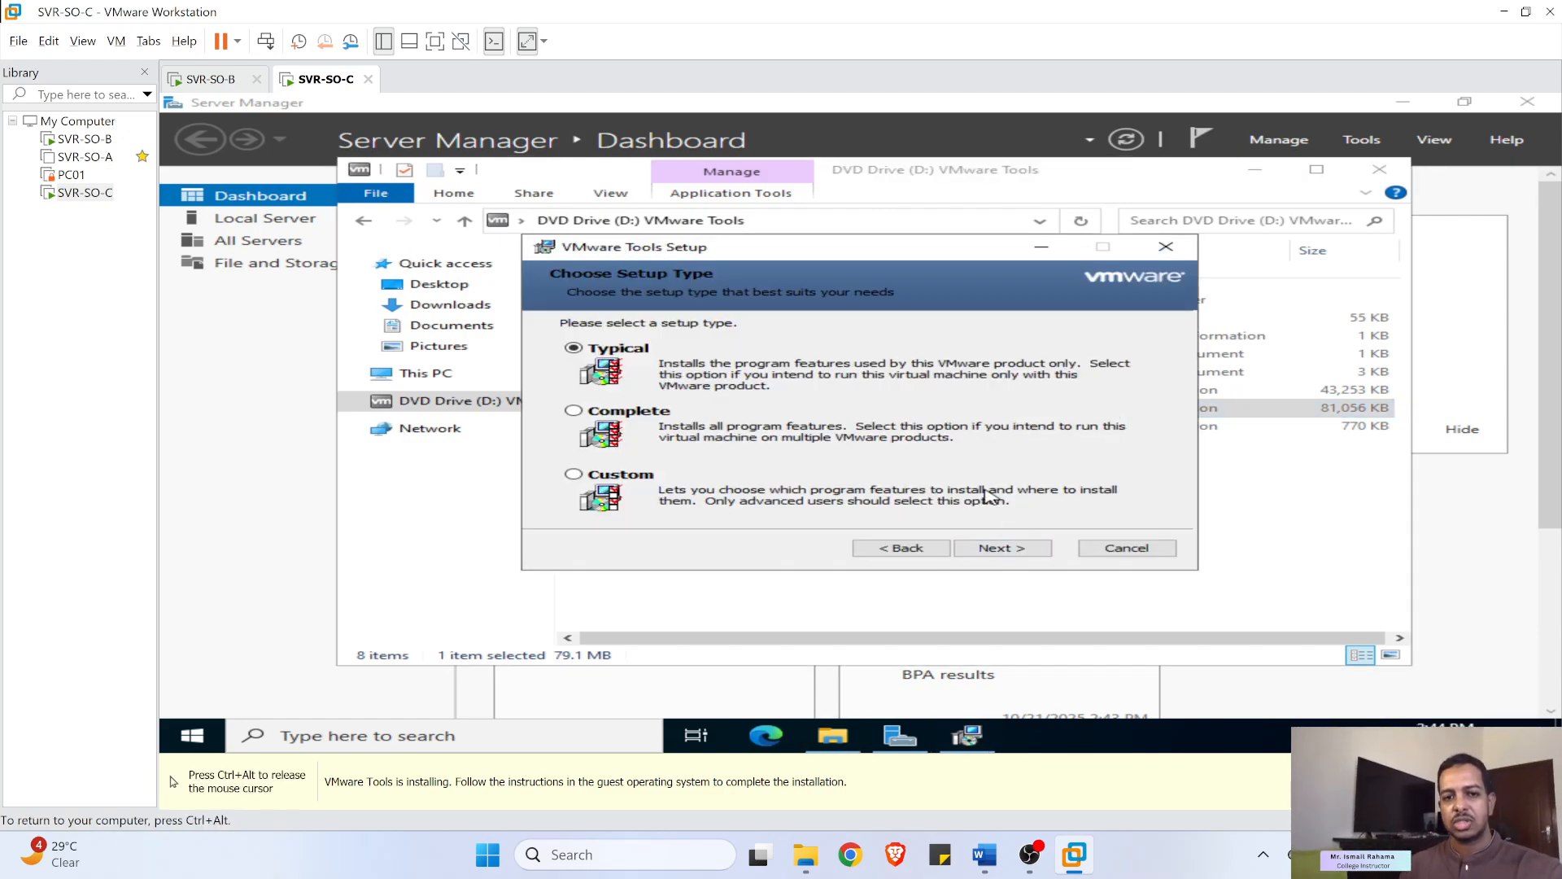
pyautogui.click(981, 548)
pyautogui.click(979, 547)
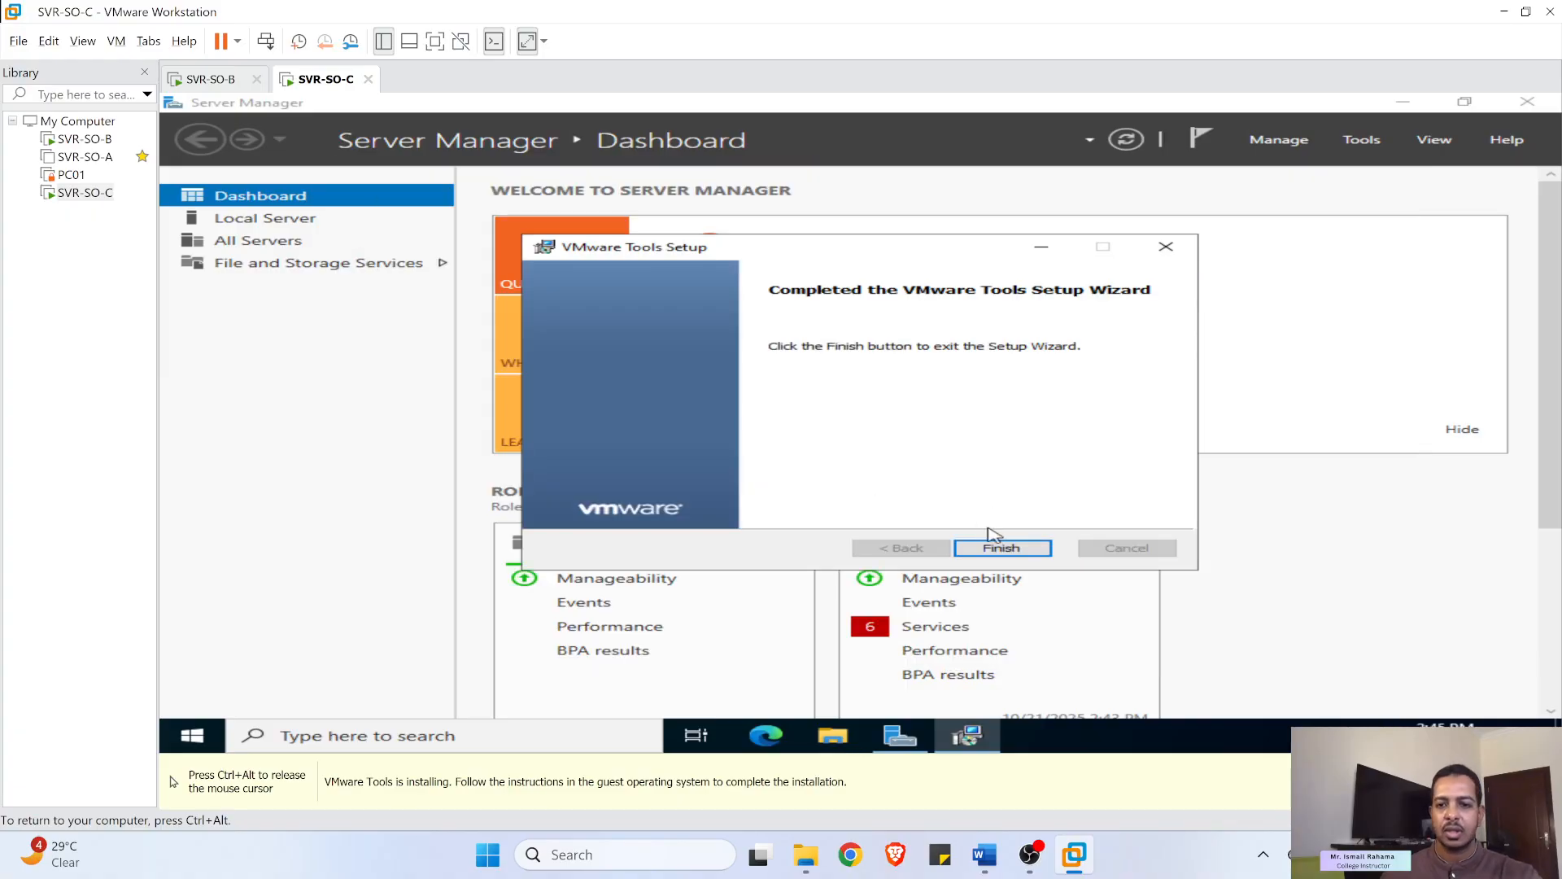
pyautogui.click(1002, 548)
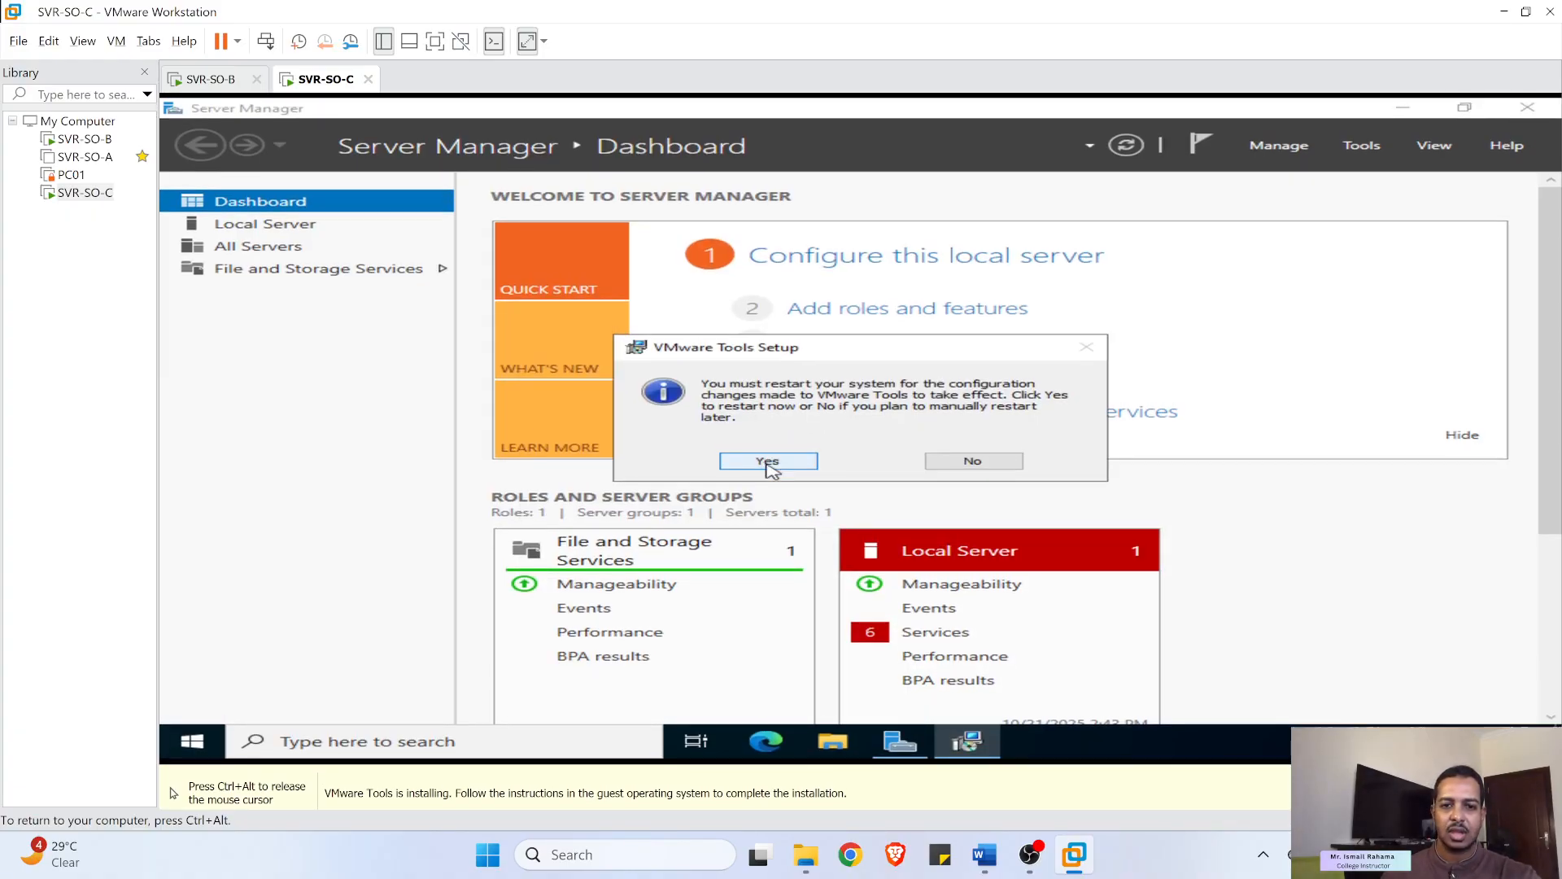
pyautogui.click(768, 467)
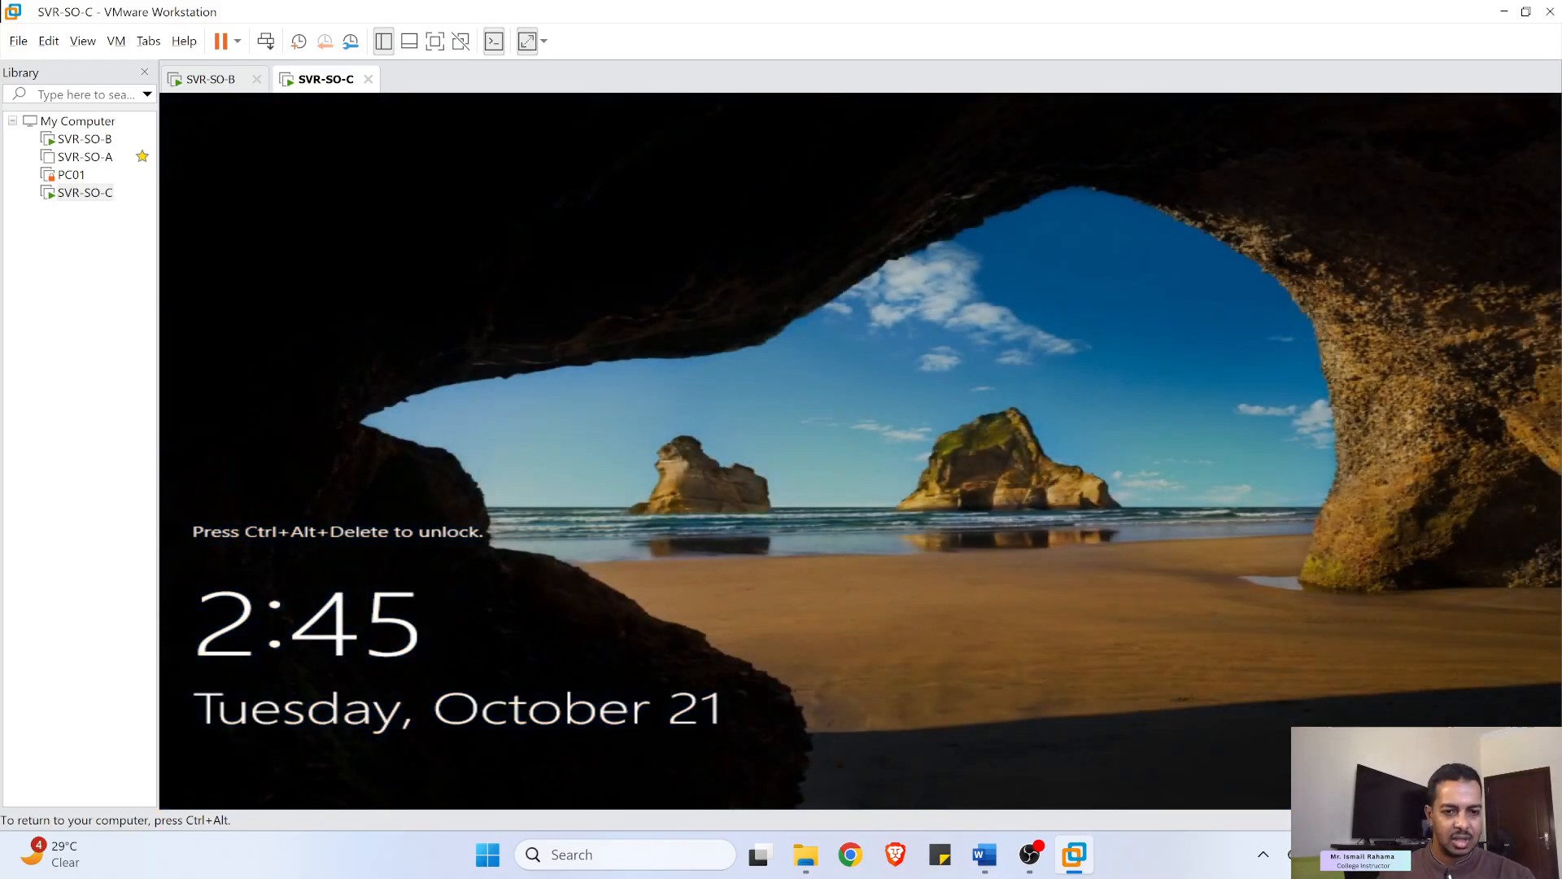
# - Sign in to the restarted SVR-SO-C as Administrator, correcting and checking the password first
pyautogui.hotkey('ctrl', 'alt')
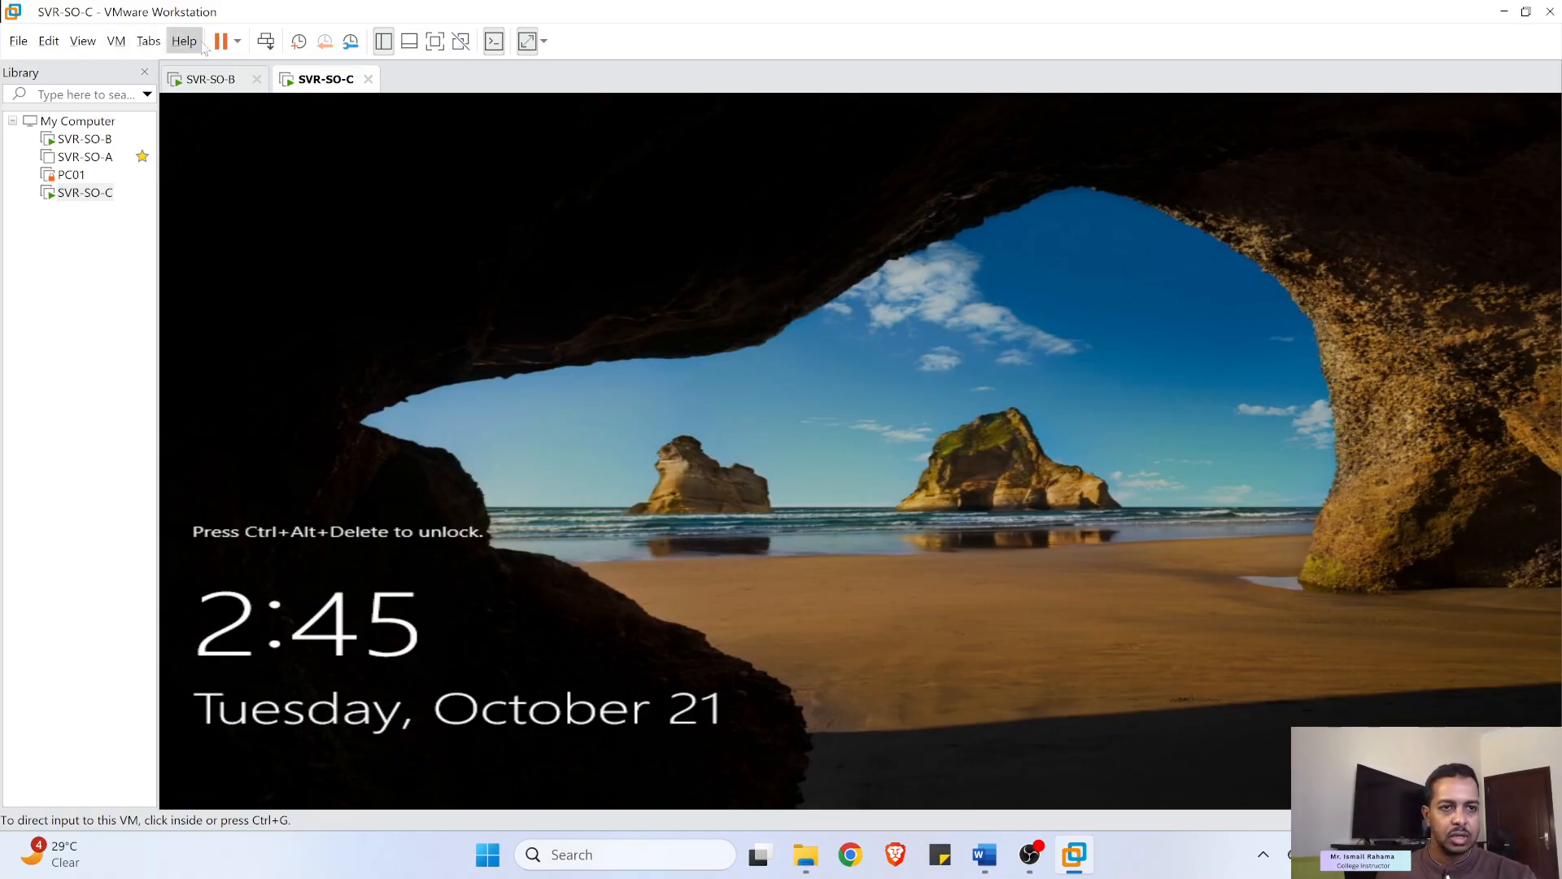
pyautogui.click(266, 40)
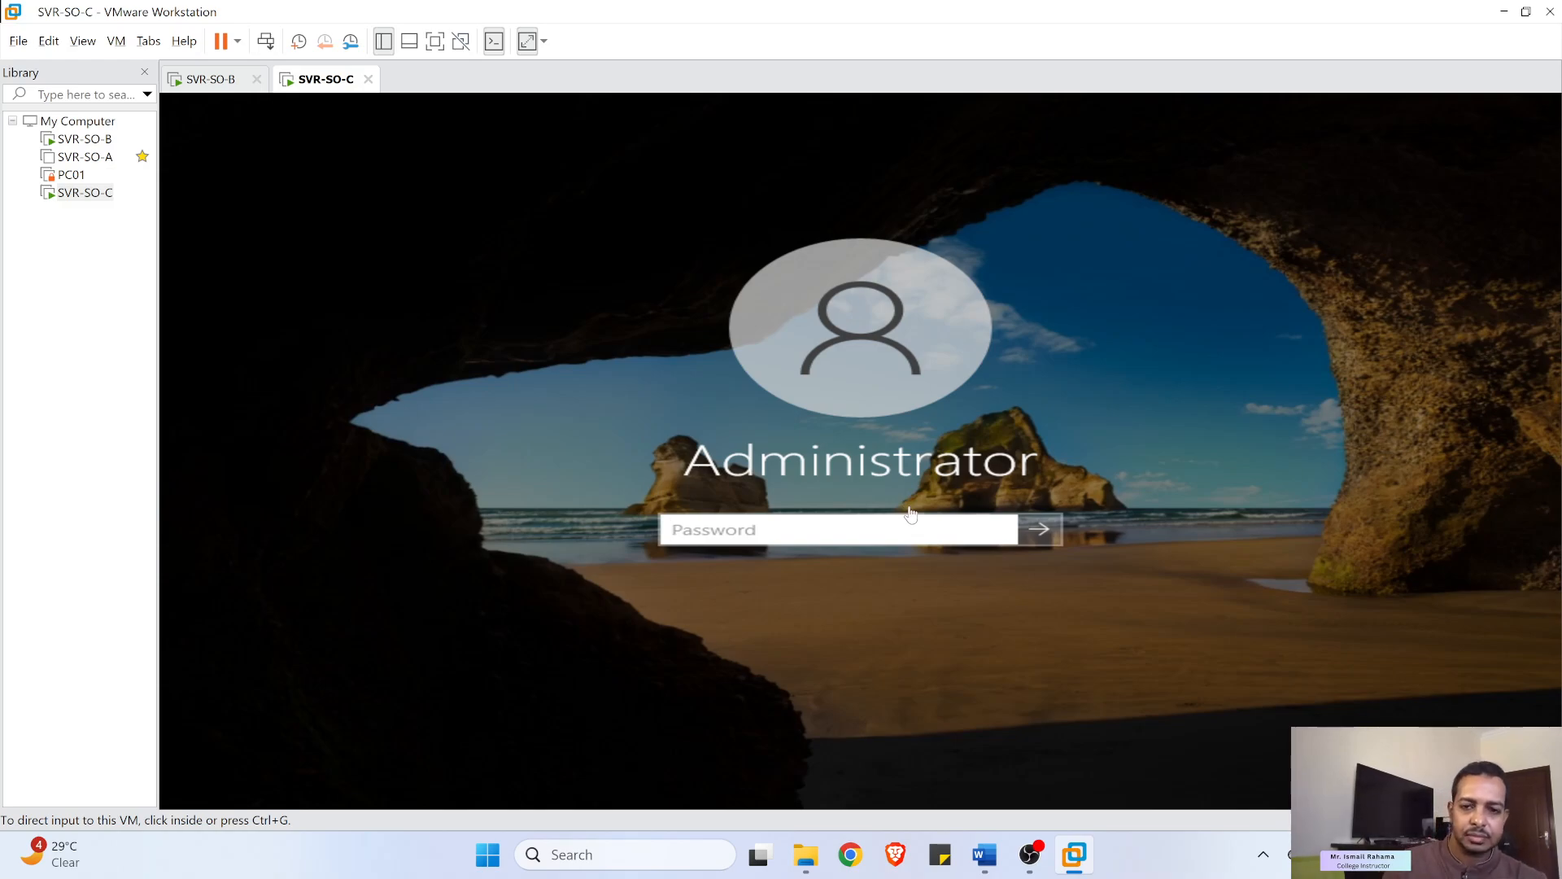
pyautogui.click(929, 531)
pyautogui.write('P')
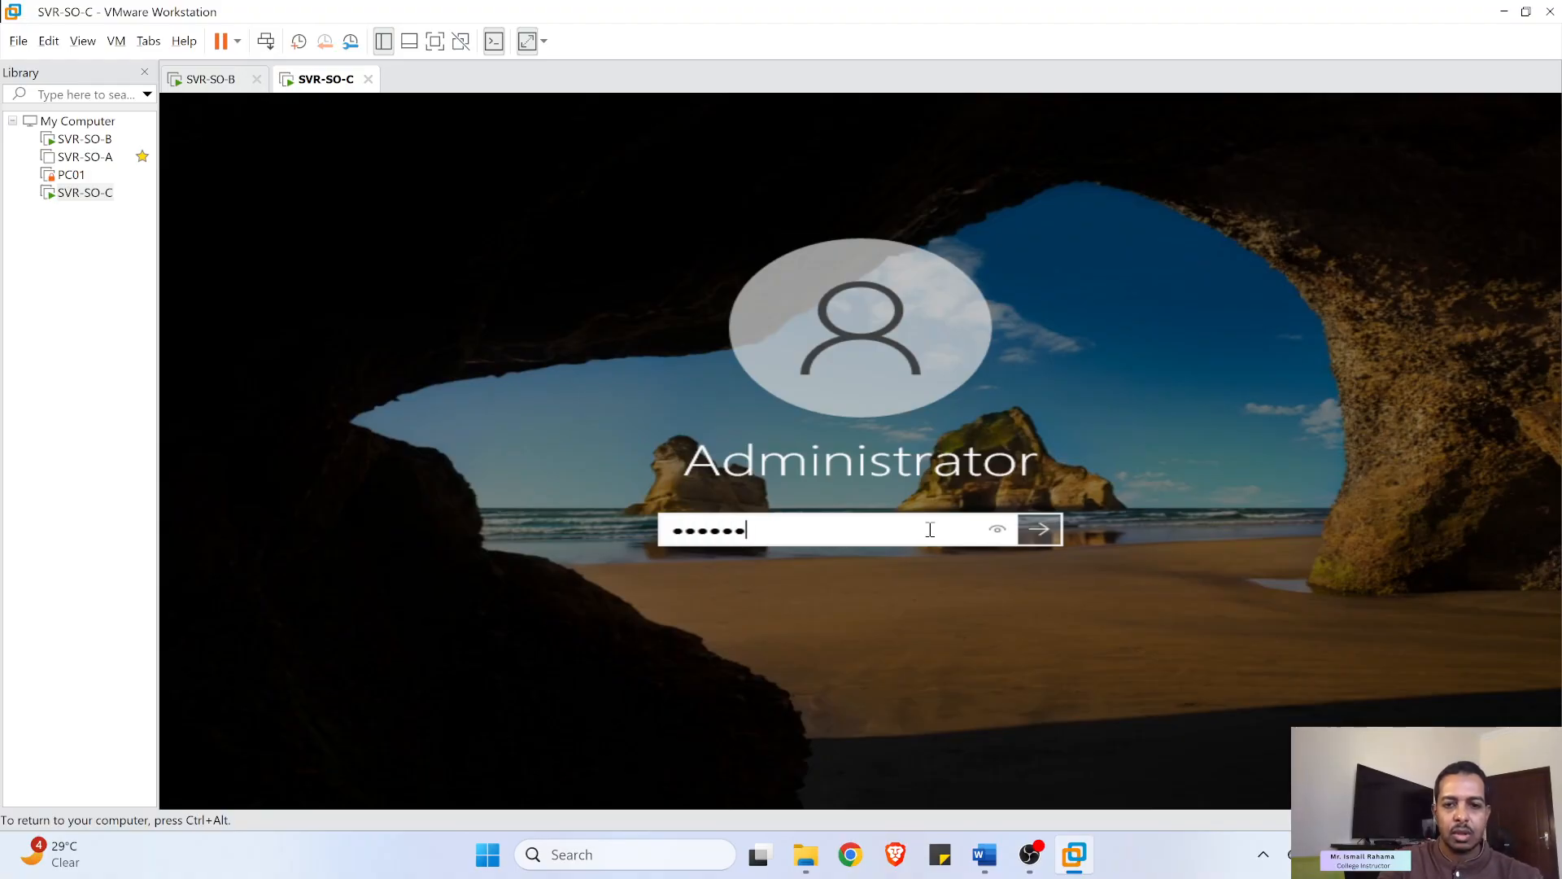
pyautogui.press('BackSpace')
pyautogui.press('BackSpace')
pyautogui.press('BackSpace')
pyautogui.write('P')
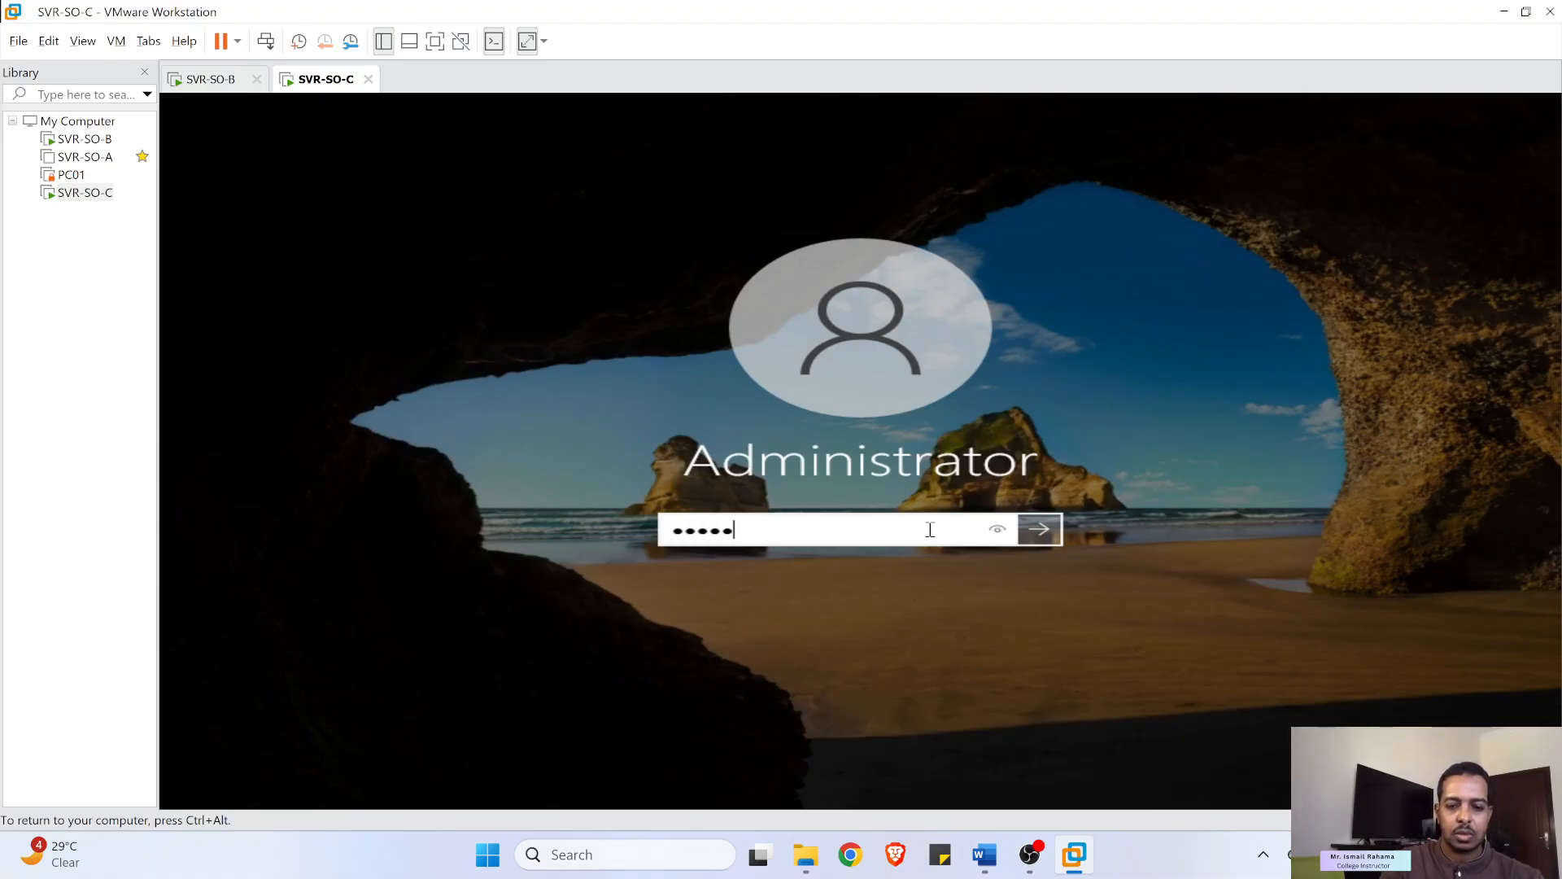
pyautogui.click(1000, 529)
pyautogui.click(1040, 531)
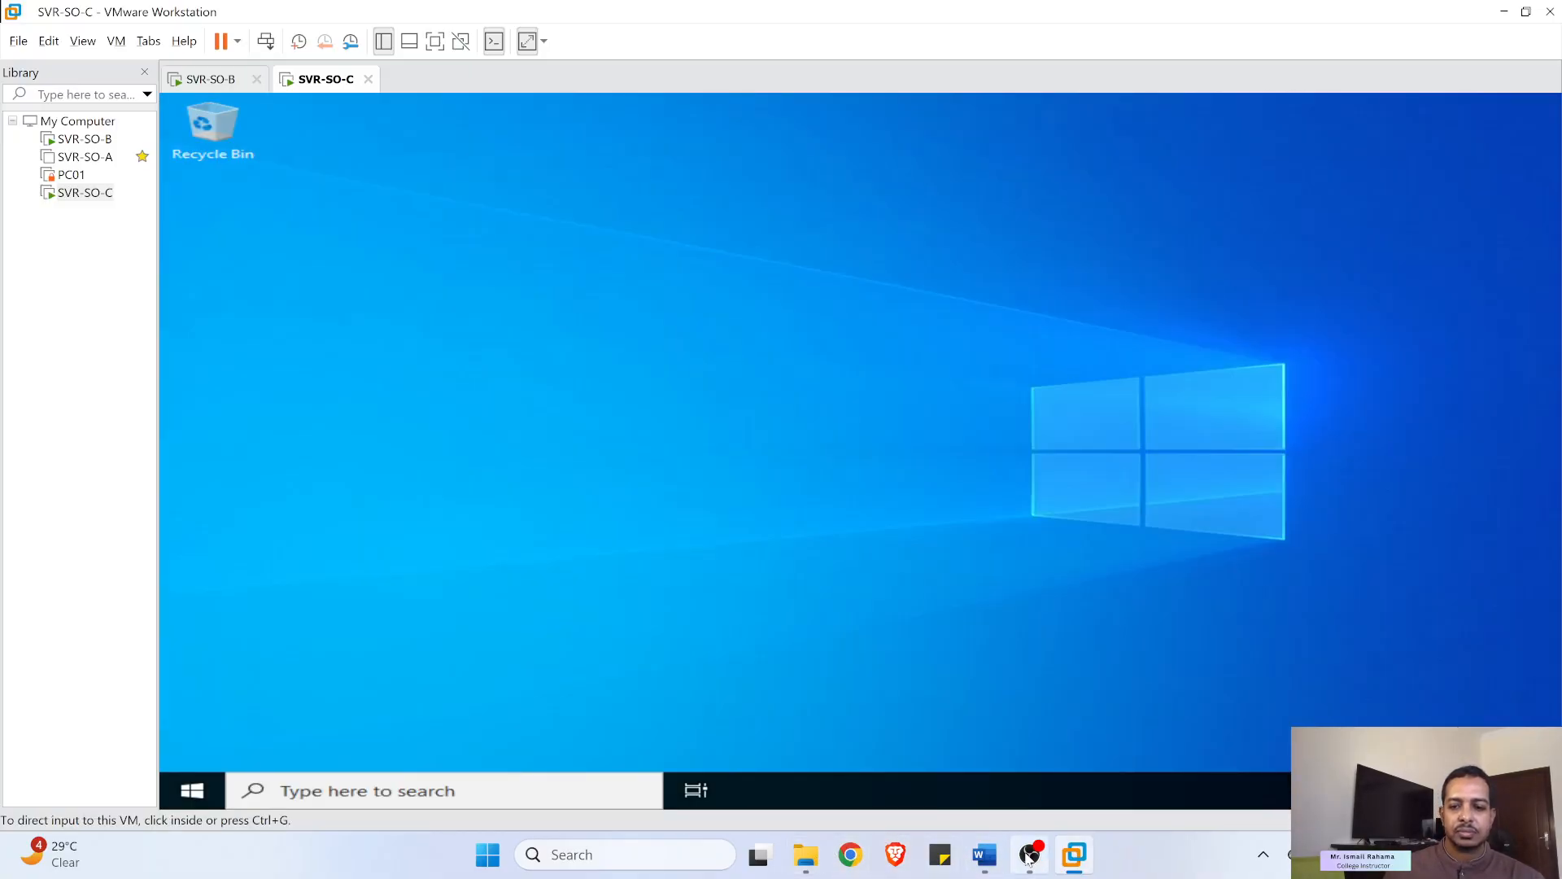
pyautogui.click(985, 864)
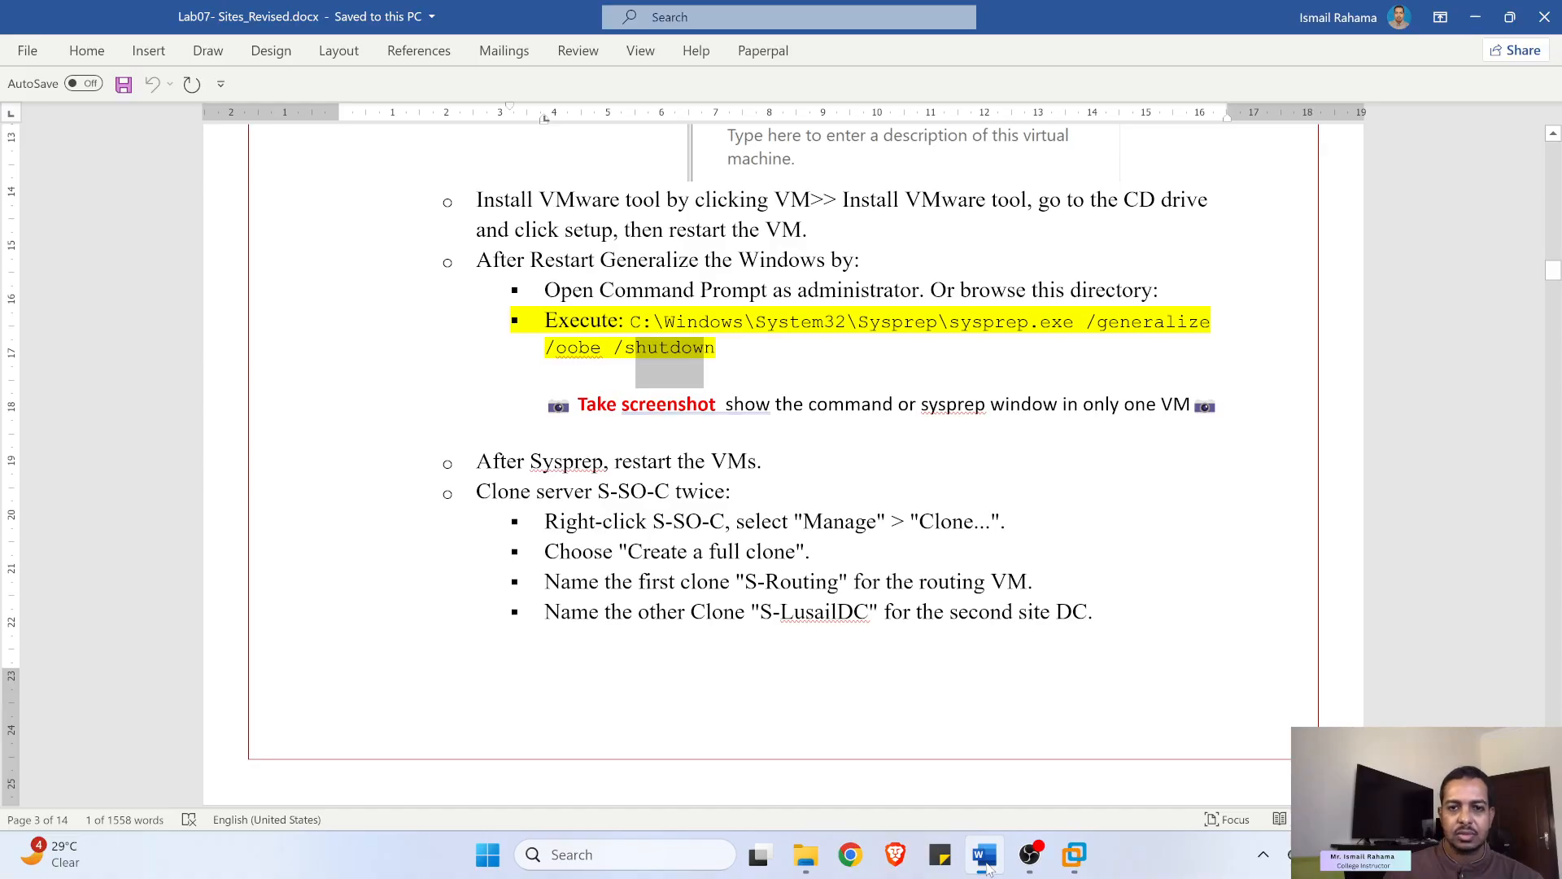
pyautogui.click(986, 864)
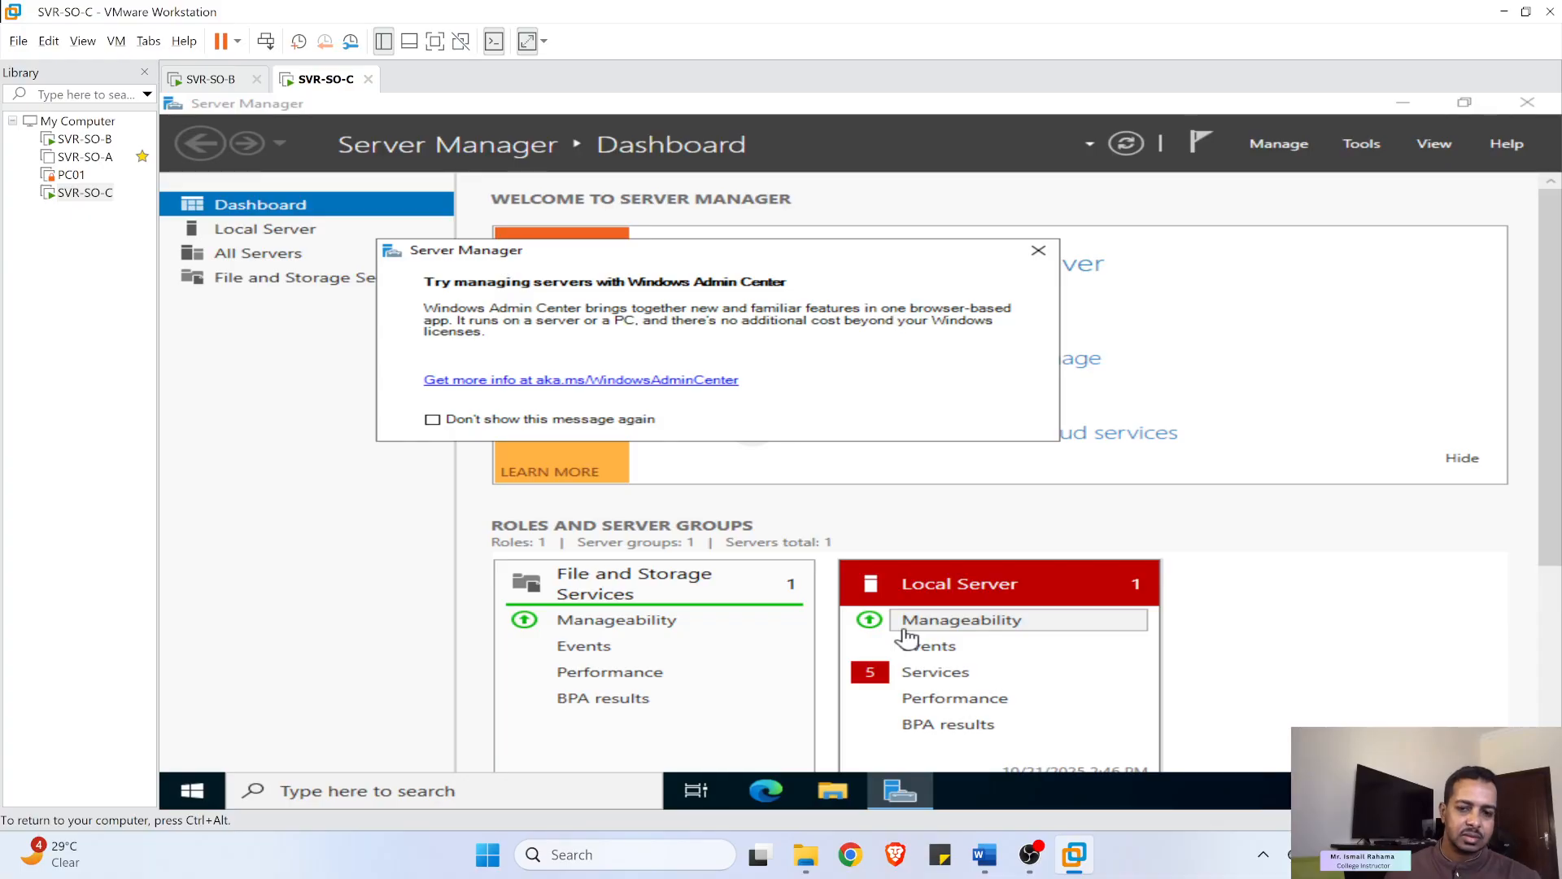
# - Browse in File Explorer to C:\Windows\System32\Sysprep and launch sysprep
pyautogui.click(841, 791)
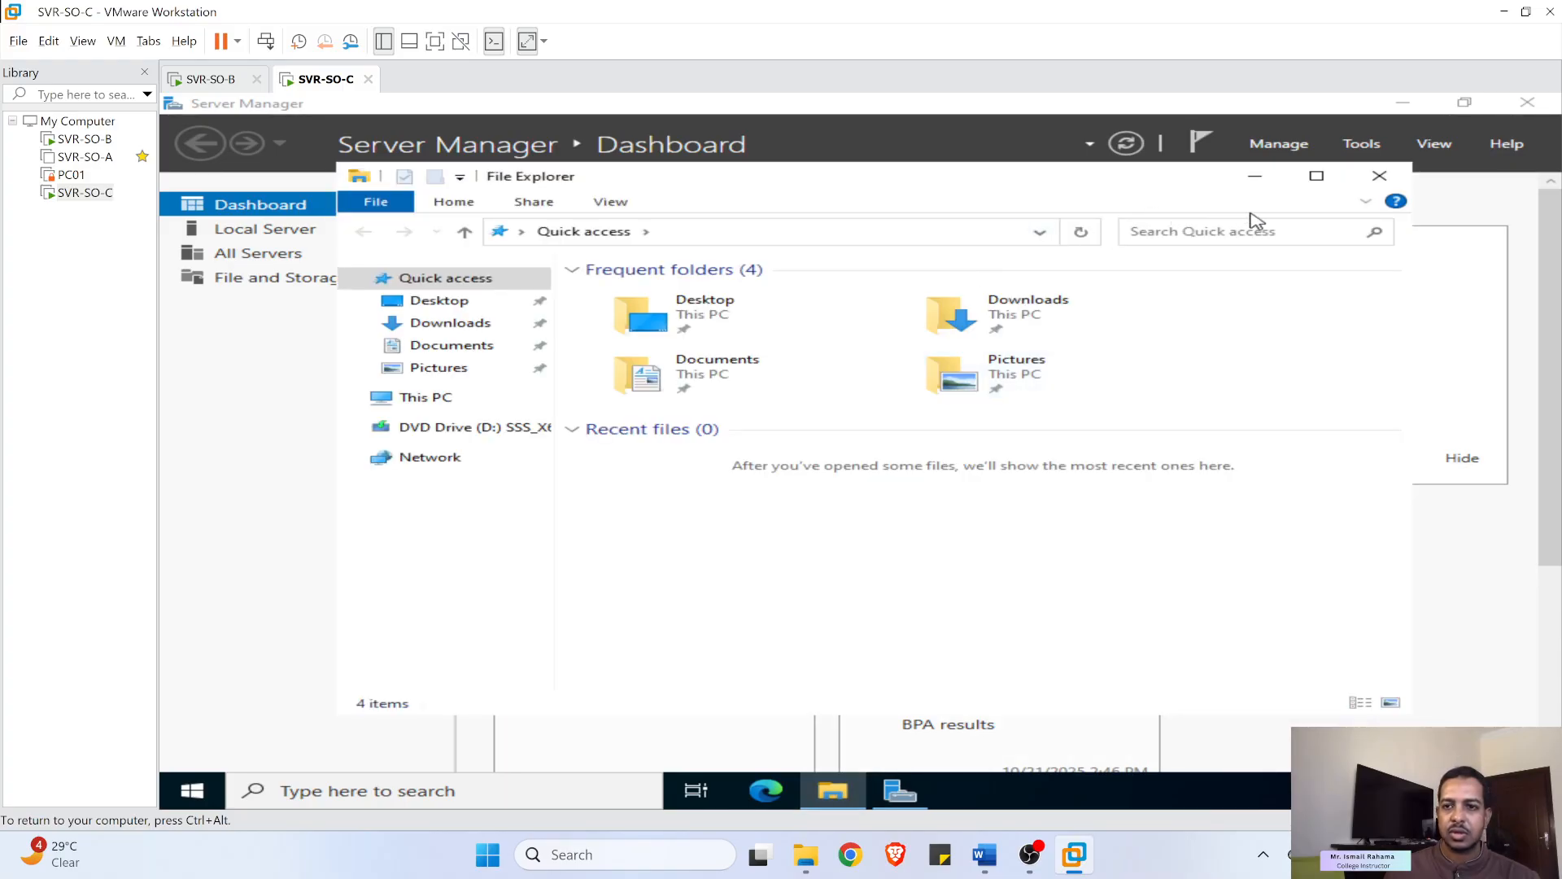
pyautogui.click(1319, 178)
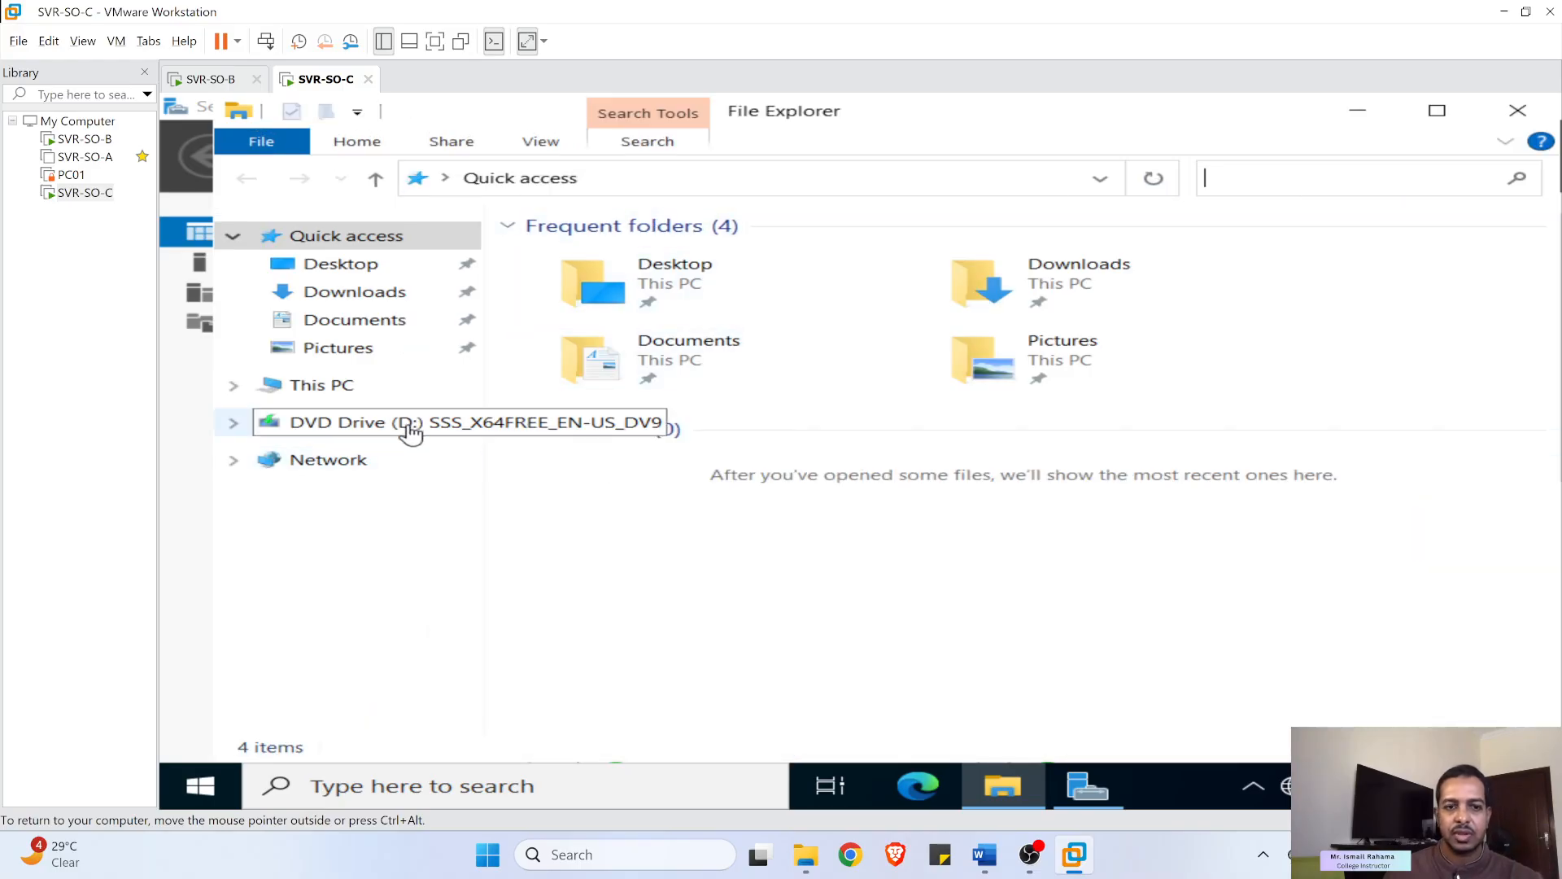
pyautogui.click(303, 388)
pyautogui.doubleClick(708, 558)
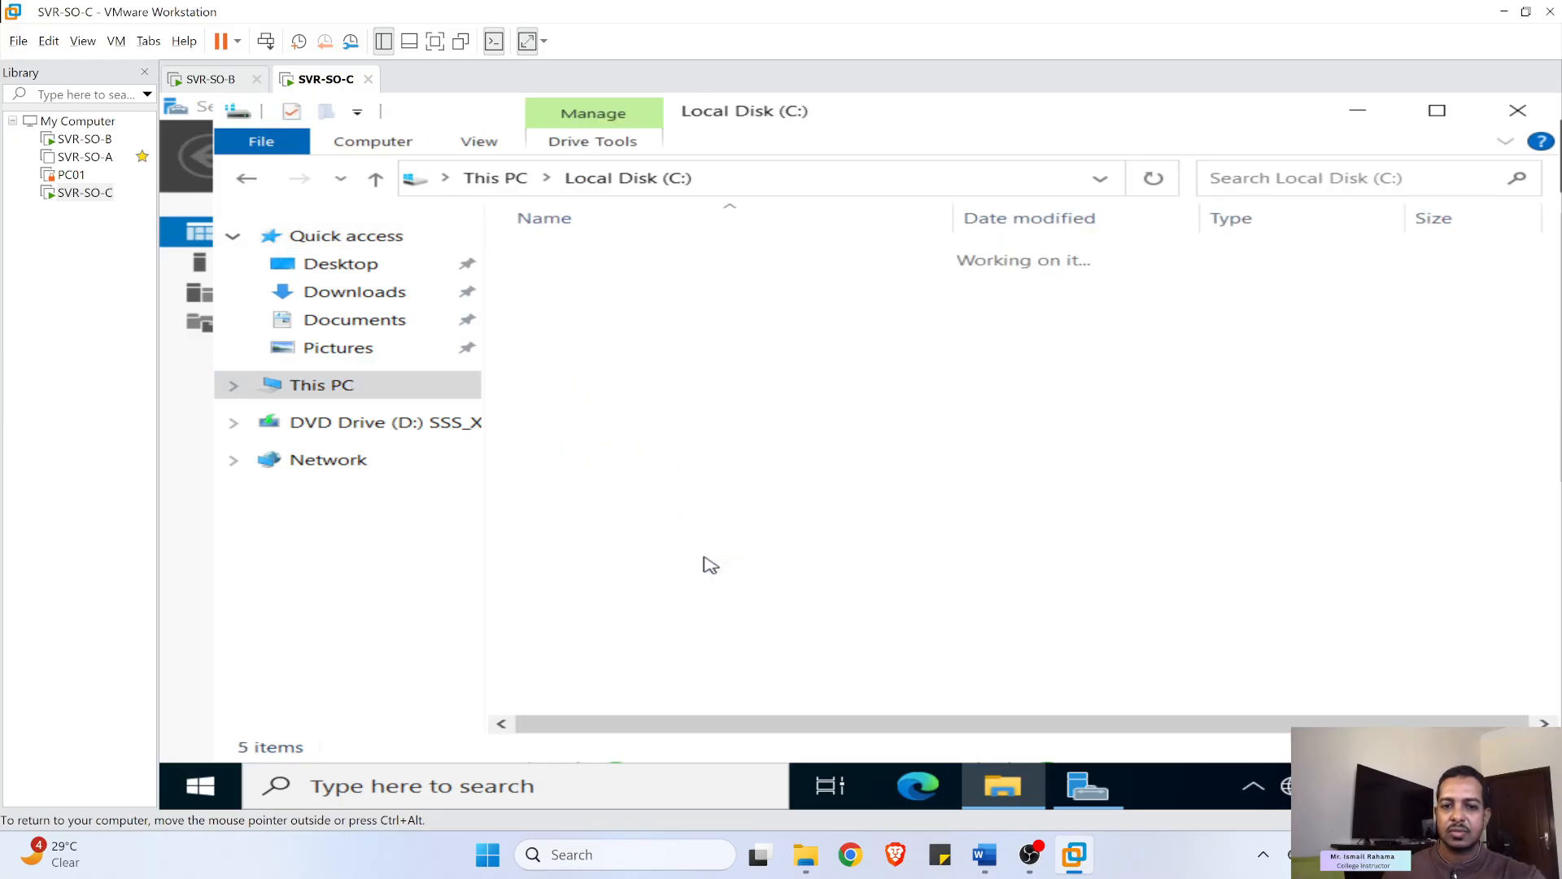
pyautogui.doubleClick(642, 358)
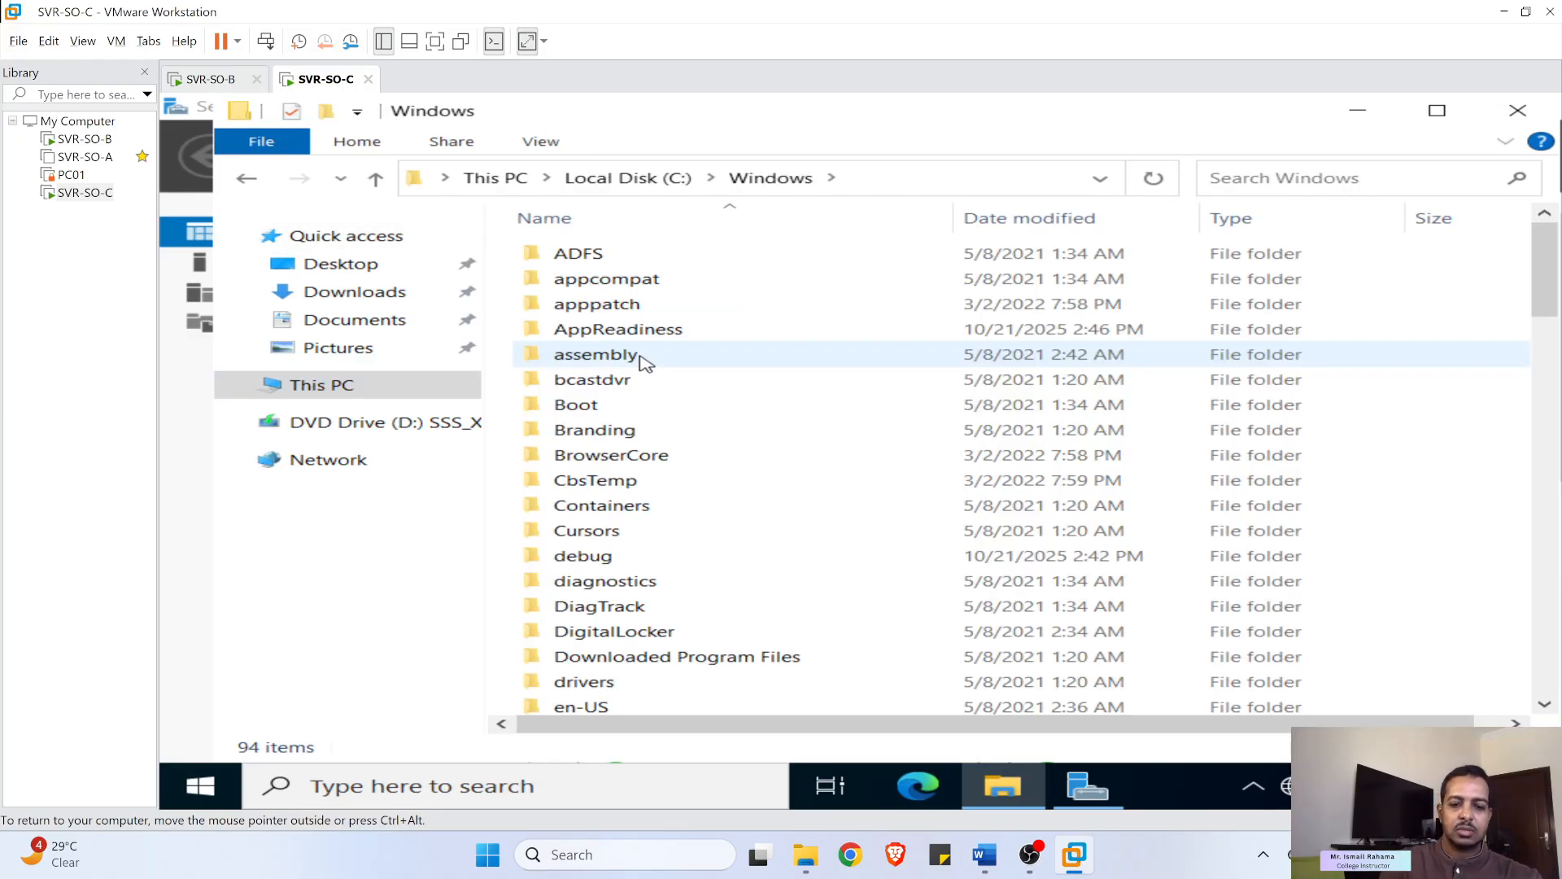
pyautogui.write('sys')
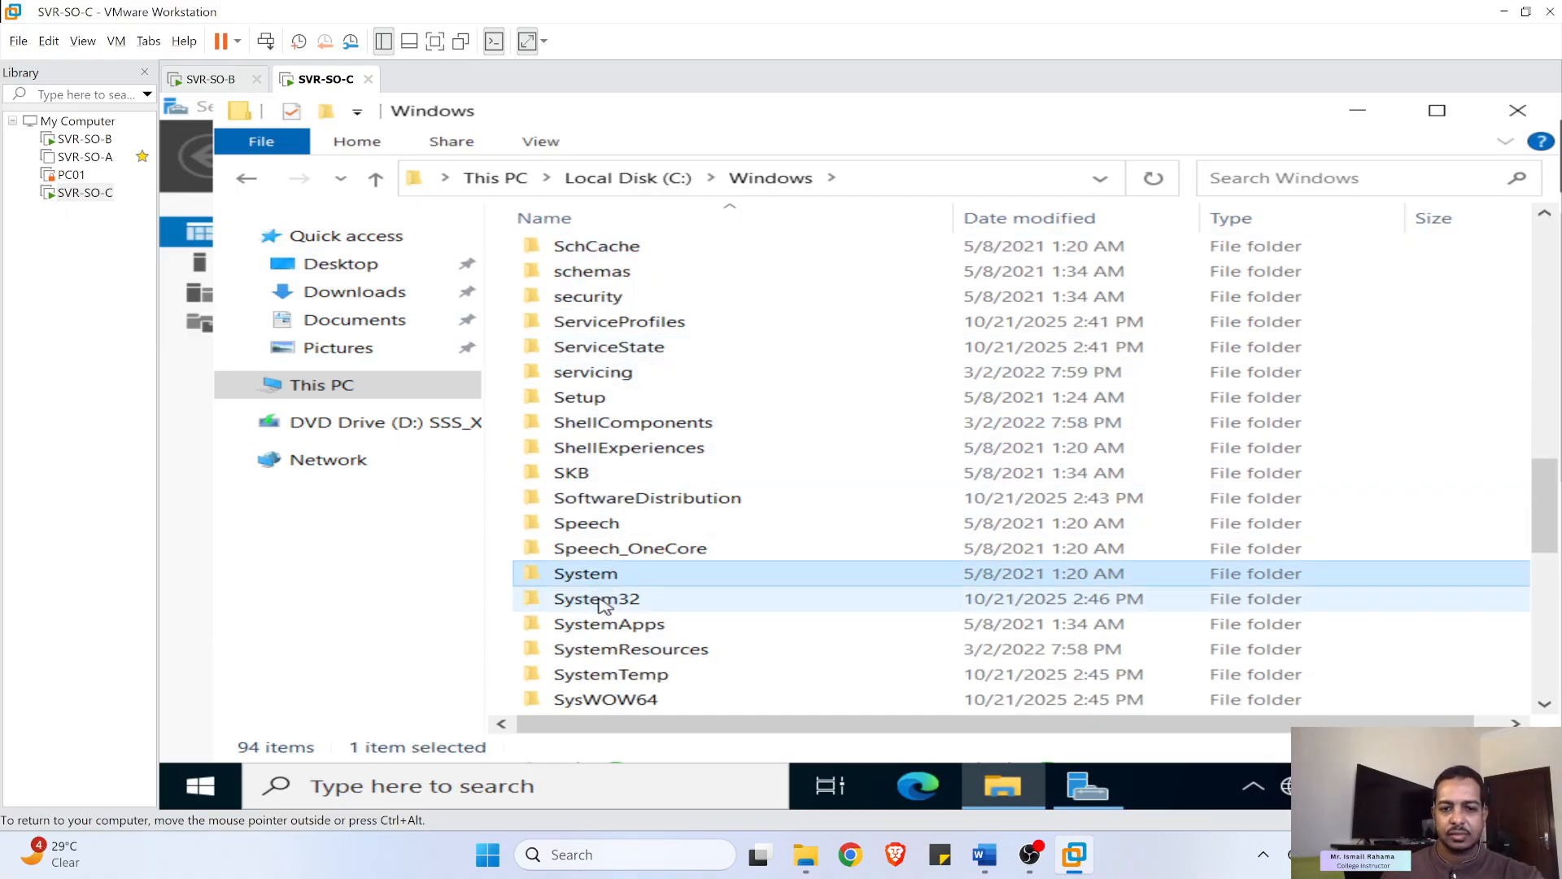
pyautogui.click(599, 603)
pyautogui.doubleClick(600, 603)
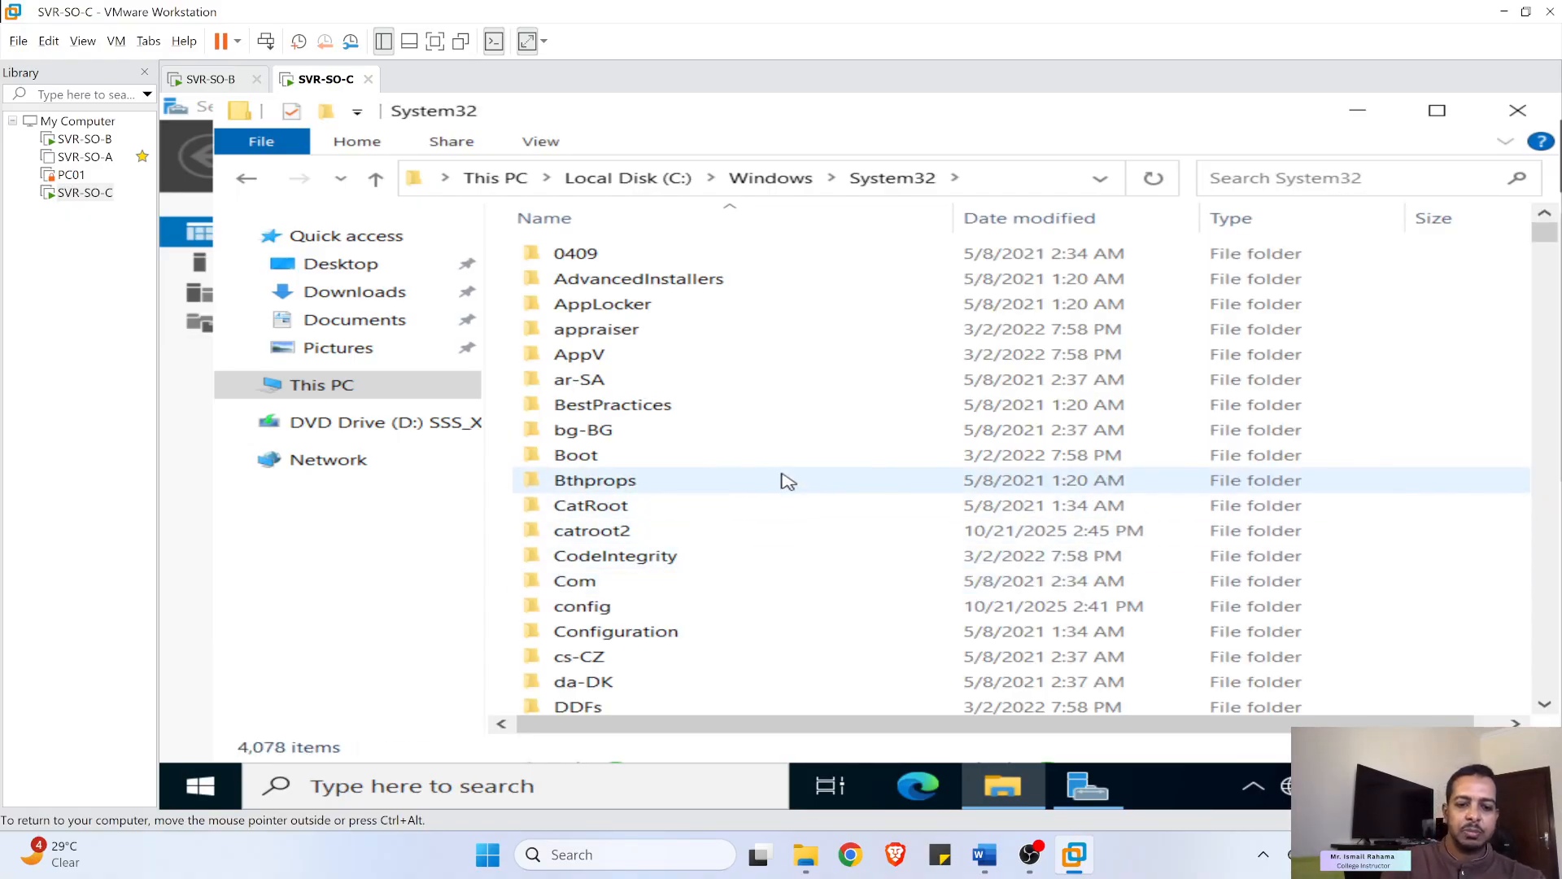
pyautogui.write('sys')
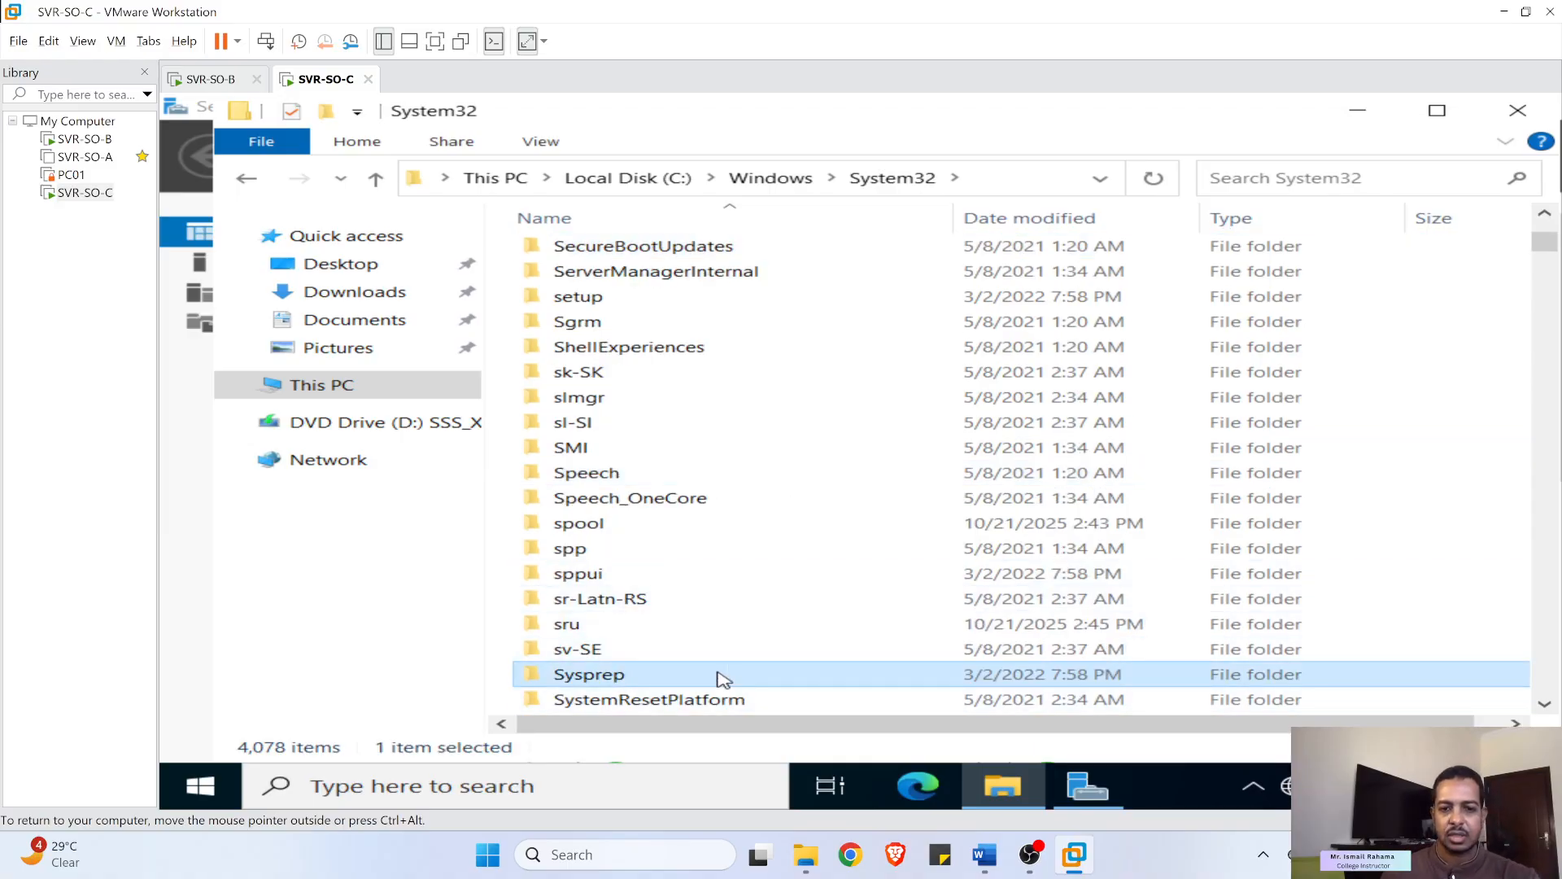
pyautogui.doubleClick(723, 680)
pyautogui.click(598, 314)
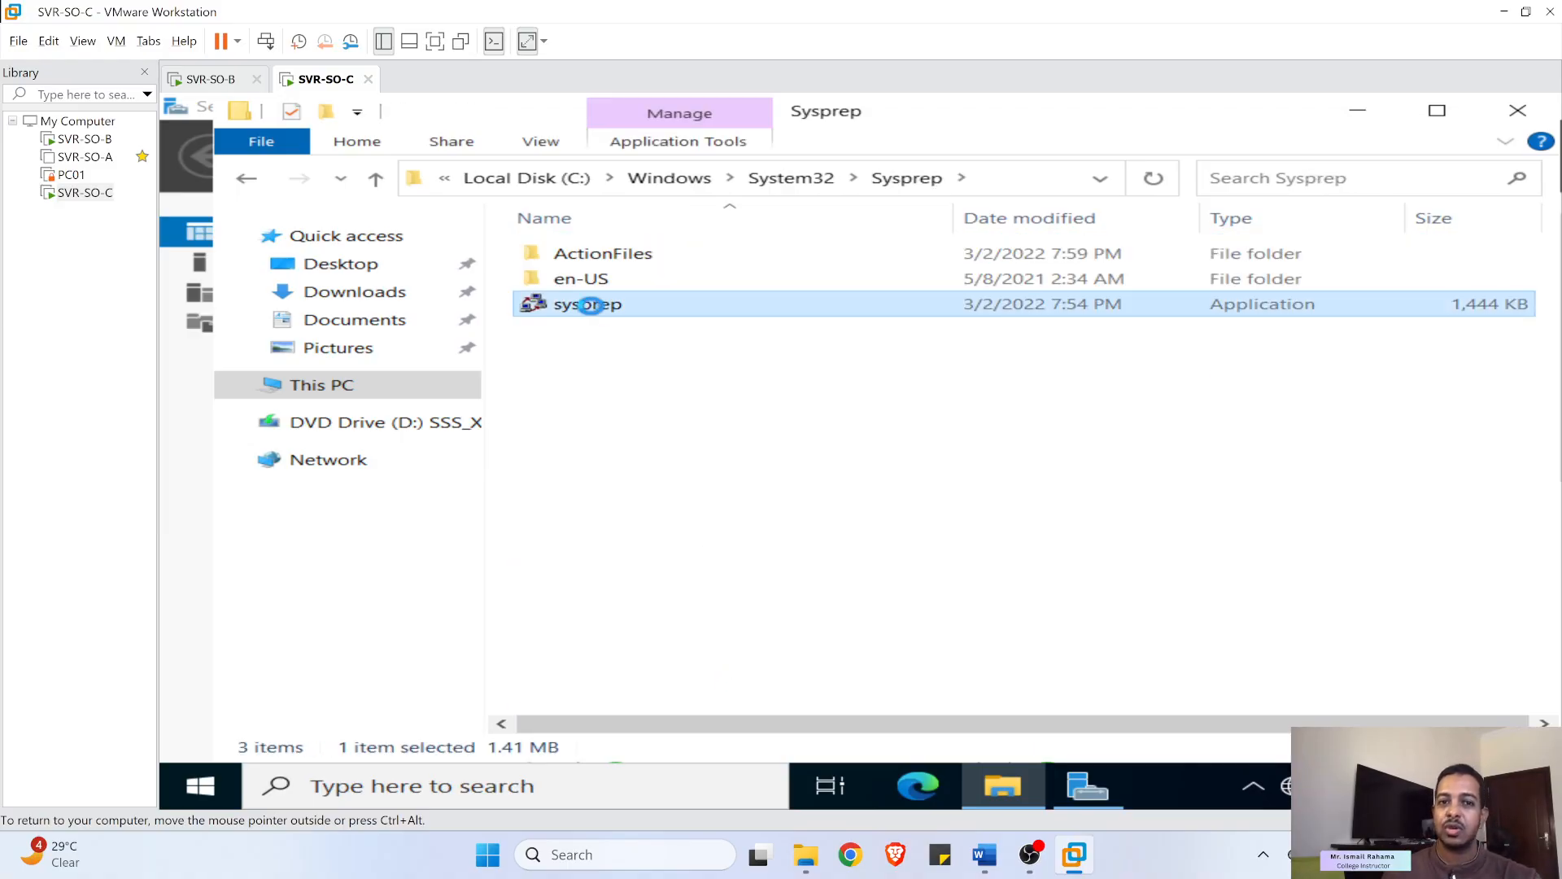
pyautogui.doubleClick(598, 313)
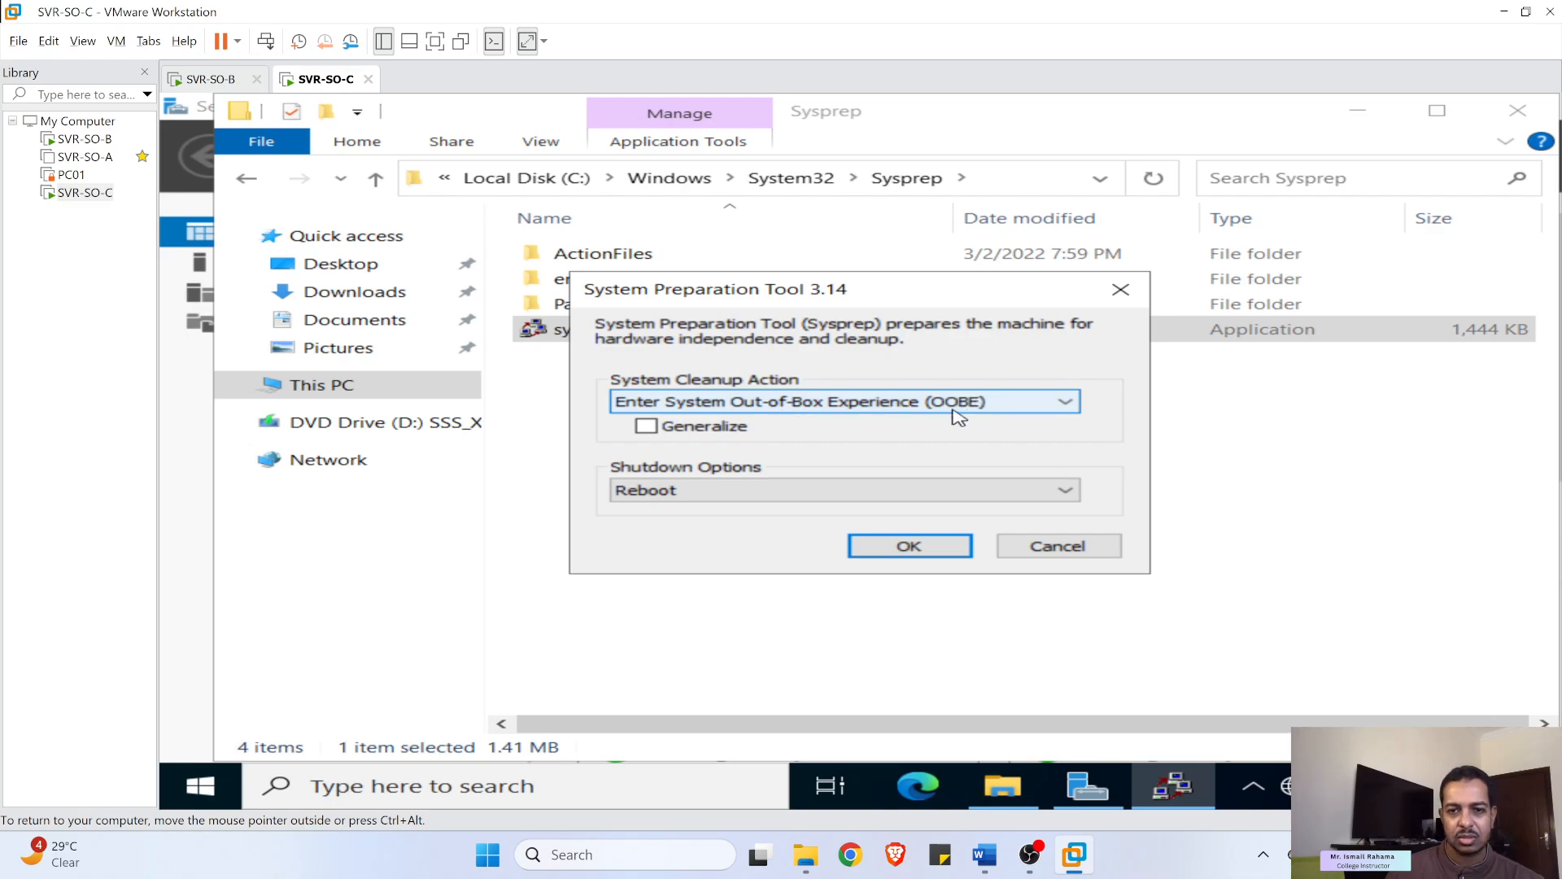
# - Run Sysprep with OOBE and Generalize, set to Shutdown when finished
pyautogui.click(664, 493)
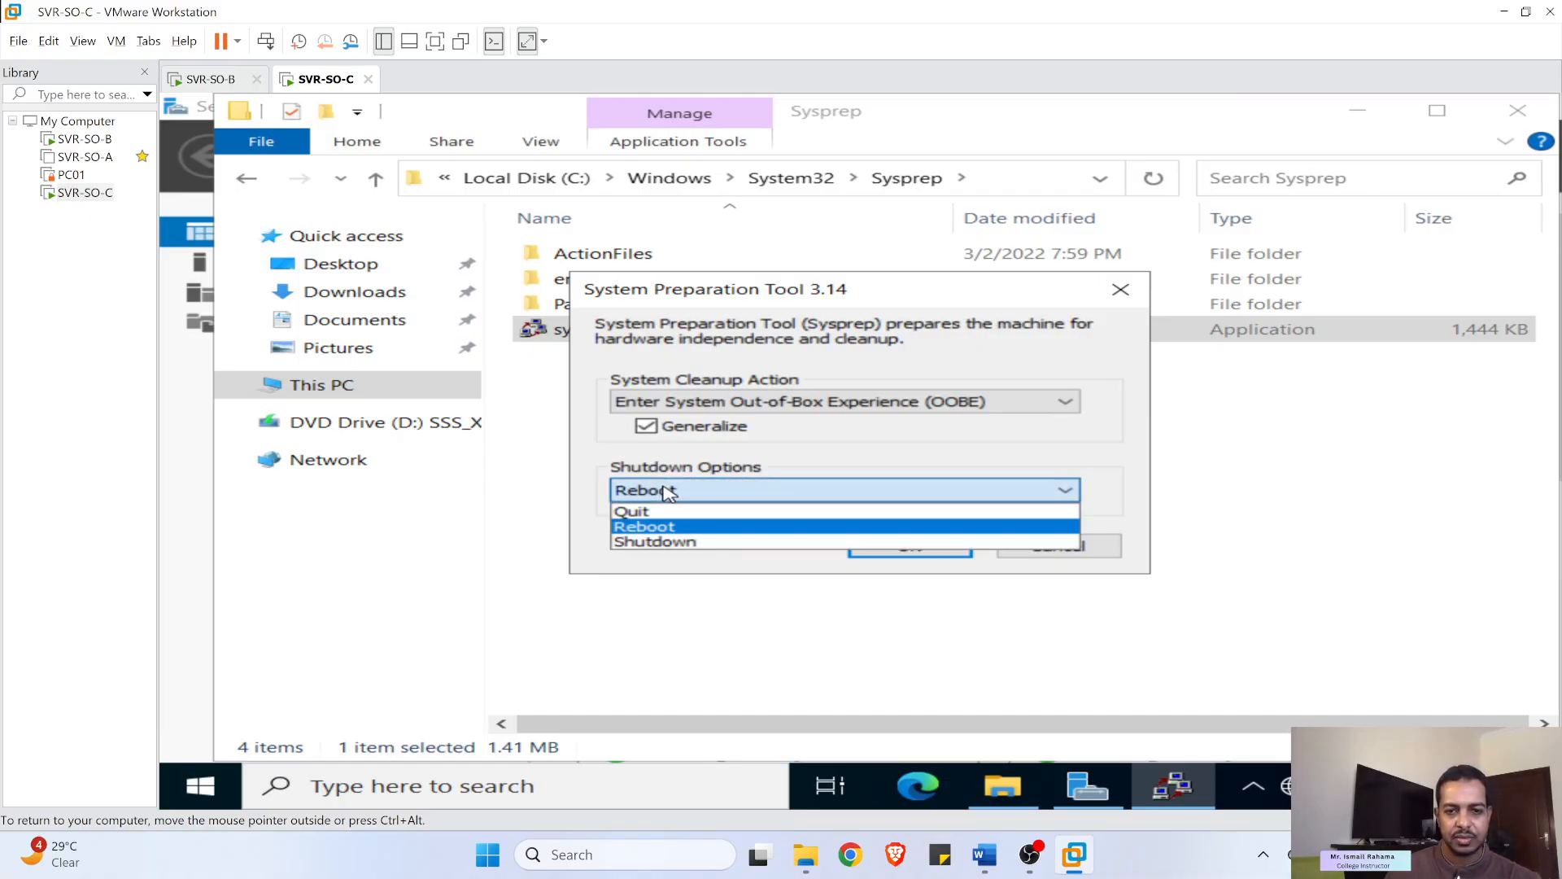
pyautogui.click(672, 541)
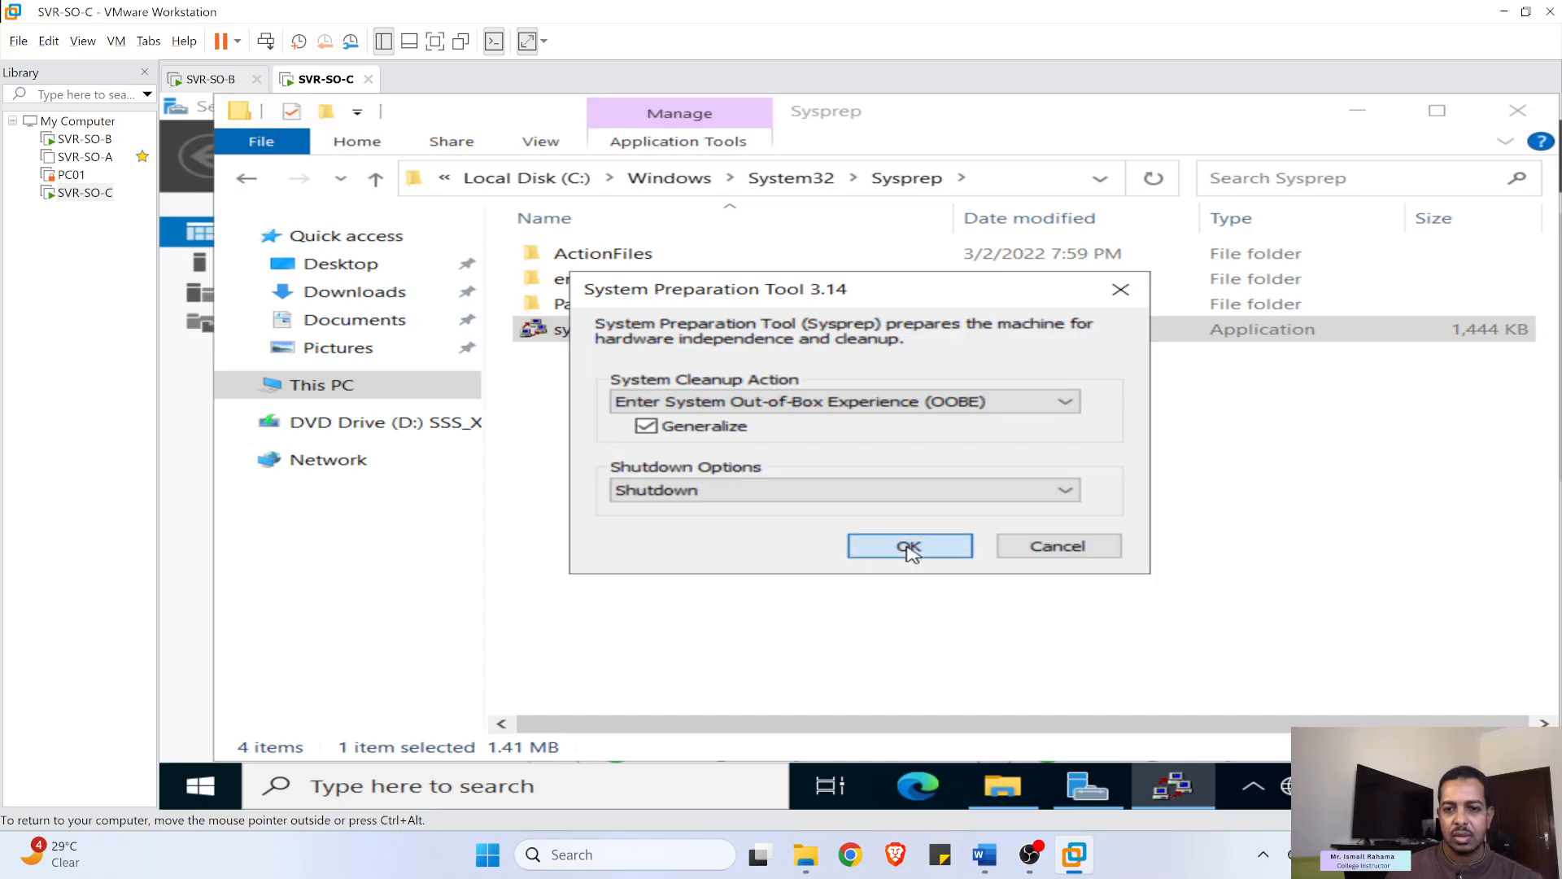
pyautogui.click(906, 549)
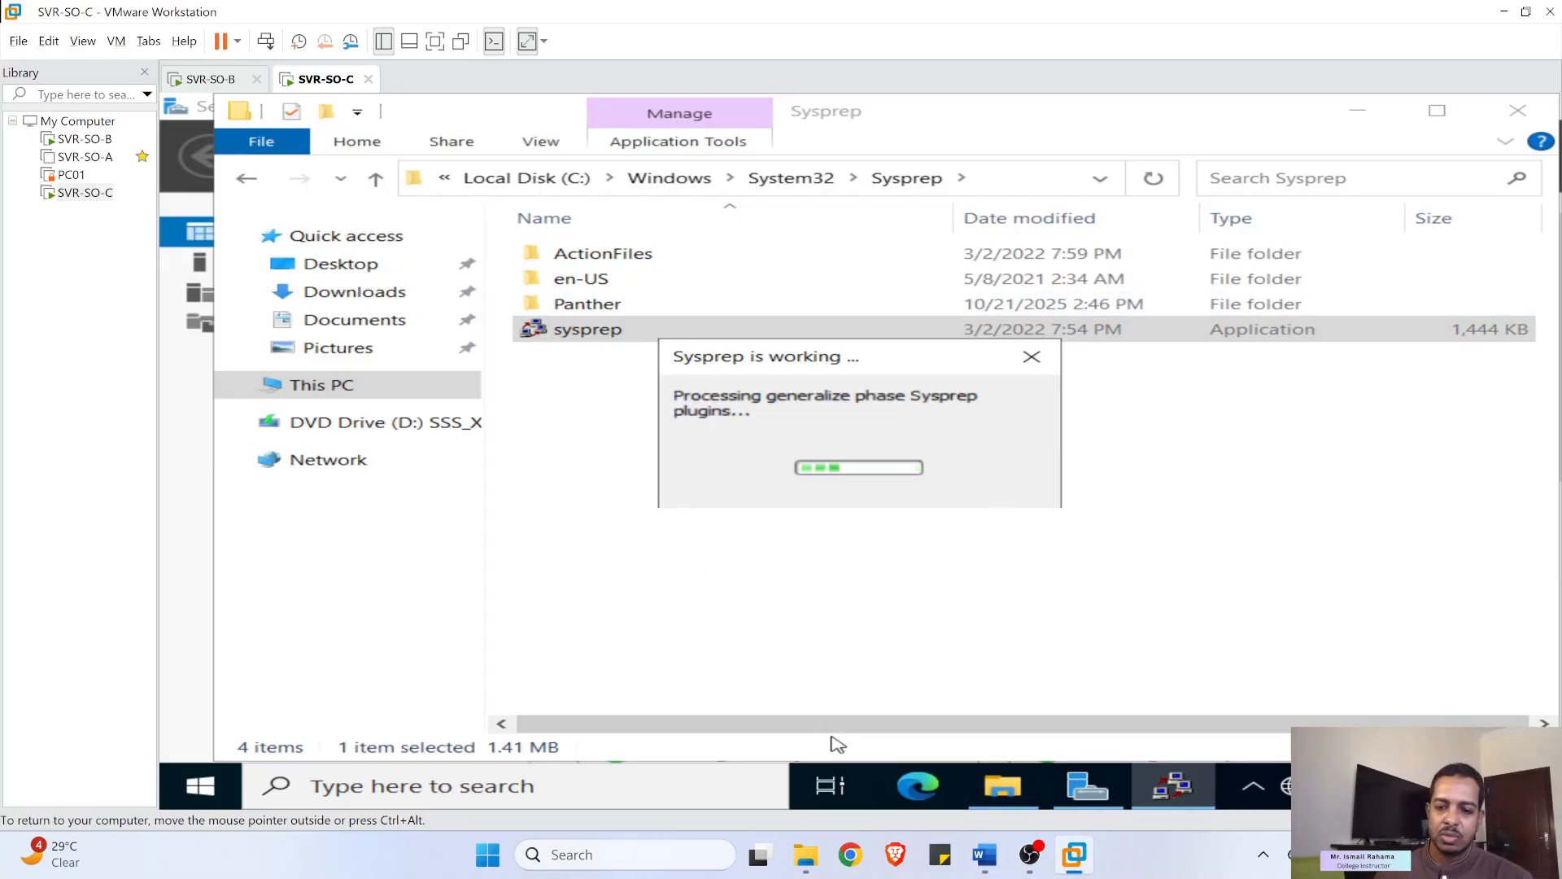
# - Review the lab instructions document in Word, then minimize it
pyautogui.click(990, 857)
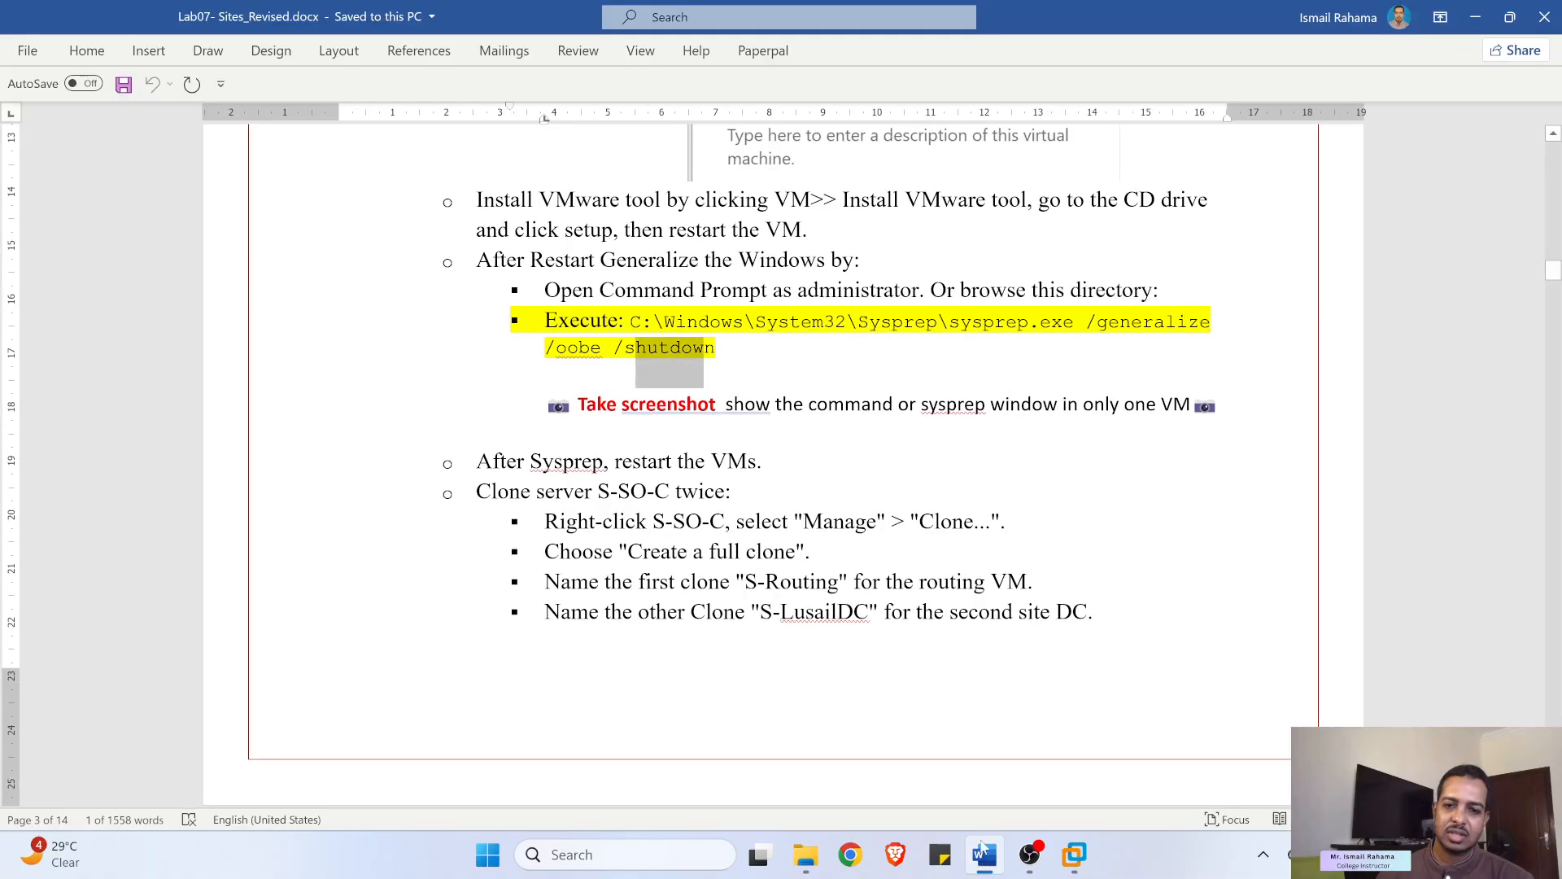
pyautogui.scroll(15, 625, 500)
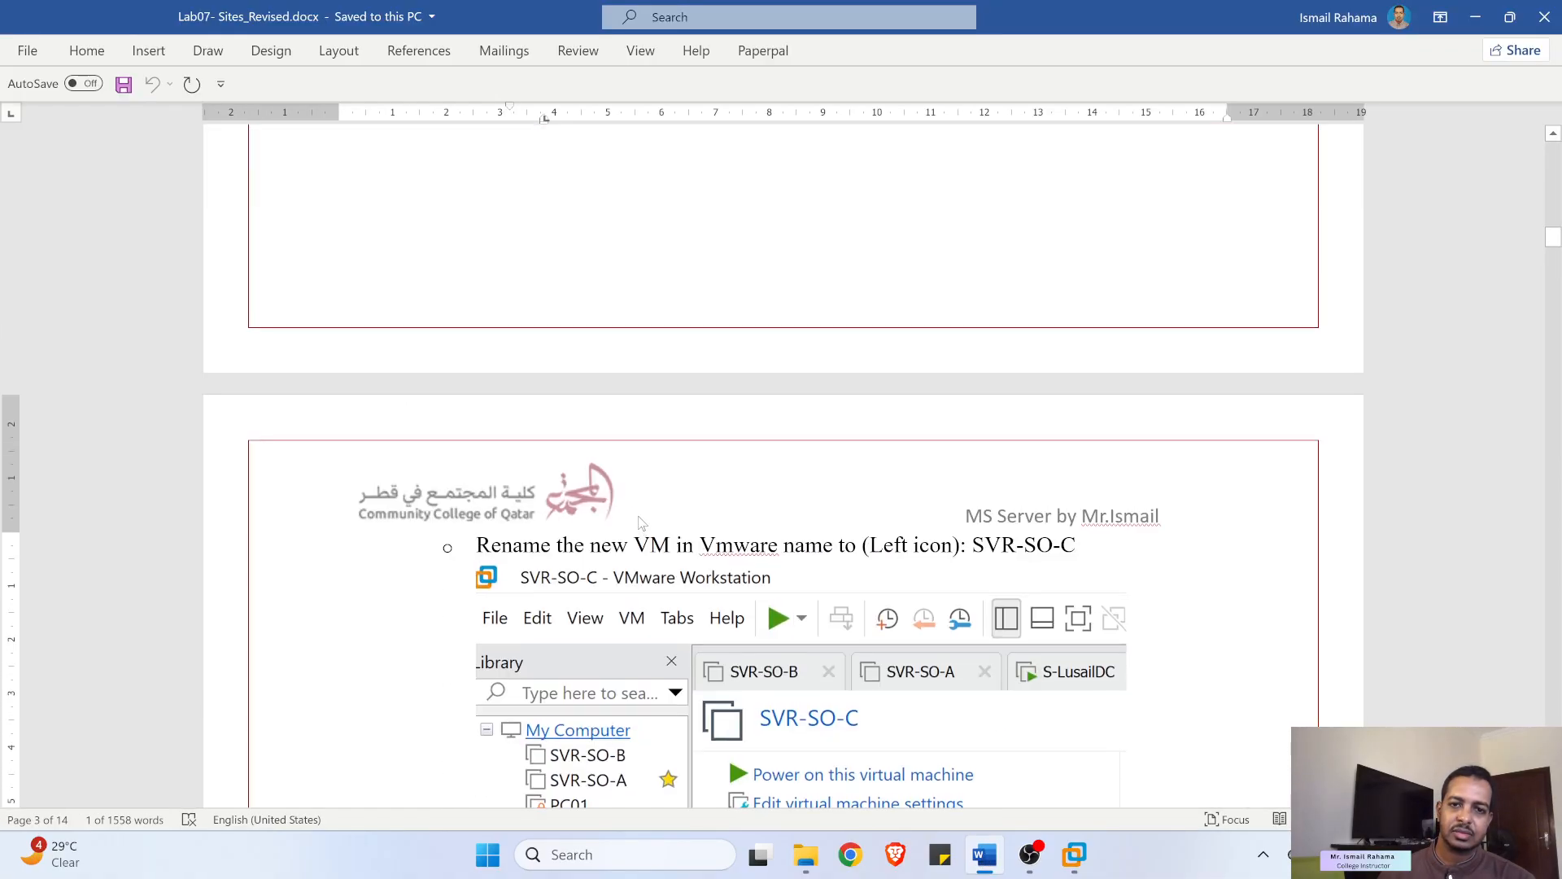
pyautogui.scroll(15, 629, 500)
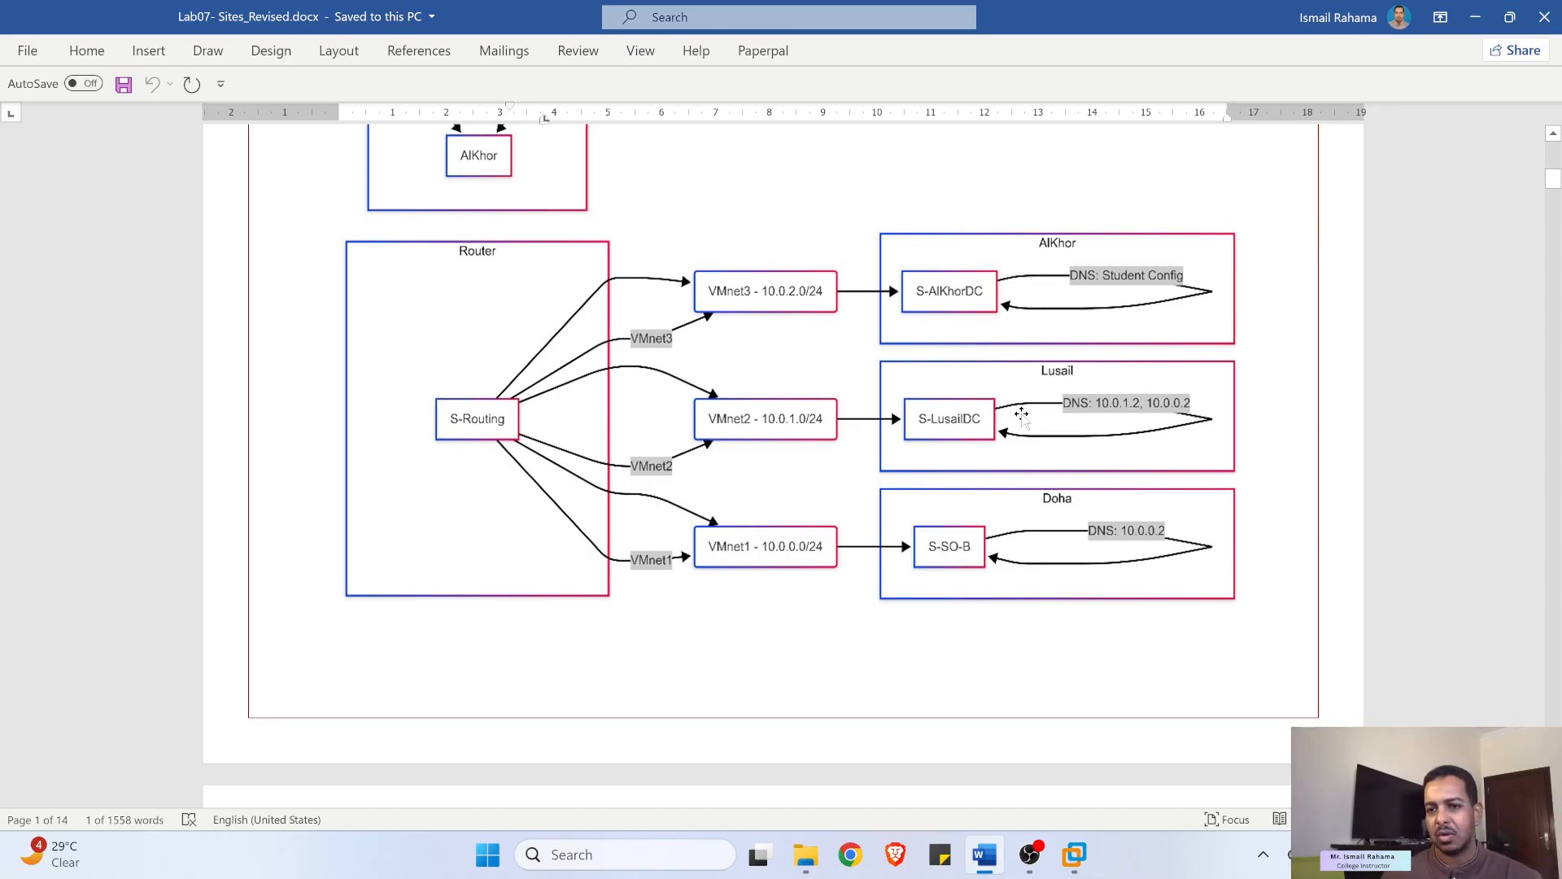
pyautogui.click(1475, 16)
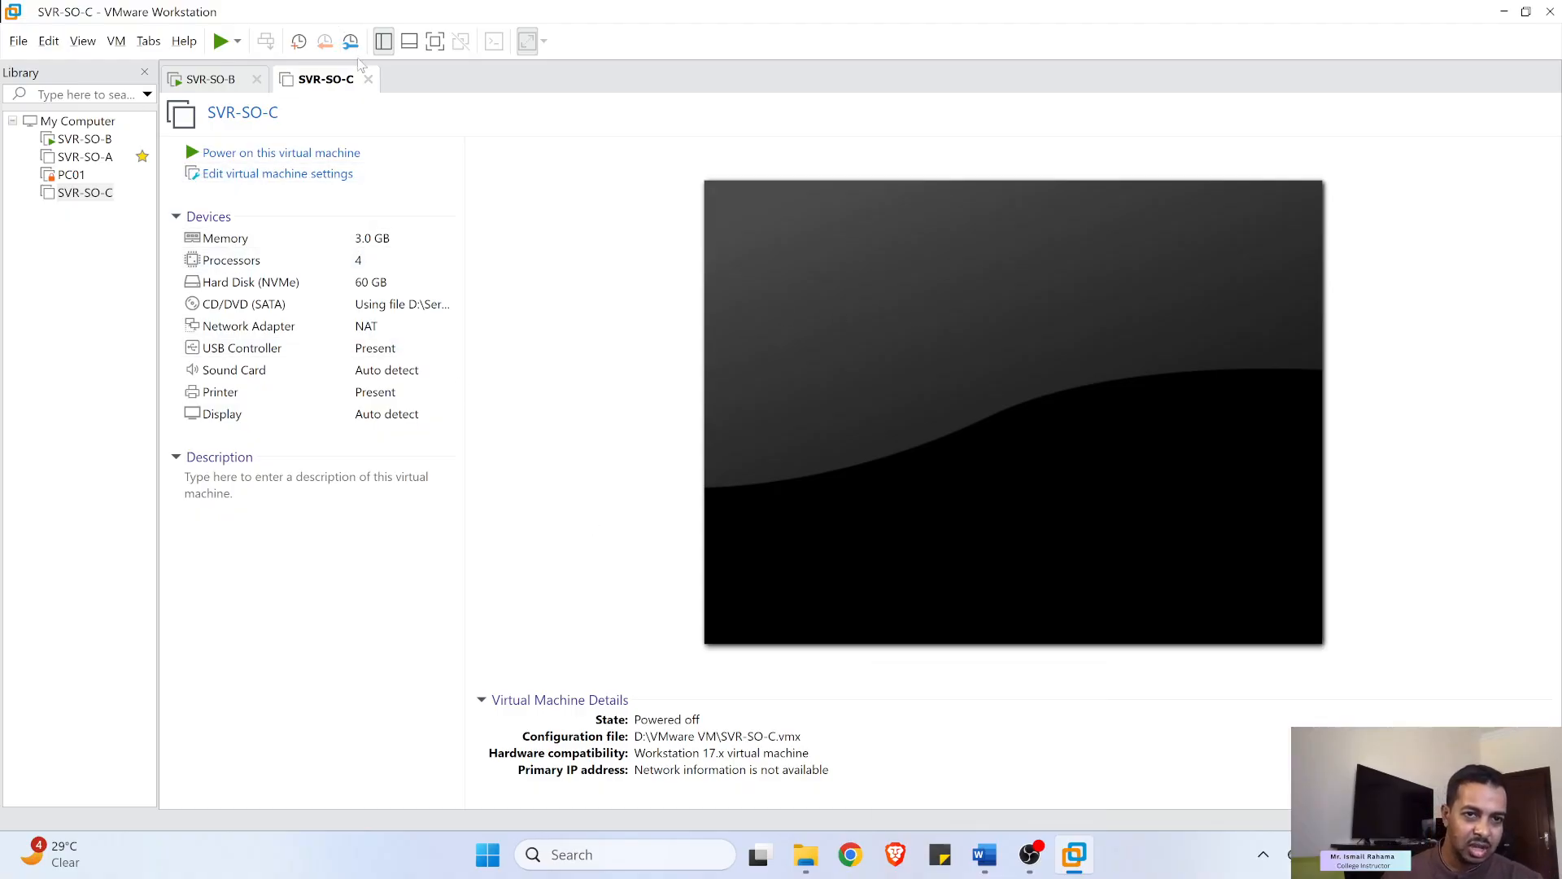
# - Close the powered-off SVR-SO-C tab and the Network Connections window
pyautogui.click(367, 84)
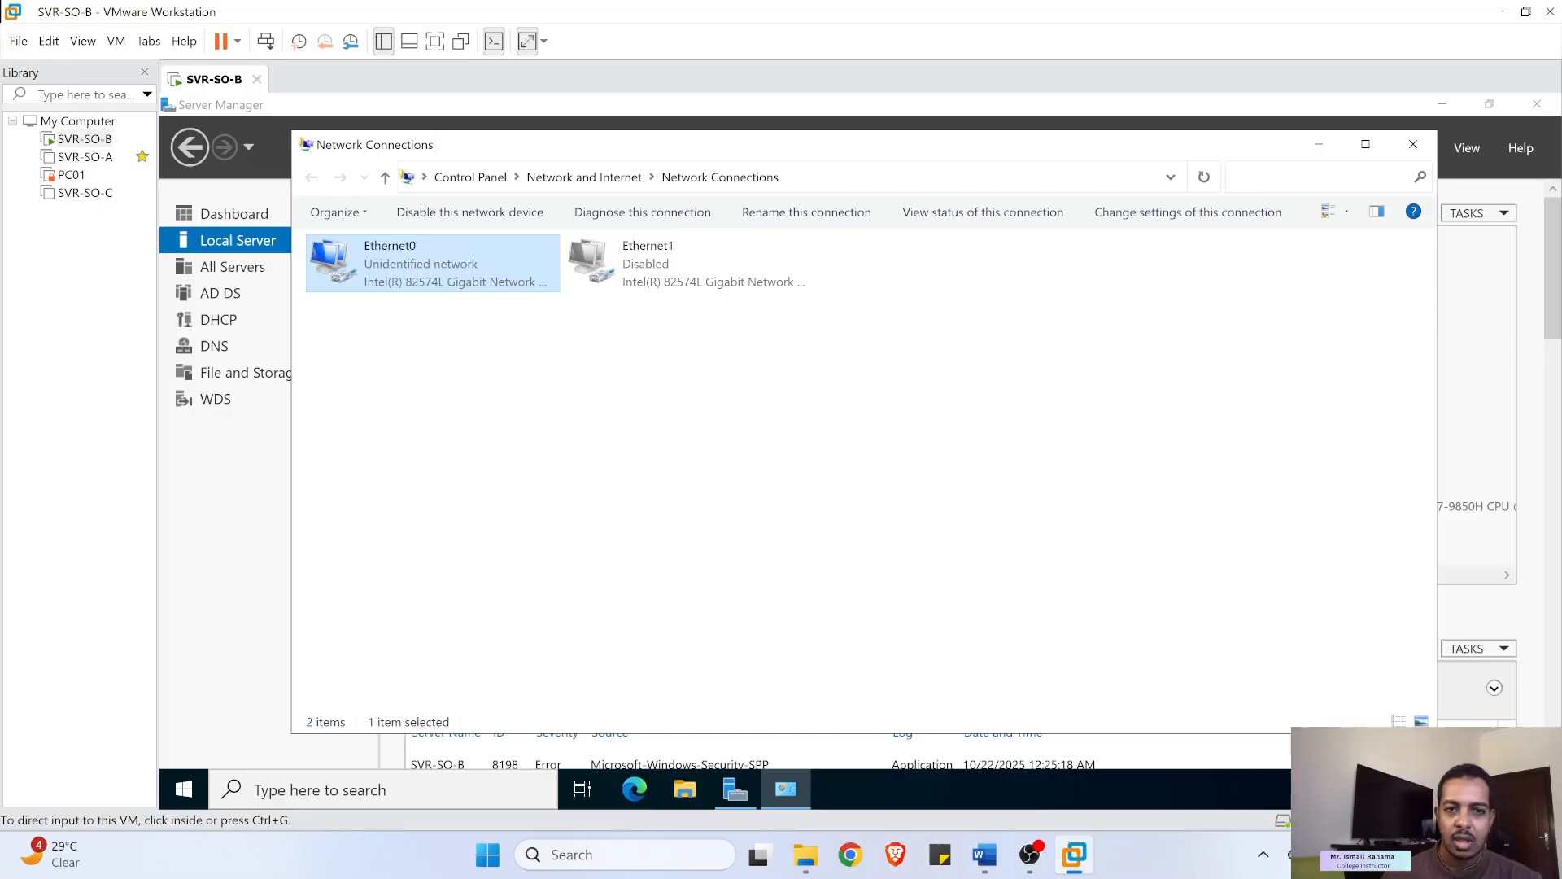
pyautogui.click(1413, 144)
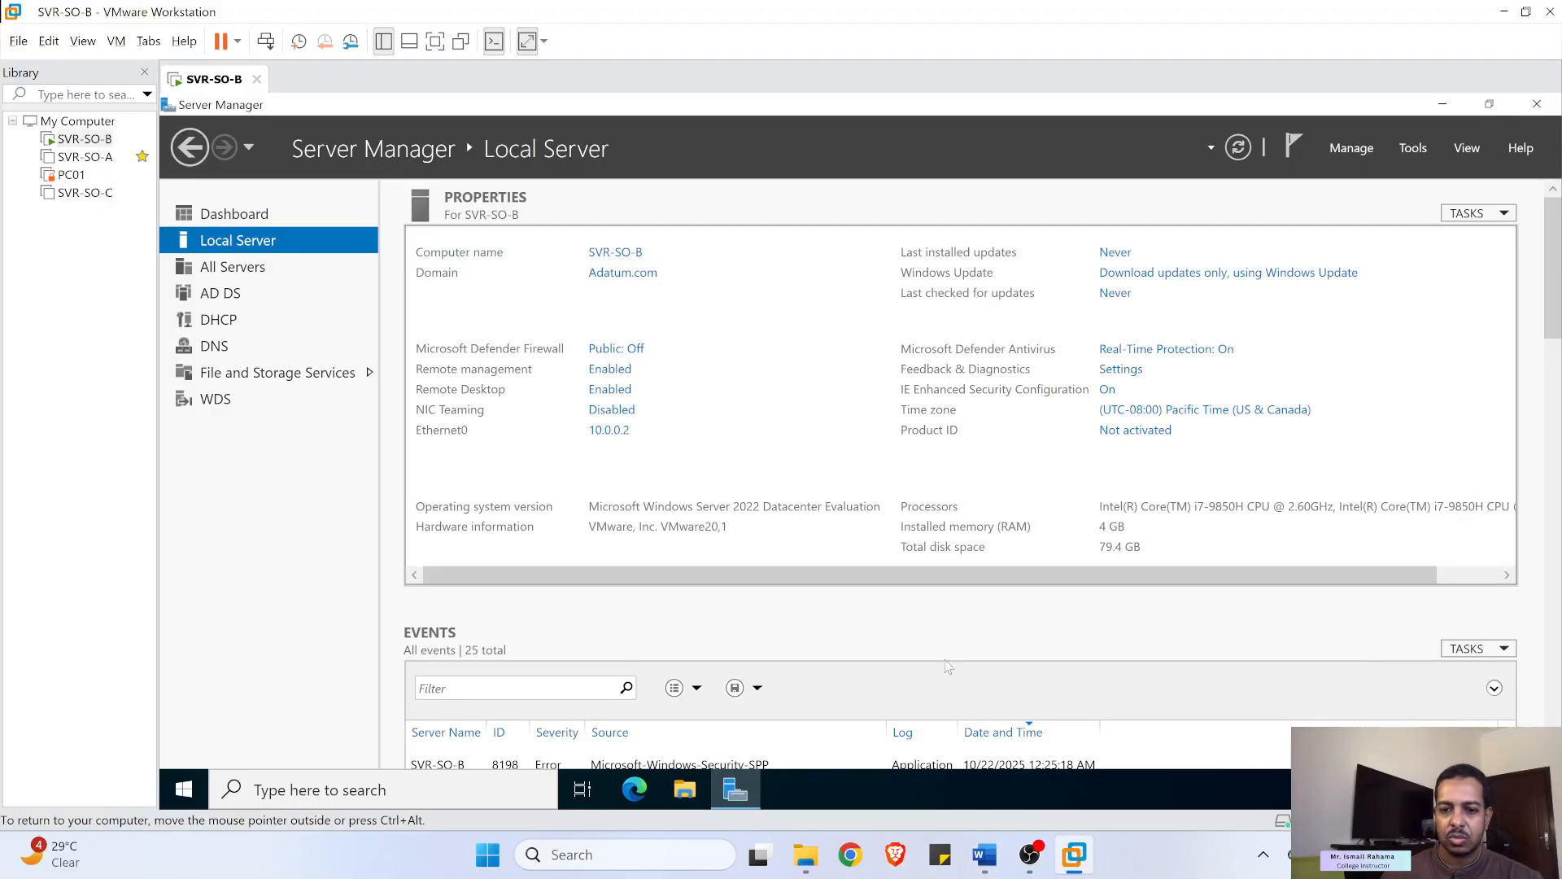
pyautogui.click(980, 852)
# - Copy the clone name 'S-Routing' from the lab's cloning steps, then minimize Word
pyautogui.scroll(-7, 706, 446)
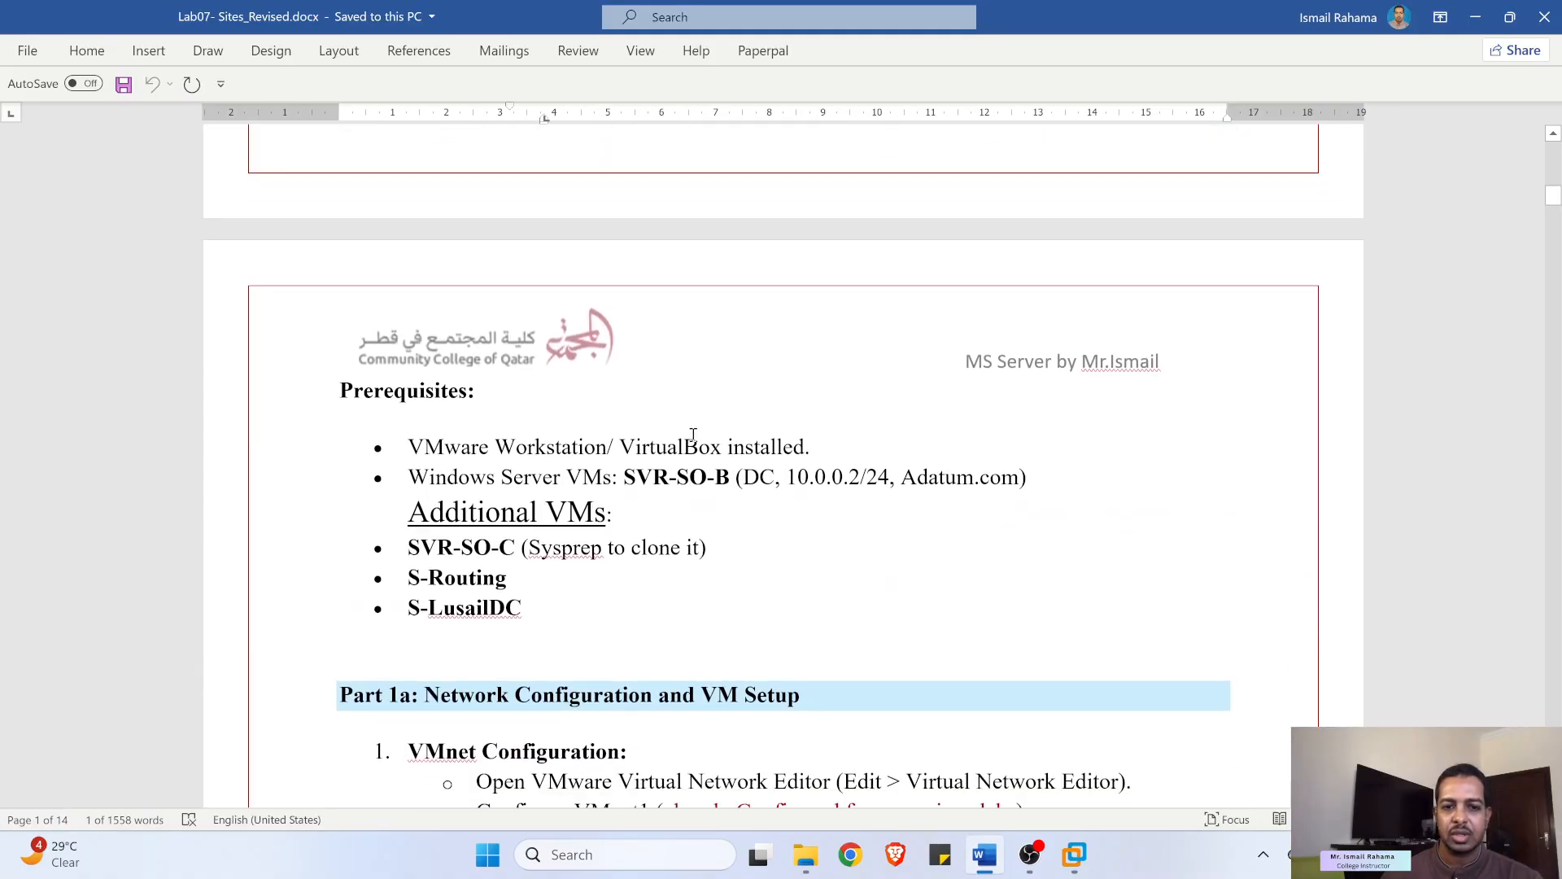
pyautogui.scroll(-10, 569, 458)
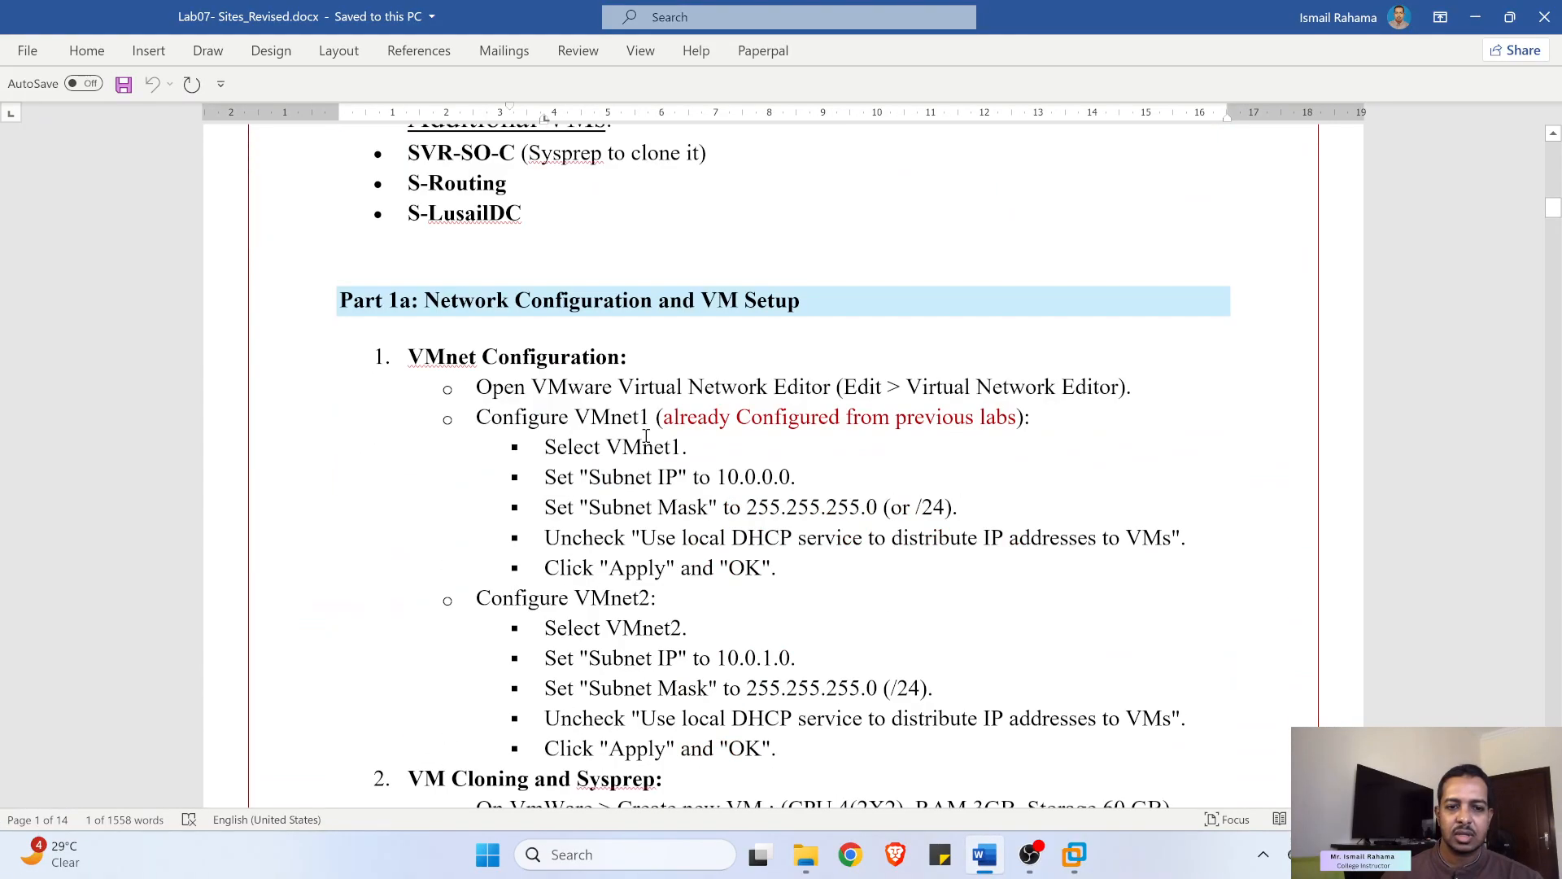
pyautogui.scroll(-12, 651, 446)
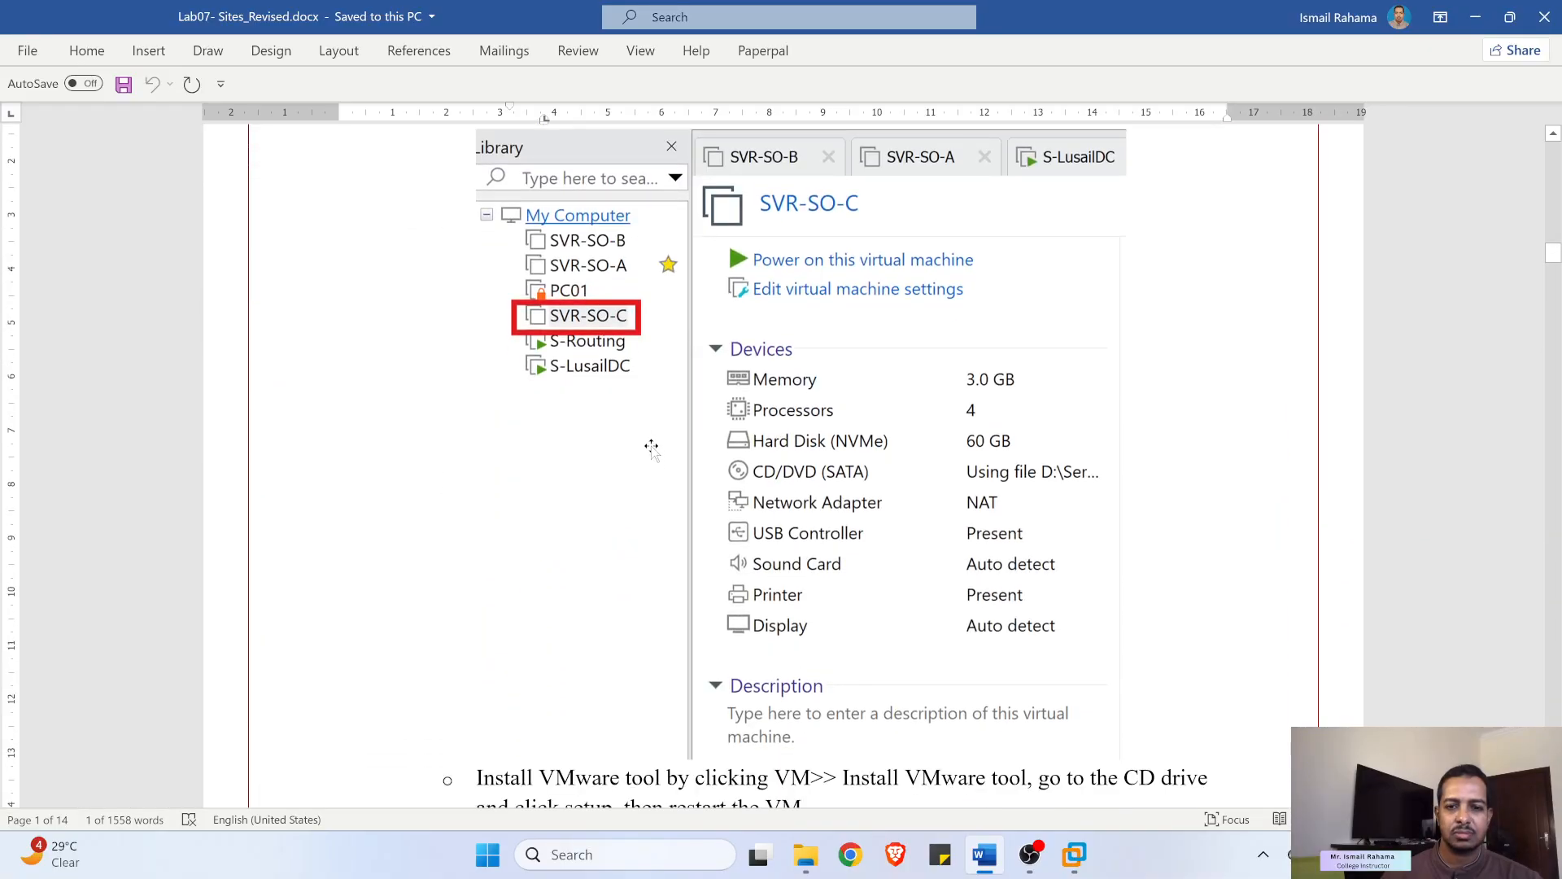
pyautogui.scroll(3, 553, 285)
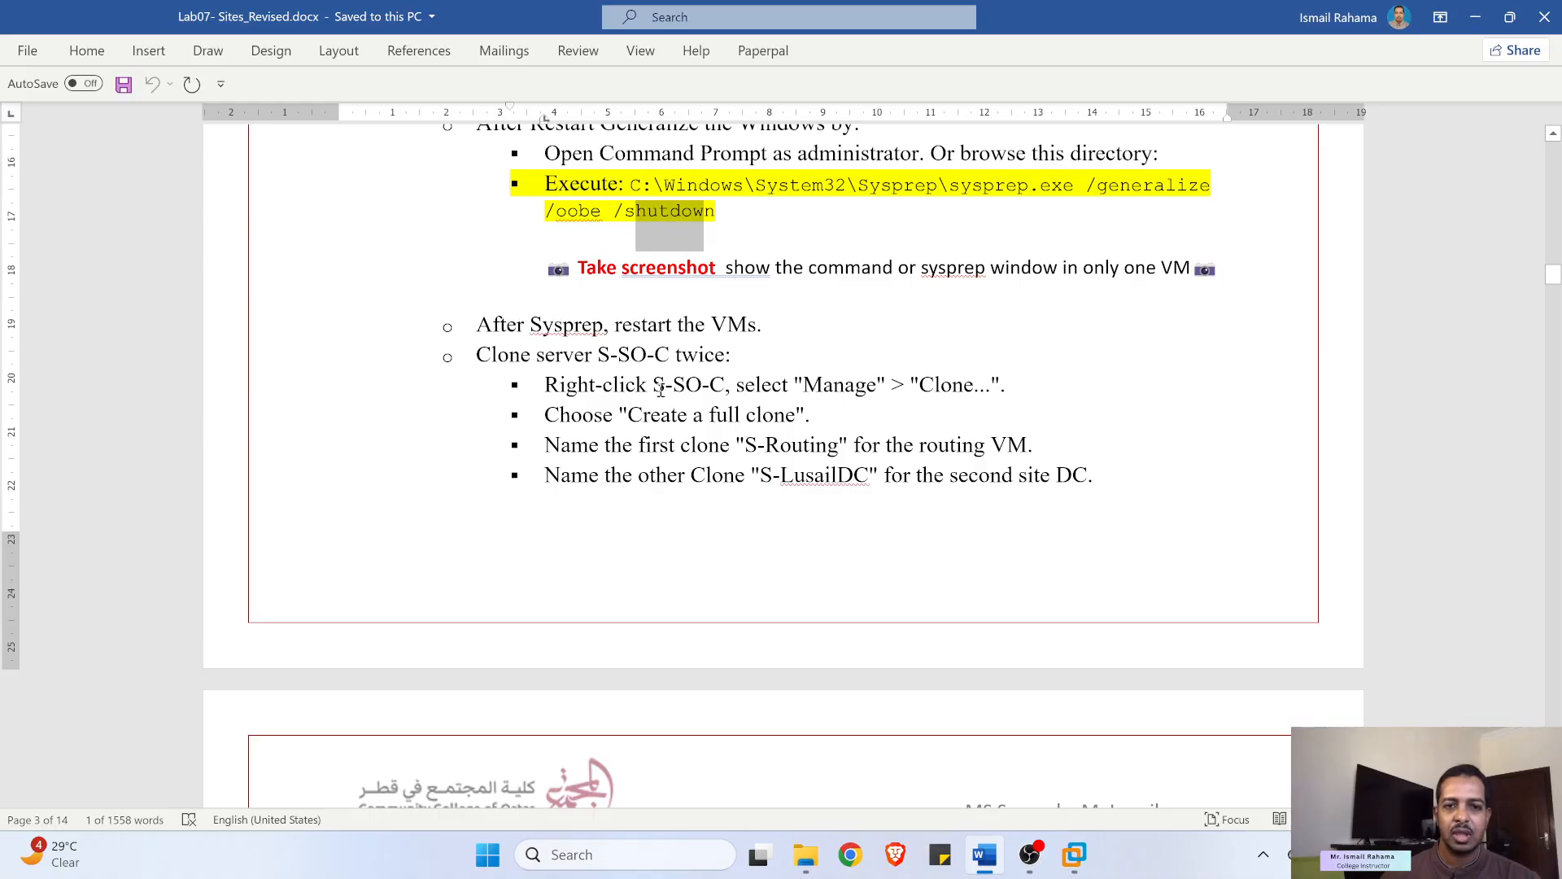
pyautogui.scroll(-1, 661, 388)
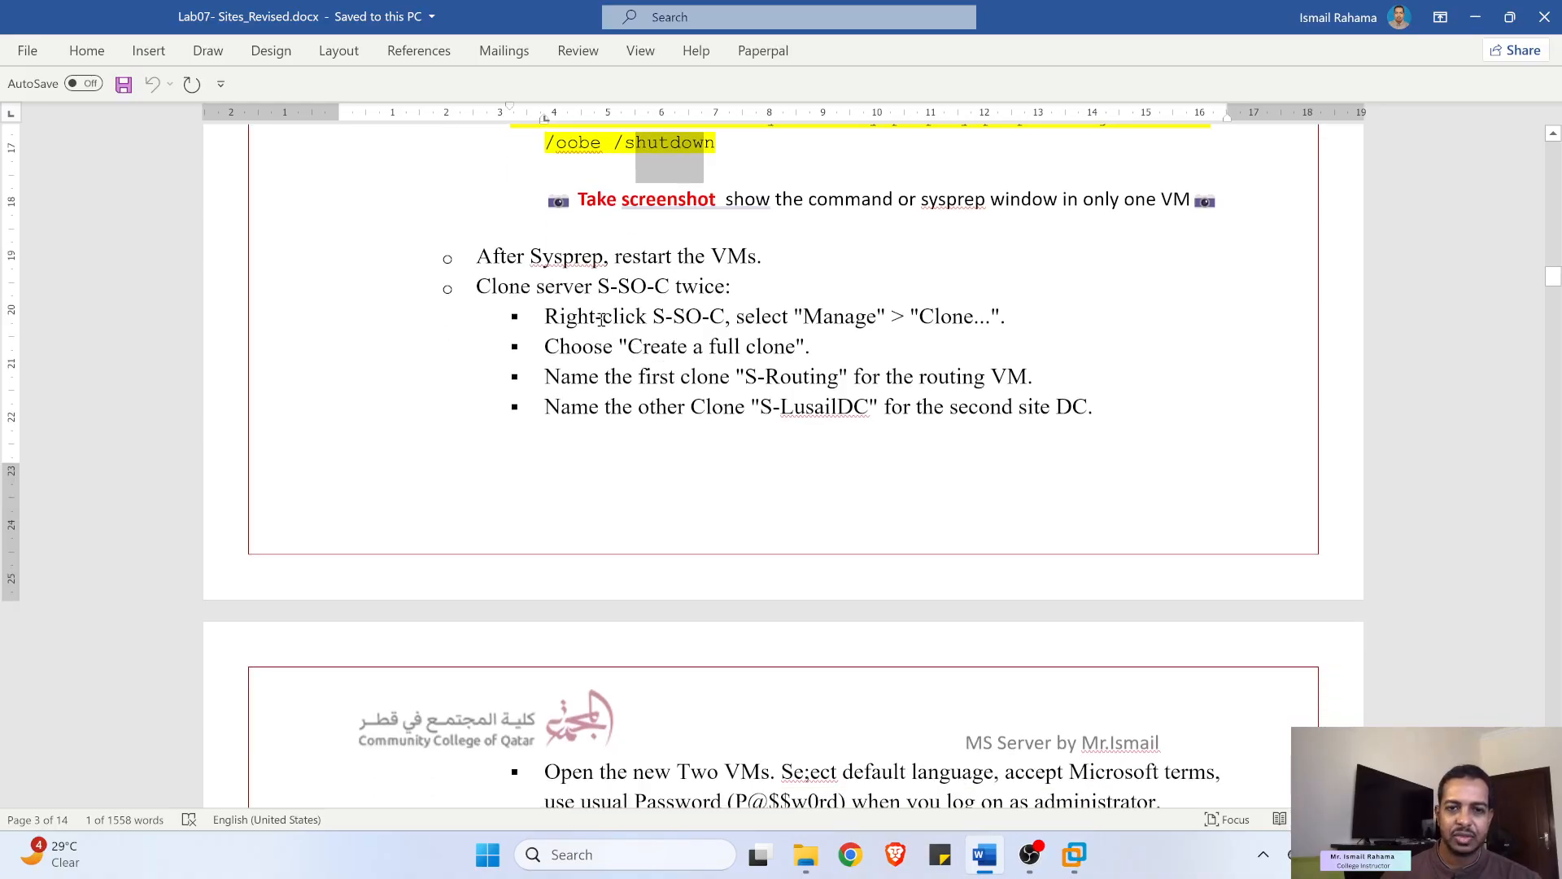
pyautogui.scroll(-1, 783, 310)
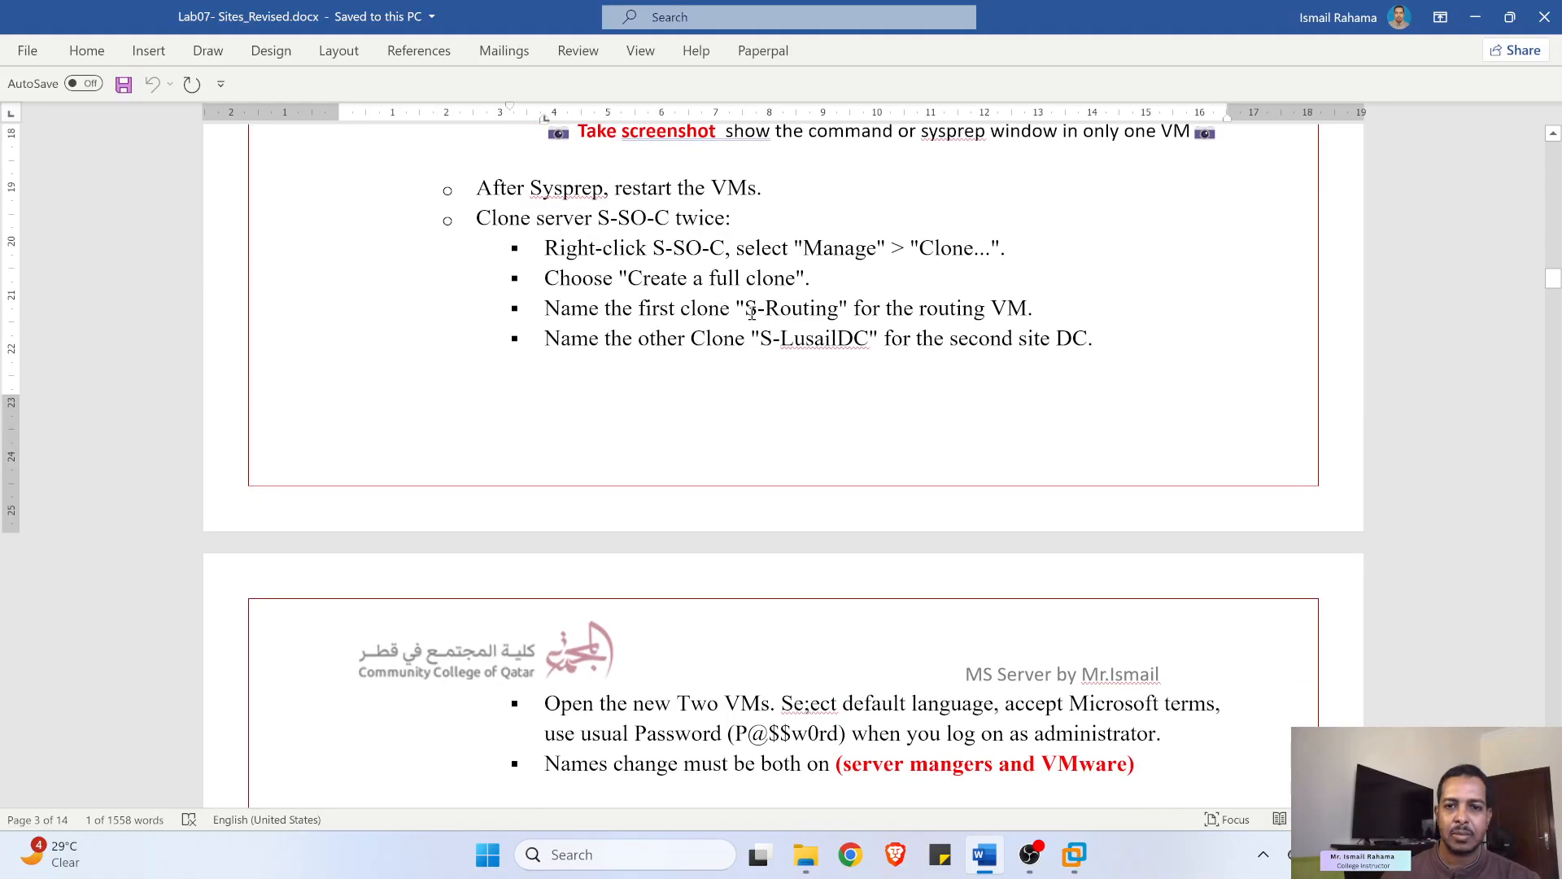
pyautogui.moveTo(745, 308); pyautogui.dragTo(839, 310)
pyautogui.rightClick(807, 310)
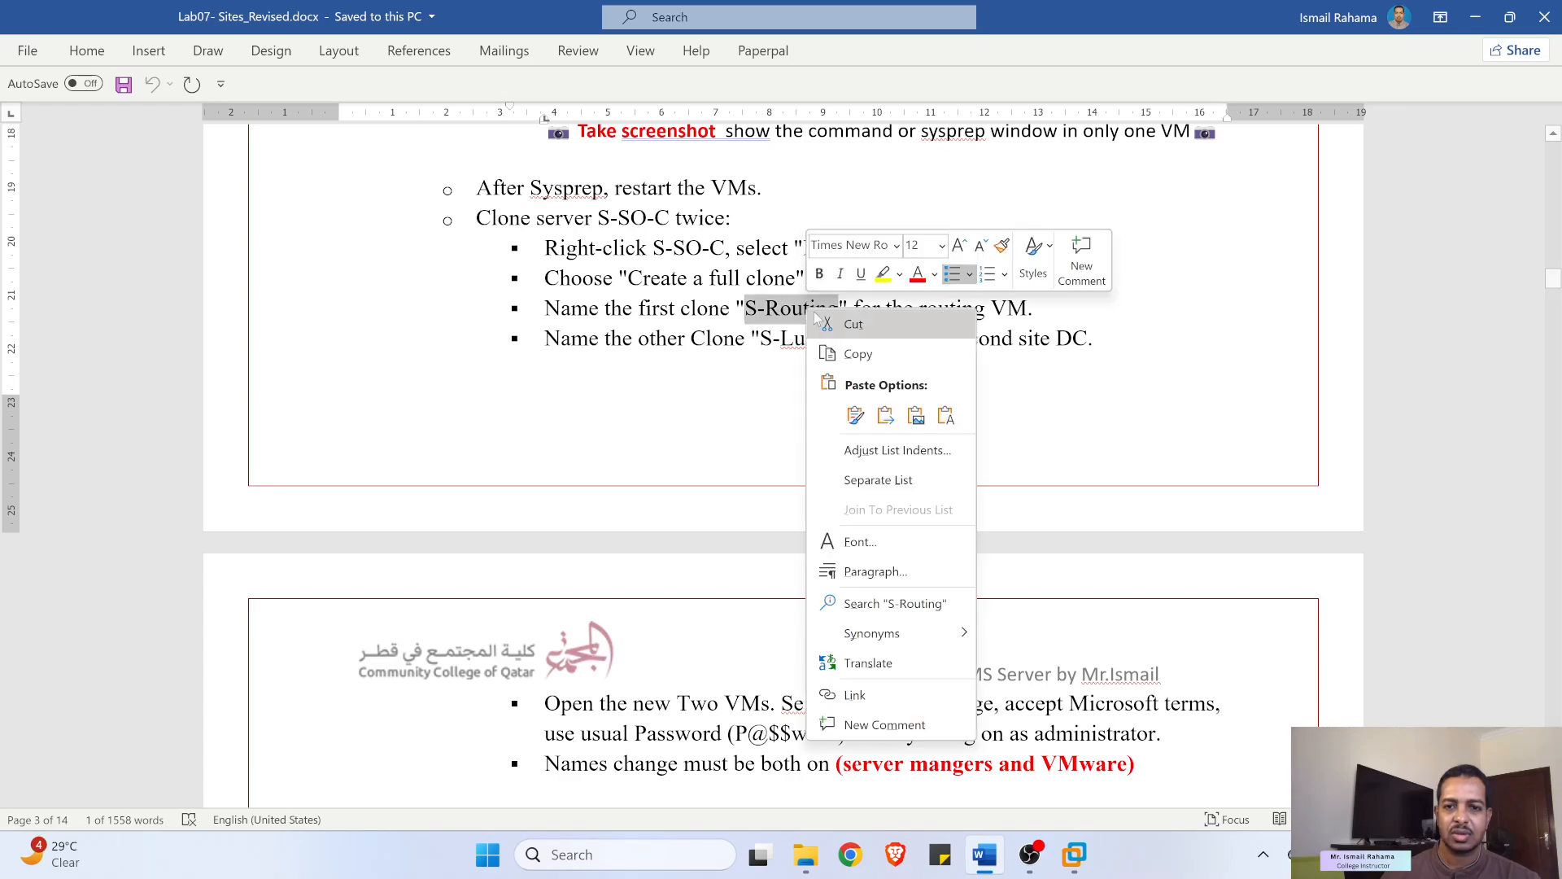
pyautogui.click(854, 356)
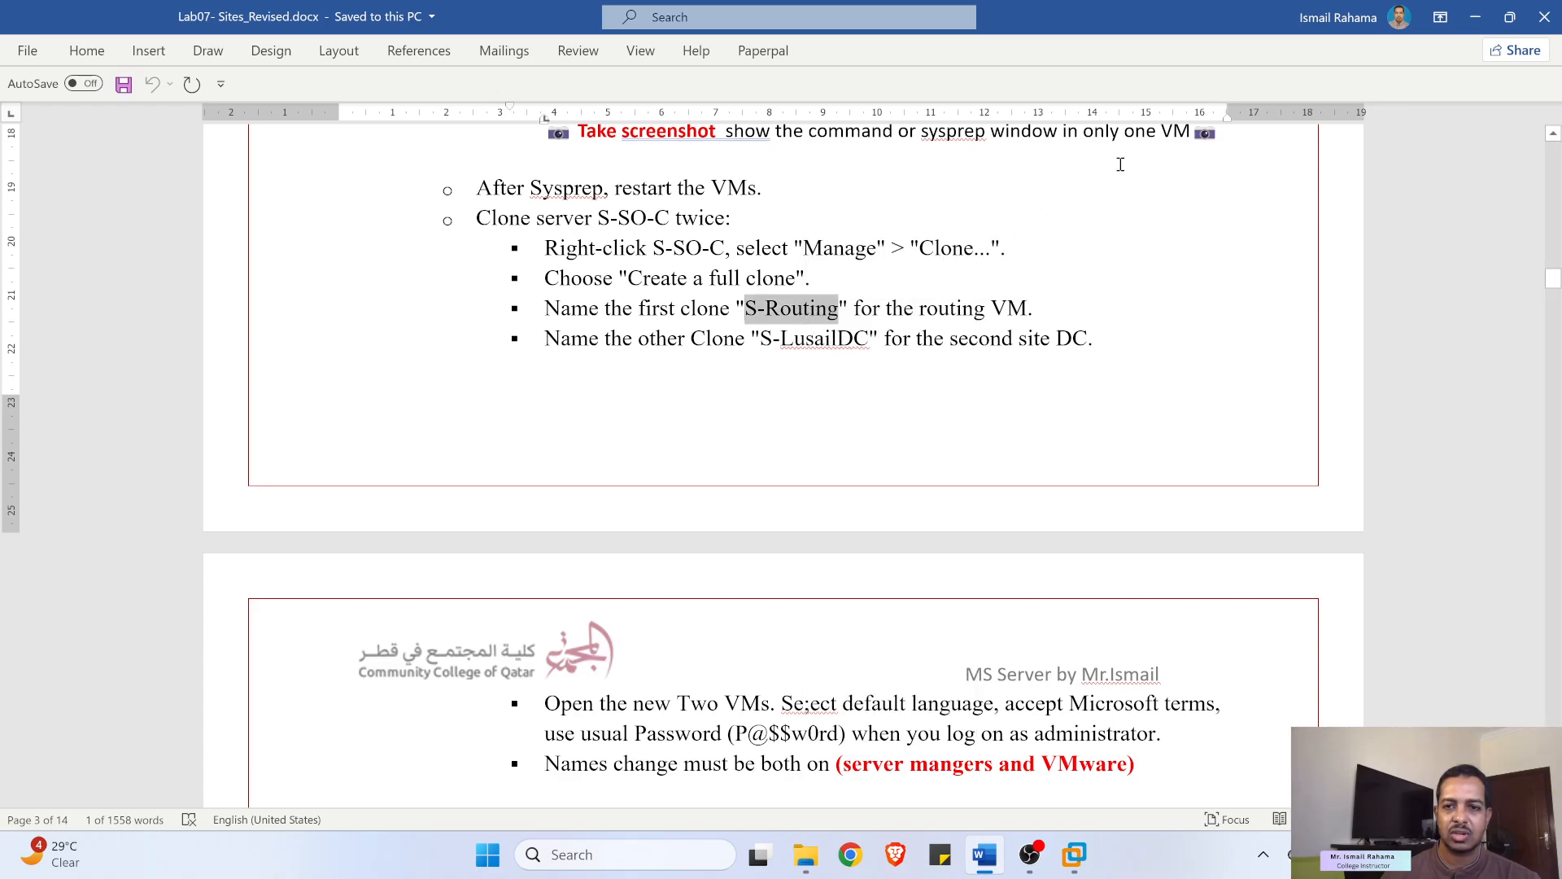
pyautogui.click(1476, 16)
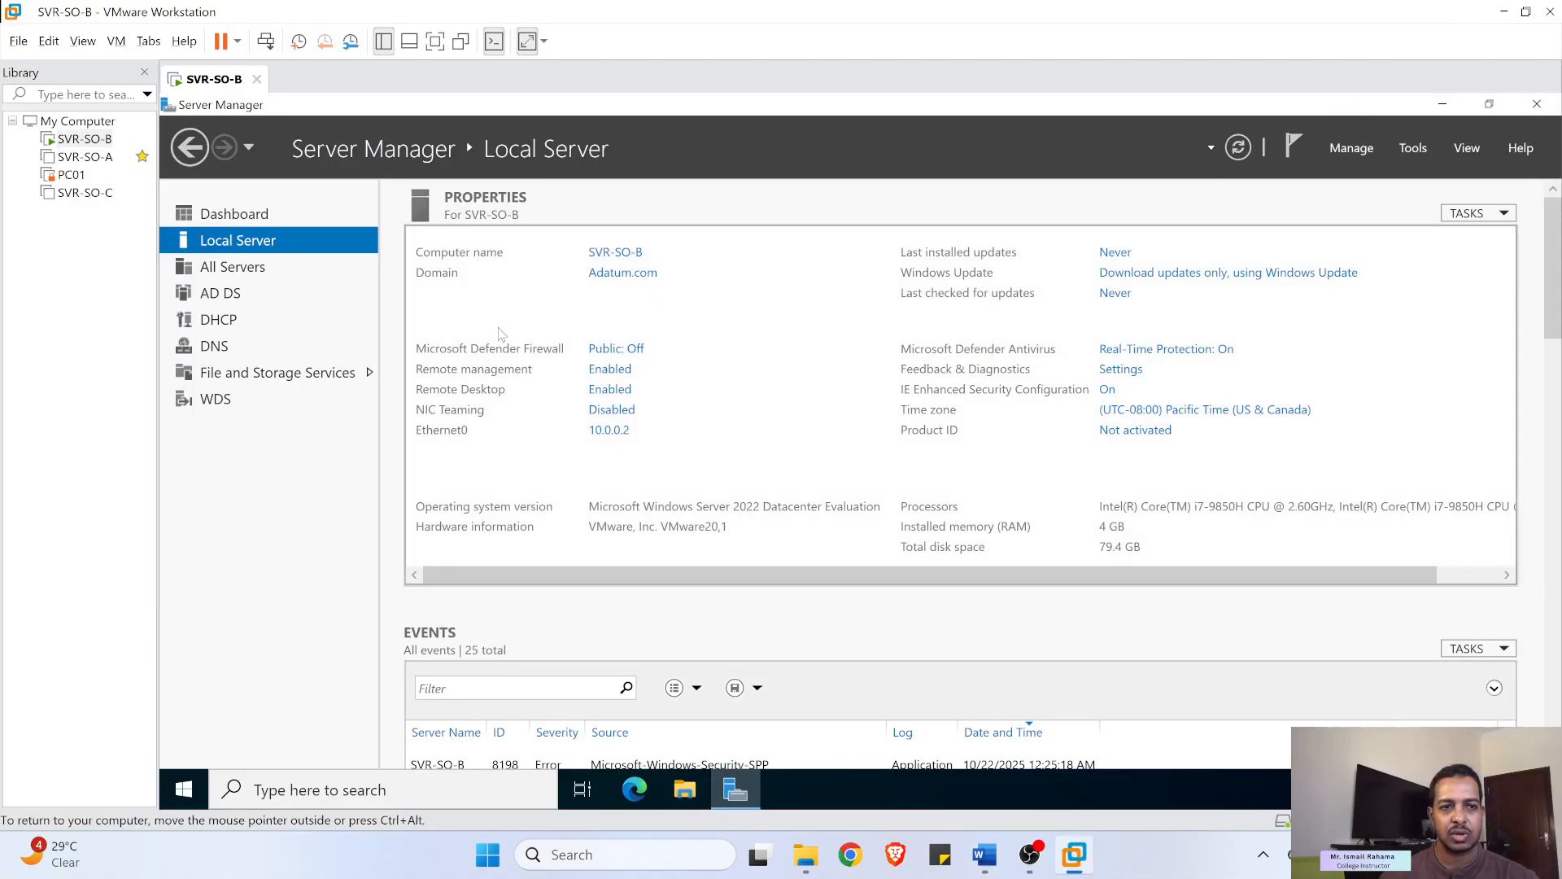
# - Open SVR-SO-C in its tab and start the Clone Virtual Machine wizard
pyautogui.rightClick(71, 194)
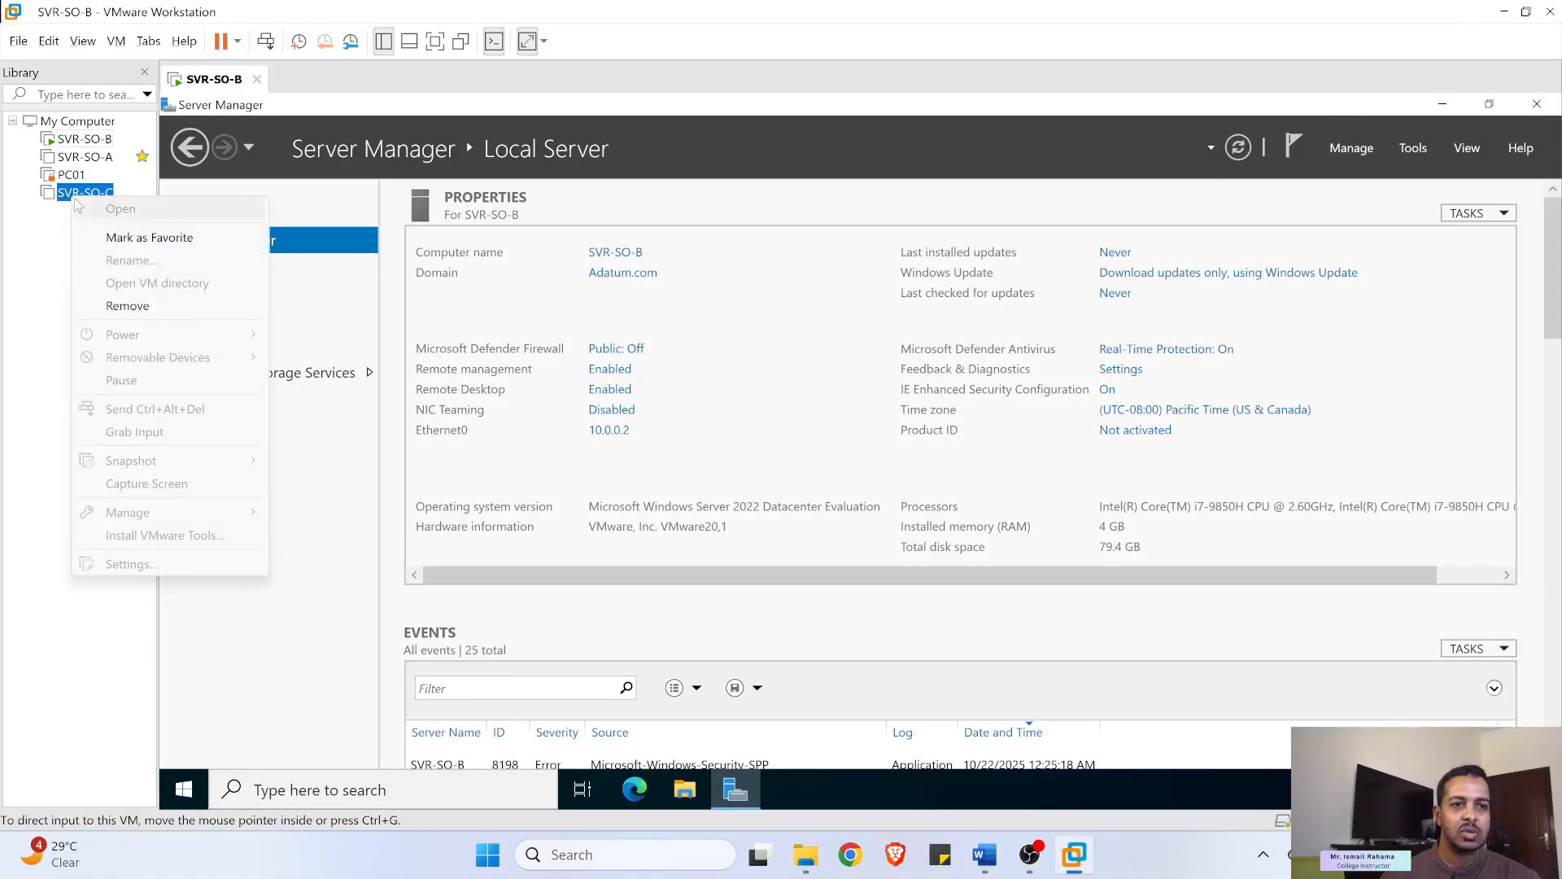
pyautogui.click(11, 230)
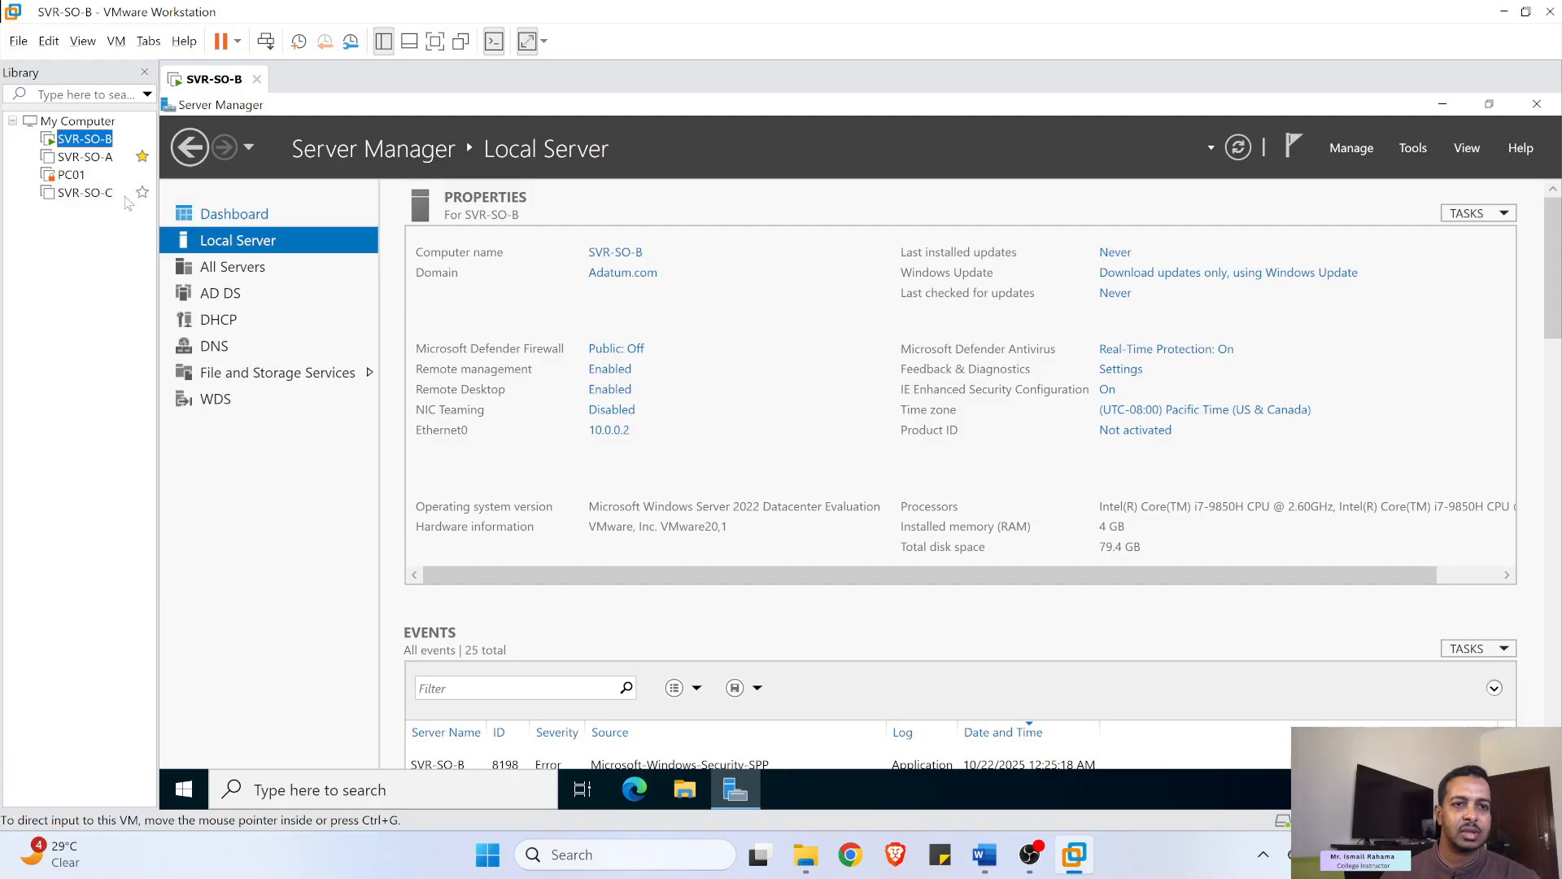
pyautogui.click(79, 195)
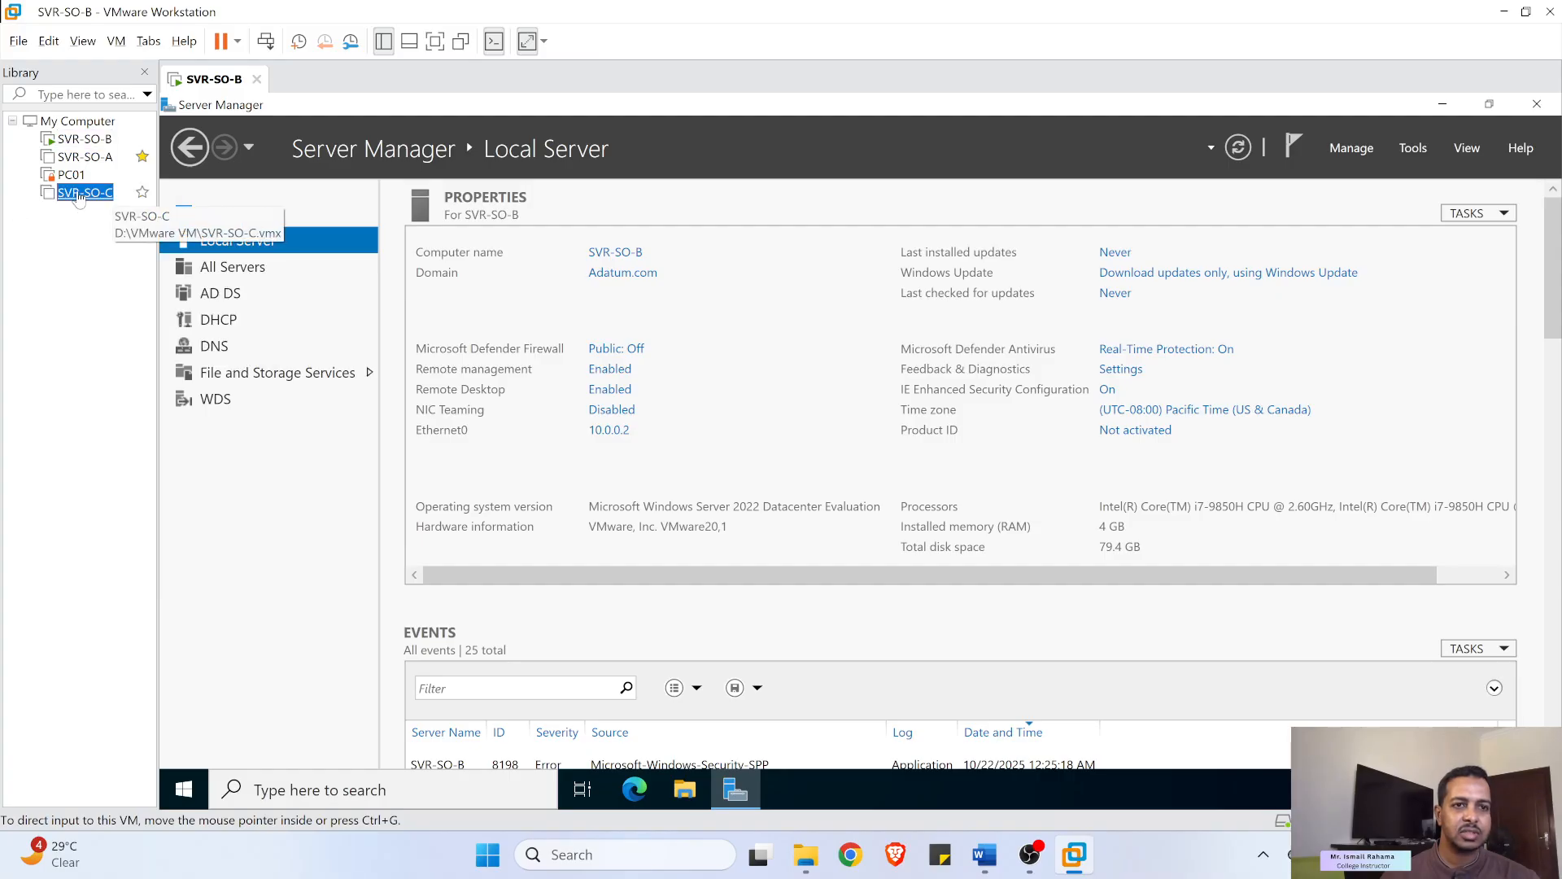
pyautogui.doubleClick(79, 195)
pyautogui.rightClick(79, 195)
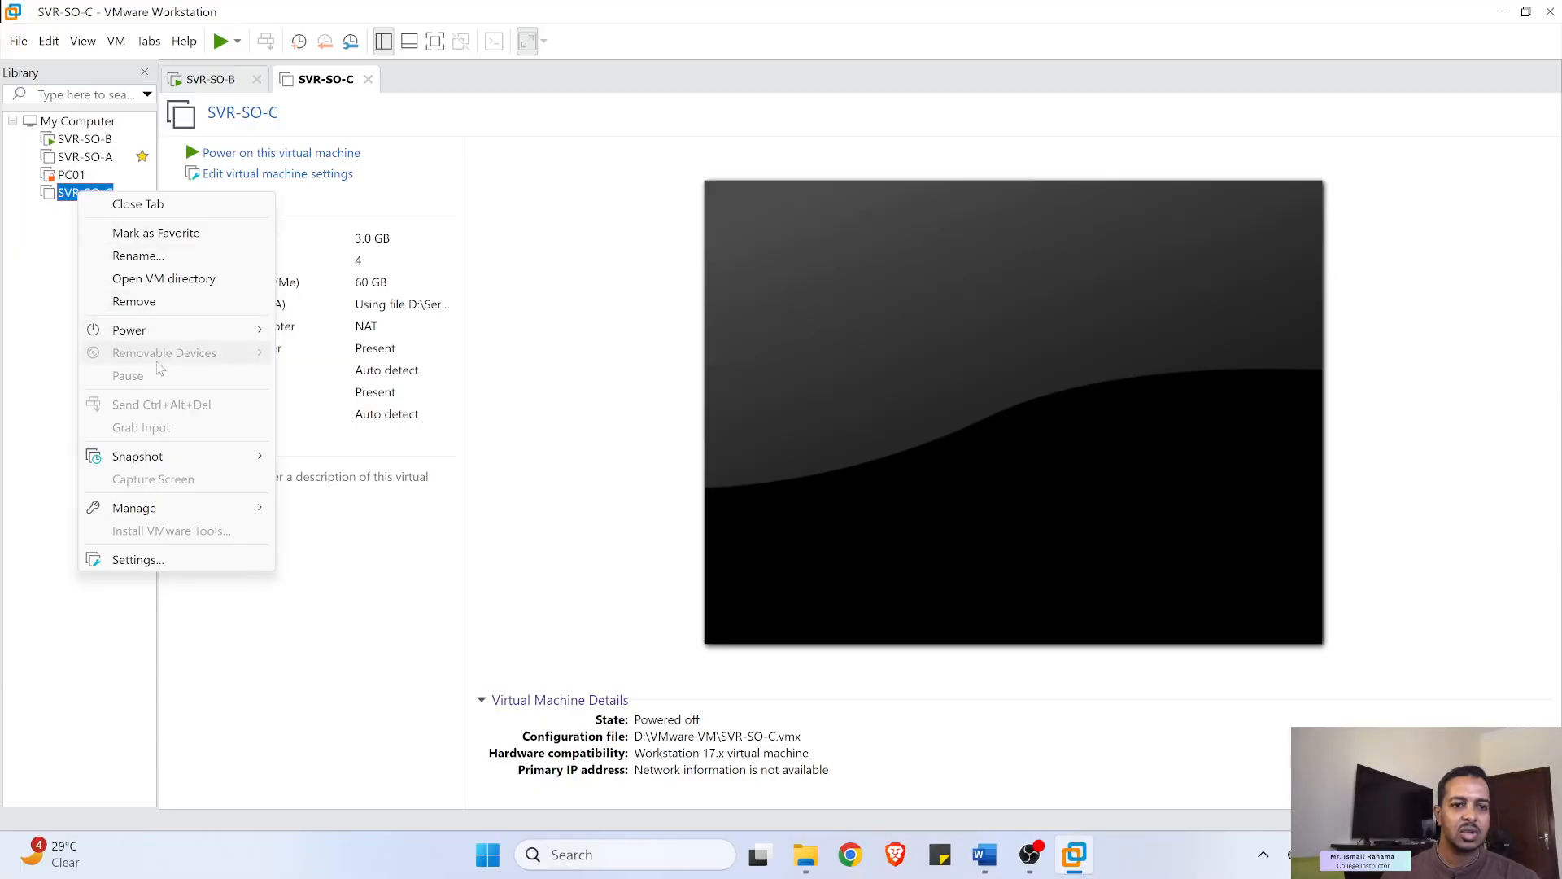
pyautogui.moveTo(179, 508)
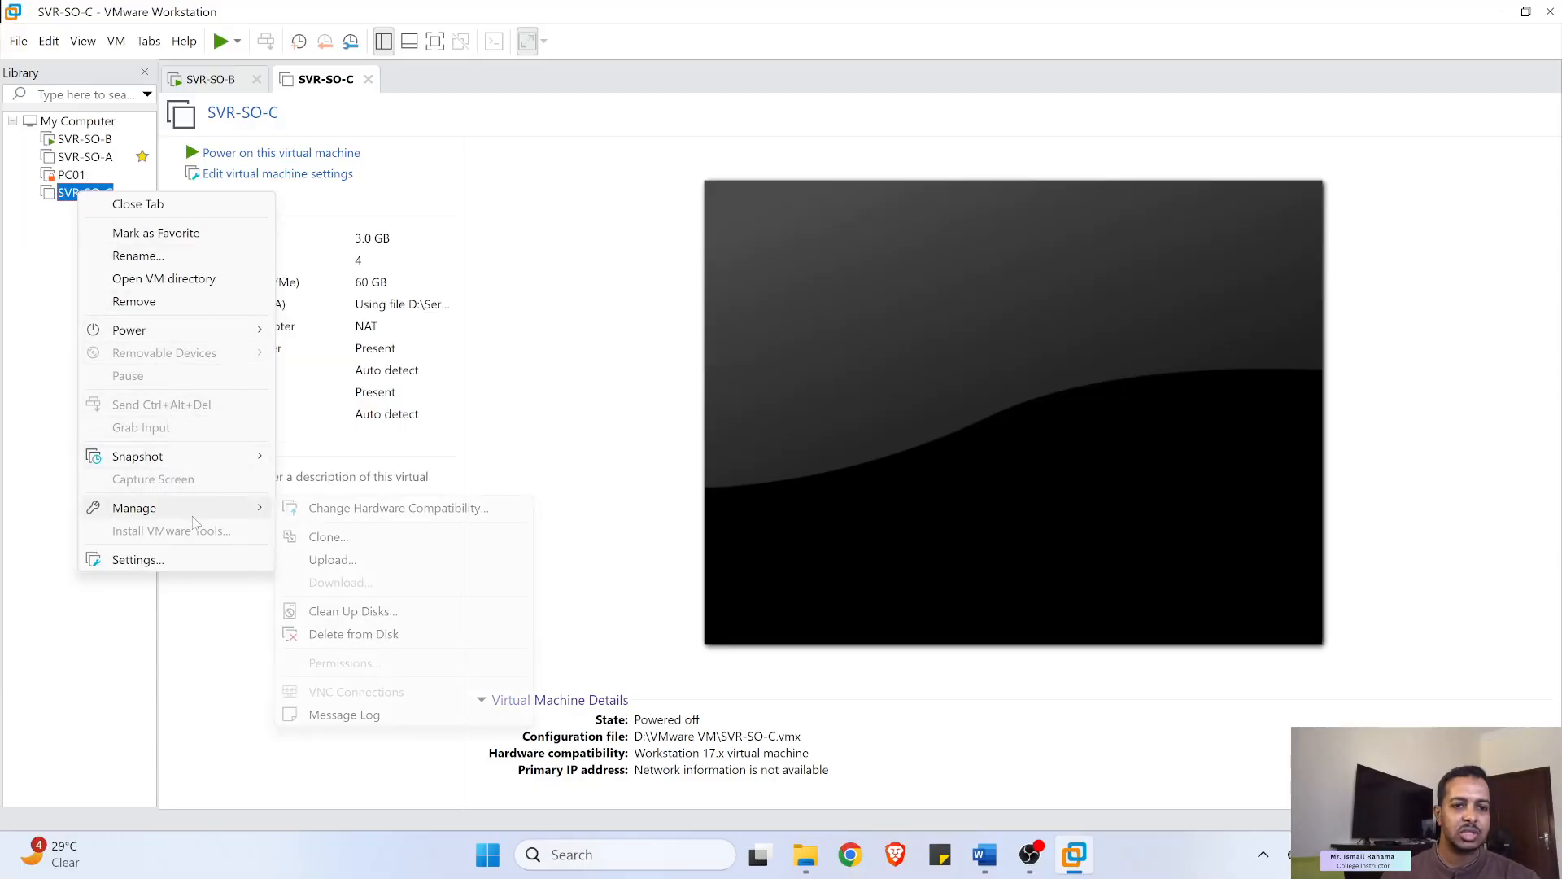
pyautogui.click(326, 540)
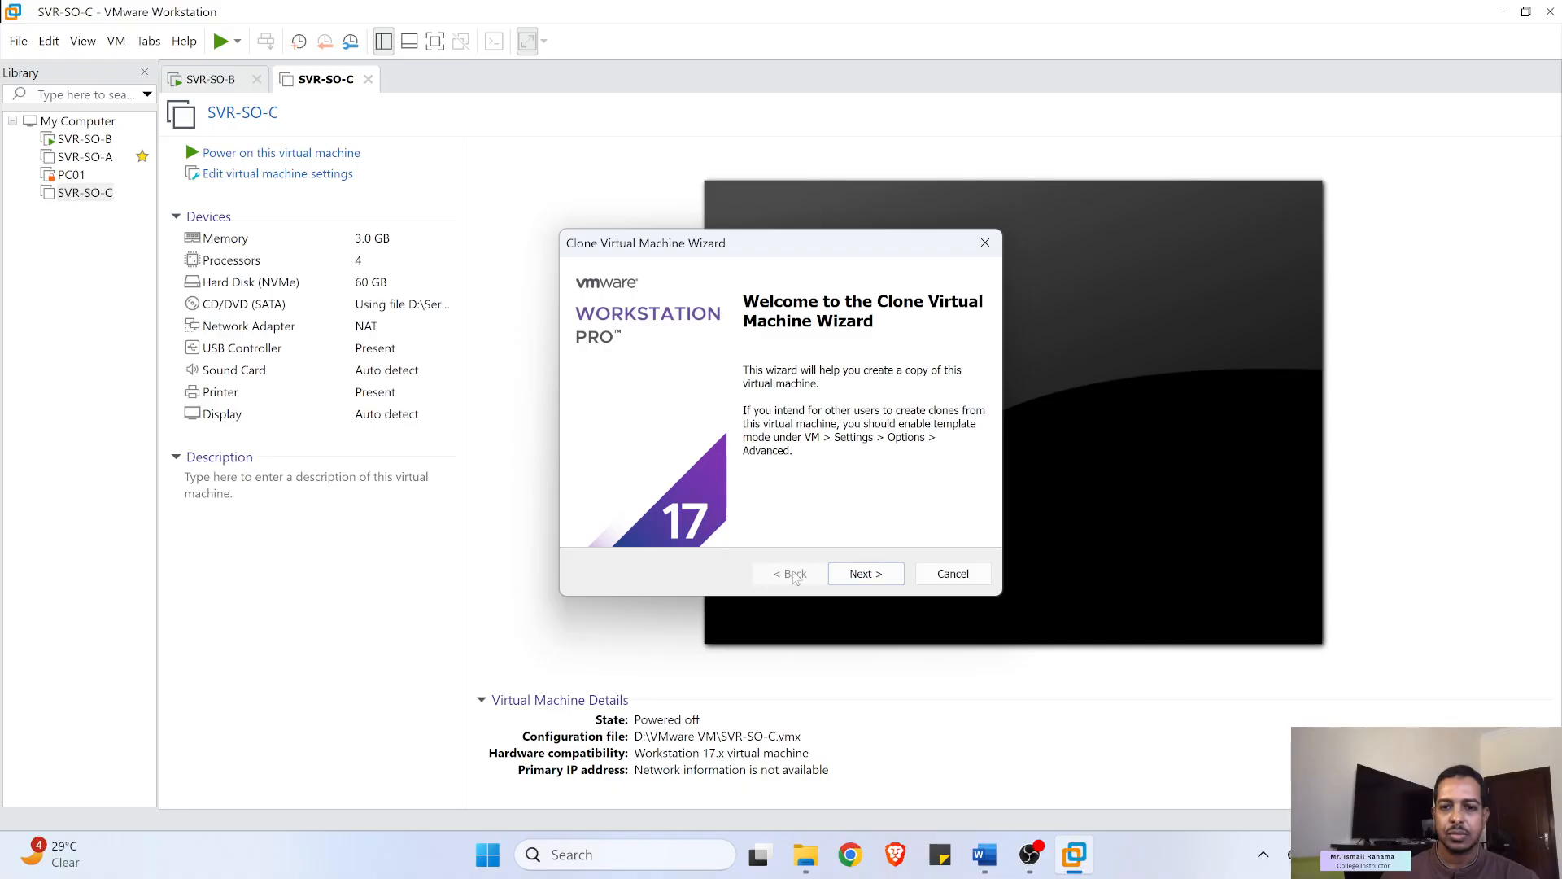
# - Make a full clone of the current state and paste 'S-Routing' as its name
pyautogui.click(866, 574)
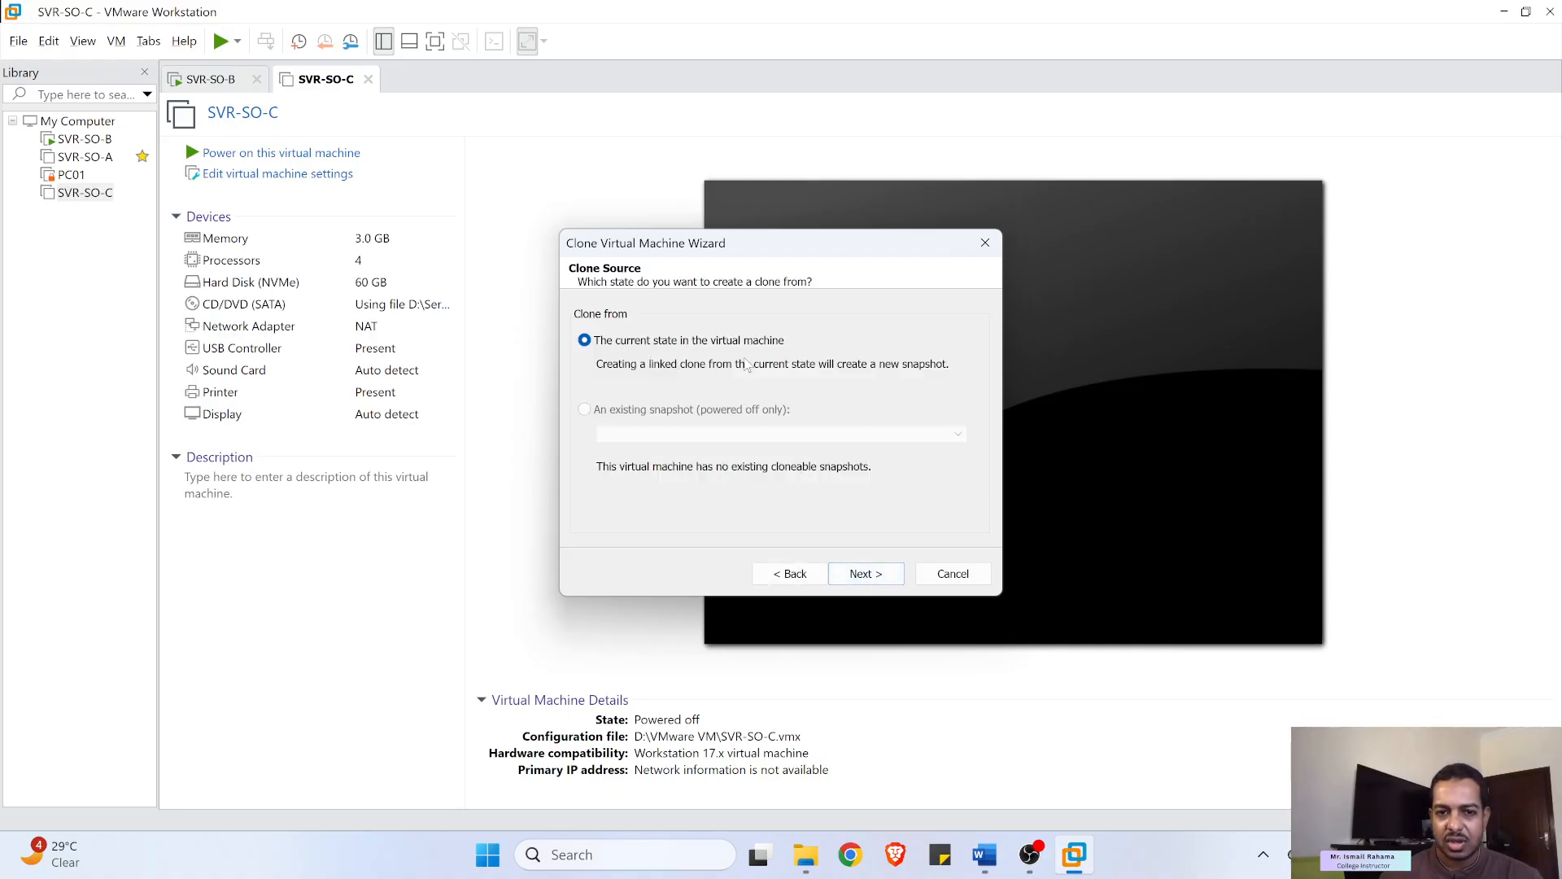
pyautogui.click(880, 573)
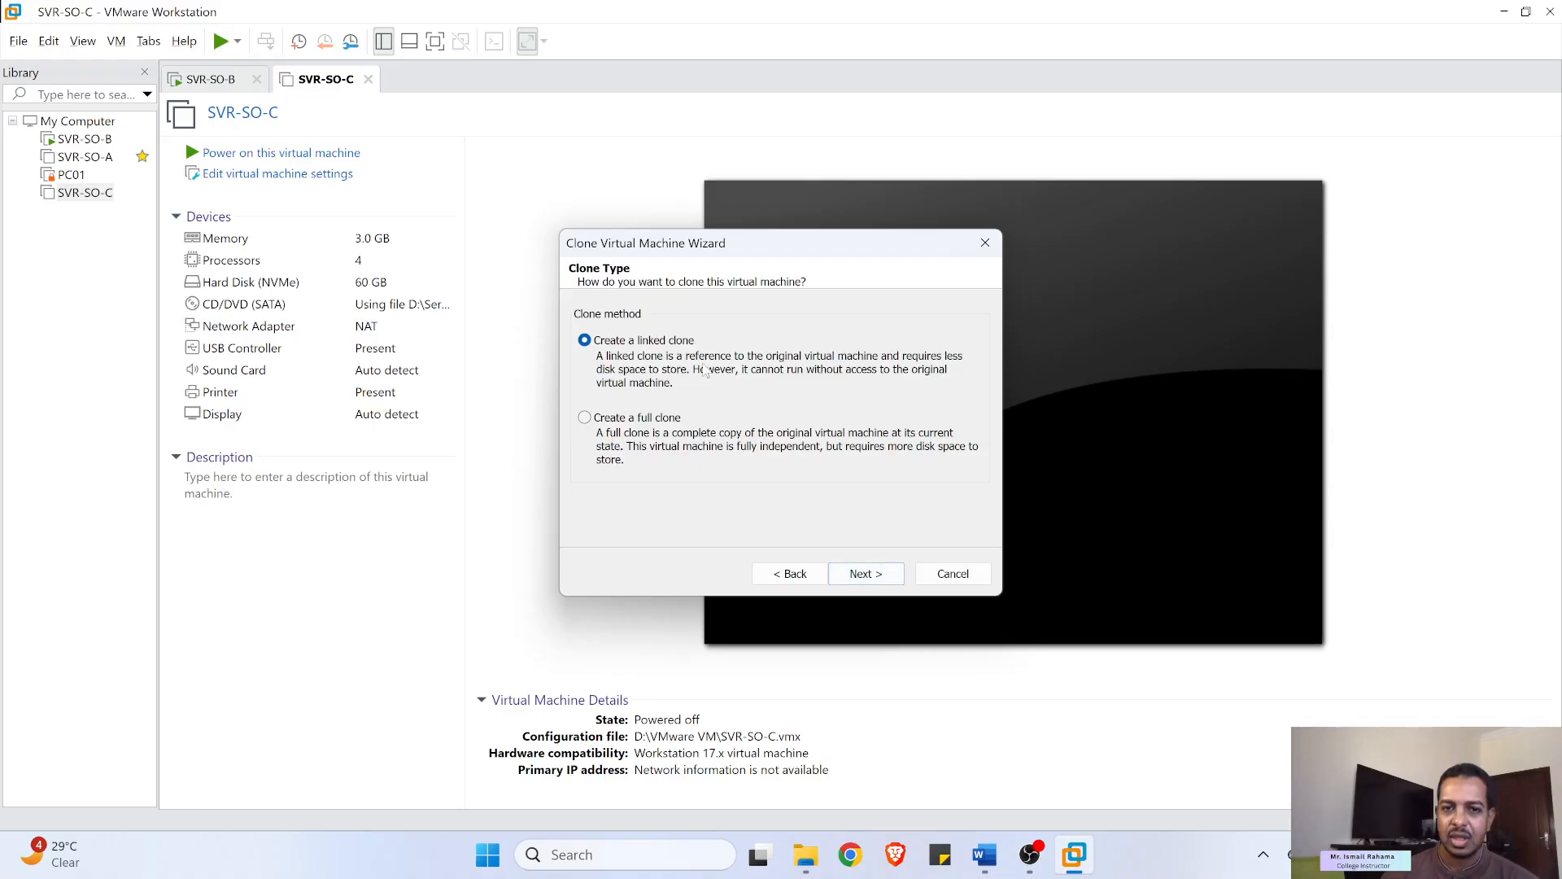
pyautogui.click(585, 418)
pyautogui.click(853, 575)
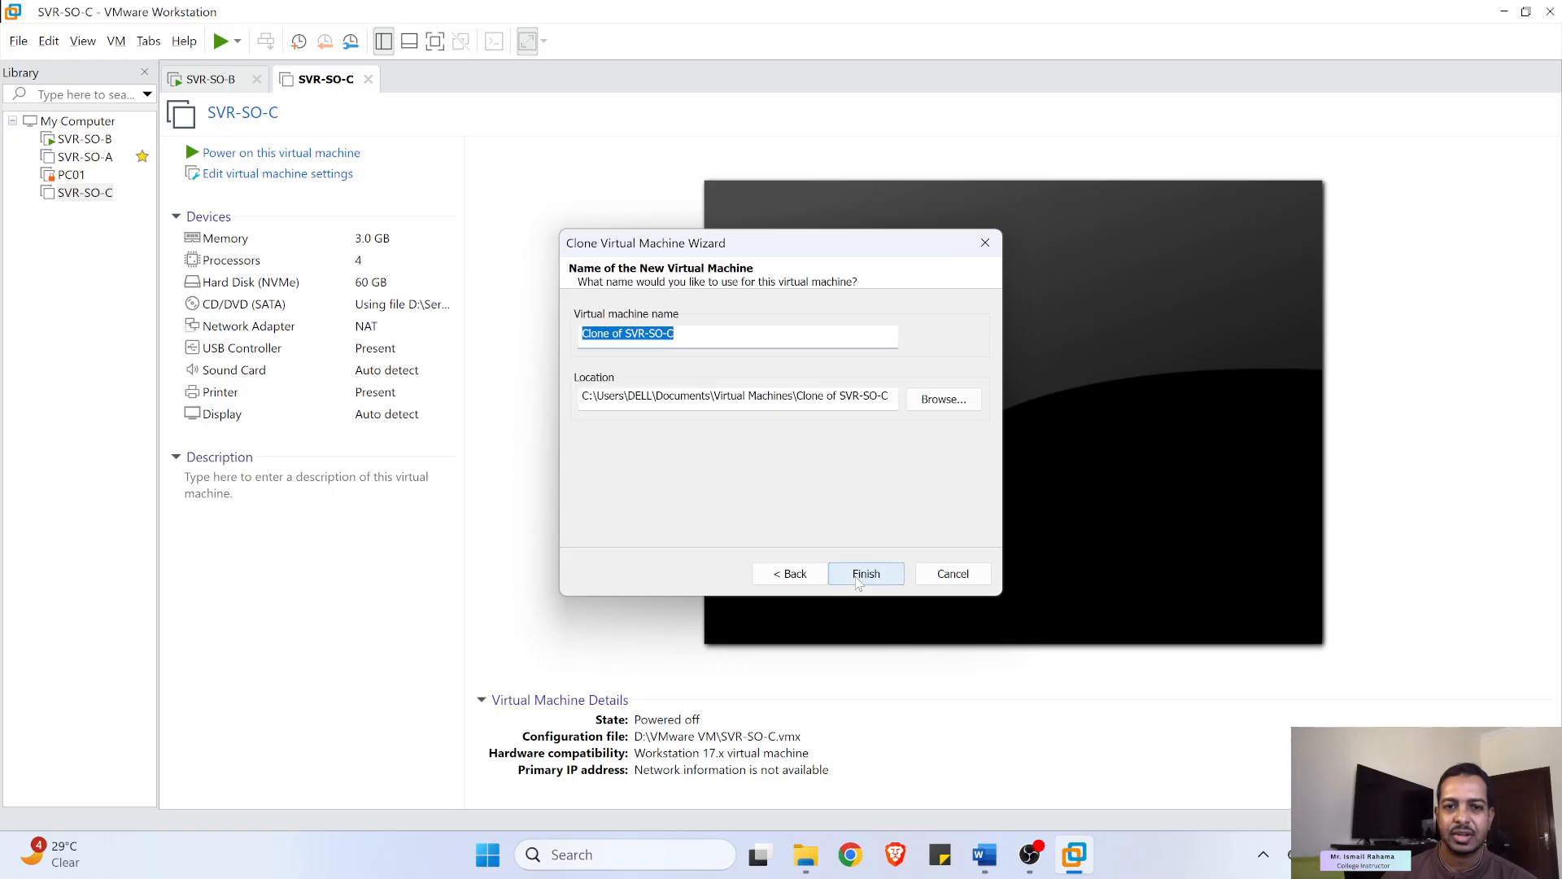
pyautogui.rightClick(674, 331)
pyautogui.click(721, 415)
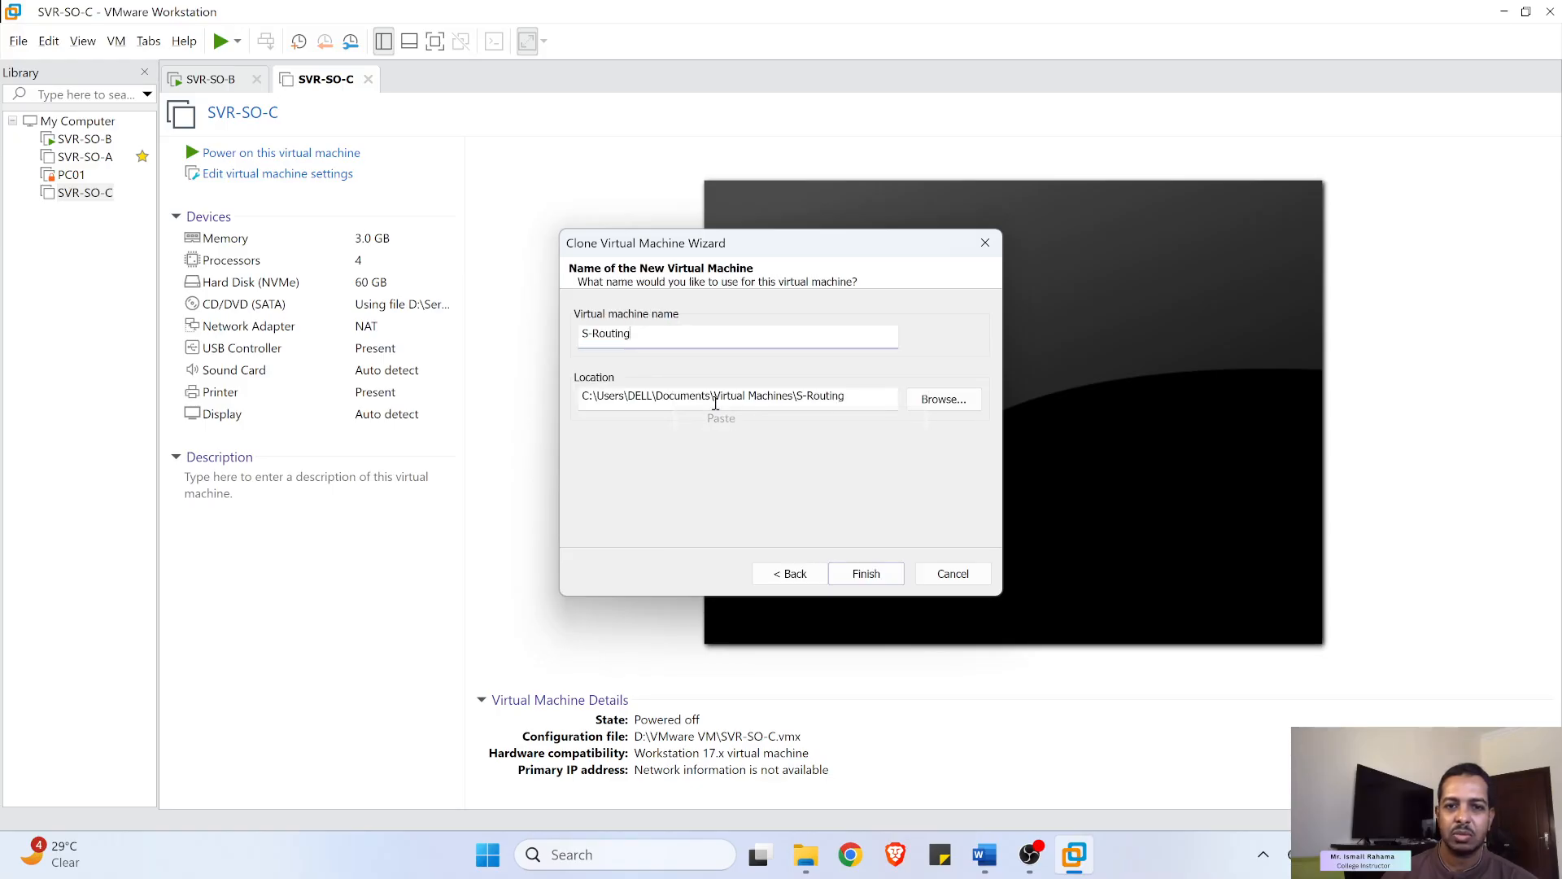
# - Set the clone location to D:\VMware VM and finish the wizard
pyautogui.click(956, 408)
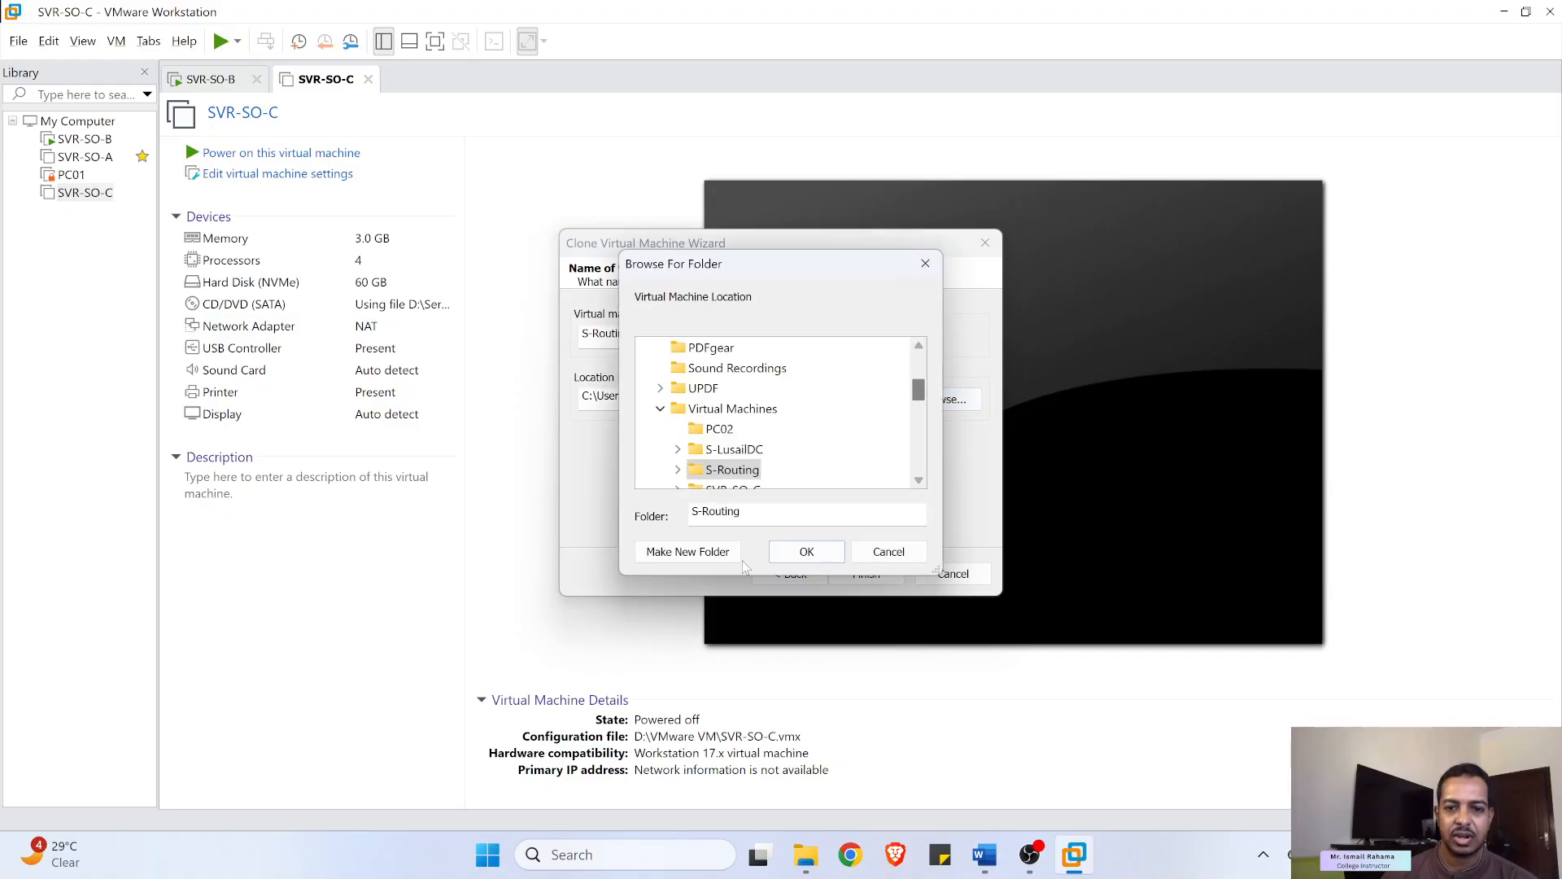
pyautogui.moveTo(920, 398); pyautogui.dragTo(923, 368)
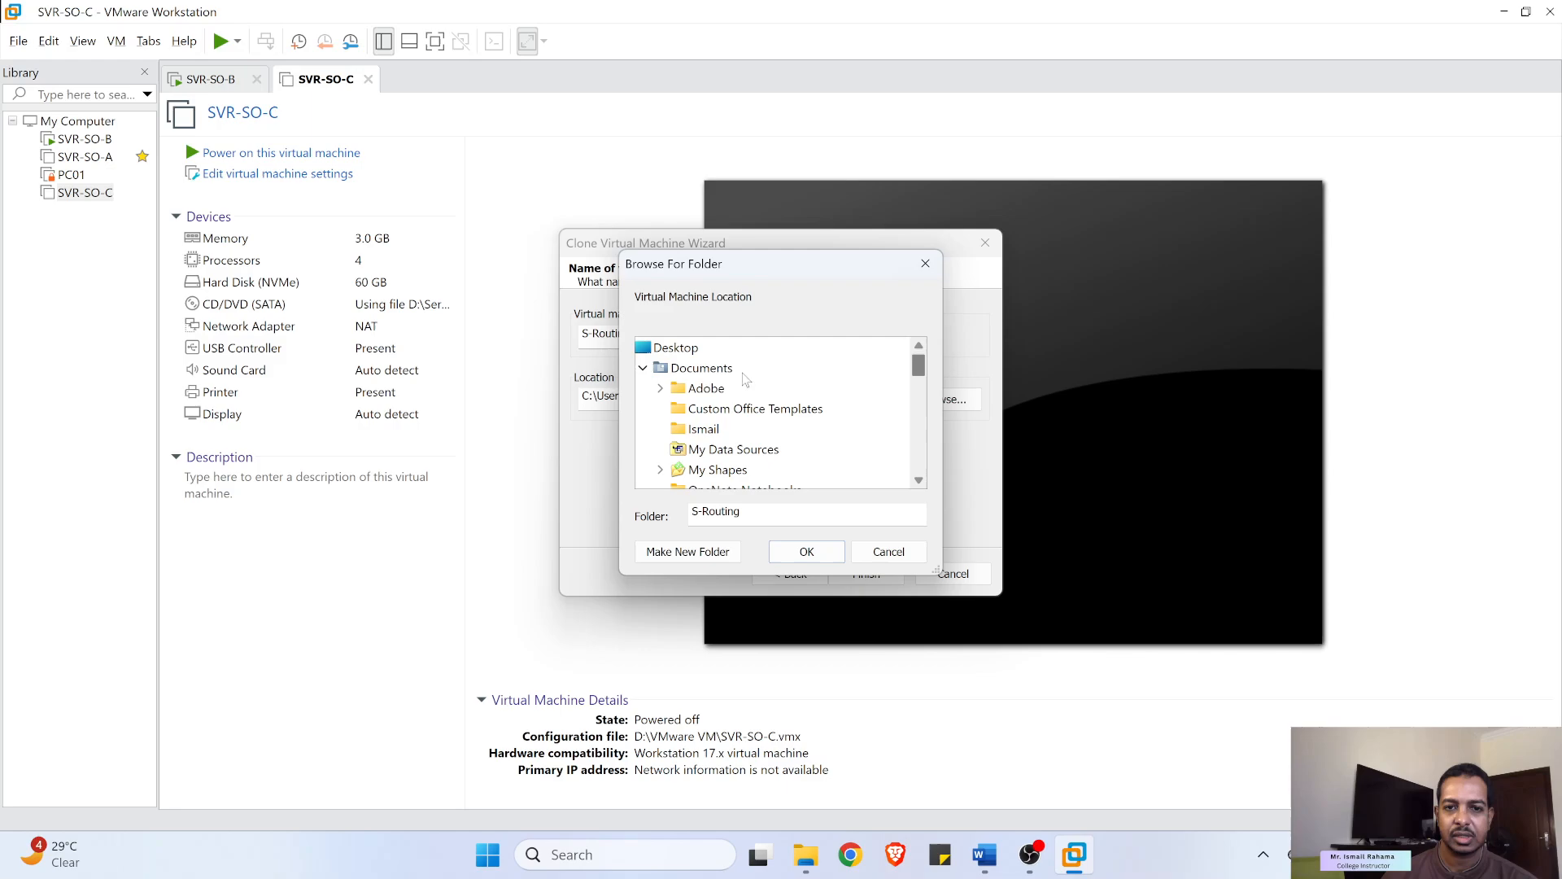
pyautogui.click(643, 368)
pyautogui.scroll(-5, 720, 439)
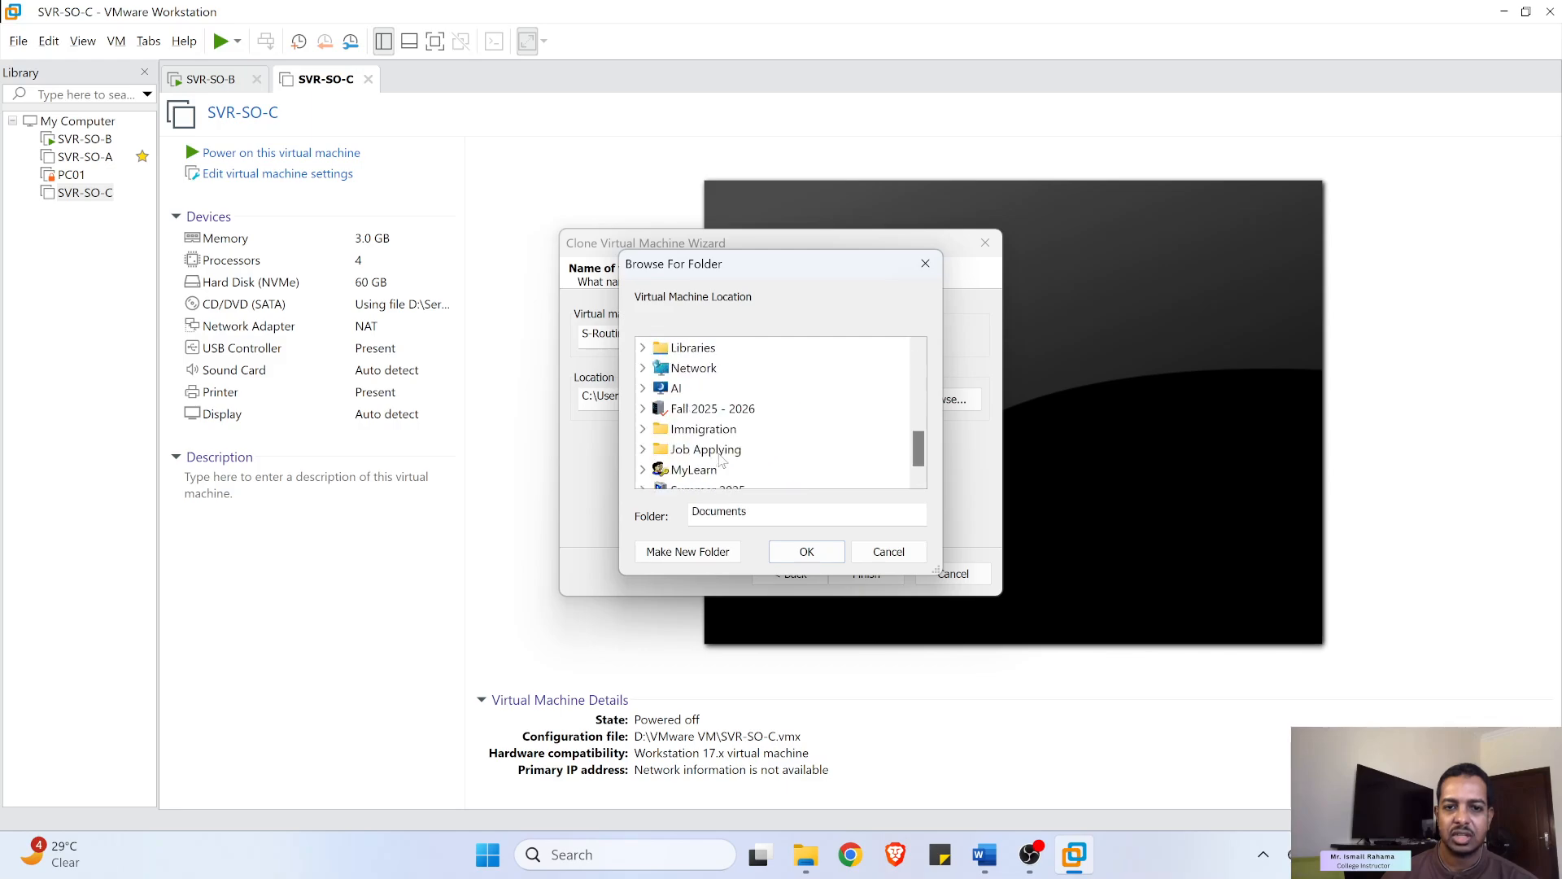
pyautogui.doubleClick(691, 389)
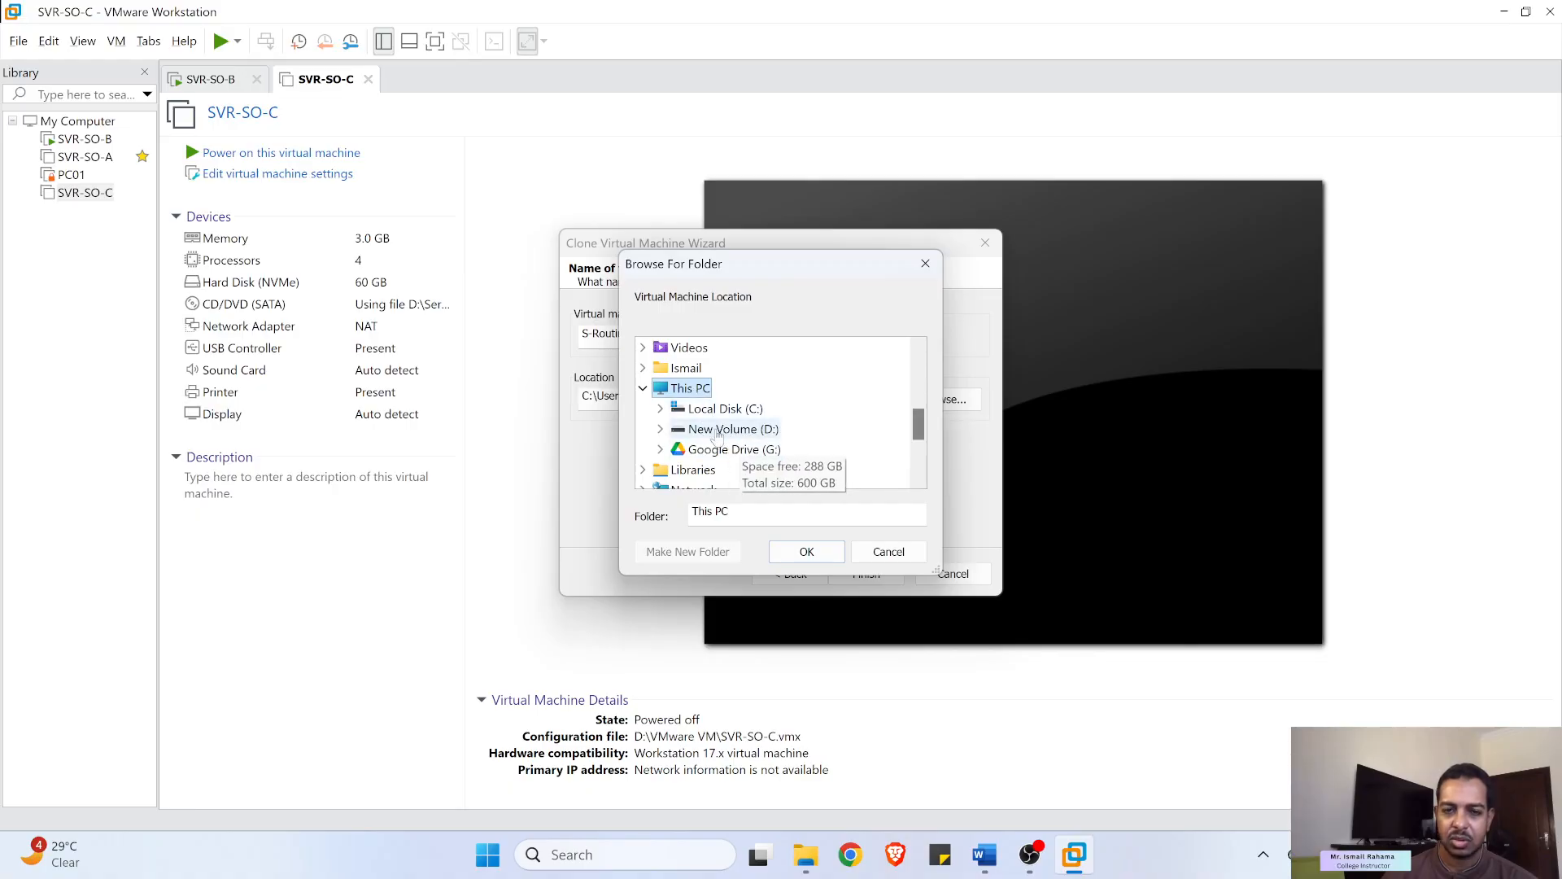
pyautogui.doubleClick(721, 429)
pyautogui.scroll(-3, 758, 444)
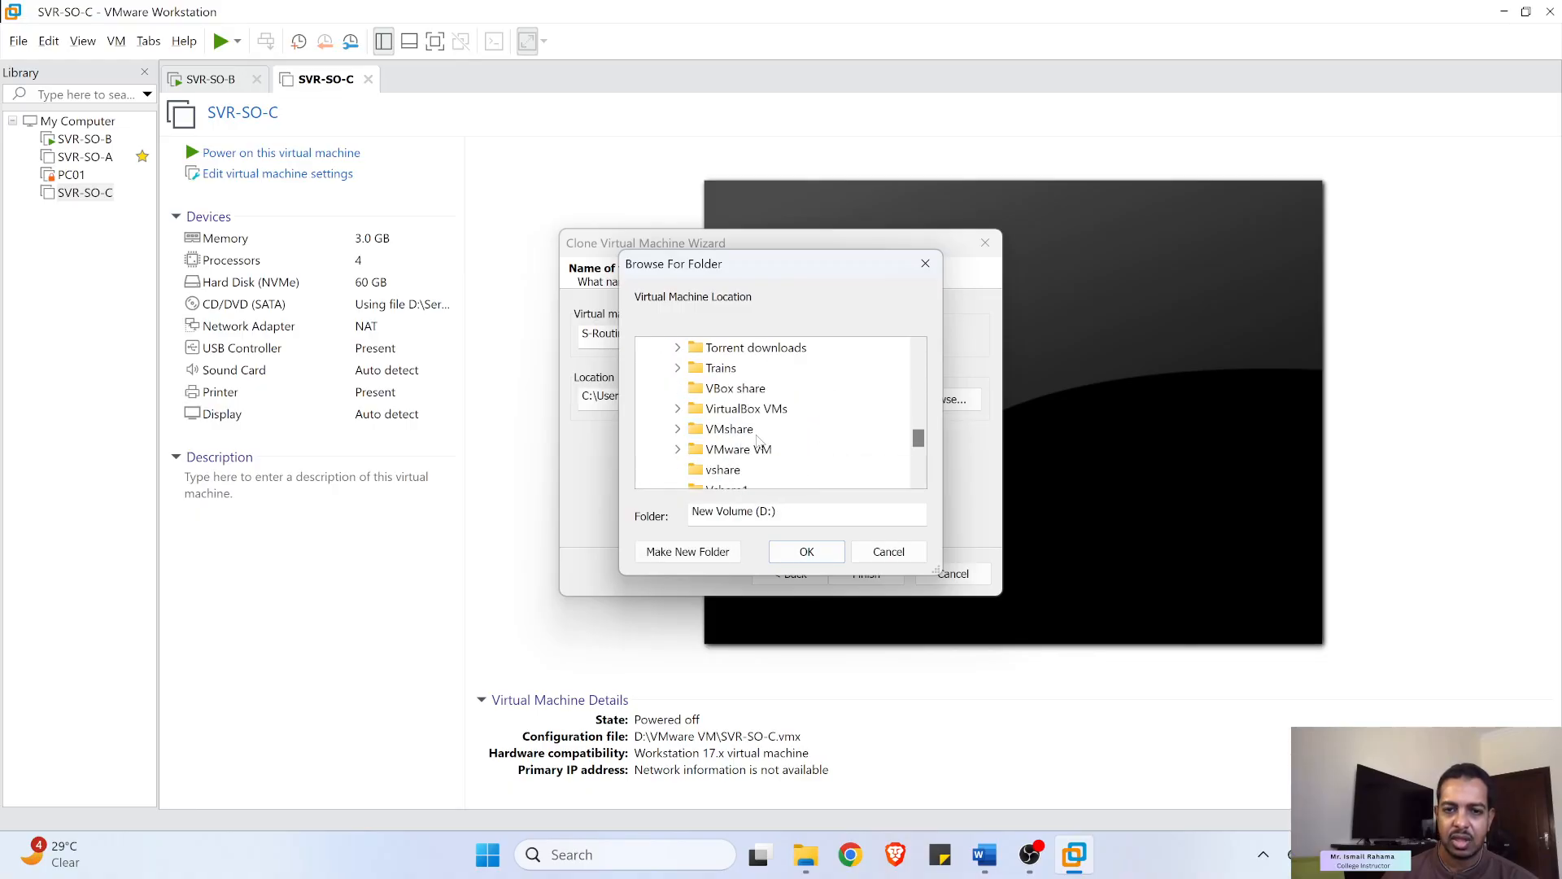
pyautogui.doubleClick(758, 392)
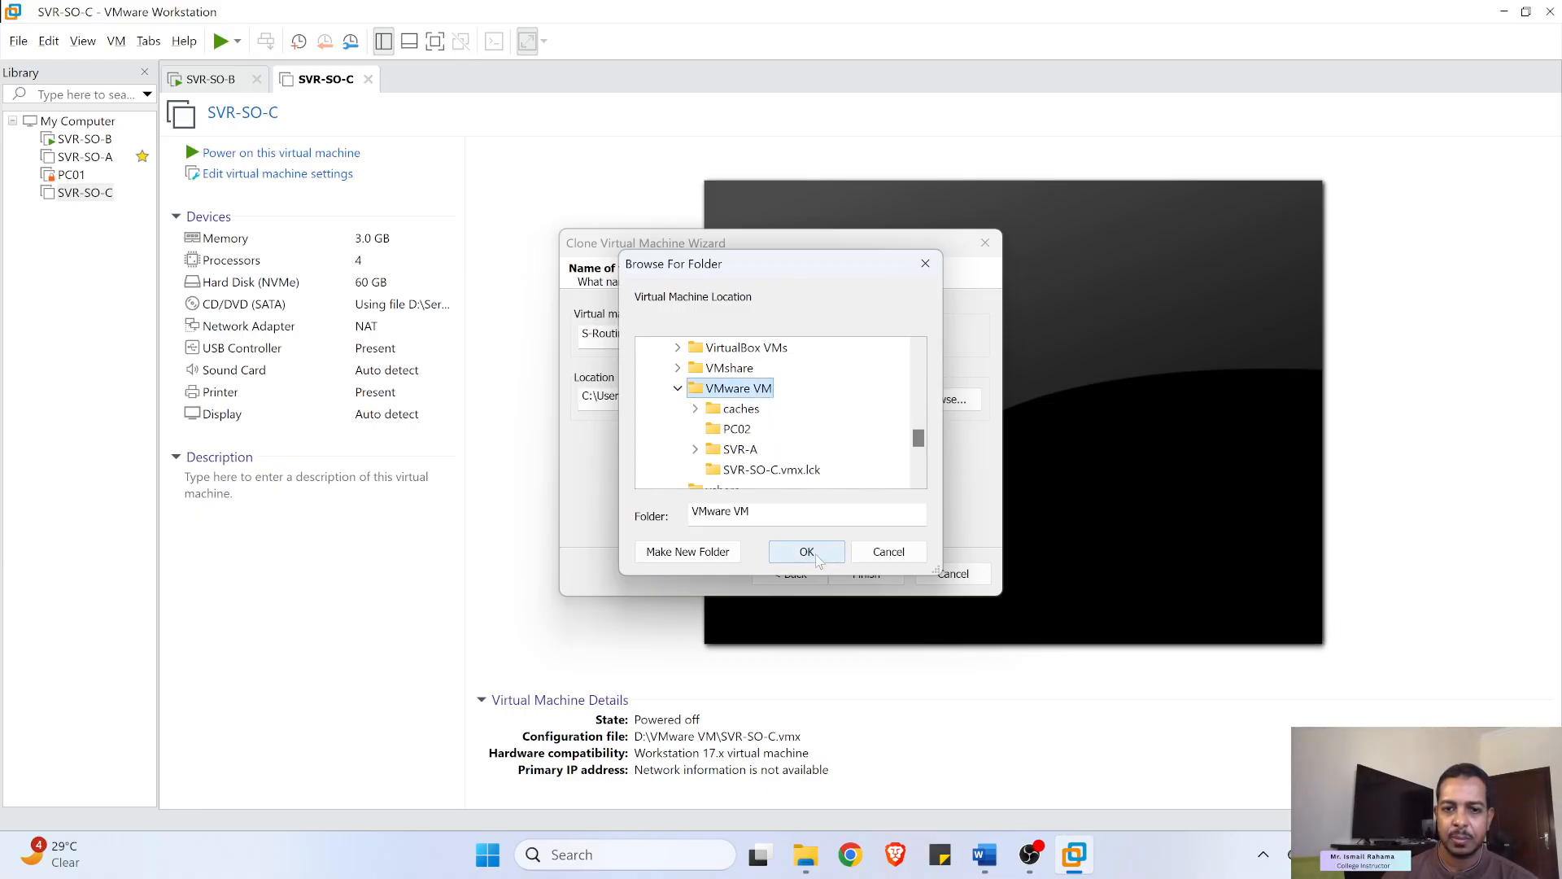
pyautogui.click(818, 558)
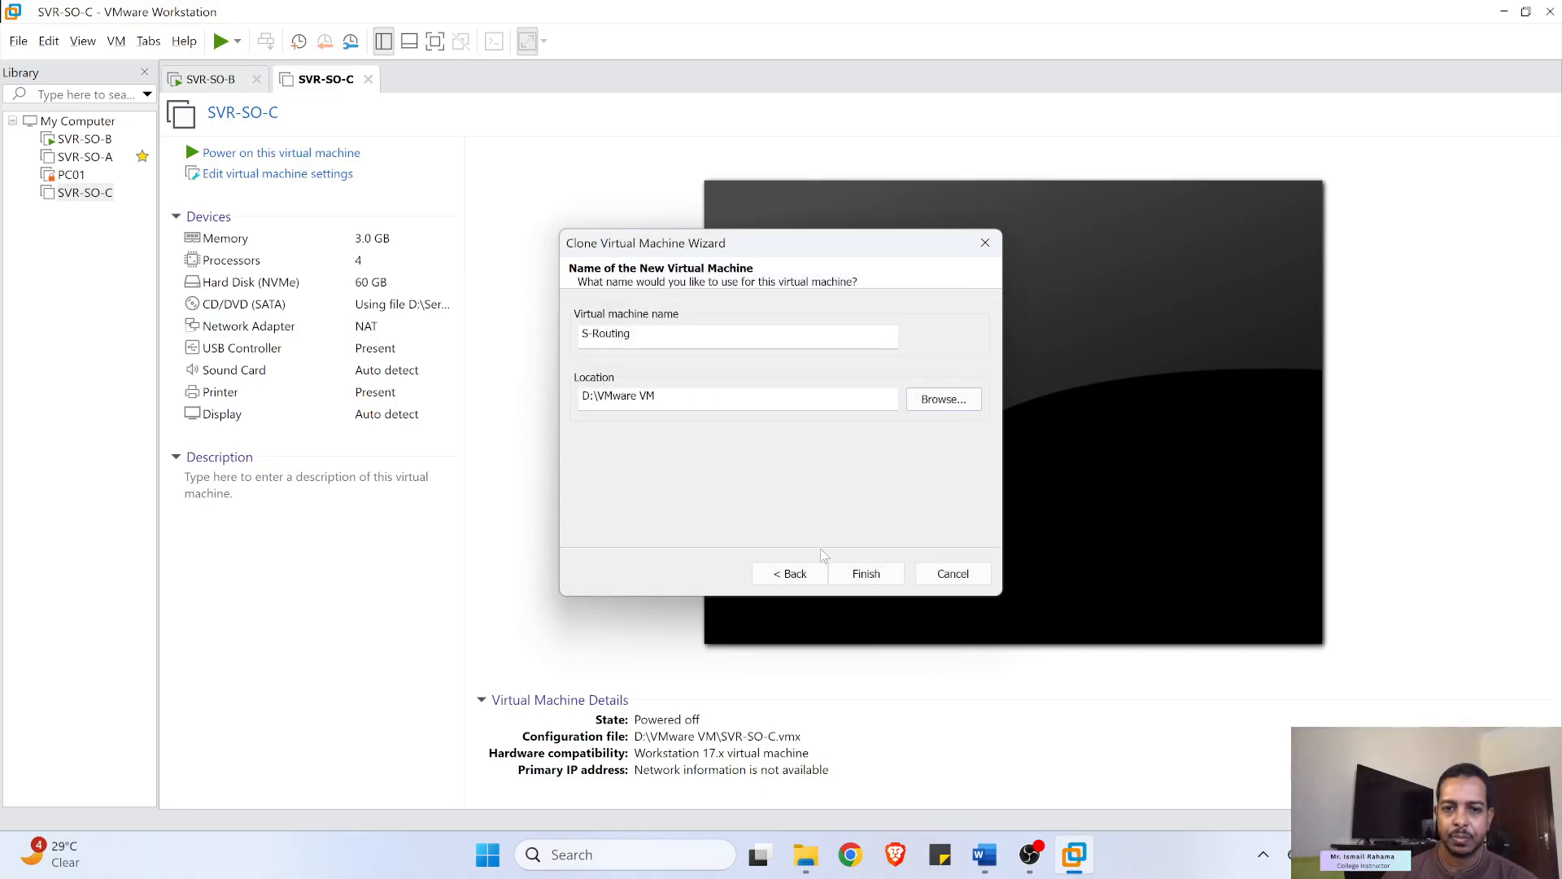
pyautogui.click(869, 578)
# - Continue past the existing-machine warning, then copy 'S-LusailDC' from the lab guide
pyautogui.click(810, 472)
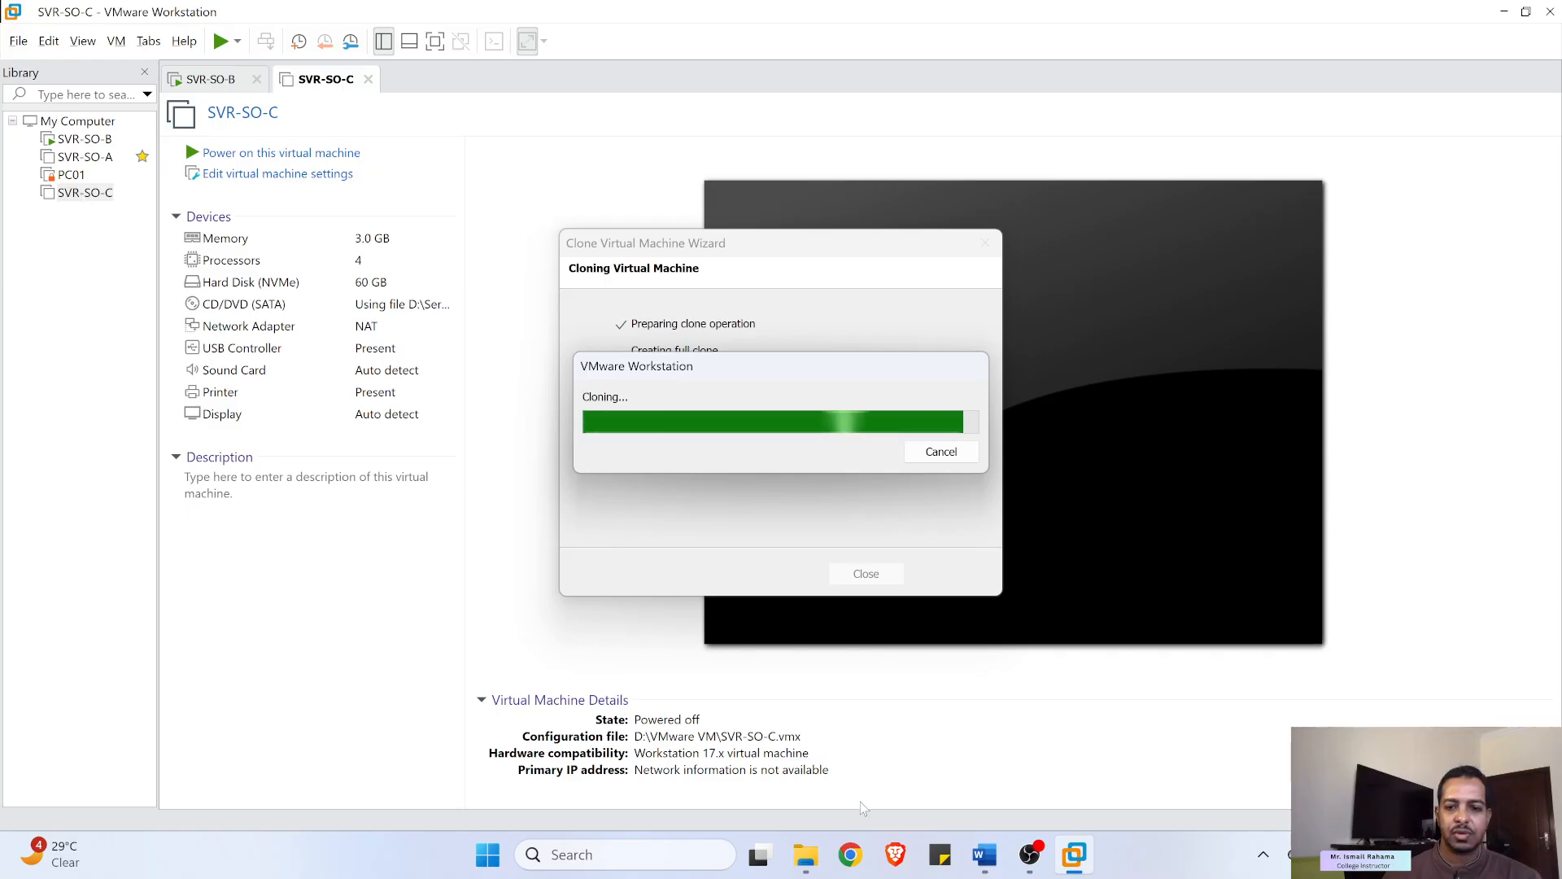
pyautogui.click(982, 856)
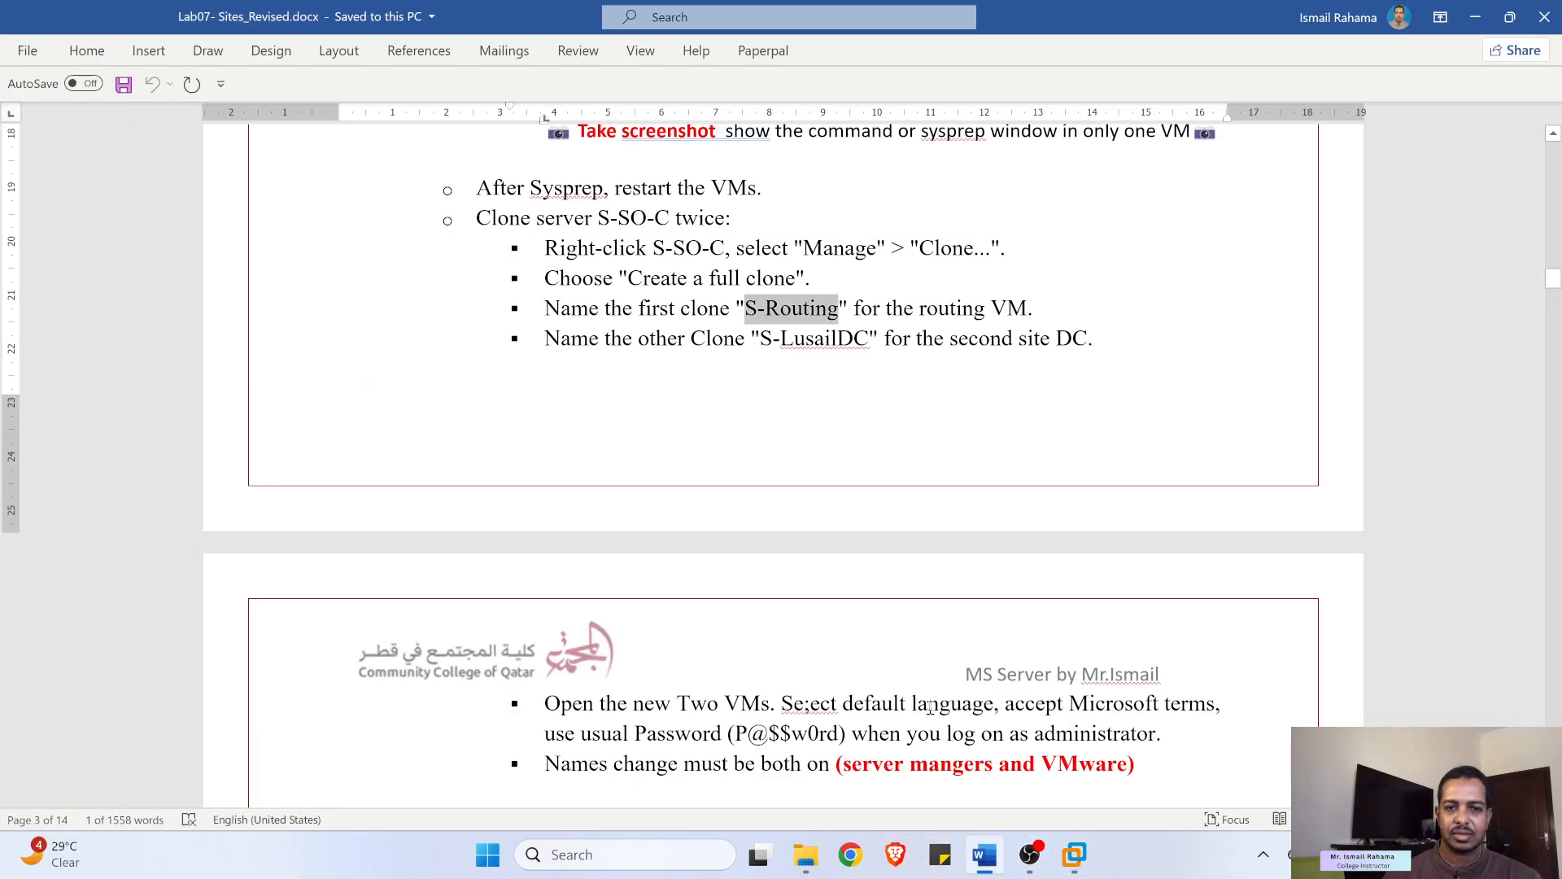
pyautogui.moveTo(763, 342); pyautogui.dragTo(846, 342)
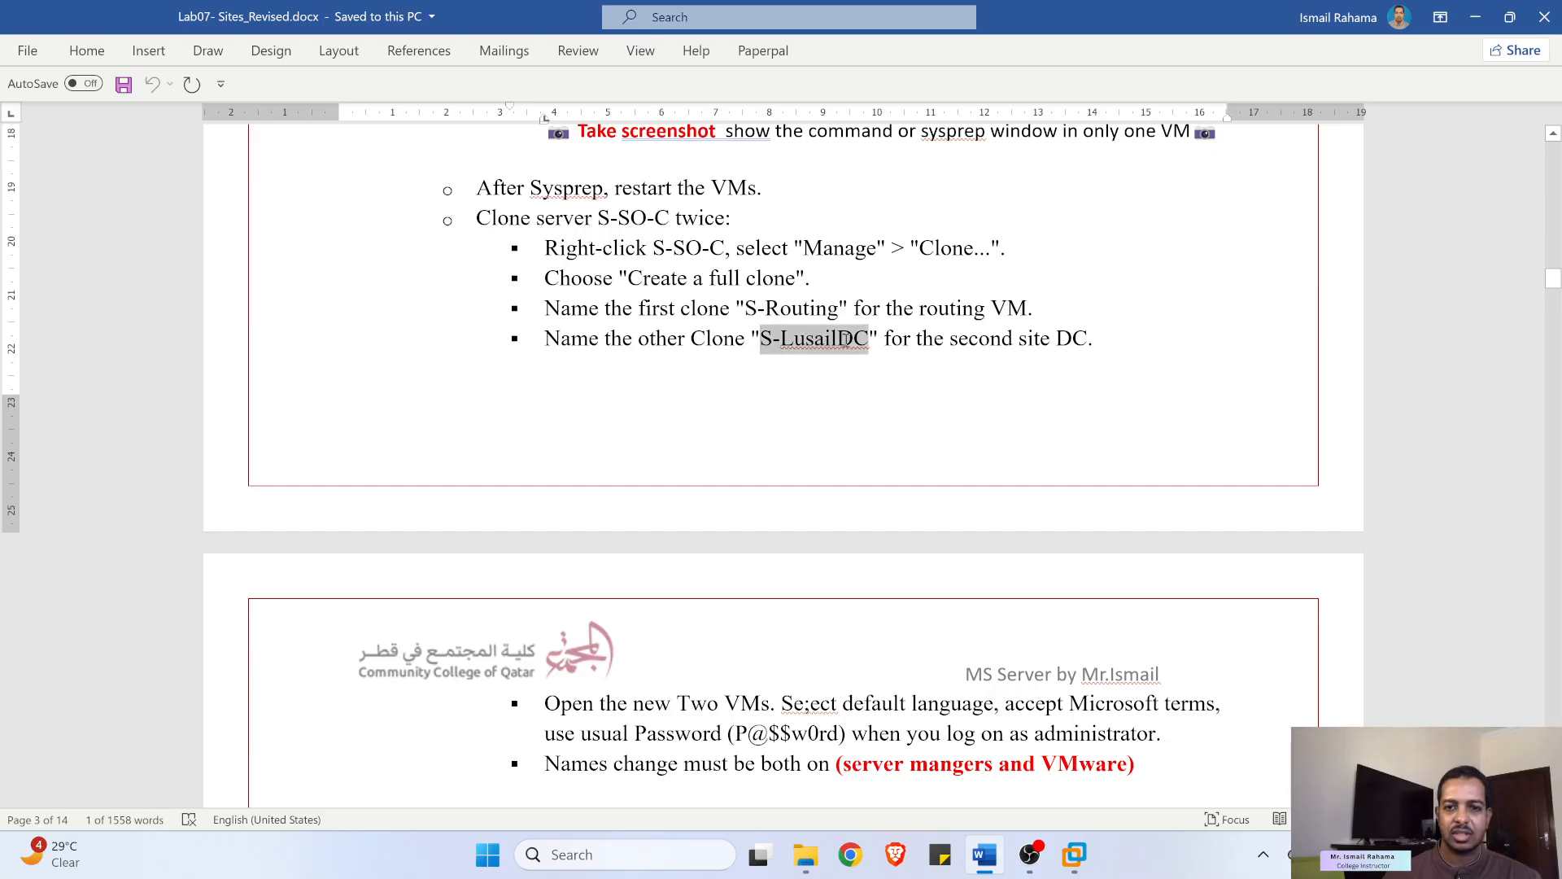
pyautogui.rightClick(842, 350)
pyautogui.click(890, 389)
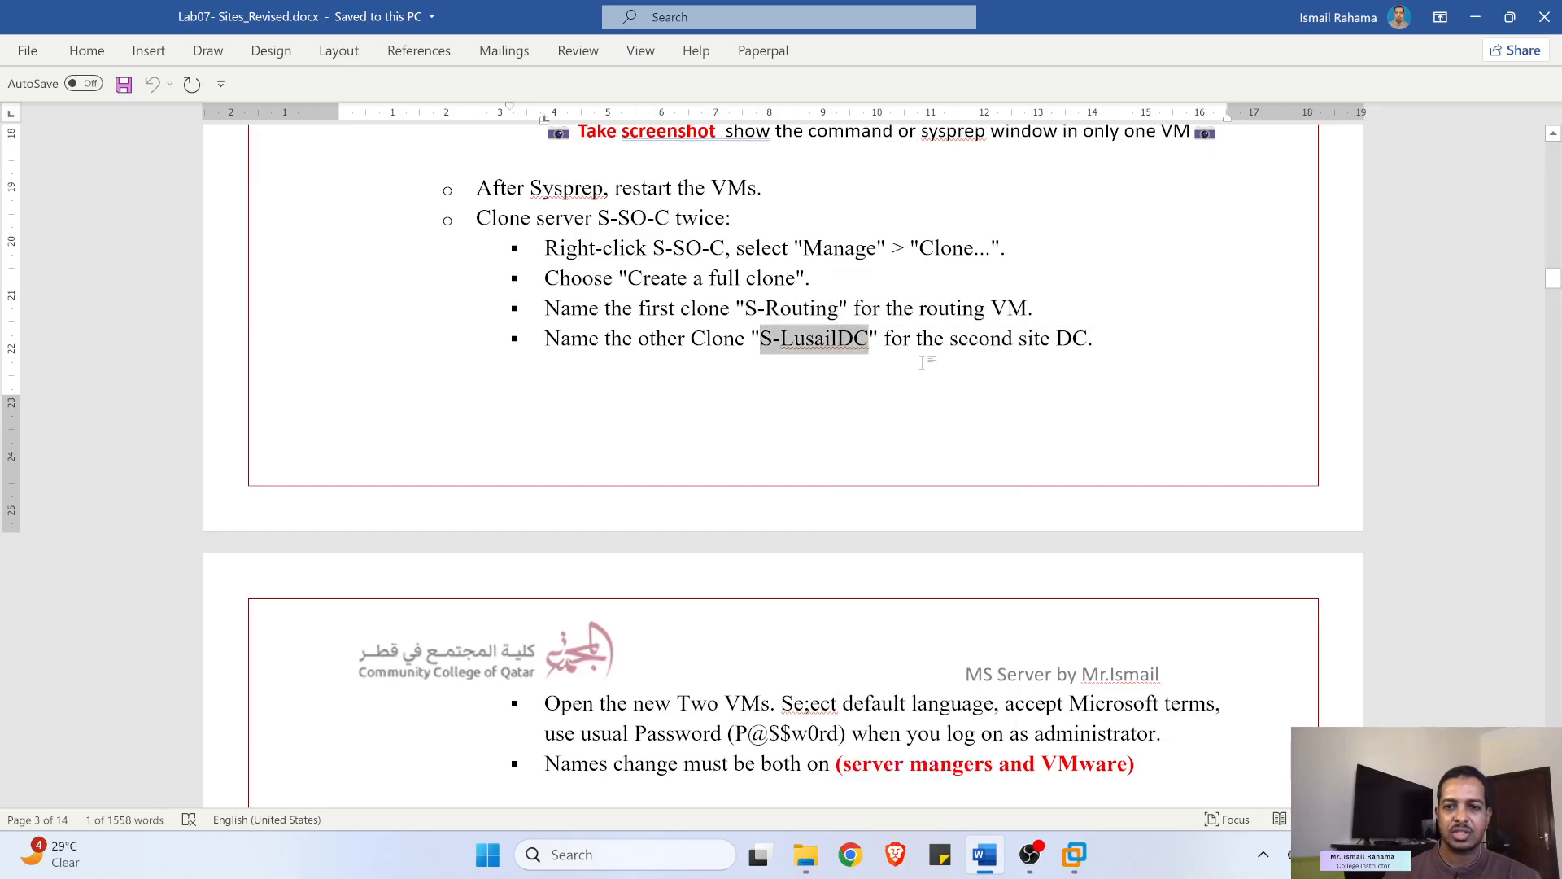
pyautogui.click(1475, 17)
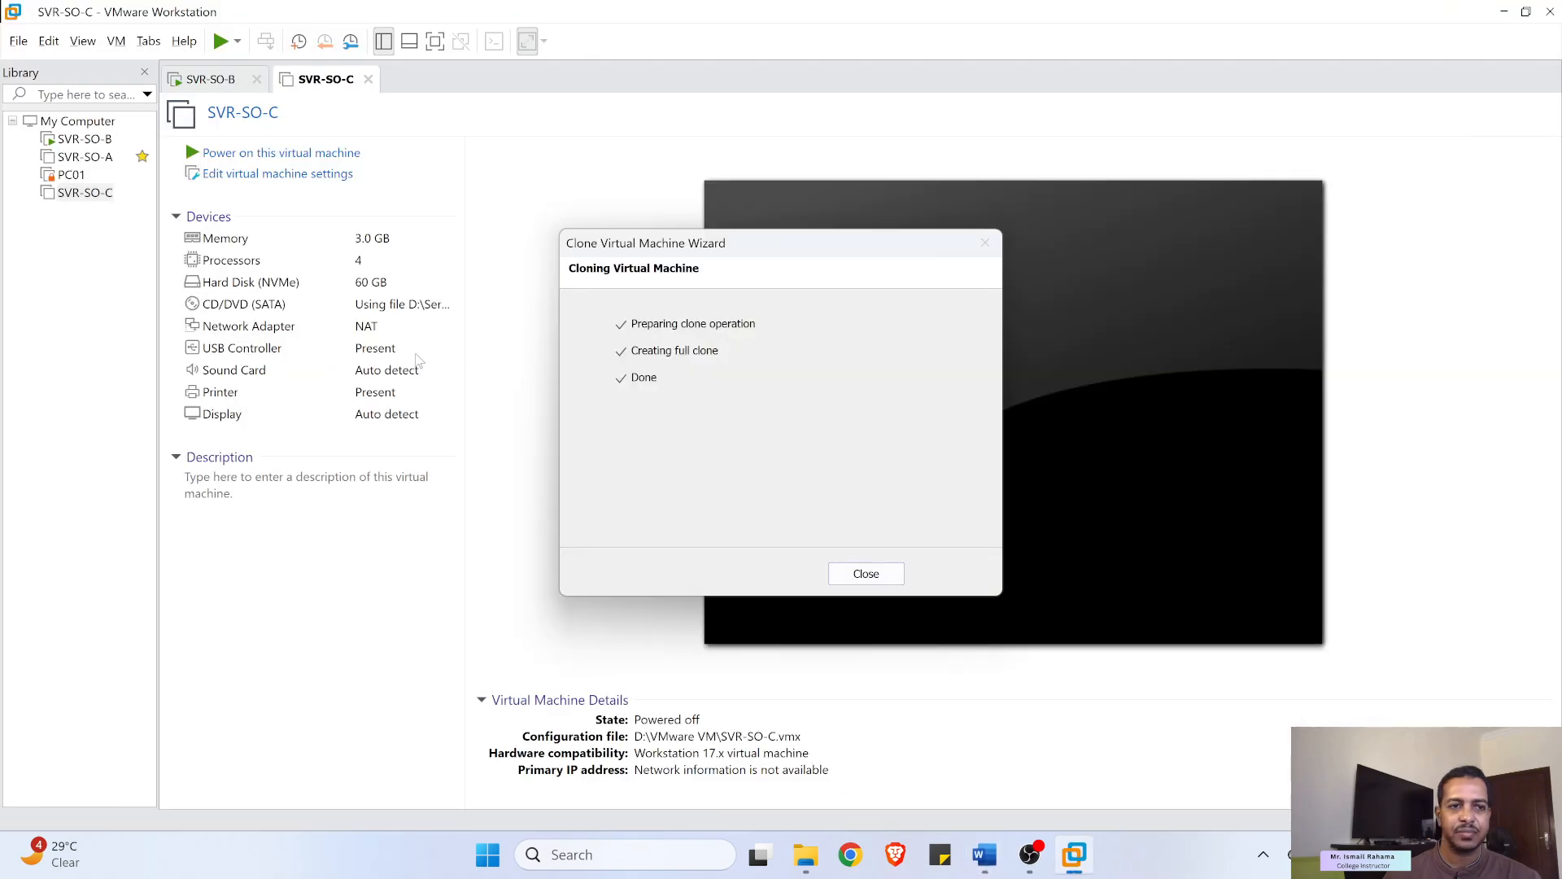
# - Close the finished wizard and start cloning SVR-SO-C a second time
pyautogui.click(866, 574)
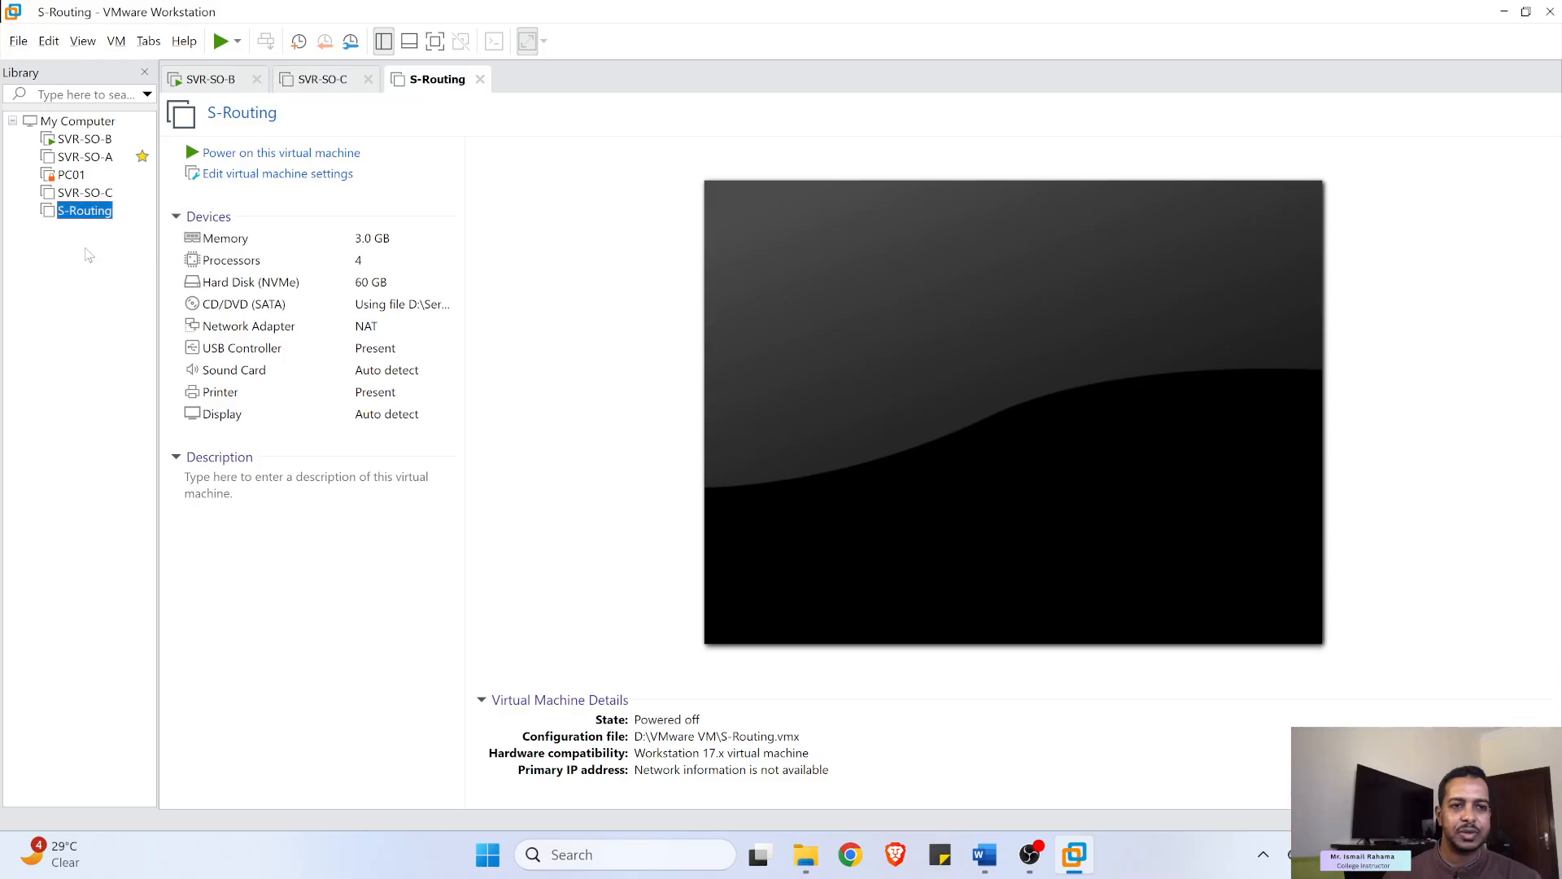
pyautogui.click(75, 199)
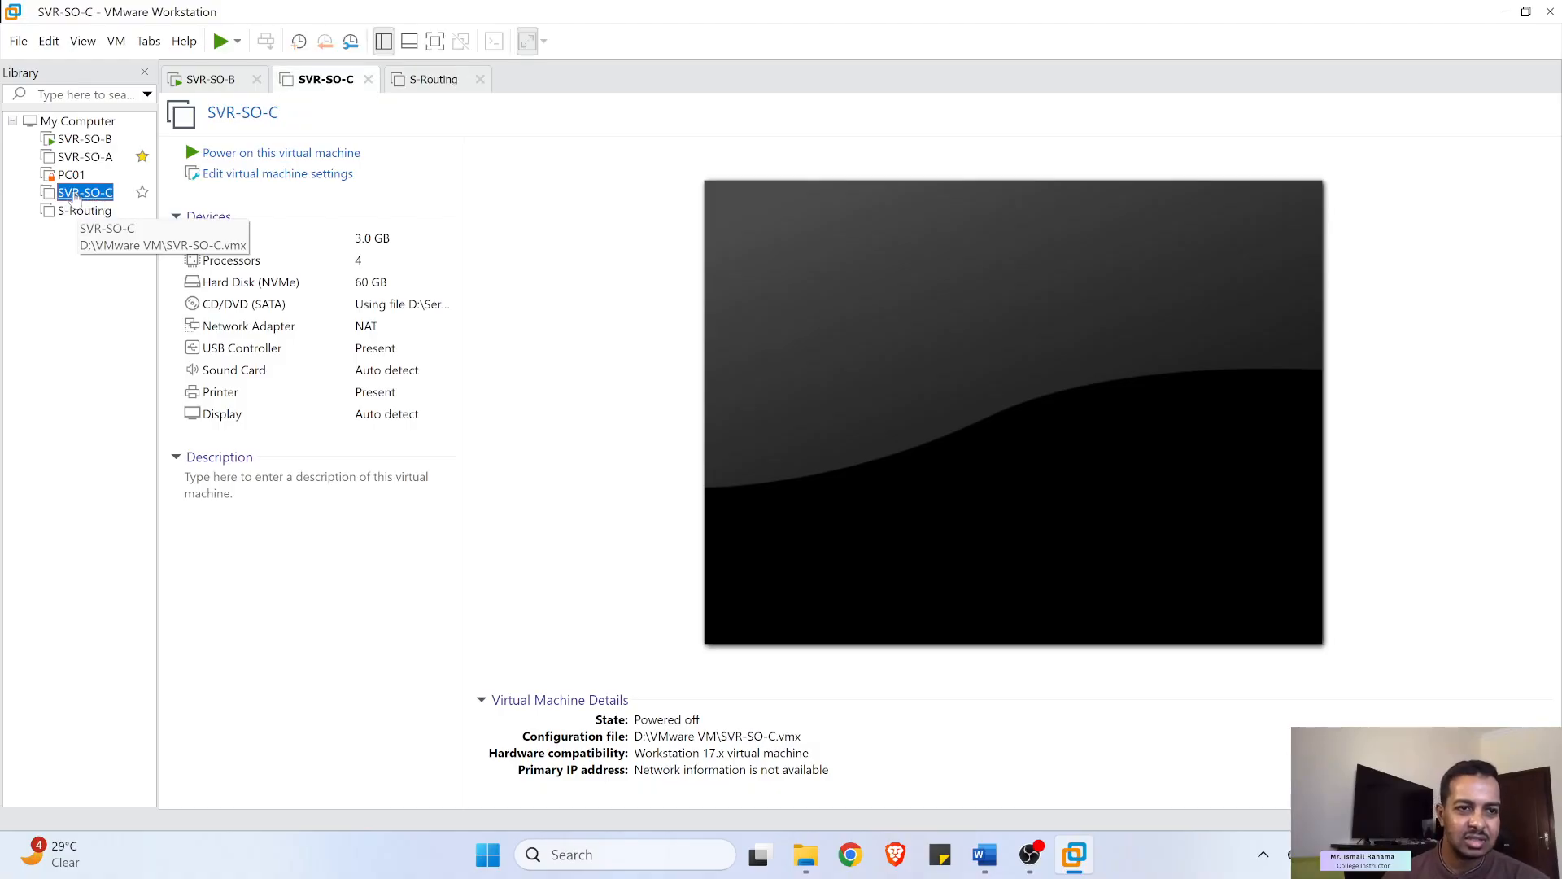
pyautogui.rightClick(101, 194)
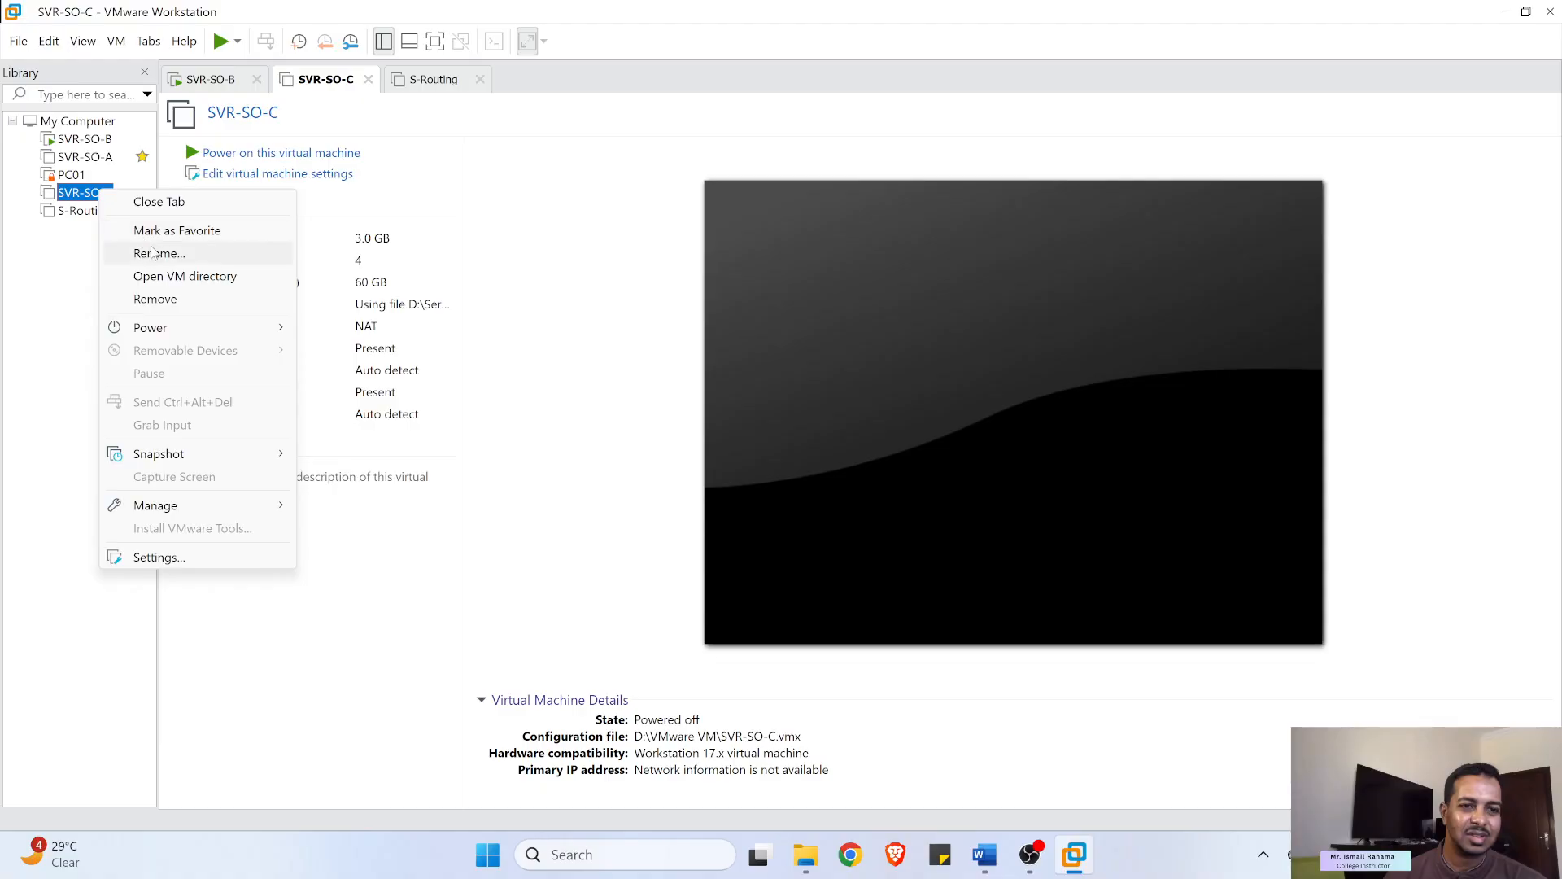
pyautogui.moveTo(203, 511)
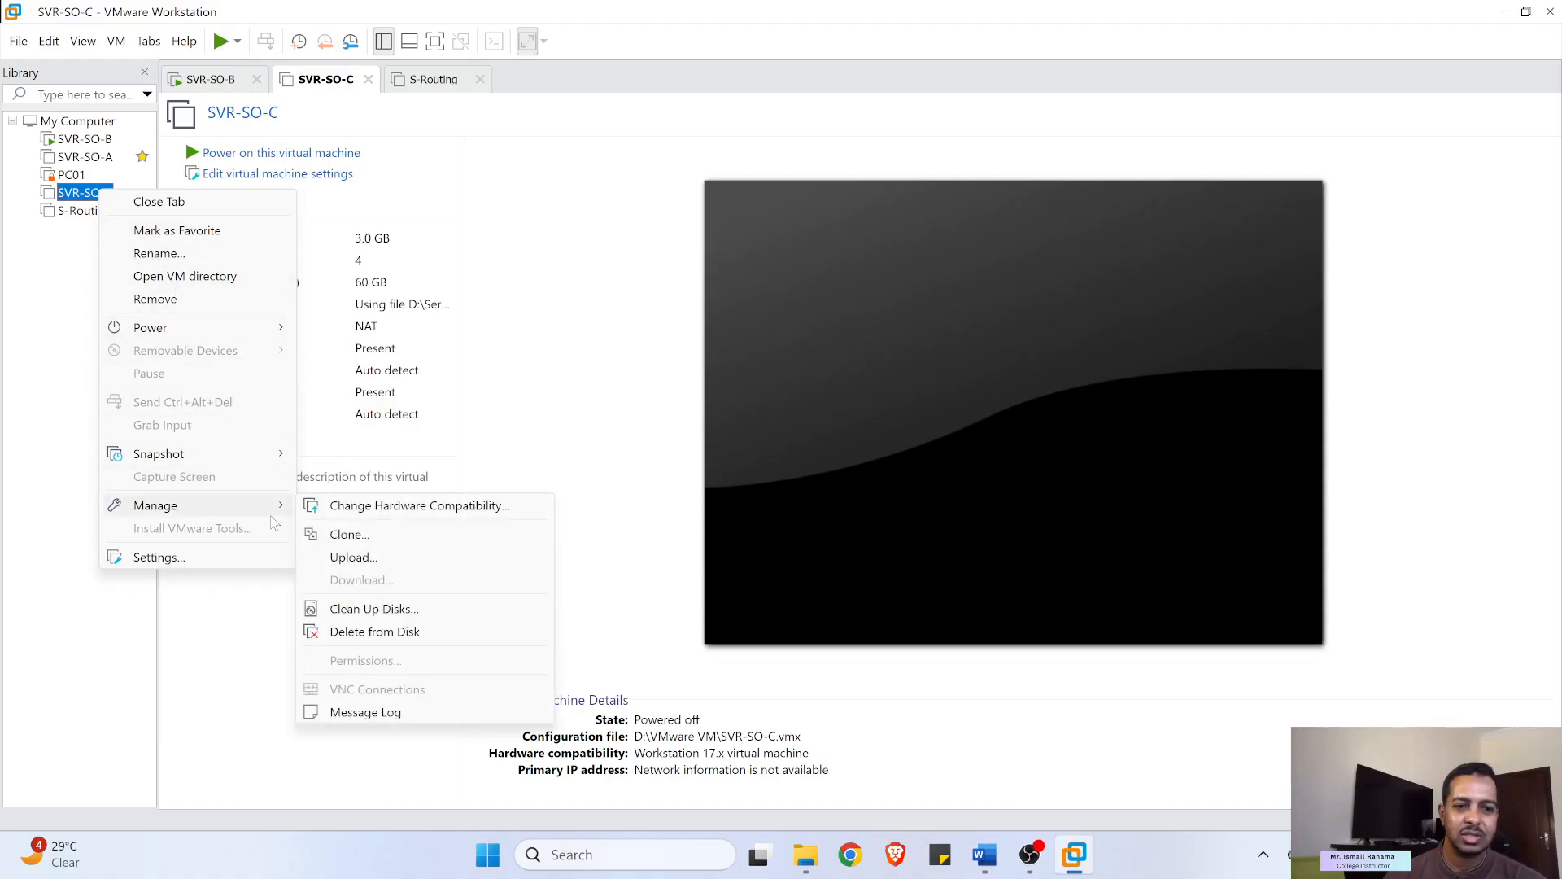
pyautogui.click(372, 537)
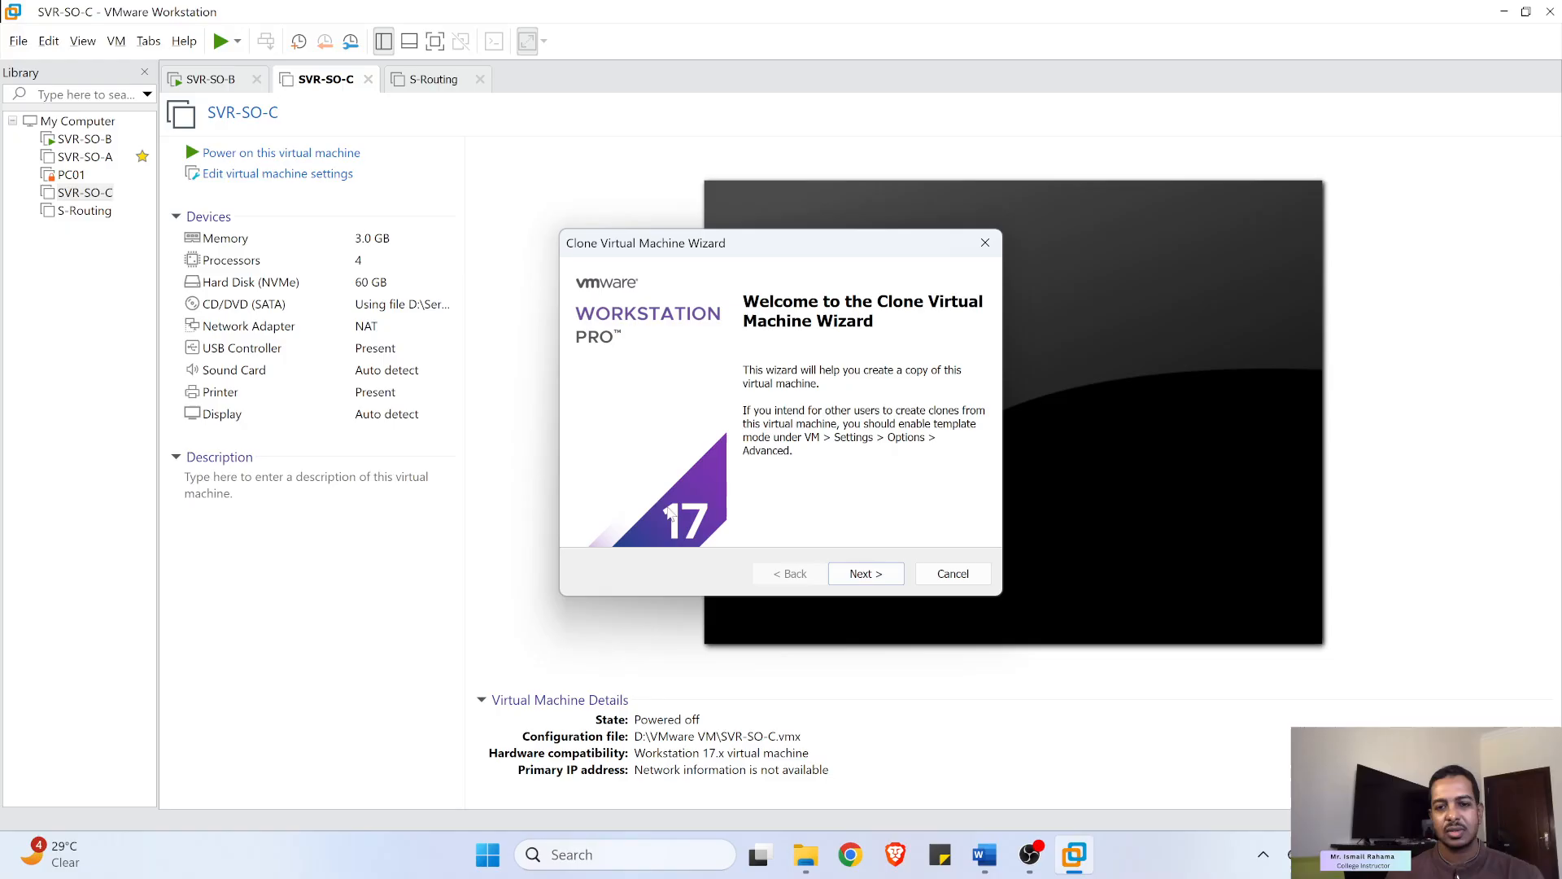
# - Choose a full clone of the current state named 'S-LusailDC'
pyautogui.click(843, 577)
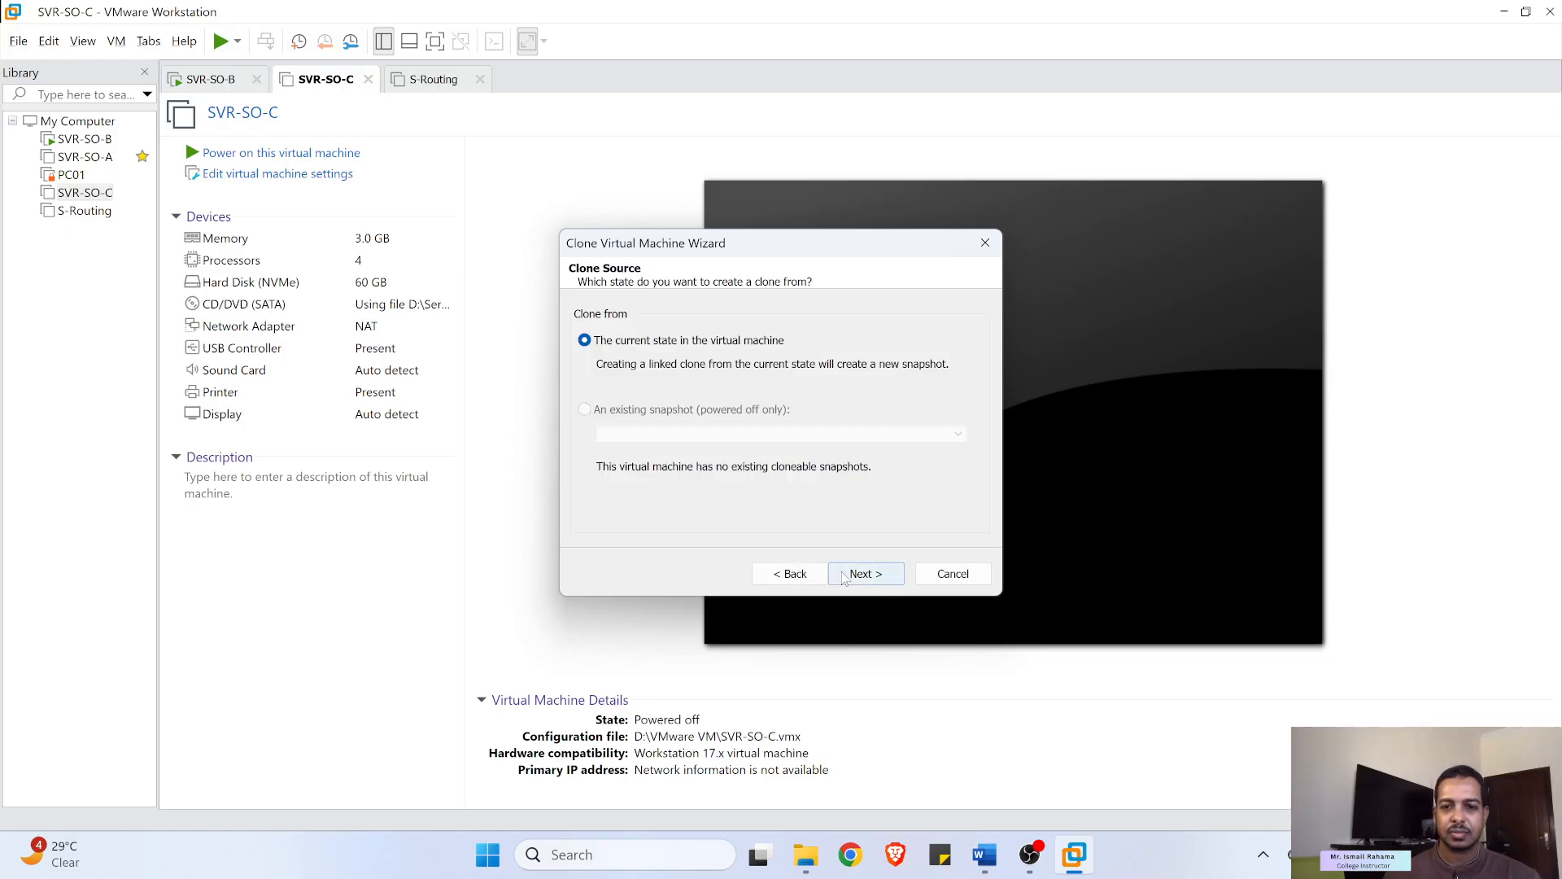
pyautogui.click(850, 576)
pyautogui.click(869, 576)
pyautogui.rightClick(697, 336)
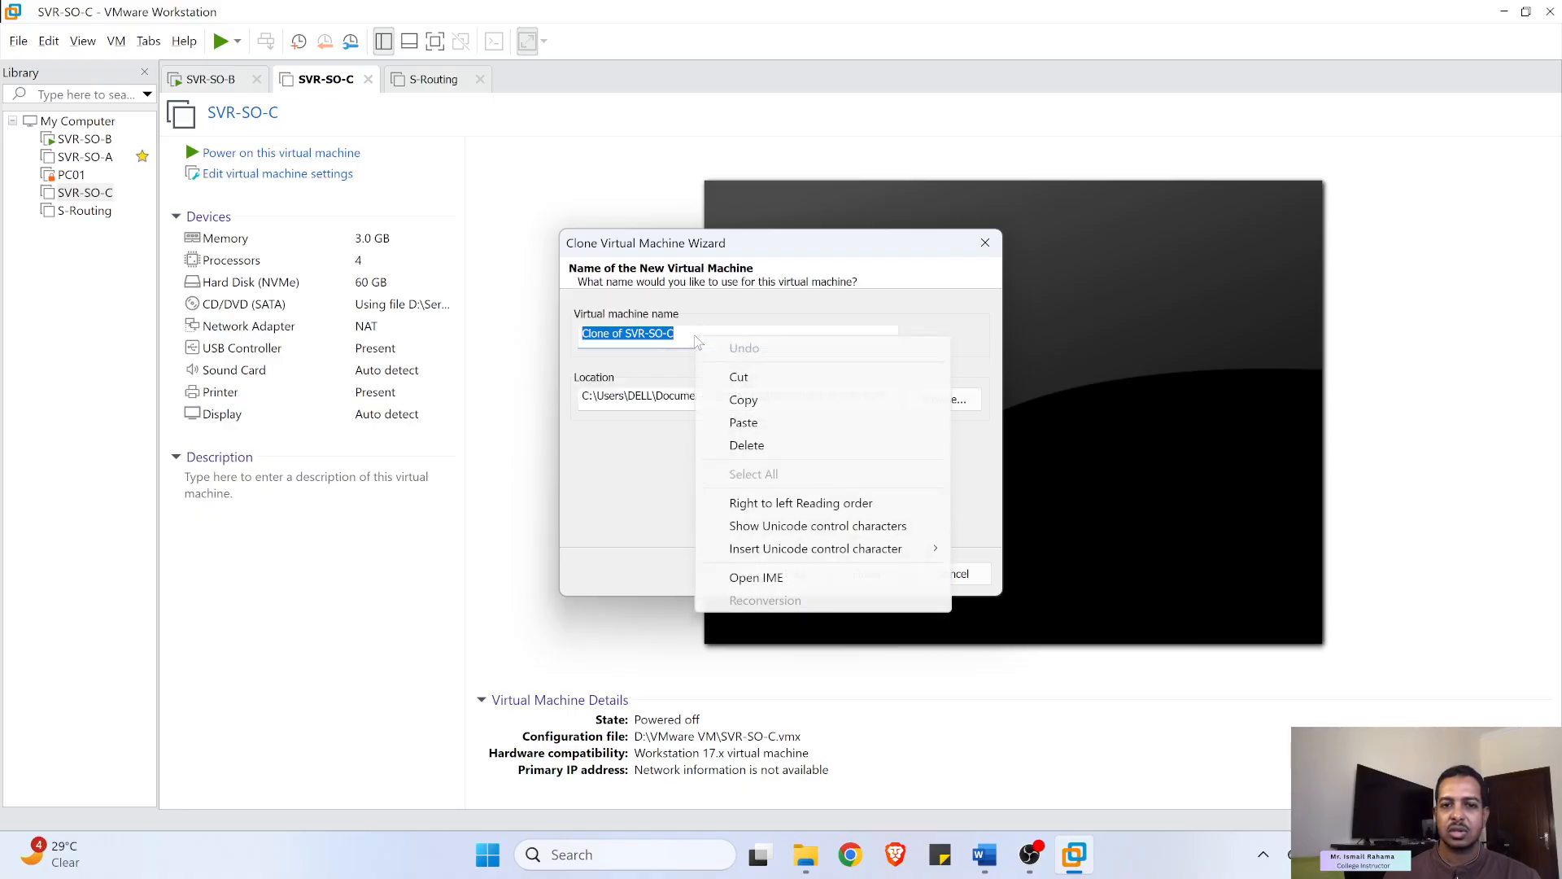
pyautogui.click(749, 422)
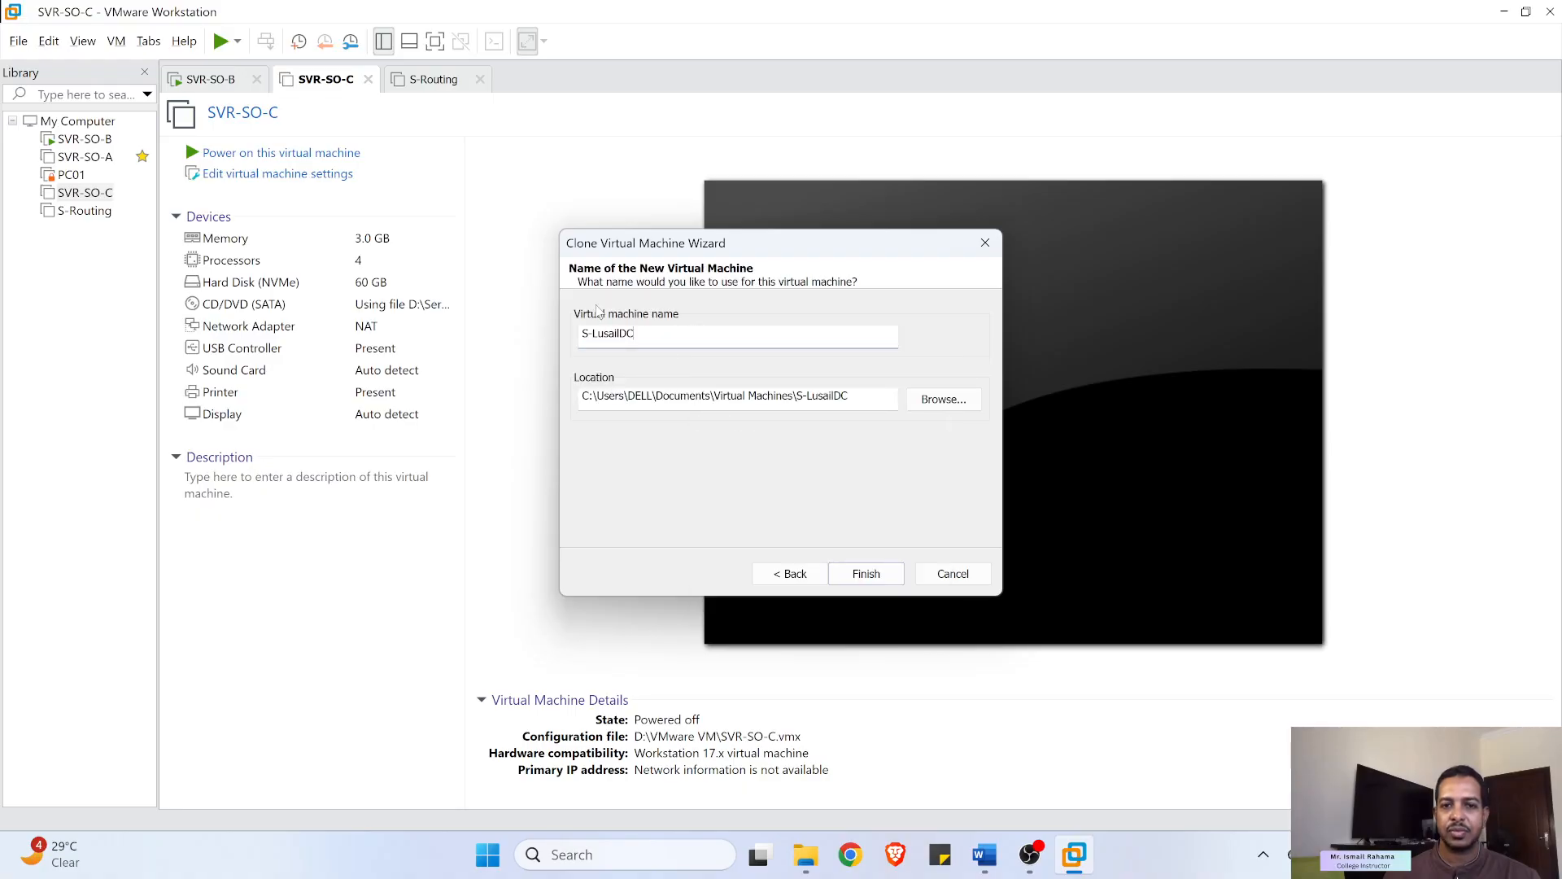
# - Store the S-LusailDC clone in D:\VMware VM and finish the wizard
pyautogui.click(937, 407)
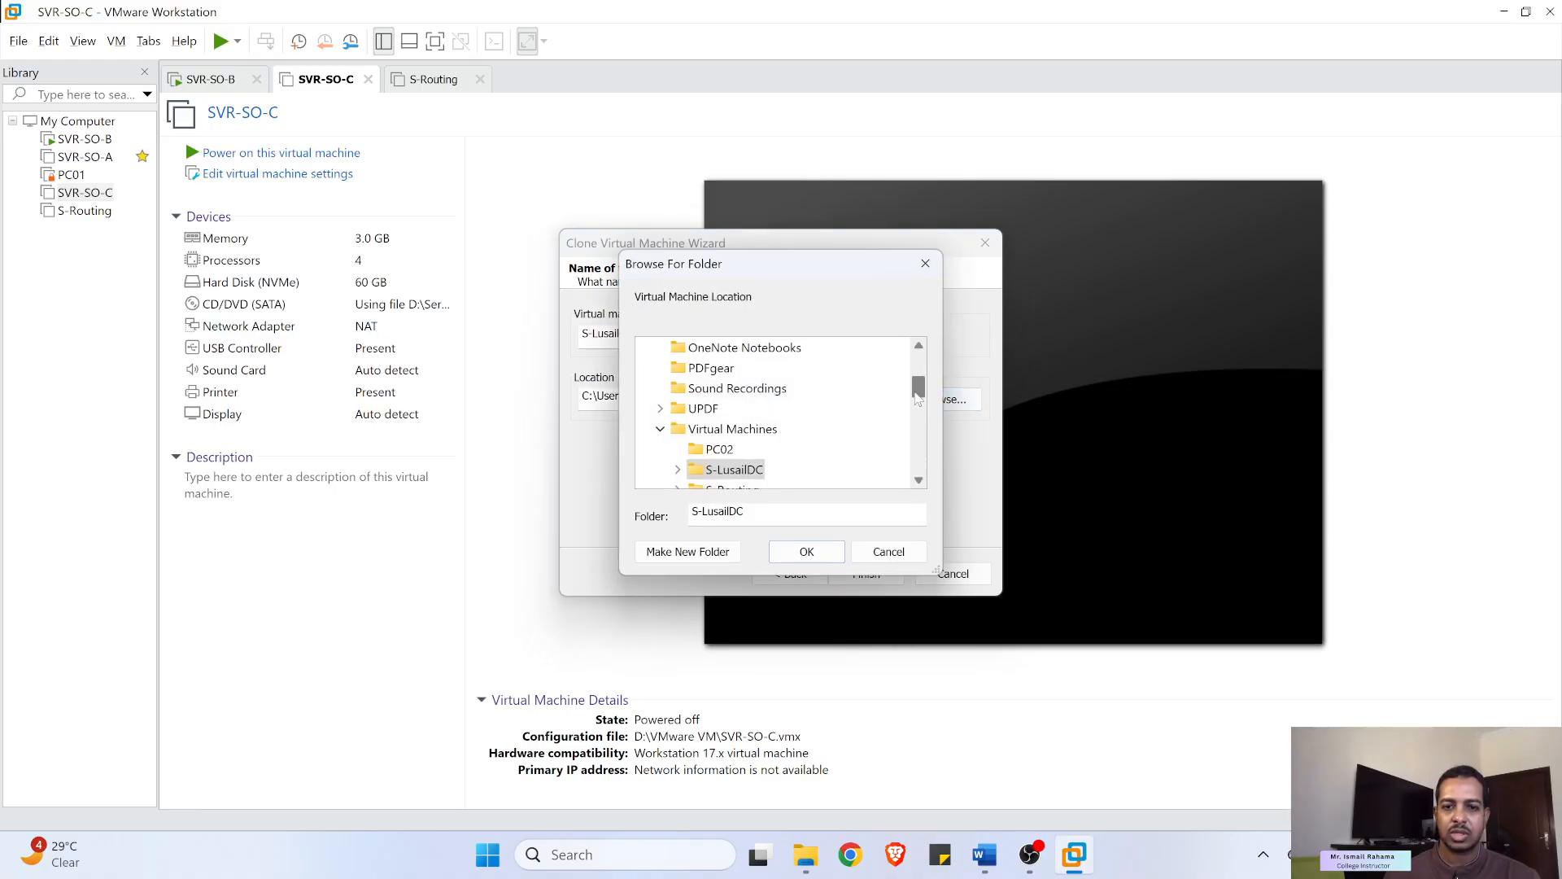
pyautogui.moveTo(918, 397); pyautogui.dragTo(918, 356)
pyautogui.click(643, 368)
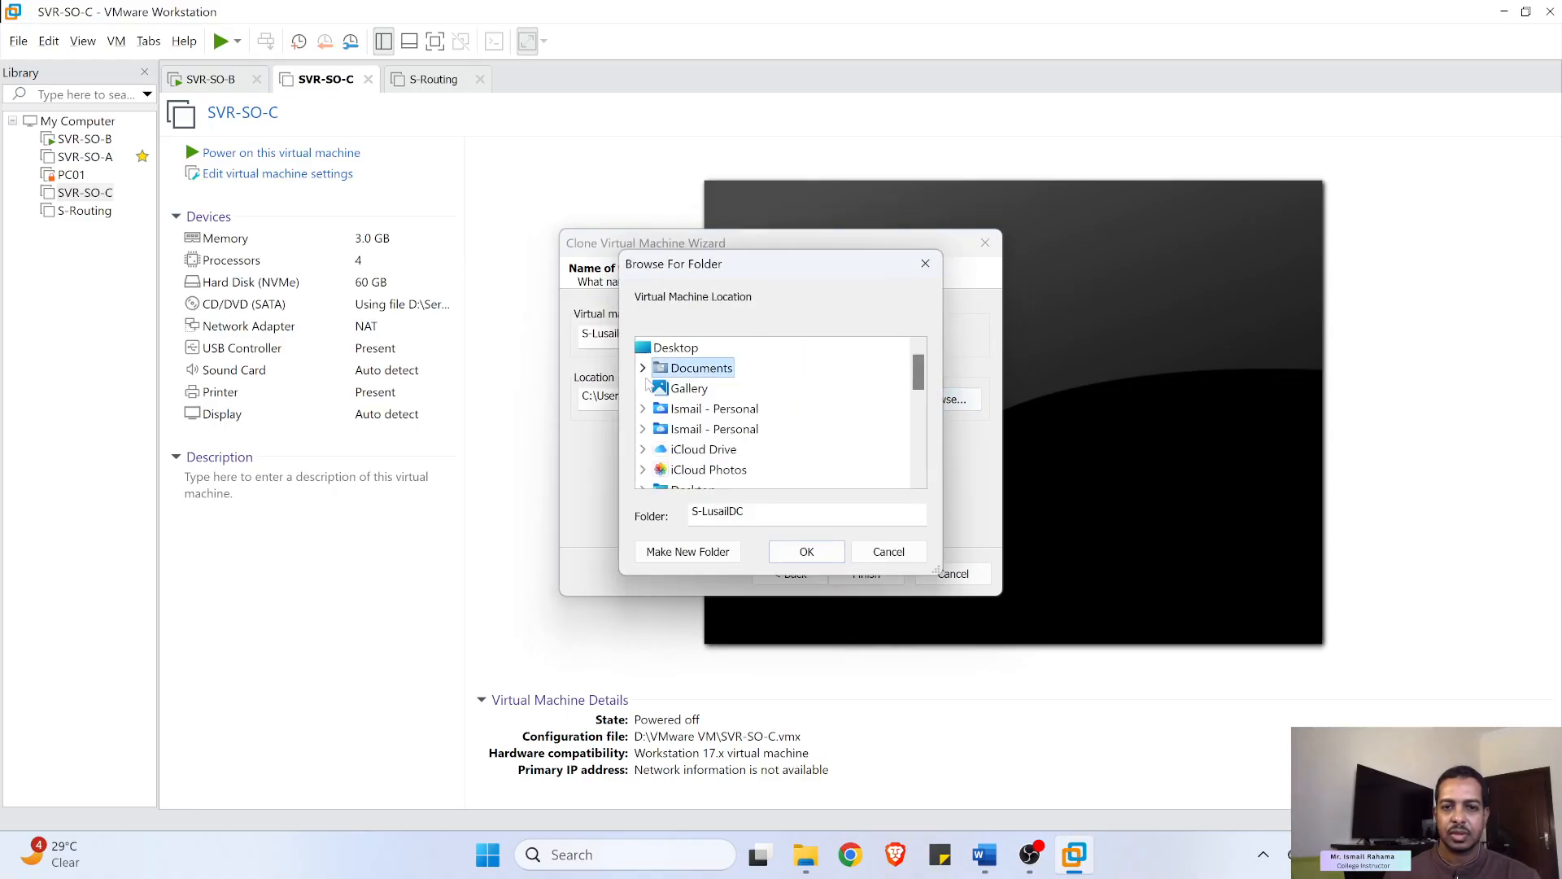
pyautogui.scroll(-2, 705, 446)
pyautogui.scroll(-4, 706, 446)
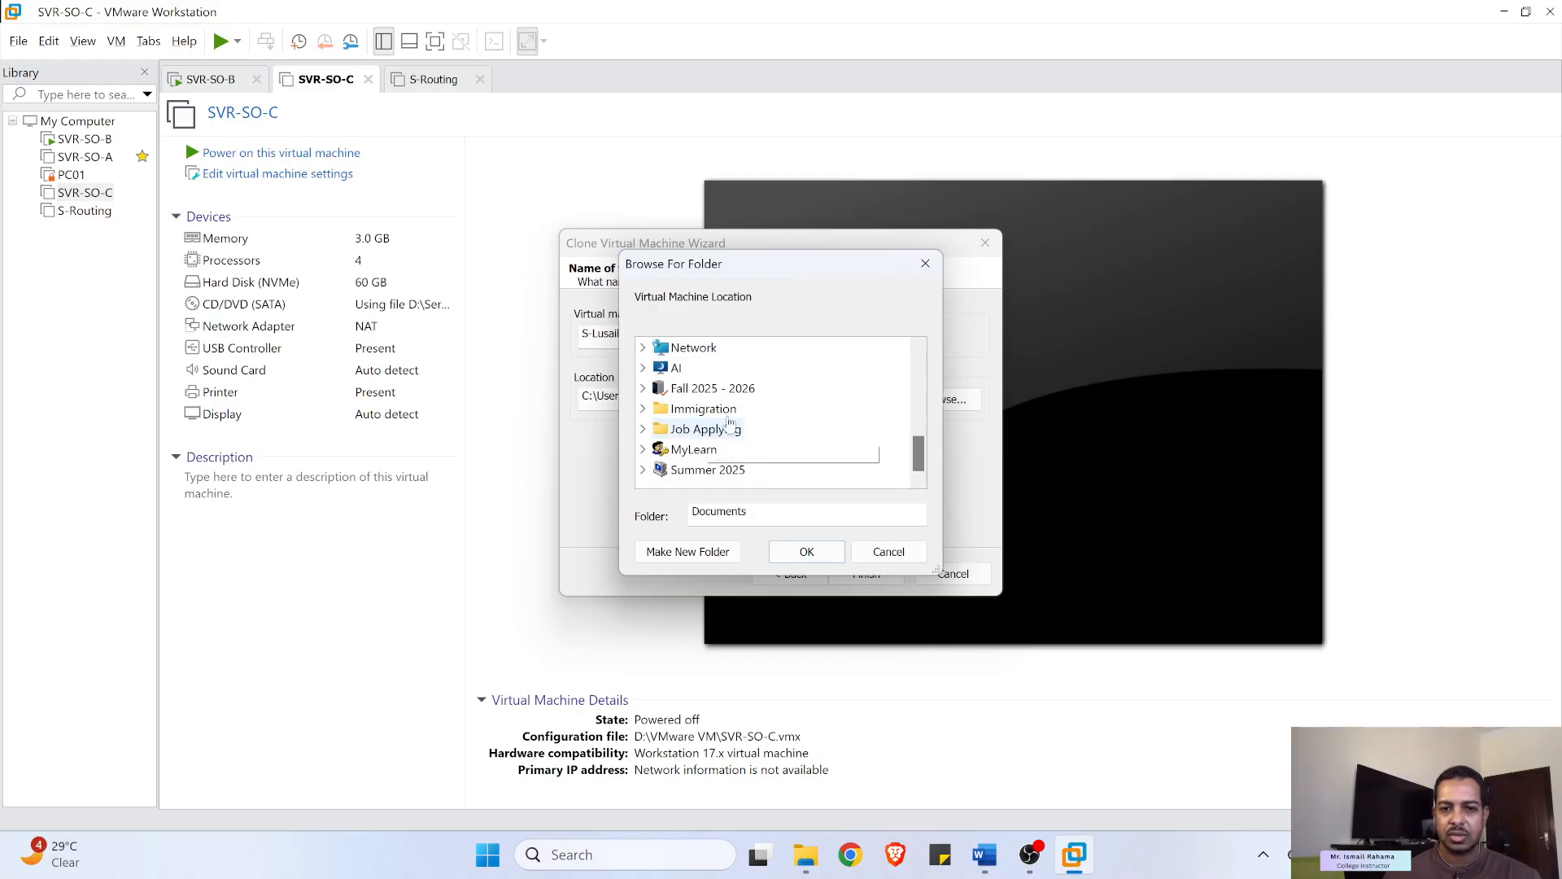
pyautogui.scroll(1, 721, 407)
pyautogui.doubleClick(700, 369)
pyautogui.click(724, 409)
pyautogui.doubleClick(725, 409)
pyautogui.scroll(-2, 756, 440)
pyautogui.scroll(-5, 755, 439)
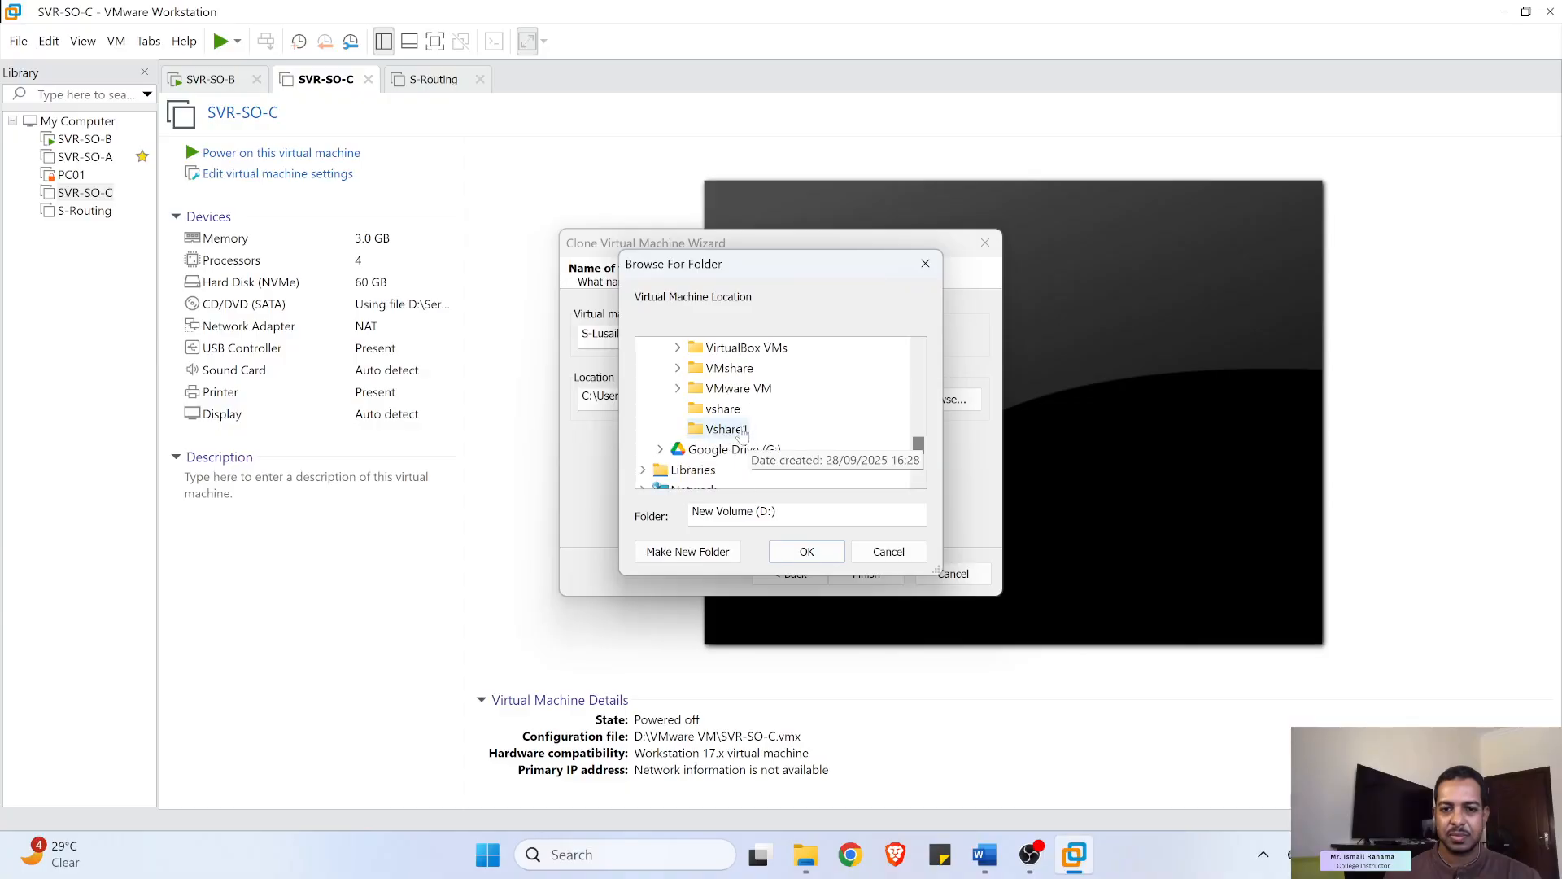
pyautogui.doubleClick(747, 390)
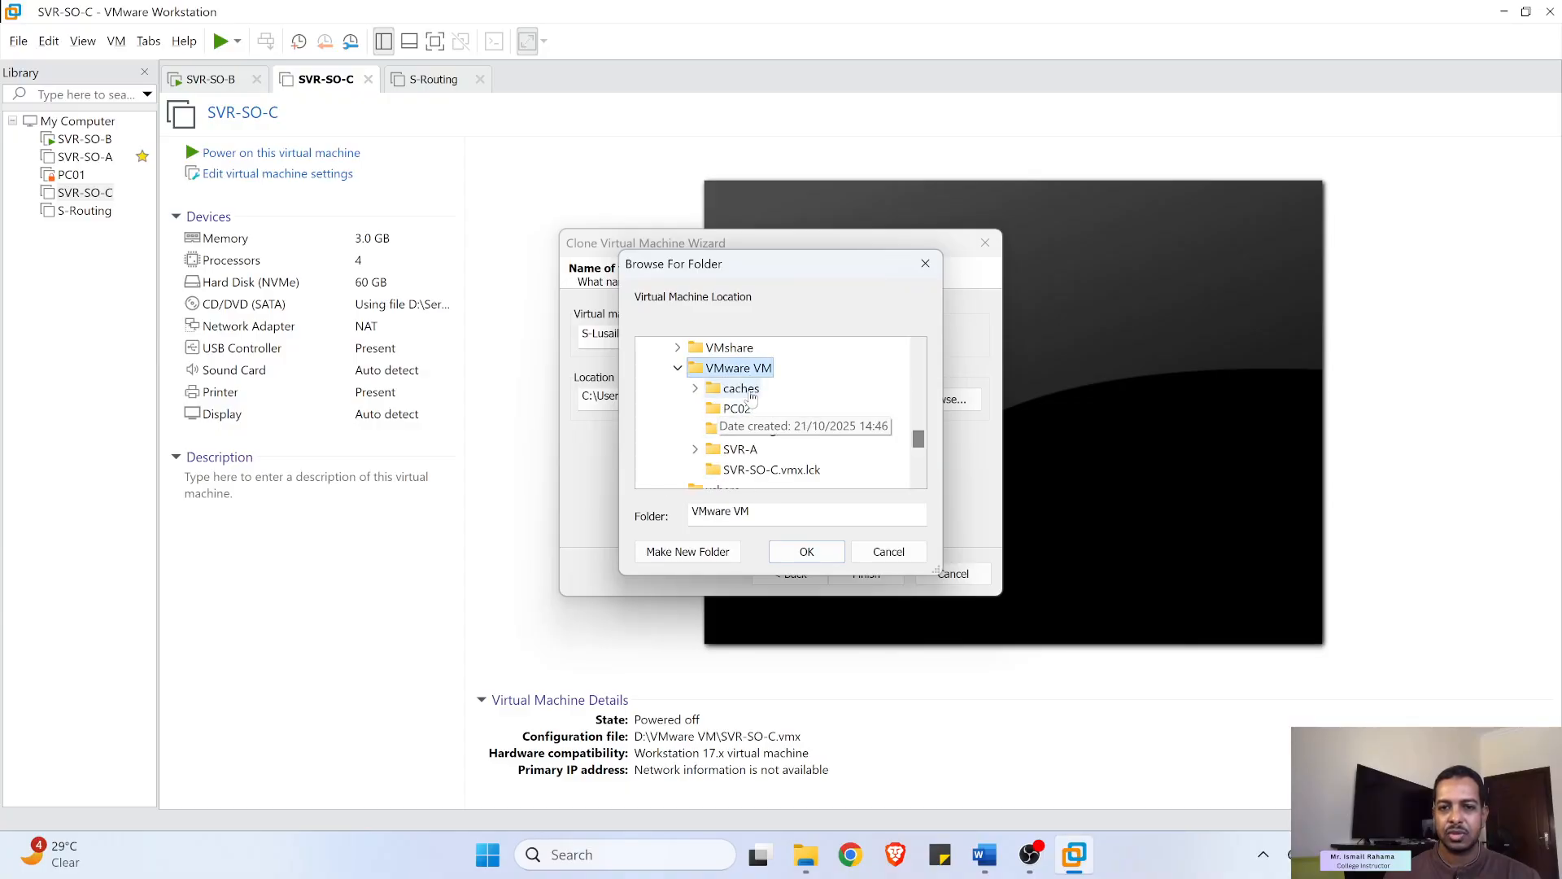
pyautogui.click(779, 552)
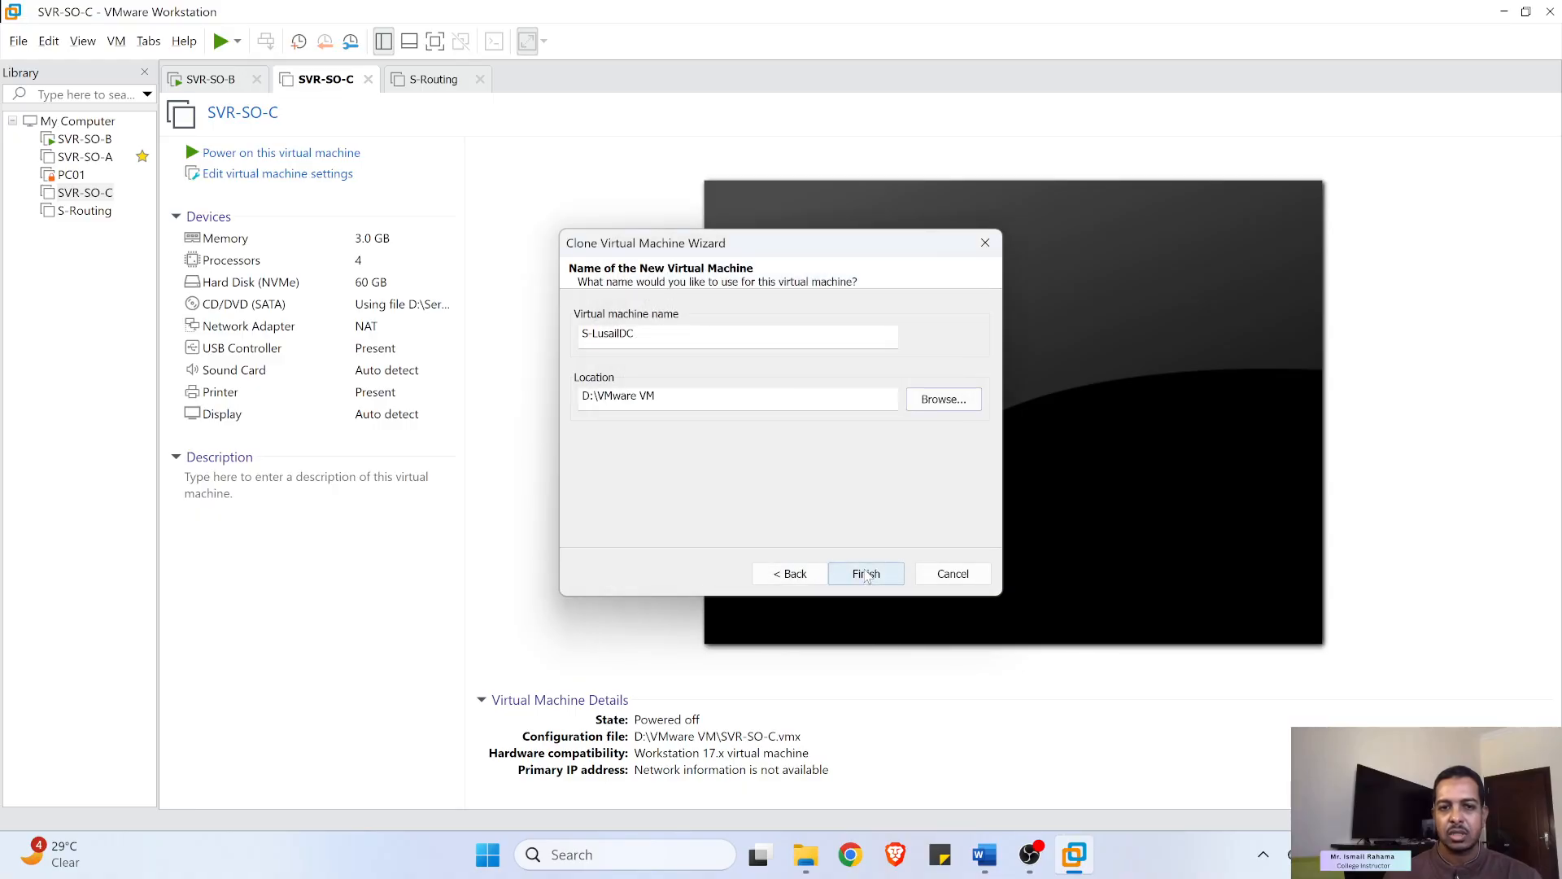
pyautogui.click(867, 574)
# - Accept the existing-machine warning, close the completed S-LusailDC clone wizard, and return to Word
pyautogui.click(823, 470)
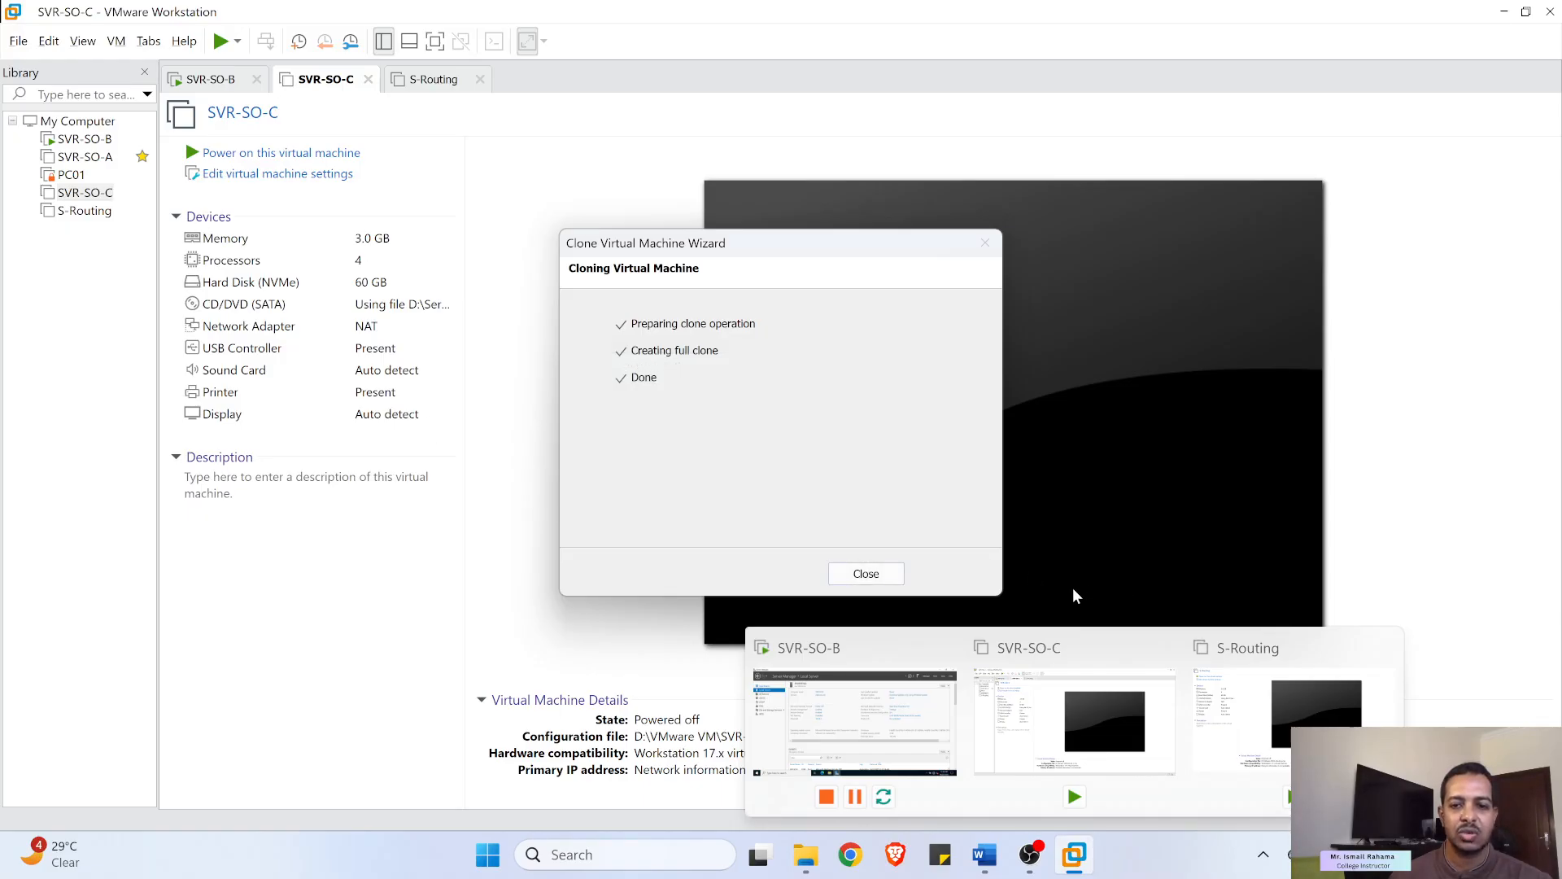
pyautogui.click(833, 574)
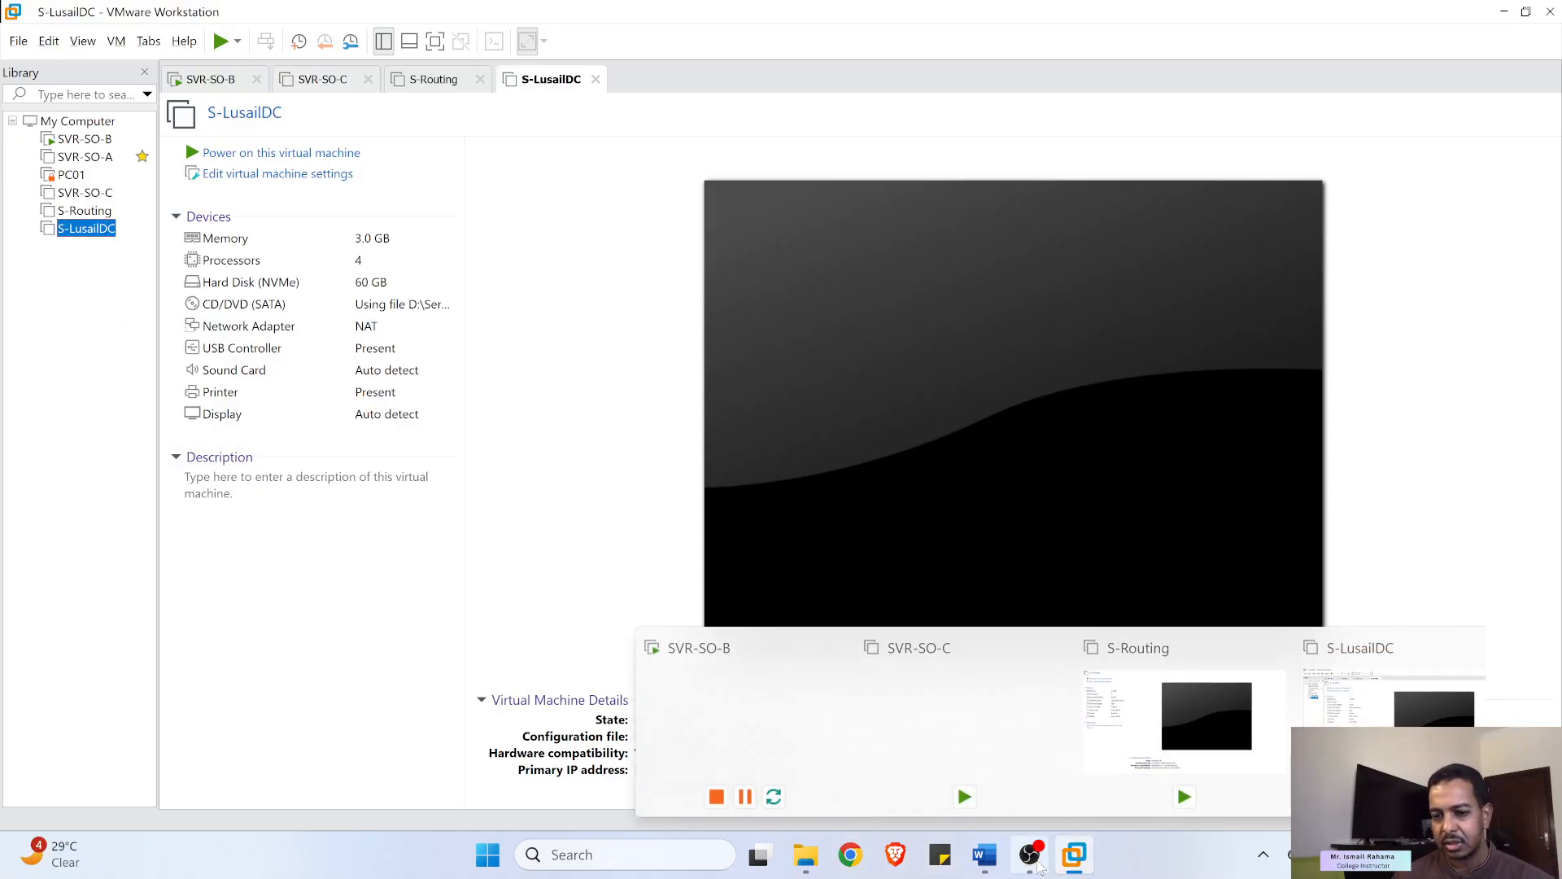
pyautogui.click(985, 855)
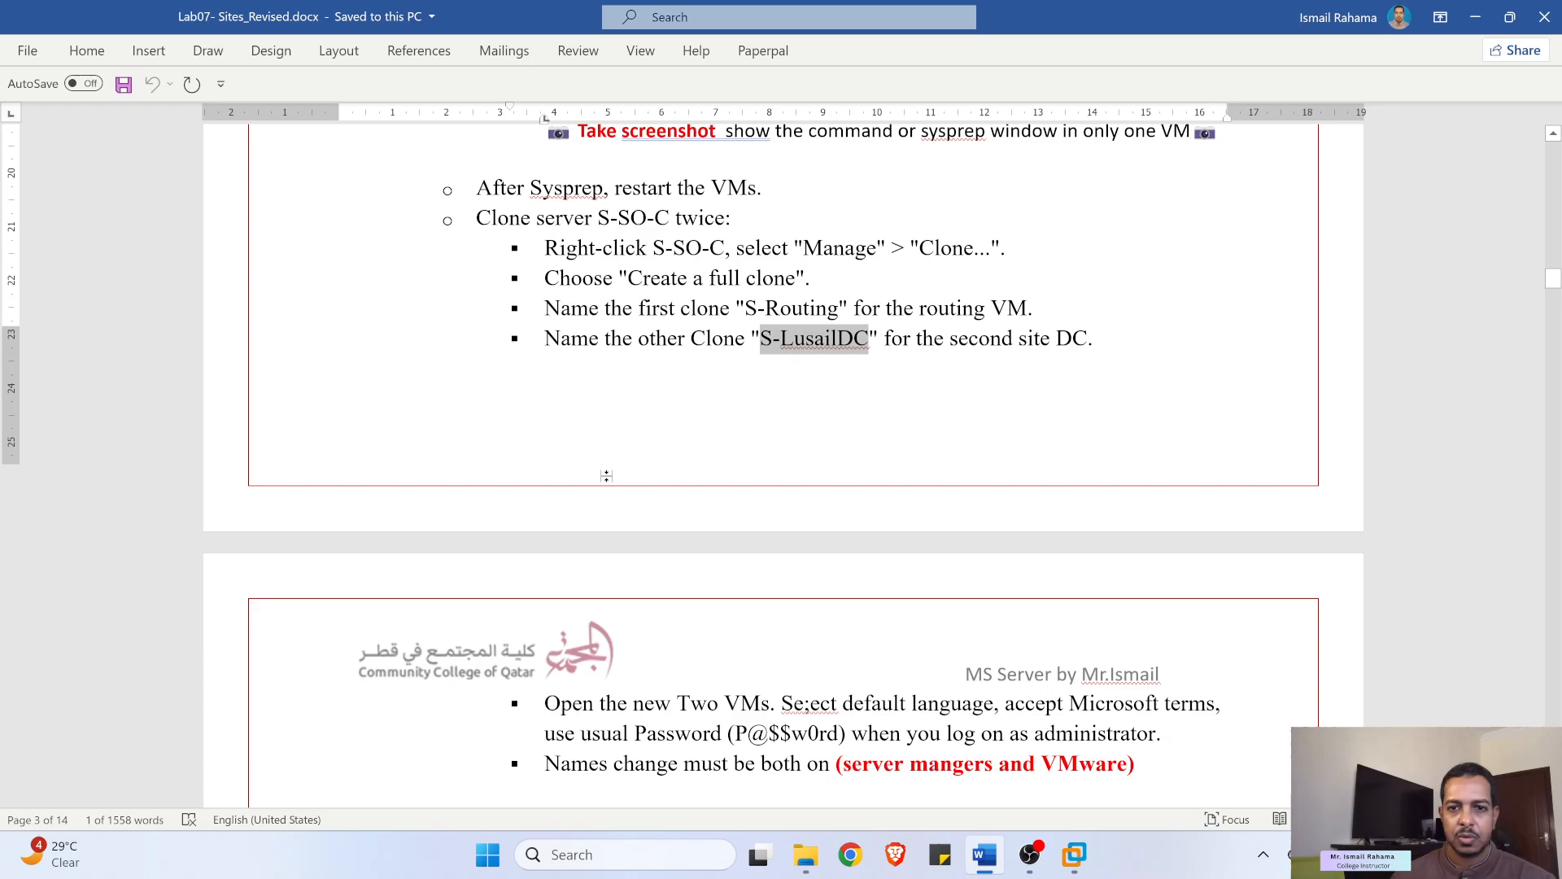
# - Fix the misspelled word in the lab document so it reads 'Select'
pyautogui.scroll(-6, 607, 476)
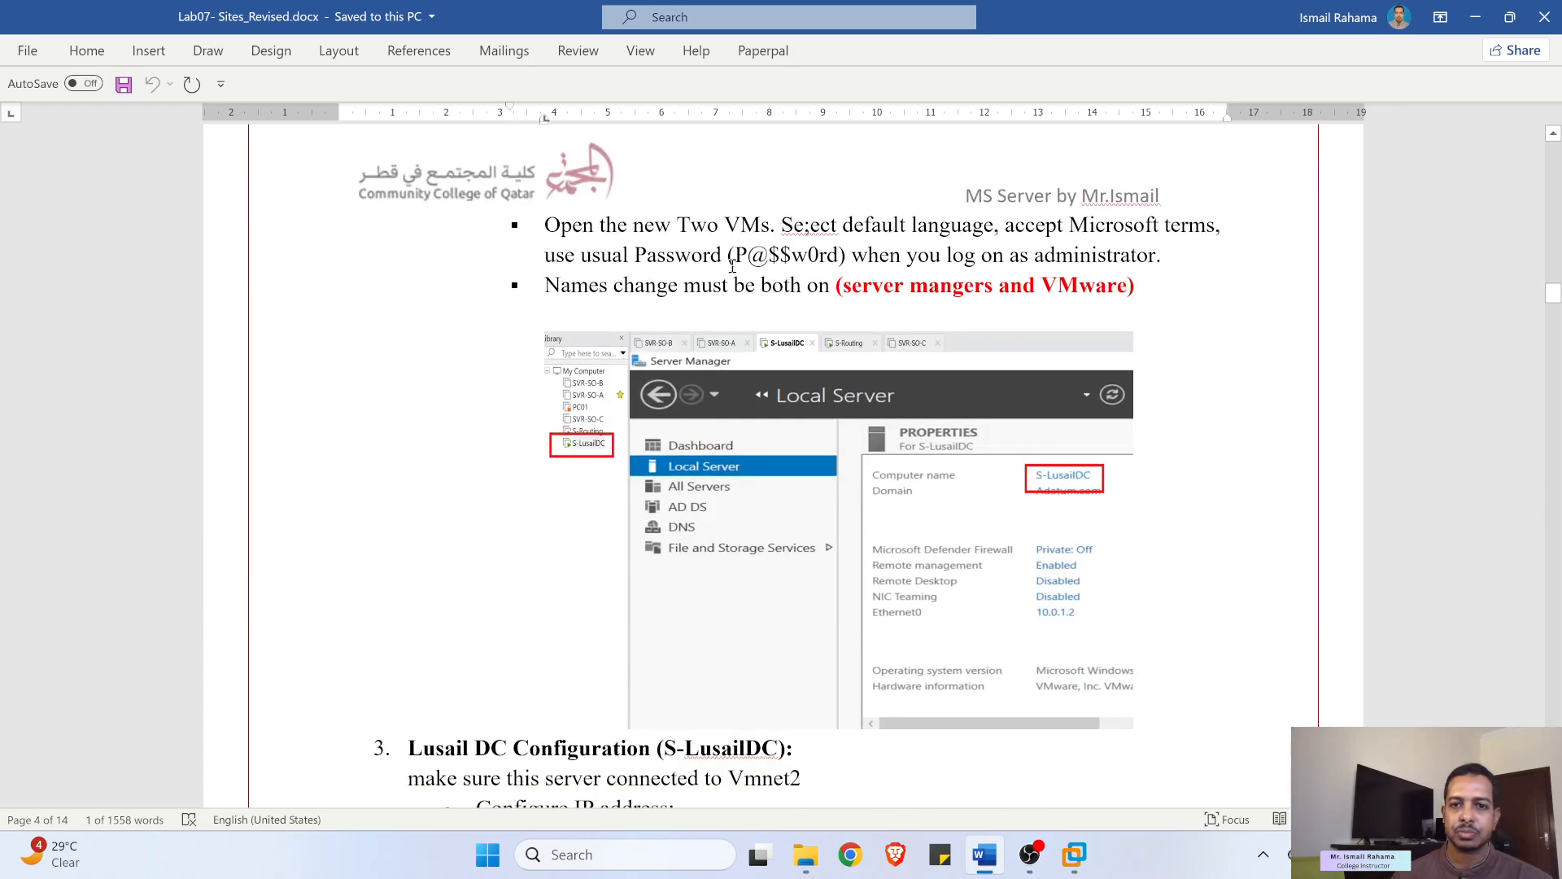
pyautogui.moveTo(623, 225); pyautogui.dragTo(853, 239)
pyautogui.click(853, 236)
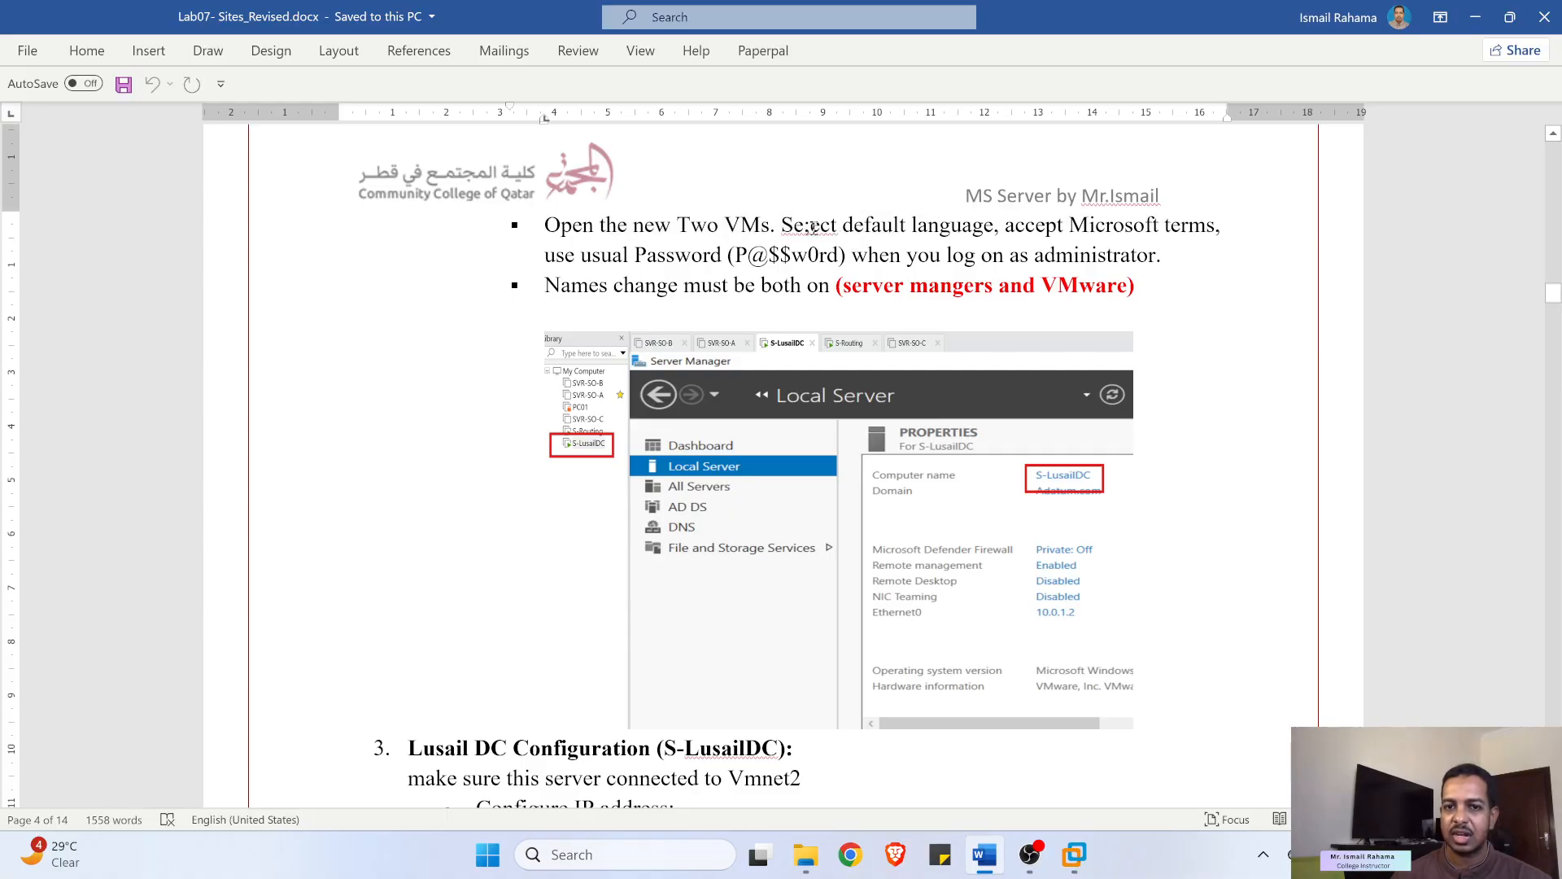
pyautogui.press('BackSpace')
pyautogui.write('l')
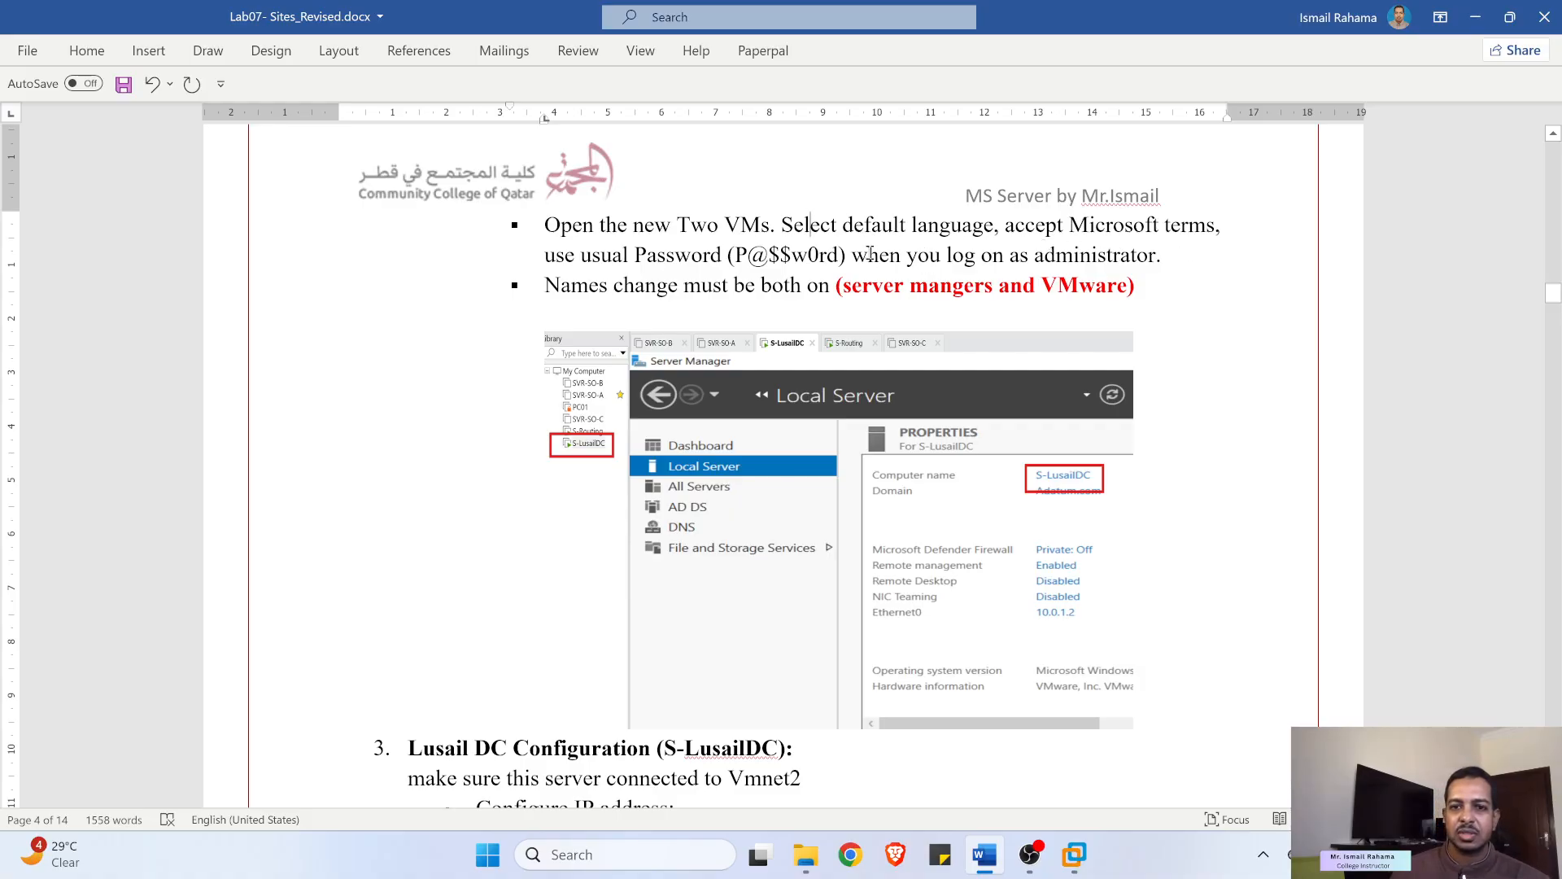
# - Read through the S-LusailDC and S-Routing configuration steps, then minimize Word
pyautogui.scroll(-1, 755, 296)
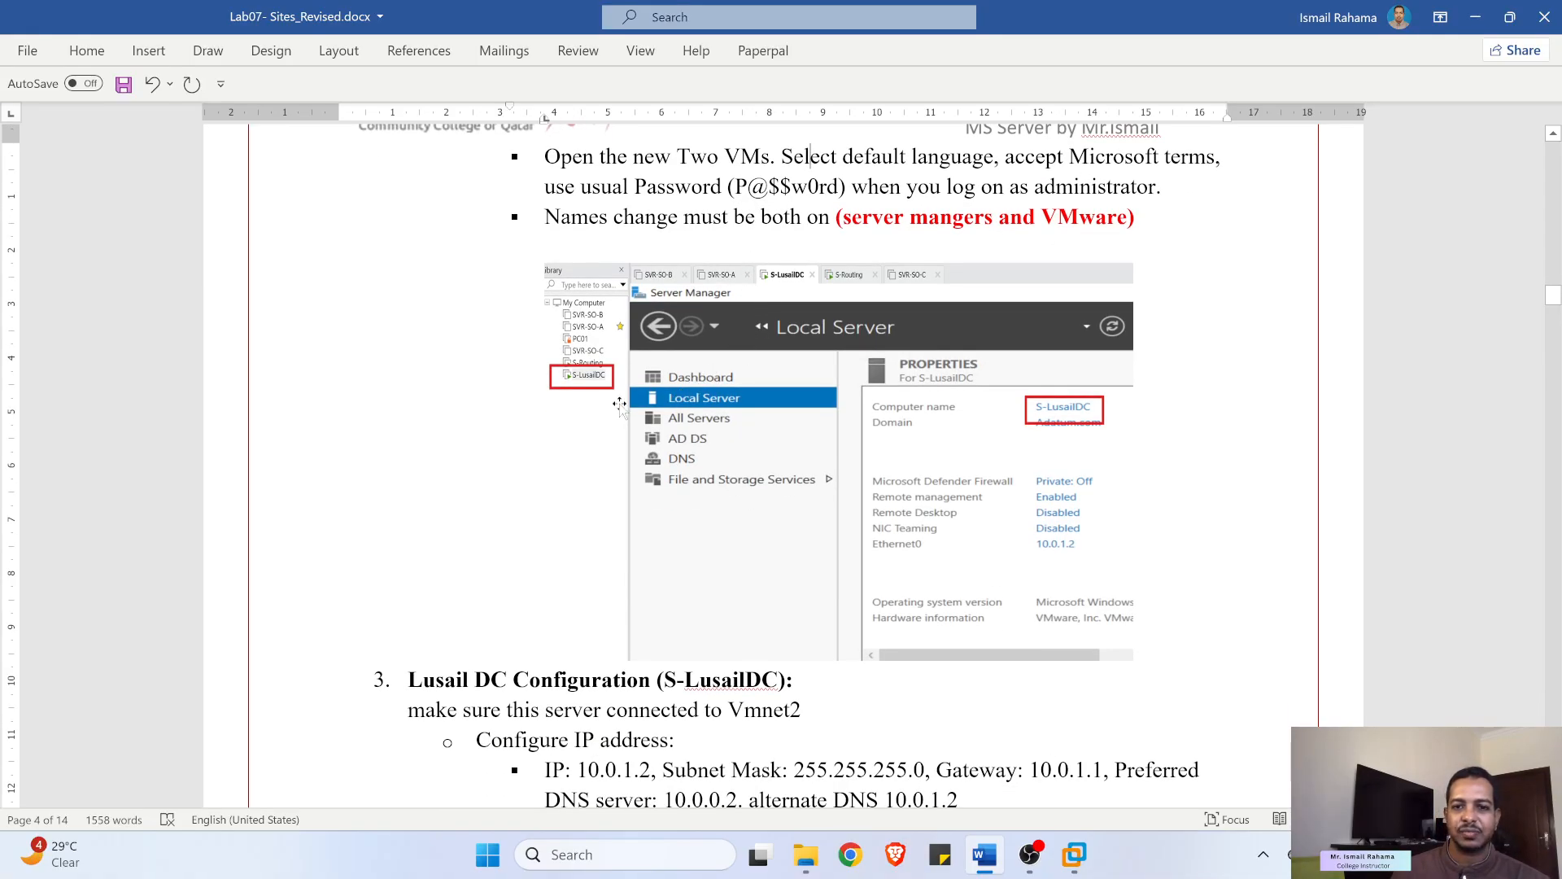
pyautogui.scroll(-1, 635, 393)
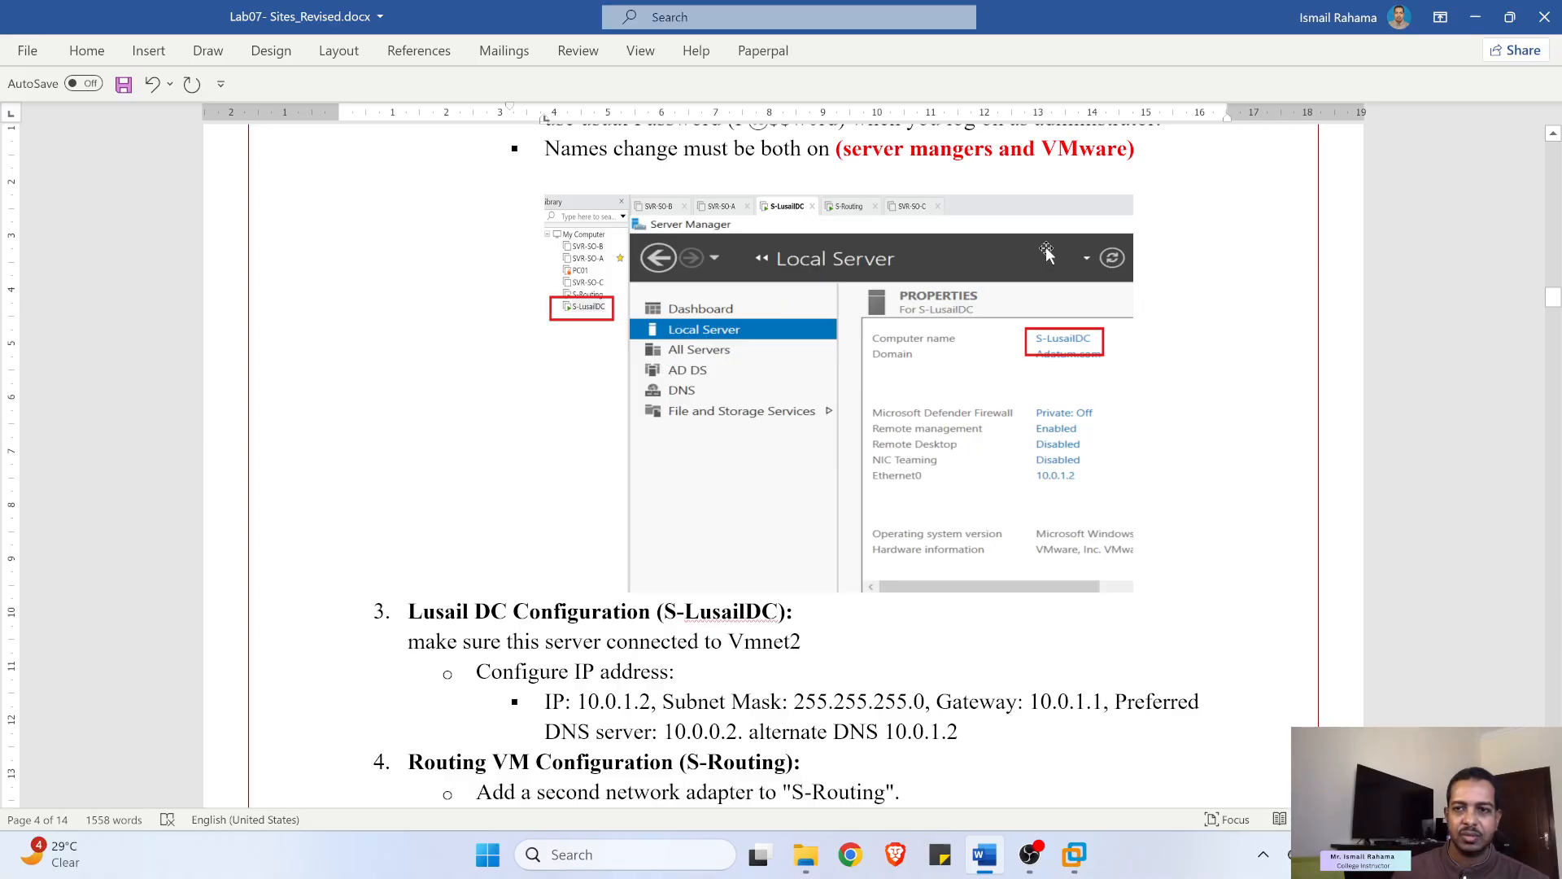
pyautogui.click(1475, 17)
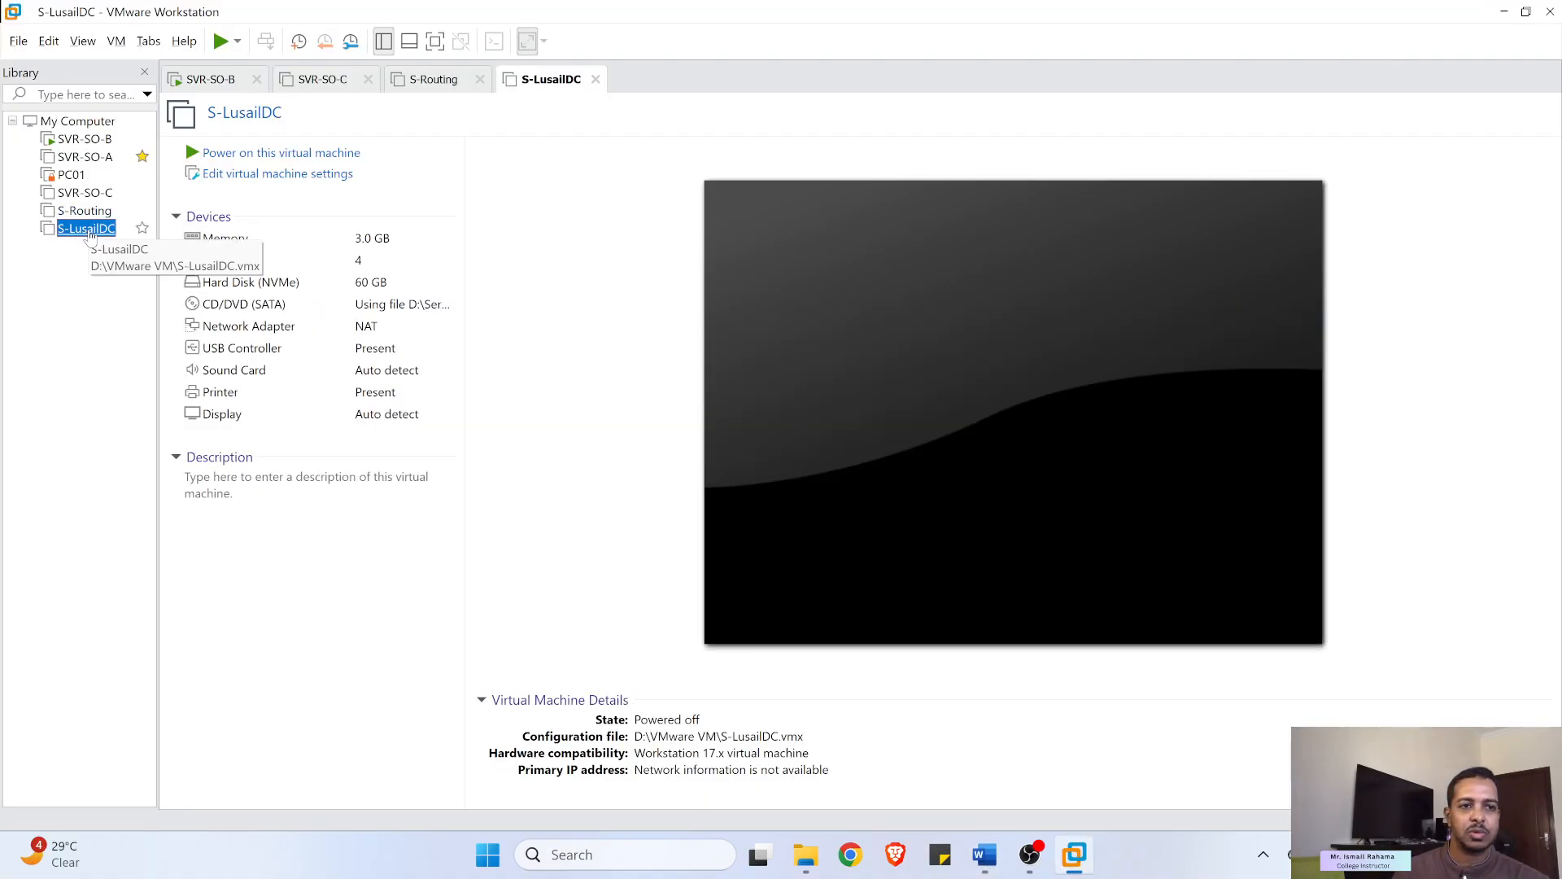
# - Power on S-LusailDC with Ctrl+B and try starting S-Routing, dismissing the 'Failed to start' error
pyautogui.hotkey('ctrl', 'b')
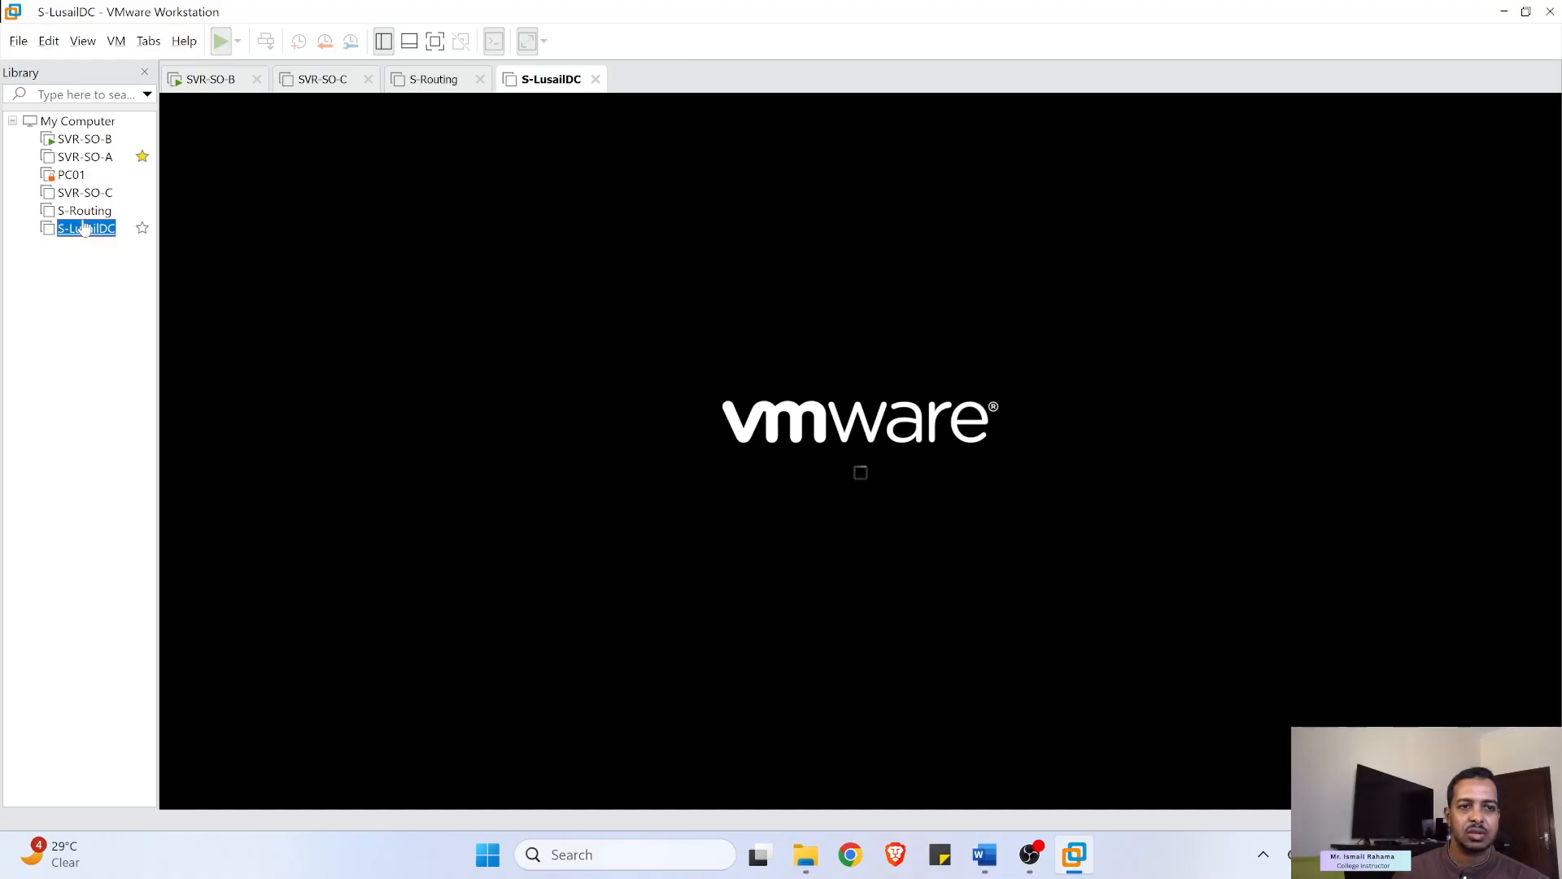
pyautogui.click(85, 210)
pyautogui.click(220, 42)
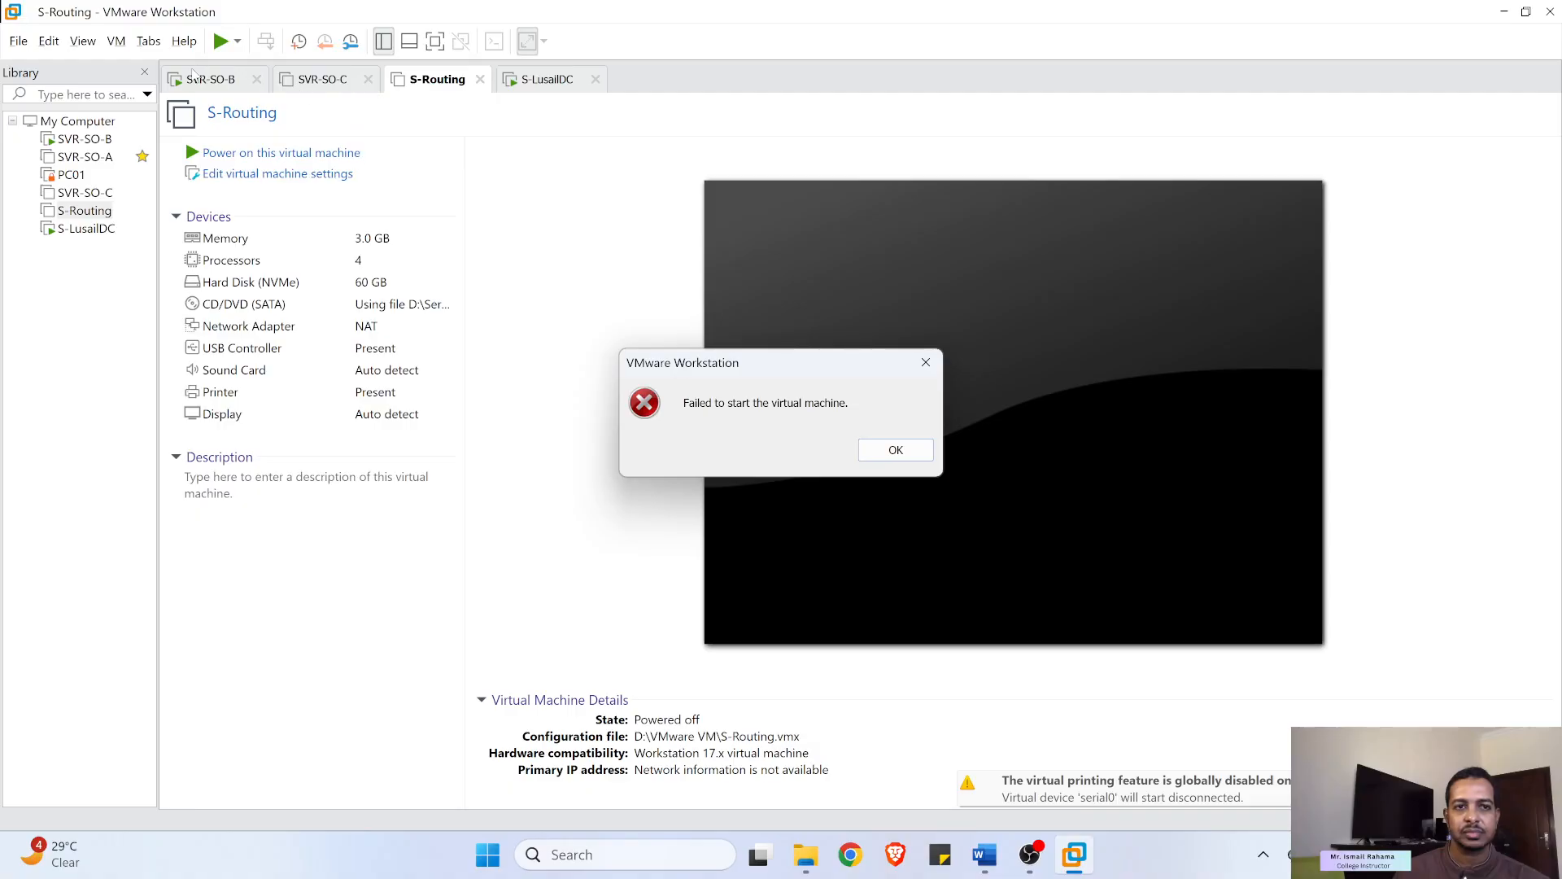
pyautogui.click(890, 452)
# - Check the booting S-LusailDC, then retry powering on S-Routing and dismiss the second failure
pyautogui.click(534, 80)
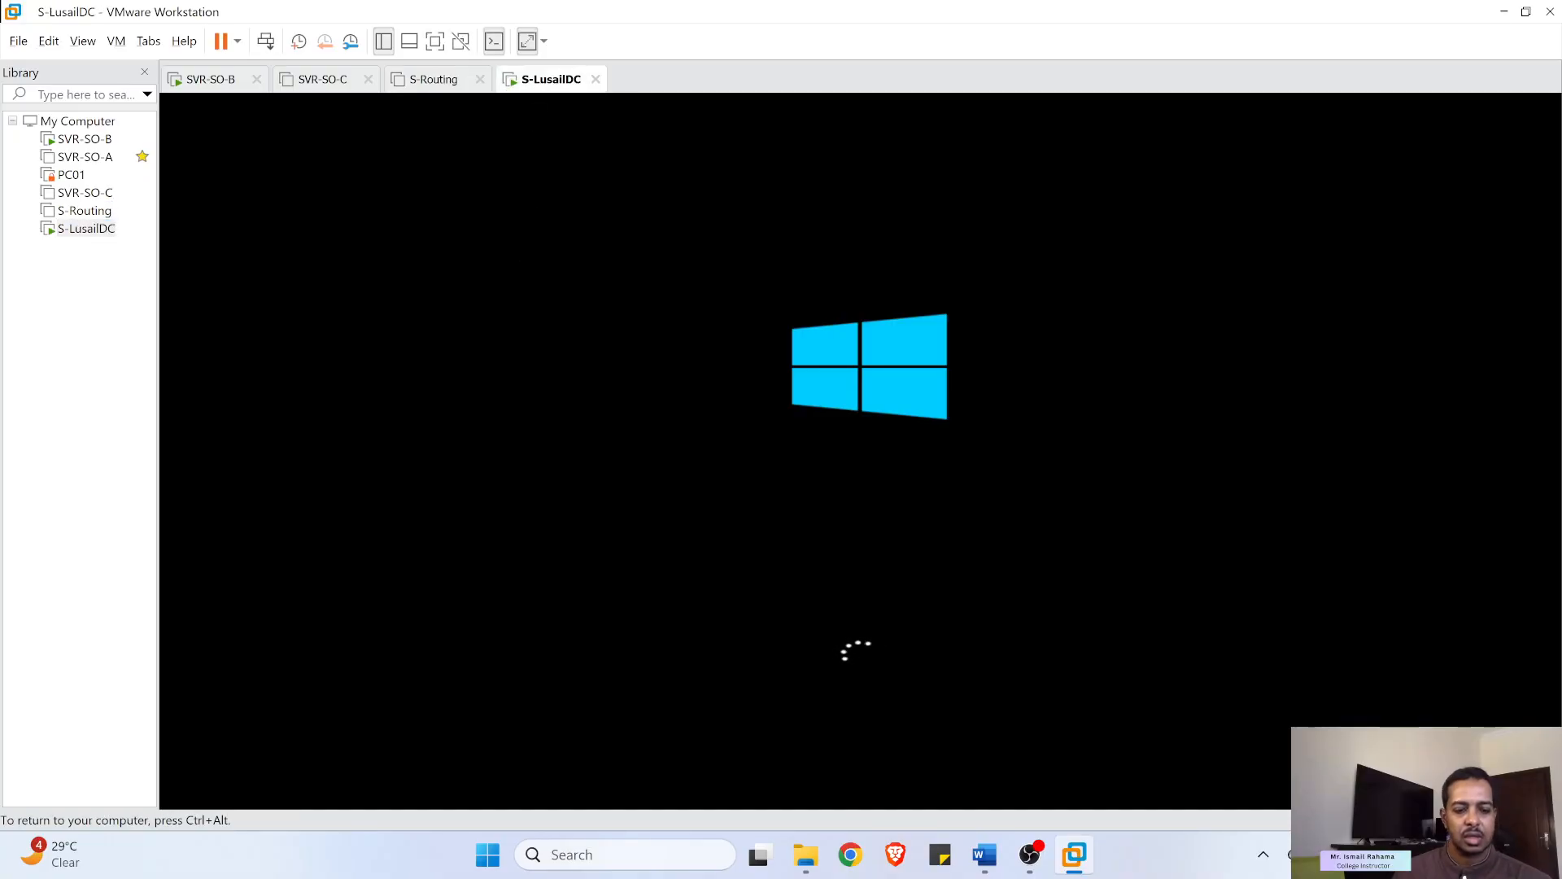
pyautogui.hotkey('ctrl', 'alt')
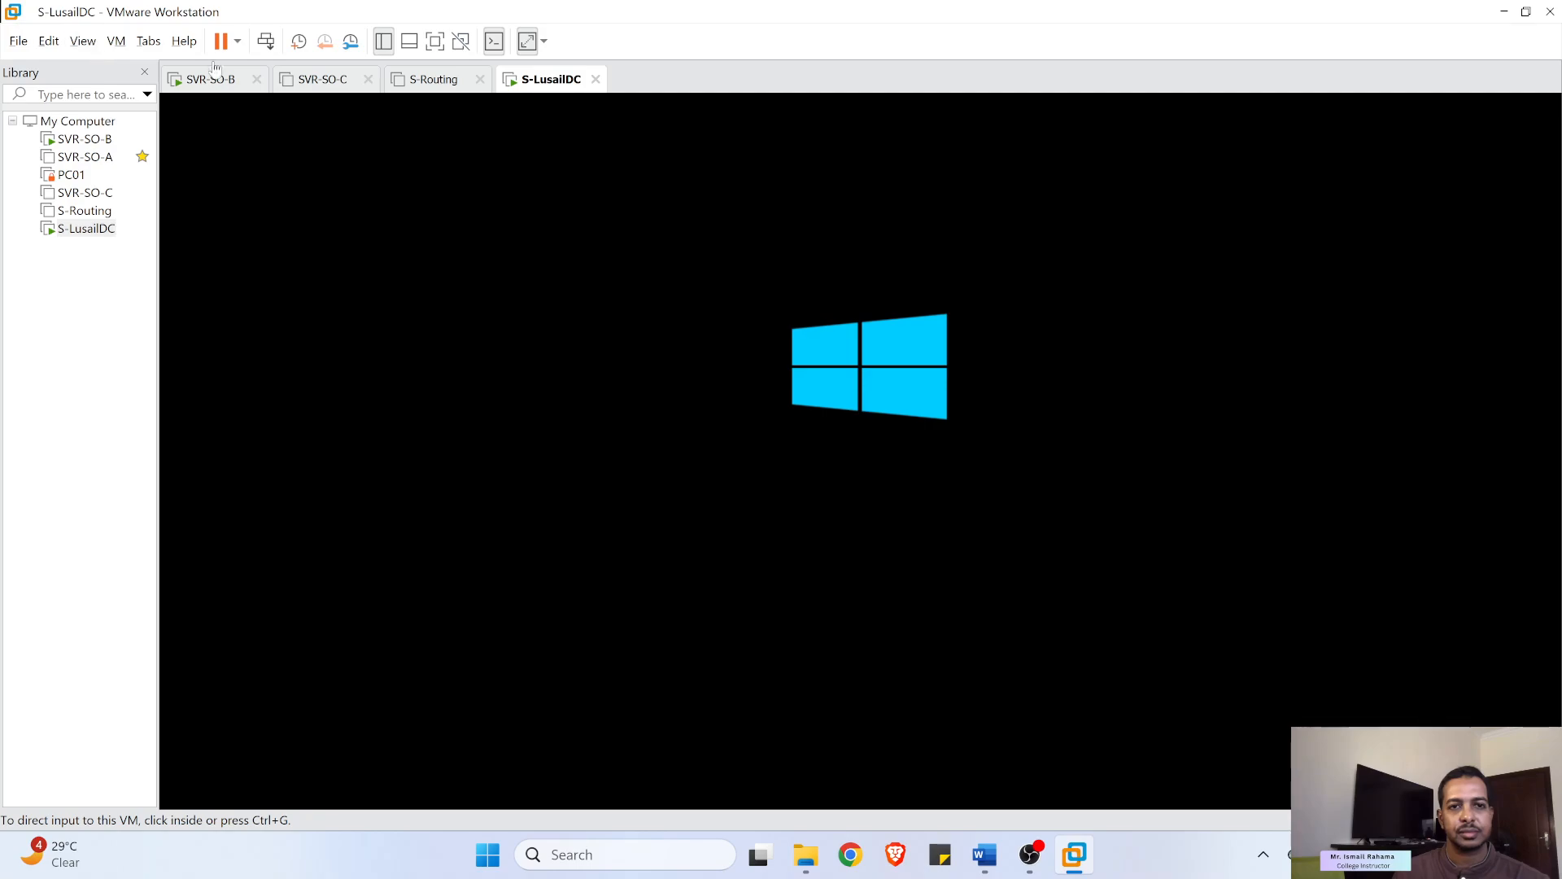
pyautogui.click(421, 86)
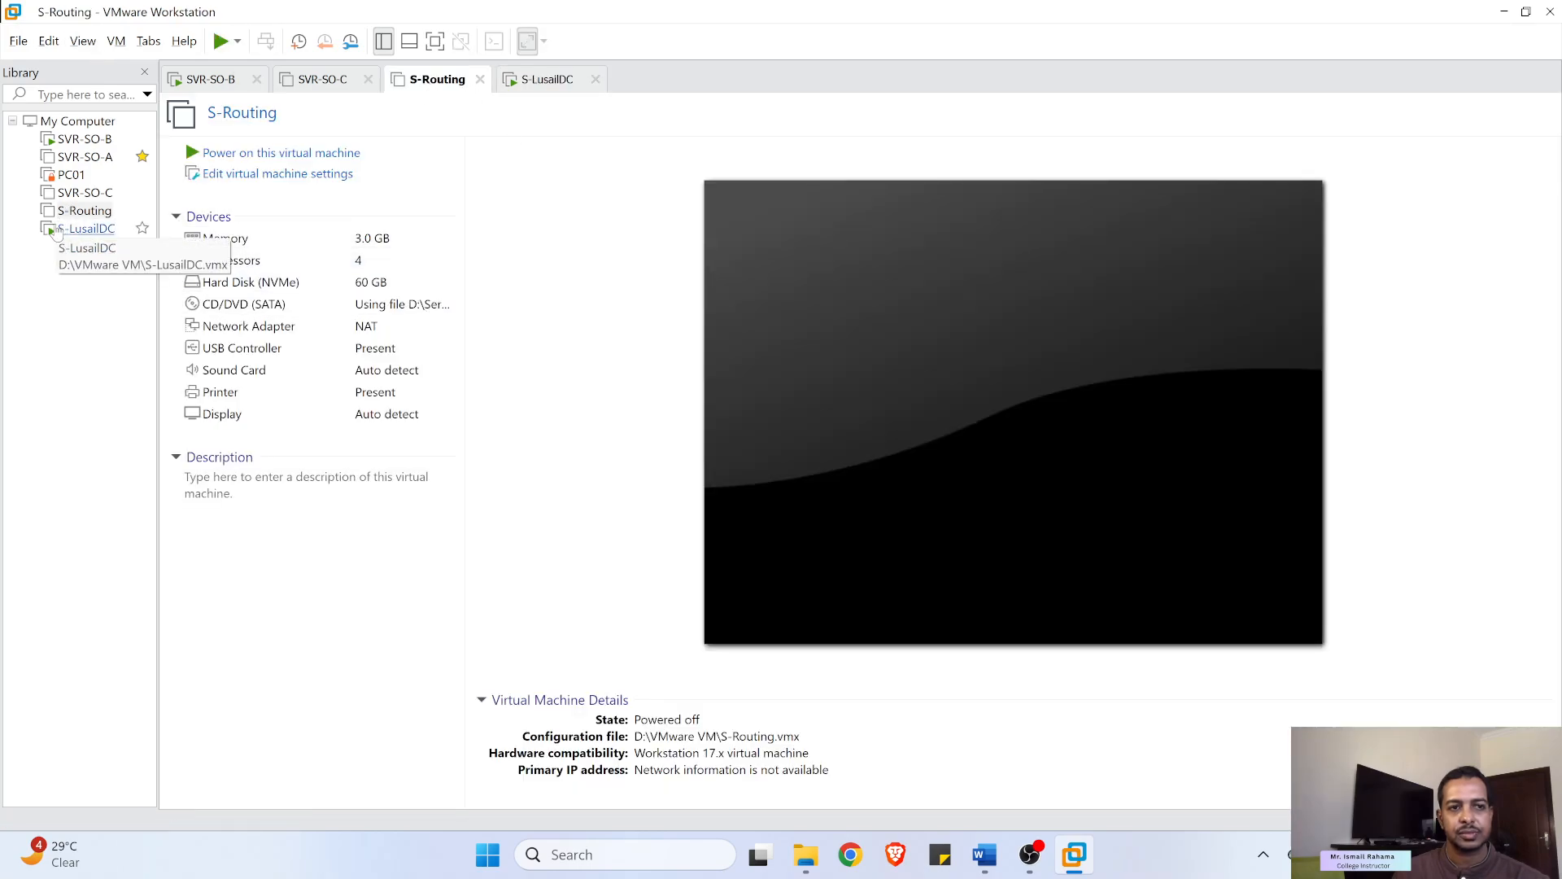
pyautogui.click(88, 212)
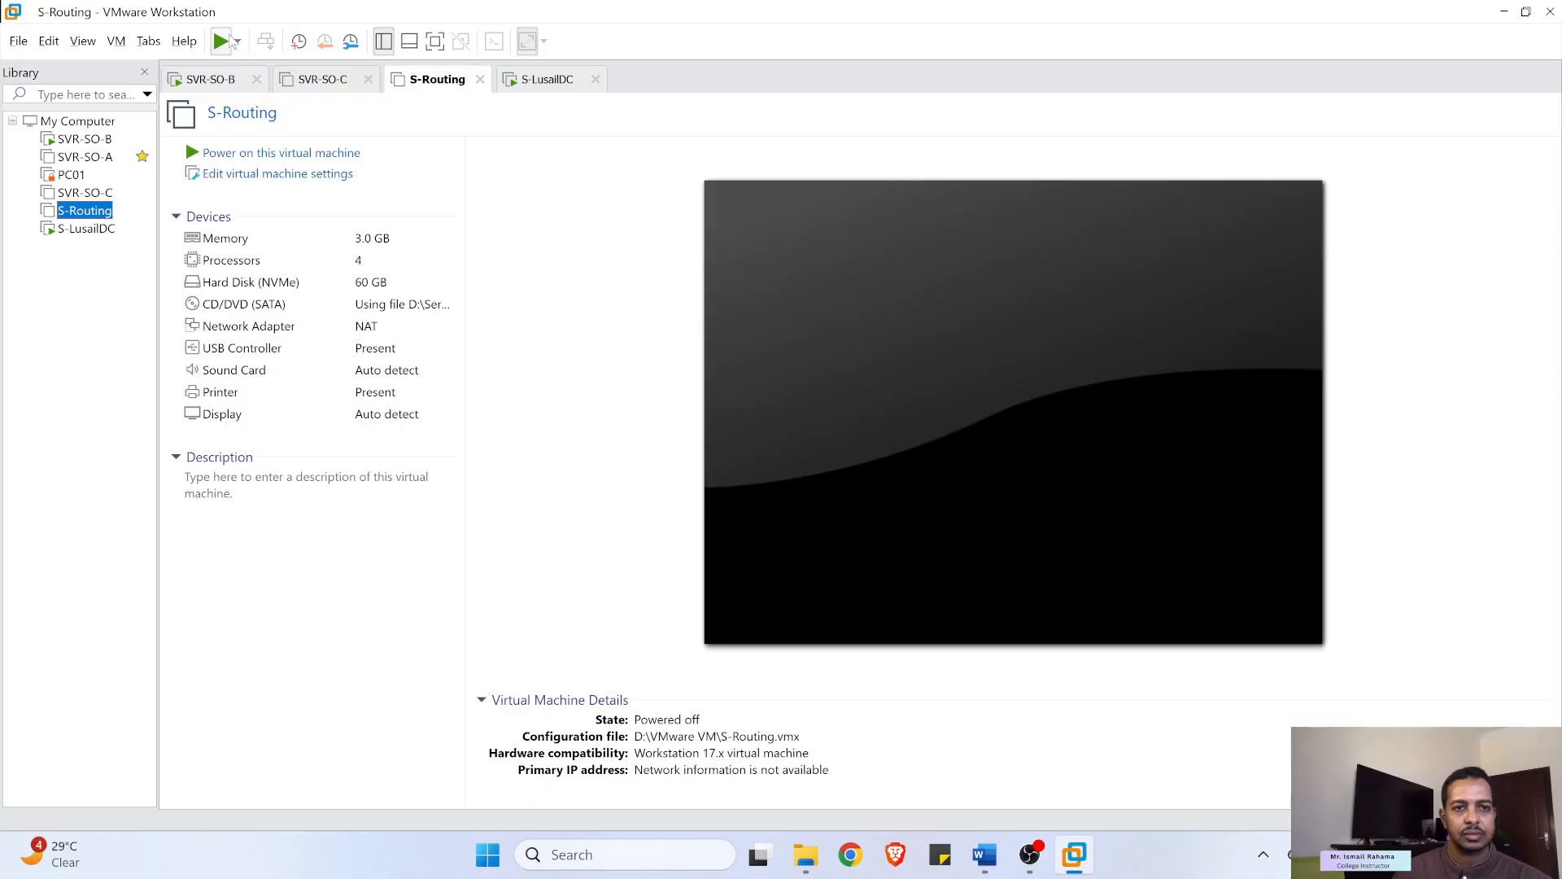
pyautogui.click(219, 45)
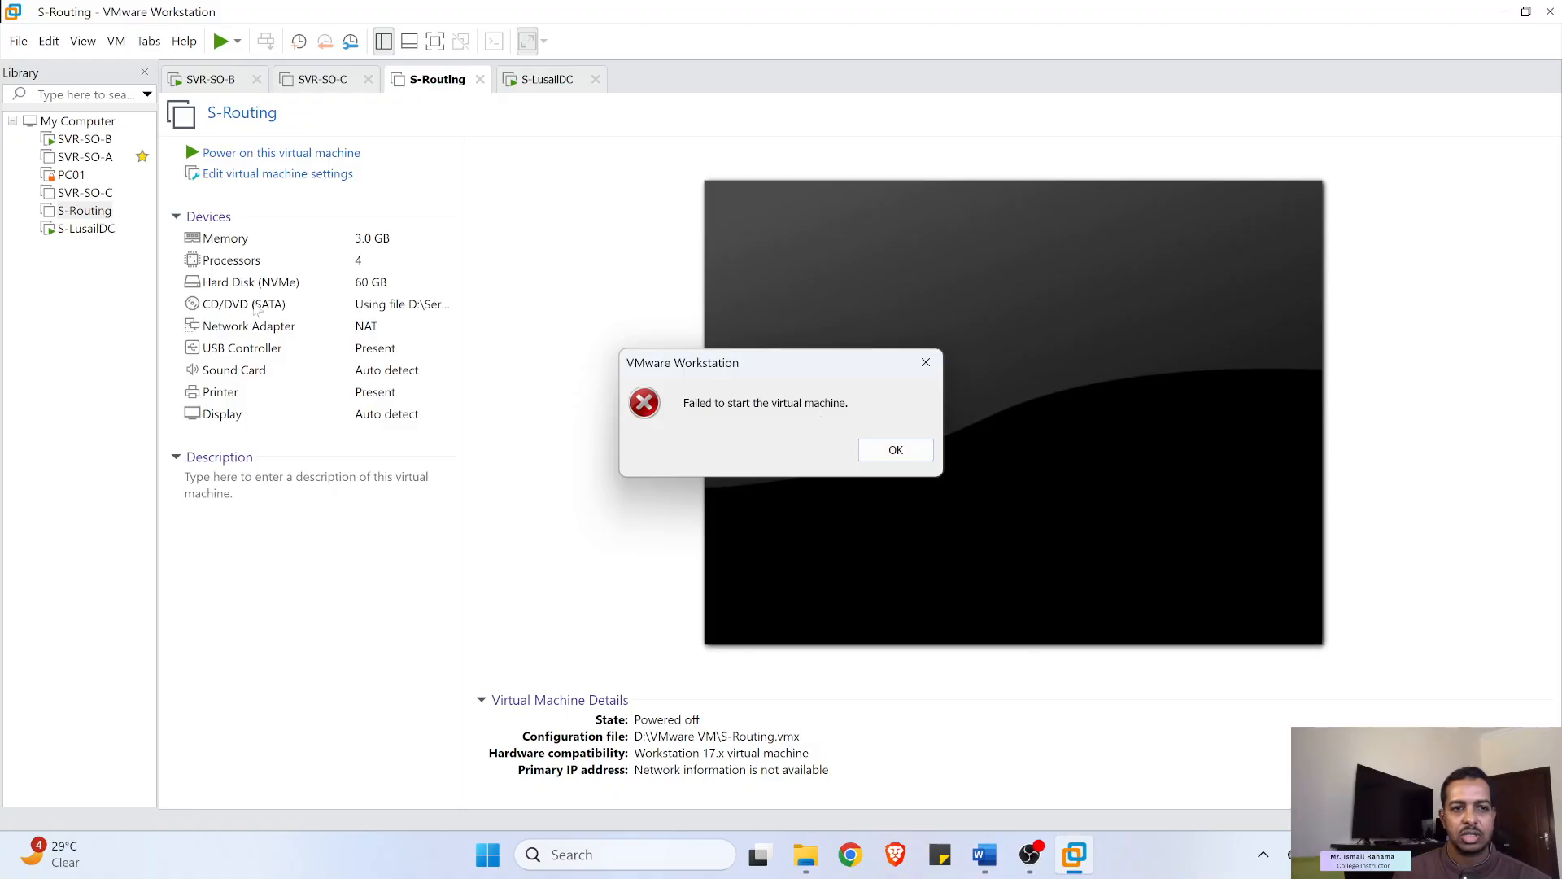
pyautogui.click(896, 450)
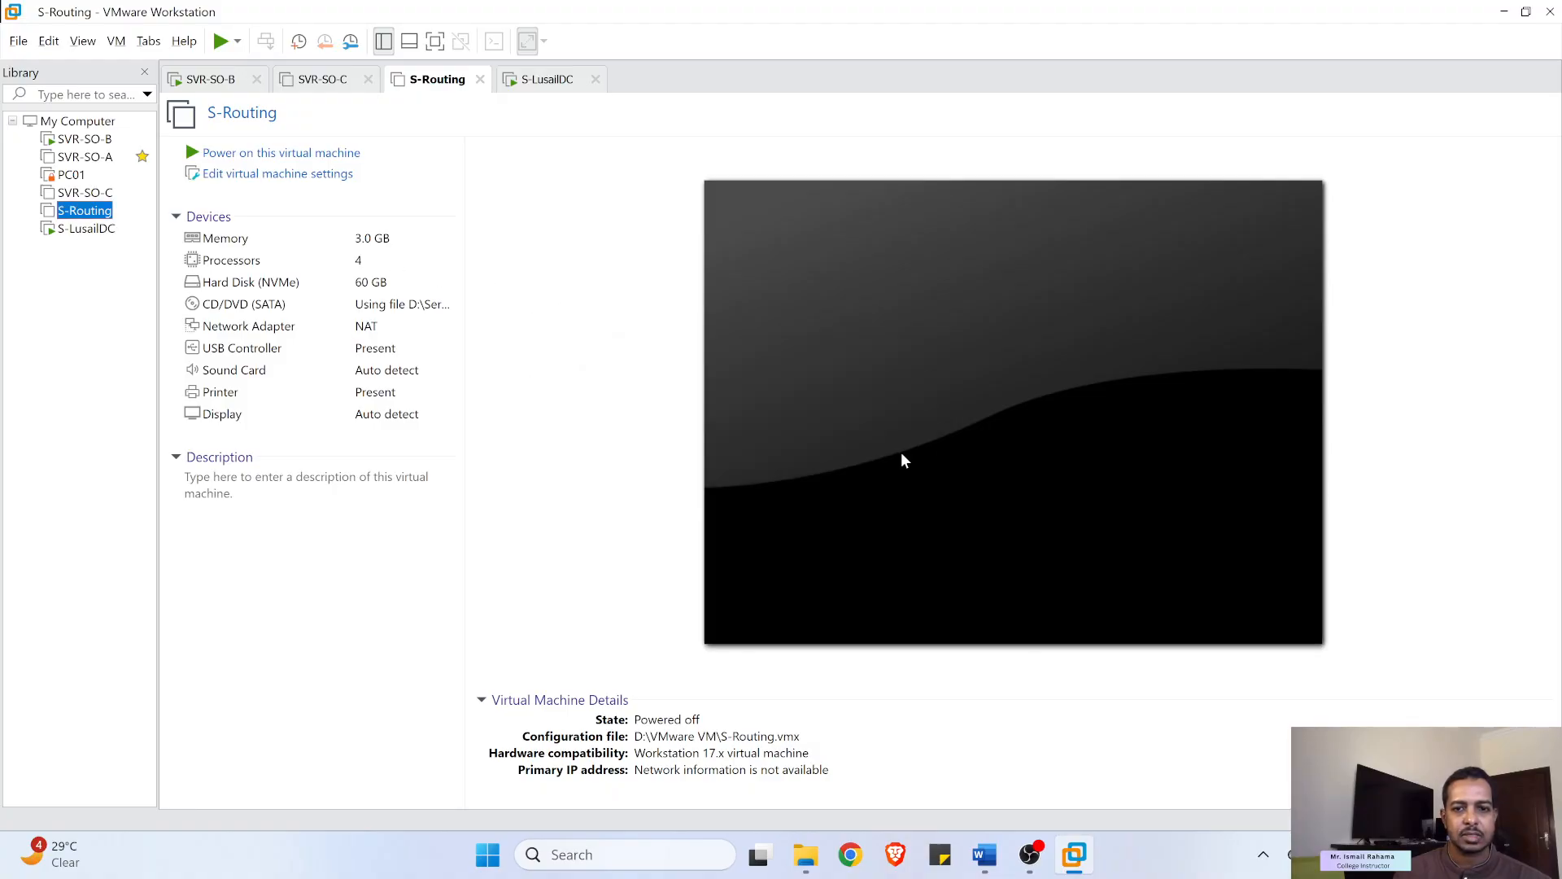
# - Remove S-Routing from the library while keeping its files on disk
pyautogui.rightClick(88, 210)
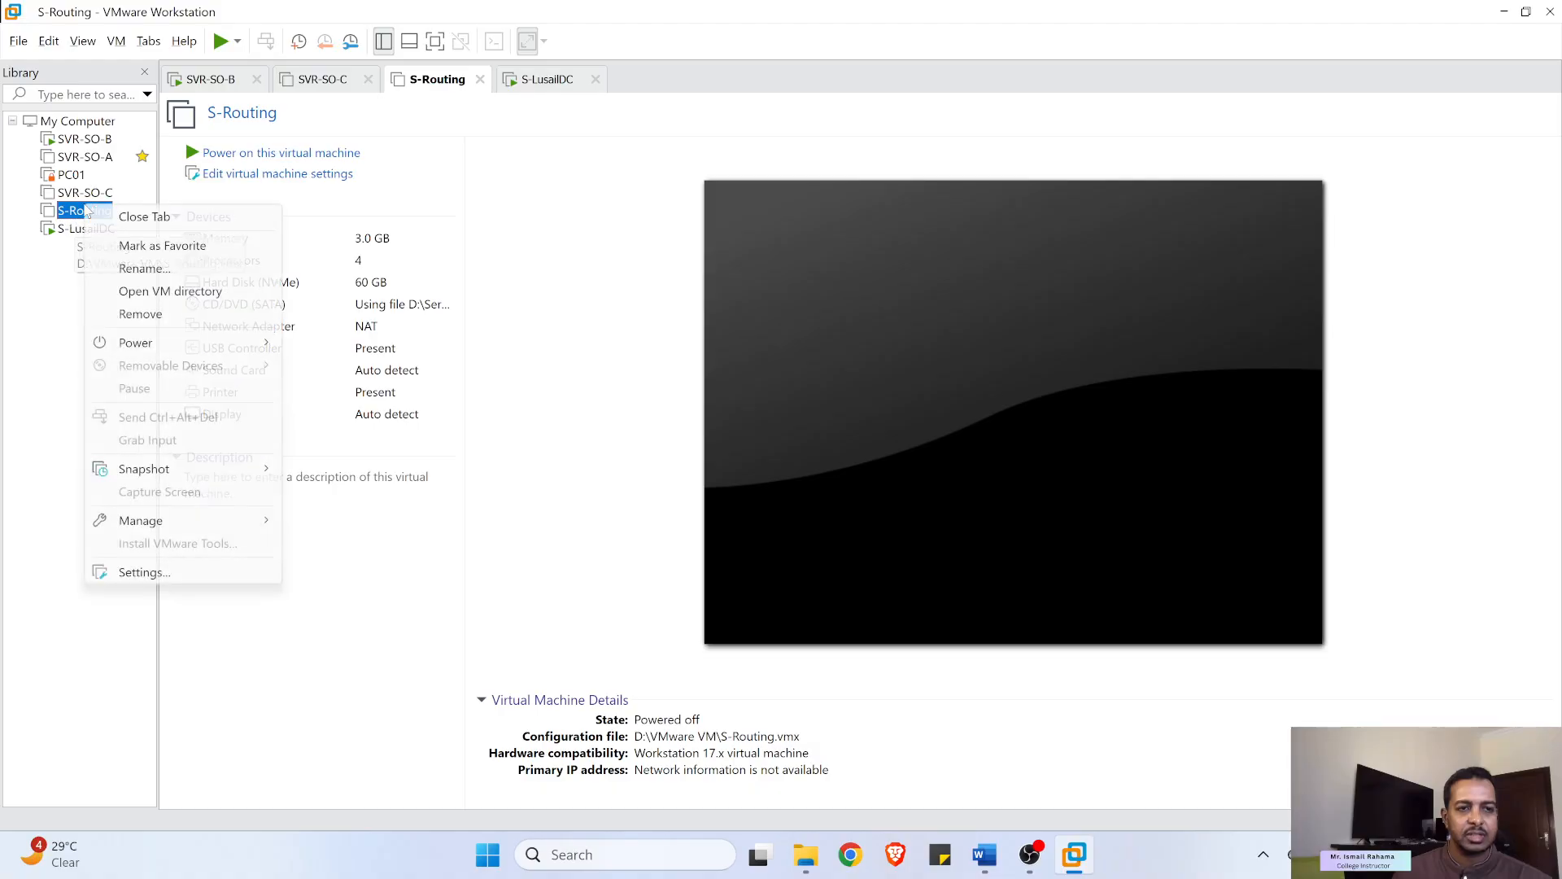
pyautogui.click(156, 316)
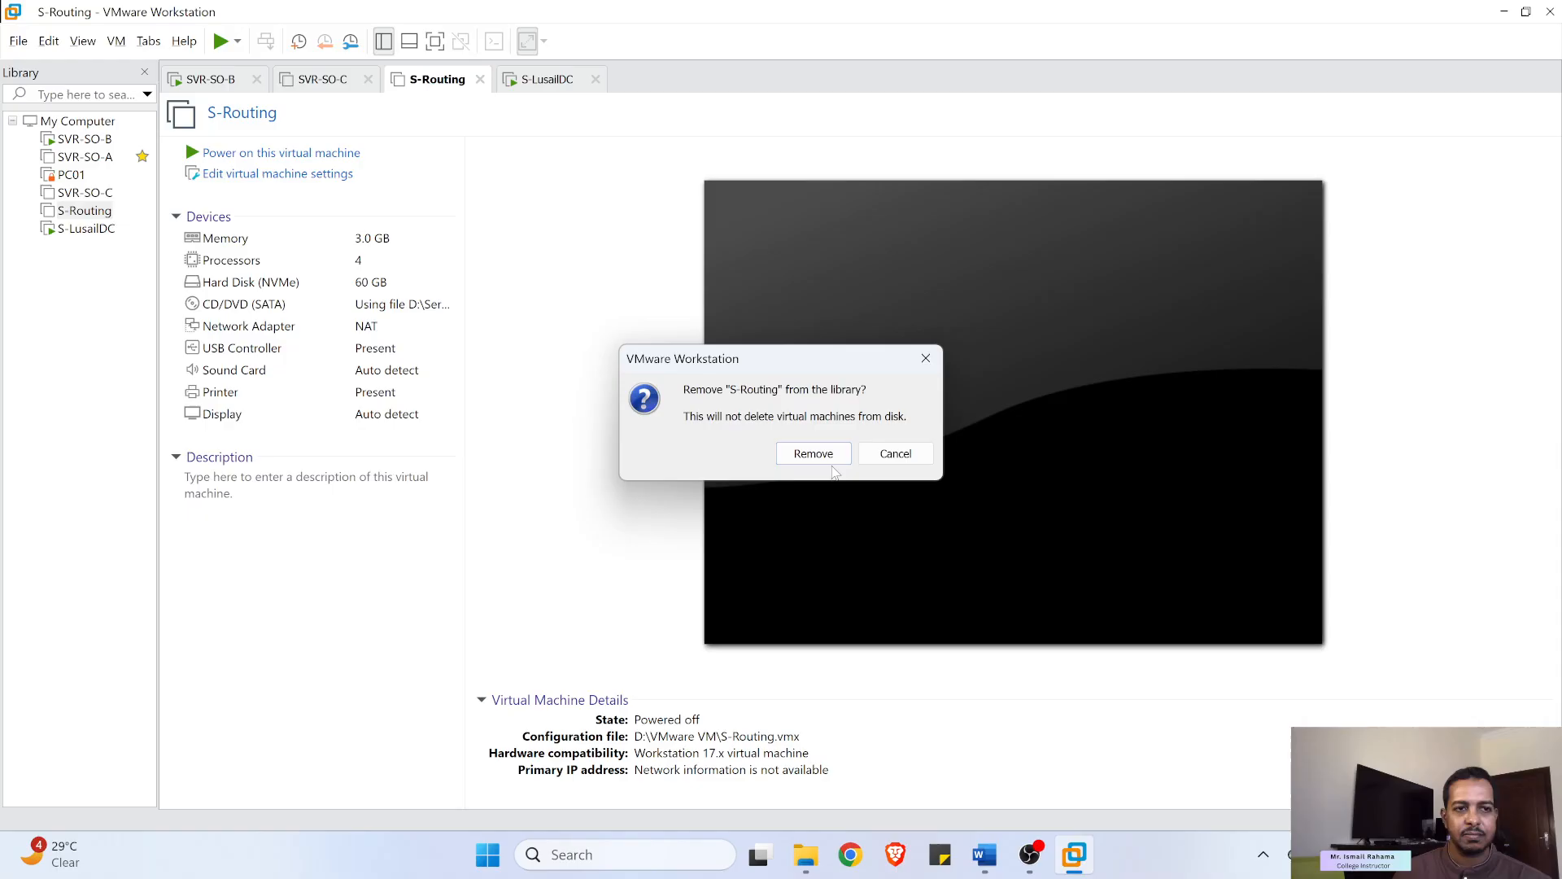
pyautogui.click(810, 454)
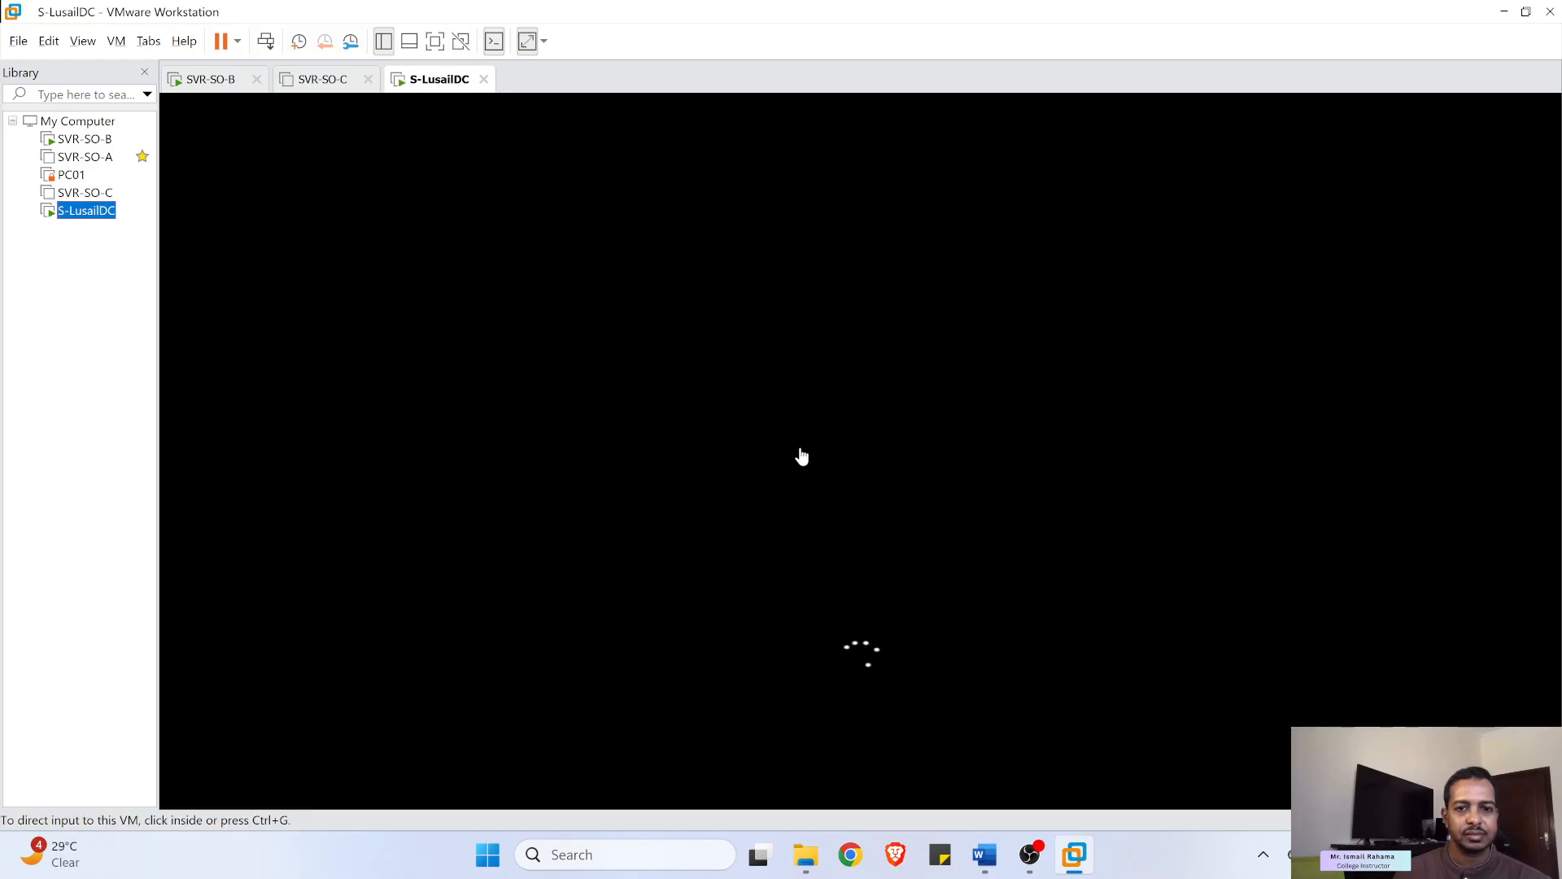
# - Glance at the booting S-LusailDC machine, then bring up SVR-SO-C's Snapshot actions
pyautogui.rightClick(78, 189)
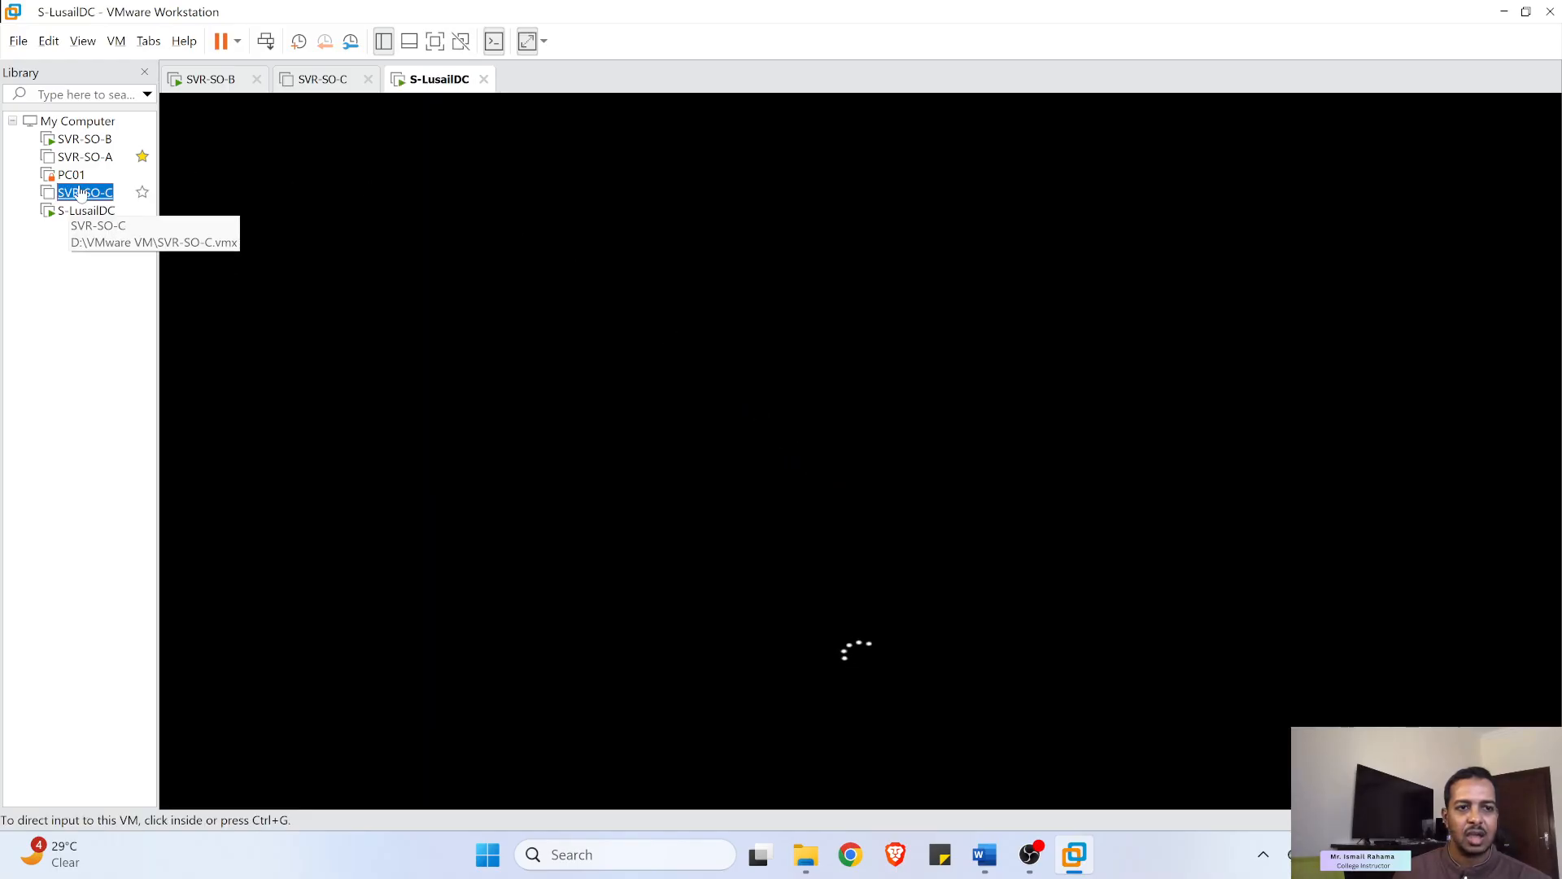
pyautogui.click(45, 244)
pyautogui.click(81, 212)
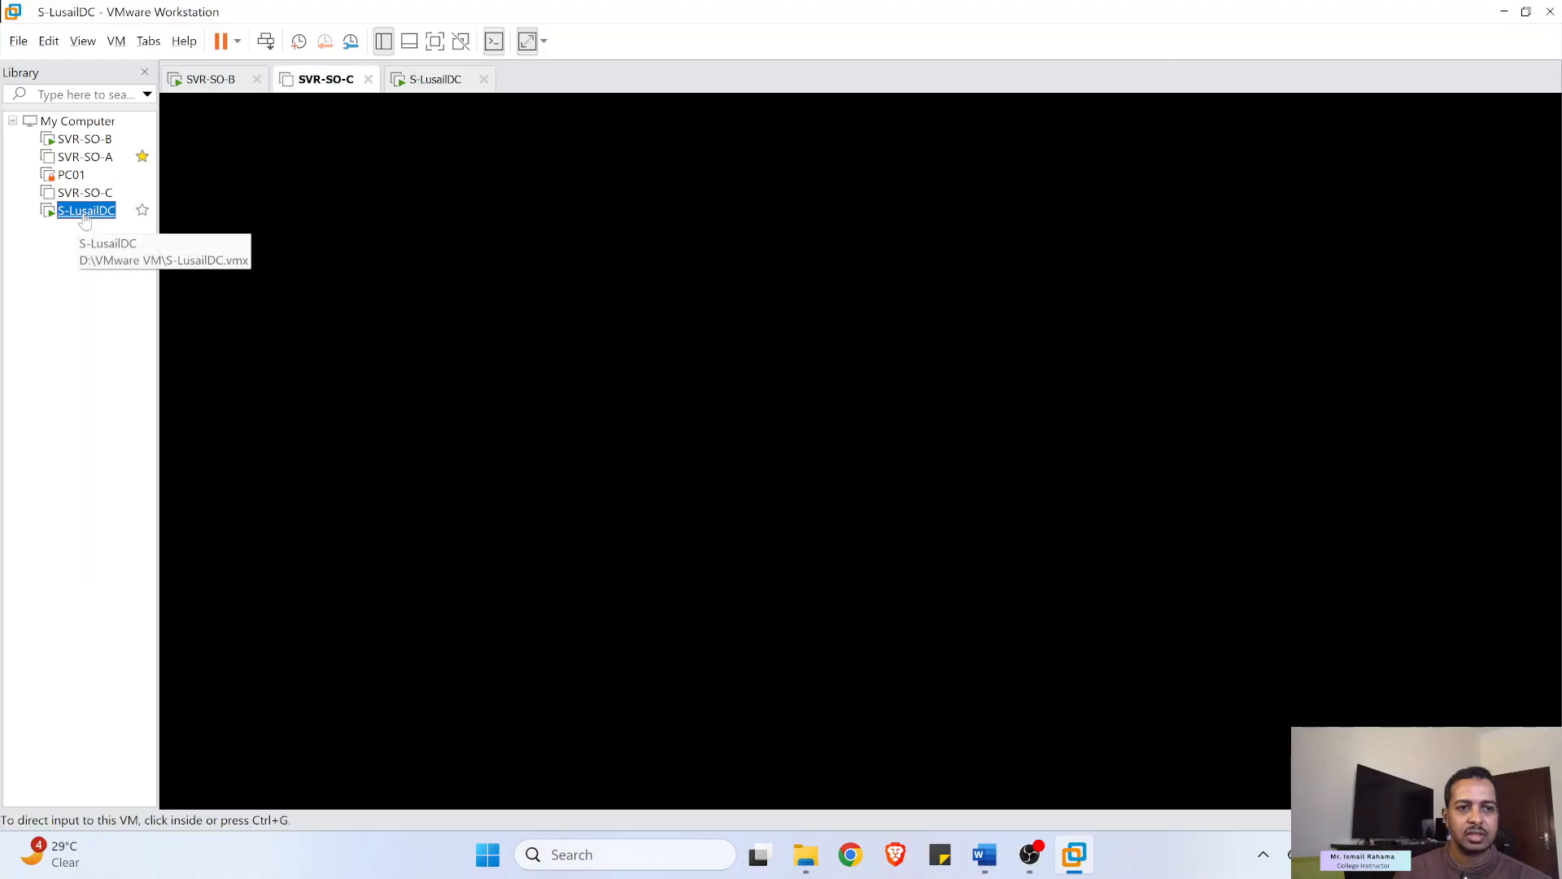
pyautogui.rightClick(76, 196)
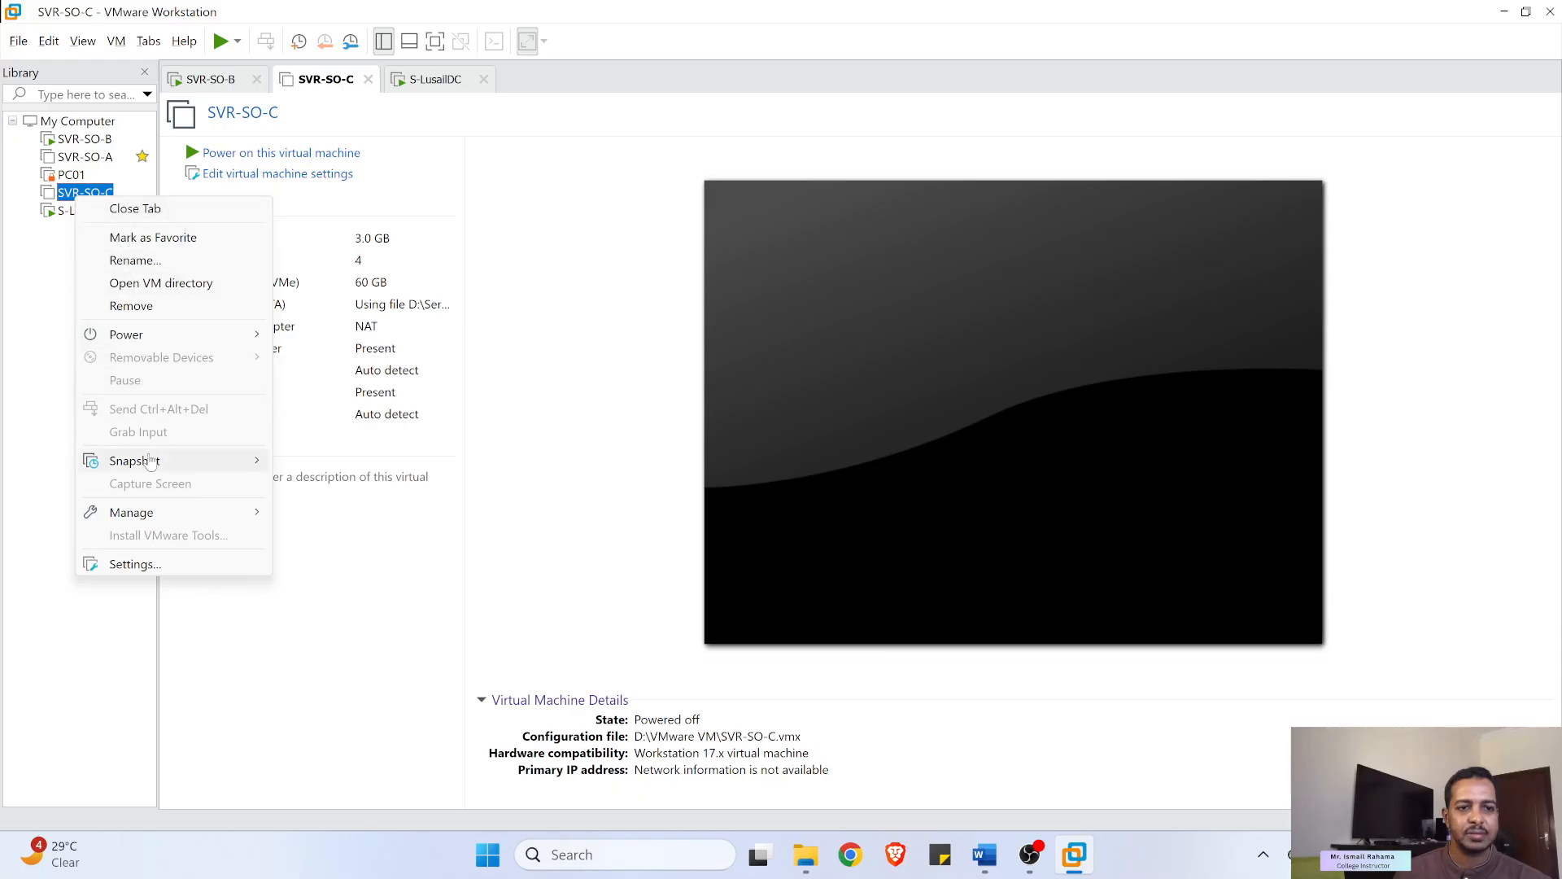
pyautogui.moveTo(151, 465)
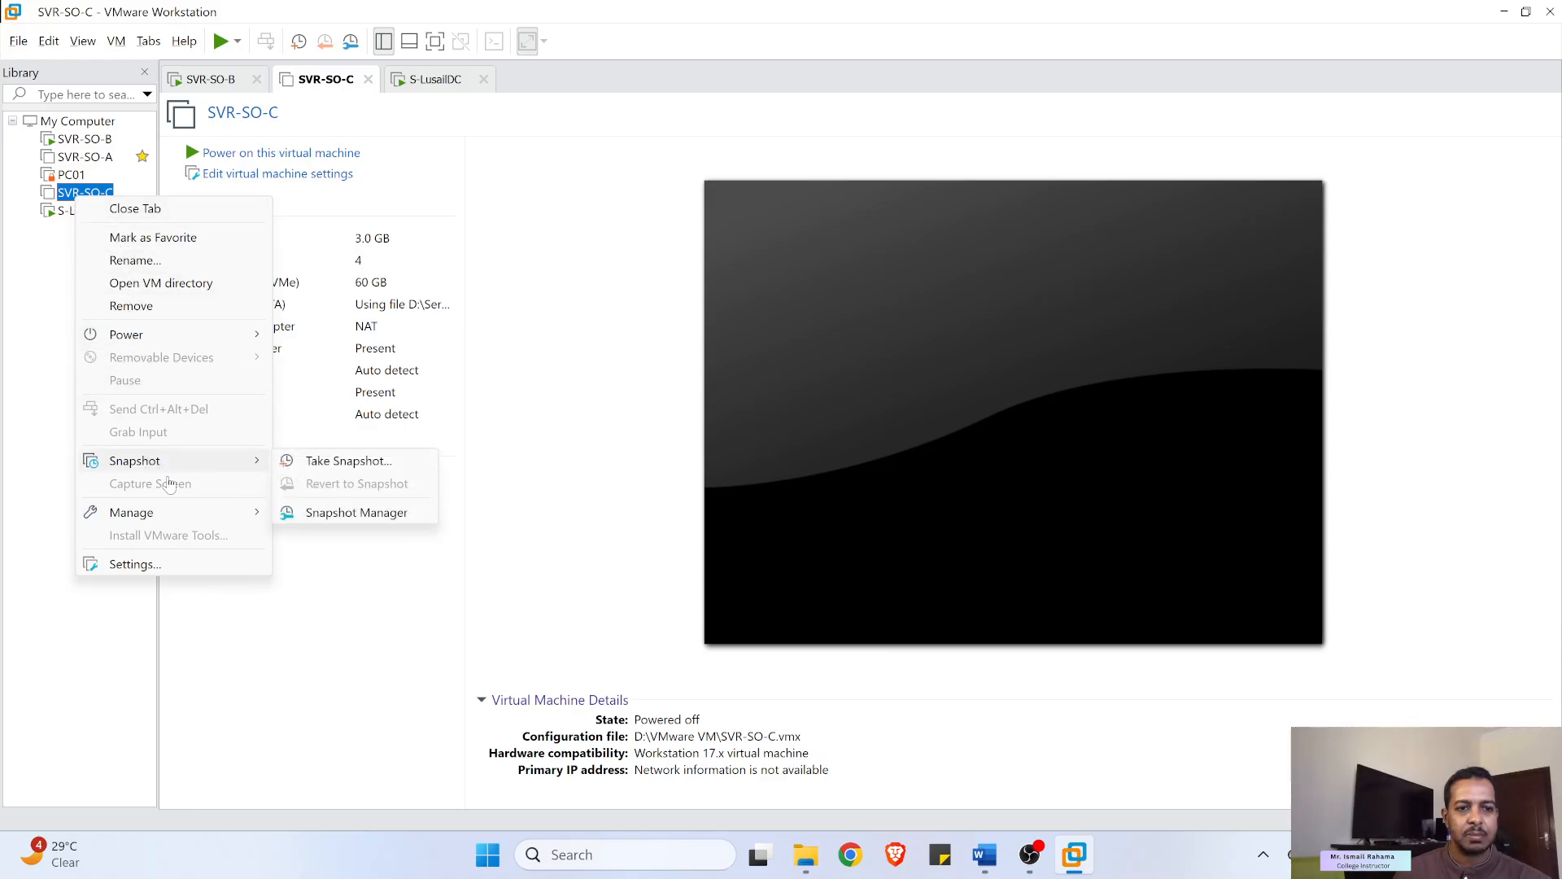
# - Full-clone SVR-SO-C from its current state as S-Routing, stored in an S-Routing2 folder
pyautogui.moveTo(163, 513)
pyautogui.click(325, 540)
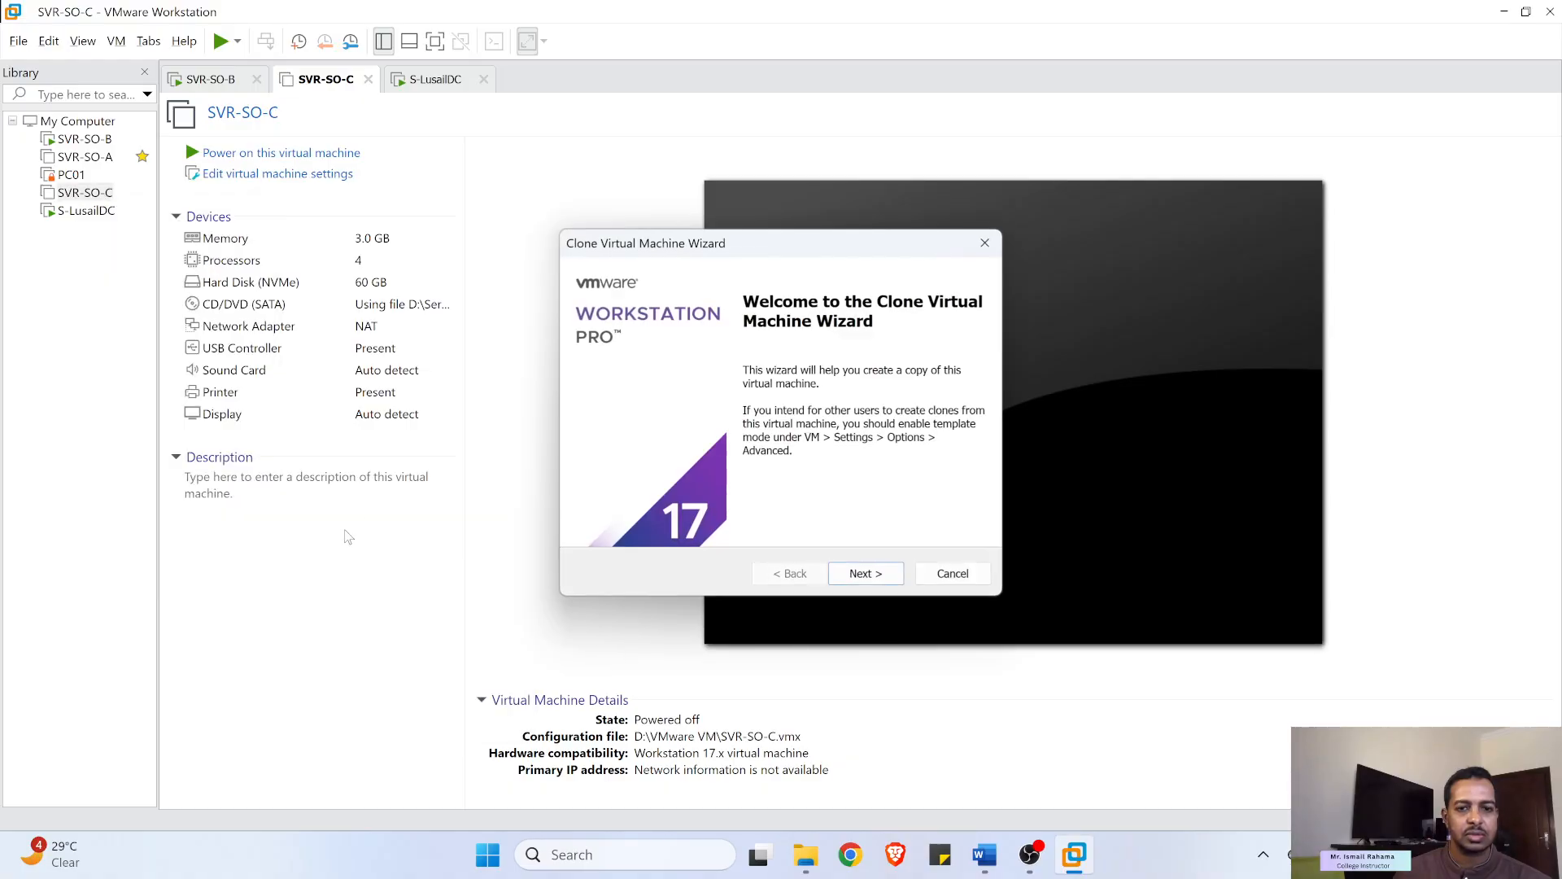
pyautogui.click(861, 581)
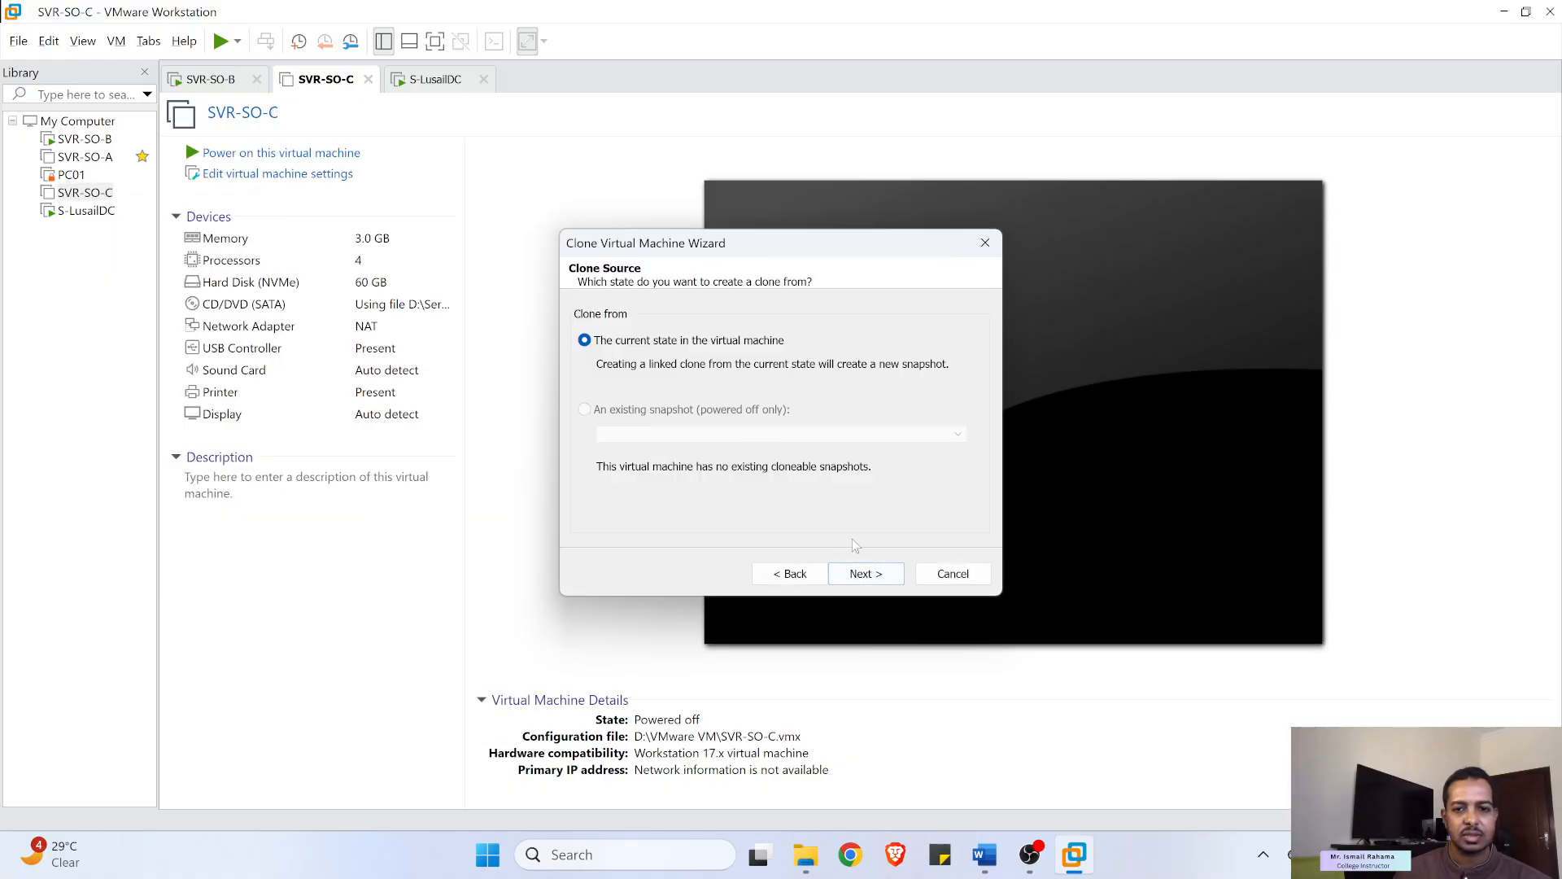
pyautogui.click(862, 574)
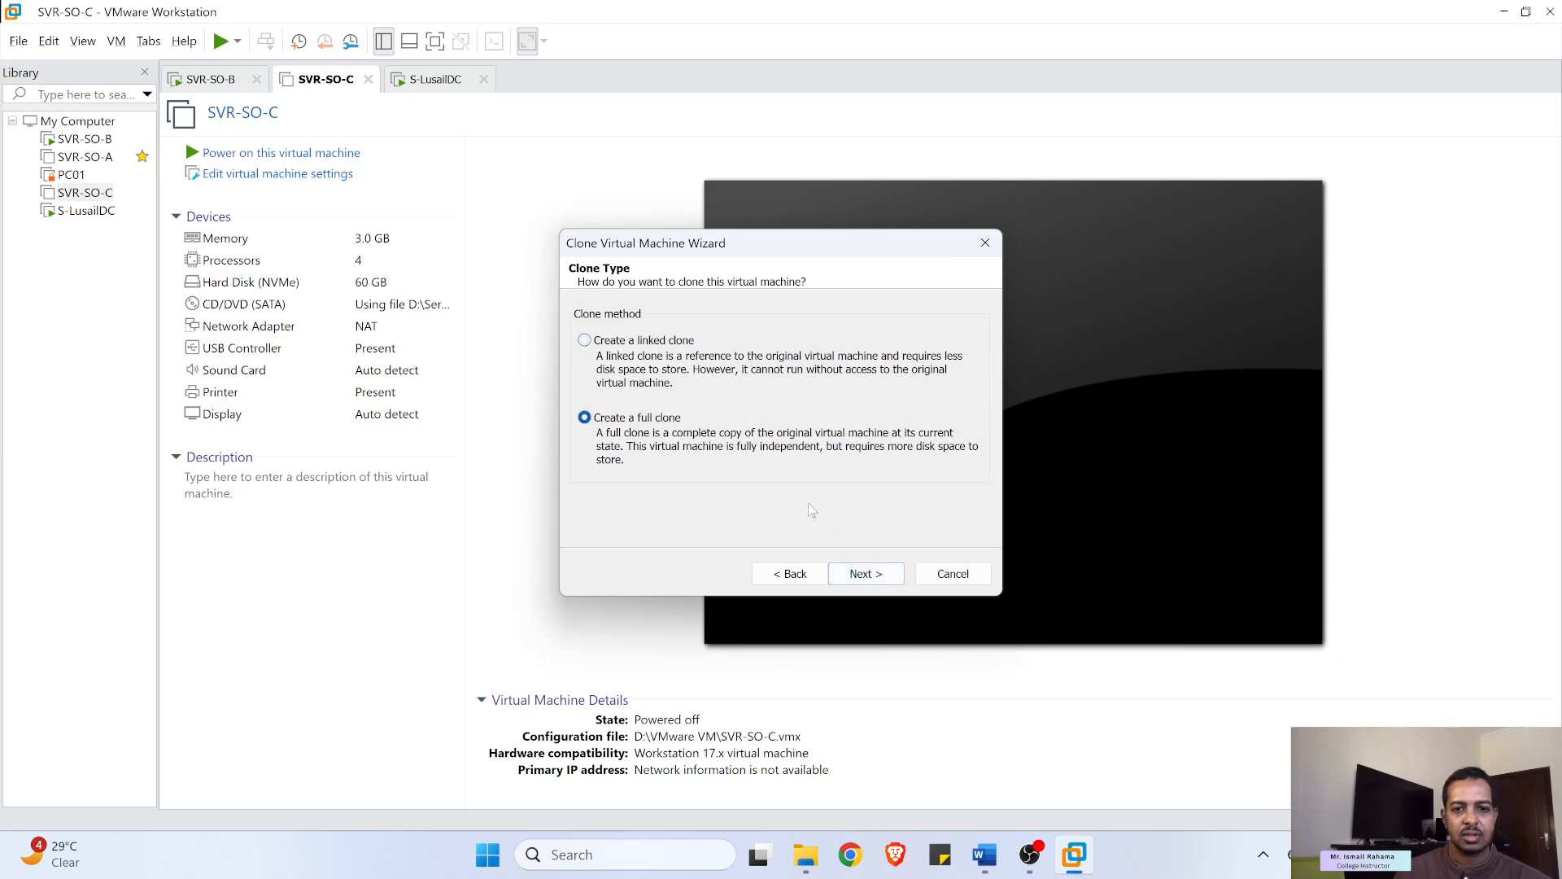
pyautogui.click(863, 573)
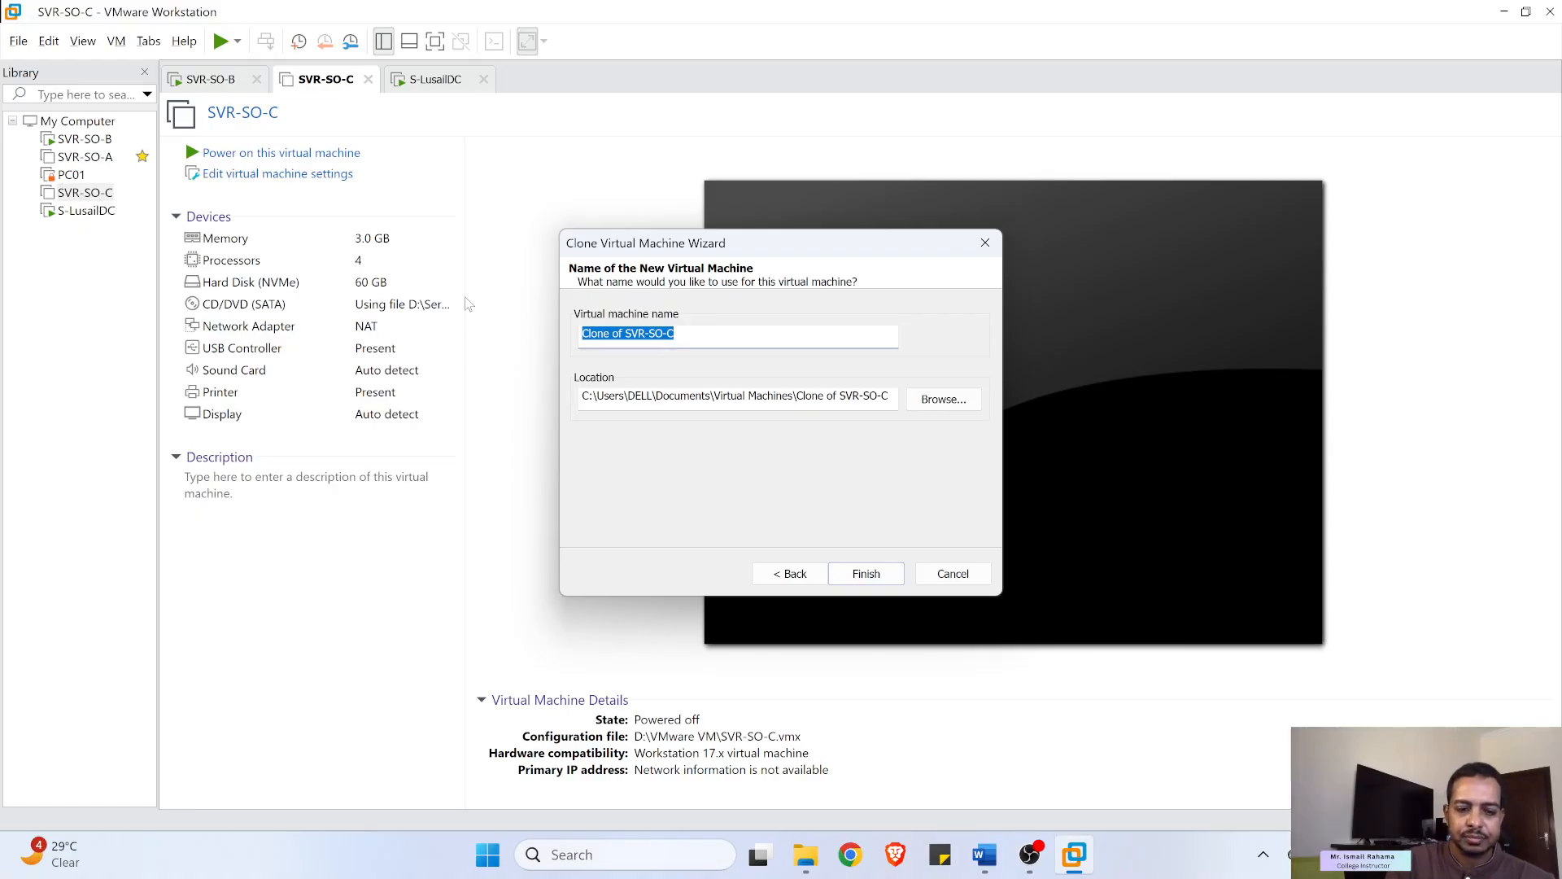
pyautogui.write('S-Routing')
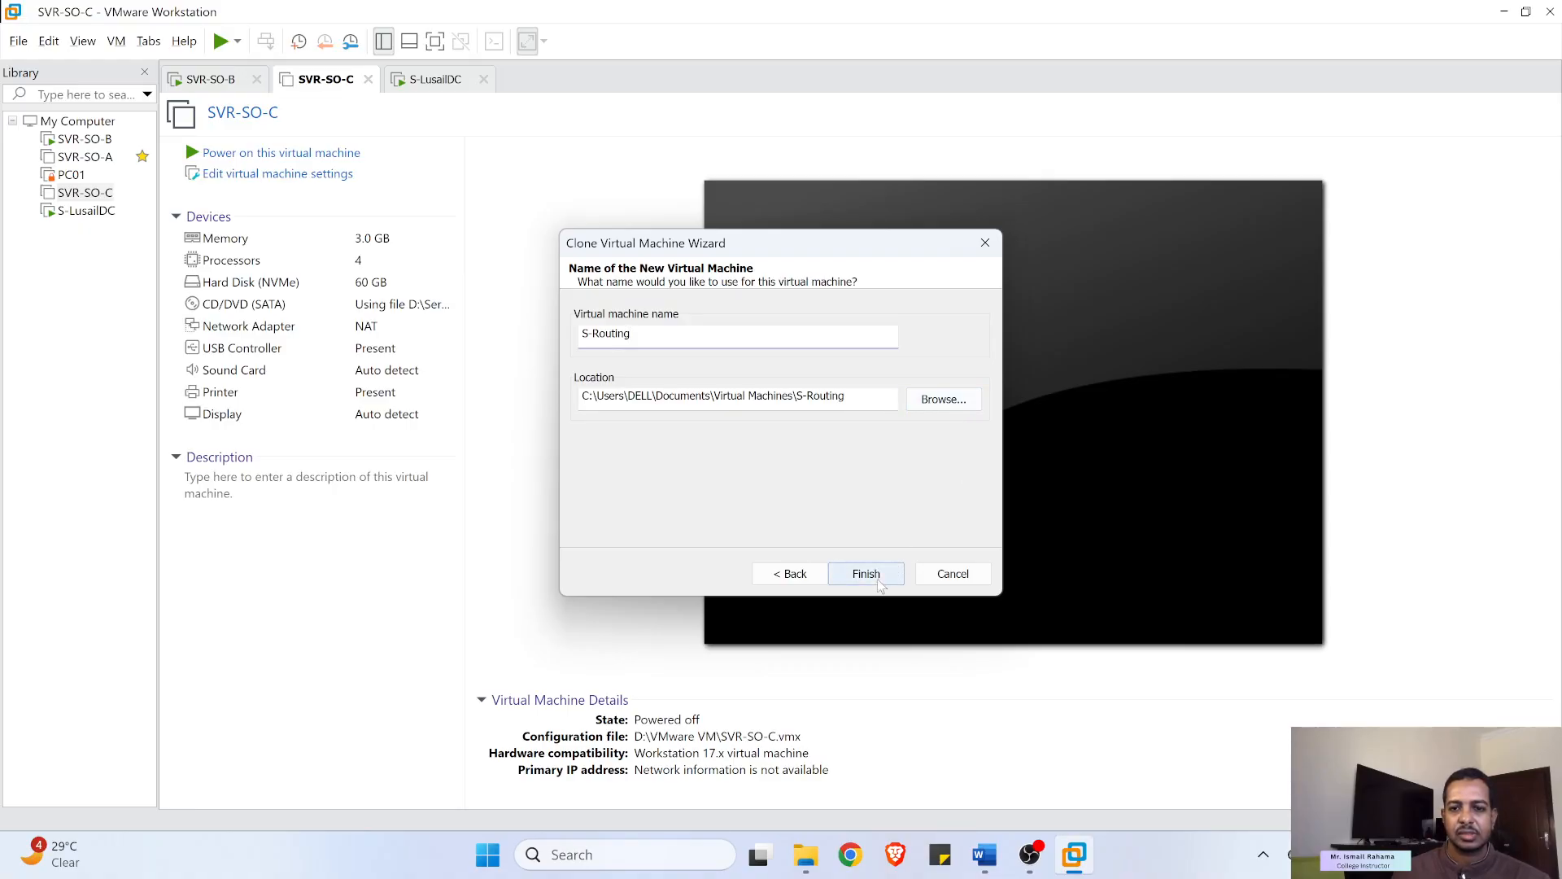
pyautogui.click(855, 397)
pyautogui.write('2')
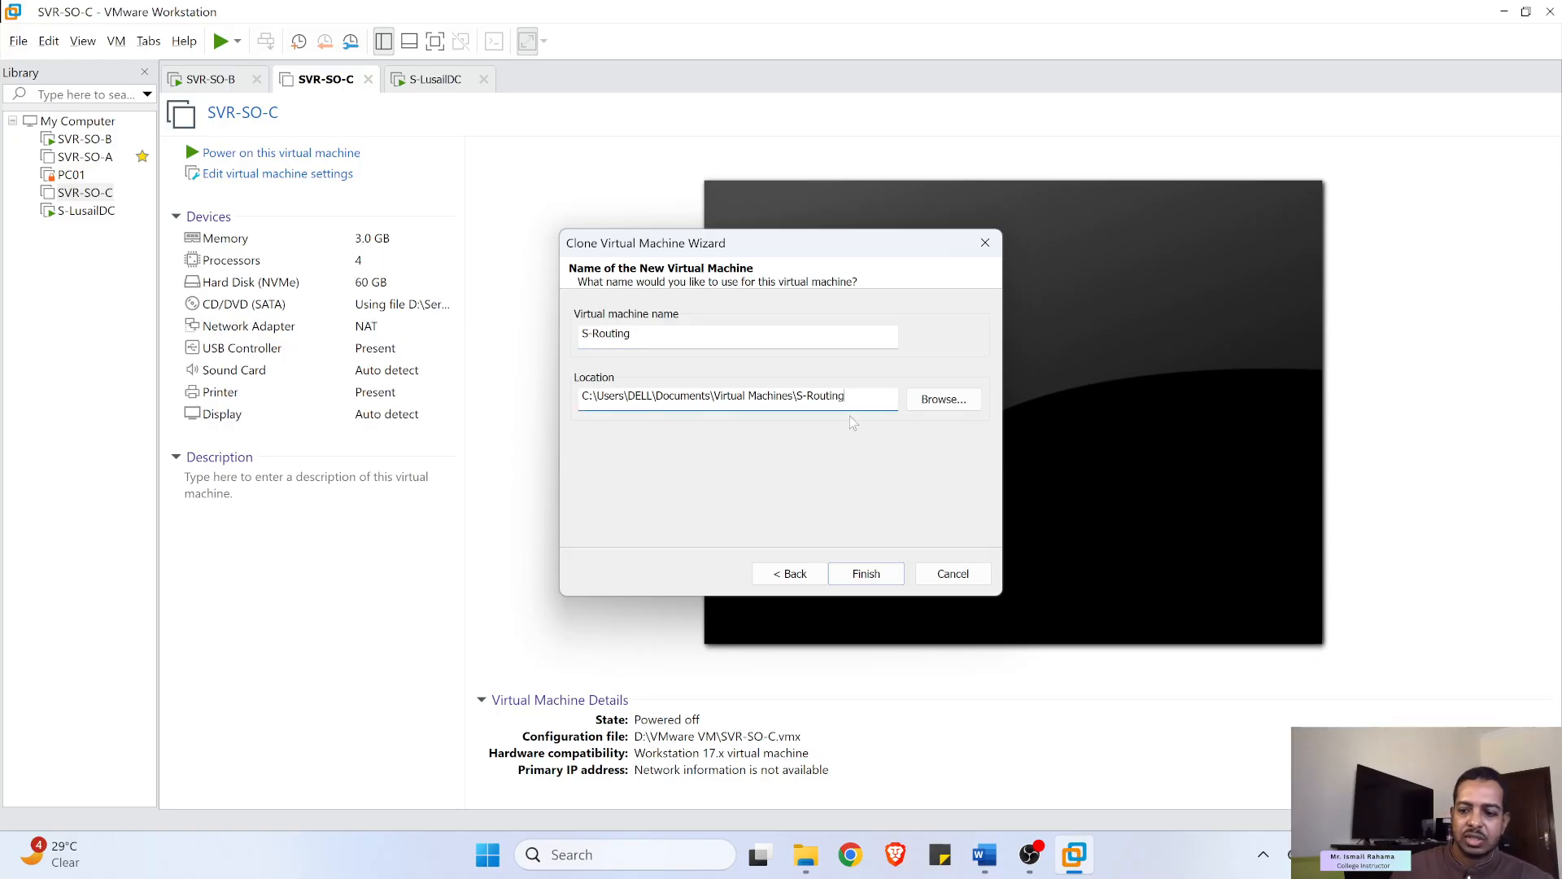
pyautogui.click(863, 576)
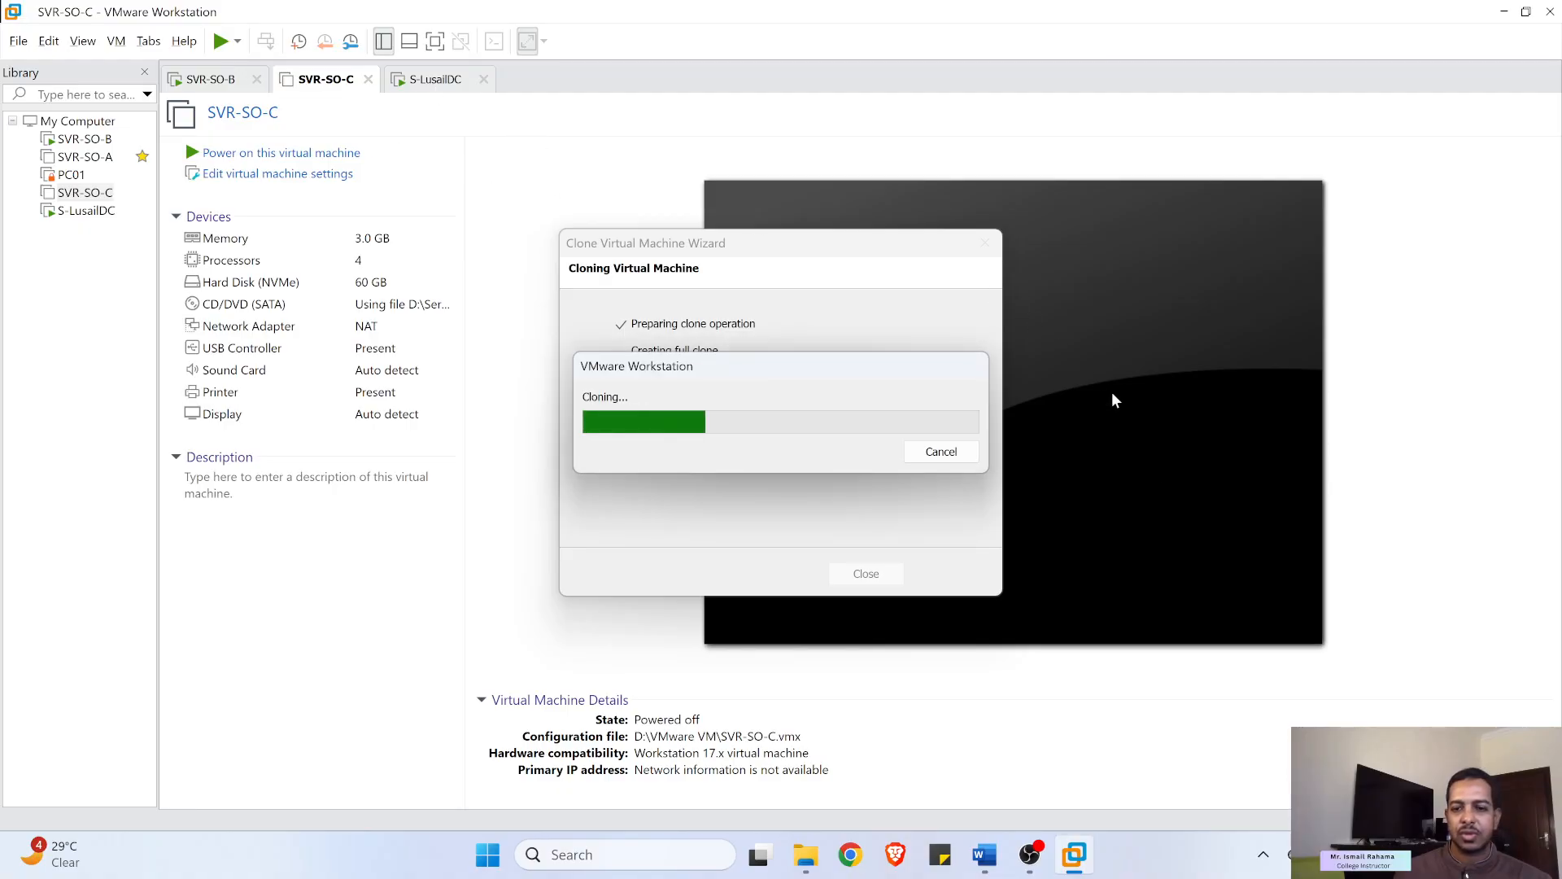
# - Let the cloning finish, close the wizard, and power on the S-Routing clone
pyautogui.moveTo(1028, 863)
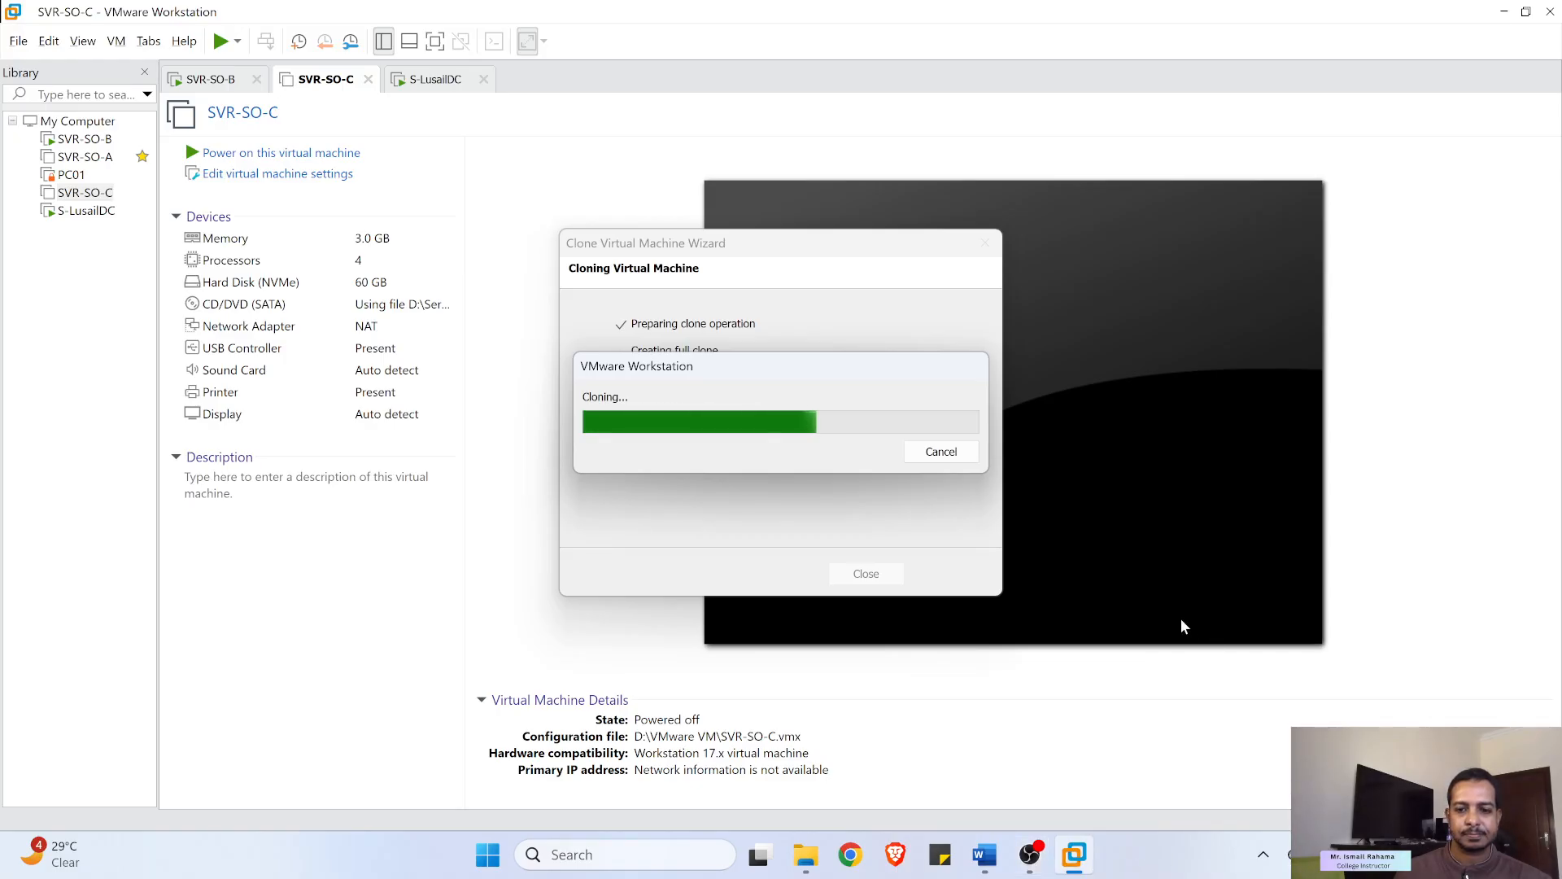
pyautogui.click(983, 854)
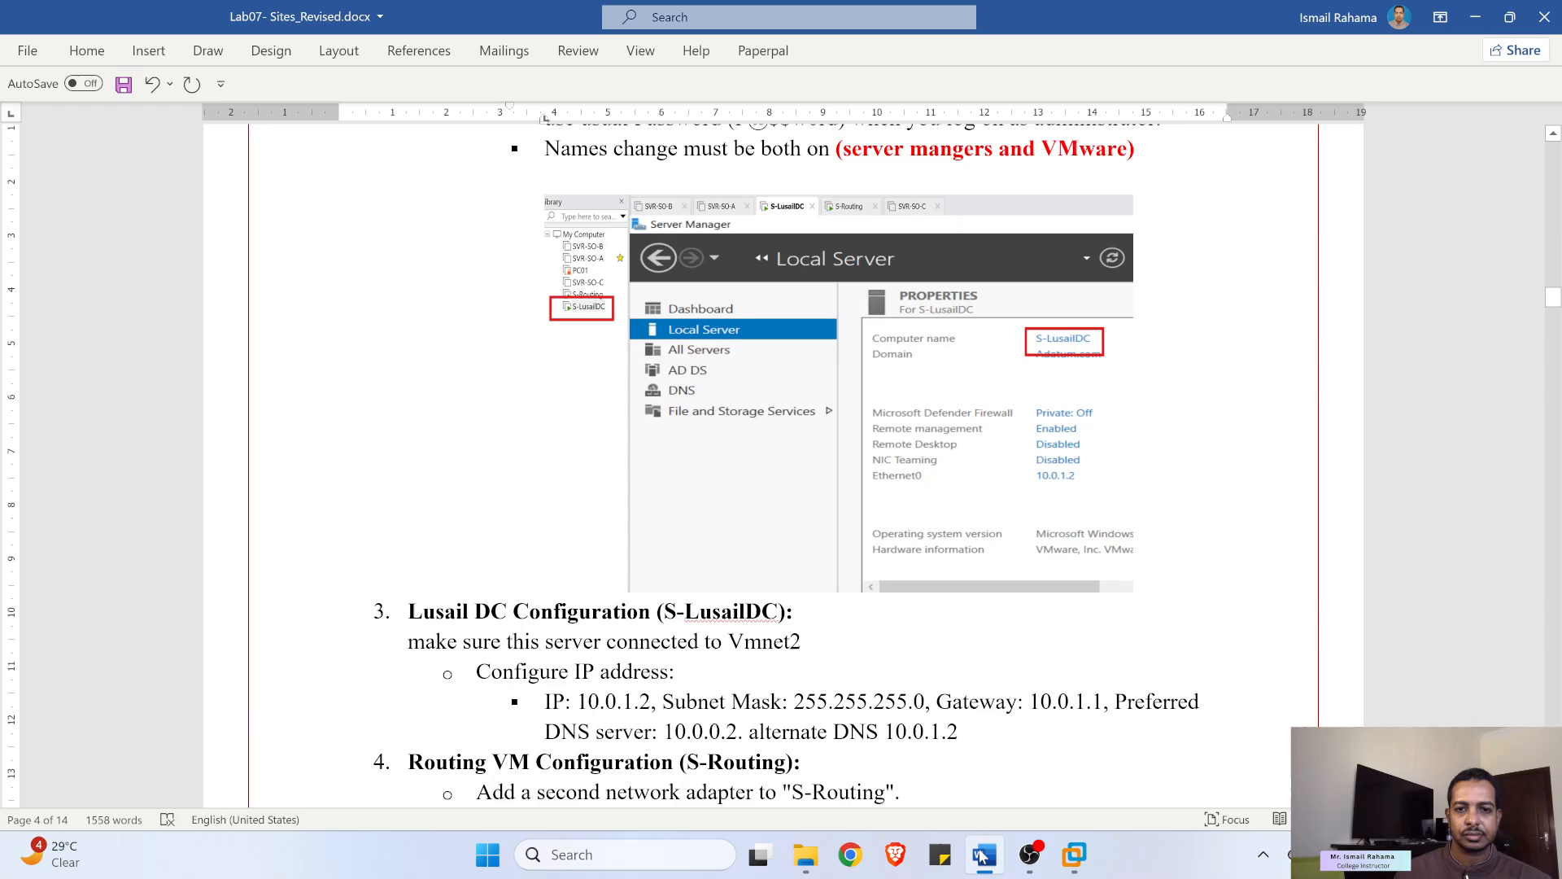
pyautogui.click(982, 854)
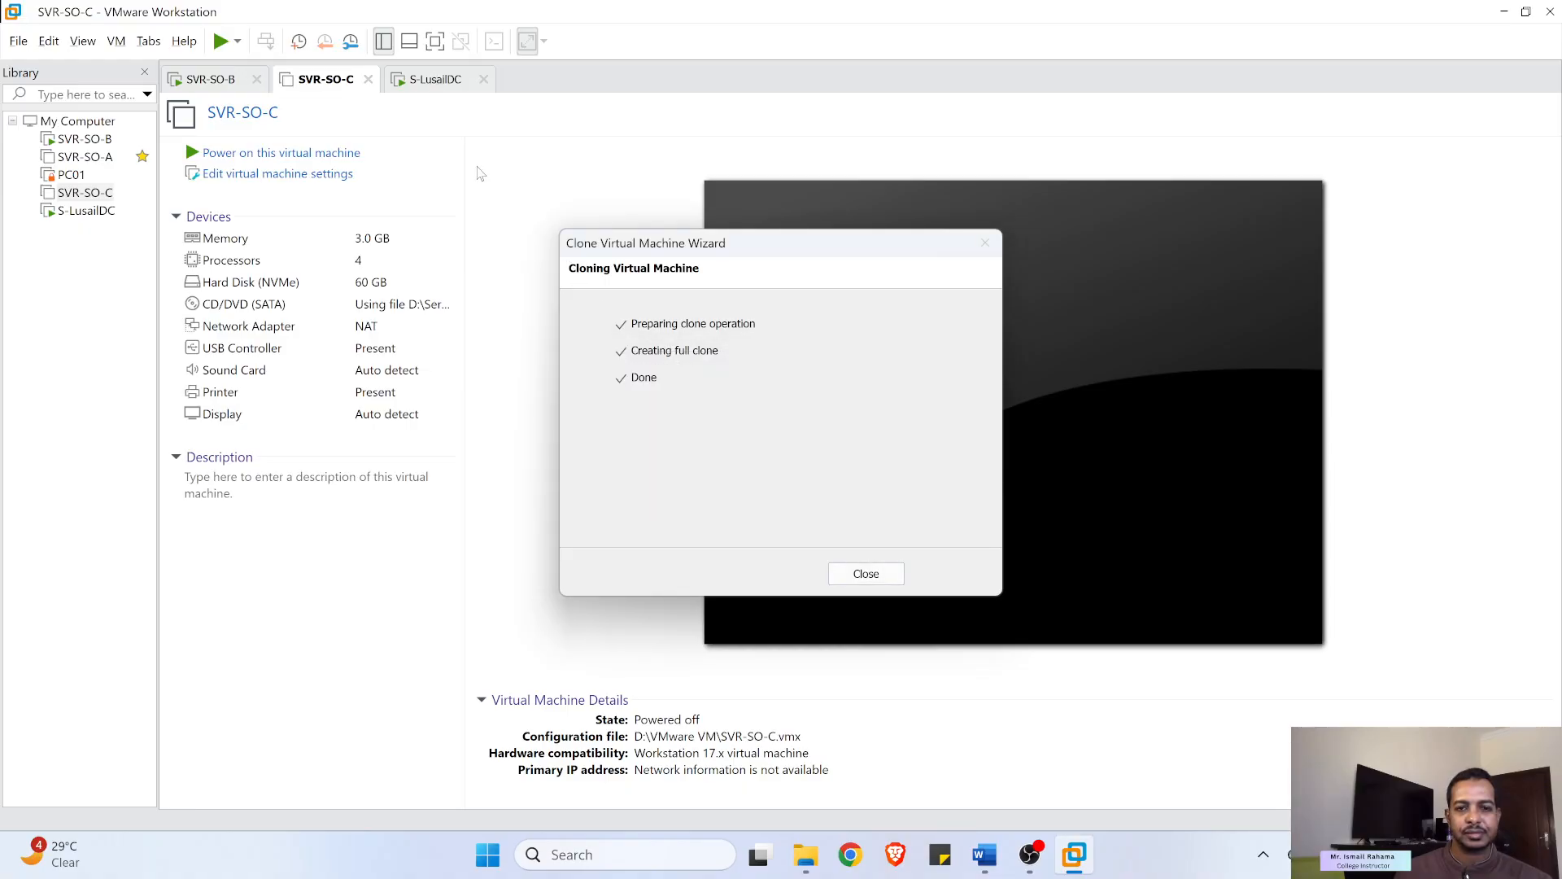
pyautogui.click(866, 573)
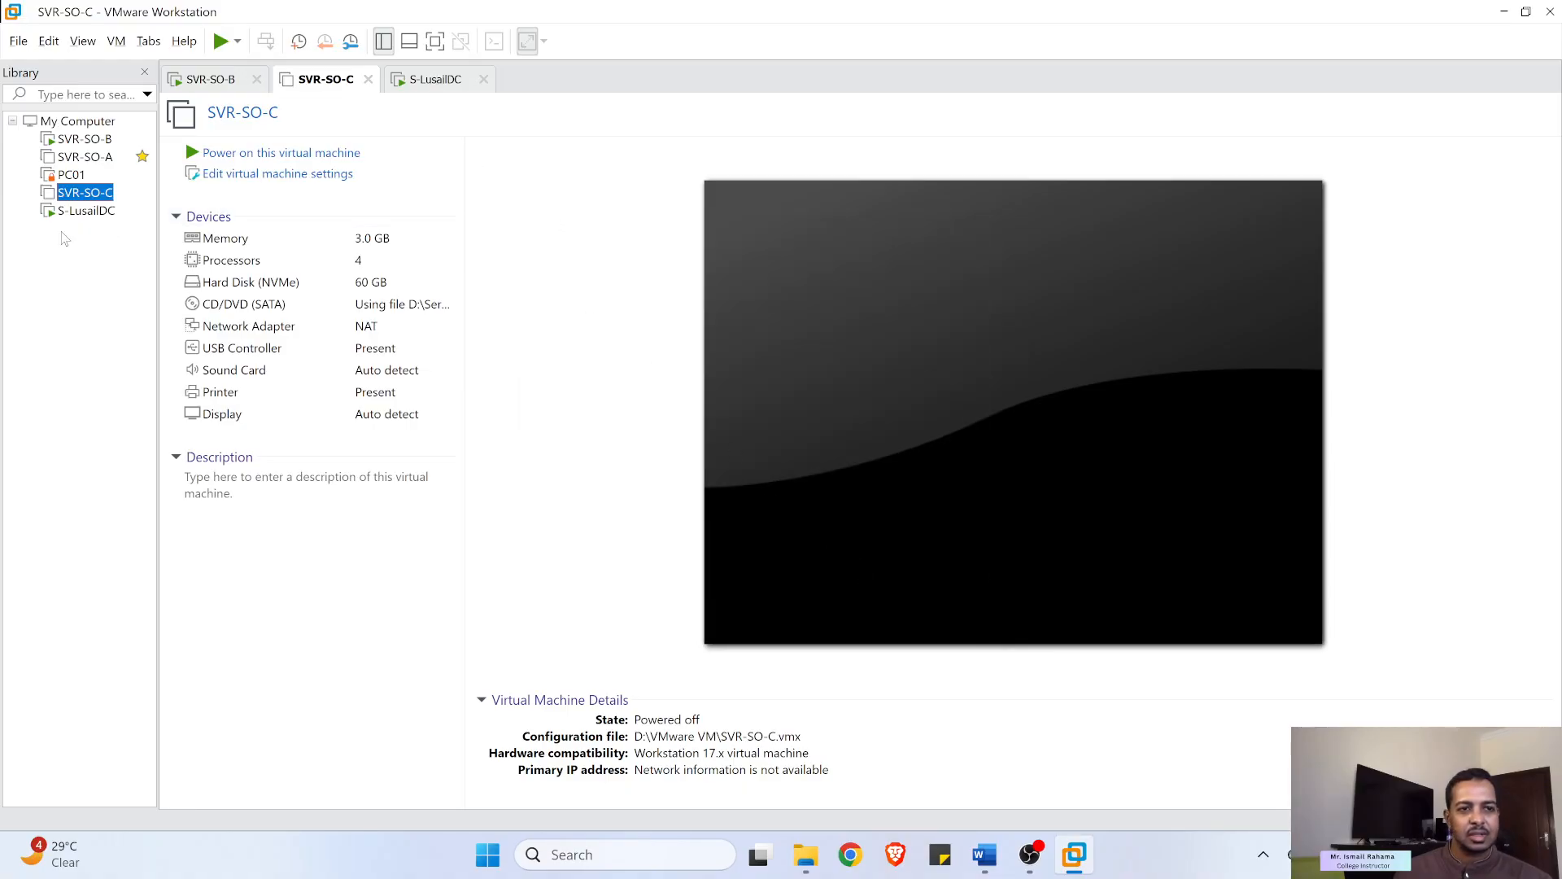
pyautogui.click(221, 42)
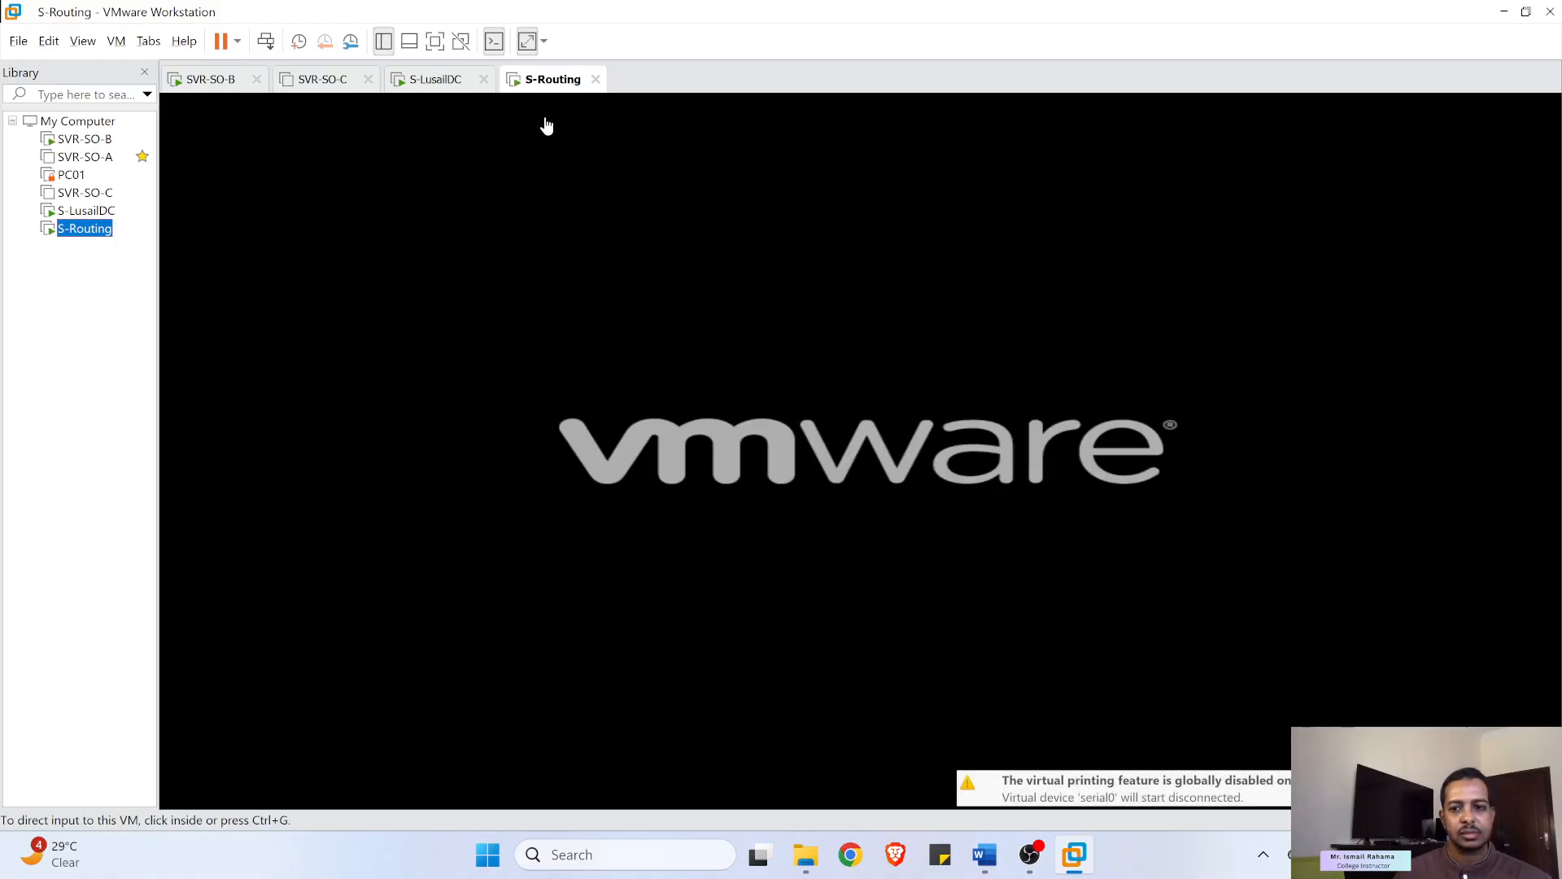
# - Accept default region and license terms and set S-LusailDC's administrator password
pyautogui.click(434, 82)
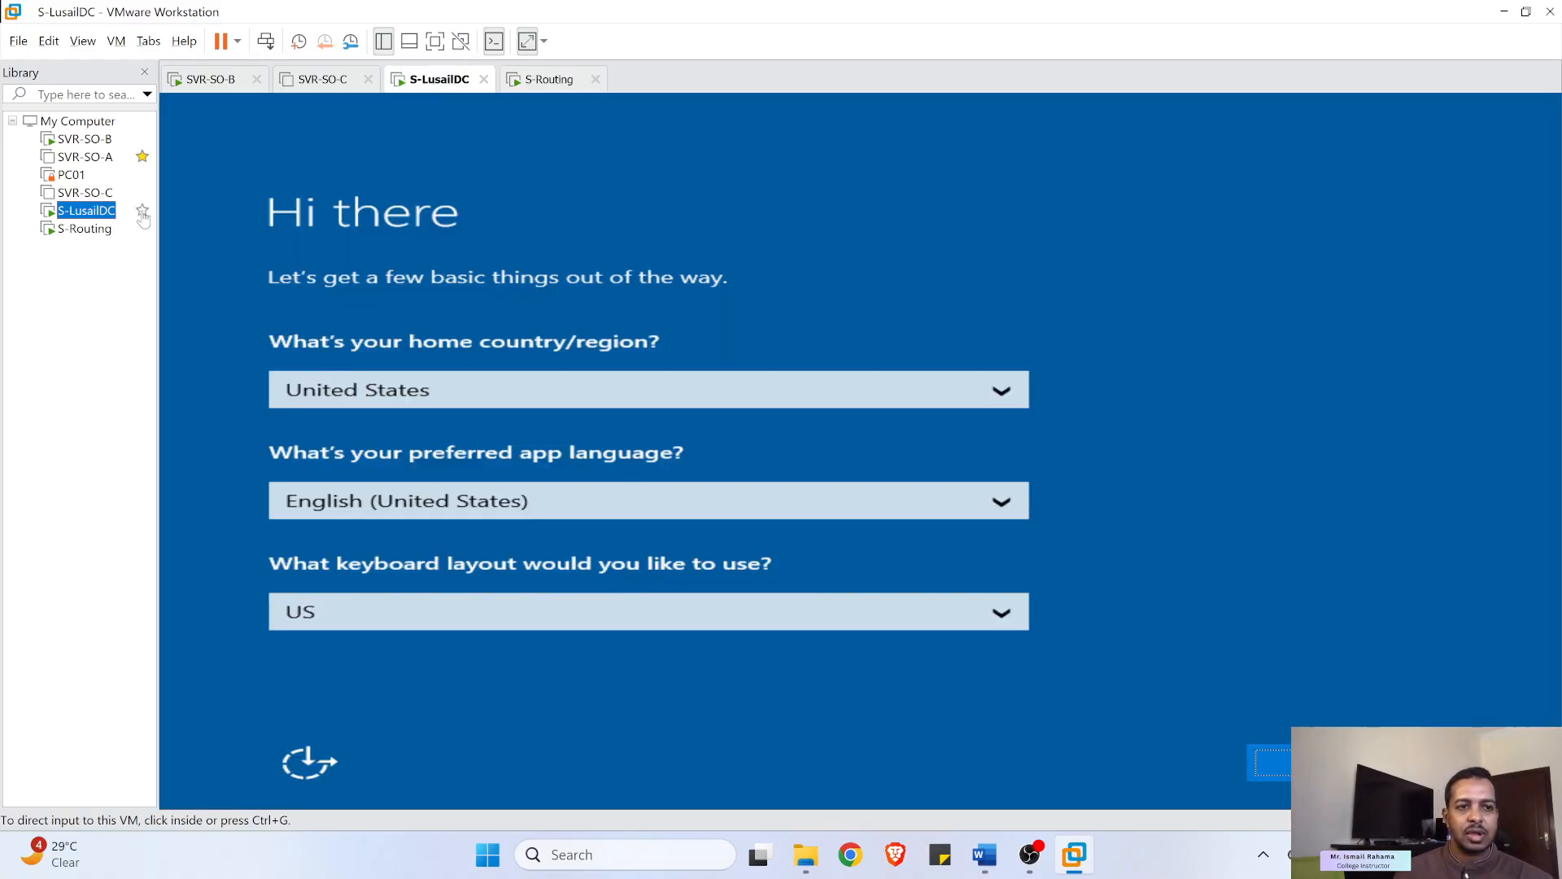
pyautogui.click(1320, 764)
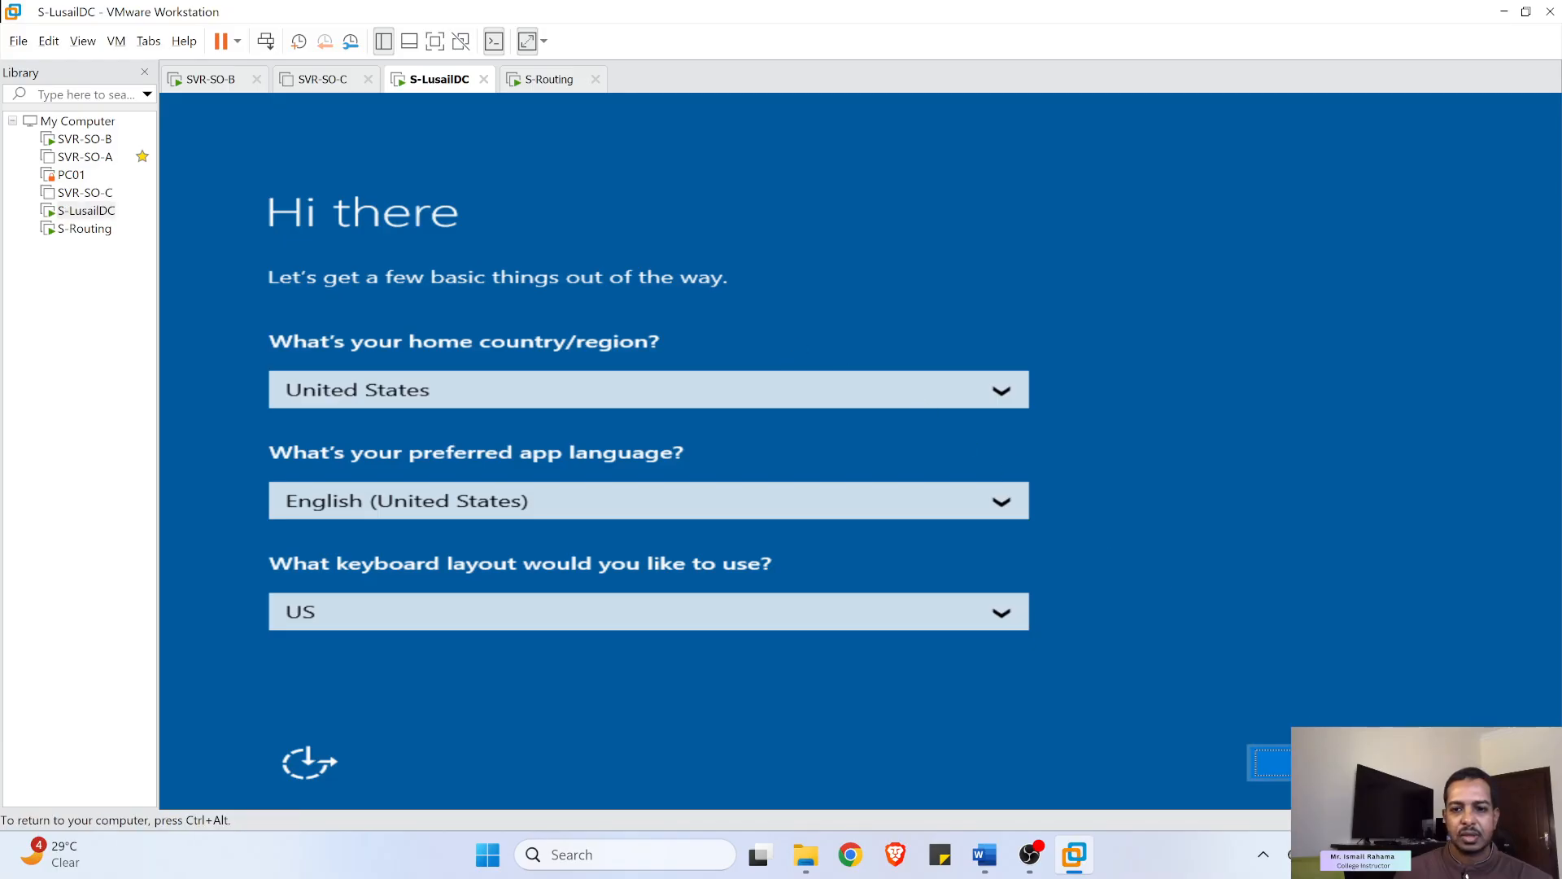
pyautogui.click(1320, 763)
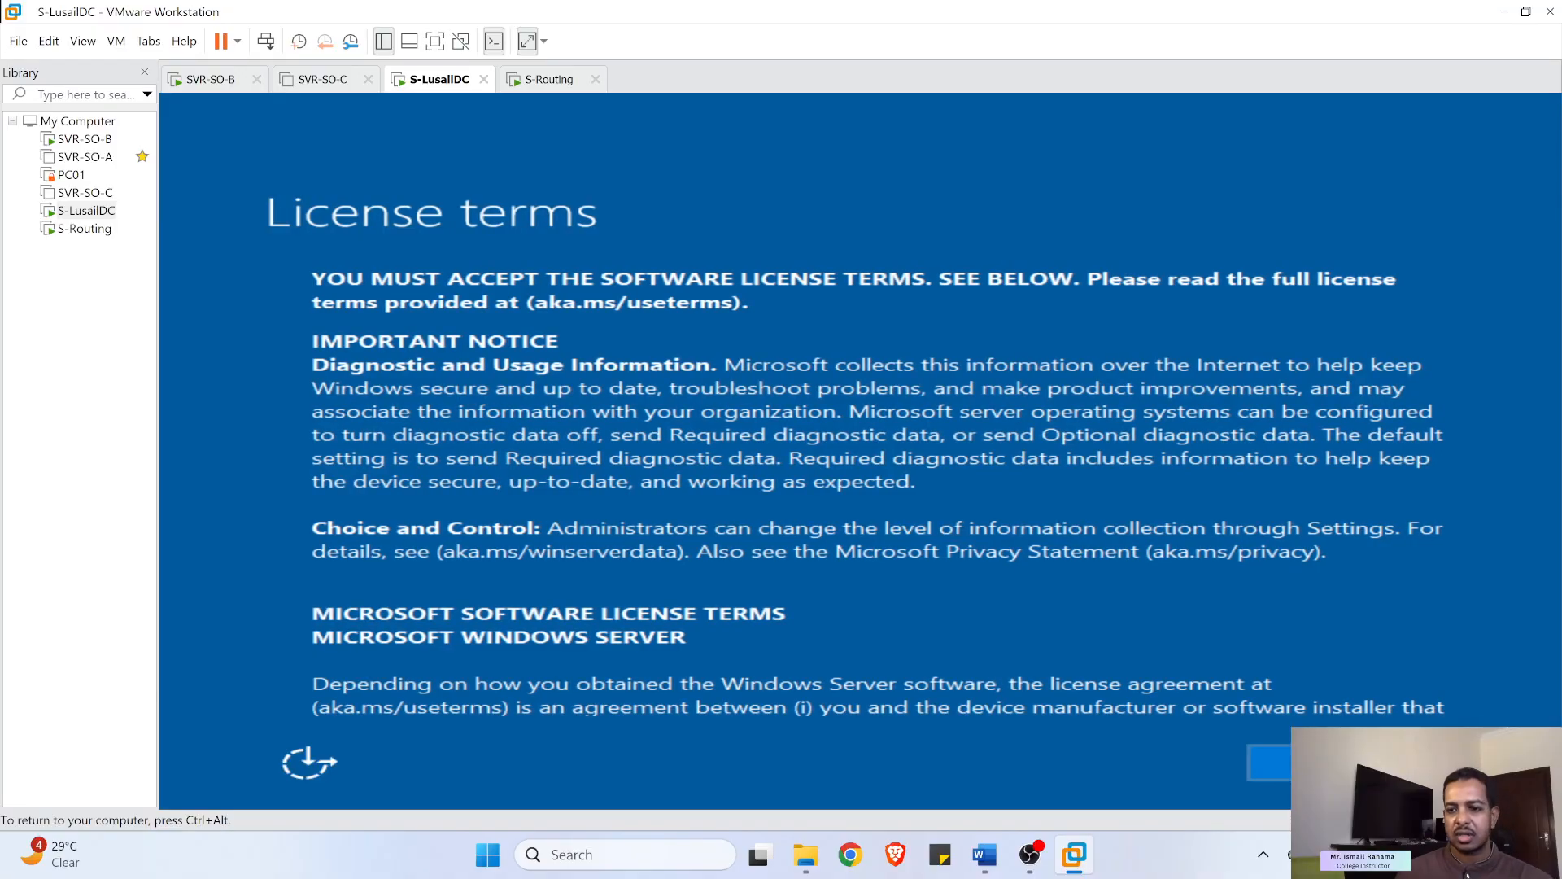
pyautogui.click(1320, 763)
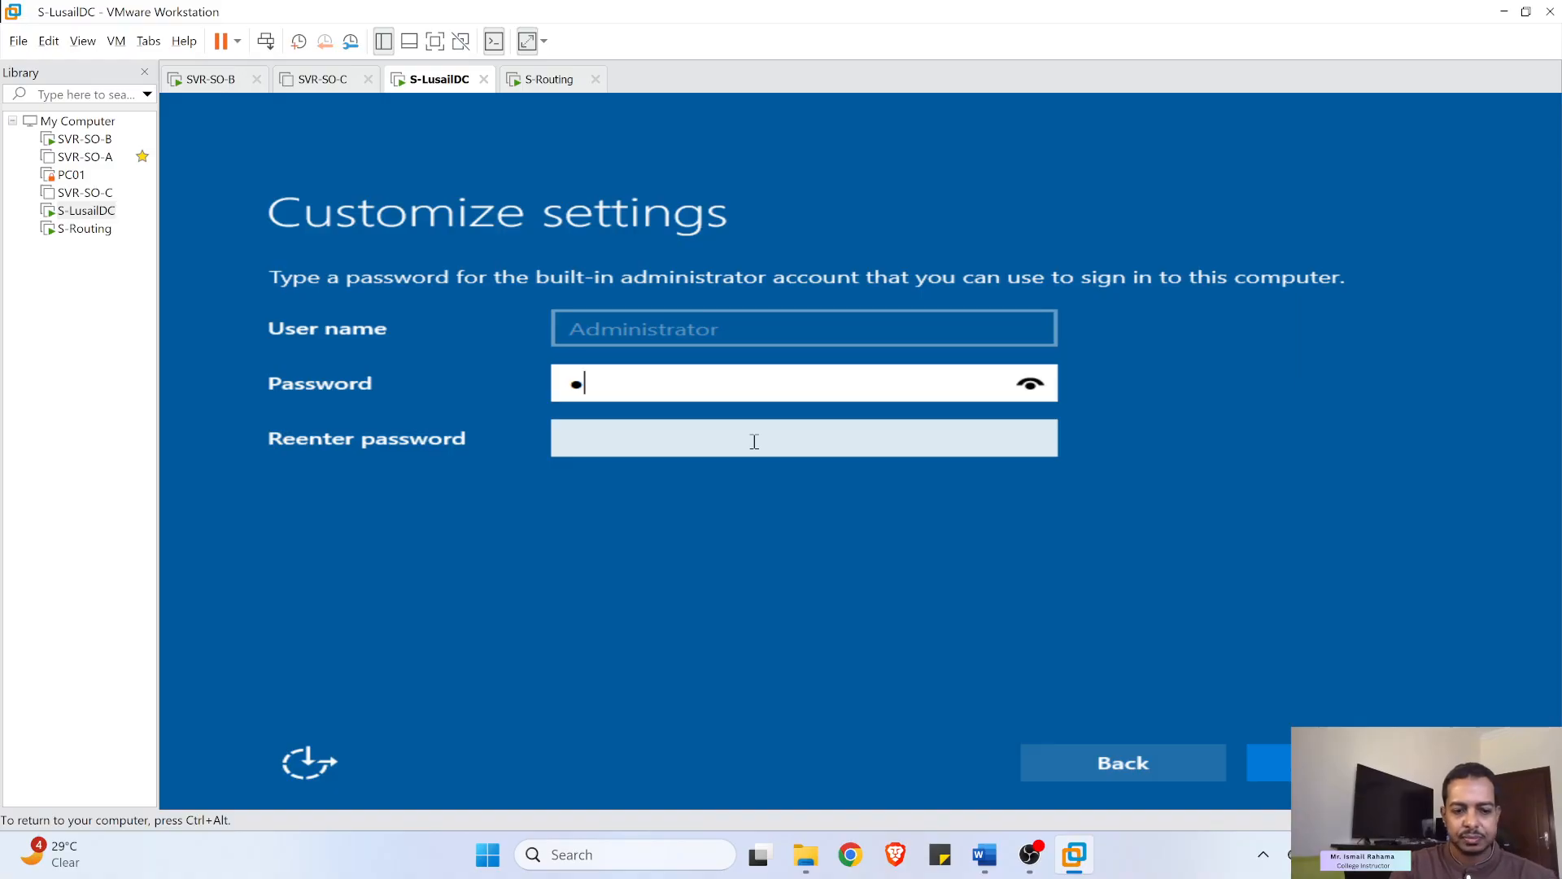
pyautogui.write('••••••••')
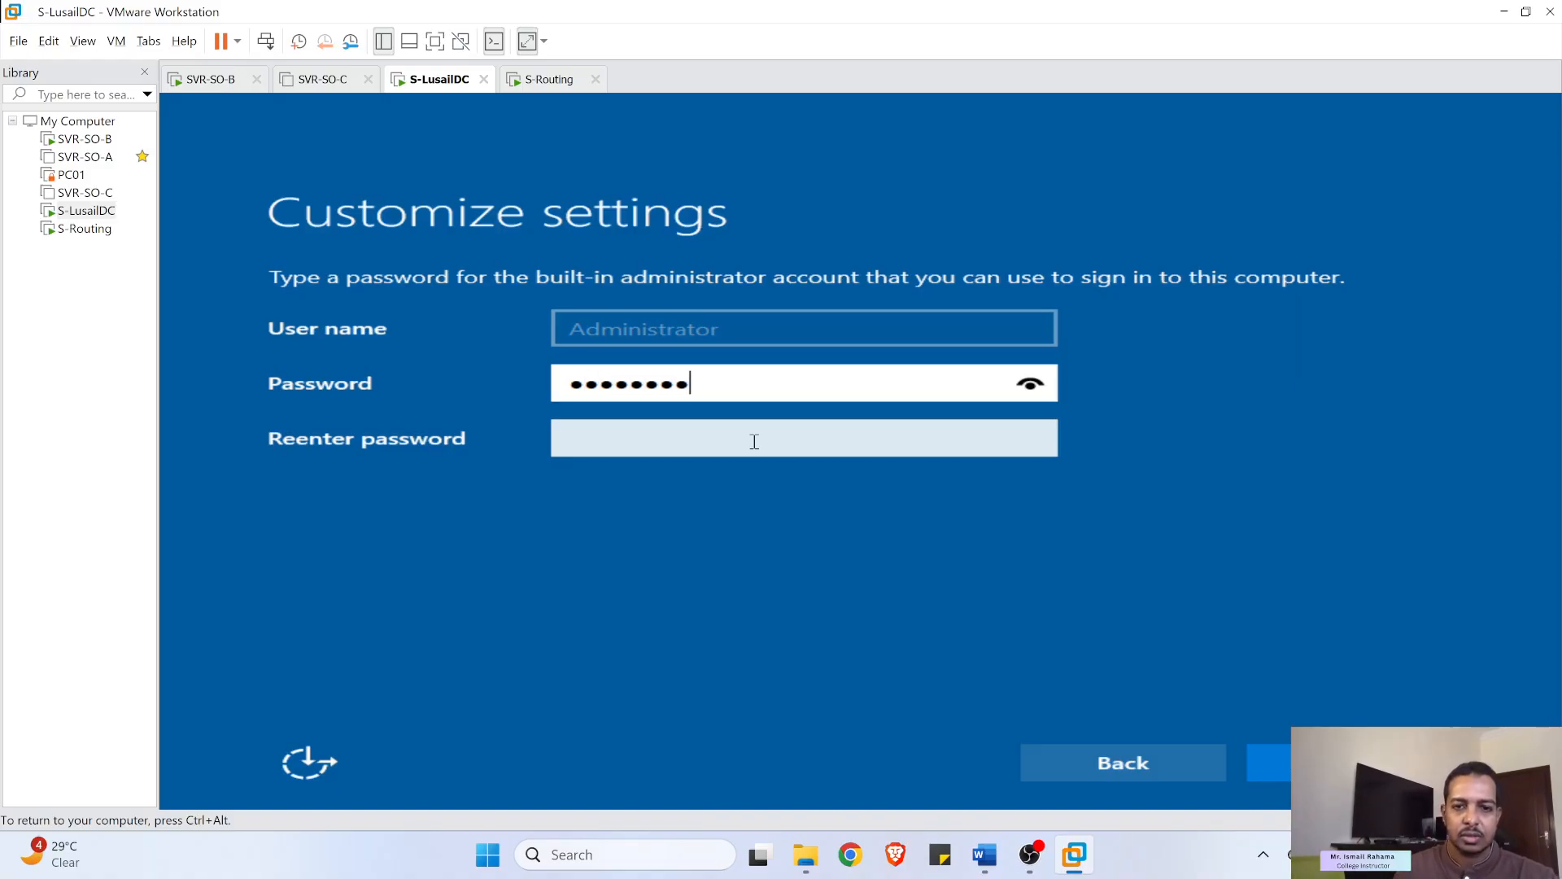
pyautogui.click(707, 449)
pyautogui.write('••••')
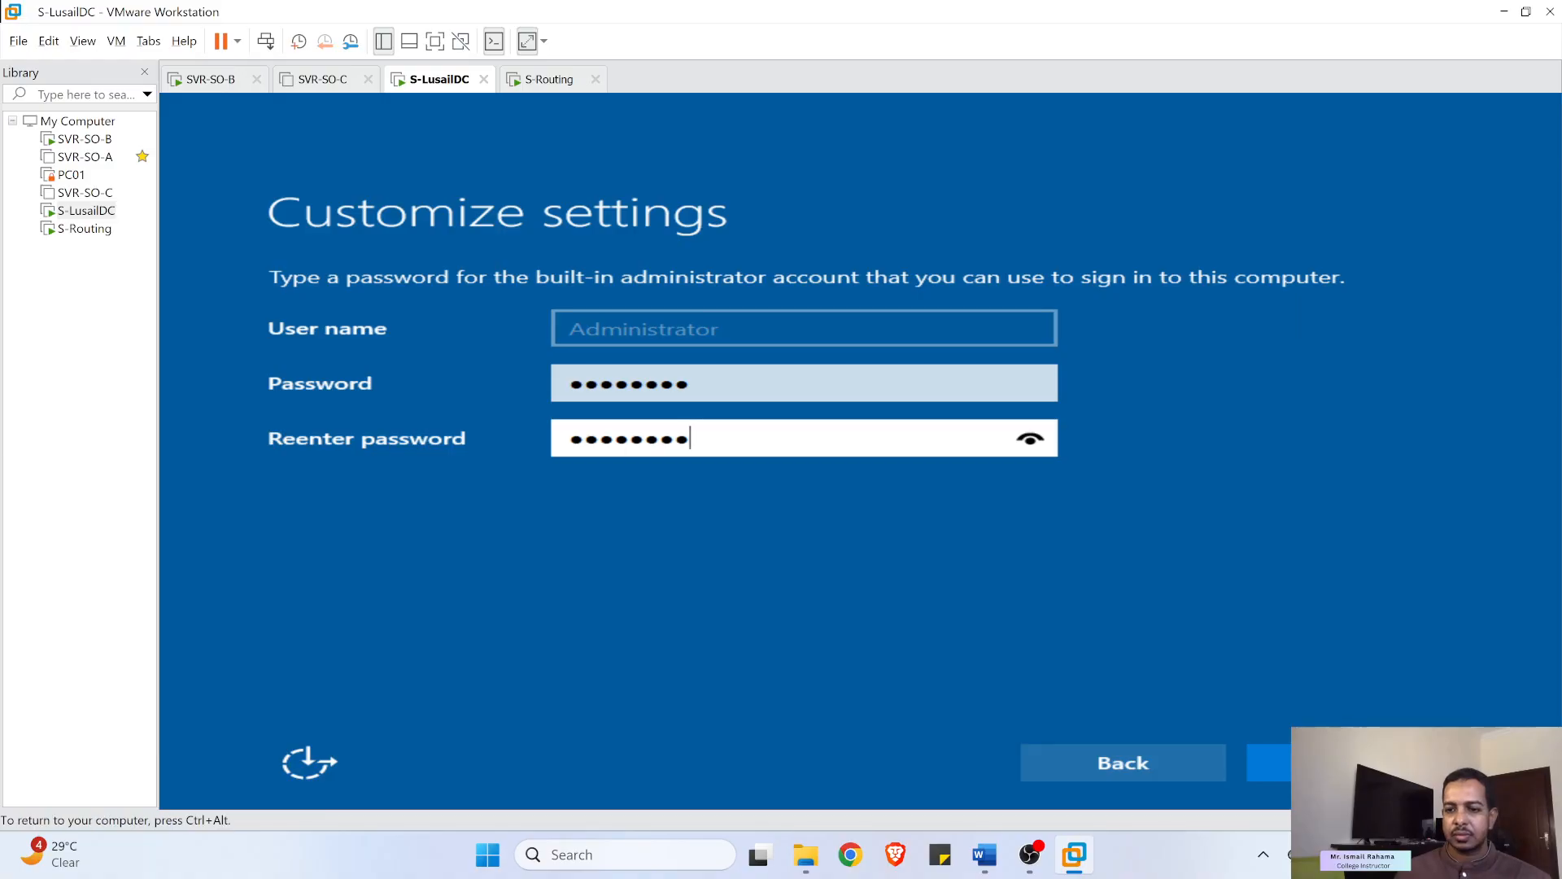
pyautogui.press('Return')
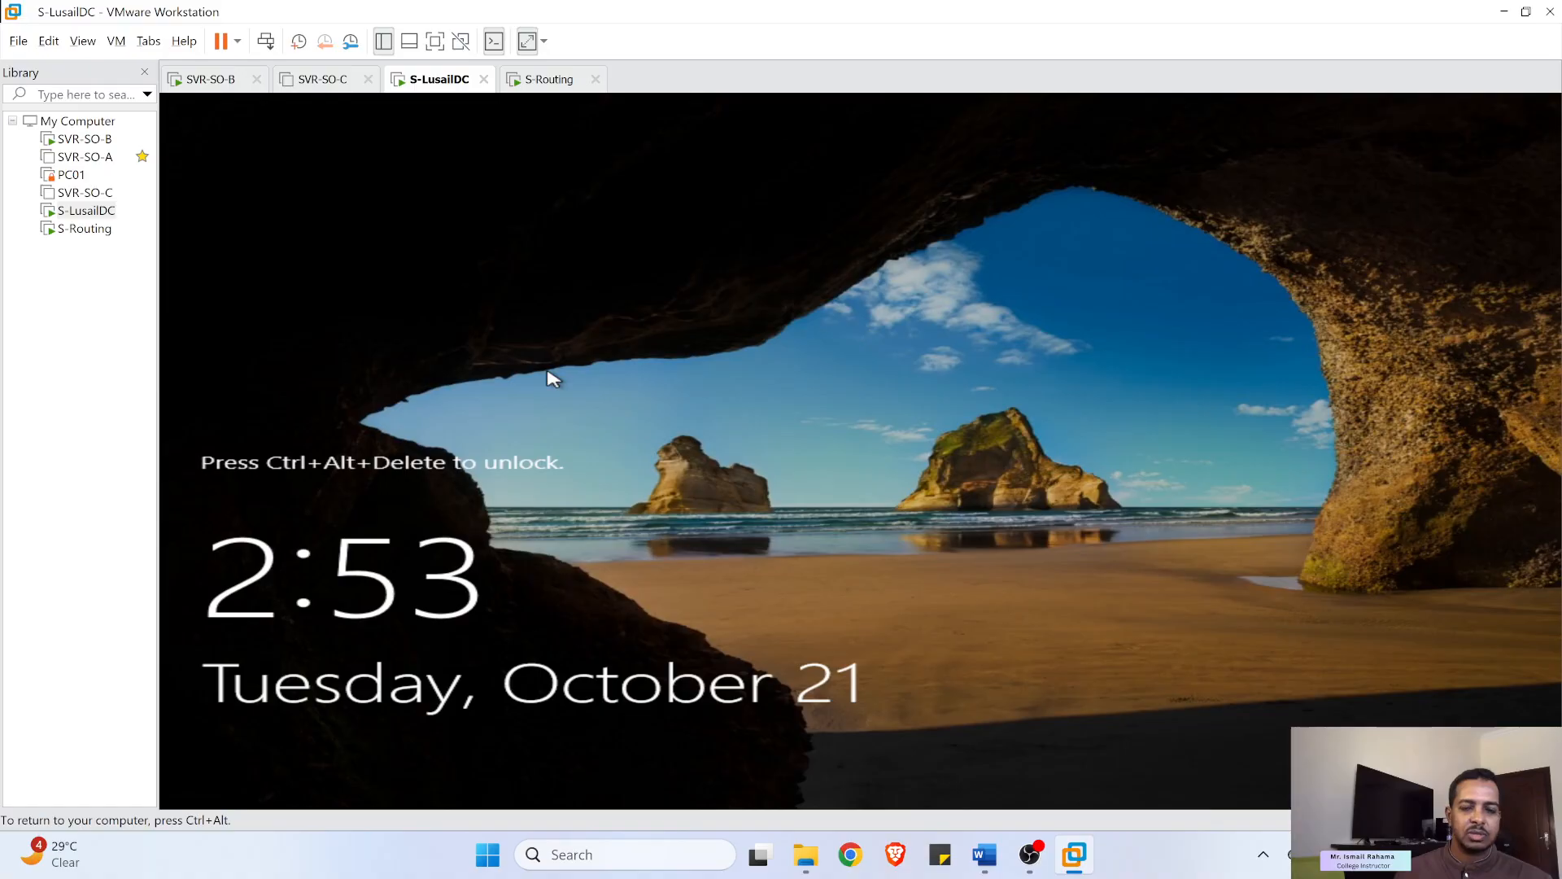
# - Sign in to S-LusailDC as Administrator, check the S-Routing machine, and return
pyautogui.hotkey('ctrl', 'alt')
pyautogui.click(267, 41)
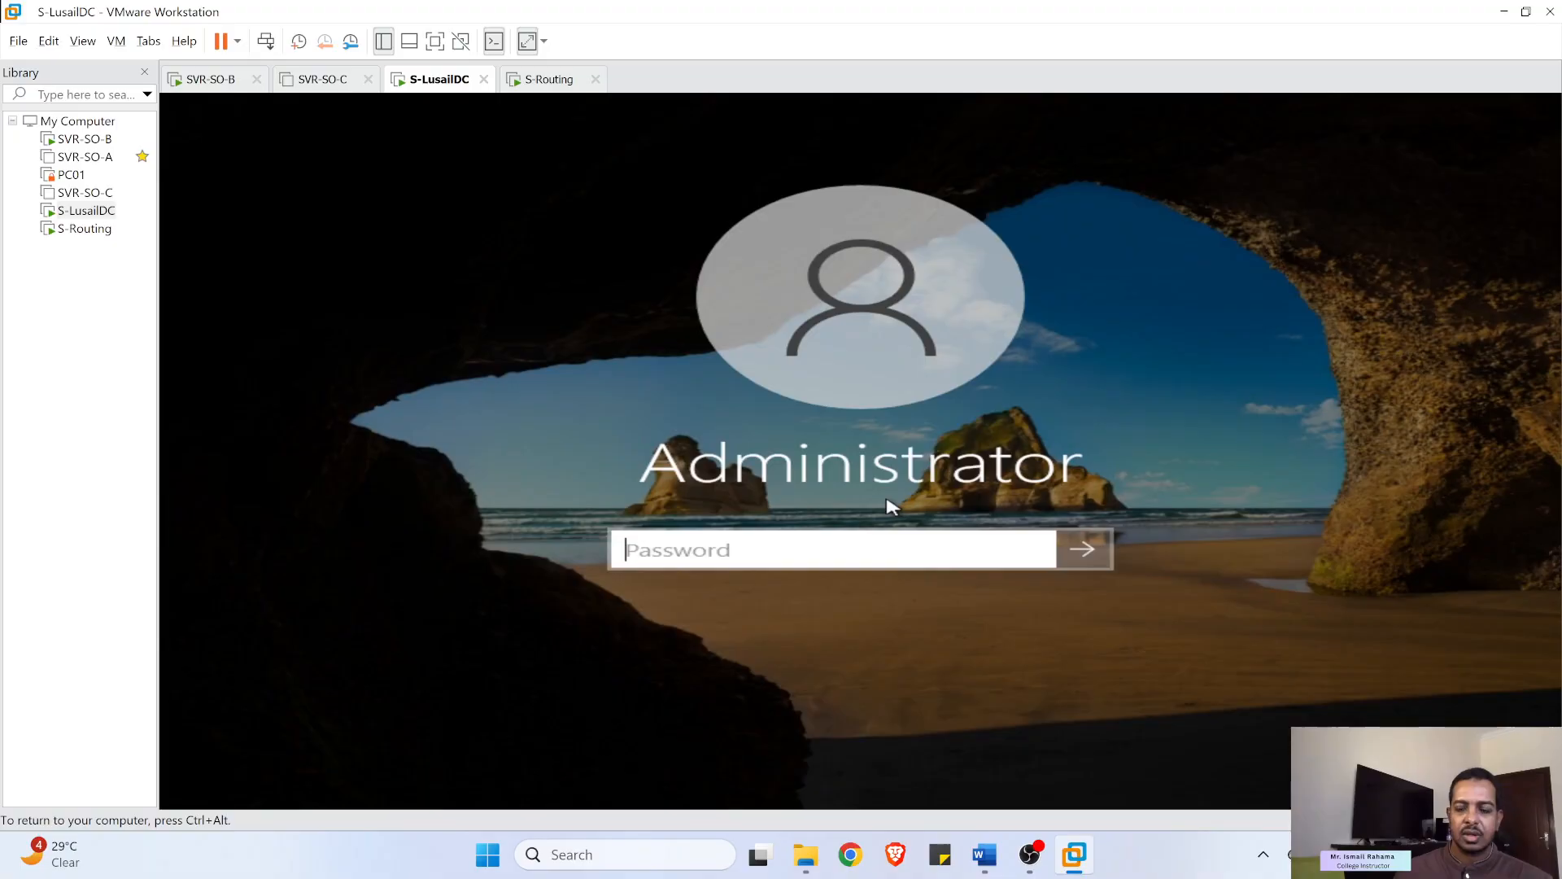
pyautogui.write('P')
pyautogui.write('•••••••')
pyautogui.press('Return')
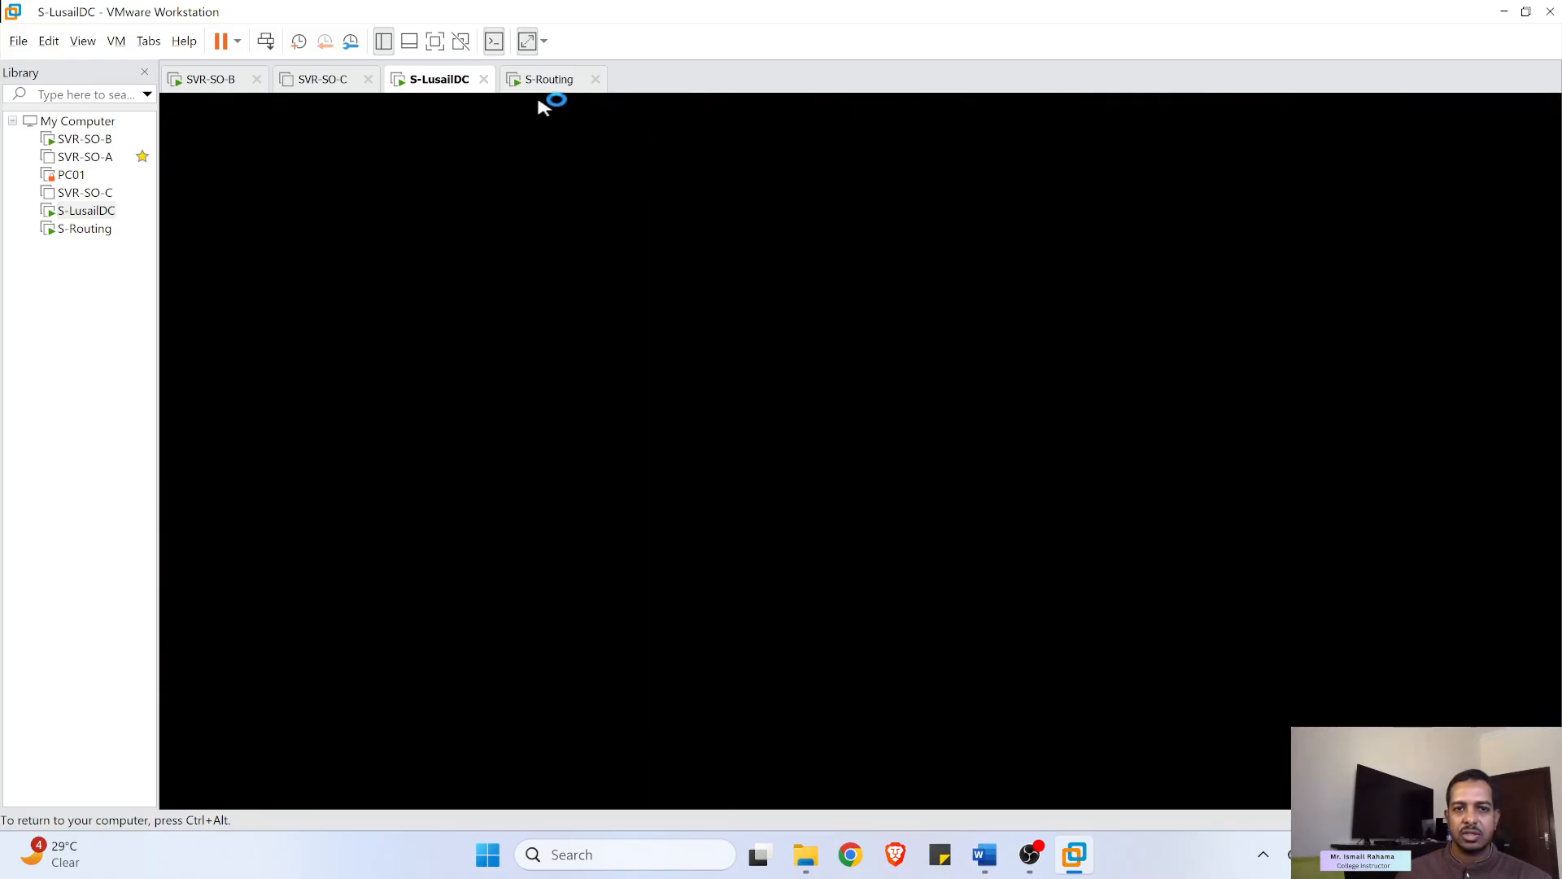
pyautogui.click(533, 80)
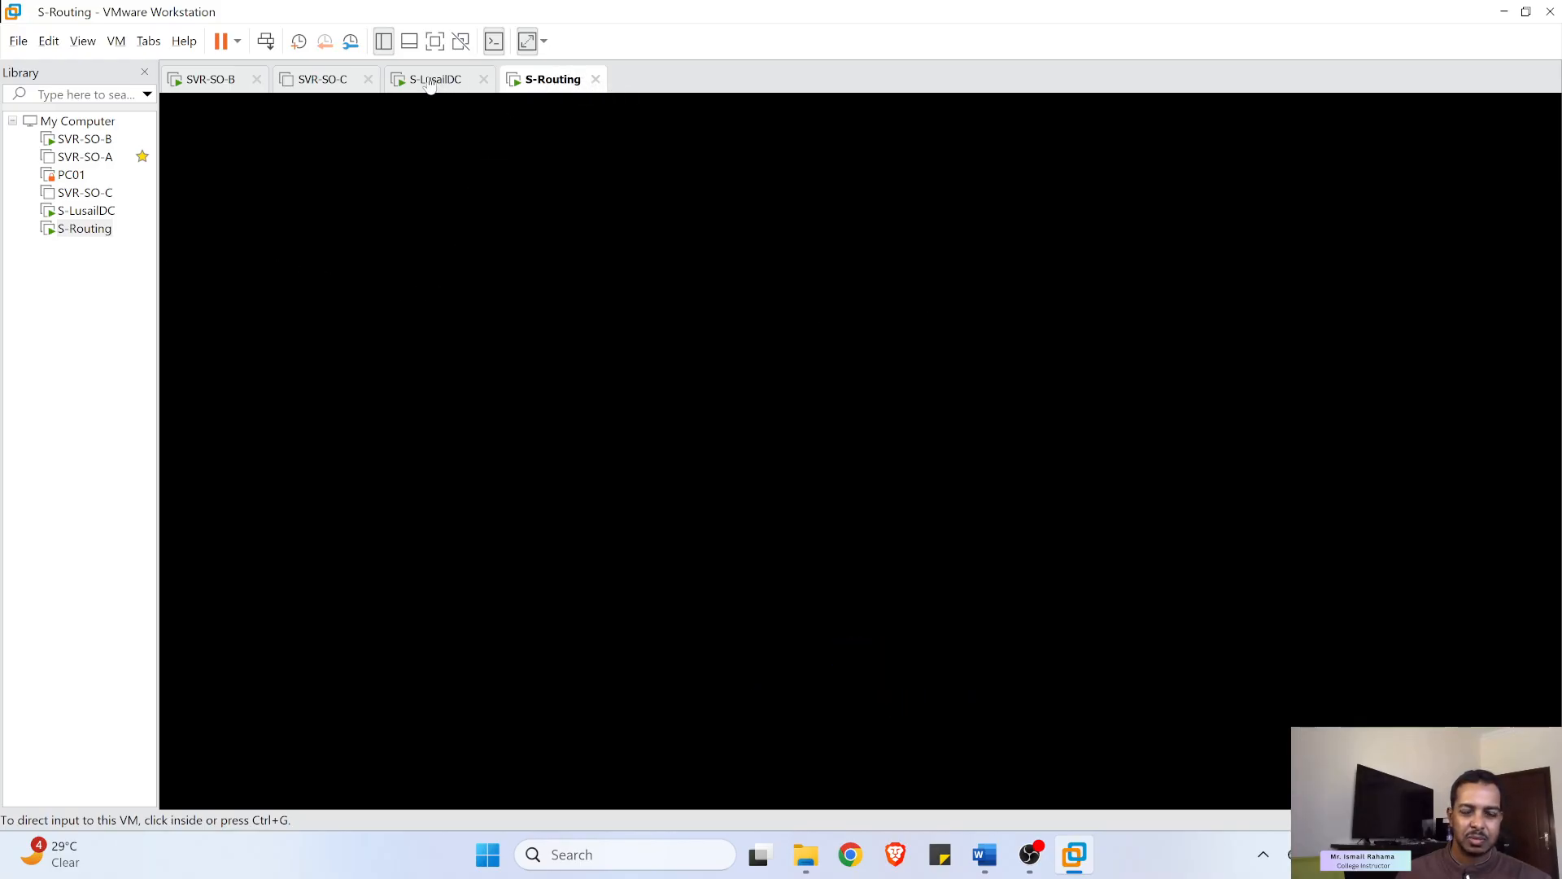
pyautogui.click(462, 82)
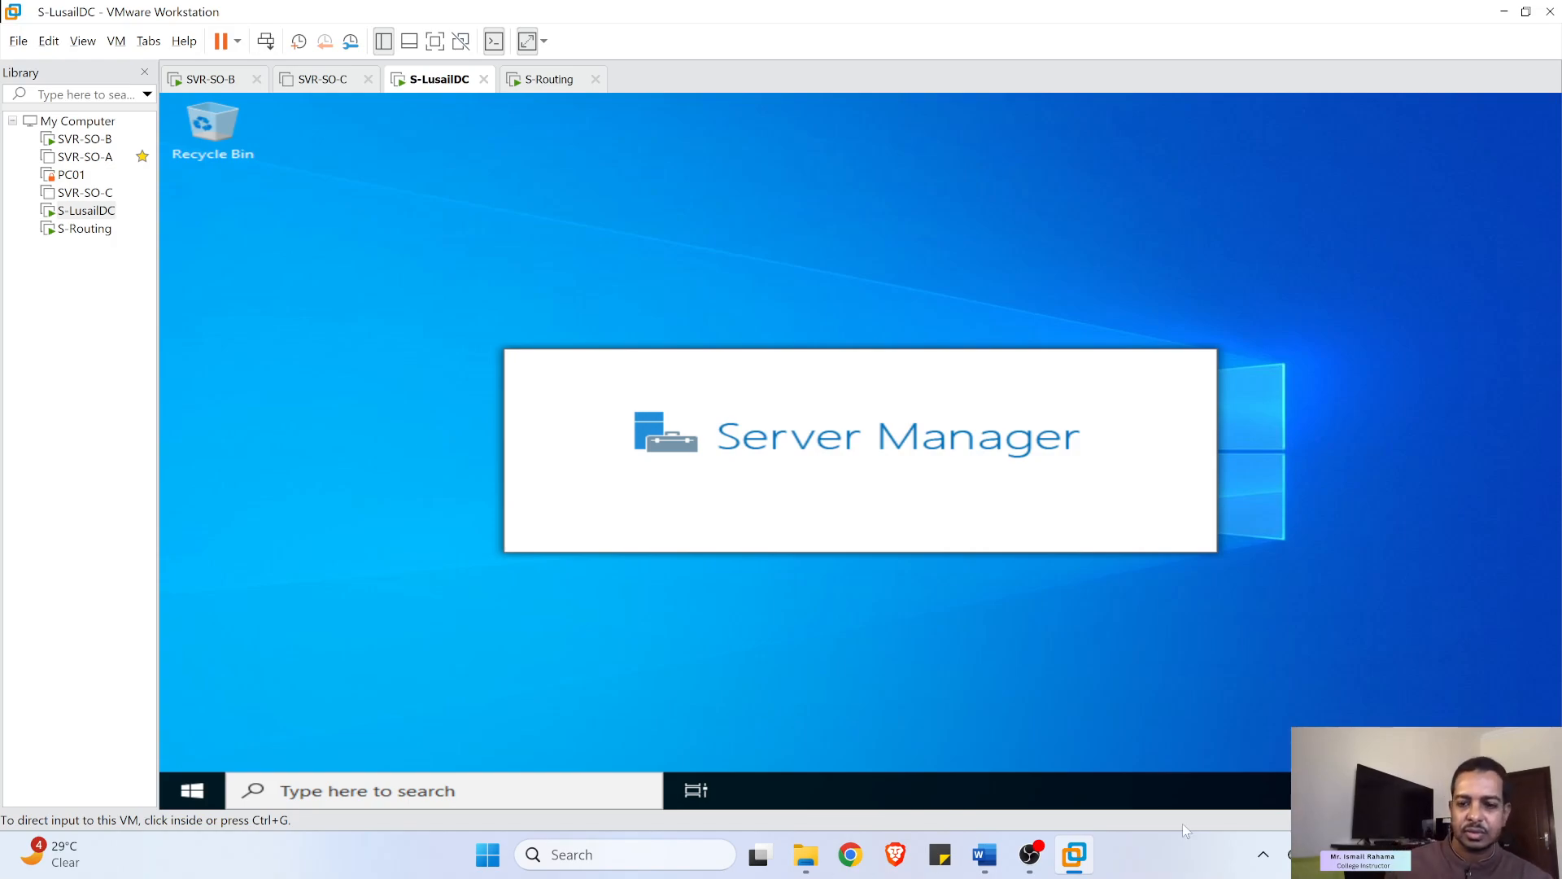
# - Highlight the guide's VMnet2 connection requirement and its note that names must change in both places
pyautogui.click(983, 864)
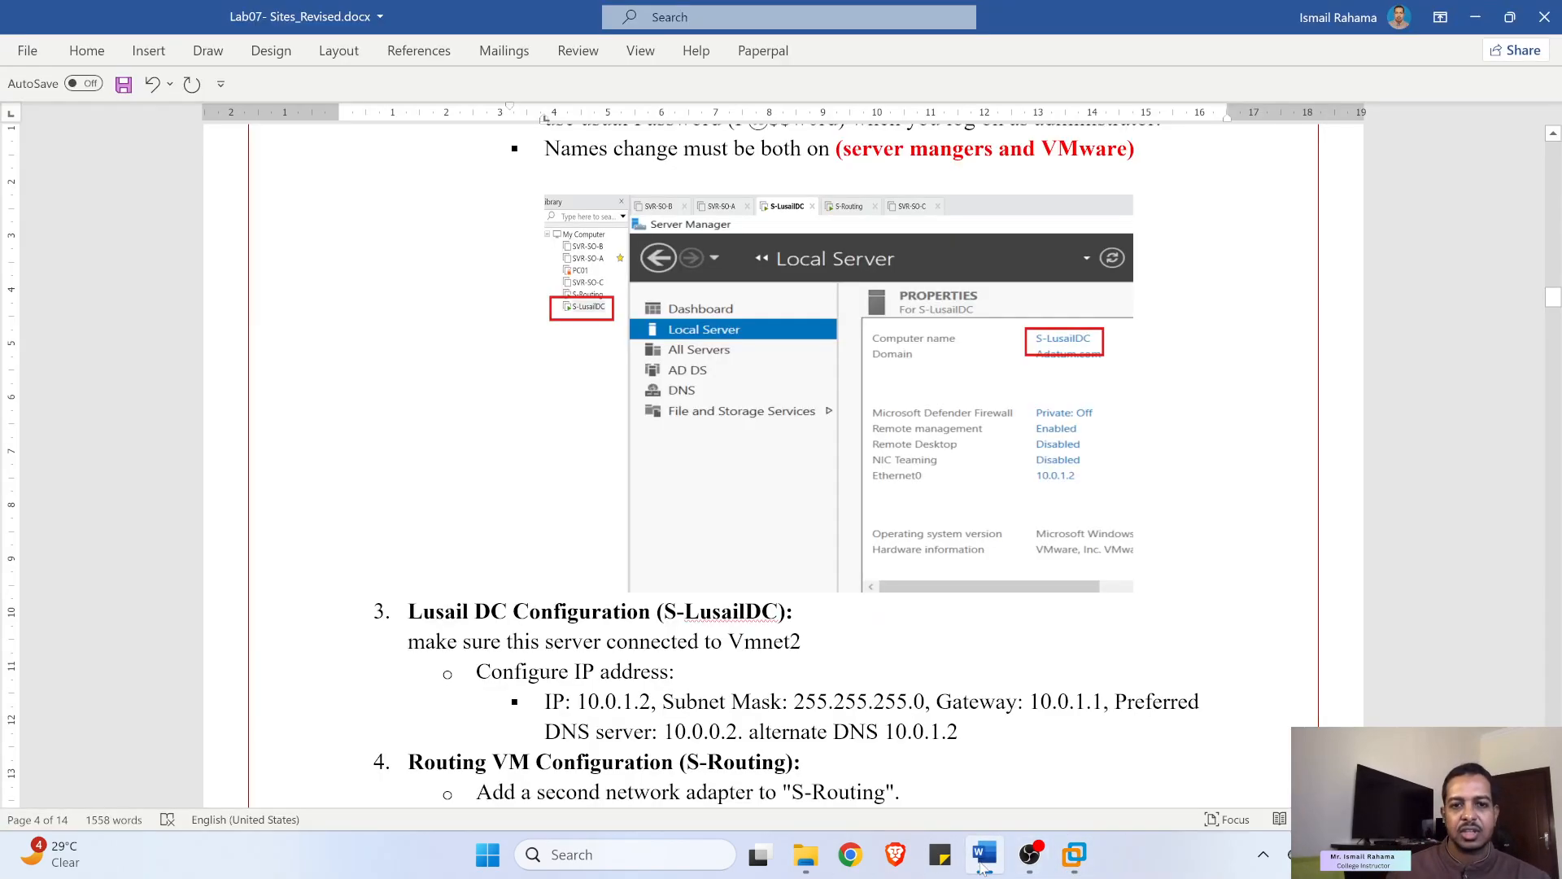
pyautogui.scroll(-3, 555, 610)
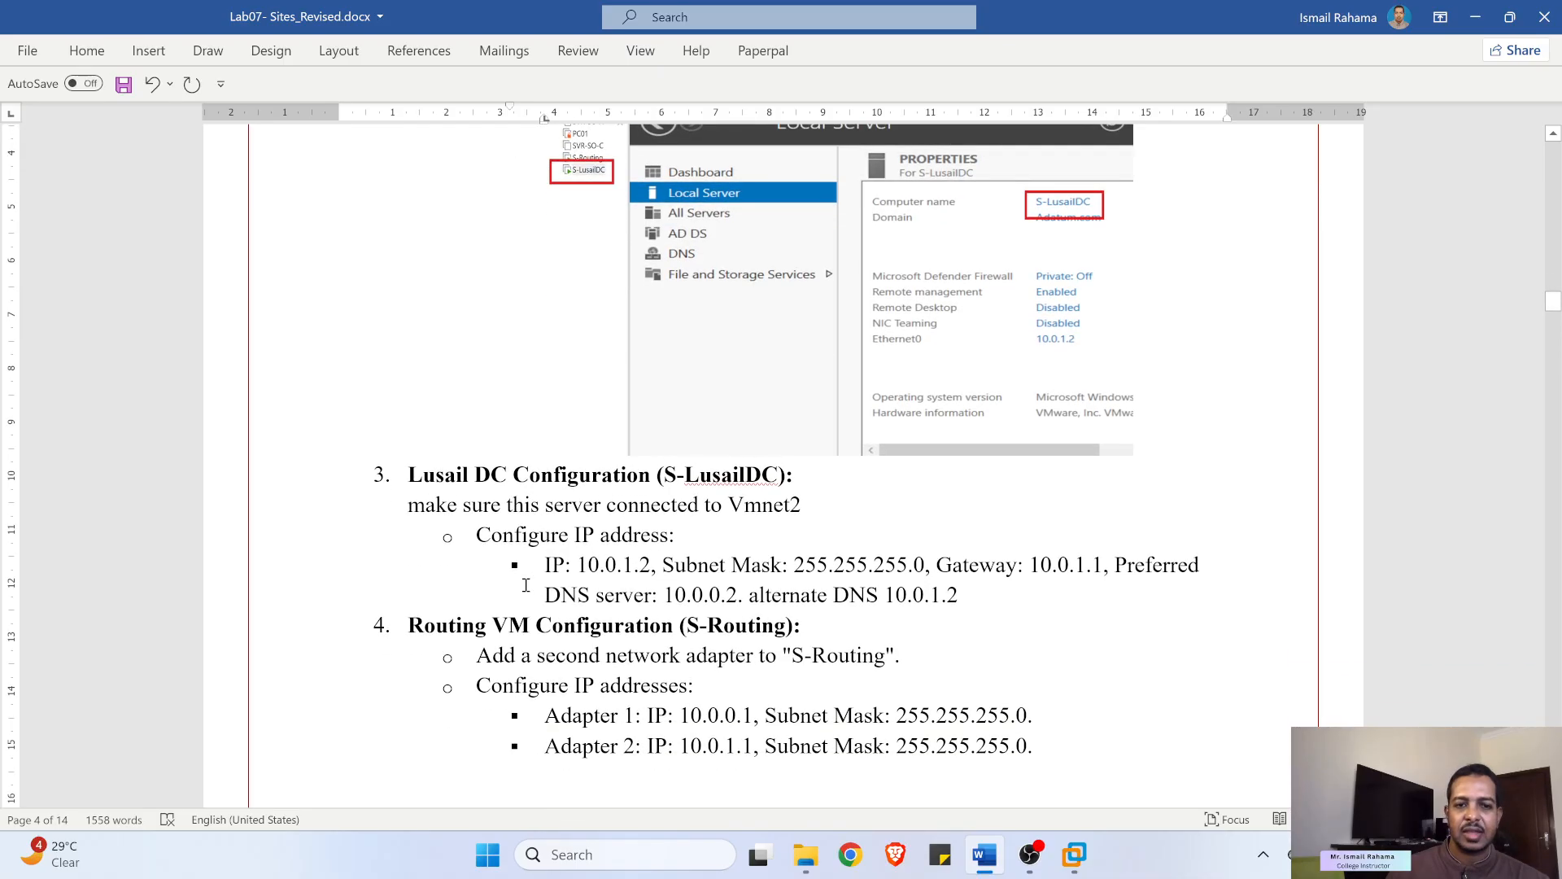
pyautogui.moveTo(510, 507); pyautogui.dragTo(675, 509)
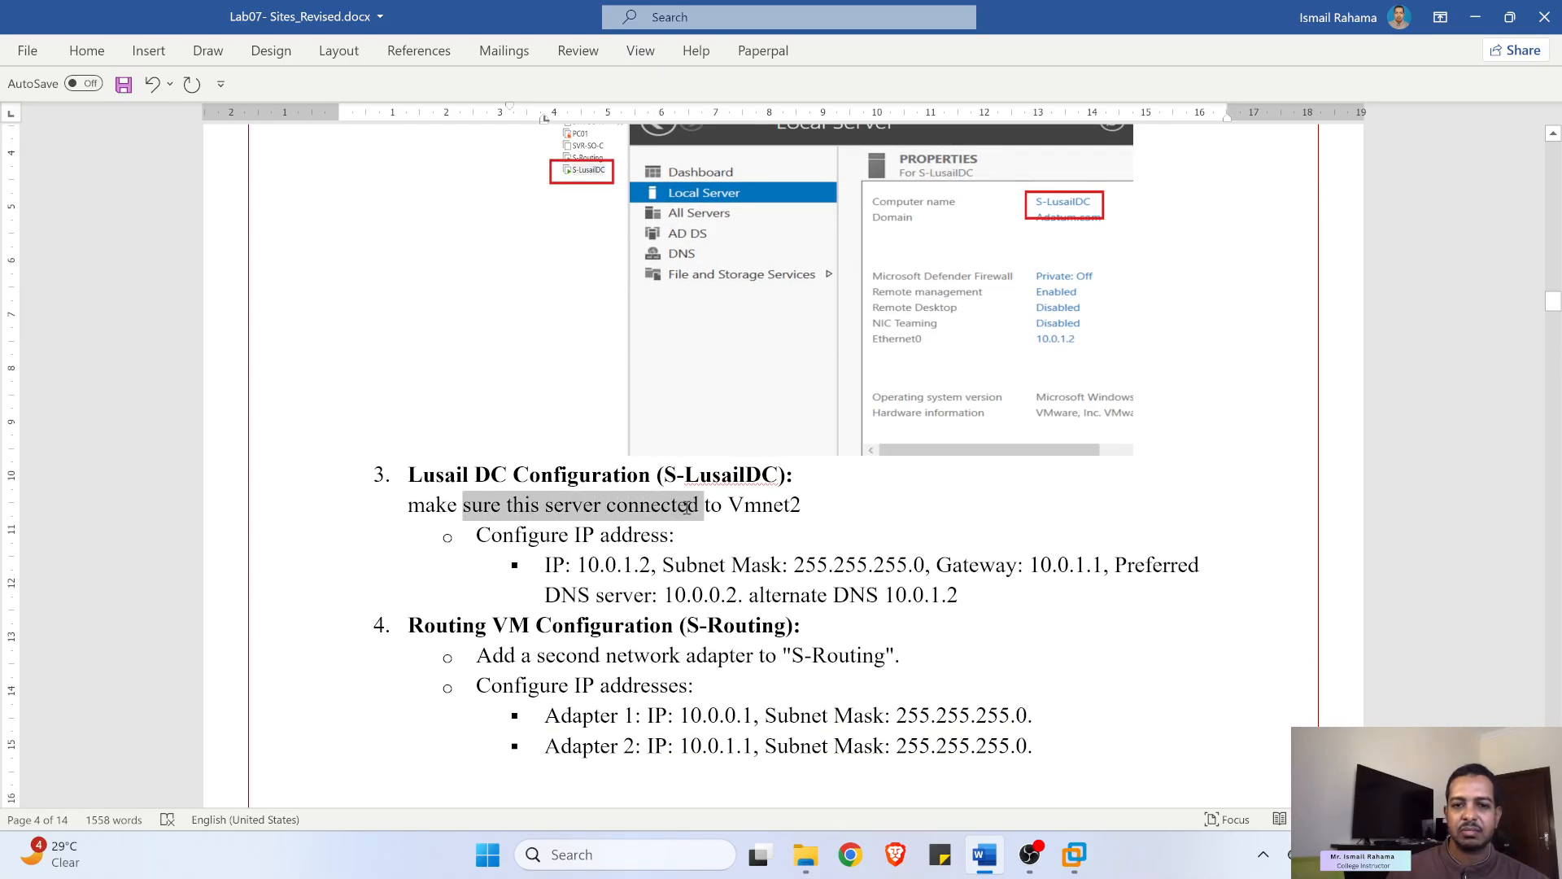
pyautogui.scroll(10, 686, 506)
pyautogui.scroll(10, 567, 513)
pyautogui.scroll(-8, 564, 511)
pyautogui.scroll(-3, 564, 513)
pyautogui.moveTo(860, 427); pyautogui.dragTo(995, 427)
pyautogui.moveTo(743, 427); pyautogui.dragTo(907, 427)
# - Rename the computer to S-LusailDC through Local Server's System Properties and choose Restart Later
pyautogui.click(1475, 18)
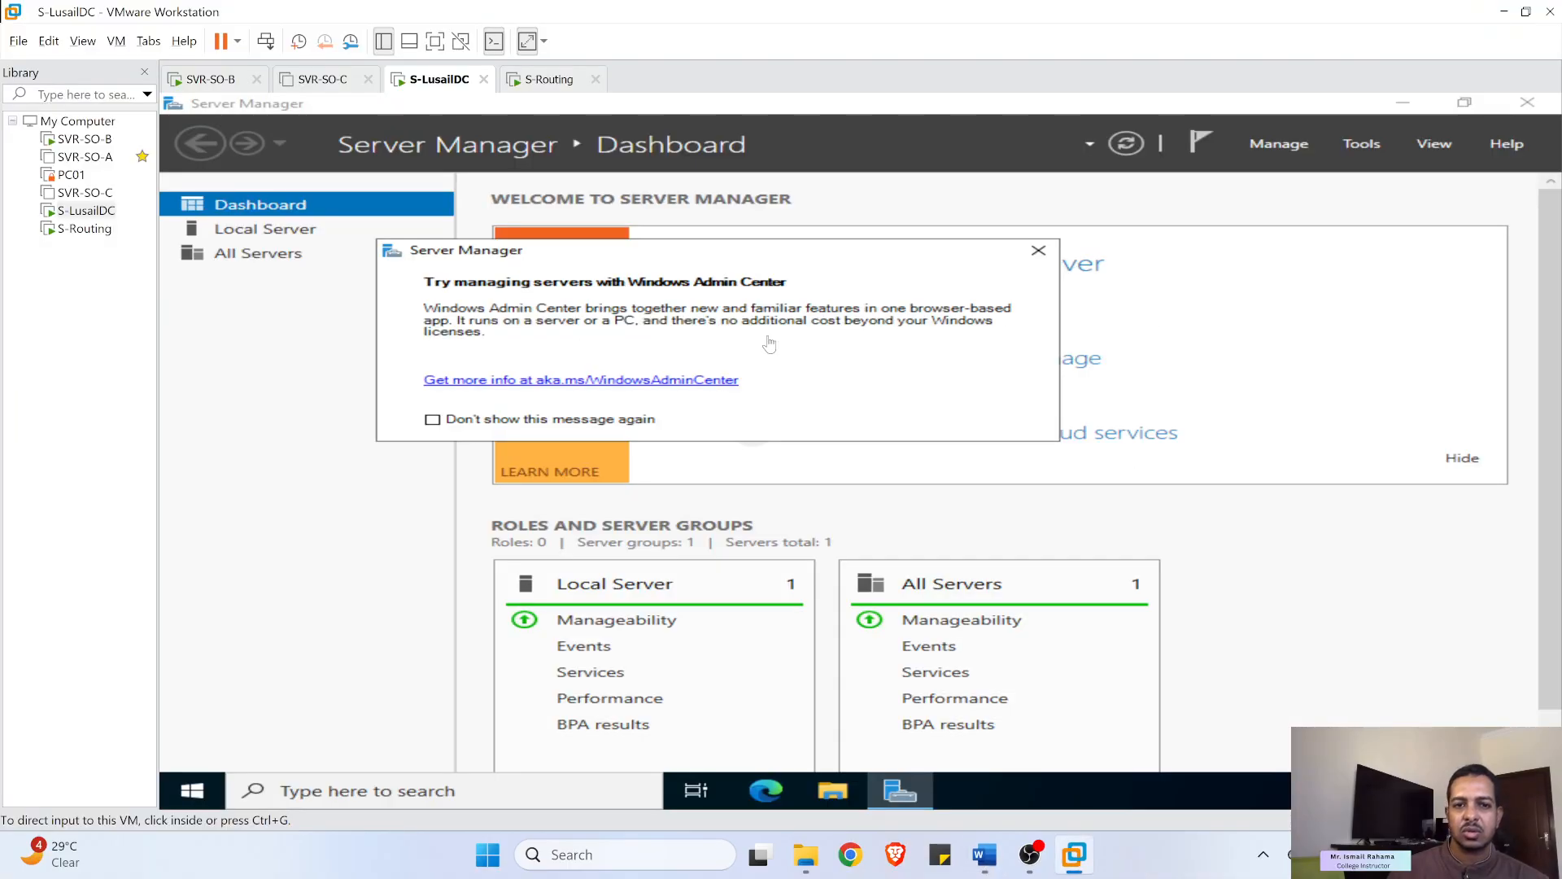
pyautogui.click(1039, 252)
pyautogui.click(271, 237)
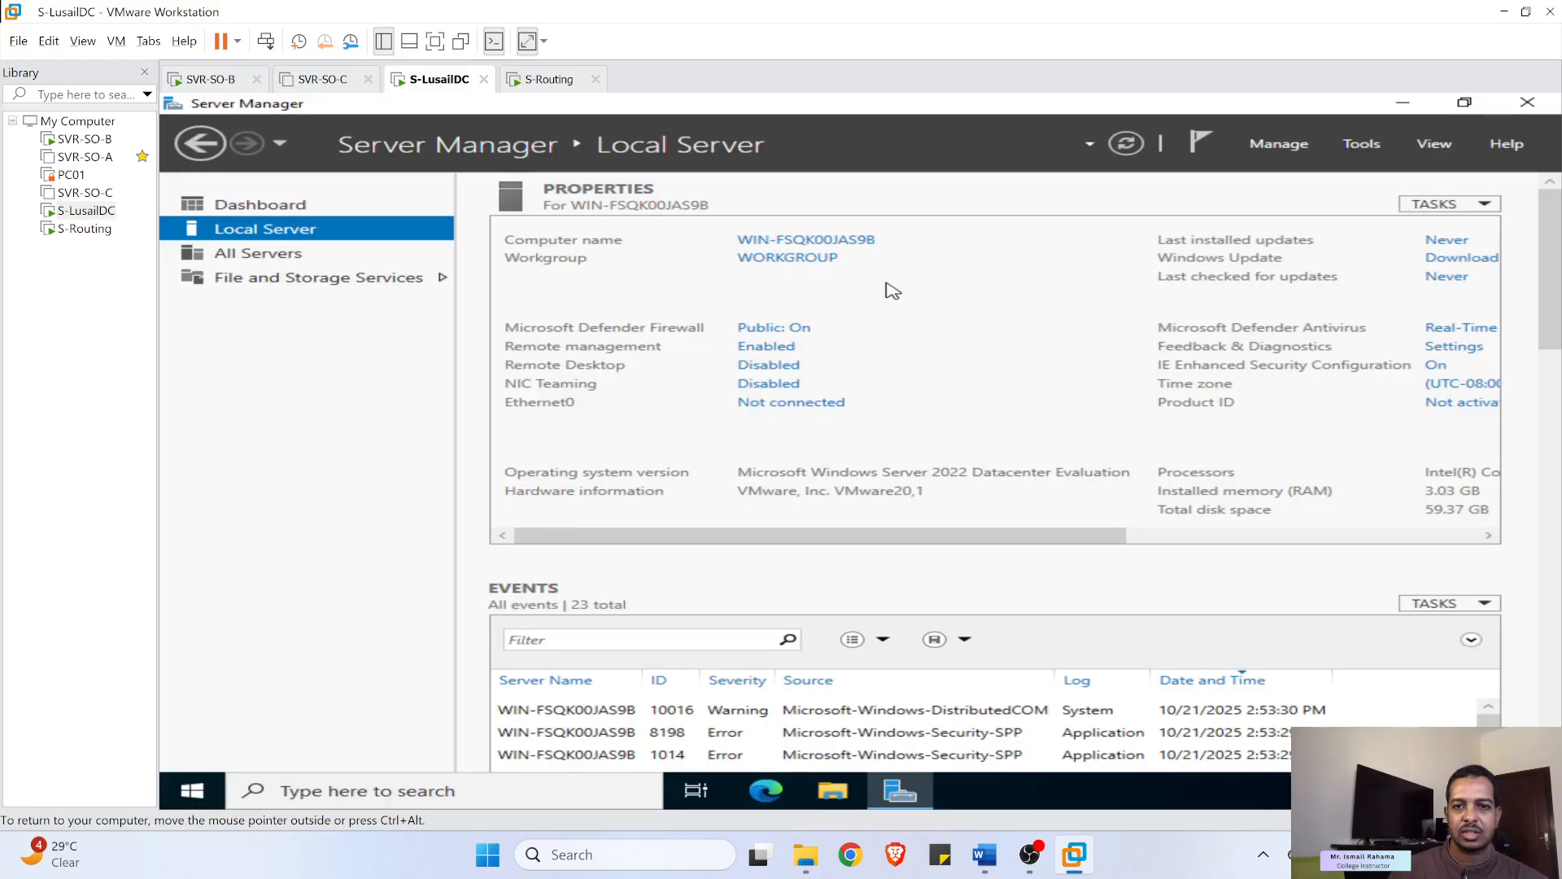
pyautogui.click(952, 278)
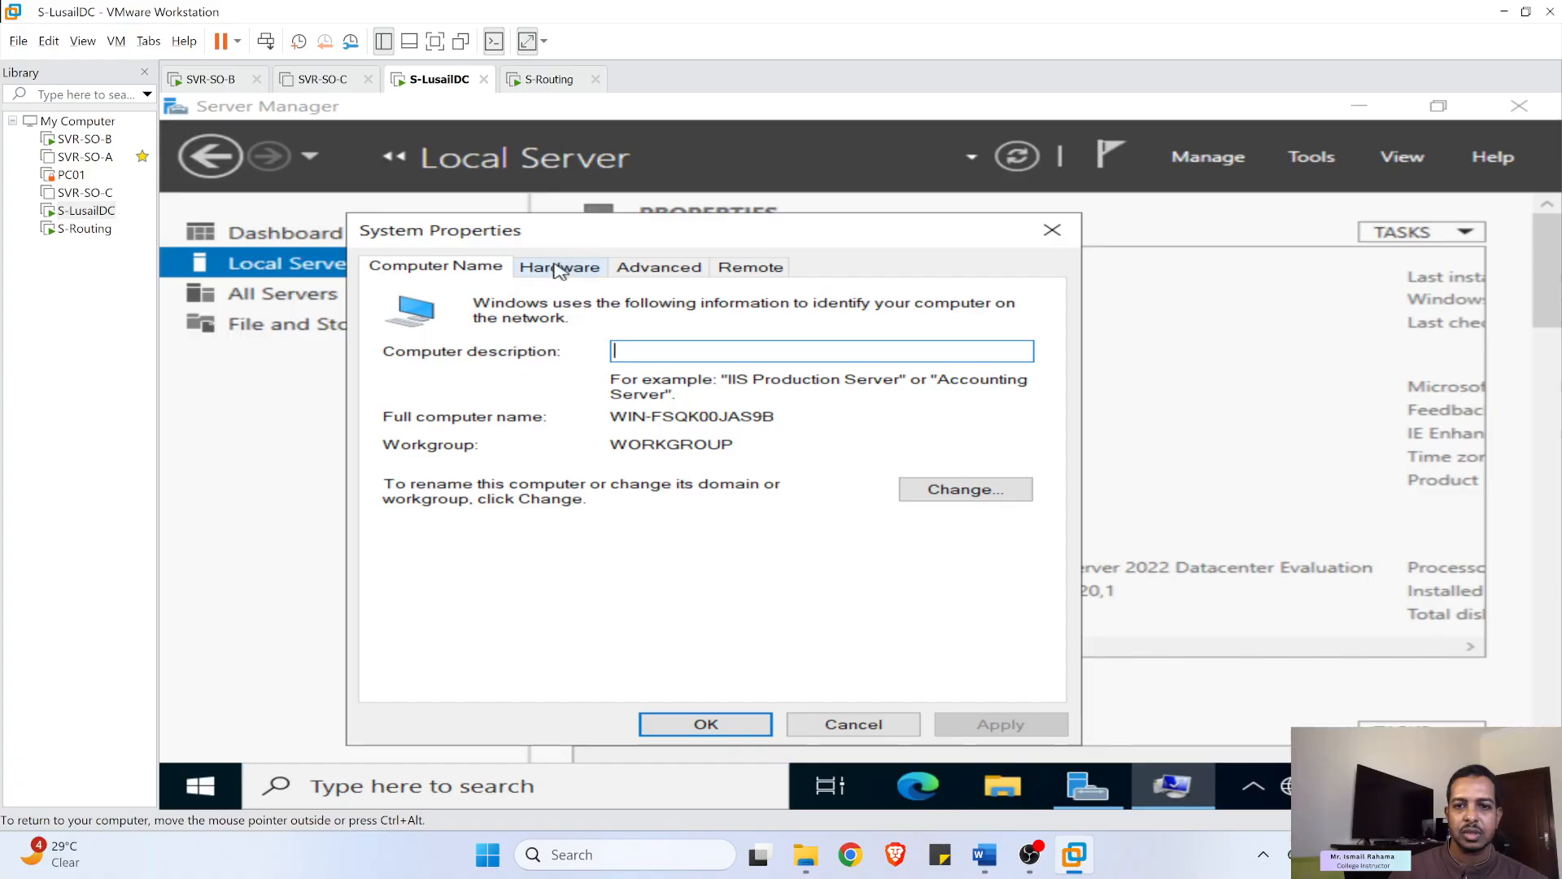
pyautogui.click(1012, 491)
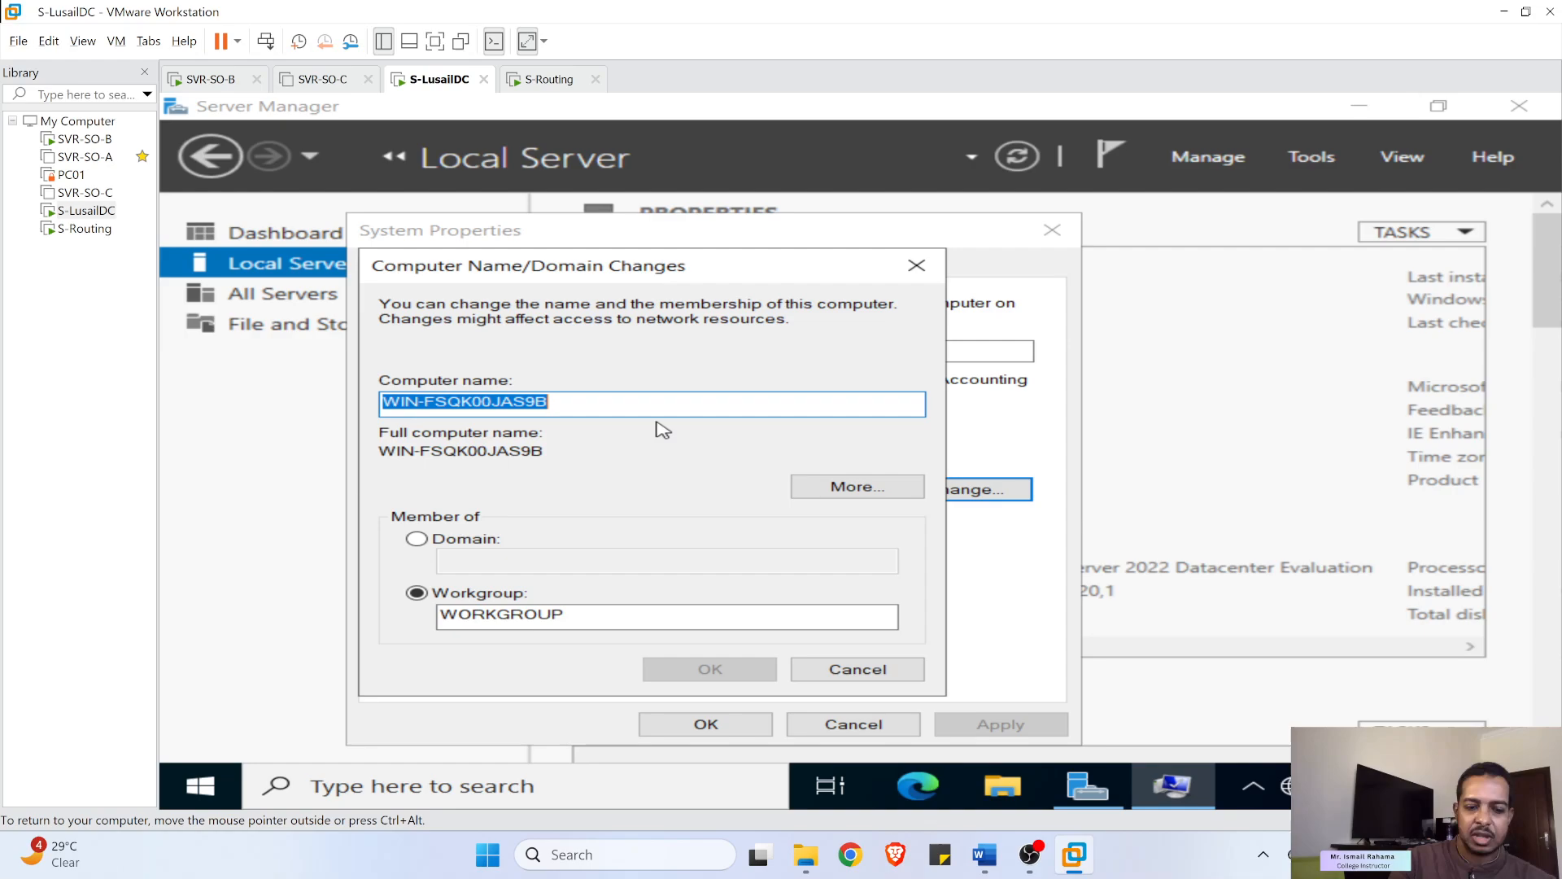
pyautogui.write('S-LusailDC')
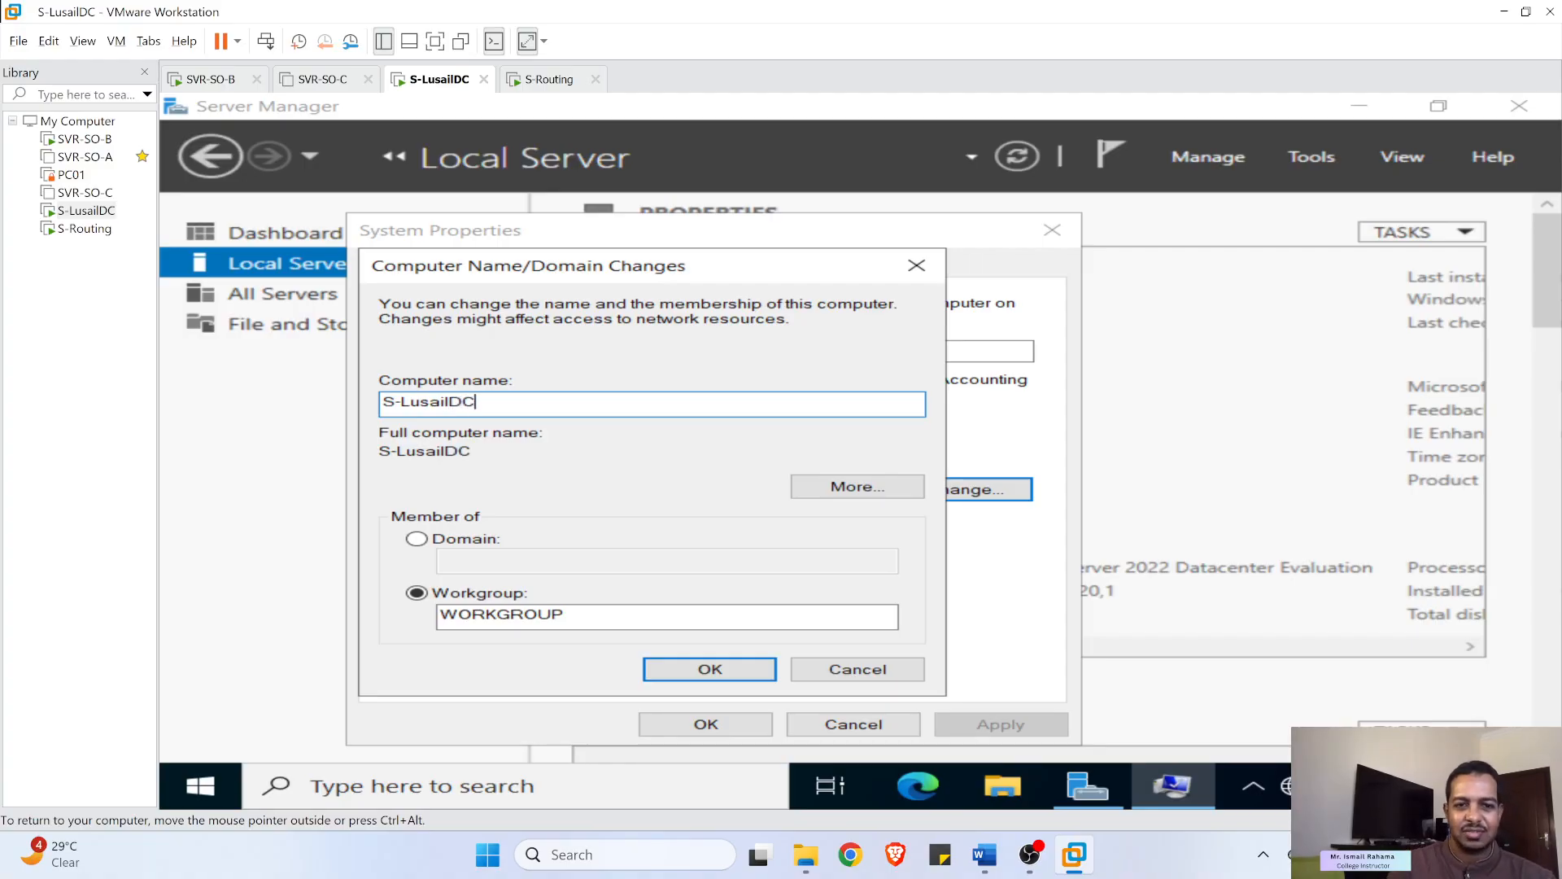
pyautogui.click(710, 669)
pyautogui.click(1071, 473)
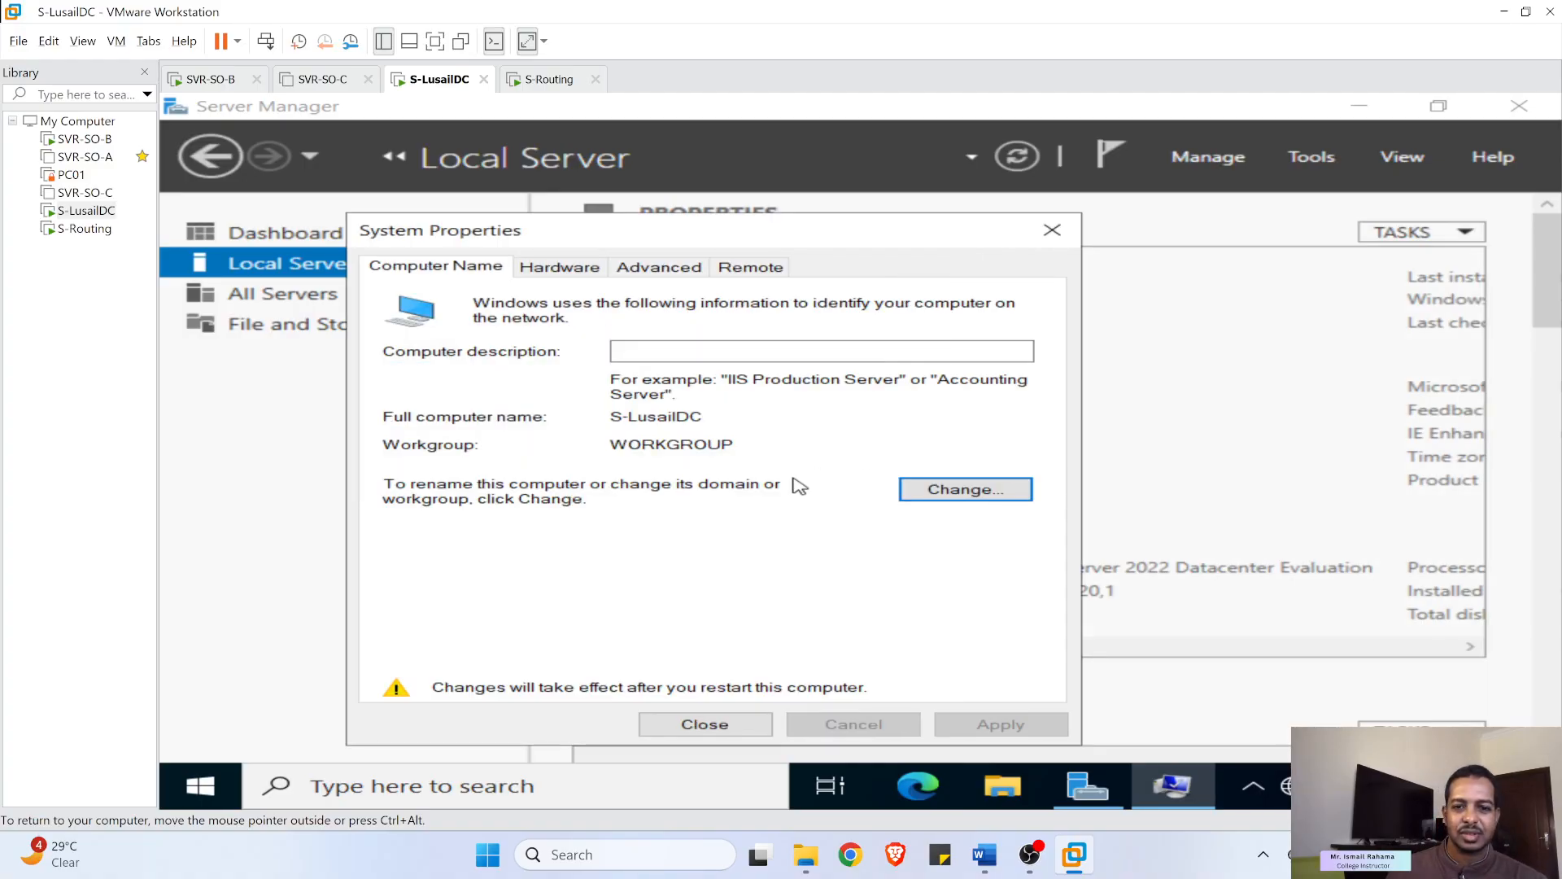
pyautogui.click(720, 724)
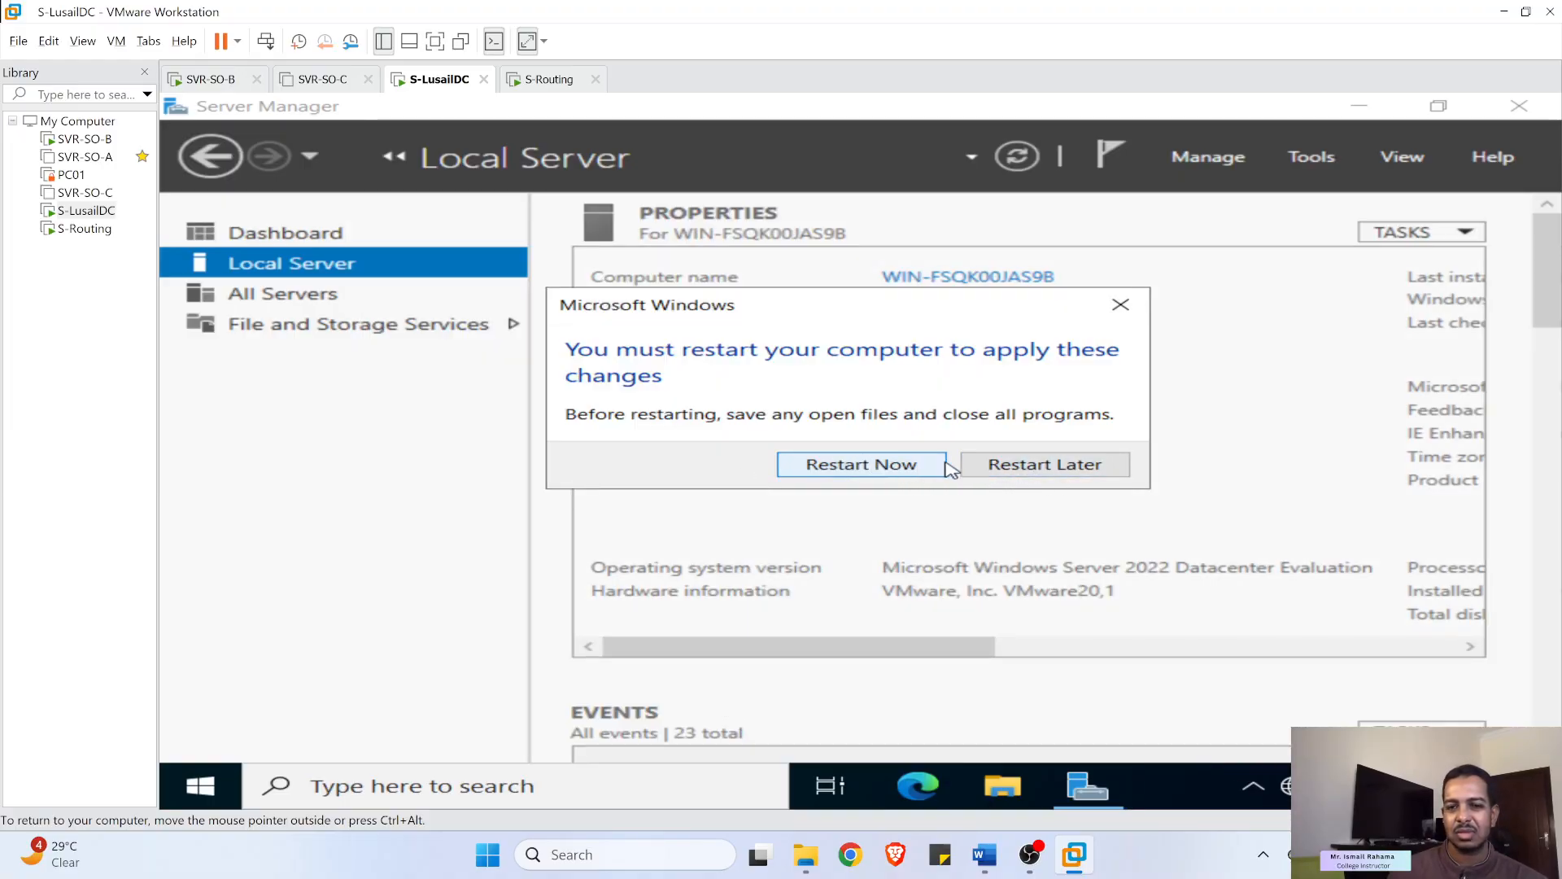
pyautogui.click(1044, 475)
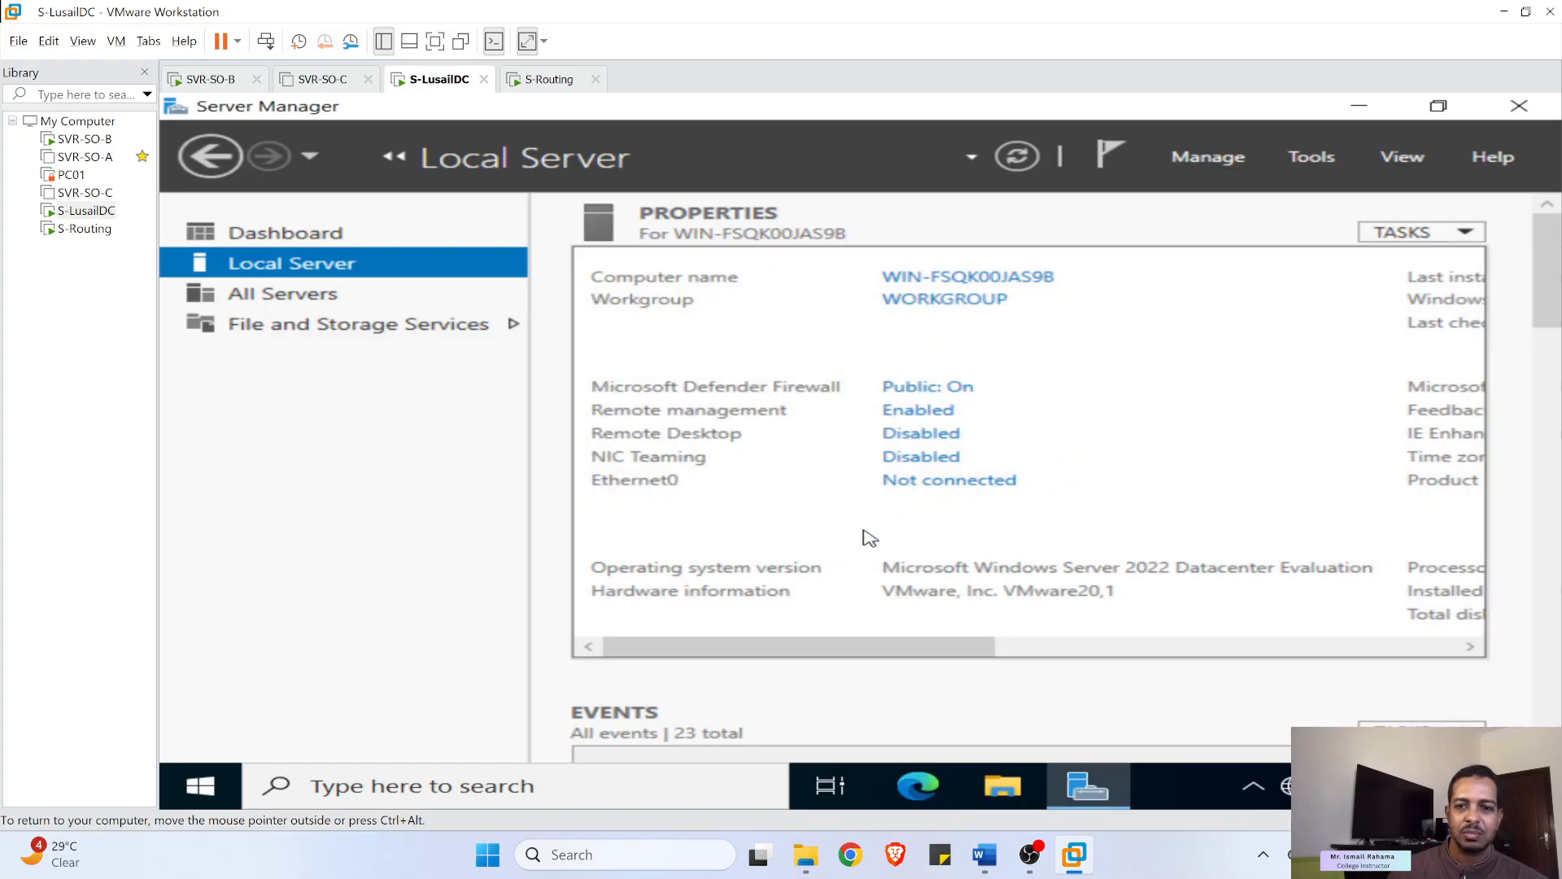
# - Highlight IP 10.0.1.2, mask 255.255.255.0, gateway 10.0.1.1, DNS 10.0.0.2 and 10.0.1.2 in the guide
pyautogui.moveTo(1051, 861)
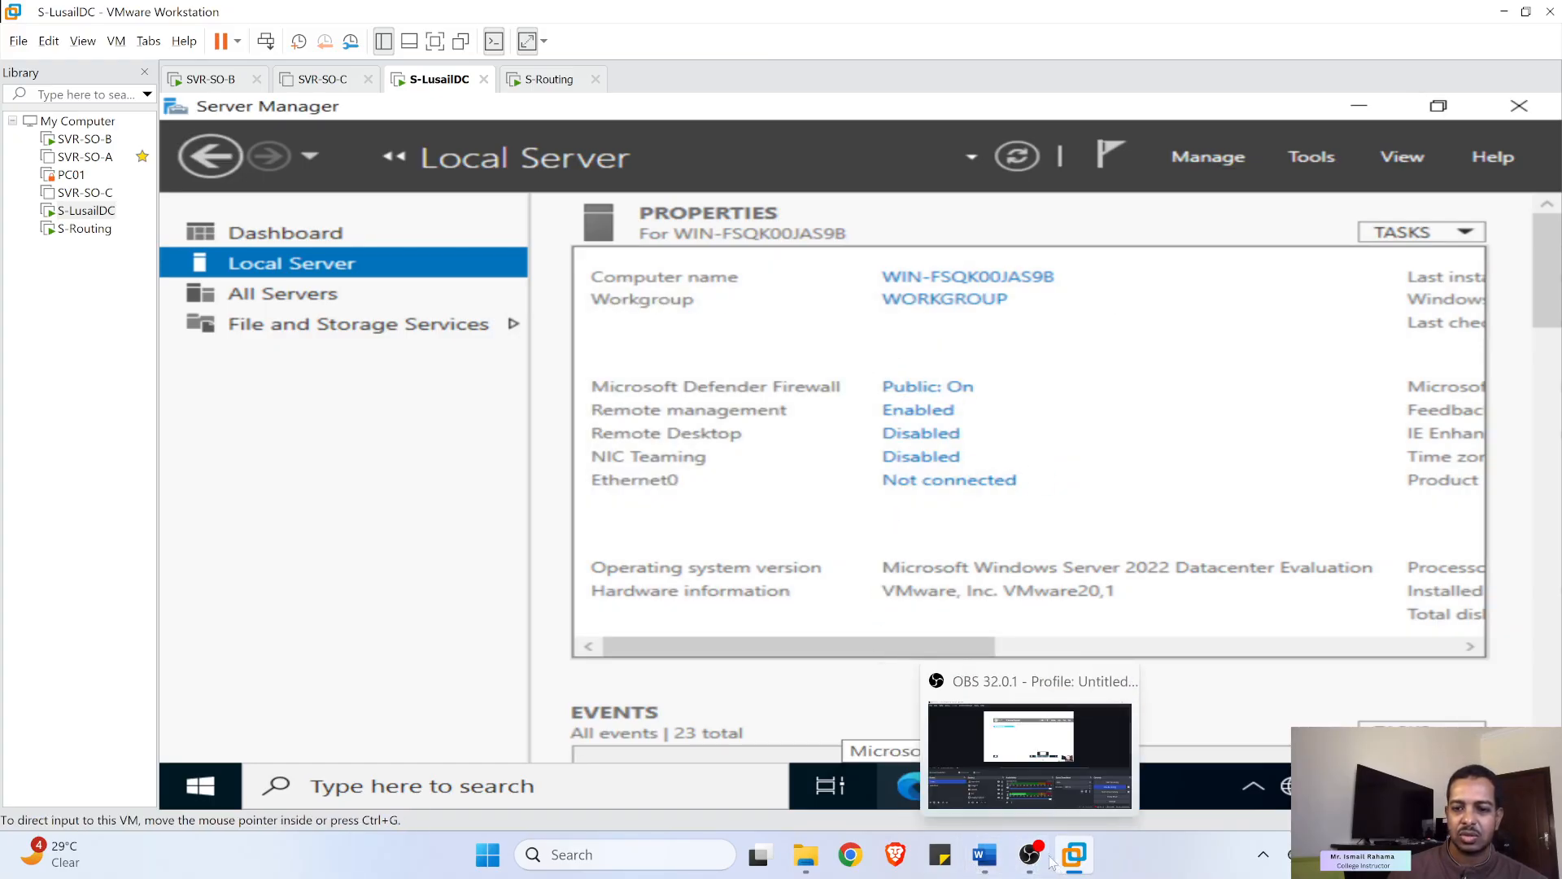
pyautogui.click(985, 856)
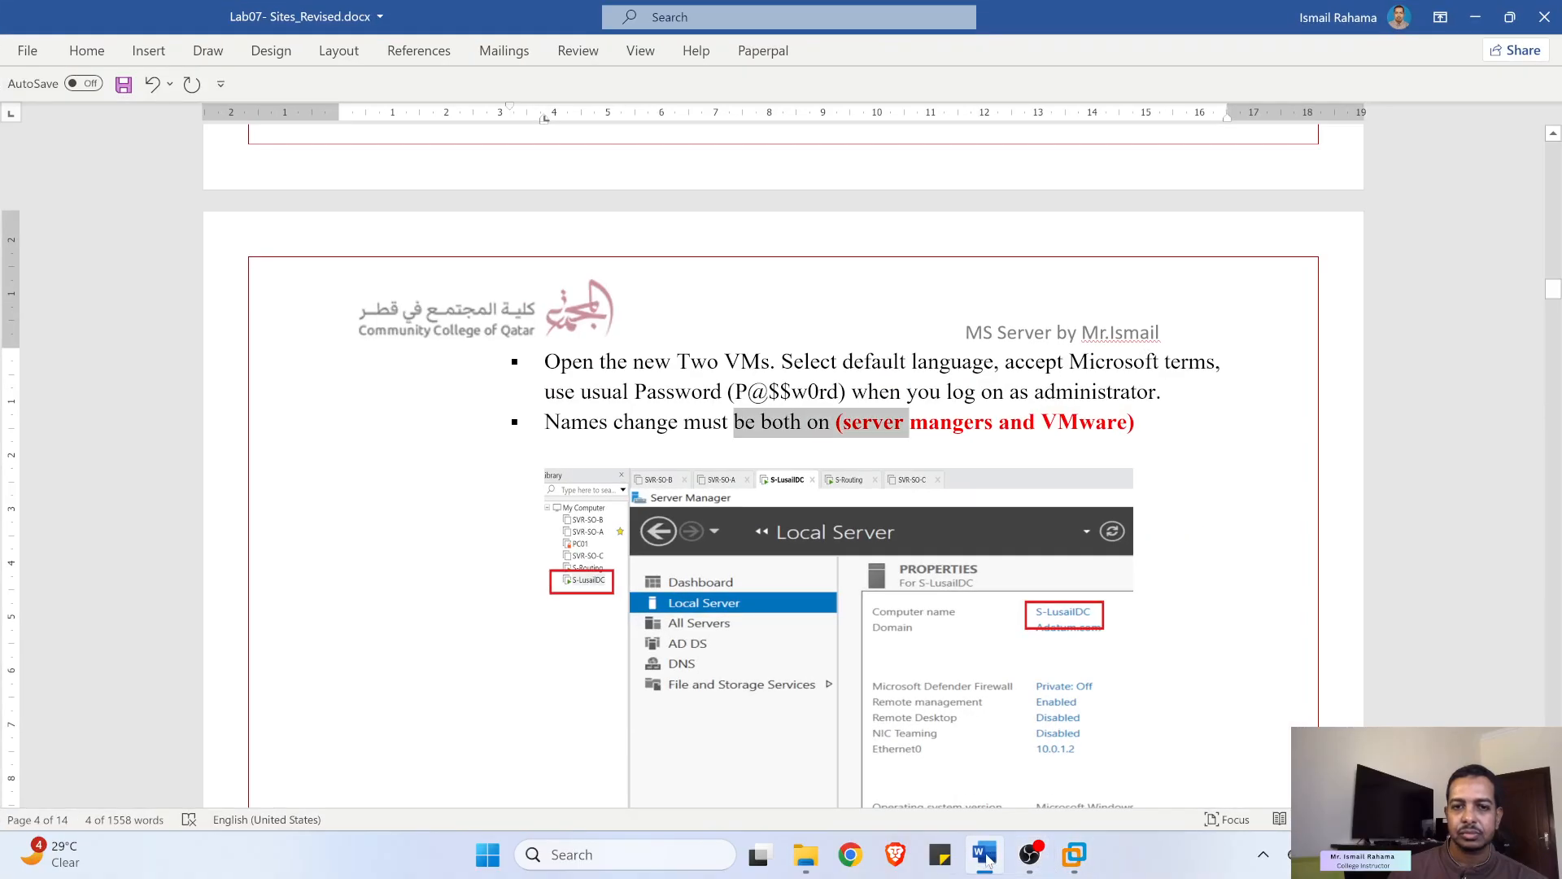
pyautogui.scroll(-7, 659, 469)
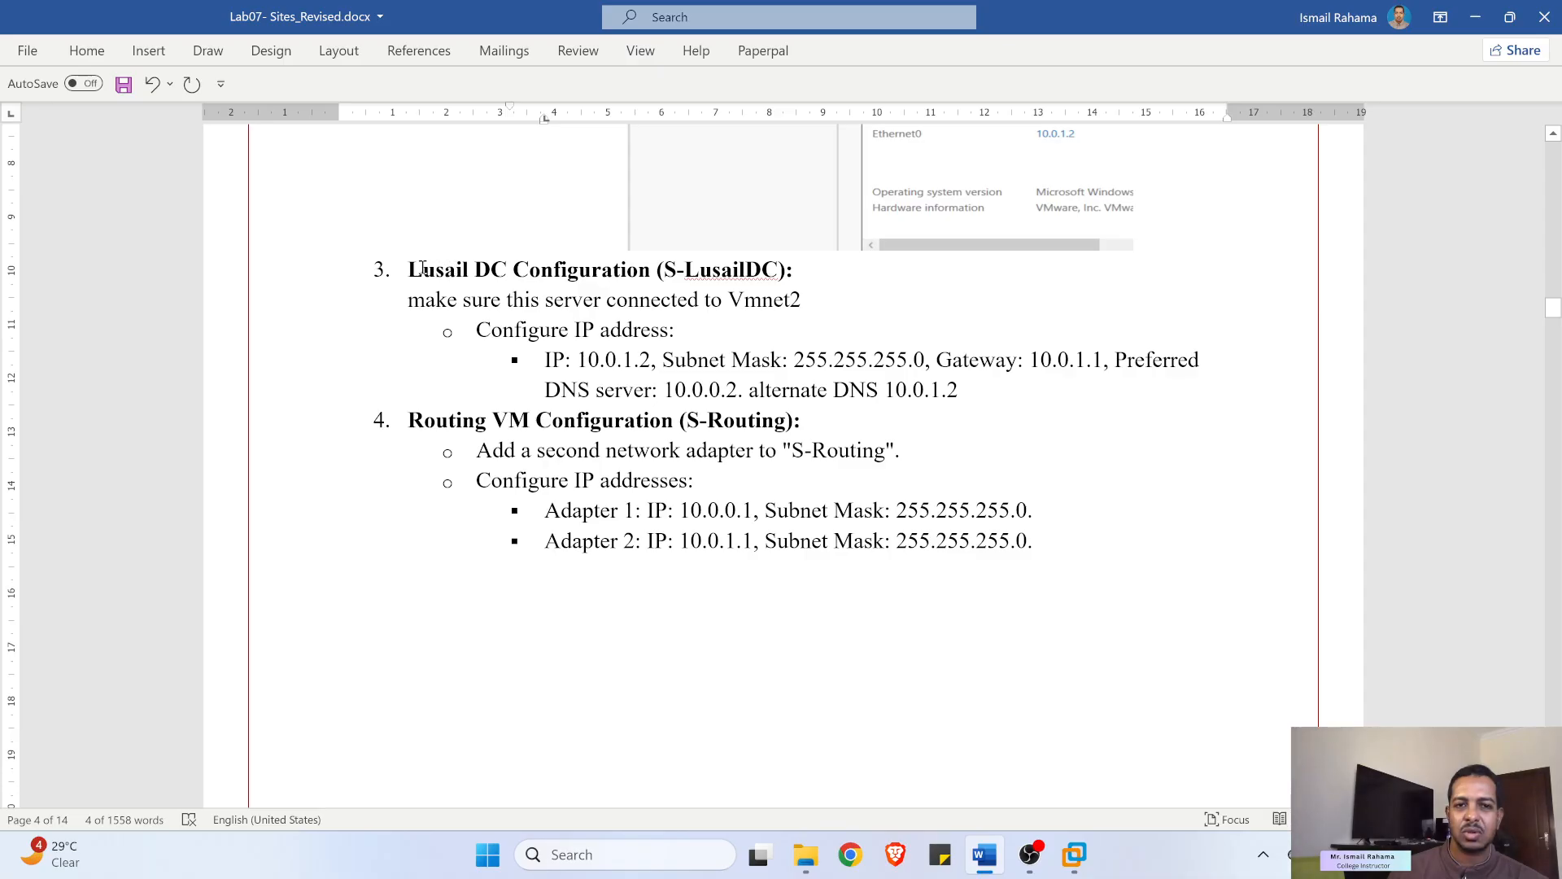
pyautogui.moveTo(425, 269); pyautogui.dragTo(655, 270)
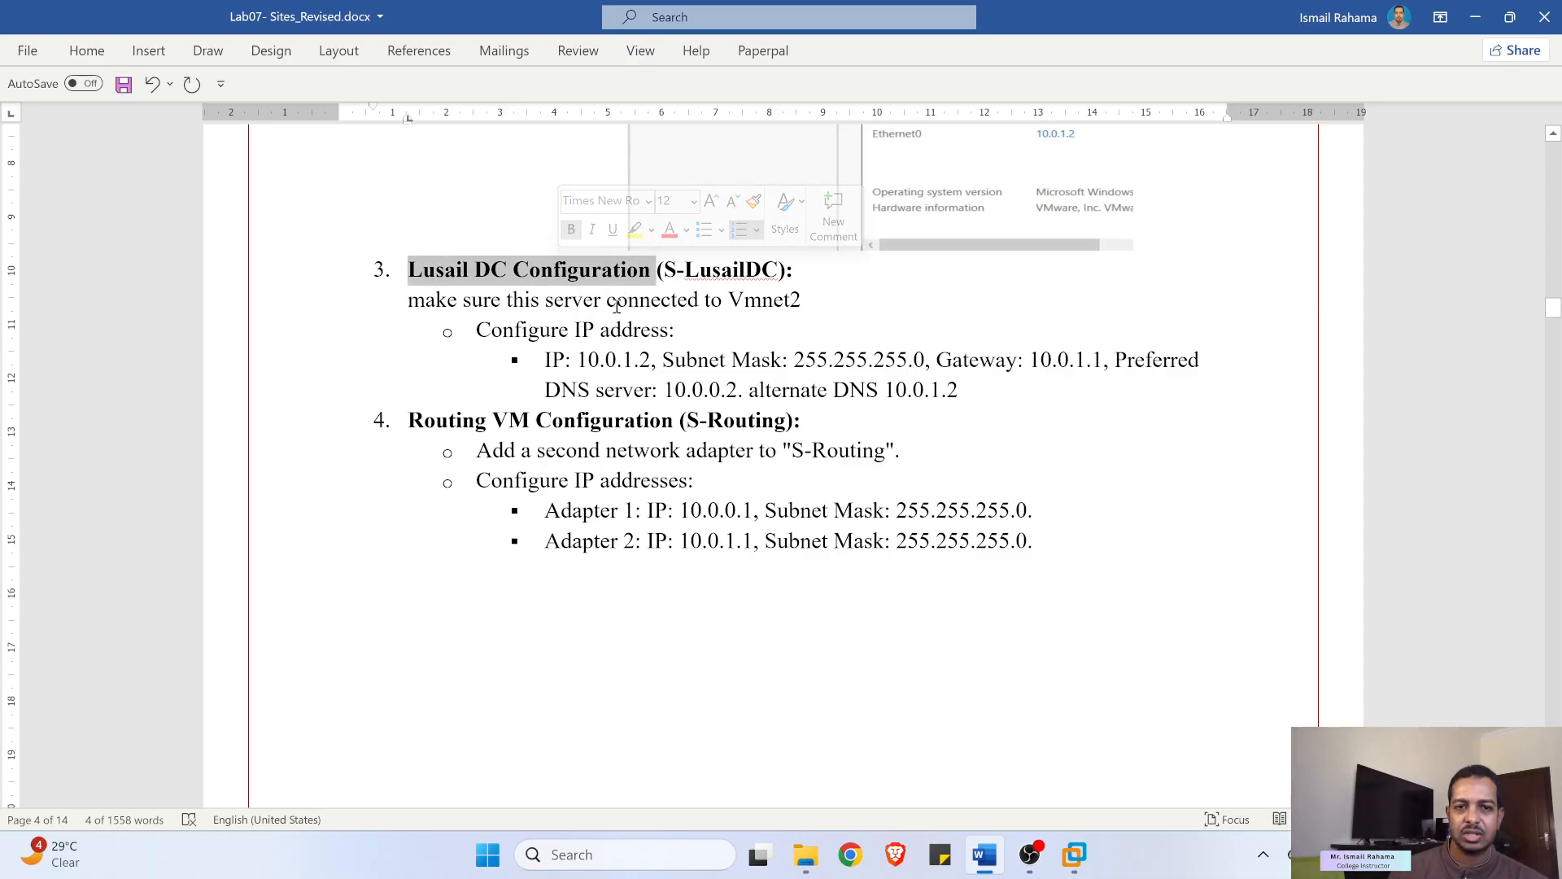
pyautogui.moveTo(558, 359); pyautogui.dragTo(664, 360)
pyautogui.moveTo(827, 360); pyautogui.dragTo(915, 359)
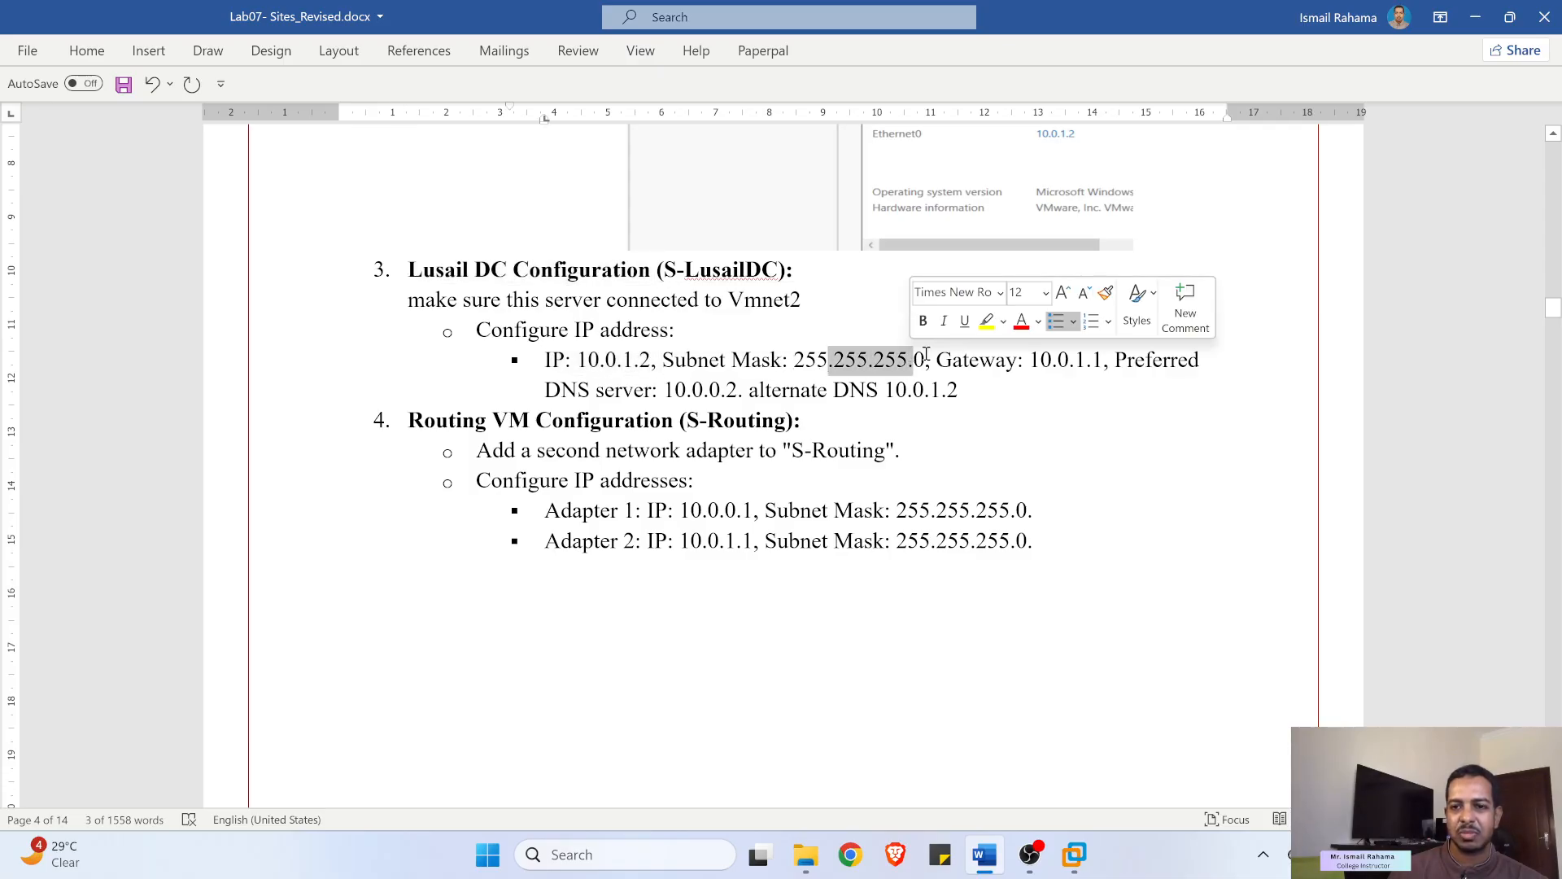
pyautogui.moveTo(1031, 359); pyautogui.dragTo(1108, 364)
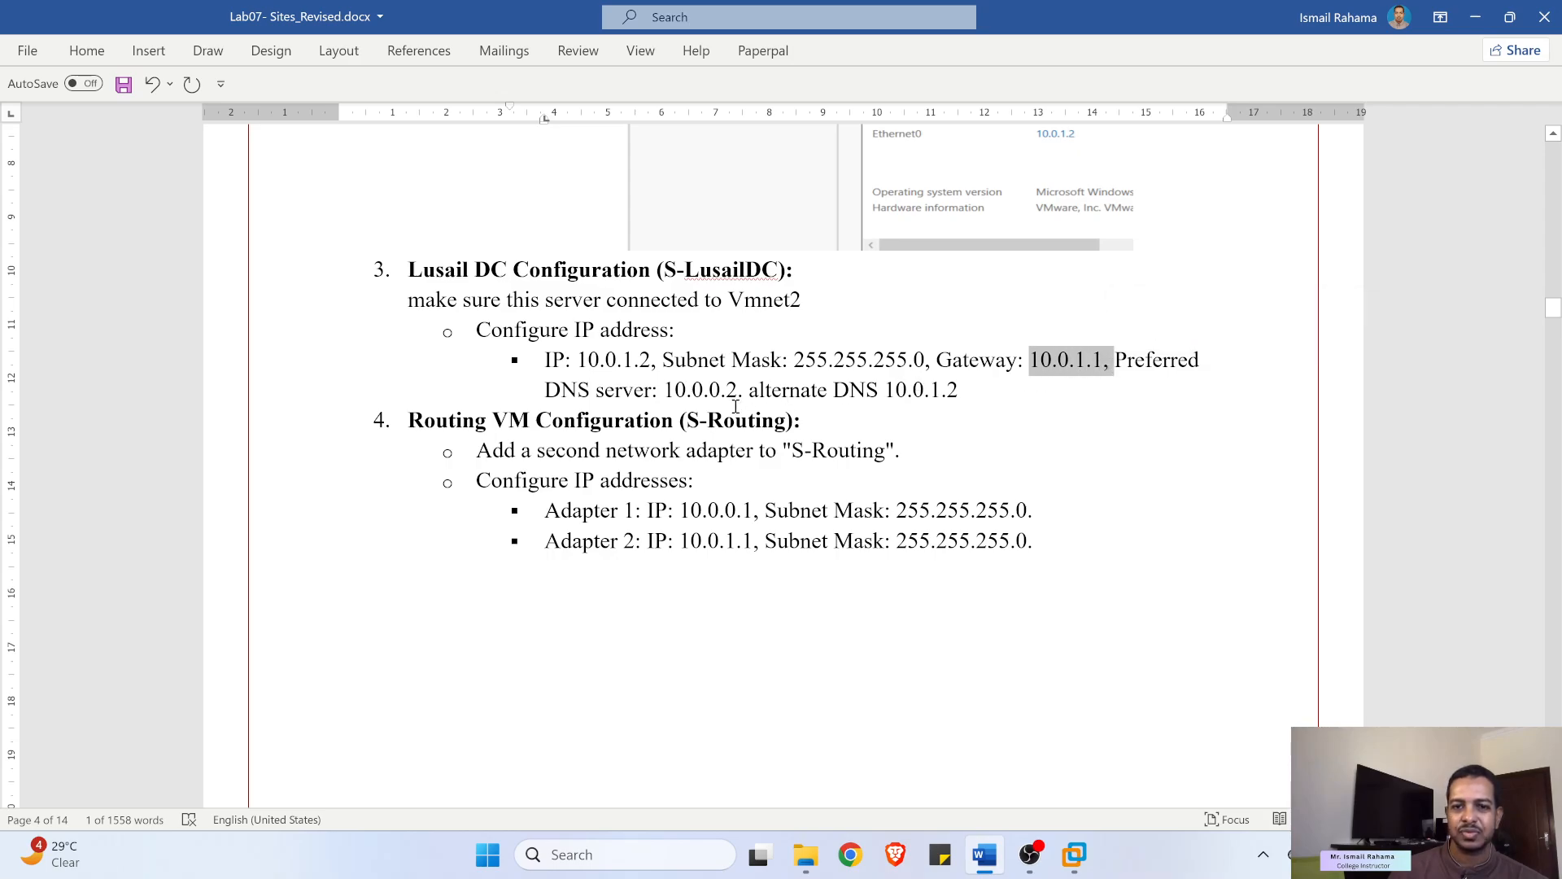
pyautogui.moveTo(668, 391); pyautogui.dragTo(733, 394)
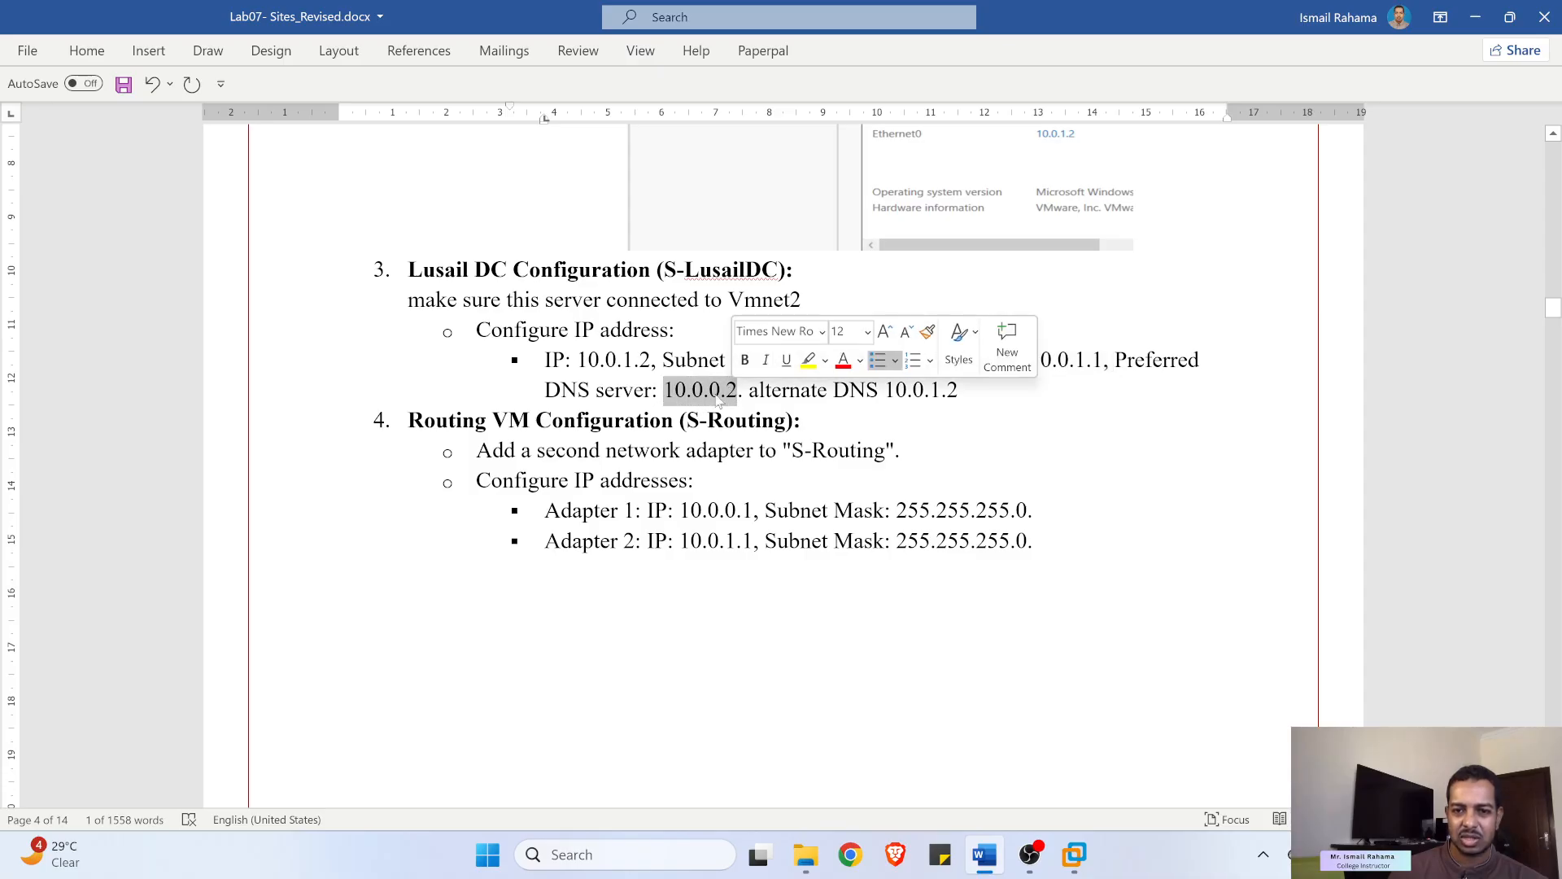
pyautogui.moveTo(887, 391); pyautogui.dragTo(946, 392)
pyautogui.click(1480, 17)
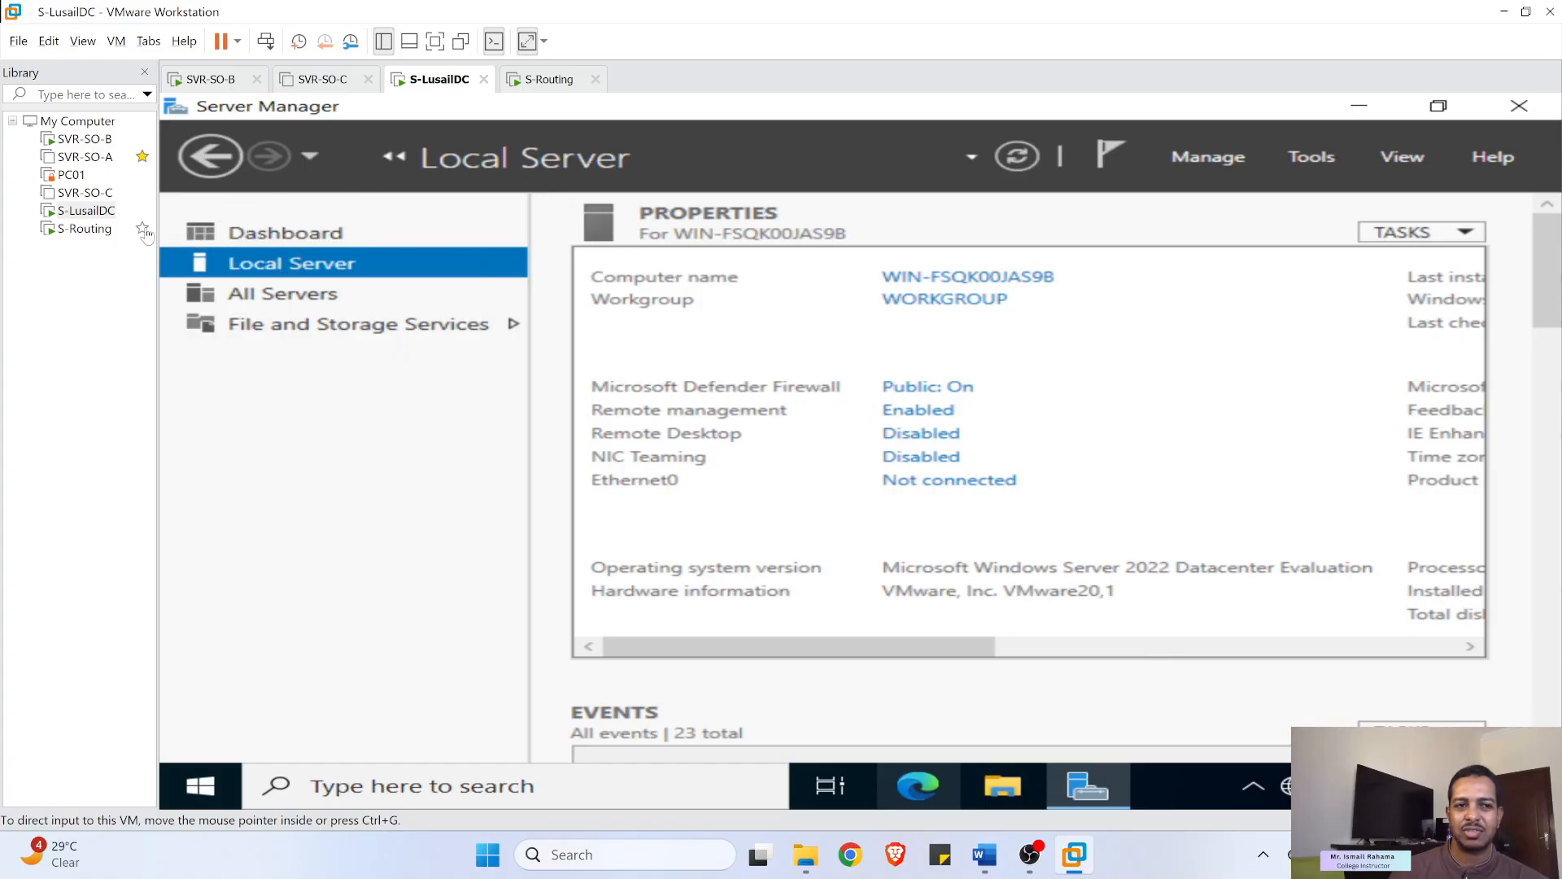
# - Check VMnet2's 10.0.1.0 subnet in the Virtual Network Editor without changing anything
pyautogui.click(48, 41)
pyautogui.click(123, 140)
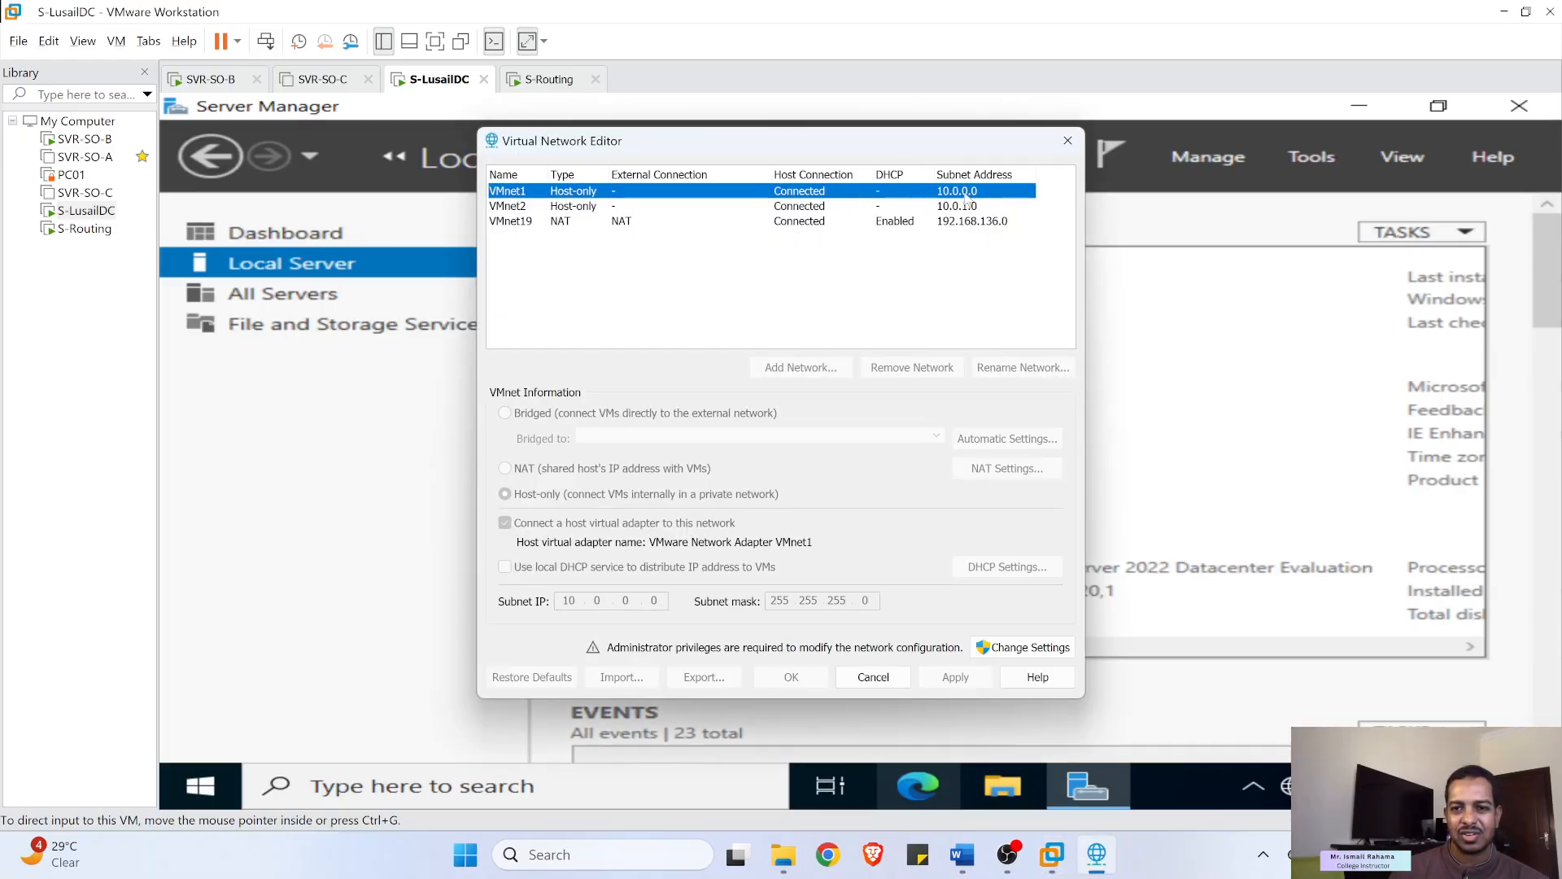
pyautogui.click(947, 209)
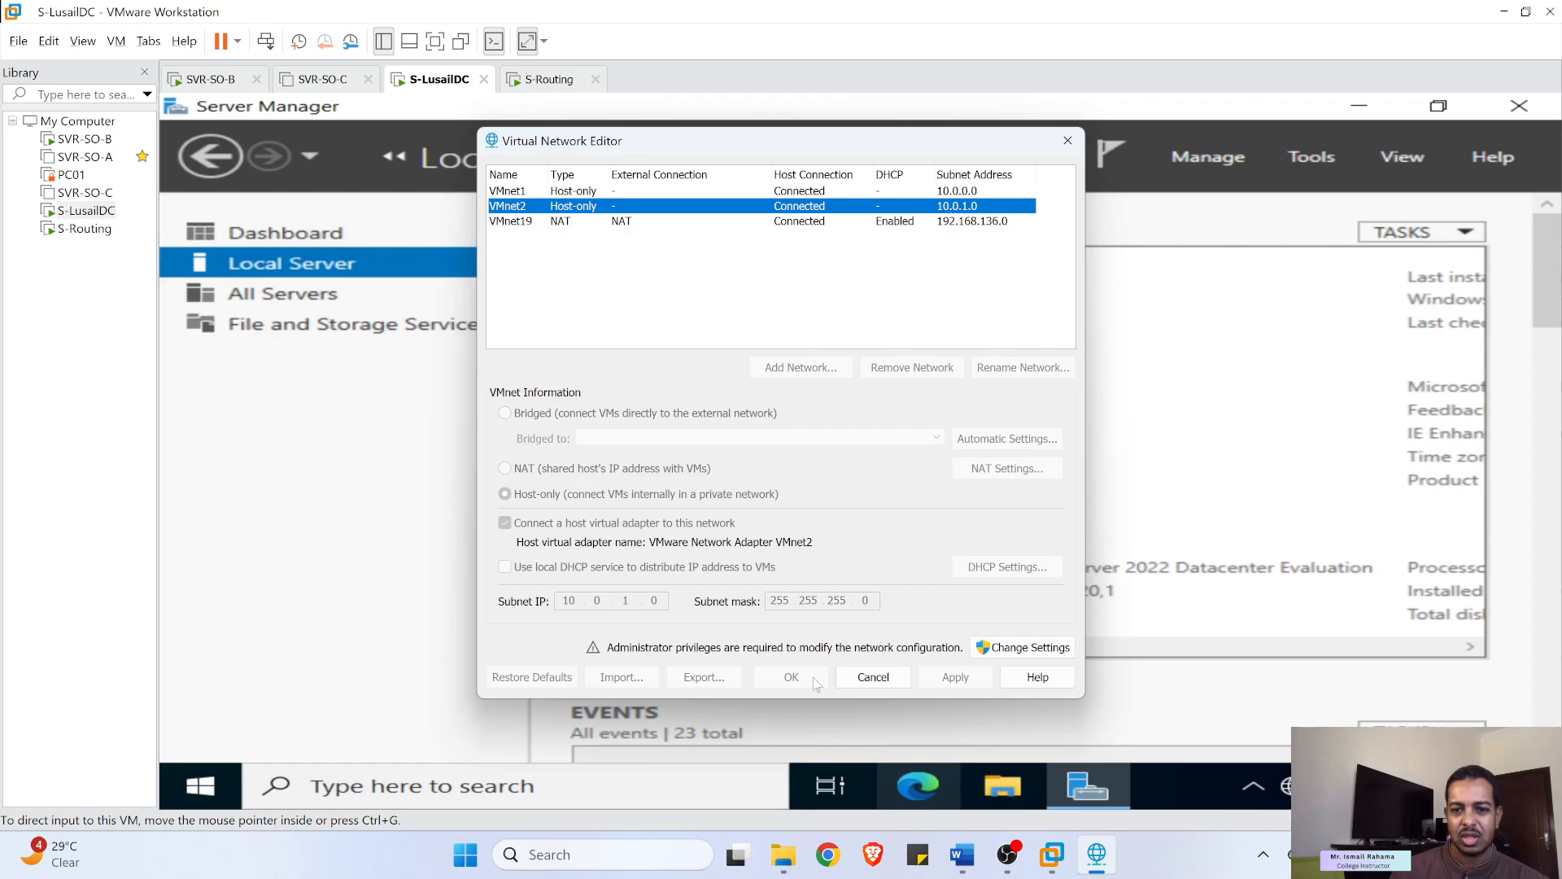
pyautogui.click(874, 677)
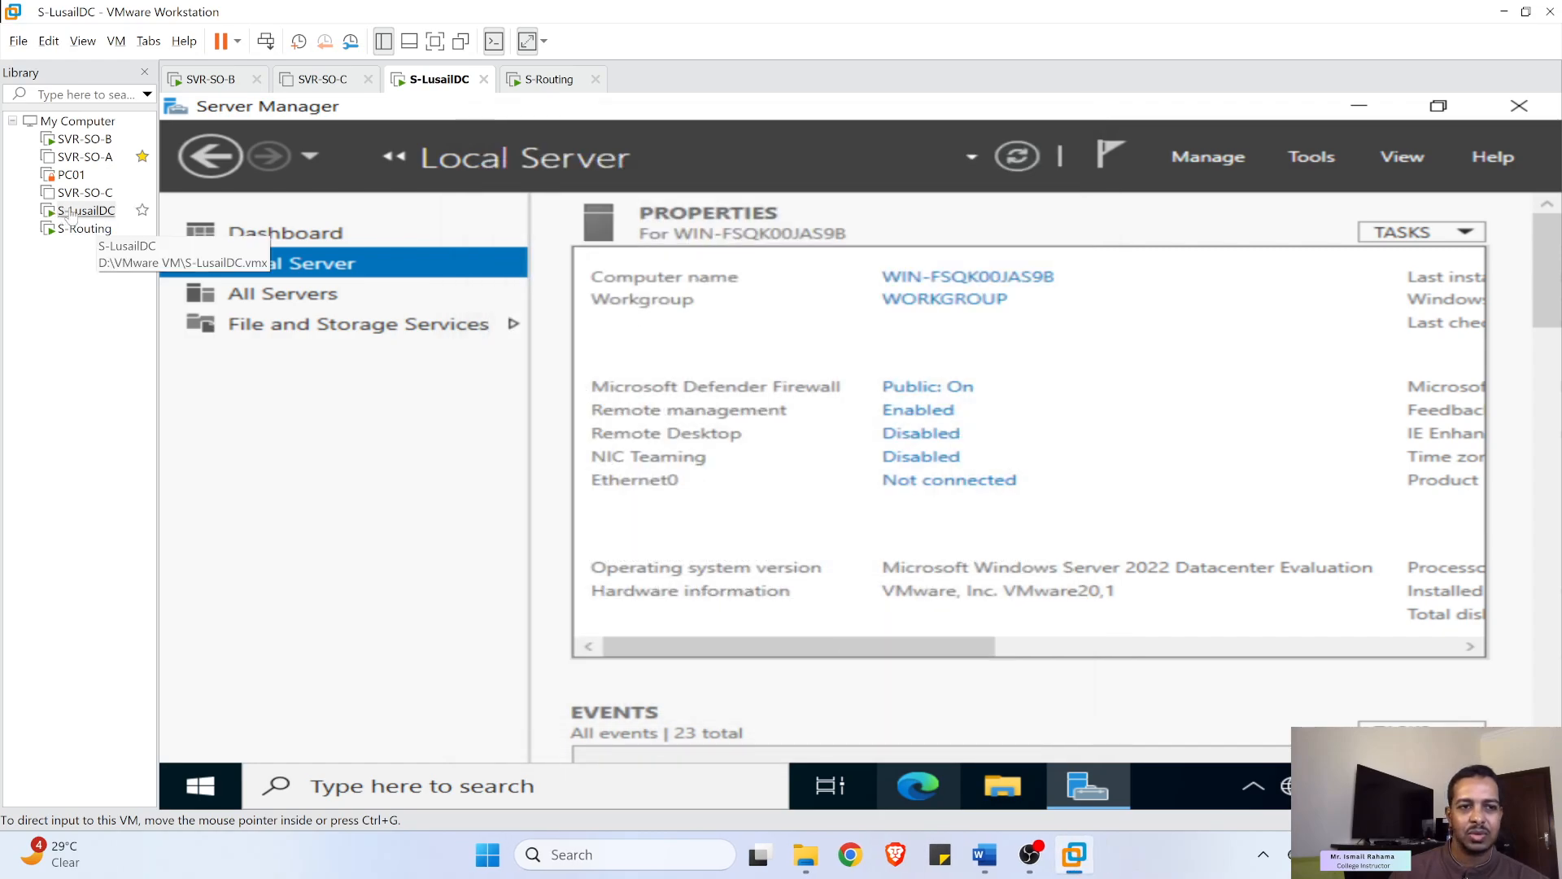
# - Set S-LusailDC's network adapter to Custom: VMnet2 (Host-only) and apply it
pyautogui.rightClick(70, 214)
pyautogui.click(163, 577)
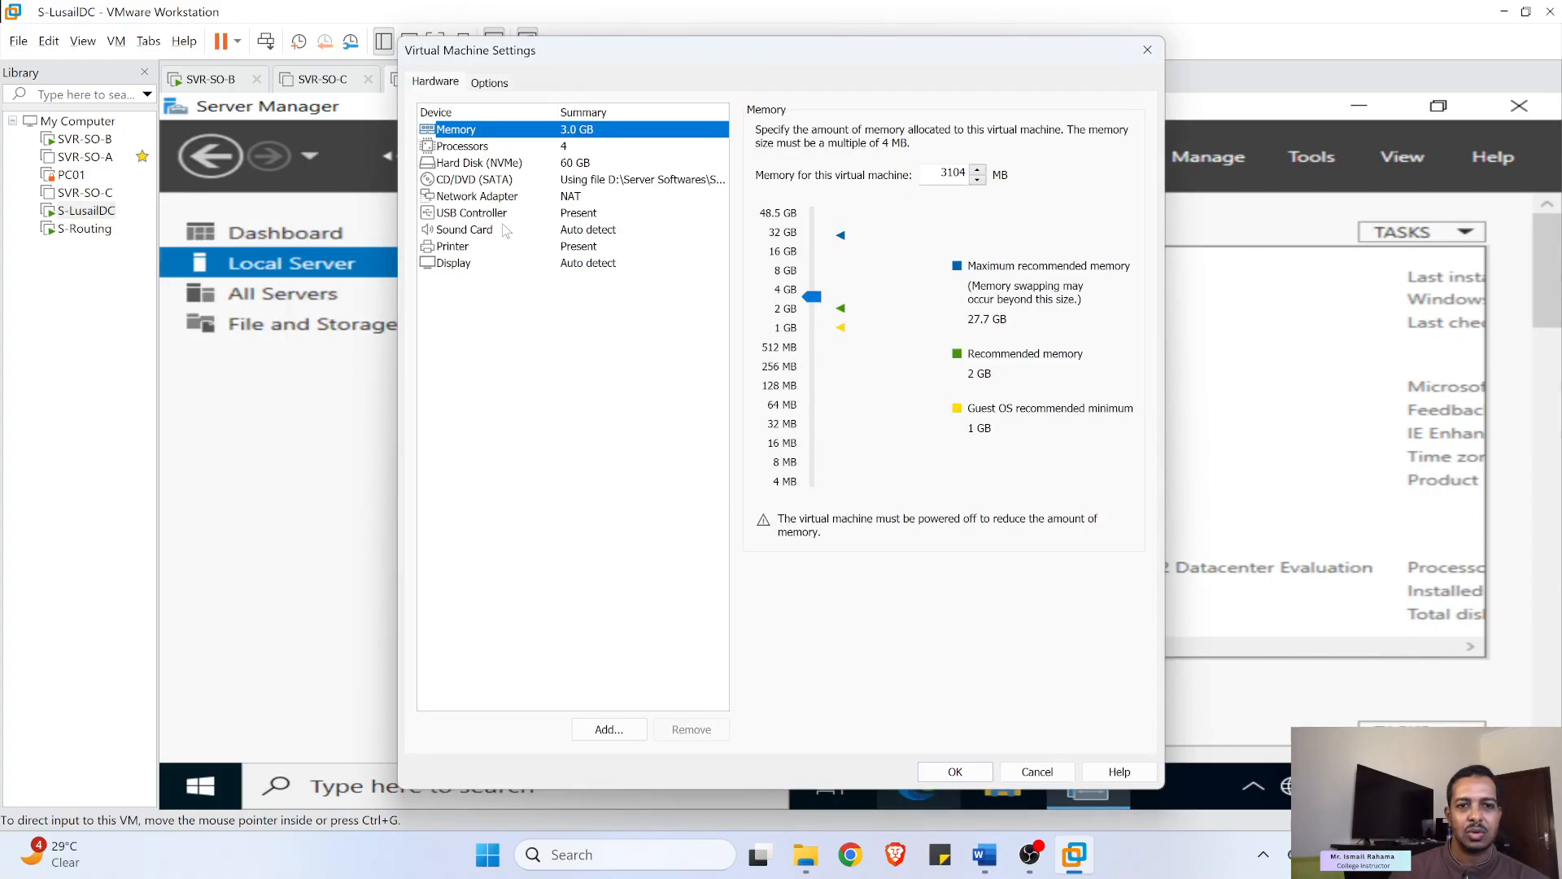
pyautogui.click(513, 198)
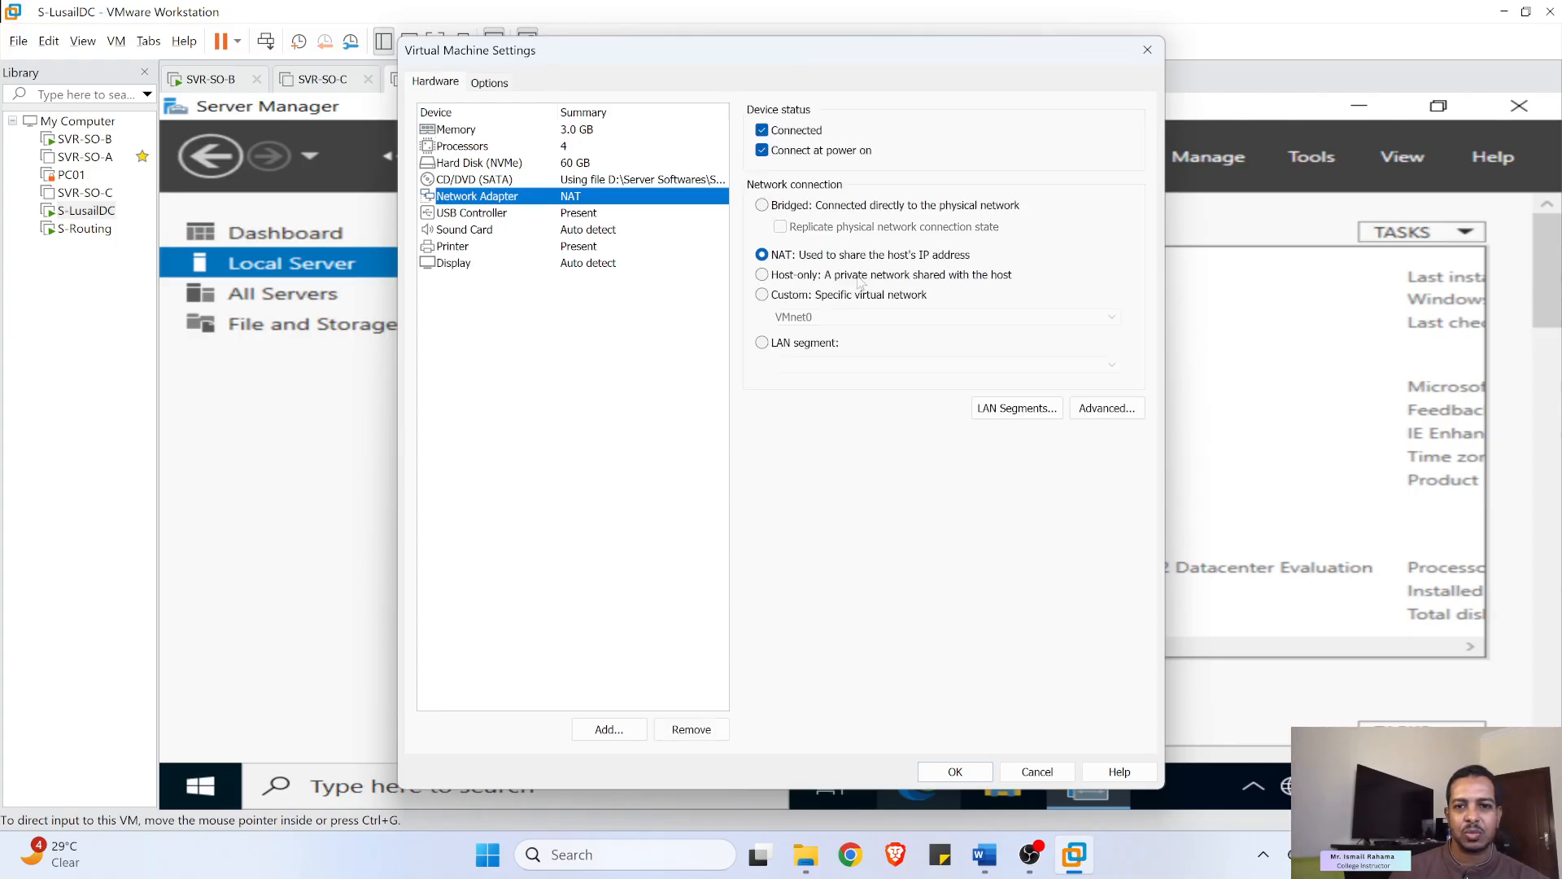
pyautogui.click(803, 294)
pyautogui.click(838, 317)
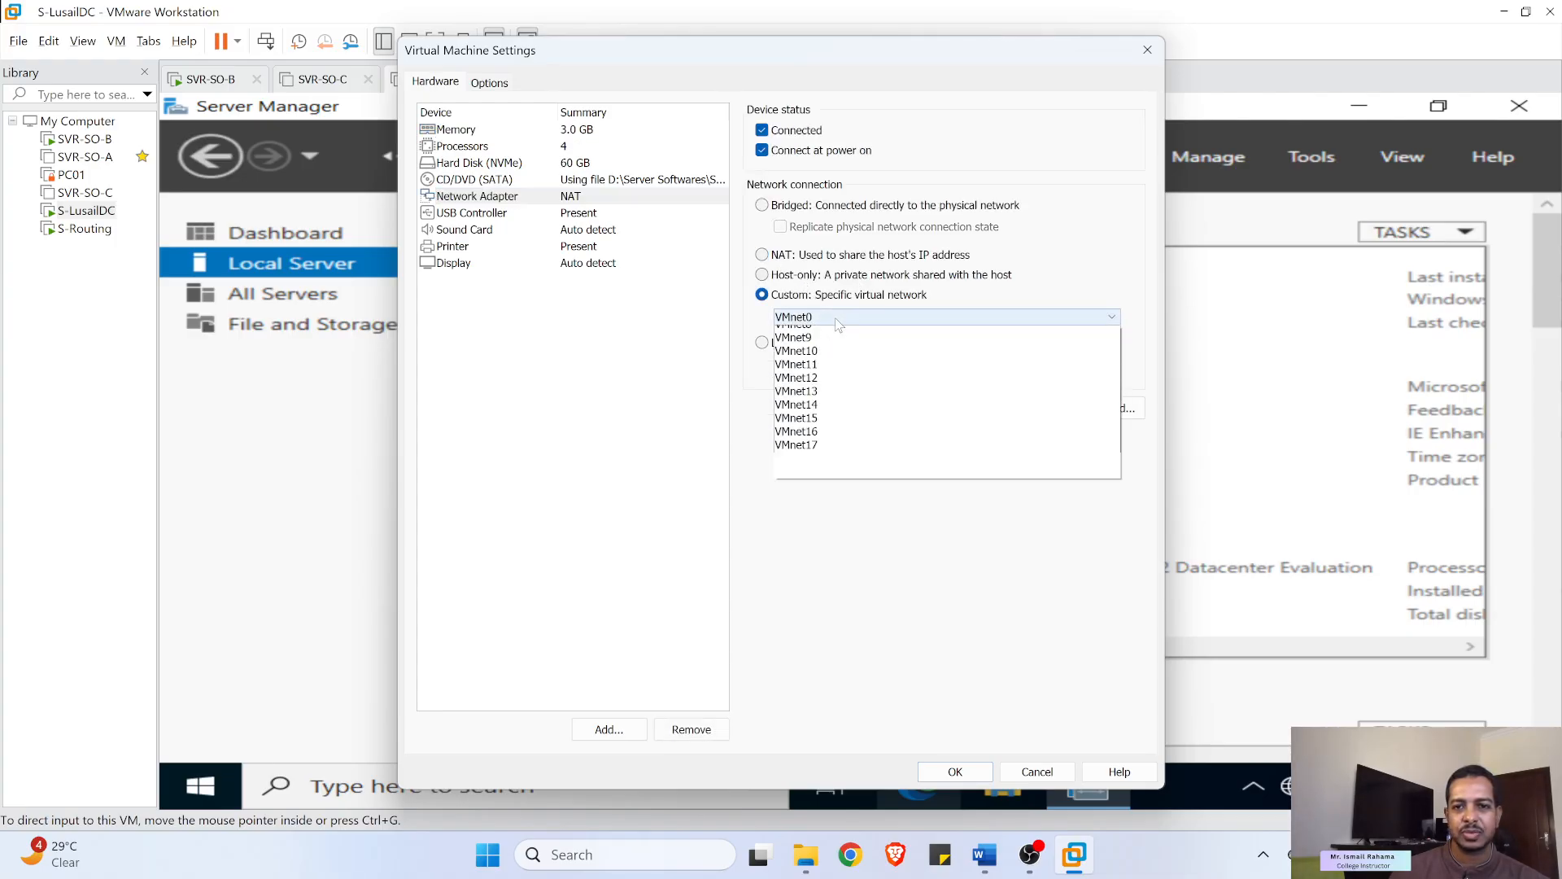
pyautogui.click(841, 362)
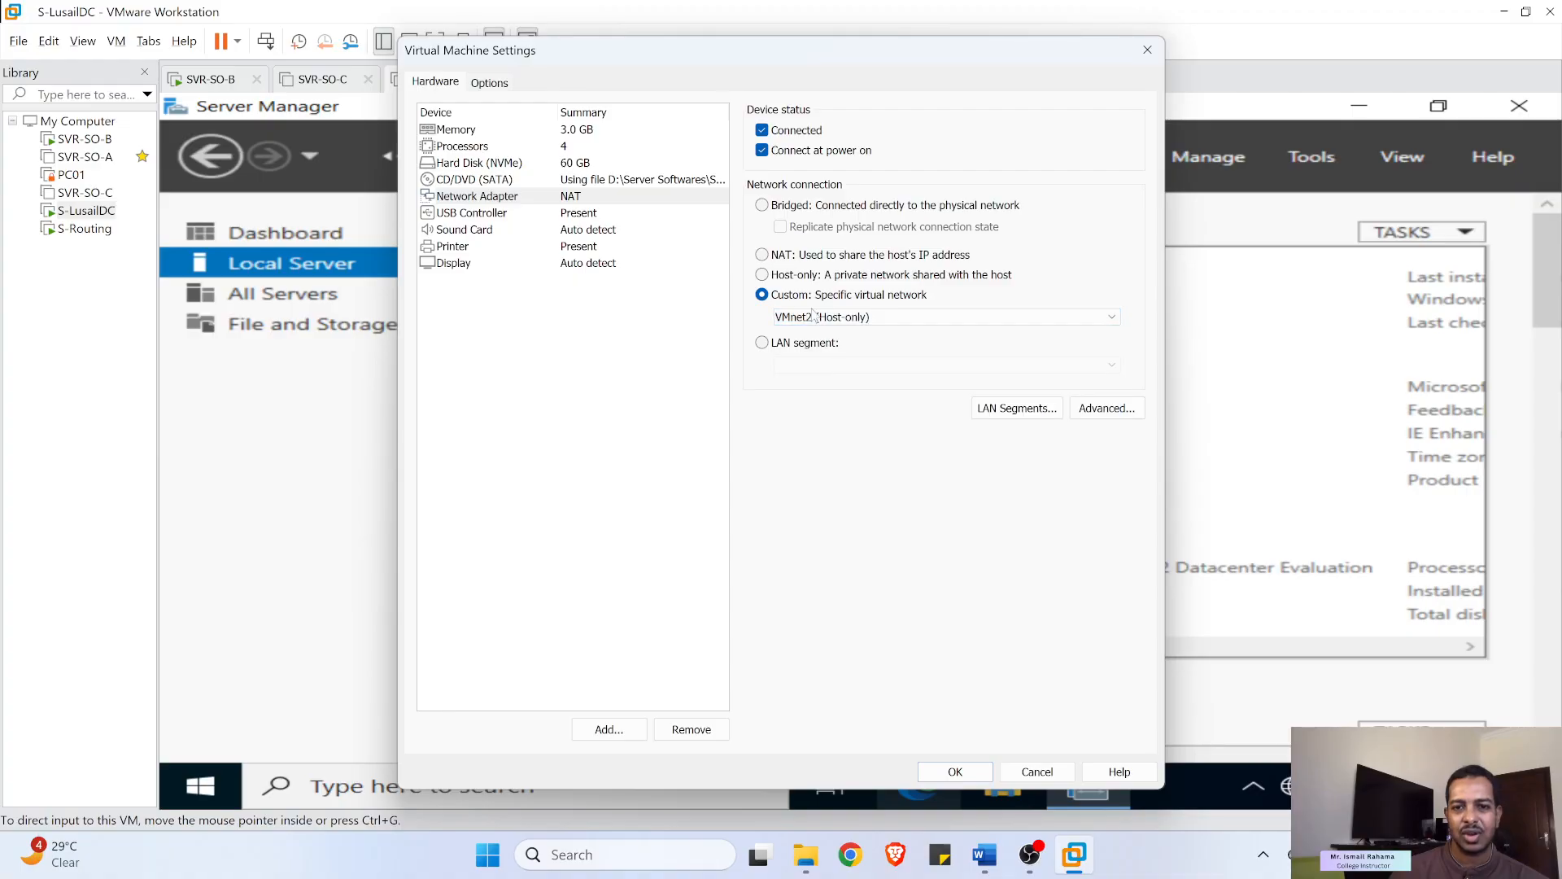
pyautogui.click(954, 770)
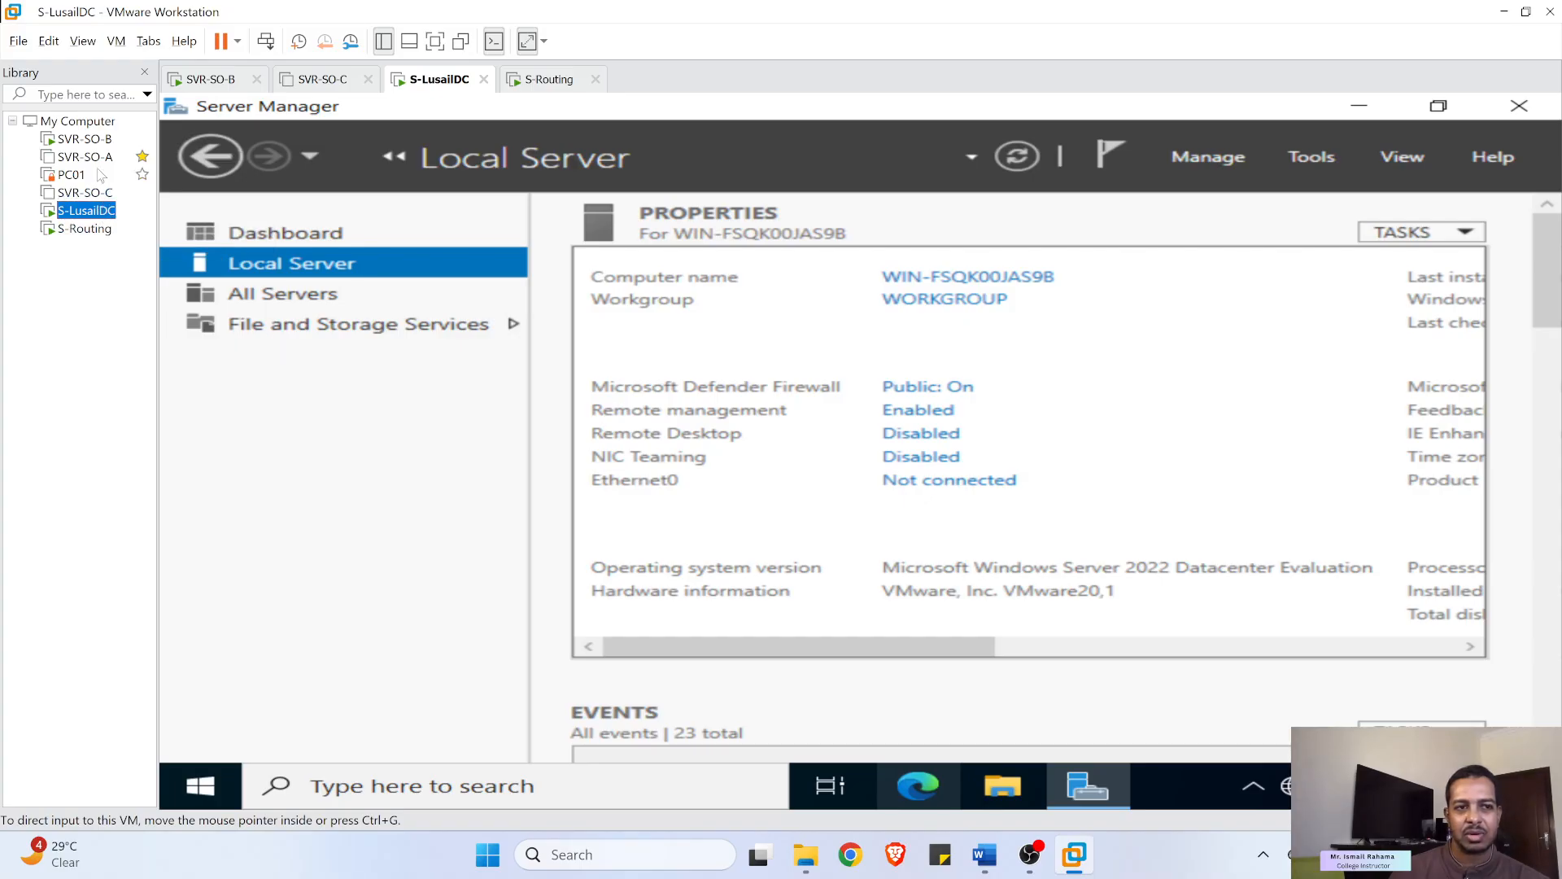
pyautogui.click(85, 140)
pyautogui.rightClick(86, 140)
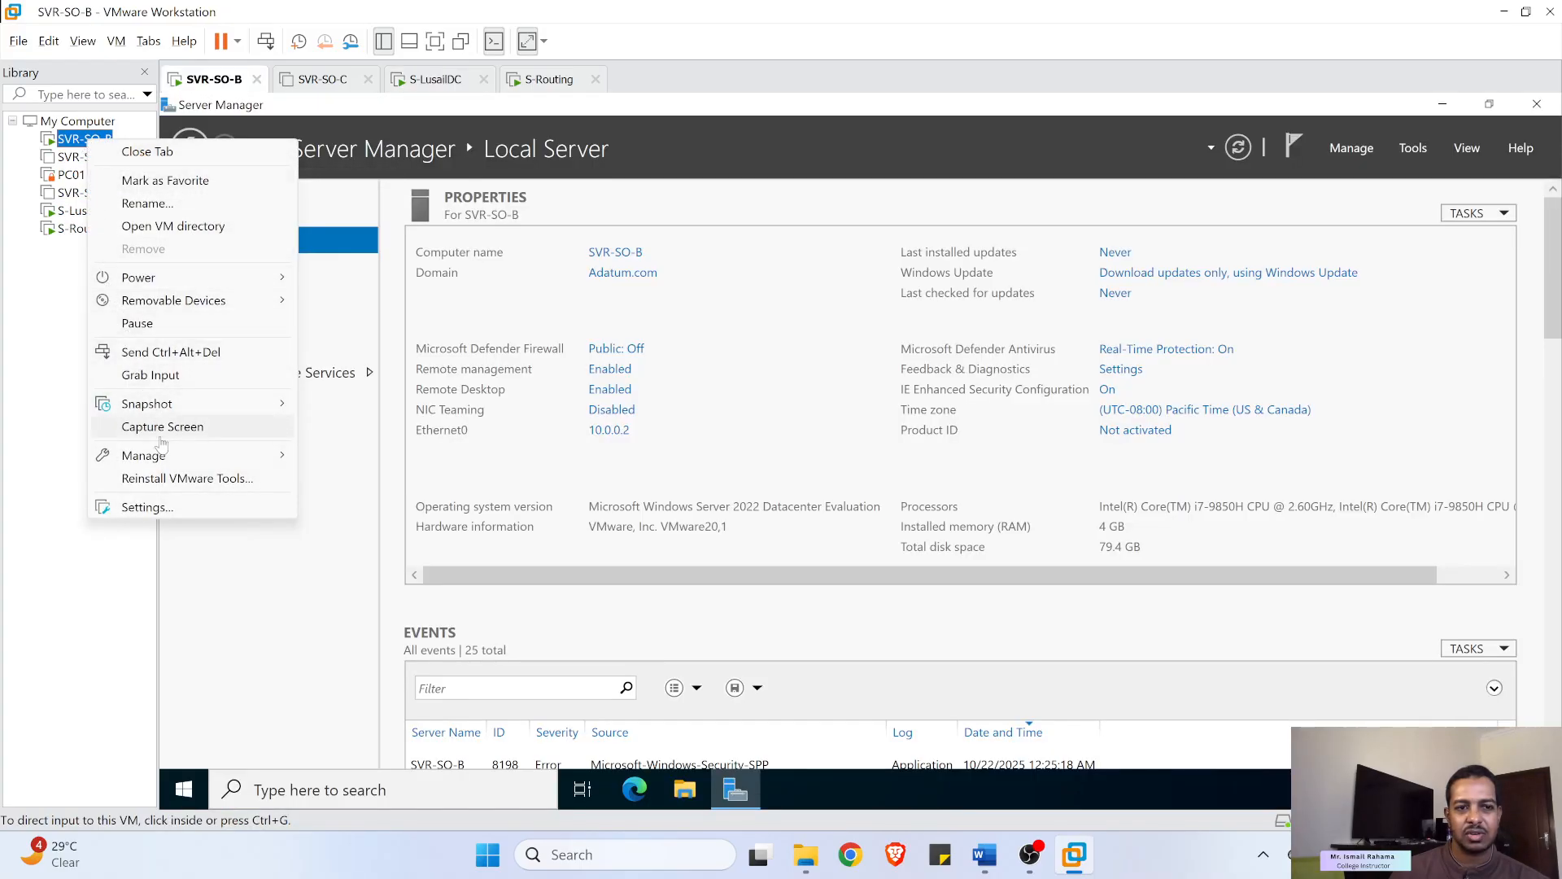
pyautogui.click(177, 508)
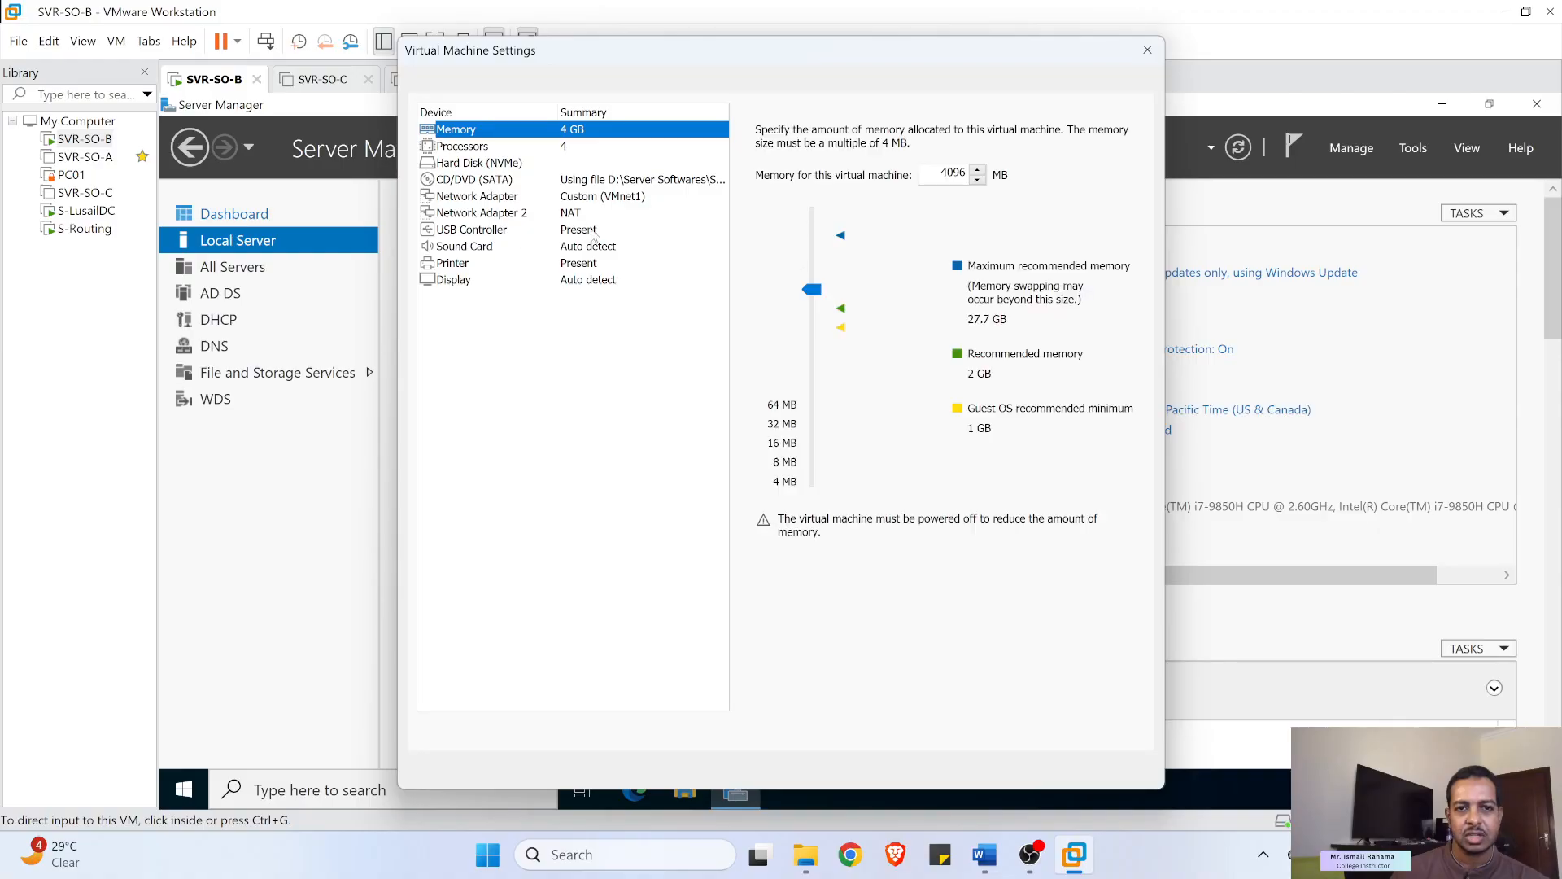
pyautogui.click(571, 200)
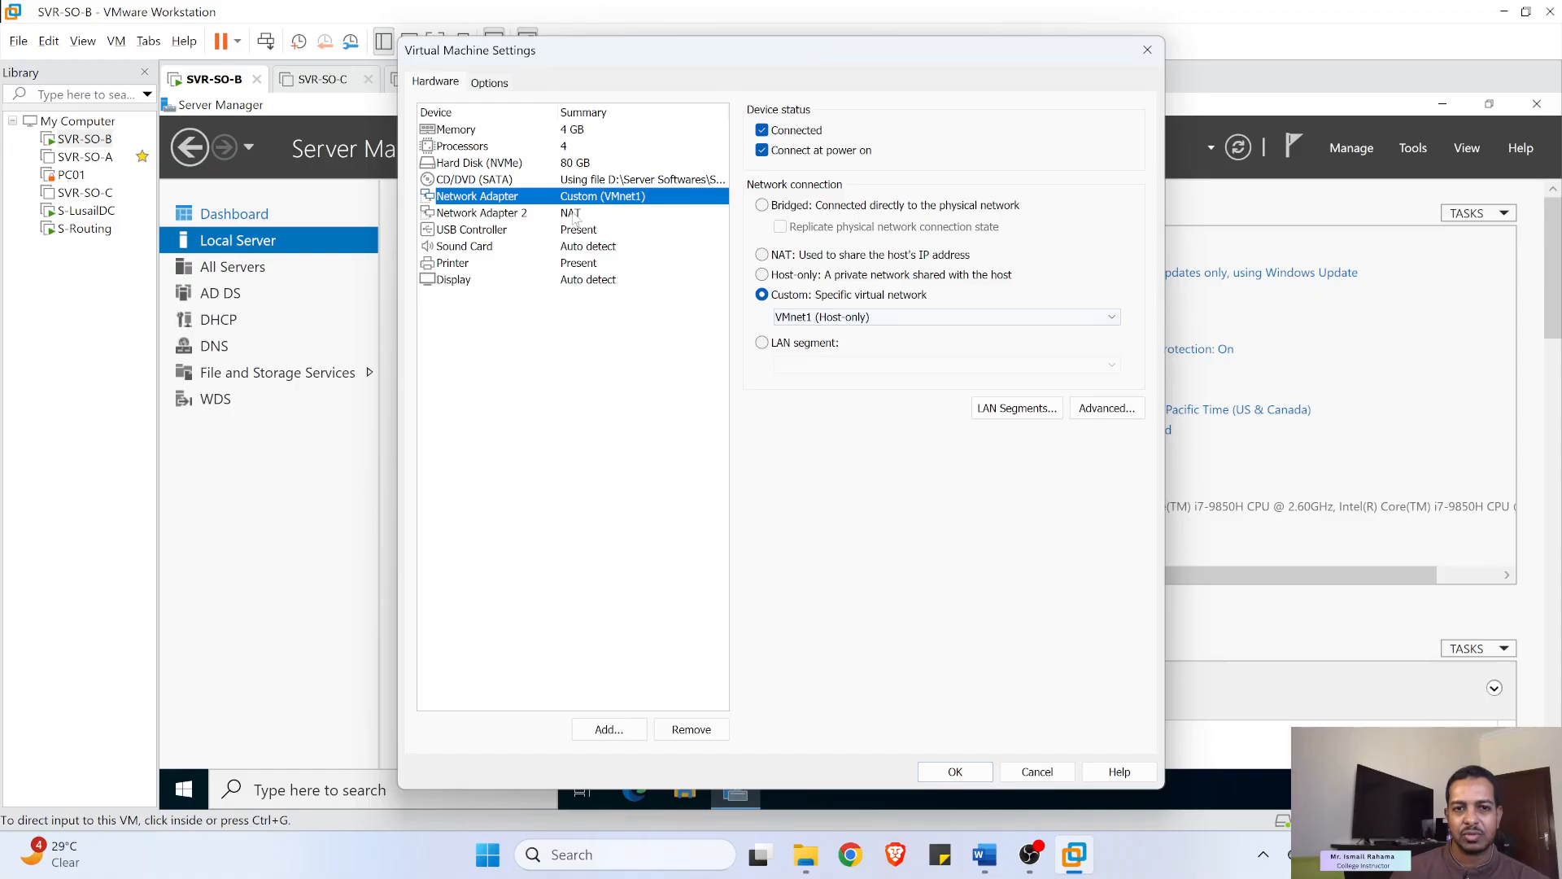
pyautogui.click(1037, 773)
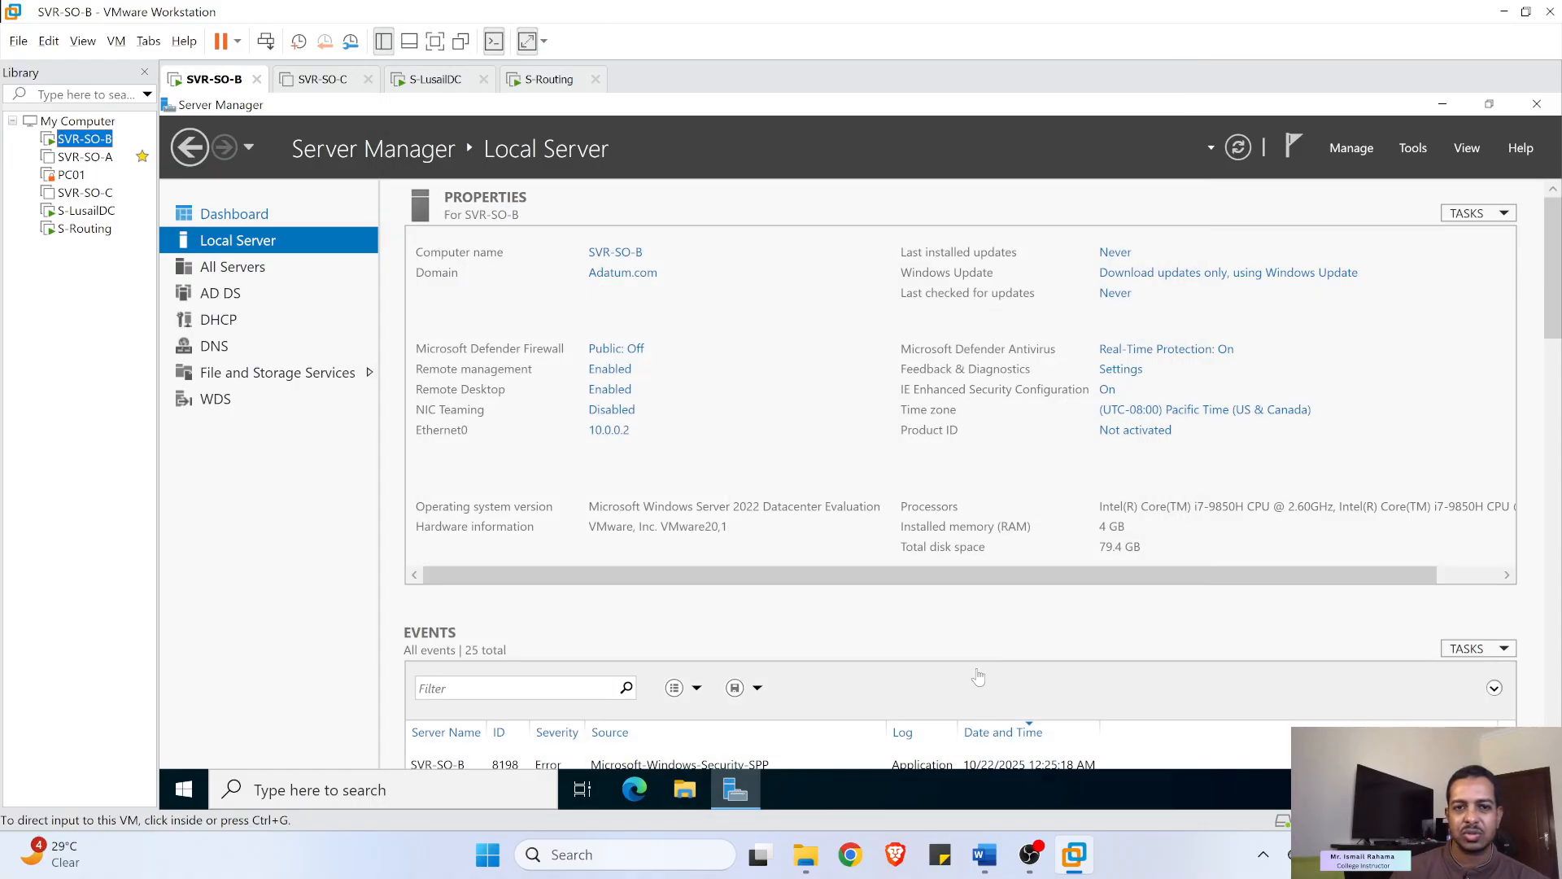
pyautogui.click(86, 210)
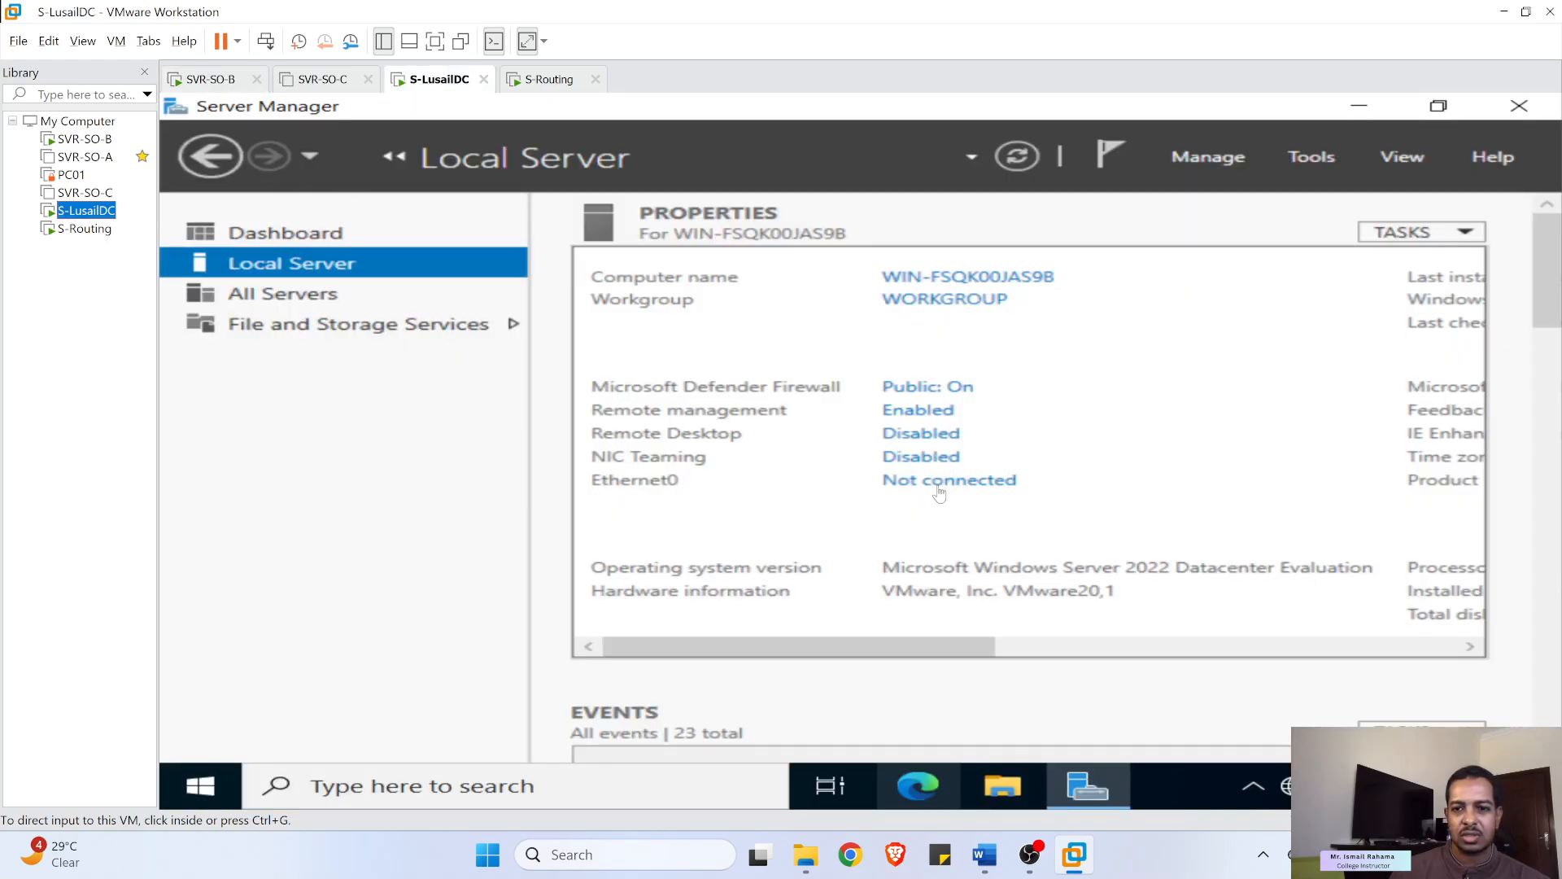
pyautogui.click(935, 486)
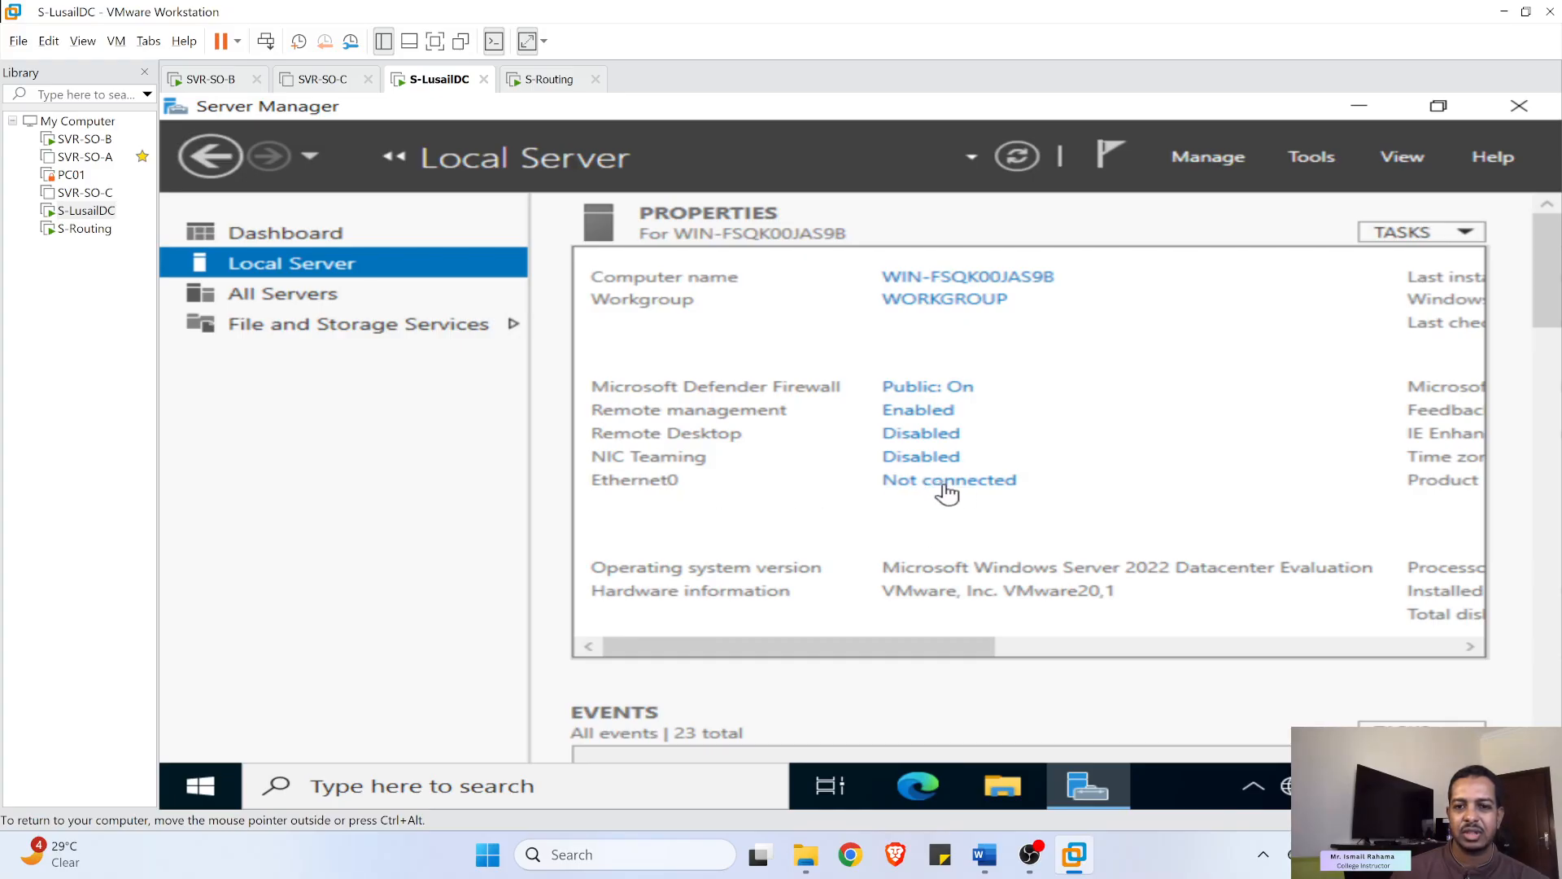
# - Disable IPv6 in Ethernet0's connection properties and bring up its IPv4 settings
pyautogui.click(957, 478)
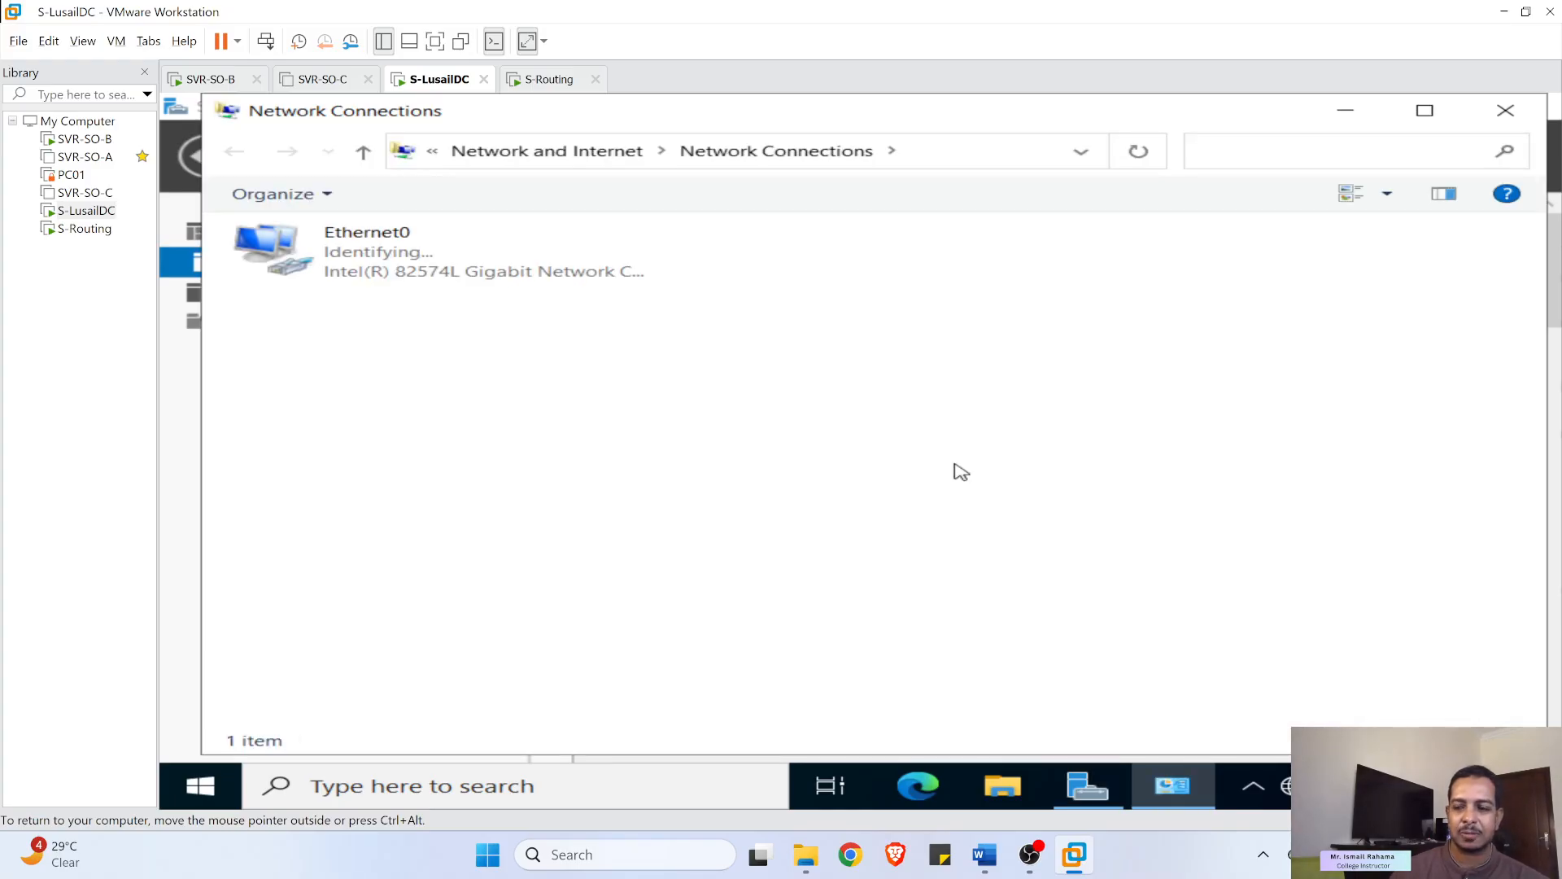
pyautogui.rightClick(391, 259)
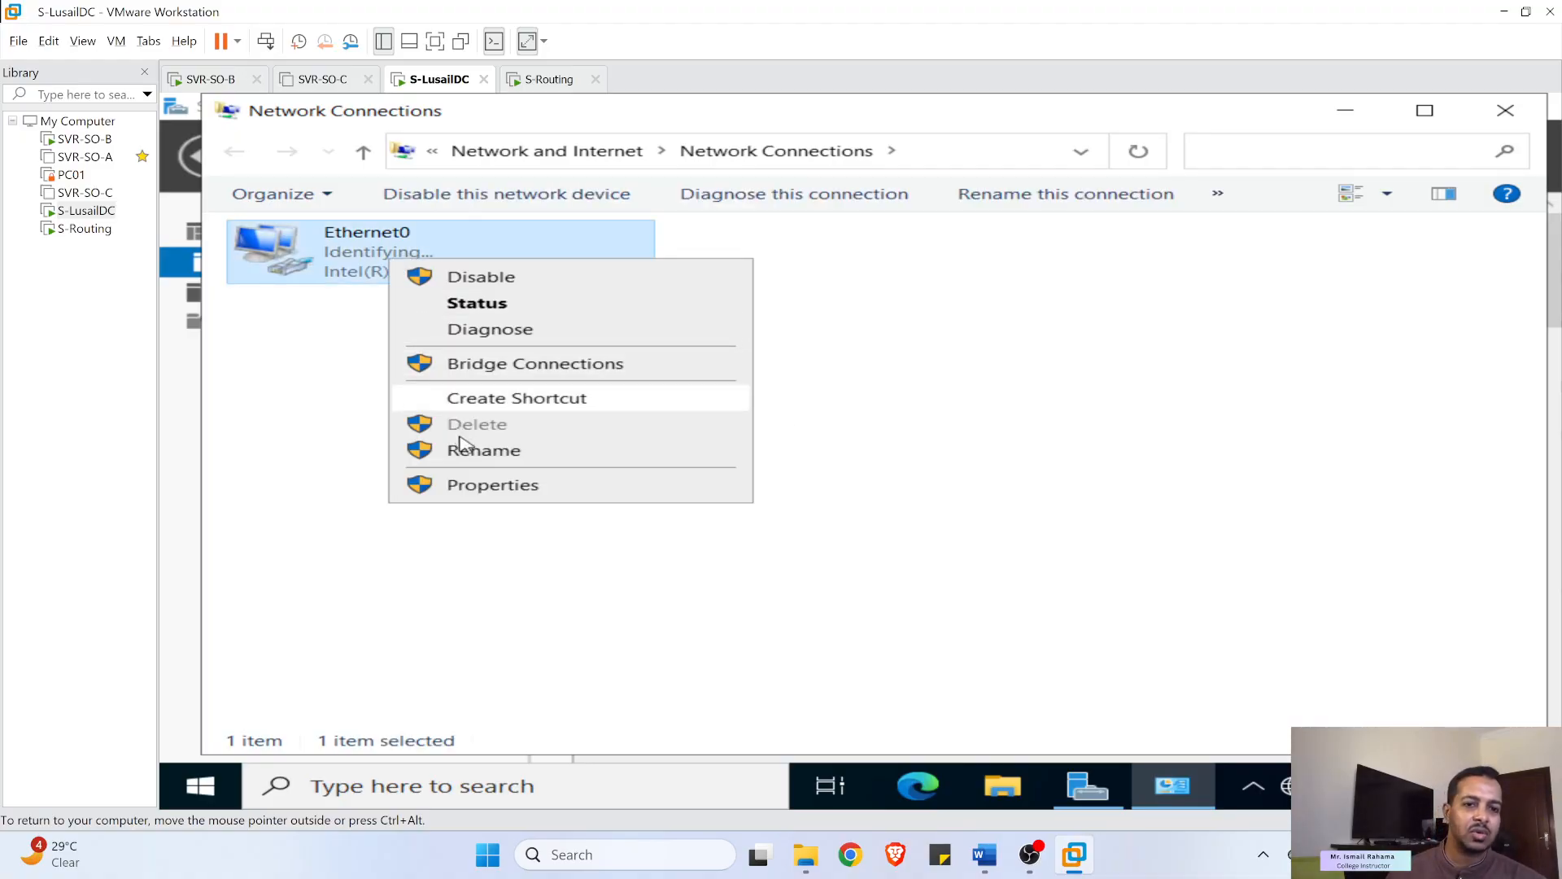
pyautogui.click(486, 487)
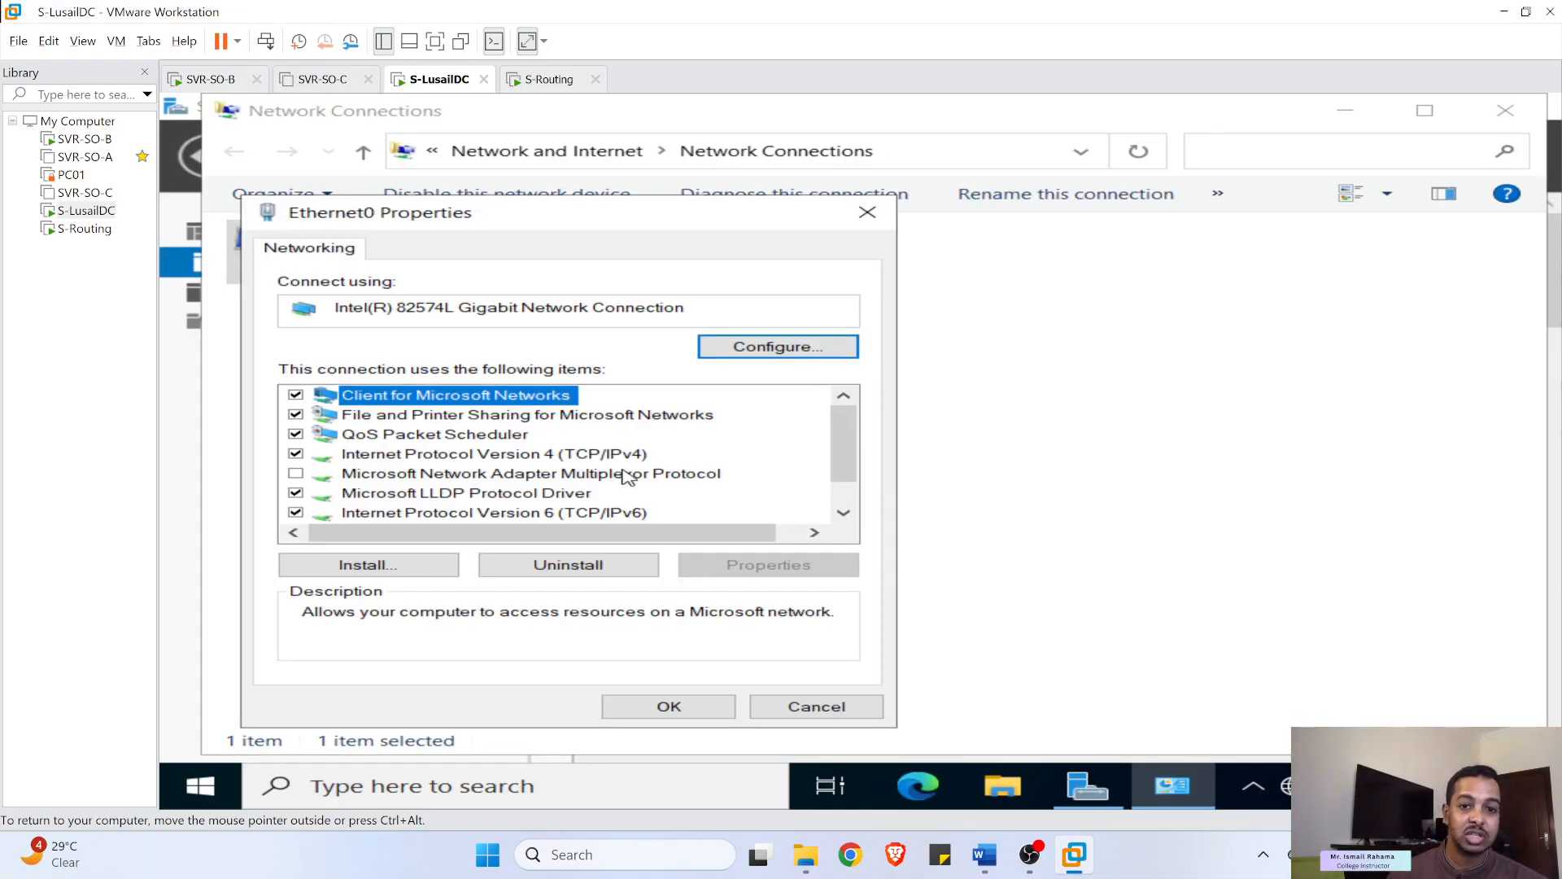
pyautogui.click(296, 513)
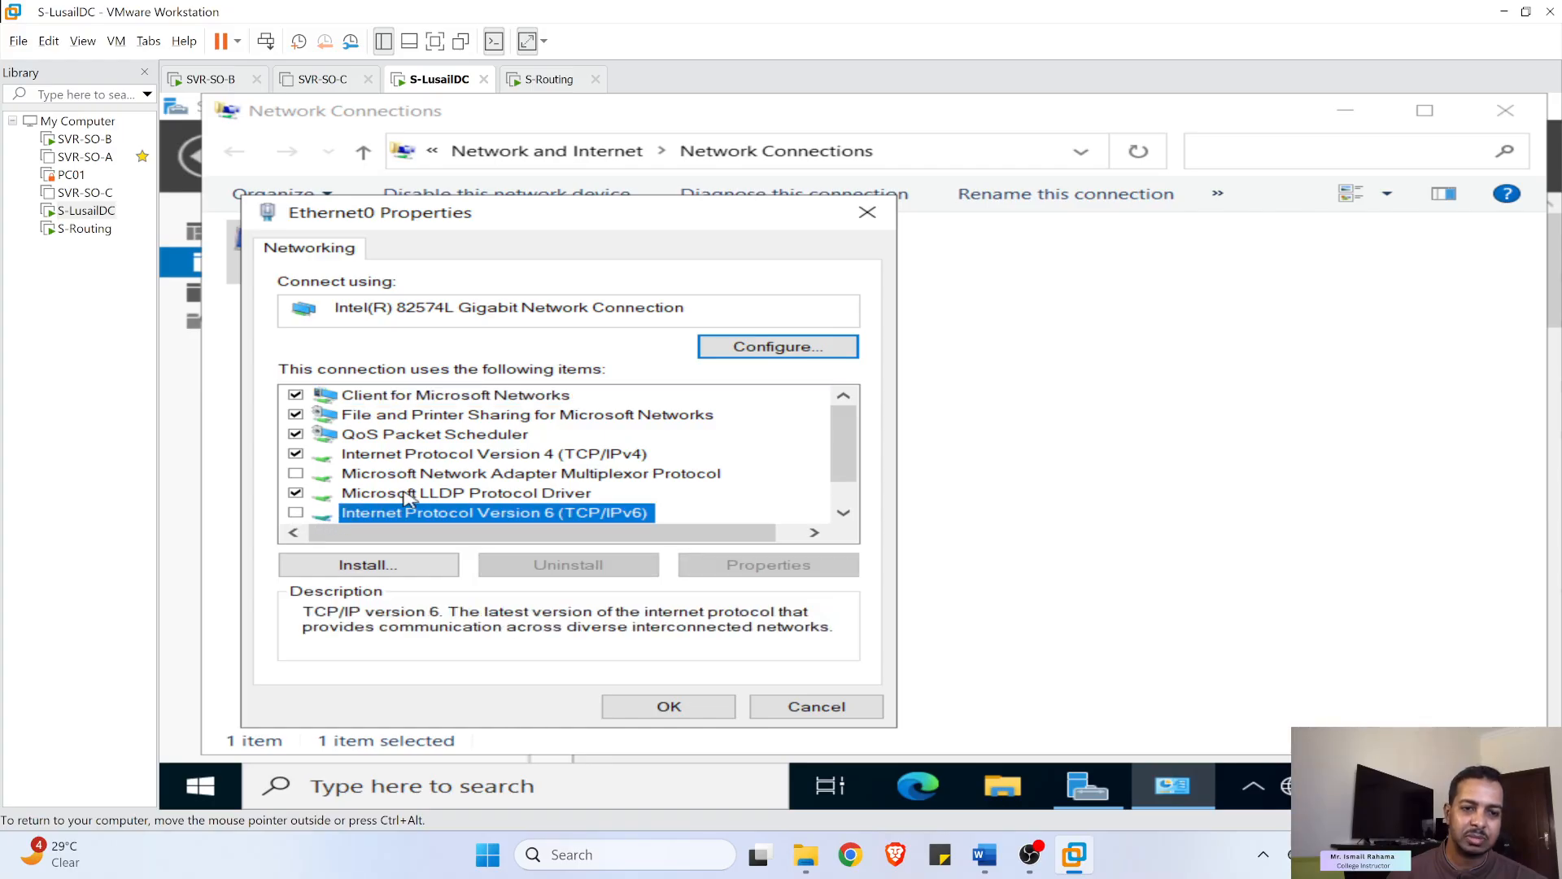
pyautogui.doubleClick(610, 453)
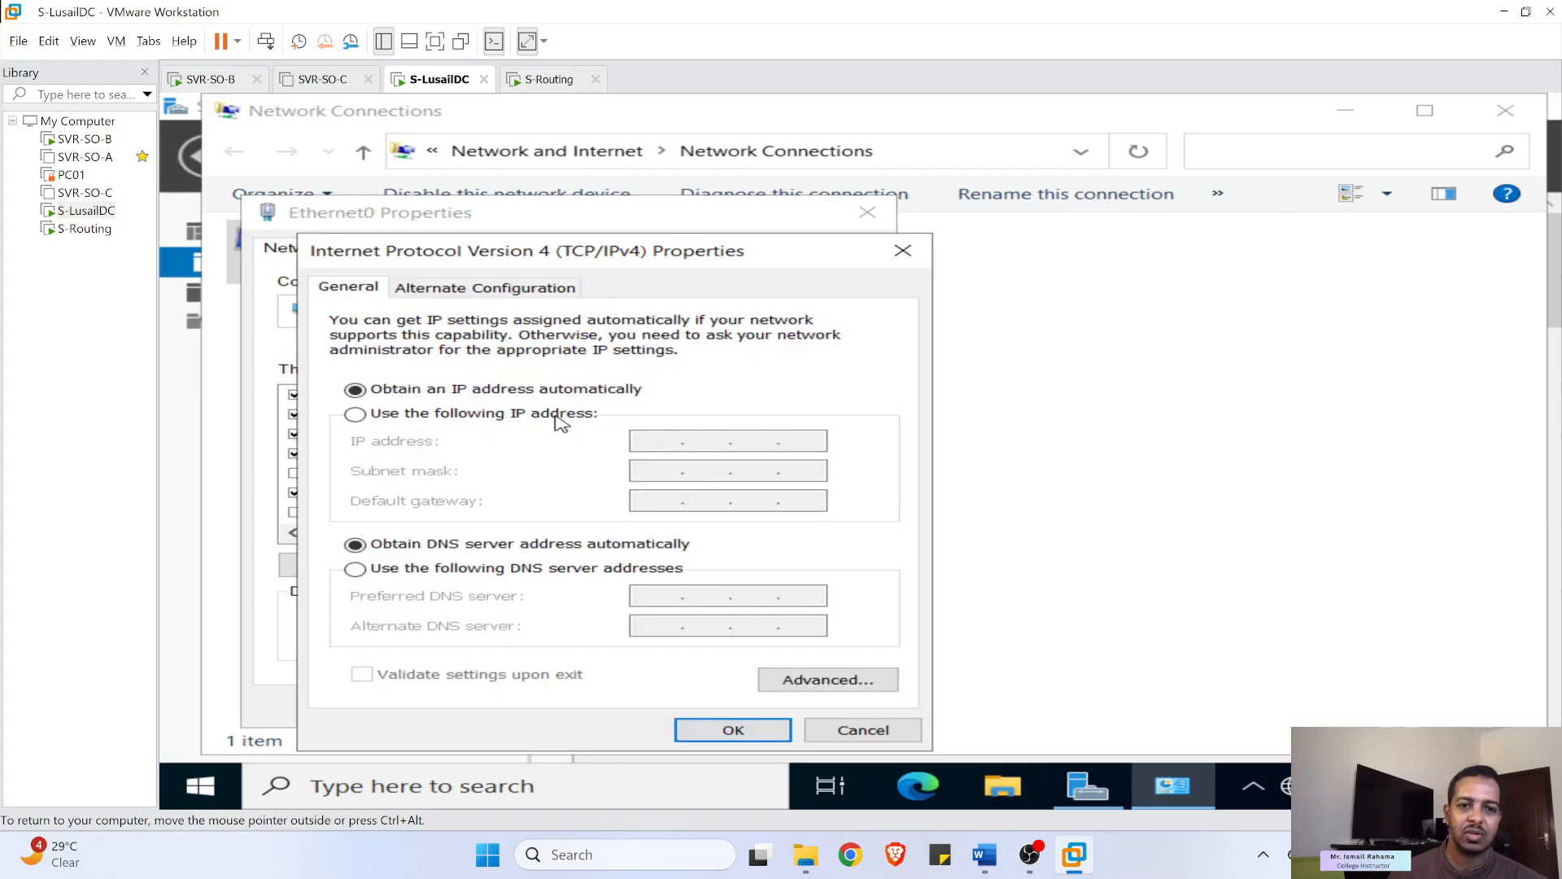
# - Enter static IP 10.0.1.2, mask 255.255.255.0 and gateway 10.0.1.1 for Ethernet0
pyautogui.click(525, 415)
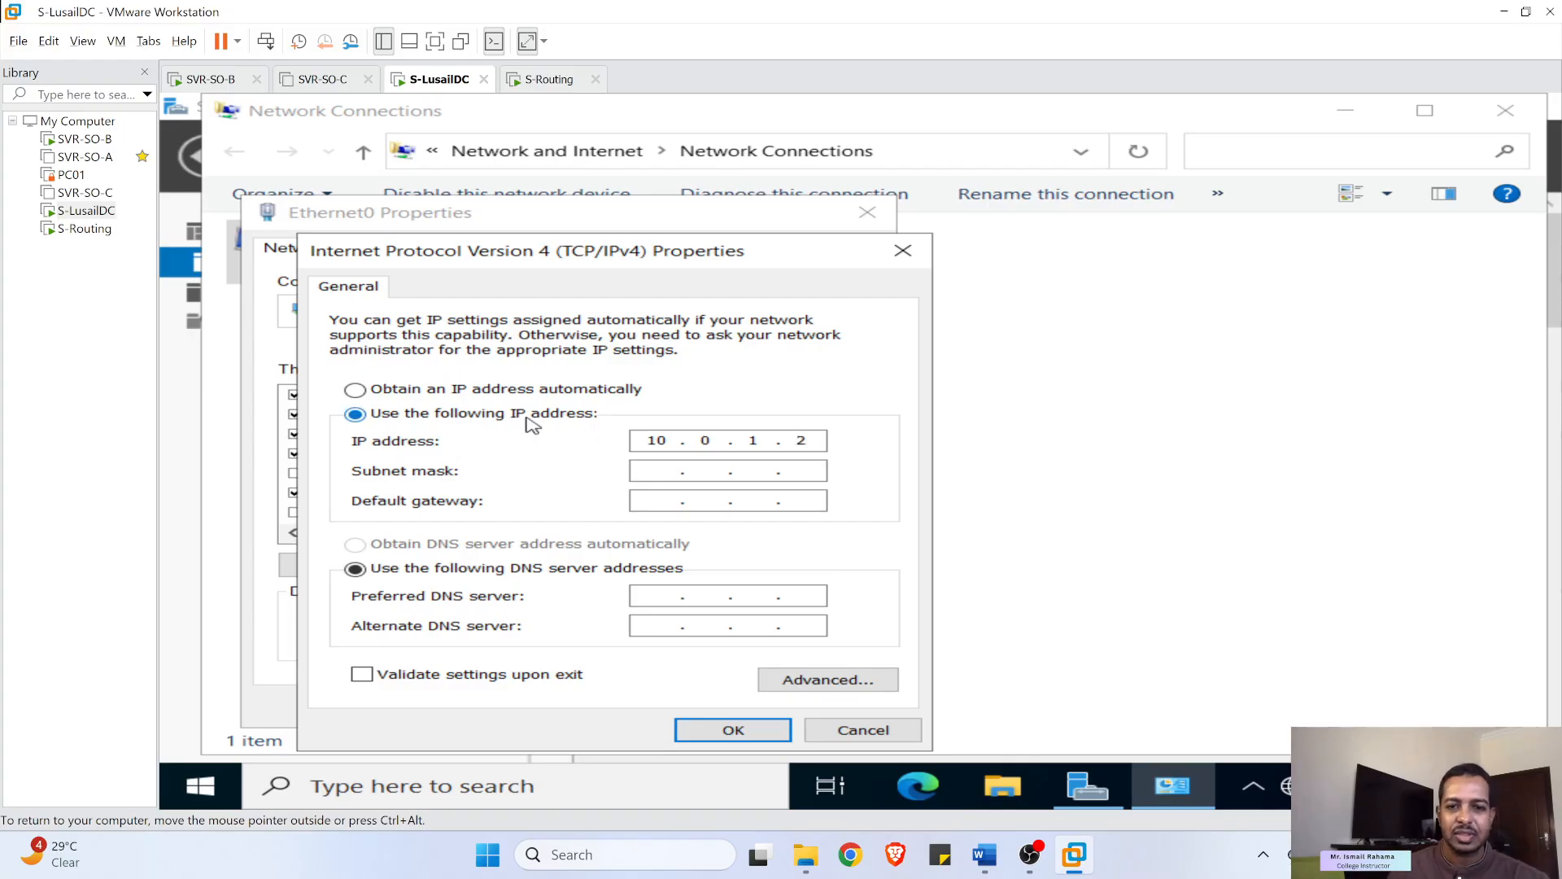
pyautogui.click(649, 473)
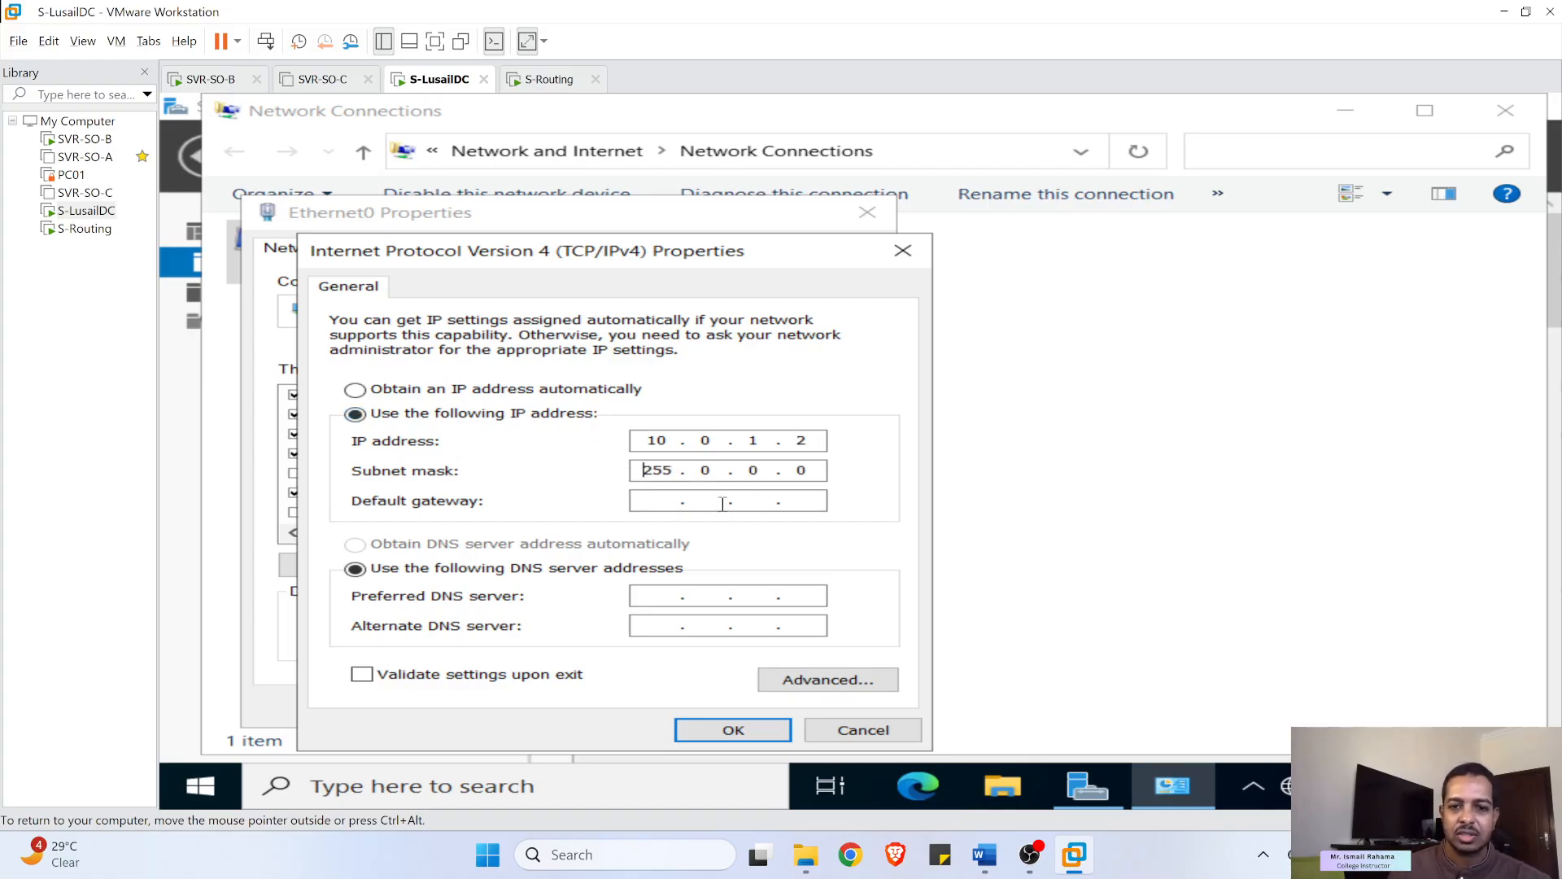
pyautogui.doubleClick(719, 471)
pyautogui.write('255 . 255 . 255')
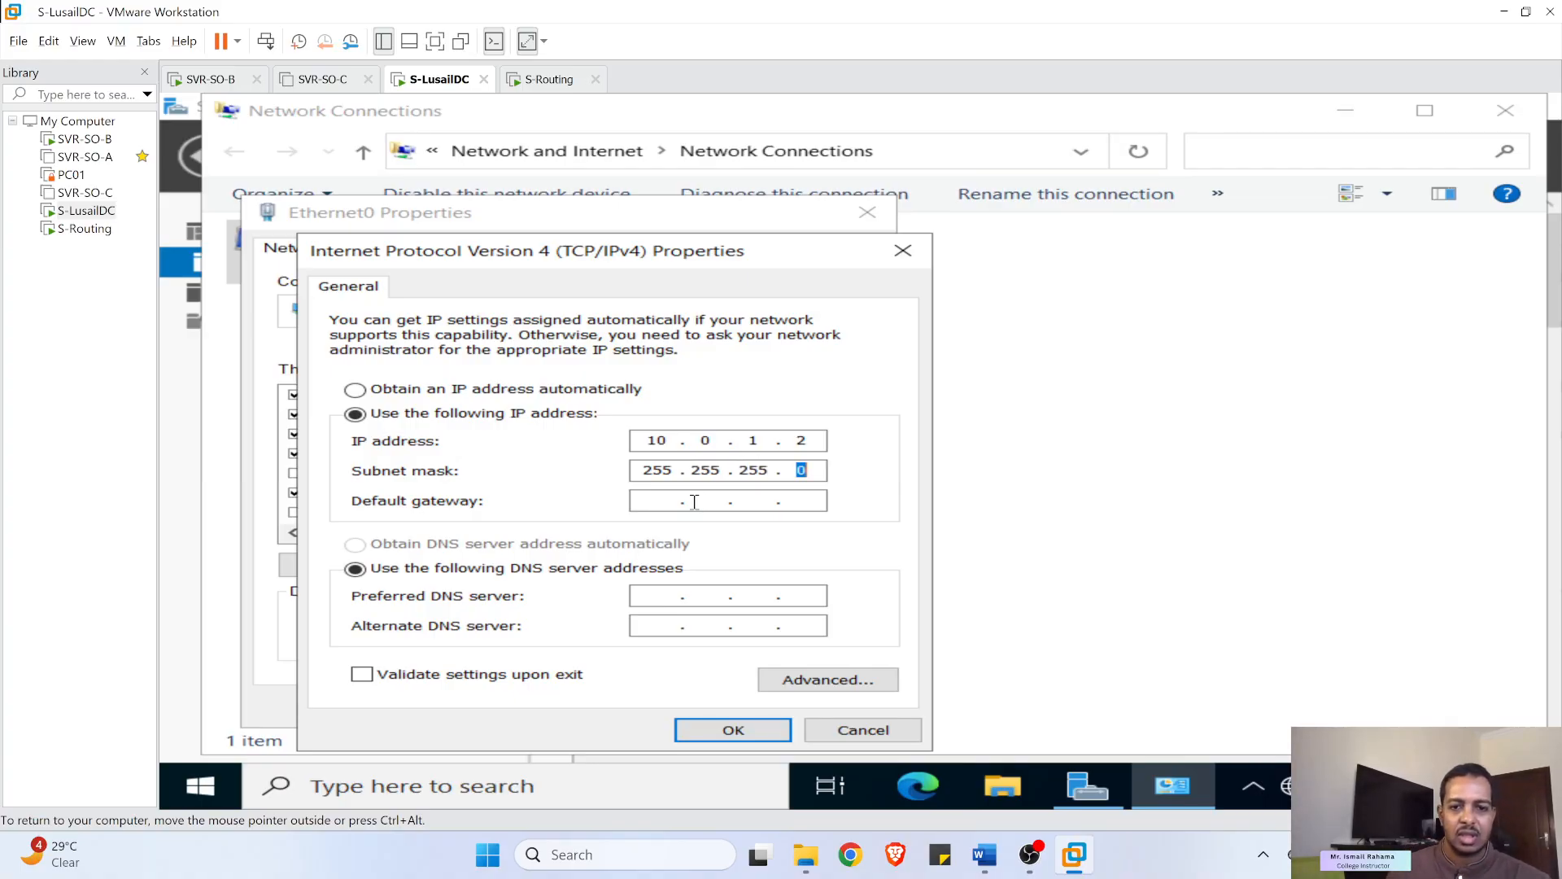
pyautogui.click(663, 504)
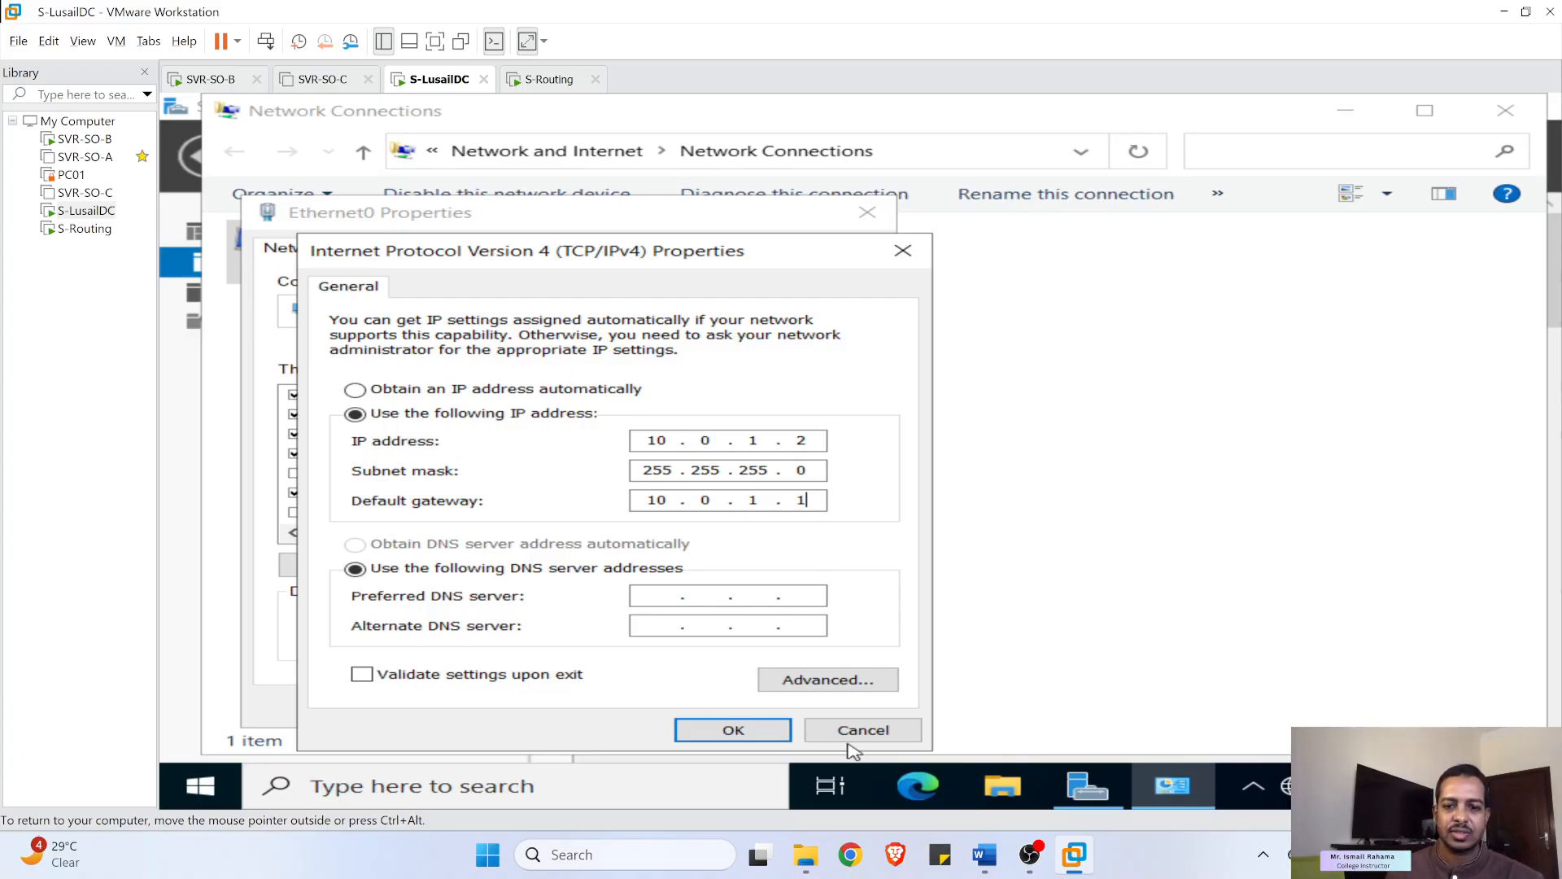
pyautogui.click(988, 858)
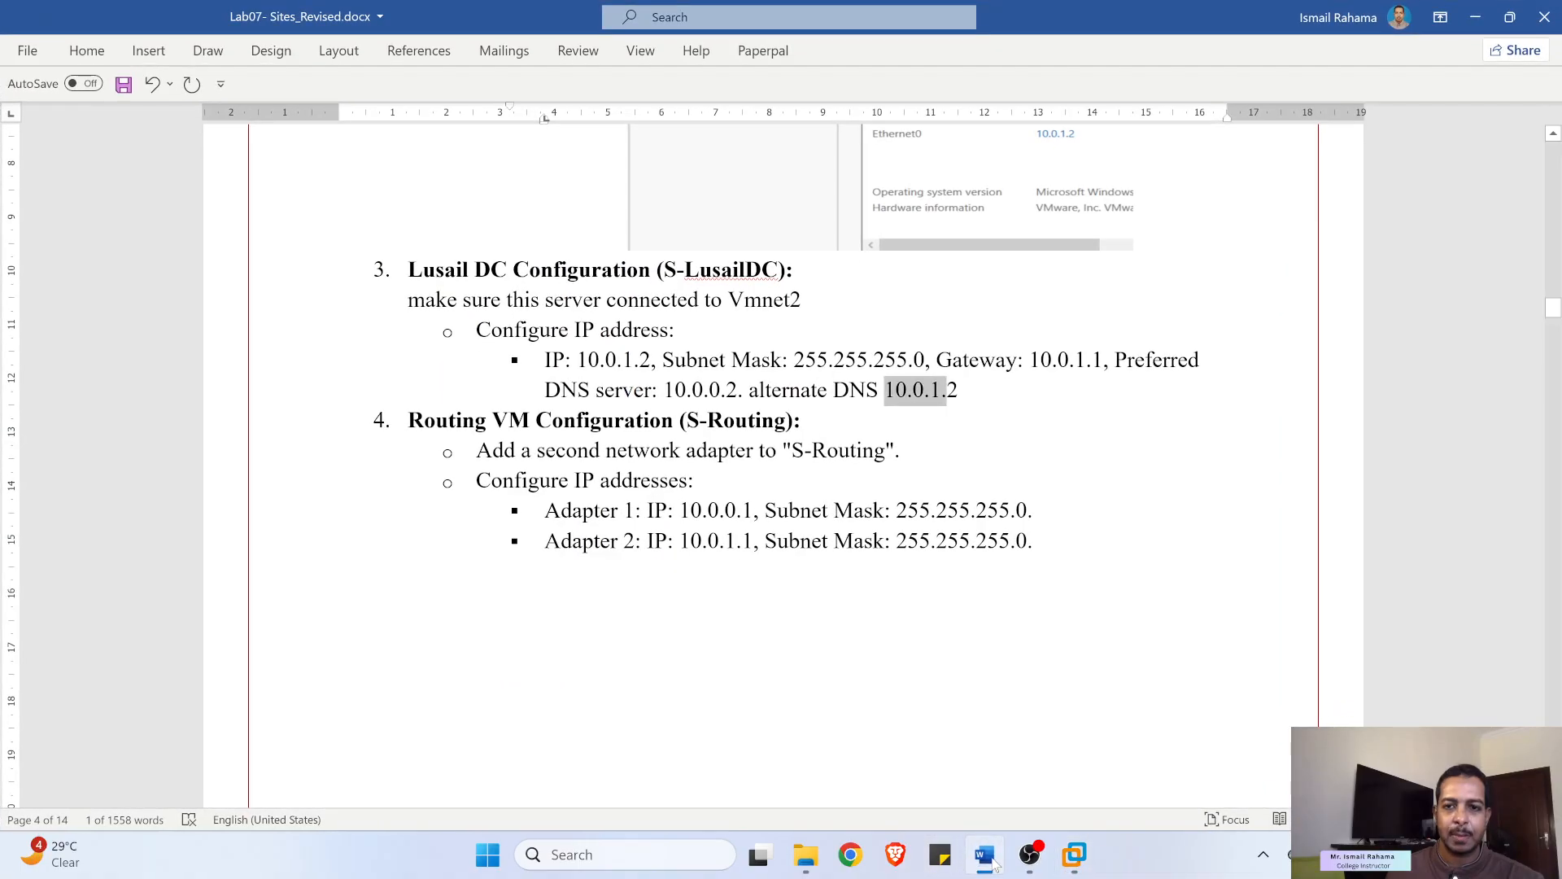
pyautogui.click(989, 859)
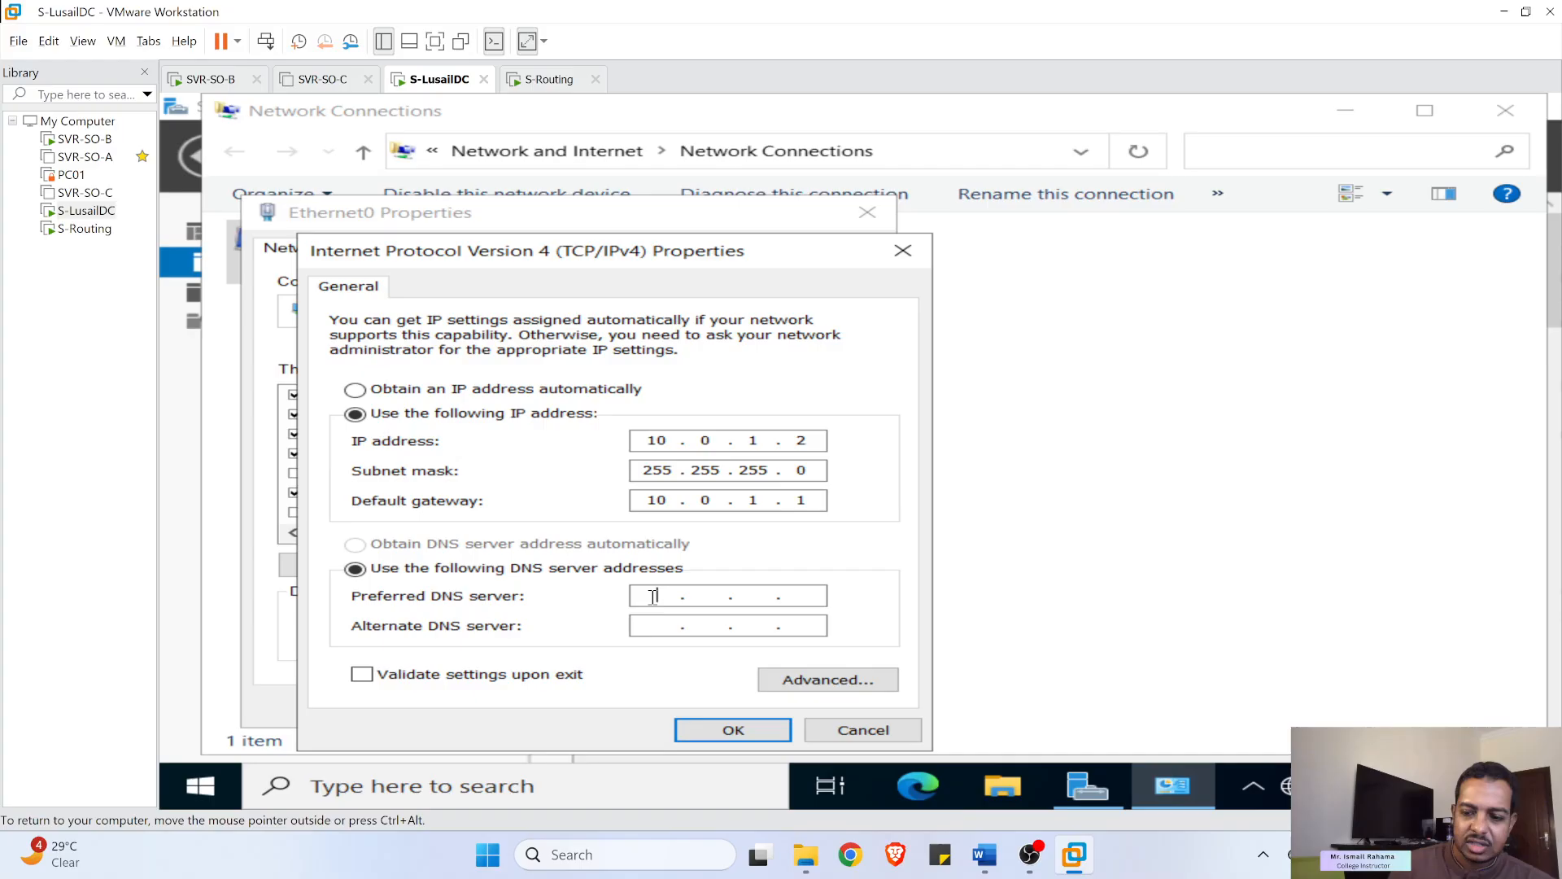
pyautogui.write('0.')
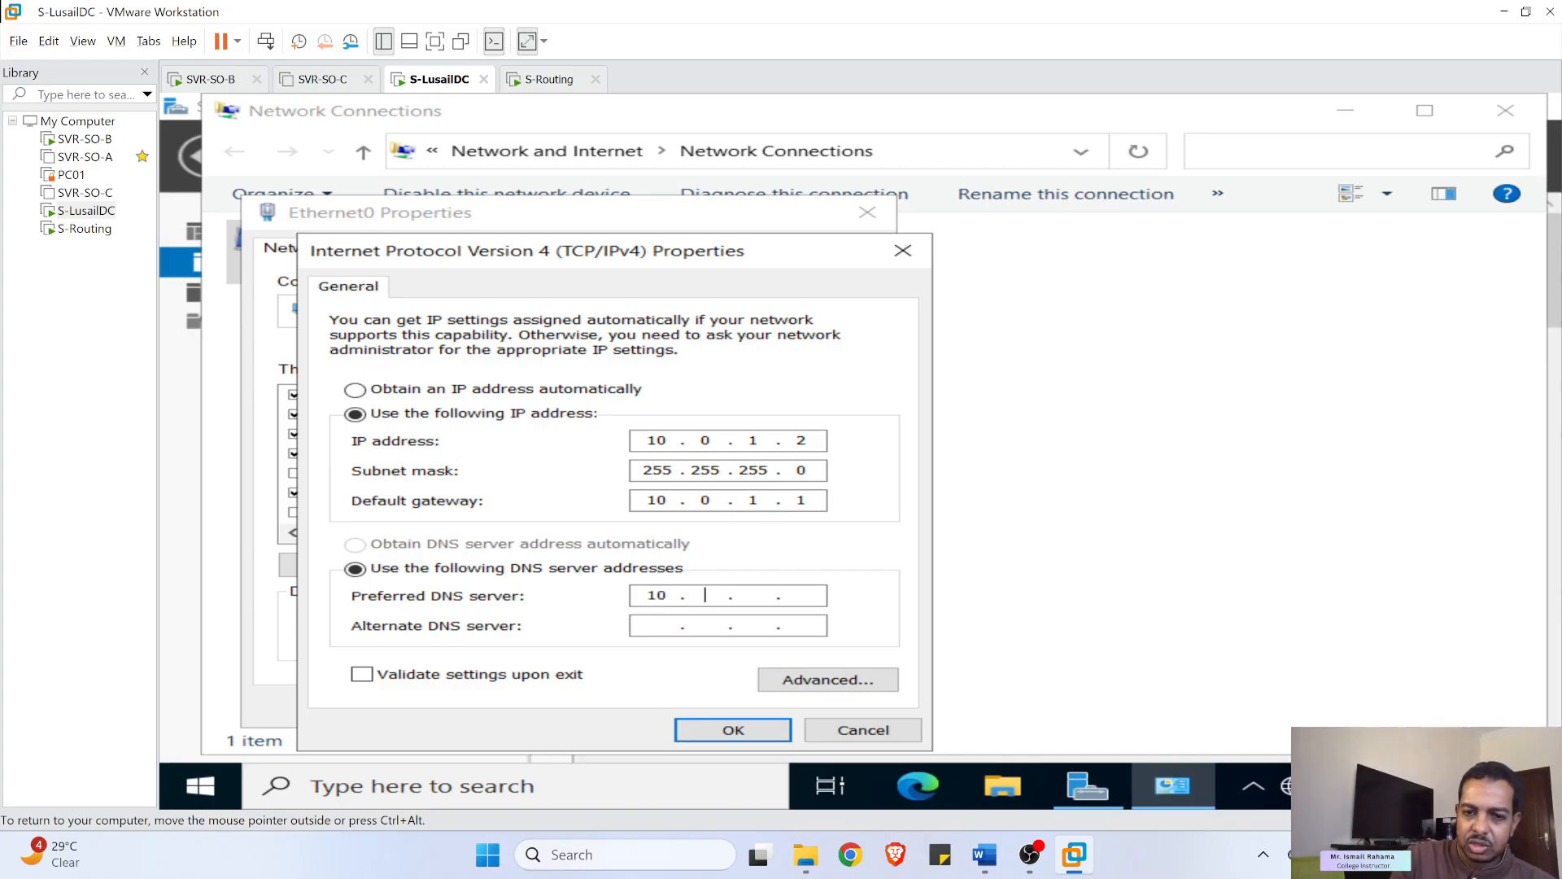
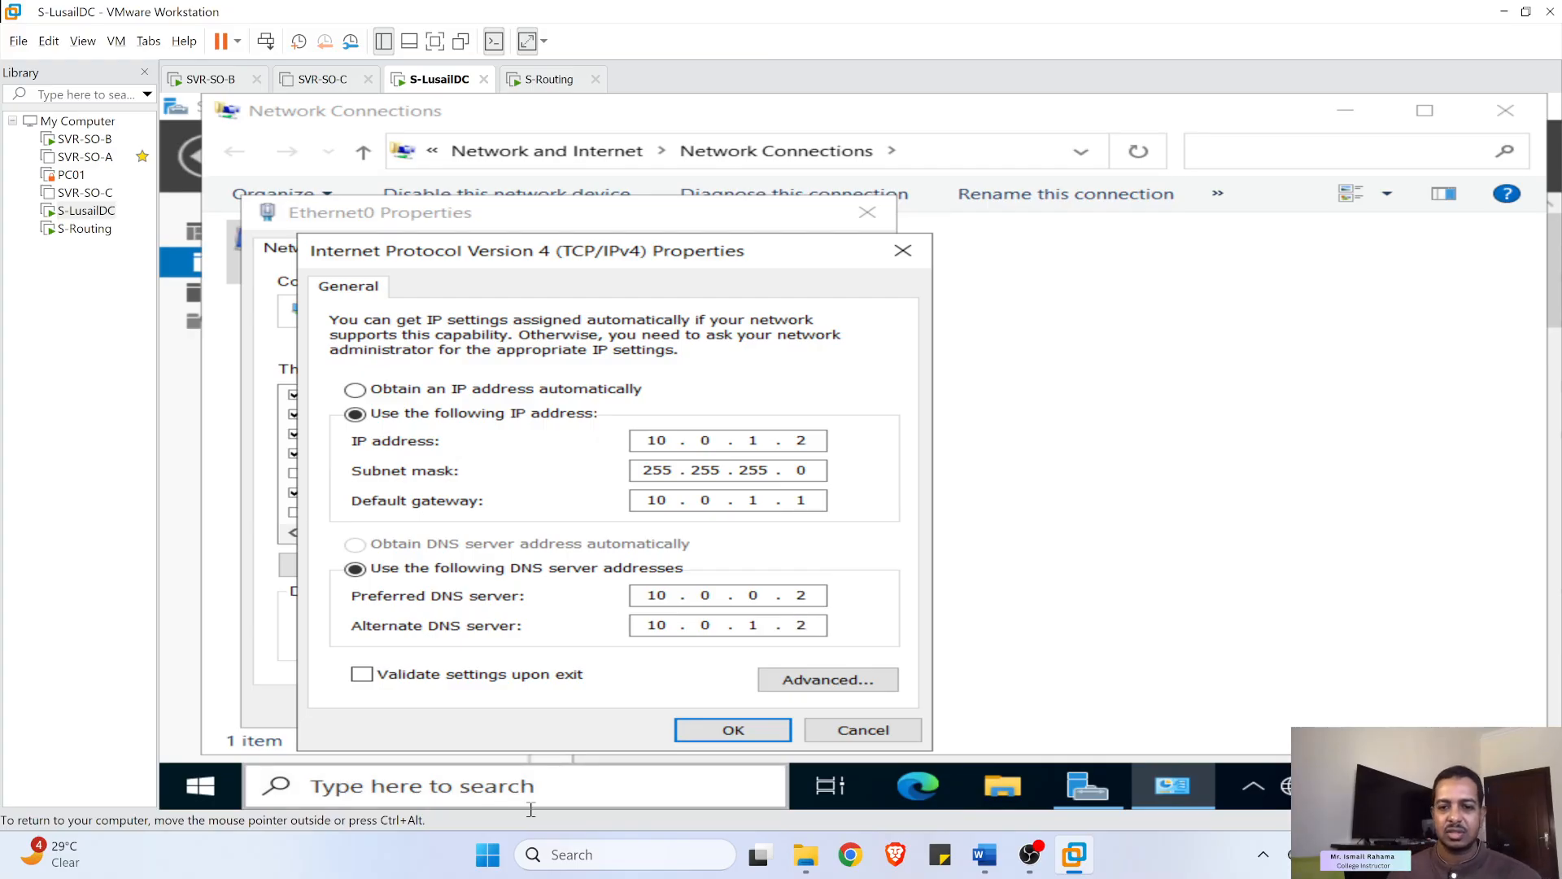
# - Apply S-LusailDC's static IPv4 settings (10.0.1.2, gateway 10.0.1.1) to Ethernet0
pyautogui.click(733, 730)
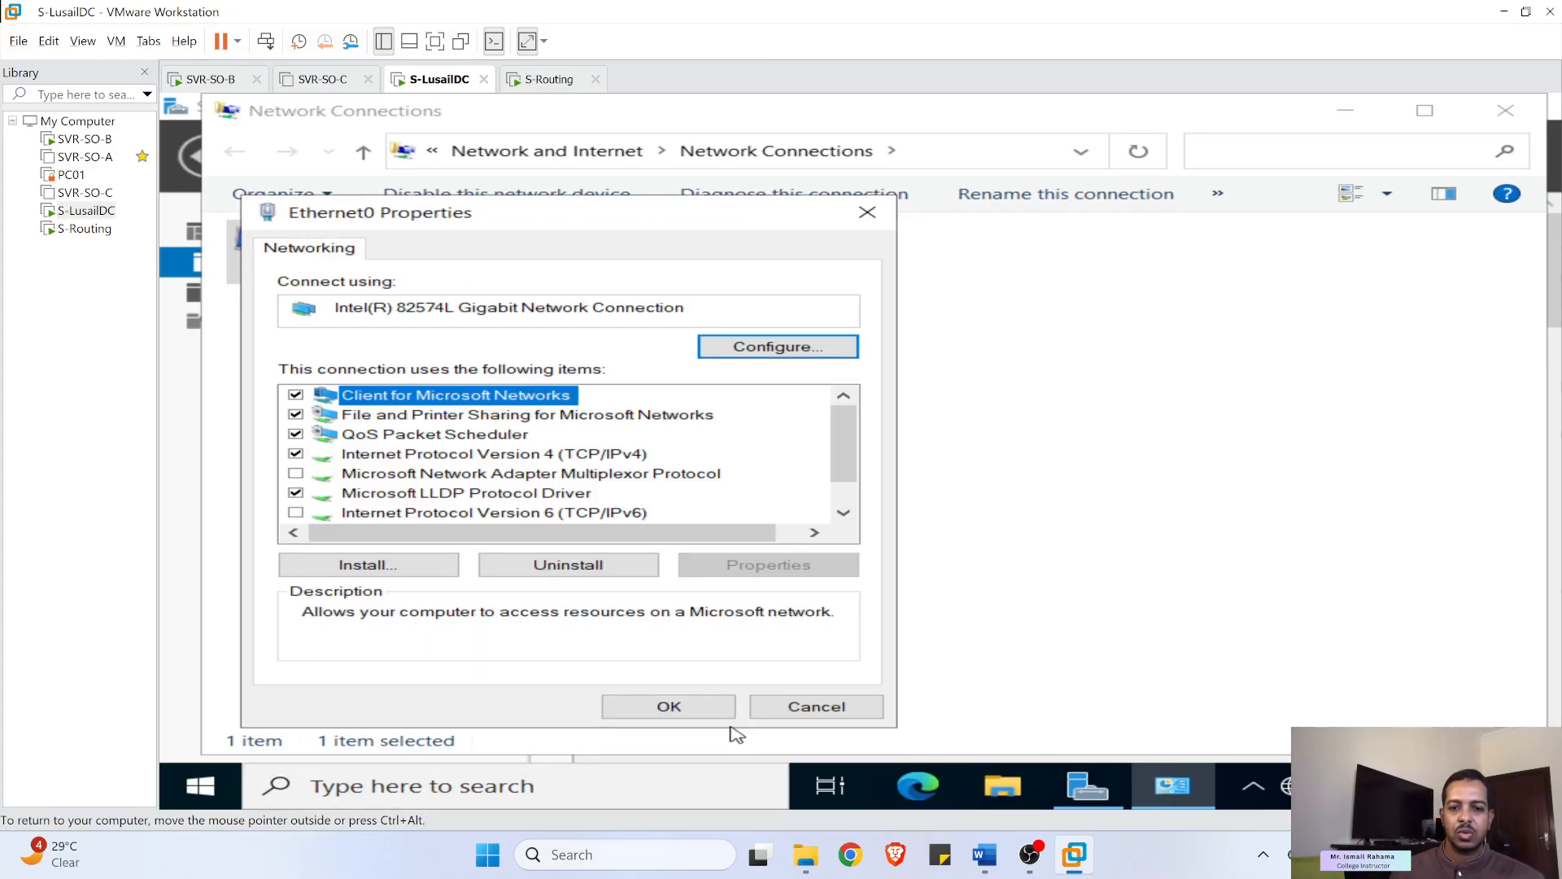
pyautogui.click(715, 713)
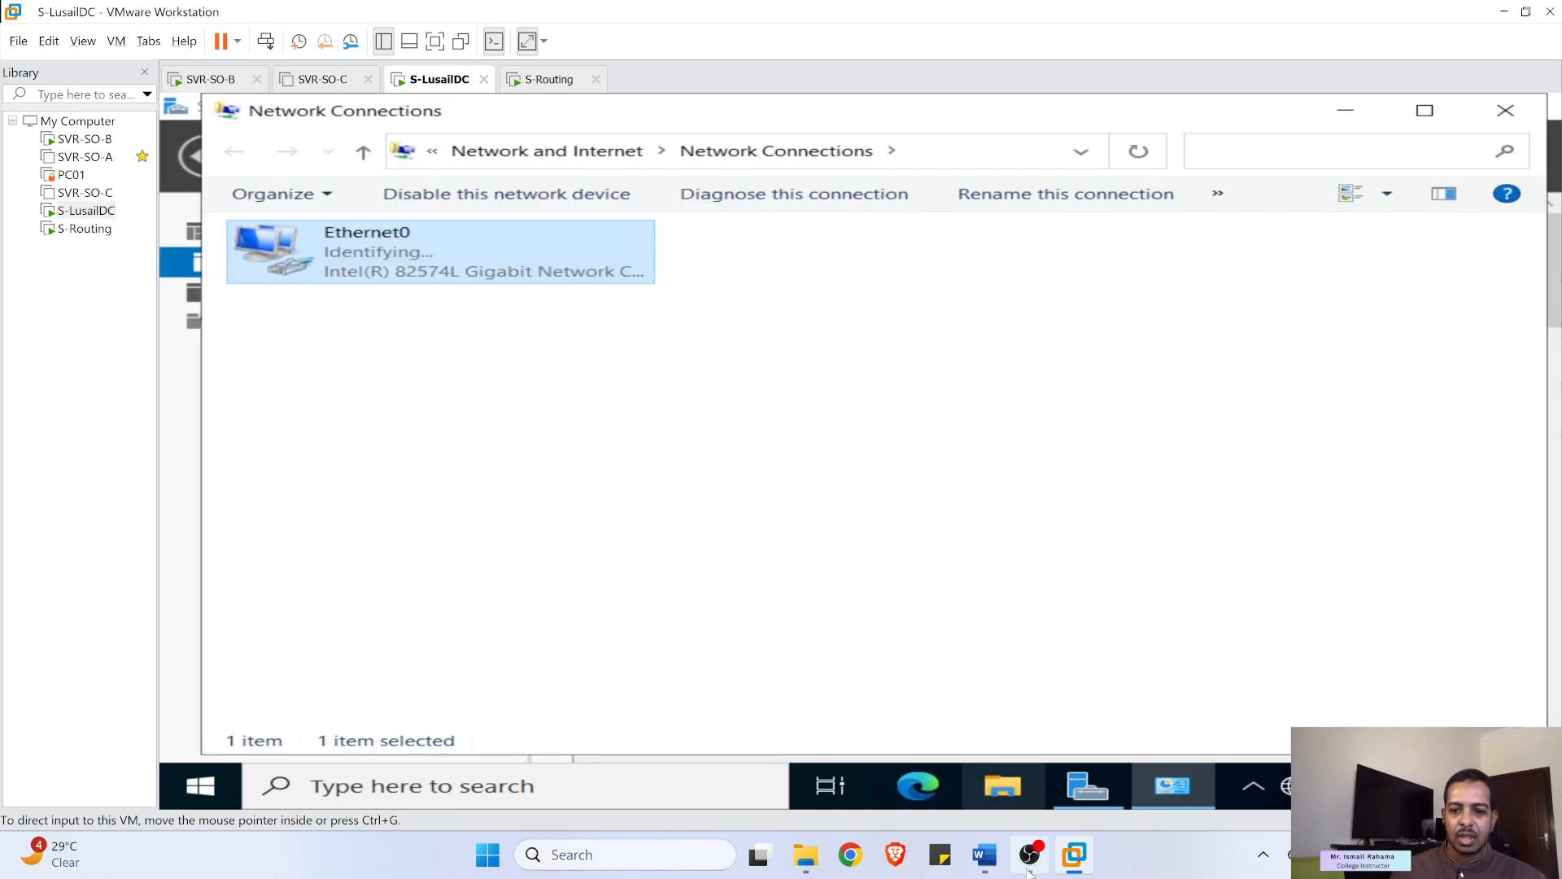
pyautogui.click(484, 449)
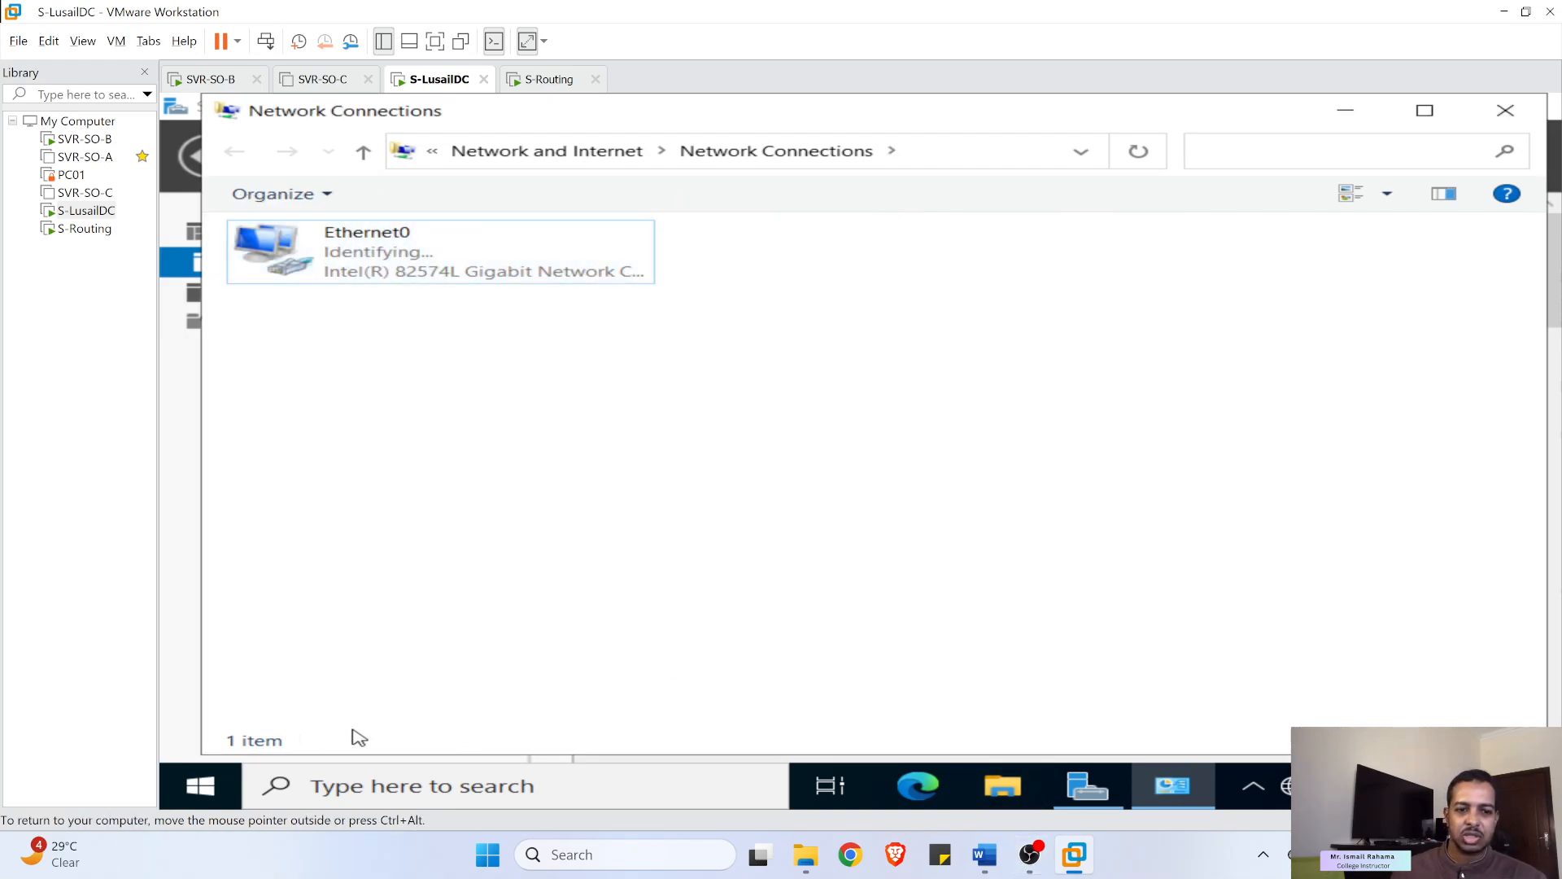
# - Restart the S-LusailDC server
pyautogui.click(200, 786)
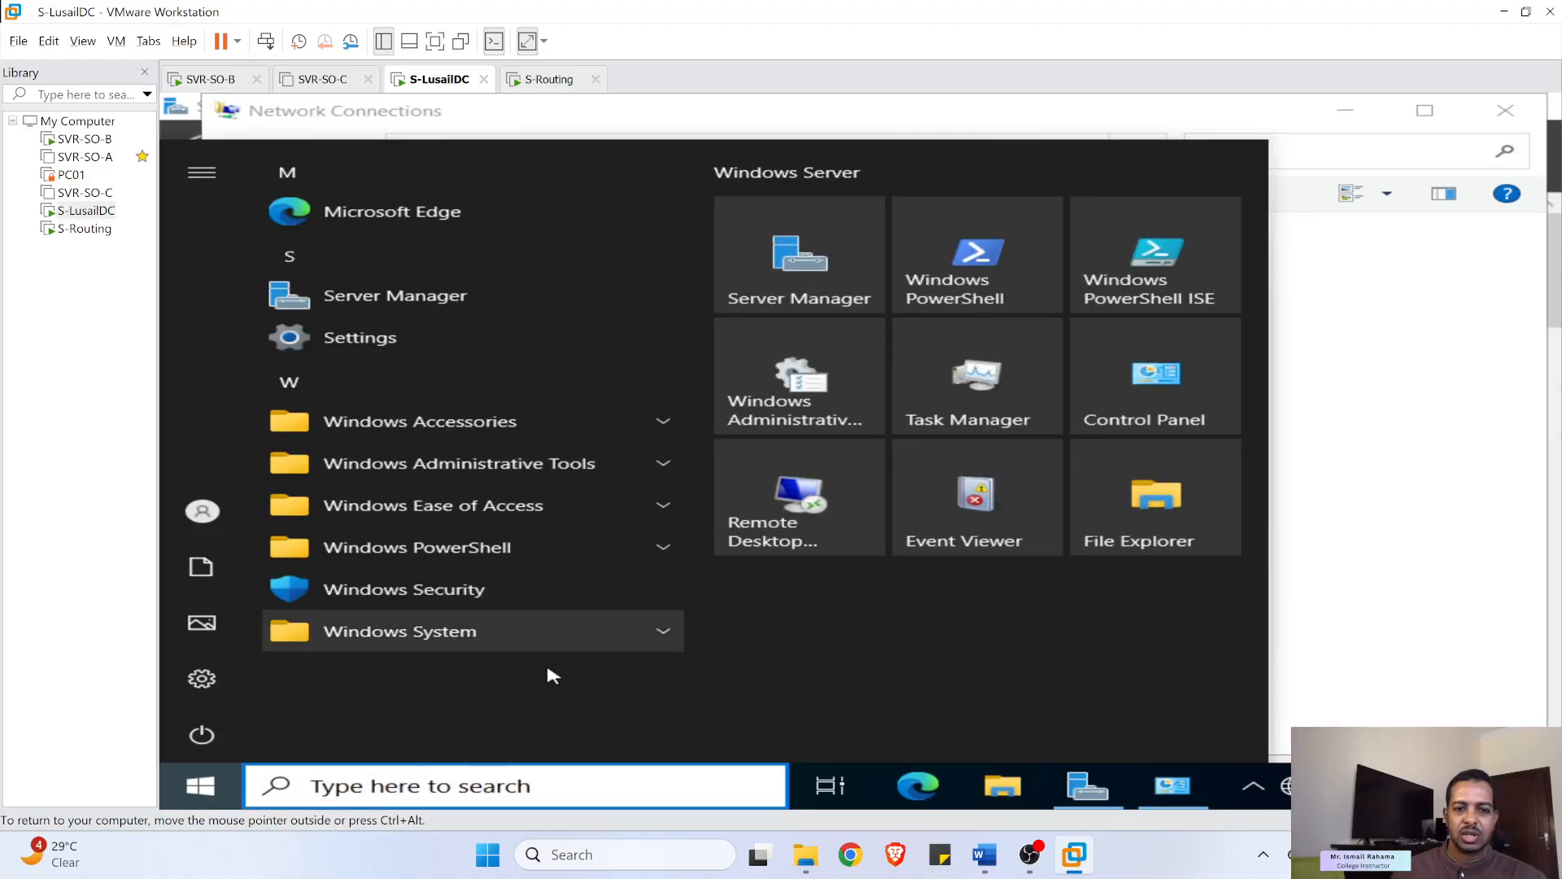
pyautogui.click(205, 734)
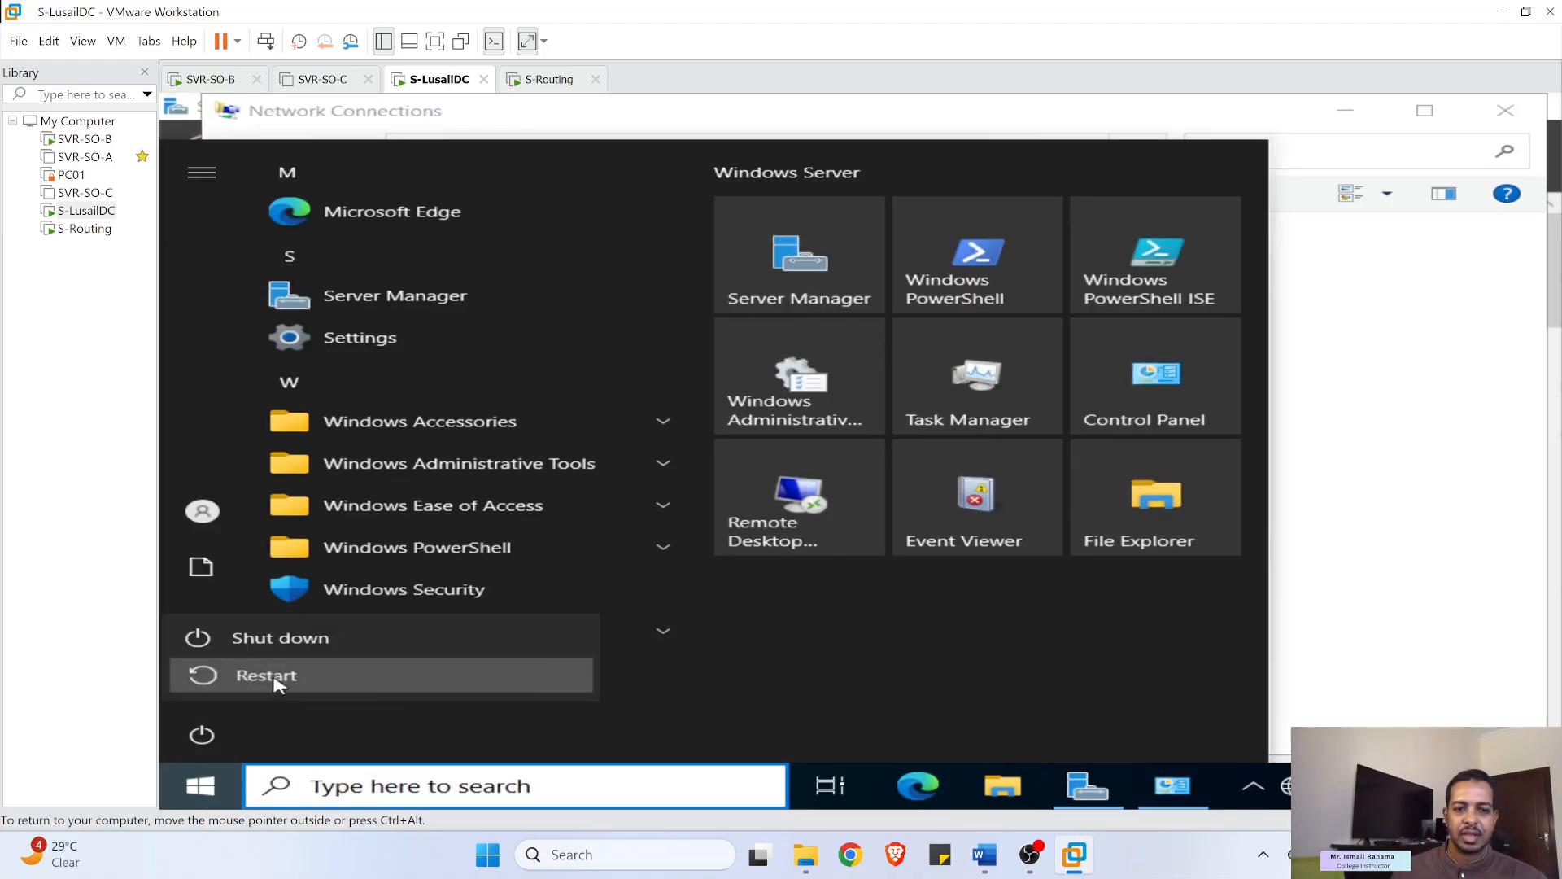
pyautogui.click(212, 676)
pyautogui.click(662, 669)
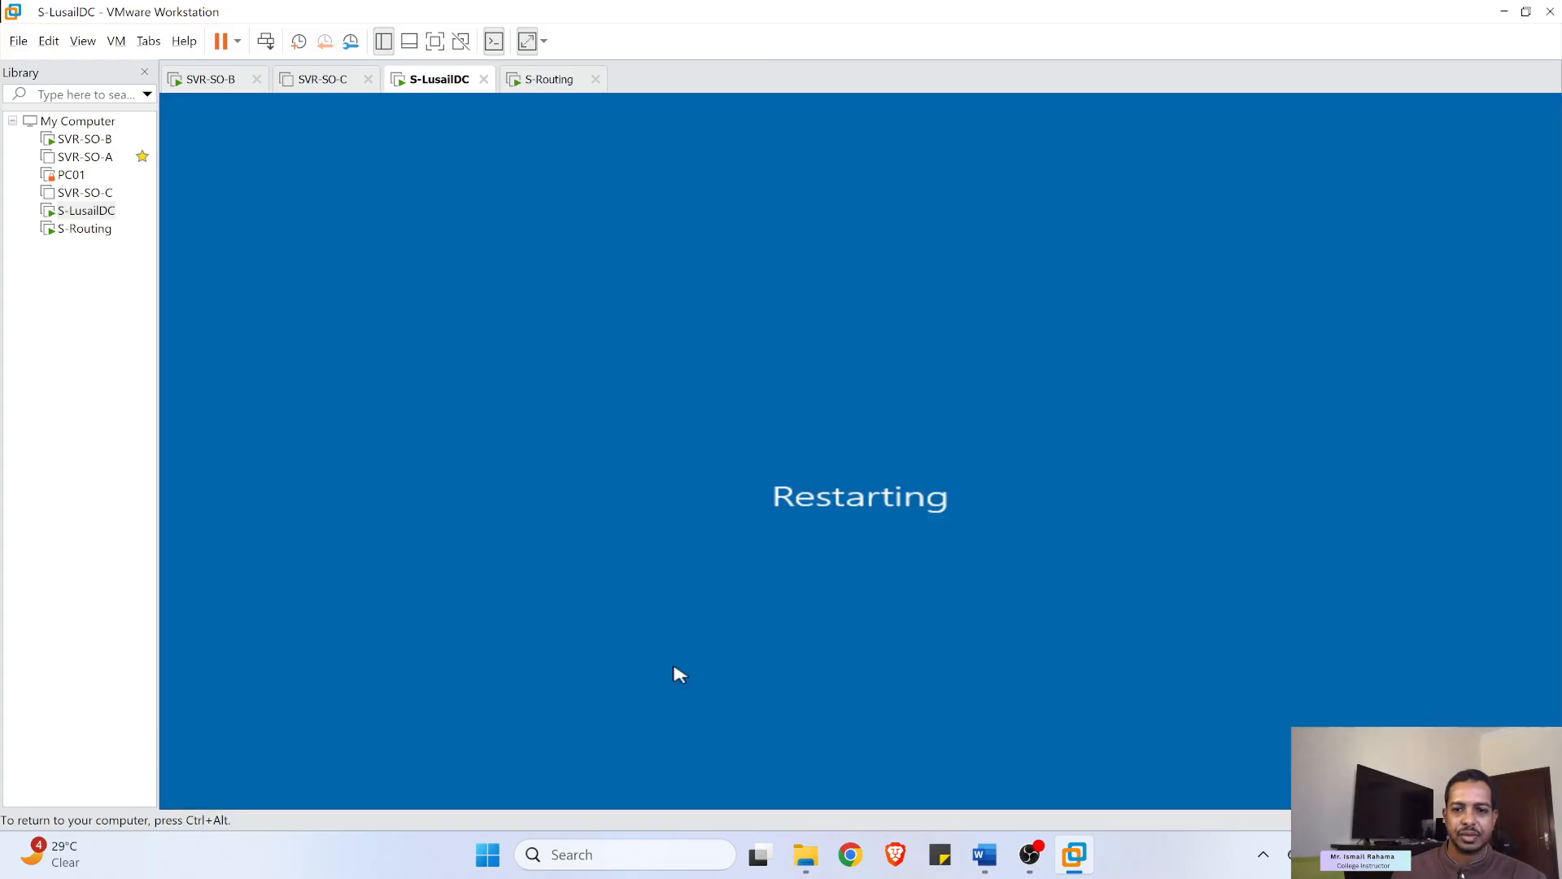
# - Check the Routing VM Configuration section's adapter addresses, 10.0.0.1 and 10.0.1.1
pyautogui.click(991, 867)
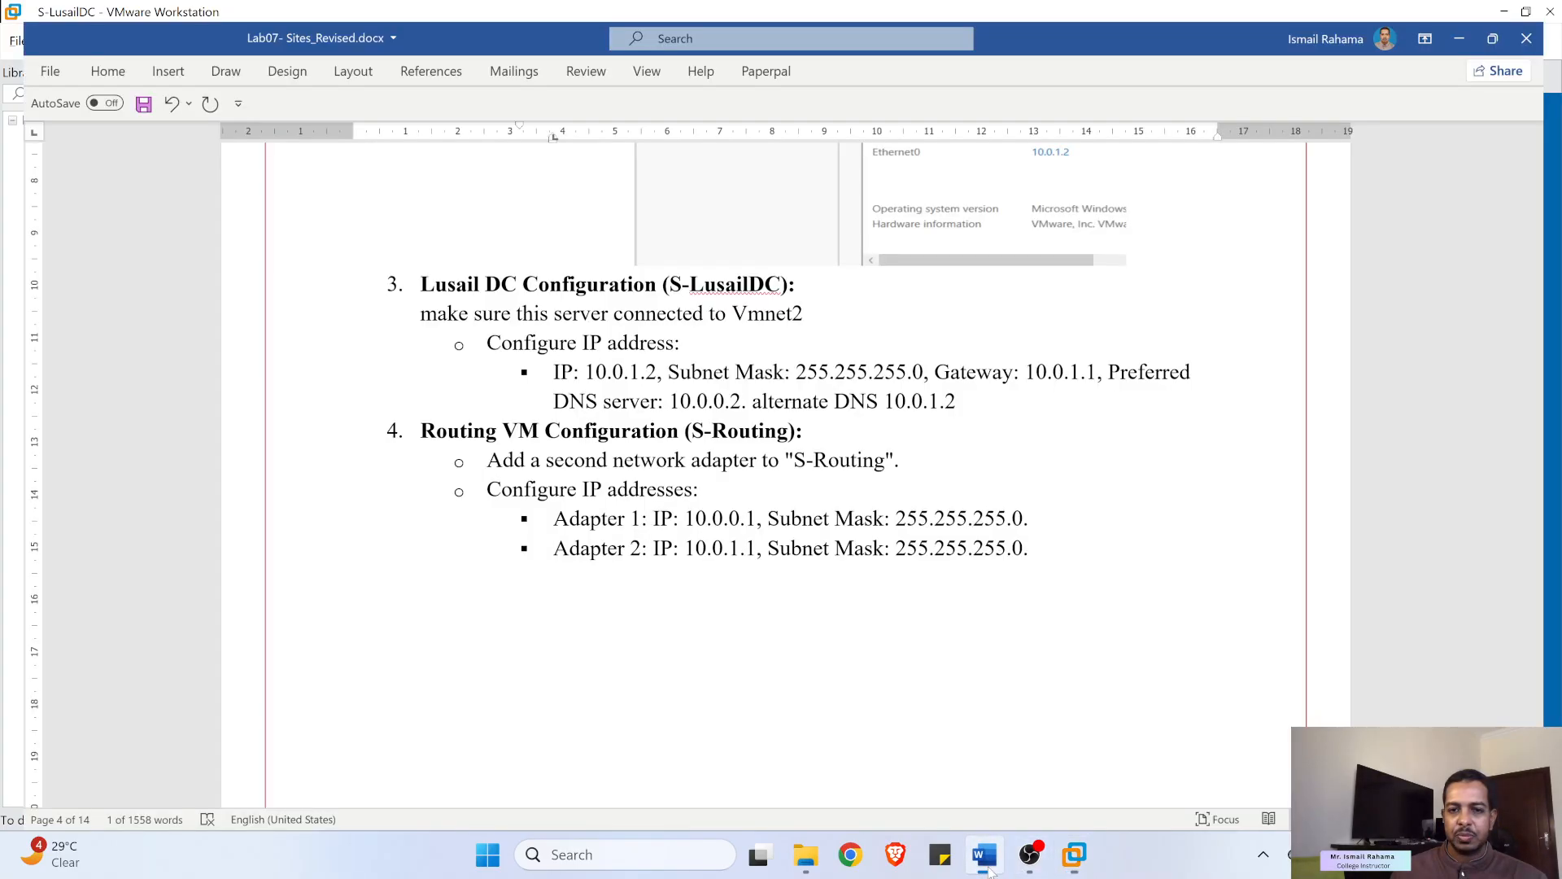
pyautogui.scroll(-3, 746, 441)
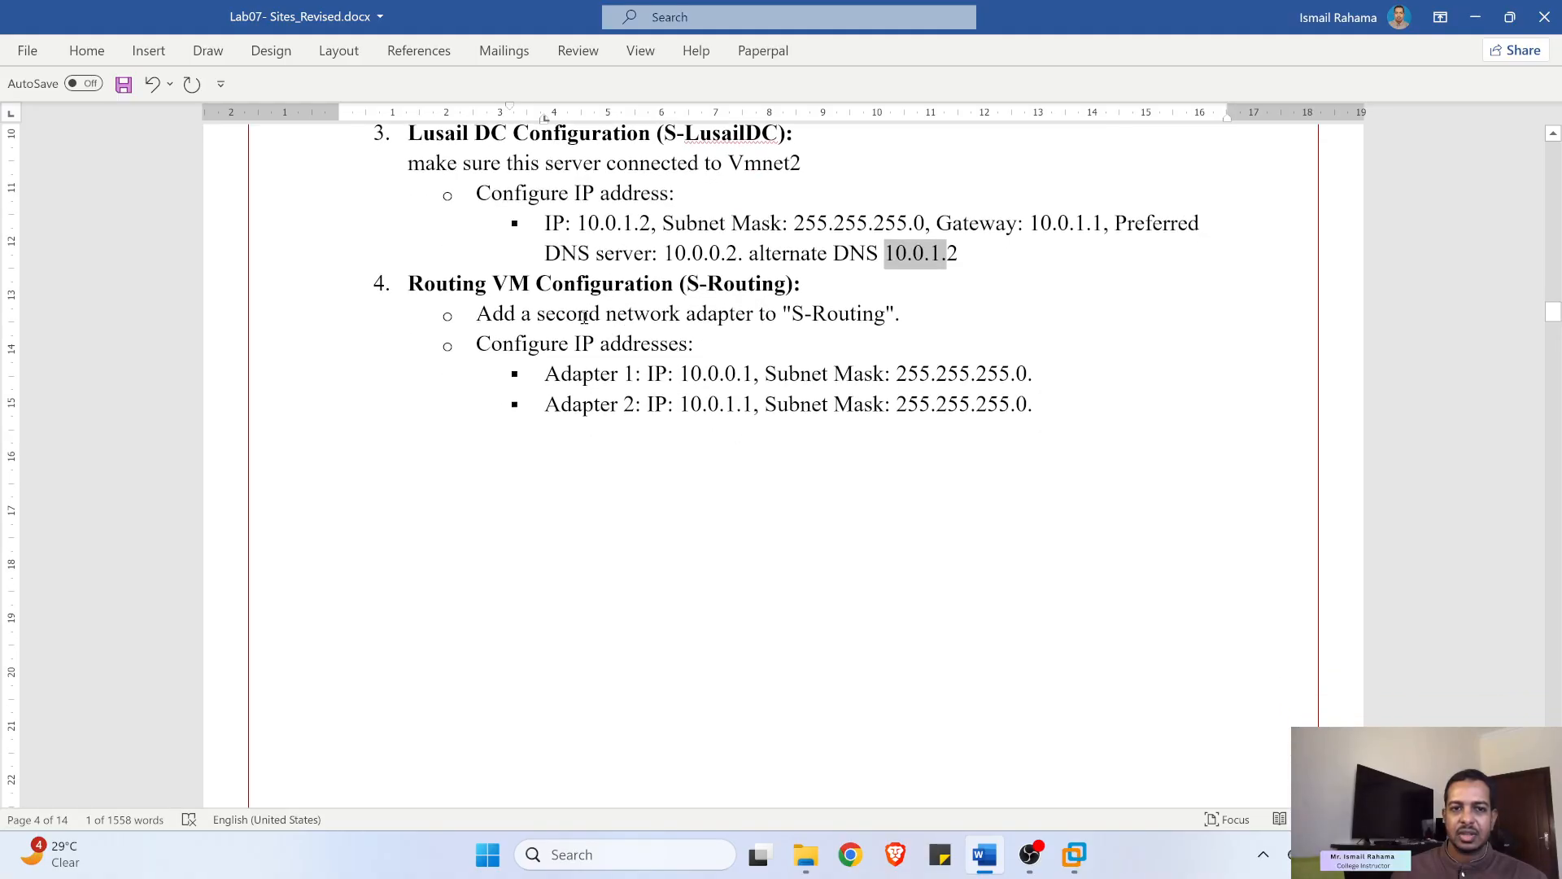
pyautogui.moveTo(537, 308); pyautogui.dragTo(651, 285)
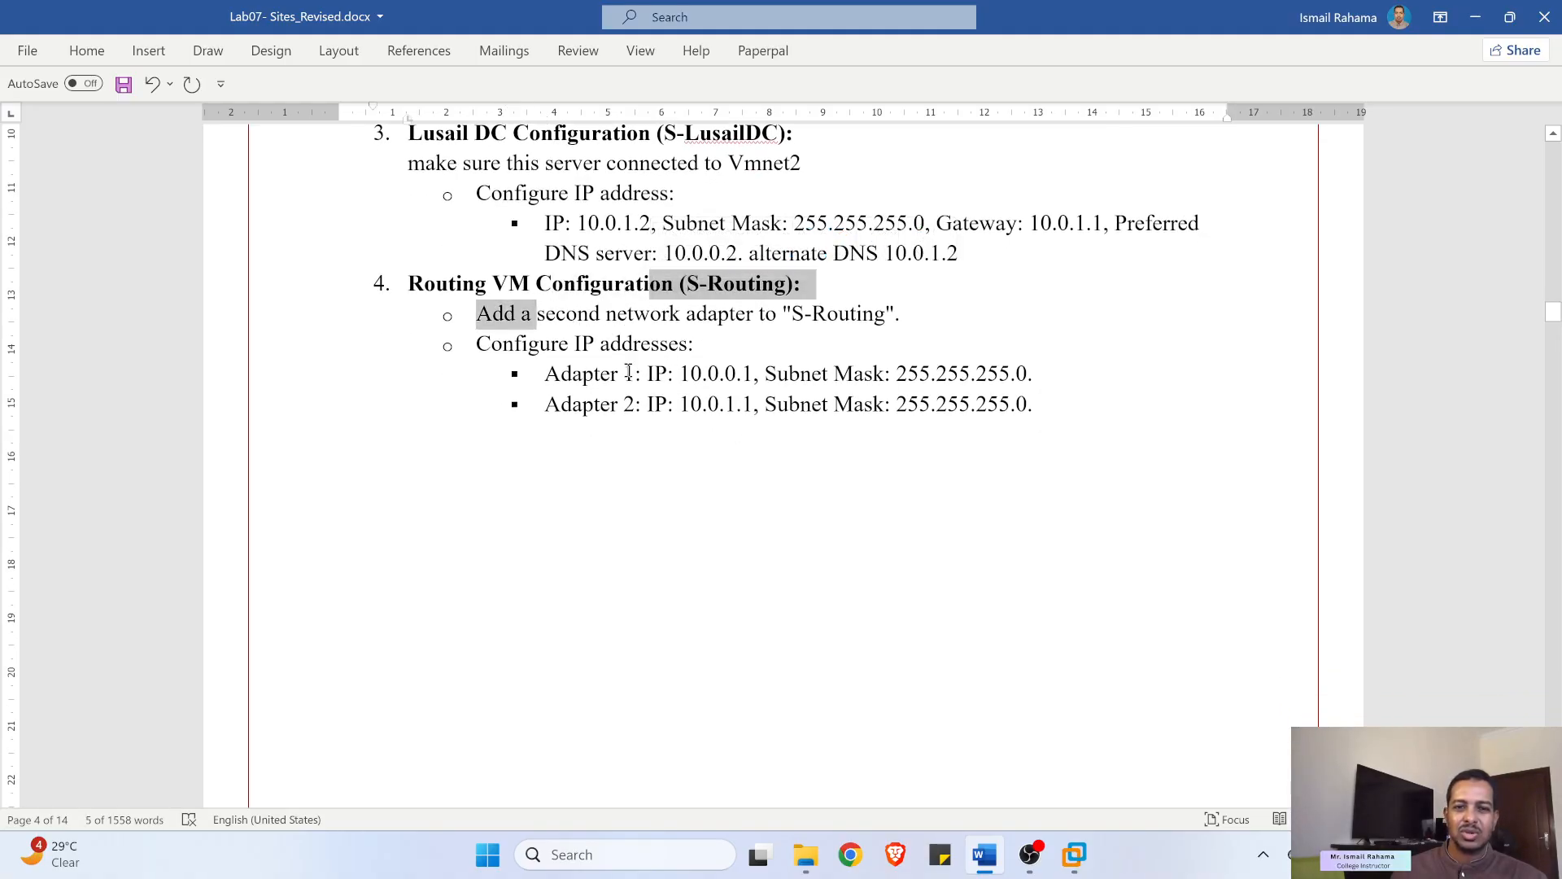
pyautogui.moveTo(600, 377); pyautogui.dragTo(763, 371)
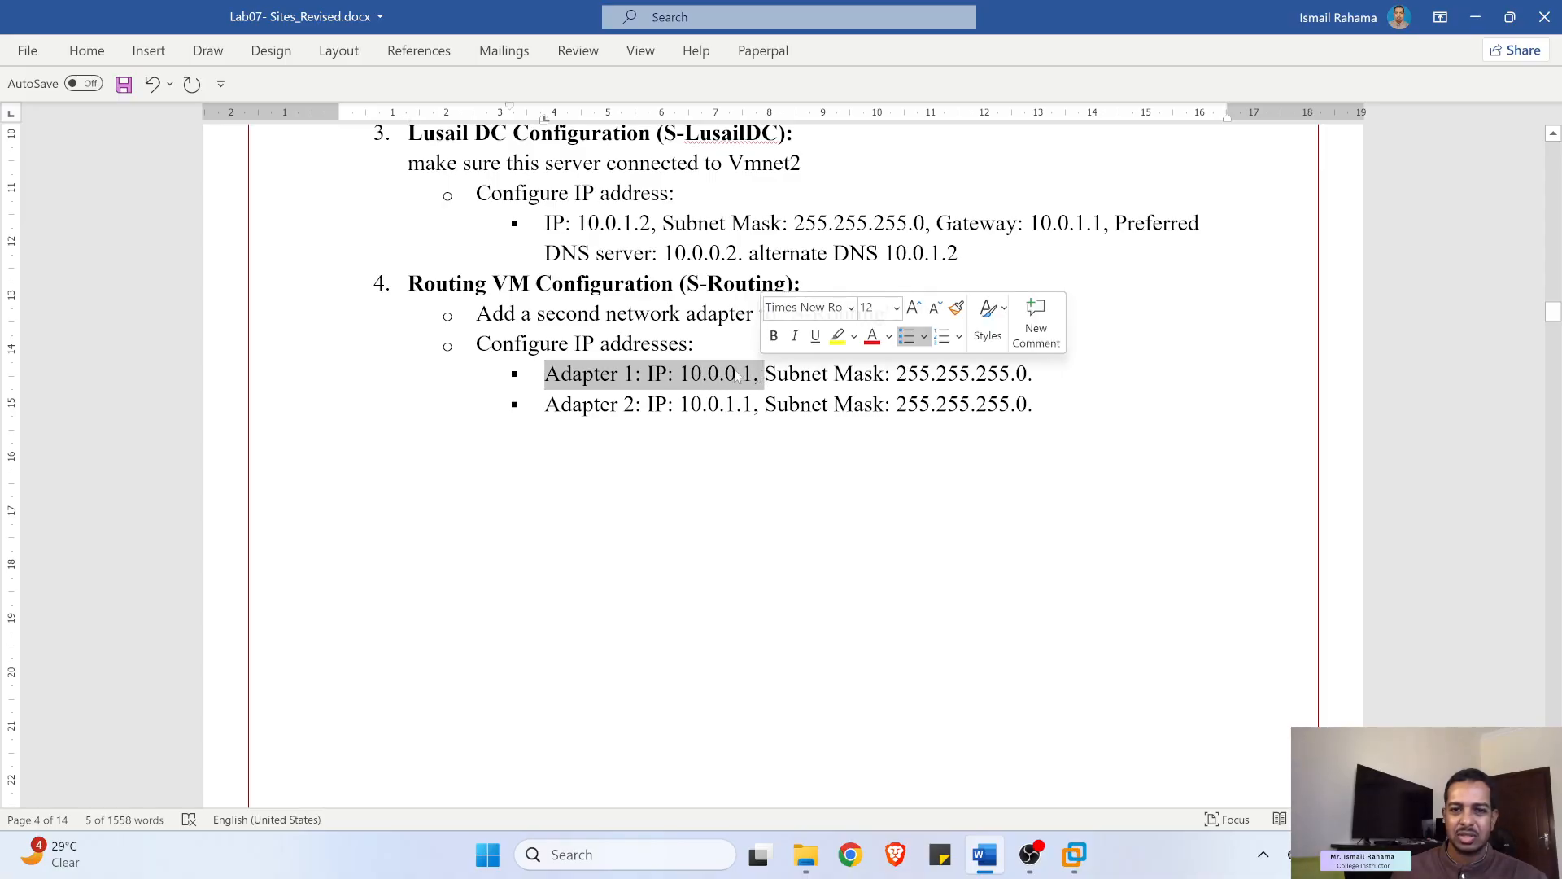
pyautogui.moveTo(629, 405); pyautogui.dragTo(765, 404)
pyautogui.click(1476, 17)
# - Complete S-Routing's Windows setup, accepting the license and setting the administrator password
pyautogui.click(85, 229)
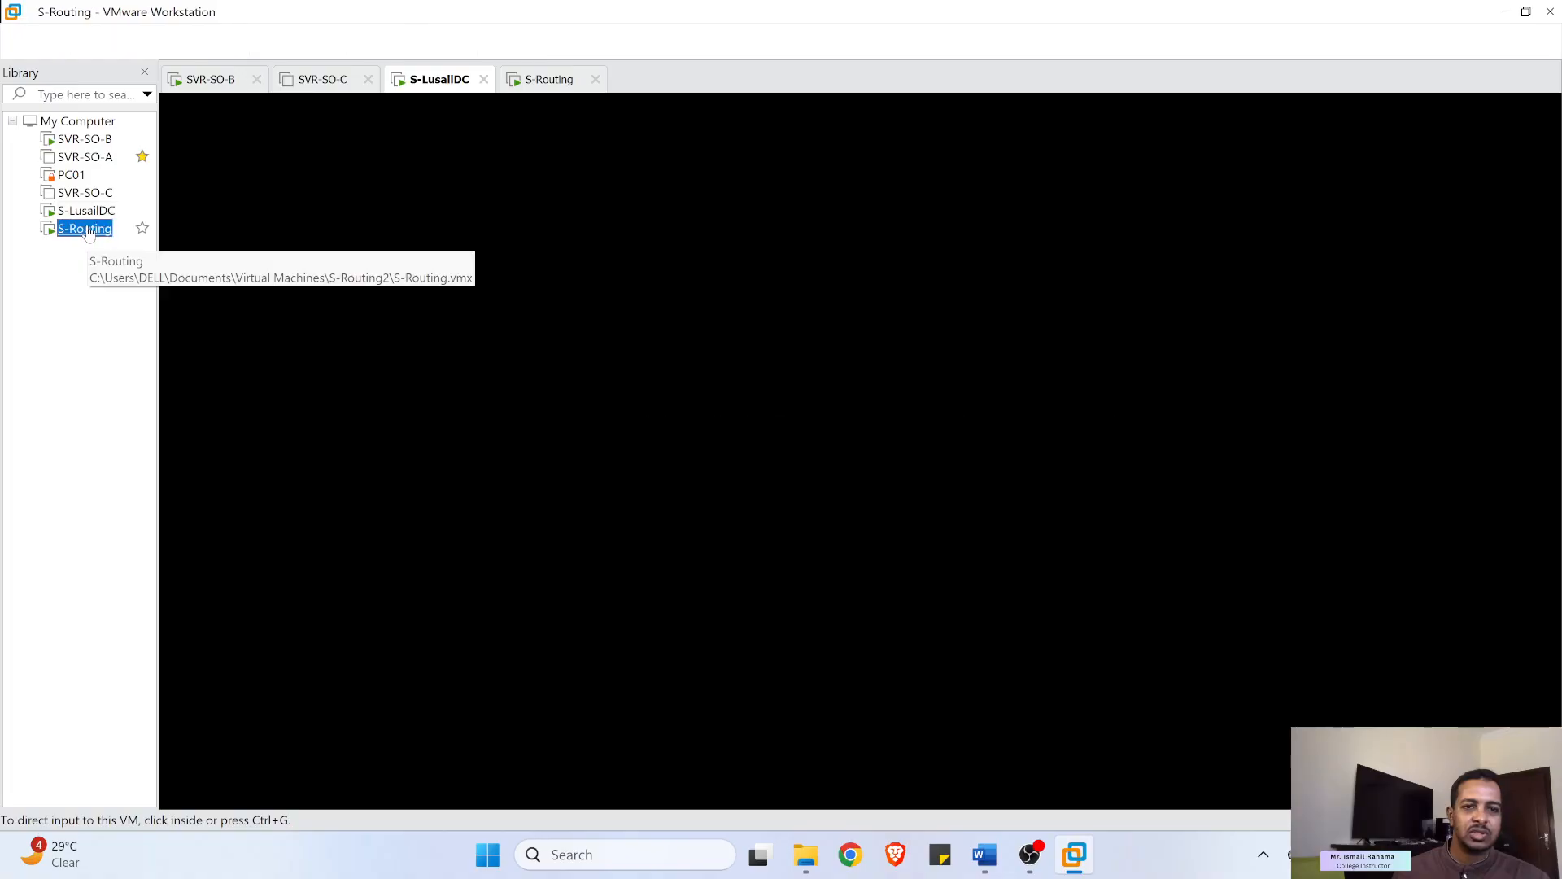
pyautogui.click(1335, 762)
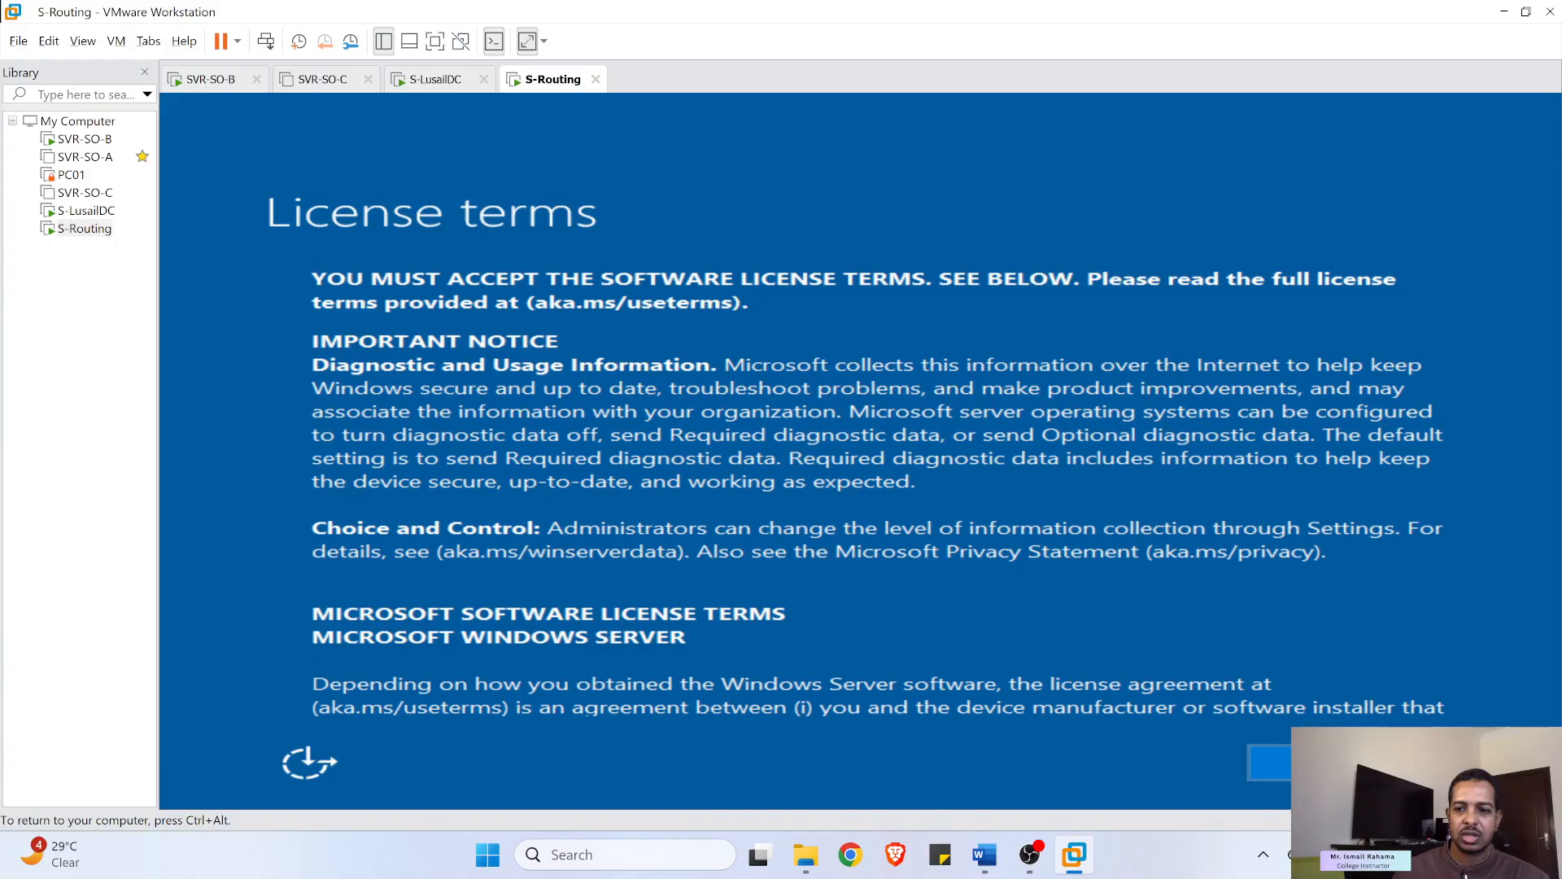
pyautogui.click(1334, 762)
pyautogui.click(1335, 763)
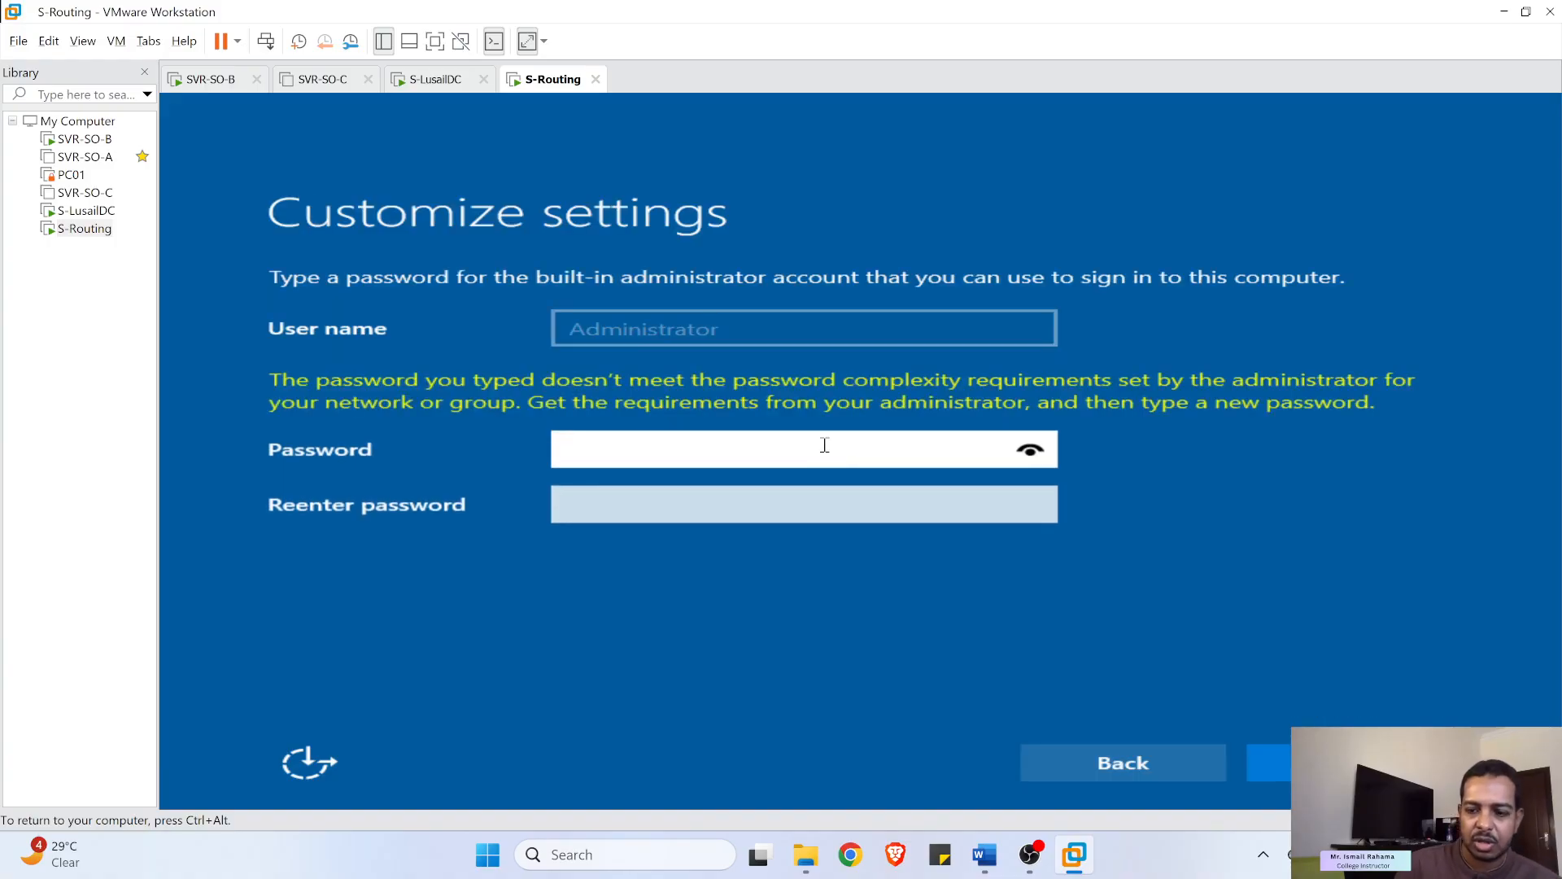
pyautogui.write('Password')
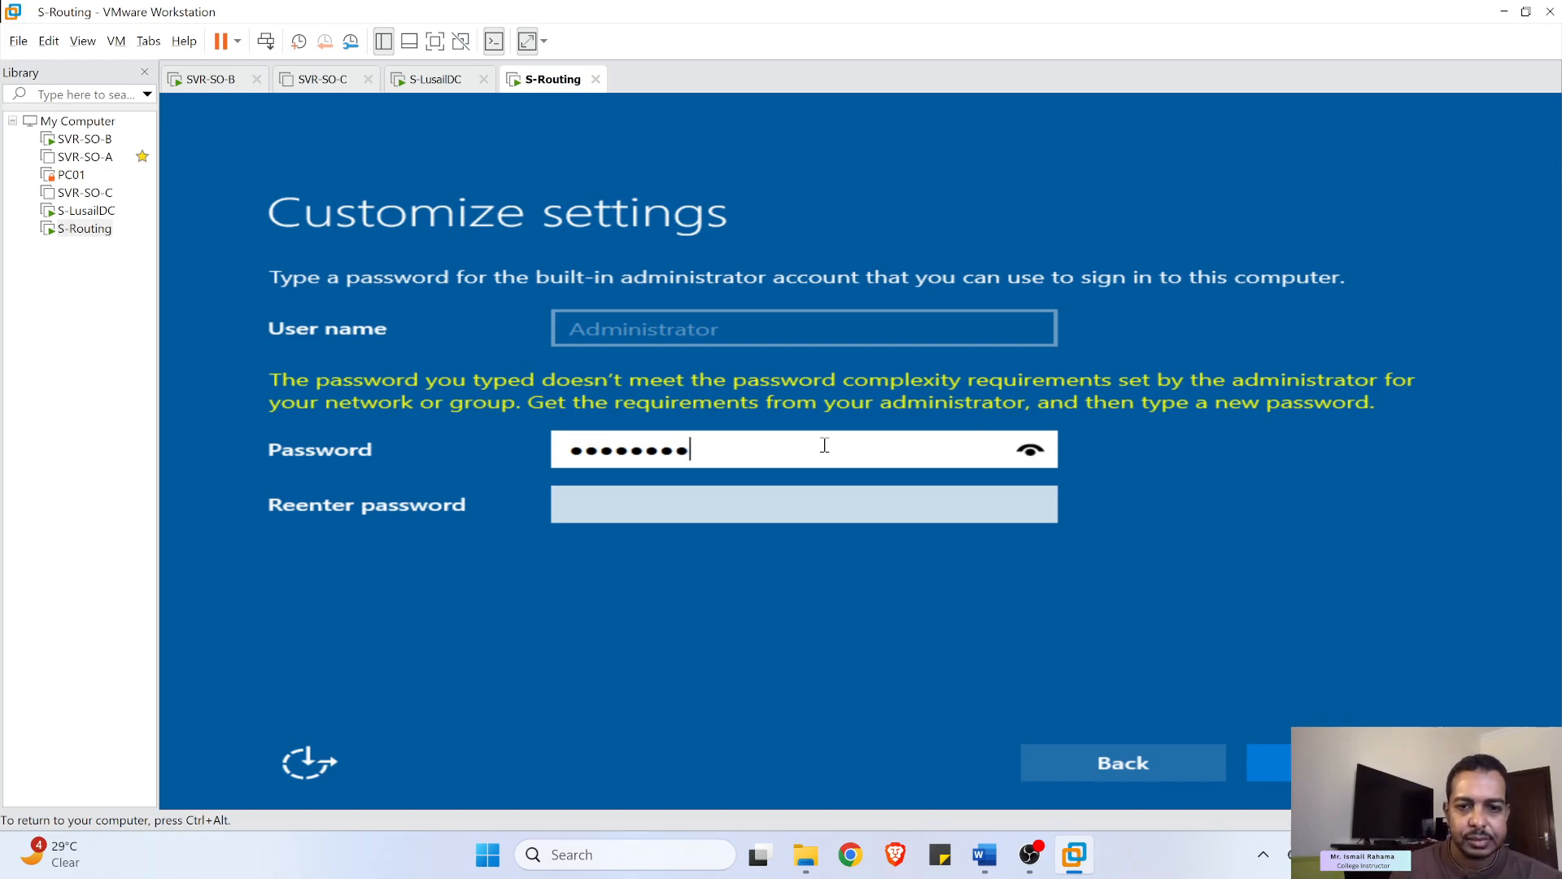
pyautogui.click(844, 501)
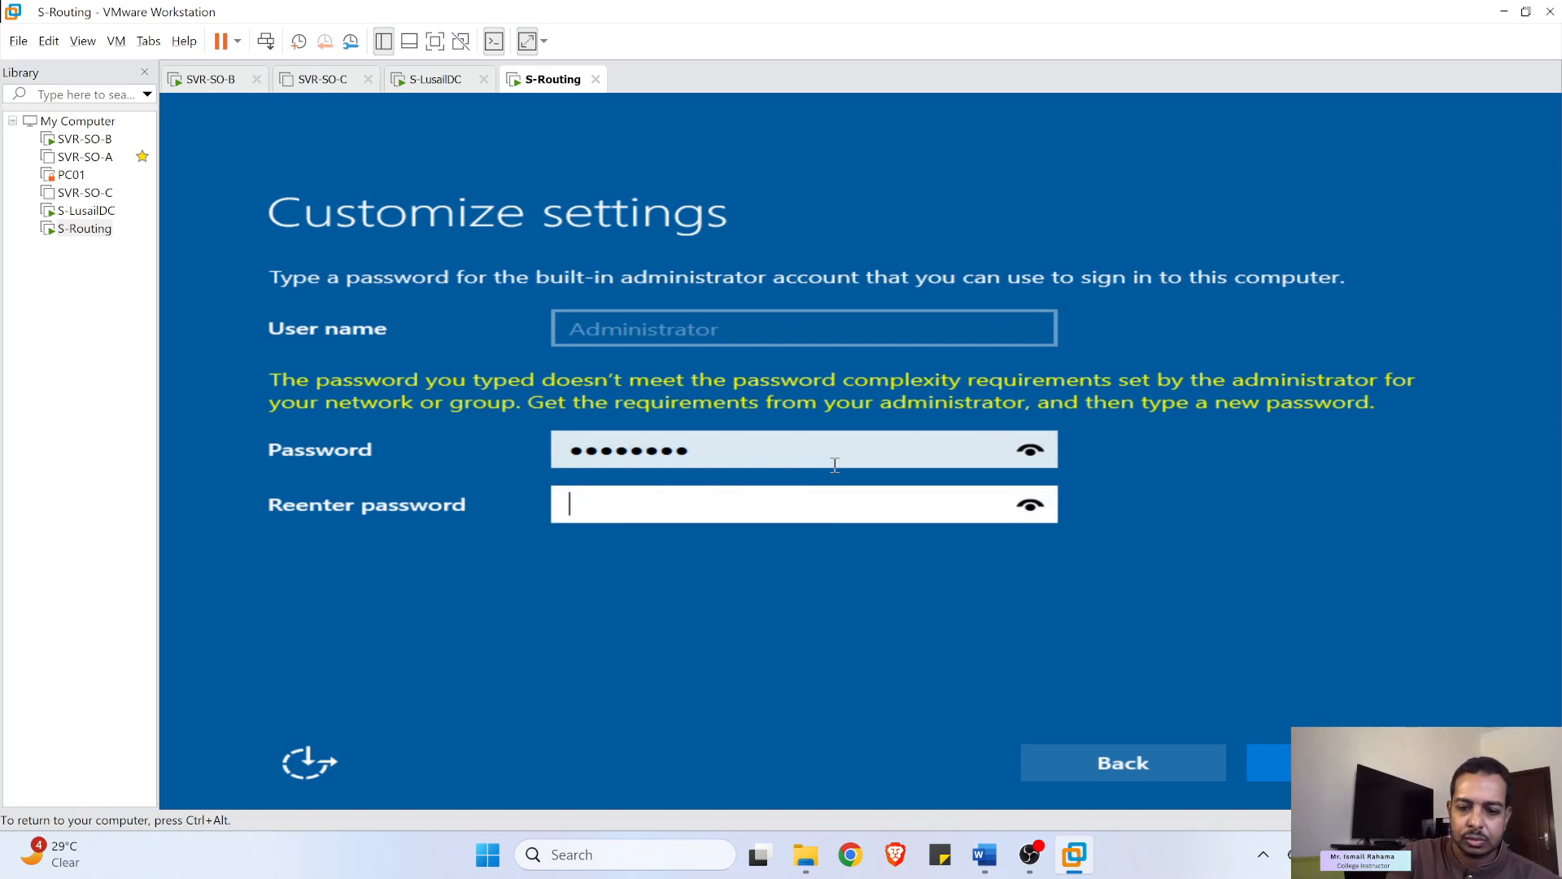
pyautogui.write('Password')
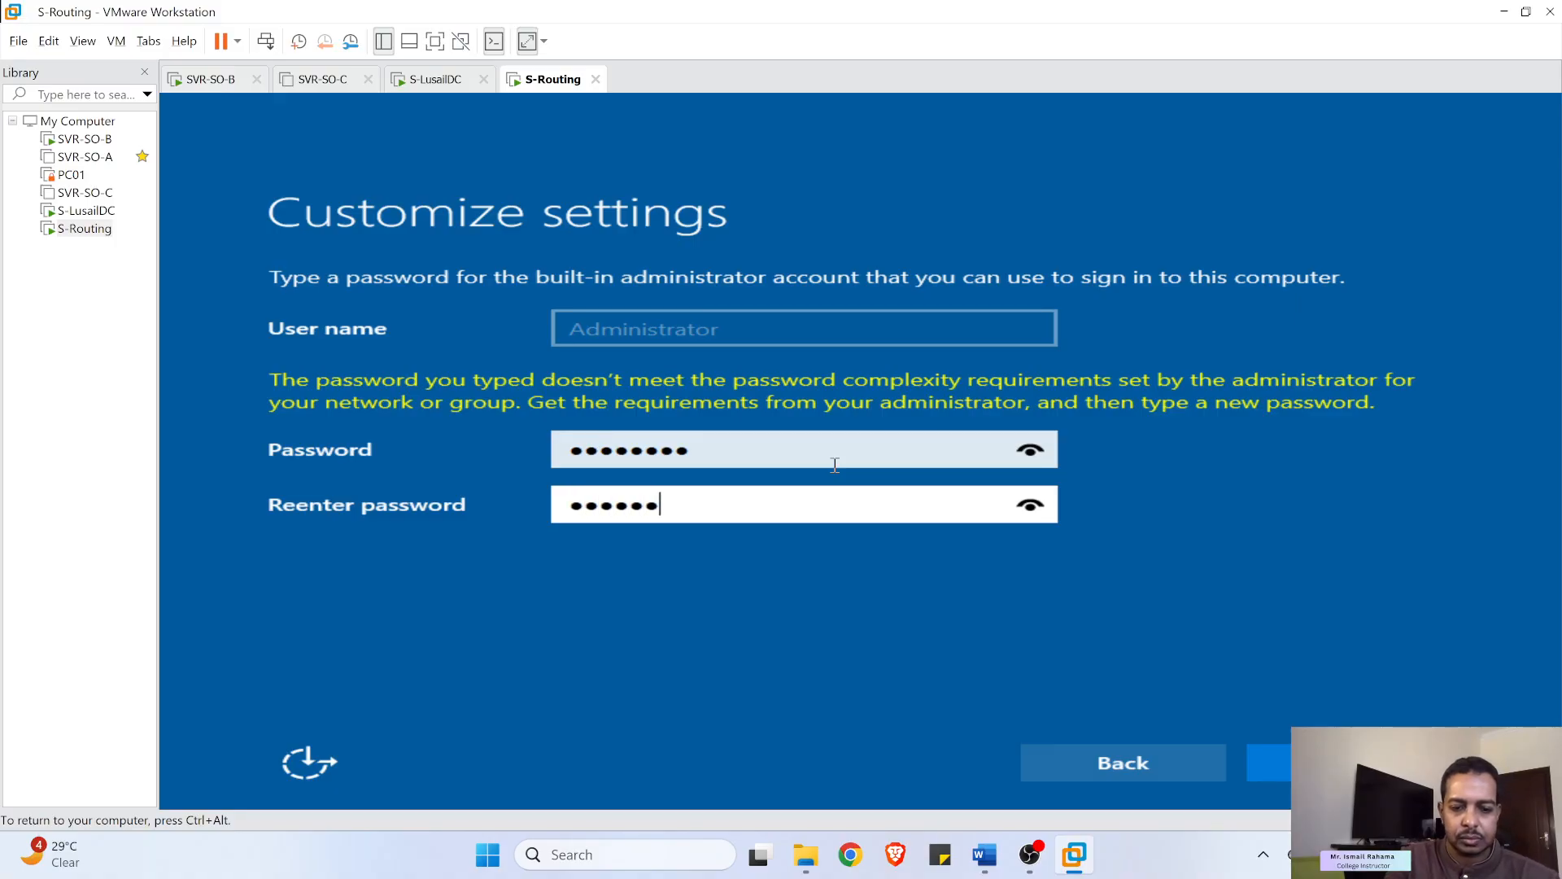
pyautogui.click(1278, 762)
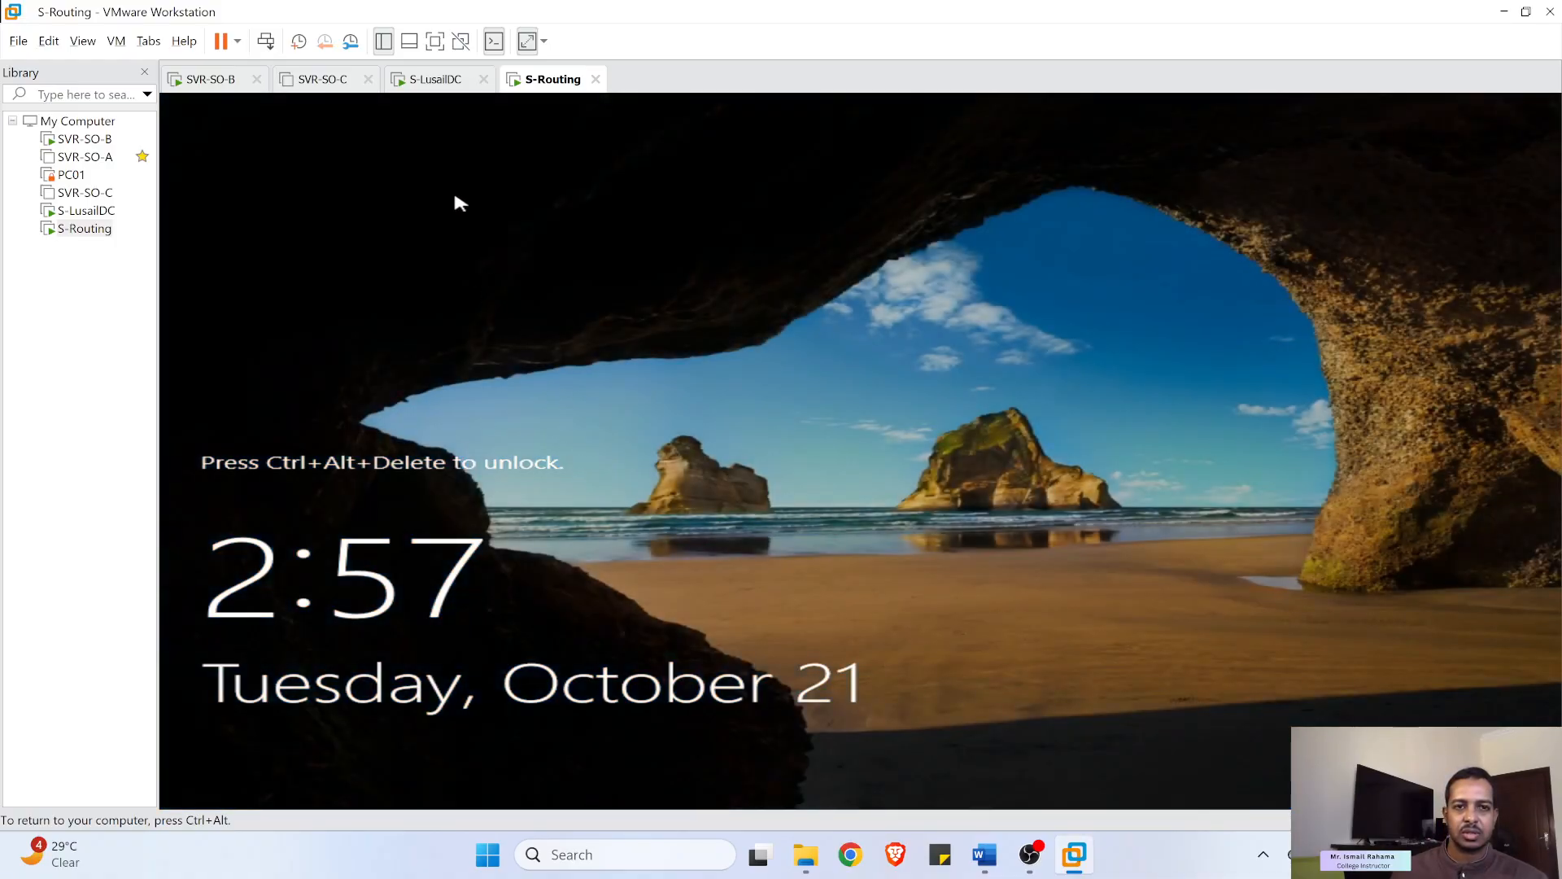
# - Sign in to S-Routing as Administrator with the account password, then bring OBS Studio forward
pyautogui.hotkey('ctrl', 'alt')
pyautogui.click(266, 43)
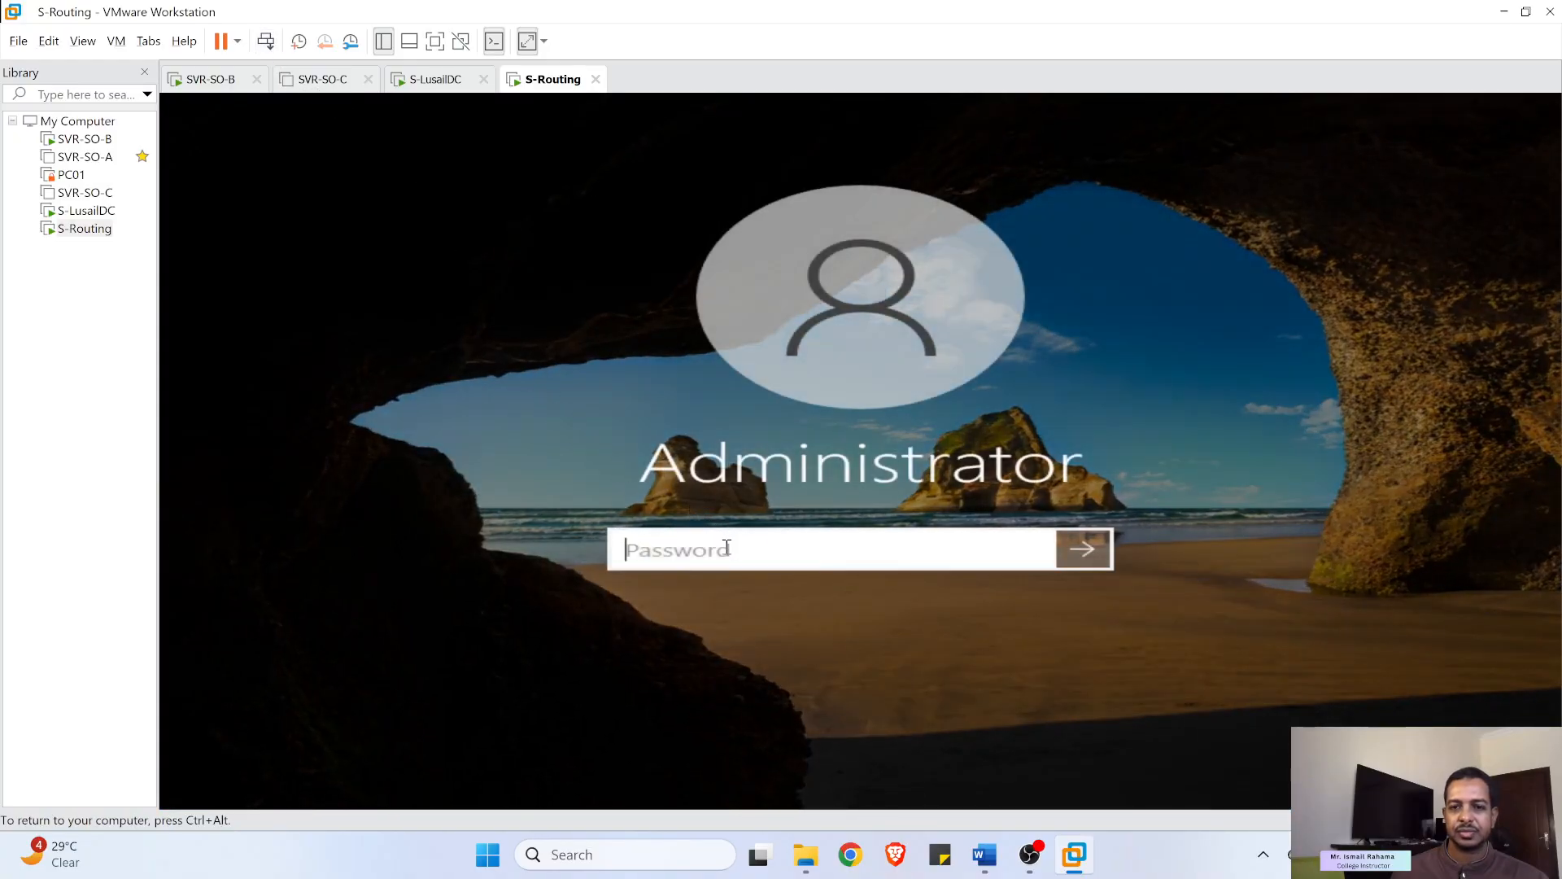
pyautogui.write('P')
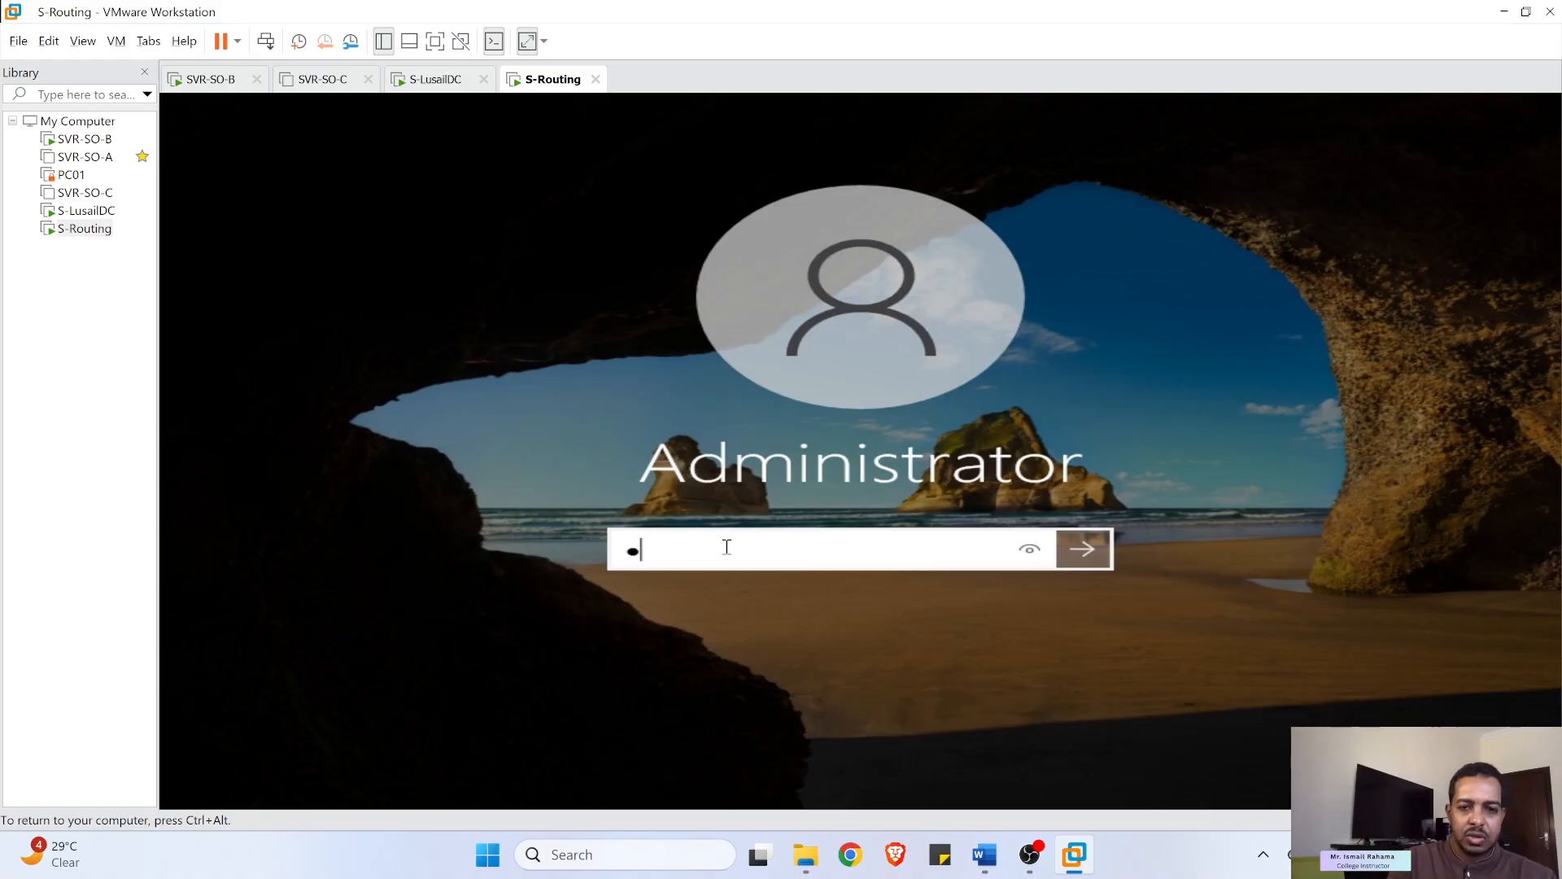
pyautogui.write('a$$w0rd')
pyautogui.press('Return')
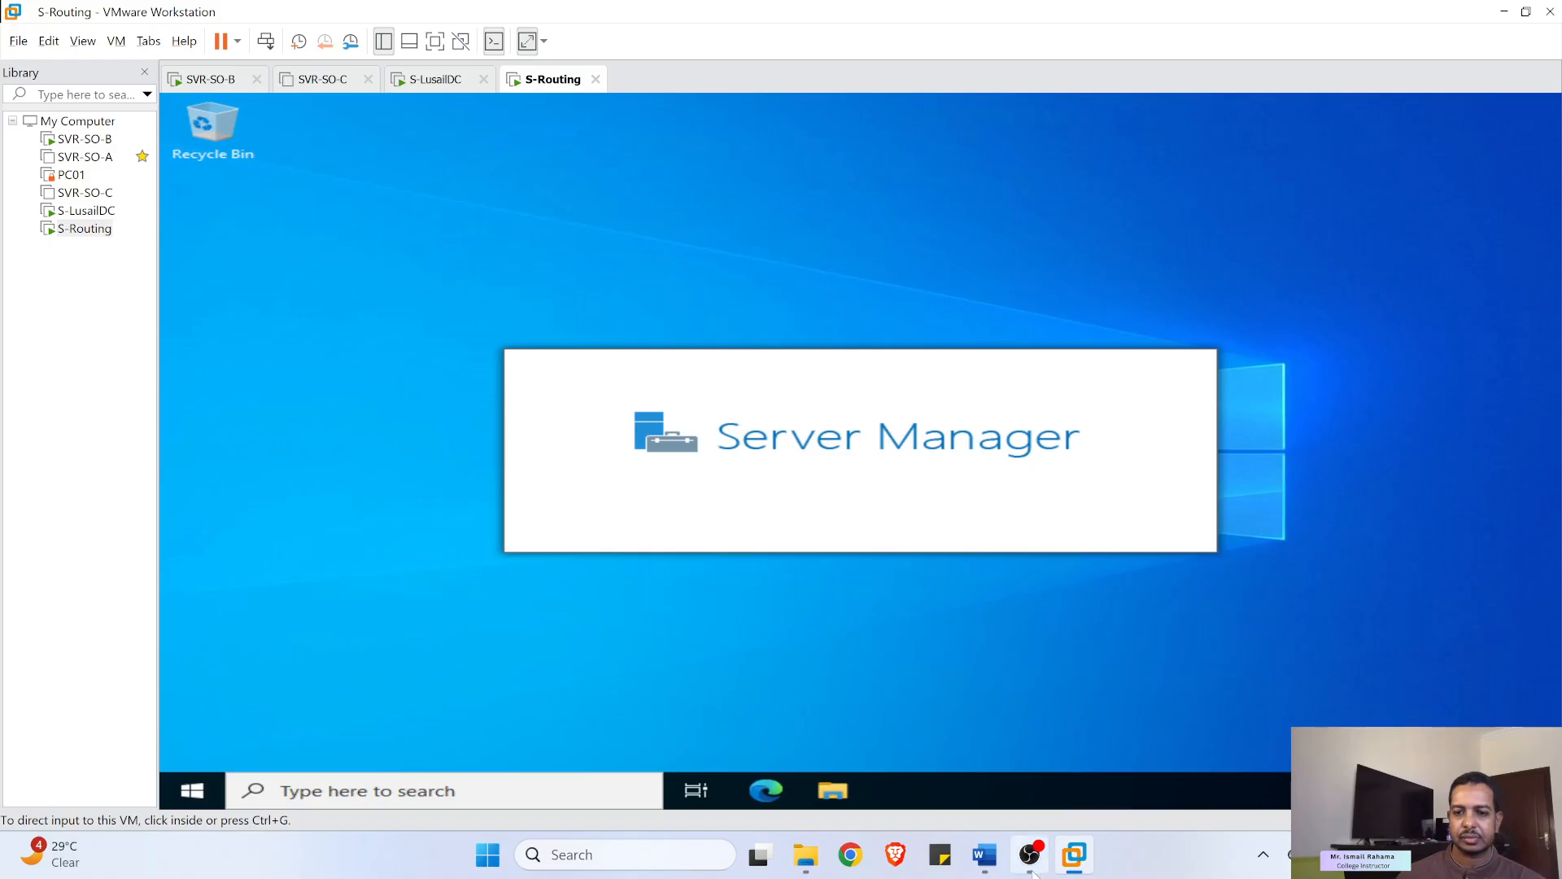
pyautogui.moveTo(1029, 855)
pyautogui.click(1028, 788)
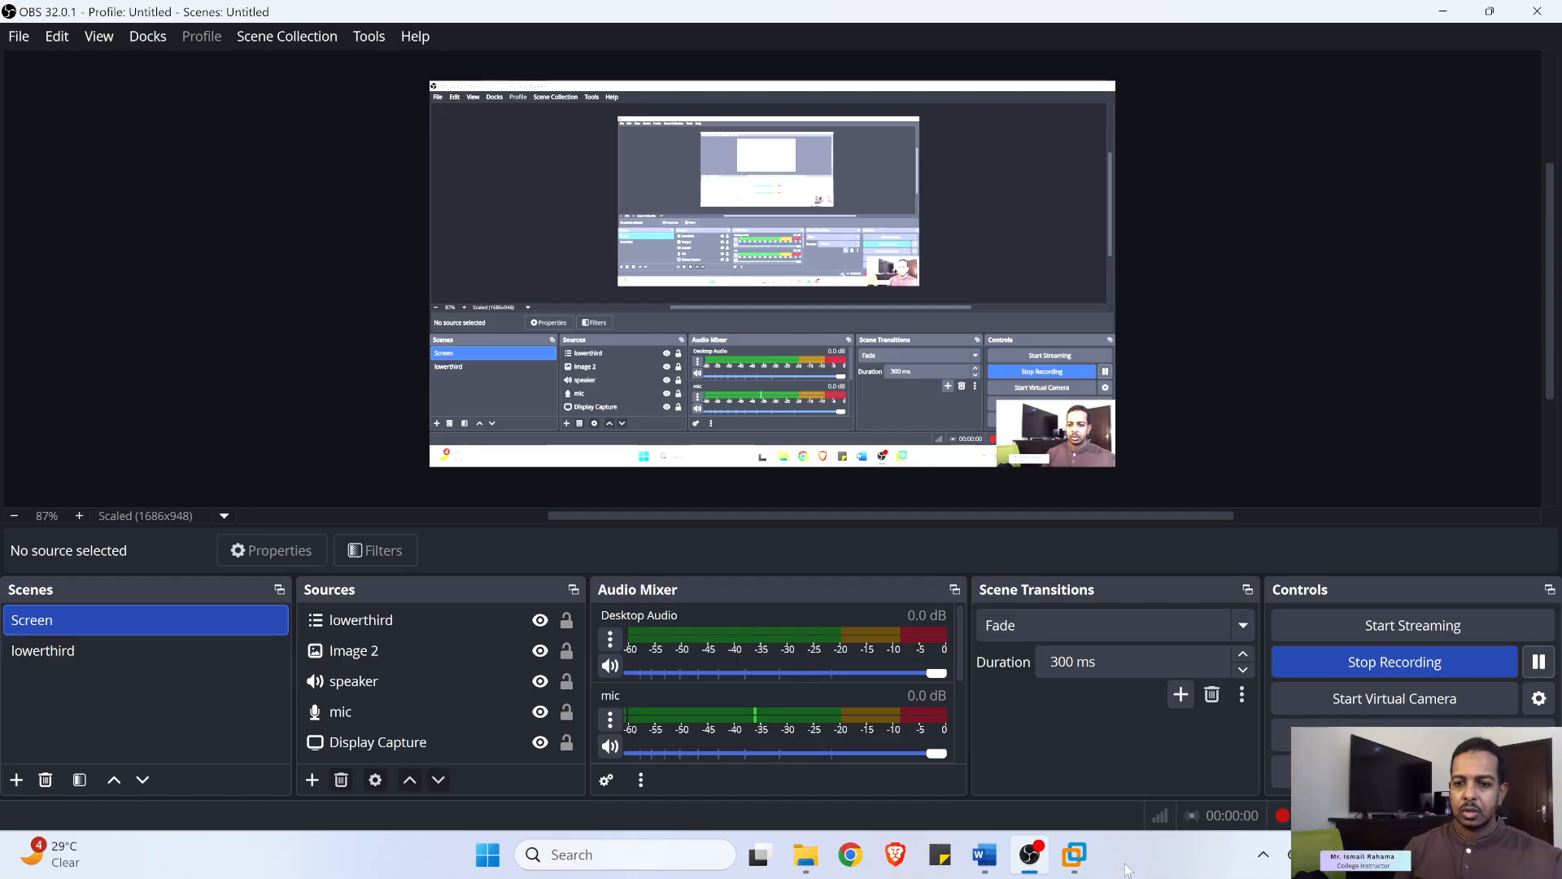
# - Close the SVR-SO-C tab and switch to the S-Routing machine after glancing at the lab document
pyautogui.click(1070, 855)
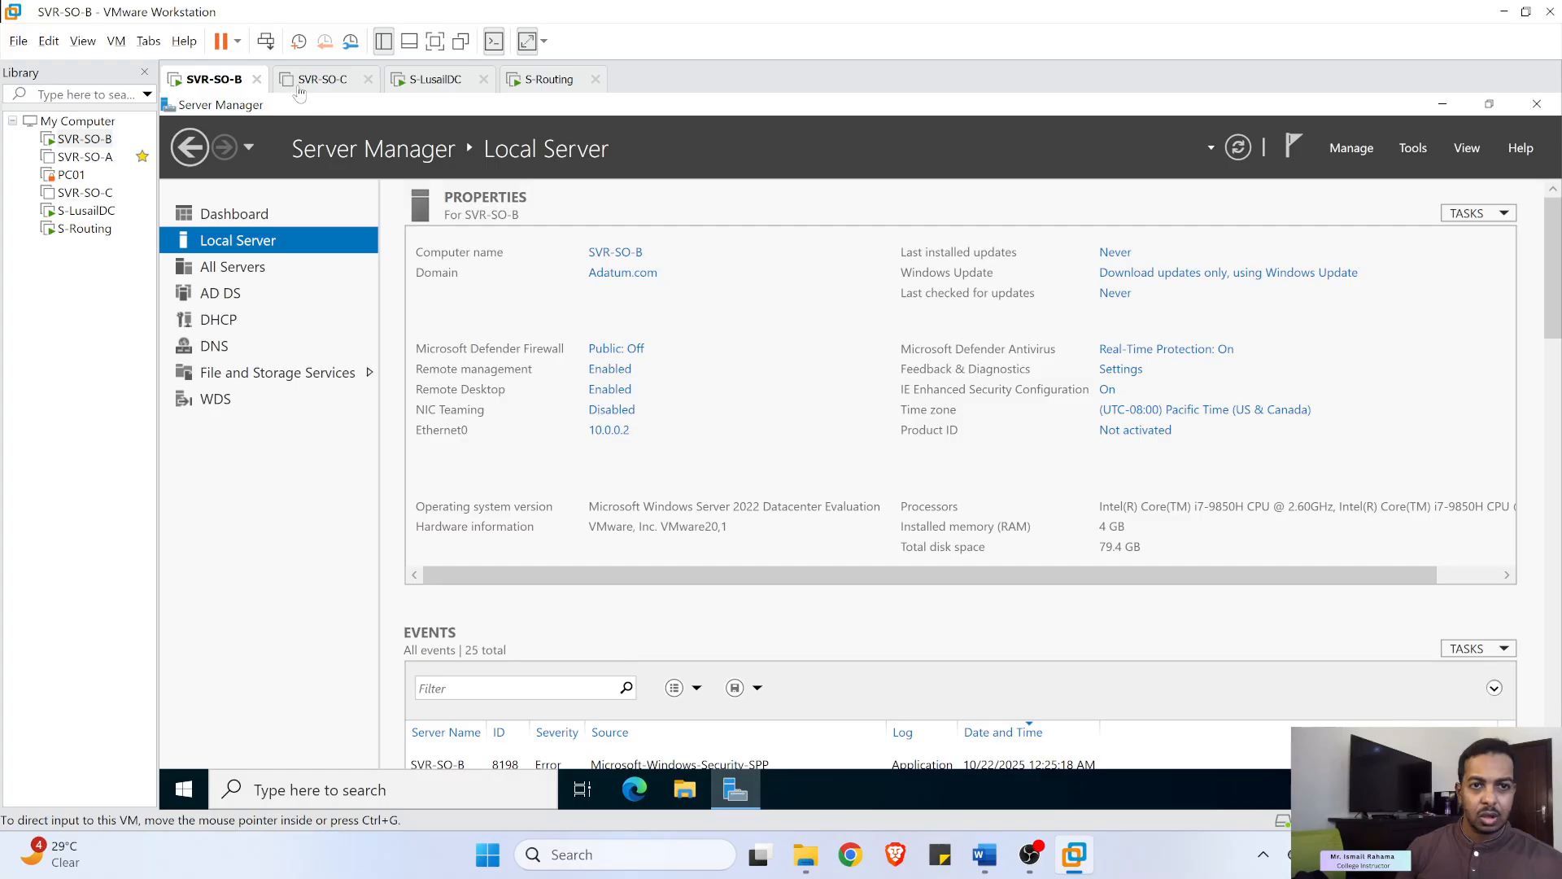
pyautogui.click(333, 79)
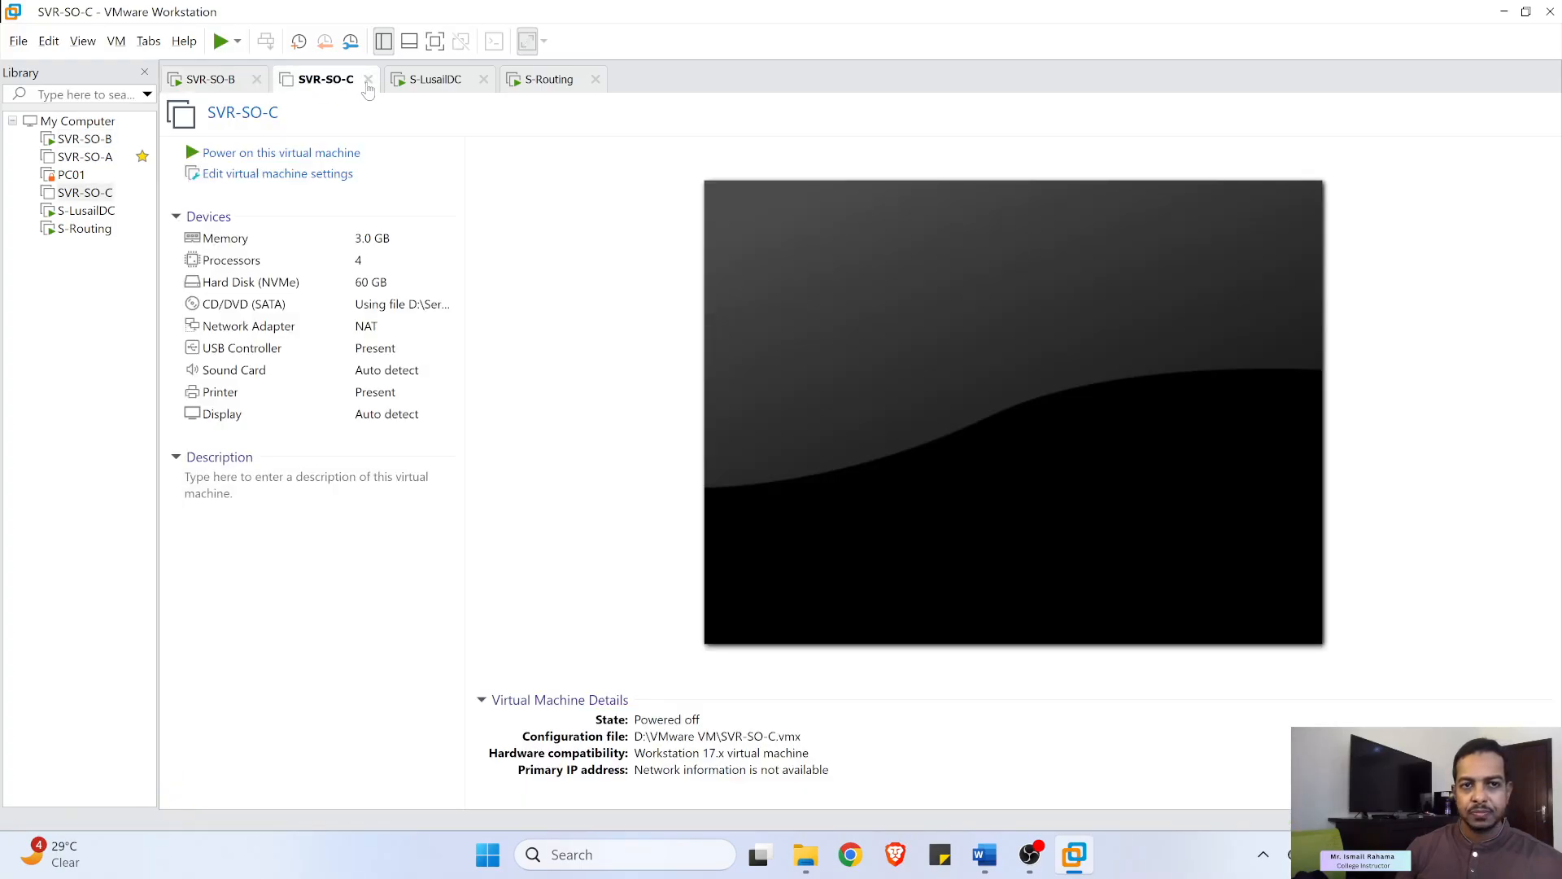
pyautogui.click(368, 79)
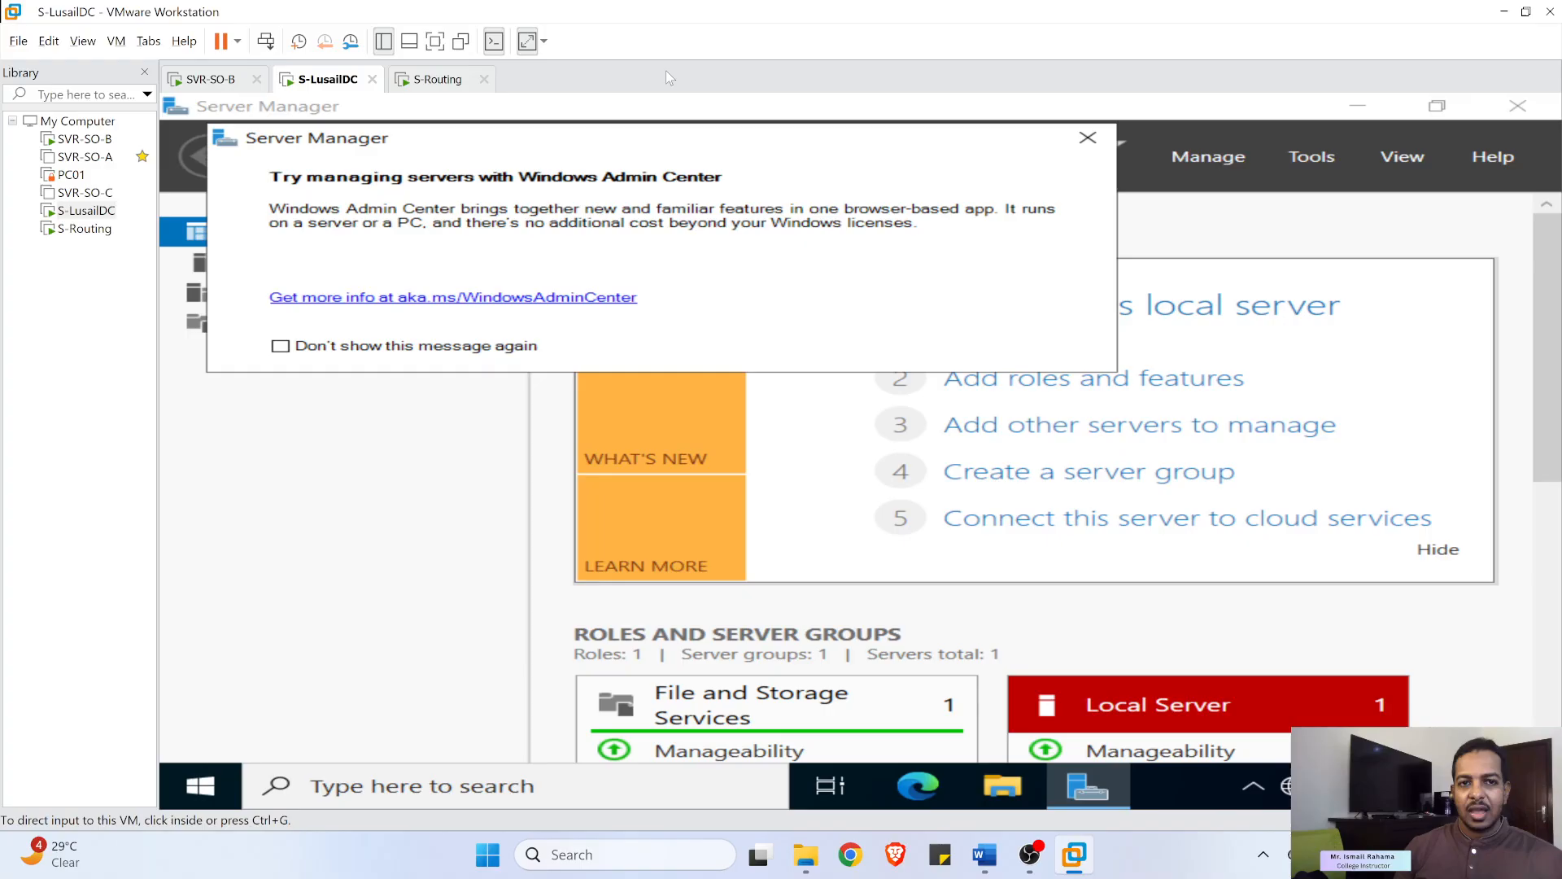
pyautogui.click(440, 83)
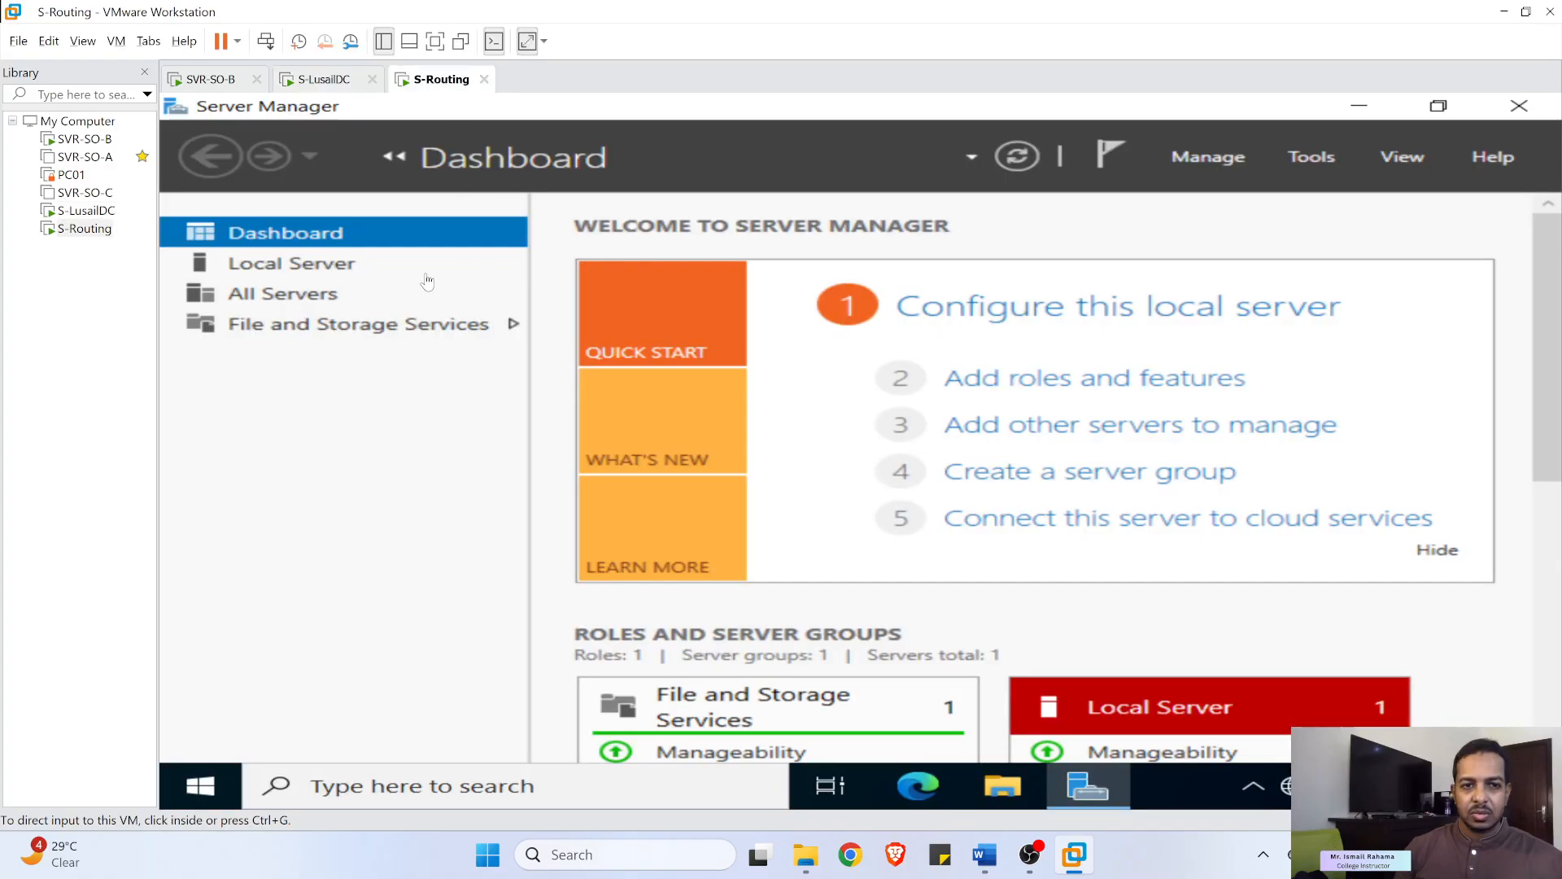
pyautogui.click(981, 855)
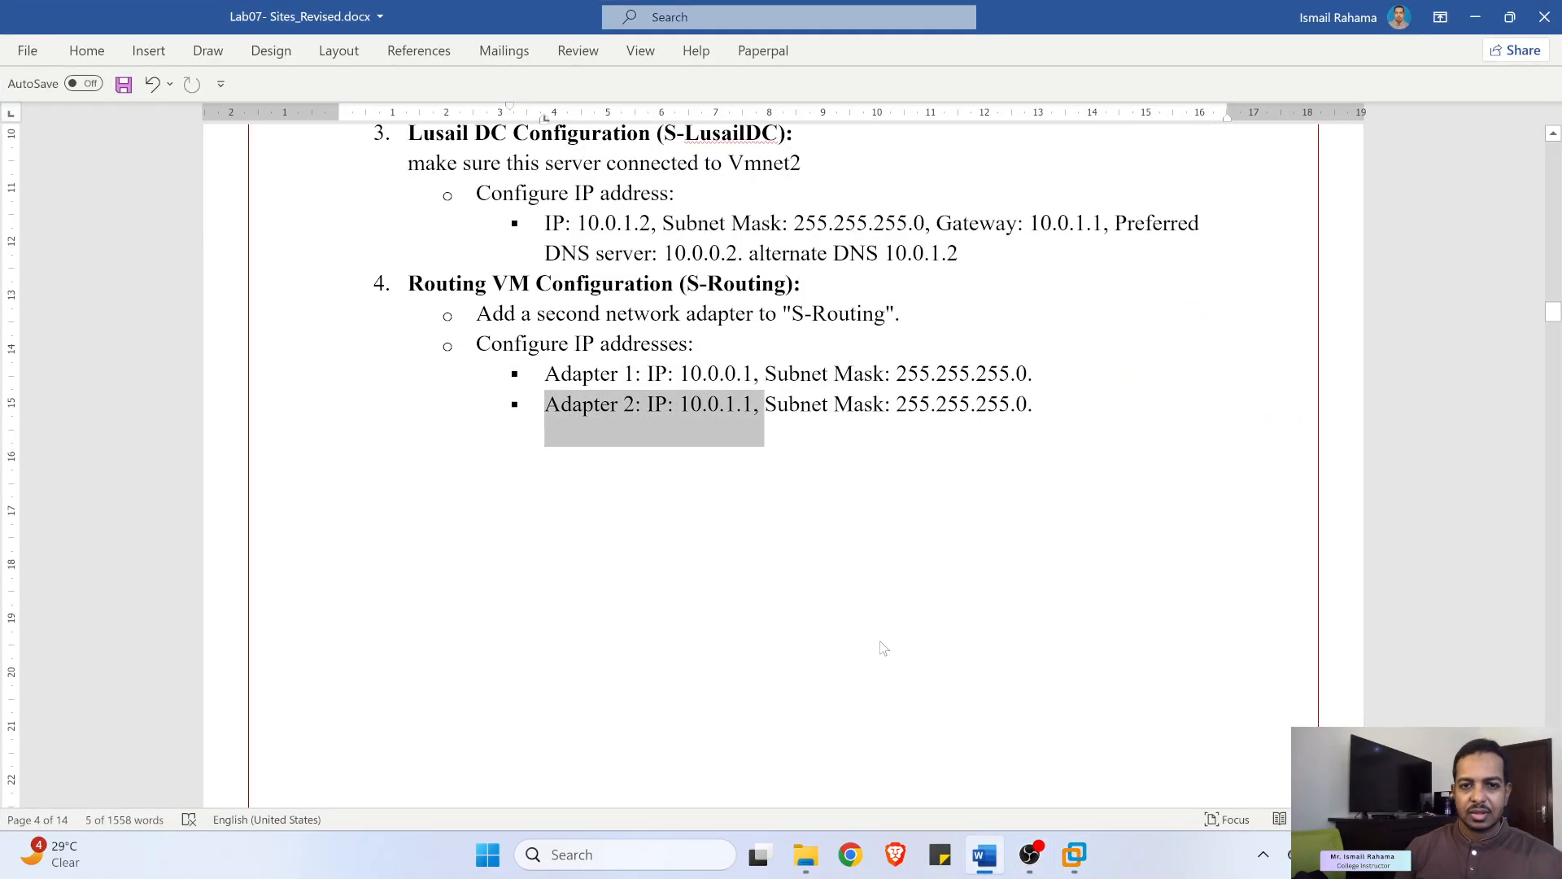
pyautogui.click(1475, 18)
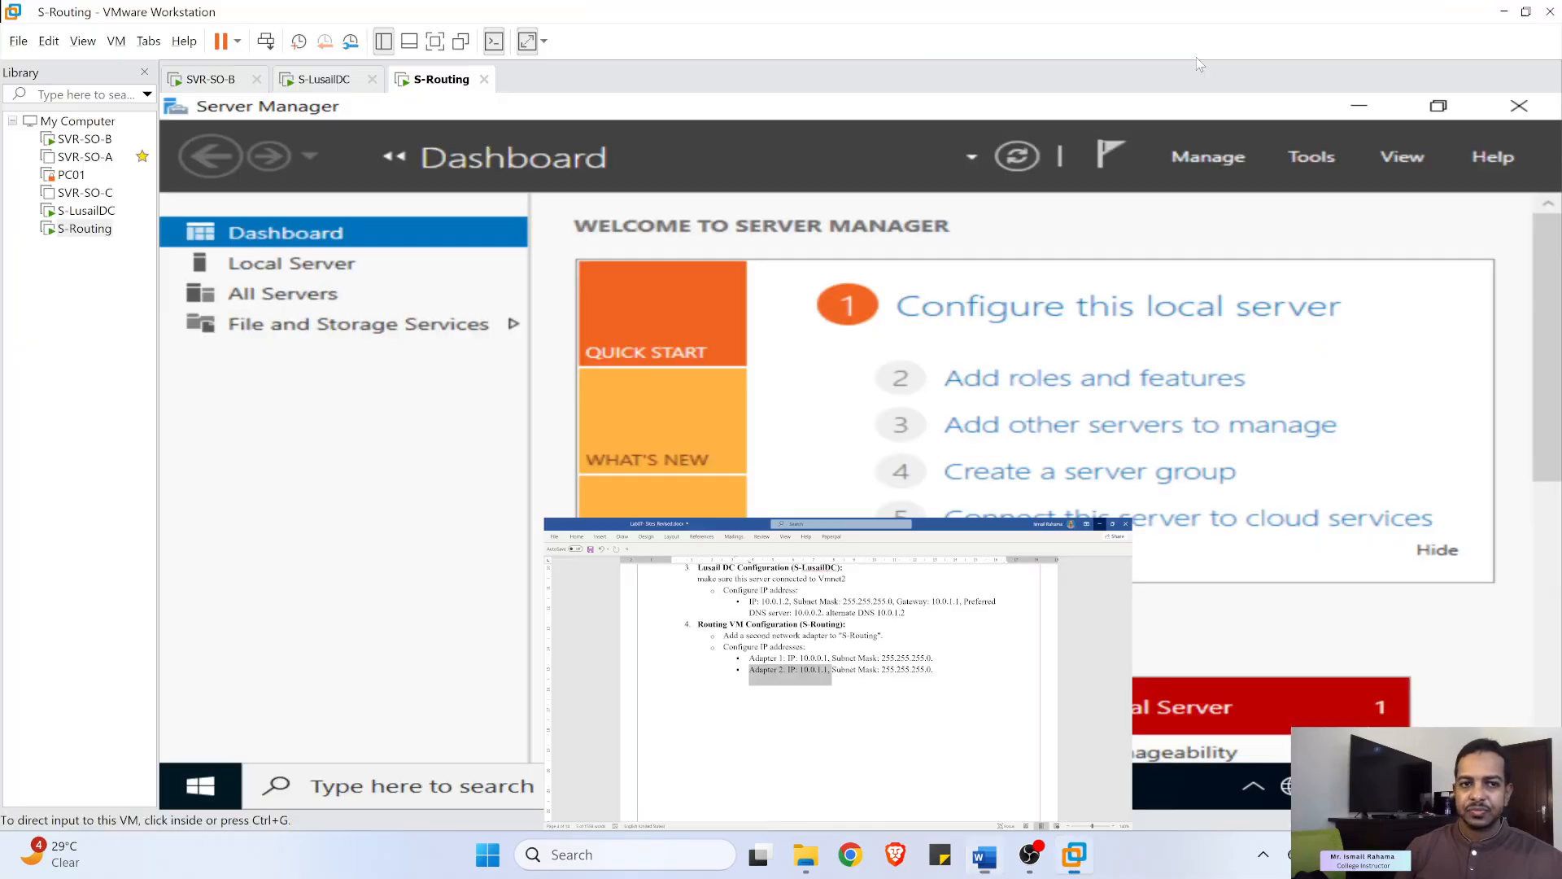
# - Add a second network adapter to the S-Routing VM's hardware
pyautogui.rightClick(75, 230)
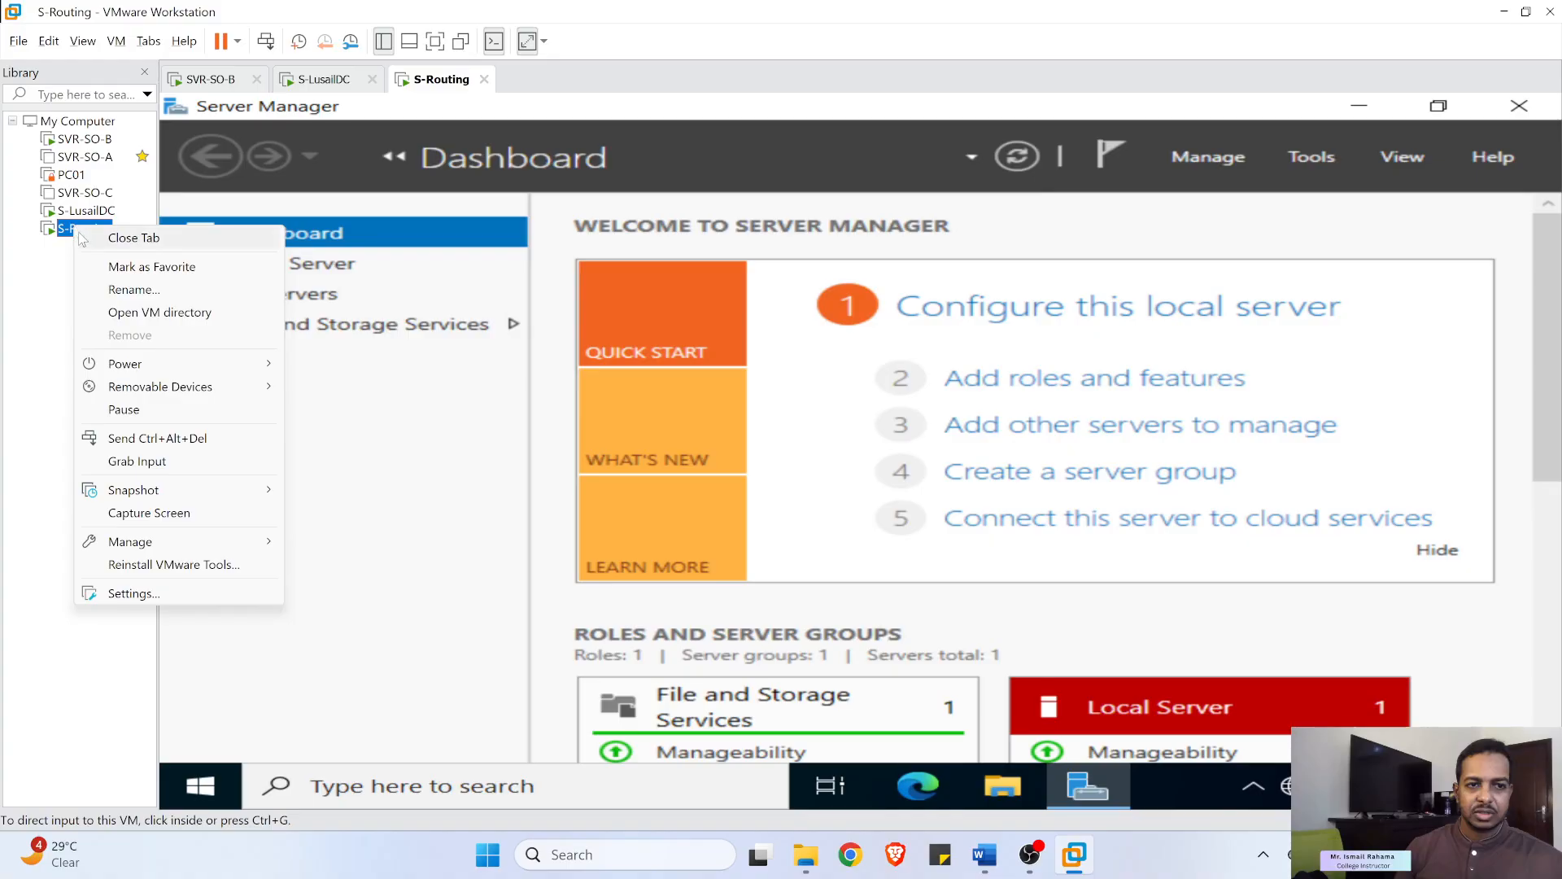
pyautogui.click(144, 592)
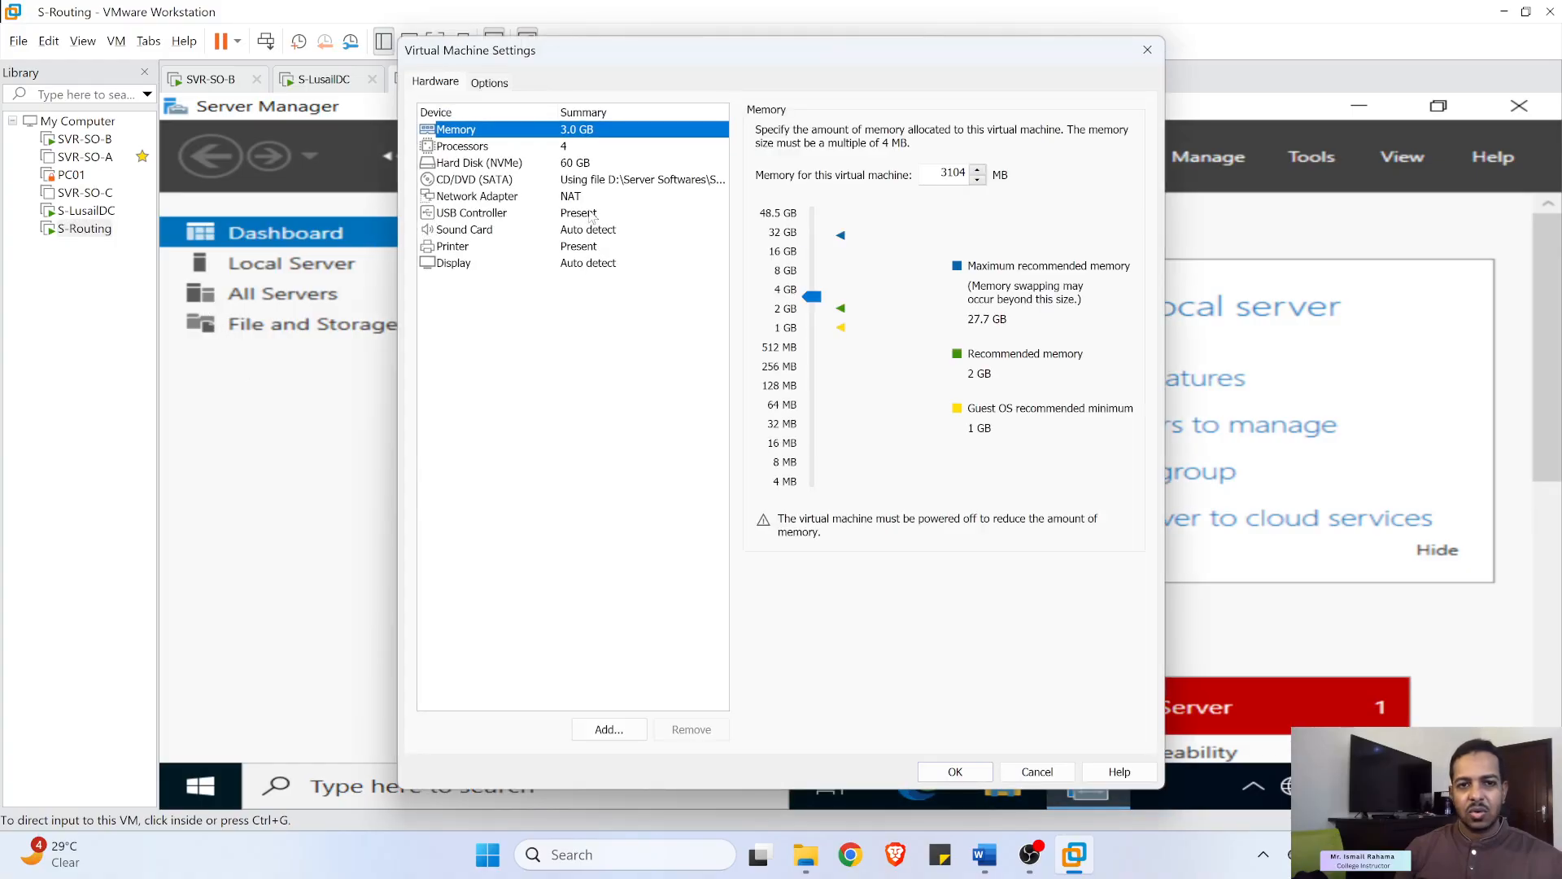
pyautogui.click(476, 199)
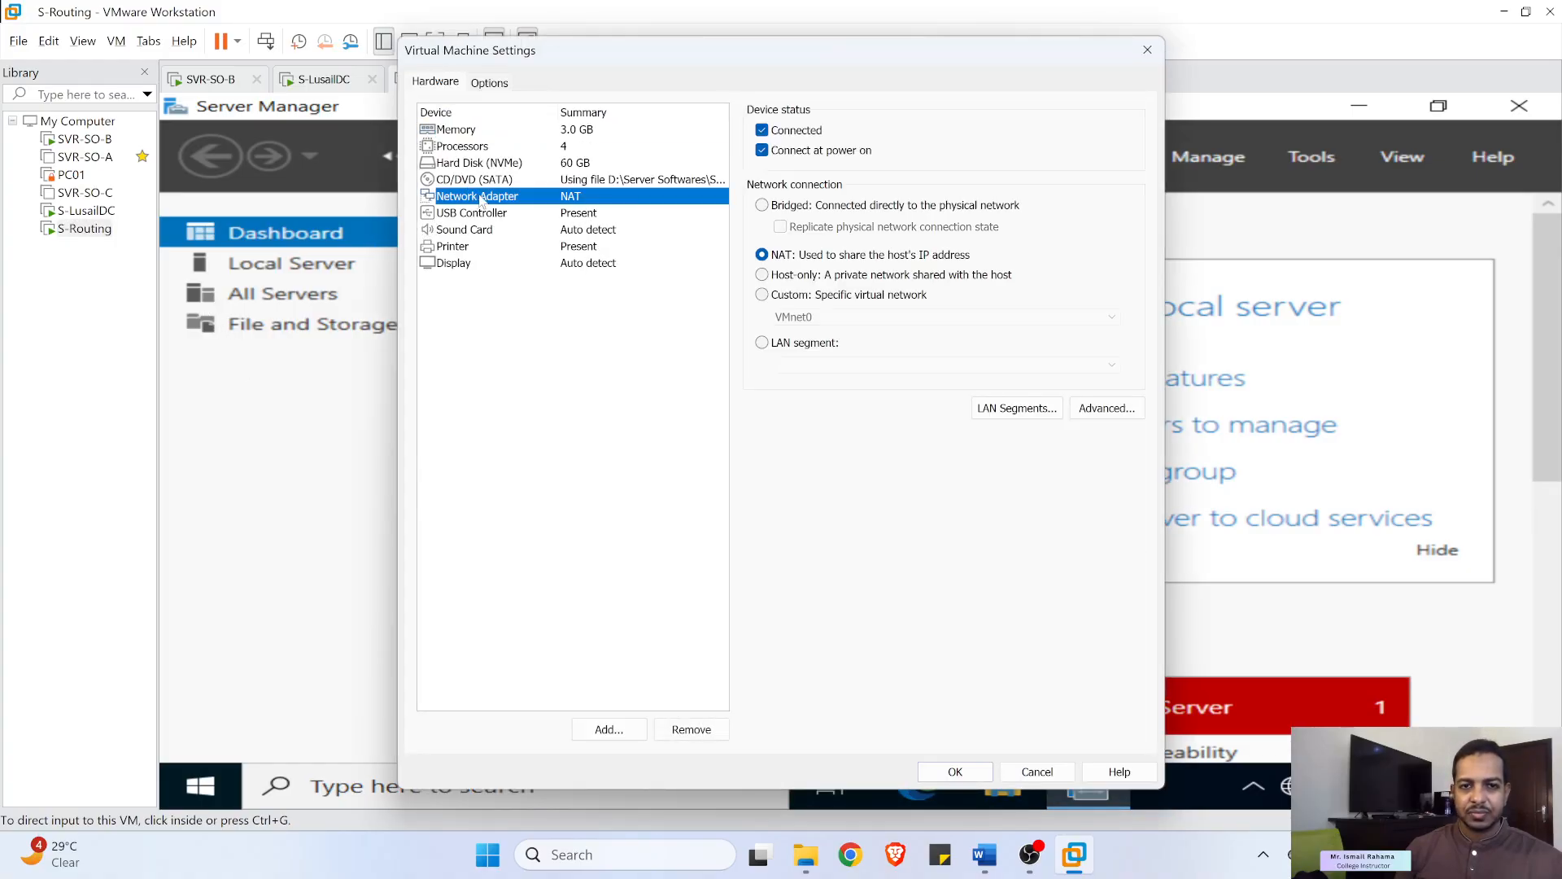
pyautogui.click(624, 731)
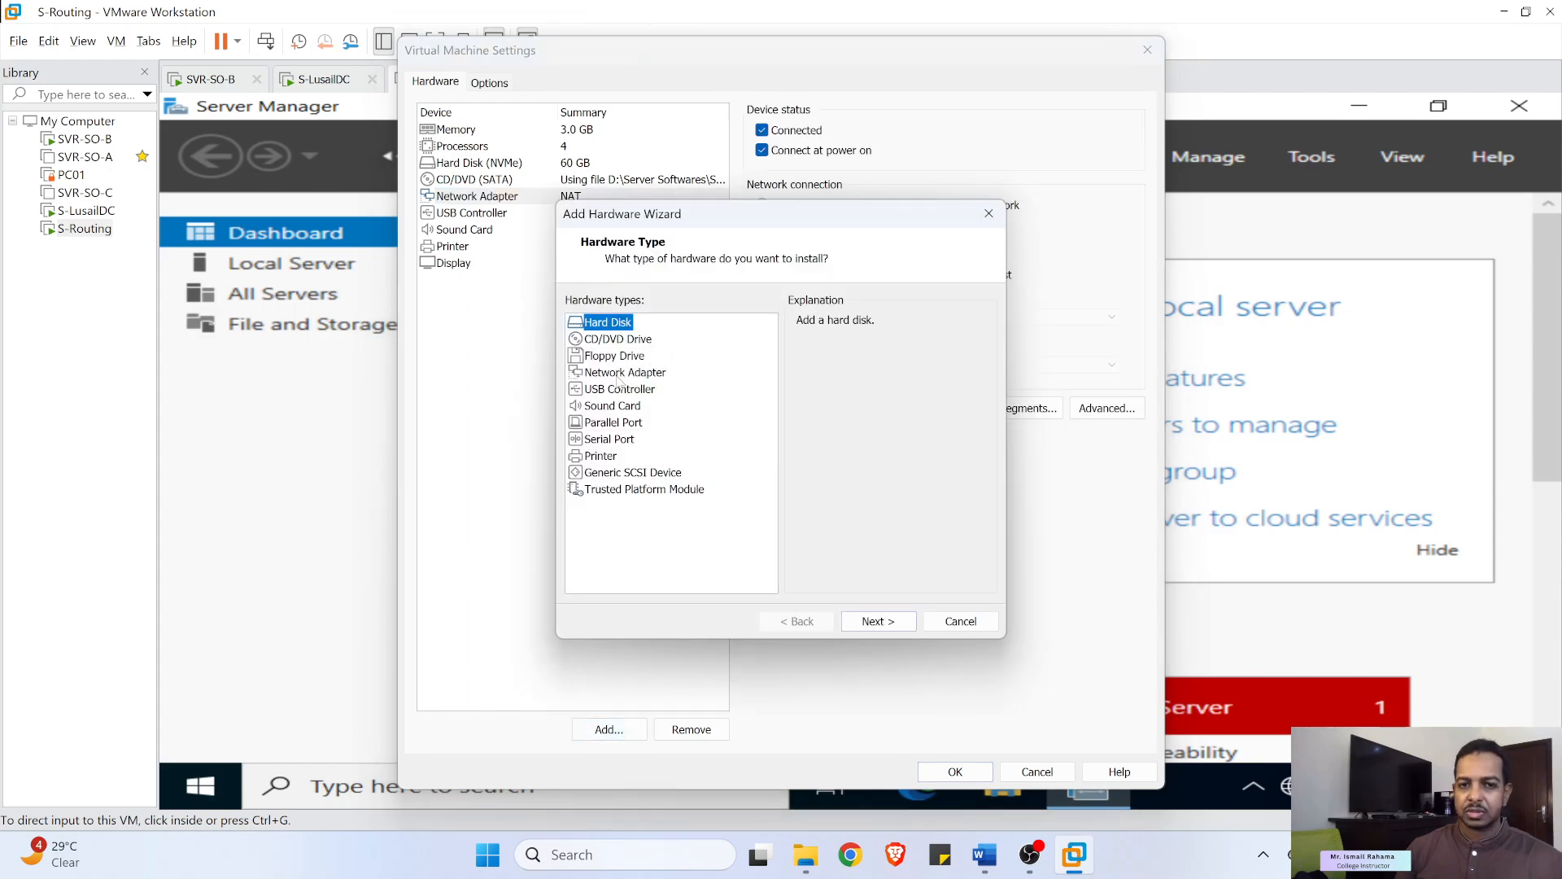
pyautogui.click(622, 374)
pyautogui.click(881, 623)
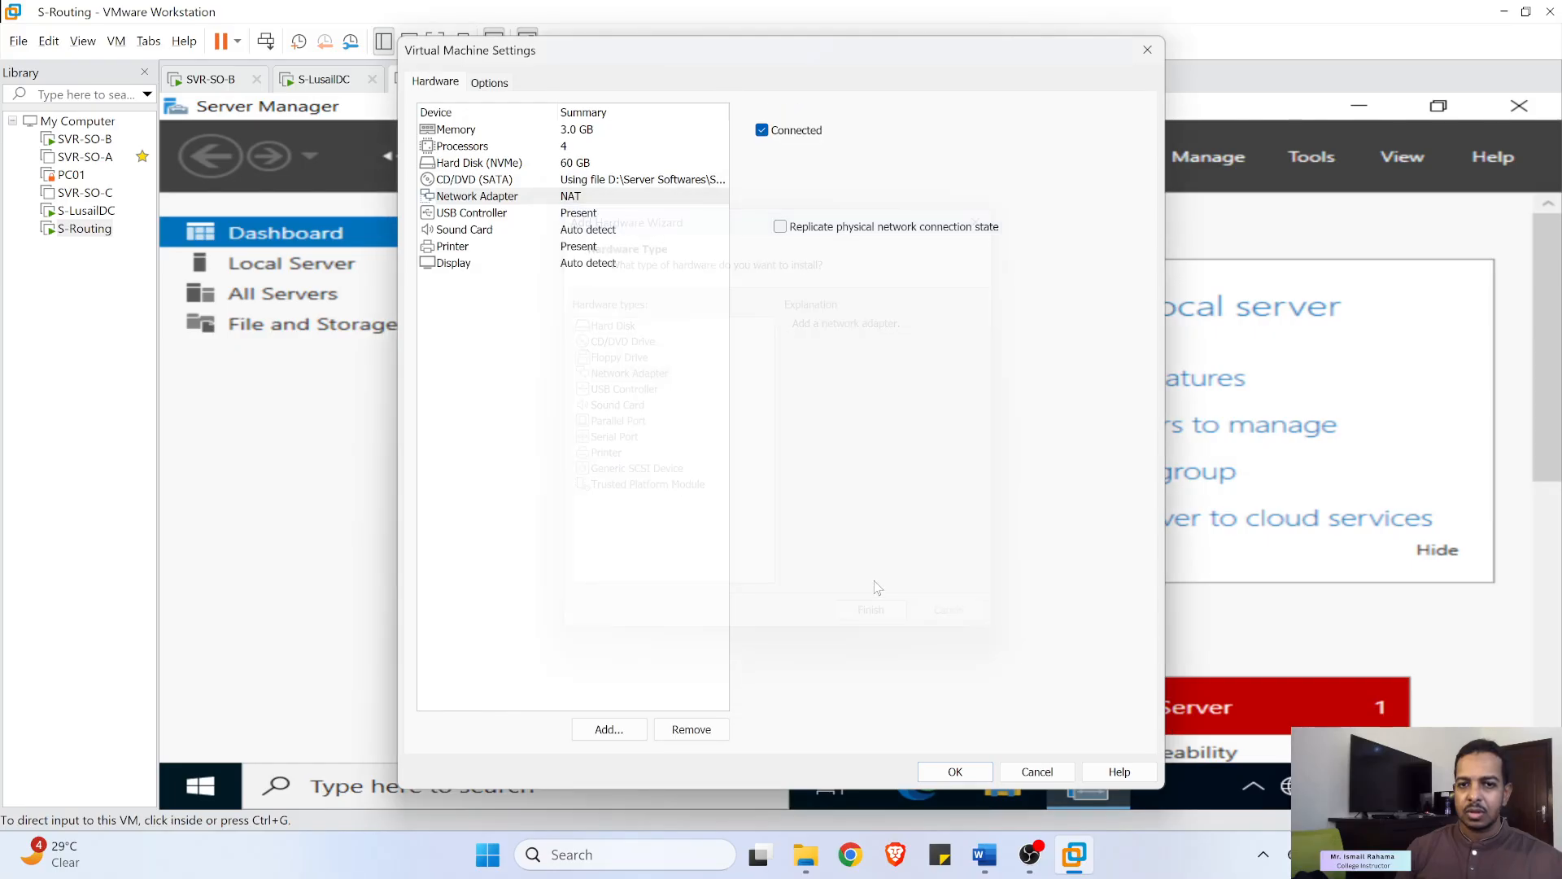
# - Put adapter 1 on VMnet1 and adapter 2 on VMnet2 (host-only), then view Local Server
pyautogui.click(482, 199)
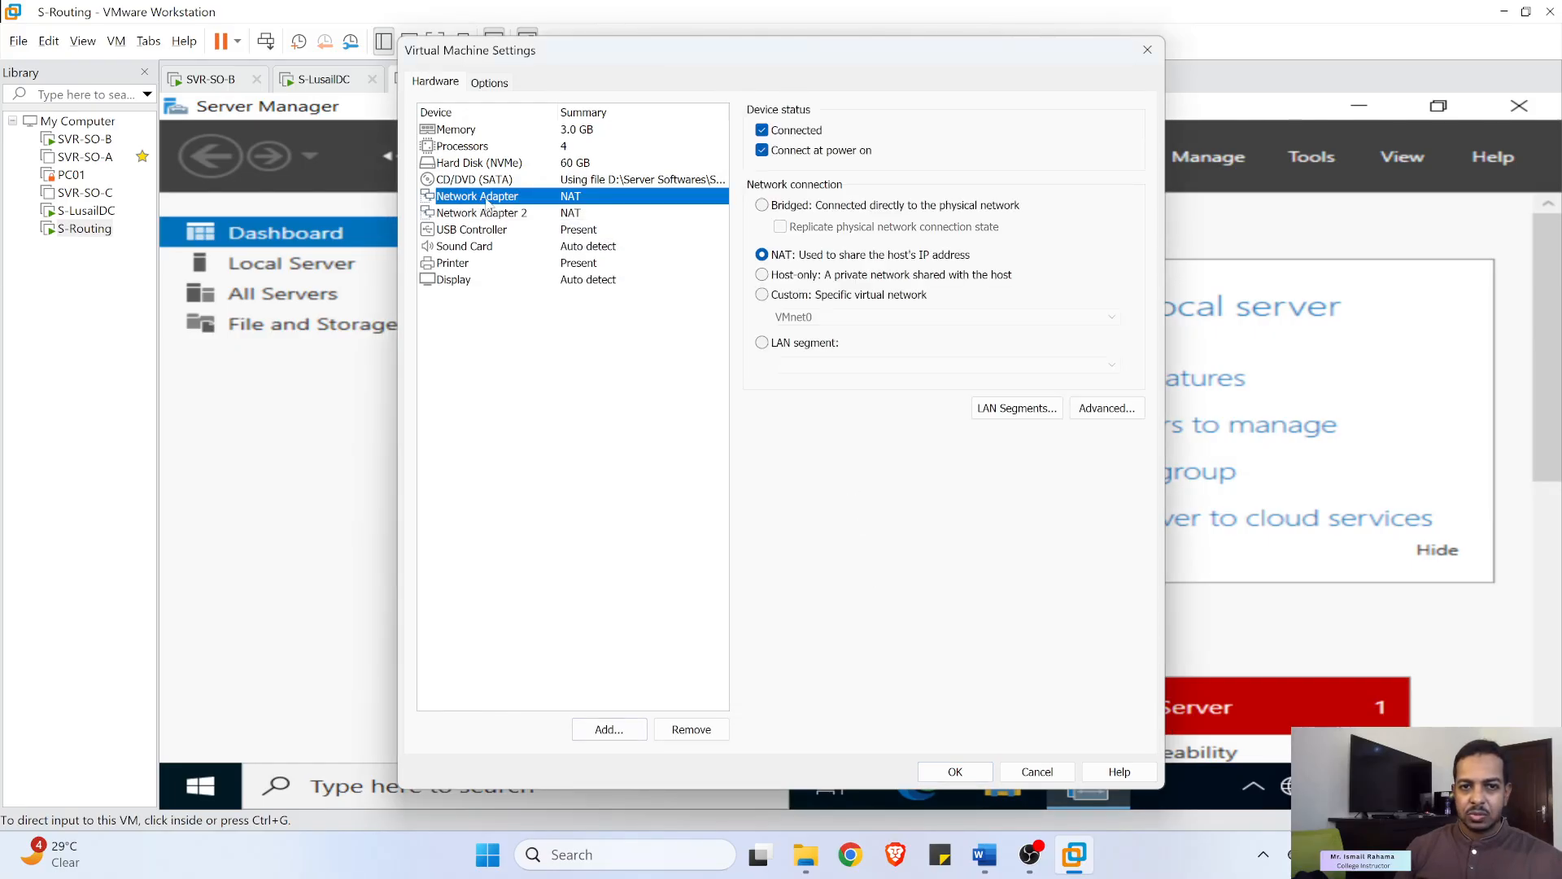
pyautogui.click(779, 295)
pyautogui.click(814, 317)
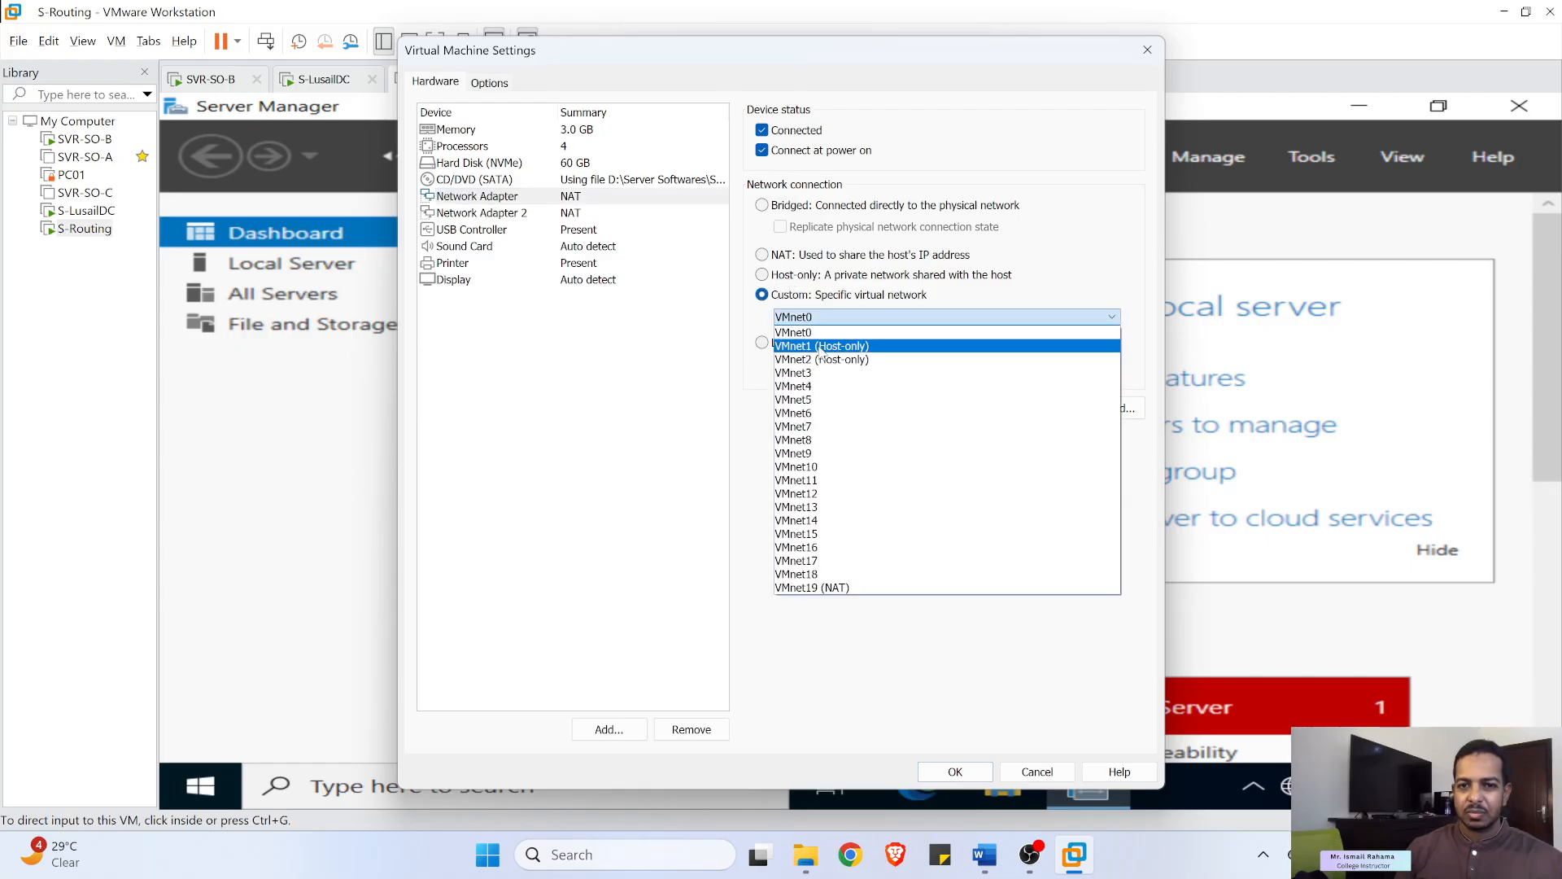
pyautogui.click(835, 353)
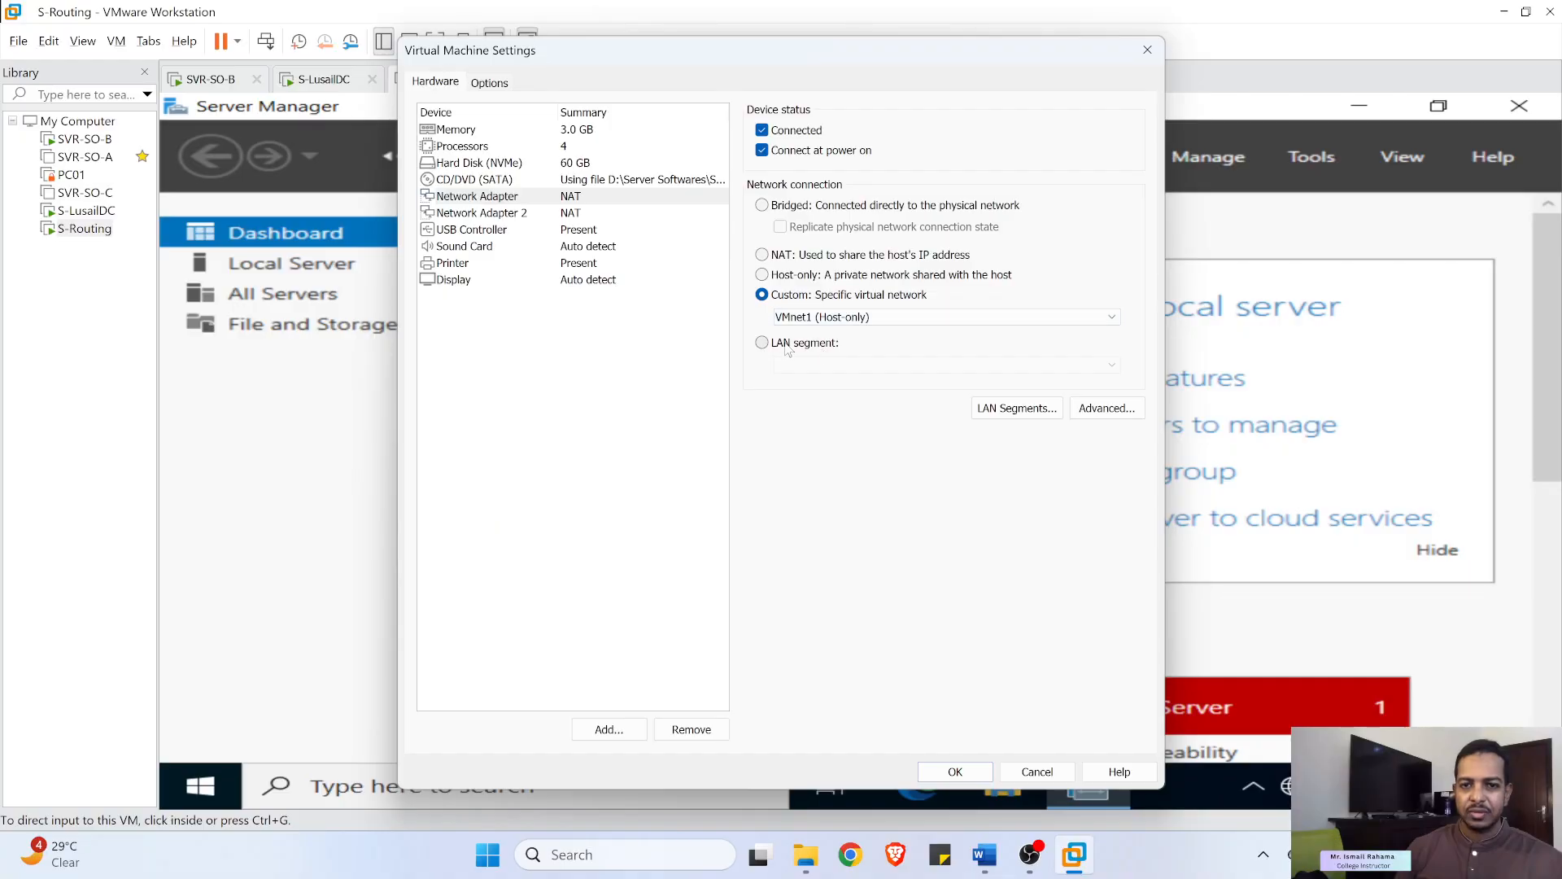
pyautogui.click(512, 216)
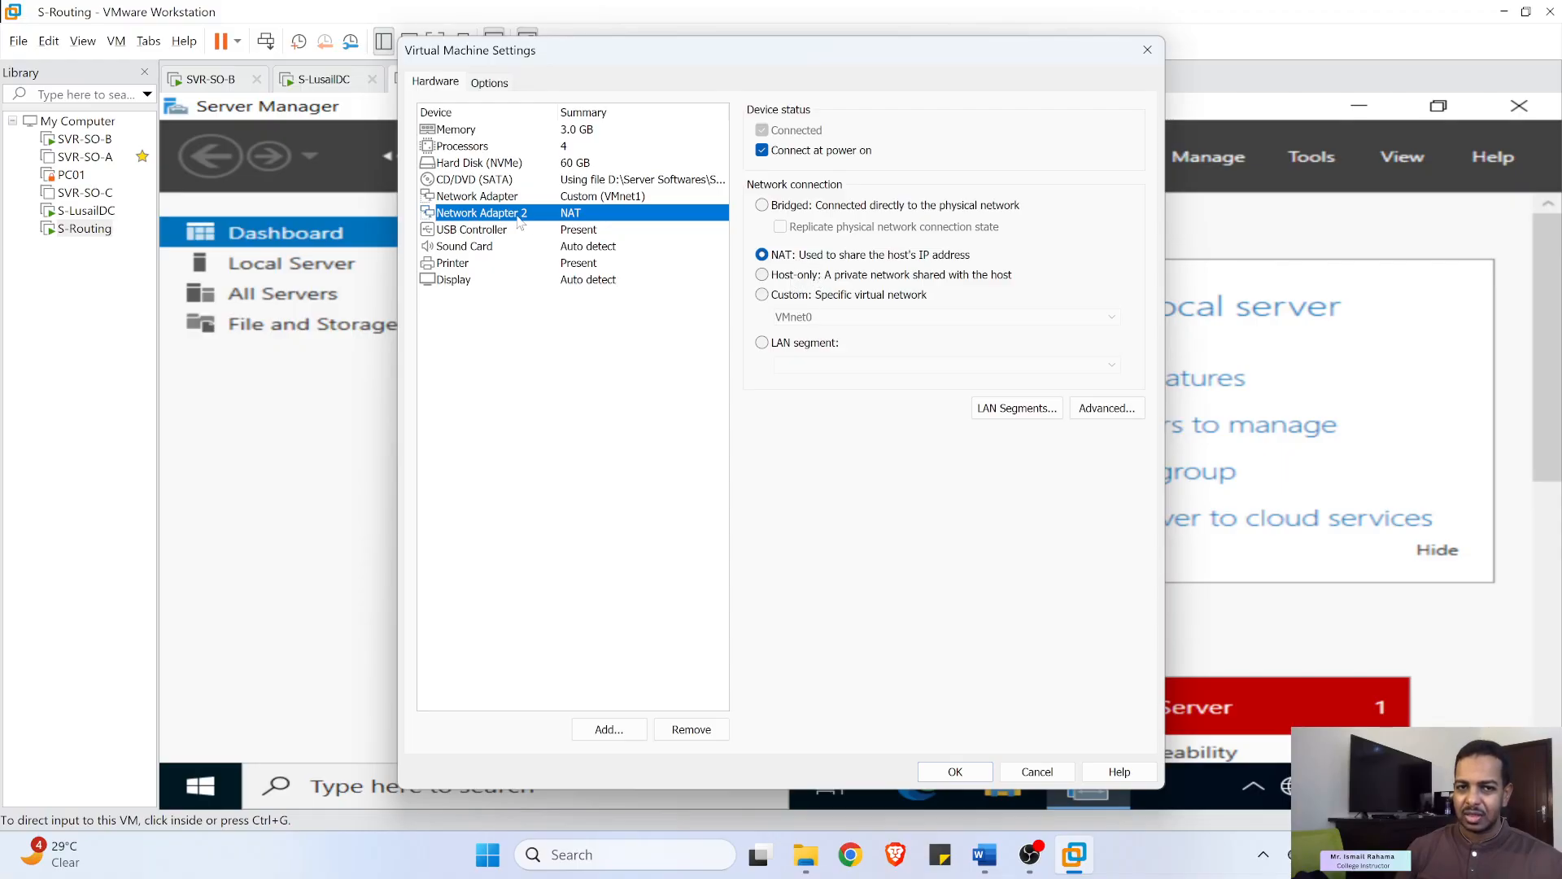
pyautogui.click(810, 298)
pyautogui.click(812, 317)
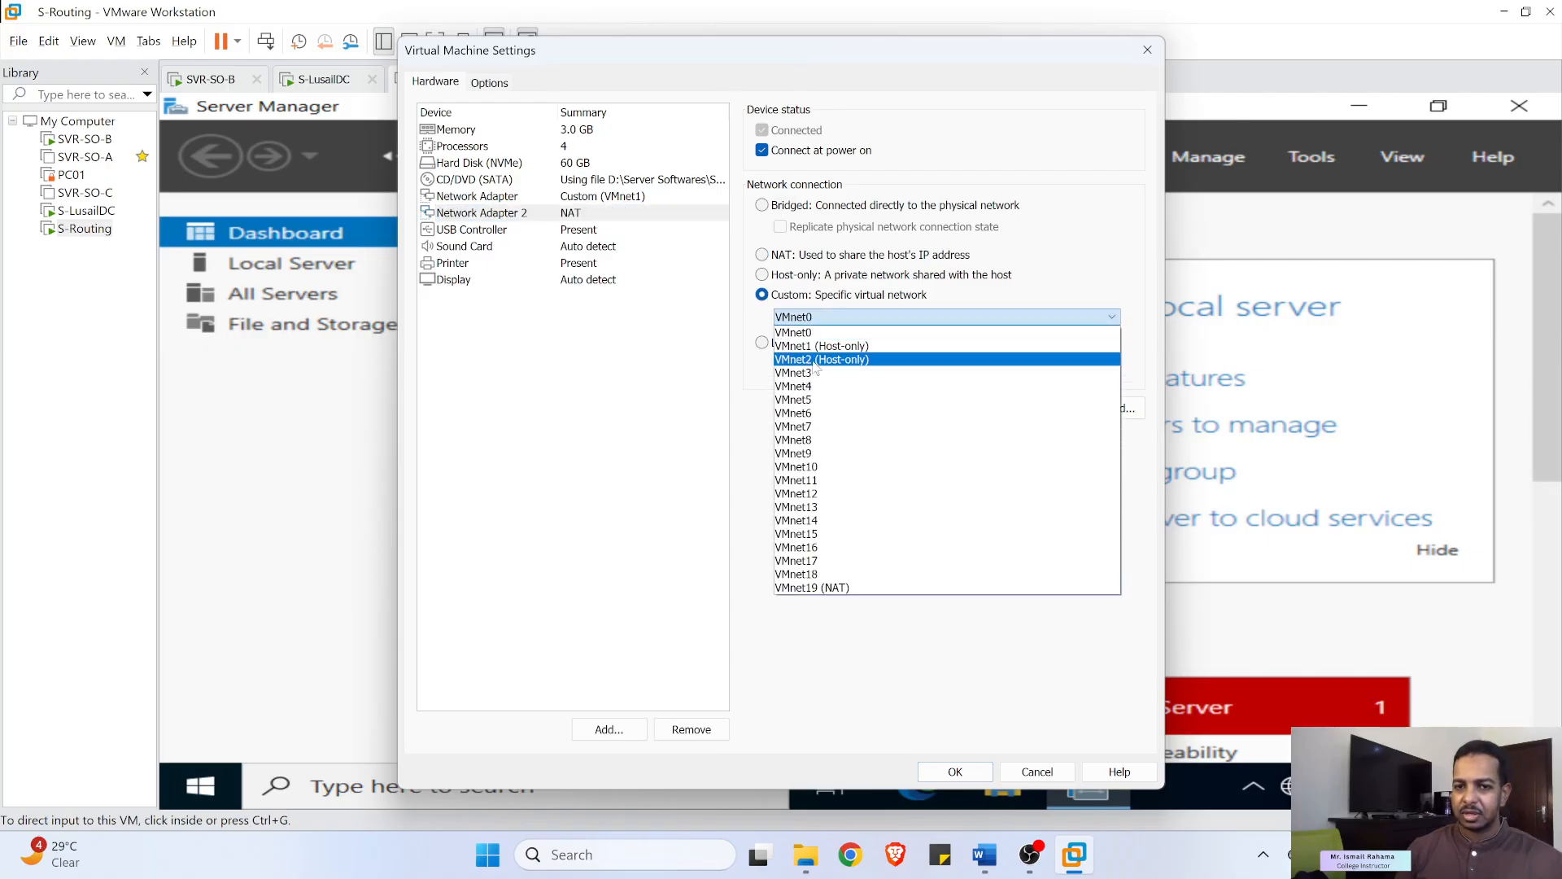
pyautogui.click(814, 362)
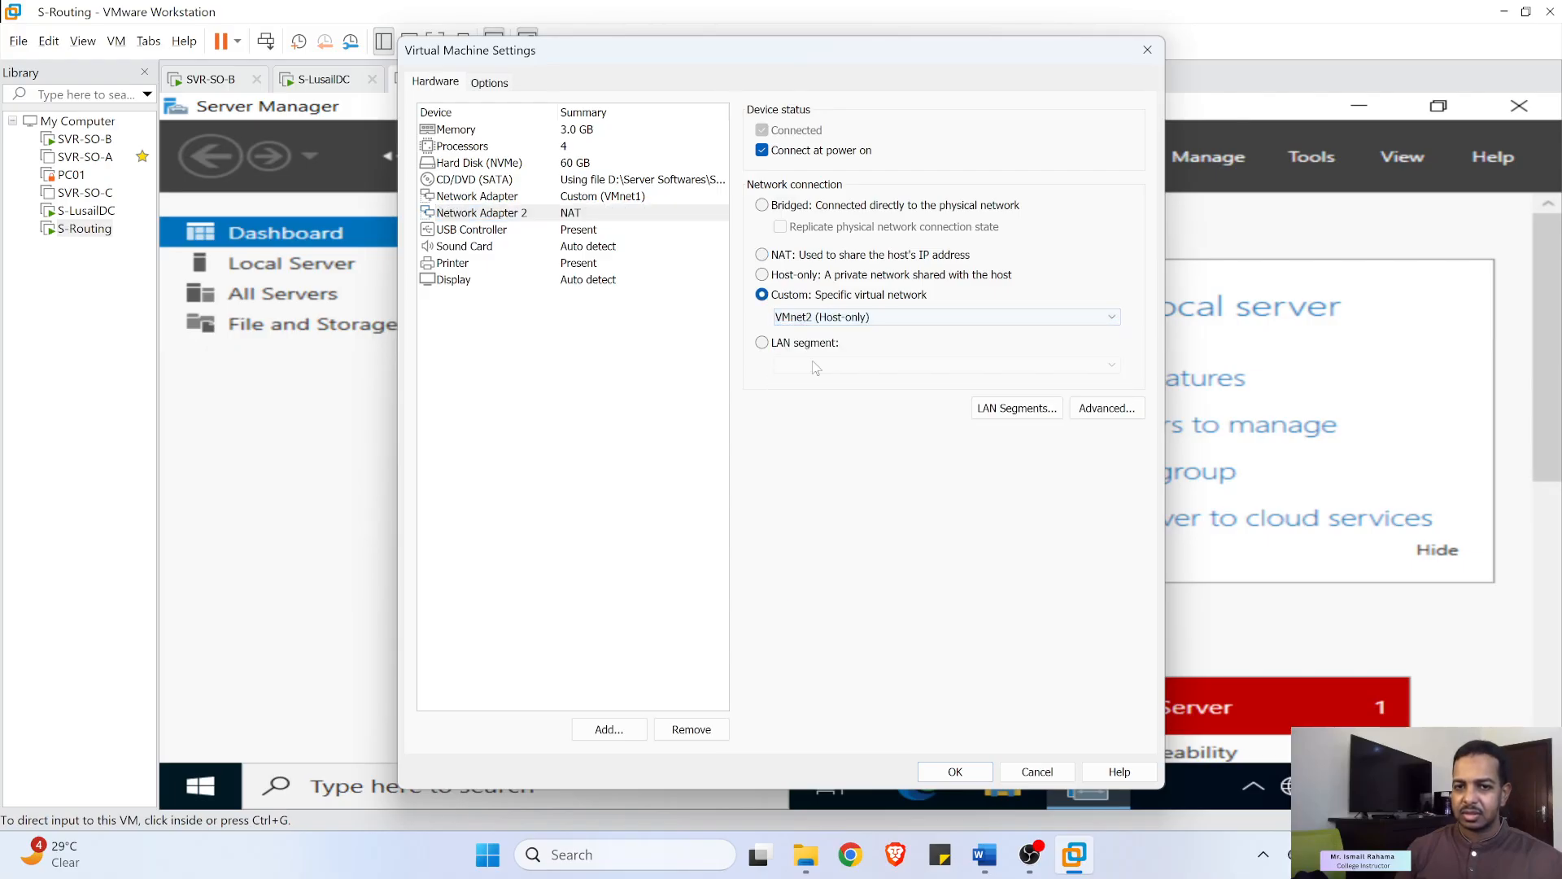
pyautogui.click(960, 769)
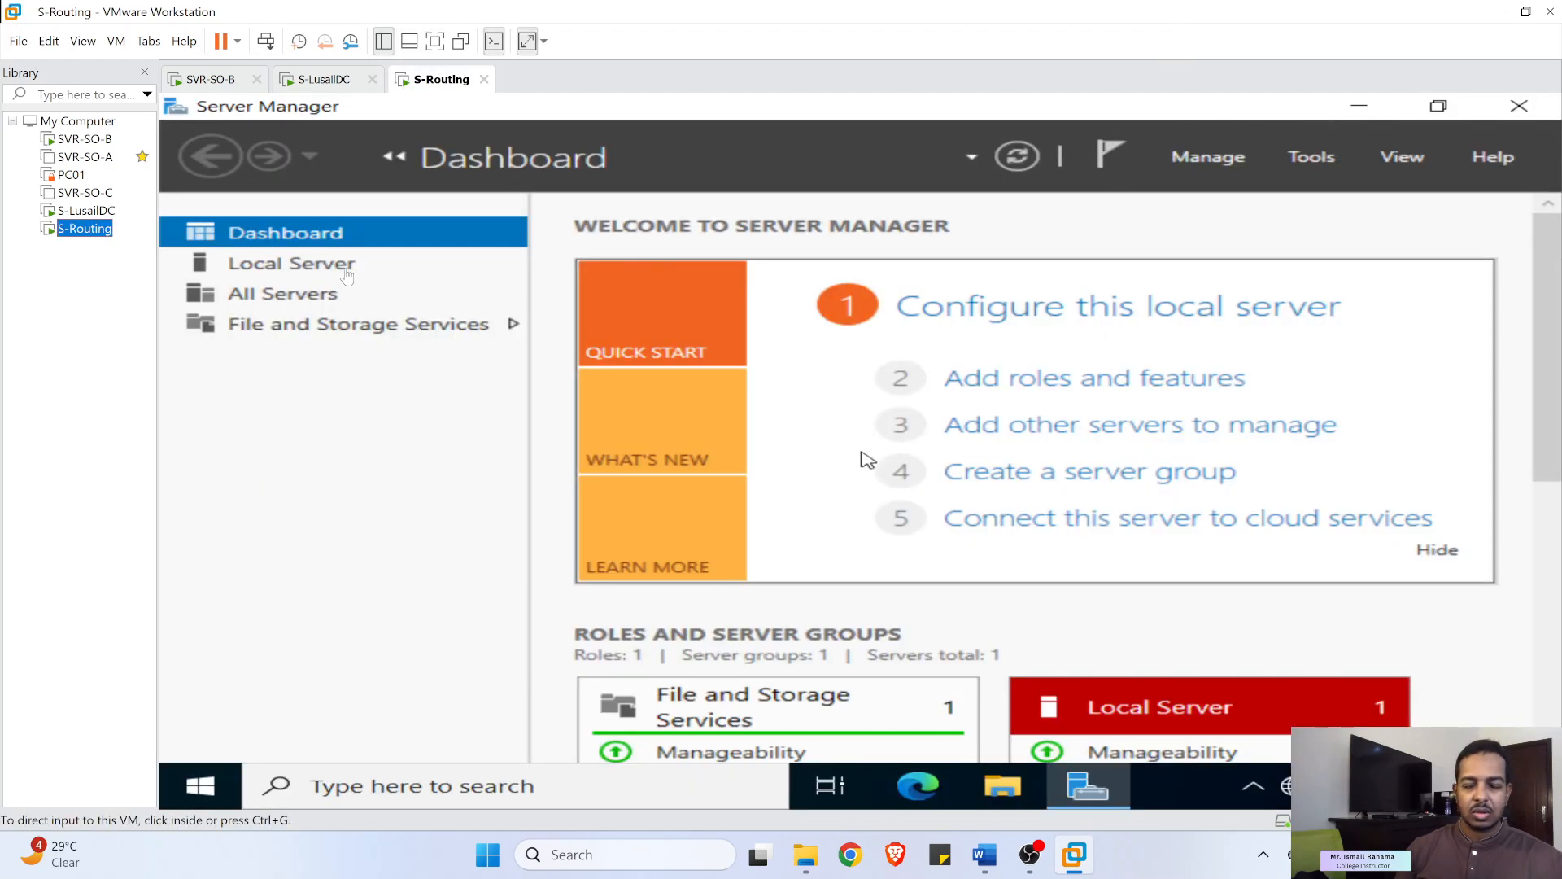
pyautogui.click(337, 270)
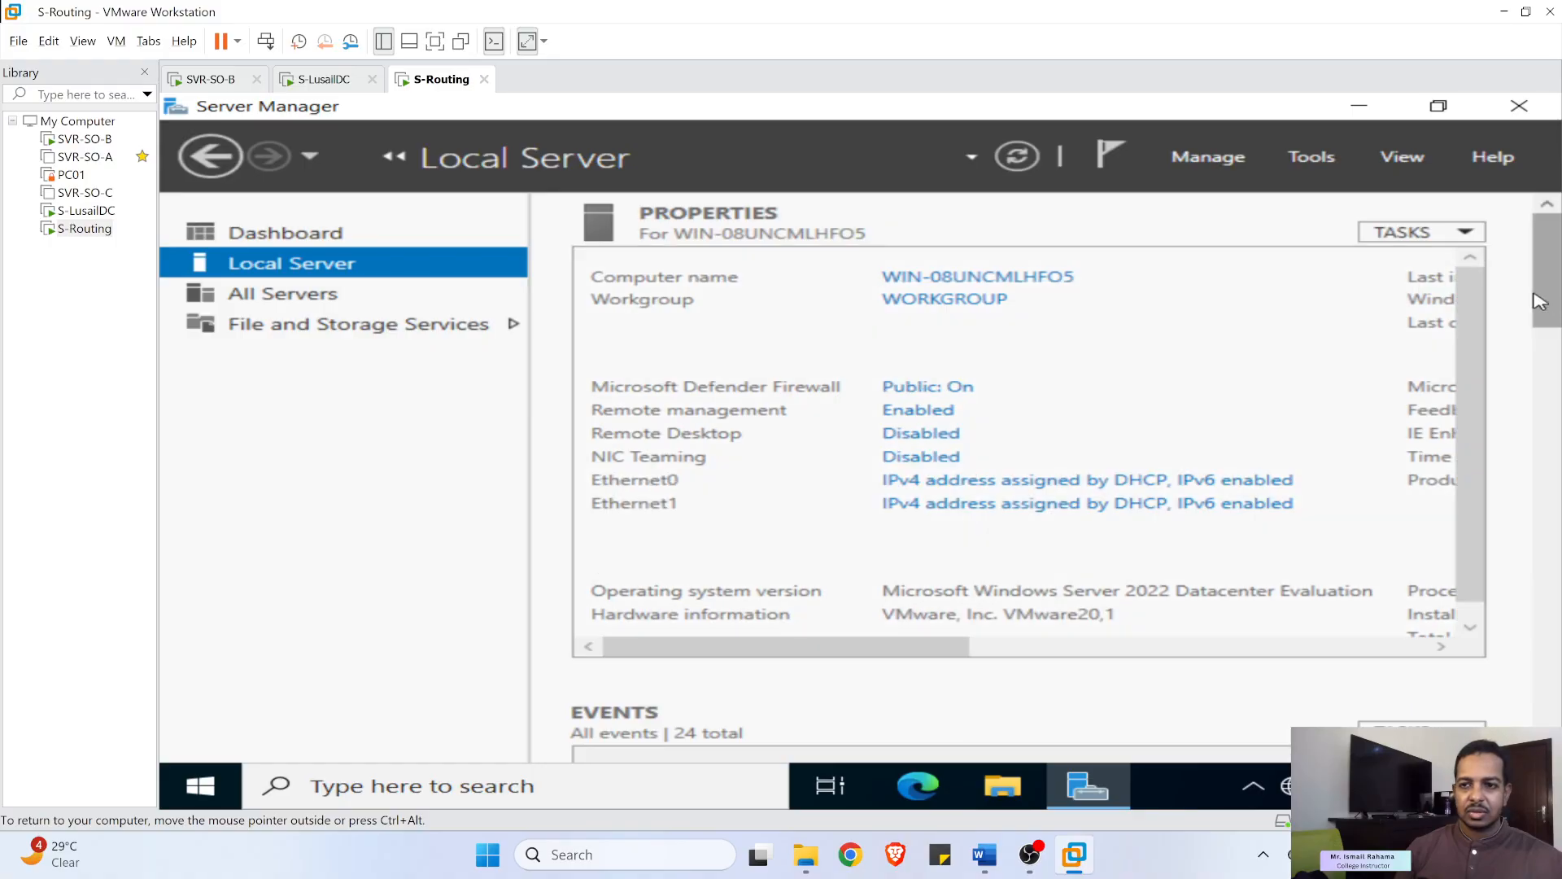
# - Turn off IPv6 in Ethernet0's connection properties
pyautogui.click(989, 481)
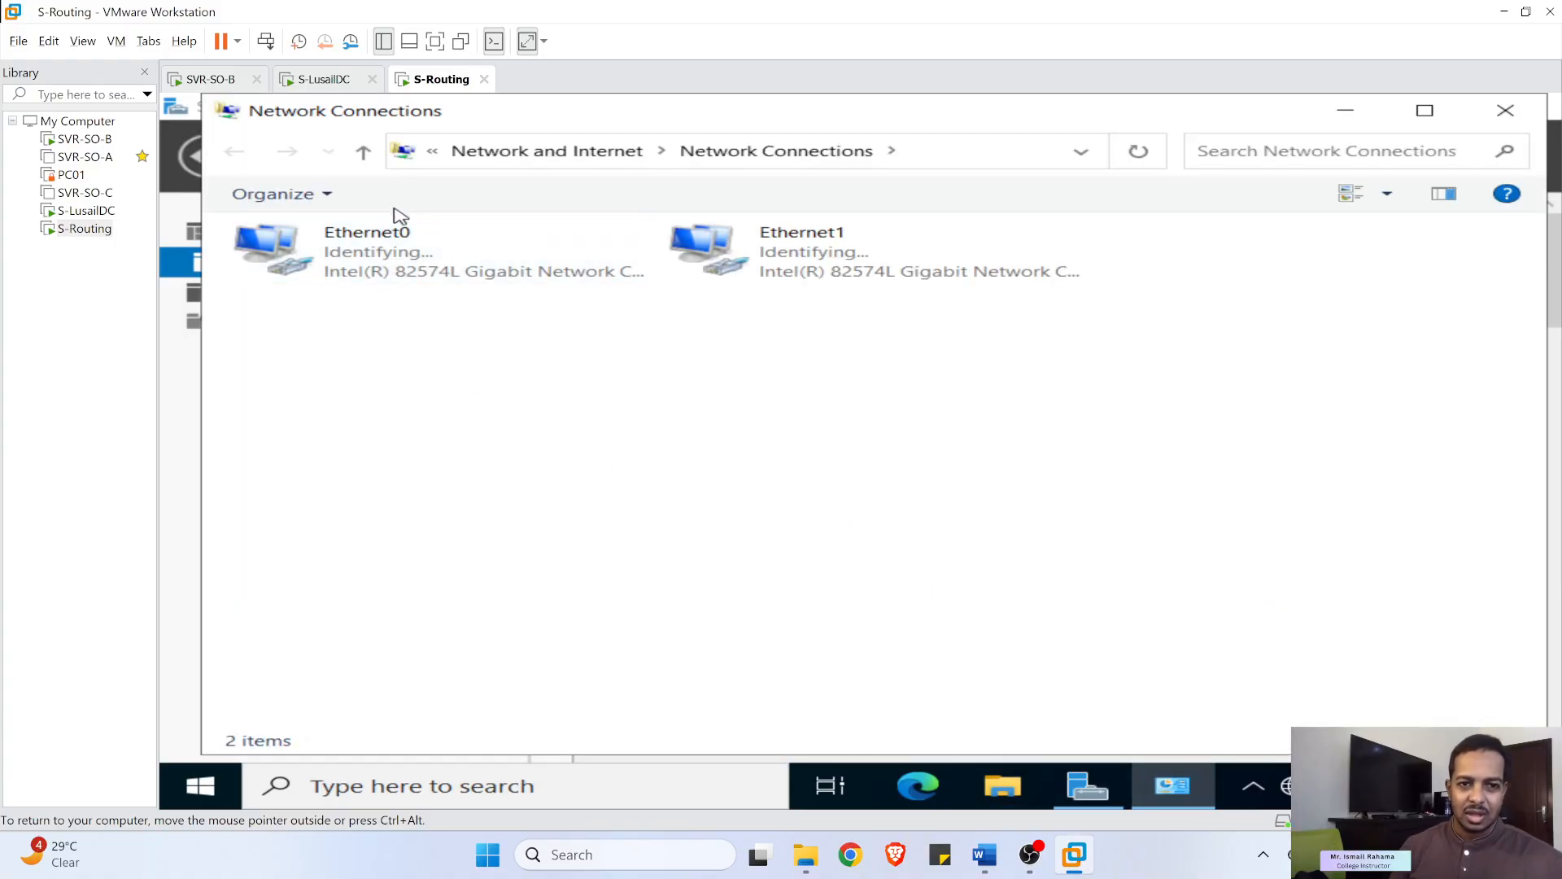
pyautogui.rightClick(370, 236)
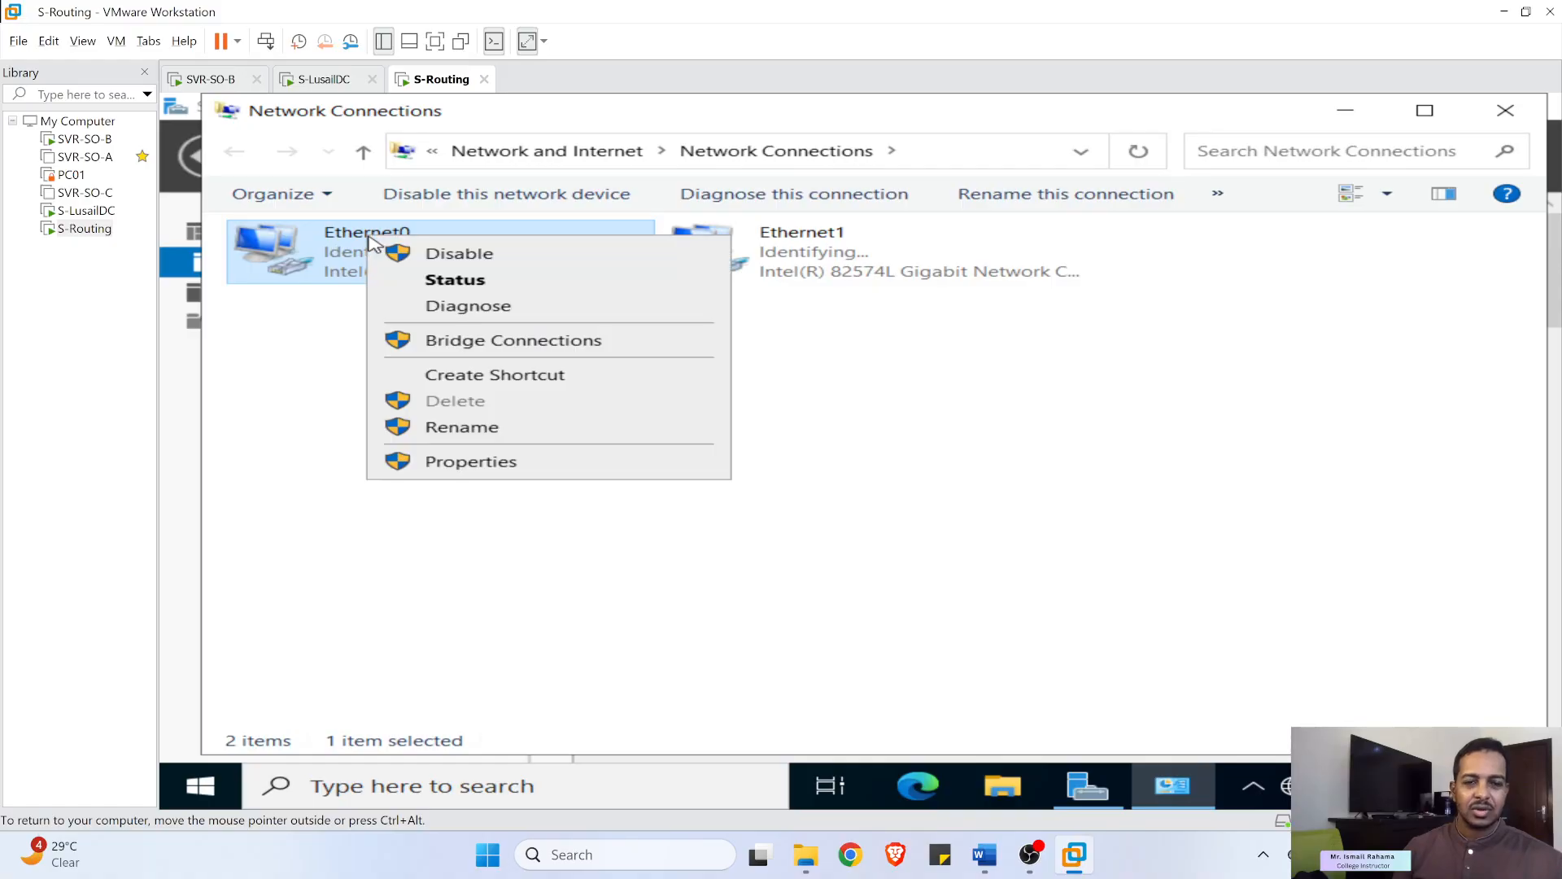
pyautogui.click(447, 464)
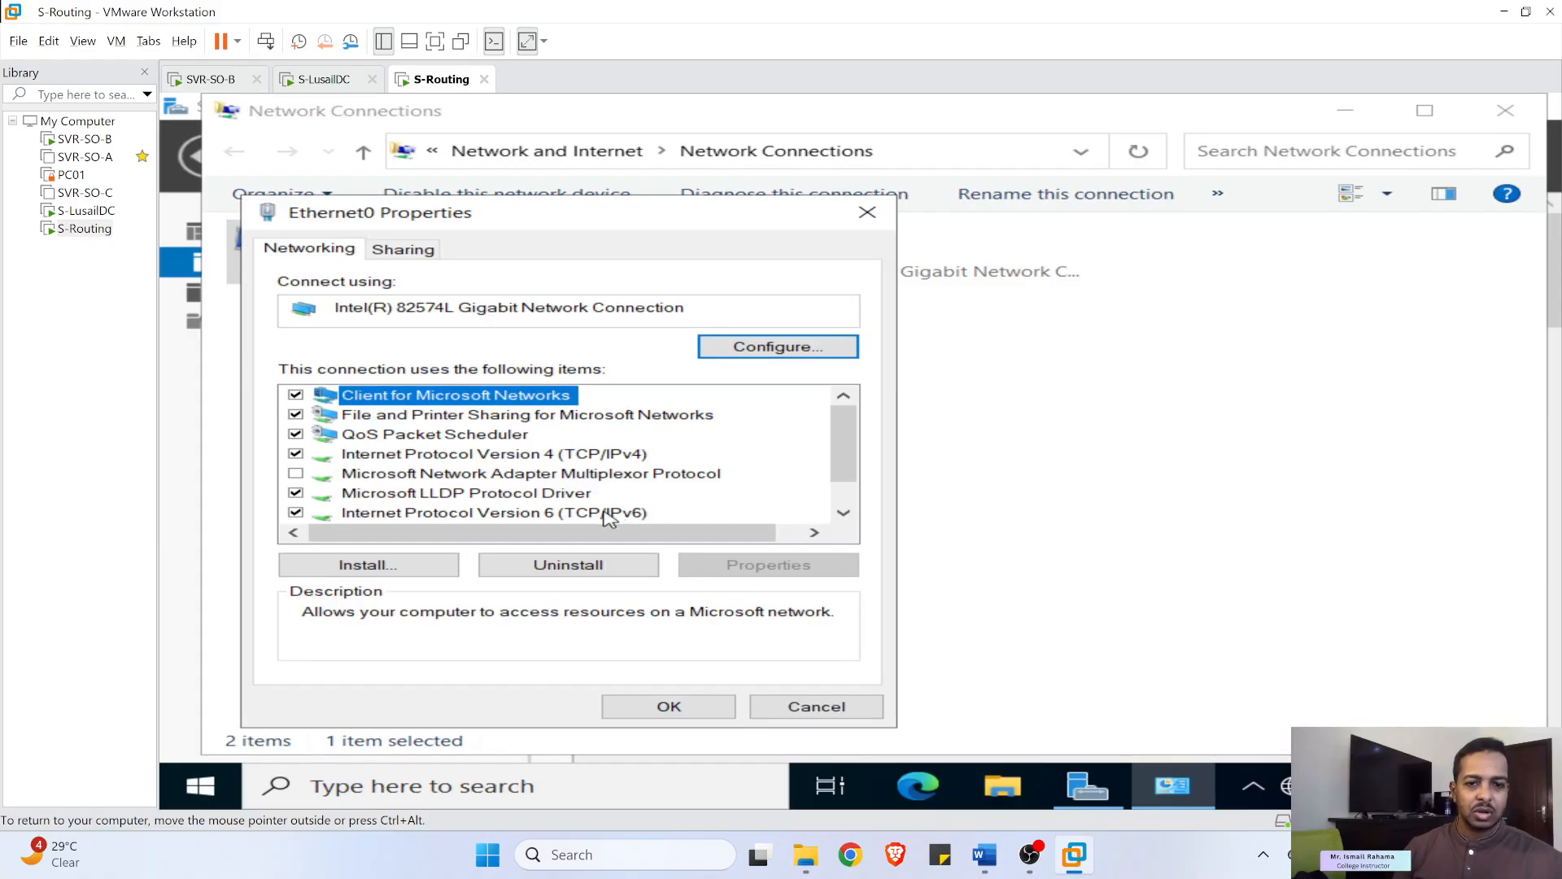
pyautogui.click(300, 512)
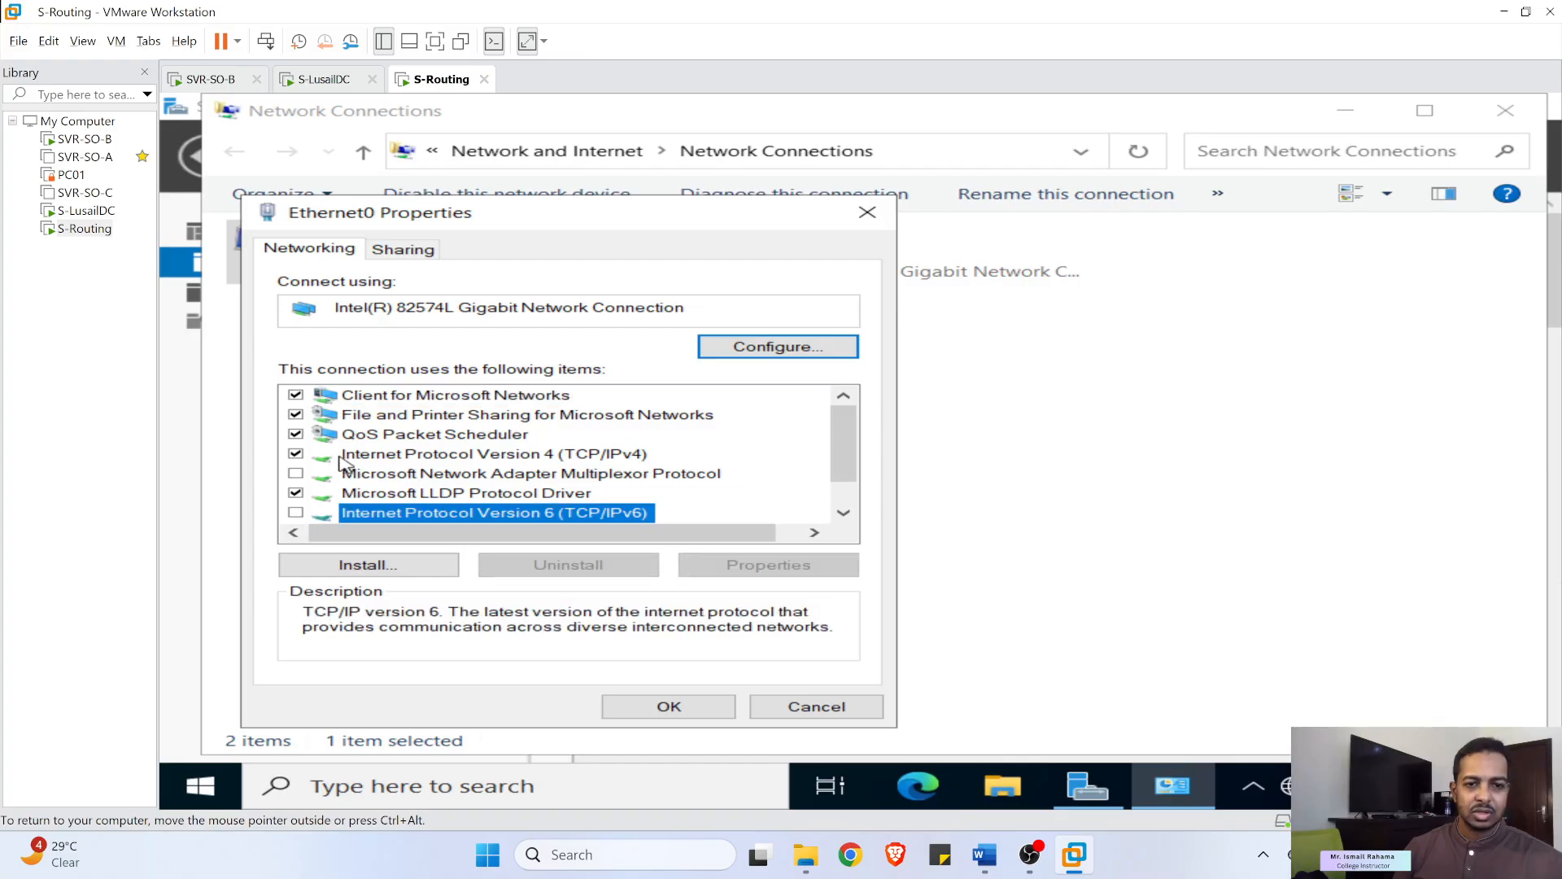
pyautogui.click(394, 457)
pyautogui.doubleClick(394, 457)
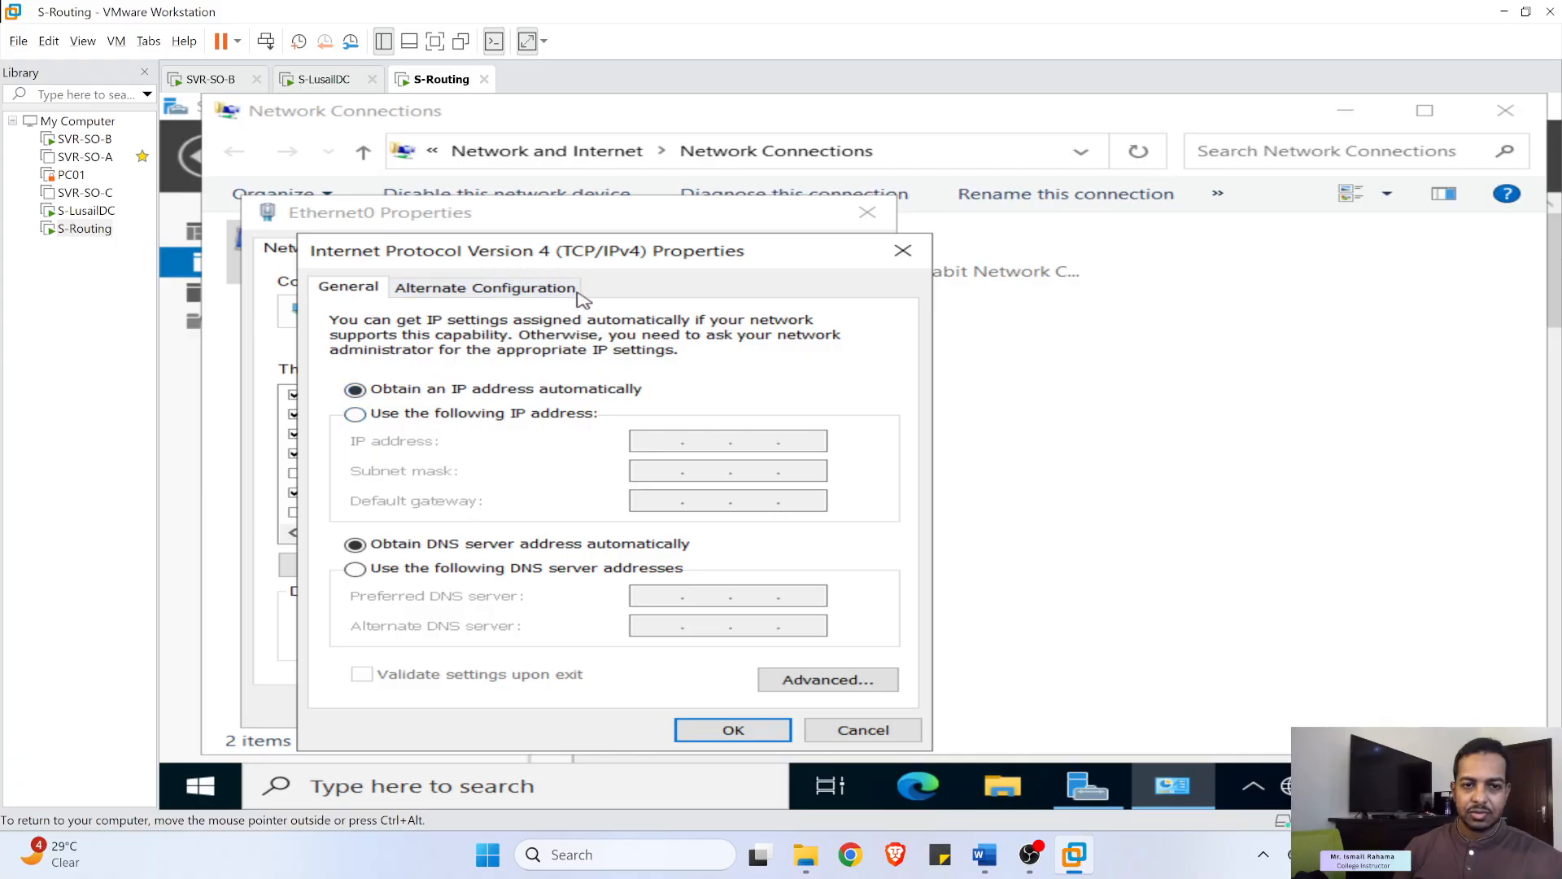
# - Give Ethernet0 static IP 10.0.0.1 with mask 255.255.255.0 and save it
pyautogui.click(459, 415)
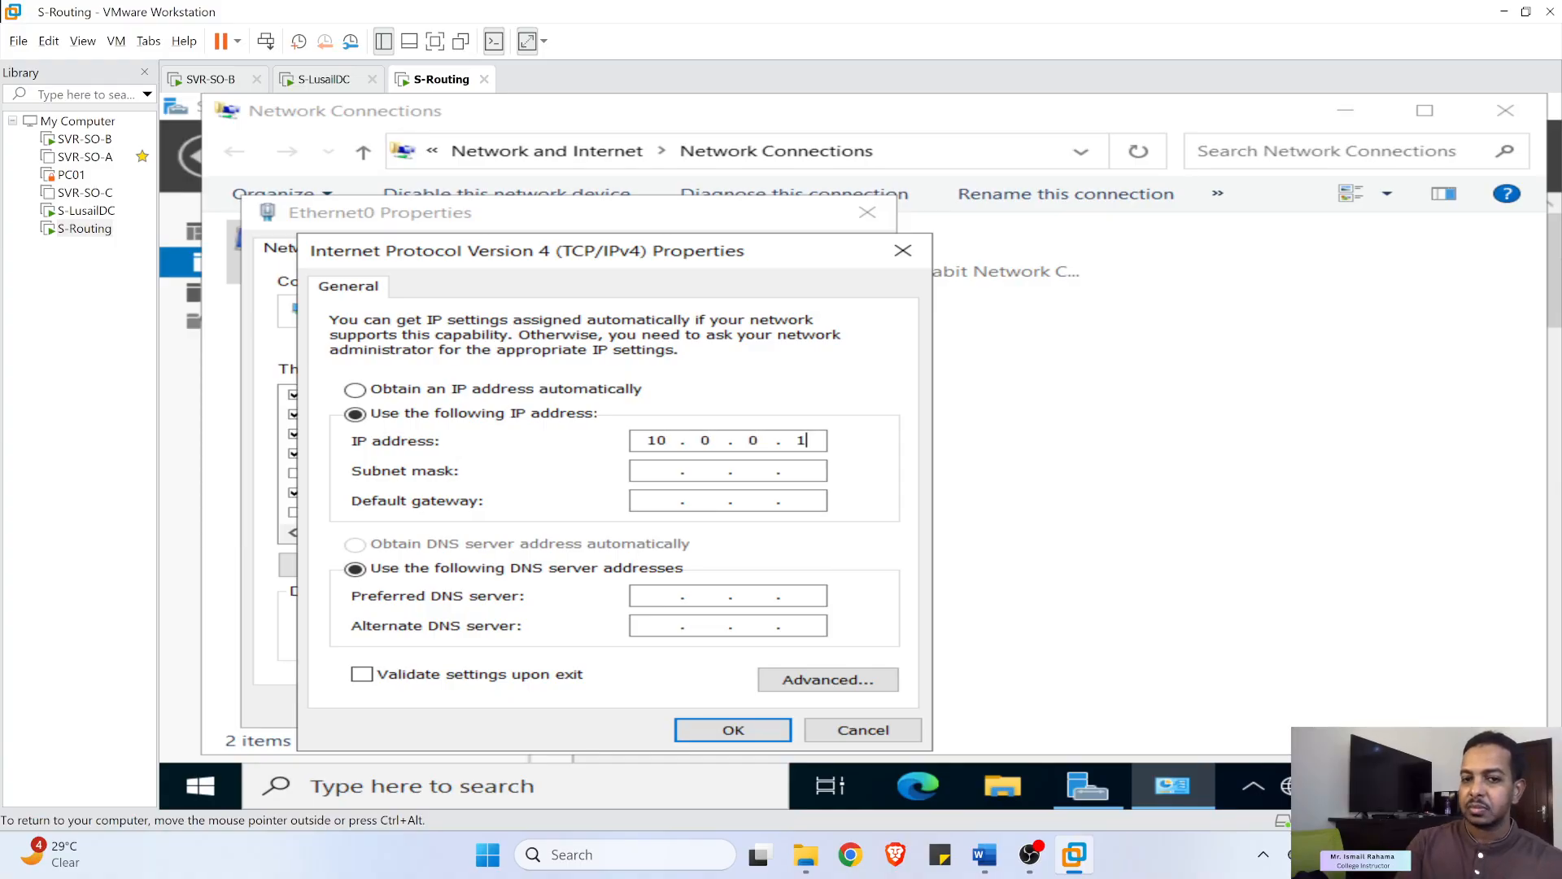
pyautogui.click(658, 472)
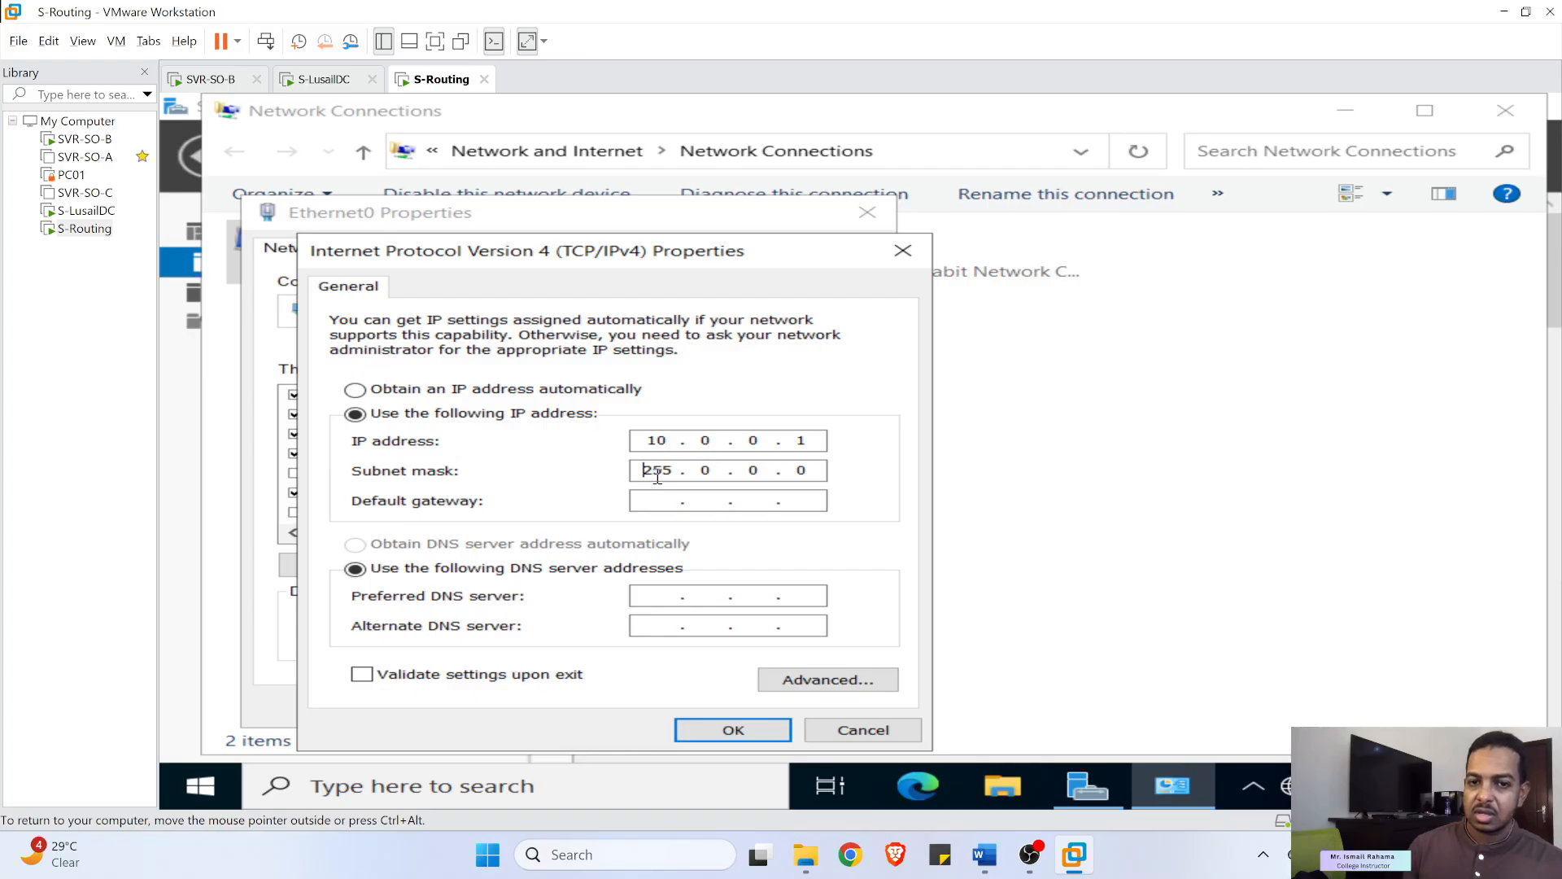
pyautogui.doubleClick(706, 469)
pyautogui.write('255 . 255 . 255')
pyautogui.hotkey('ctrl', 'alt')
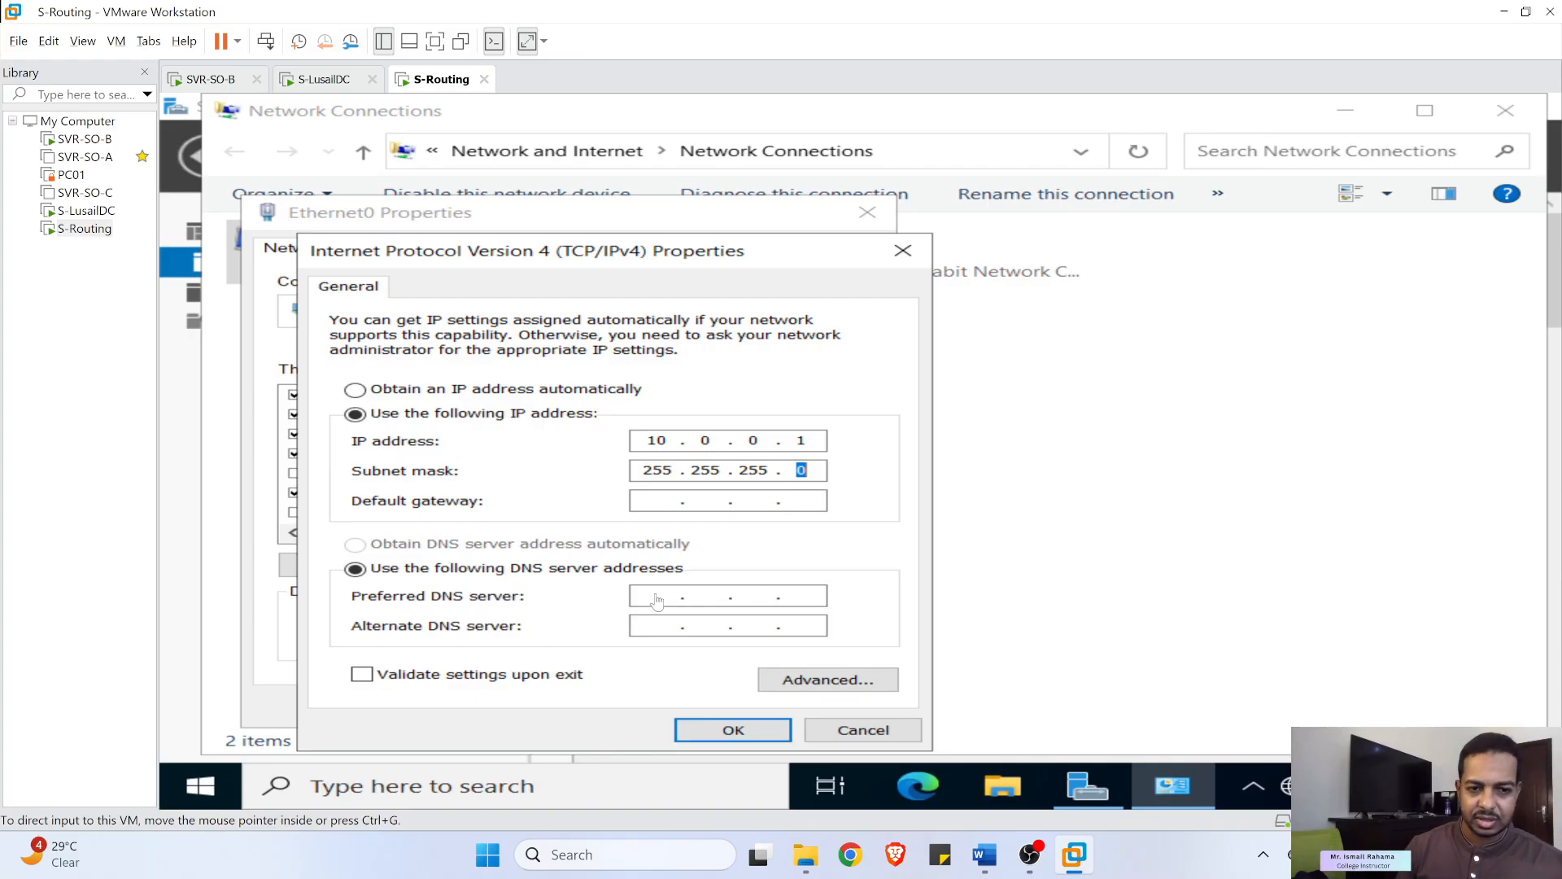
pyautogui.click(722, 727)
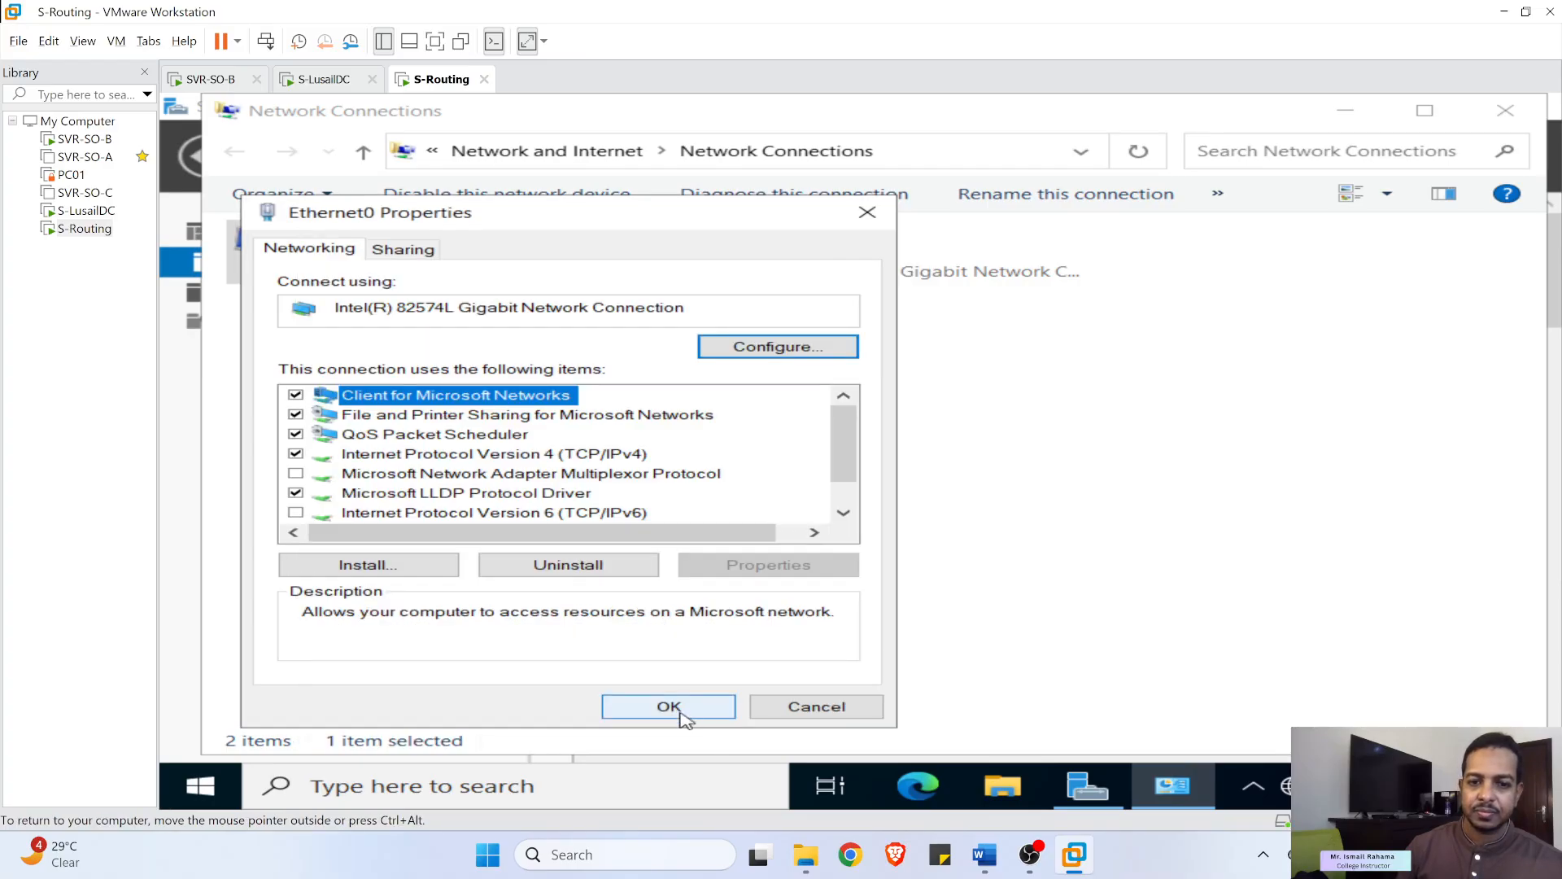
pyautogui.click(673, 708)
# - Assign Ethernet1 the static IP address 10.0.1.1
pyautogui.rightClick(714, 272)
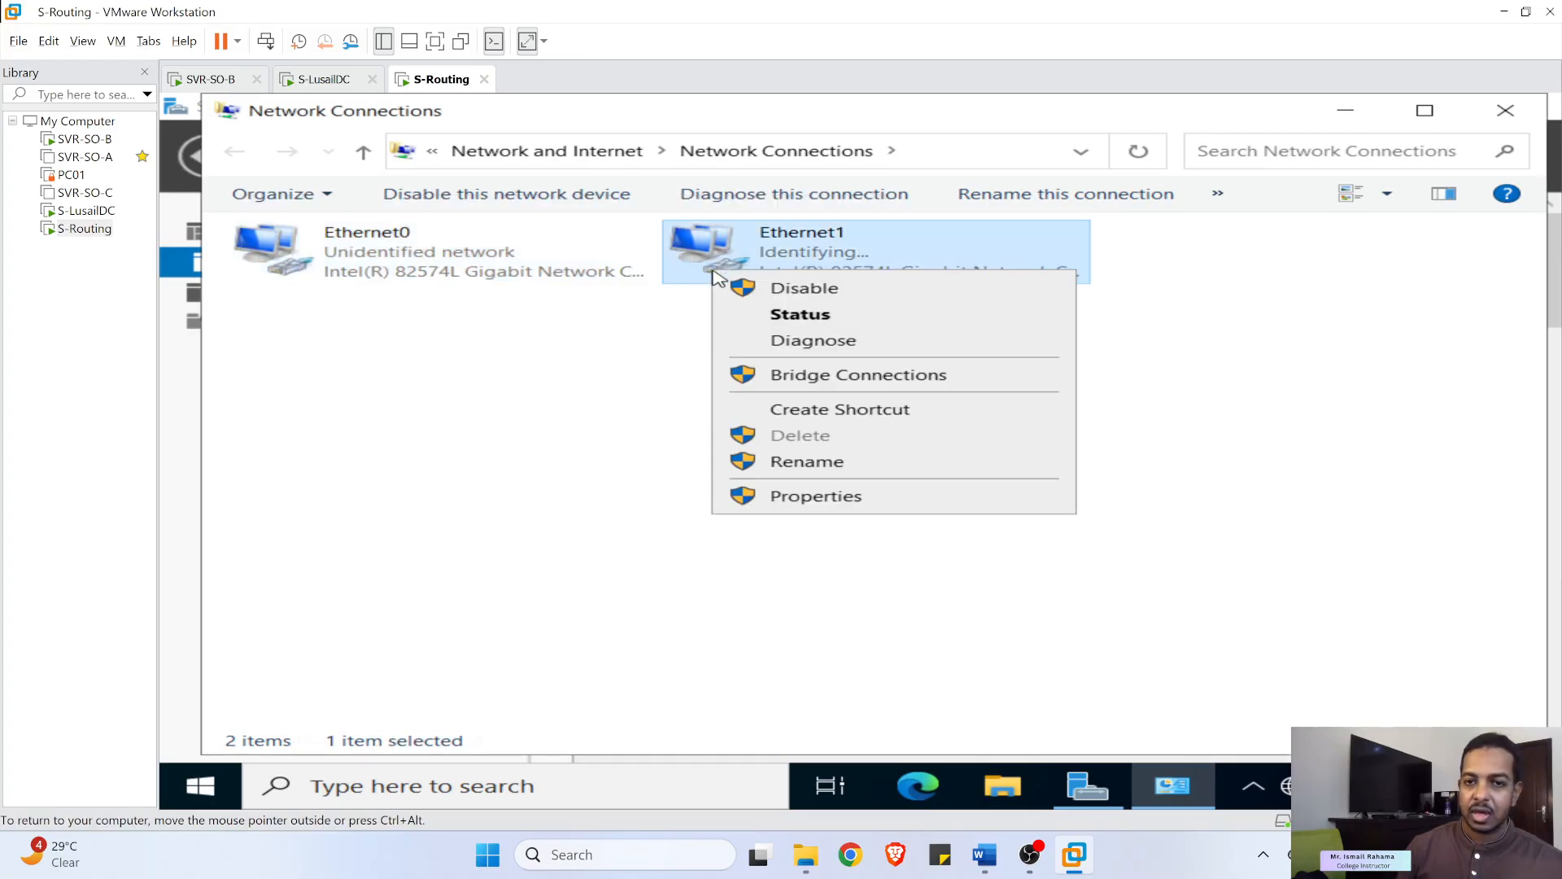
pyautogui.click(808, 496)
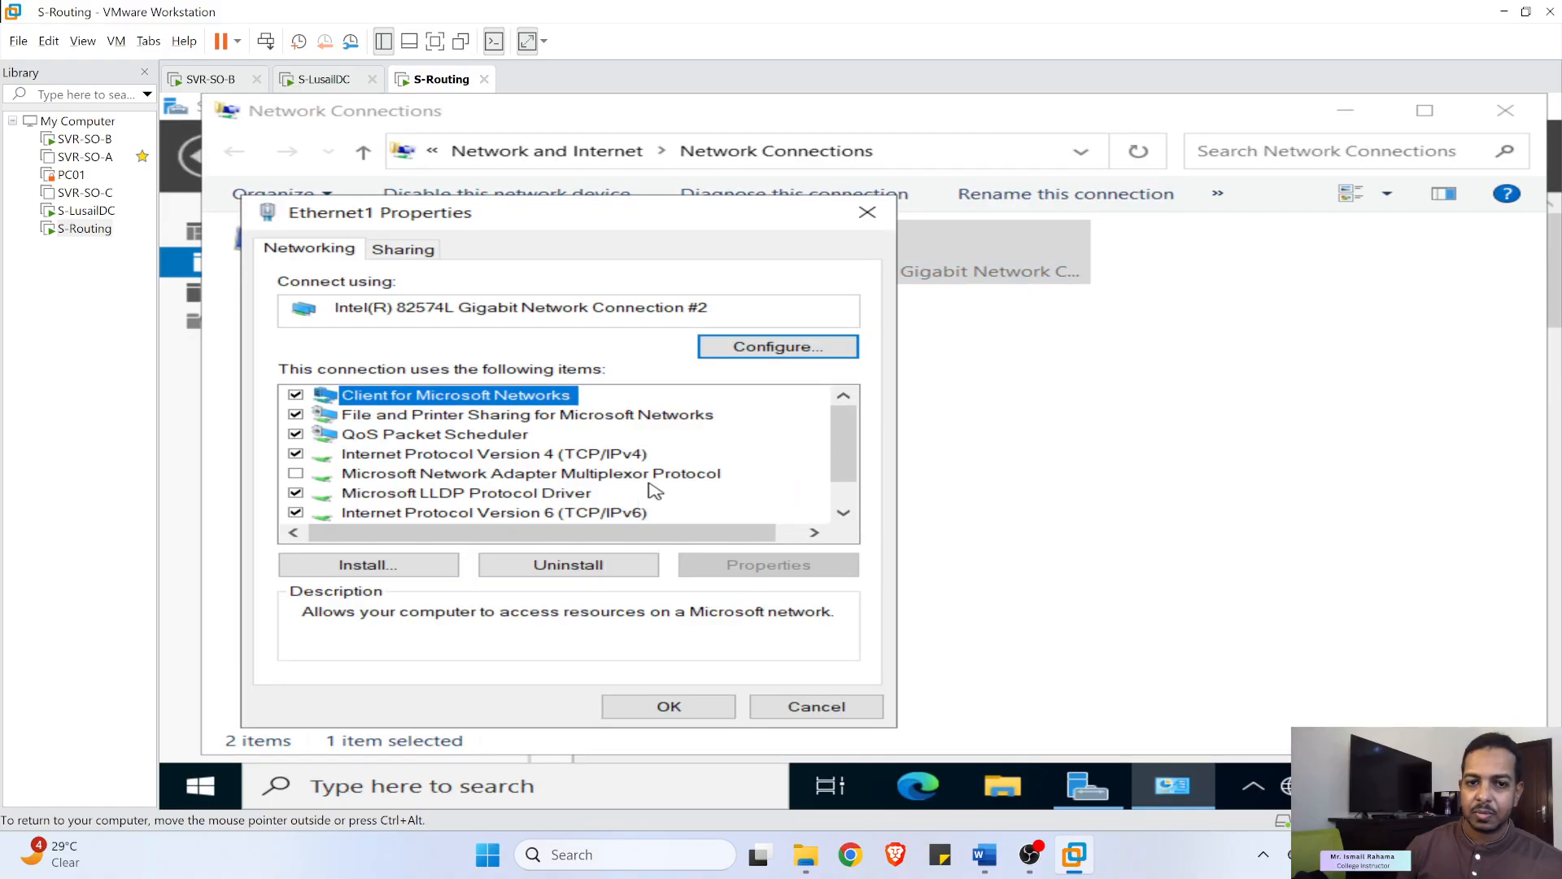
pyautogui.click(609, 464)
pyautogui.doubleClick(609, 462)
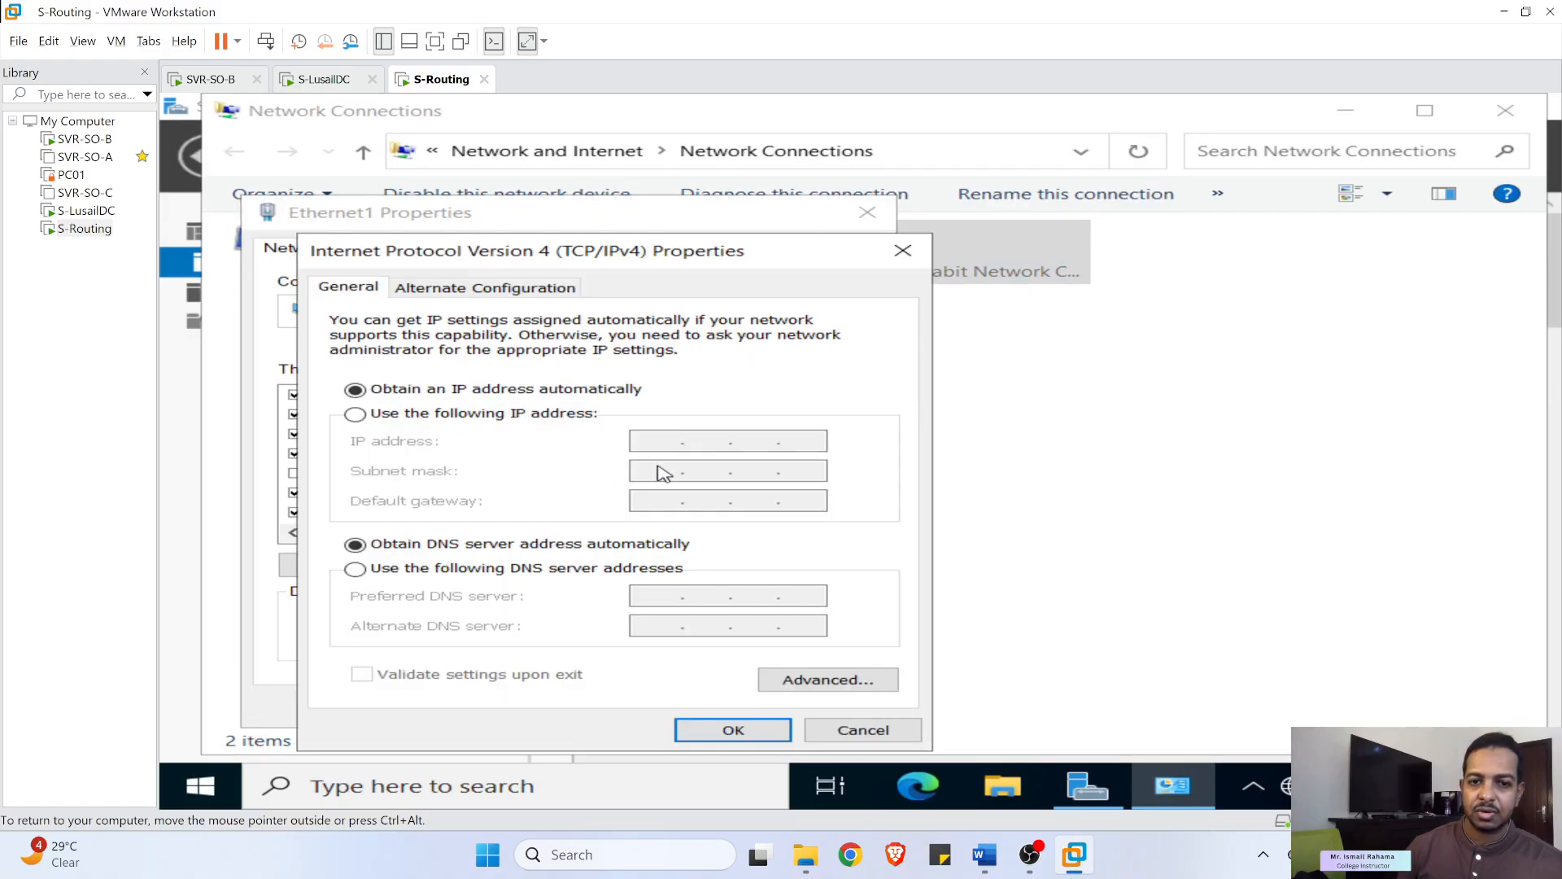
pyautogui.click(476, 417)
pyautogui.click(657, 441)
pyautogui.write('10.0.1.1')
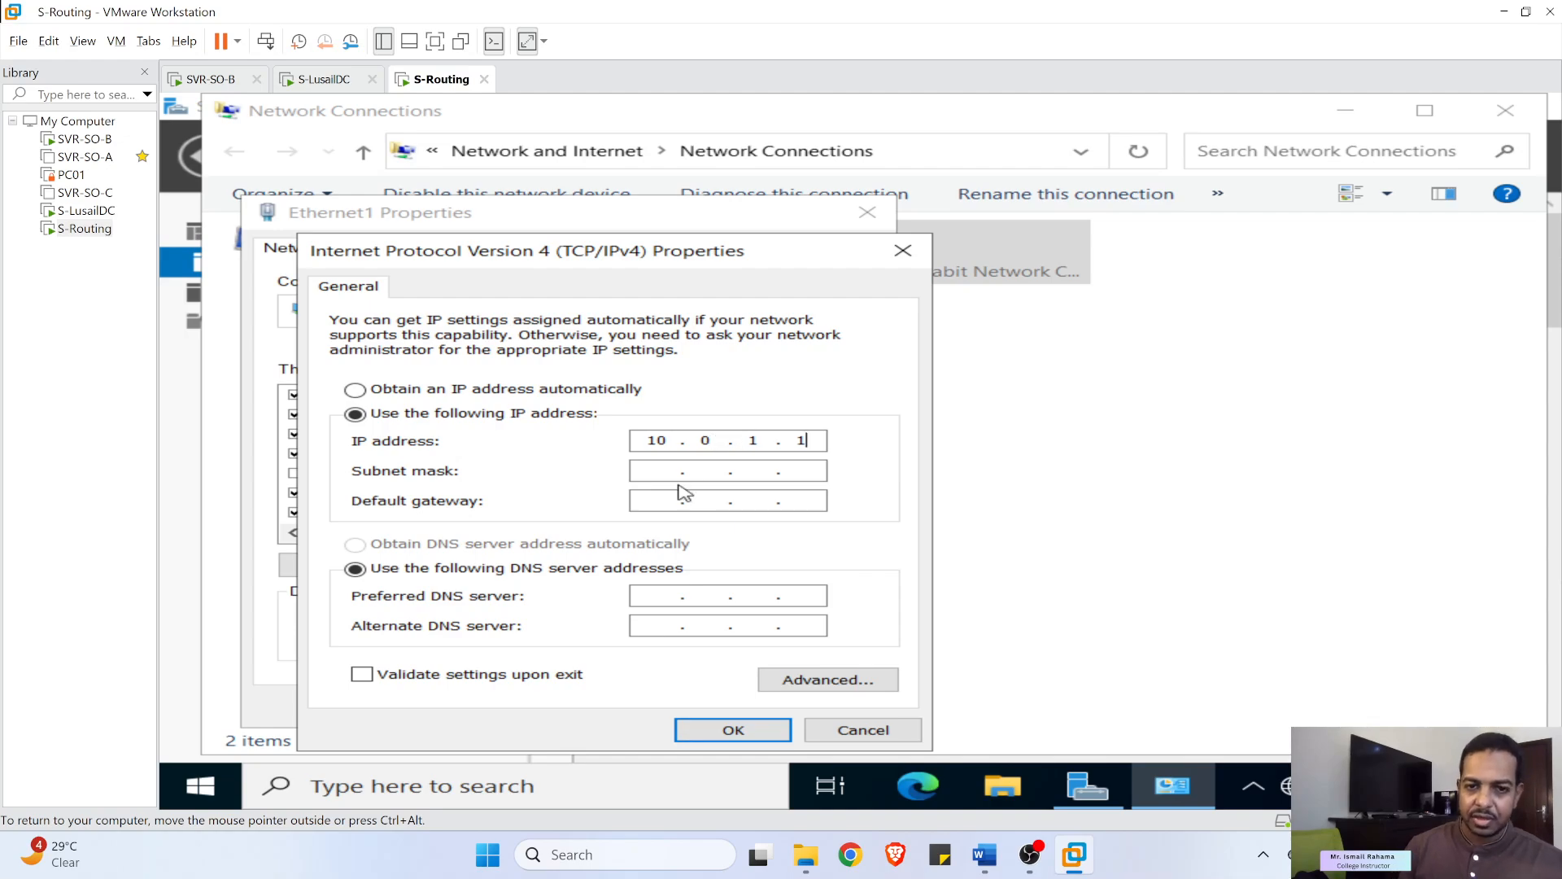
# - Set Ethernet1's mask to 255.255.255.0, turn off IPv6 and save
pyautogui.click(667, 470)
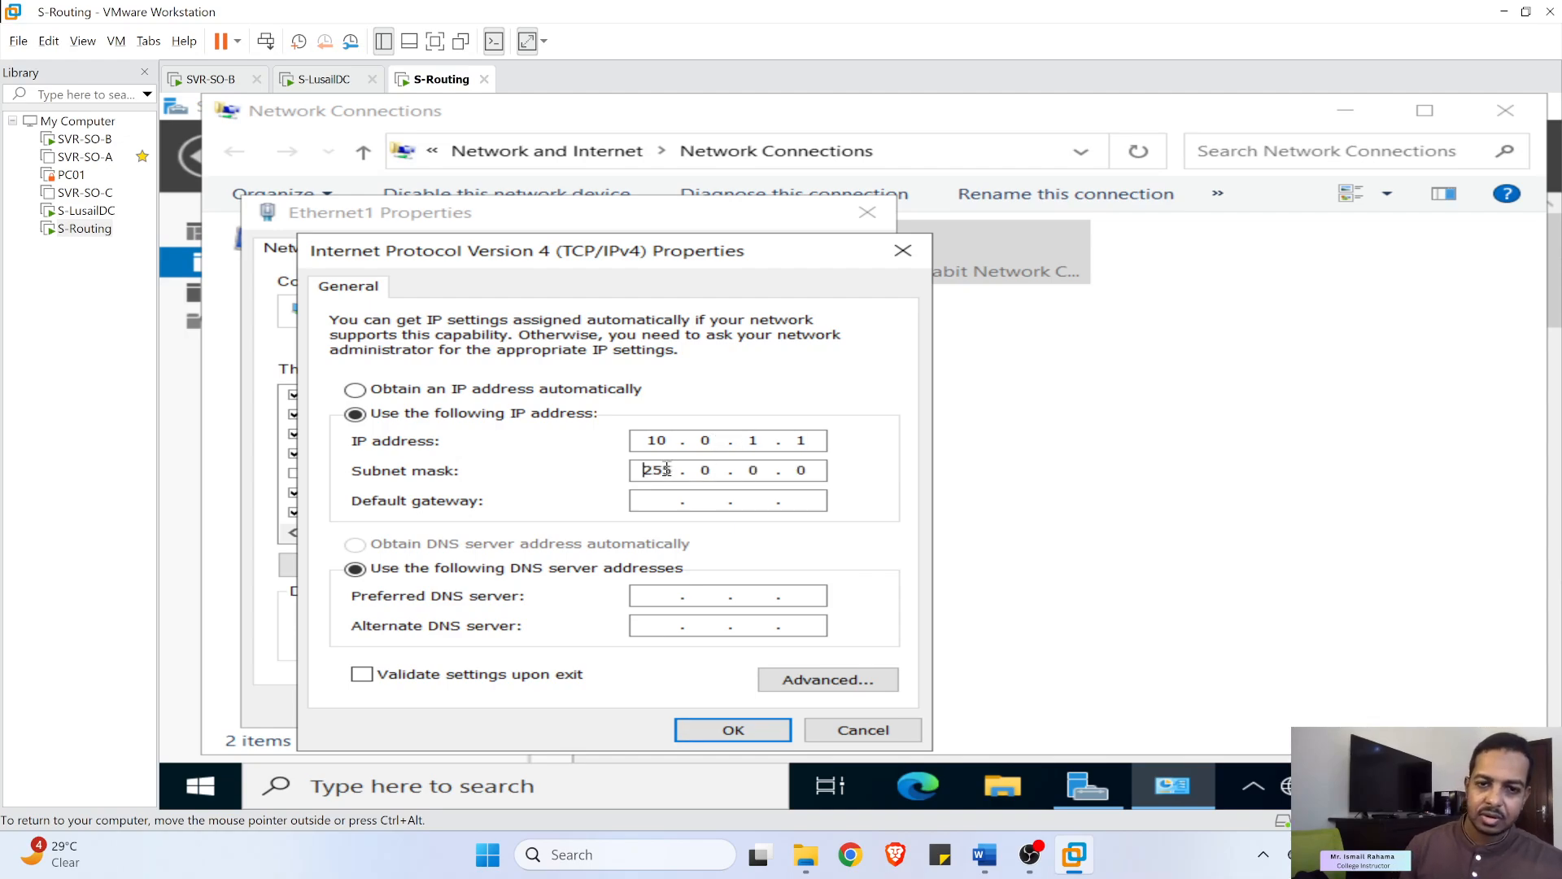
pyautogui.doubleClick(706, 470)
pyautogui.write('255.255')
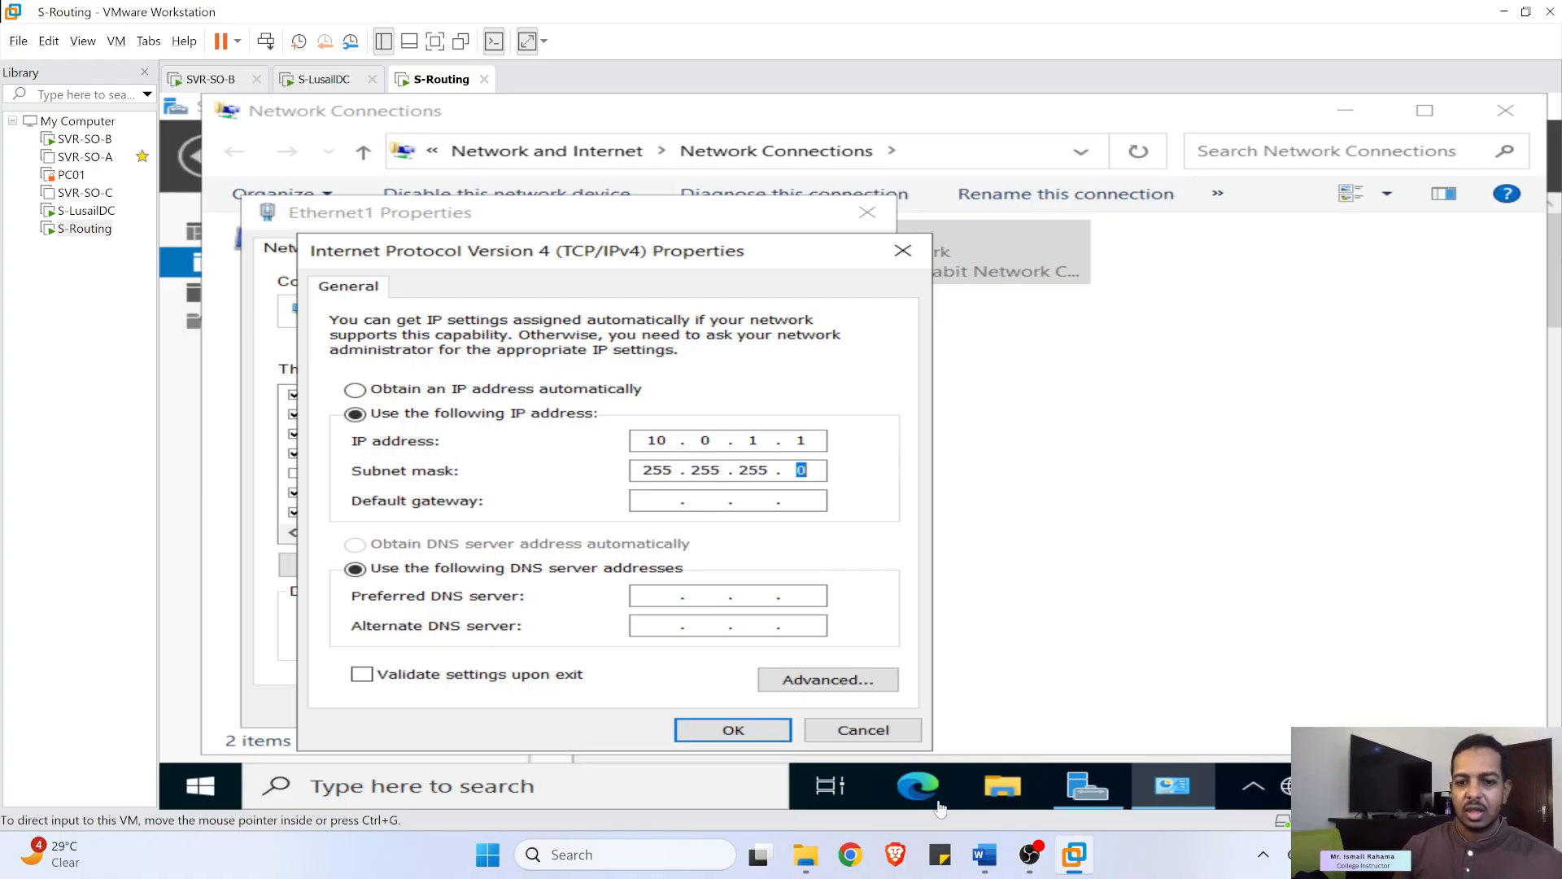
pyautogui.click(785, 737)
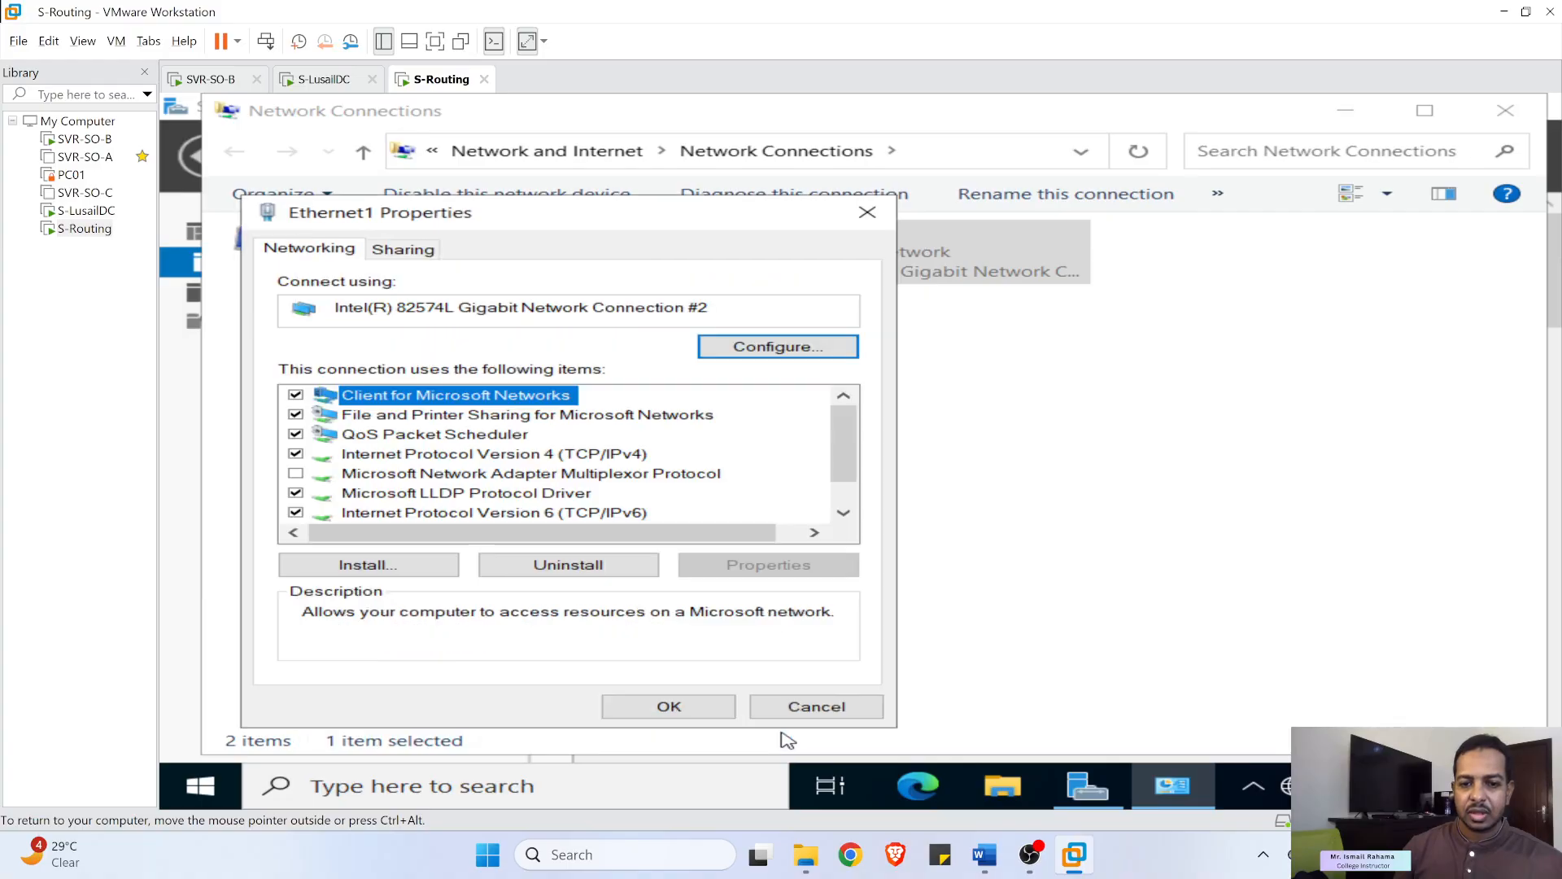
pyautogui.click(296, 514)
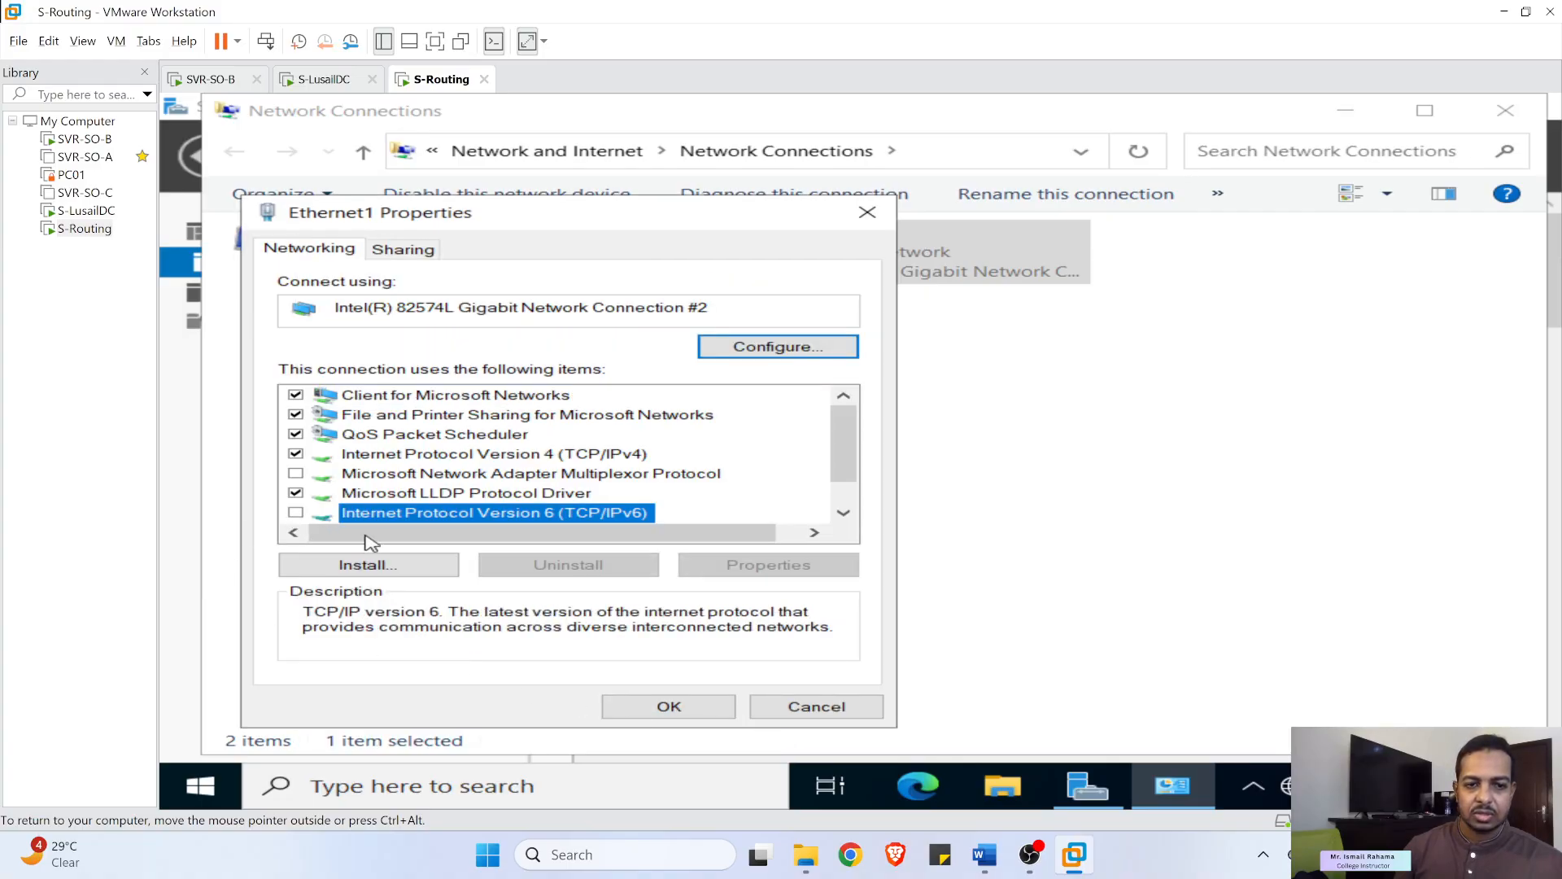
pyautogui.click(714, 703)
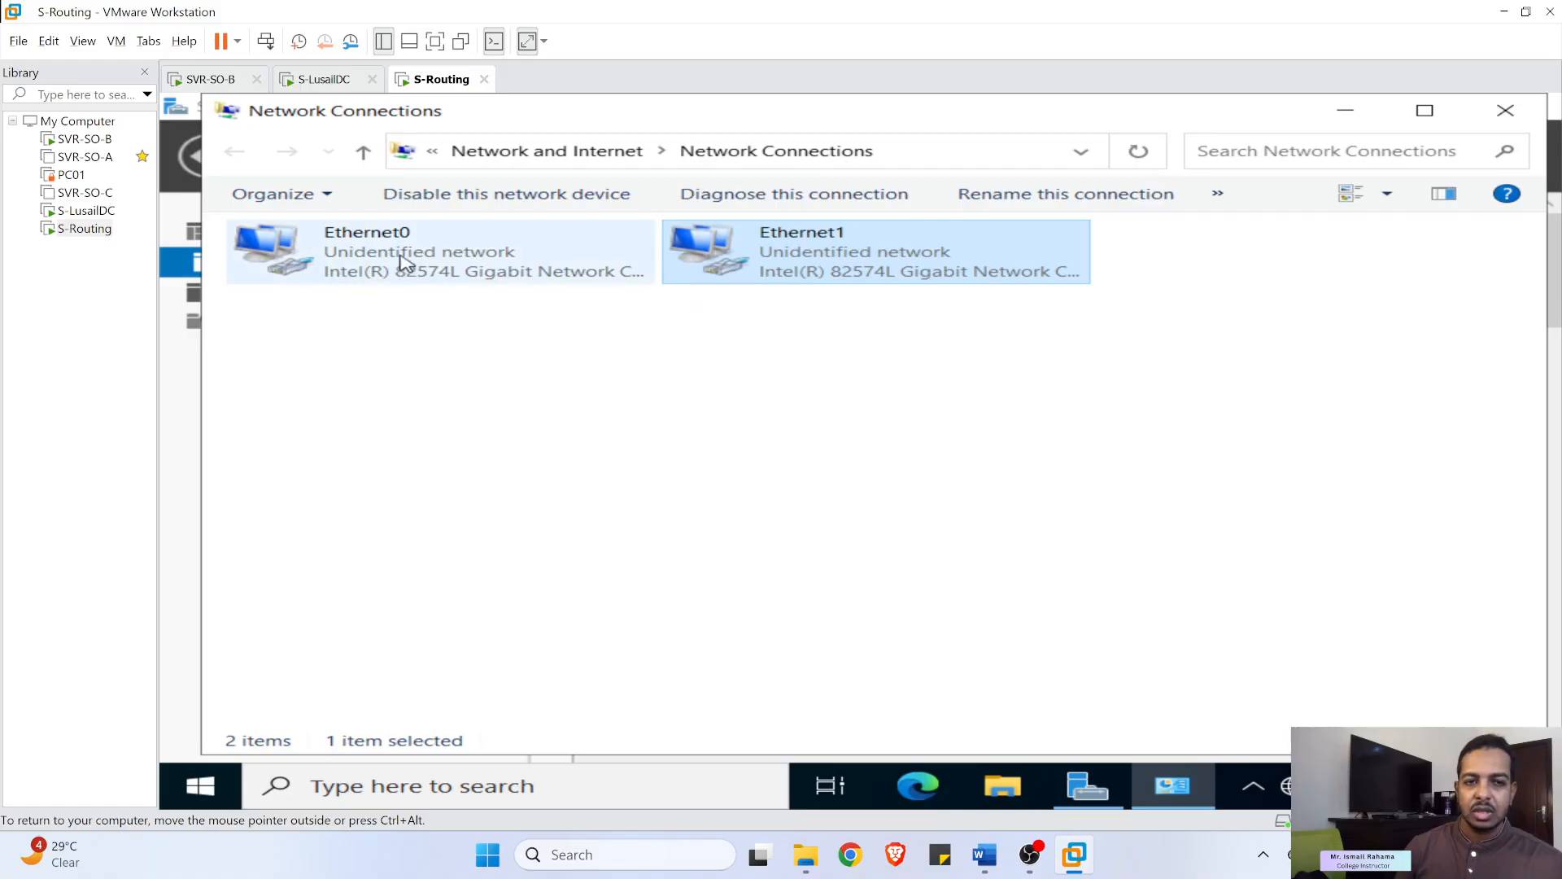
# - Rename Ethernet0 to Site1 and Ethernet1 to Site2, then minimize Network Connections
pyautogui.rightClick(444, 252)
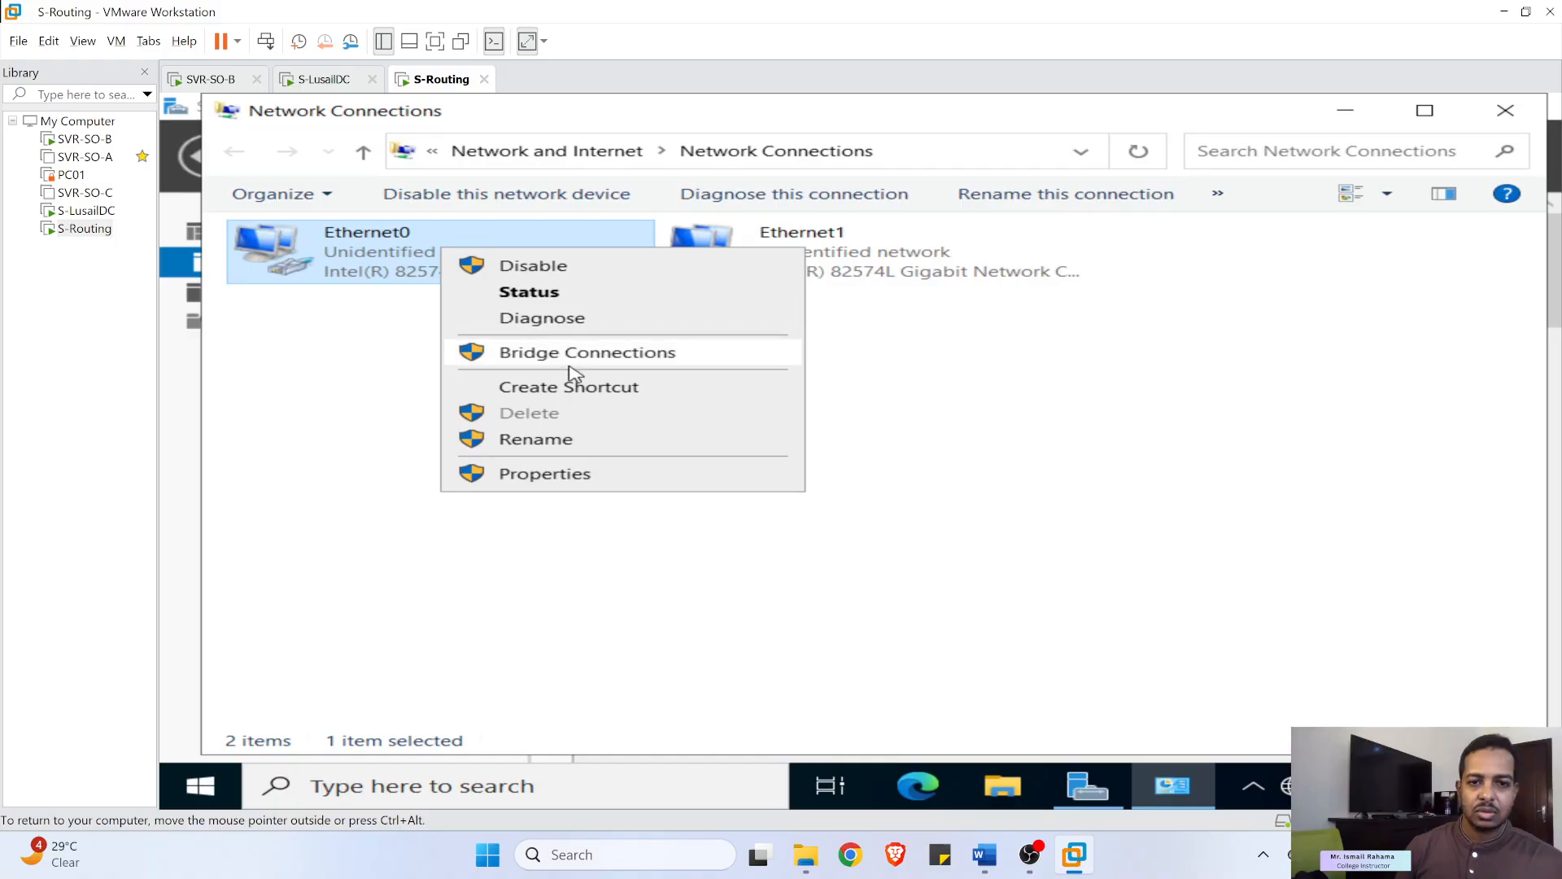
pyautogui.click(558, 439)
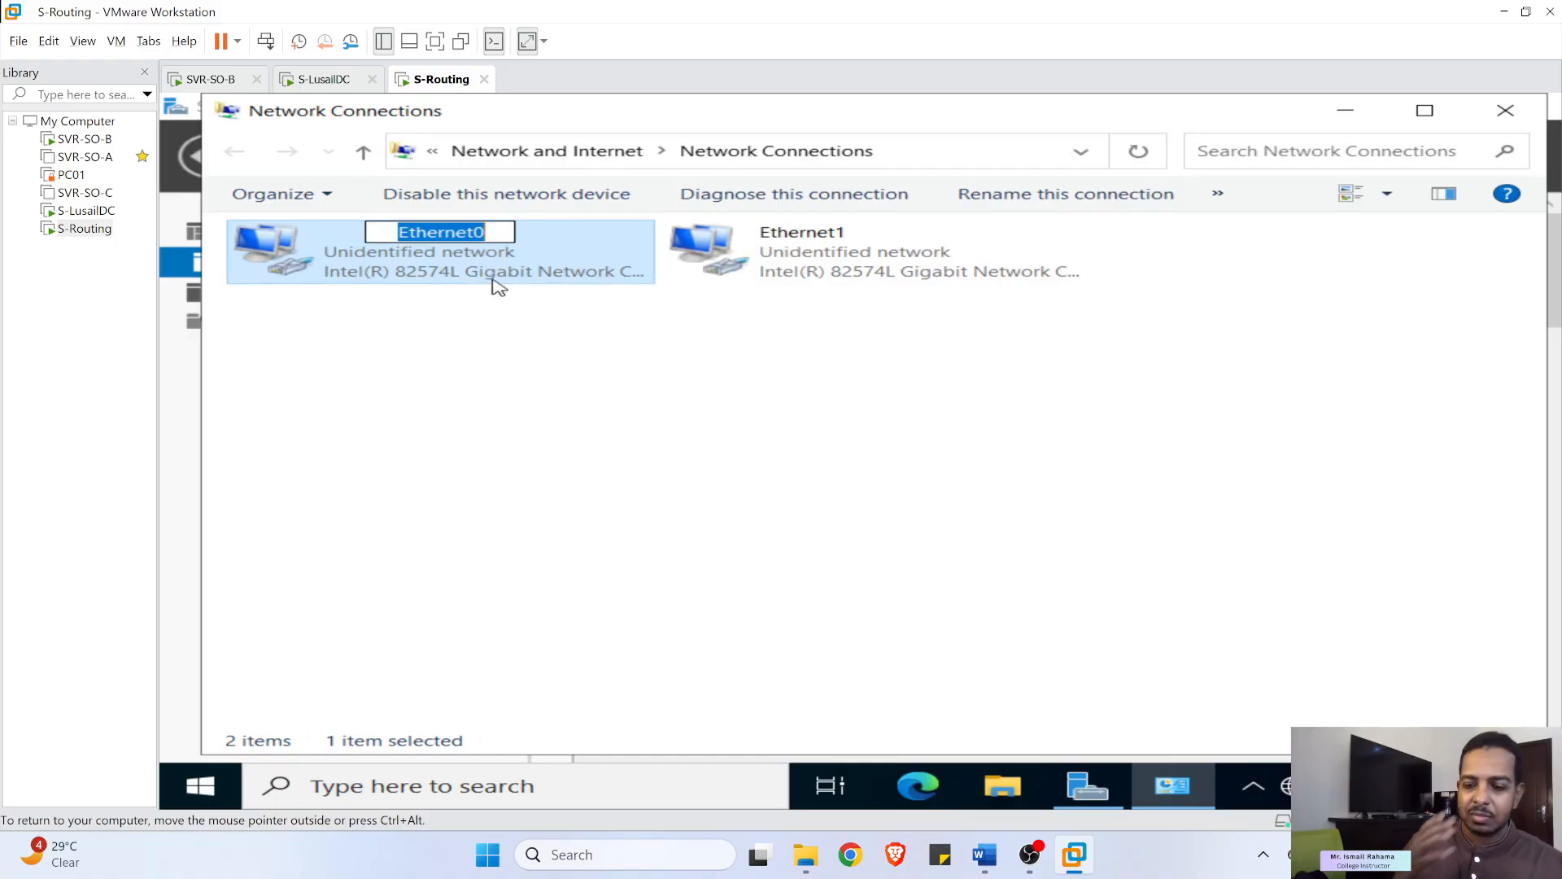
pyautogui.write('Site1')
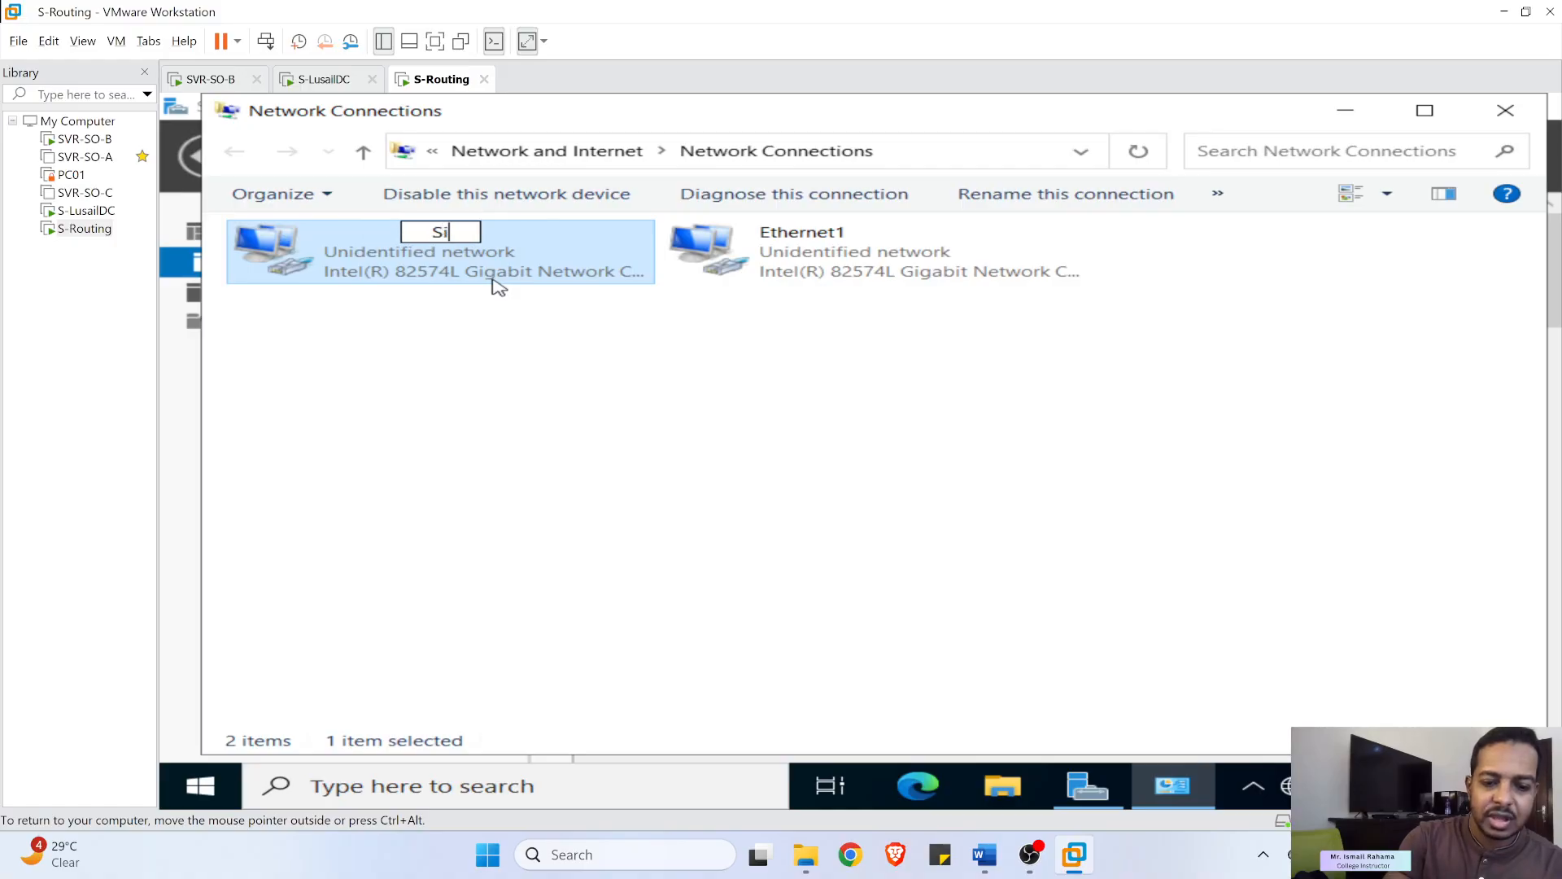
pyautogui.click(673, 411)
pyautogui.rightClick(788, 253)
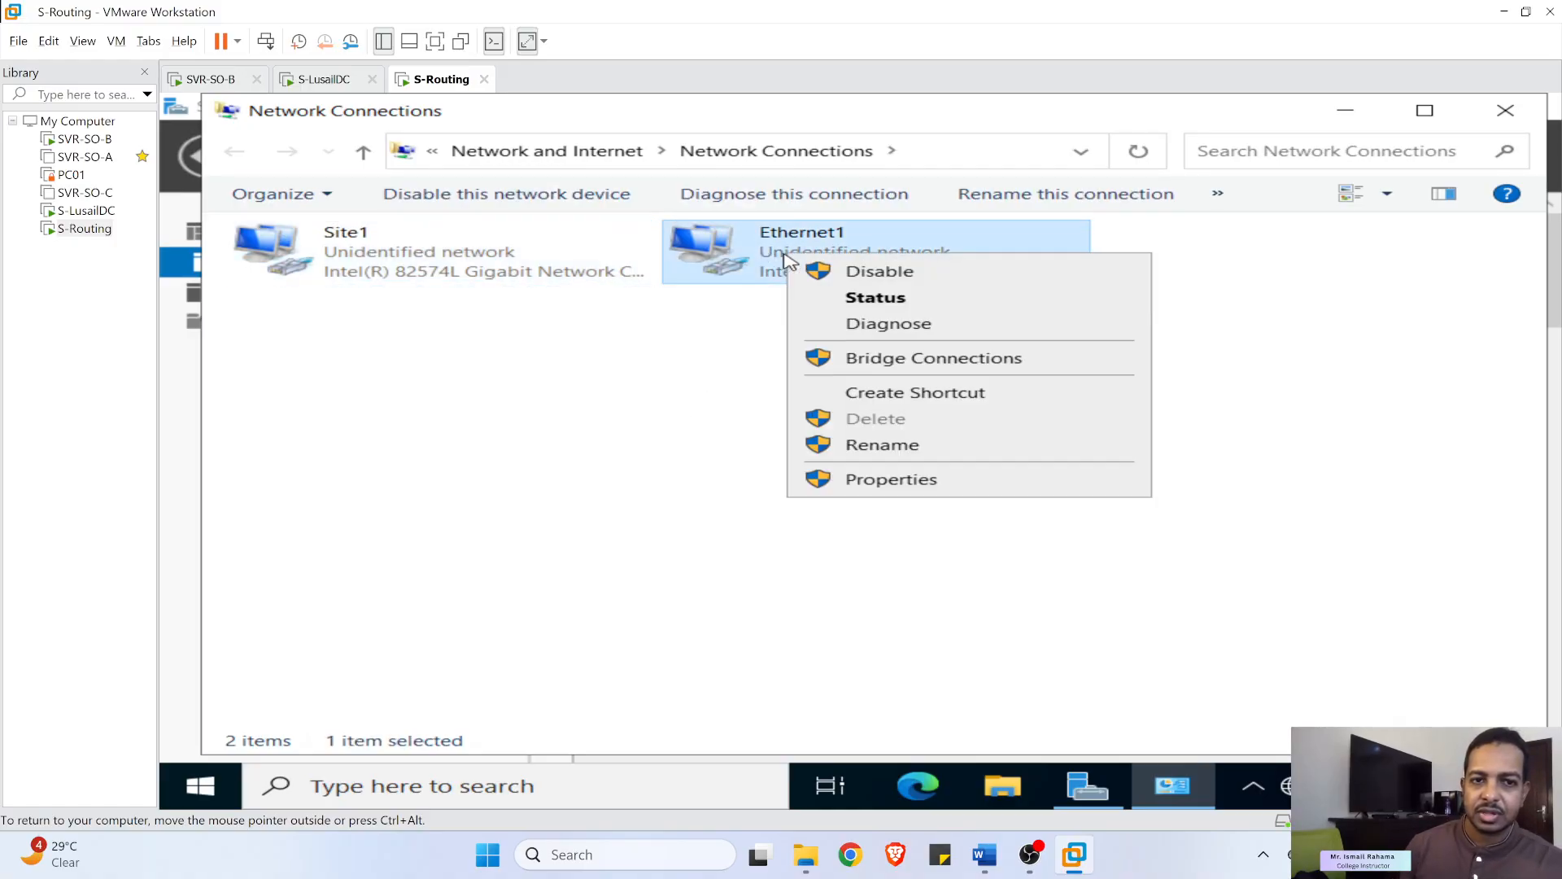
pyautogui.click(864, 444)
pyautogui.write('Si')
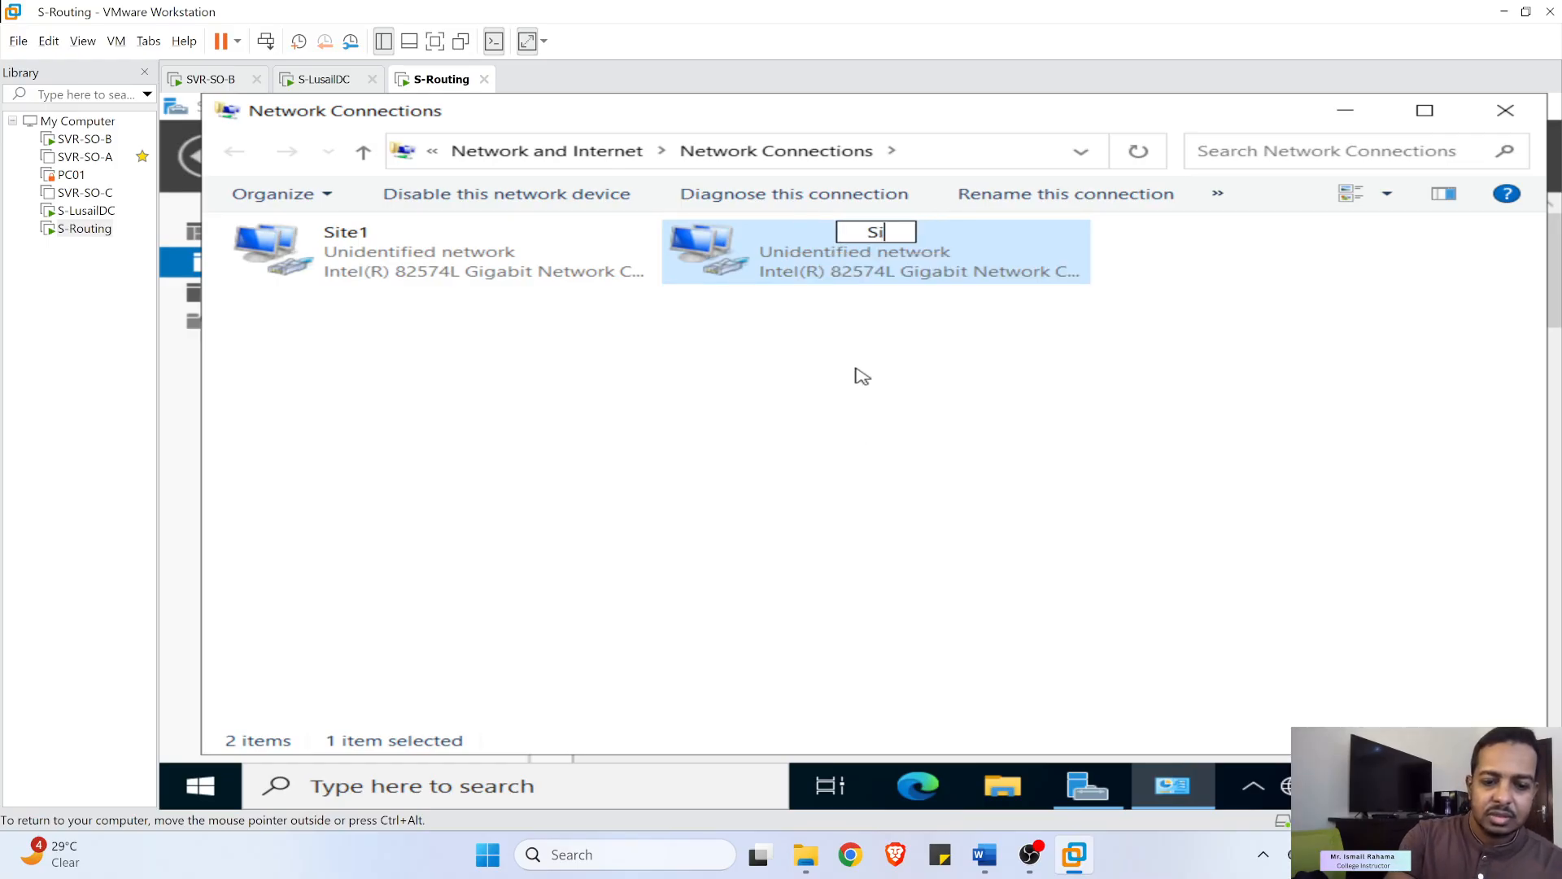
pyautogui.write('te2')
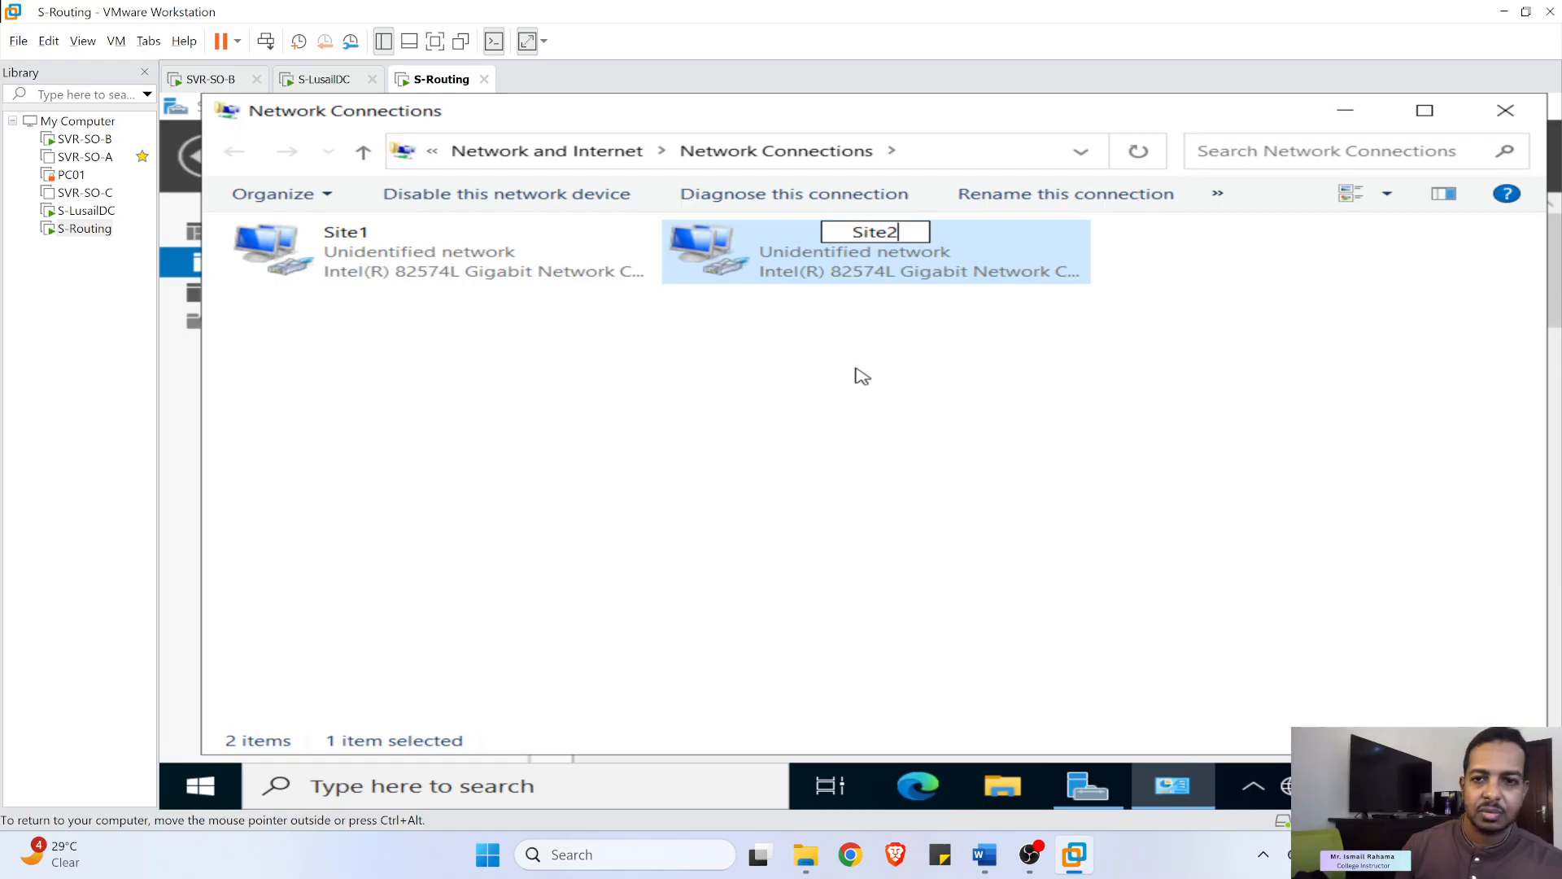
pyautogui.click(899, 382)
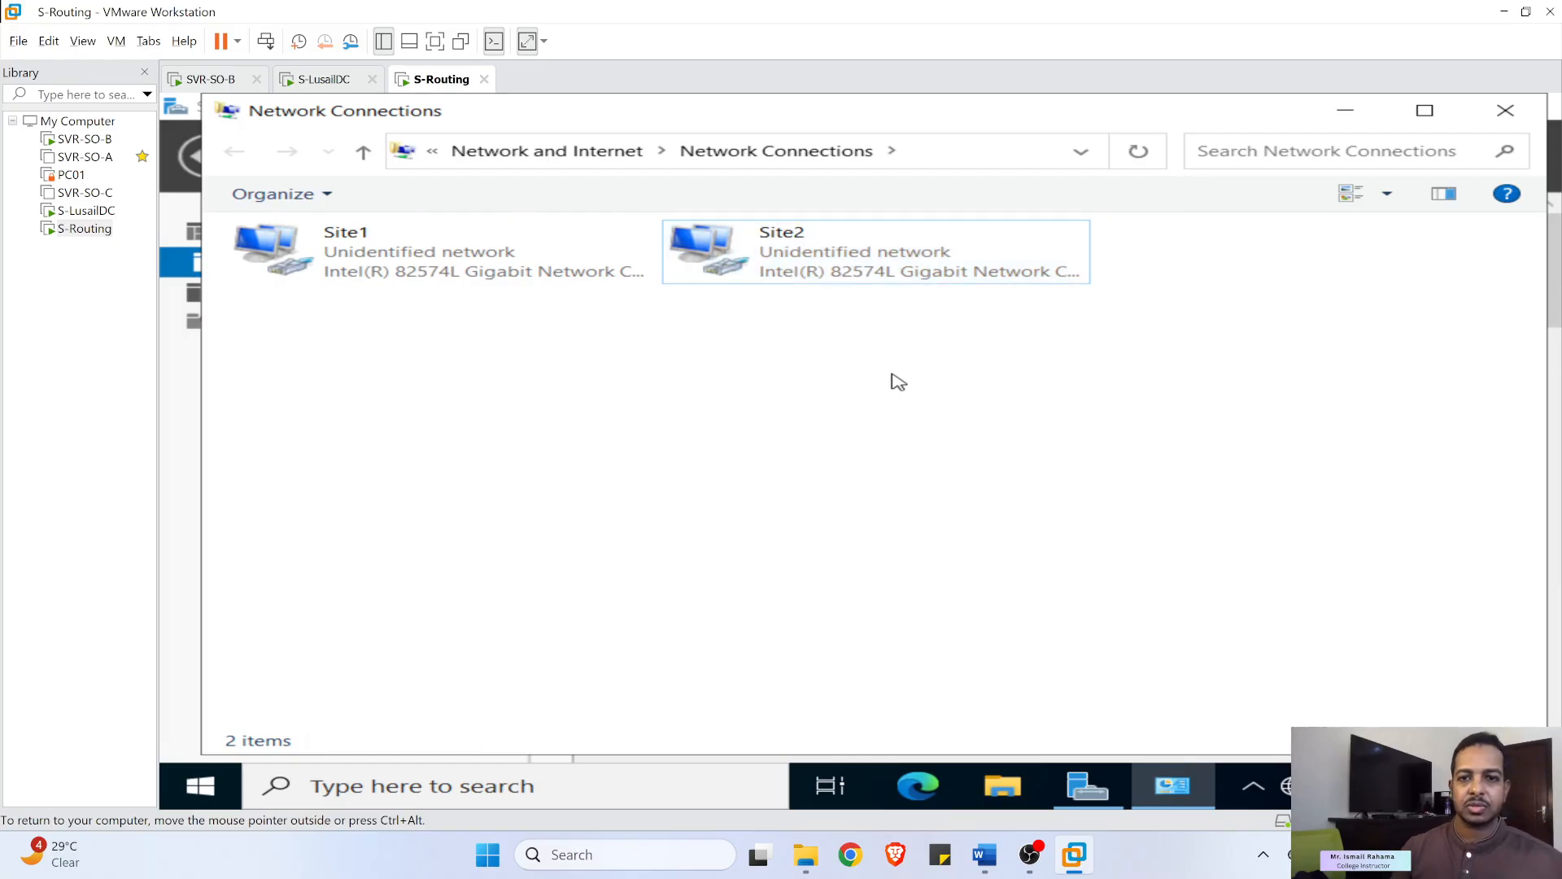
pyautogui.click(1345, 111)
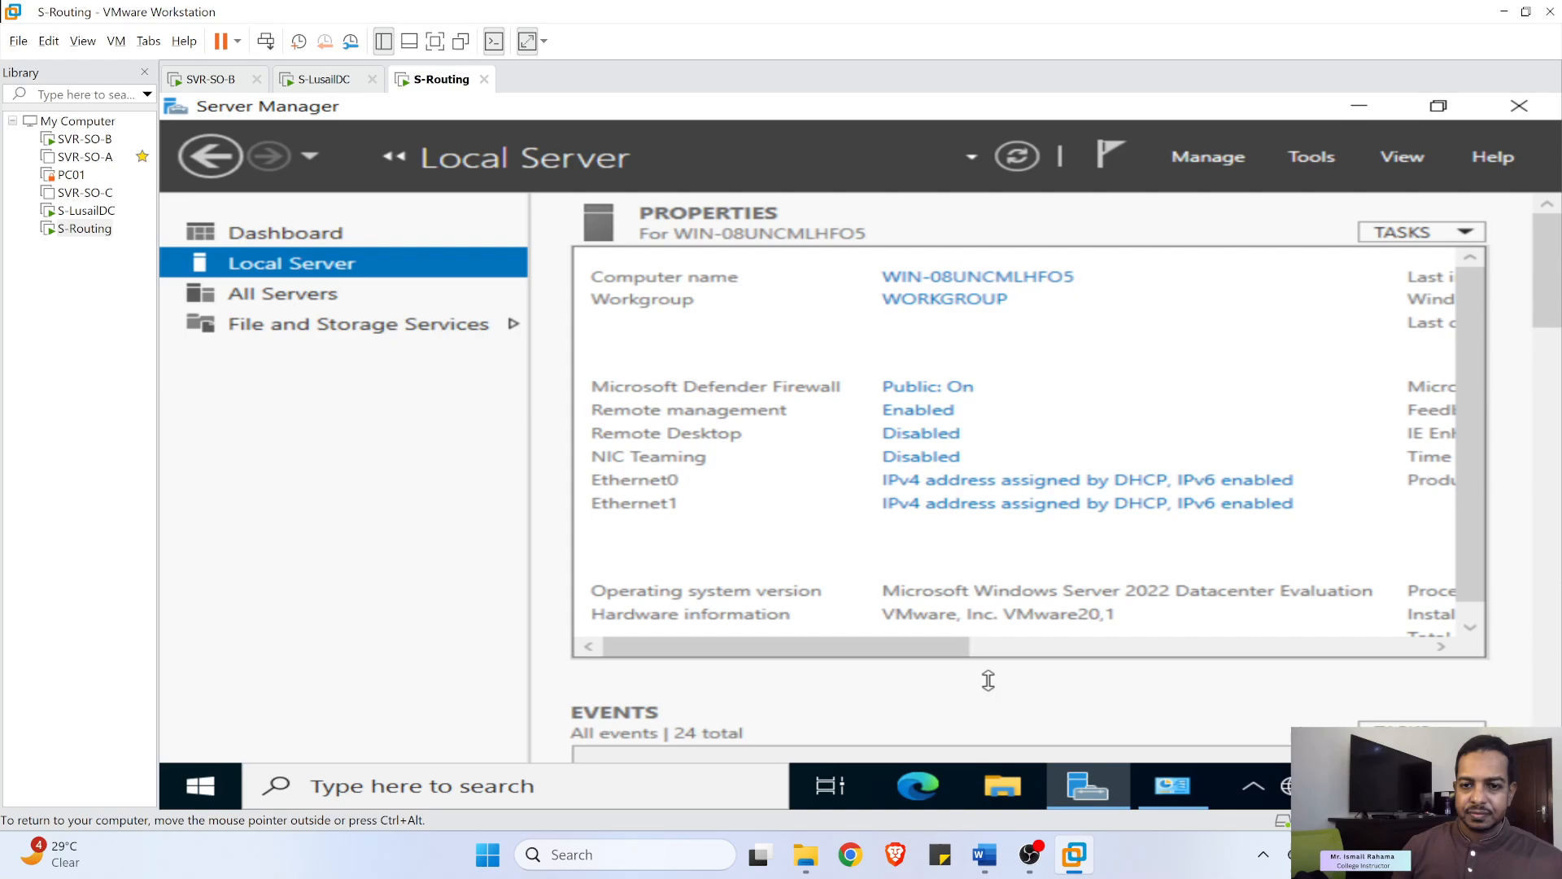
# - Locate the 'Part 1 ... Routing in Windows Server' heading in the lab document
pyautogui.click(985, 854)
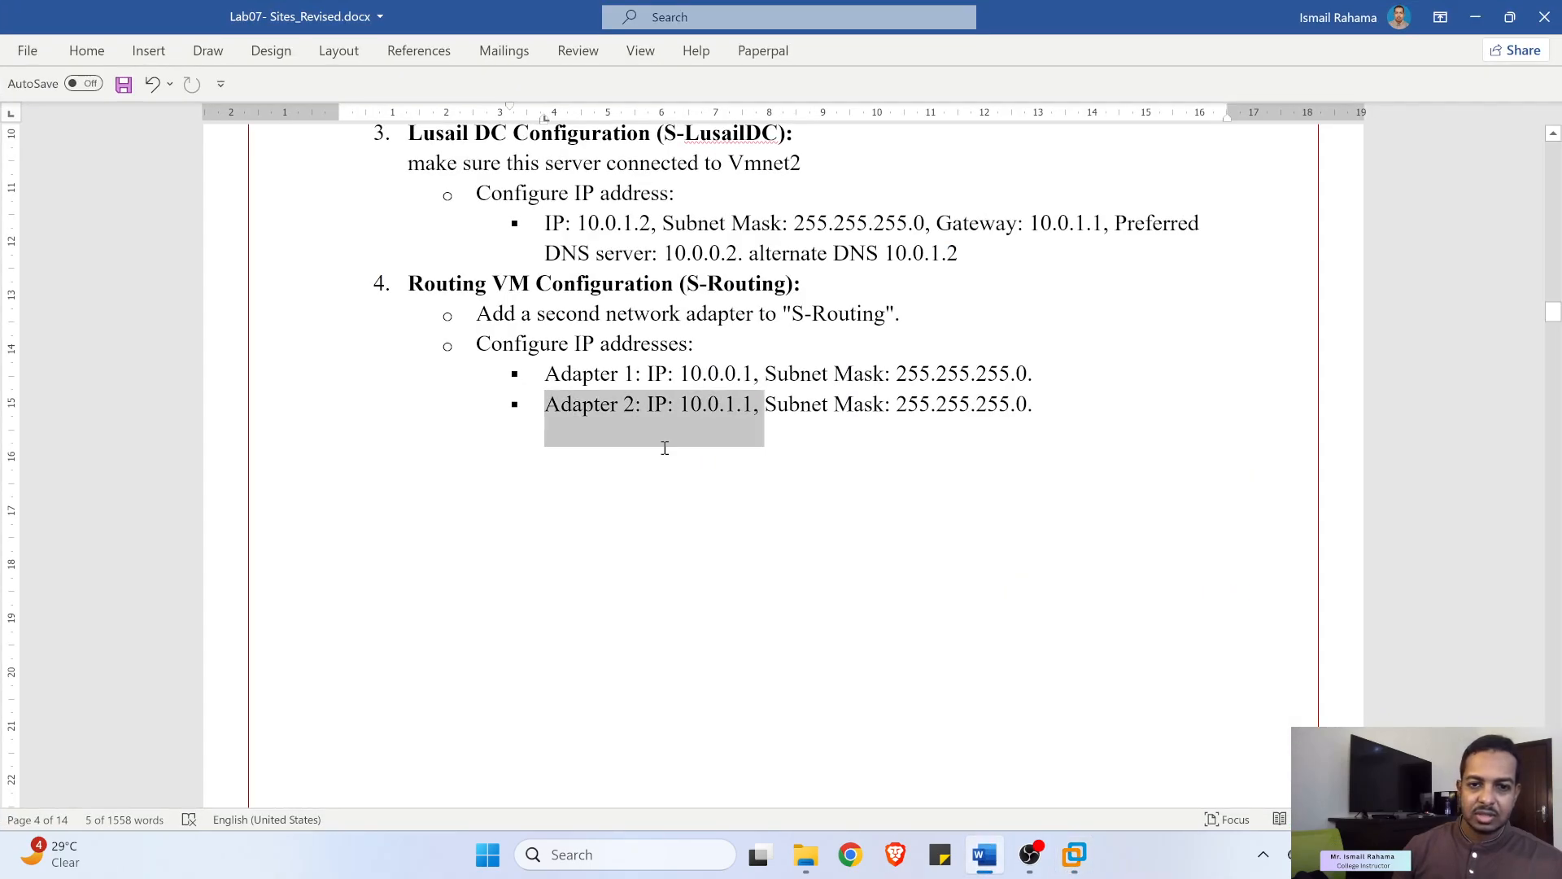
pyautogui.scroll(-3, 645, 416)
pyautogui.scroll(-6, 645, 417)
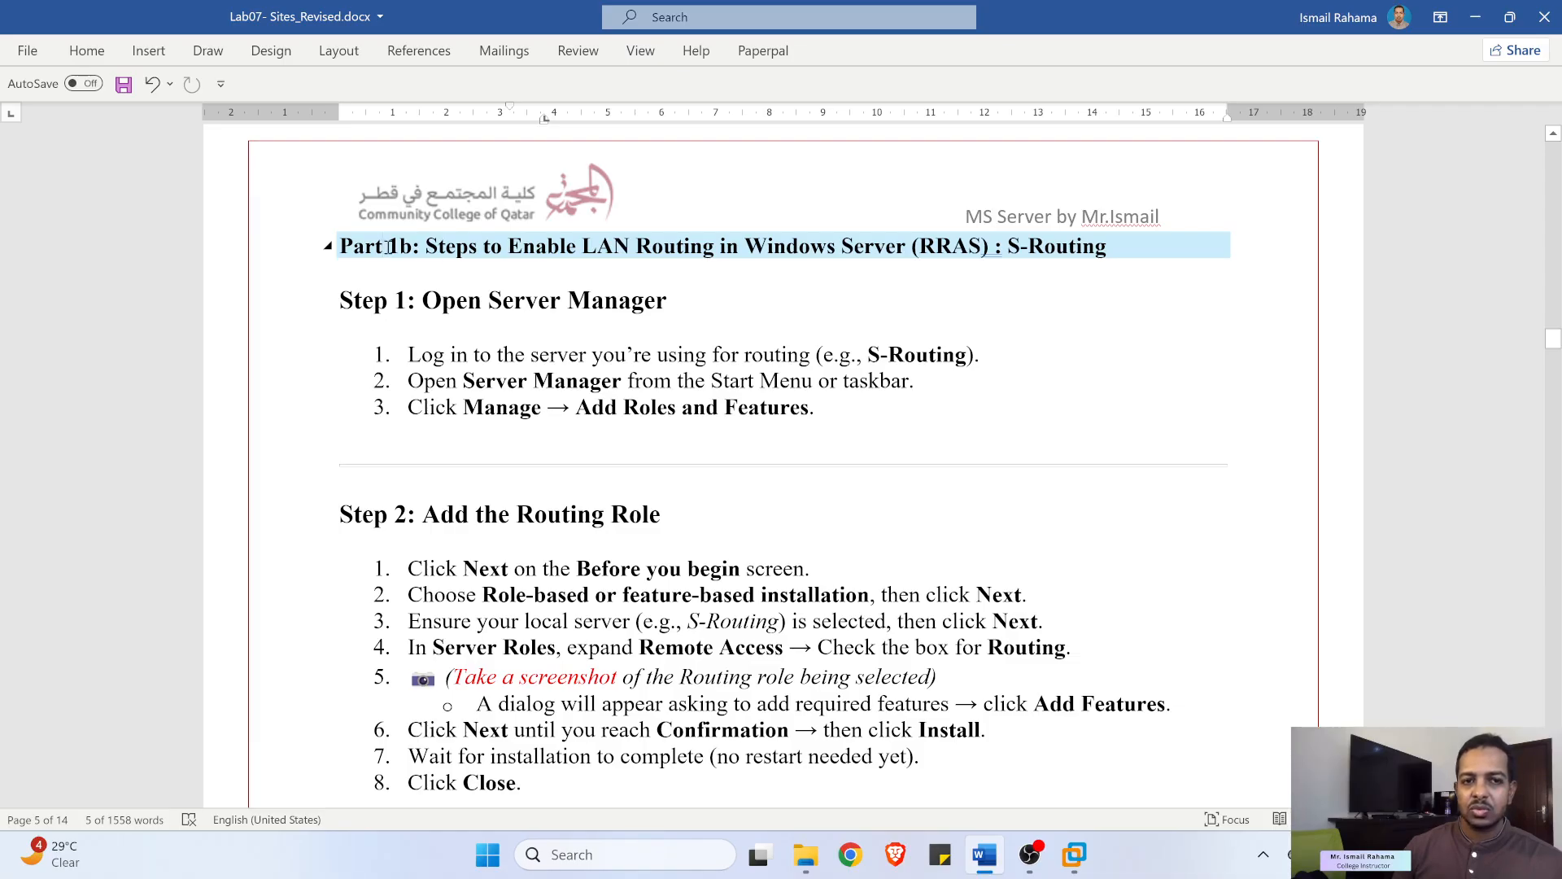
pyautogui.moveTo(399, 247); pyautogui.dragTo(340, 246)
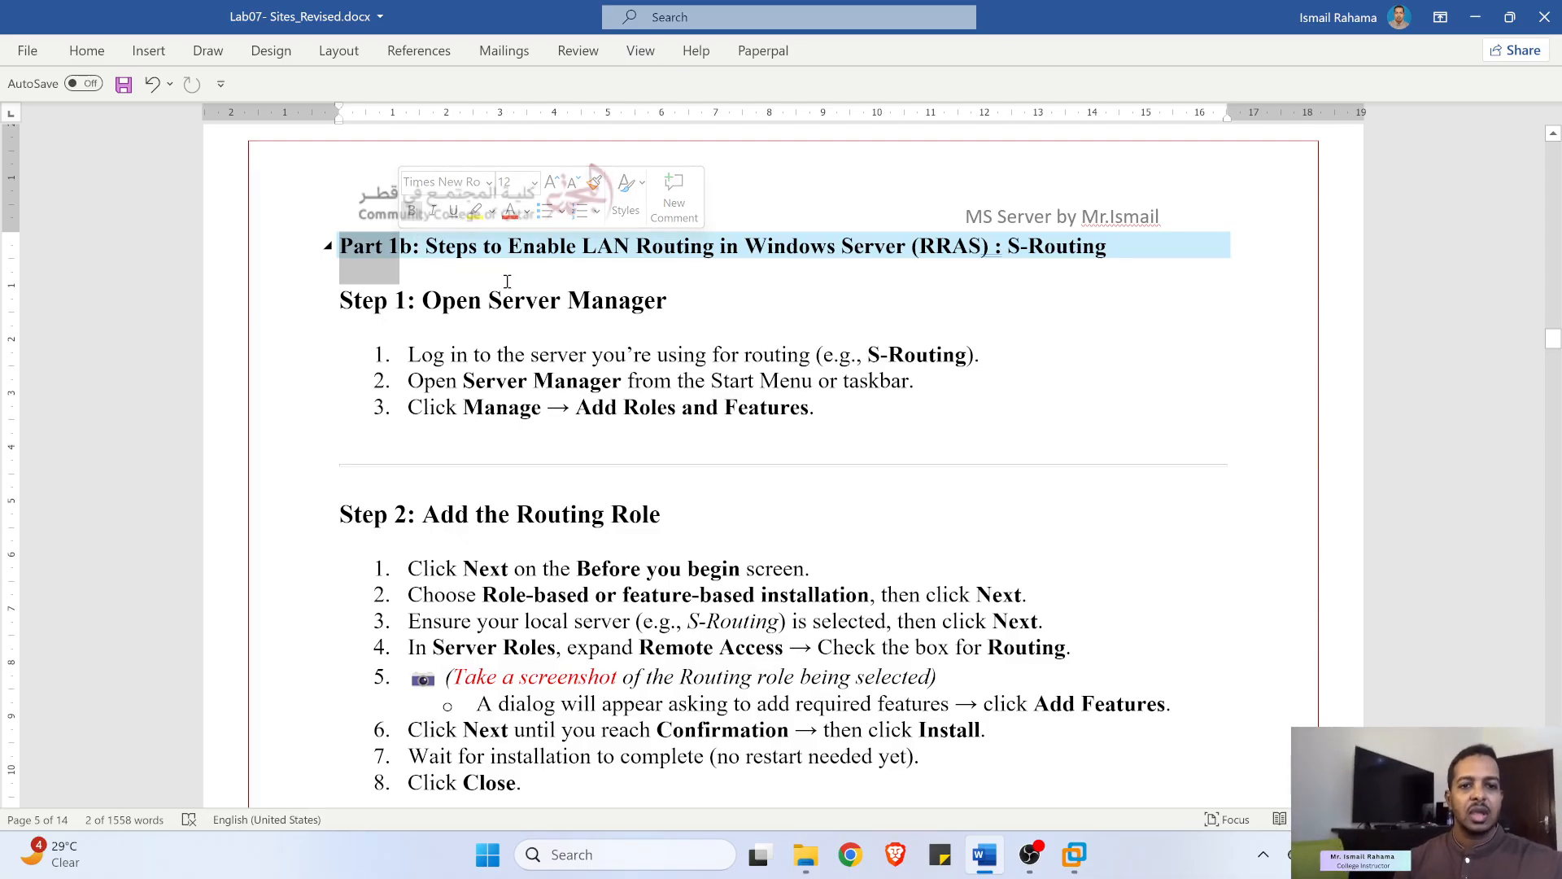
pyautogui.click(702, 247)
pyautogui.moveTo(641, 244); pyautogui.dragTo(912, 248)
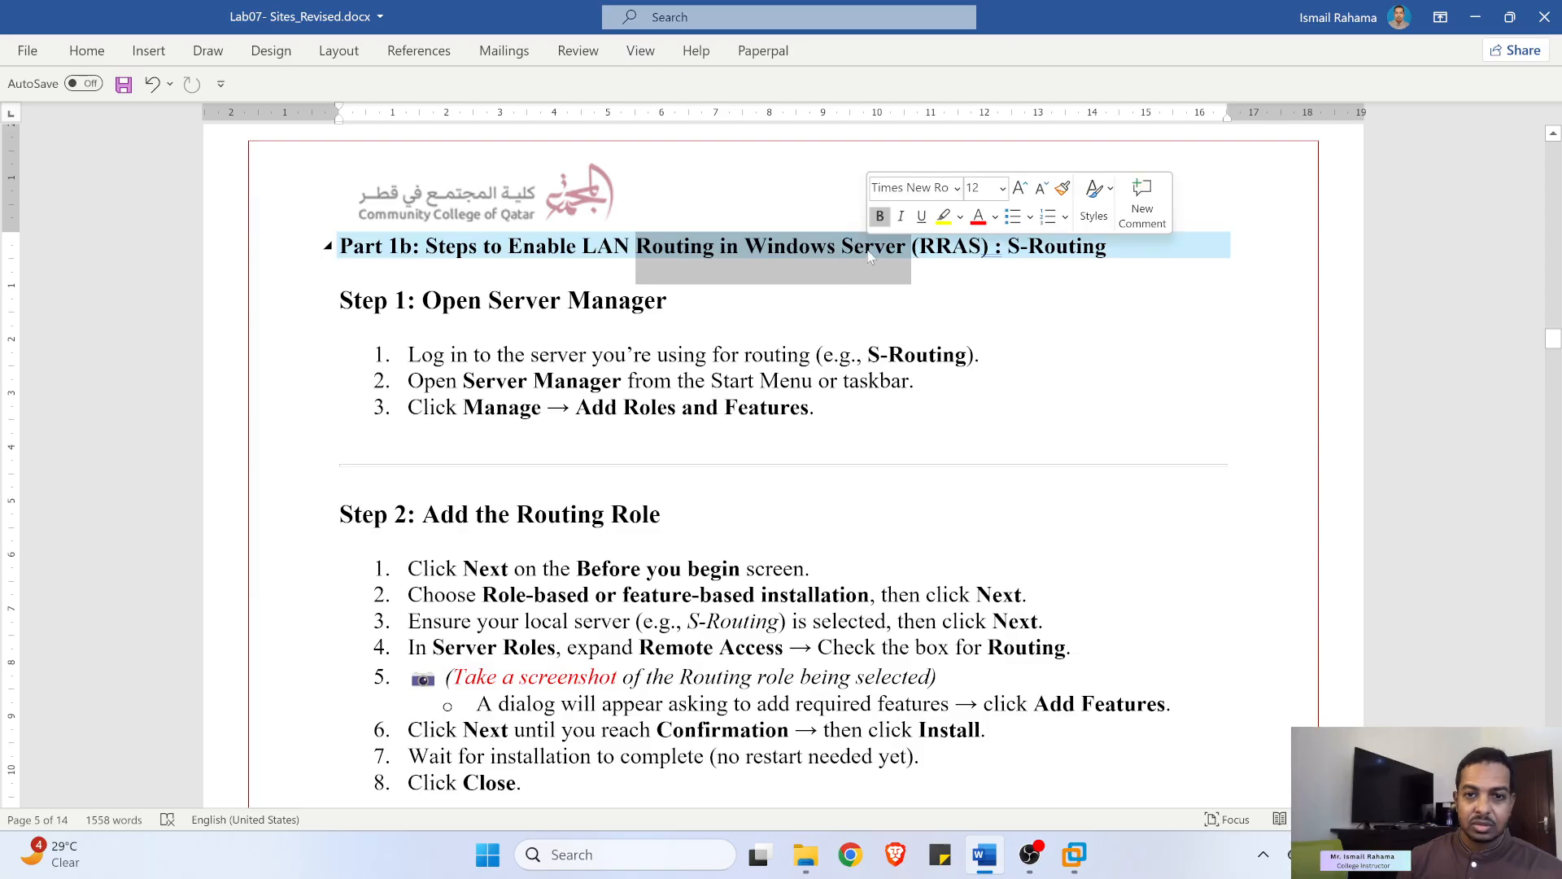
pyautogui.click(672, 327)
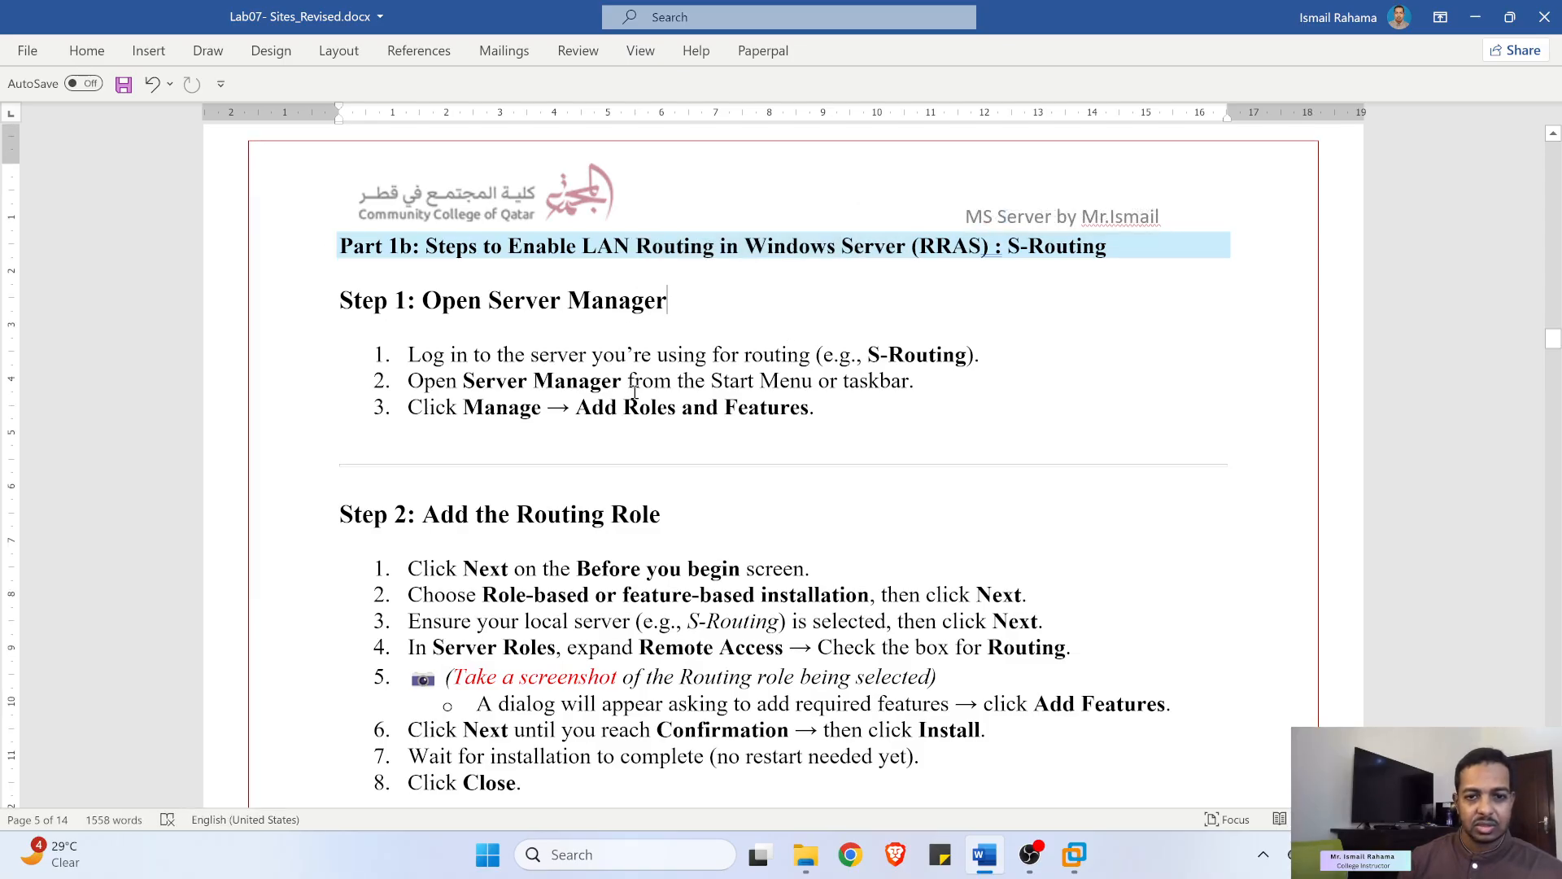
# - Review steps 3–4 on checking the local server and adding the Routing server role
pyautogui.scroll(-4, 634, 393)
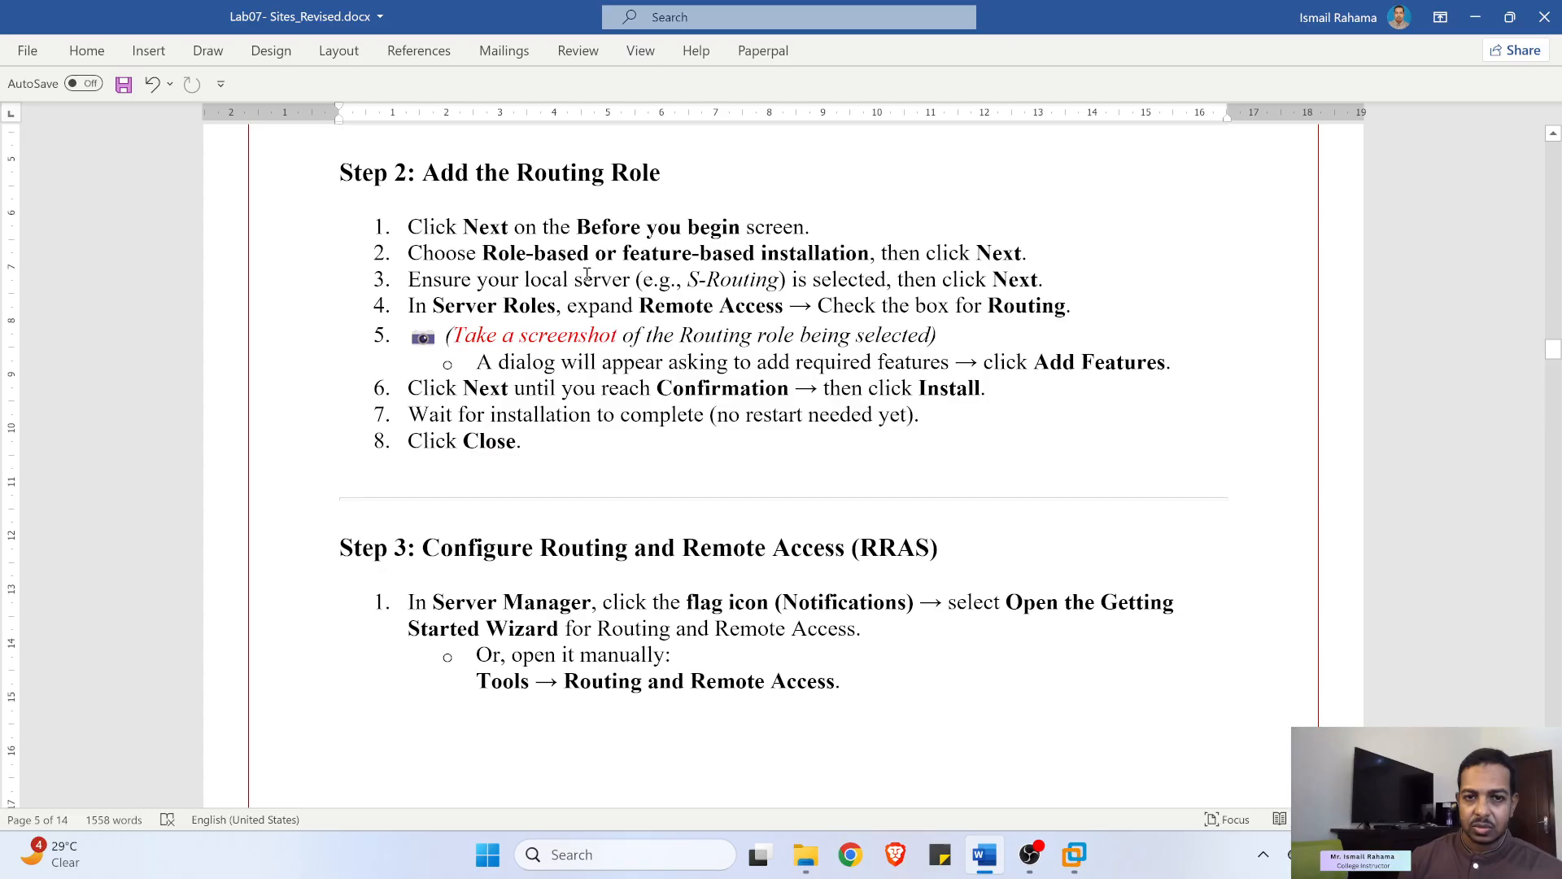
pyautogui.moveTo(716, 278); pyautogui.dragTo(811, 279)
pyautogui.moveTo(547, 308); pyautogui.dragTo(720, 307)
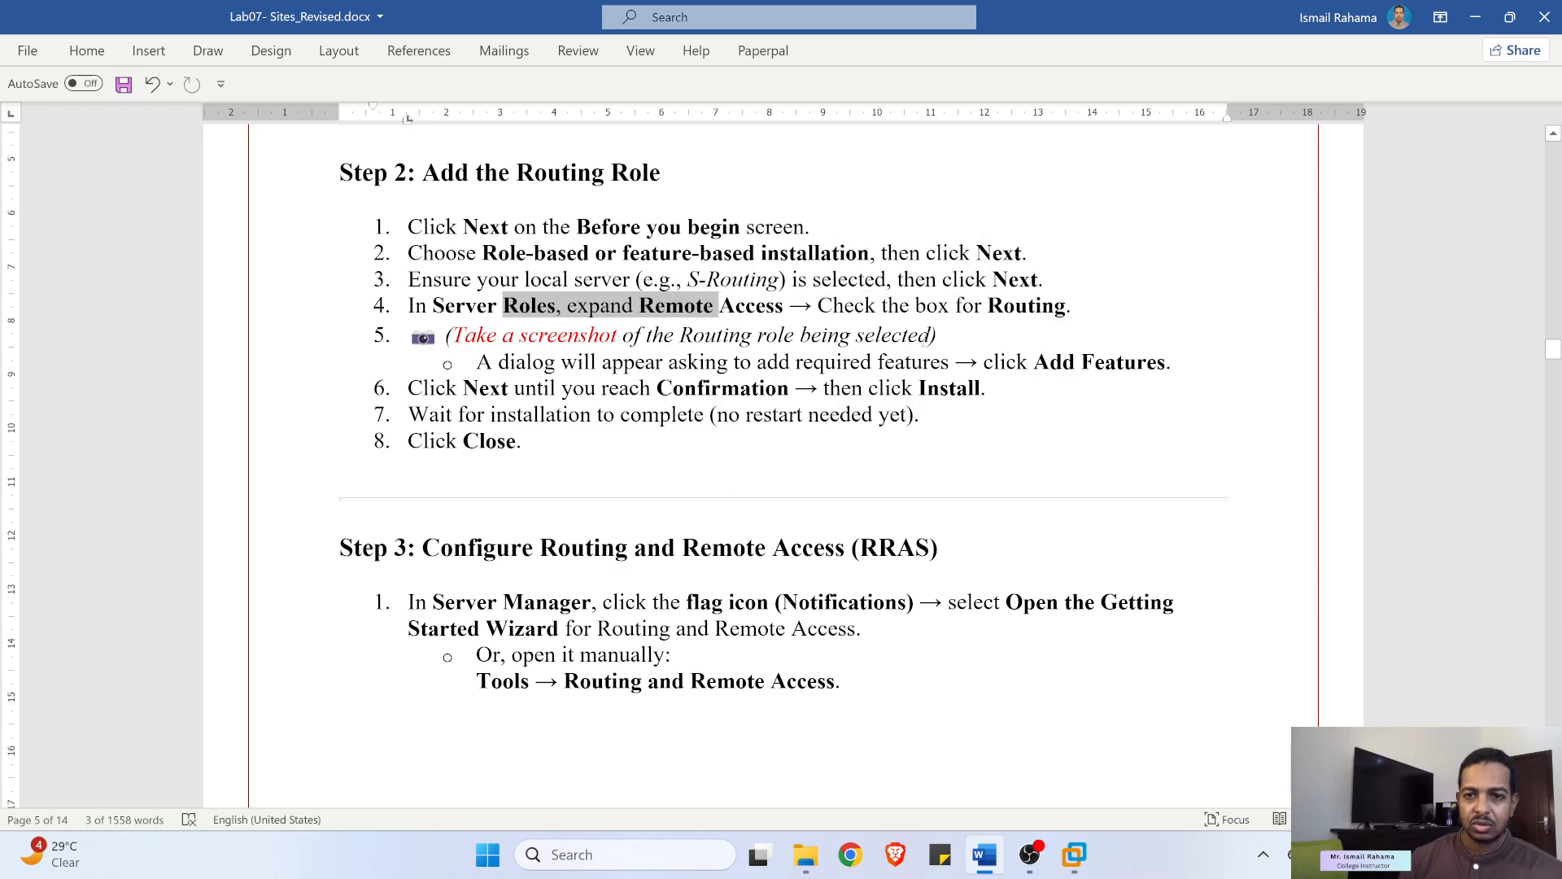
pyautogui.click(912, 334)
pyautogui.moveTo(1003, 307); pyautogui.dragTo(1054, 307)
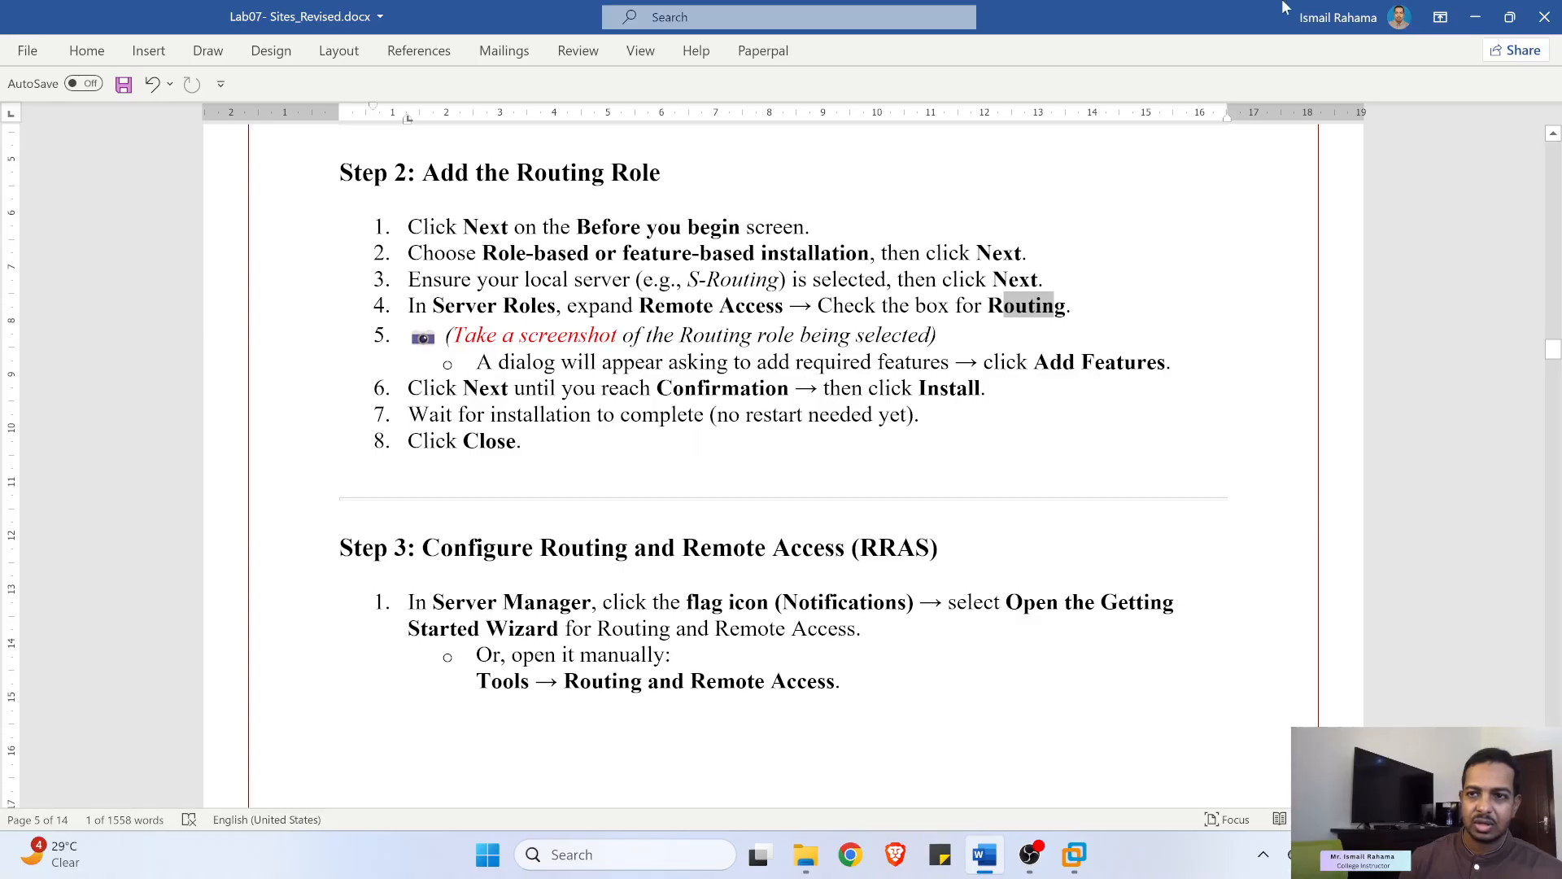
pyautogui.click(1475, 17)
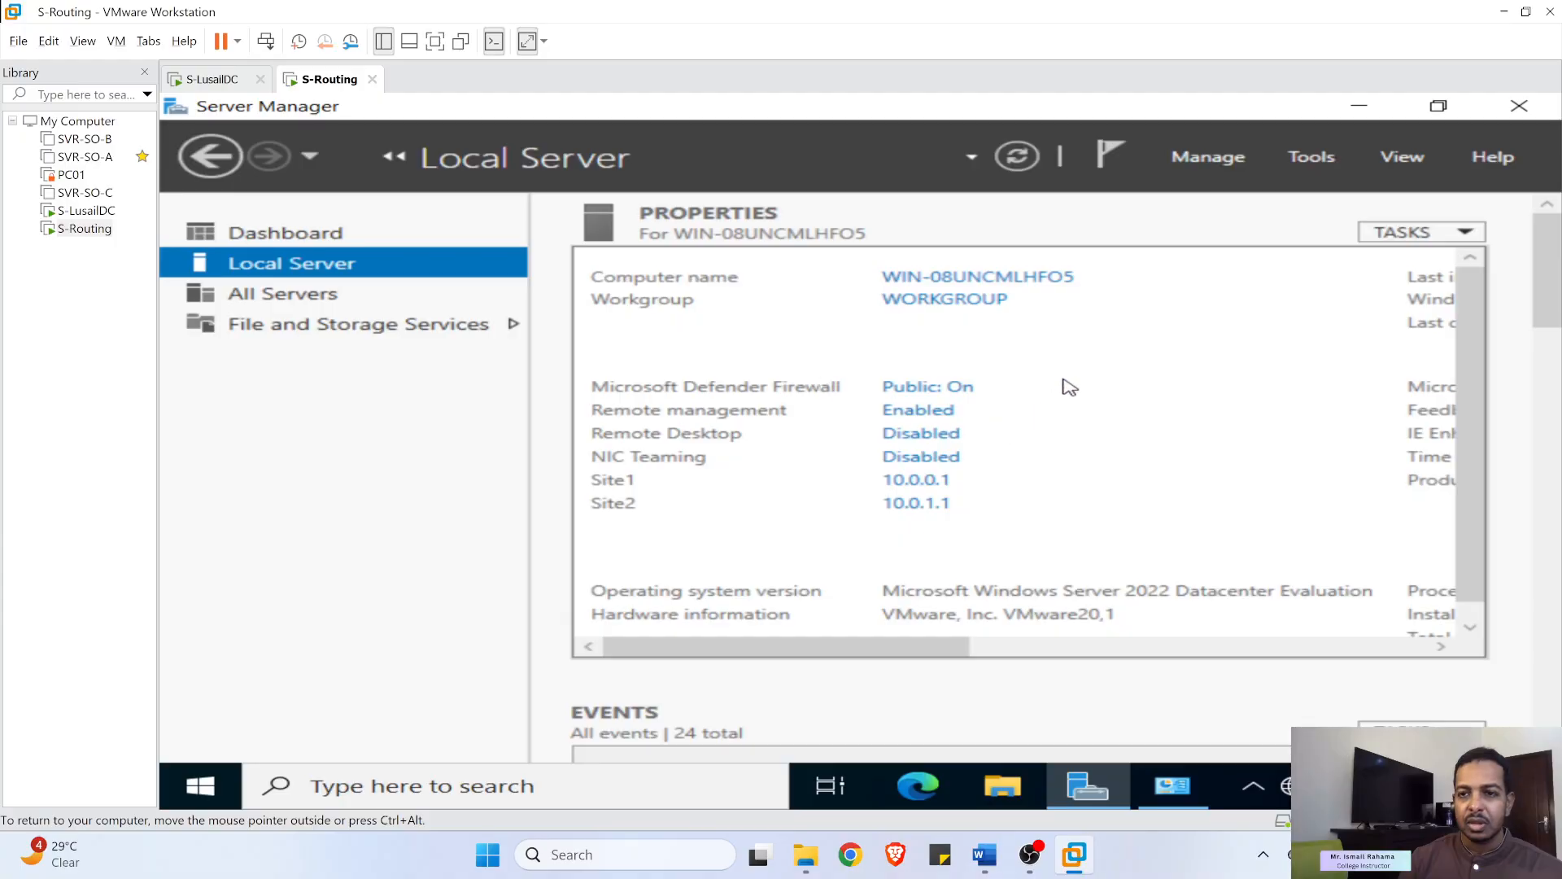
# - Launch Add Roles and Features from the Server Manager dashboard, then minimize Server Manager
pyautogui.click(1312, 157)
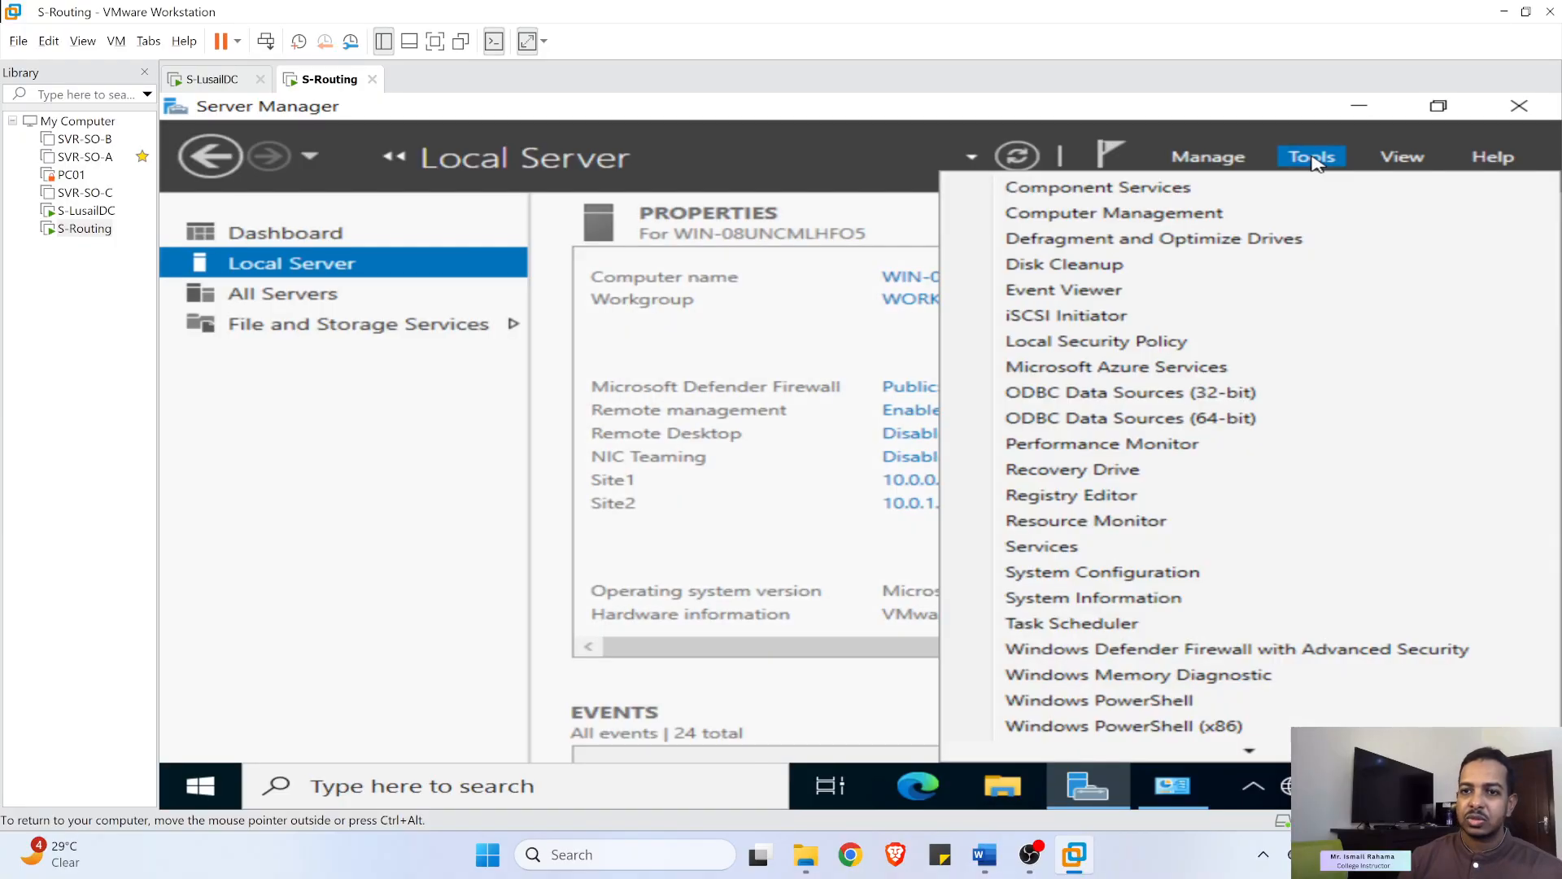
pyautogui.click(1314, 159)
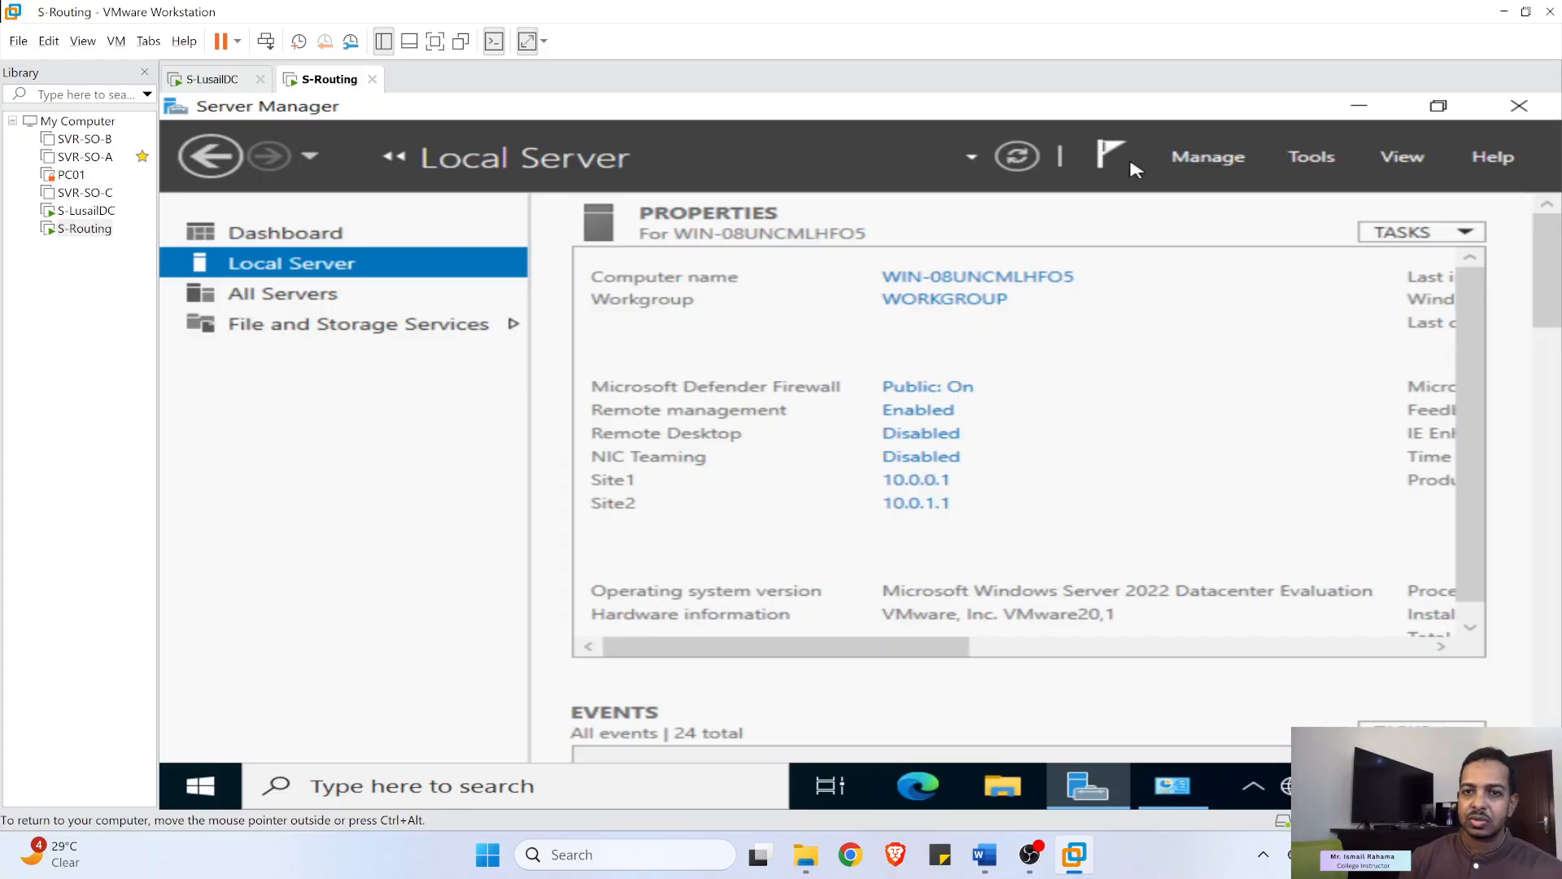
pyautogui.click(302, 236)
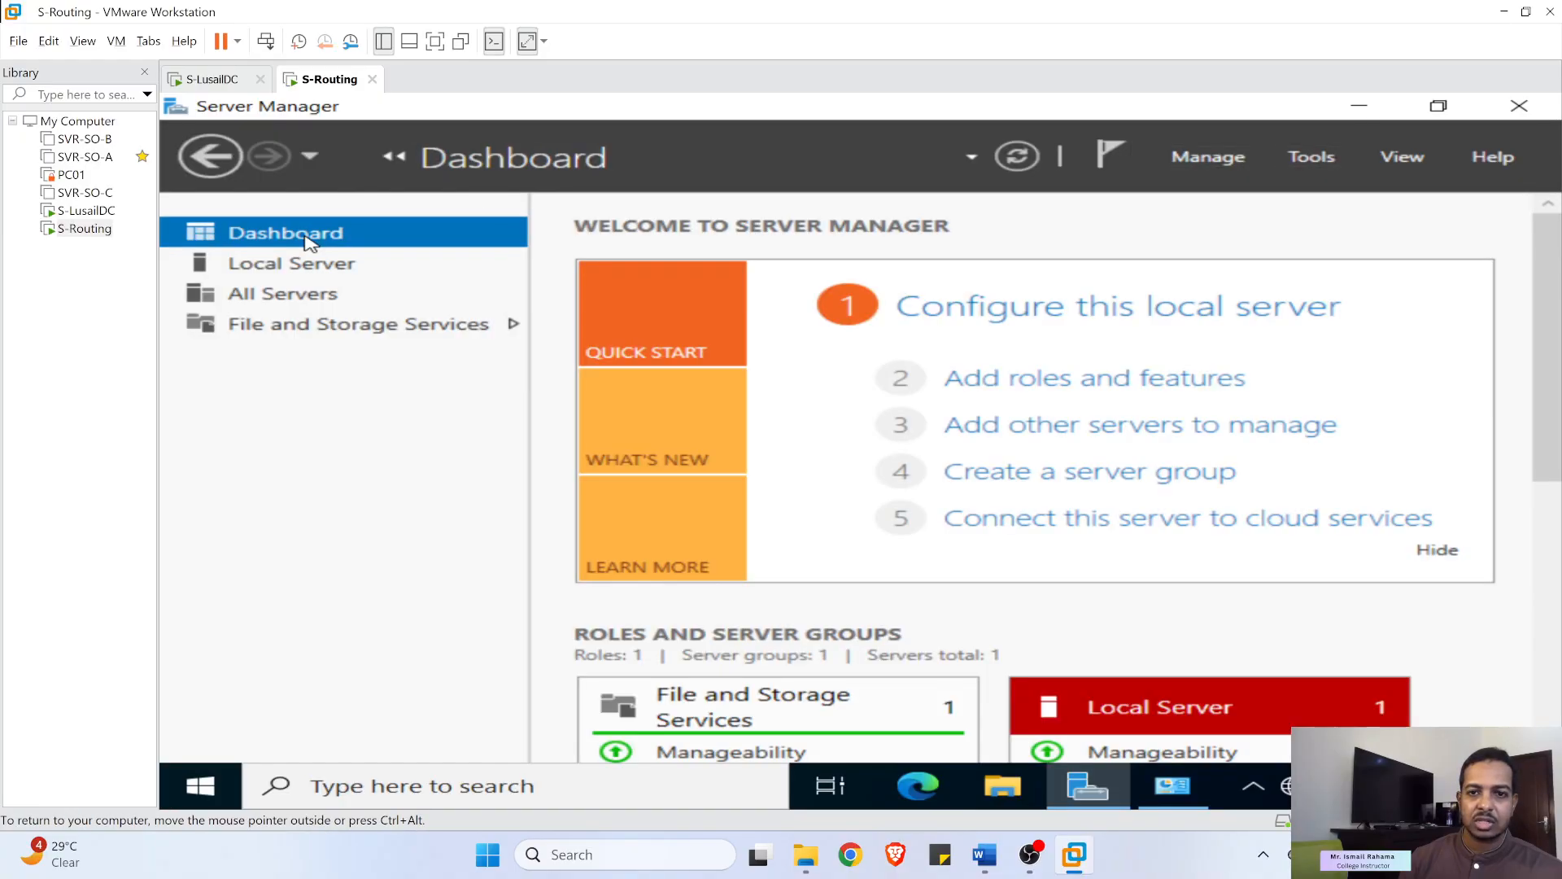
pyautogui.click(1083, 377)
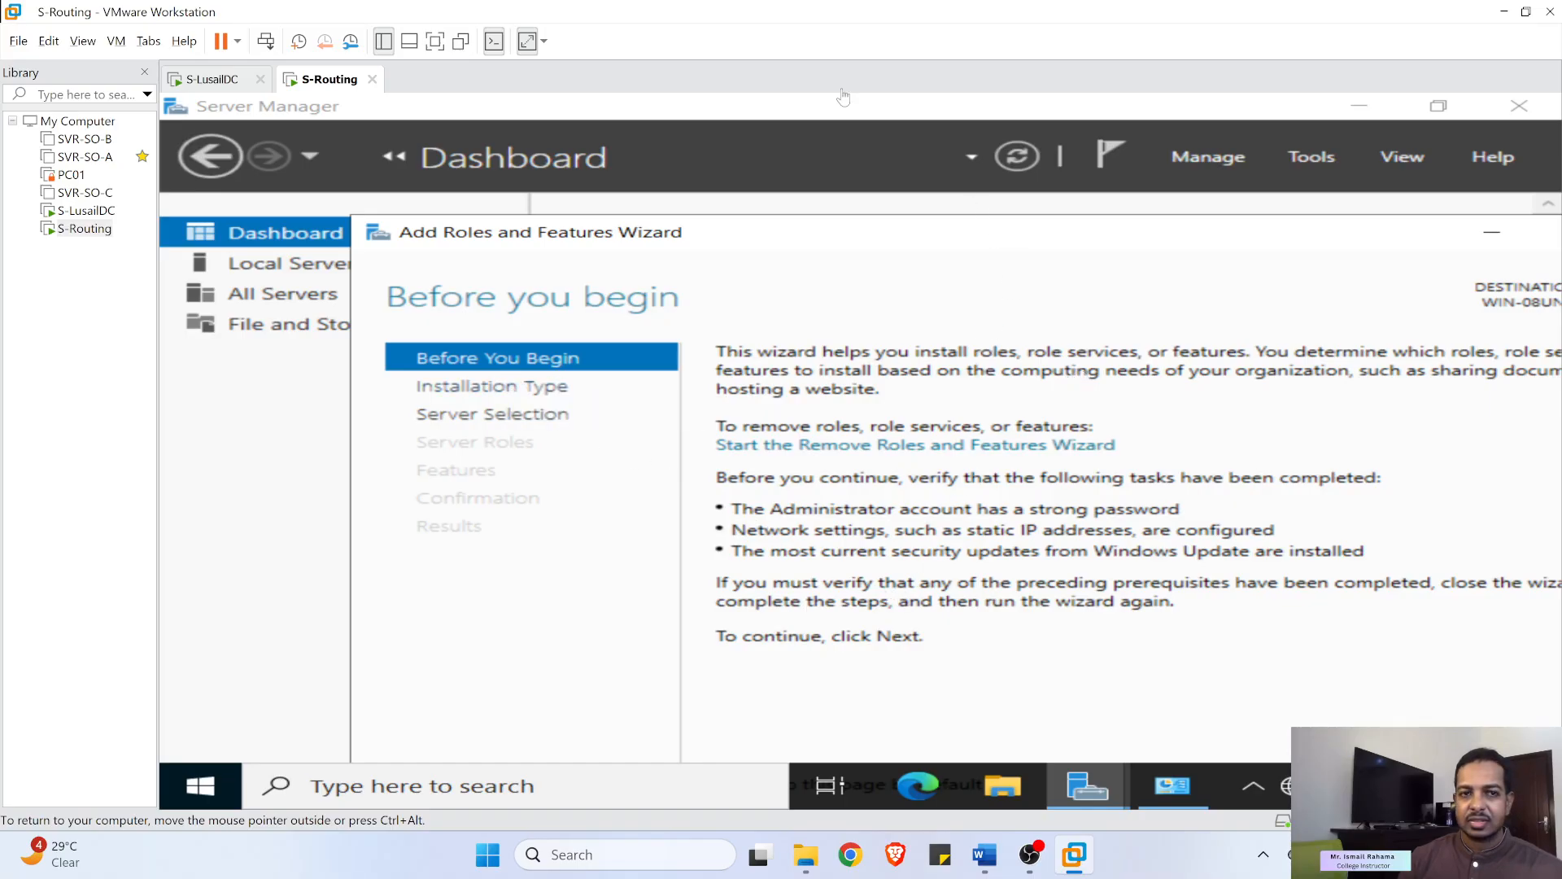
pyautogui.click(1360, 106)
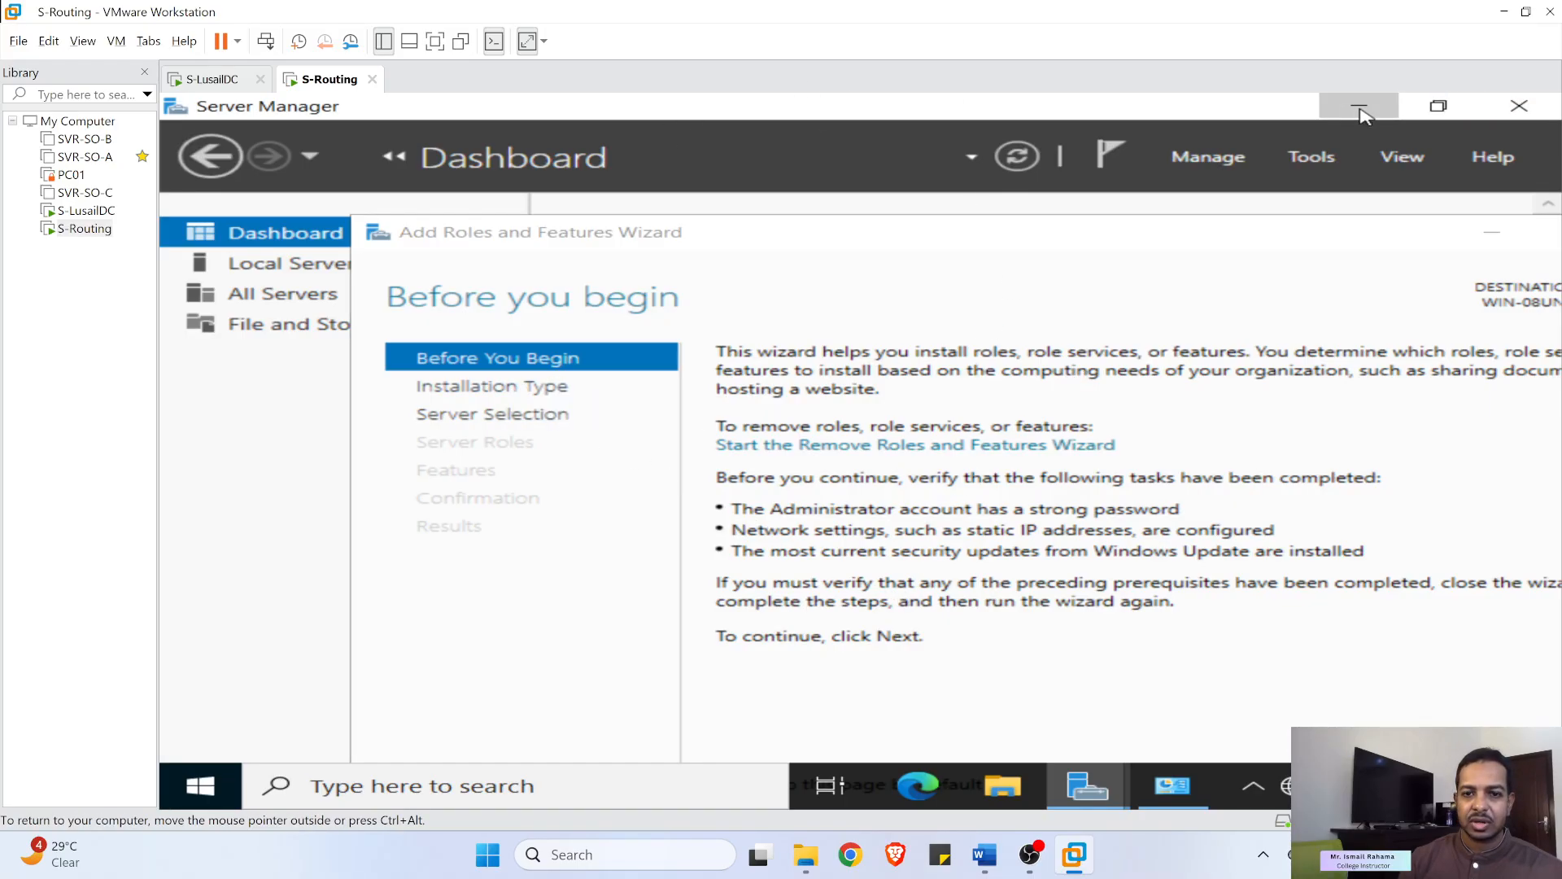
pyautogui.click(1359, 106)
# - Change the S-Routing VM's text and app scale from 125% to 100%, then close Settings
pyautogui.rightClick(885, 311)
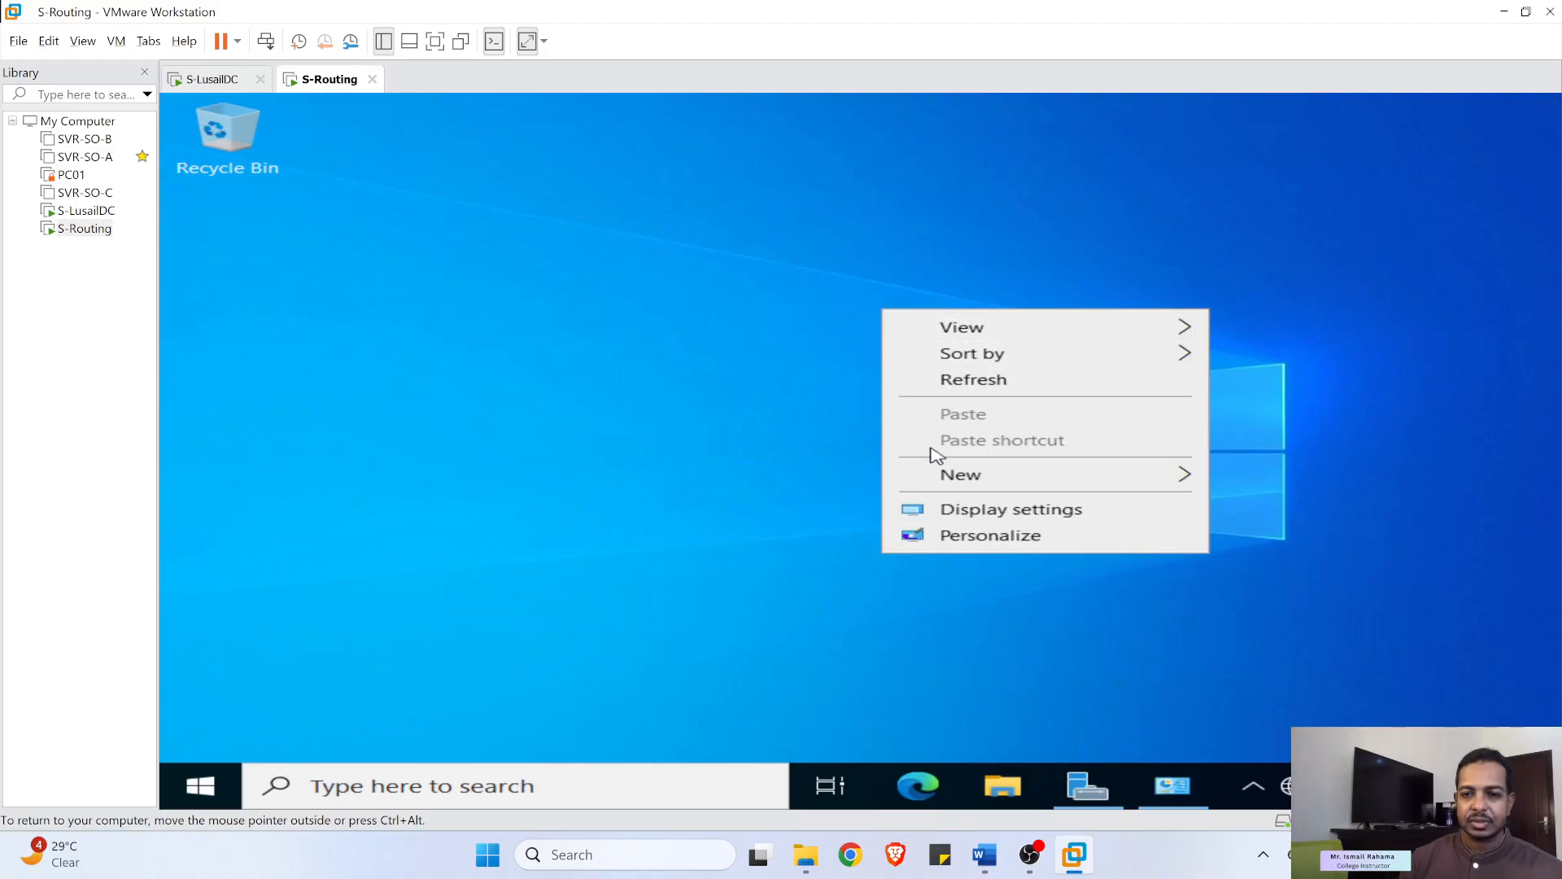
pyautogui.click(973, 520)
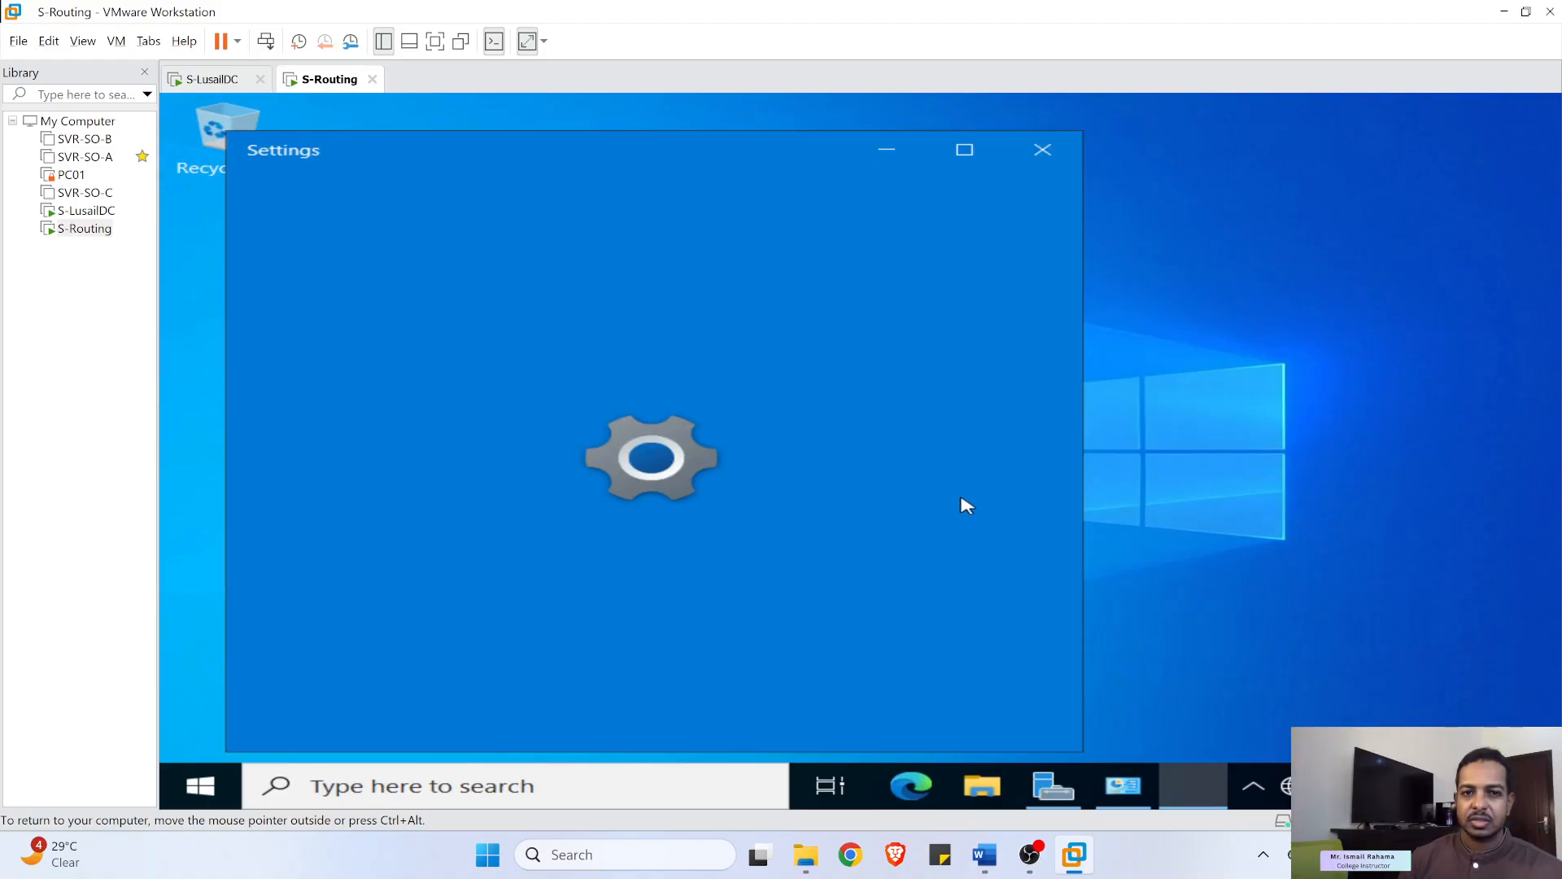
pyautogui.scroll(-4, 660, 564)
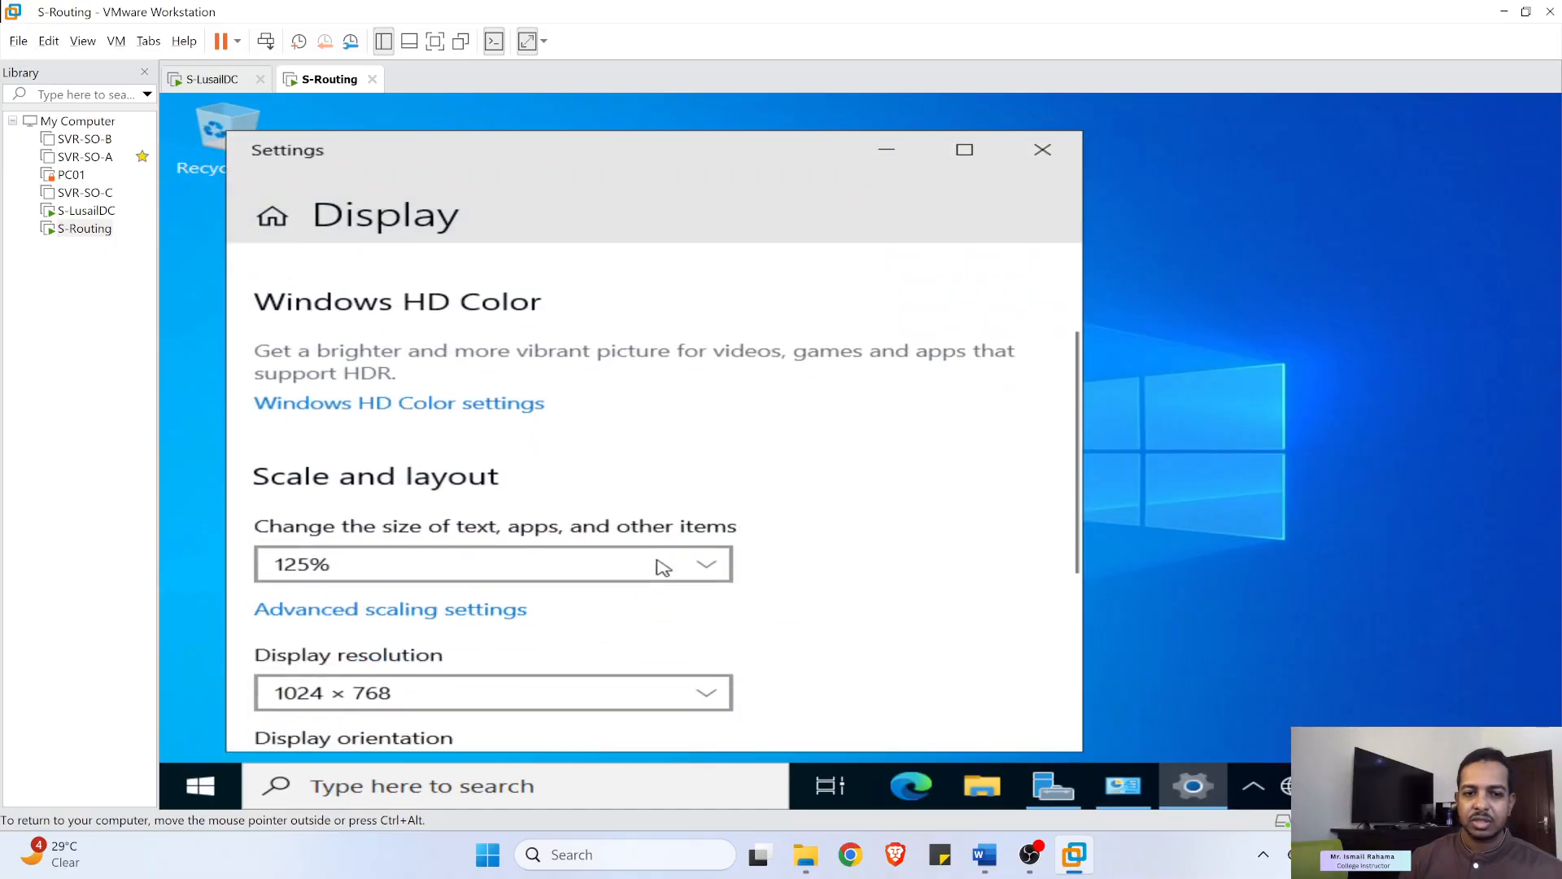
pyautogui.scroll(-1, 734, 589)
pyautogui.click(469, 372)
pyautogui.click(362, 337)
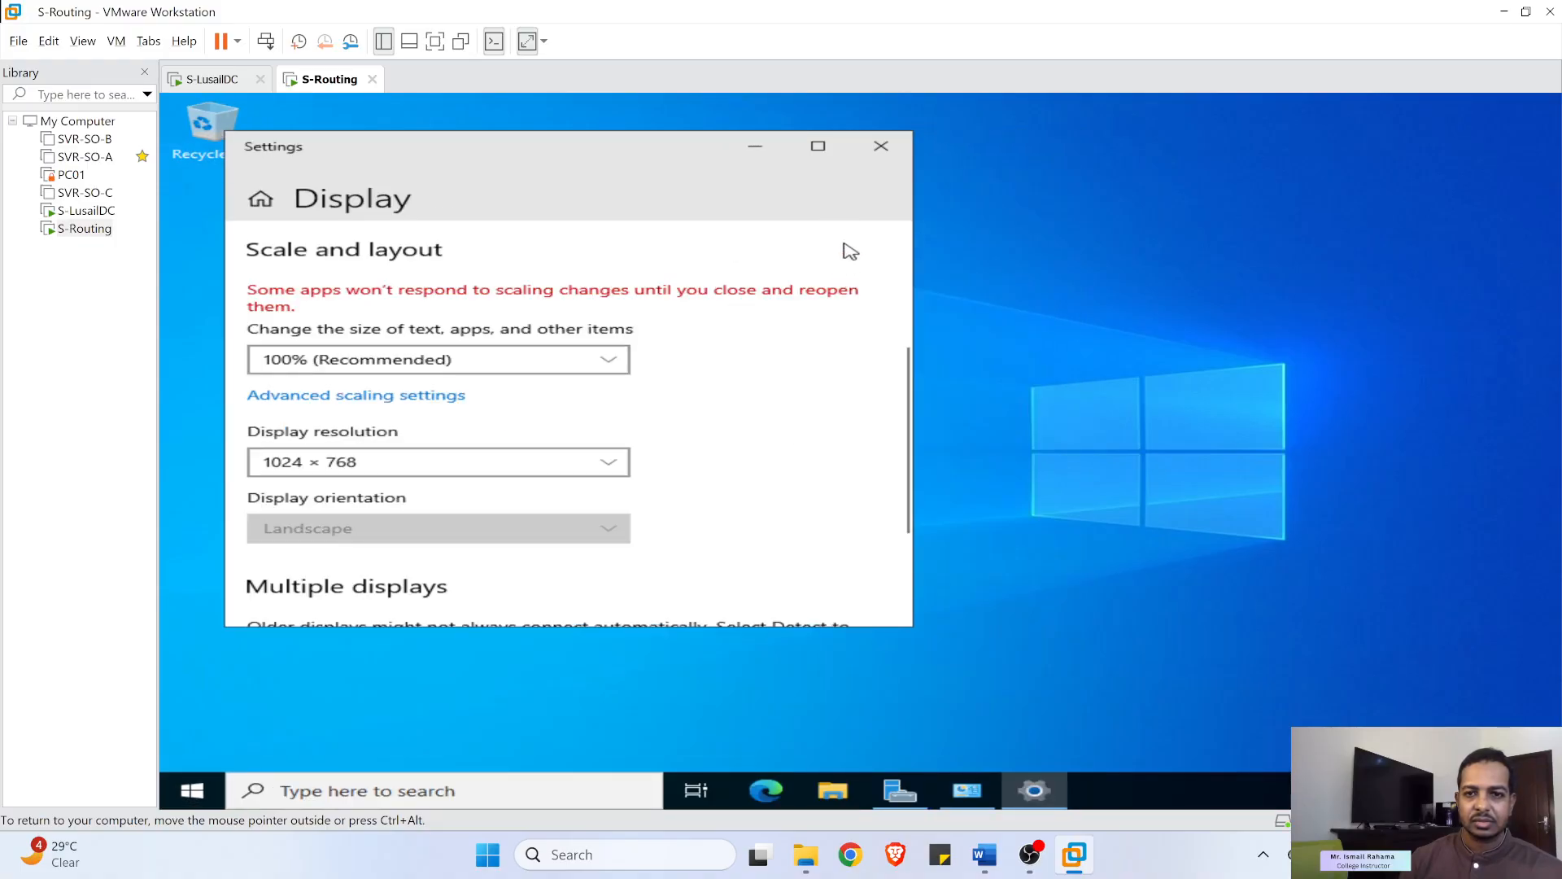
pyautogui.click(882, 150)
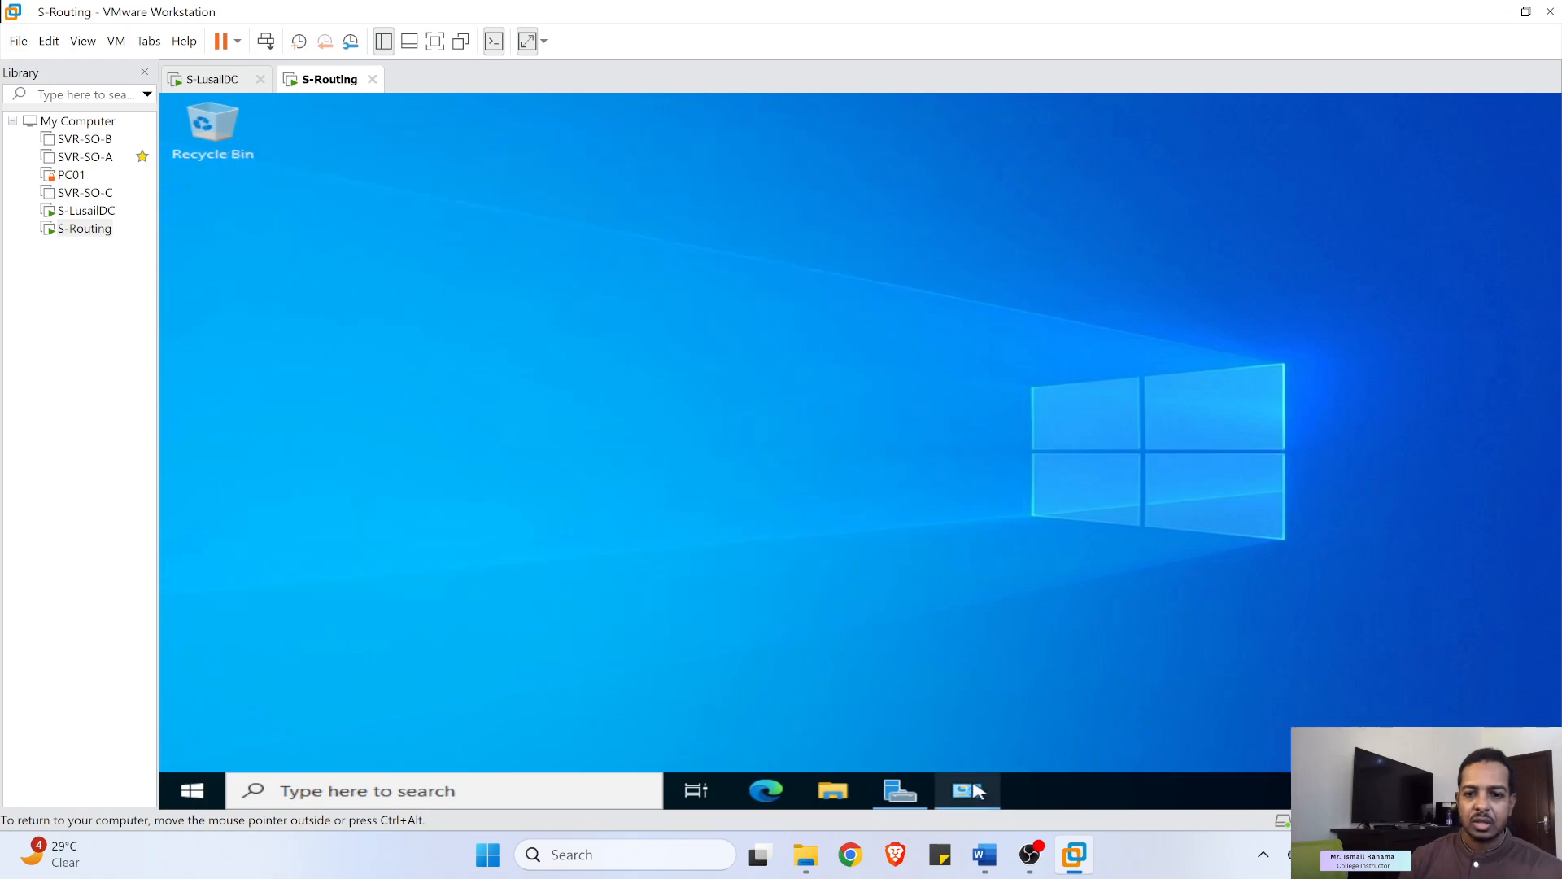
pyautogui.moveTo(965, 794)
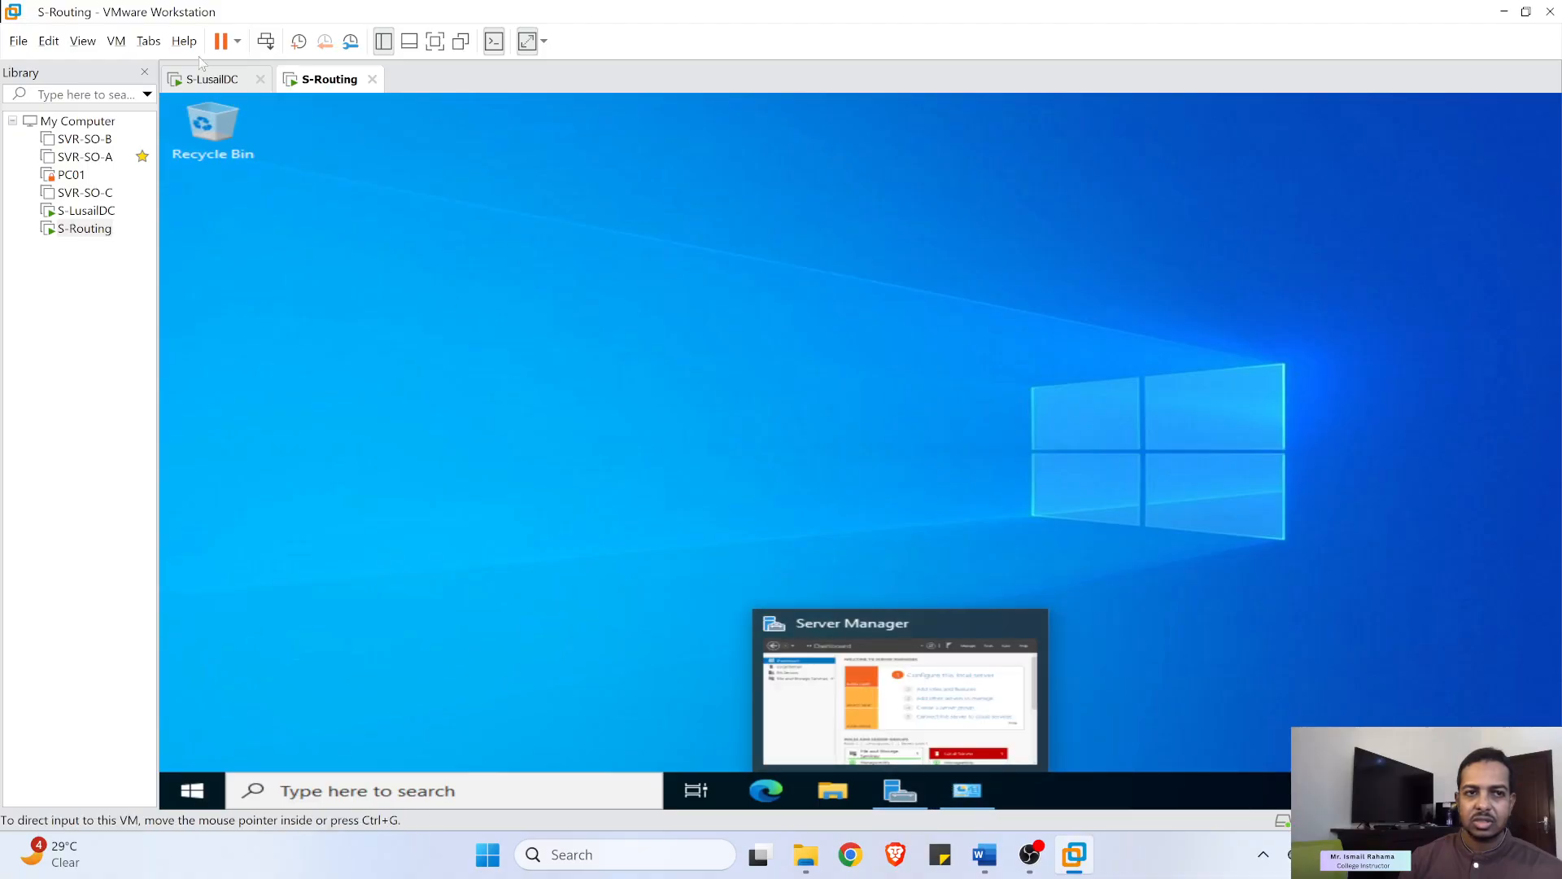
# - Bring back the Add Roles and Features wizard on S-Routing and advance to Server Roles
pyautogui.click(118, 42)
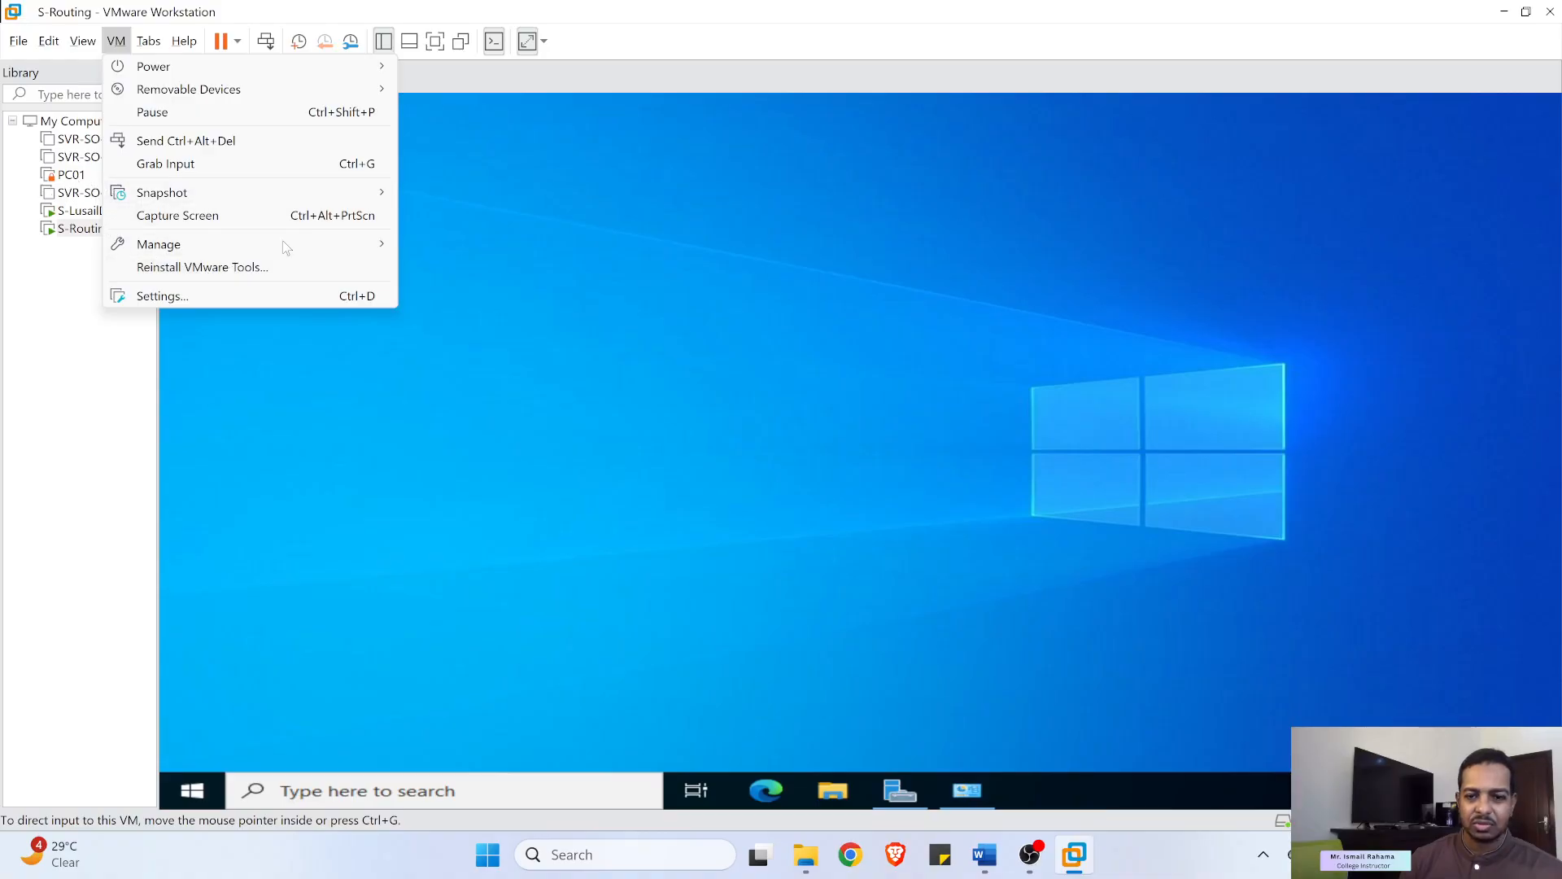
pyautogui.click(634, 318)
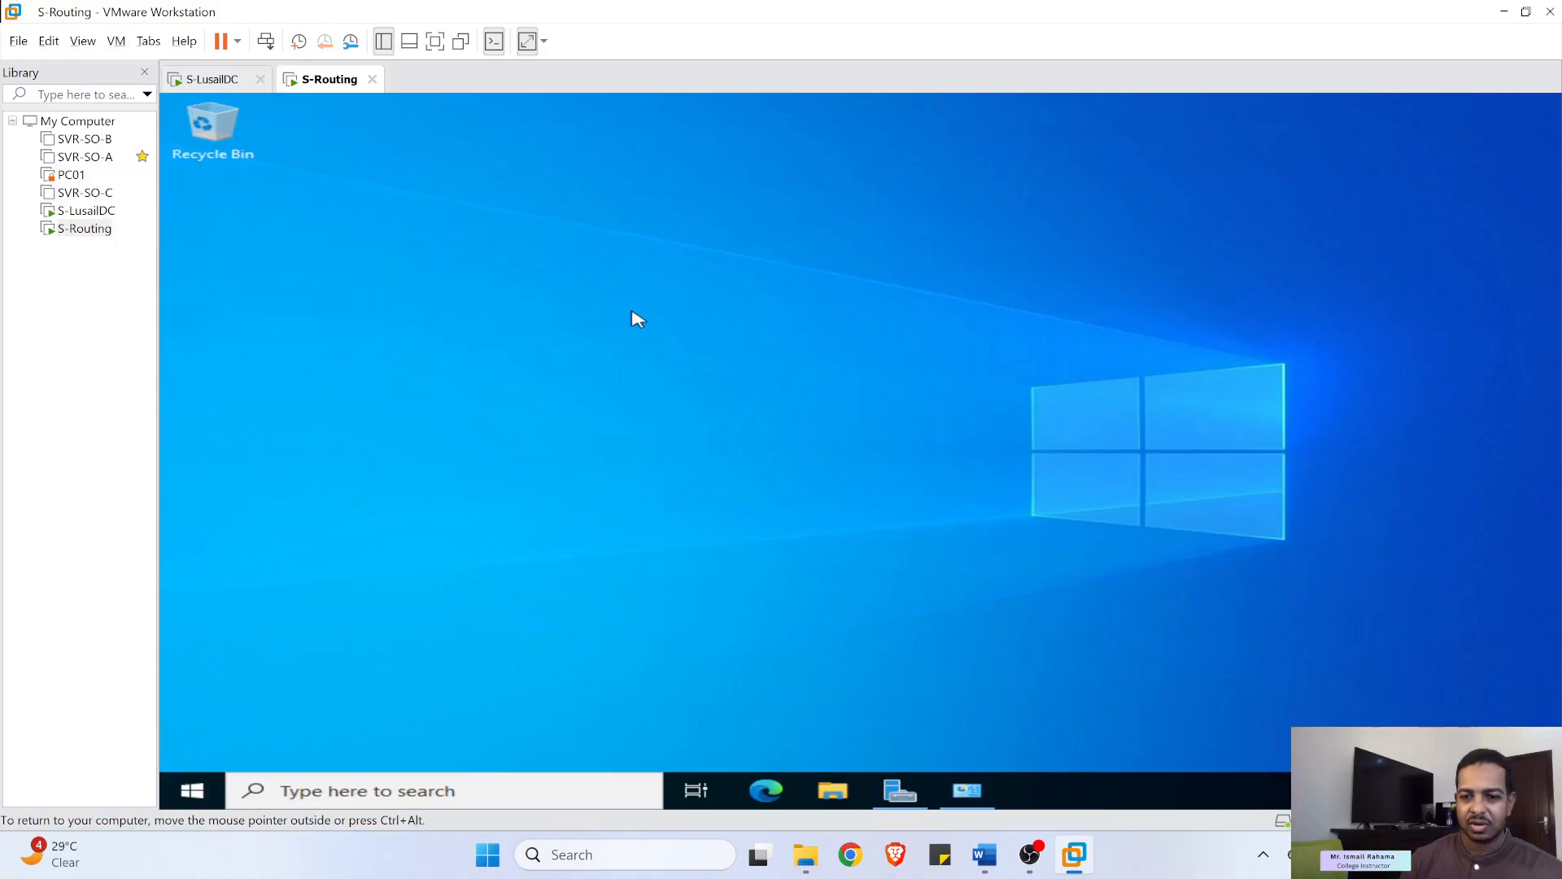
pyautogui.click(918, 797)
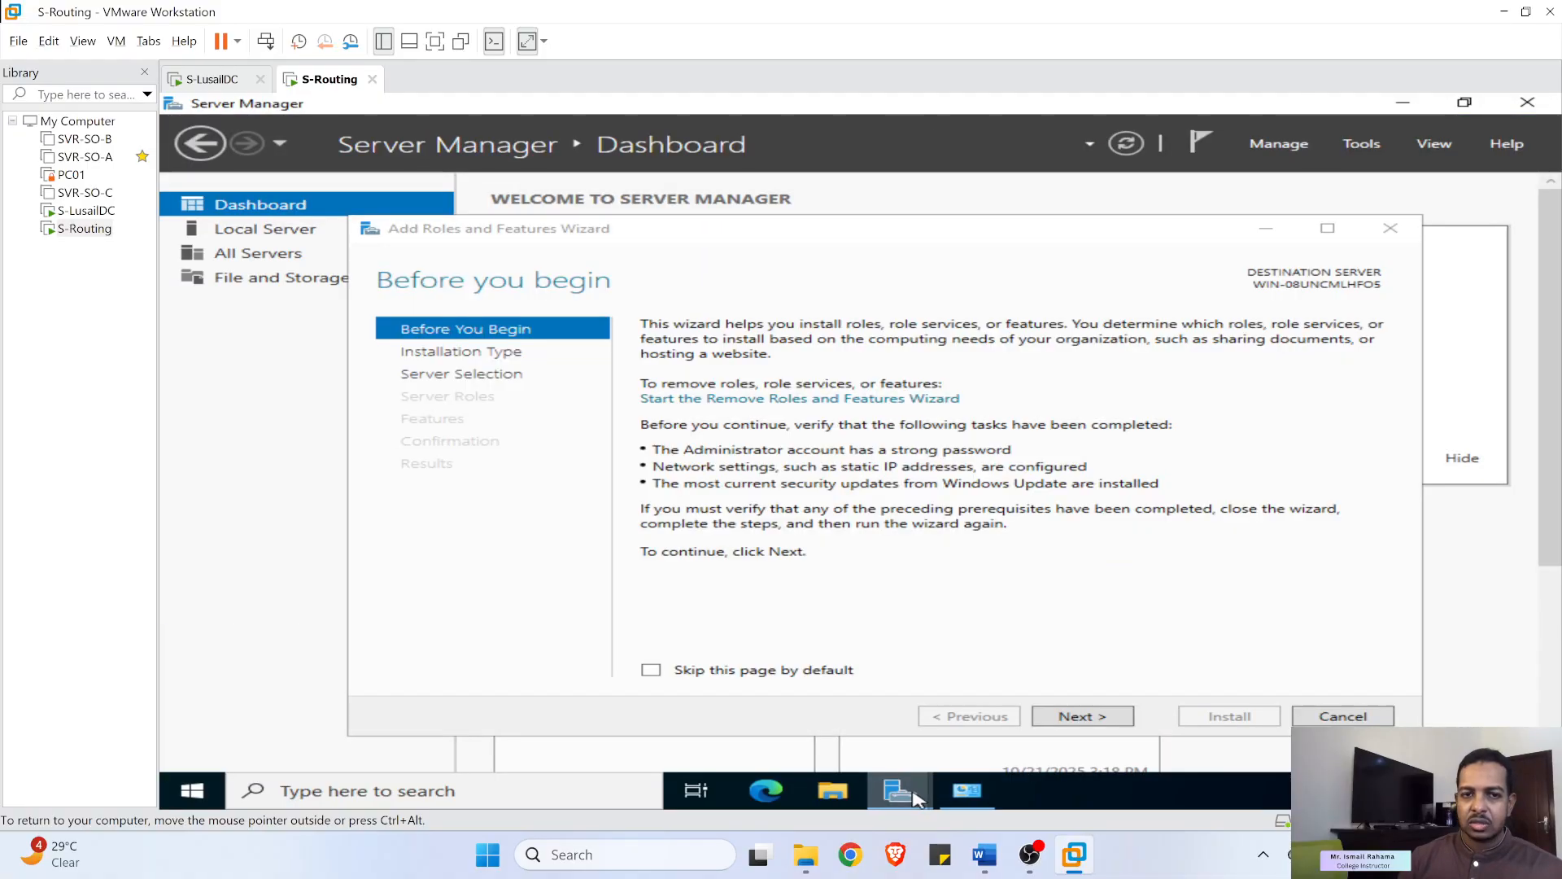
pyautogui.click(1086, 717)
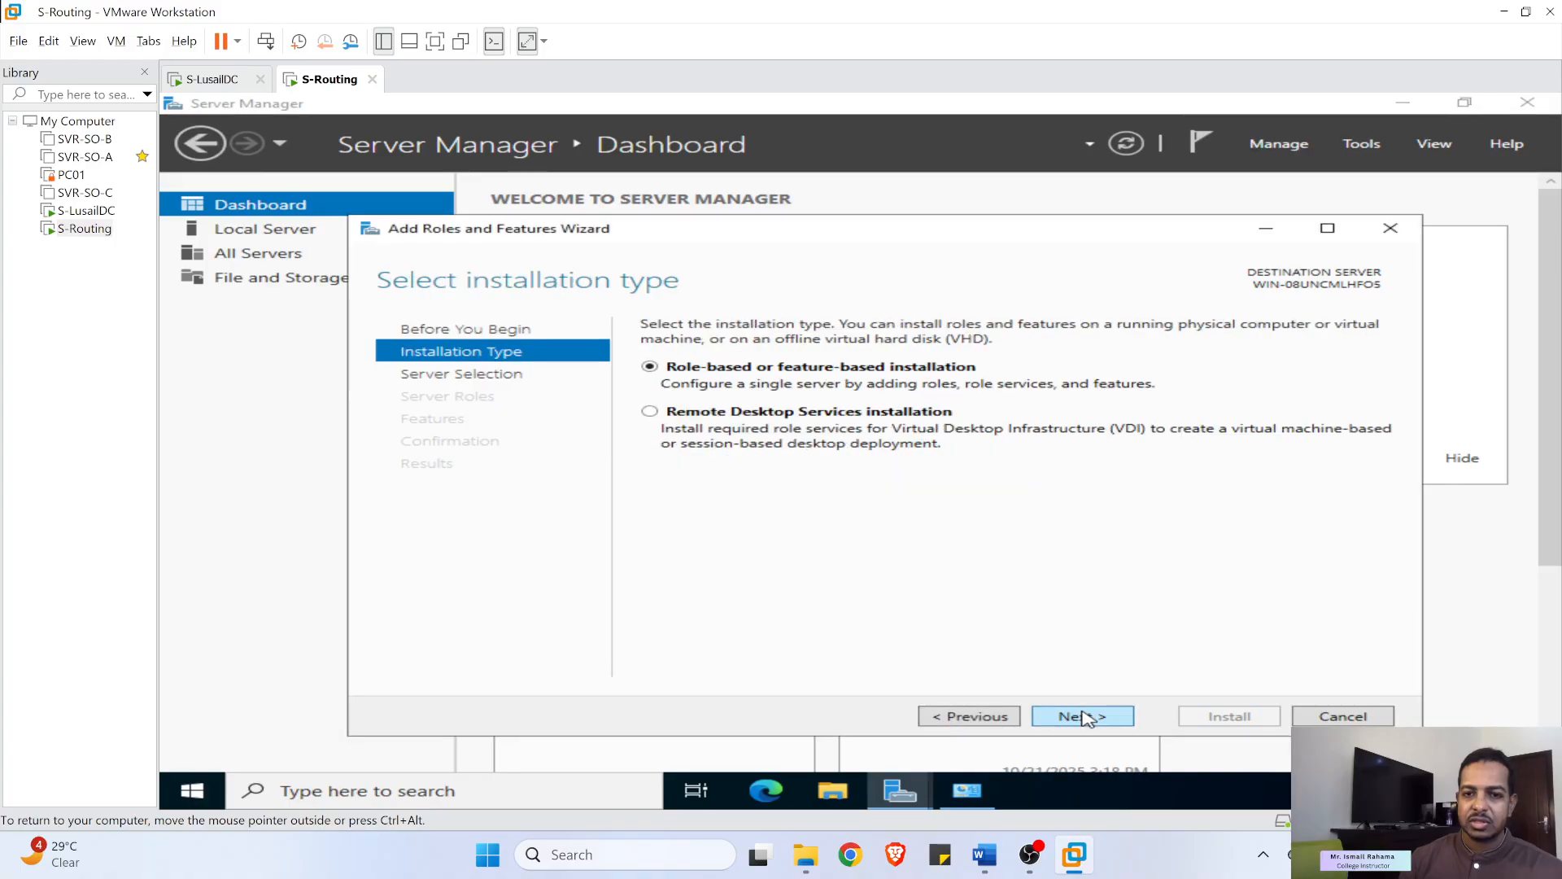
pyautogui.click(1084, 716)
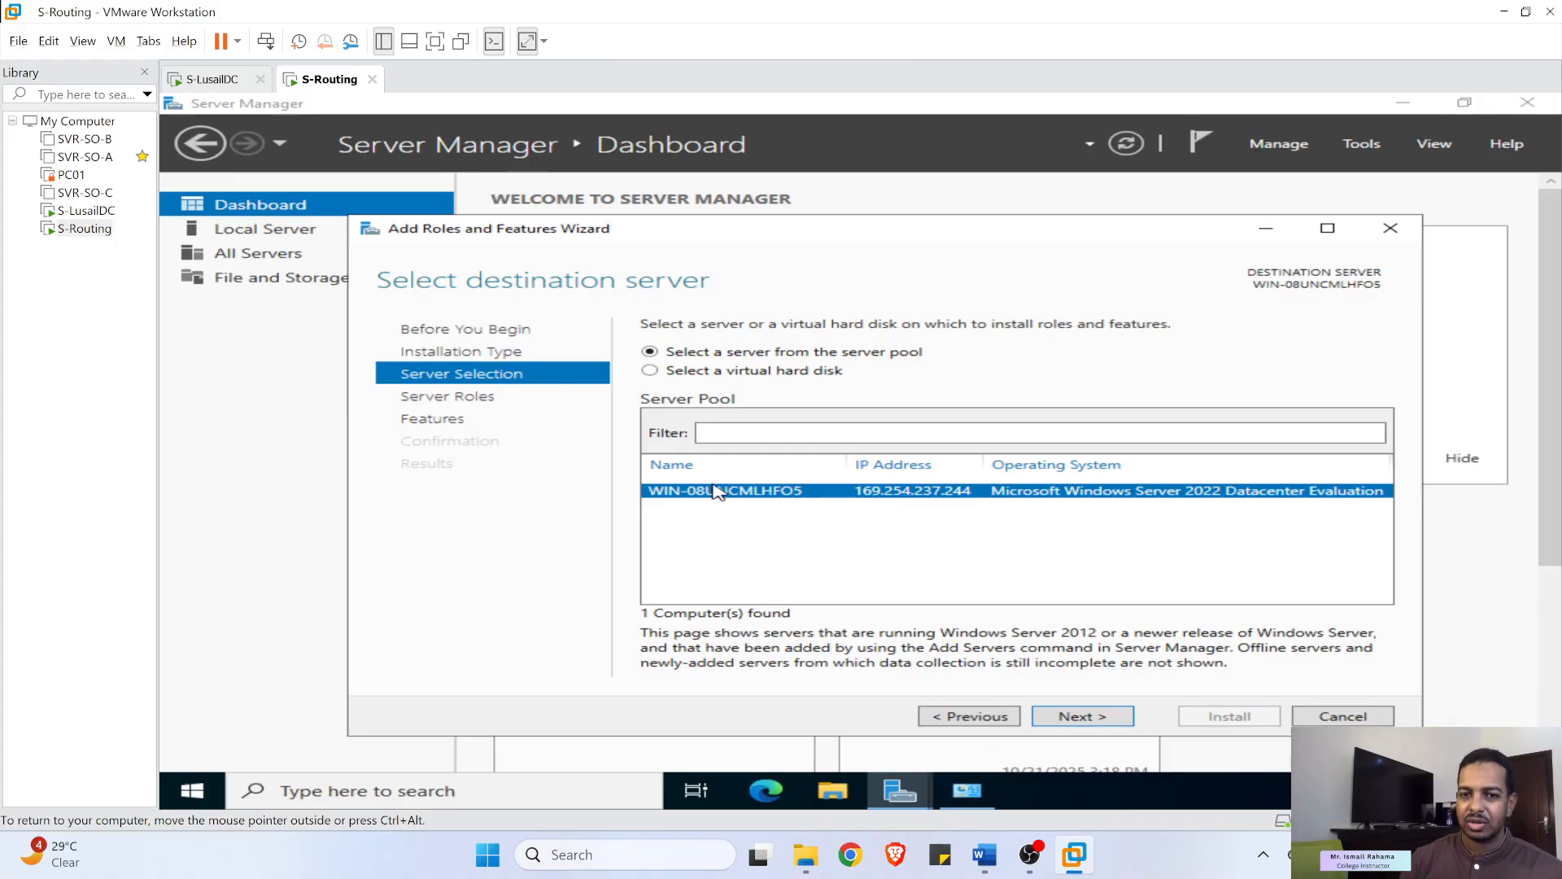
pyautogui.click(1070, 717)
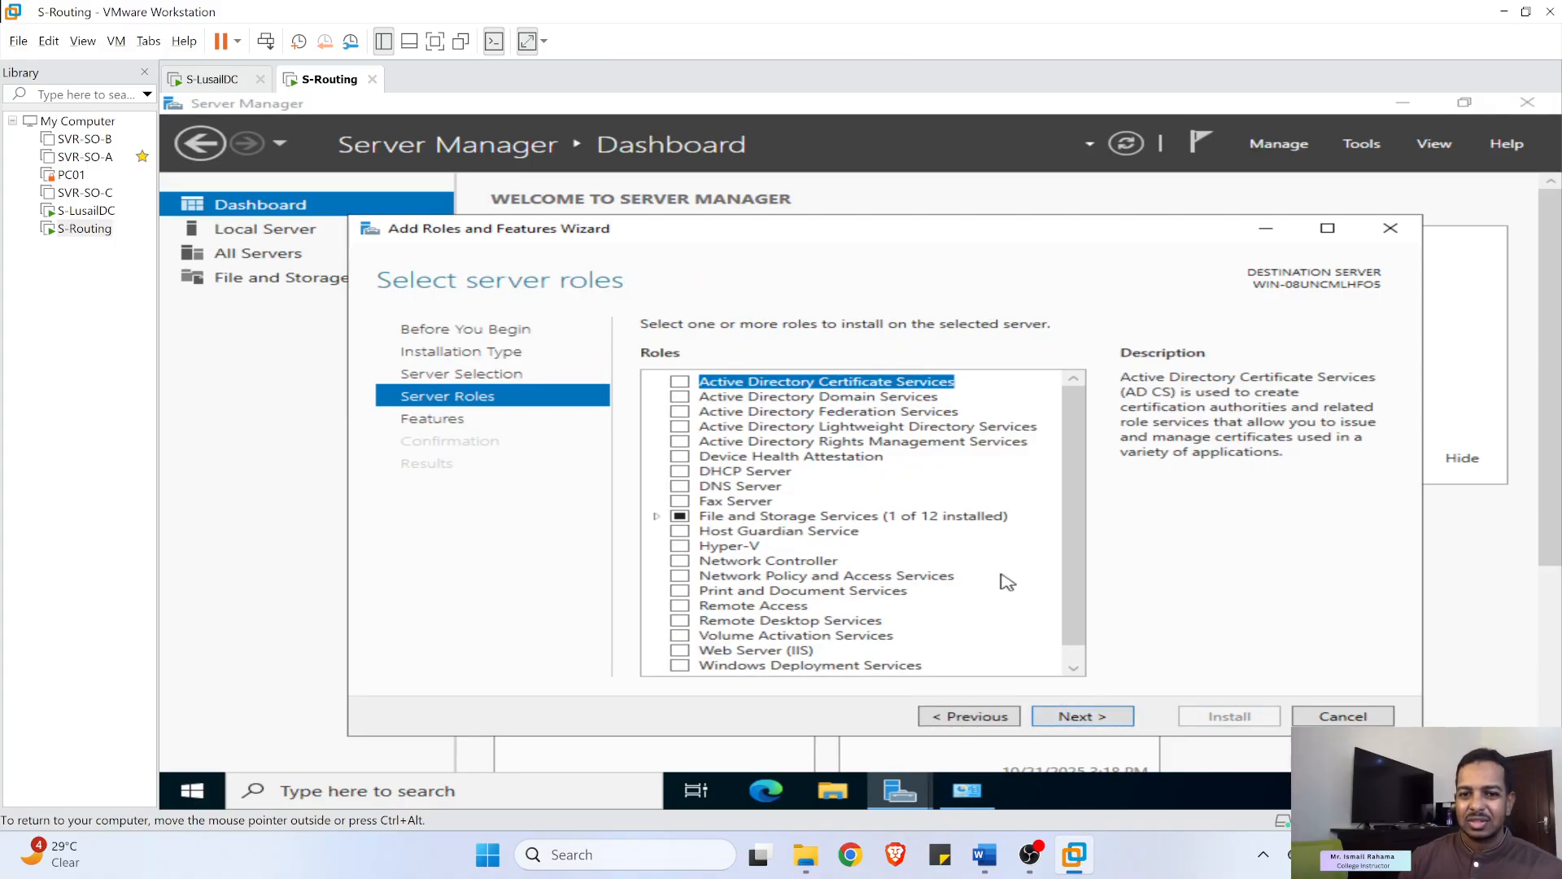
pyautogui.scroll(-1, 807, 478)
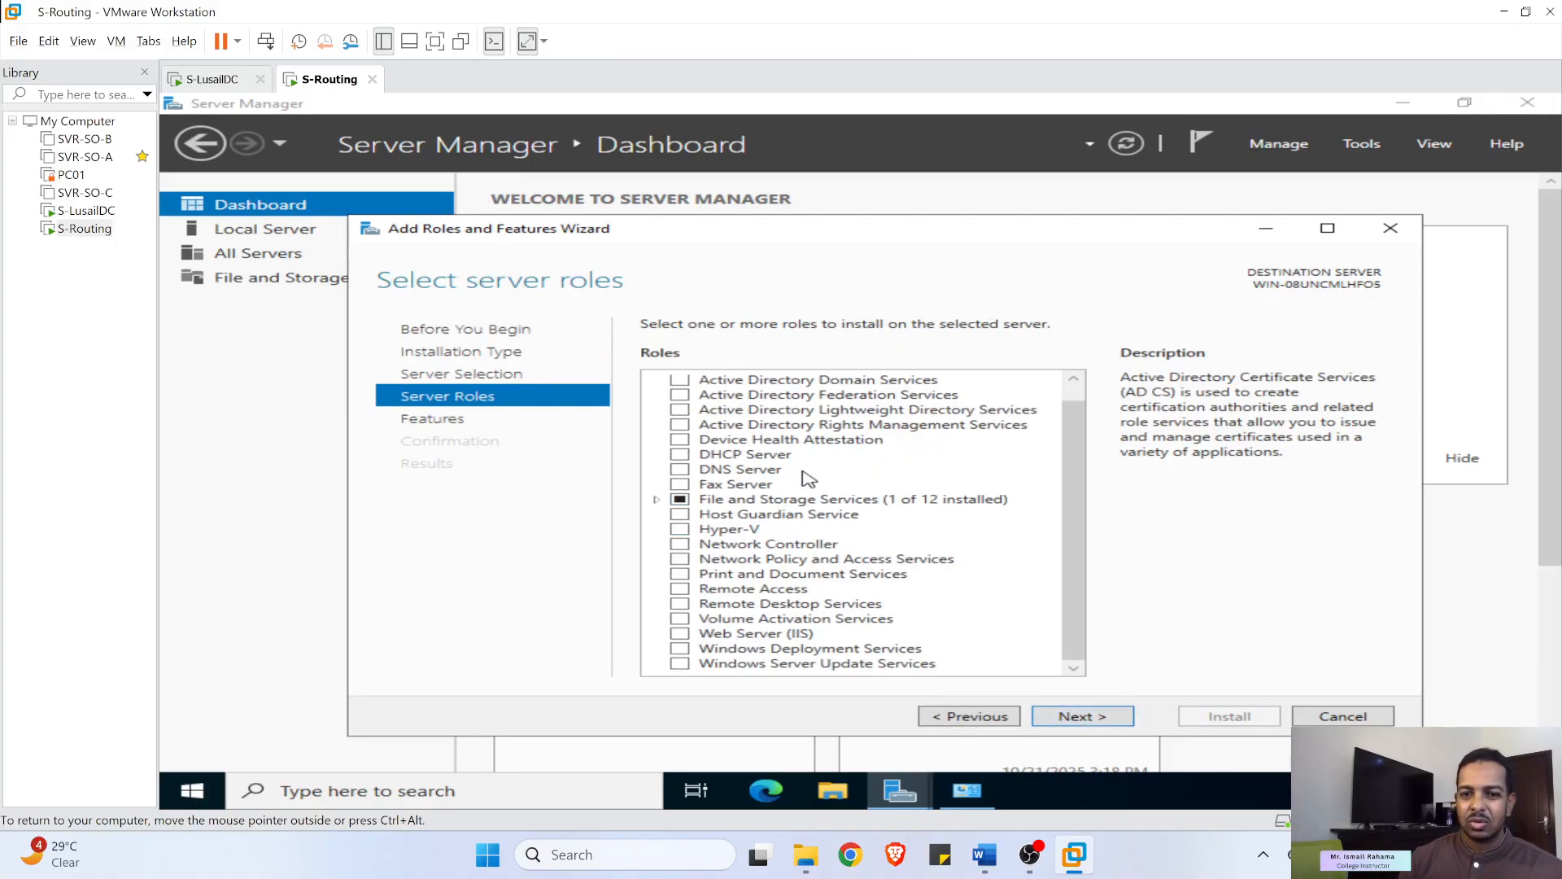
# - Select the Remote Access role and continue past Features to its role services
pyautogui.click(698, 593)
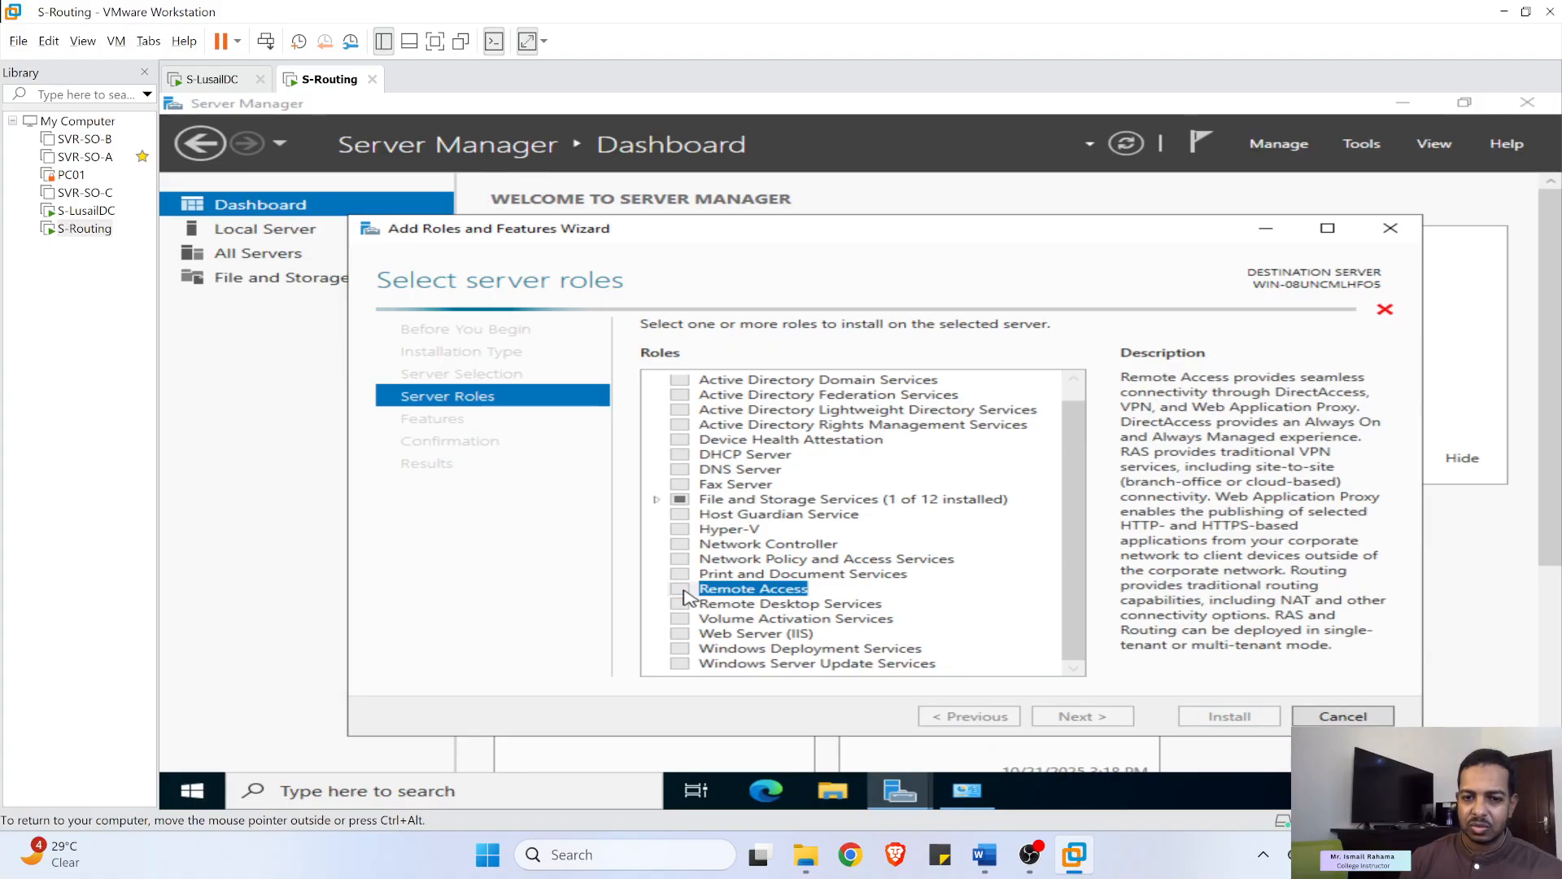
pyautogui.click(1093, 716)
pyautogui.scroll(-3, 833, 502)
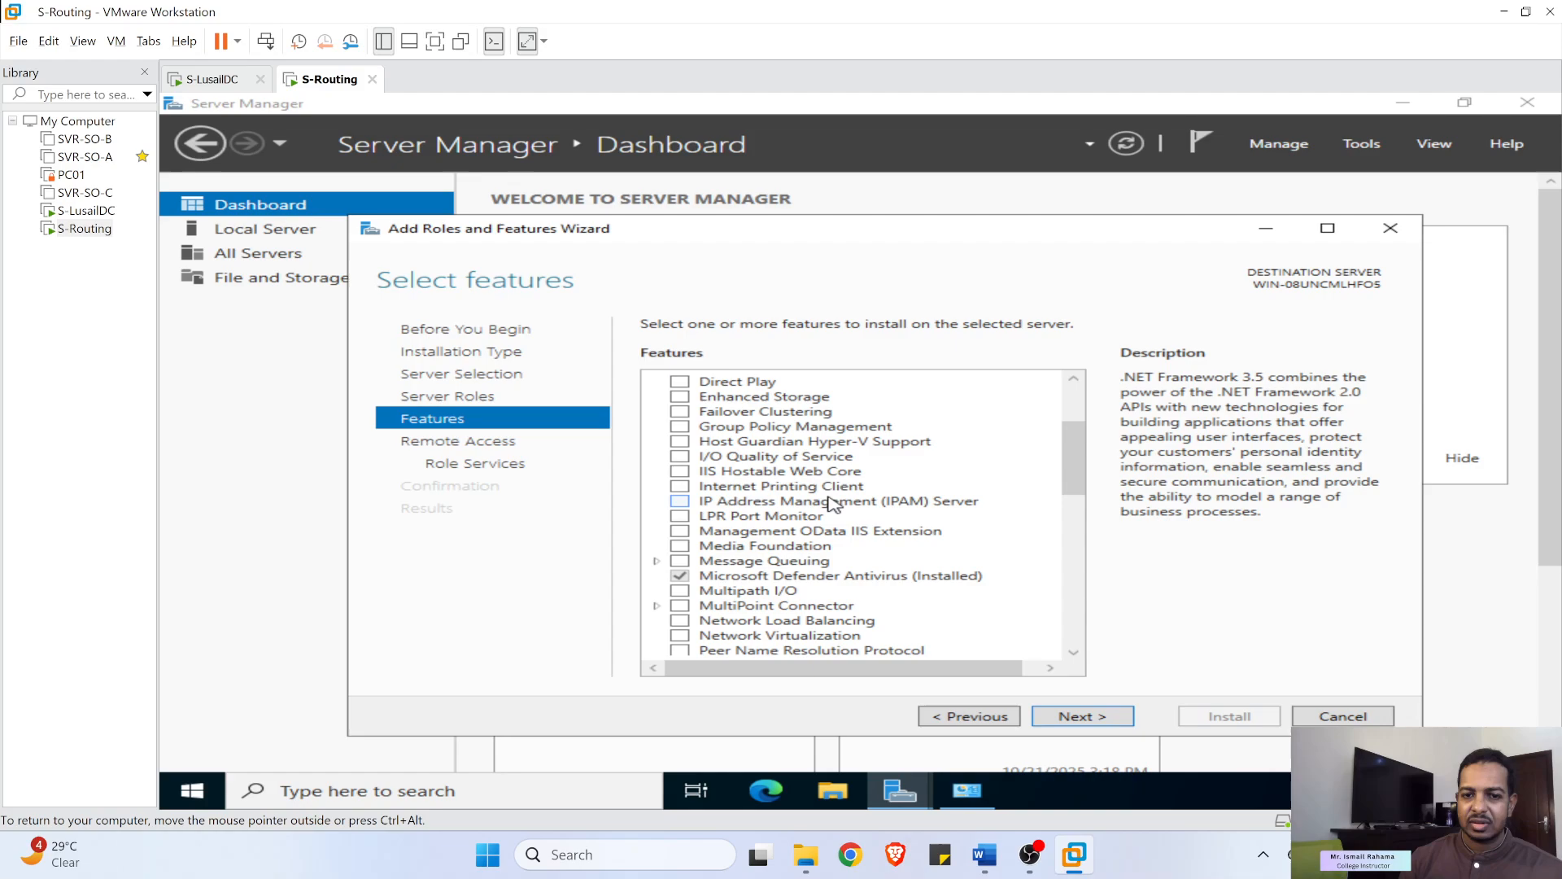
pyautogui.scroll(-9, 831, 502)
pyautogui.scroll(2, 850, 505)
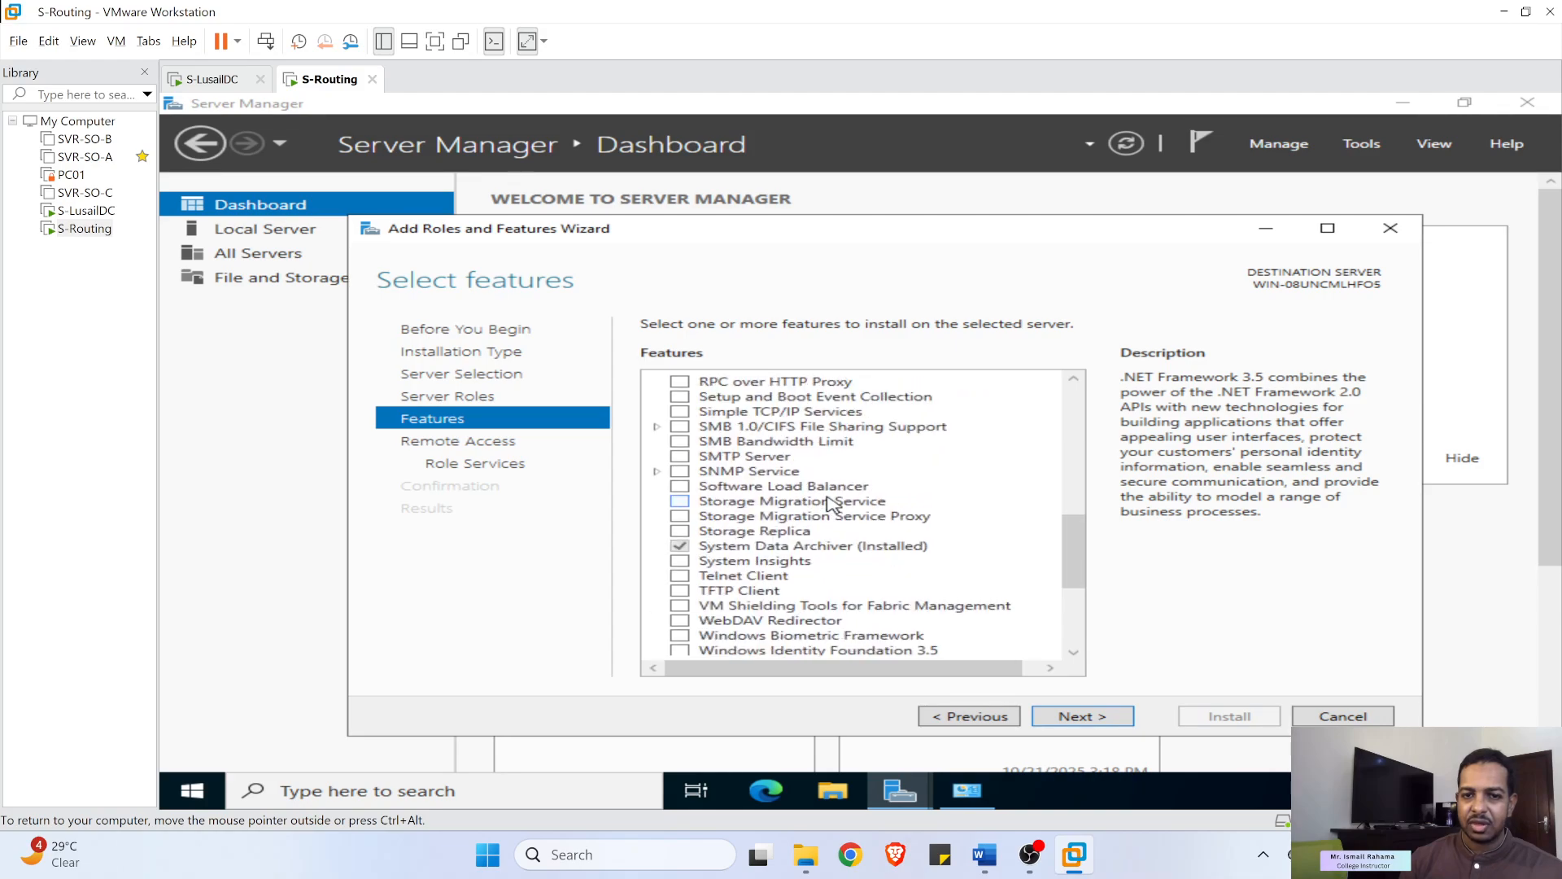
pyautogui.scroll(1, 740, 421)
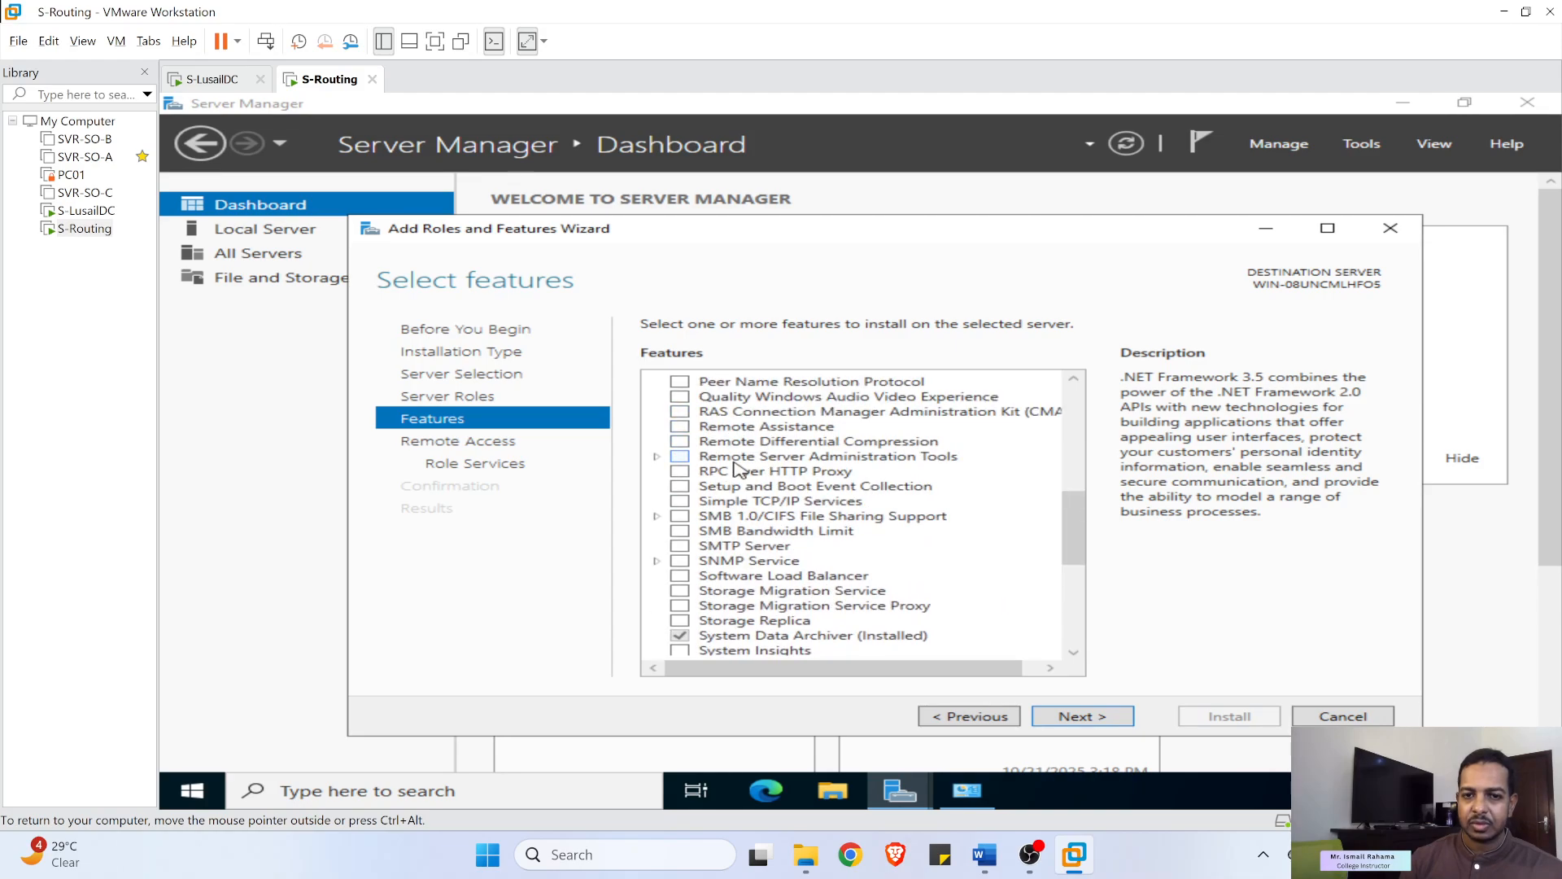
pyautogui.click(1082, 718)
pyautogui.click(1082, 718)
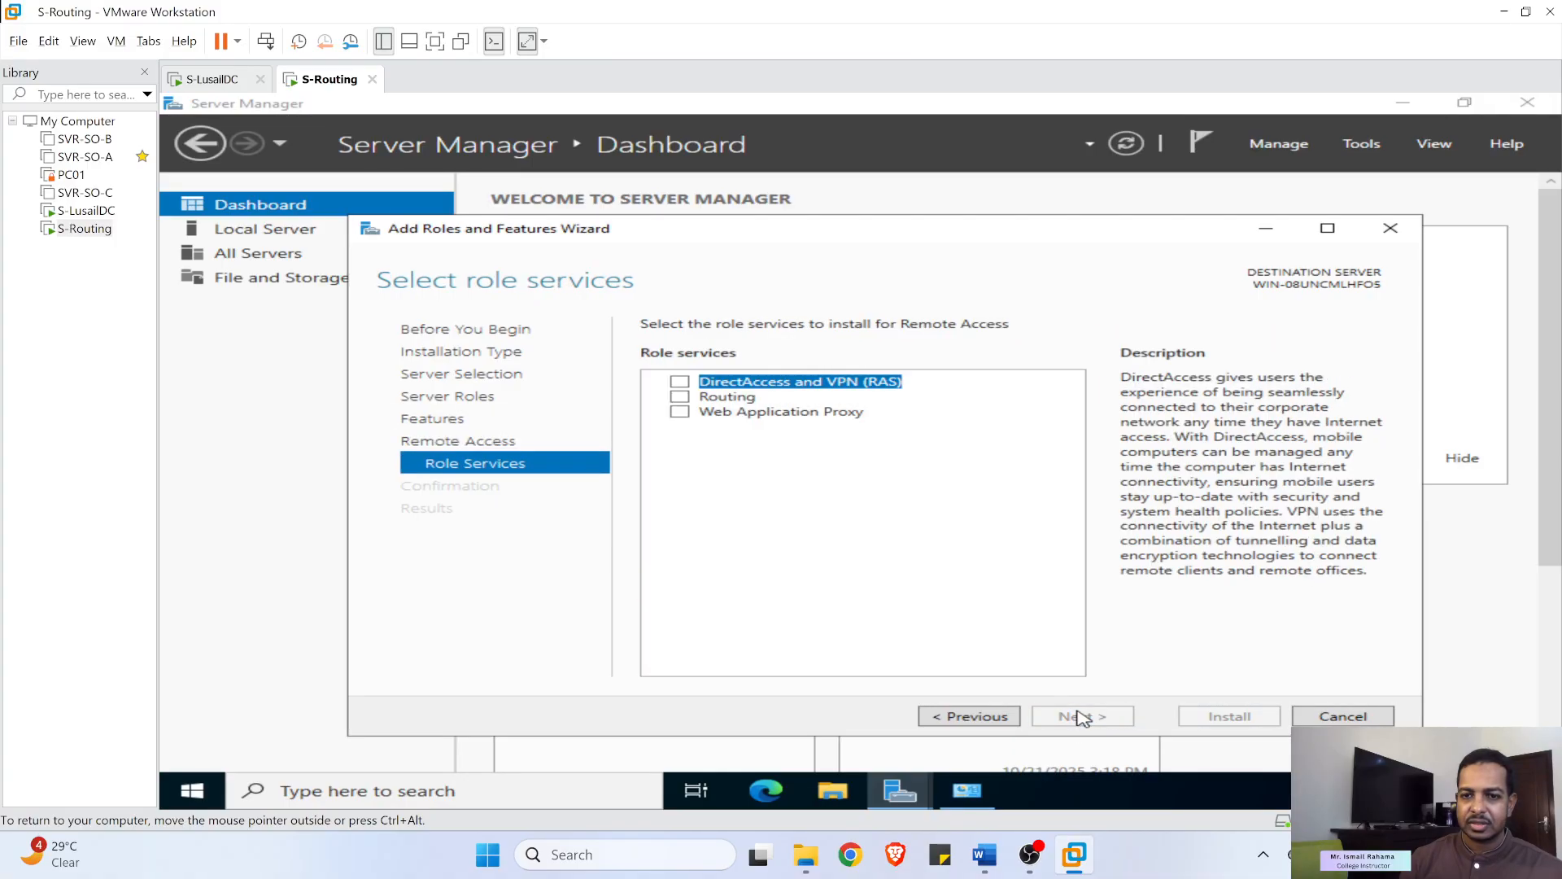
# - Add the Routing role service with its required features and start the installation
pyautogui.click(680, 398)
pyautogui.click(966, 632)
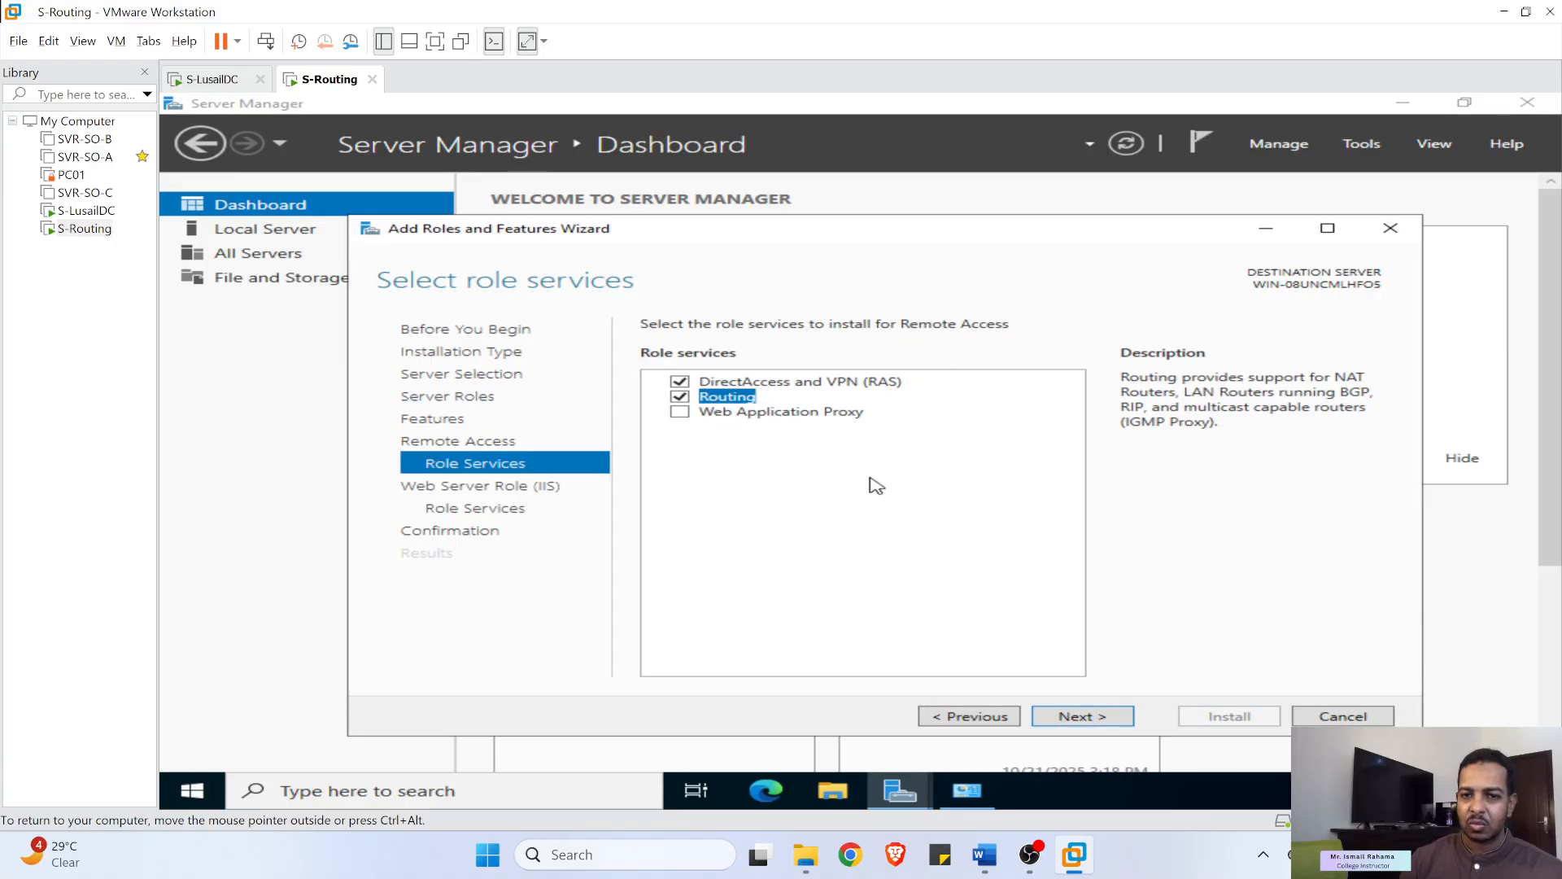
pyautogui.click(1067, 720)
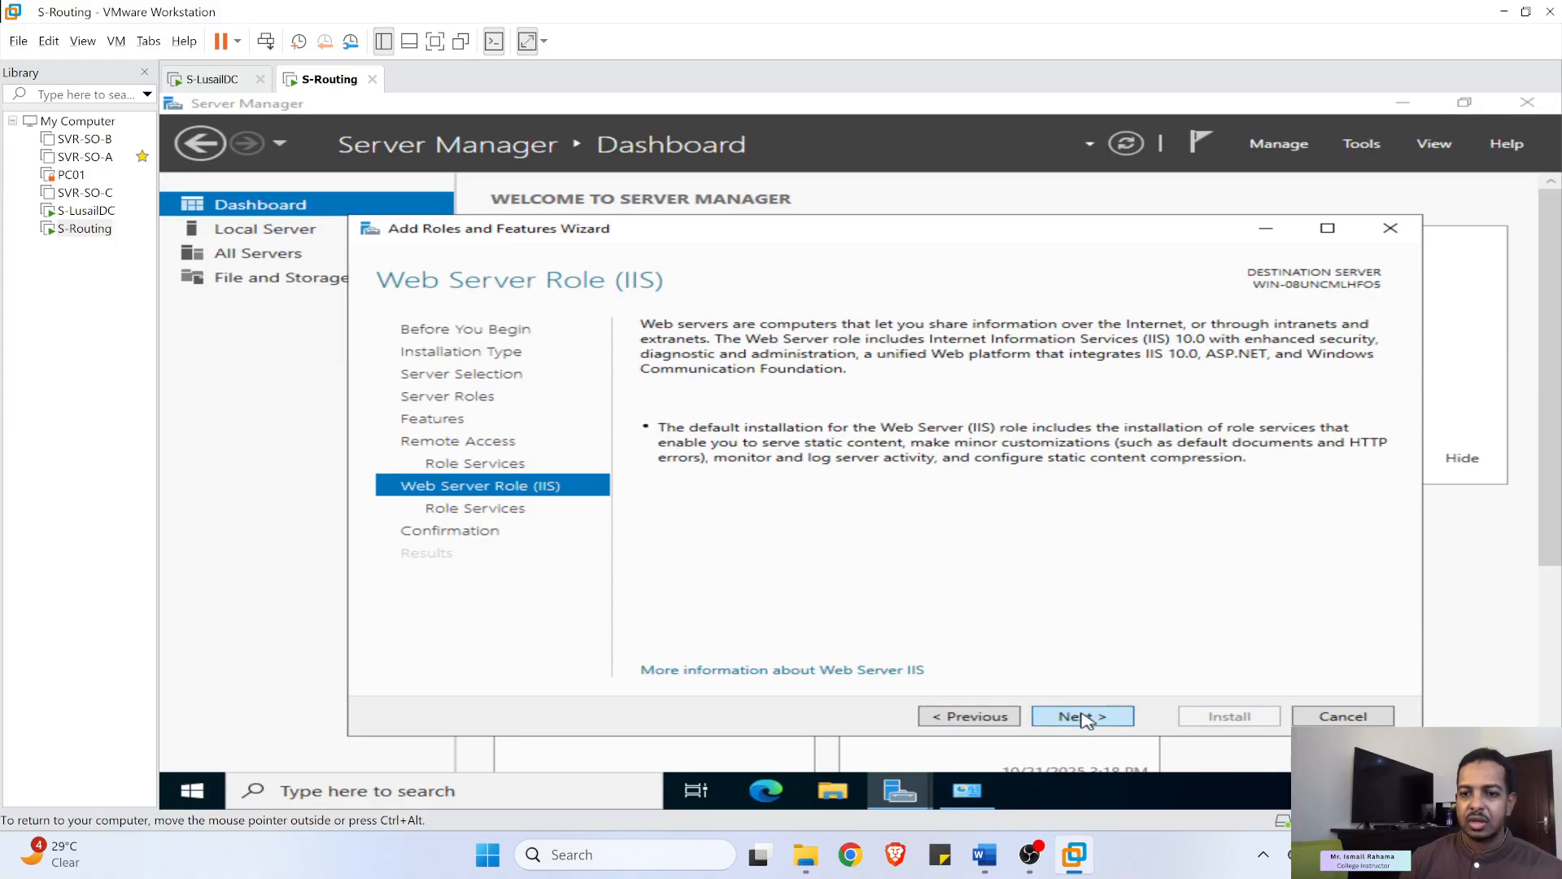
pyautogui.click(1084, 720)
pyautogui.click(1102, 716)
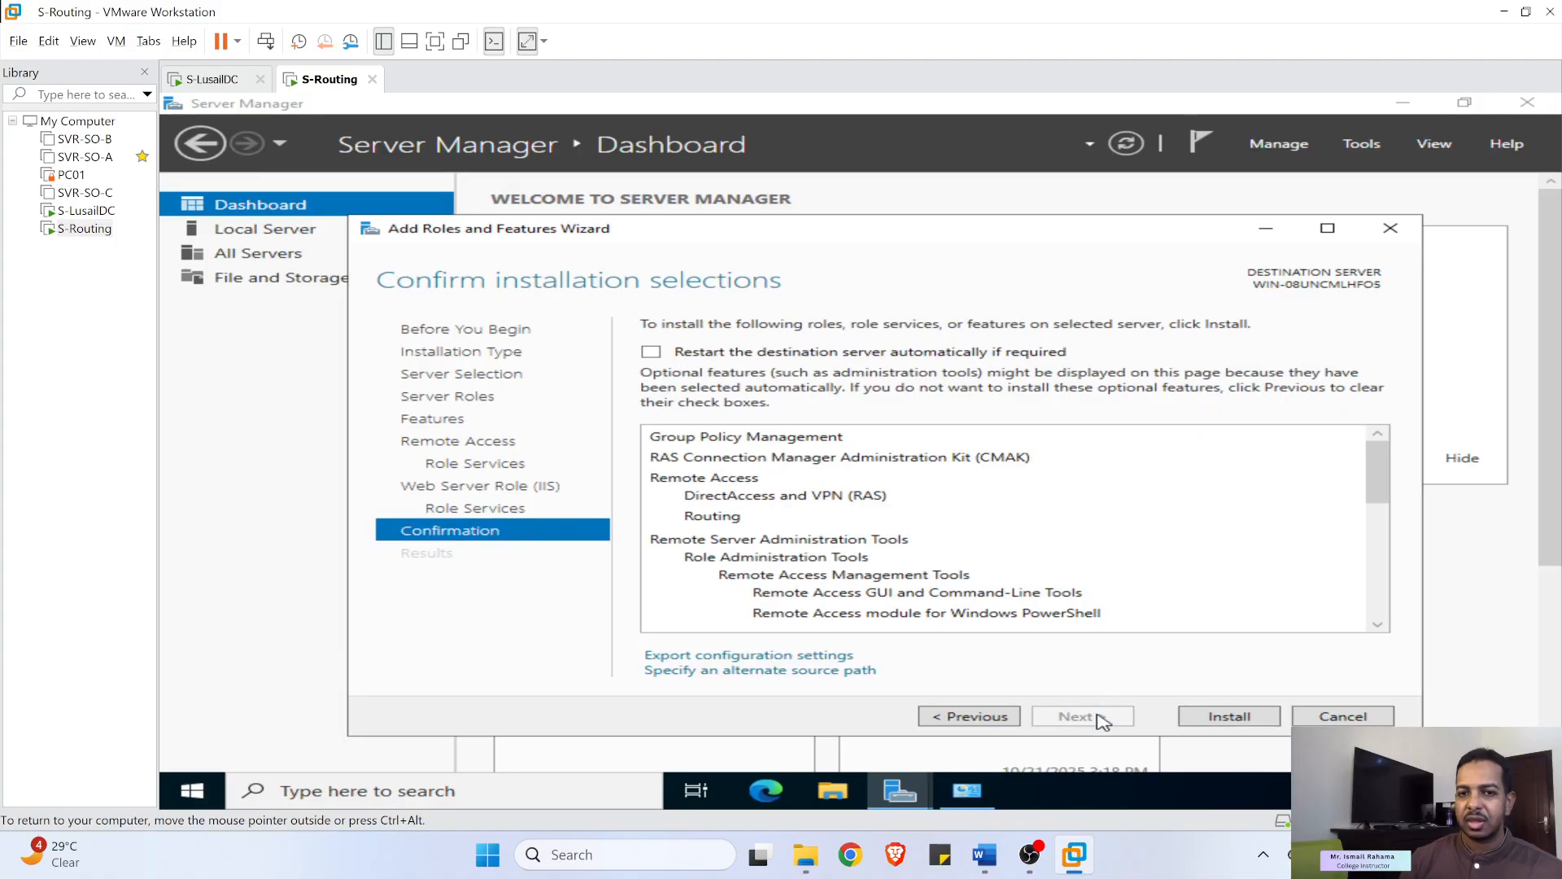
pyautogui.click(1215, 715)
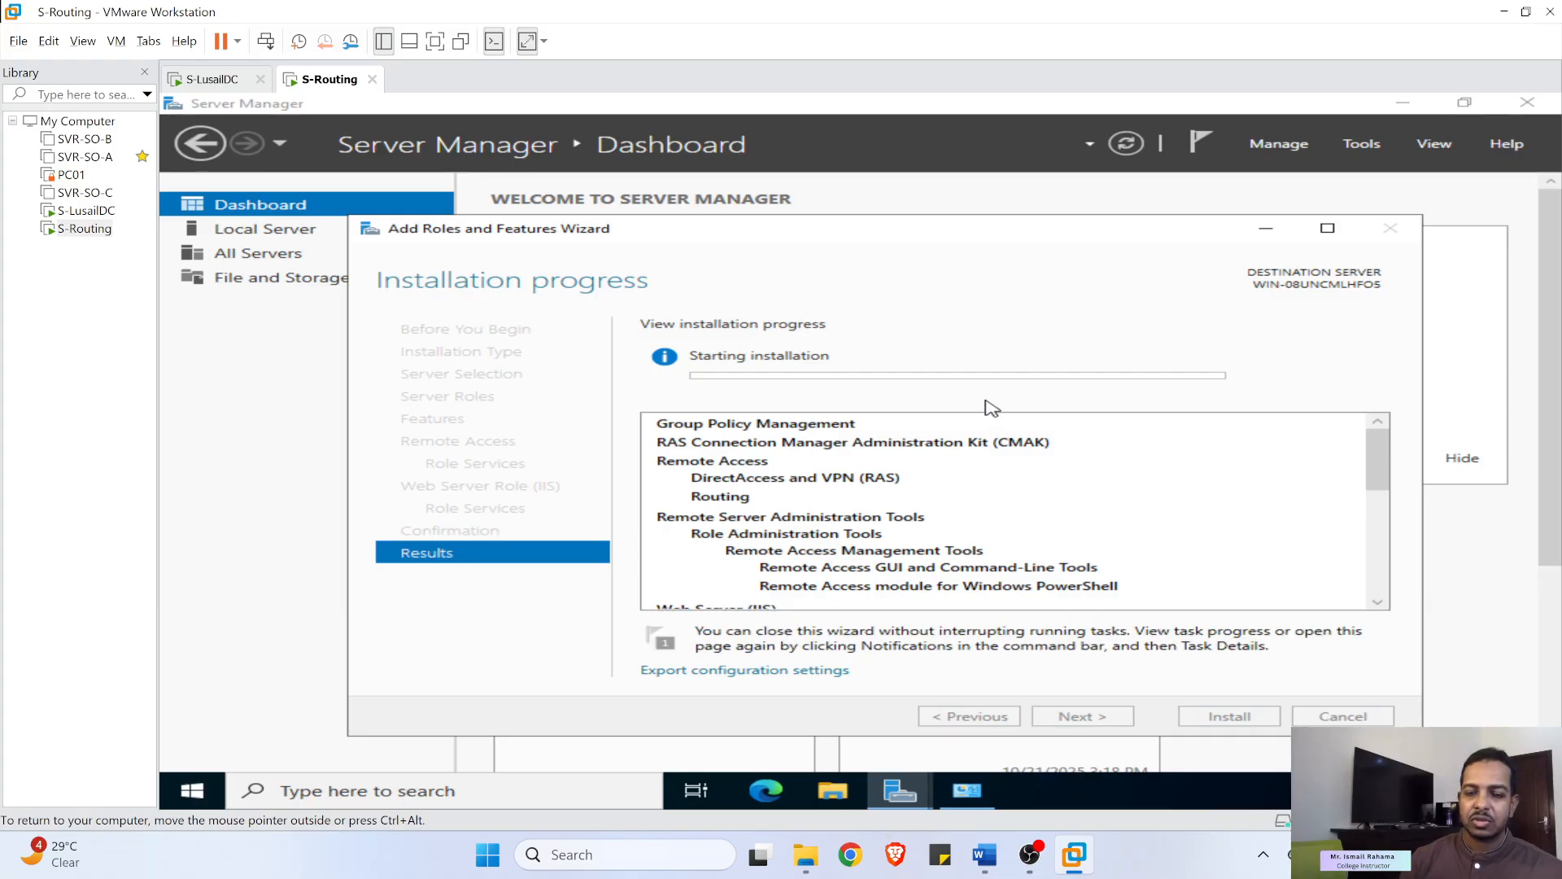
# - Read Steps 3 and 4 of Lab07- Sites_Revised.docx in Word, then minimize it
pyautogui.click(984, 854)
pyautogui.scroll(-4, 634, 442)
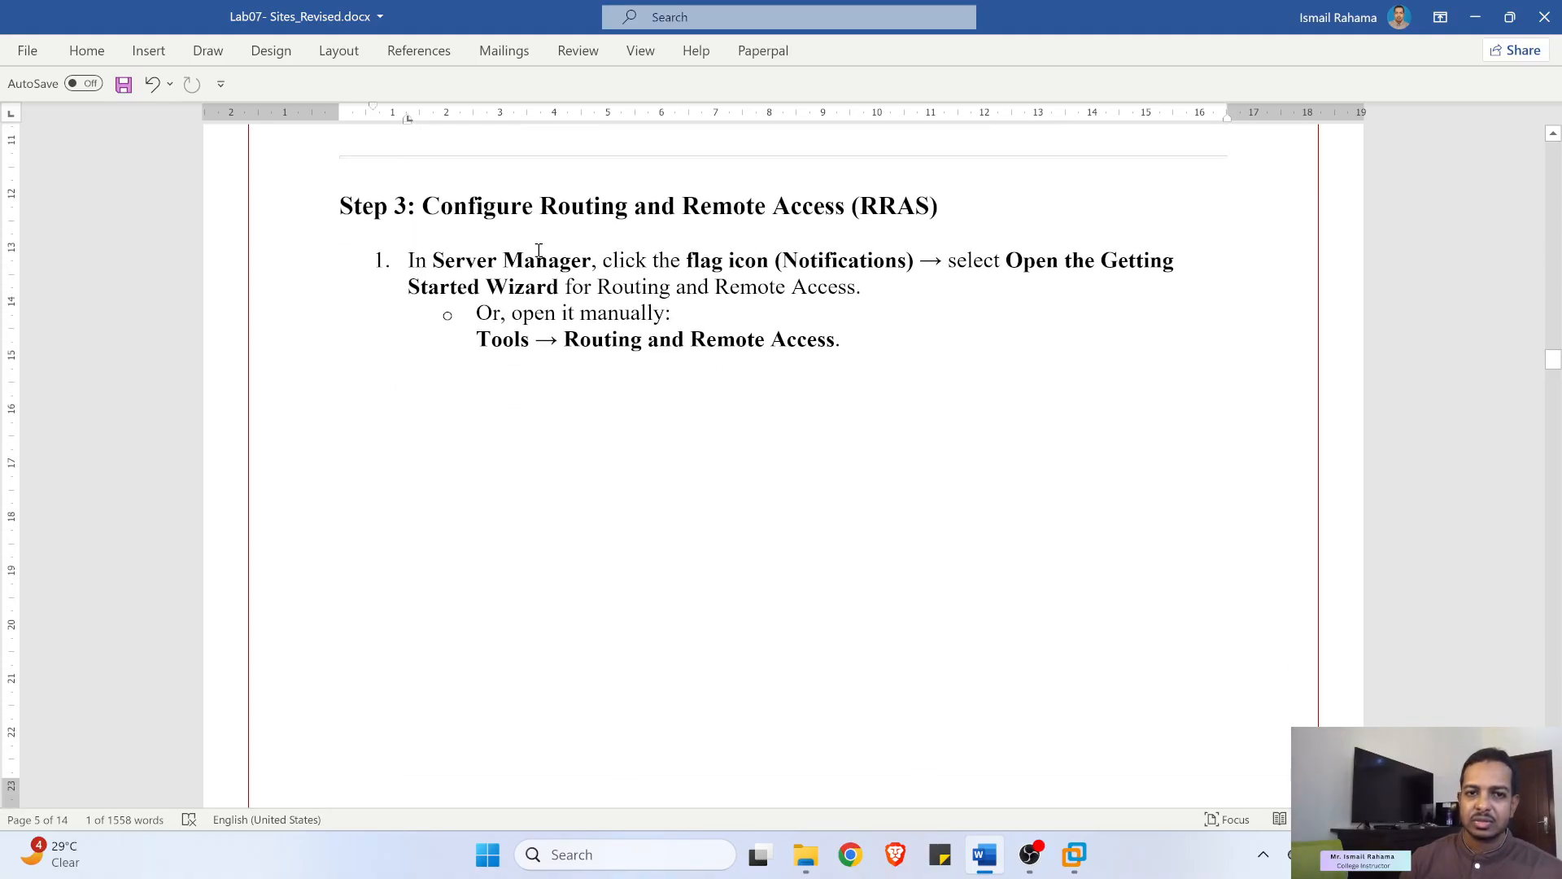
pyautogui.moveTo(503, 259); pyautogui.dragTo(1062, 260)
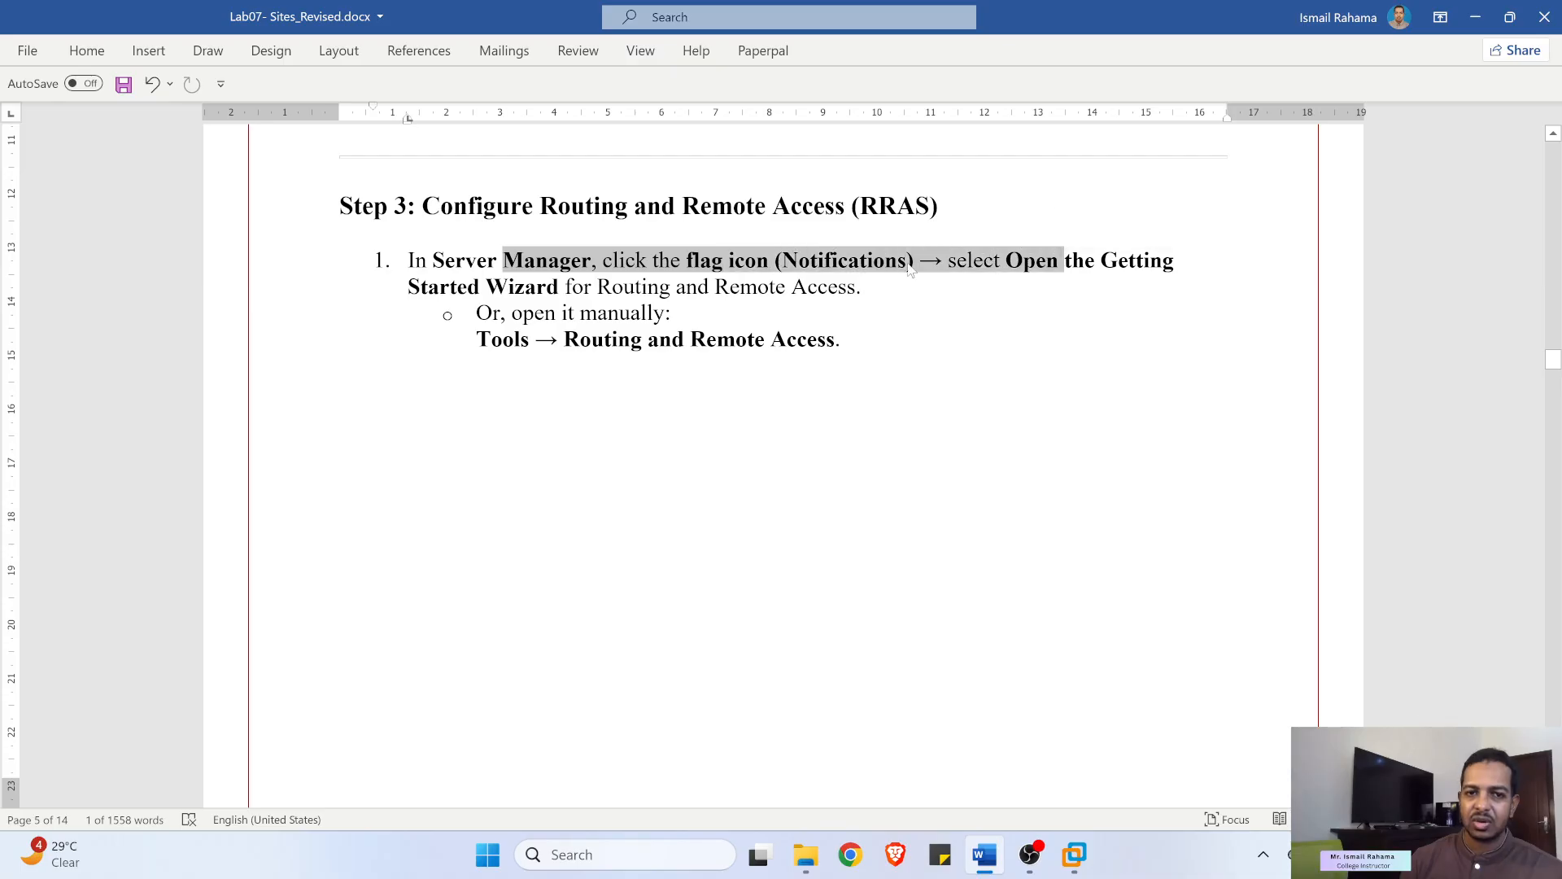
pyautogui.moveTo(629, 333); pyautogui.dragTo(838, 338)
pyautogui.scroll(-7, 873, 342)
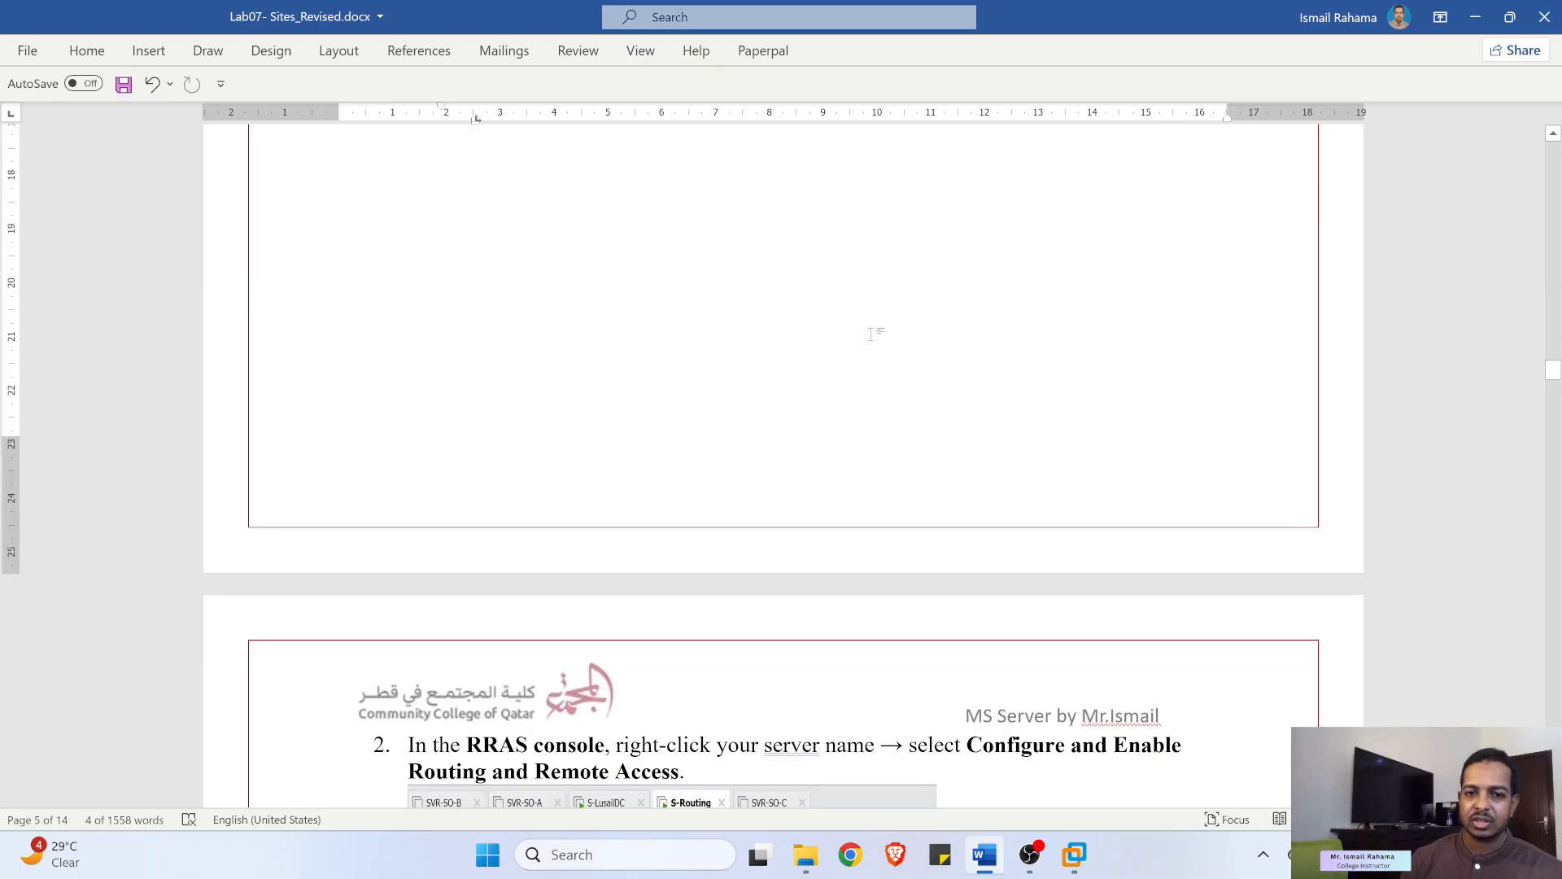
pyautogui.scroll(-3, 874, 340)
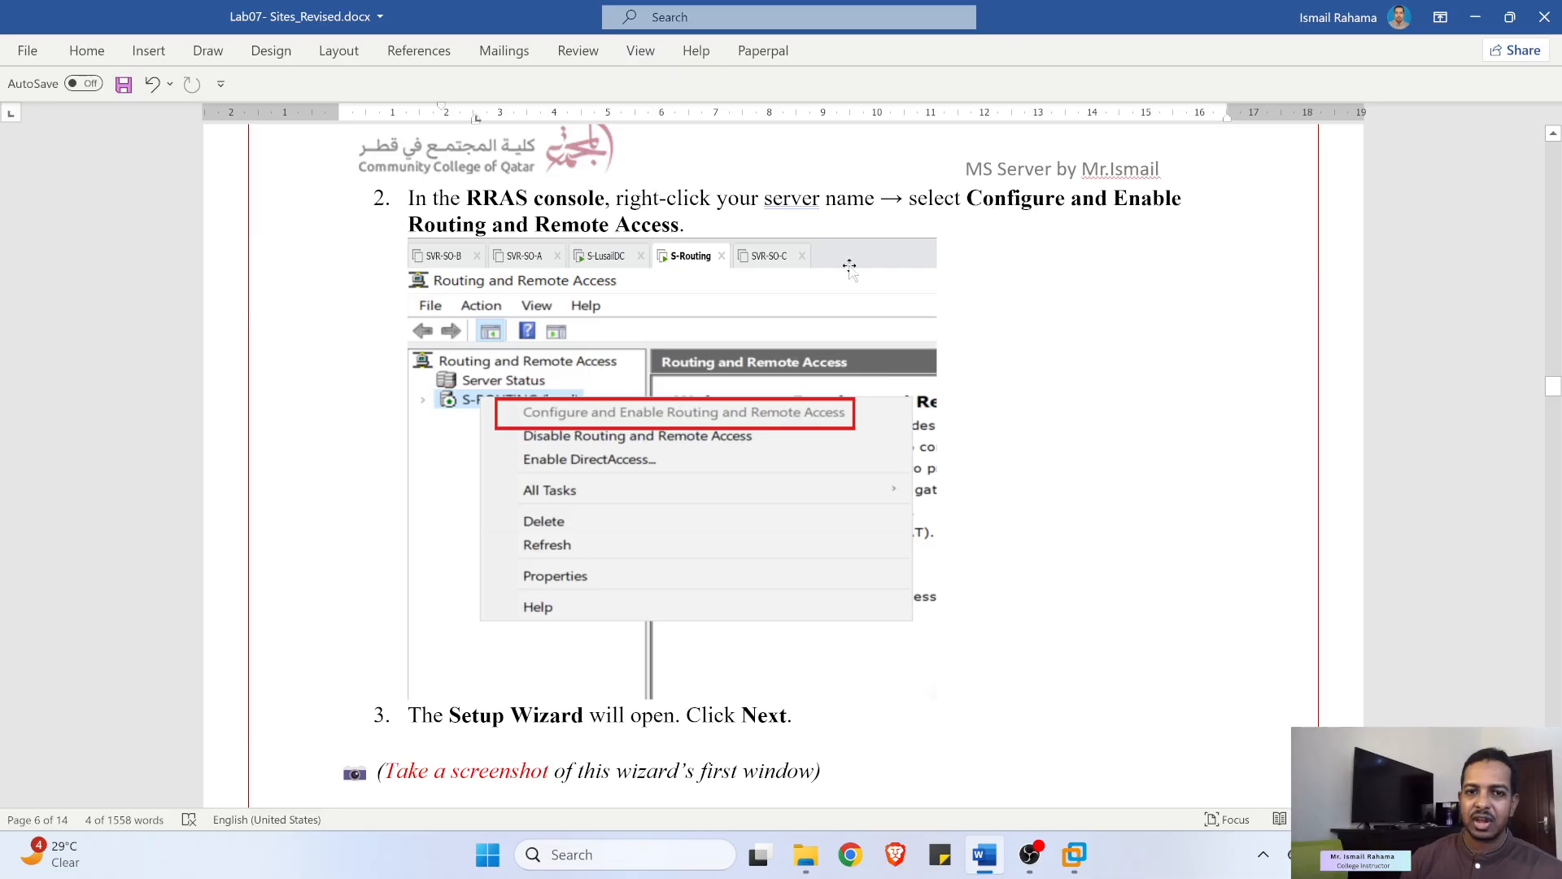
pyautogui.scroll(-4, 698, 308)
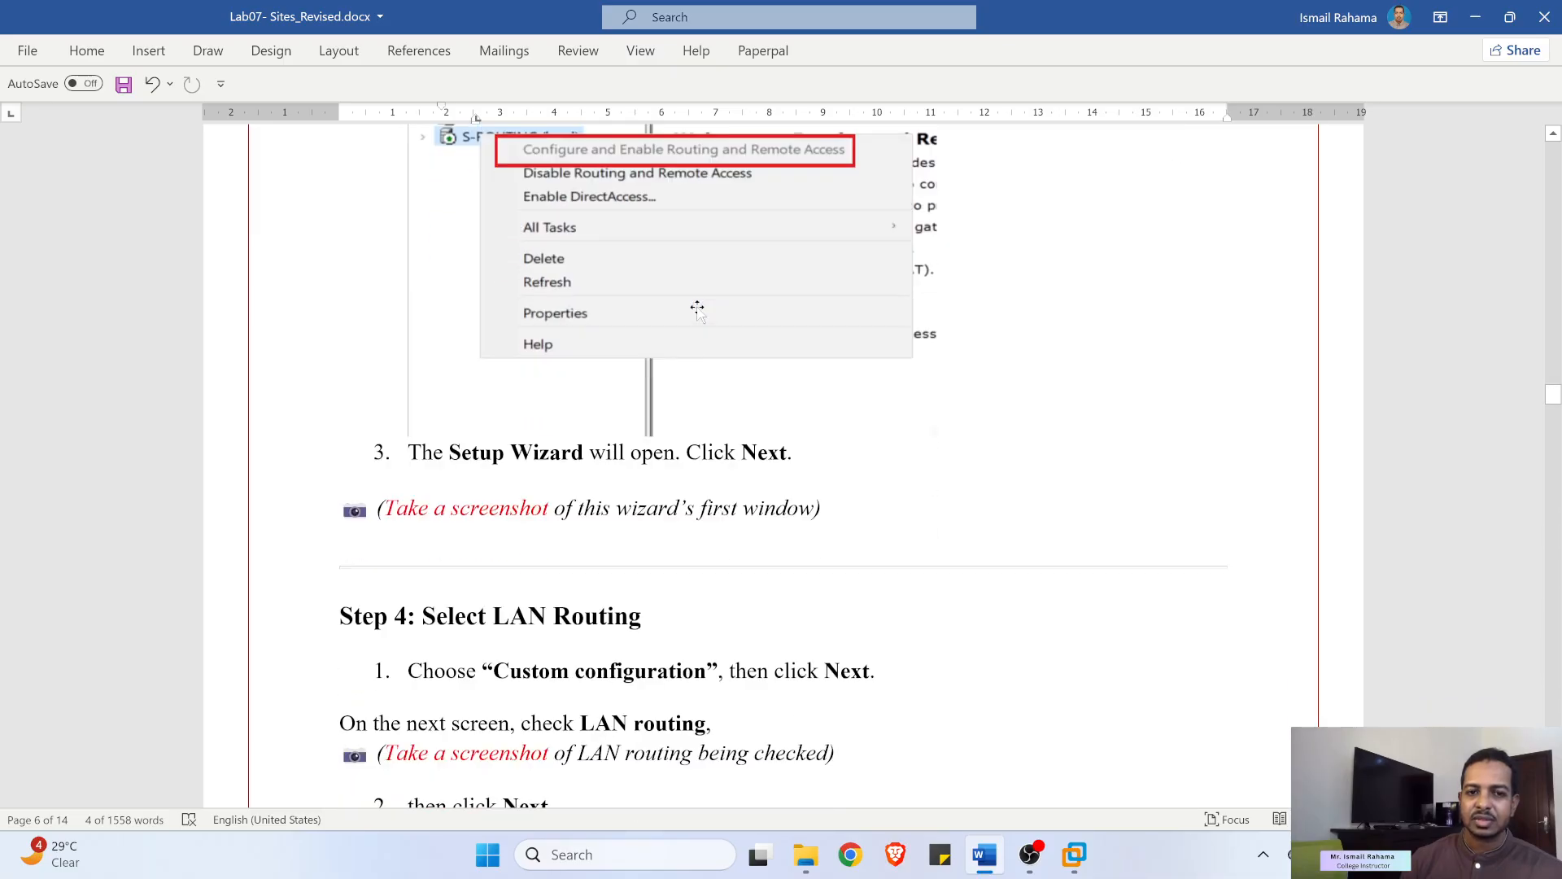
pyautogui.scroll(-1, 698, 308)
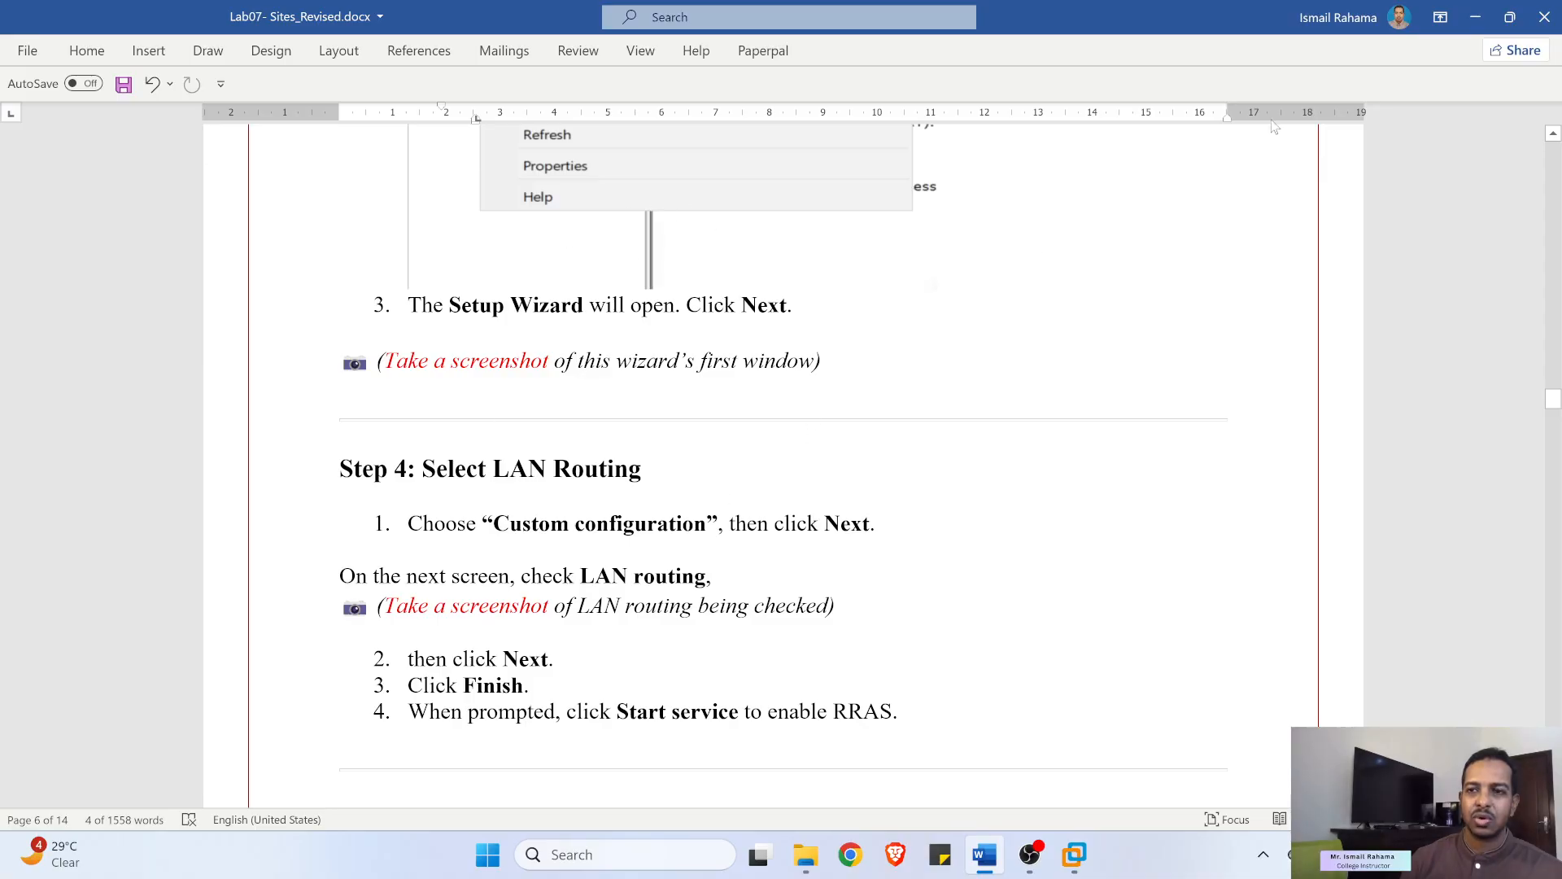
pyautogui.click(1475, 17)
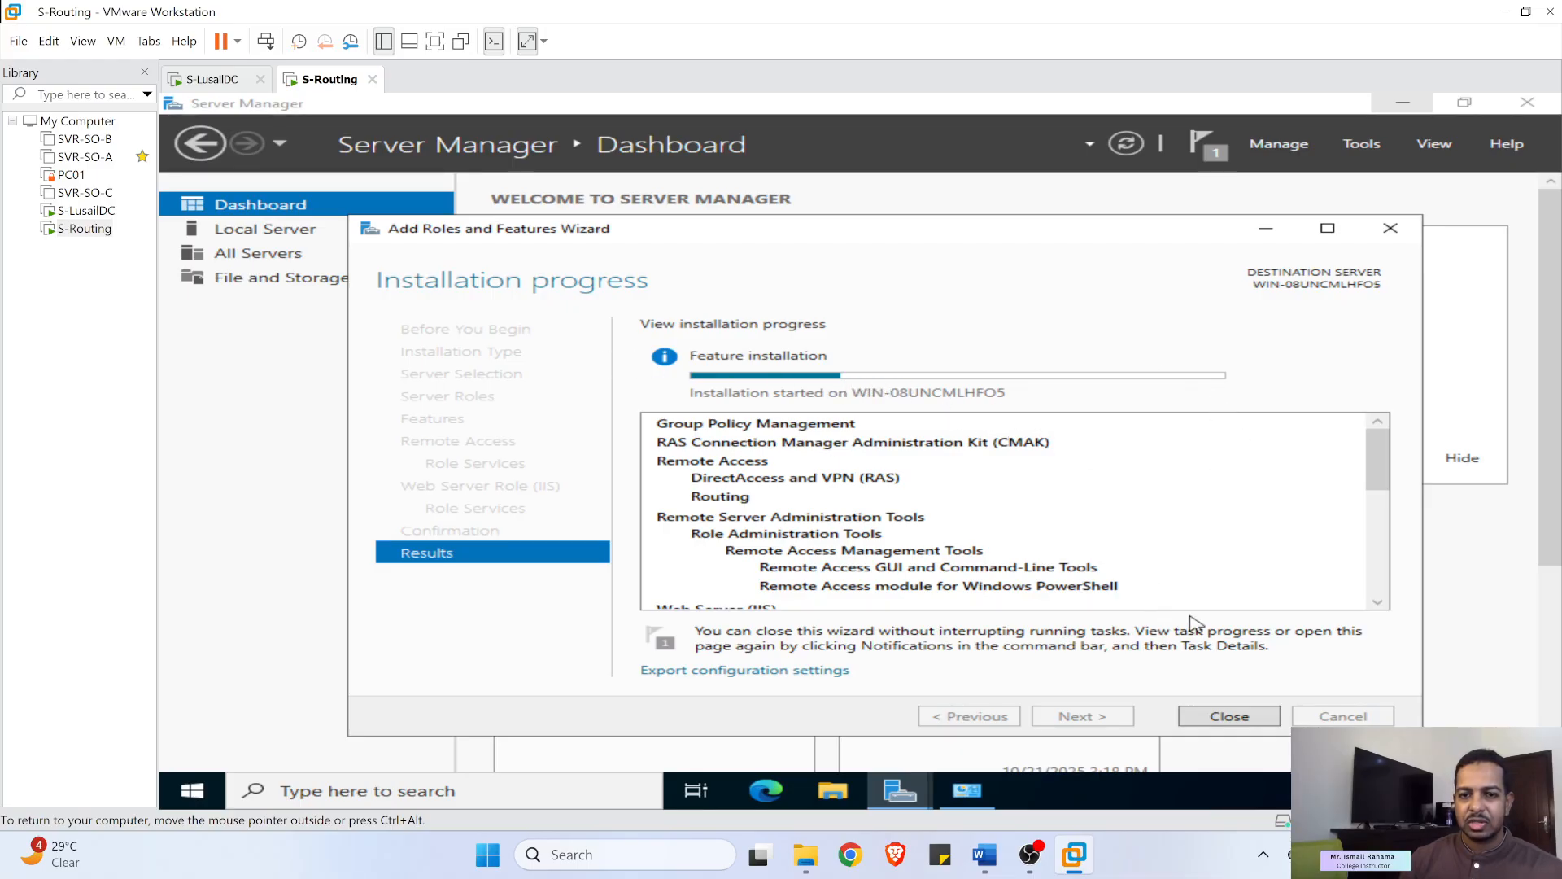
# - Close the finished installation wizard on S-Routing and check the post-deployment notifications
pyautogui.click(1030, 854)
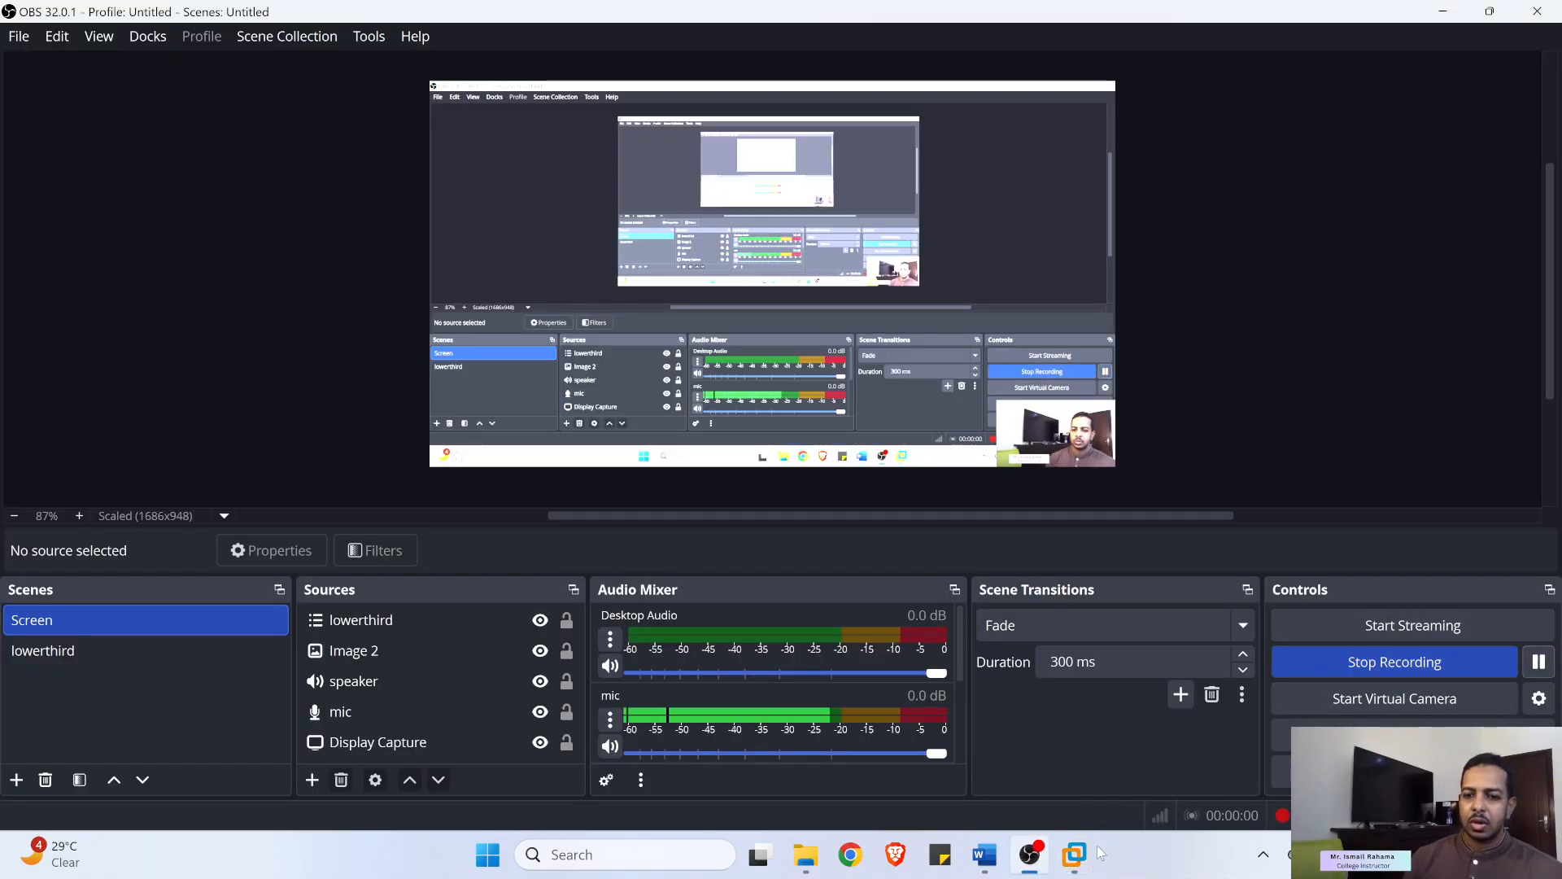
pyautogui.click(1074, 855)
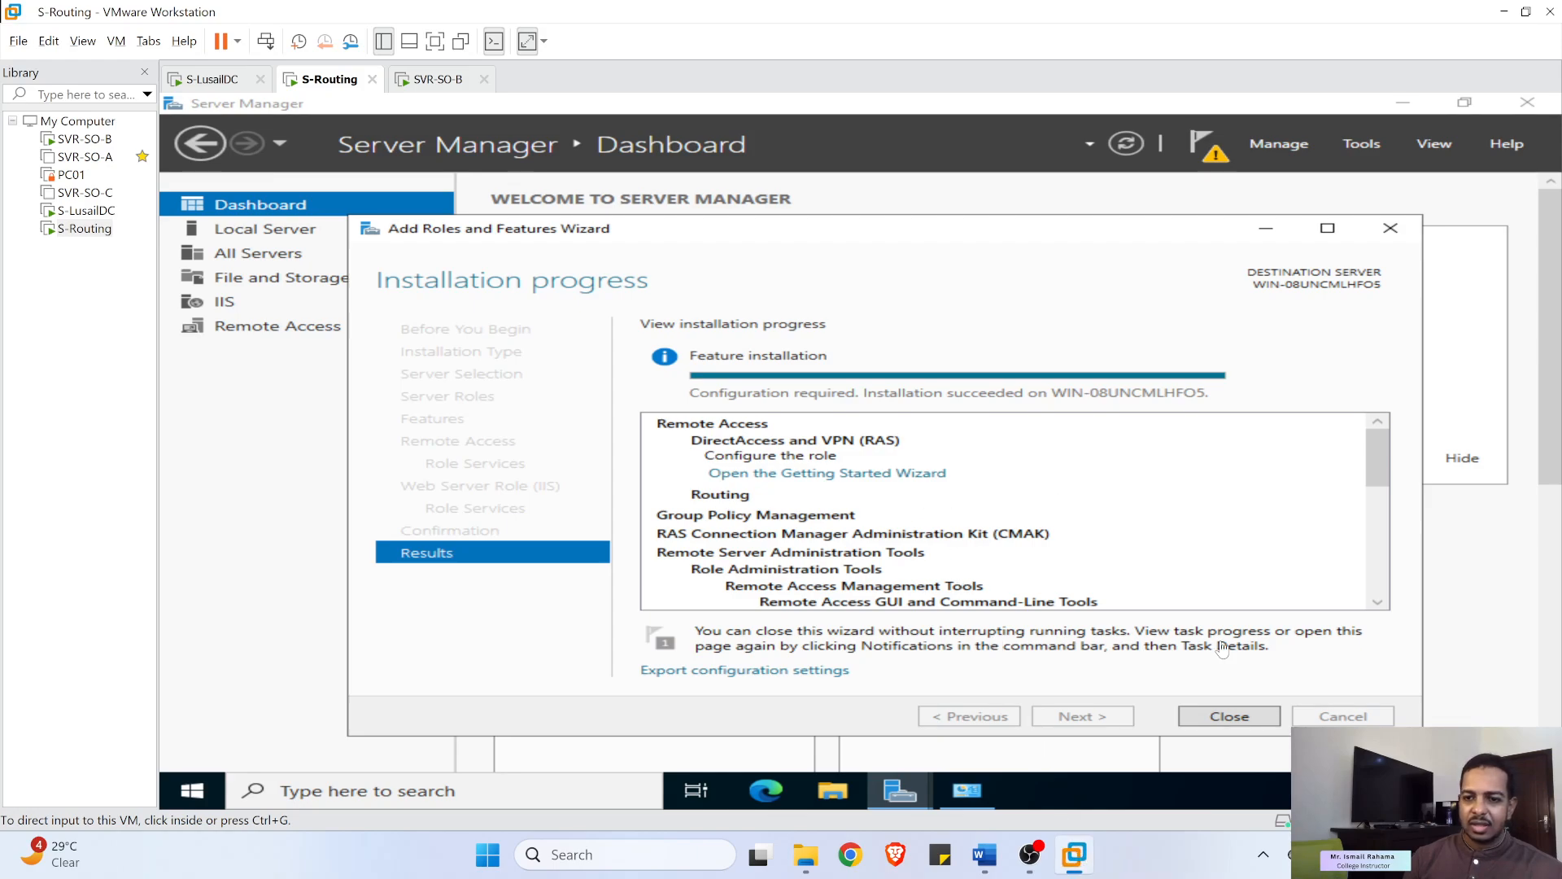
pyautogui.click(1229, 716)
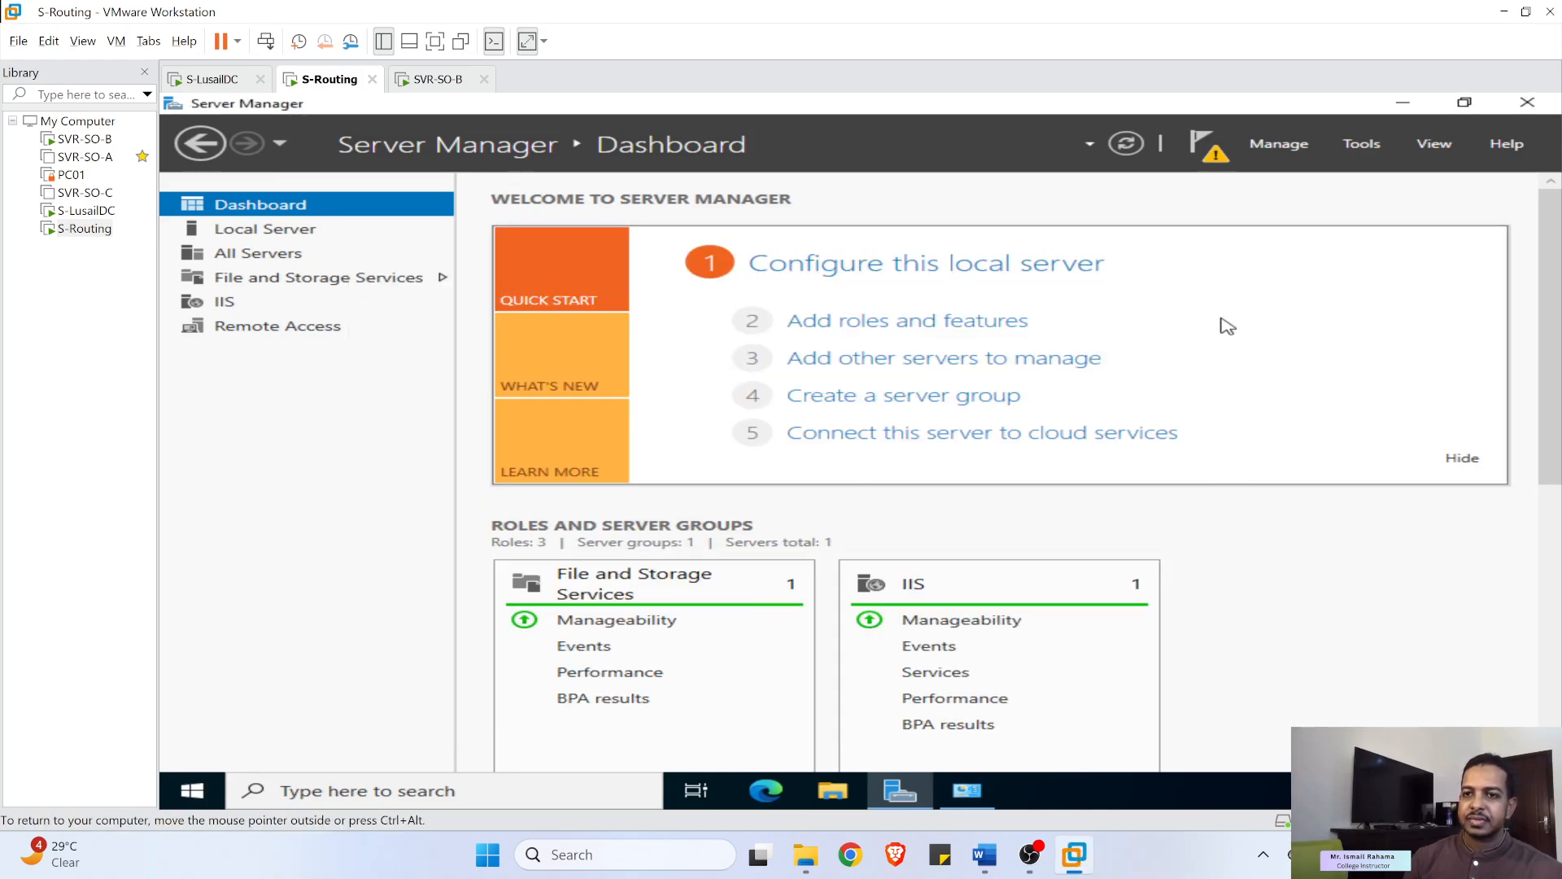
pyautogui.click(1207, 145)
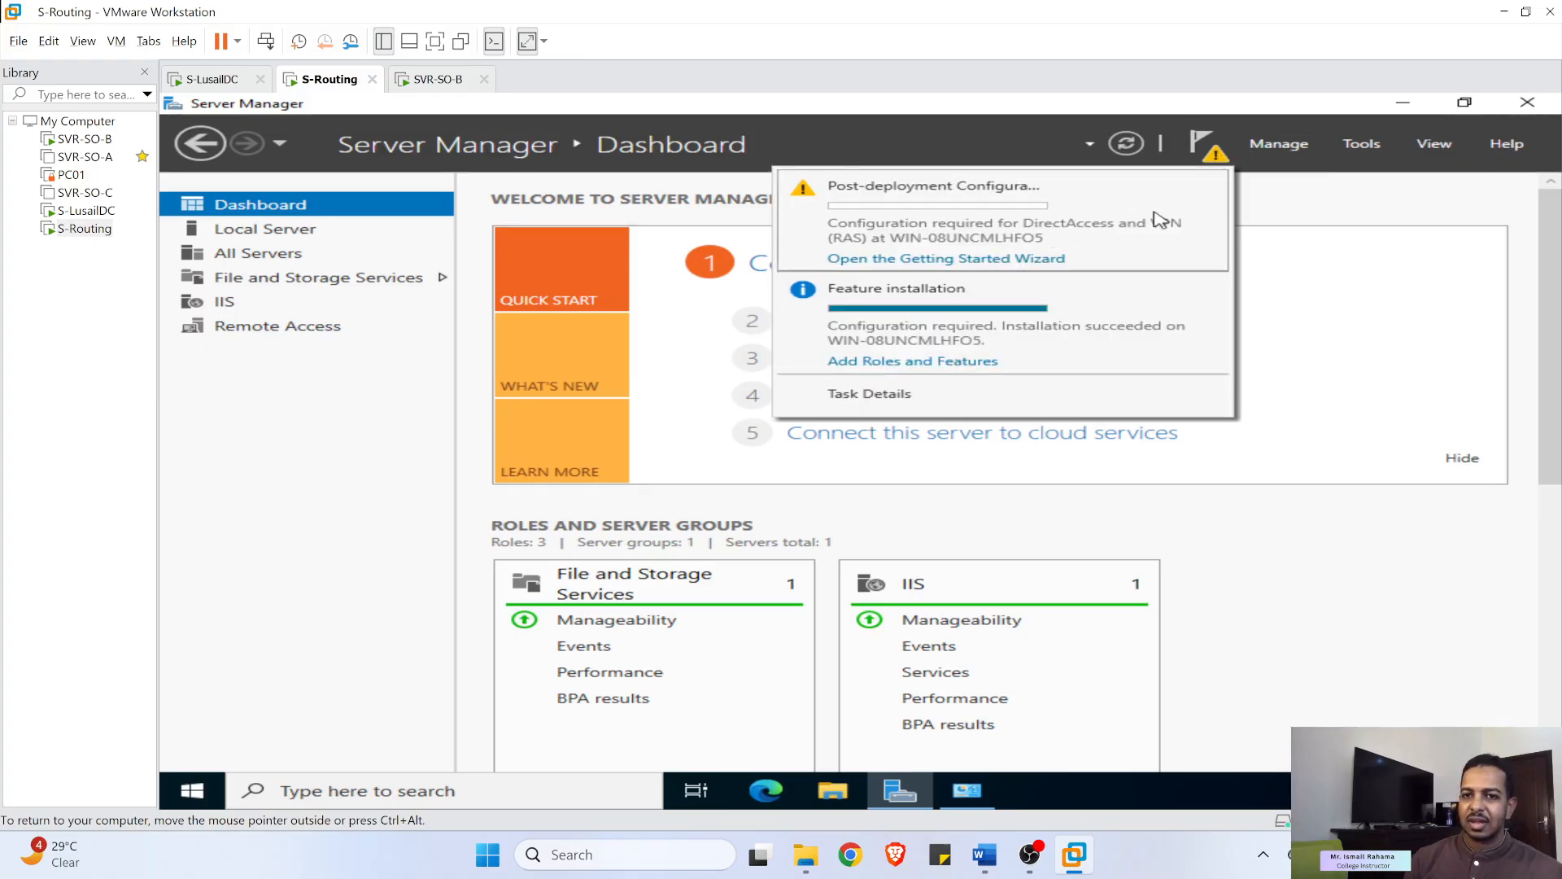
pyautogui.click(1361, 148)
pyautogui.click(1361, 147)
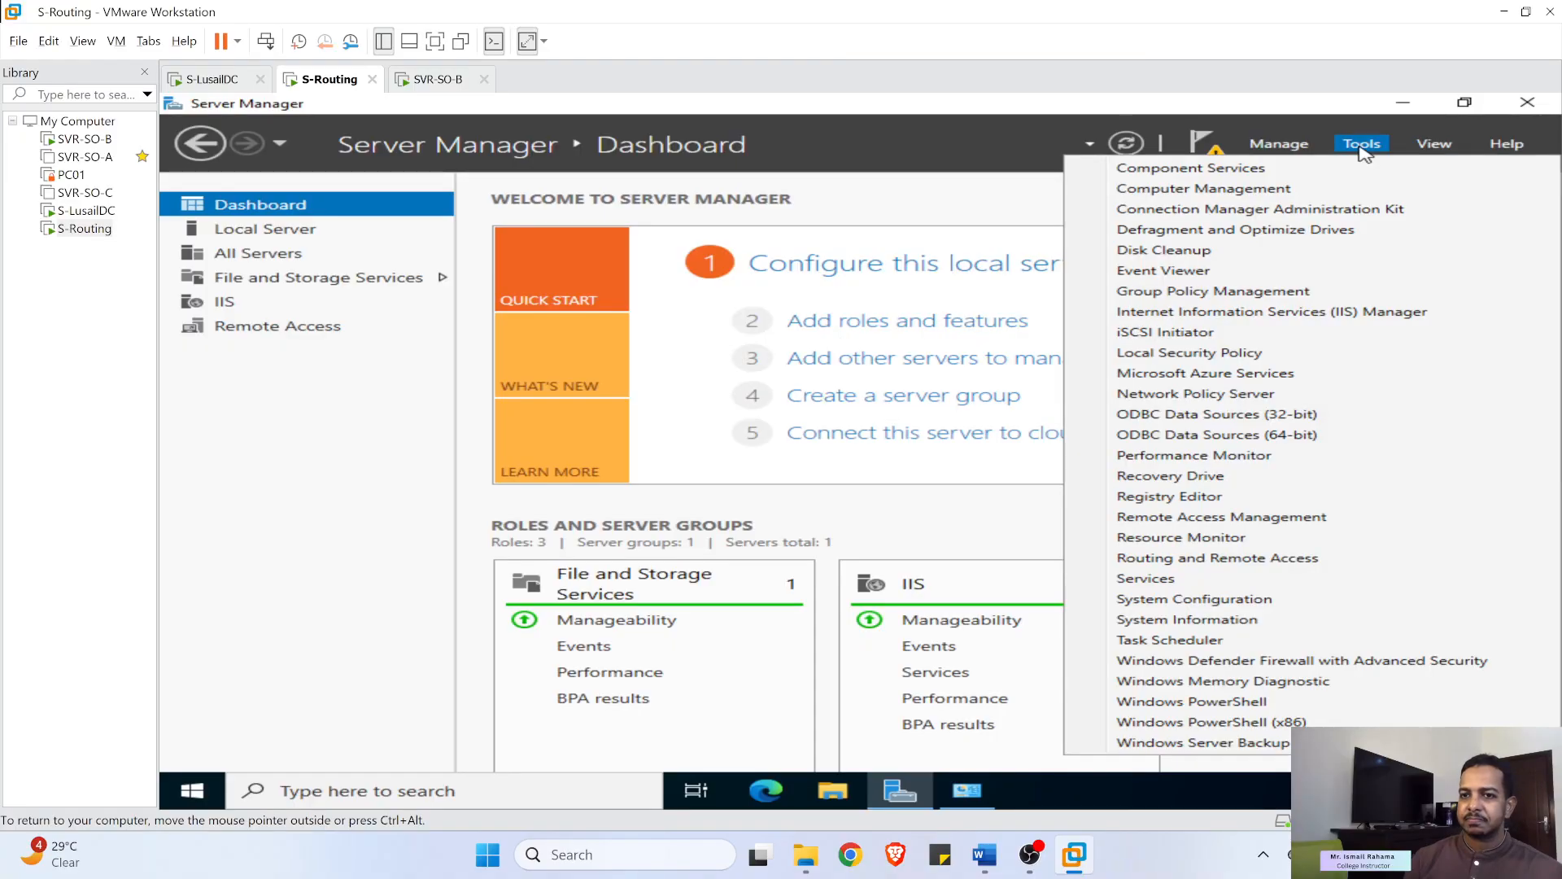
pyautogui.click(1192, 159)
pyautogui.click(1192, 158)
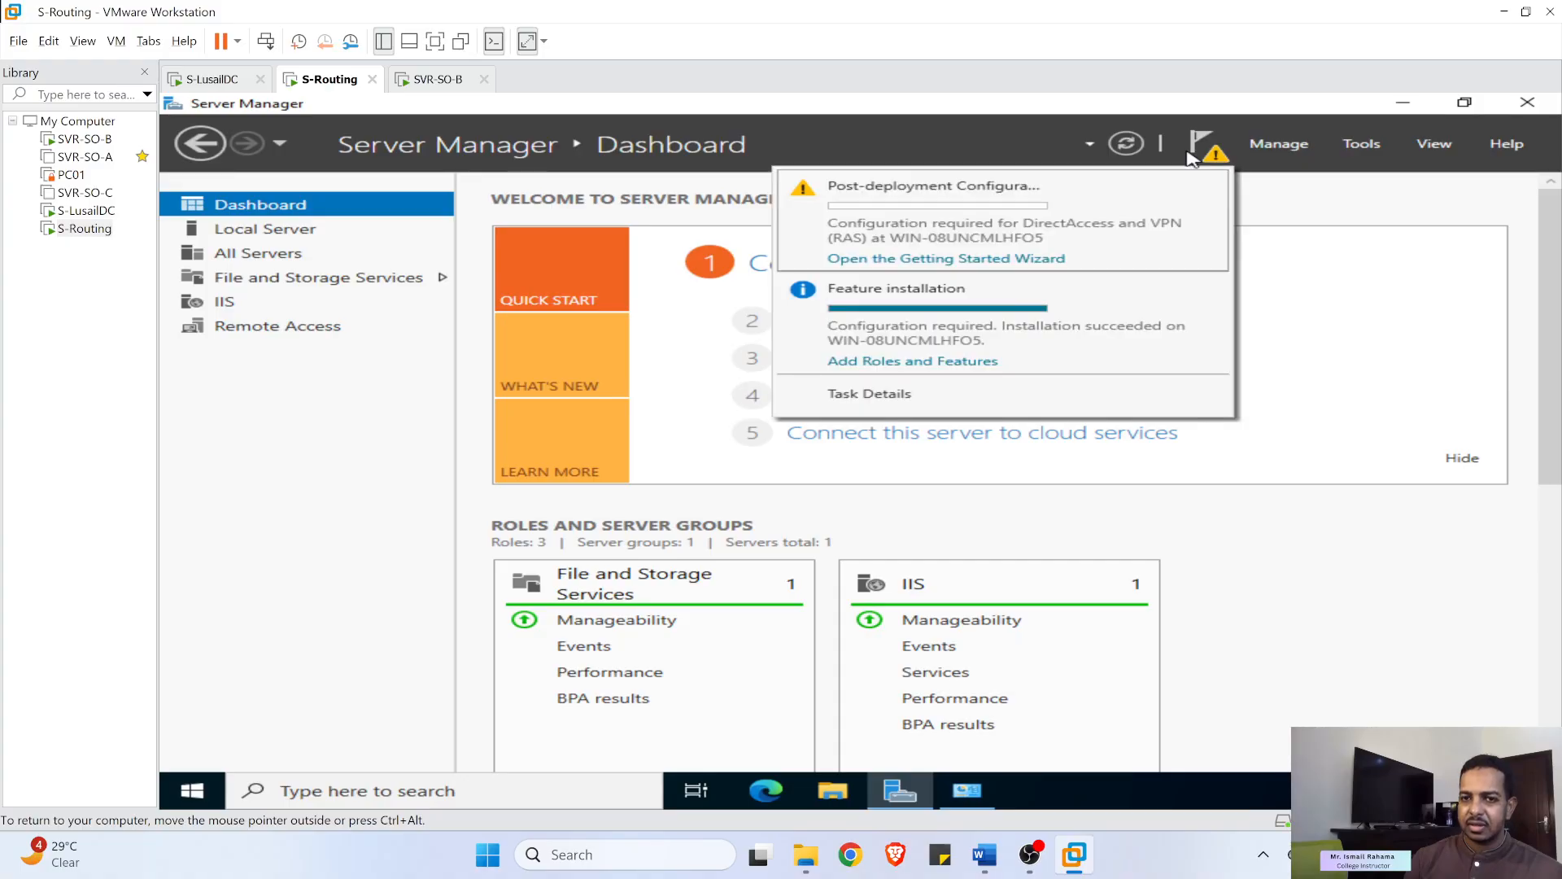
# - Launch the Routing and Remote Access console from Server Manager's Tools menu
pyautogui.click(948, 265)
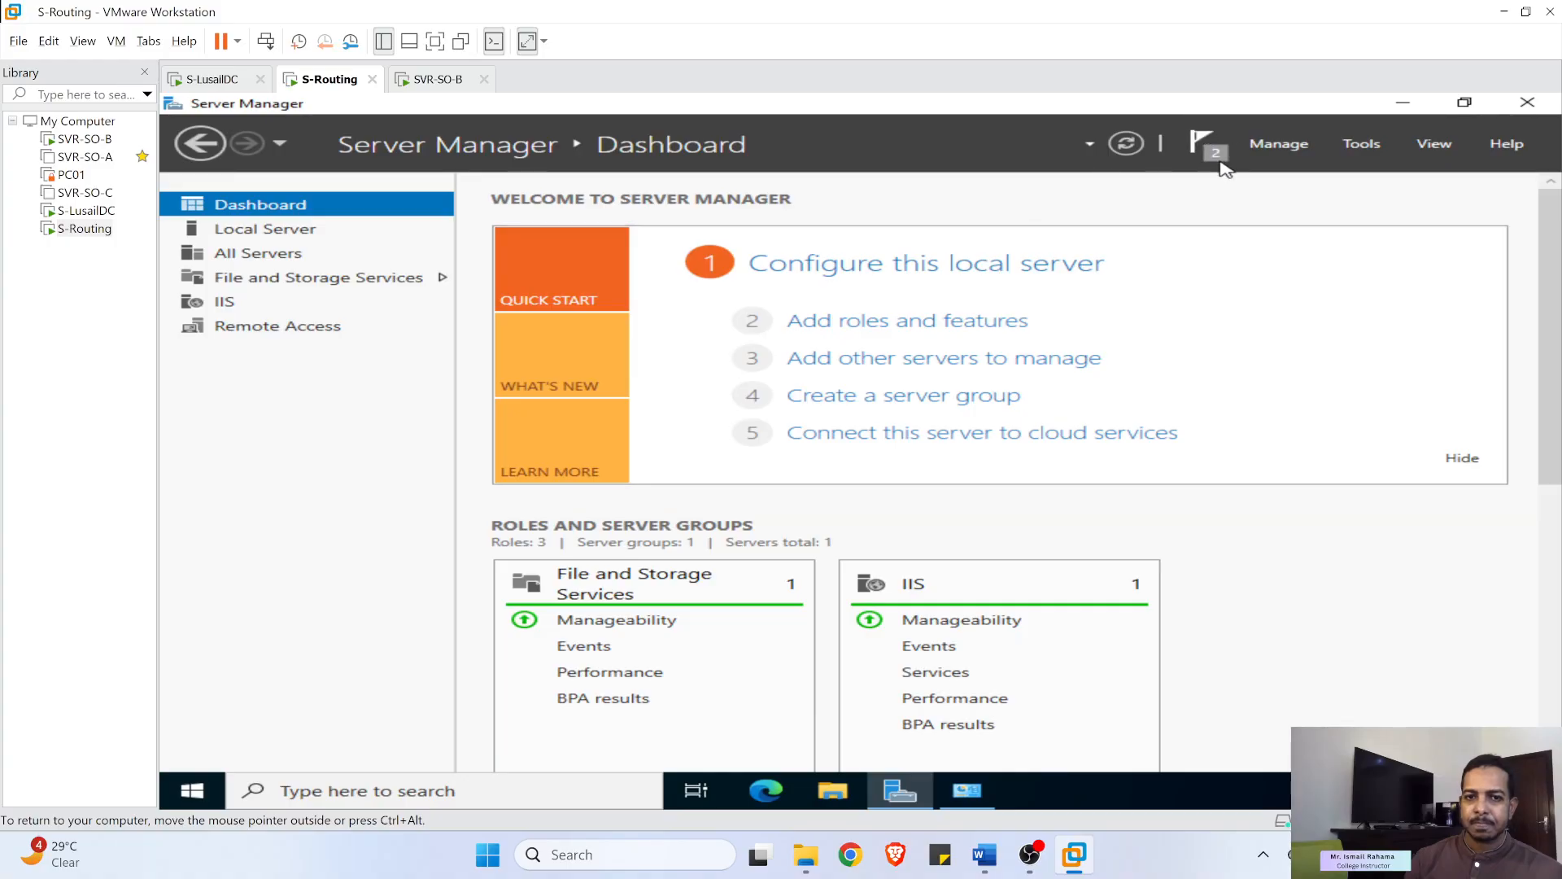
pyautogui.scroll(-1, 918, 509)
pyautogui.scroll(-2, 903, 488)
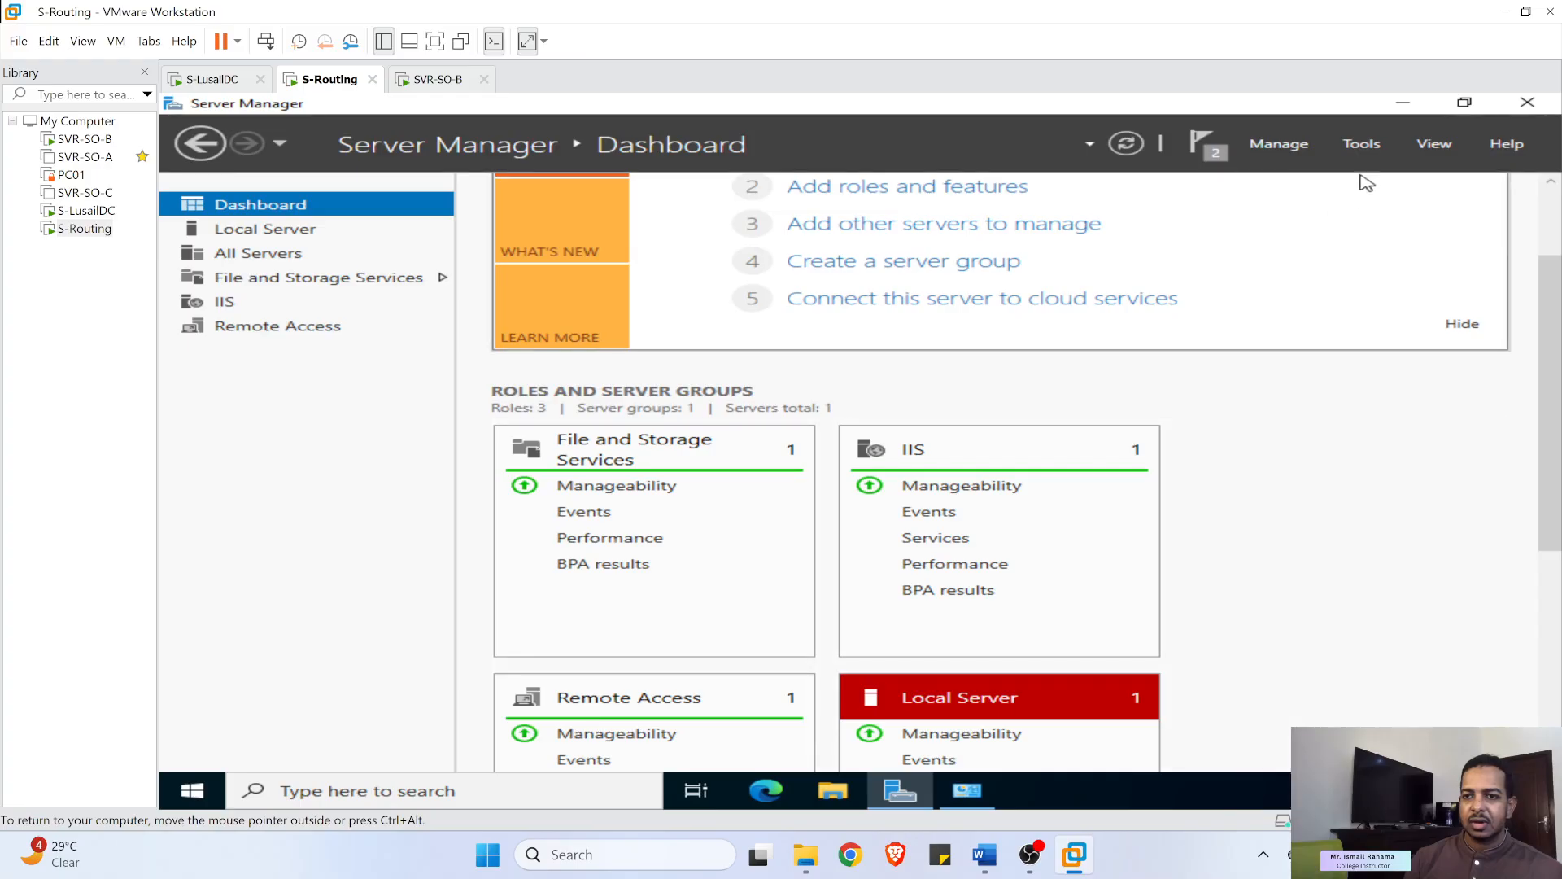
pyautogui.click(1362, 144)
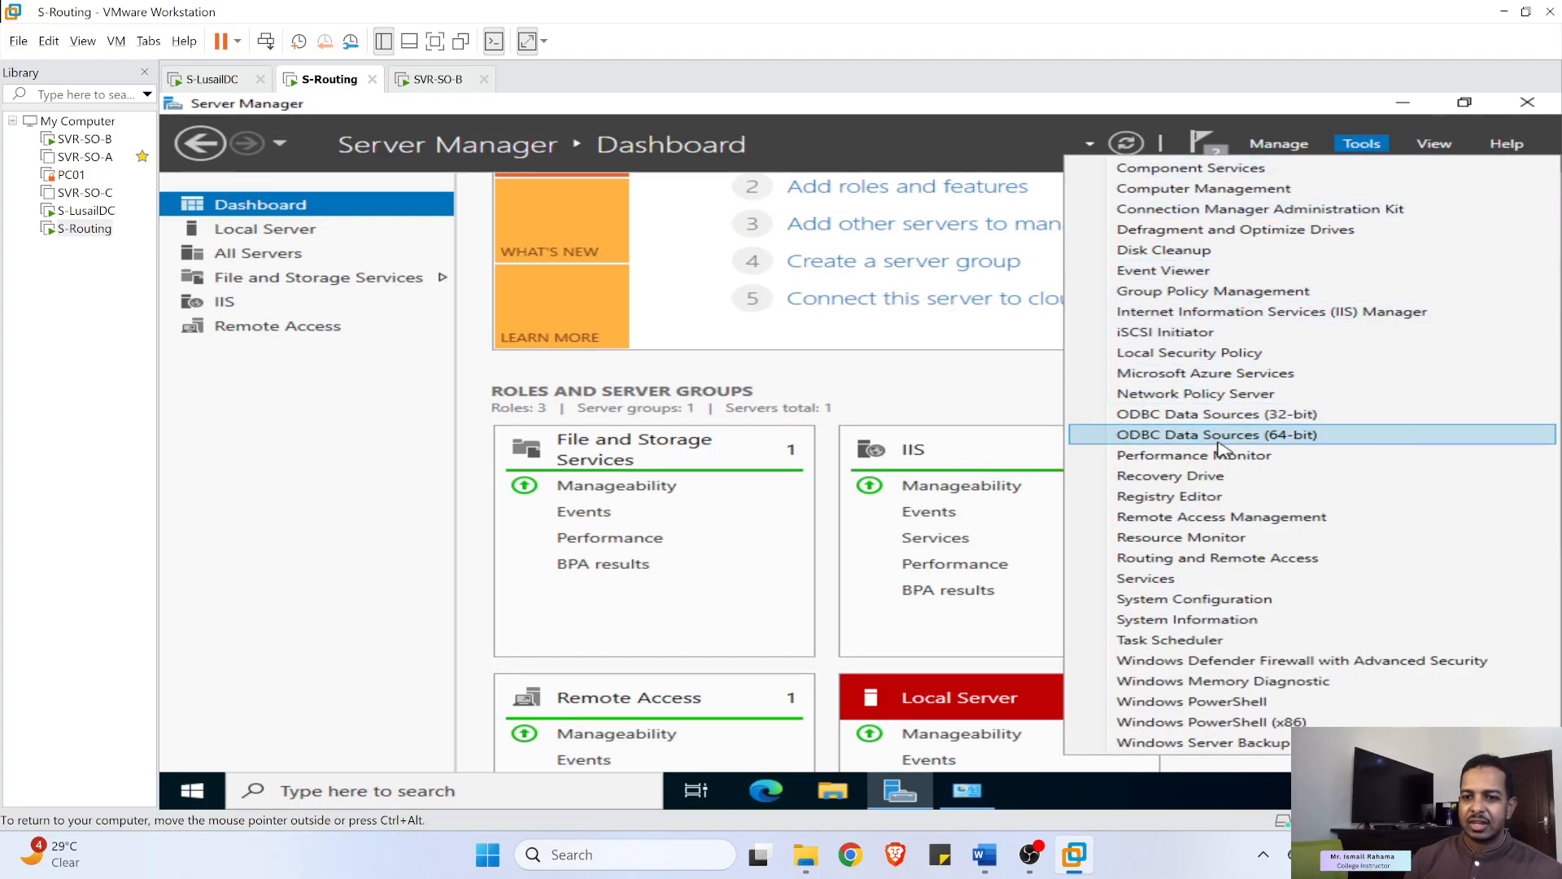
pyautogui.click(1224, 560)
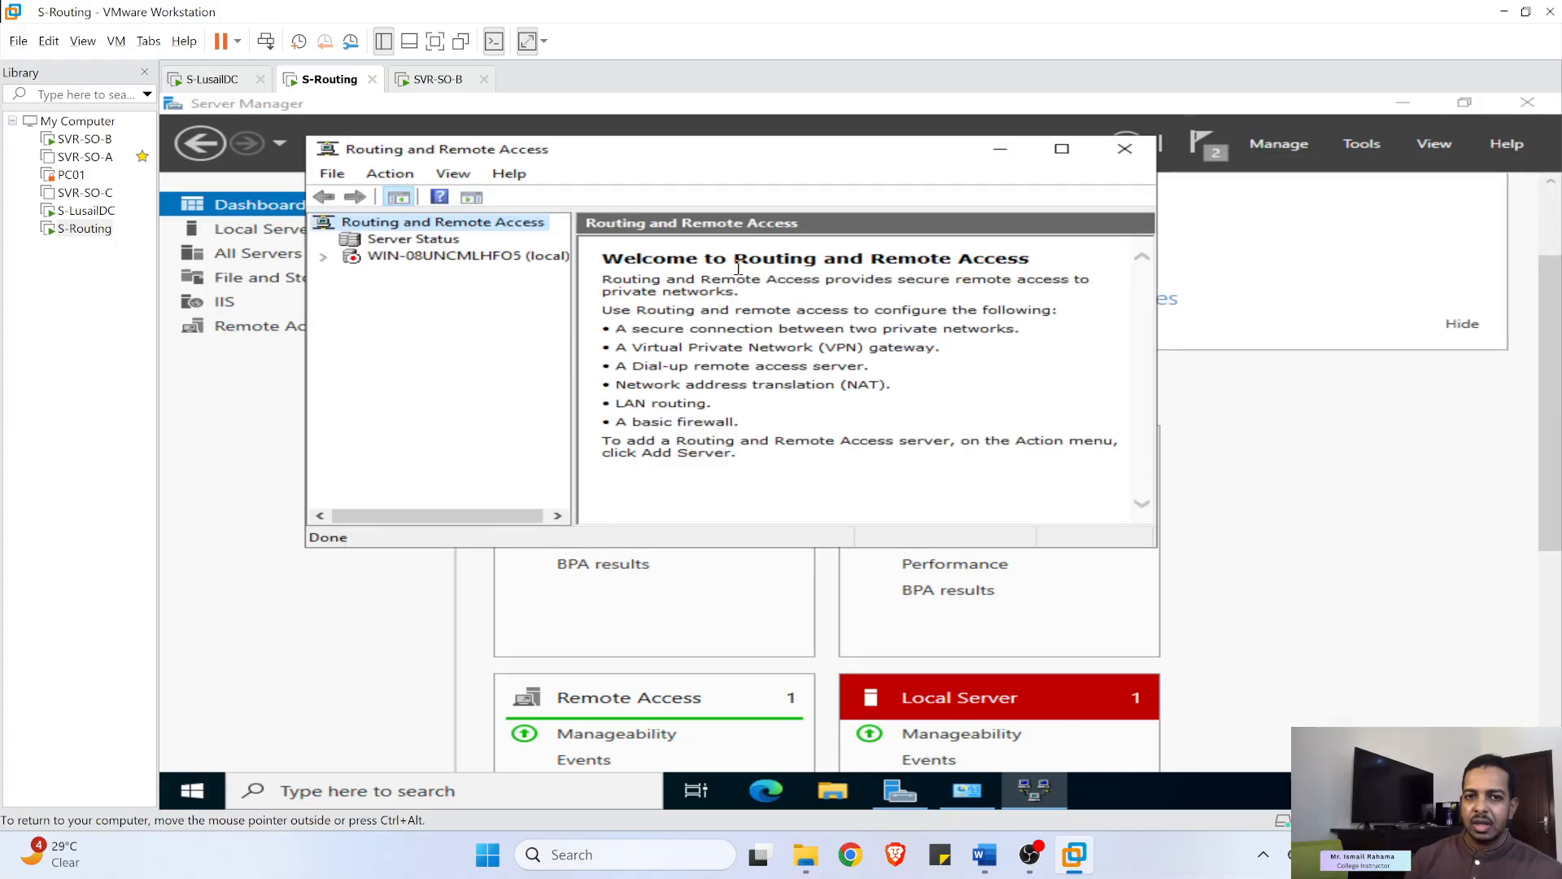
# - Maximize the RRAS console and start Configure and Enable Routing on the local server
pyautogui.click(1062, 149)
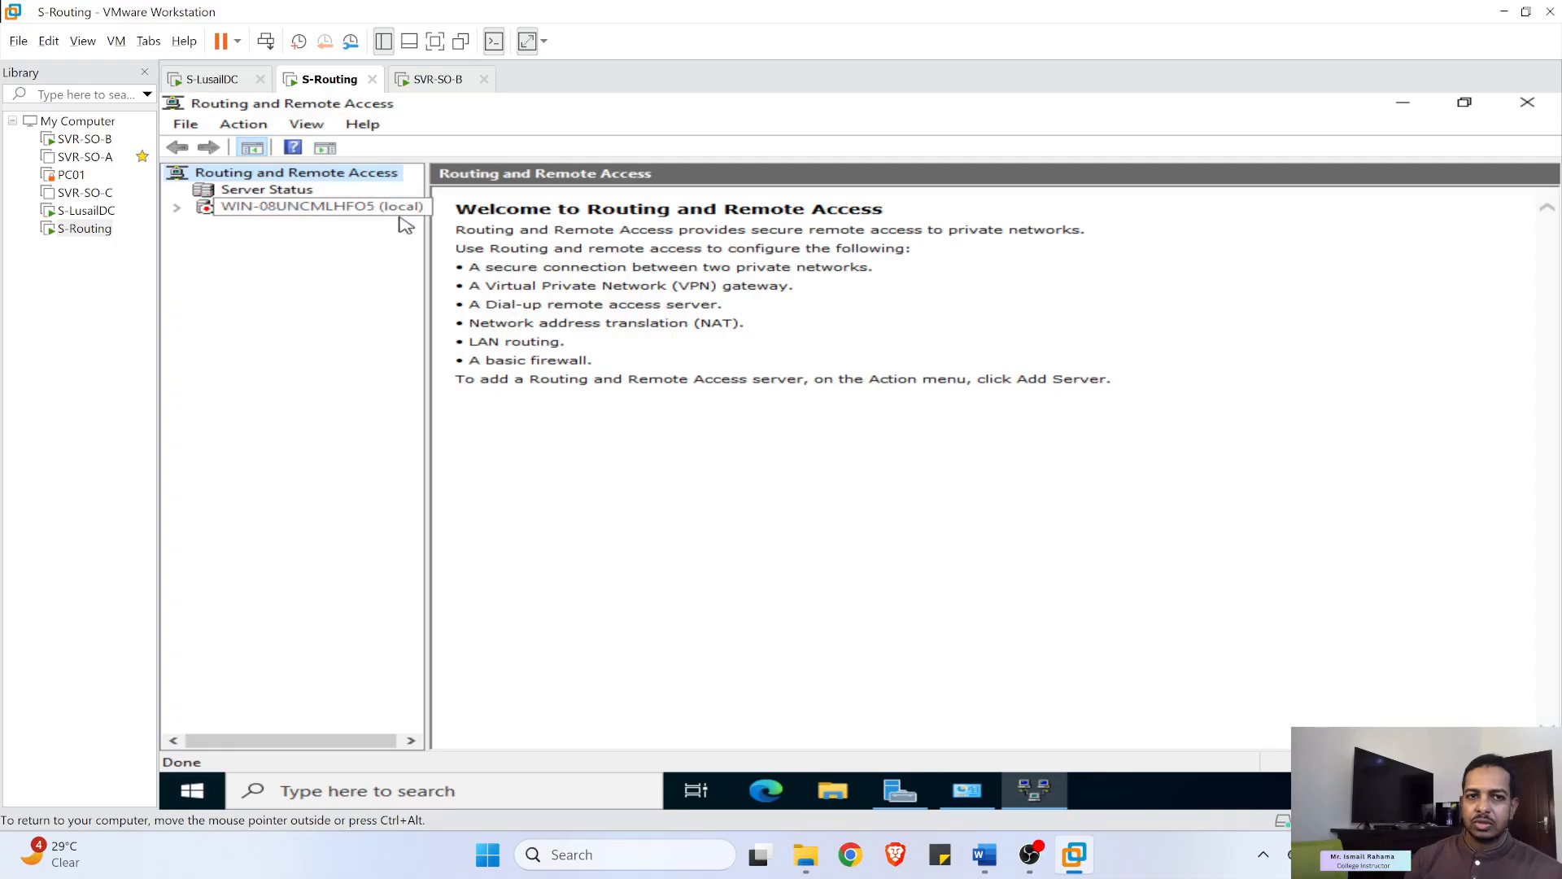
pyautogui.moveTo(425, 231); pyautogui.dragTo(523, 231)
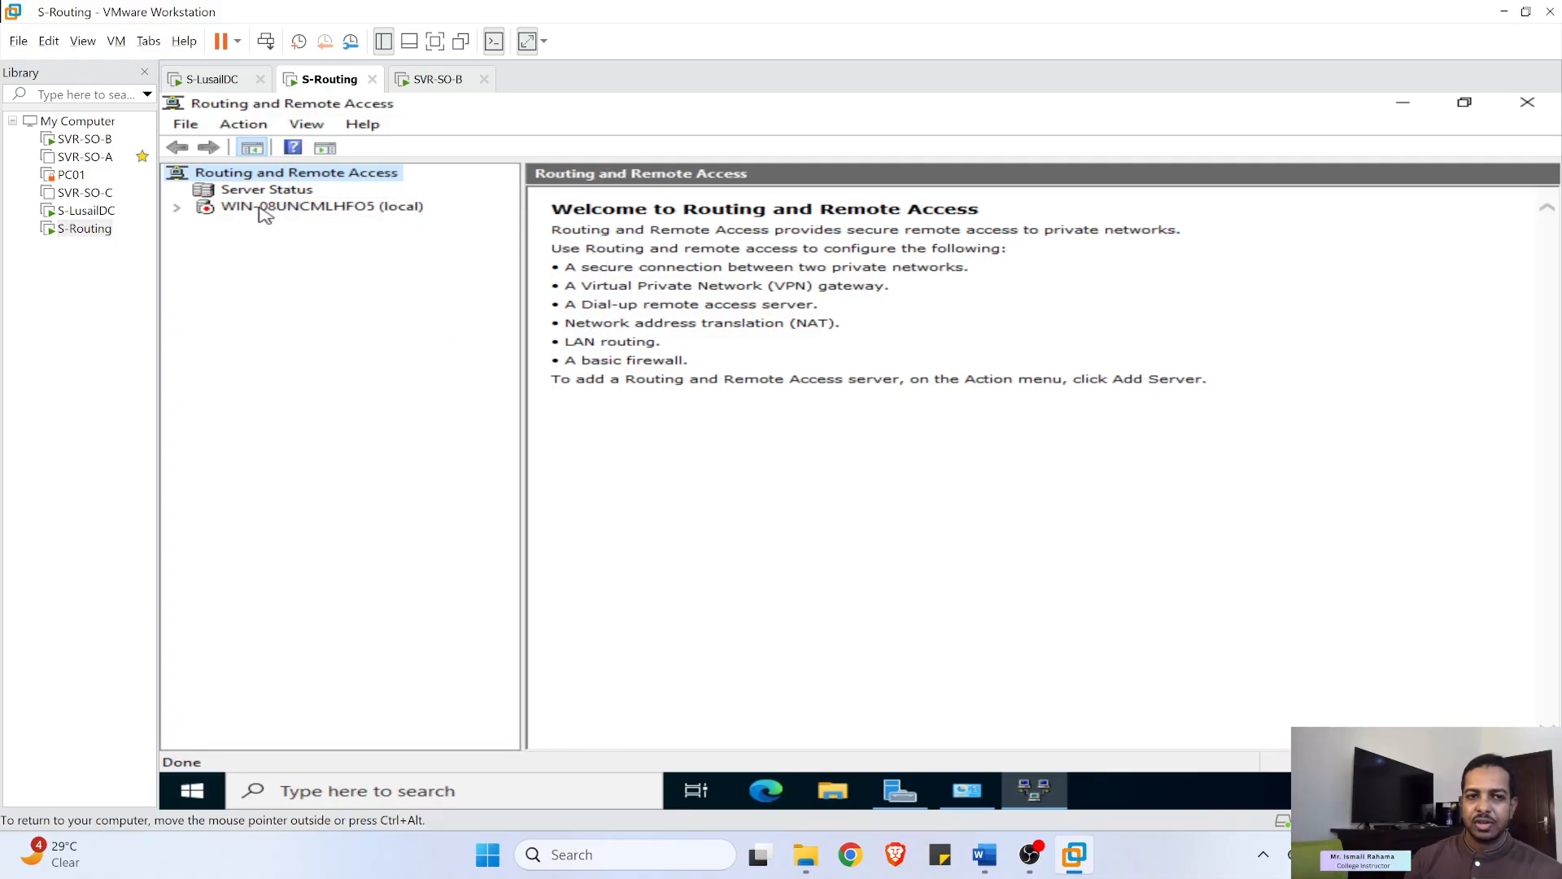
pyautogui.click(176, 206)
pyautogui.click(229, 210)
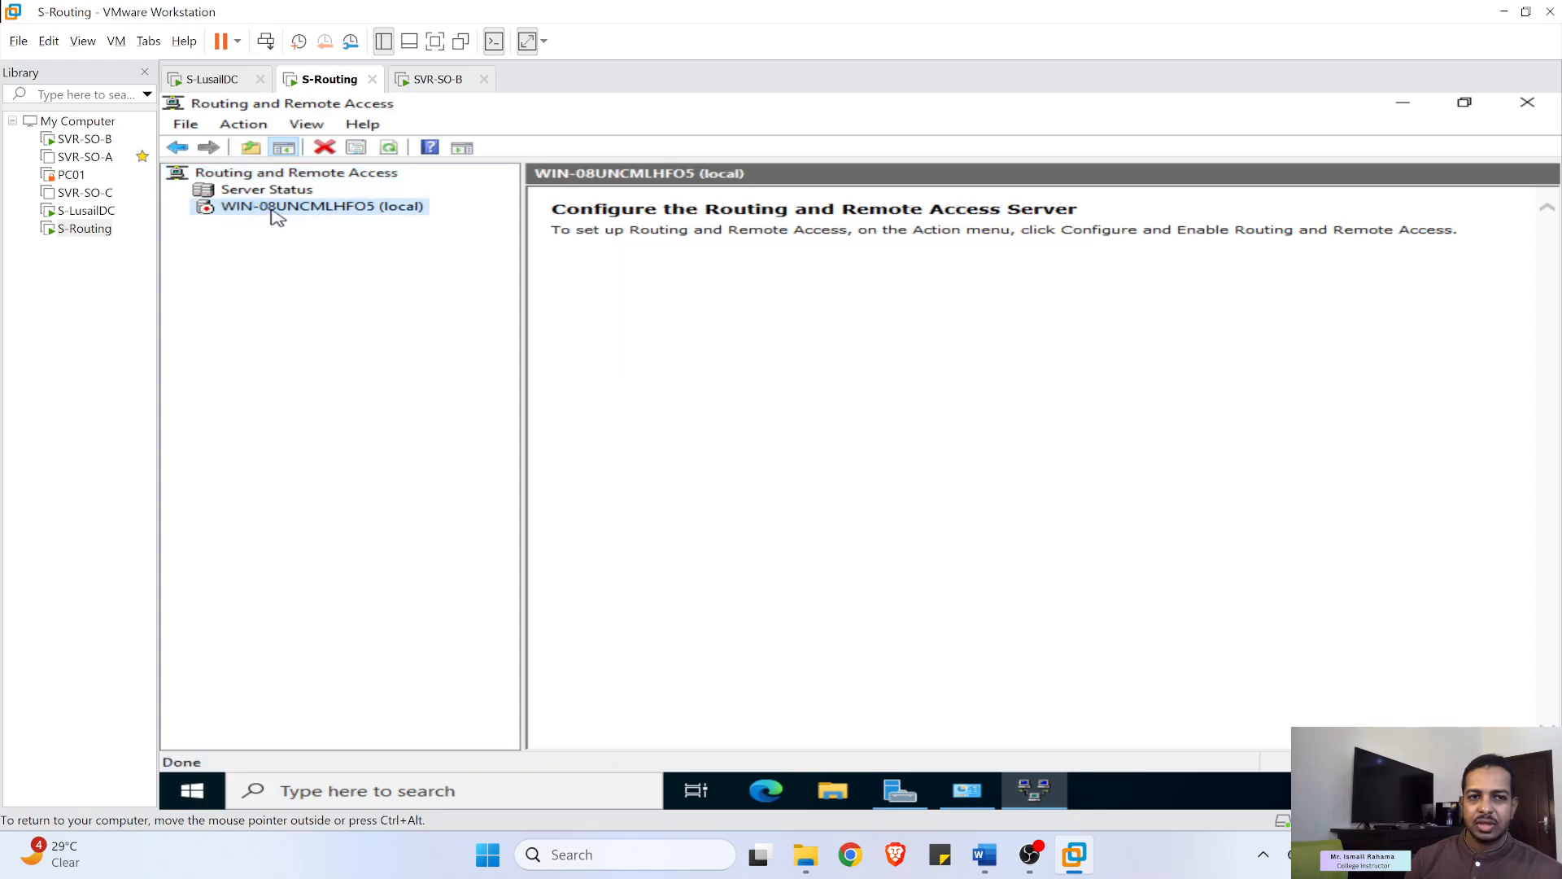
pyautogui.rightClick(271, 213)
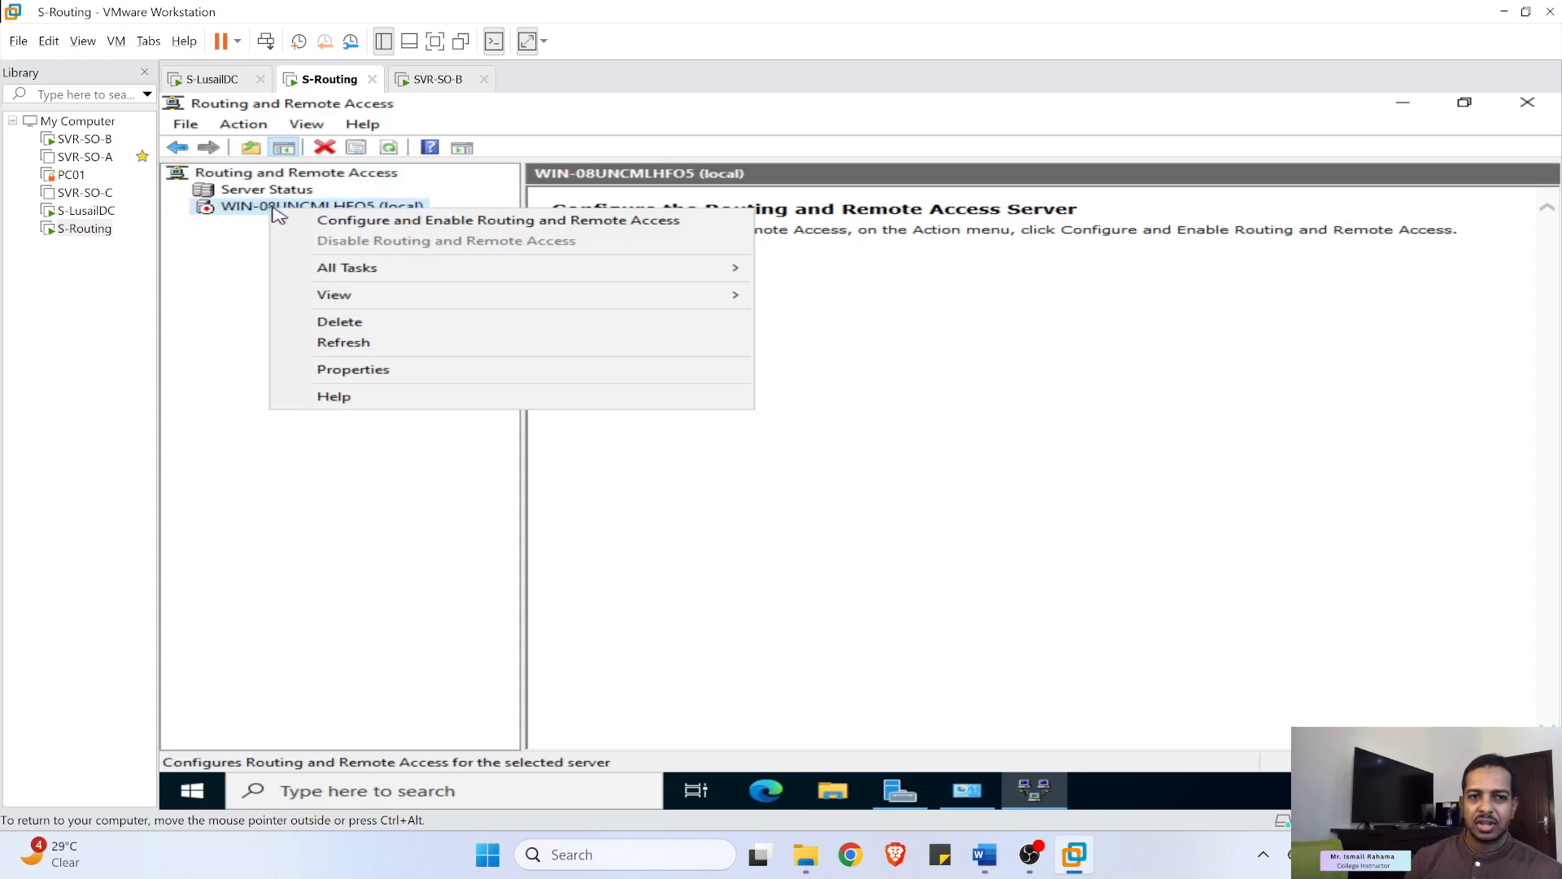
pyautogui.click(348, 220)
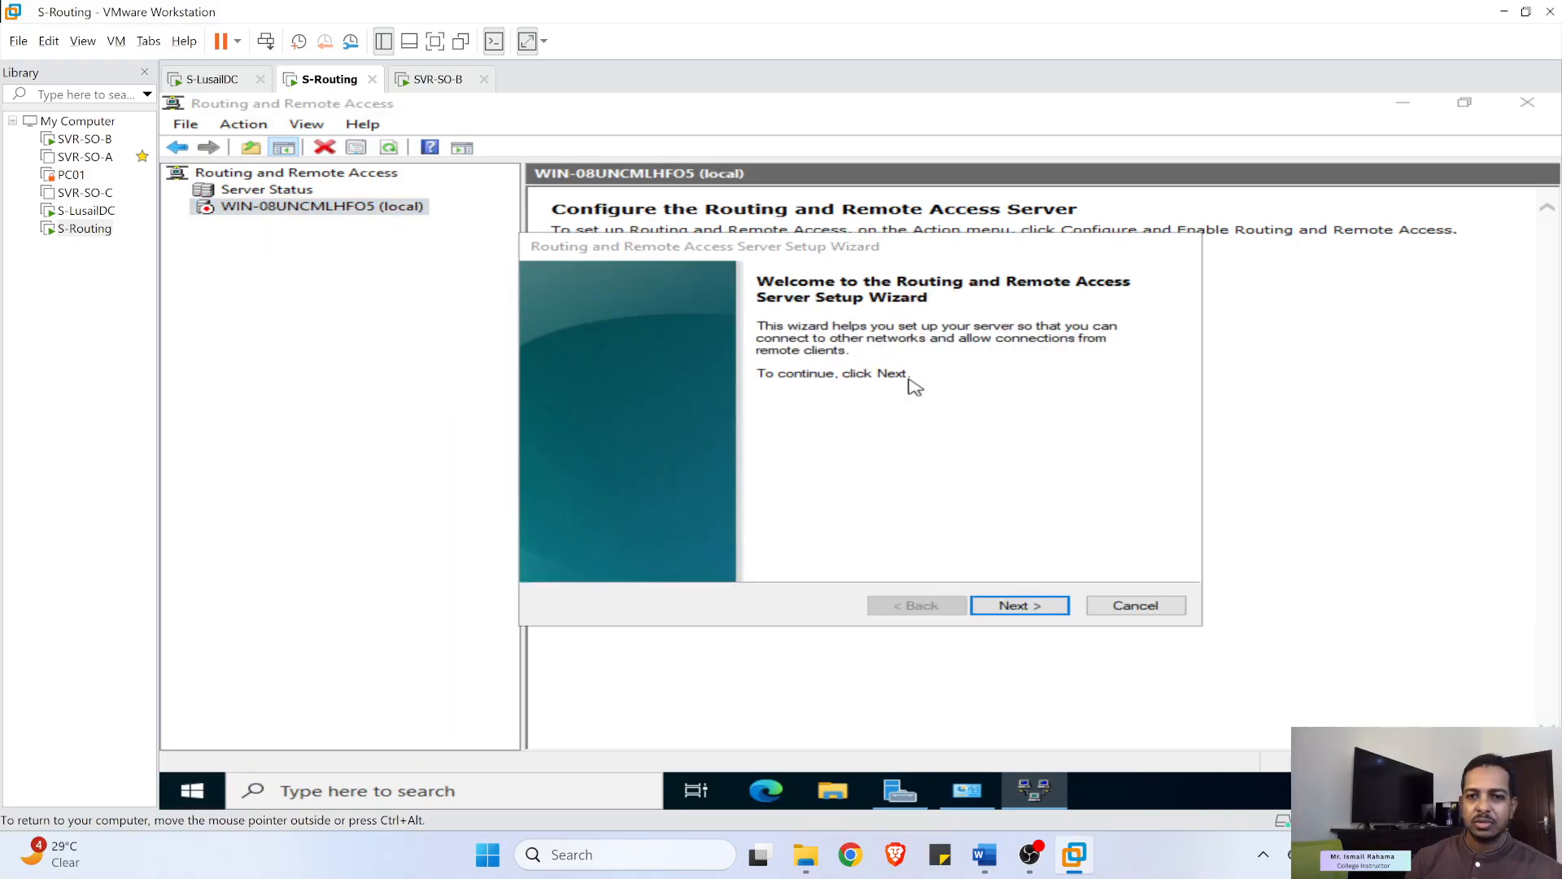
# - Choose Custom configuration with only LAN routing, finish the wizard, and start the service
pyautogui.click(1020, 605)
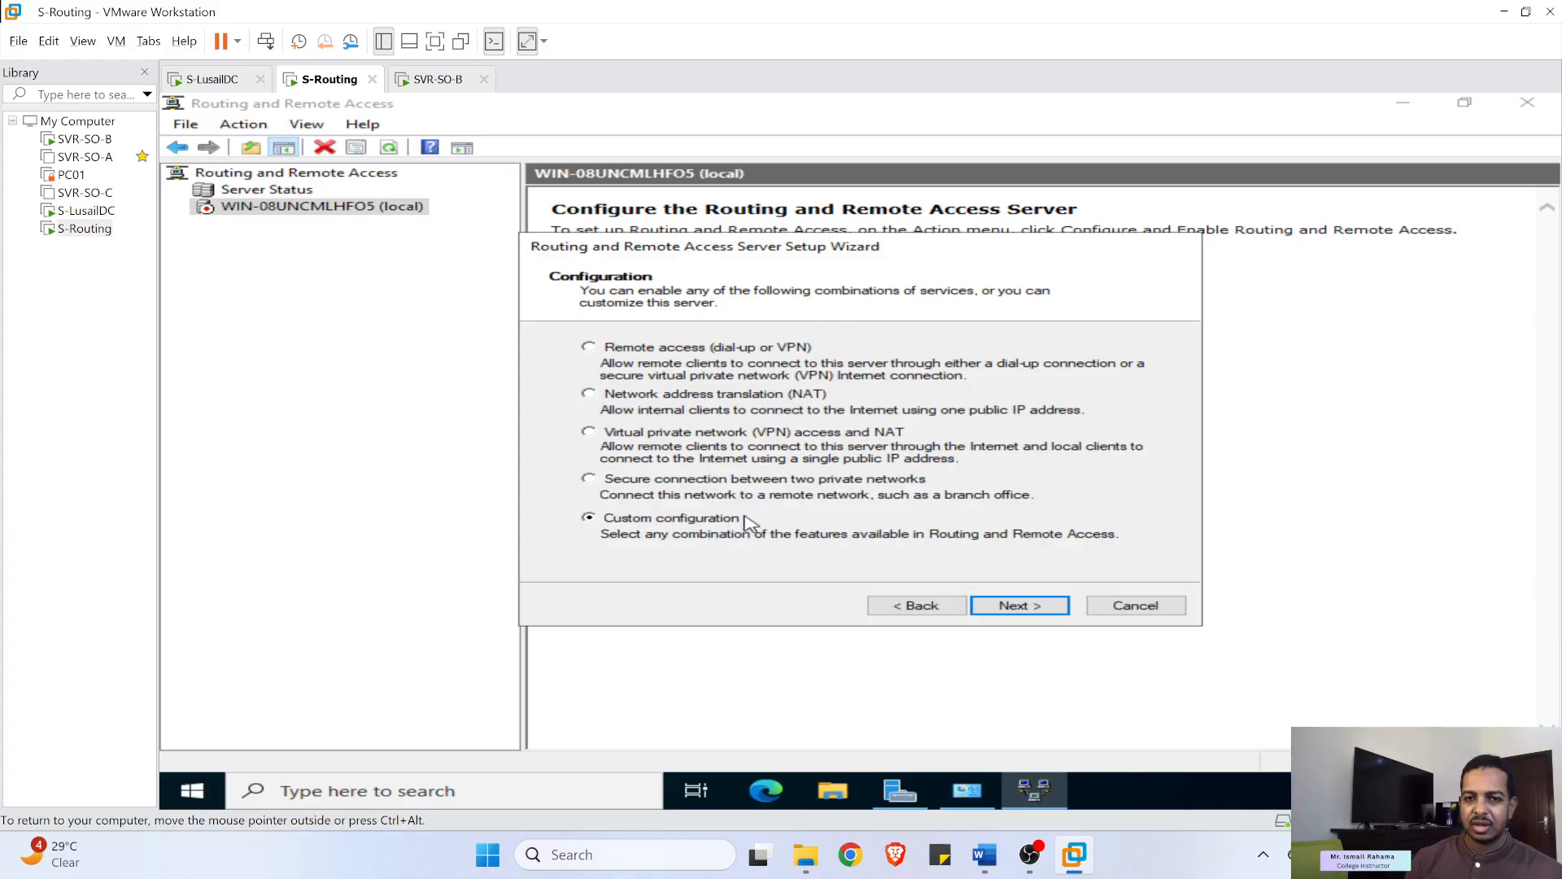
pyautogui.click(1028, 609)
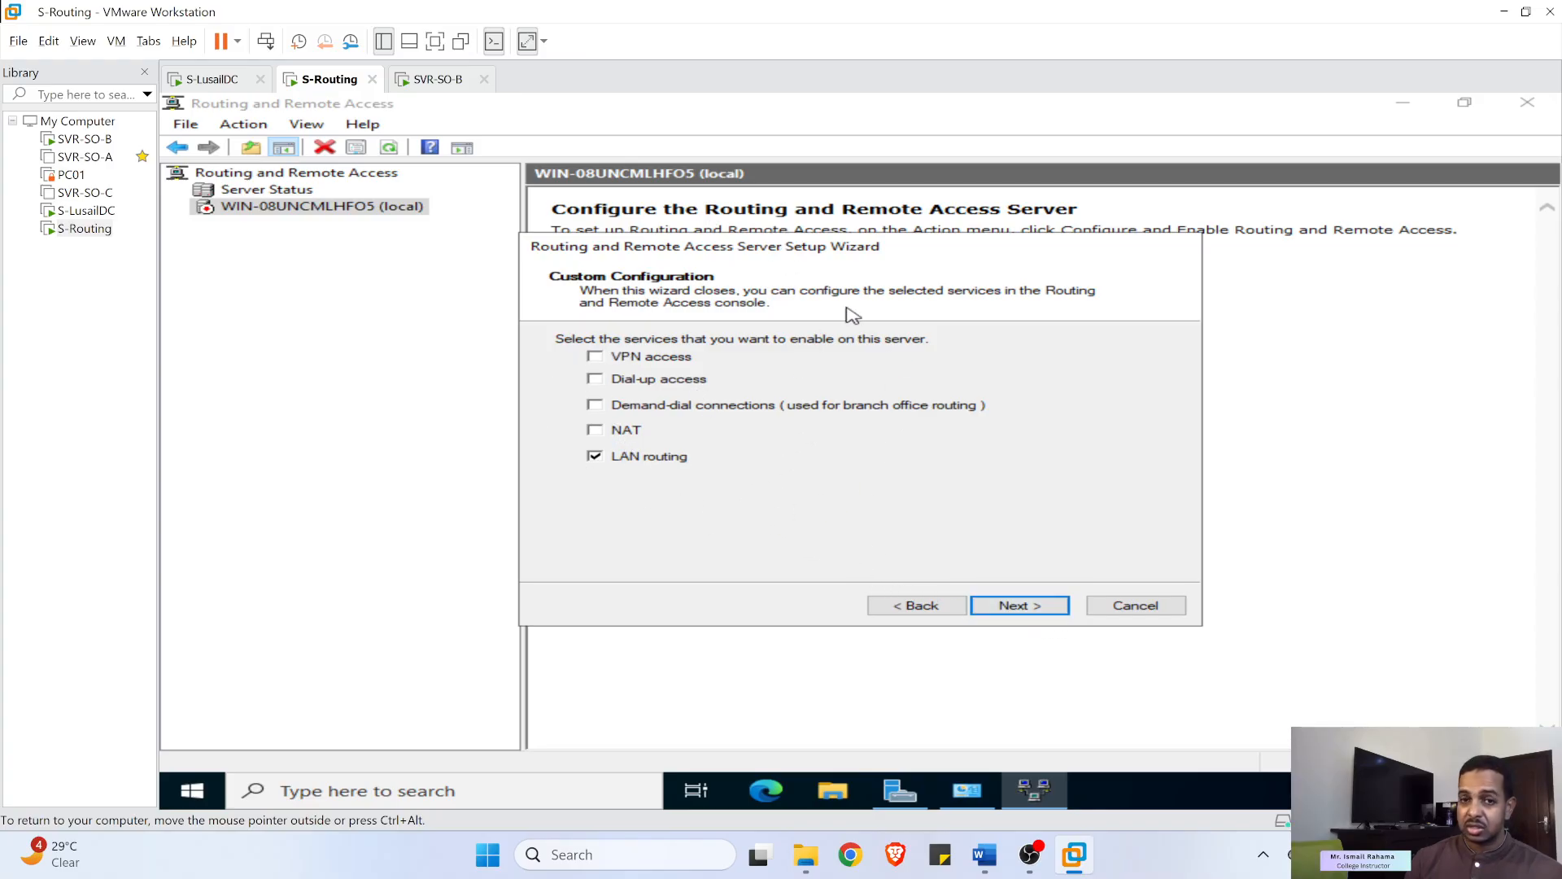
pyautogui.click(1040, 610)
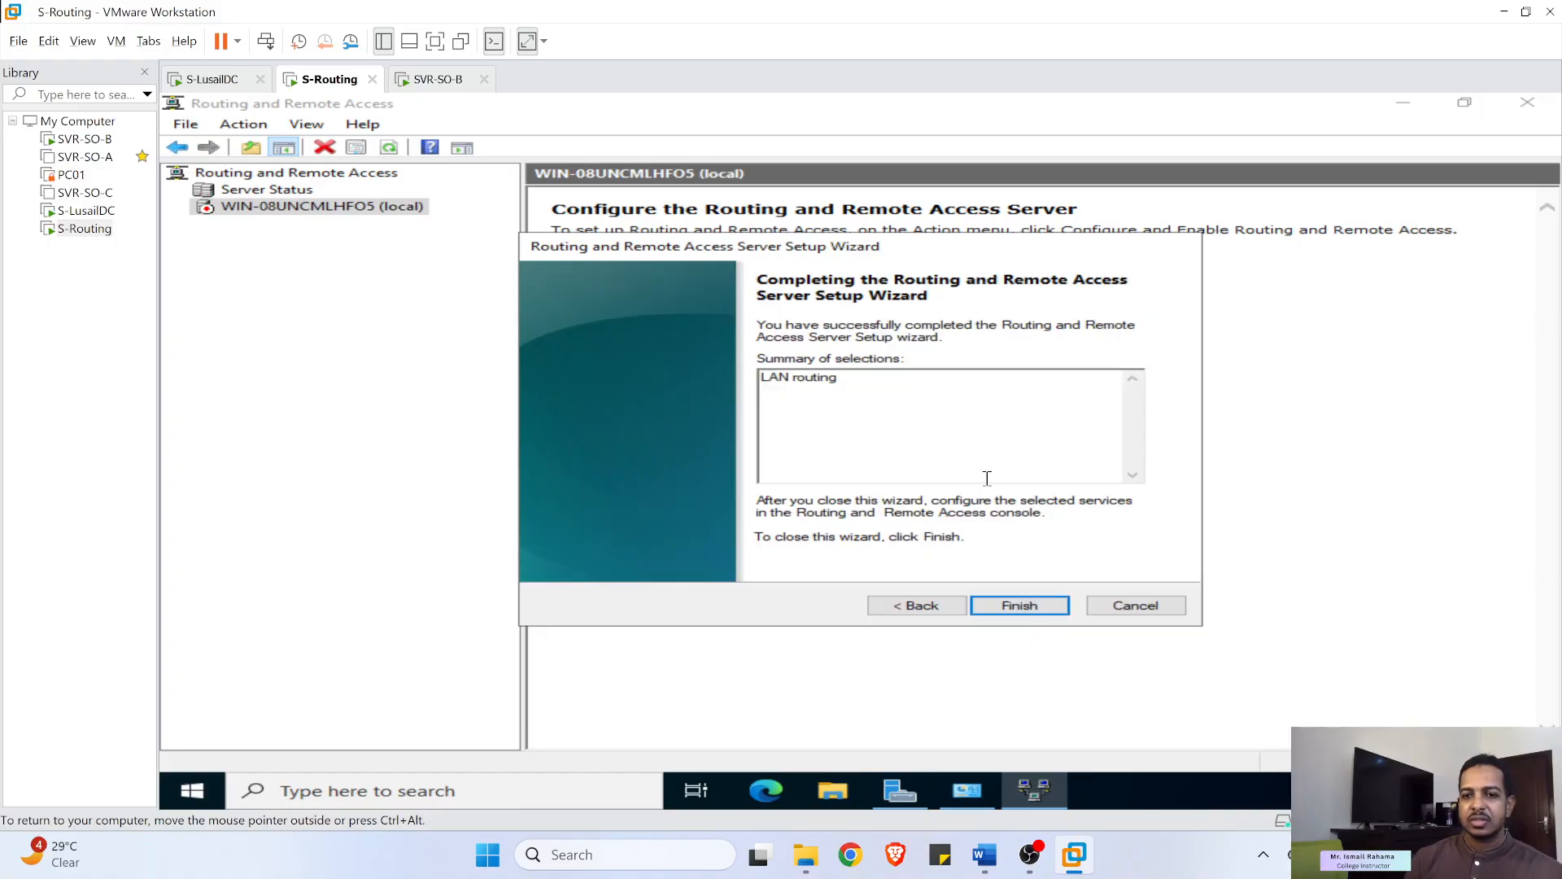
pyautogui.click(1018, 610)
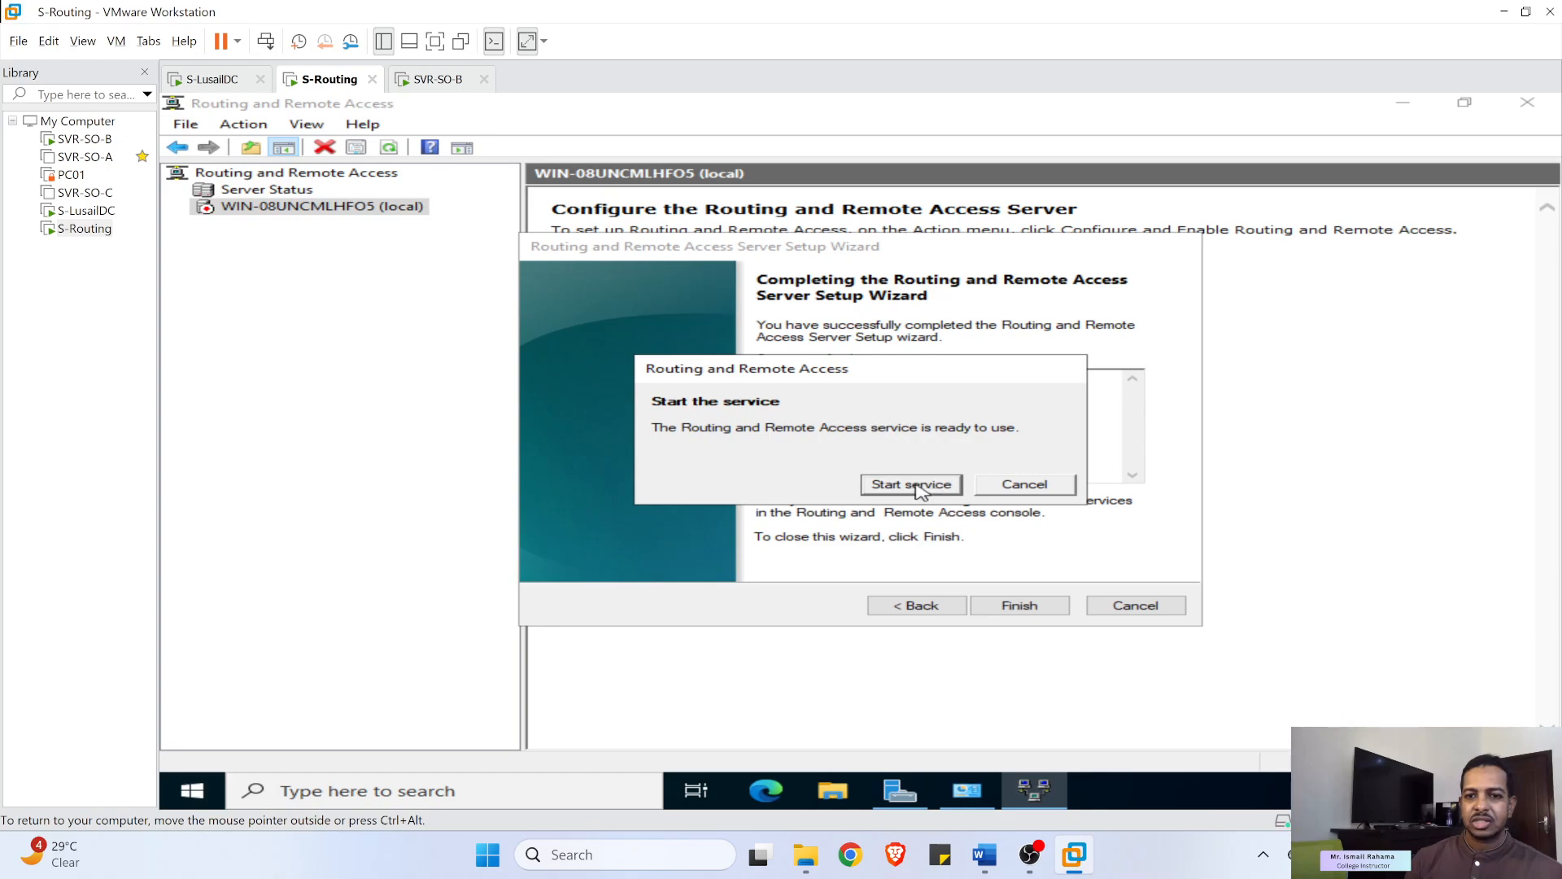
pyautogui.click(895, 486)
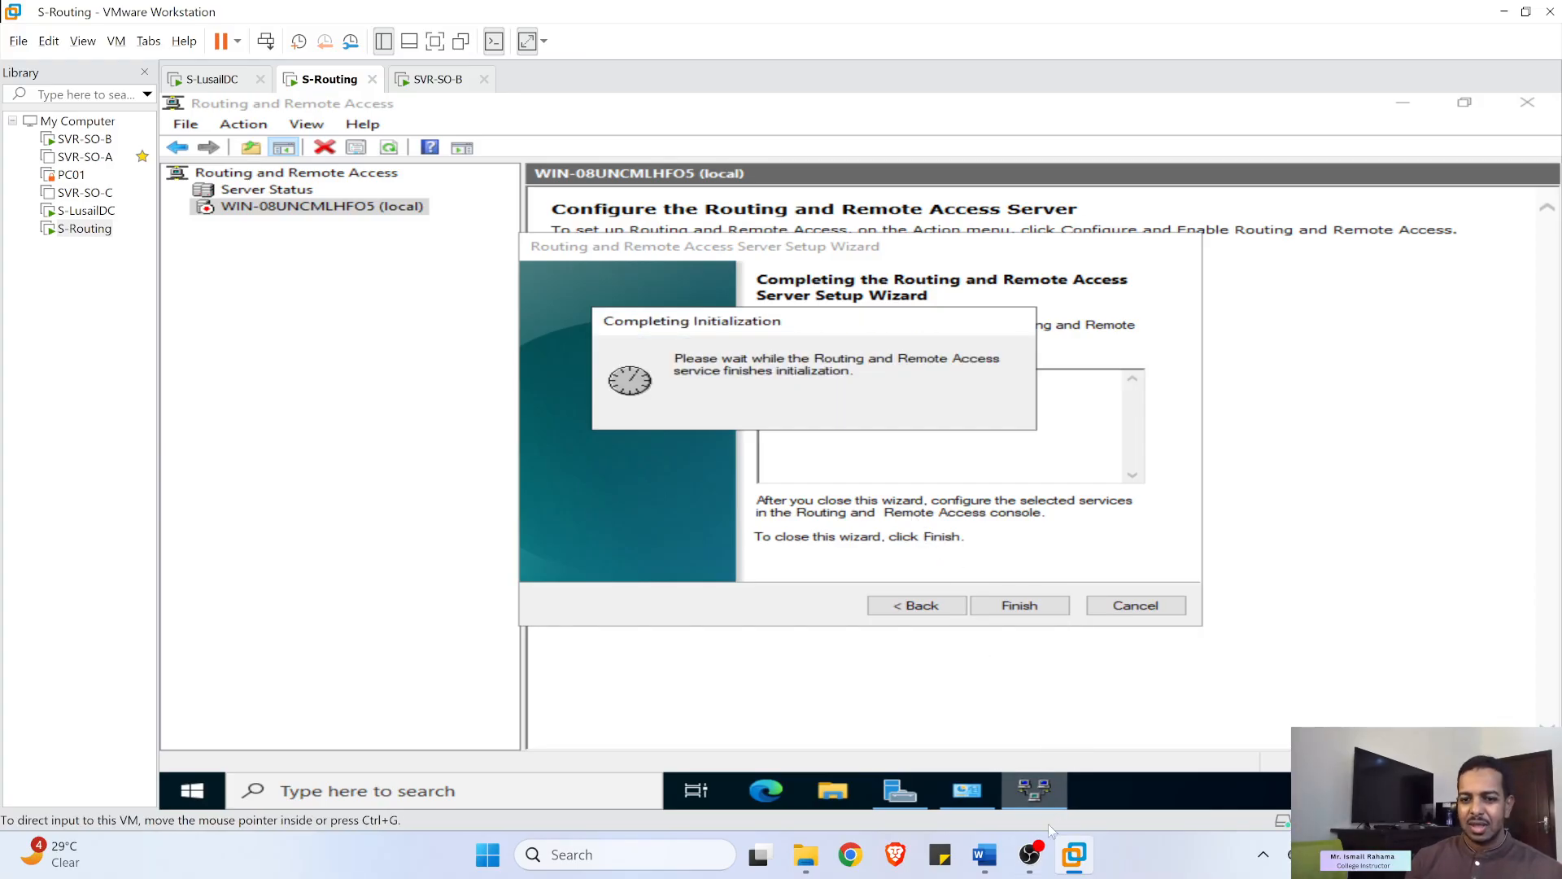
# - Read lab guide Steps 4–6, highlighting Static Routes and the two subnet addresses, then minimize Word
pyautogui.click(985, 855)
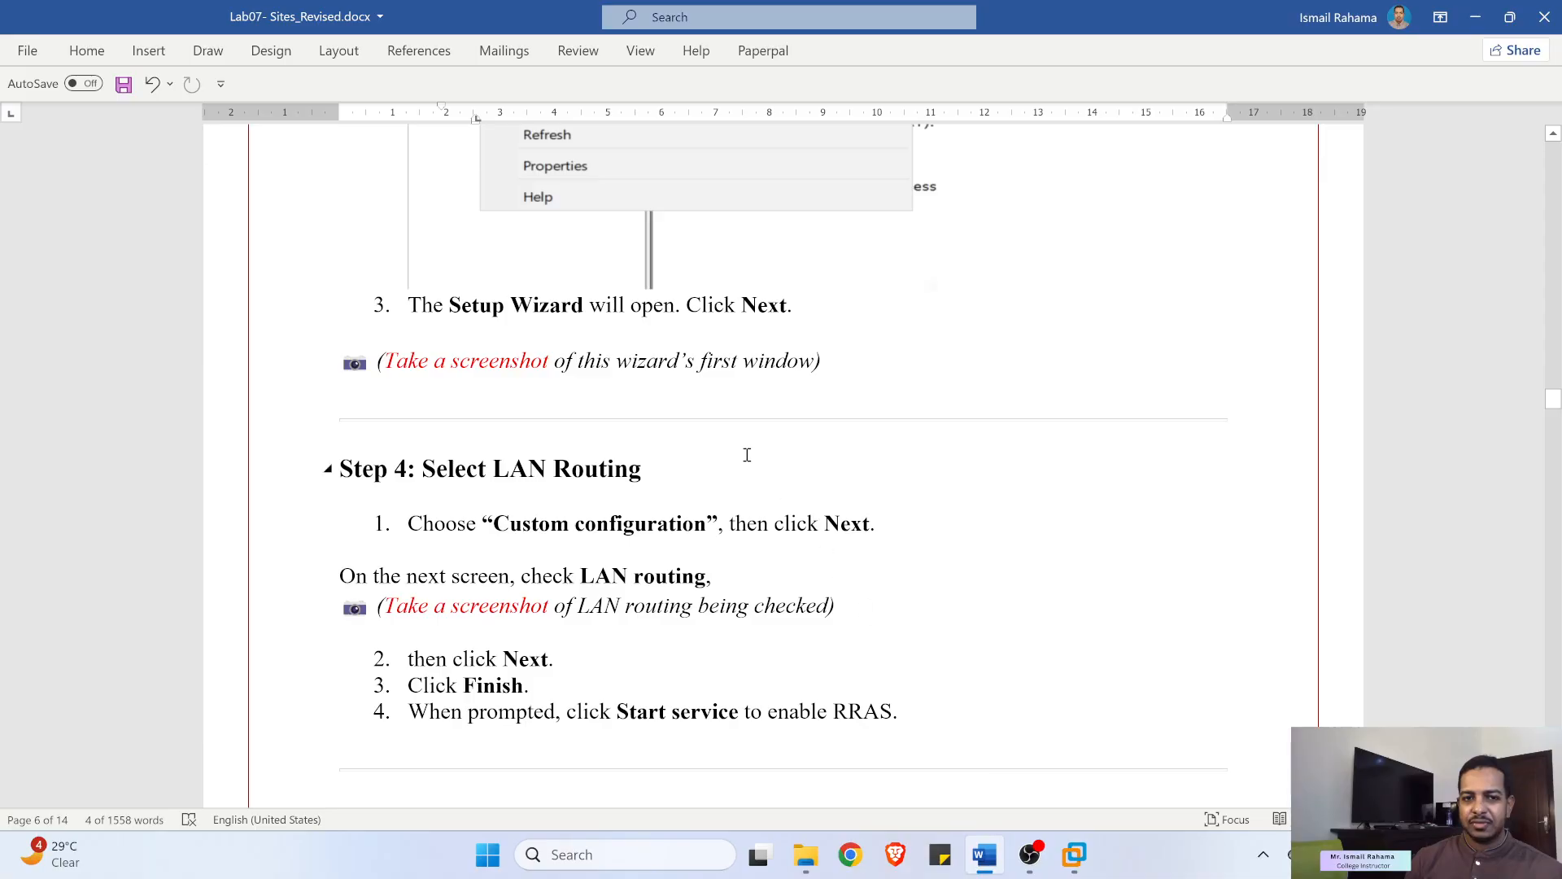
pyautogui.scroll(3, 691, 408)
pyautogui.scroll(-2, 656, 384)
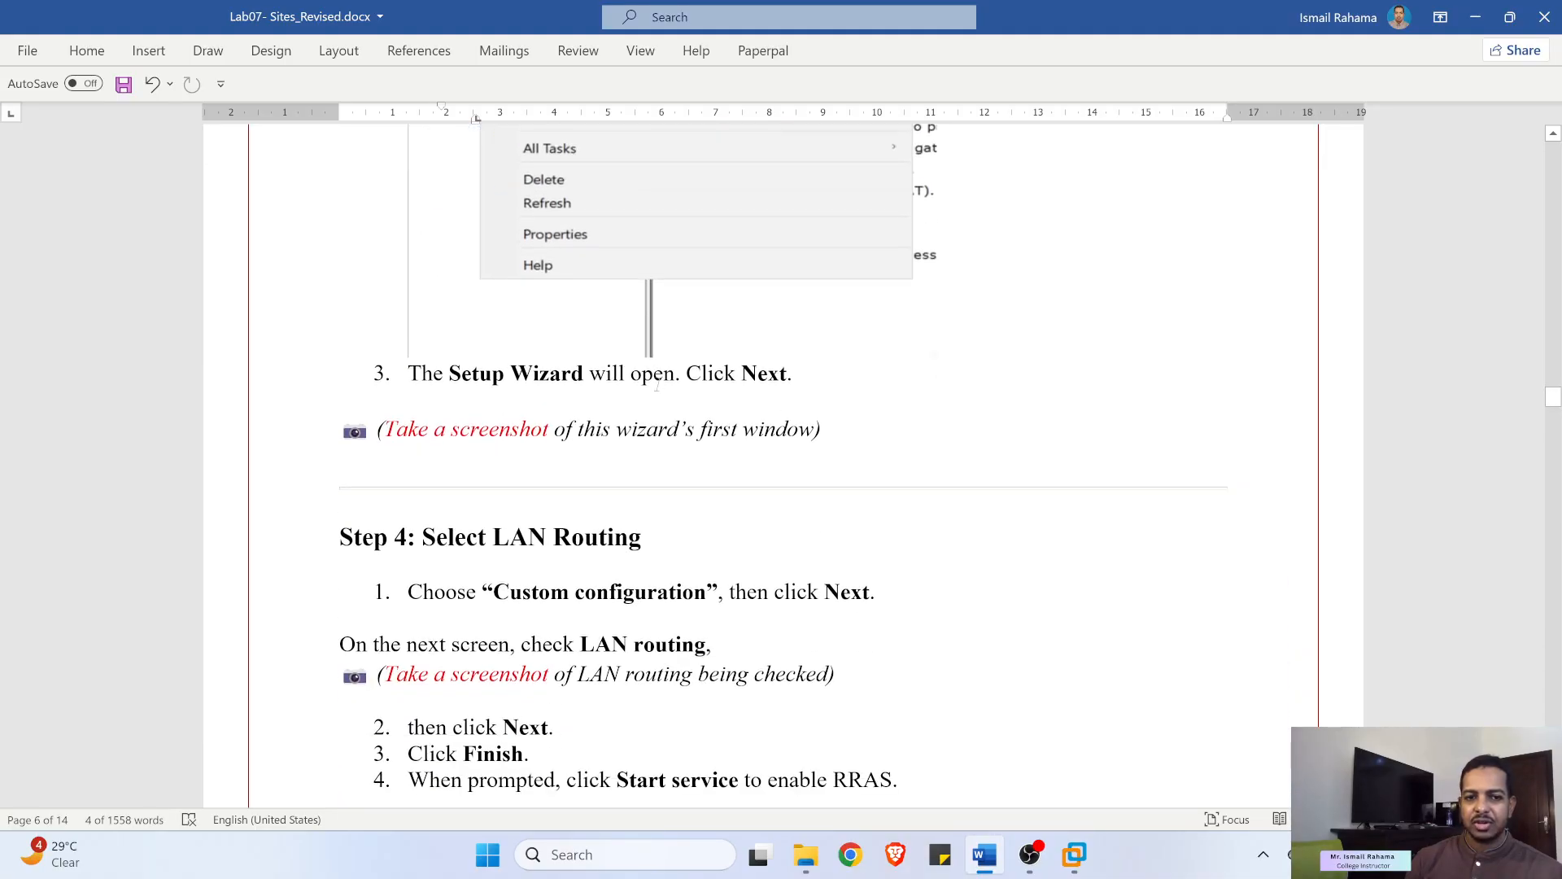
pyautogui.scroll(-4, 658, 388)
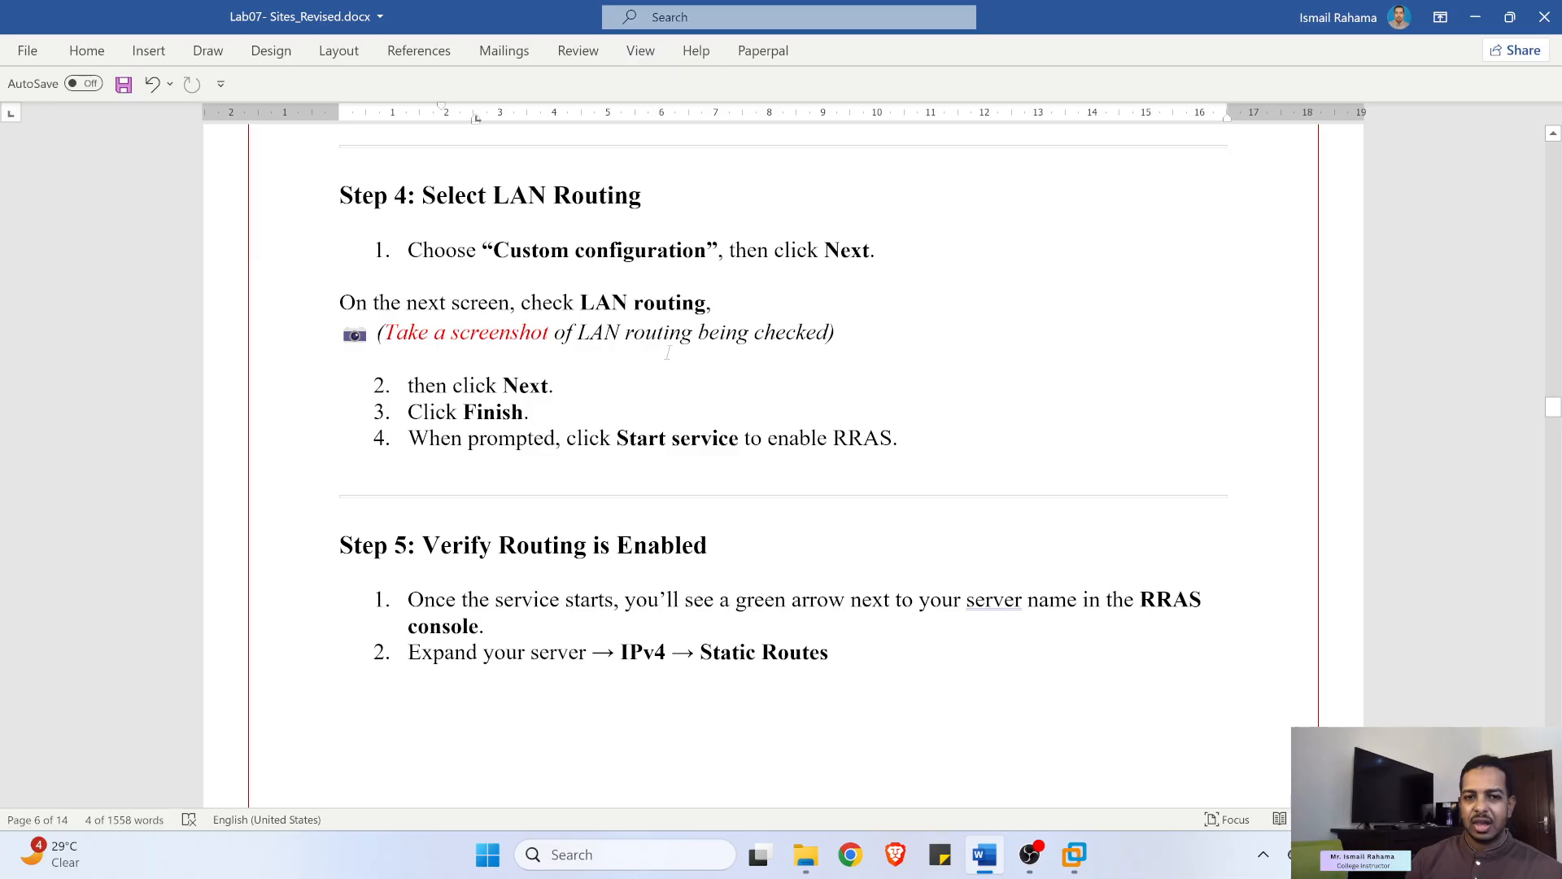
pyautogui.scroll(-2, 660, 355)
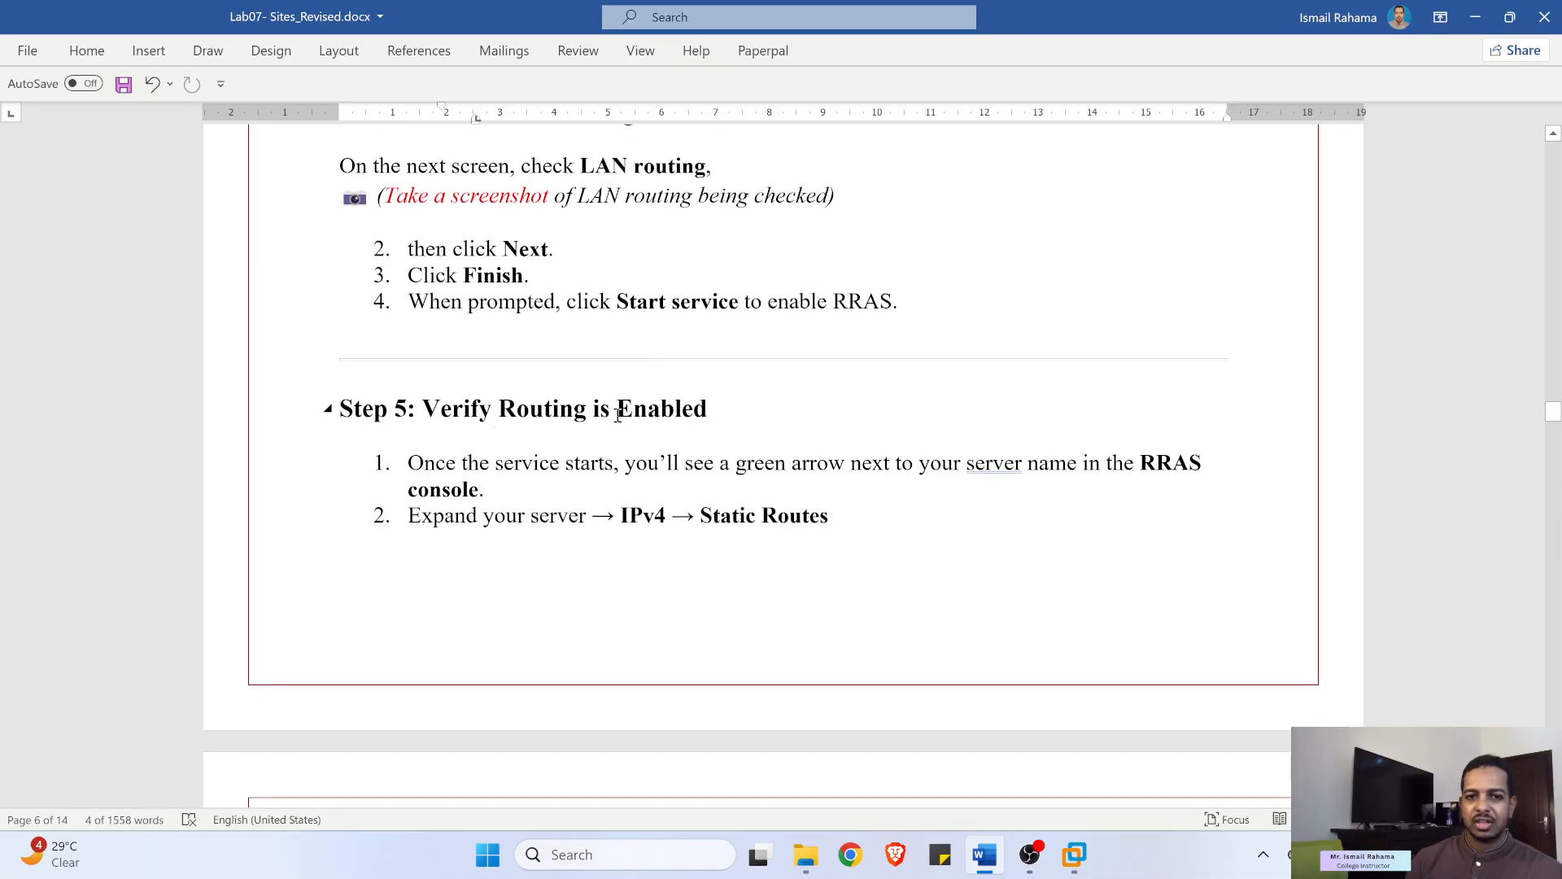
pyautogui.scroll(-4, 601, 409)
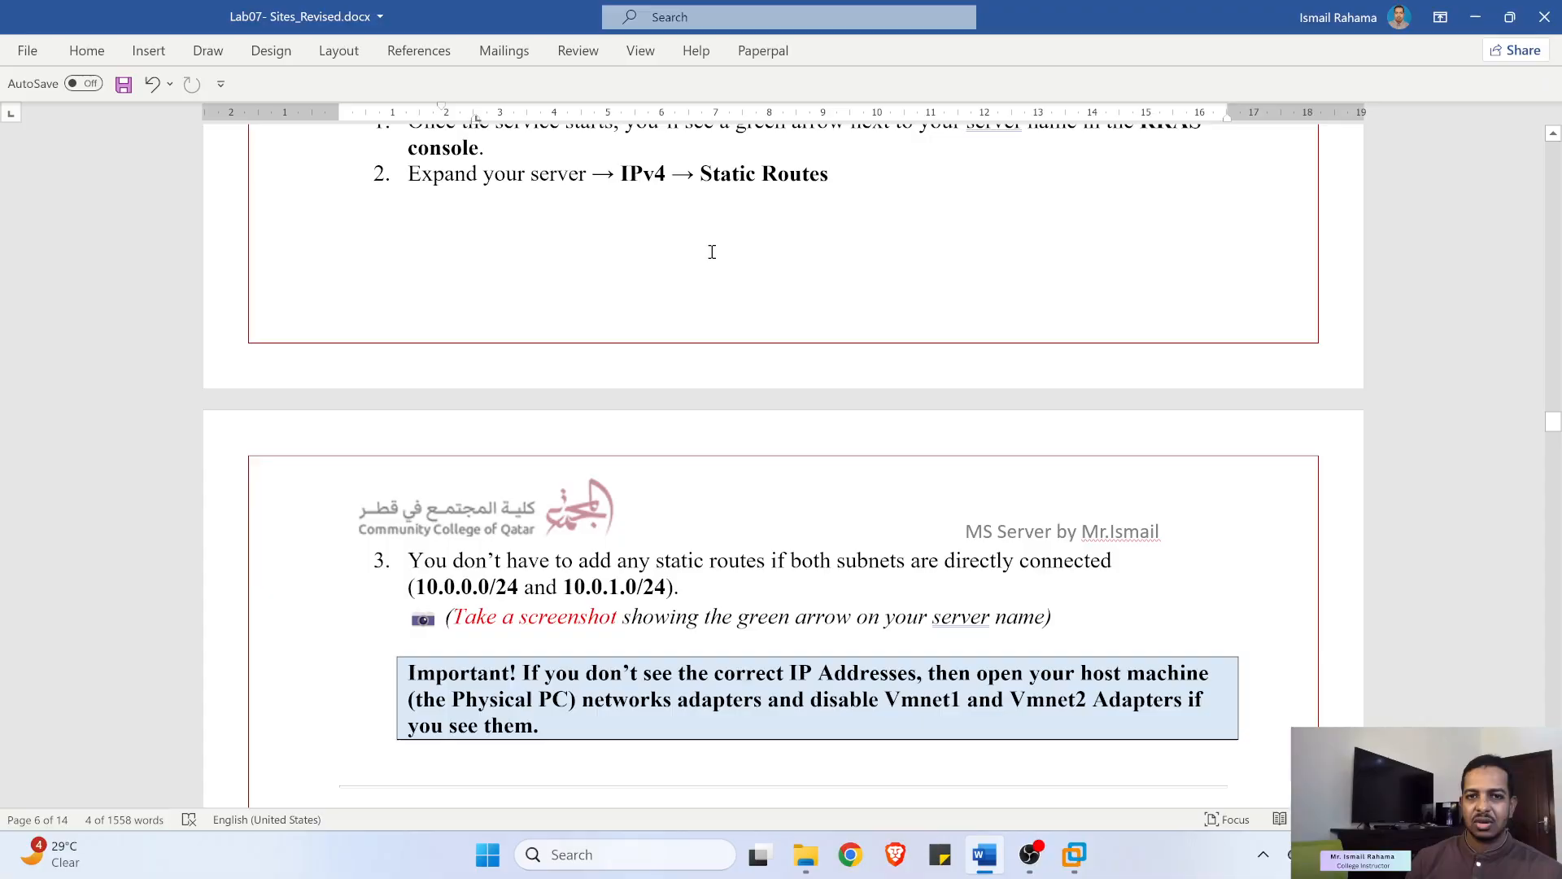
pyautogui.moveTo(710, 174); pyautogui.dragTo(843, 176)
pyautogui.scroll(-2, 771, 209)
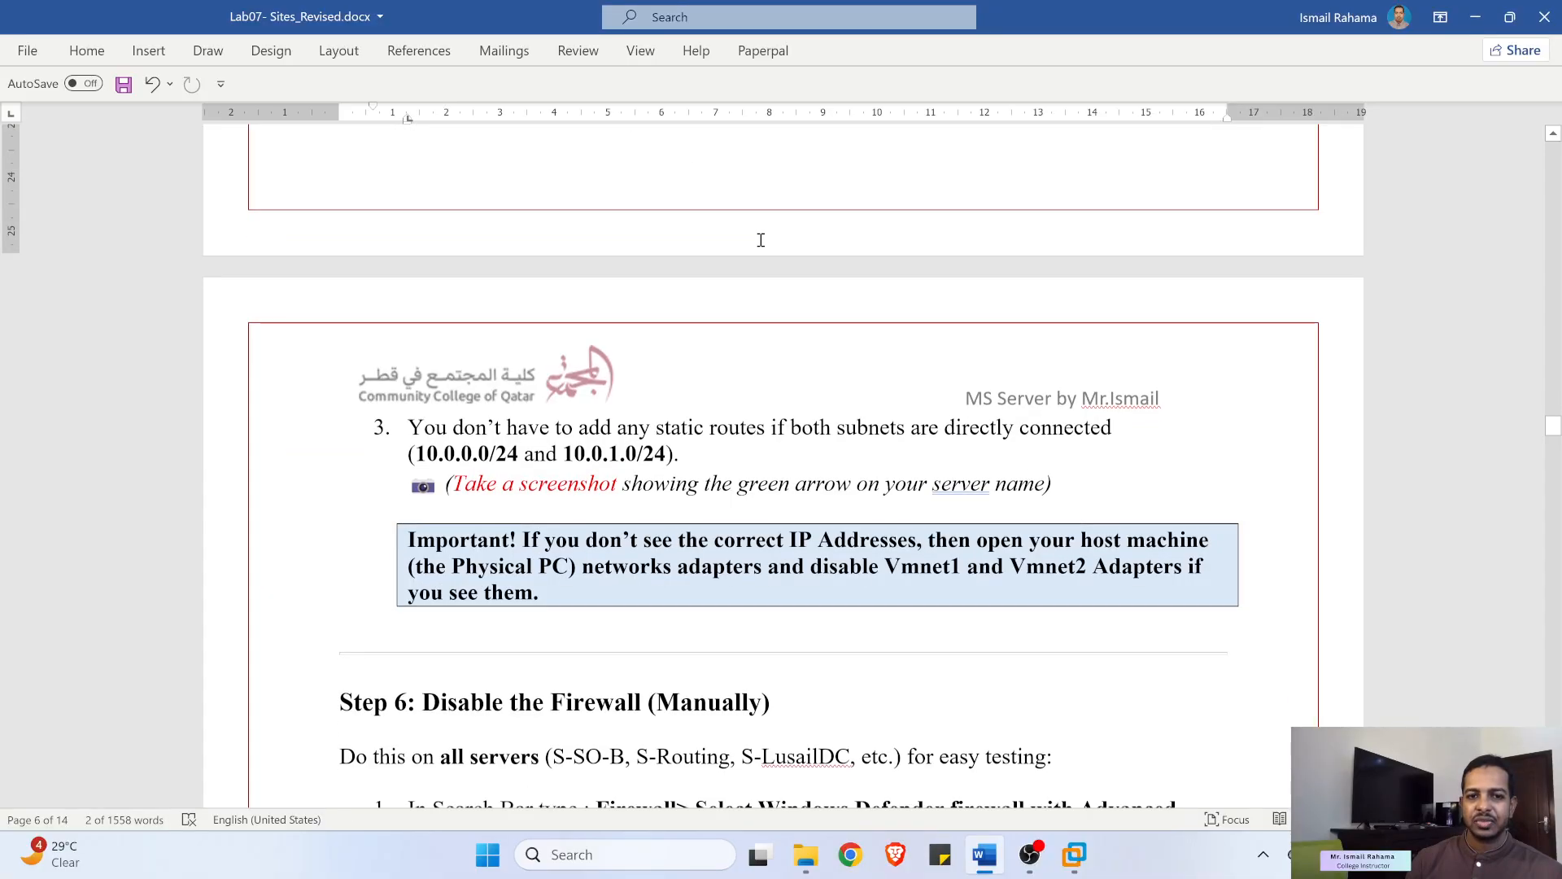
pyautogui.moveTo(452, 450); pyautogui.dragTo(766, 429)
pyautogui.scroll(-2, 627, 439)
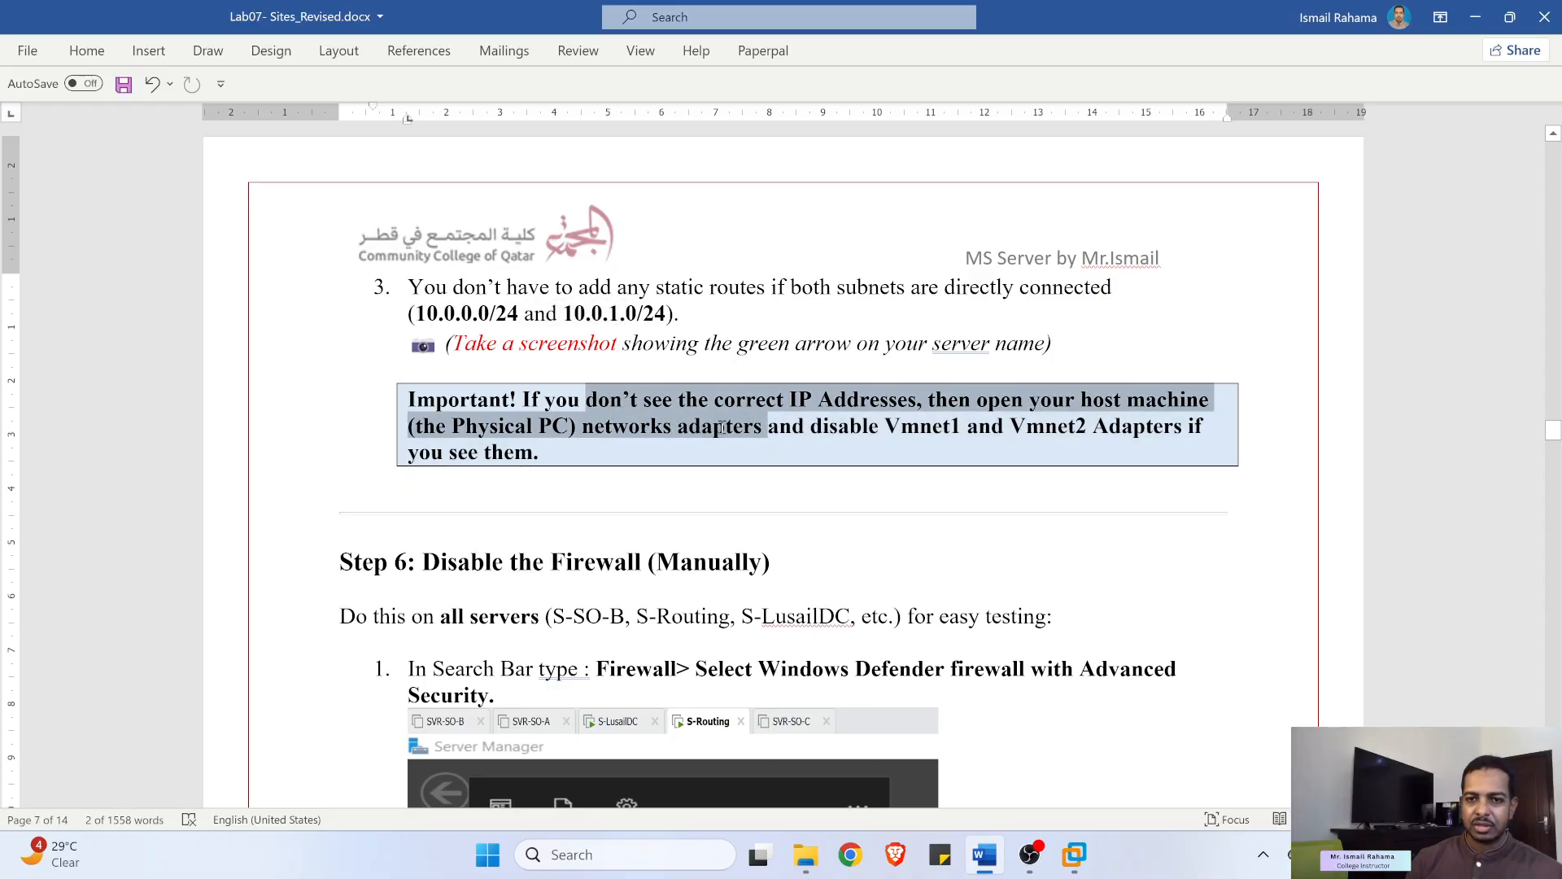
pyautogui.click(1473, 20)
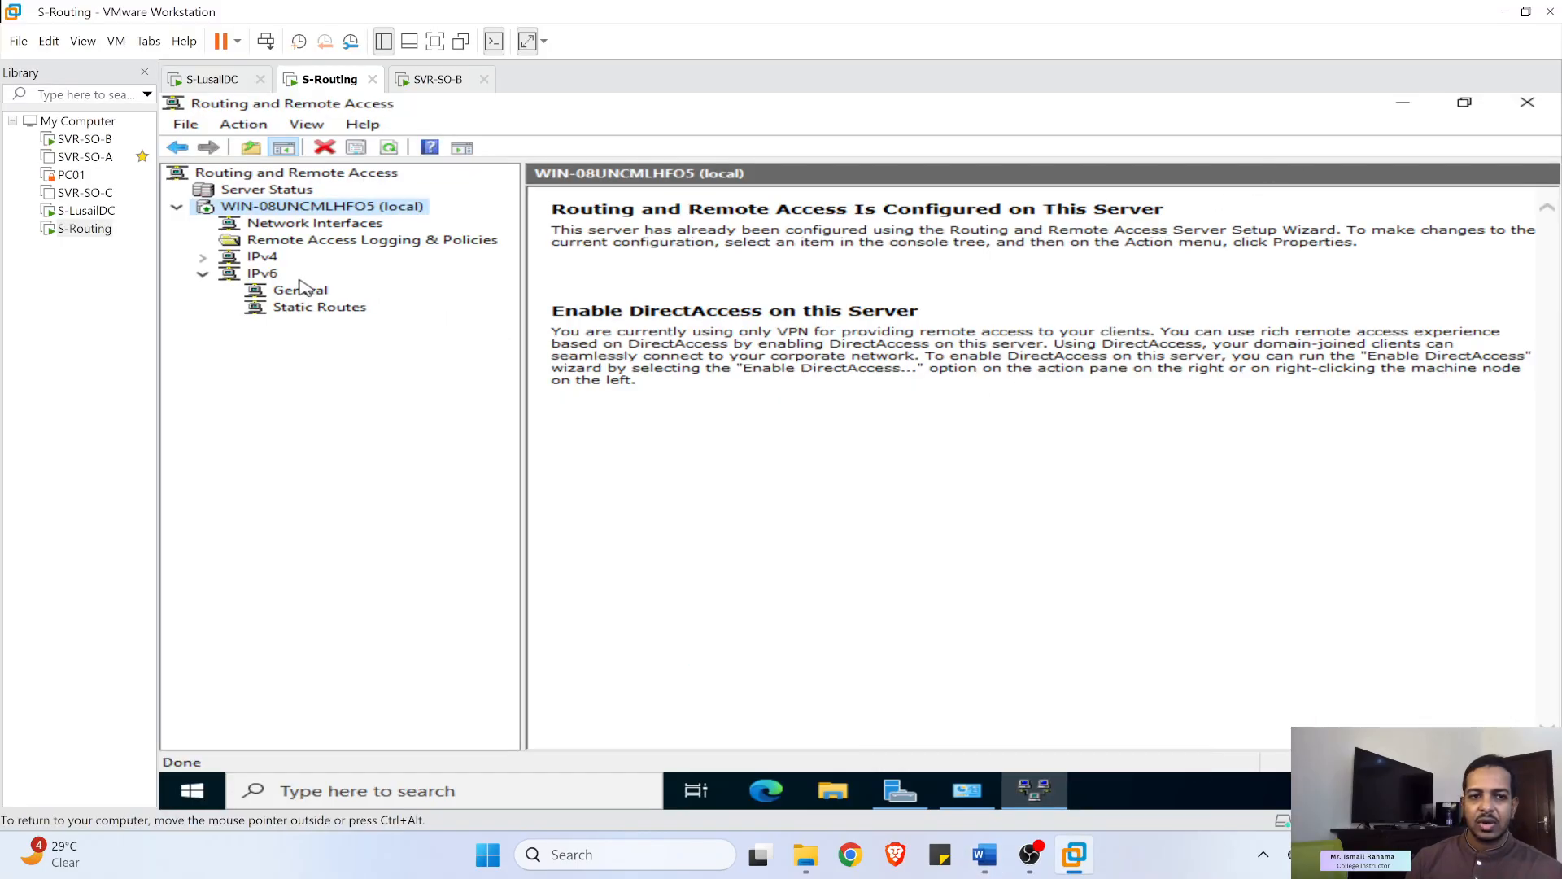
# - Expand IPv4 > General and compare the Site1 (10.0.0.1) and Site2 (10.0.1.1) interfaces
pyautogui.click(203, 258)
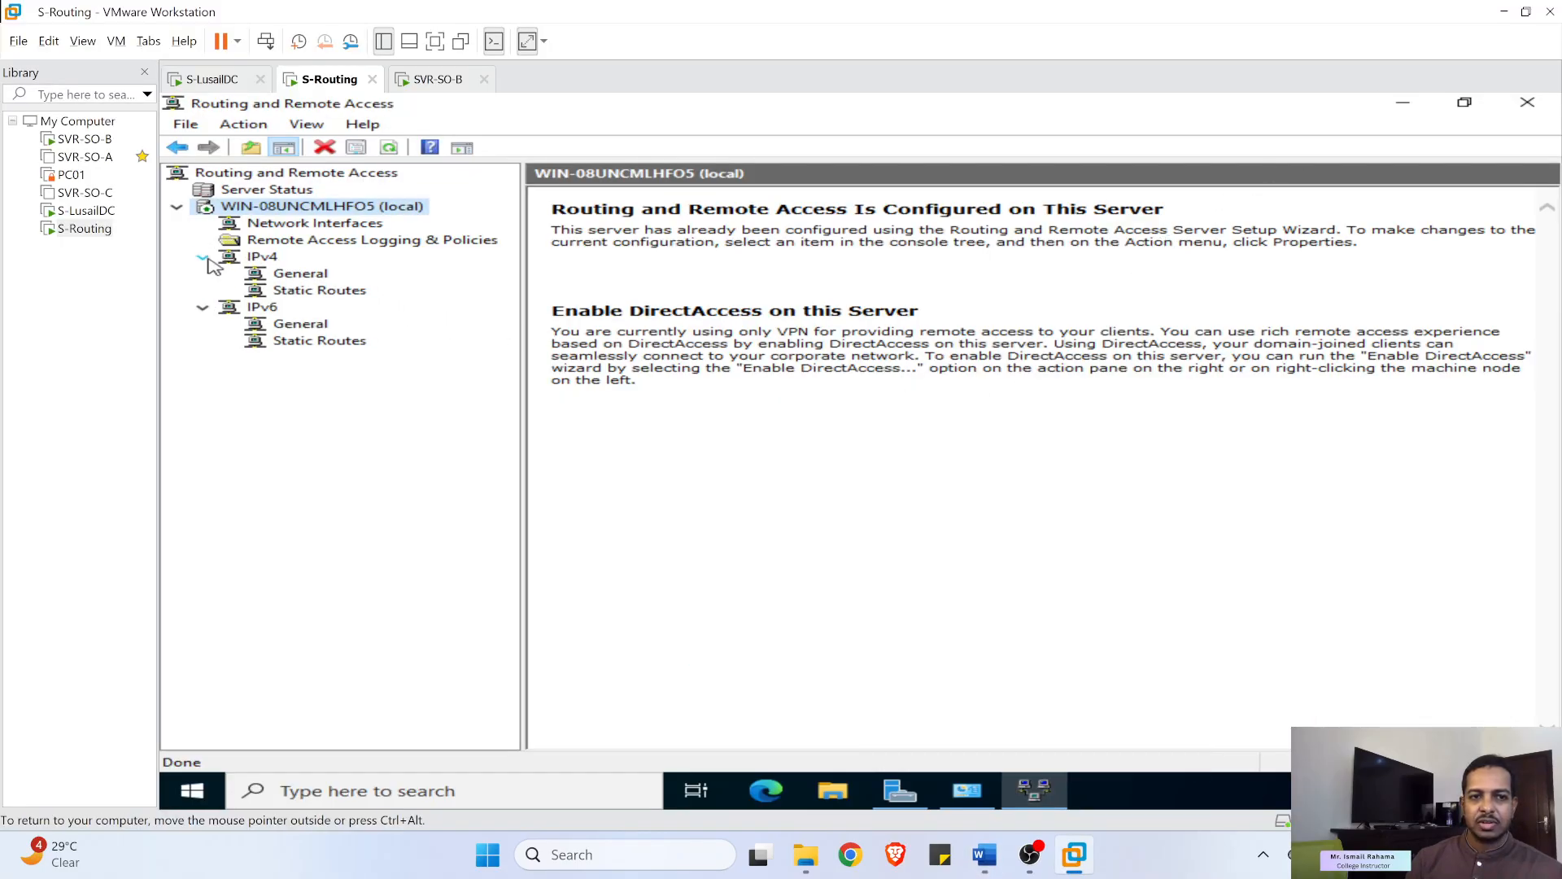
pyautogui.click(302, 275)
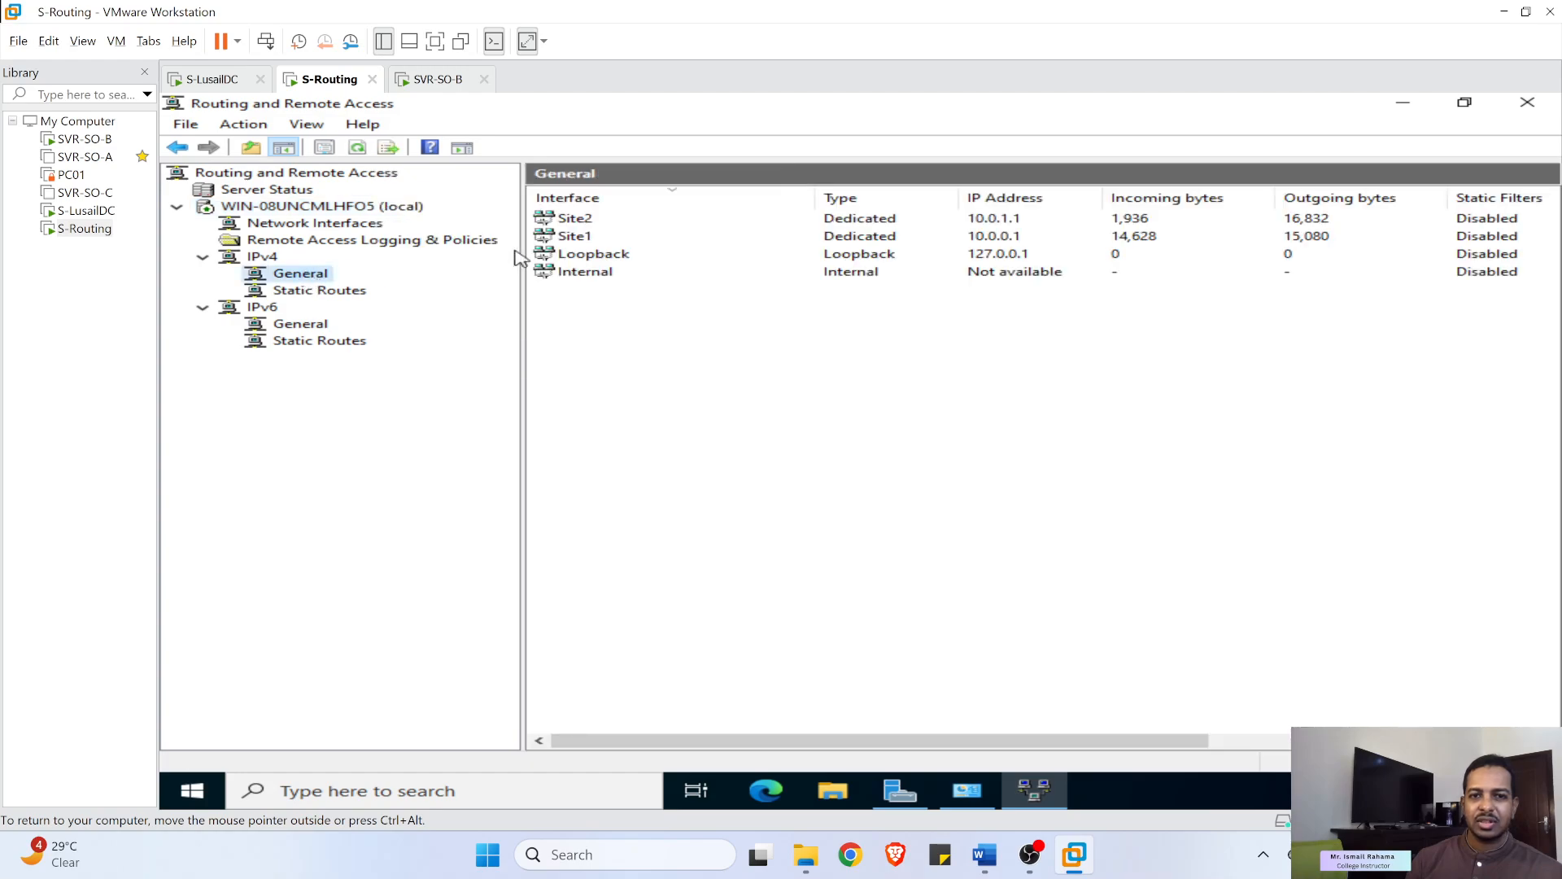
pyautogui.click(1041, 237)
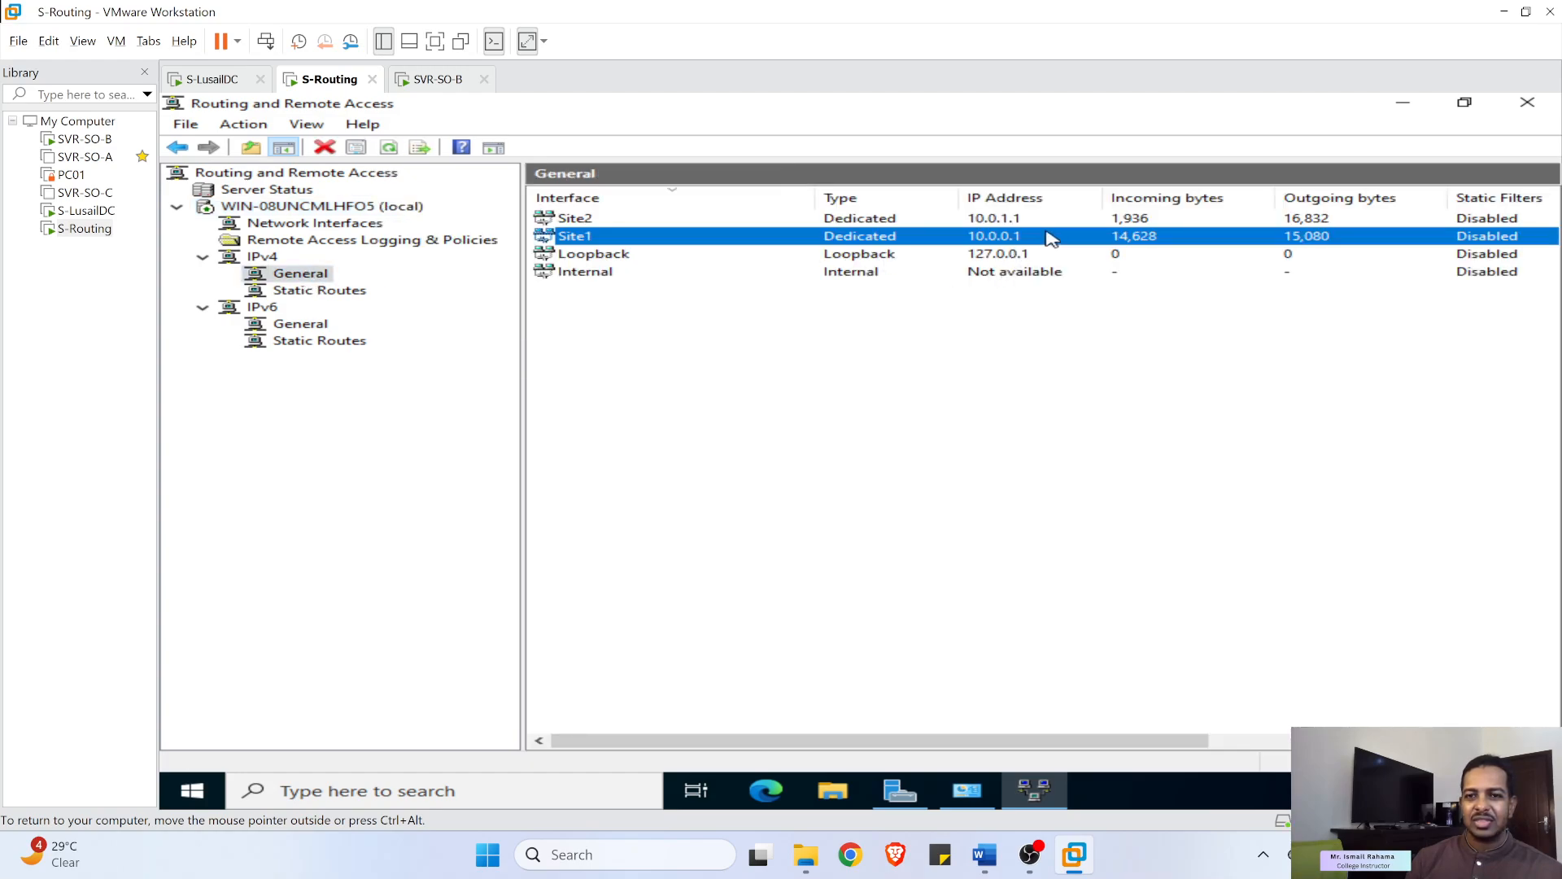
pyautogui.click(932, 221)
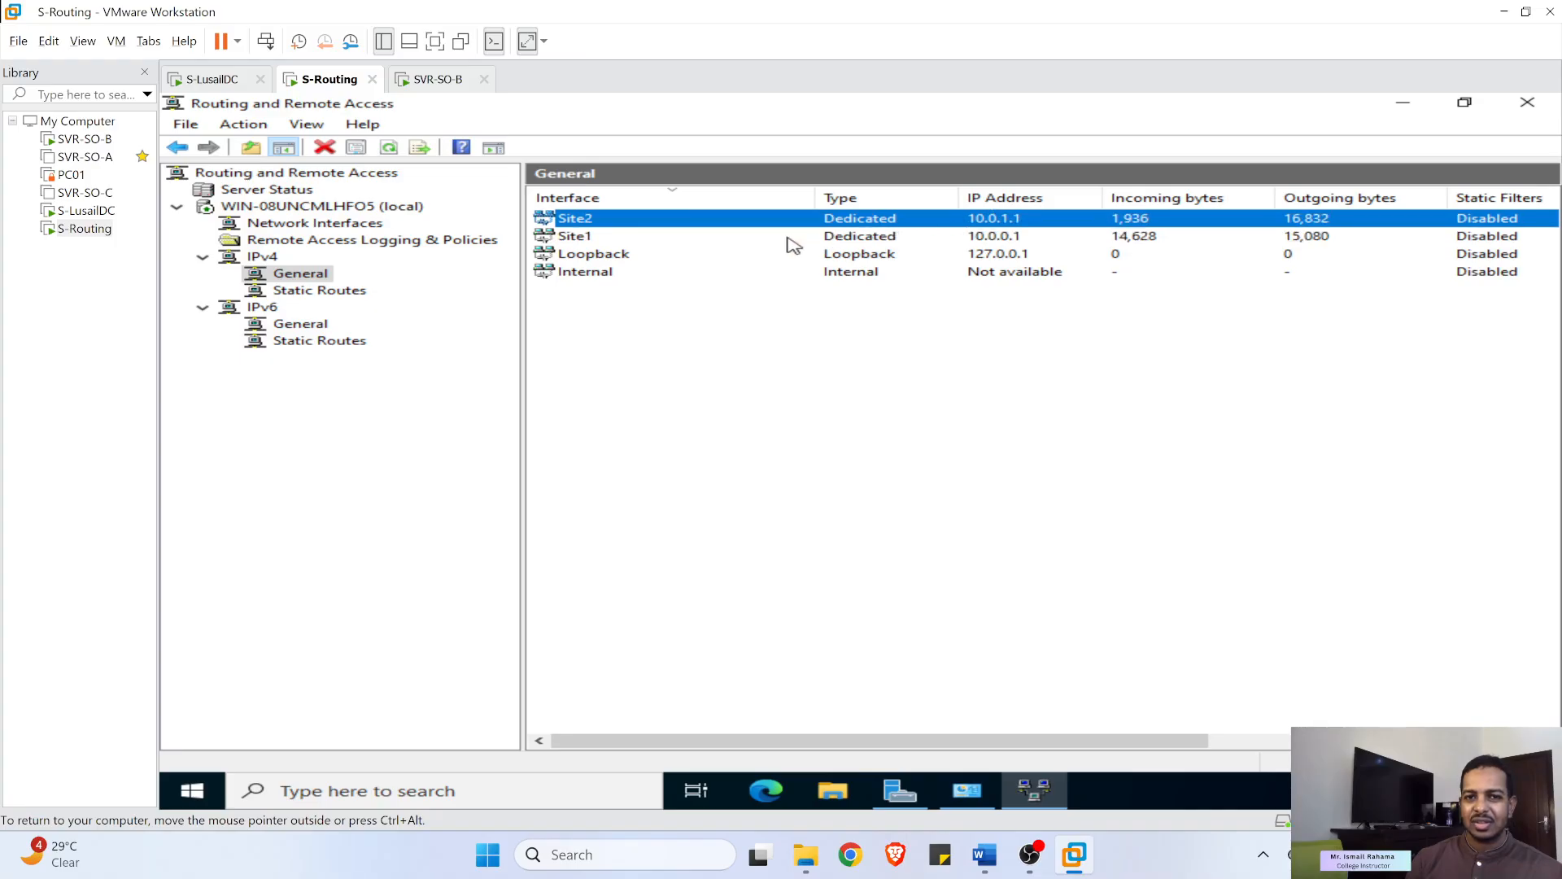
pyautogui.click(947, 235)
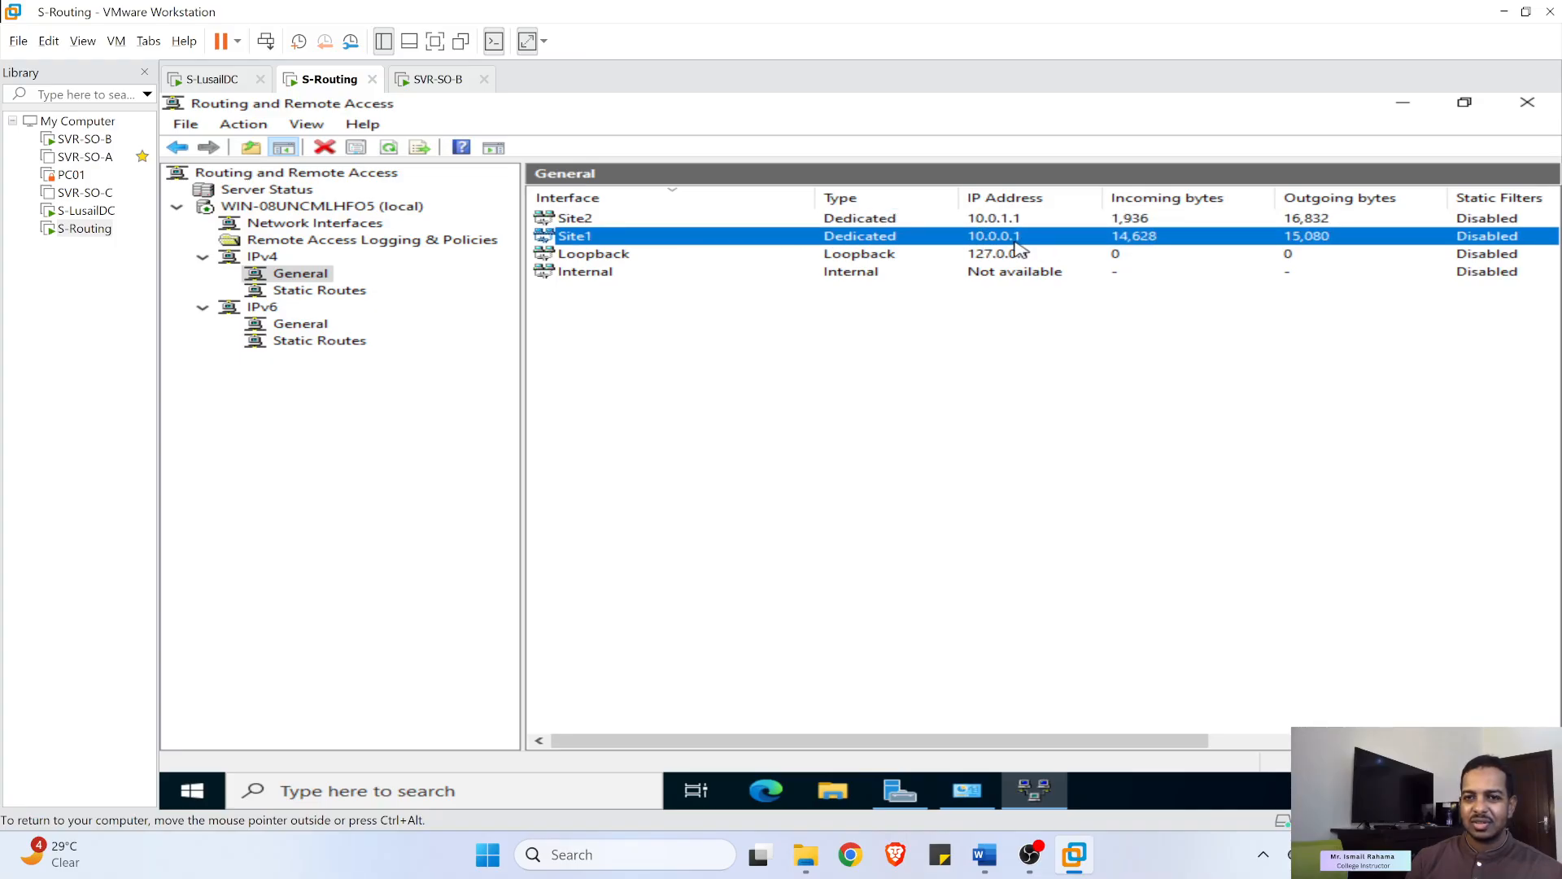
pyautogui.click(998, 224)
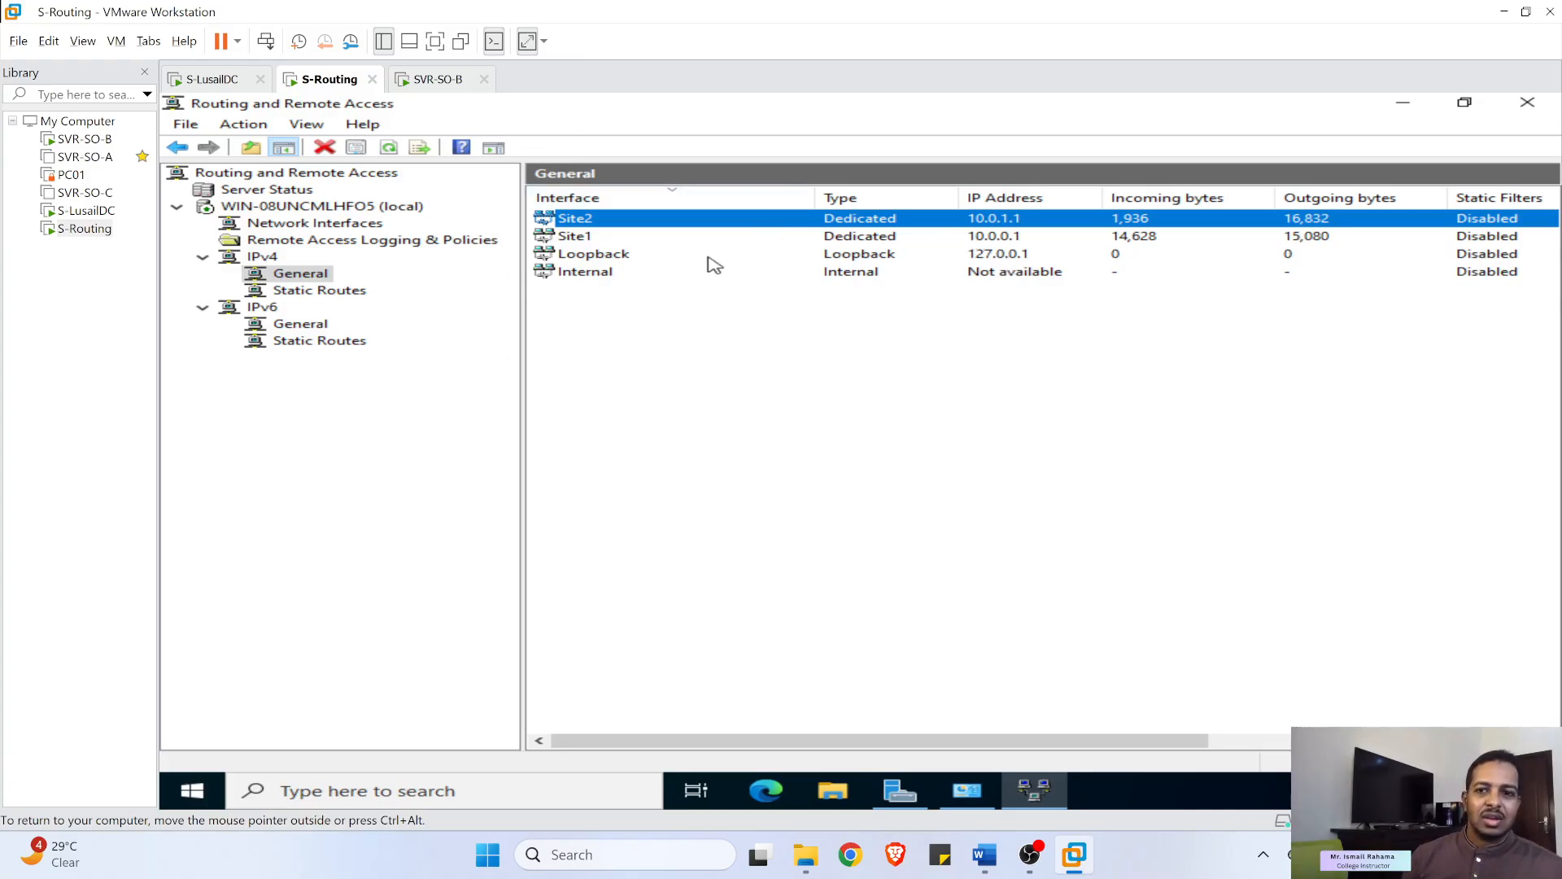
pyautogui.click(1010, 236)
pyautogui.click(1004, 221)
pyautogui.click(1006, 234)
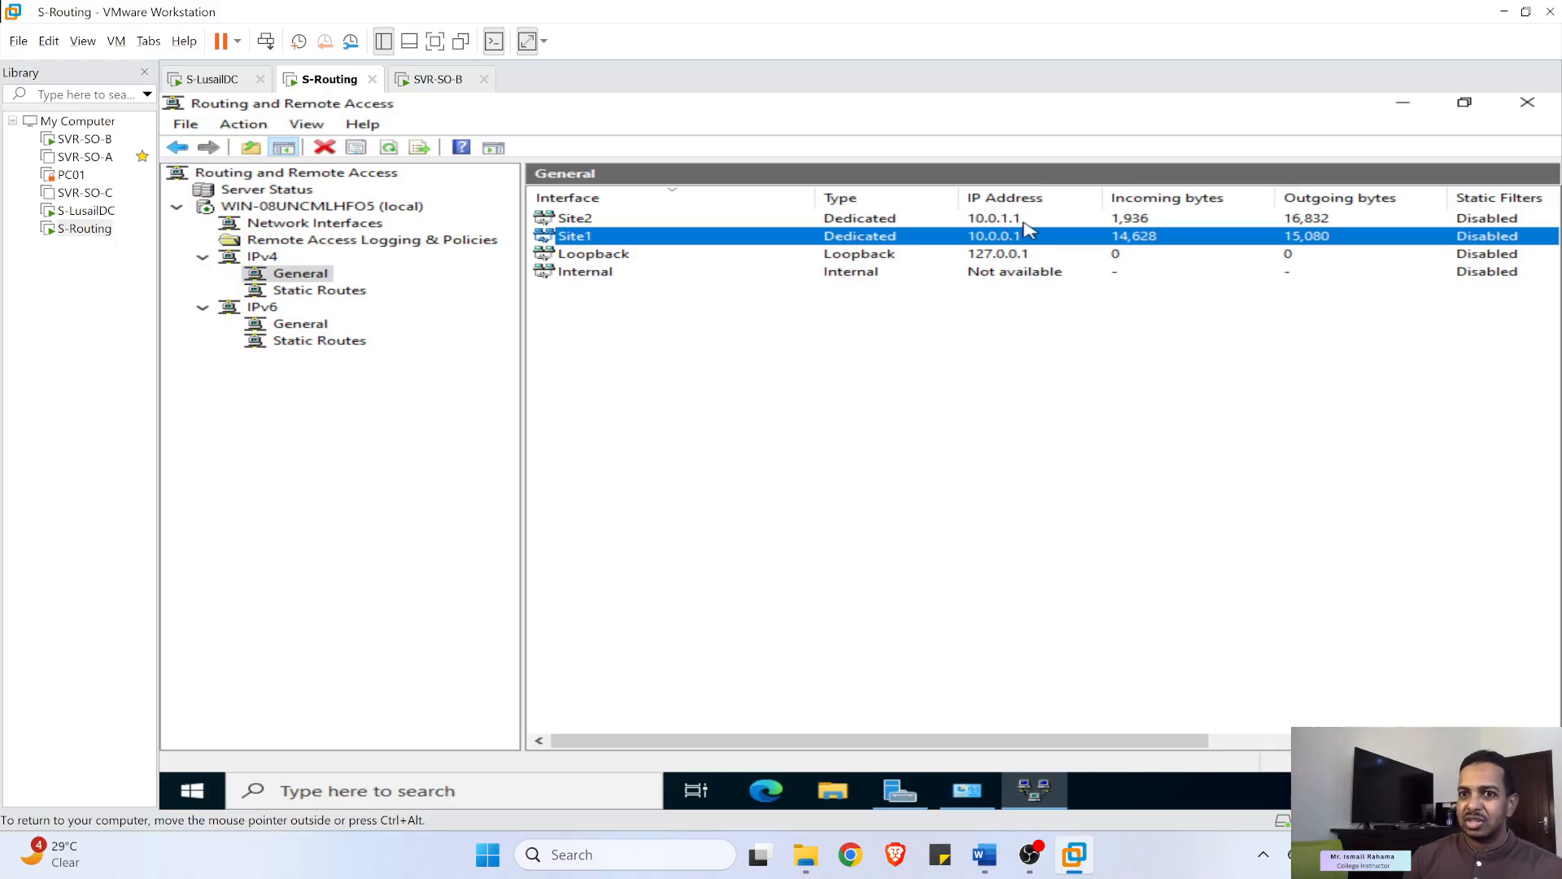
pyautogui.click(983, 225)
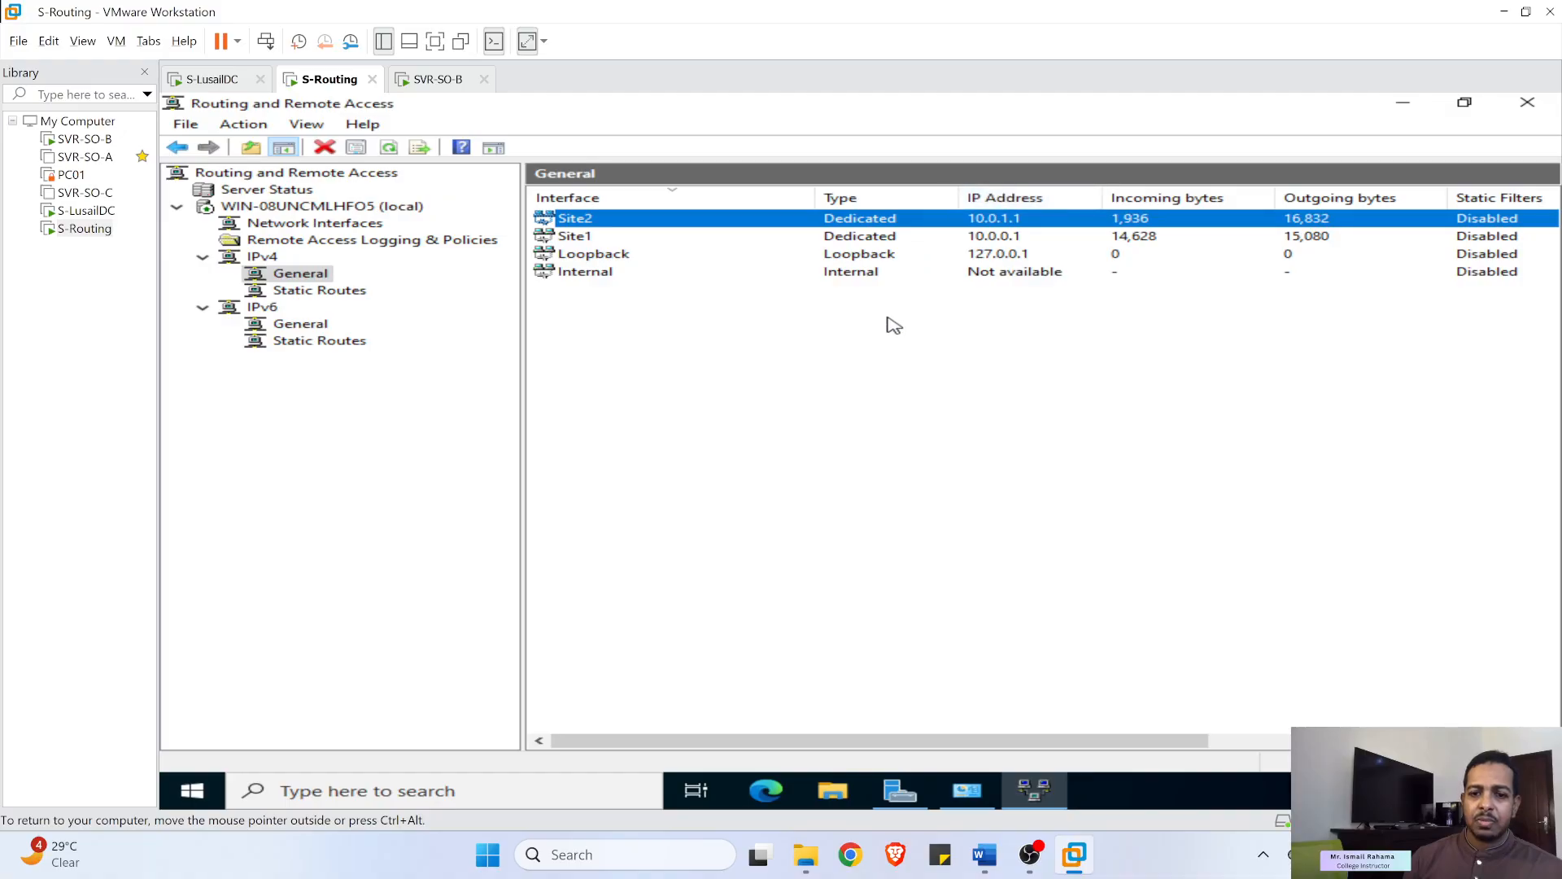
pyautogui.moveTo(967, 791)
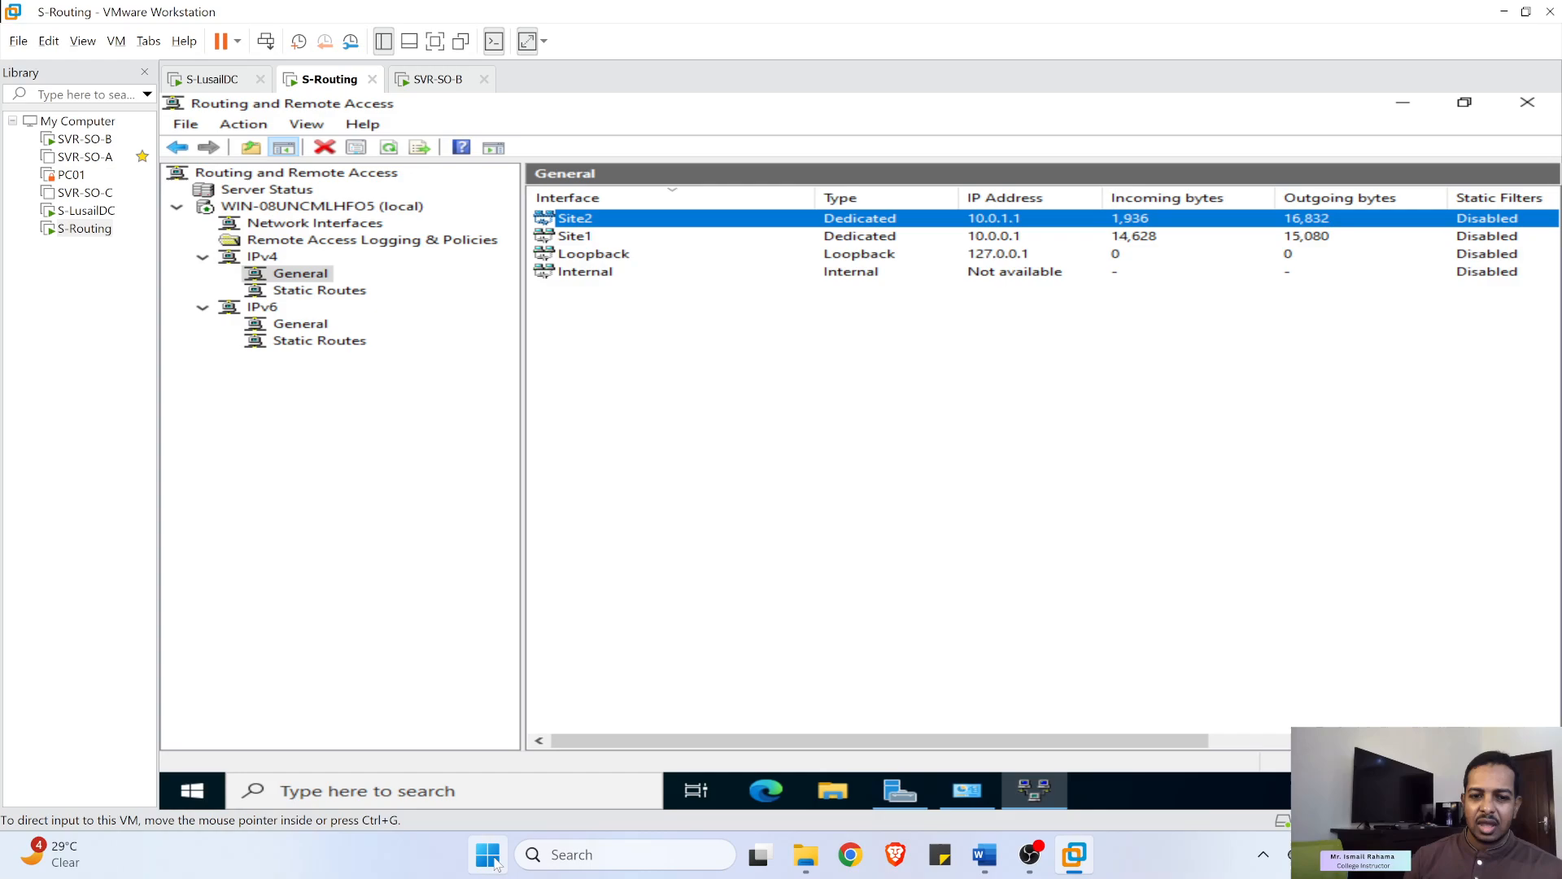
pyautogui.click(574, 865)
pyautogui.write('c')
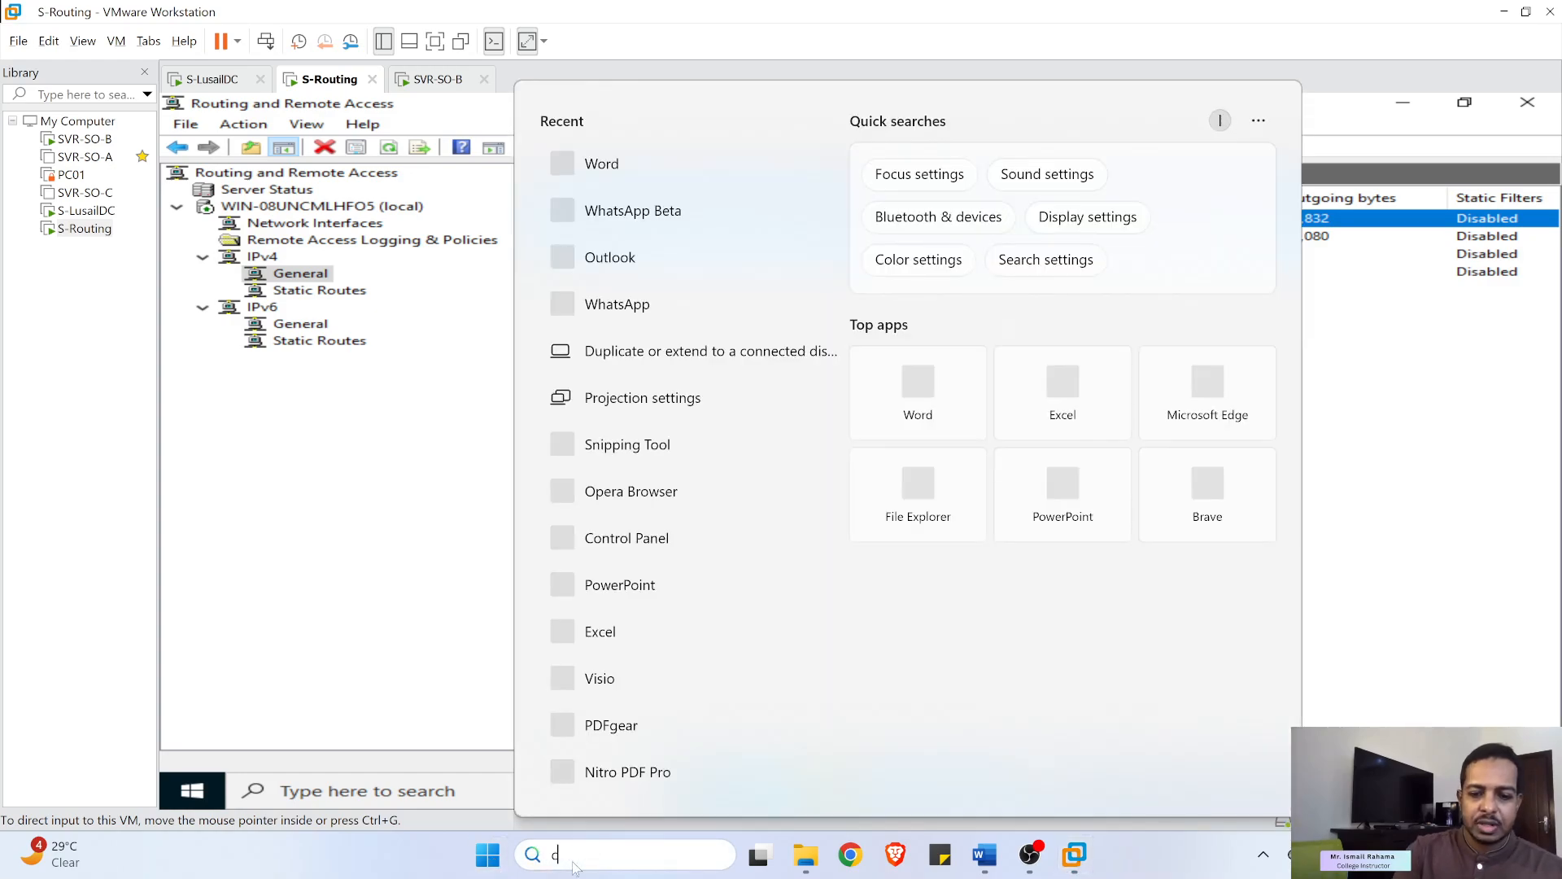
pyautogui.write('ontrol panel')
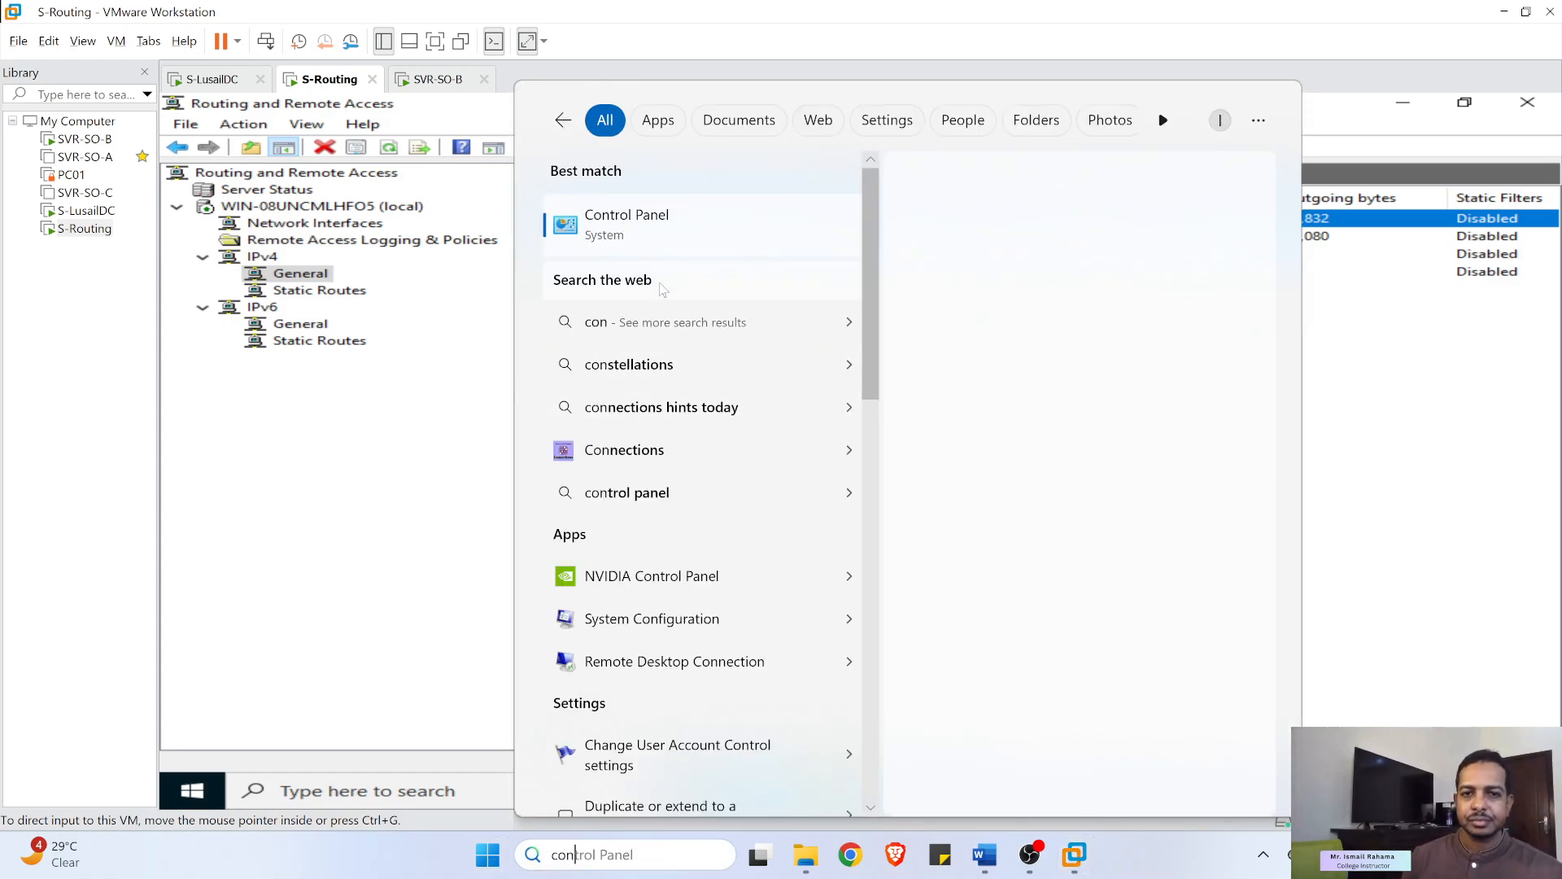
pyautogui.click(676, 242)
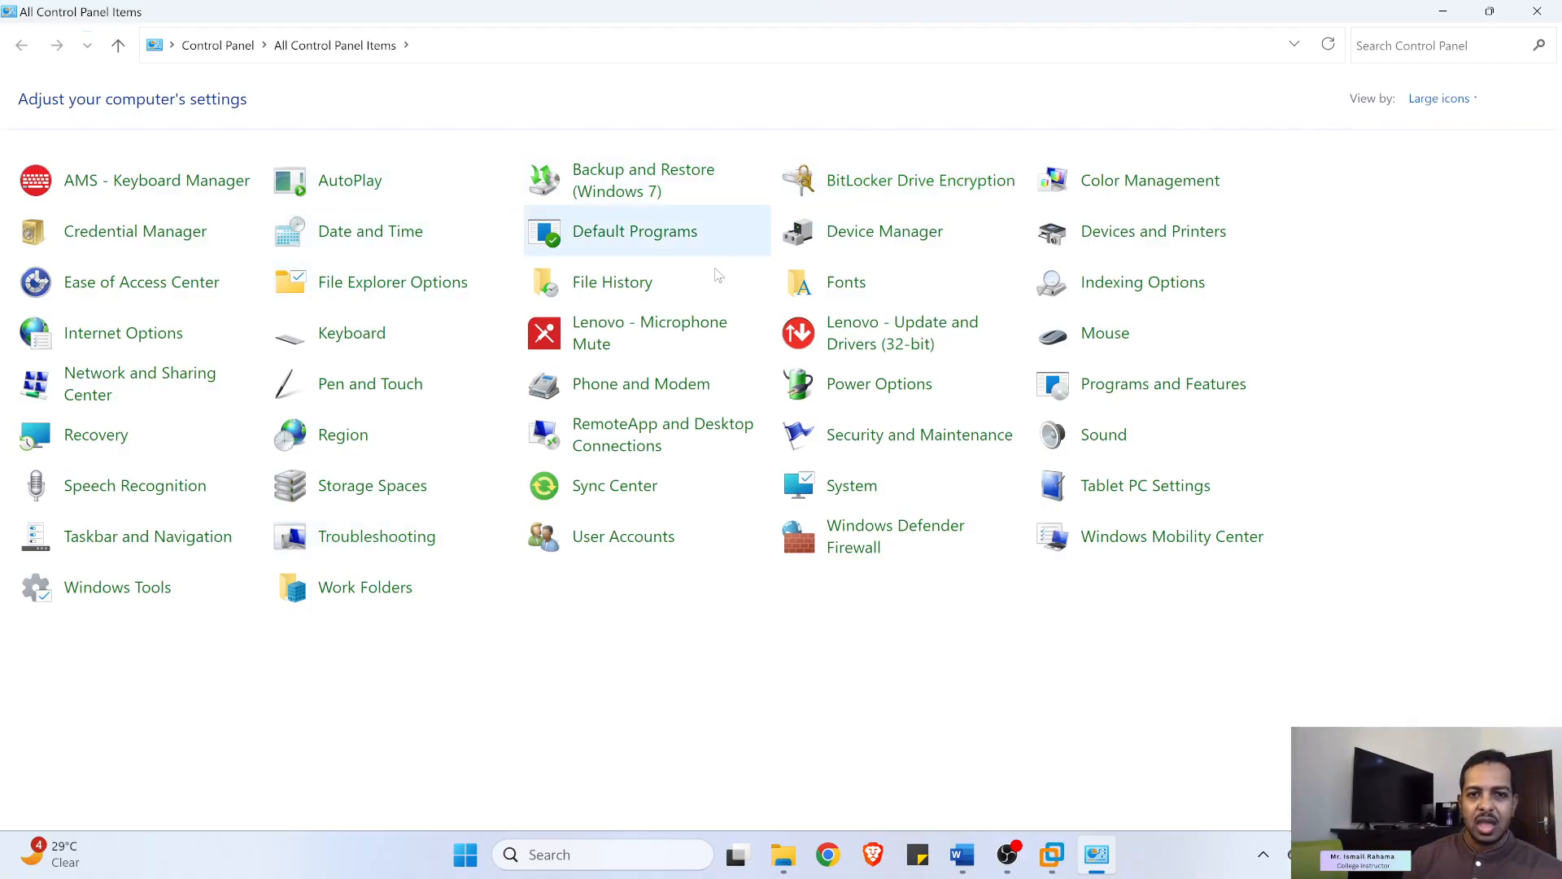
pyautogui.click(148, 387)
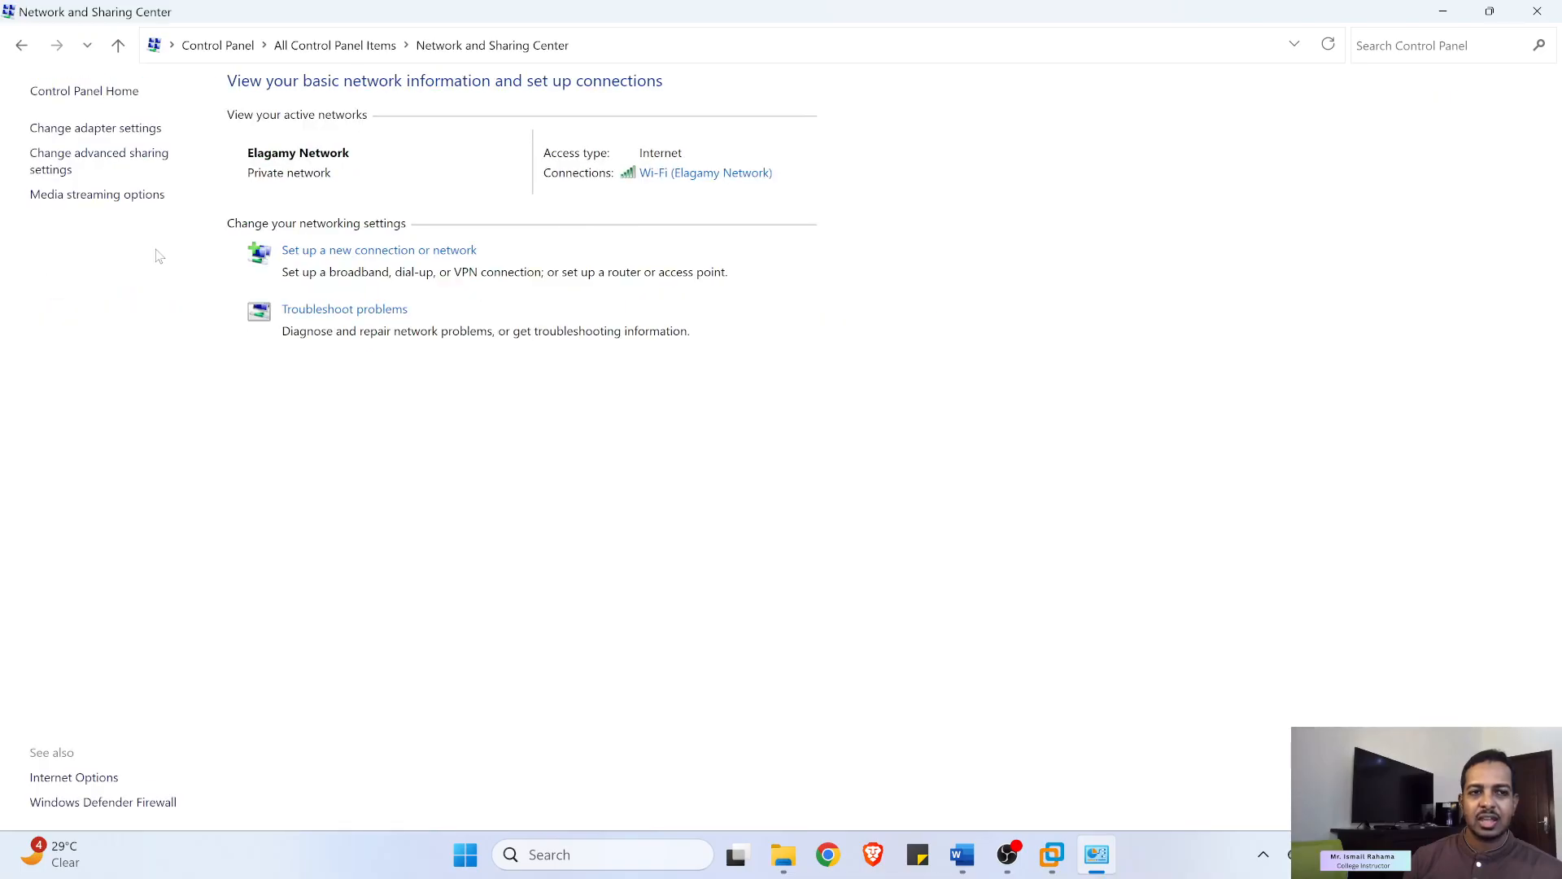
pyautogui.click(95, 130)
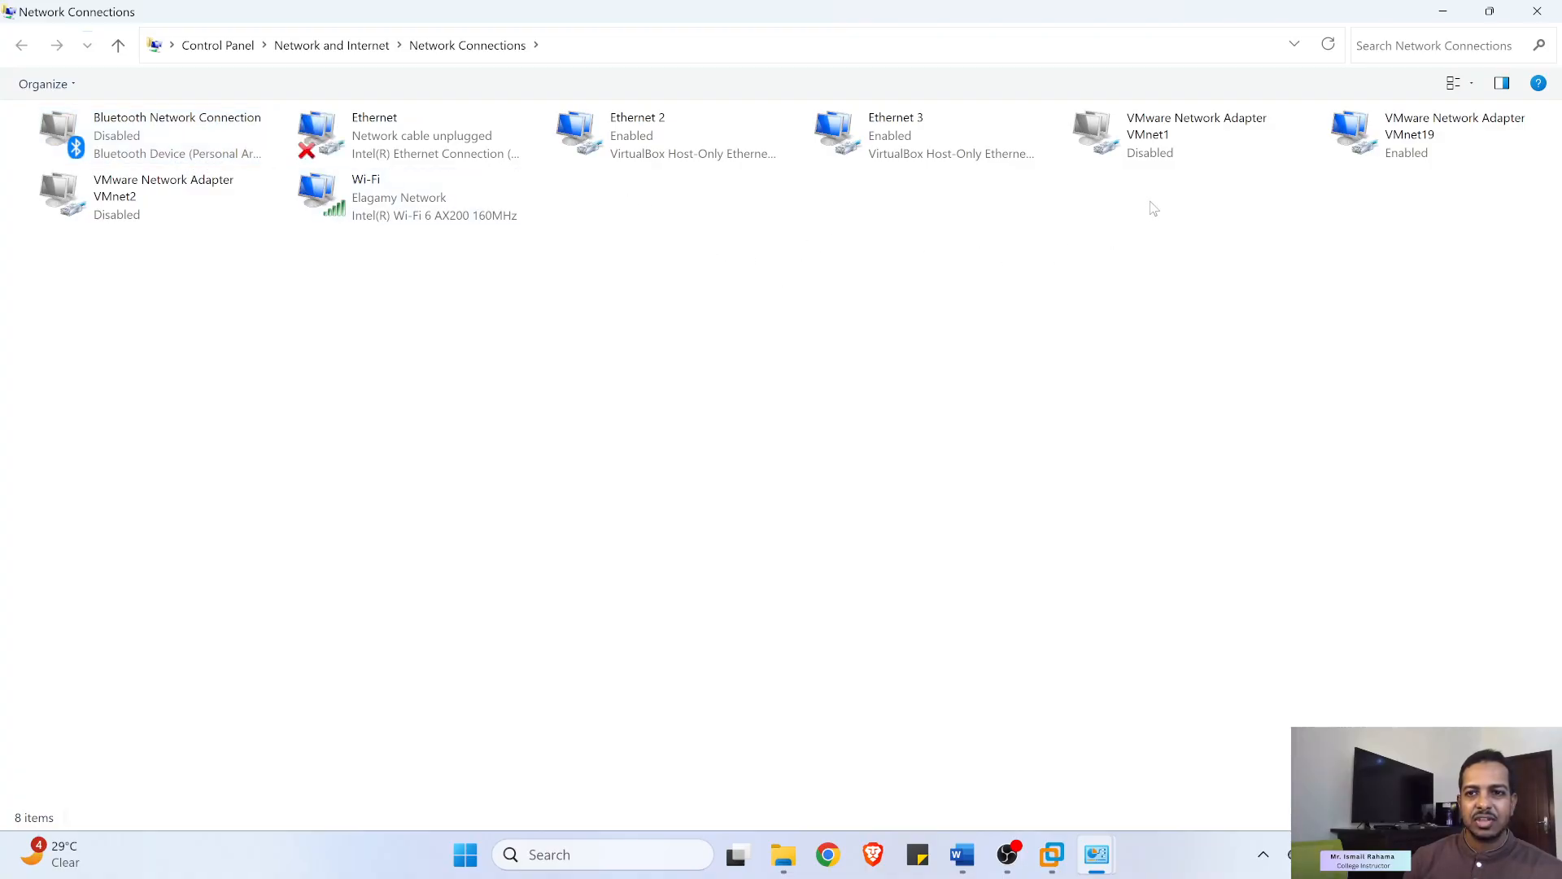
pyautogui.click(1163, 159)
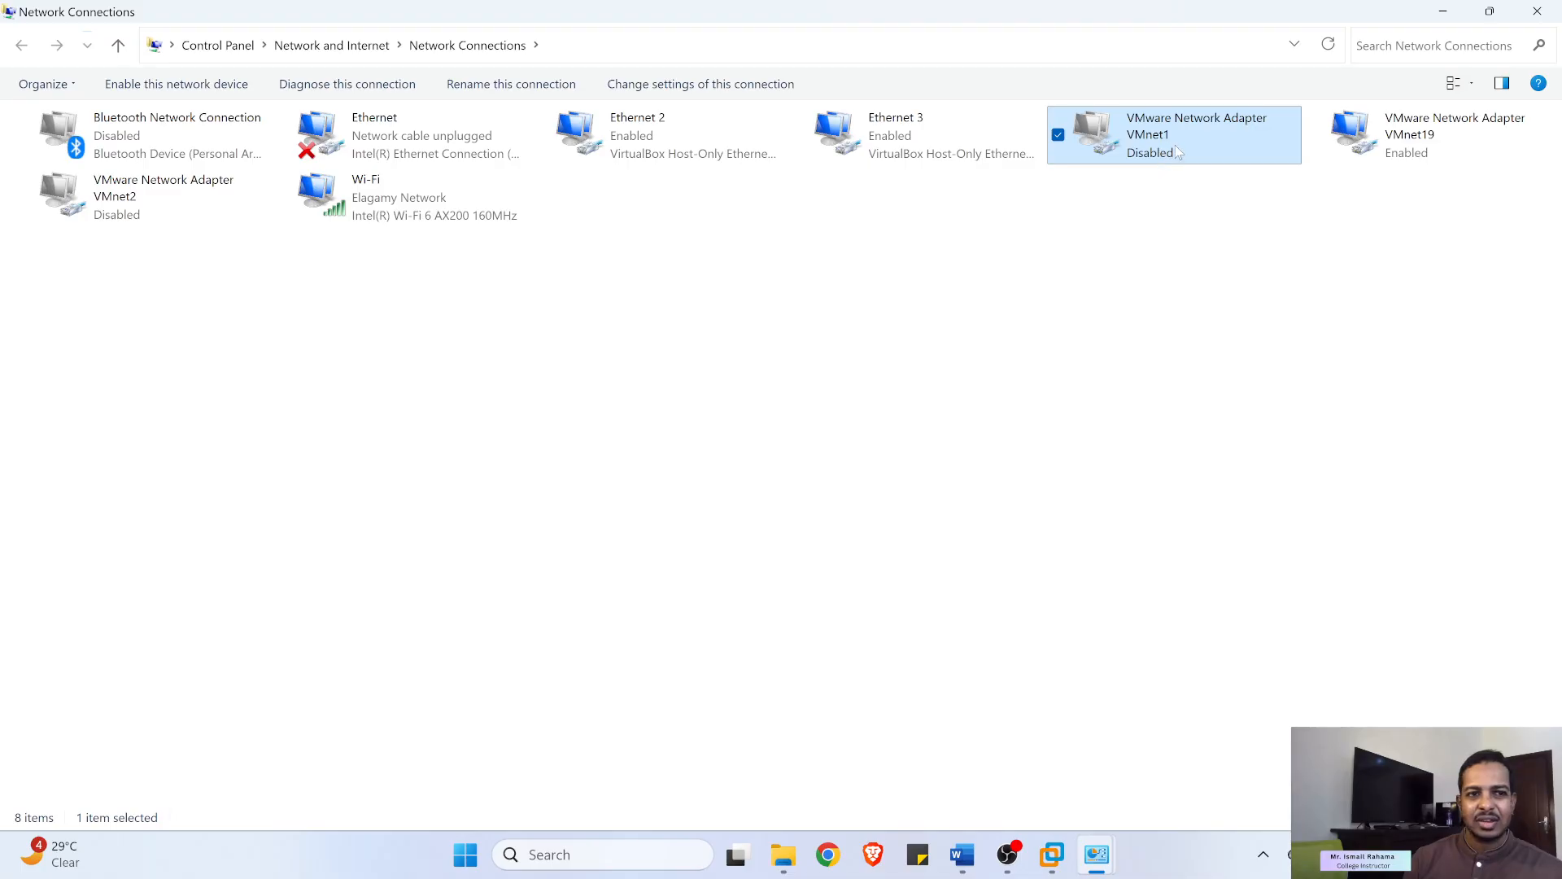
pyautogui.click(145, 198)
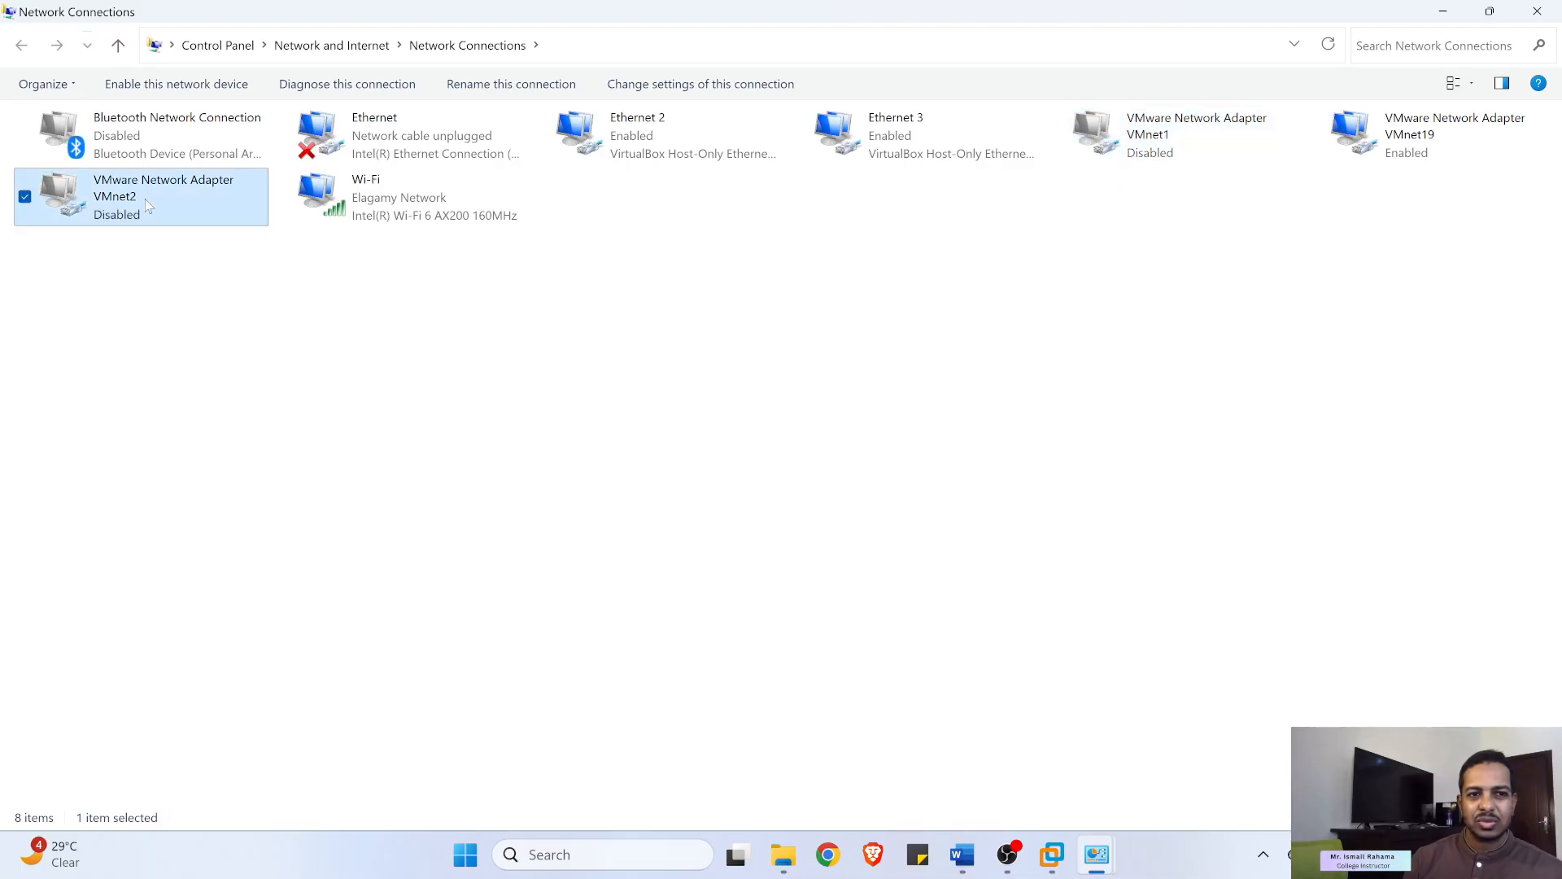
pyautogui.rightClick(1172, 163)
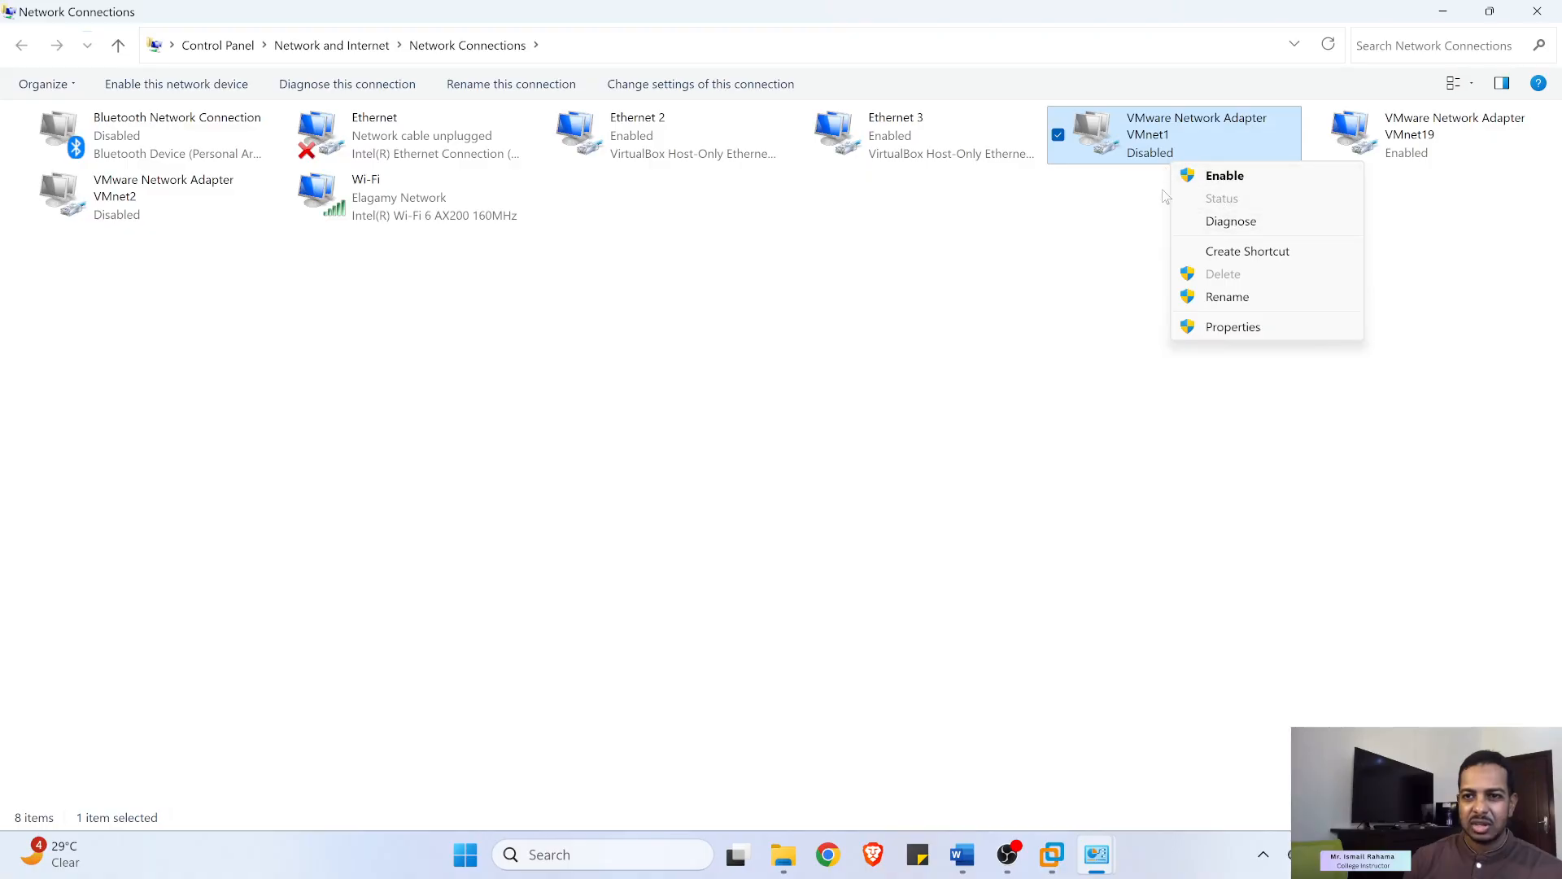
pyautogui.click(1162, 181)
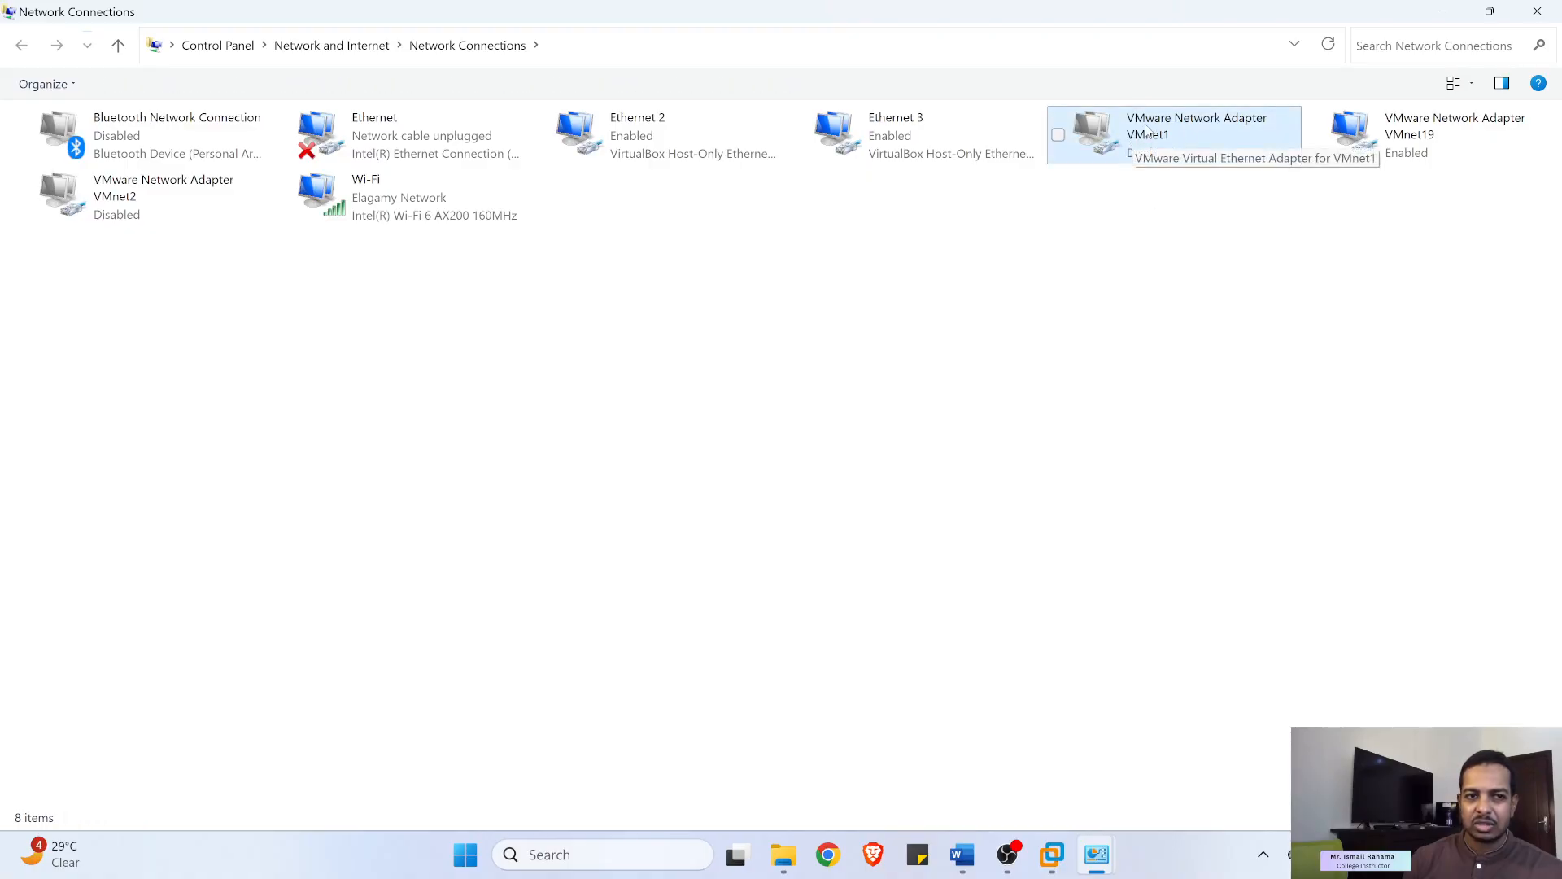
pyautogui.click(1538, 13)
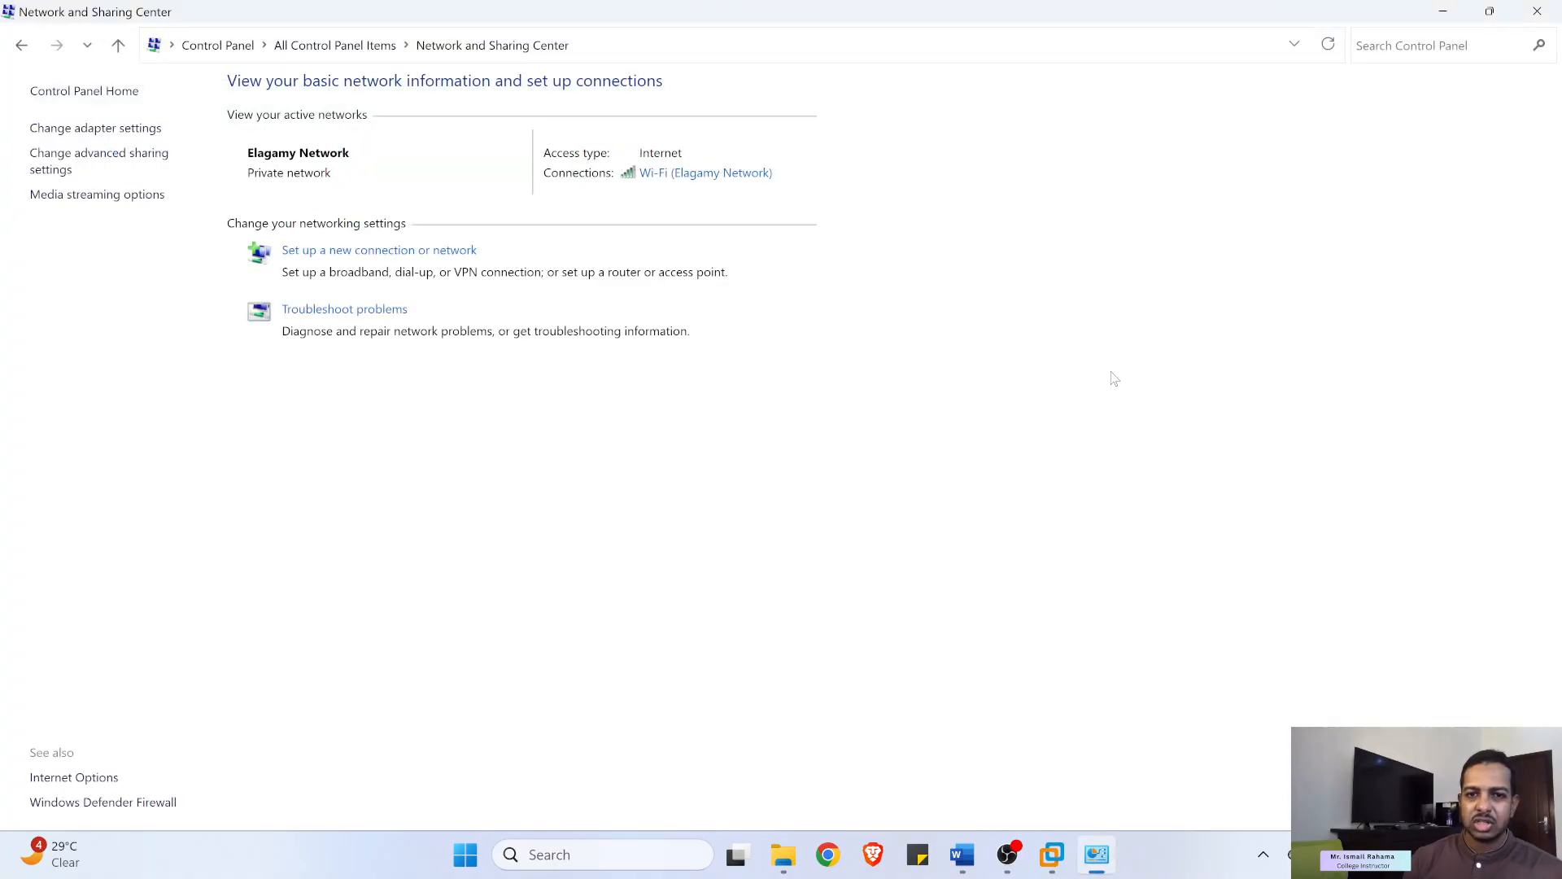
pyautogui.click(1538, 11)
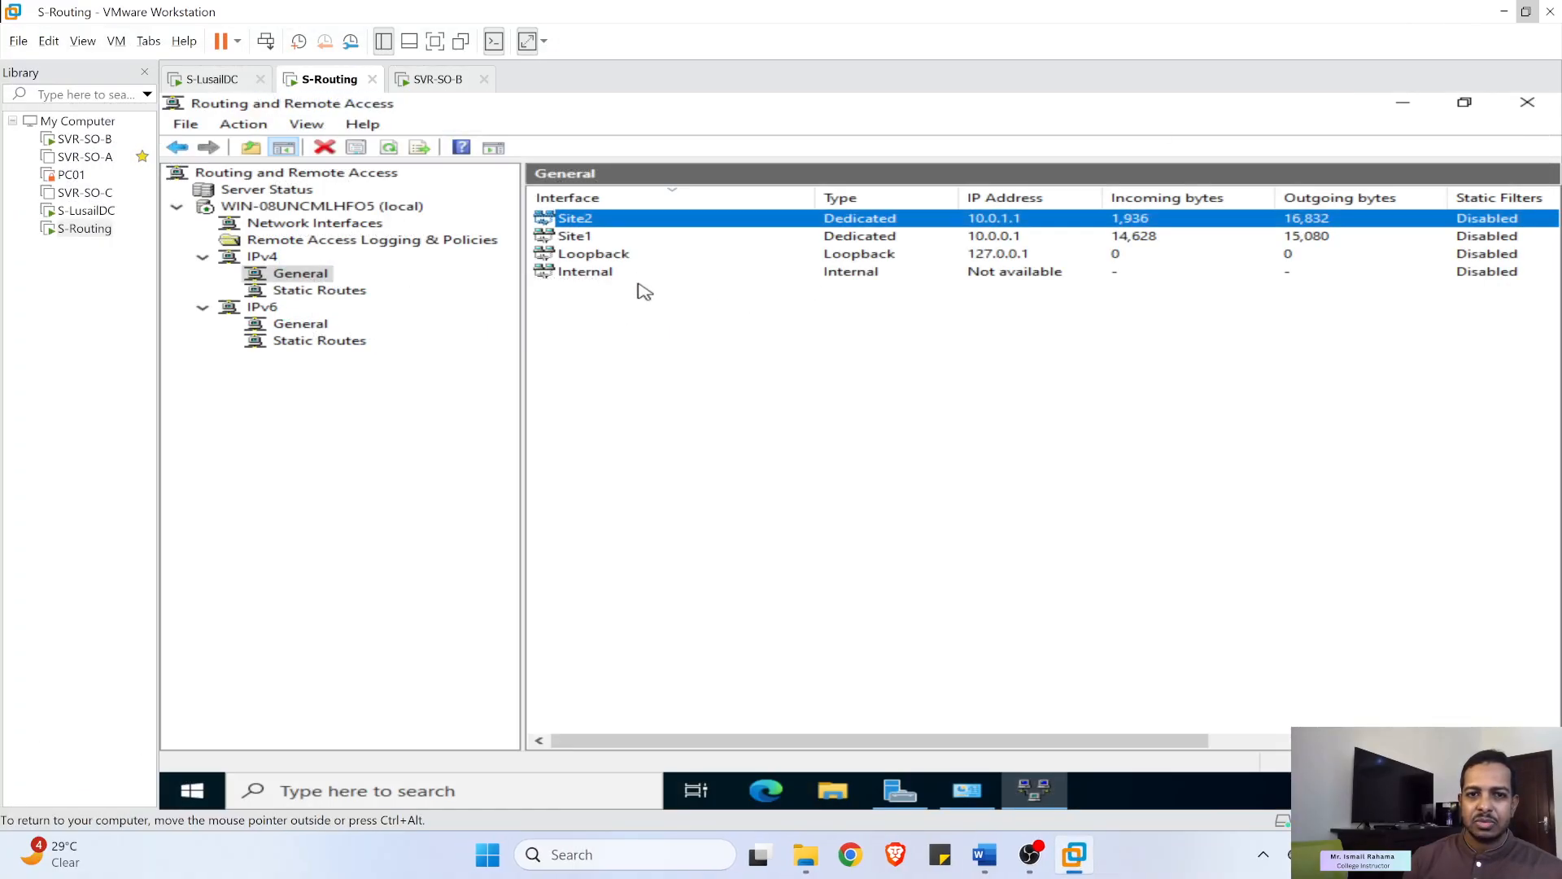
pyautogui.click(985, 861)
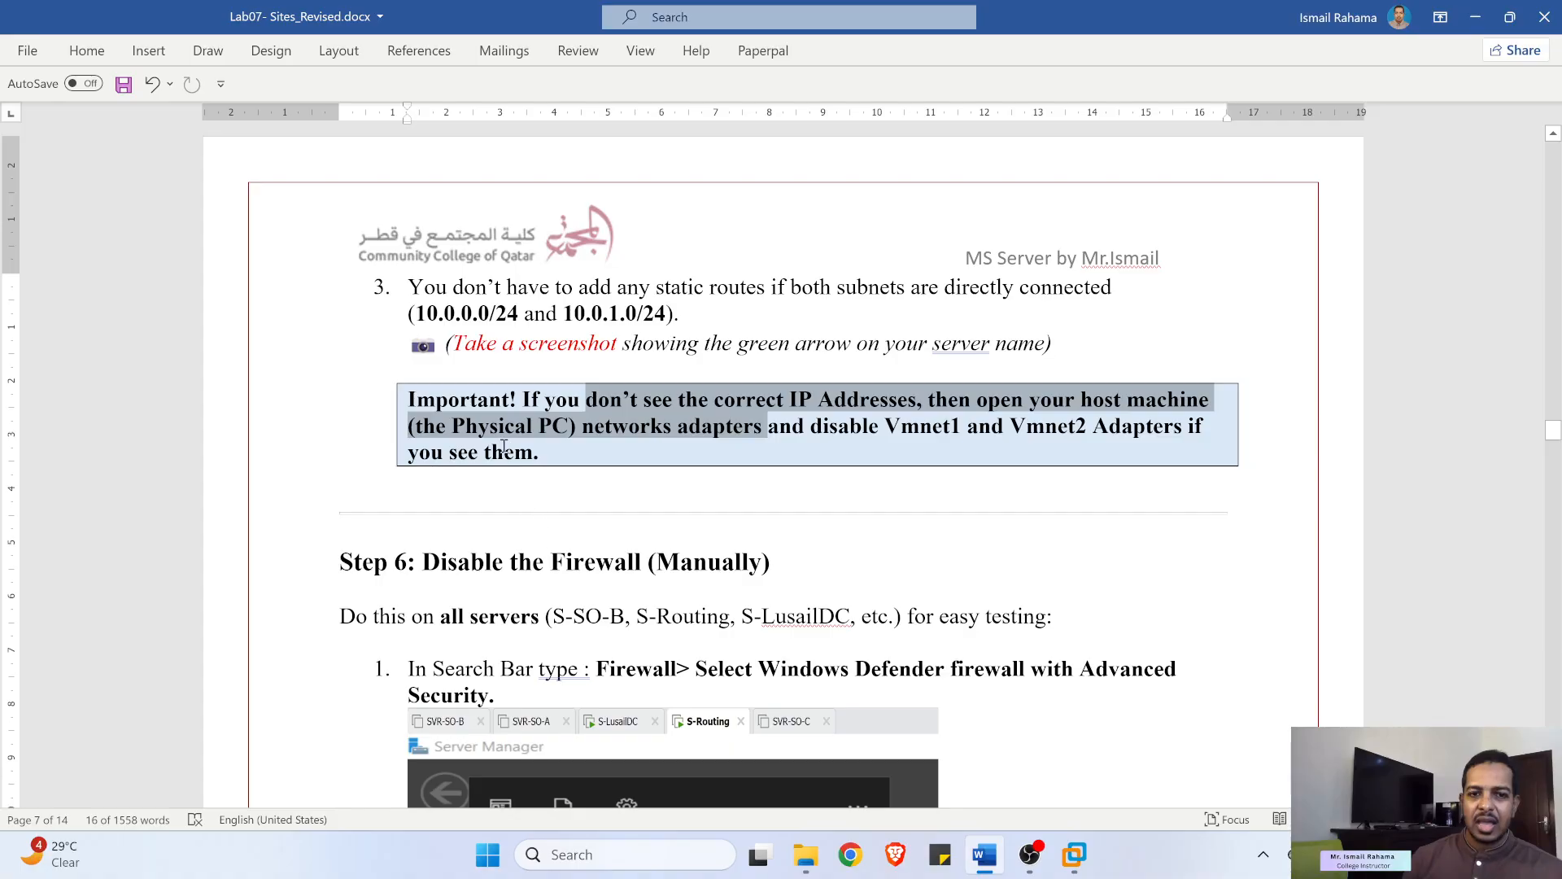
pyautogui.scroll(-3, 505, 447)
pyautogui.scroll(-1, 407, 290)
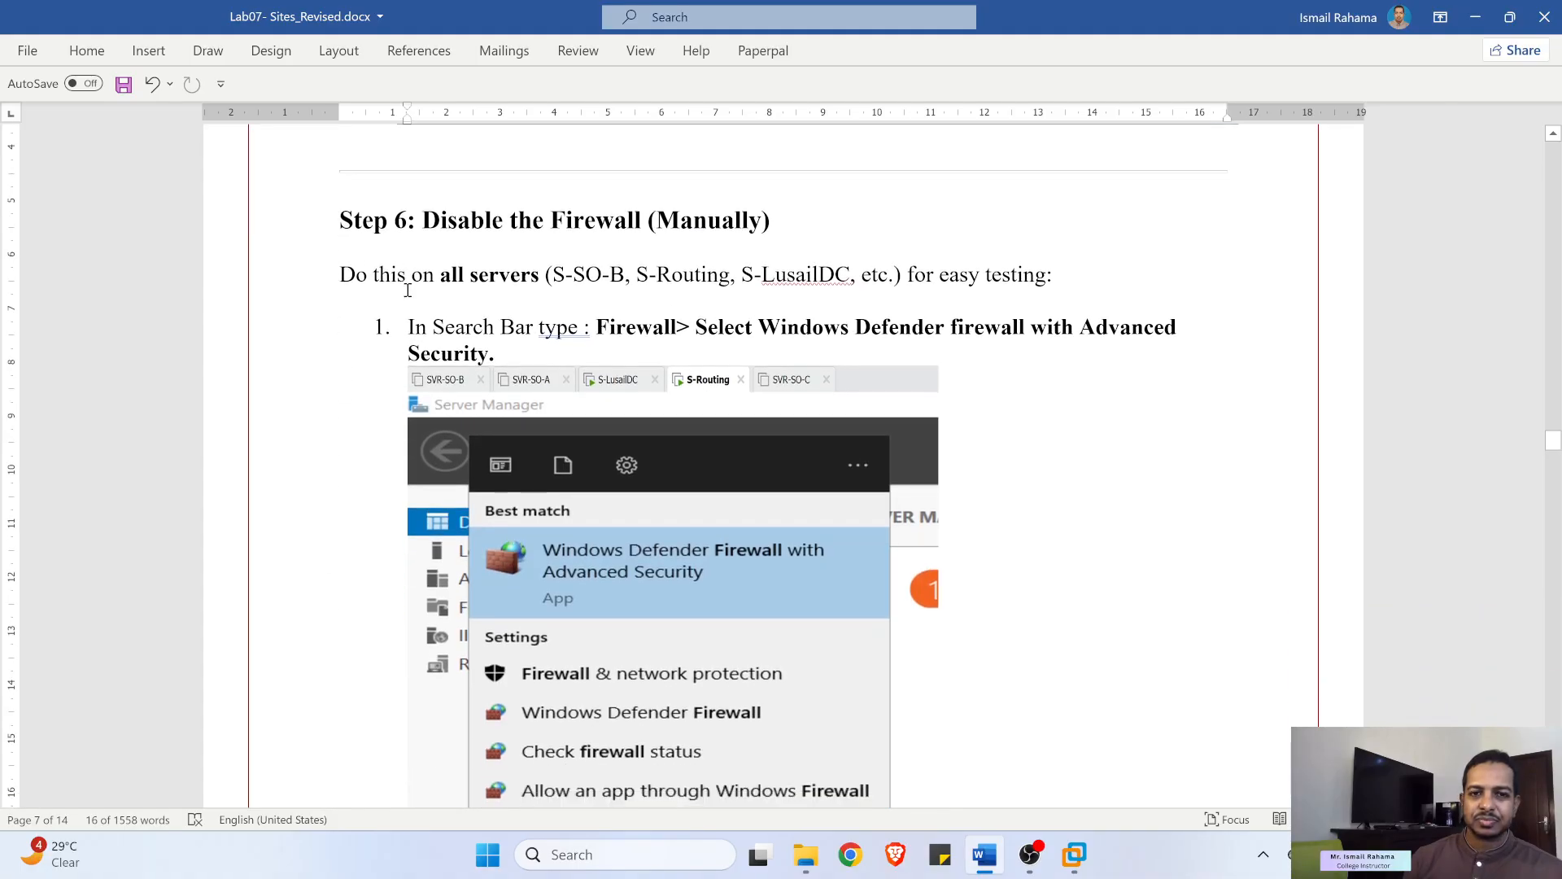
pyautogui.scroll(-1, 549, 314)
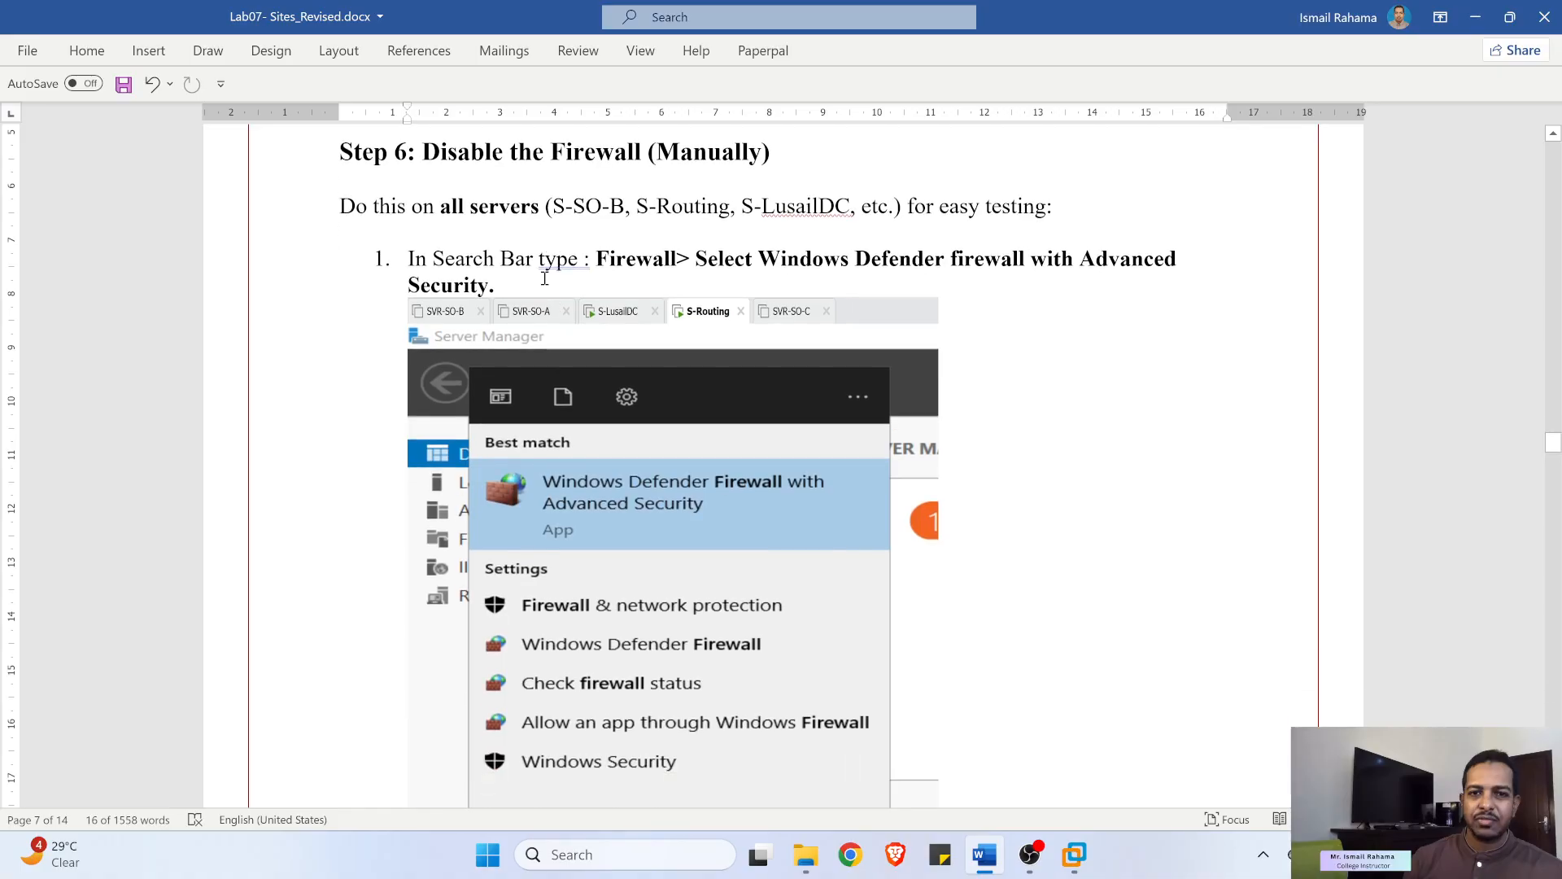
pyautogui.scroll(-3, 719, 336)
pyautogui.scroll(-9, 719, 335)
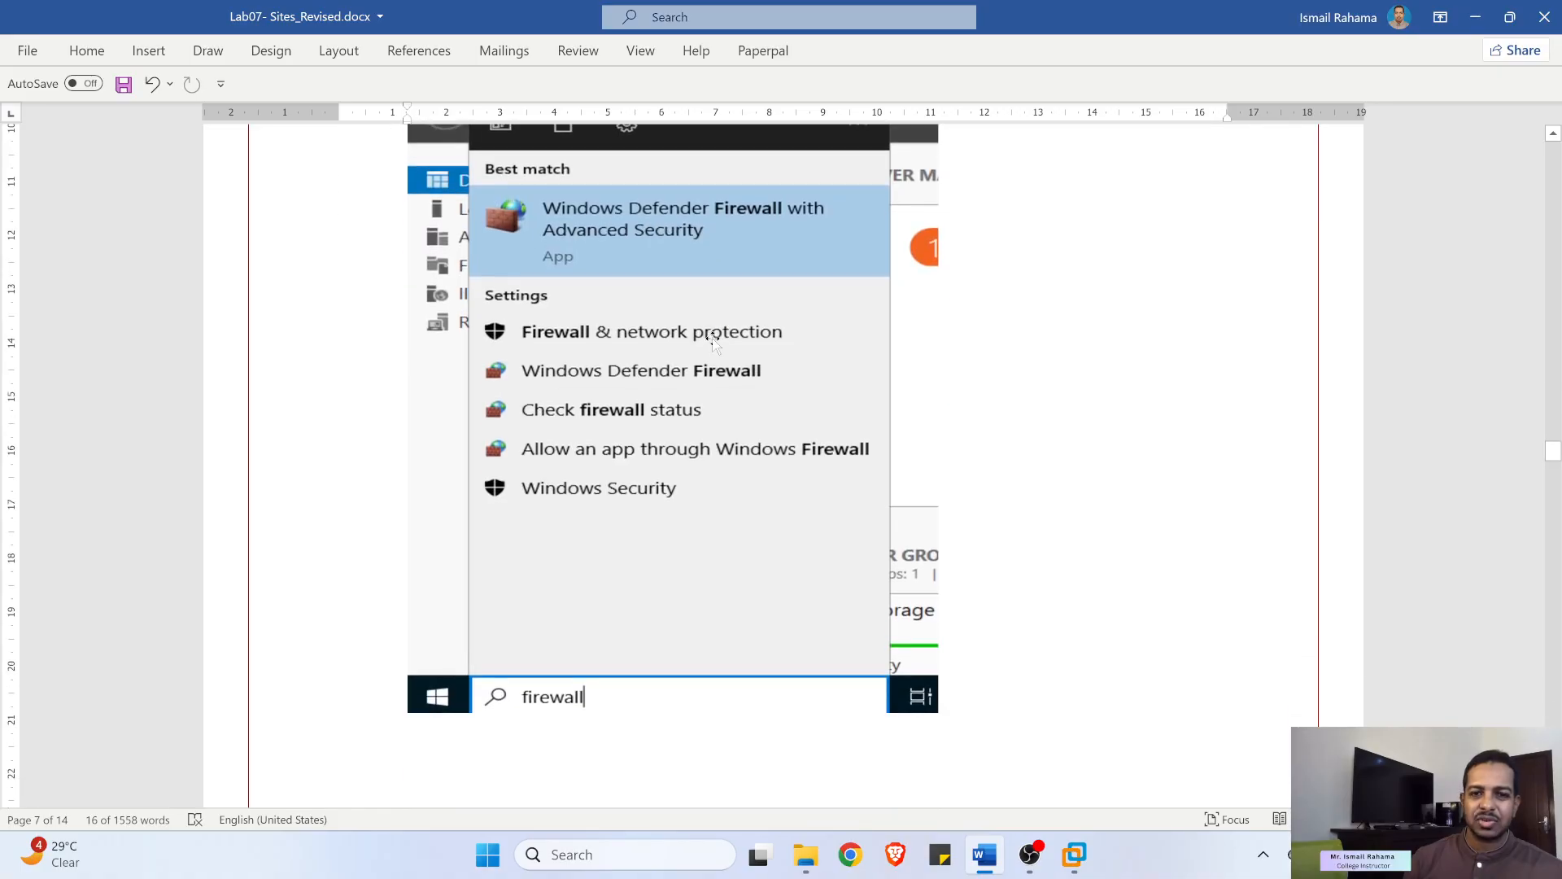
pyautogui.scroll(-7, 713, 338)
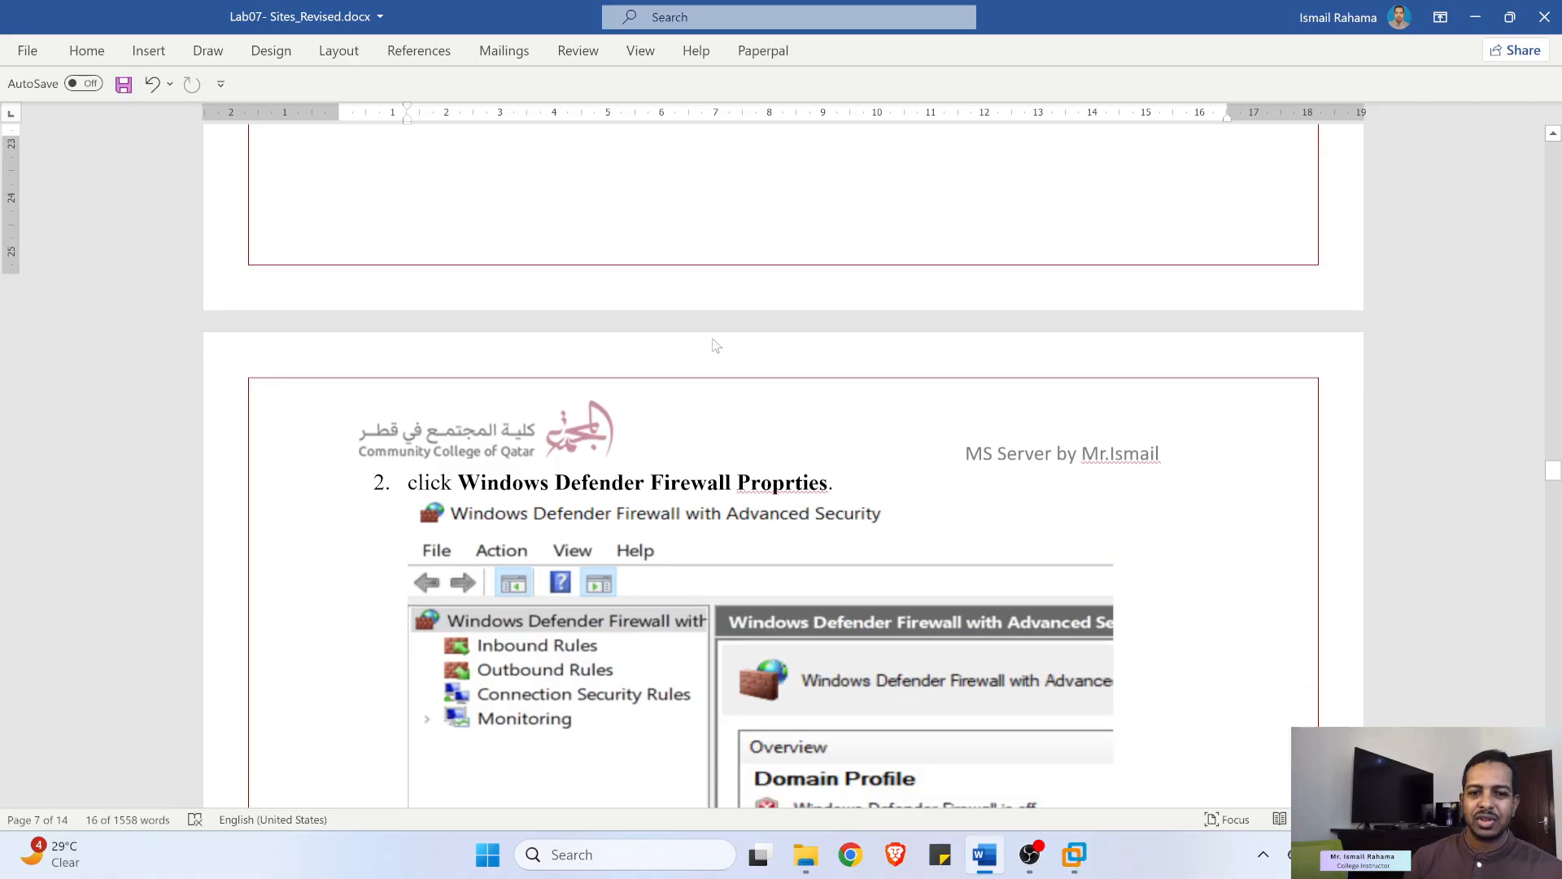
pyautogui.scroll(-1, 666, 322)
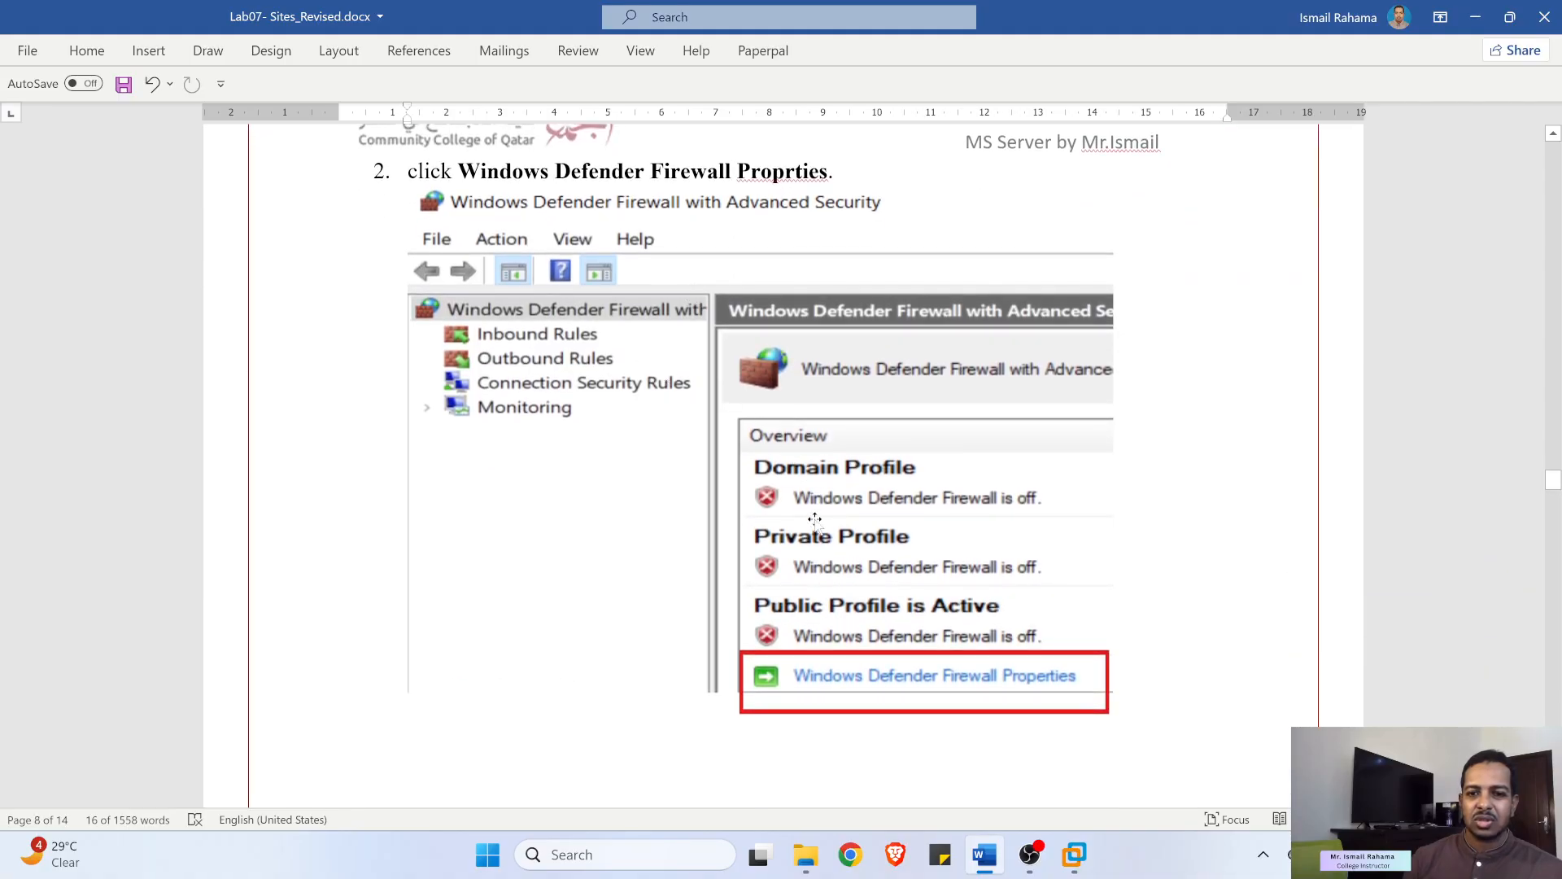
pyautogui.click(1476, 16)
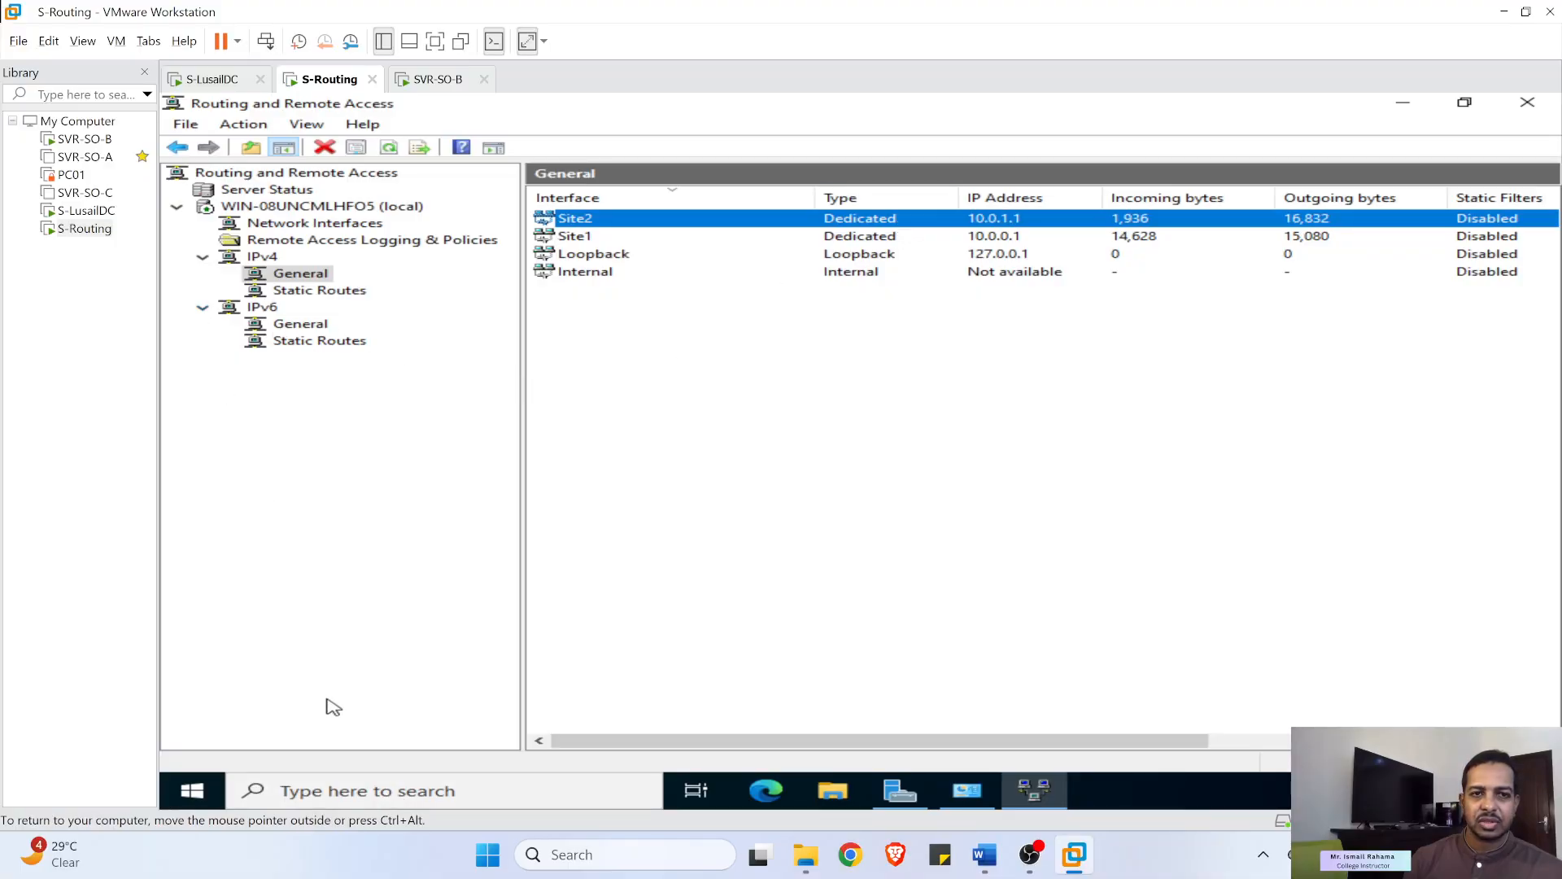
# - Search 'fire' and open Windows Defender Firewall with Advanced Security properties
pyautogui.click(370, 788)
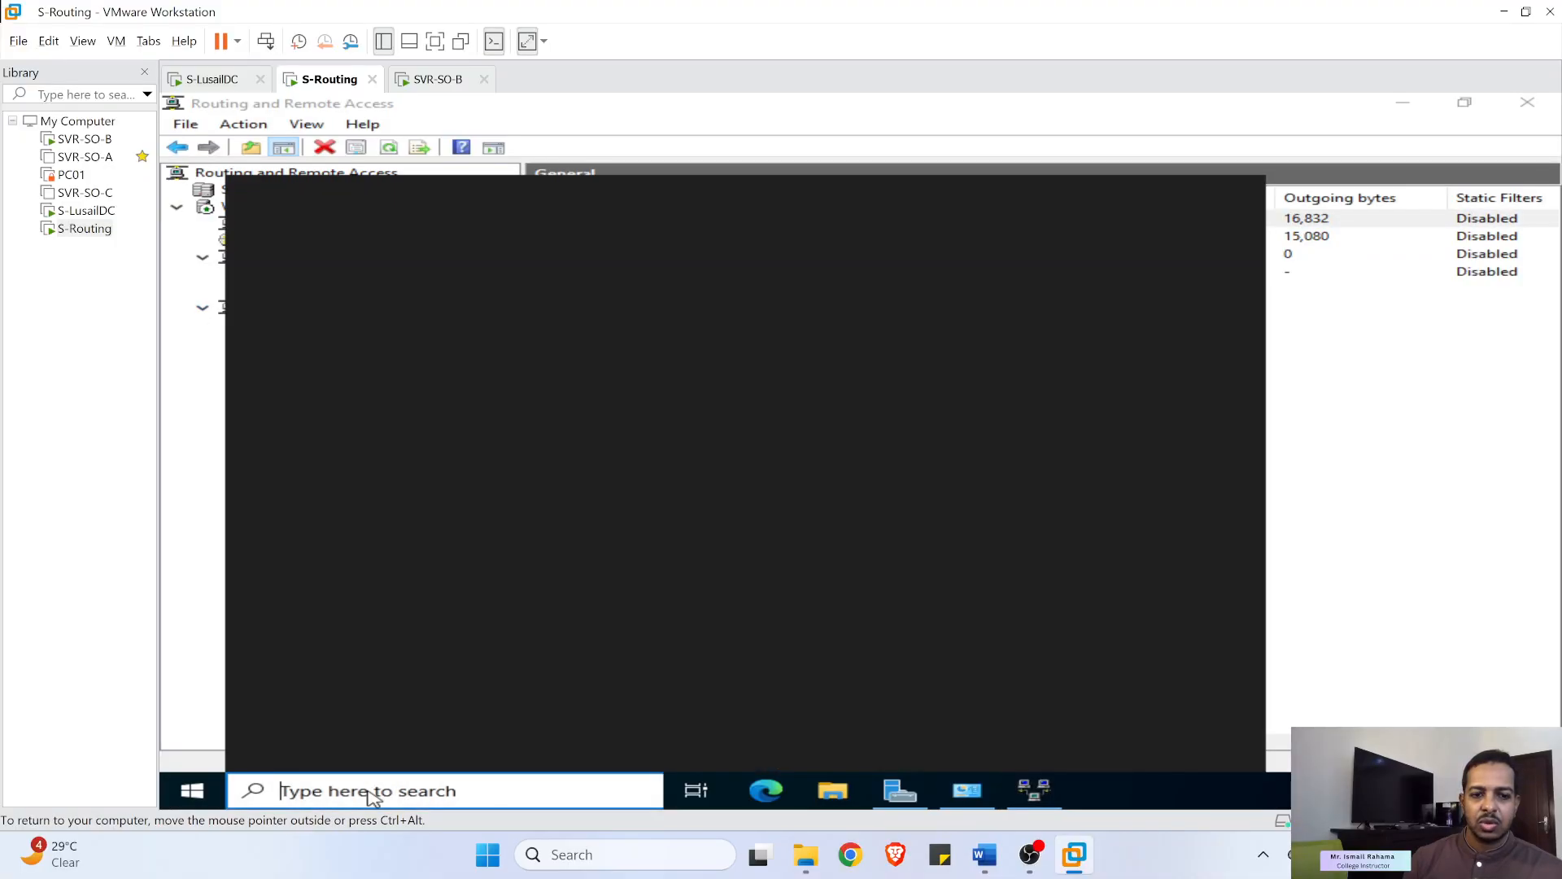
pyautogui.write('fire')
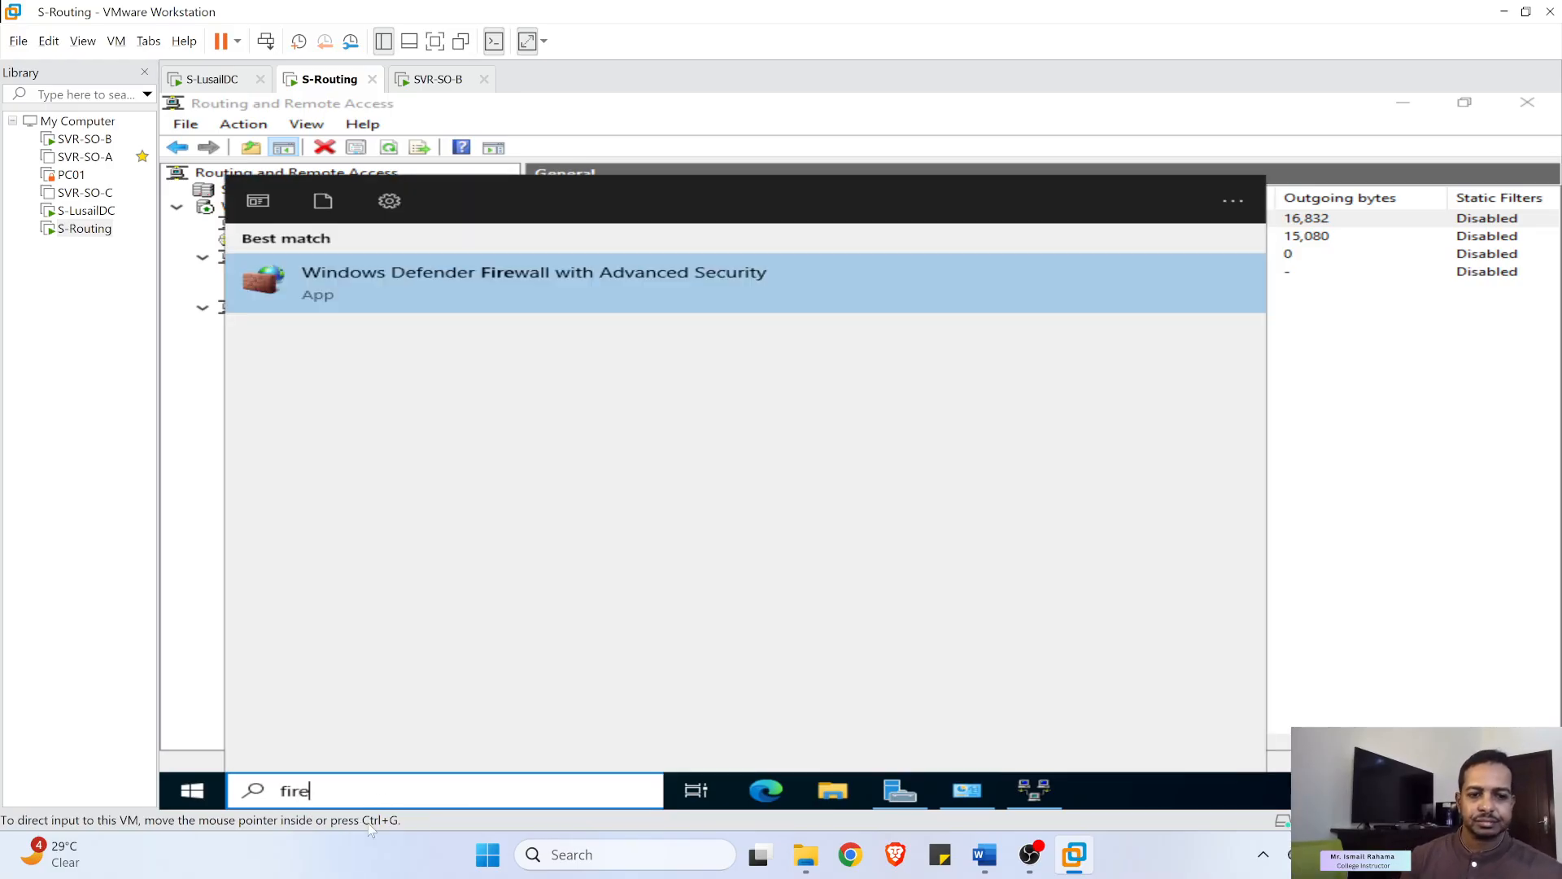
pyautogui.click(607, 279)
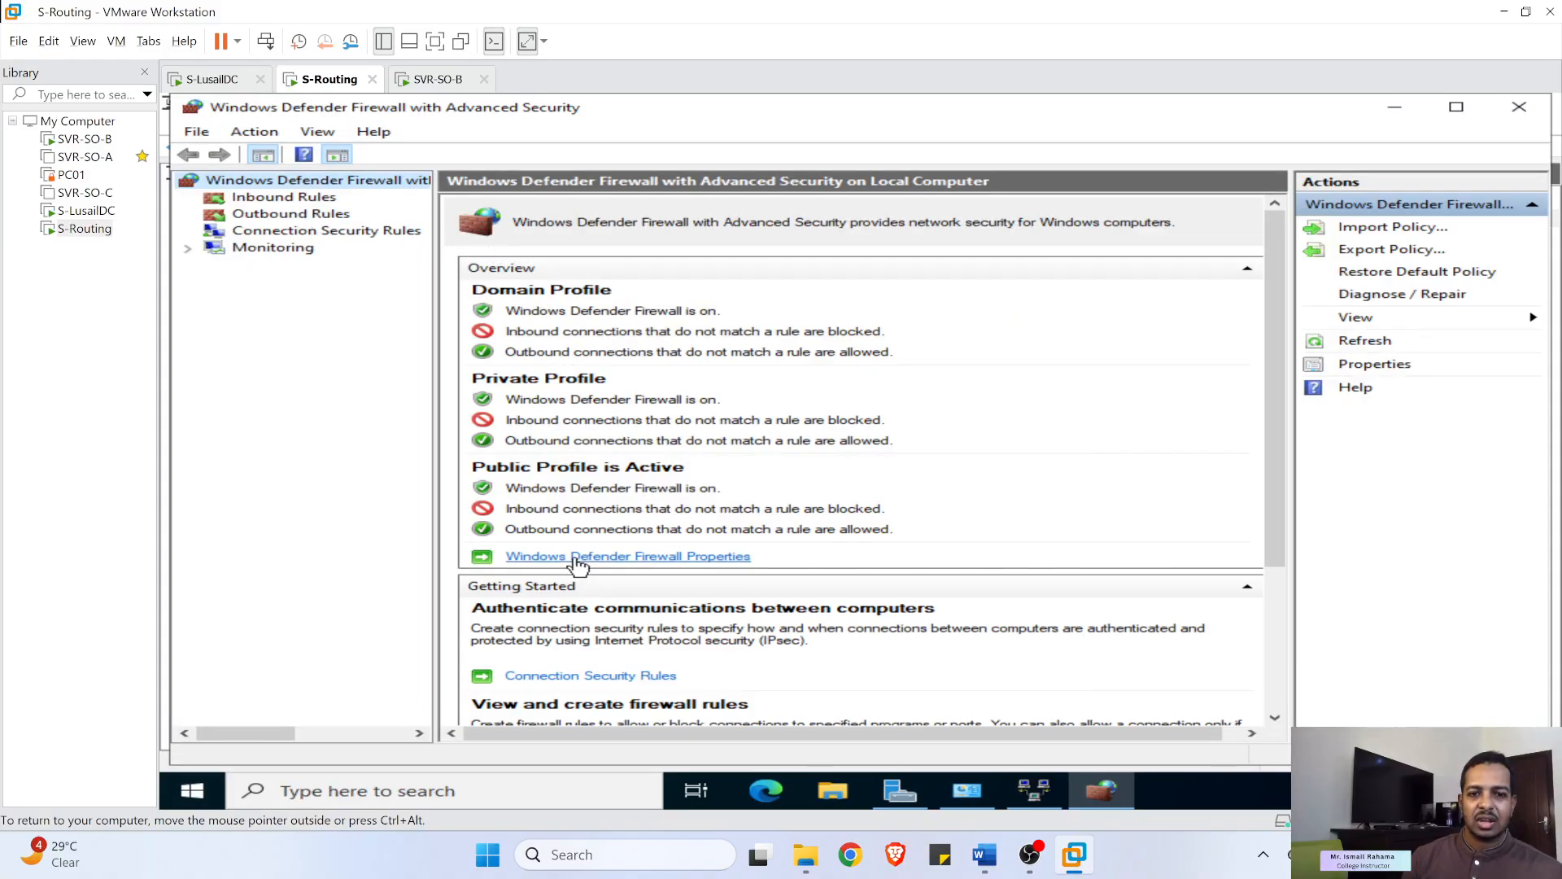
pyautogui.click(576, 557)
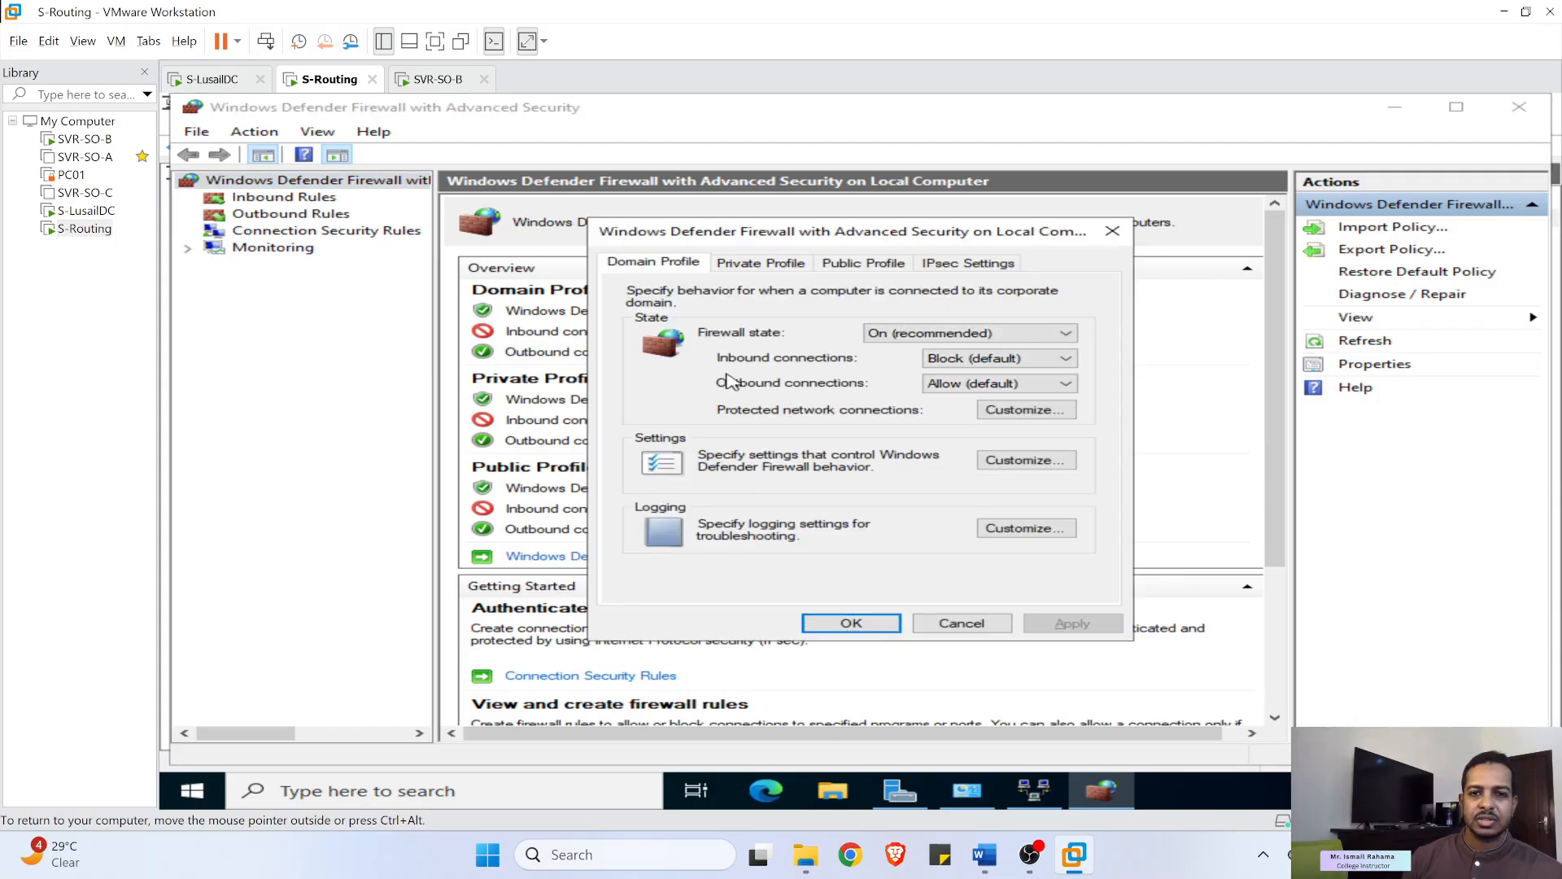
# - Set Firewall state to Off for the Domain, Public and Private profiles
pyautogui.click(965, 333)
pyautogui.click(931, 358)
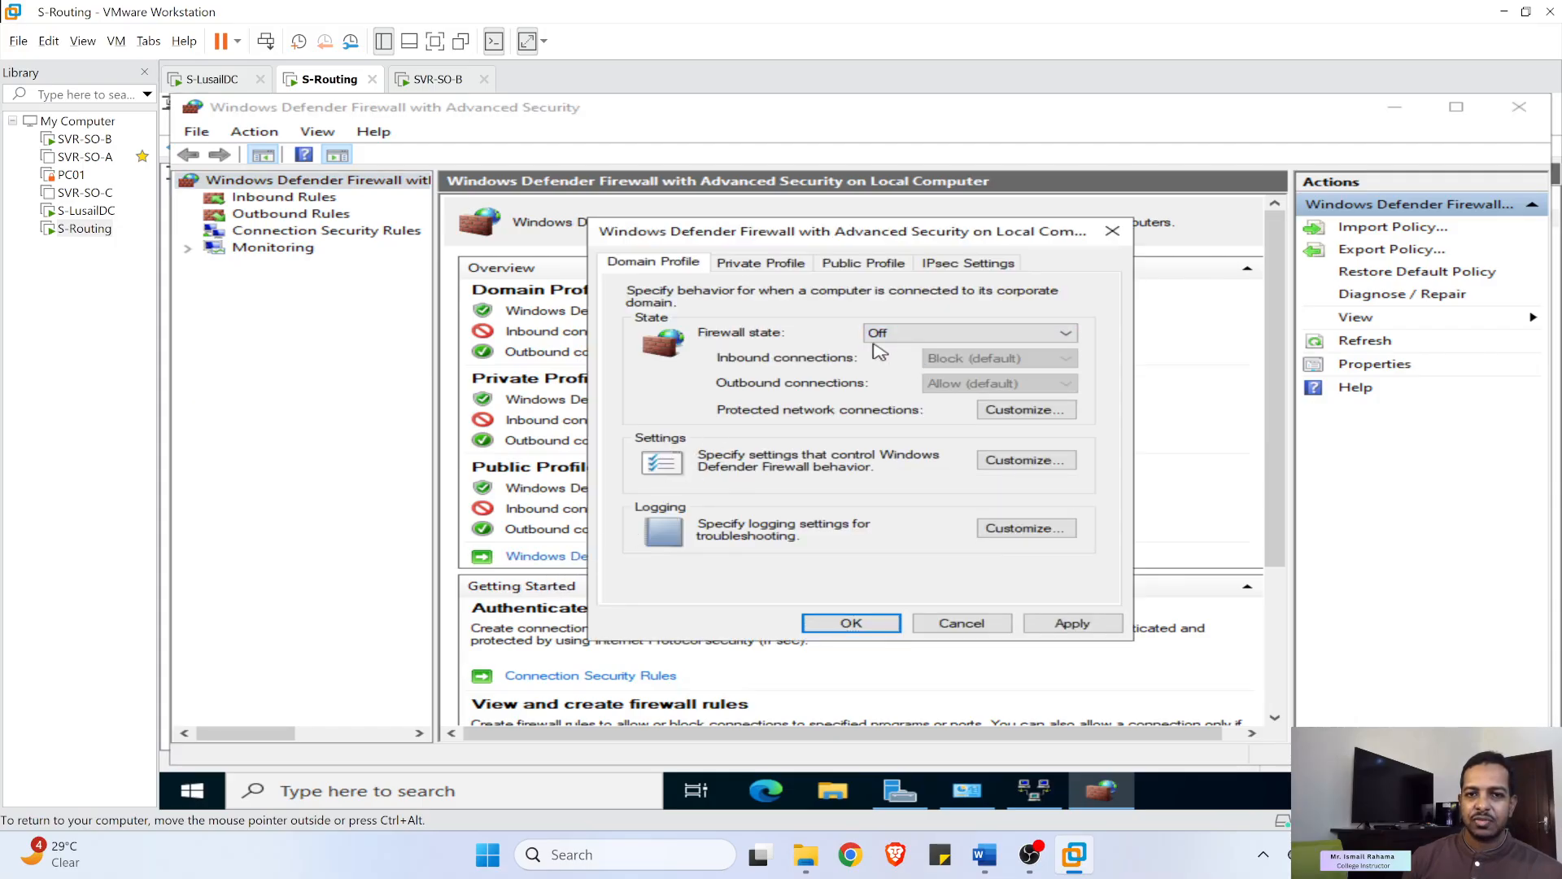
pyautogui.click(742, 261)
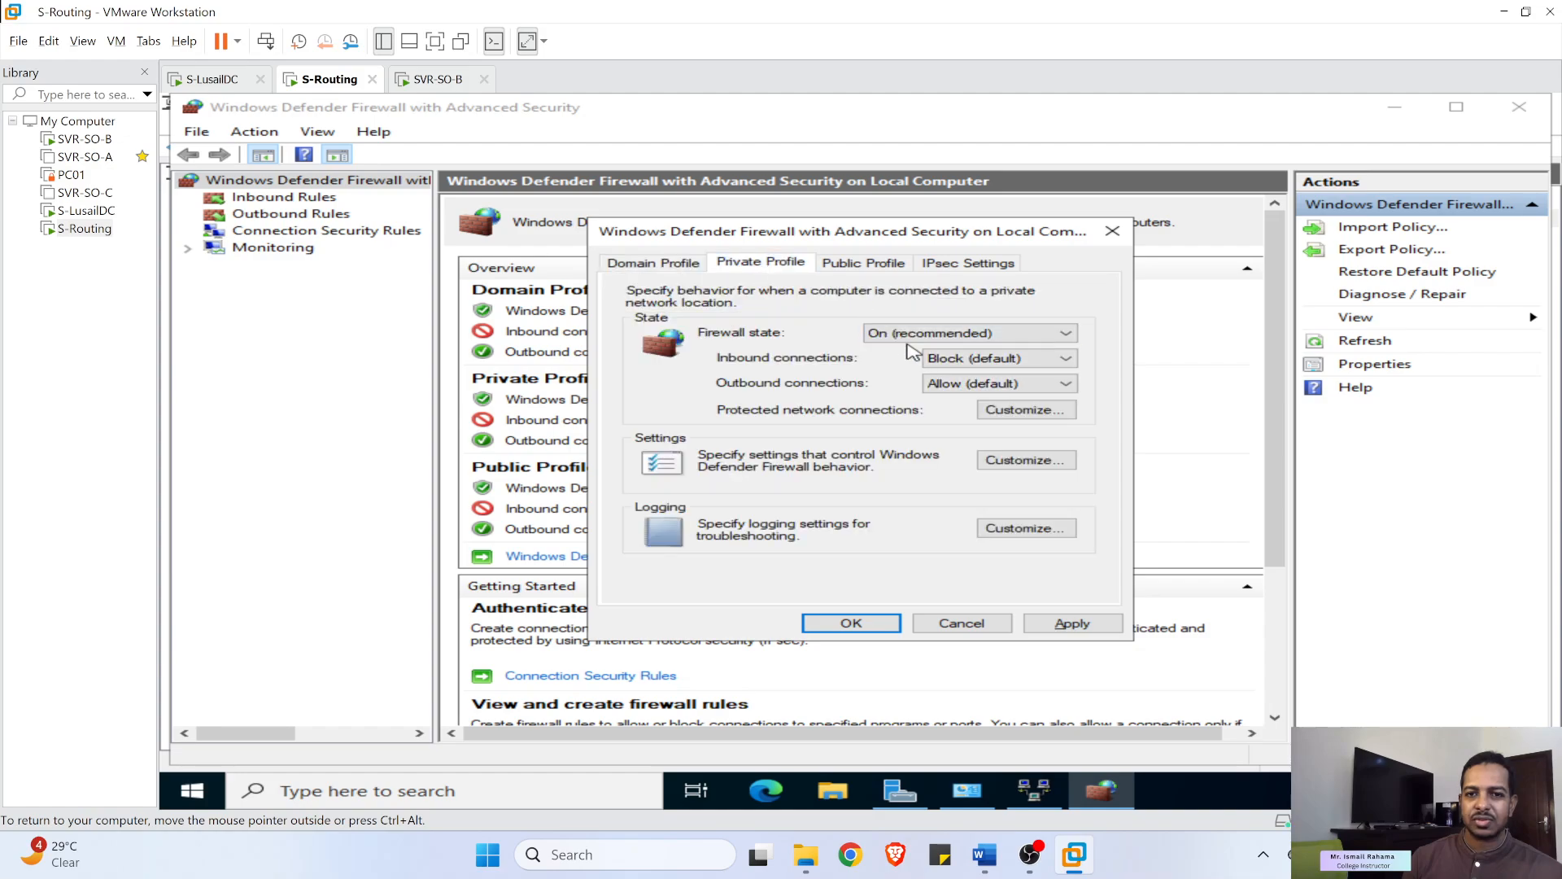
pyautogui.click(940, 334)
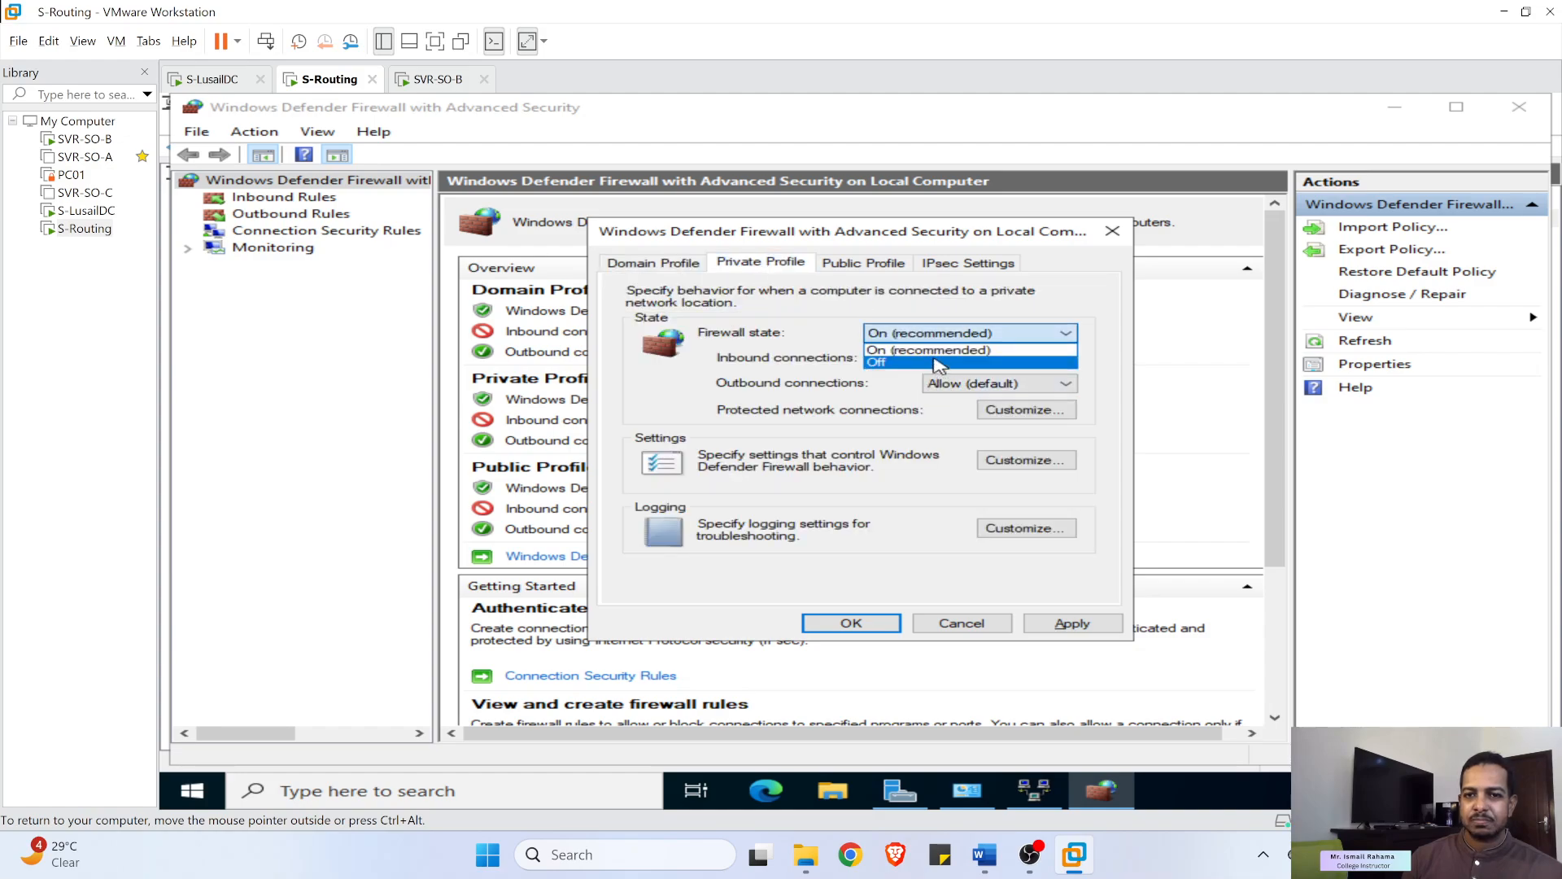
pyautogui.click(930, 352)
pyautogui.click(869, 261)
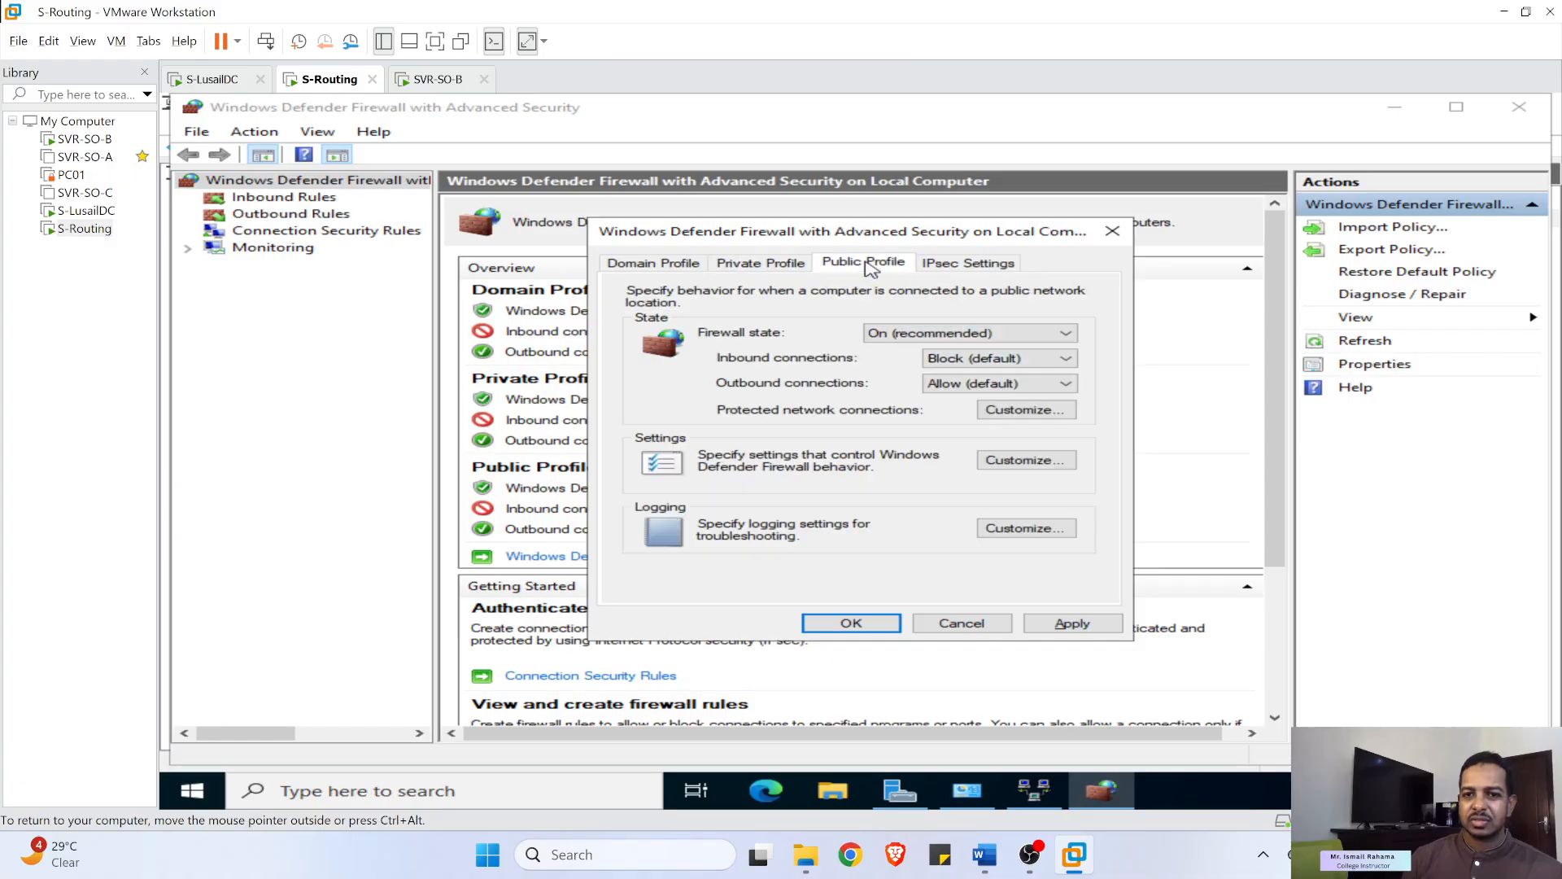
pyautogui.click(901, 333)
pyautogui.click(913, 352)
pyautogui.click(903, 333)
pyautogui.click(902, 363)
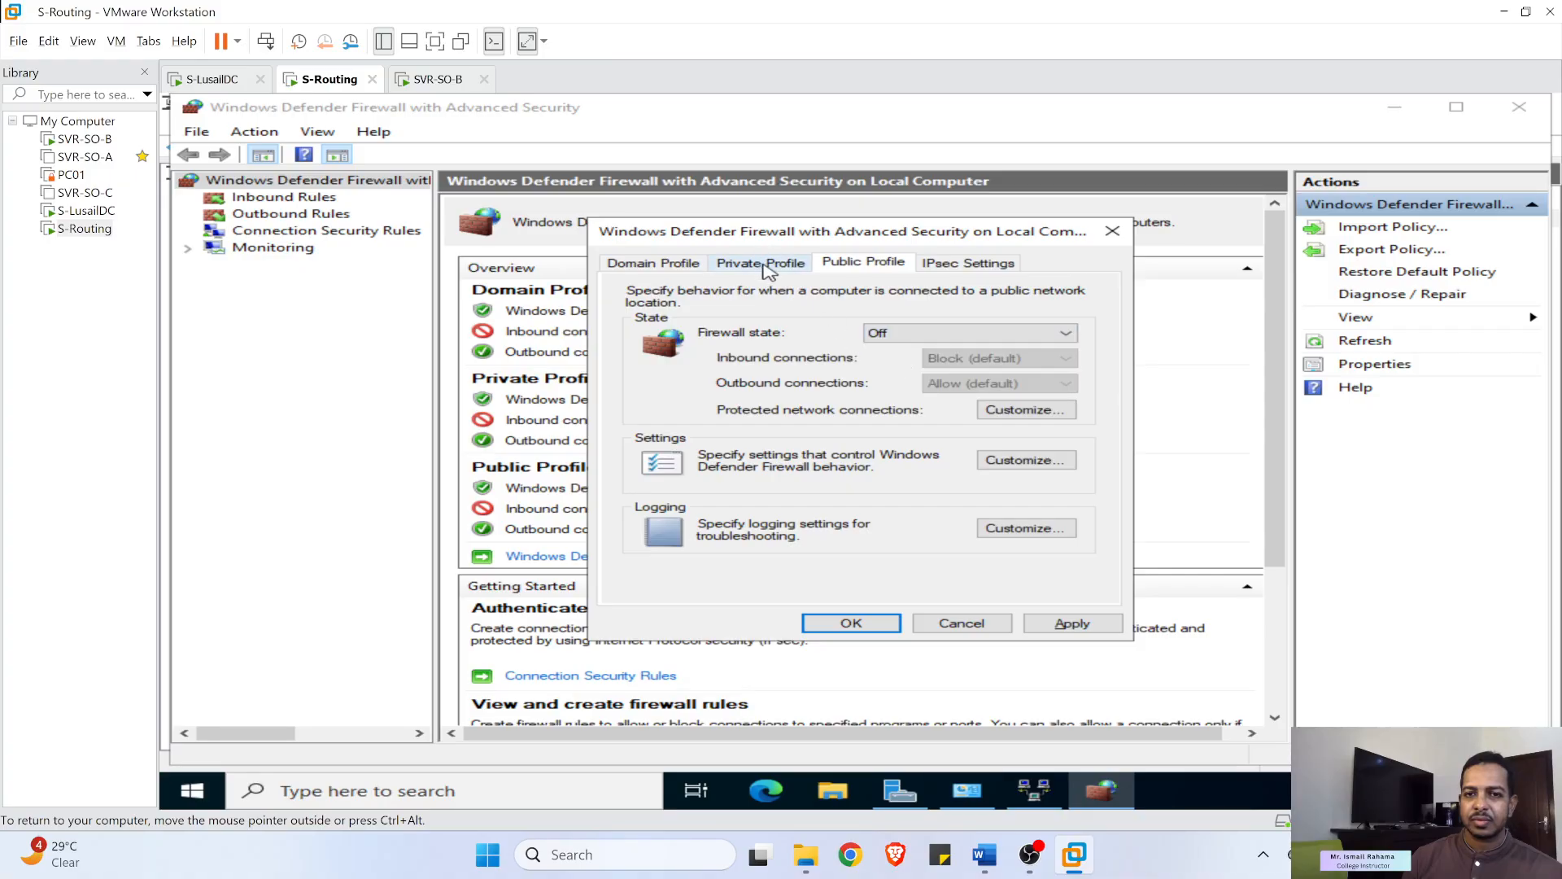
pyautogui.click(761, 262)
pyautogui.click(904, 334)
pyautogui.click(908, 362)
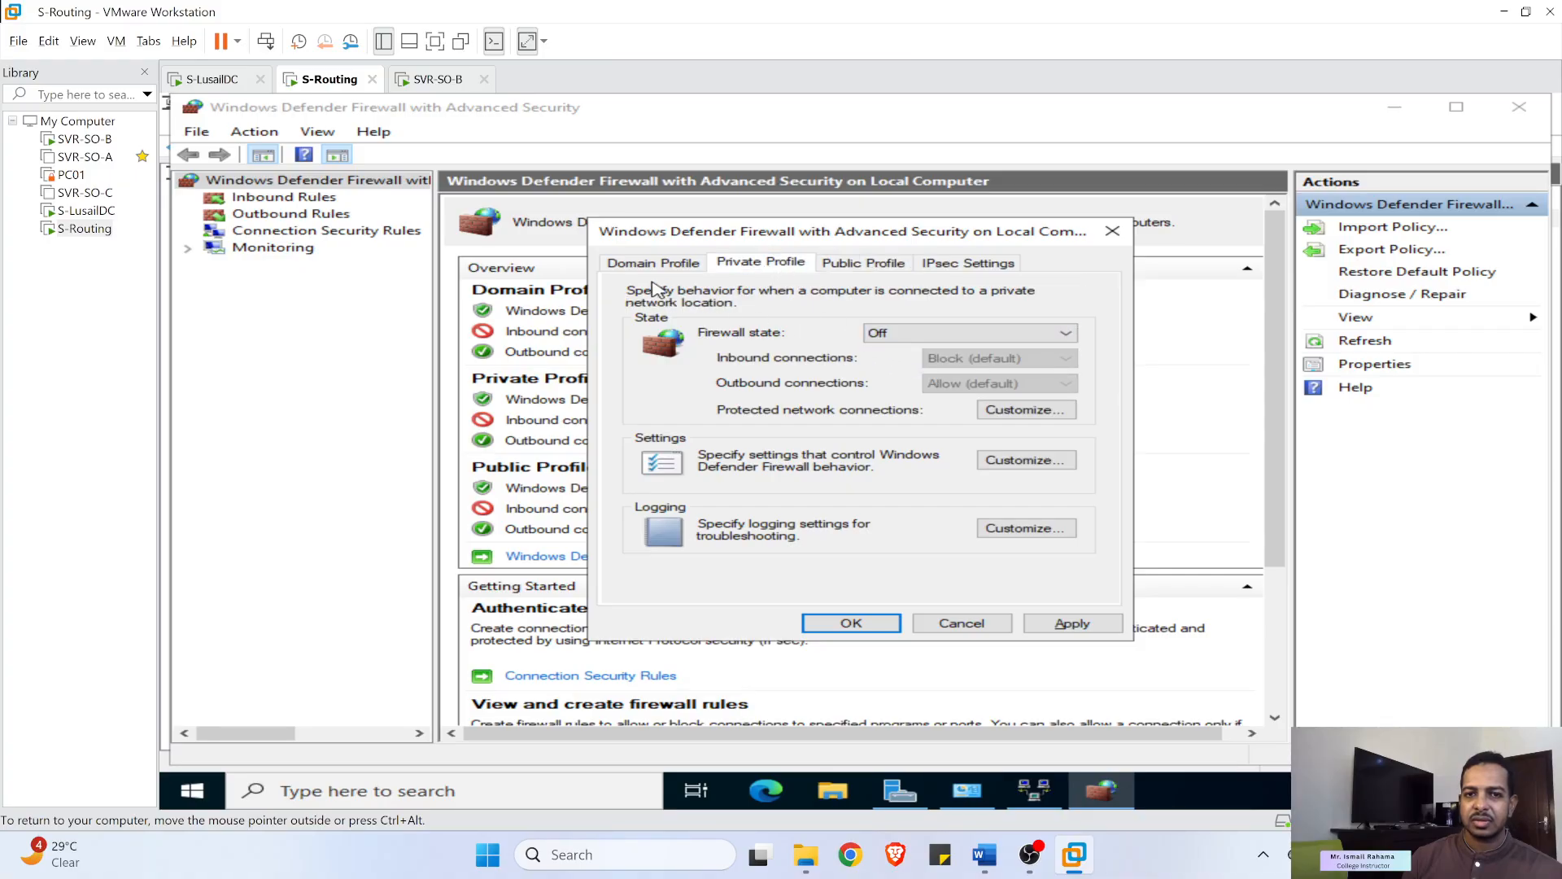
# - Review the profiles, apply and confirm with OK, then close the firewall console
pyautogui.click(651, 262)
pyautogui.click(873, 264)
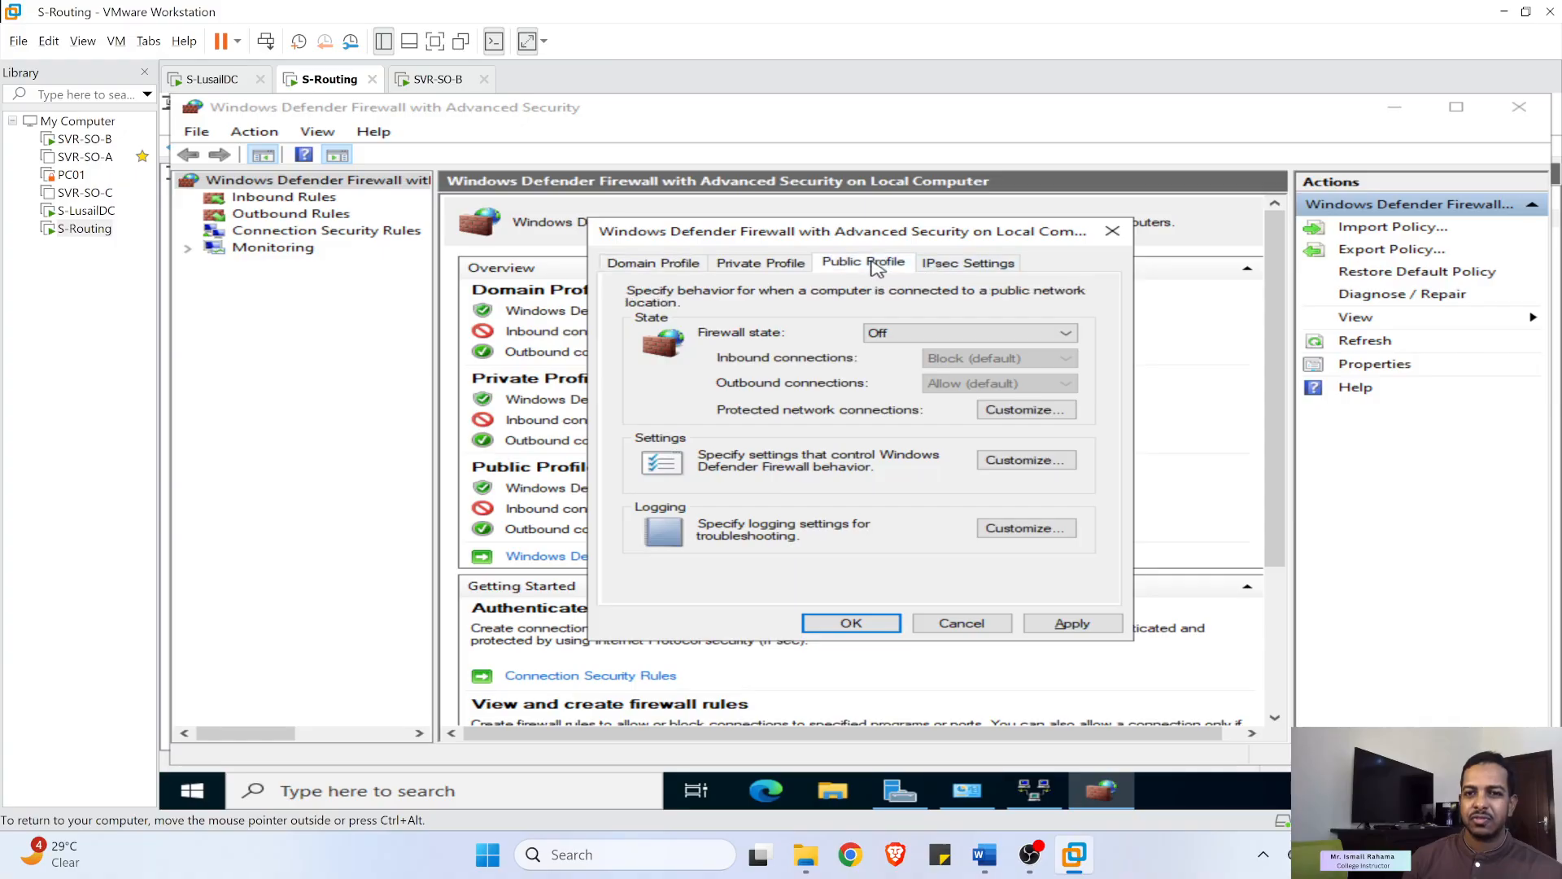
pyautogui.click(1072, 623)
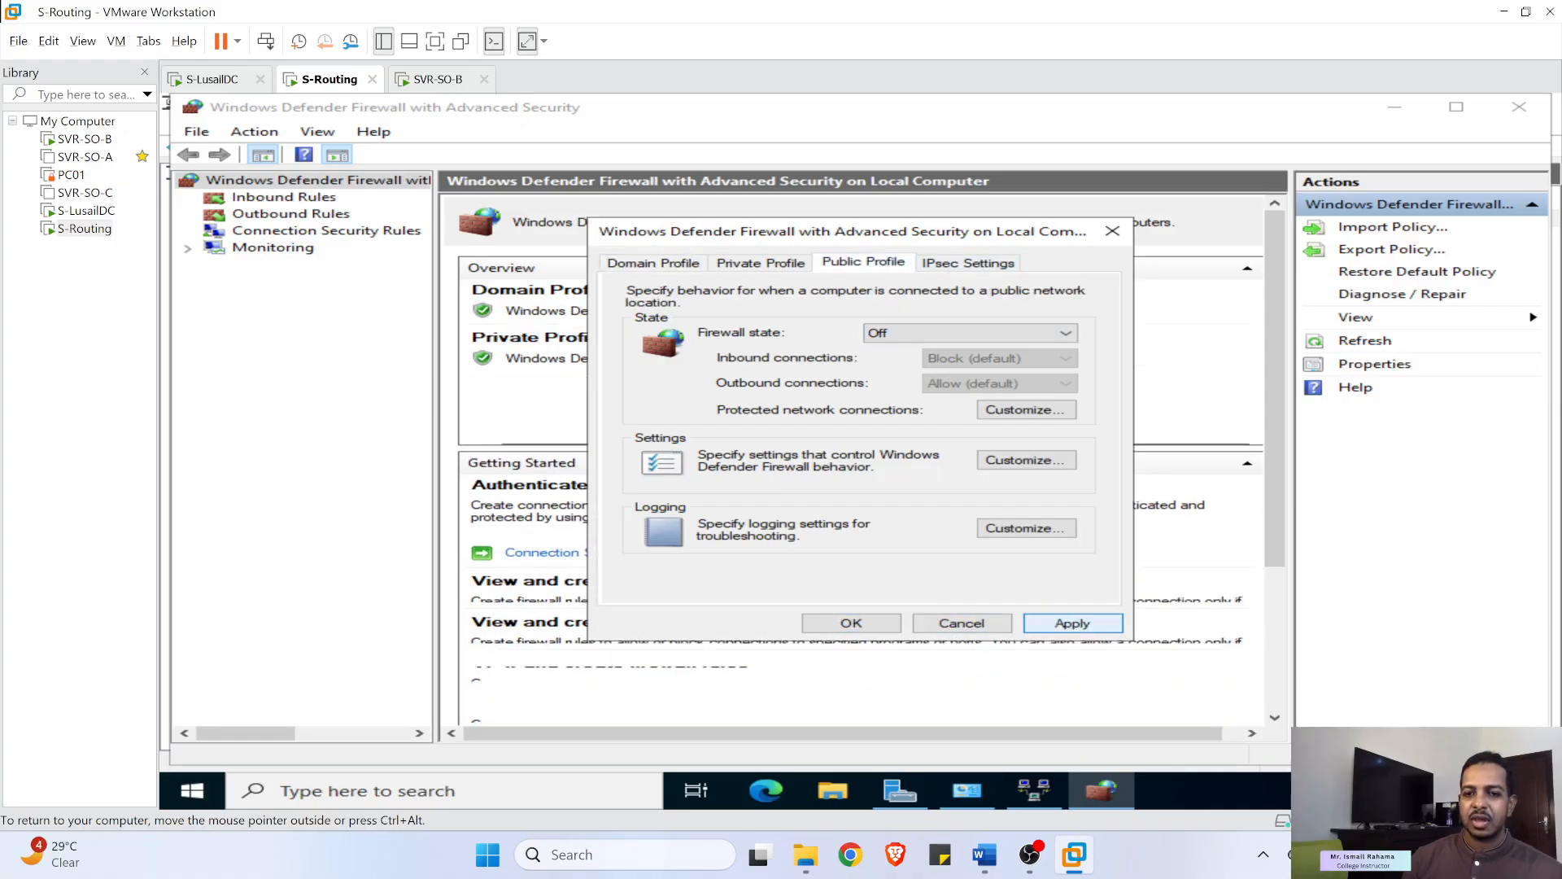
pyautogui.click(852, 623)
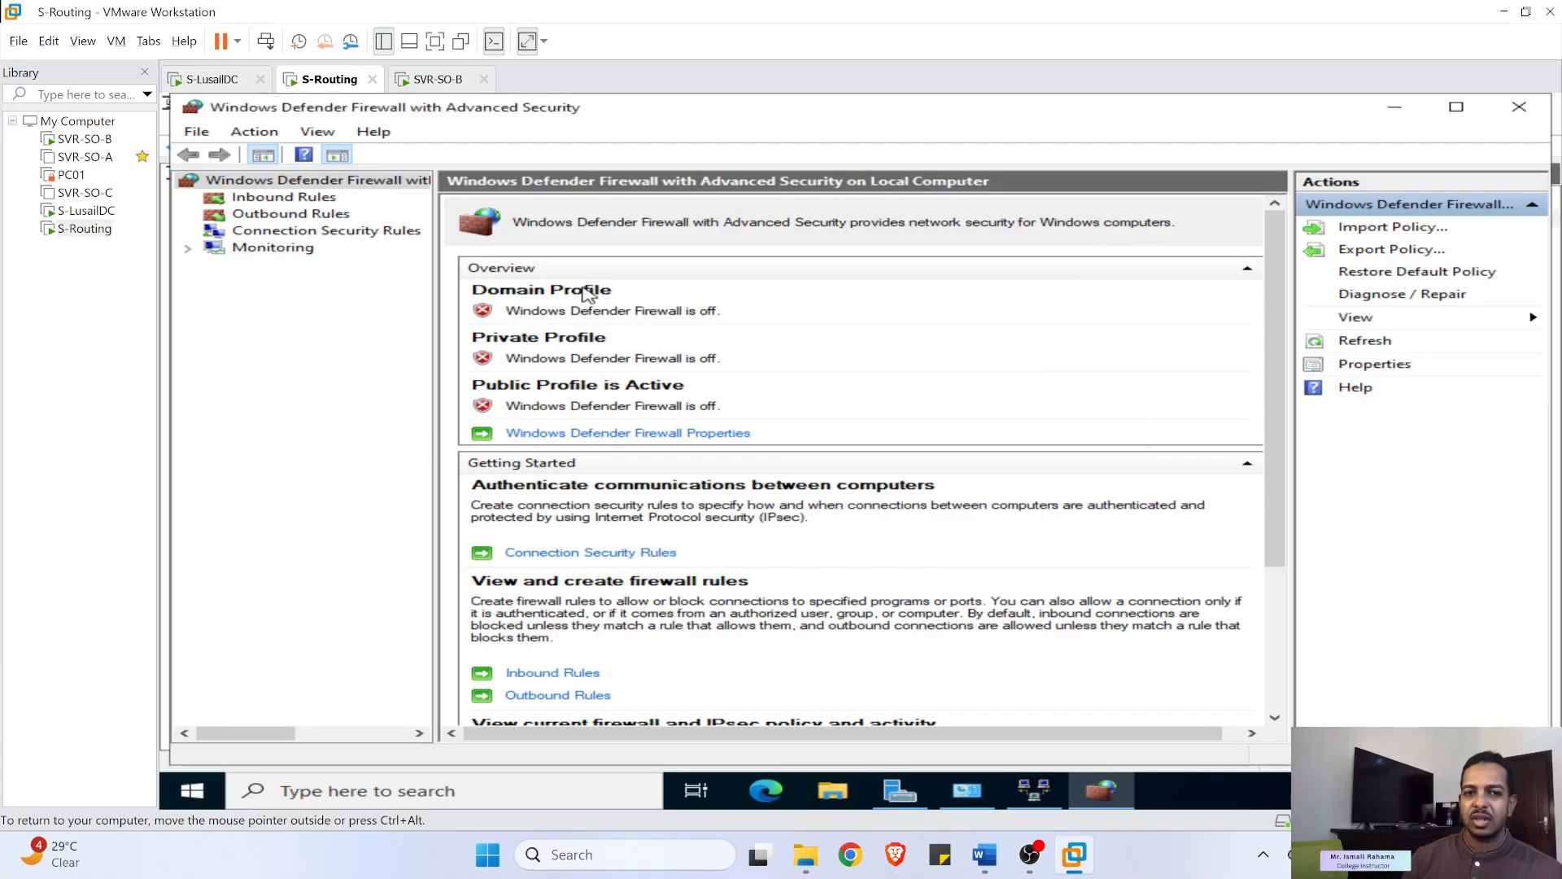
pyautogui.click(1519, 106)
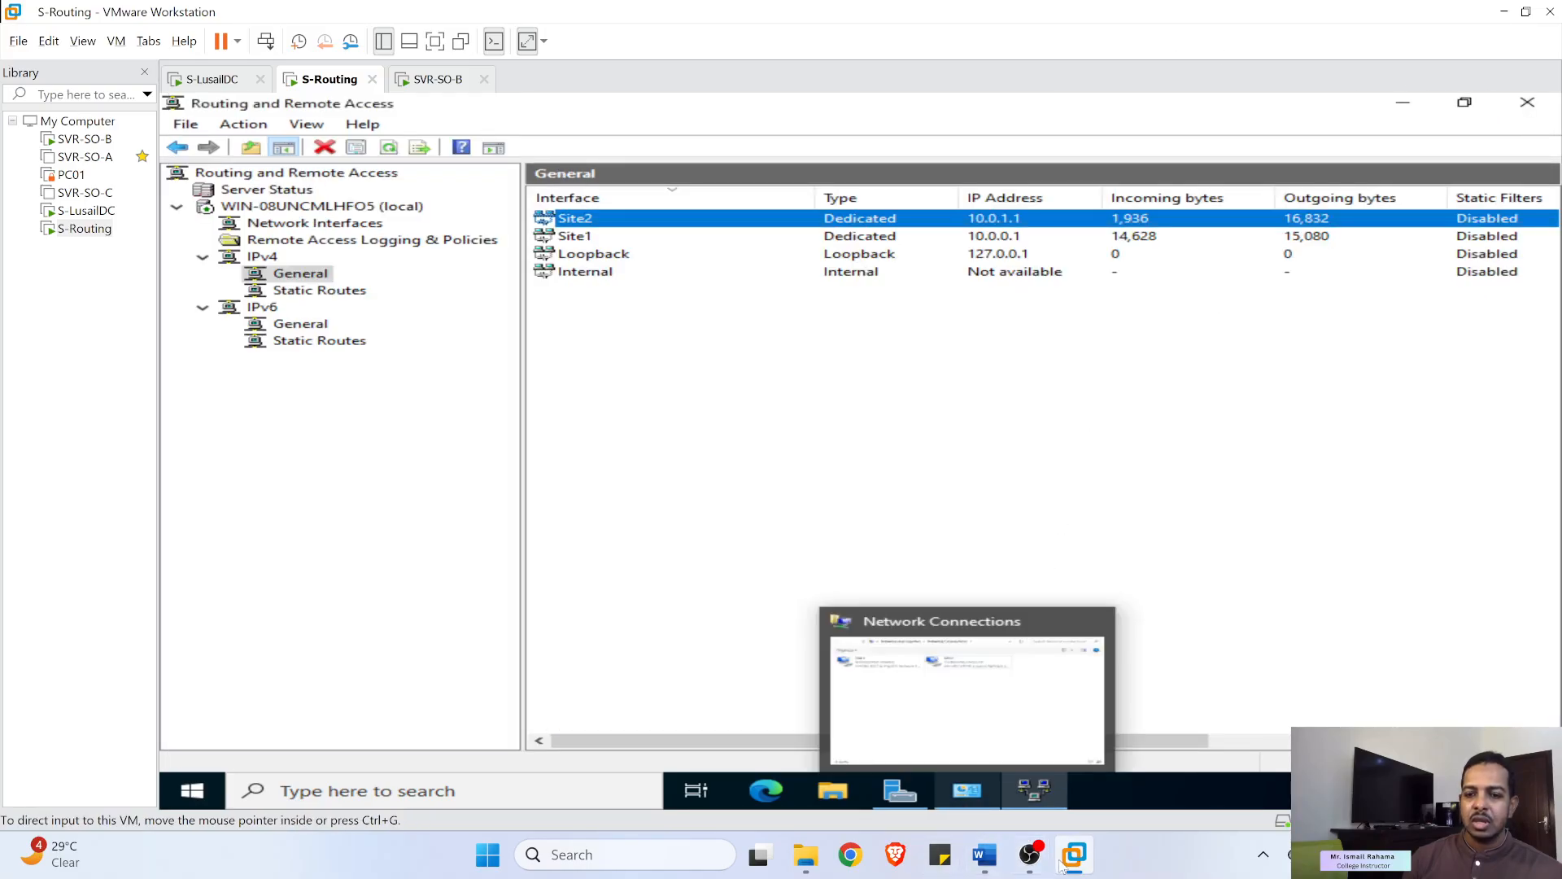
# - Scroll the lab guide to Step 7: Test Routing and highlight 'From S-SO-B' and 'ping 10.0.1.2'
pyautogui.click(981, 851)
pyautogui.scroll(-10, 809, 548)
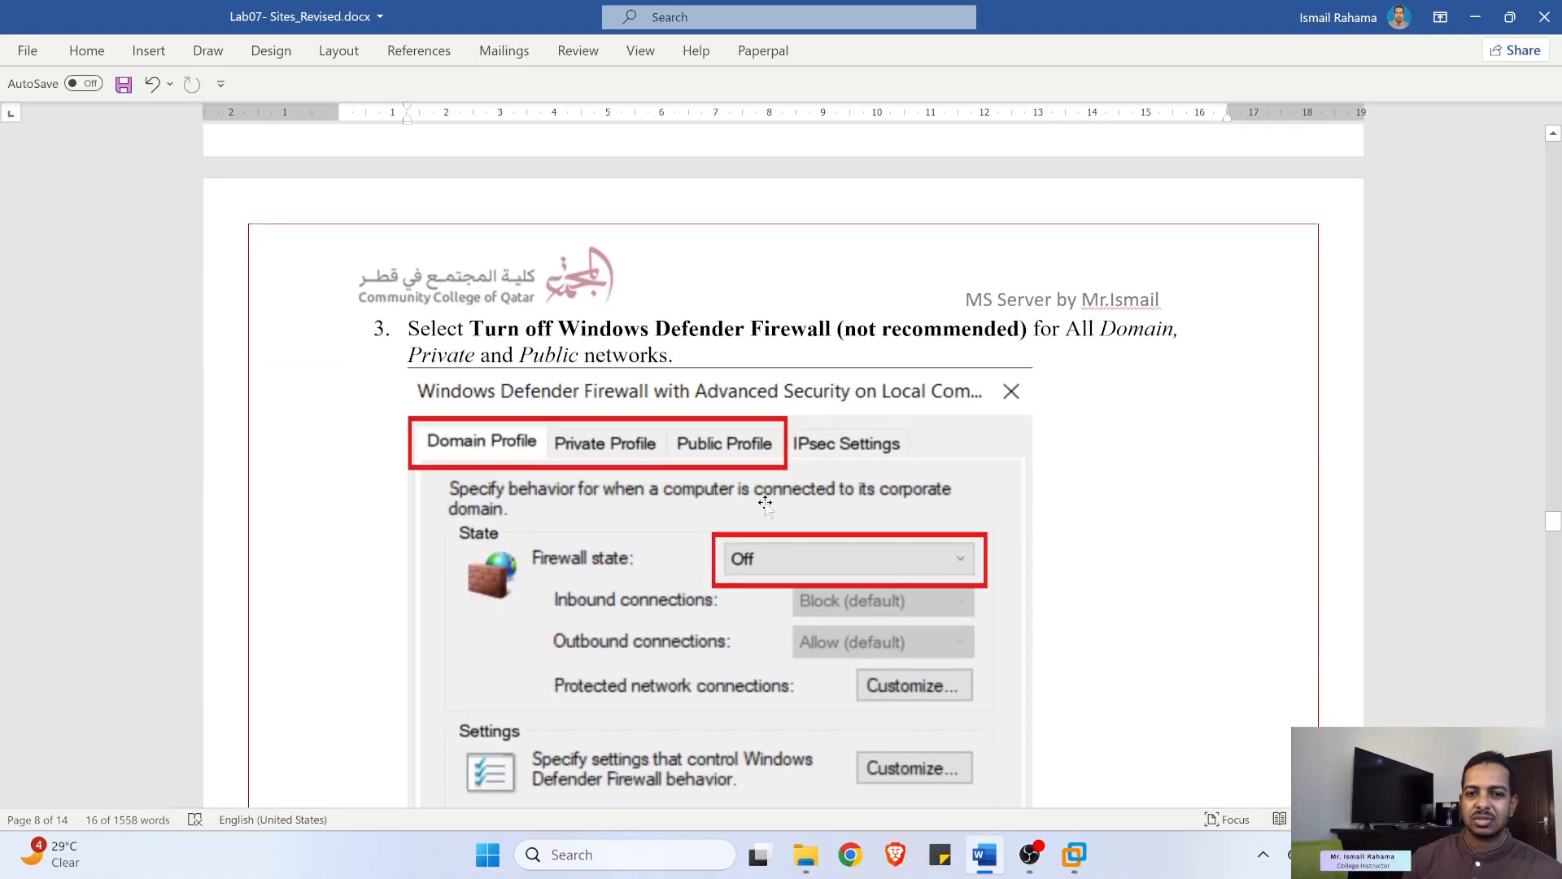
pyautogui.scroll(-5, 765, 502)
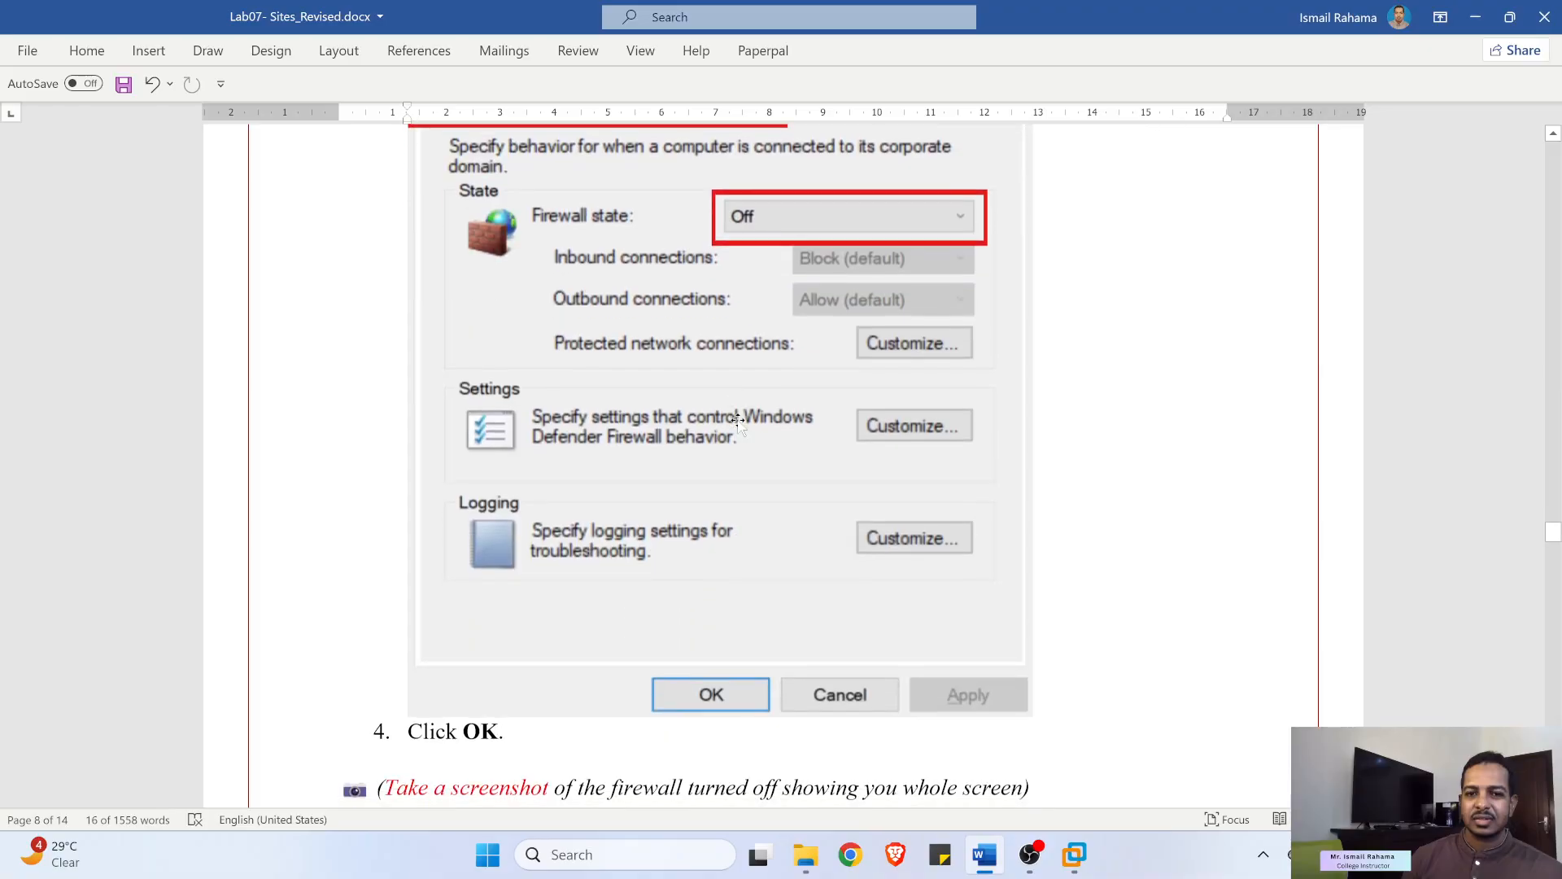
pyautogui.scroll(-10, 737, 420)
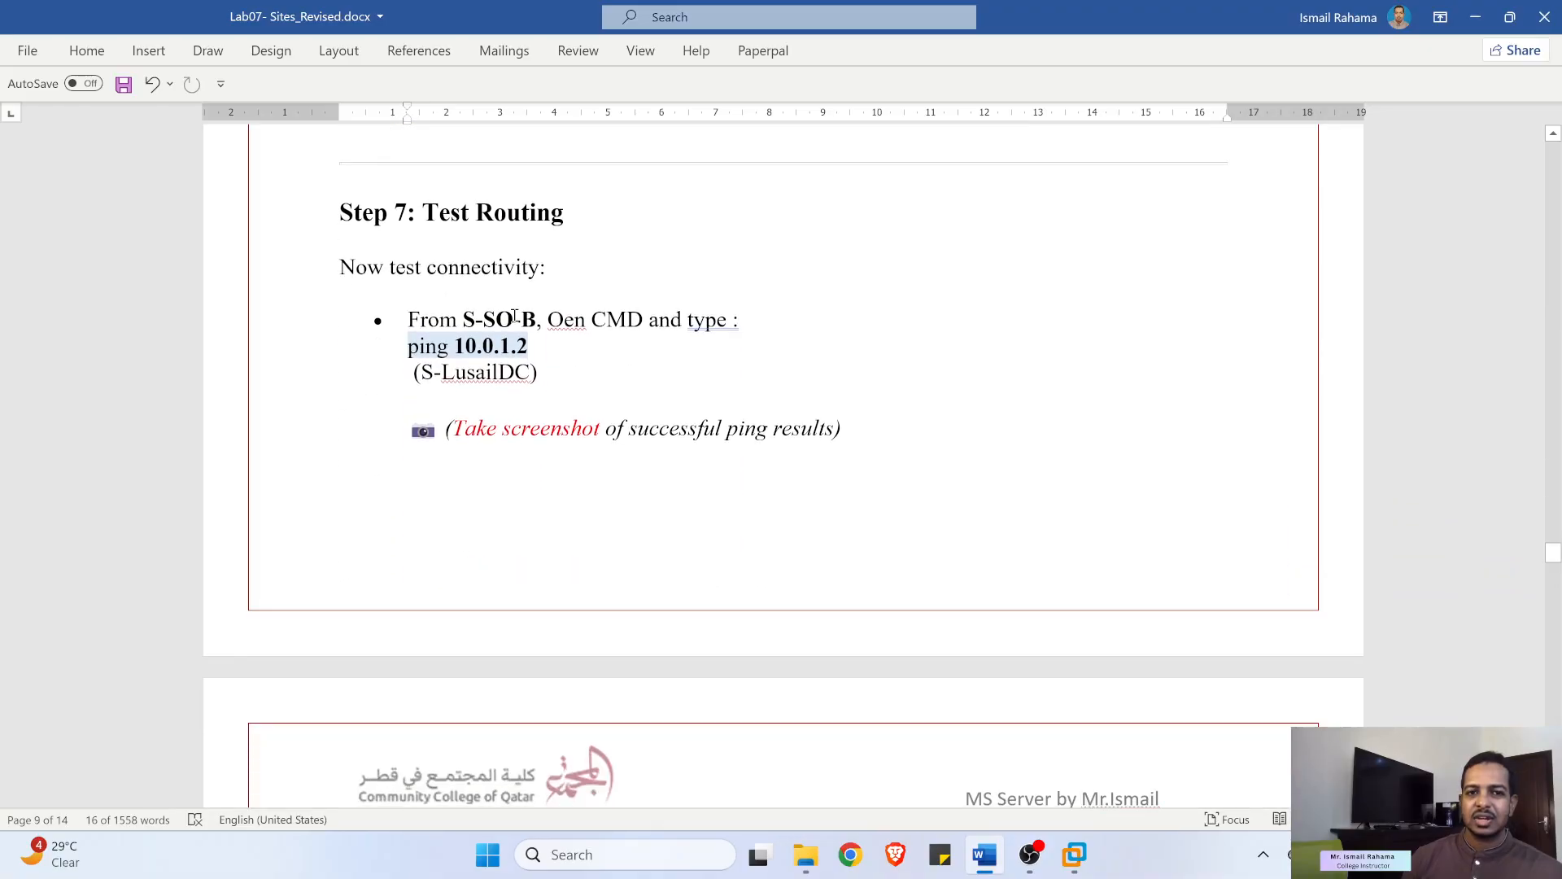
pyautogui.moveTo(447, 320); pyautogui.dragTo(534, 322)
pyautogui.moveTo(409, 346); pyautogui.dragTo(547, 349)
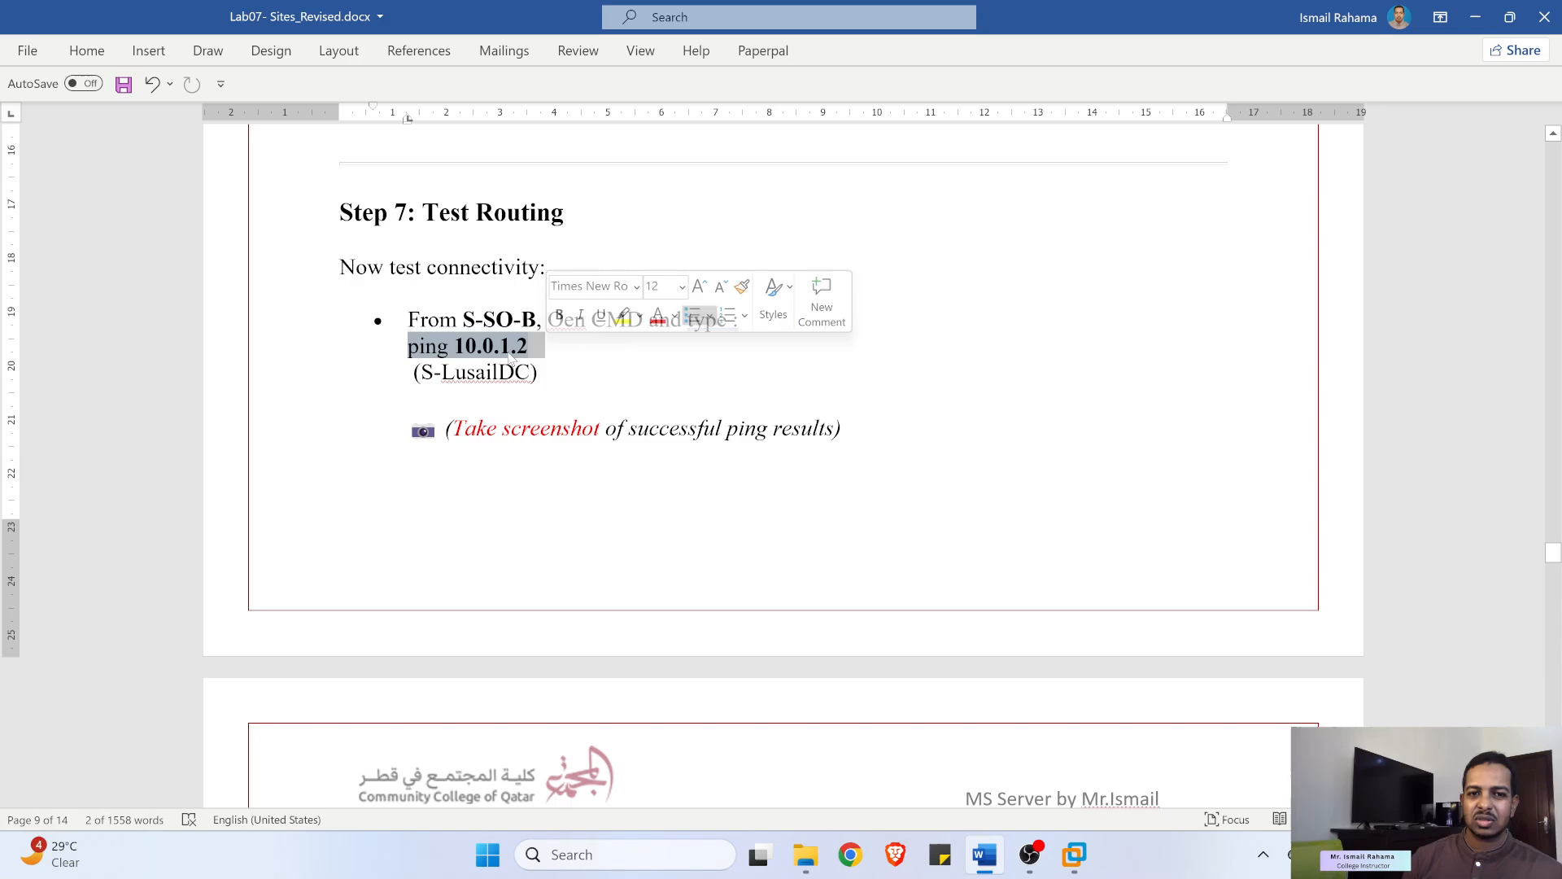
pyautogui.click(484, 320)
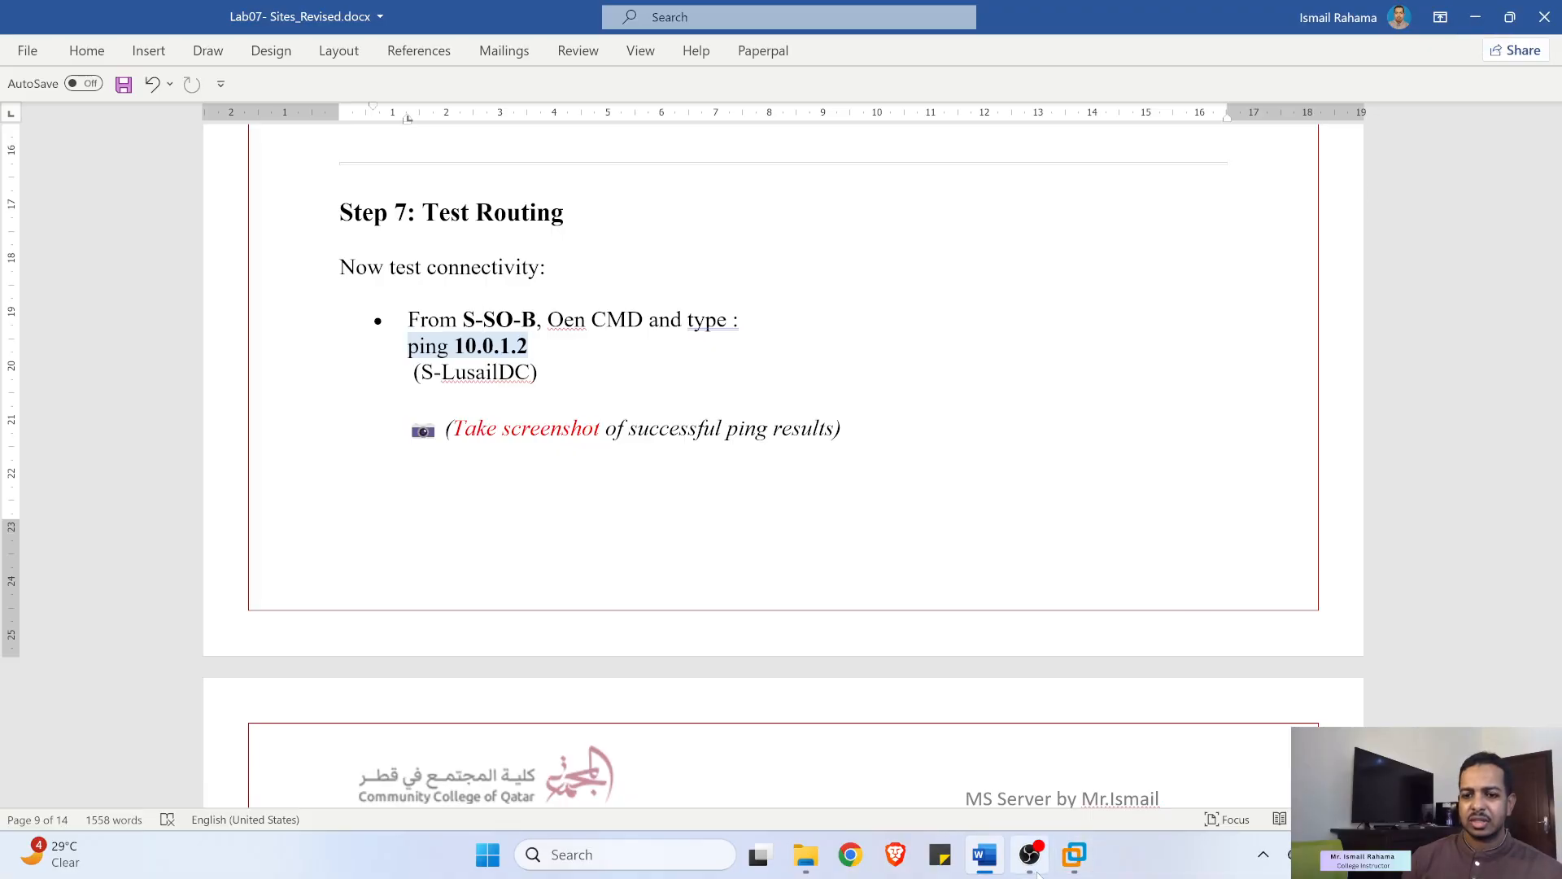
pyautogui.click(1072, 854)
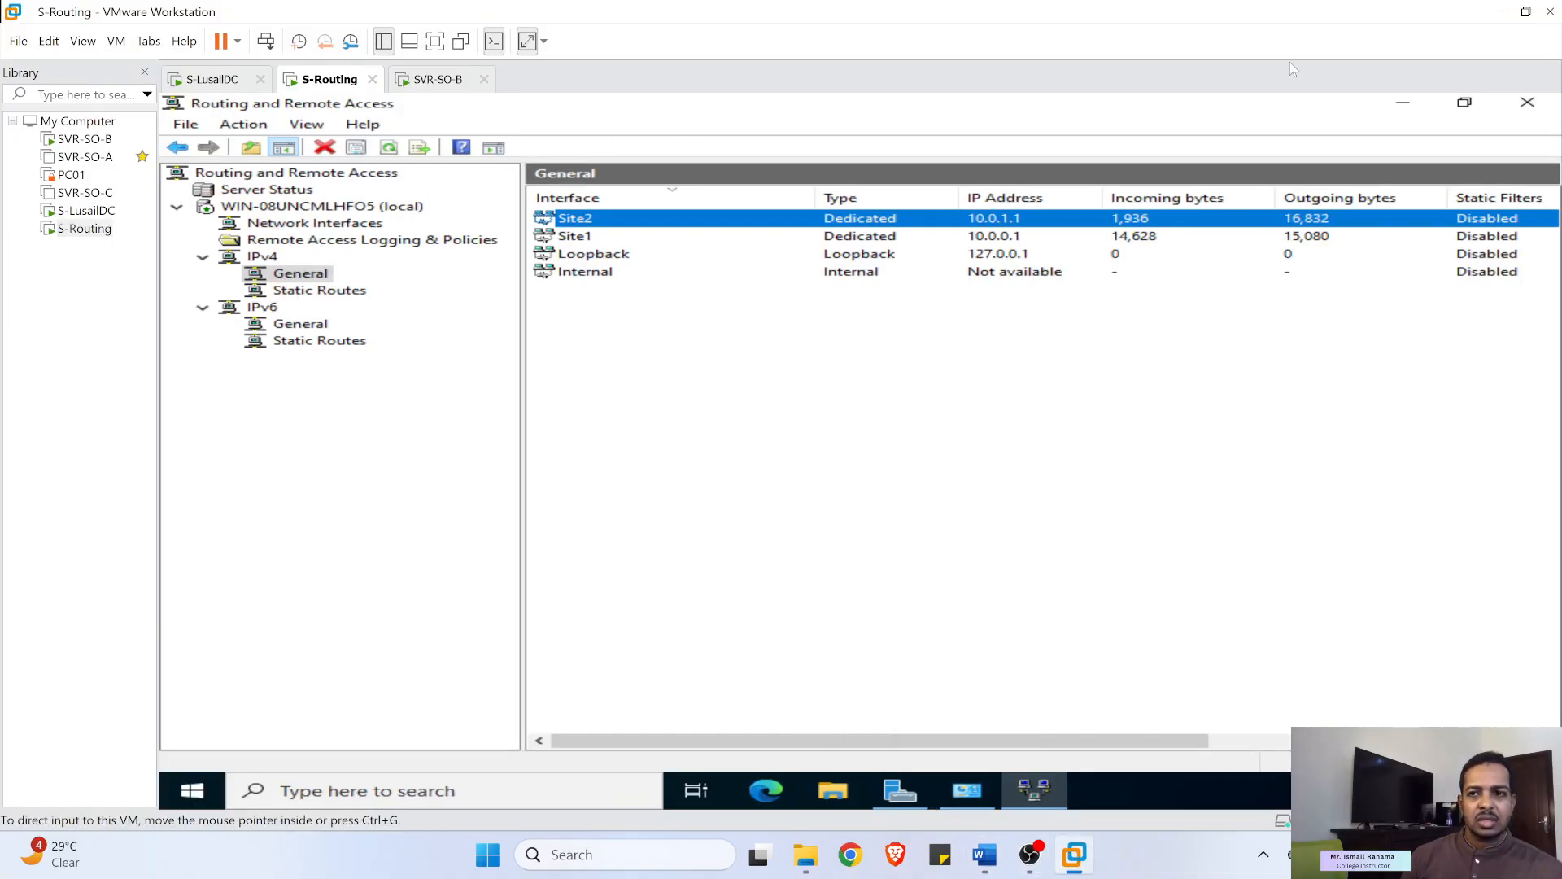
# - Close RRAS, open a Command Prompt on S-Routing with 'ping', then switch to SVR-SO-B's sign-in screen
pyautogui.click(1528, 103)
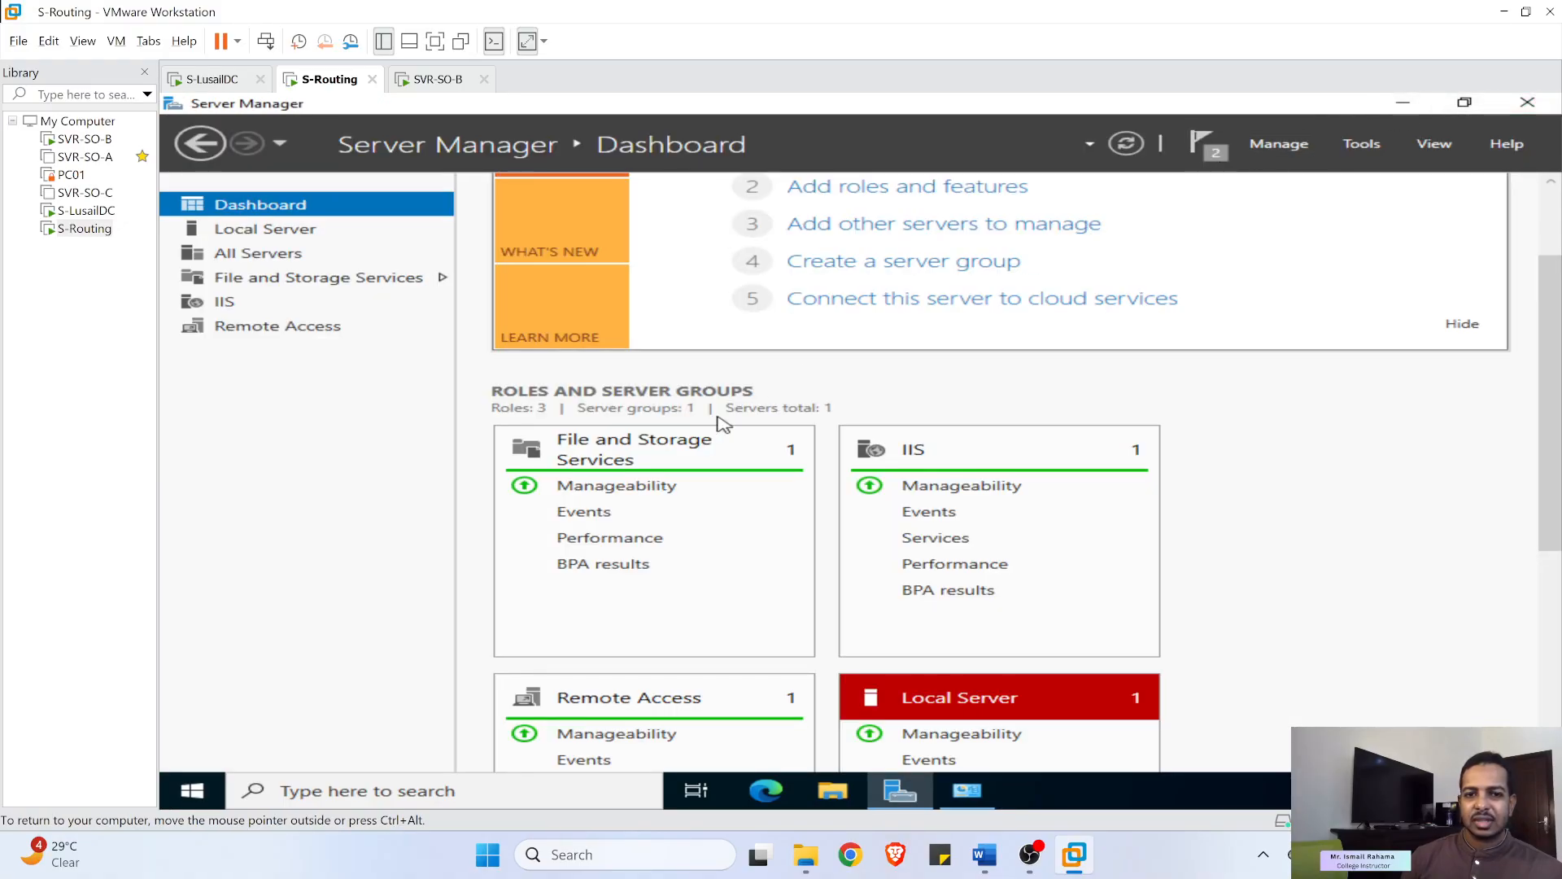
pyautogui.click(507, 795)
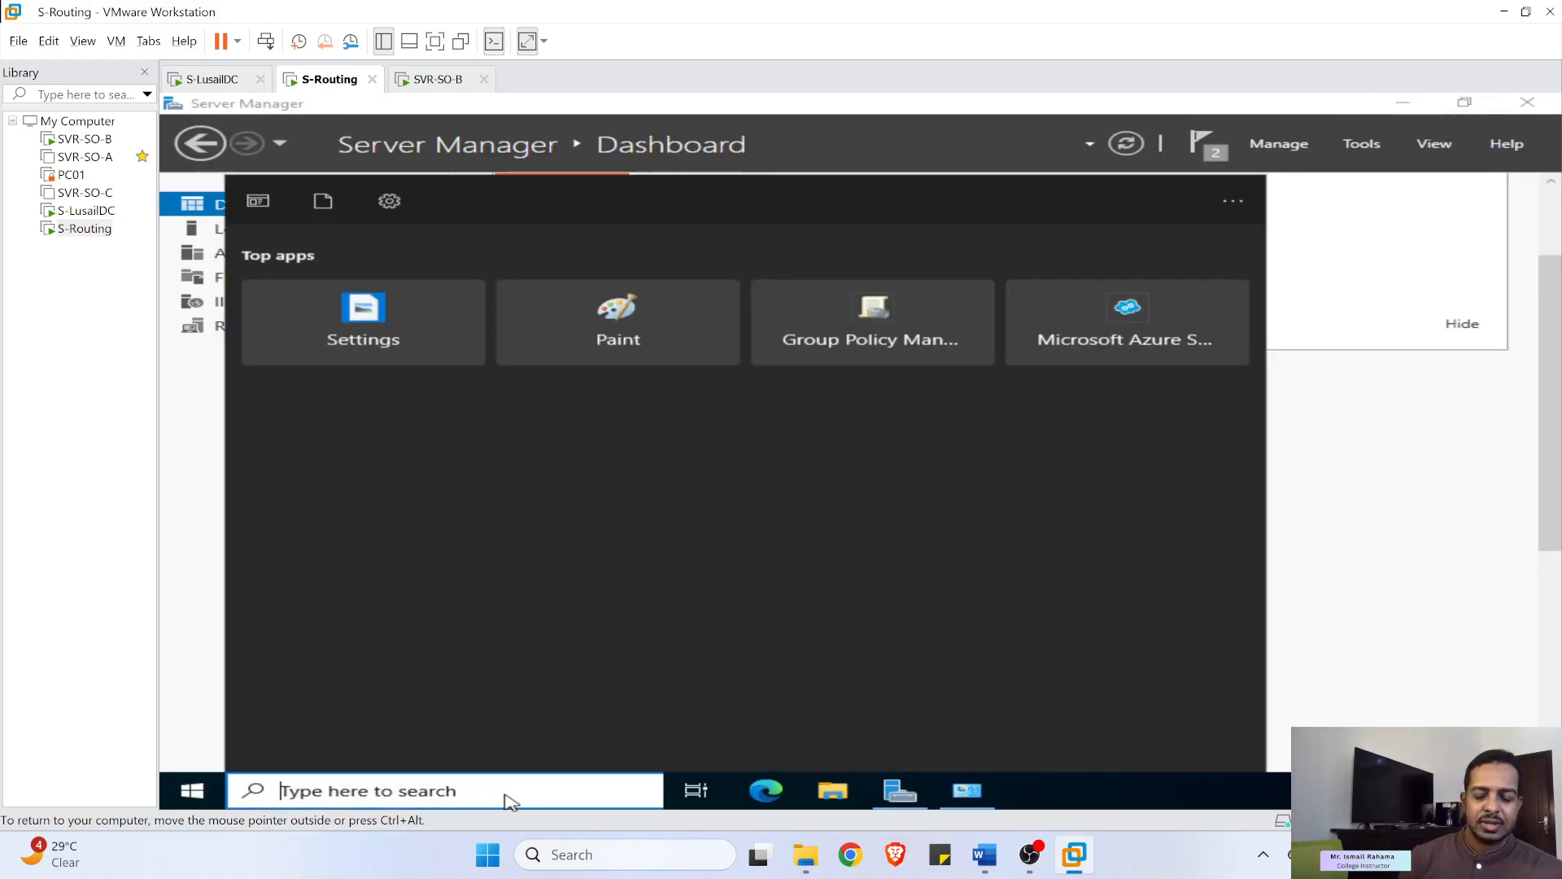
pyautogui.write('cmd')
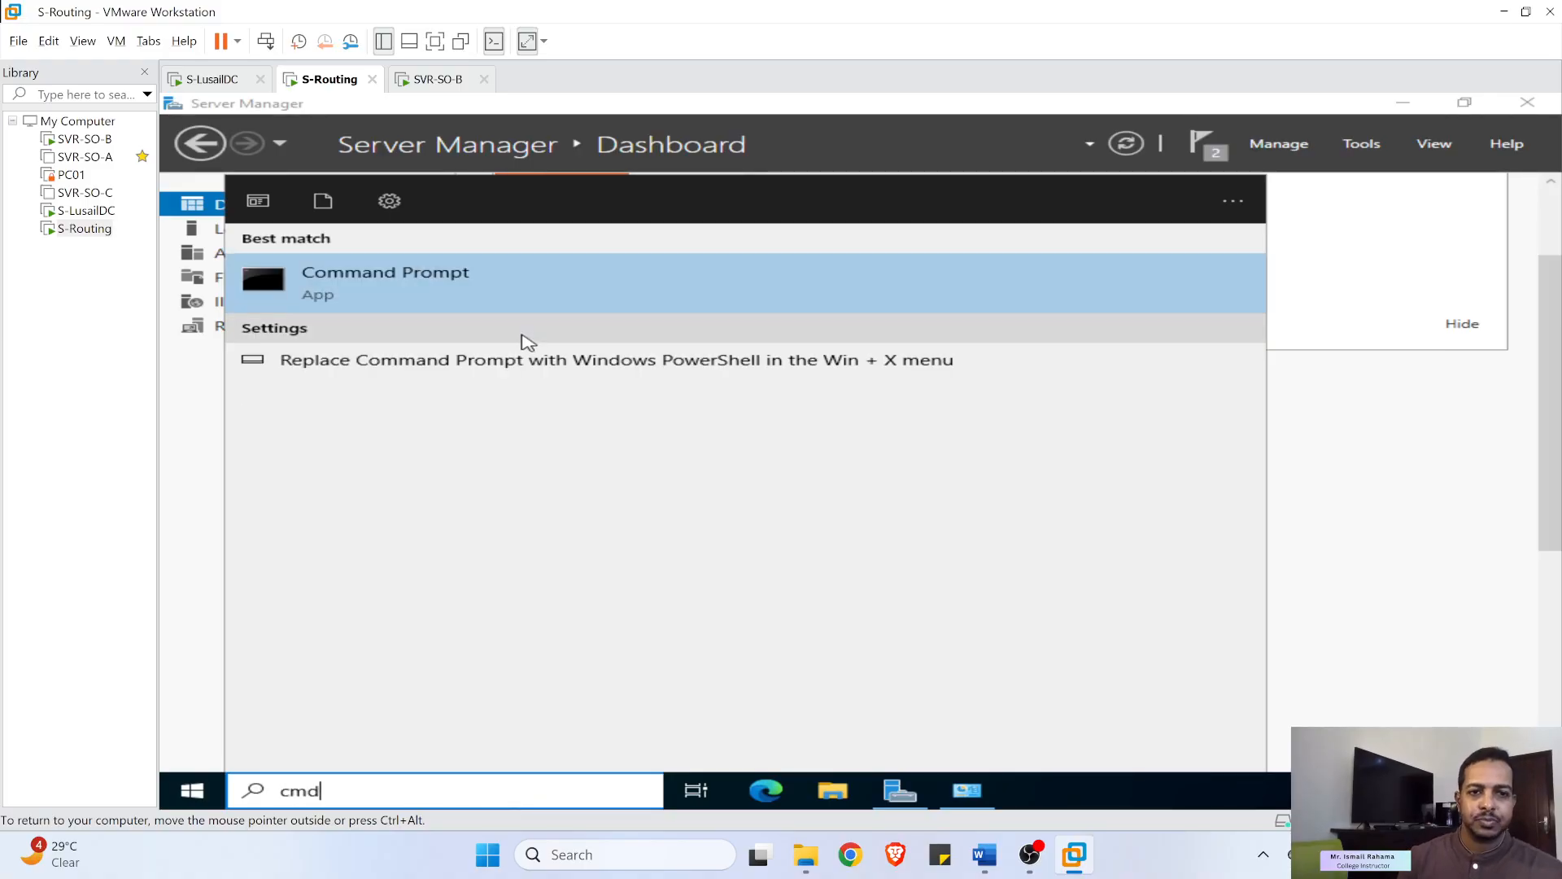
pyautogui.click(441, 292)
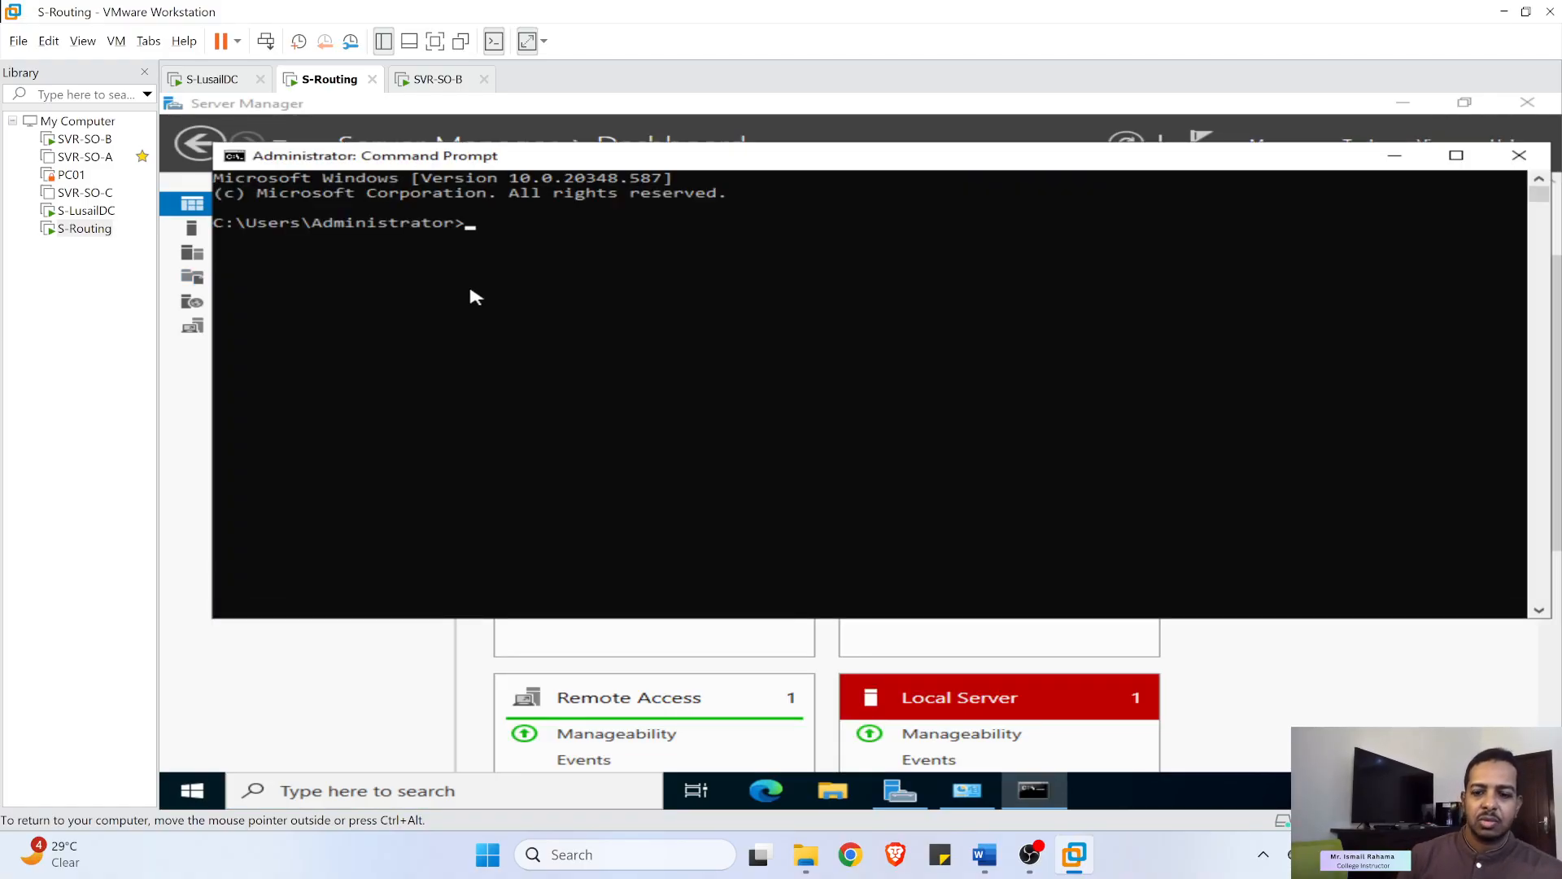
pyautogui.write('ping')
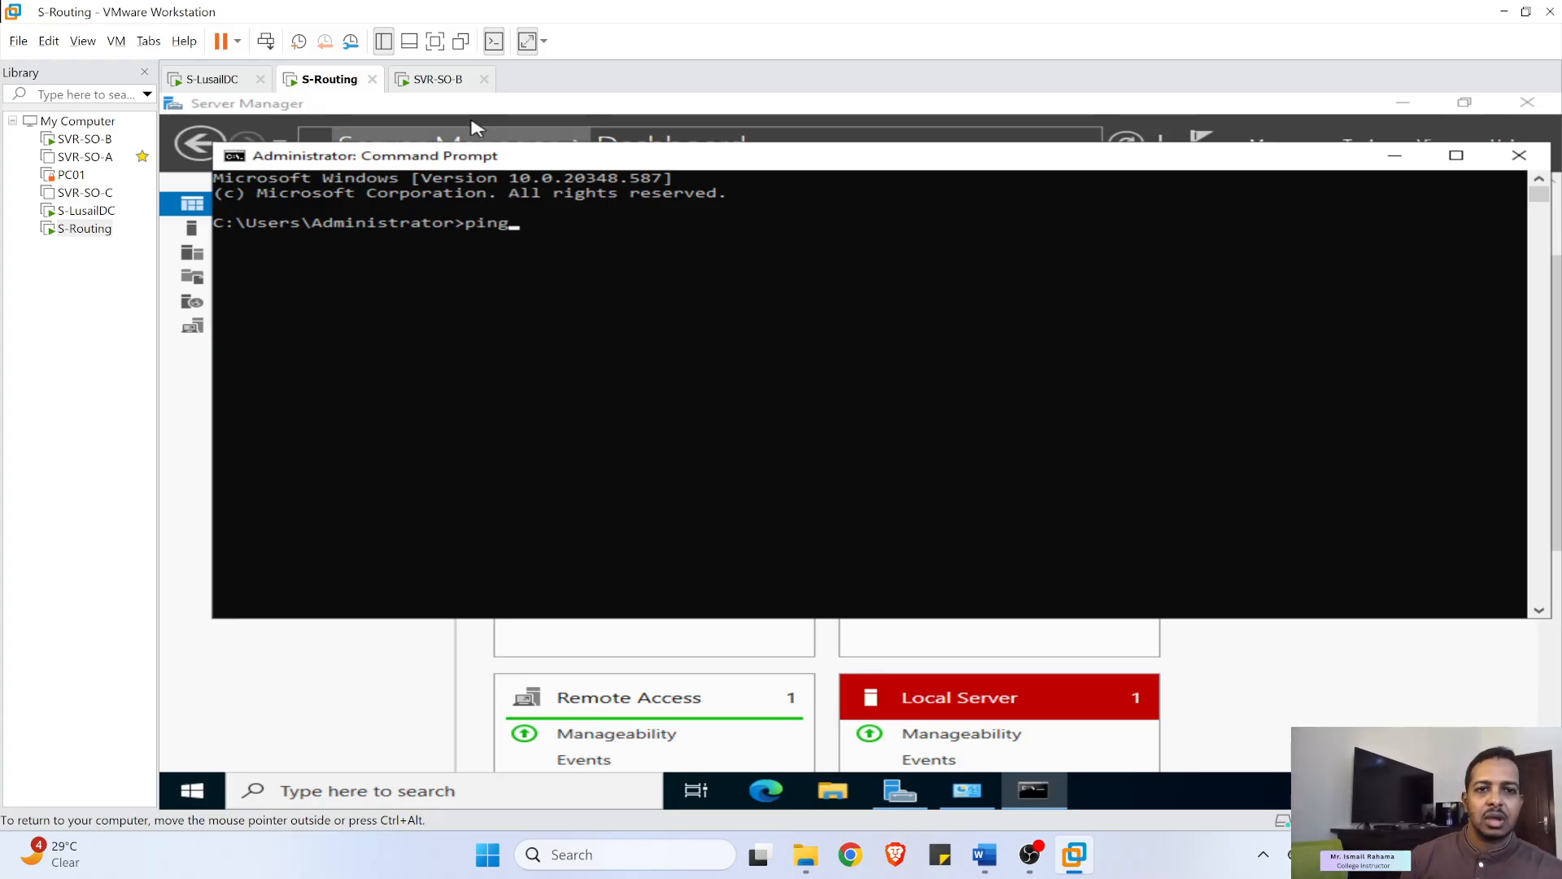
pyautogui.click(427, 82)
pyautogui.click(494, 315)
# - Sign in to SVR-SO-B with the account password
pyautogui.click(266, 41)
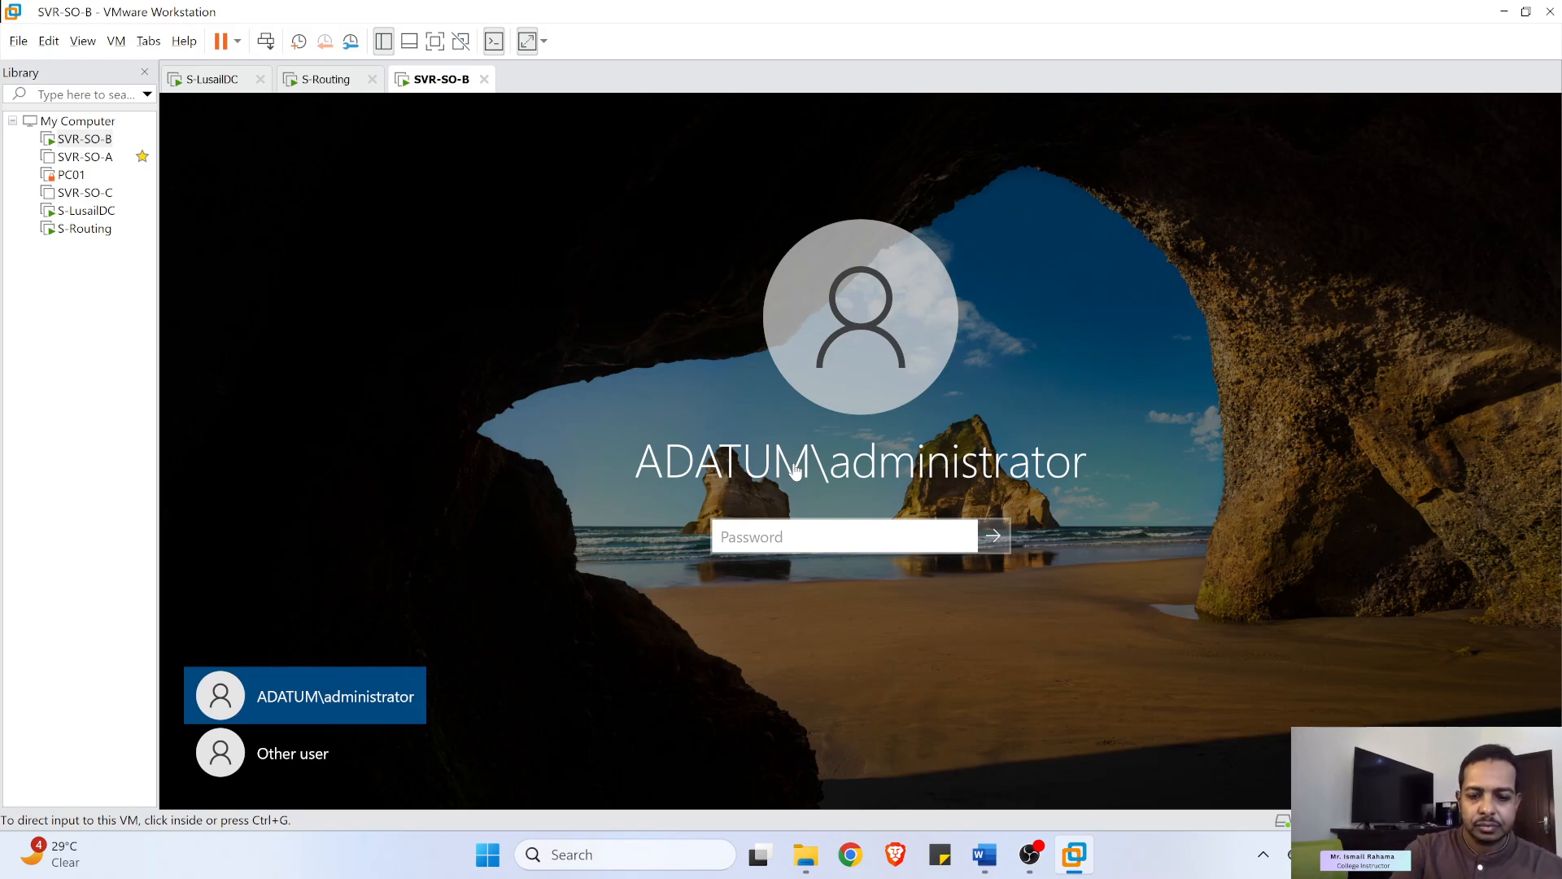
pyautogui.click(890, 537)
pyautogui.write('••••••••')
pyautogui.press('Return')
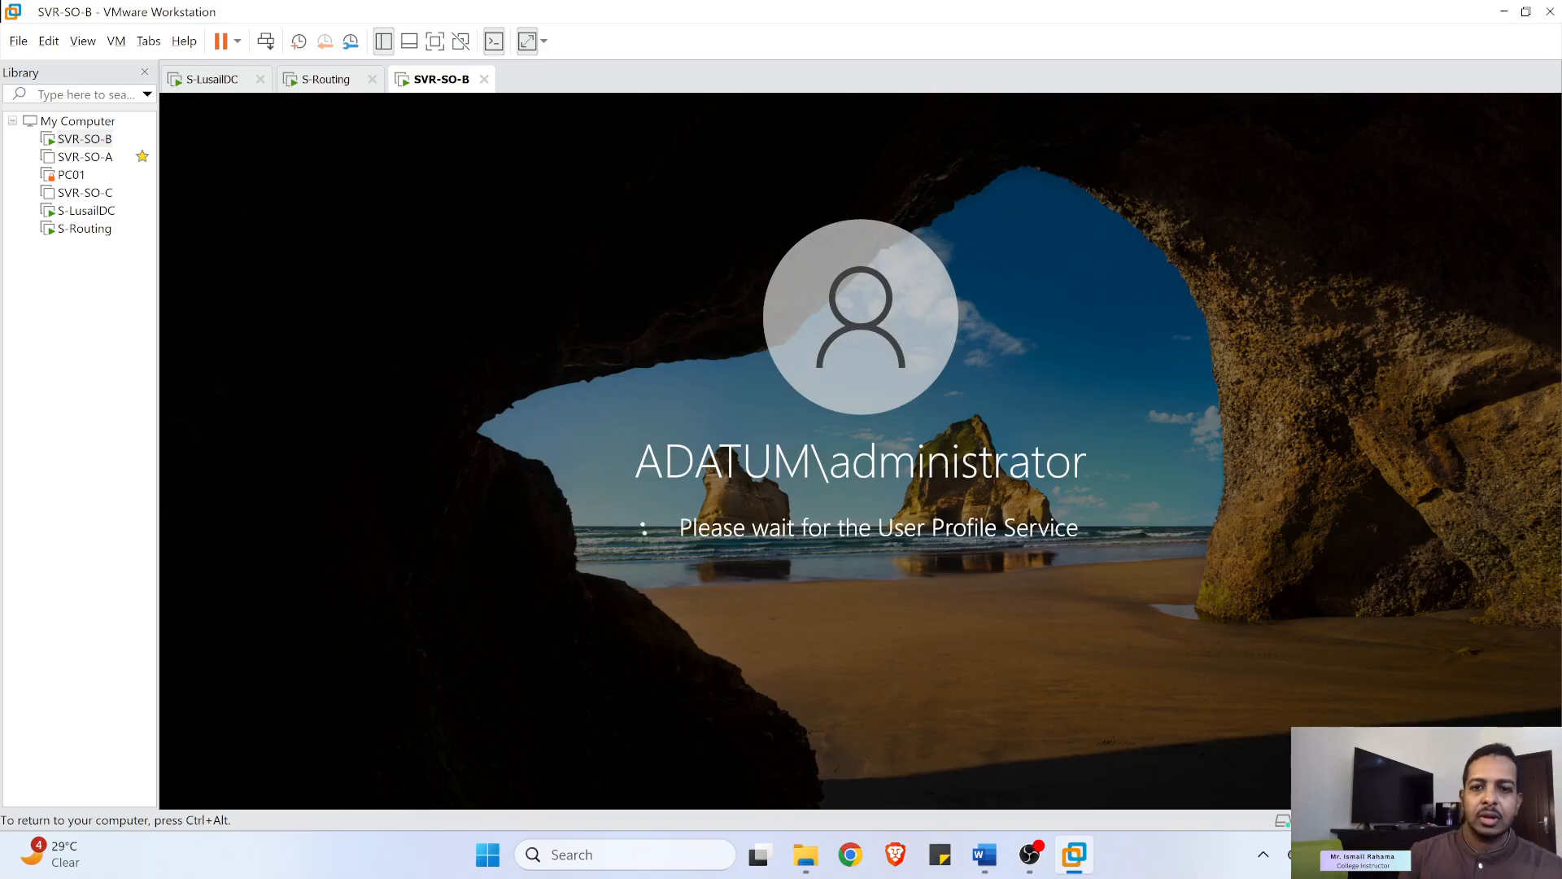
pyautogui.hotkey('ctrl', 'alt')
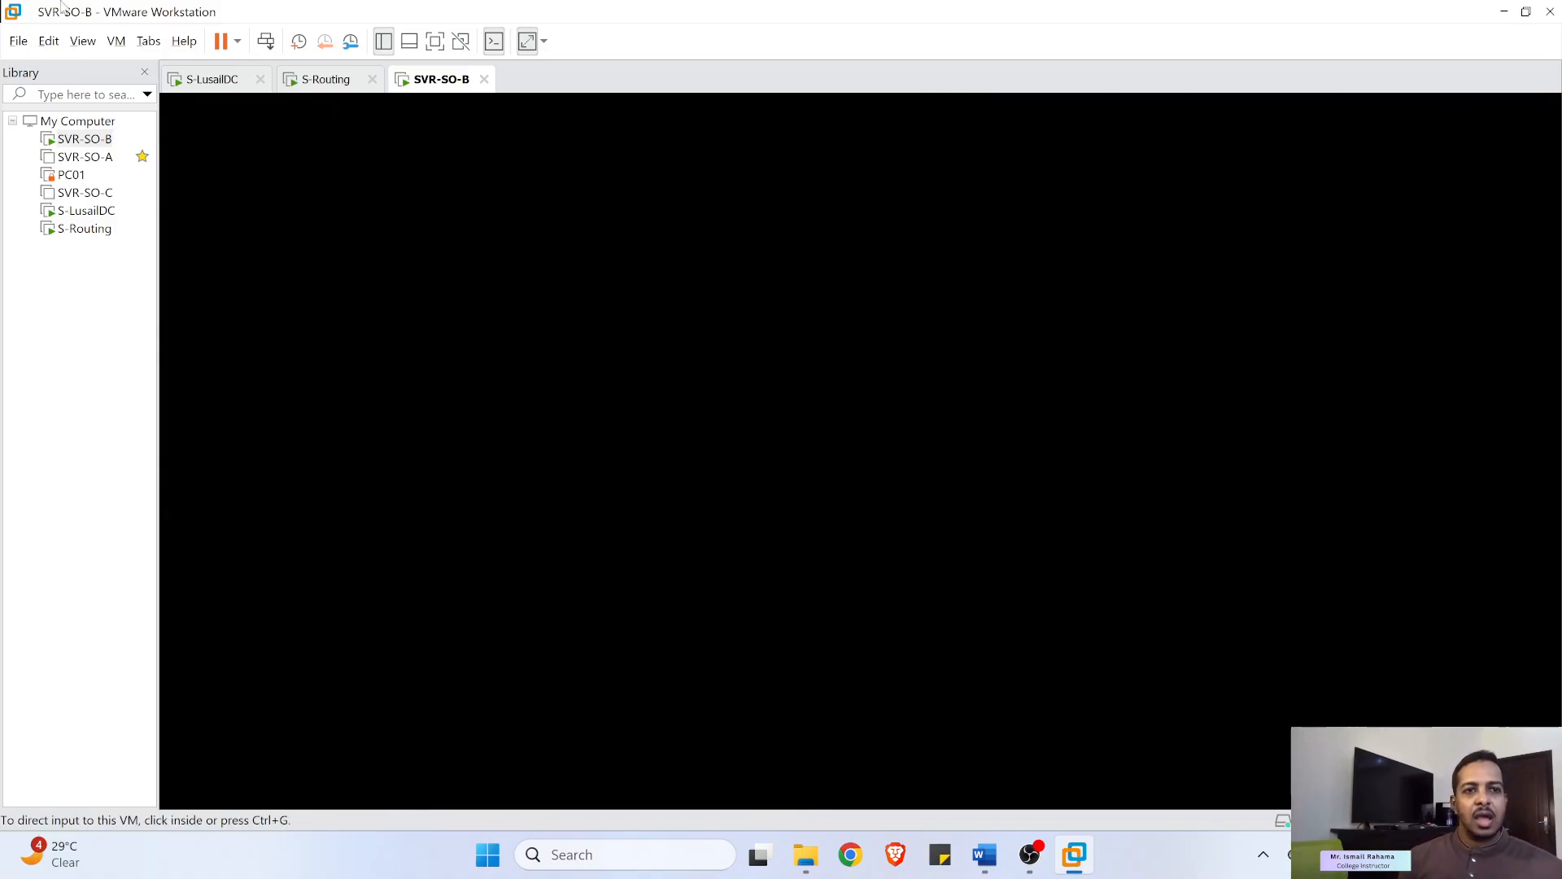
# - Wake the S-LusailDC display and dismiss its Windows Admin Center prompt
pyautogui.click(215, 81)
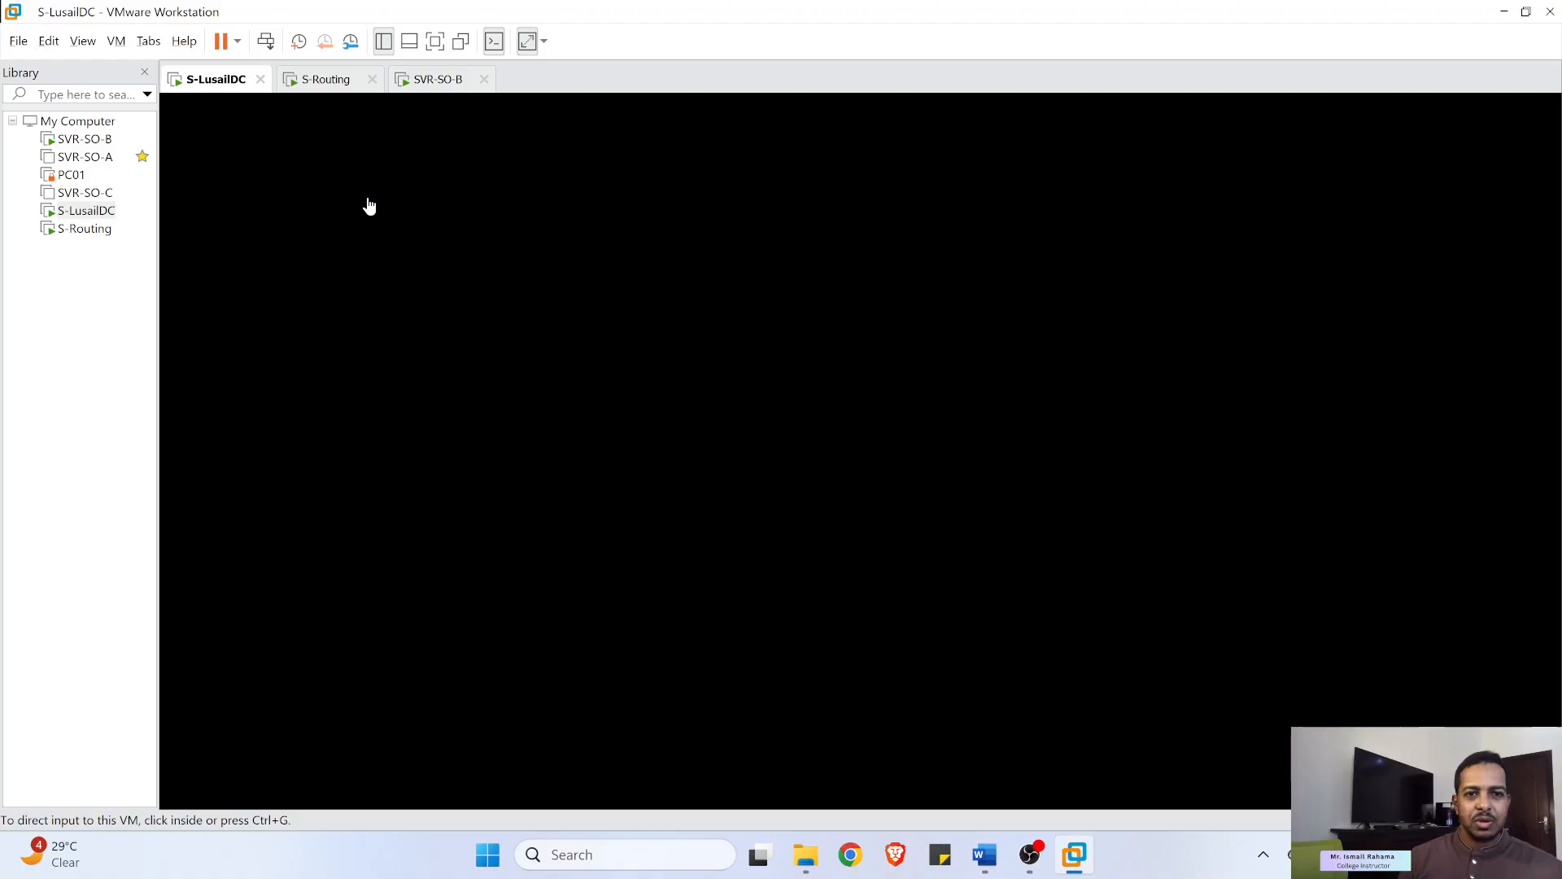
pyautogui.click(367, 203)
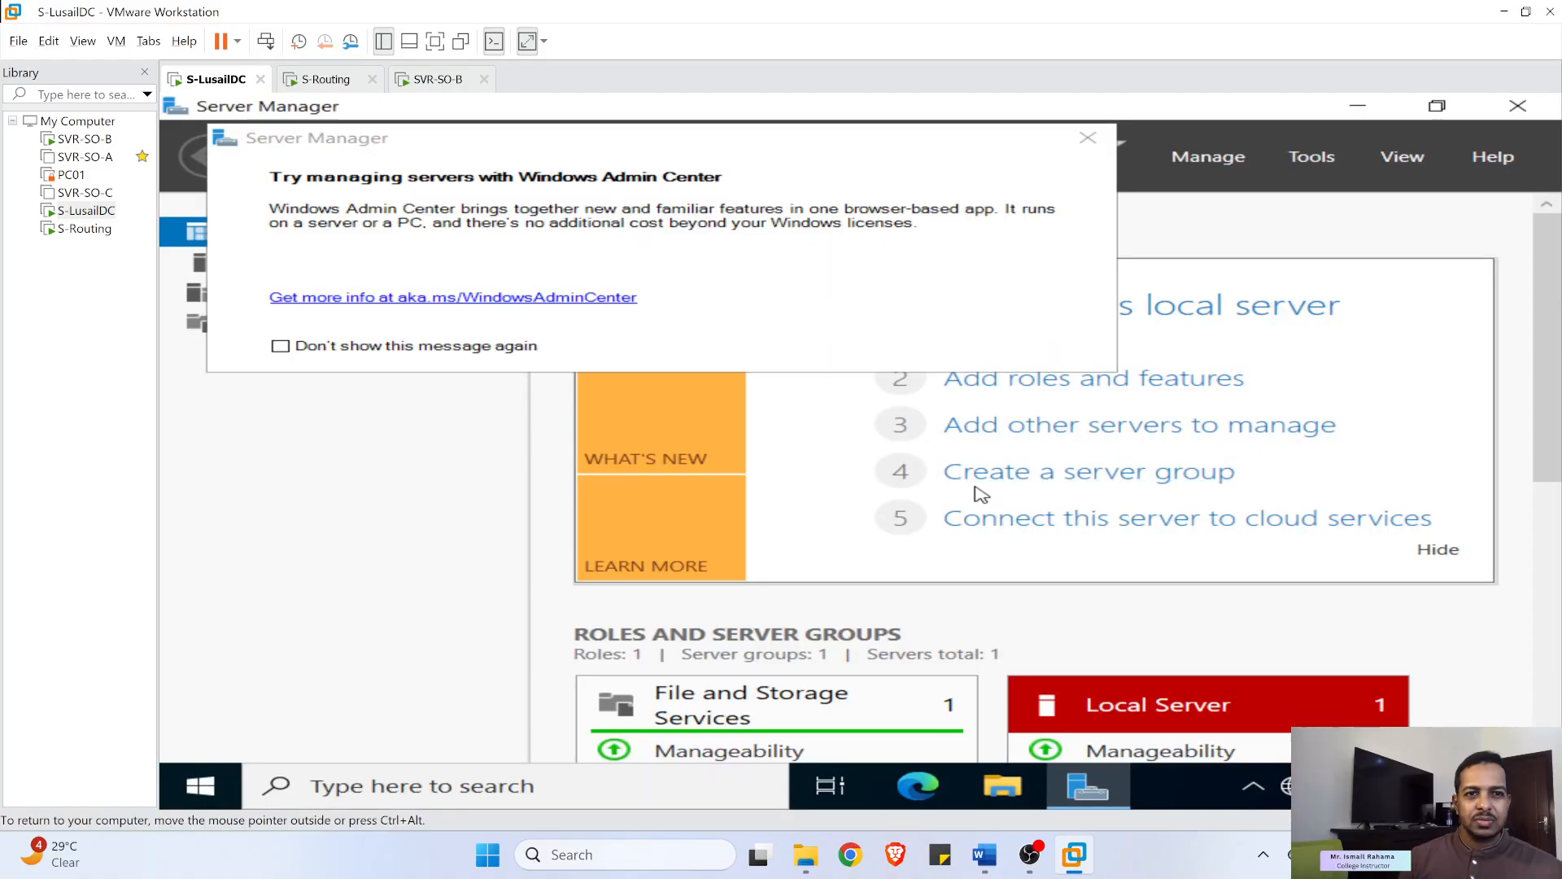
pyautogui.click(1088, 137)
# - On SVR-SO-B, decline network discovery and dismiss the Windows Admin Center prompt
pyautogui.click(434, 82)
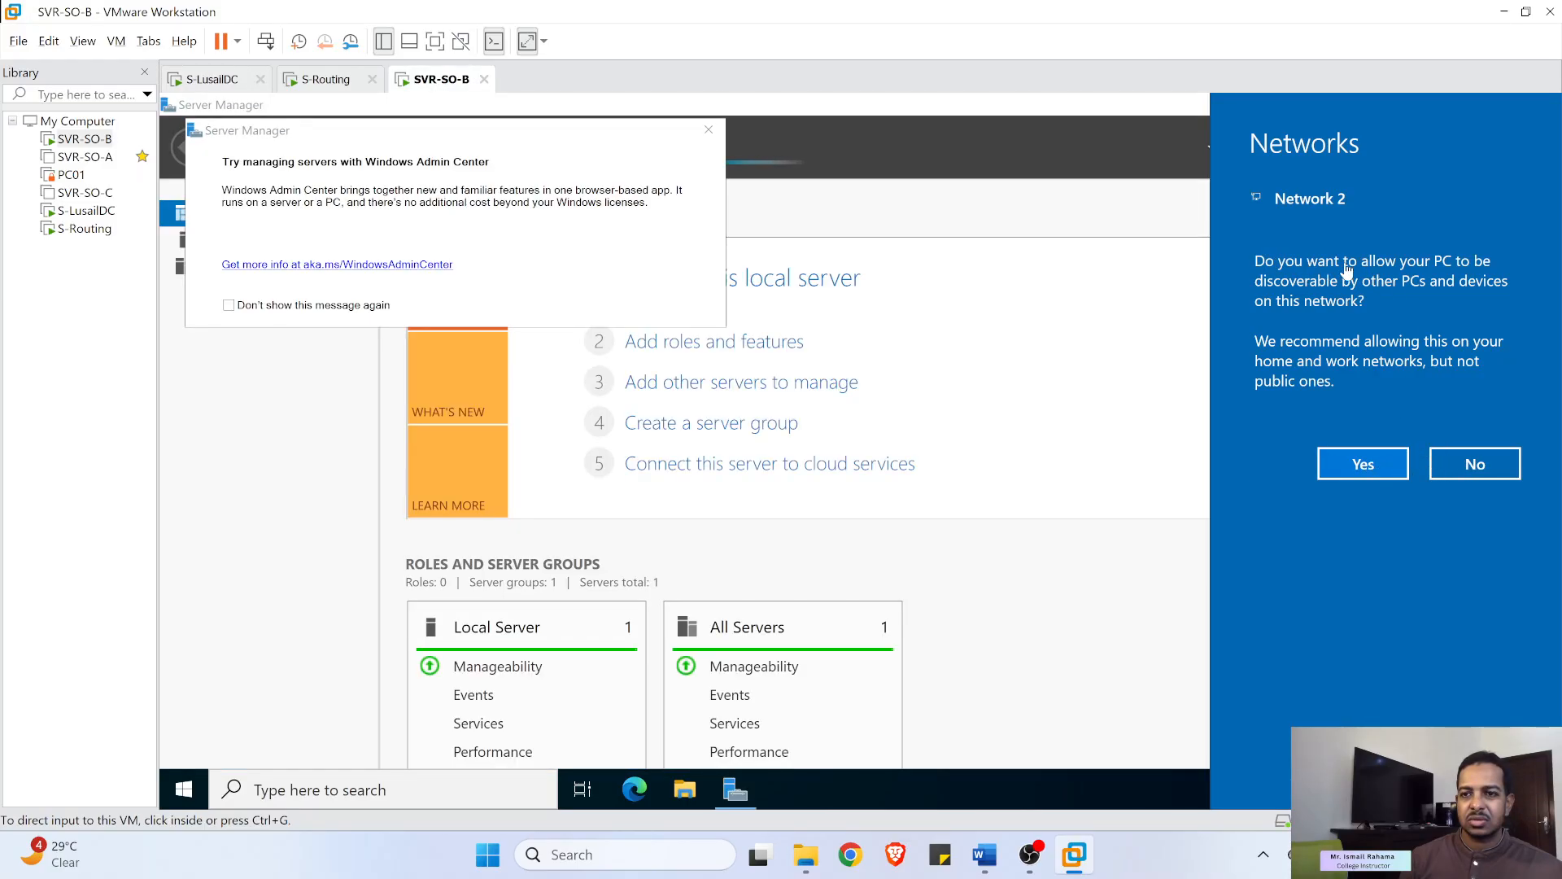
pyautogui.click(1476, 468)
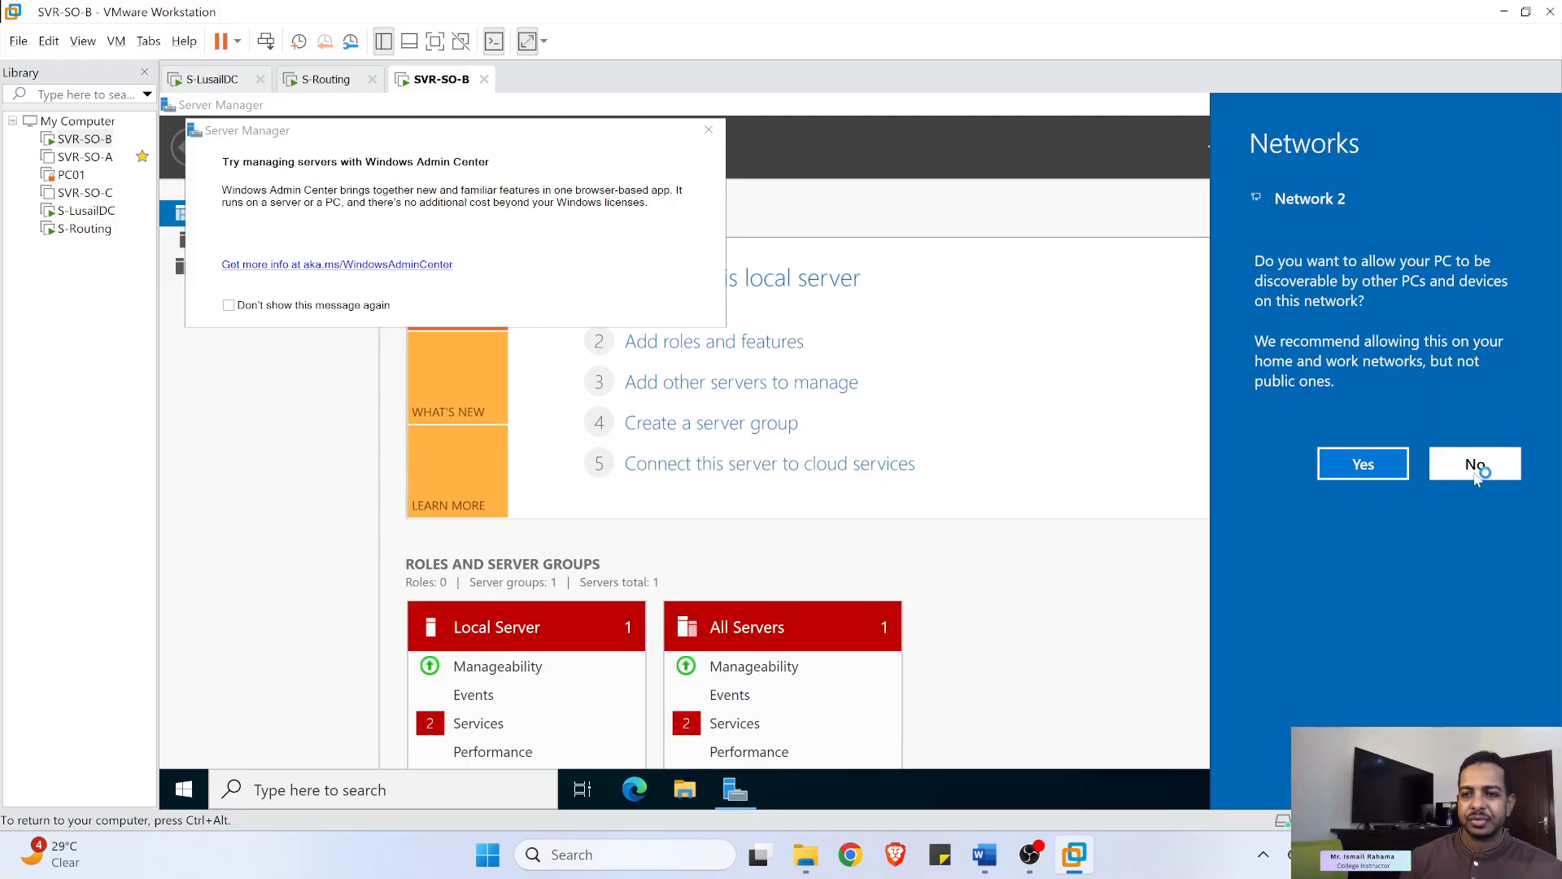
pyautogui.click(710, 131)
# - Start a ping to 10.0.1.2 from Command Prompt on SVR-SO-B, then show S-LusailDC's console
pyautogui.click(496, 797)
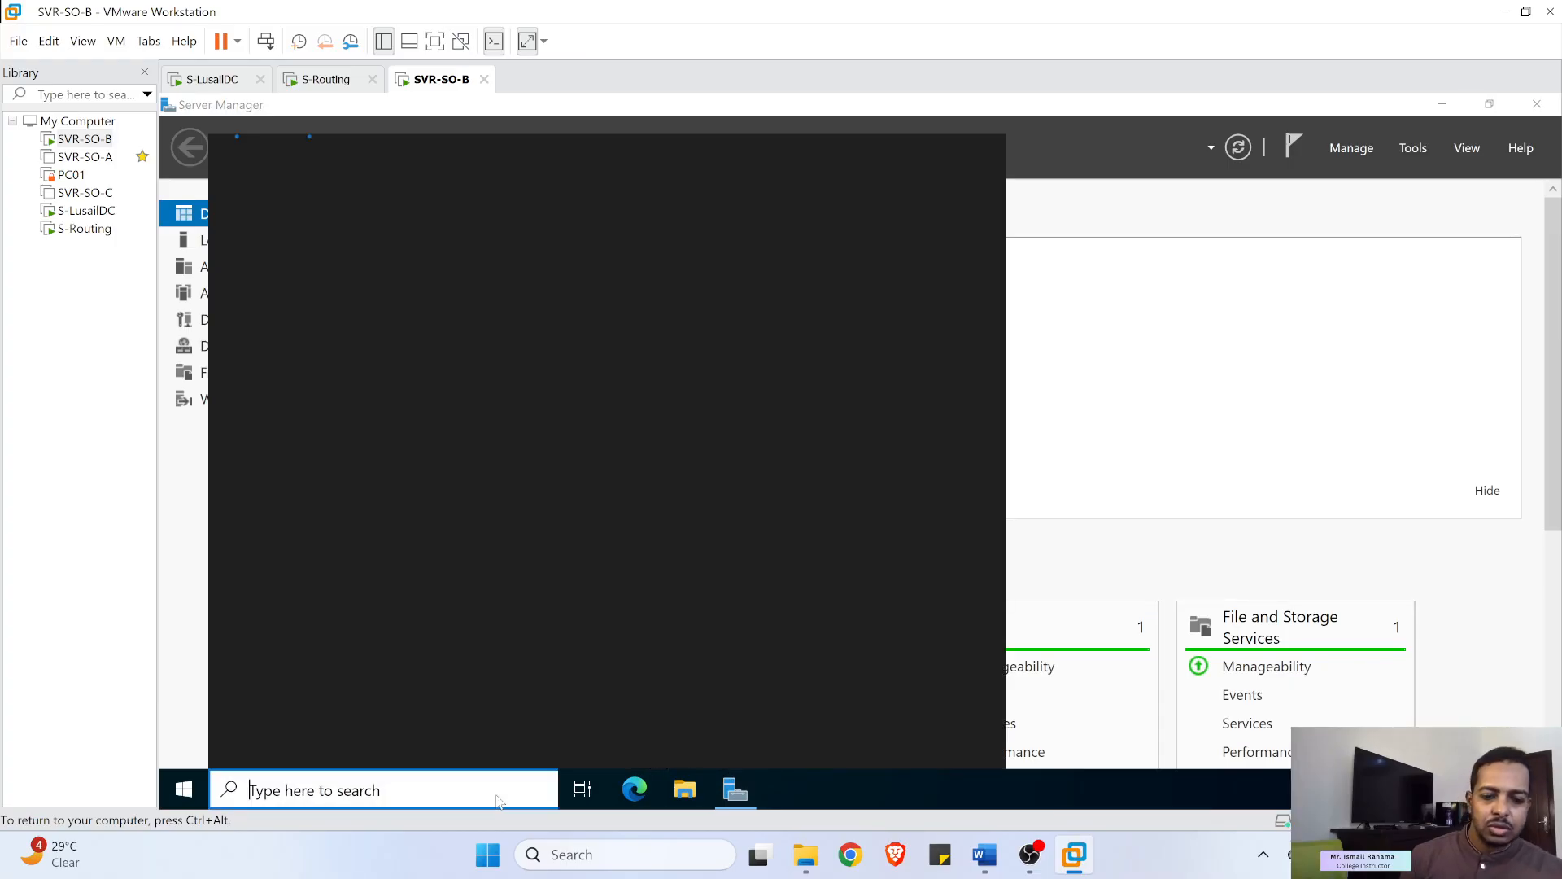
pyautogui.write('cmd')
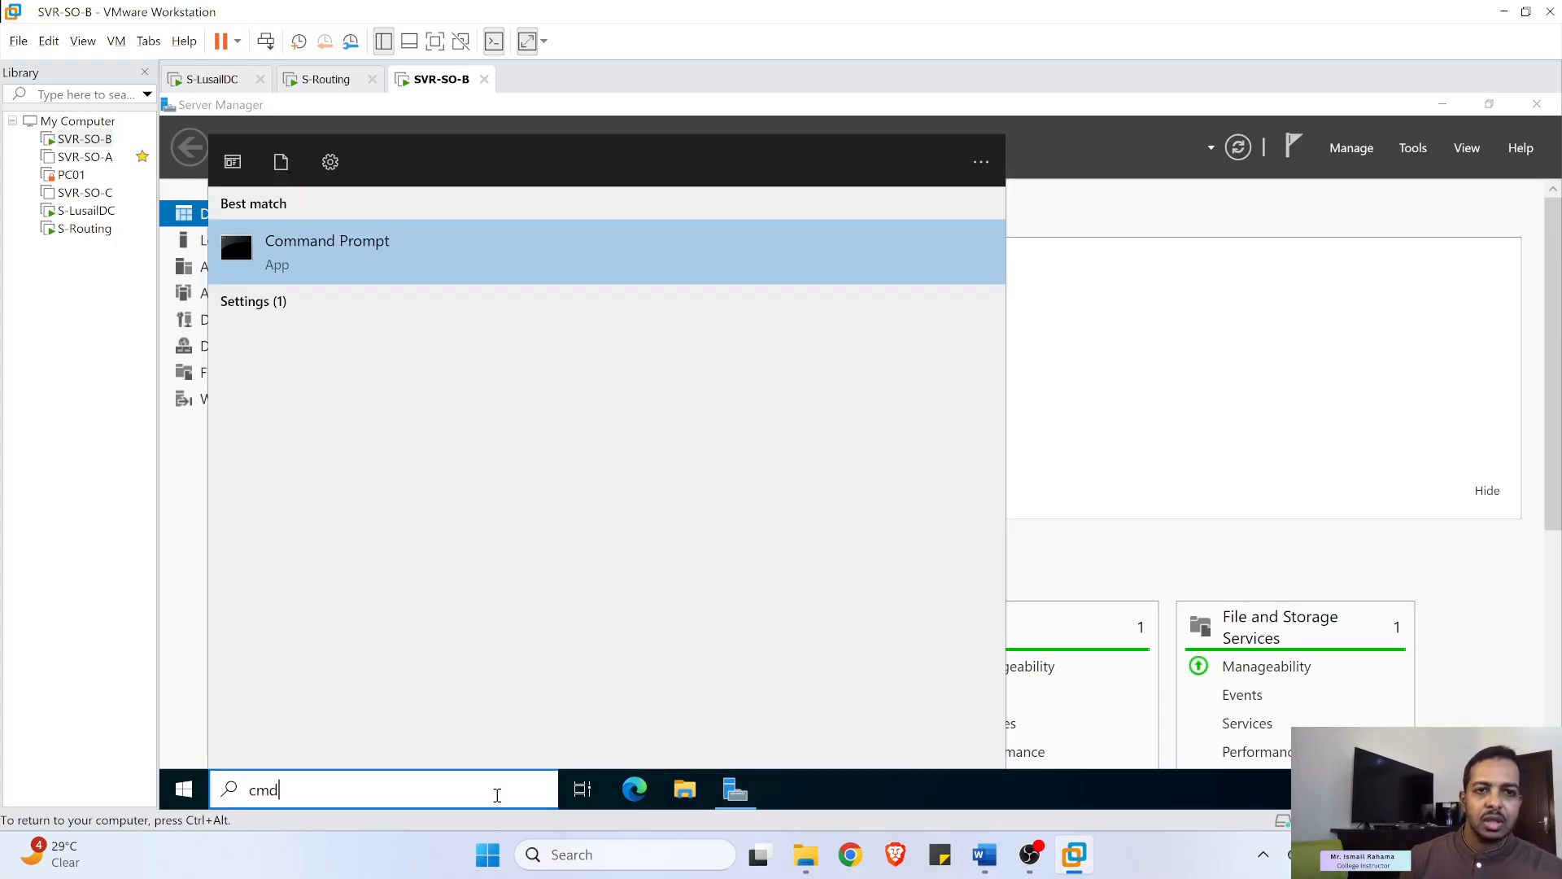
pyautogui.click(275, 262)
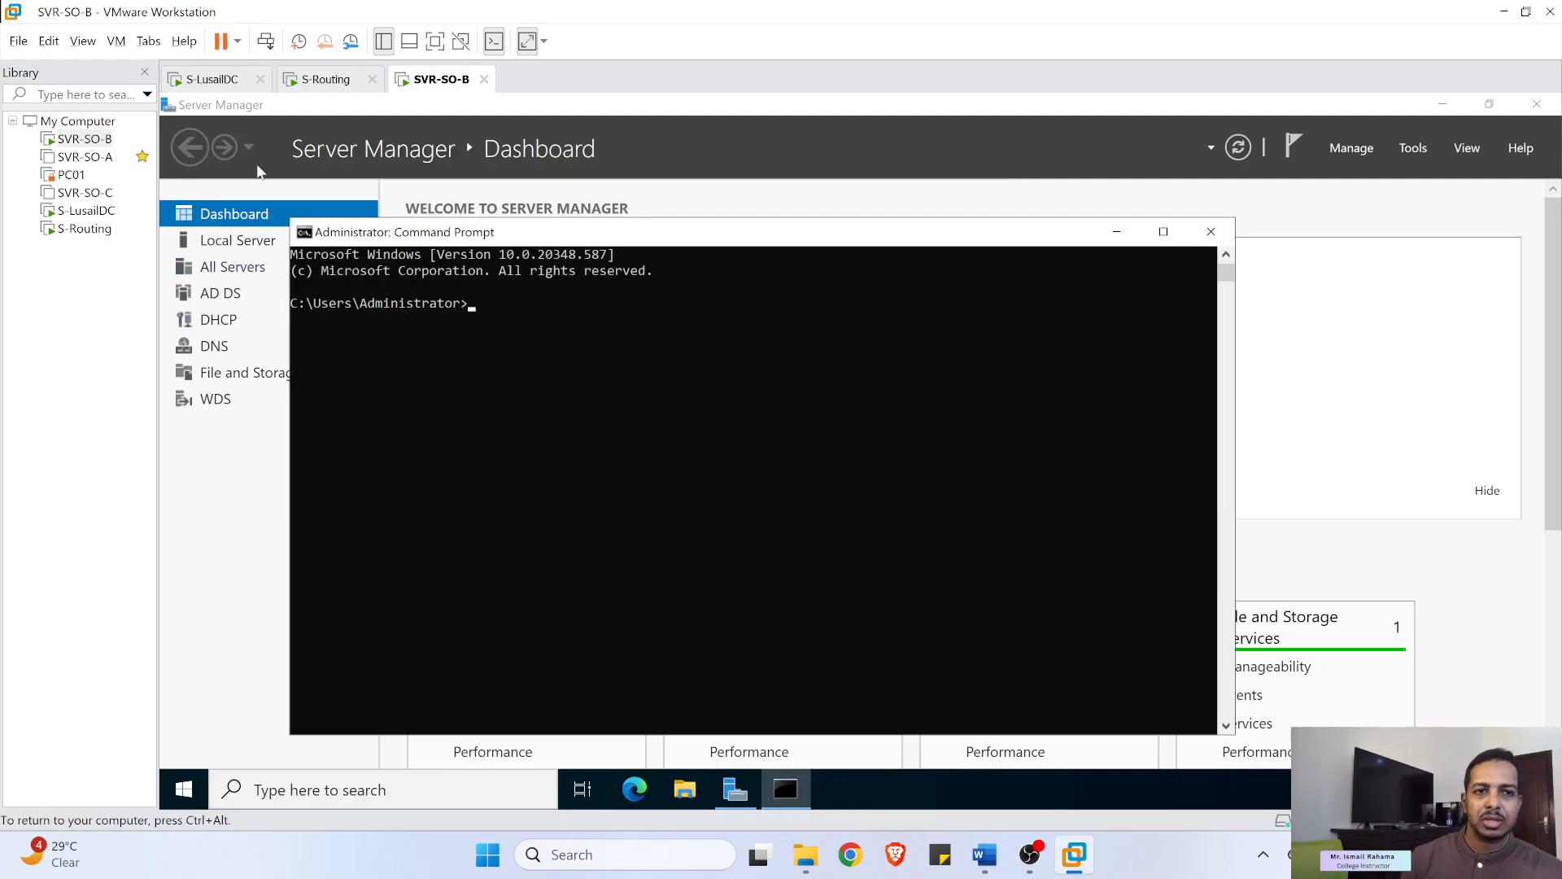
pyautogui.write('pi')
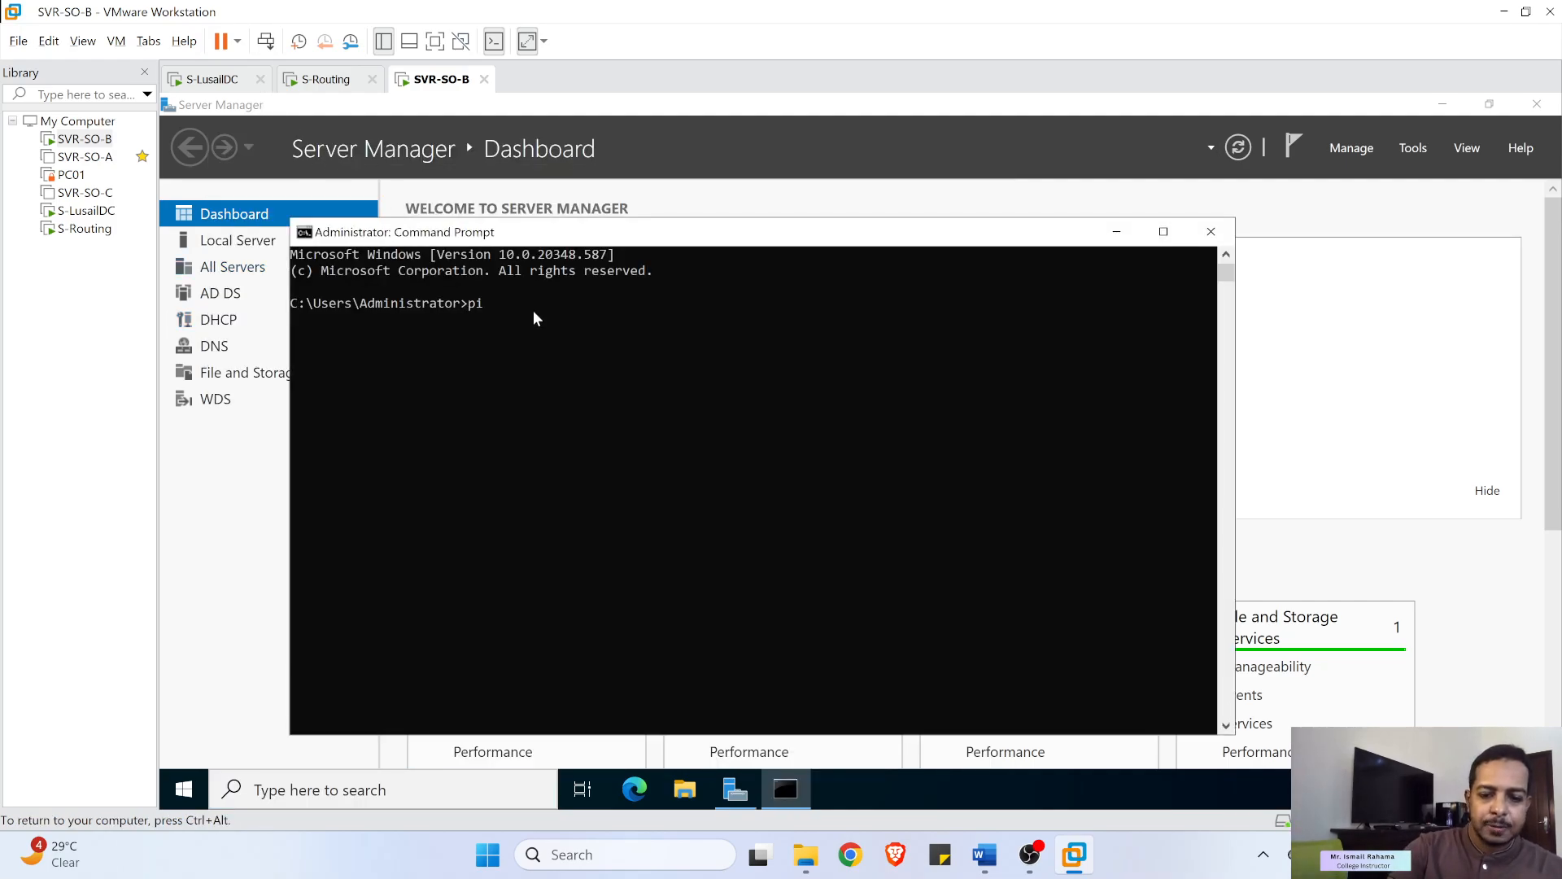
pyautogui.write('ng 10')
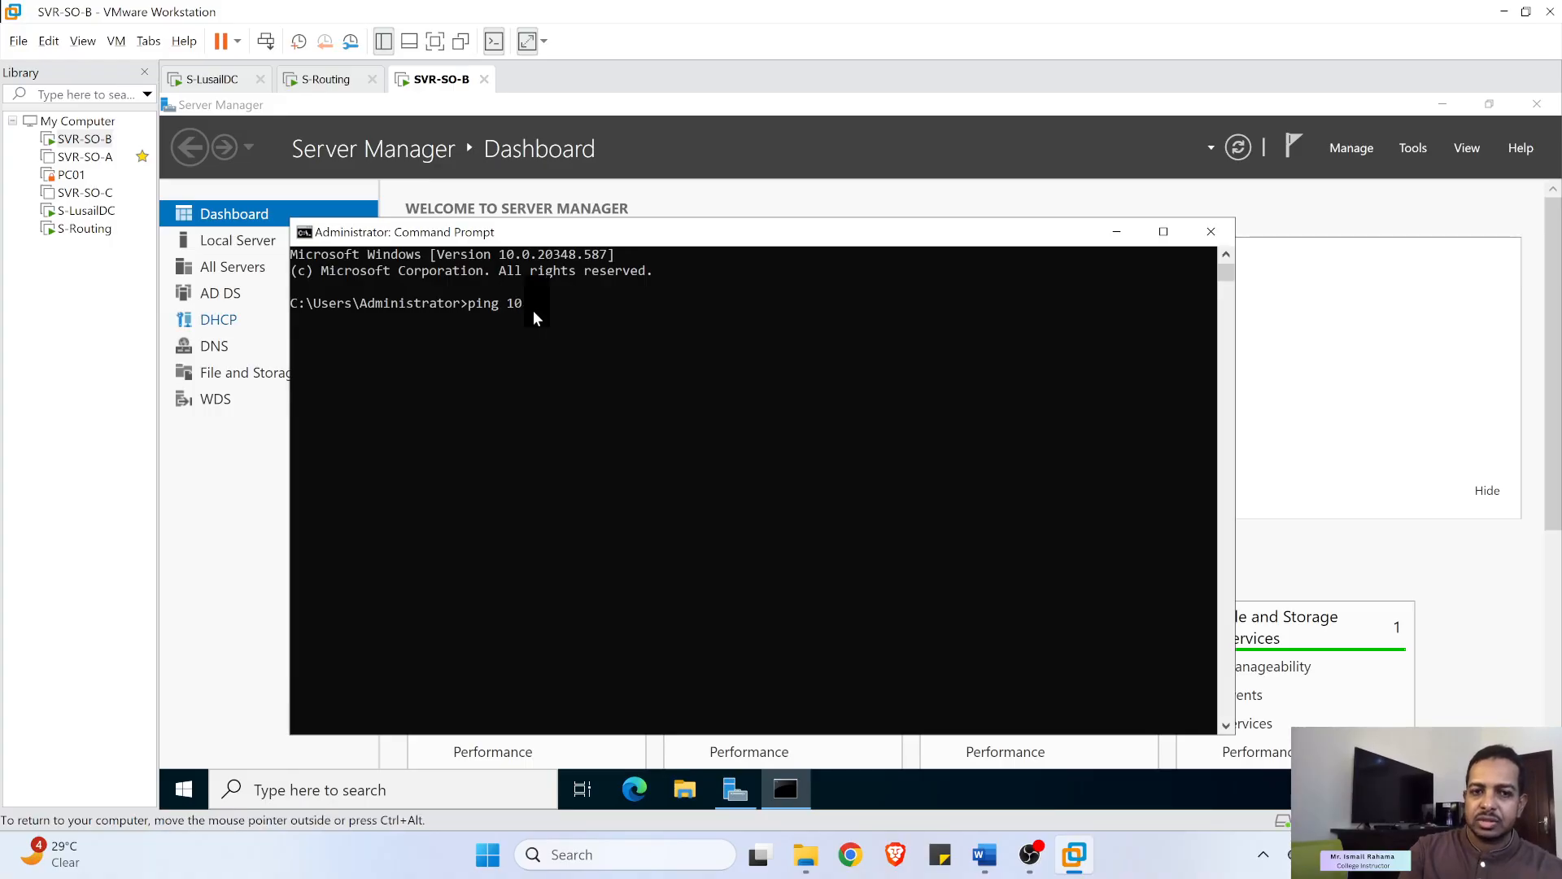
pyautogui.write('.0.1.2')
pyautogui.press('Return')
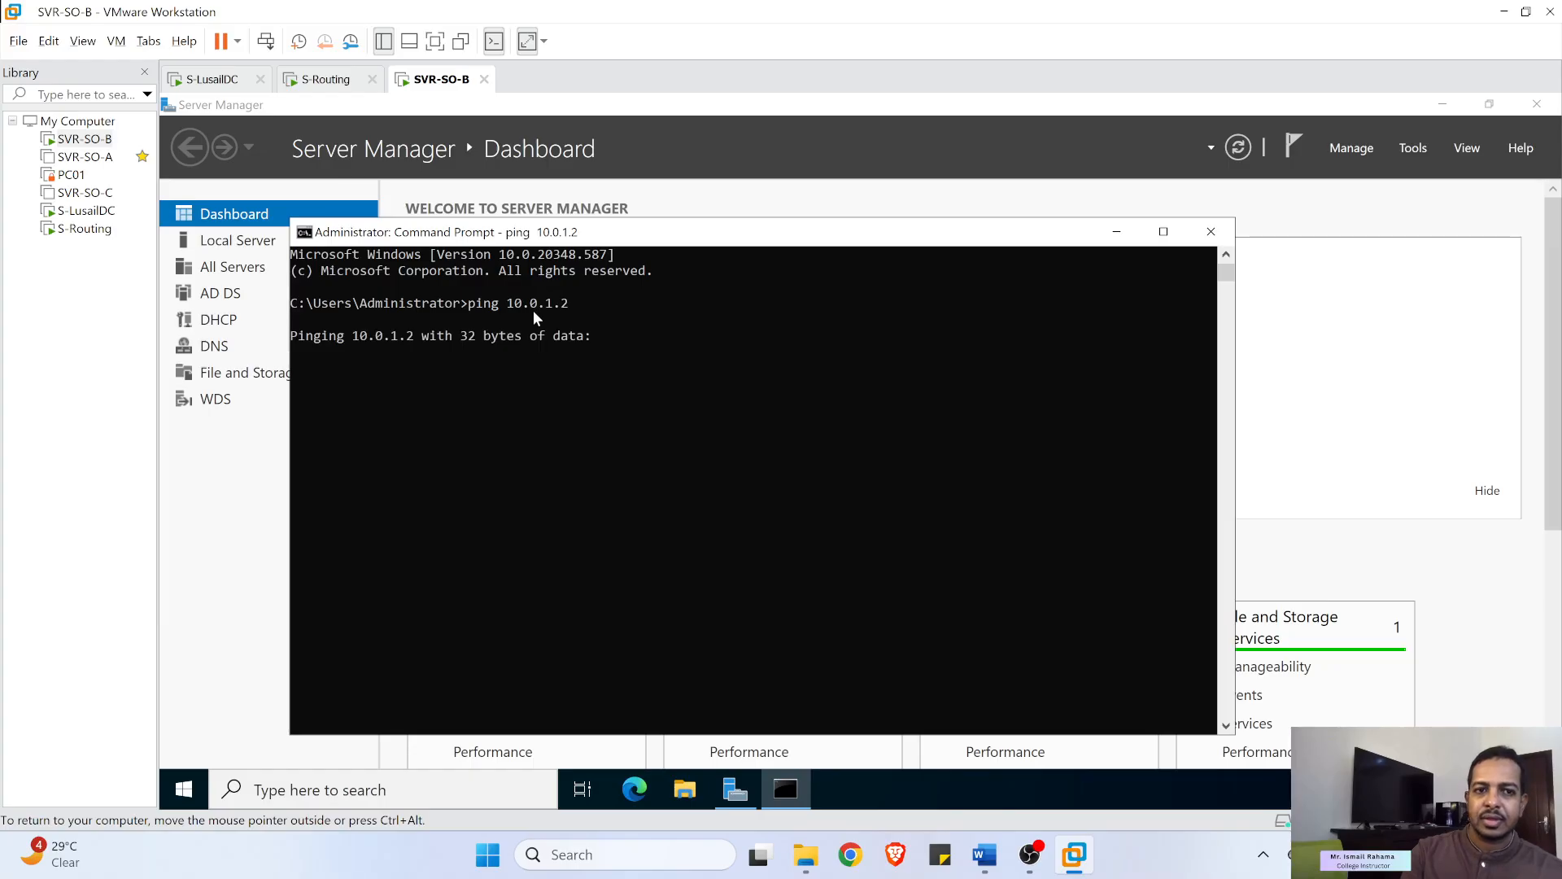
pyautogui.click(626, 354)
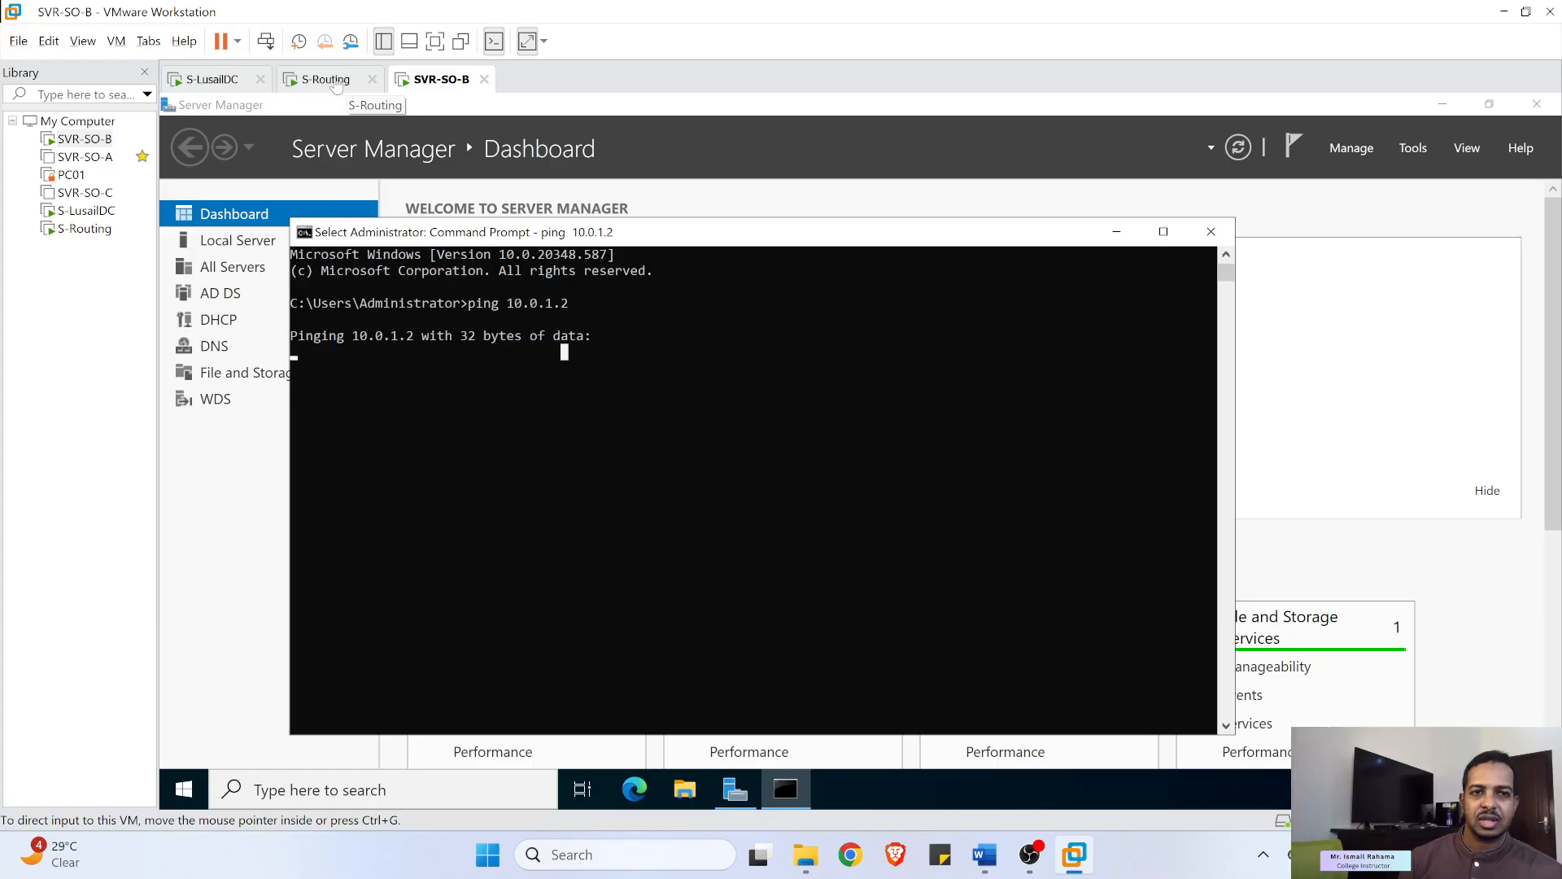
pyautogui.click(211, 84)
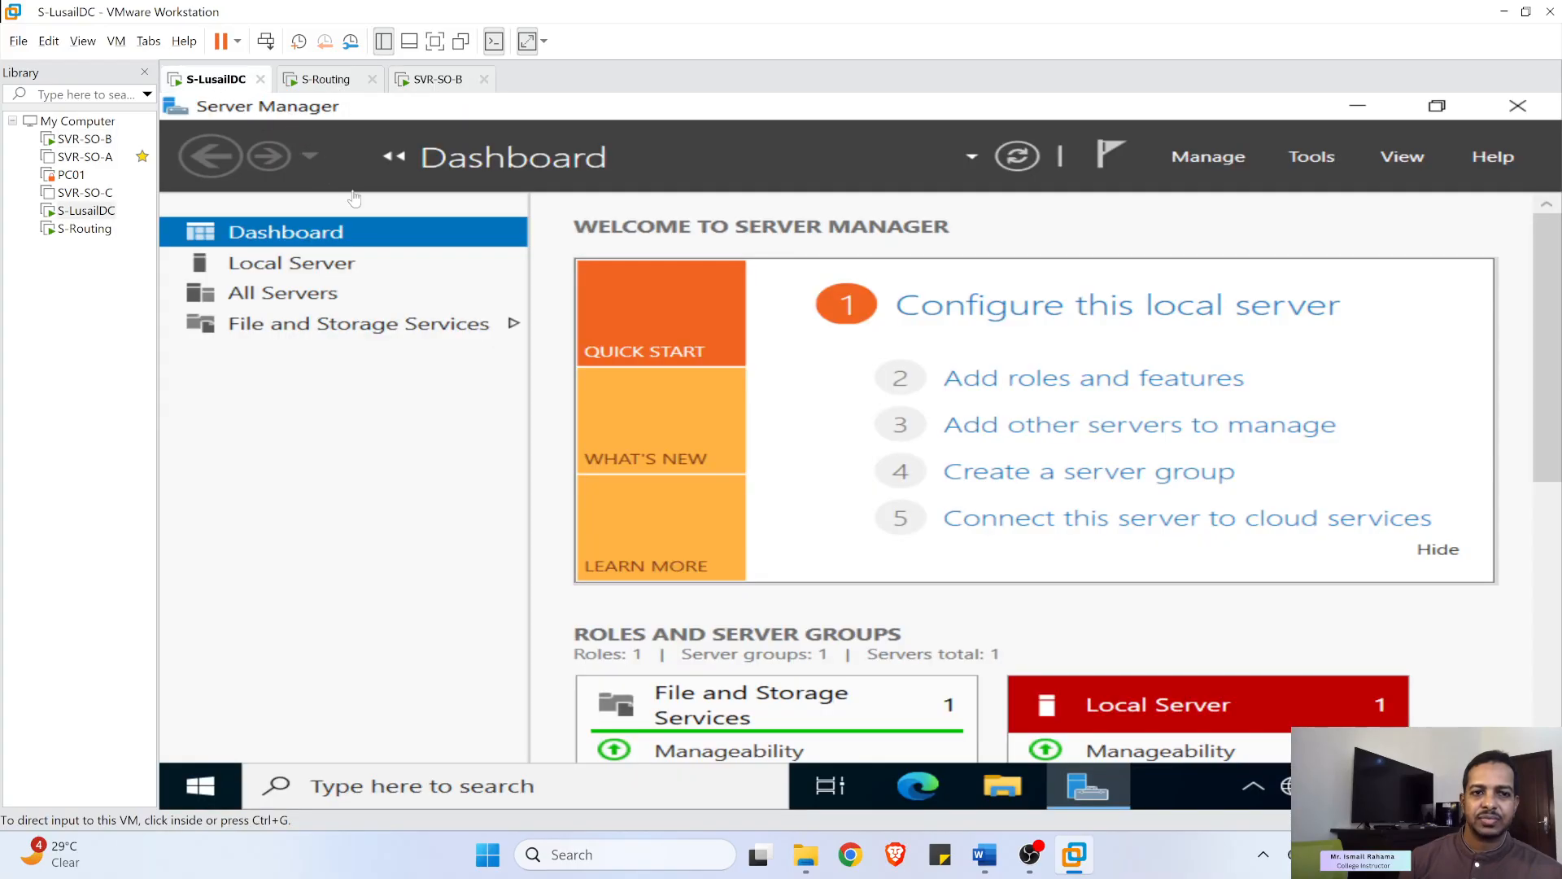
# - Review Ethernet0's IPv4 settings (10.0.1.2, 255.255.255.0, gateway 10.0.1.1) and cancel without changes
pyautogui.click(330, 265)
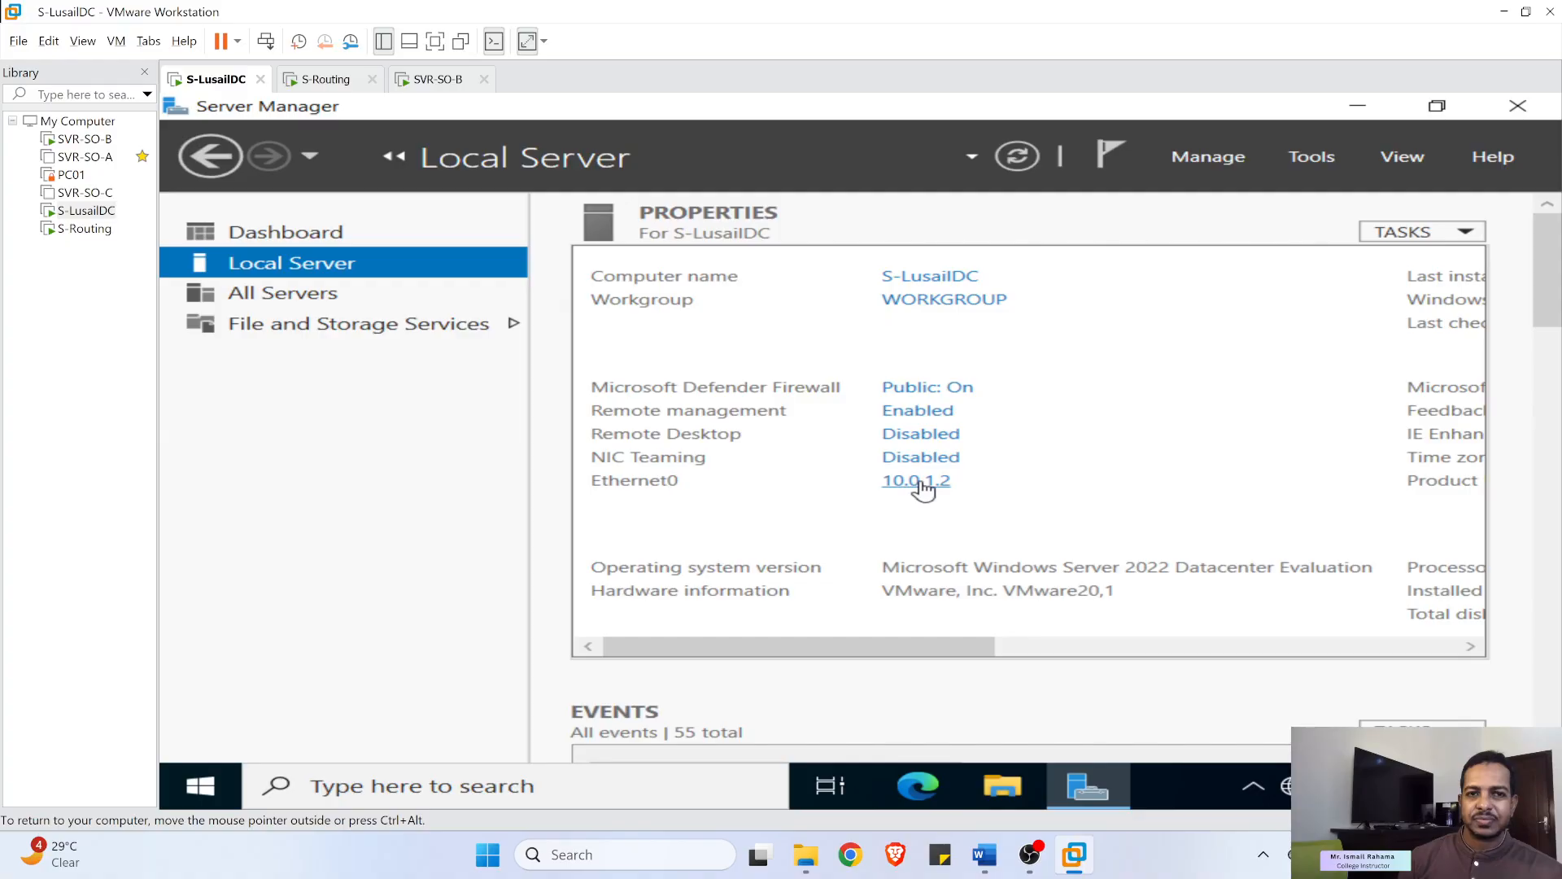
pyautogui.click(920, 486)
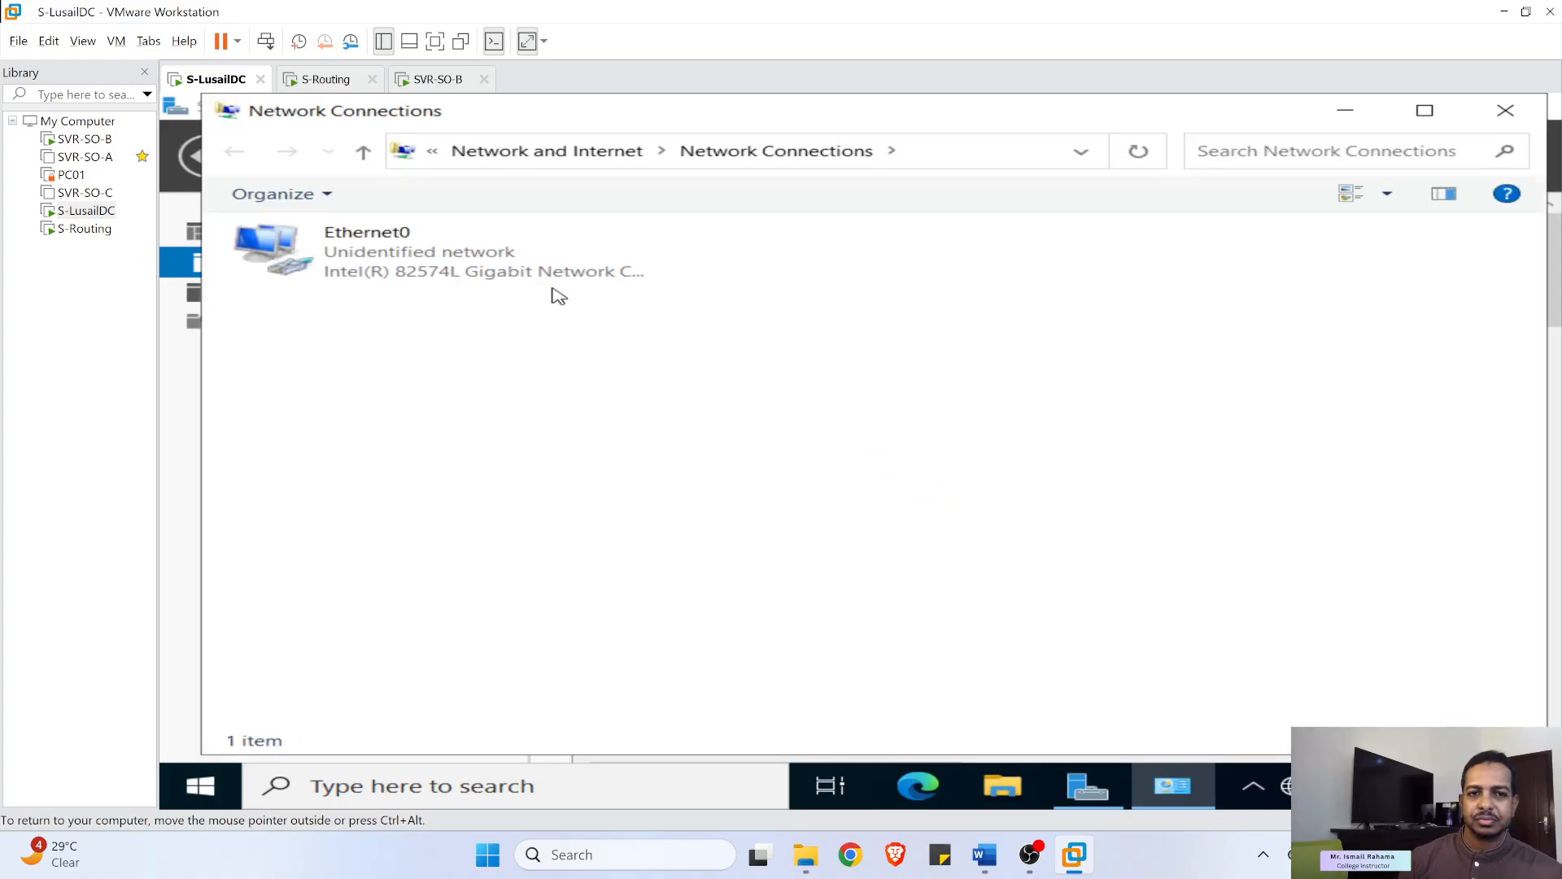
pyautogui.click(454, 275)
pyautogui.rightClick(454, 275)
pyautogui.click(541, 490)
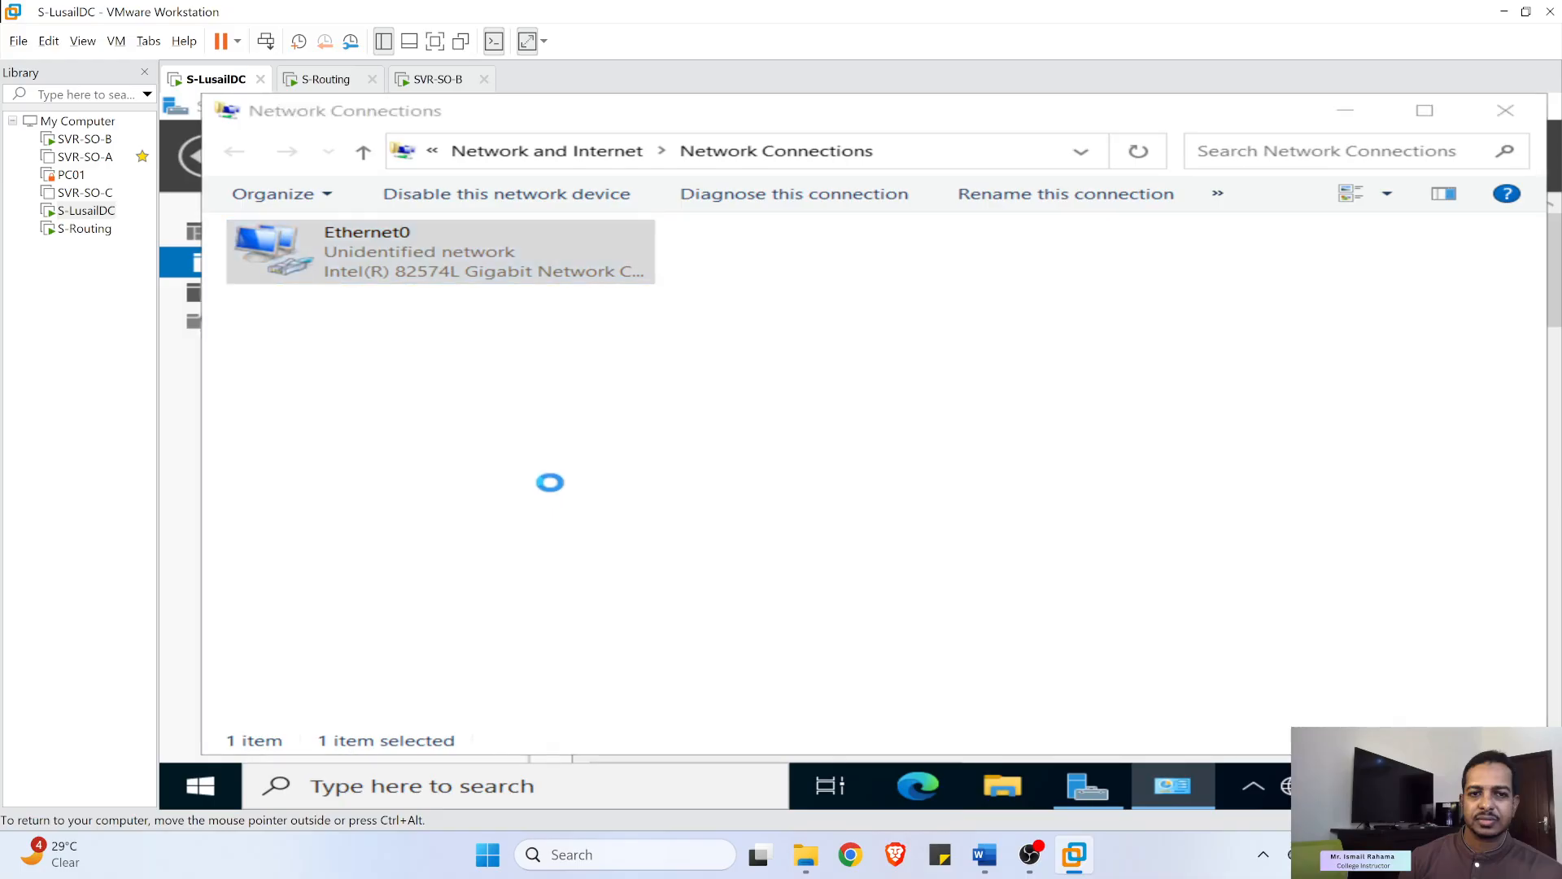
pyautogui.doubleClick(631, 456)
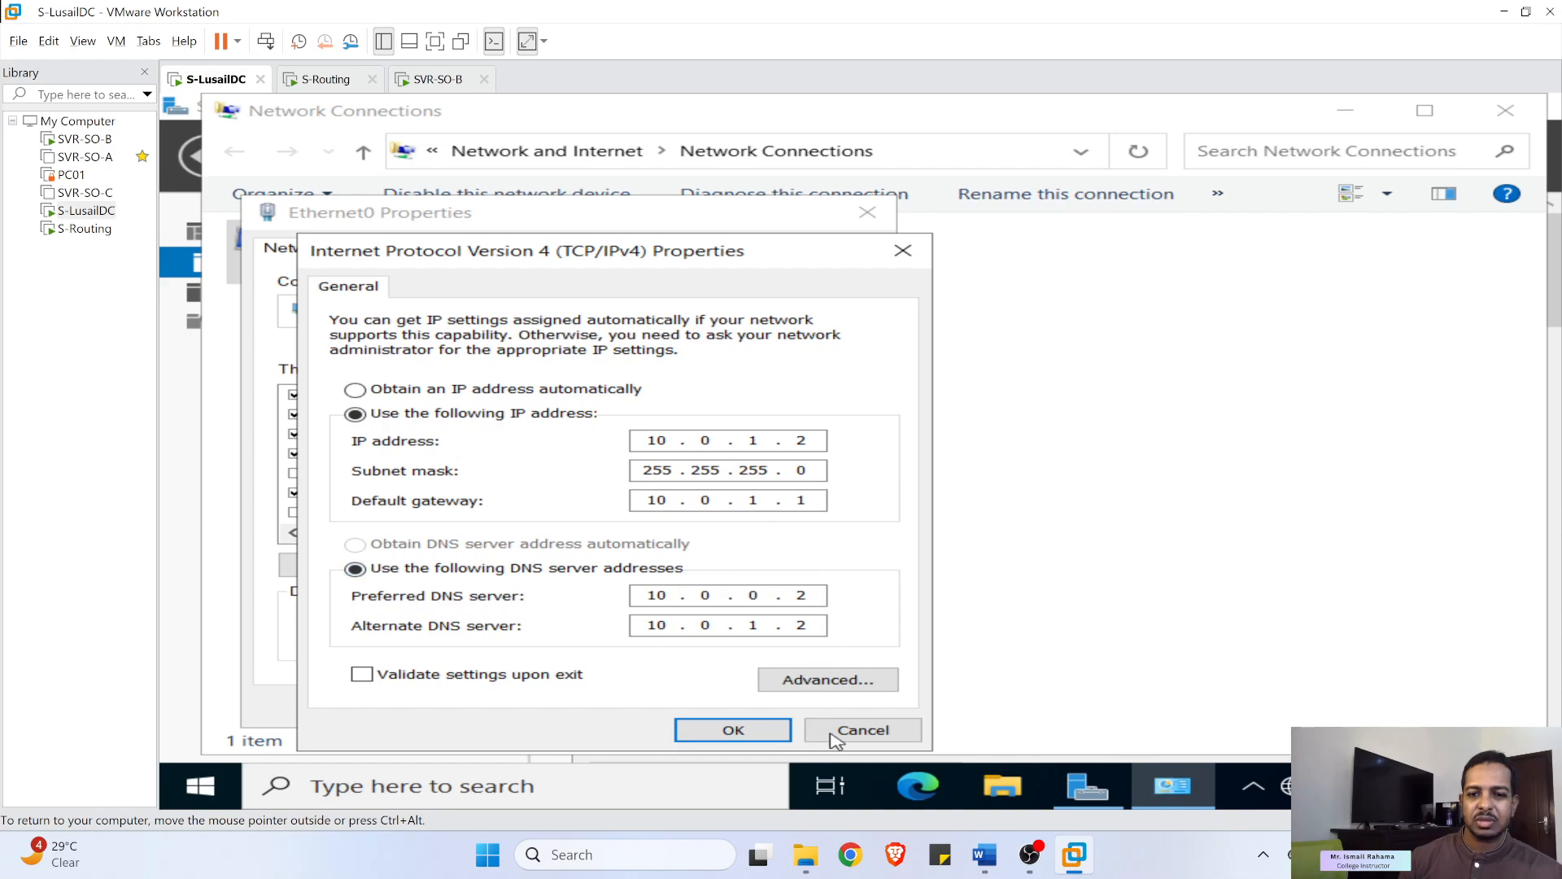
pyautogui.click(863, 730)
pyautogui.click(812, 705)
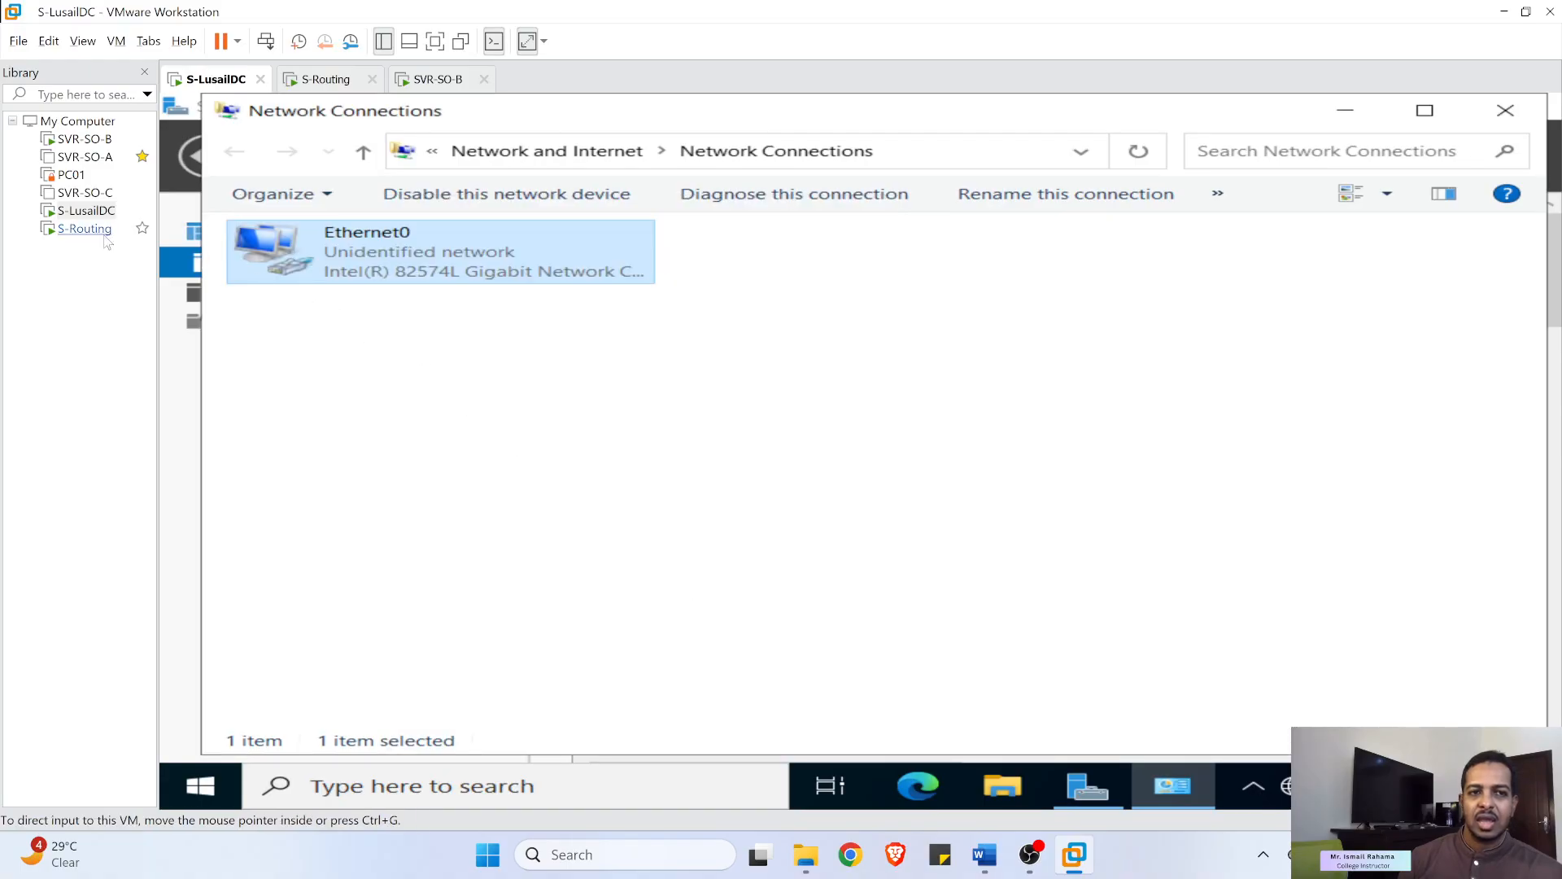
# - Confirm S-LusailDC's network adapter is on VMnet2 in its VM settings
pyautogui.rightClick(75, 211)
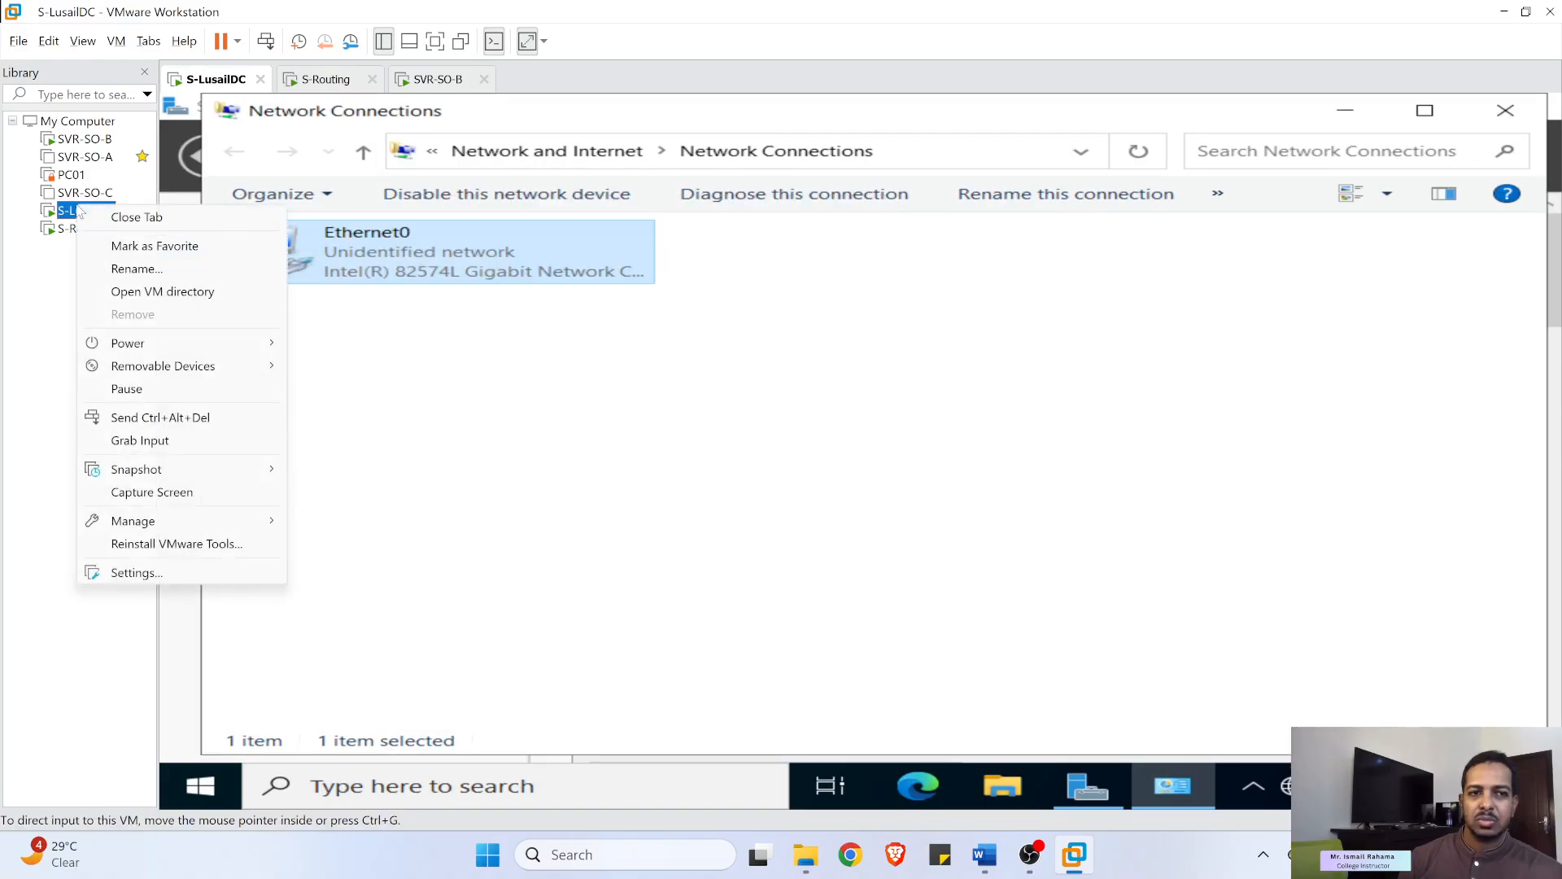
pyautogui.click(147, 574)
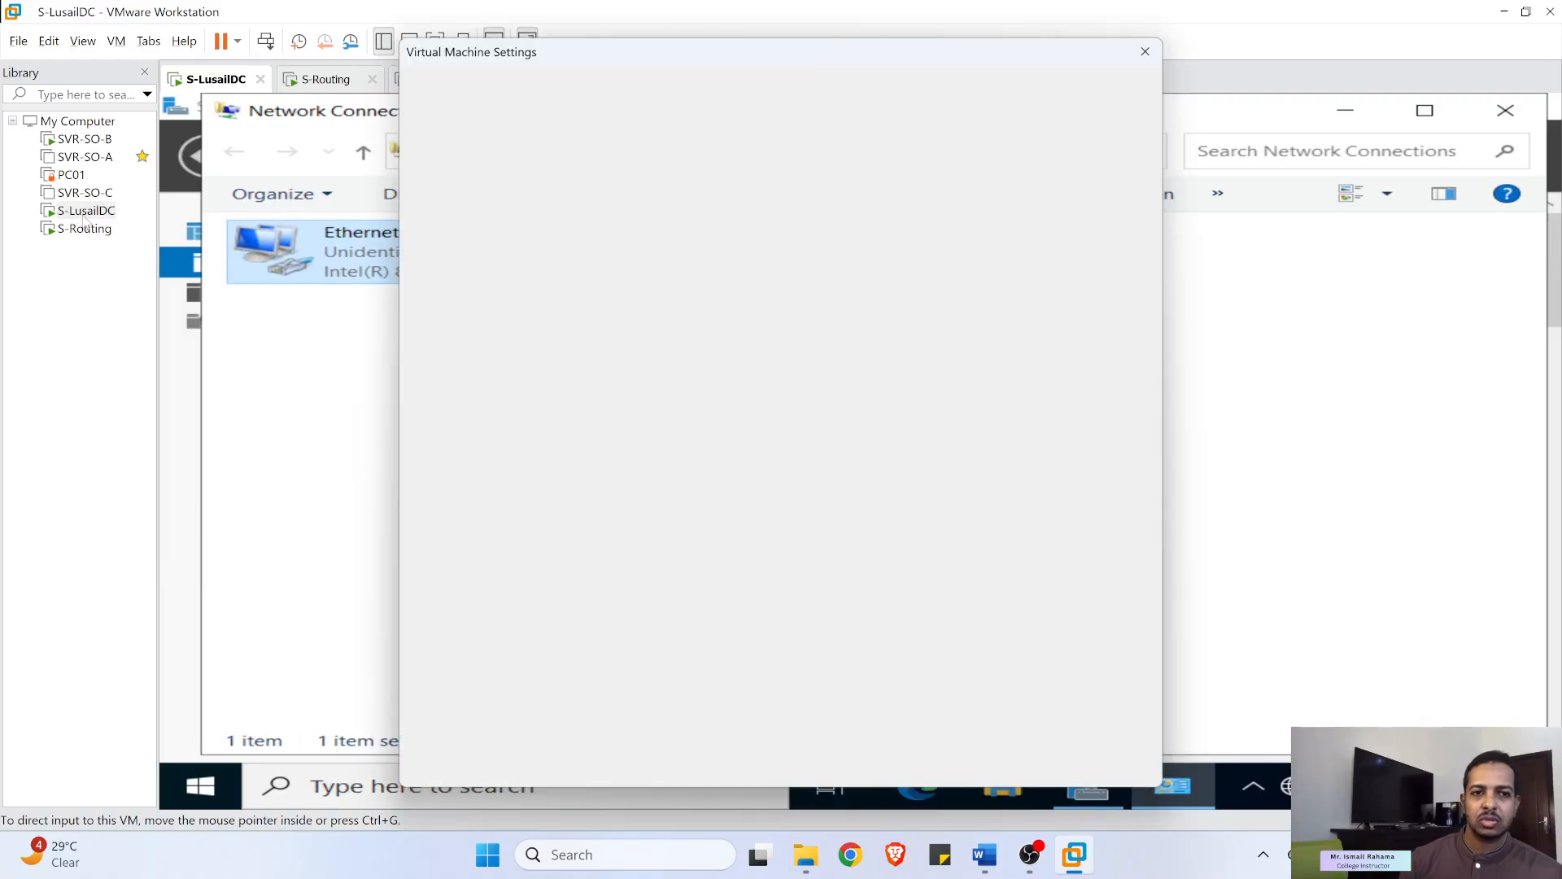
pyautogui.click(624, 198)
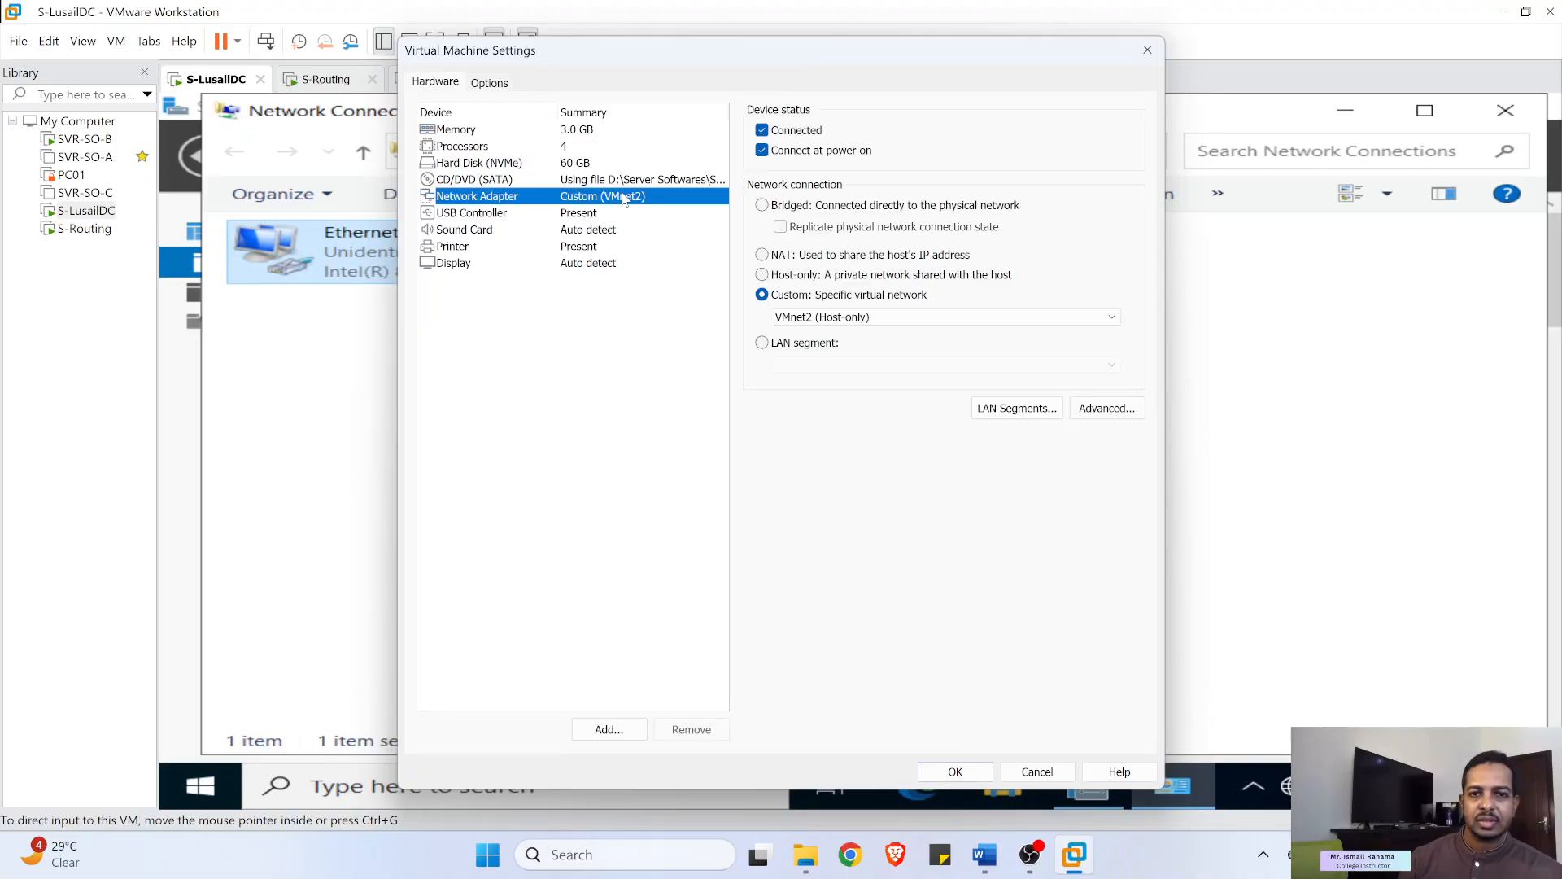
pyautogui.click(1052, 773)
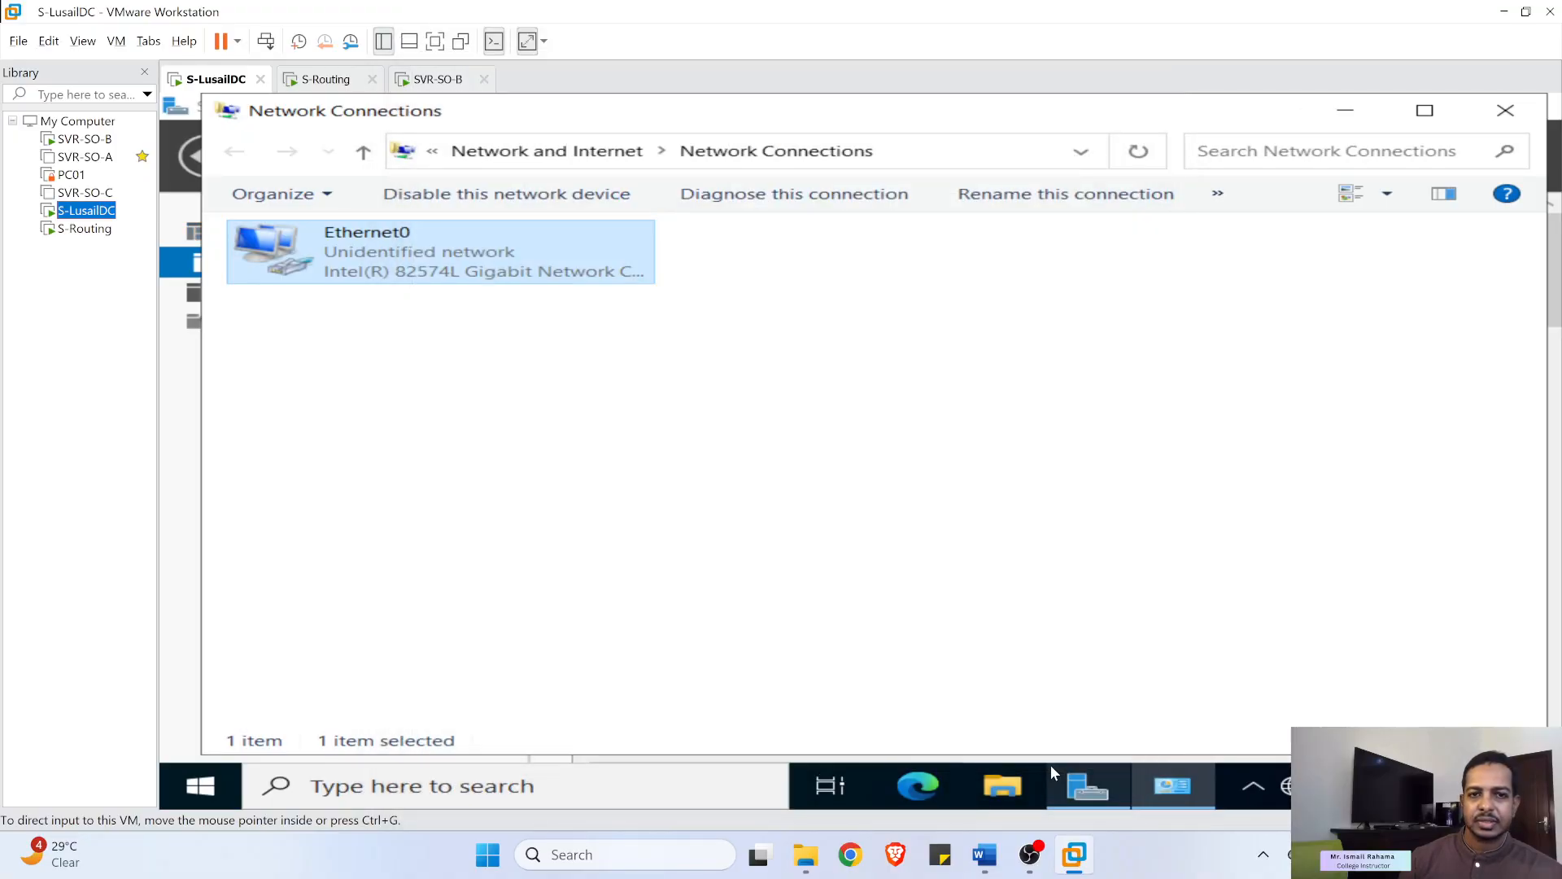
# - Confirm SVR-SO-B's network adapter is on VMnet1 in its VM settings
pyautogui.rightClick(85, 121)
pyautogui.rightClick(81, 138)
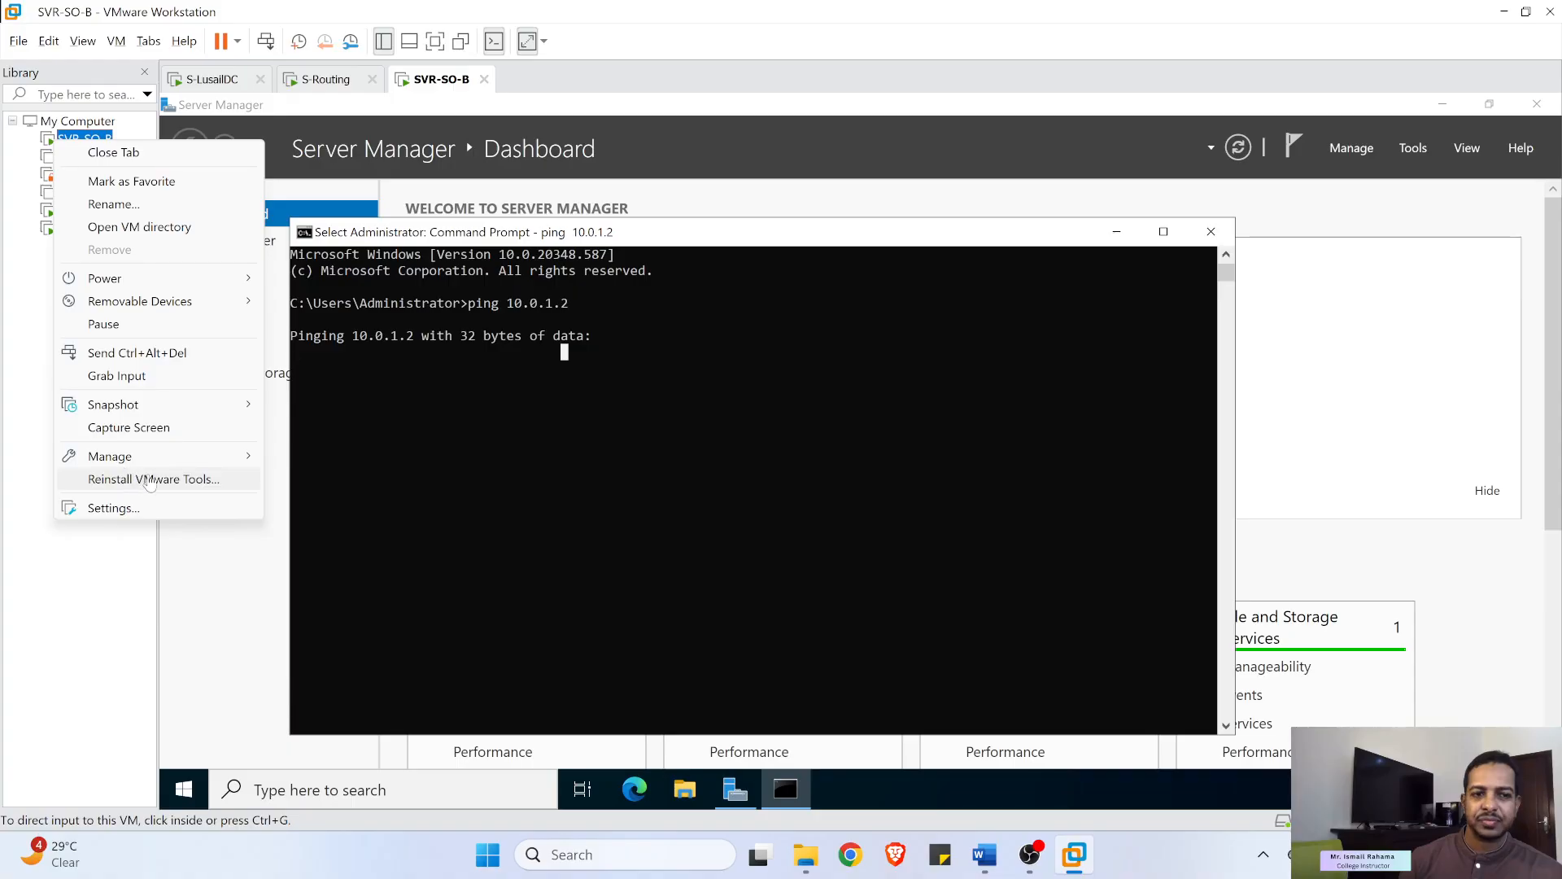
pyautogui.click(142, 508)
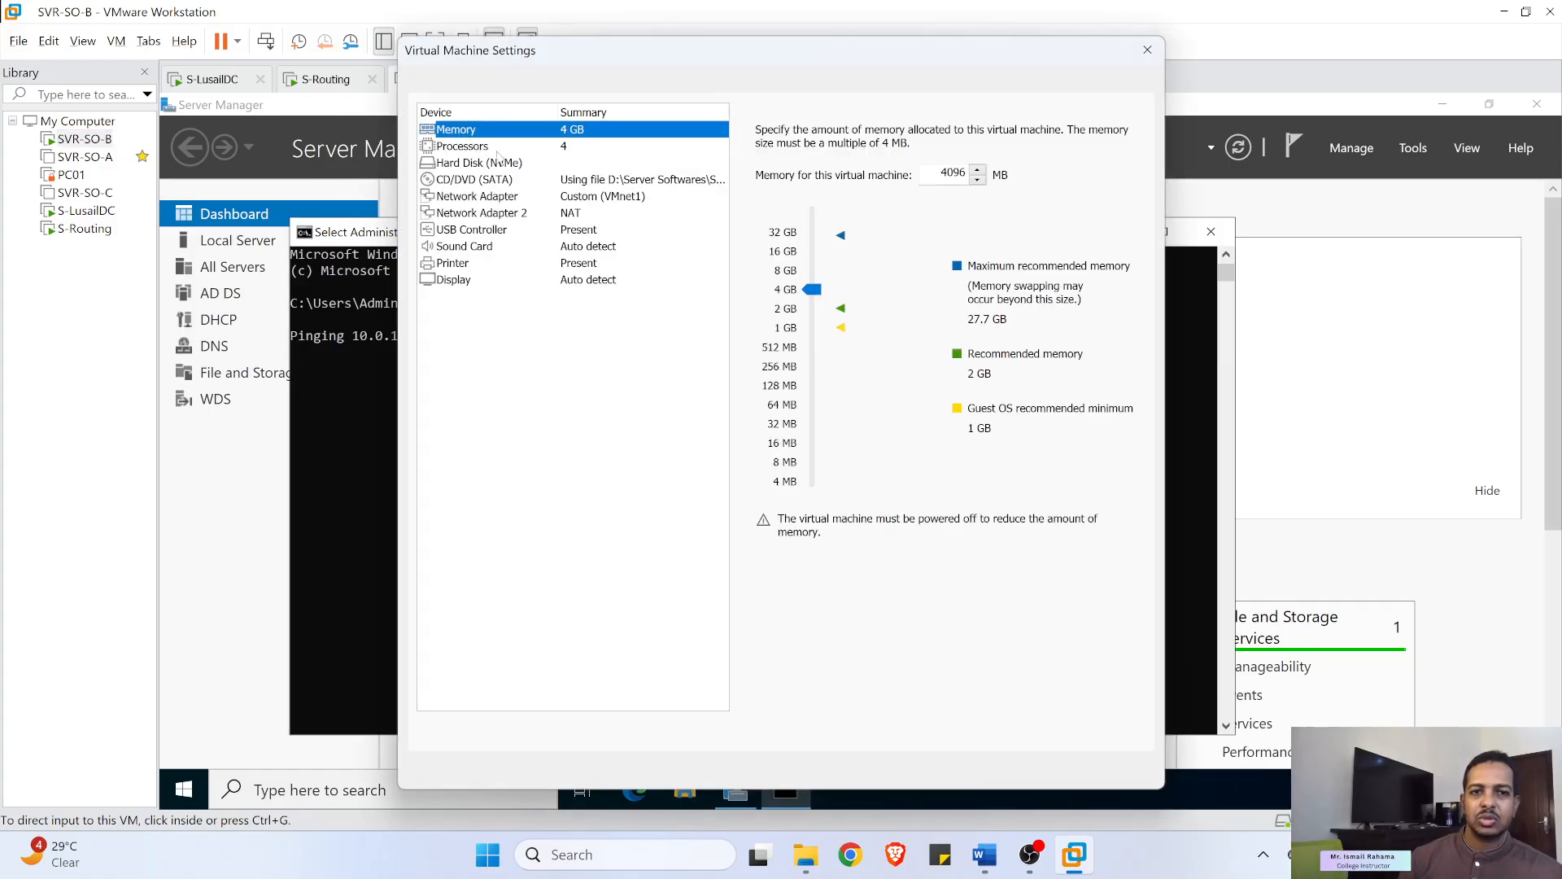
pyautogui.click(579, 197)
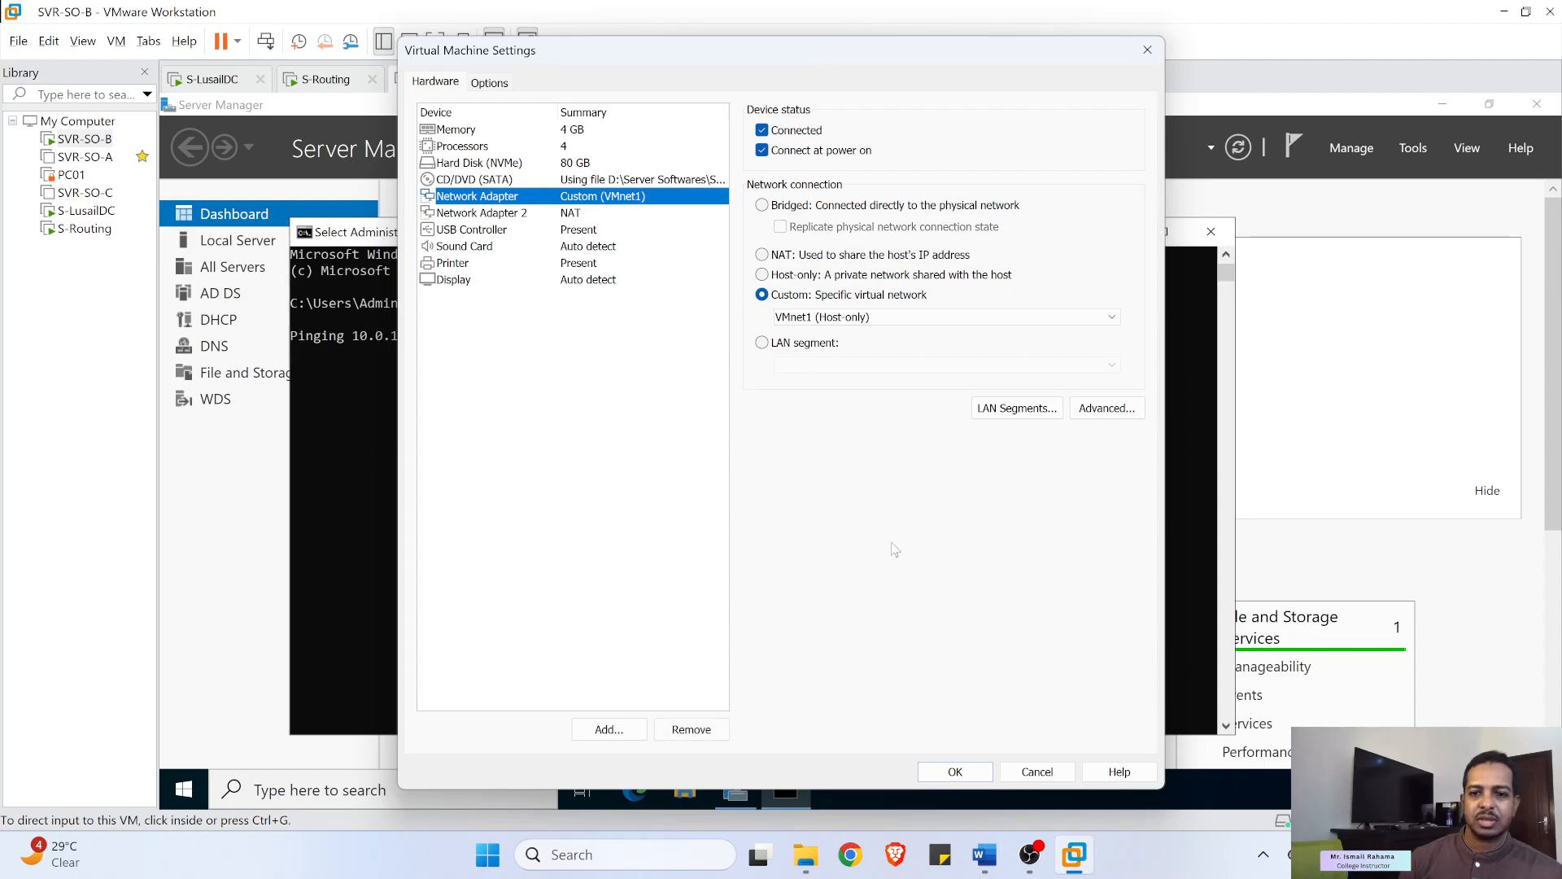
pyautogui.click(1032, 772)
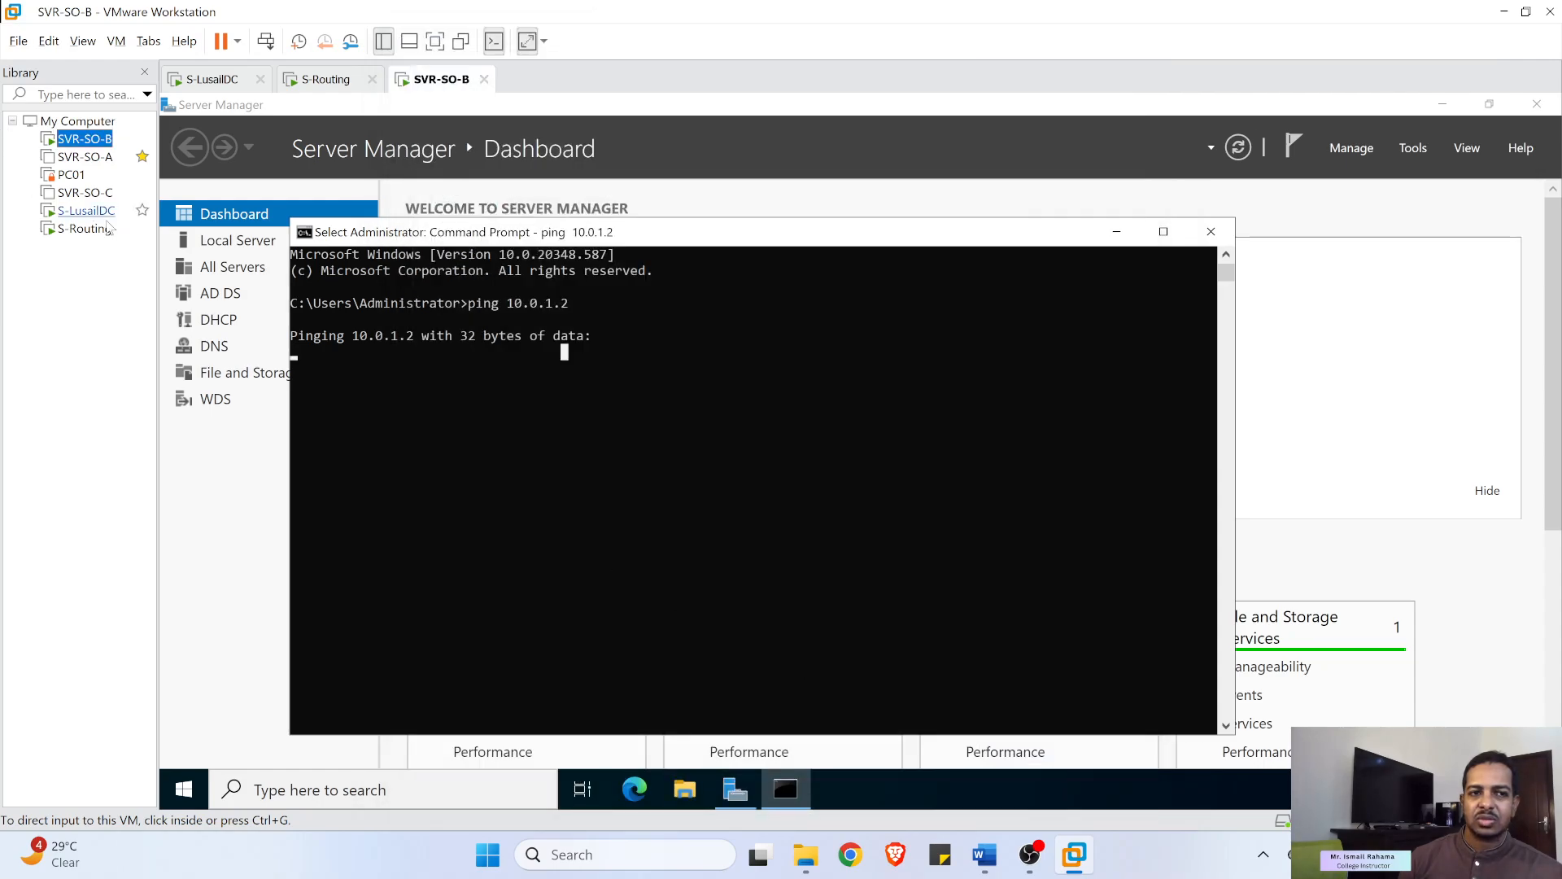
# - Check S-Routing's VM settings for its adapters on both networks, closing without changes
pyautogui.rightClick(78, 229)
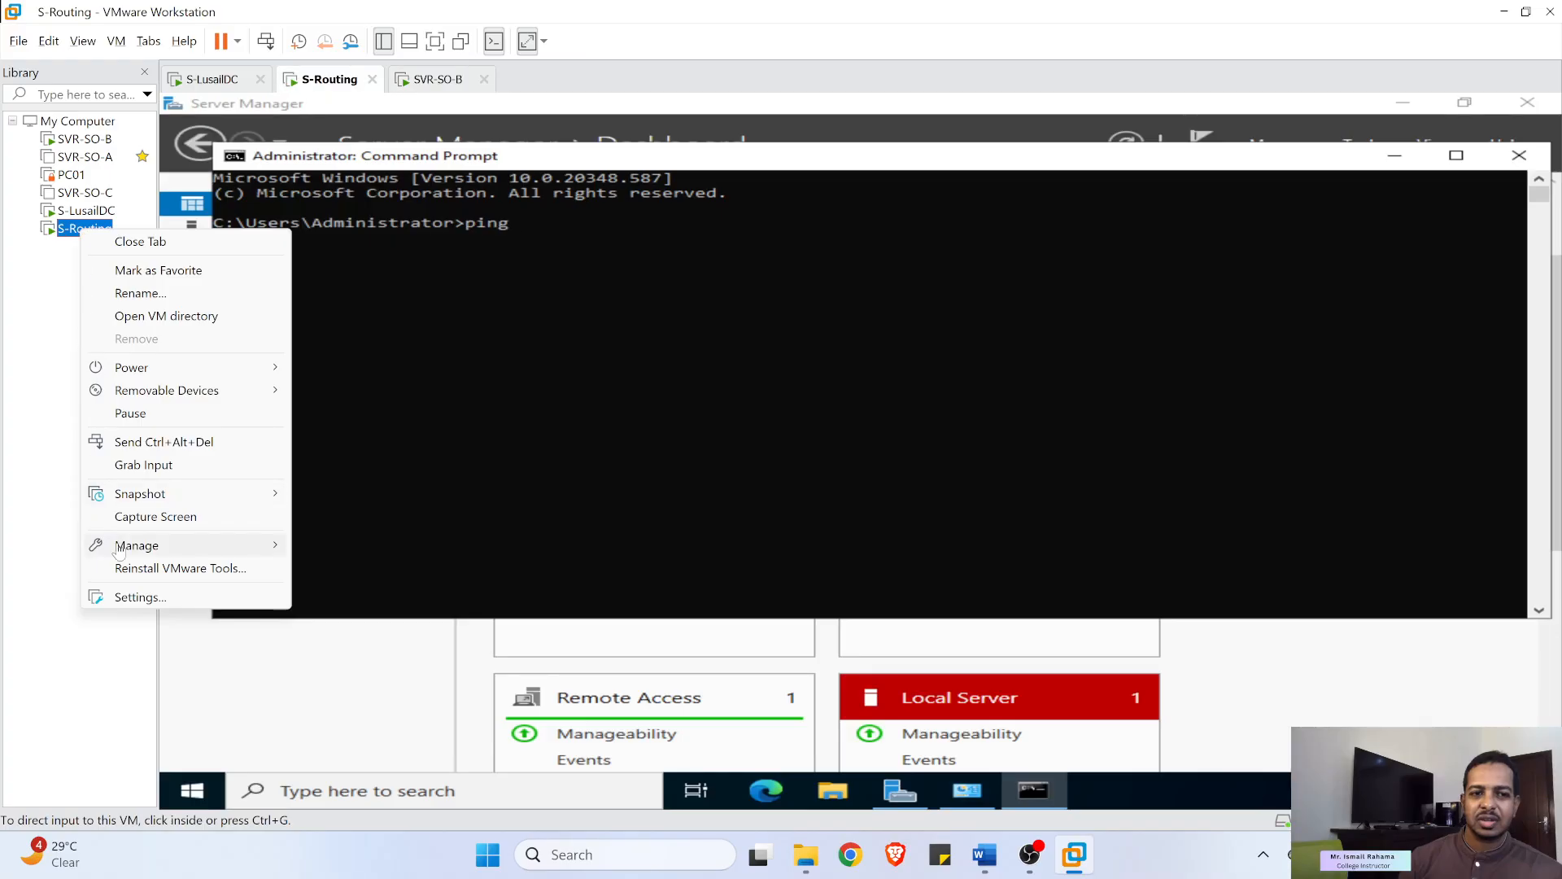
pyautogui.click(137, 604)
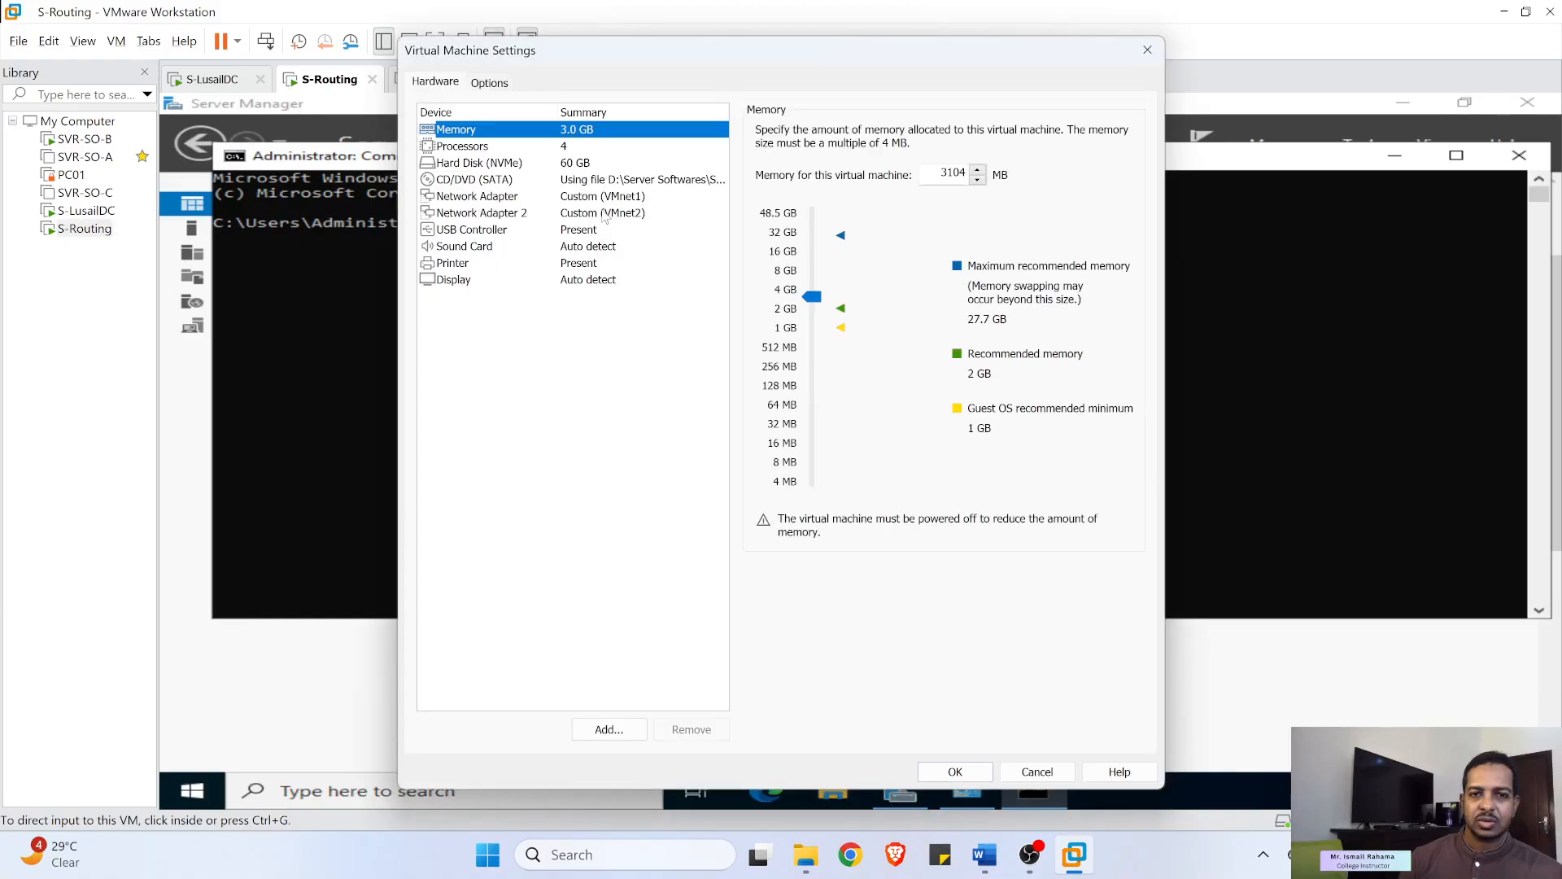
pyautogui.click(1034, 773)
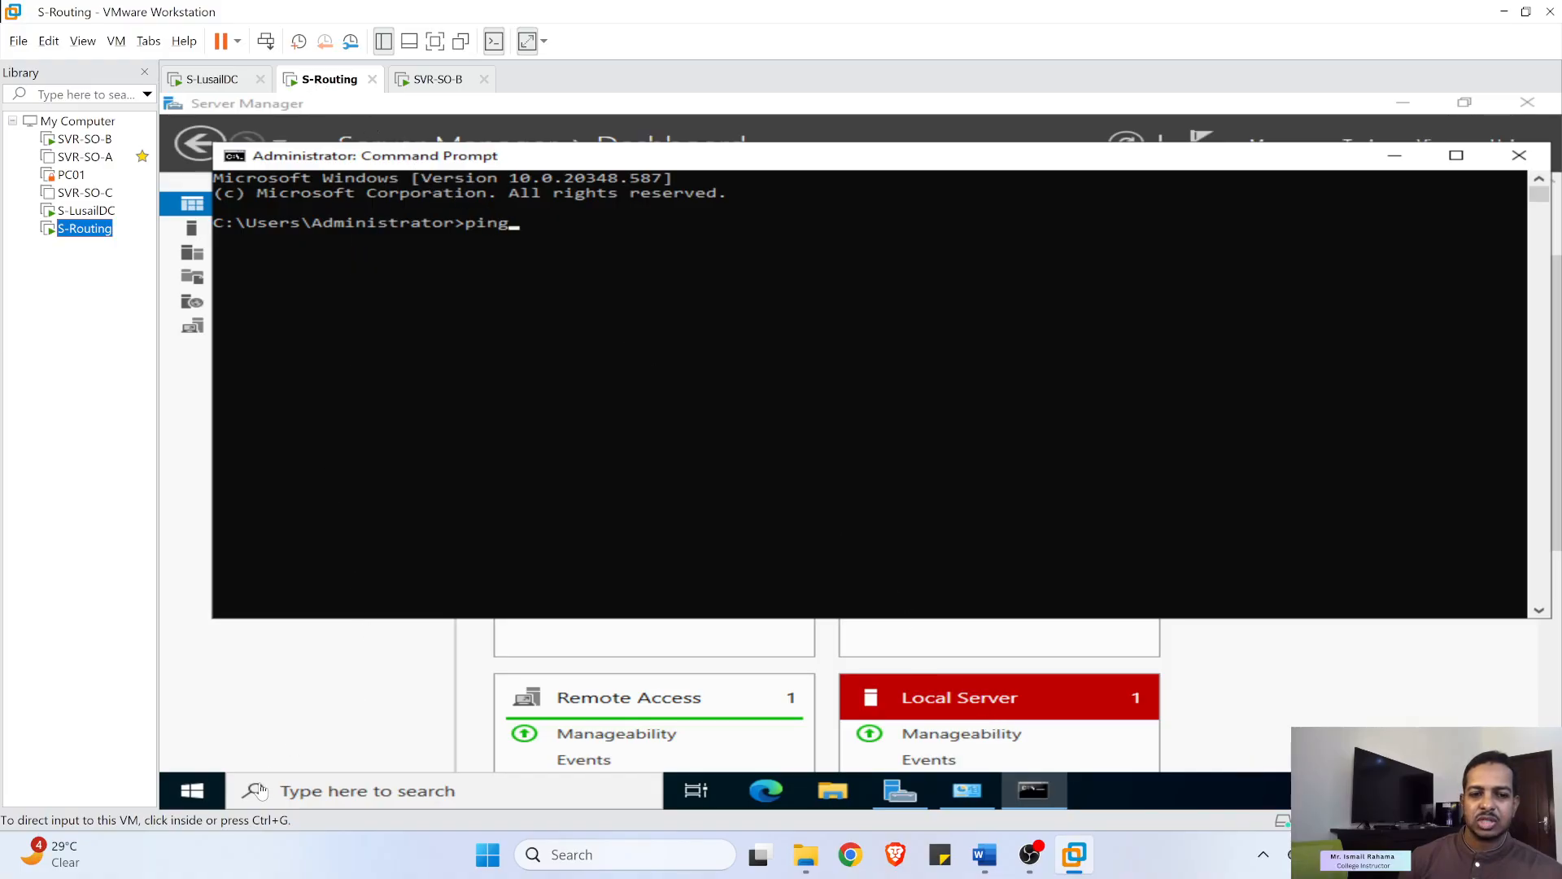
# - Restart the S-Routing server with the default shutdown reason
pyautogui.click(194, 790)
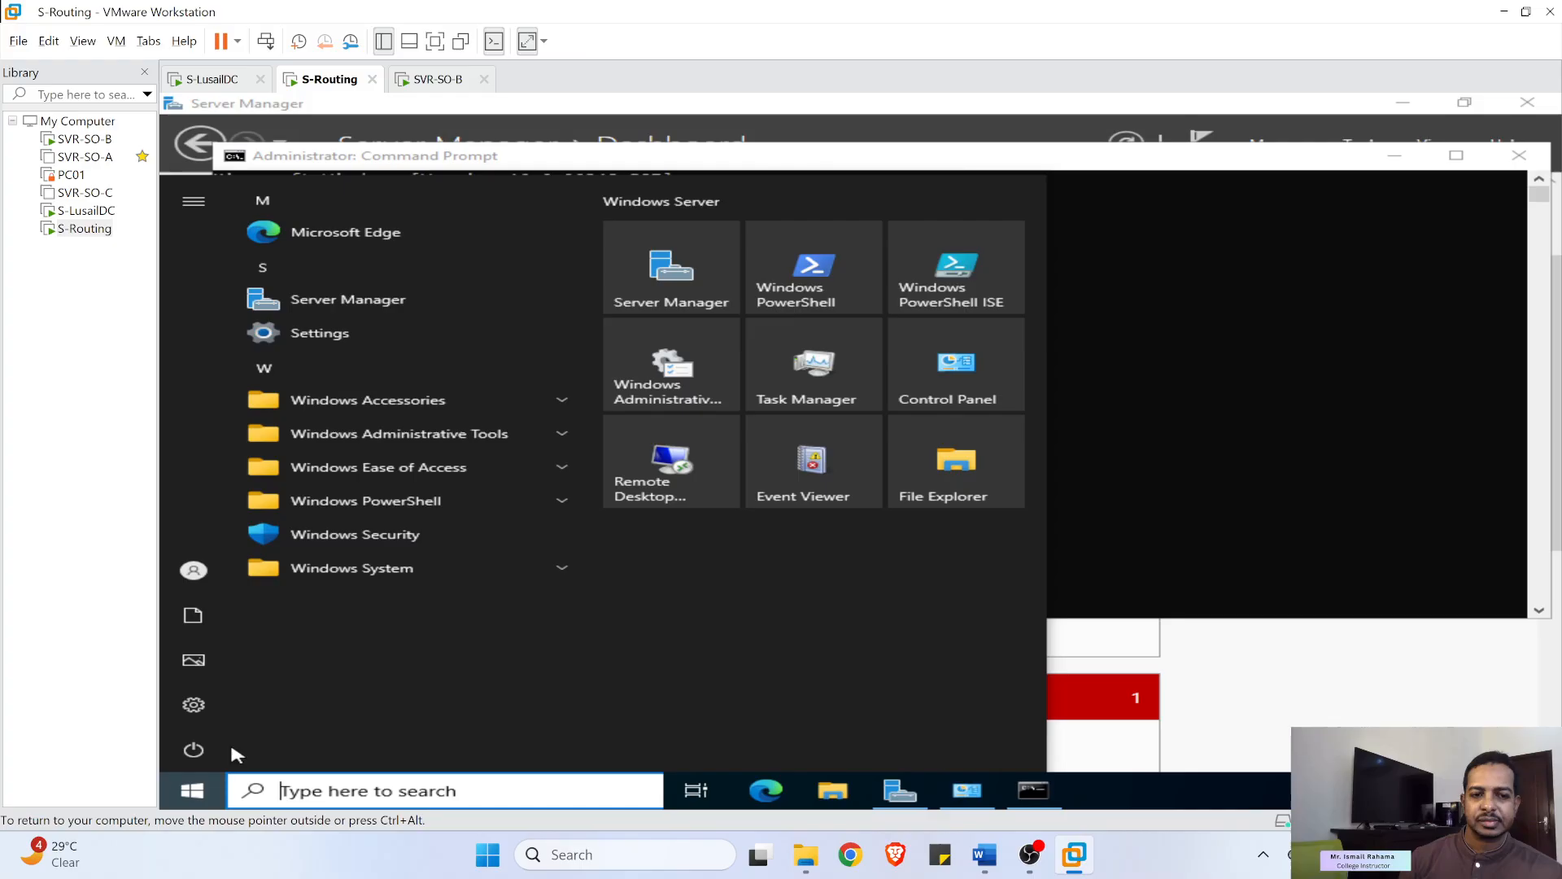
pyautogui.click(197, 753)
pyautogui.click(275, 694)
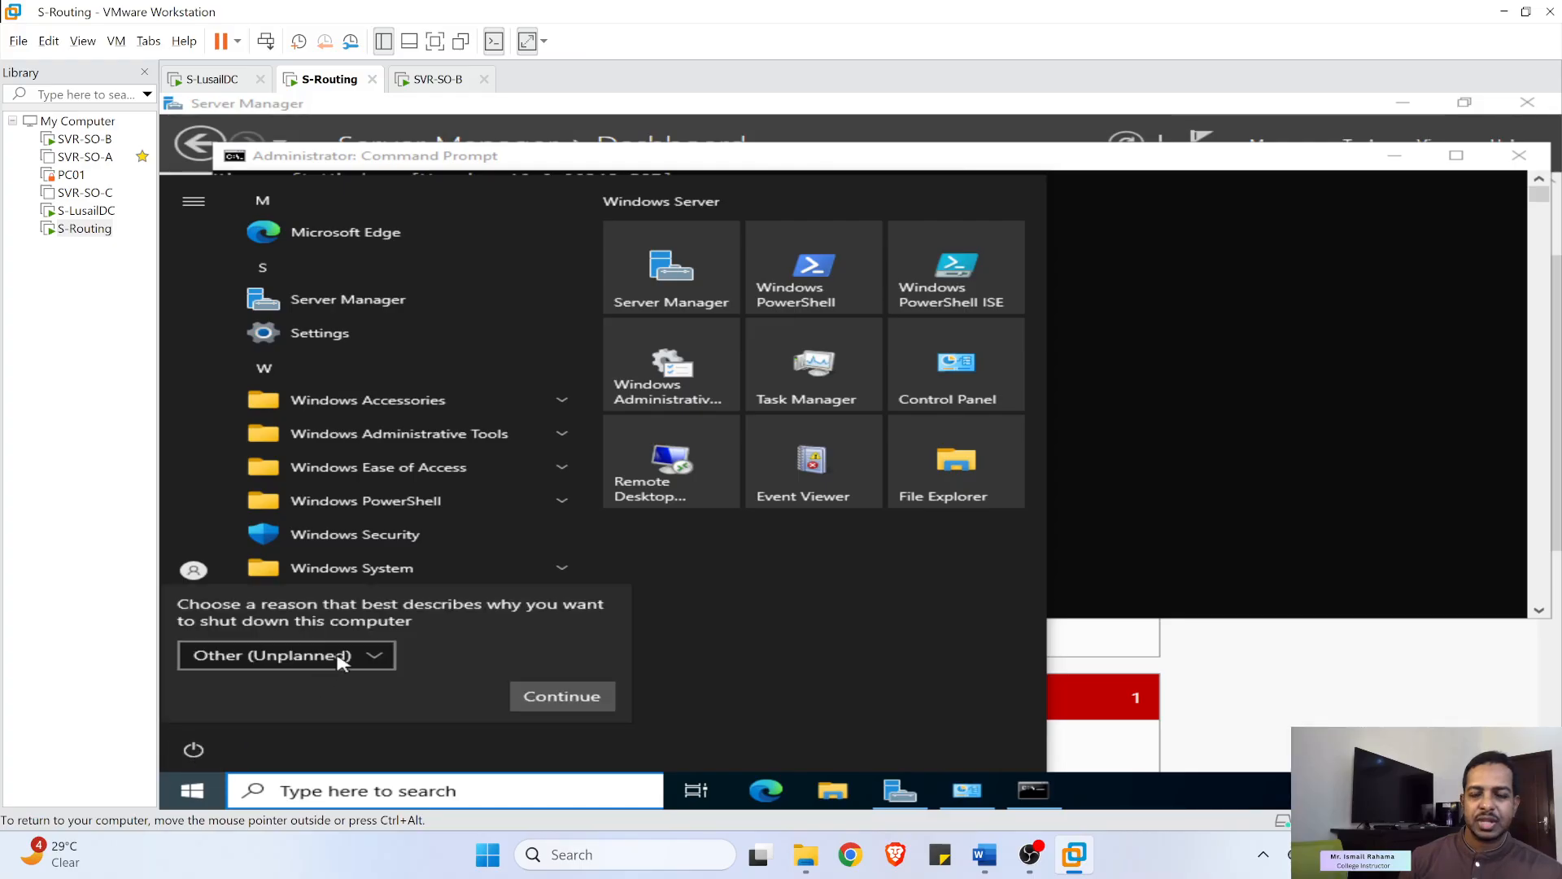
pyautogui.click(543, 696)
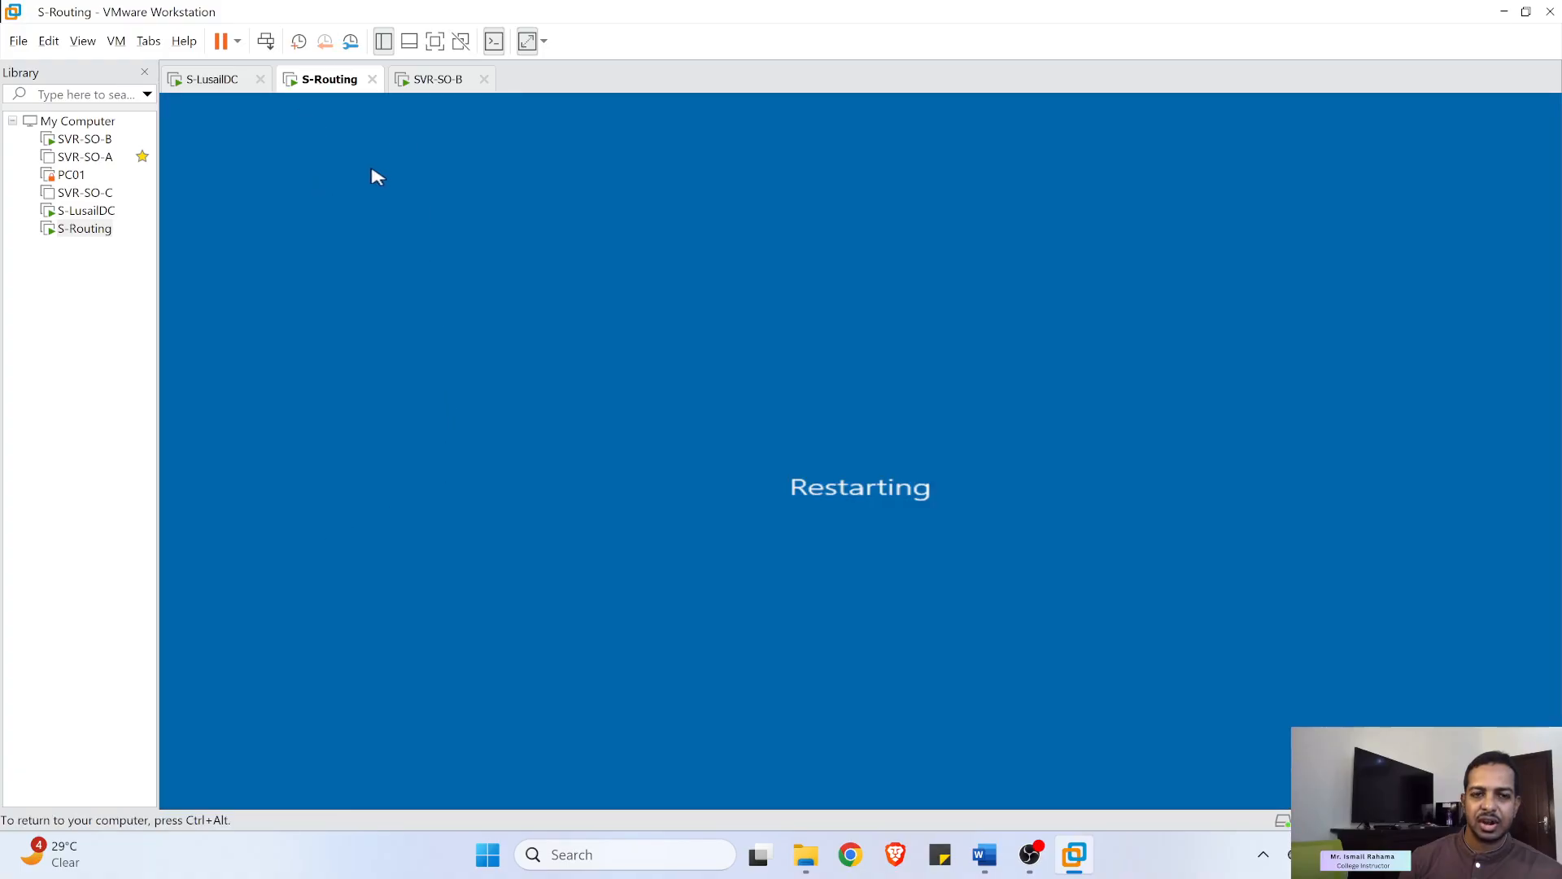
# - Note SVR-SO-B's ping to 10.0.1.2 still times out, then force S-Routing's restart despite open apps
pyautogui.click(435, 81)
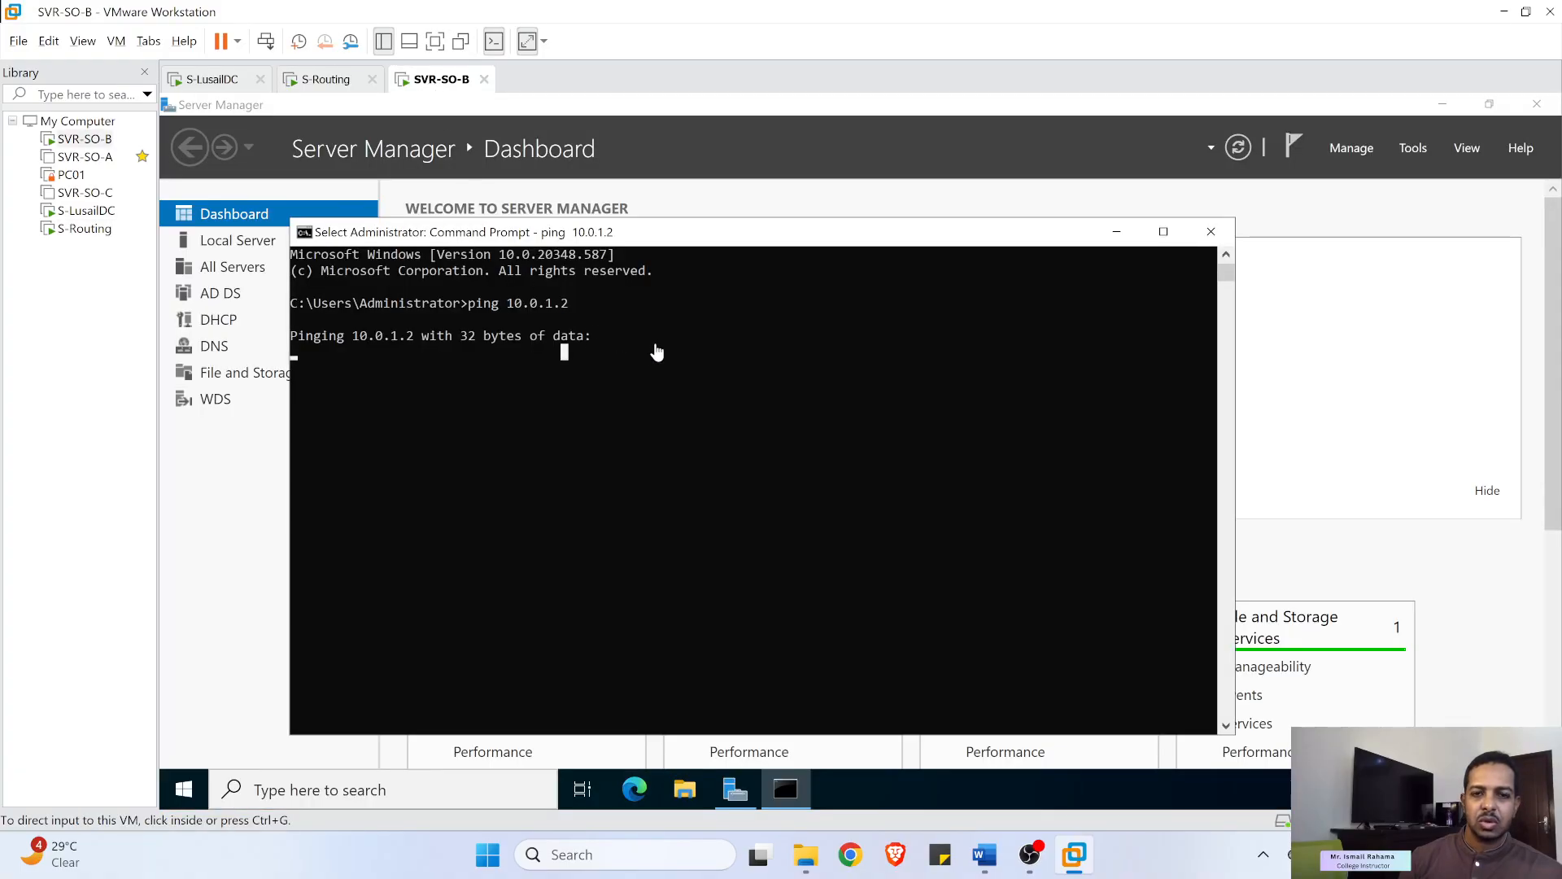
pyautogui.press('Return')
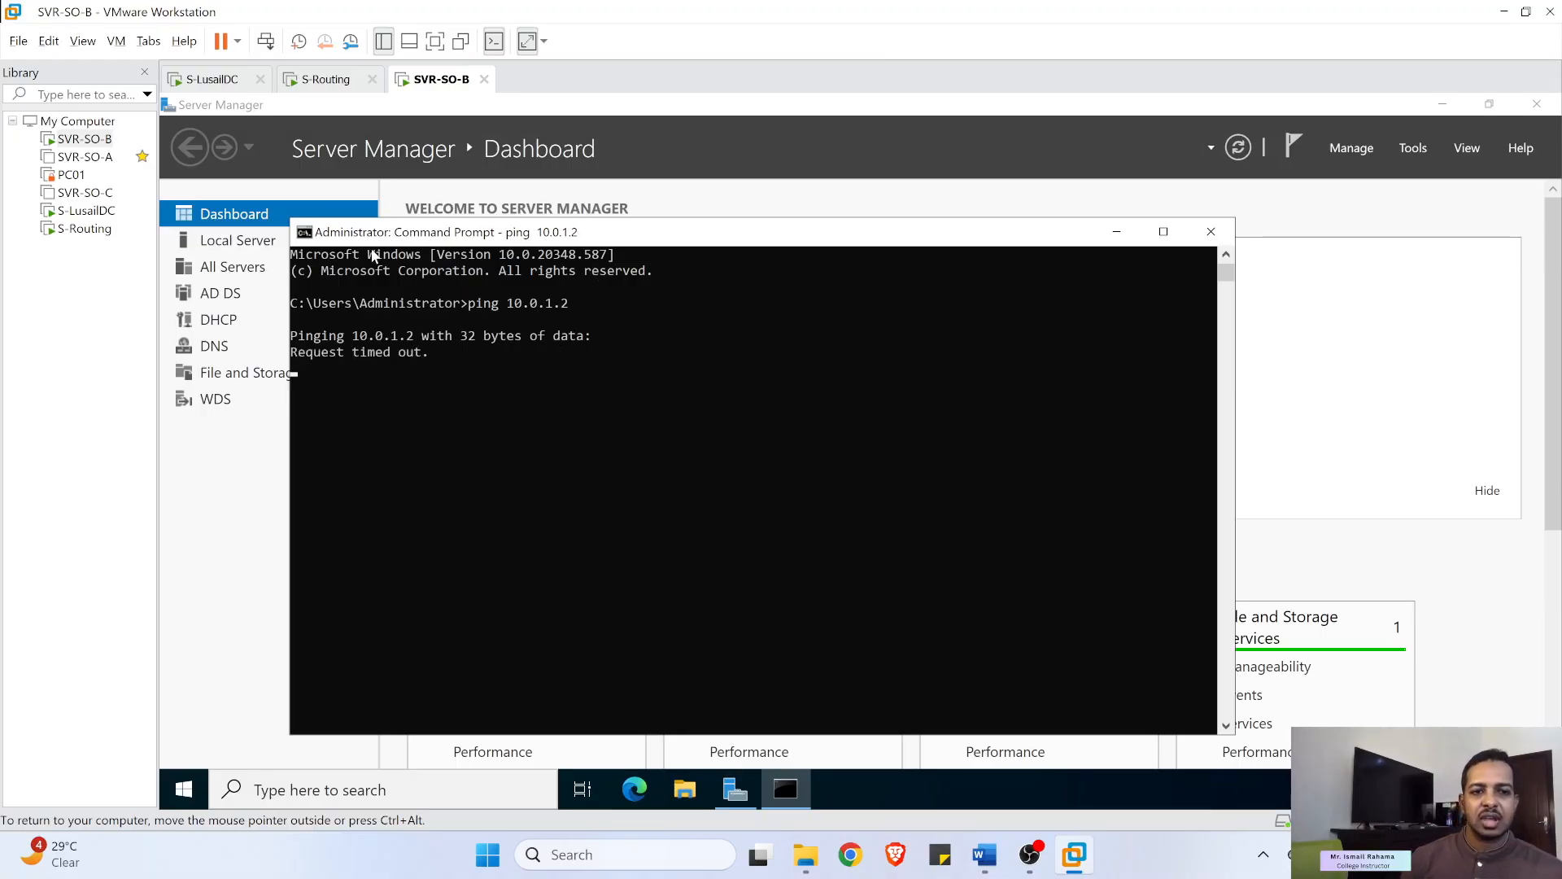
pyautogui.click(327, 79)
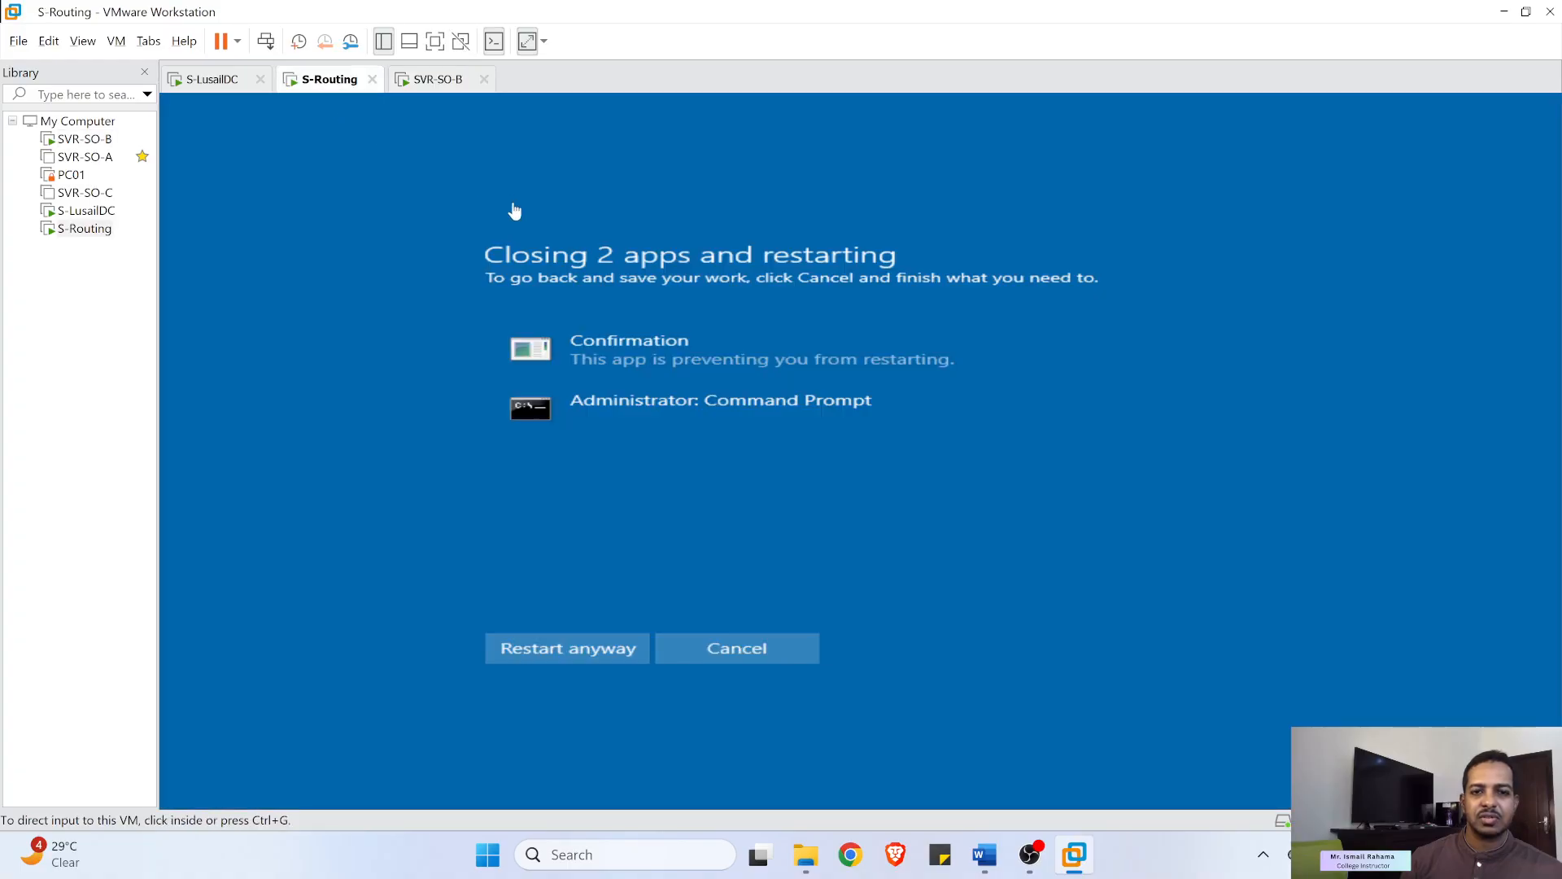
pyautogui.click(610, 661)
pyautogui.click(605, 657)
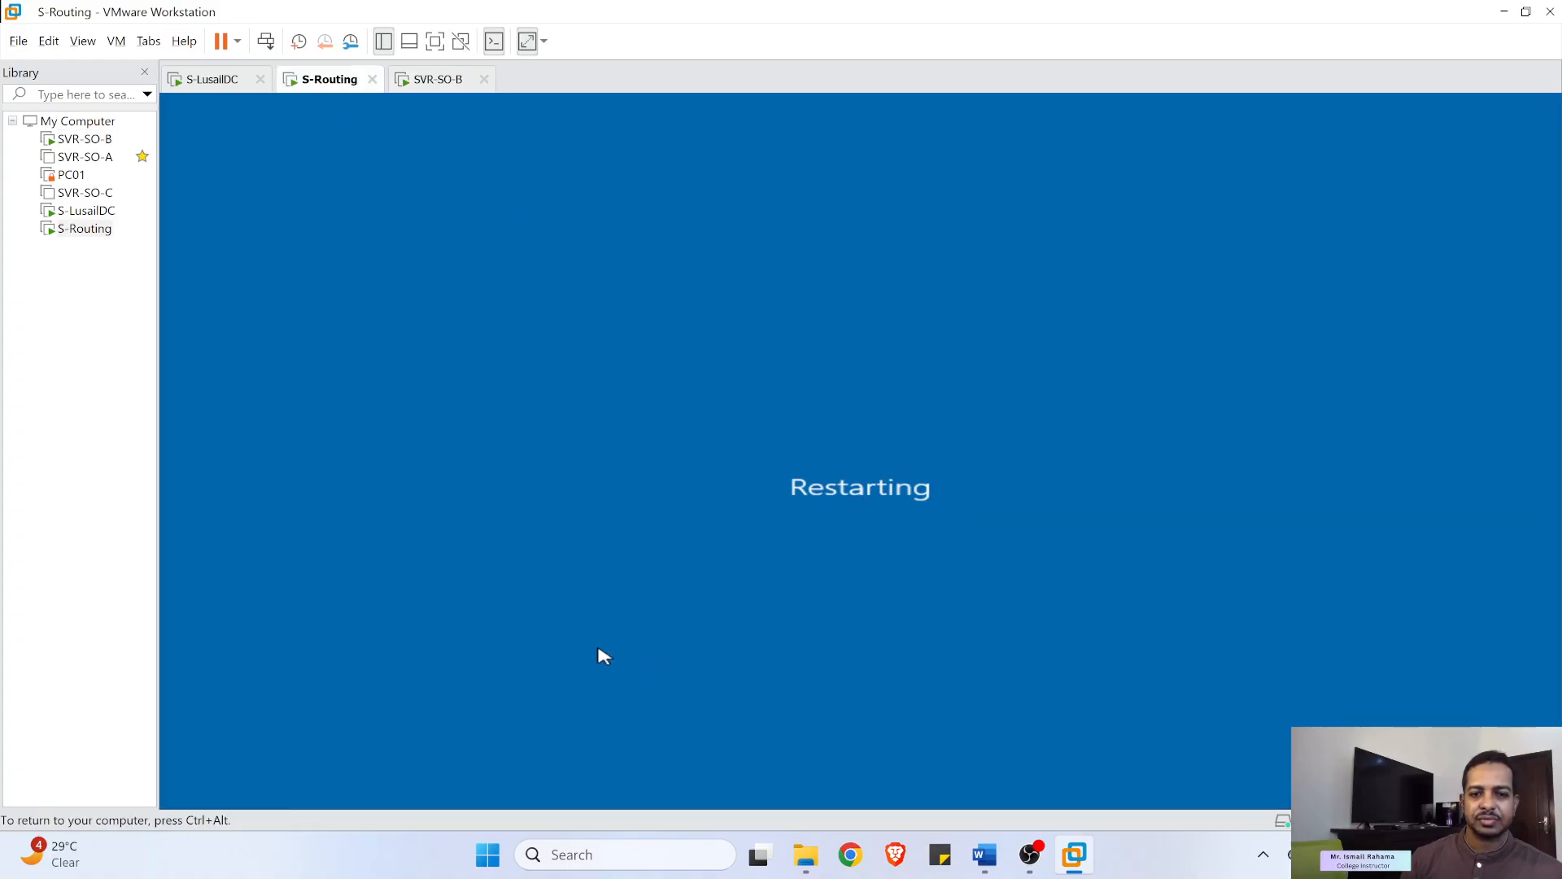
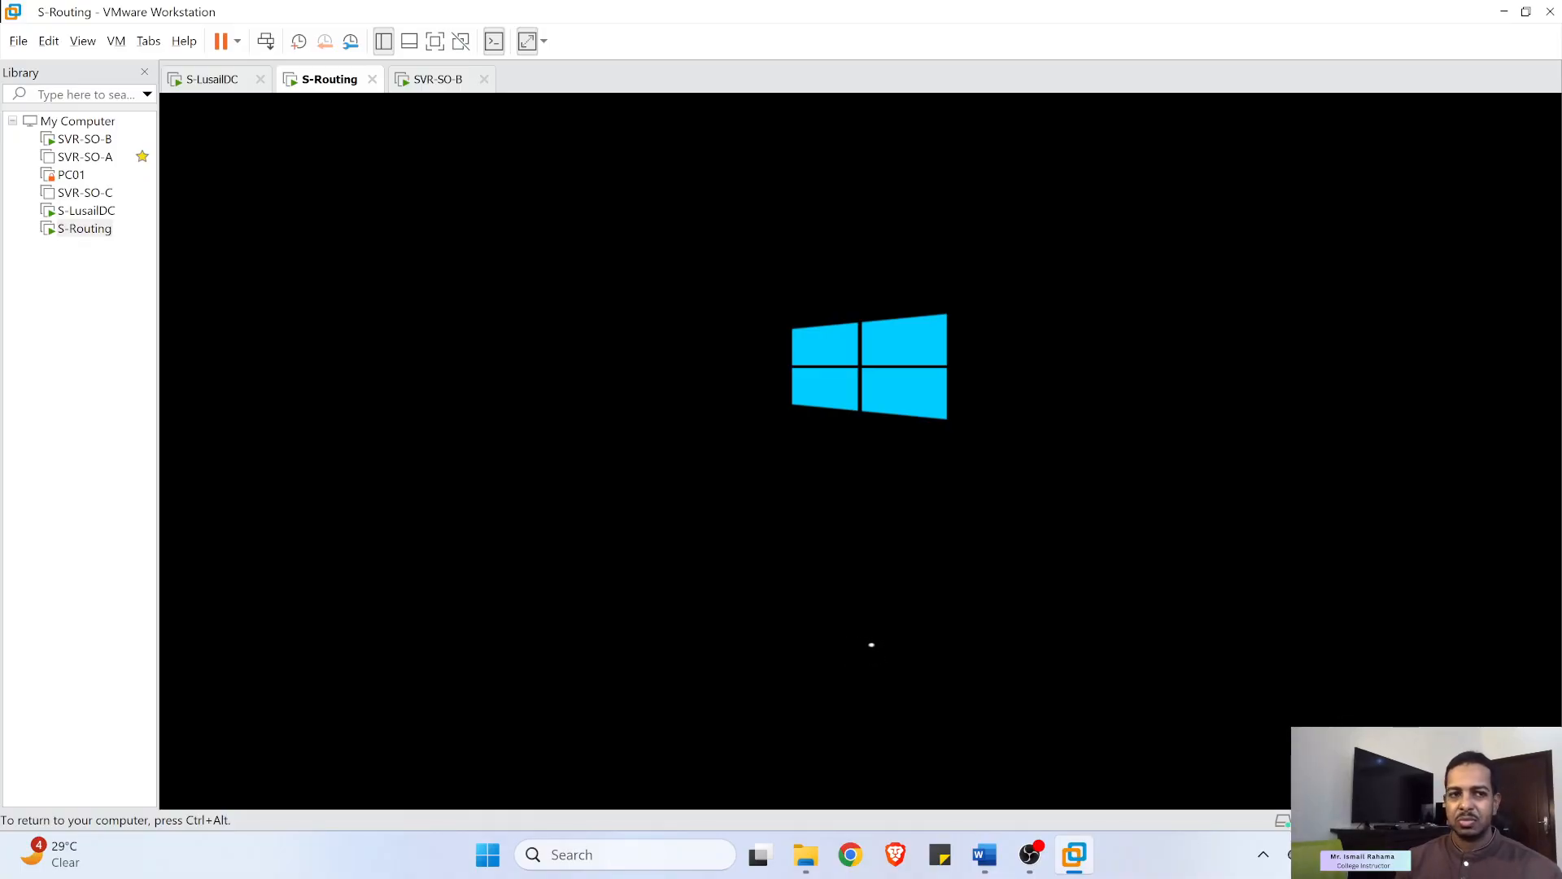
# - Sign in to S-Routing as Administrator with its password, then switch to the S-LusailDC machine
pyautogui.hotkey('ctrl', 'alt')
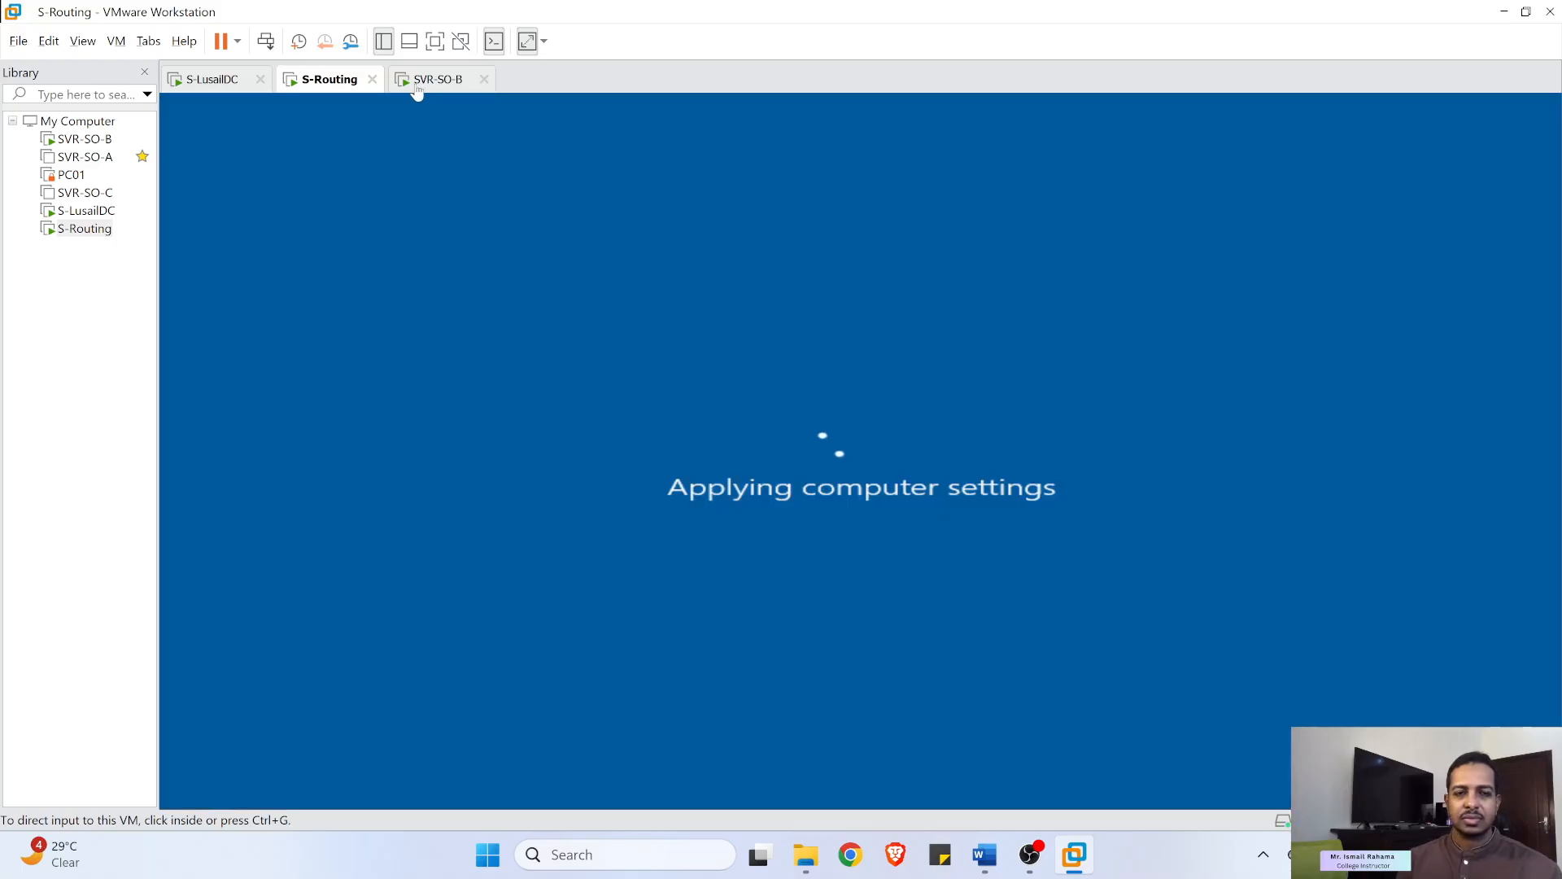
pyautogui.click(505, 228)
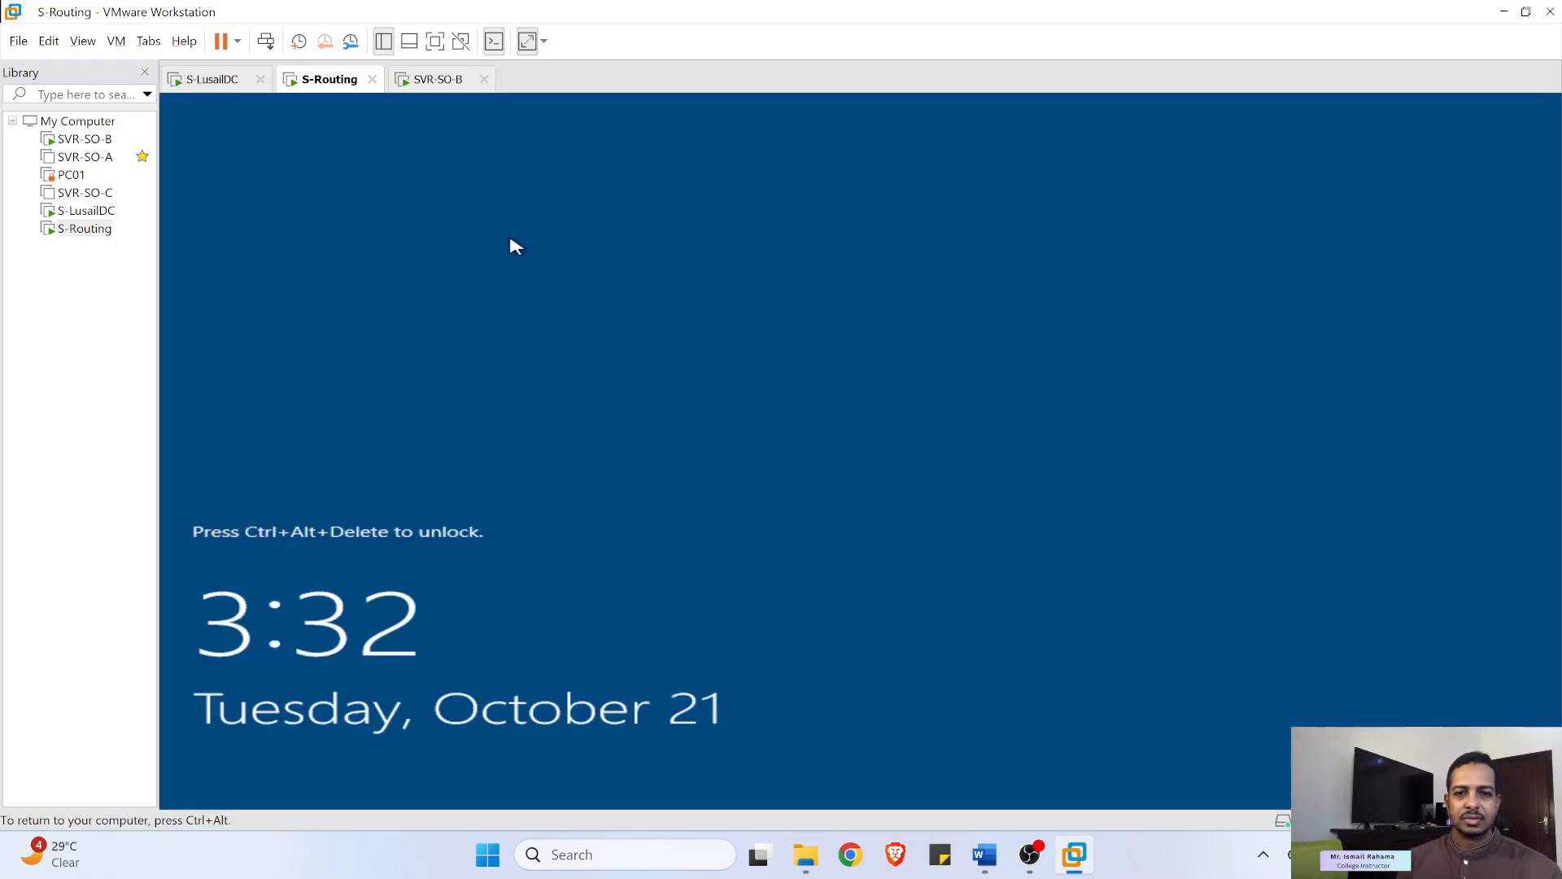
pyautogui.click(265, 41)
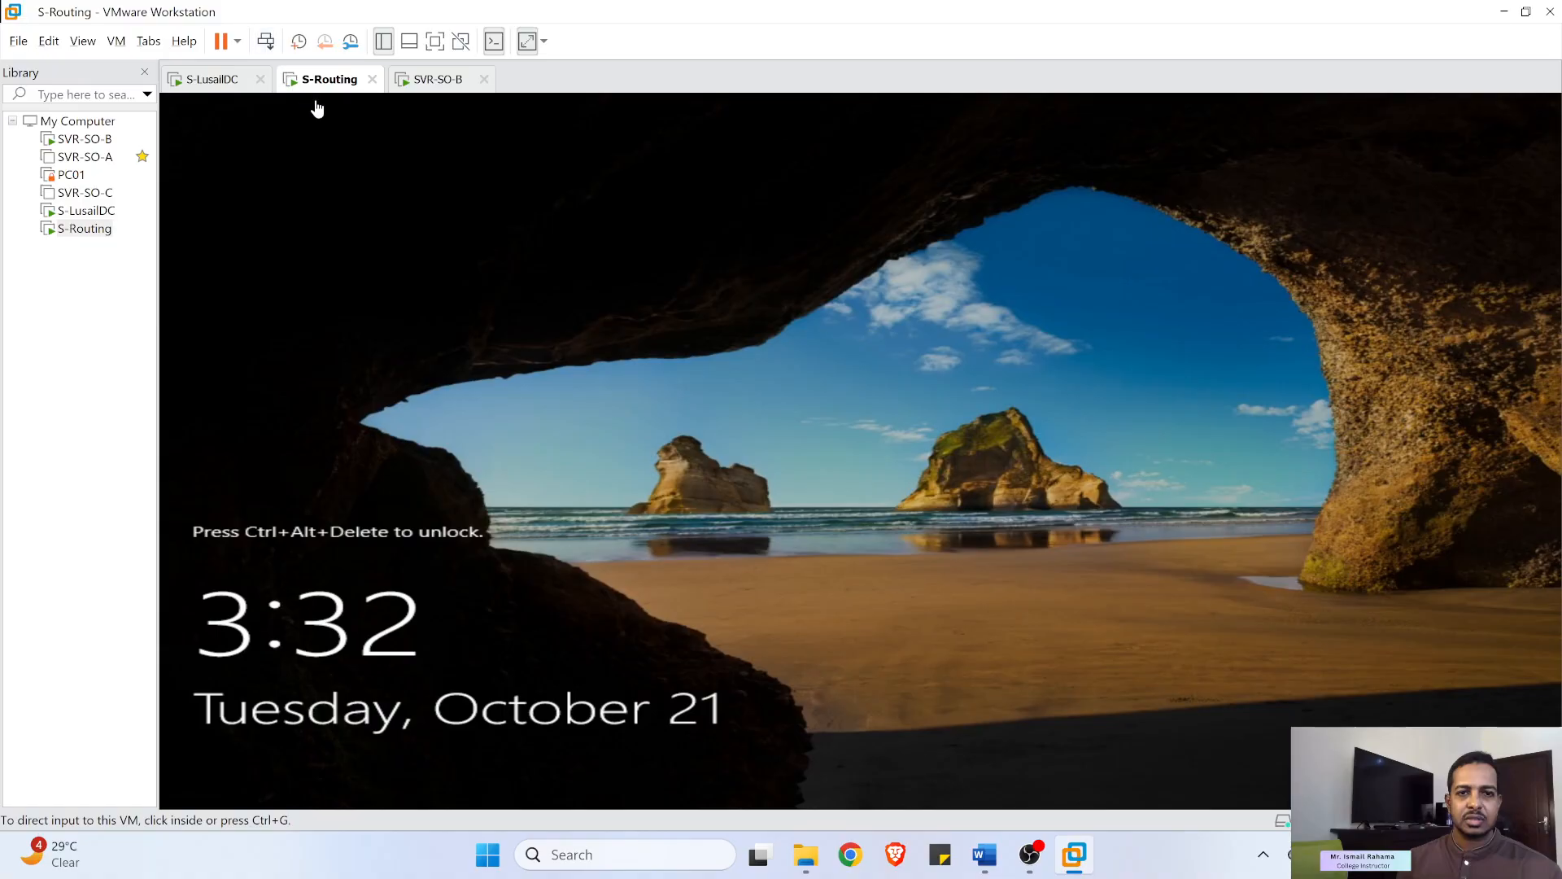
pyautogui.write('P')
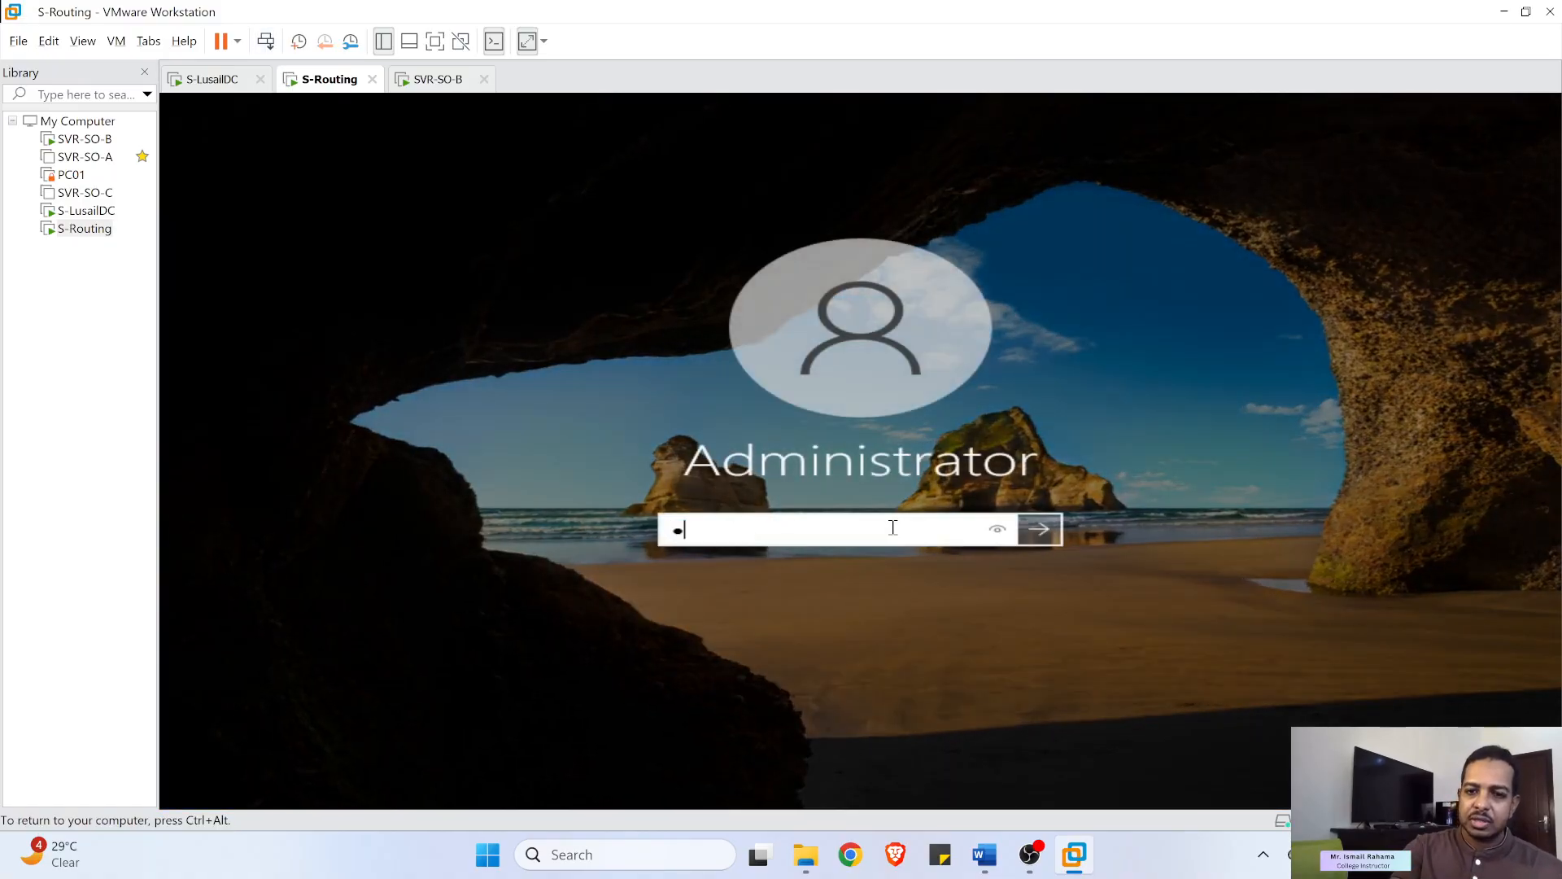
pyautogui.write('a$$w0r')
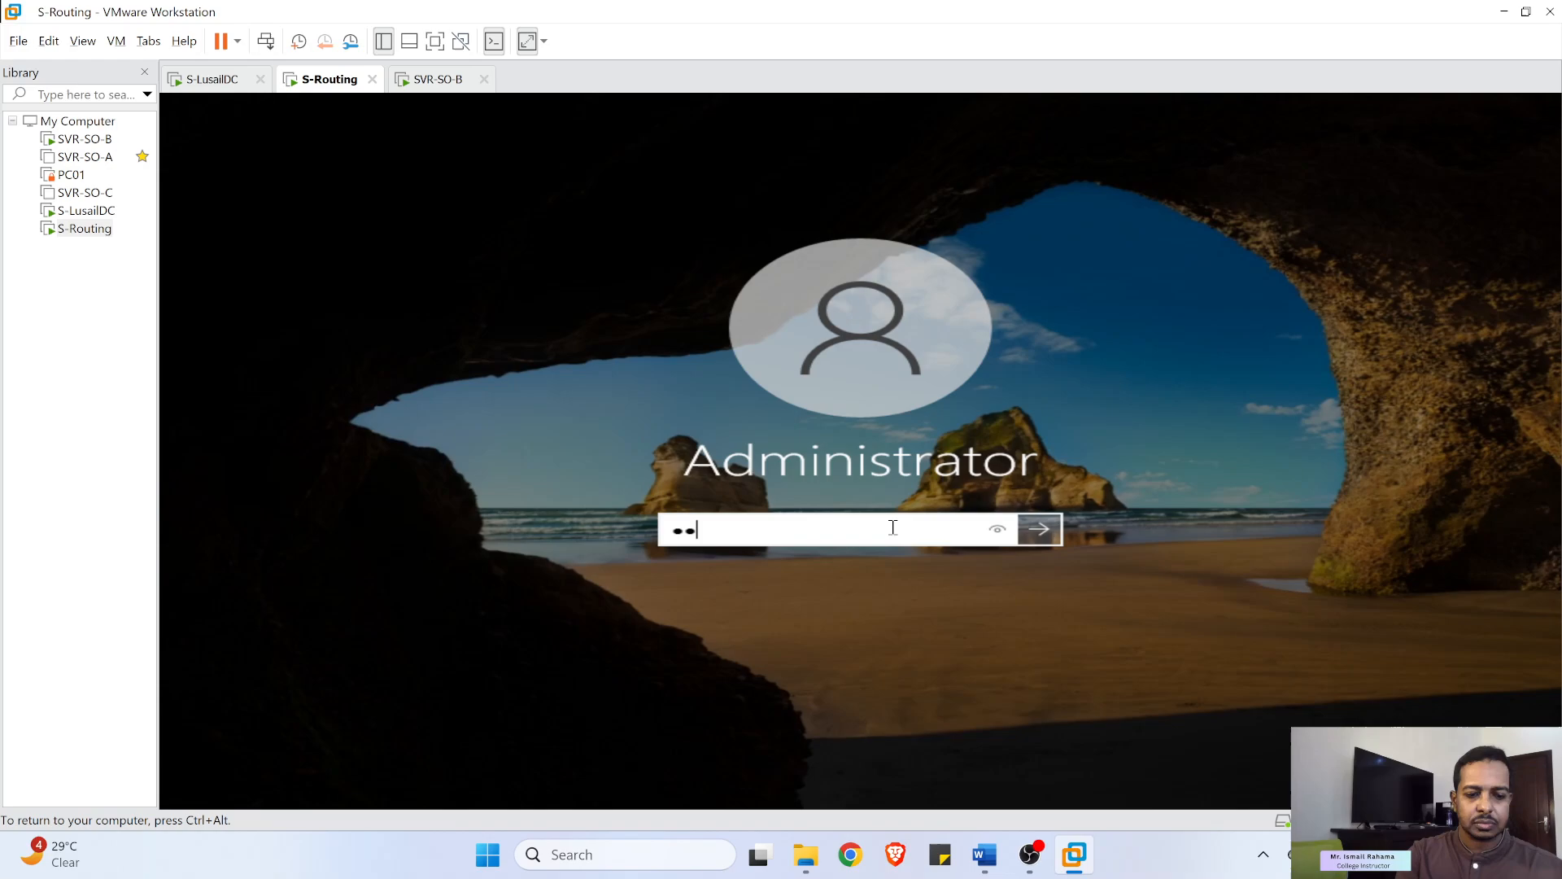
pyautogui.write('d')
pyautogui.press('Return')
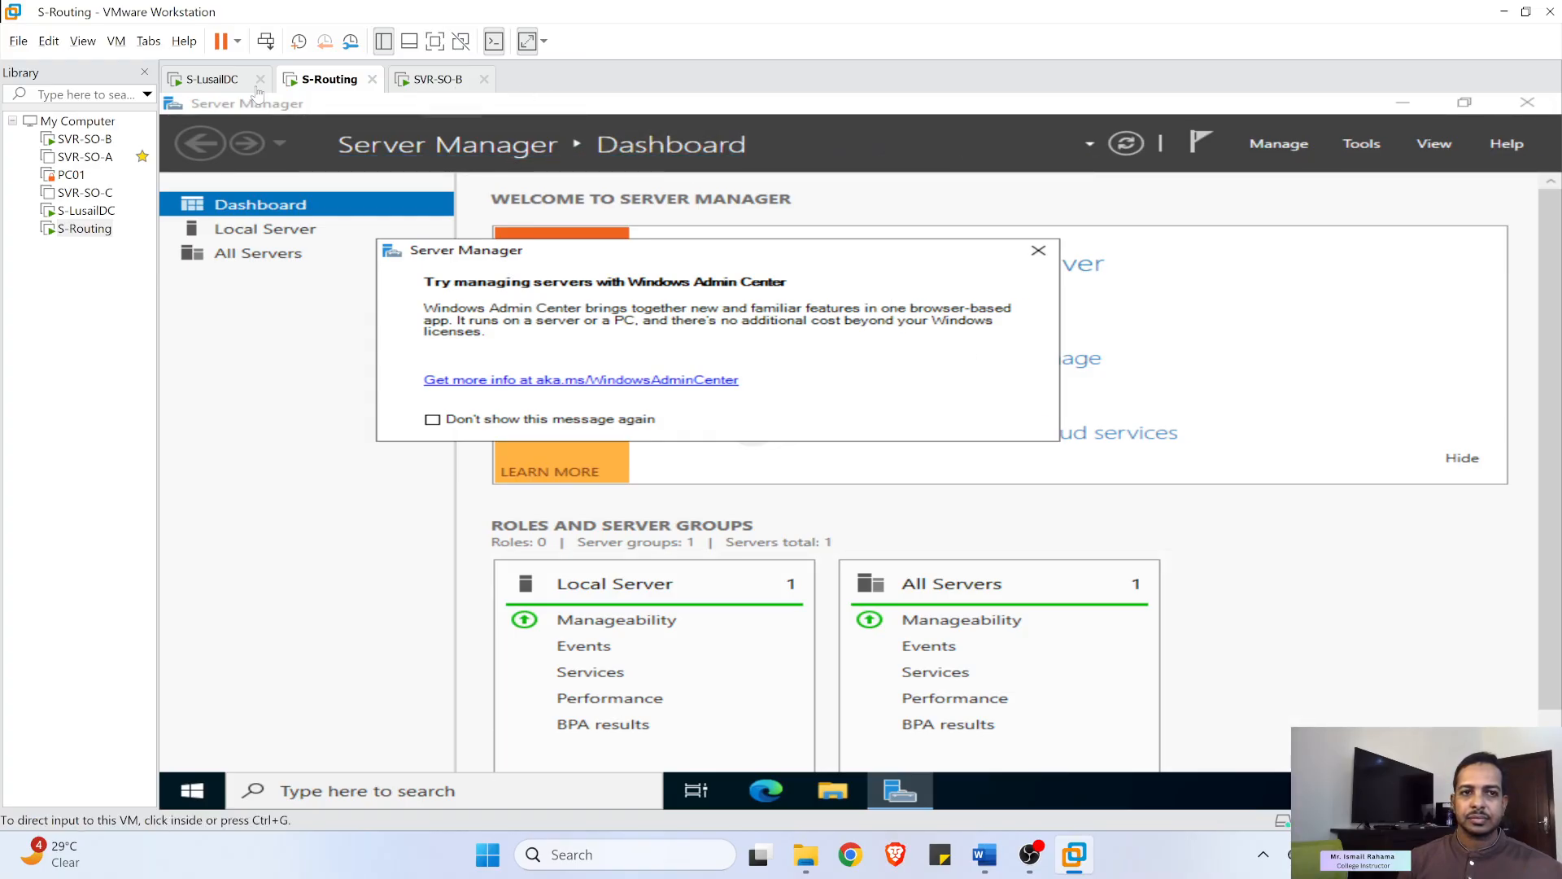
pyautogui.click(210, 81)
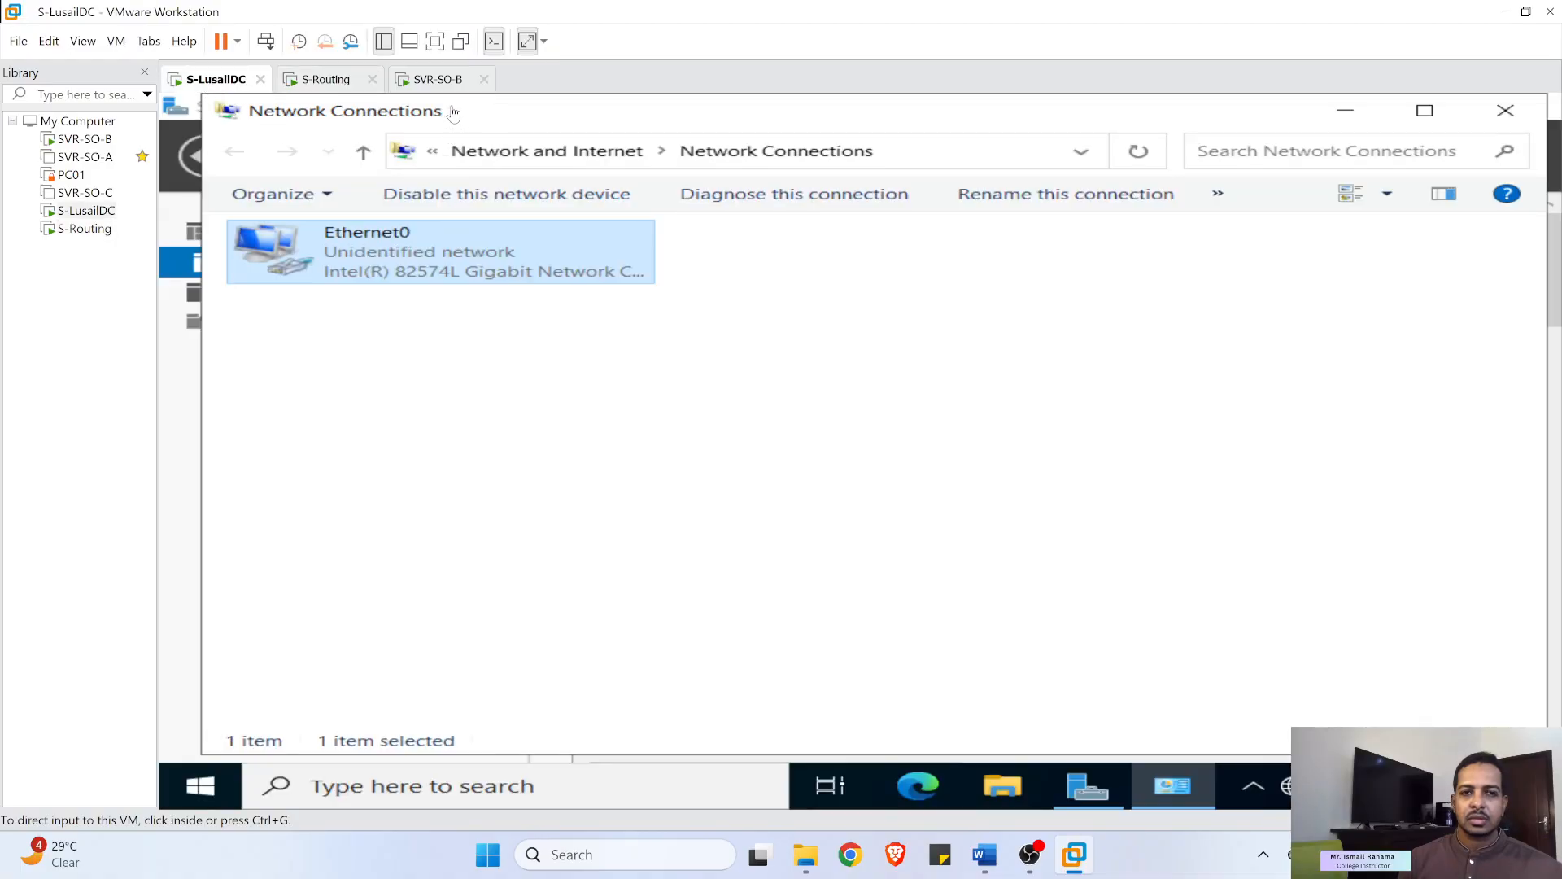
# - On SVR-SO-B, rerun the ping to 10.0.1.2 and stop it after it times out
pyautogui.click(437, 81)
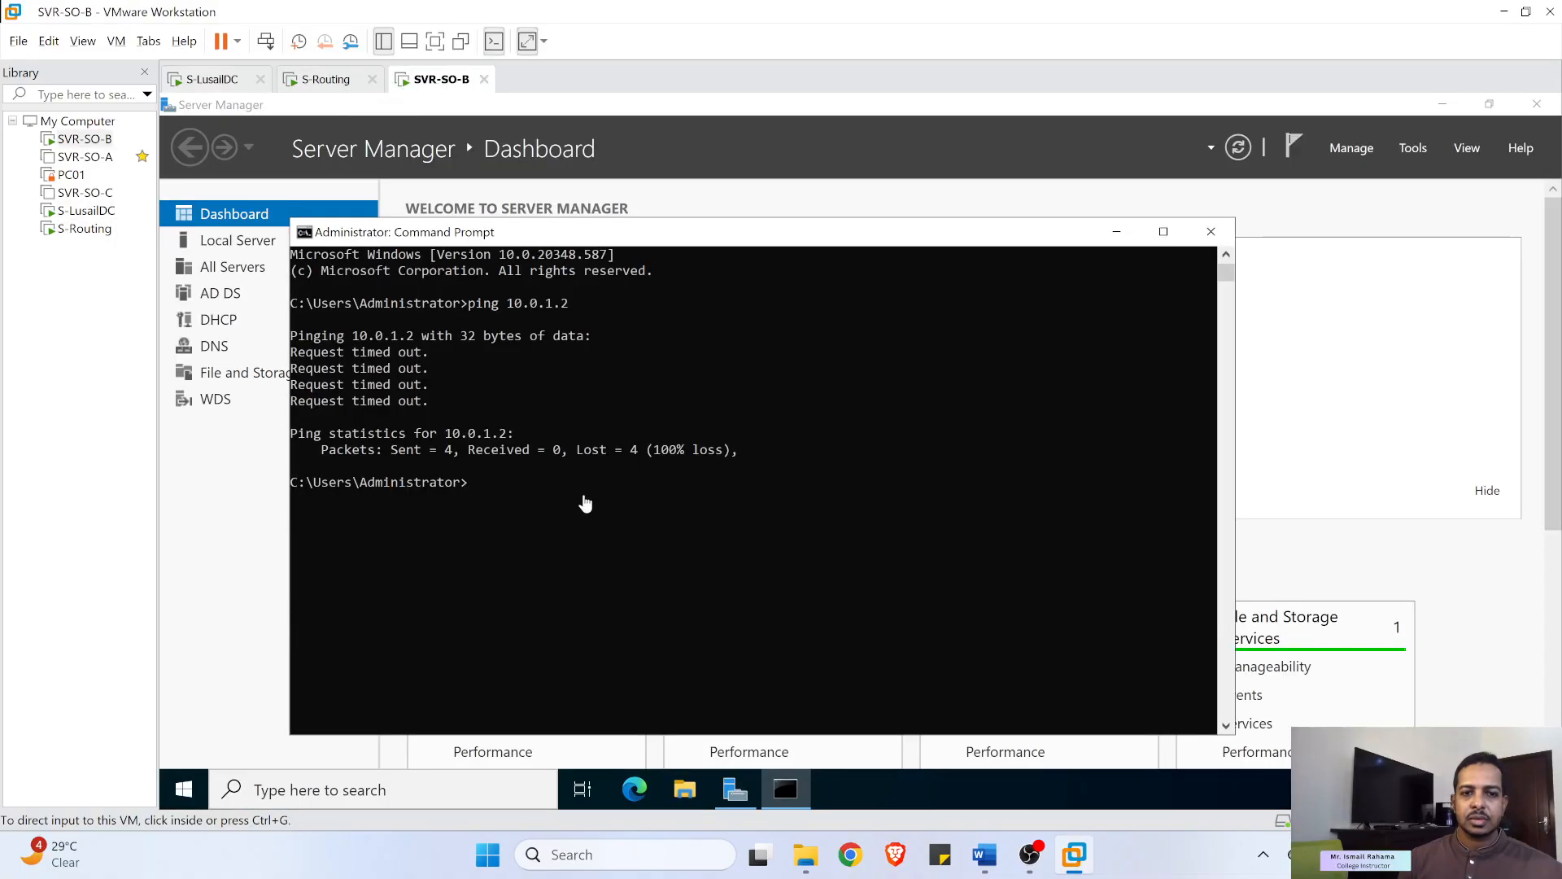
pyautogui.press('Up')
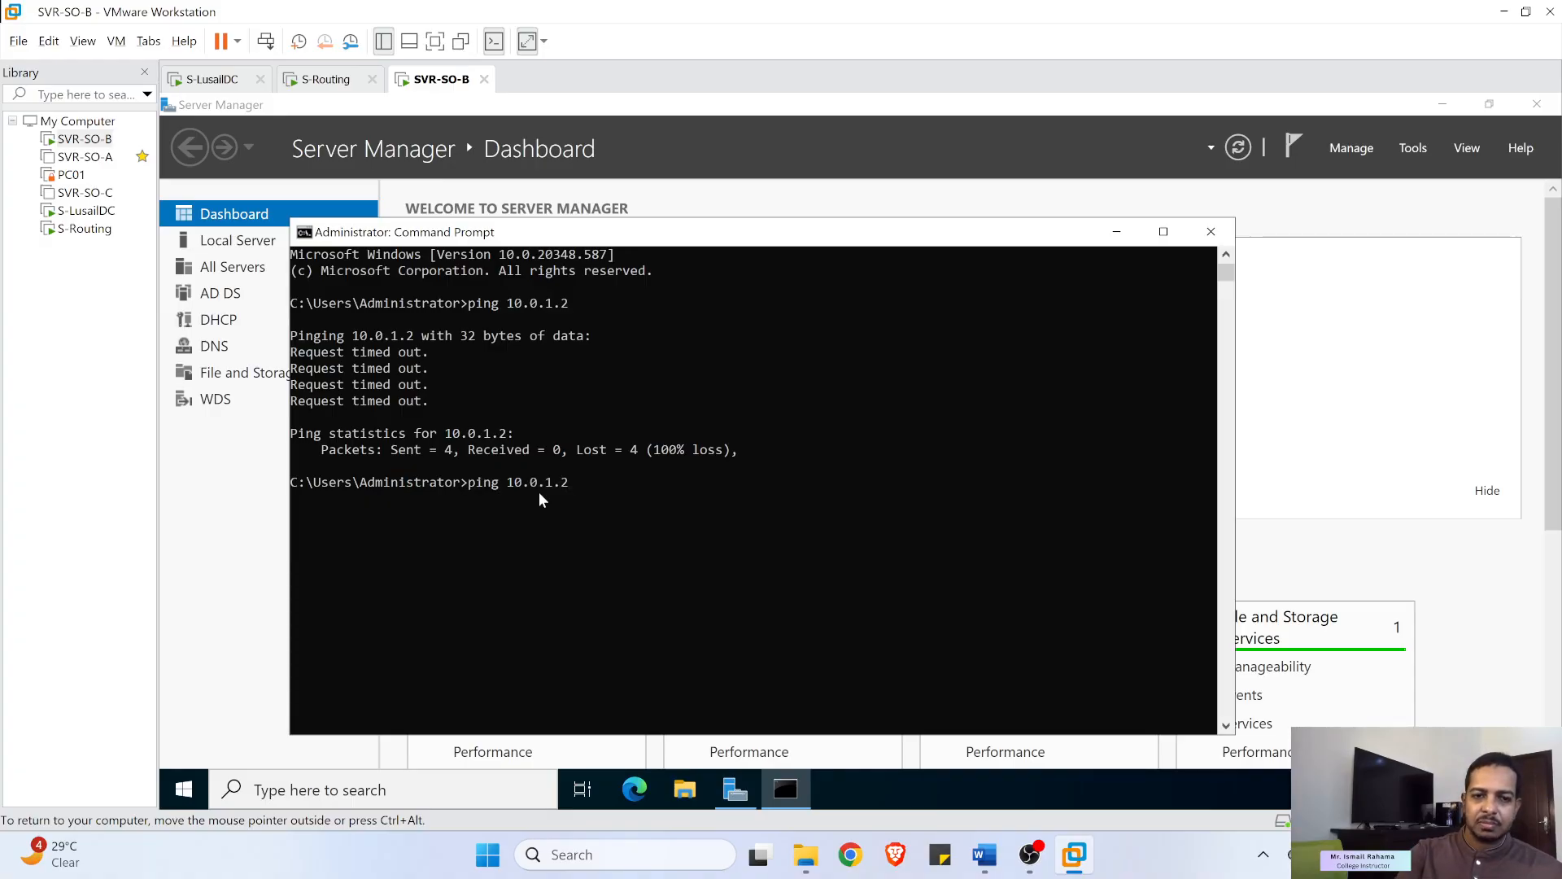
pyautogui.press('Return')
pyautogui.click(563, 488)
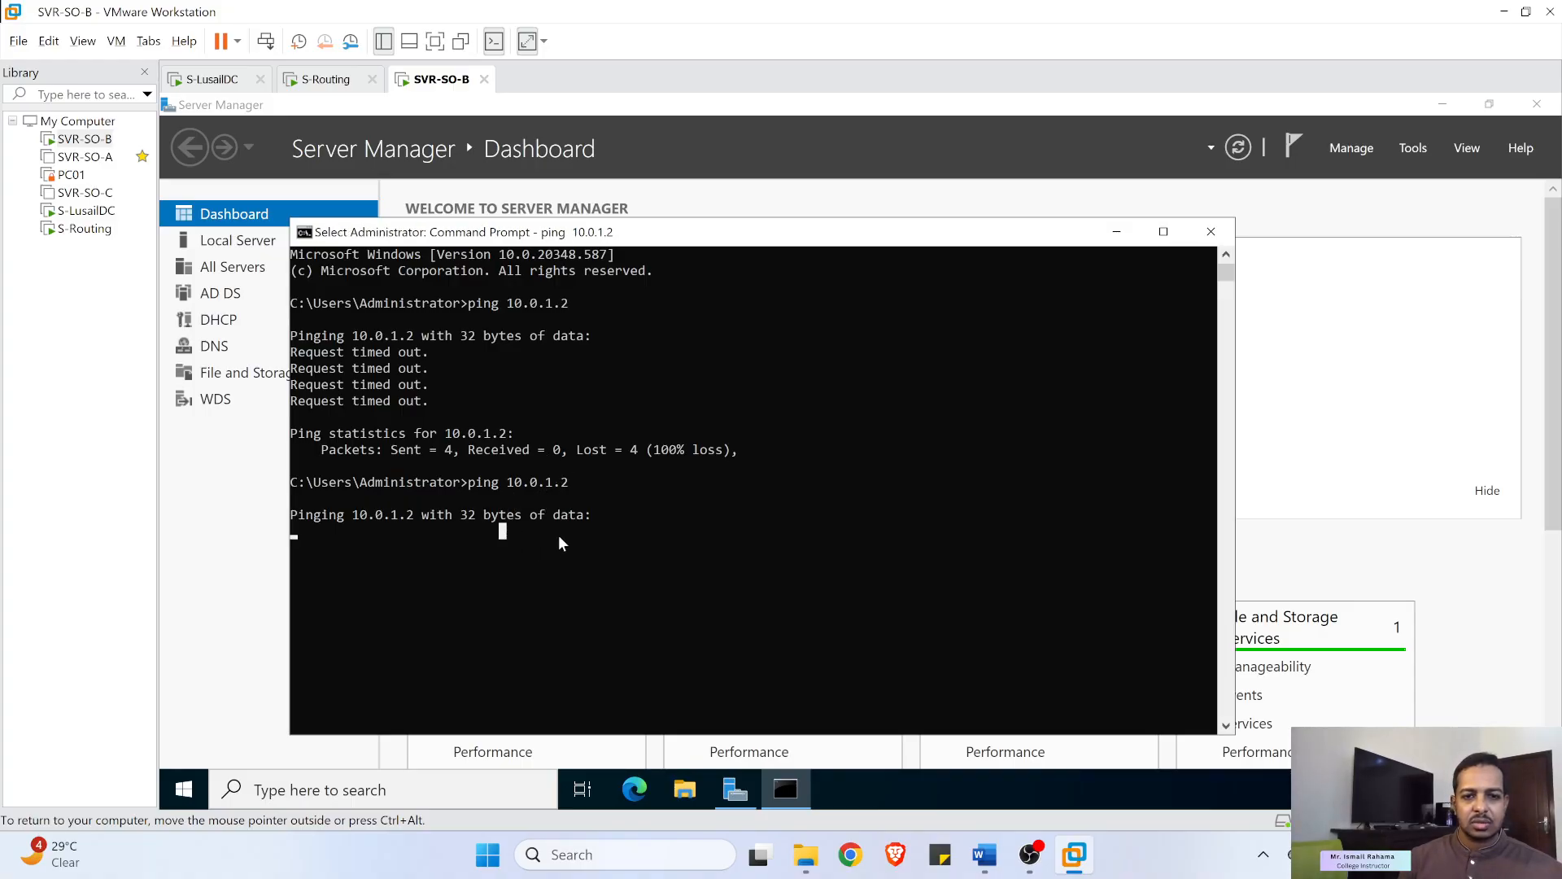
pyautogui.press('Return')
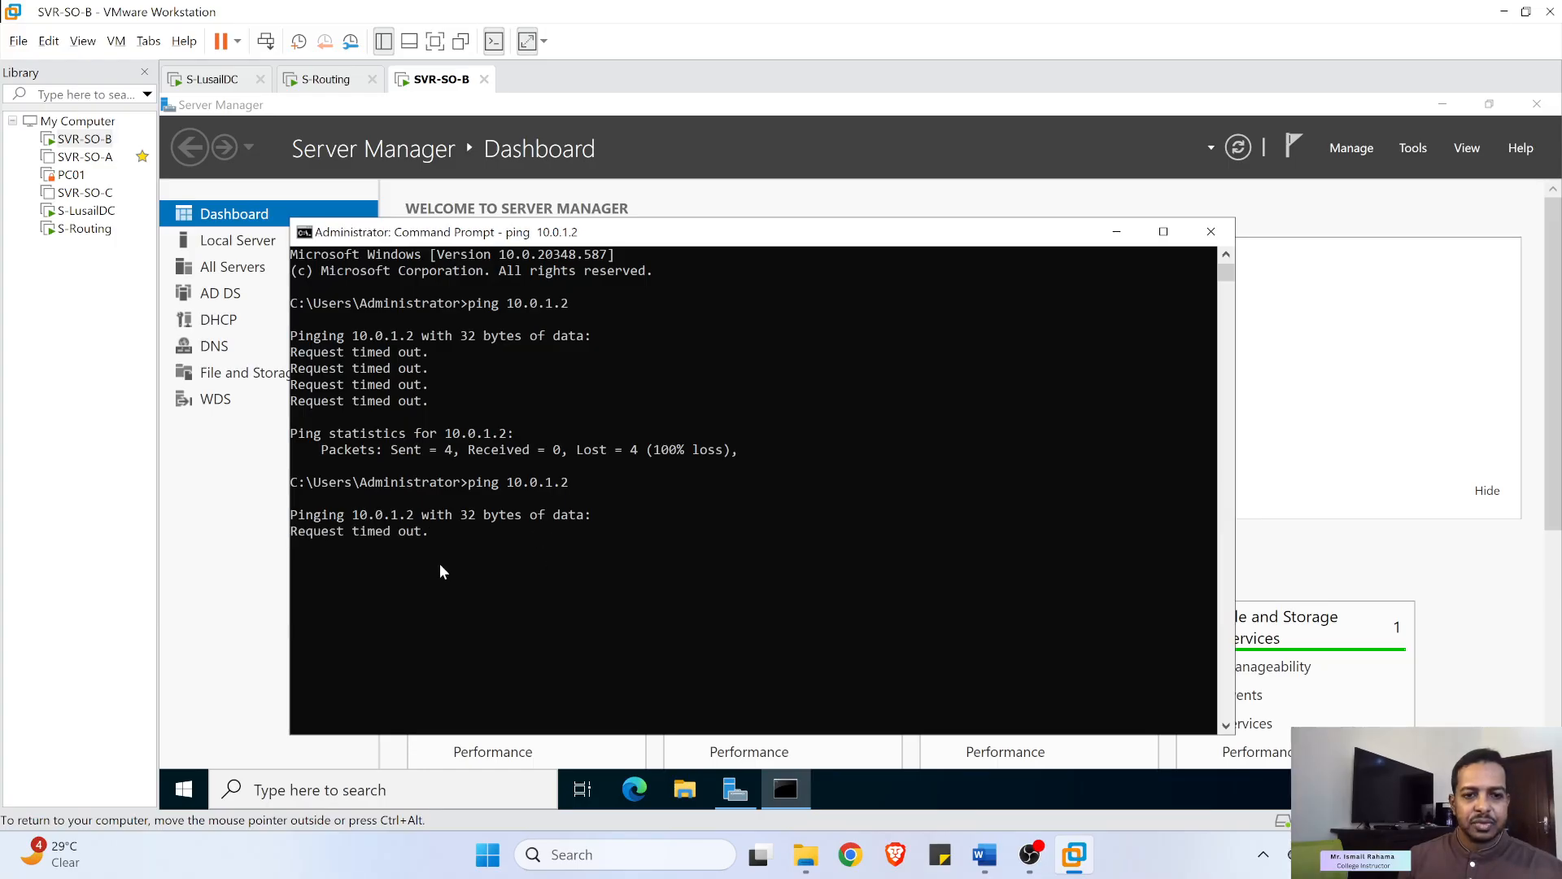
pyautogui.click(488, 565)
pyautogui.press('Return')
pyautogui.click(518, 595)
pyautogui.press('Return')
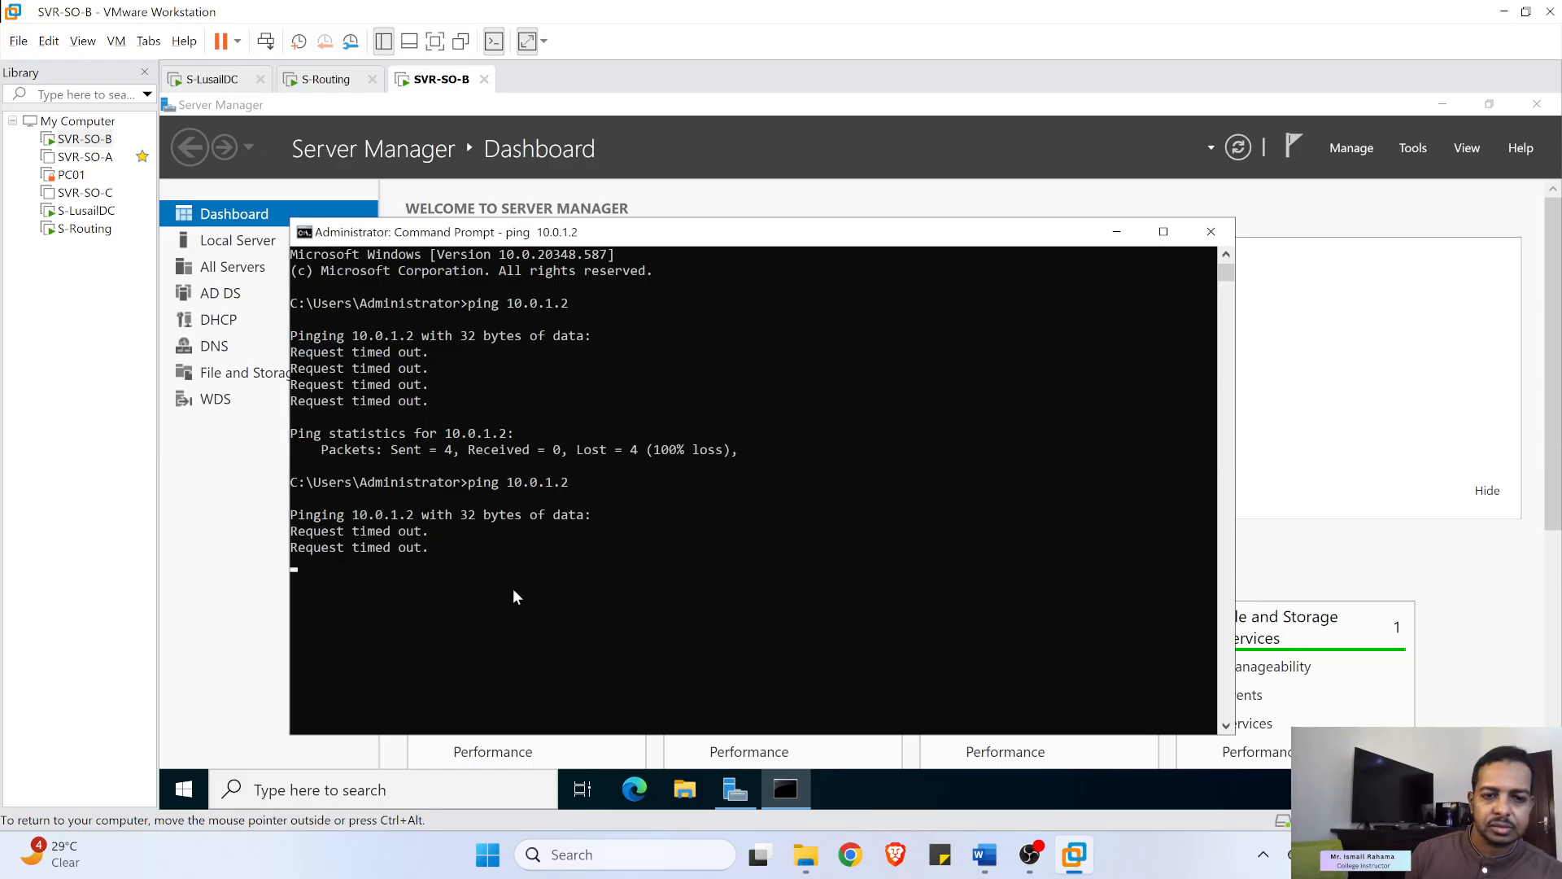
pyautogui.hotkey('ctrl', 'c')
pyautogui.press('Return')
pyautogui.press('Return')
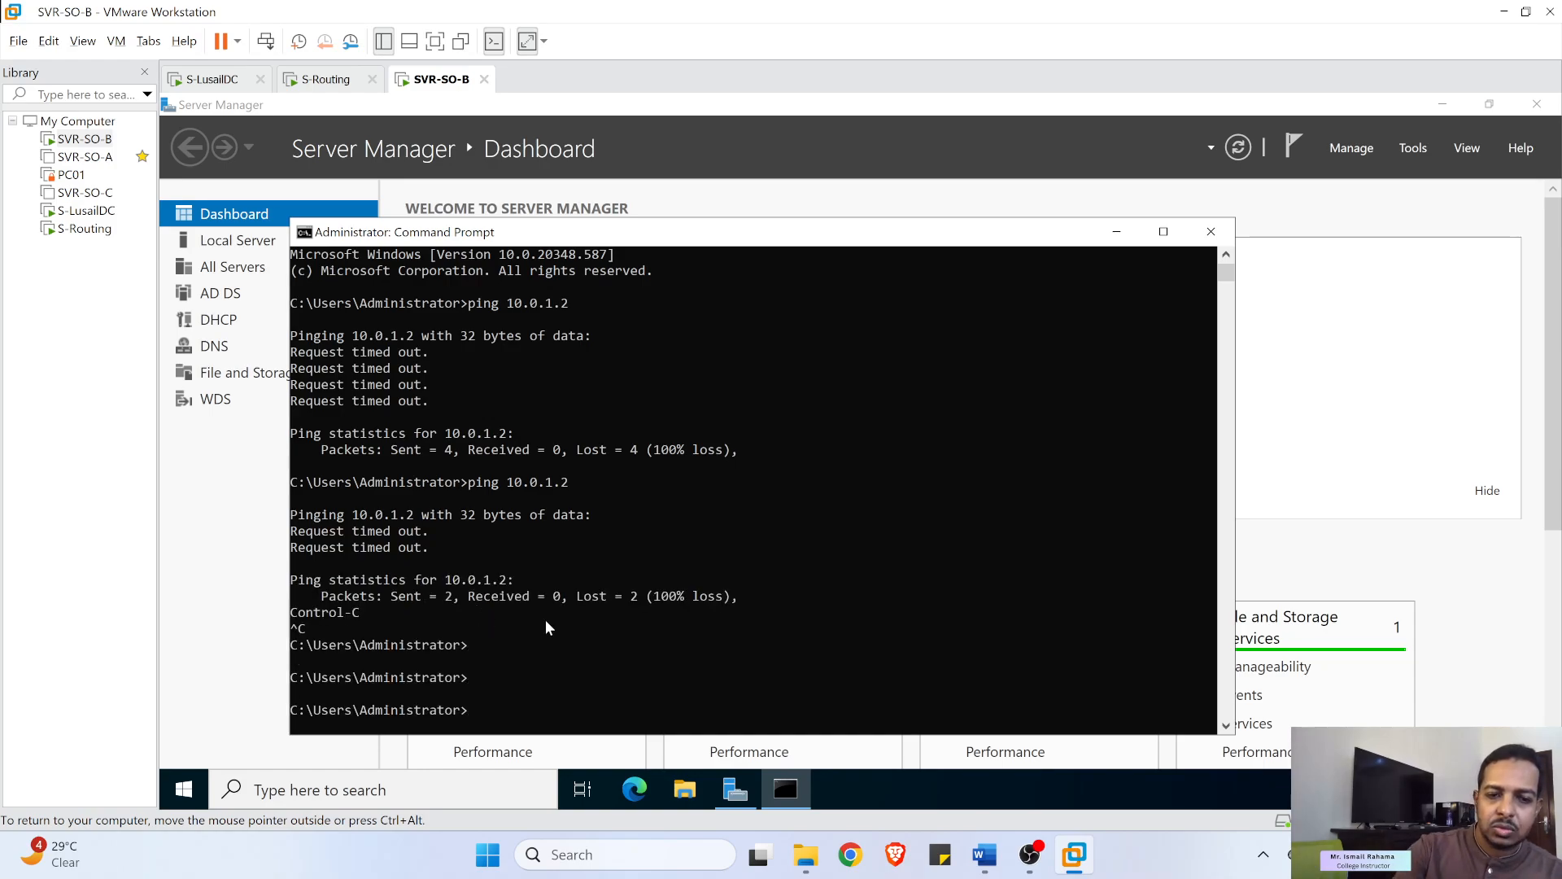
# - Ping 10.0.1.1 from SVR-SO-B and watch the requests time out
pyautogui.press('BackSpace')
pyautogui.write('10.0.1.1')
pyautogui.press('Return')
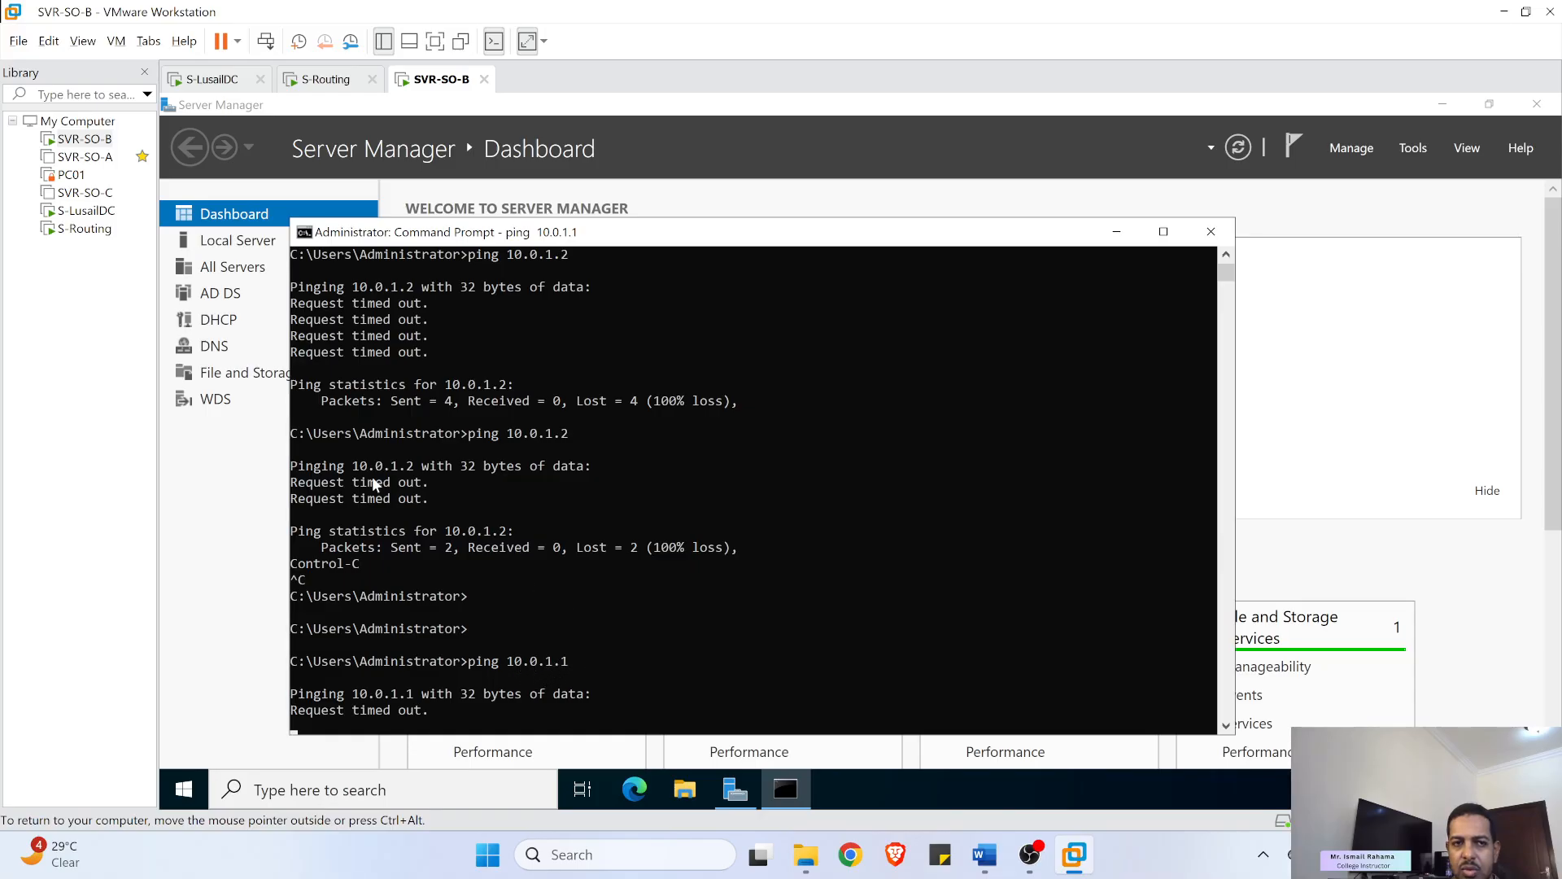
pyautogui.click(48, 41)
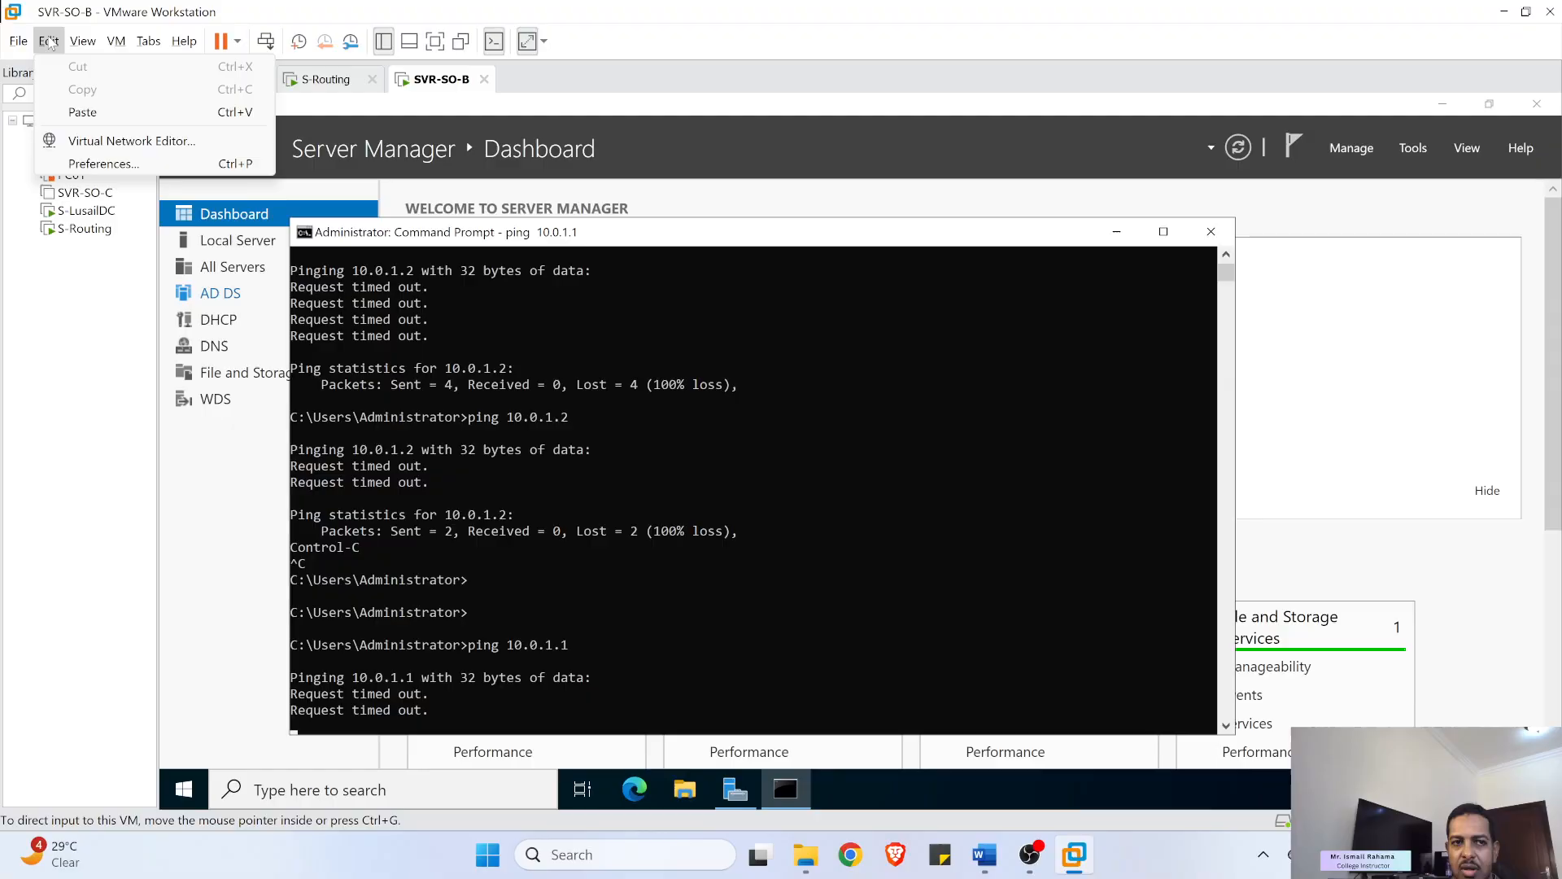
# - Check the VMnet2 and VMnet1 subnet settings in the Virtual Network Editor, closing without changes
pyautogui.click(122, 141)
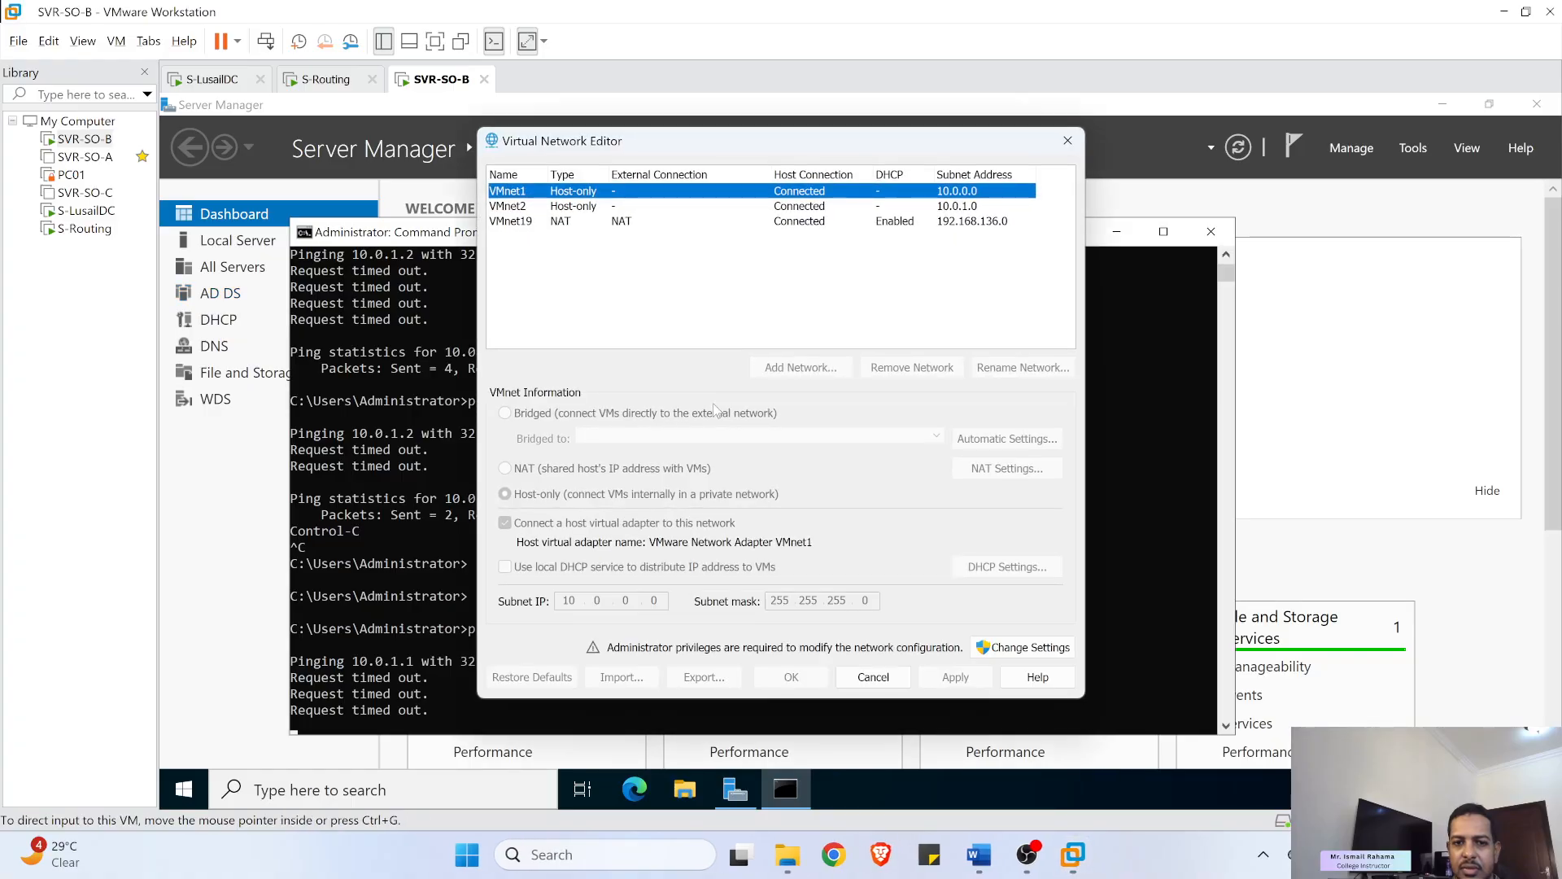
pyautogui.click(918, 210)
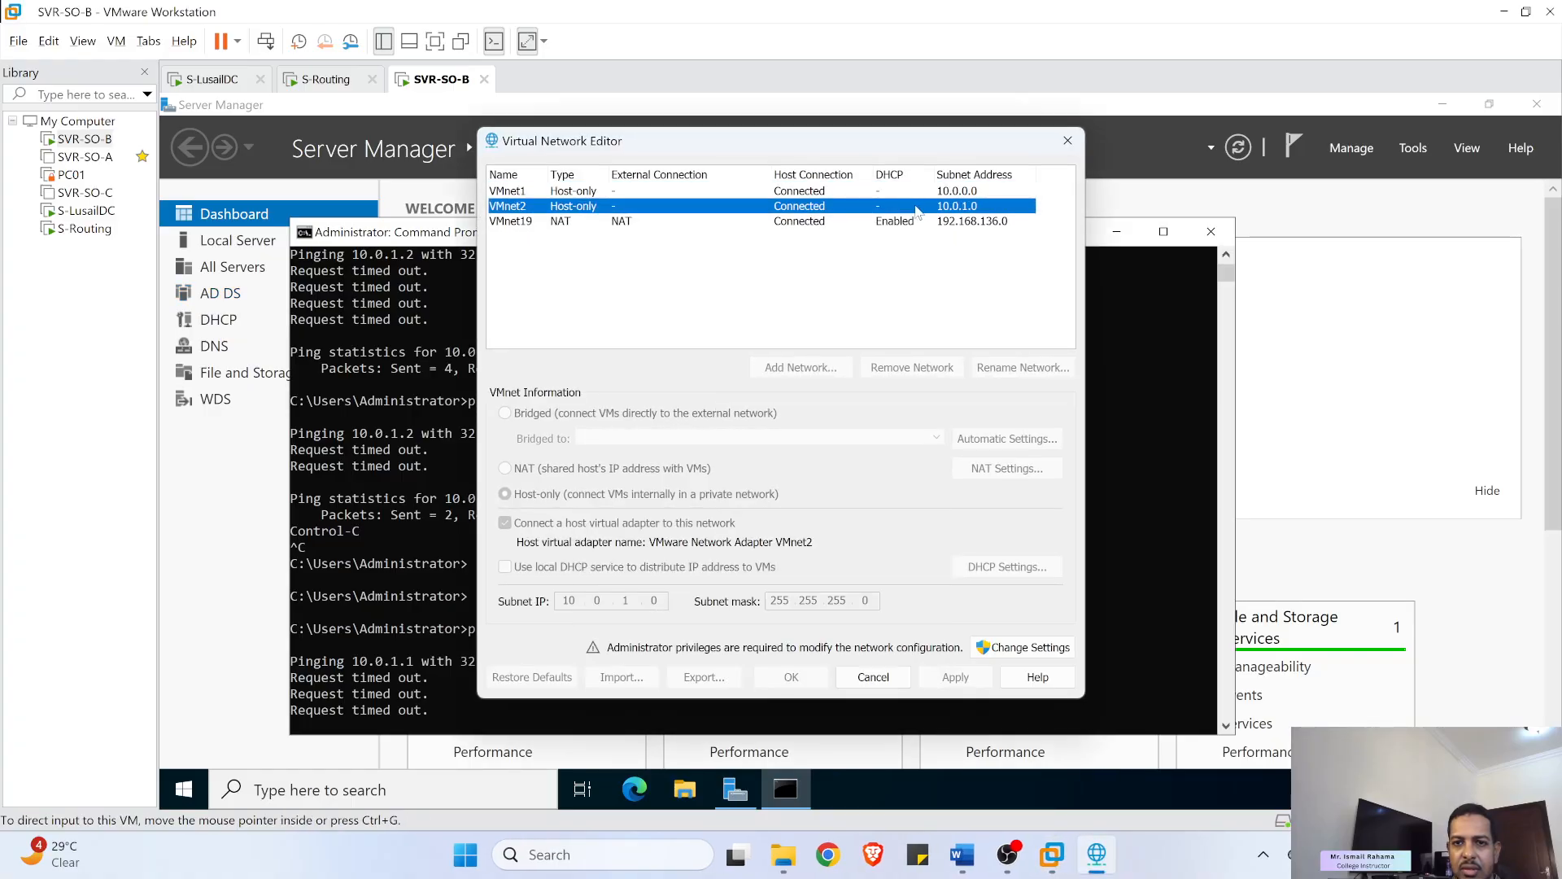
pyautogui.moveTo(939, 143); pyautogui.dragTo(1178, 133)
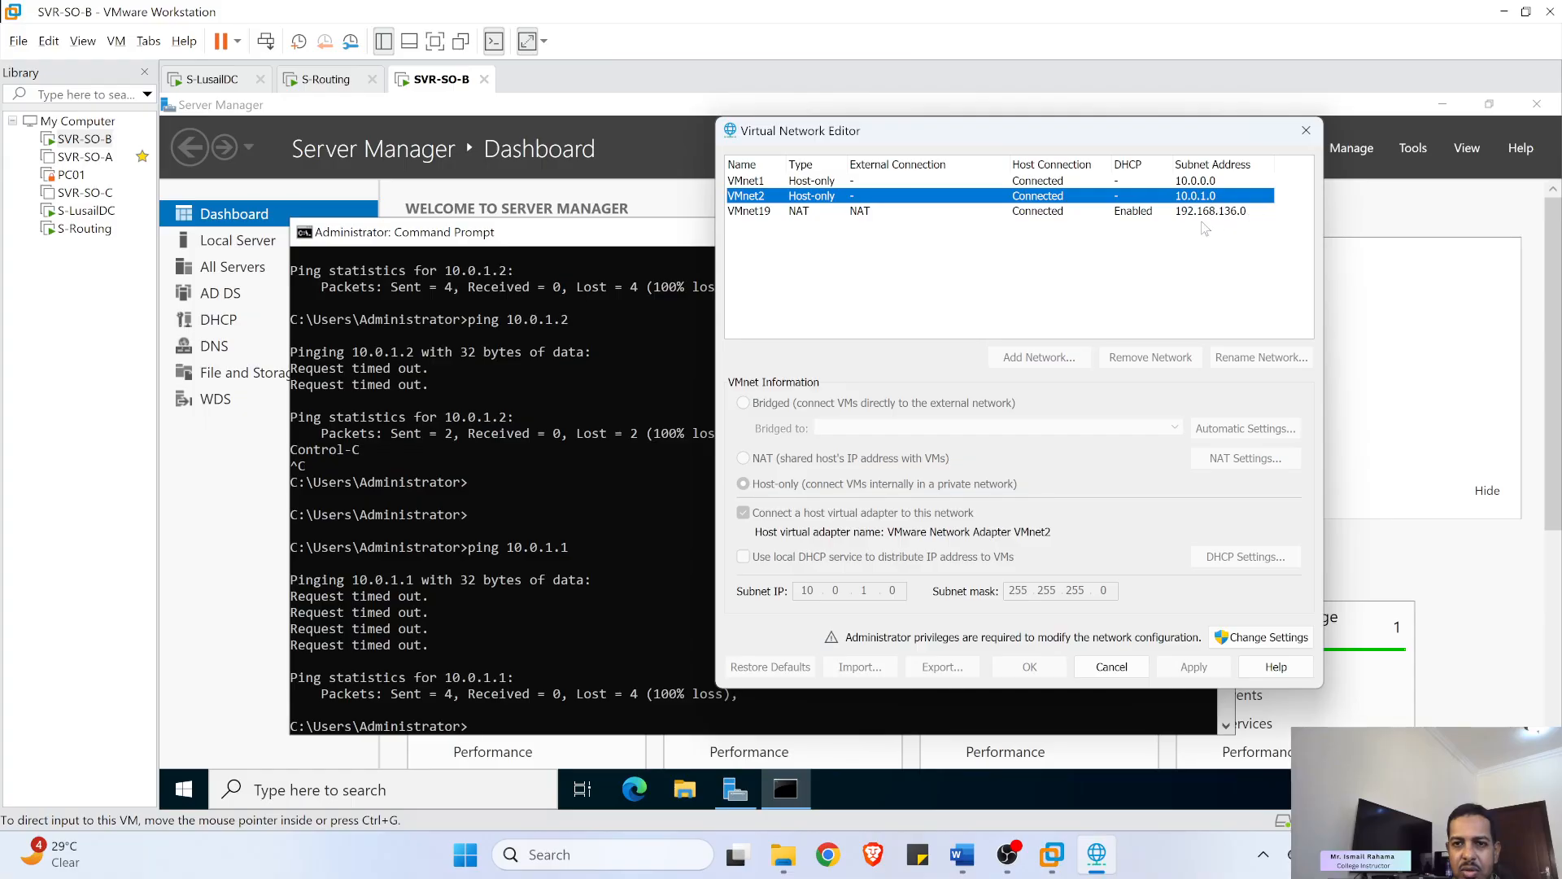
pyautogui.click(827, 183)
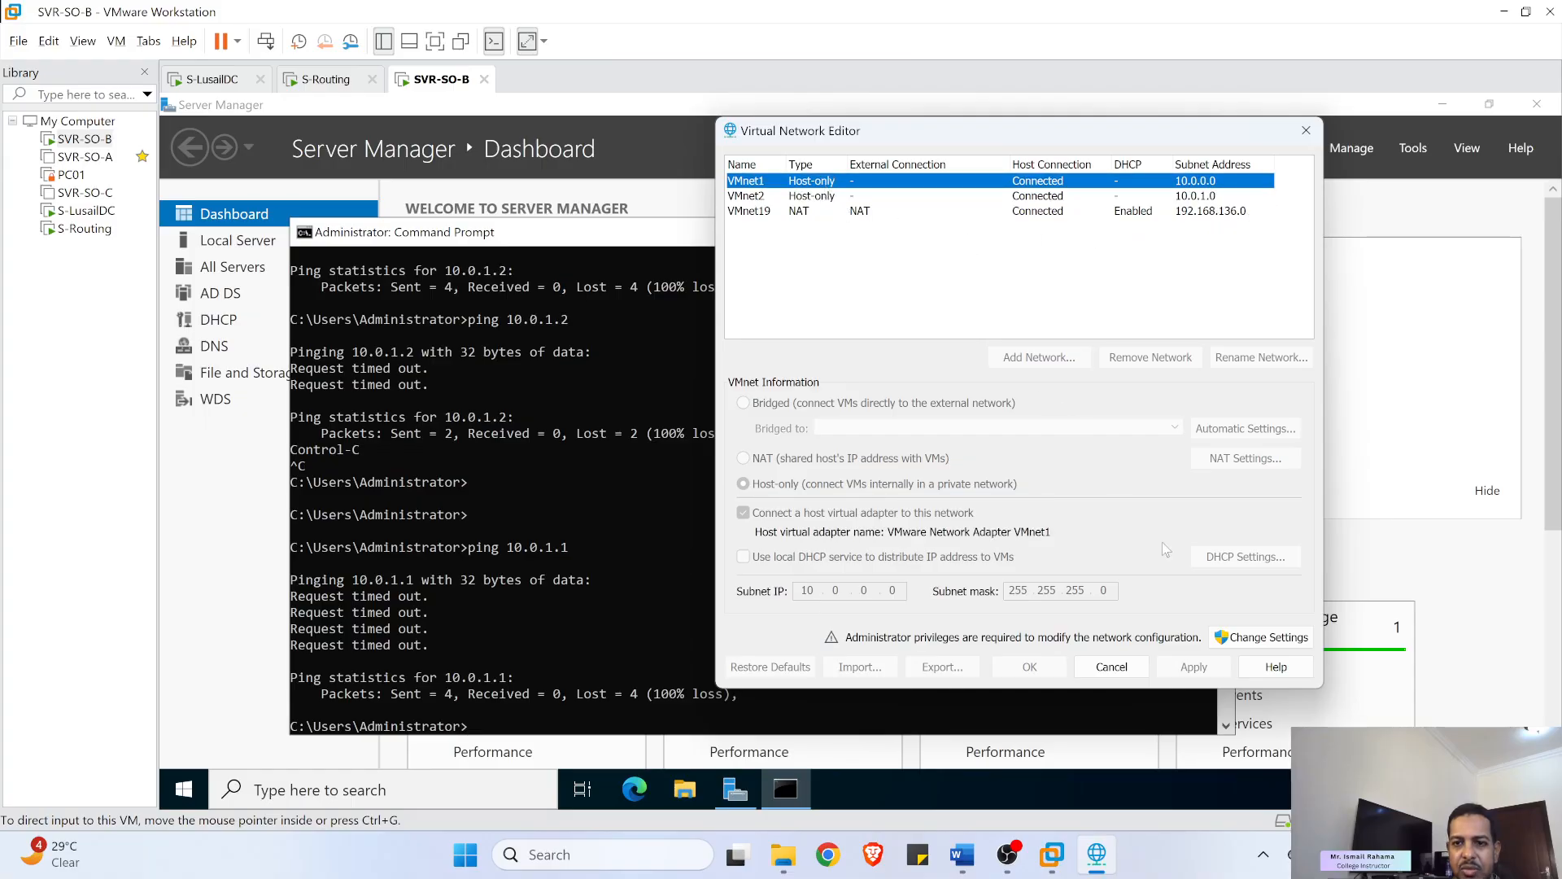
pyautogui.click(1111, 666)
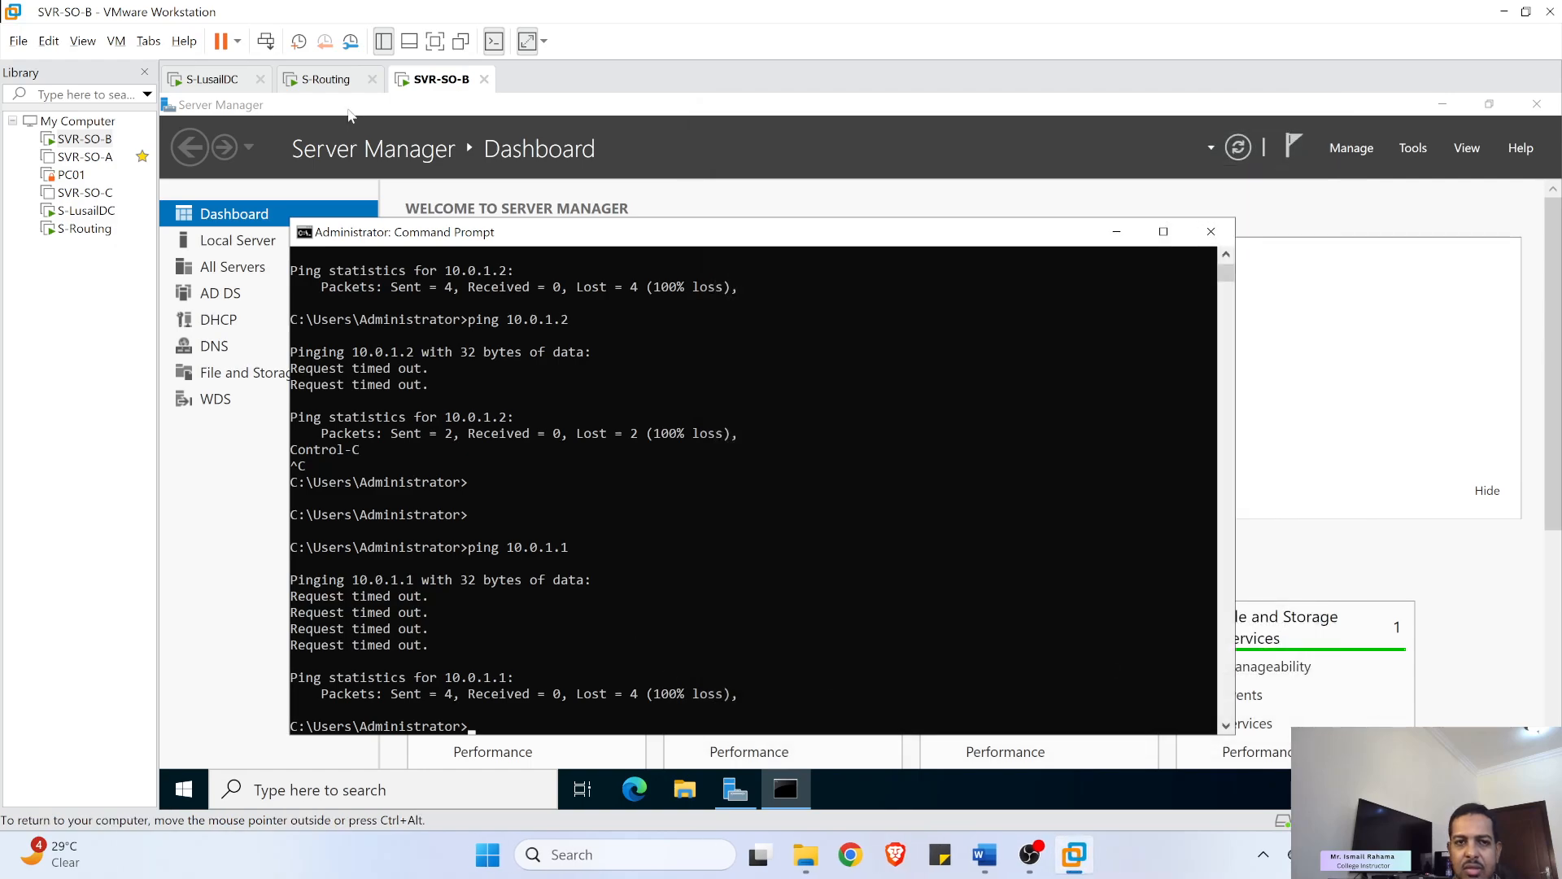
# - Dismiss S-Routing's Windows Admin Center popup and view its Tools list, then return to S-LusailDC
pyautogui.click(326, 80)
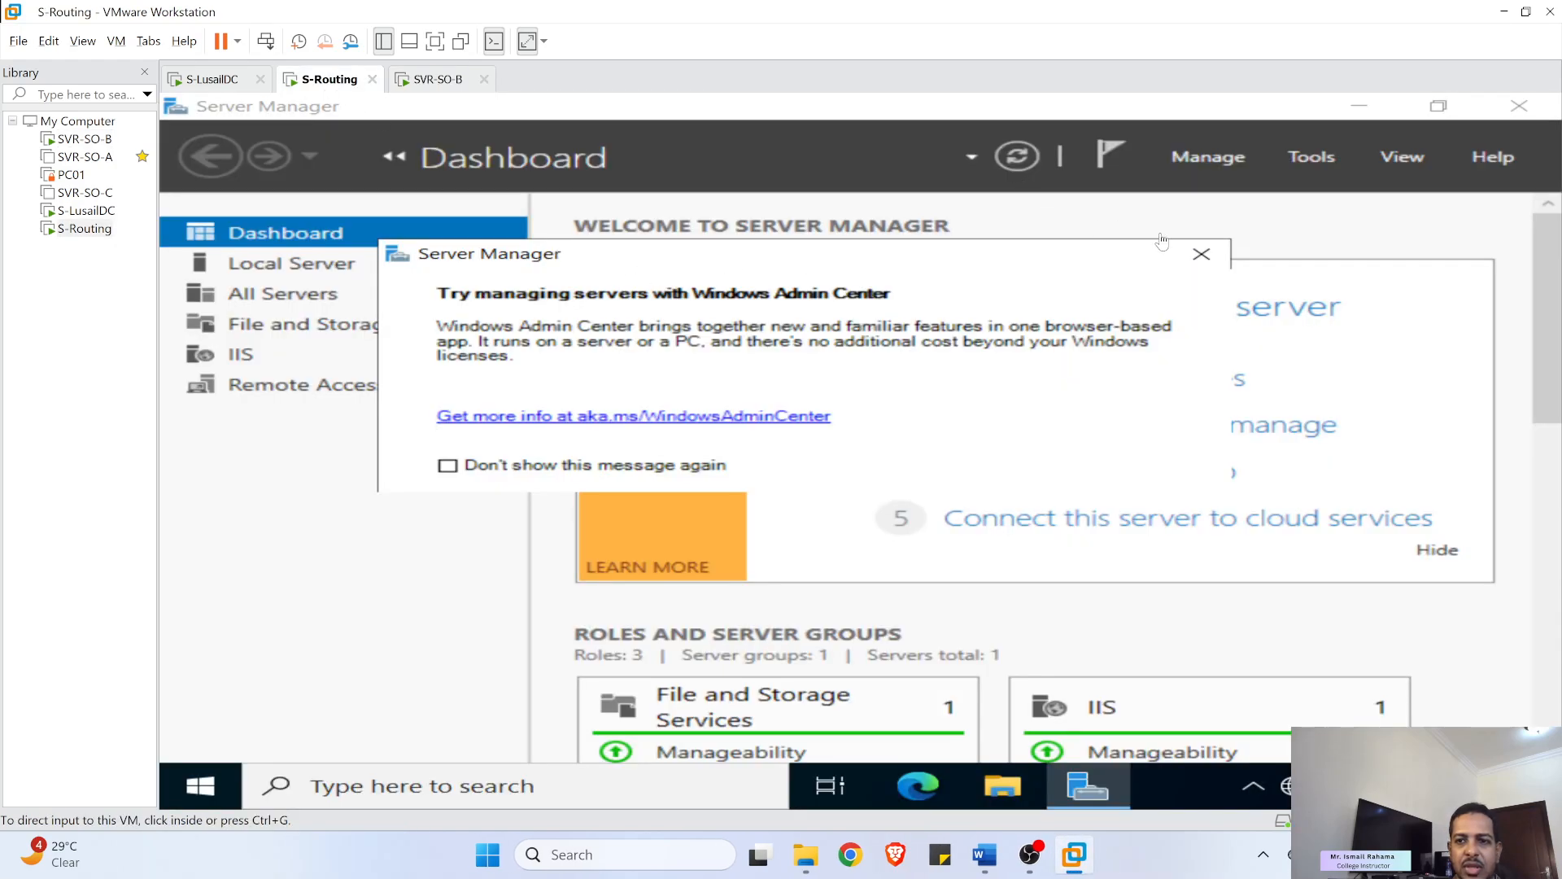
pyautogui.click(1202, 254)
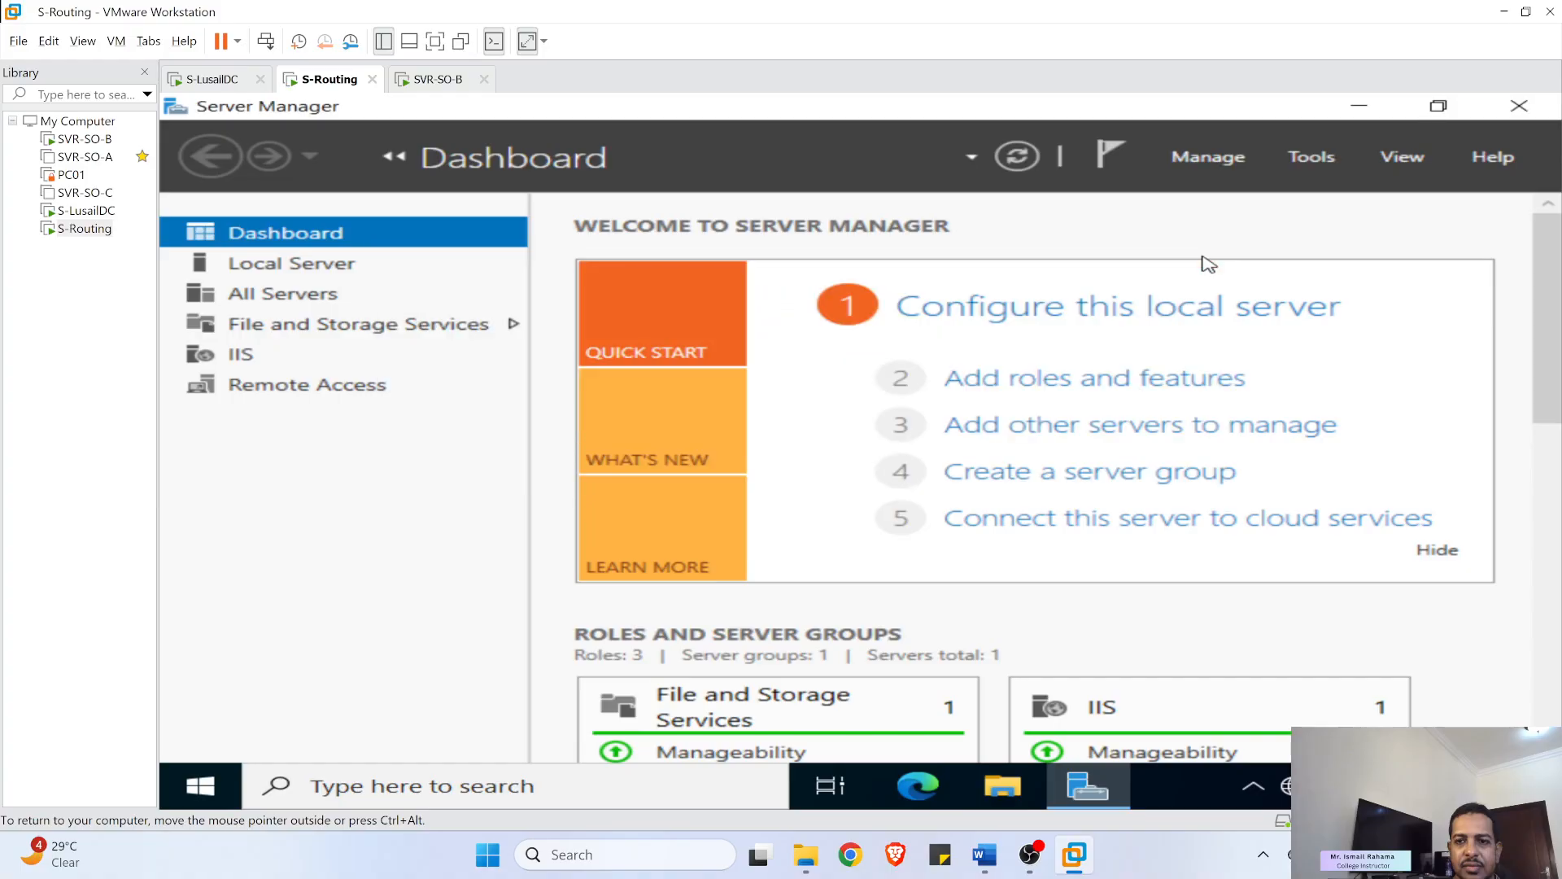
pyautogui.click(1312, 157)
pyautogui.scroll(-1, 1182, 537)
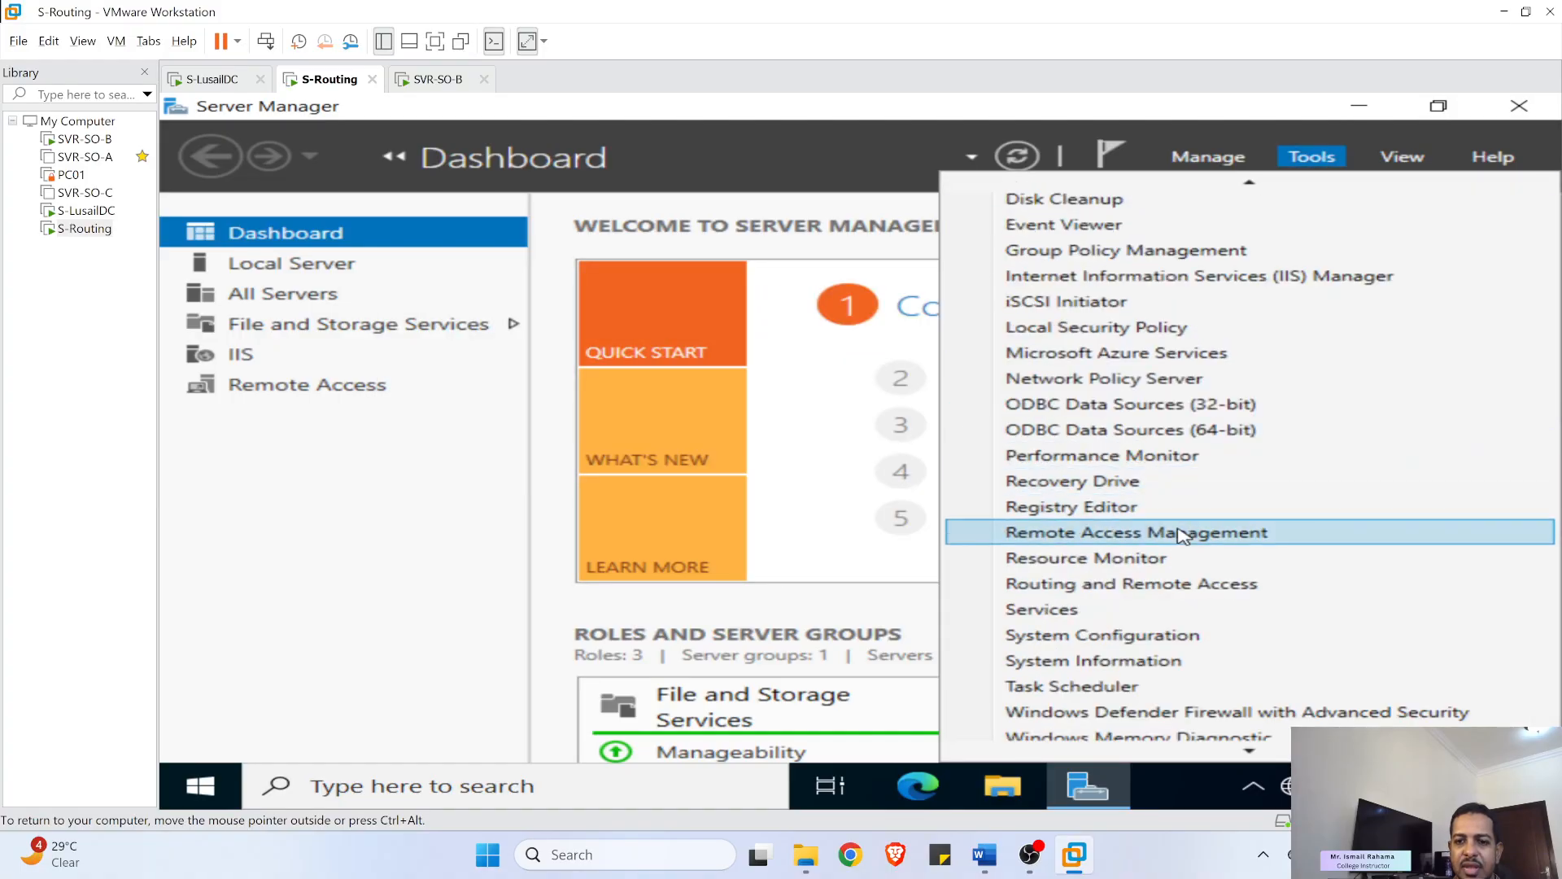
pyautogui.click(431, 79)
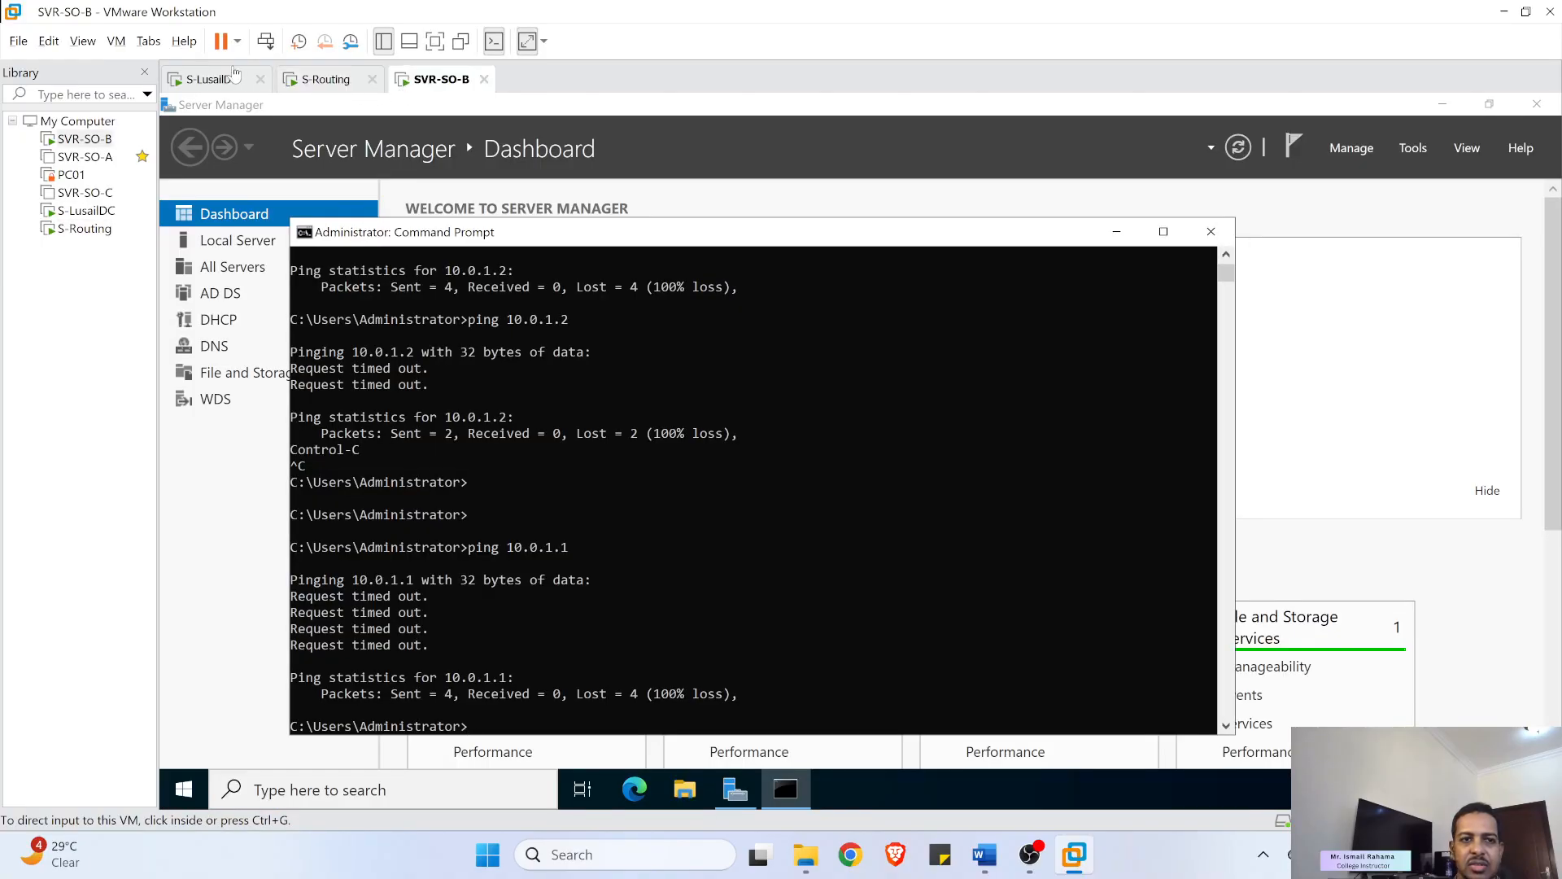
pyautogui.click(222, 79)
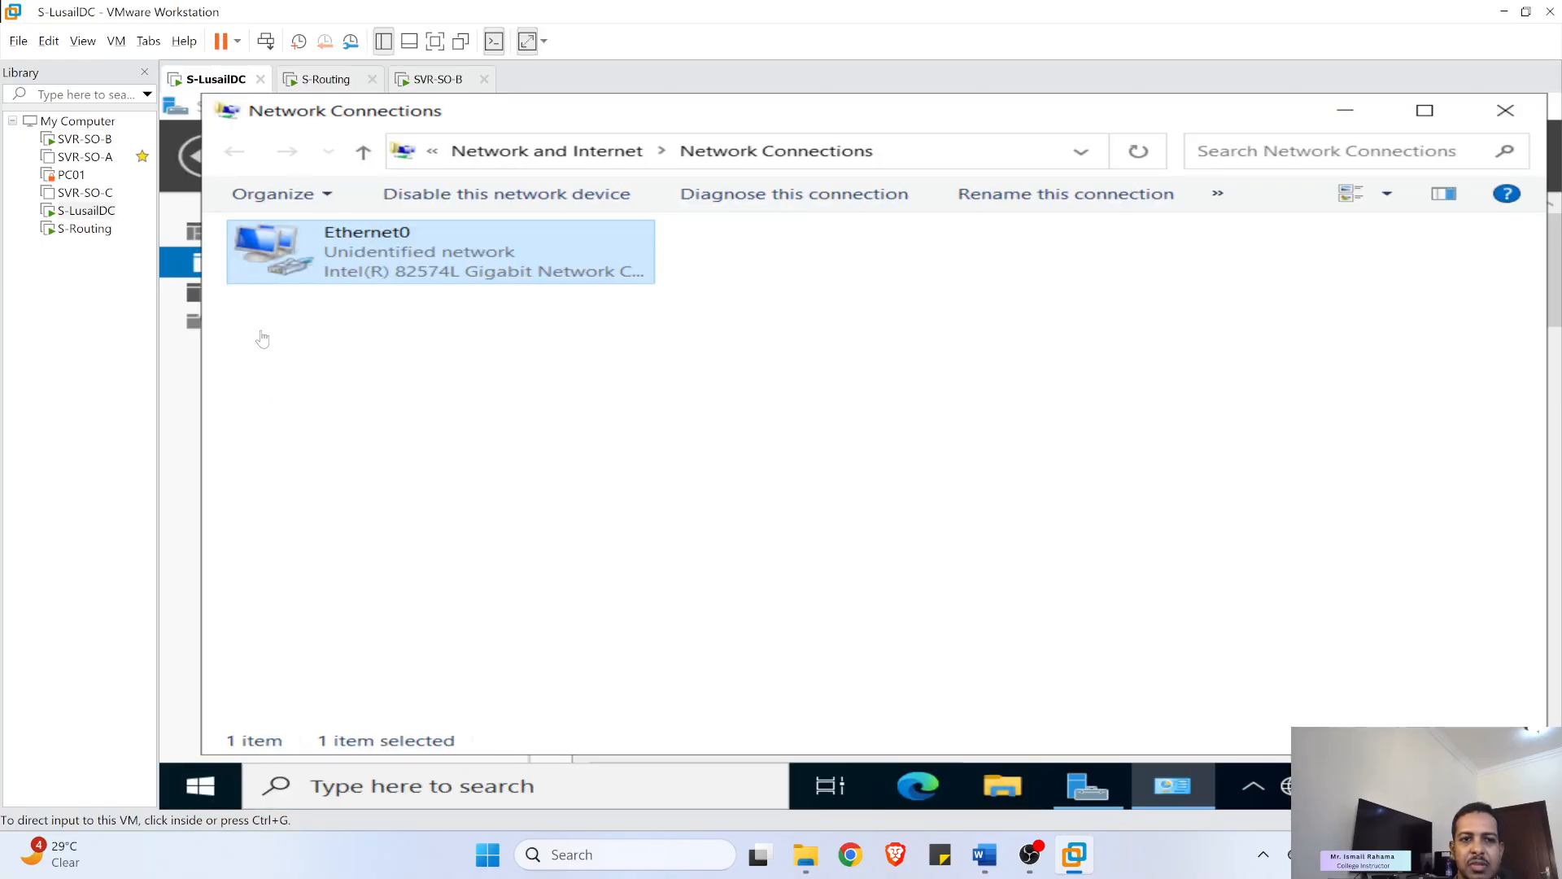
# - Open Command Prompt on S-LusailDC and ping 10.0.1.1, getting replies
pyautogui.click(400, 801)
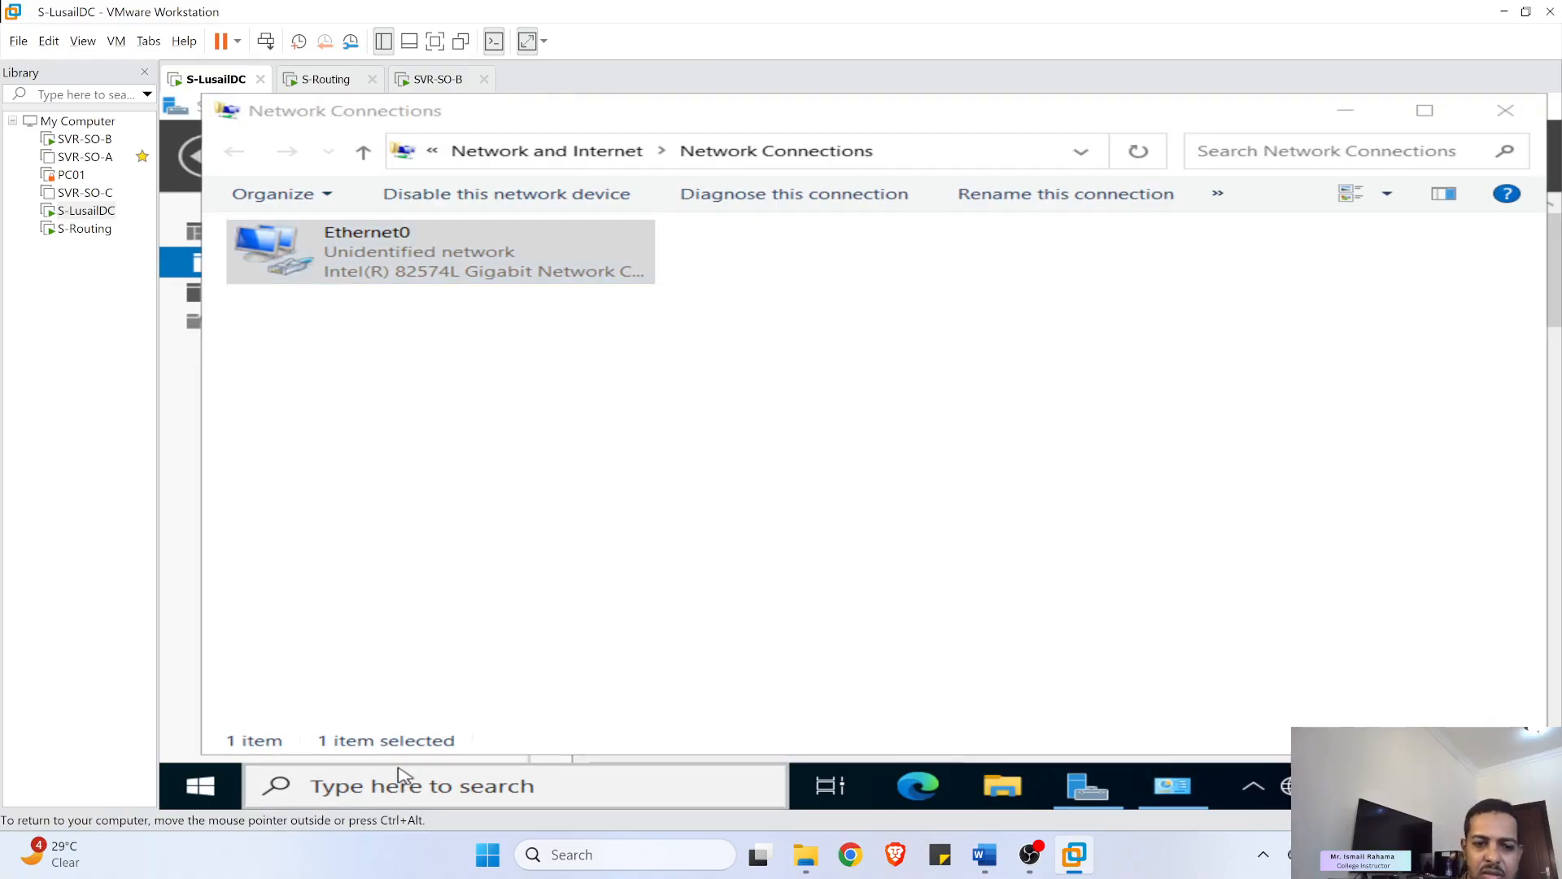
pyautogui.write('cmd')
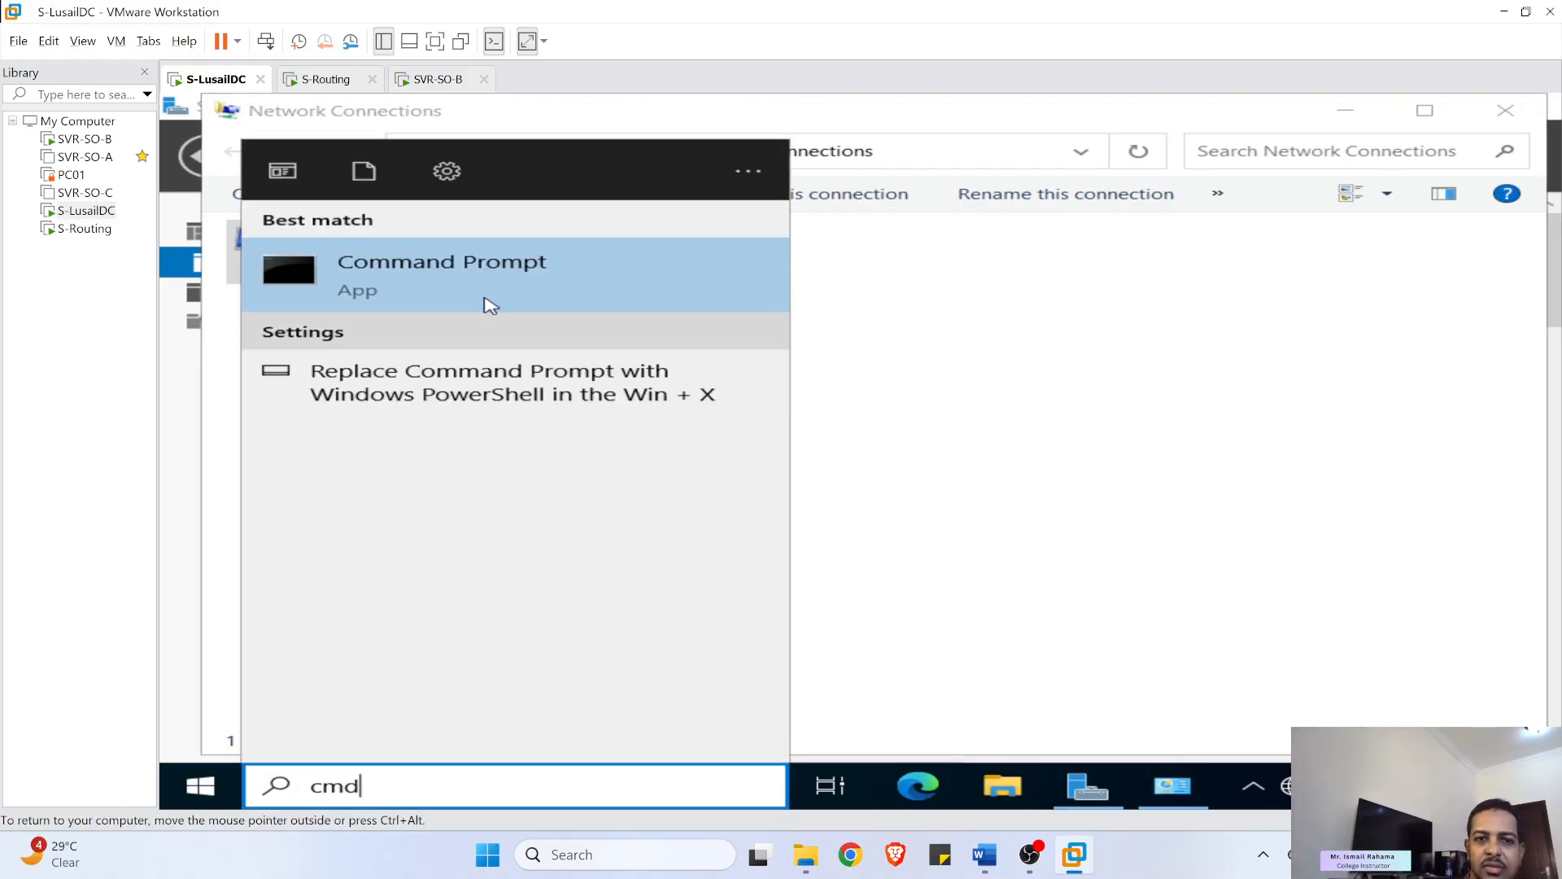
pyautogui.click(489, 306)
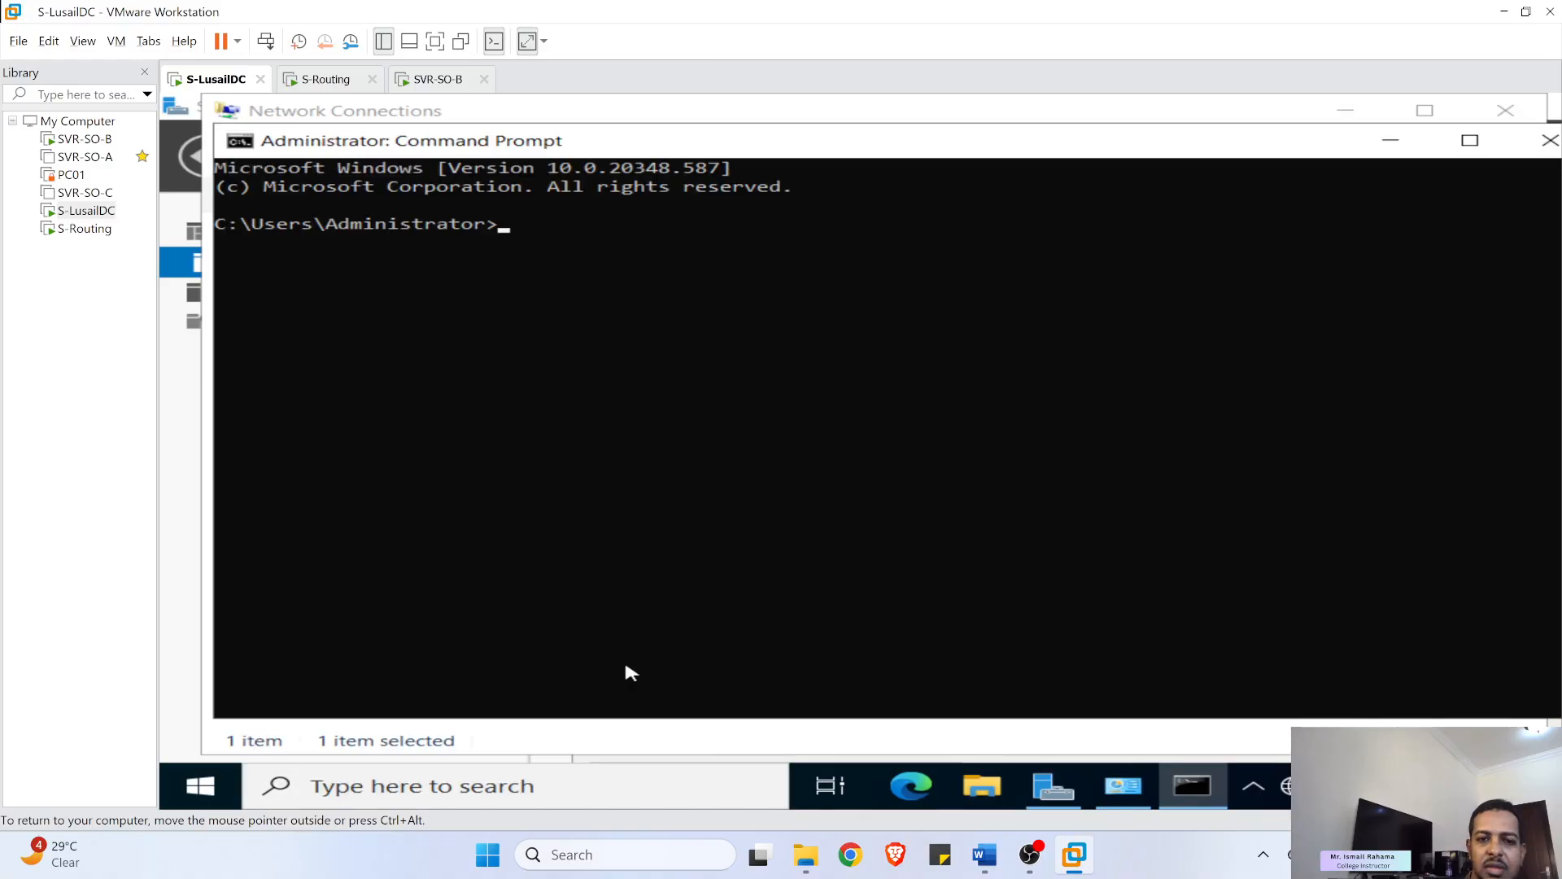
pyautogui.write('ping')
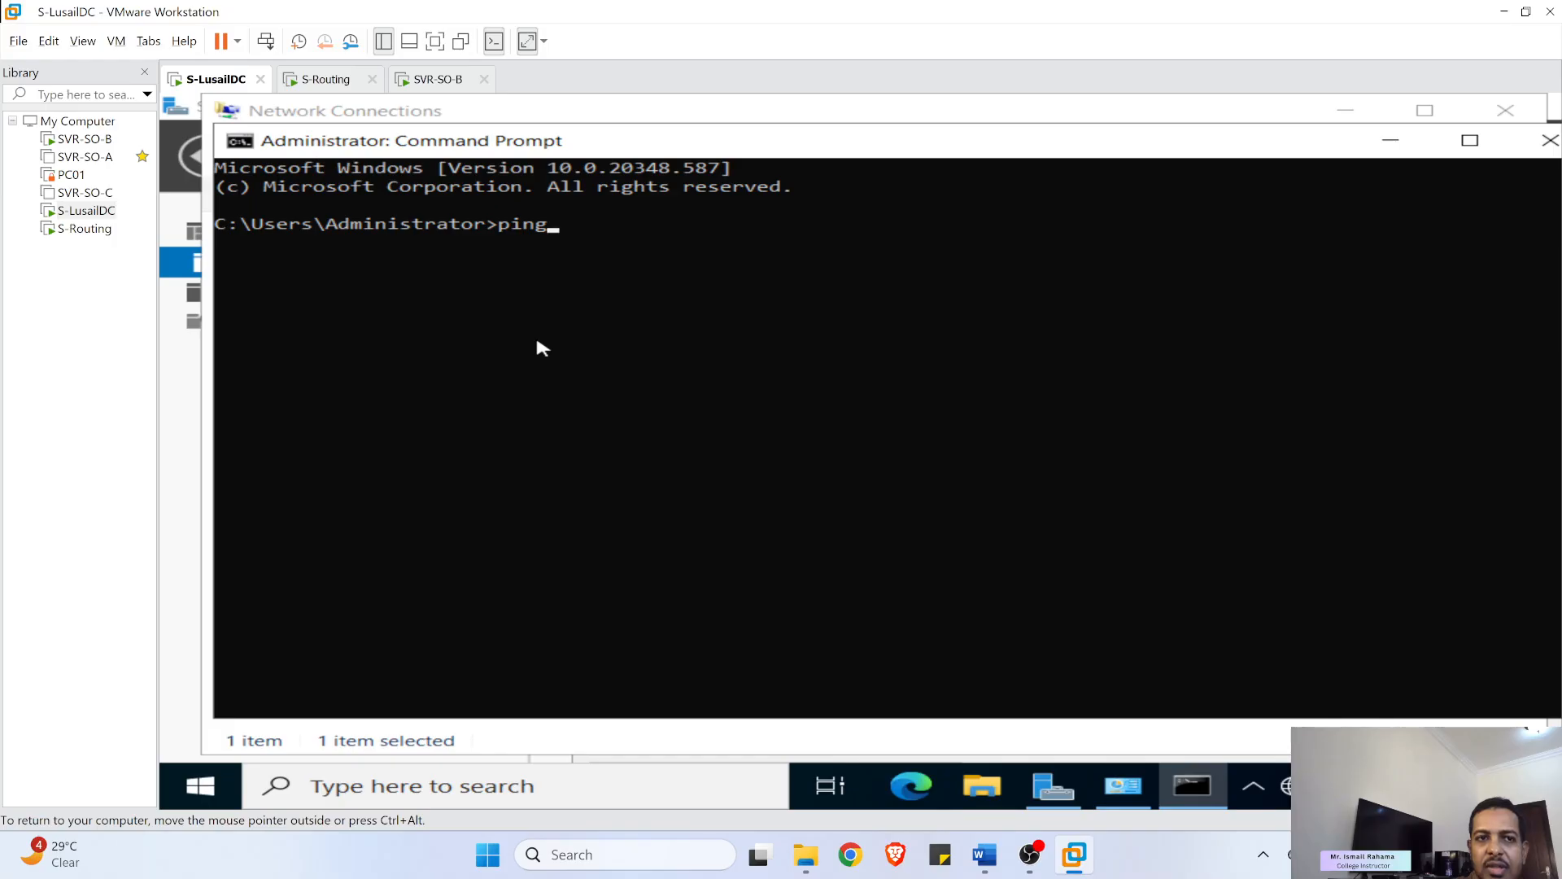
pyautogui.write(' 10.')
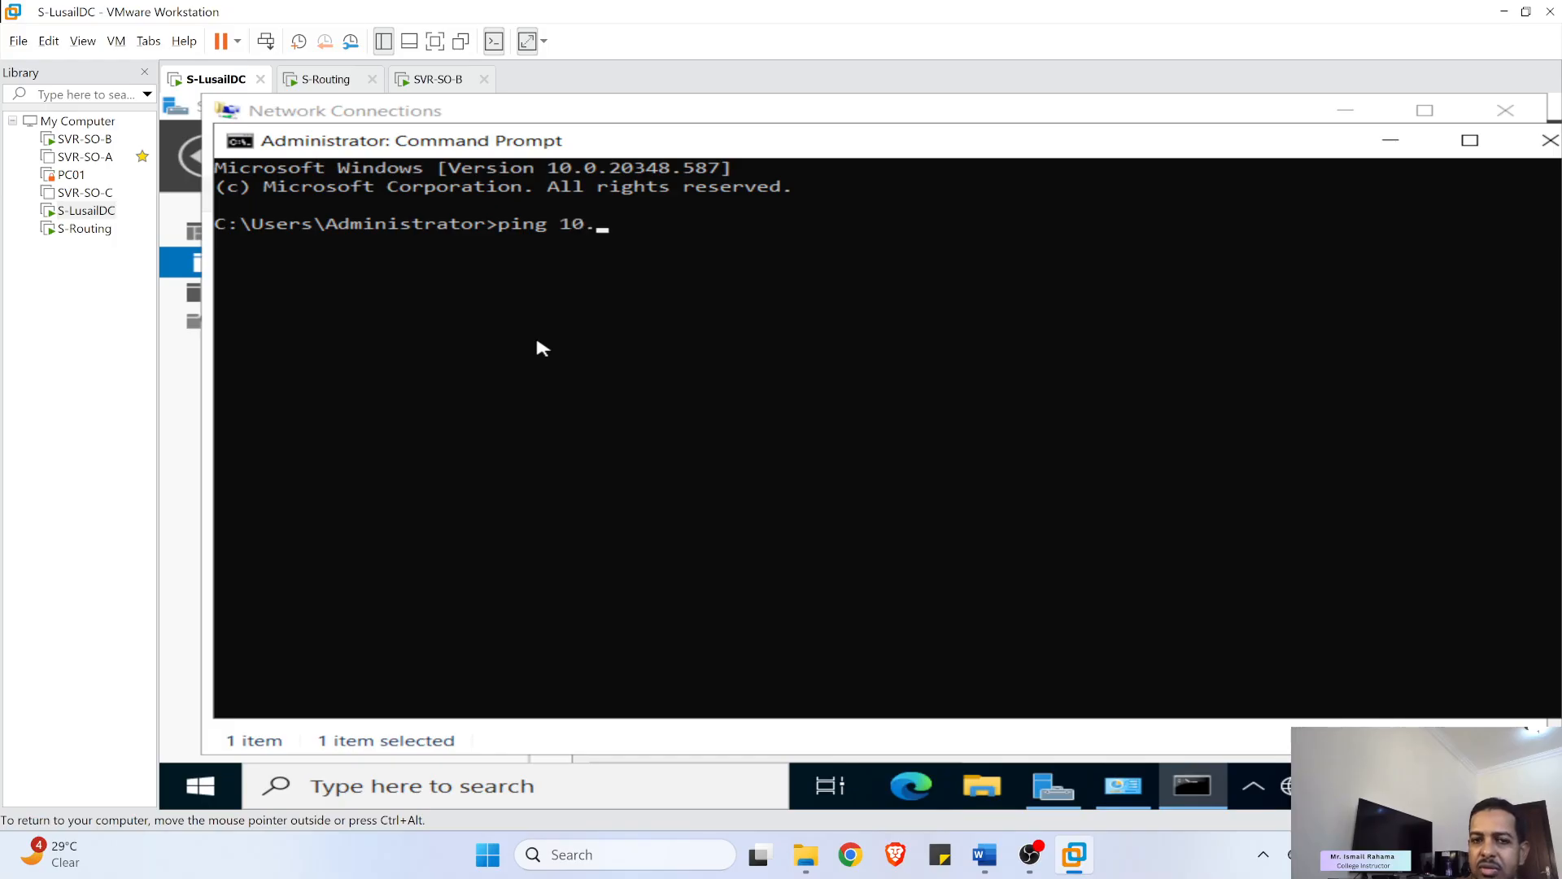
pyautogui.write('0.1.1')
pyautogui.press('Return')
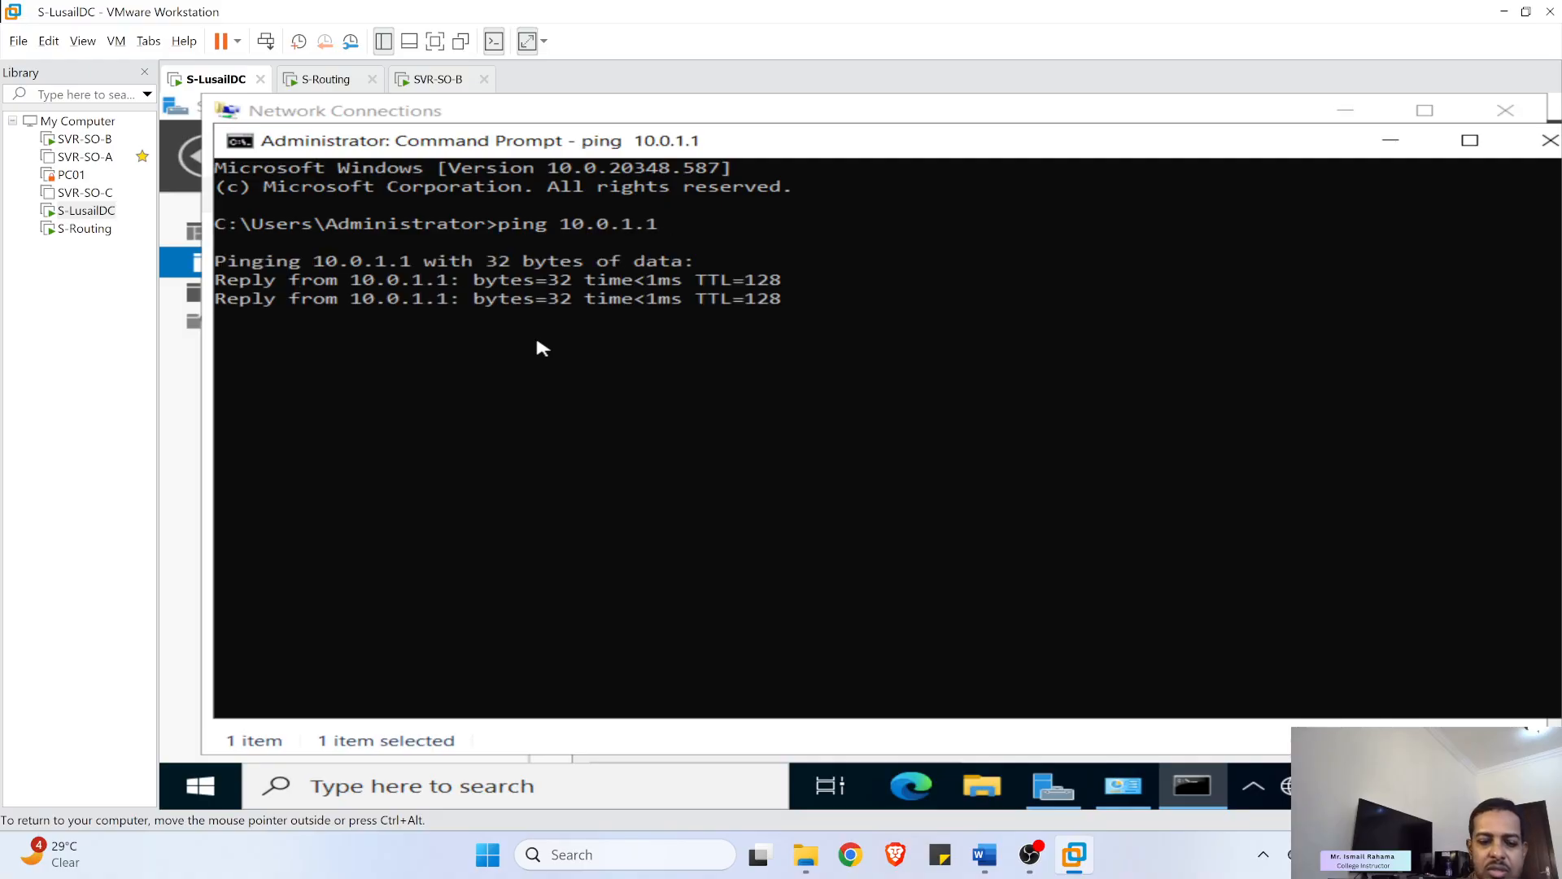
pyautogui.hotkey('ctrl', 'c')
# - Start a ping to 10.0.0.1 from S-LusailDC, then switch to S-Routing
pyautogui.press('Up')
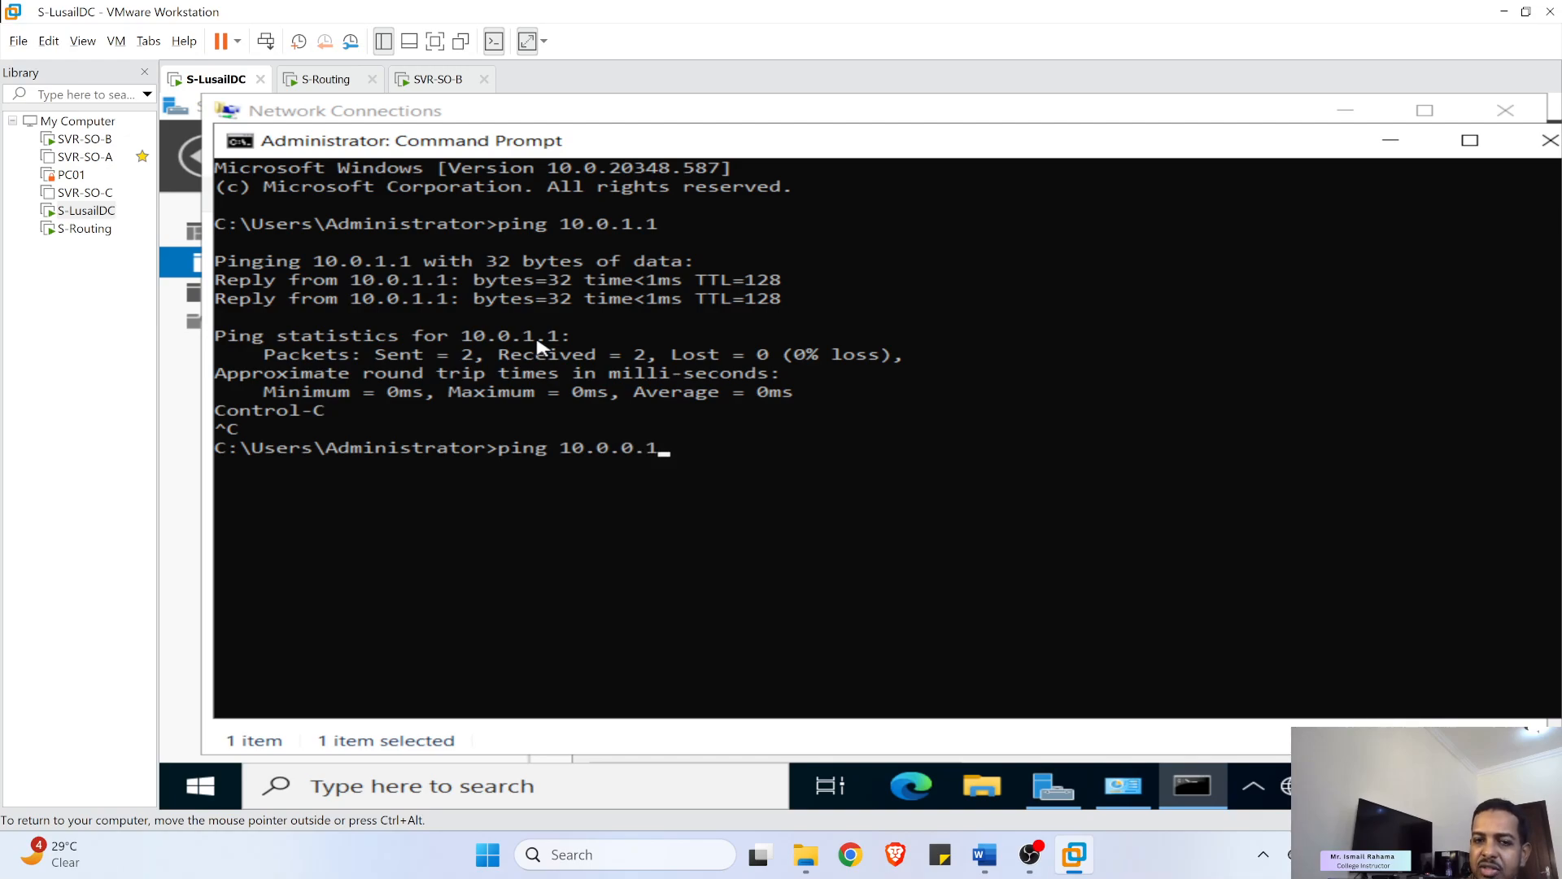
pyautogui.press('Return')
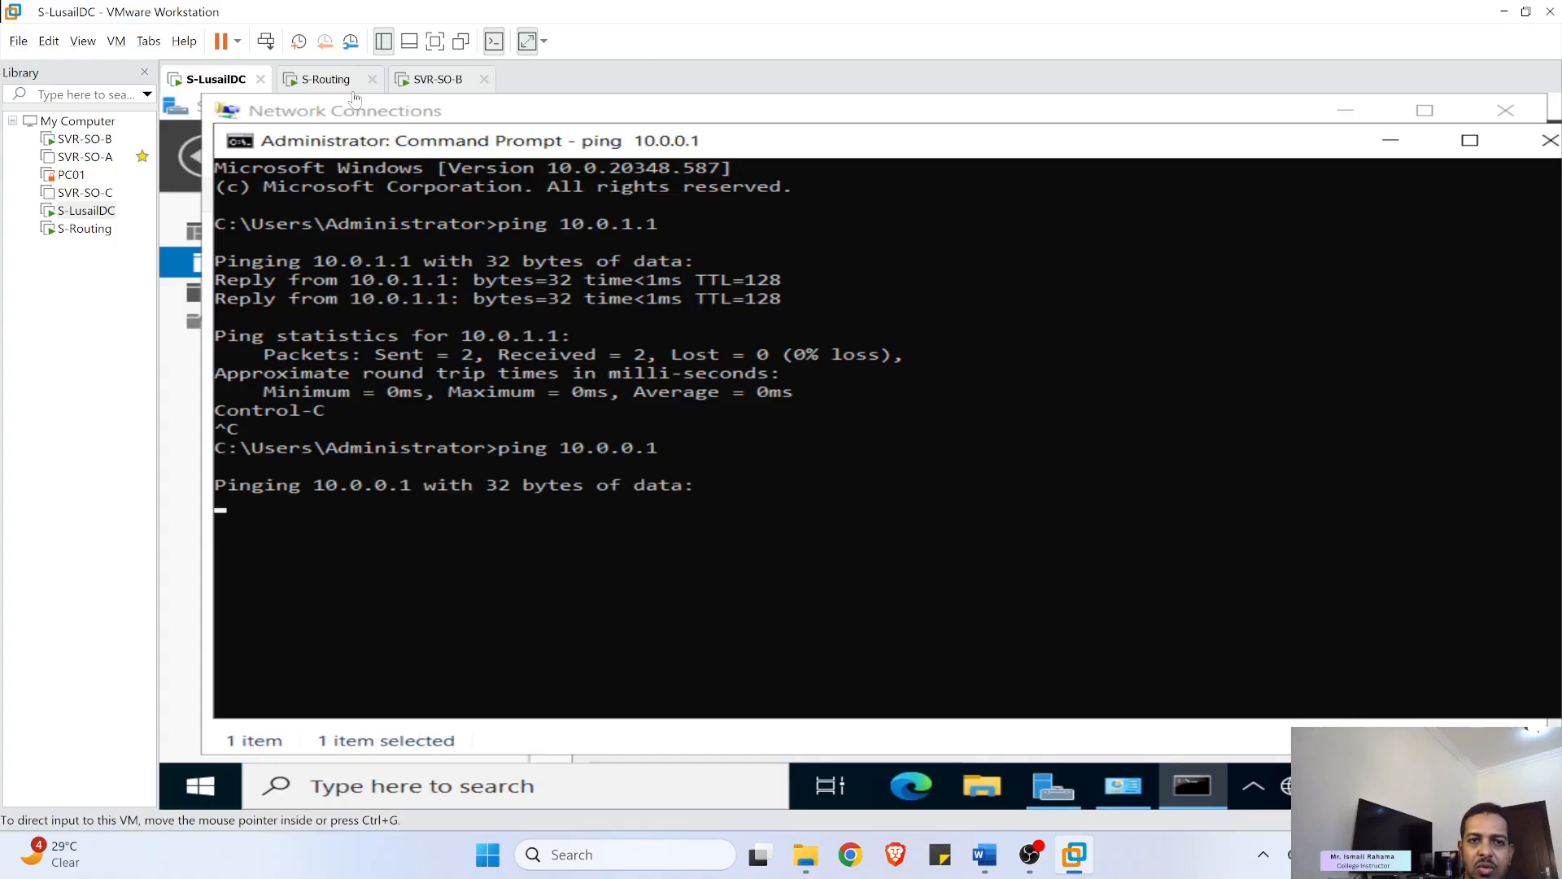
pyautogui.click(324, 82)
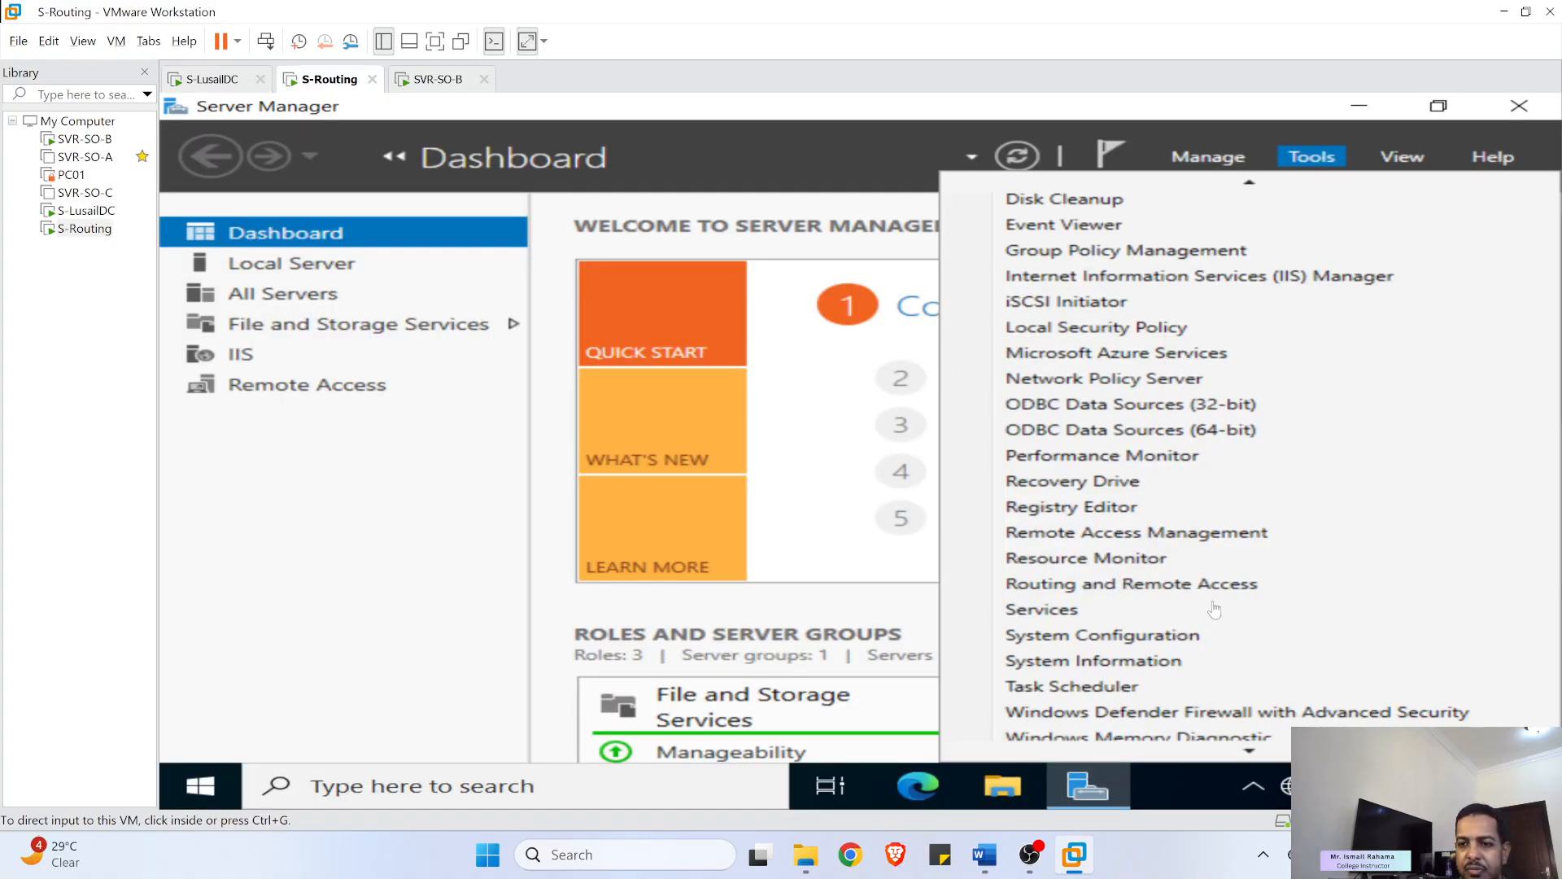
# - In Routing and Remote Access, refresh and compare Site1 and Site2 traffic, check static routes, then minimize it
pyautogui.click(1051, 584)
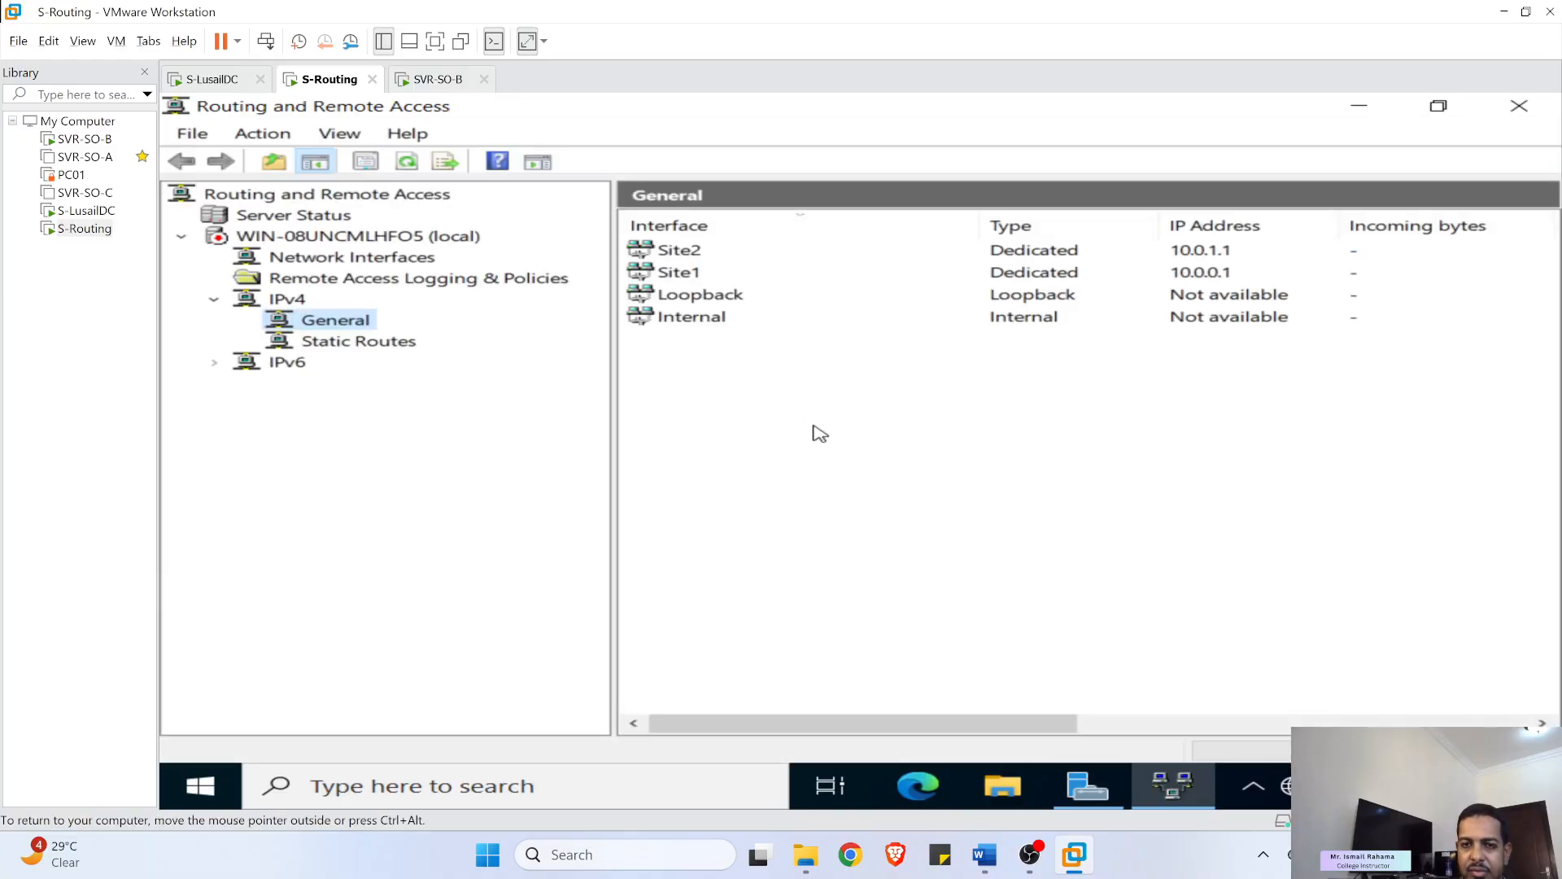
pyautogui.click(695, 275)
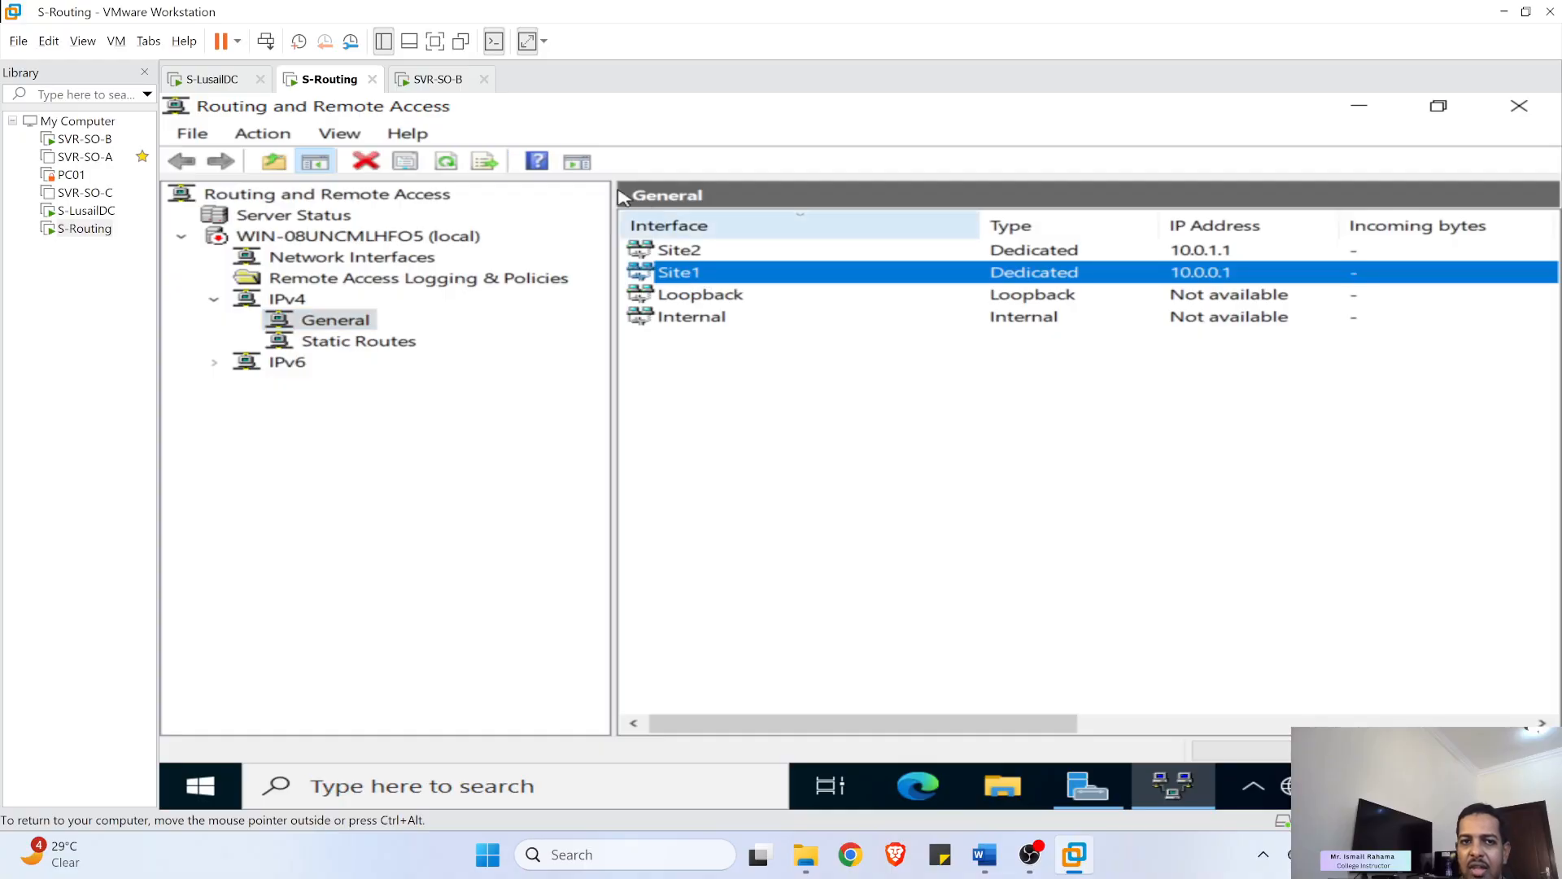
pyautogui.click(453, 165)
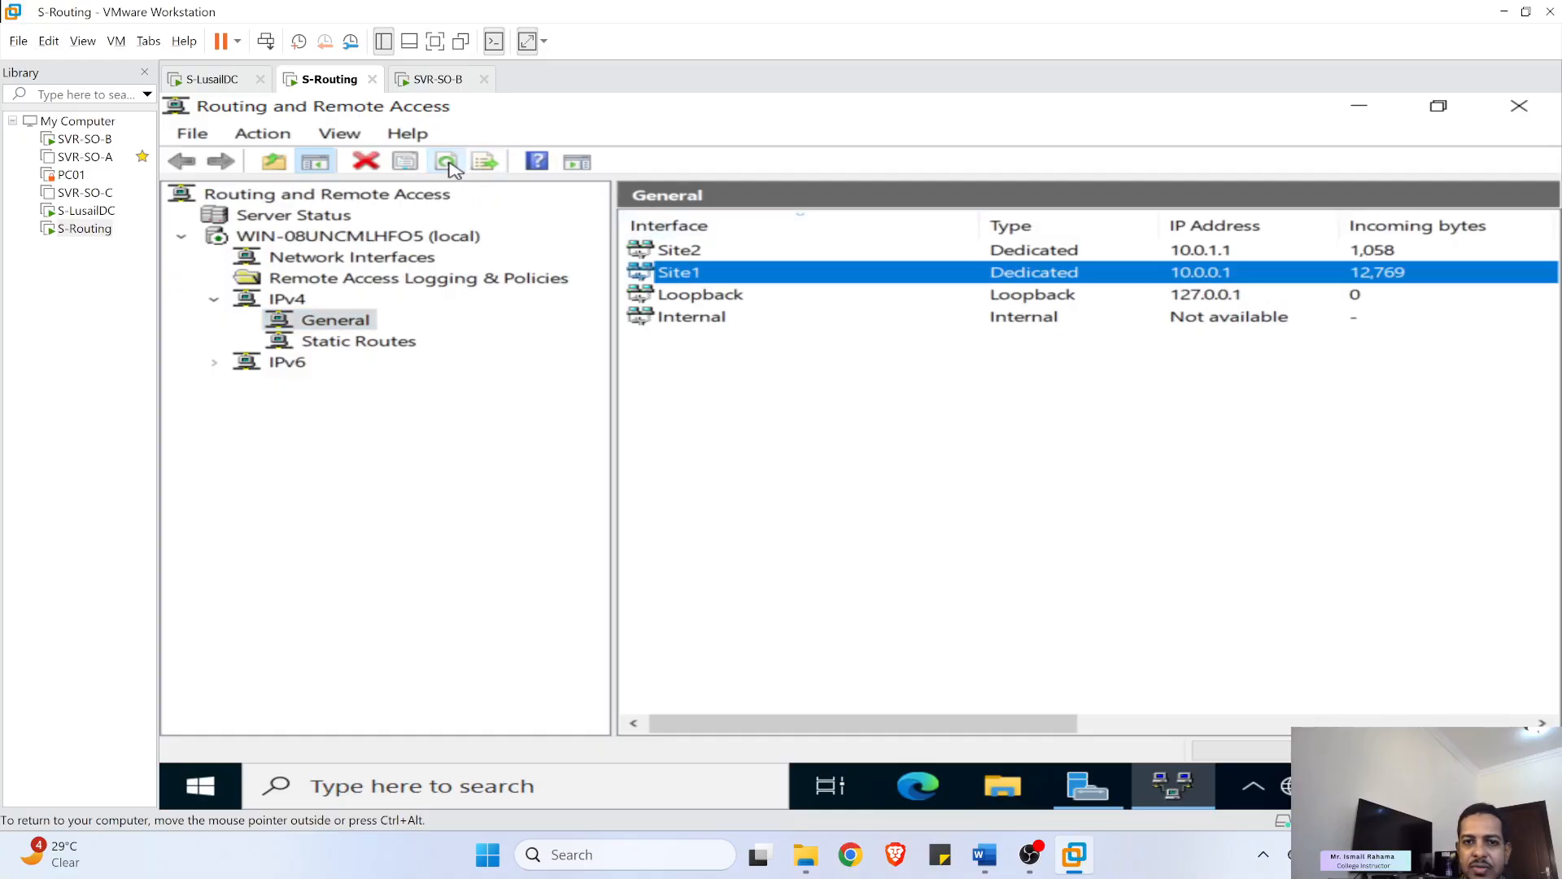
pyautogui.click(1090, 254)
pyautogui.click(1162, 280)
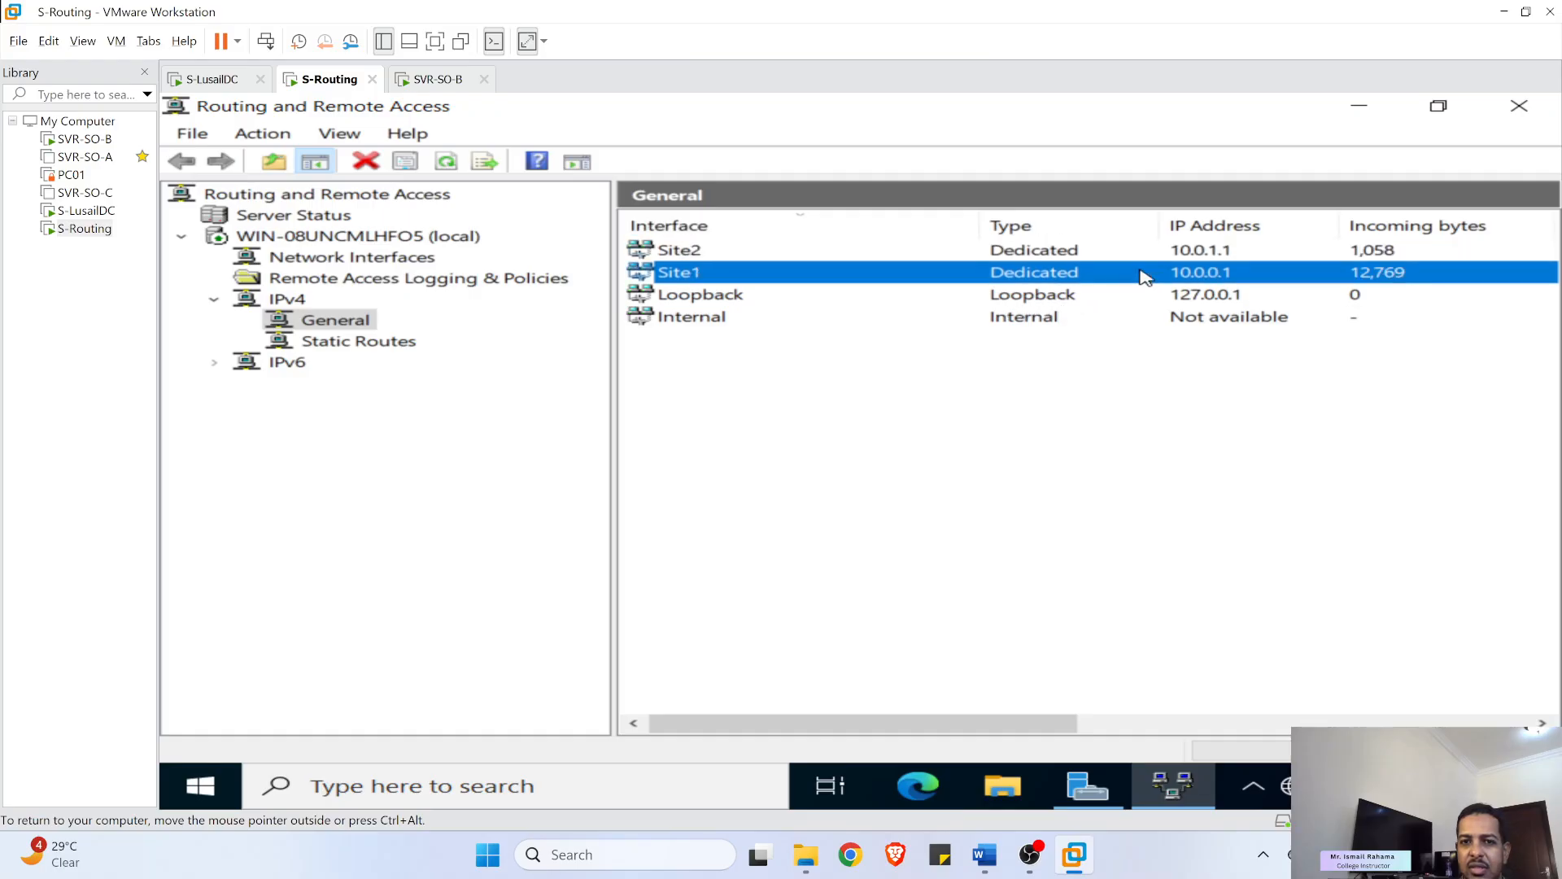
pyautogui.click(1204, 249)
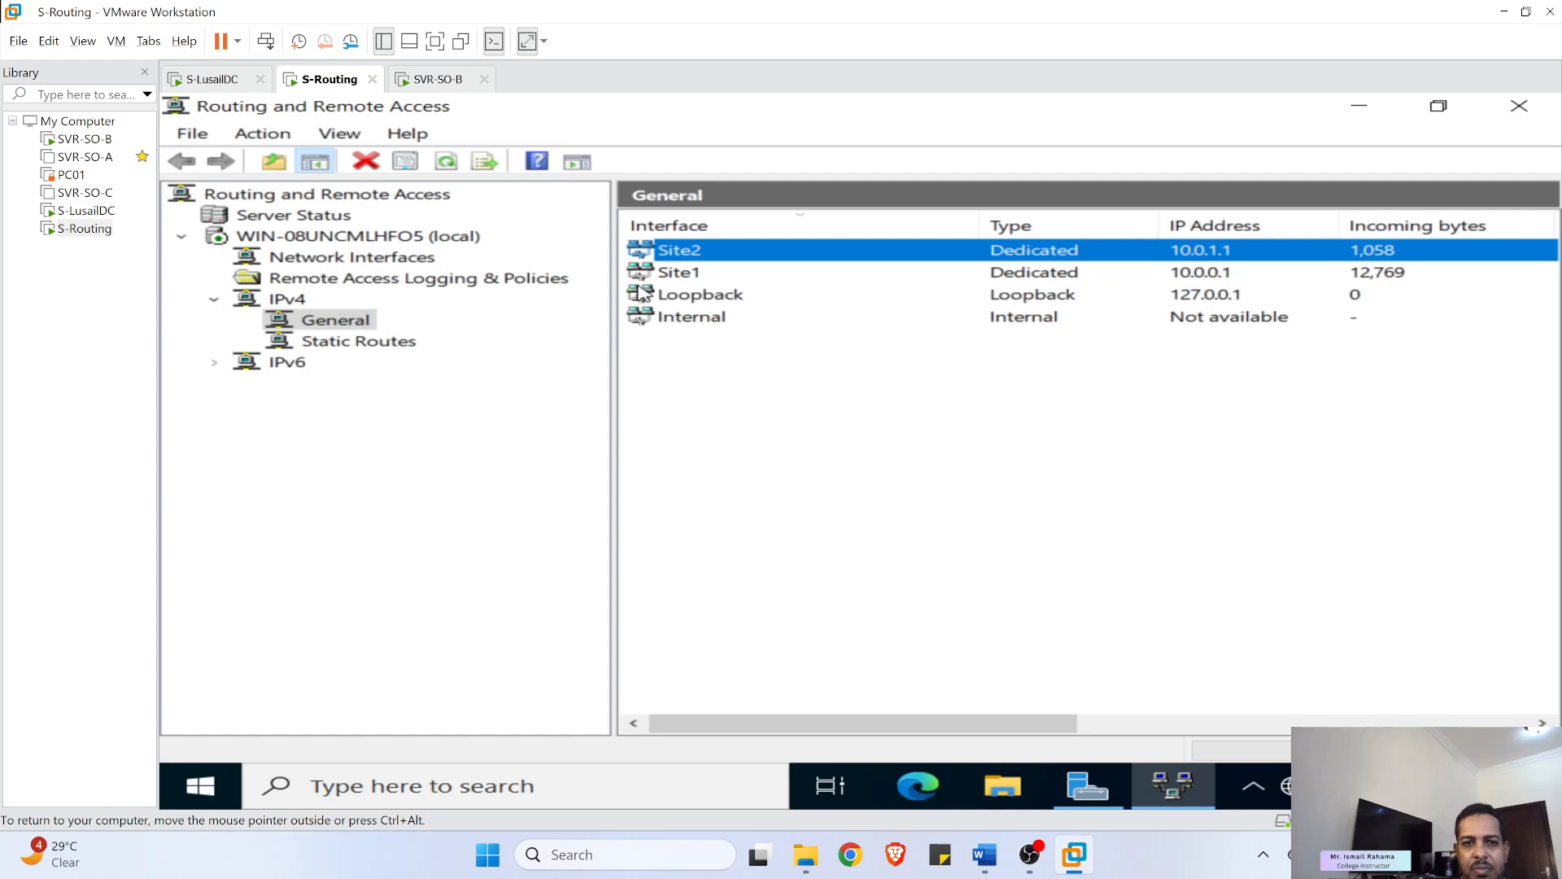
pyautogui.click(345, 339)
pyautogui.click(349, 324)
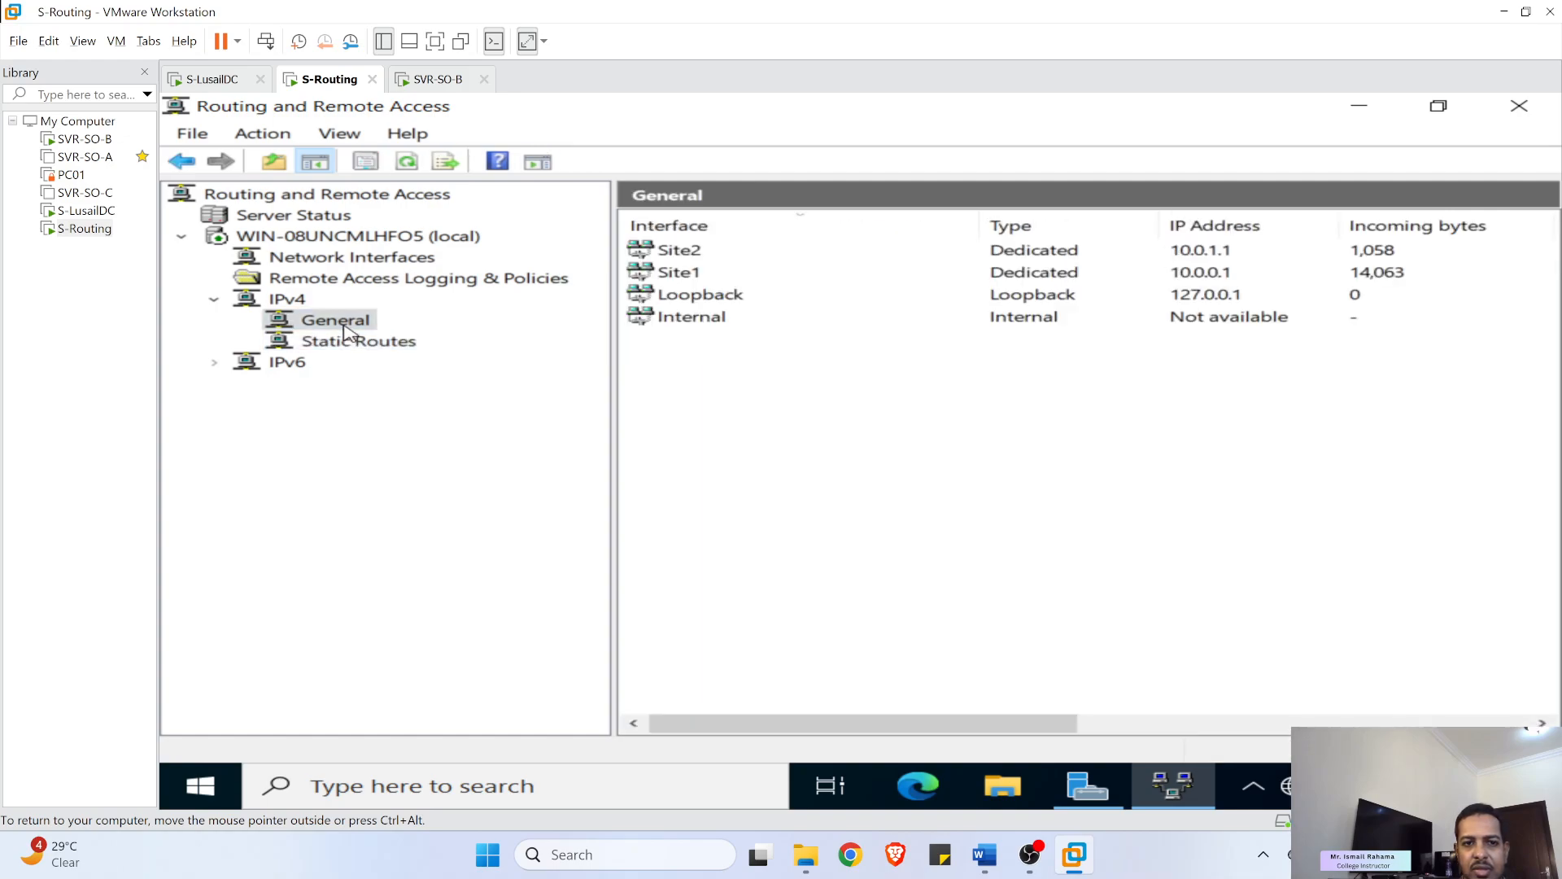
pyautogui.click(534, 788)
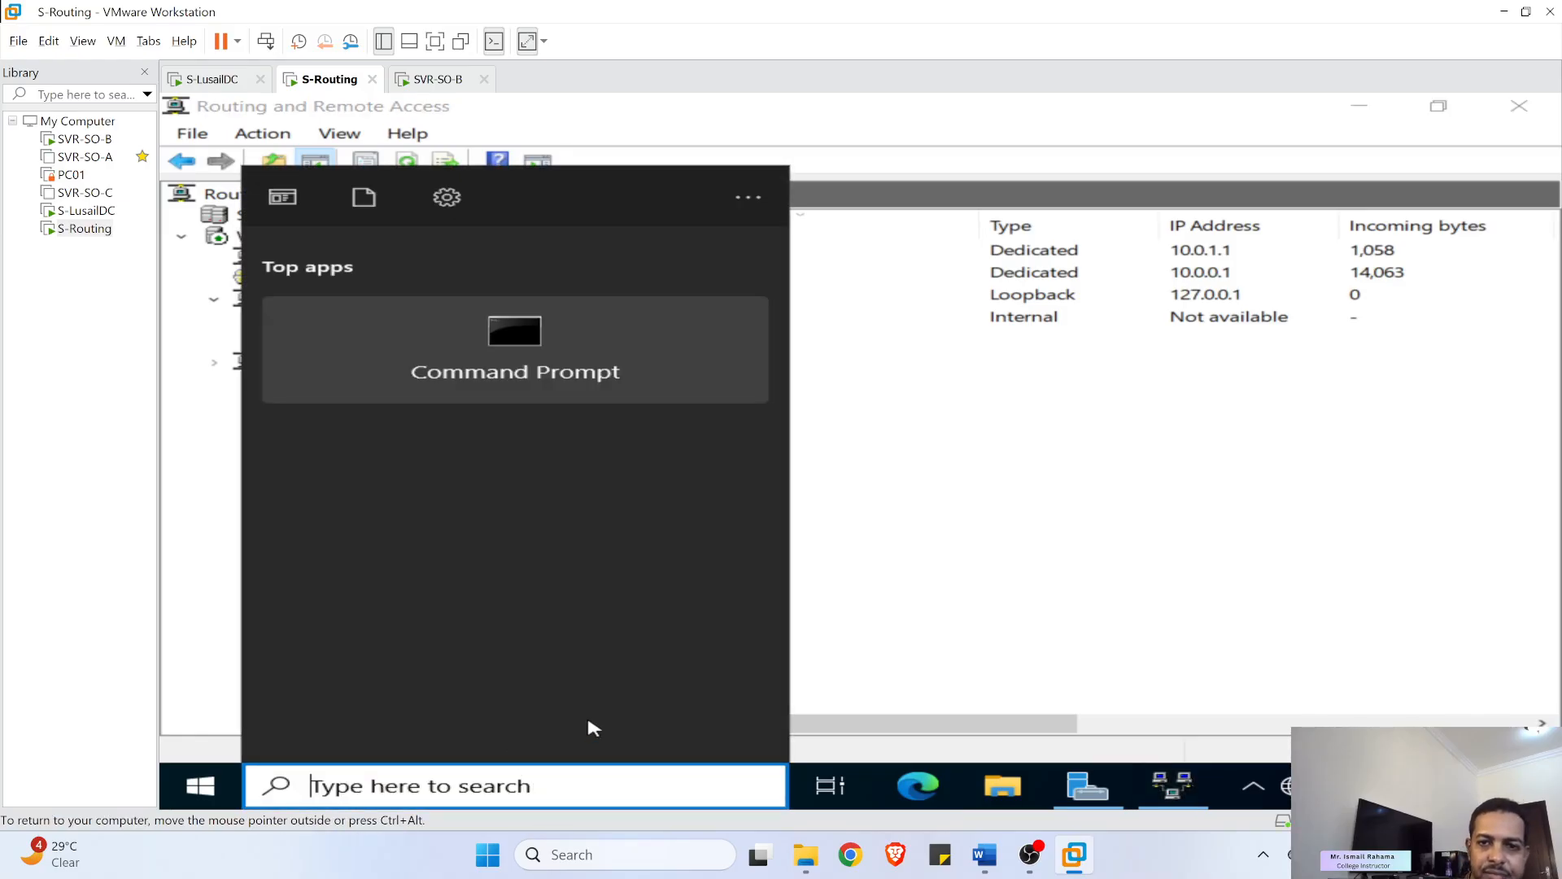
pyautogui.click(1158, 498)
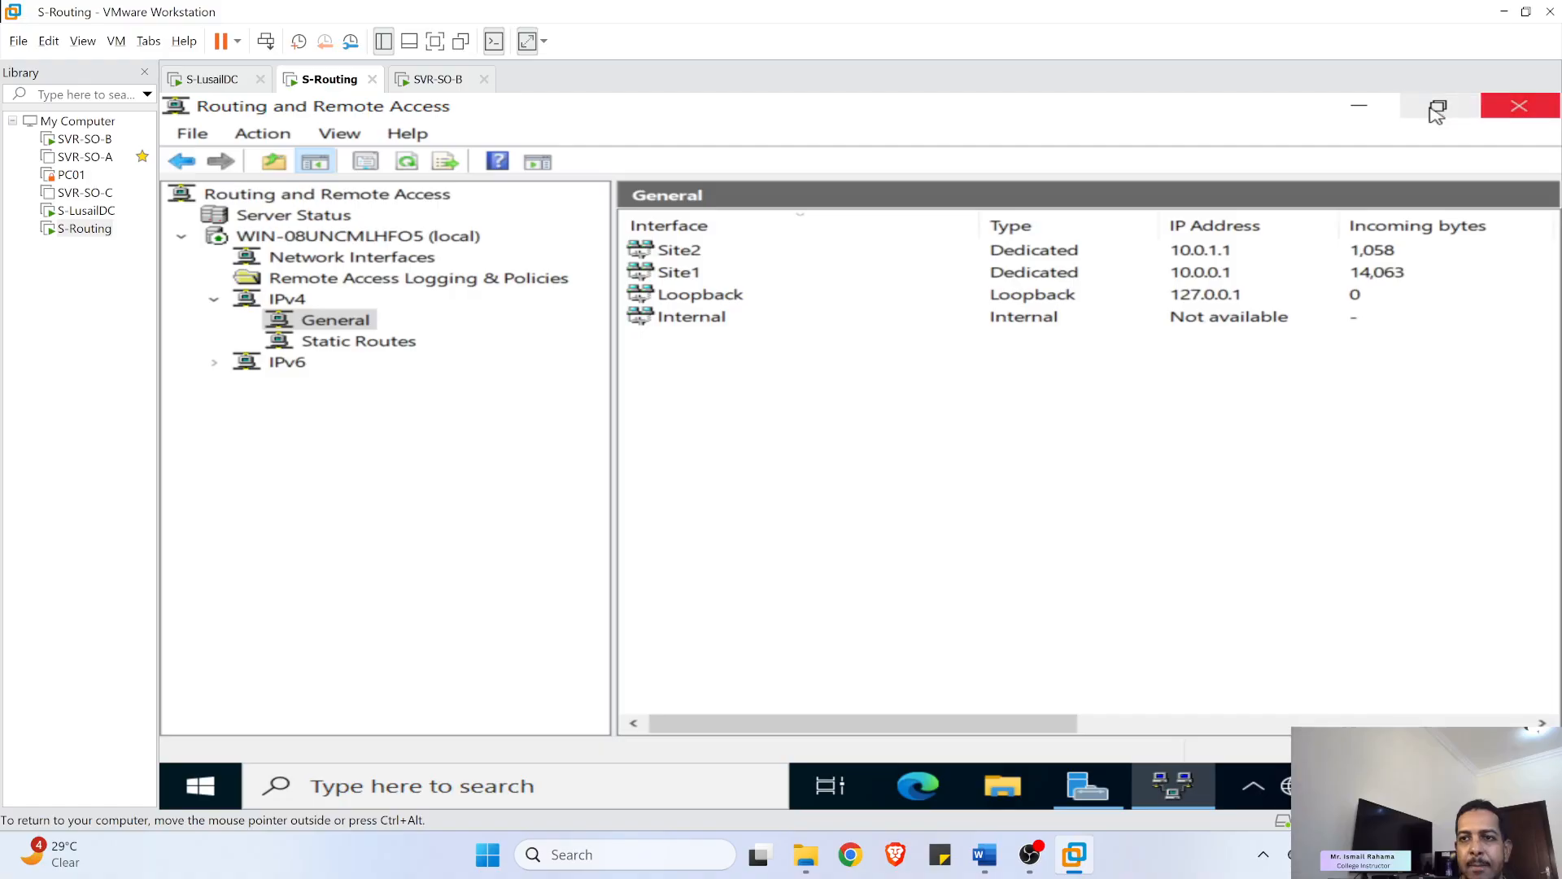
pyautogui.click(1359, 105)
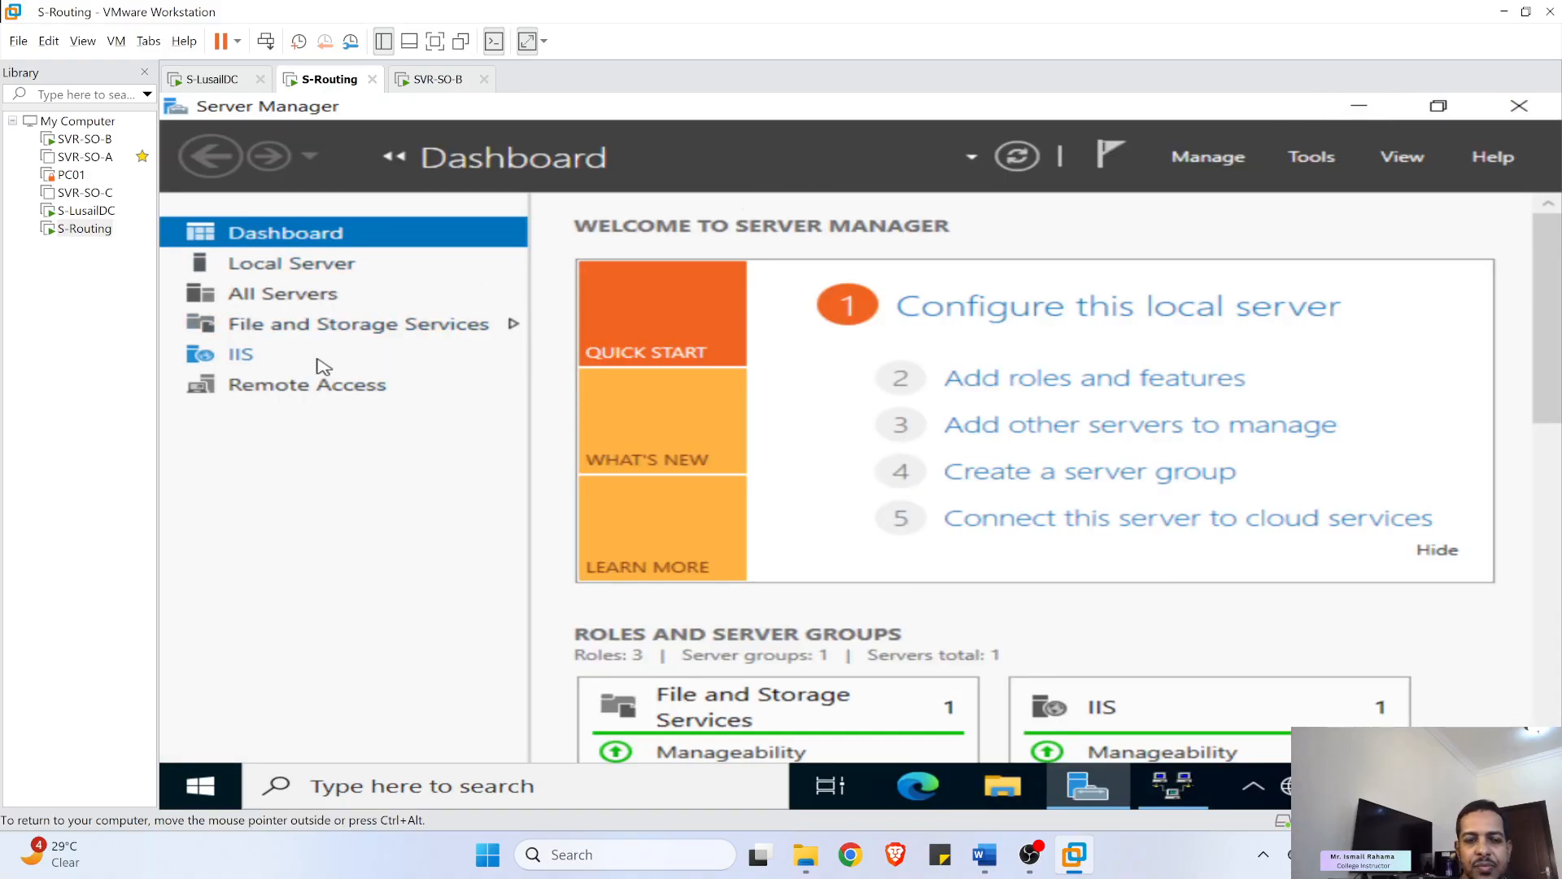
# - Confirm S-Routing's Site1 adapter uses 10.0.0.1 with mask 255.255.255.0, then list the stopped services
pyautogui.click(334, 272)
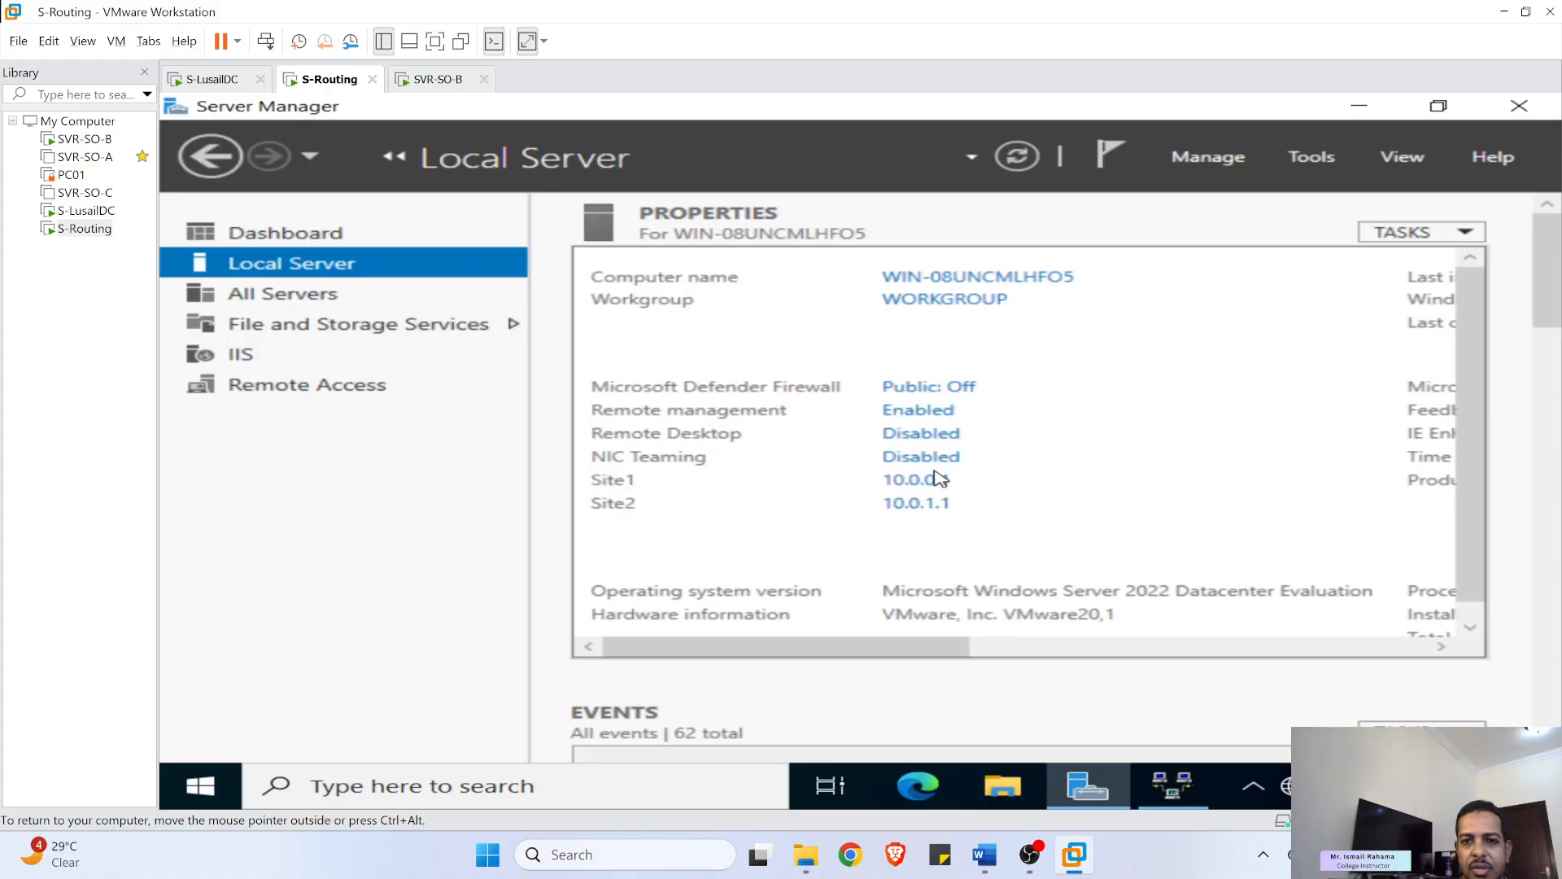
pyautogui.click(944, 504)
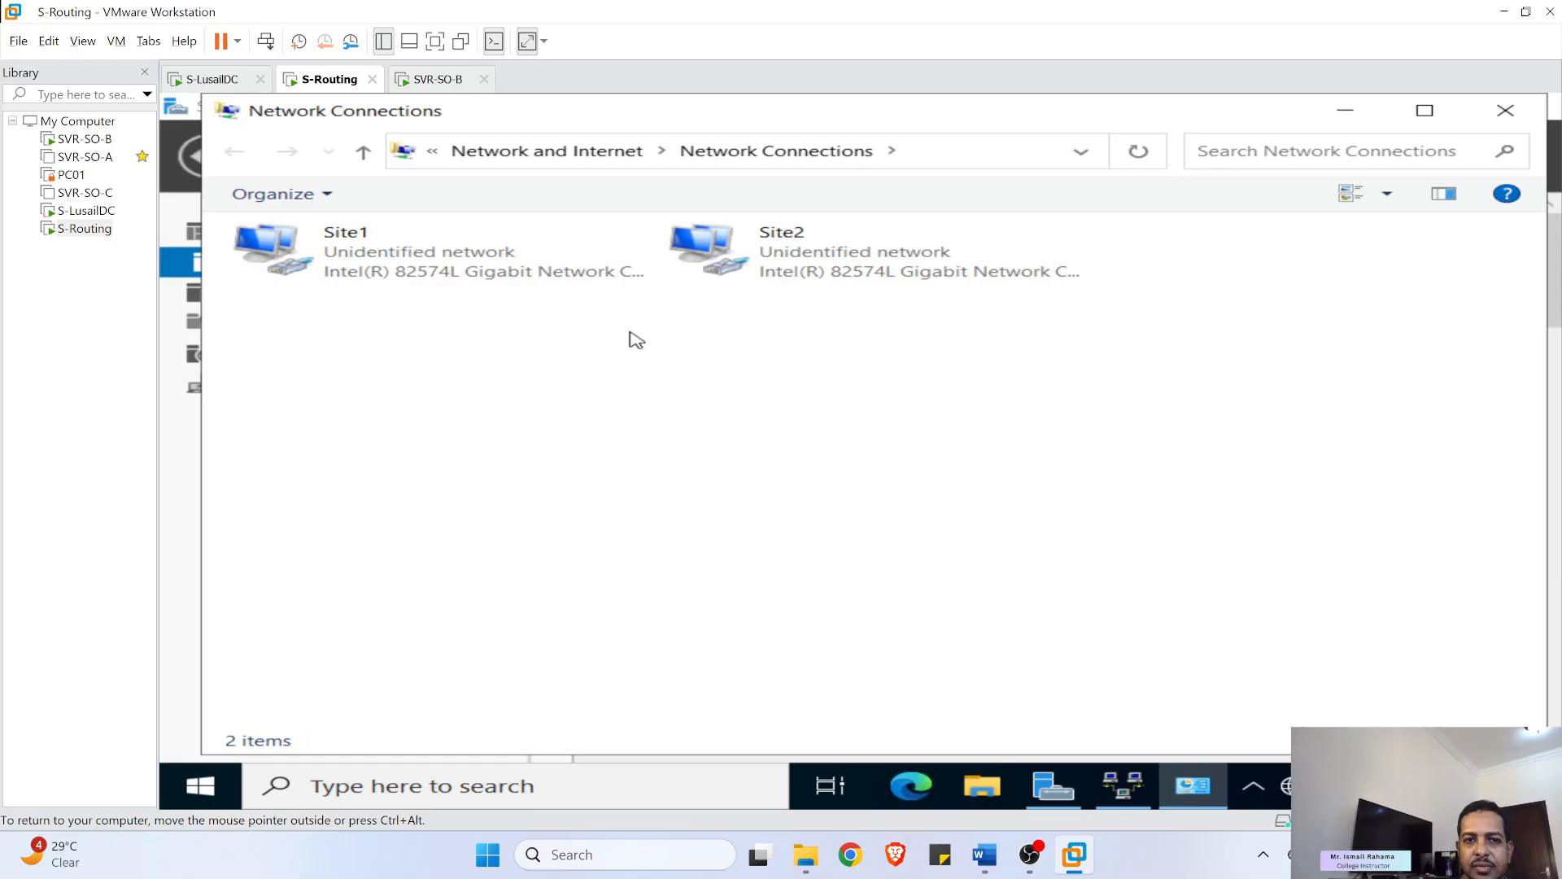
pyautogui.rightClick(461, 254)
pyautogui.click(600, 480)
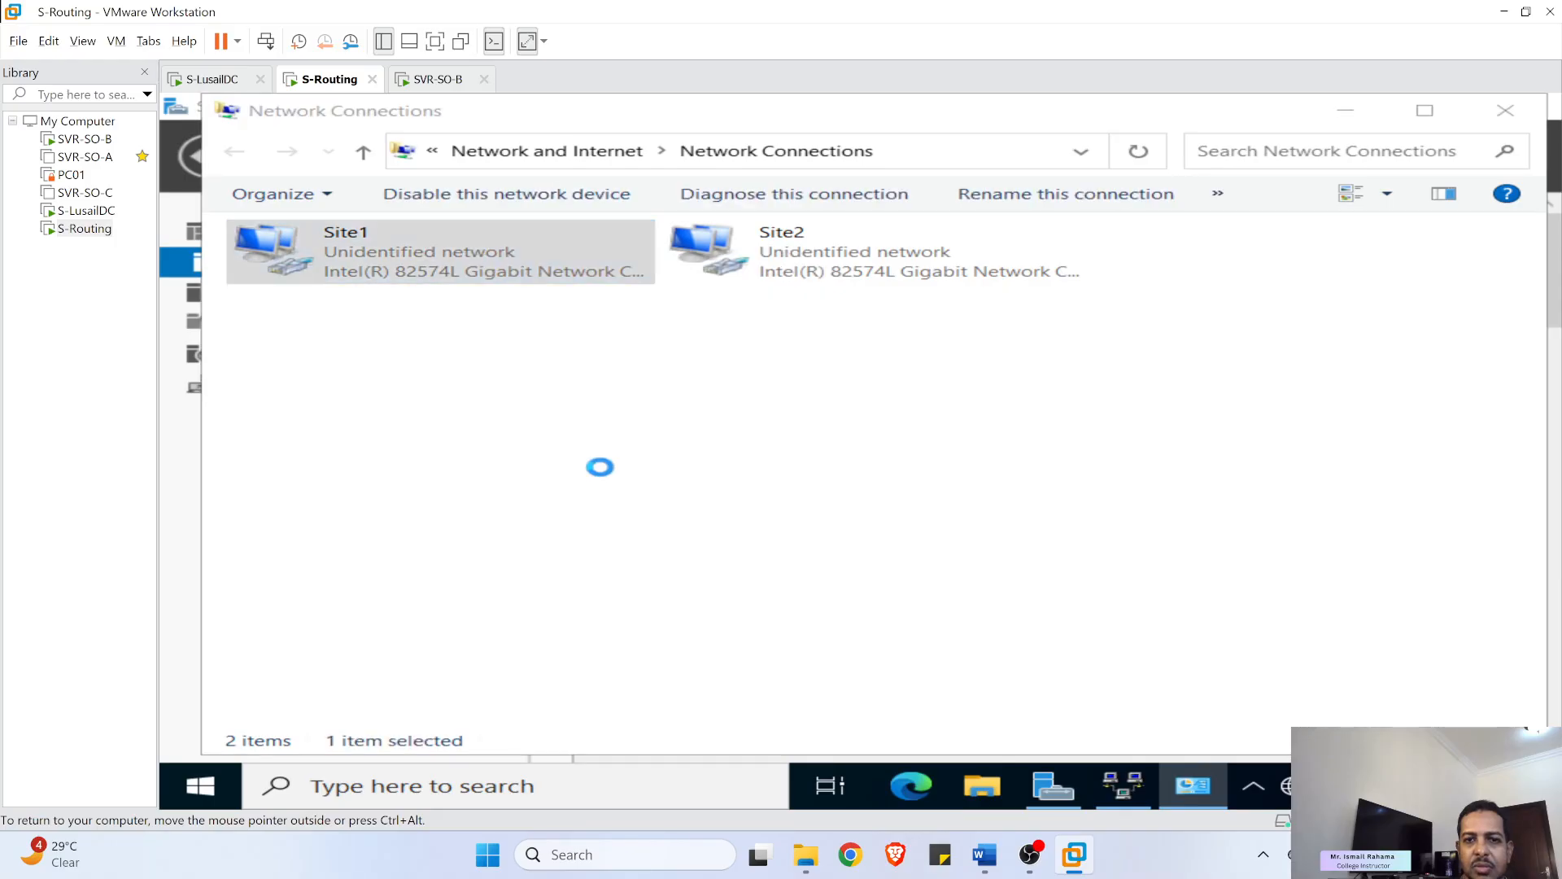
pyautogui.doubleClick(609, 456)
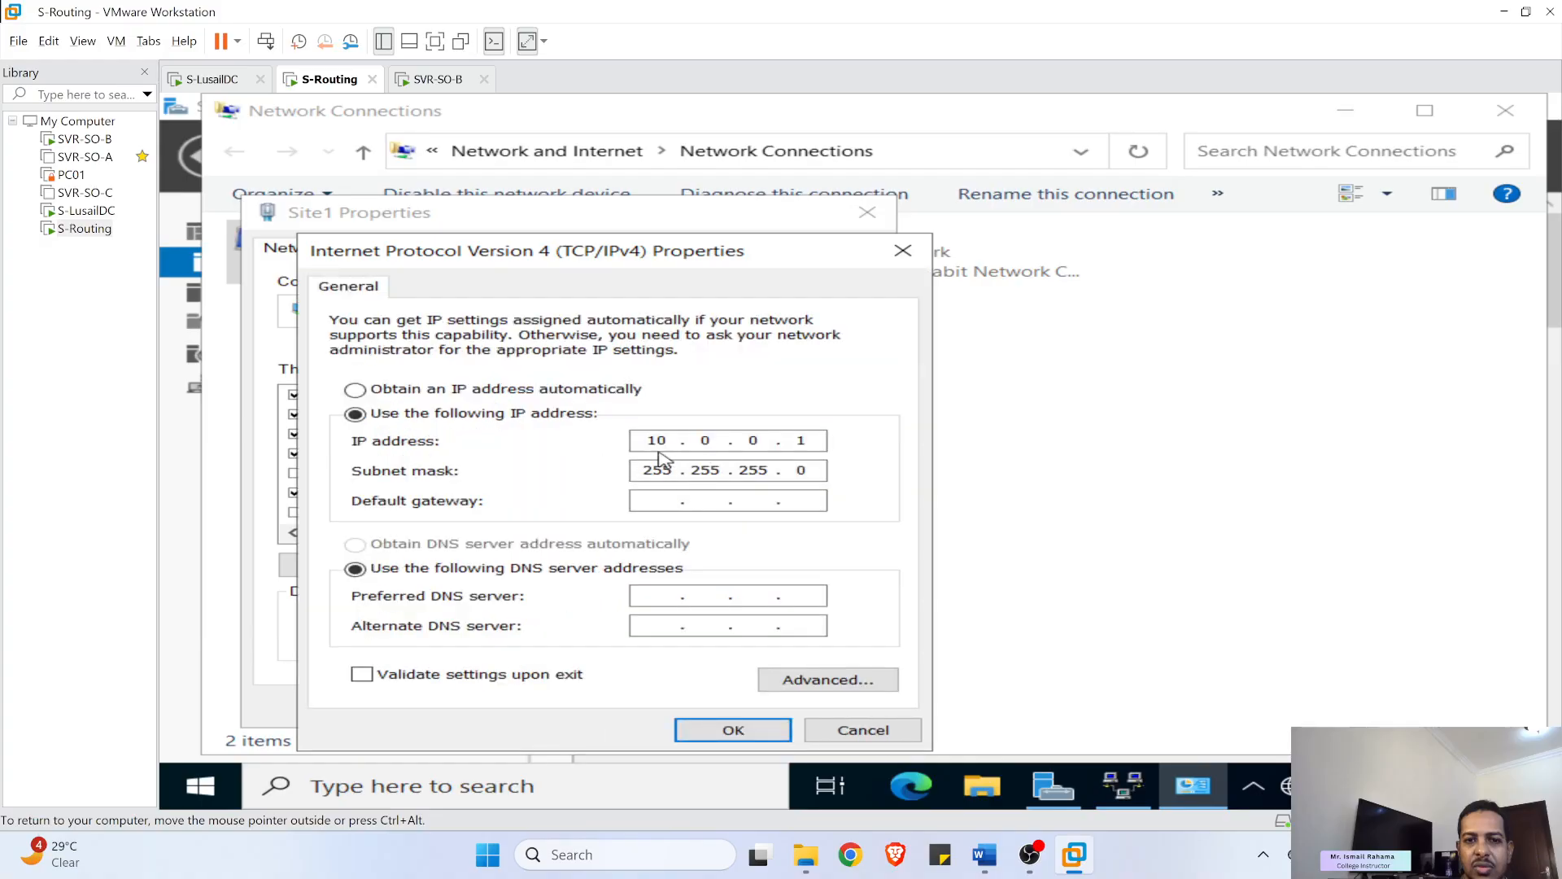
pyautogui.click(846, 736)
pyautogui.click(867, 211)
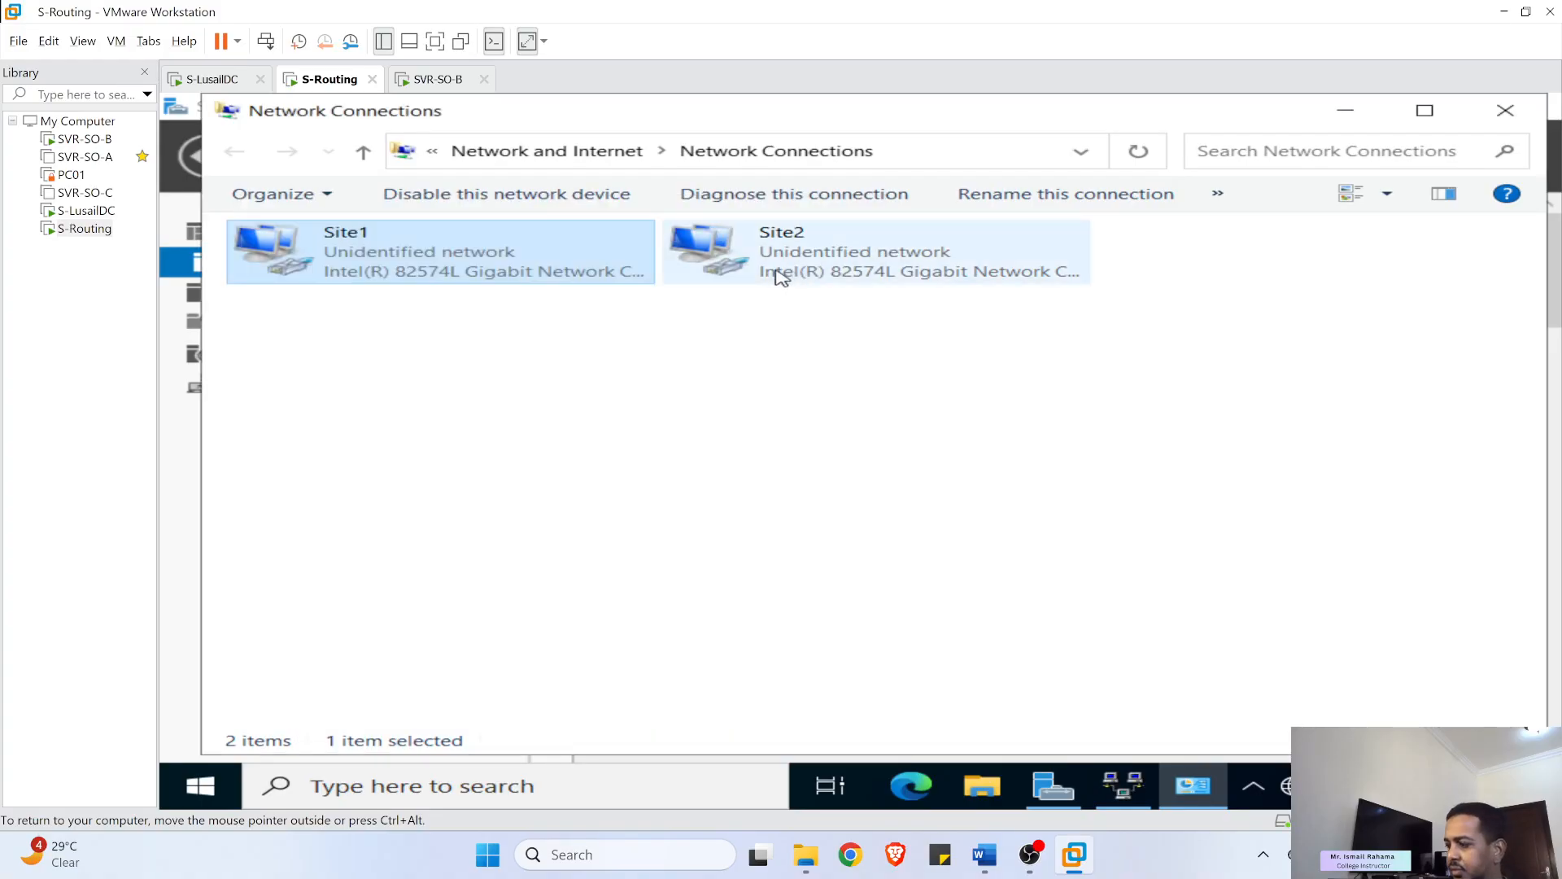
pyautogui.click(1031, 855)
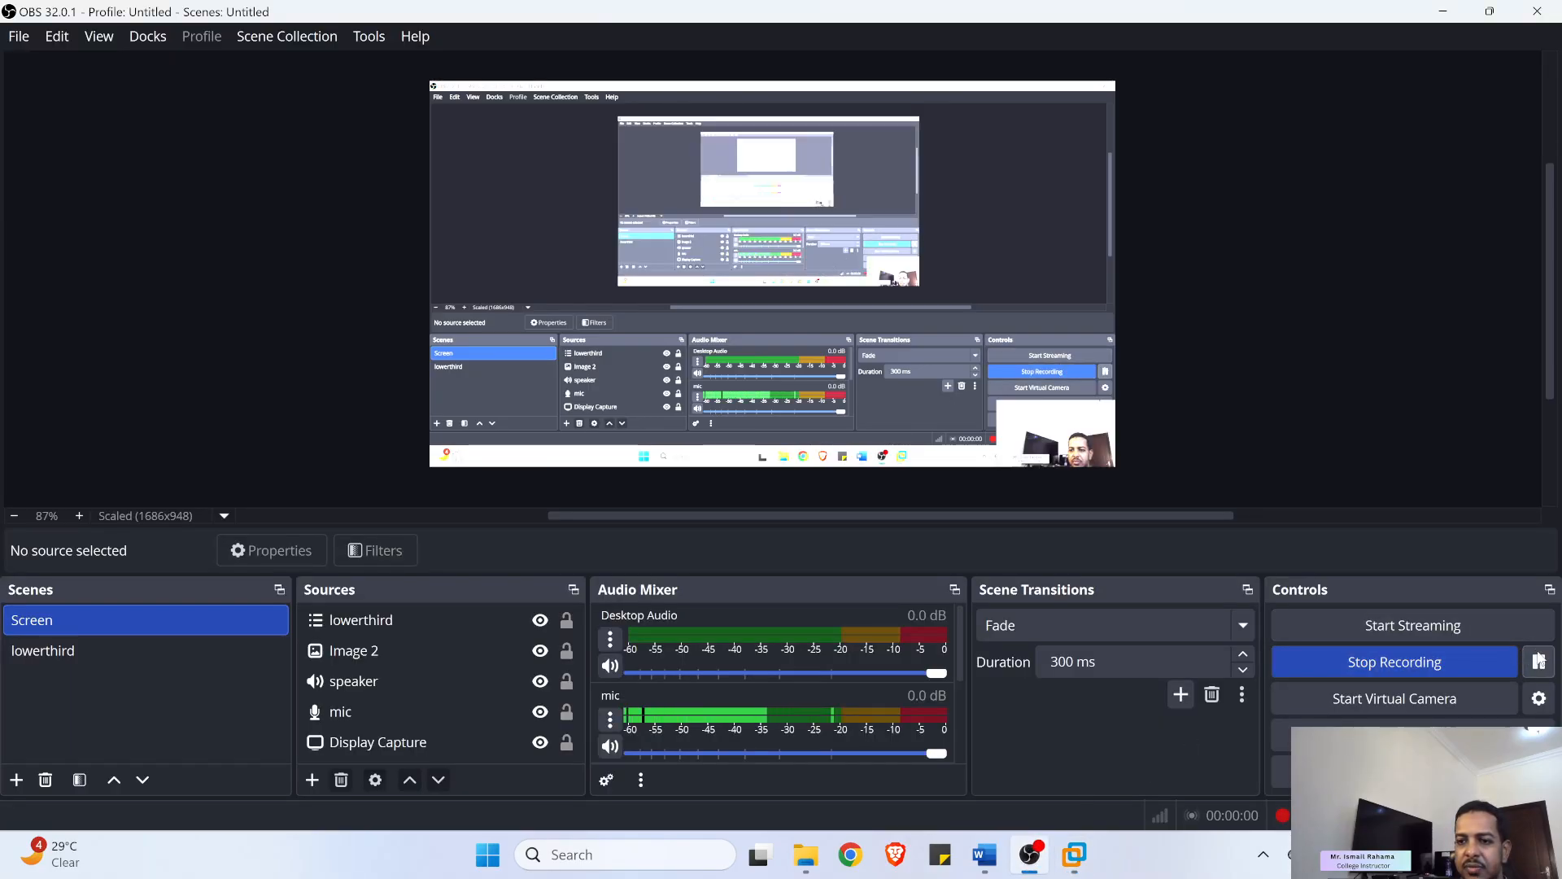
pyautogui.click(1440, 13)
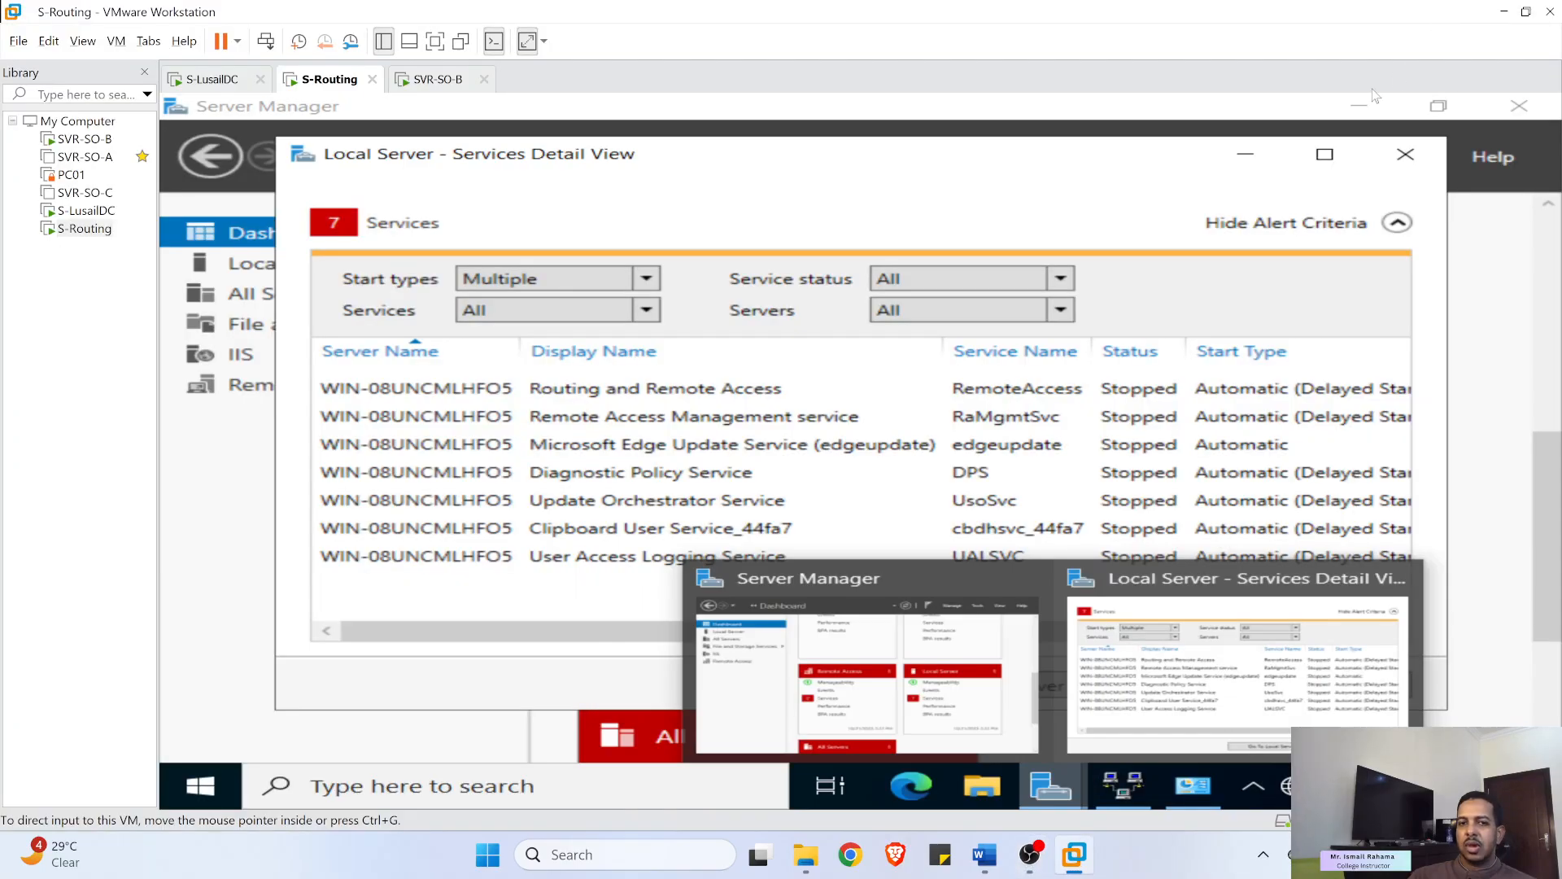
# - Glance at S-LusailDC and the lab instructions document before returning to the virtual machines
pyautogui.click(209, 88)
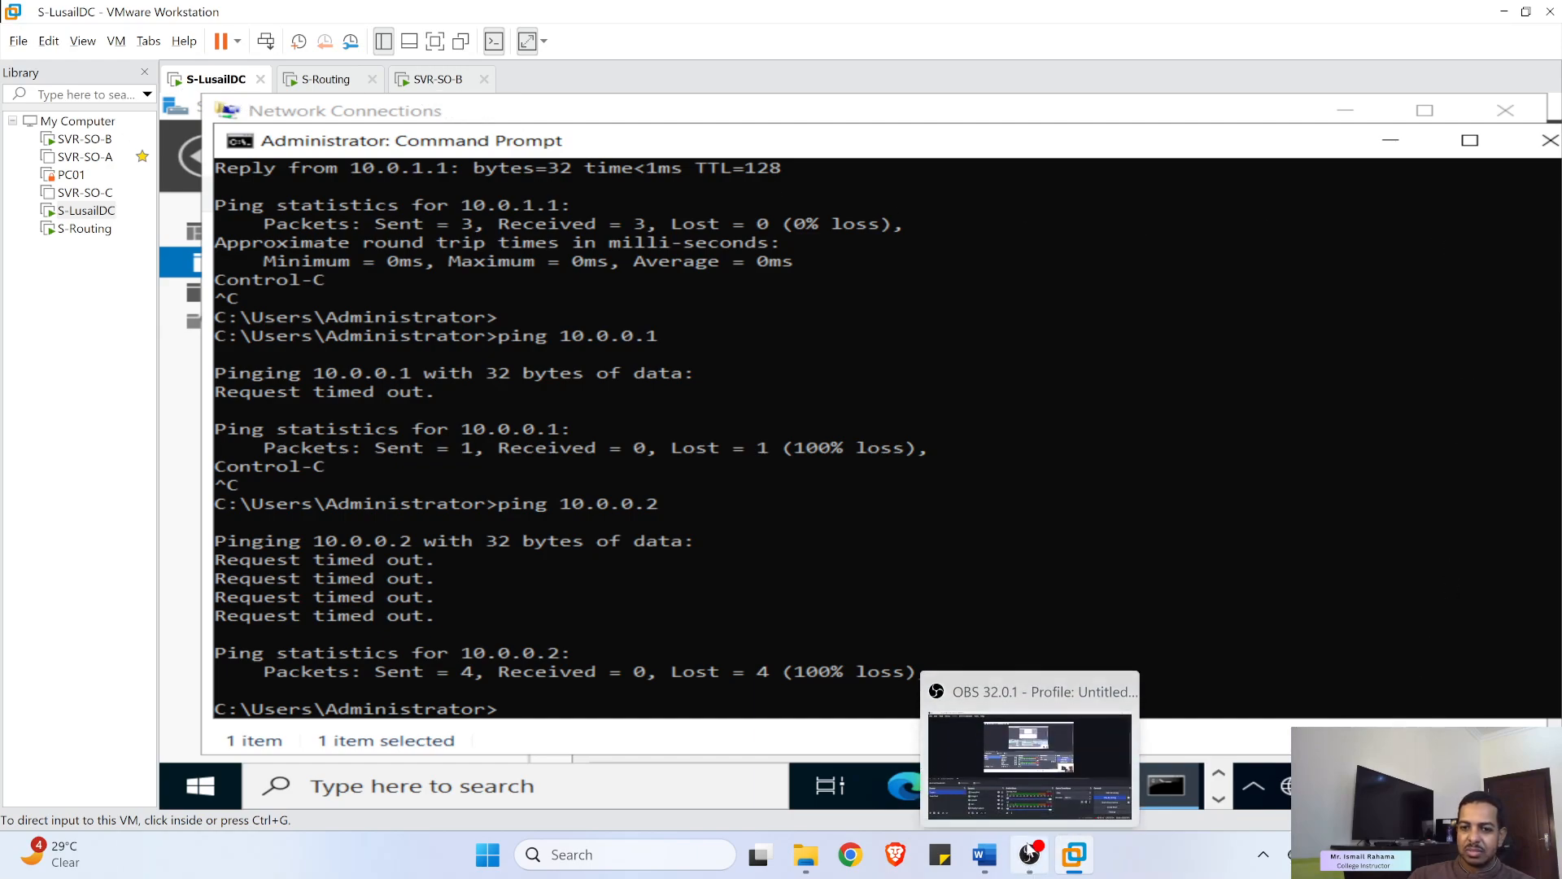
pyautogui.moveTo(1076, 869)
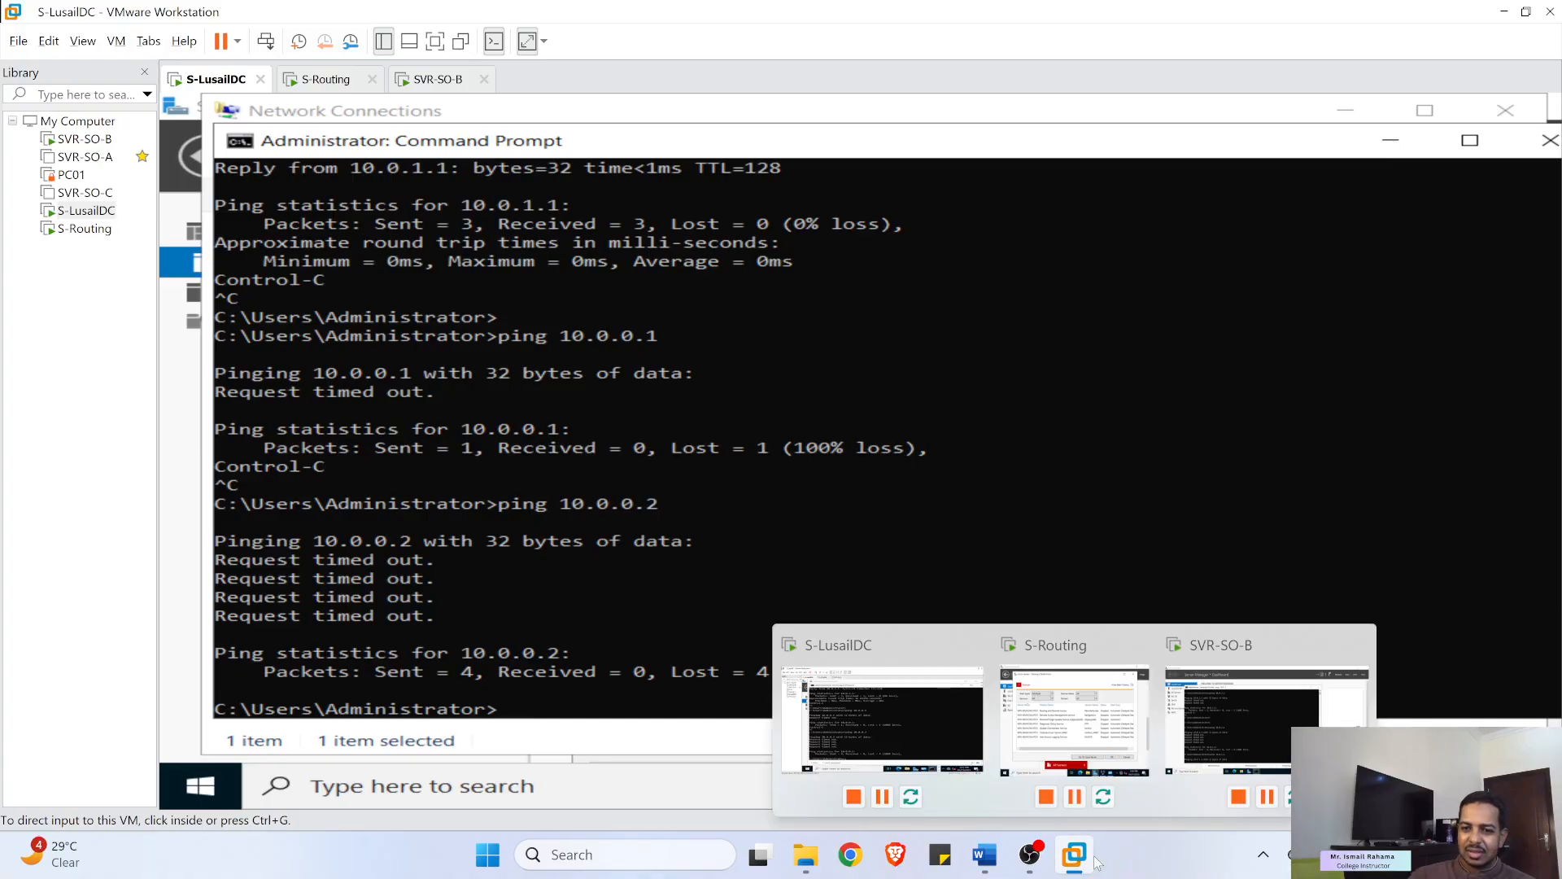
pyautogui.click(1031, 854)
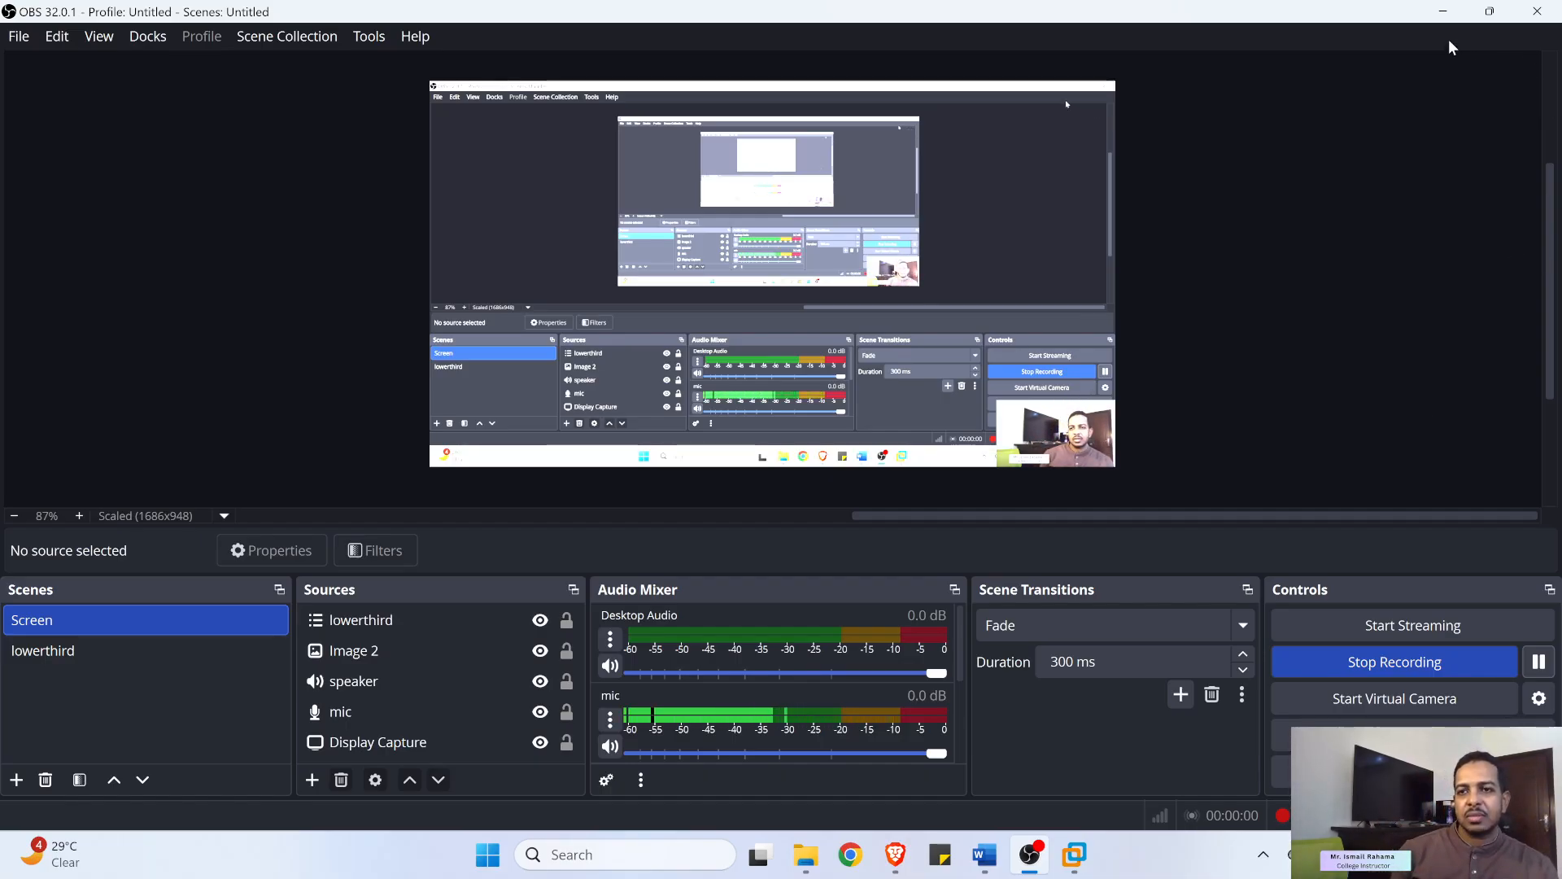
pyautogui.click(1443, 12)
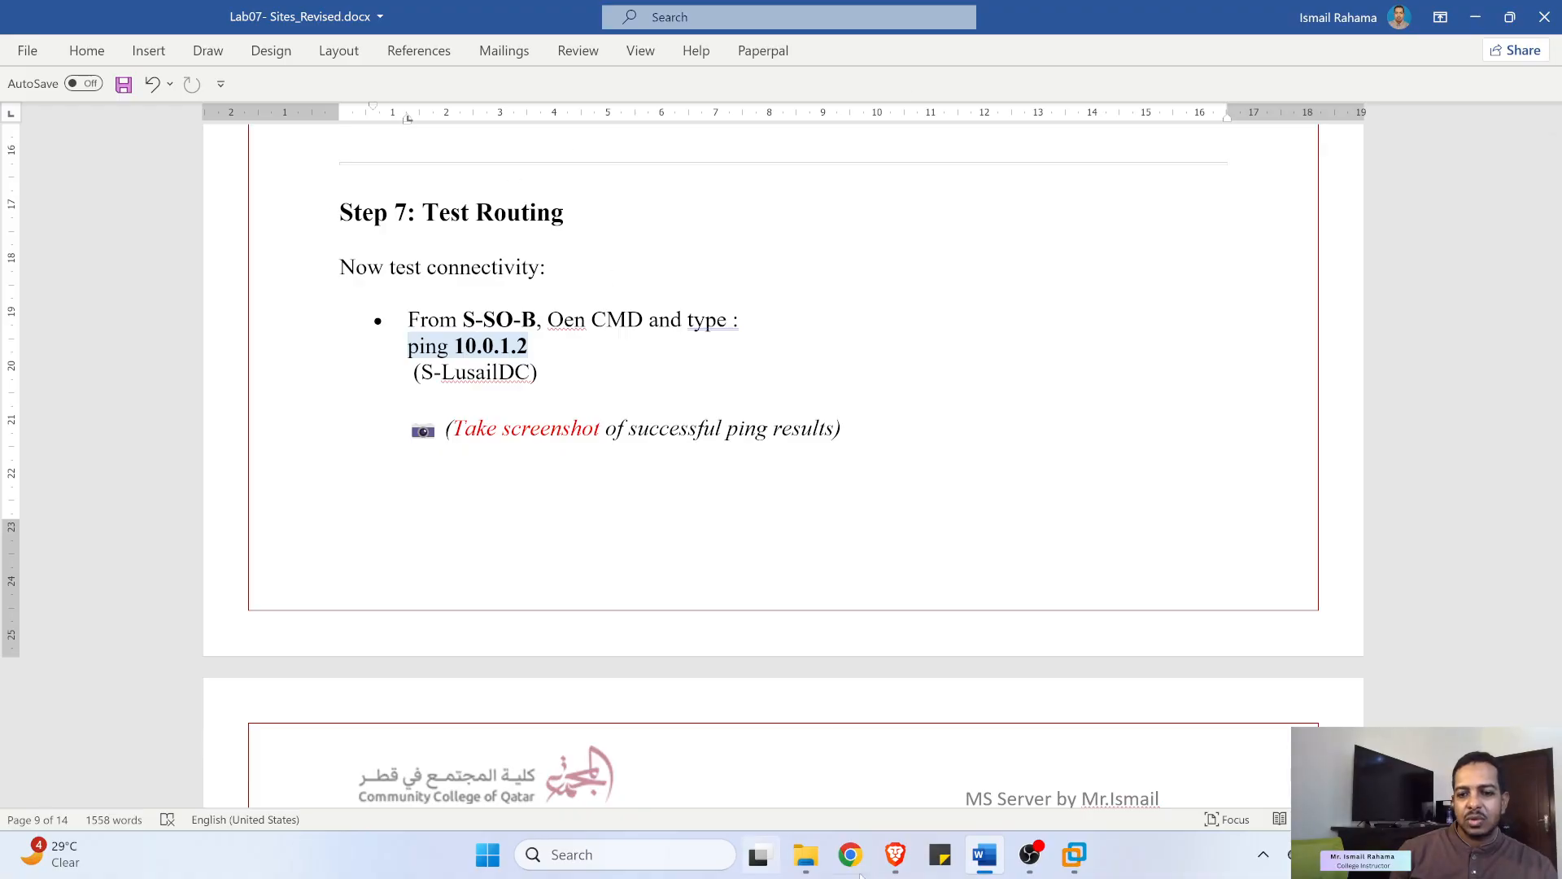
pyautogui.click(1074, 855)
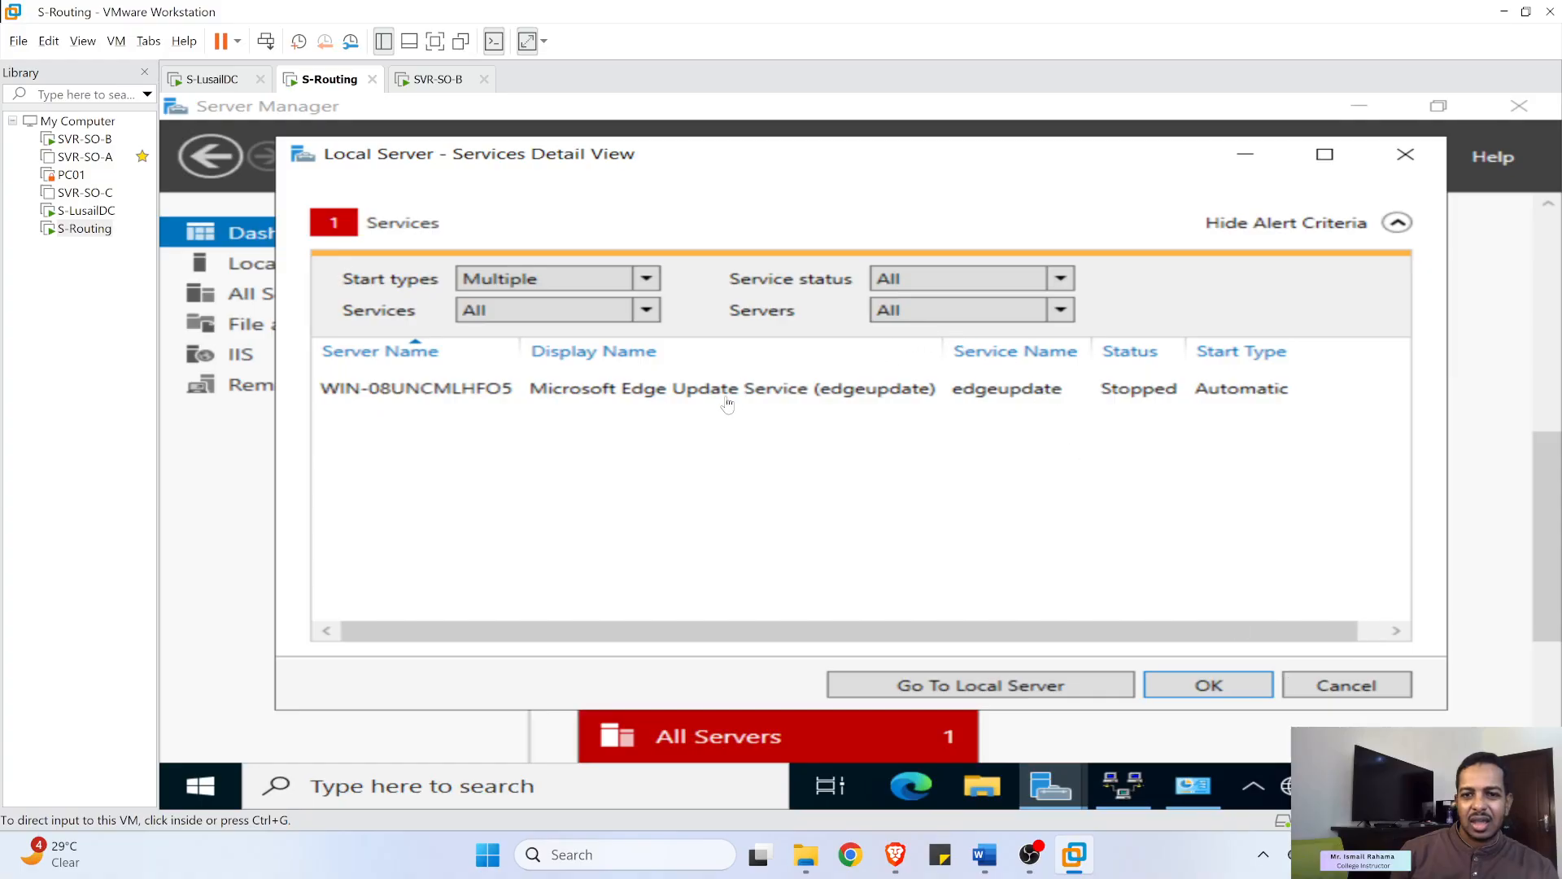
# - Start the stopped Microsoft Edge Update (edgeupdate) service on S-Routing and reopen Routing and Remote Access
pyautogui.click(1370, 685)
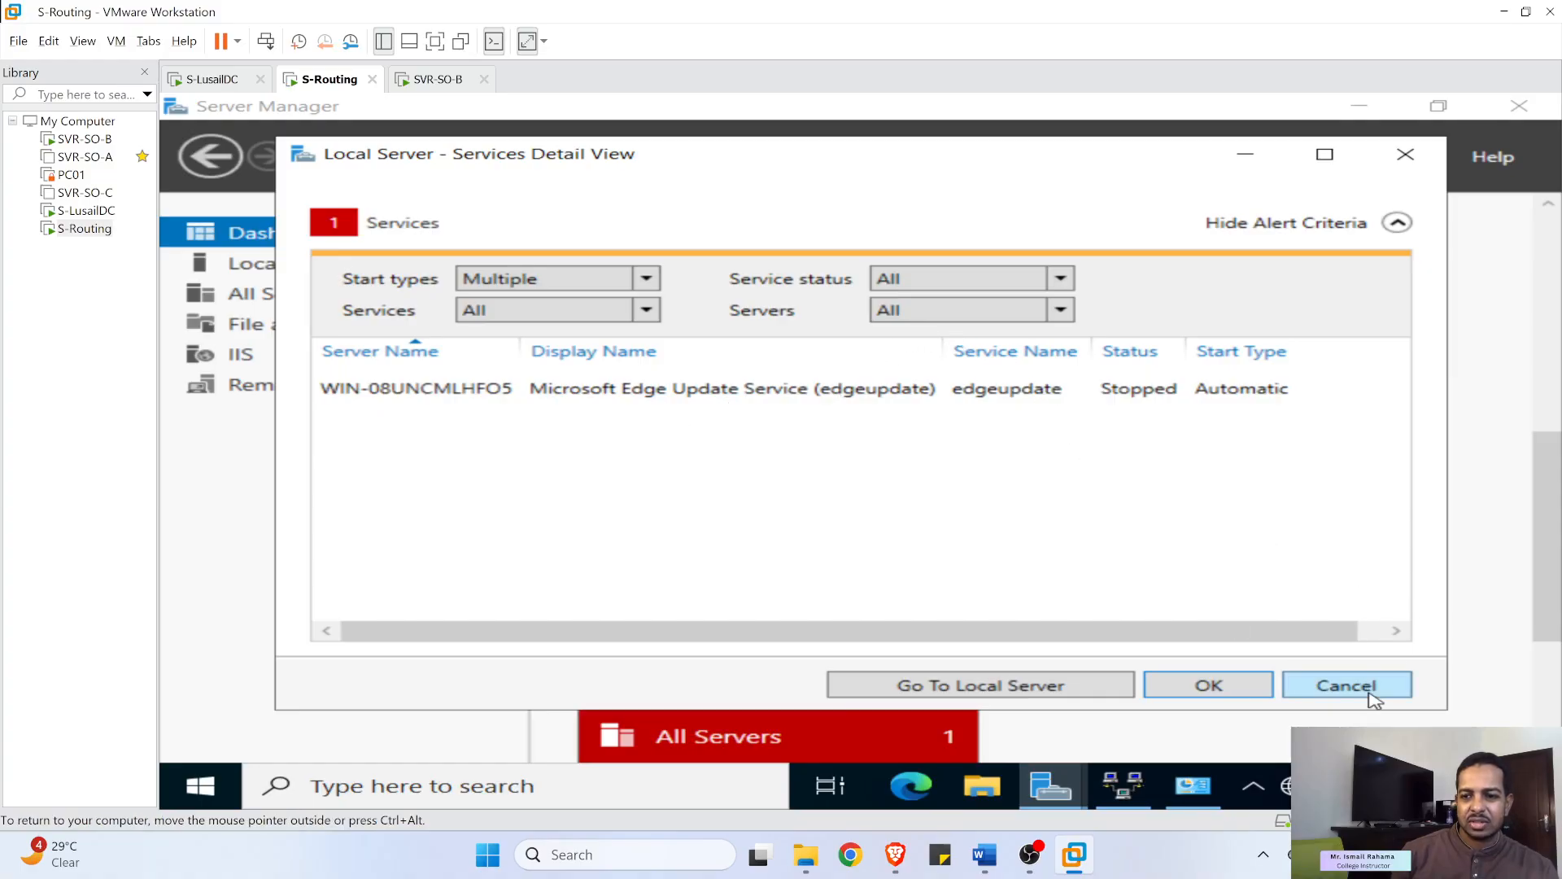
pyautogui.scroll(-2, 1067, 621)
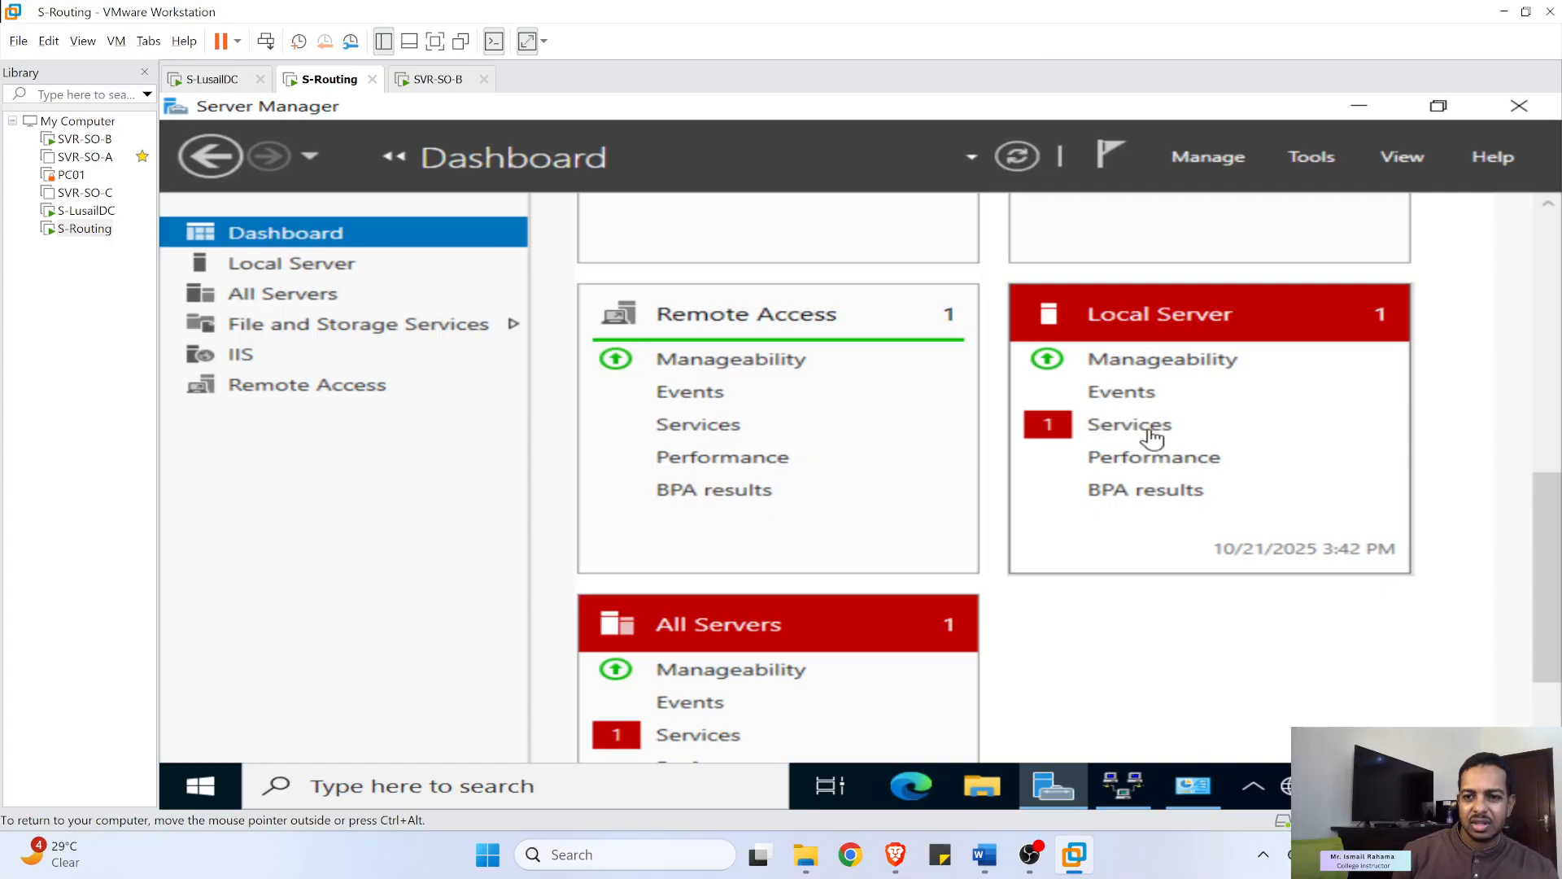
pyautogui.click(1088, 429)
pyautogui.rightClick(882, 392)
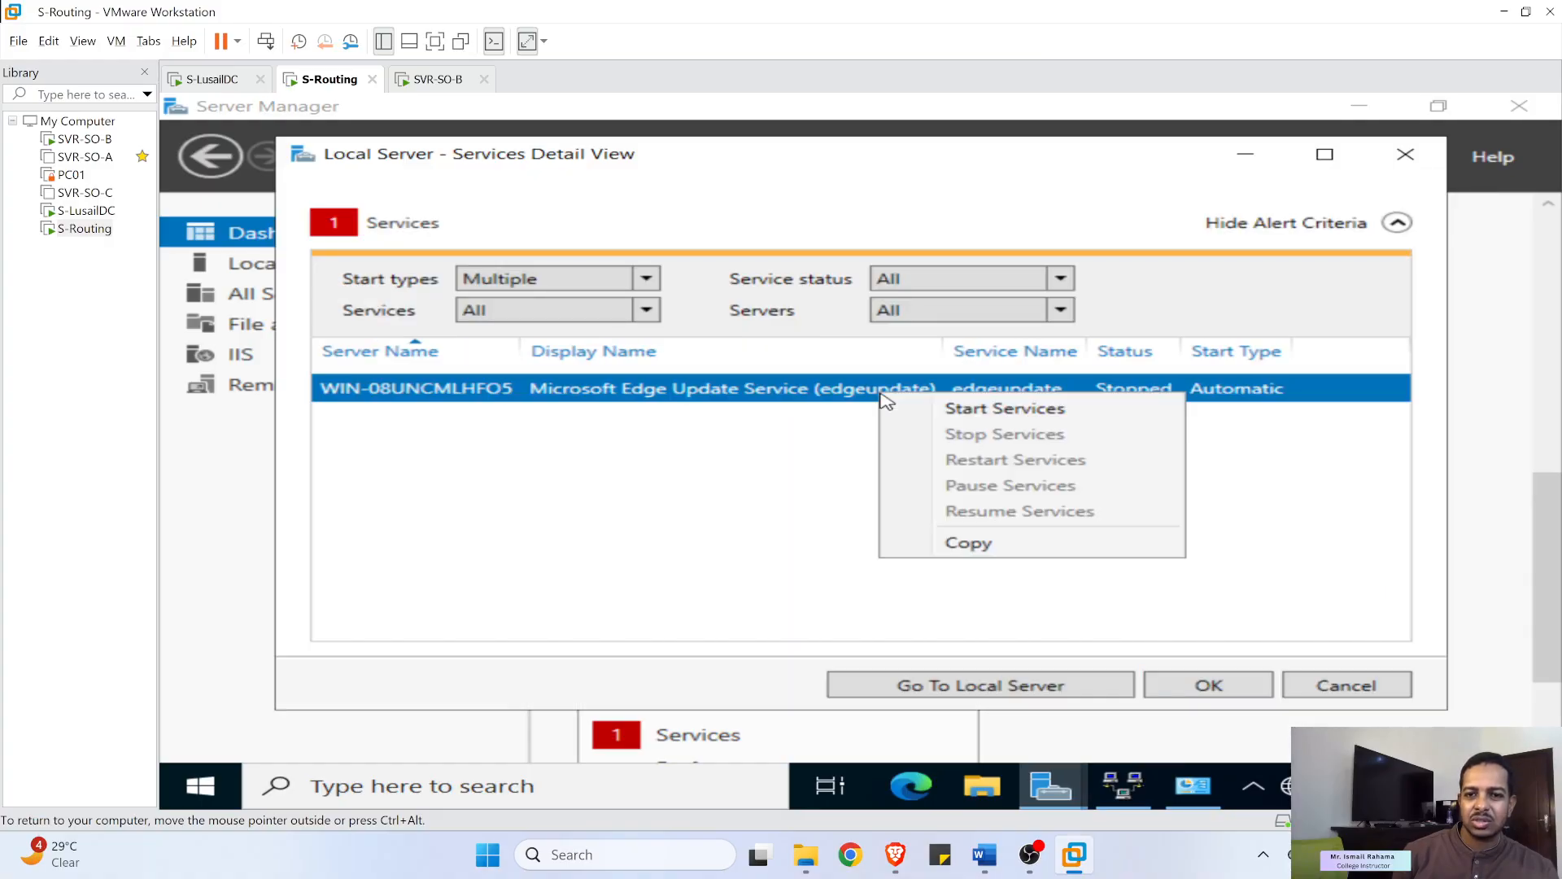
pyautogui.click(949, 408)
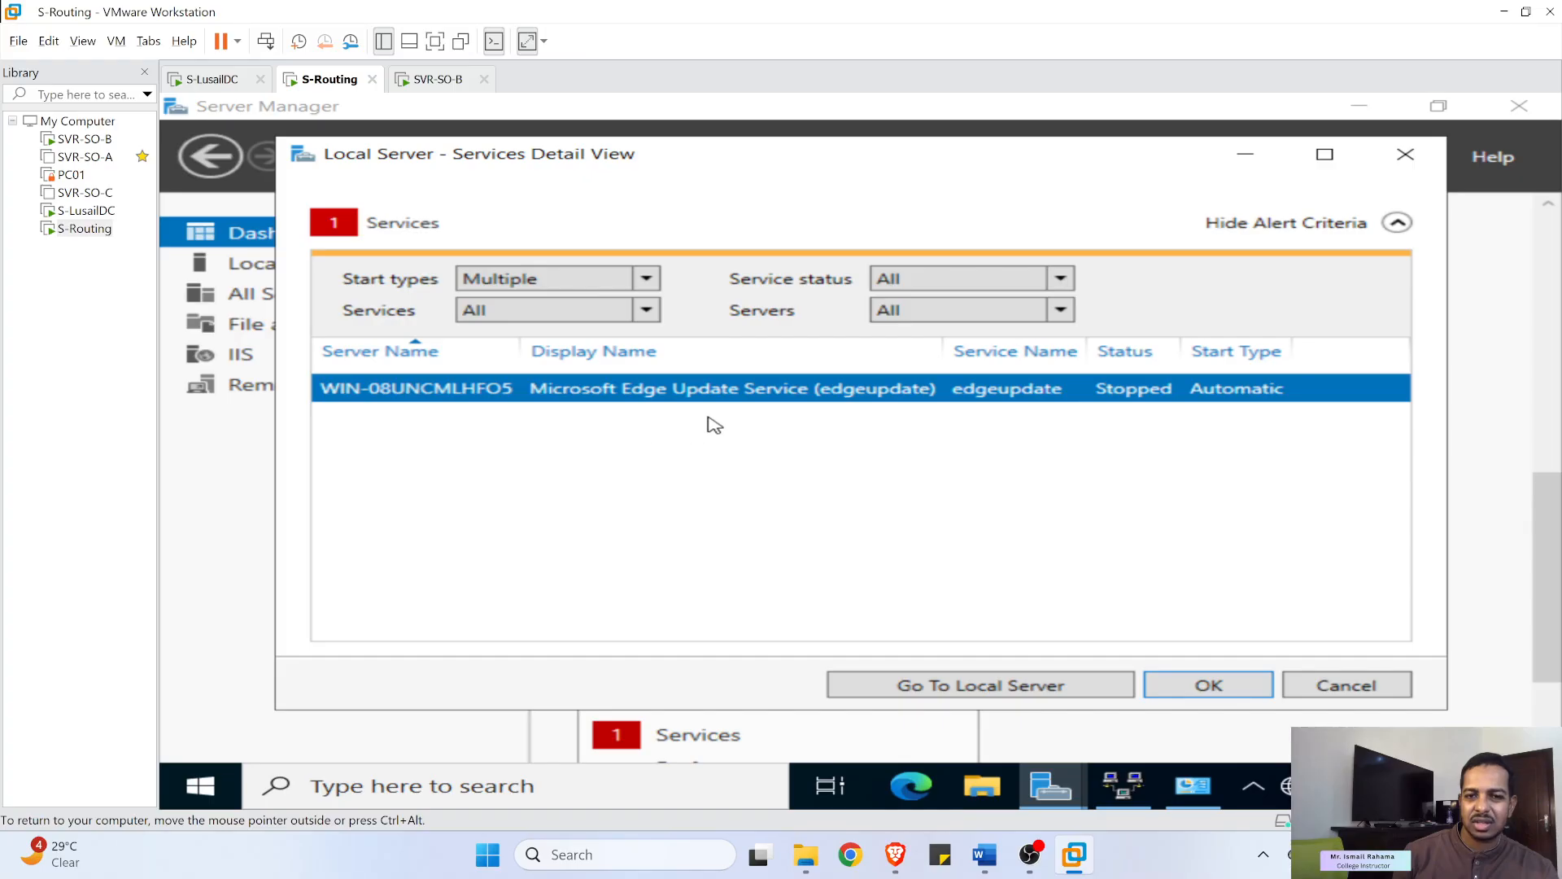
pyautogui.click(1235, 685)
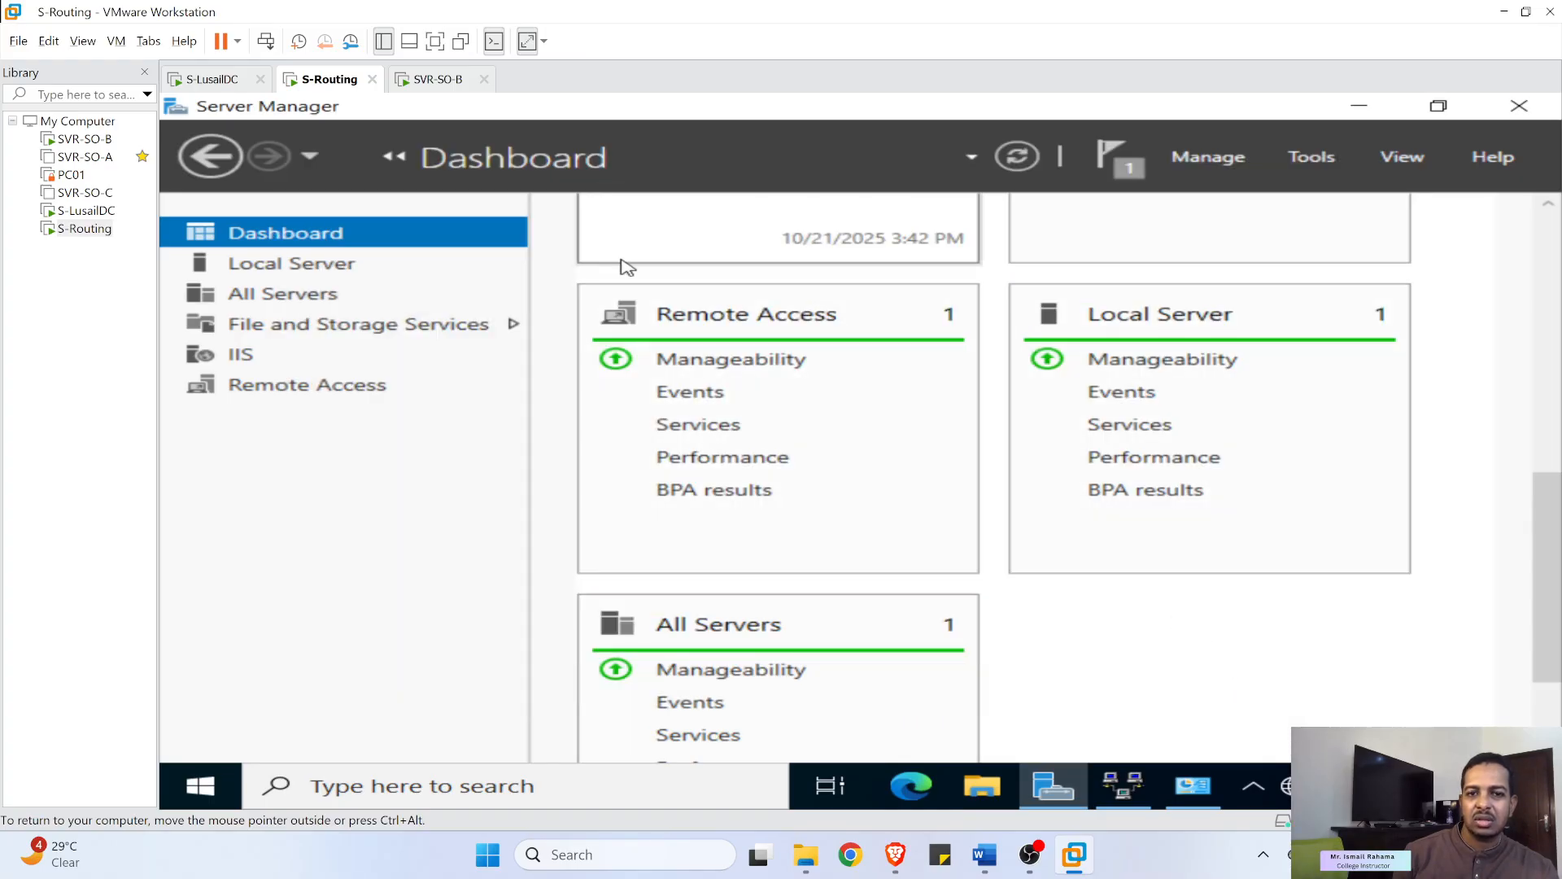
pyautogui.click(1116, 792)
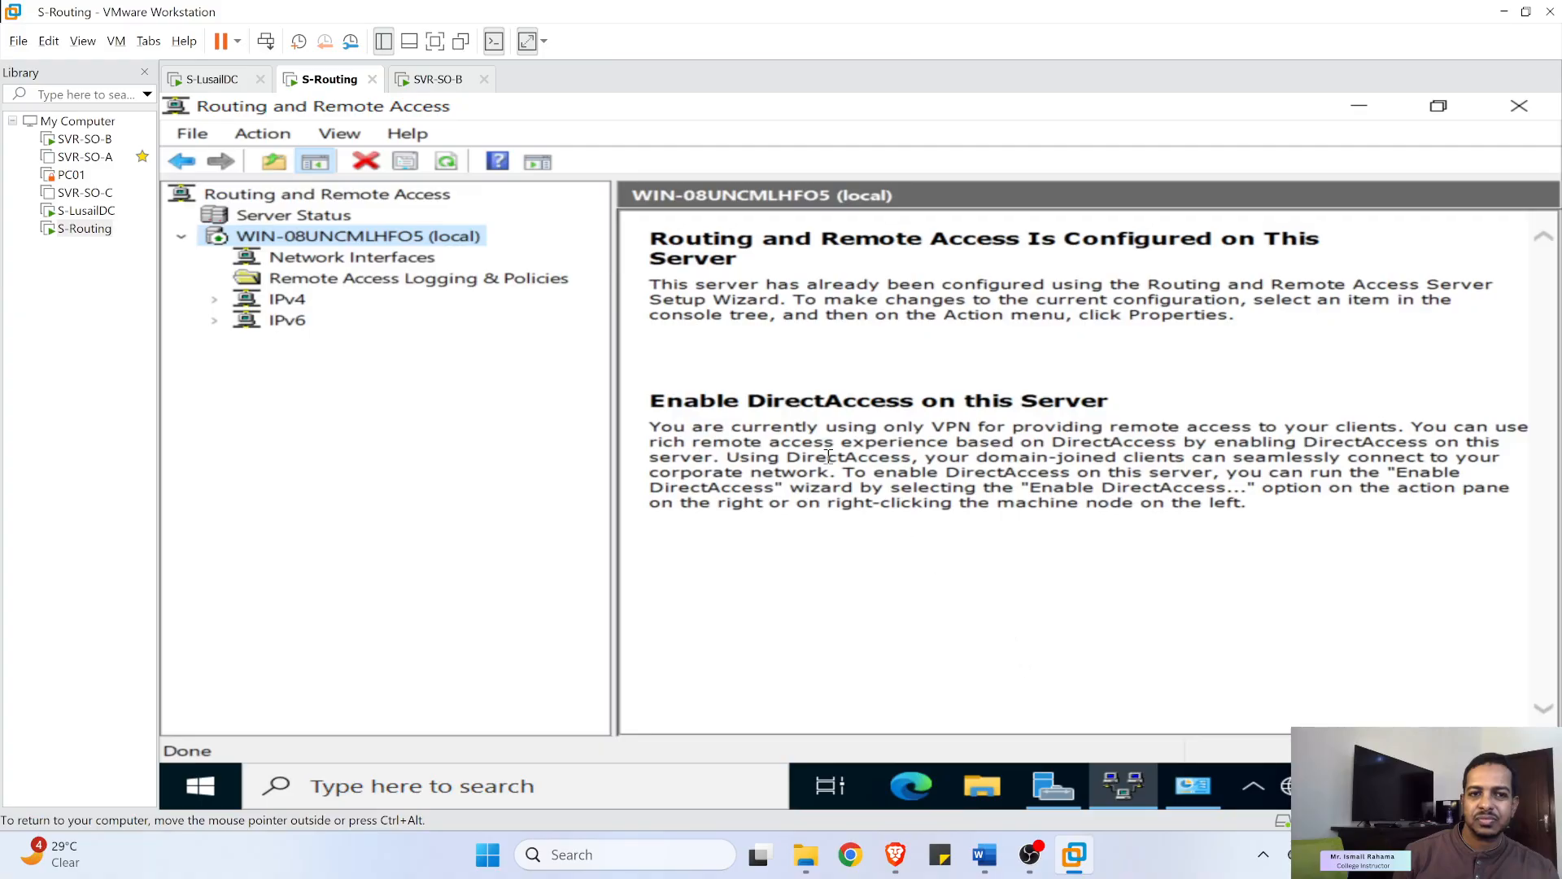
# - On SVR-SO-B, ping 10.0.1.2 again and get replies
pyautogui.rightClick(341, 237)
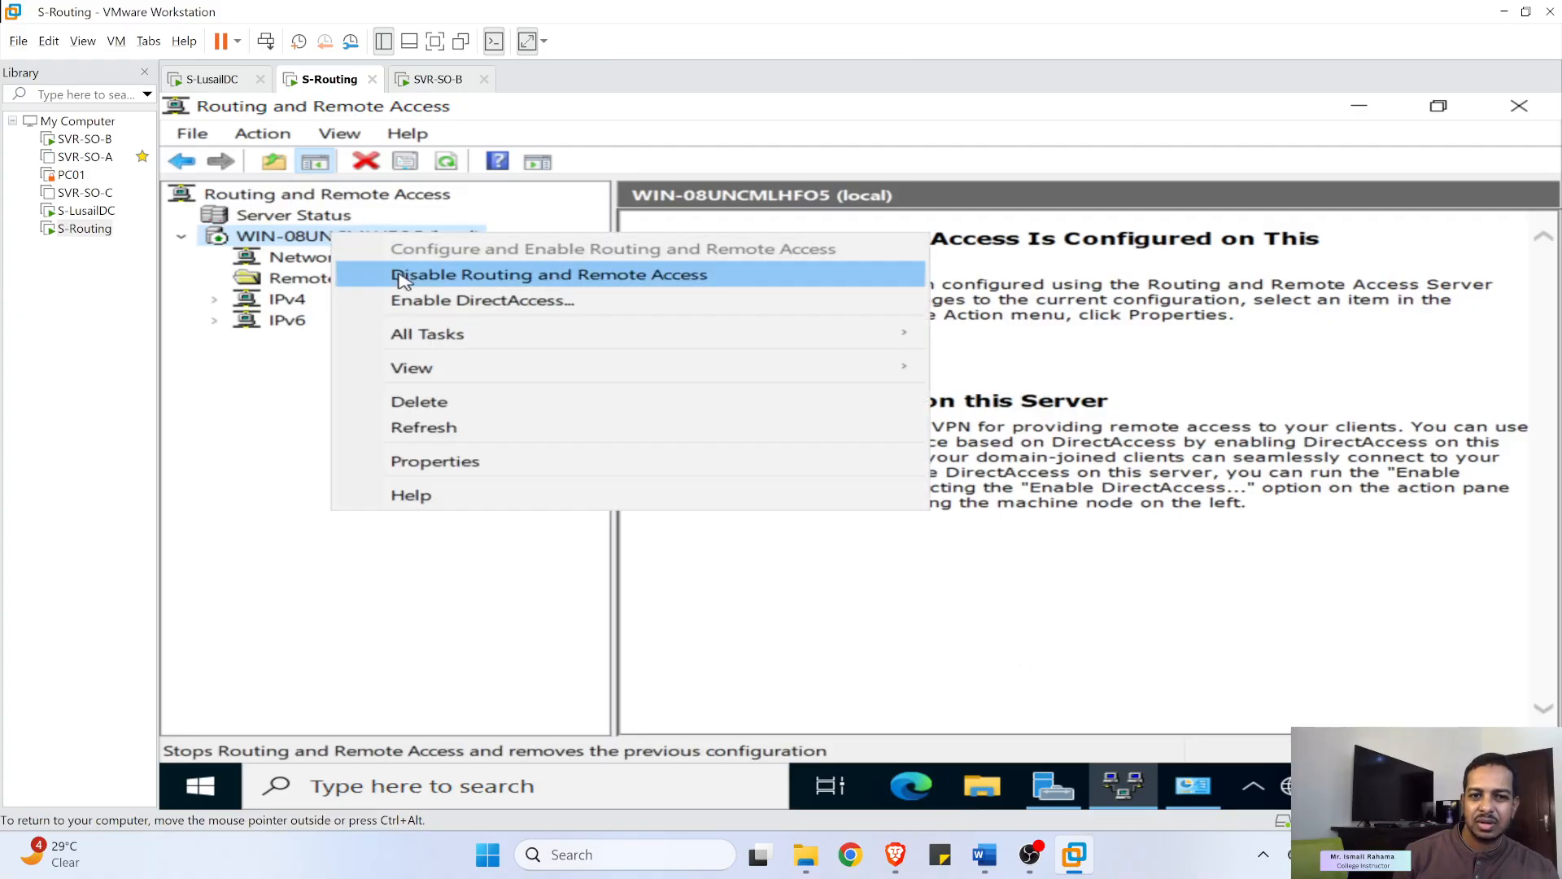
pyautogui.click(254, 409)
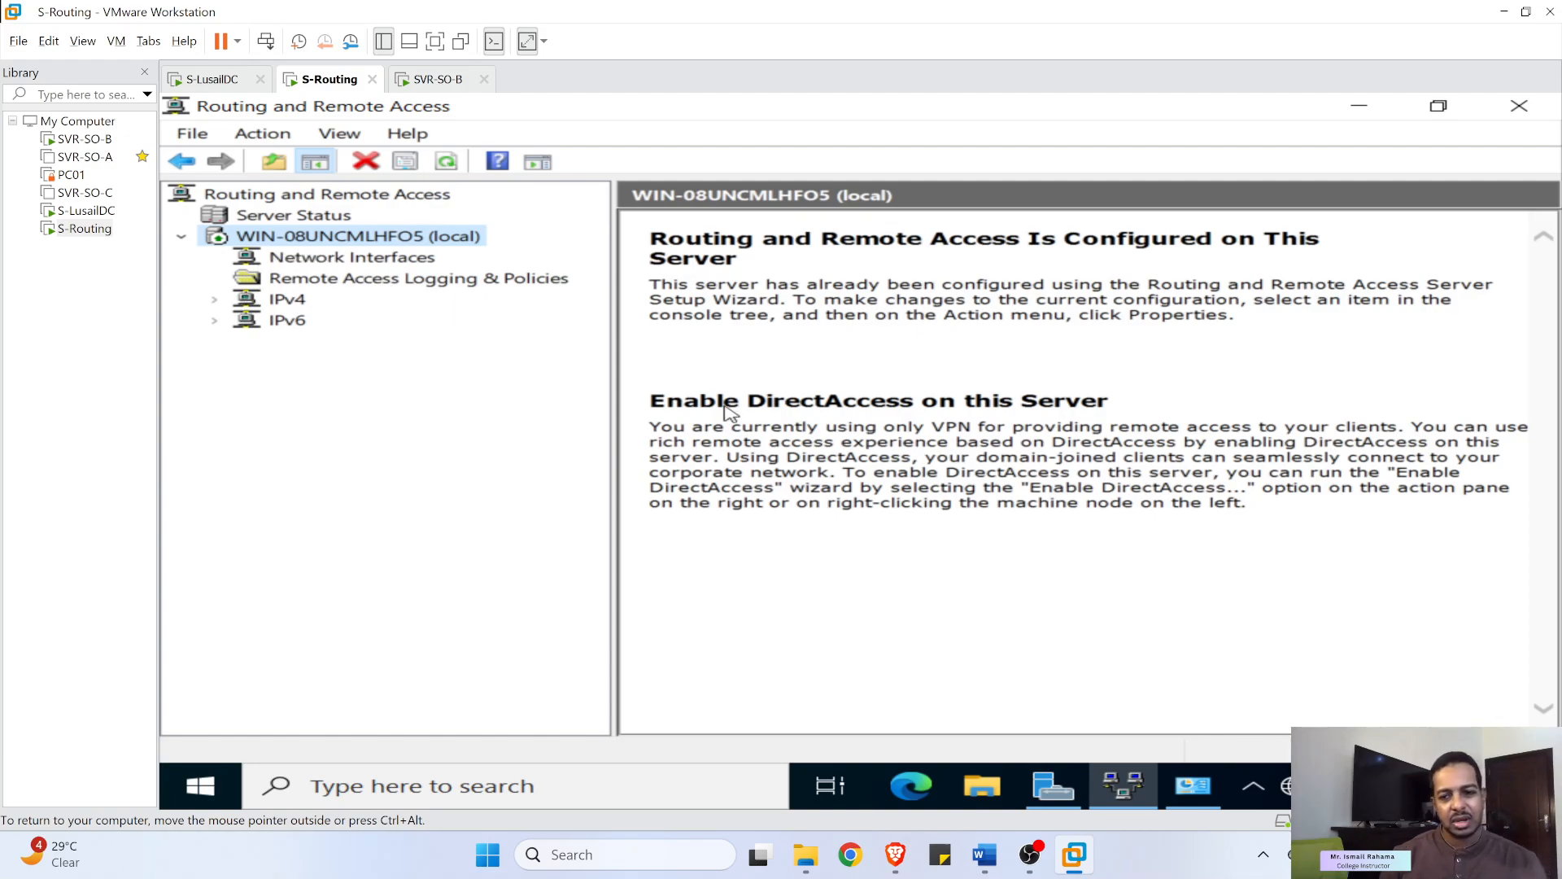
pyautogui.click(433, 81)
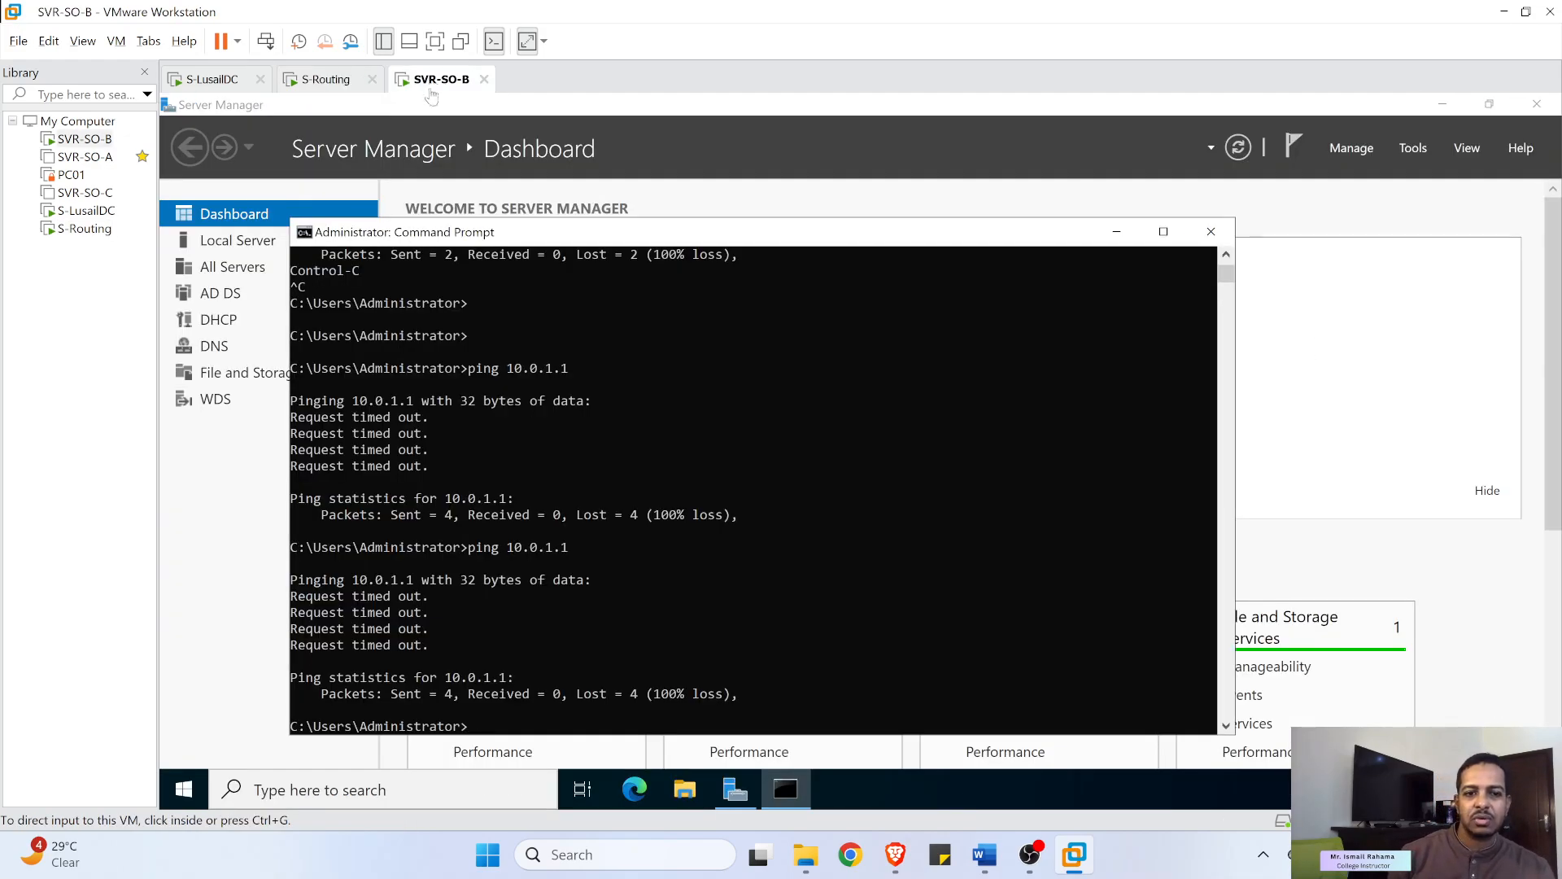
pyautogui.click(538, 721)
pyautogui.press('Up')
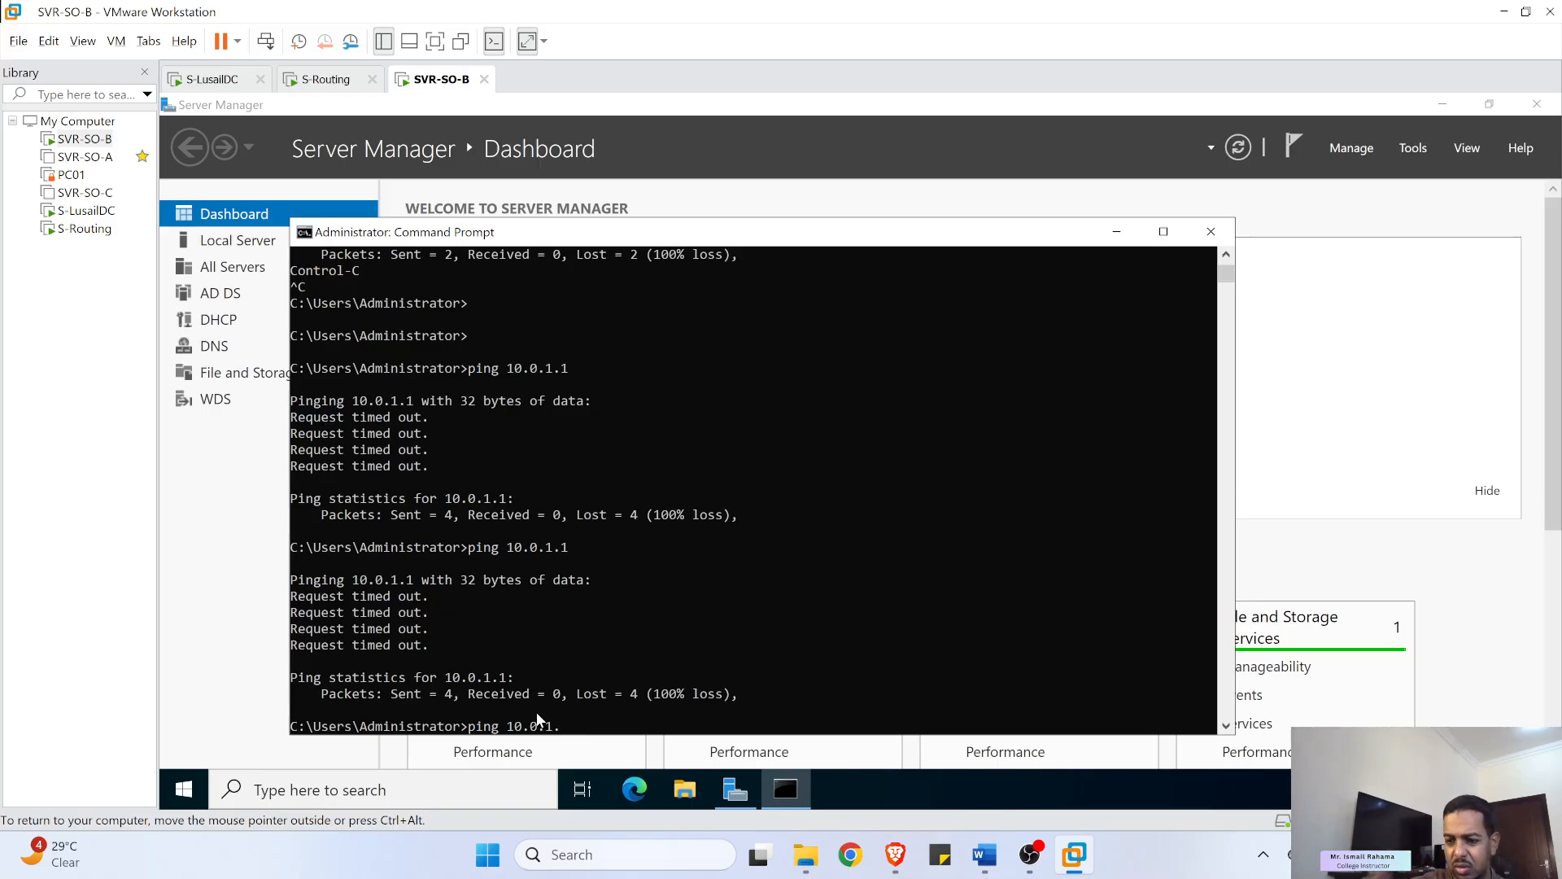
pyautogui.write('2')
pyautogui.press('Return')
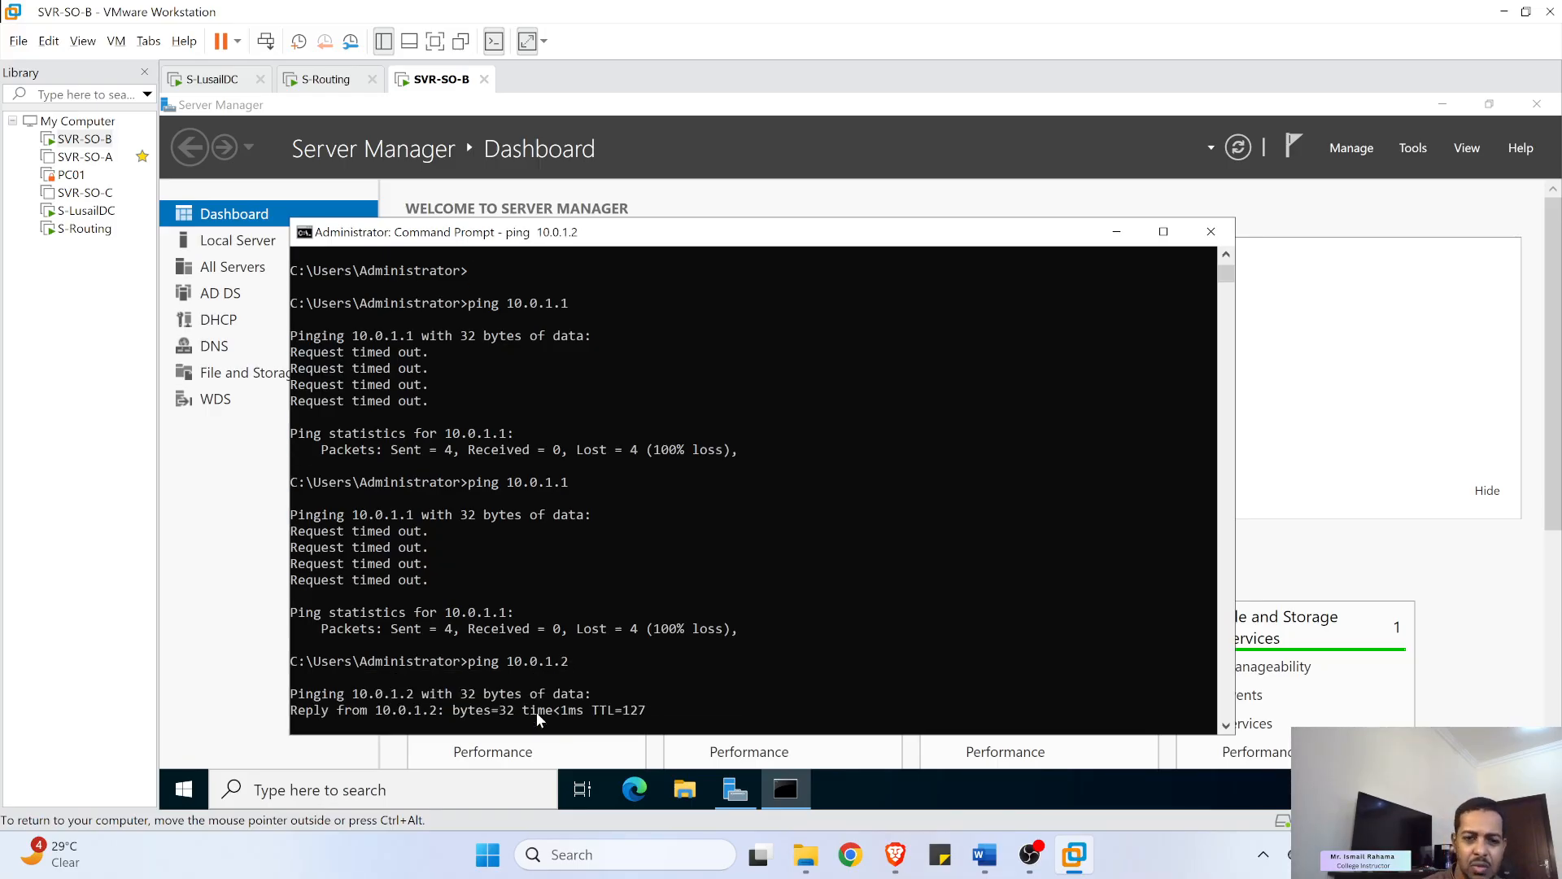
# - Rerun S-LusailDC's ping to 10.0.0.2 for 4 of 4 replies, then close Routing and Remote Access
pyautogui.click(232, 81)
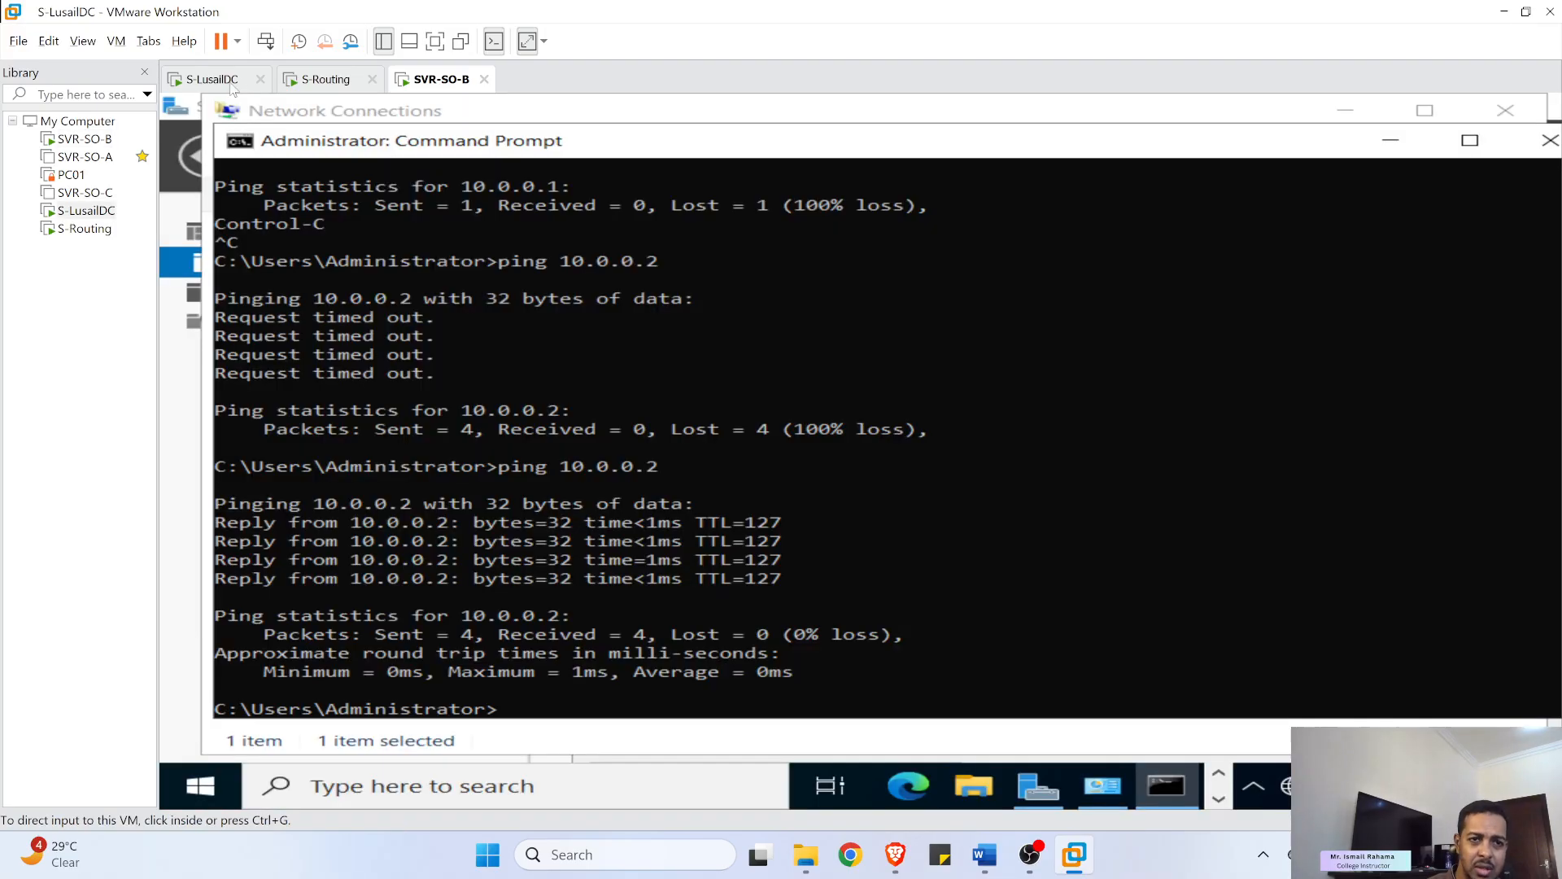
pyautogui.click(521, 697)
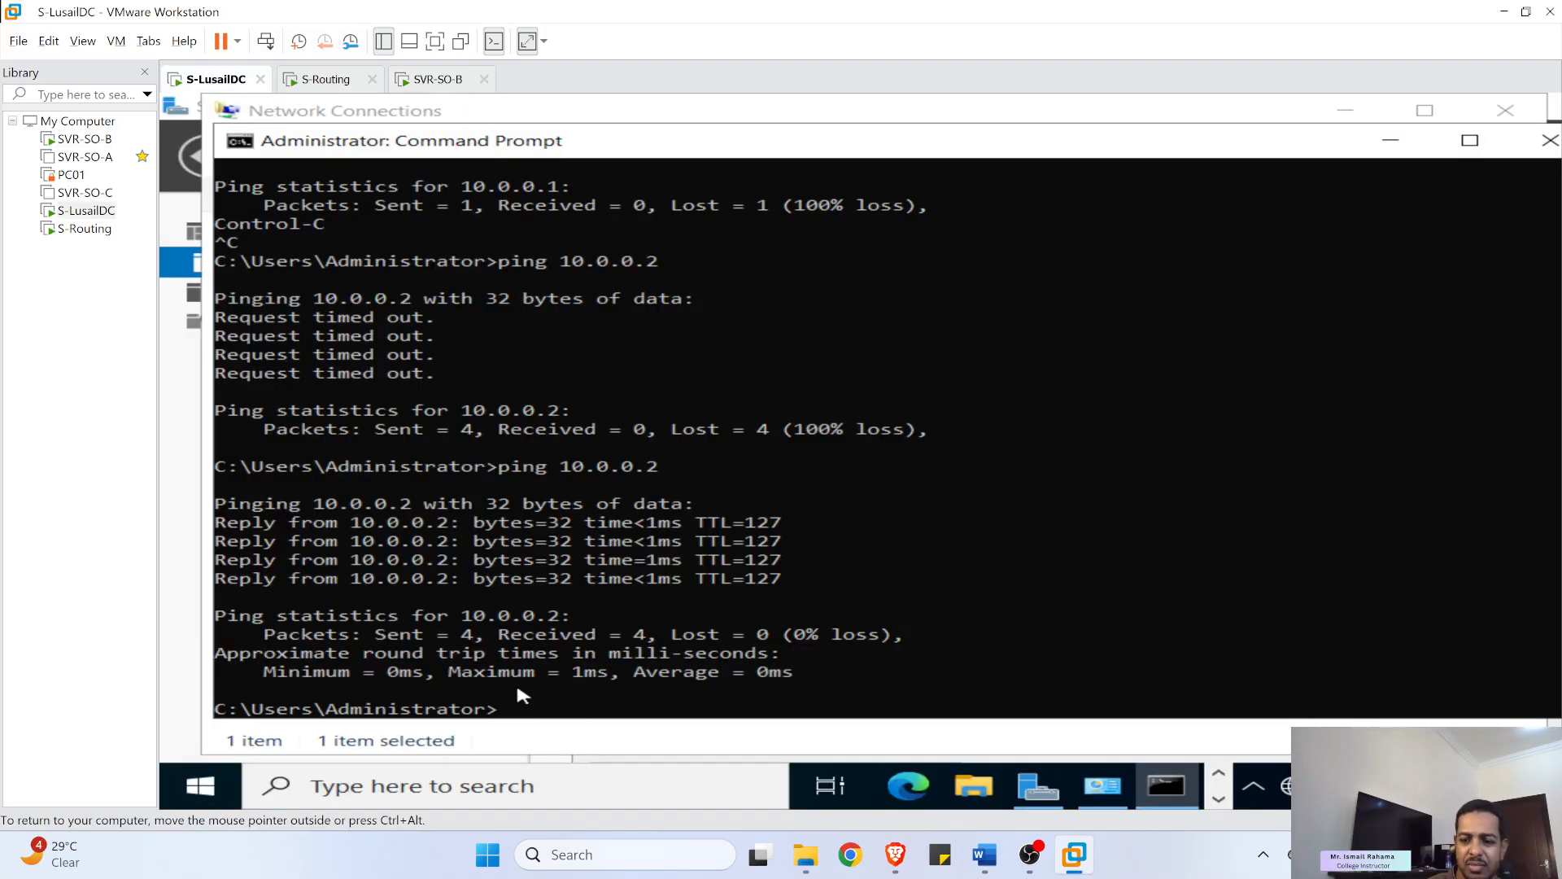
pyautogui.press('Up')
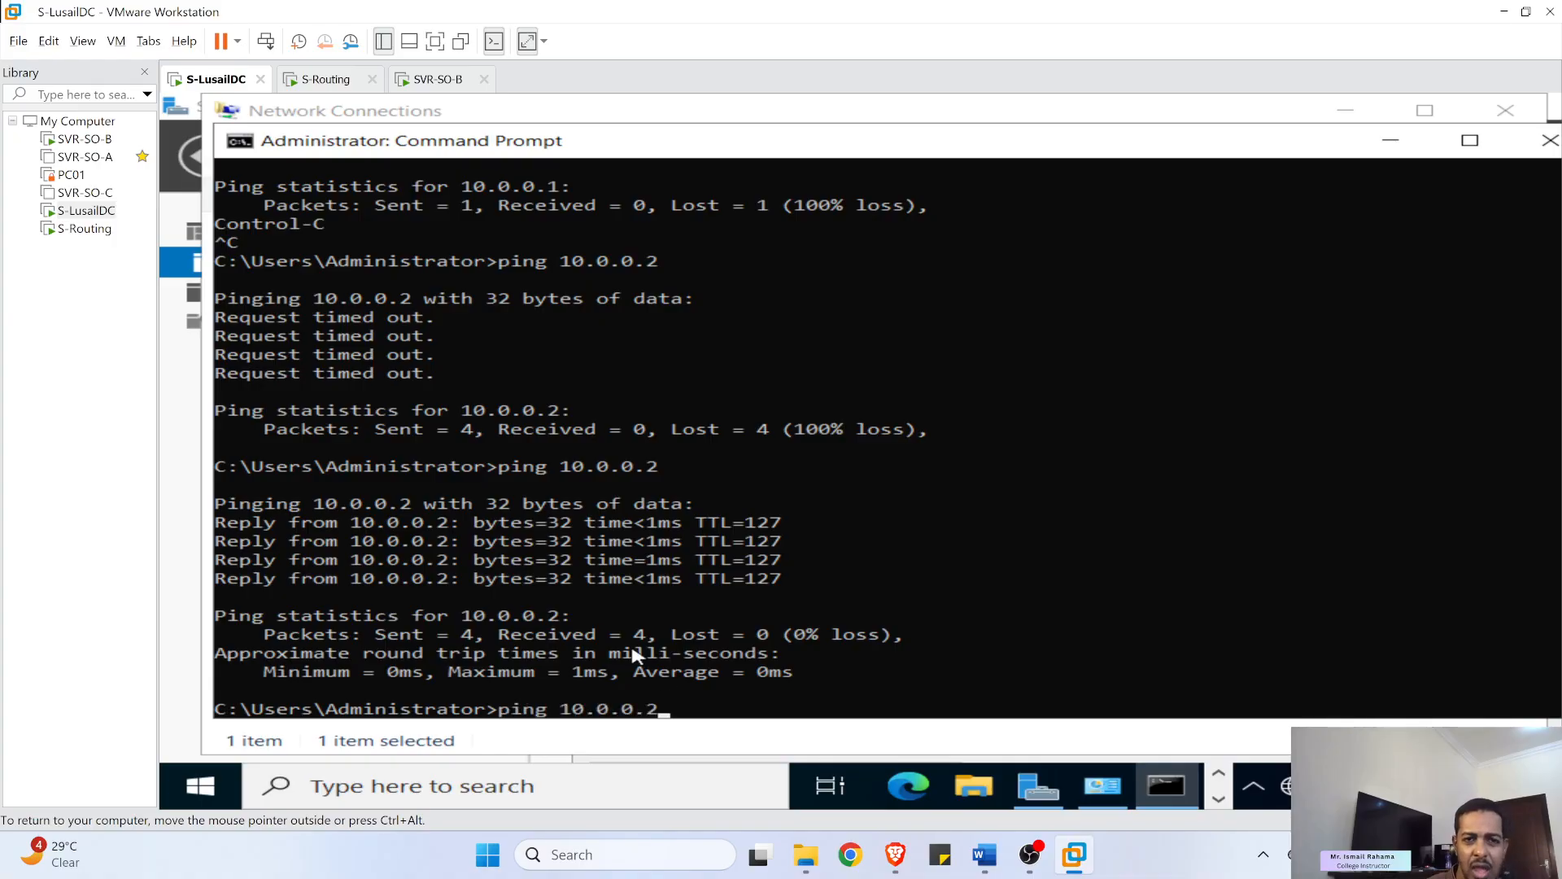
pyautogui.press('Return')
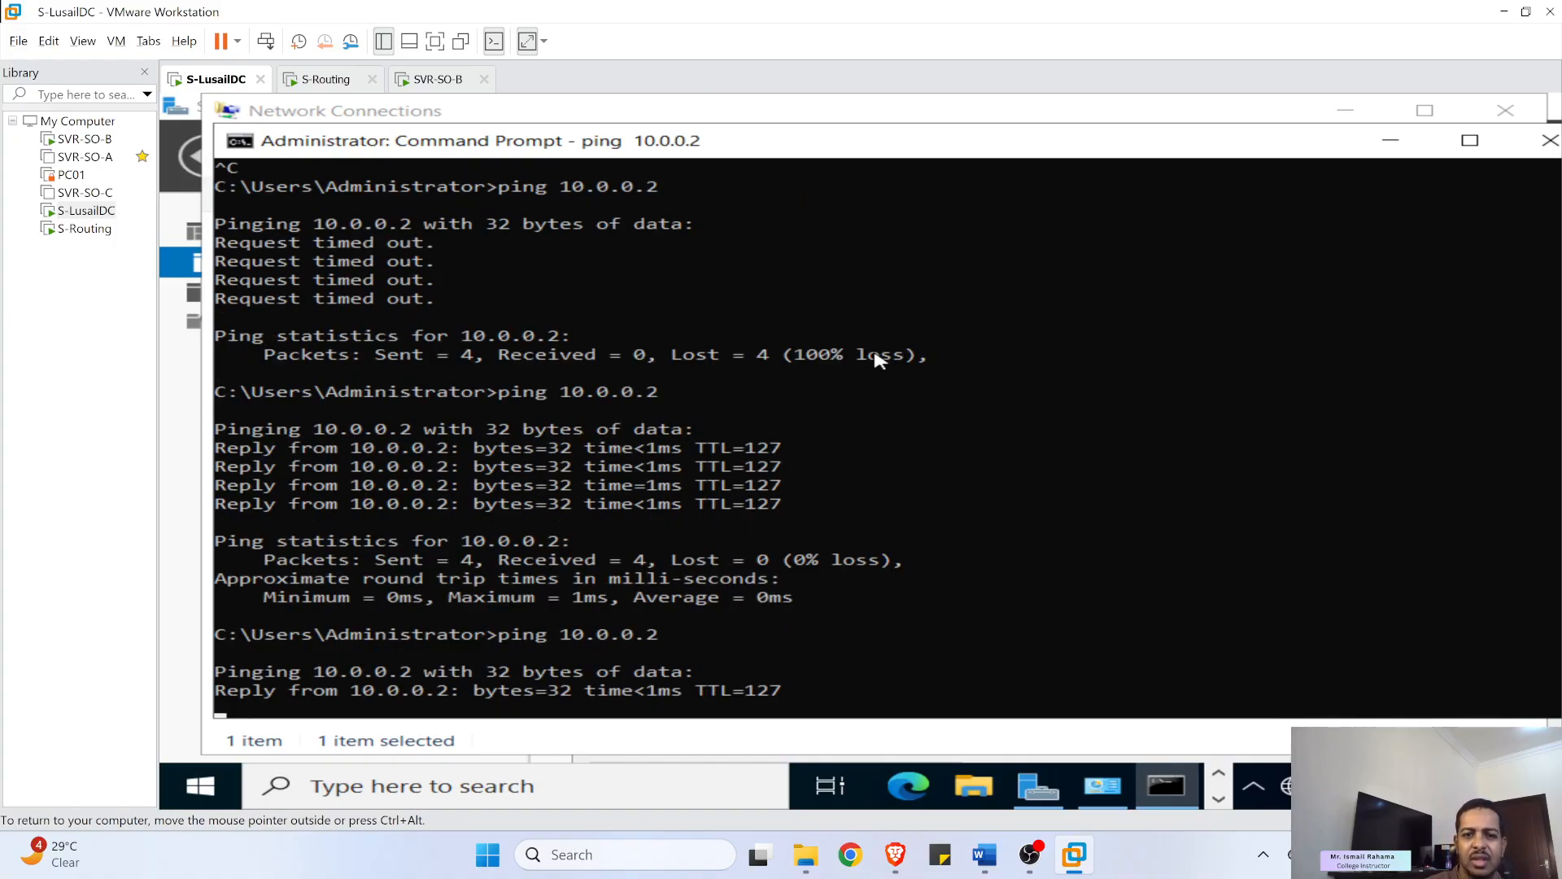
pyautogui.click(316, 78)
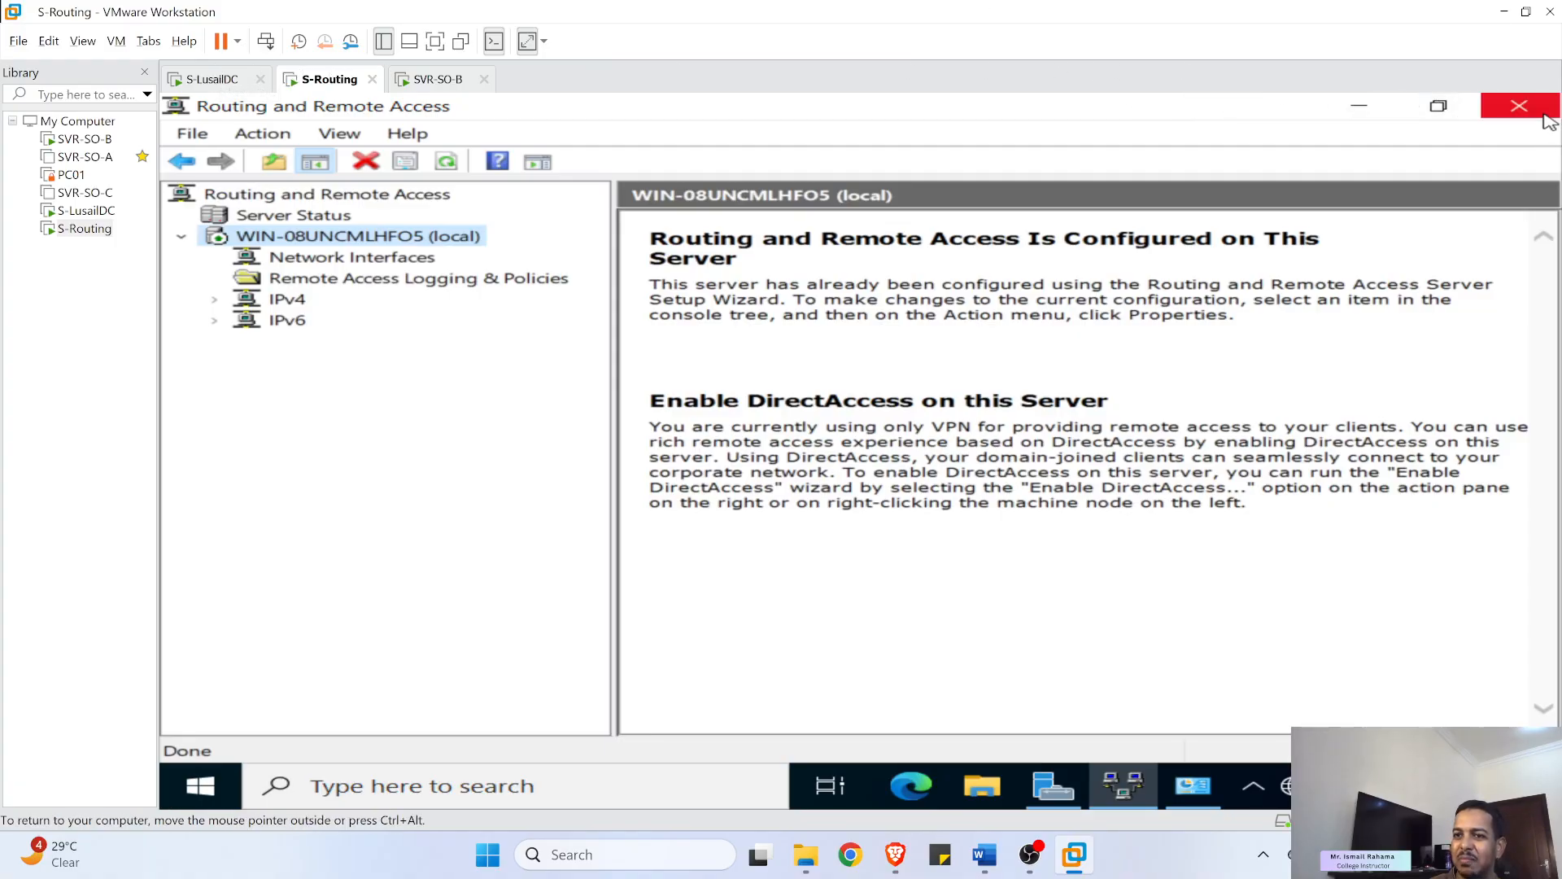
pyautogui.click(1519, 106)
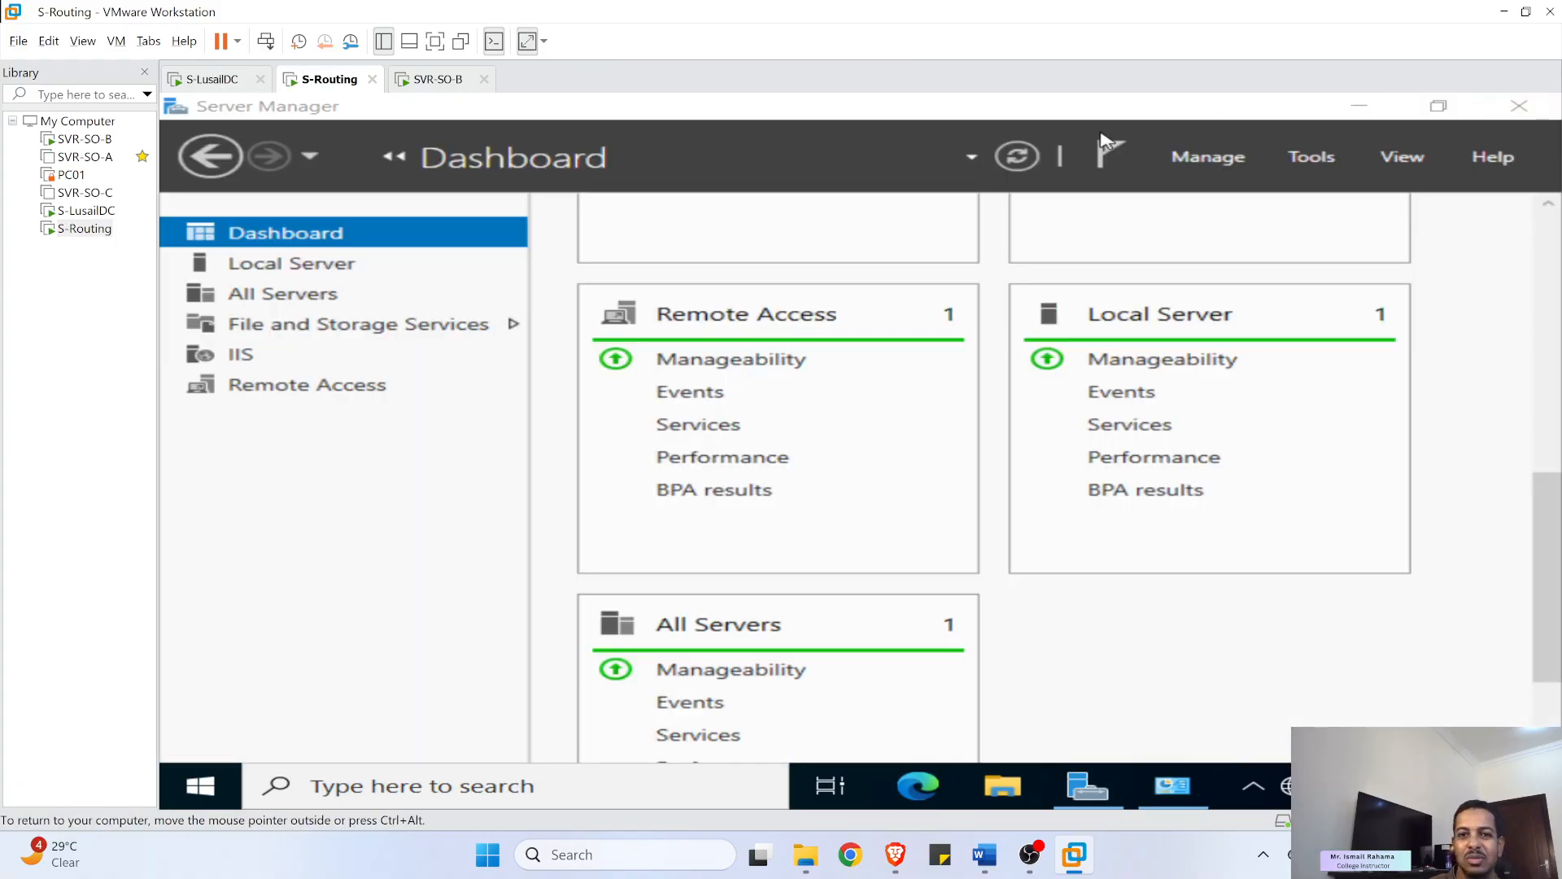
# - Bring up the Word lab sheet and scroll to Part 2: Active Directory Sites Configuration
pyautogui.click(423, 81)
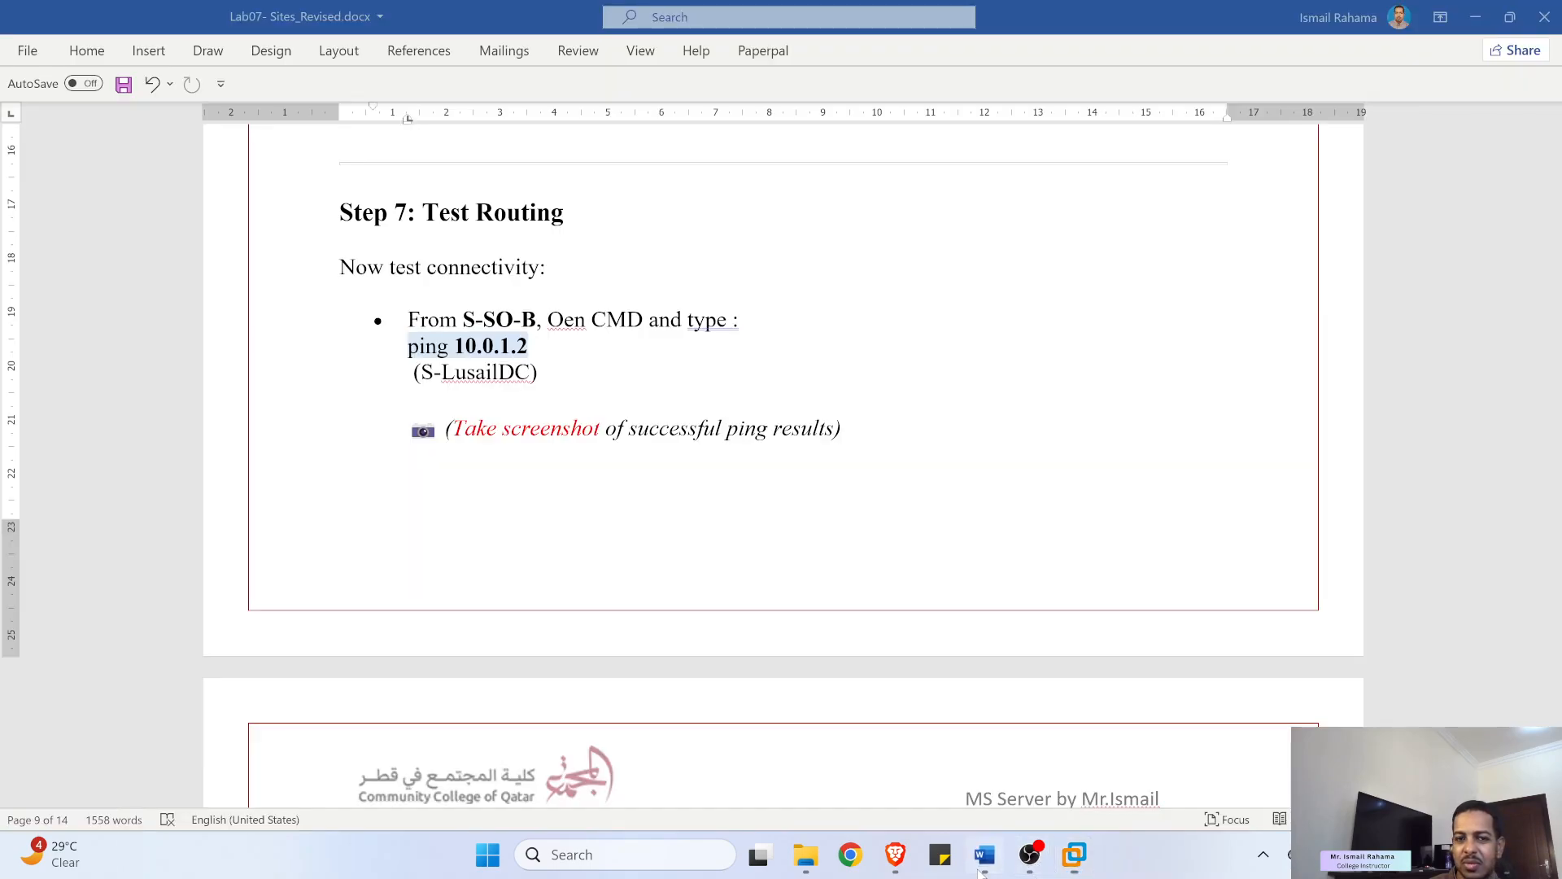
pyautogui.click(984, 854)
pyautogui.scroll(-1, 535, 459)
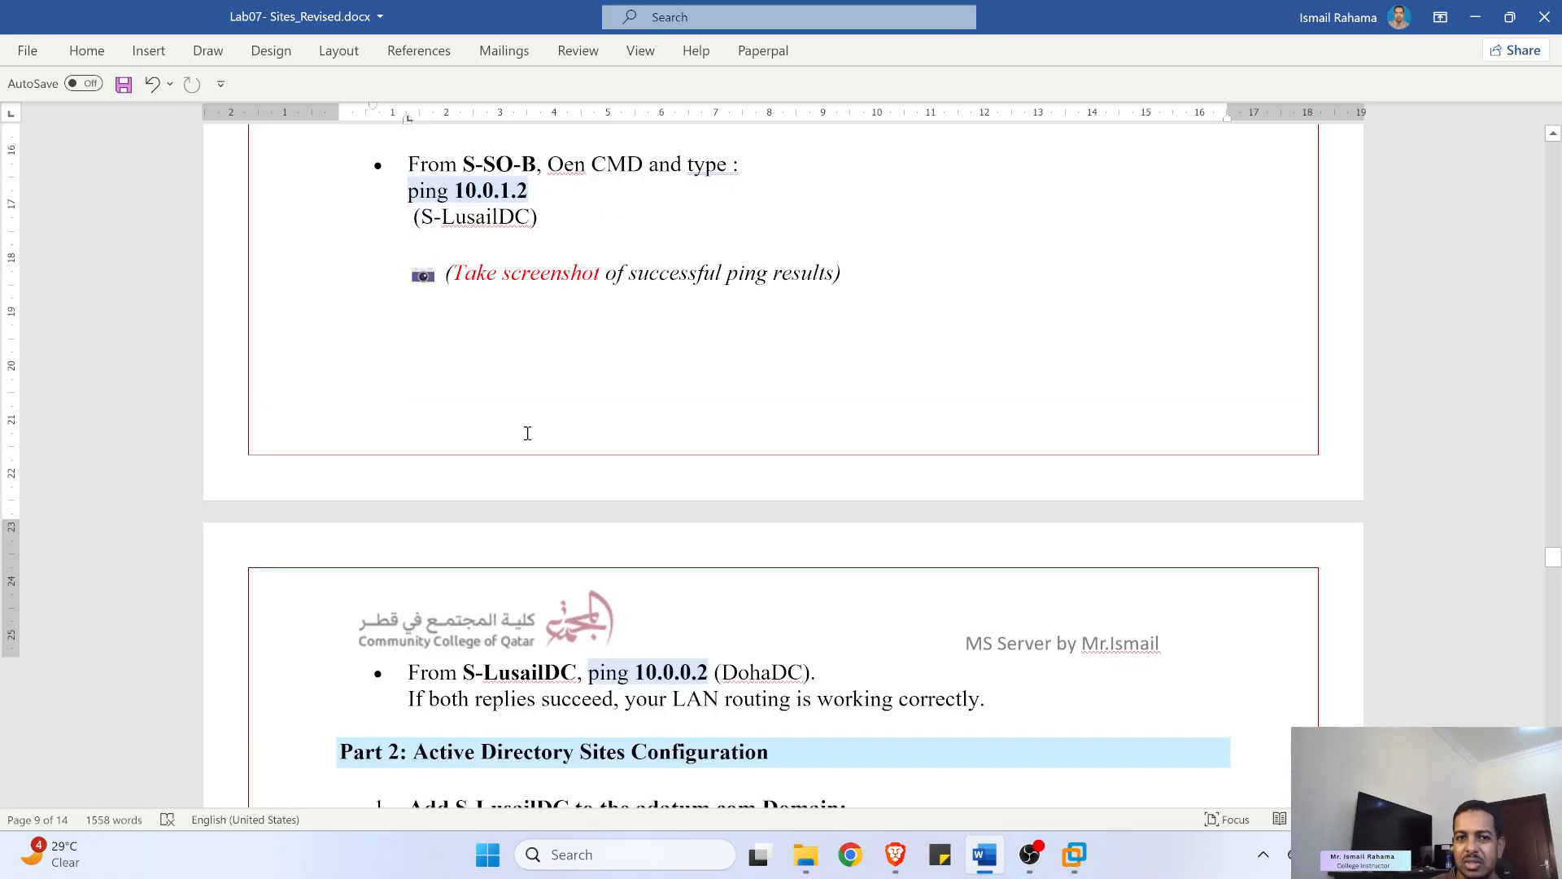
pyautogui.scroll(3, 527, 433)
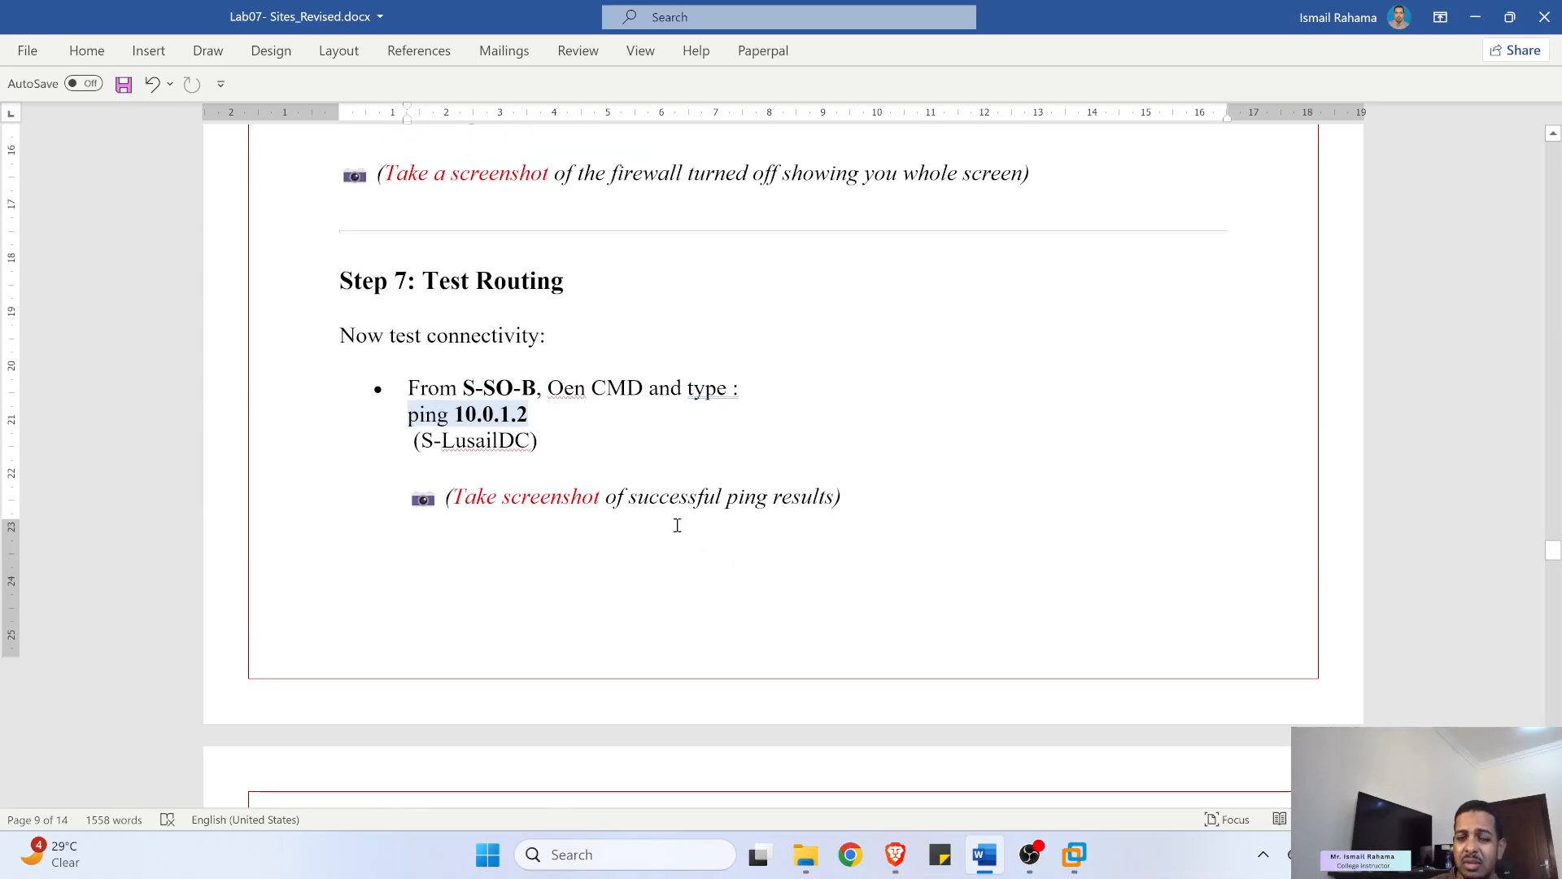
pyautogui.scroll(-8, 672, 560)
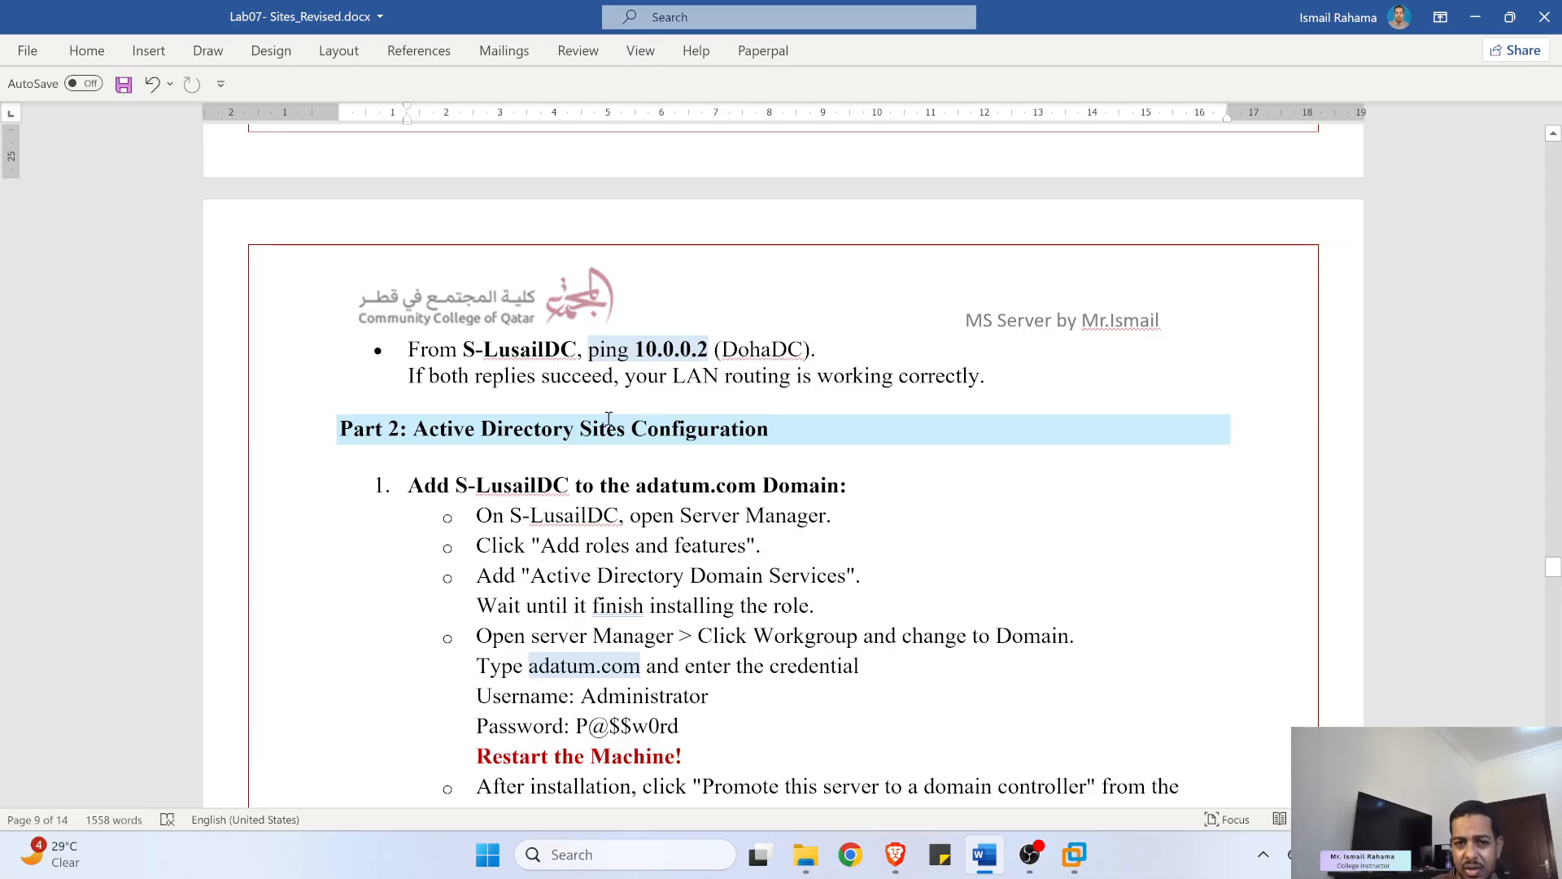
pyautogui.scroll(-3, 512, 395)
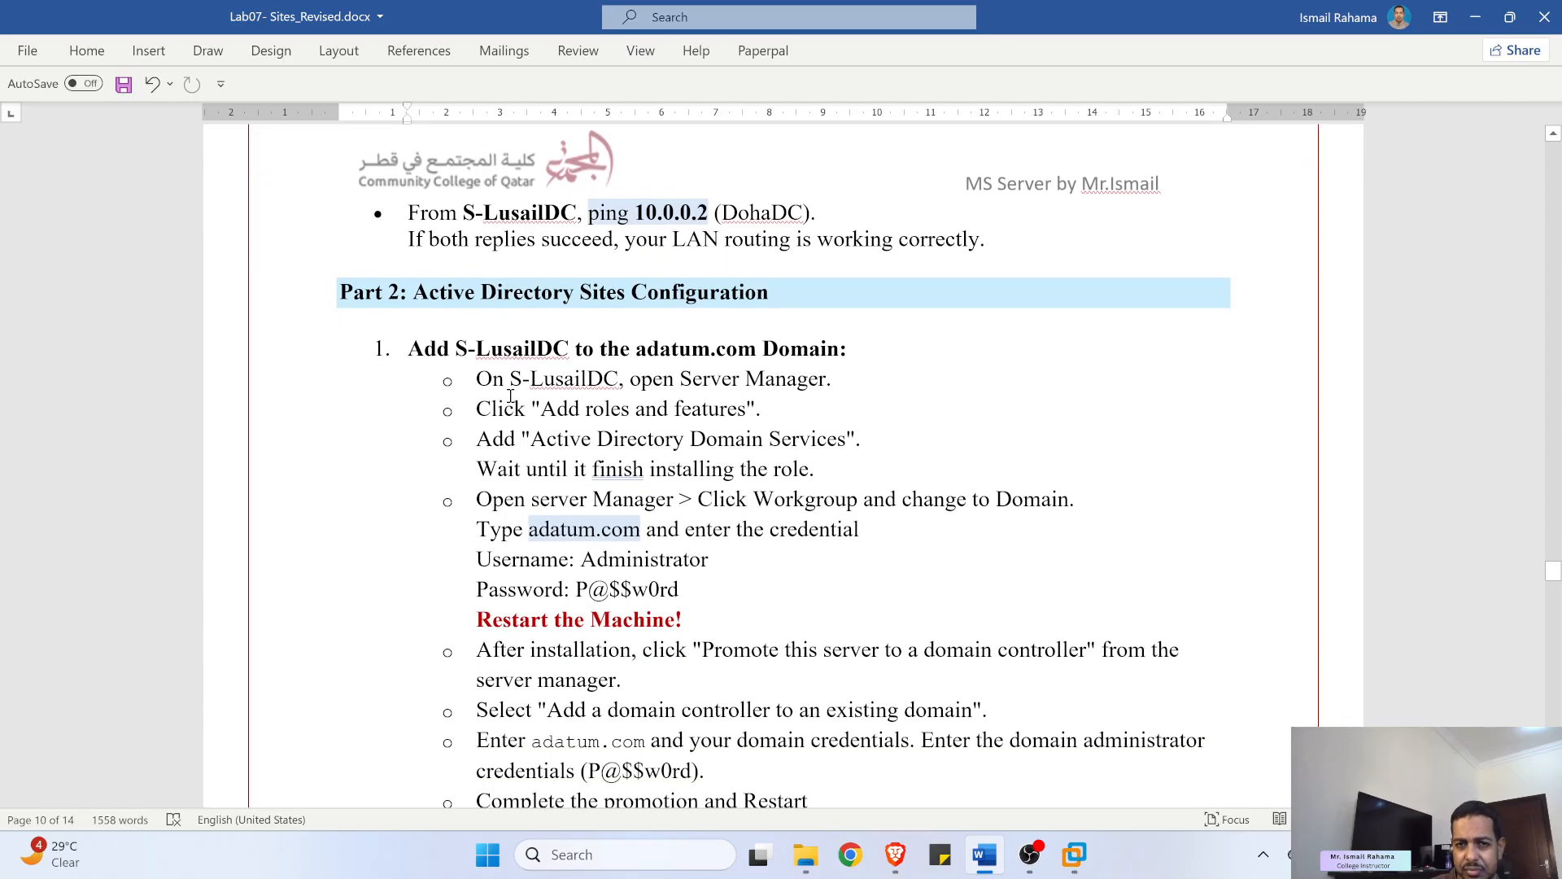
pyautogui.scroll(-1, 510, 396)
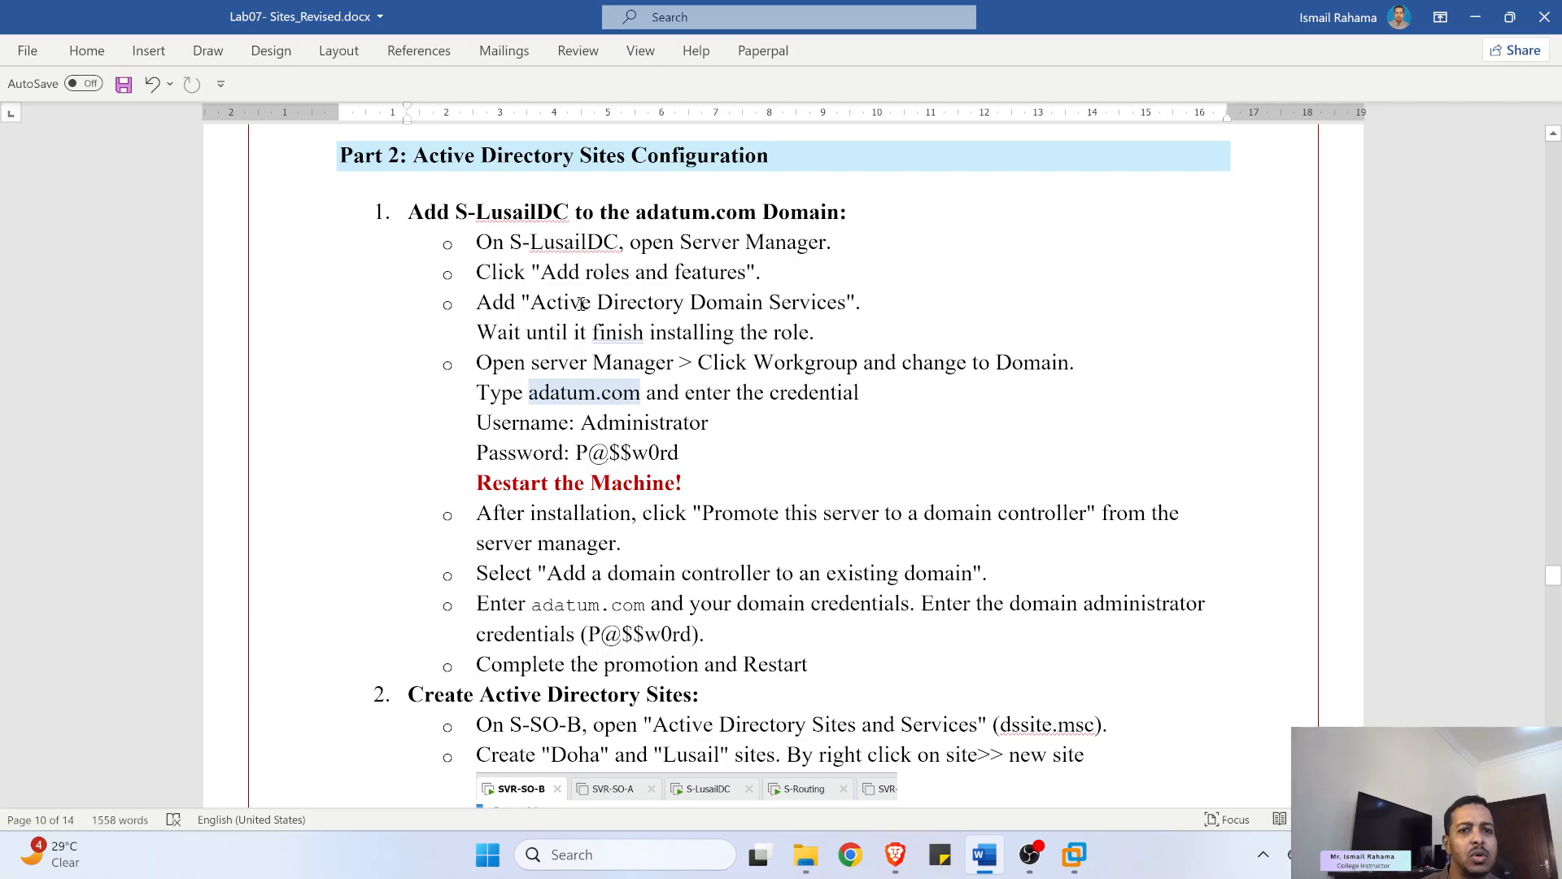
# - Highlight the steps for adding S-LusailDC to adatum.com and installing AD DS, then minimize Word
pyautogui.moveTo(513, 203); pyautogui.dragTo(649, 210)
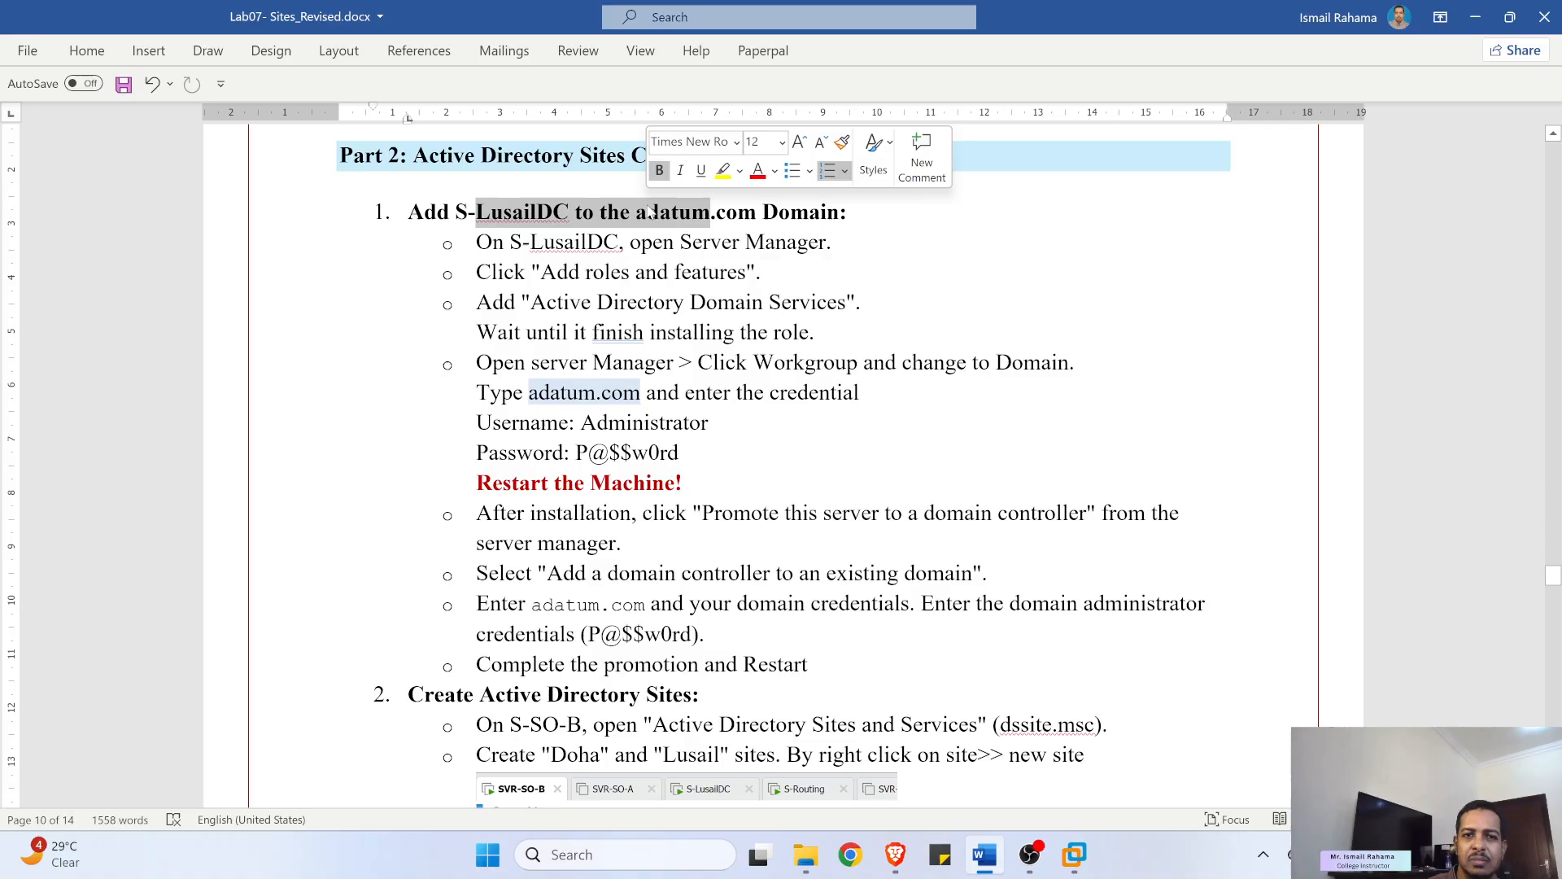
pyautogui.click(529, 209)
pyautogui.moveTo(534, 209); pyautogui.dragTo(668, 208)
pyautogui.moveTo(575, 242); pyautogui.dragTo(698, 363)
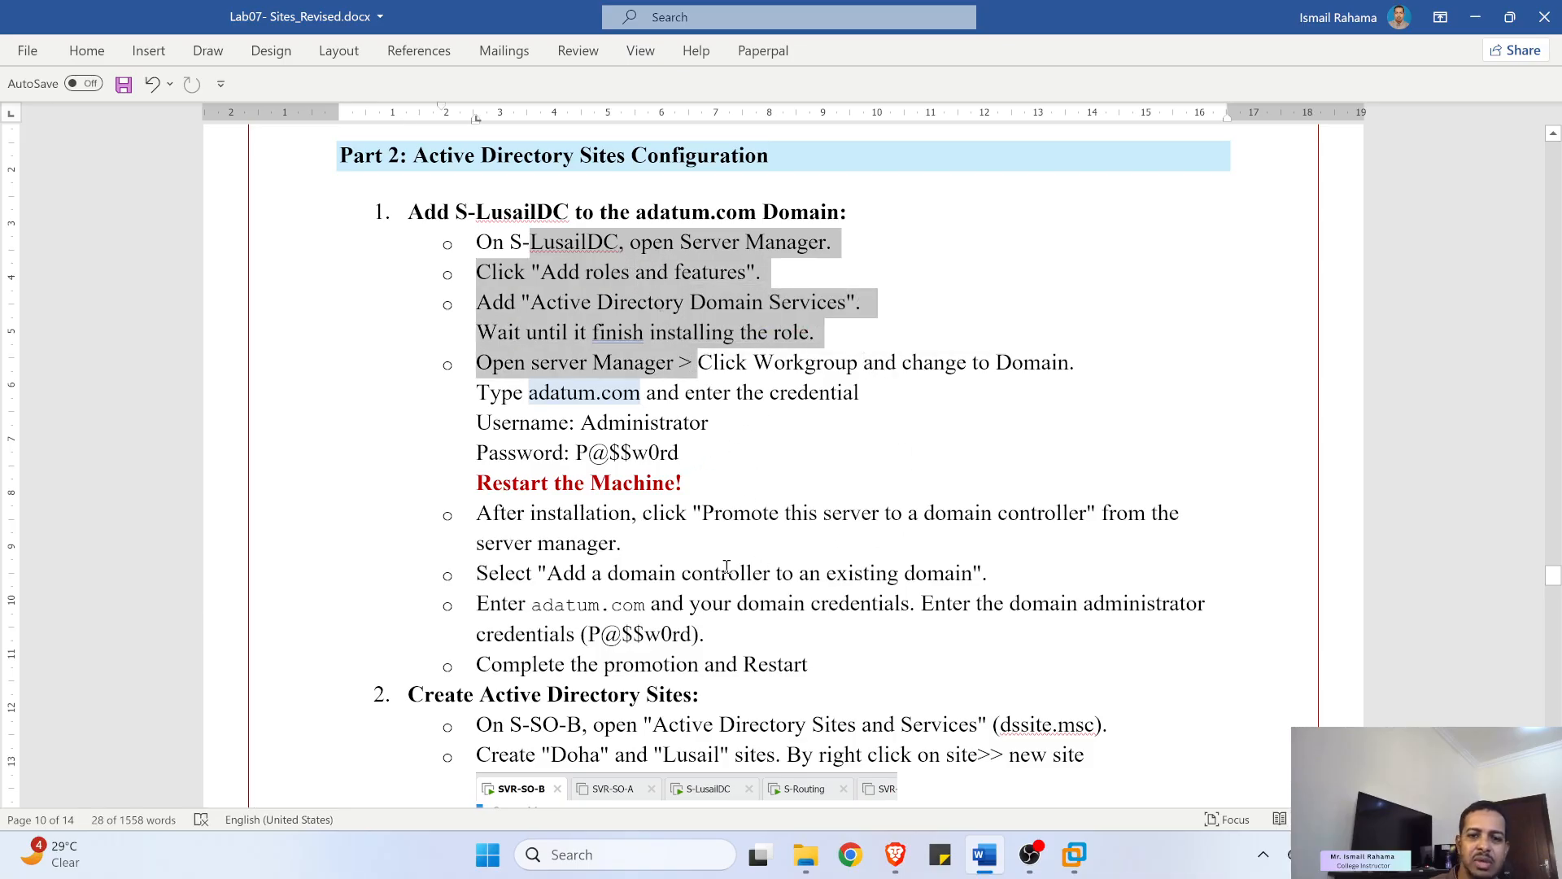
pyautogui.moveTo(717, 567); pyautogui.dragTo(909, 606)
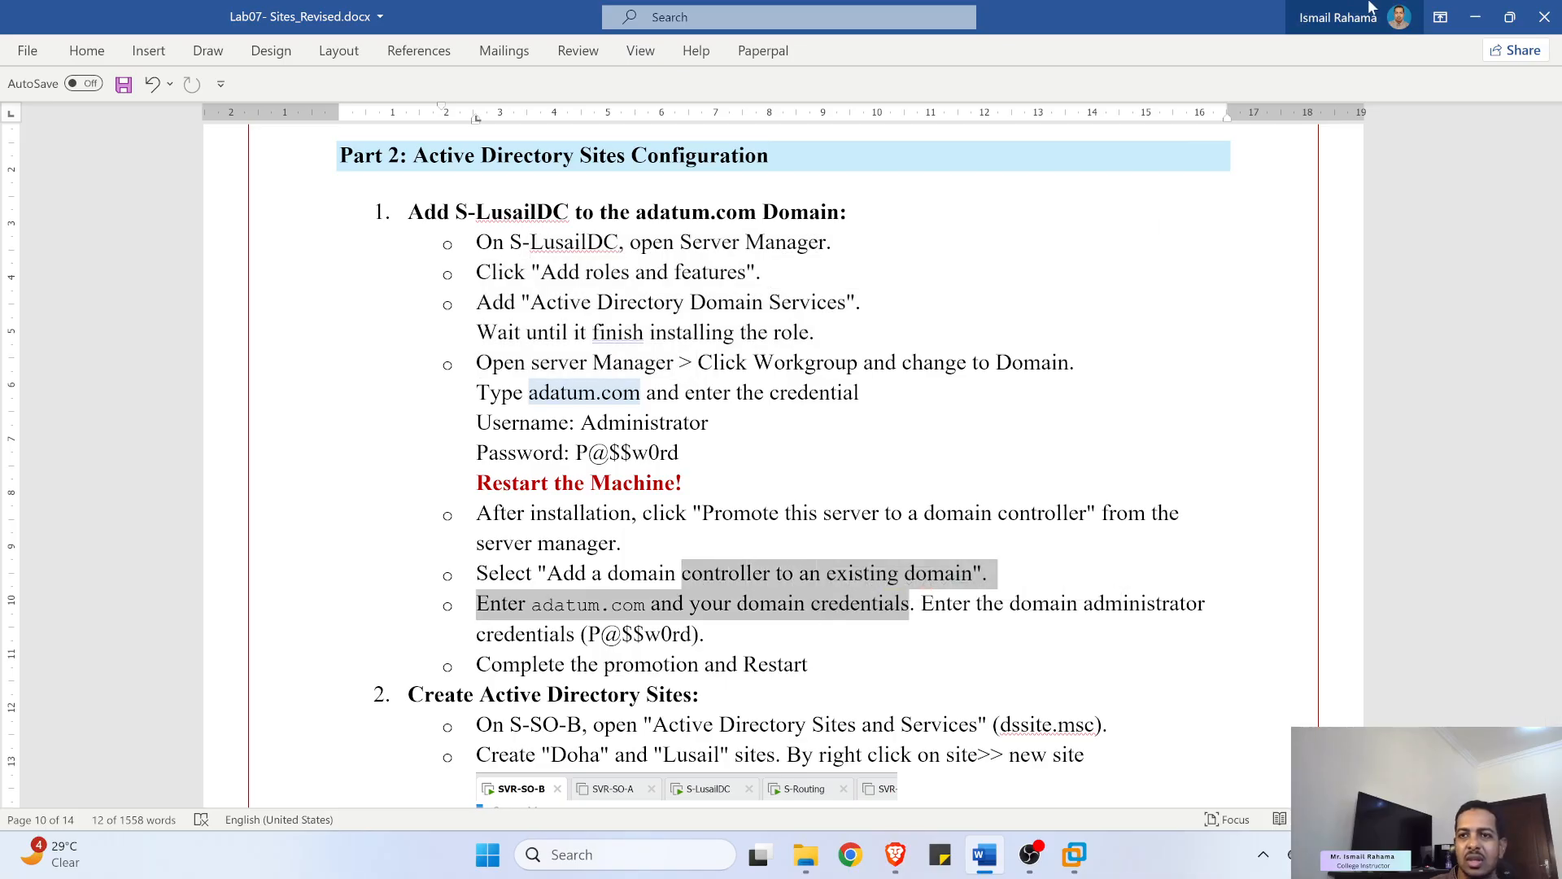
pyautogui.click(1478, 25)
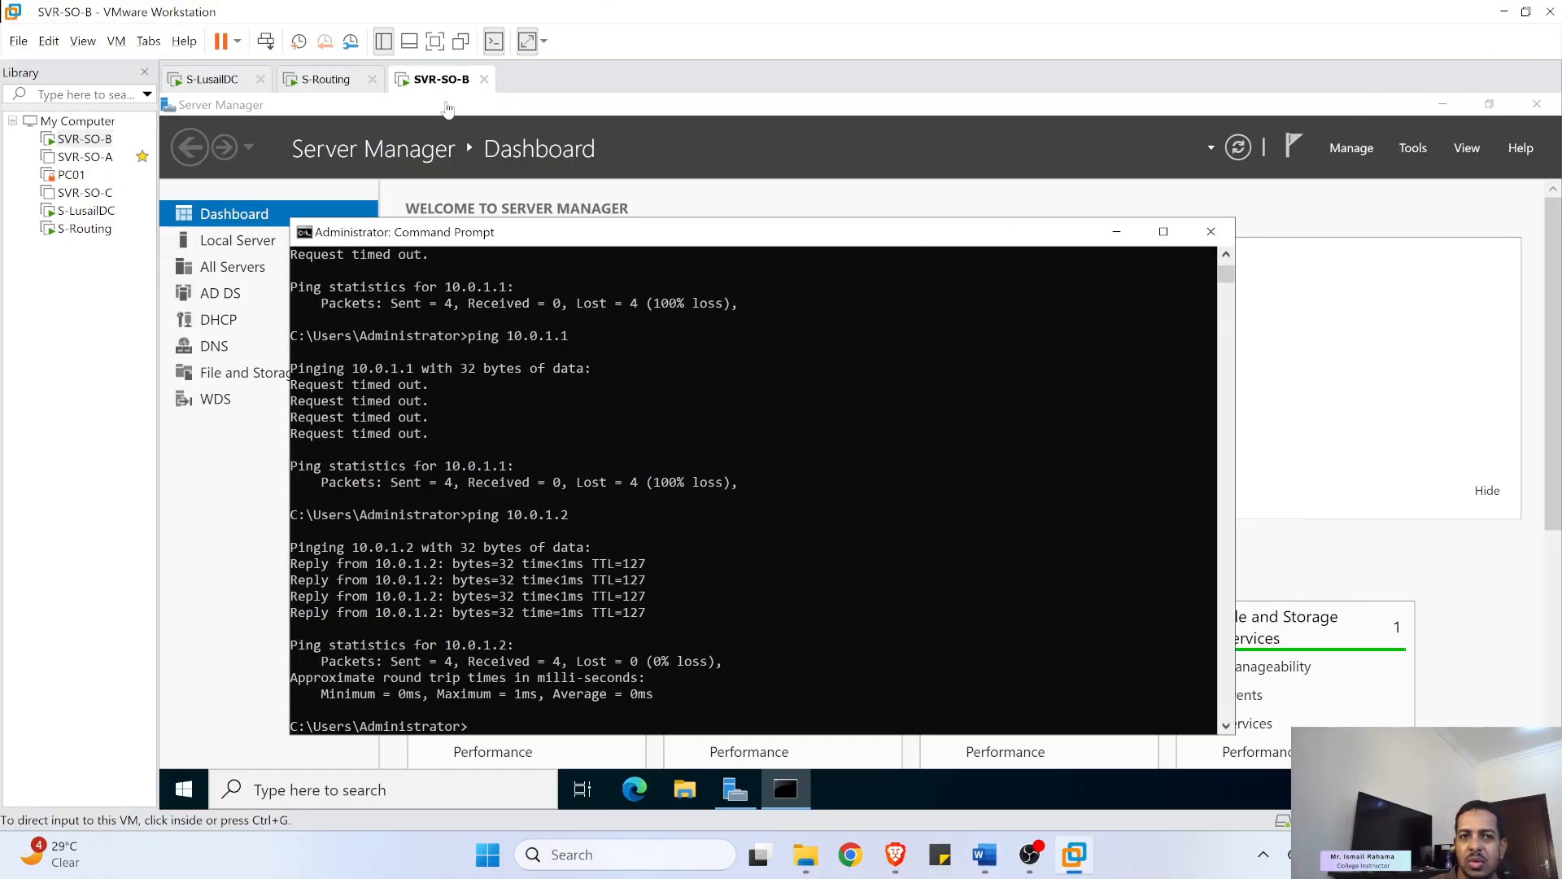
# - On S-LusailDC, close Command Prompt and Network Connections and choose domain membership in System Properties
pyautogui.click(214, 78)
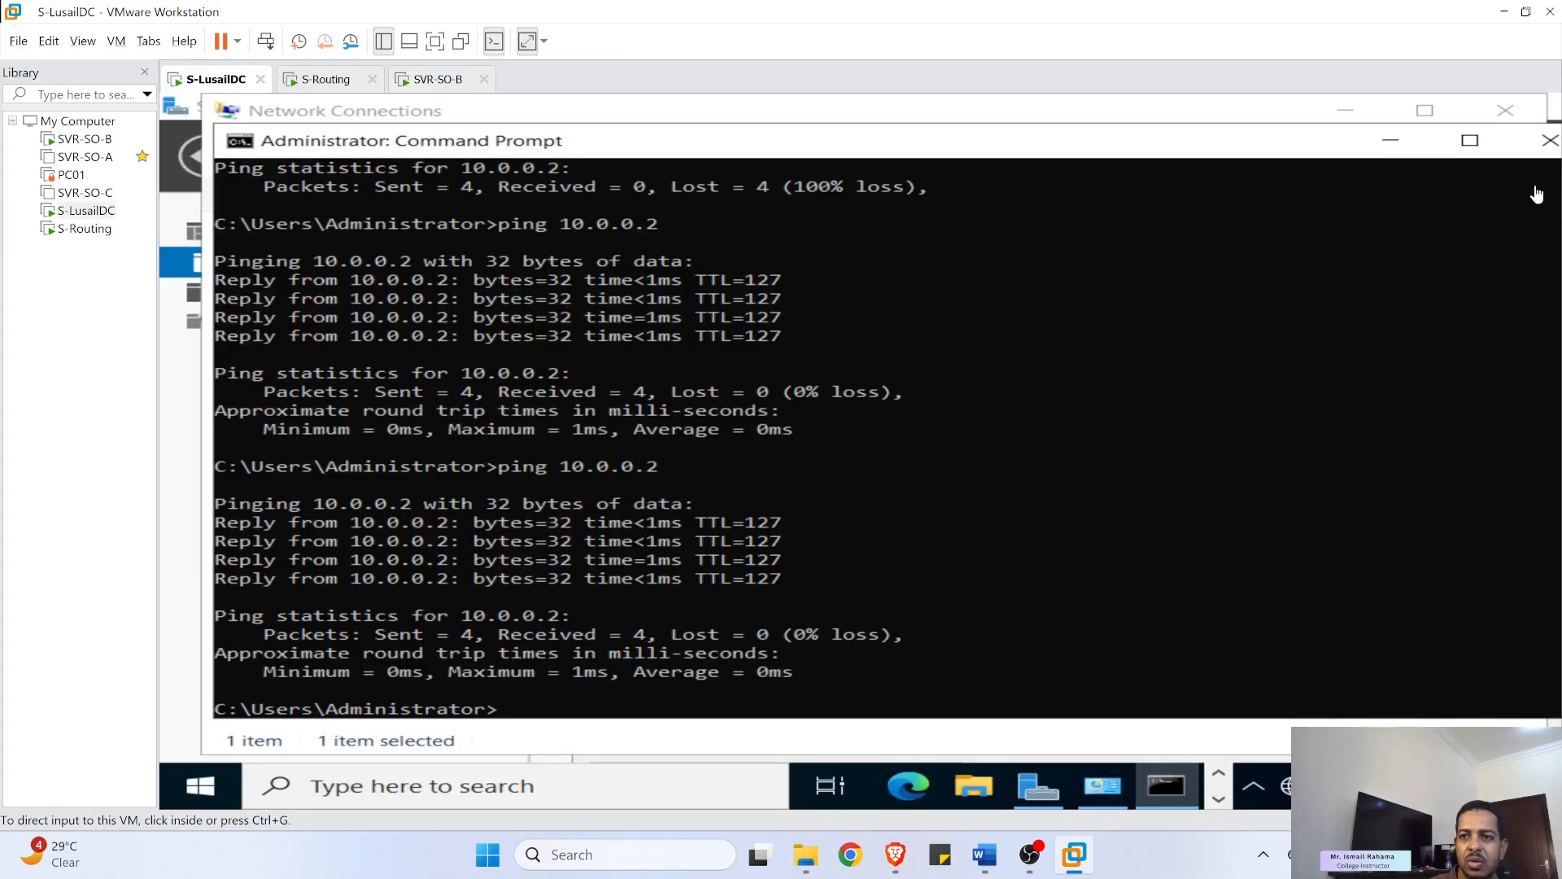
pyautogui.click(1548, 140)
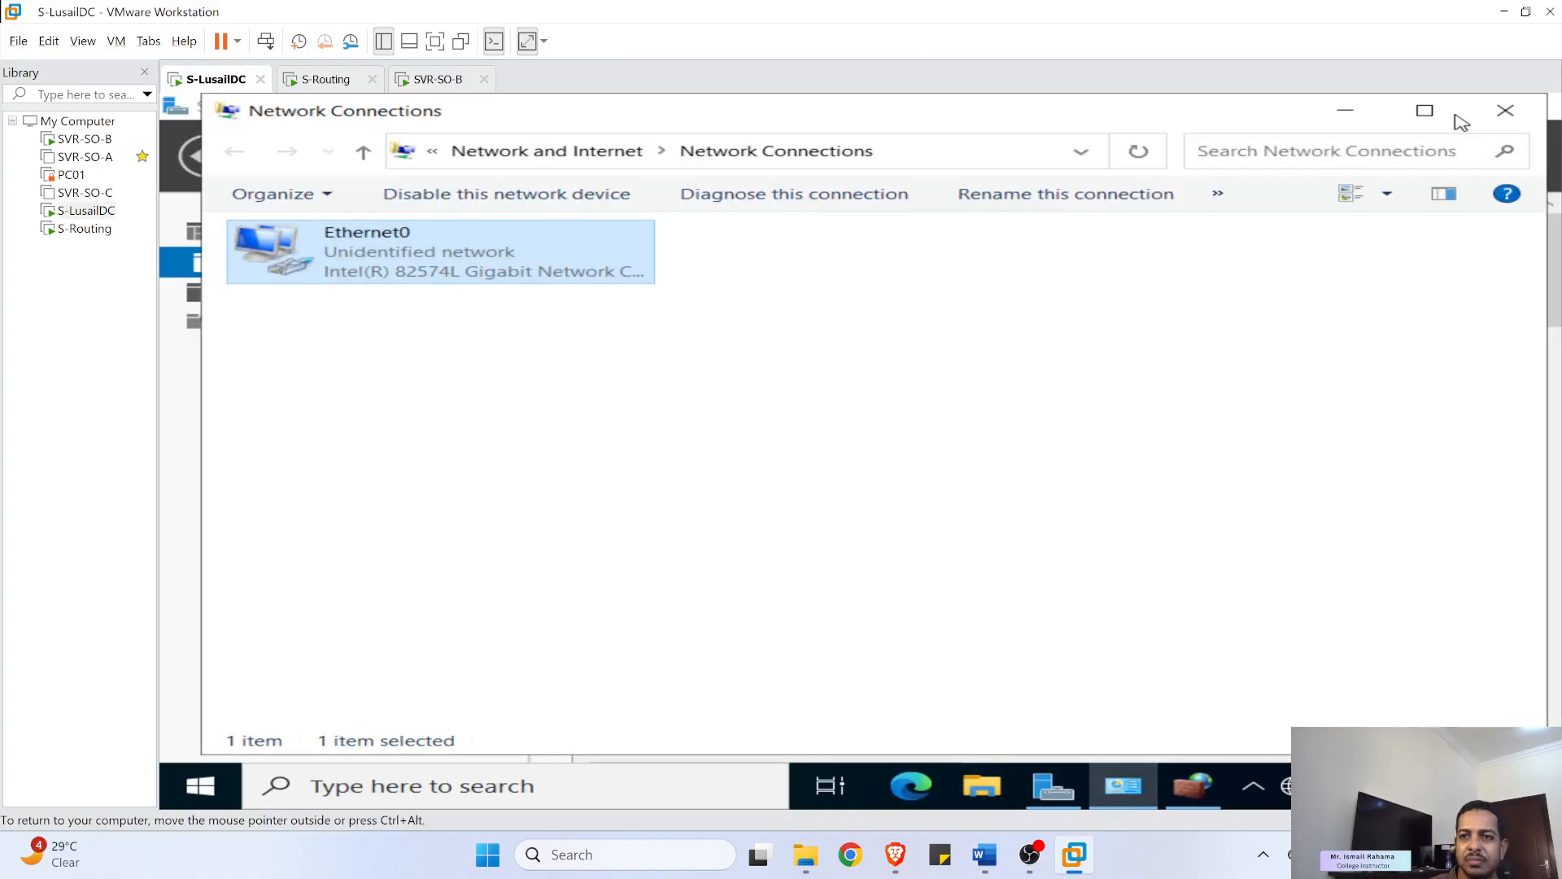
pyautogui.click(1501, 114)
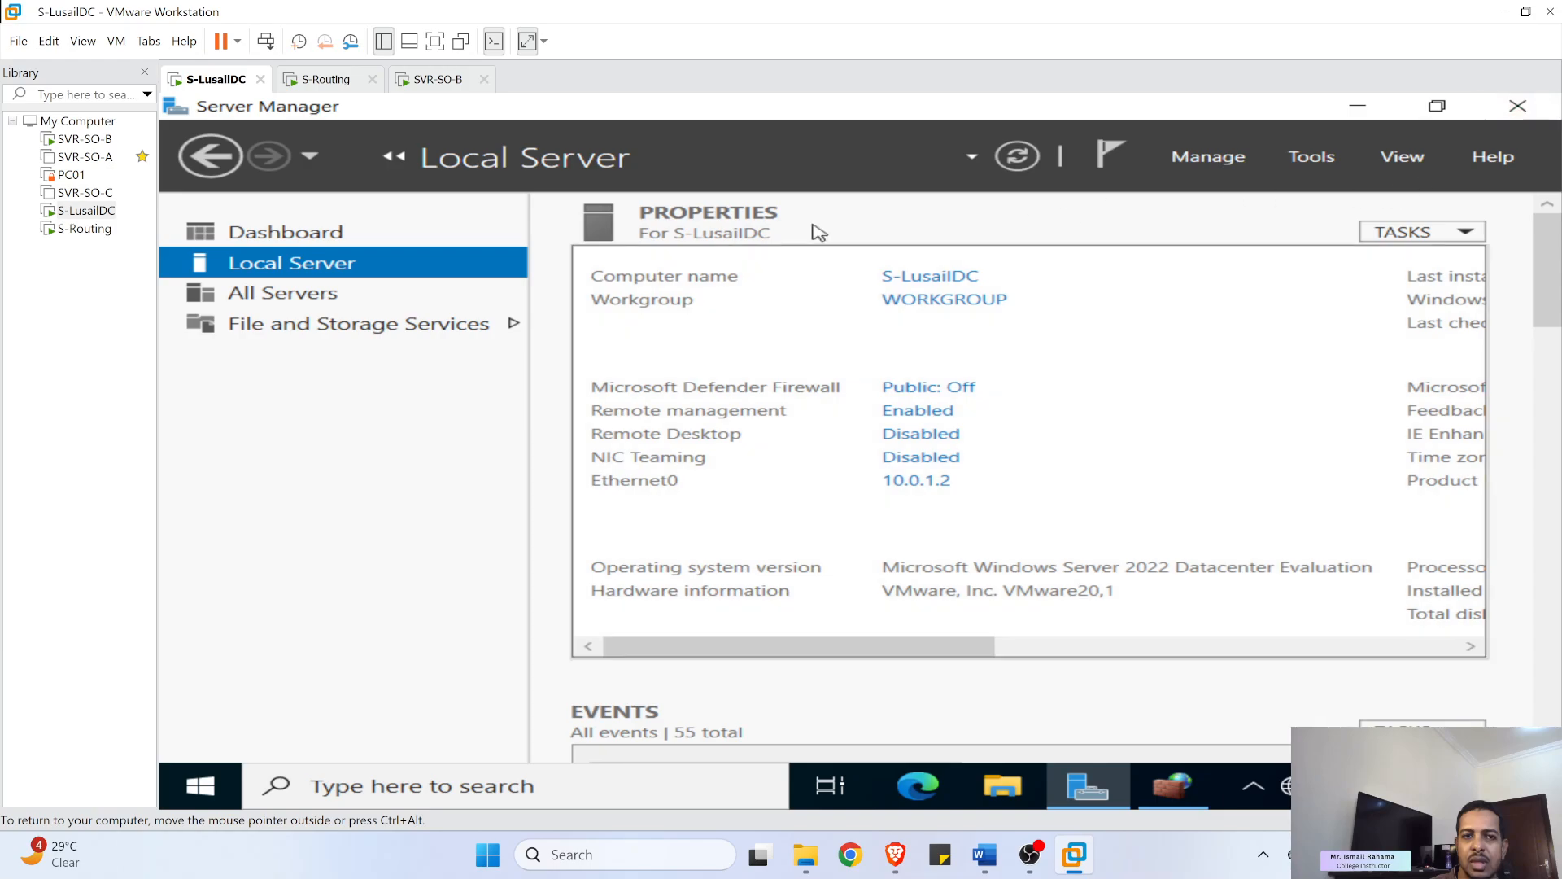
pyautogui.click(942, 301)
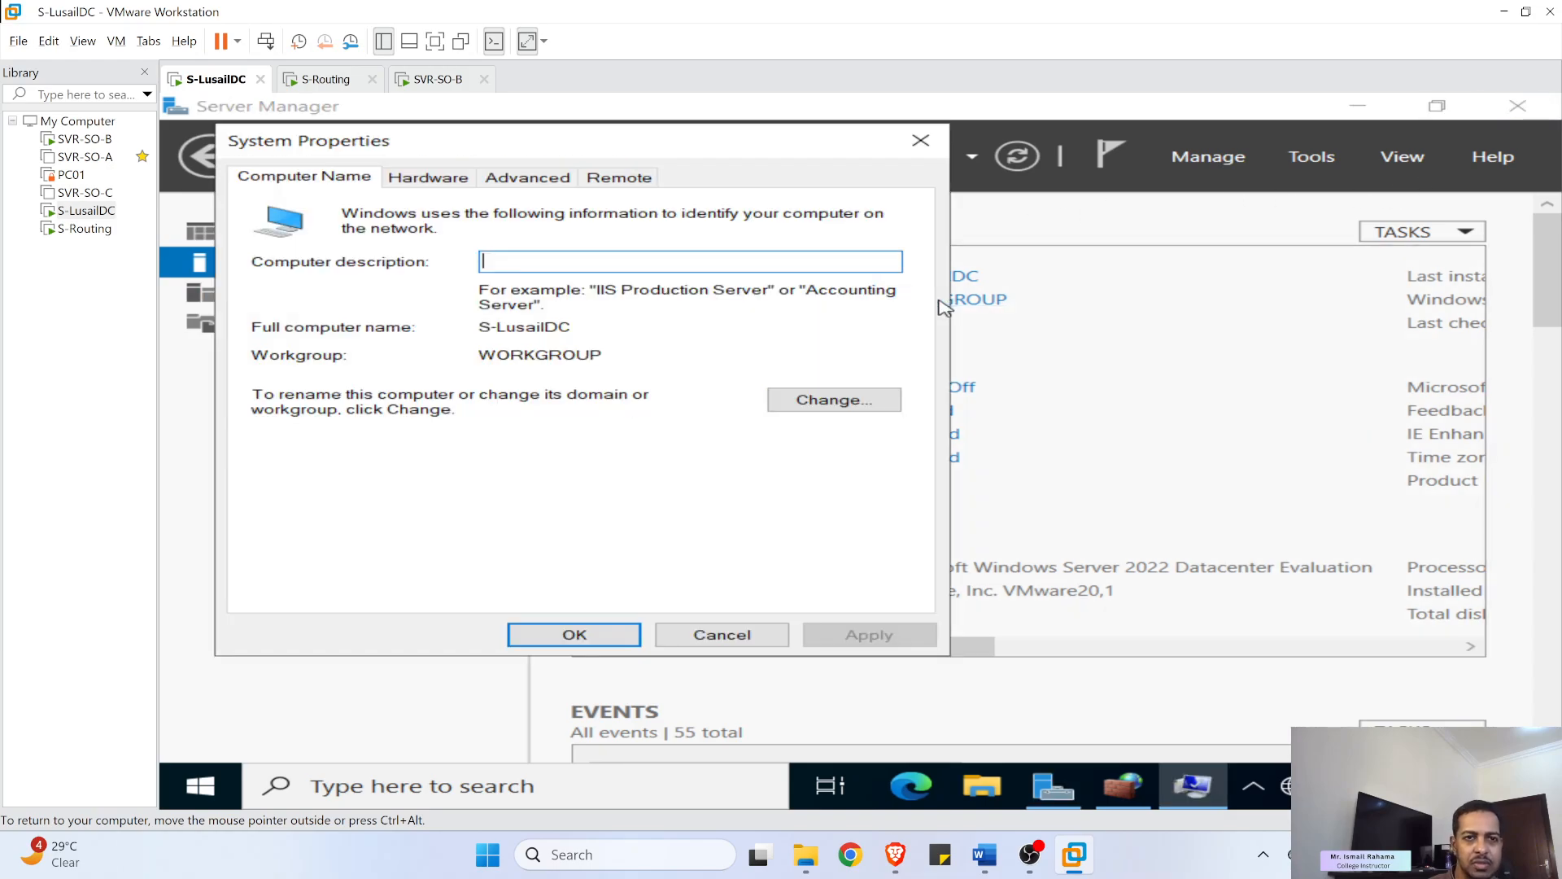
pyautogui.click(814, 405)
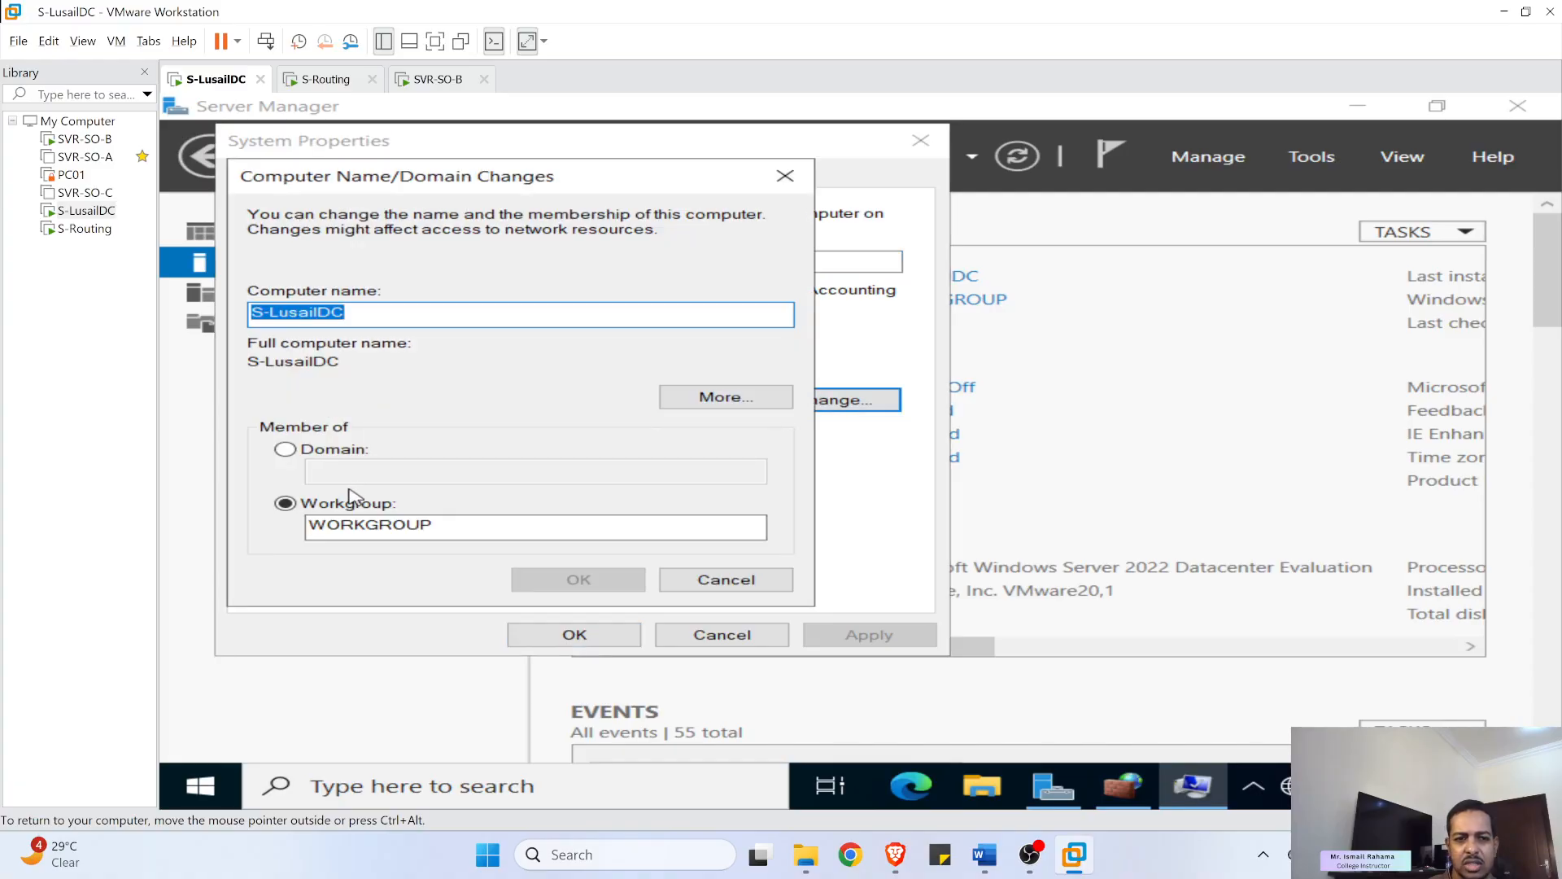
pyautogui.click(285, 450)
# - Join the adatum.com domain using the domain administrator's user name and password
pyautogui.write('adatum.com')
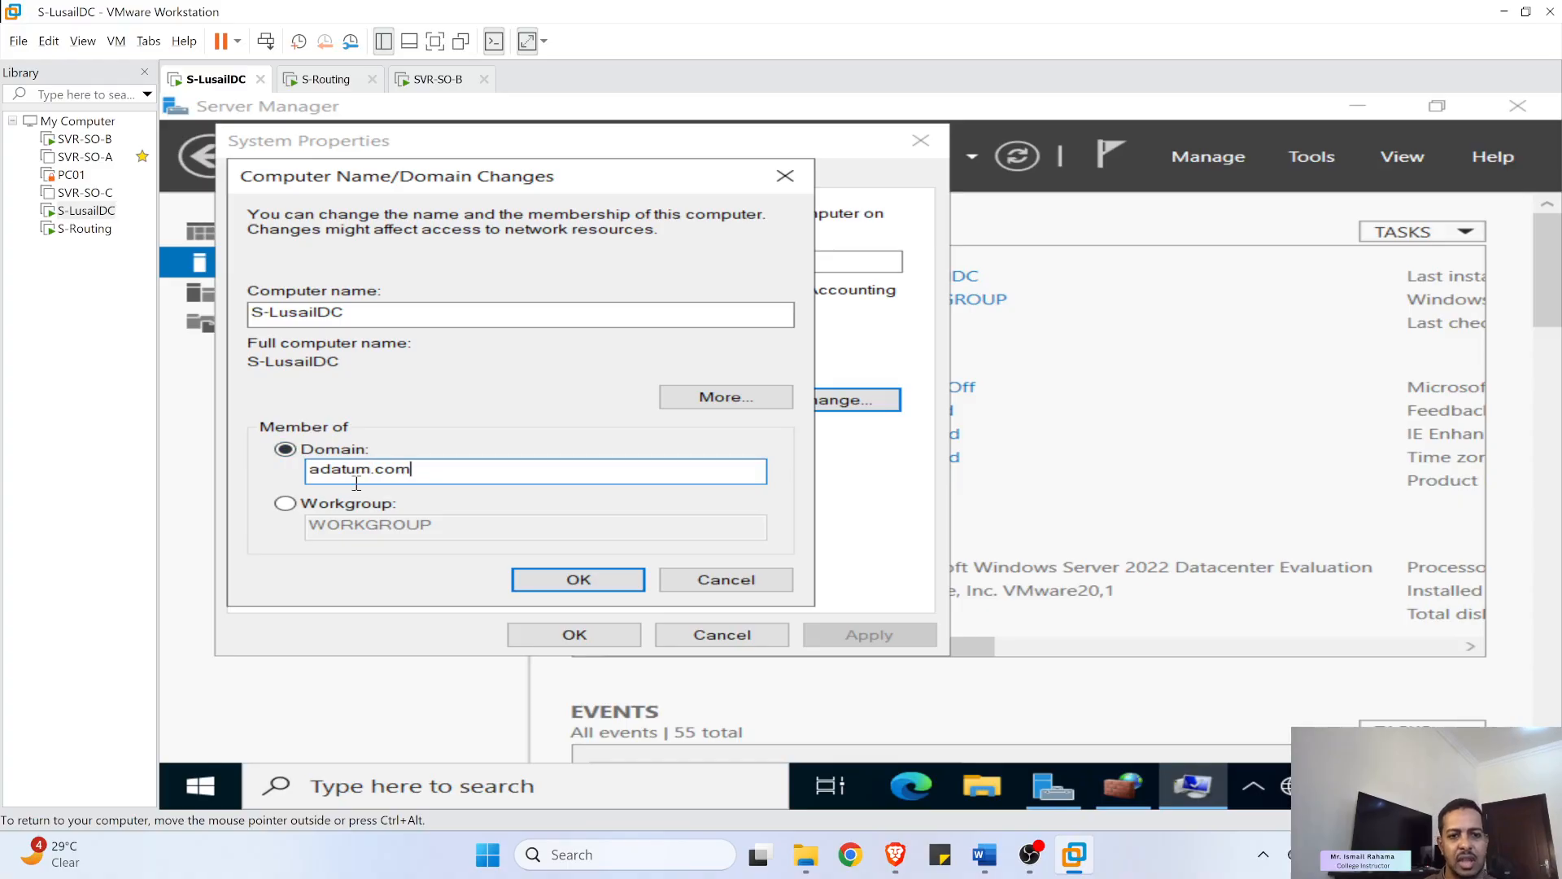
pyautogui.click(561, 581)
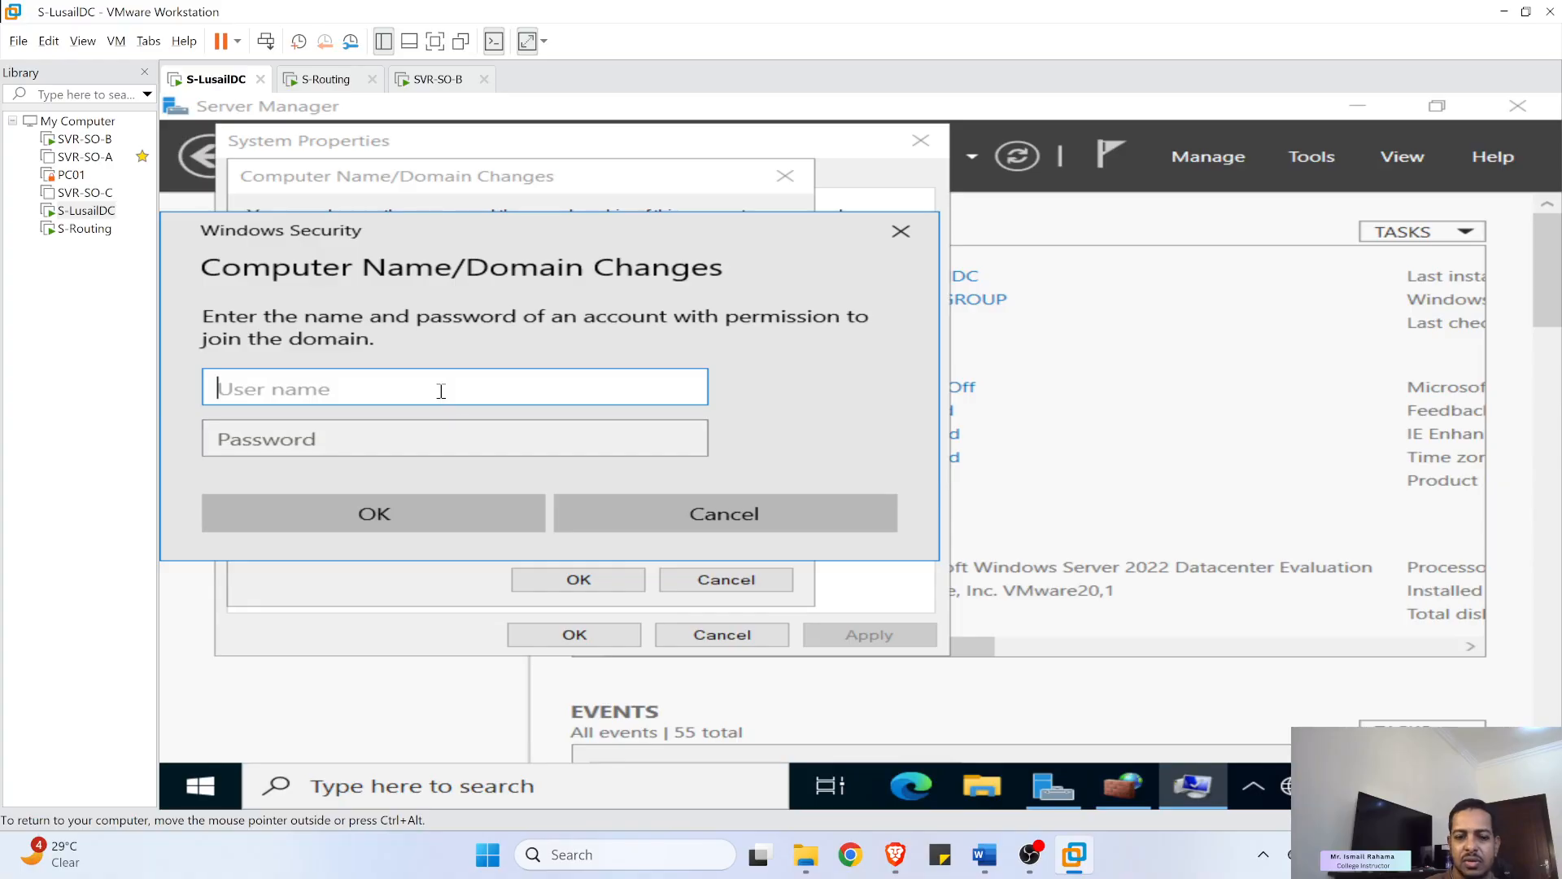
pyautogui.write('administrator')
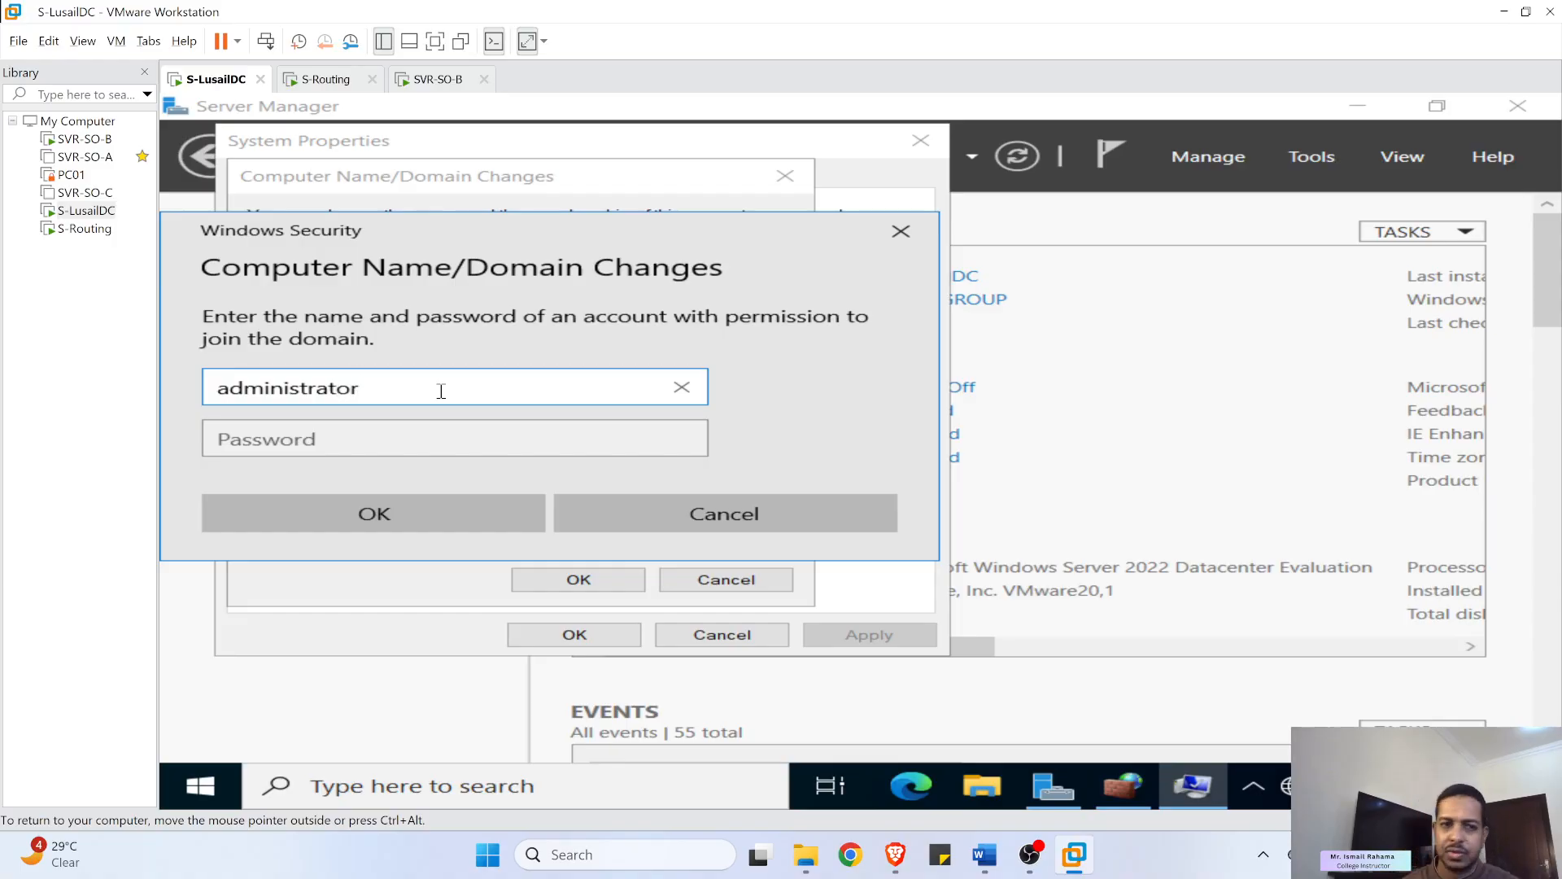
pyautogui.click(482, 446)
pyautogui.write('P')
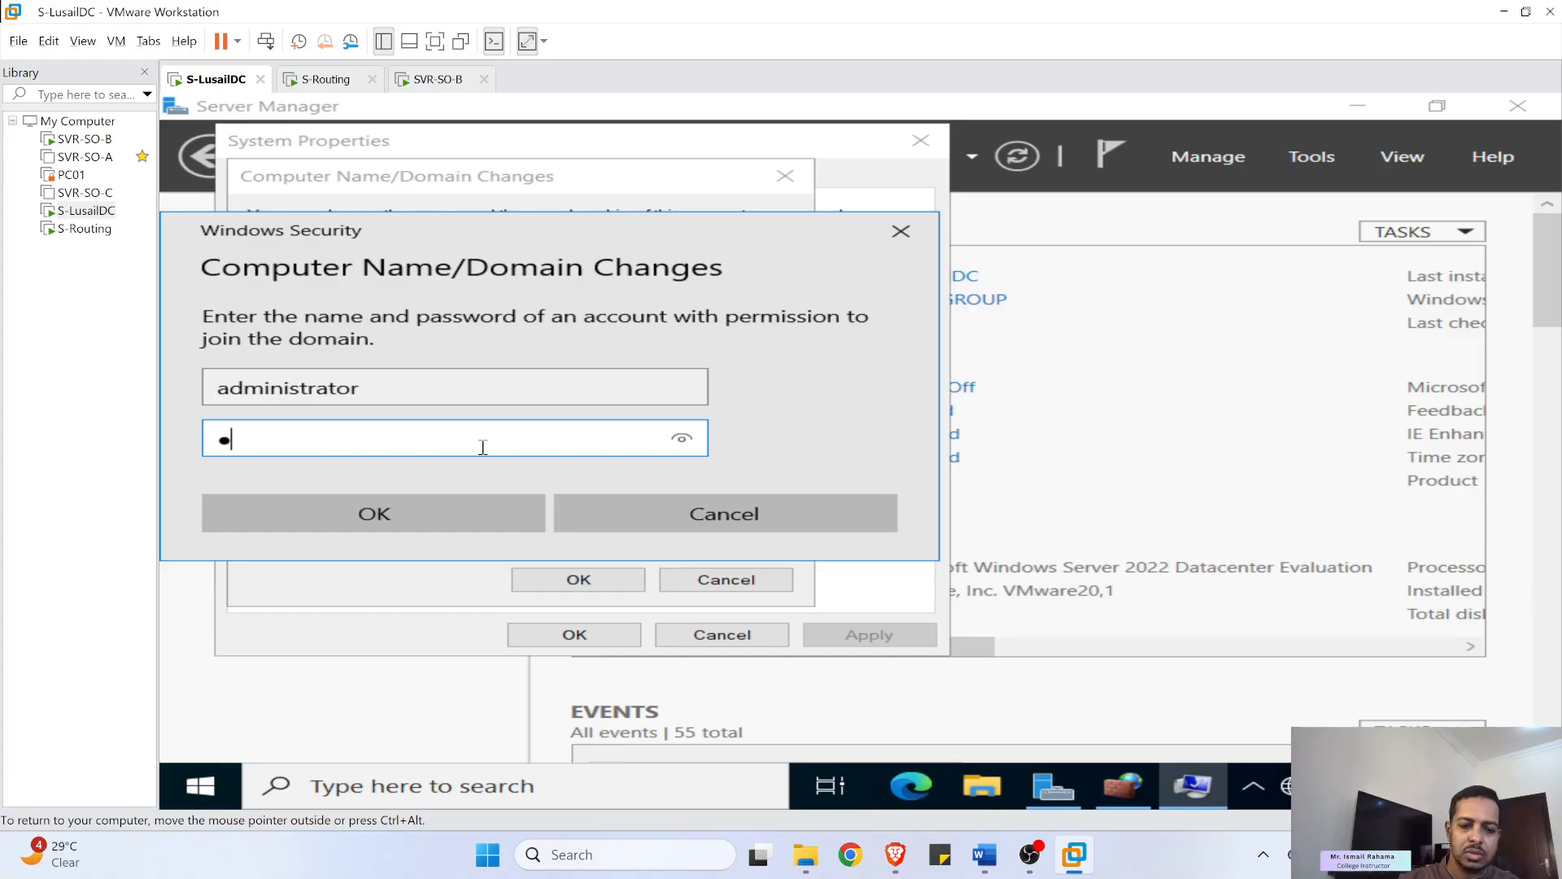
pyautogui.write('•••••••')
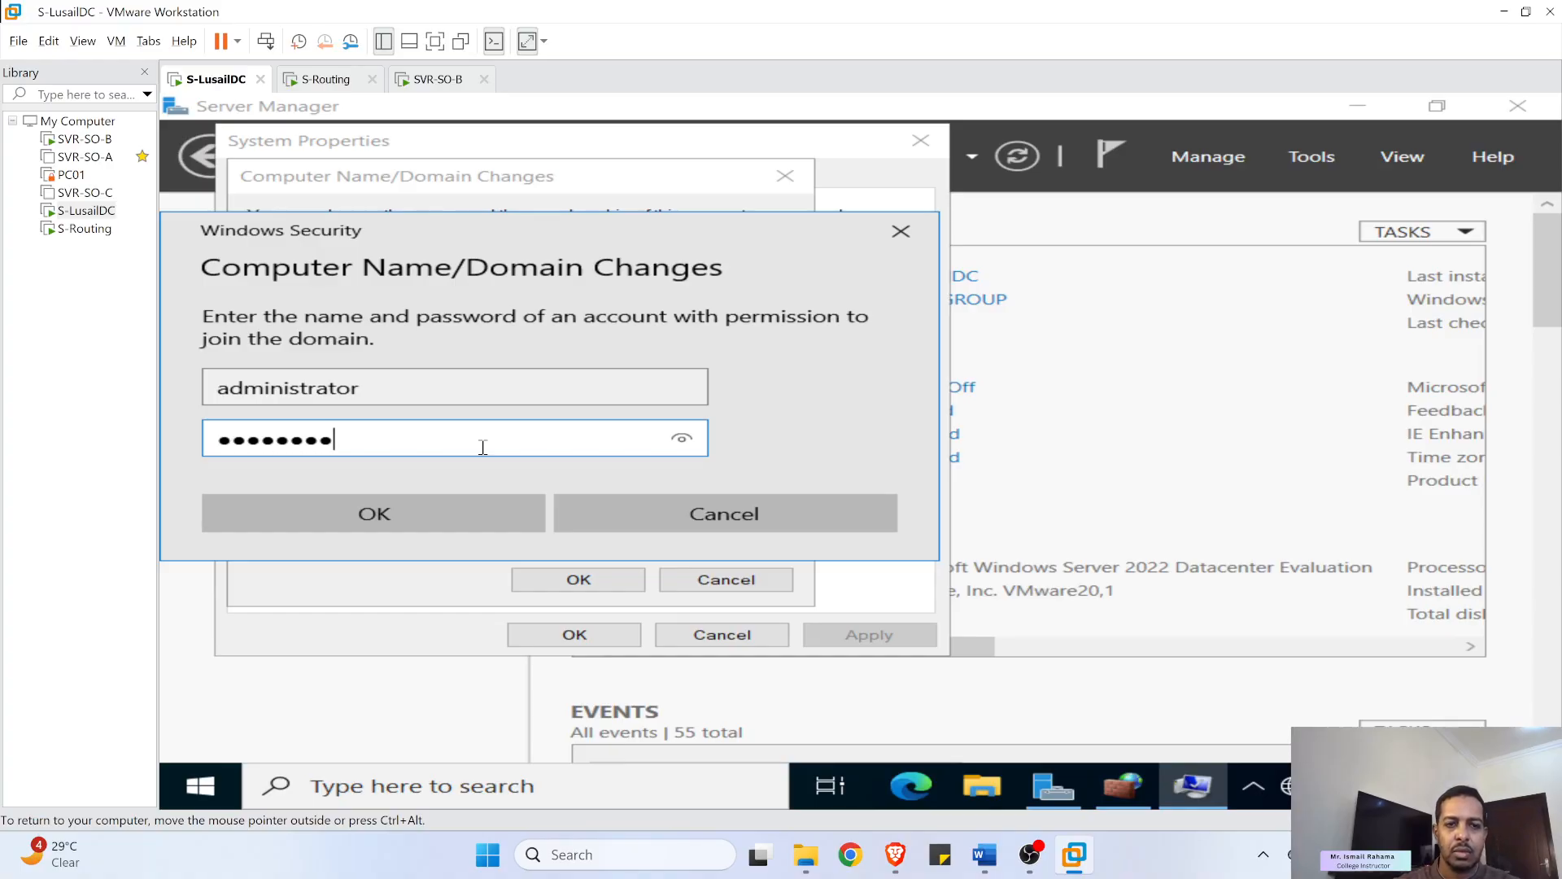
pyautogui.press('Return')
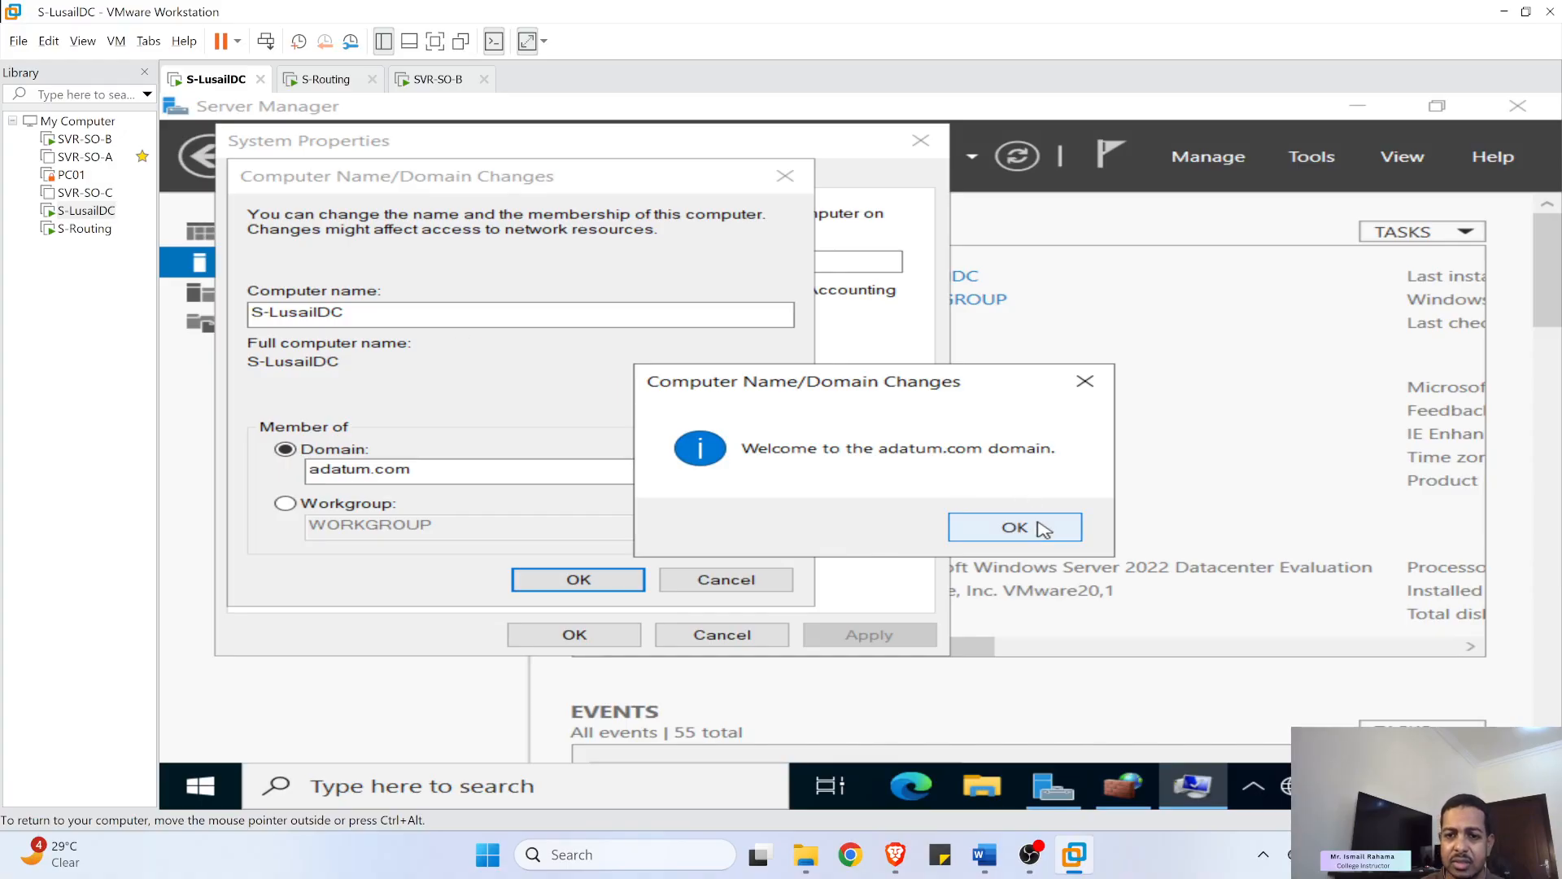
# - Acknowledge the adatum.com welcome and restart notices, then restart S-LusailDC now
pyautogui.click(1042, 530)
pyautogui.click(1066, 471)
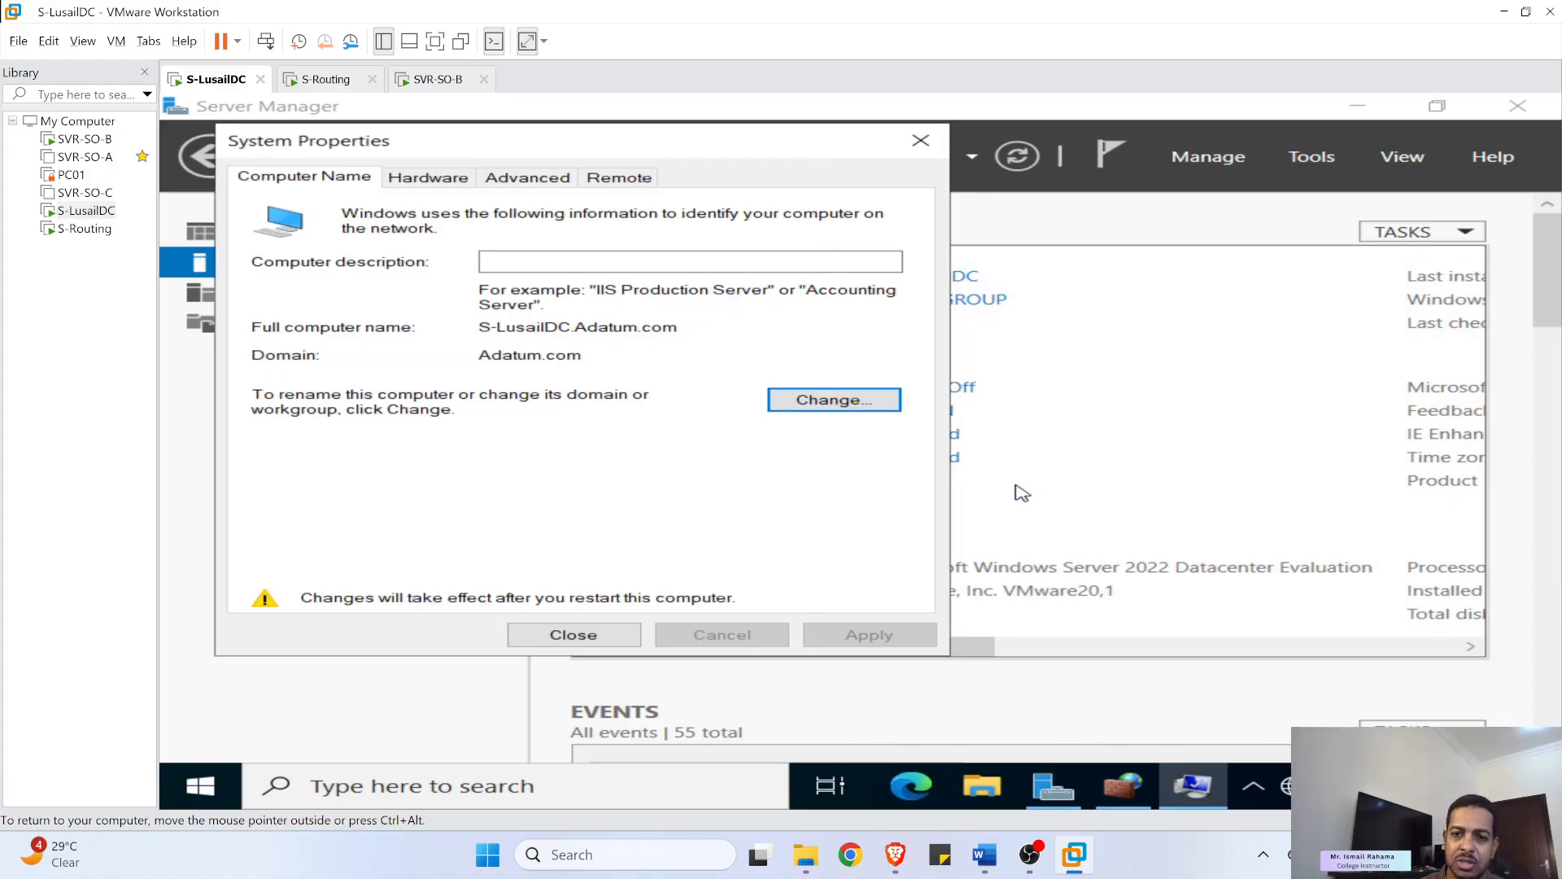
pyautogui.click(603, 635)
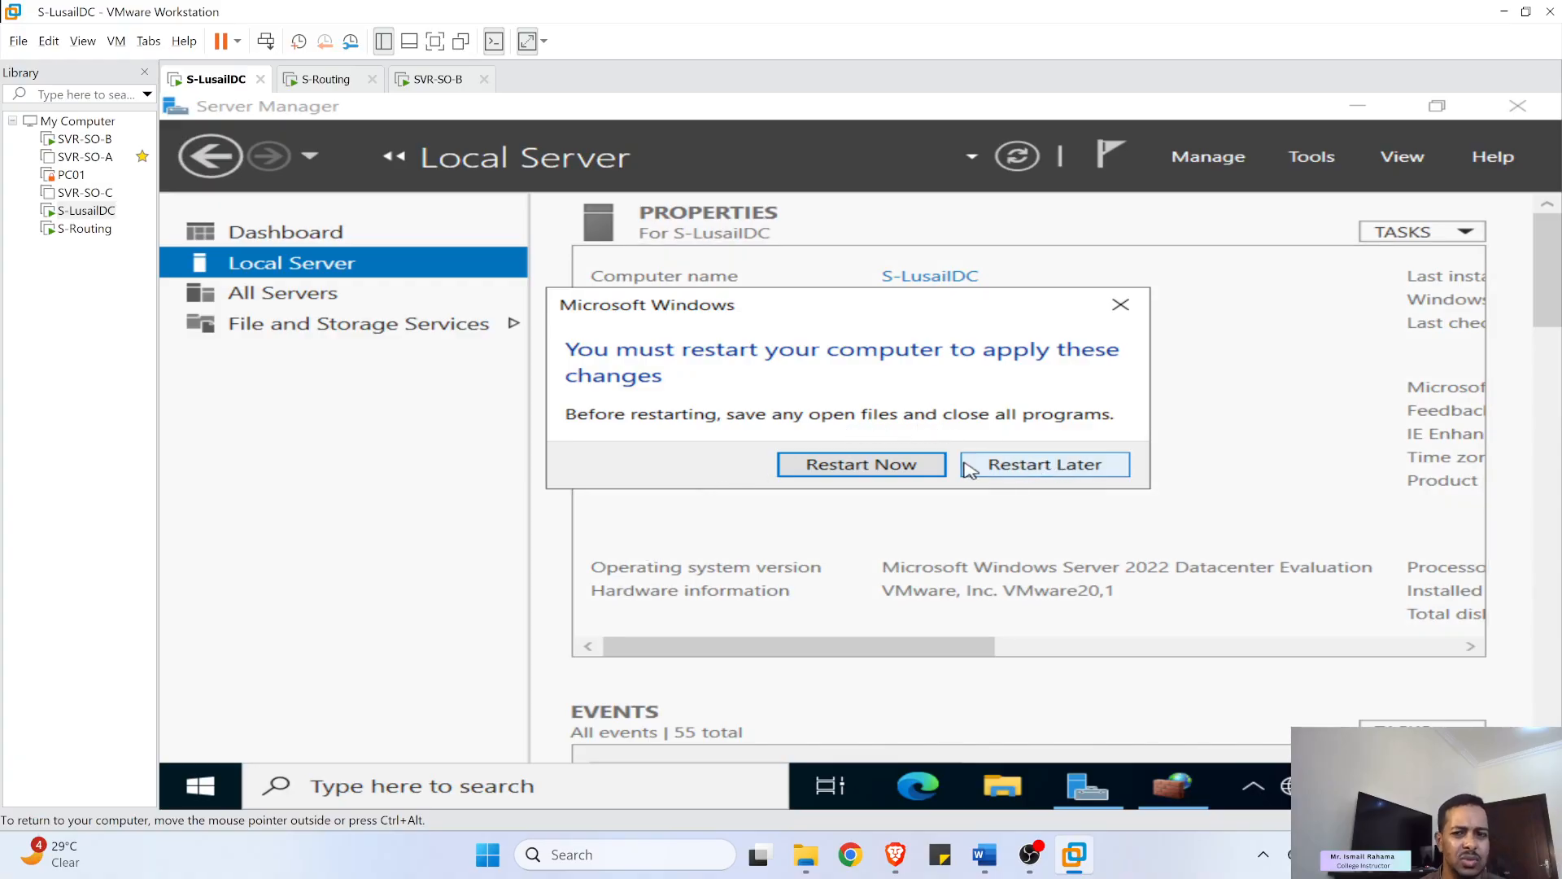
pyautogui.click(881, 468)
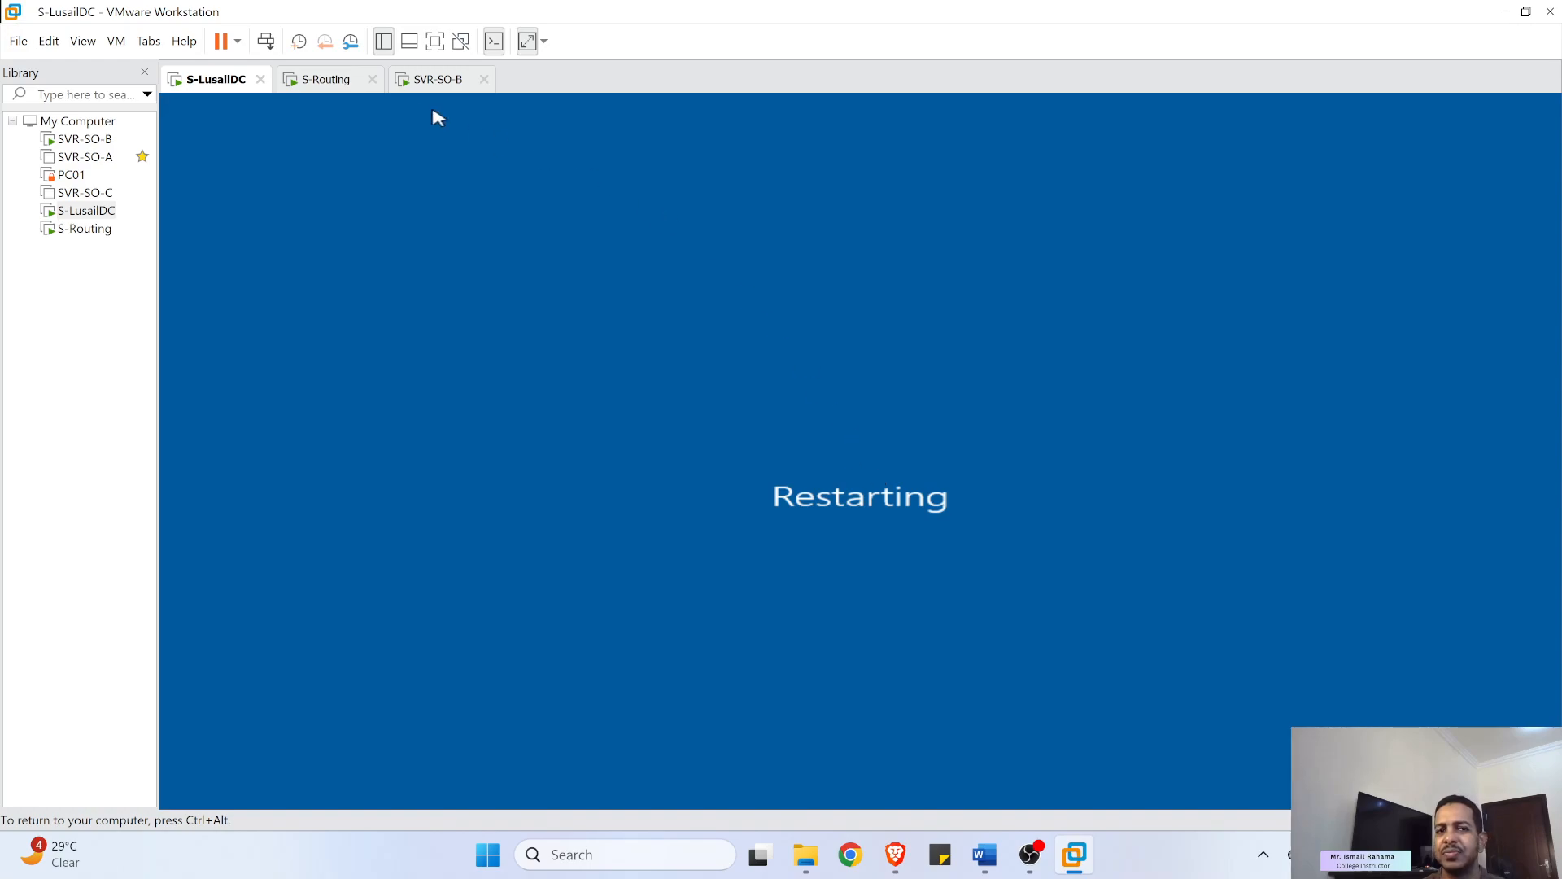
pyautogui.click(896, 855)
# - In Lab07-Sites_Revised.docx, read the Add roles and features and Active Directory Domain Services steps
pyautogui.click(896, 854)
pyautogui.click(1074, 854)
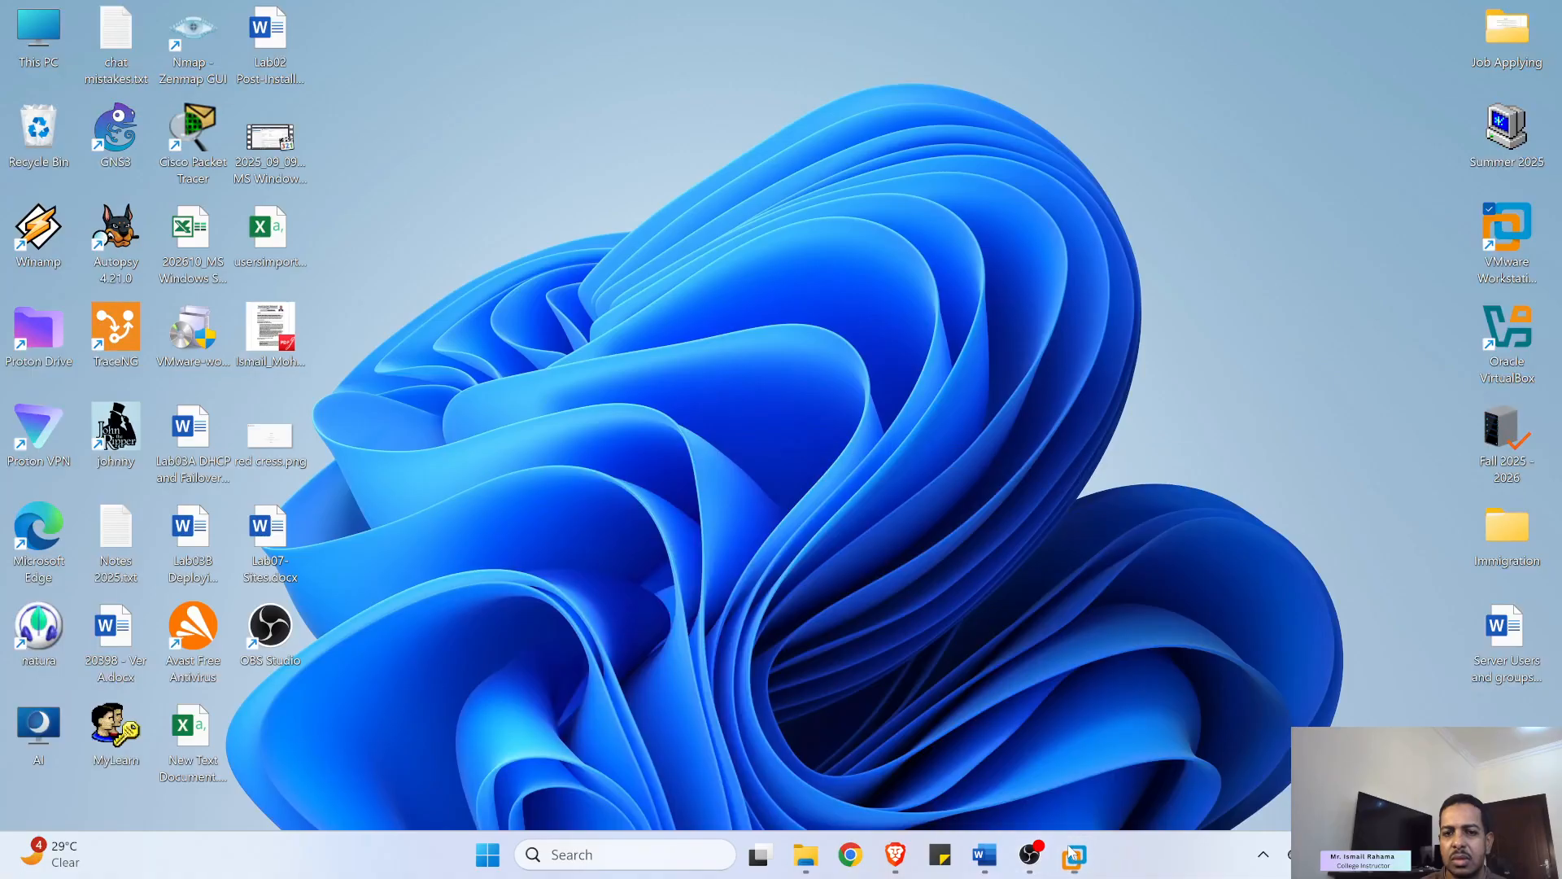
pyautogui.click(1073, 855)
pyautogui.click(984, 854)
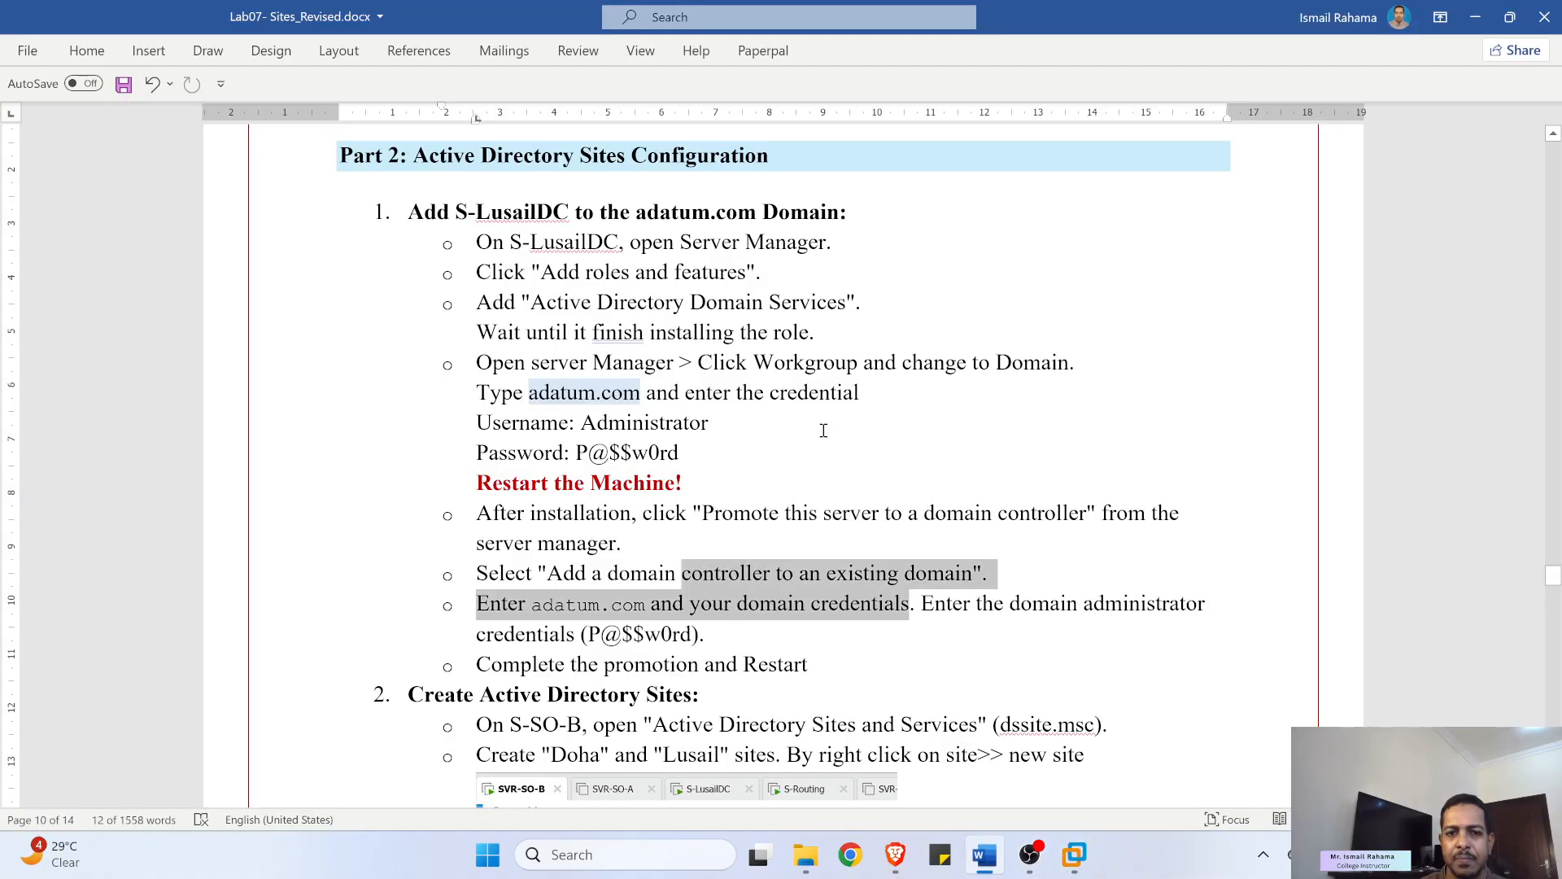
pyautogui.click(526, 274)
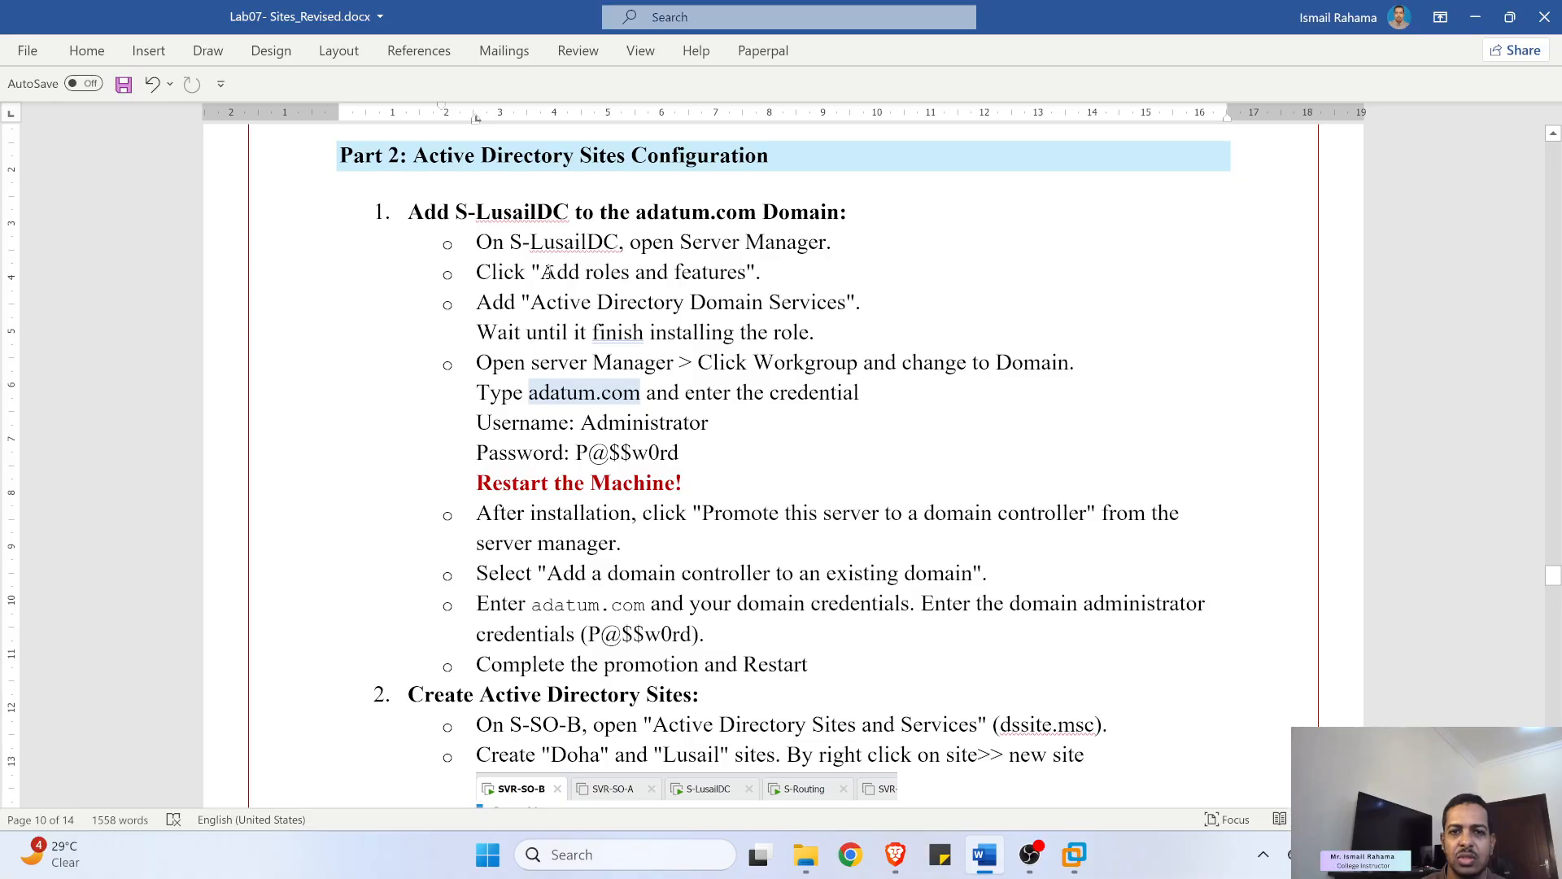
pyautogui.moveTo(539, 273); pyautogui.dragTo(746, 274)
pyautogui.moveTo(530, 303); pyautogui.dragTo(796, 309)
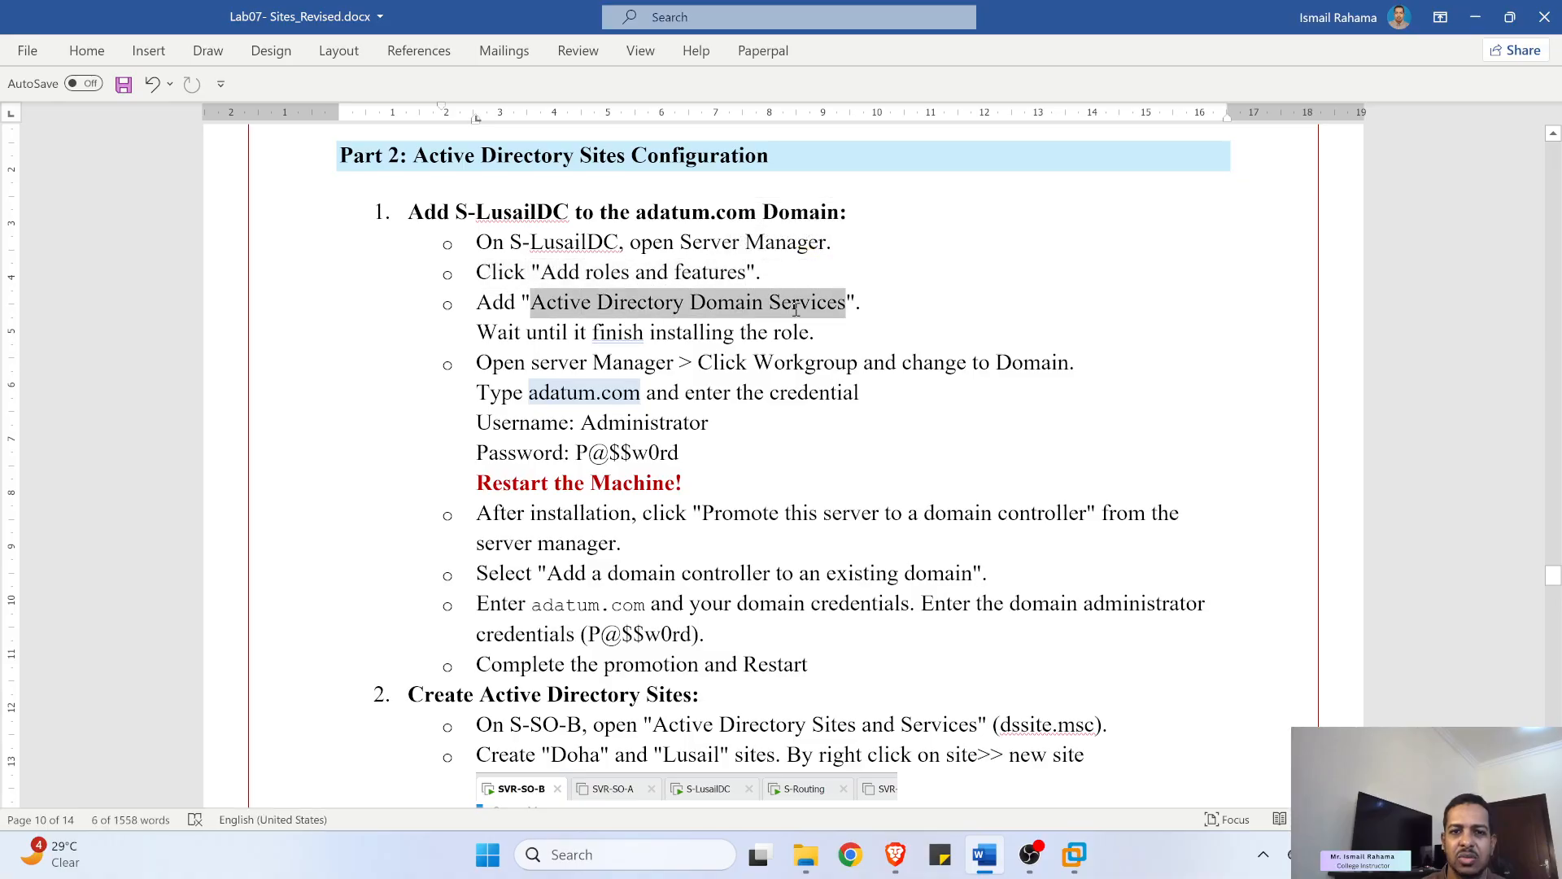
pyautogui.scroll(1, 625, 478)
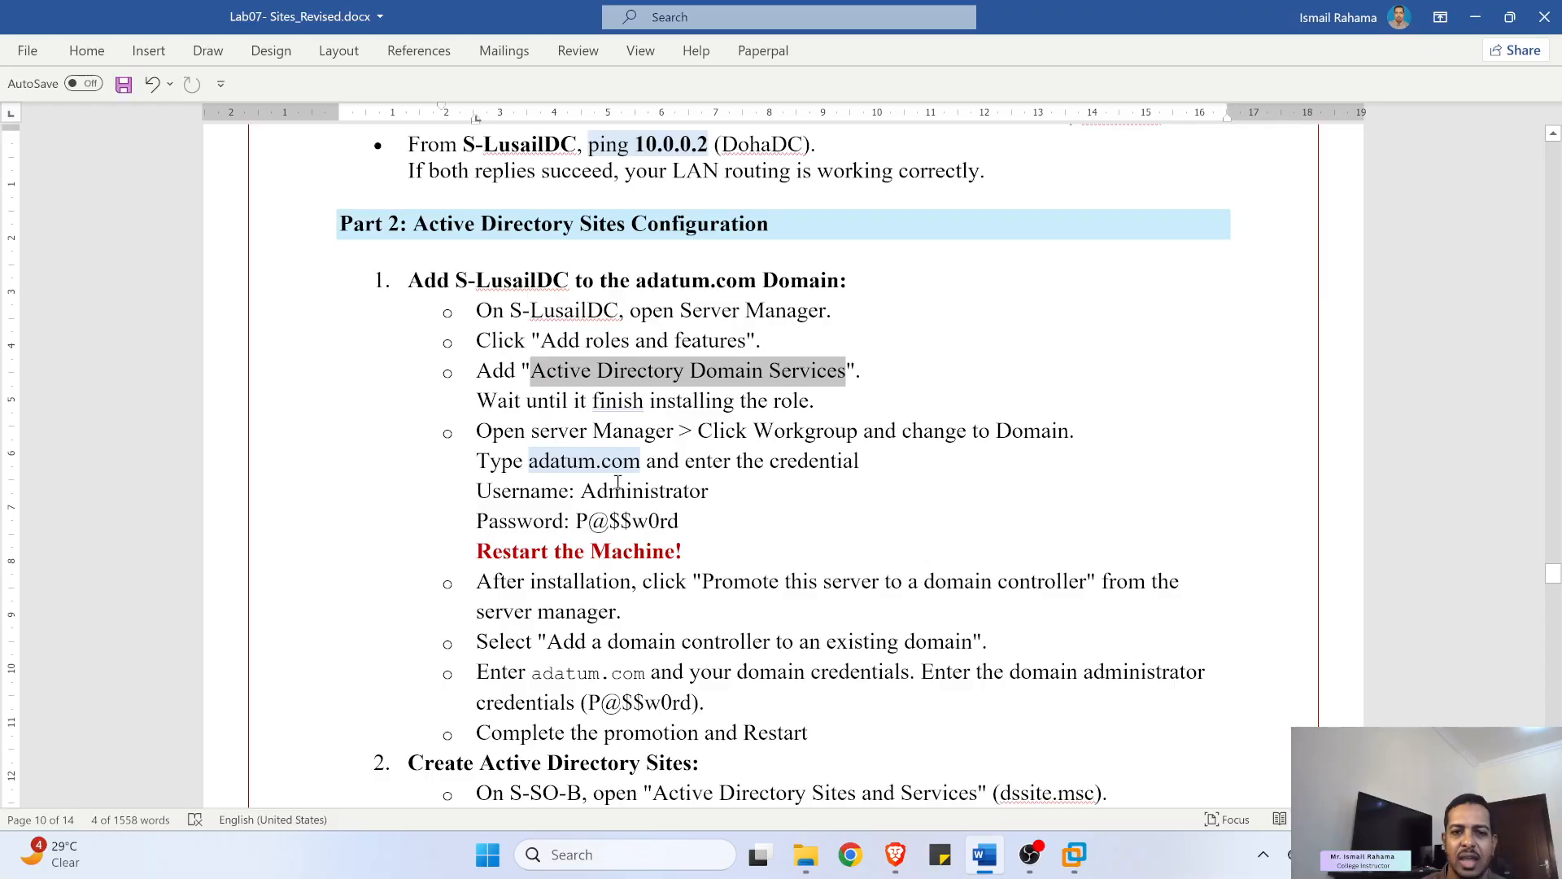
pyautogui.moveTo(574, 498); pyautogui.dragTo(682, 525)
# - Read the S-LusailDC domain-join steps, then return to the VM's Administrator sign-in prompt
pyautogui.scroll(-1, 596, 539)
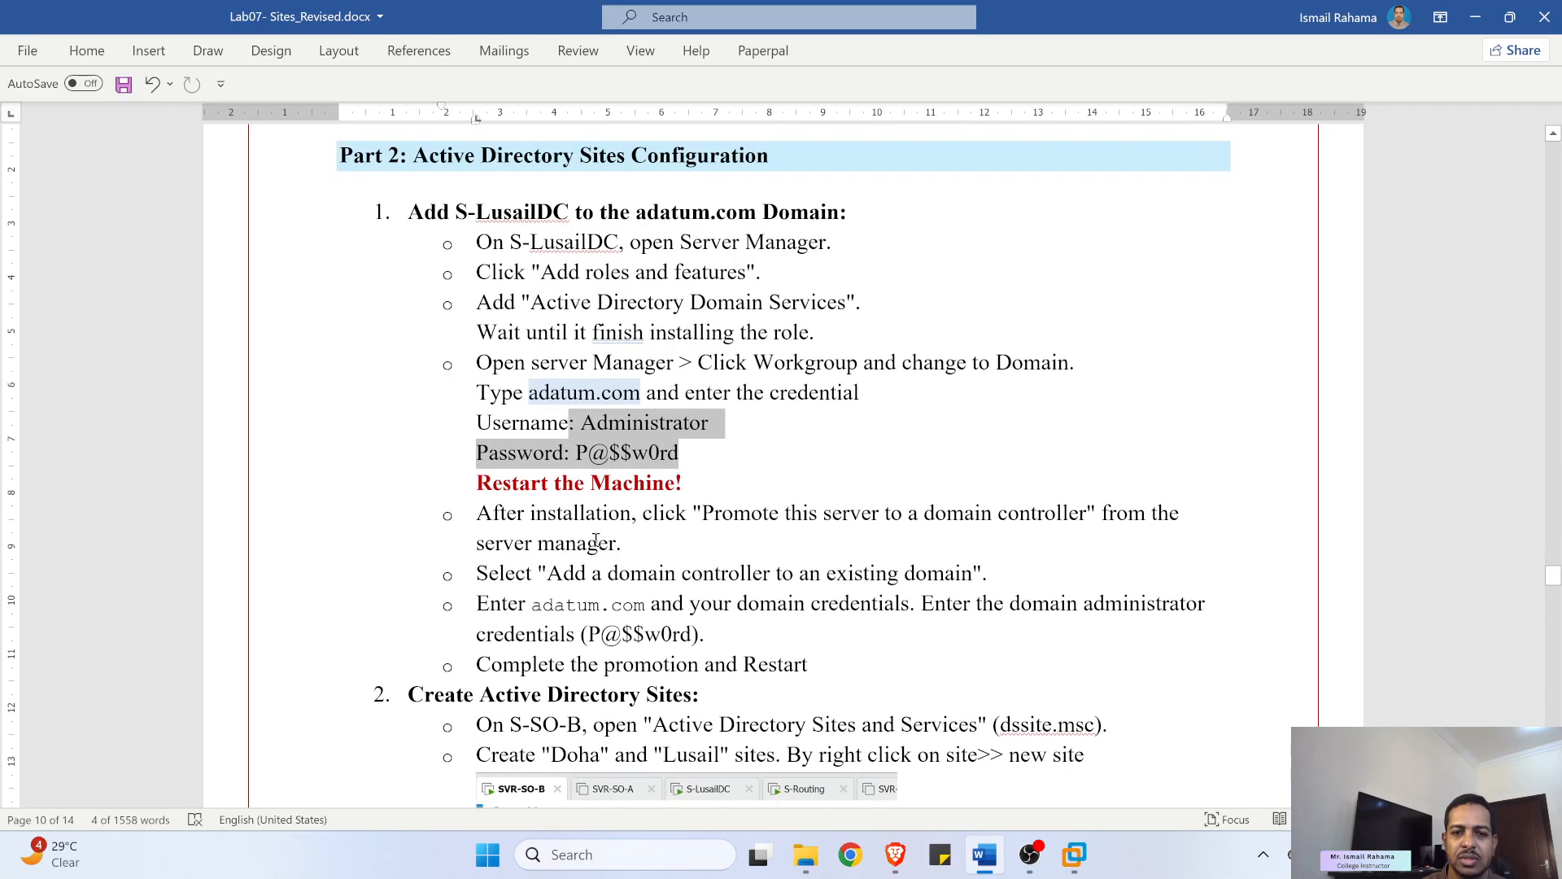
pyautogui.moveTo(550, 515); pyautogui.dragTo(996, 515)
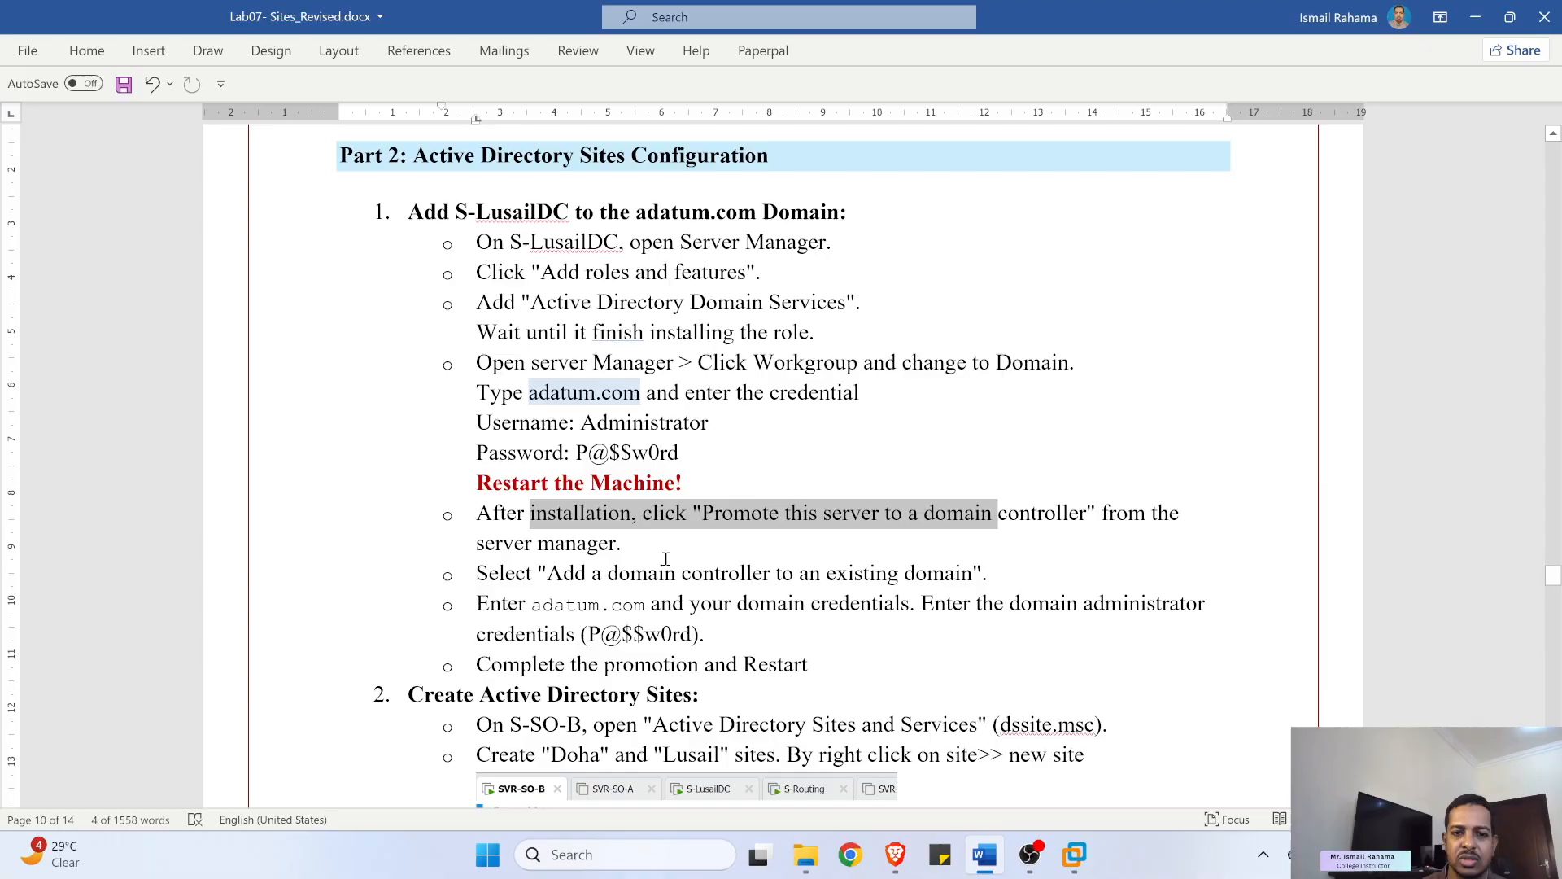
pyautogui.scroll(-1, 625, 535)
pyautogui.moveTo(525, 533); pyautogui.dragTo(478, 455)
pyautogui.click(708, 567)
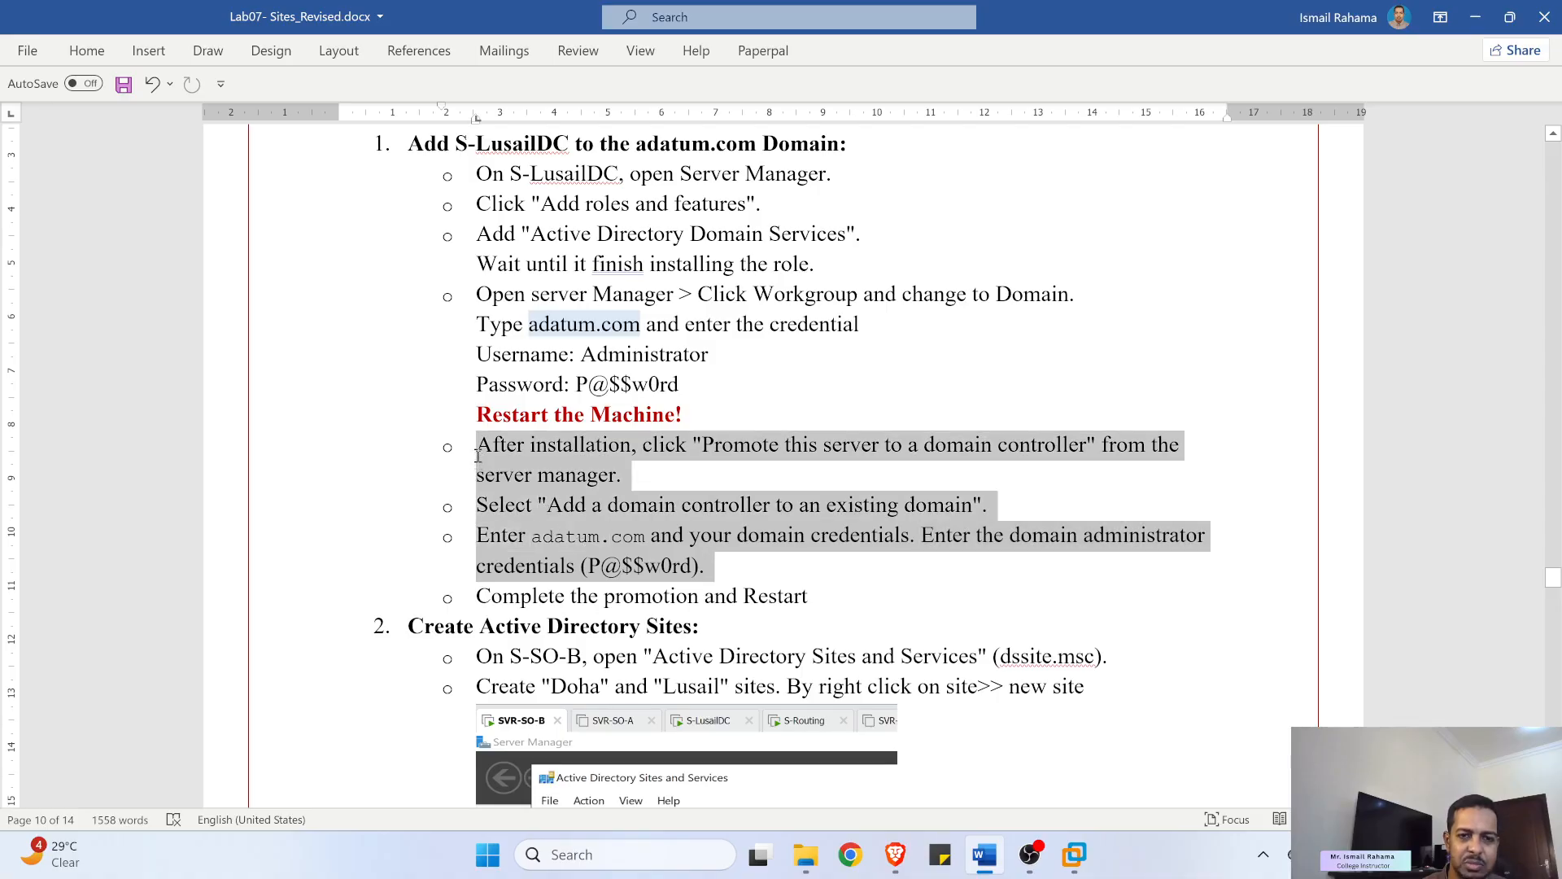
pyautogui.moveTo(782, 325); pyautogui.dragTo(583, 173)
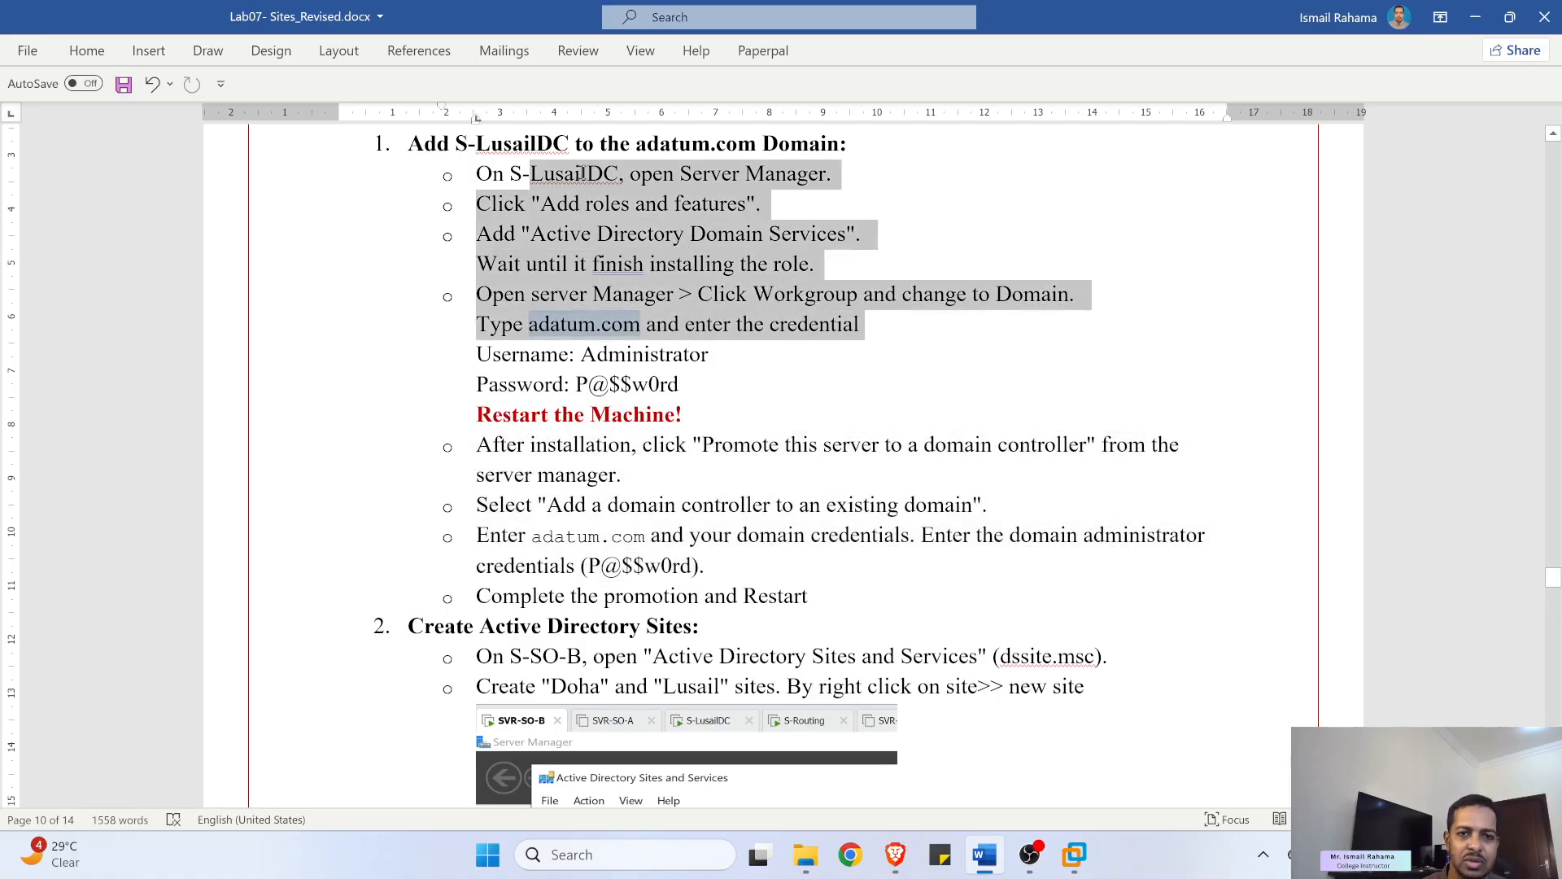
pyautogui.scroll(-4, 636, 343)
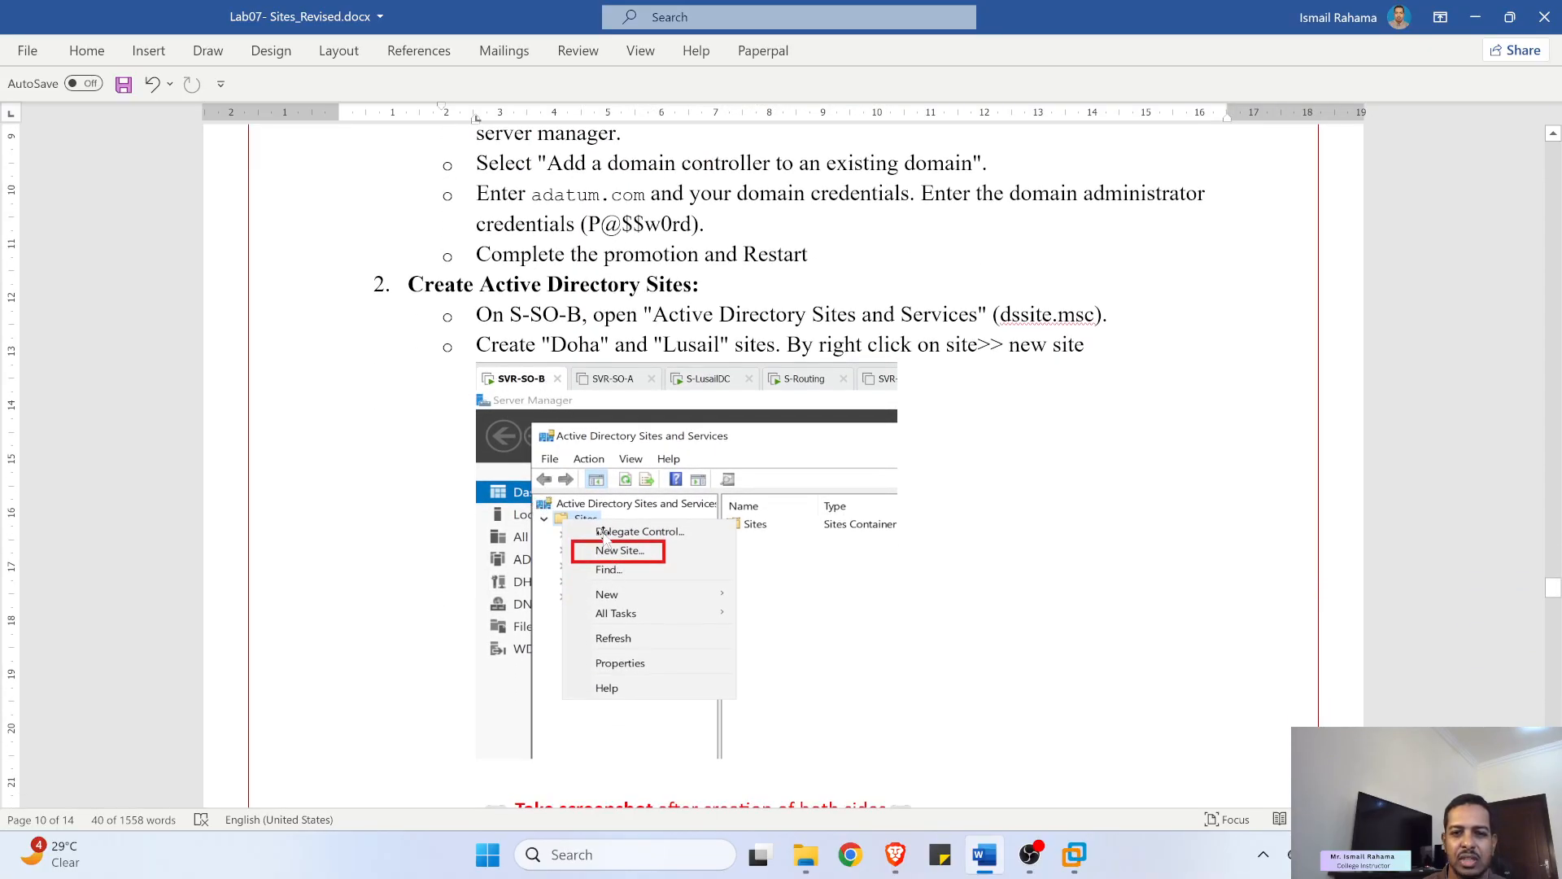
pyautogui.click(1071, 856)
pyautogui.click(265, 41)
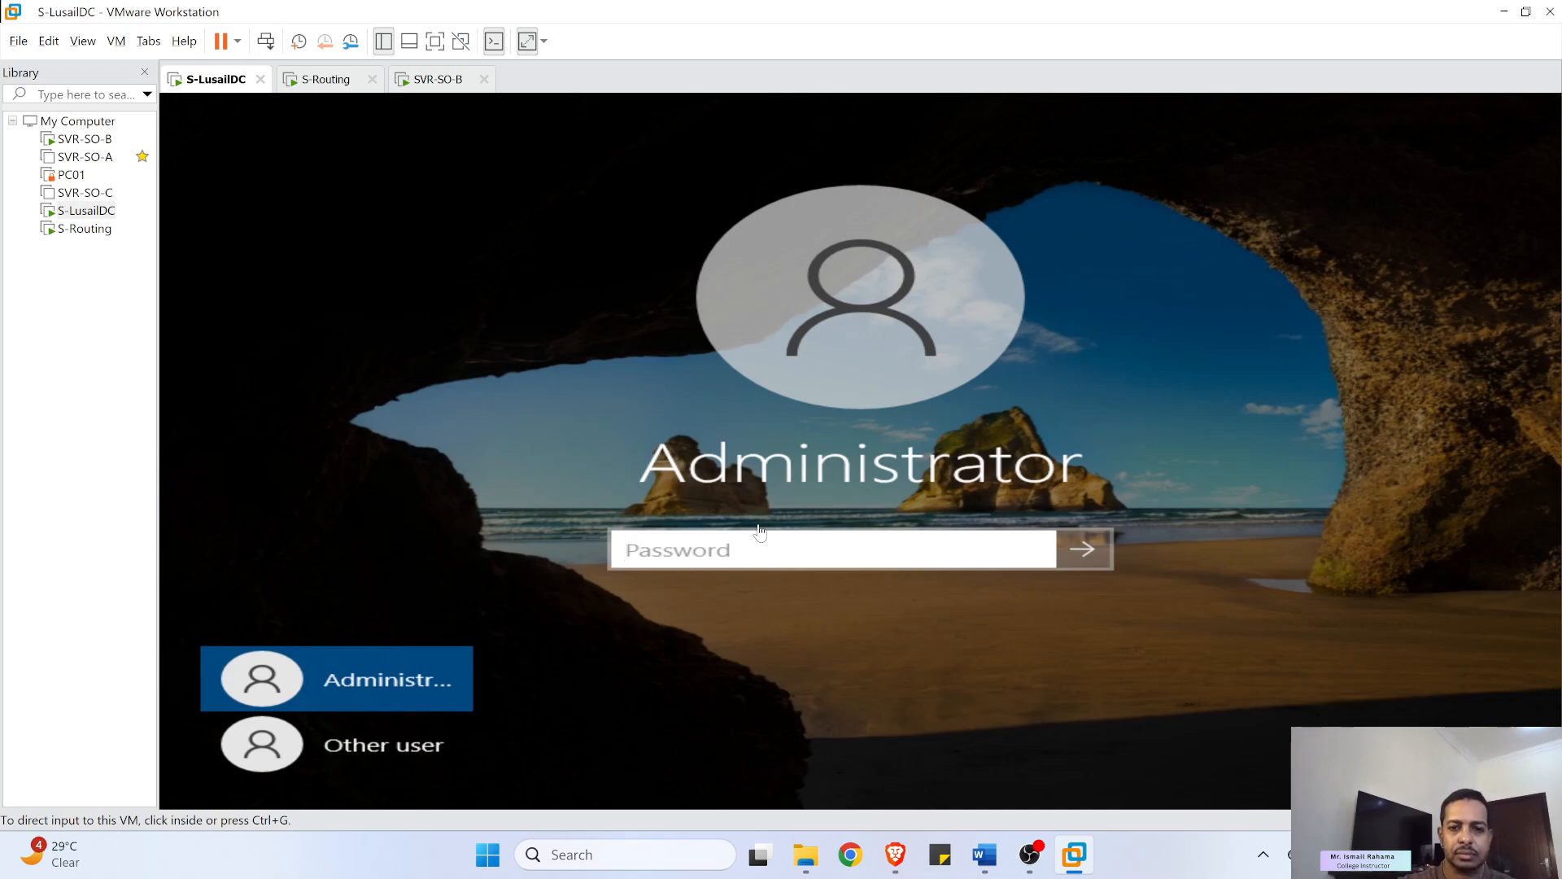
# - Sign in to S-LusailDC as Administrator with the account password
pyautogui.click(745, 552)
pyautogui.write('P')
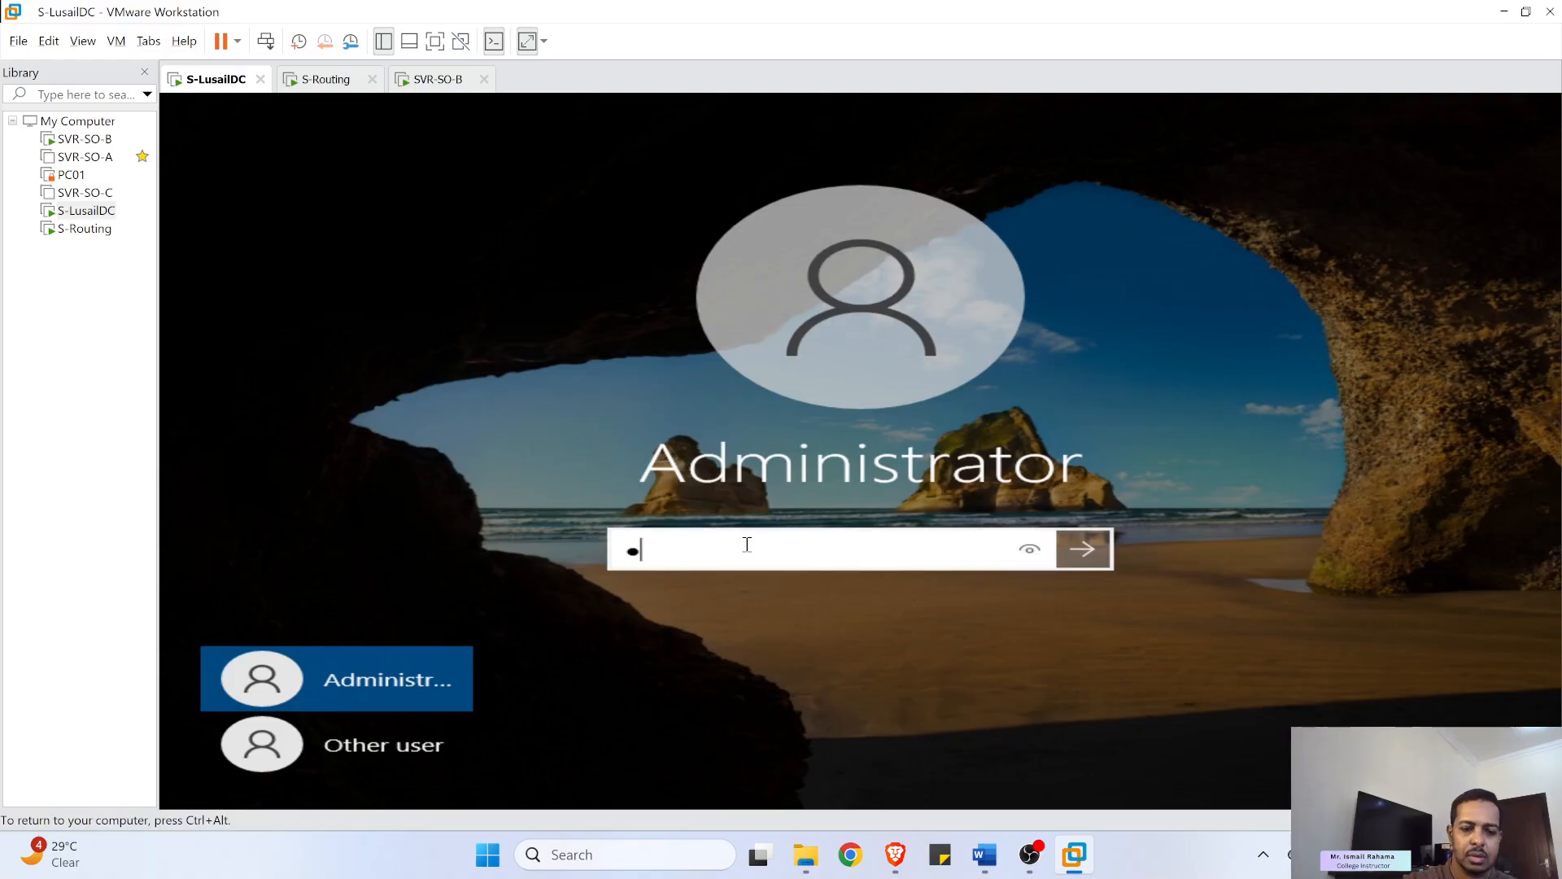
pyautogui.write('•••••••')
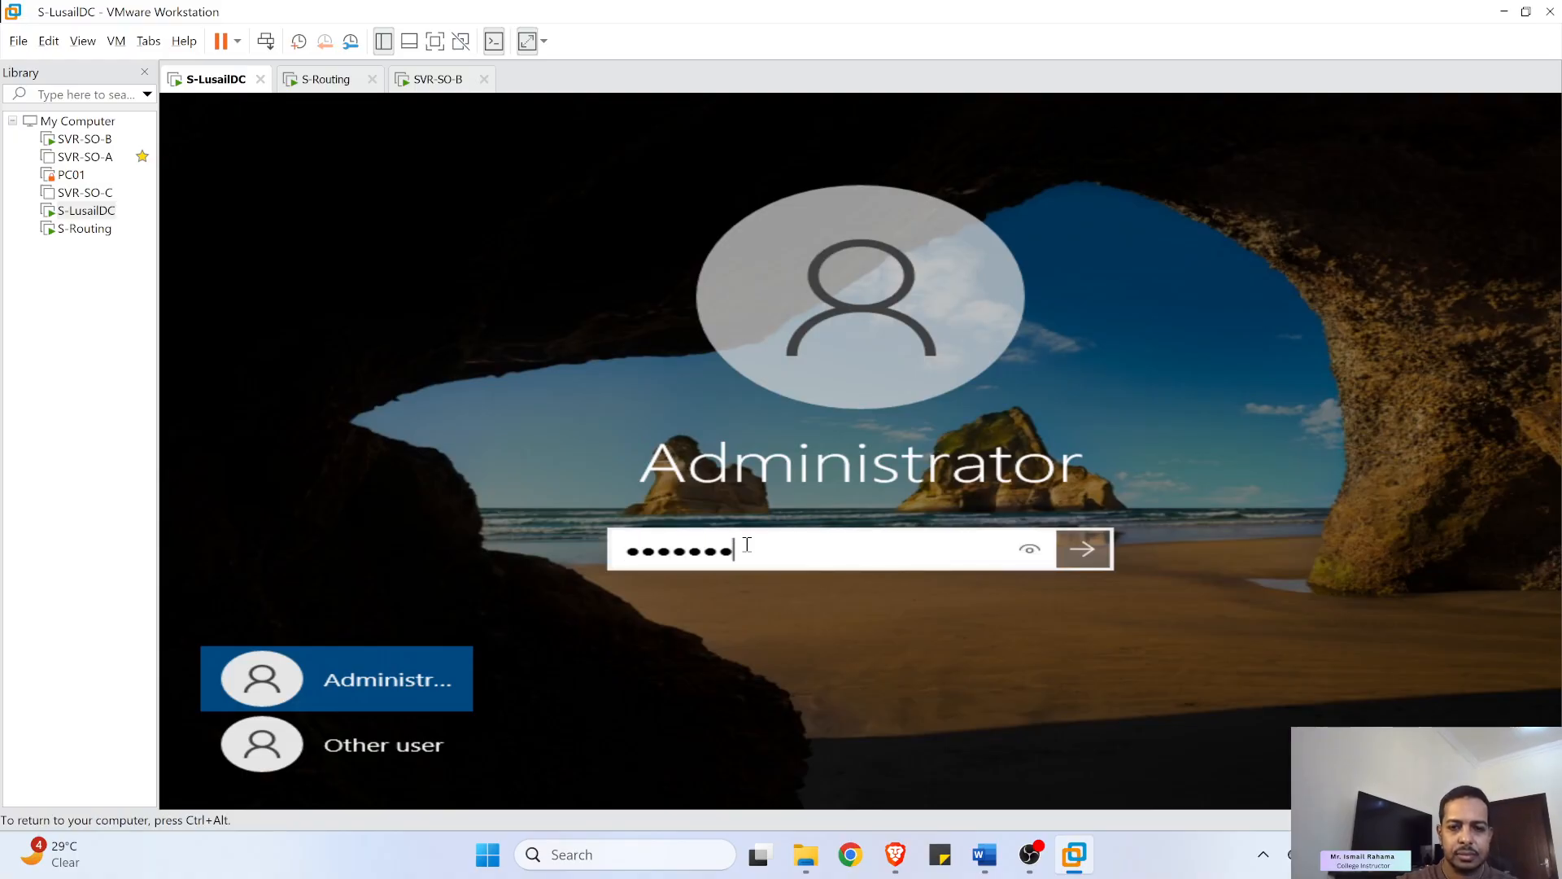
pyautogui.press('Return')
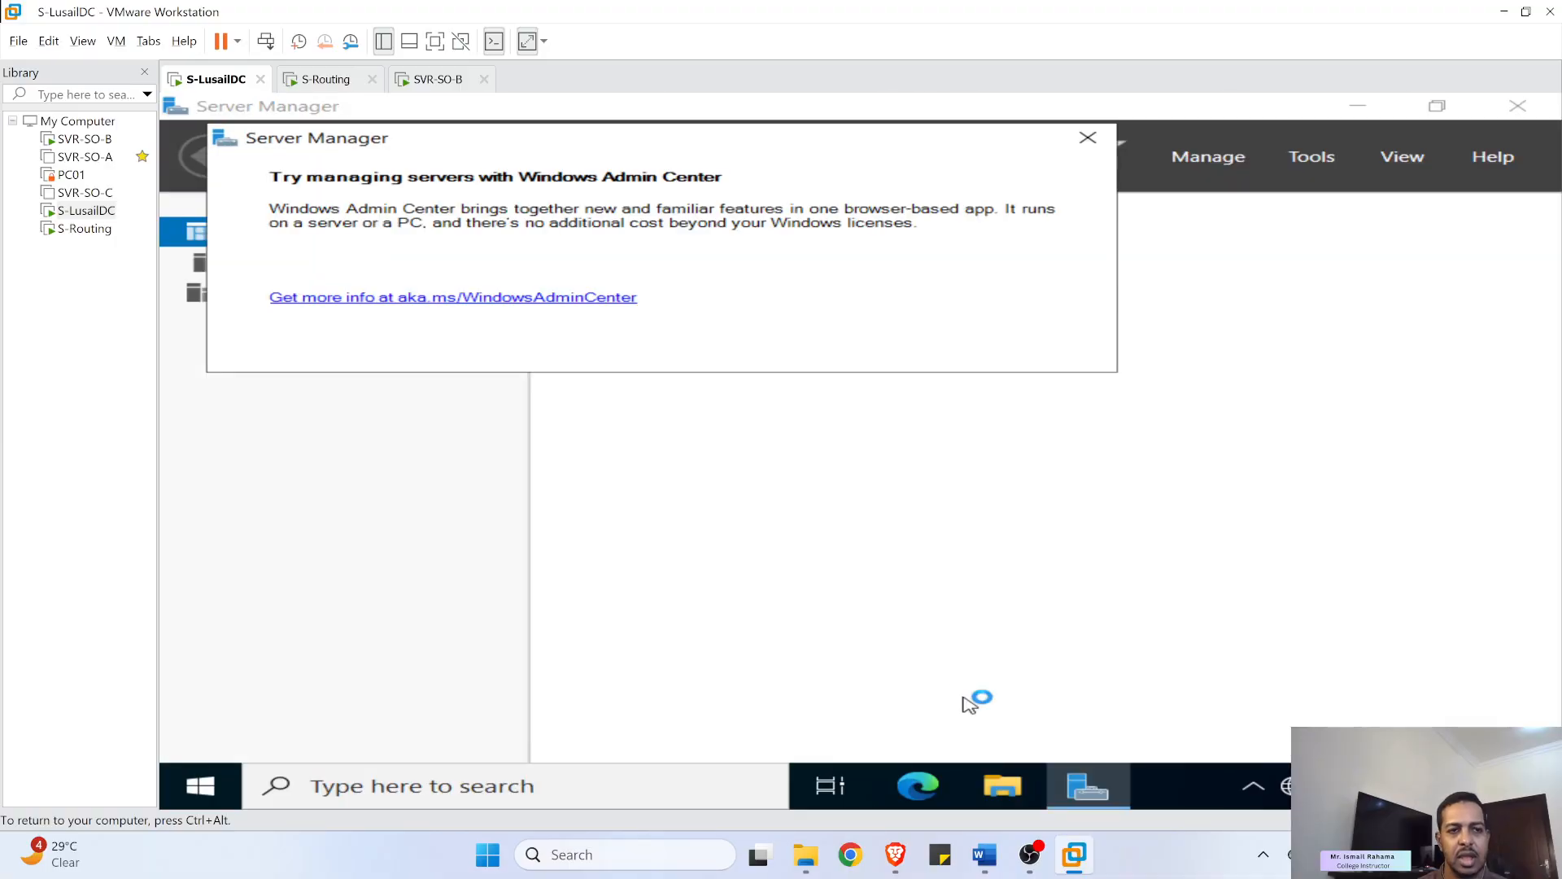
# - Dismiss the Windows Admin Center notice and confirm Local Server shows domain Adatum.com
pyautogui.click(1087, 139)
pyautogui.click(348, 262)
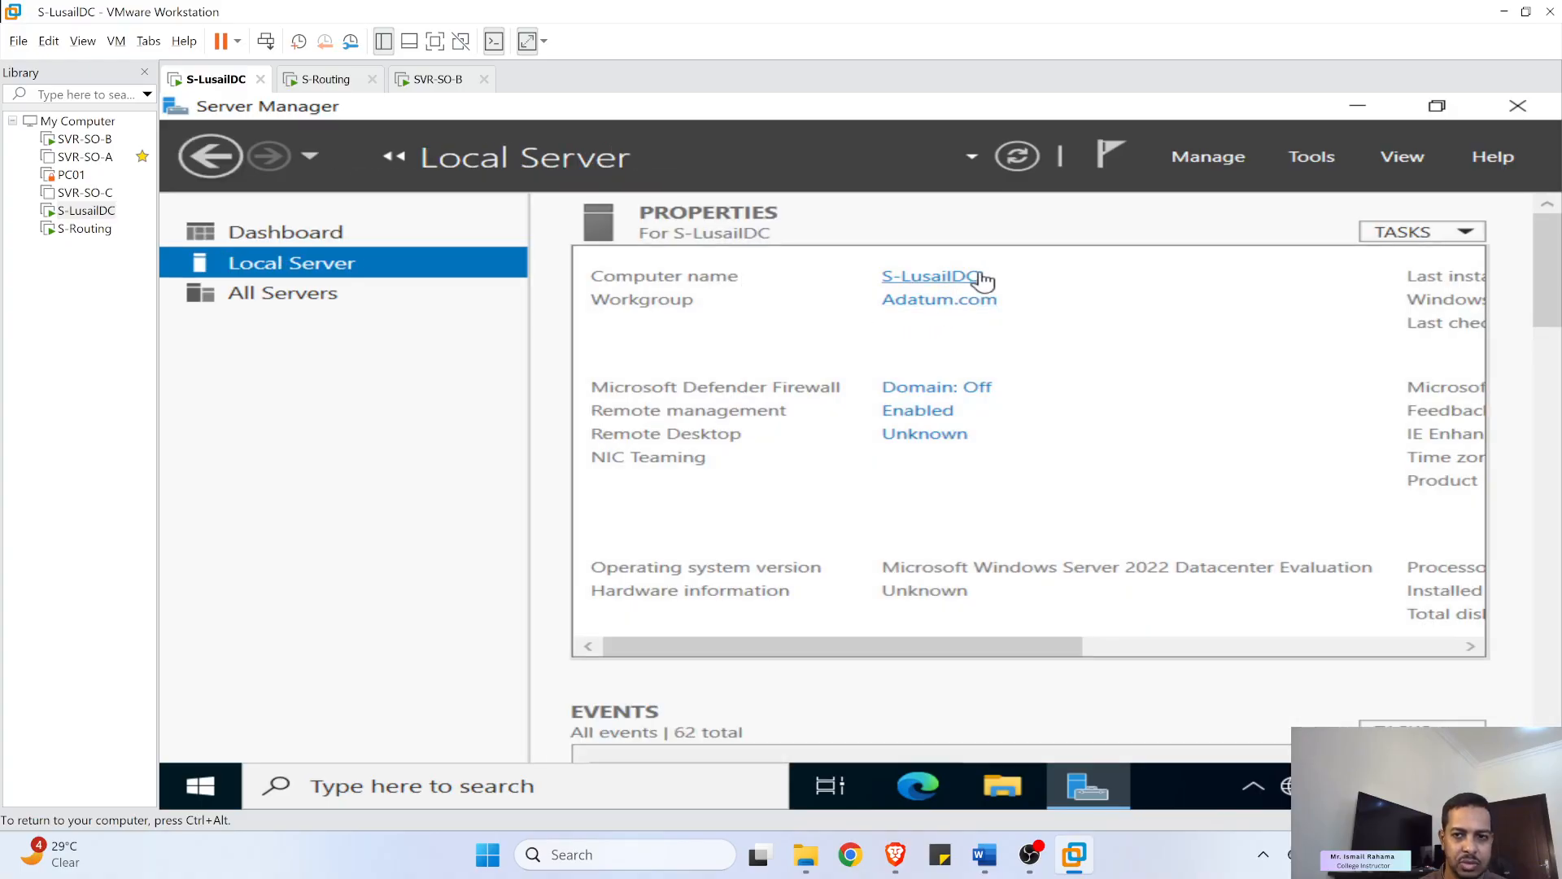
pyautogui.click(1312, 157)
pyautogui.click(1245, 171)
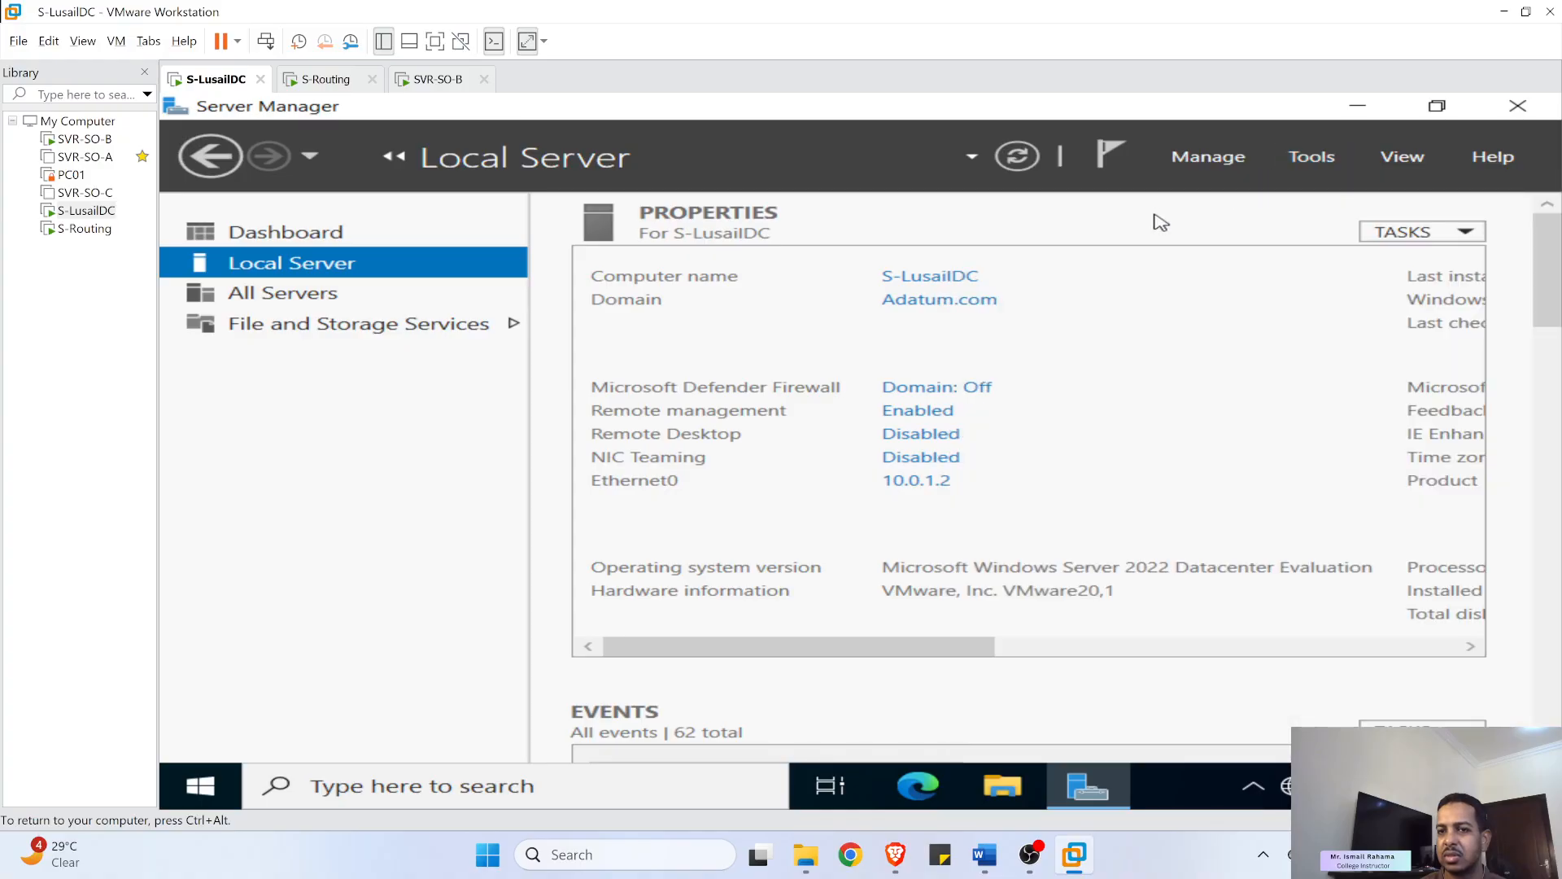
pyautogui.click(213, 237)
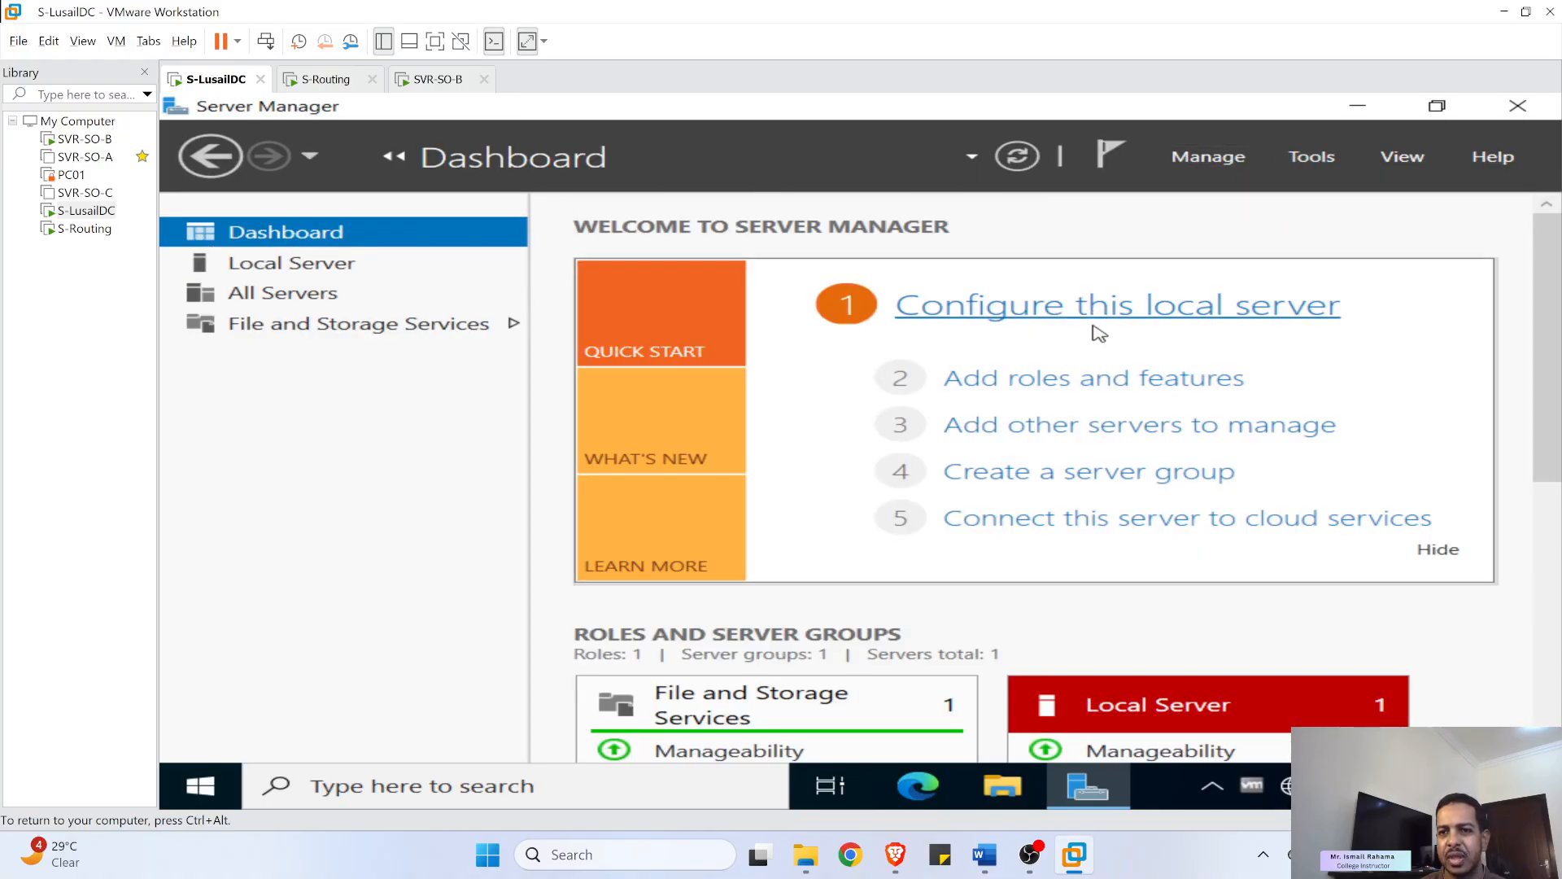
# - Launch the Add Roles and Features wizard, keeping the default installation type and local server
pyautogui.click(1100, 378)
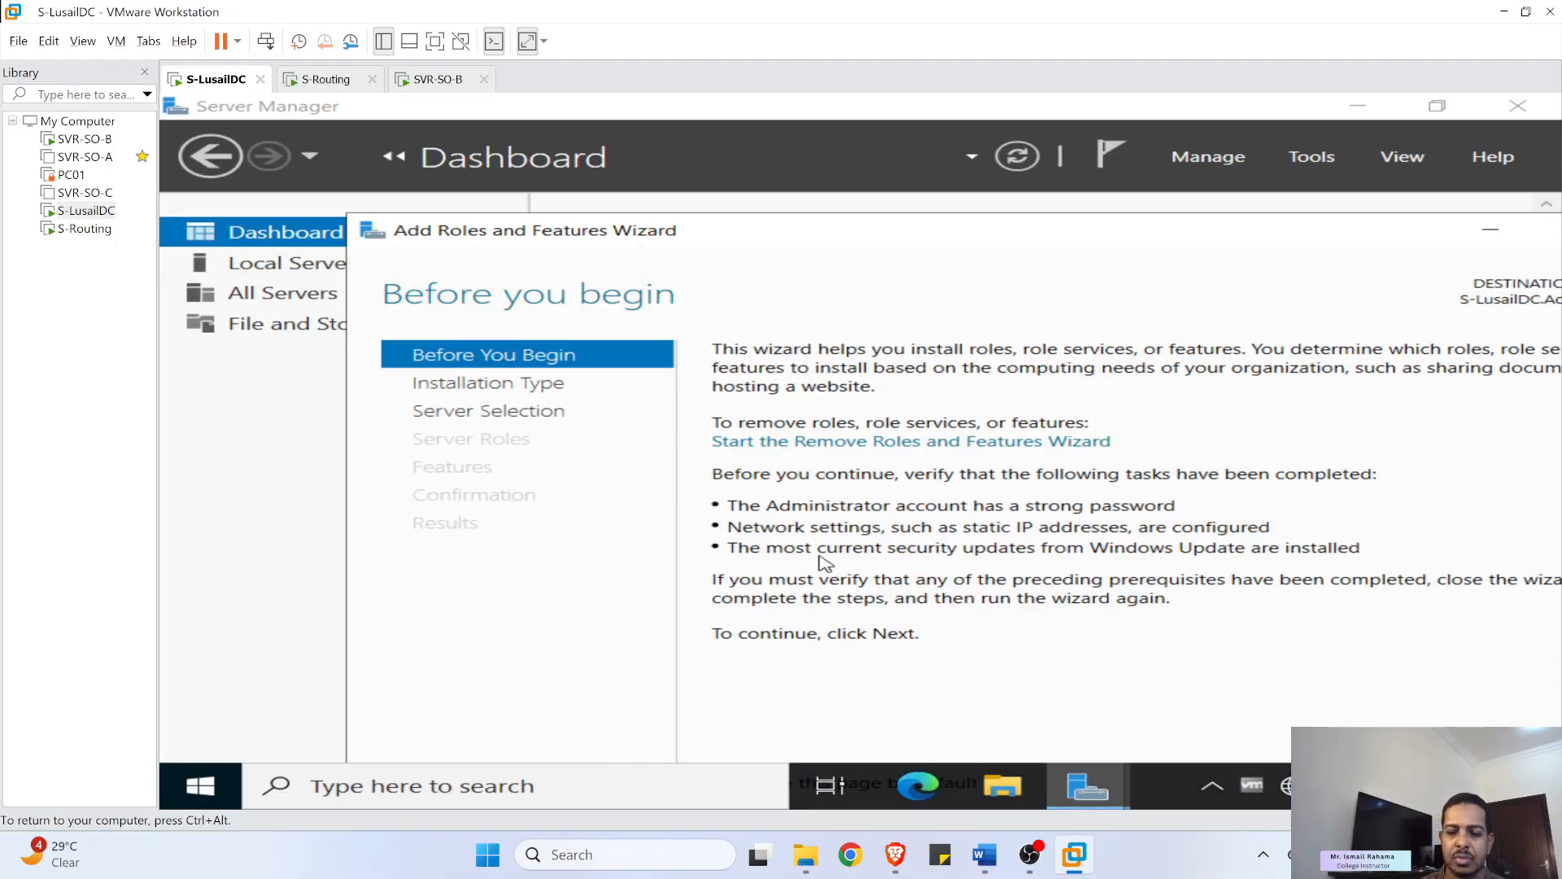
pyautogui.moveTo(1081, 220); pyautogui.dragTo(956, 157)
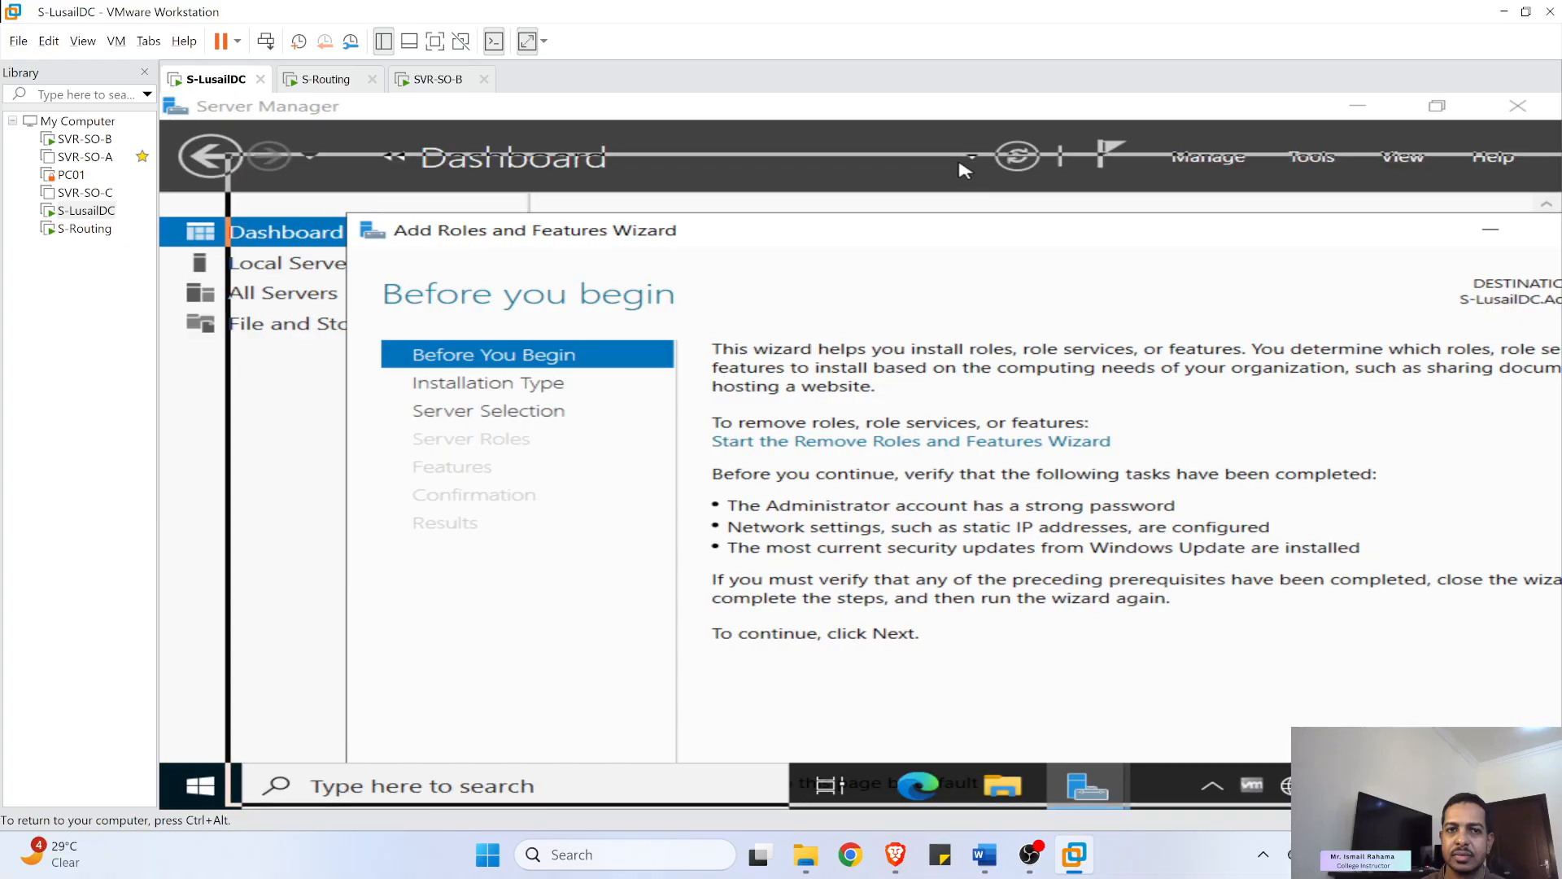
pyautogui.click(527, 41)
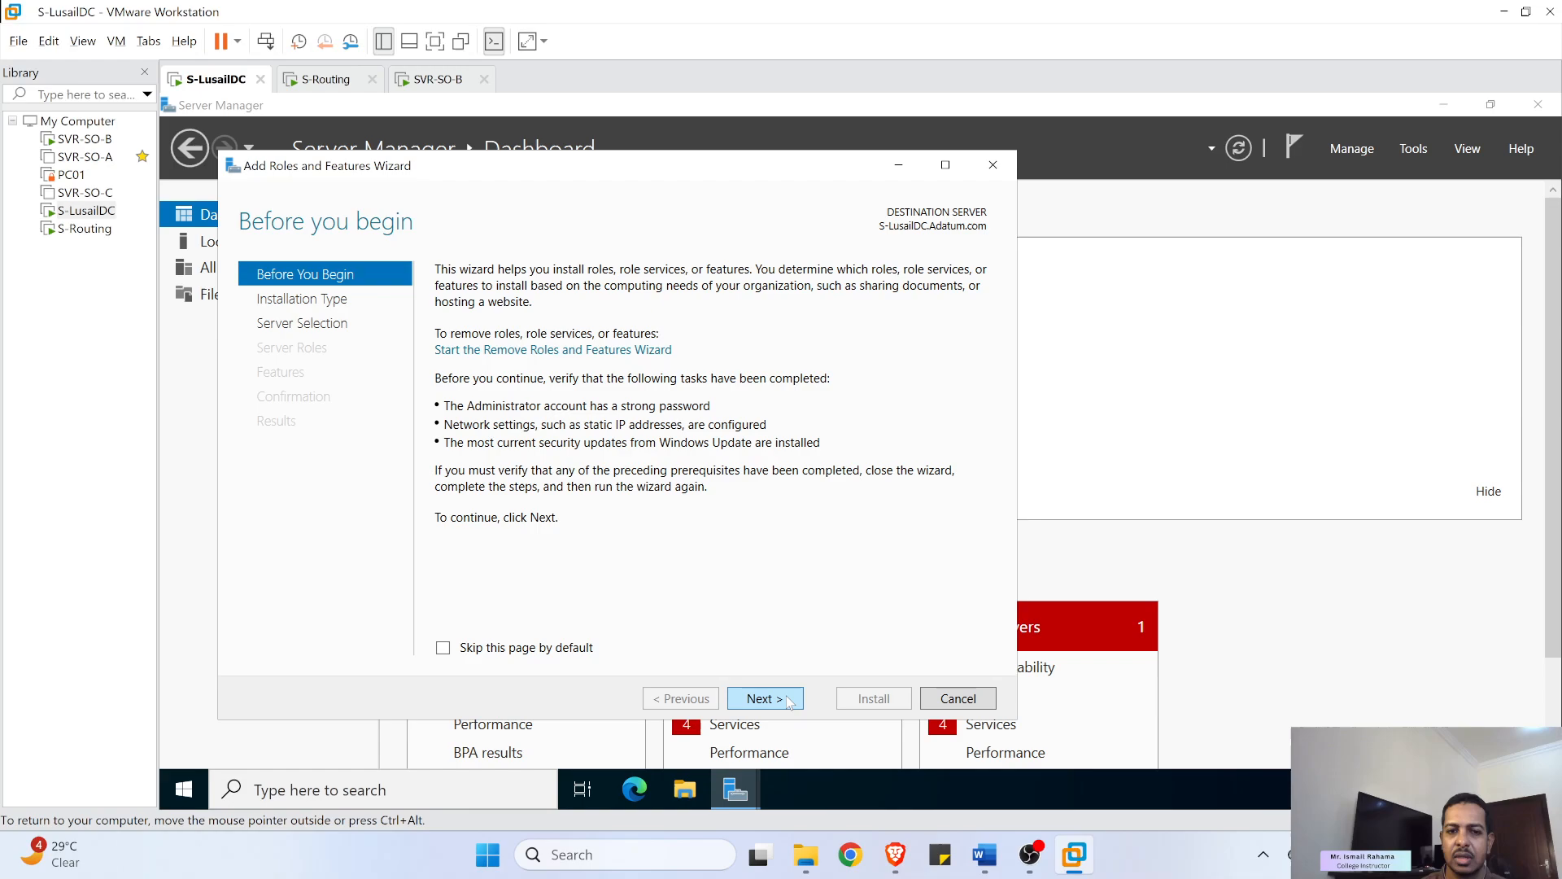
pyautogui.click(788, 699)
pyautogui.click(787, 700)
pyautogui.click(787, 699)
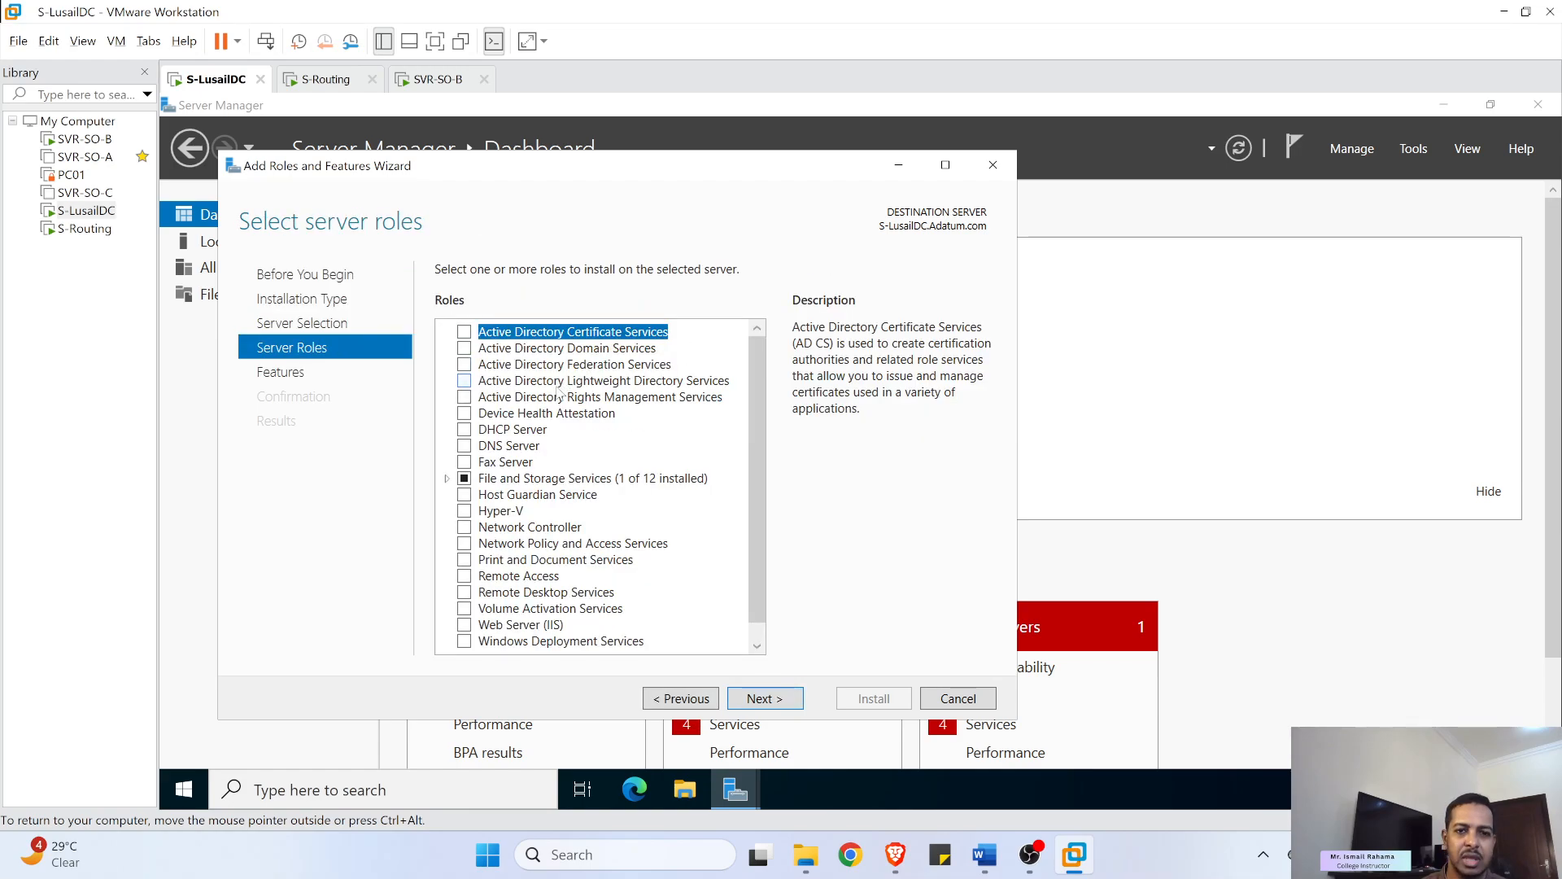
# - Select Active Directory Domain Services with its management features and start the installation
pyautogui.click(570, 351)
pyautogui.click(465, 349)
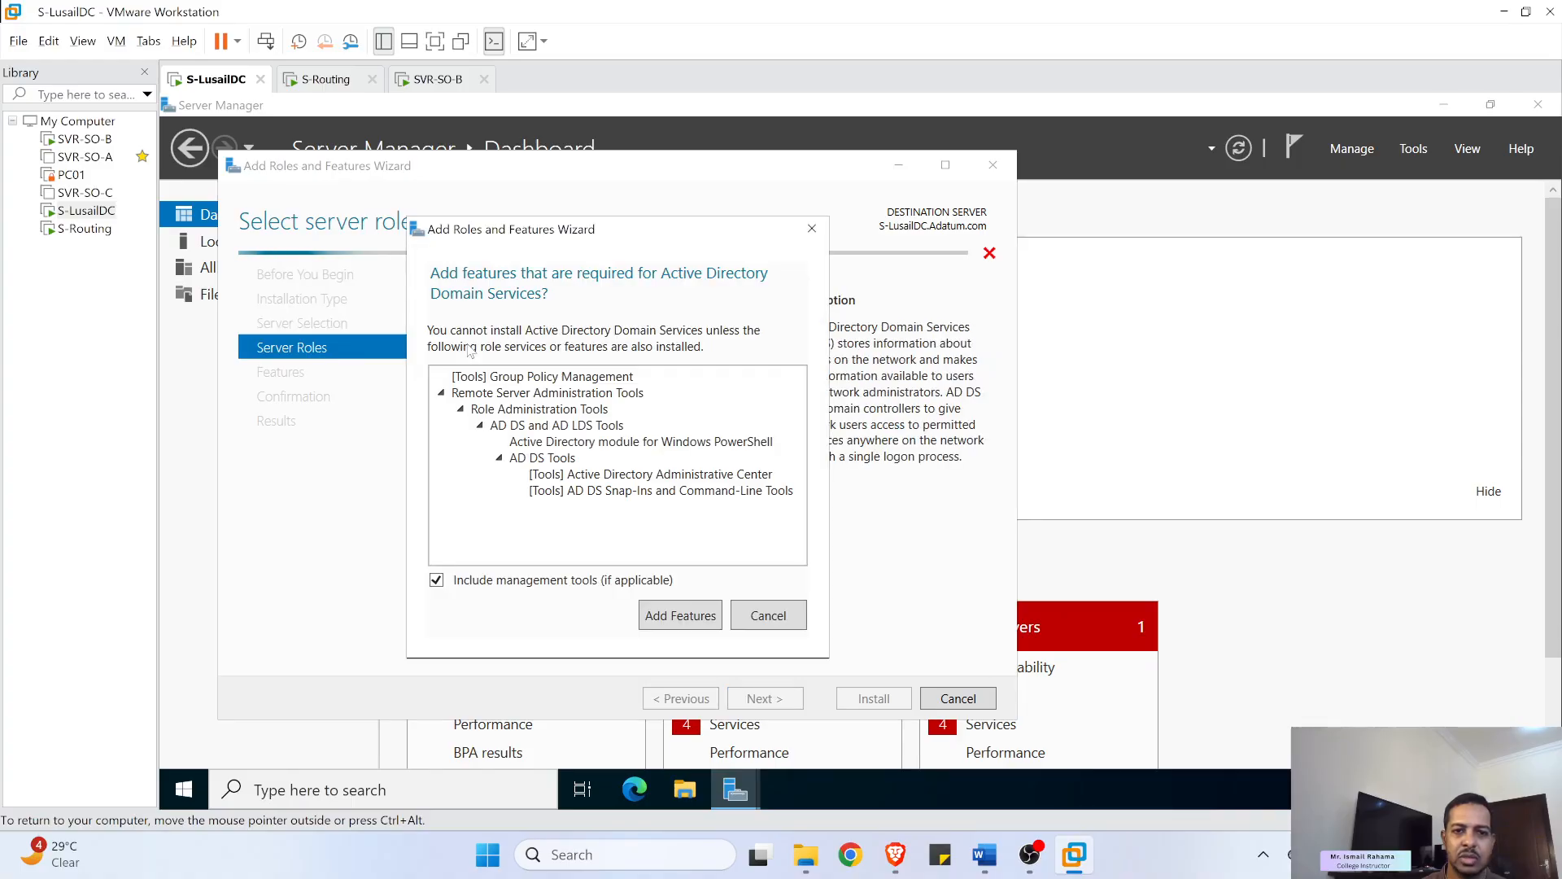
pyautogui.click(672, 618)
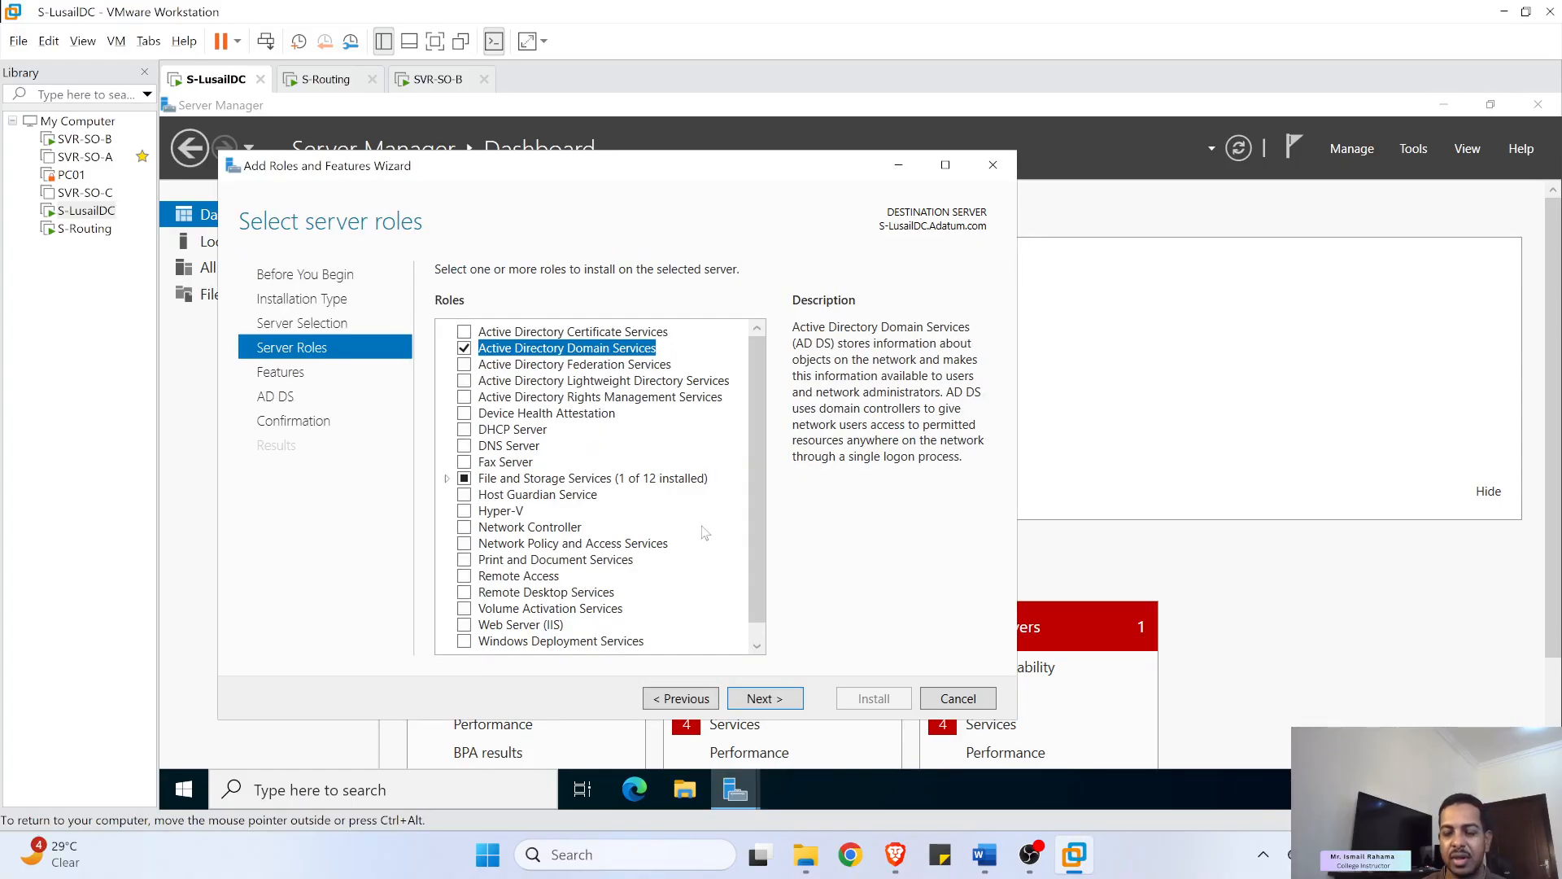
pyautogui.click(797, 699)
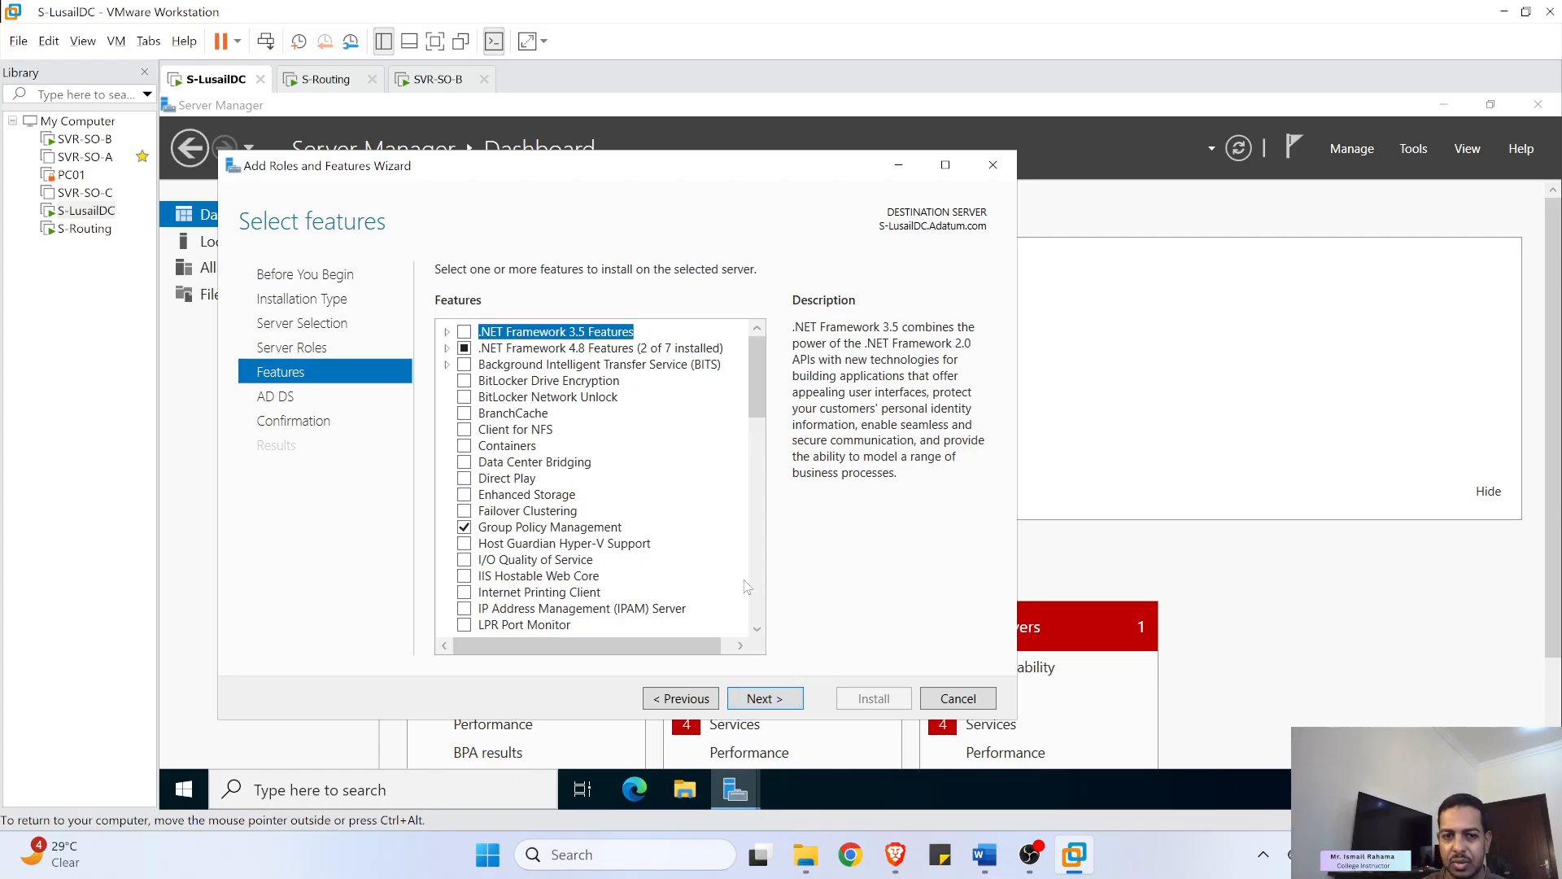
pyautogui.click(773, 700)
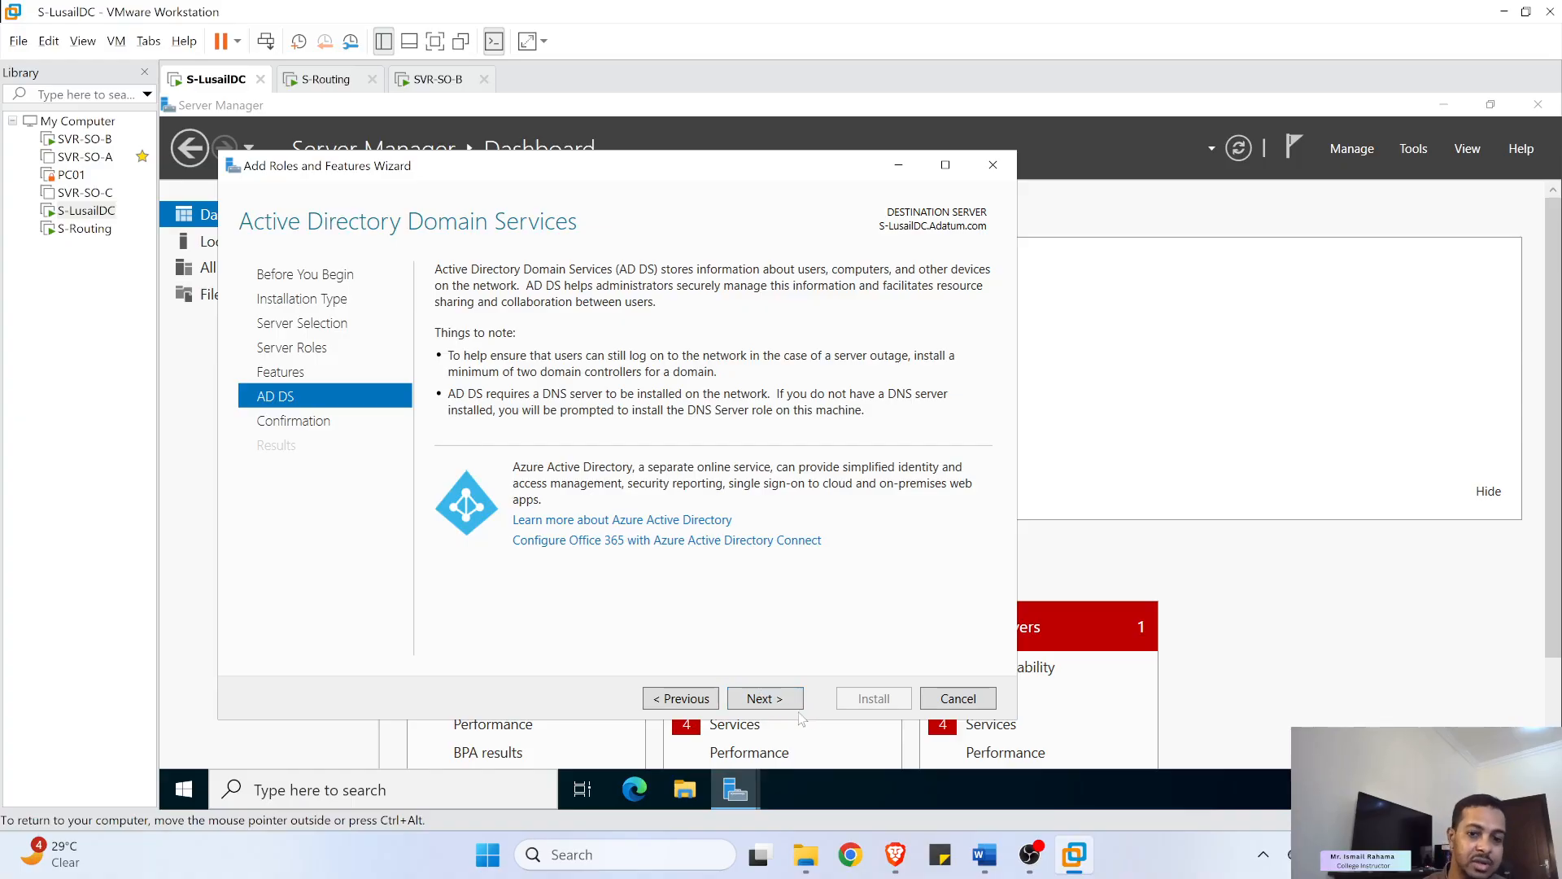
pyautogui.click(784, 700)
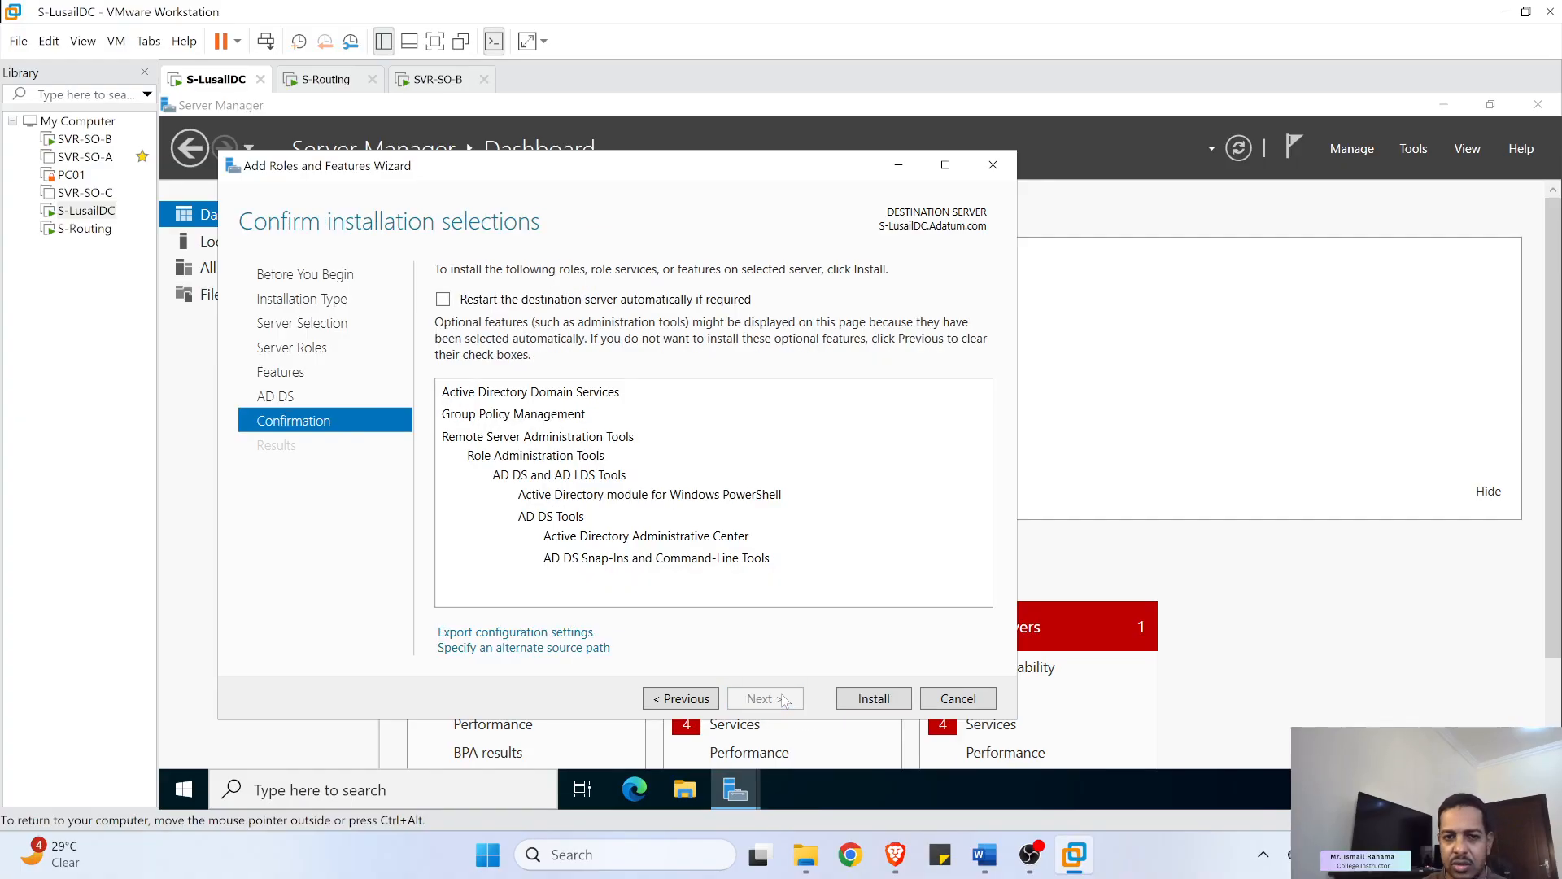
pyautogui.click(876, 703)
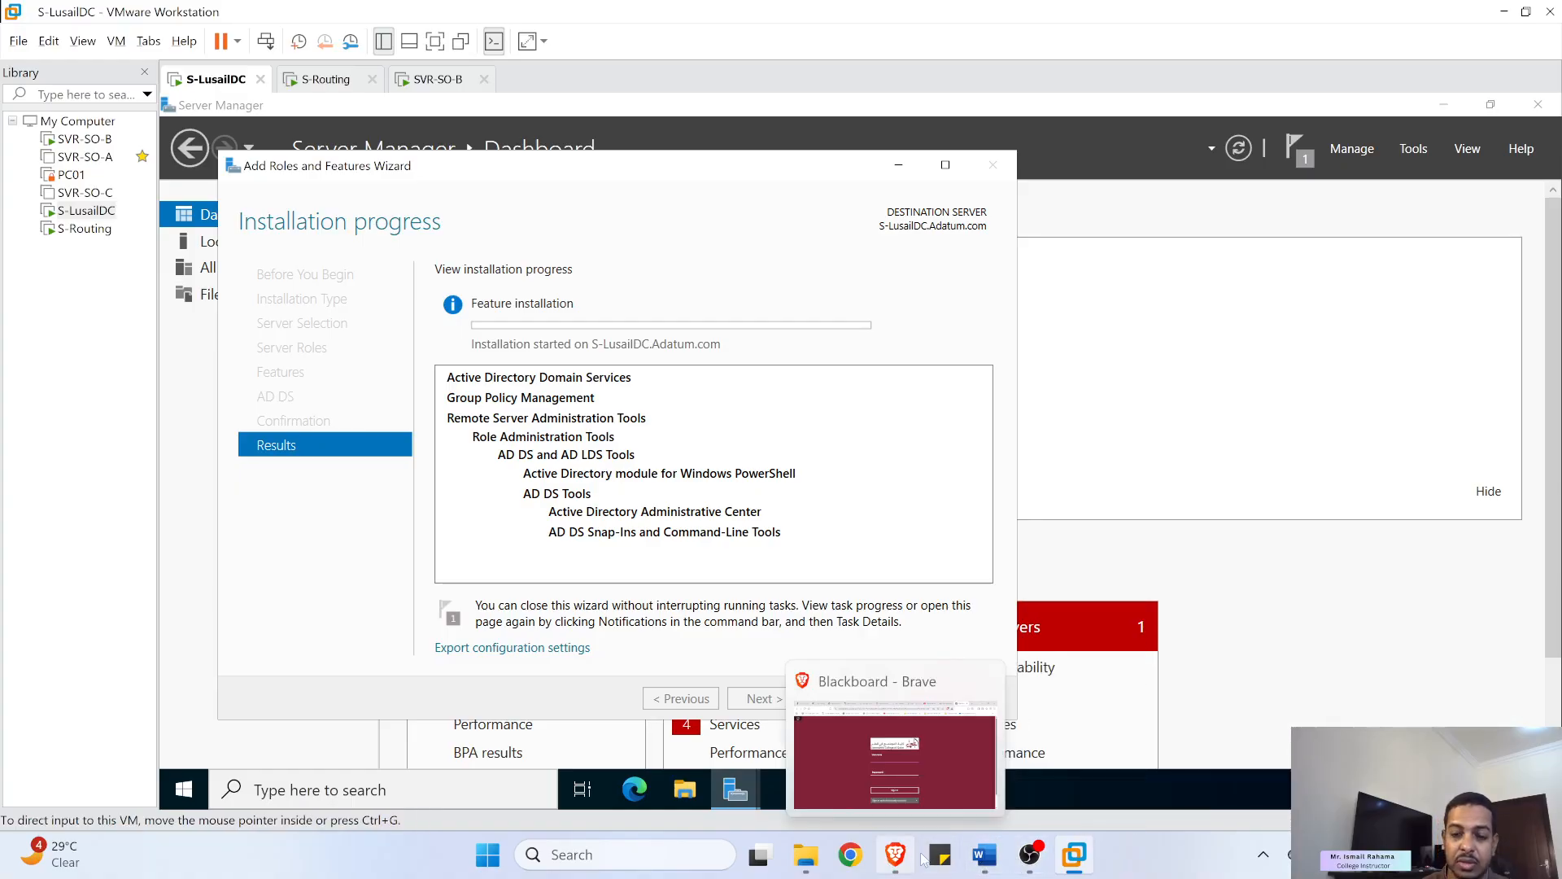
pyautogui.click(1030, 864)
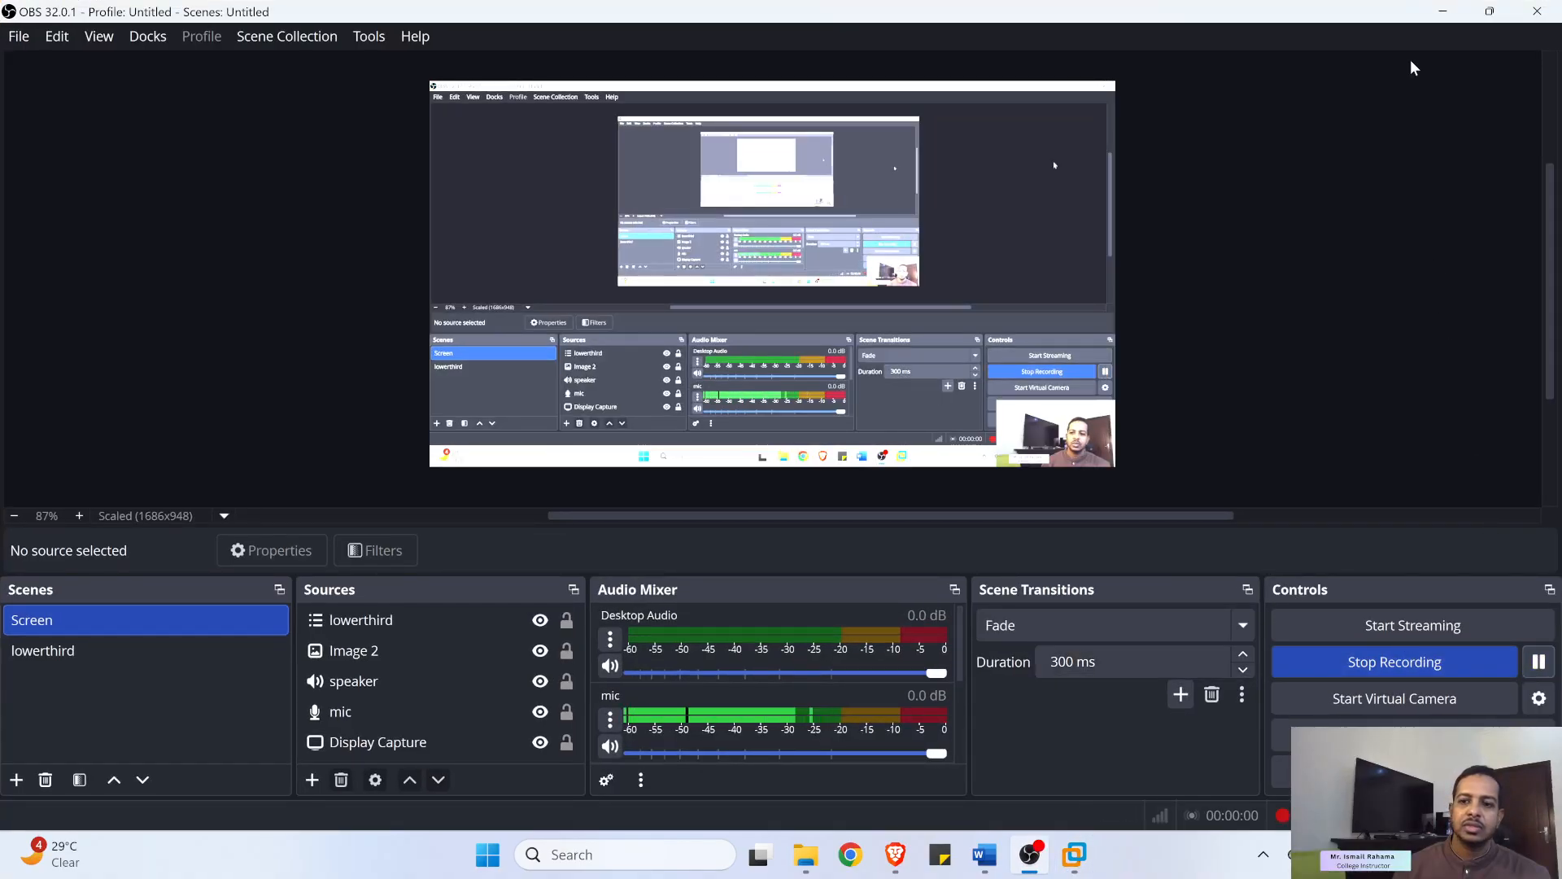
pyautogui.click(1443, 12)
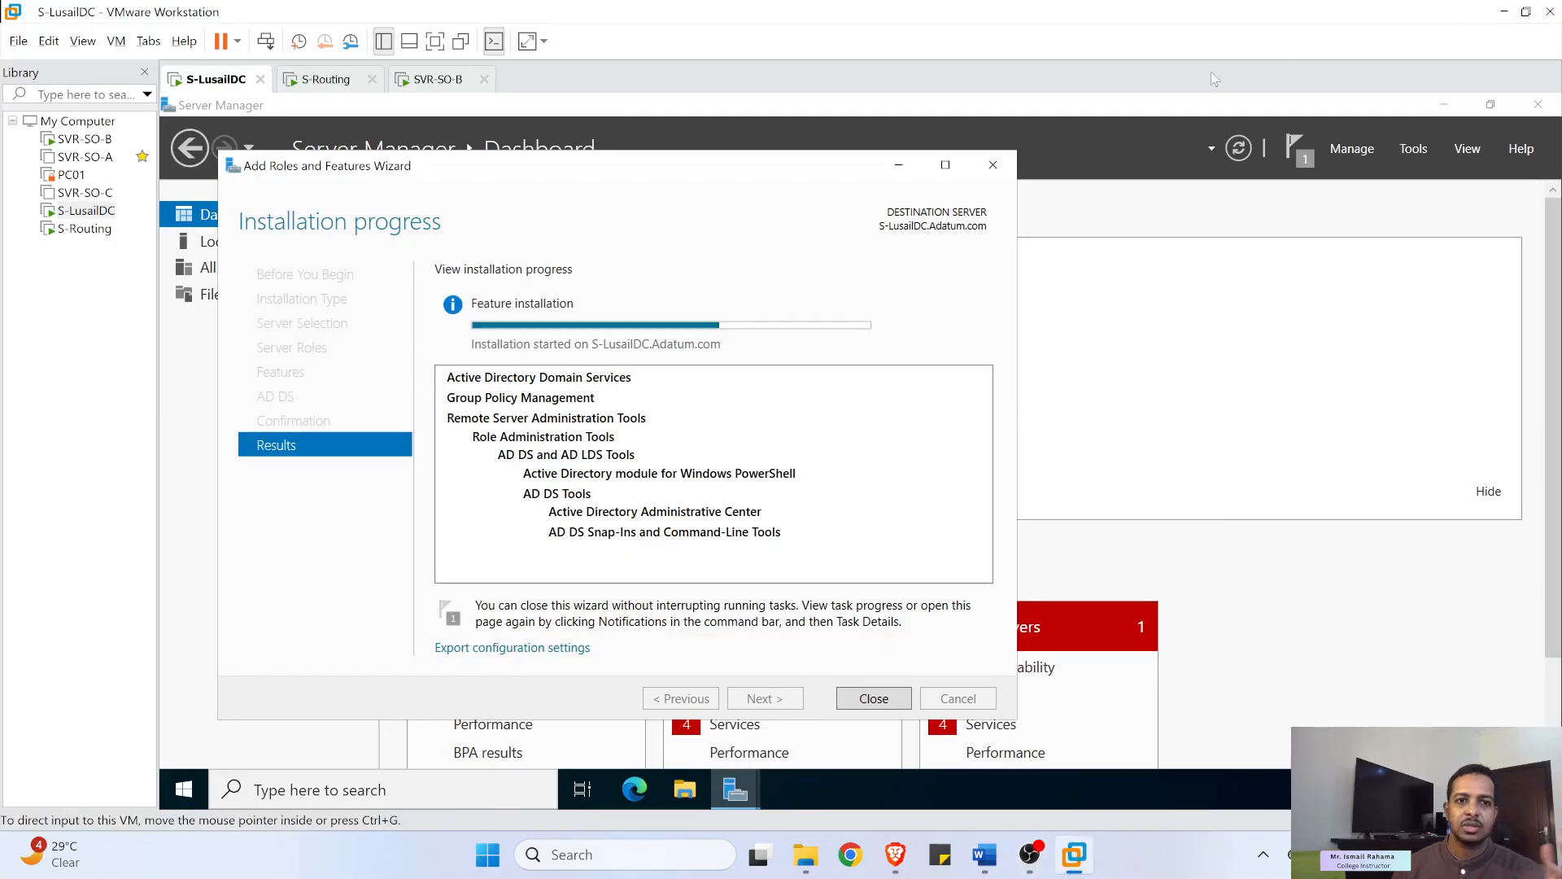
# - Close SVR-SO-B's ping window and read the lab step on creating Doha and Lusail sites
pyautogui.click(408, 81)
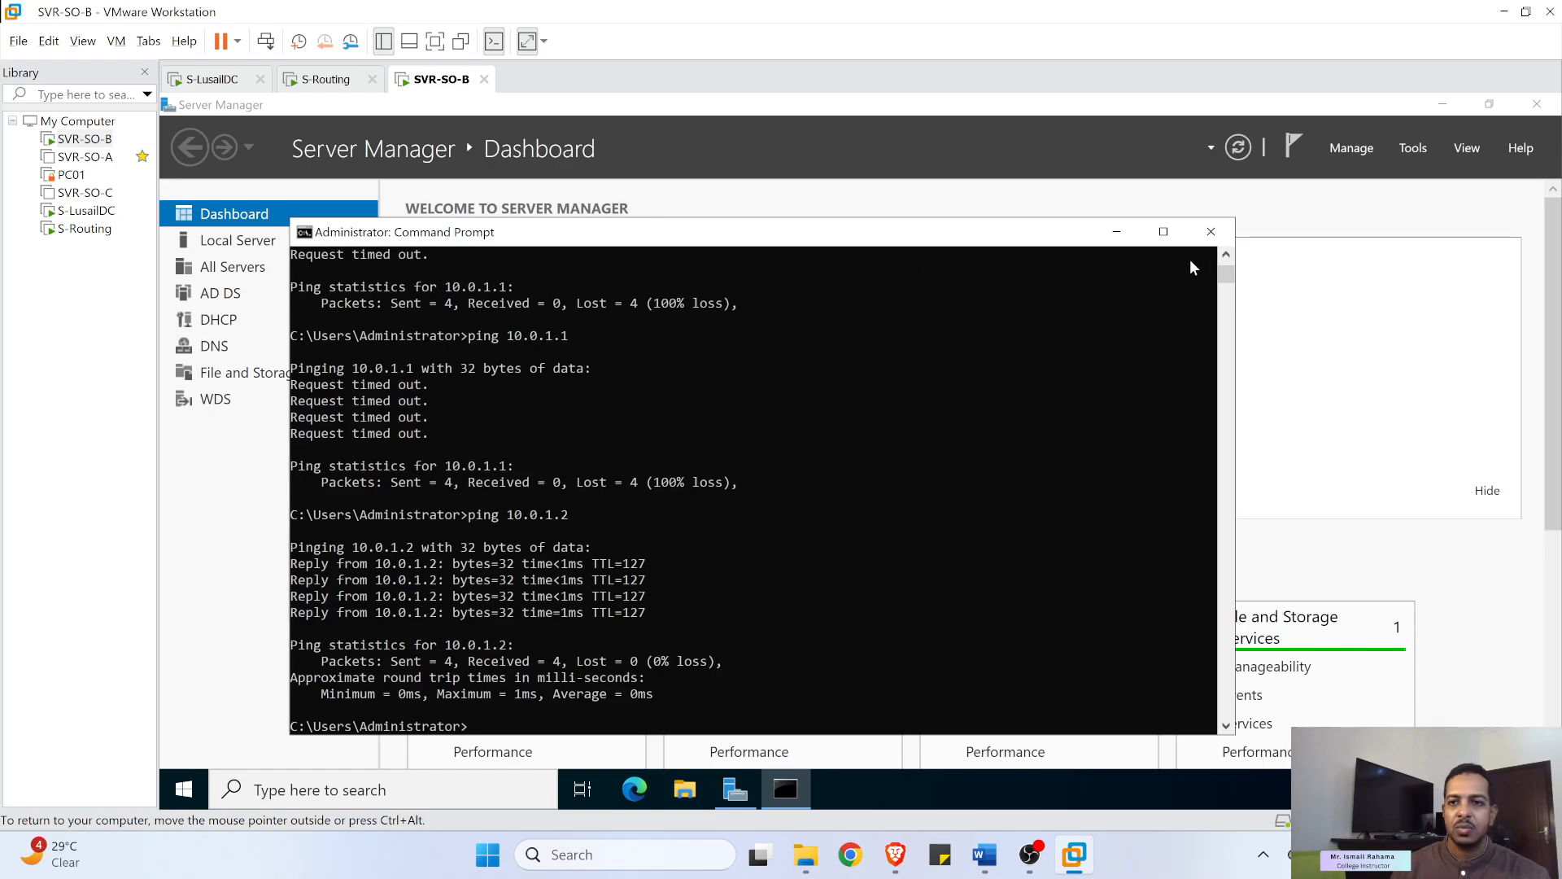
pyautogui.click(1211, 231)
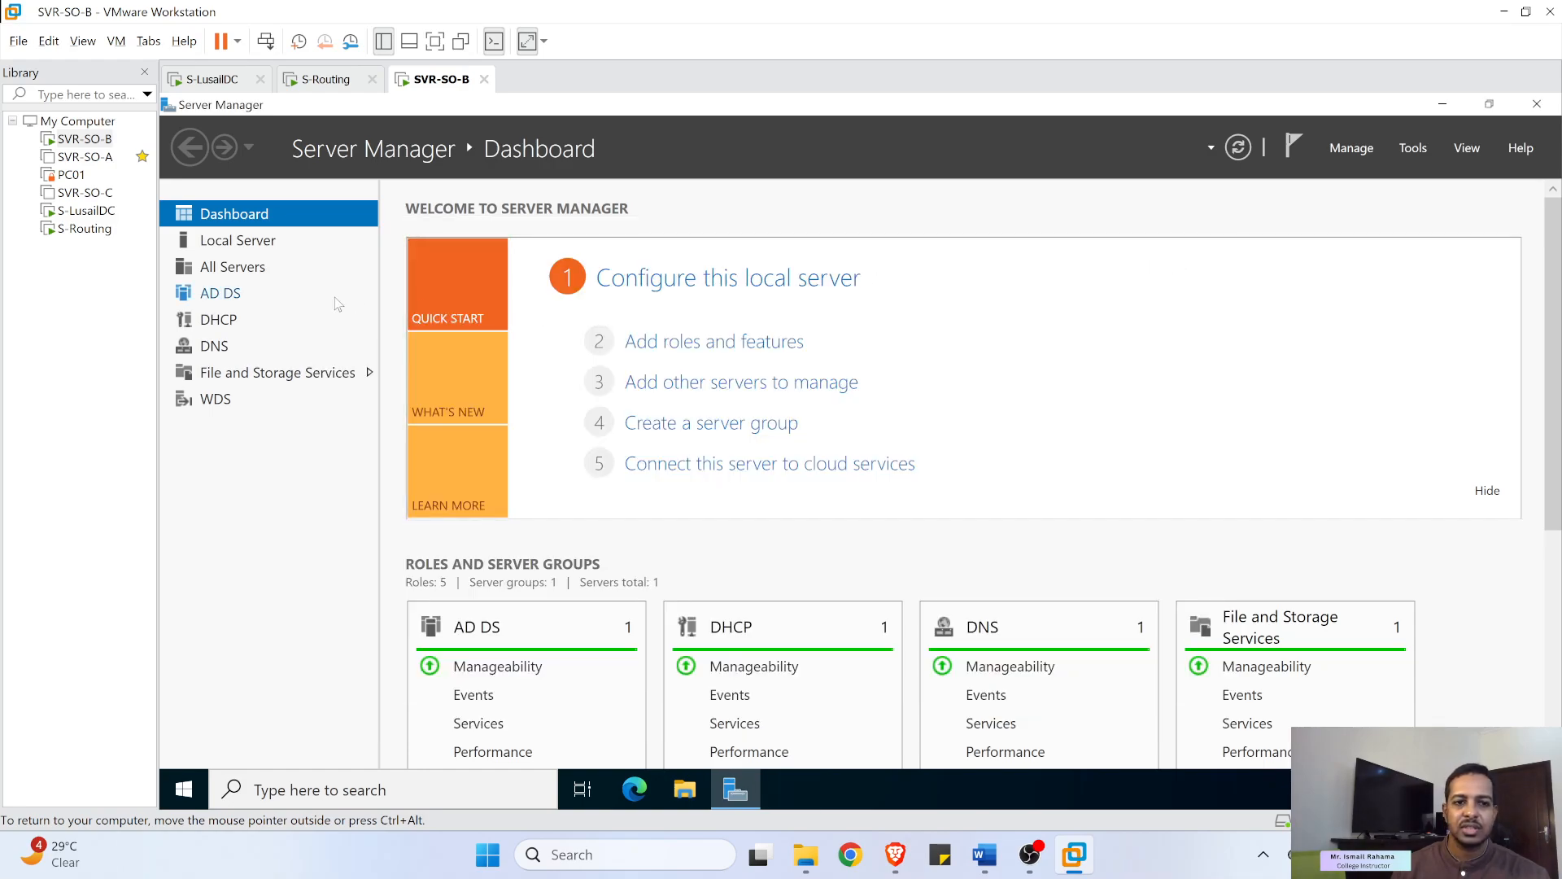
pyautogui.click(994, 859)
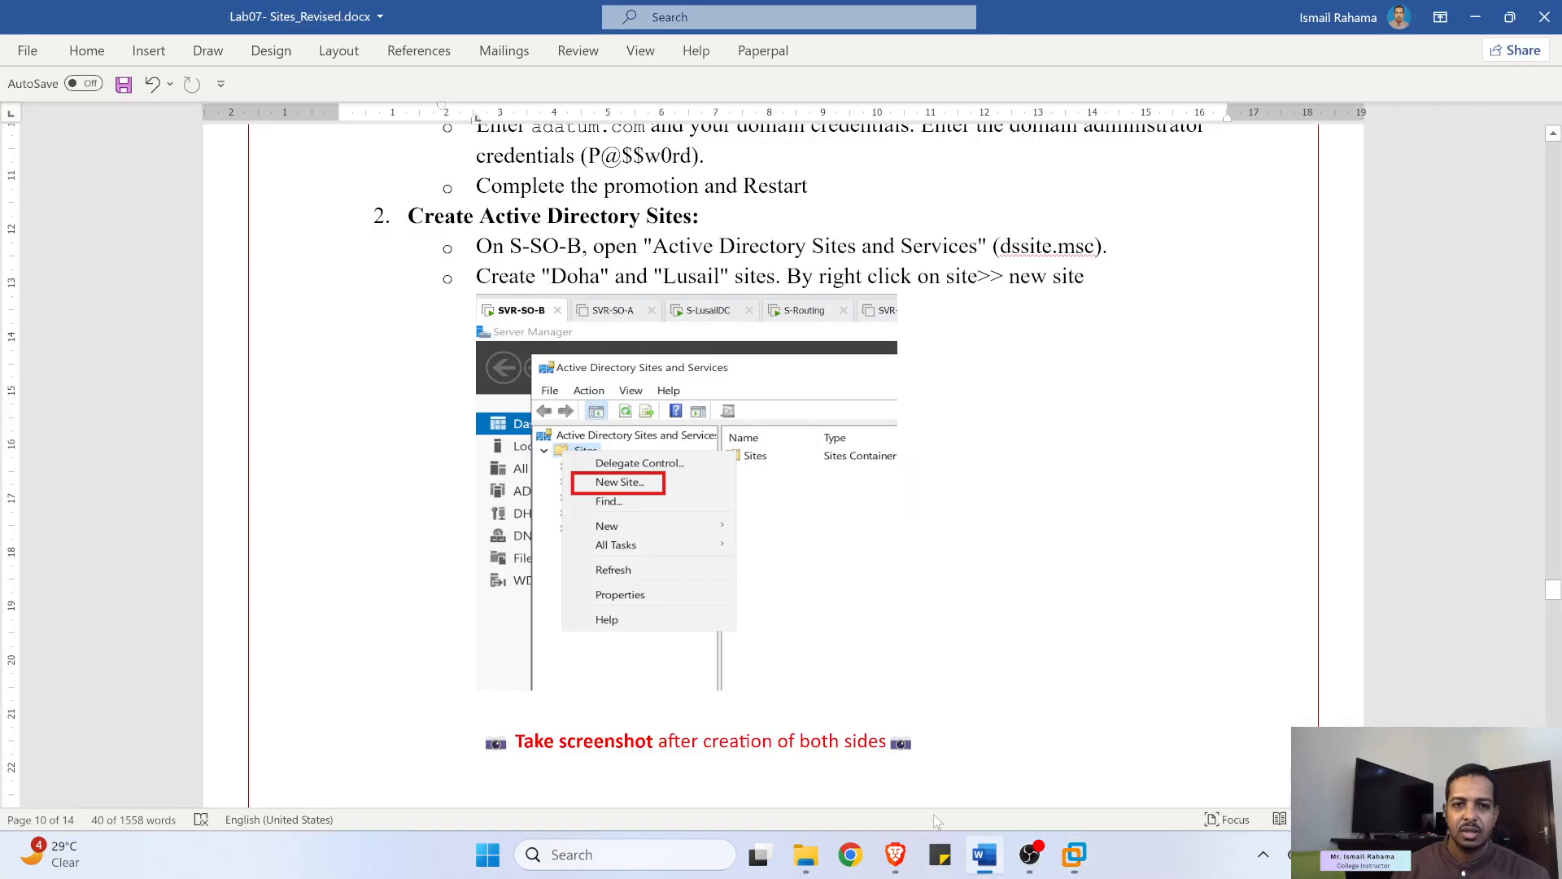
pyautogui.scroll(-2, 599, 510)
pyautogui.scroll(3, 600, 510)
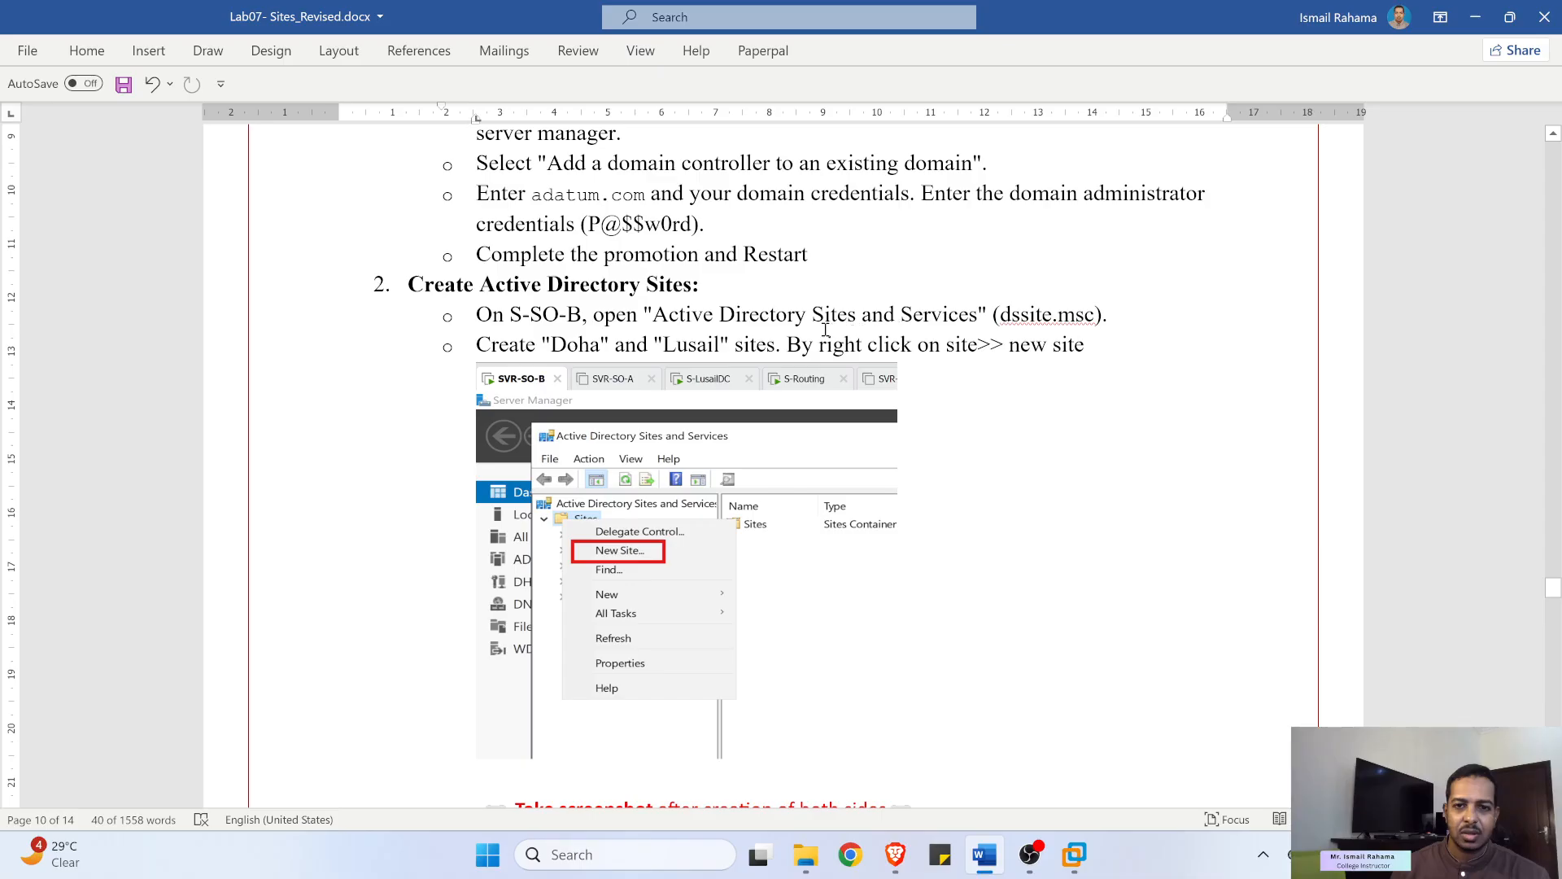
pyautogui.click(587, 343)
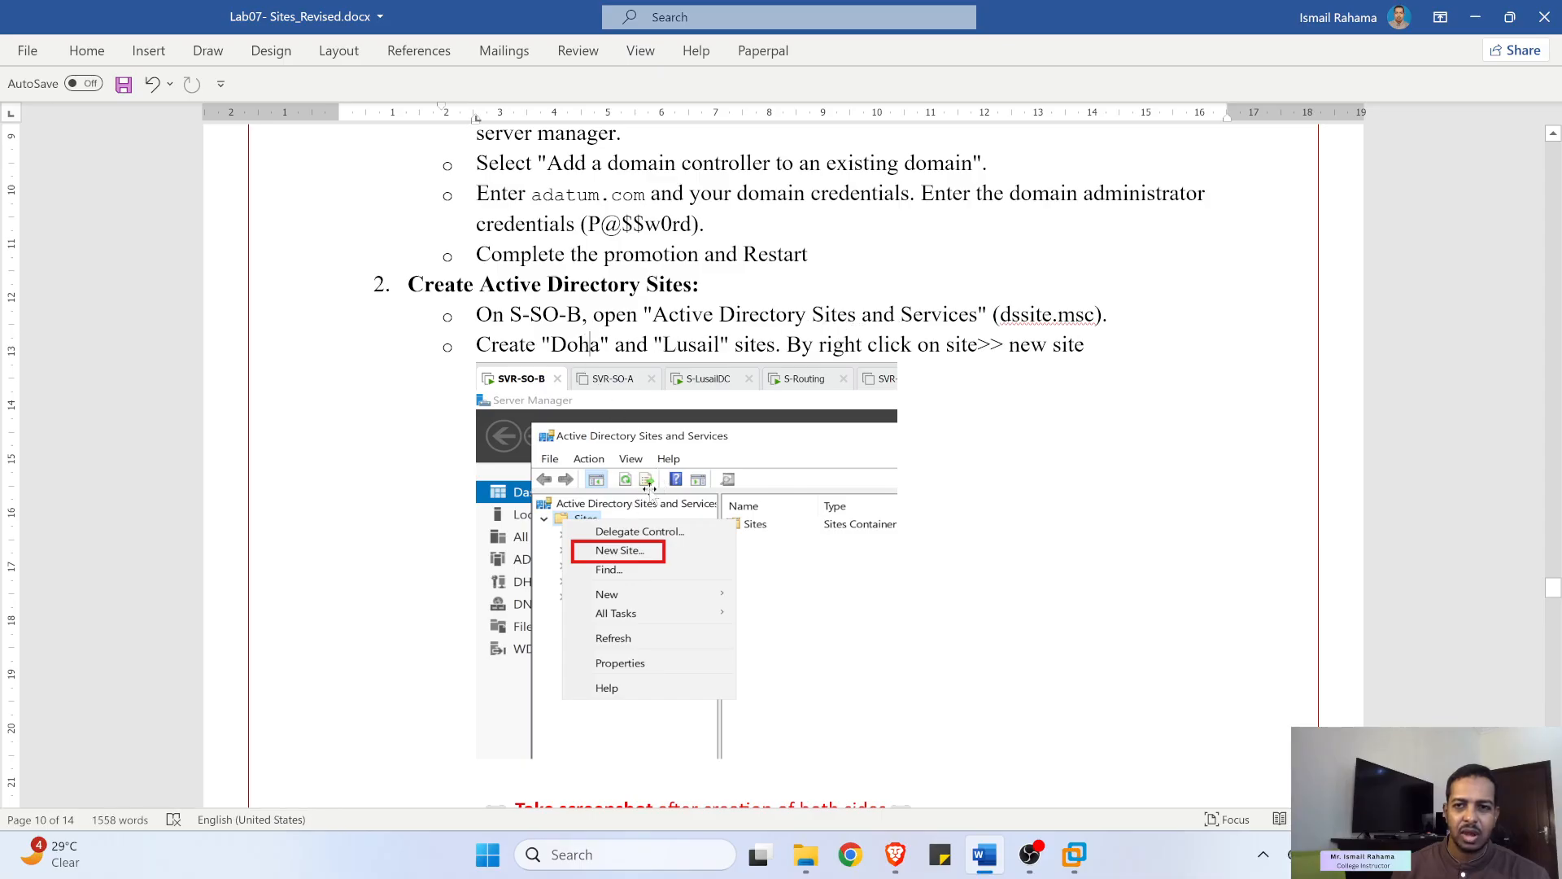
pyautogui.click(1074, 854)
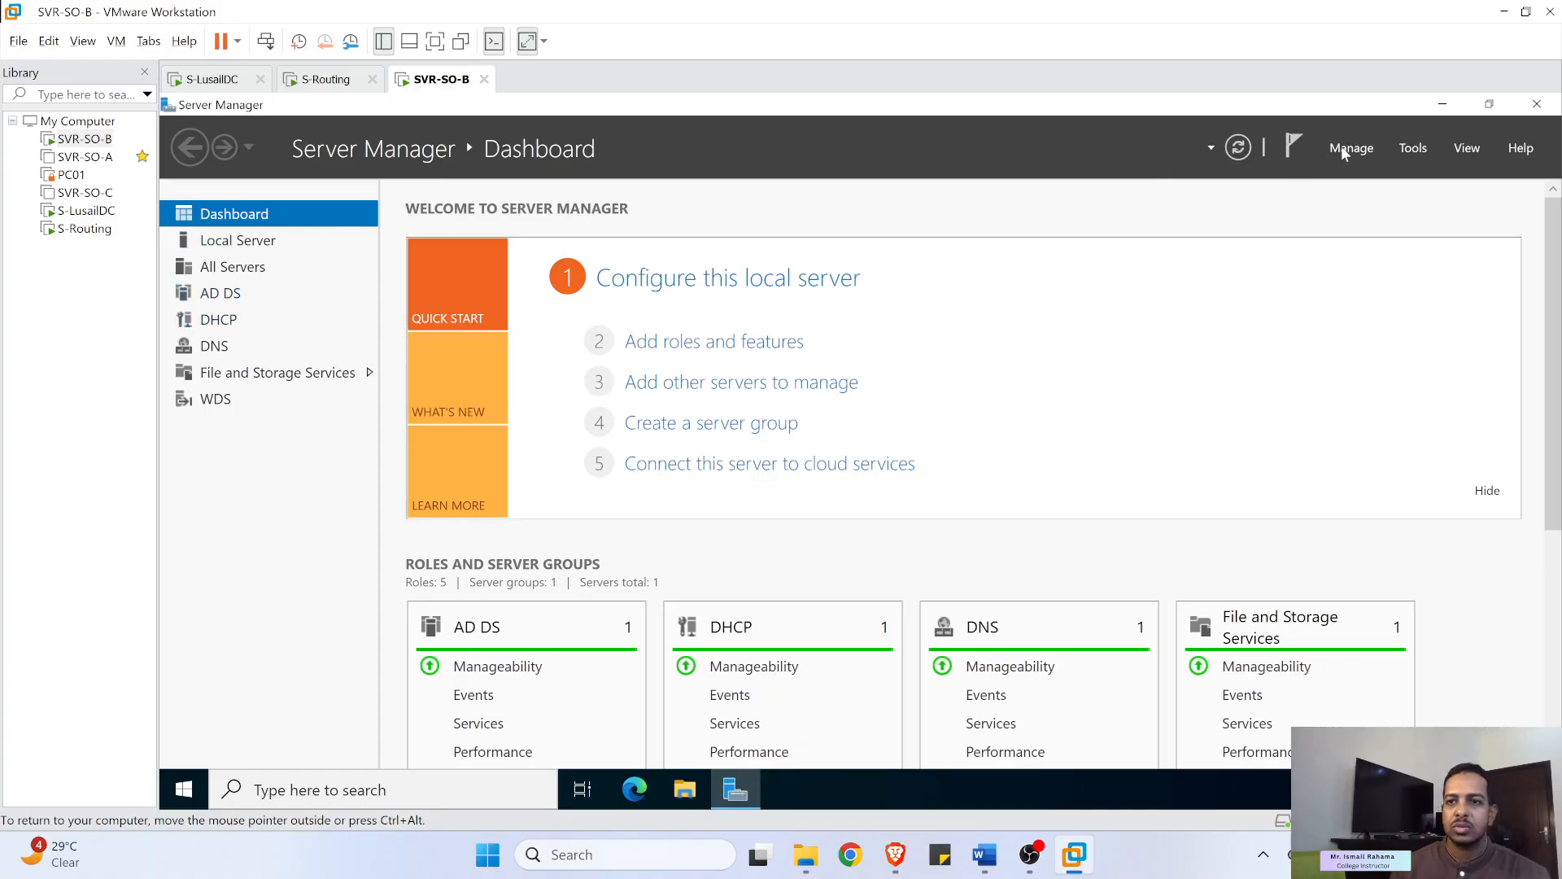
# - Launch Active Directory Sites and Services on SVR-SO-B and hide the VM library
pyautogui.click(1412, 148)
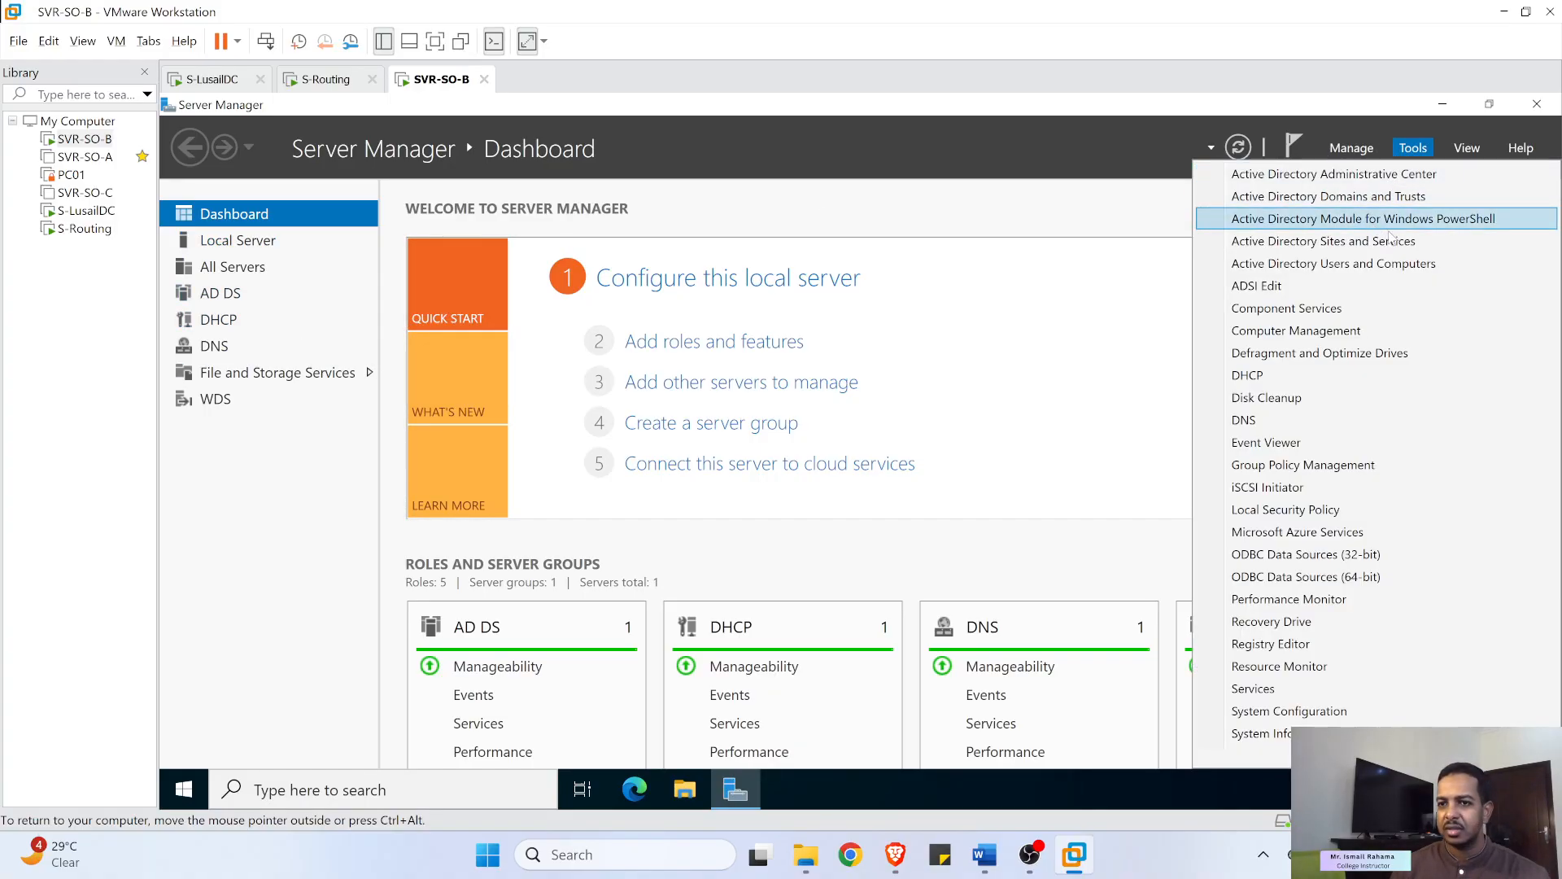
pyautogui.click(1429, 246)
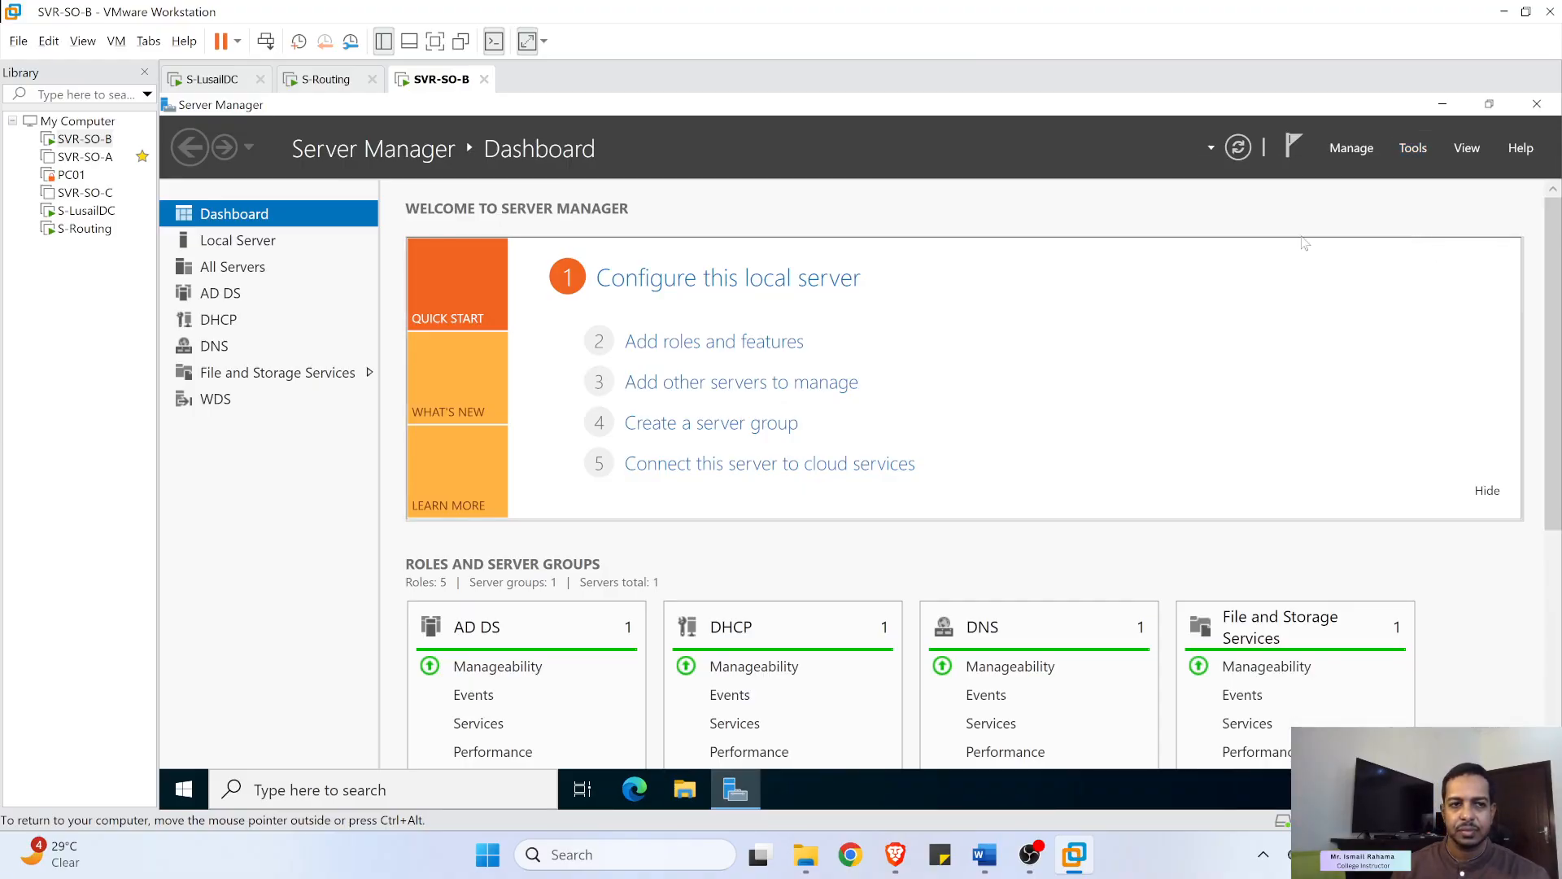
pyautogui.click(381, 45)
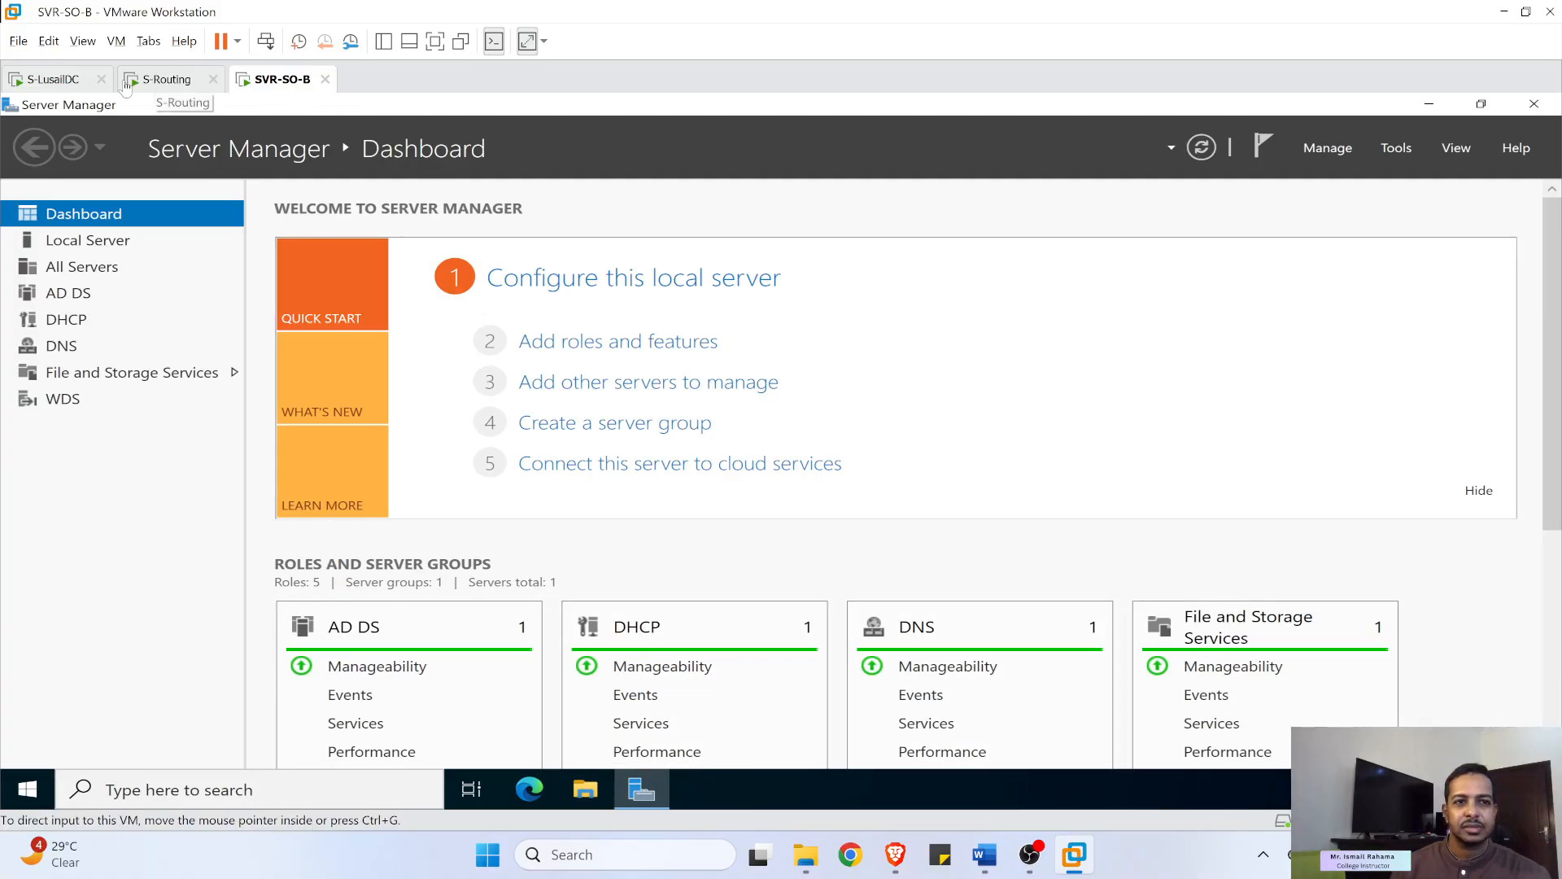
pyautogui.click(57, 81)
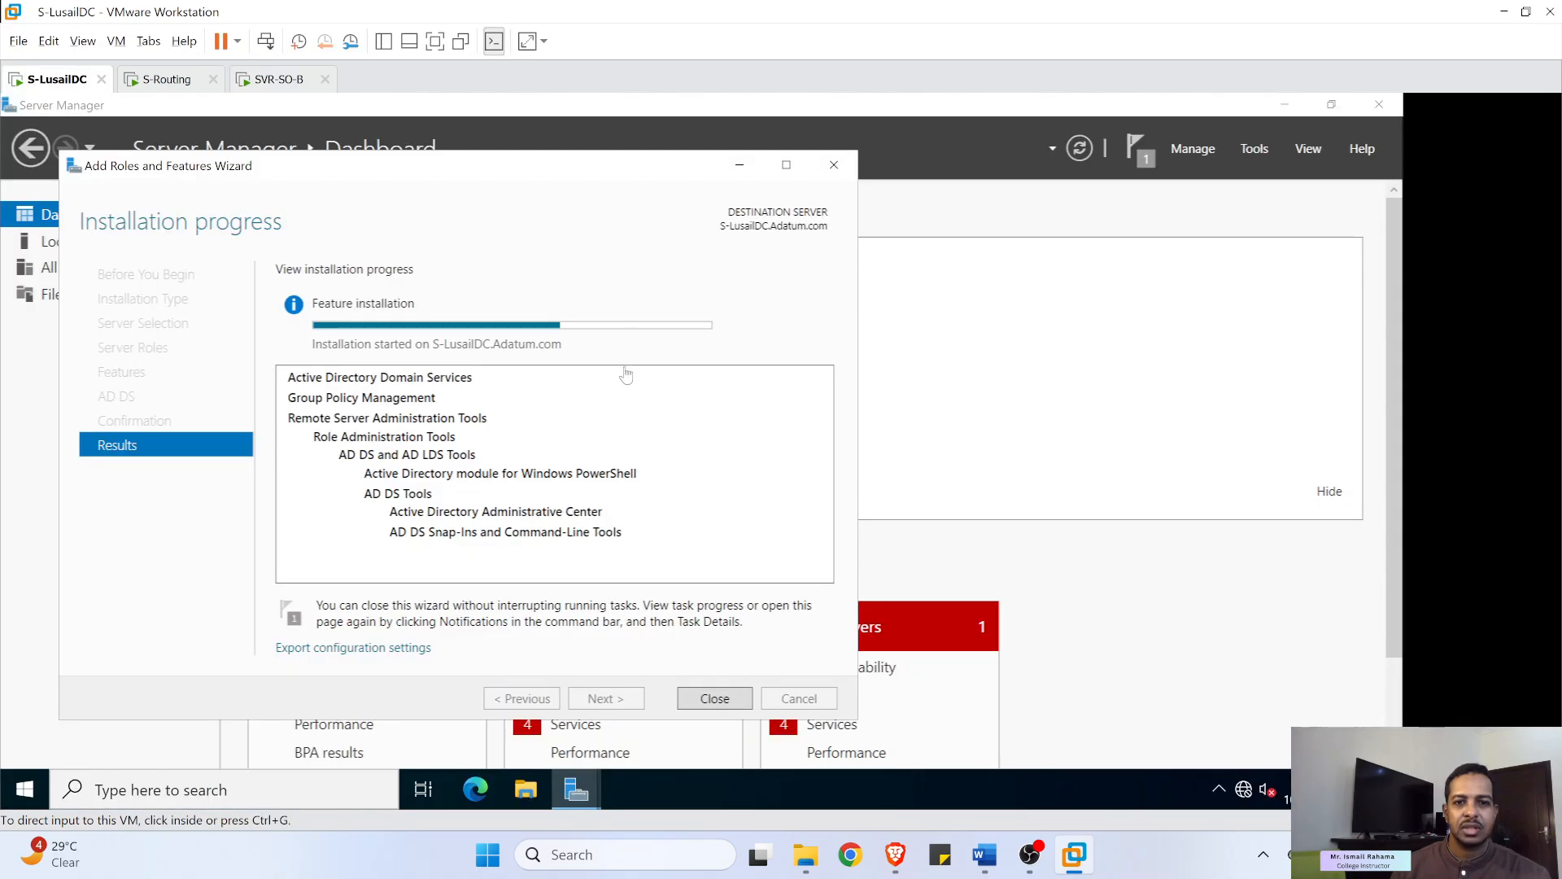
pyautogui.click(274, 81)
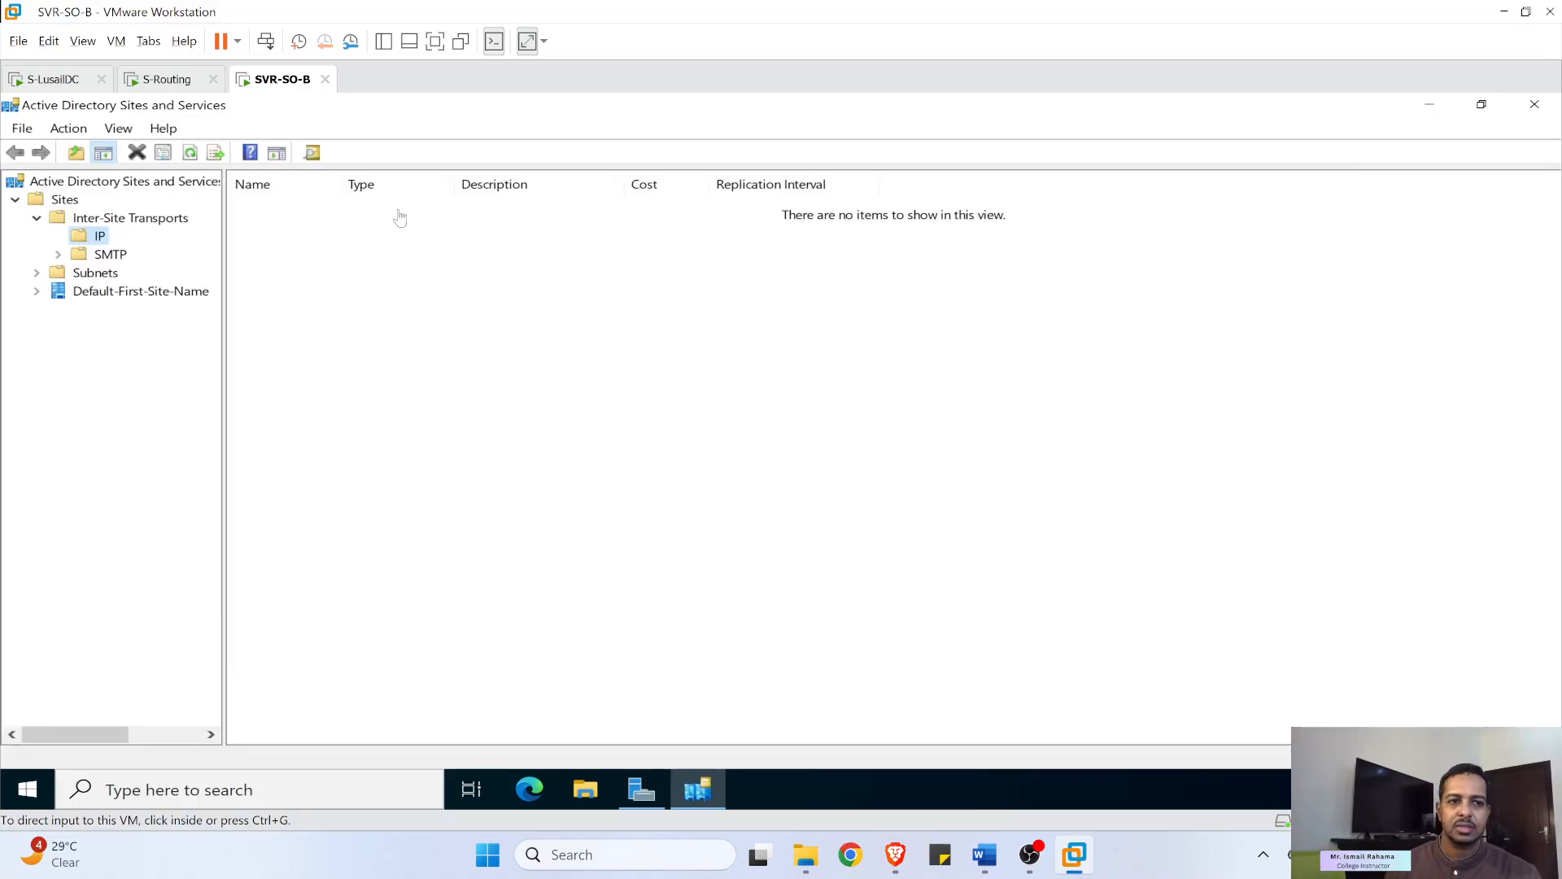
# - Expand Default-First-Site-Name > Servers to show SVR-SO-A and SVR-SO-B
pyautogui.click(38, 221)
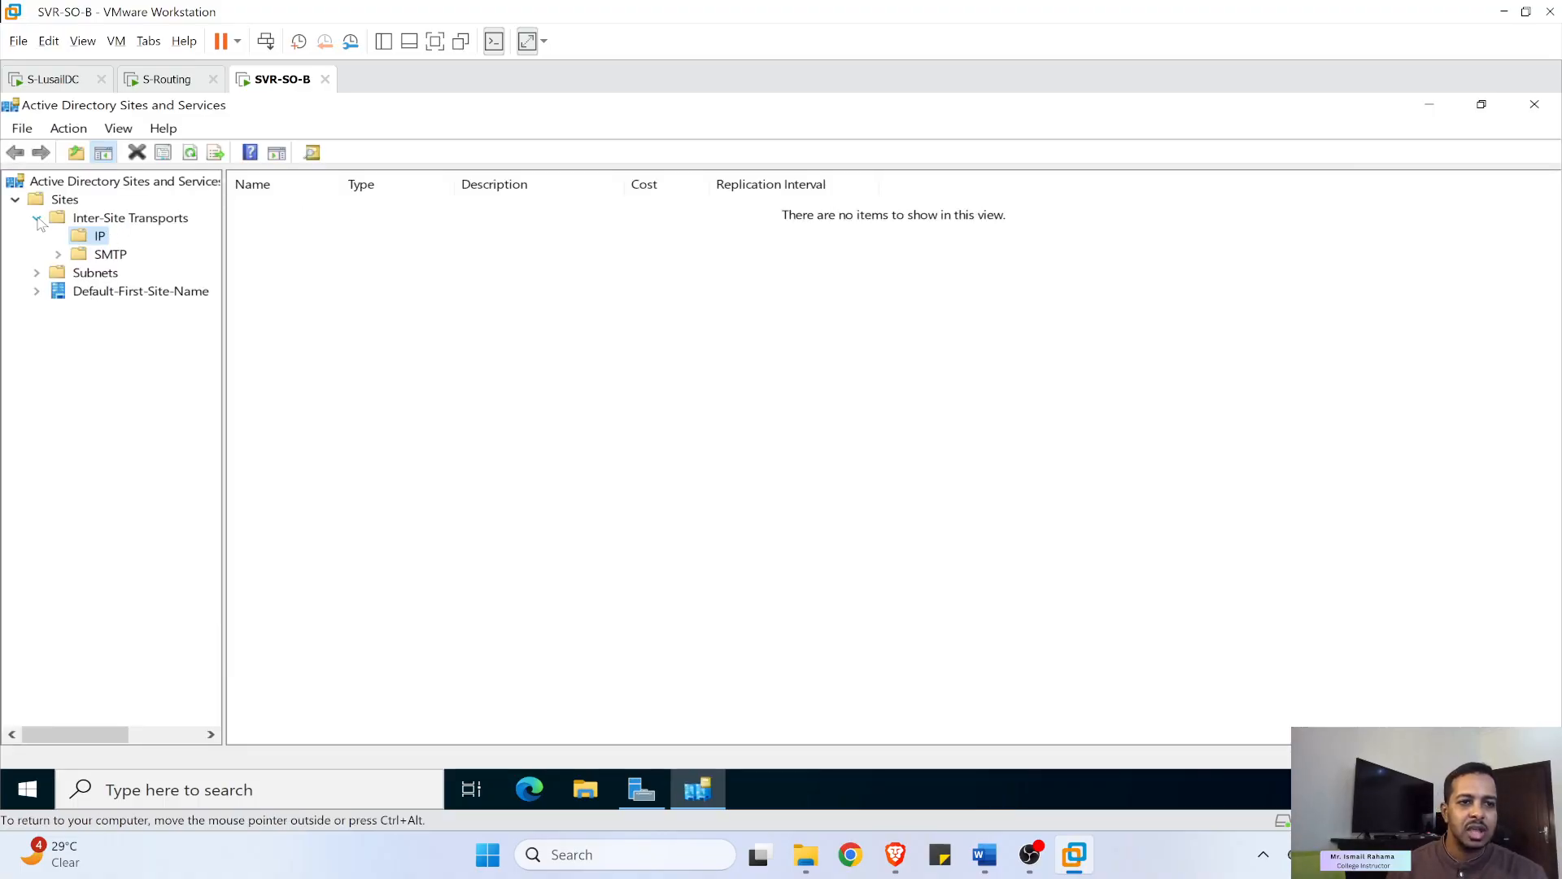
pyautogui.click(37, 219)
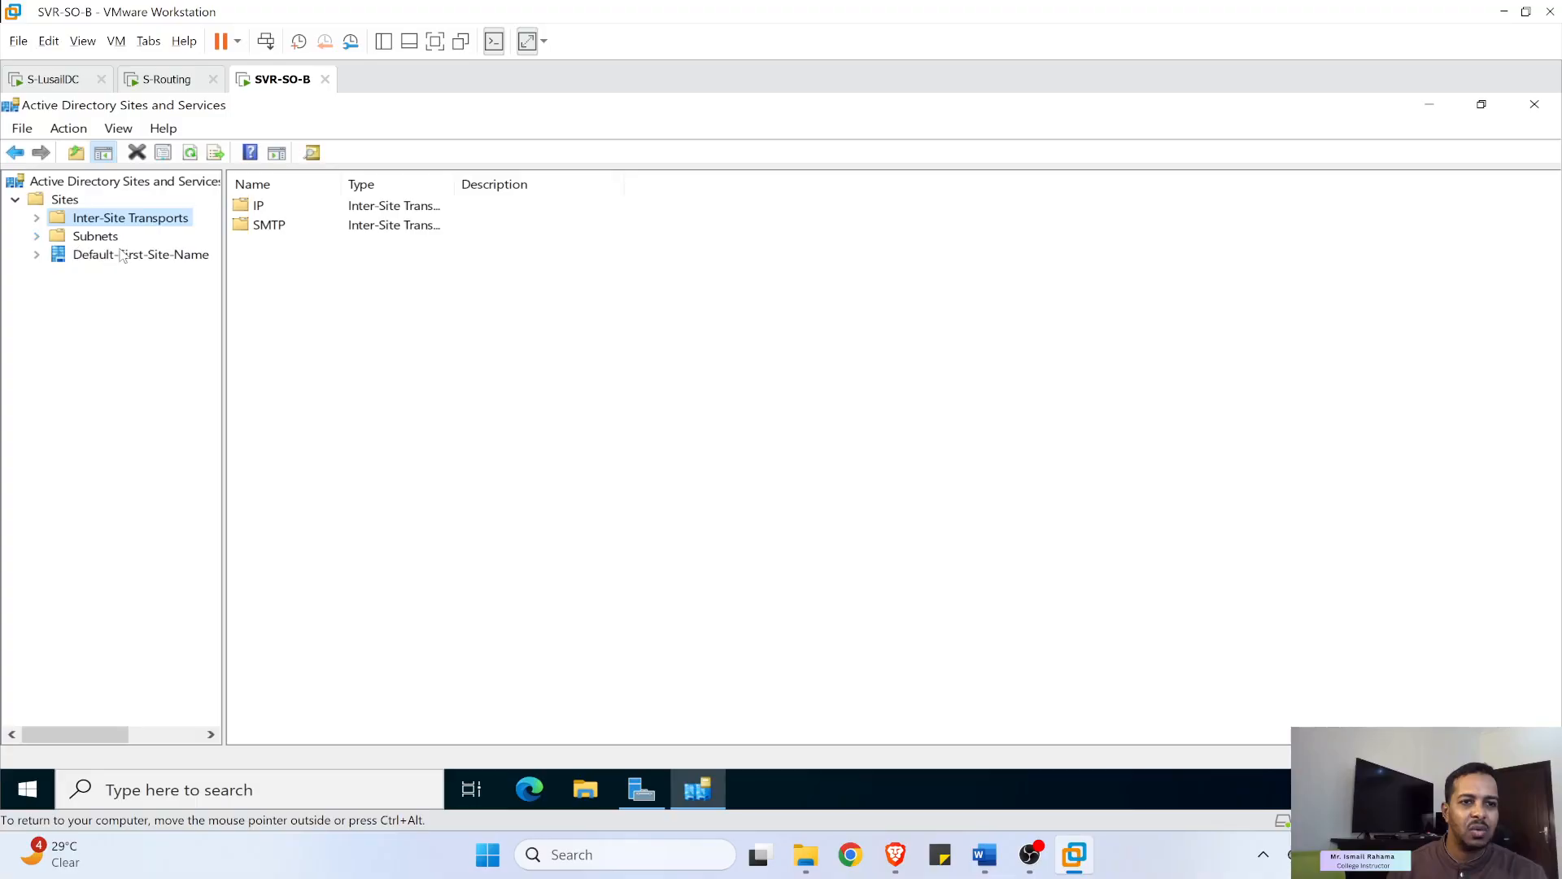
pyautogui.click(91, 257)
pyautogui.click(37, 256)
pyautogui.click(58, 273)
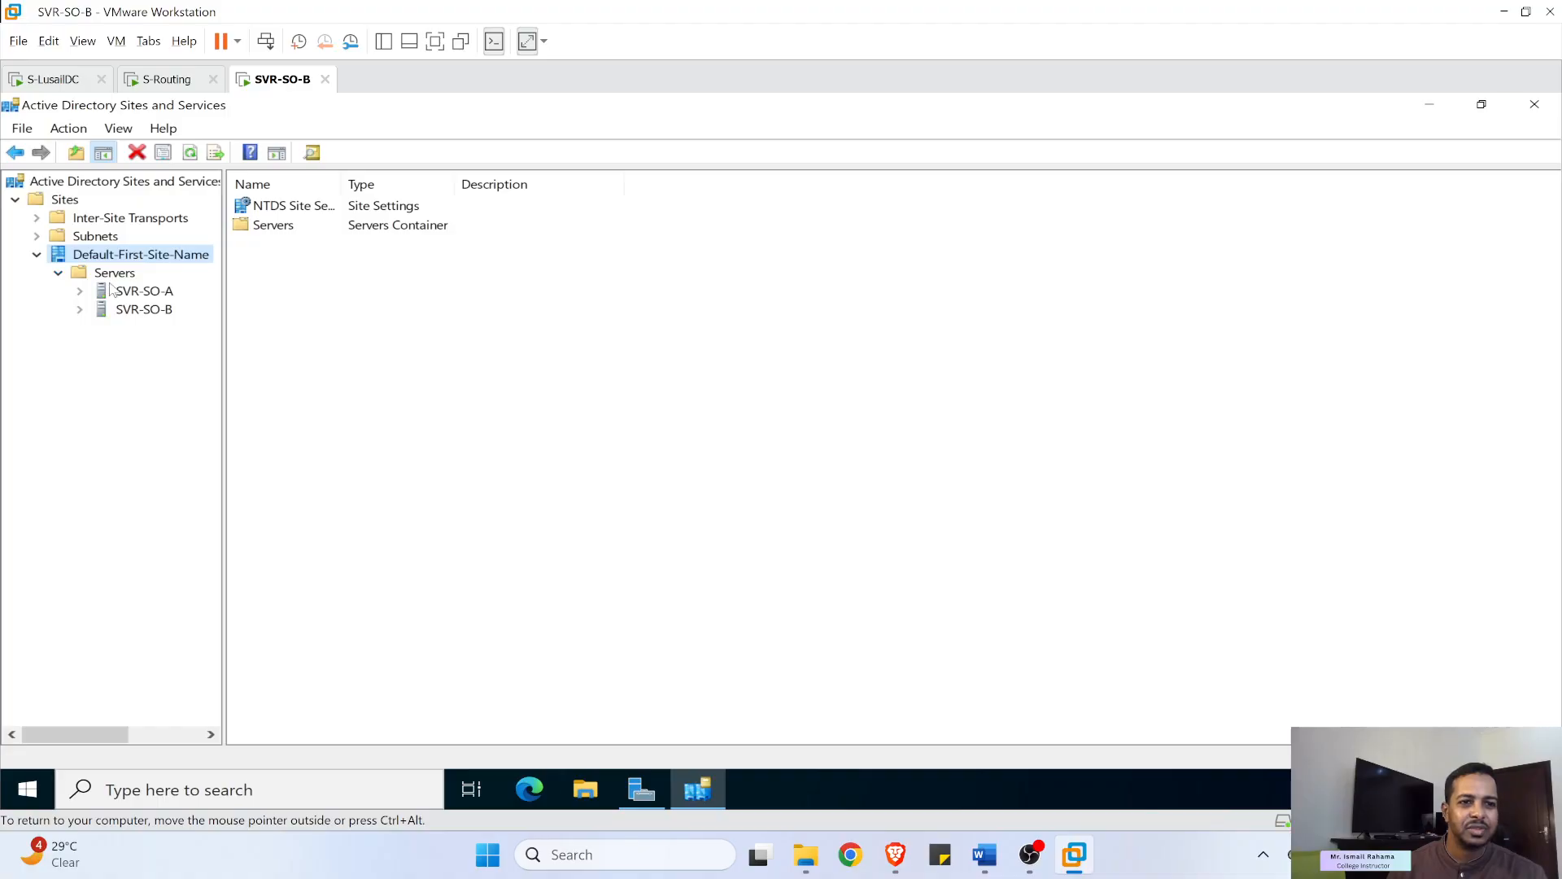
pyautogui.click(130, 307)
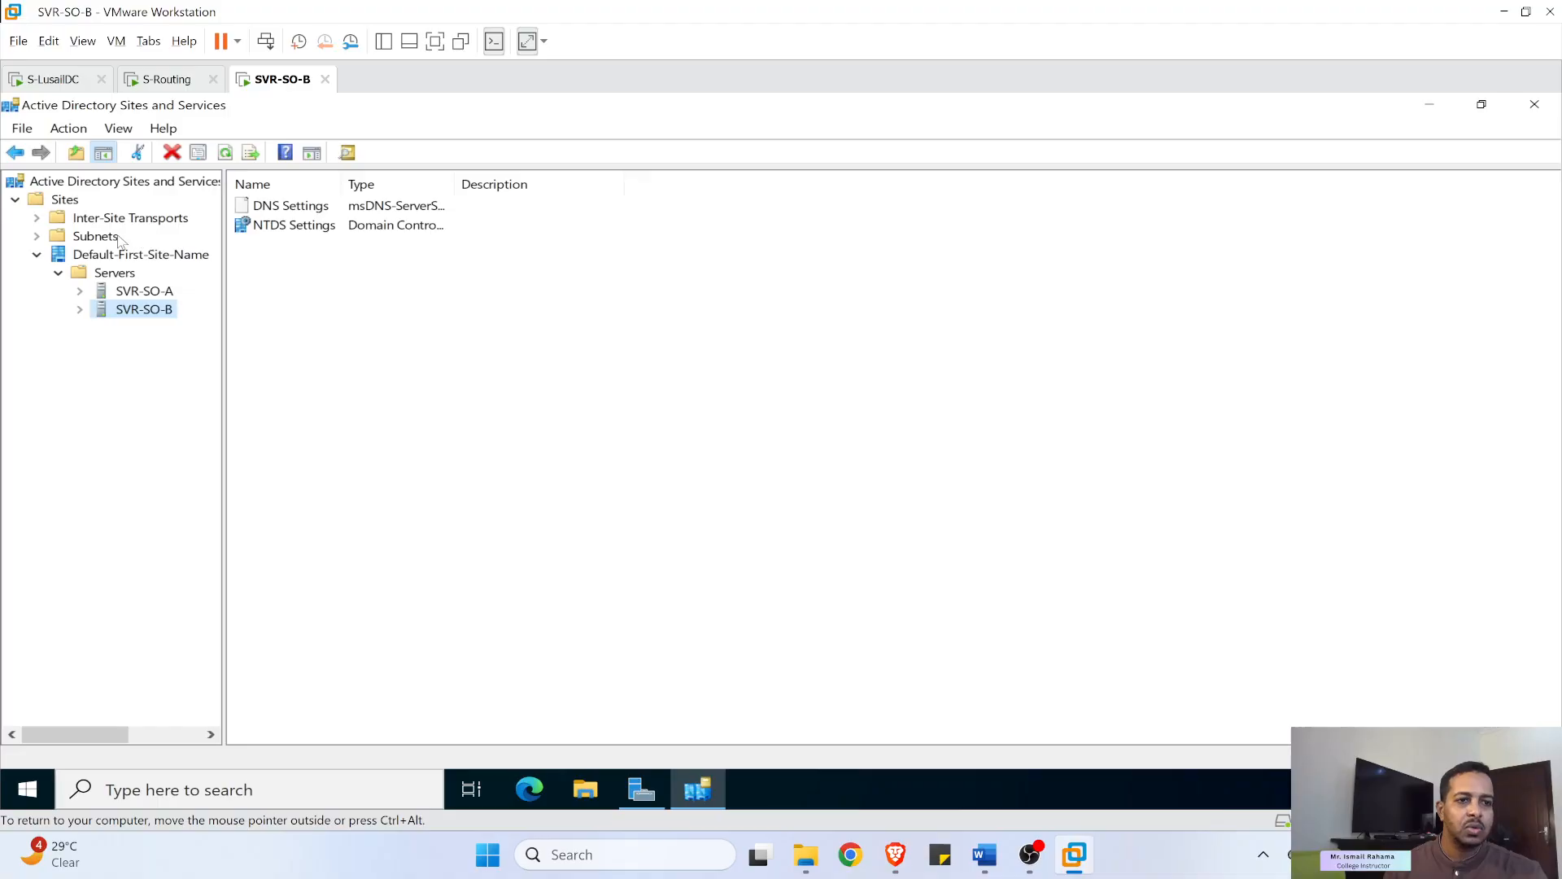
pyautogui.click(66, 200)
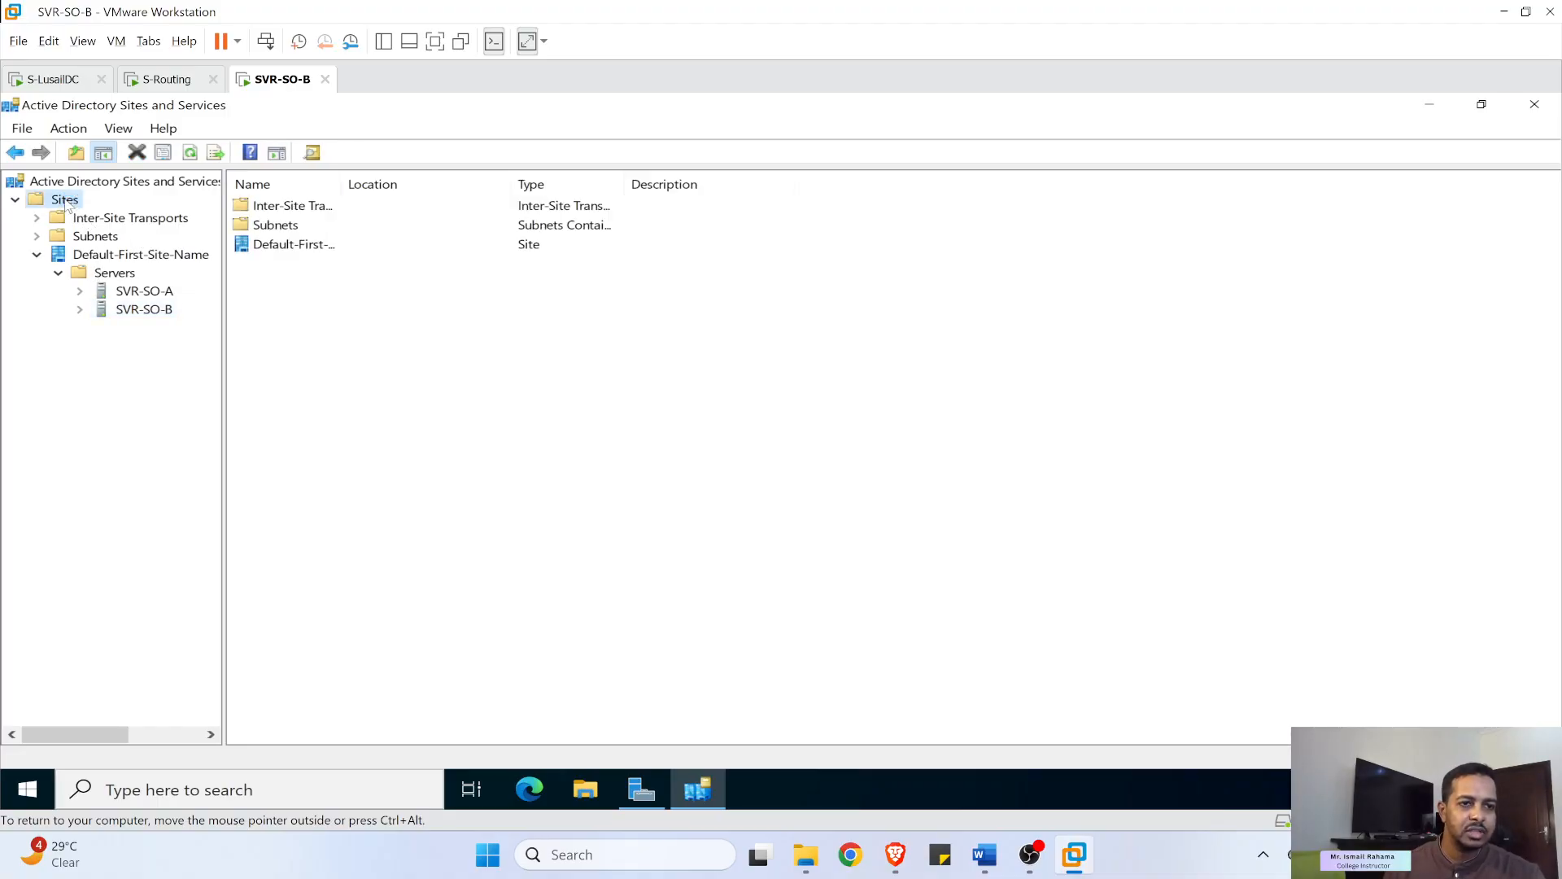
# - Create a new site named Doha under Sites
pyautogui.rightClick(66, 200)
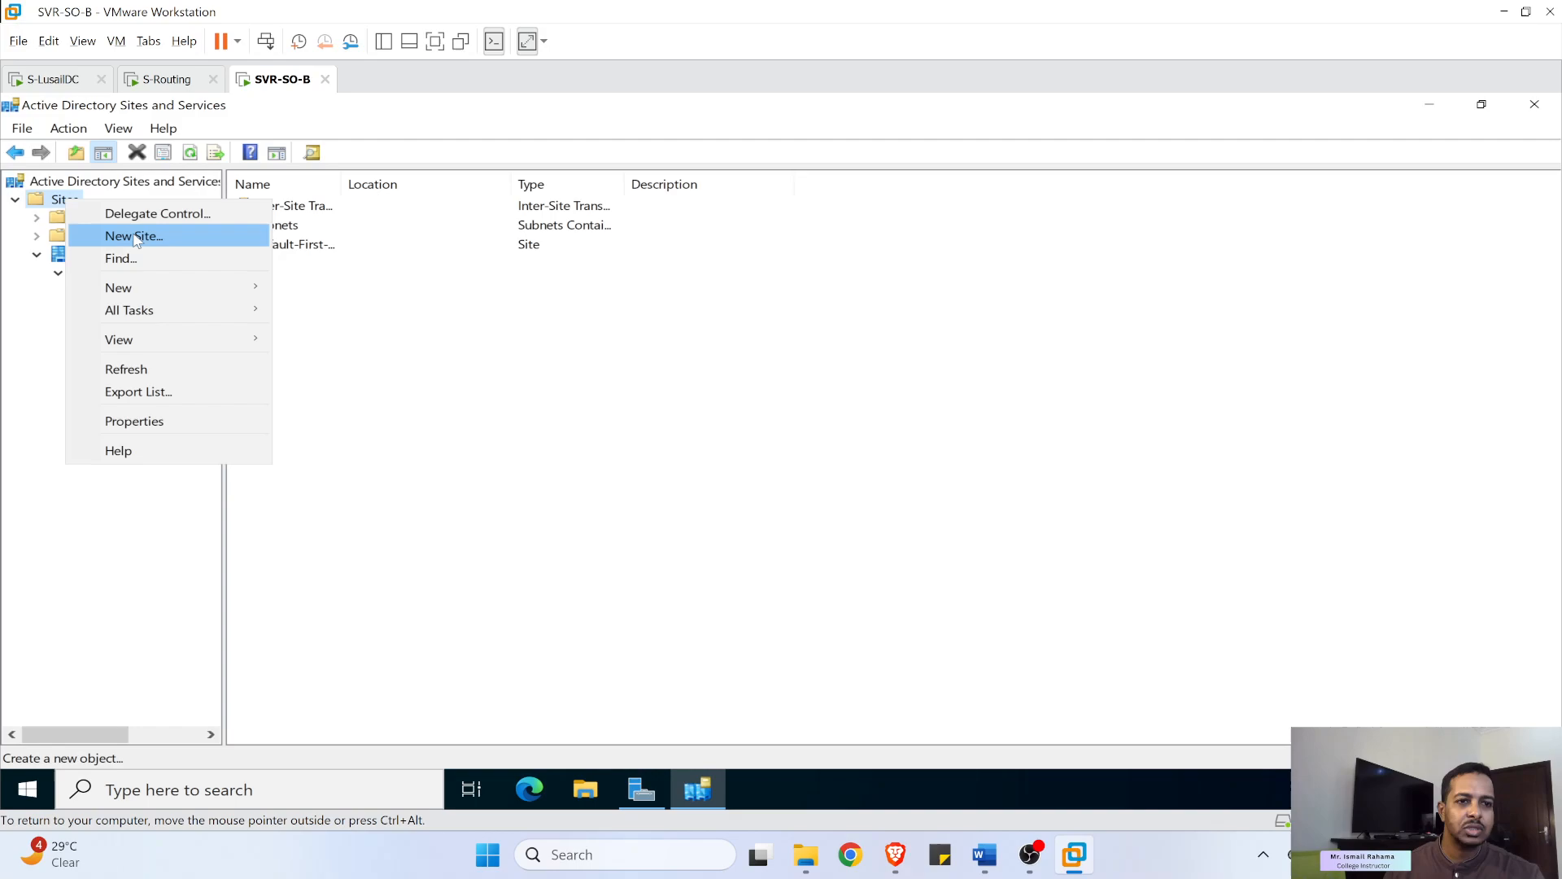
pyautogui.click(122, 236)
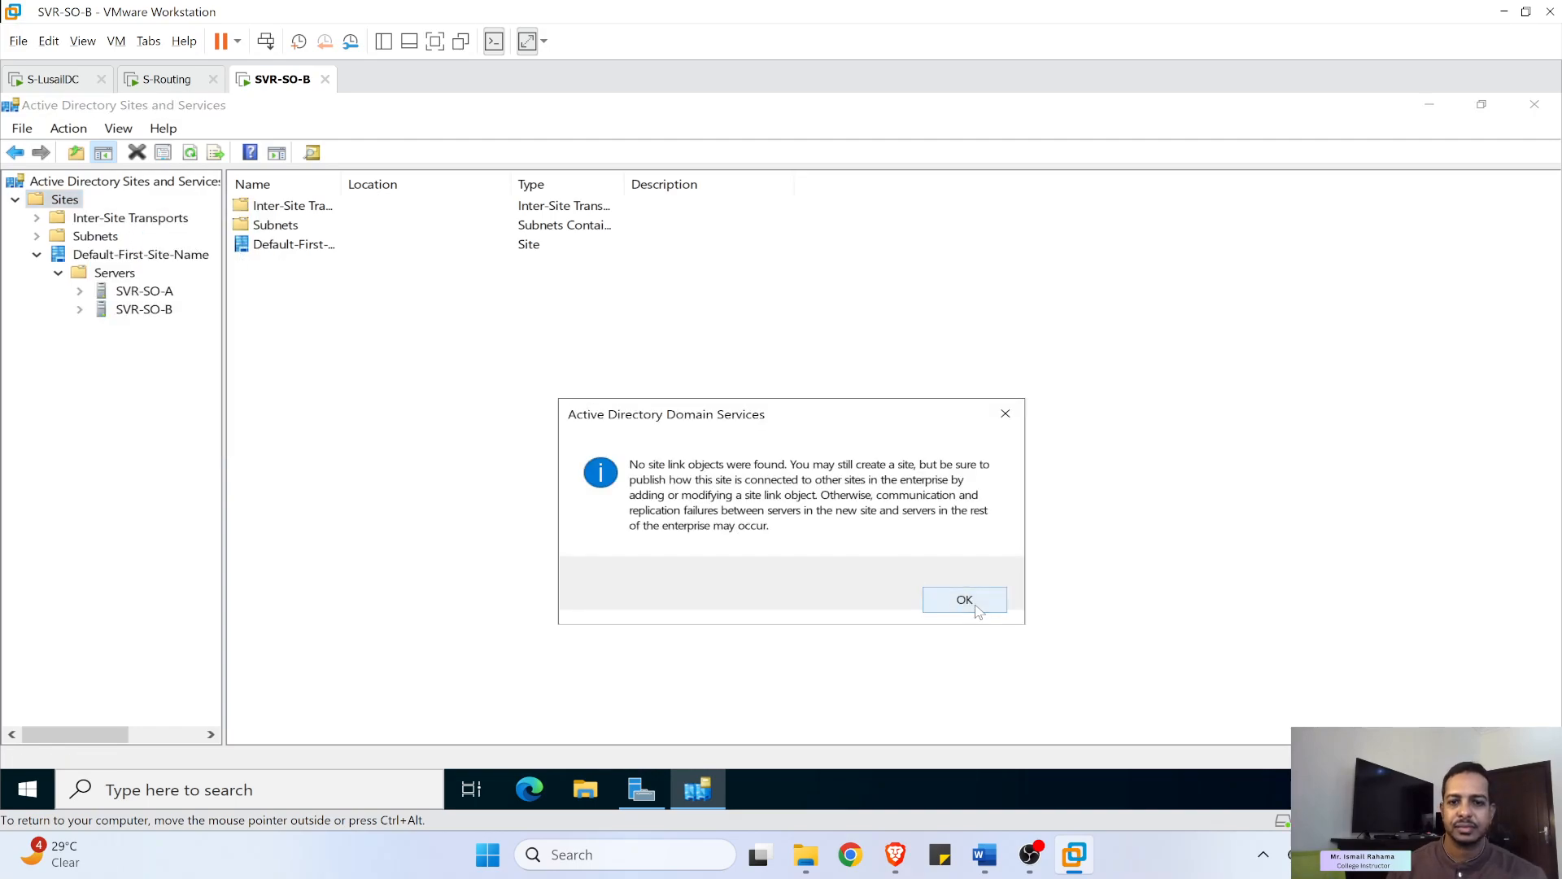
pyautogui.click(965, 599)
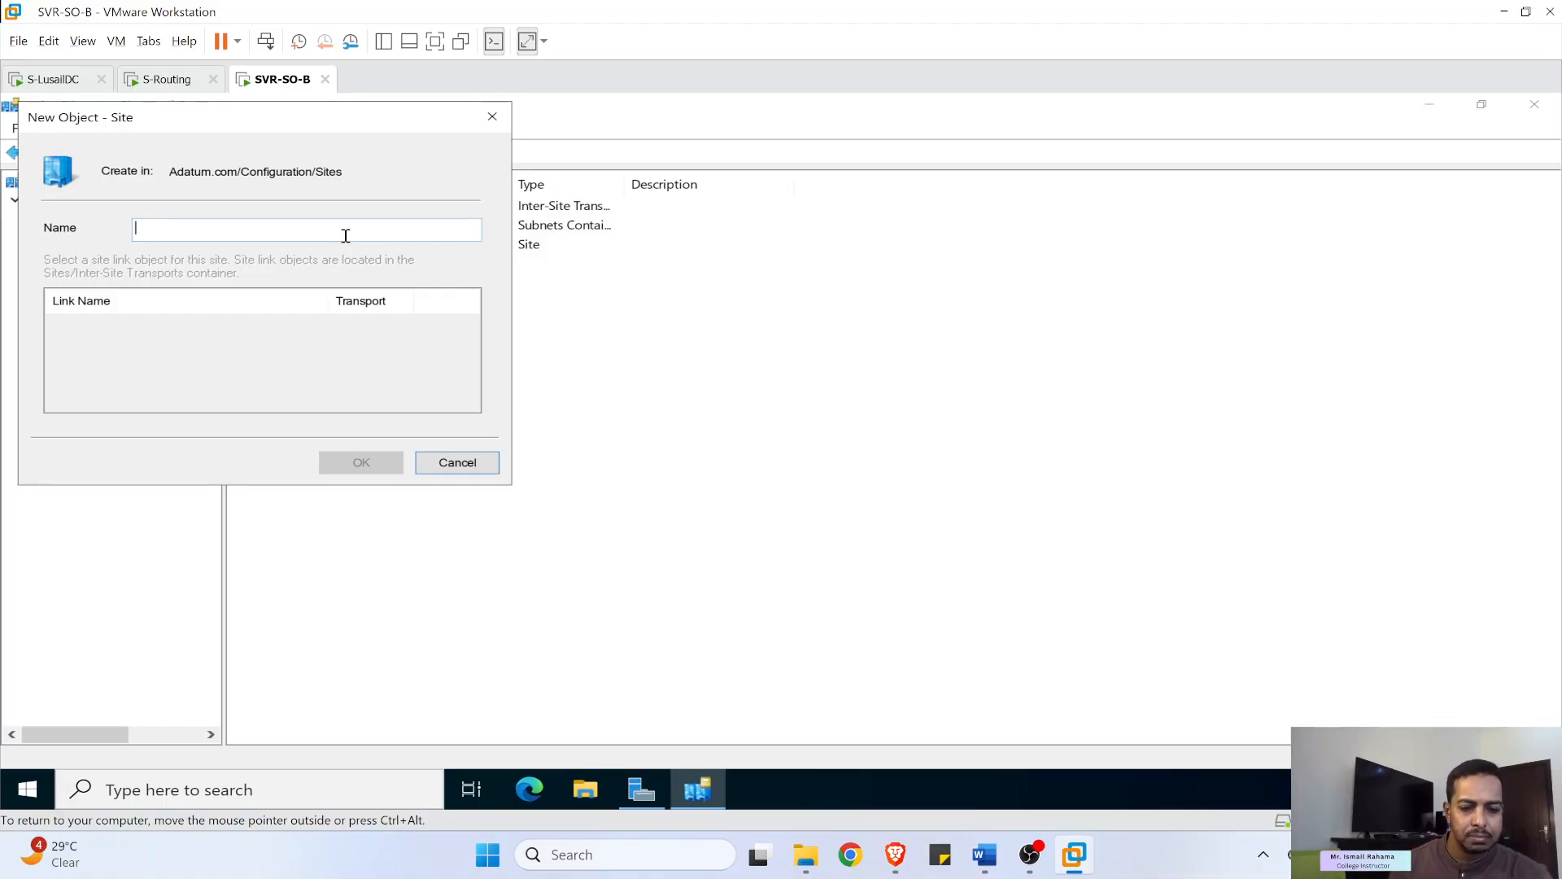
pyautogui.write('Doha')
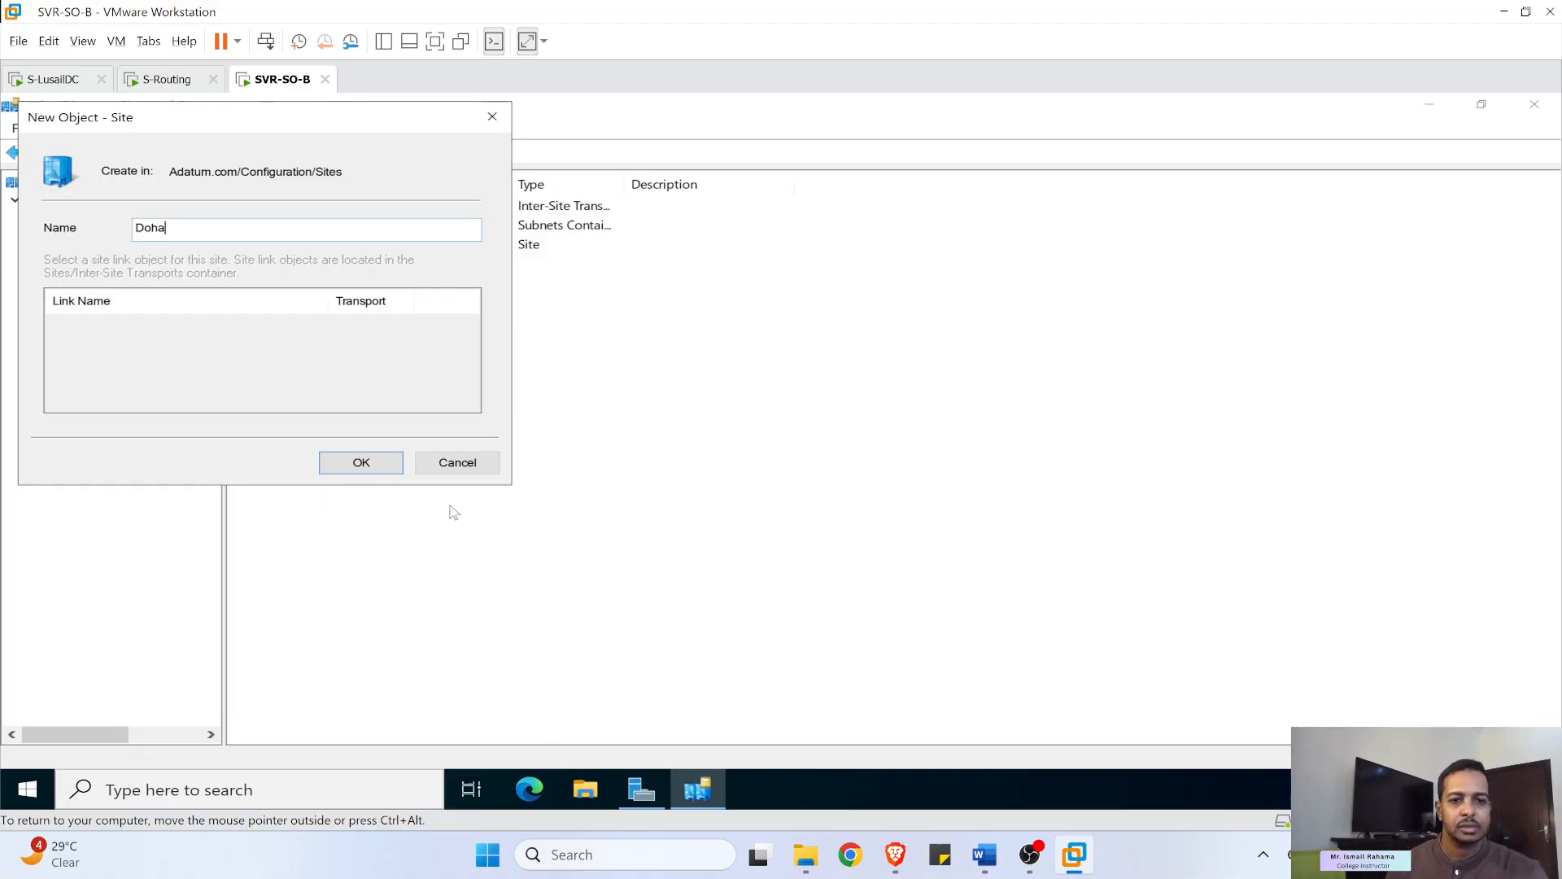
pyautogui.click(362, 461)
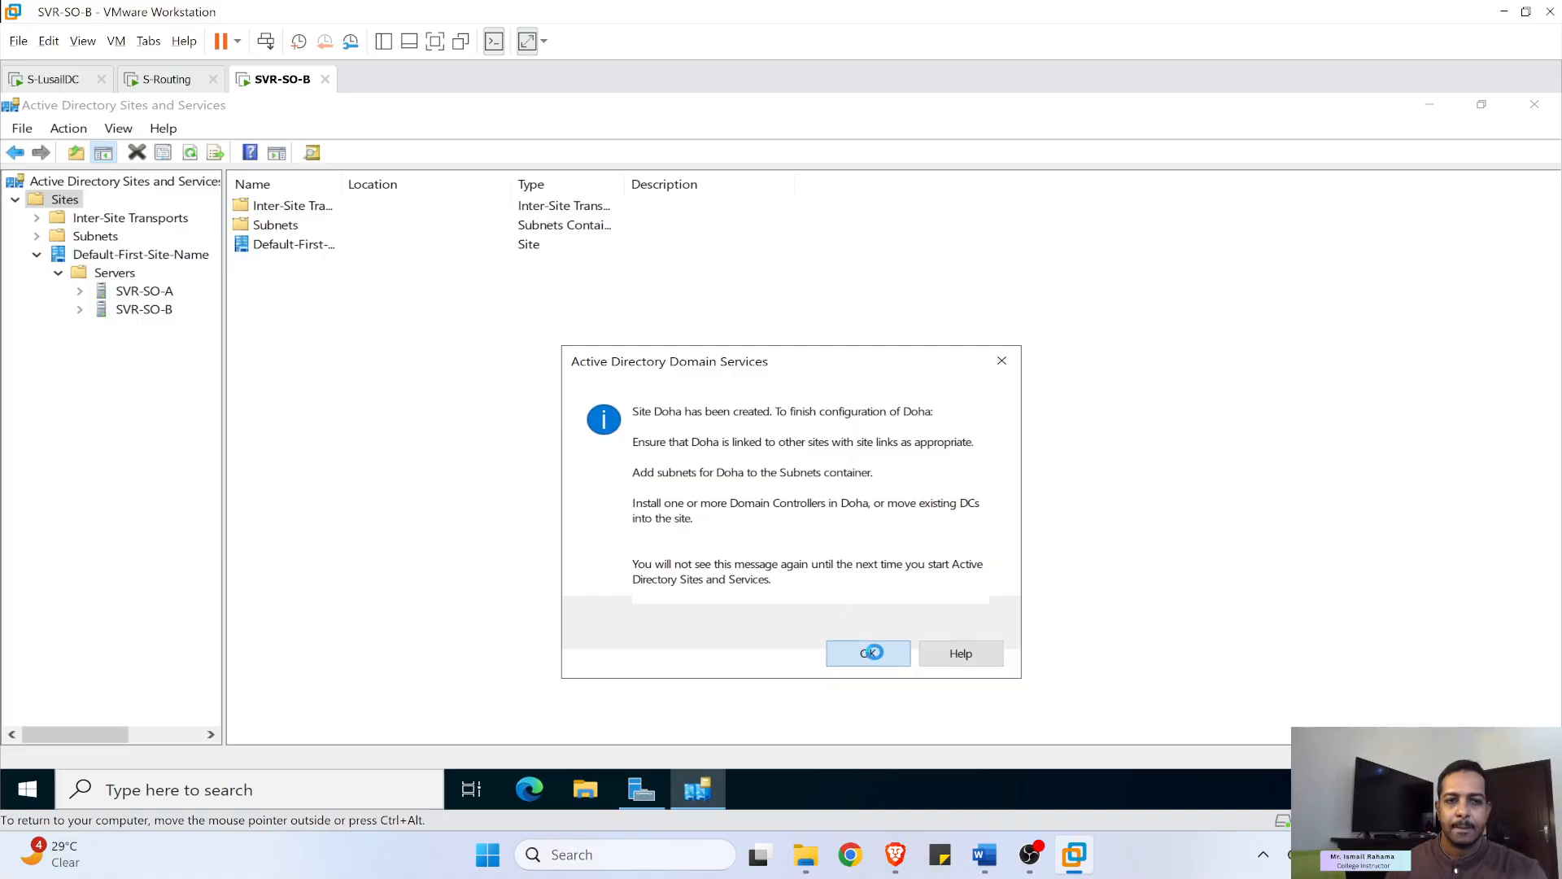
pyautogui.click(865, 651)
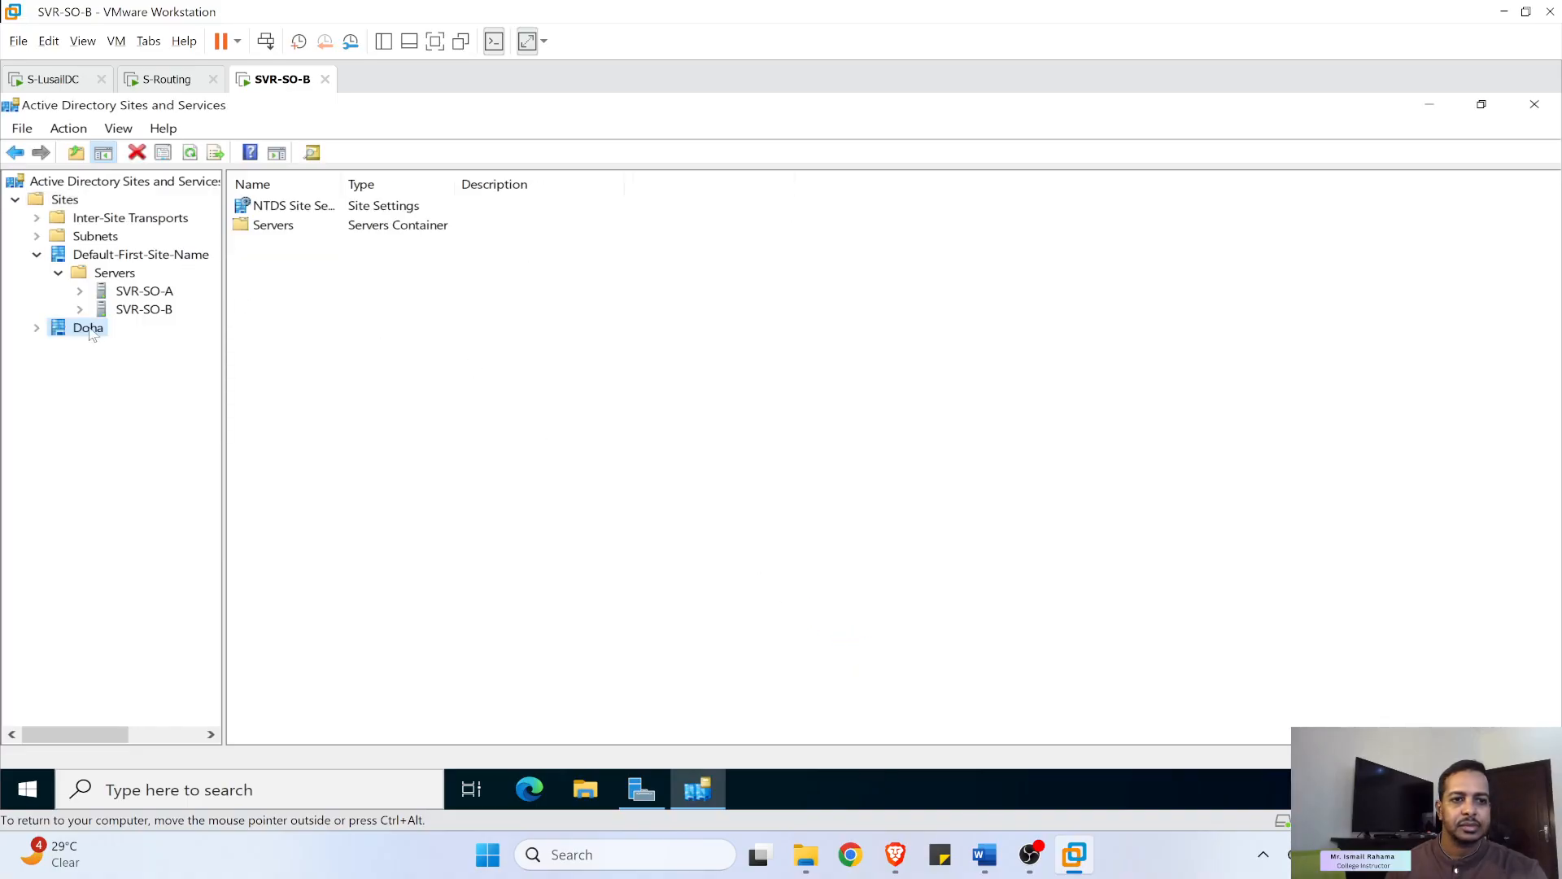
# - Create the Lusail site and expand both new sites to check their Servers containers
pyautogui.rightClick(53, 201)
pyautogui.click(93, 231)
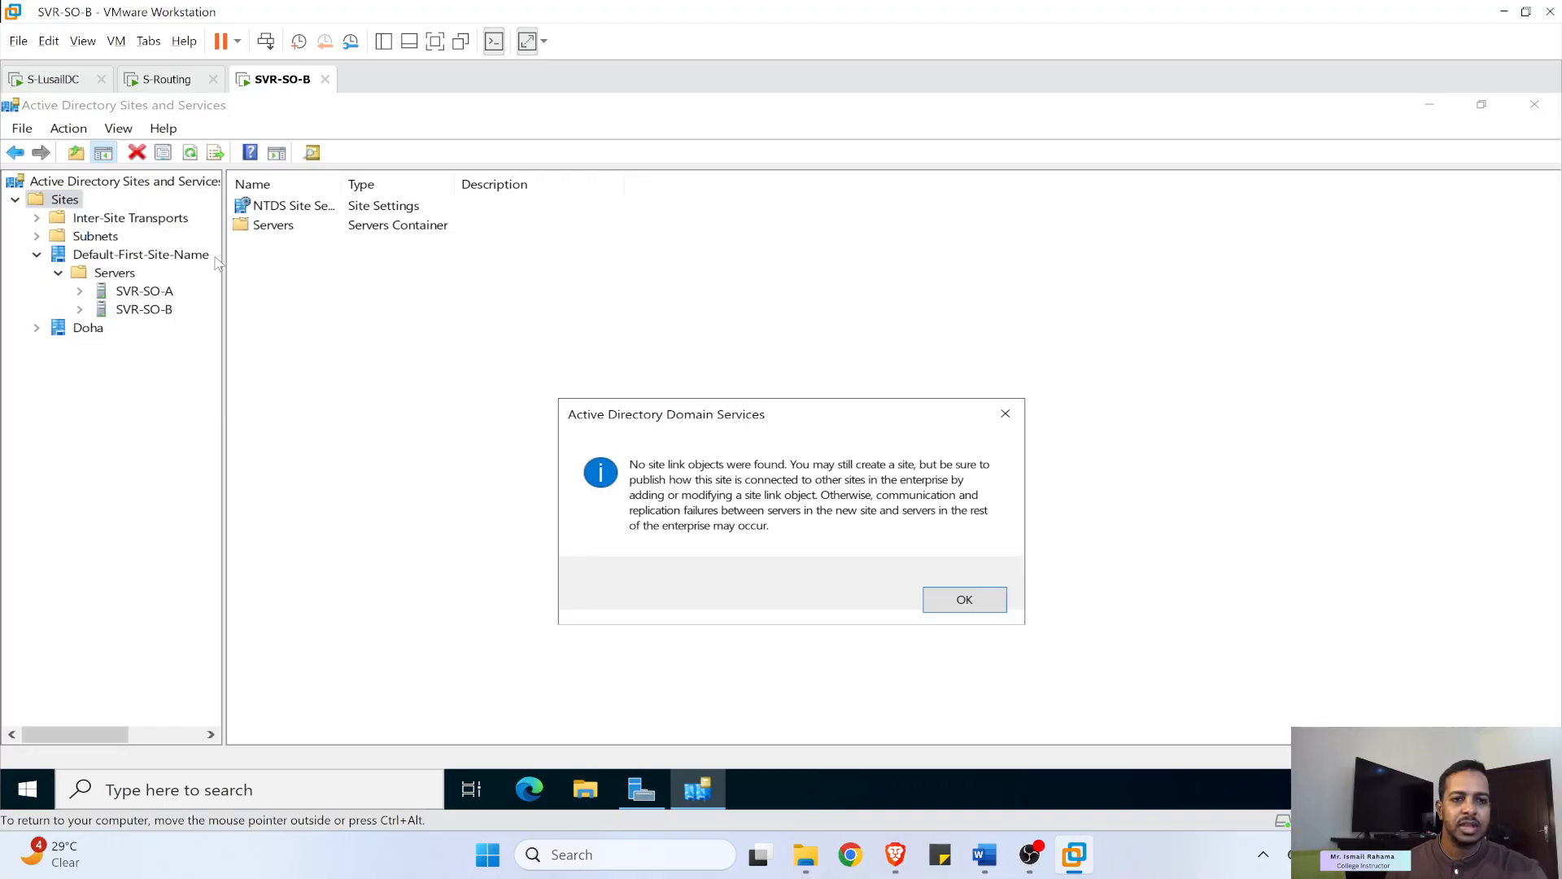
pyautogui.click(956, 600)
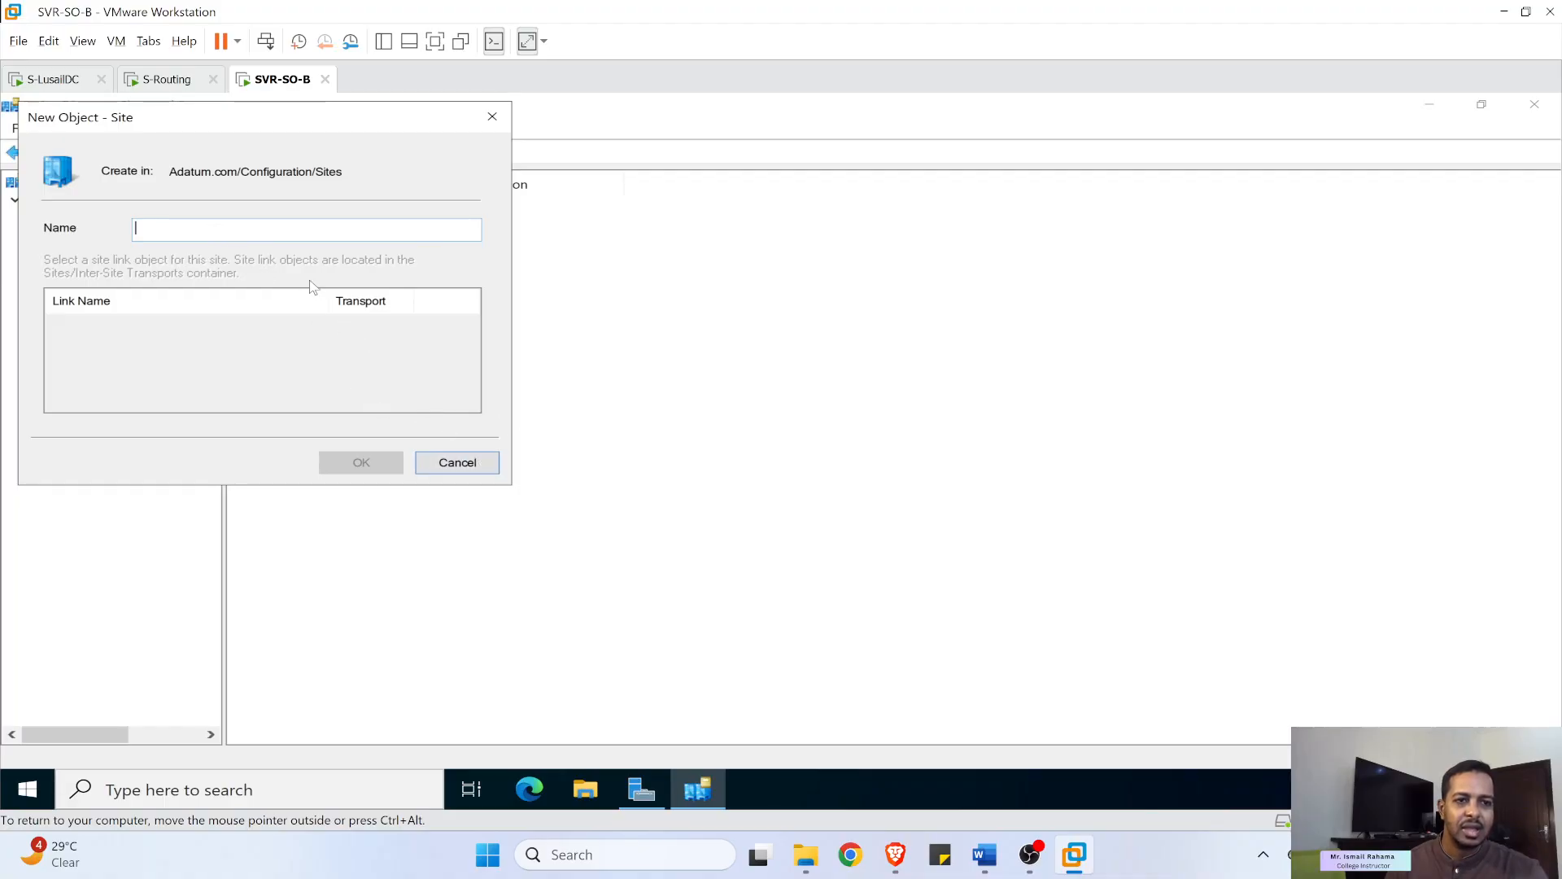
pyautogui.write('Lusail')
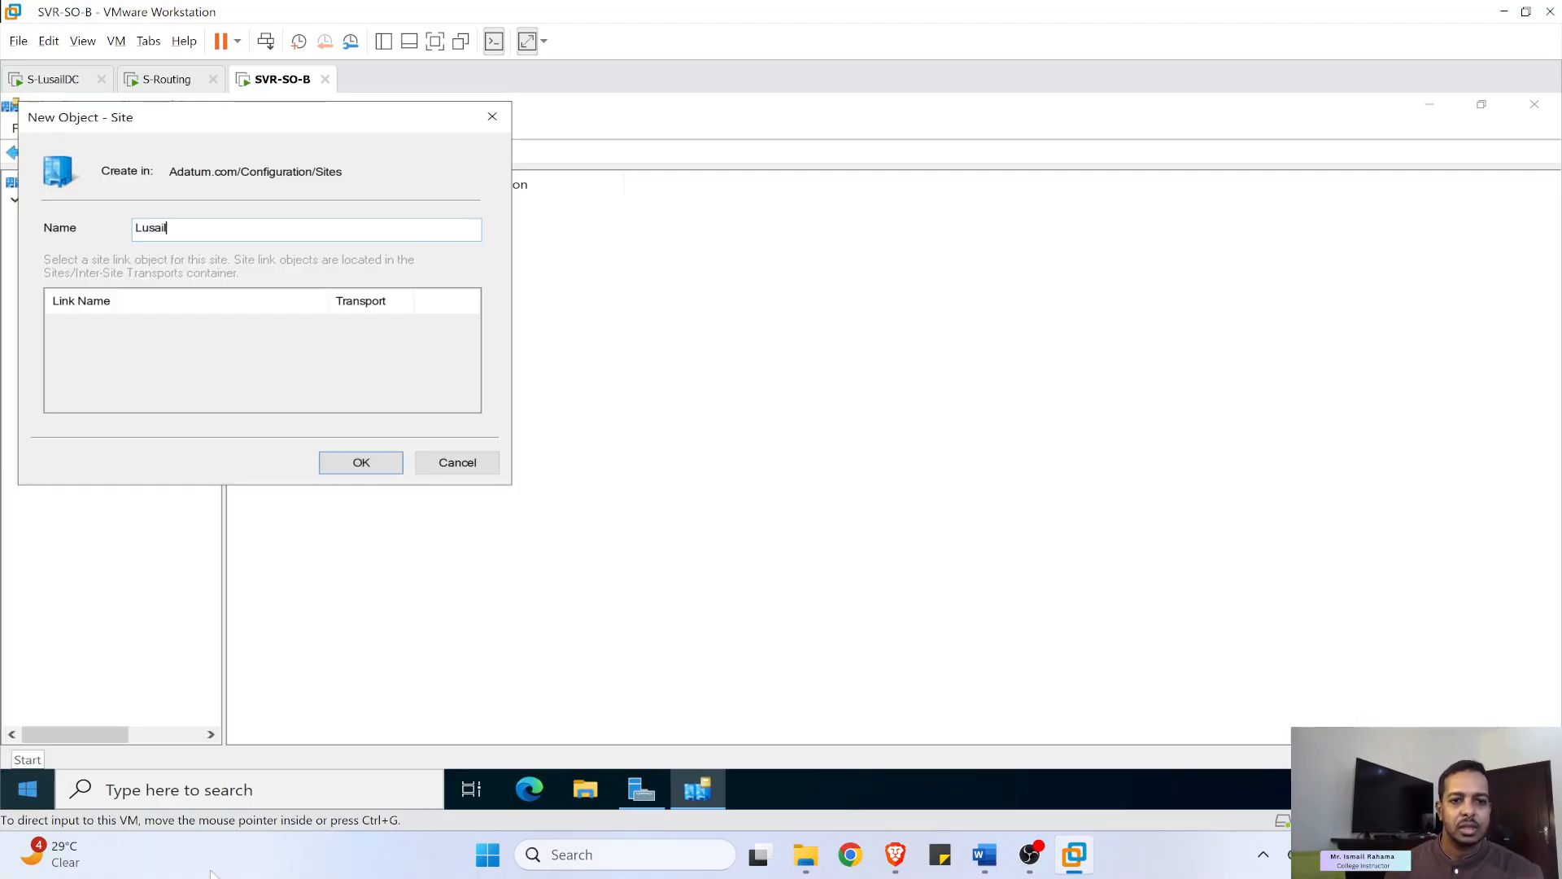
pyautogui.click(358, 463)
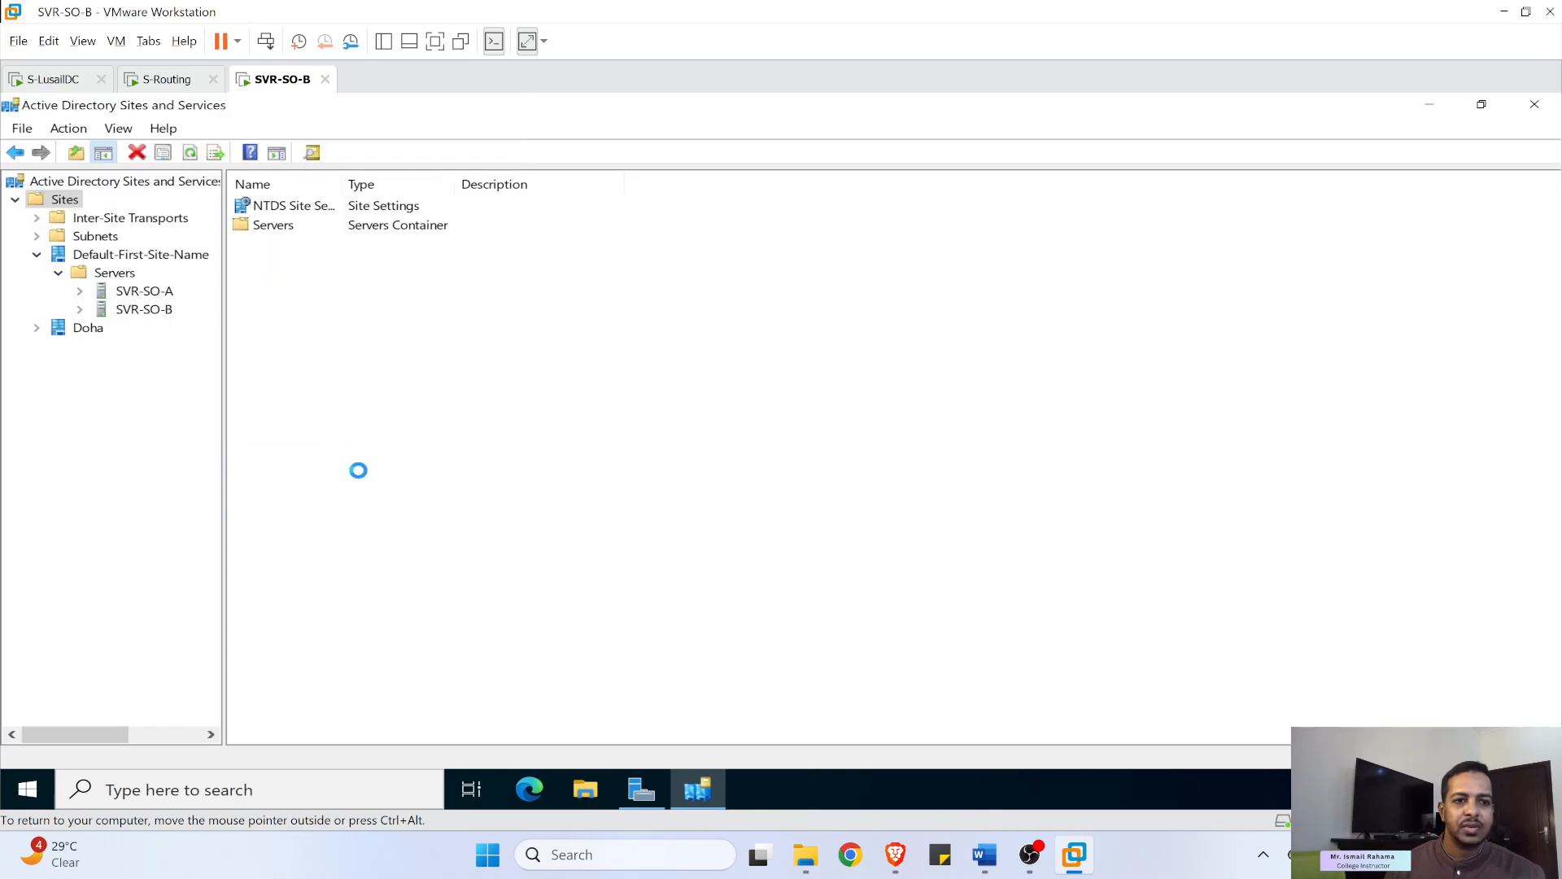
pyautogui.click(36, 329)
pyautogui.click(36, 364)
pyautogui.click(114, 382)
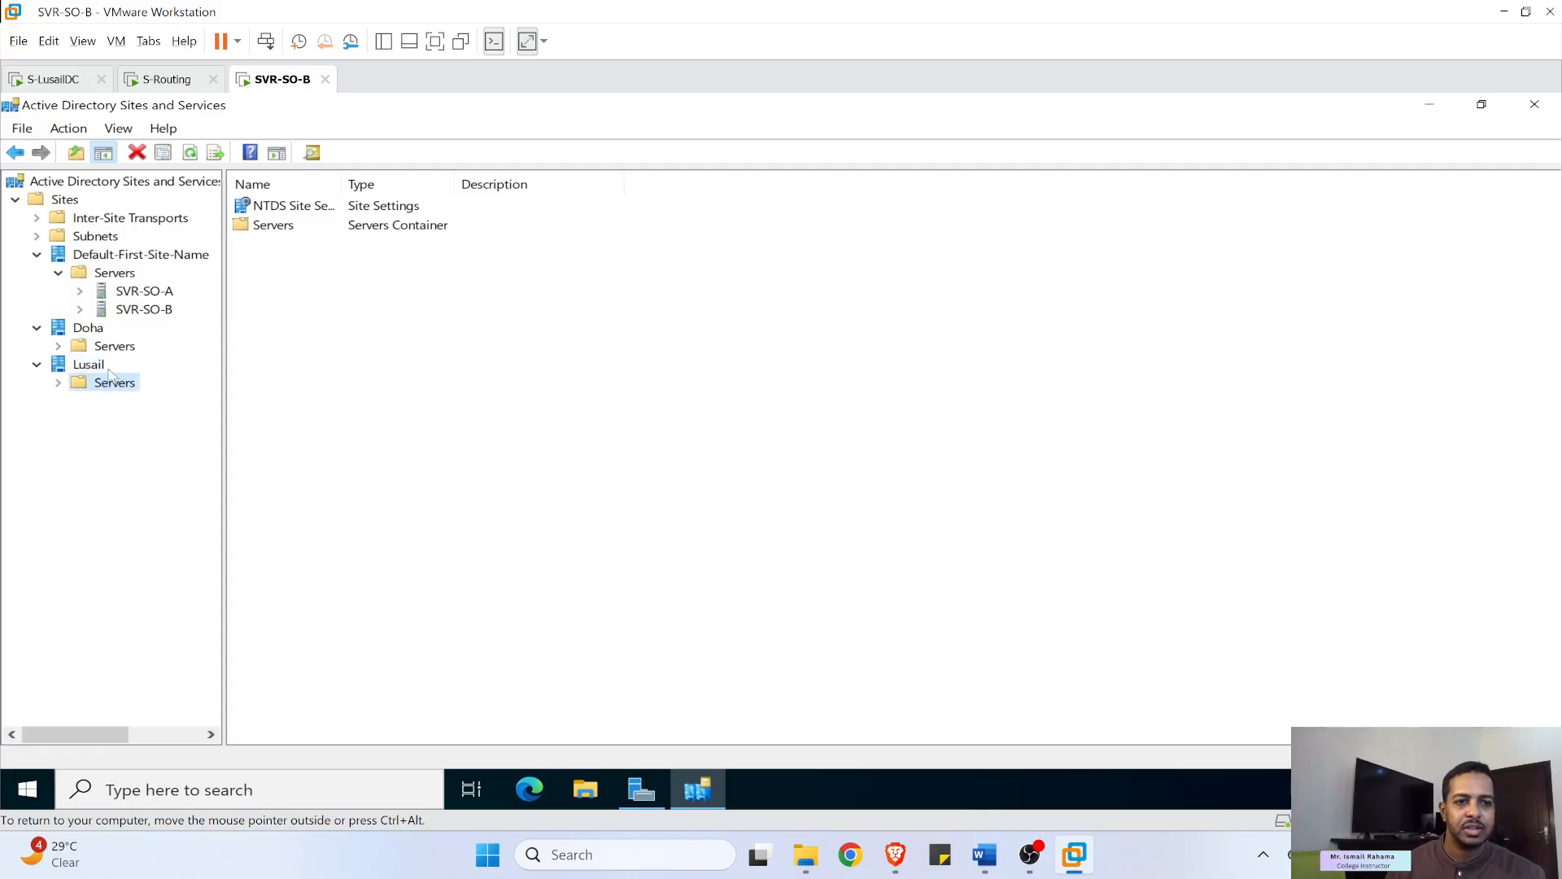
pyautogui.click(88, 328)
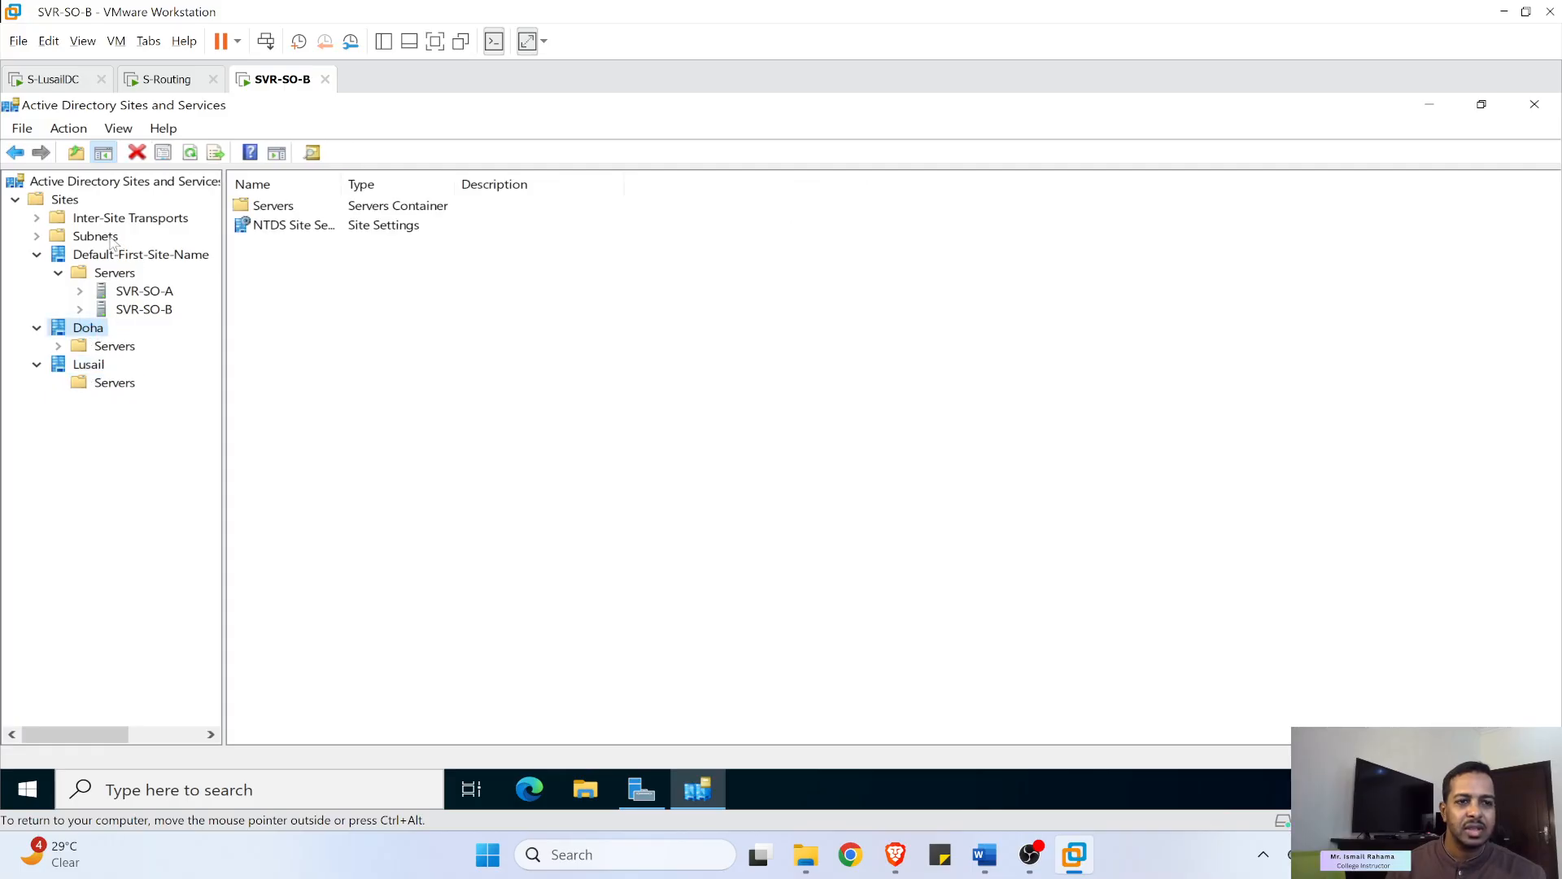
# - Expand Inter-Site Transports, select IP and bring up its options for a new site link
pyautogui.click(37, 218)
pyautogui.click(91, 236)
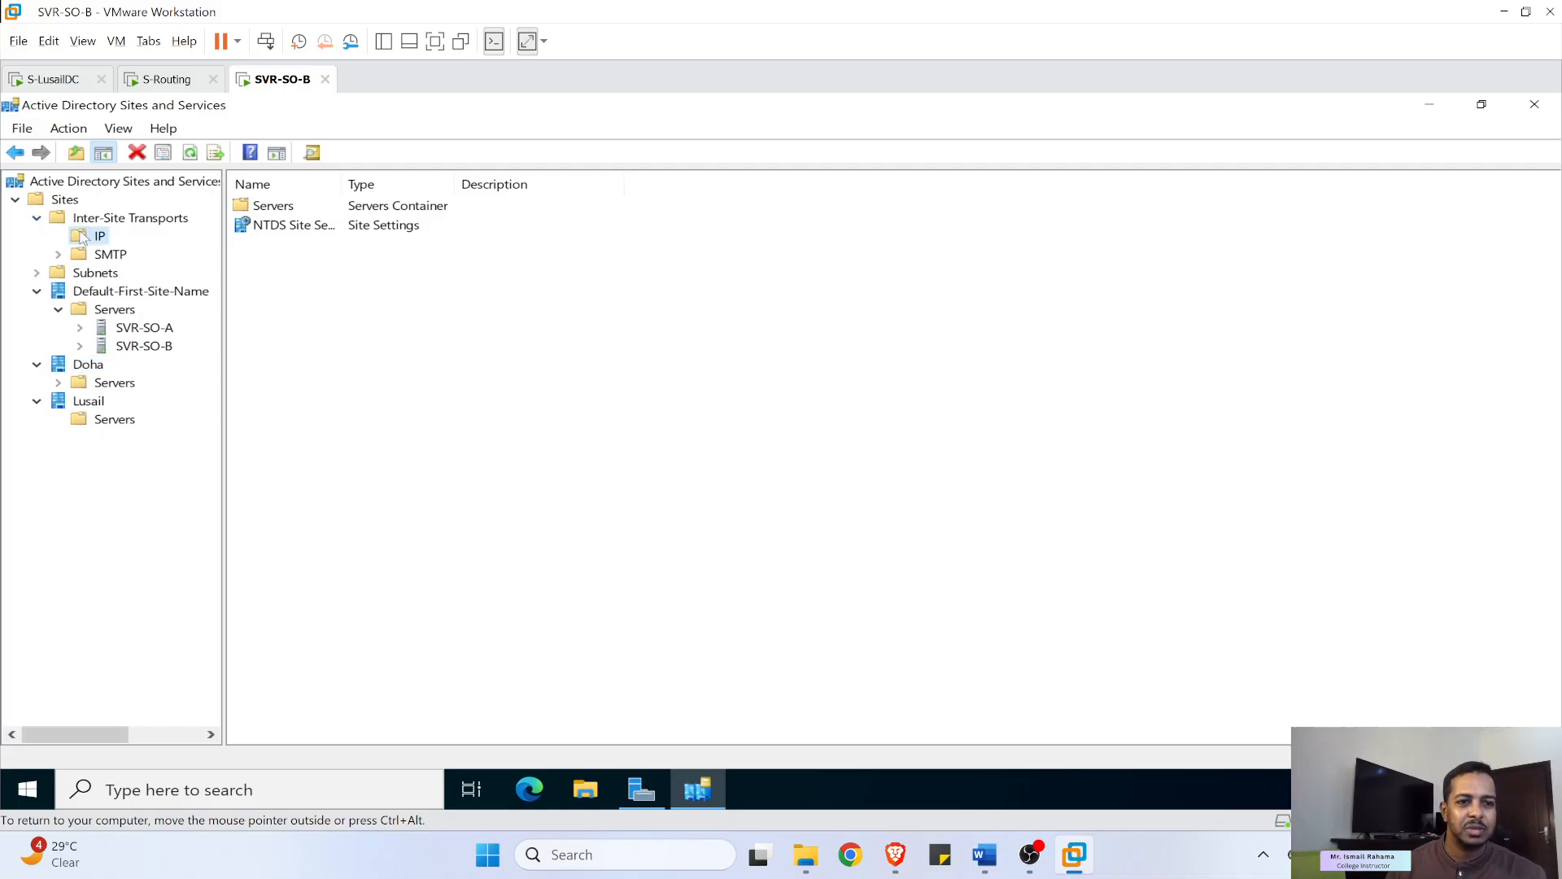
pyautogui.rightClick(279, 258)
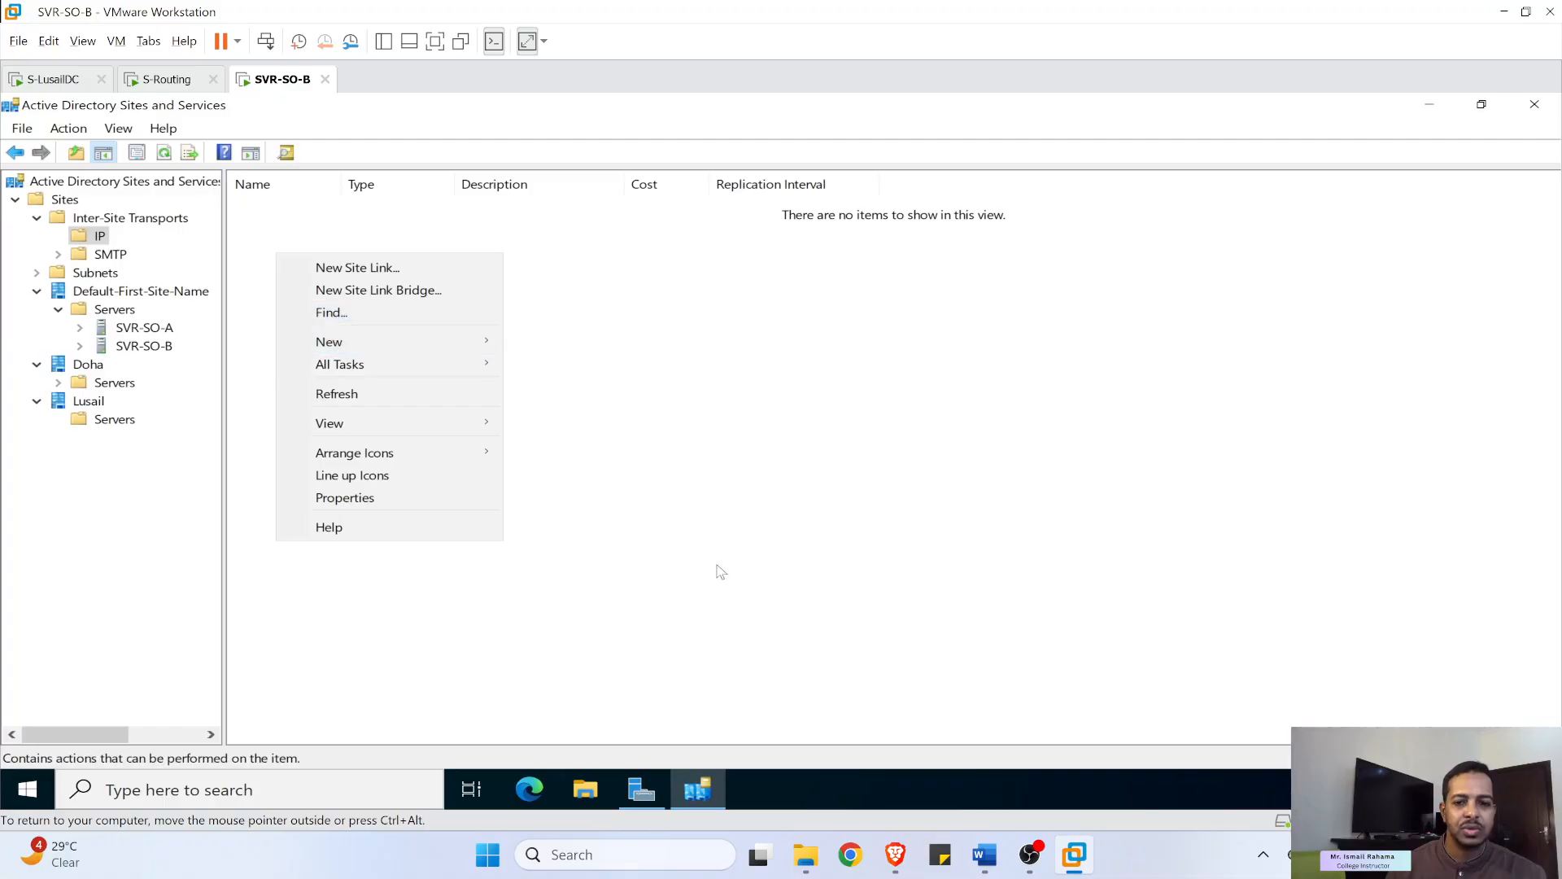
pyautogui.click(982, 856)
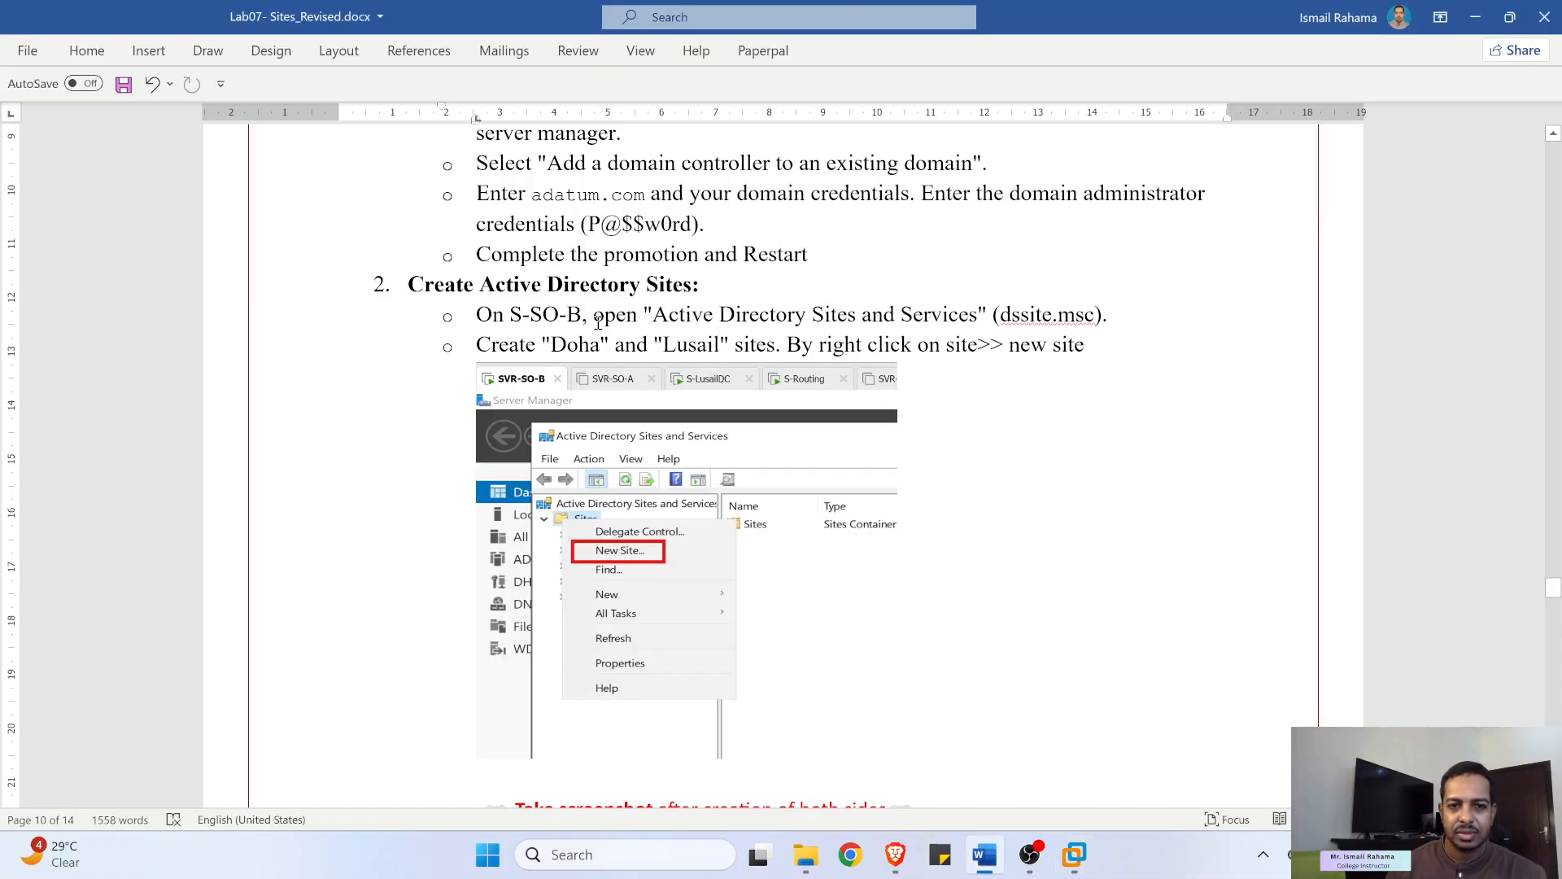
pyautogui.scroll(3, 487, 242)
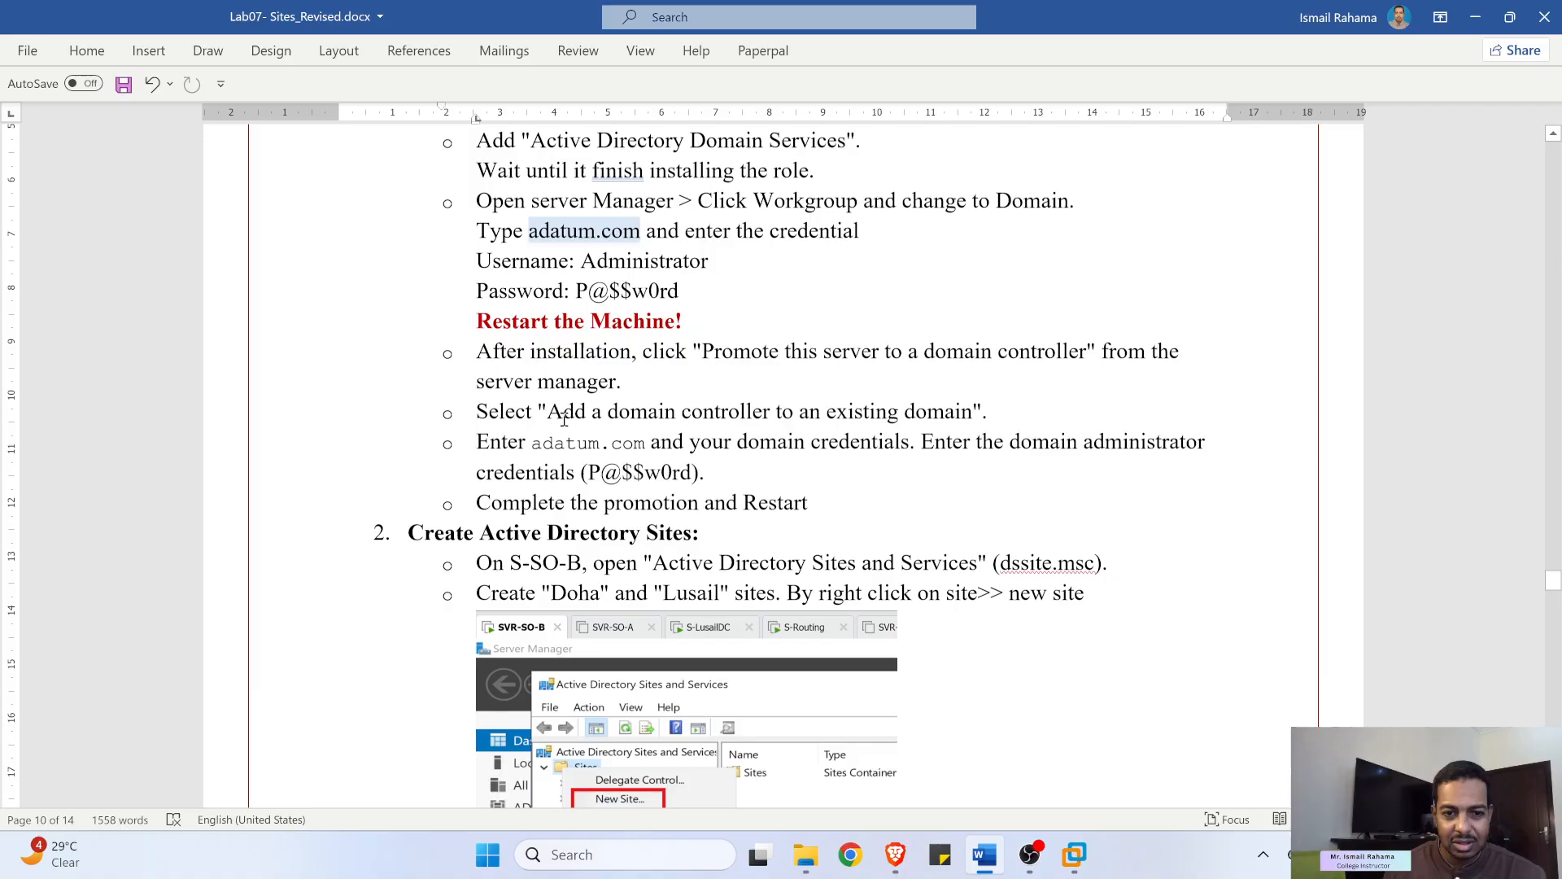
pyautogui.scroll(-2, 563, 417)
pyautogui.scroll(-1, 563, 417)
pyautogui.moveTo(478, 315); pyautogui.dragTo(634, 319)
pyautogui.moveTo(735, 347); pyautogui.dragTo(801, 327)
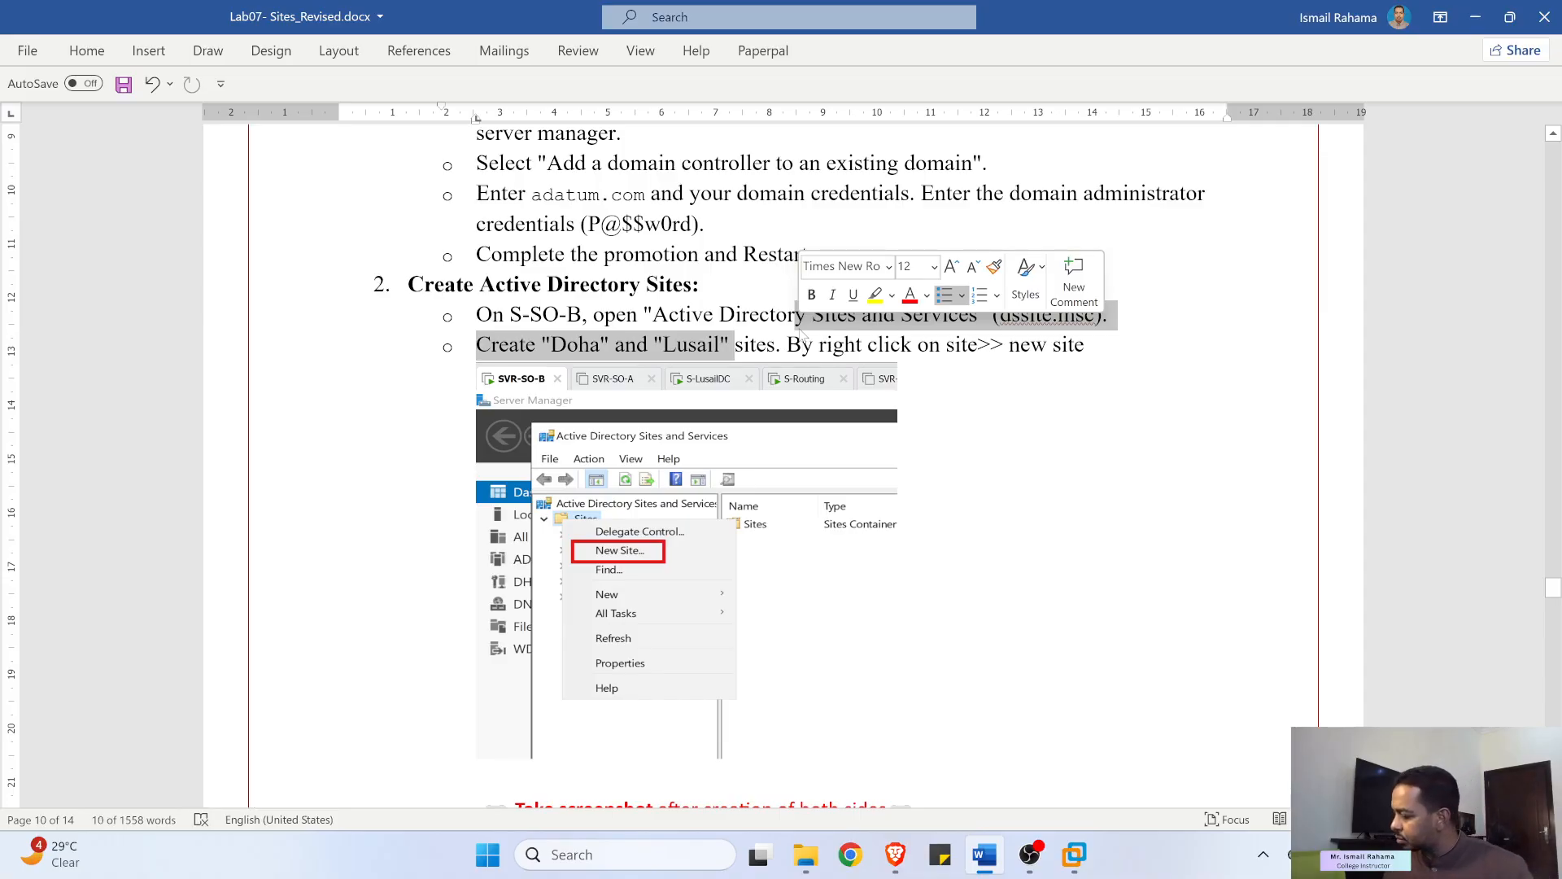
pyautogui.click(734, 334)
pyautogui.scroll(-7, 736, 386)
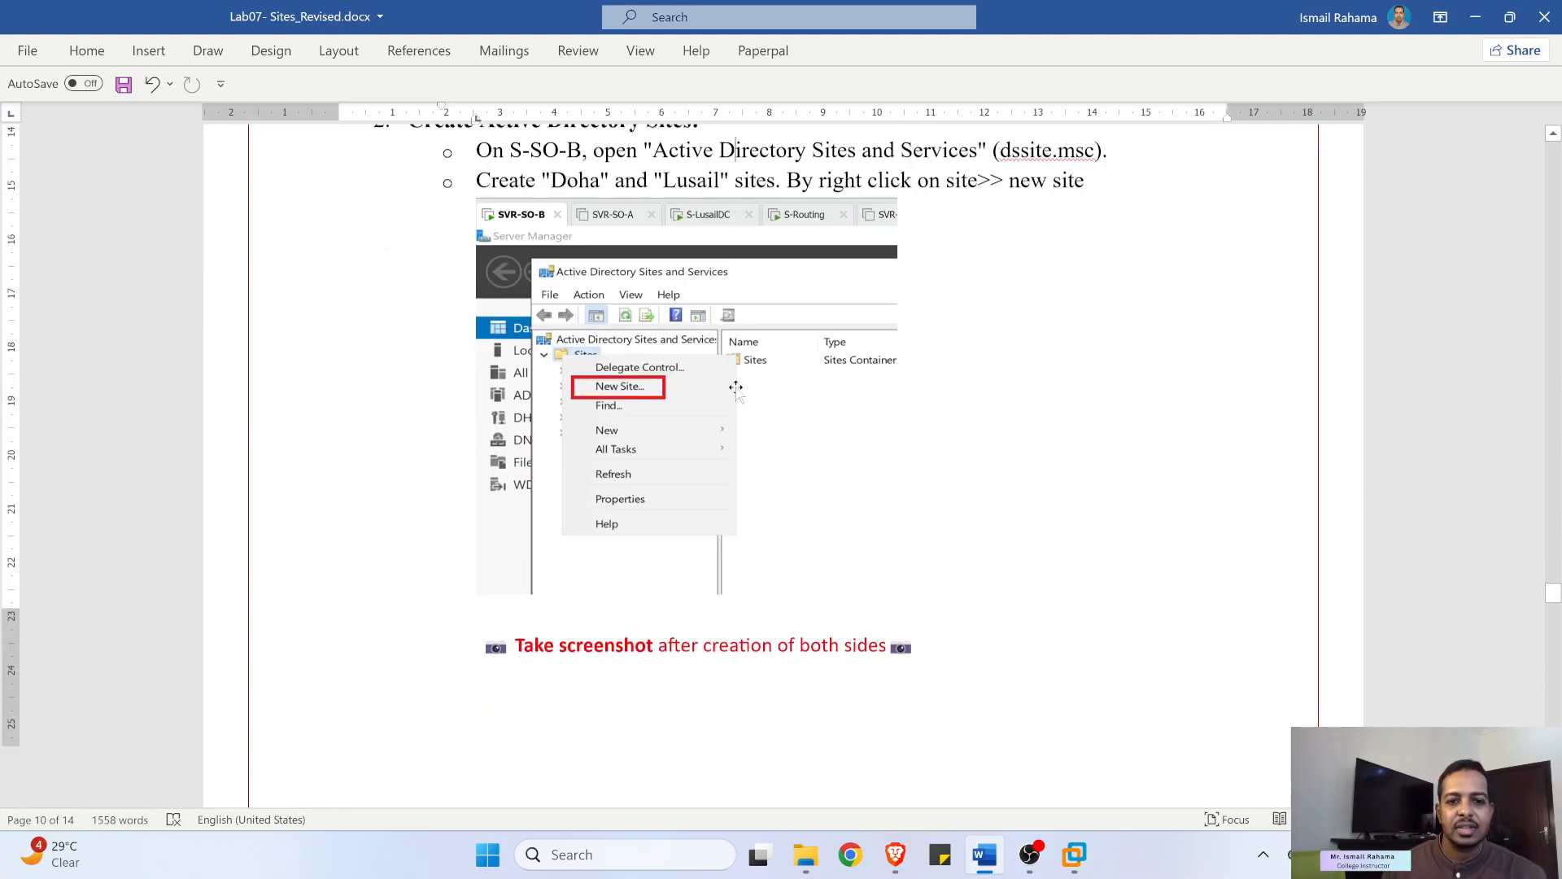
pyautogui.scroll(-5, 736, 387)
pyautogui.moveTo(511, 332); pyautogui.dragTo(920, 332)
pyautogui.click(705, 332)
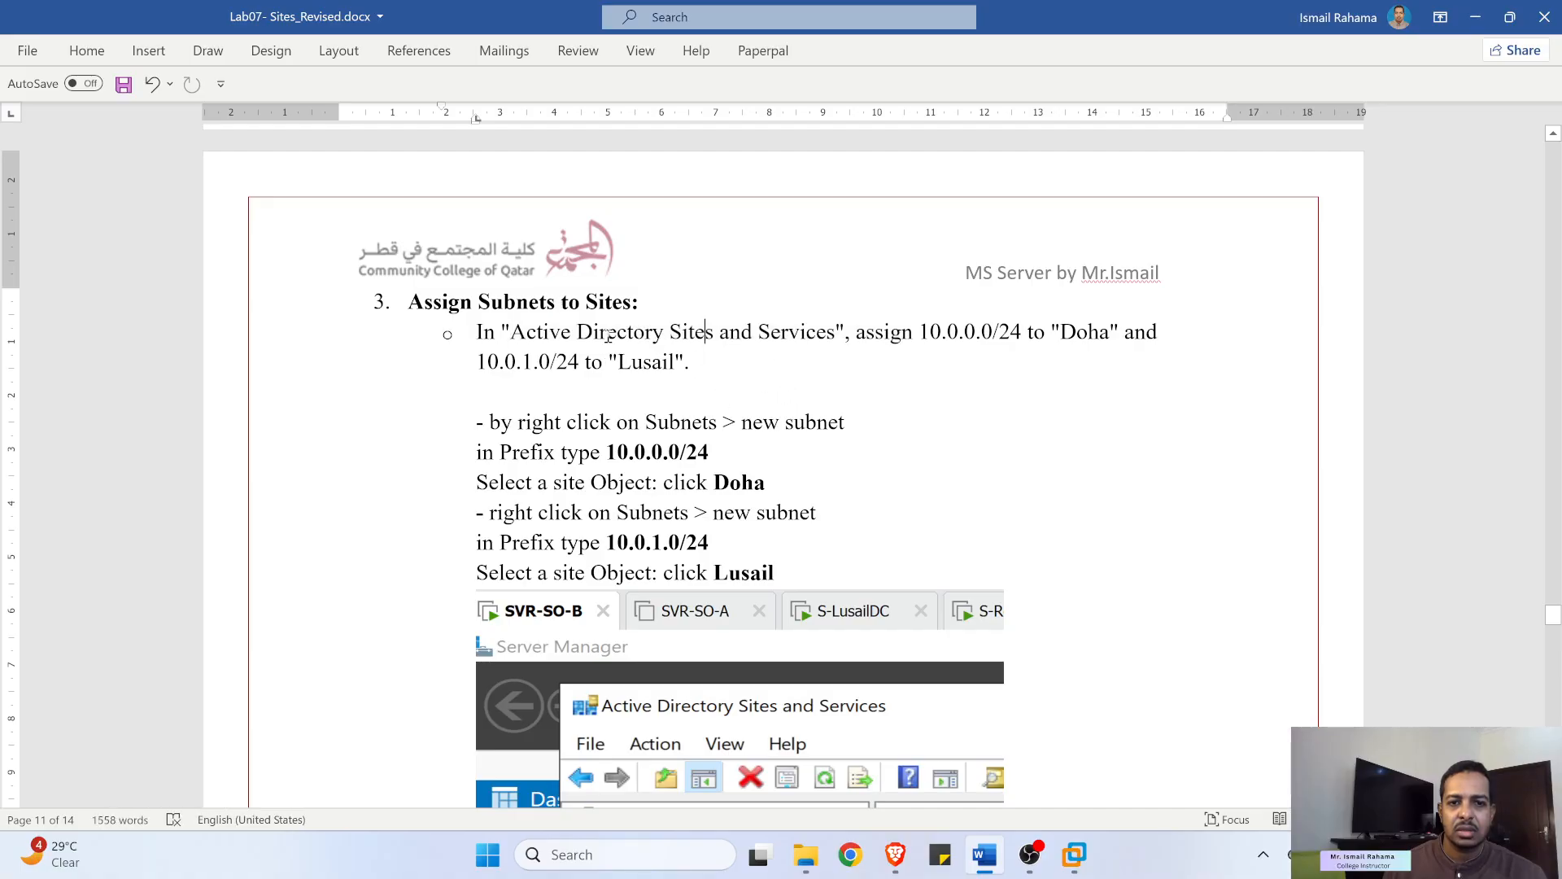
pyautogui.moveTo(511, 332); pyautogui.dragTo(942, 333)
pyautogui.moveTo(585, 362); pyautogui.dragTo(674, 361)
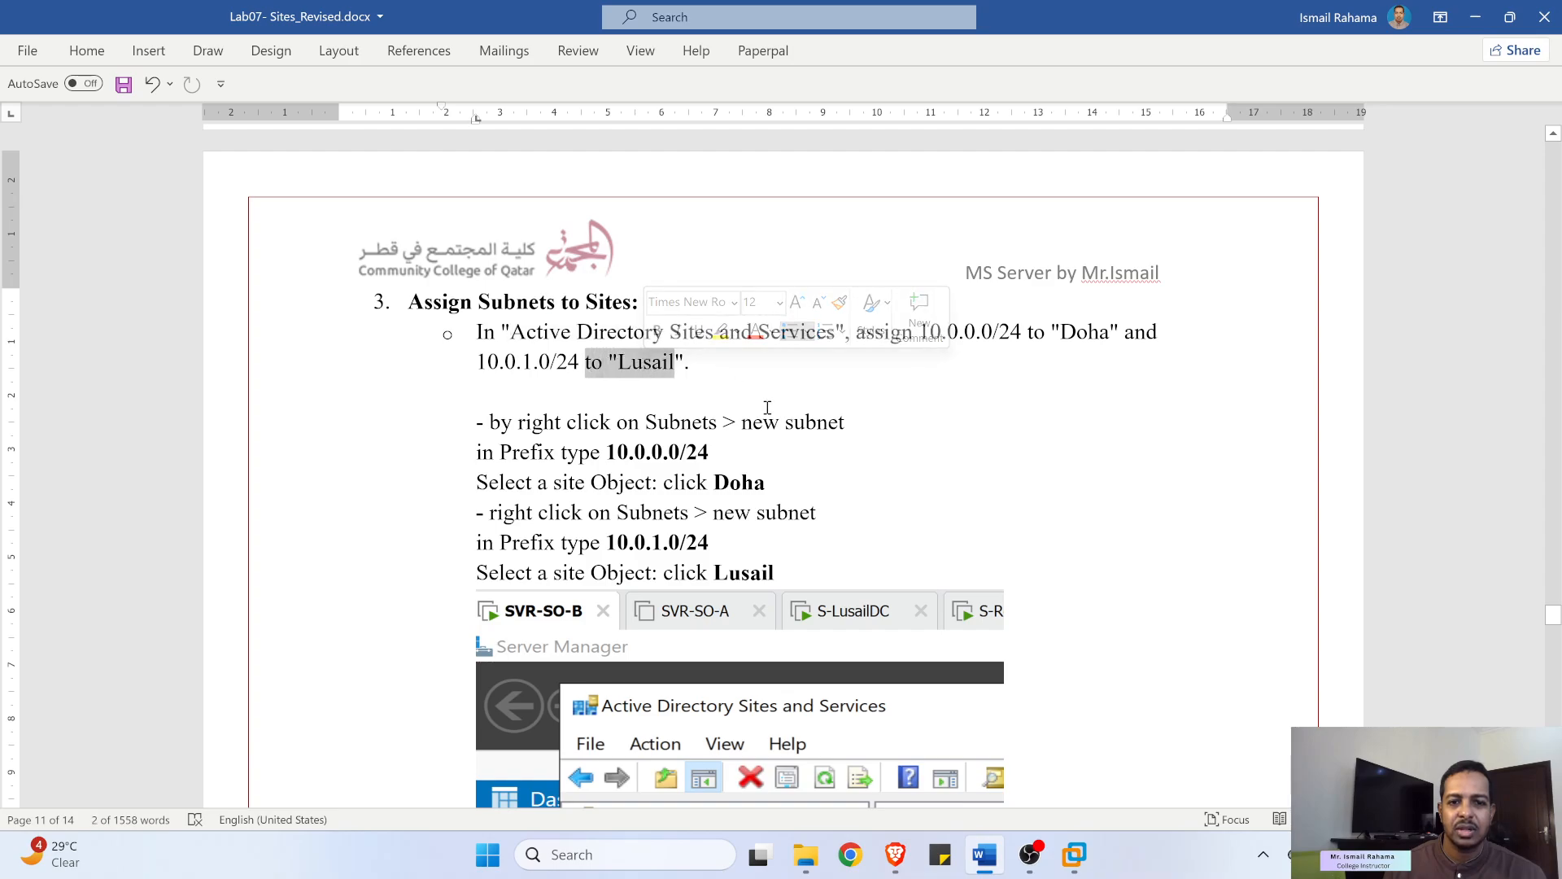
pyautogui.scroll(2, 769, 413)
pyautogui.scroll(6, 656, 453)
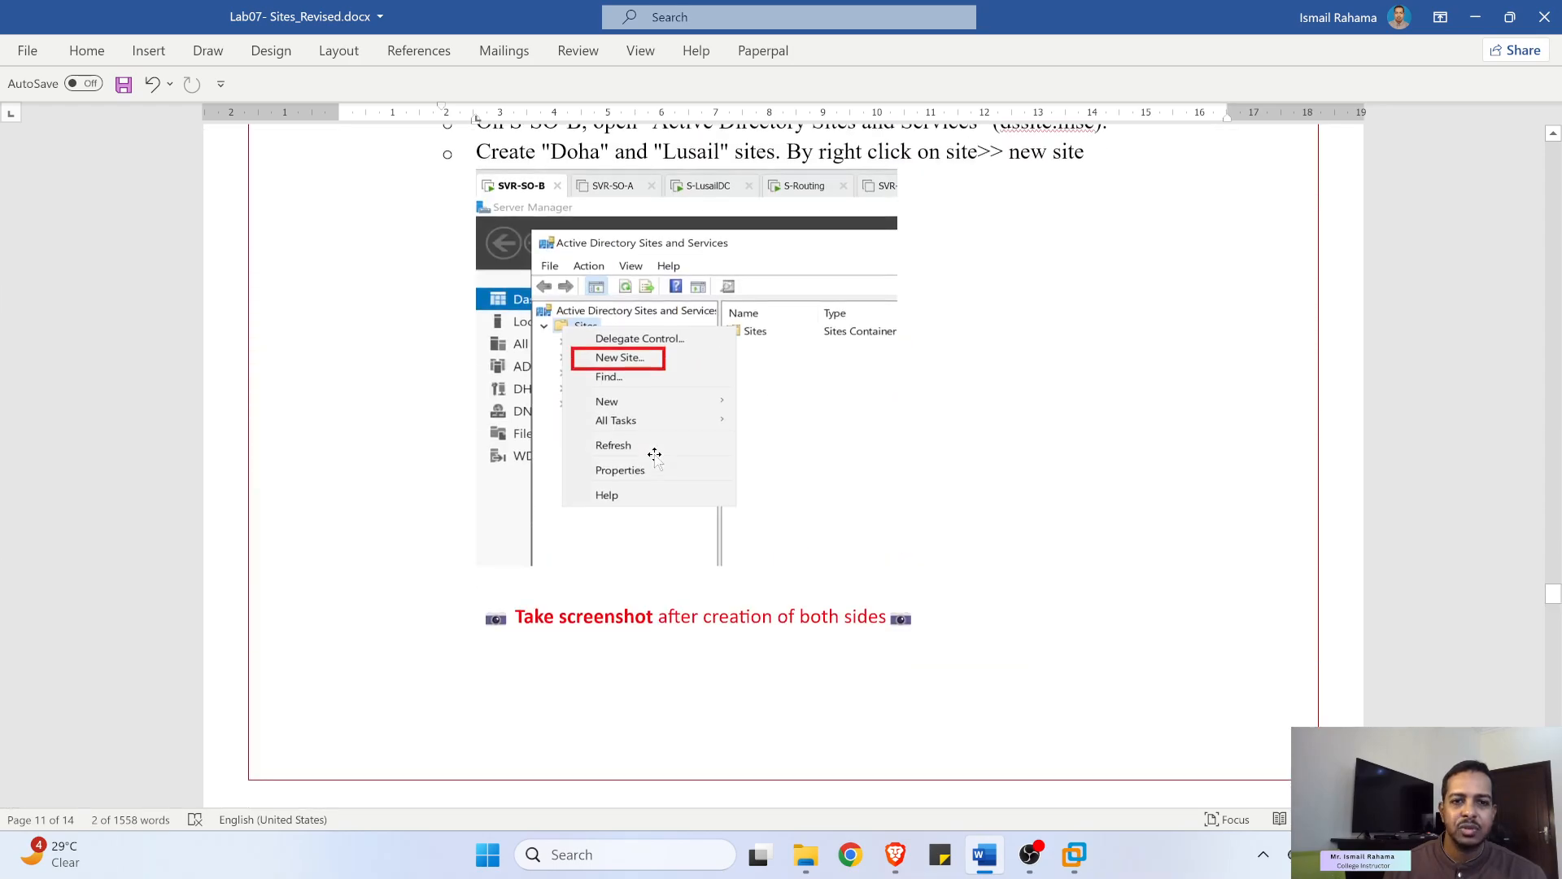
pyautogui.scroll(5, 656, 453)
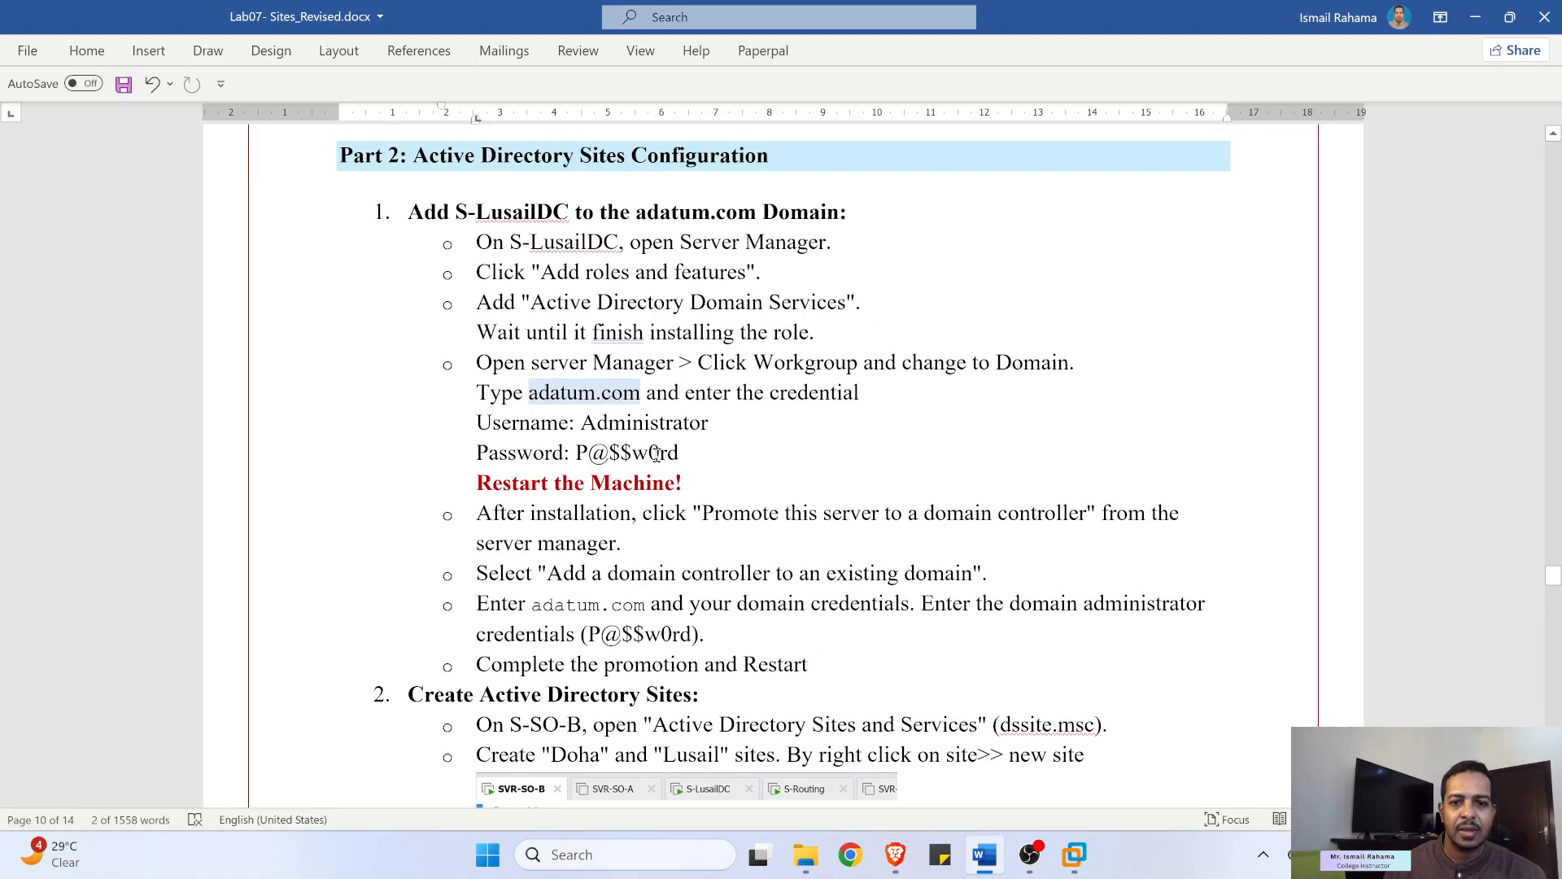
pyautogui.scroll(-4, 656, 454)
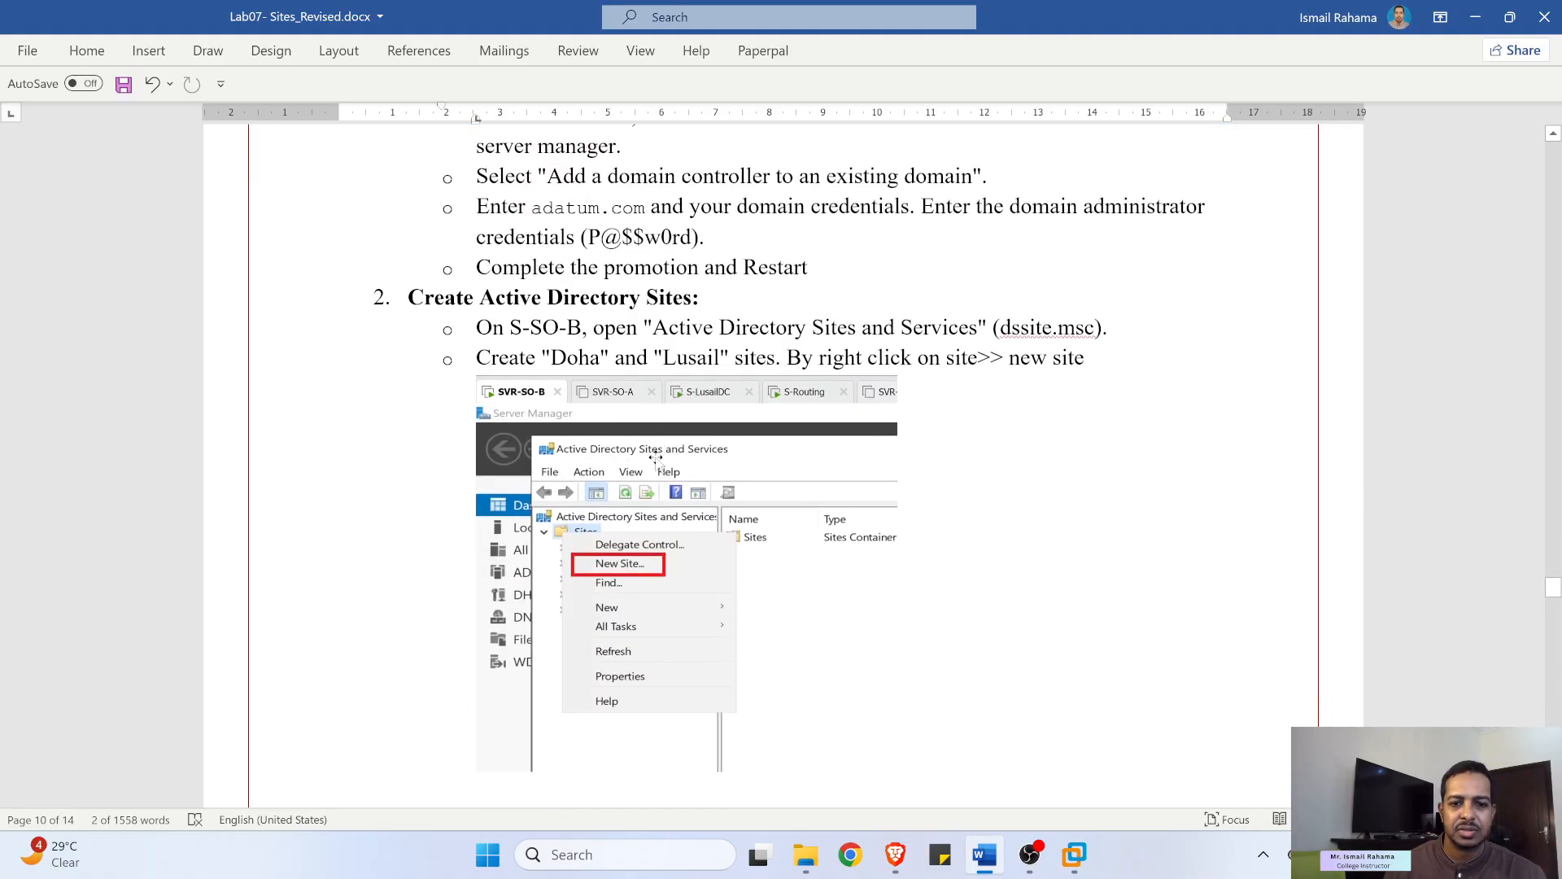
pyautogui.click(1476, 17)
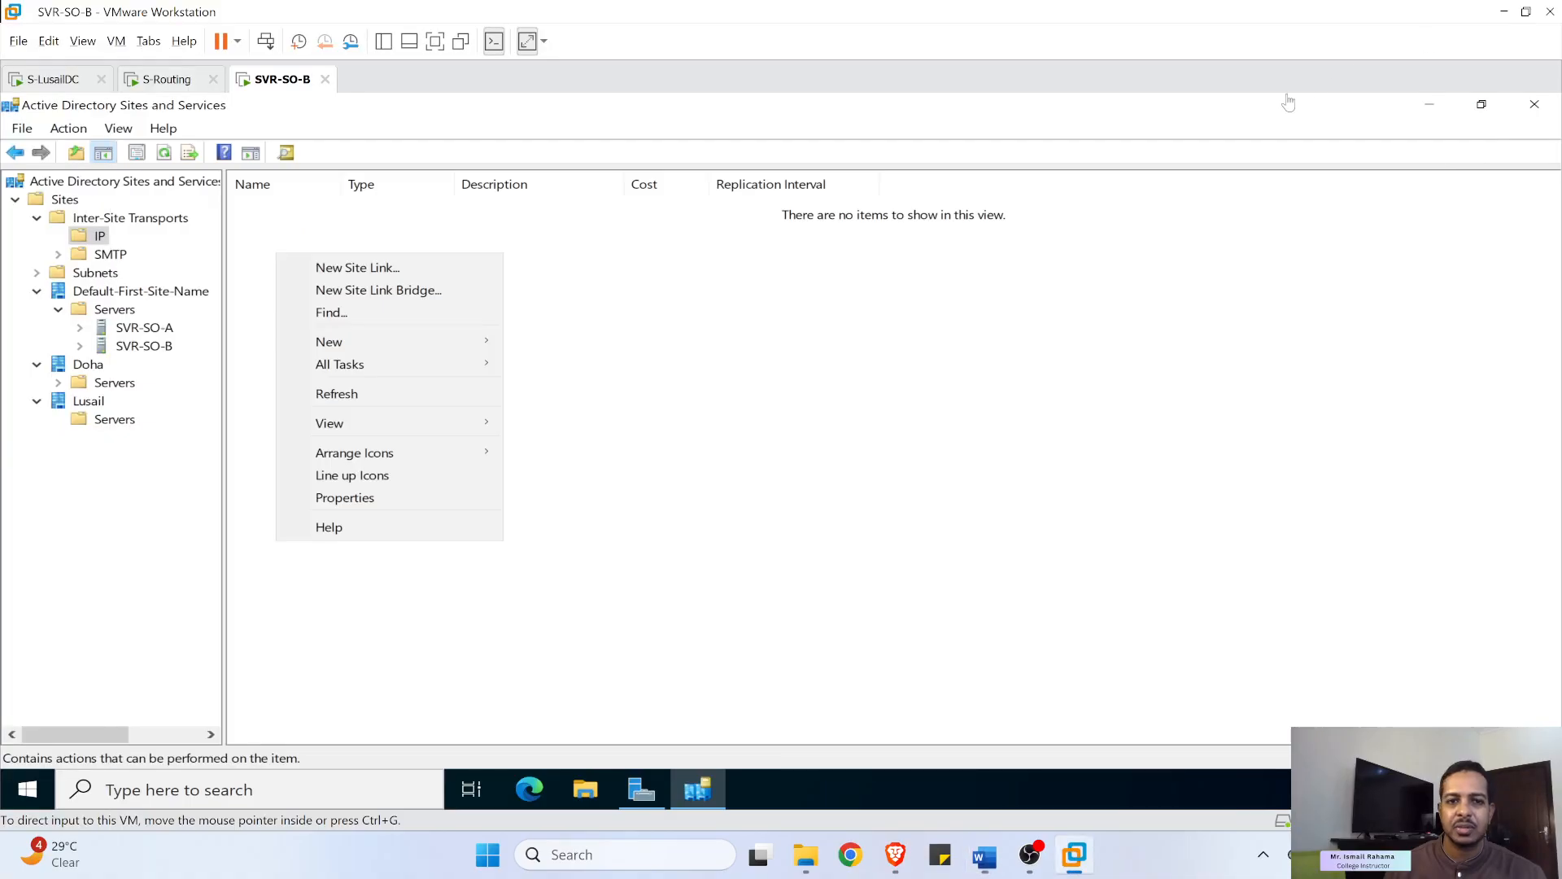
# - Create subnet 10.0.0.0/24 and assign it to the Doha site
pyautogui.click(749, 345)
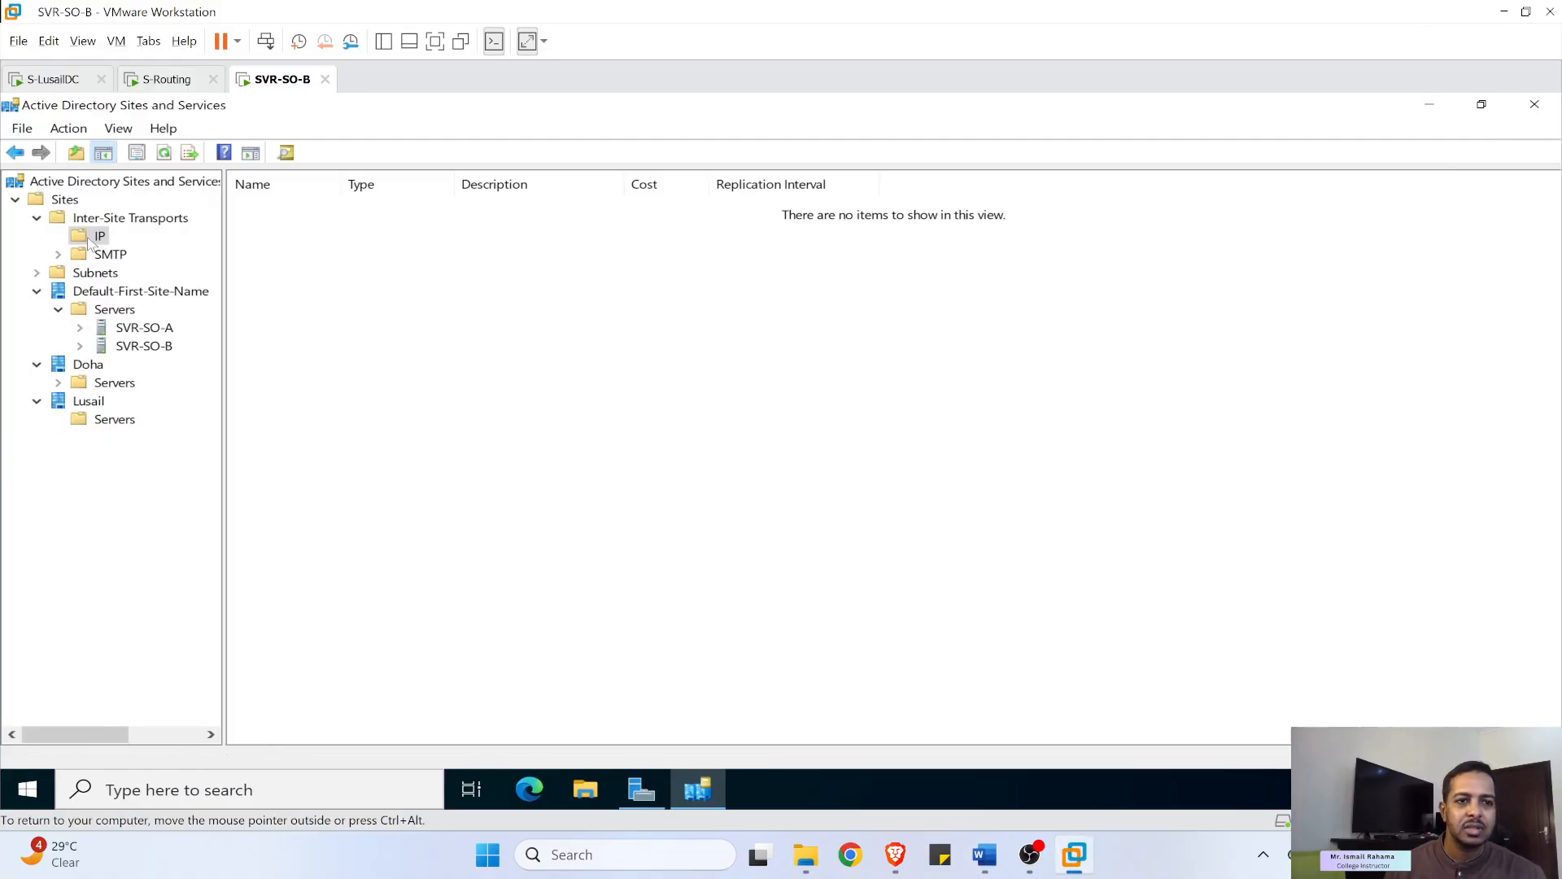
pyautogui.rightClick(89, 237)
pyautogui.click(50, 270)
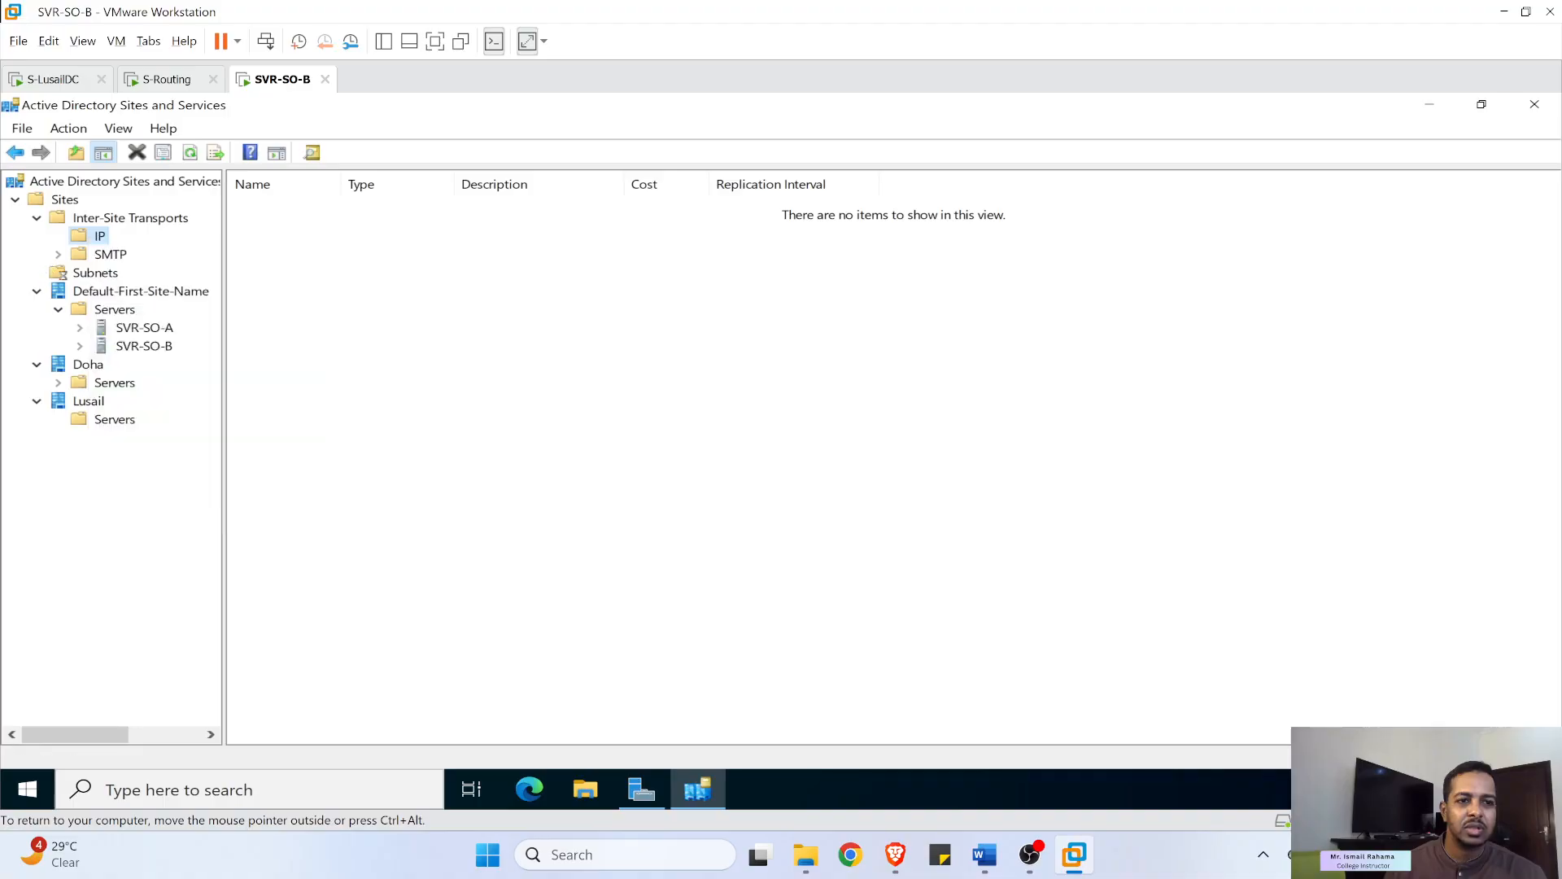
pyautogui.rightClick(96, 274)
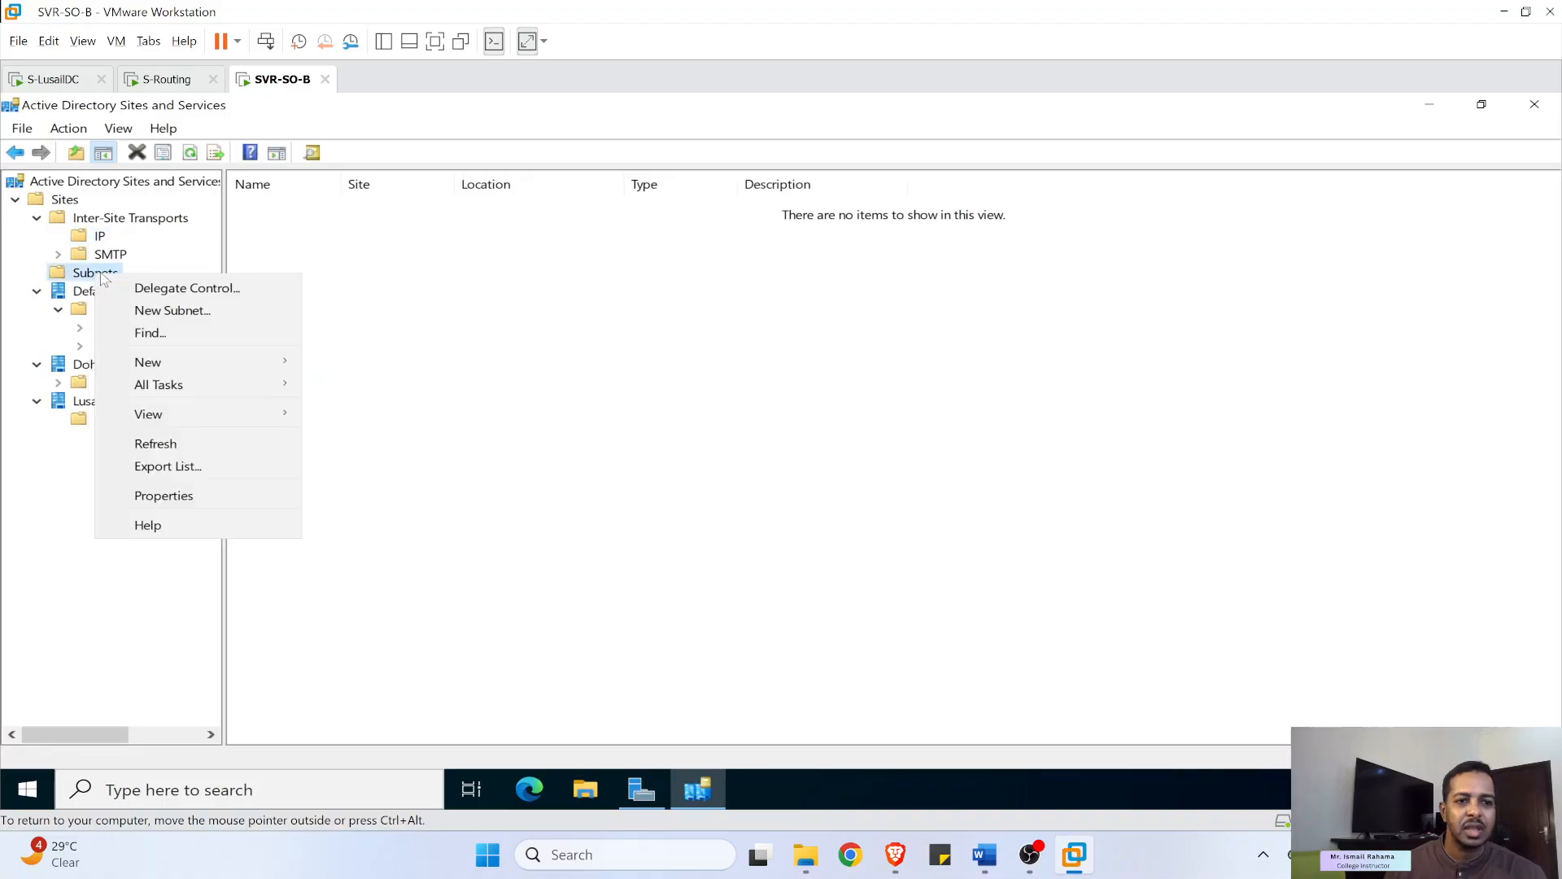
pyautogui.click(150, 311)
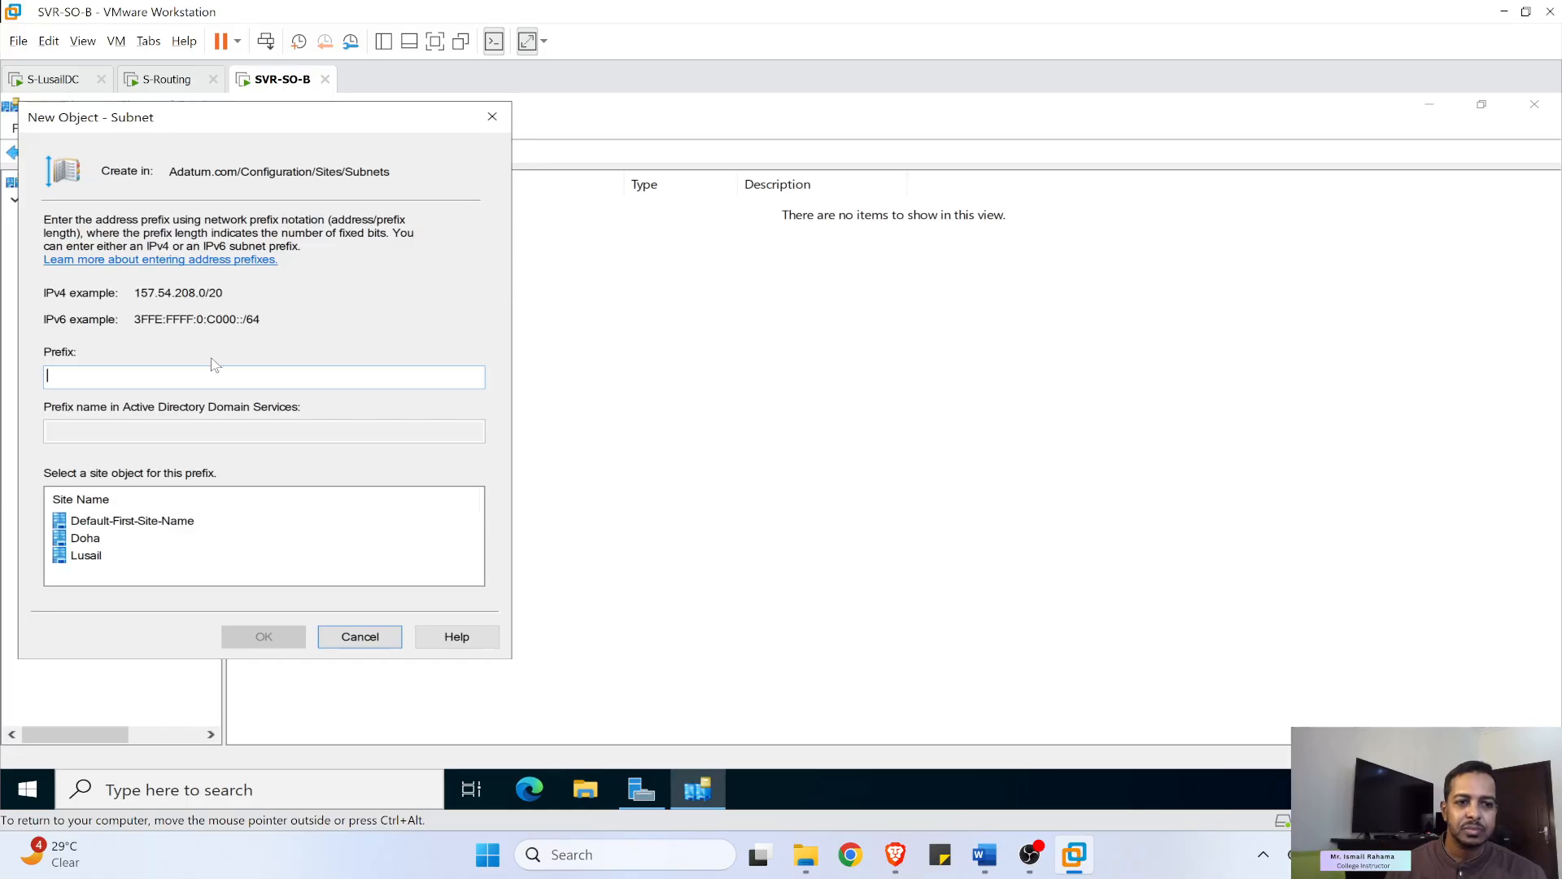
pyautogui.write('10.0.0.0')
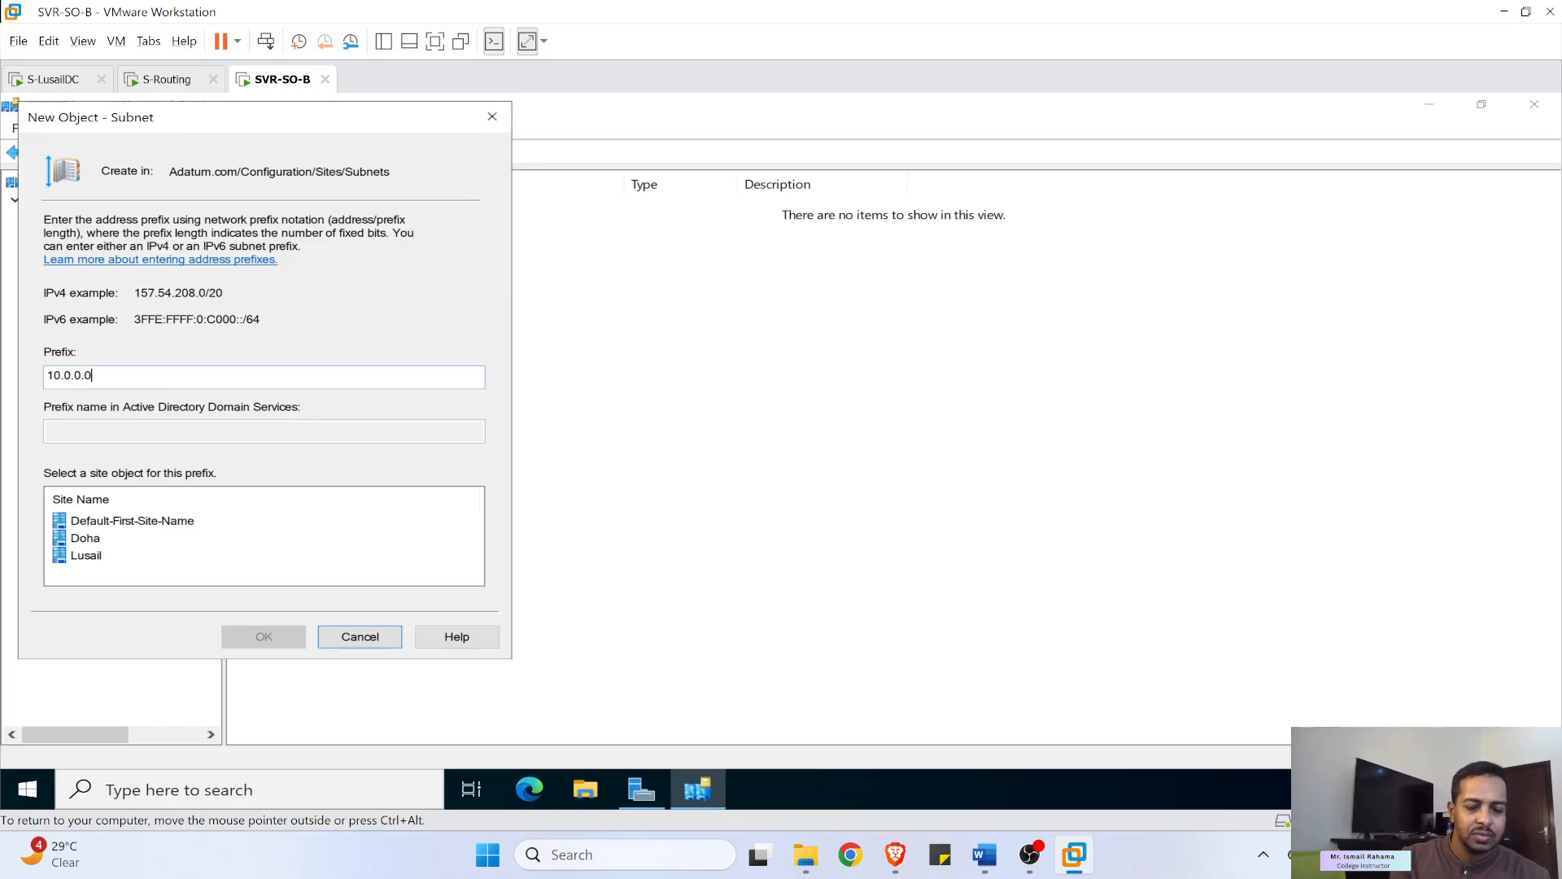
pyautogui.write('/24')
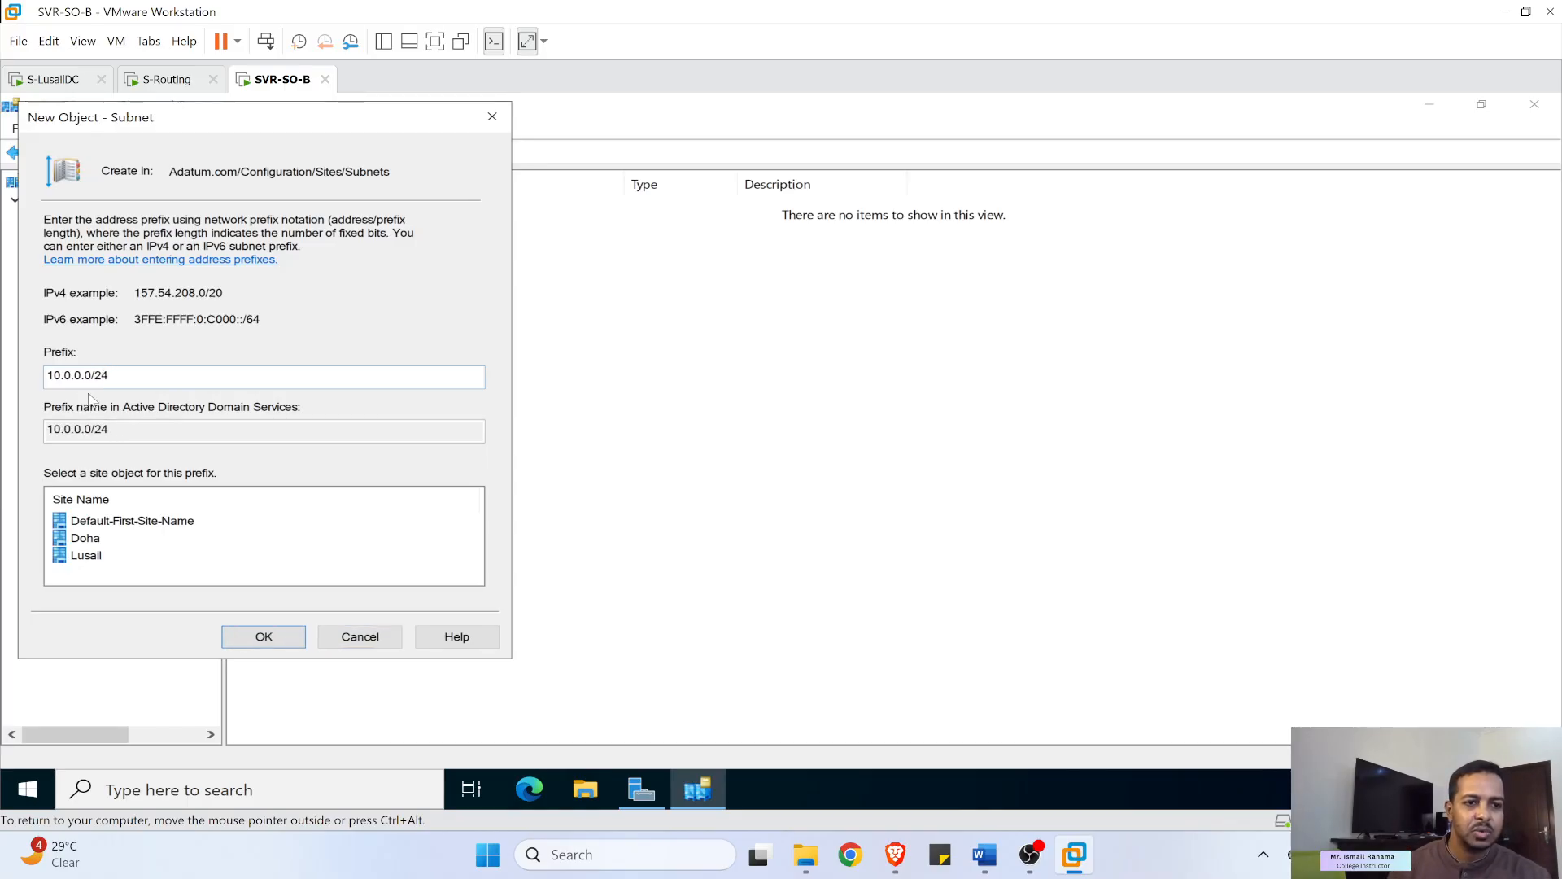
pyautogui.click(77, 542)
pyautogui.click(251, 639)
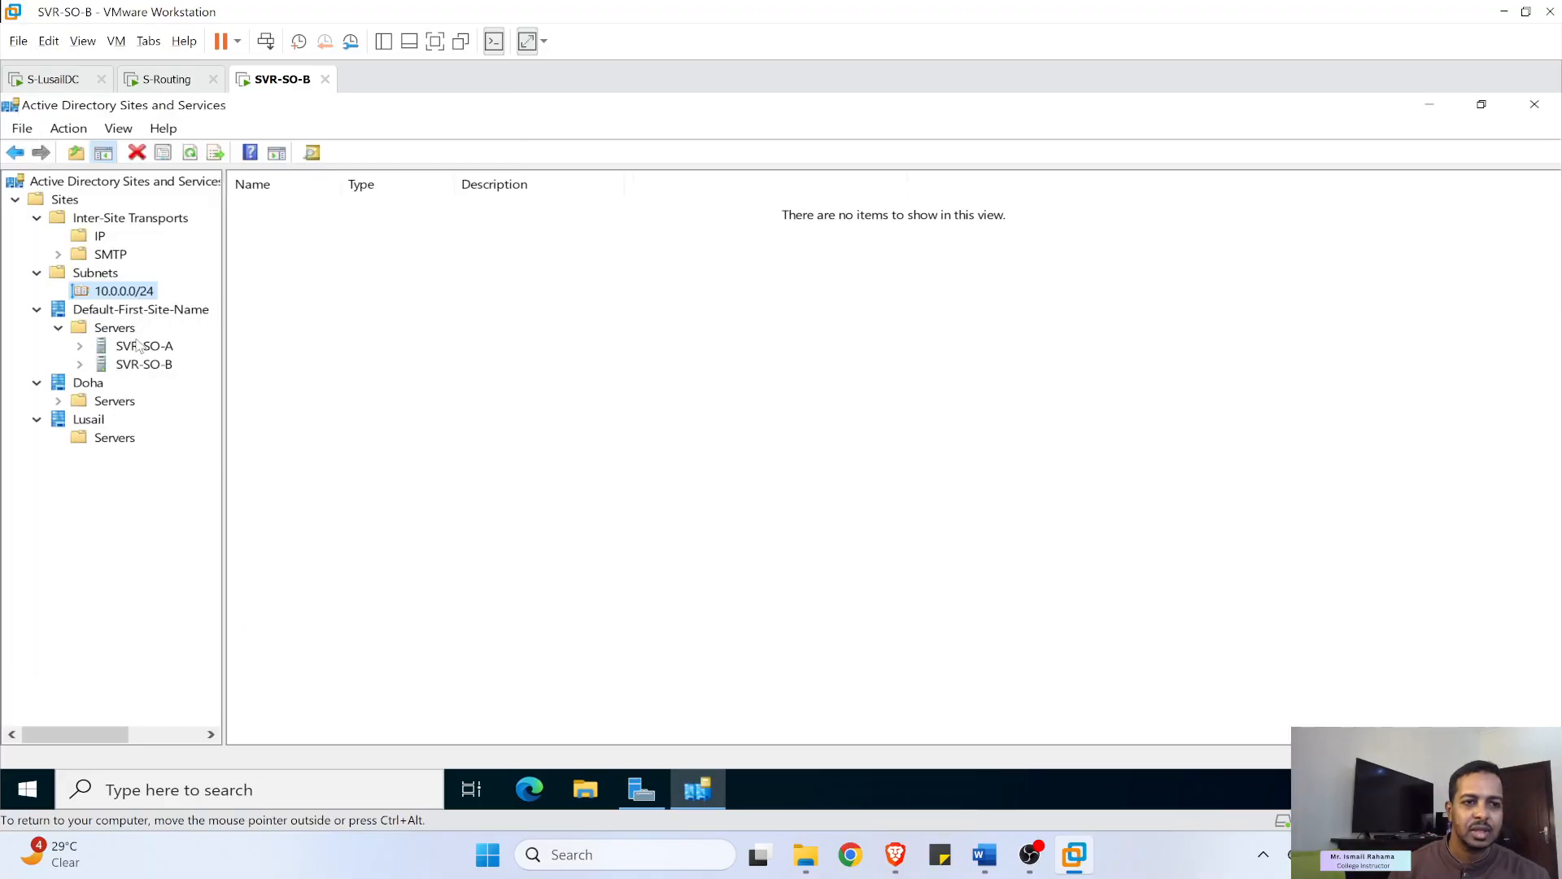
# - Create subnet 10.0.1.0/24 and assign it to the Lusail site
pyautogui.rightClick(96, 277)
pyautogui.moveTo(208, 367)
pyautogui.click(349, 365)
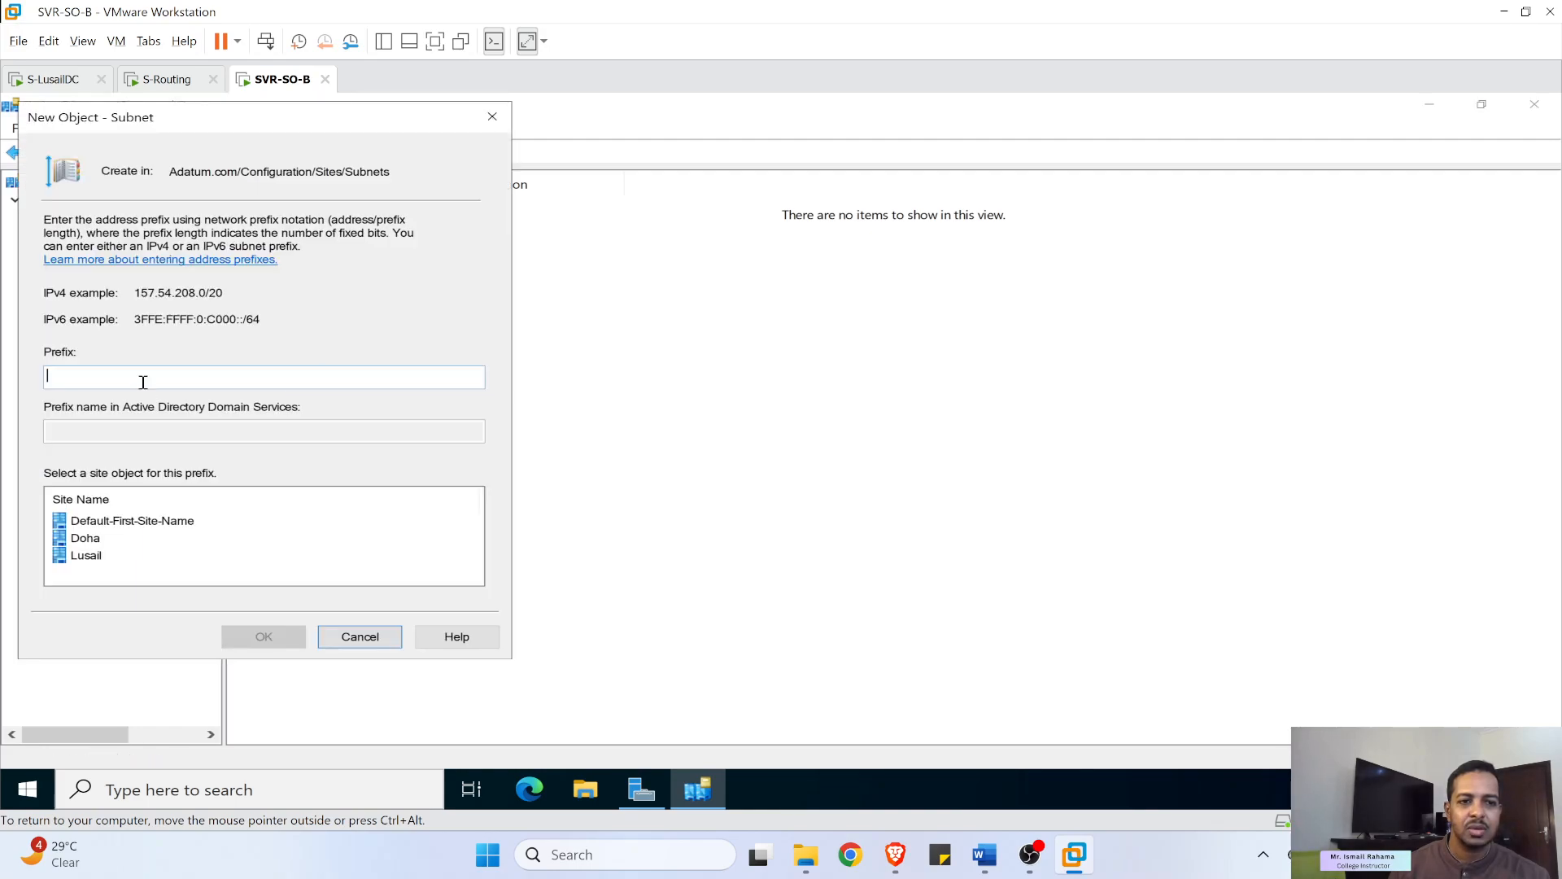
pyautogui.write('10.0.1.')
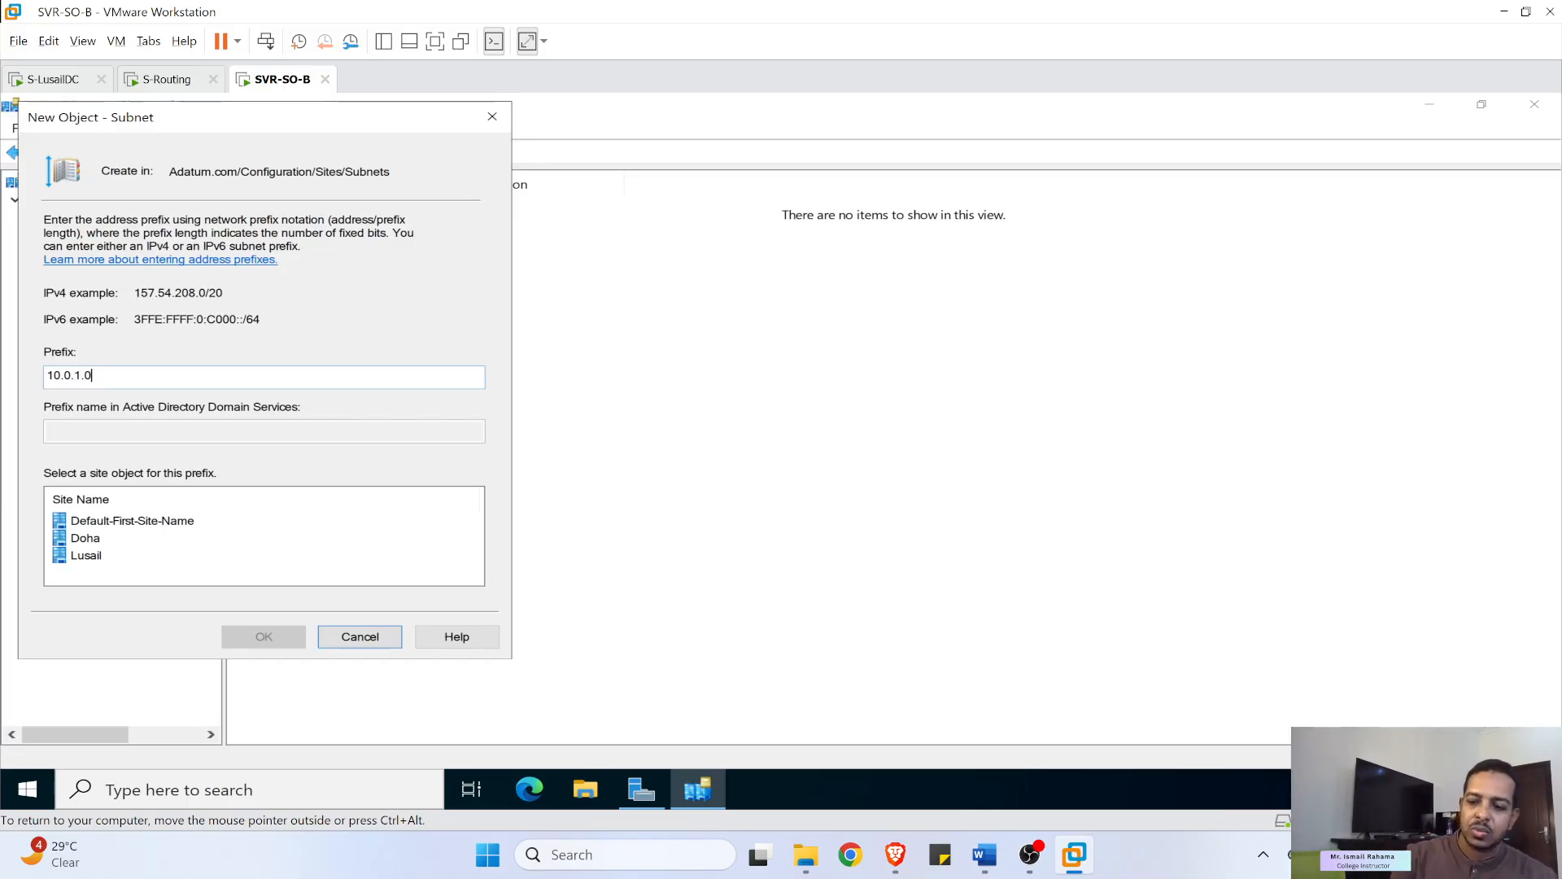
pyautogui.write('0/24')
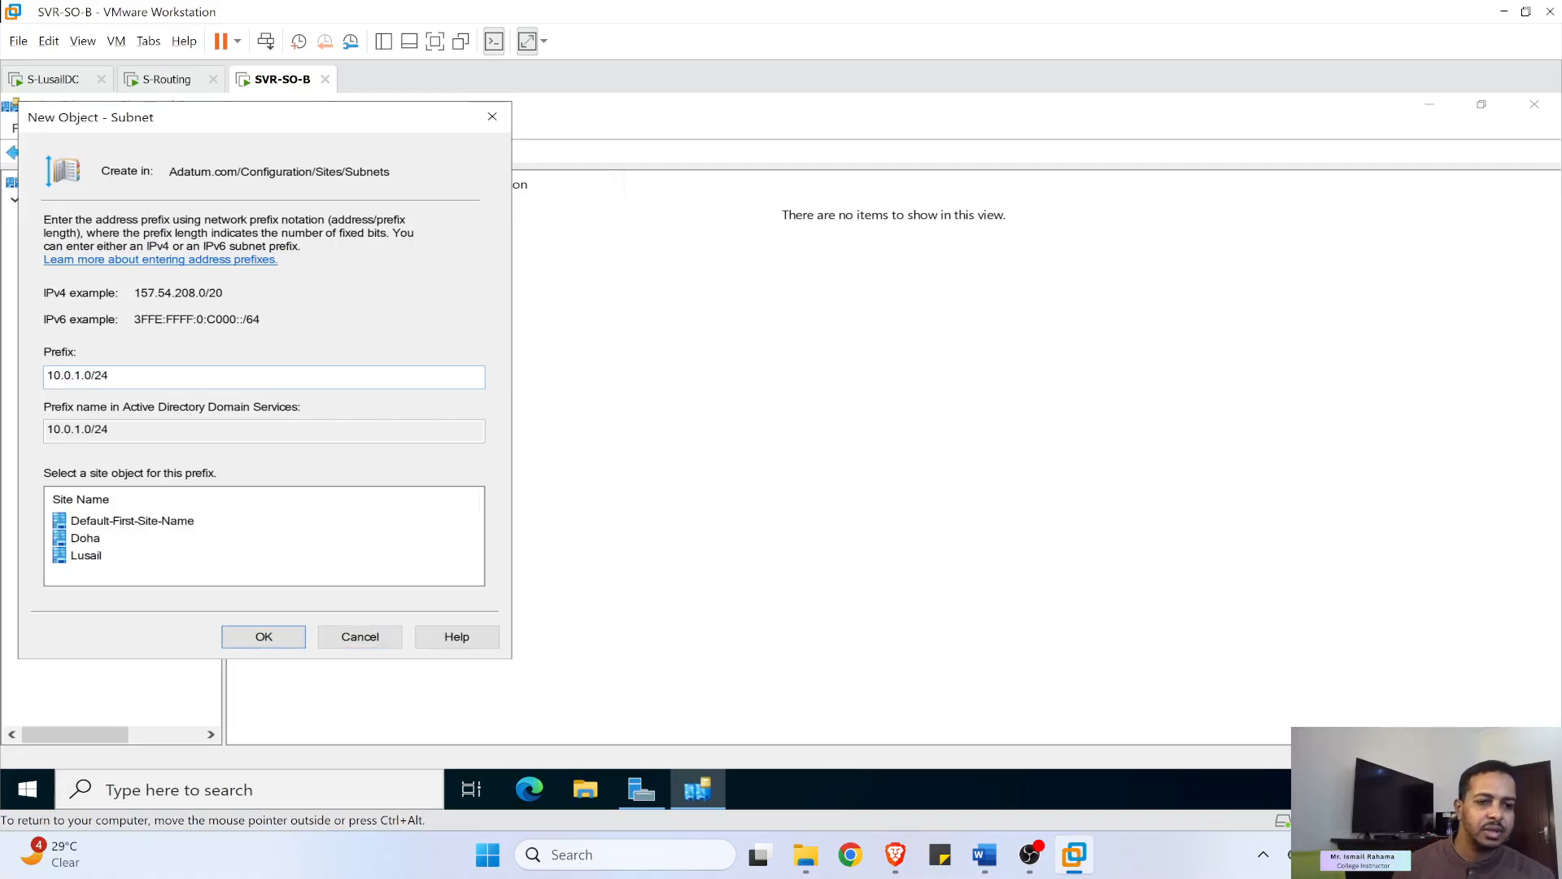
pyautogui.click(85, 556)
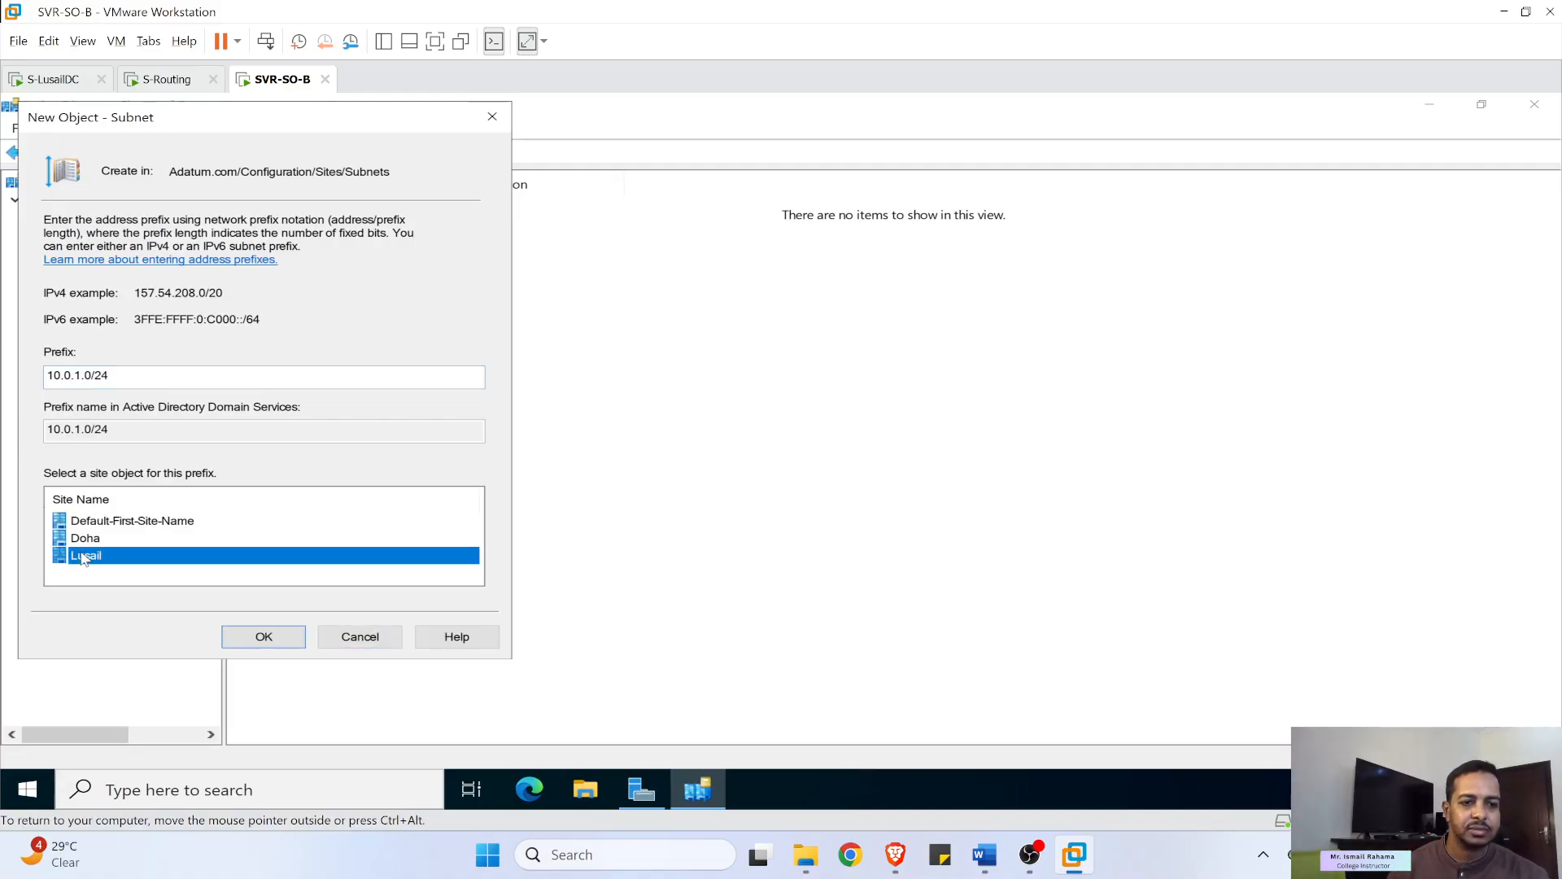
pyautogui.click(254, 635)
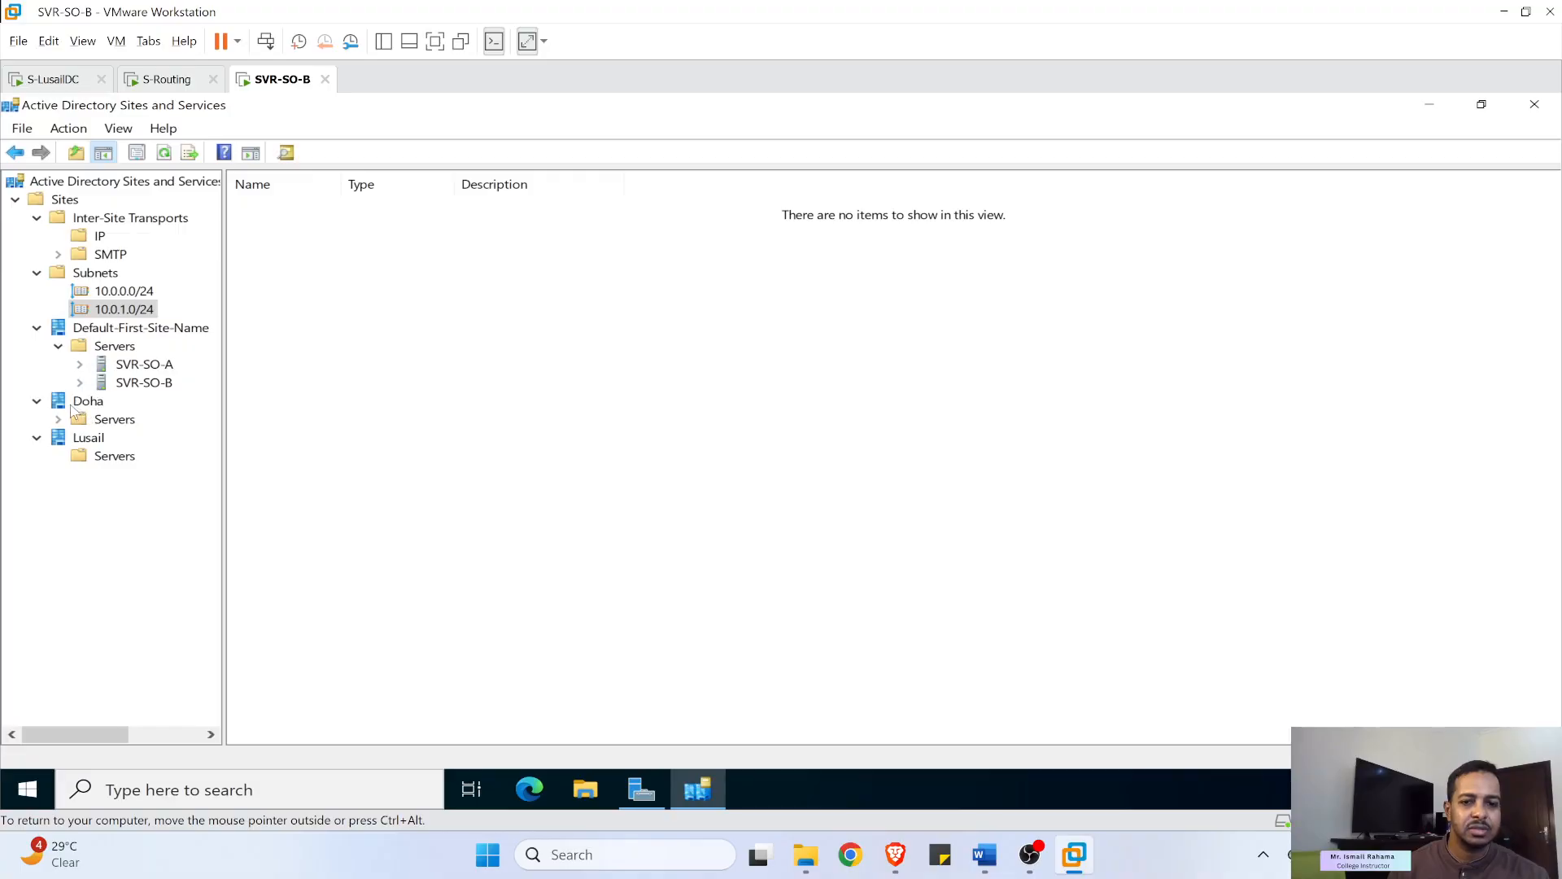
pyautogui.click(984, 856)
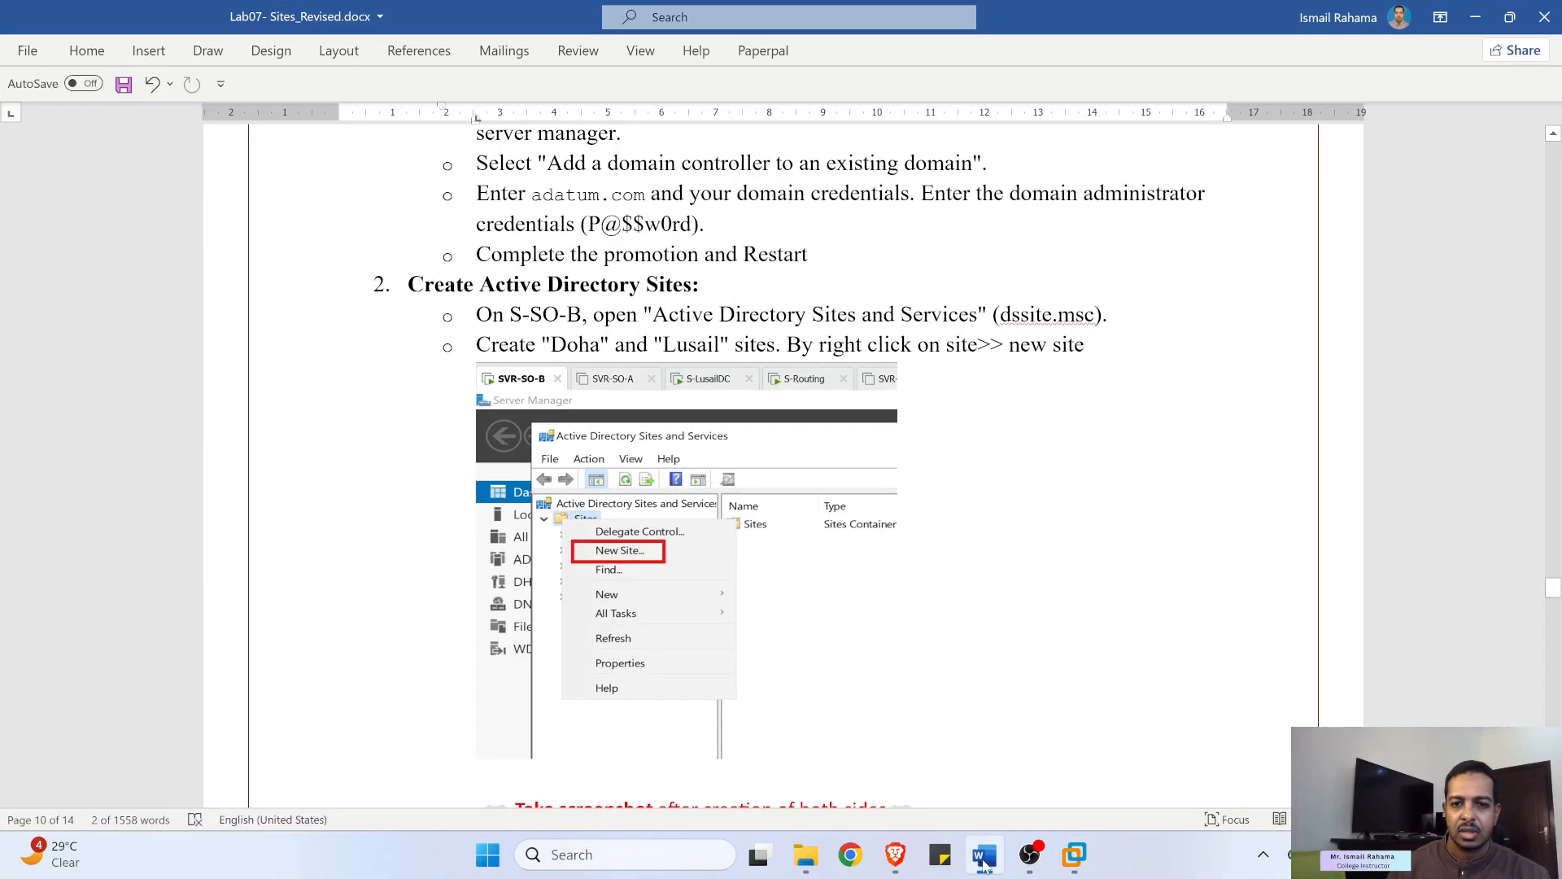
# - Review the lab steps for opening Sites and Services and creating the 10.0.0.0/24 subnet
pyautogui.moveTo(511, 314); pyautogui.dragTo(978, 314)
pyautogui.moveTo(694, 338); pyautogui.dragTo(832, 344)
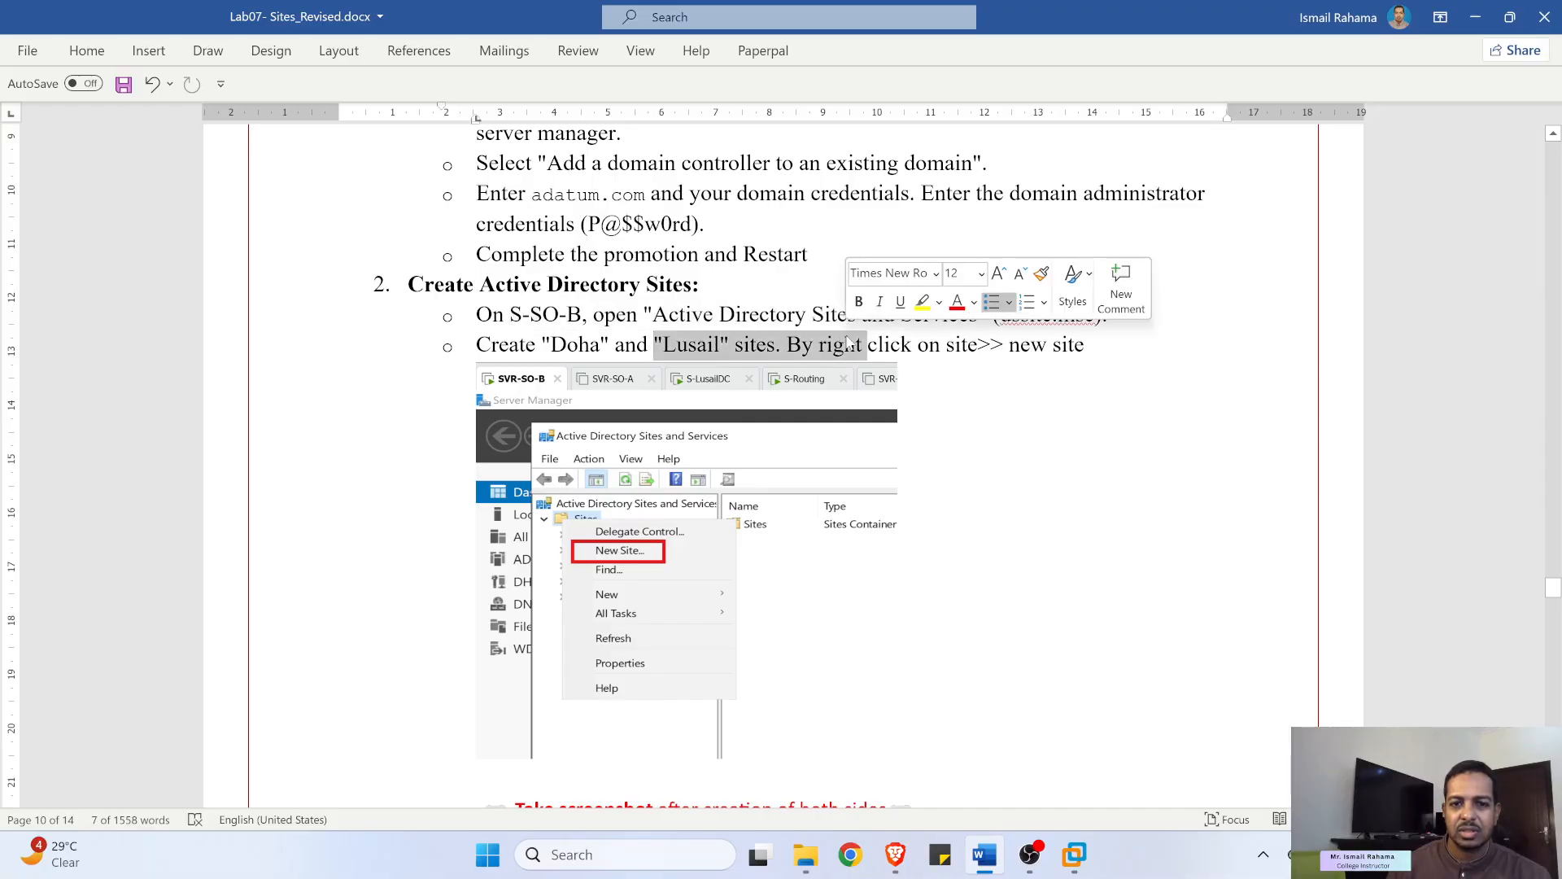
pyautogui.scroll(-8, 814, 338)
pyautogui.scroll(-1, 794, 339)
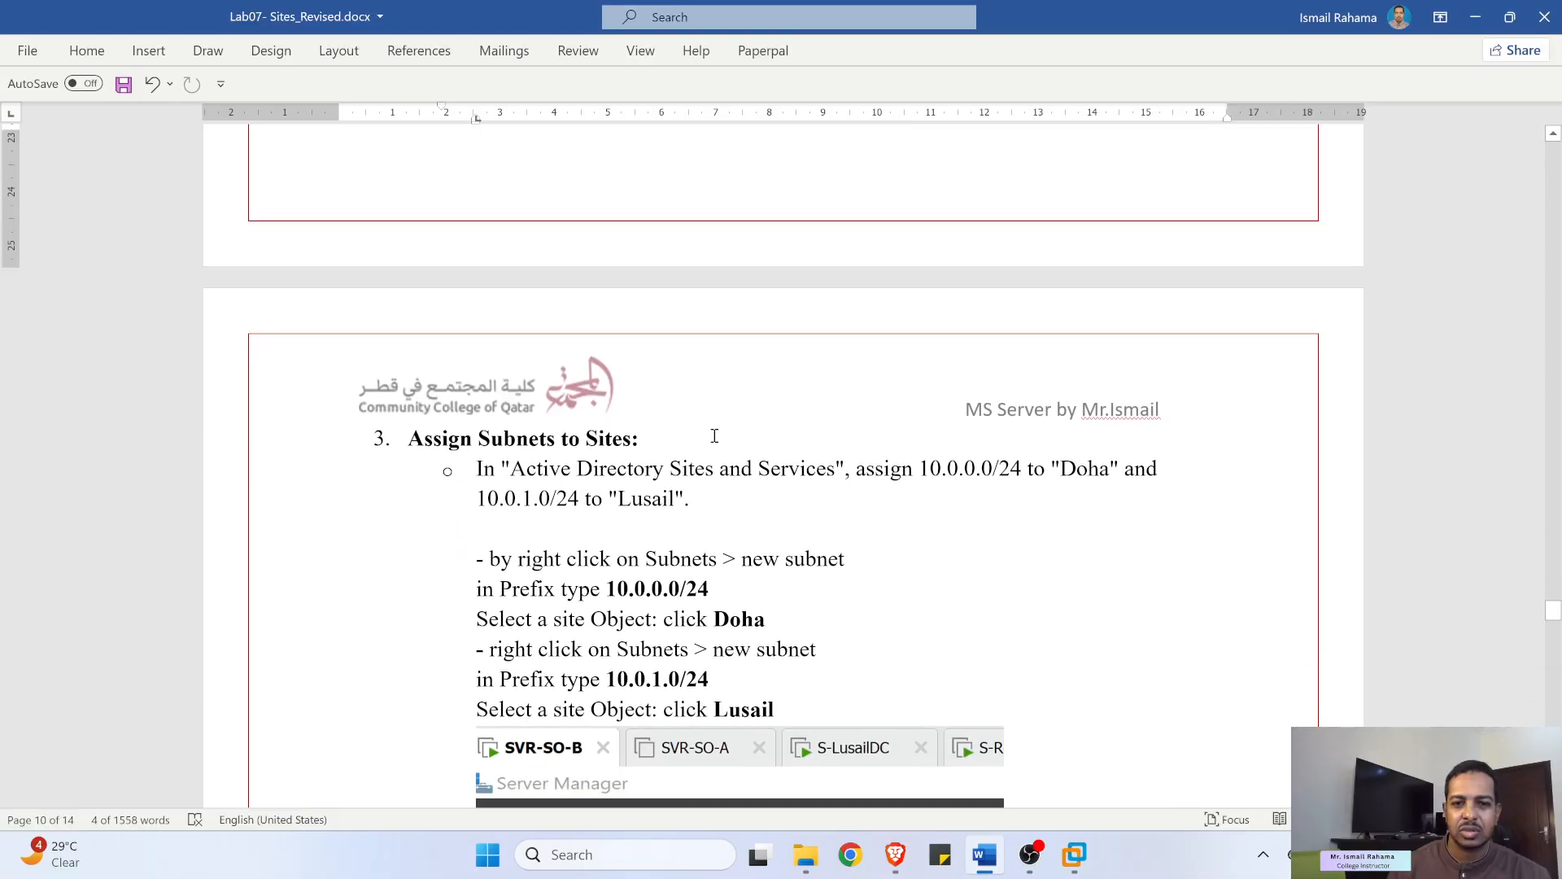
pyautogui.moveTo(895, 461); pyautogui.dragTo(1048, 470)
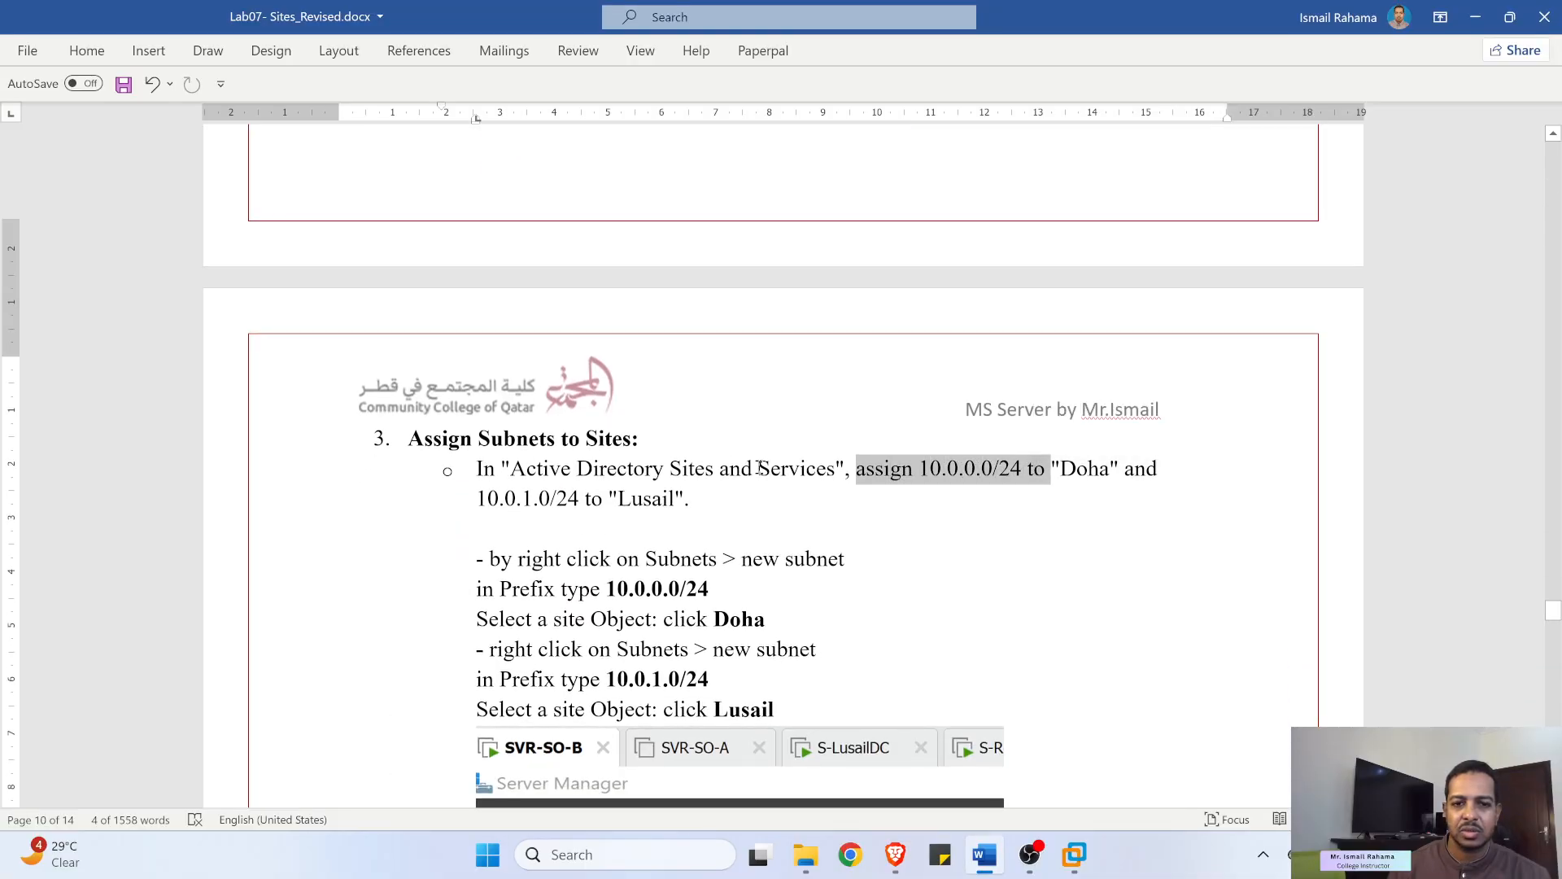
pyautogui.scroll(-3, 686, 420)
pyautogui.moveTo(518, 355); pyautogui.dragTo(717, 387)
# - Read the step on moving SVR-SO-B and SVR-SO-A into sites, then minimize Word
pyautogui.scroll(-3, 686, 359)
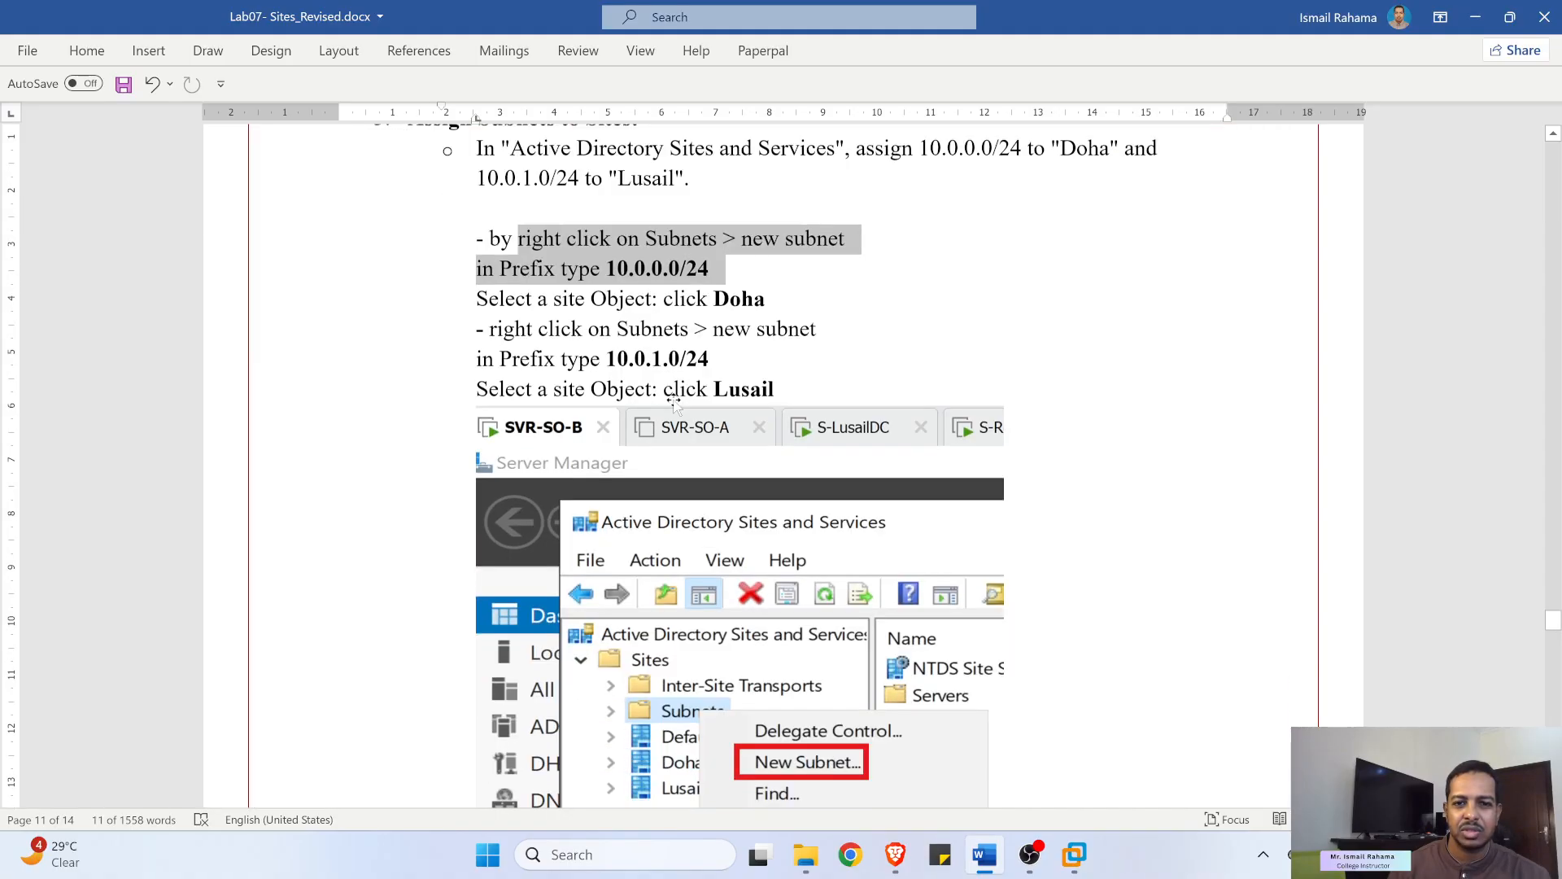
pyautogui.scroll(-8, 686, 359)
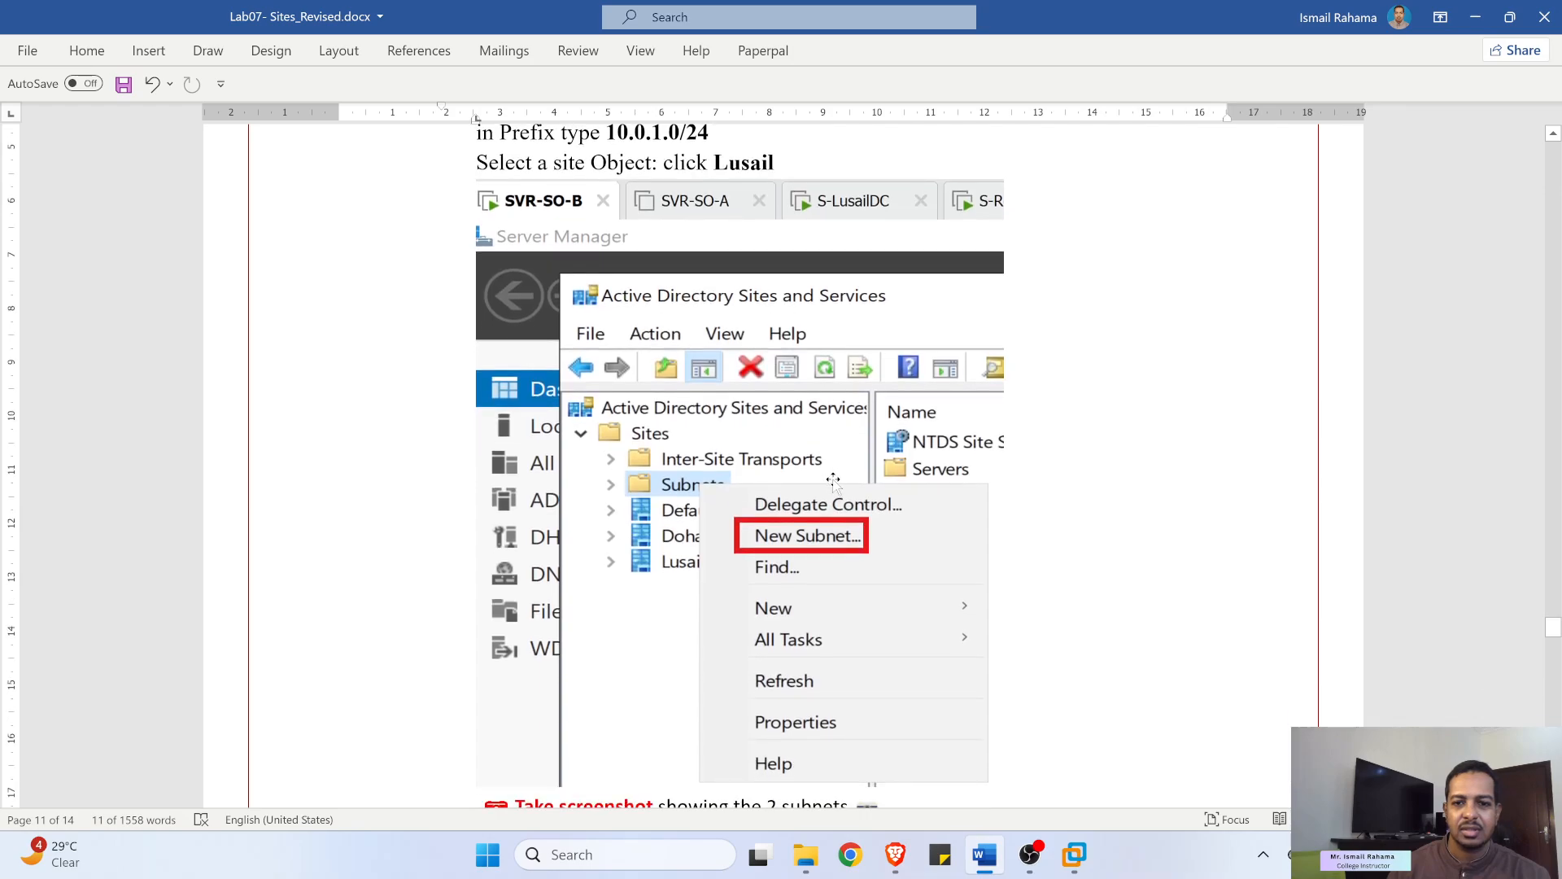
pyautogui.scroll(-5, 803, 450)
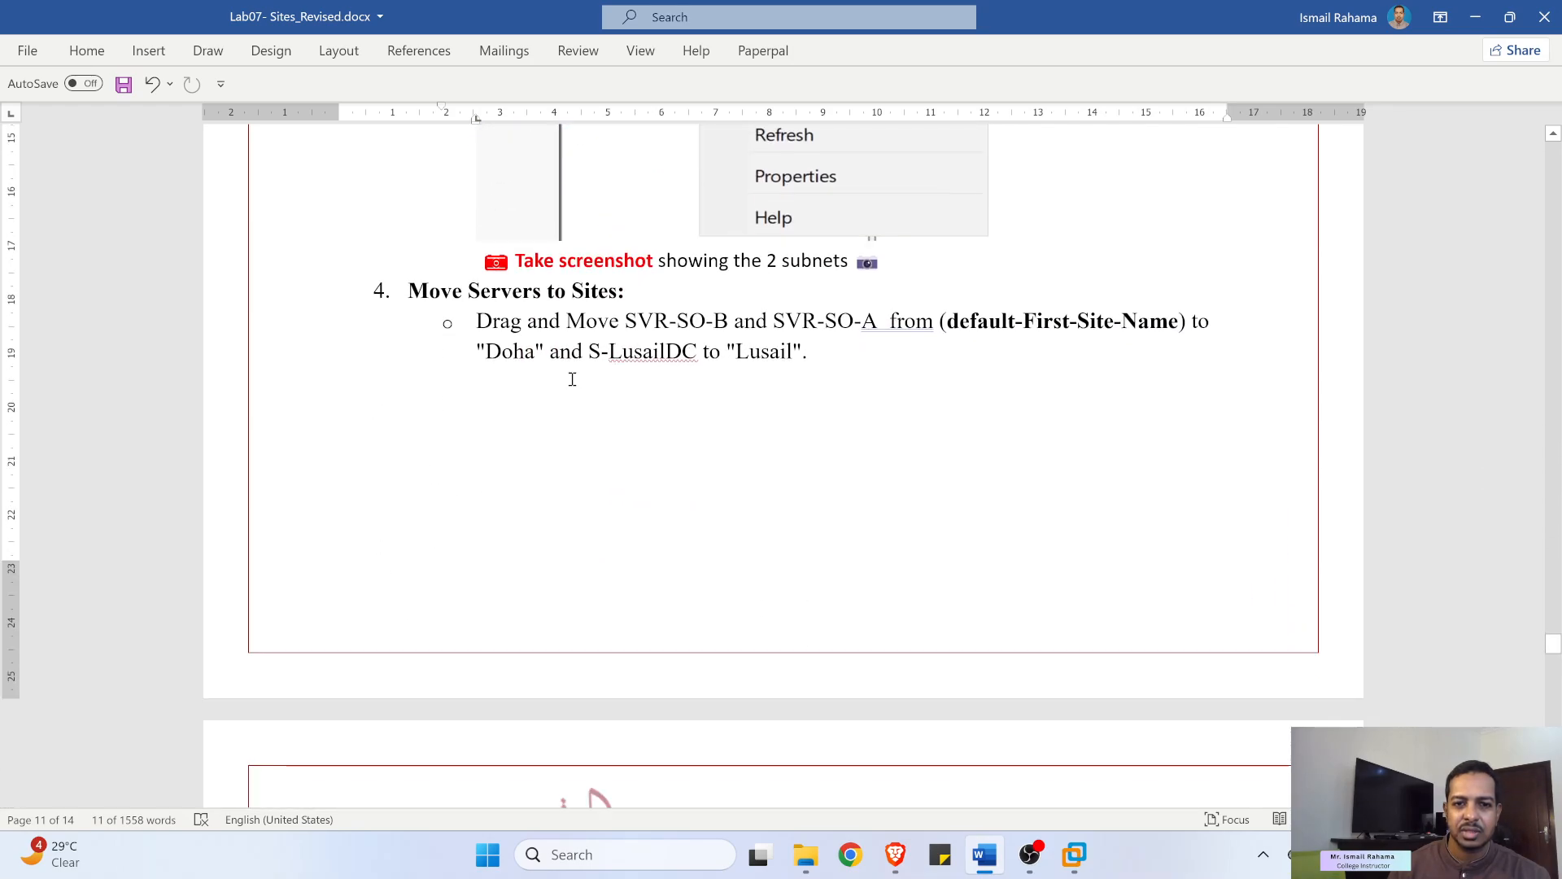
pyautogui.moveTo(682, 334); pyautogui.dragTo(751, 331)
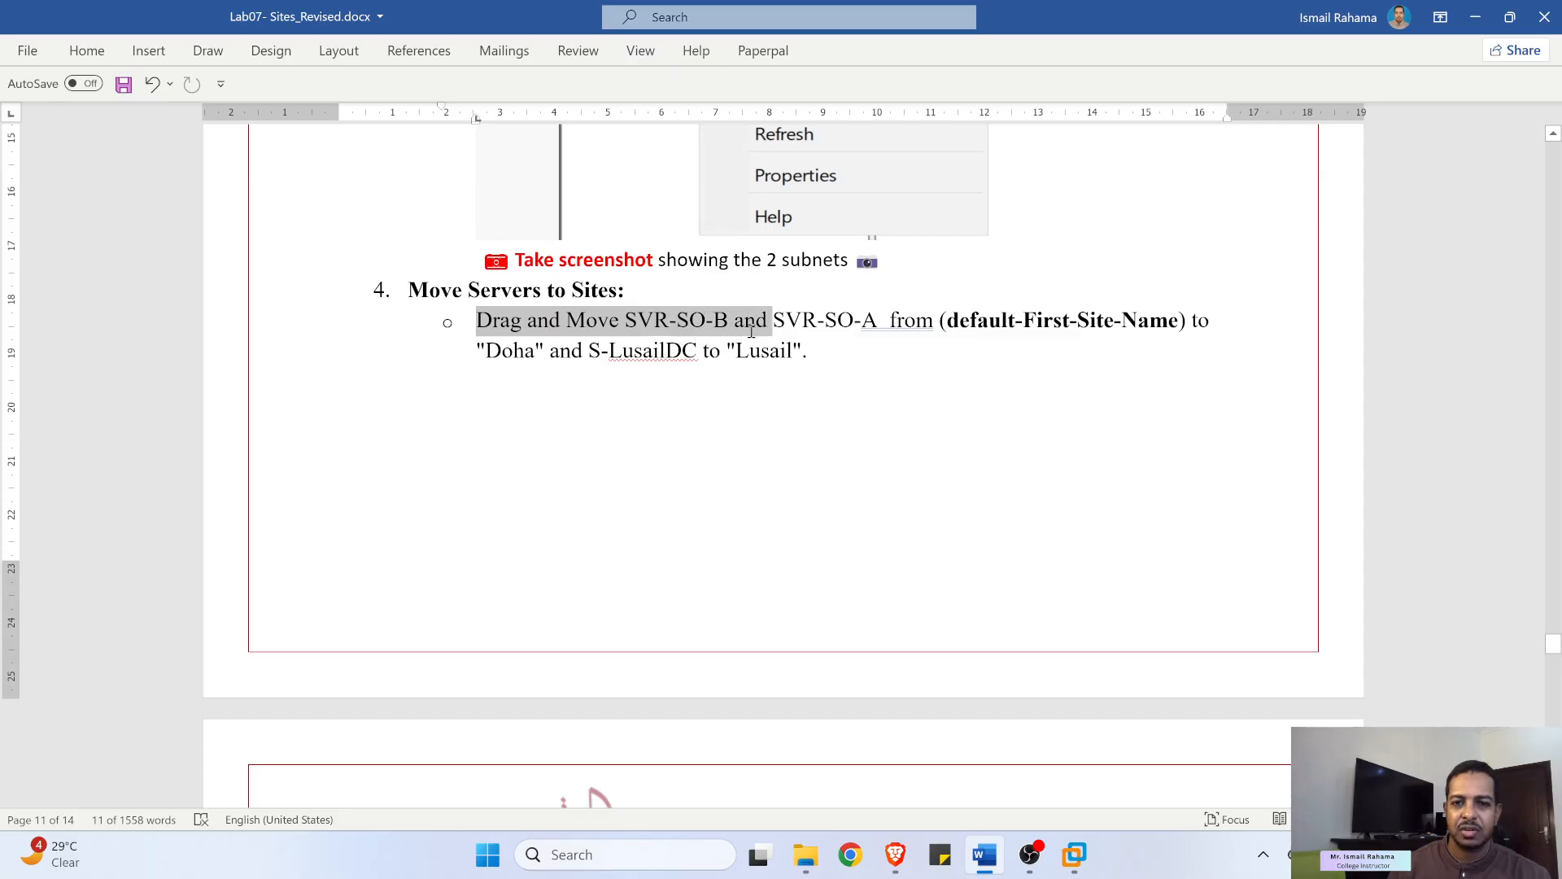
pyautogui.click(837, 326)
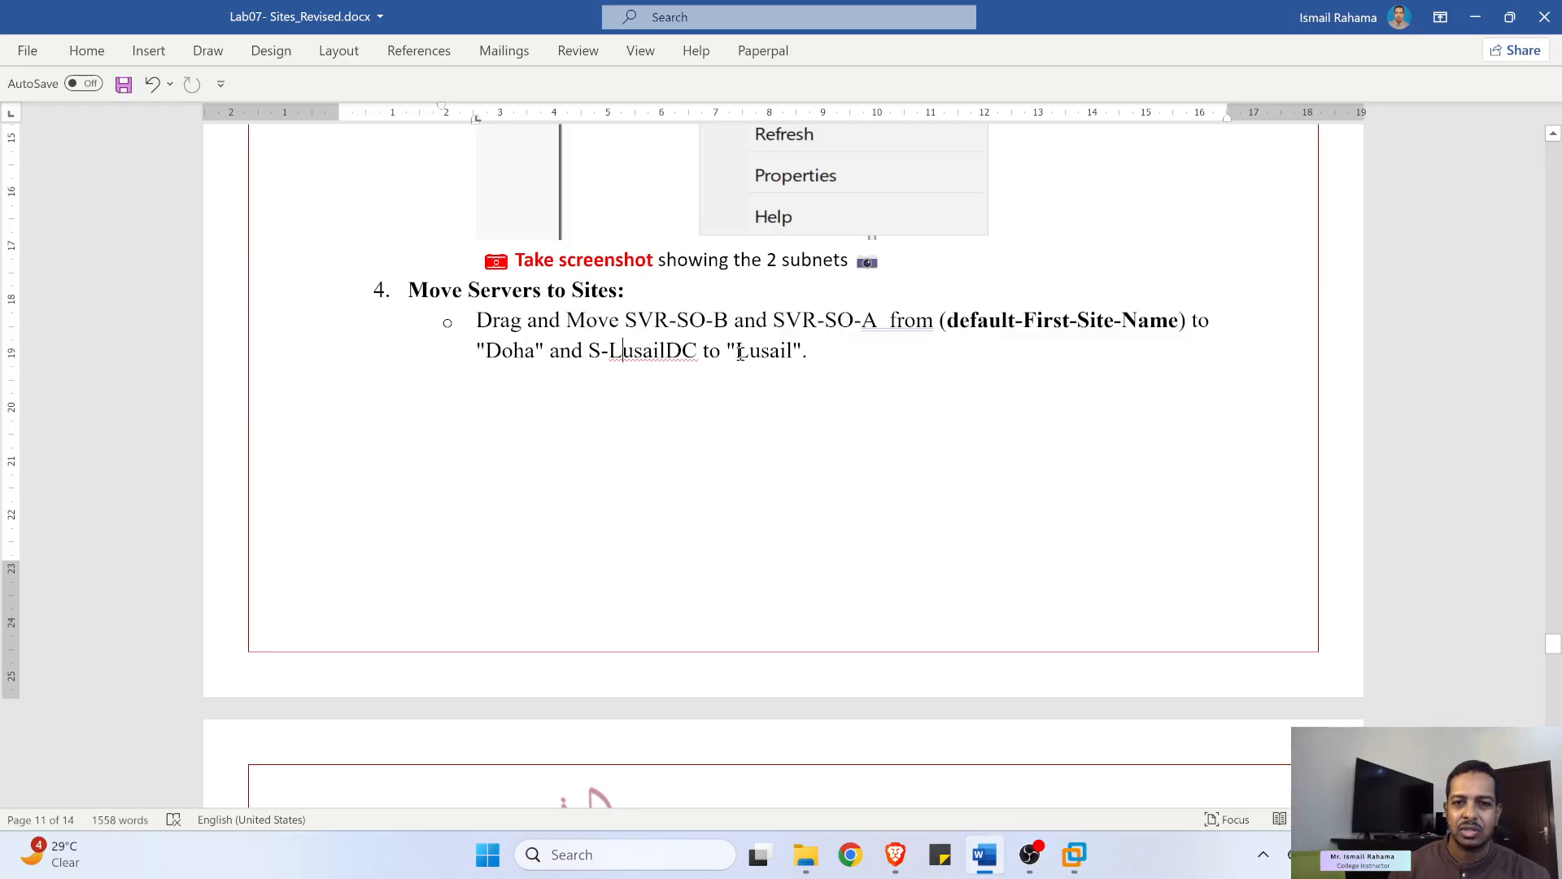
pyautogui.click(1475, 16)
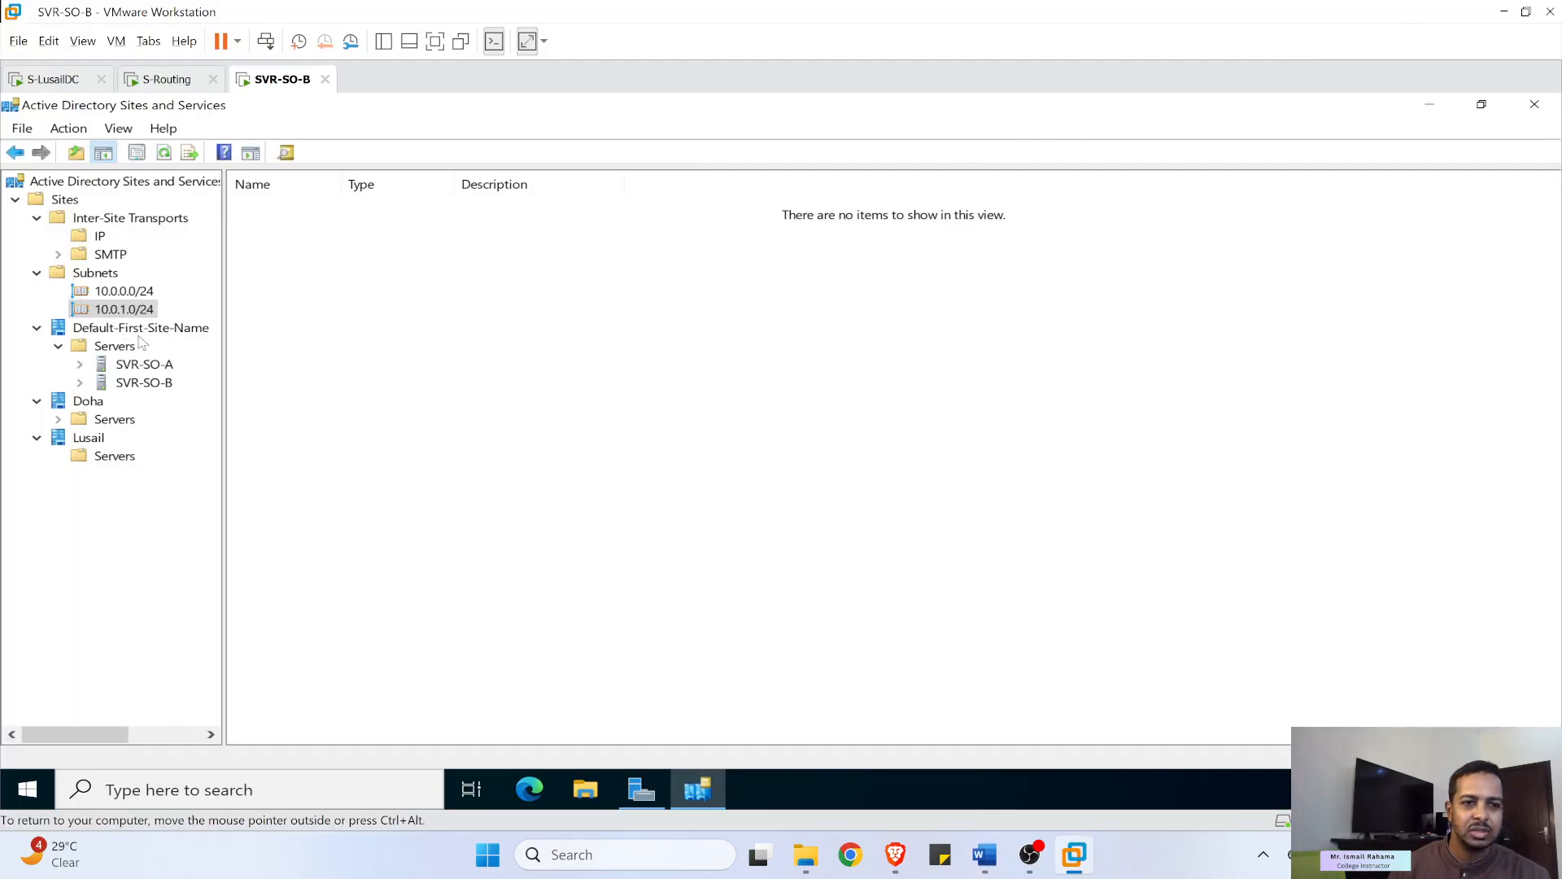
# - Refresh Sites and Services and confirm SVR-SO-A and SVR-SO-B remain under Default-First-Site-Name
pyautogui.click(162, 159)
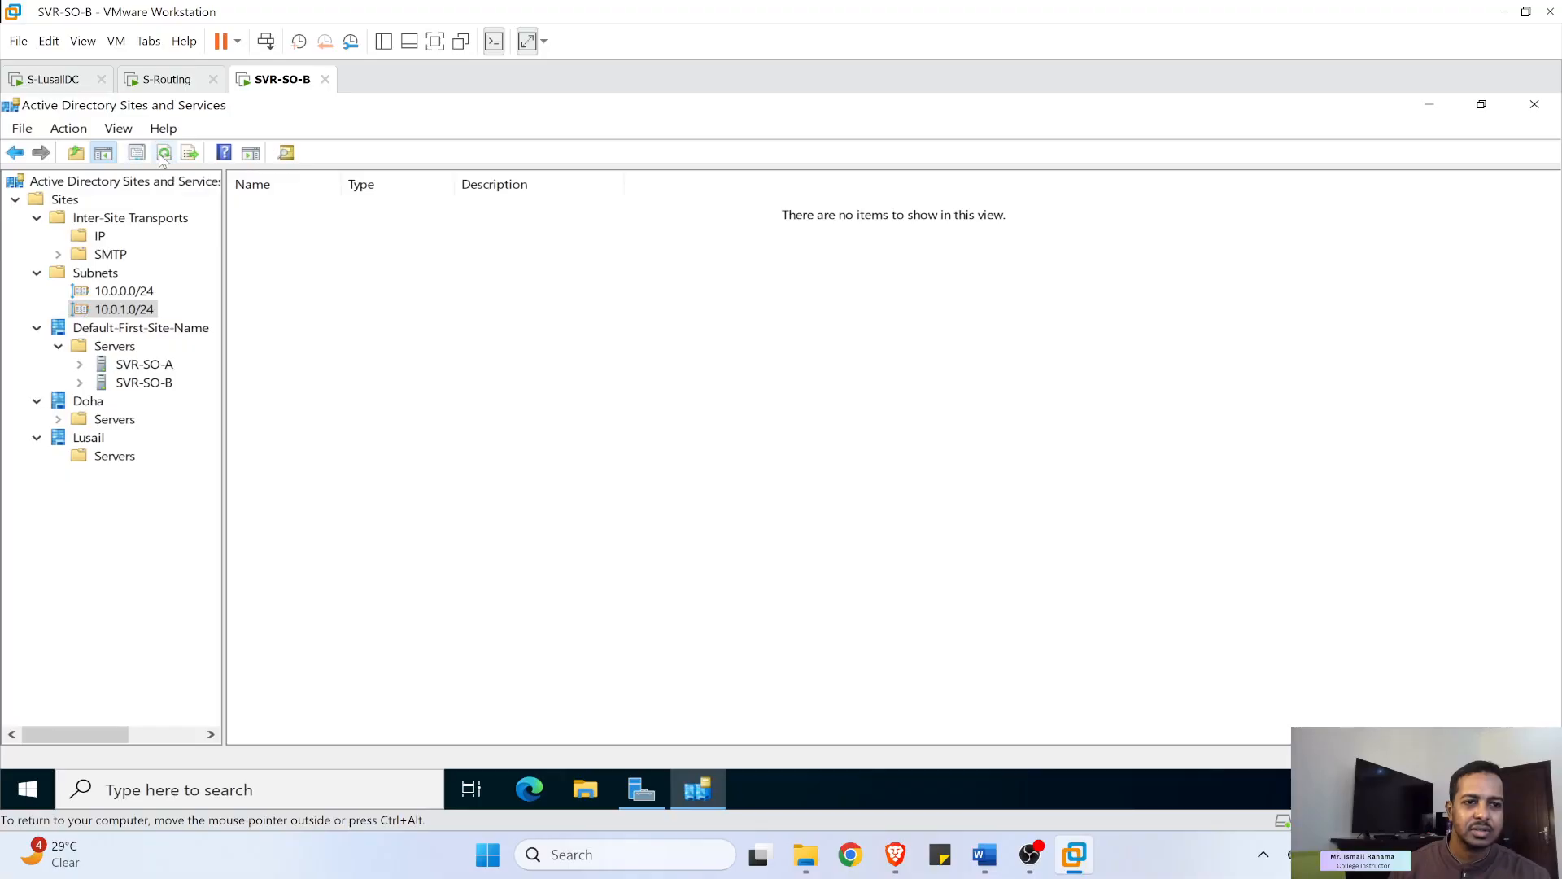
pyautogui.click(120, 328)
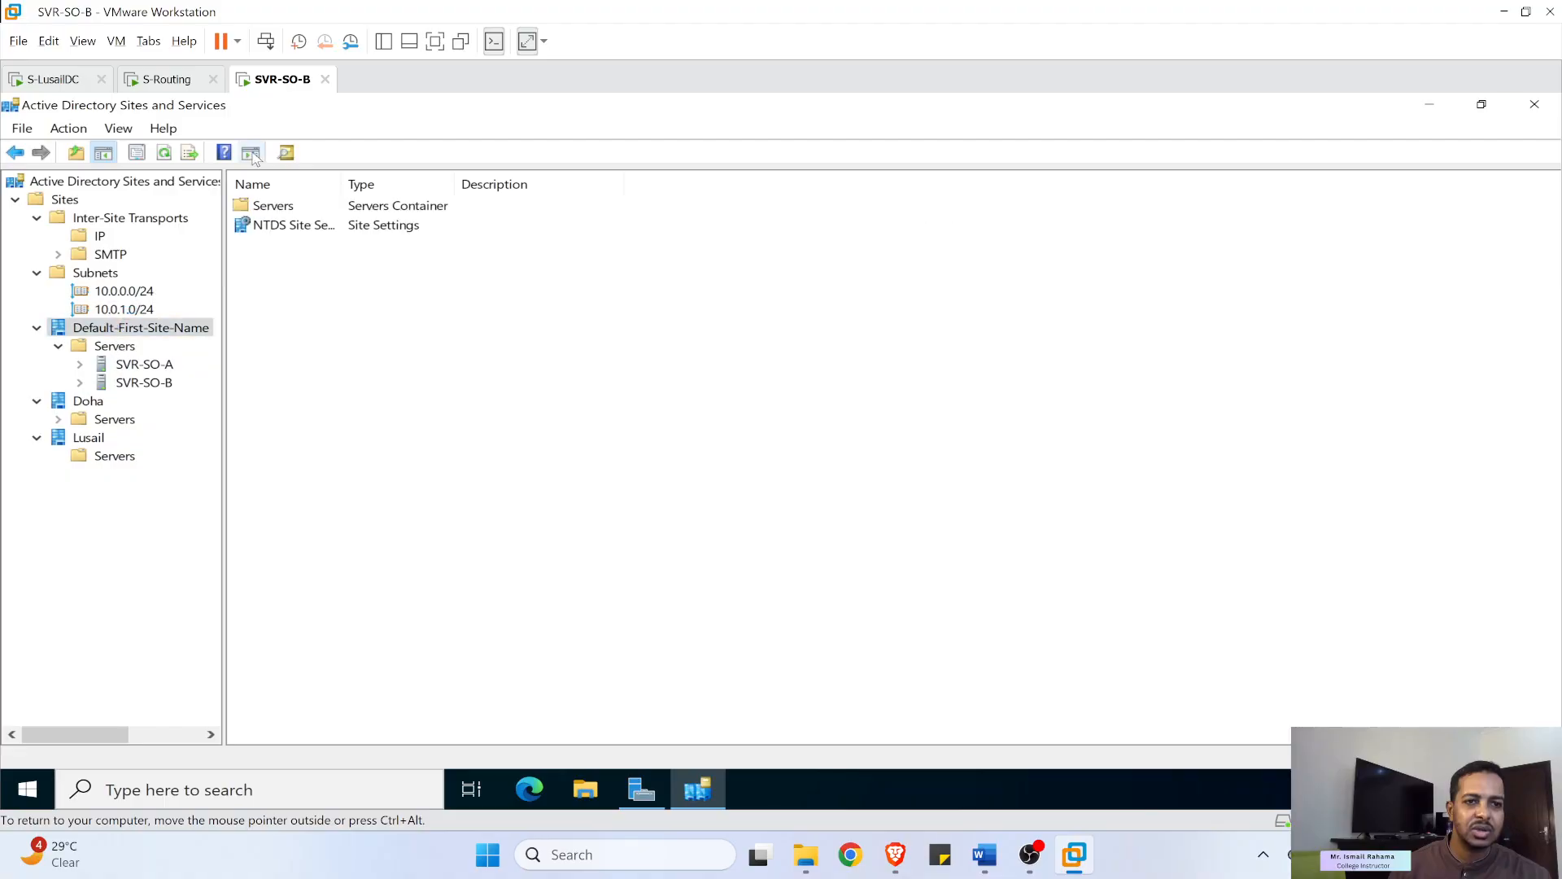
pyautogui.click(165, 152)
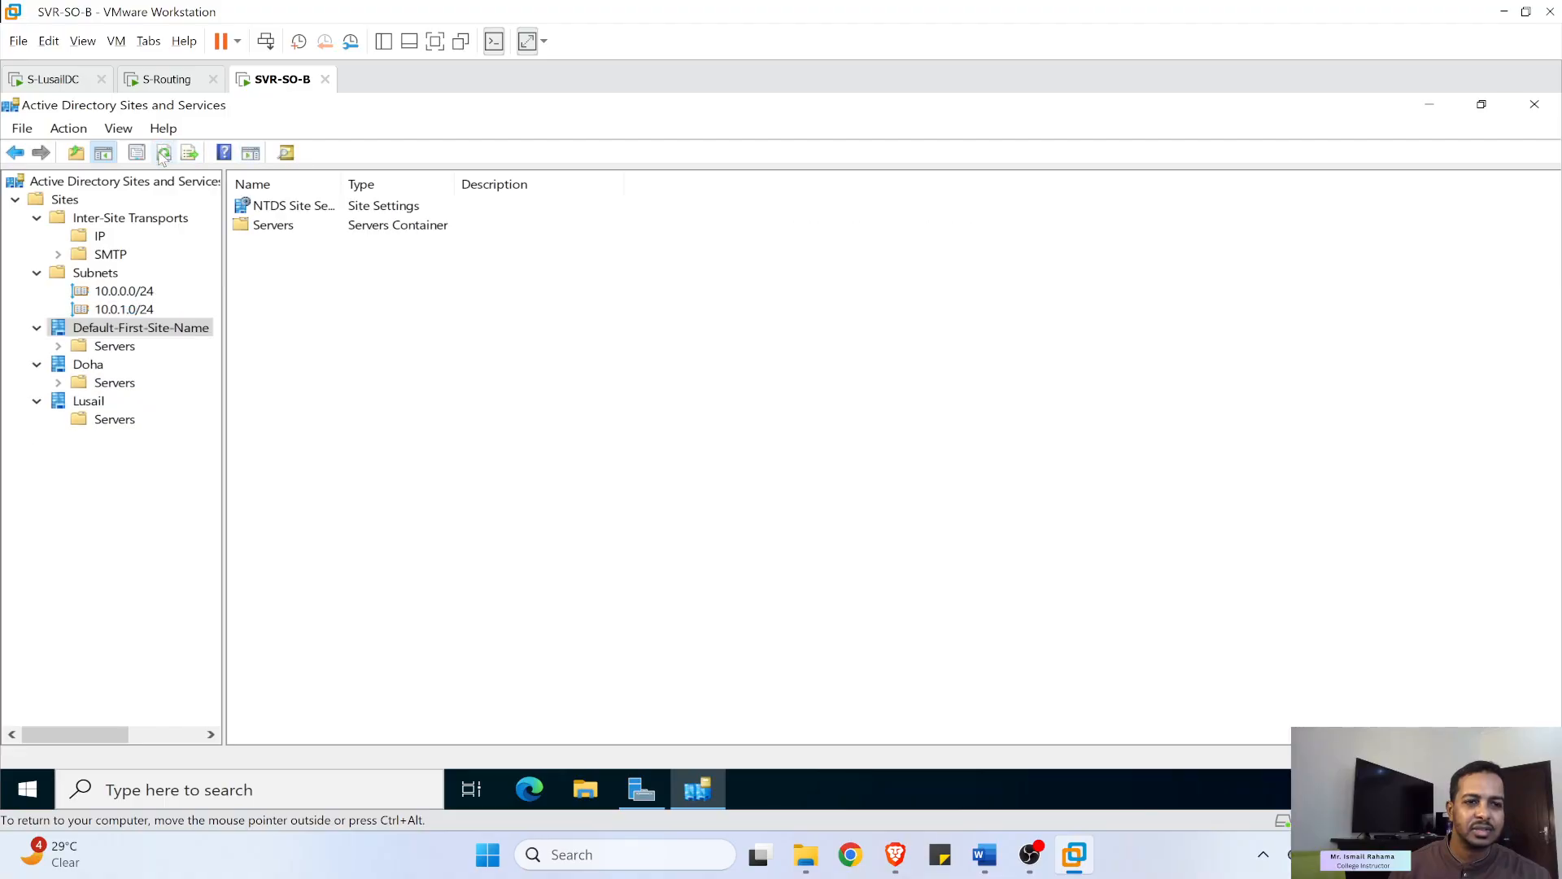
pyautogui.click(59, 346)
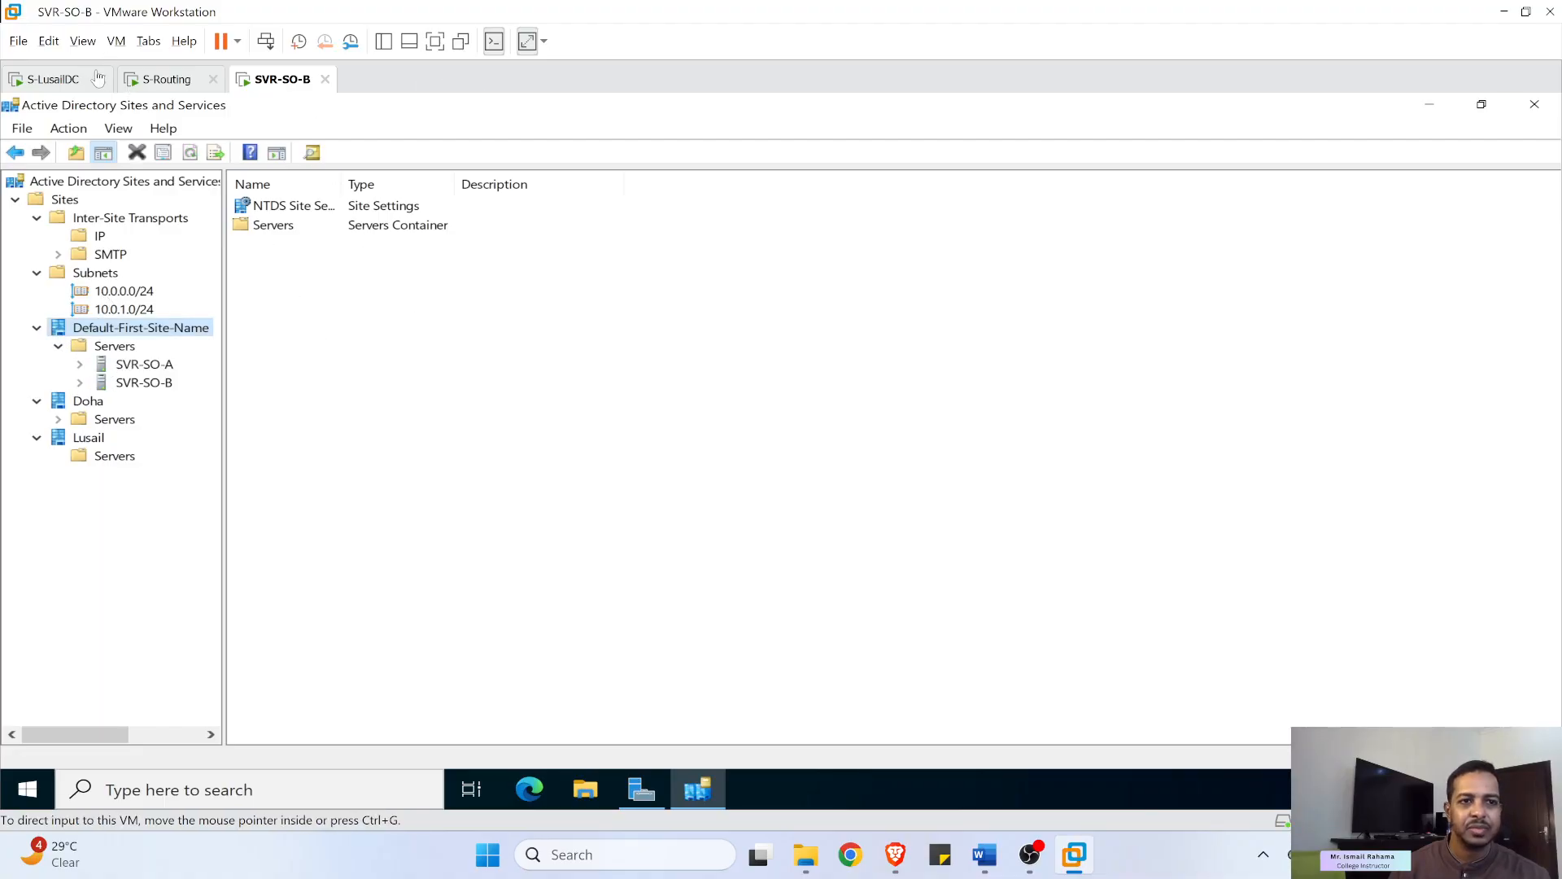
pyautogui.click(55, 80)
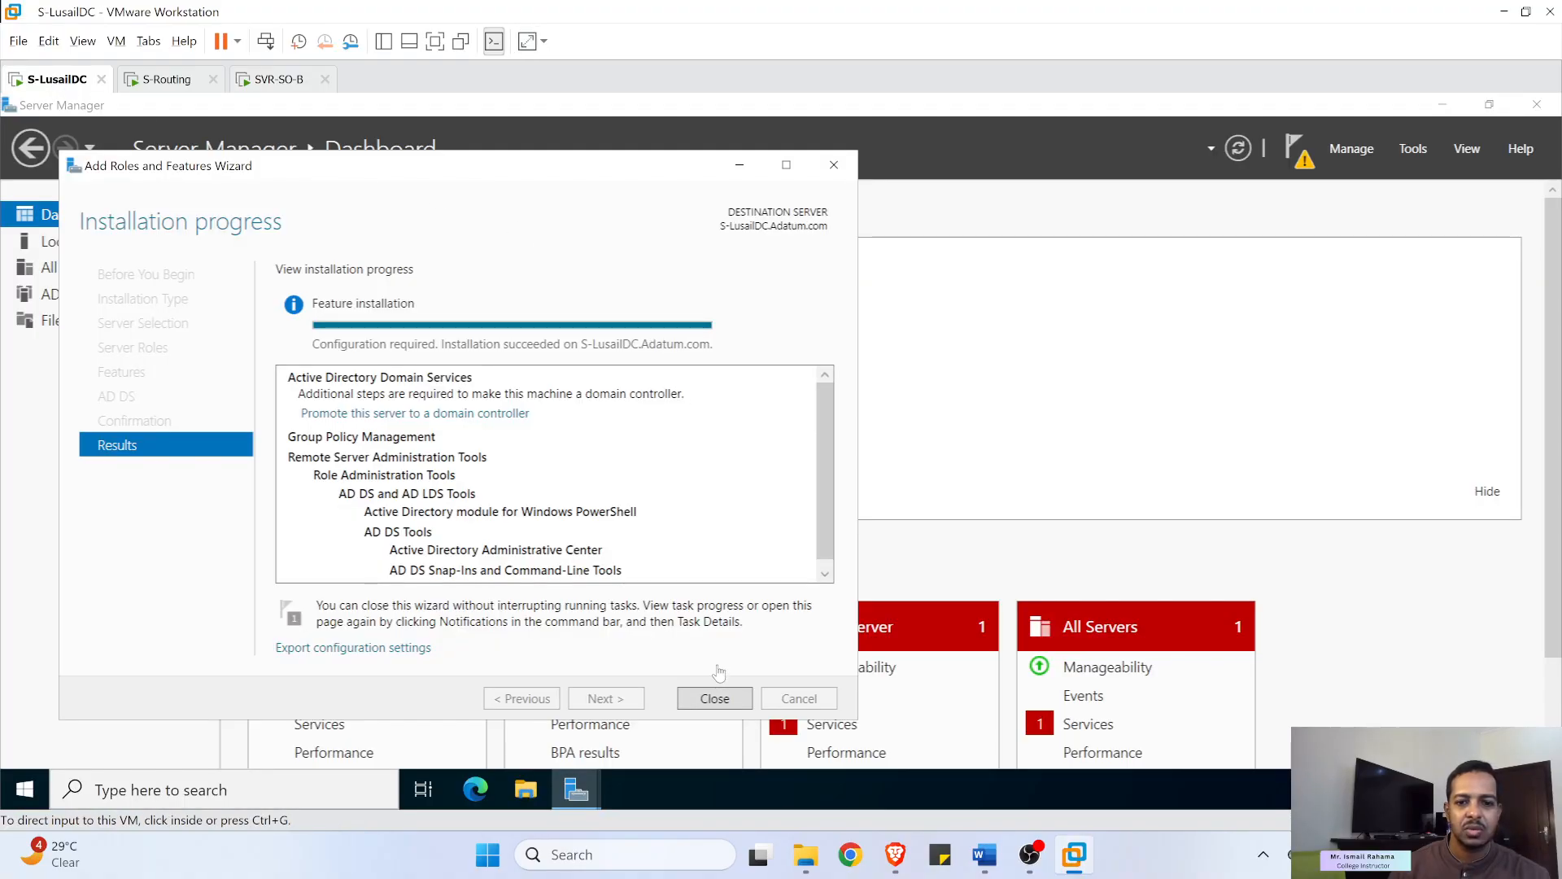
# - Start the stopped Edge Update service and launch the wizard promoting S-LusailDC to domain controller
pyautogui.click(714, 699)
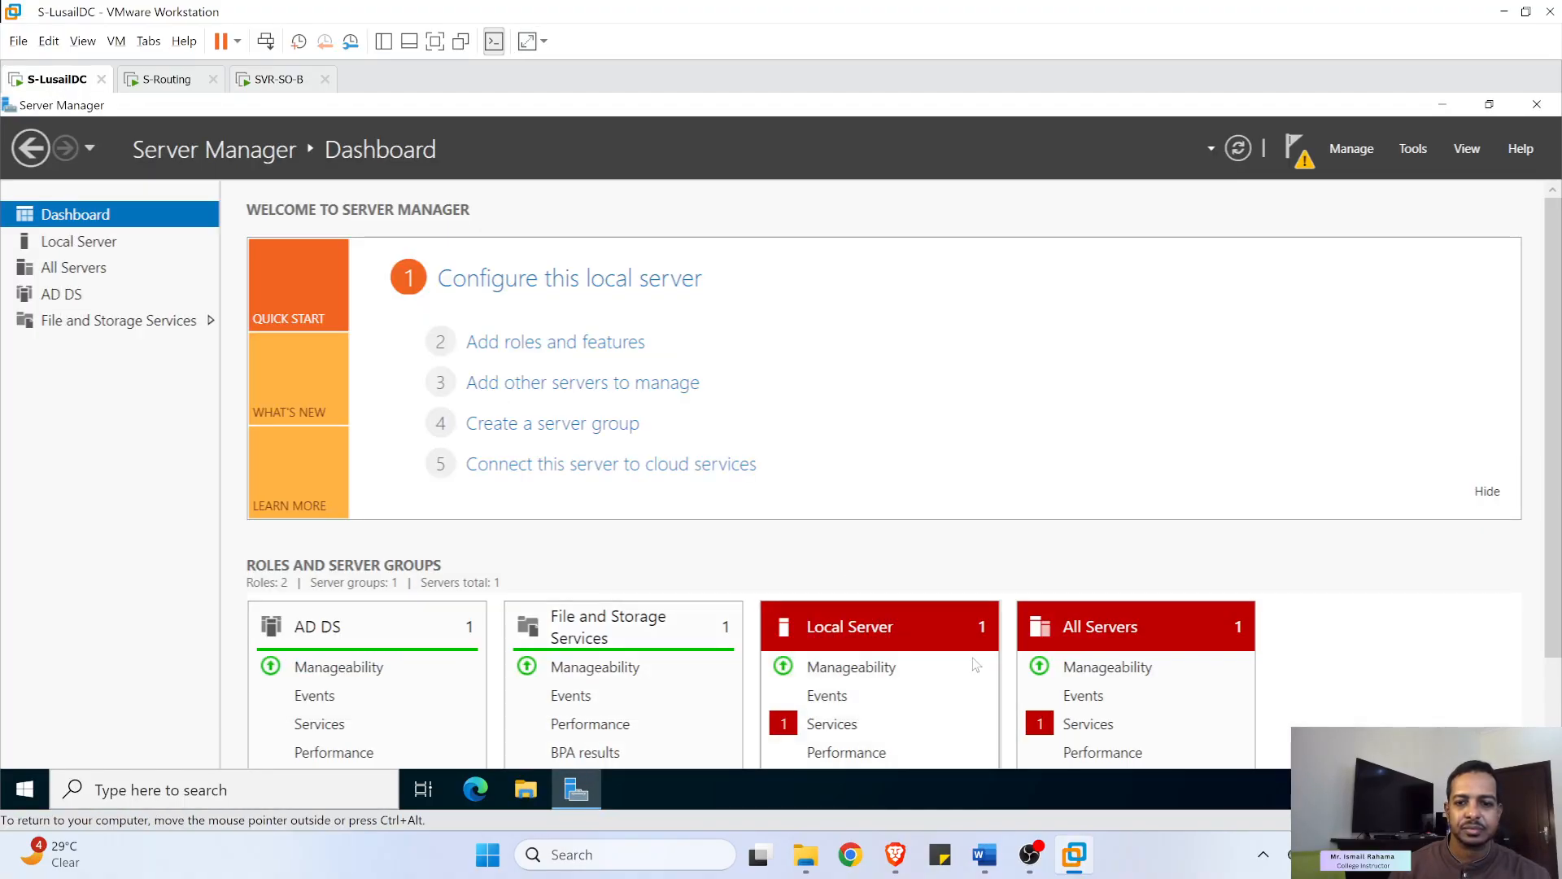
pyautogui.click(835, 723)
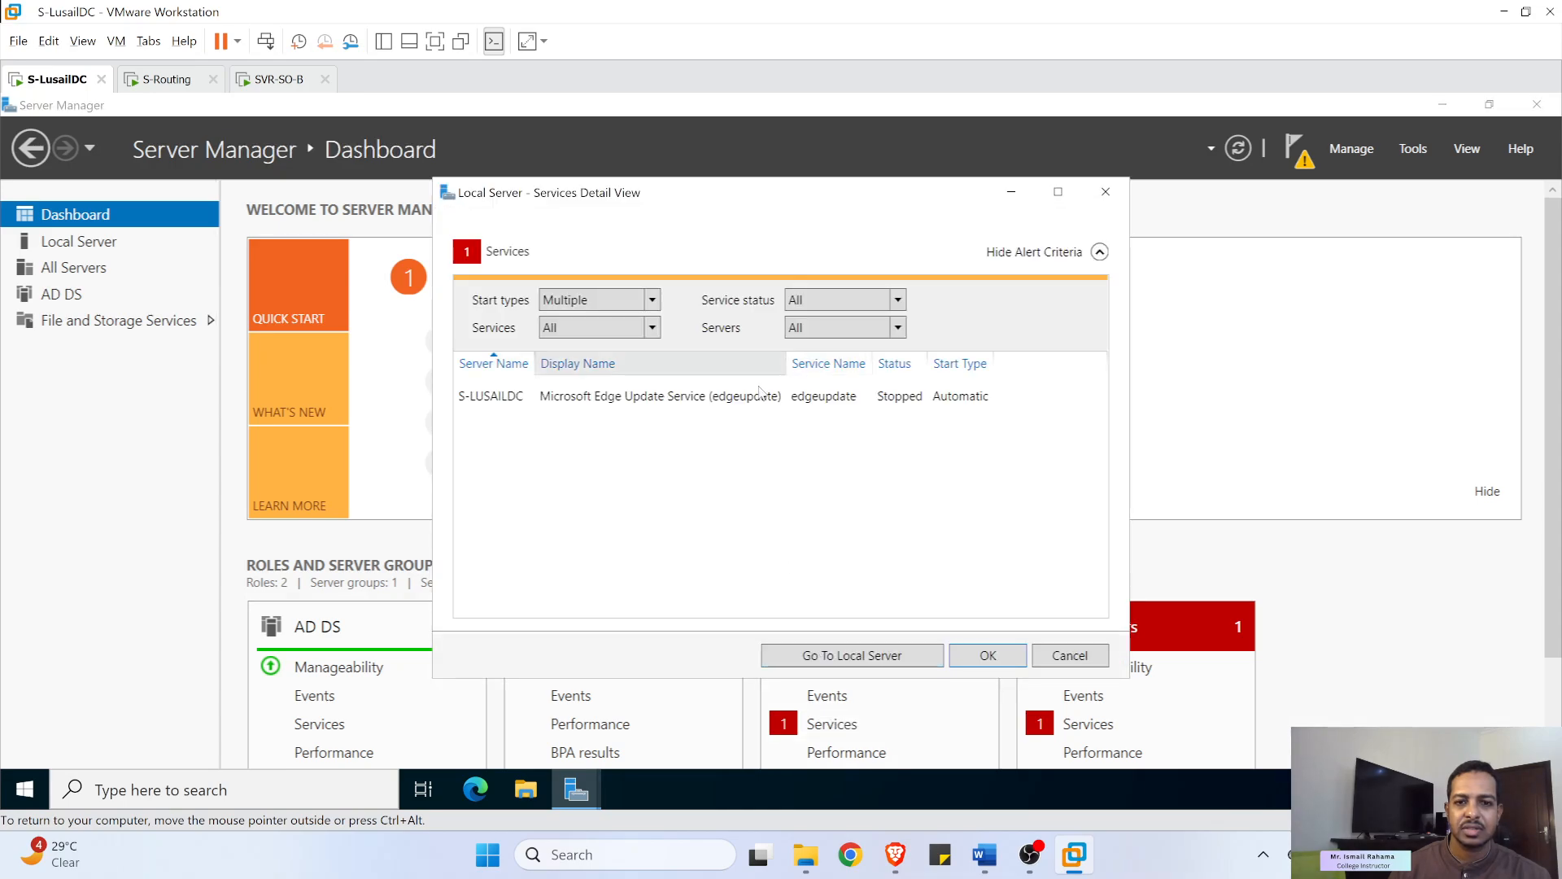
pyautogui.rightClick(648, 395)
pyautogui.click(690, 409)
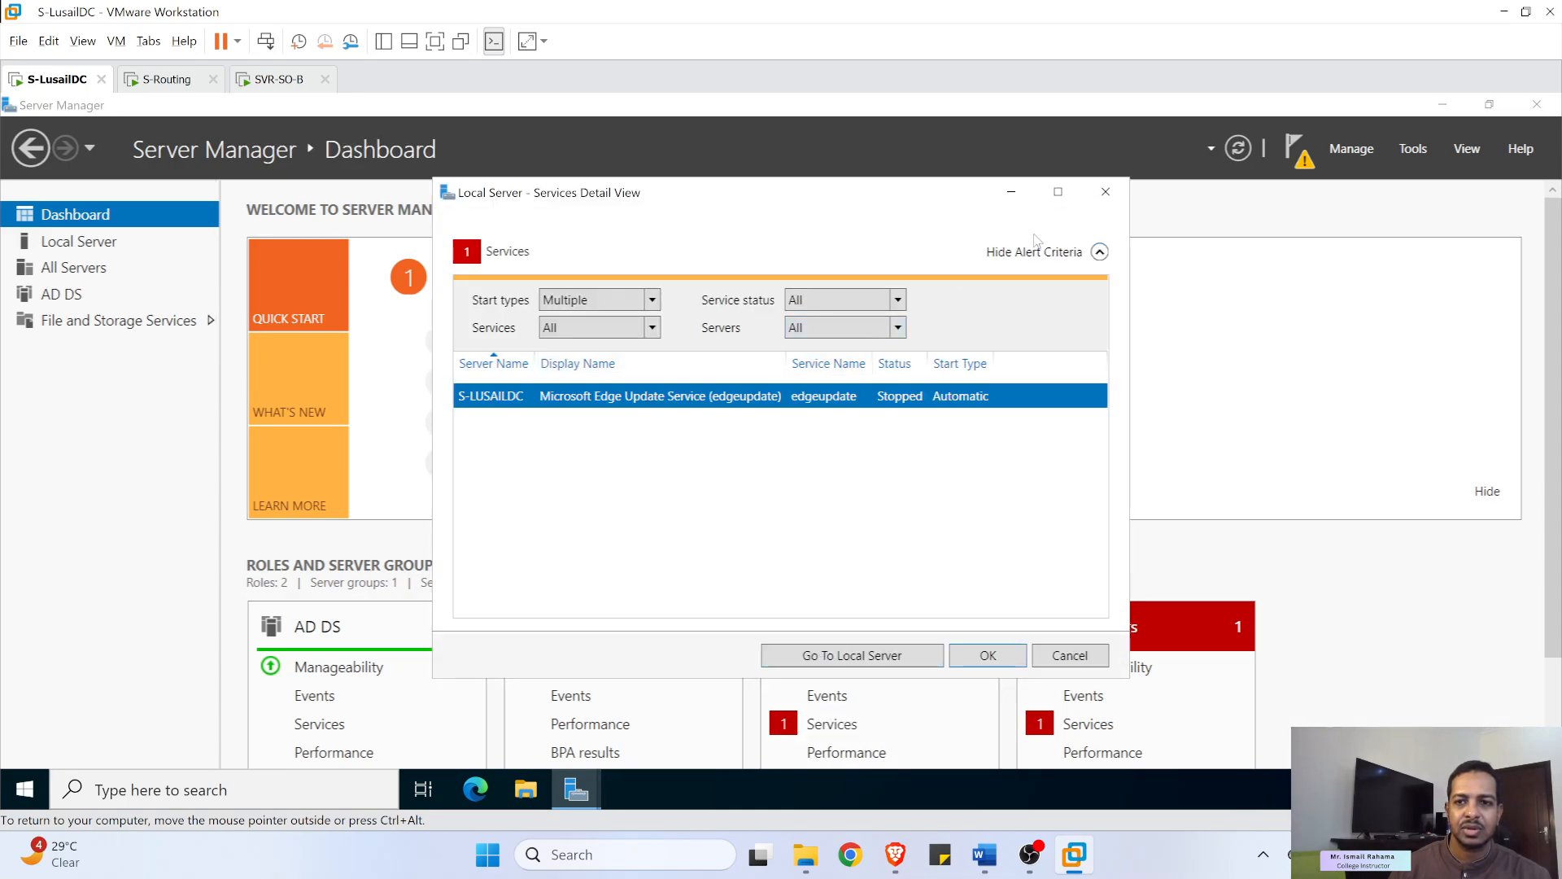
pyautogui.click(1106, 192)
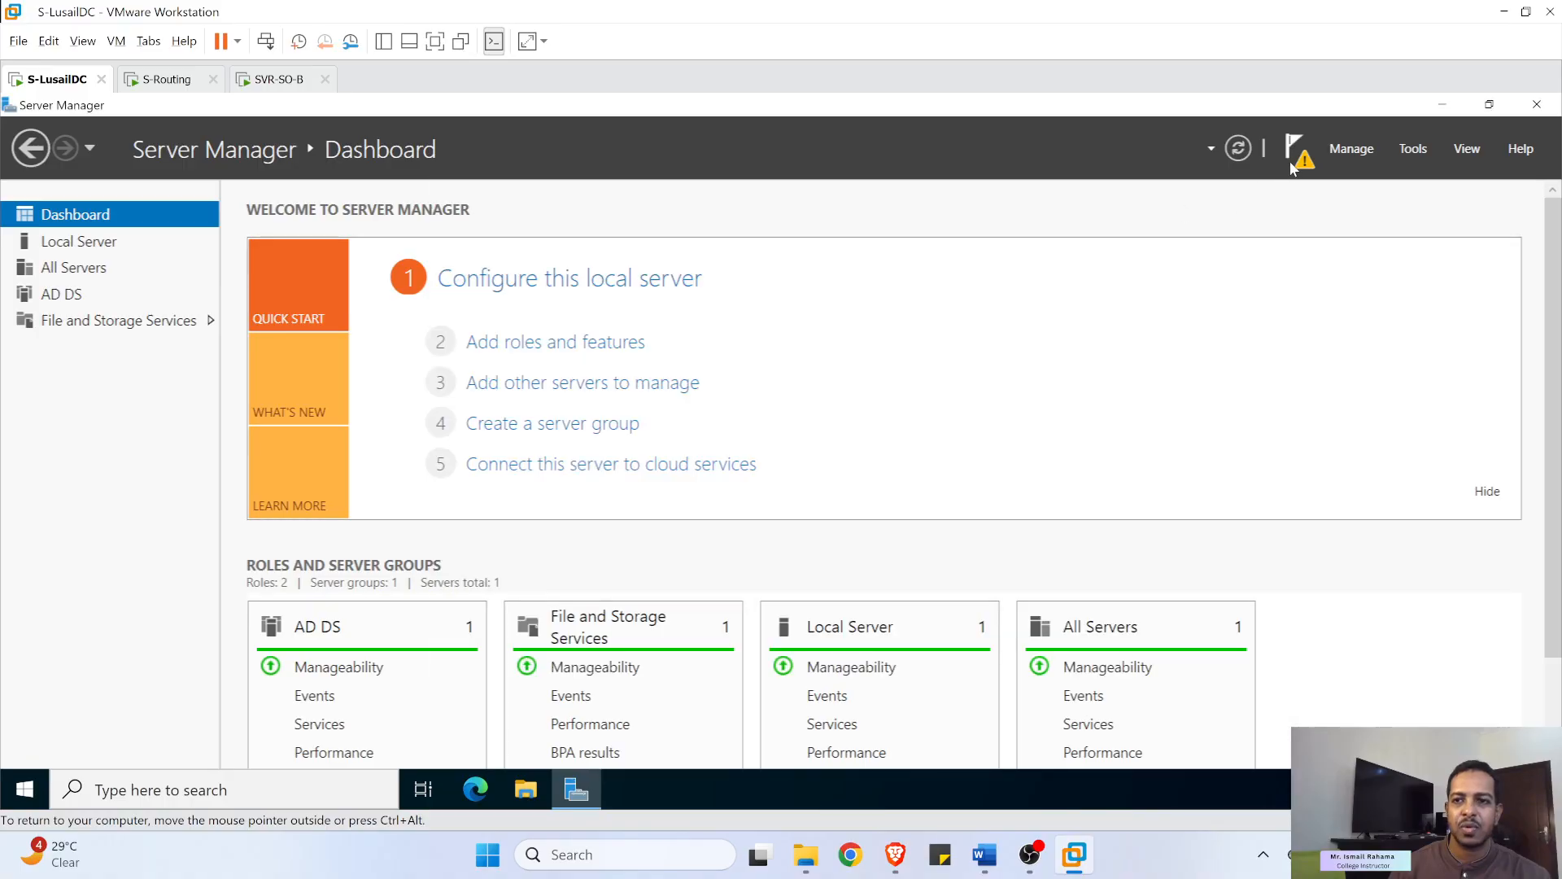
pyautogui.click(1292, 167)
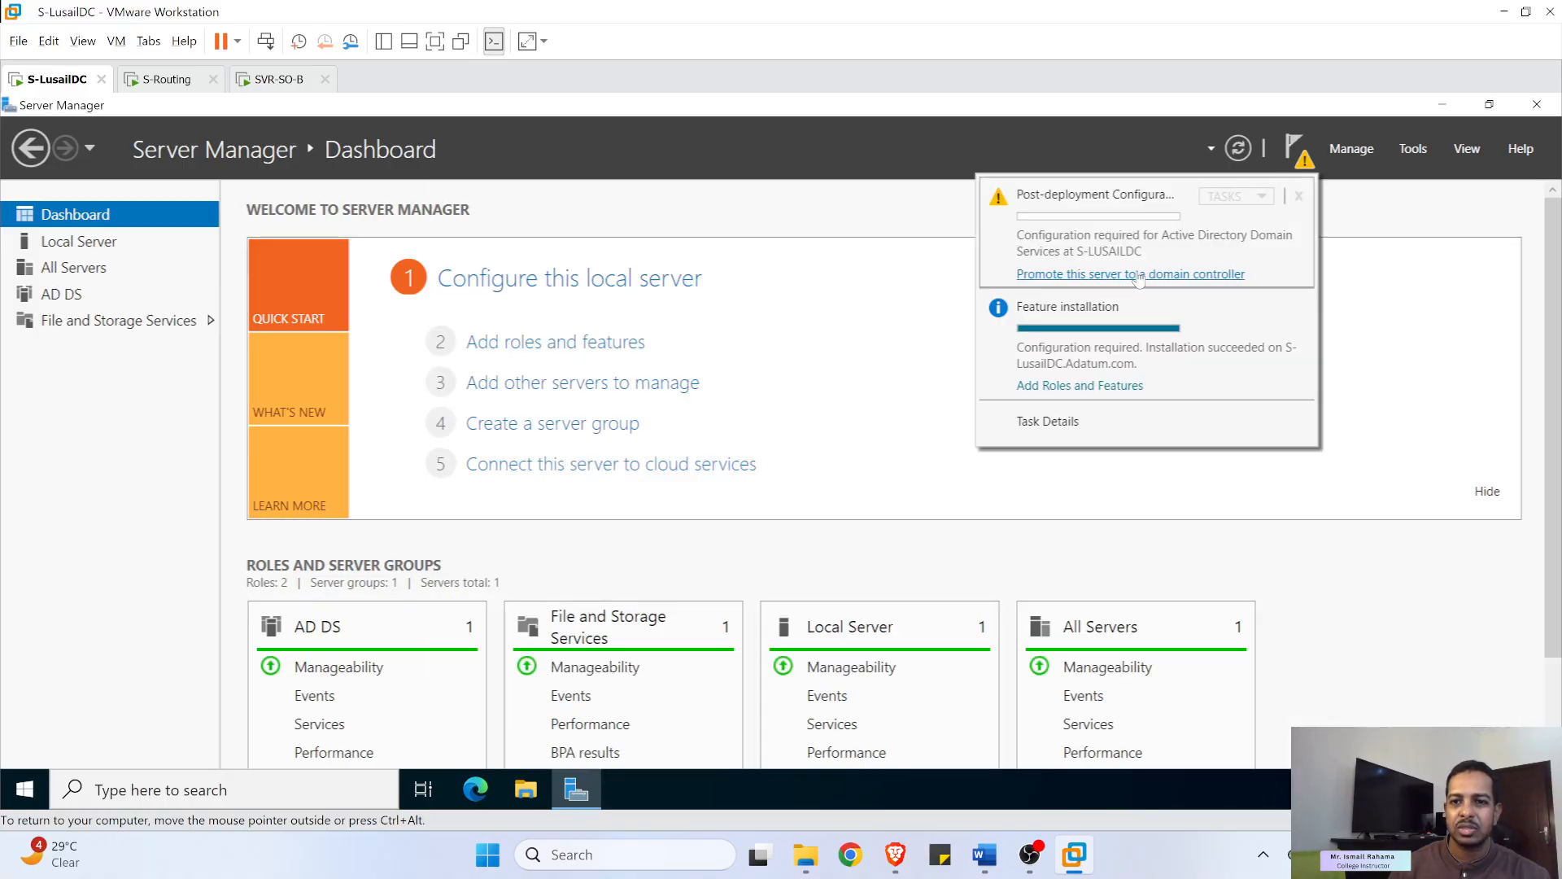
pyautogui.click(1080, 275)
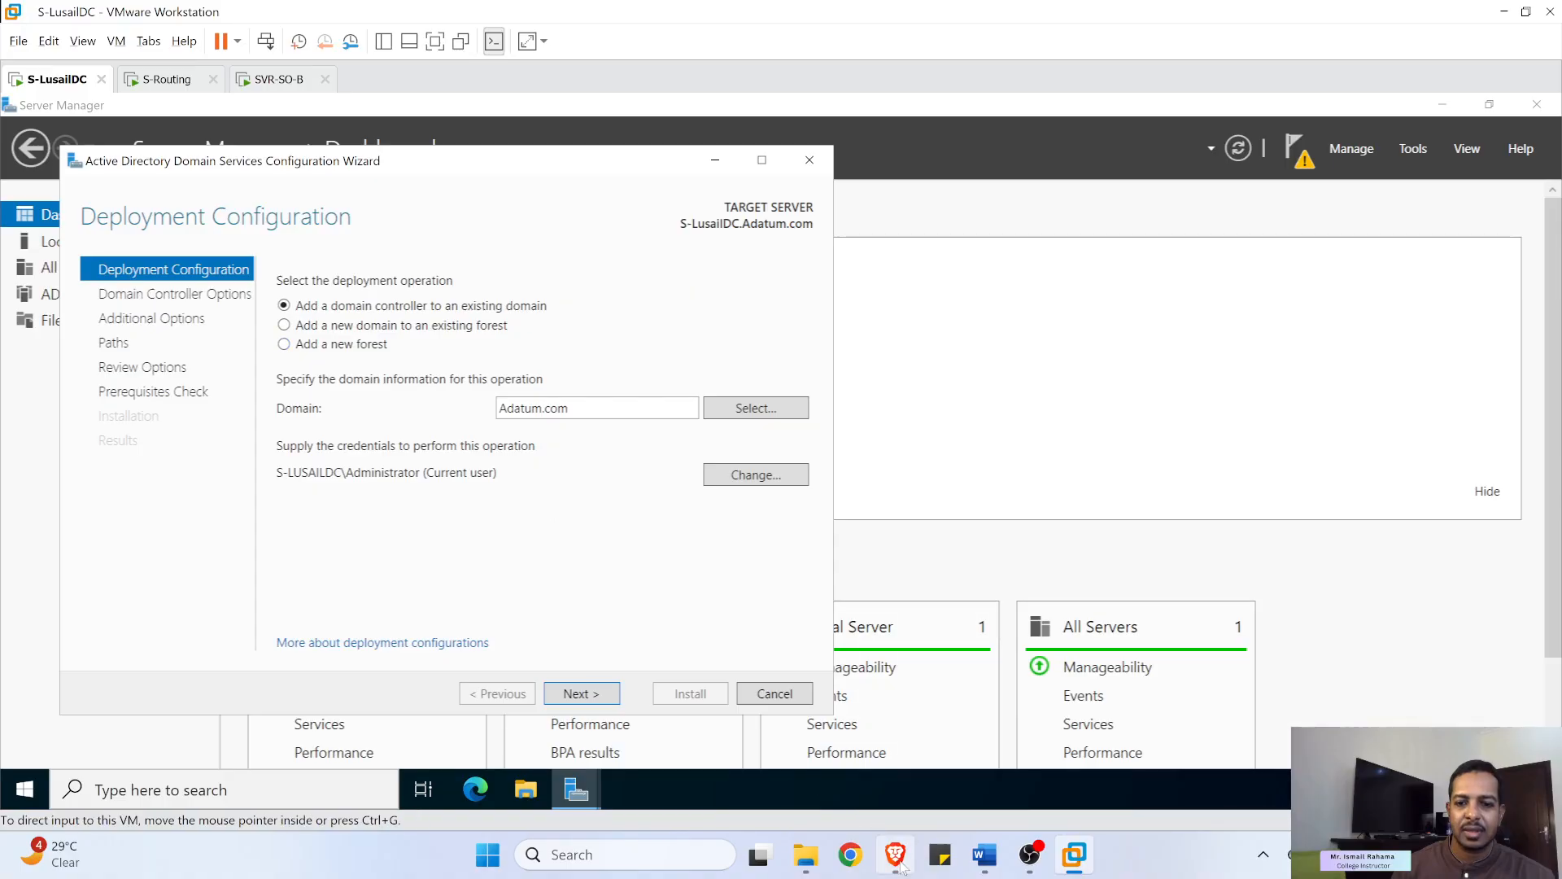
# - Enter the administrator user name and password as deployment credentials, then advance to Domain Controller Options
pyautogui.moveTo(985, 855)
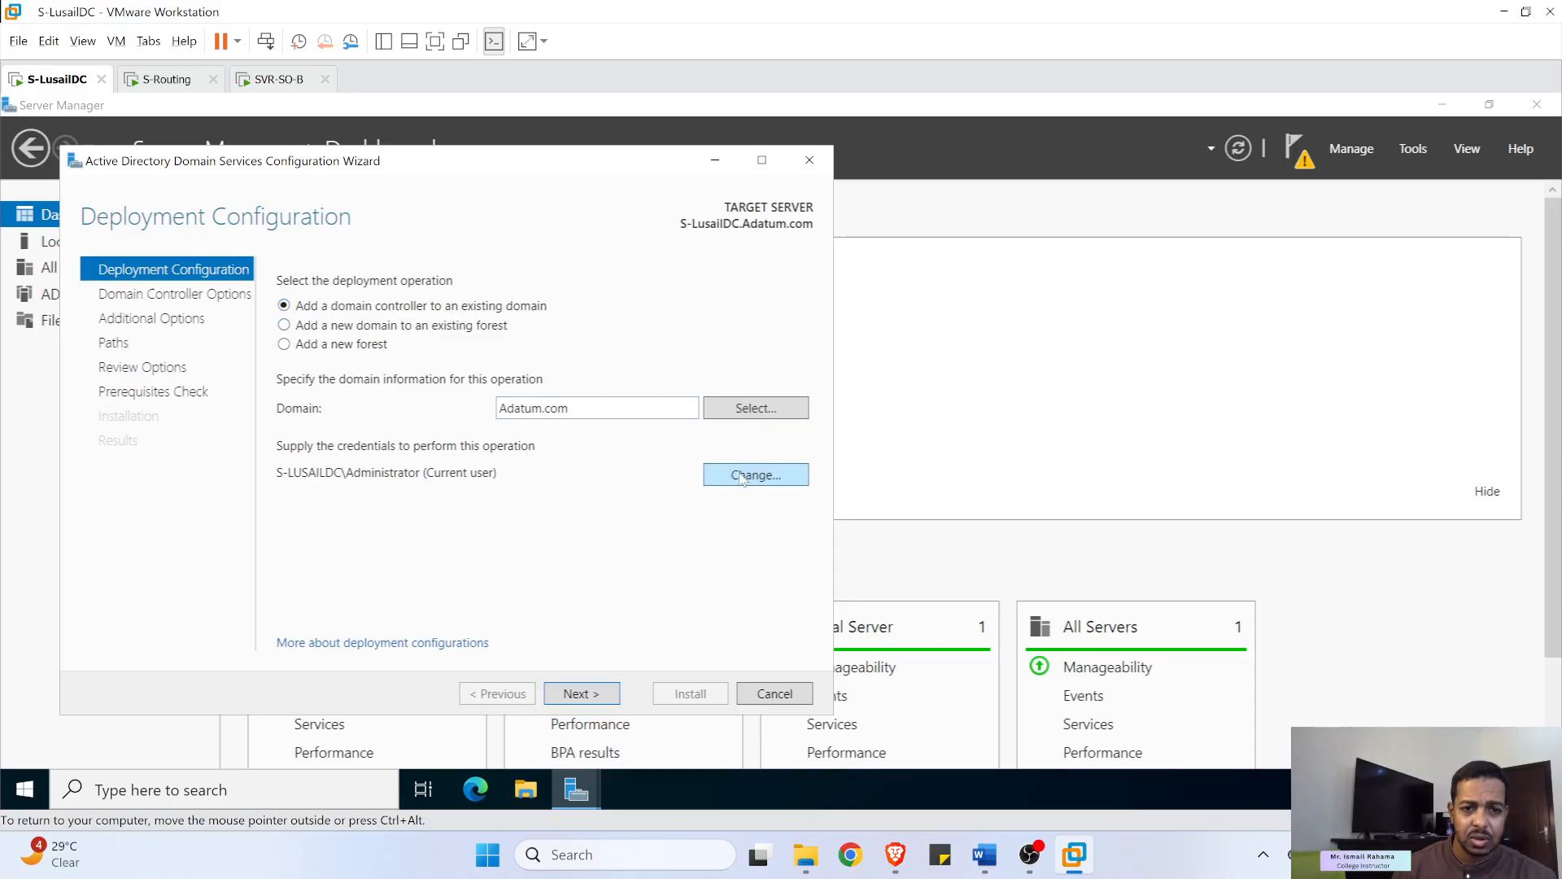
pyautogui.click(599, 699)
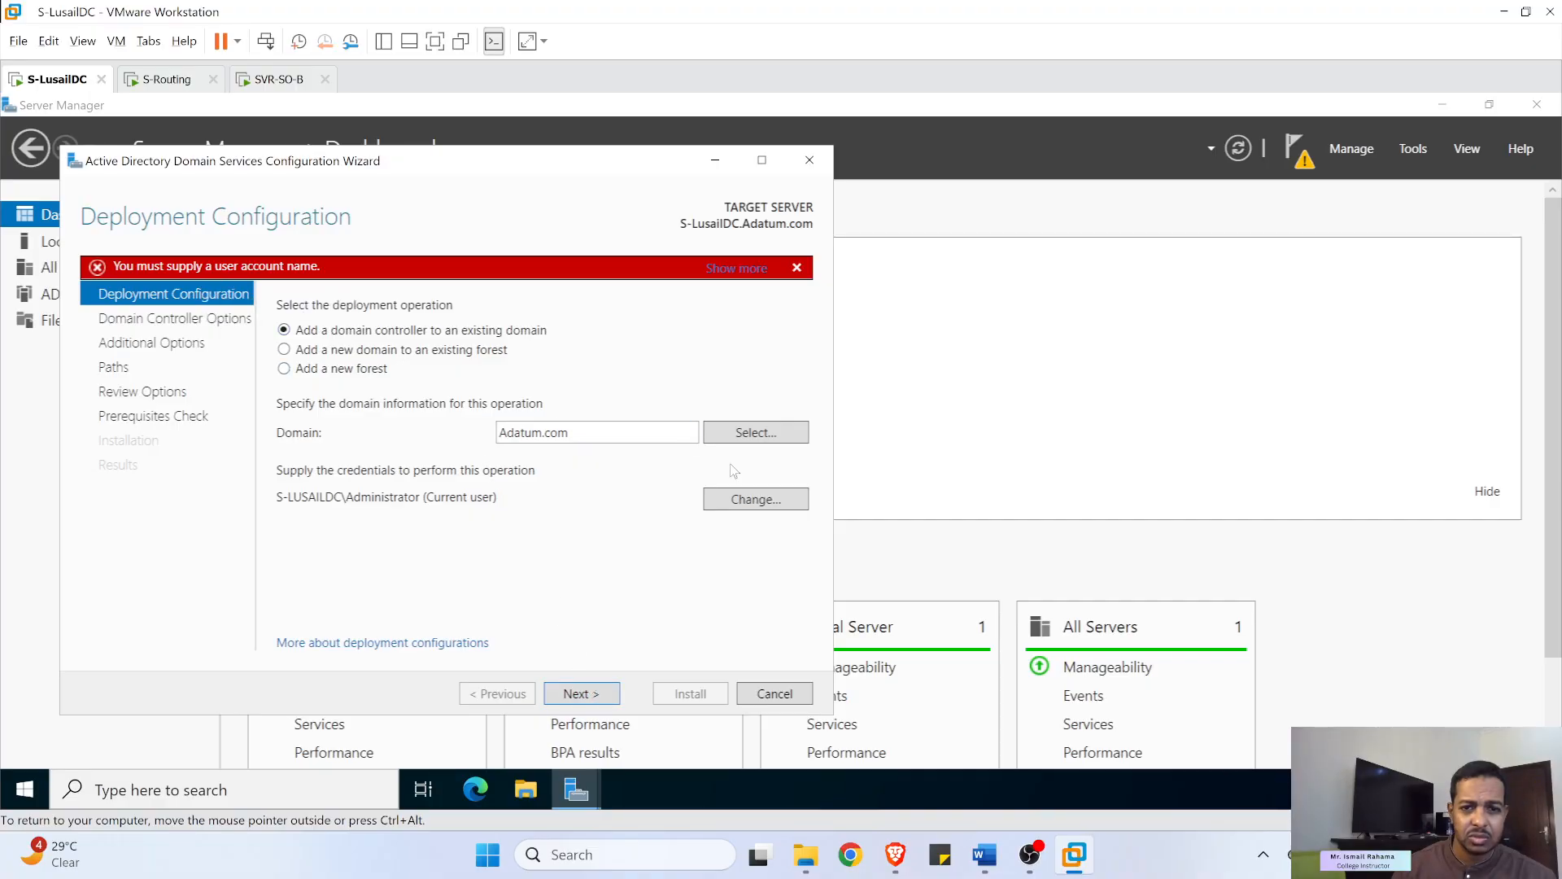
pyautogui.click(762, 503)
pyautogui.write('administrator')
pyautogui.click(447, 510)
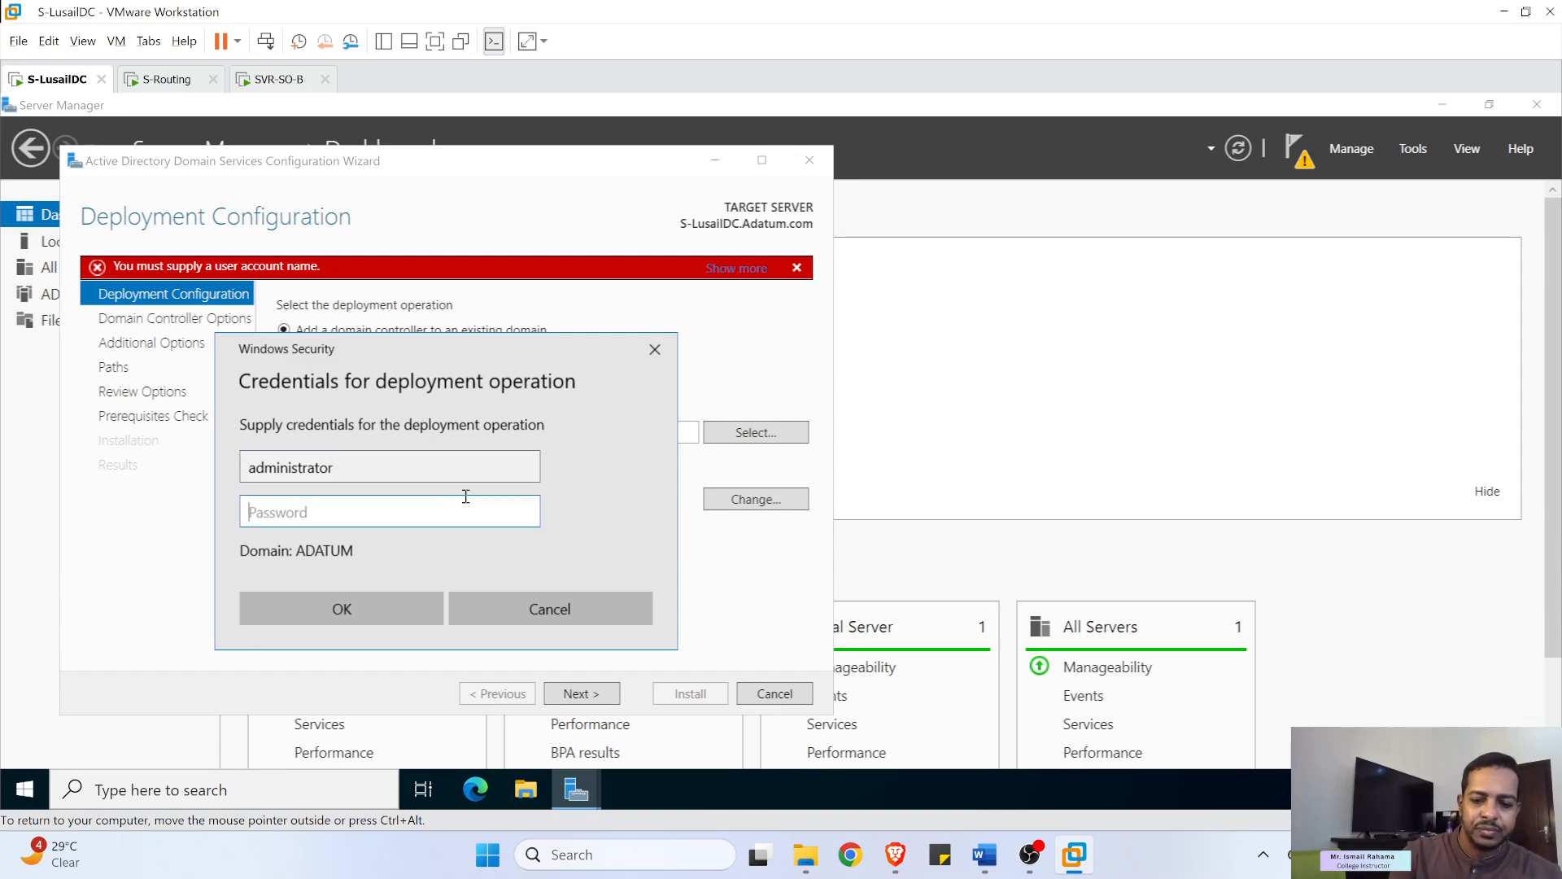
pyautogui.write('••••••')
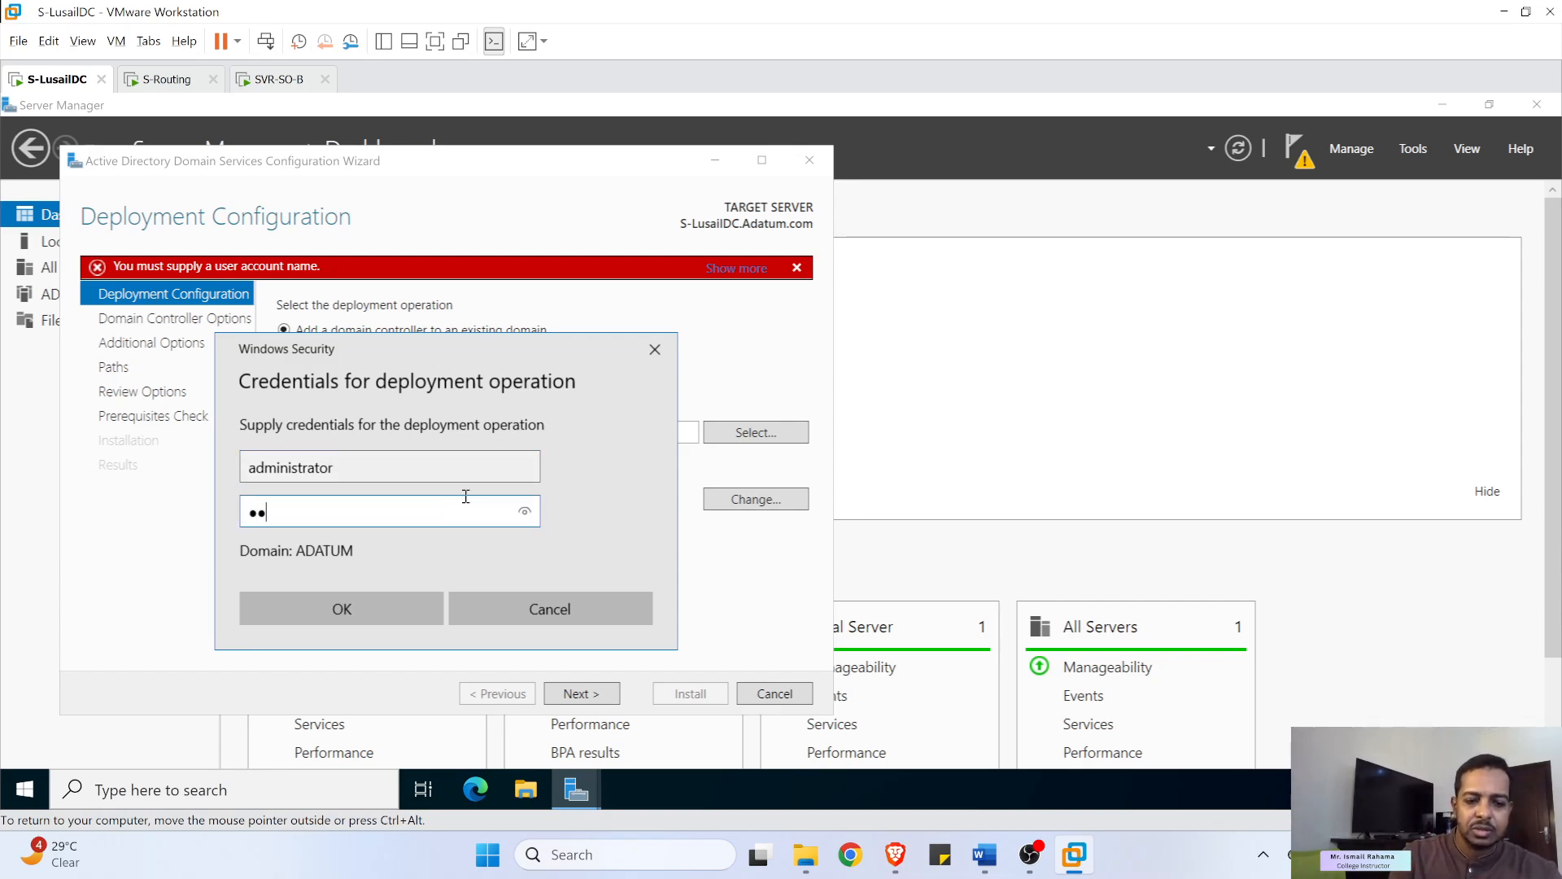
pyautogui.write('••')
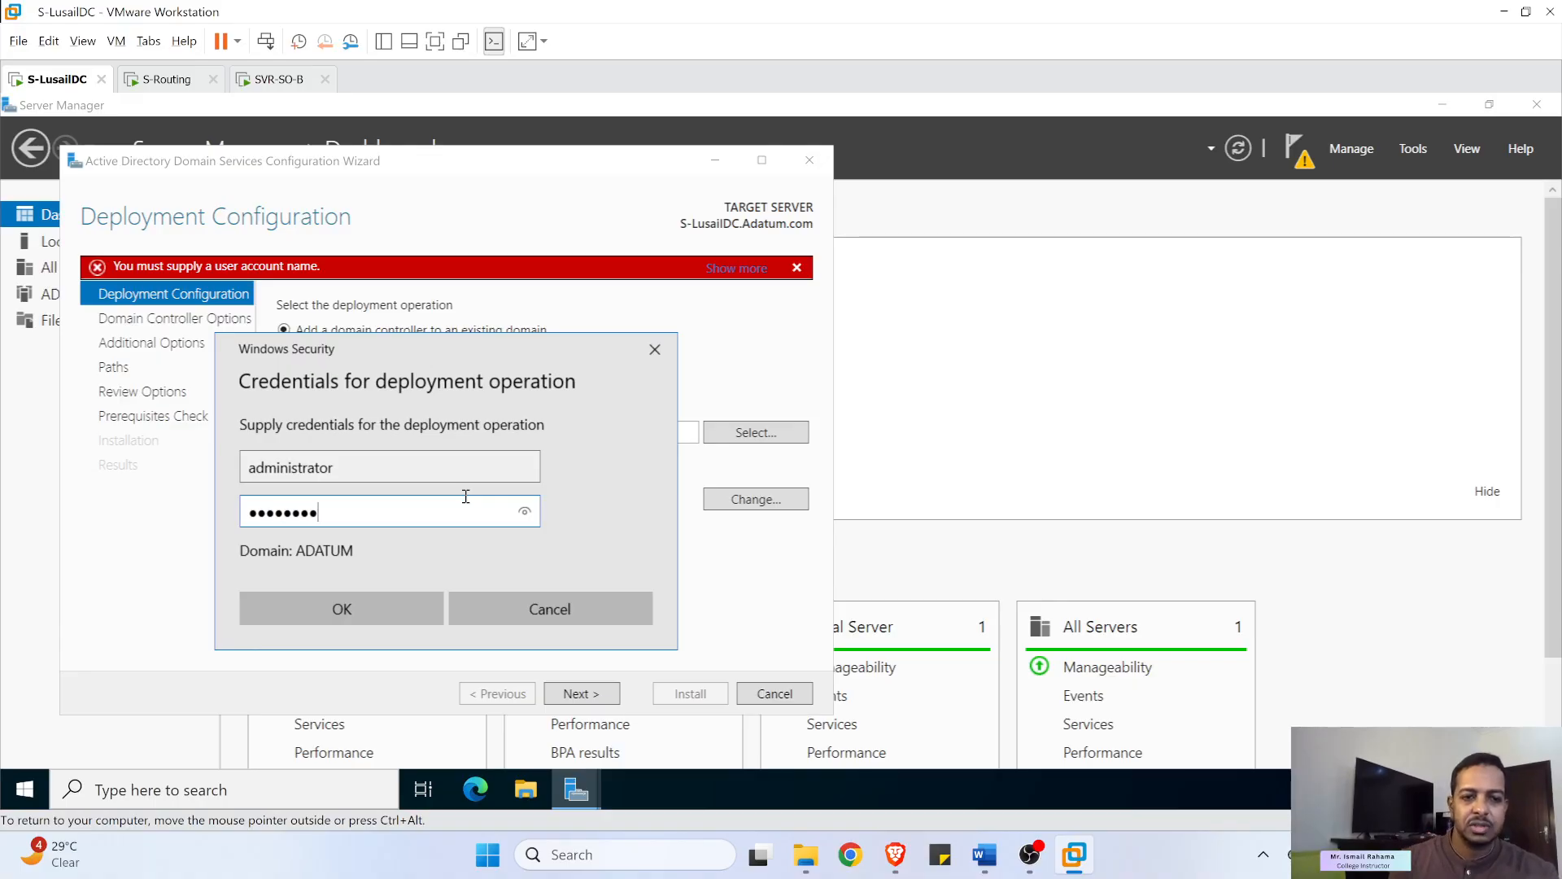
pyautogui.click(523, 513)
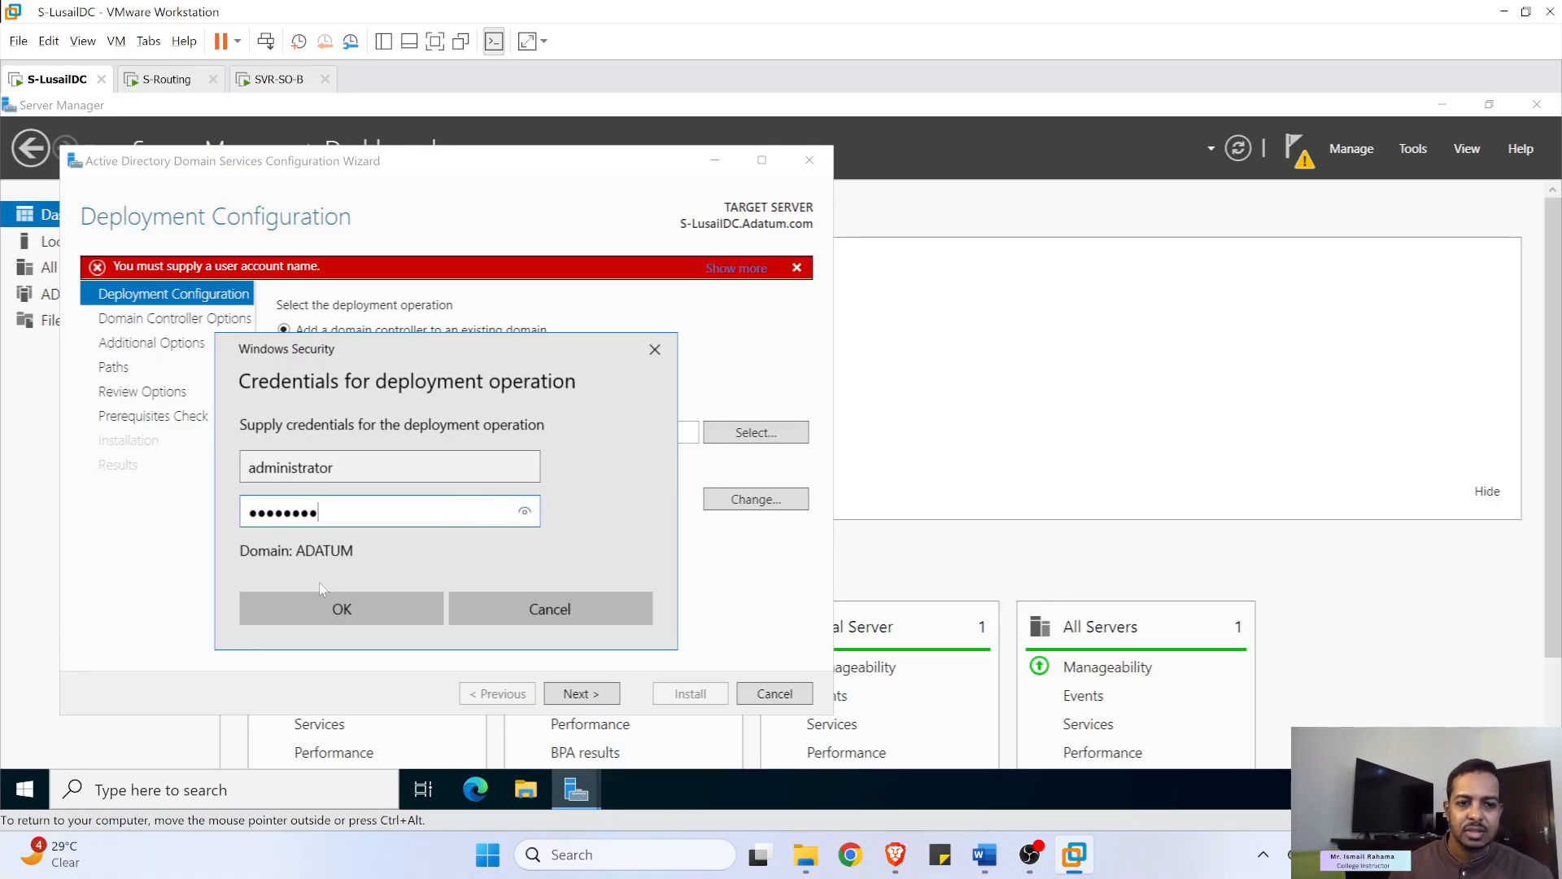
pyautogui.click(321, 608)
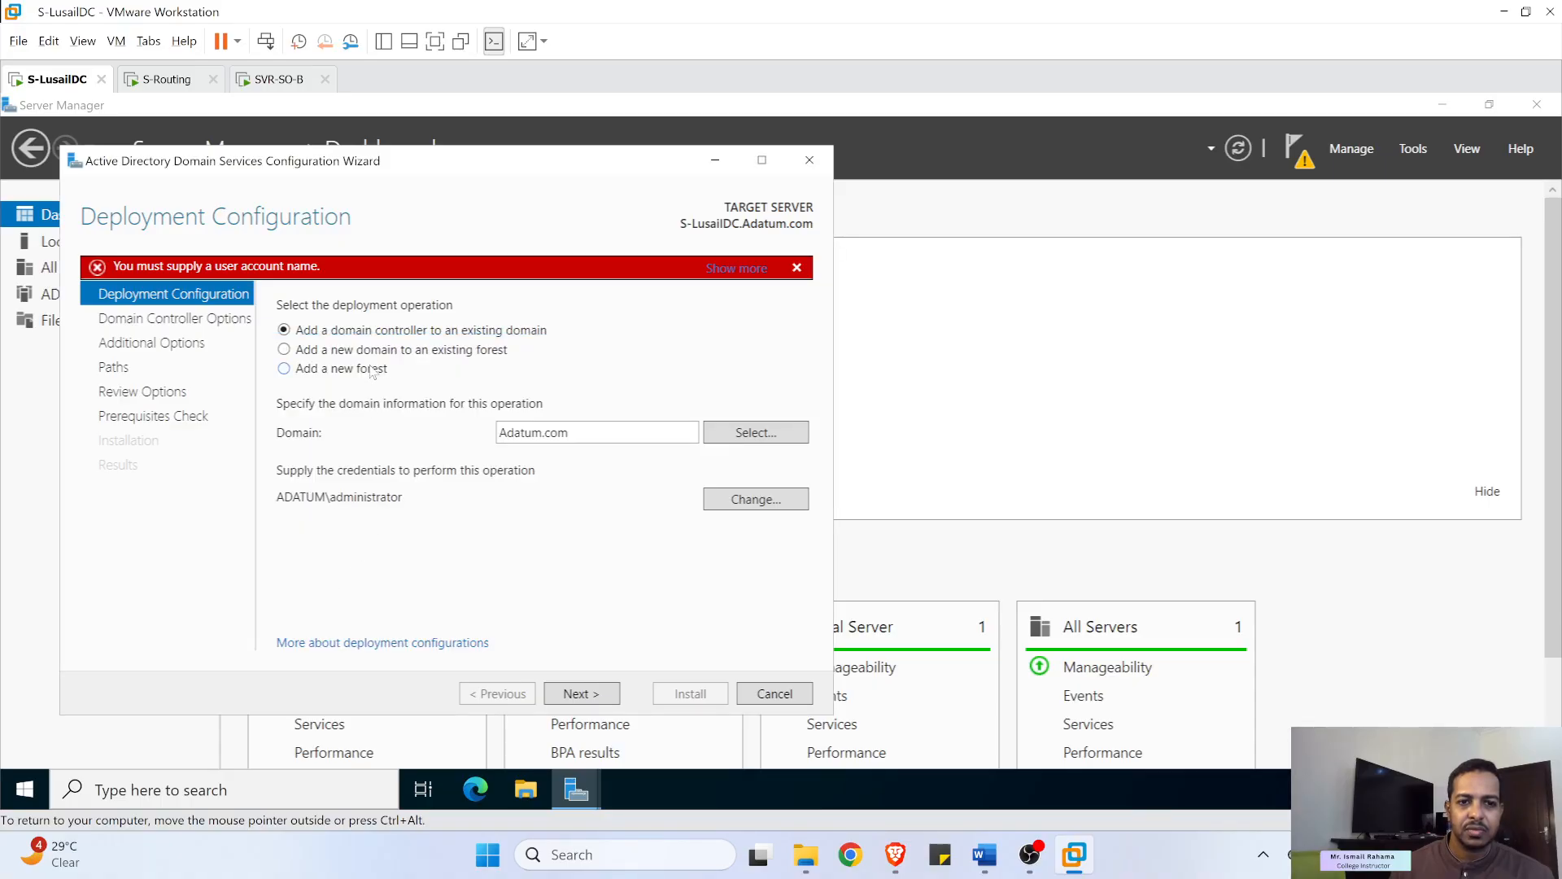
pyautogui.click(591, 693)
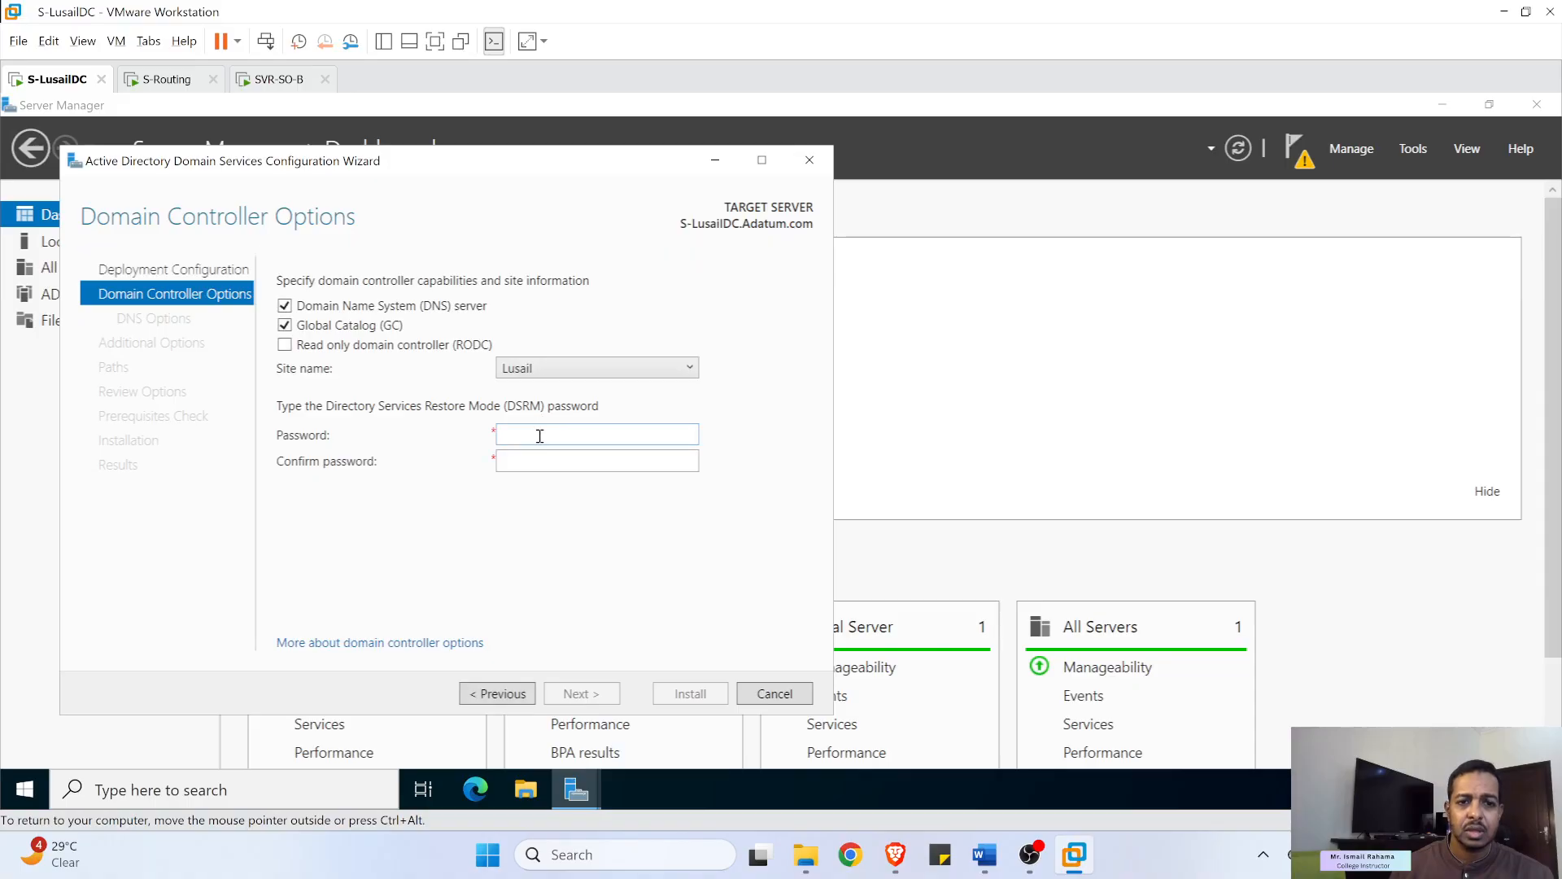
# - Keep Lusail as the site, enter and confirm the DSRM password, and advance to DNS Options
pyautogui.click(552, 371)
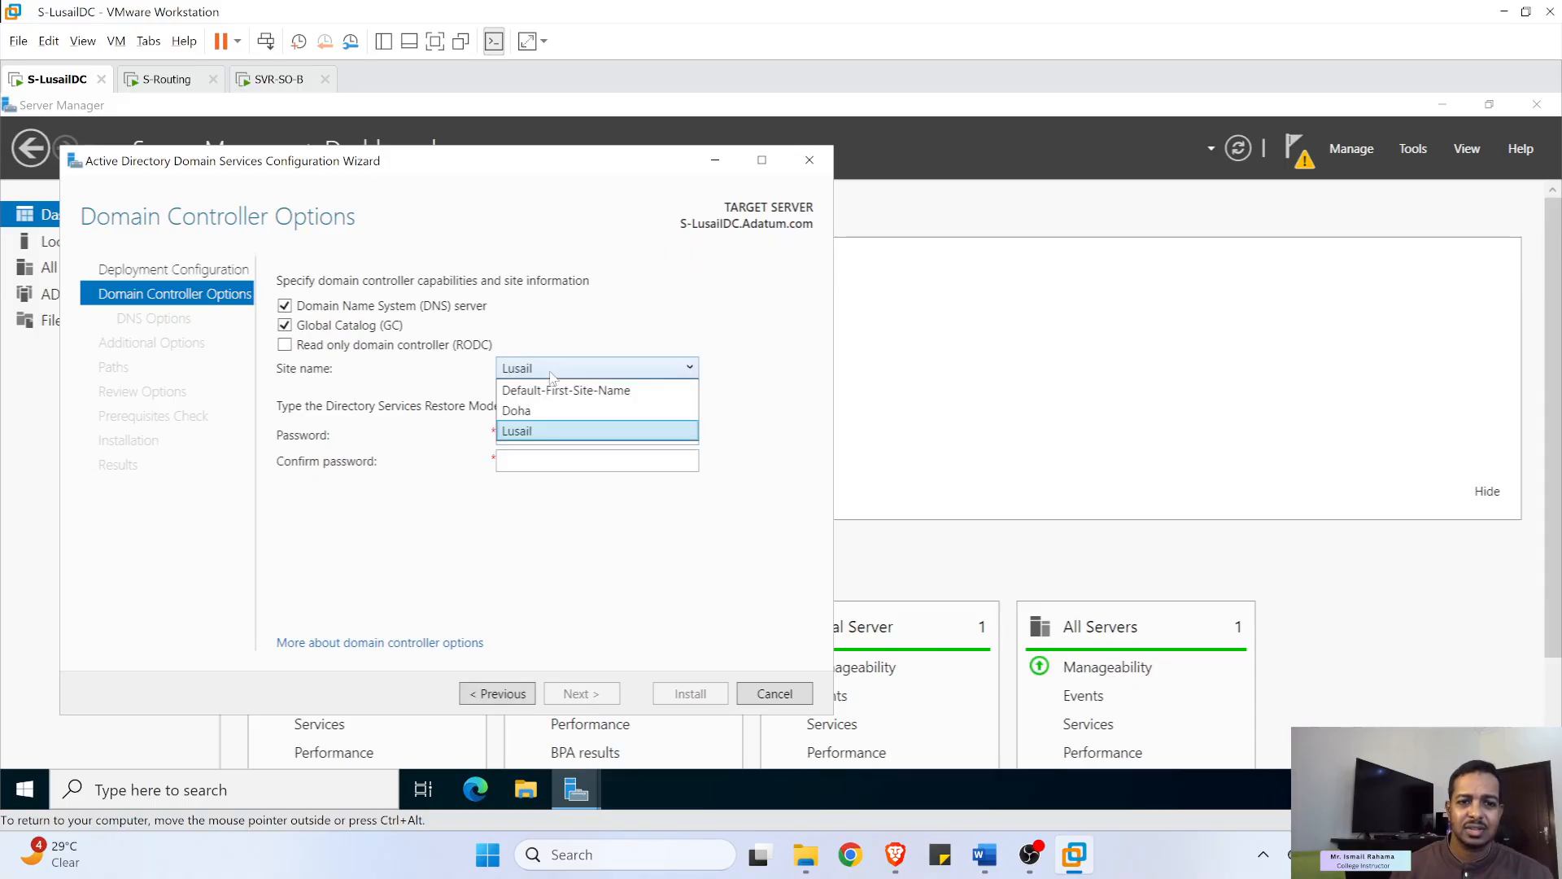
pyautogui.click(531, 432)
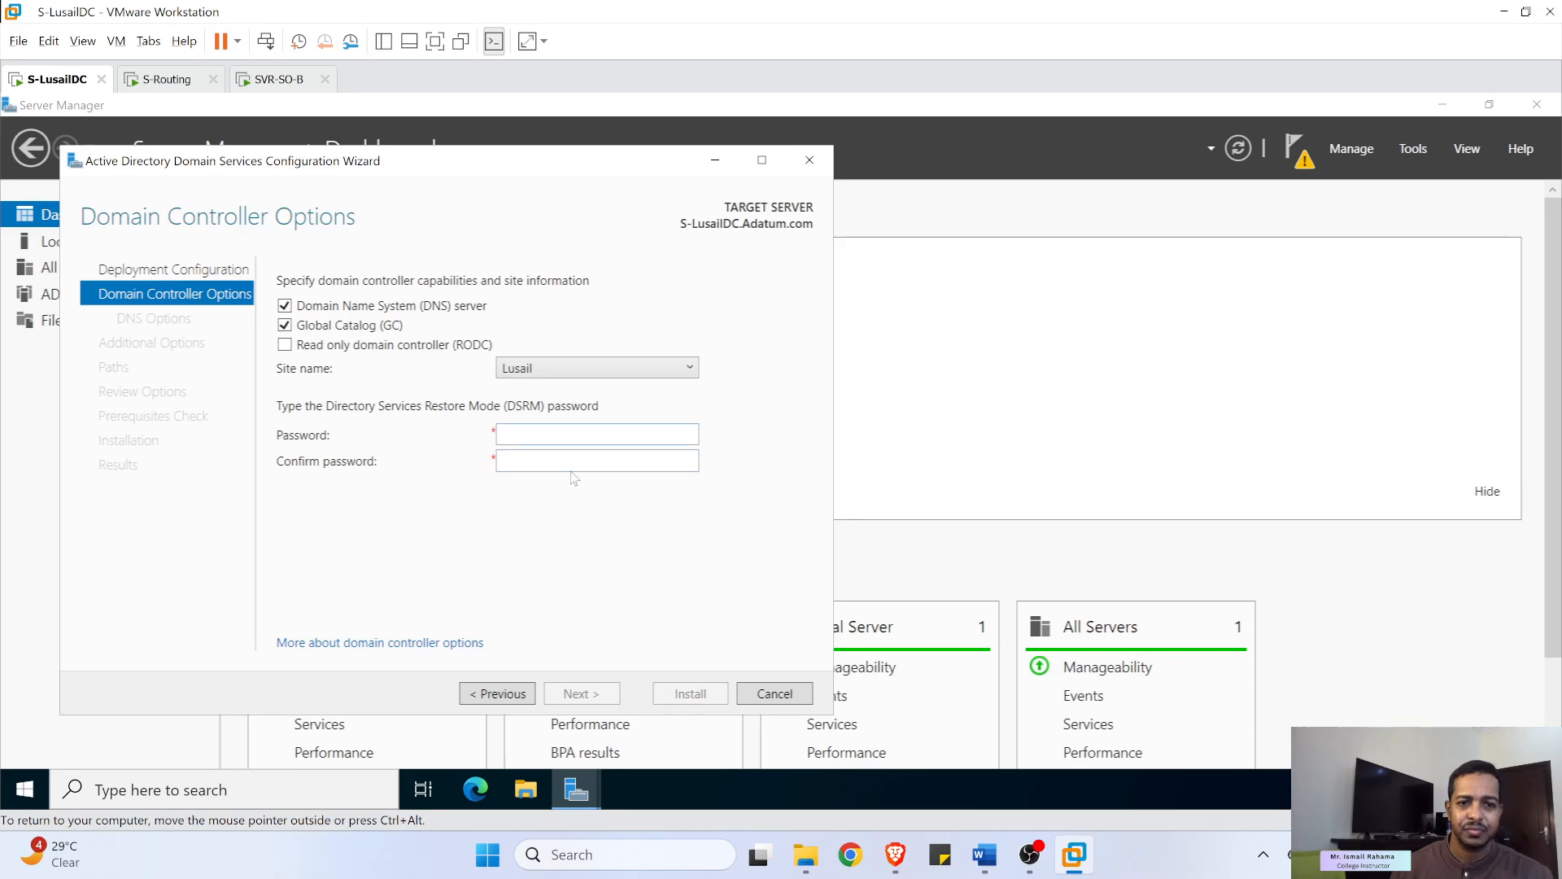
pyautogui.click(571, 438)
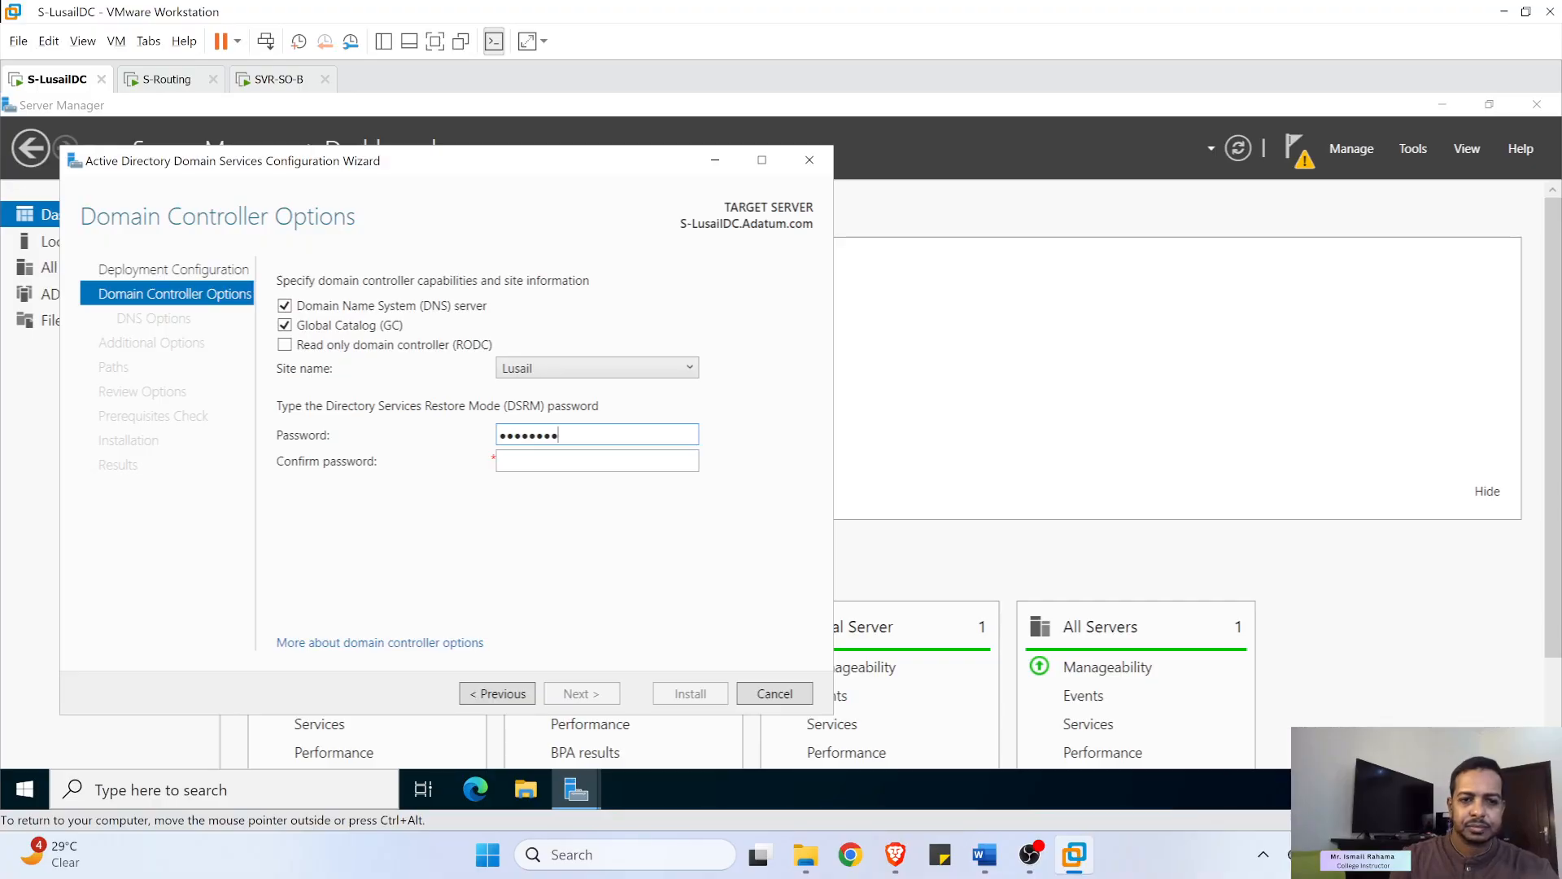
pyautogui.click(662, 455)
pyautogui.write('Pa')
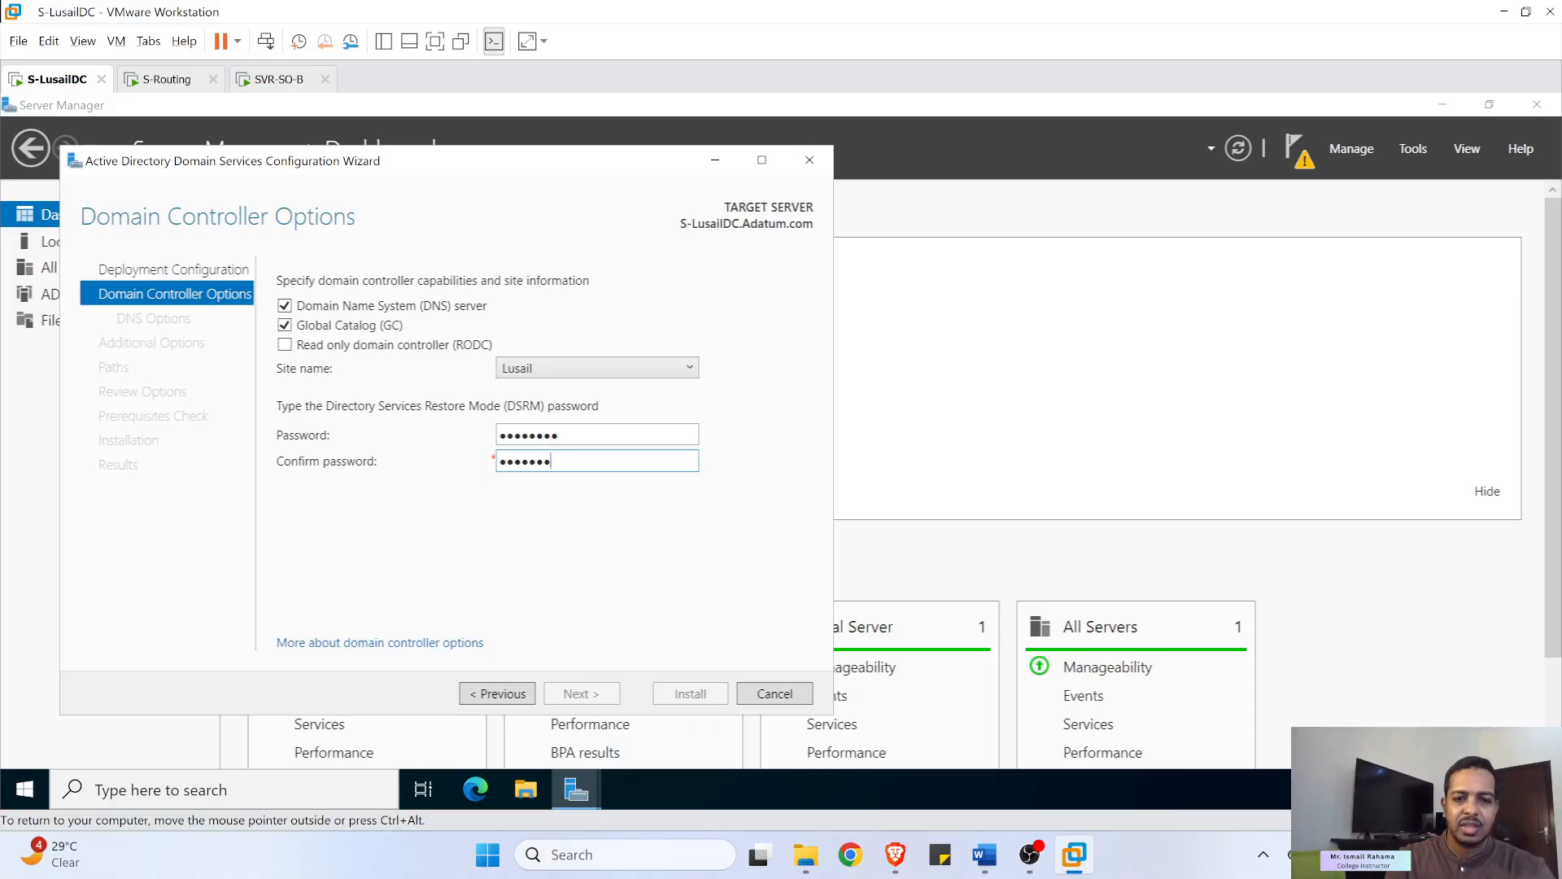
pyautogui.write('d')
pyautogui.click(595, 694)
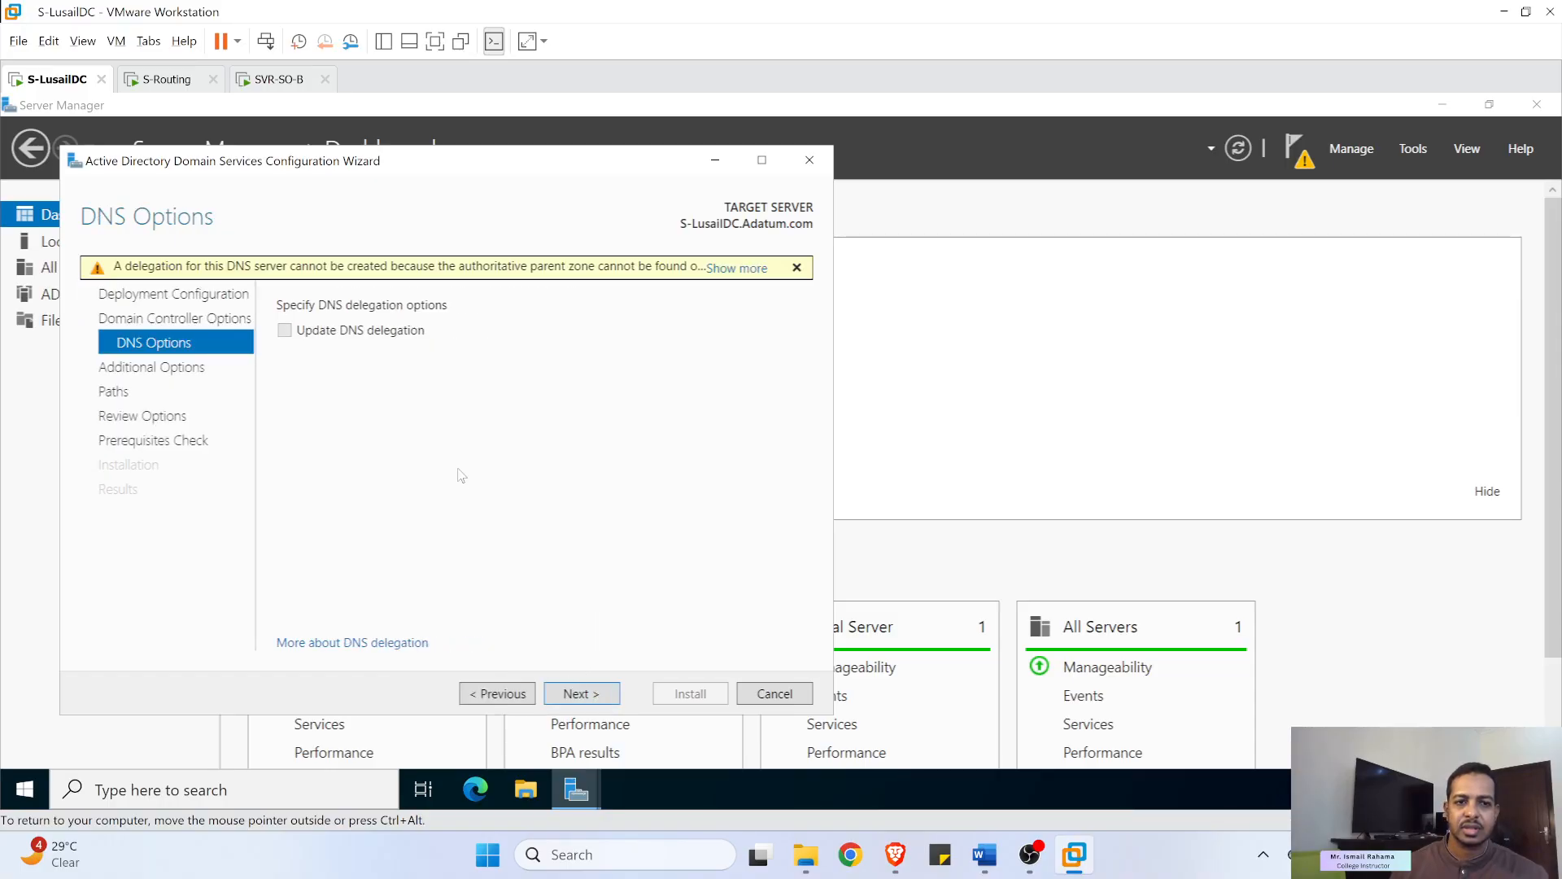
# - Pass DNS Options and leave replication set to any domain controller
pyautogui.click(580, 696)
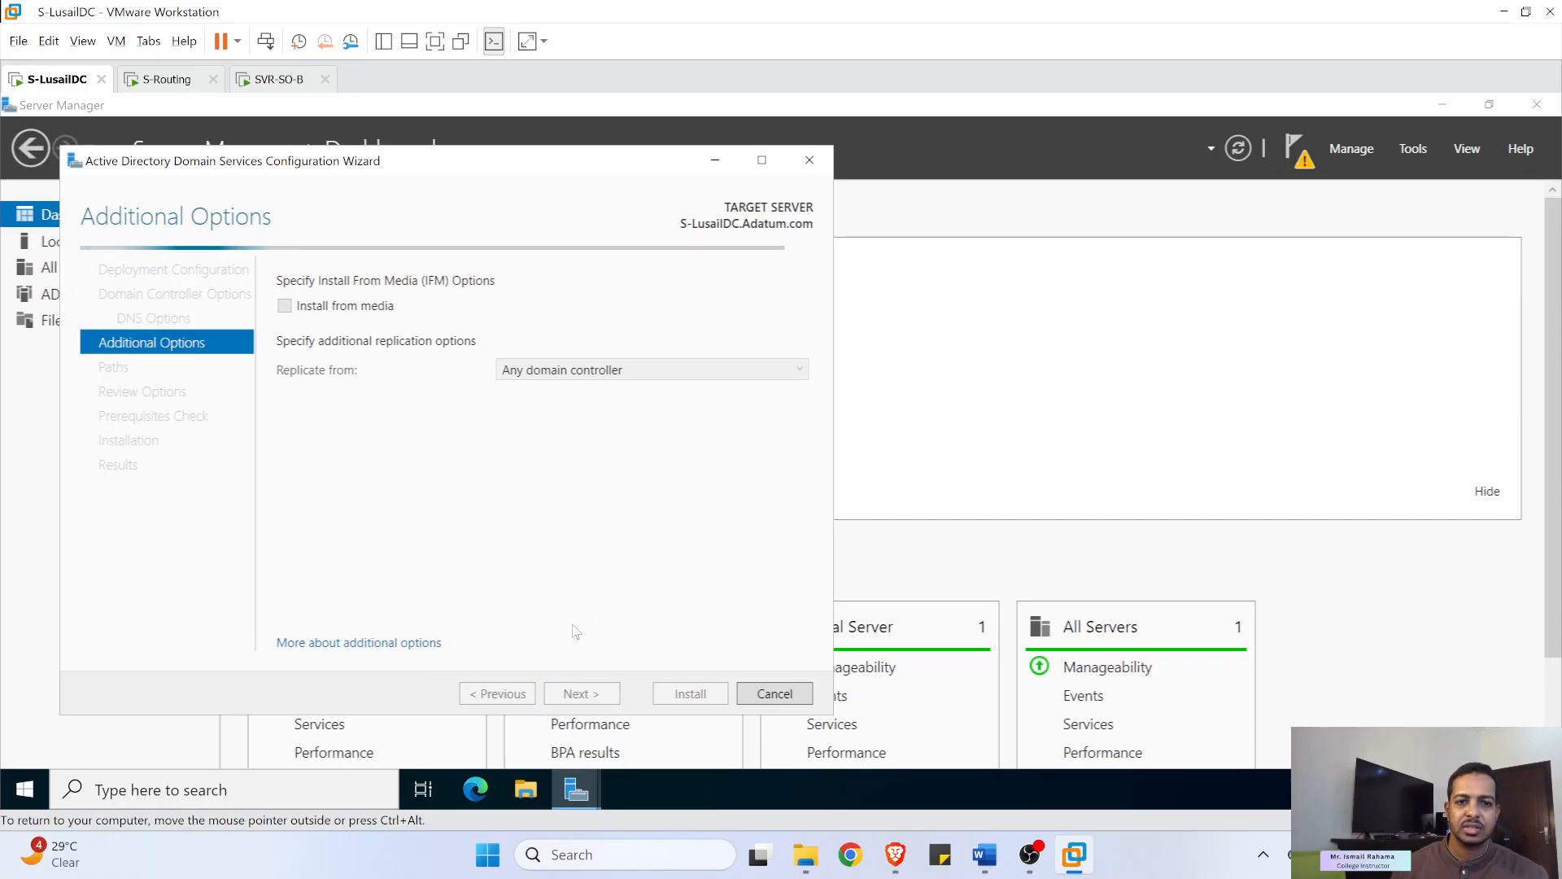
pyautogui.click(554, 373)
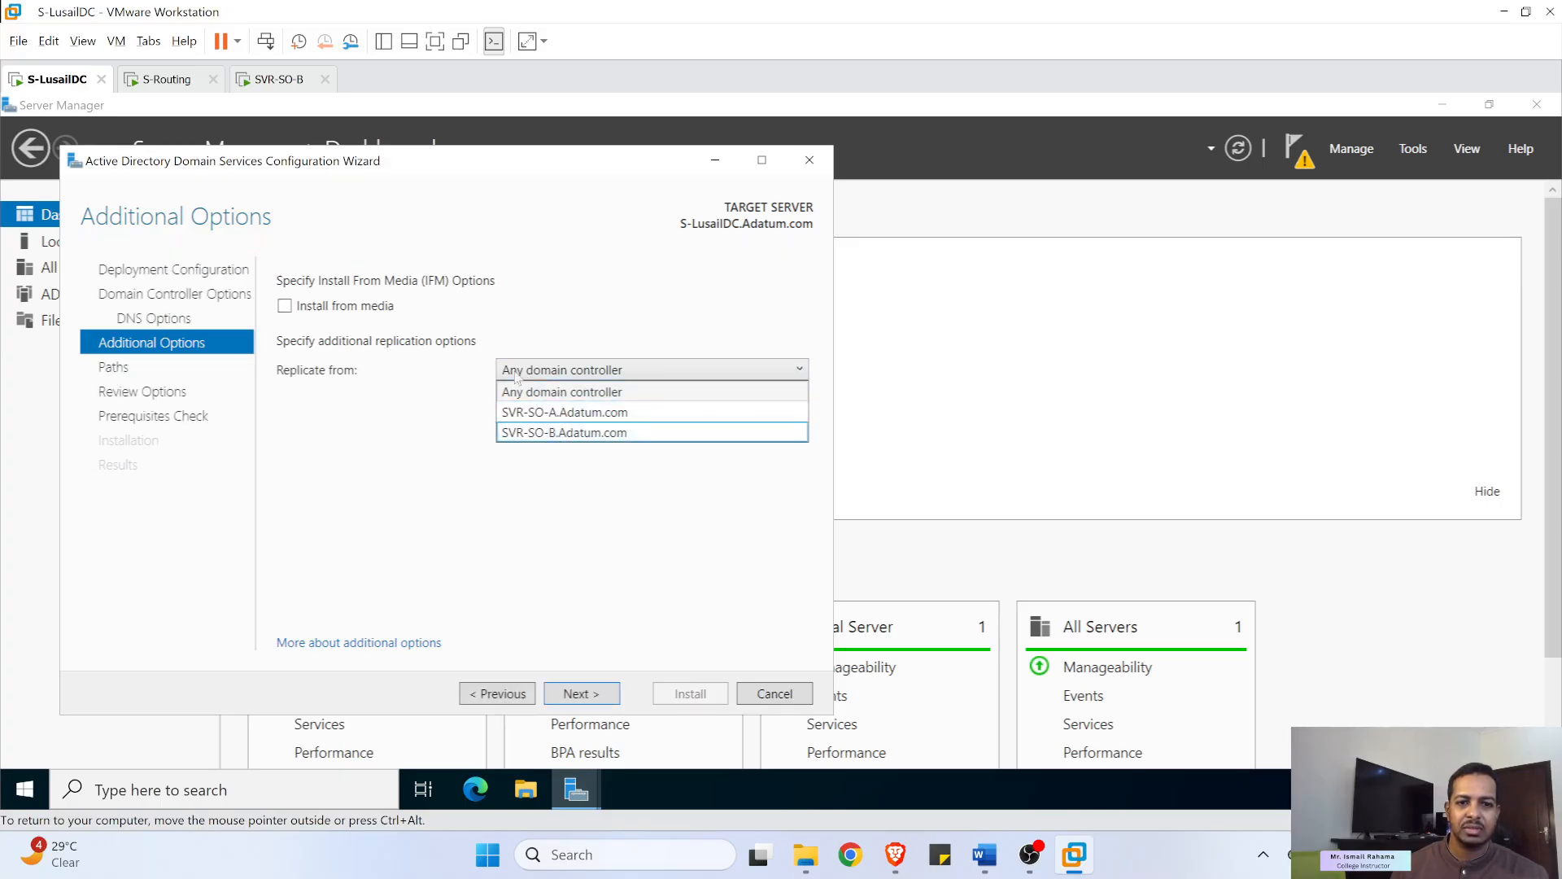
pyautogui.click(581, 360)
pyautogui.click(522, 372)
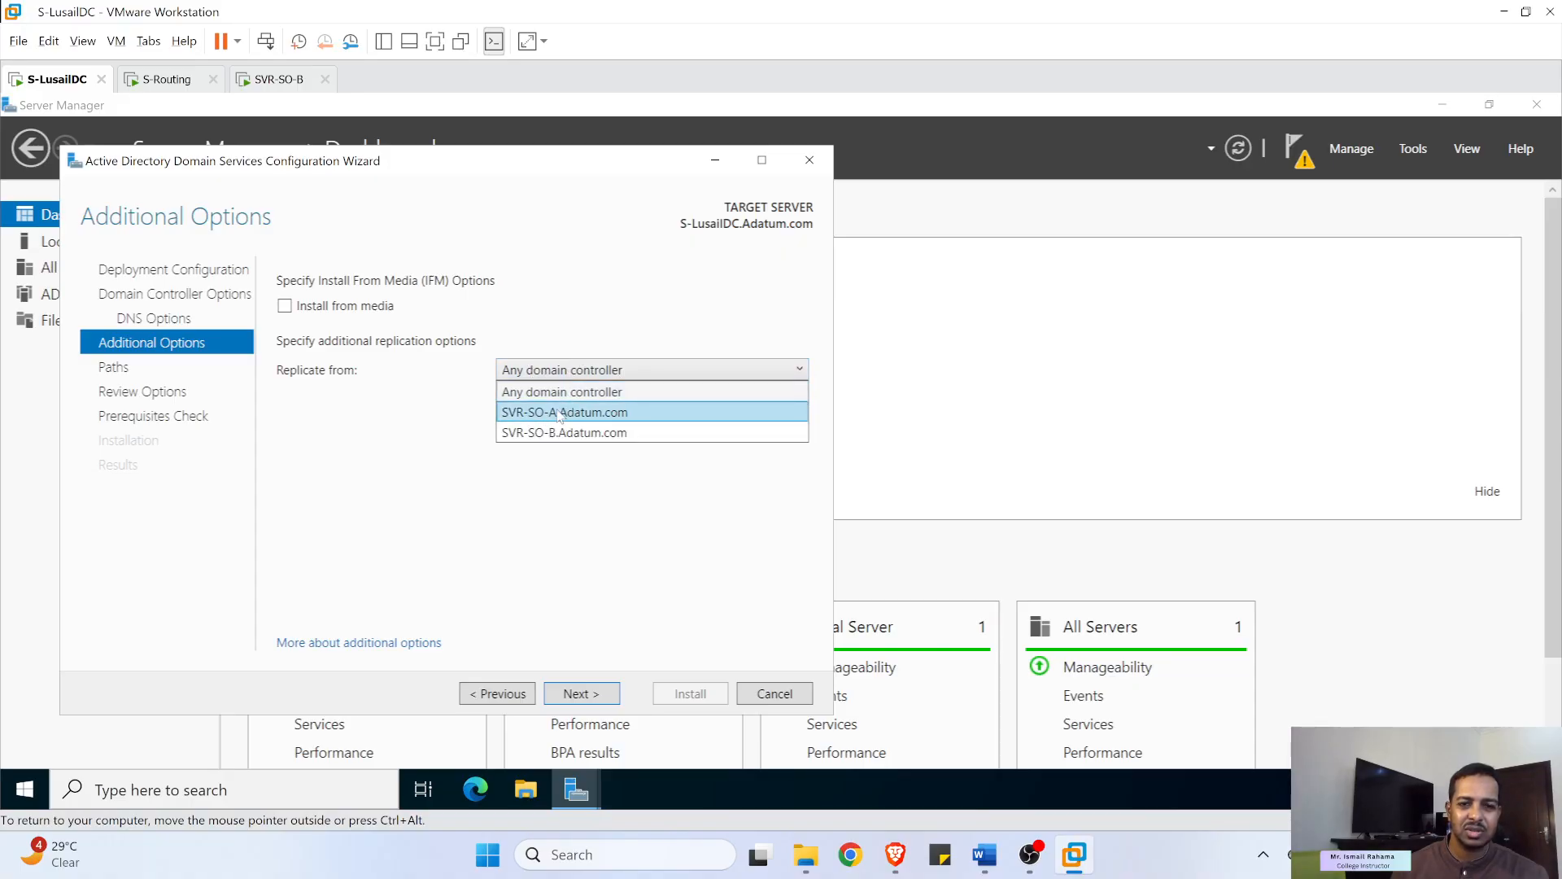
pyautogui.click(656, 392)
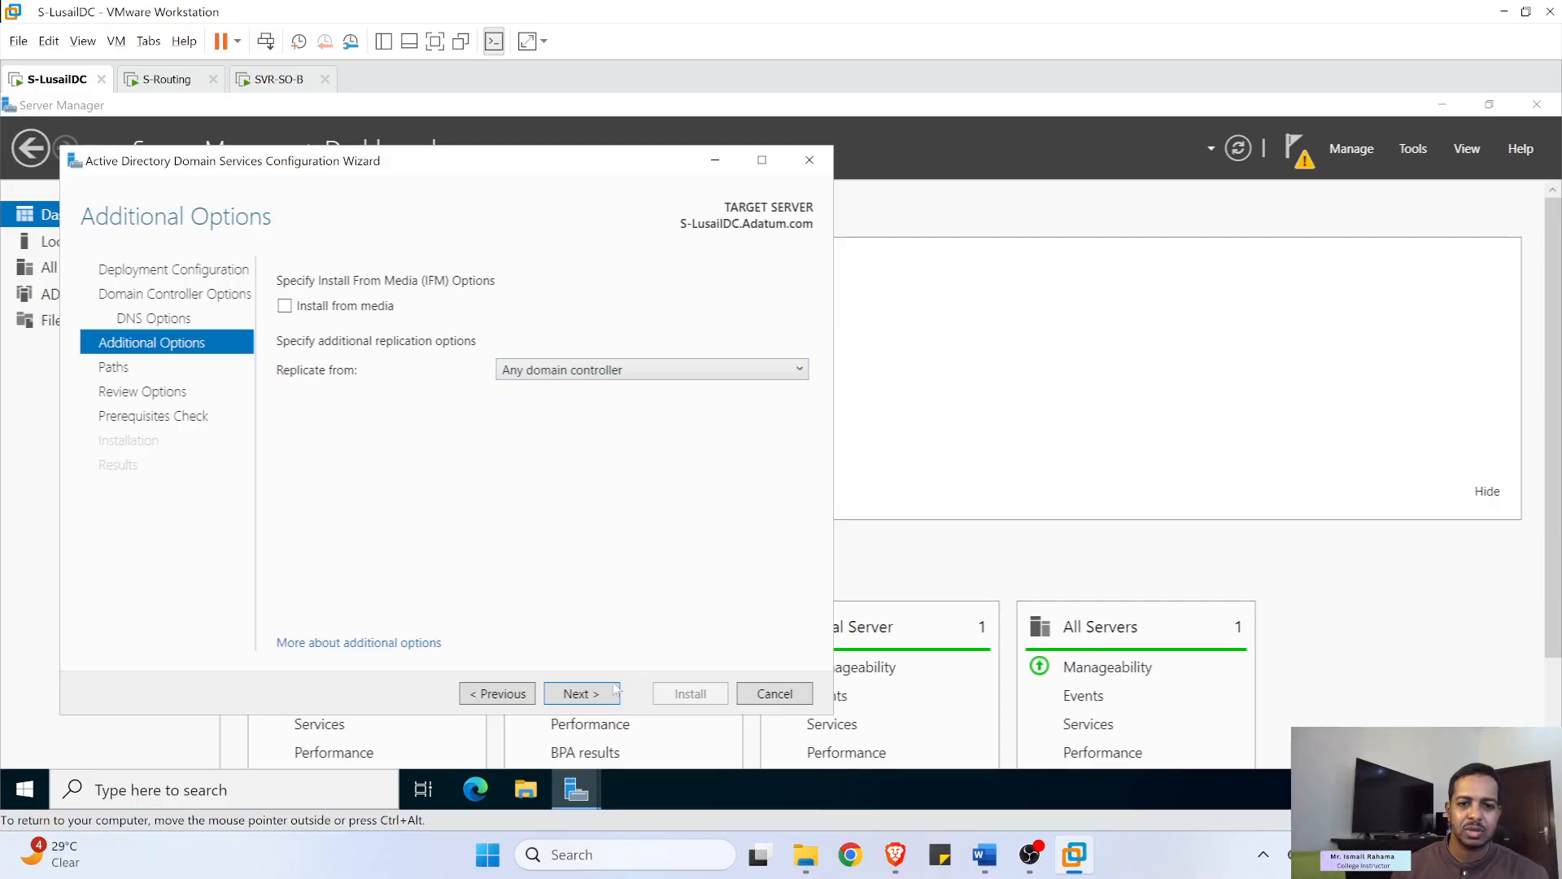
# - Accept the default paths, start the prerequisites check, and switch to SVR-SO-B
pyautogui.click(569, 696)
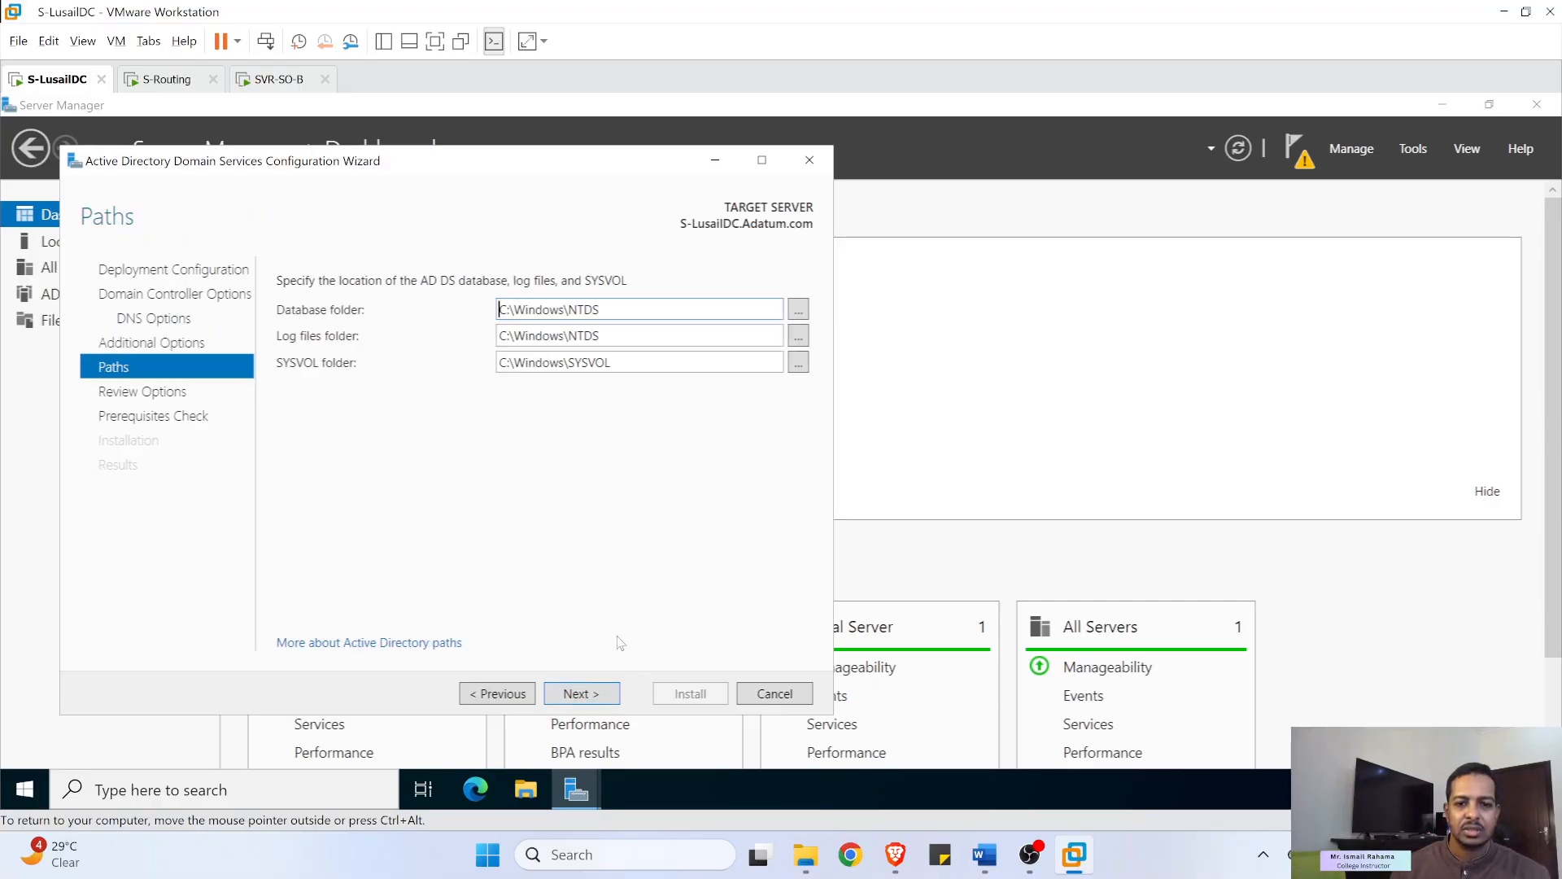
pyautogui.click(602, 702)
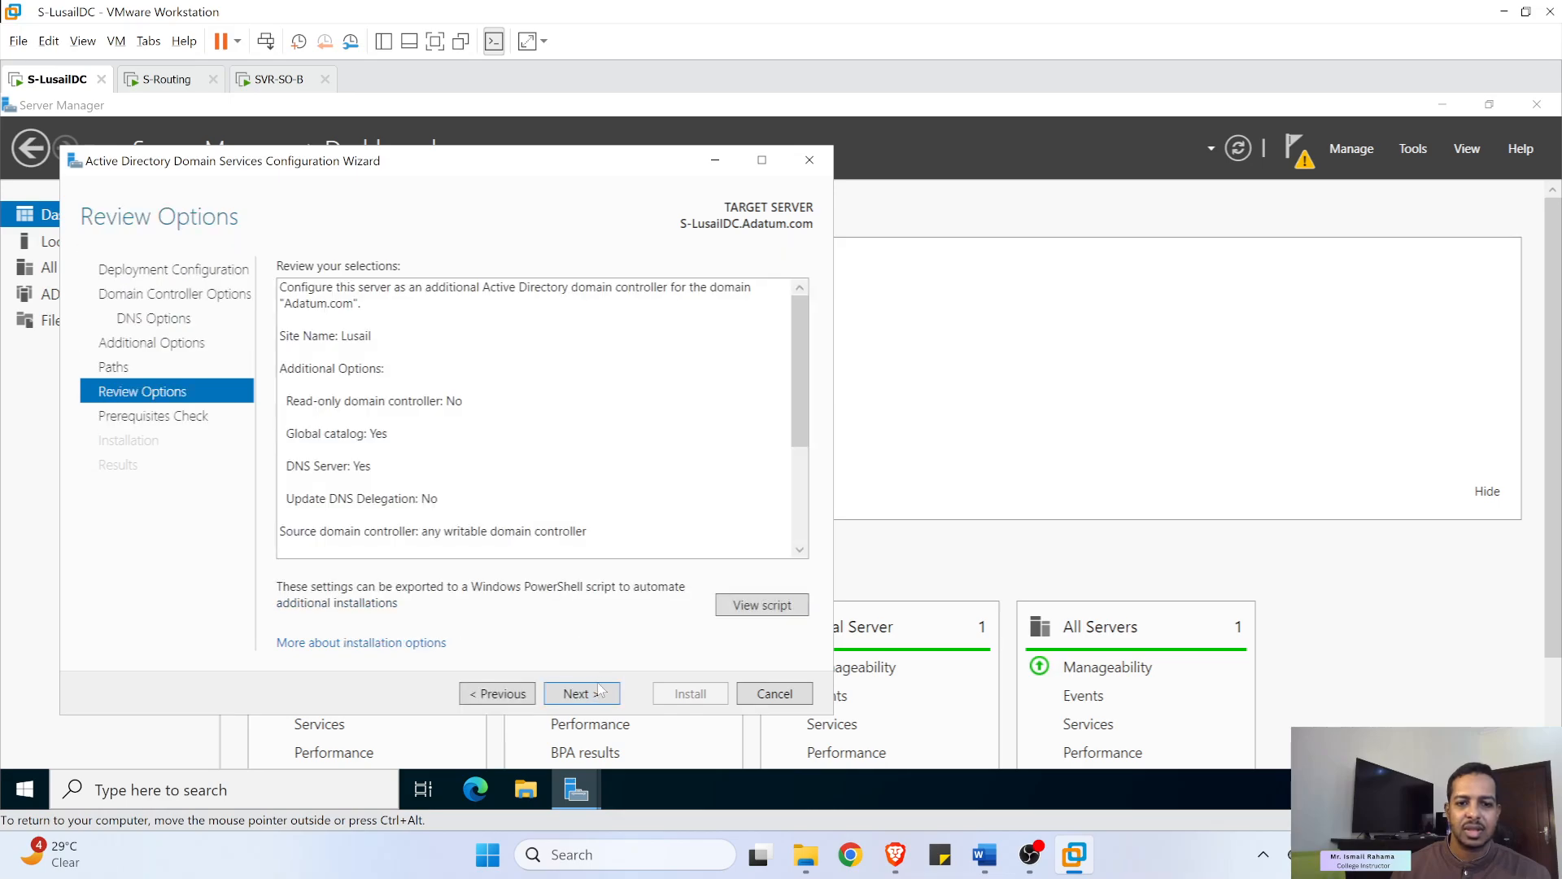
pyautogui.click(599, 704)
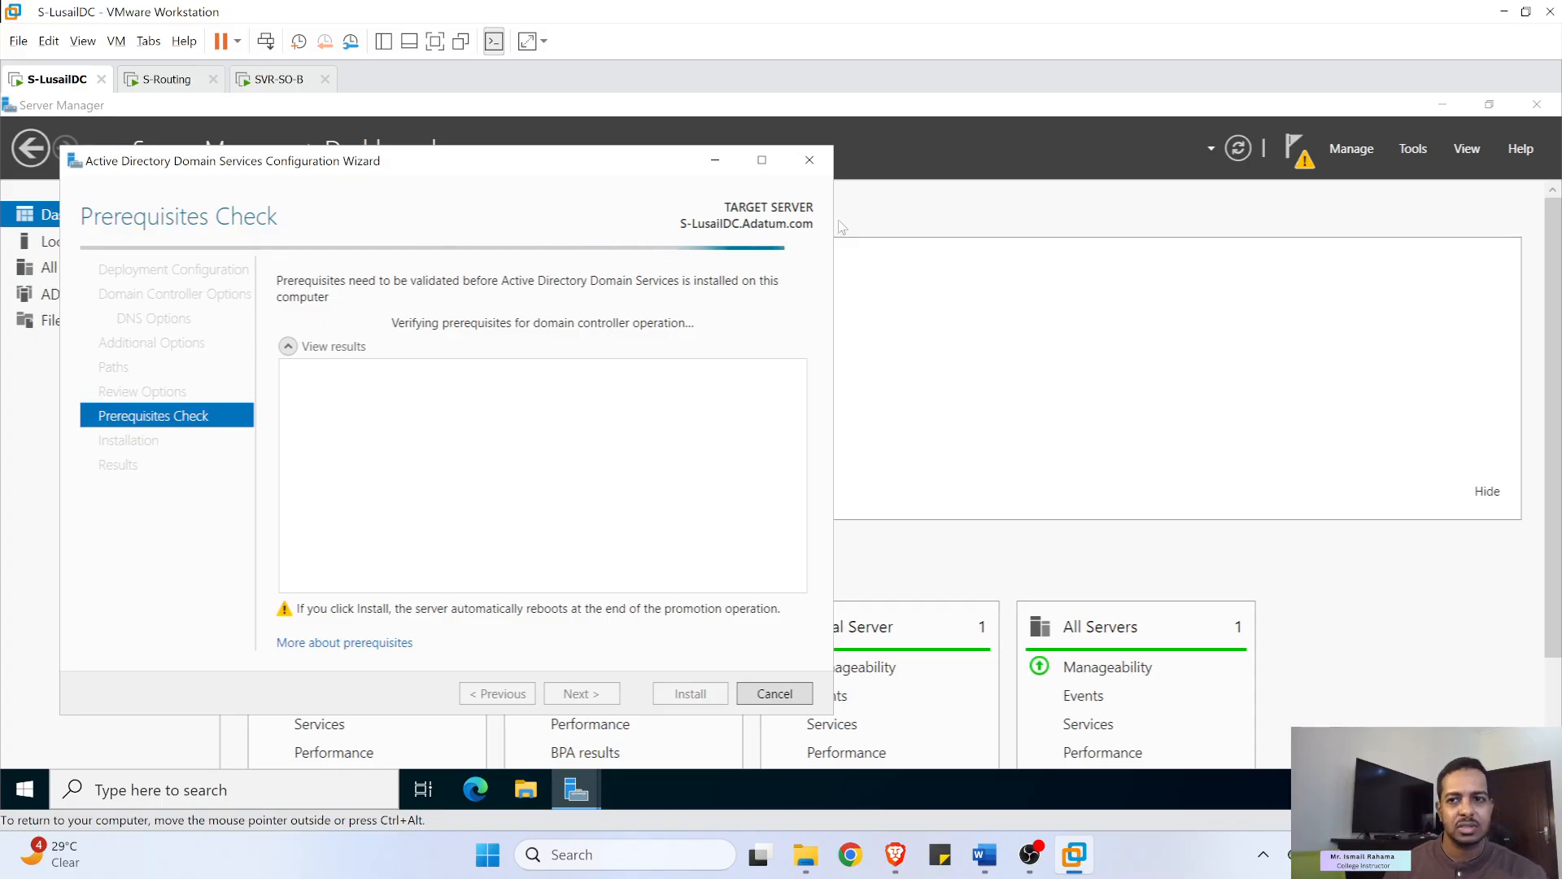
pyautogui.click(279, 79)
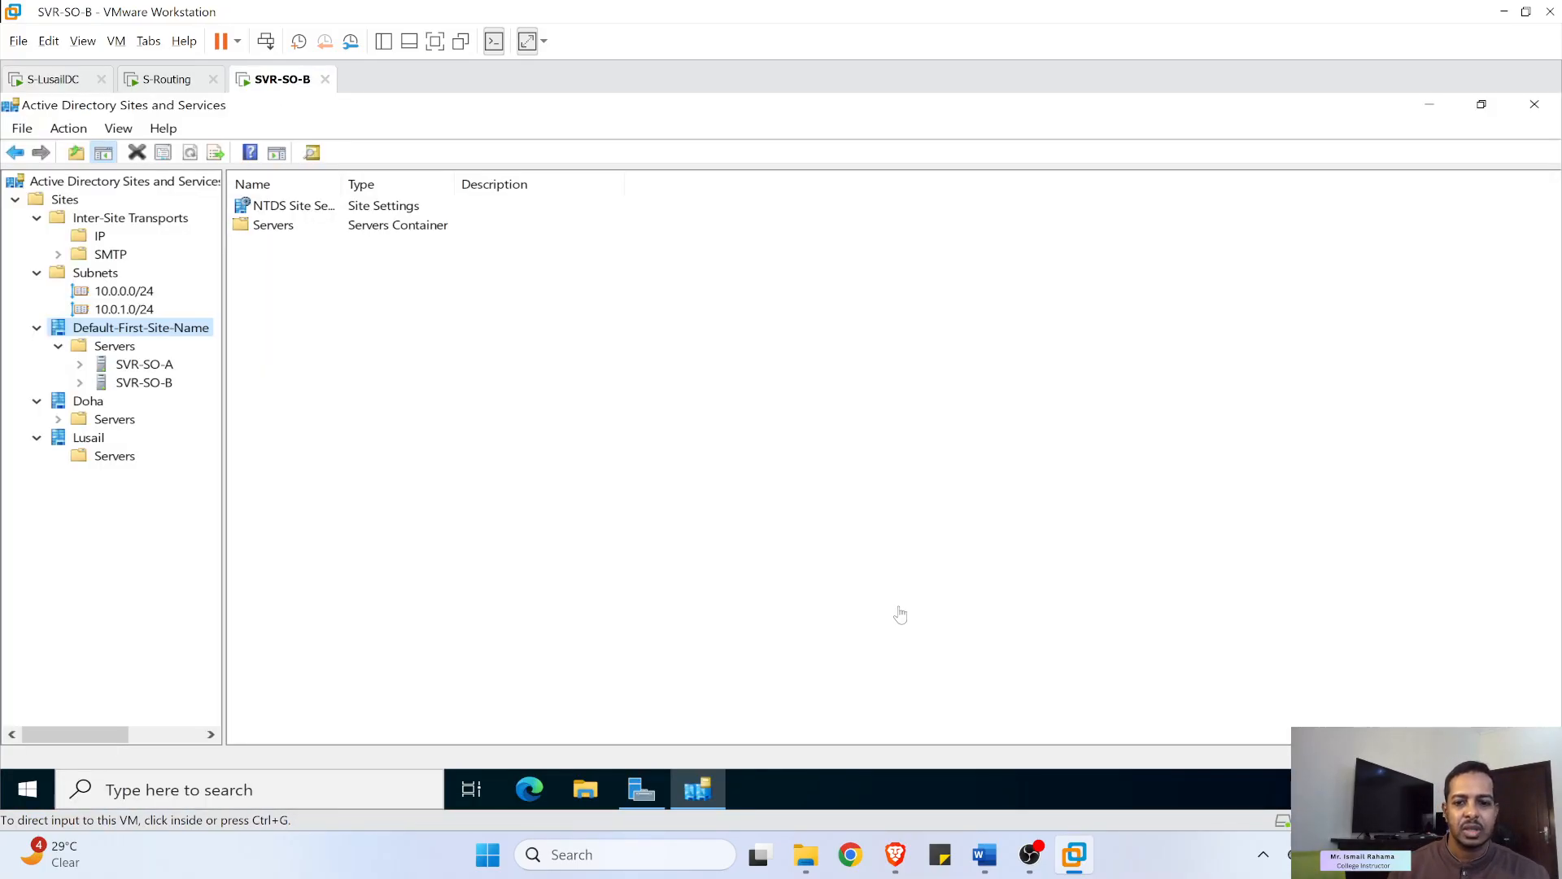
# - Scroll the Word lab guide to the Sites and Services screenshot and Configure Site Links step, then return to VMware
pyautogui.click(985, 864)
pyautogui.scroll(-8, 626, 329)
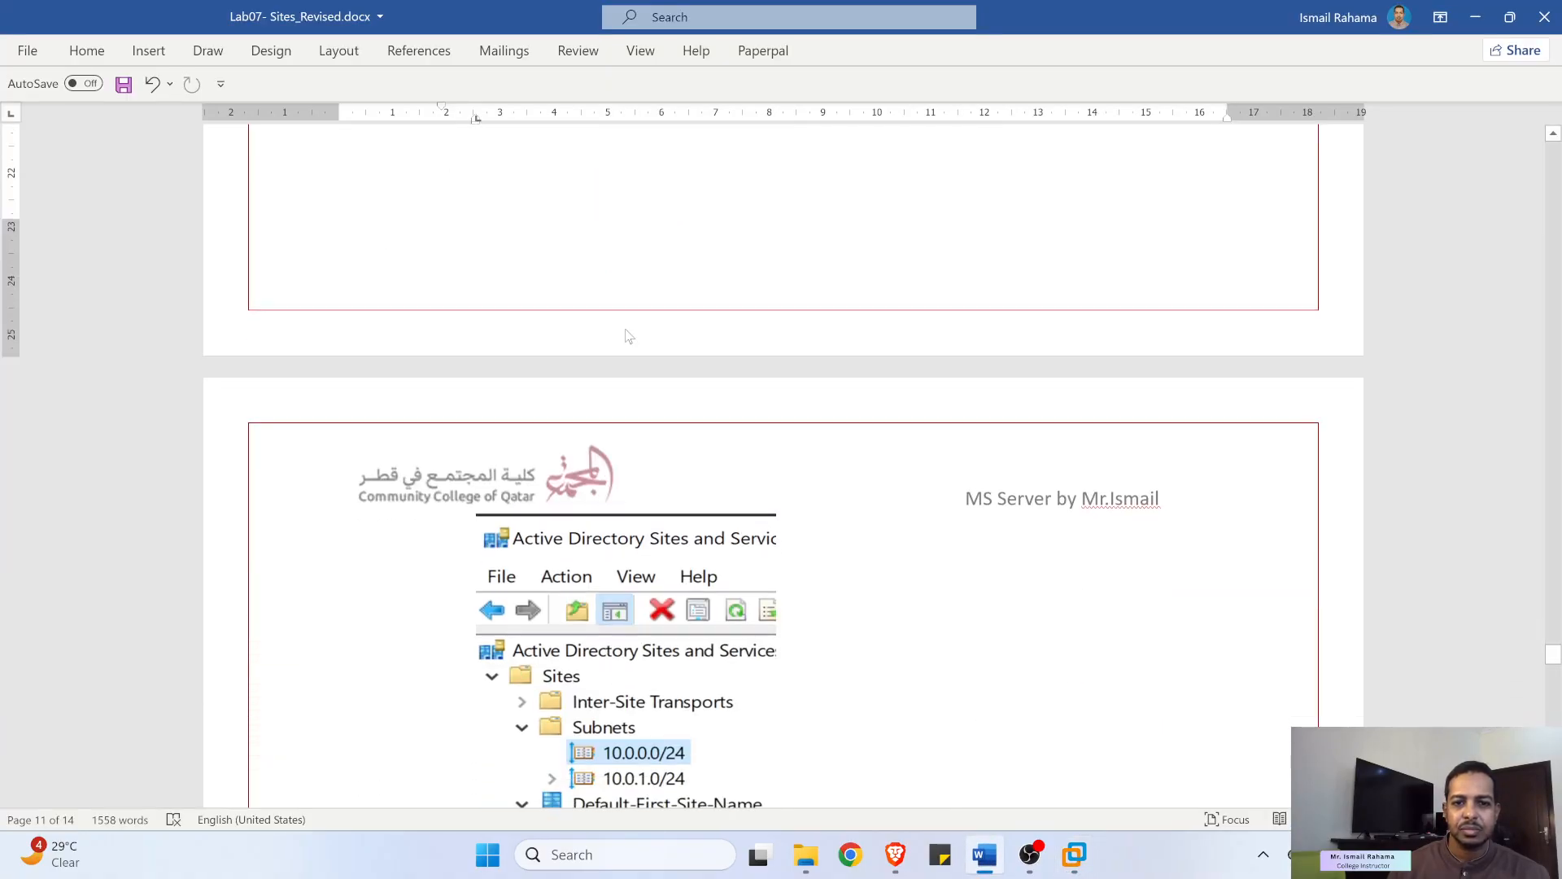
pyautogui.scroll(-3, 626, 330)
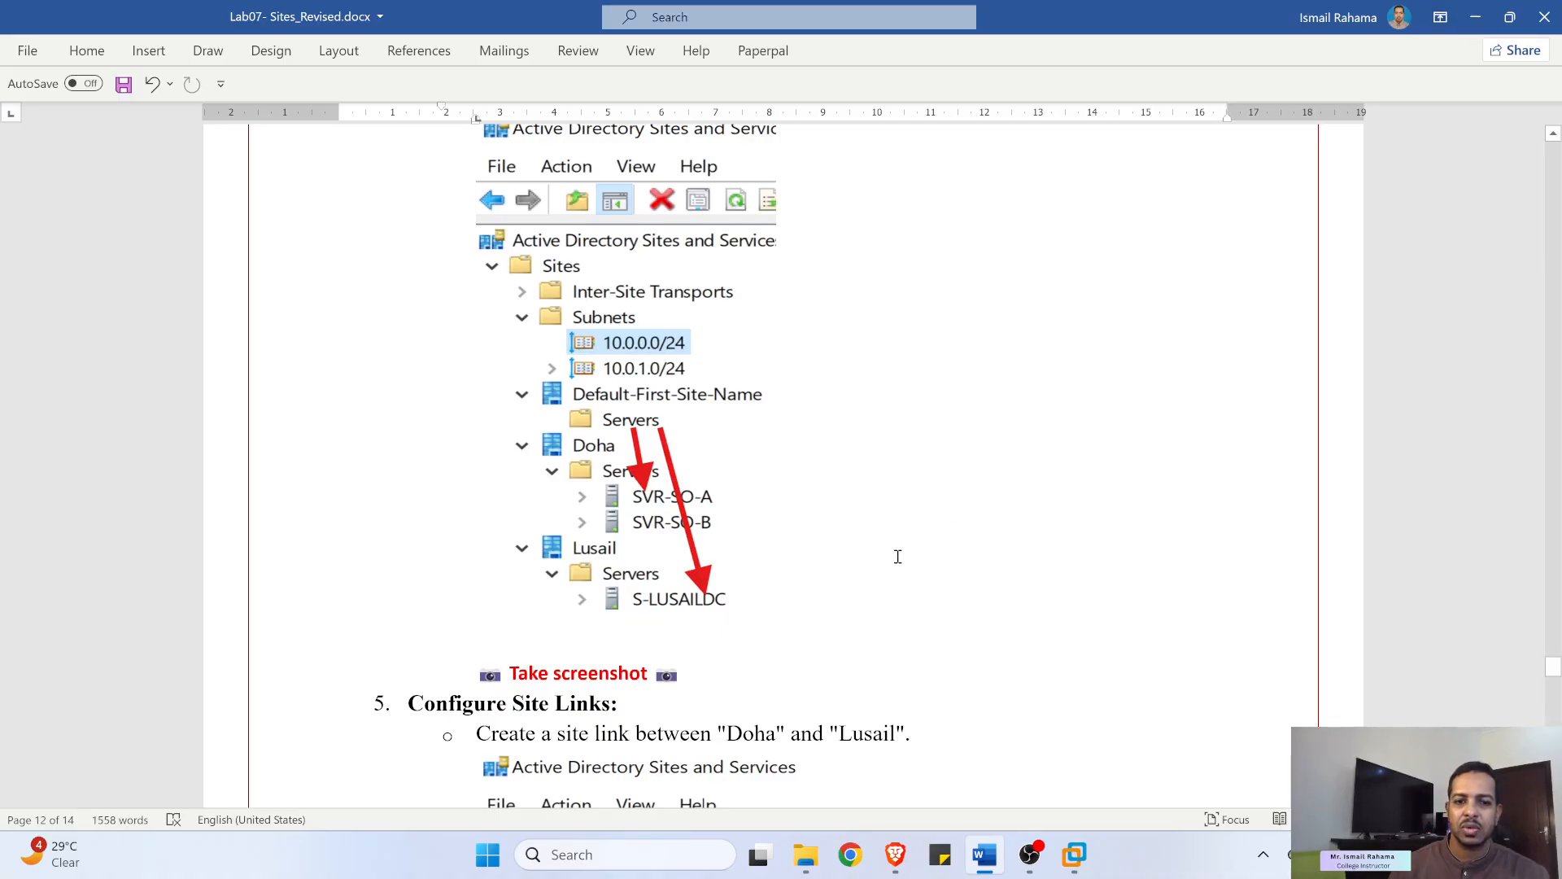
pyautogui.scroll(-3, 802, 583)
pyautogui.click(690, 536)
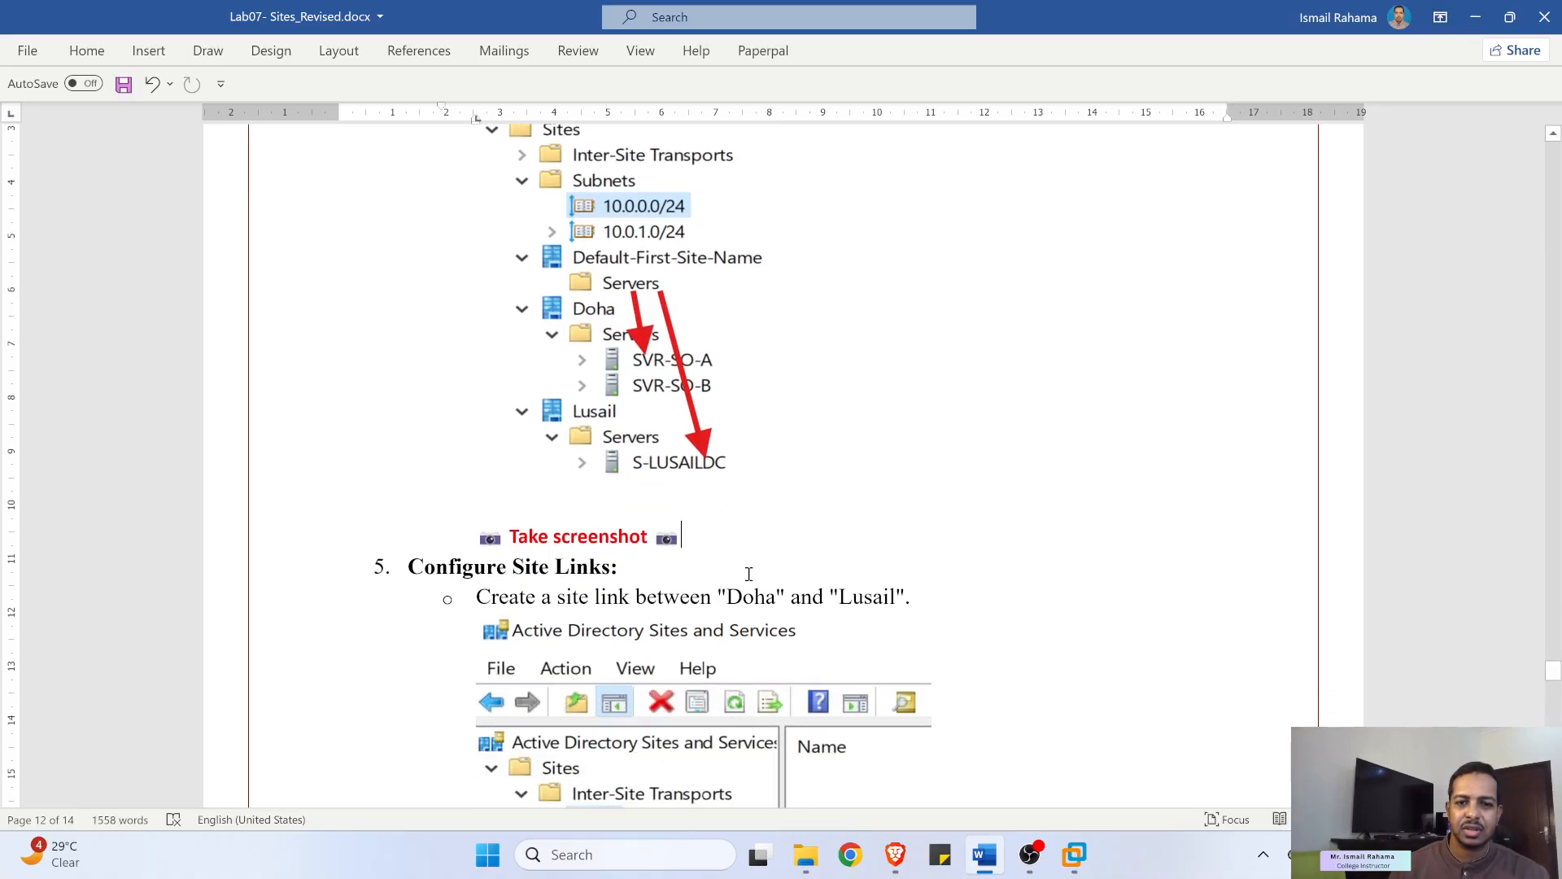
pyautogui.click(1072, 856)
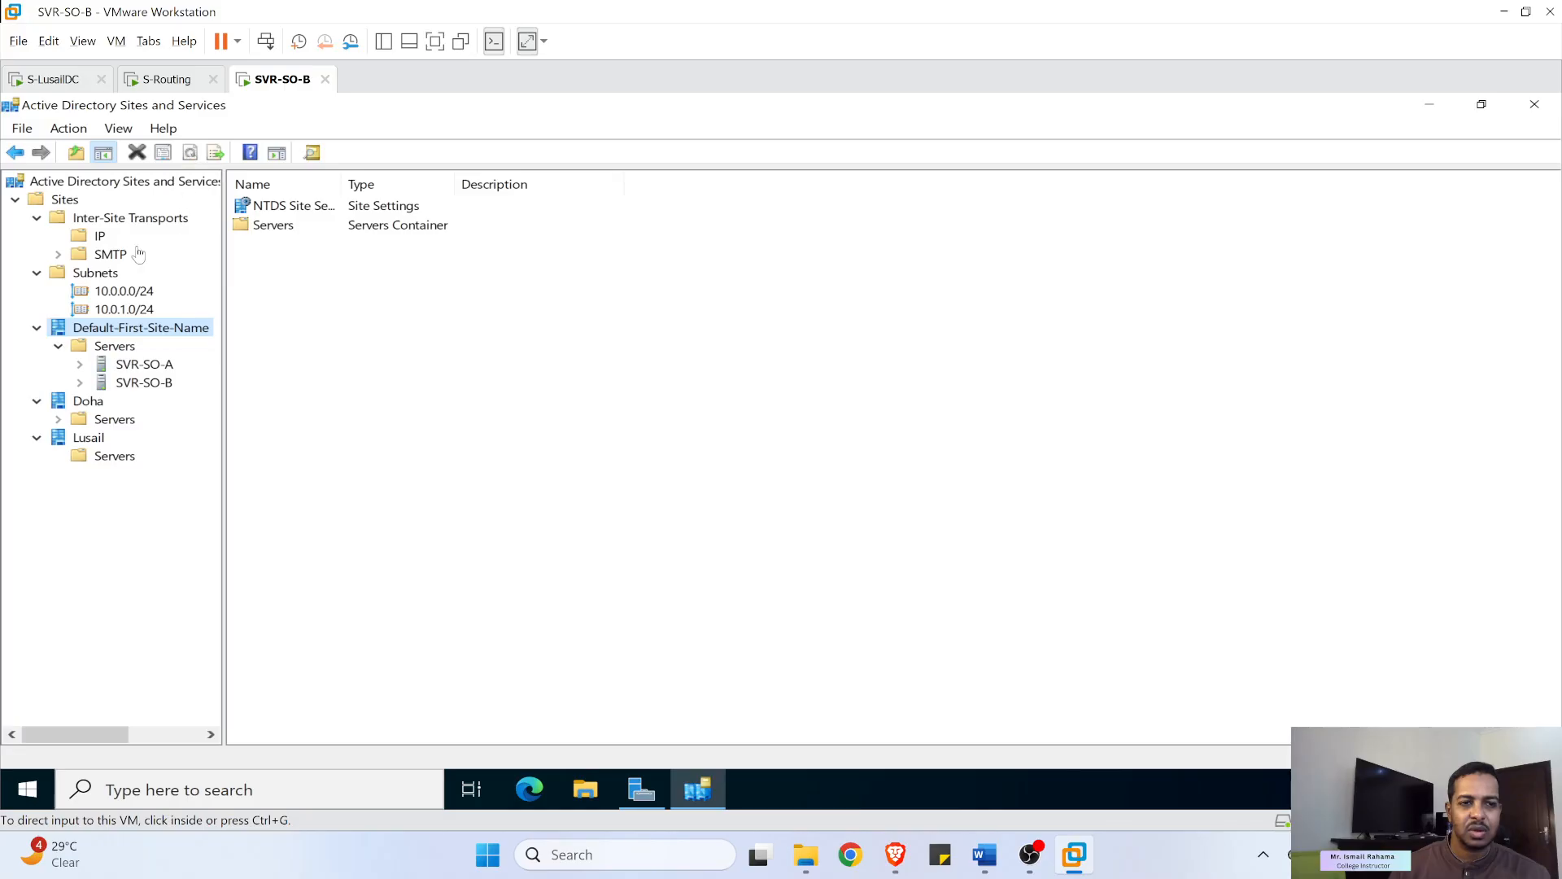
# - Refresh Sites and list SVR-SO-A and SVR-SO-B under Default-First-Site-Name > Servers
pyautogui.click(65, 200)
pyautogui.click(65, 200)
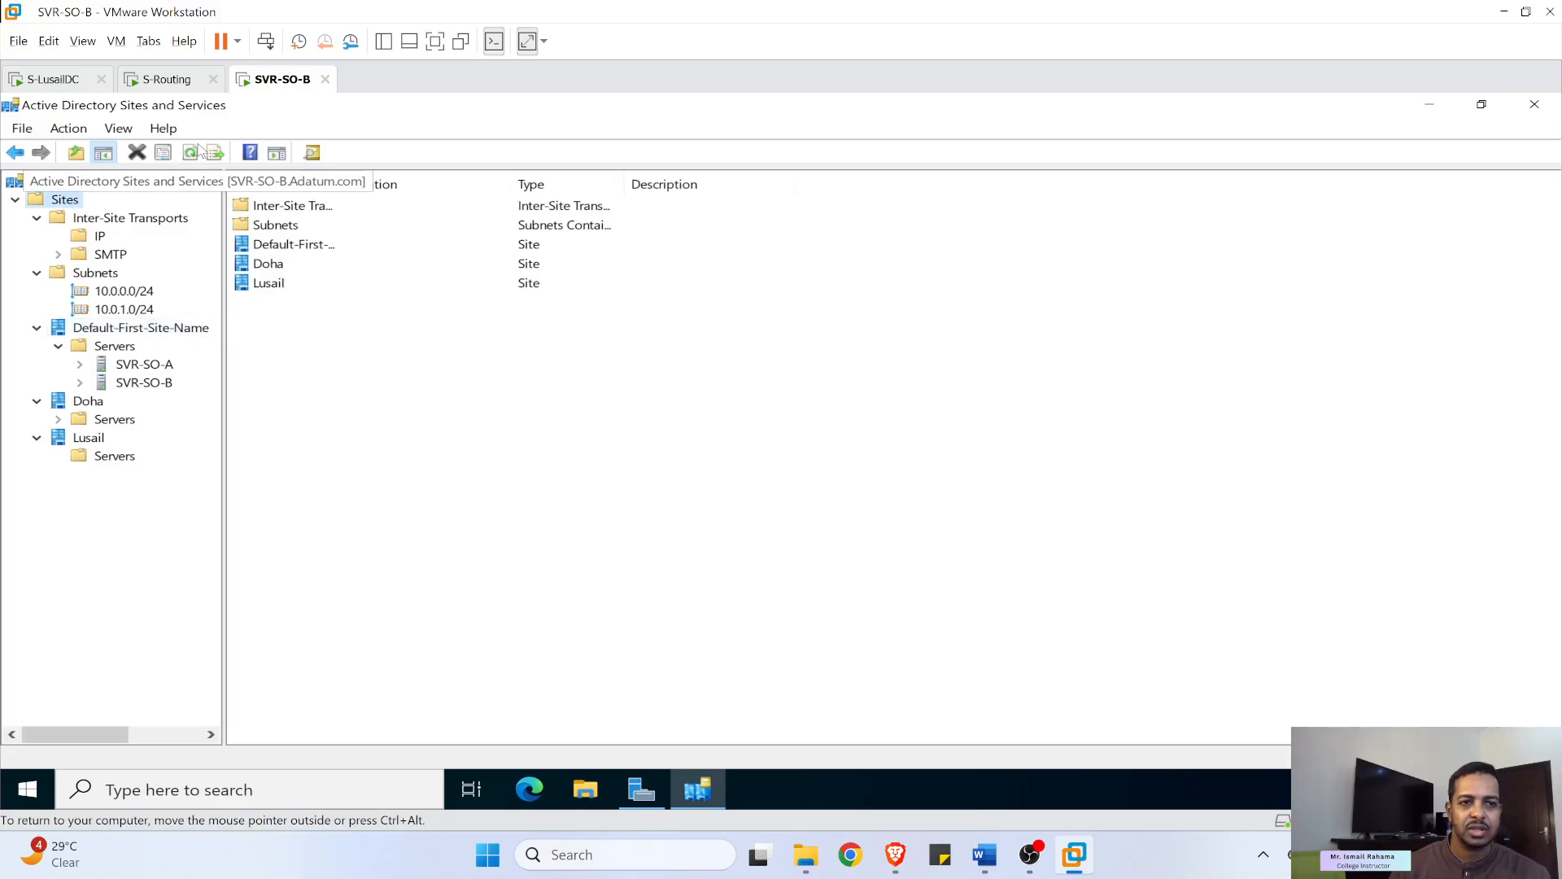
pyautogui.click(191, 152)
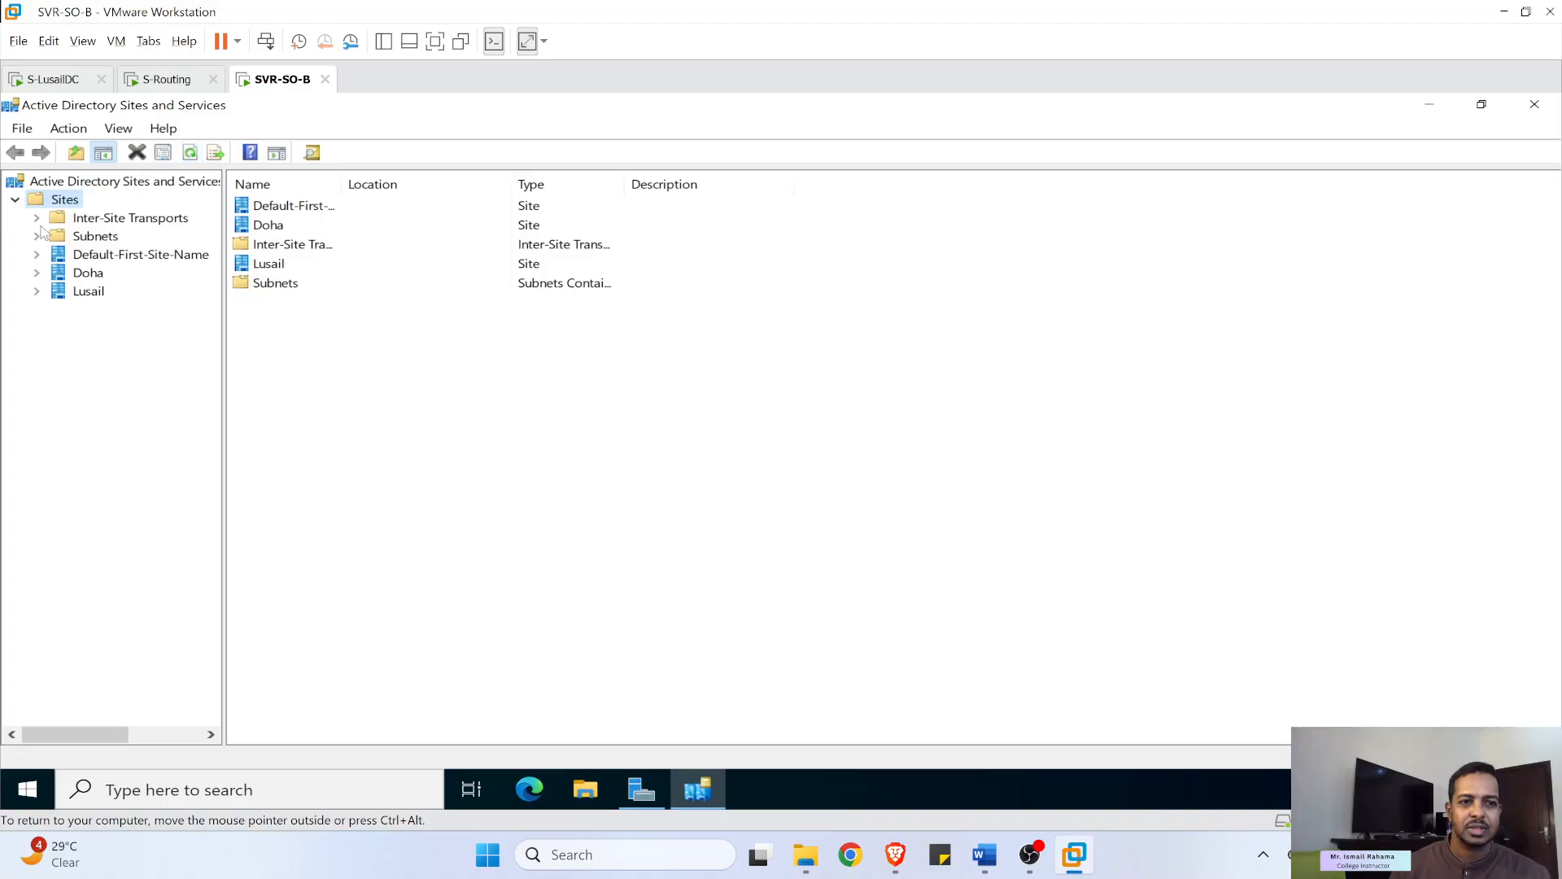
pyautogui.click(37, 254)
pyautogui.click(58, 273)
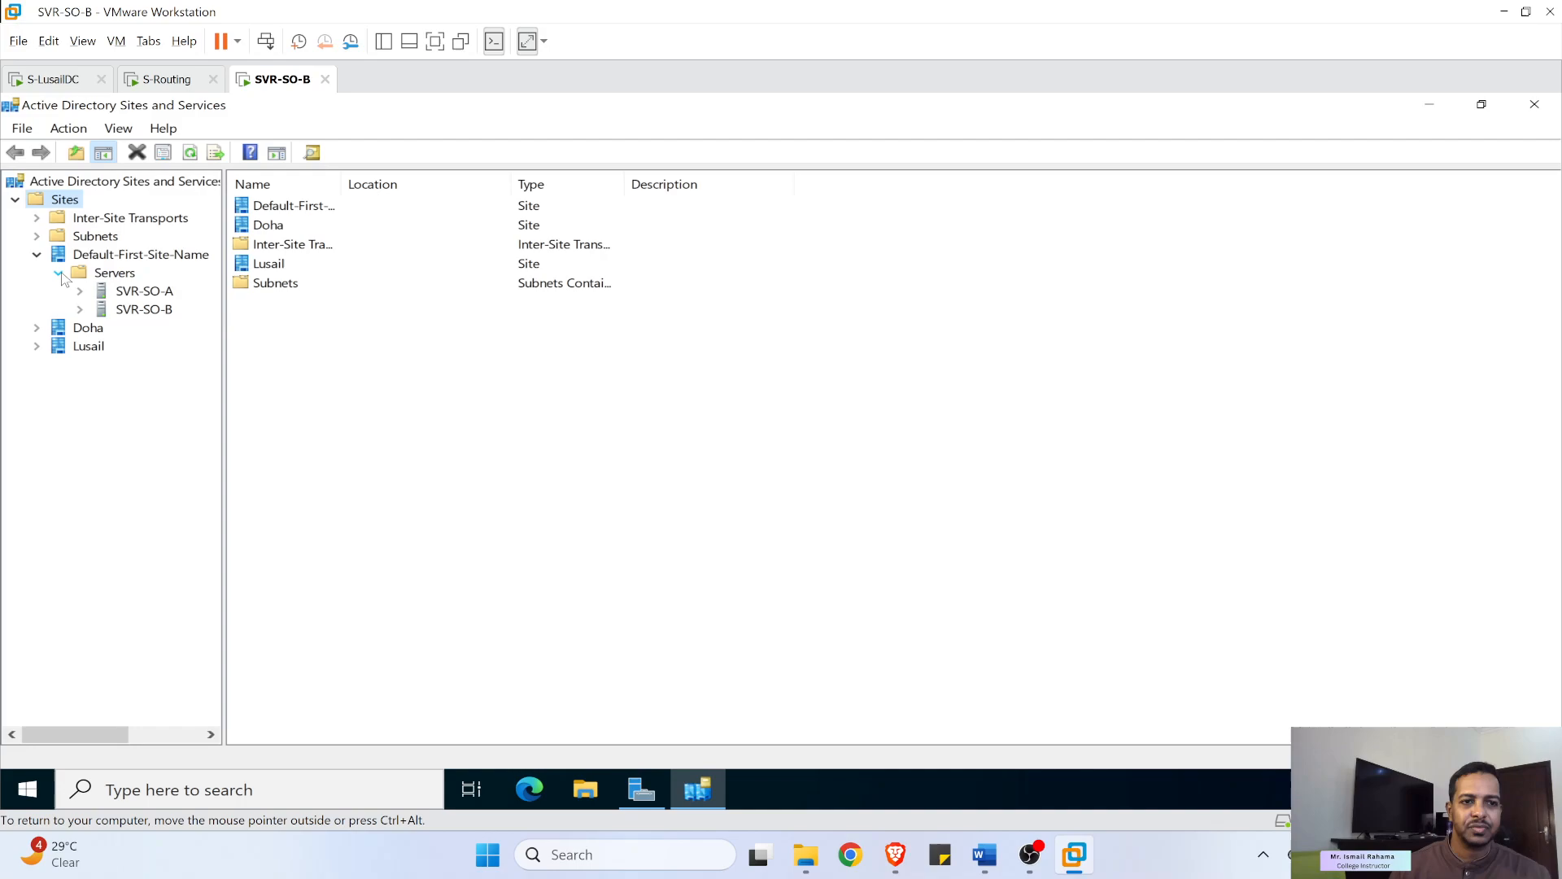
pyautogui.click(115, 275)
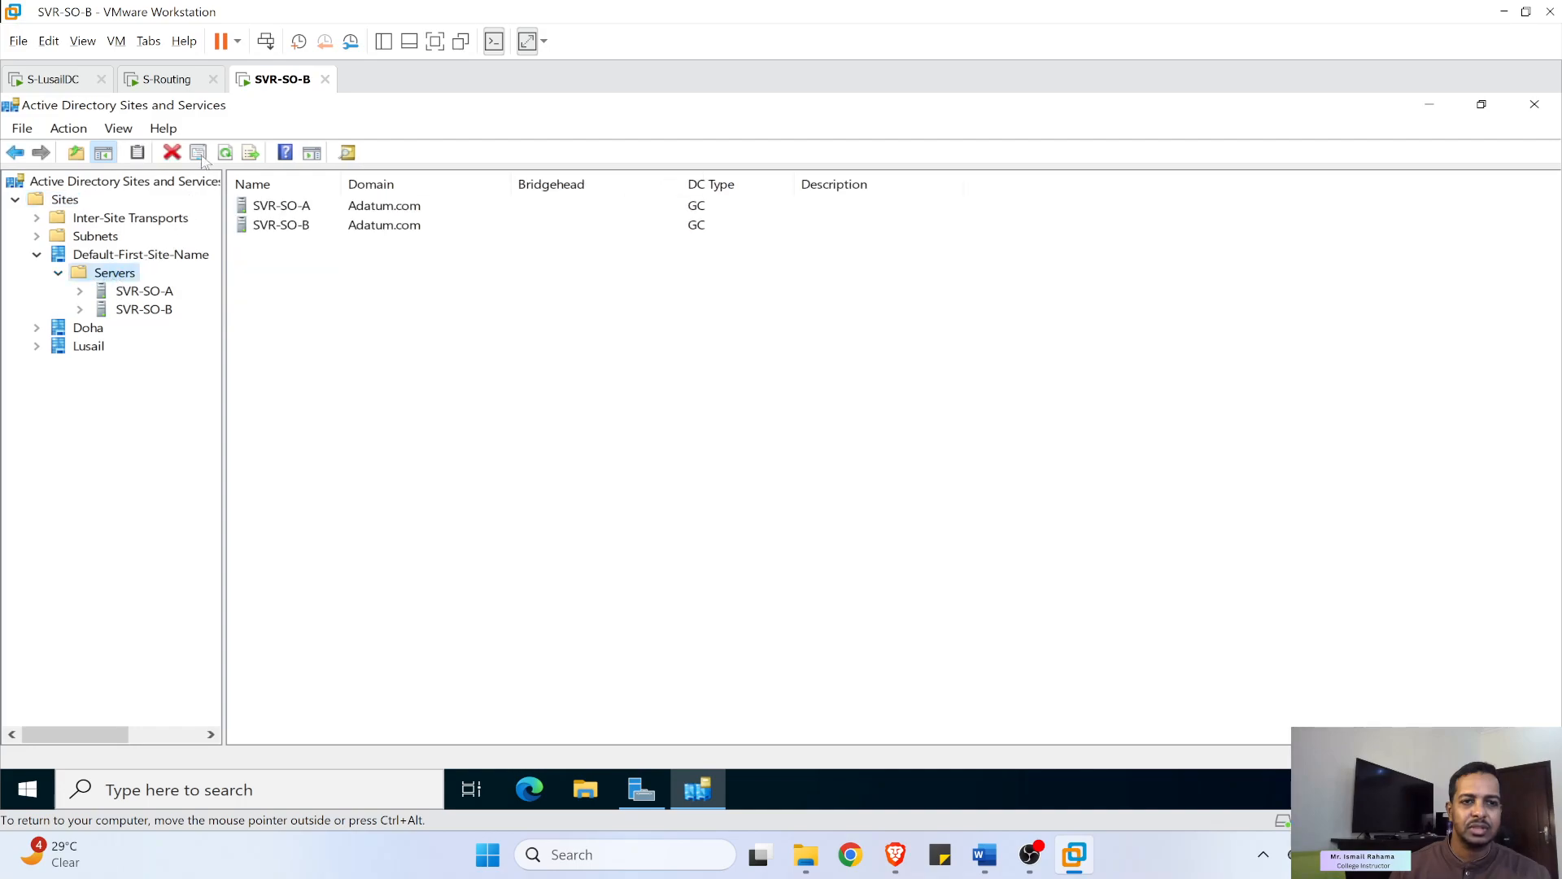
pyautogui.click(226, 154)
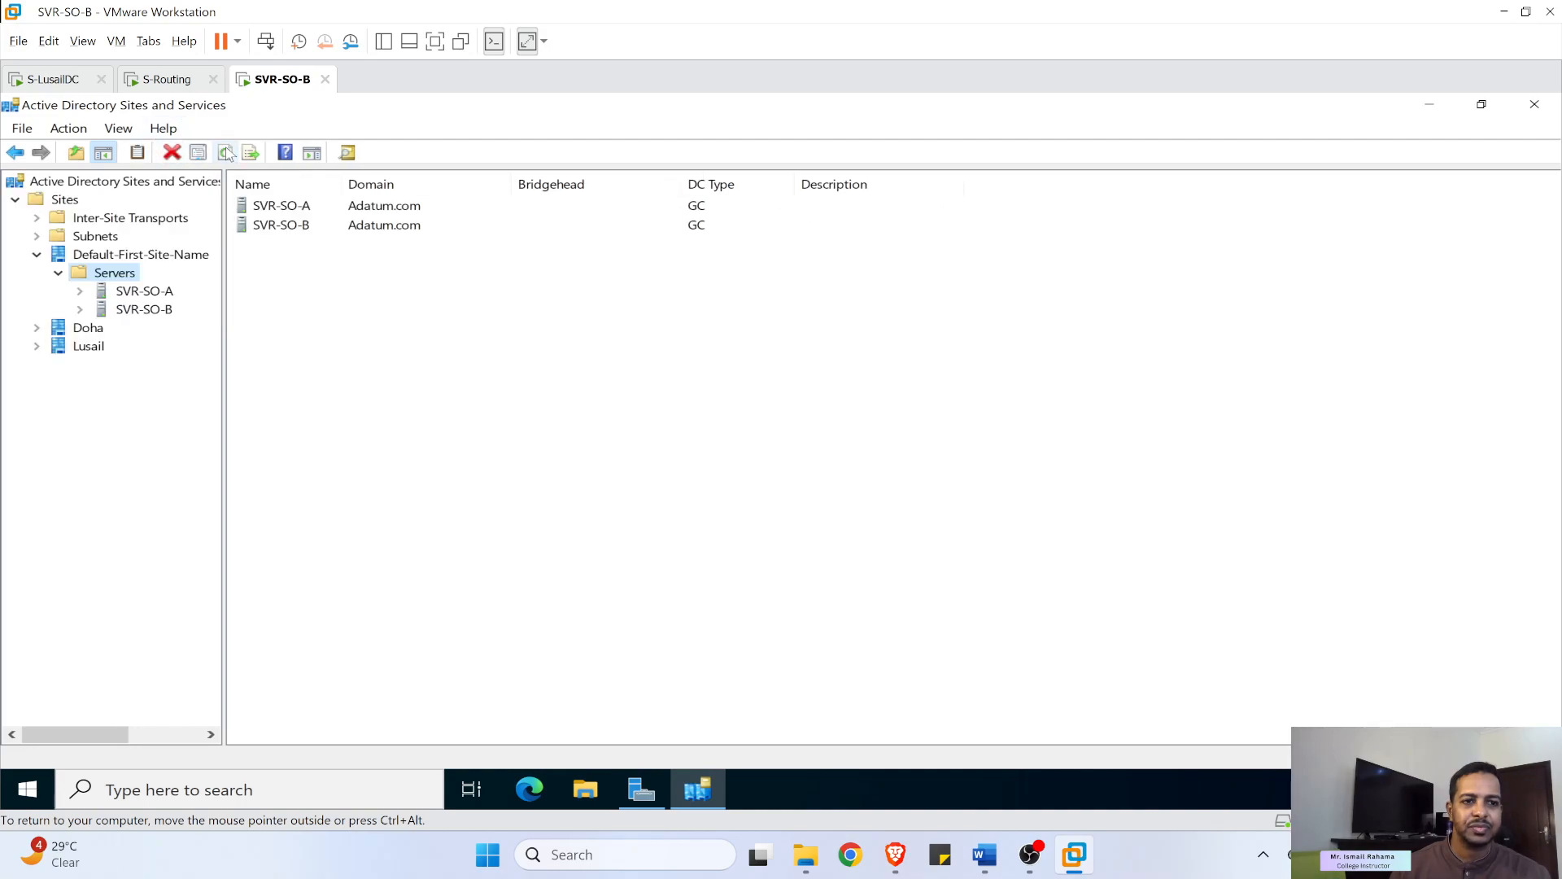
# - Expand Doha and Lusail and confirm Lusail's Servers container is empty
pyautogui.click(37, 328)
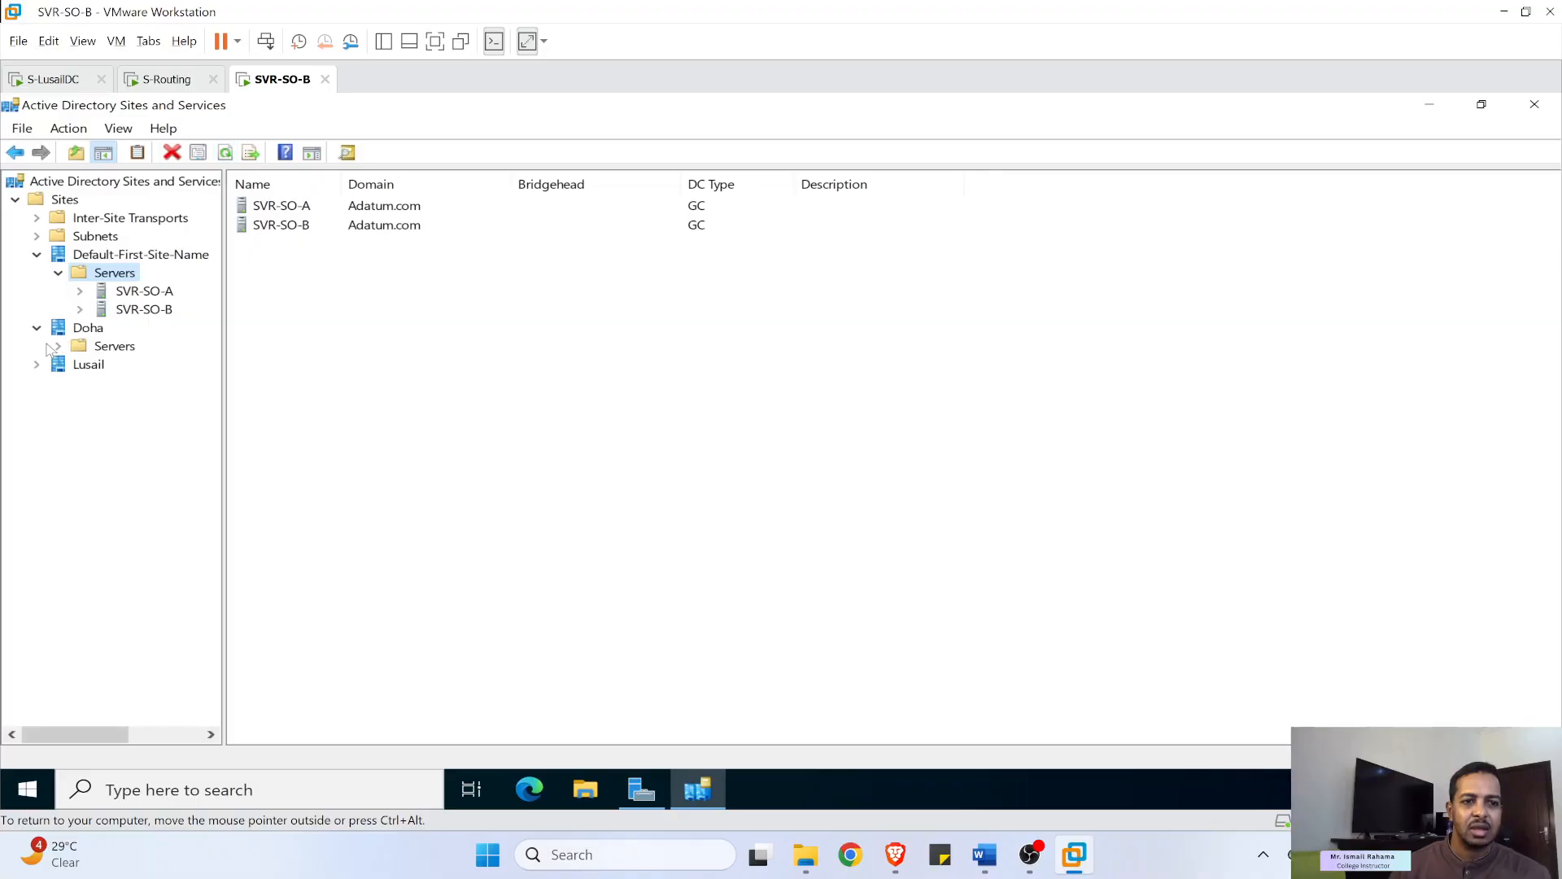
pyautogui.click(36, 364)
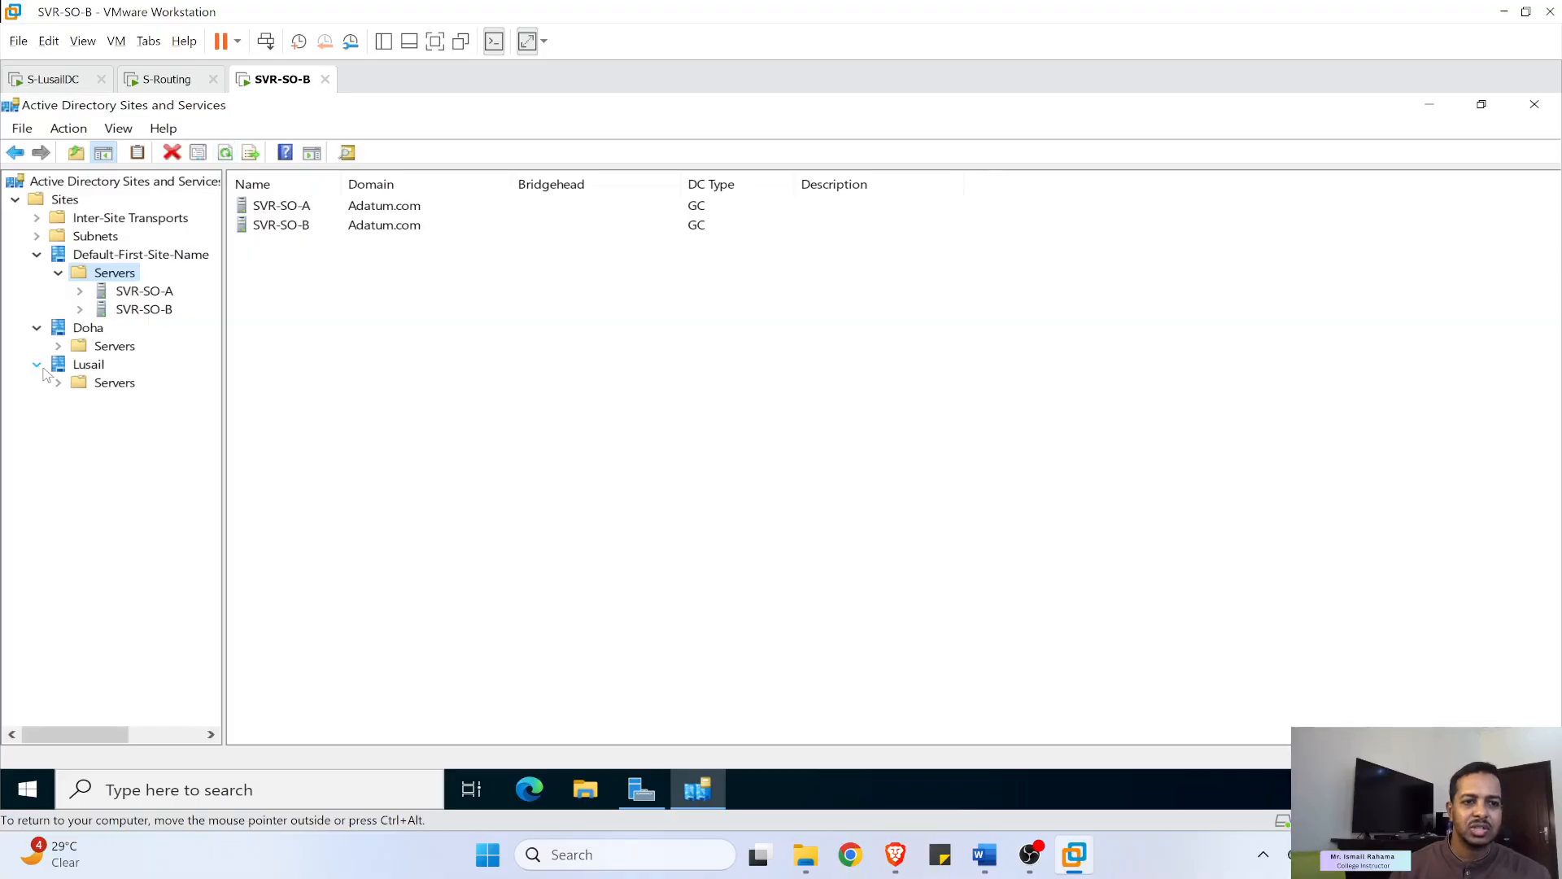
pyautogui.click(98, 389)
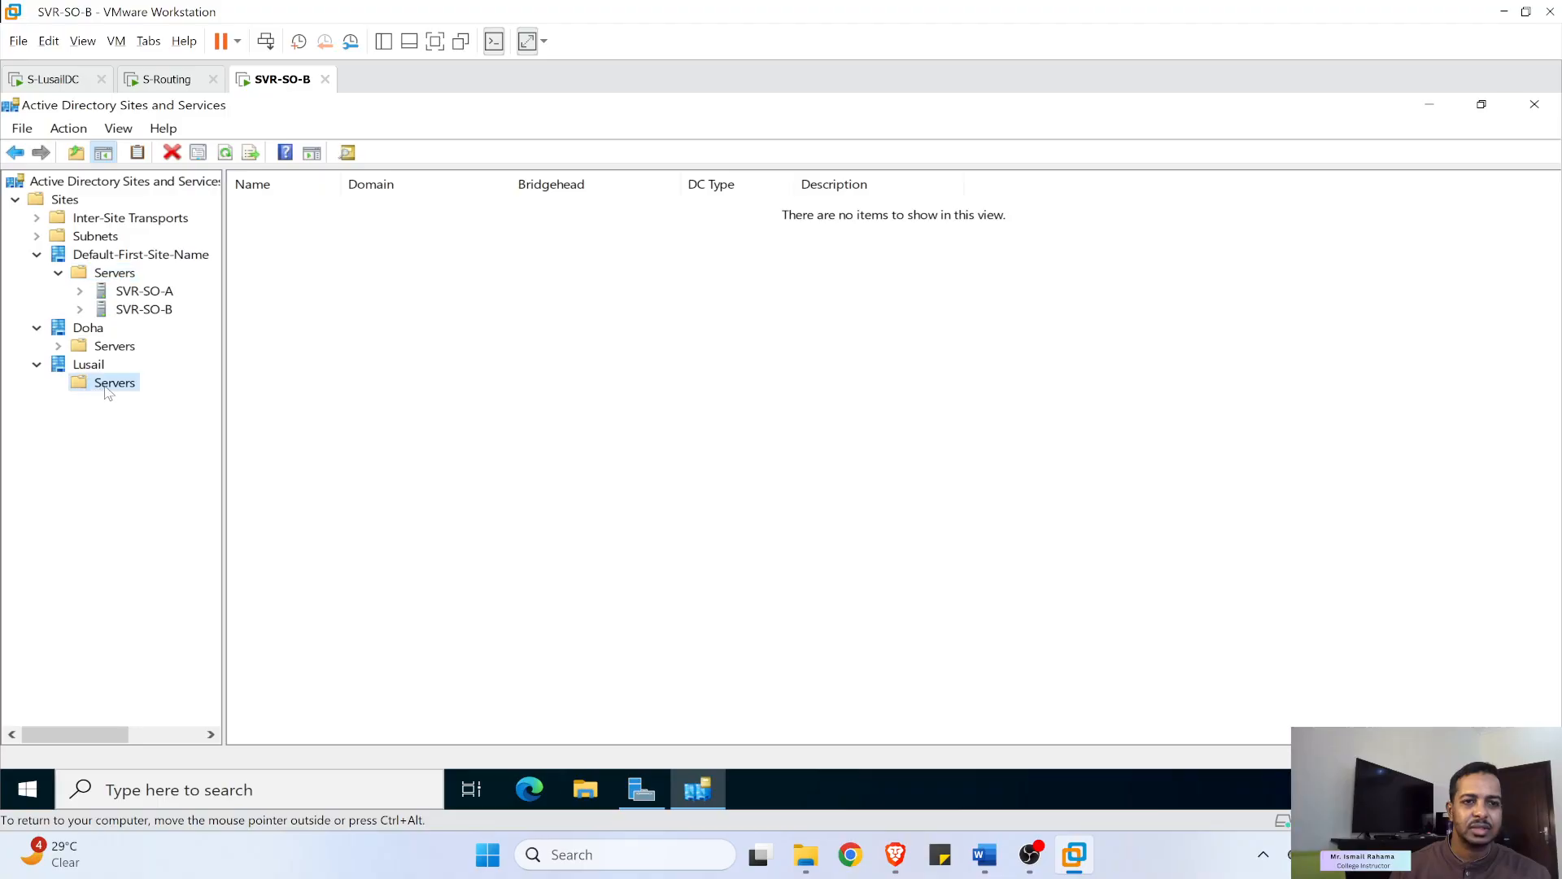
pyautogui.rightClick(342, 348)
pyautogui.click(272, 364)
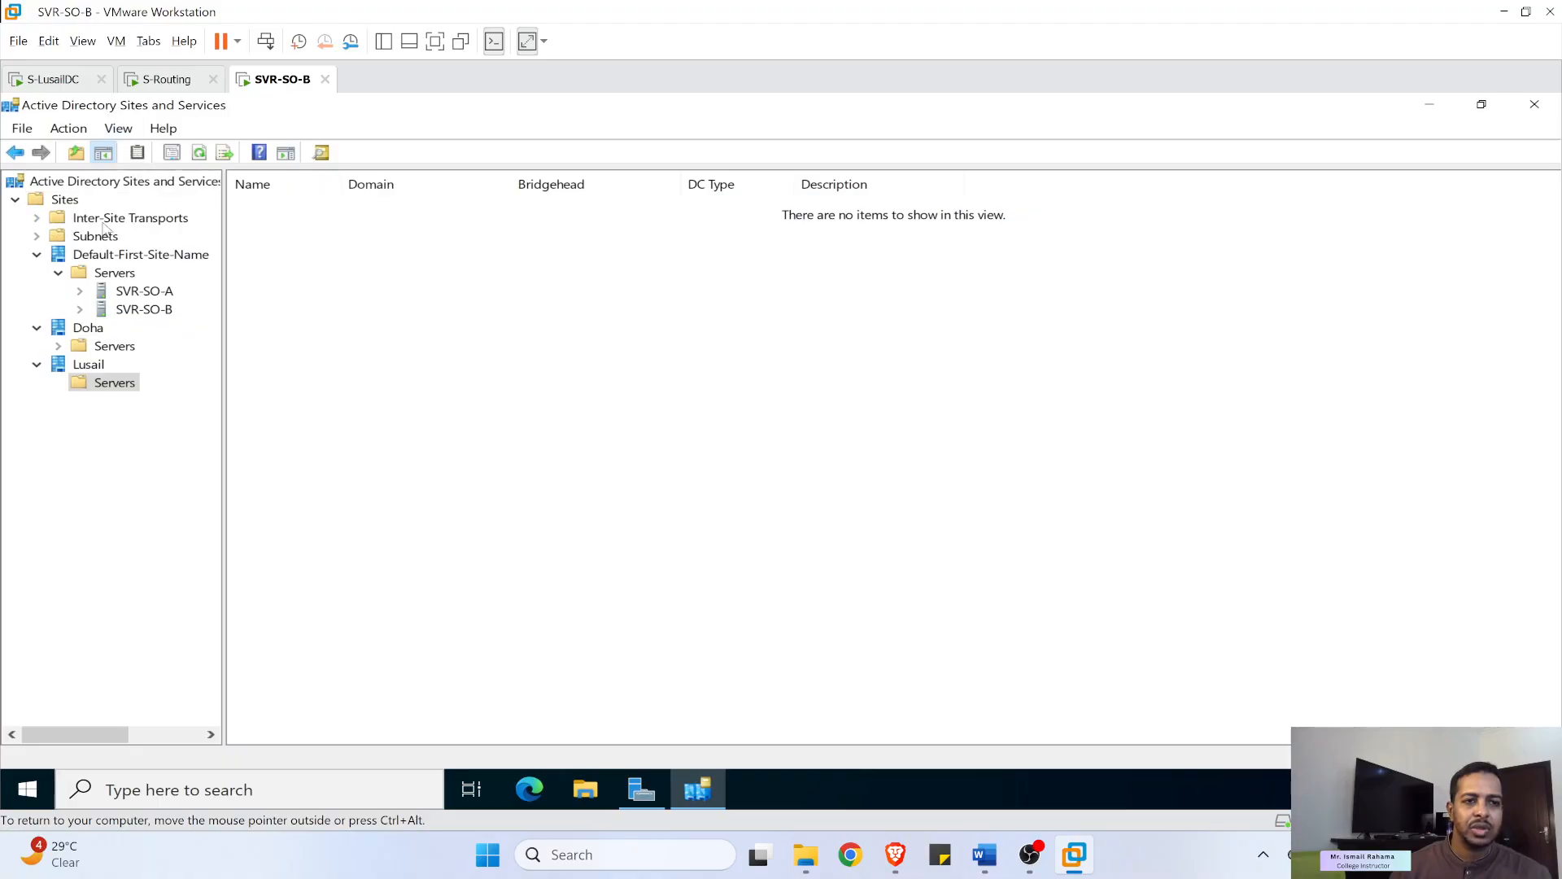
# - Read the Configure Site Links section and New Site Link screenshot in Word, then minimize it
pyautogui.click(985, 869)
pyautogui.scroll(-3, 682, 505)
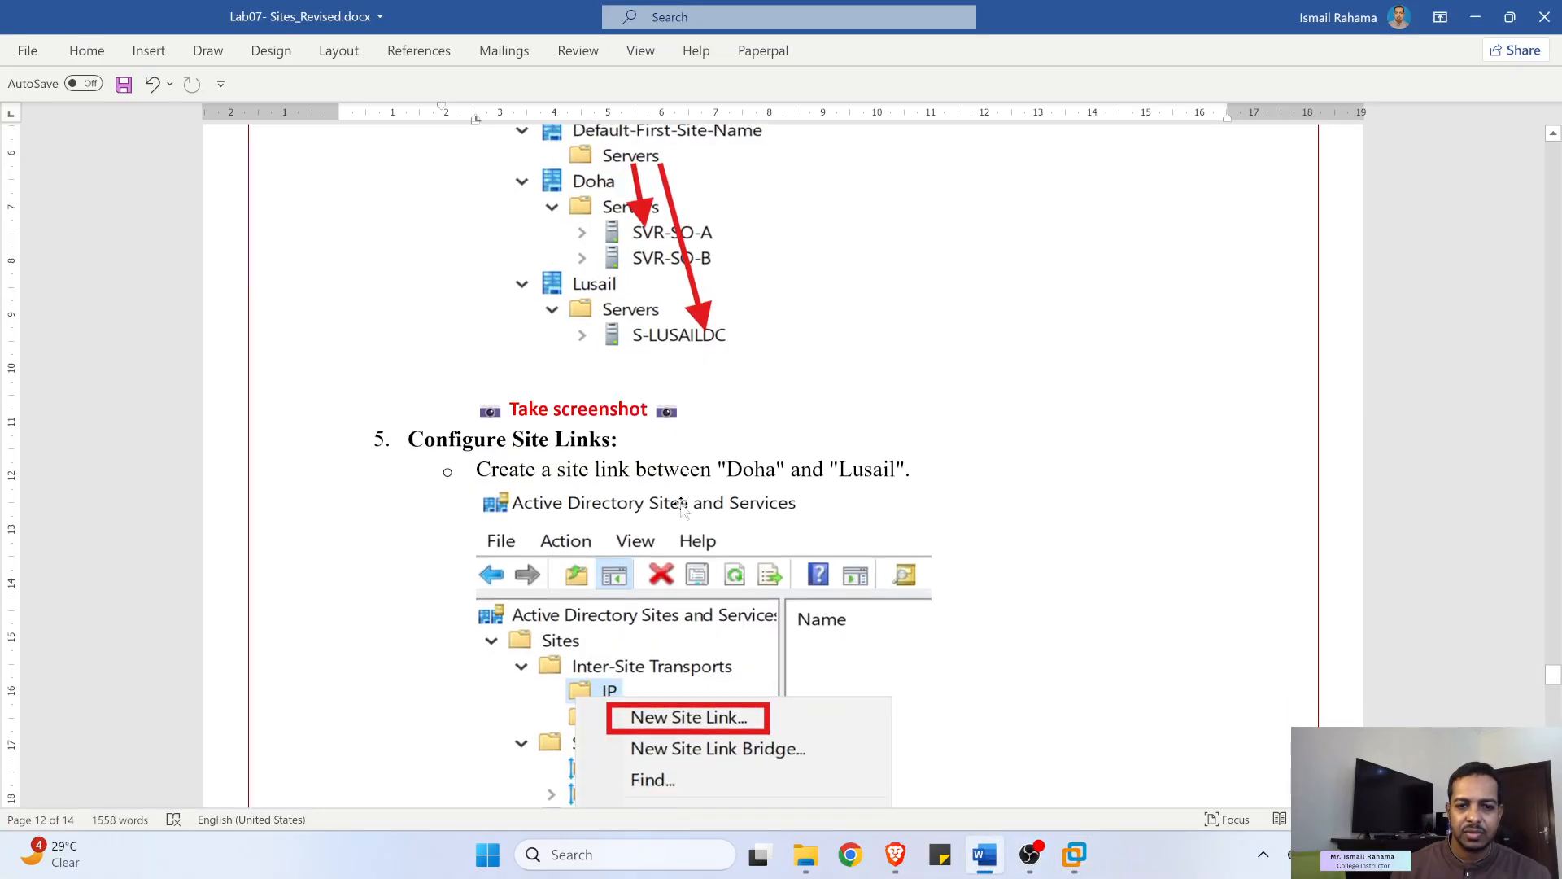
pyautogui.scroll(-5, 682, 504)
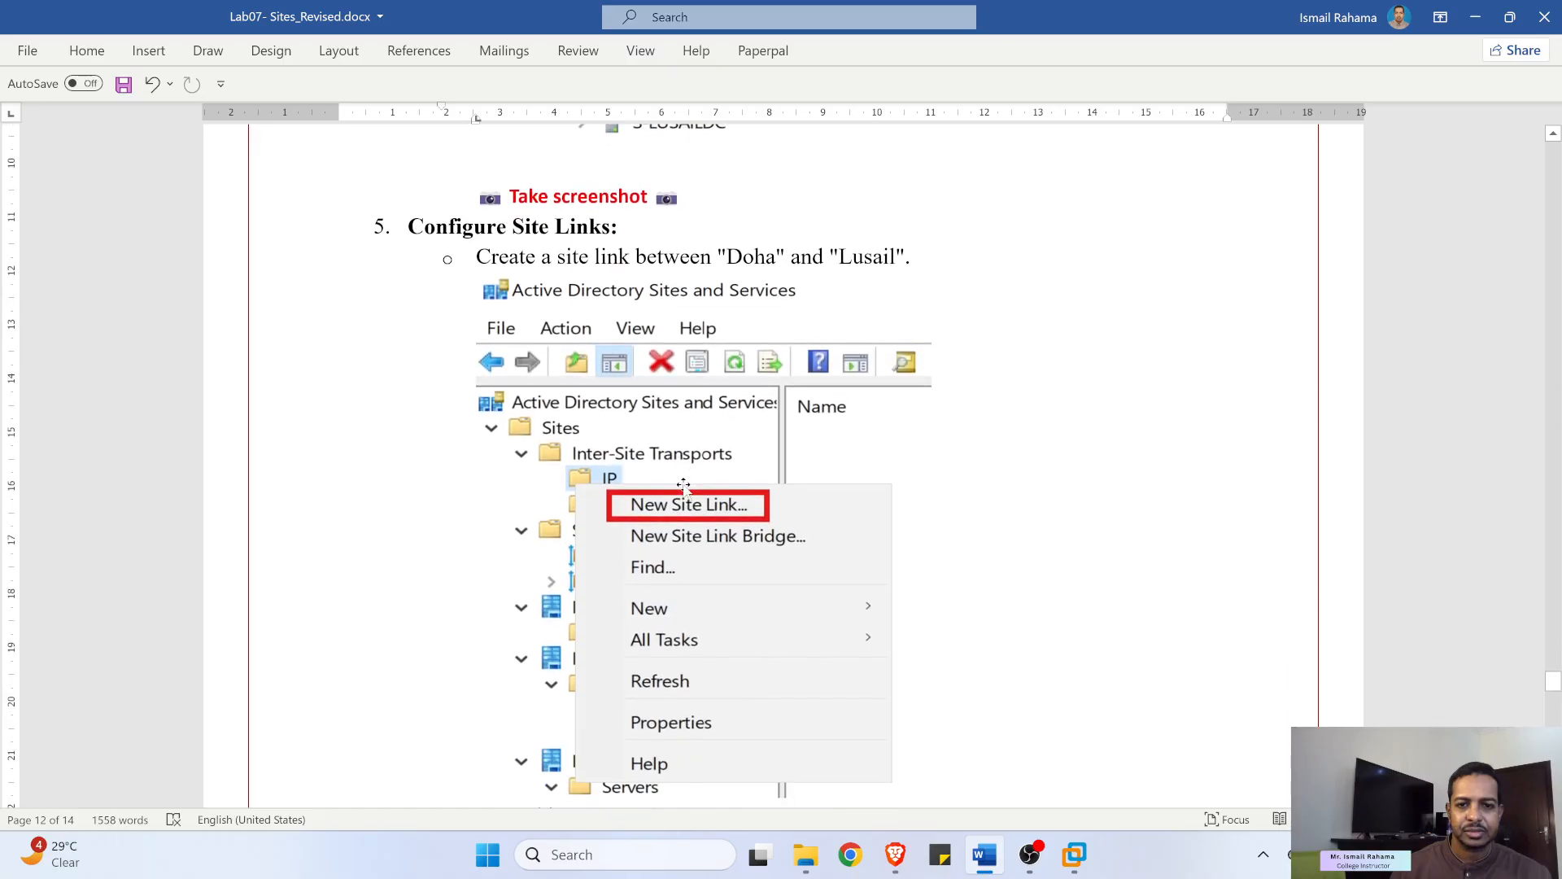
pyautogui.scroll(-2, 675, 464)
pyautogui.scroll(-6, 666, 366)
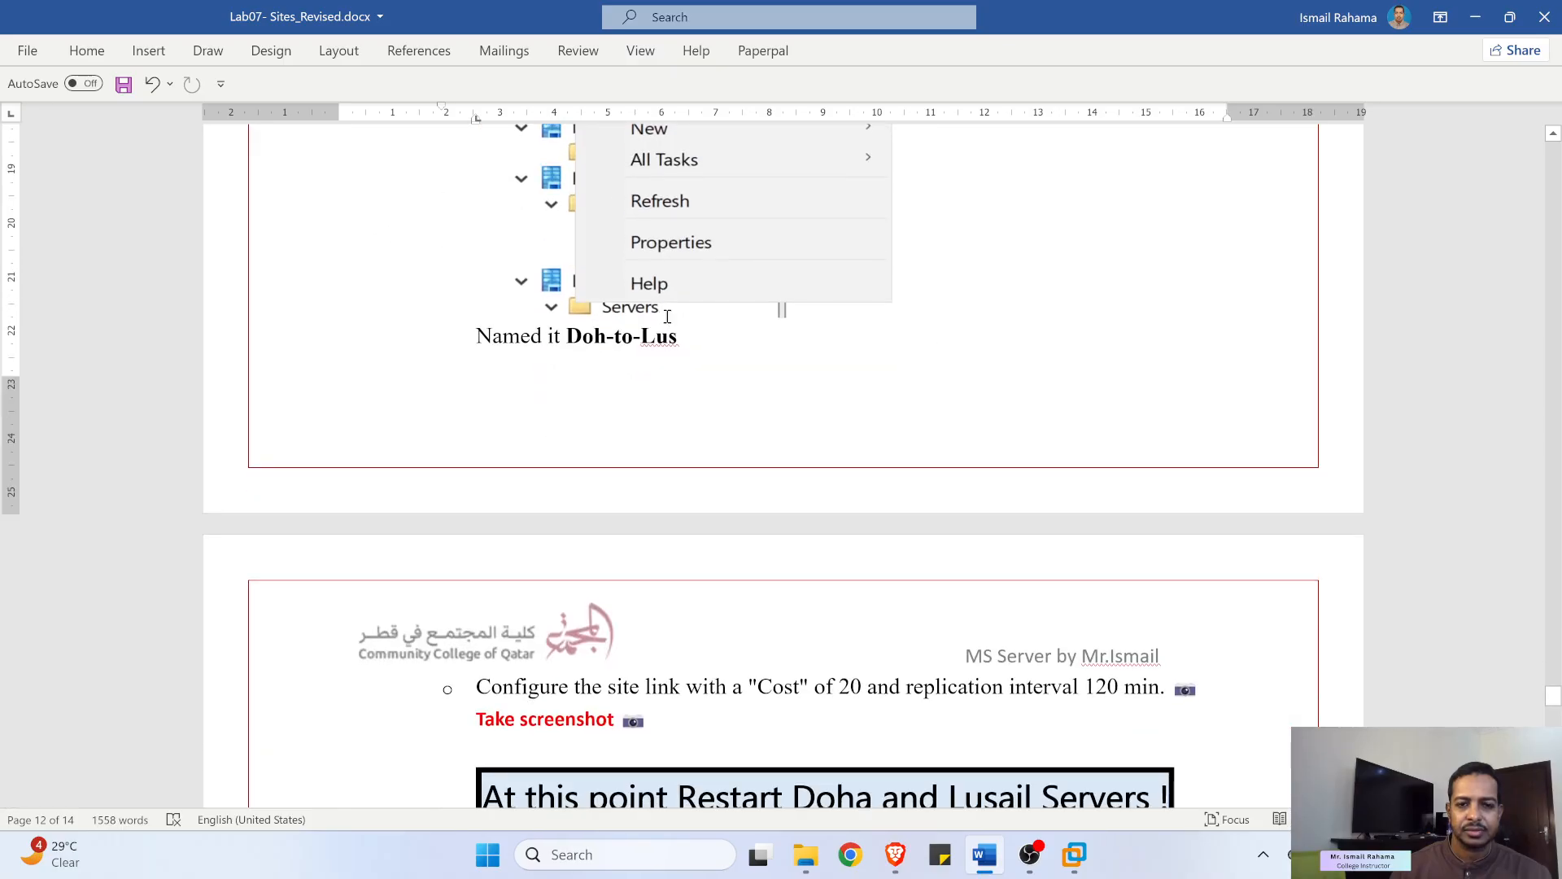
pyautogui.scroll(7, 665, 318)
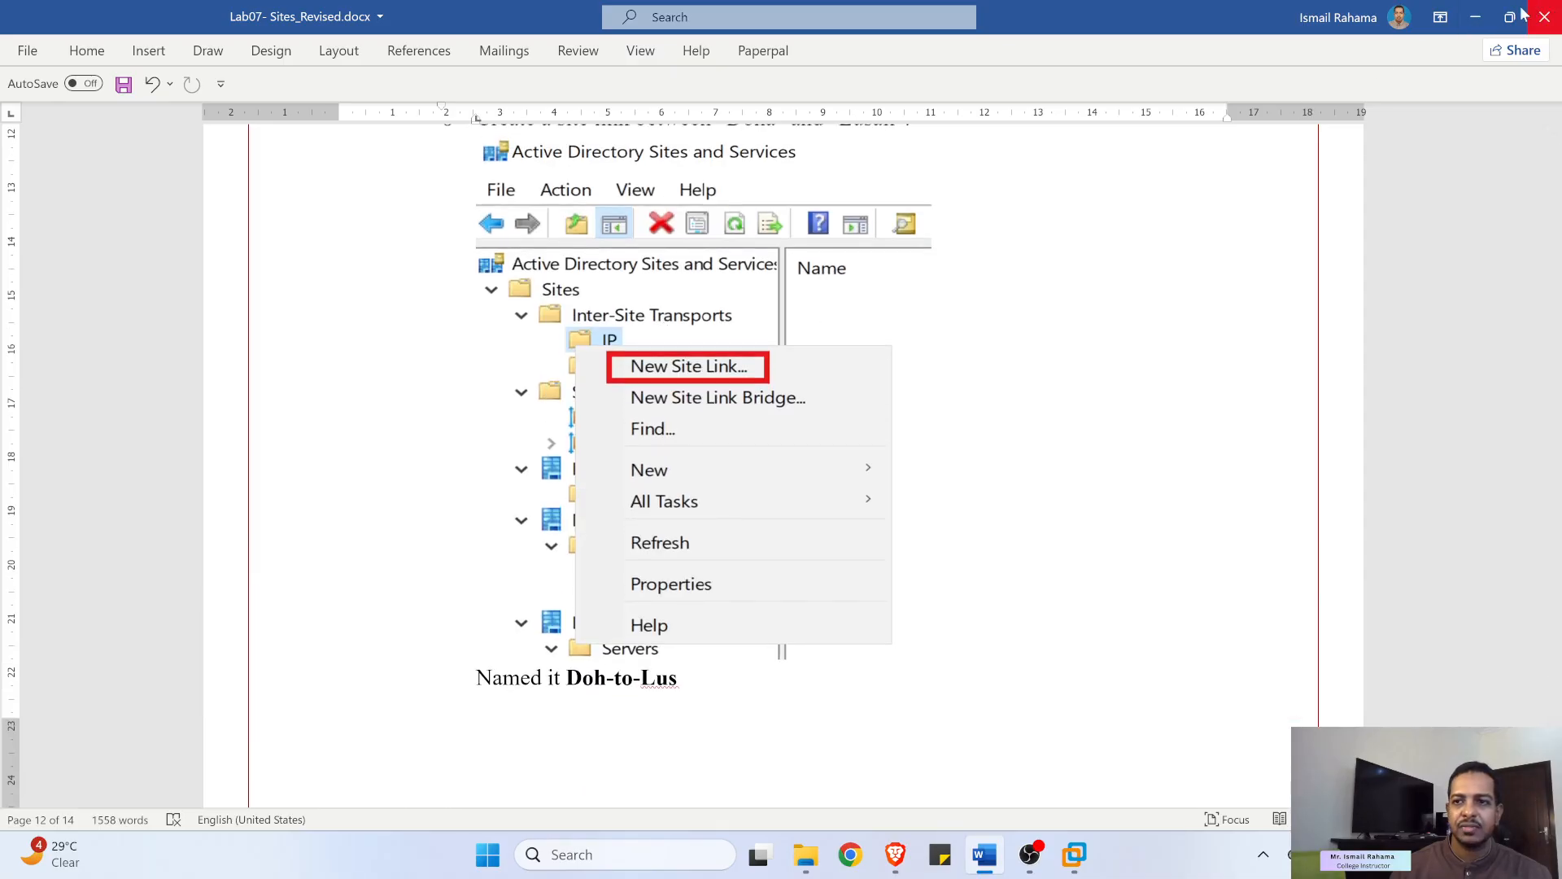
pyautogui.click(1477, 19)
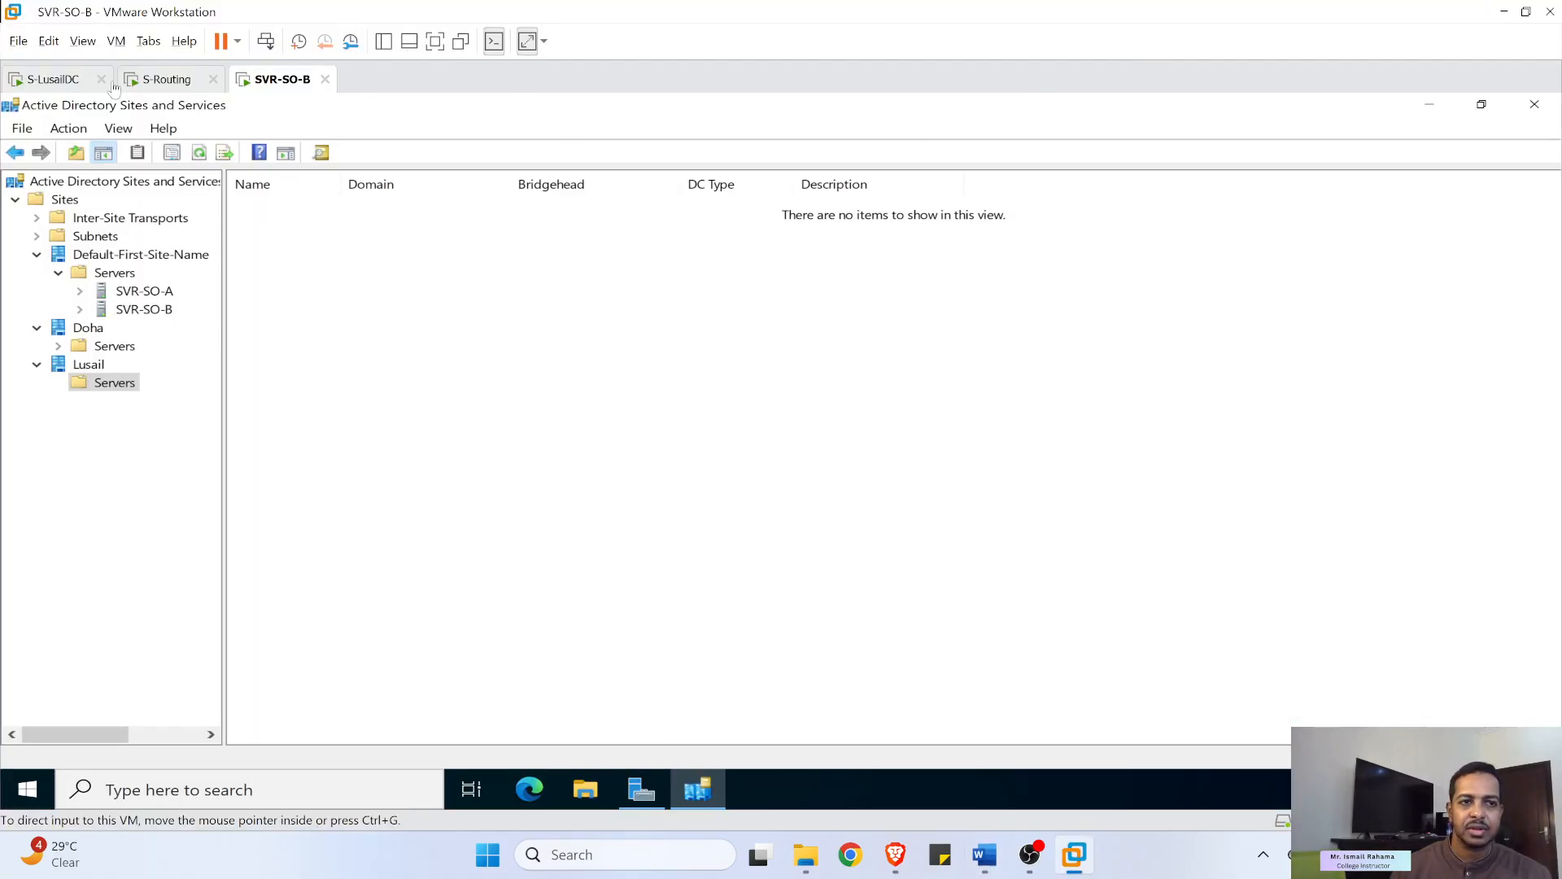
# - Launch the S-LusailDC promotion install and start the stopped edgeupdate service from the services alert
pyautogui.click(55, 79)
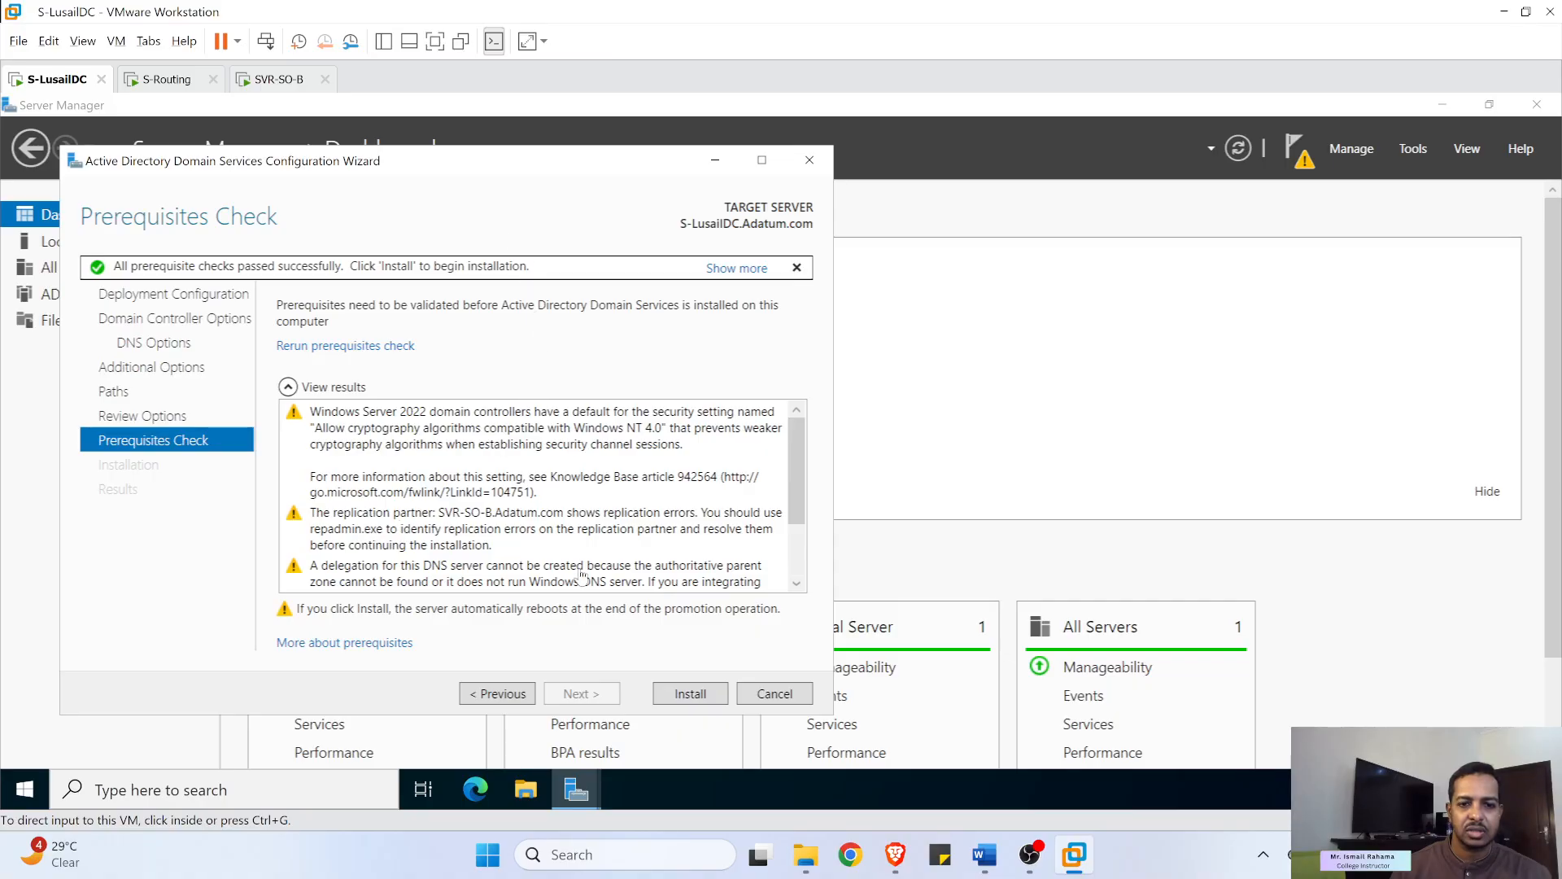
pyautogui.click(696, 697)
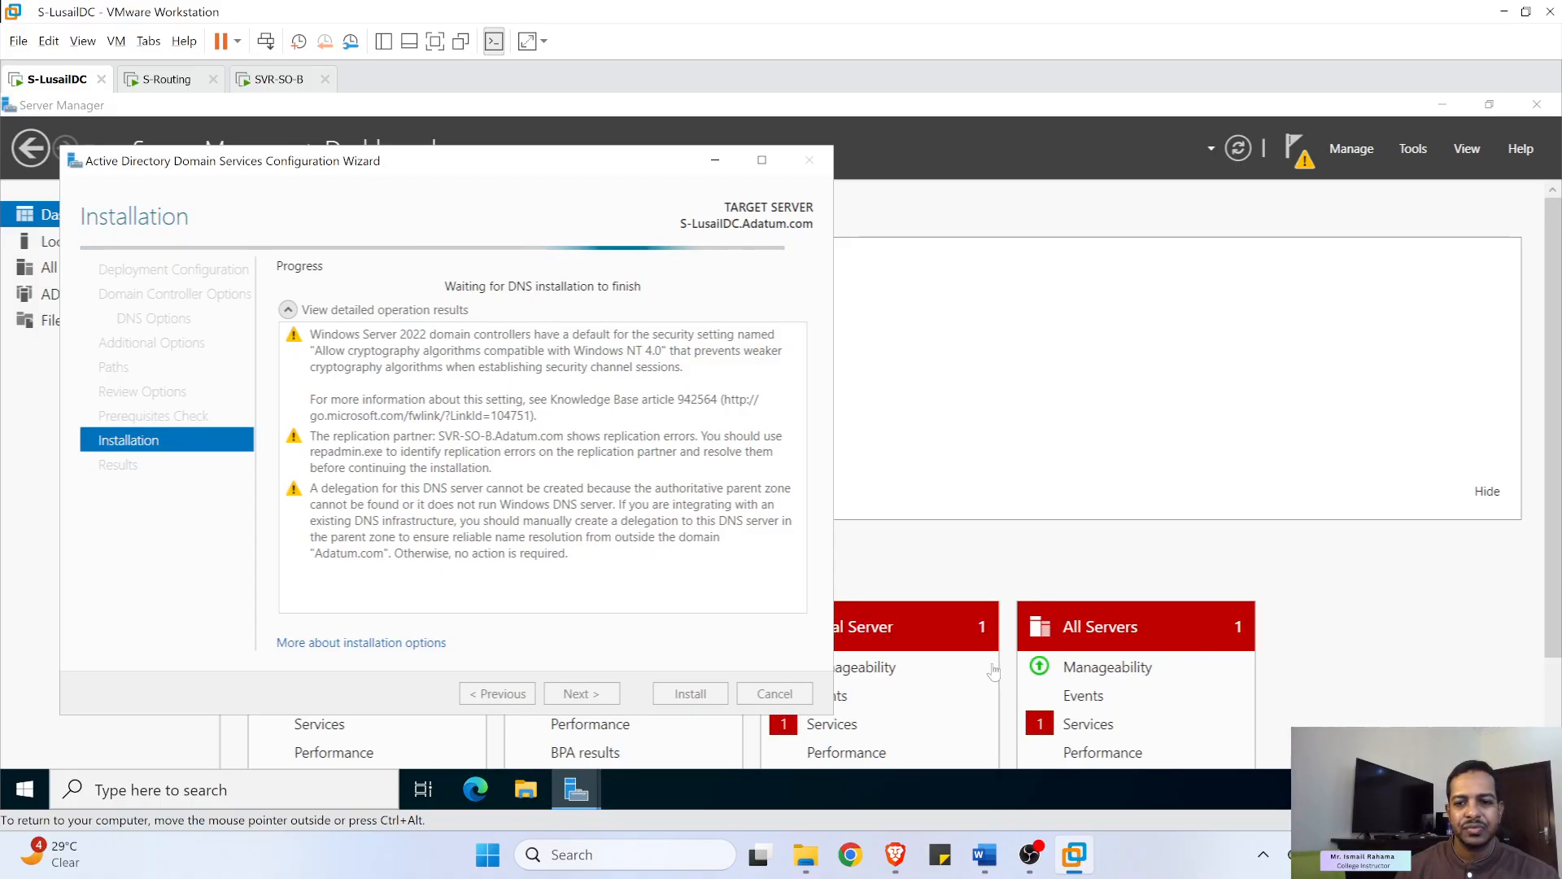
pyautogui.click(1104, 725)
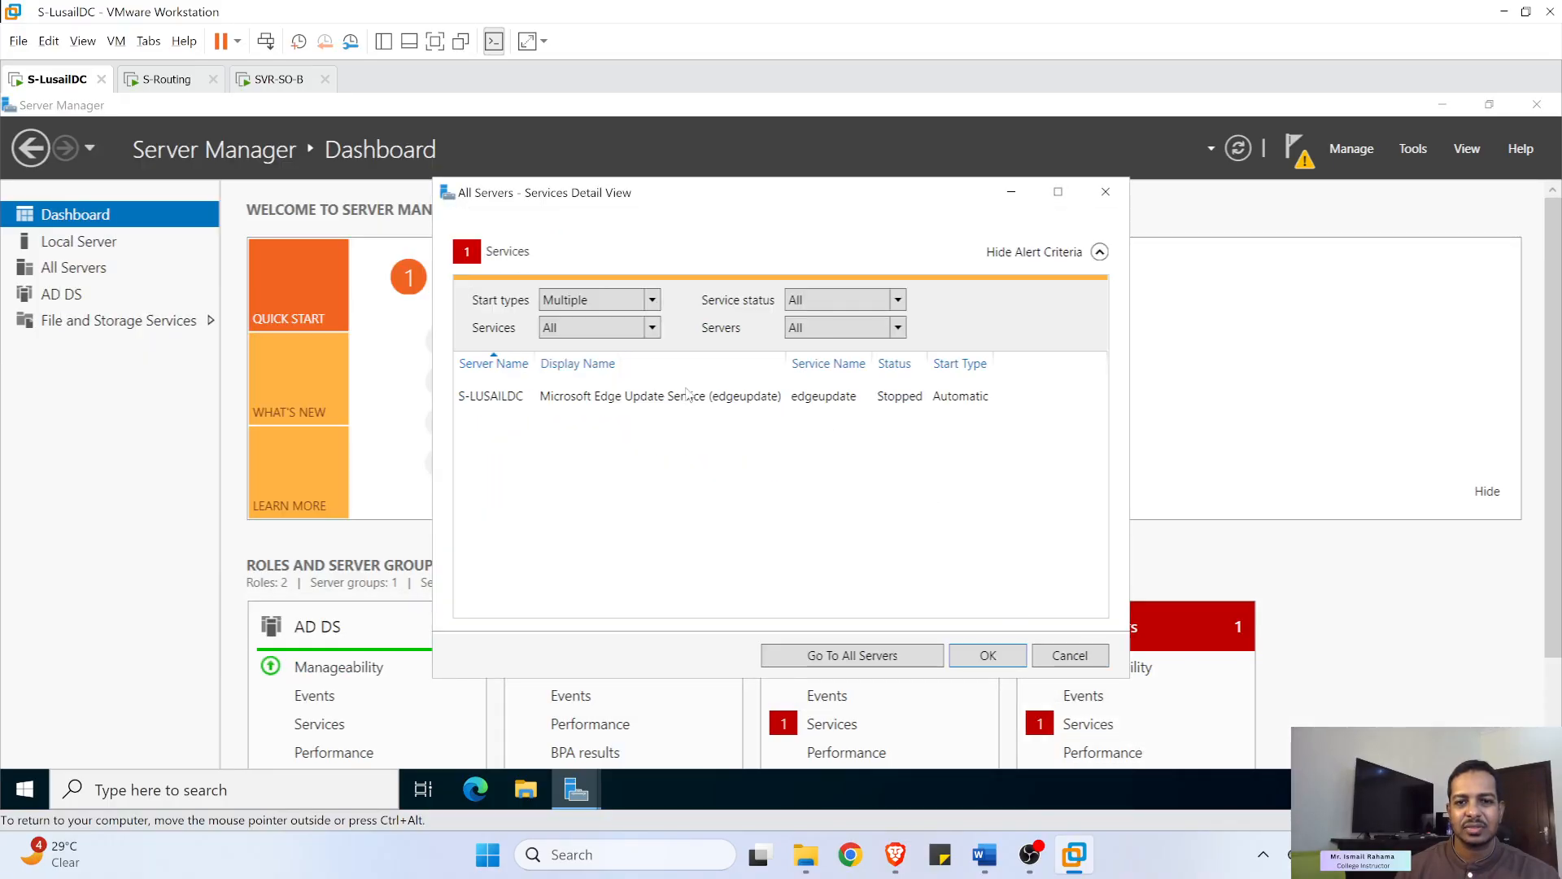
pyautogui.rightClick(688, 396)
pyautogui.click(732, 404)
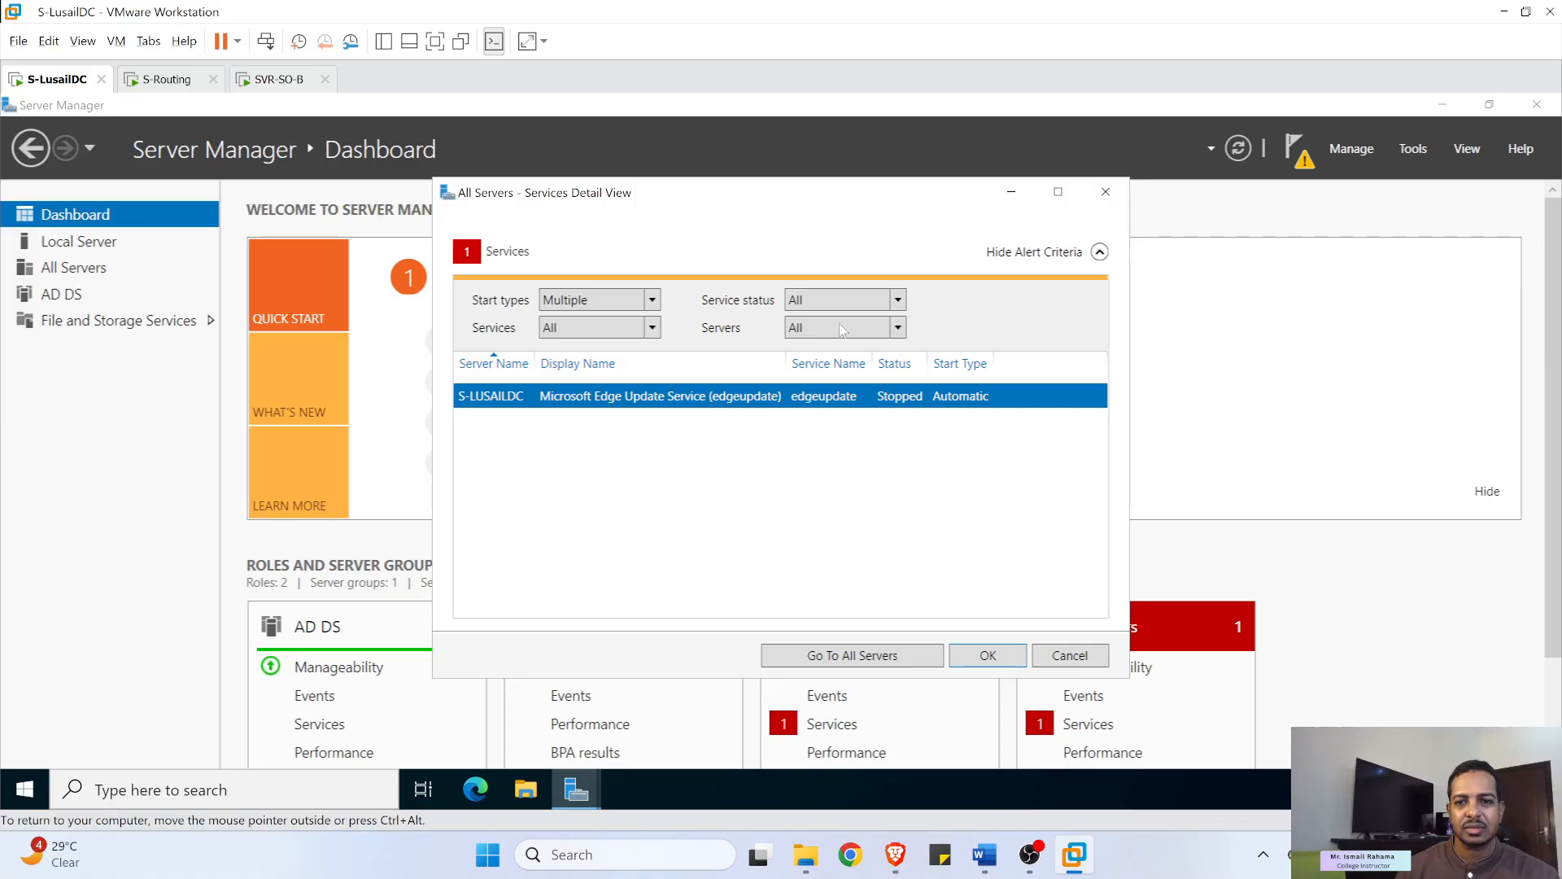
pyautogui.click(1105, 193)
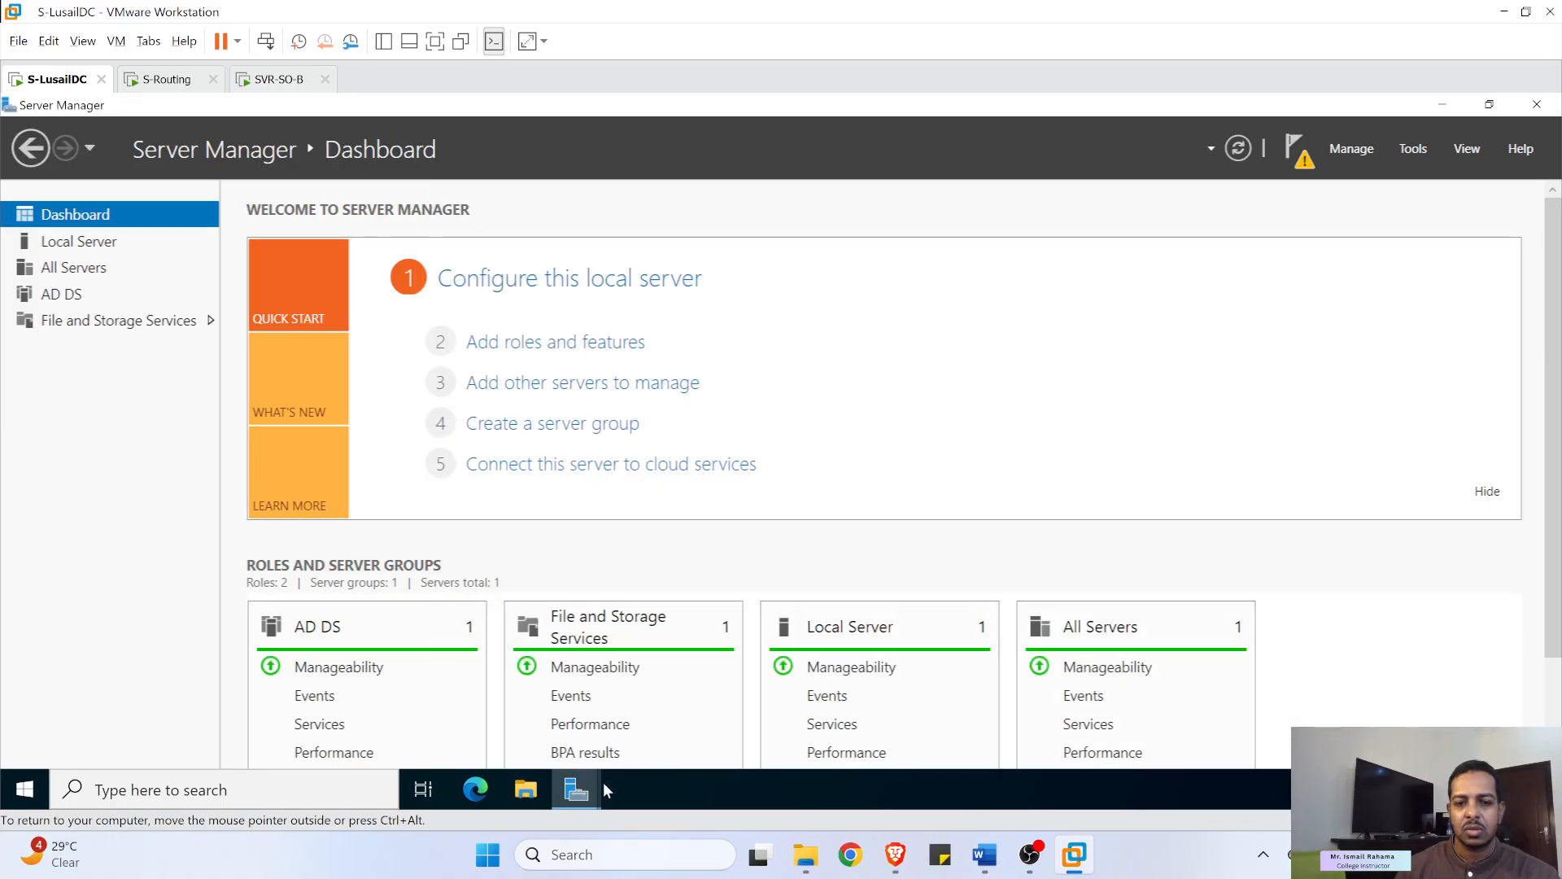
# - Check the promotion wizard's progress, then view Lusail's servers on SVR-SO-B
pyautogui.moveTo(607, 773)
pyautogui.click(655, 744)
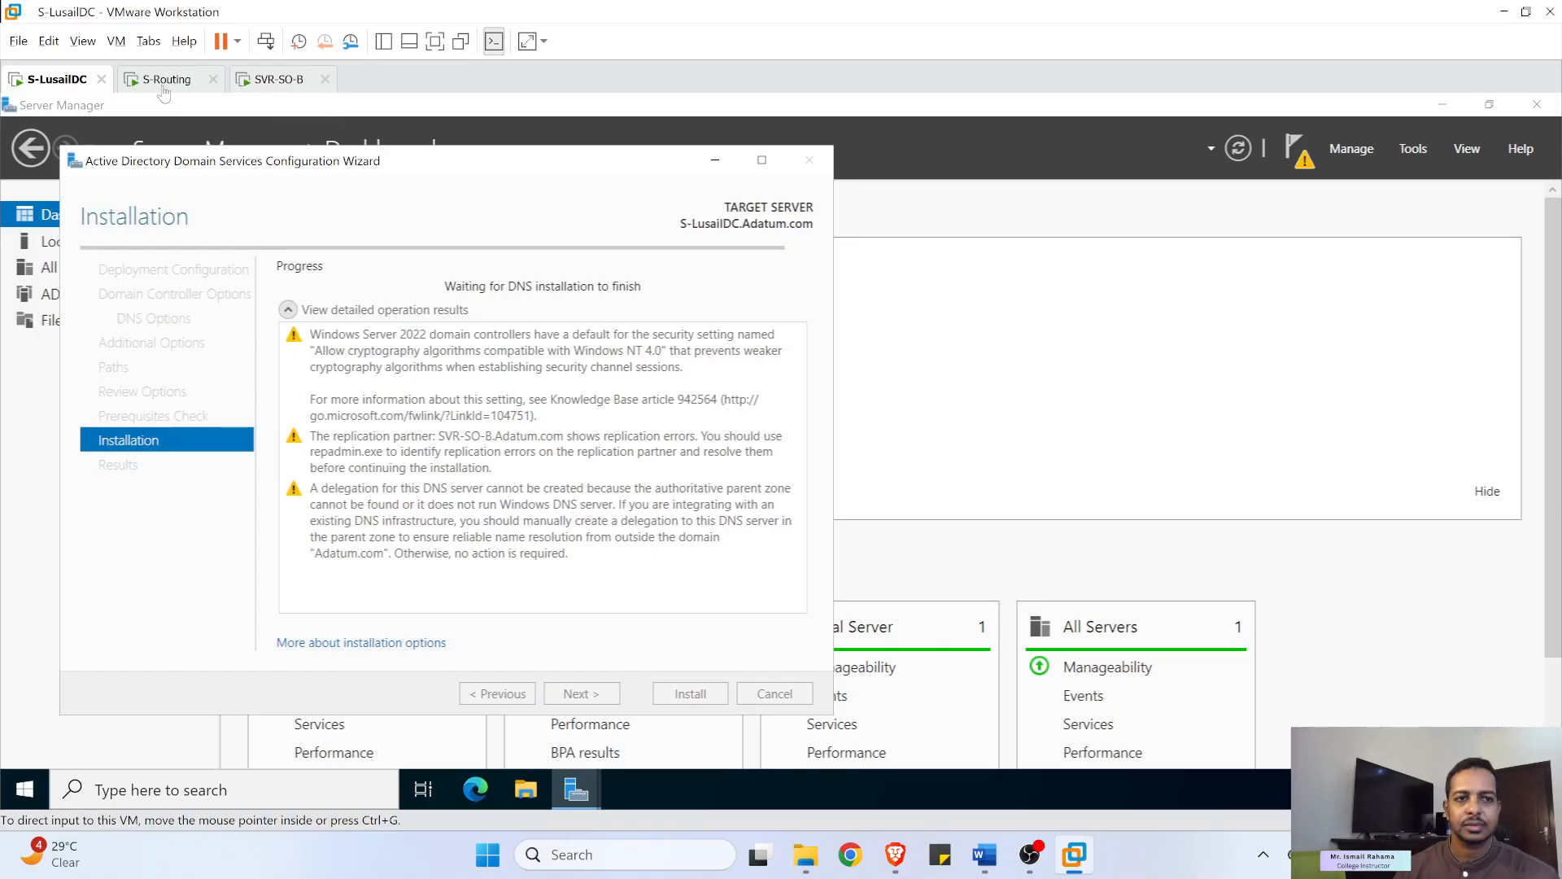
pyautogui.click(287, 81)
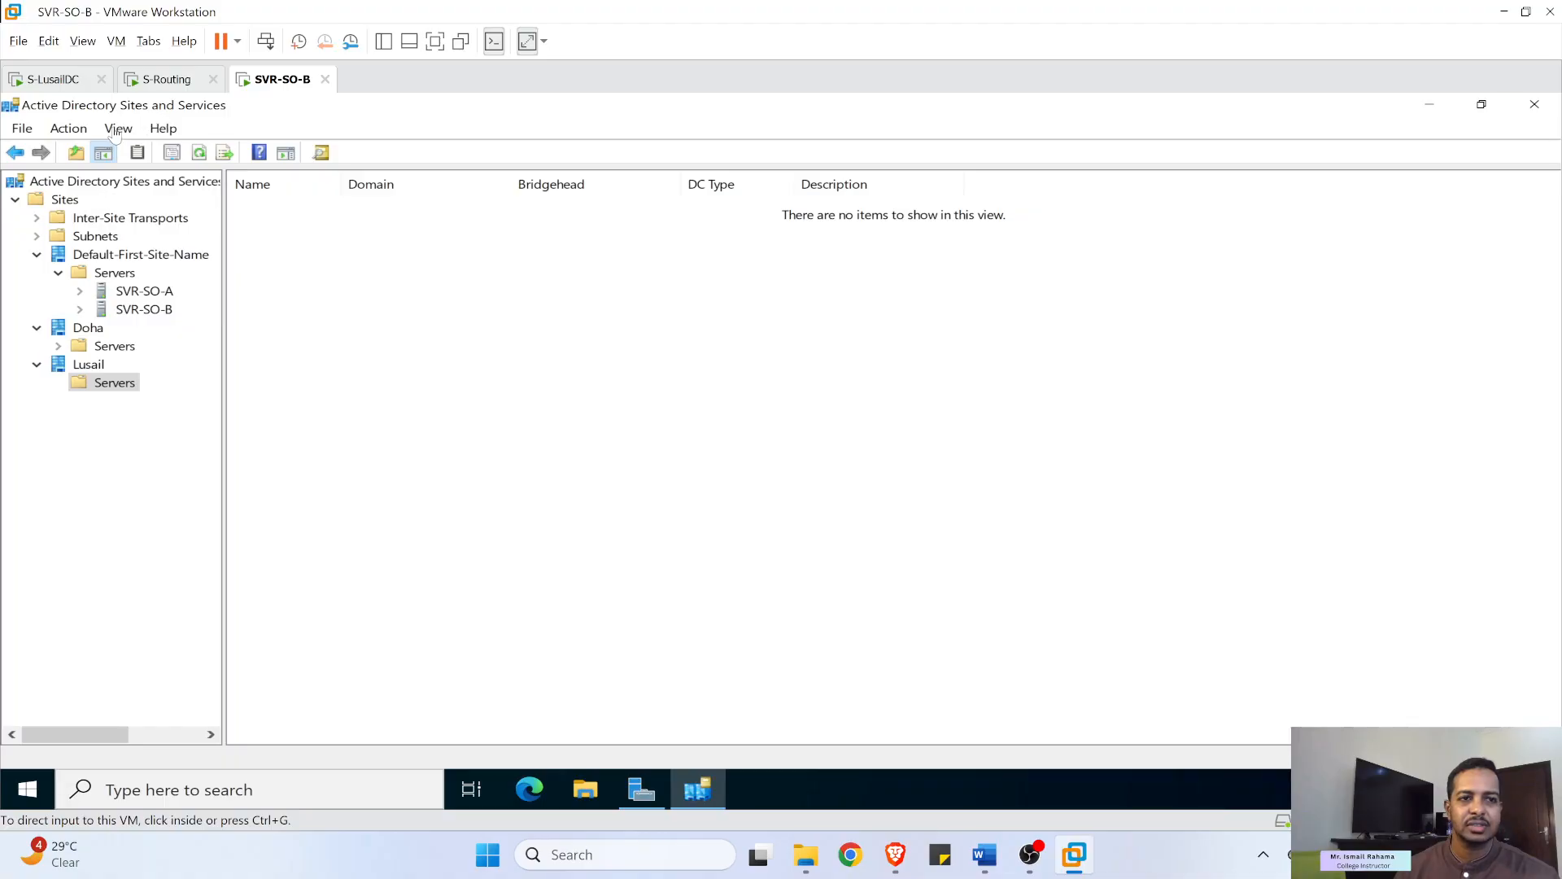
pyautogui.click(85, 384)
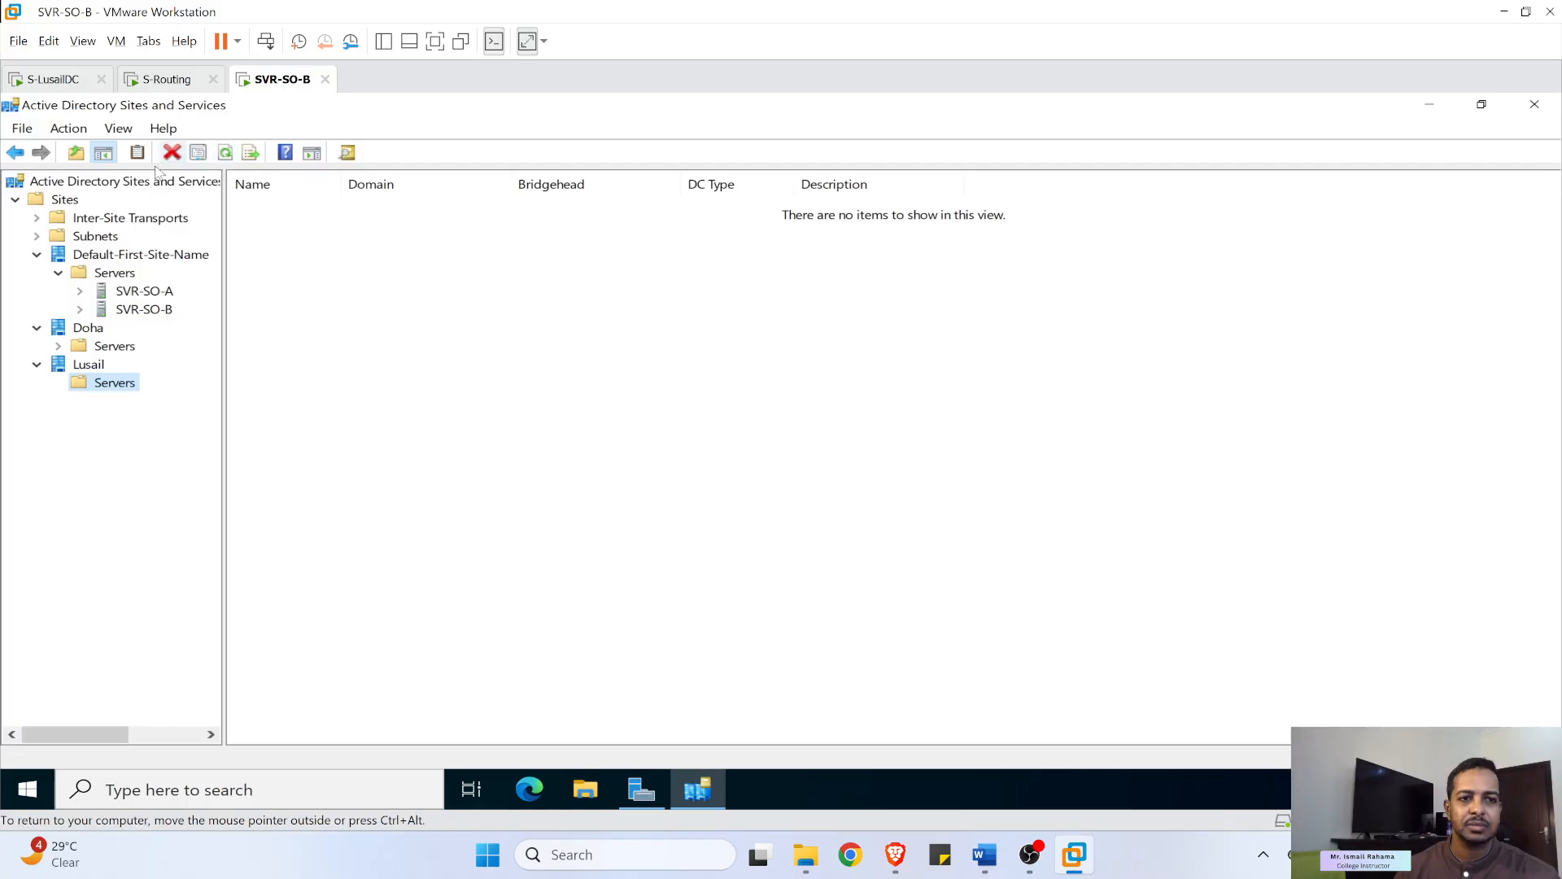
# - Inspect Subnets and the IP inter-site transport, recheck Lusail's servers, and return to S-LusailDC
pyautogui.click(93, 237)
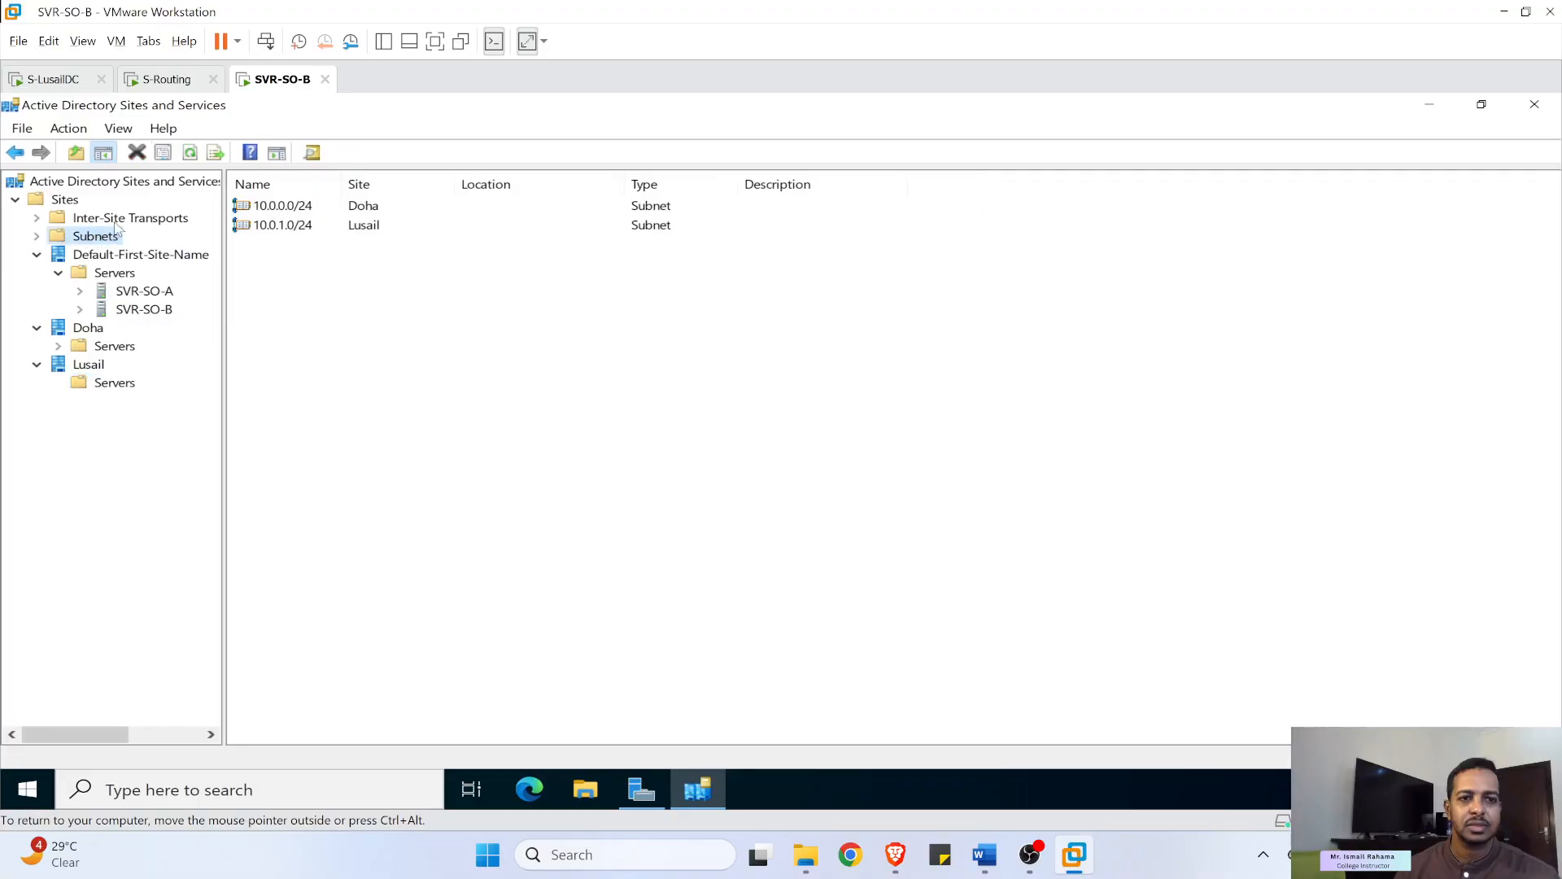
pyautogui.click(114, 218)
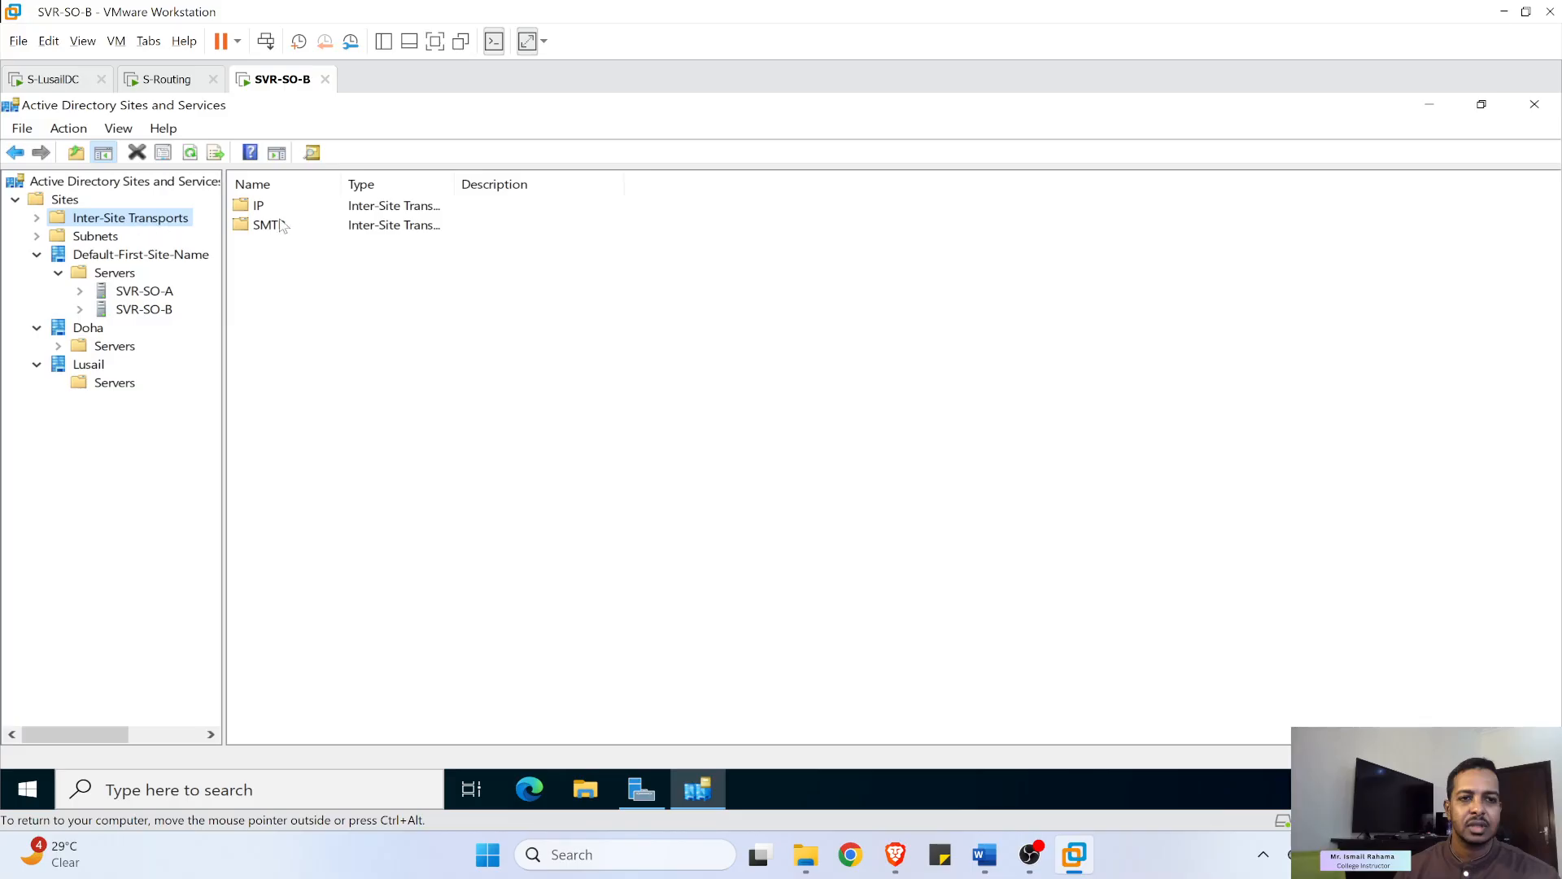
pyautogui.click(275, 213)
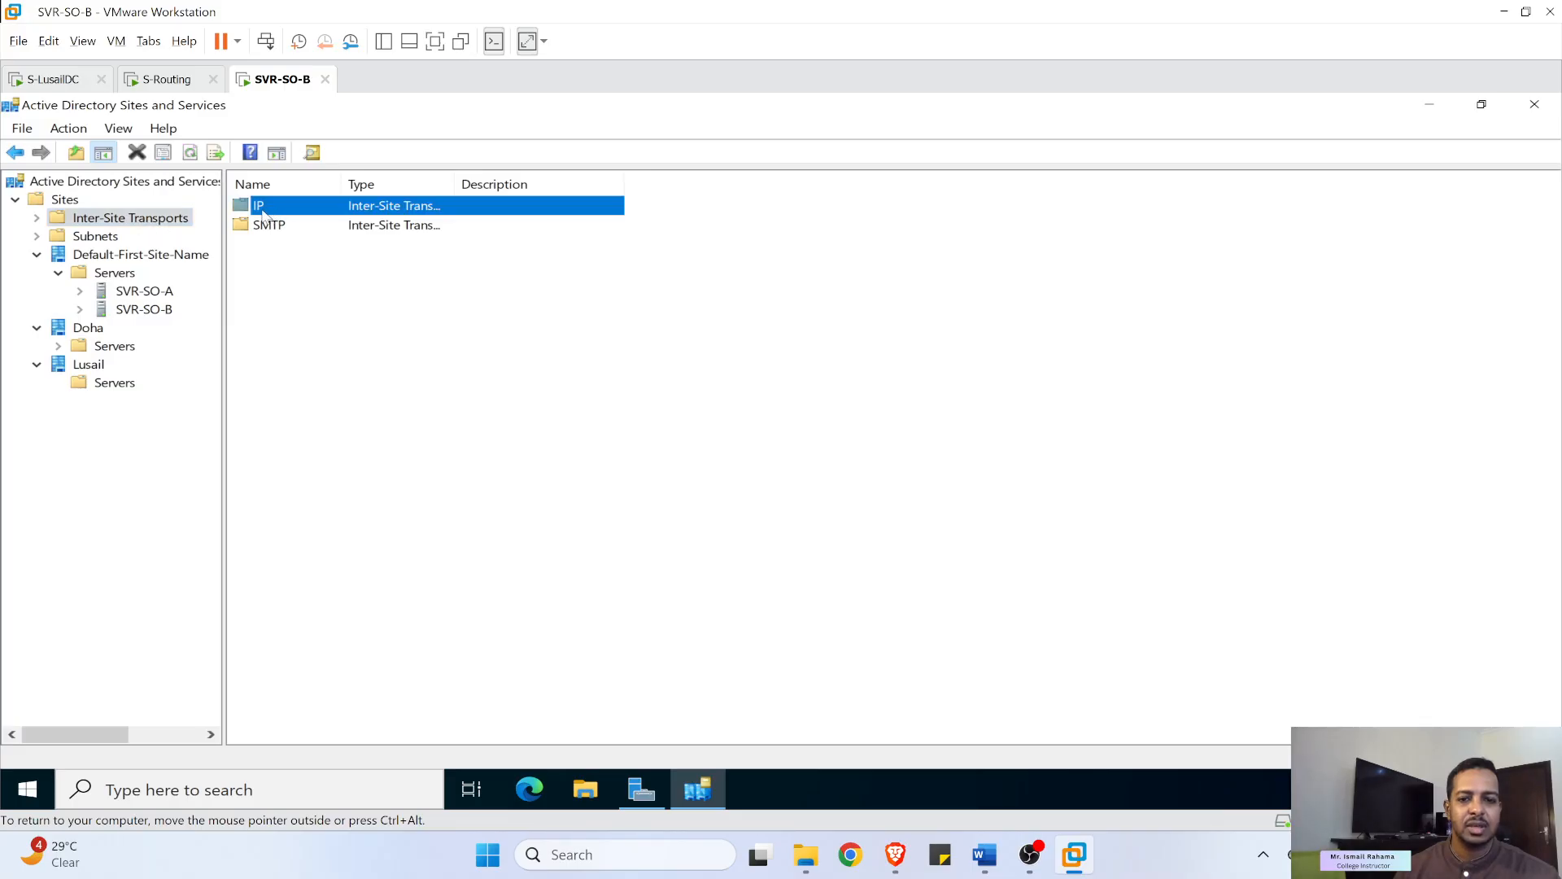
pyautogui.moveTo(1017, 862)
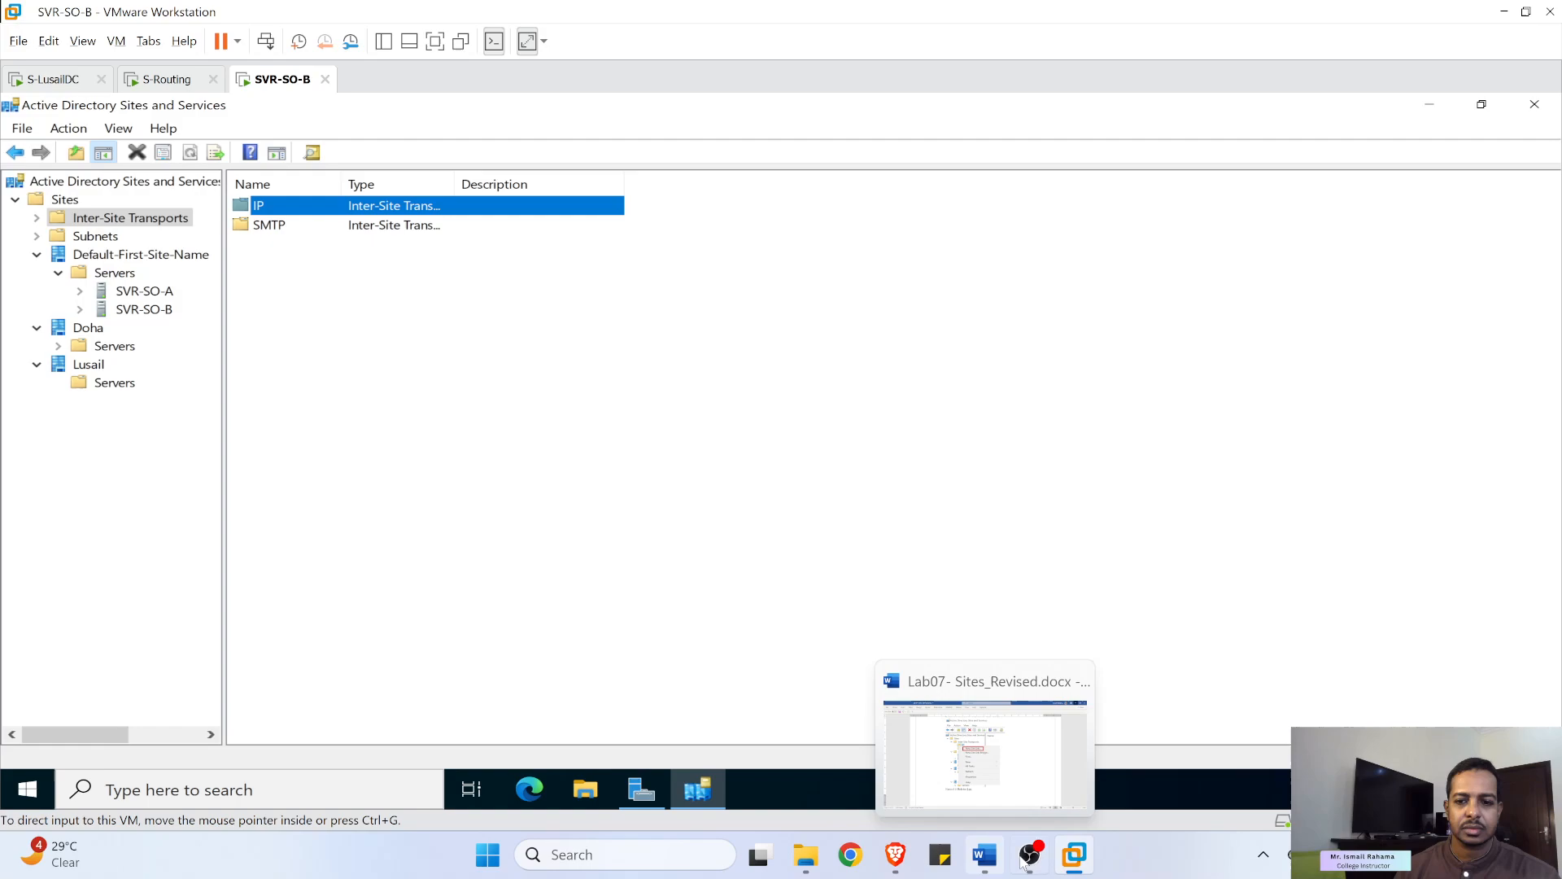
pyautogui.click(111, 383)
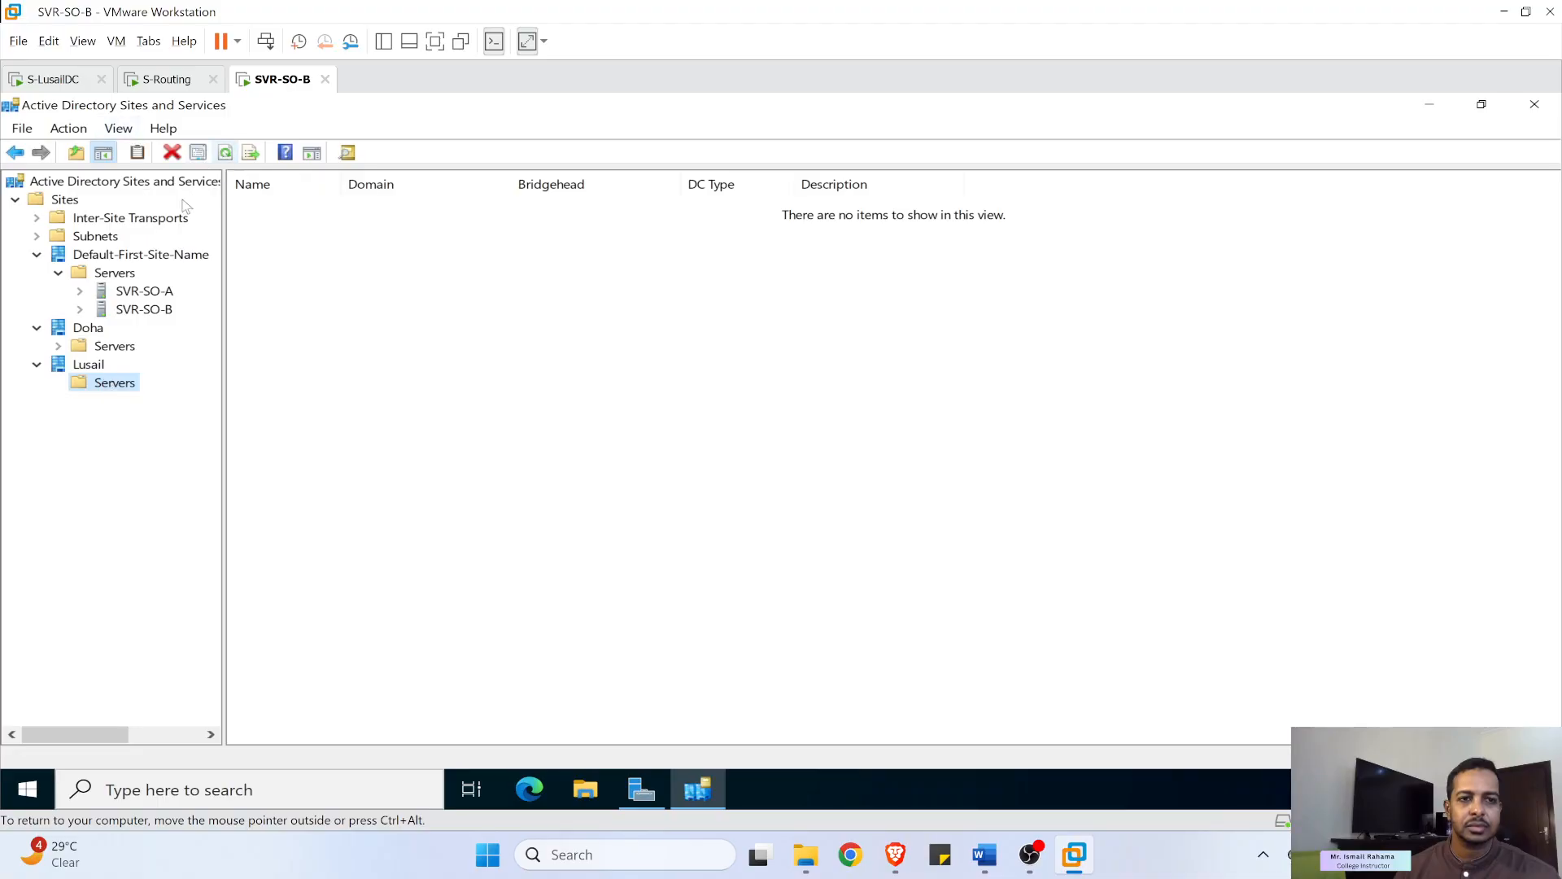
pyautogui.click(47, 82)
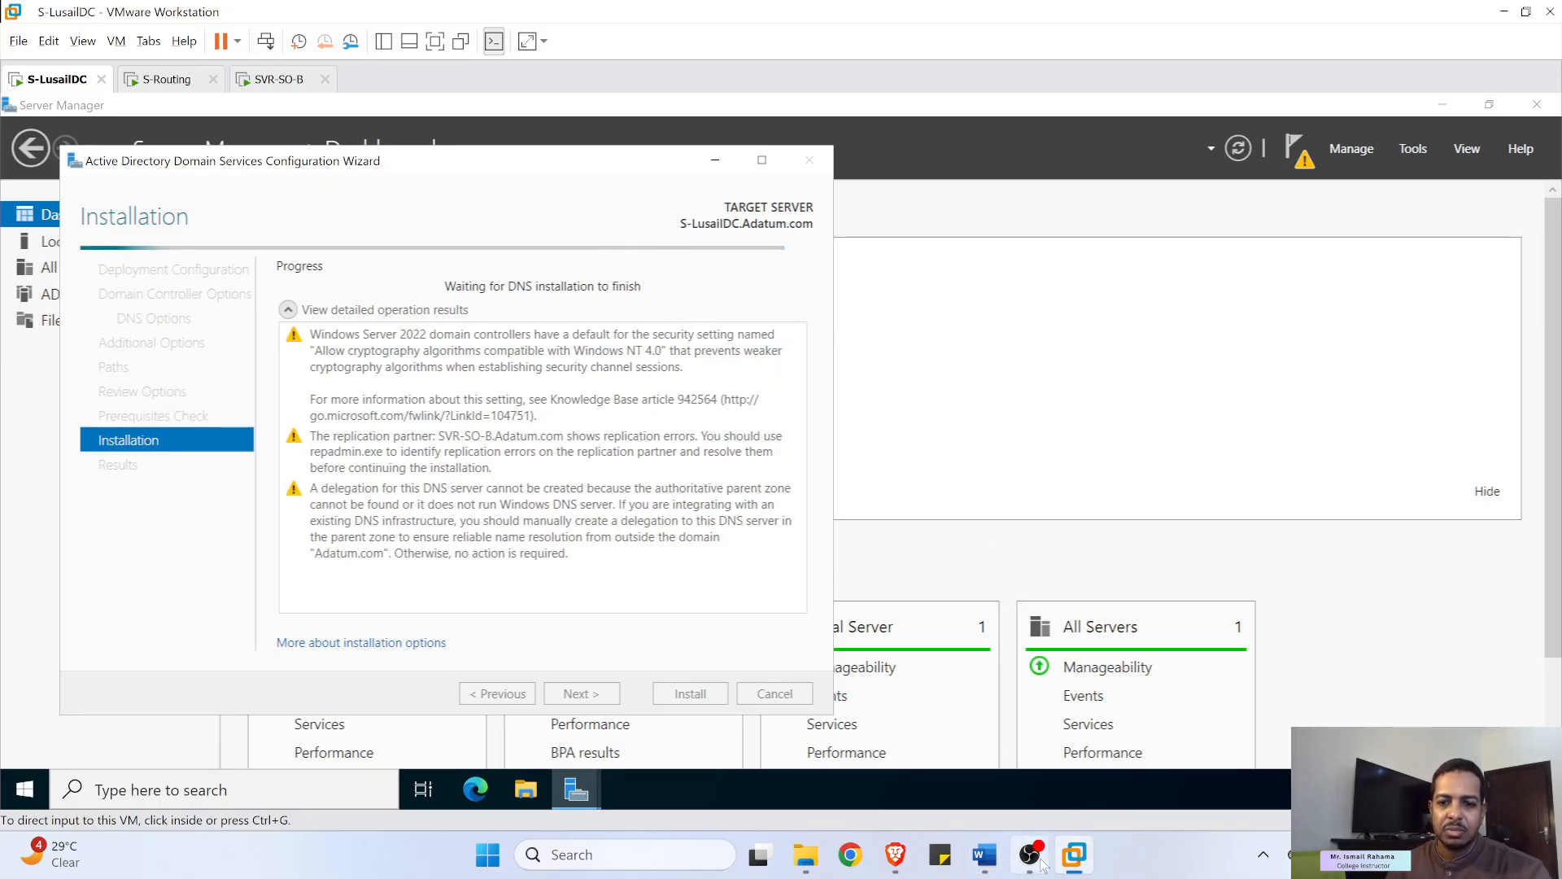
# - On SVR-SO-B, select S-LUSAILDC under Lusail > Servers to show its NTDS Settings
pyautogui.moveTo(1038, 863)
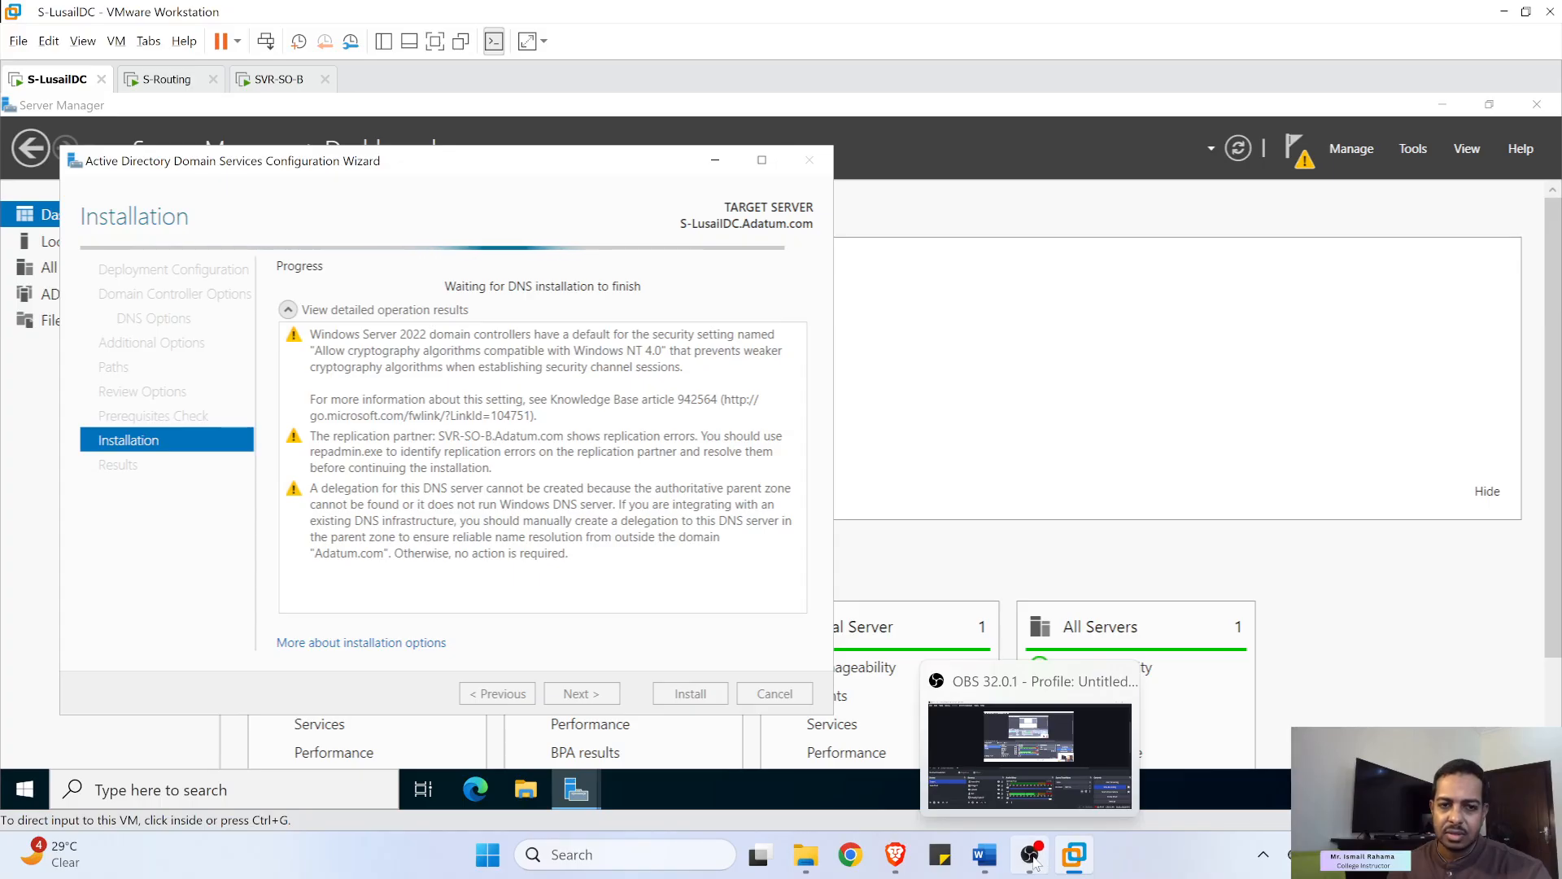
pyautogui.click(1036, 864)
pyautogui.click(1540, 663)
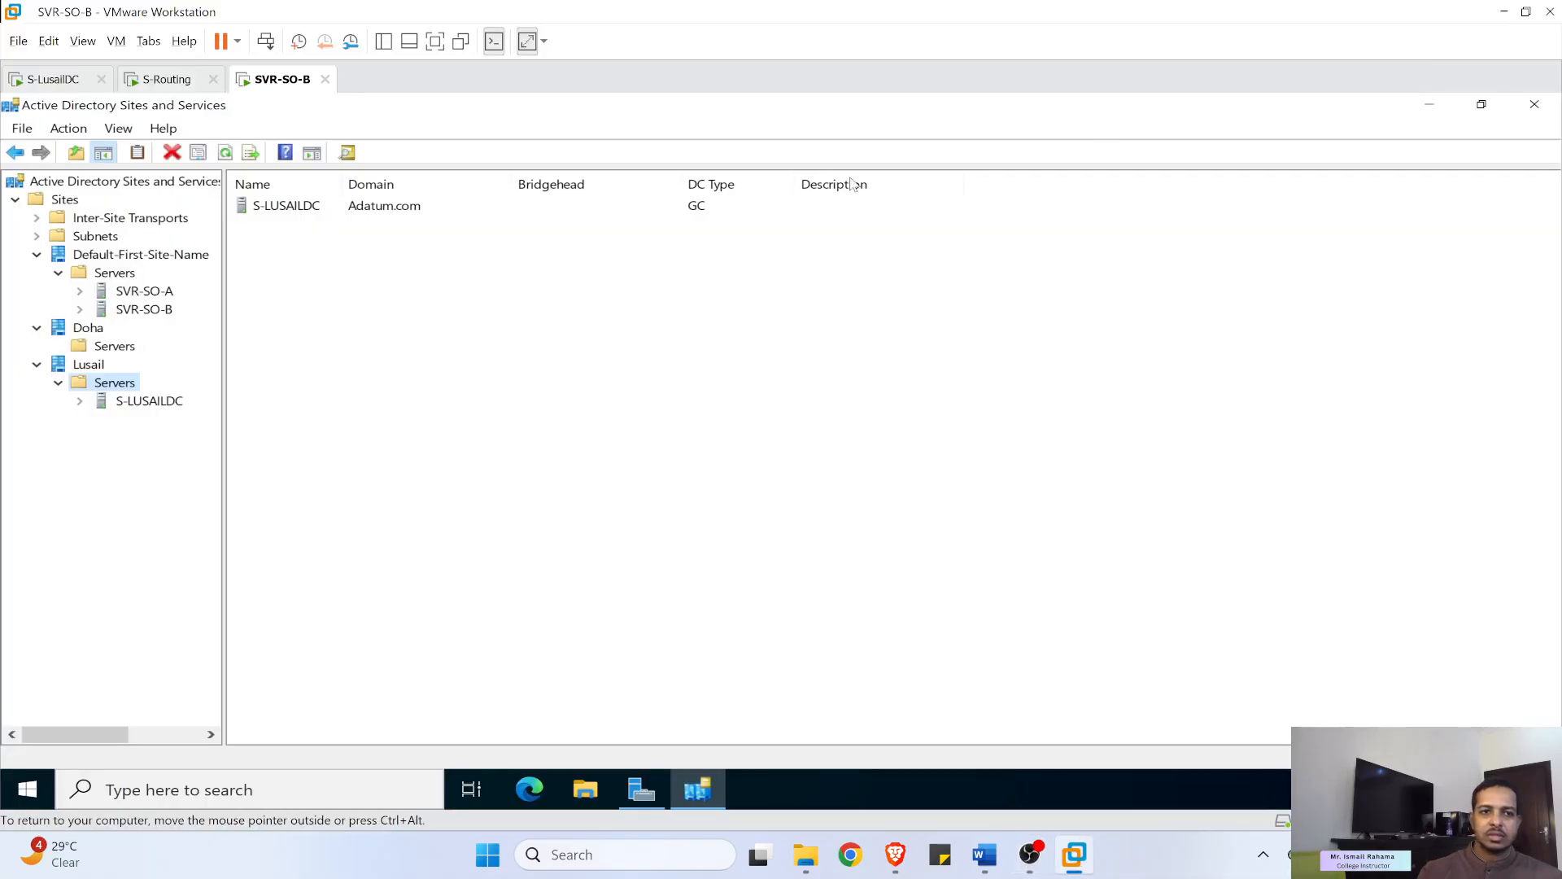
pyautogui.click(151, 402)
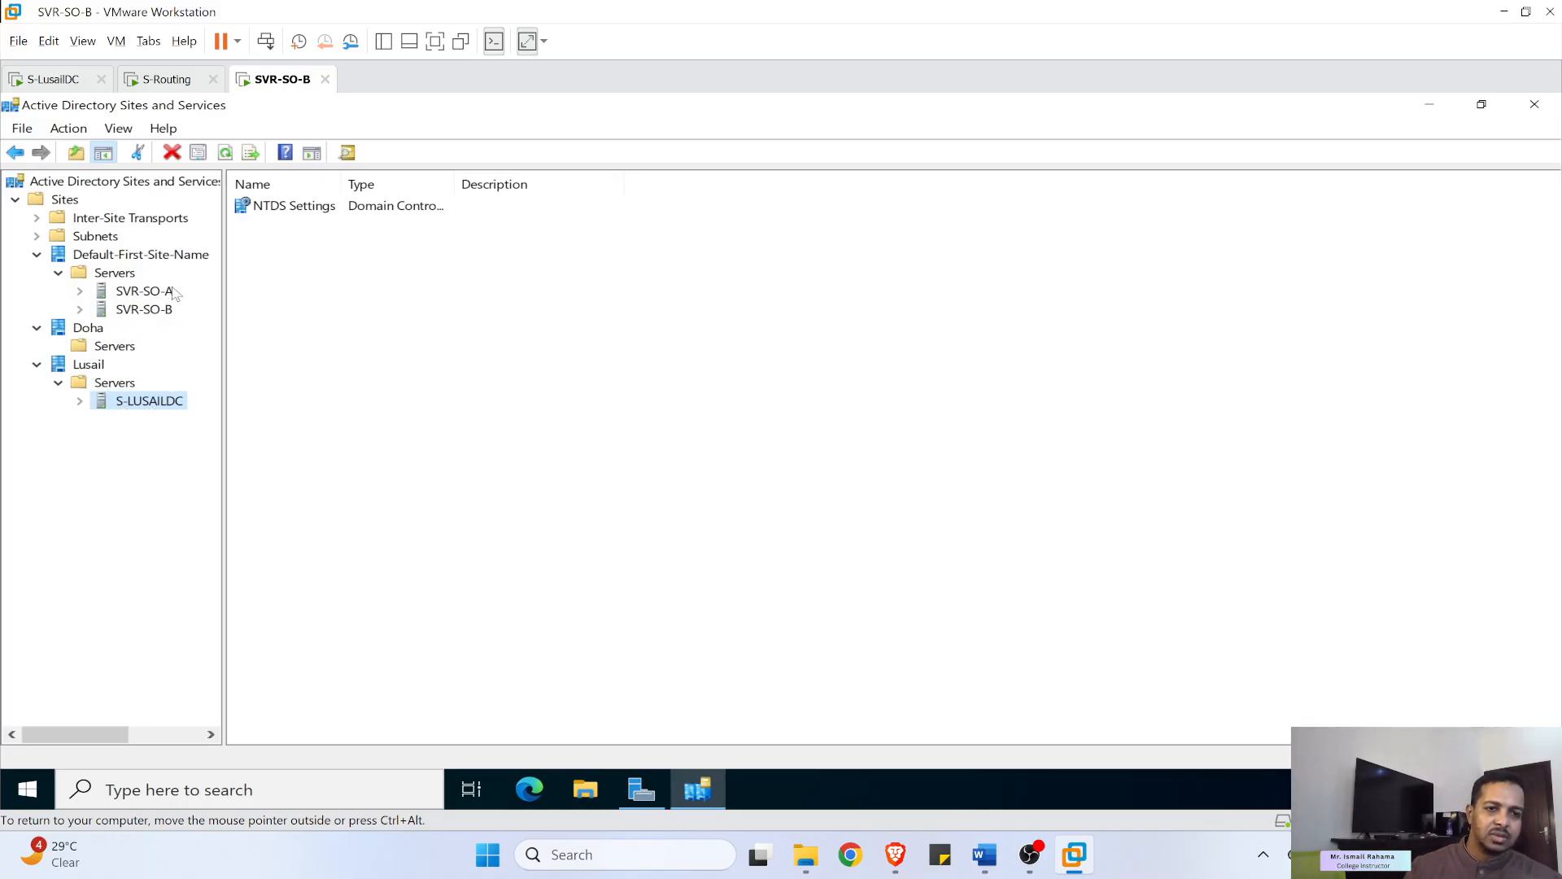
# - Drag SVR-SO-B and SVR-SO-A into Doha > Servers and confirm each move
pyautogui.moveTo(144, 314); pyautogui.dragTo(145, 350)
pyautogui.click(734, 500)
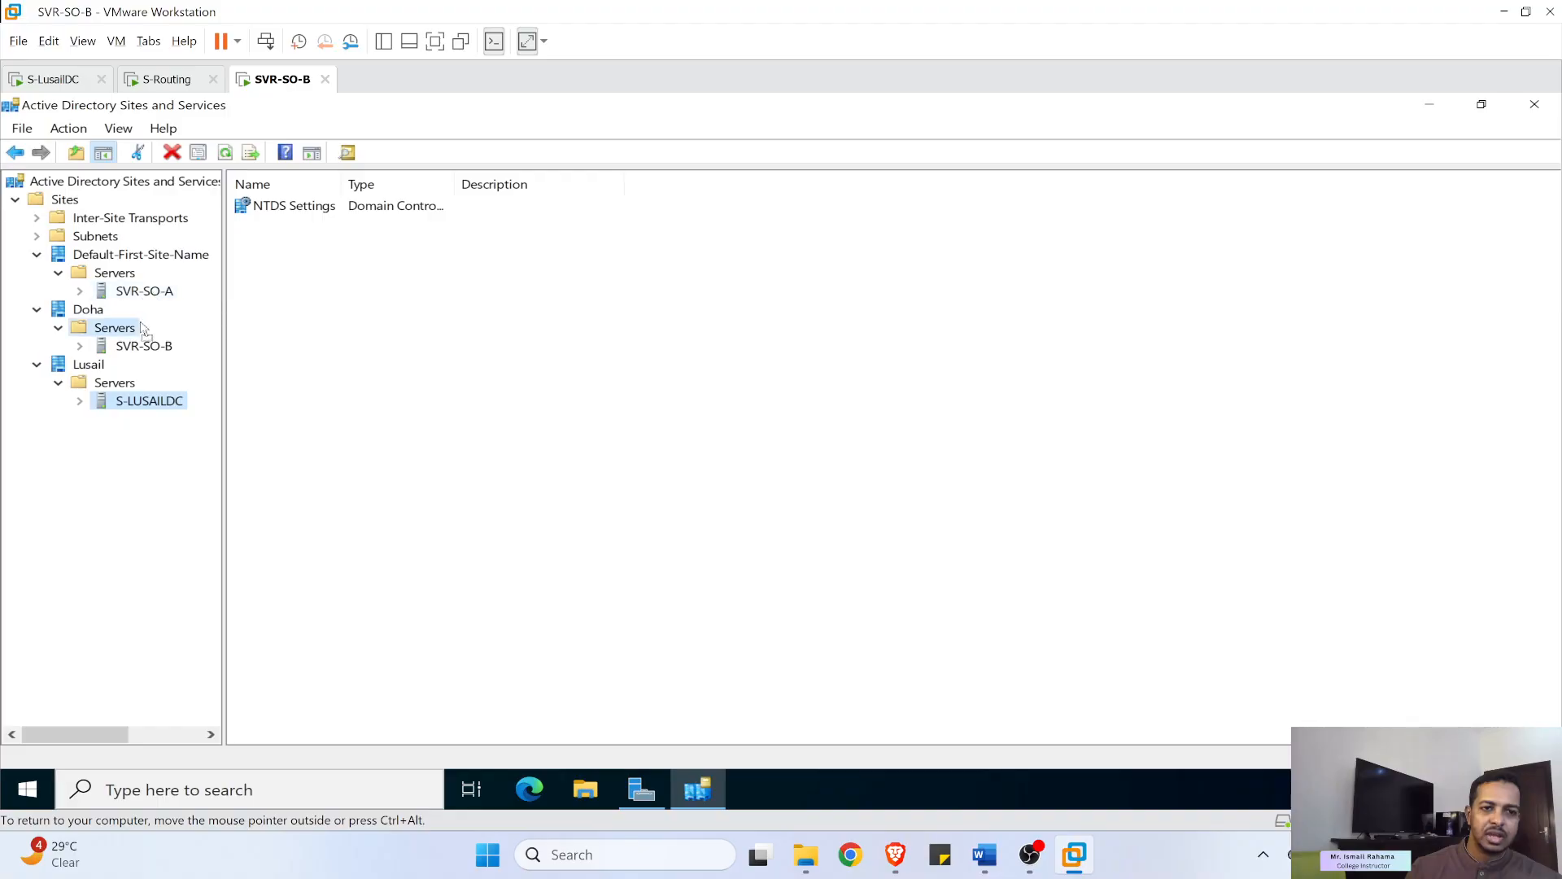
pyautogui.moveTo(136, 337); pyautogui.dragTo(136, 338)
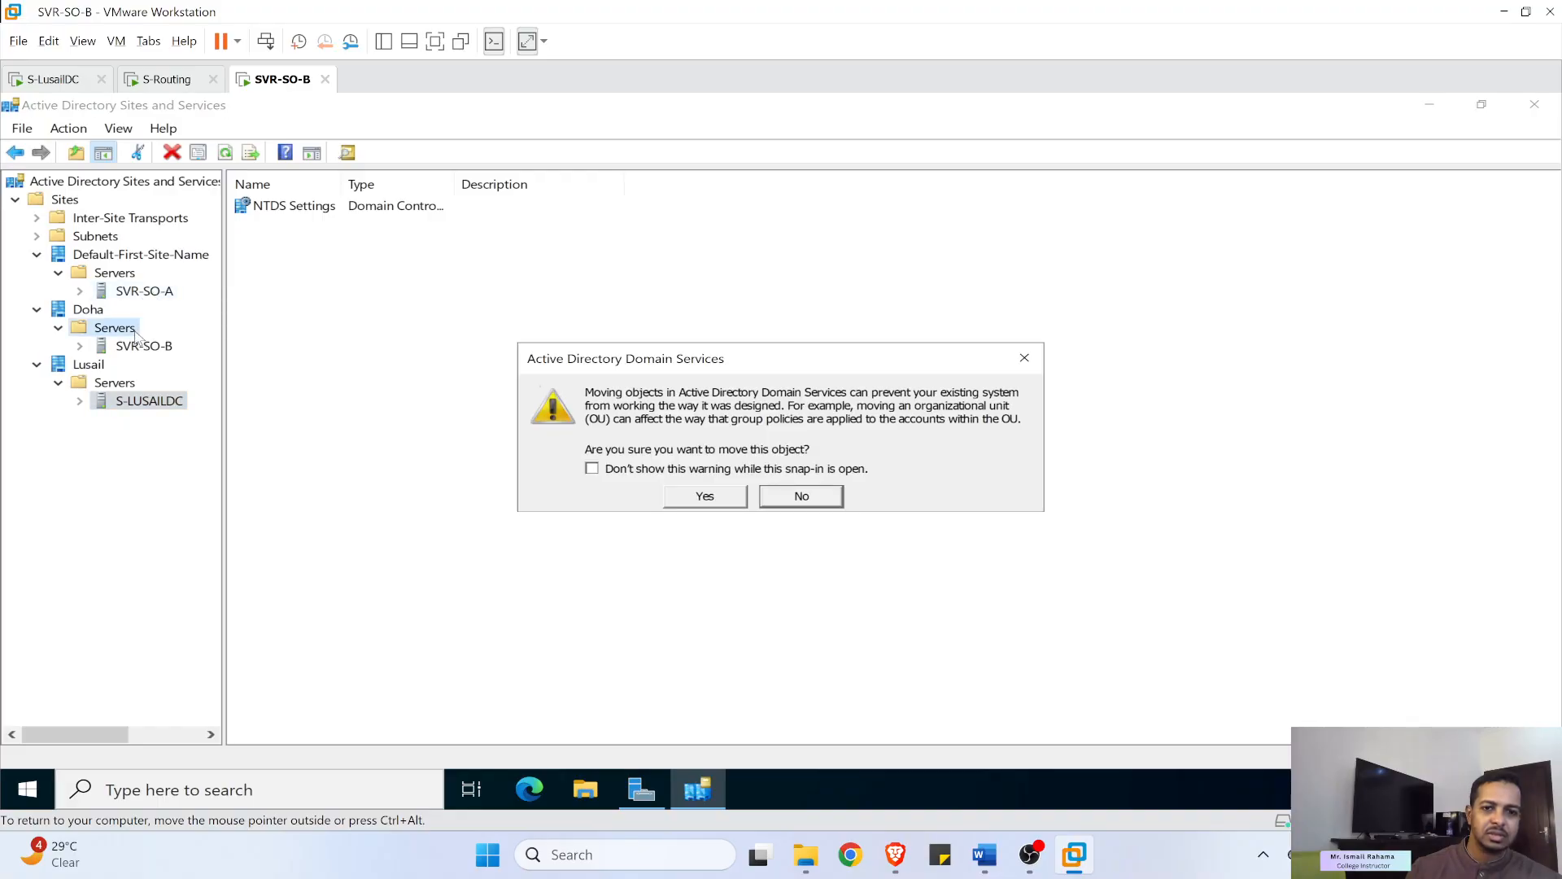
pyautogui.click(716, 500)
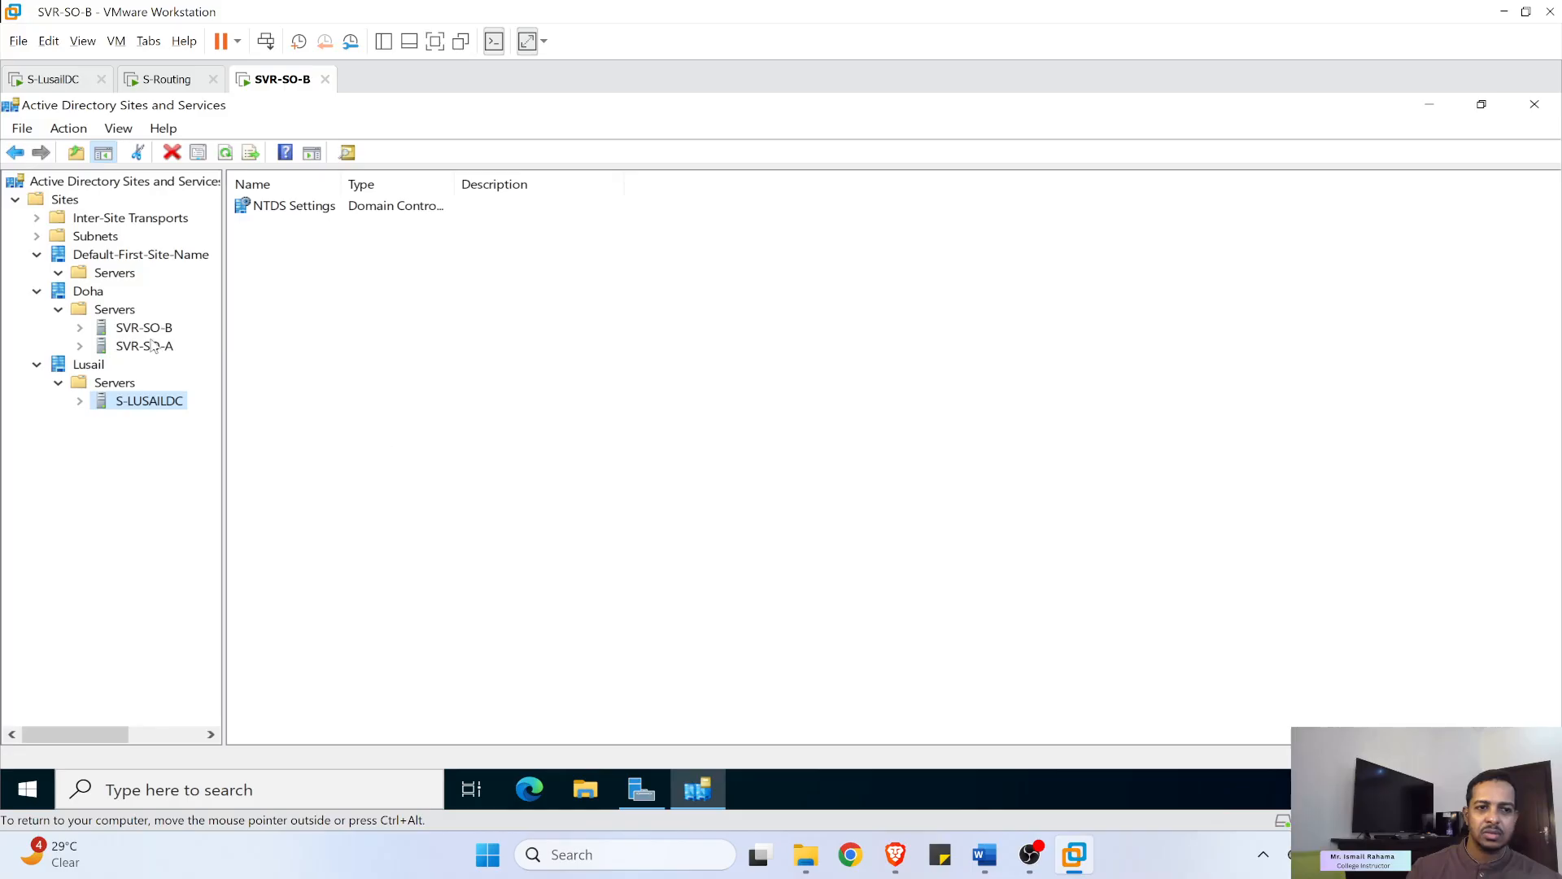
# - Delete the Default-First-Site-Name site along with its contents
pyautogui.rightClick(96, 261)
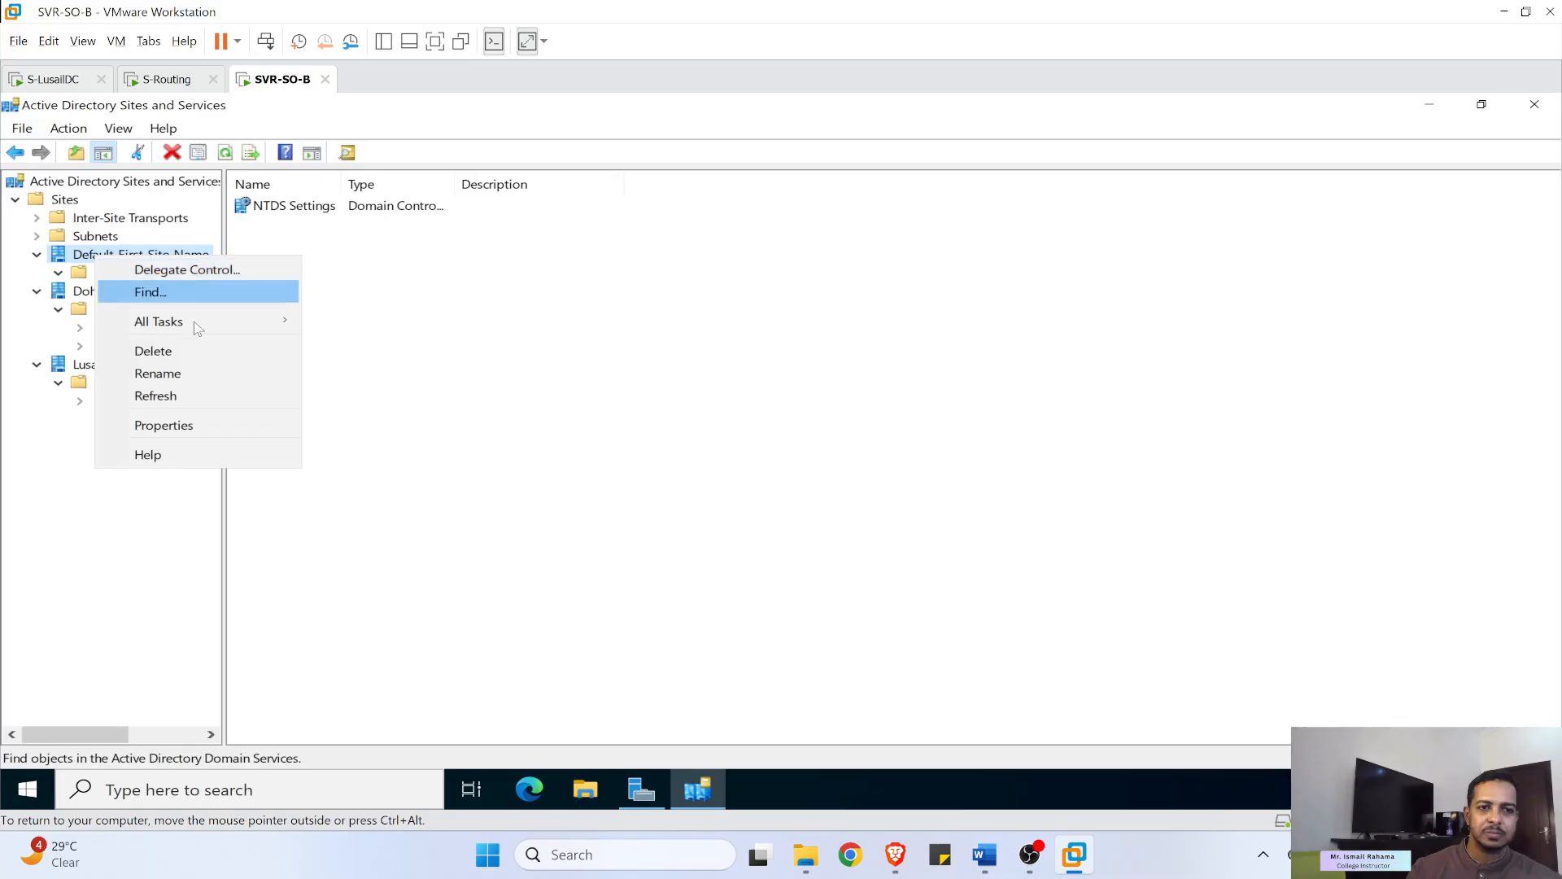
pyautogui.click(192, 351)
pyautogui.click(827, 576)
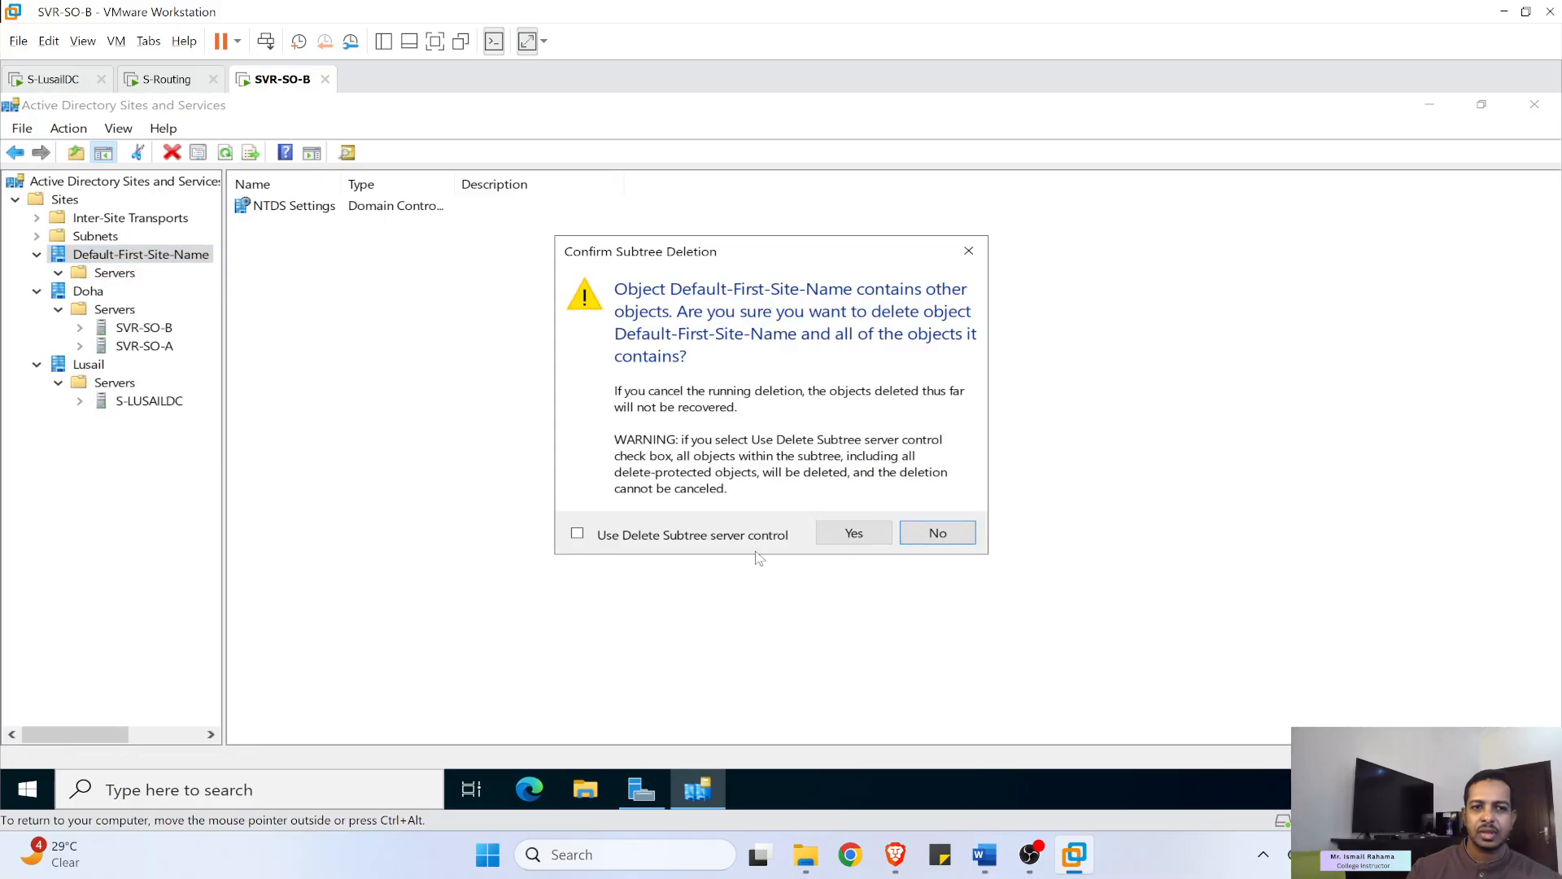
pyautogui.click(854, 533)
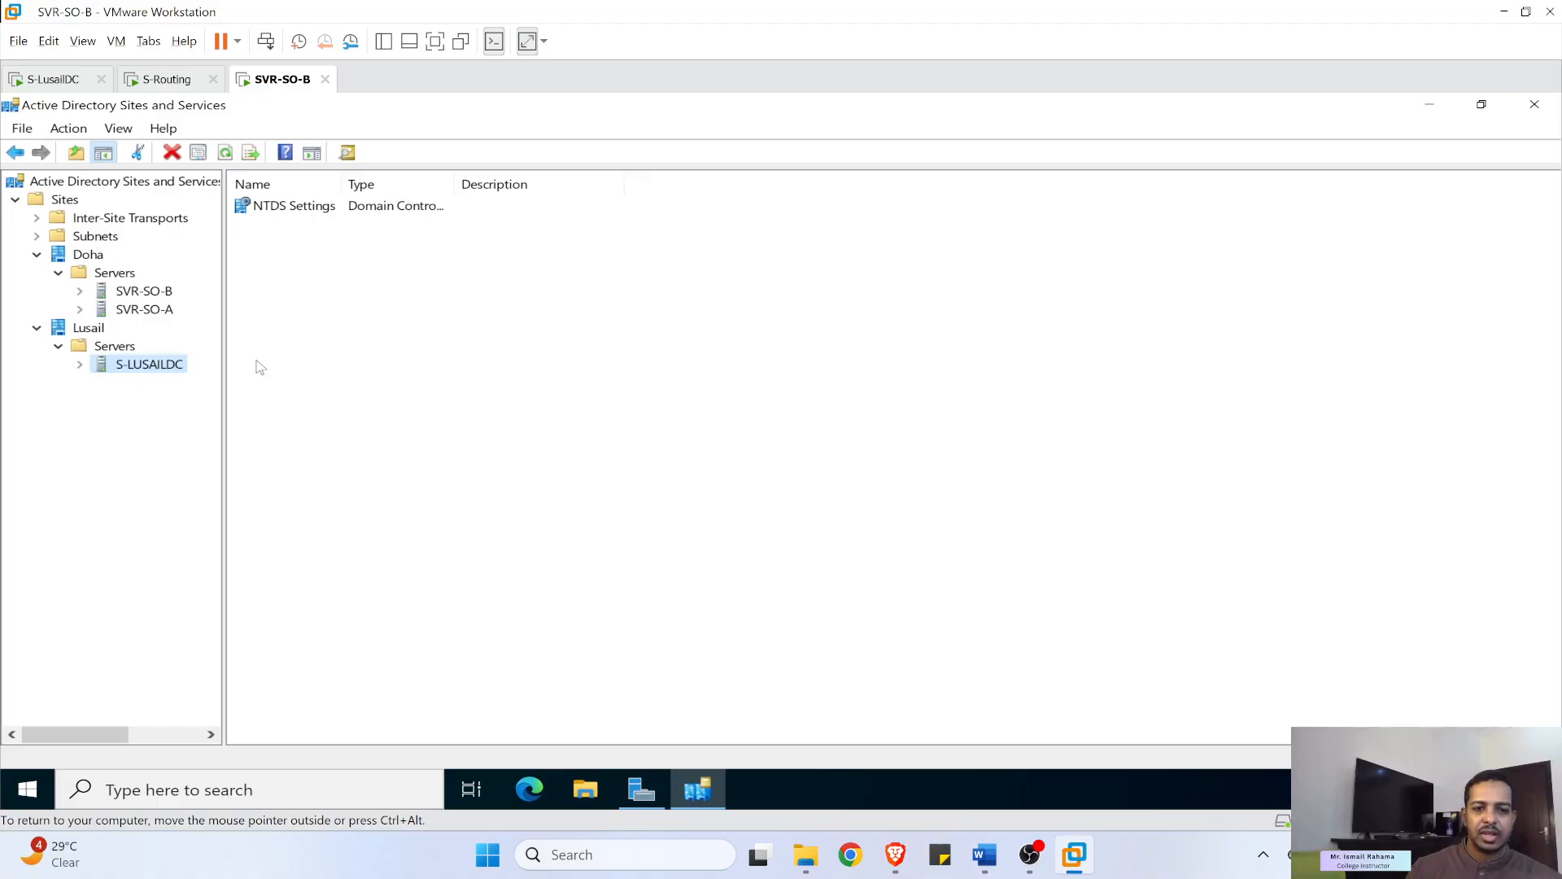
pyautogui.click(985, 855)
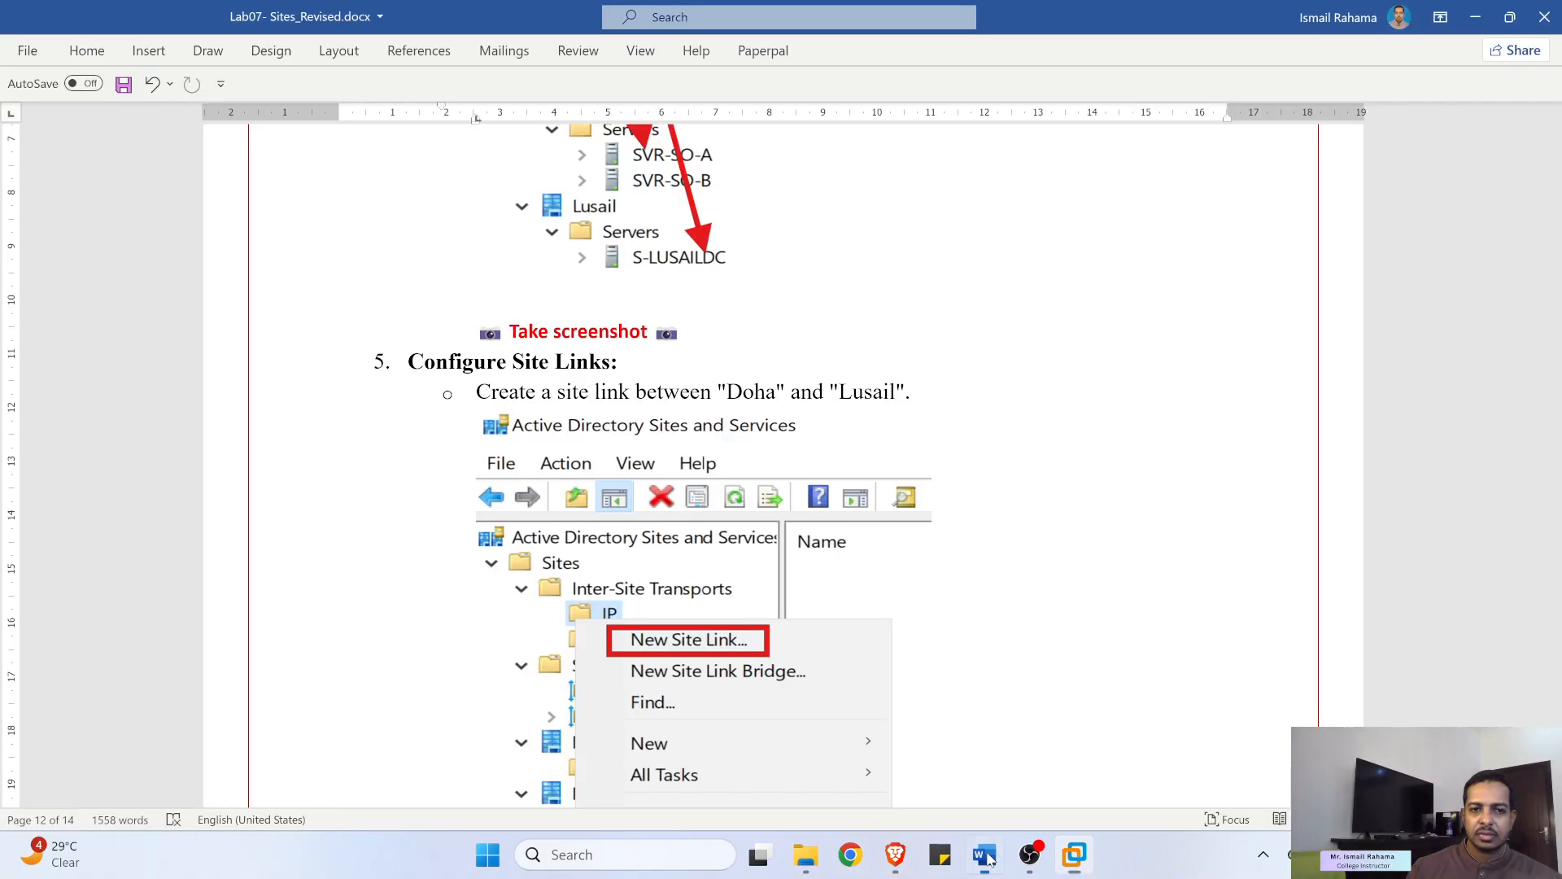
pyautogui.scroll(-8, 738, 639)
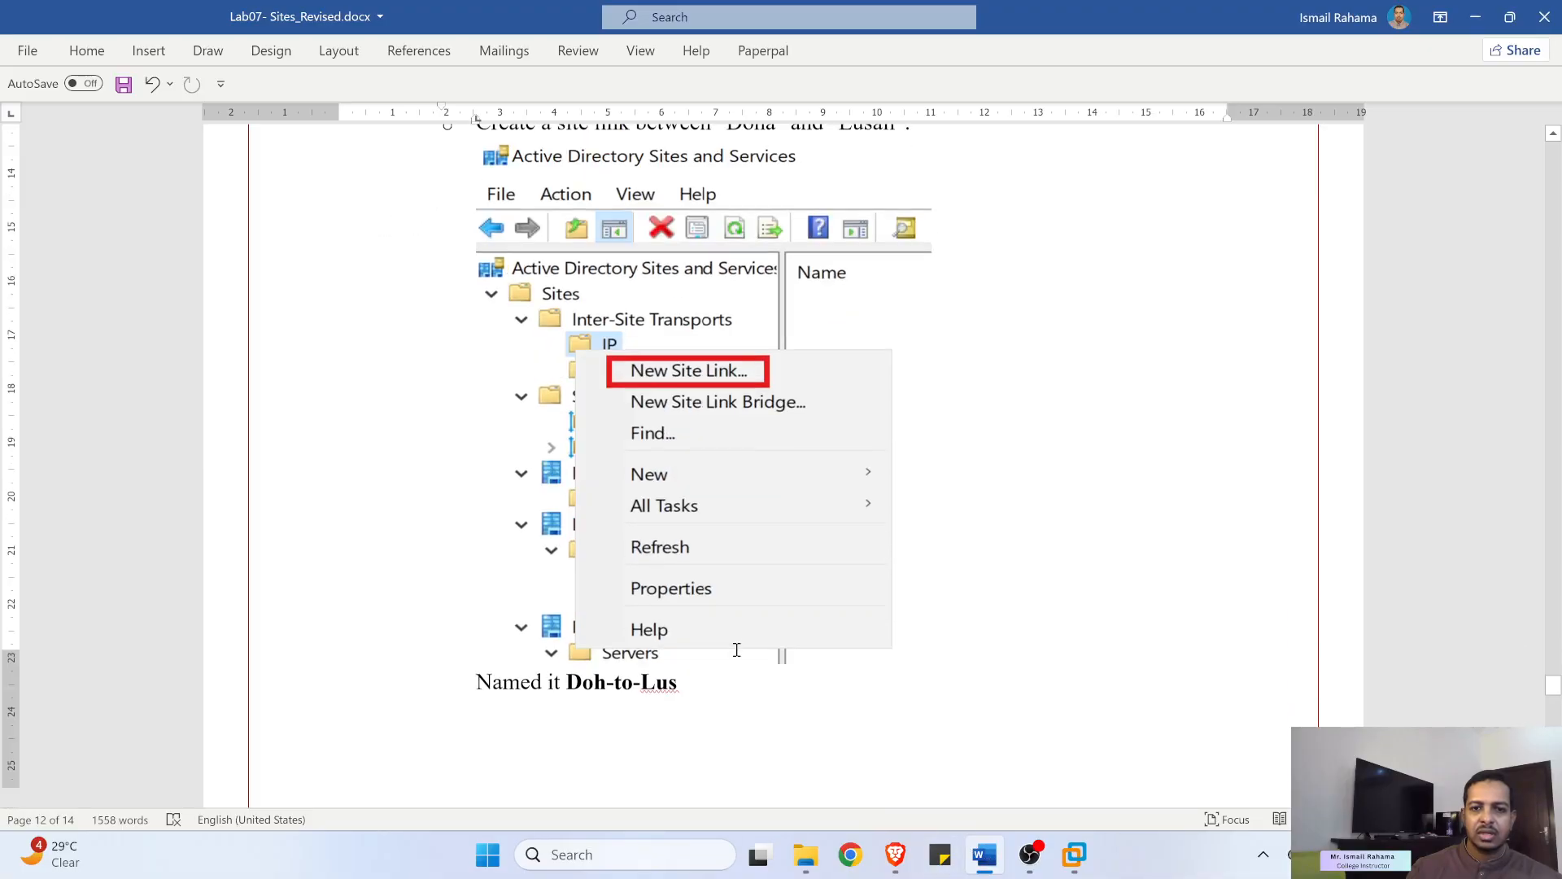
pyautogui.scroll(-2, 706, 637)
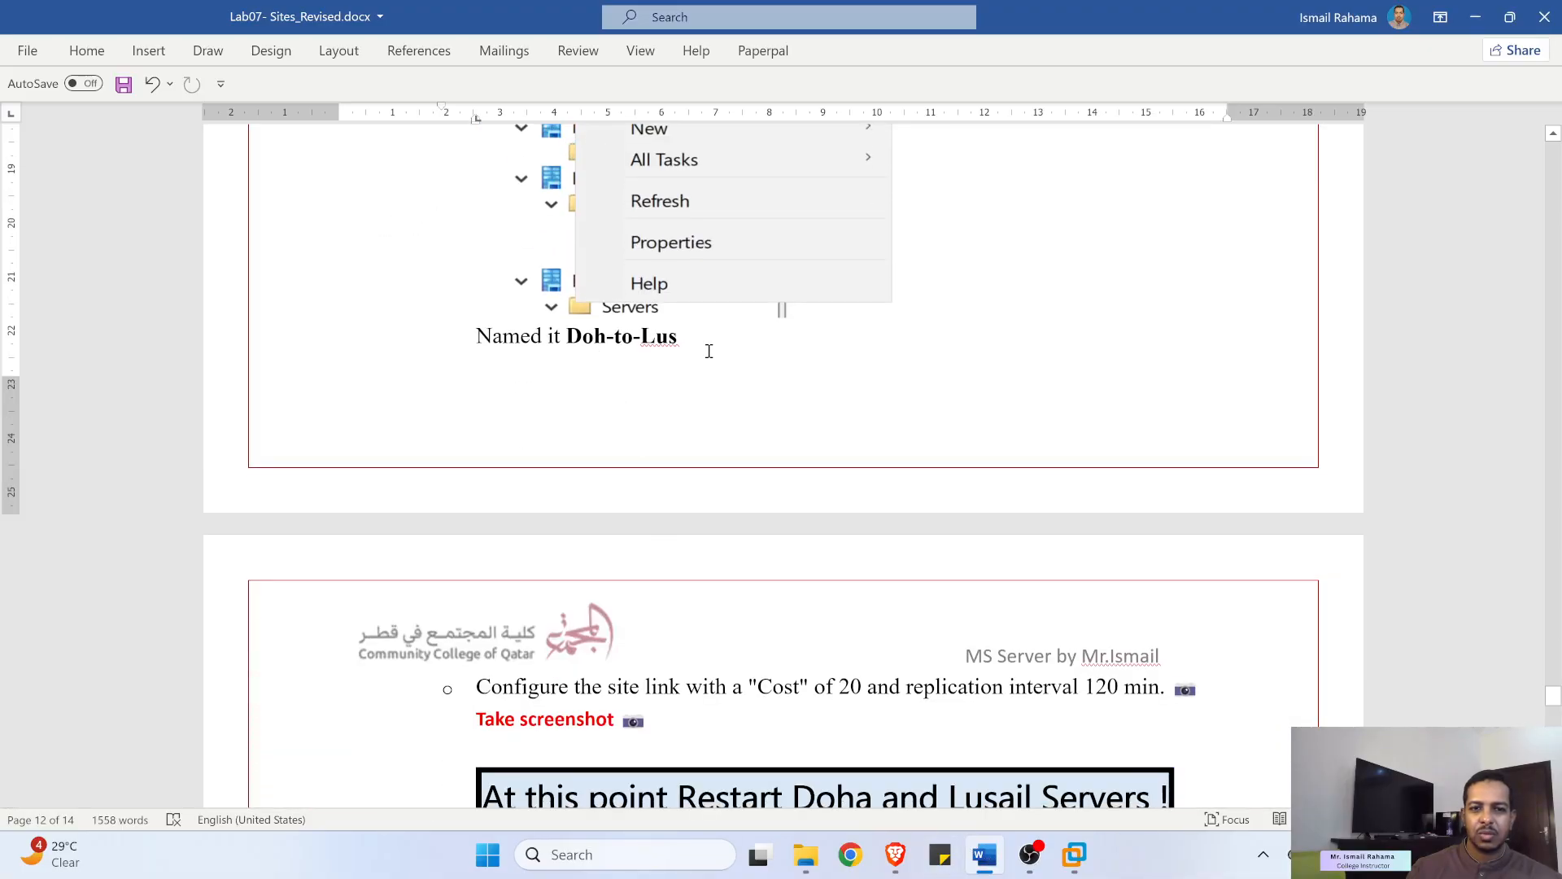
pyautogui.scroll(-3, 643, 431)
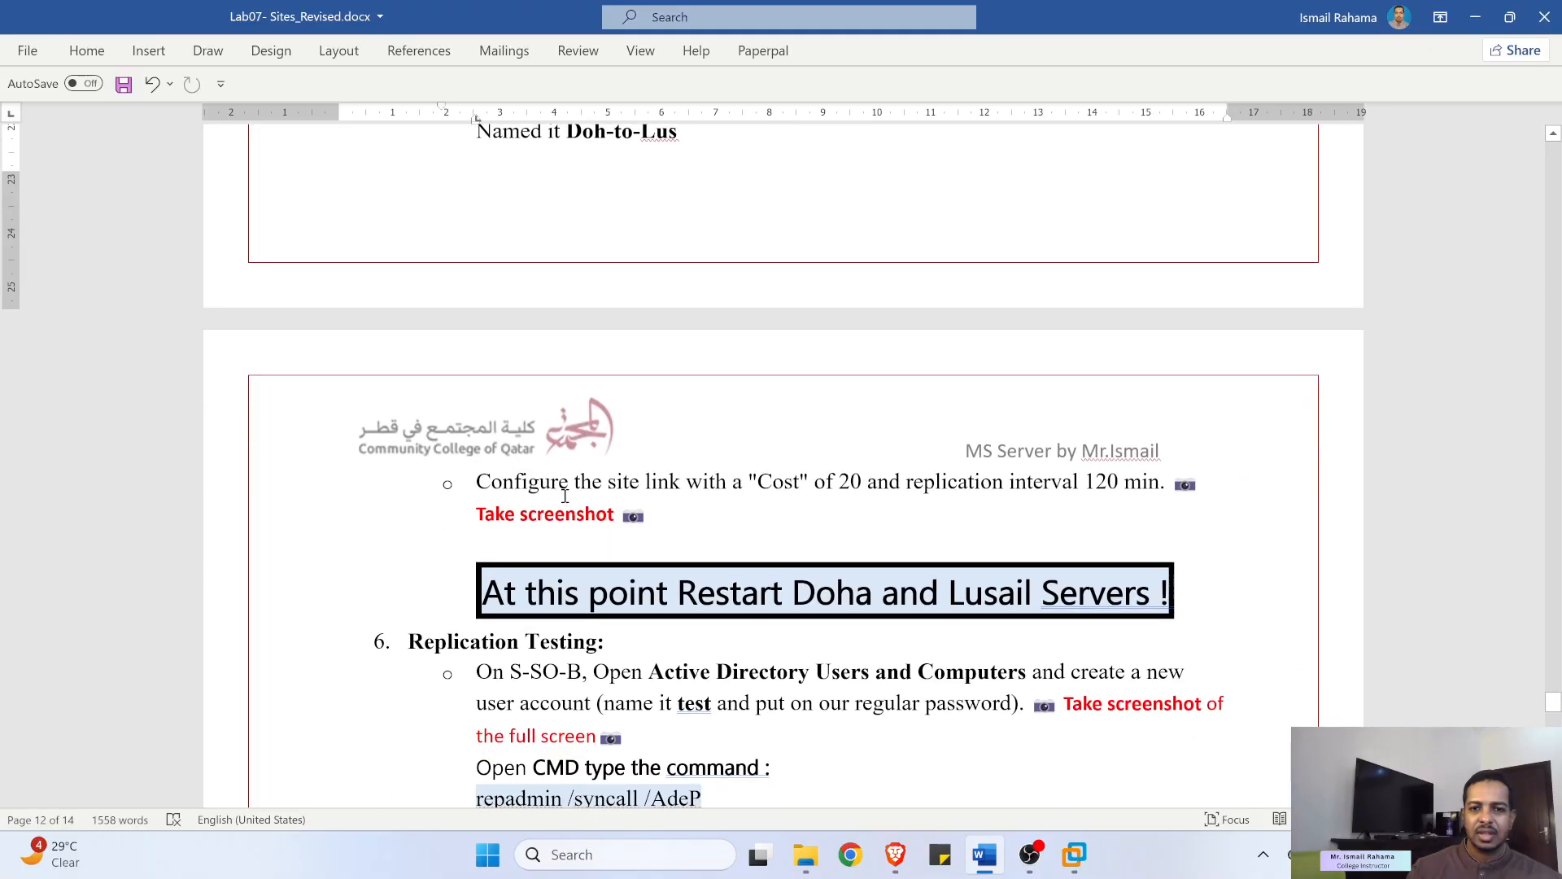
pyautogui.moveTo(850, 479); pyautogui.dragTo(816, 481)
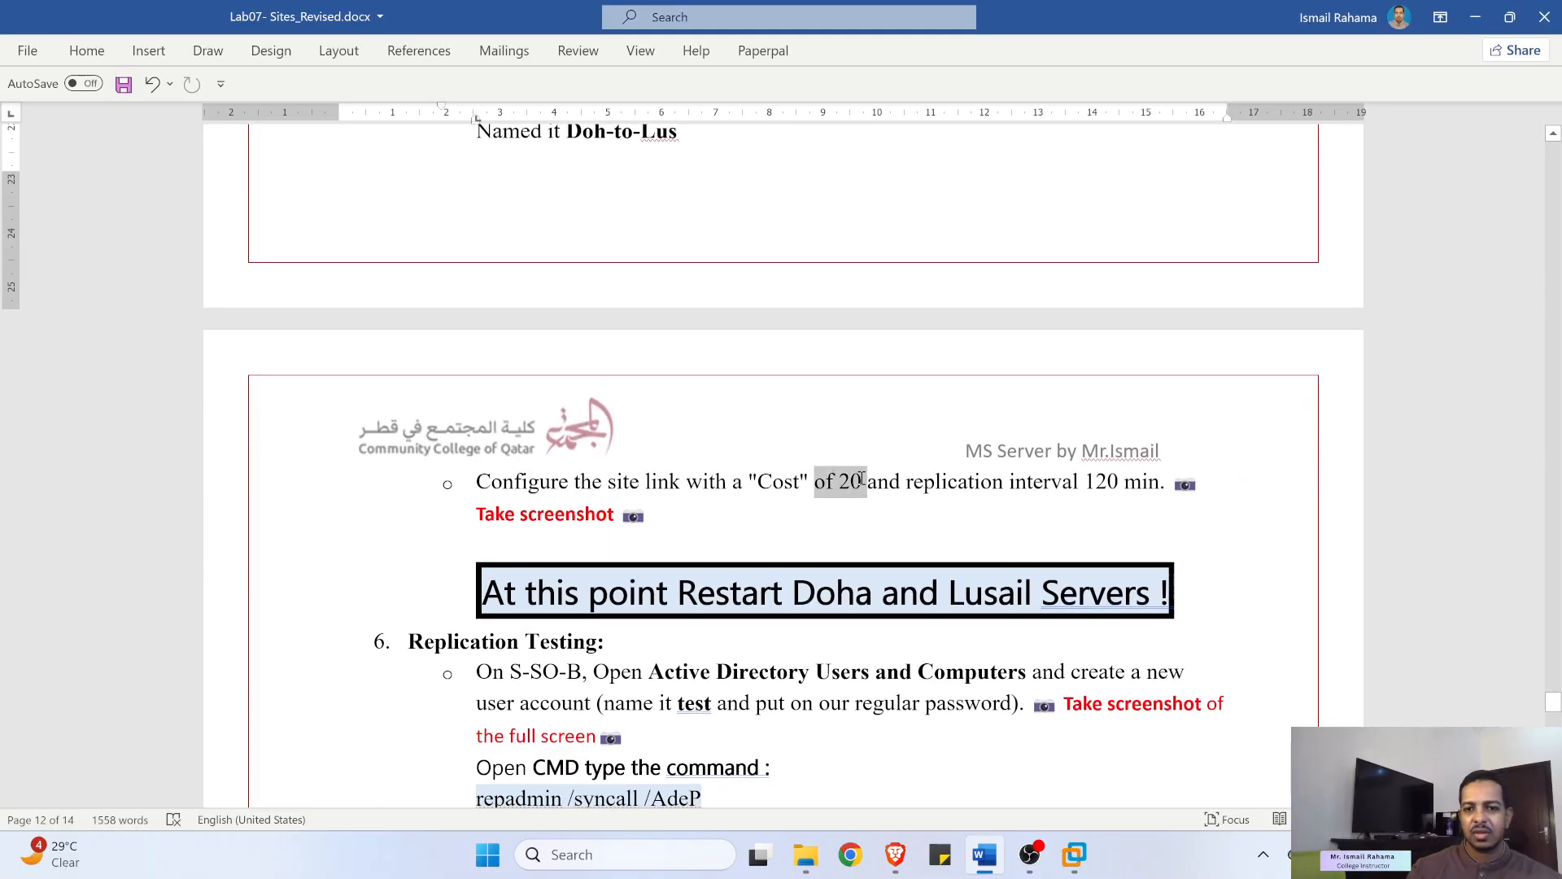
pyautogui.moveTo(1085, 481); pyautogui.dragTo(1121, 482)
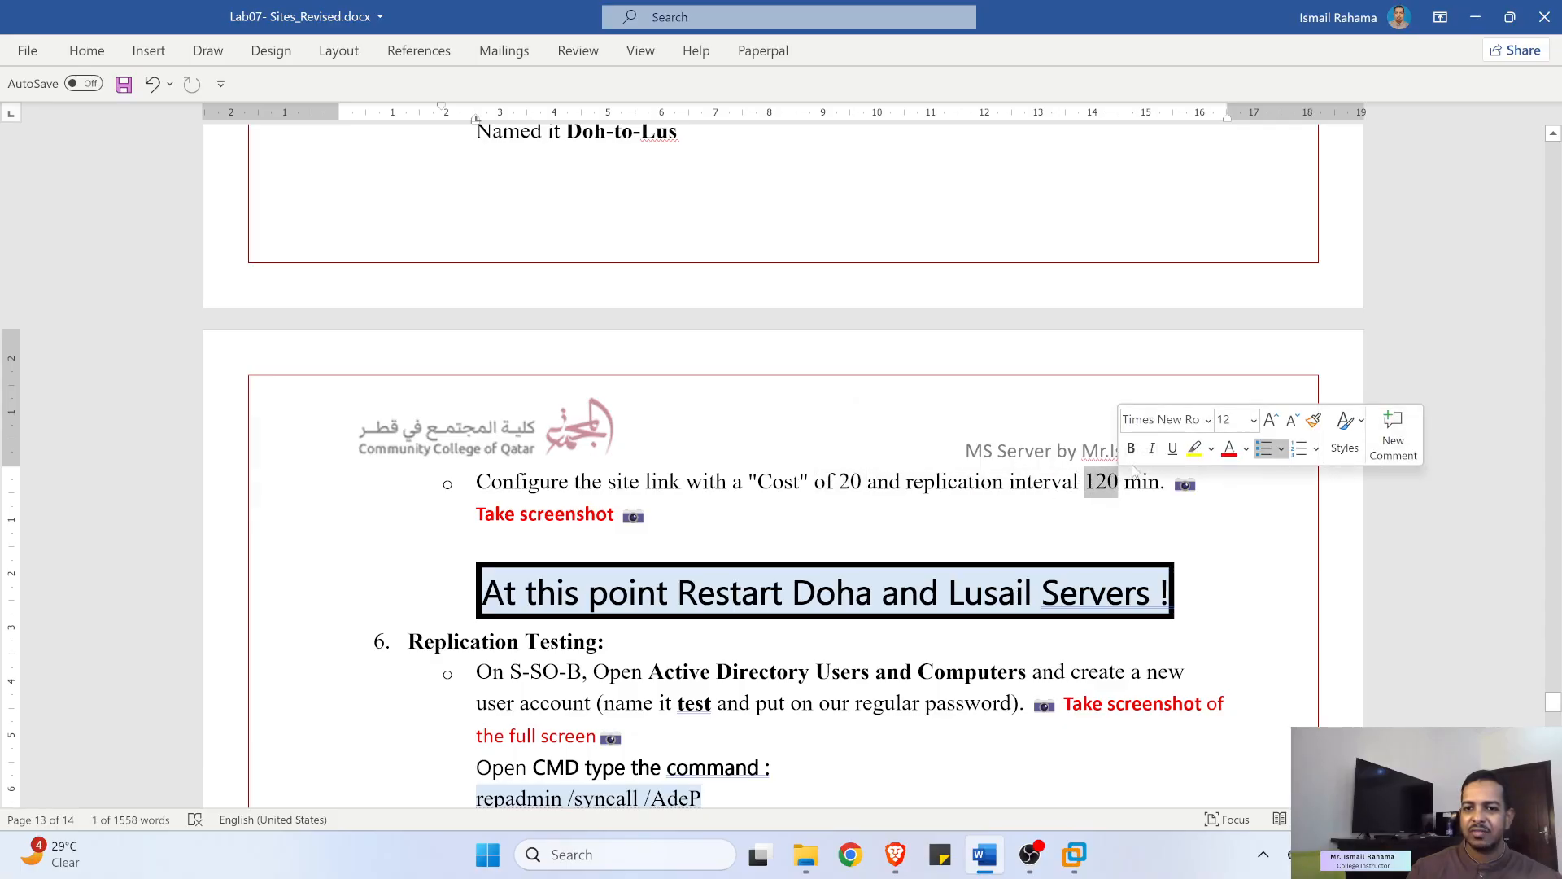
pyautogui.click(1475, 18)
pyautogui.moveTo(1032, 861)
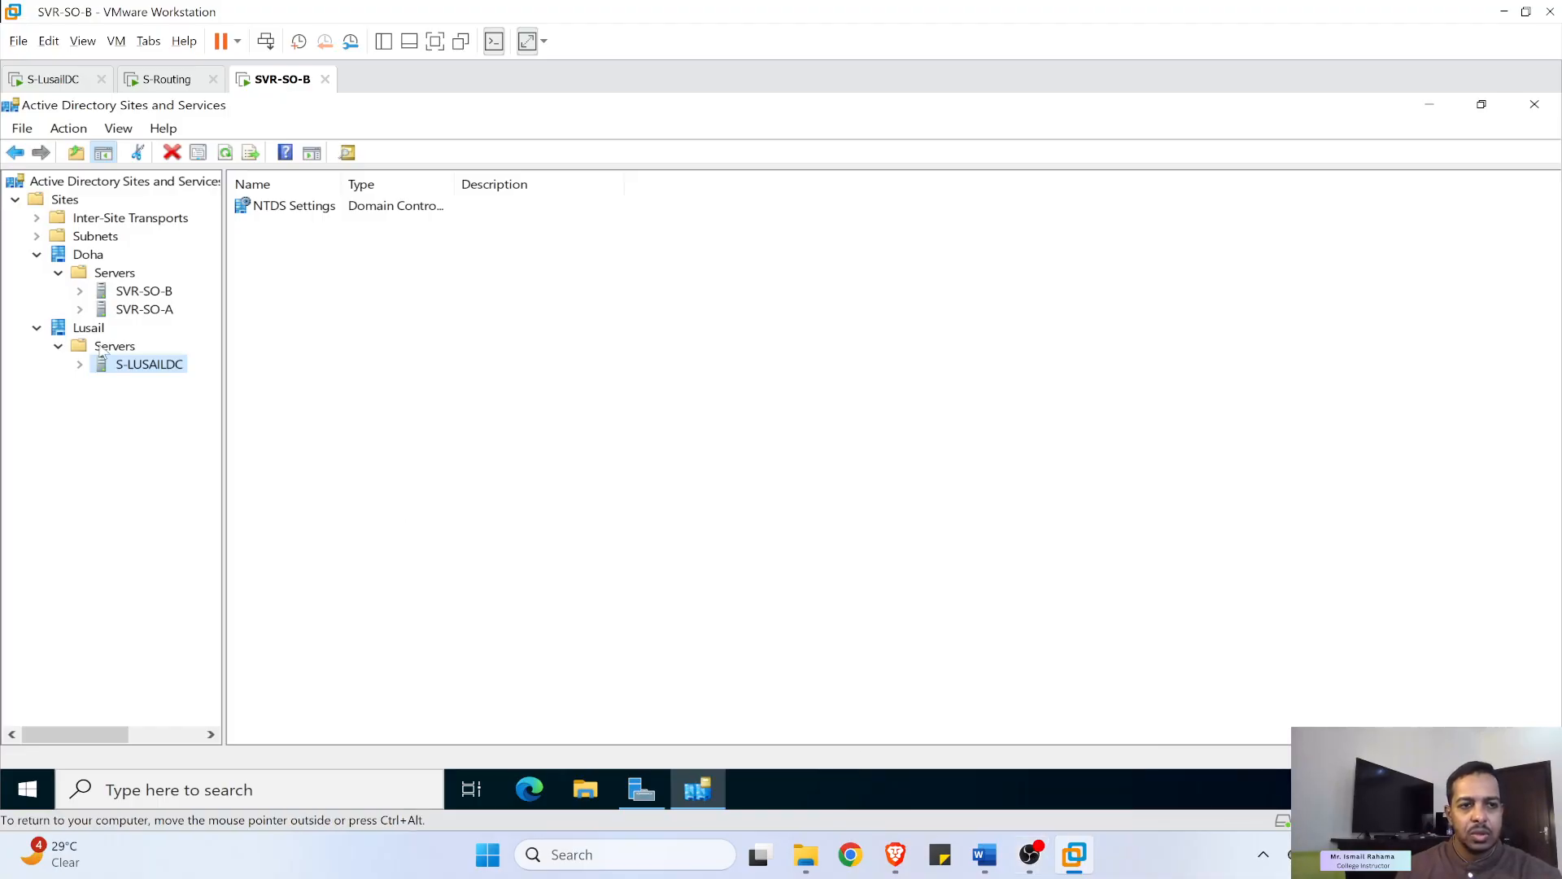
# - Expand Subnets and Inter-Site Transports in Sites and Services, confirming the IP transport has no site links yet
pyautogui.click(37, 237)
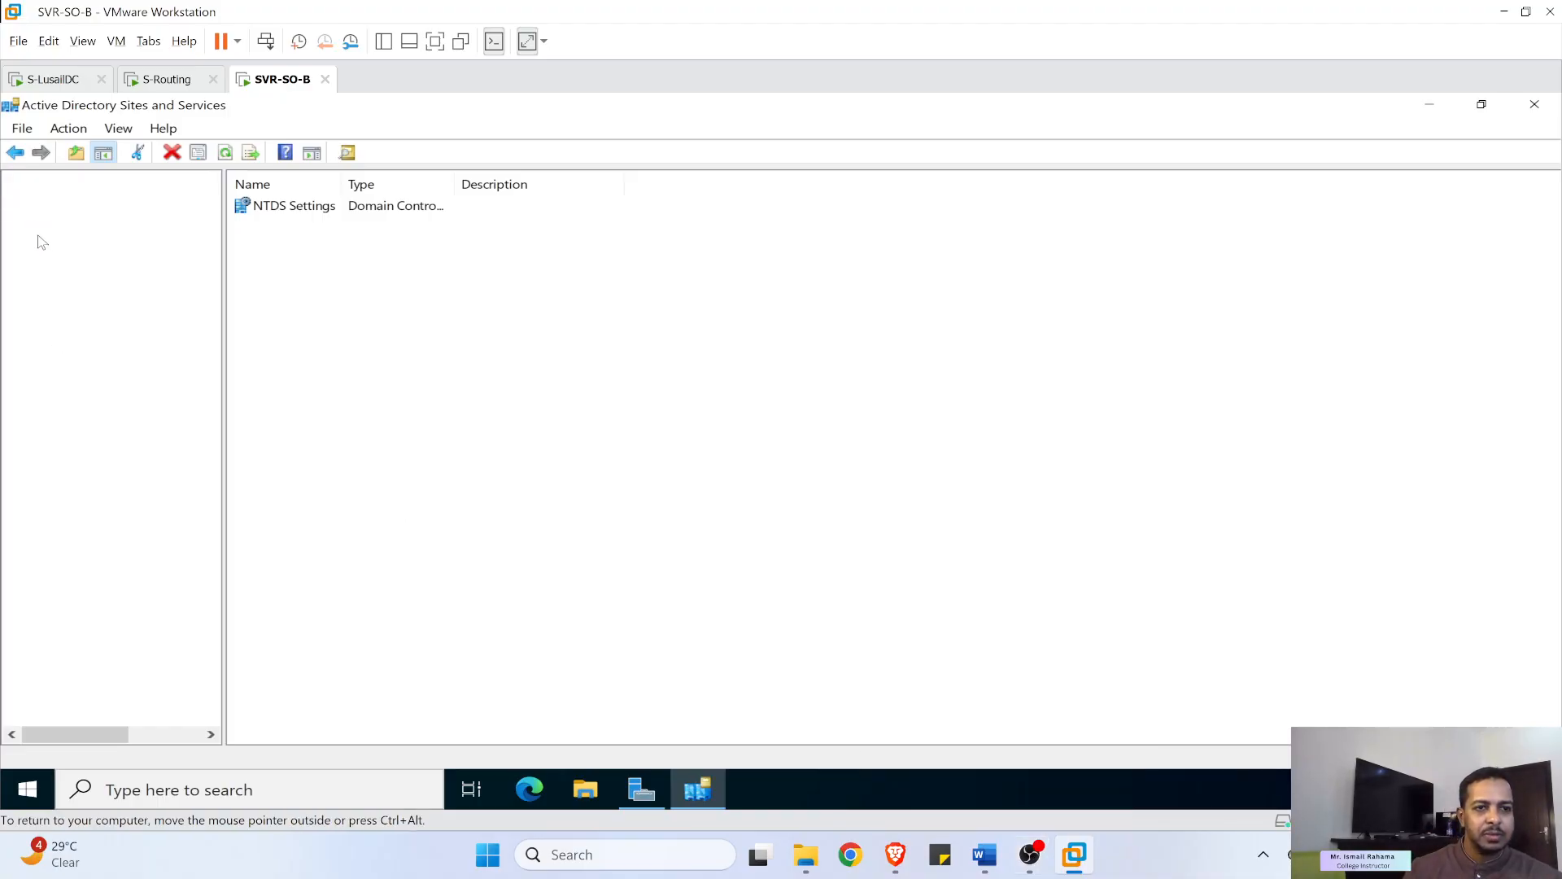
pyautogui.click(36, 219)
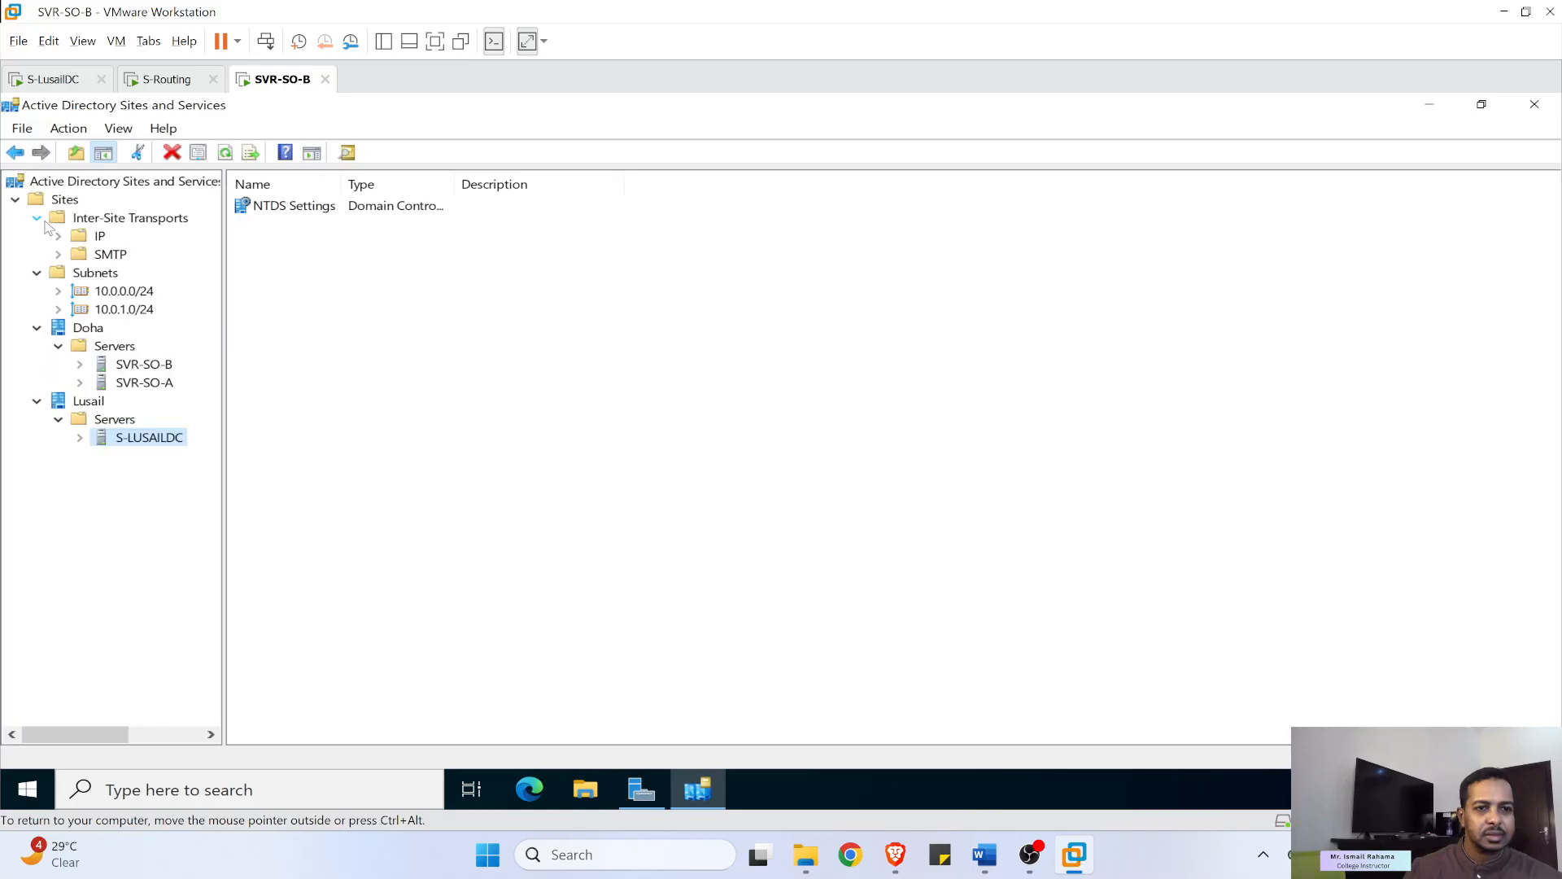
pyautogui.click(95, 234)
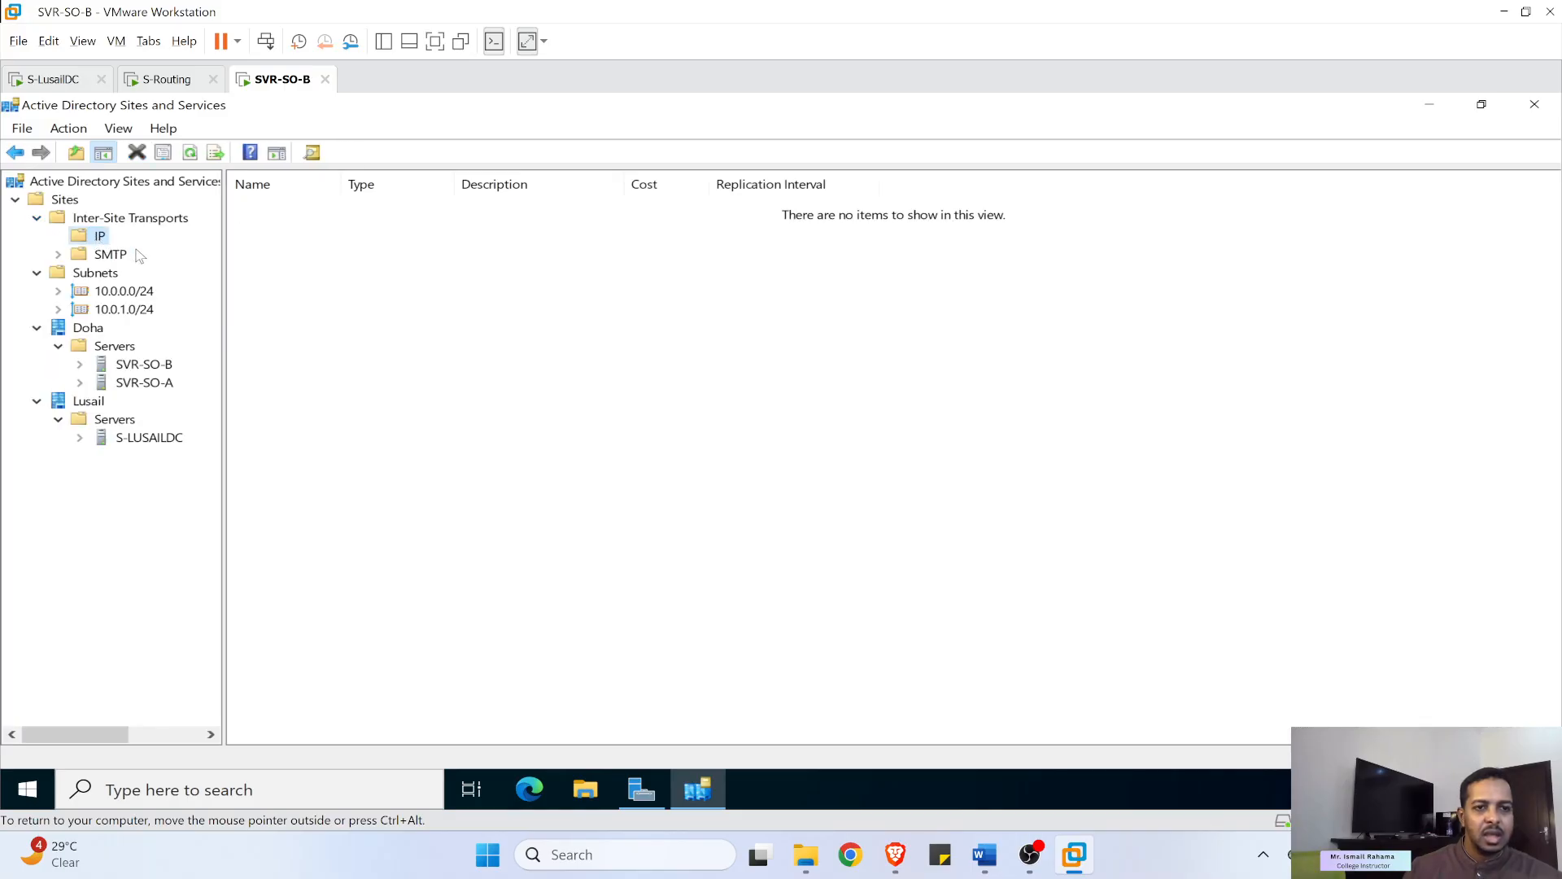
pyautogui.moveTo(905, 867)
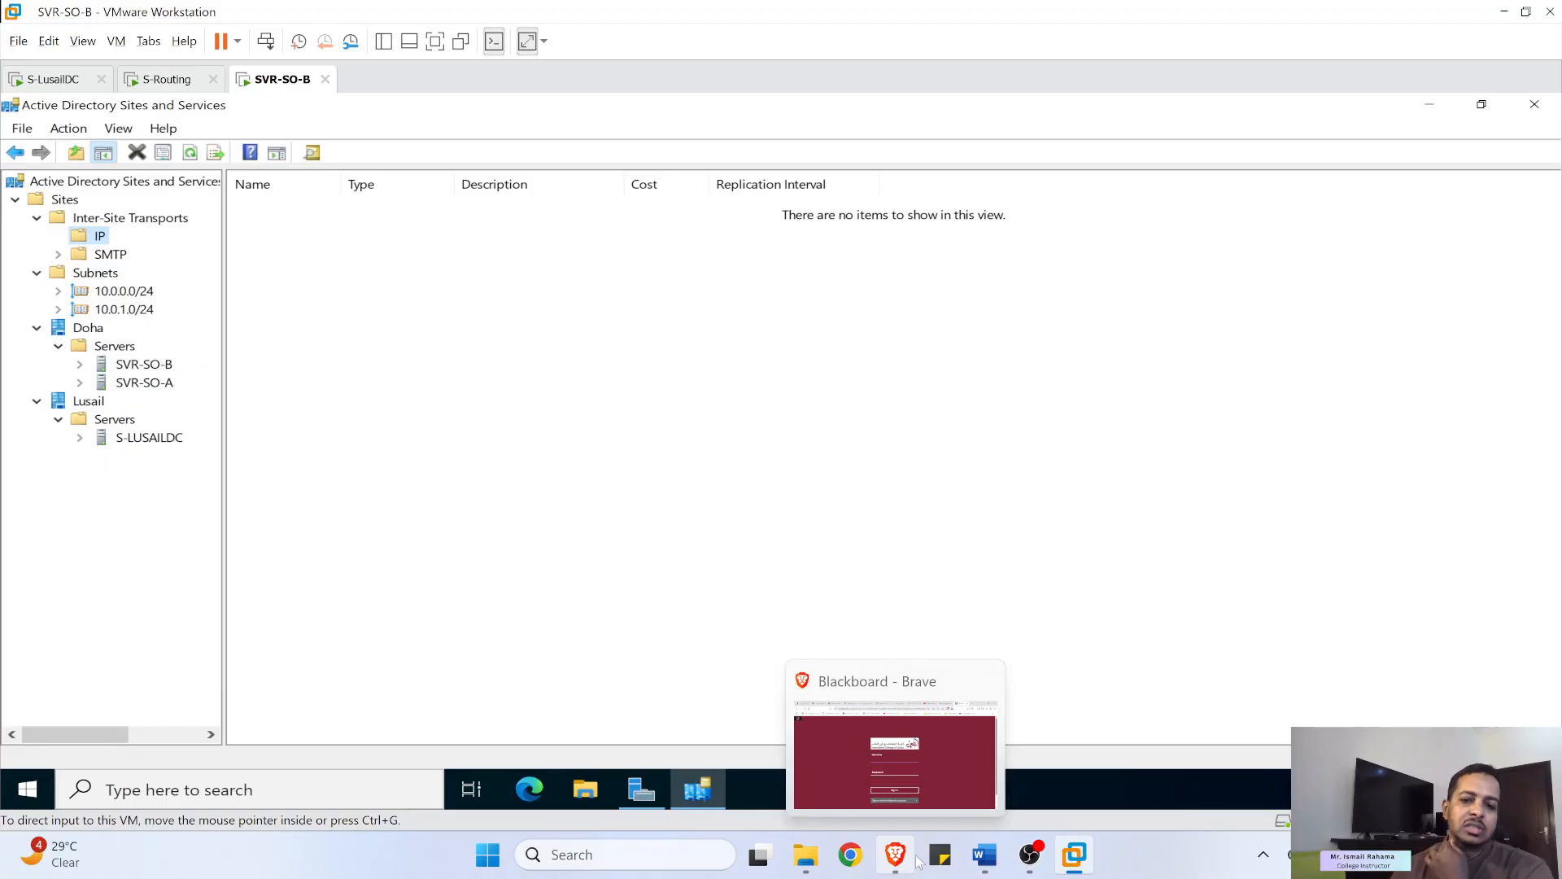
pyautogui.click(1032, 856)
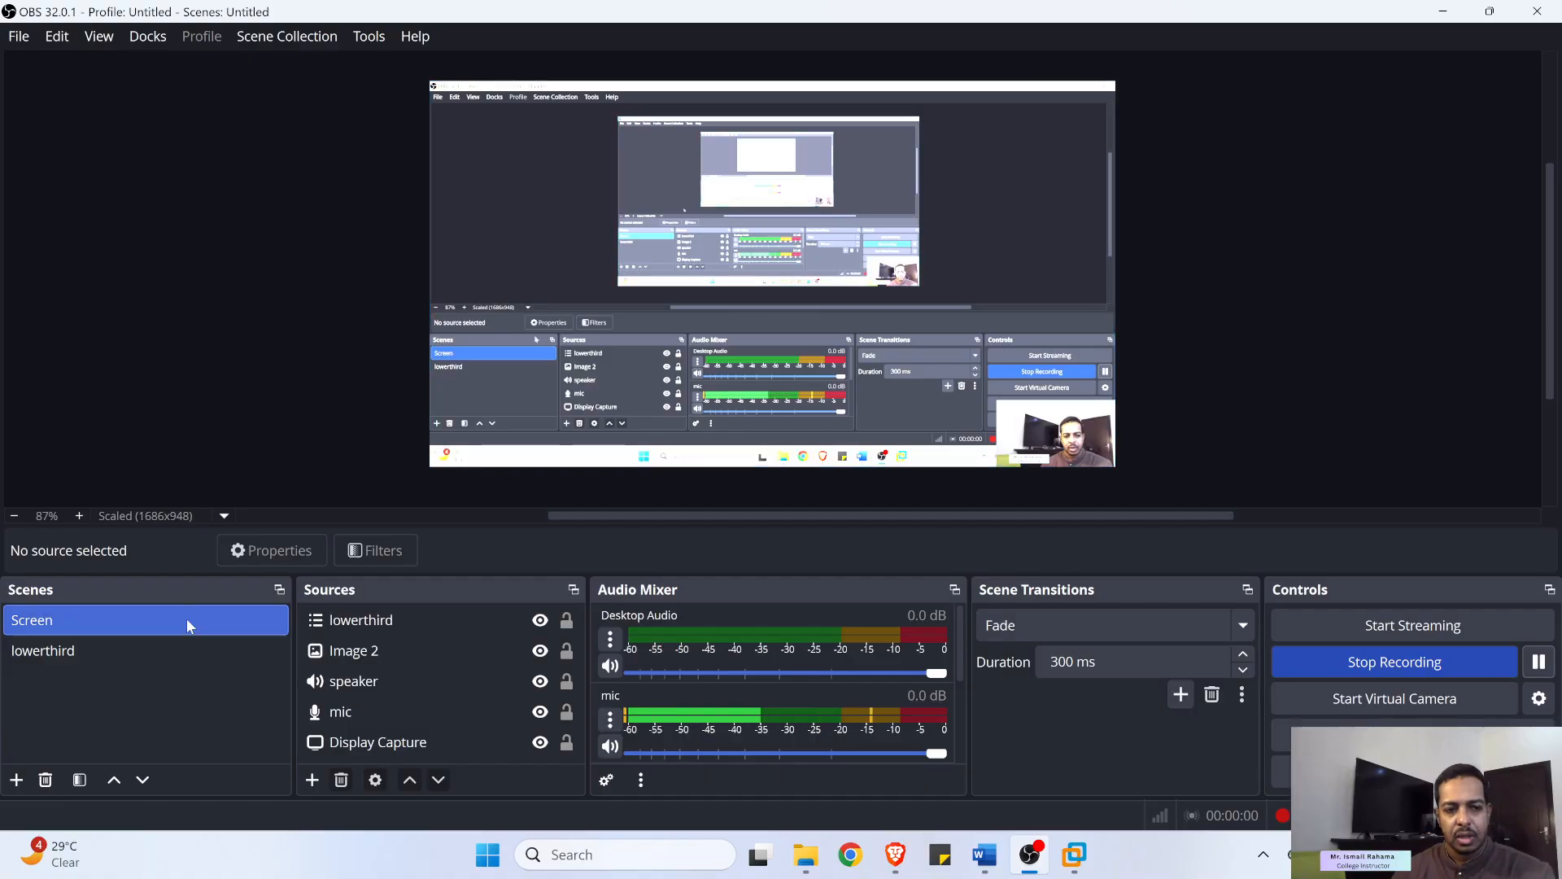
pyautogui.click(118, 655)
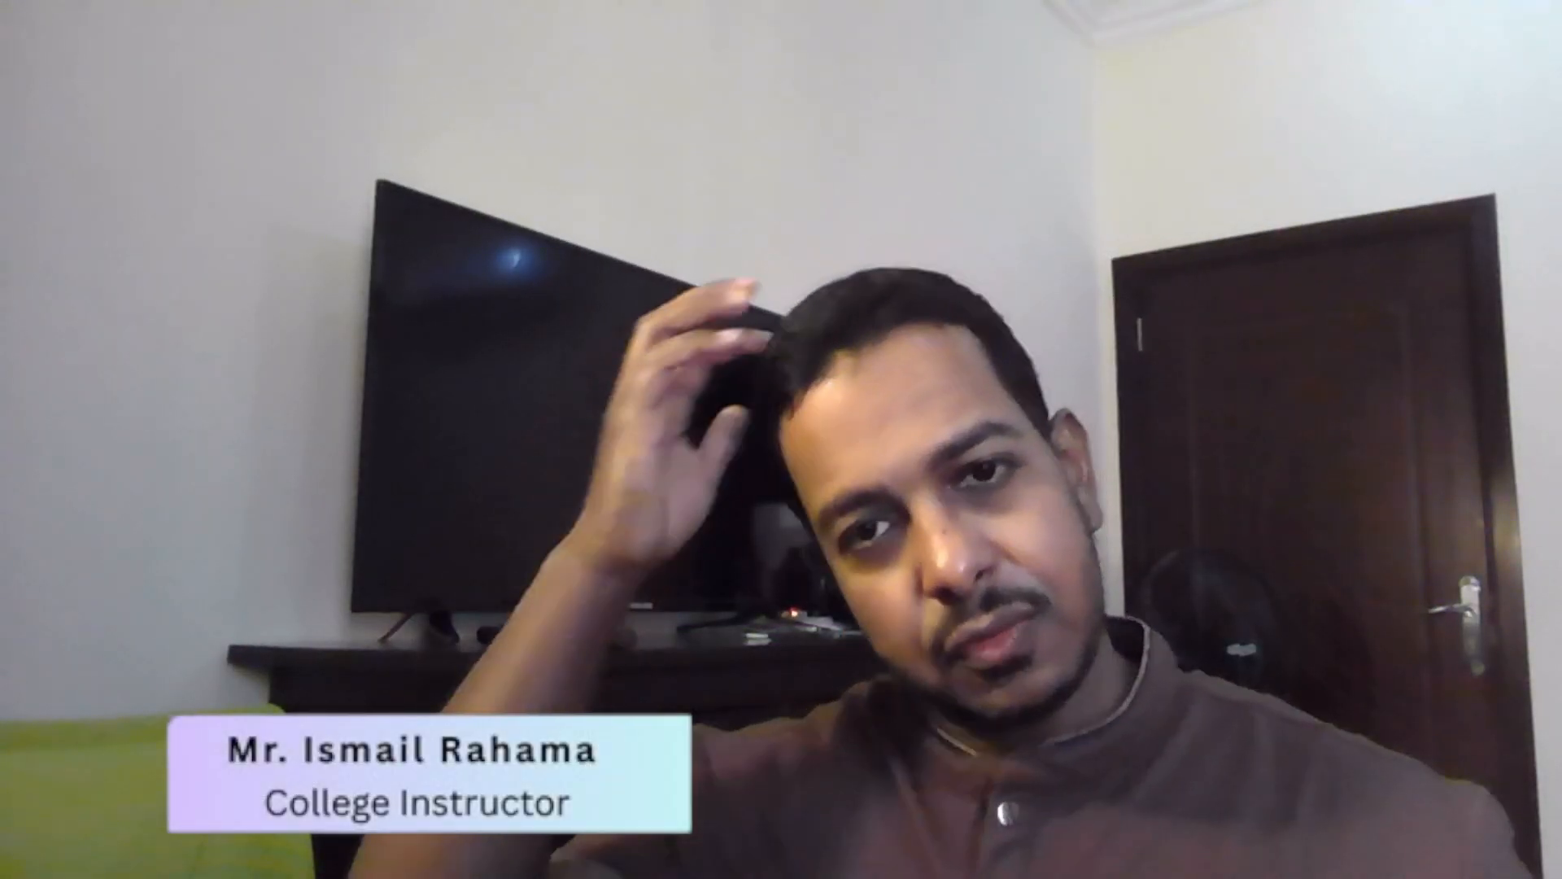
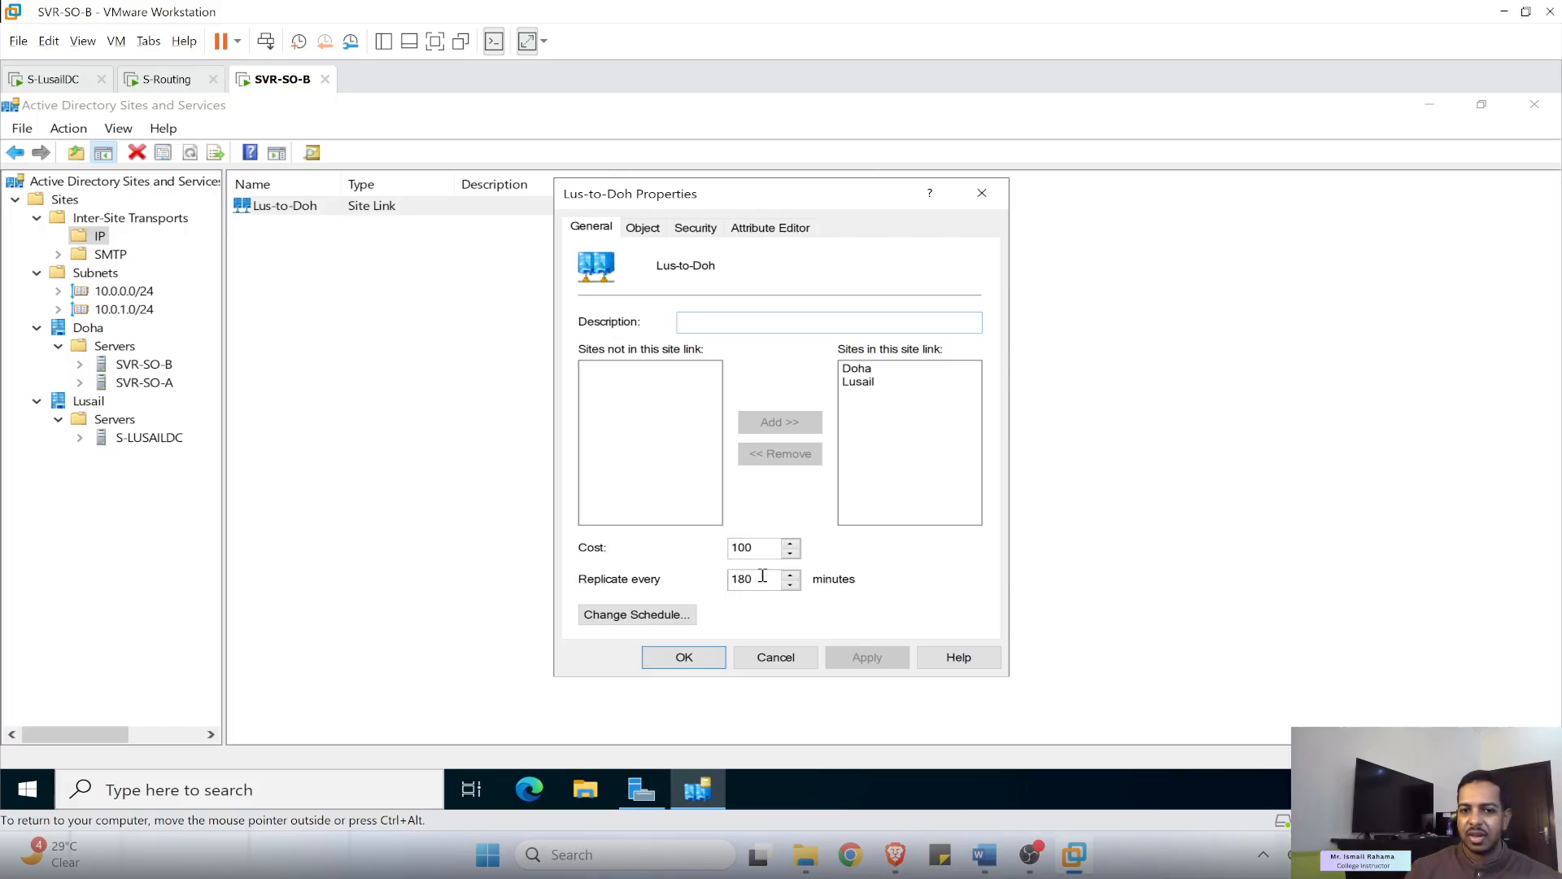
# - Set the Lus-to-Doh link's replication interval to 120 minutes and cost to 20, and apply
pyautogui.moveTo(752, 576); pyautogui.dragTo(732, 576)
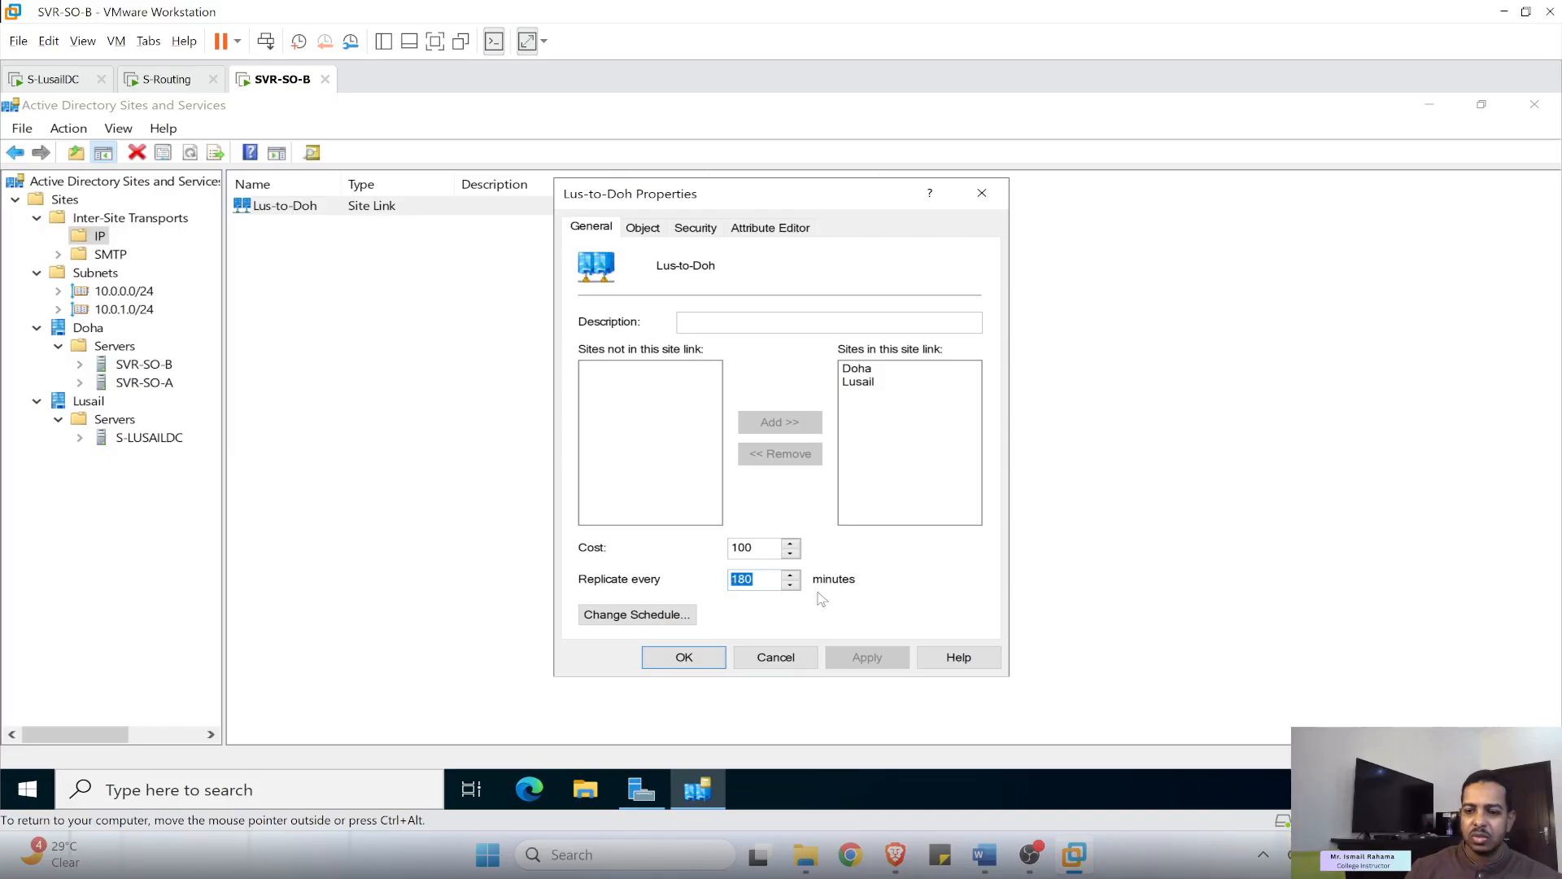
pyautogui.write('120')
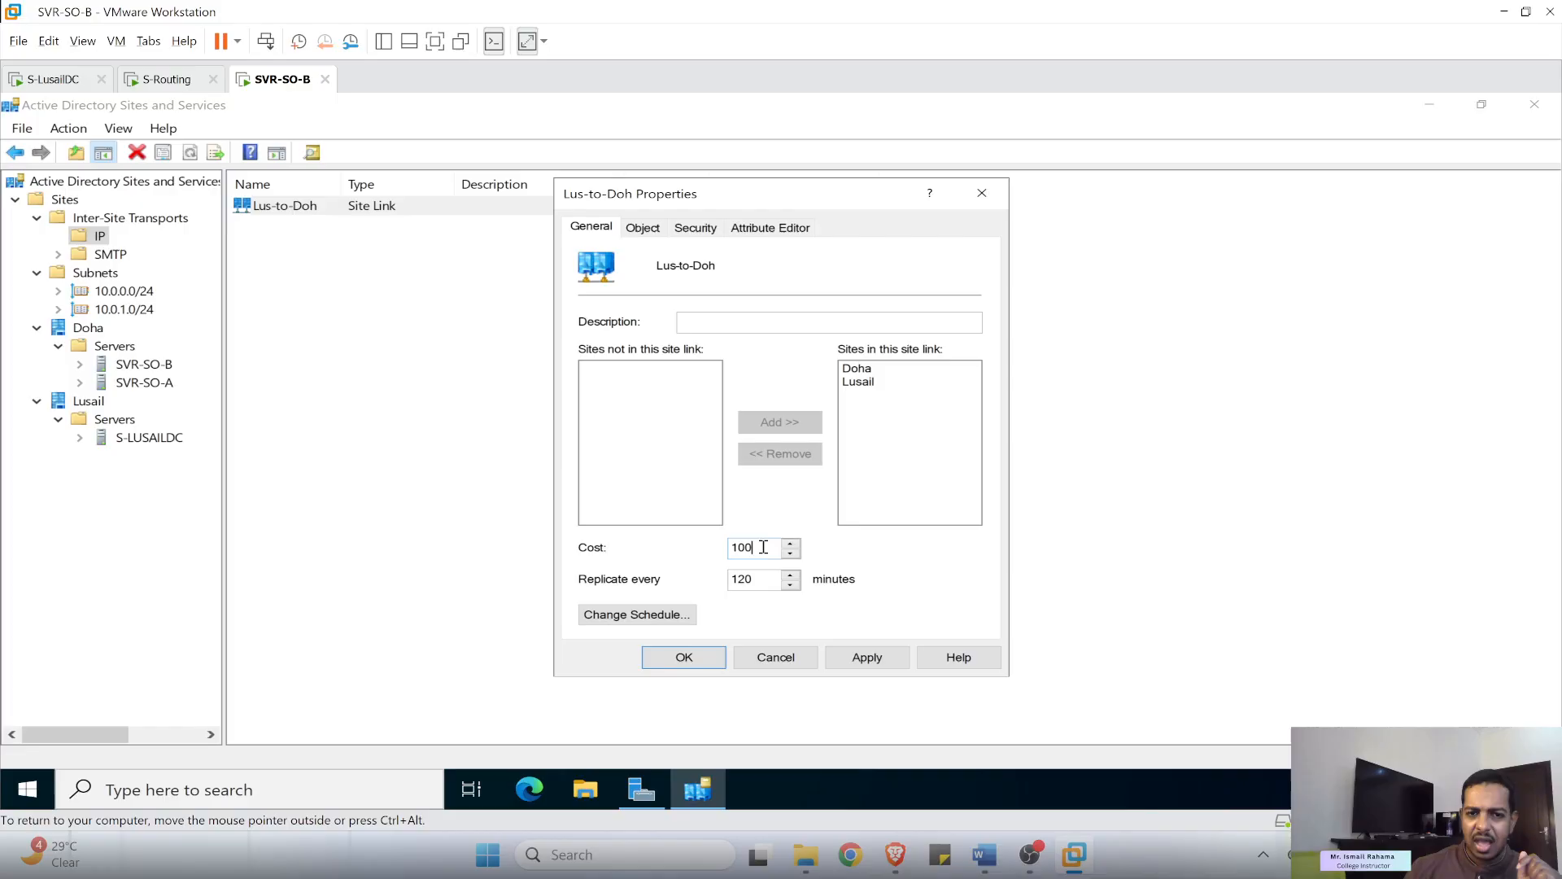
pyautogui.moveTo(764, 547); pyautogui.dragTo(733, 552)
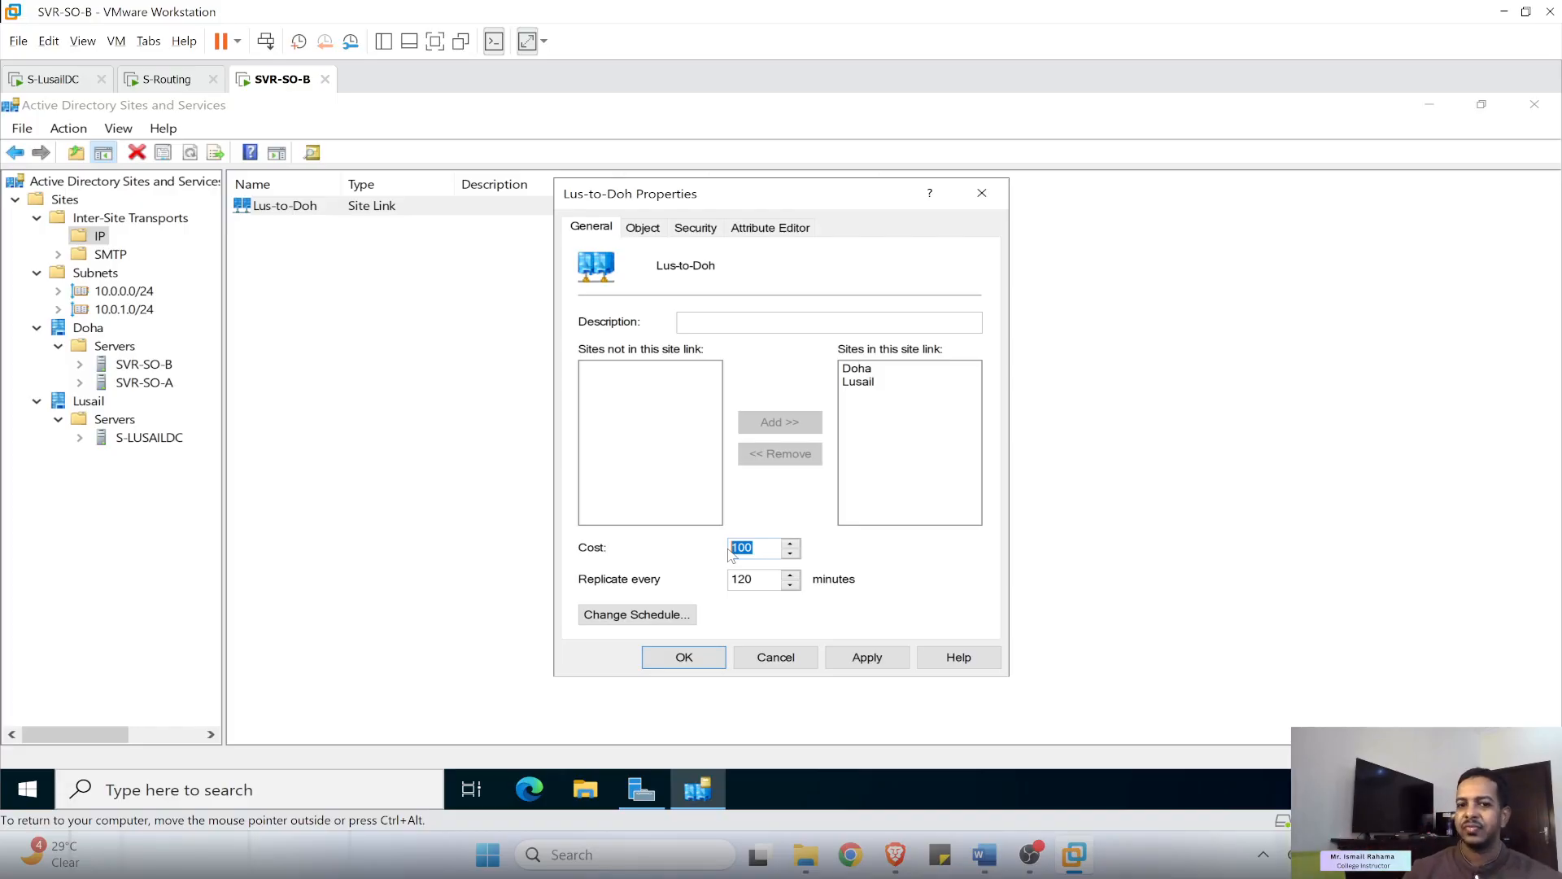
pyautogui.write('20')
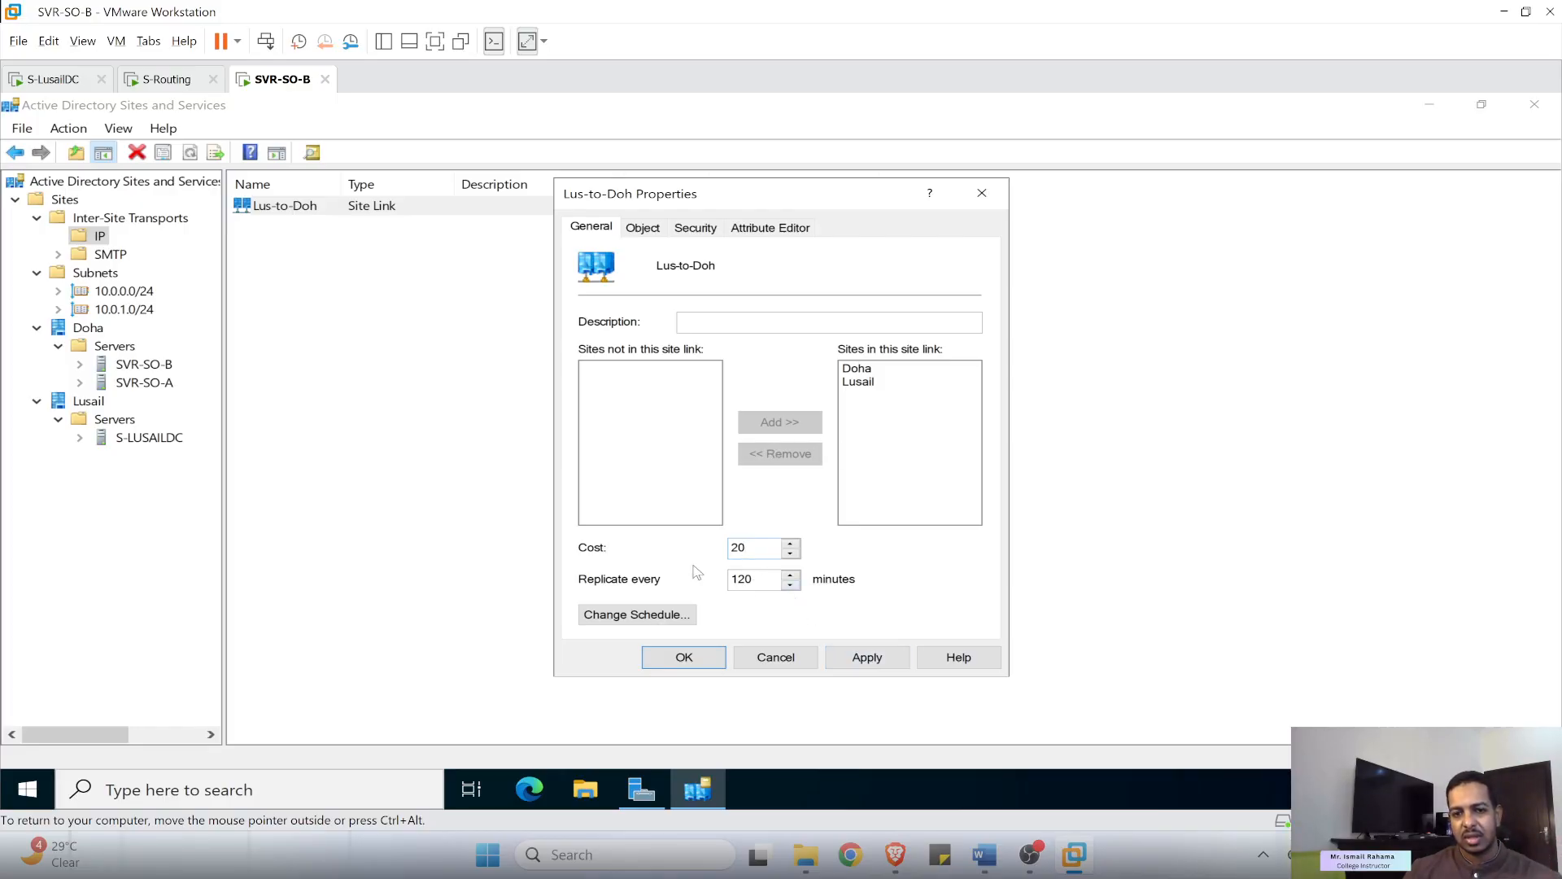
pyautogui.click(879, 663)
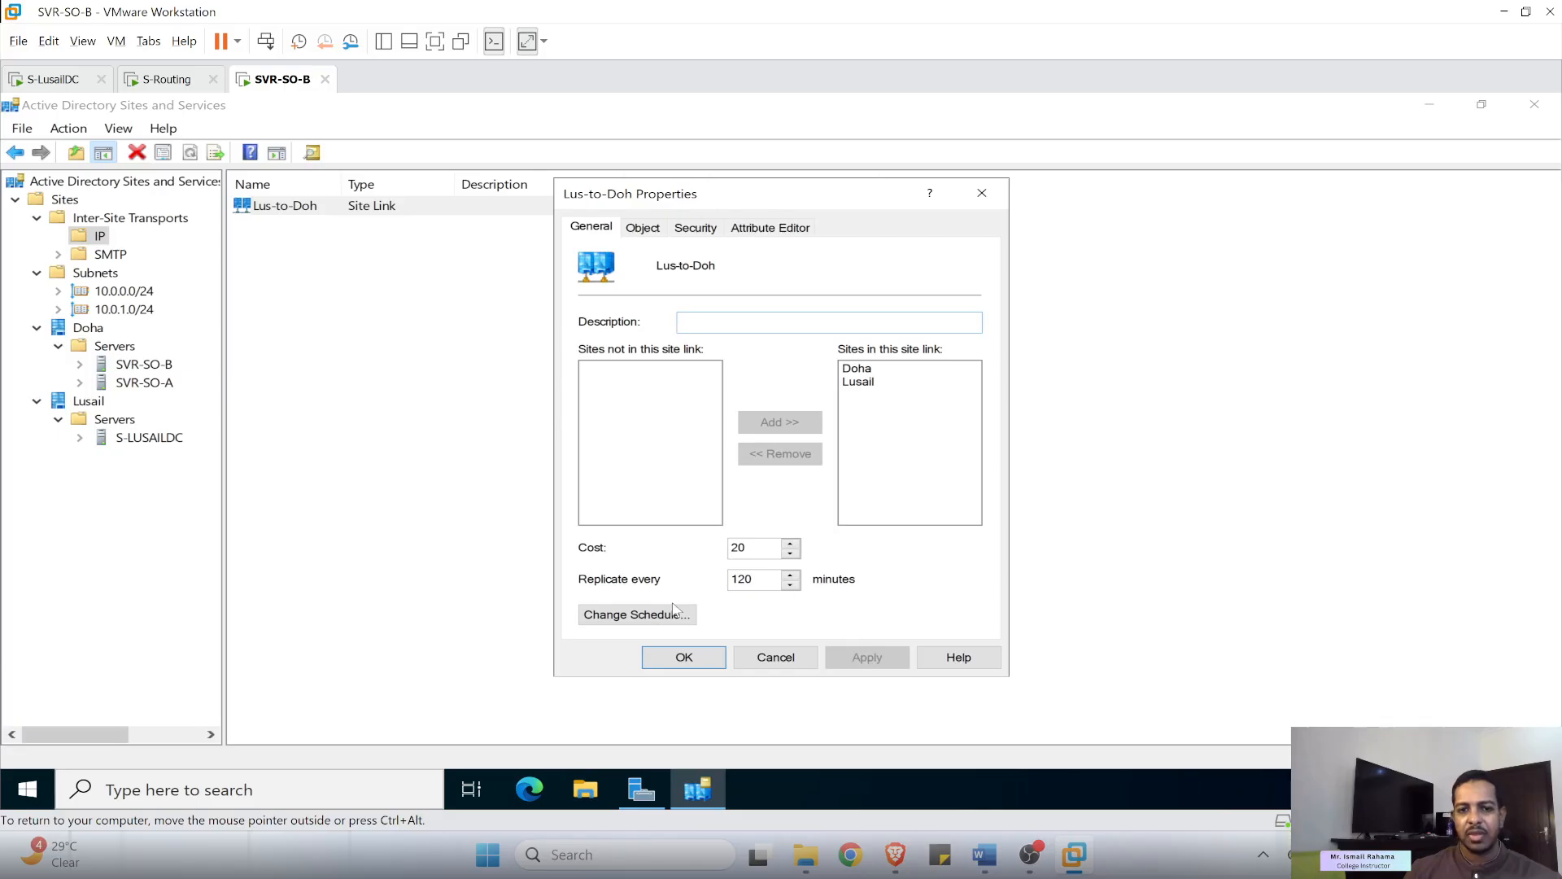
# - Review the link's replication schedule without saving changes, then close the site link properties
pyautogui.click(637, 614)
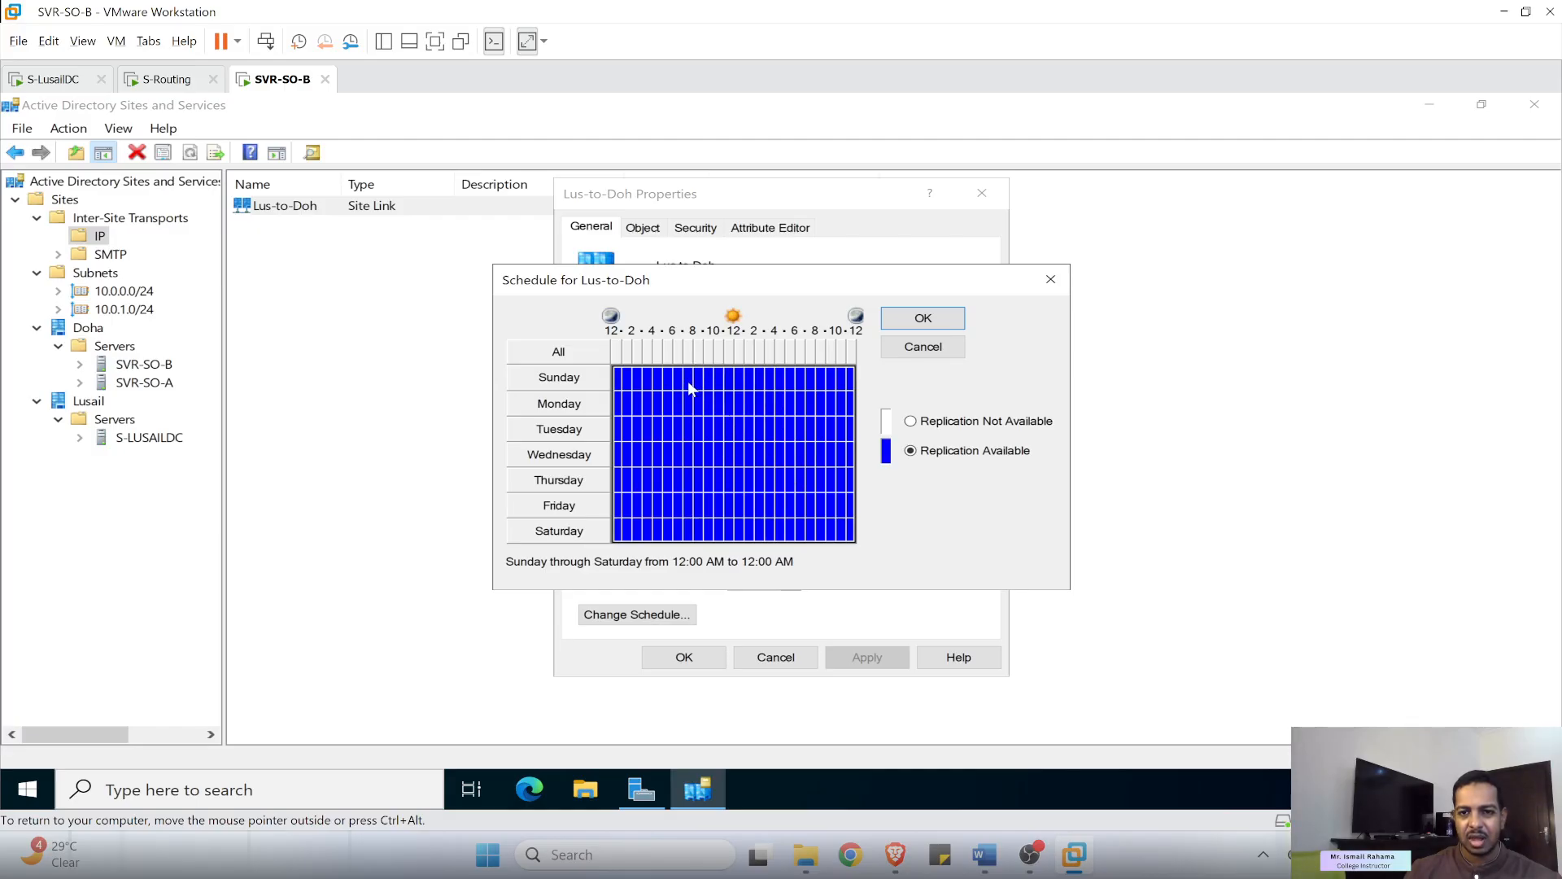
pyautogui.moveTo(690, 390); pyautogui.dragTo(823, 537)
pyautogui.click(912, 422)
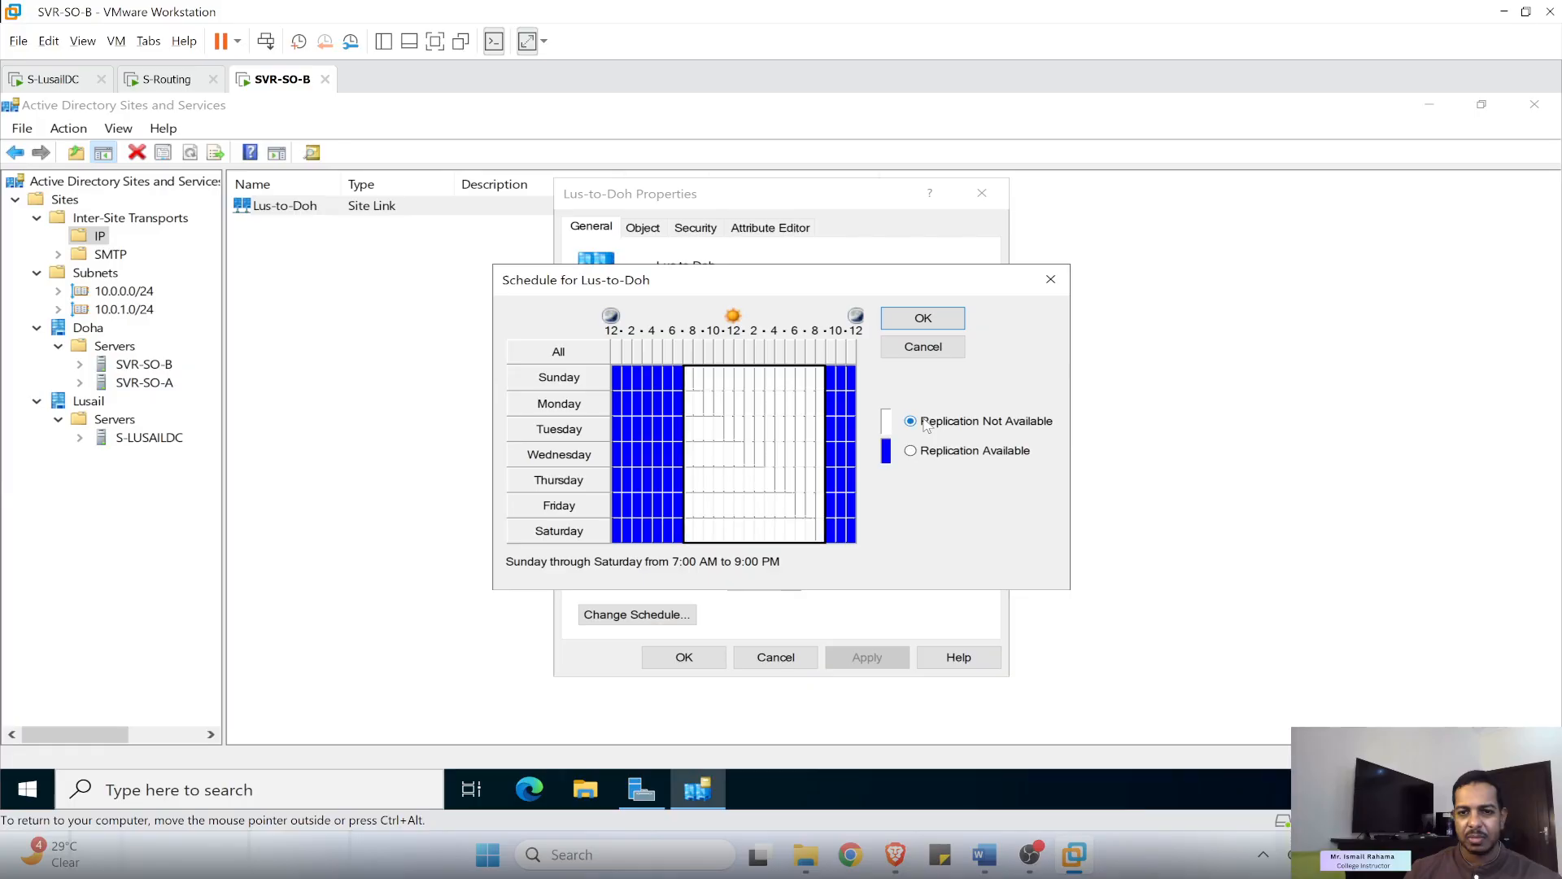
pyautogui.click(914, 355)
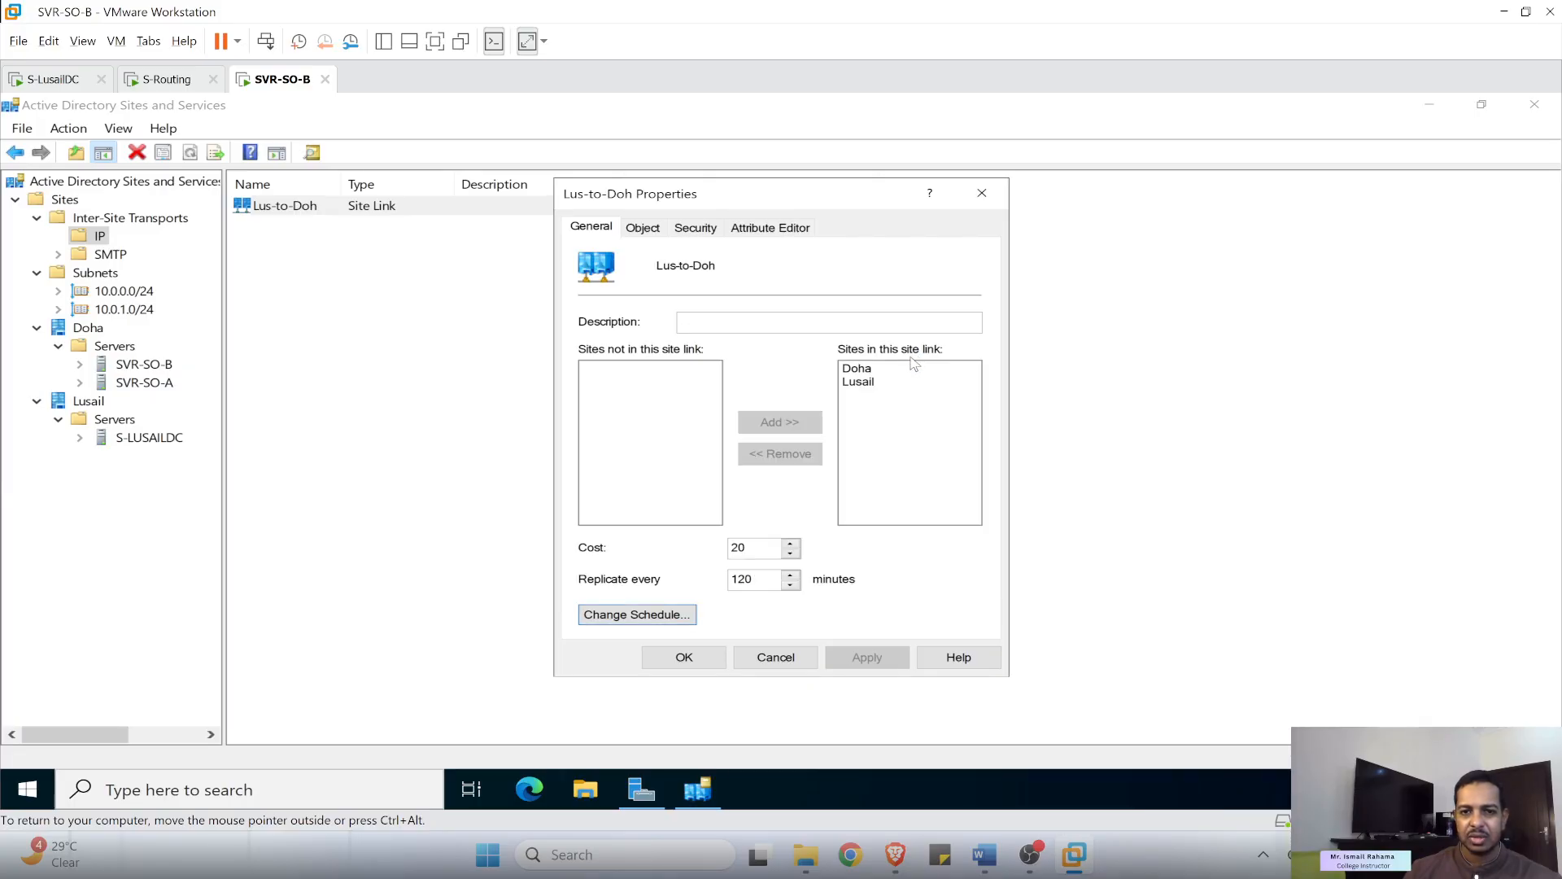
pyautogui.click(705, 659)
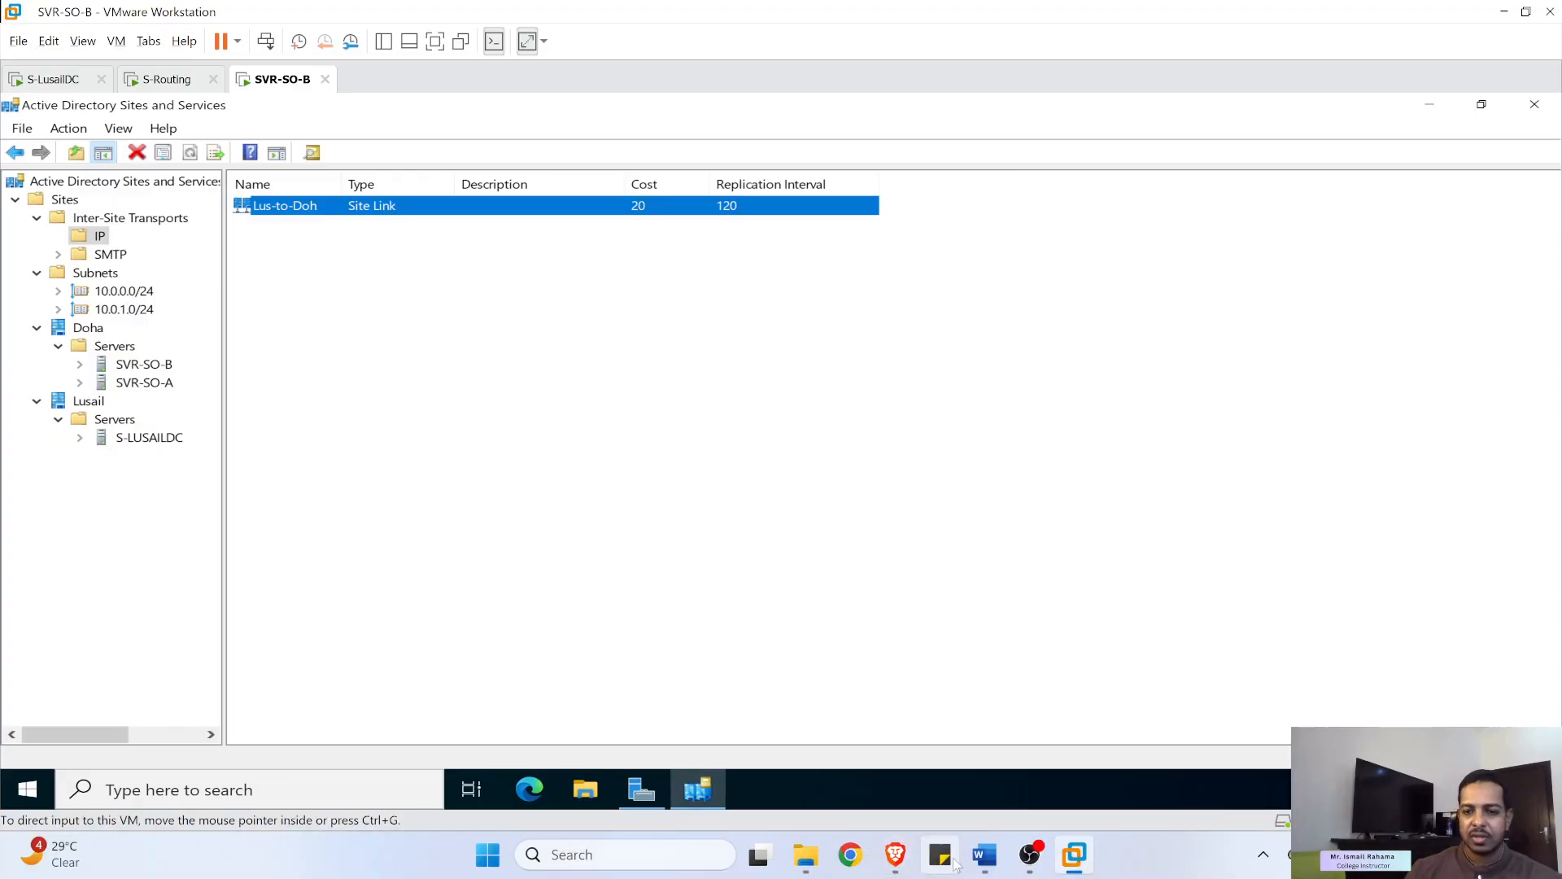
# - Bring up the Word lab document and read through the Replication Testing steps
pyautogui.click(997, 861)
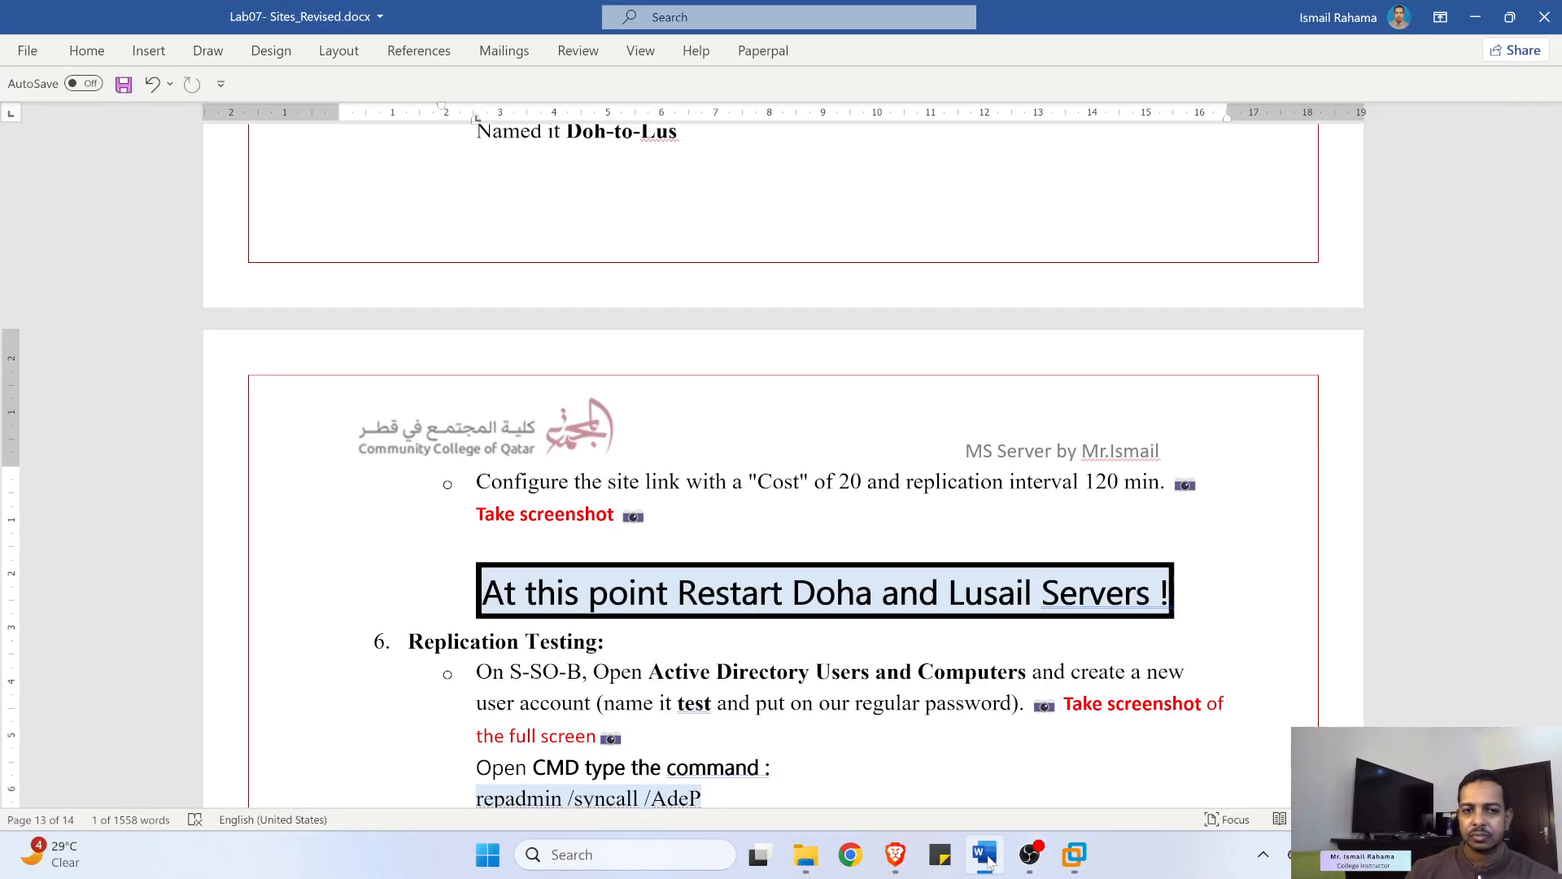
pyautogui.scroll(-3, 603, 599)
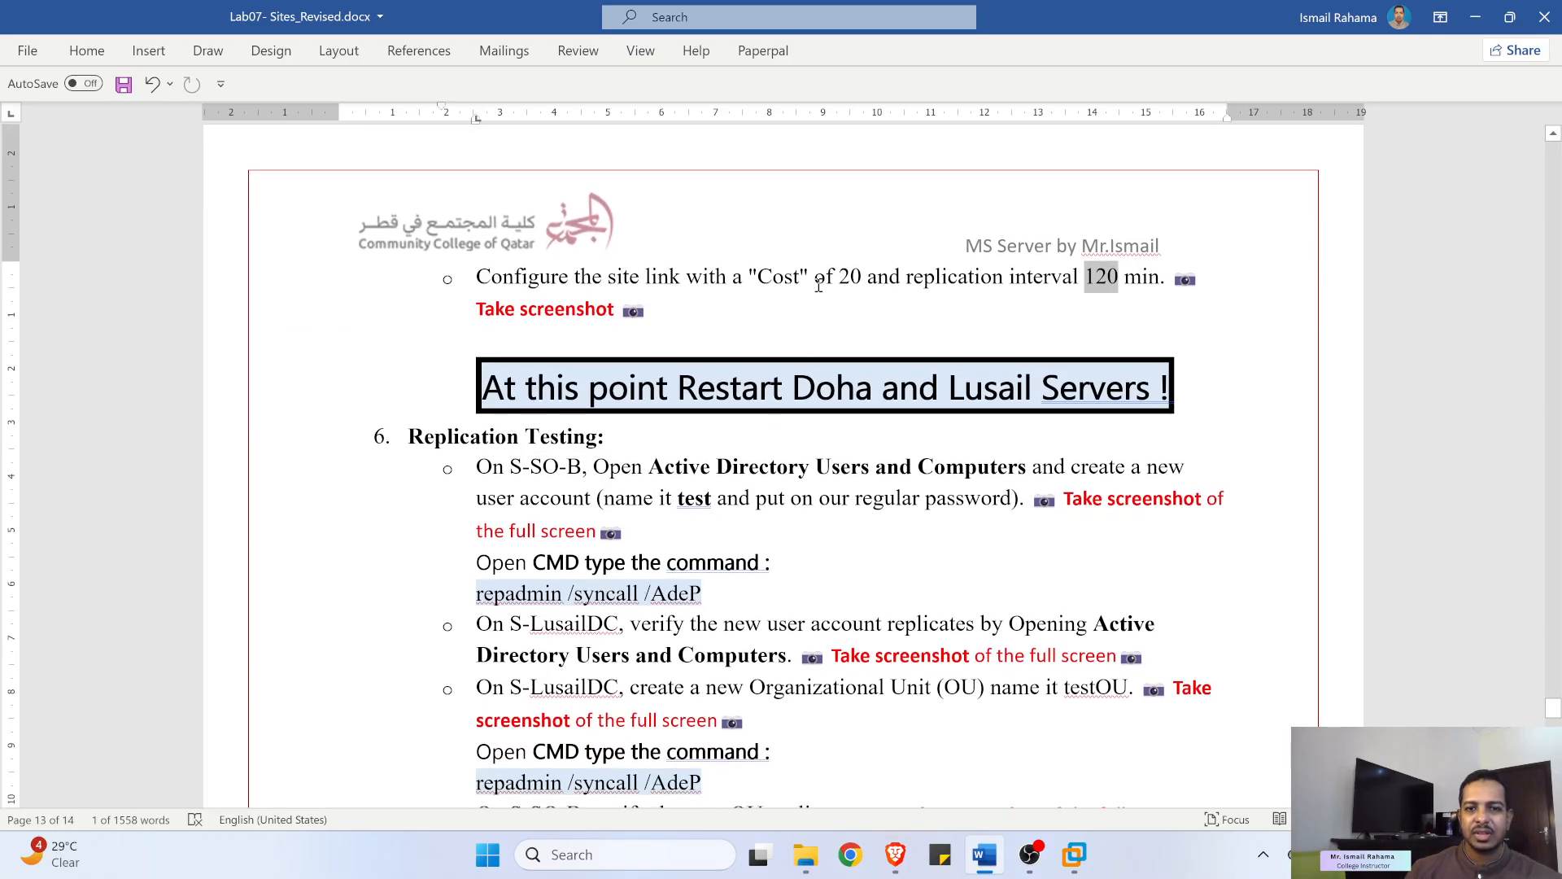
pyautogui.scroll(-3, 576, 315)
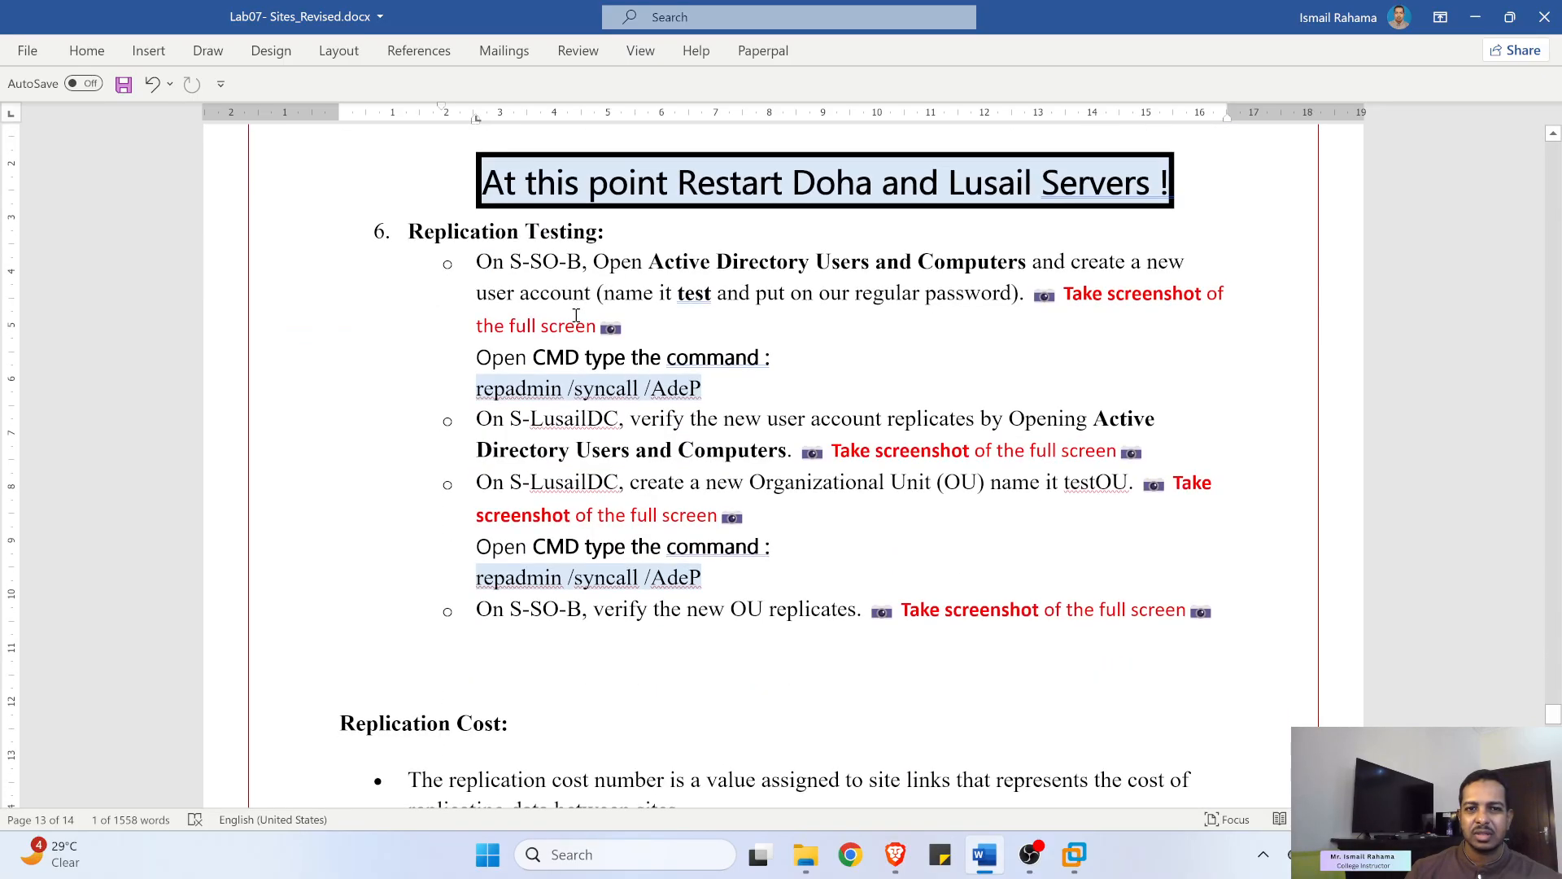
pyautogui.moveTo(673, 180); pyautogui.dragTo(1011, 211)
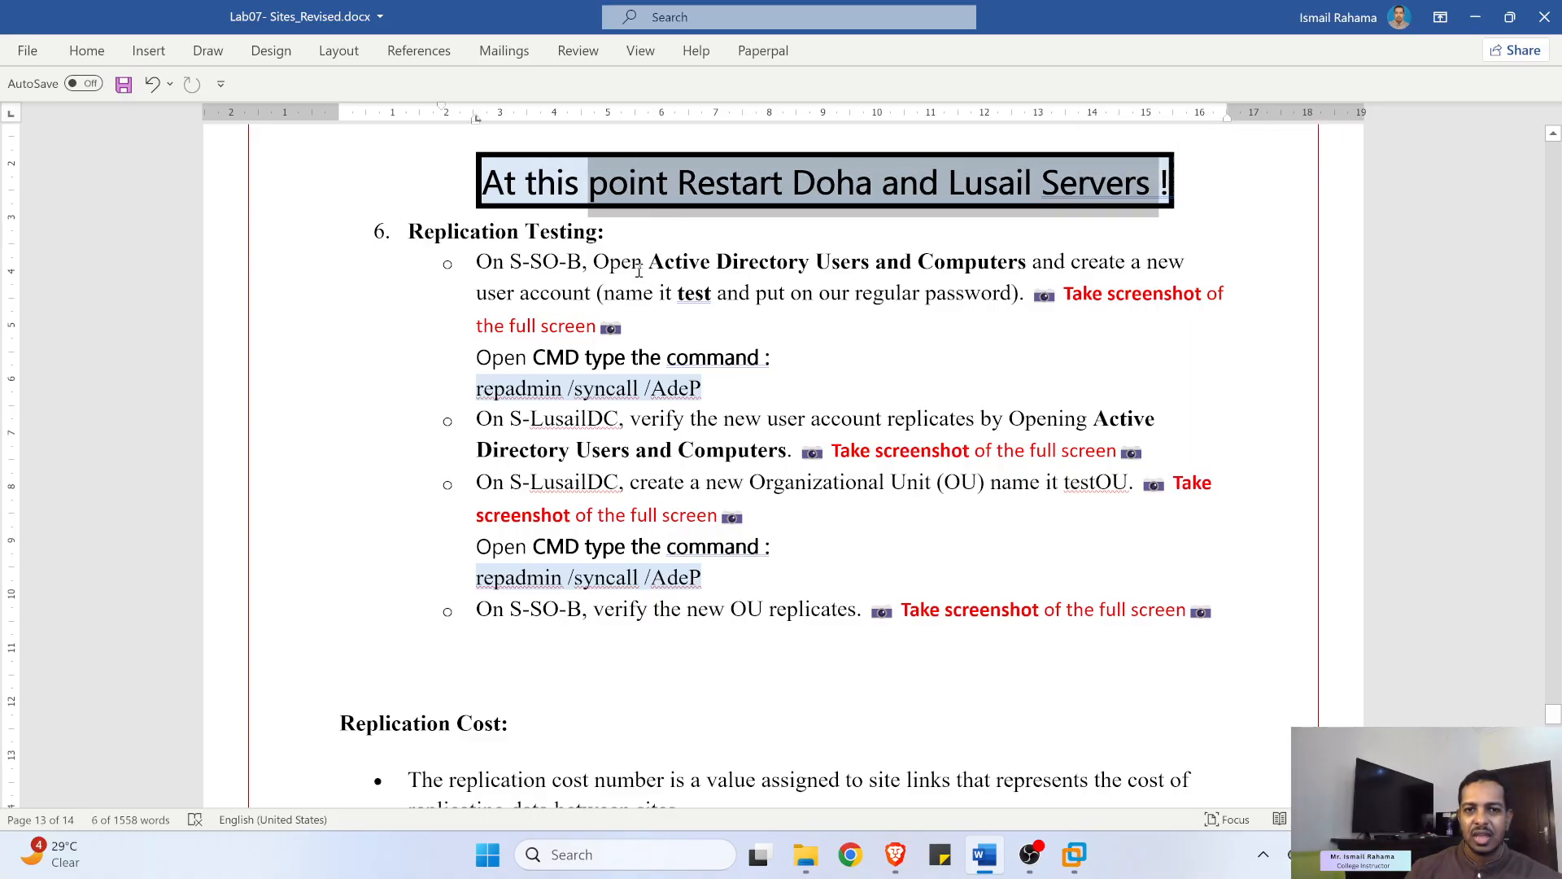
pyautogui.moveTo(636, 271); pyautogui.dragTo(1013, 293)
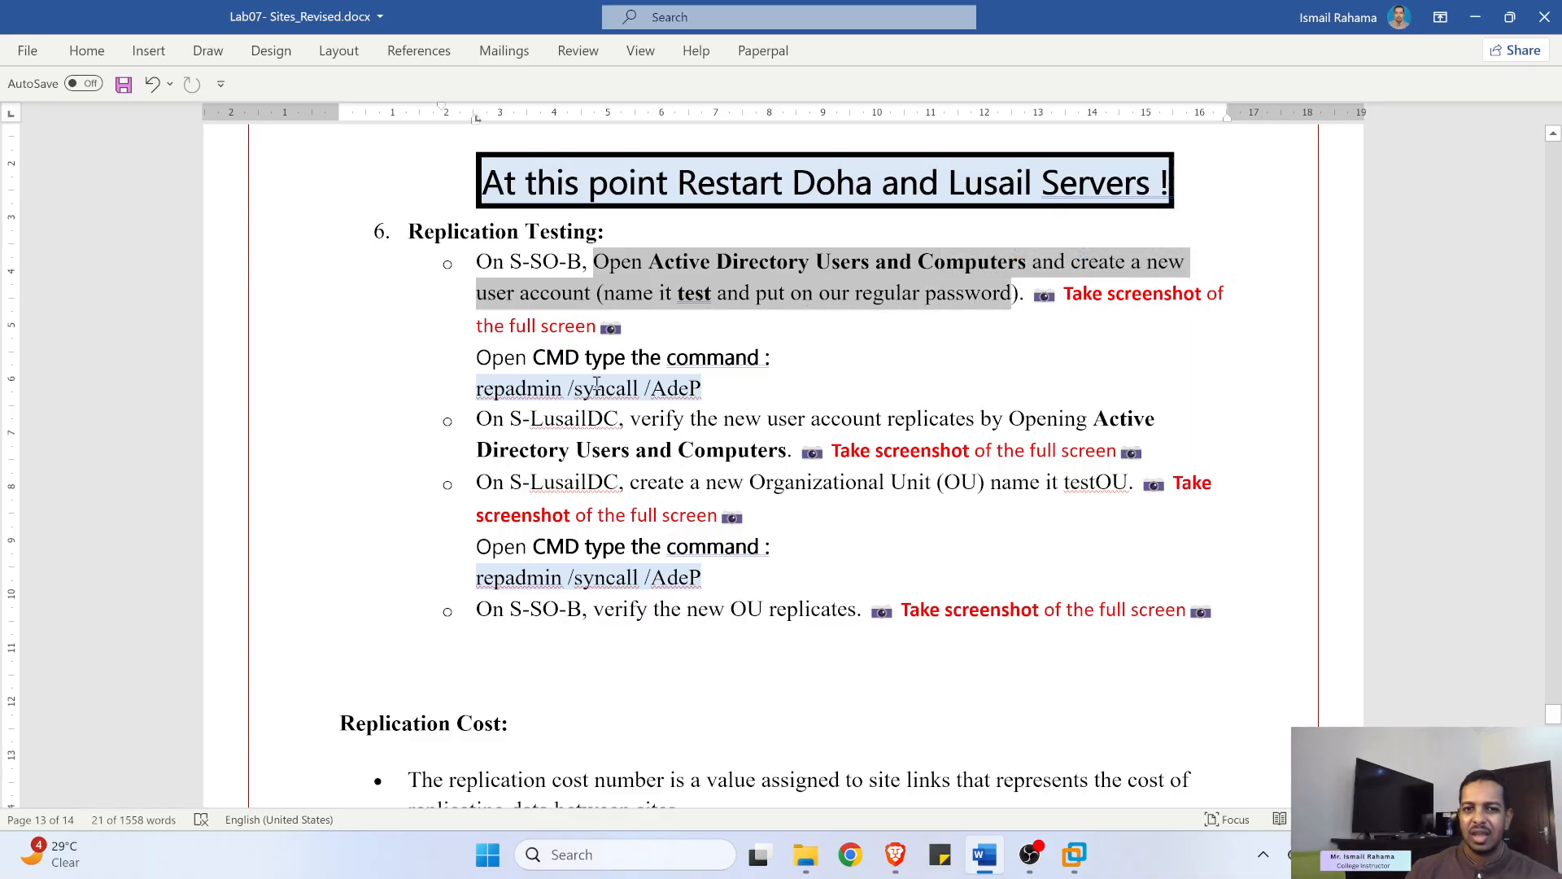
# - Copy the repadmin /syncall /AdeP command and minimize Word
pyautogui.moveTo(481, 389); pyautogui.dragTo(679, 390)
pyautogui.rightClick(680, 390)
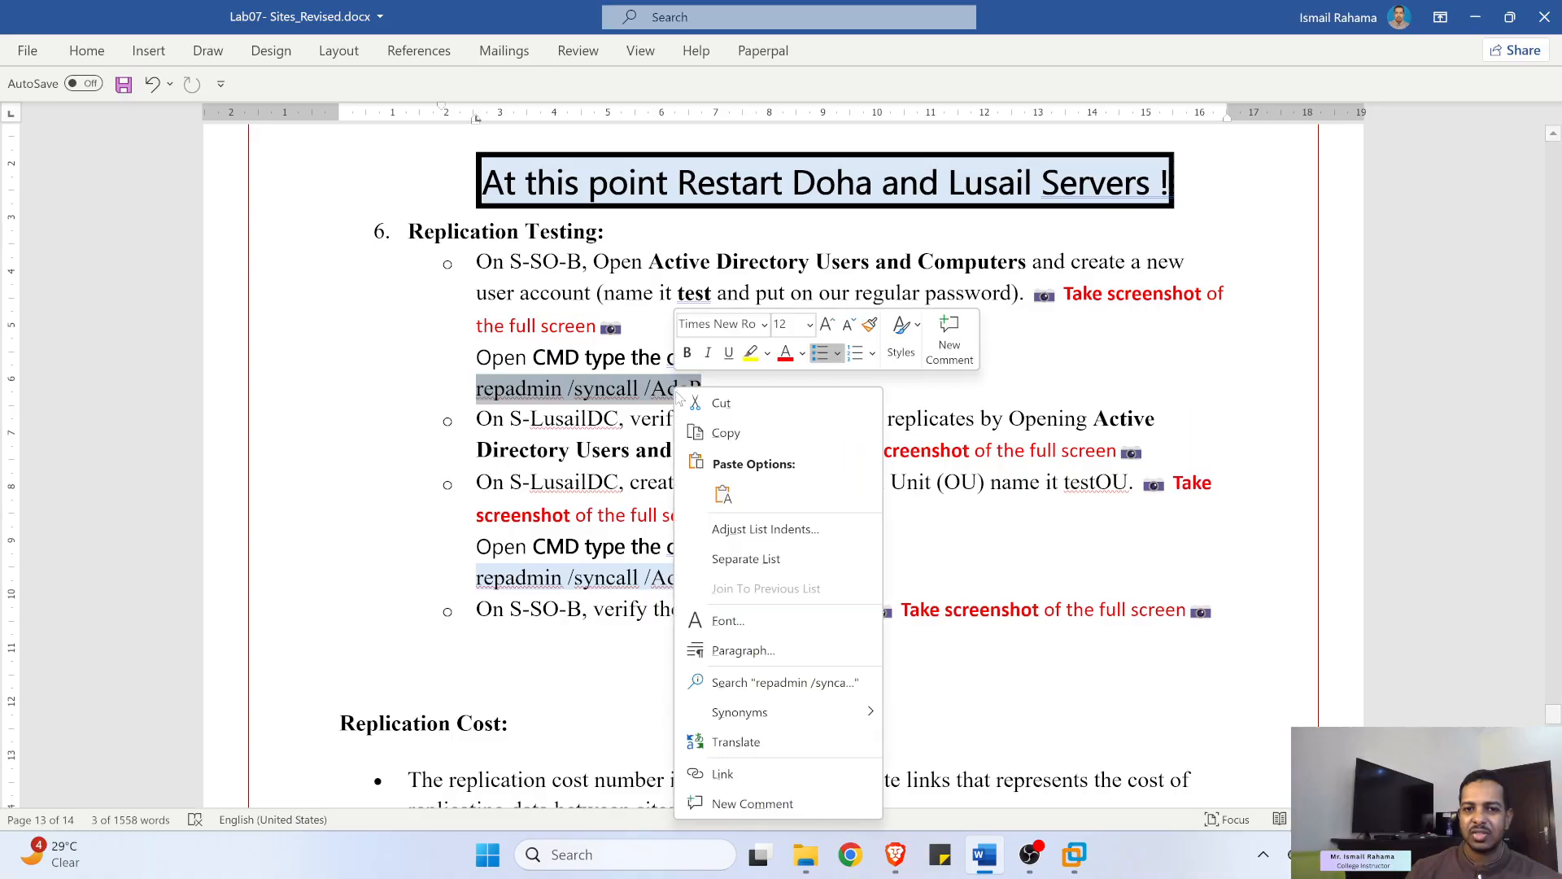
pyautogui.click(726, 429)
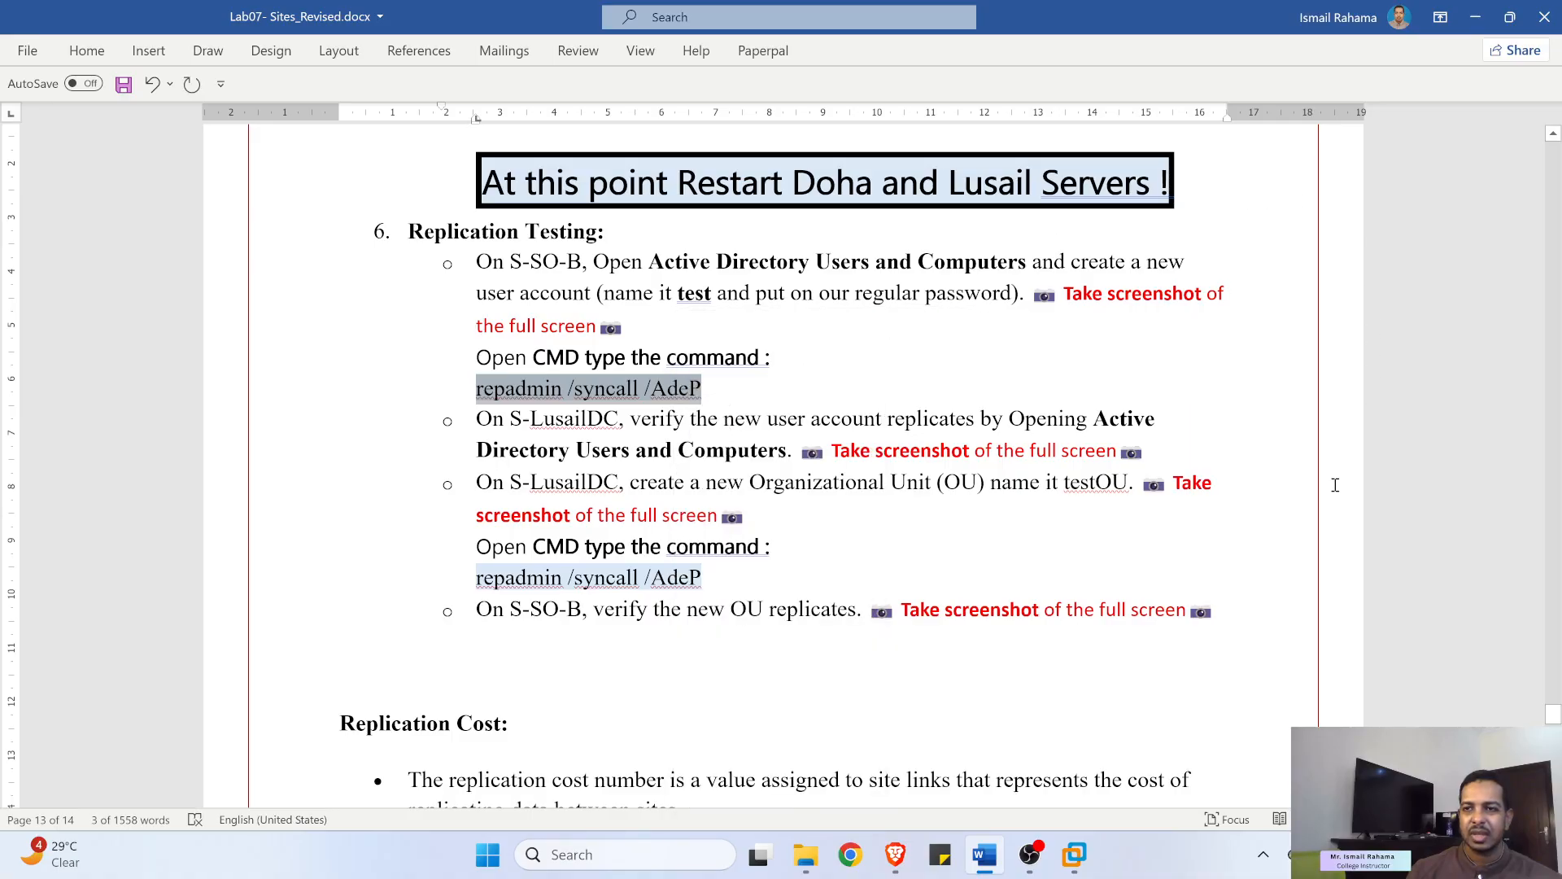
pyautogui.click(1476, 17)
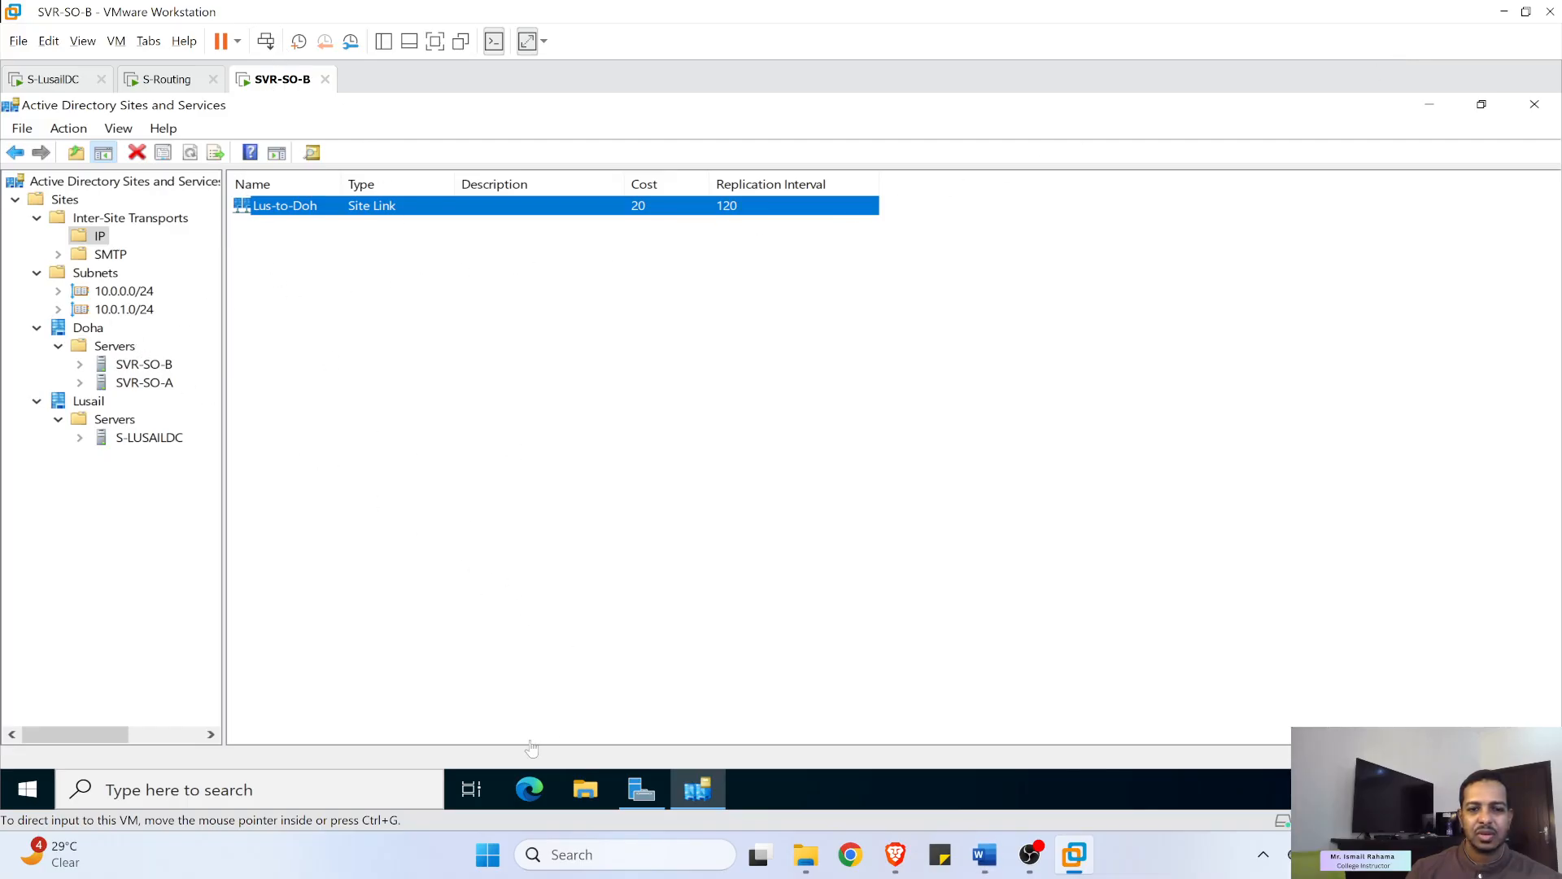
# - Open Active Directory Users and Computers from Server Manager's Tools menu
pyautogui.click(370, 792)
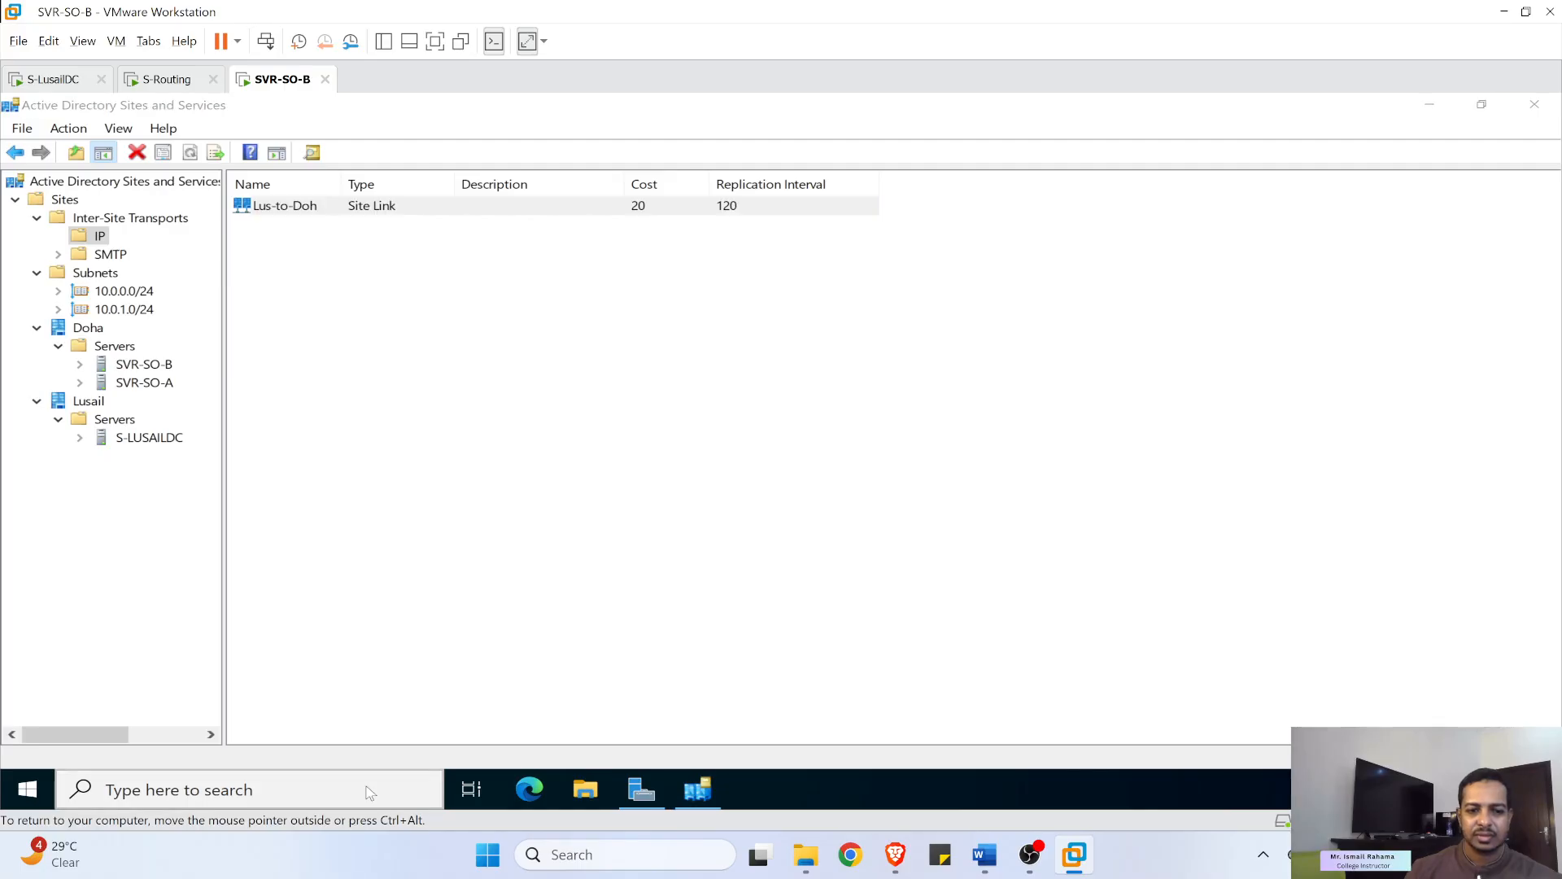
pyautogui.click(1299, 285)
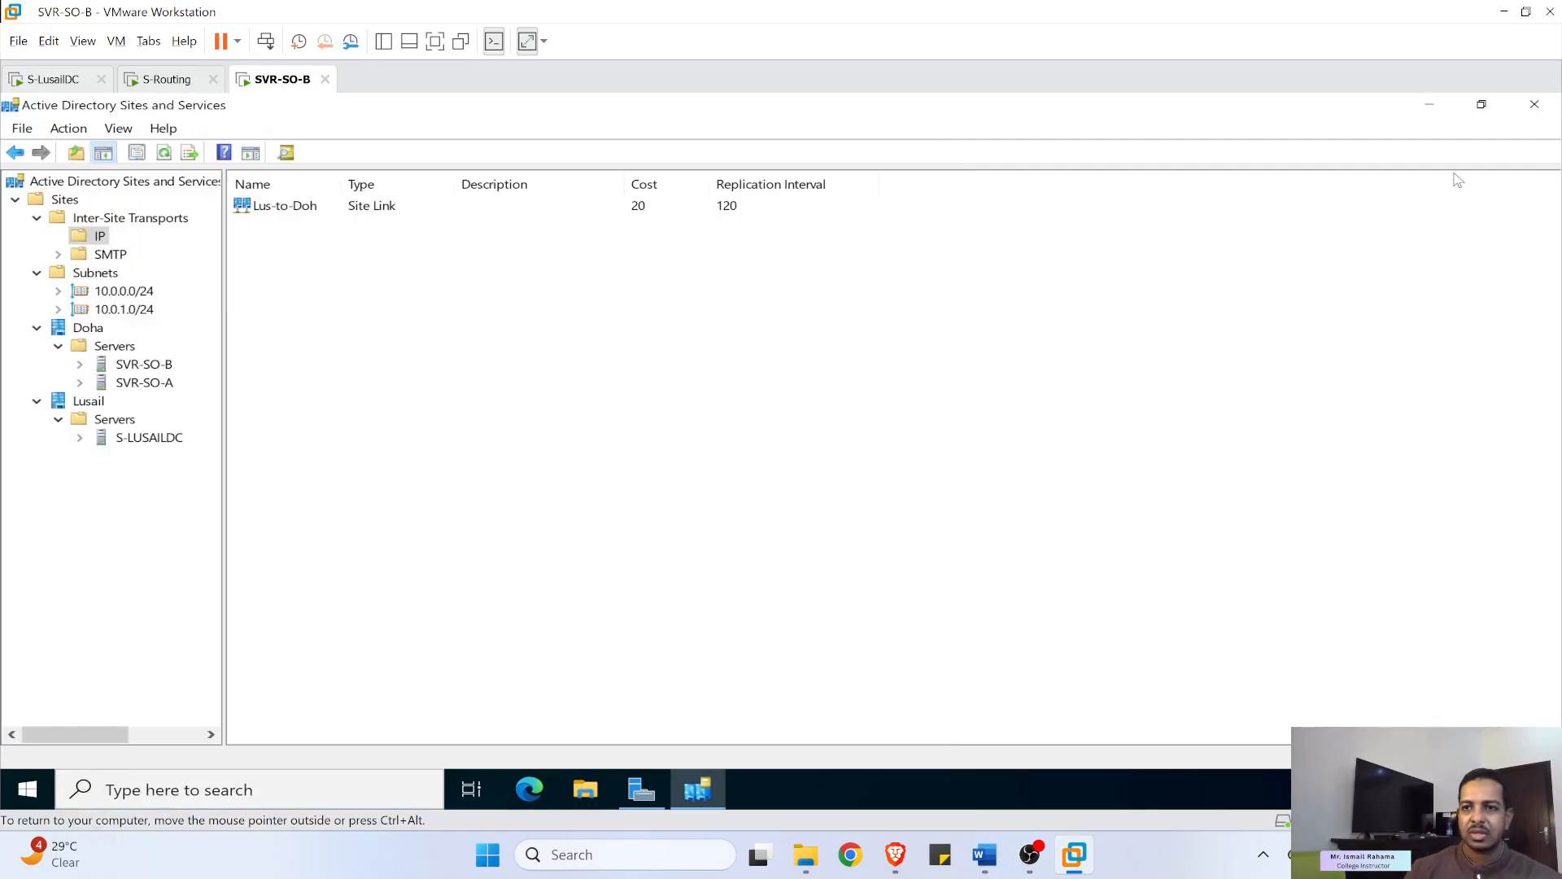
pyautogui.click(1450, 113)
pyautogui.click(1396, 147)
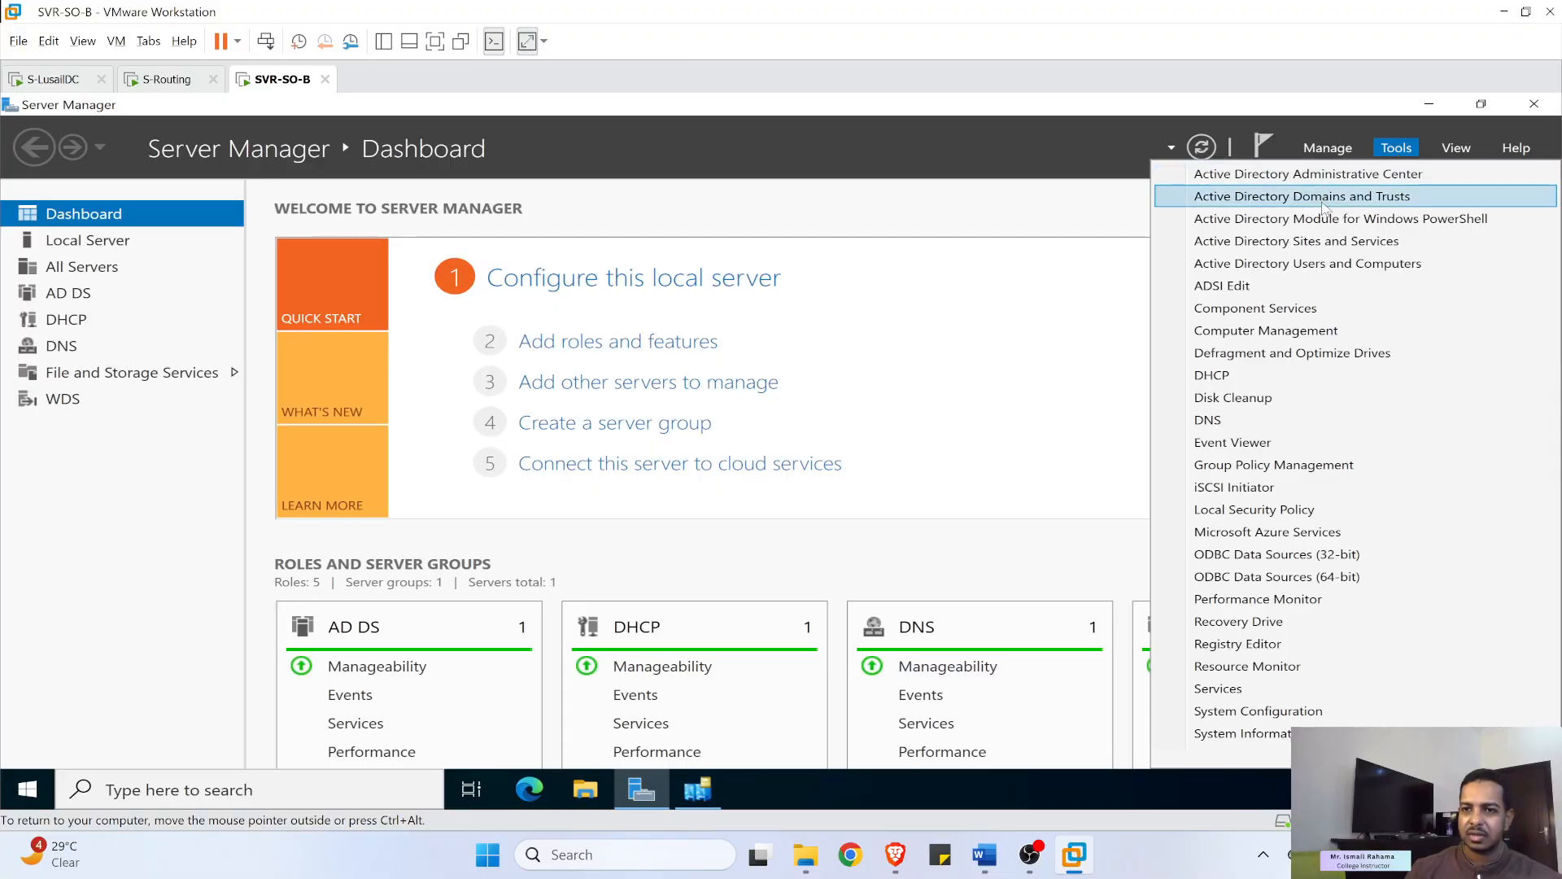
pyautogui.click(1382, 269)
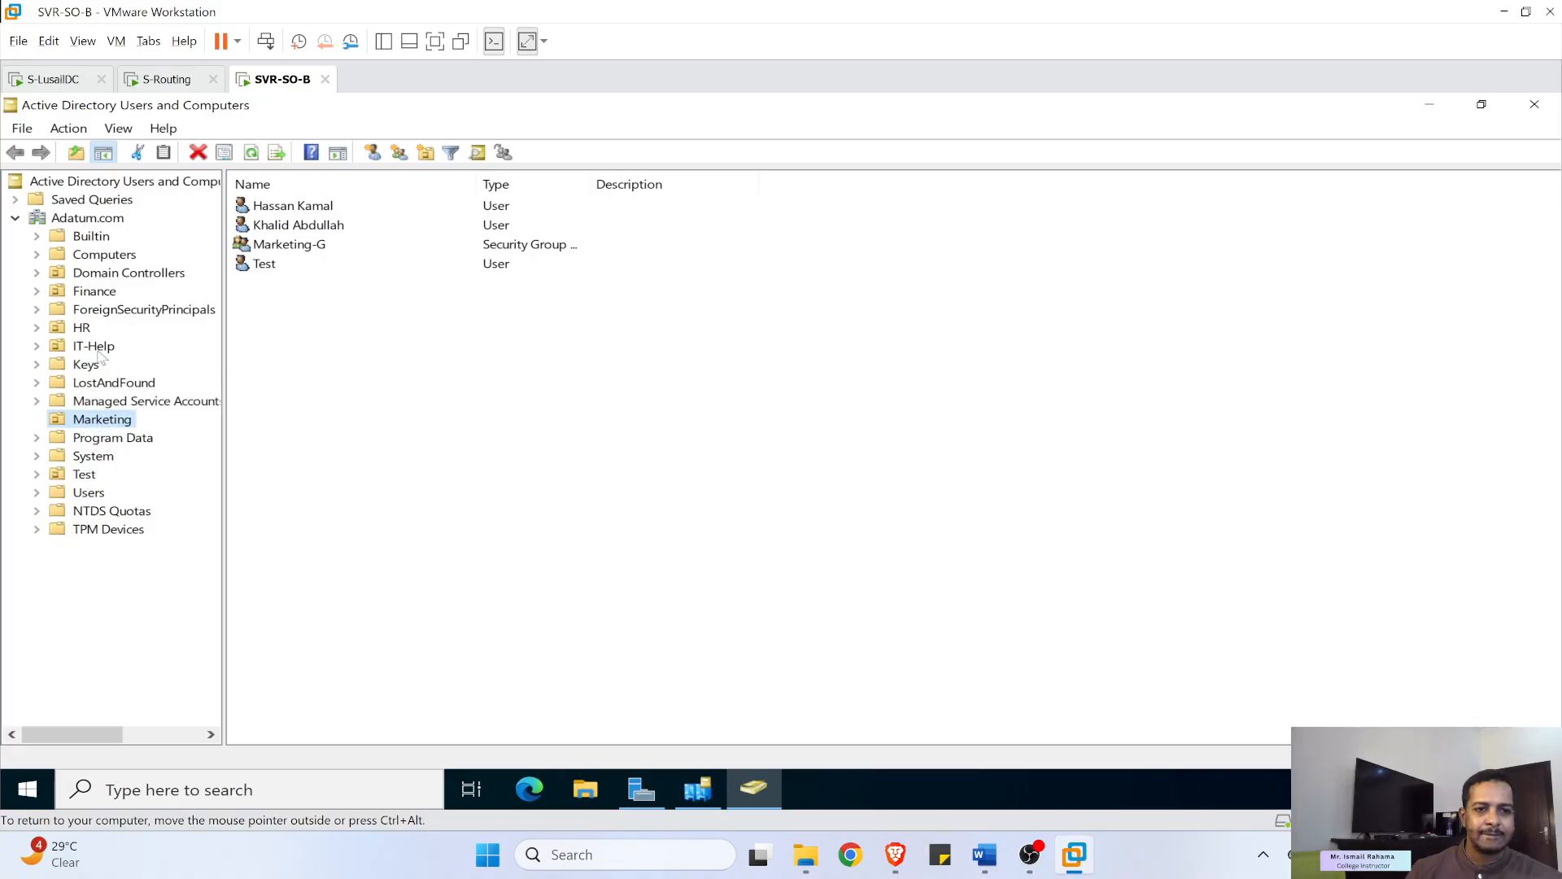
# - Start a new user in the HR OU named User with logon name user01
pyautogui.click(81, 328)
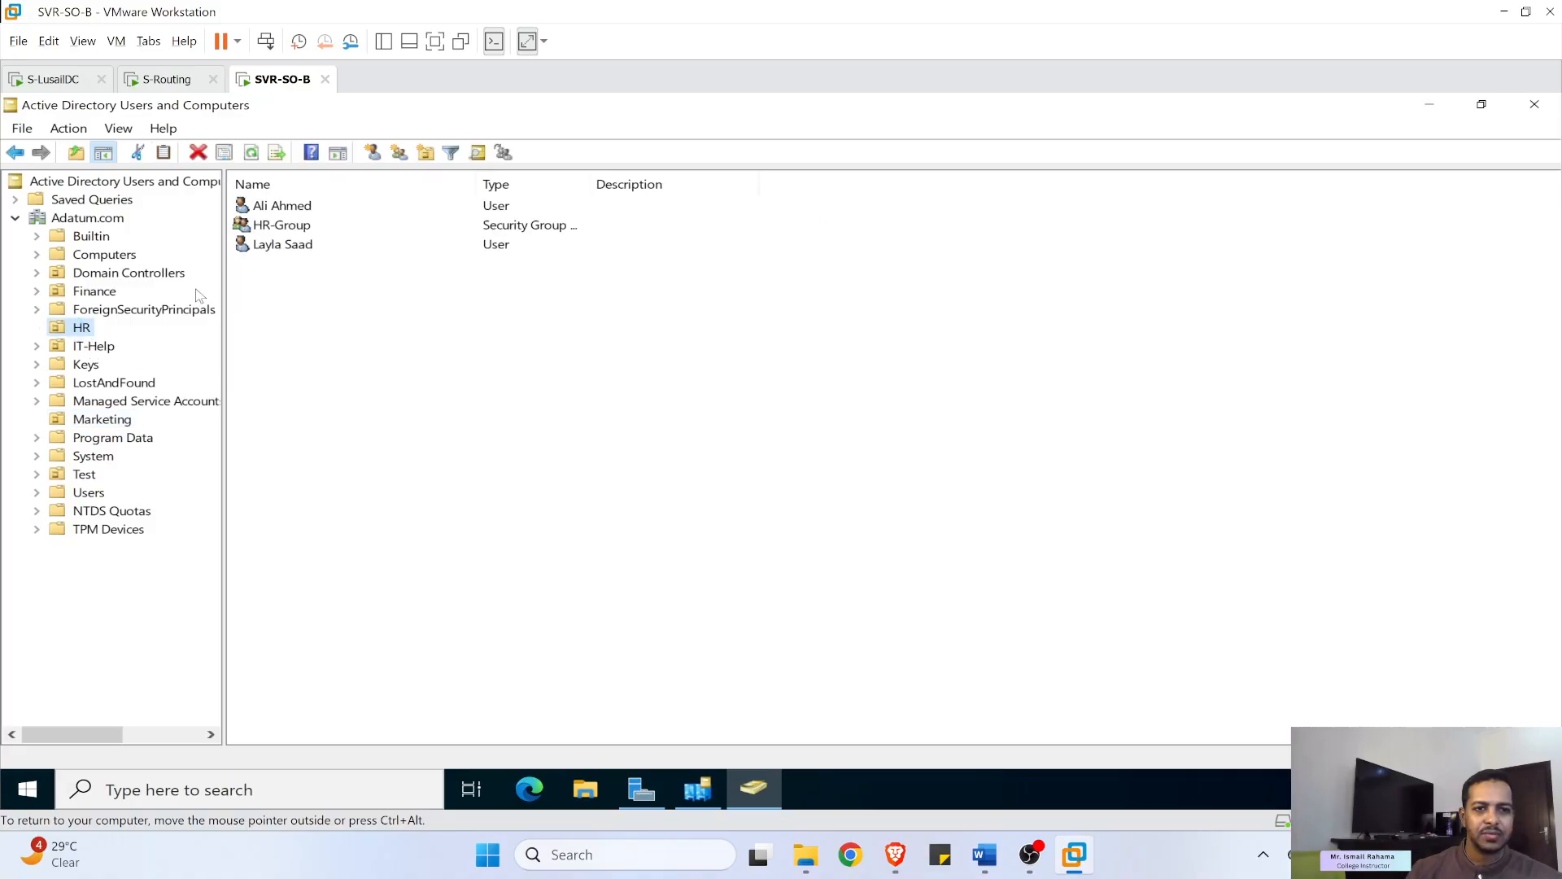
pyautogui.rightClick(307, 302)
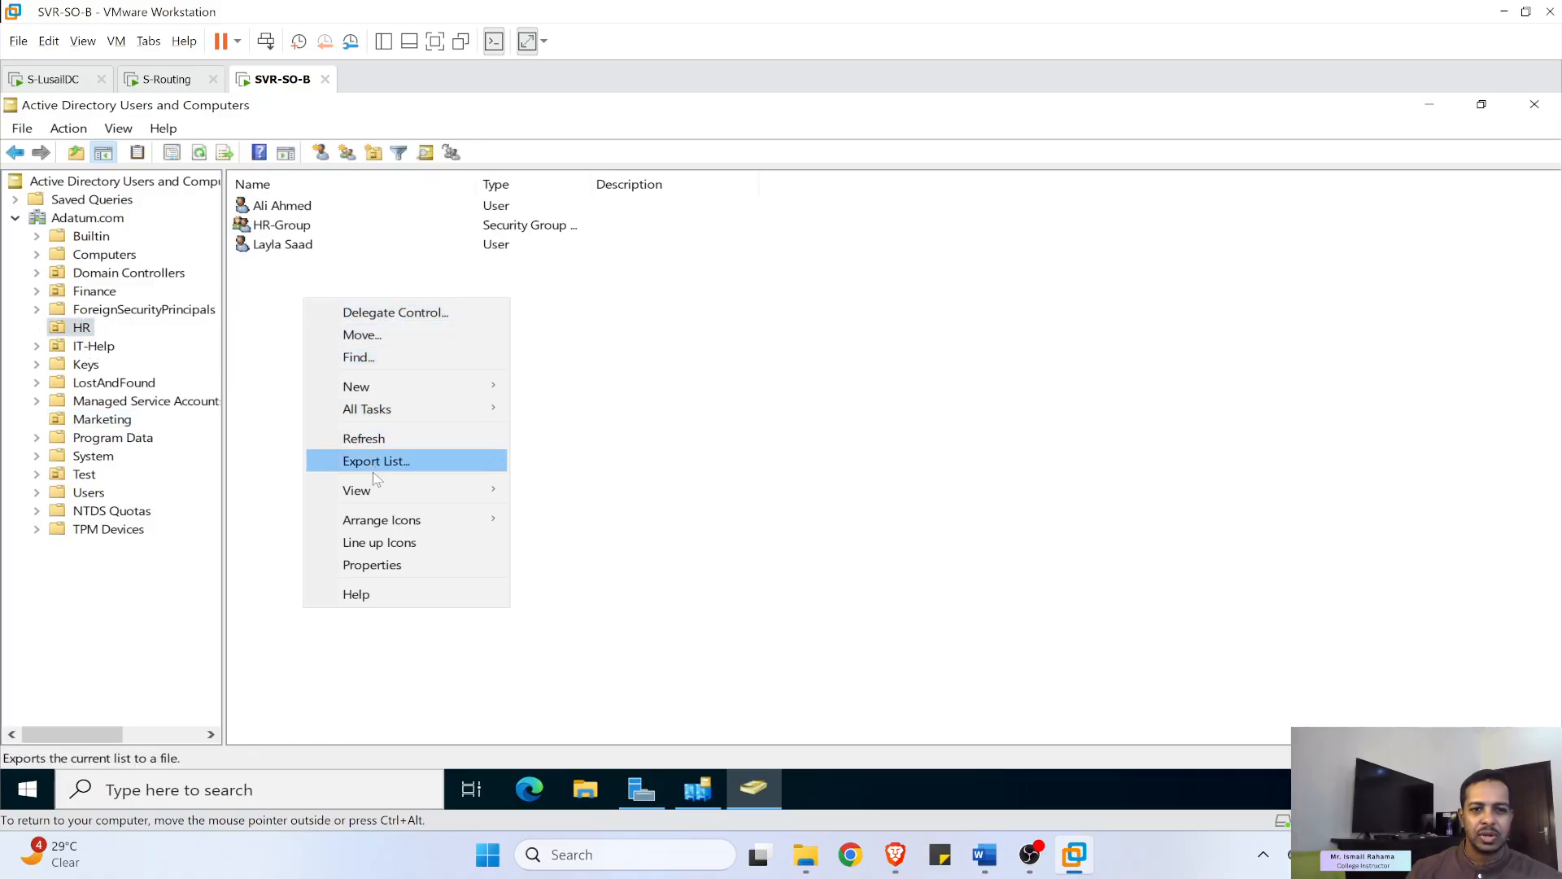
pyautogui.moveTo(384, 503)
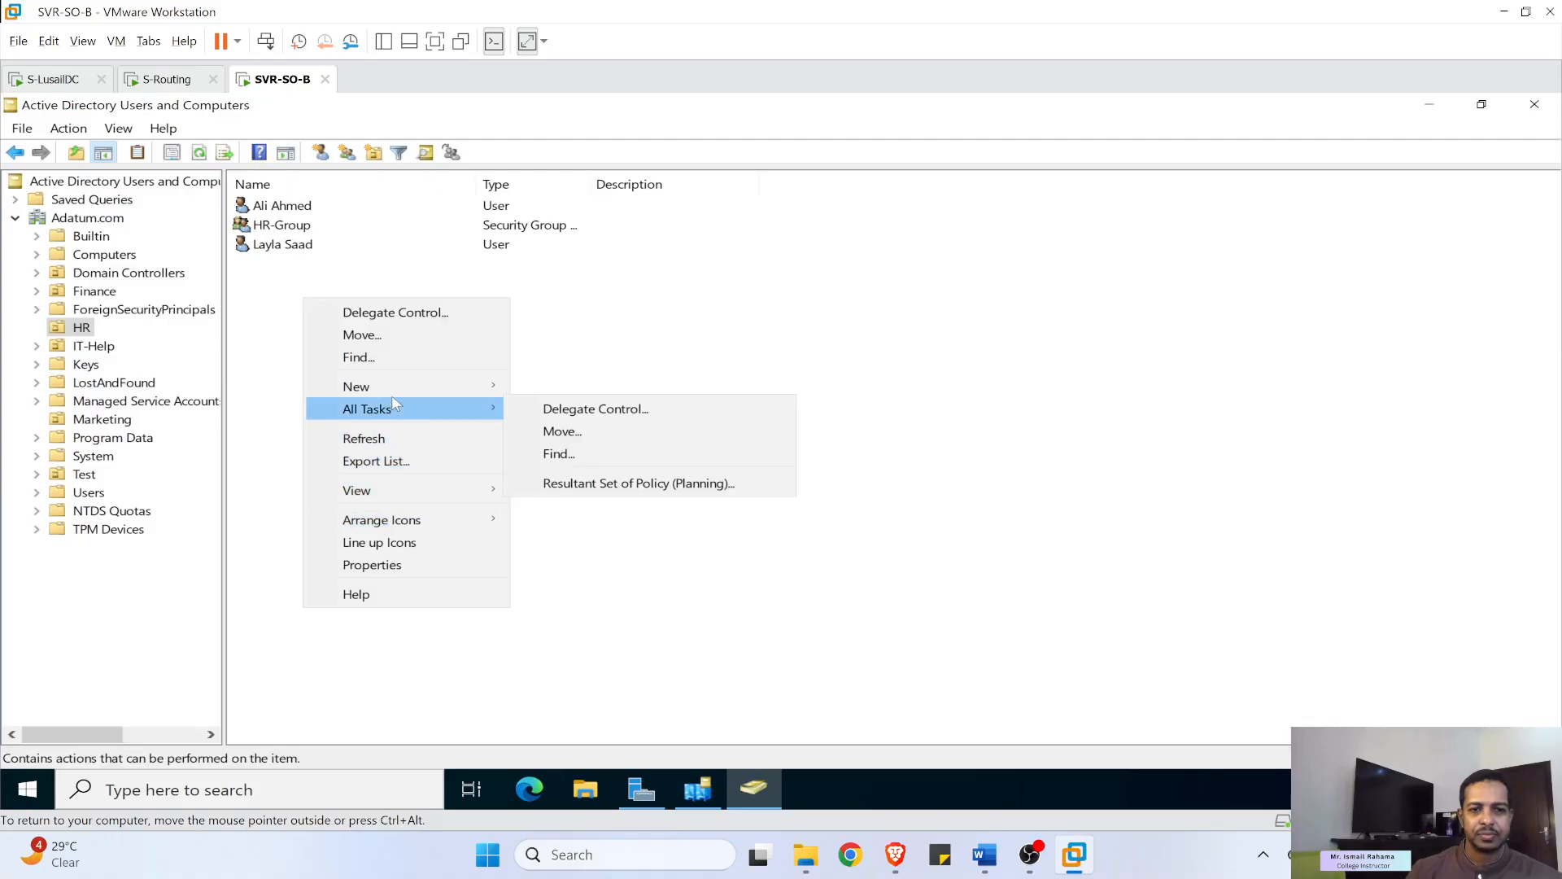
pyautogui.moveTo(397, 391)
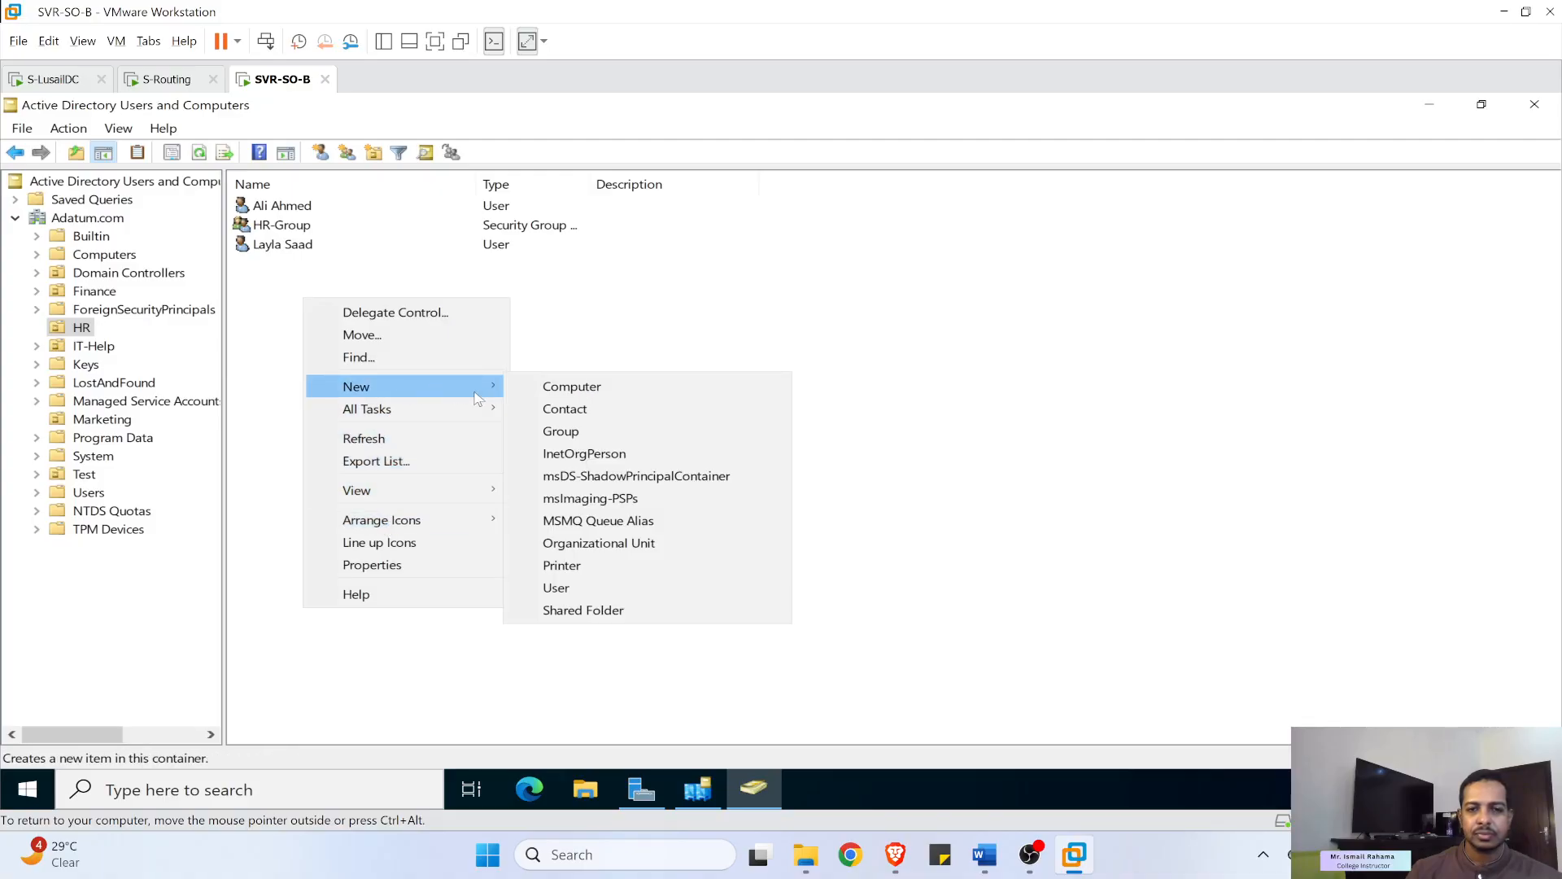
pyautogui.click(586, 584)
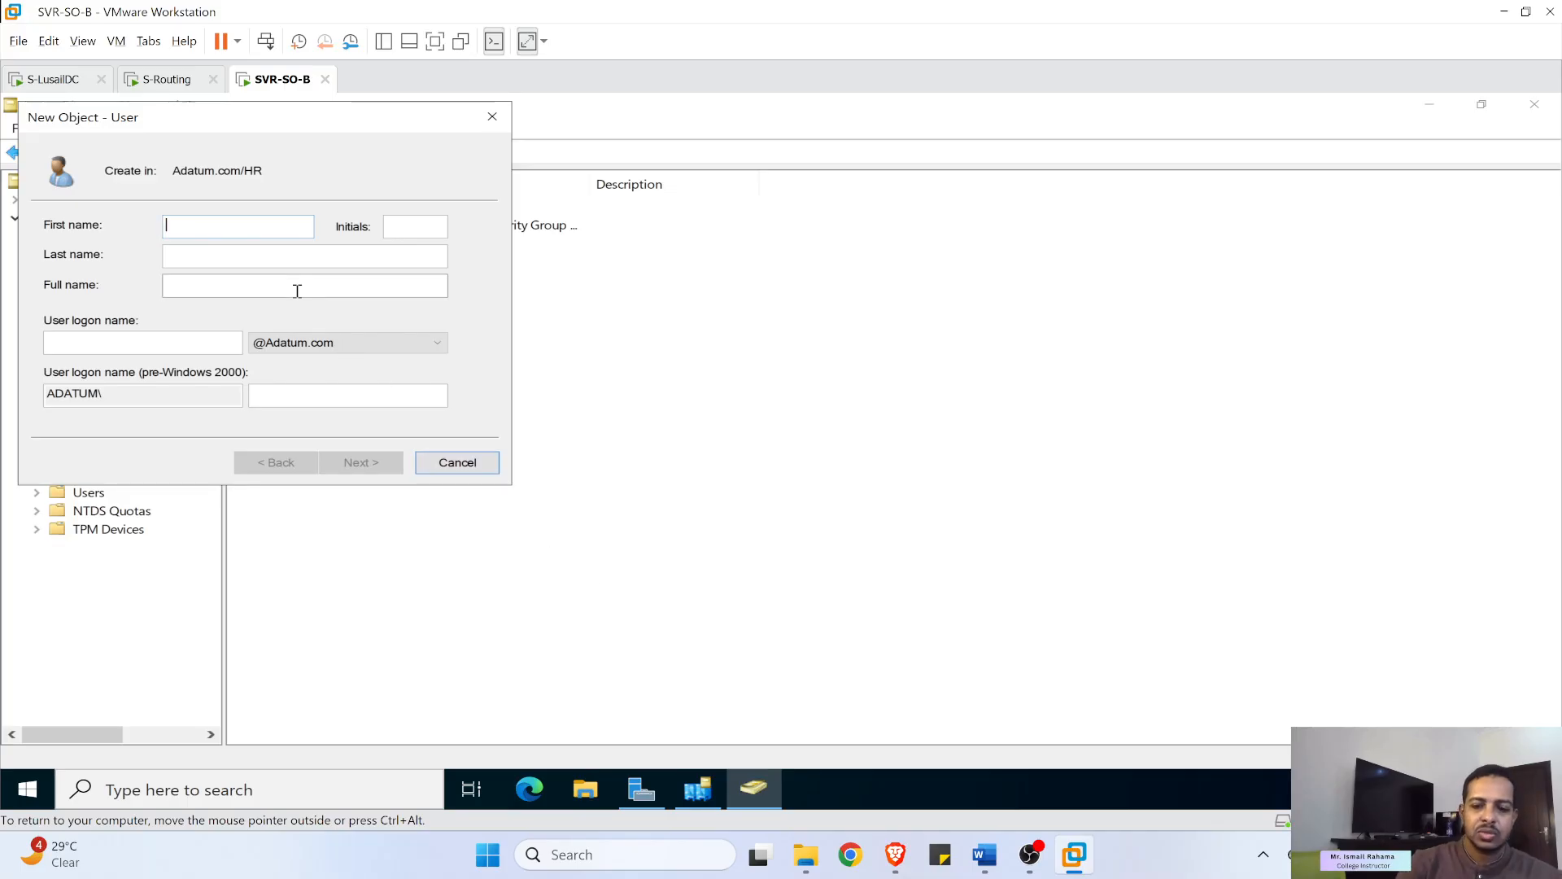
pyautogui.write('User01')
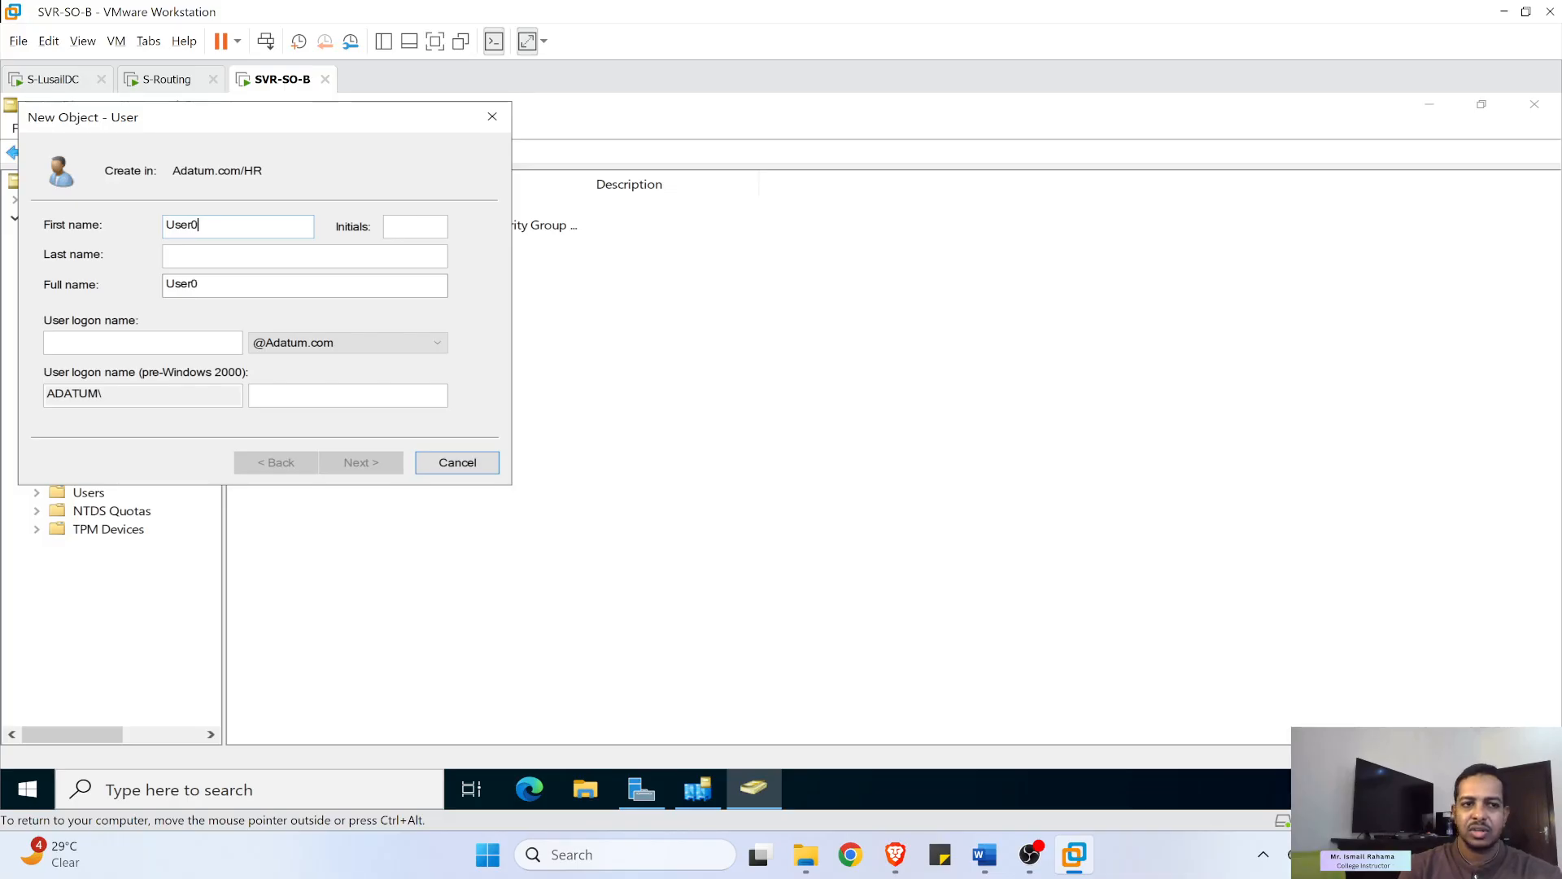
pyautogui.click(143, 342)
pyautogui.write('use')
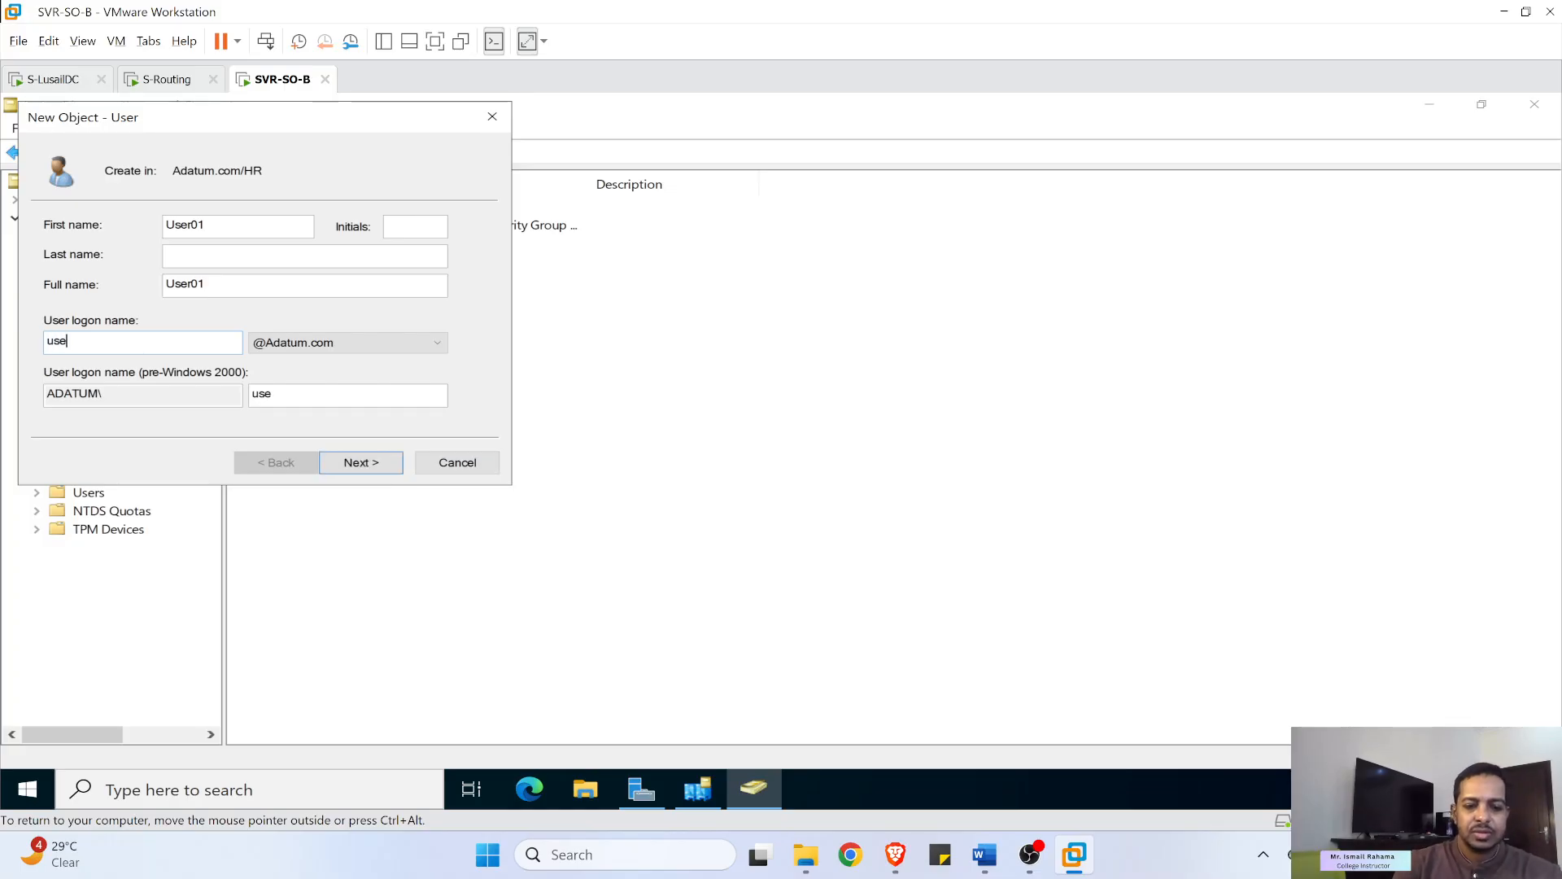
pyautogui.write('r01')
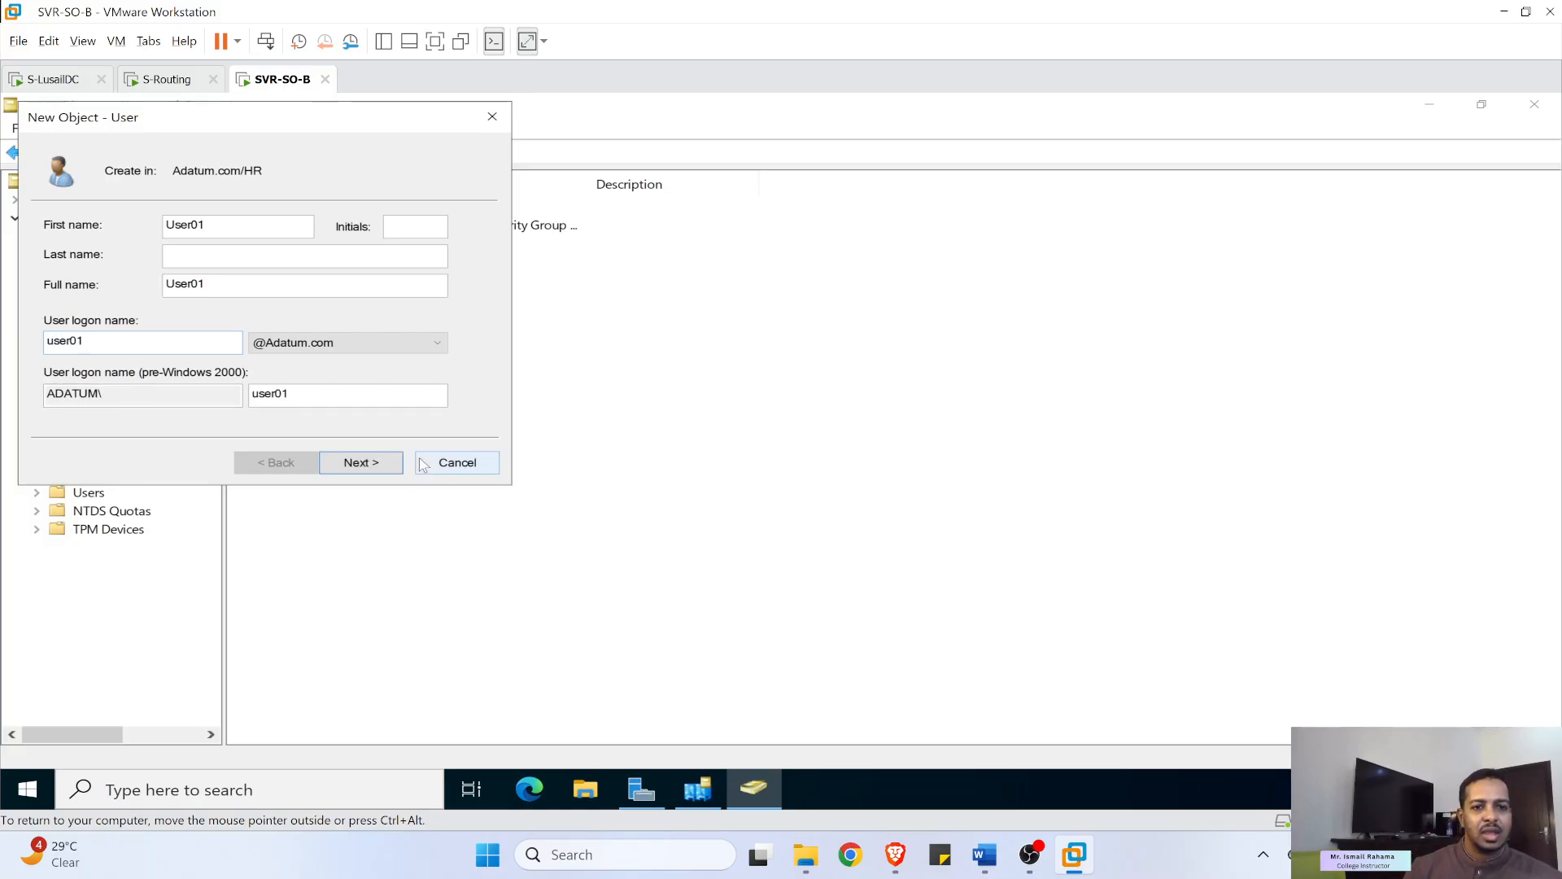
pyautogui.click(376, 462)
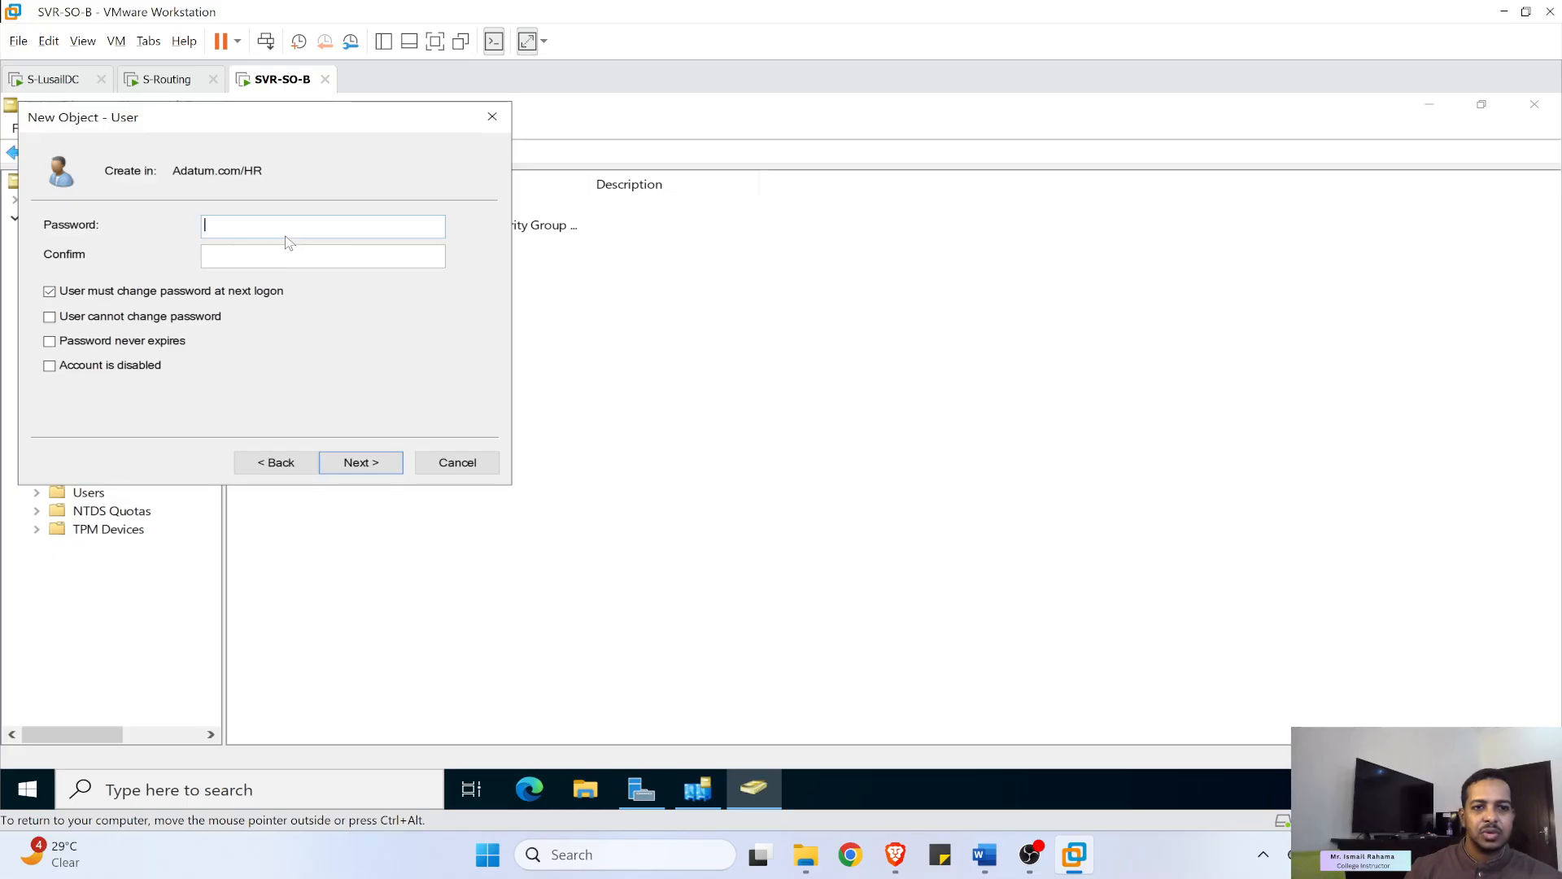
# - Enter and confirm the account password, clear the change-at-next-logon requirement, and finish creating User01
pyautogui.write('Pa$')
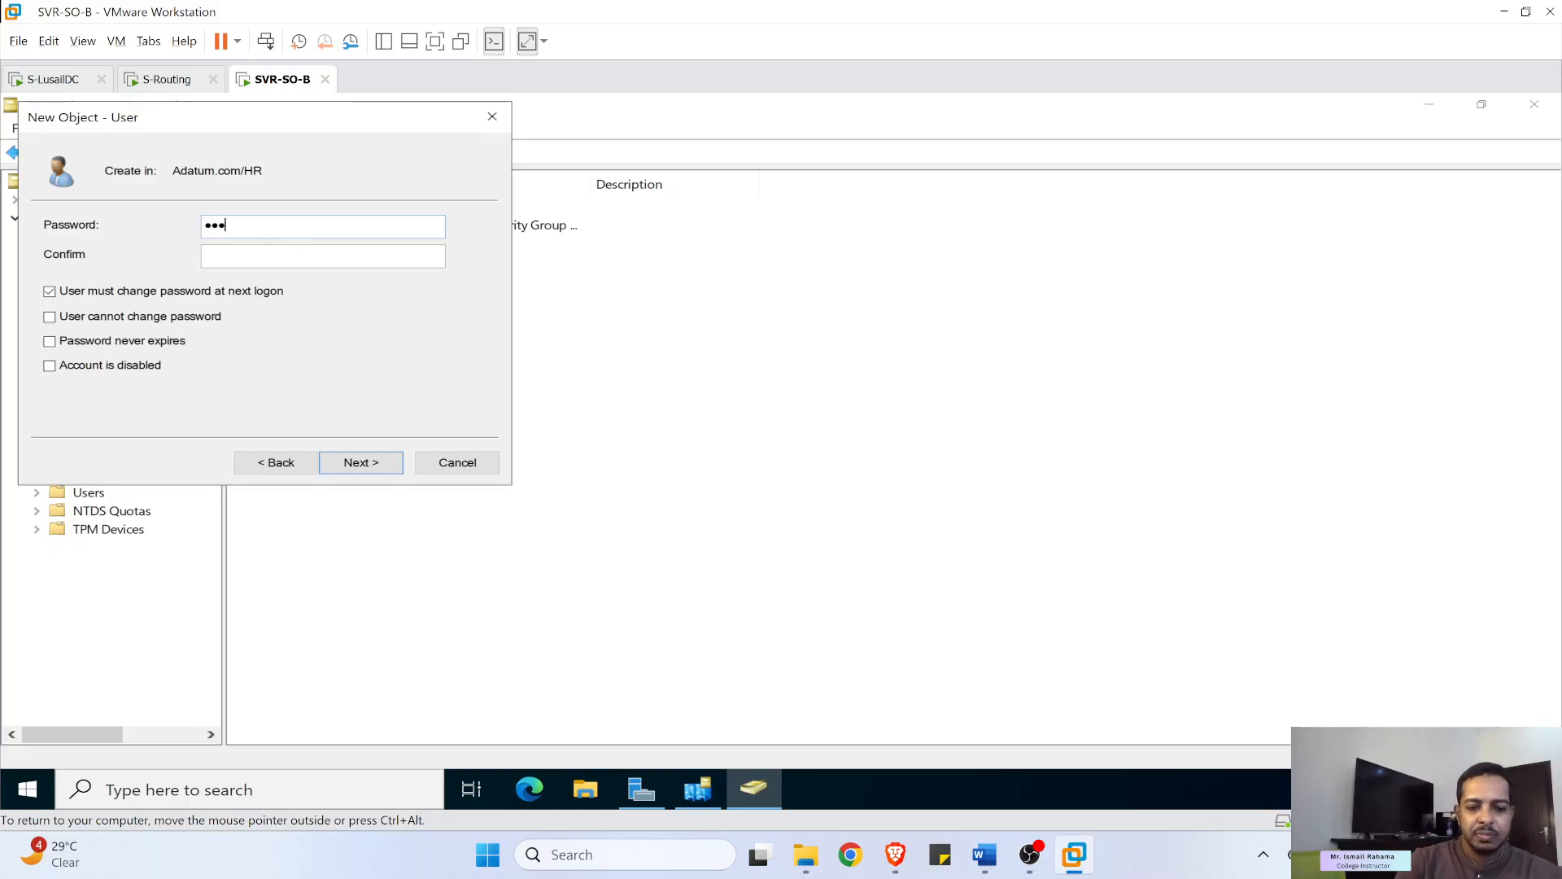
pyautogui.write('$w0rd')
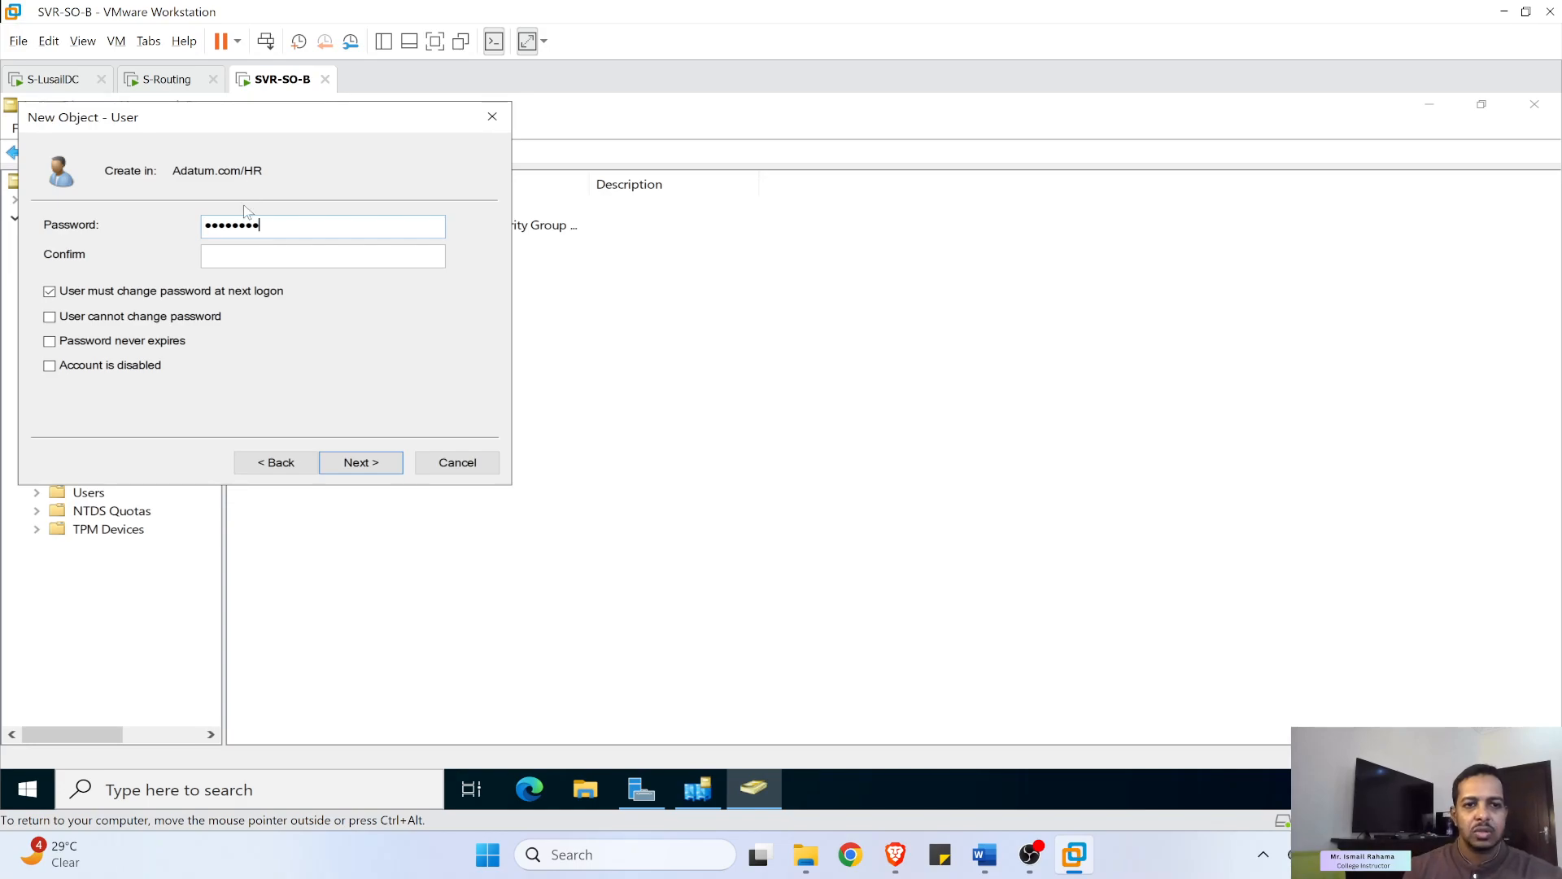
pyautogui.click(252, 254)
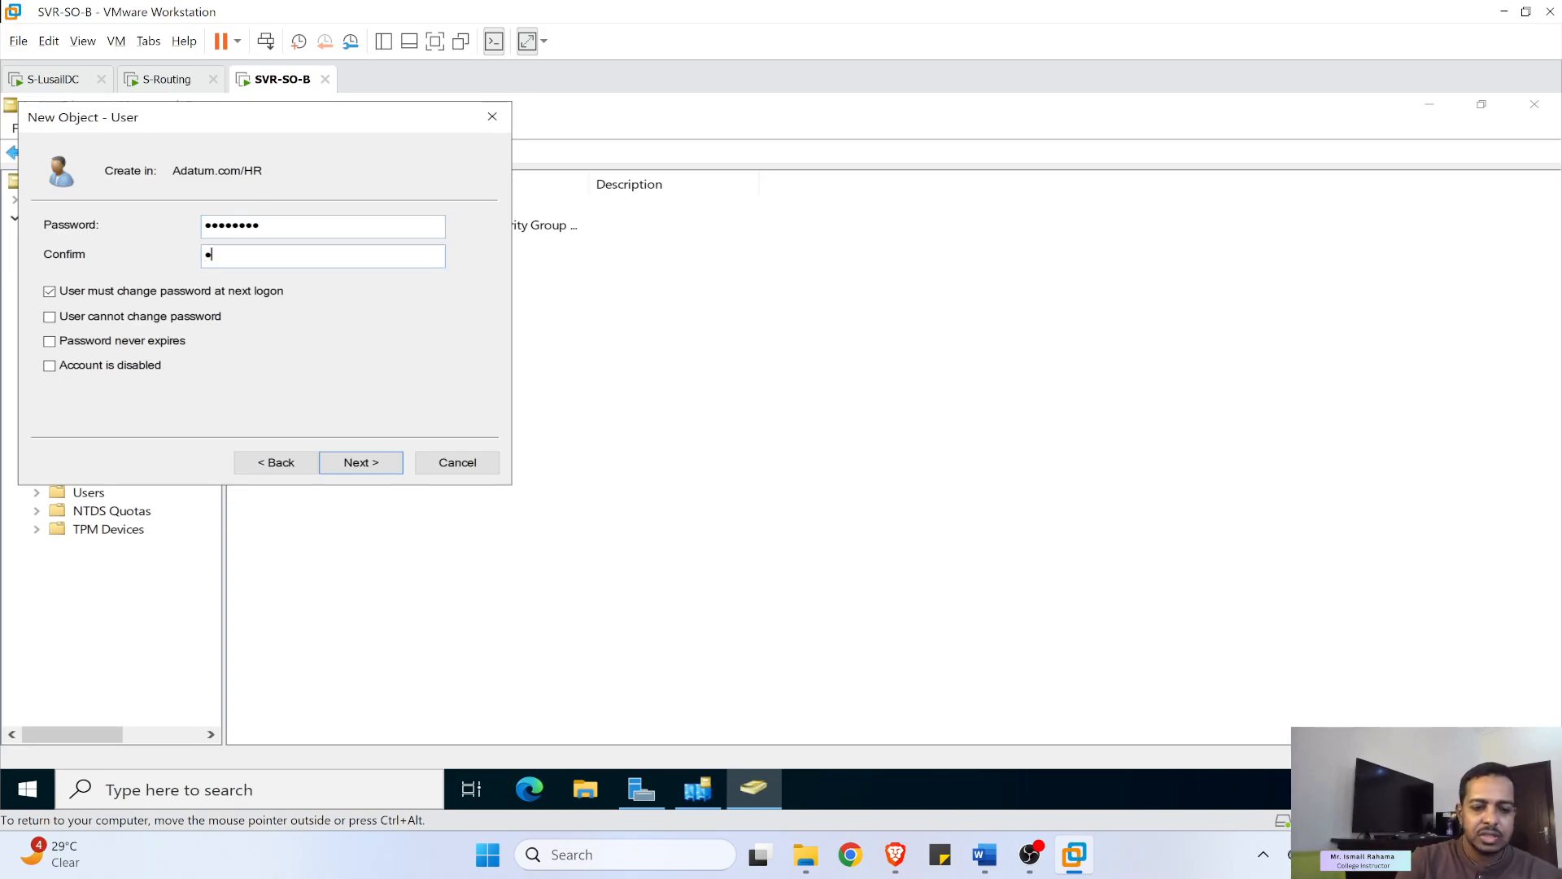
pyautogui.write('Pa$$w0')
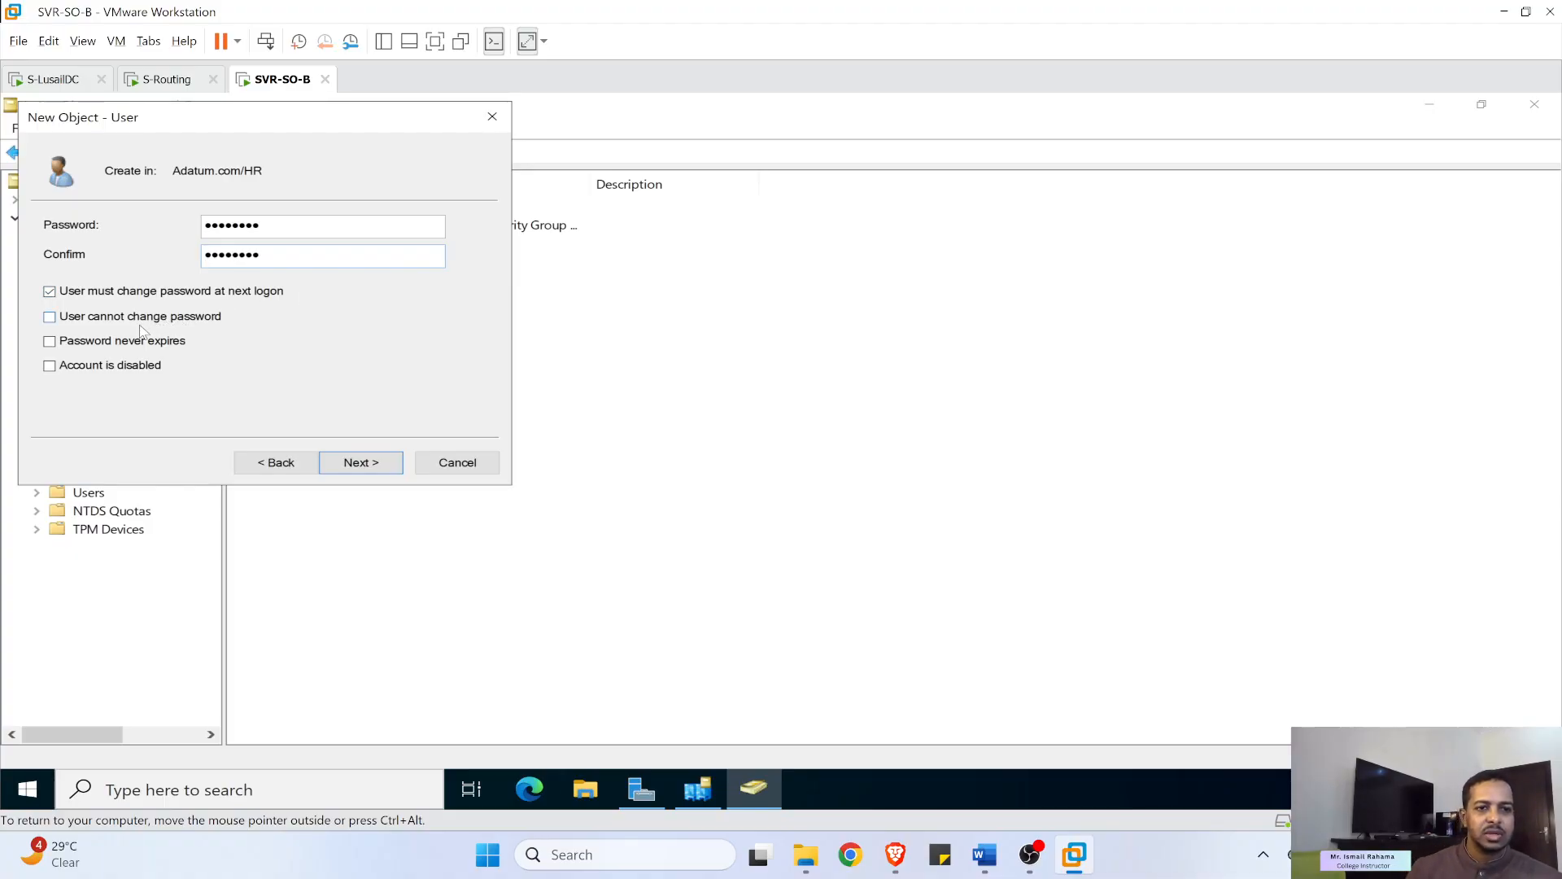
pyautogui.click(130, 294)
pyautogui.click(361, 462)
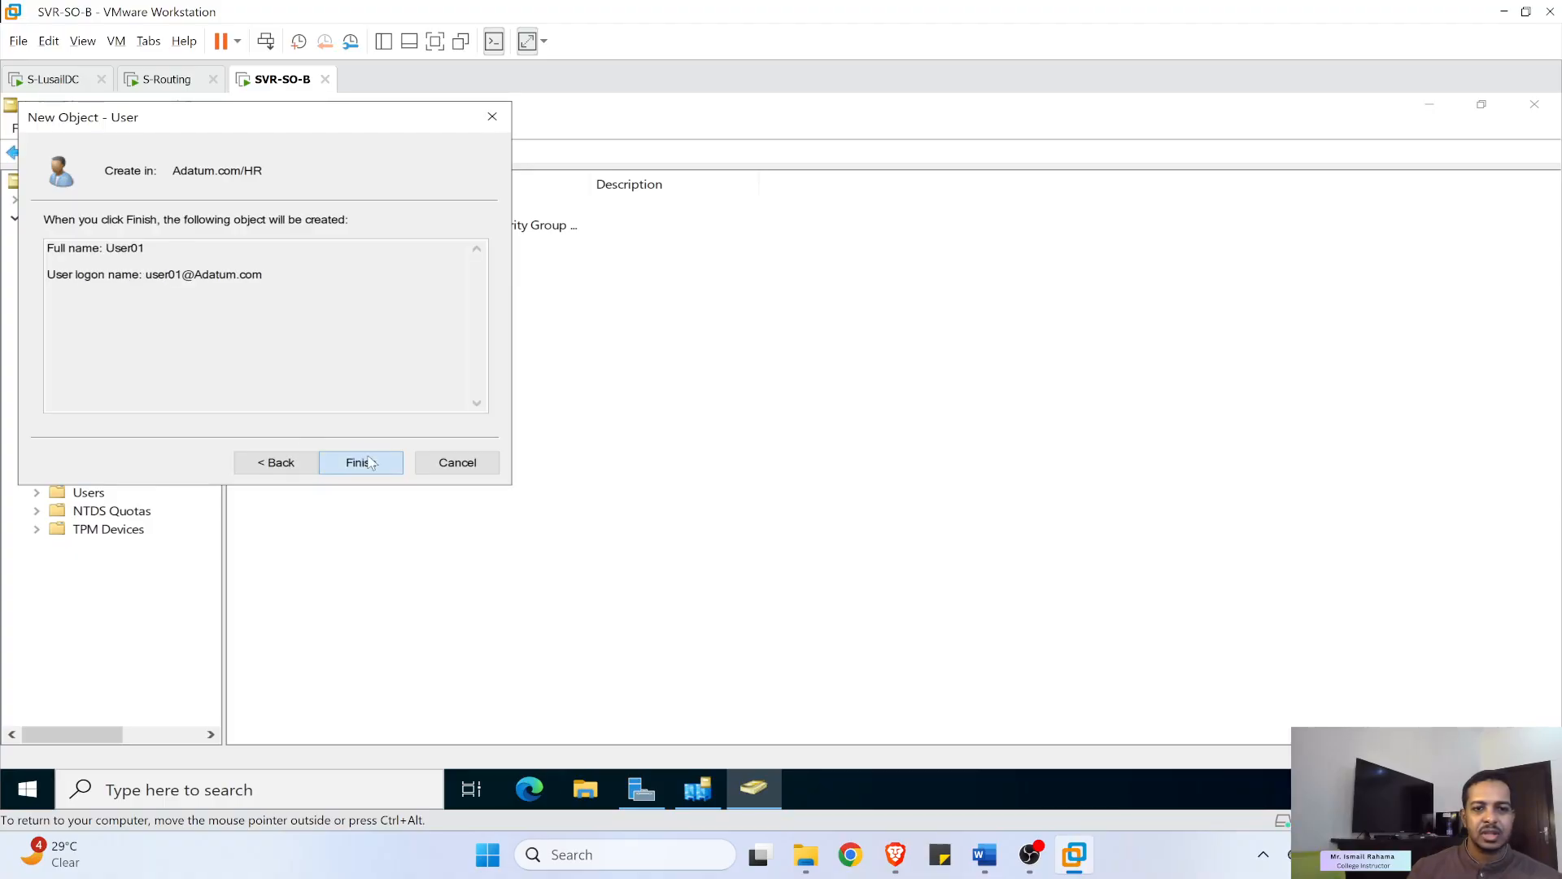
pyautogui.click(364, 462)
pyautogui.click(300, 272)
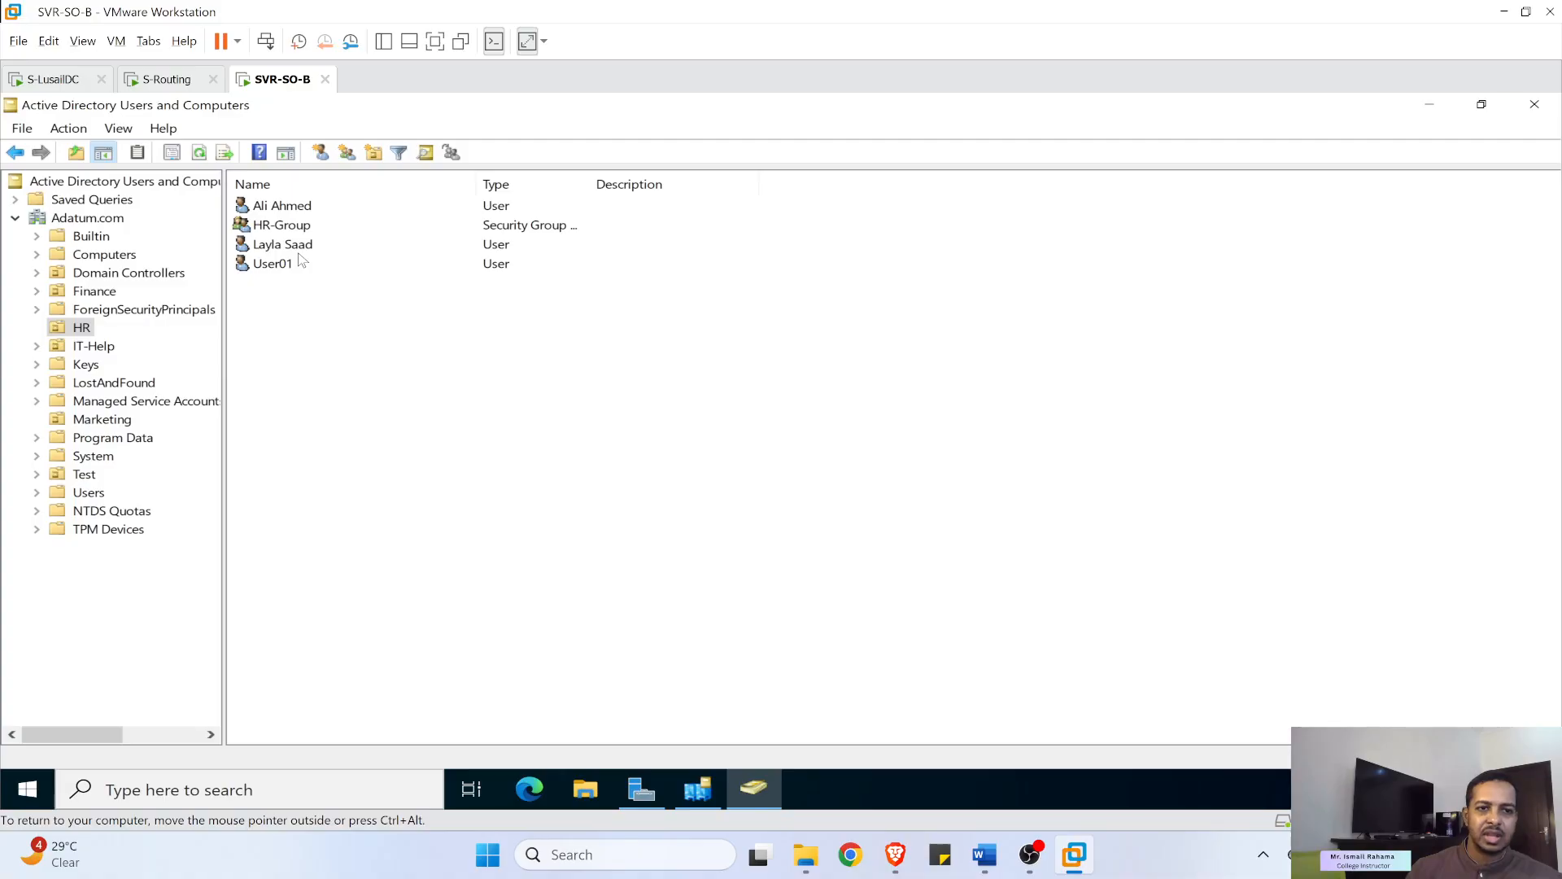
# - Run repadmin /syncall /AdeP in Command Prompt, then bring Sites and Services back to the front
pyautogui.click(324, 786)
pyautogui.write('c')
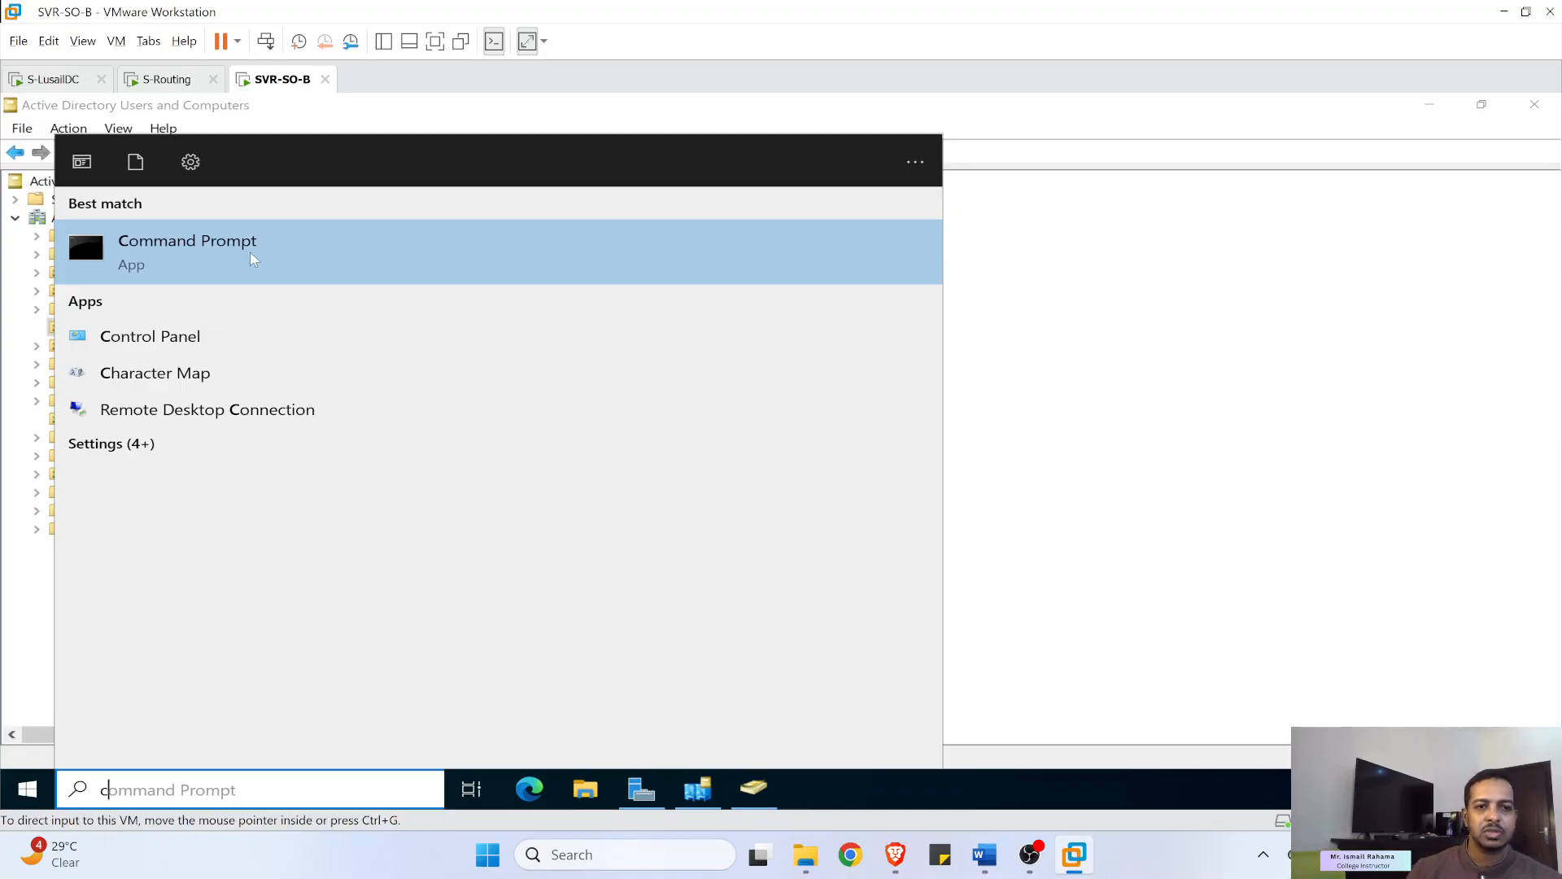
pyautogui.click(270, 240)
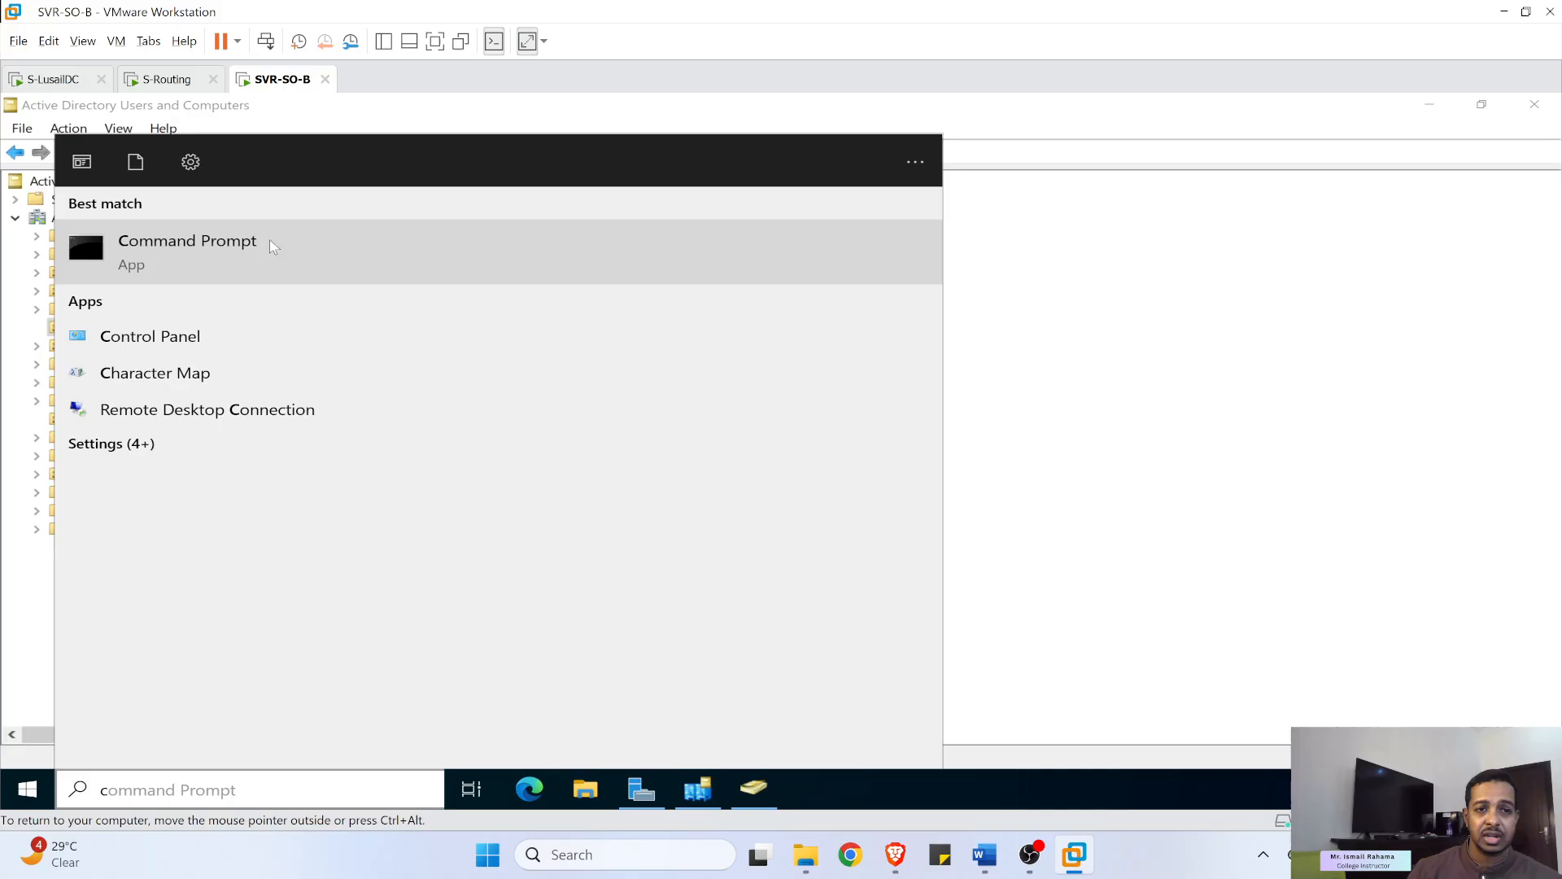
pyautogui.write('repadmin /syncall /AdeP')
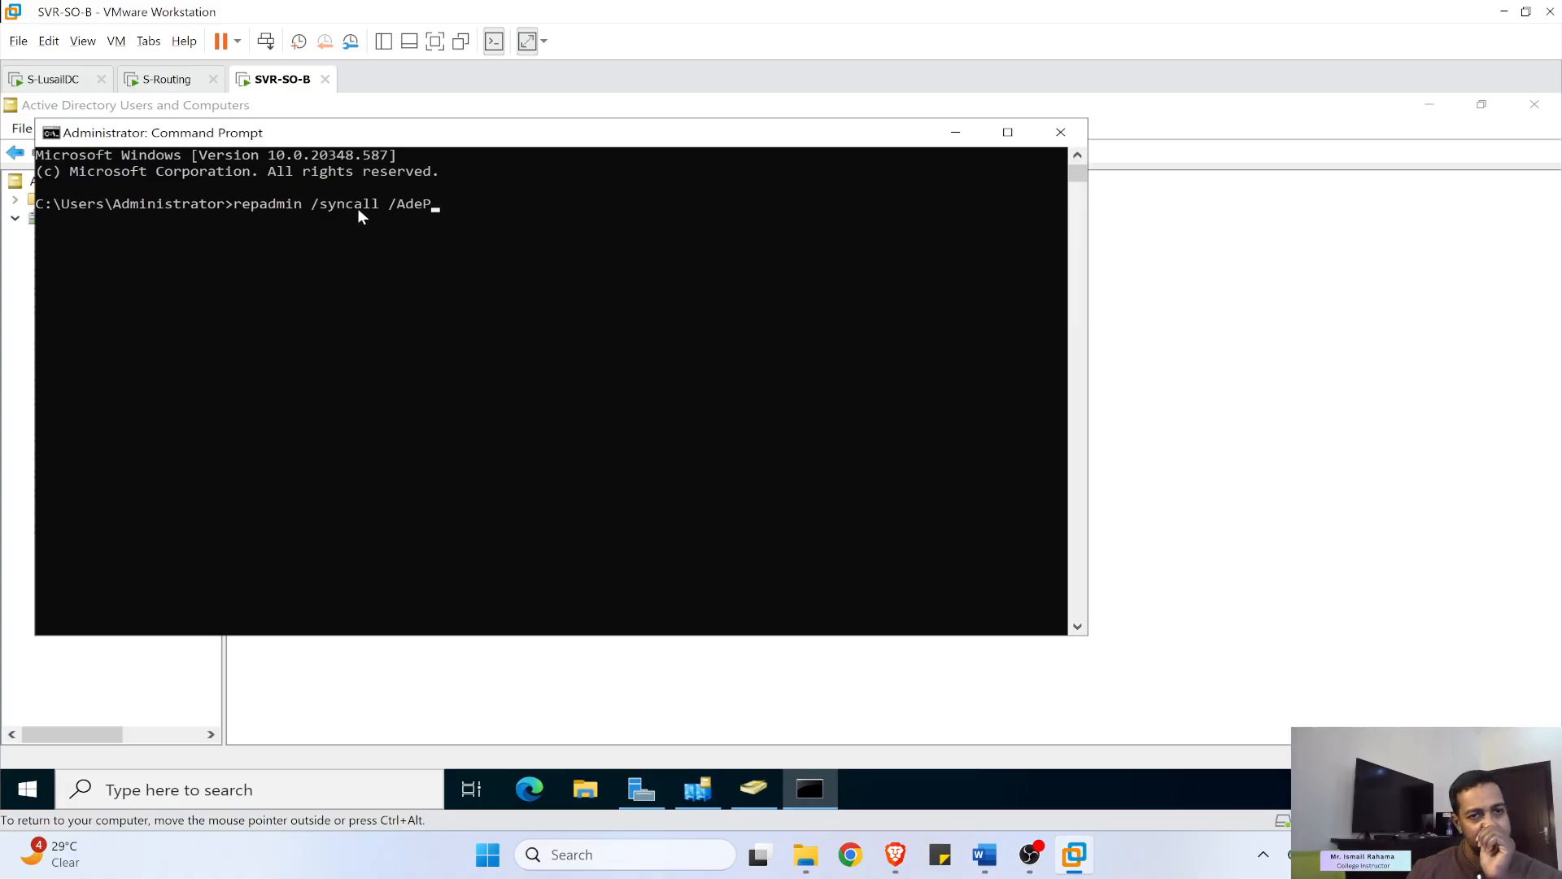
pyautogui.press('Return')
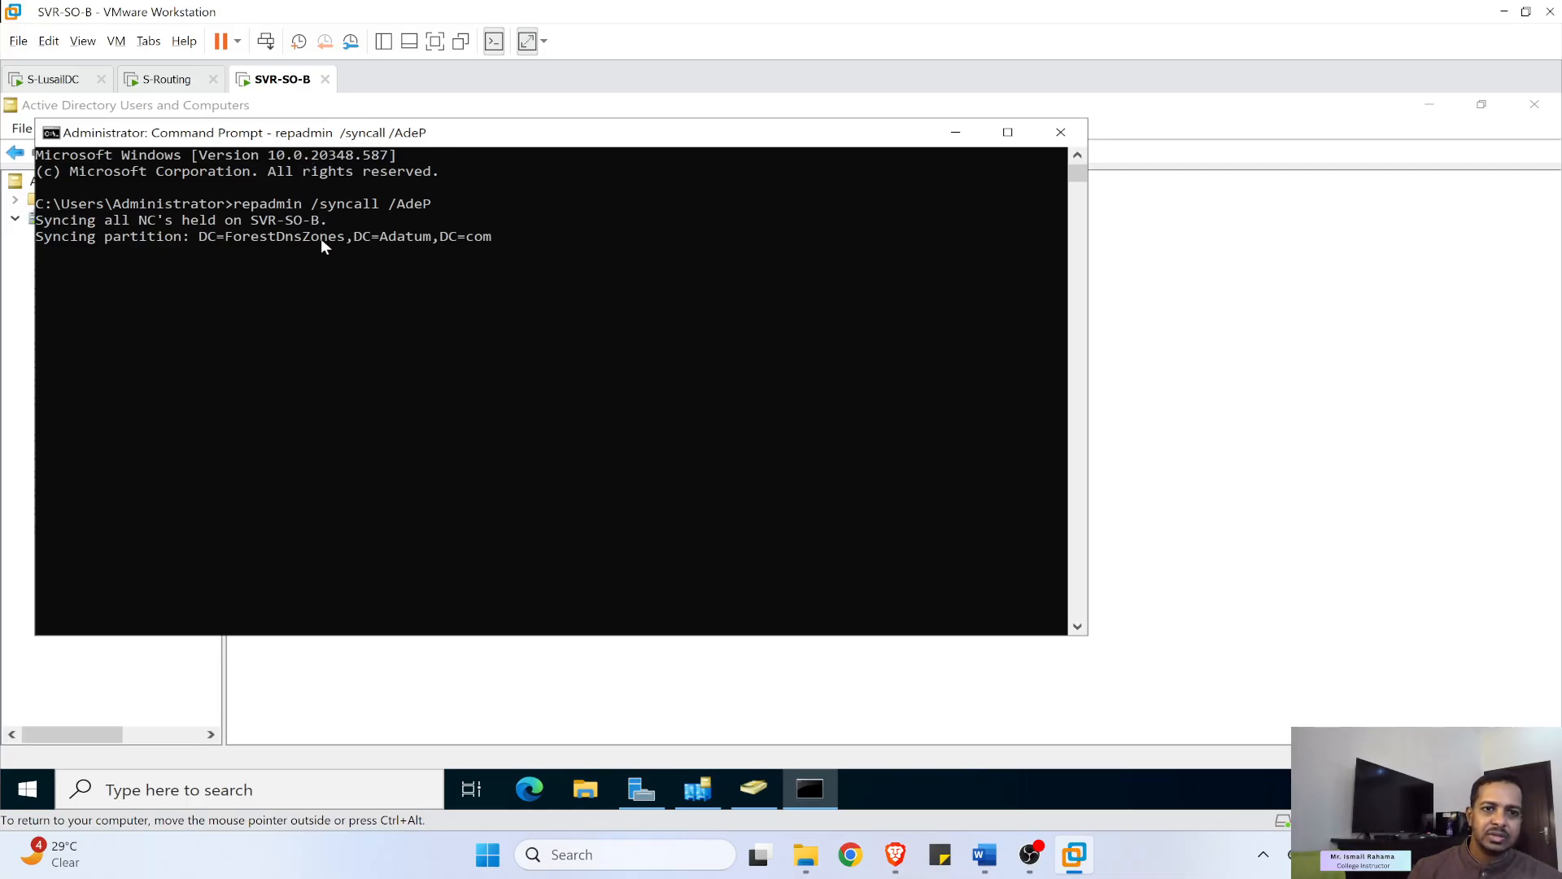
pyautogui.click(407, 269)
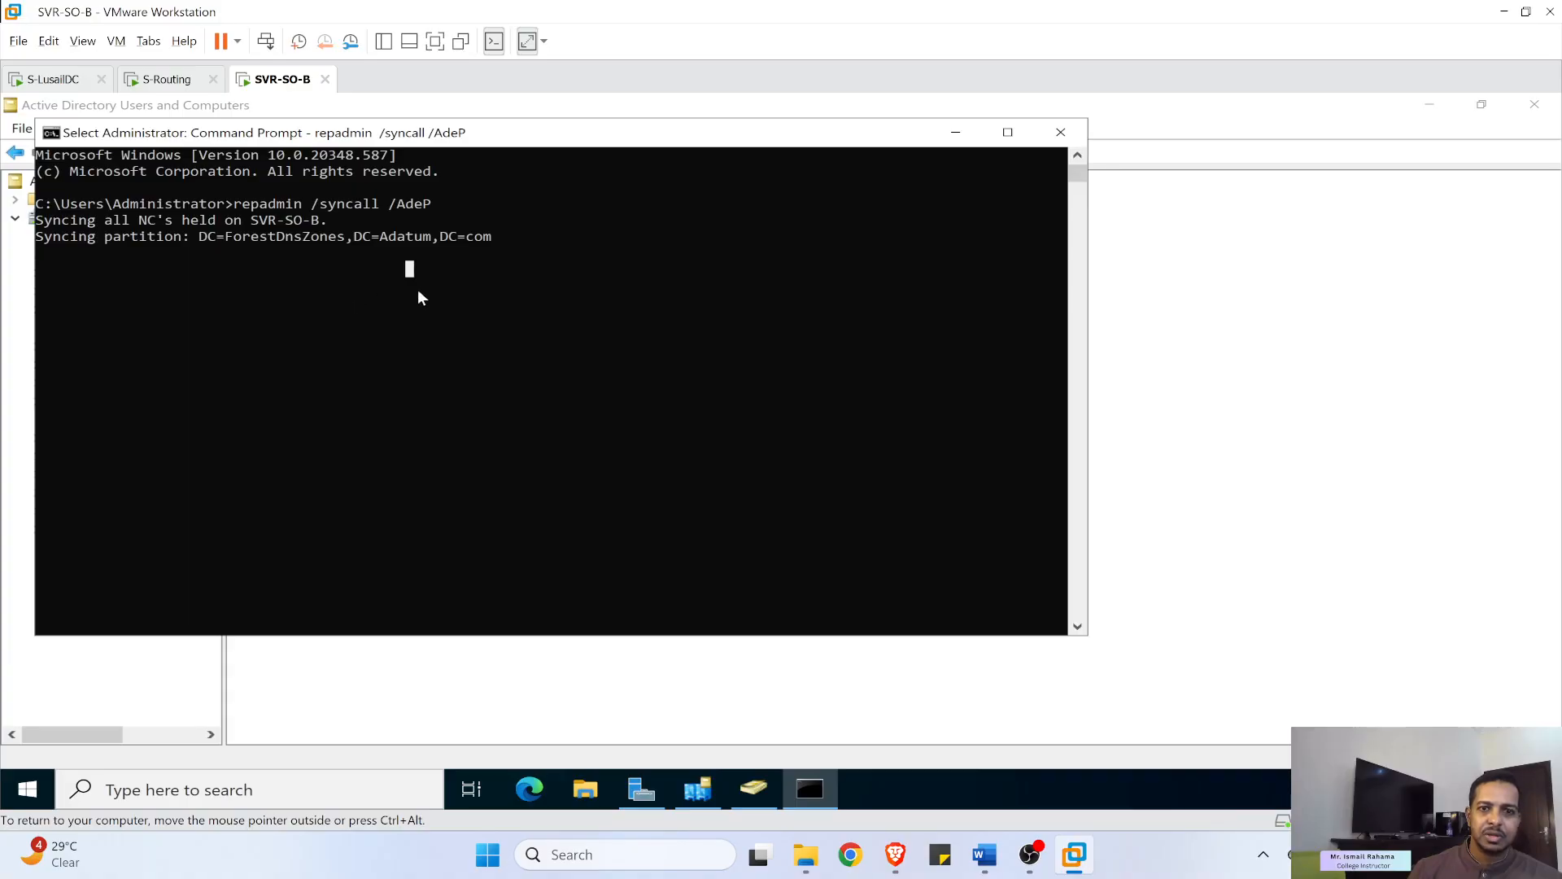
pyautogui.click(1200, 253)
pyautogui.click(693, 788)
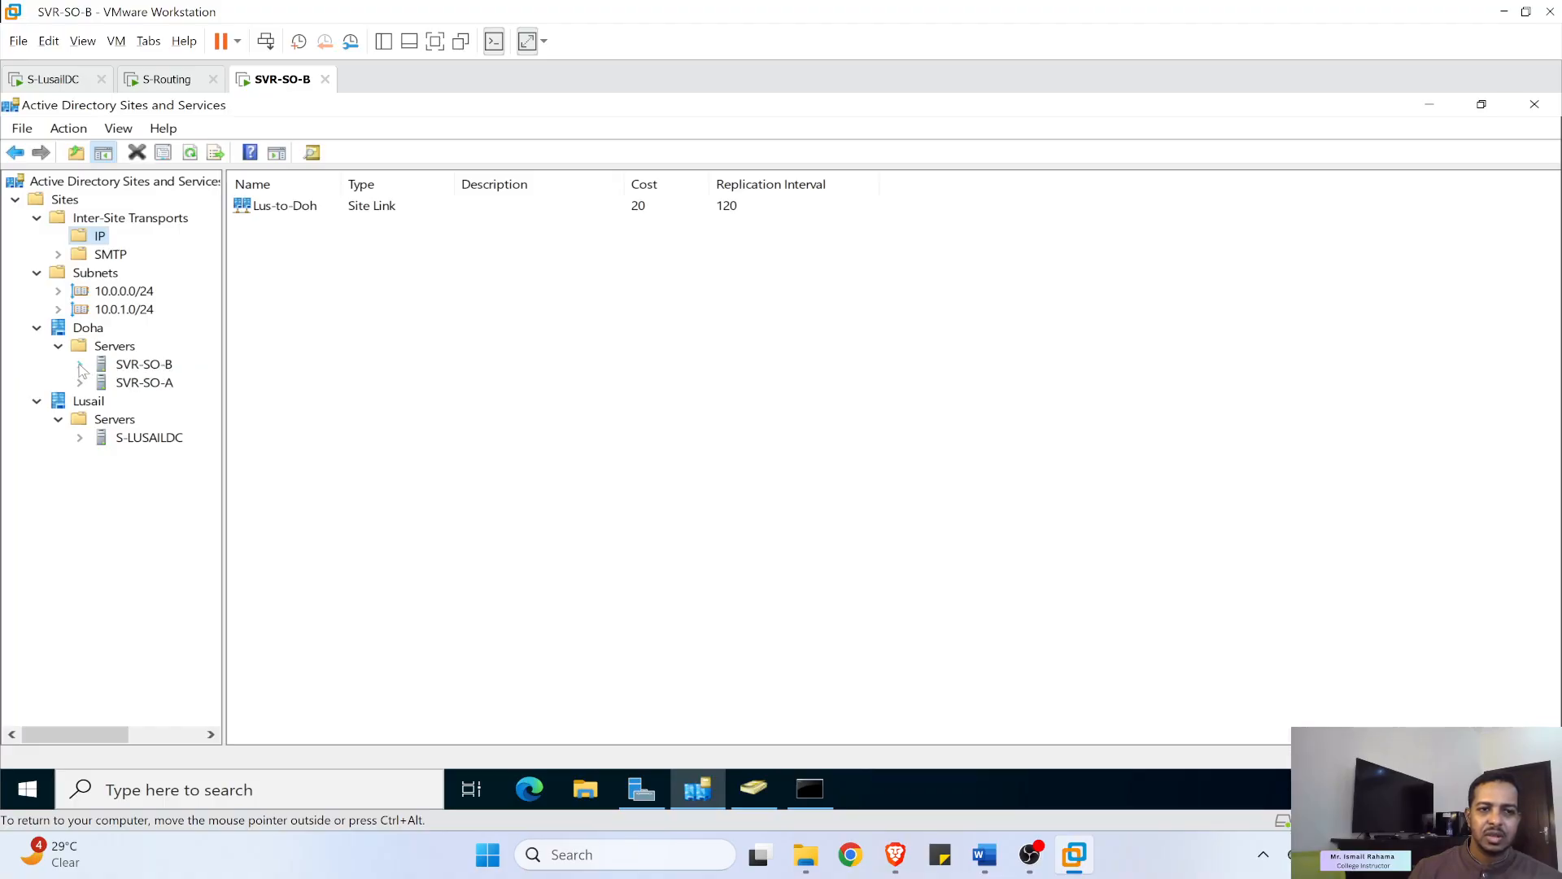
# - Expand SVR-SO-B to reveal its NTDS Settings and replication connections
pyautogui.click(79, 364)
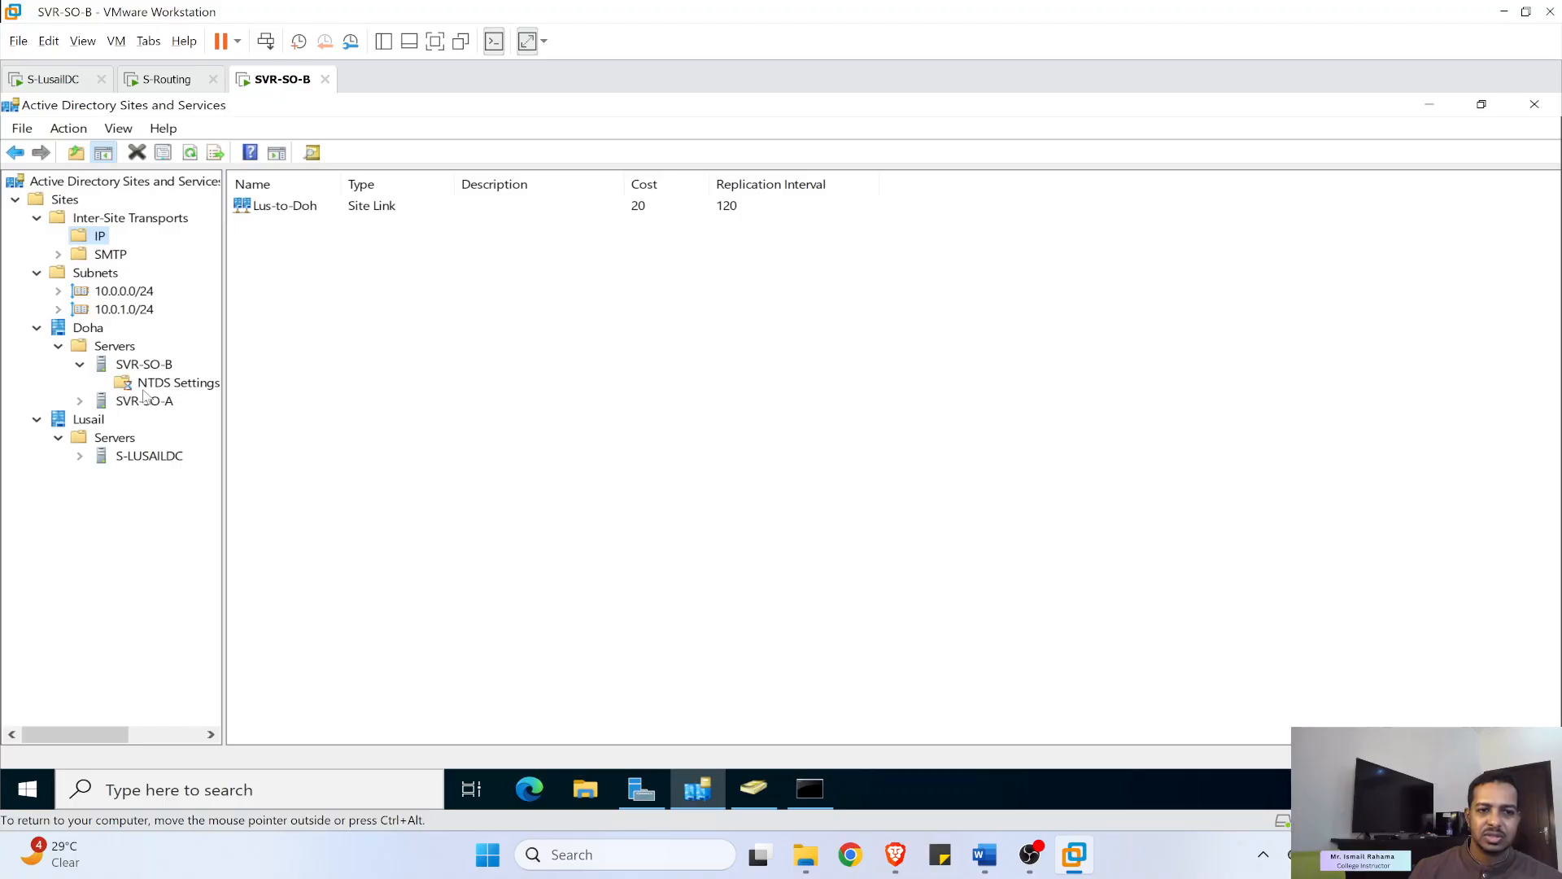
pyautogui.click(169, 384)
pyautogui.rightClick(178, 388)
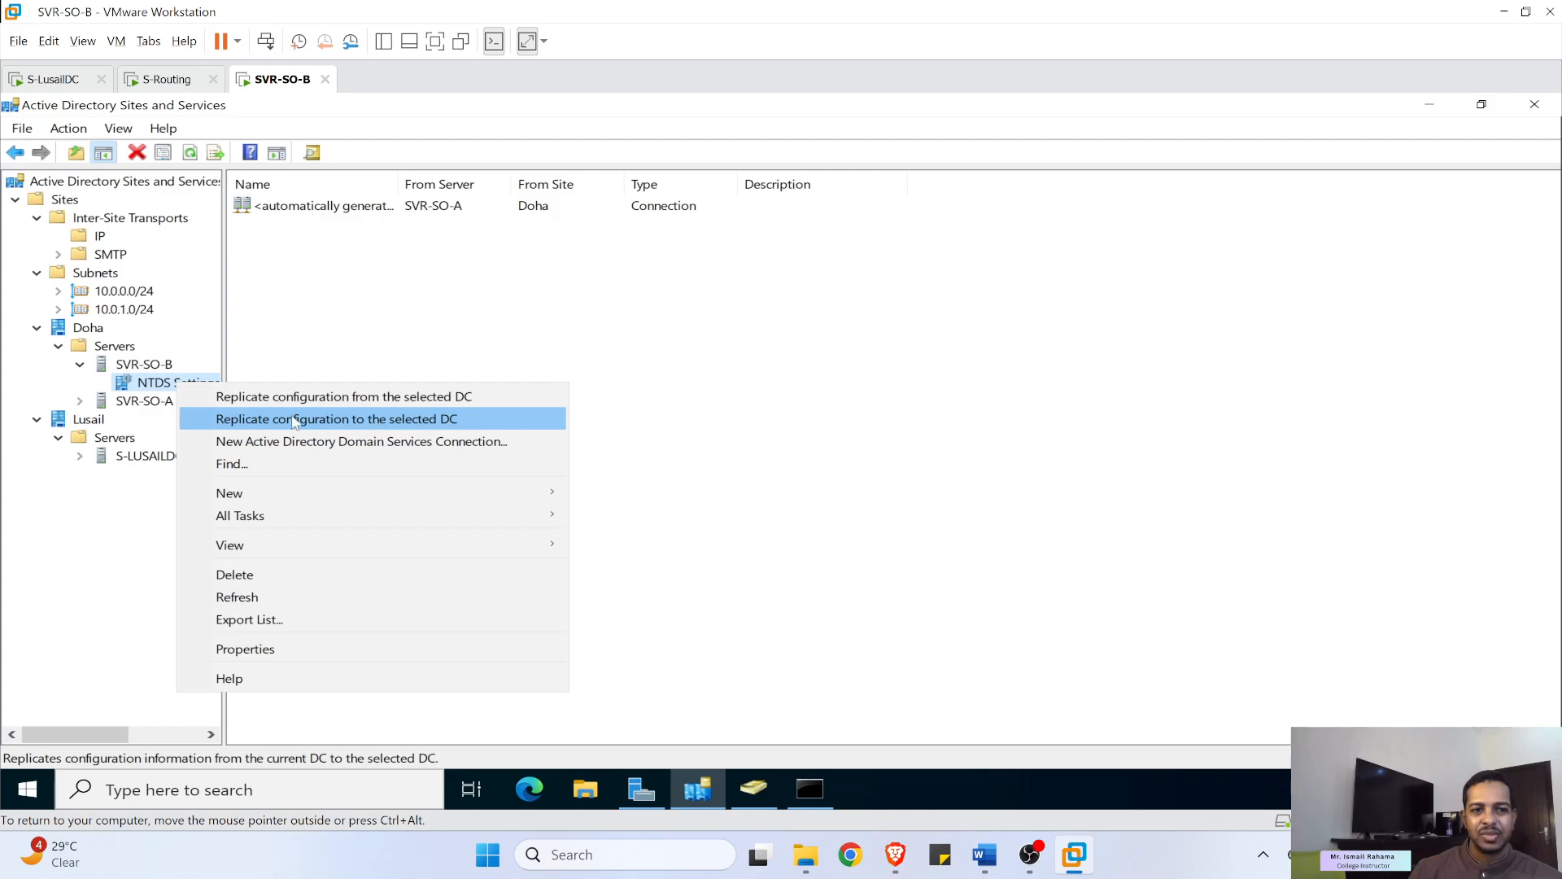
pyautogui.click(117, 463)
pyautogui.rightClick(117, 462)
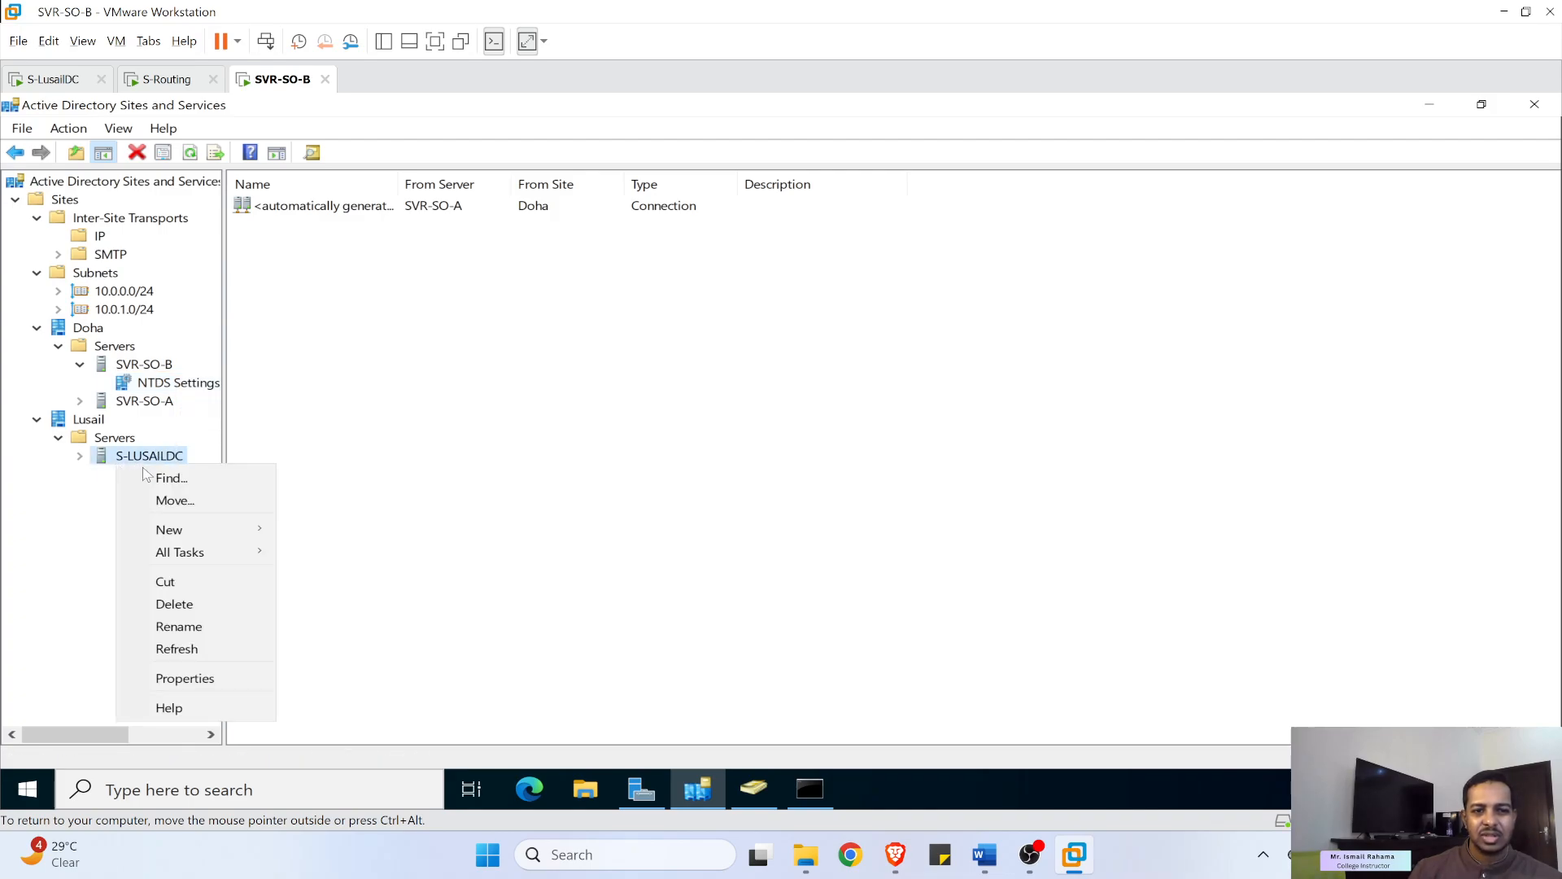
# - Replicate configuration to S-LUSAILDC from its NTDS Settings and dismiss the 'Directory object not found' error
pyautogui.moveTo(216, 535)
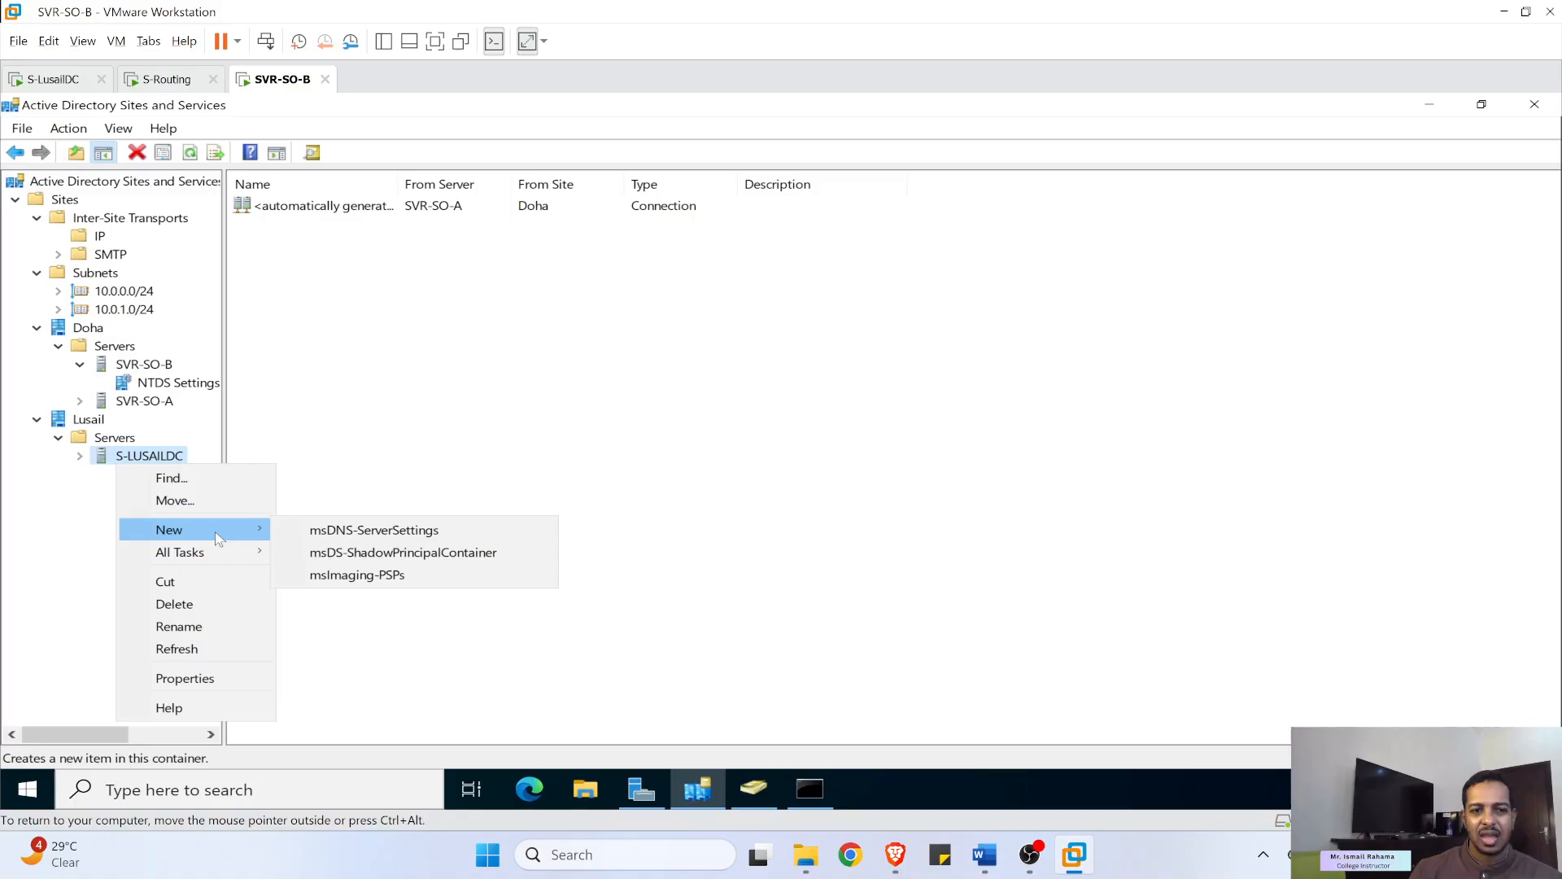
pyautogui.click(79, 459)
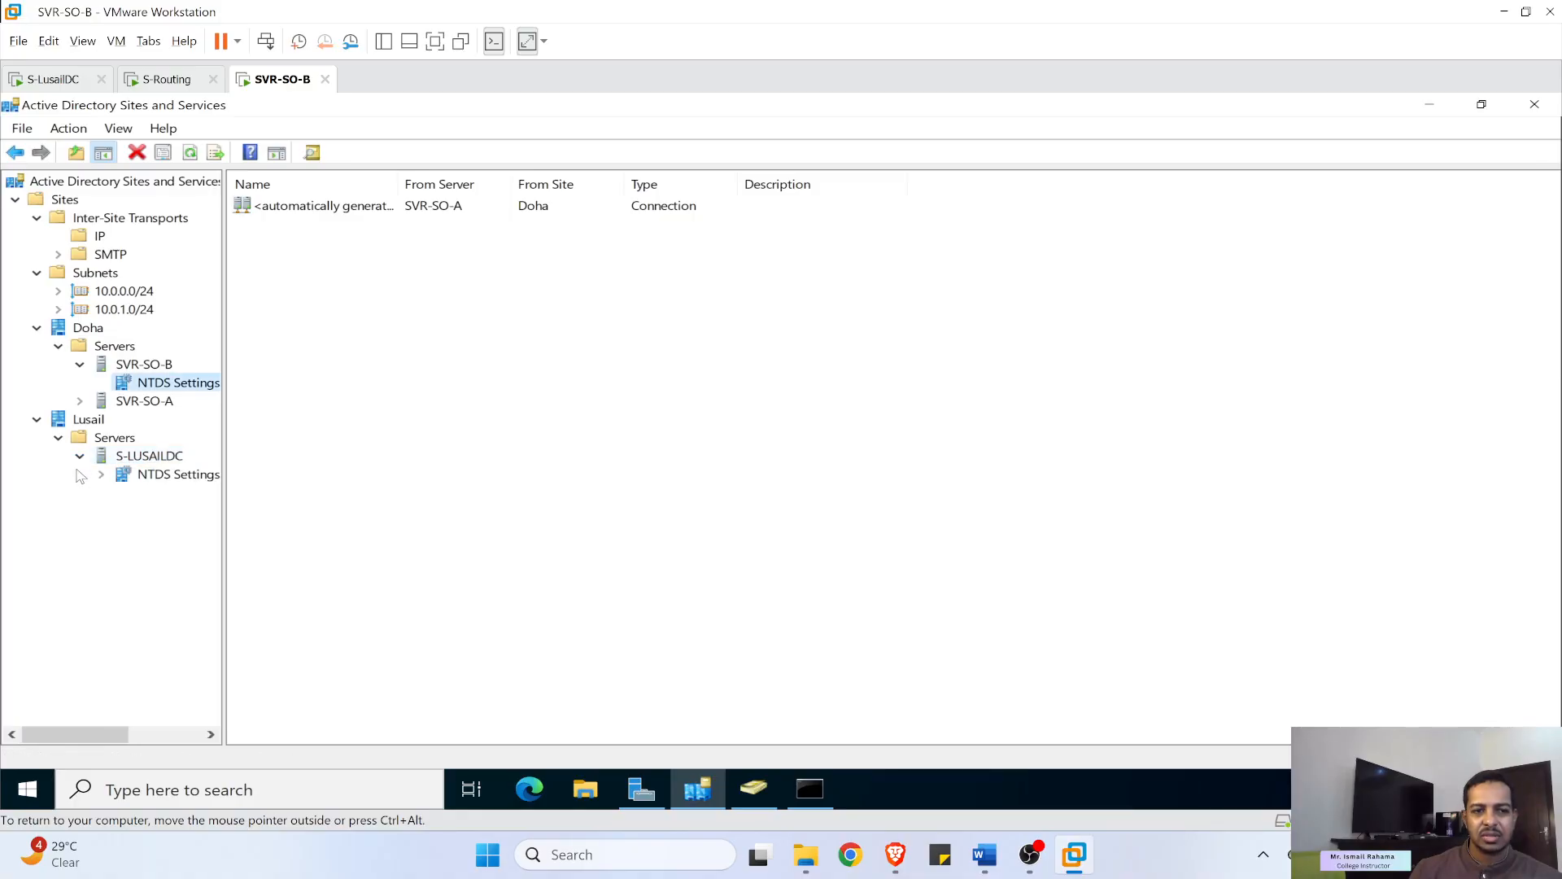
pyautogui.rightClick(142, 473)
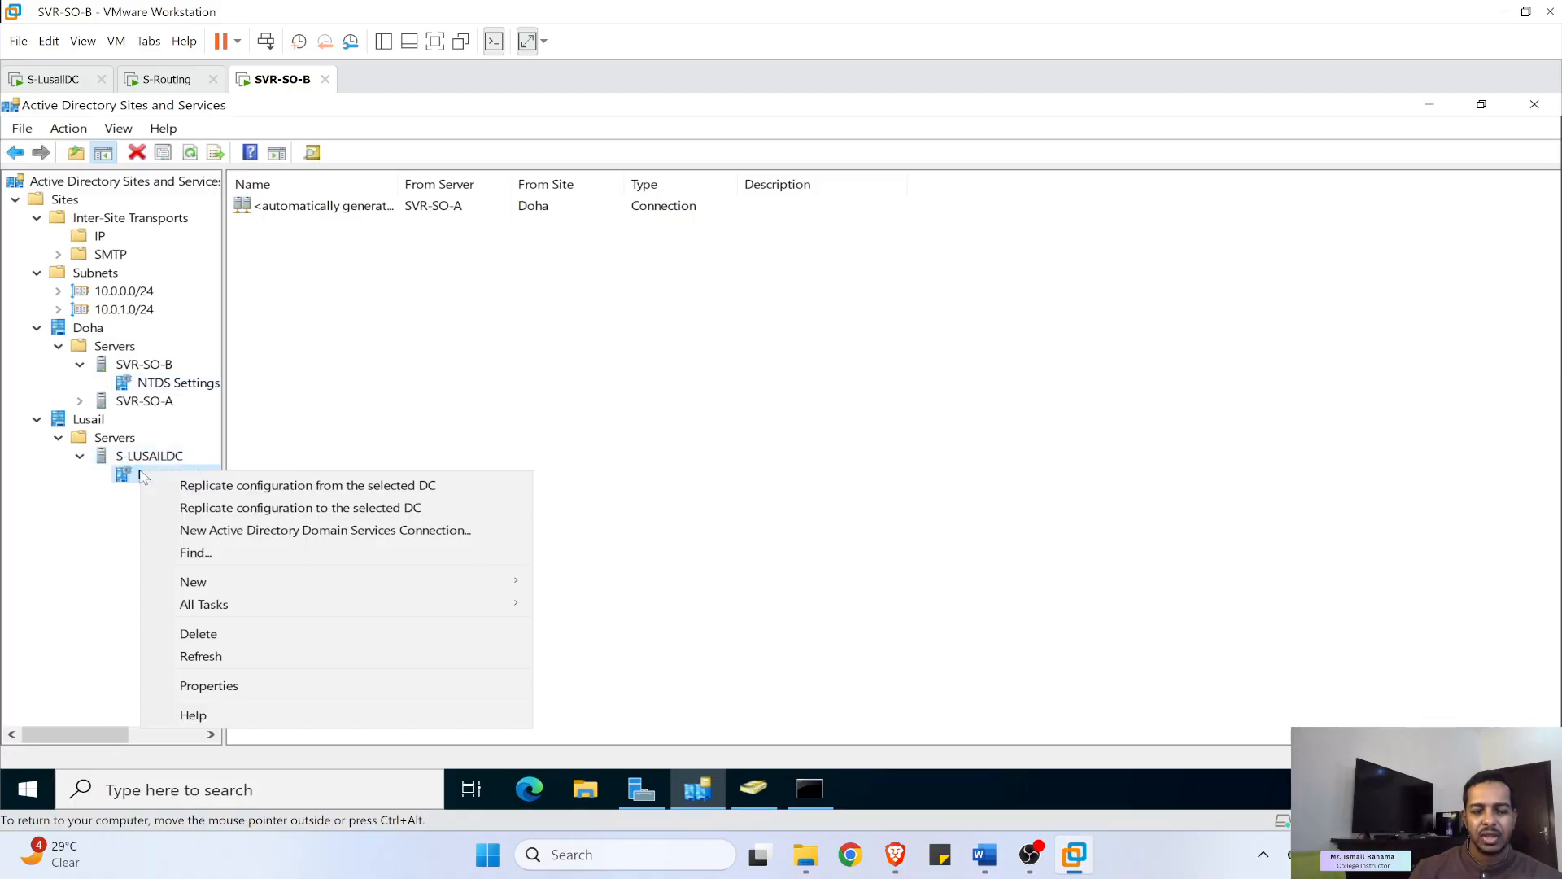
pyautogui.click(346, 507)
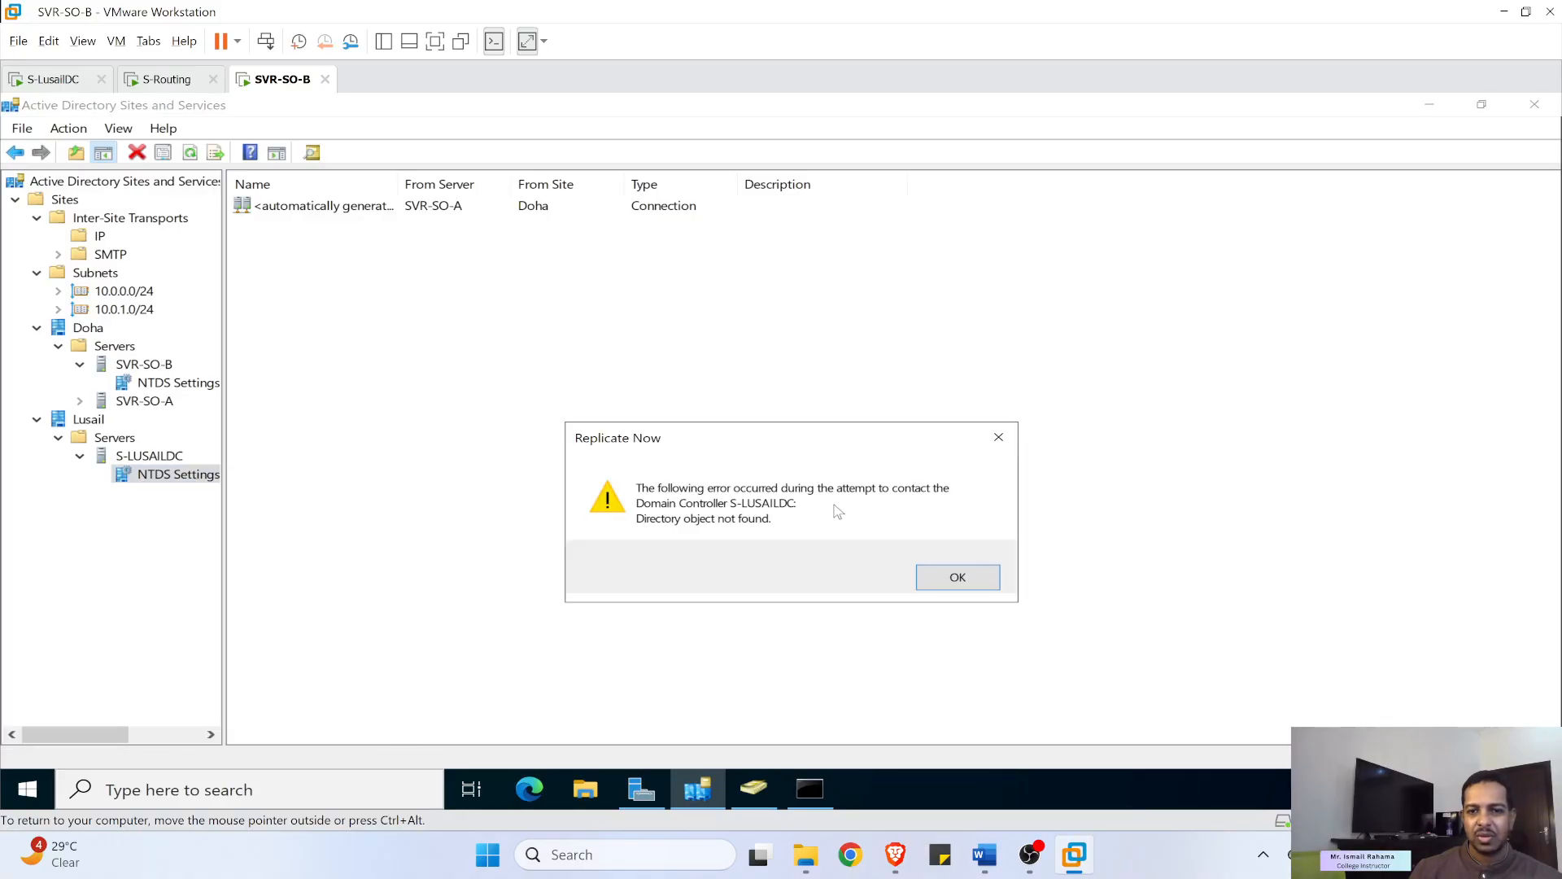
pyautogui.click(975, 583)
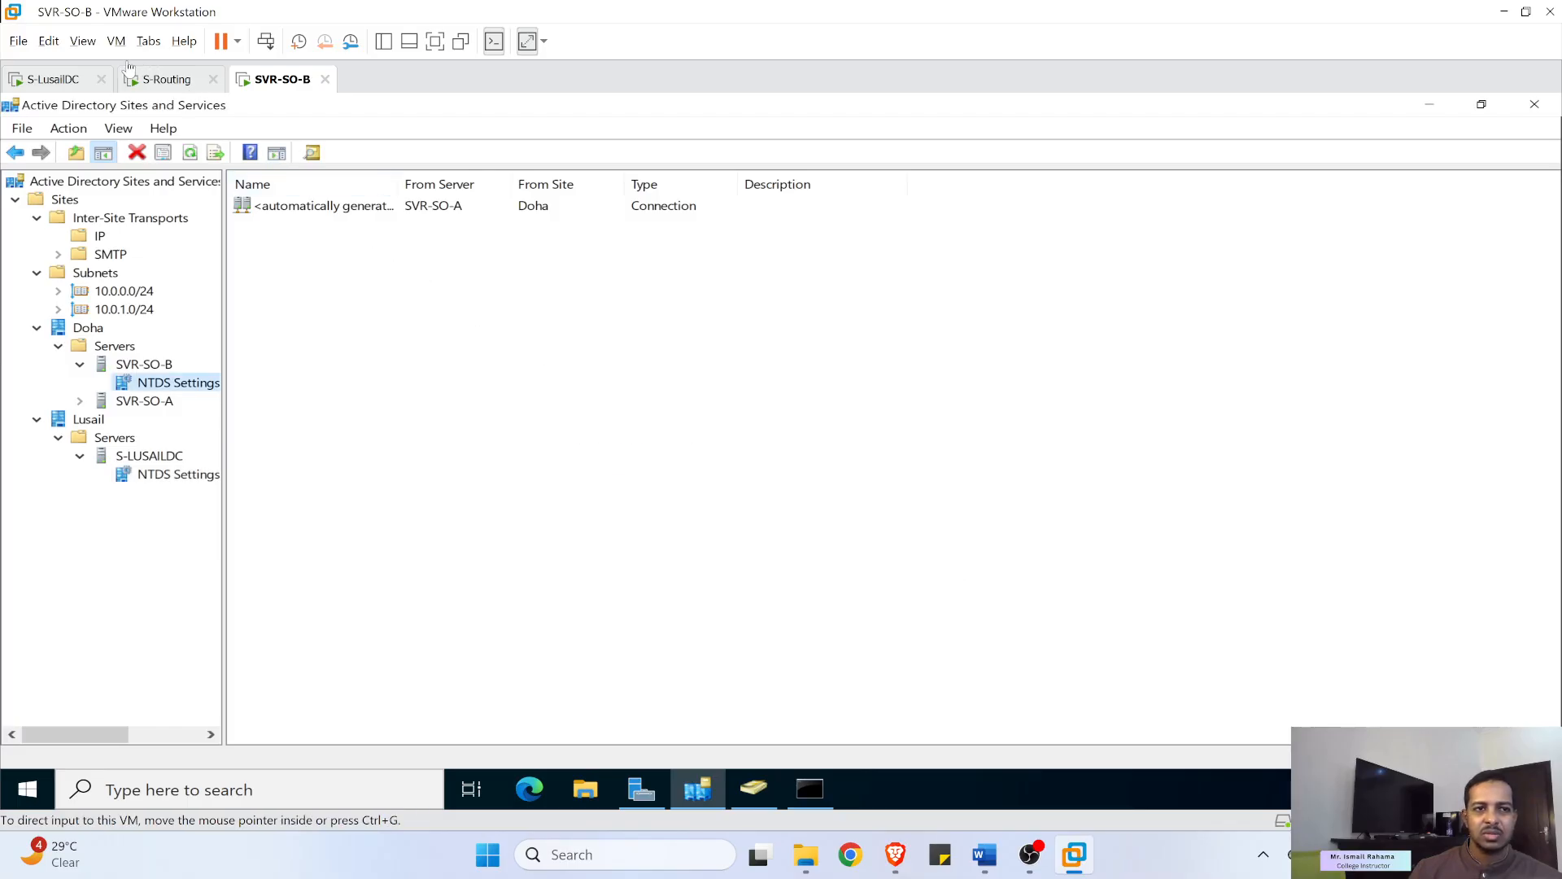
# - Unlock the S-LusailDC VM by signing in with the administrator password
pyautogui.click(55, 79)
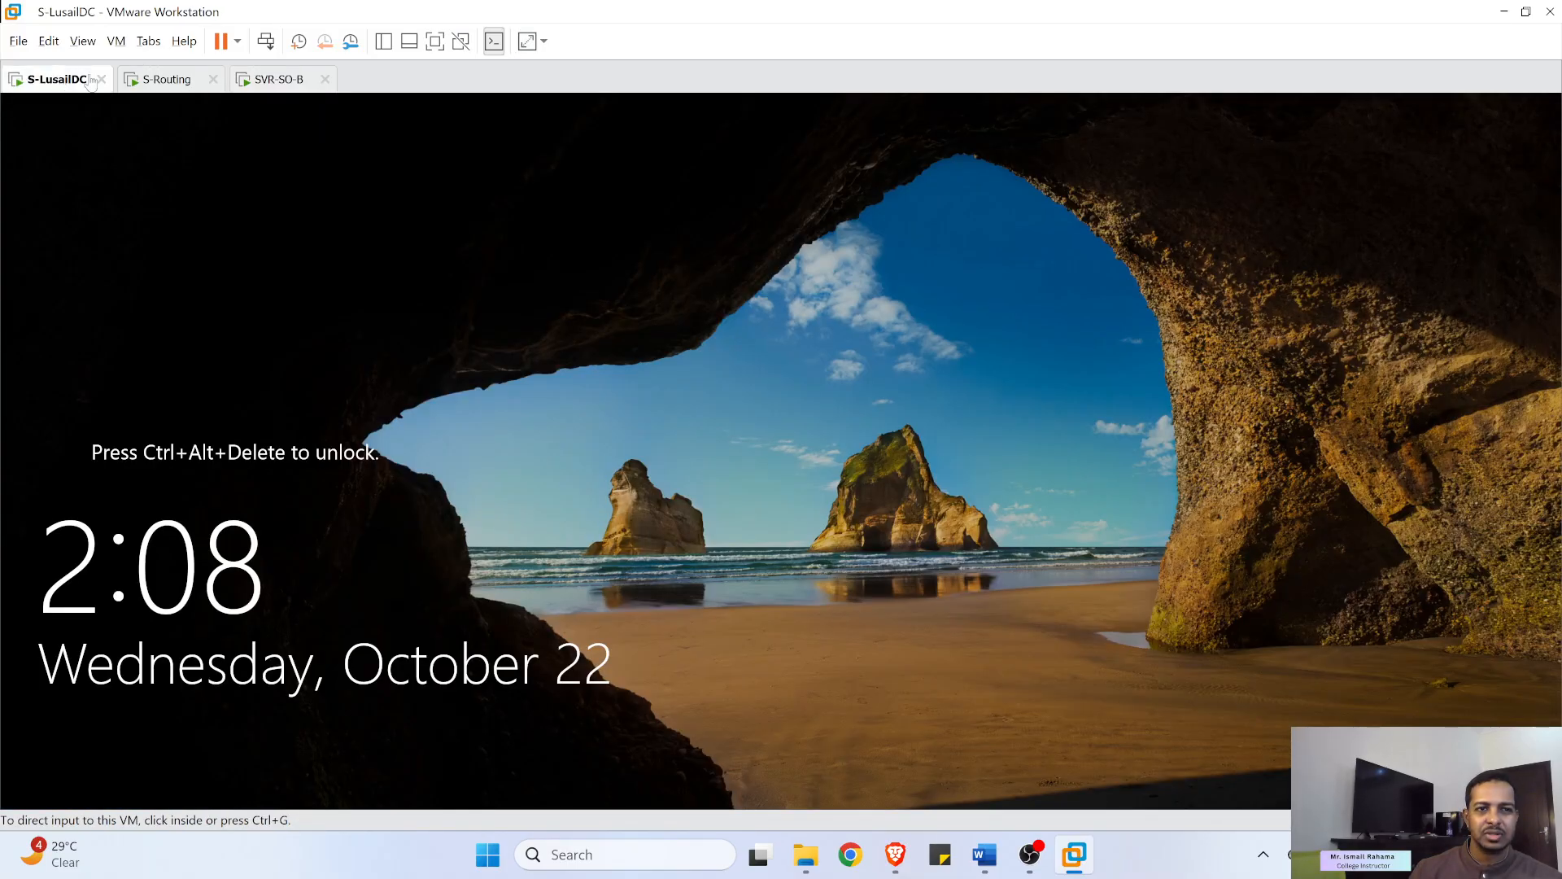
pyautogui.click(276, 80)
pyautogui.click(61, 81)
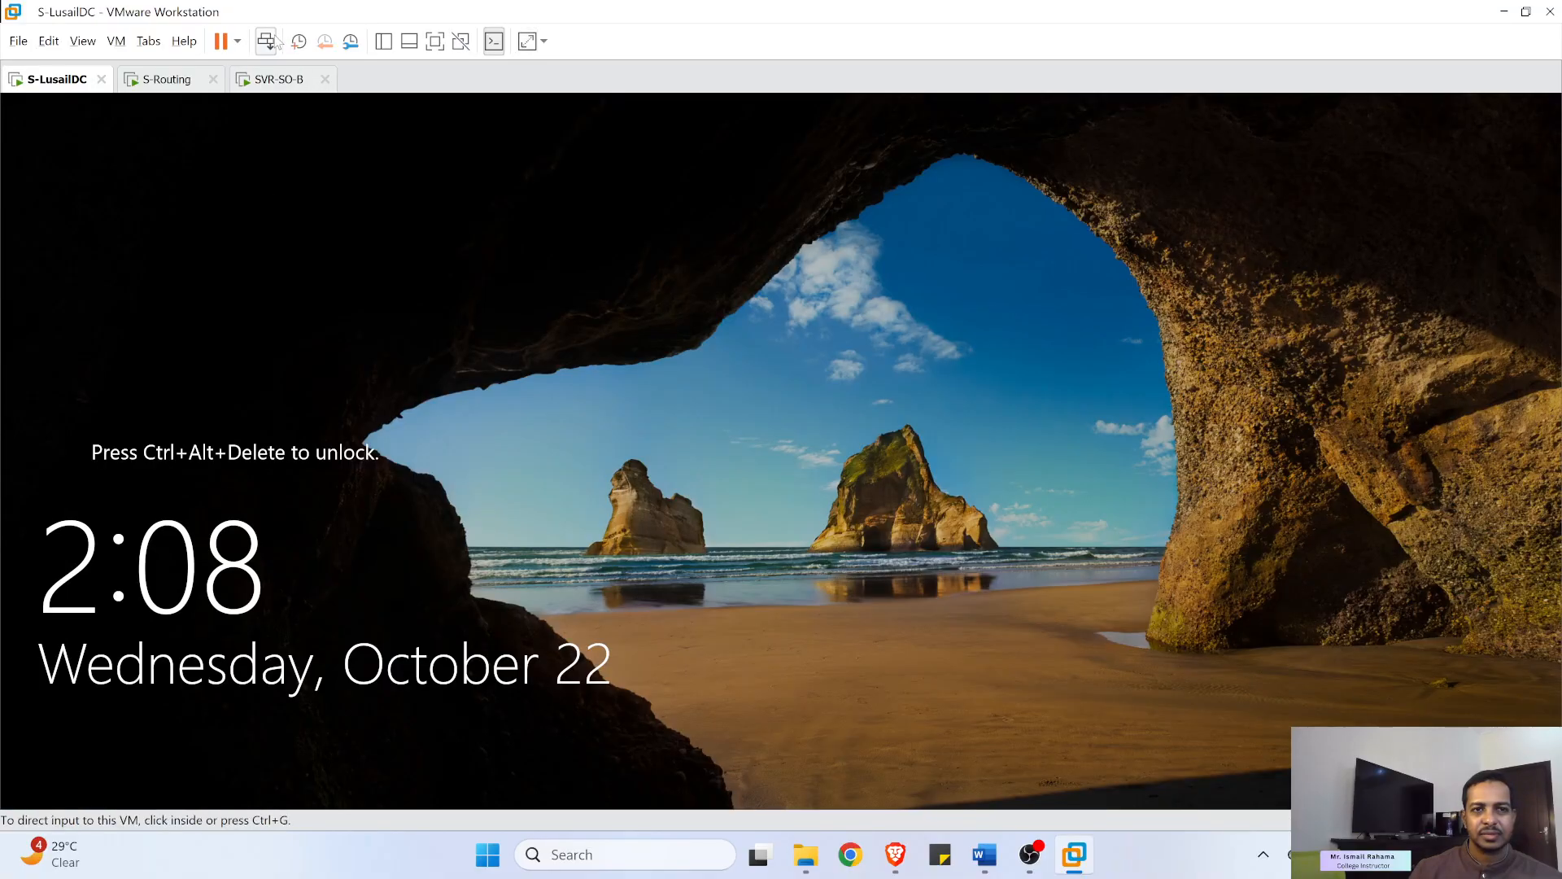
pyautogui.click(267, 41)
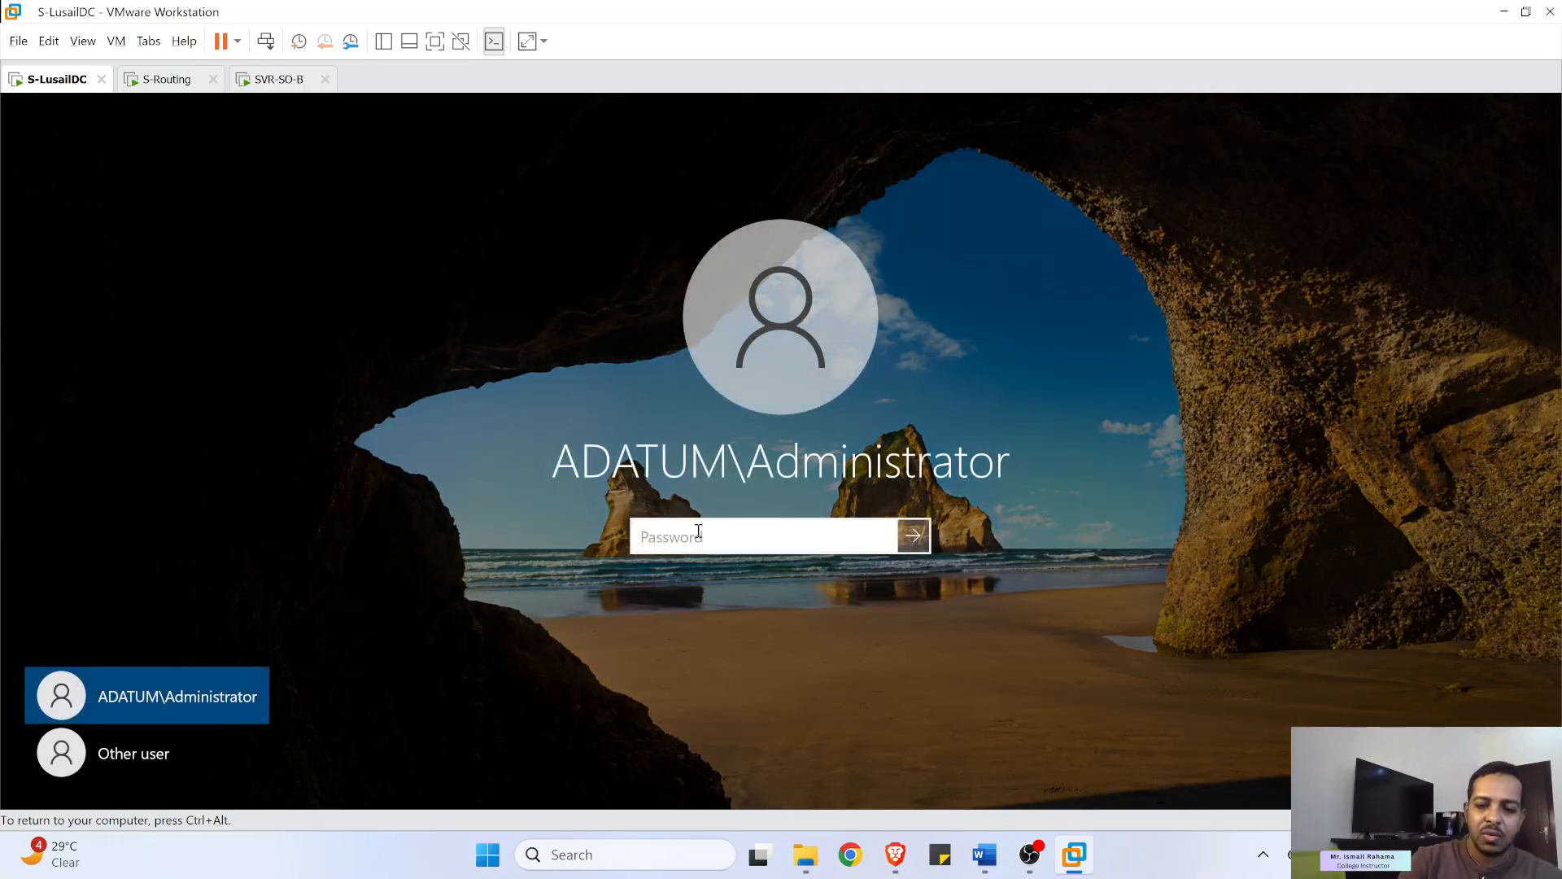
pyautogui.write('Pa$$w0rd')
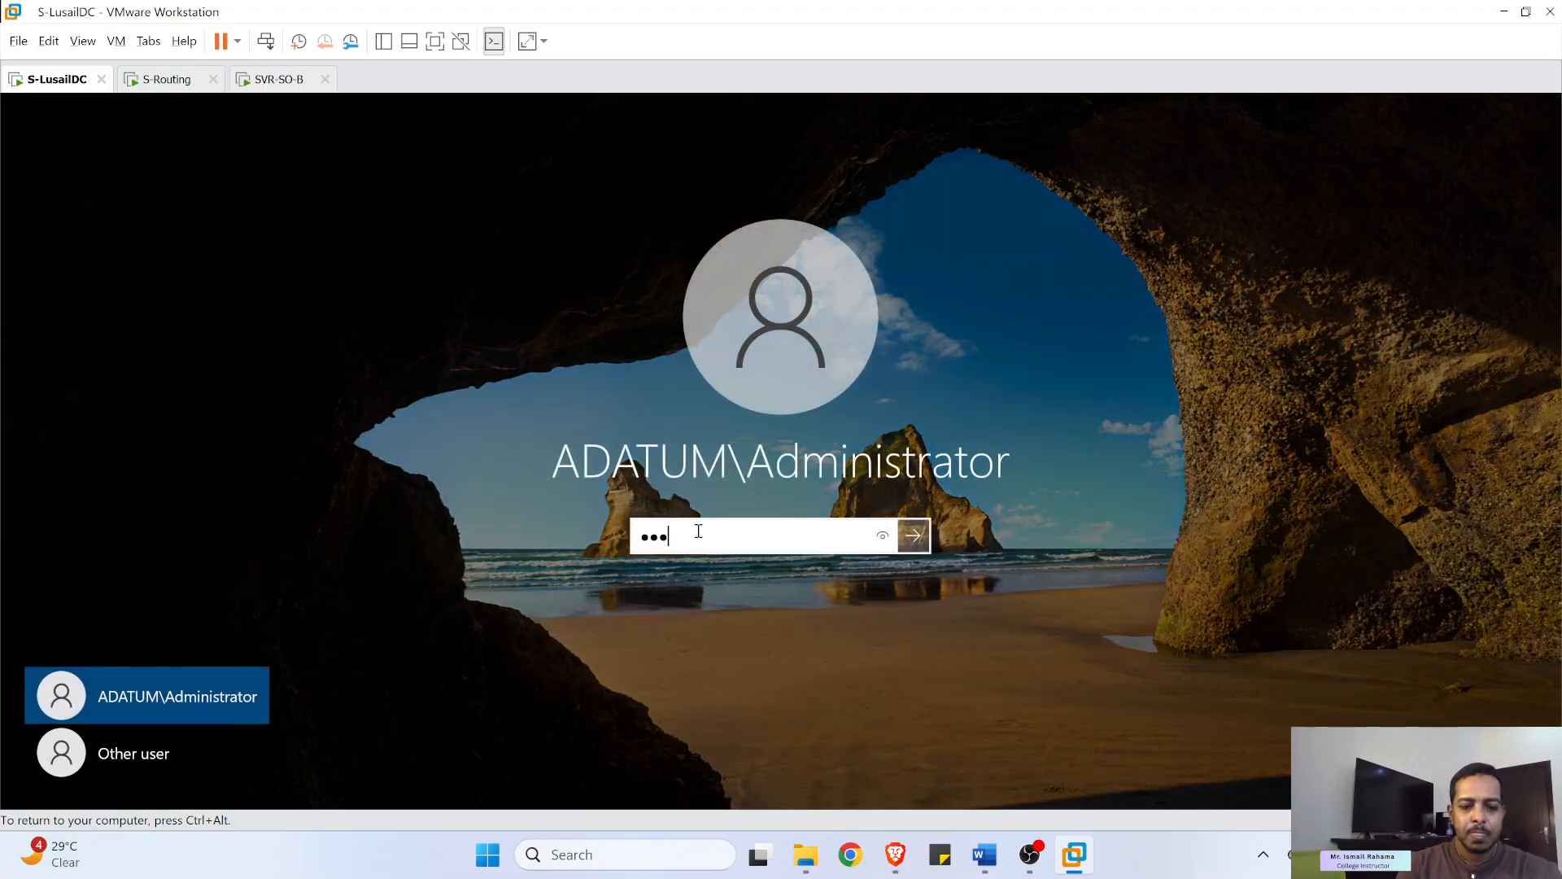
pyautogui.press('Return')
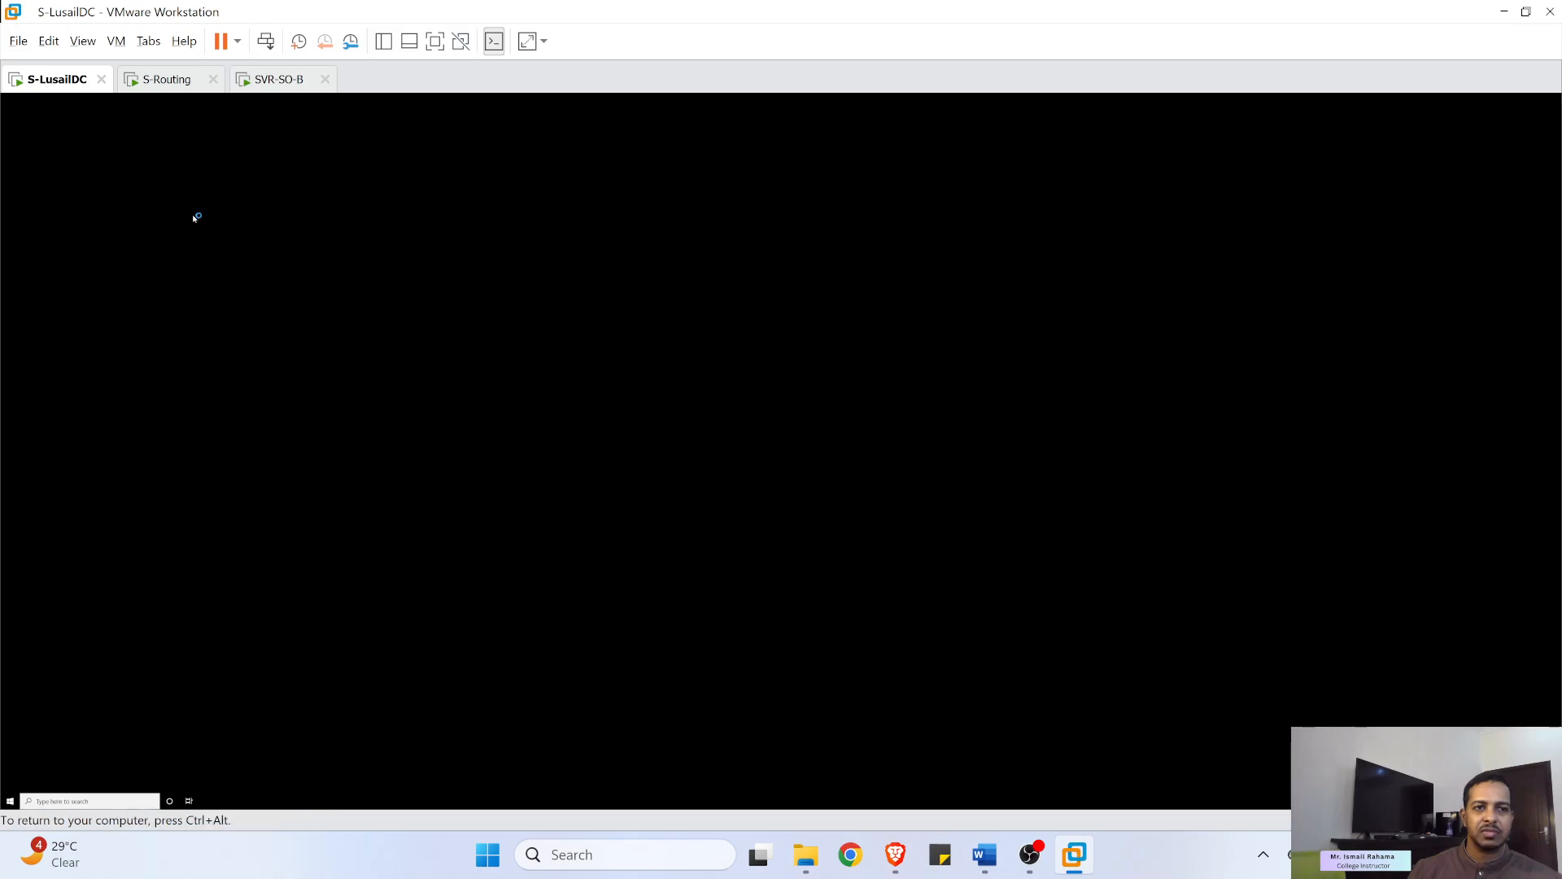
# - Check the S-Routing and S-LusailDC machines, then return to SVR-SO-B's Sites and Services
pyautogui.click(167, 79)
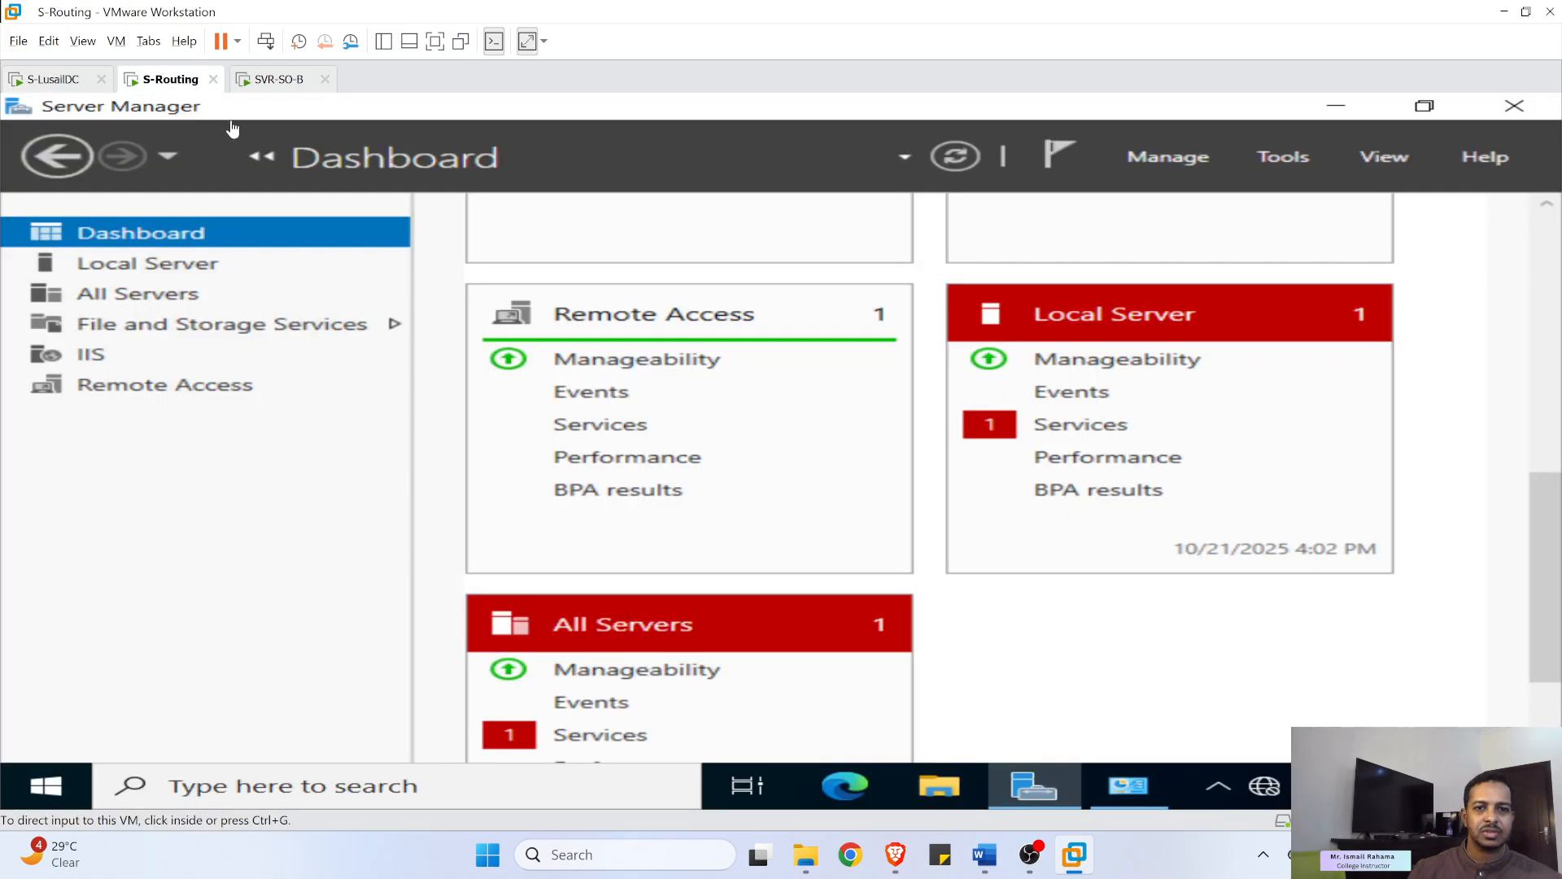
pyautogui.click(267, 82)
pyautogui.click(59, 85)
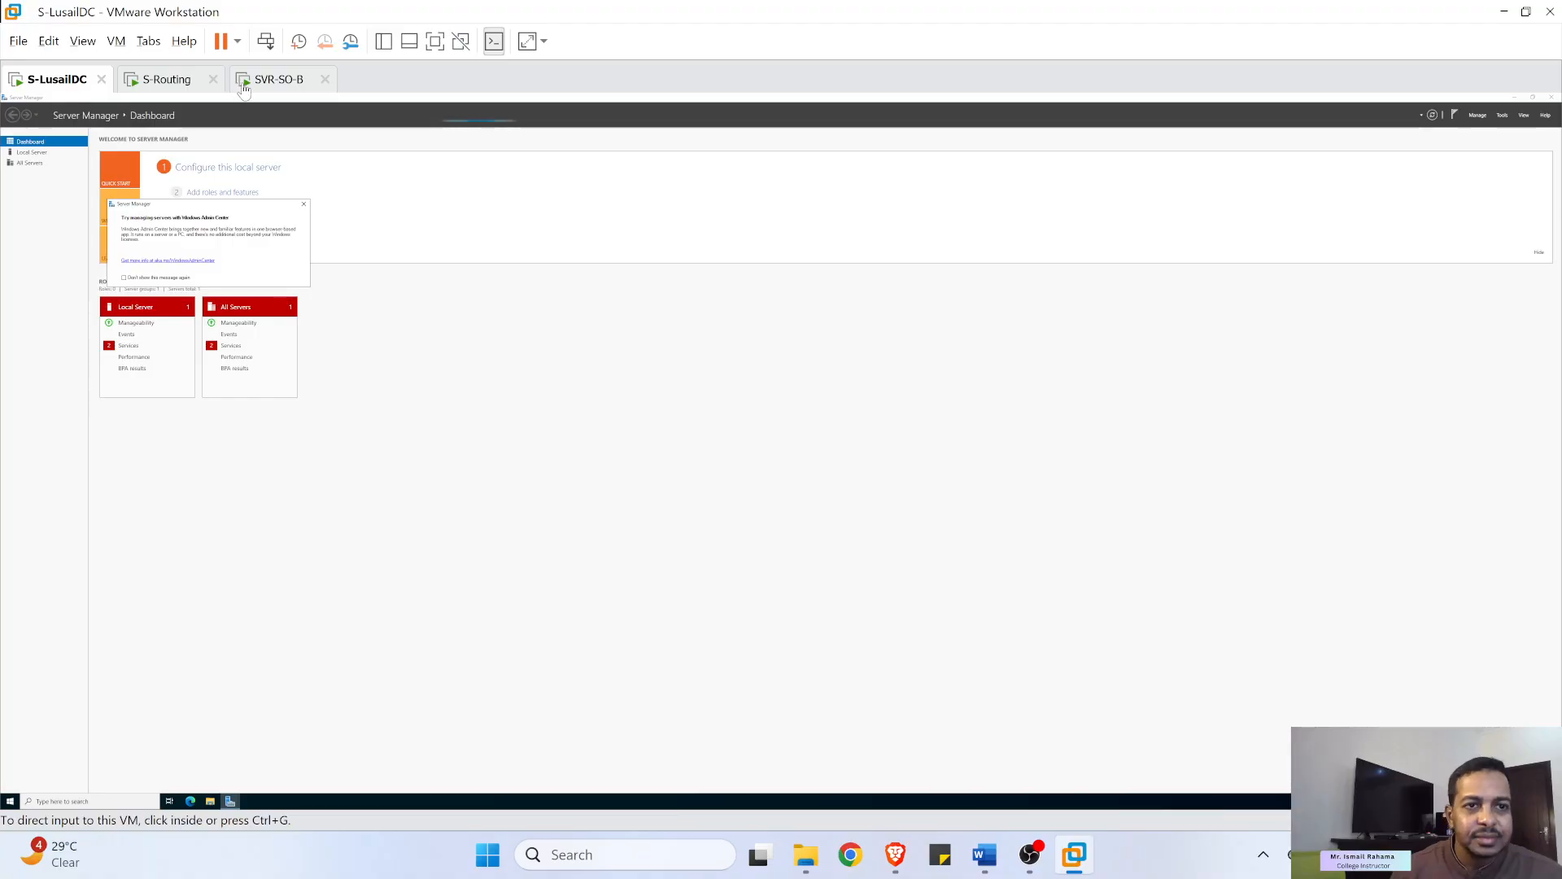
pyautogui.click(277, 78)
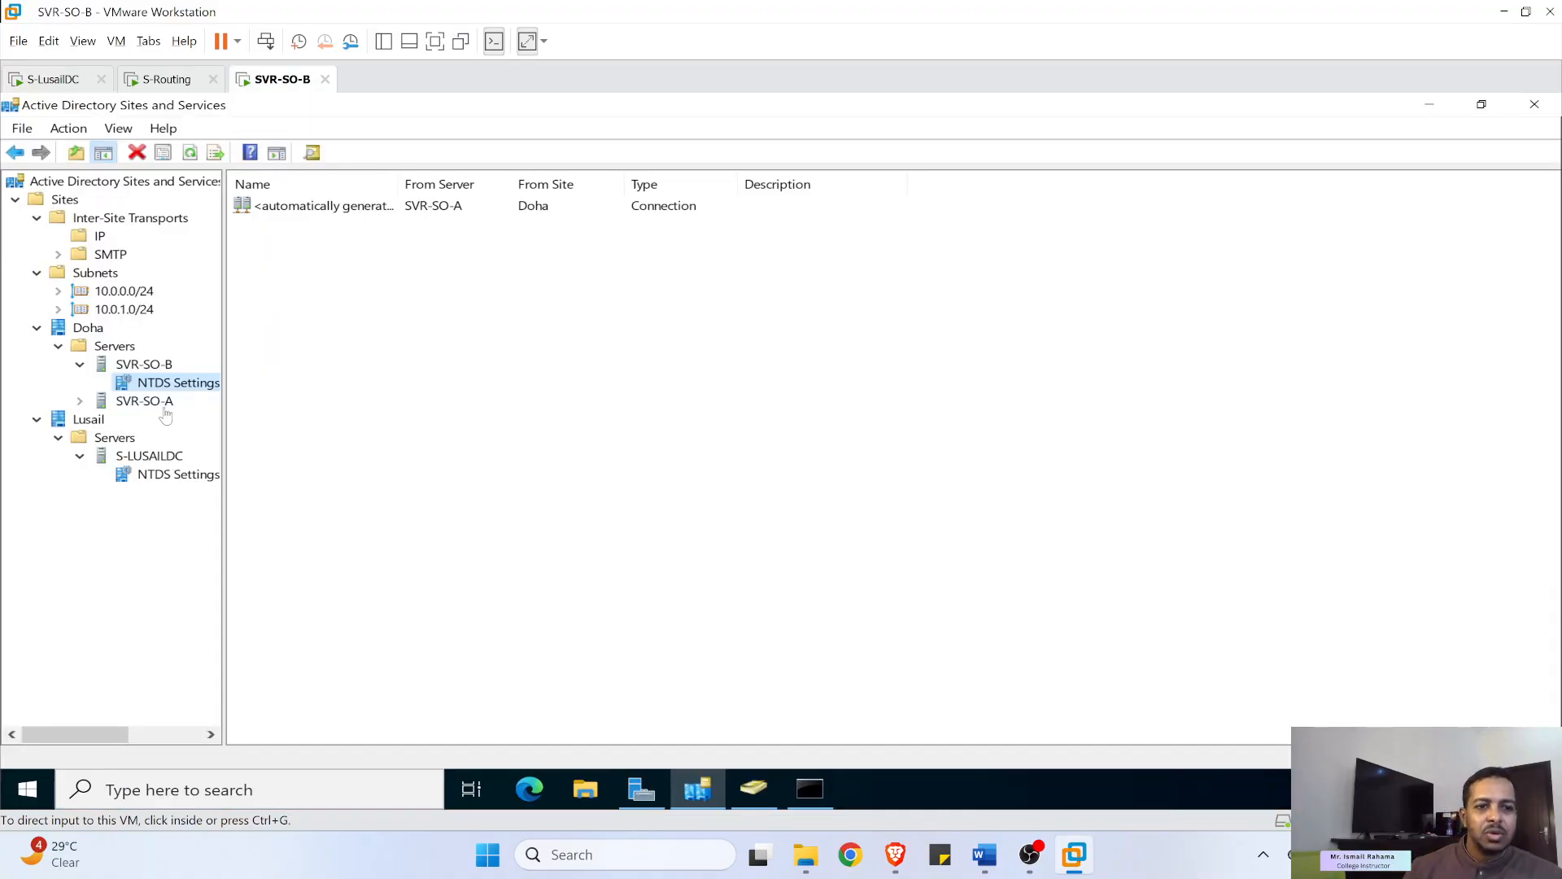
# - Retry replicating configuration to S-LUSAILDC twice, dismissing the 'Directory object not found' error each time
pyautogui.rightClick(169, 479)
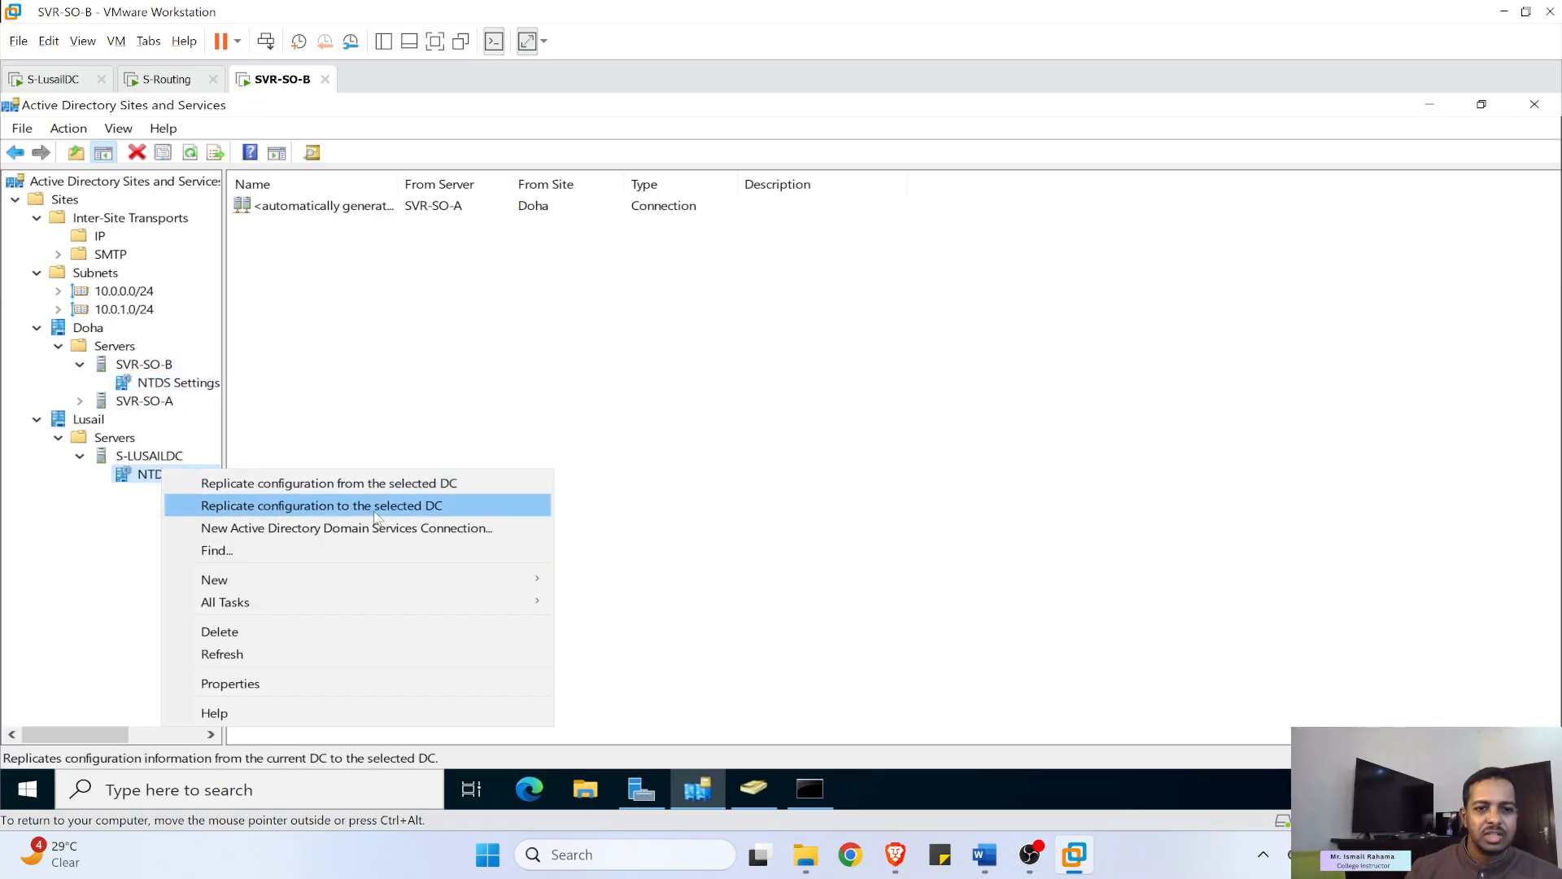
pyautogui.click(422, 506)
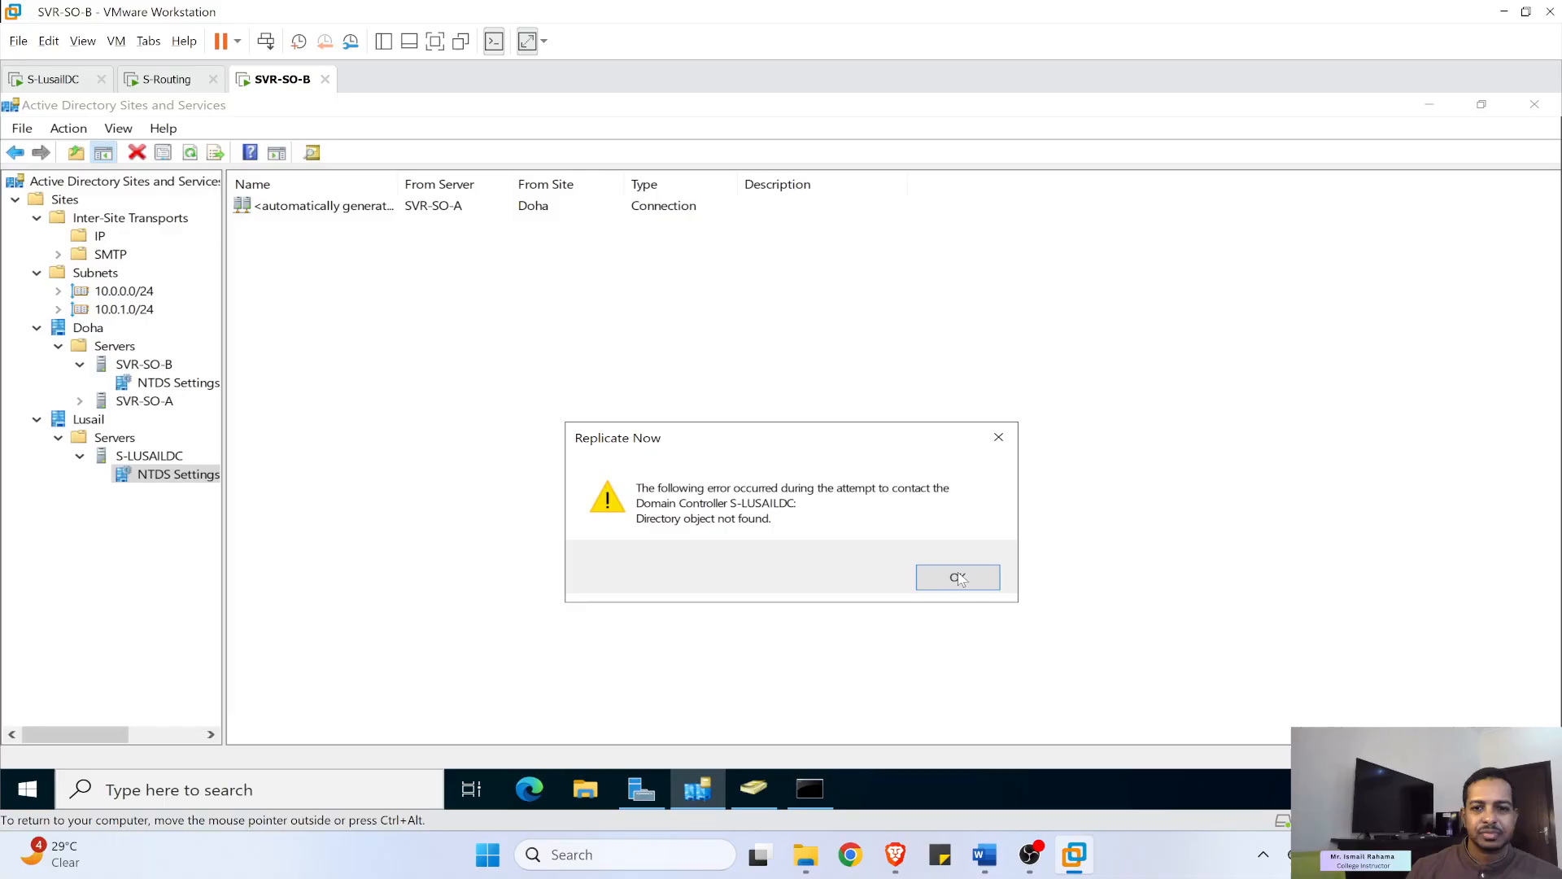
pyautogui.click(959, 578)
pyautogui.rightClick(163, 476)
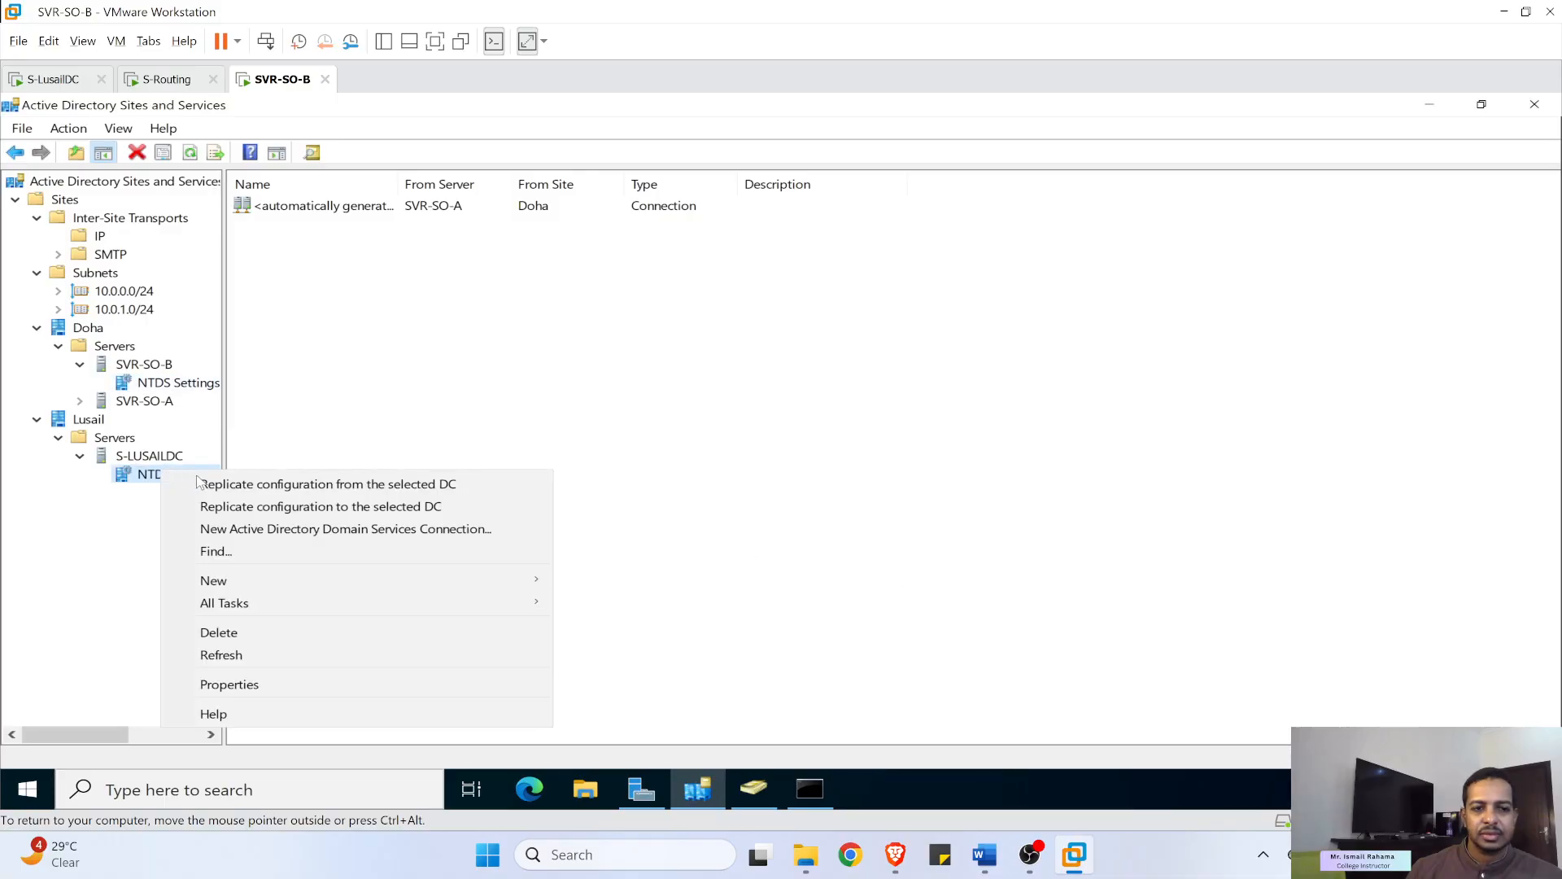
pyautogui.click(251, 508)
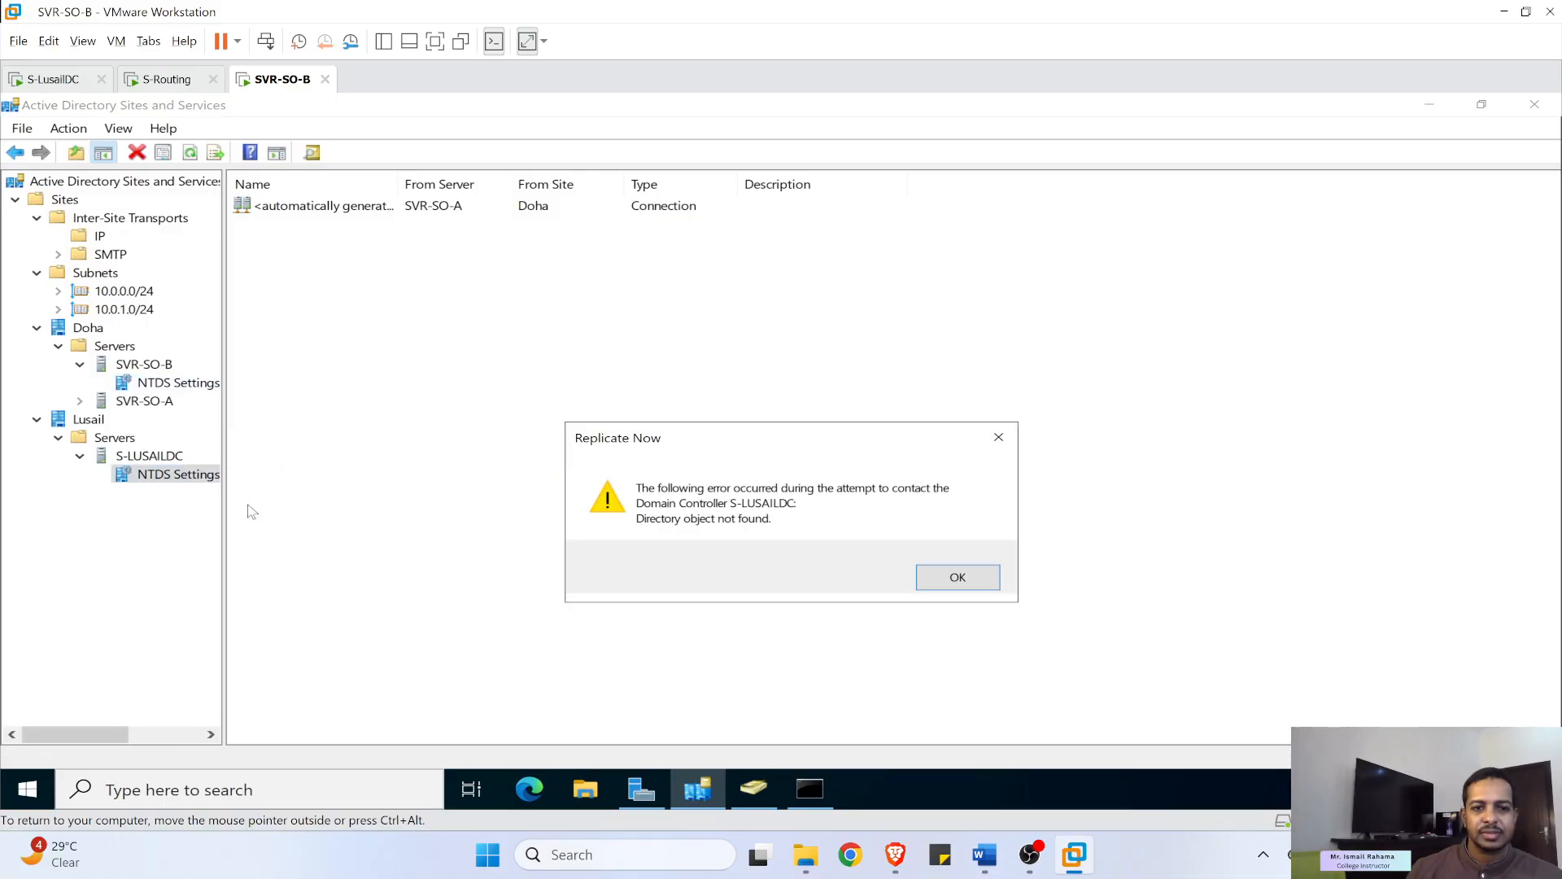
pyautogui.click(959, 576)
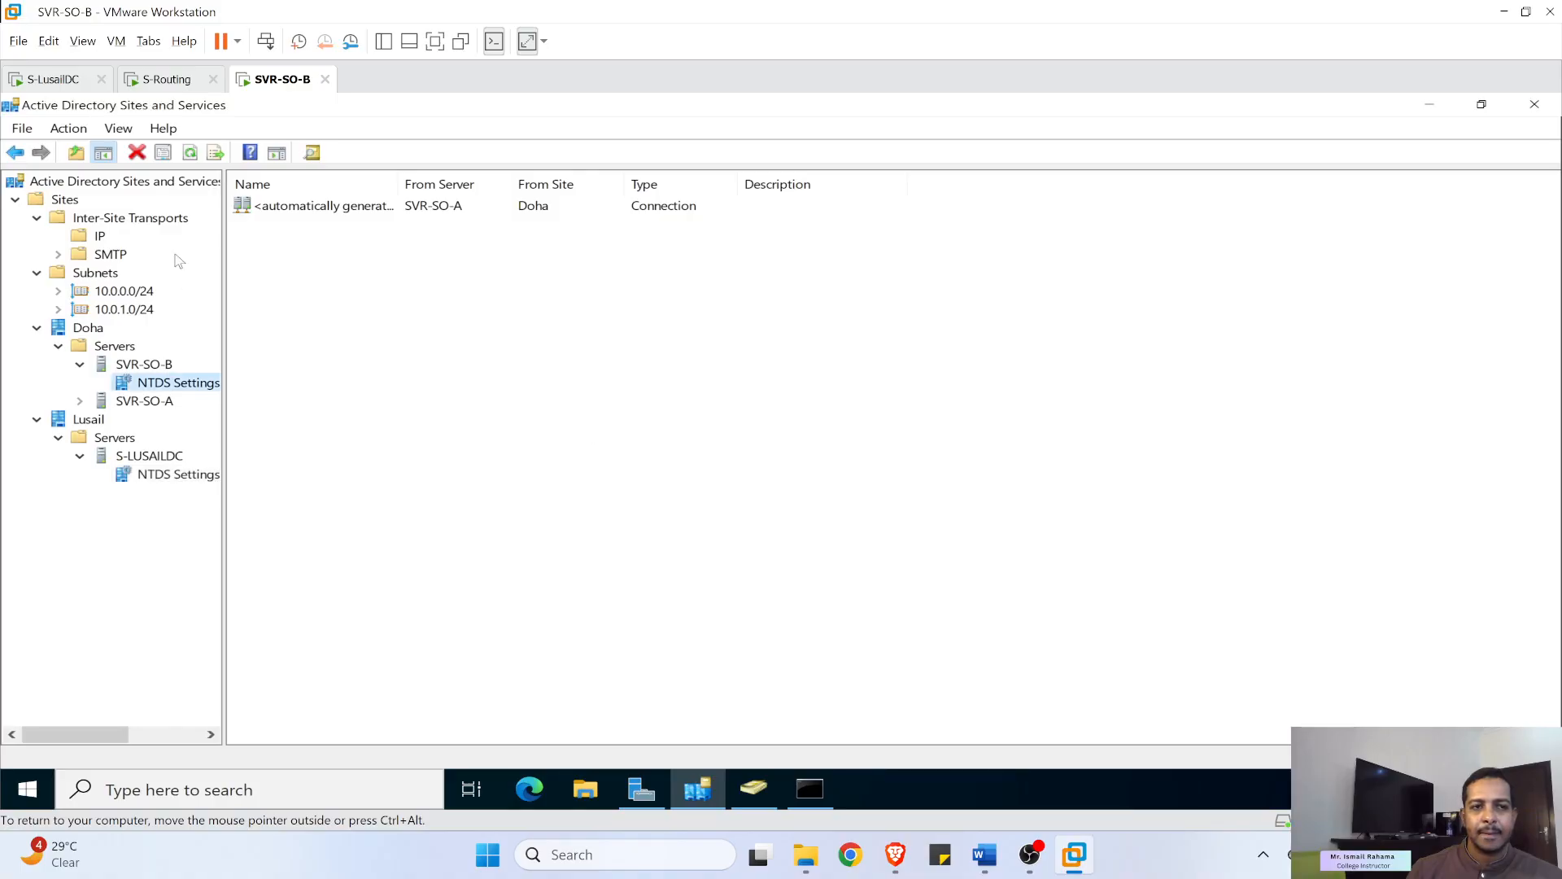
pyautogui.click(75, 82)
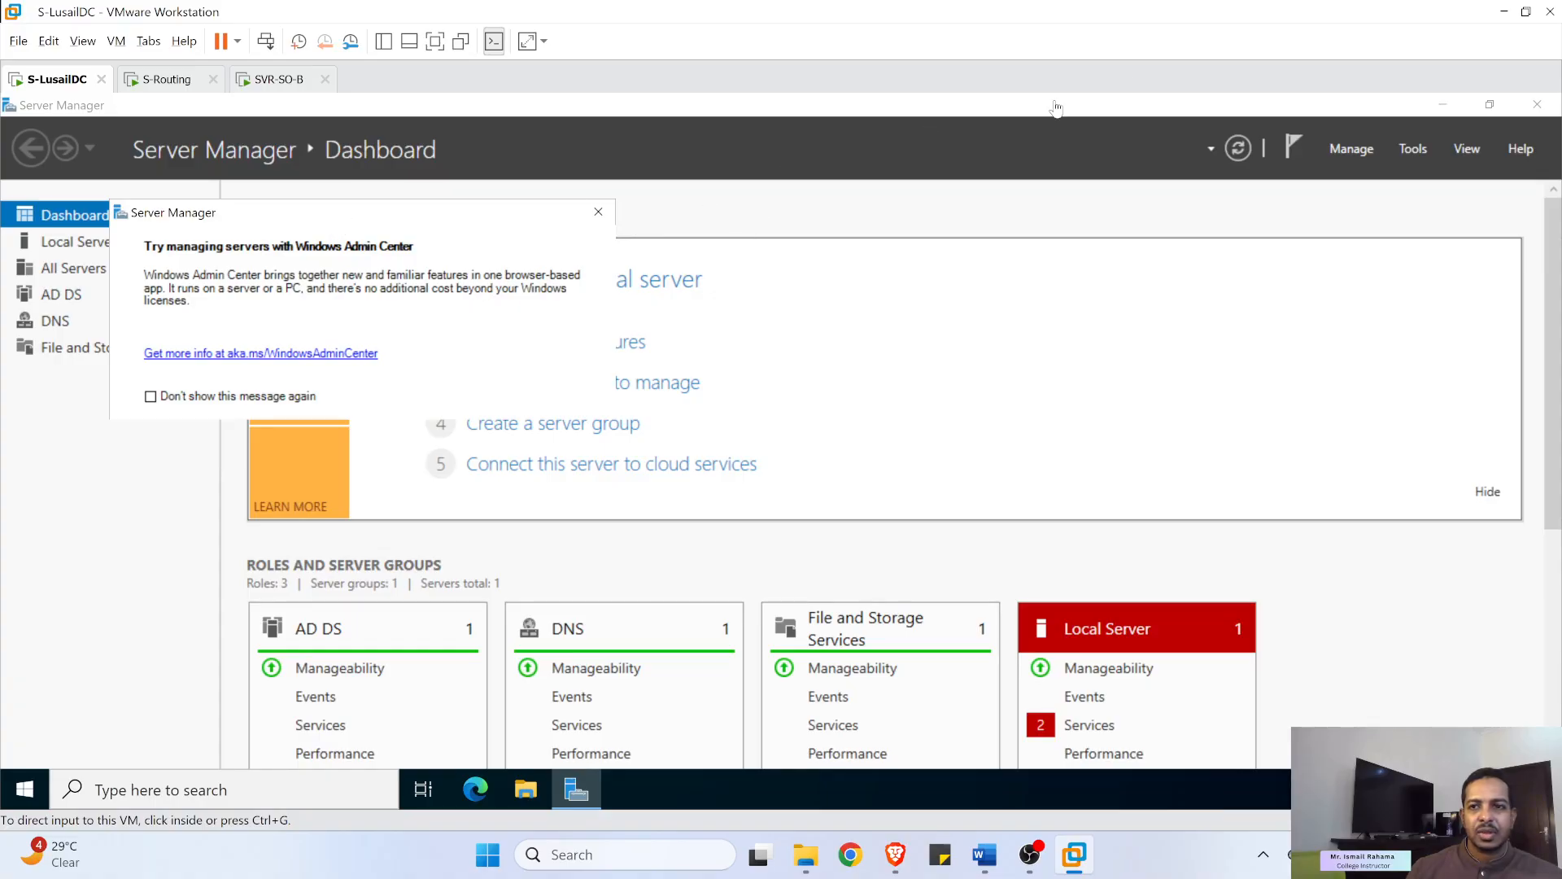
# - Open Active Directory Users and Computers on S-LusailDC and select User01 in Adatum.com's HR OU
pyautogui.click(1417, 150)
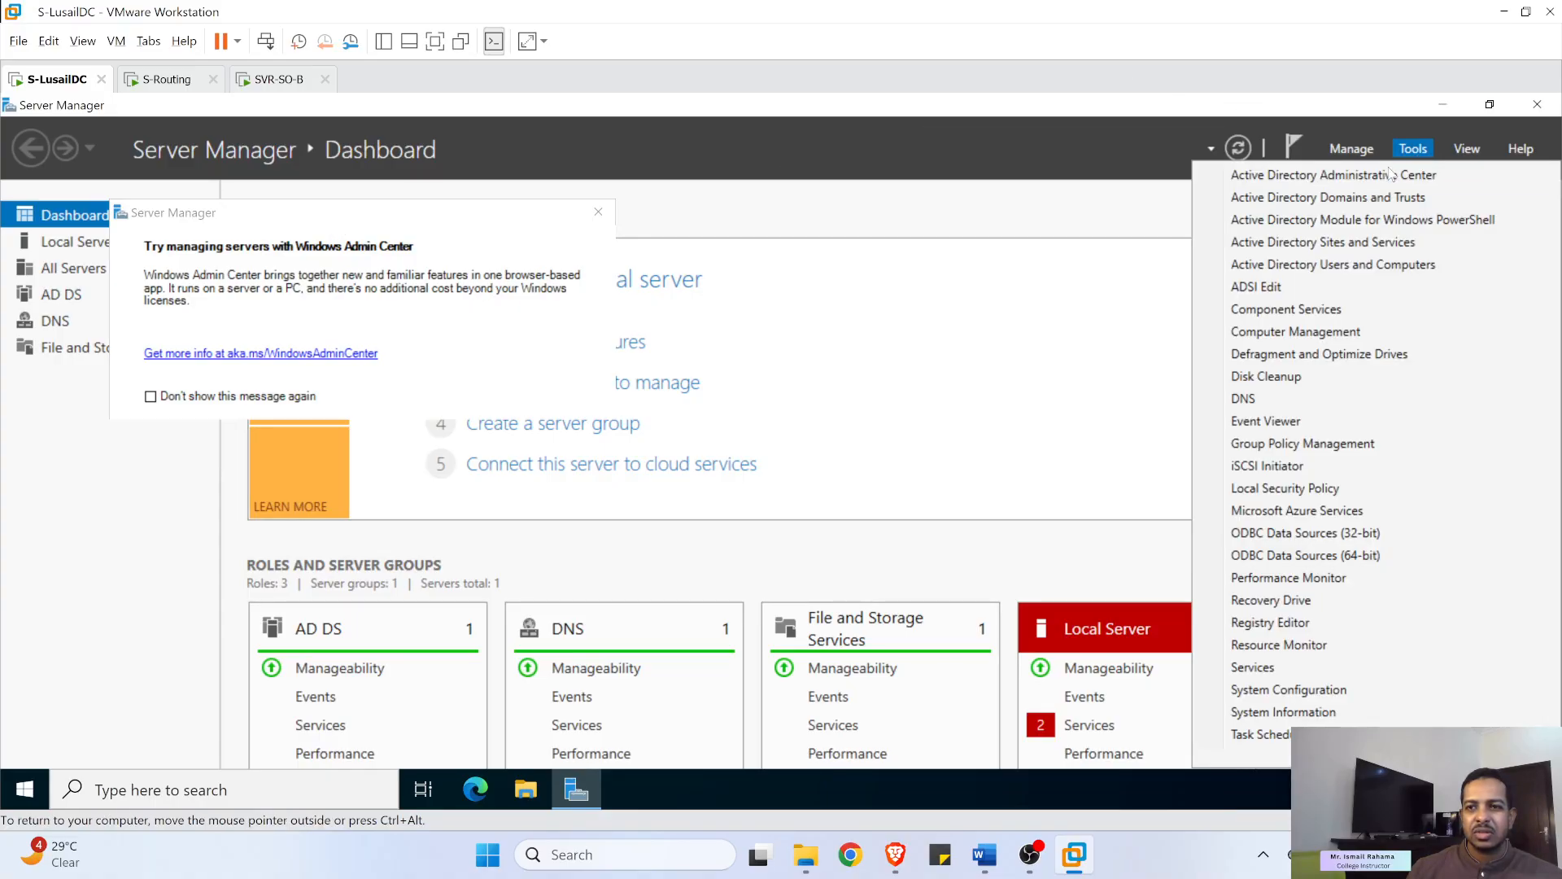
pyautogui.click(1404, 265)
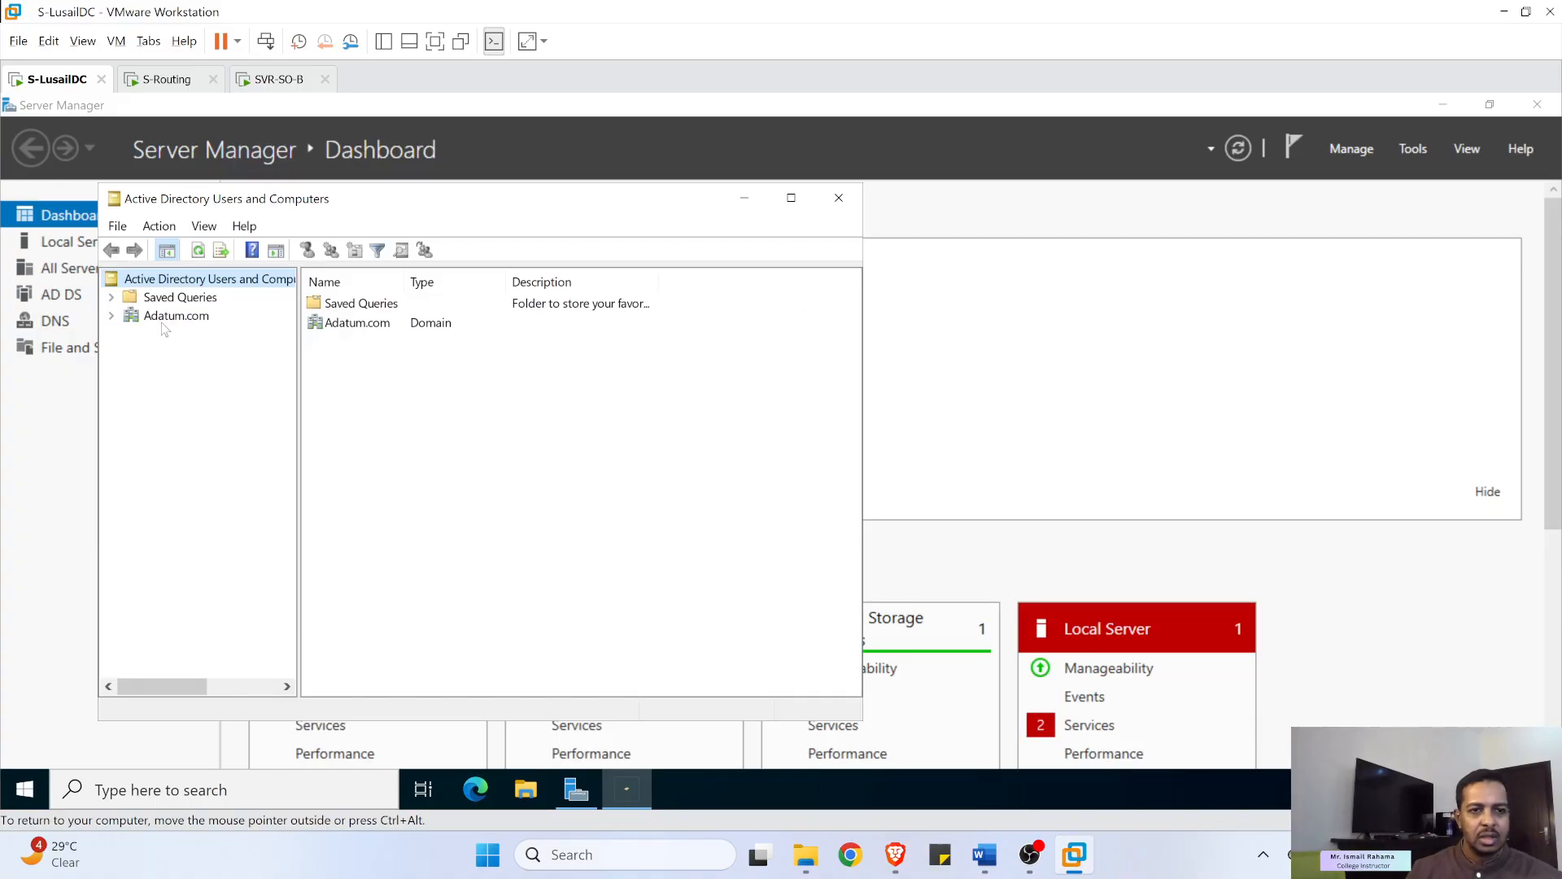
pyautogui.click(112, 316)
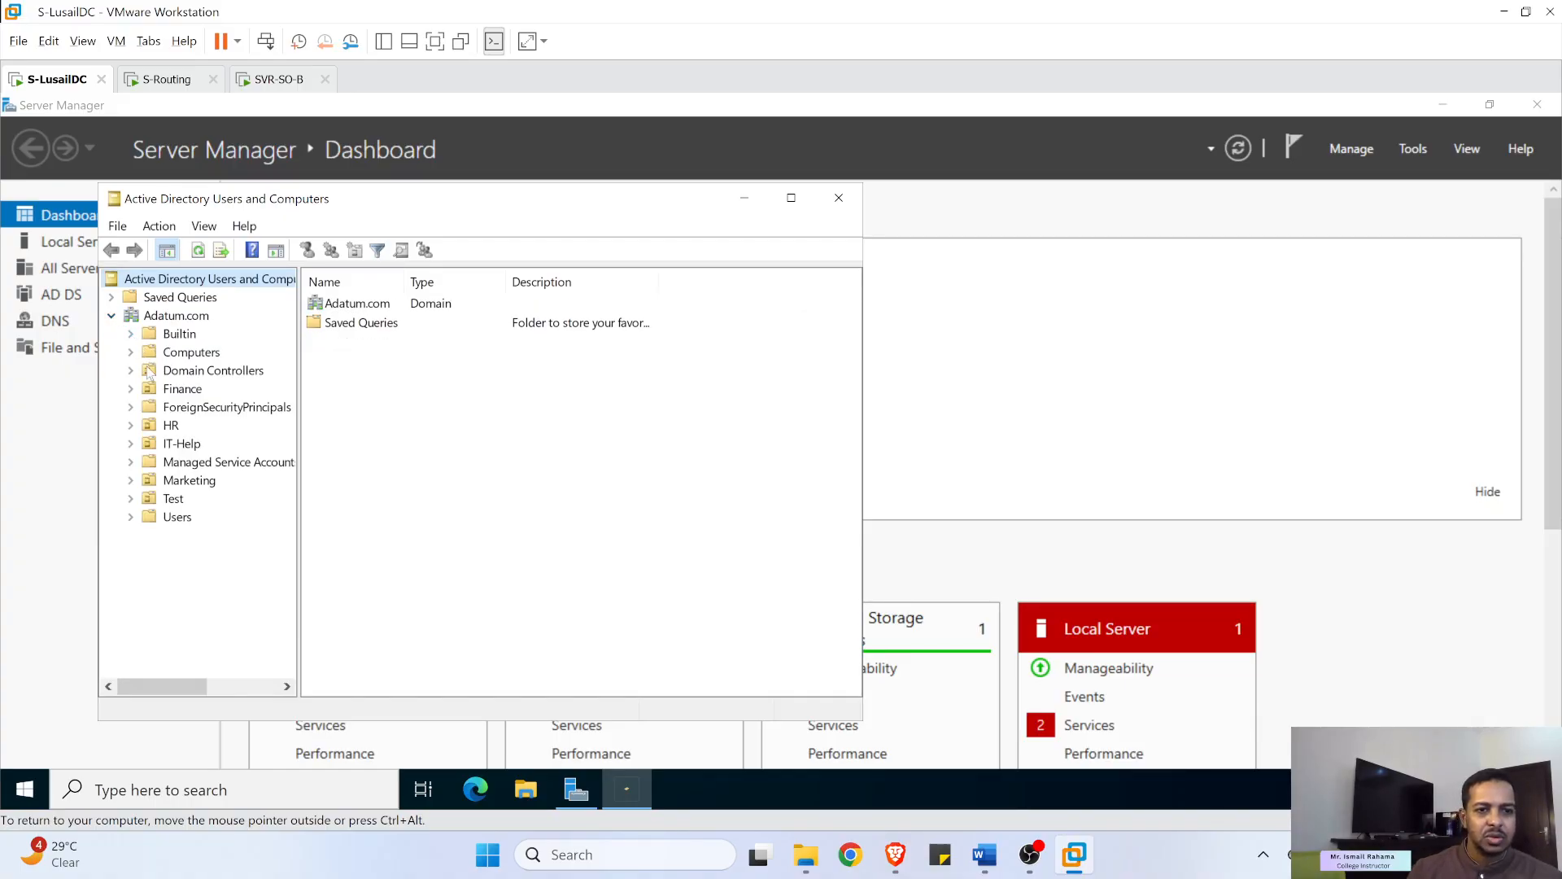
pyautogui.click(169, 426)
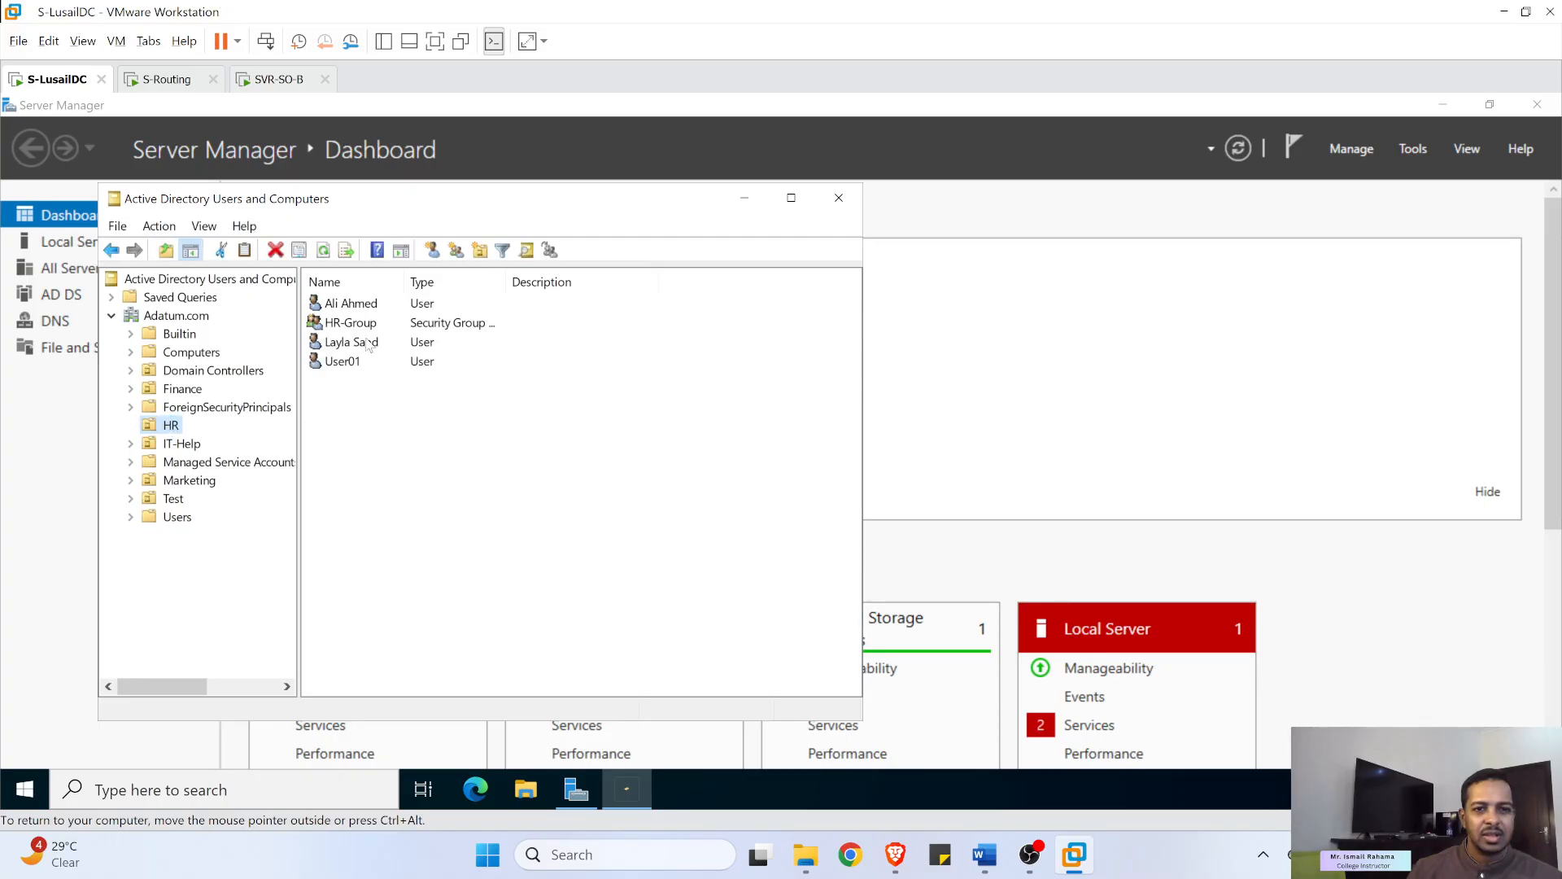
pyautogui.click(353, 366)
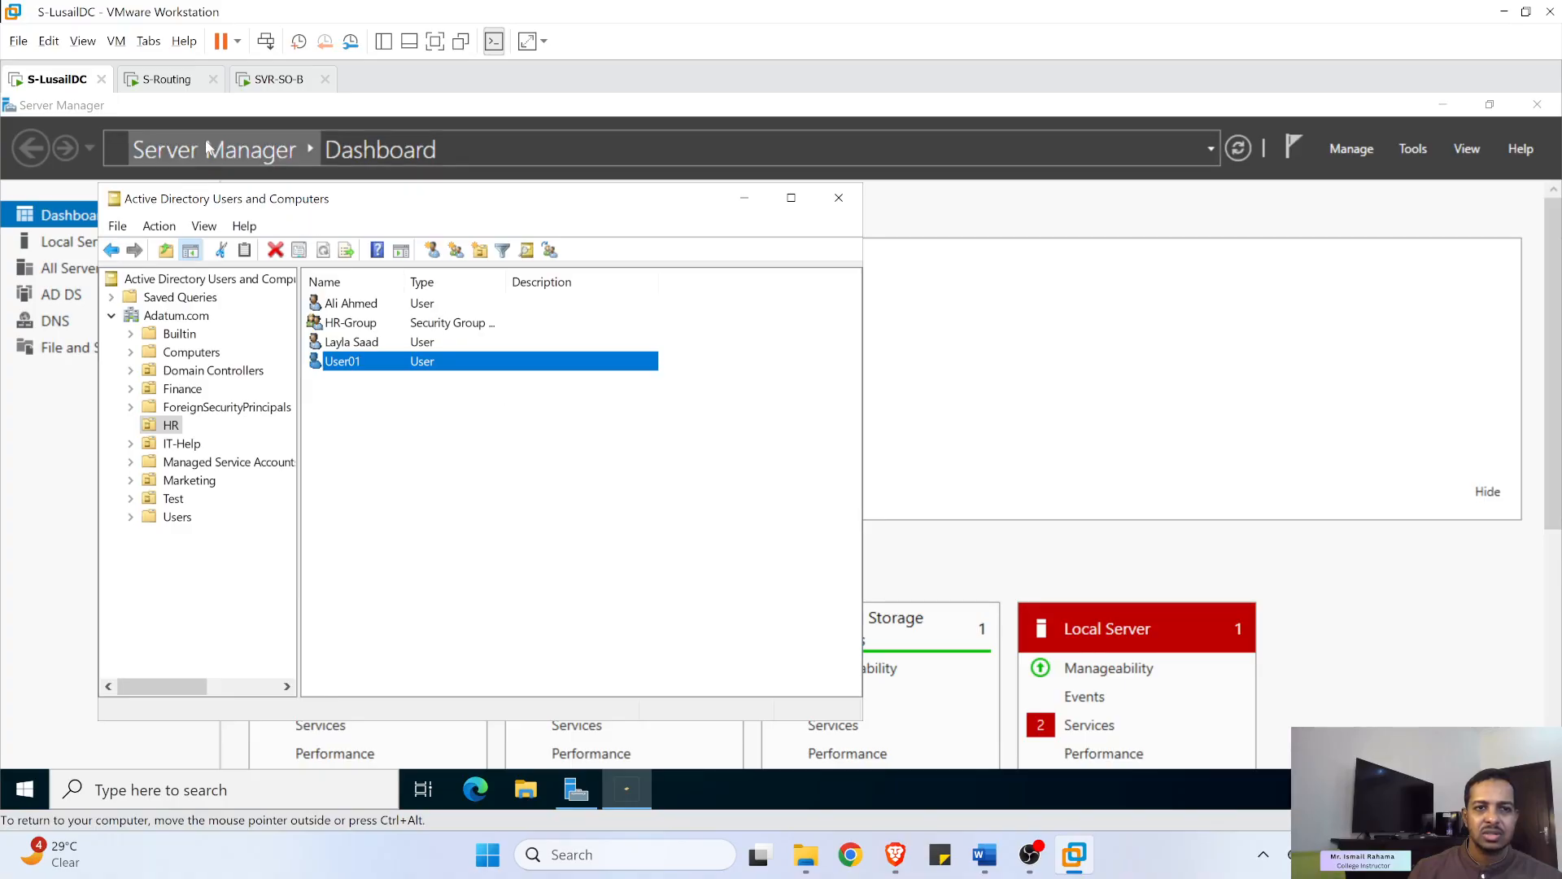
# - Read through the lab's new-user and testOU verification steps in Word
pyautogui.click(985, 856)
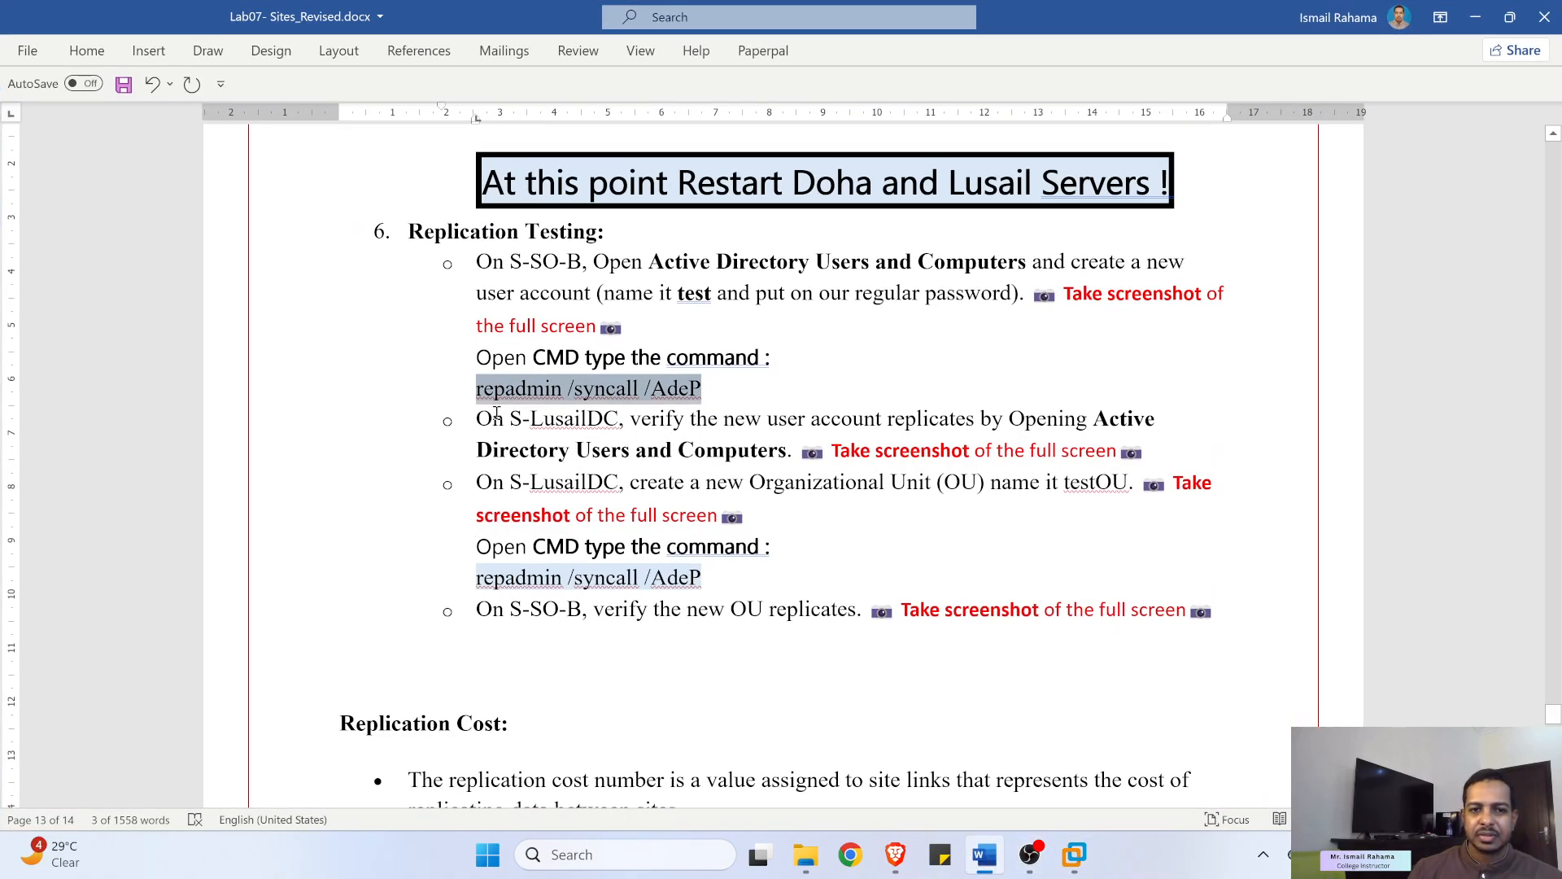
pyautogui.moveTo(486, 415); pyautogui.dragTo(834, 416)
pyautogui.click(737, 417)
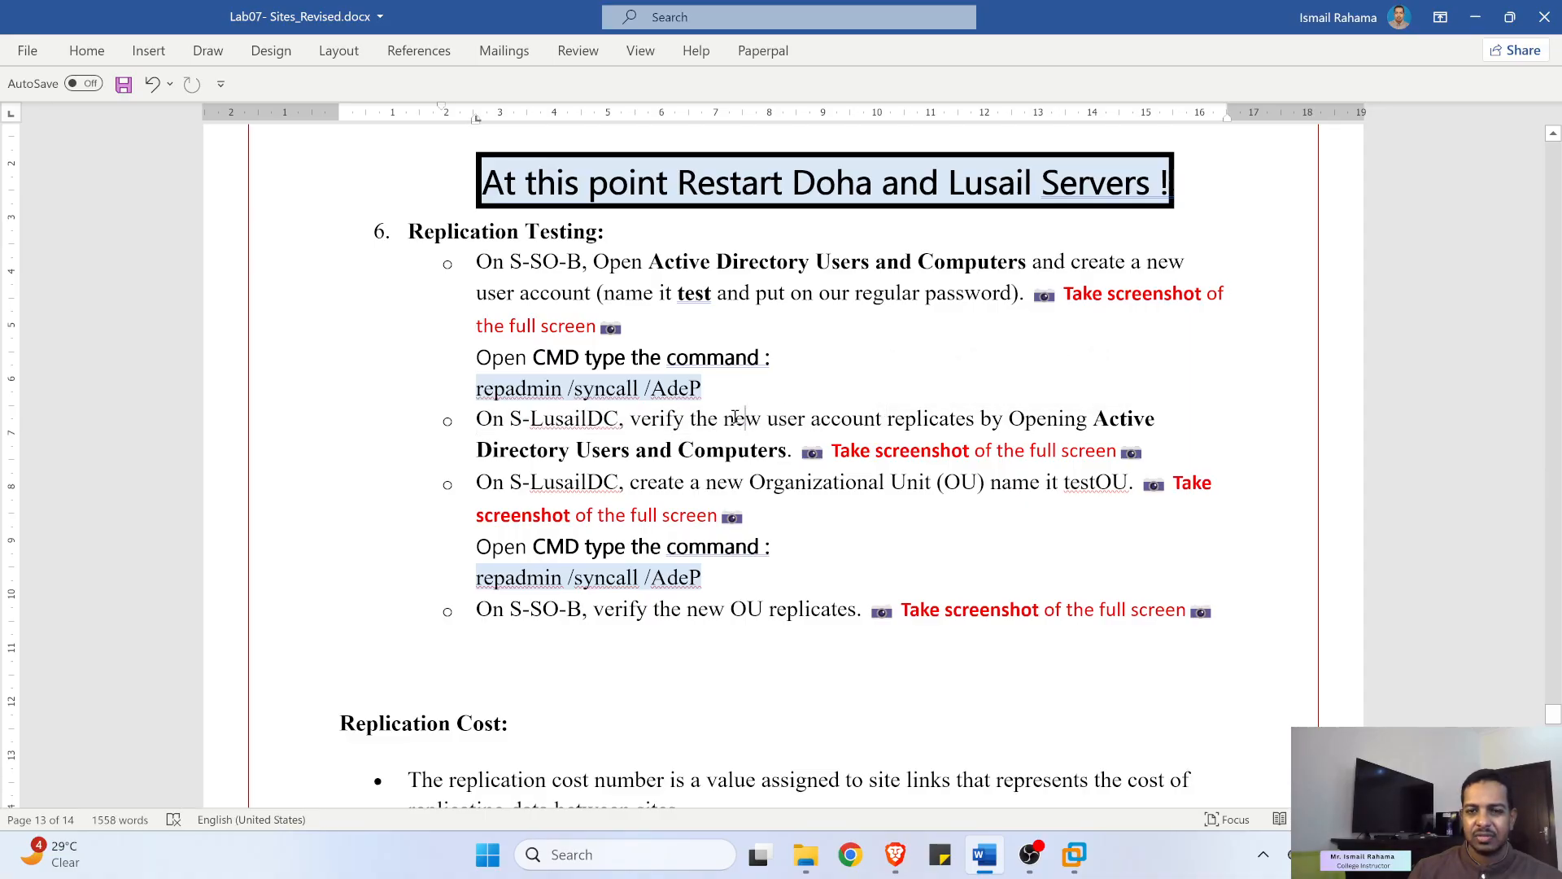
pyautogui.moveTo(734, 418); pyautogui.dragTo(1003, 453)
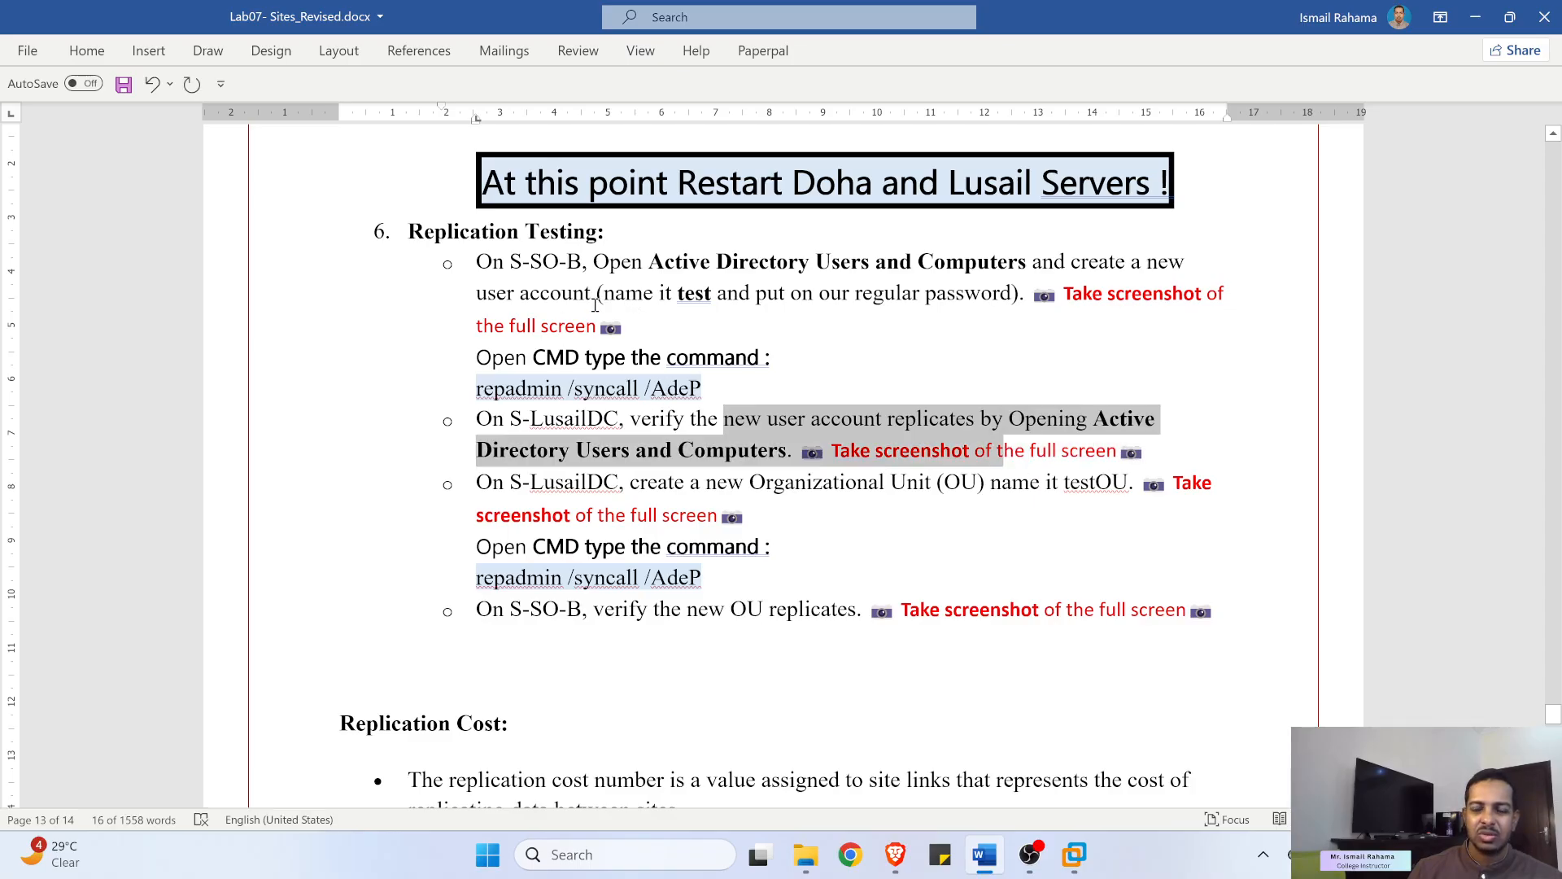
pyautogui.click(1111, 299)
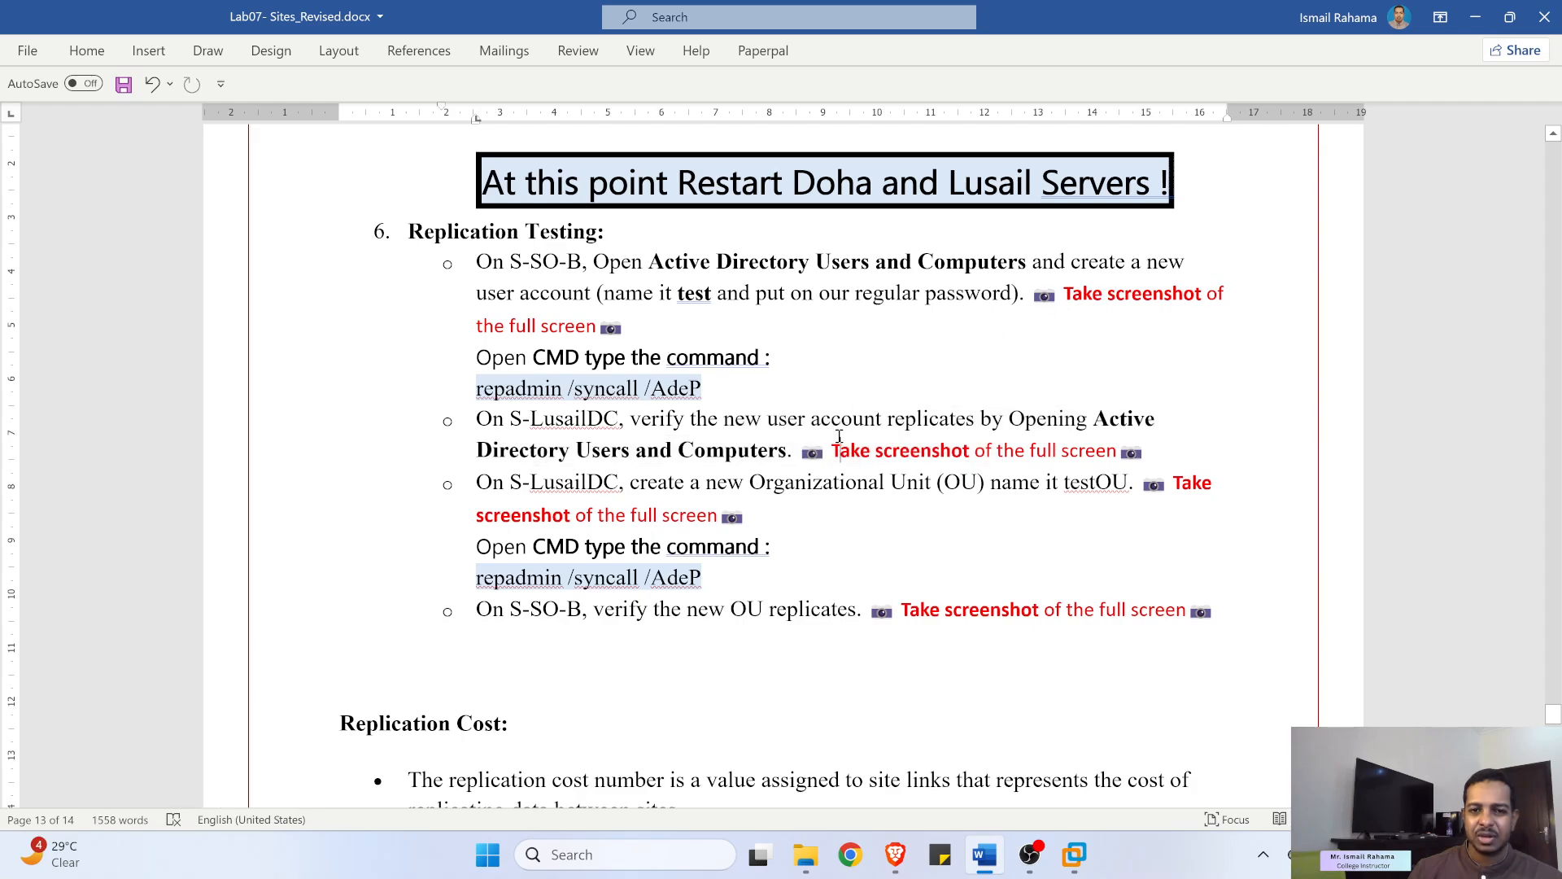
pyautogui.scroll(-3, 839, 437)
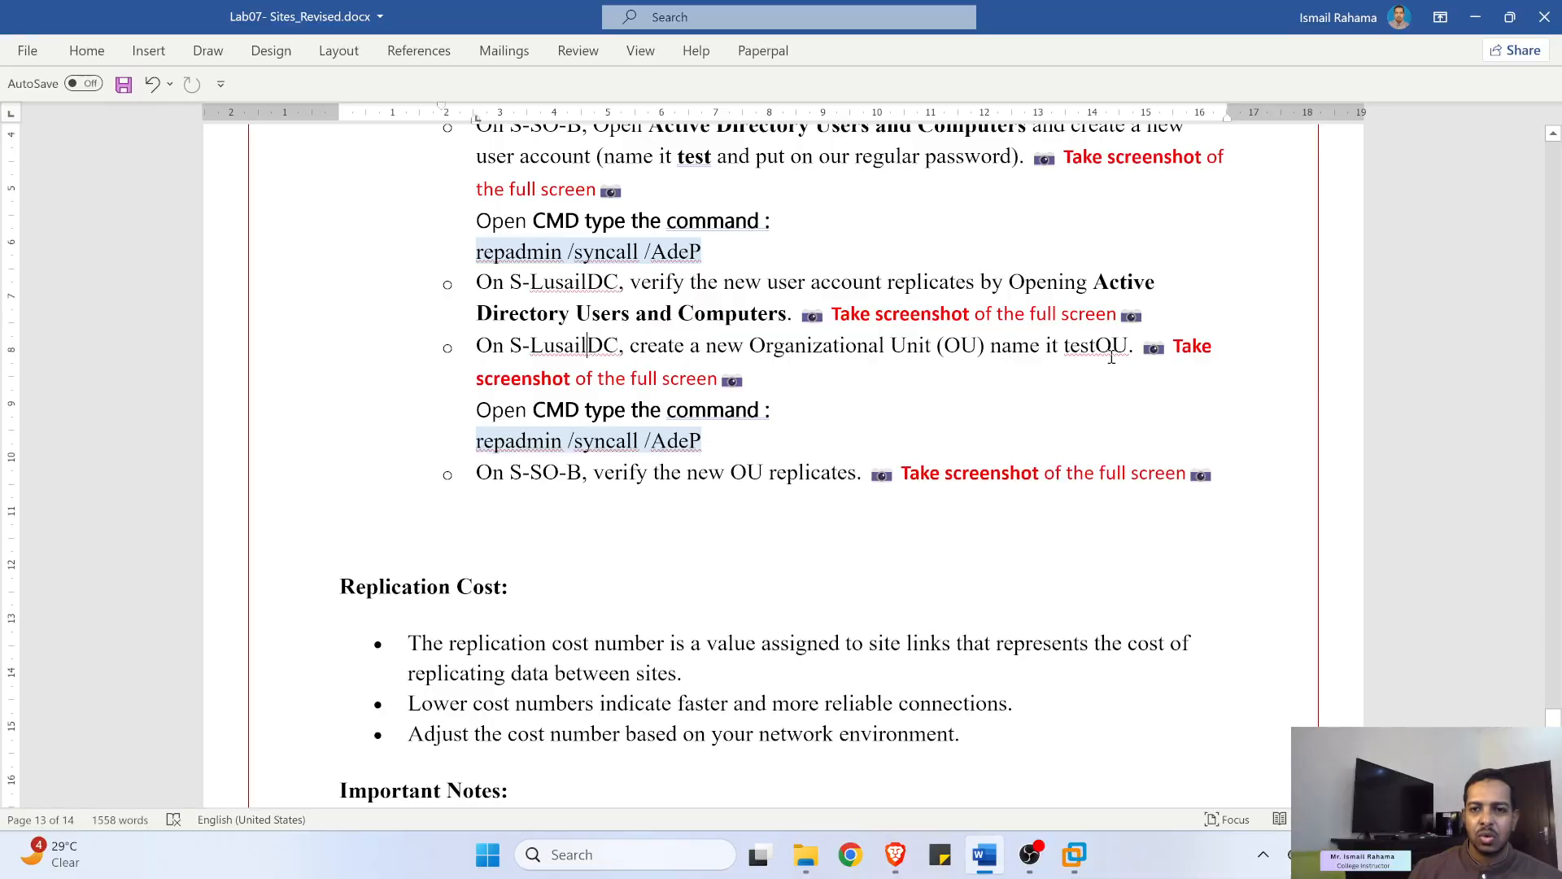
pyautogui.moveTo(1070, 341); pyautogui.dragTo(1131, 345)
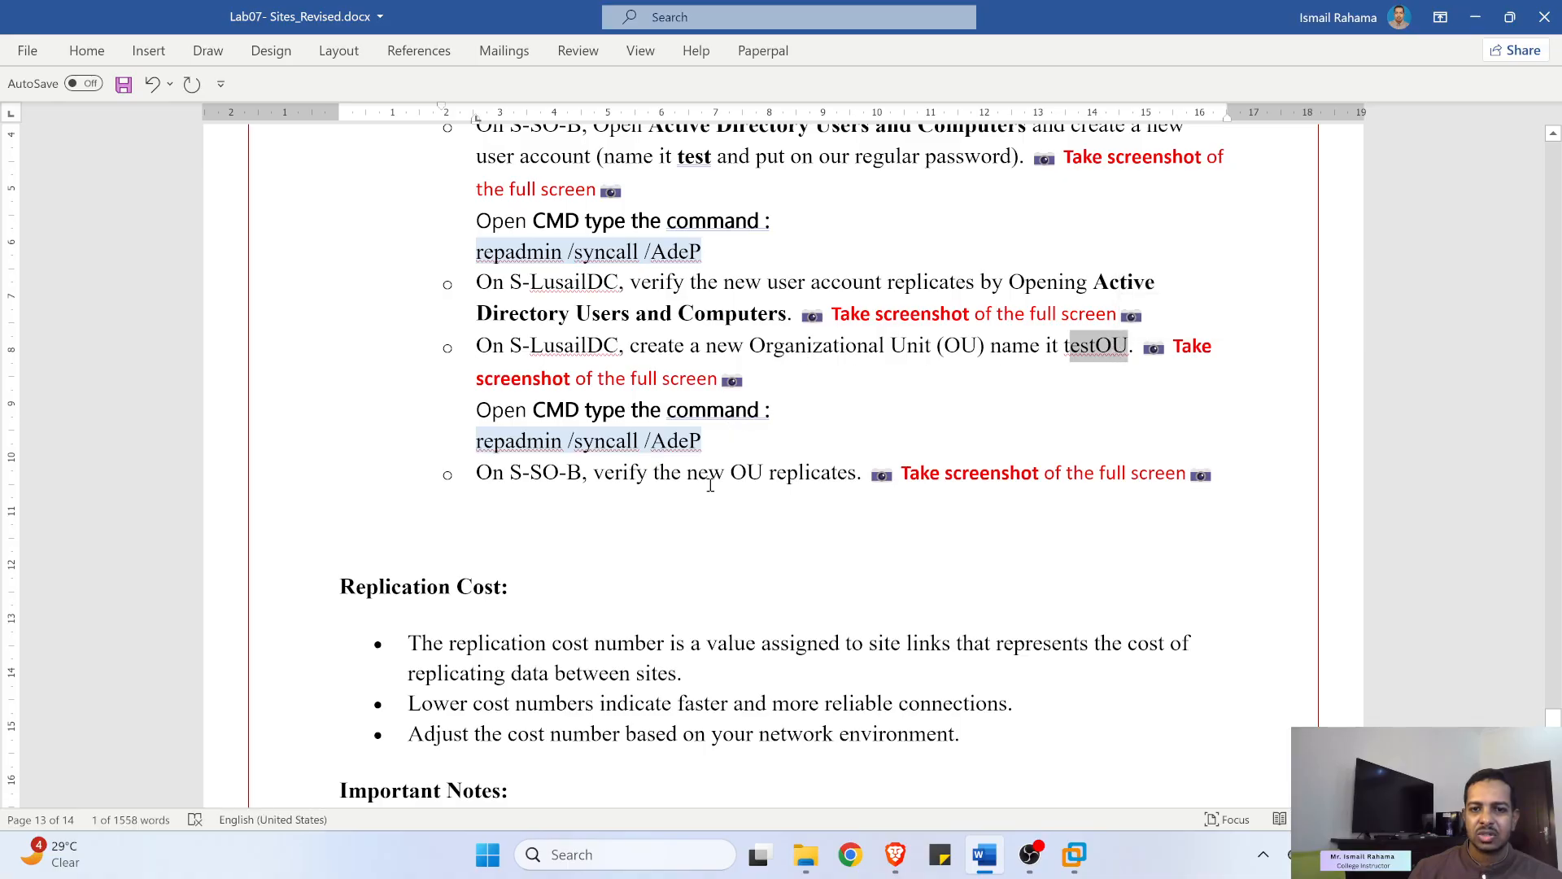
pyautogui.moveTo(947, 458); pyautogui.dragTo(1066, 464)
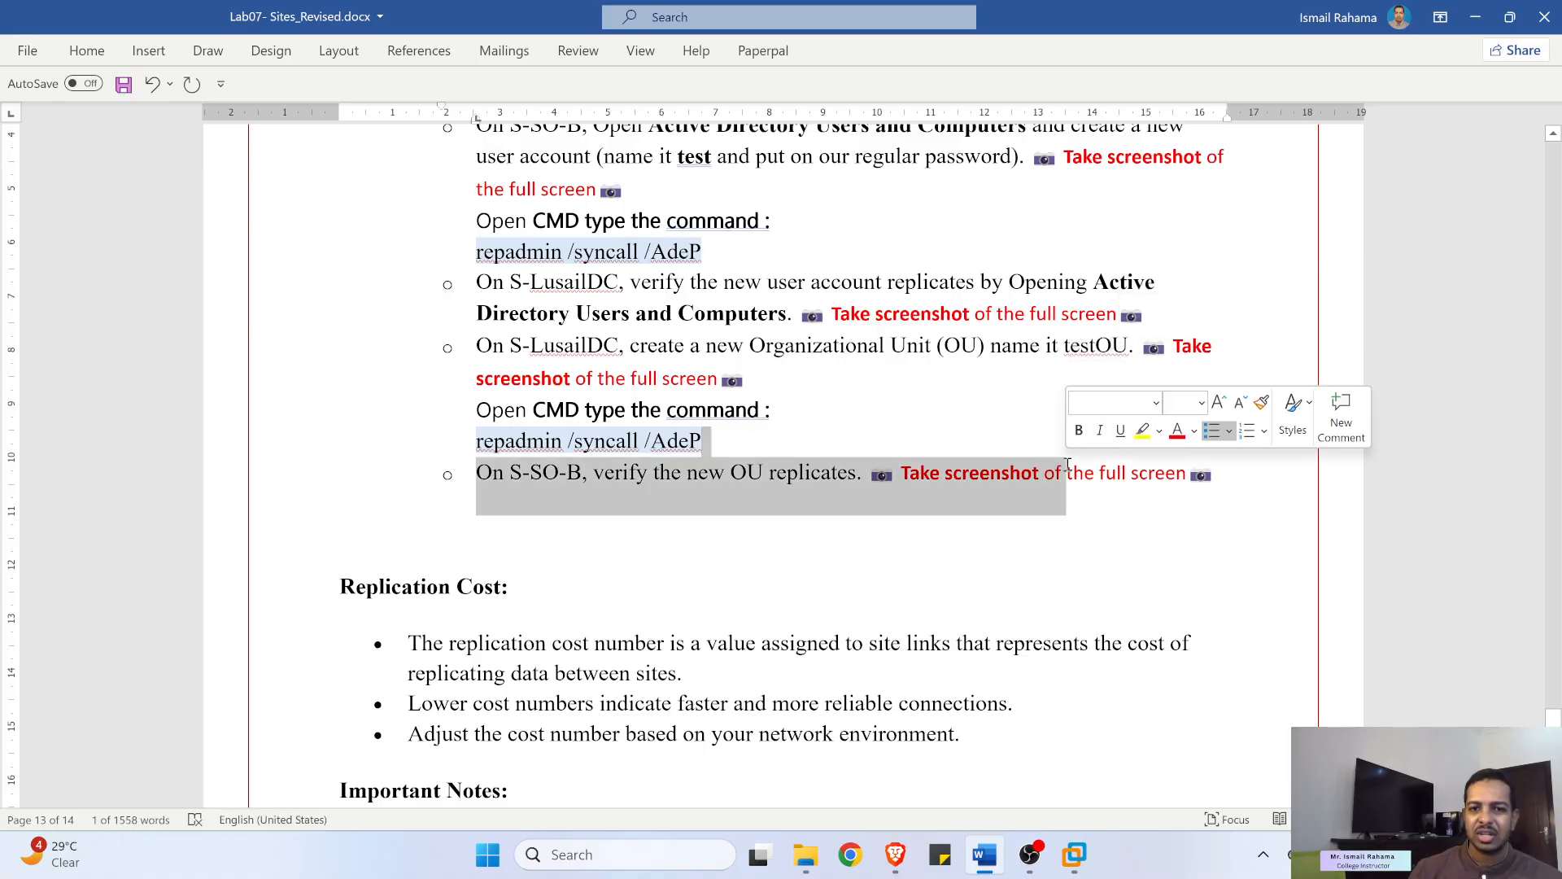
pyautogui.click(698, 472)
# - Copy the repadmin /syncall /AdeP line, then return to S-LusailDC and maximize the directory console
pyautogui.tripleClick(673, 440)
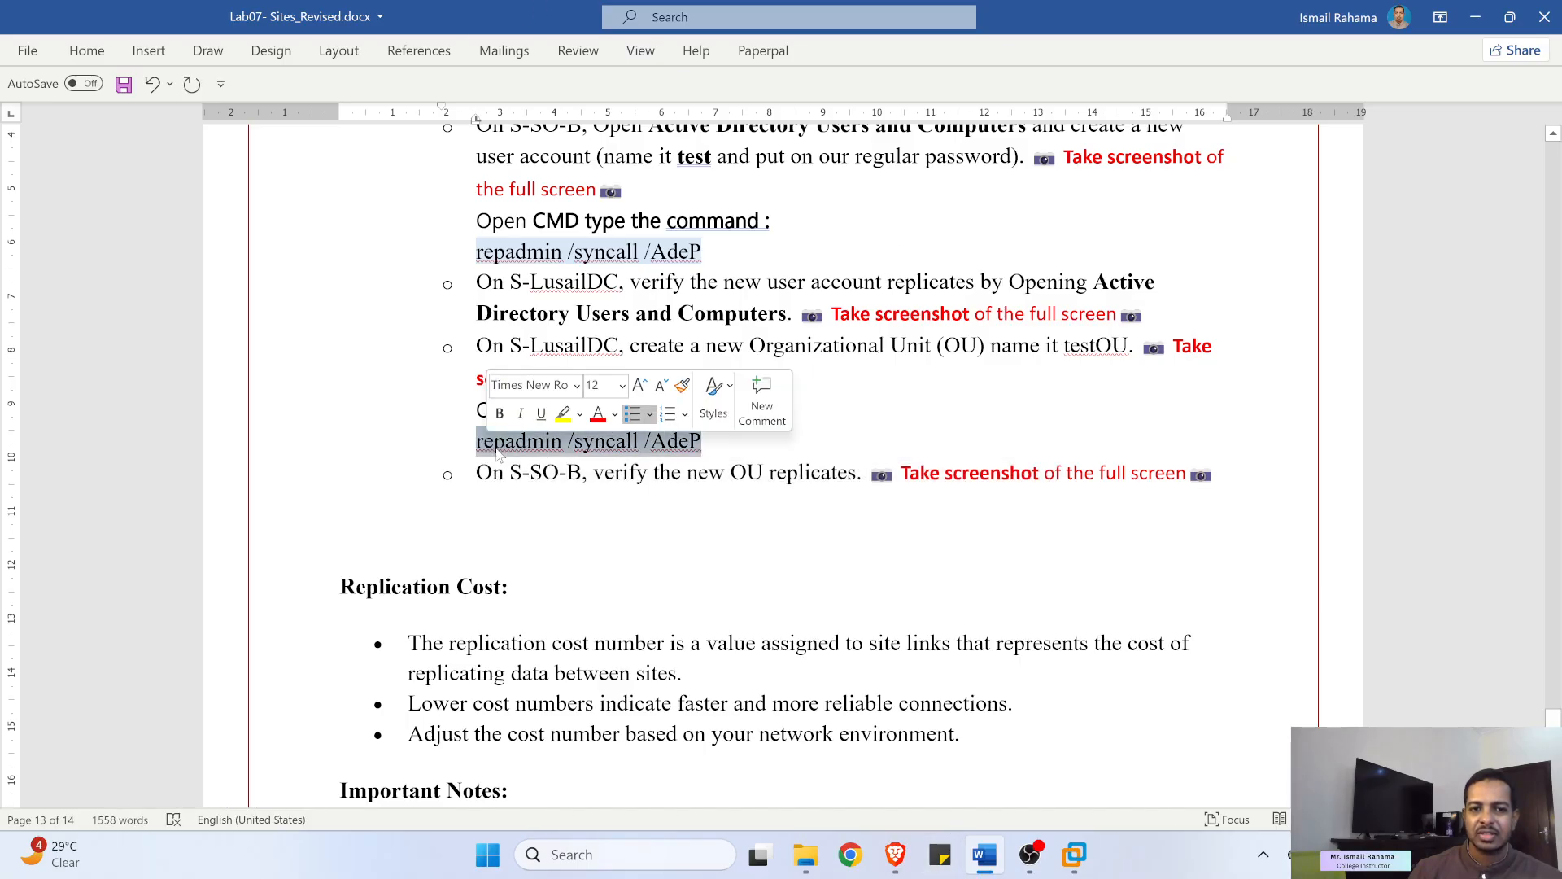
pyautogui.rightClick(500, 446)
pyautogui.click(556, 65)
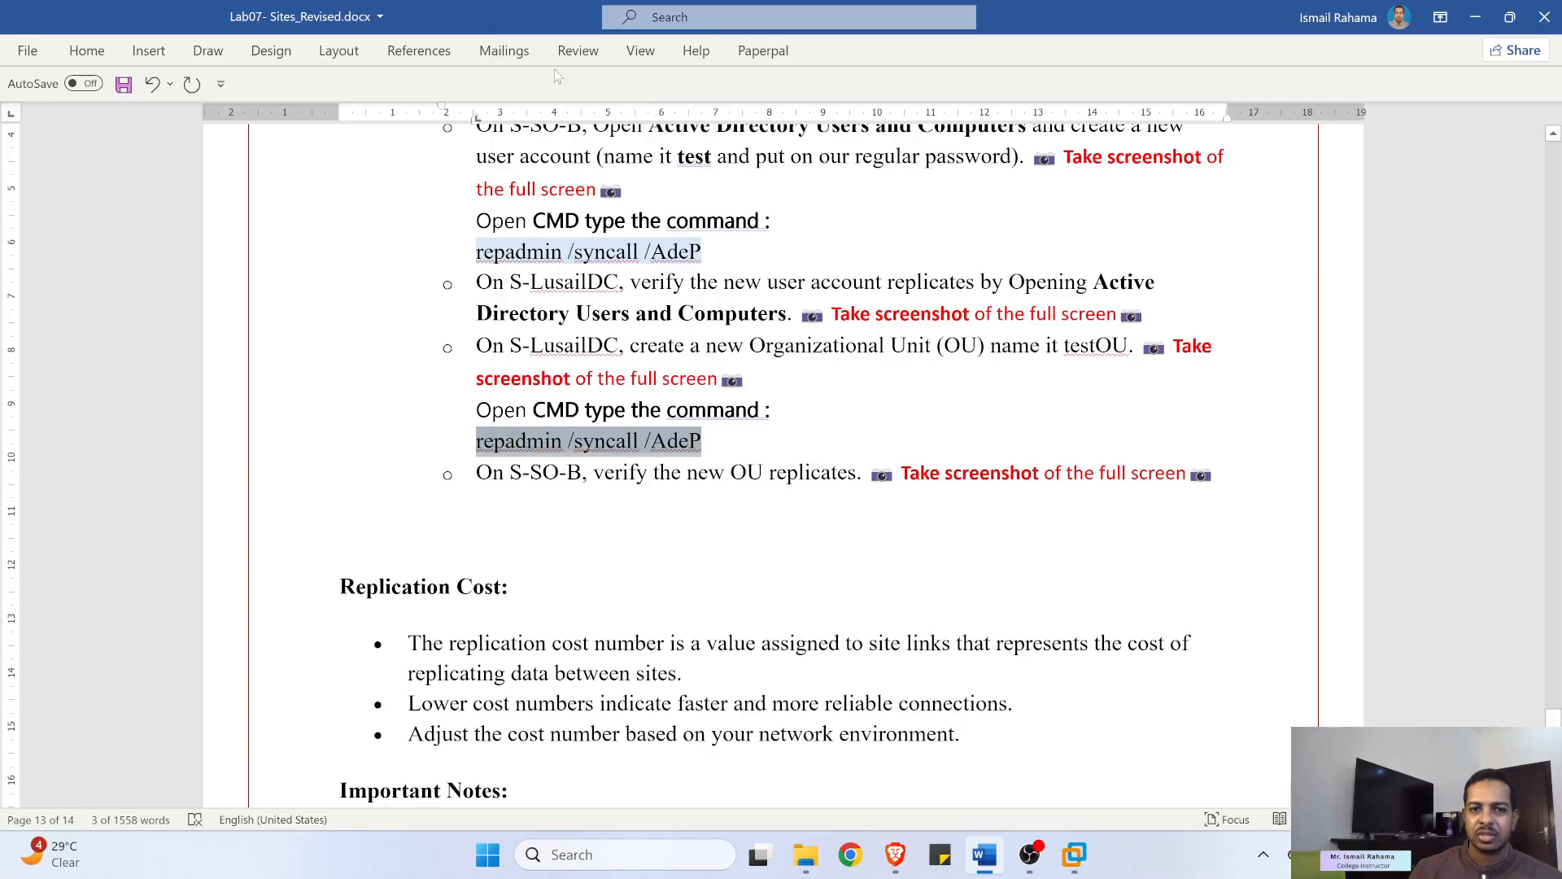
pyautogui.moveTo(1074, 855)
pyautogui.click(1037, 694)
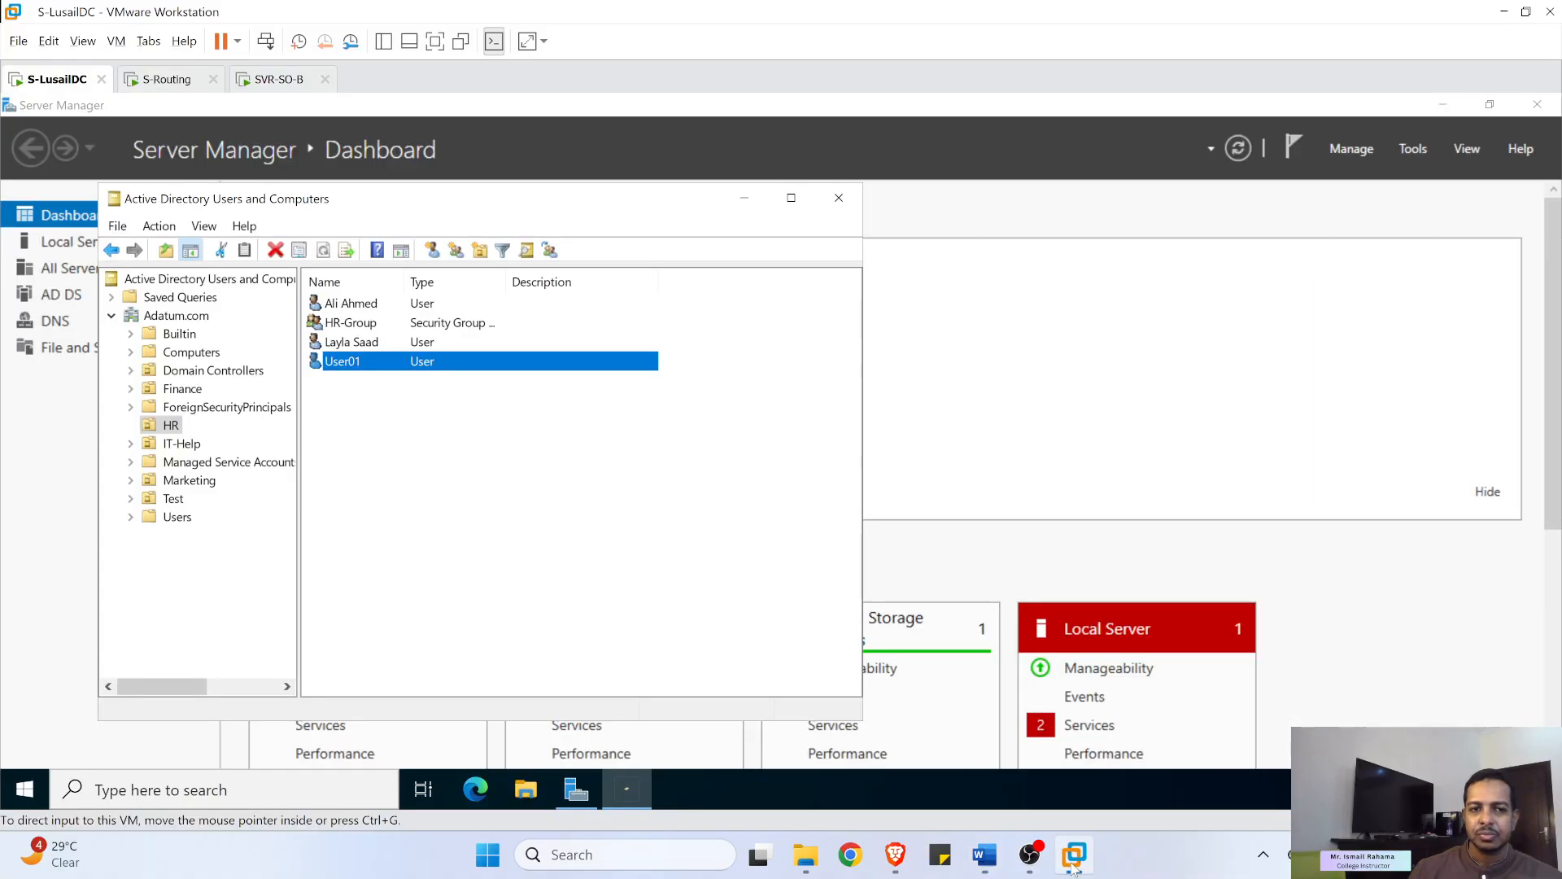
pyautogui.click(445, 434)
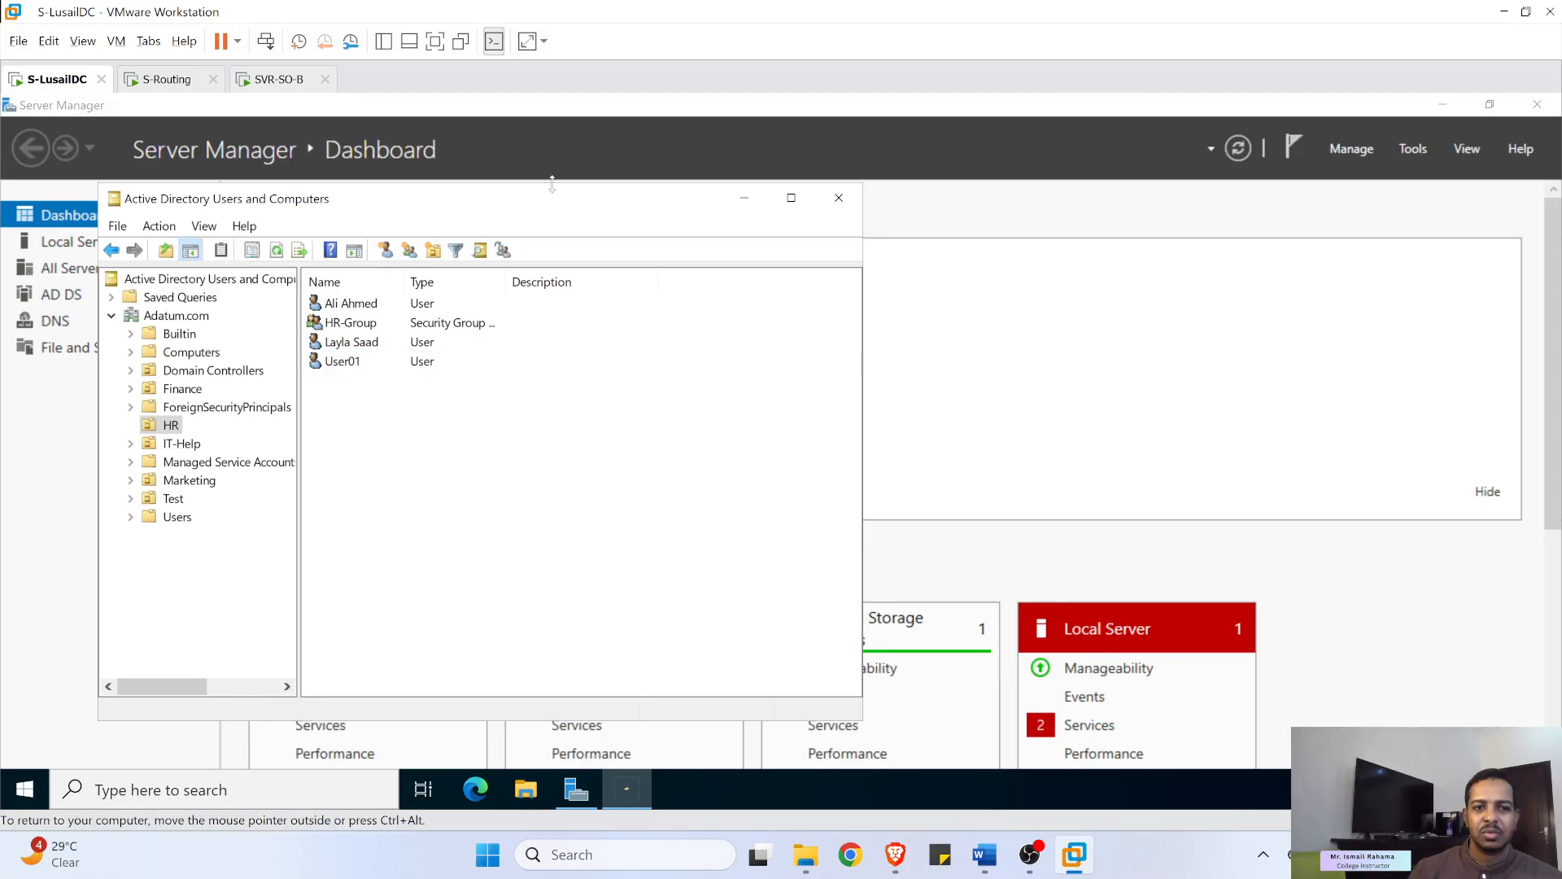
pyautogui.click(791, 197)
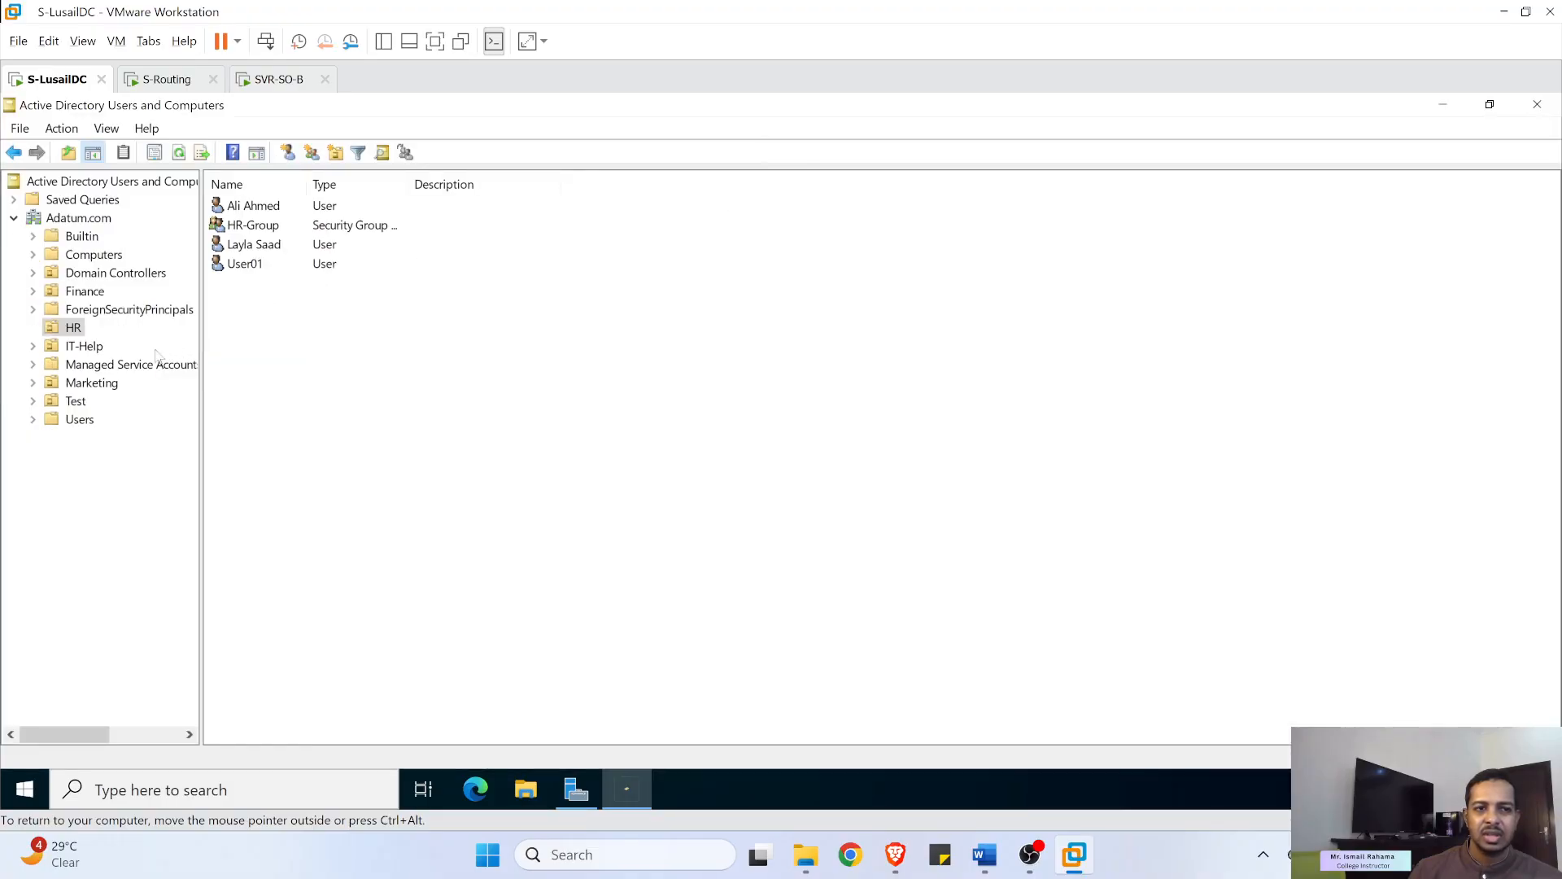
# - Create the organizational unit testOU01 directly under Adatum.com
pyautogui.click(70, 220)
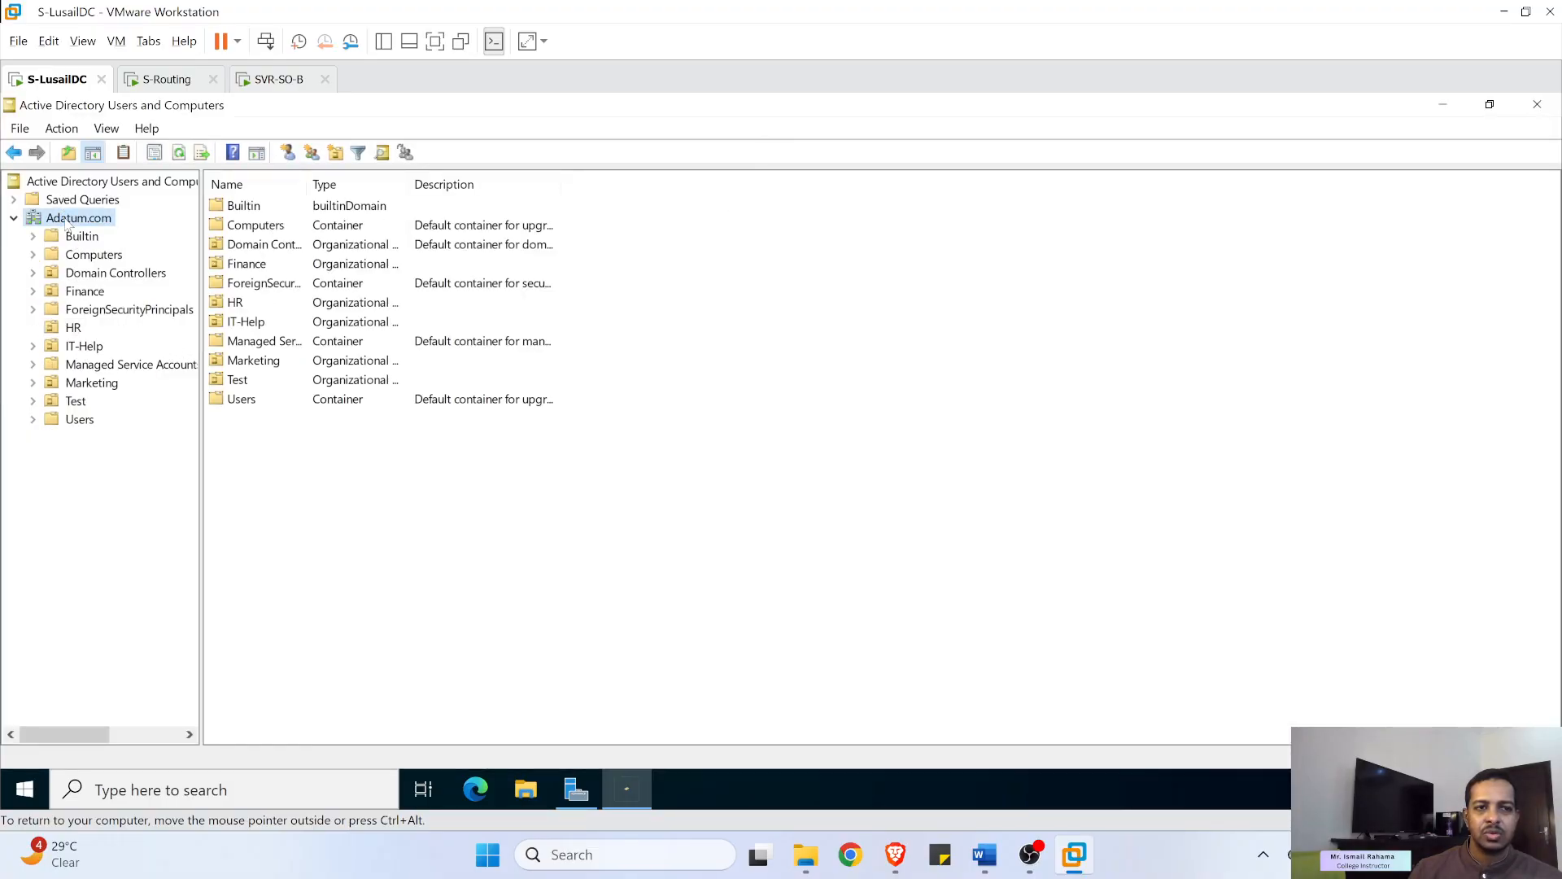
pyautogui.rightClick(65, 218)
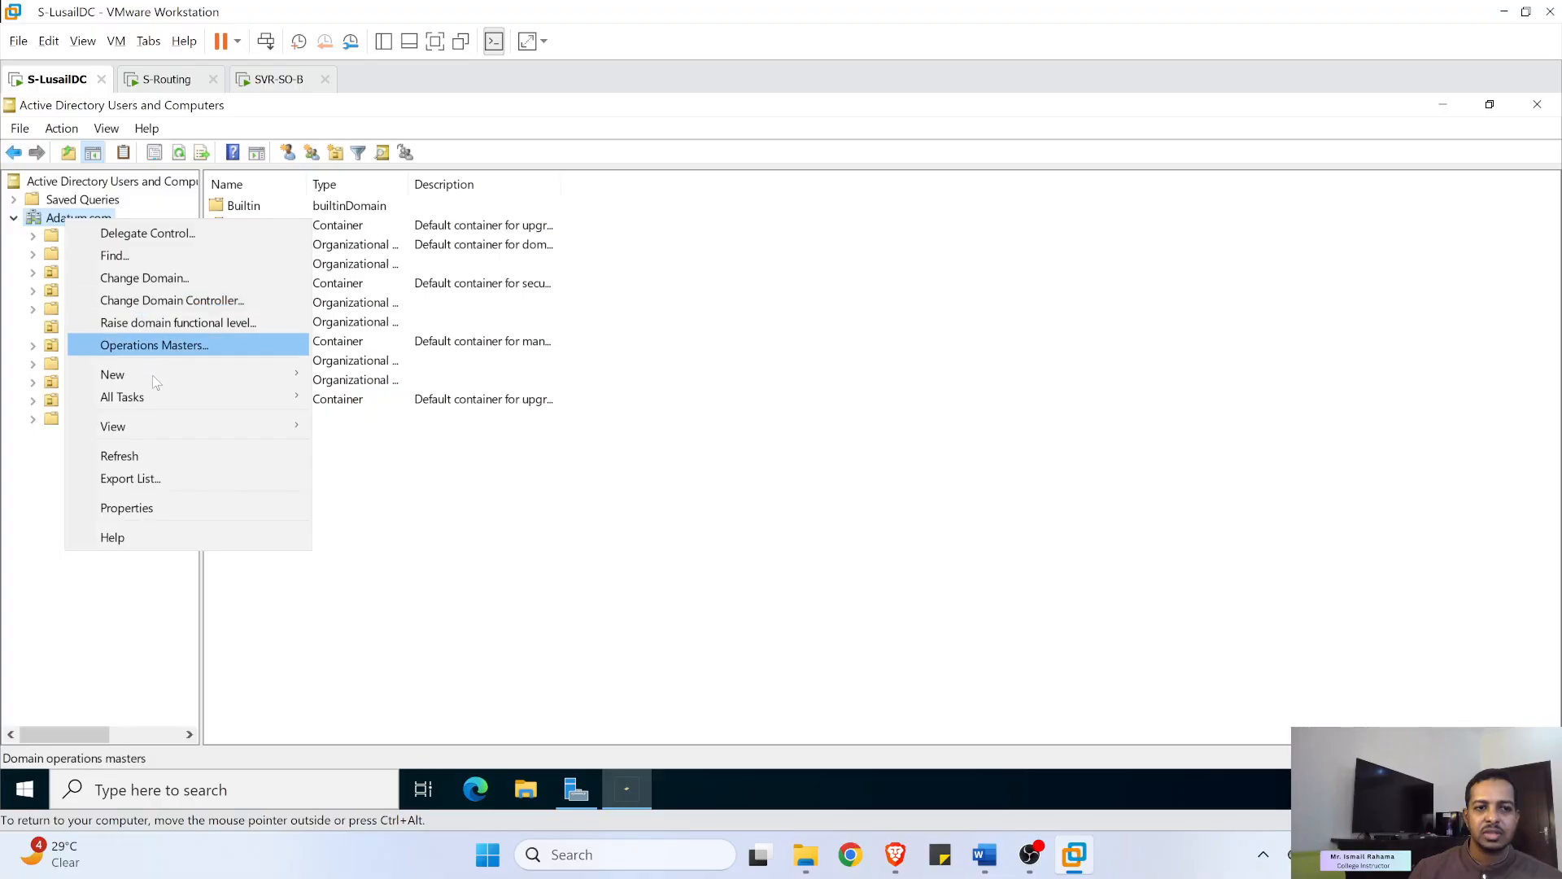
pyautogui.moveTo(218, 374)
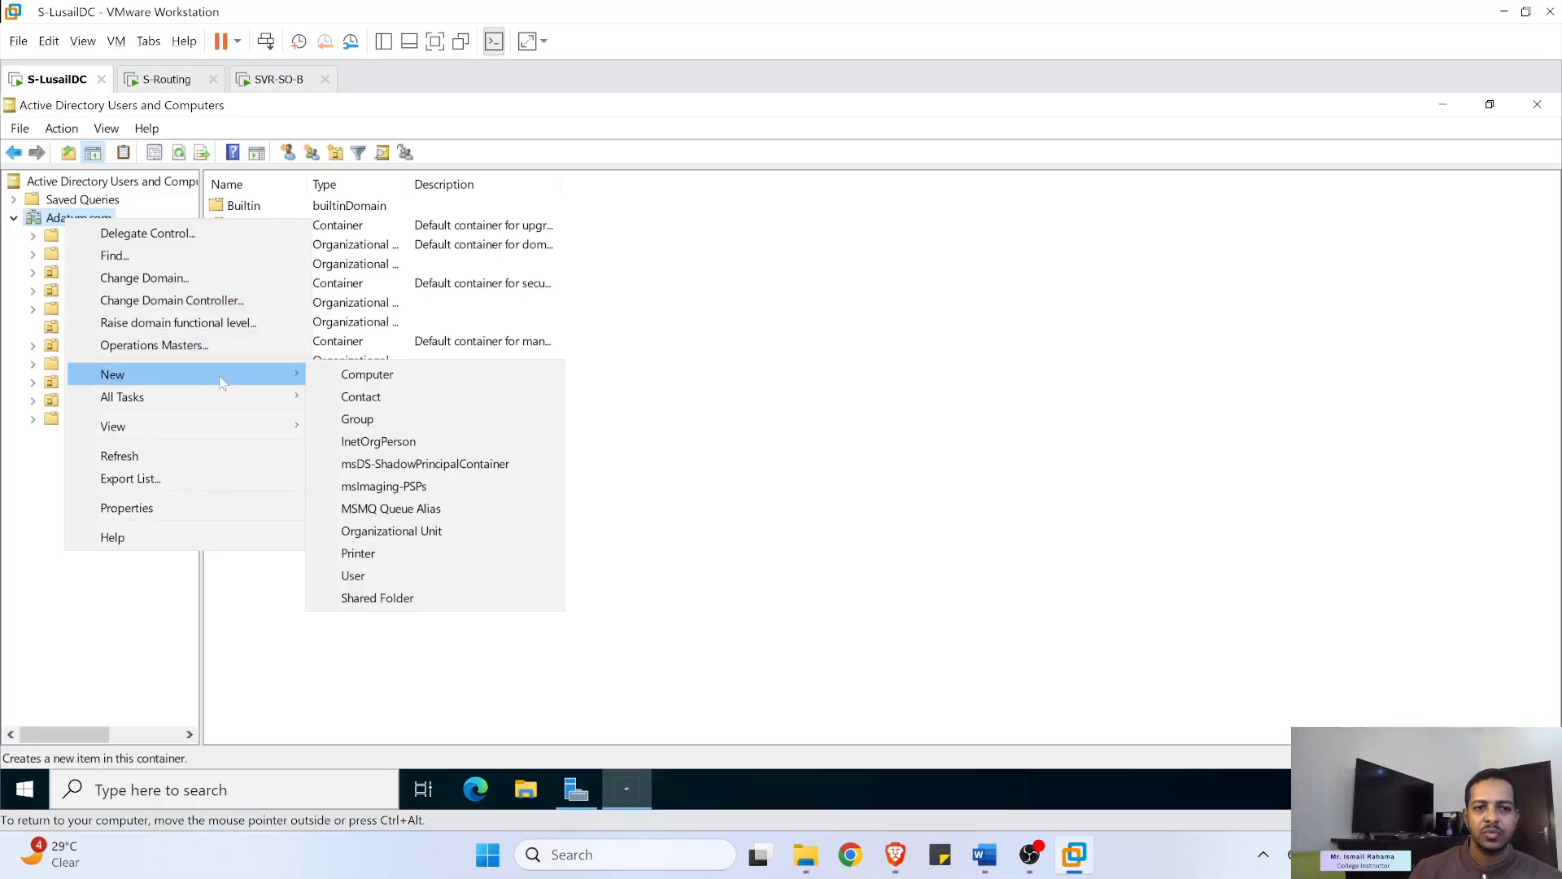
pyautogui.click(394, 531)
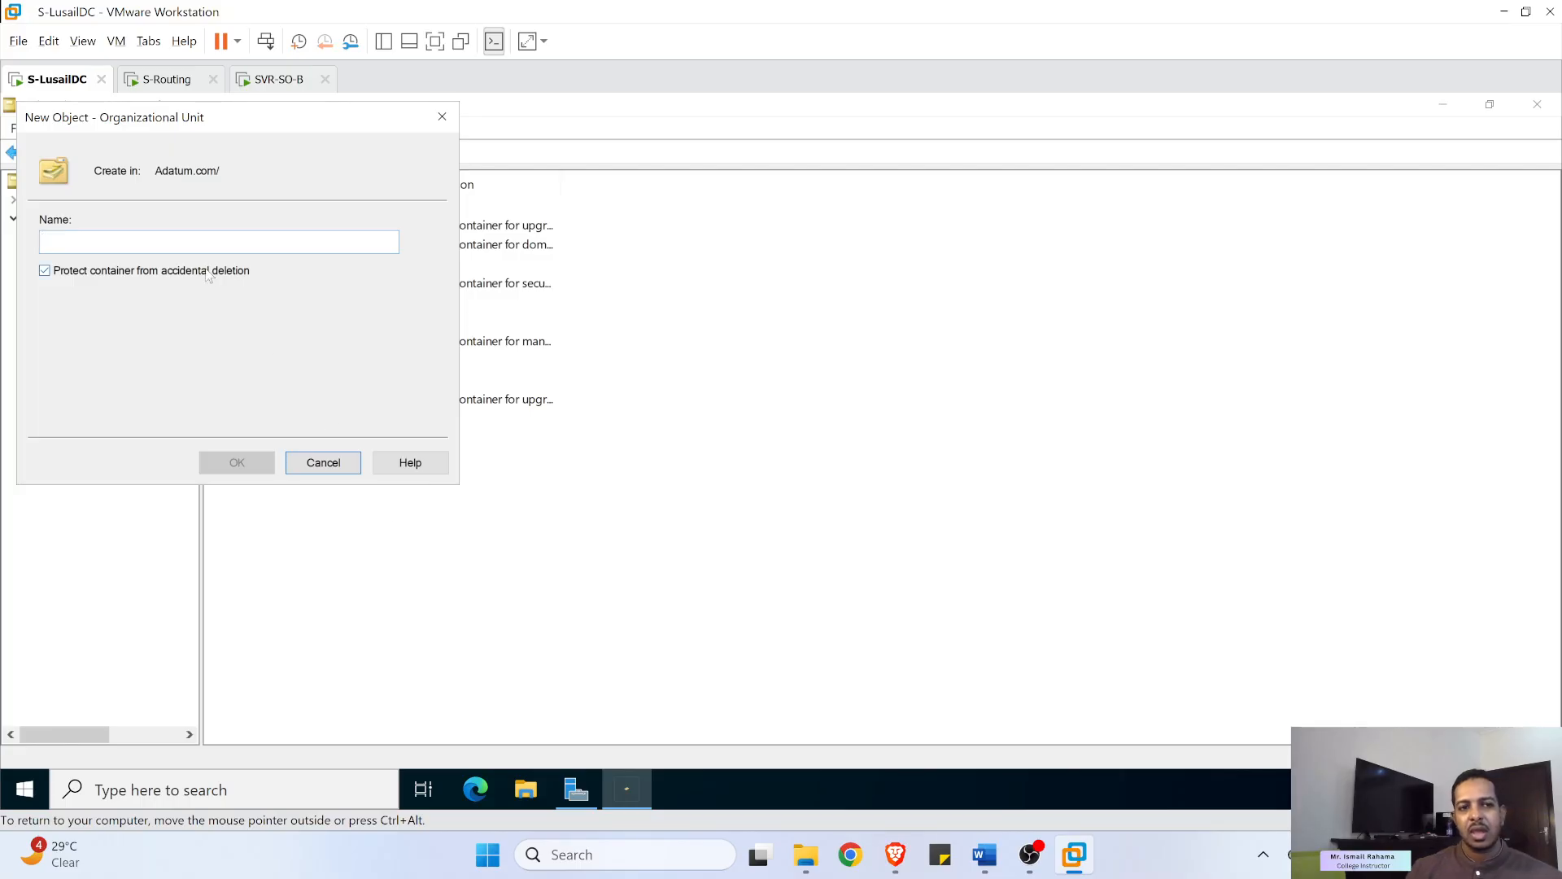
pyautogui.write('testOU01')
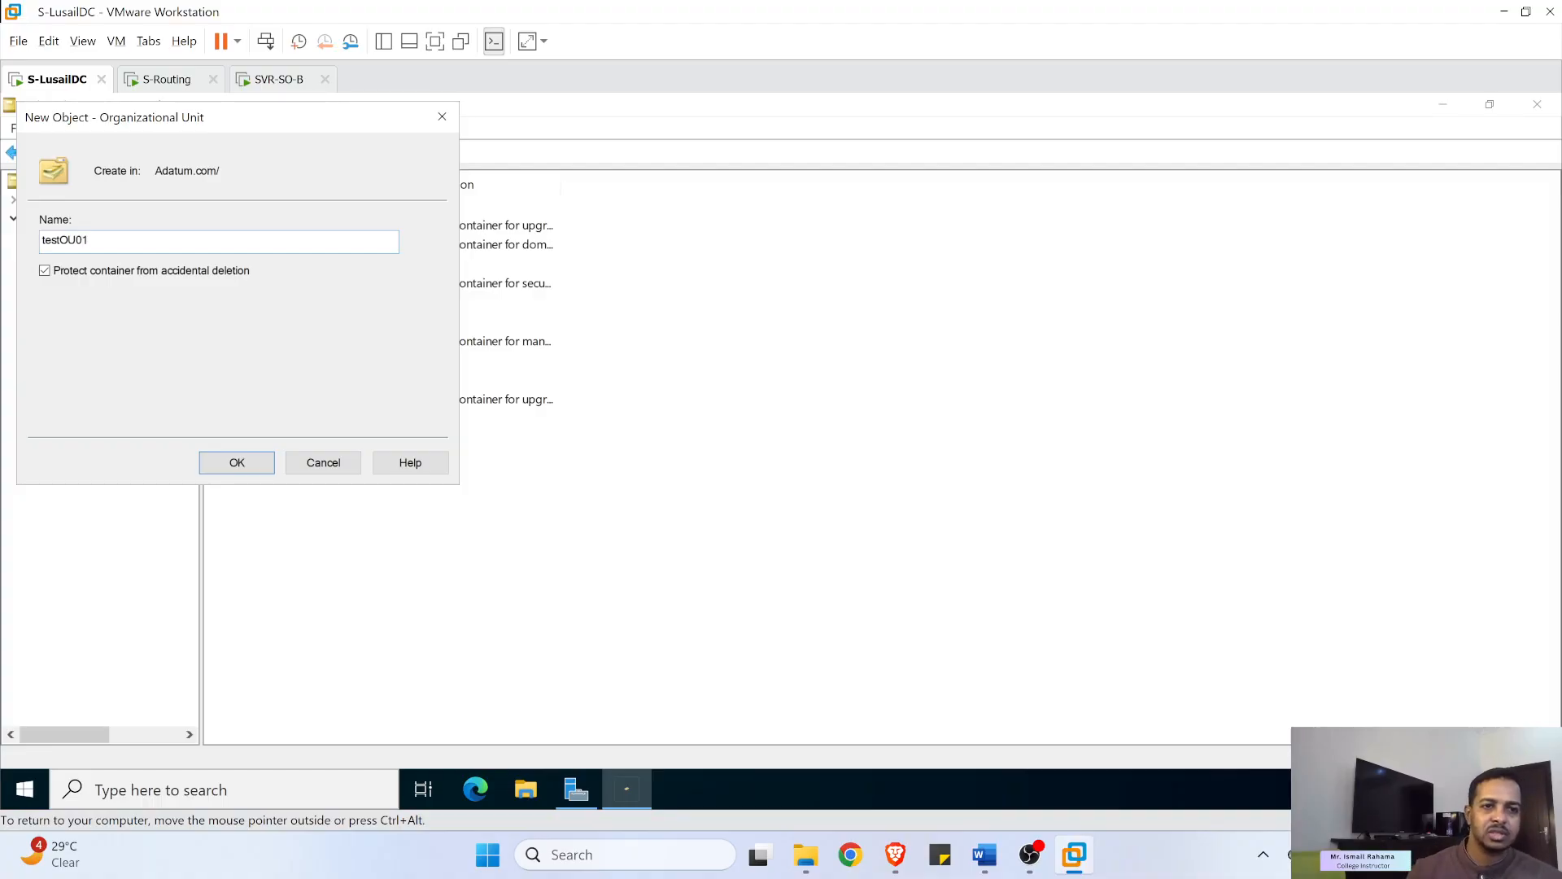
pyautogui.click(237, 463)
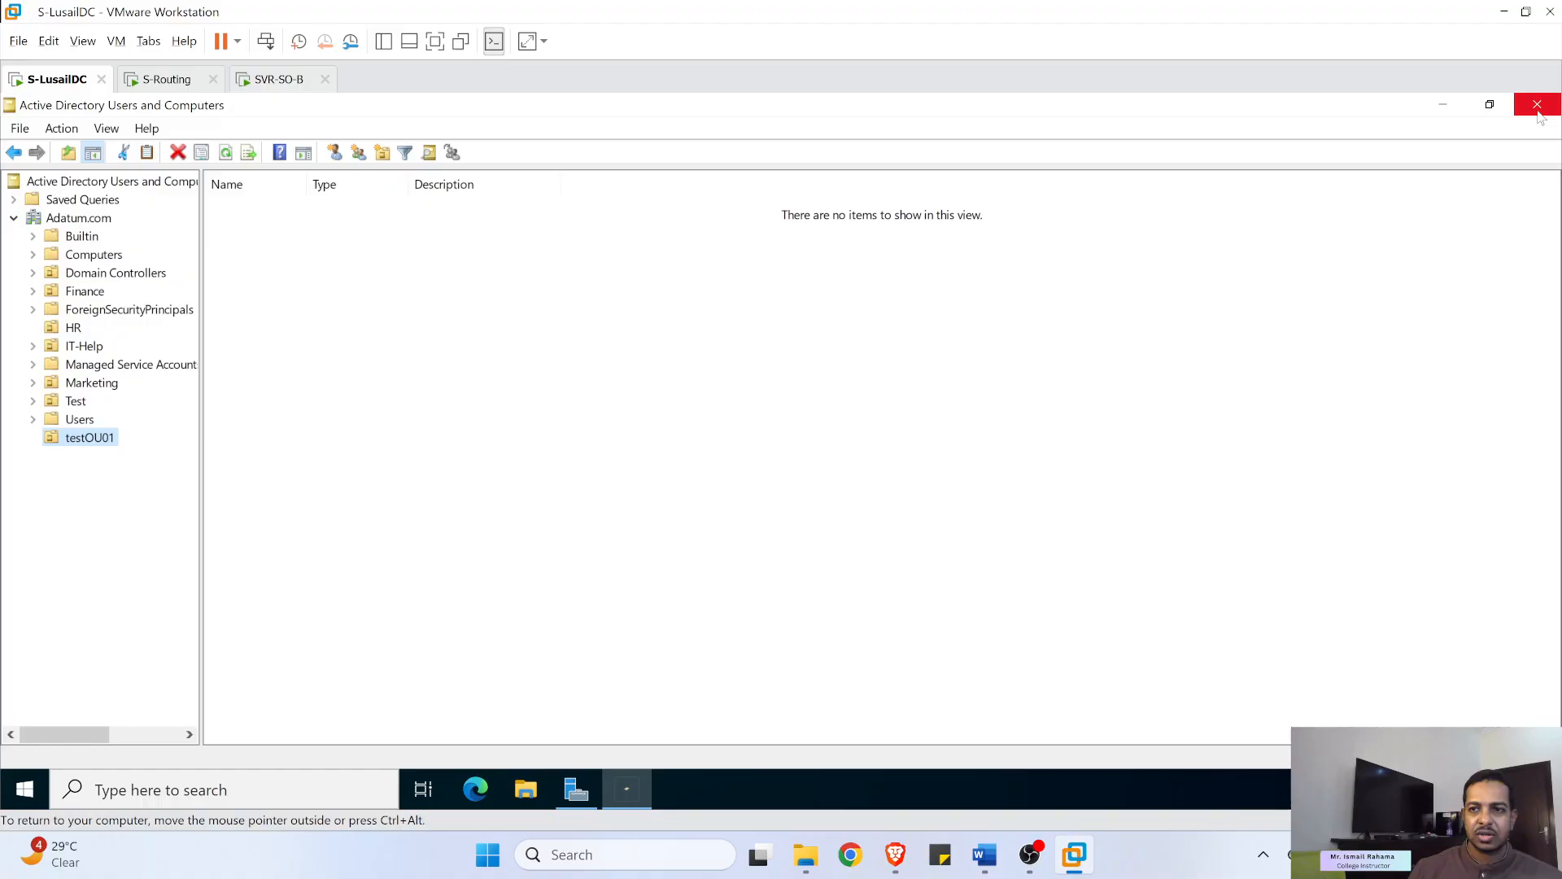
# - Run repadmin /syncall /AdeP in an administrator Command Prompt on S-LusailDC
pyautogui.click(345, 796)
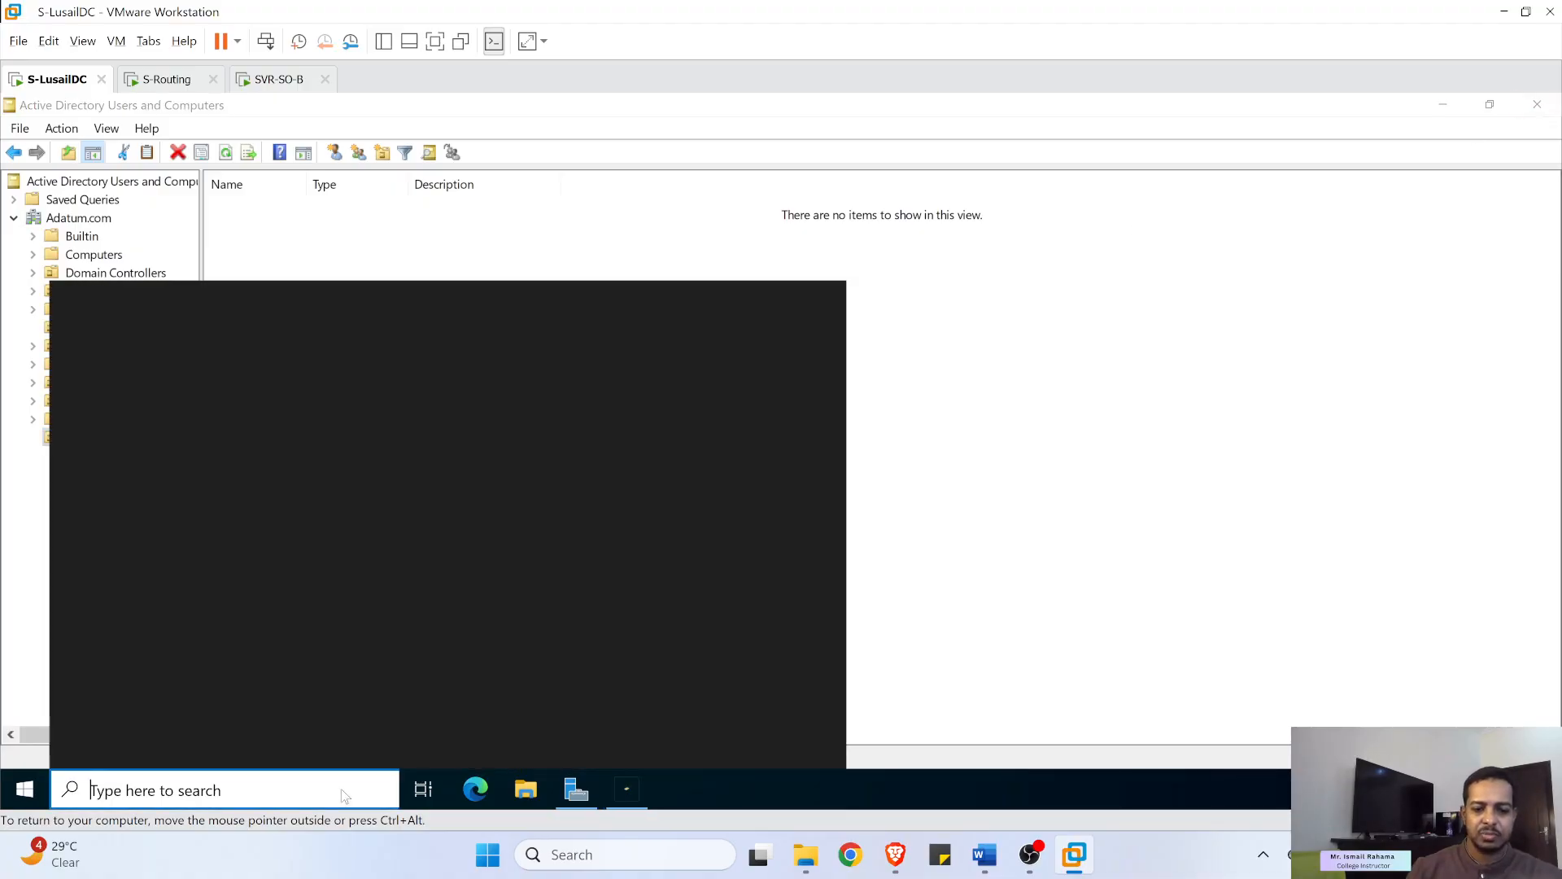
pyautogui.write('cmd')
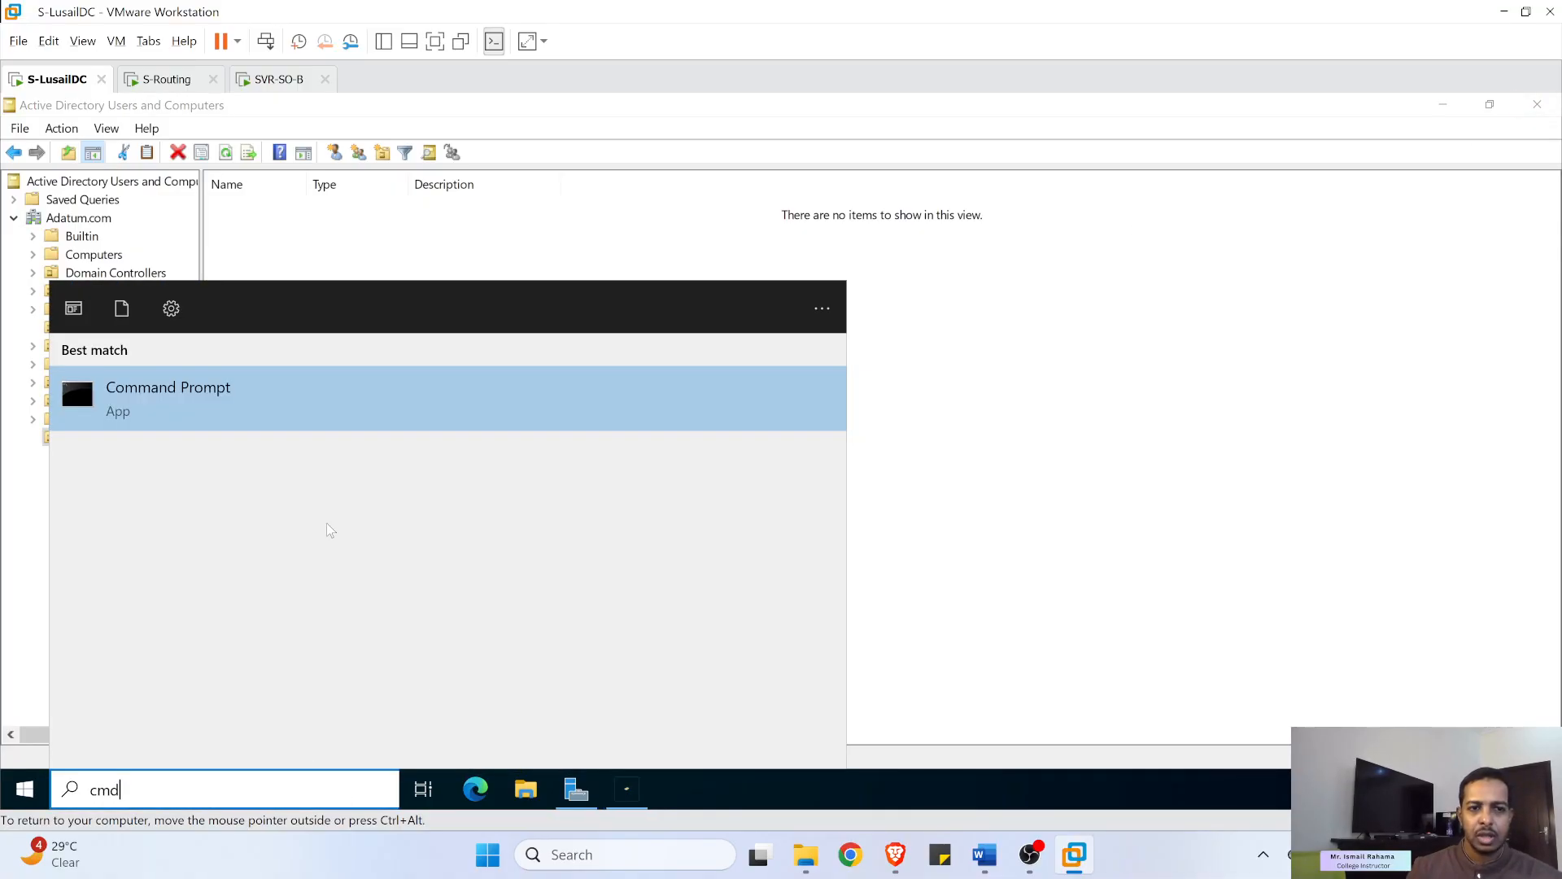
pyautogui.rightClick(218, 401)
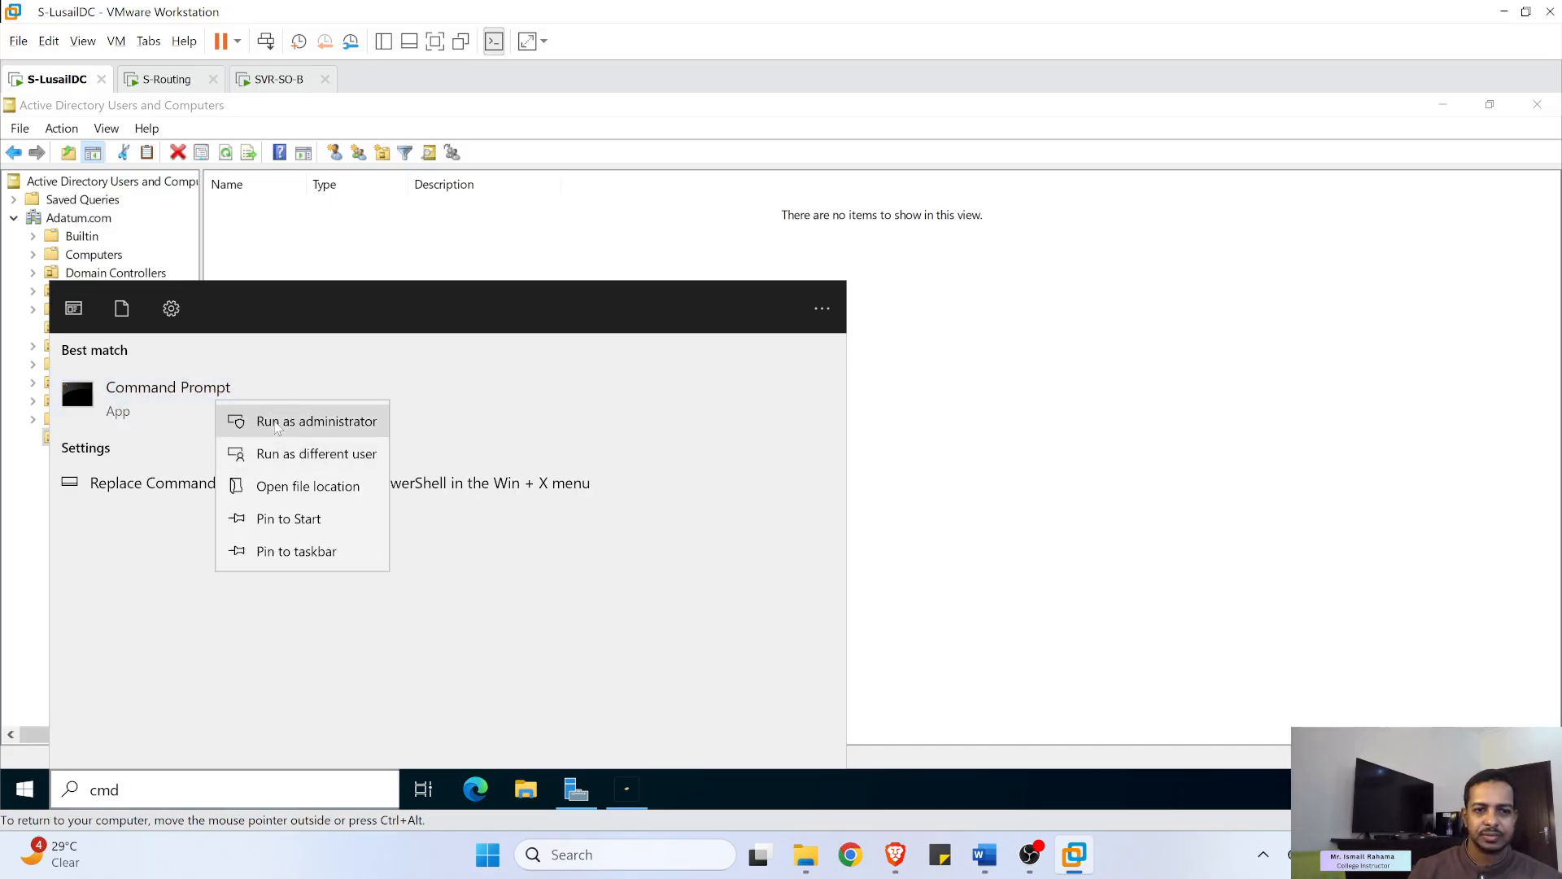
pyautogui.click(275, 420)
pyautogui.write('repadmin /syncall /AdeP')
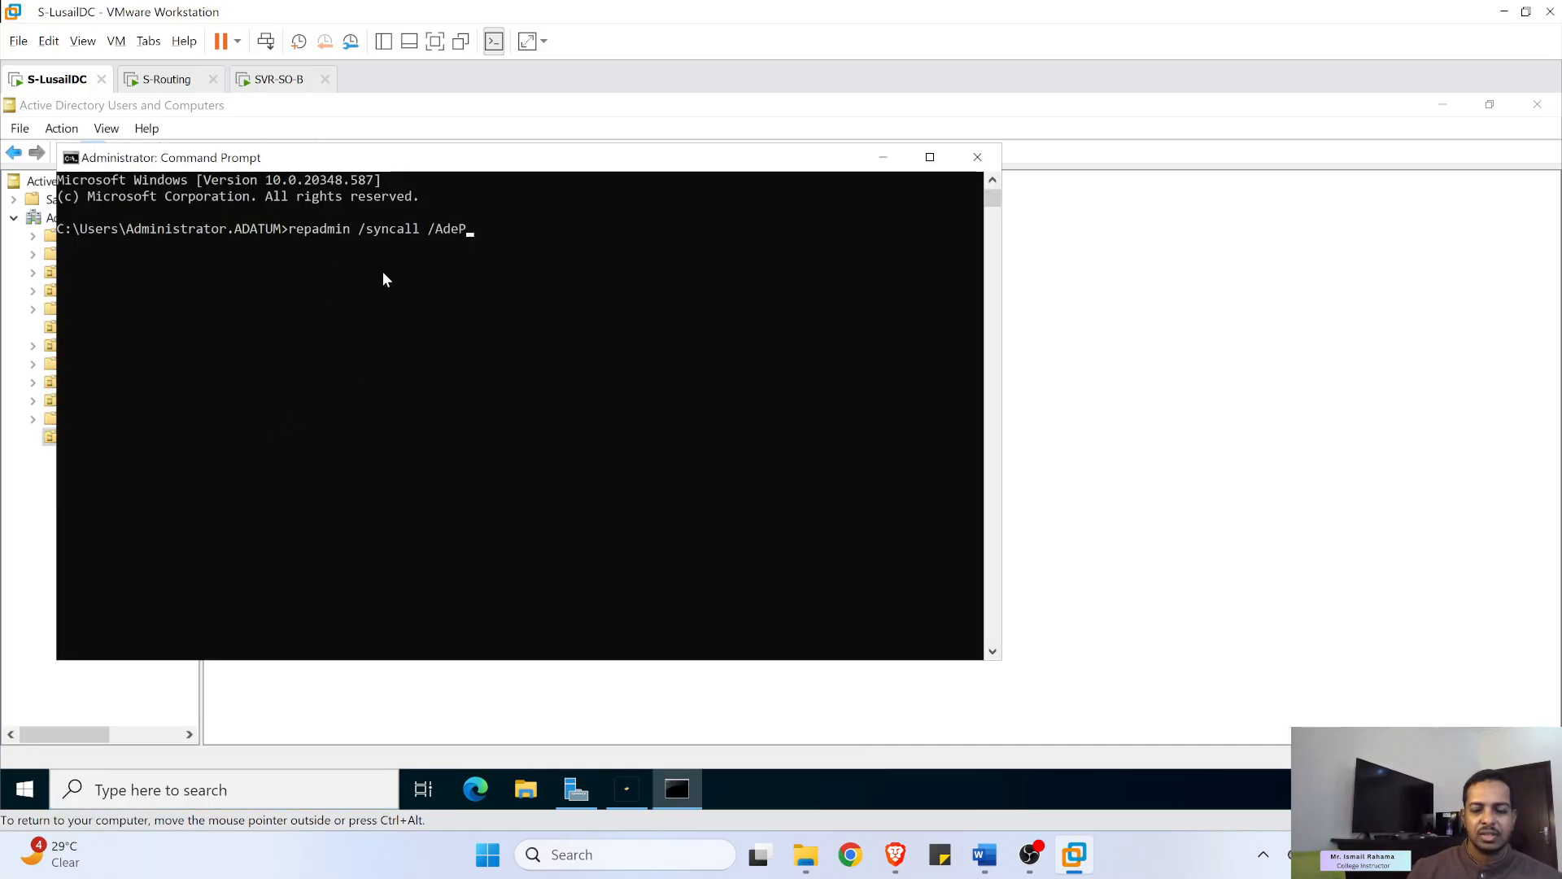
pyautogui.press('Return')
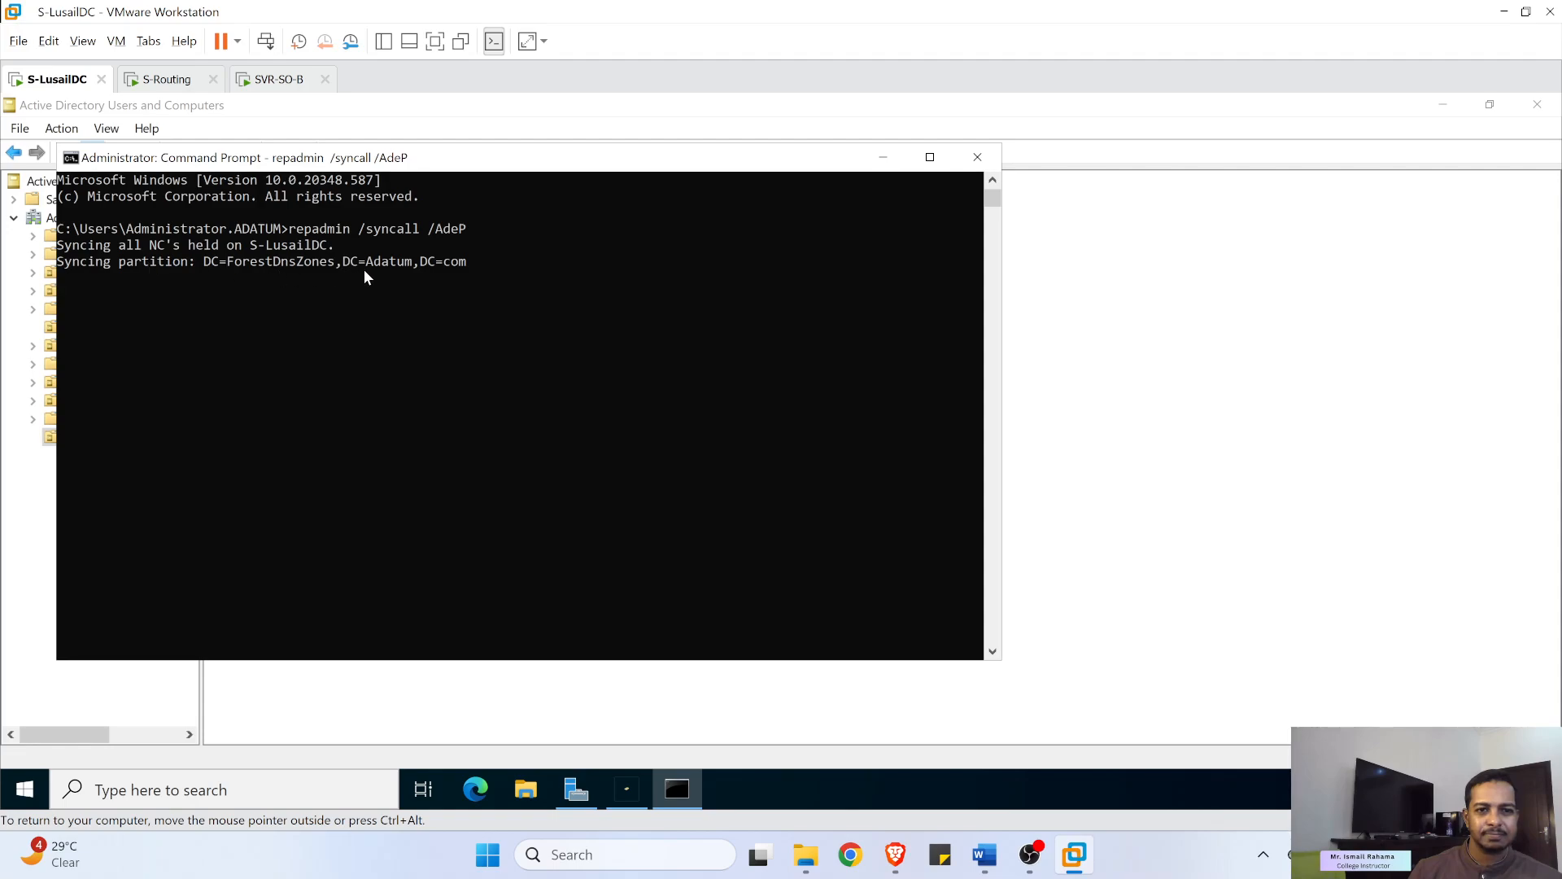
# - Switch over to the SVR-SO-B virtual machine
pyautogui.click(317, 288)
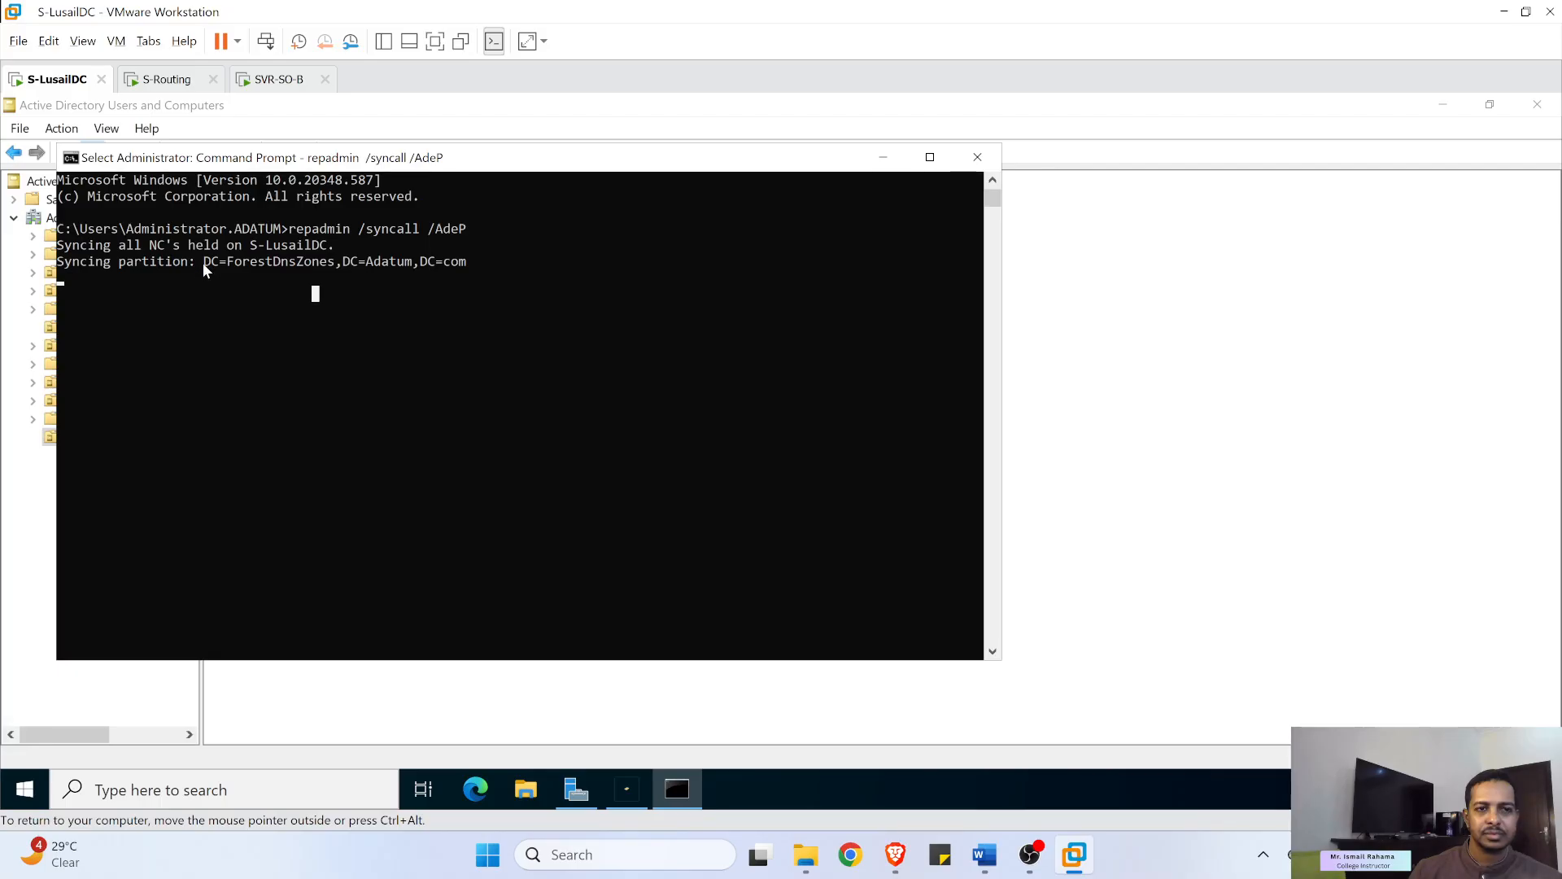
pyautogui.click(199, 293)
pyautogui.click(280, 79)
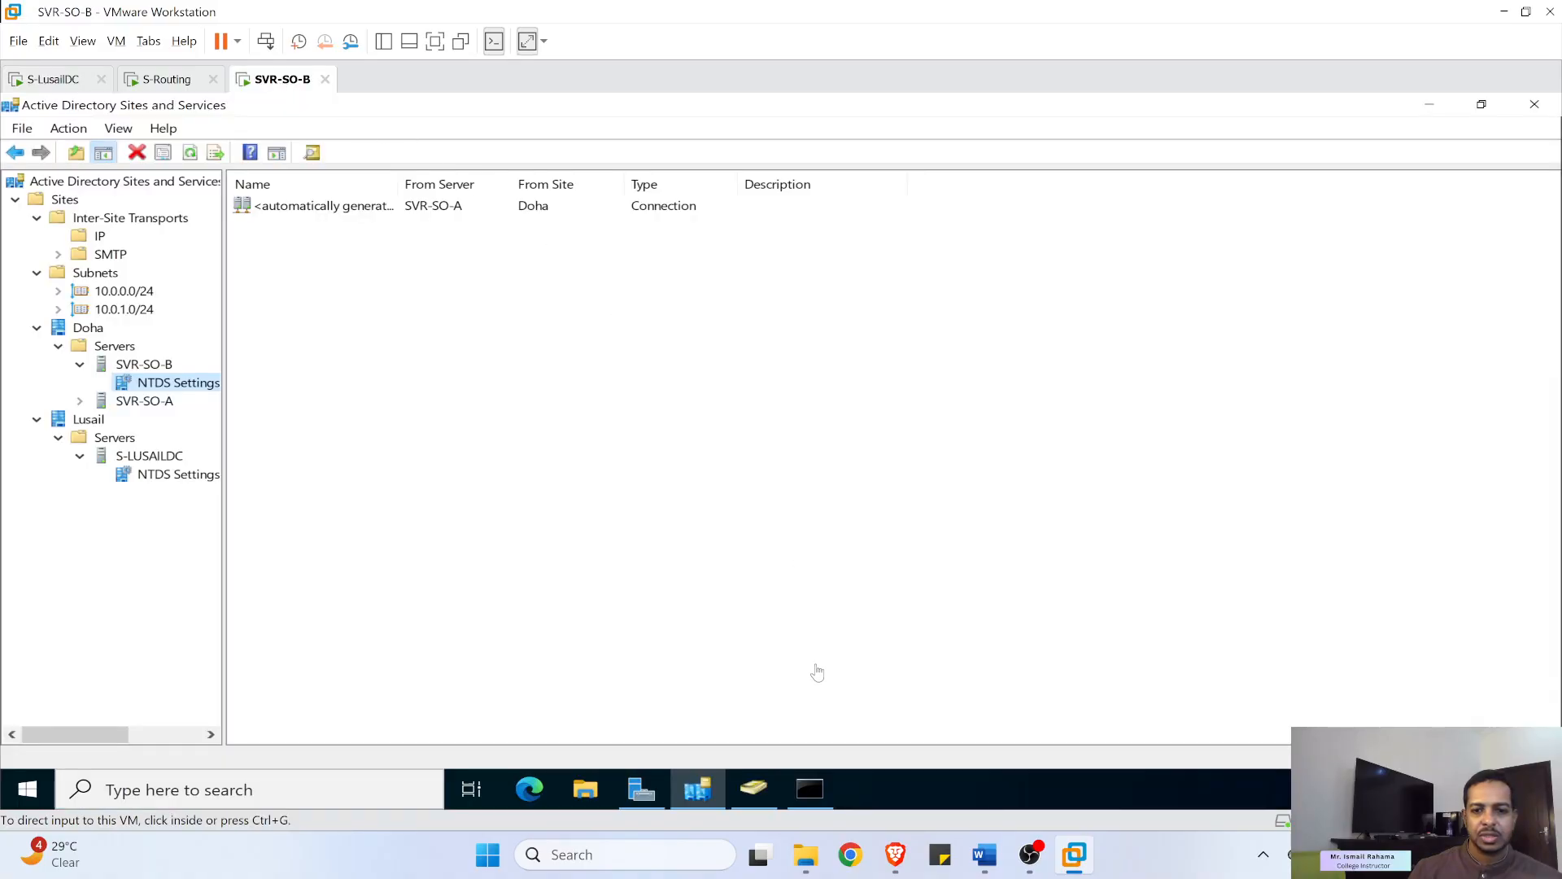
# - Check SVR-SO-B's repadmin sync console, then go back to S-LusailDC
pyautogui.click(818, 791)
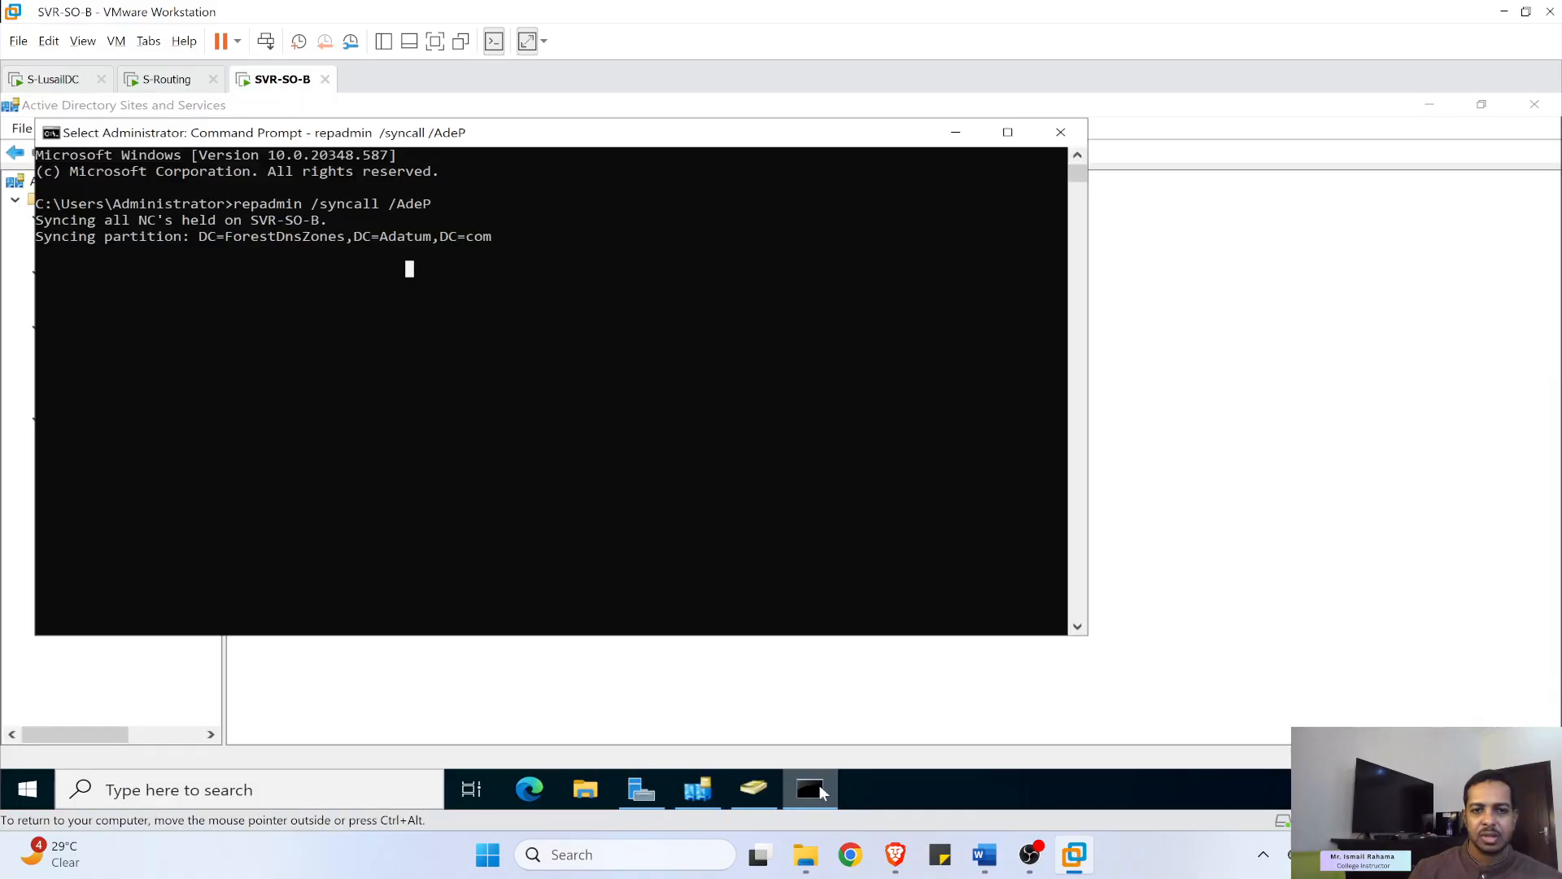
pyautogui.click(402, 354)
pyautogui.click(67, 79)
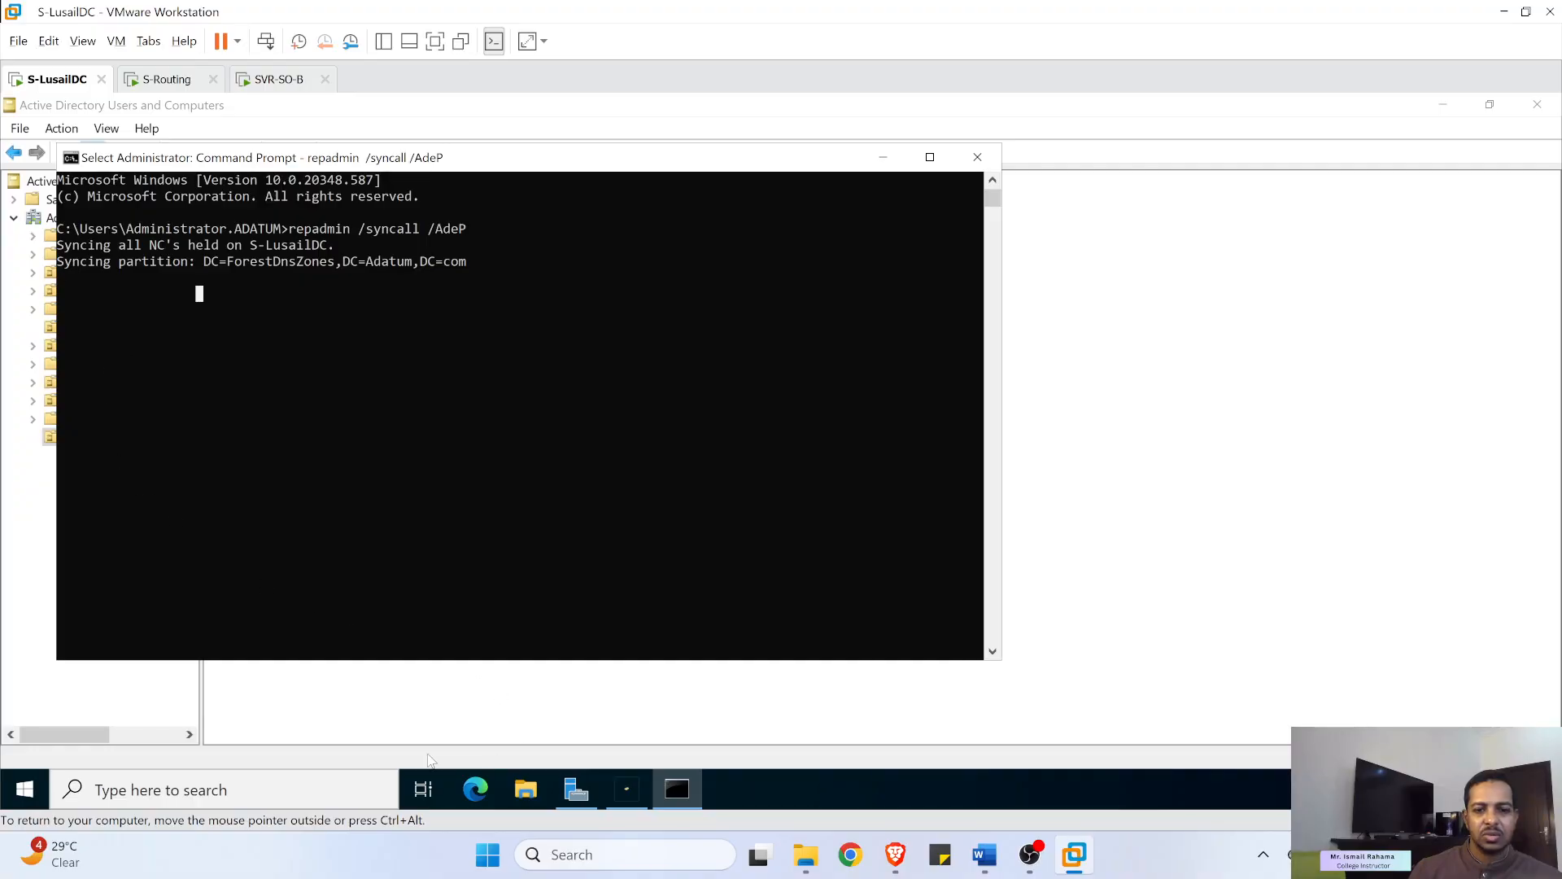
# - Open Active Directory Sites and Services and expand Sites > Lusail > Servers to its NTDS Settings
pyautogui.click(344, 786)
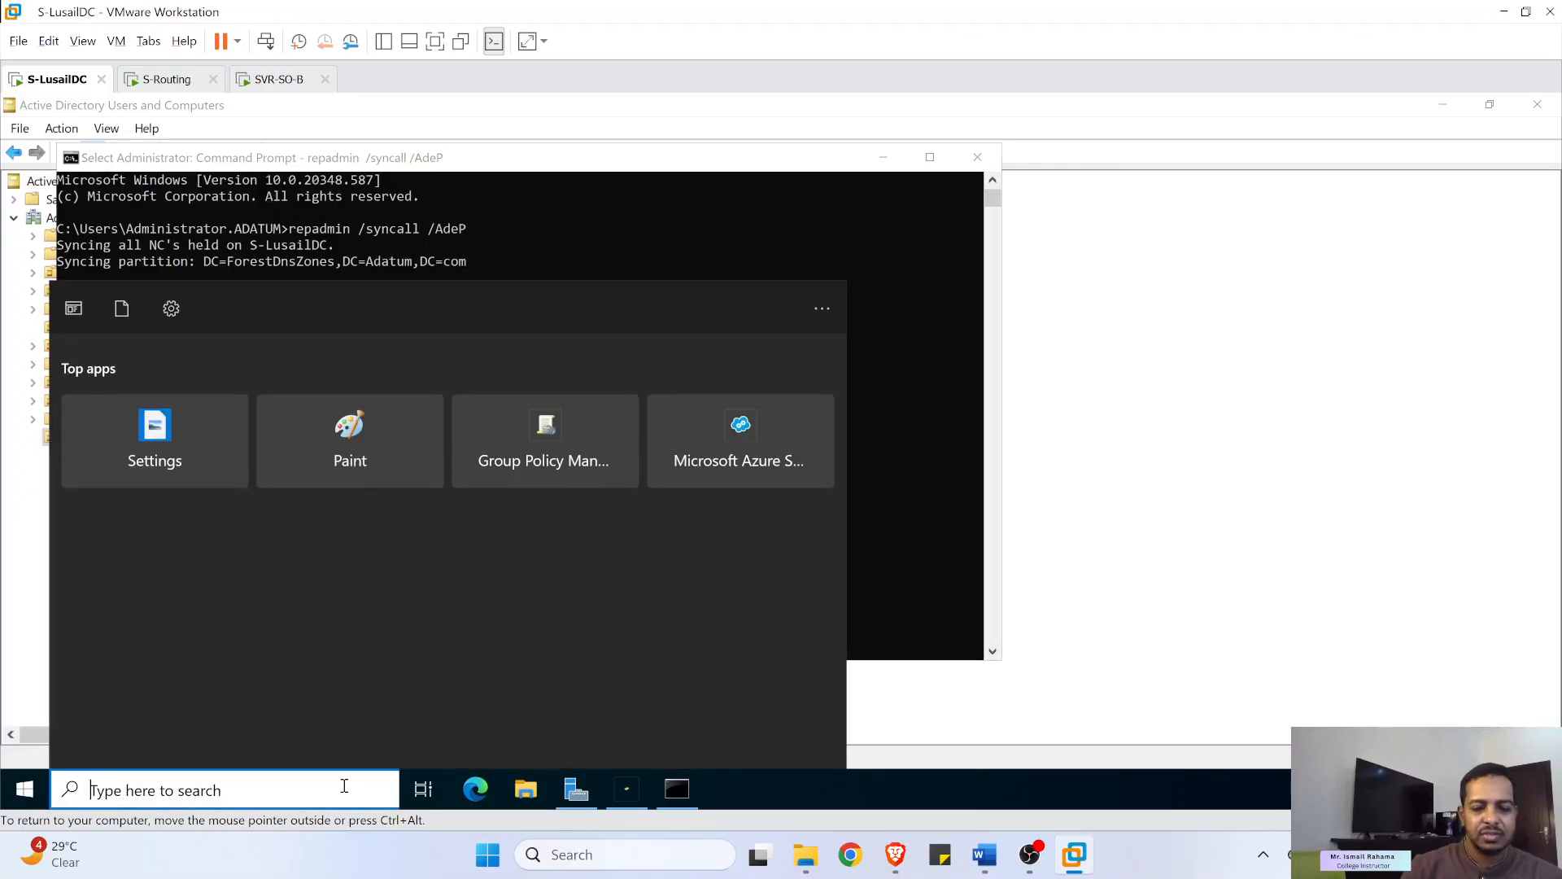
pyautogui.write('site')
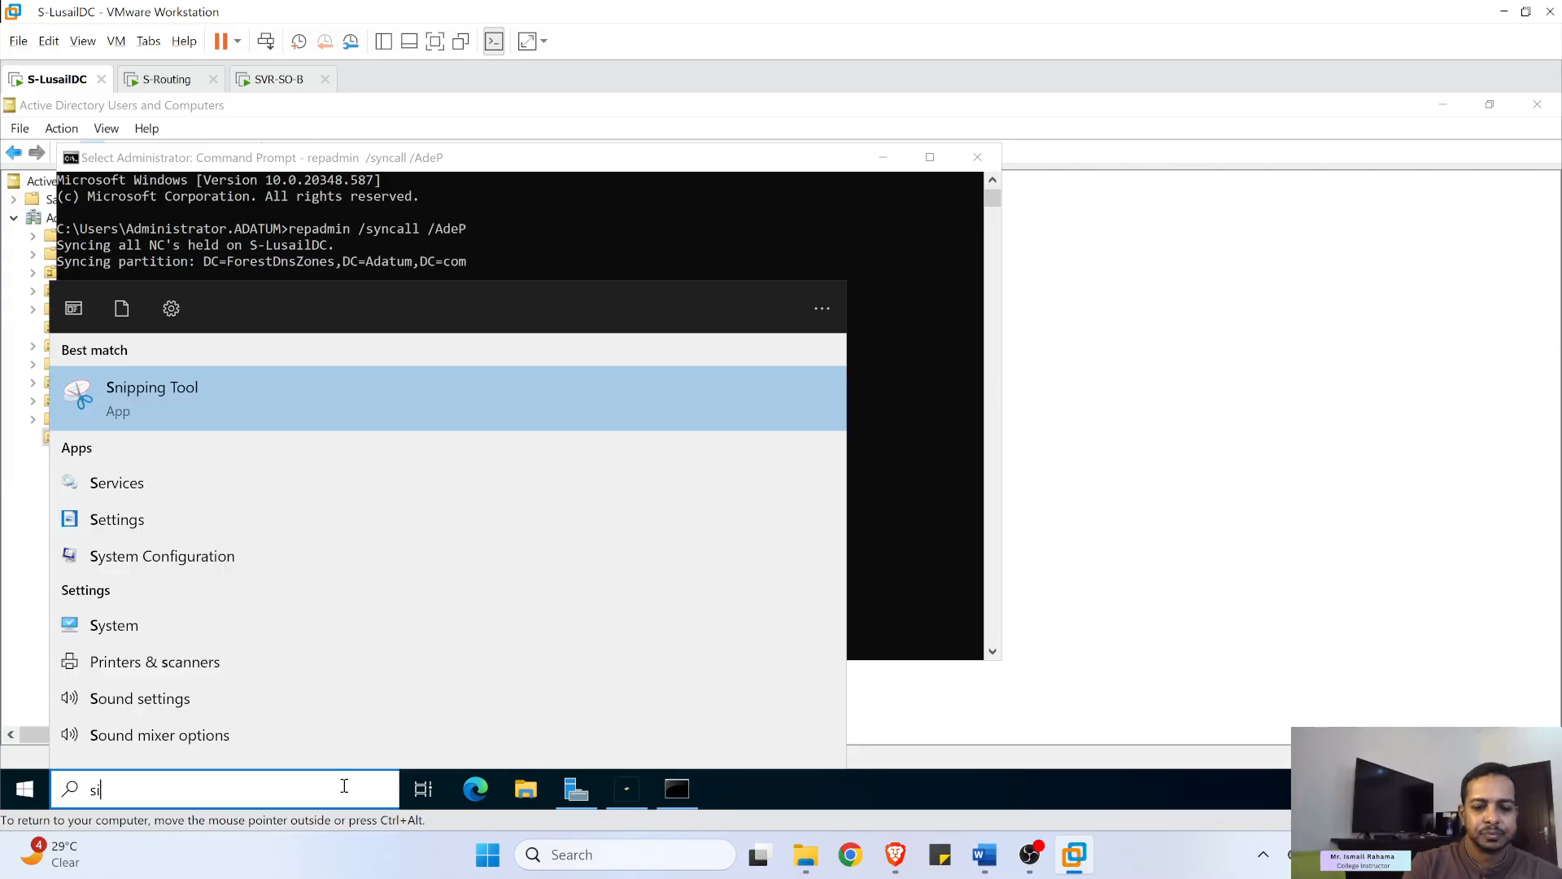
pyautogui.click(509, 404)
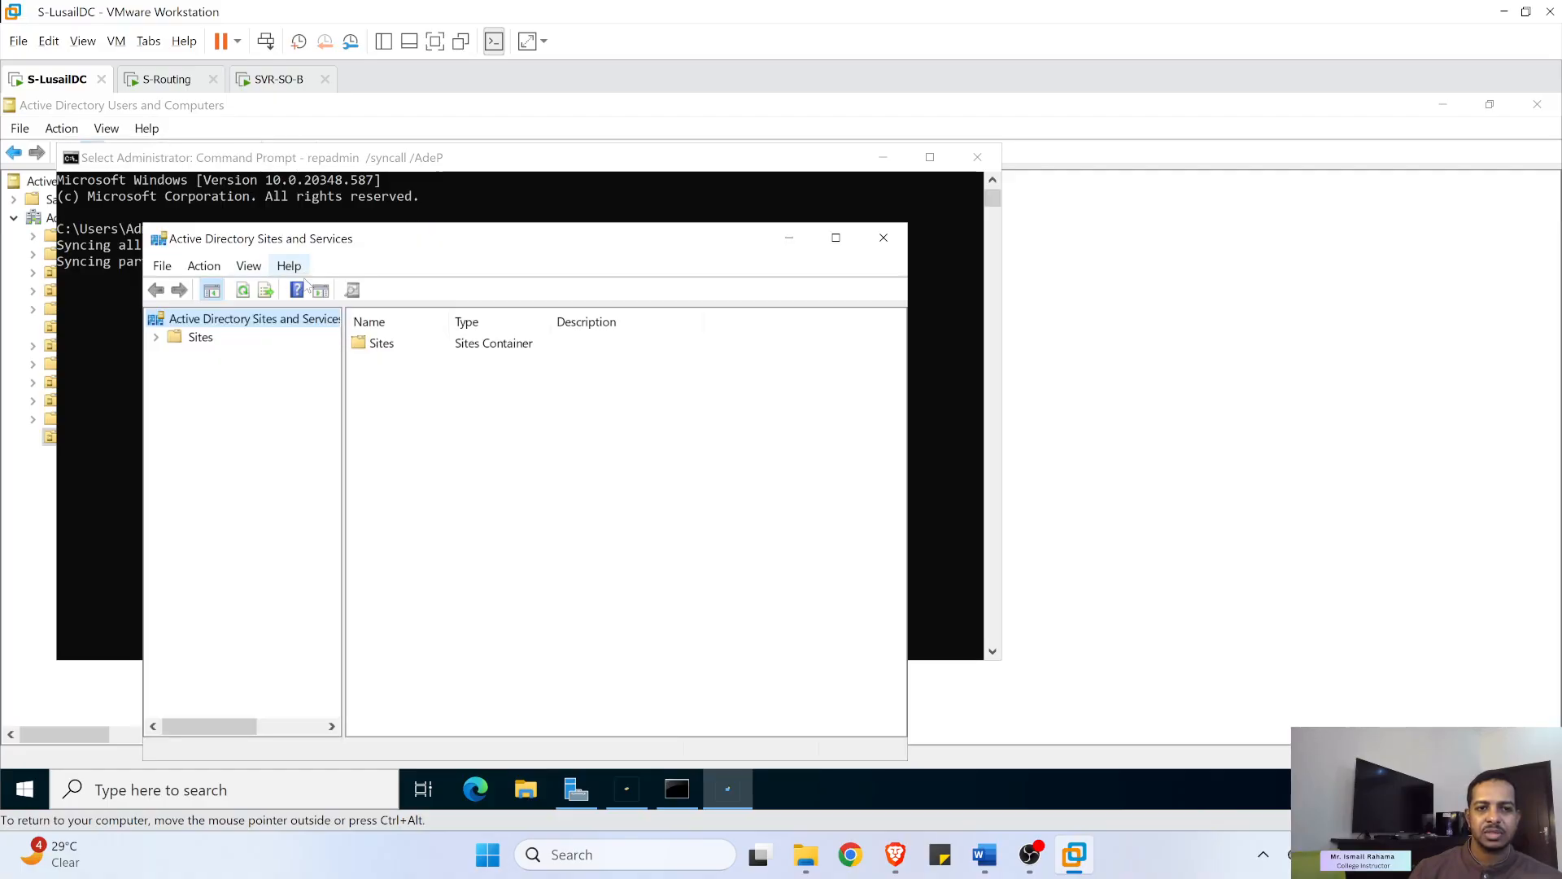
pyautogui.click(156, 338)
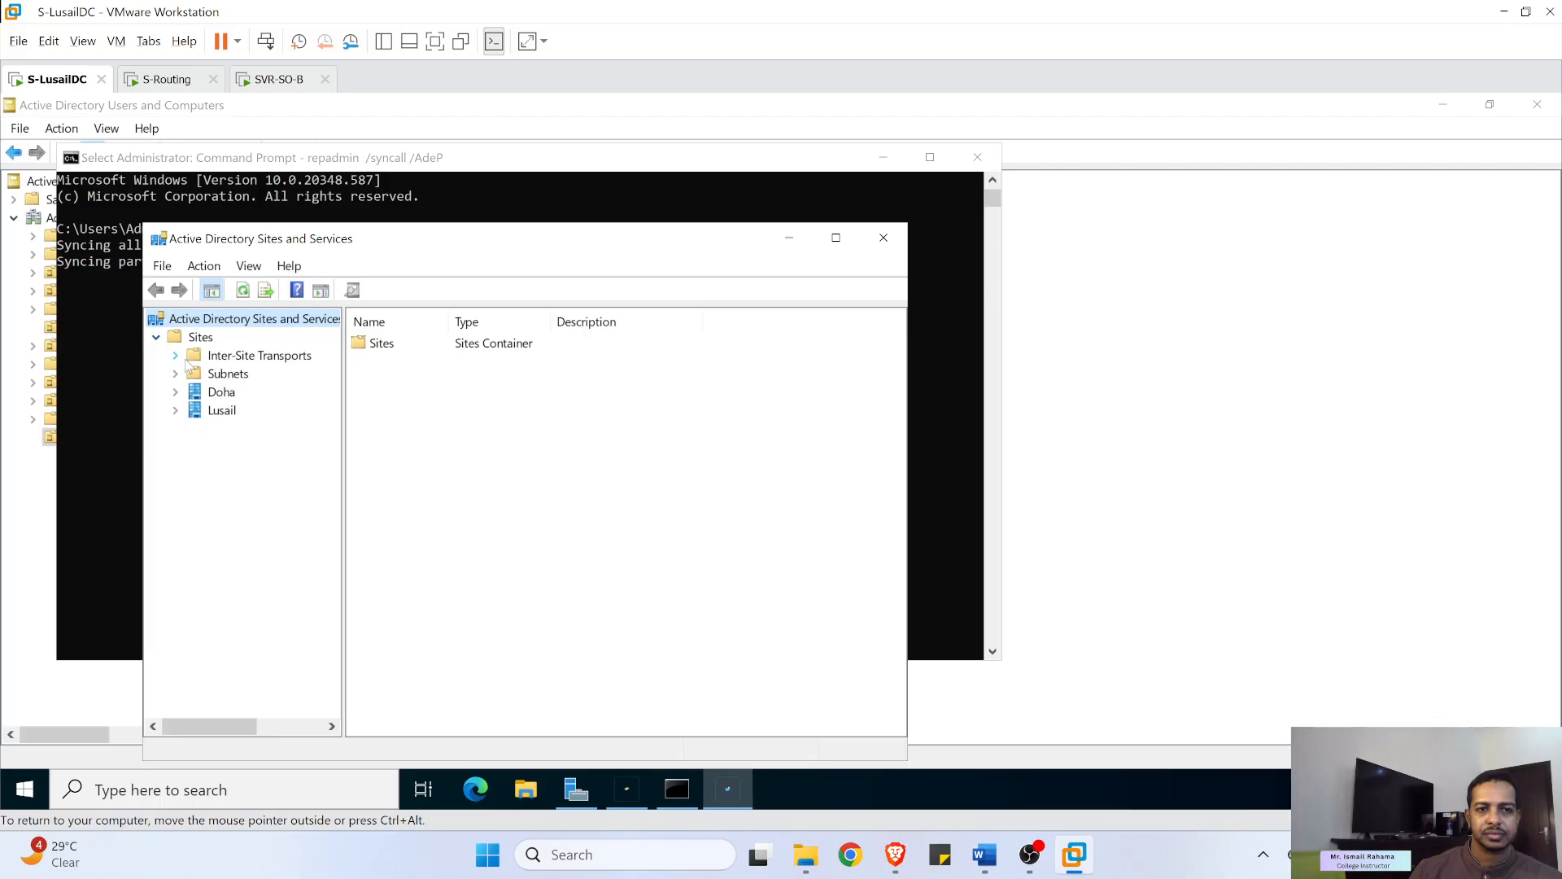
pyautogui.click(177, 411)
pyautogui.click(194, 428)
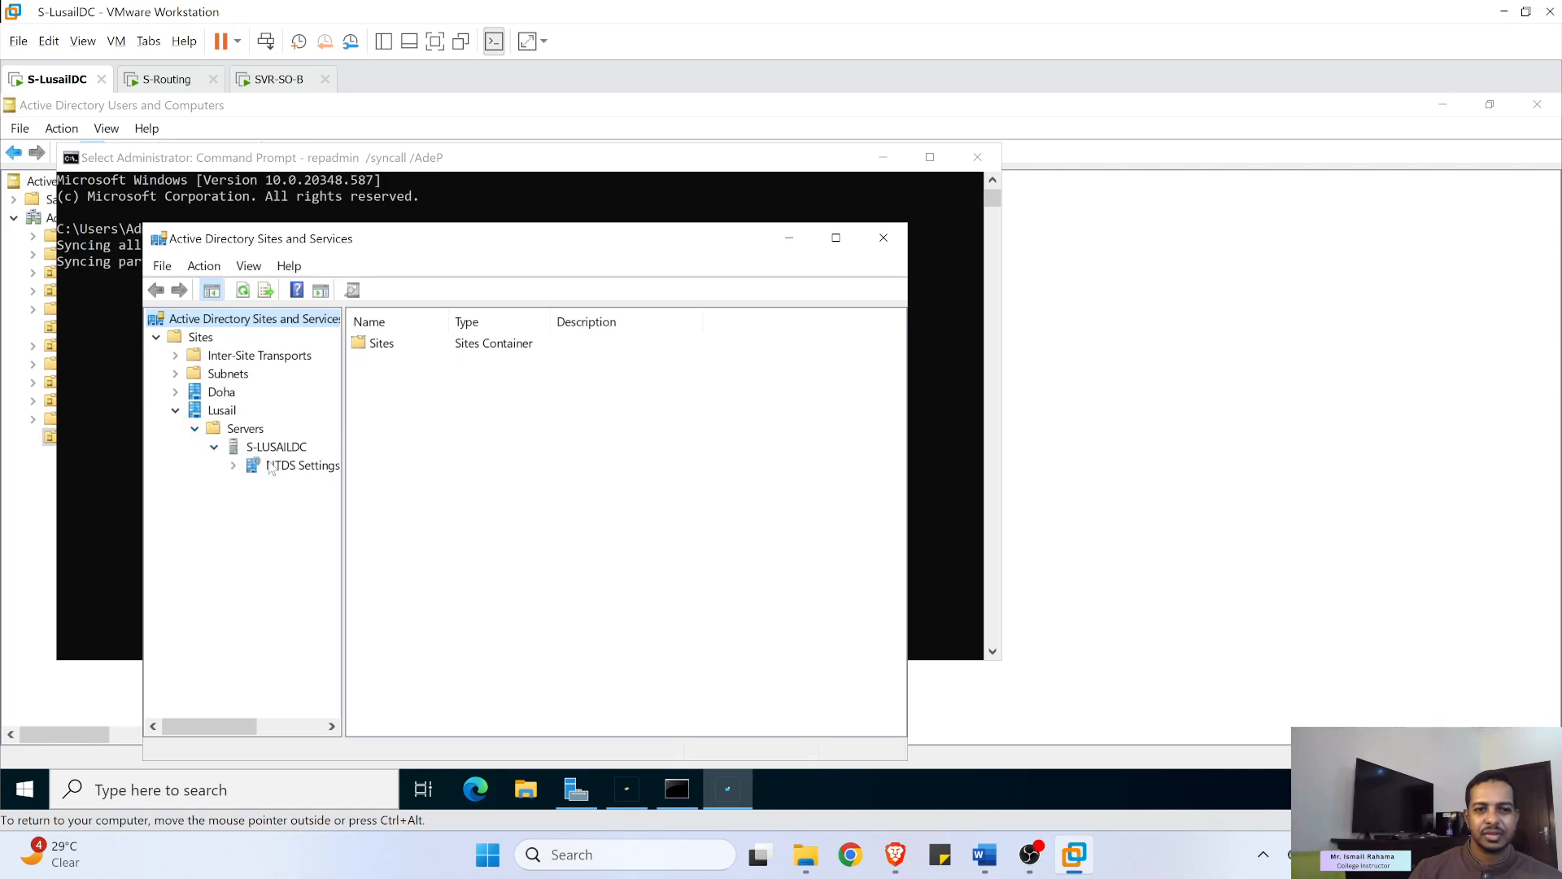
pyautogui.rightClick(271, 468)
pyautogui.click(247, 473)
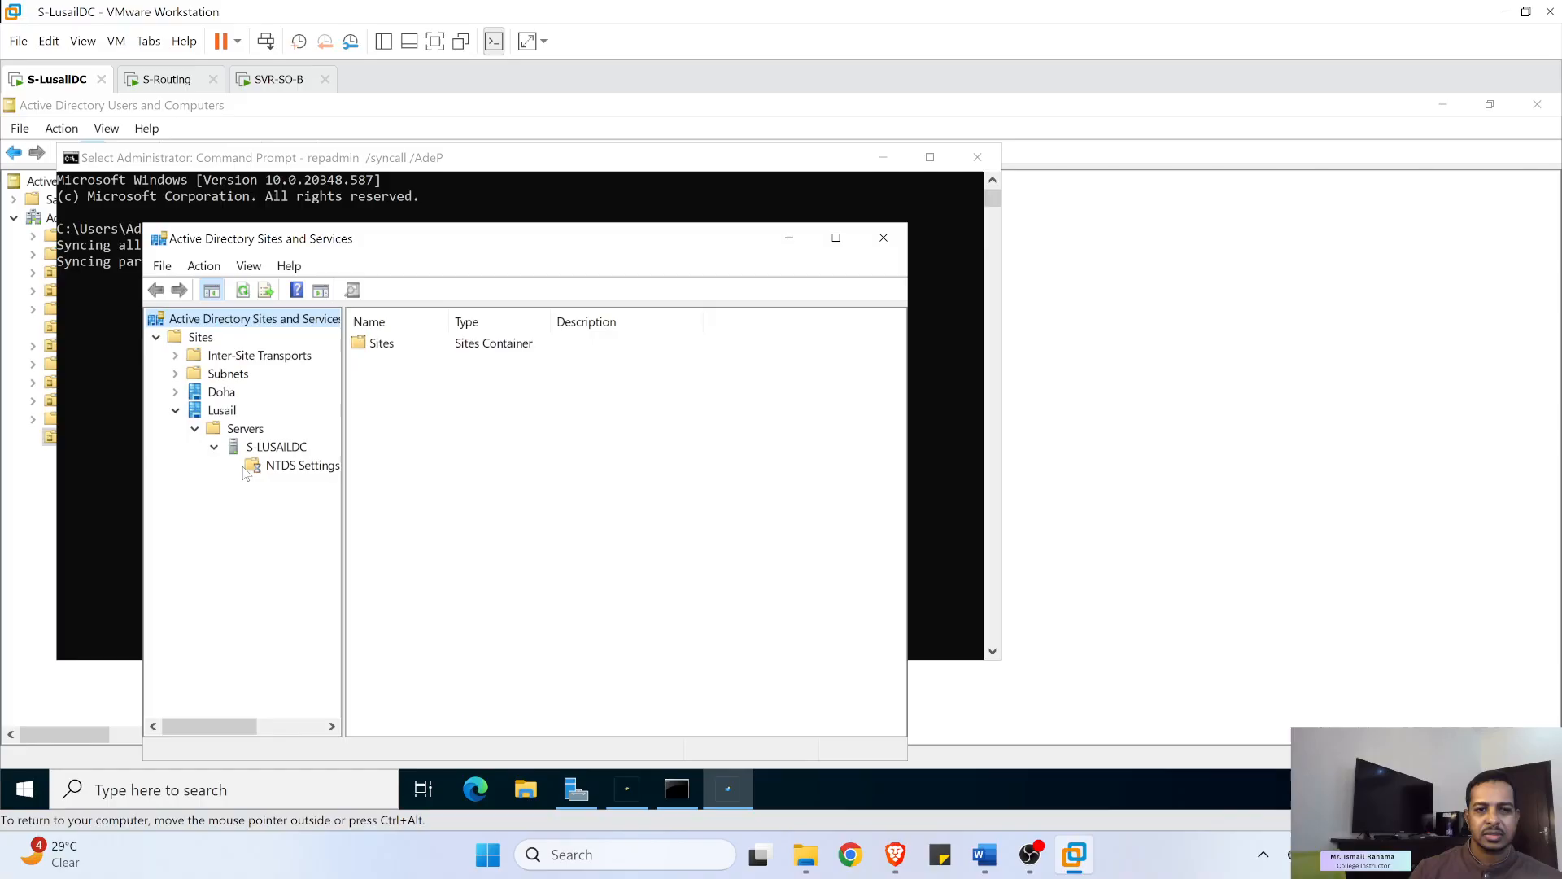
pyautogui.rightClick(279, 468)
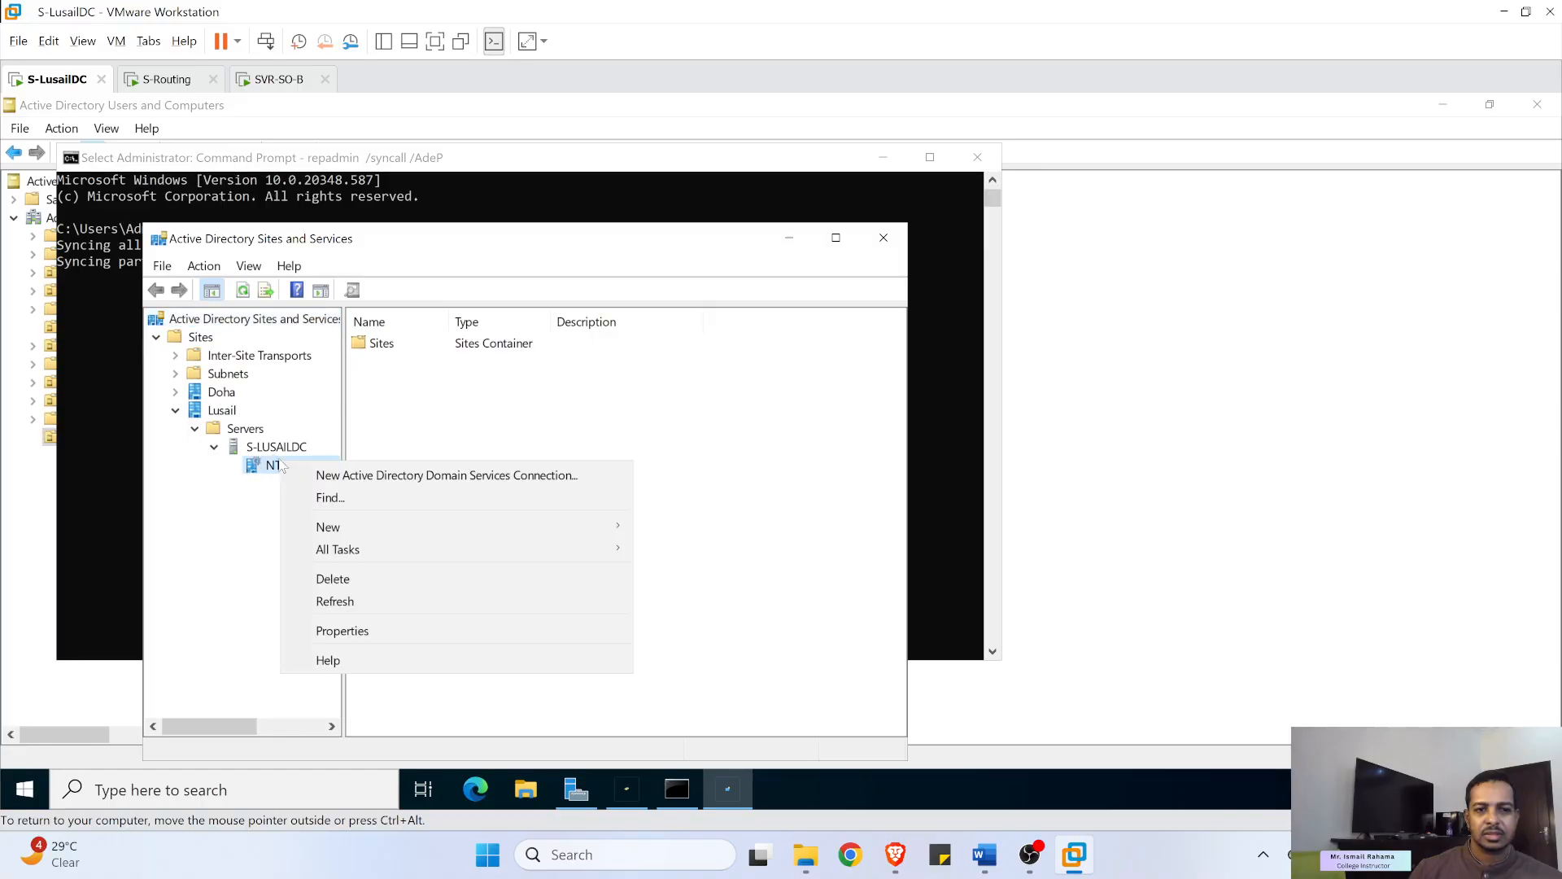
pyautogui.click(175, 394)
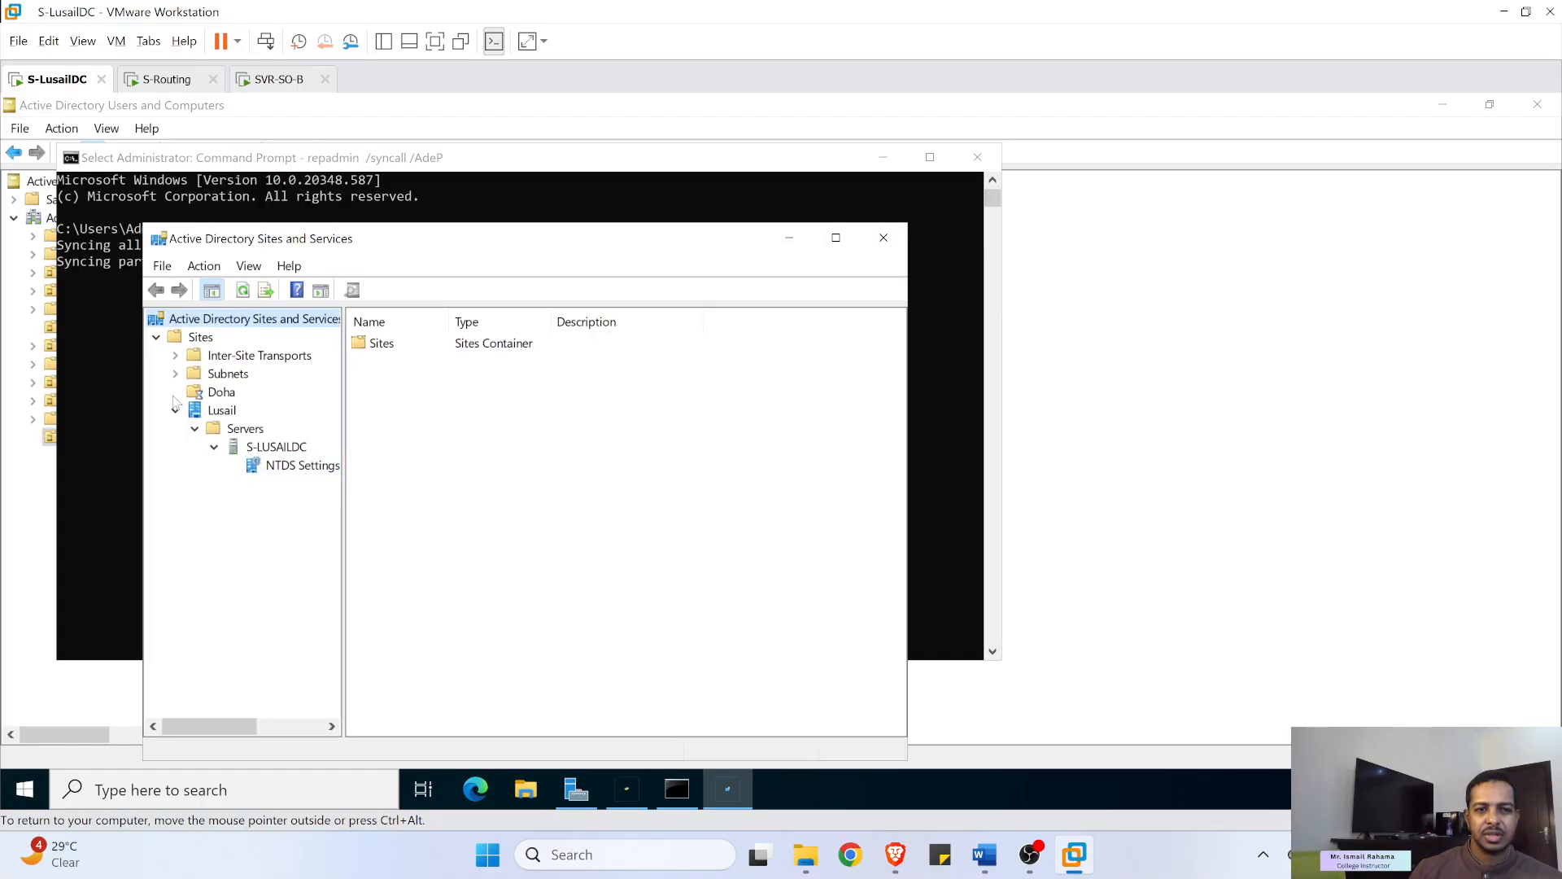
# - Replicate configuration to SVR-SO-B via its NTDS Settings under Doha > Servers, then switch to SVR-SO-B
pyautogui.click(175, 392)
pyautogui.click(196, 412)
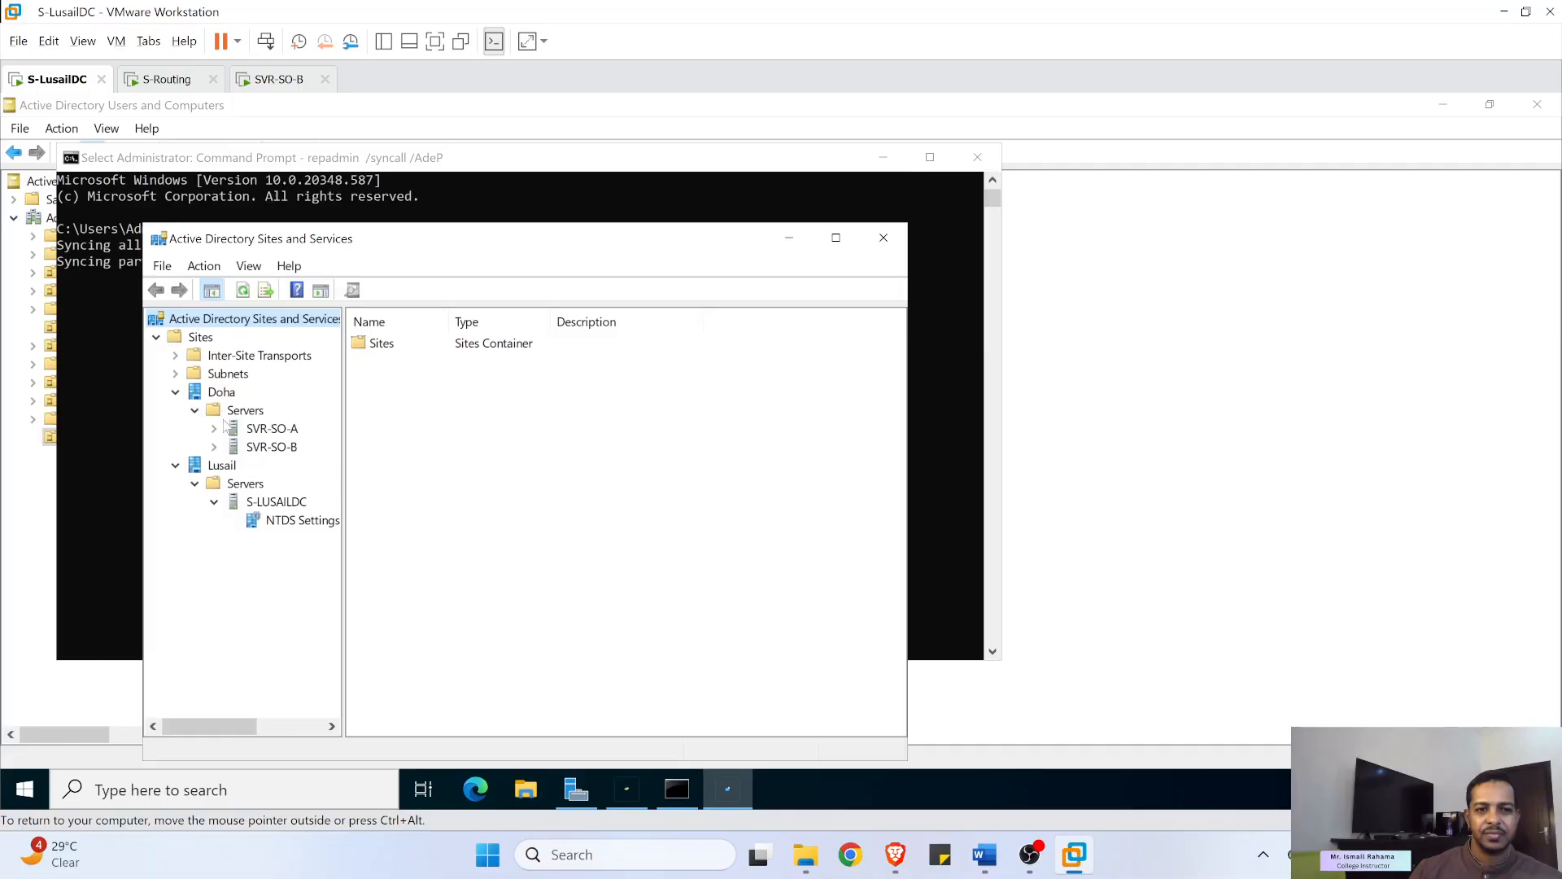
pyautogui.rightClick(267, 456)
pyautogui.click(268, 456)
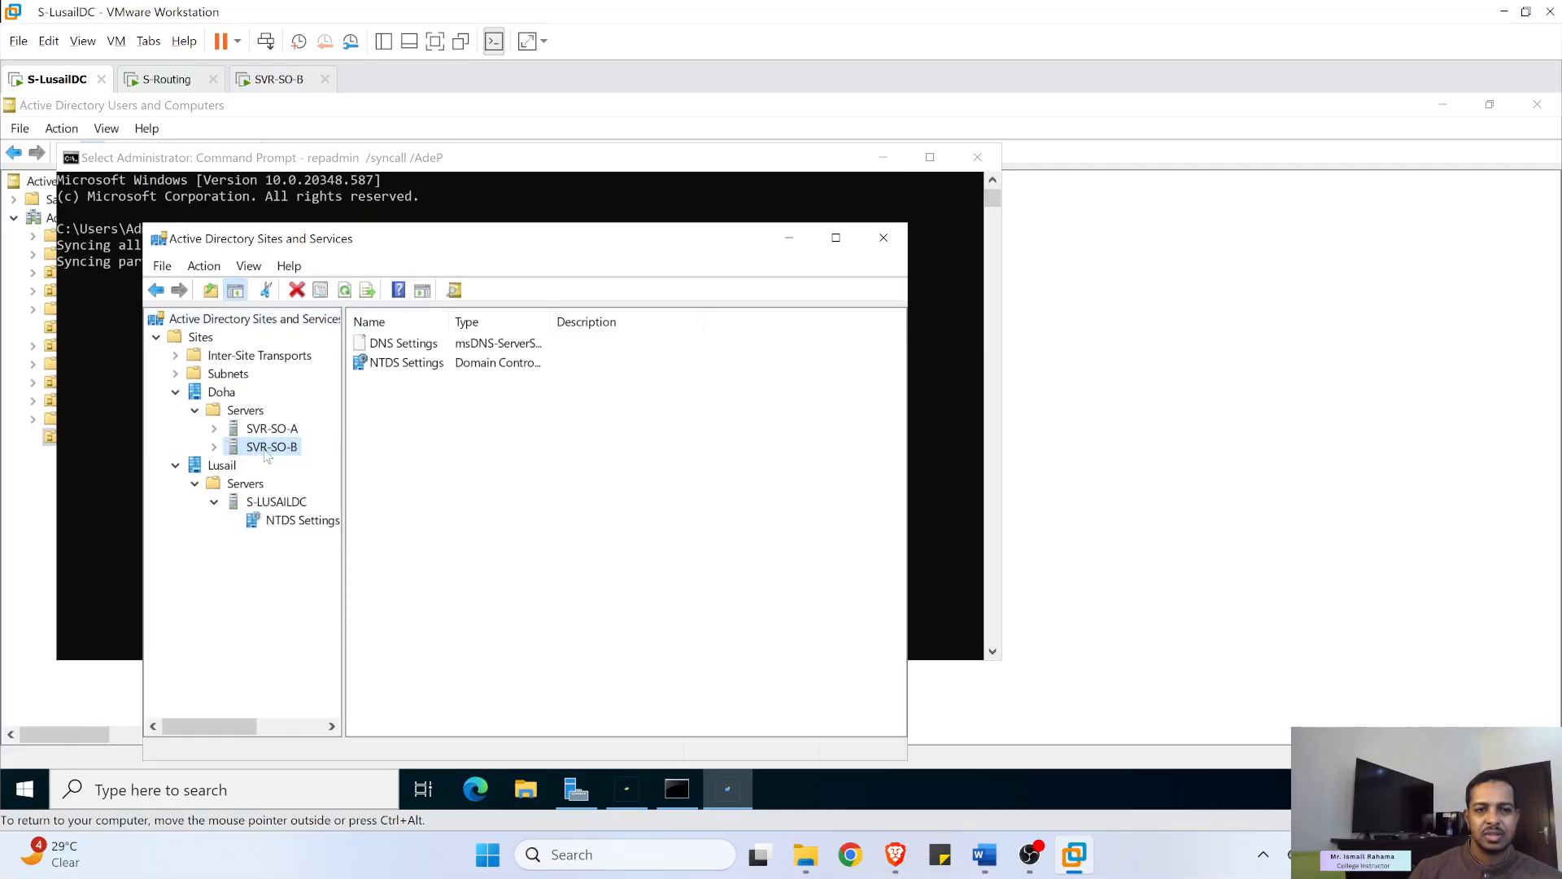
pyautogui.rightClick(411, 365)
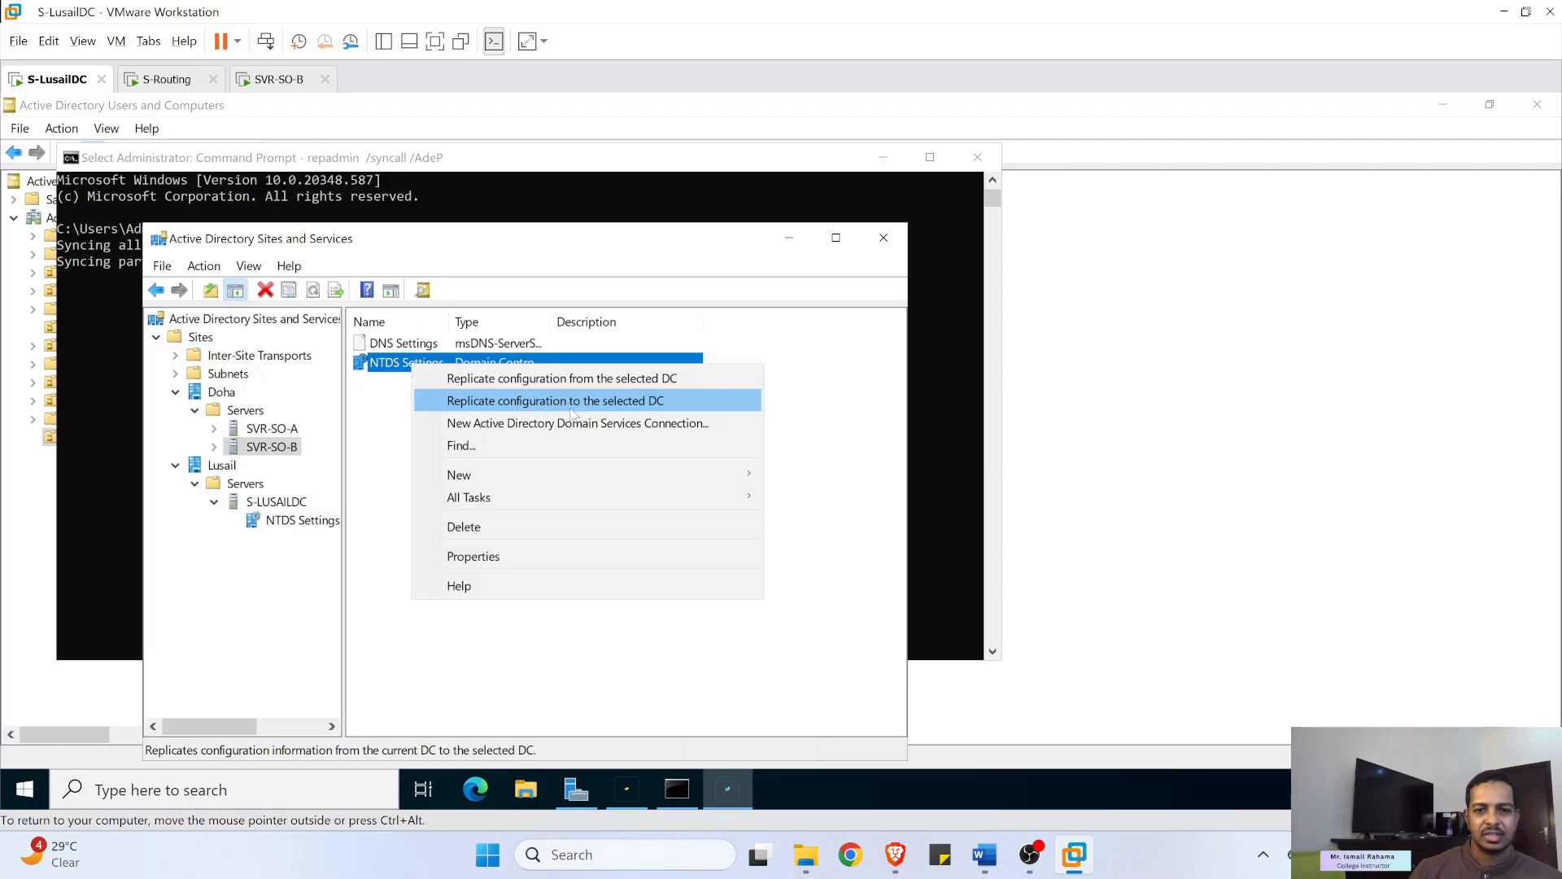
pyautogui.click(620, 403)
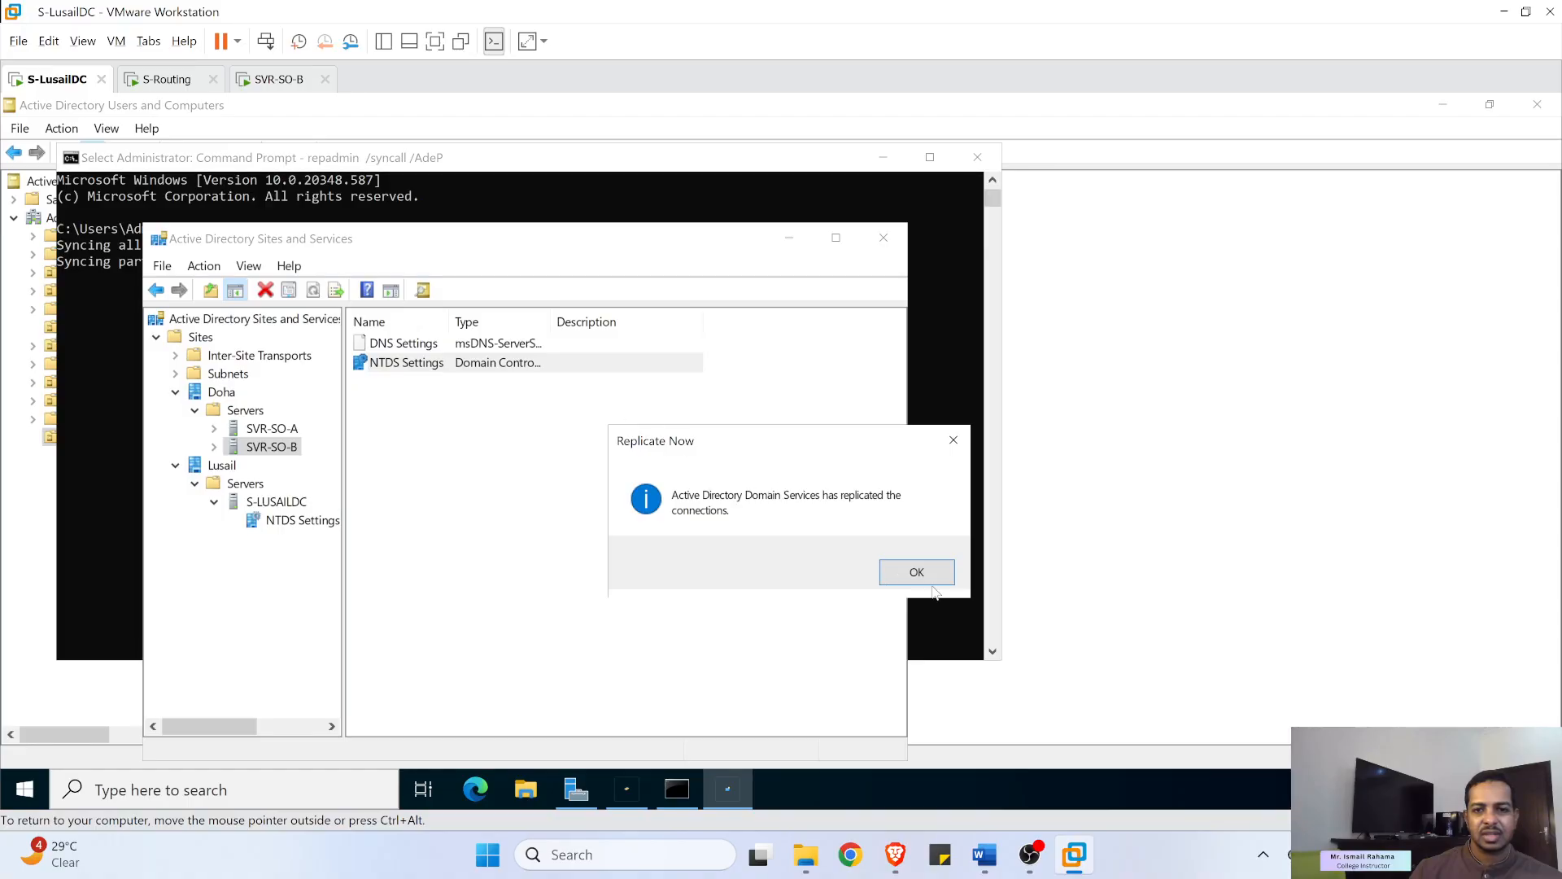
pyautogui.click(932, 583)
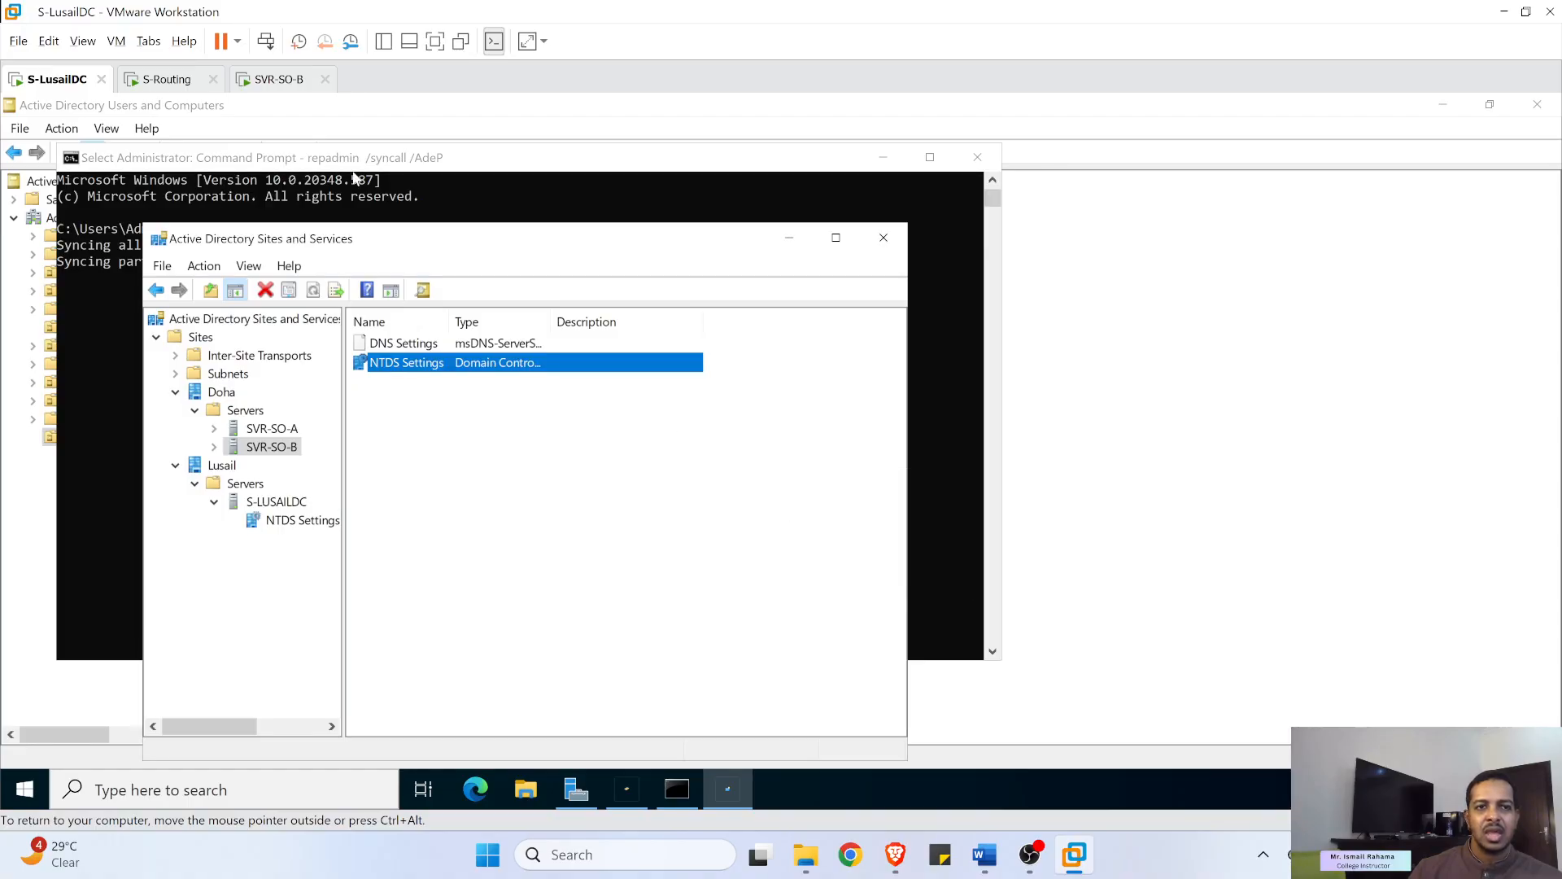
pyautogui.click(268, 85)
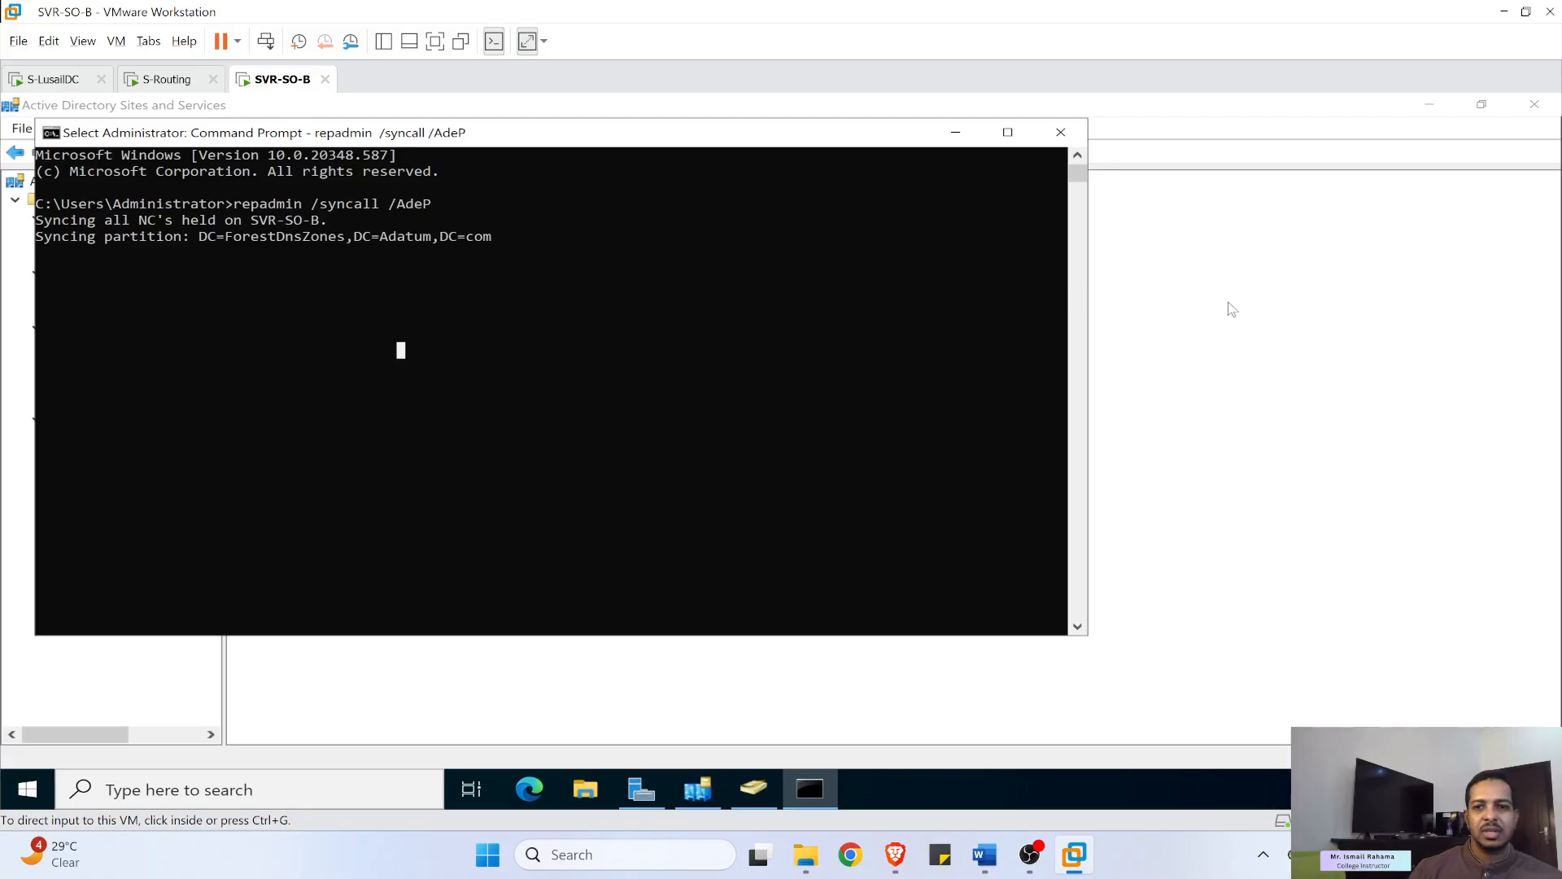
# - Refresh Users and Computers on SVR-SO-B, checking HR, Computers and Adatum.com, then return to Sites and Services
pyautogui.click(1196, 307)
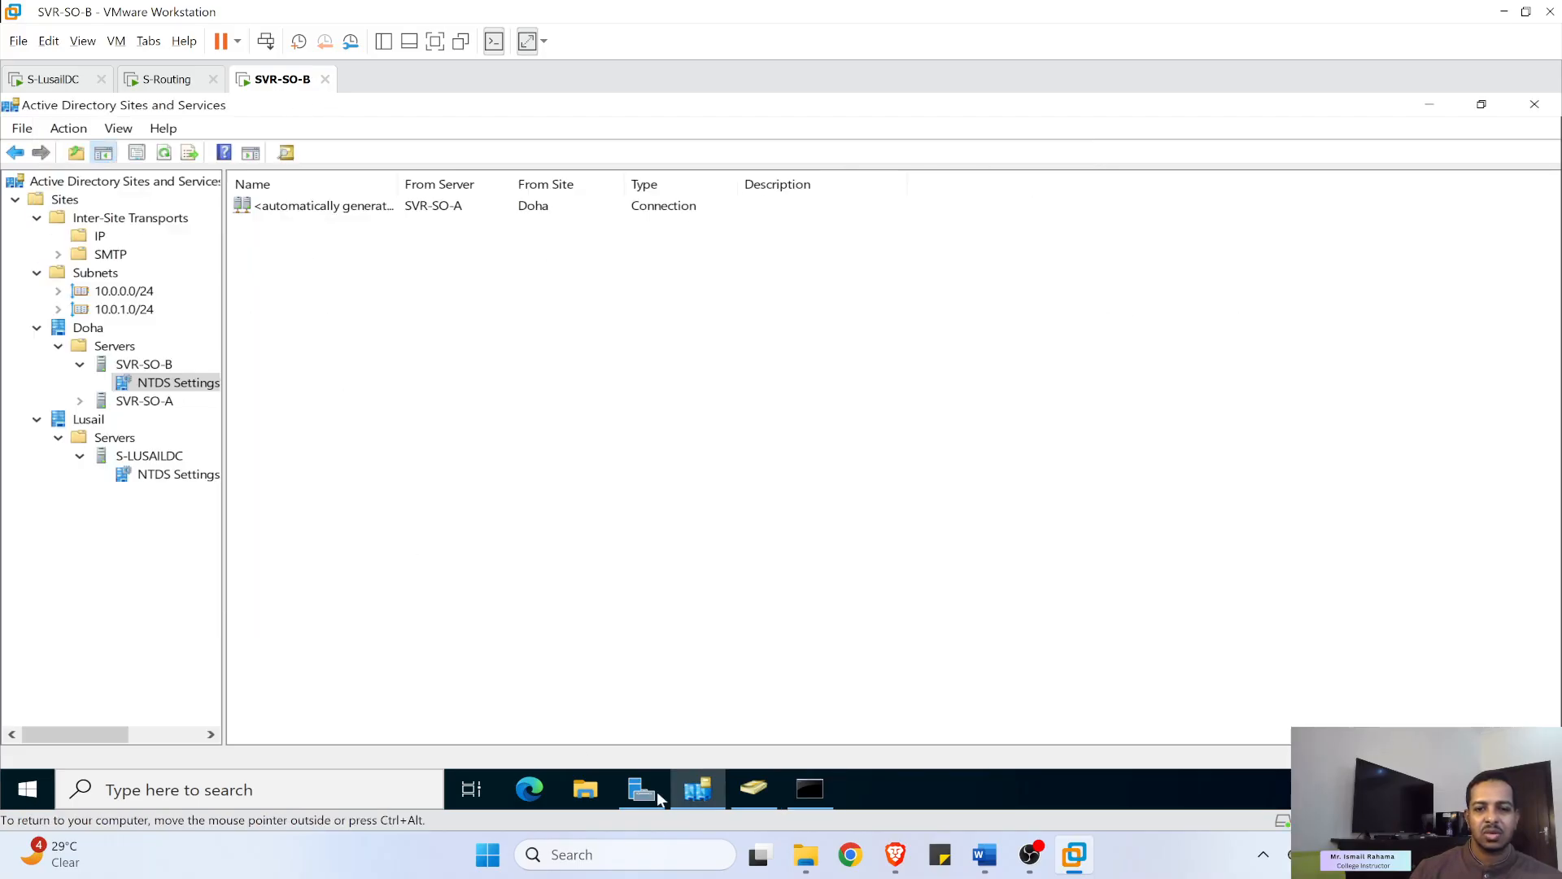
pyautogui.click(735, 788)
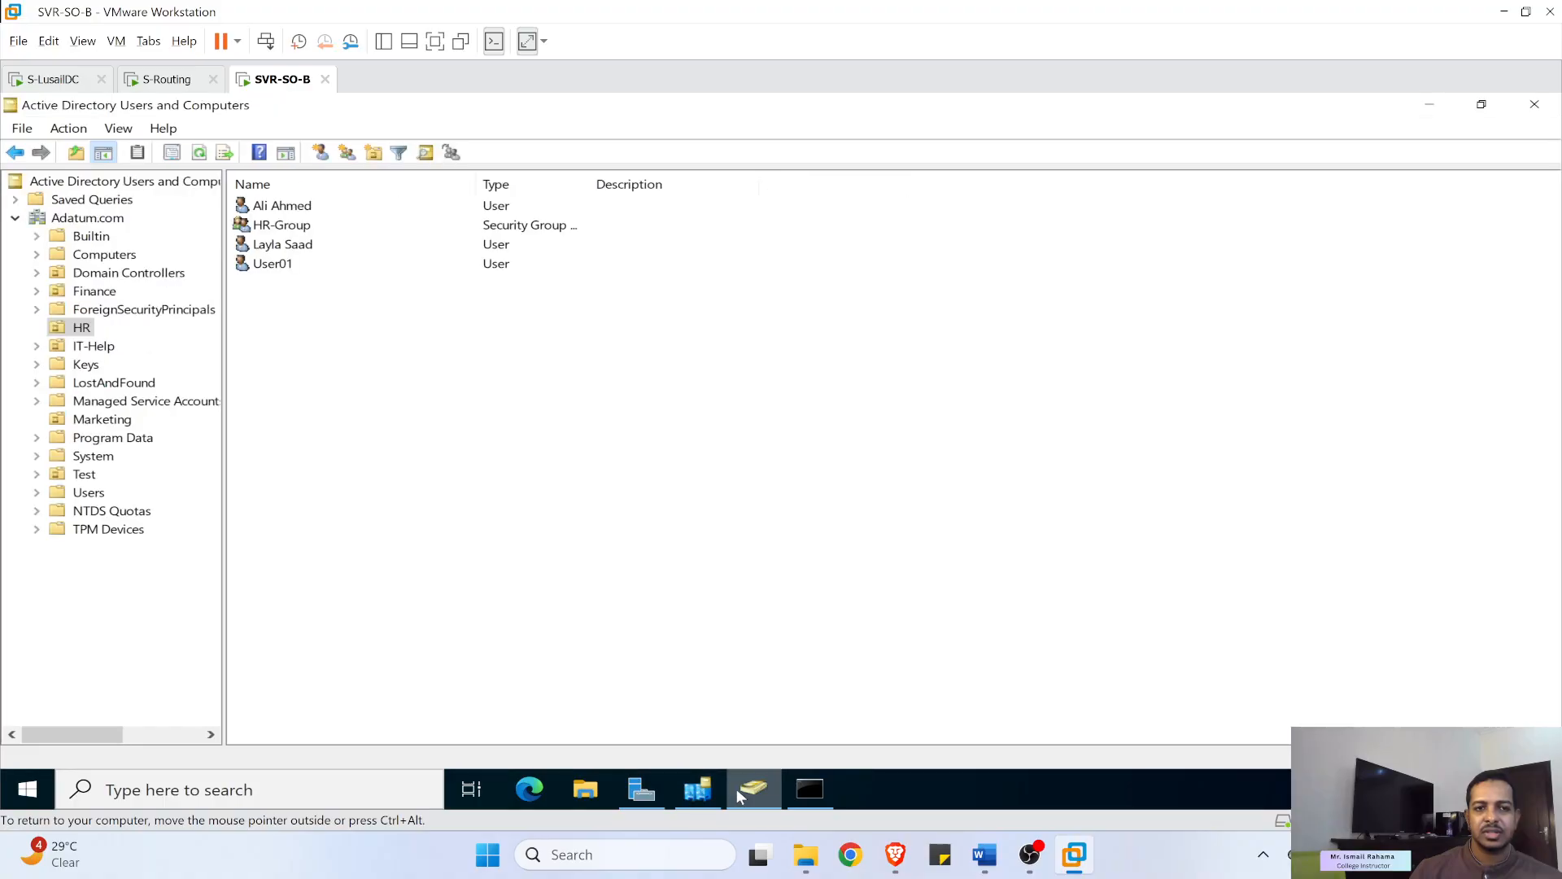
pyautogui.click(200, 153)
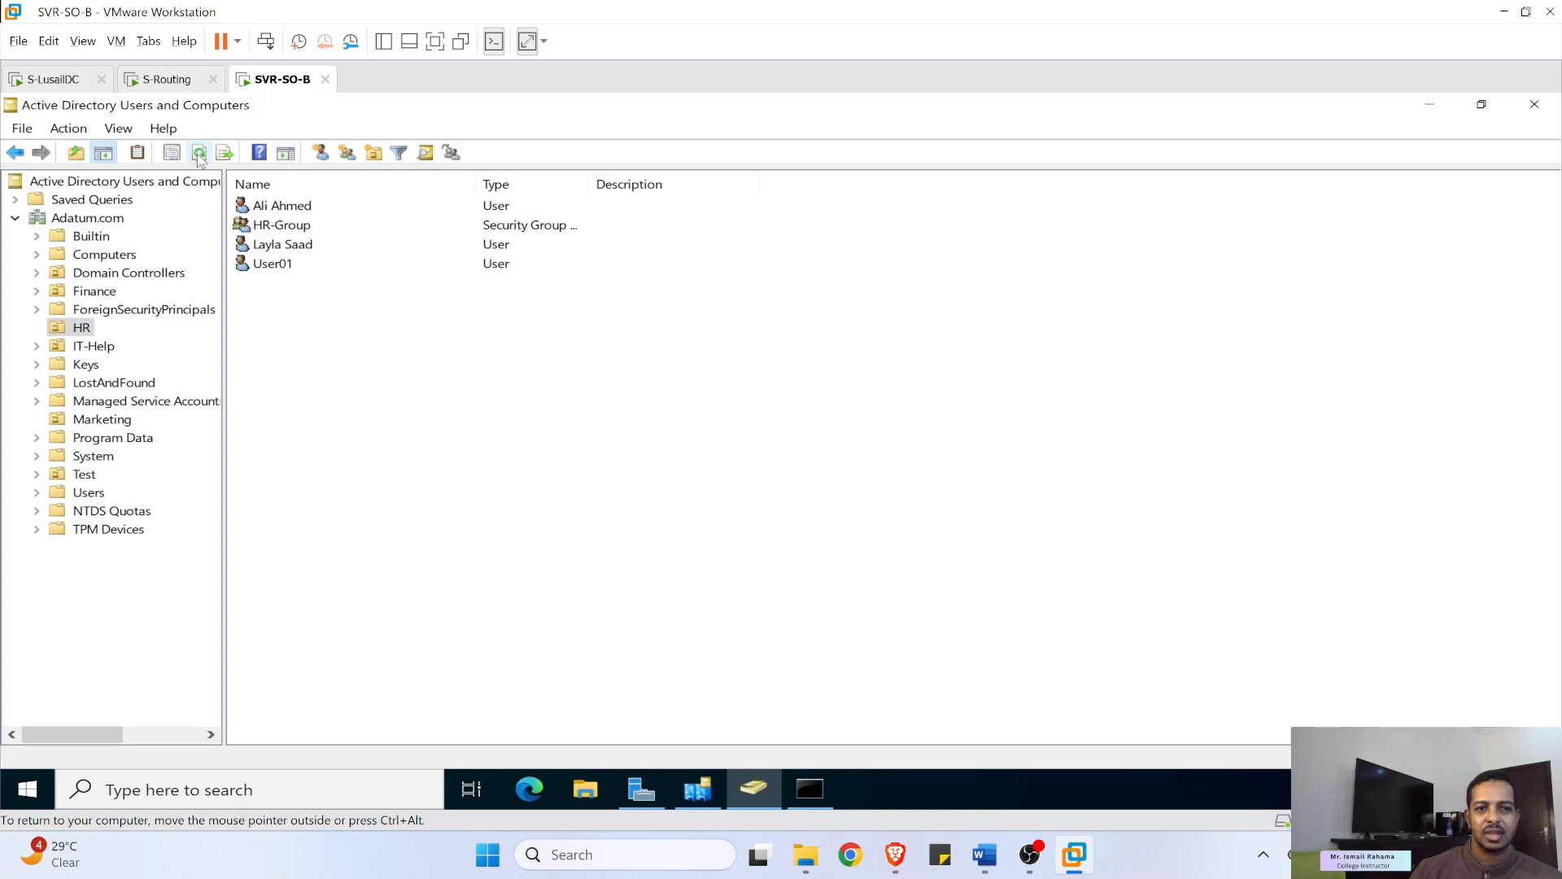
pyautogui.click(200, 154)
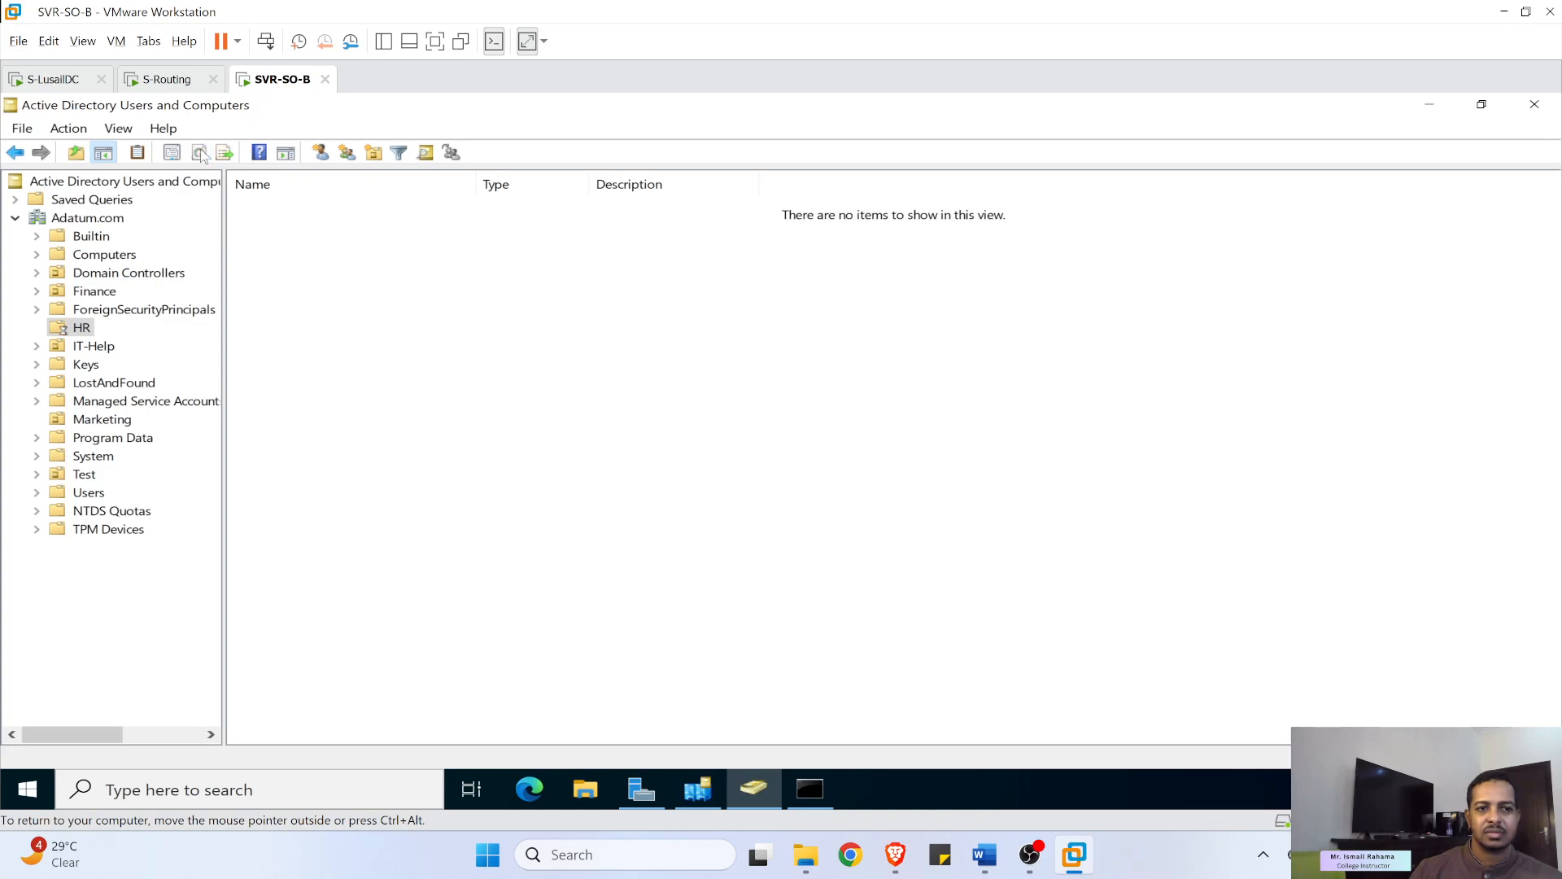
pyautogui.click(86, 254)
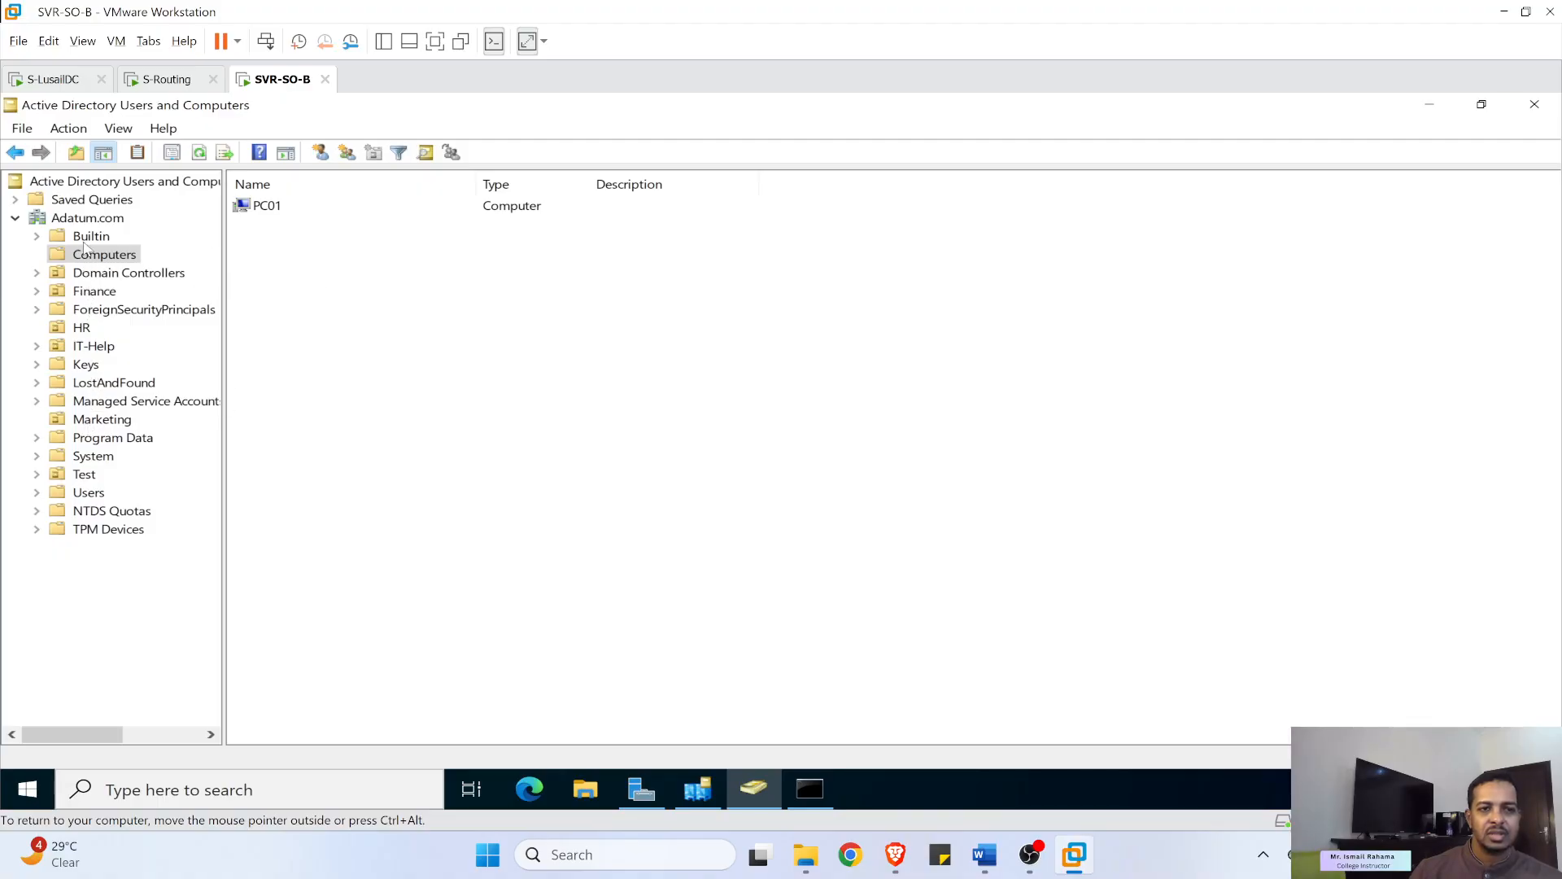
pyautogui.click(81, 218)
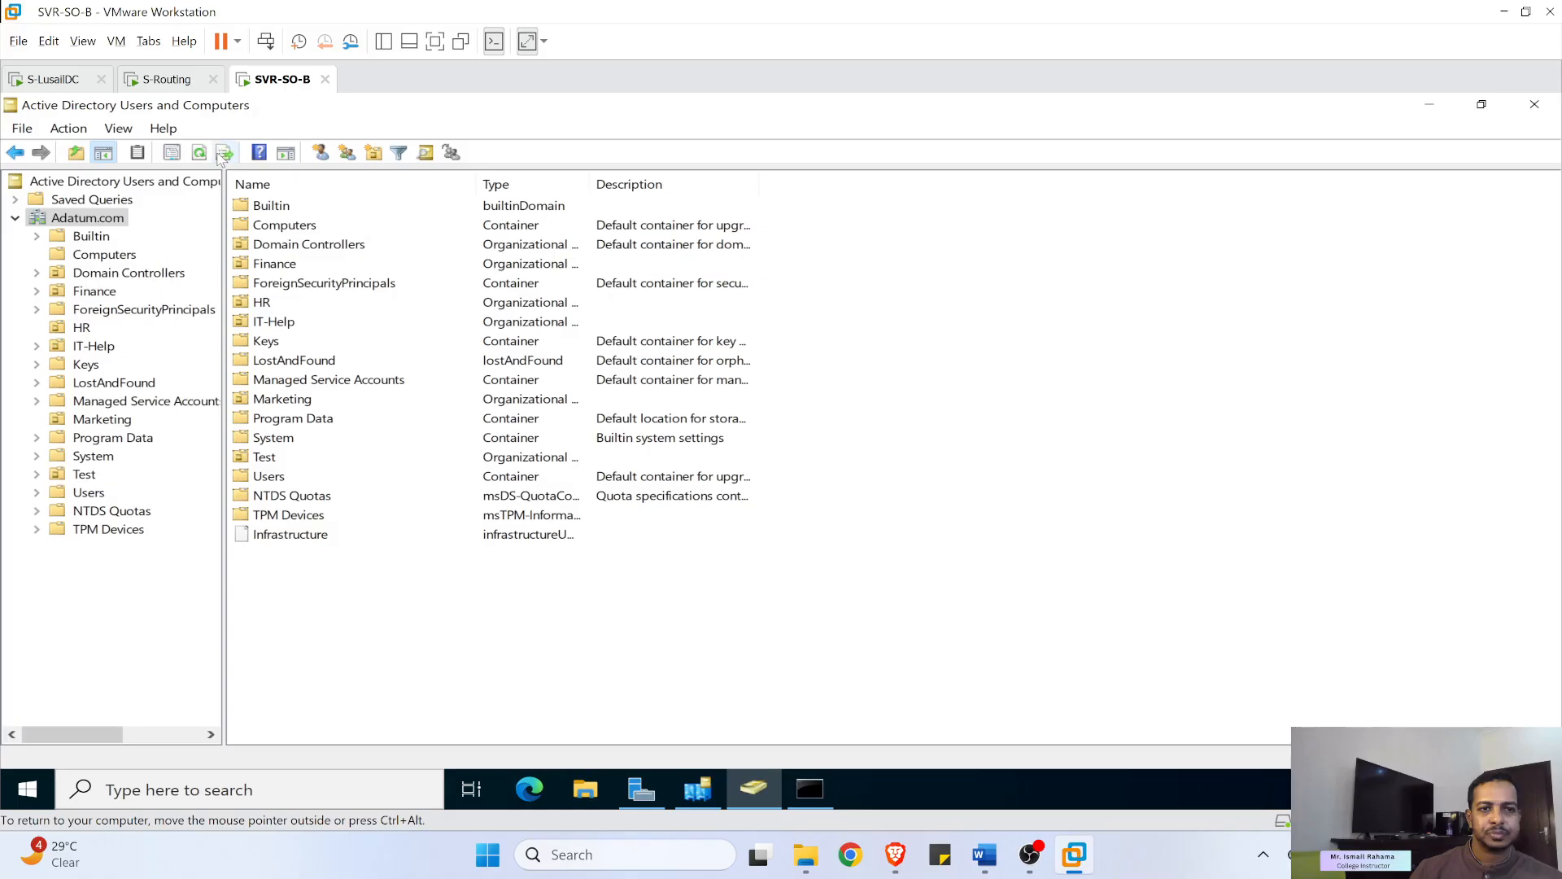
pyautogui.click(201, 152)
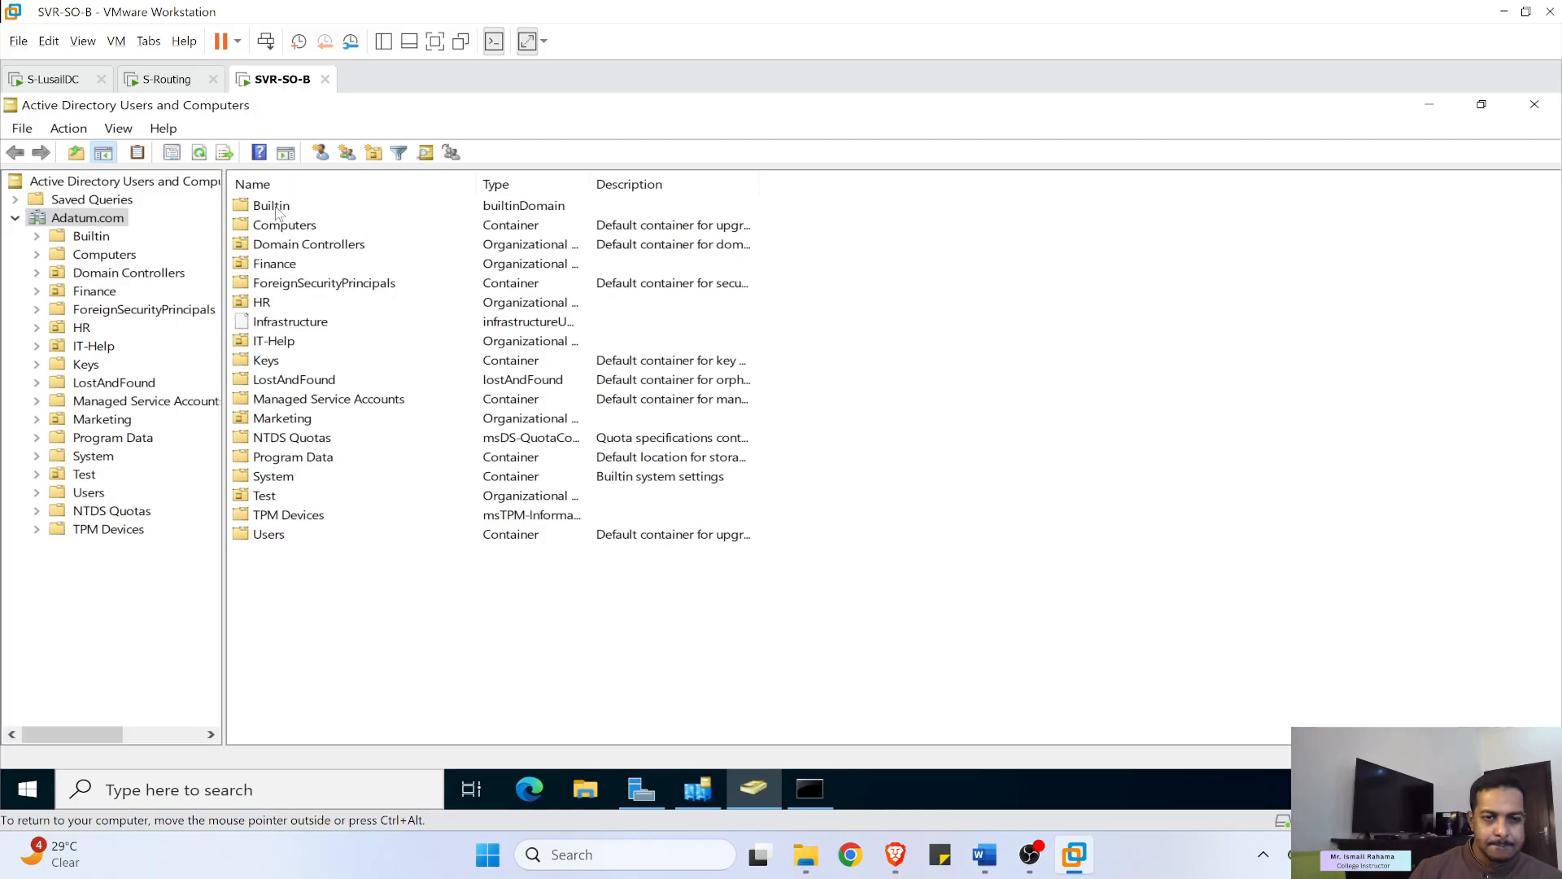
pyautogui.click(697, 786)
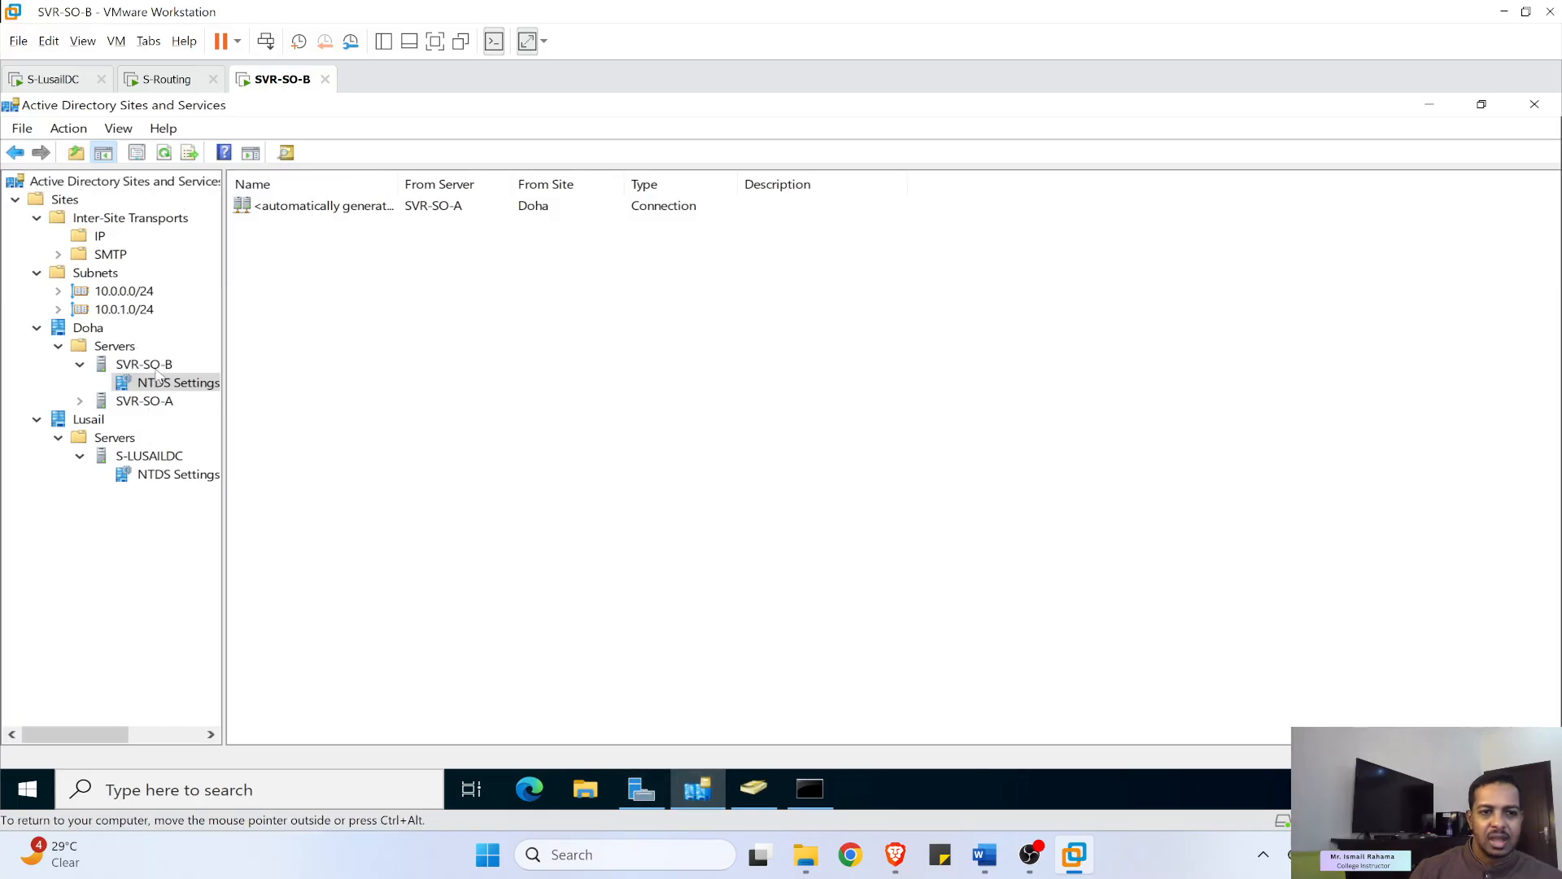
# - Try replicating configuration from Lusail's NTDS Settings and dismiss the resulting error
pyautogui.click(166, 477)
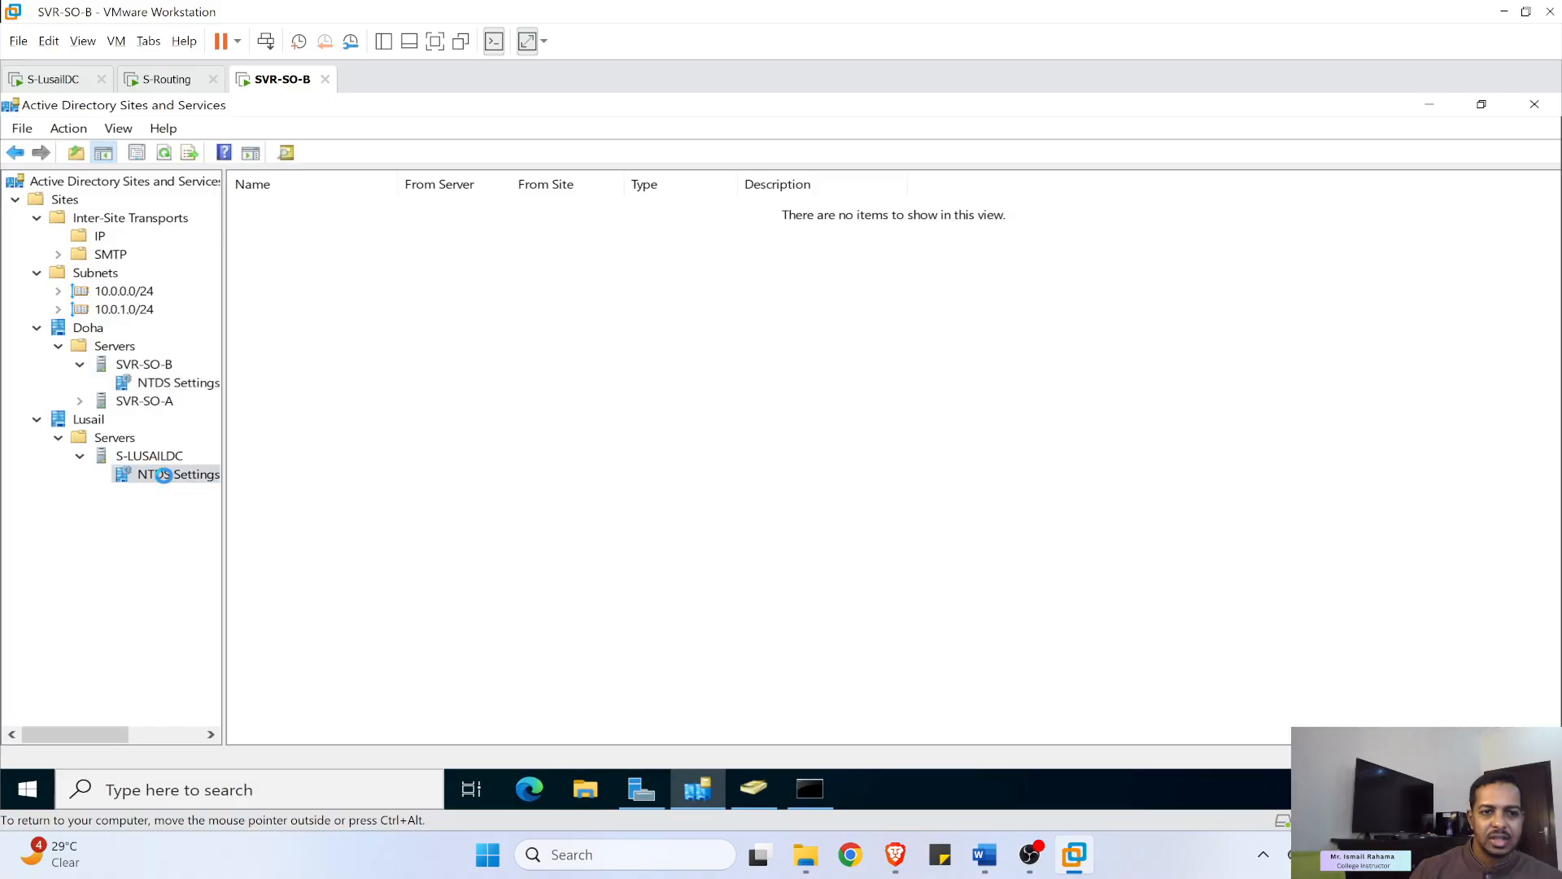
pyautogui.rightClick(166, 477)
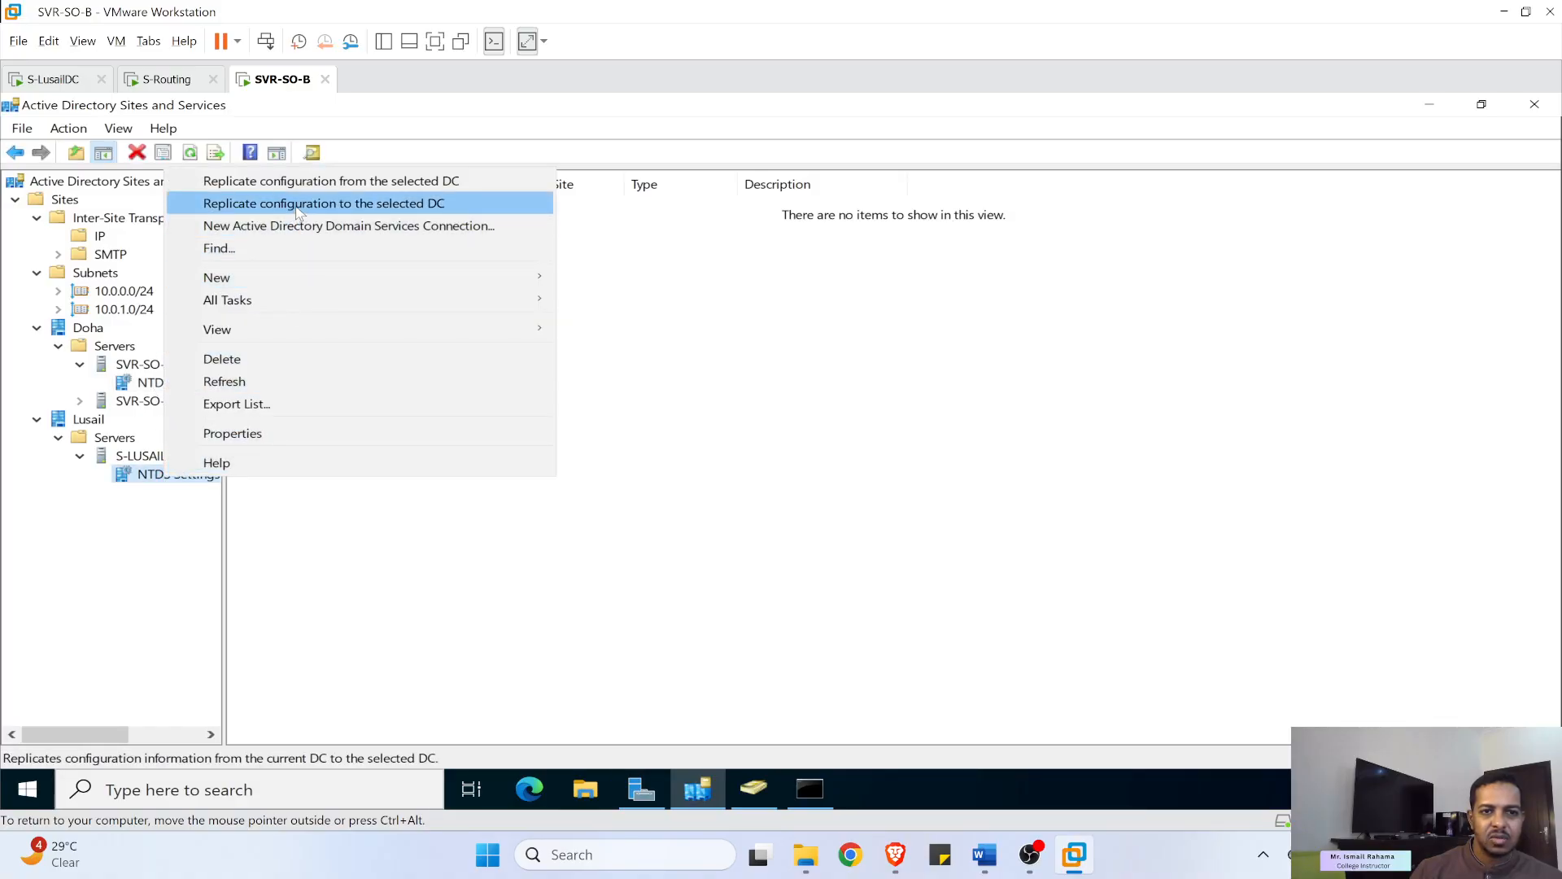
pyautogui.click(332, 184)
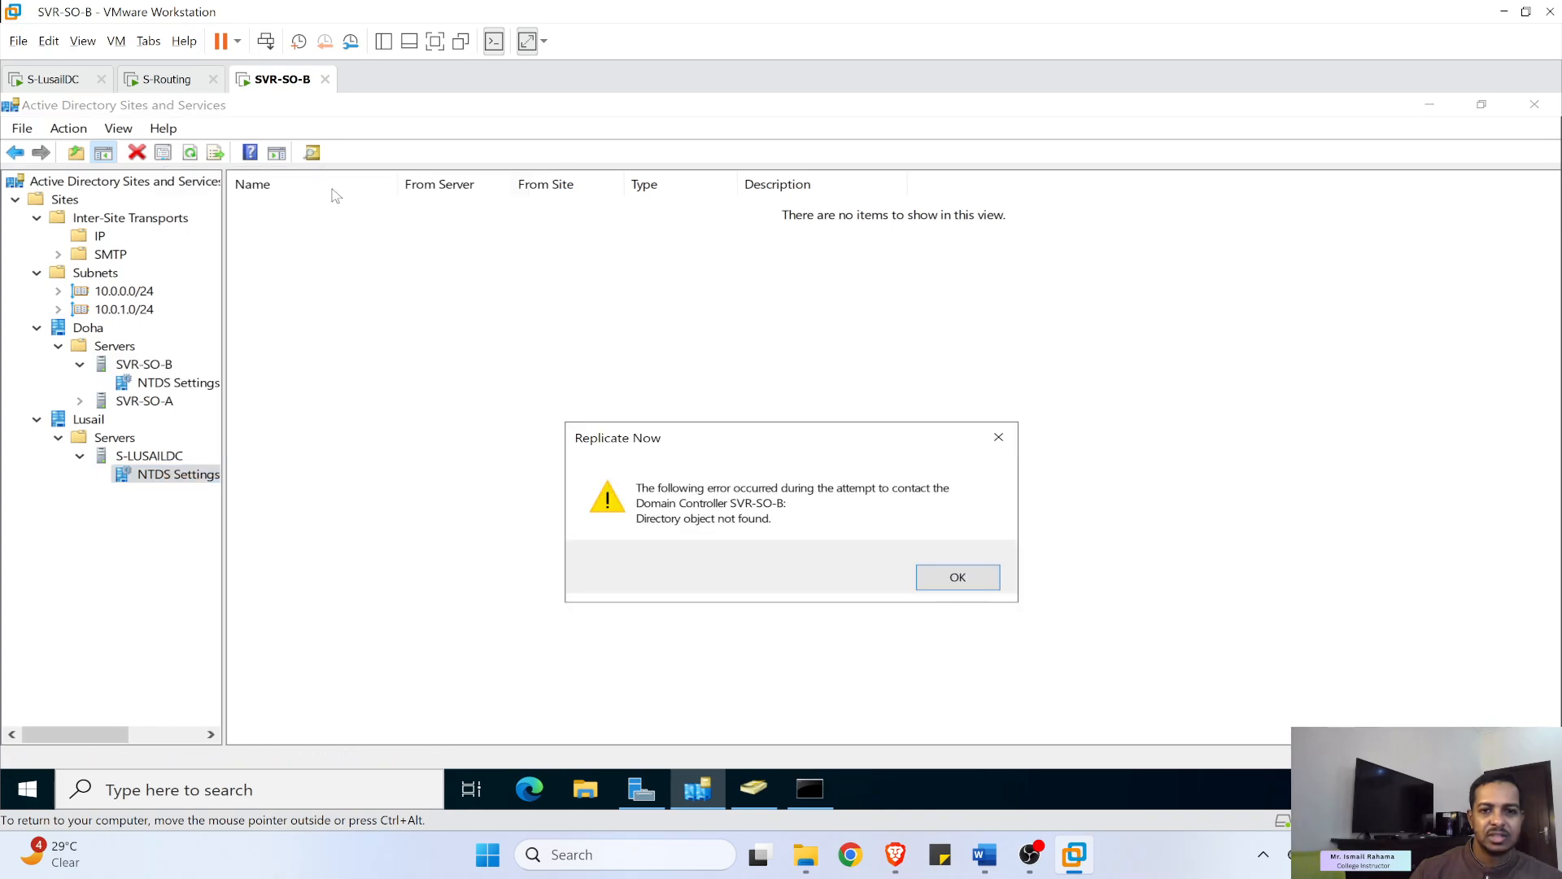
pyautogui.click(964, 579)
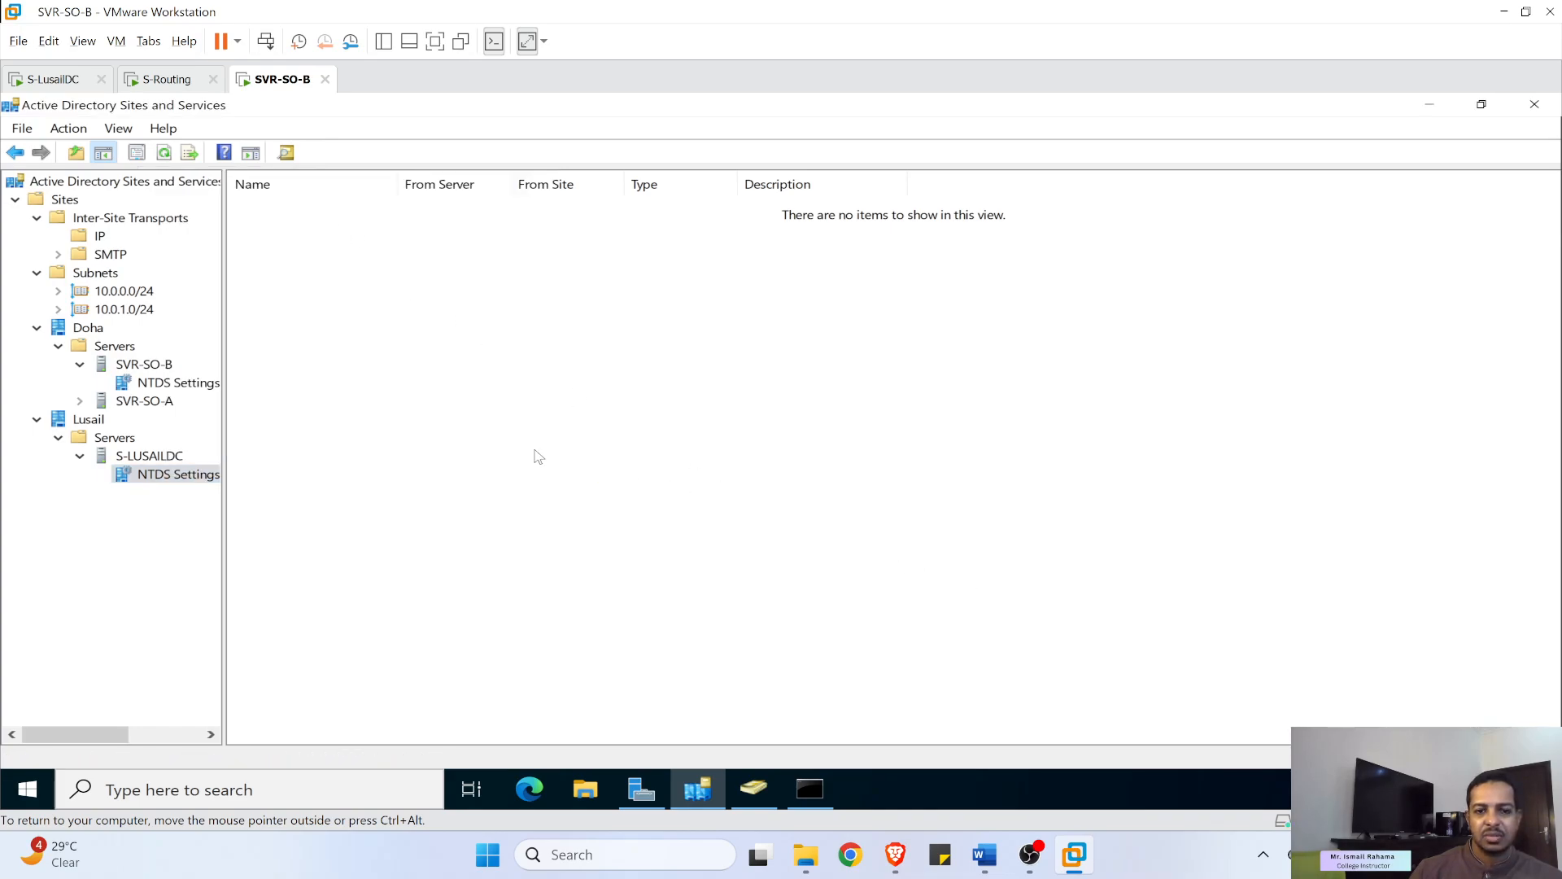
# - Cancel the stuck repadmin sync, rerun repadmin /syncall /AdeP, and return to Sites and Services
pyautogui.click(810, 789)
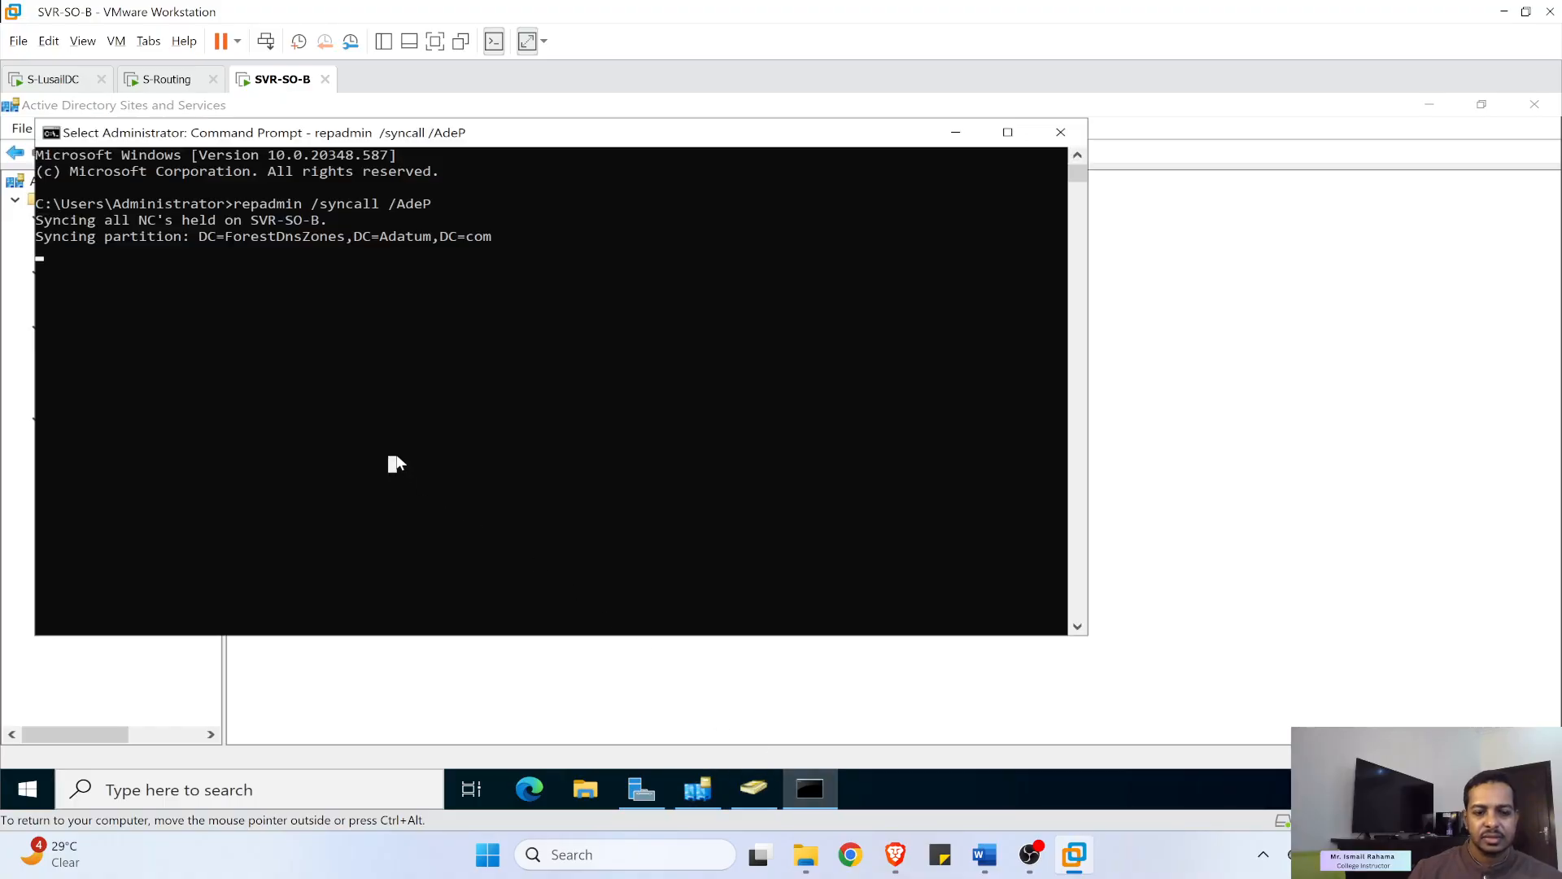
pyautogui.press('Return')
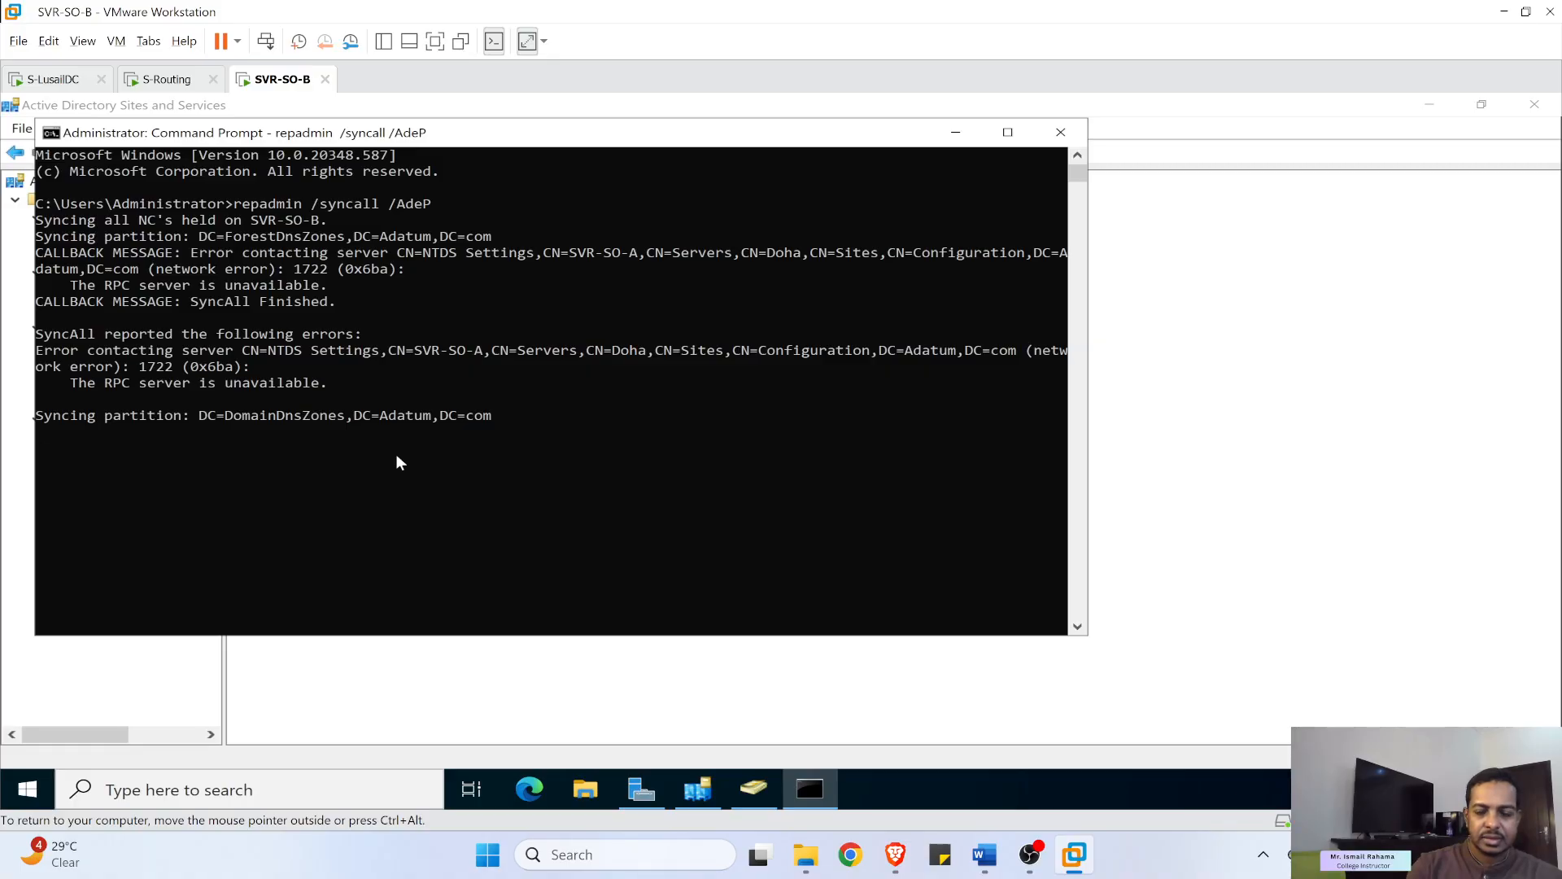
pyautogui.hotkey('ctrl', 'c')
pyautogui.press('Up')
pyautogui.press('Return')
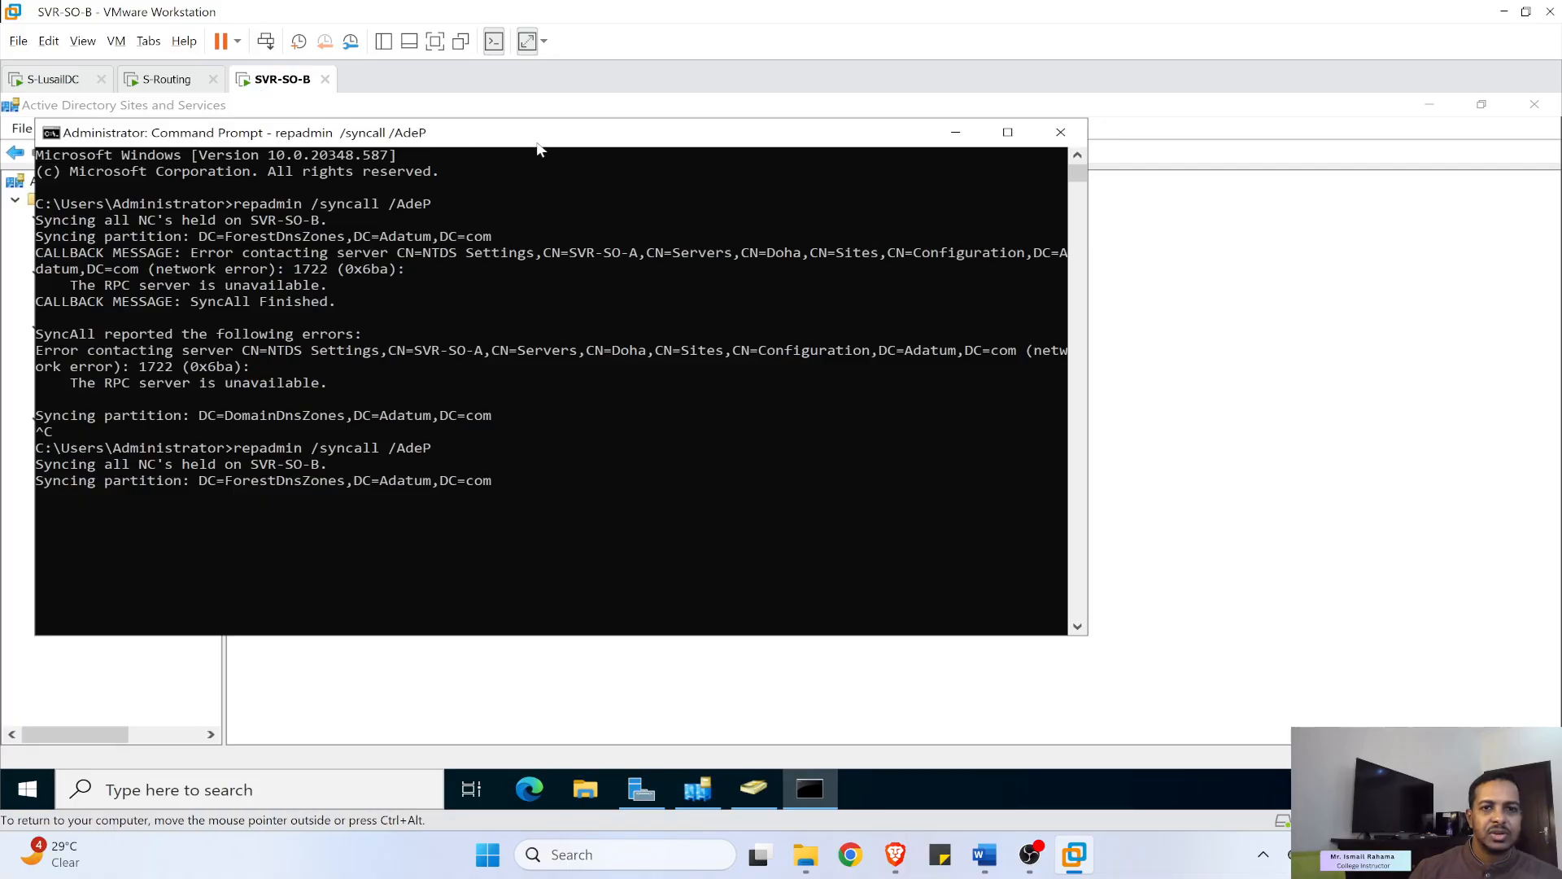
pyautogui.click(1229, 228)
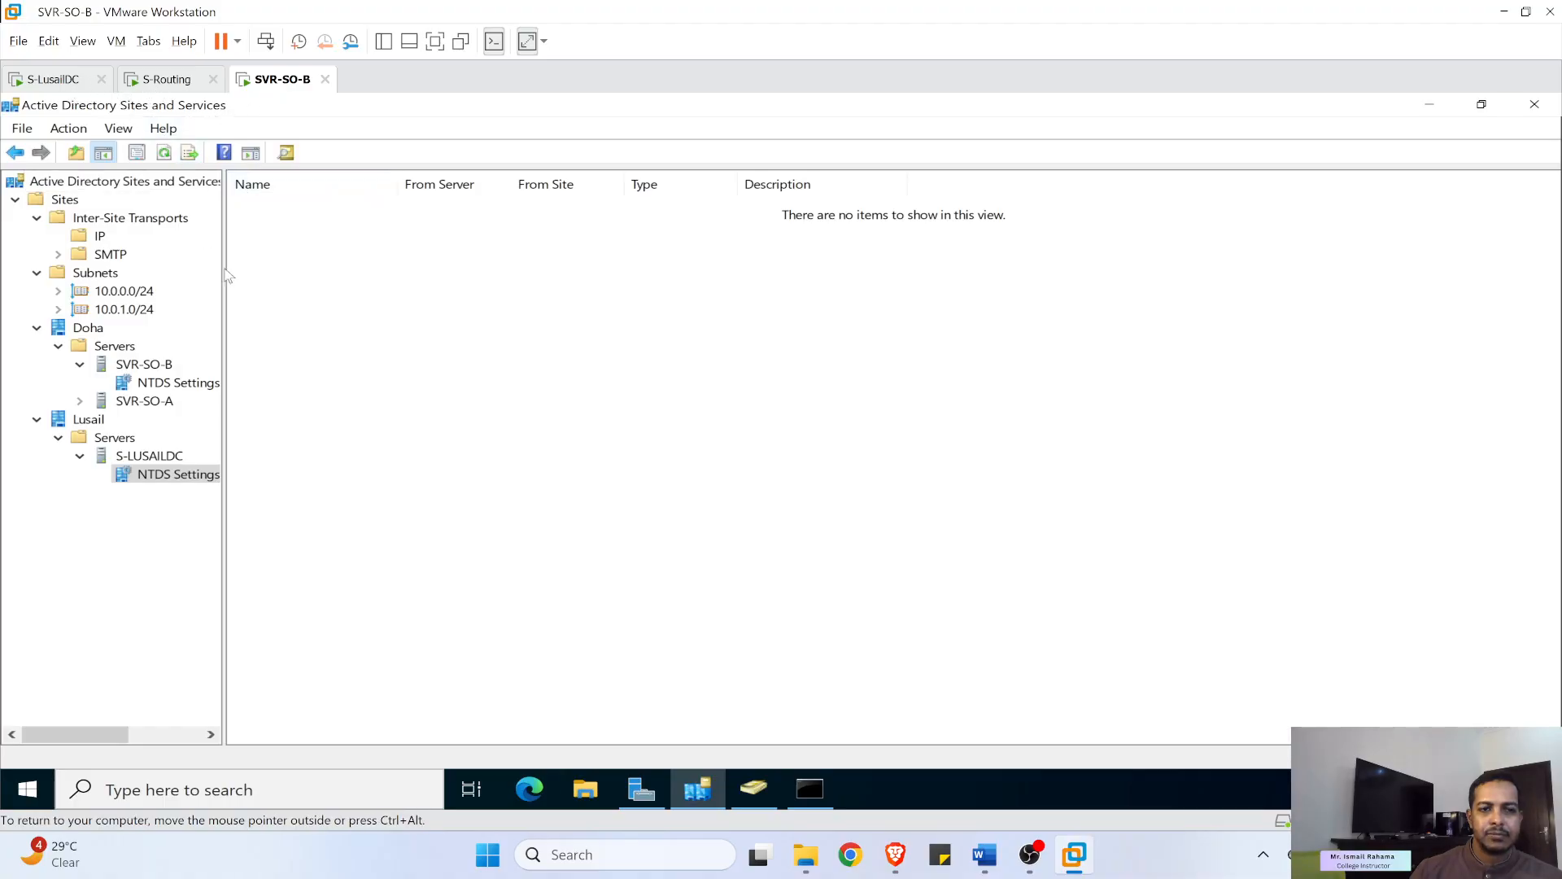
# - Refresh Users and Computers on SVR-SO-B to look for testOU, then switch to S-LusailDC
pyautogui.click(750, 793)
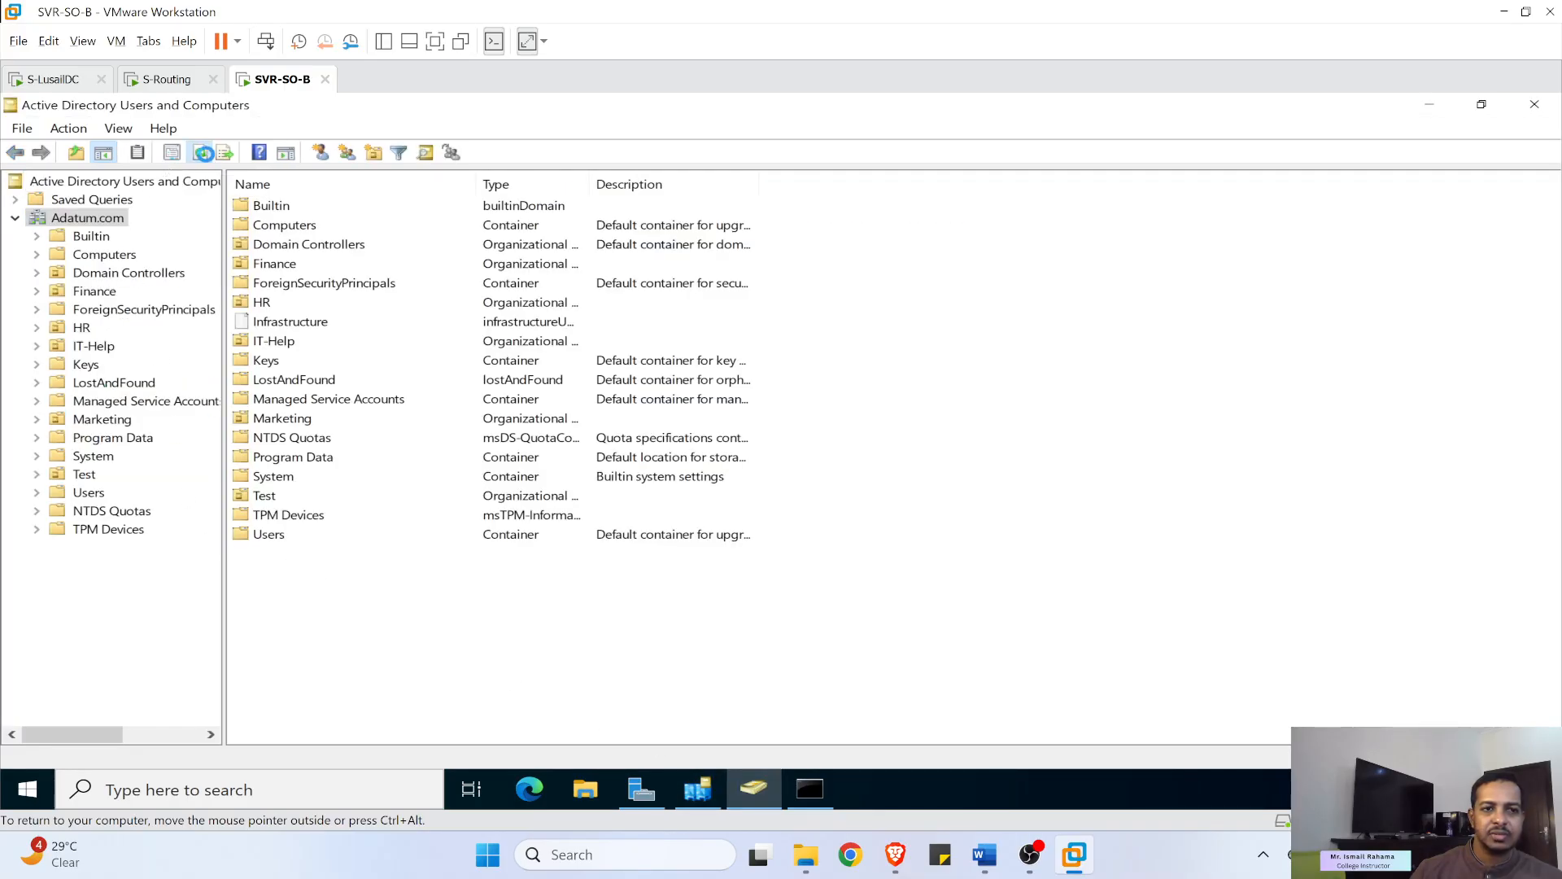
pyautogui.click(199, 152)
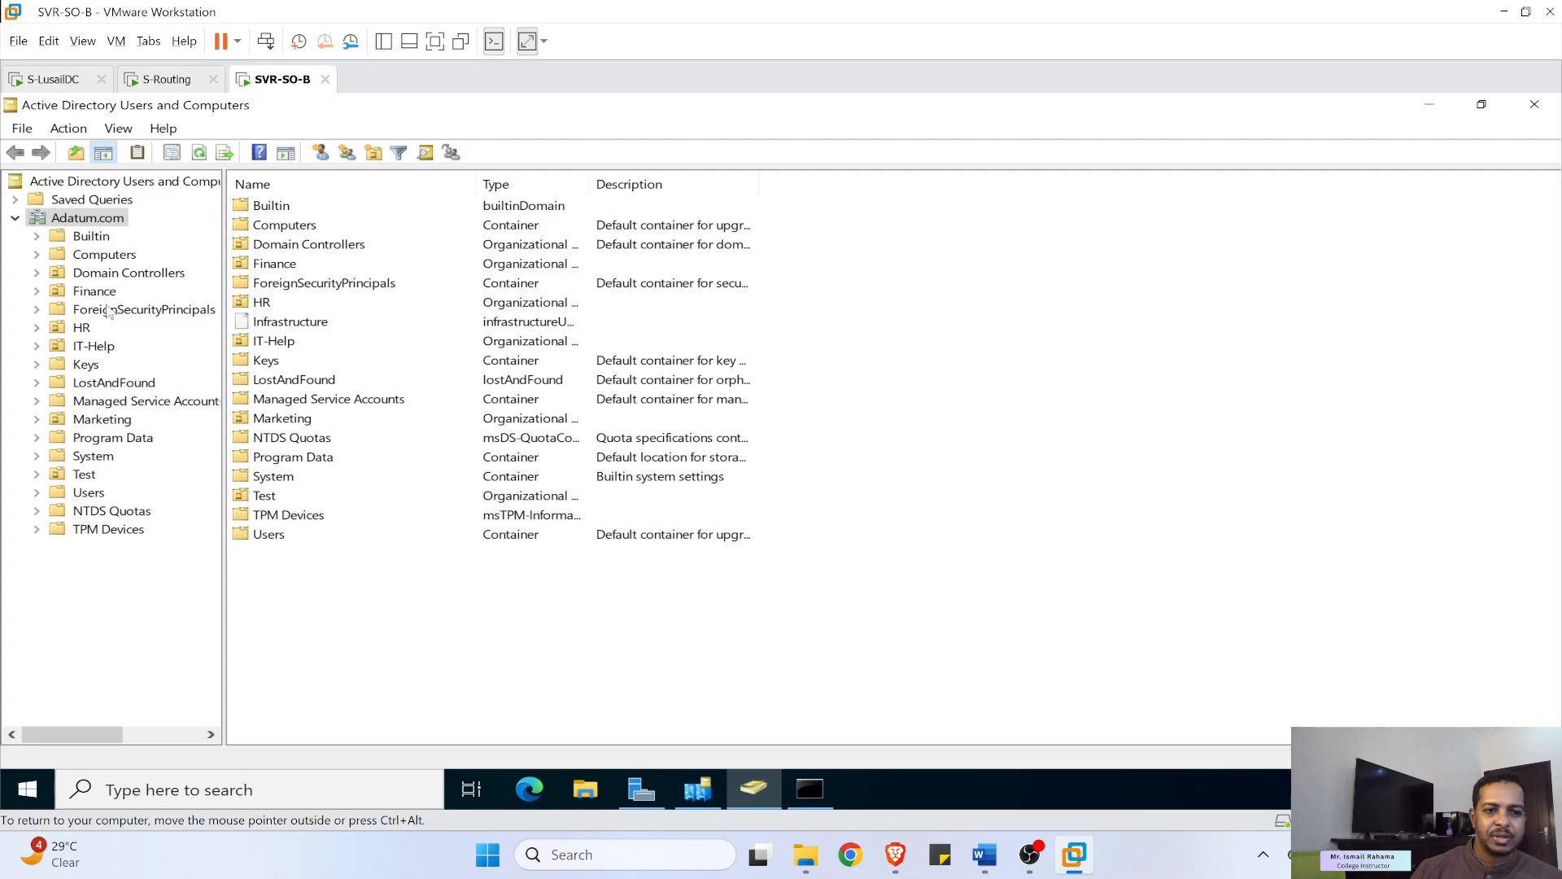
pyautogui.click(53, 79)
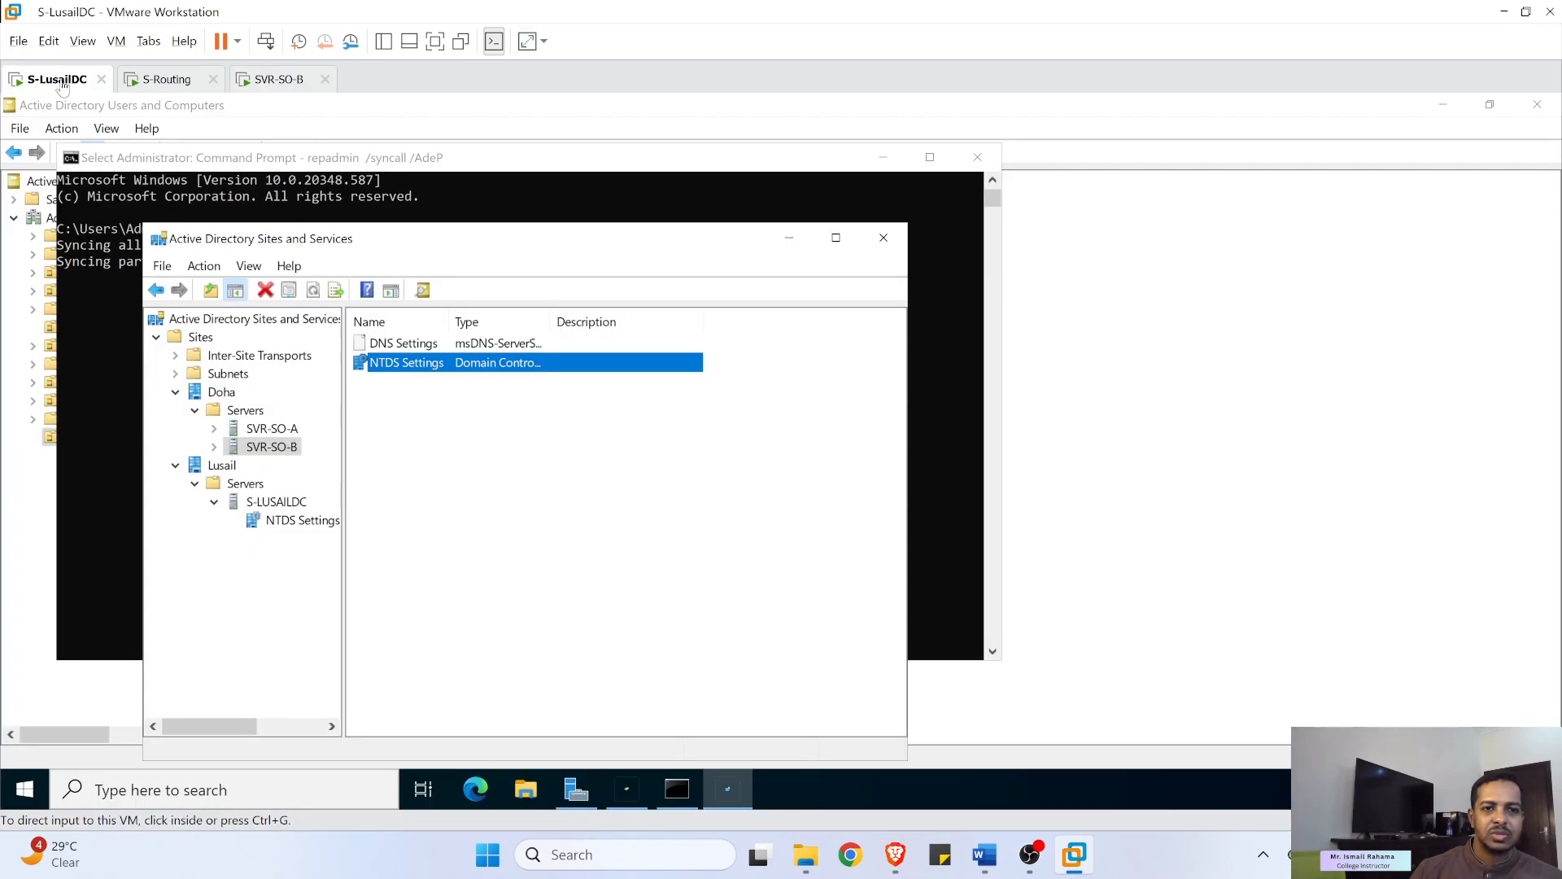
# - Restart S-LusailDC from the Start menu power options
pyautogui.click(26, 787)
pyautogui.click(24, 746)
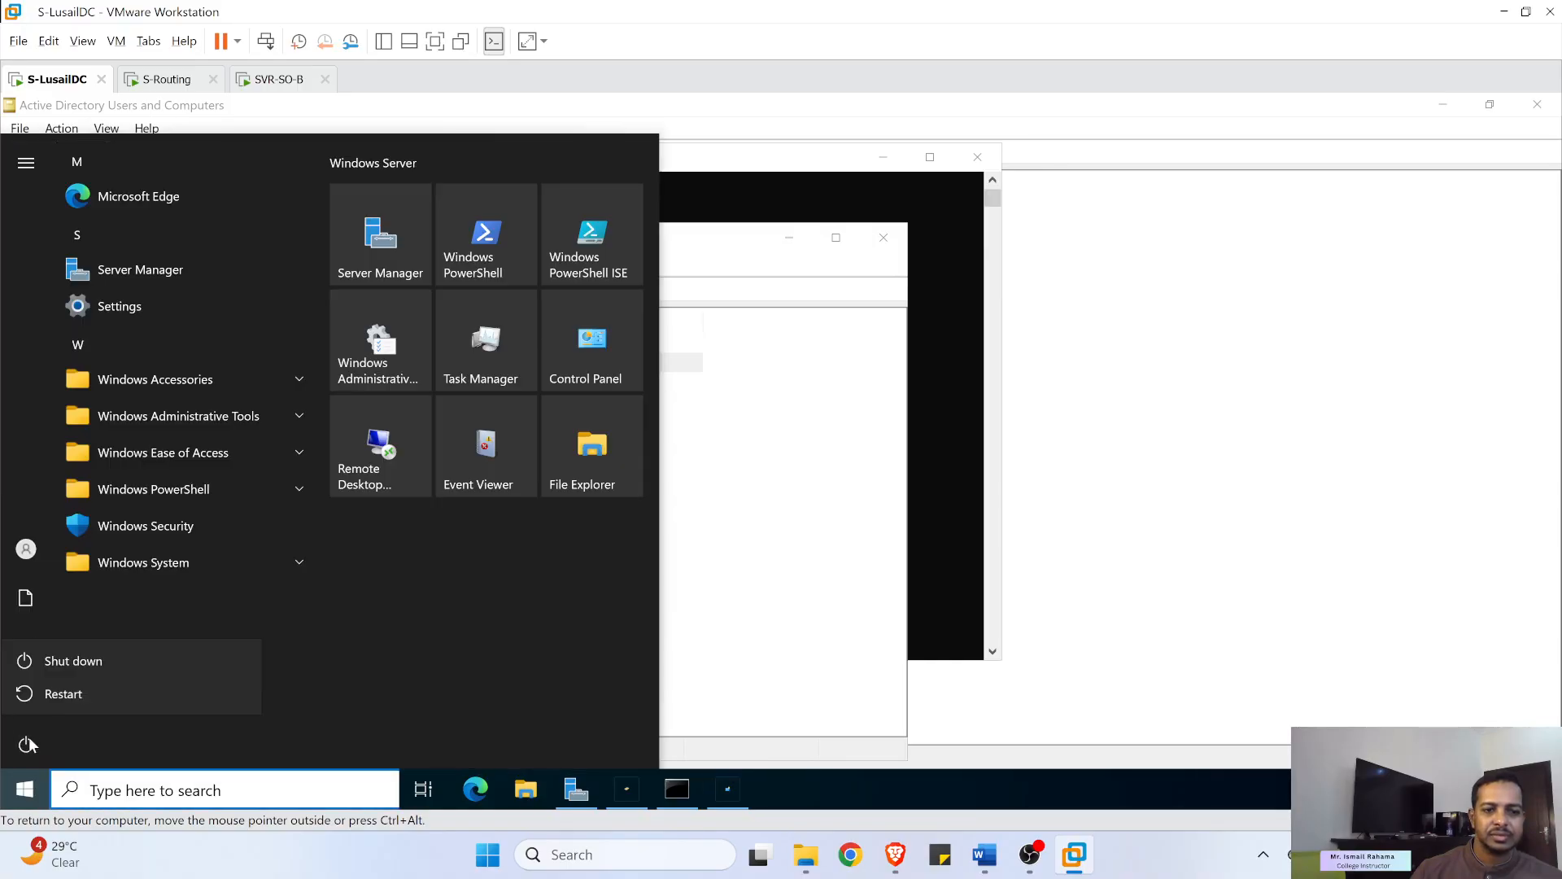
pyautogui.click(70, 703)
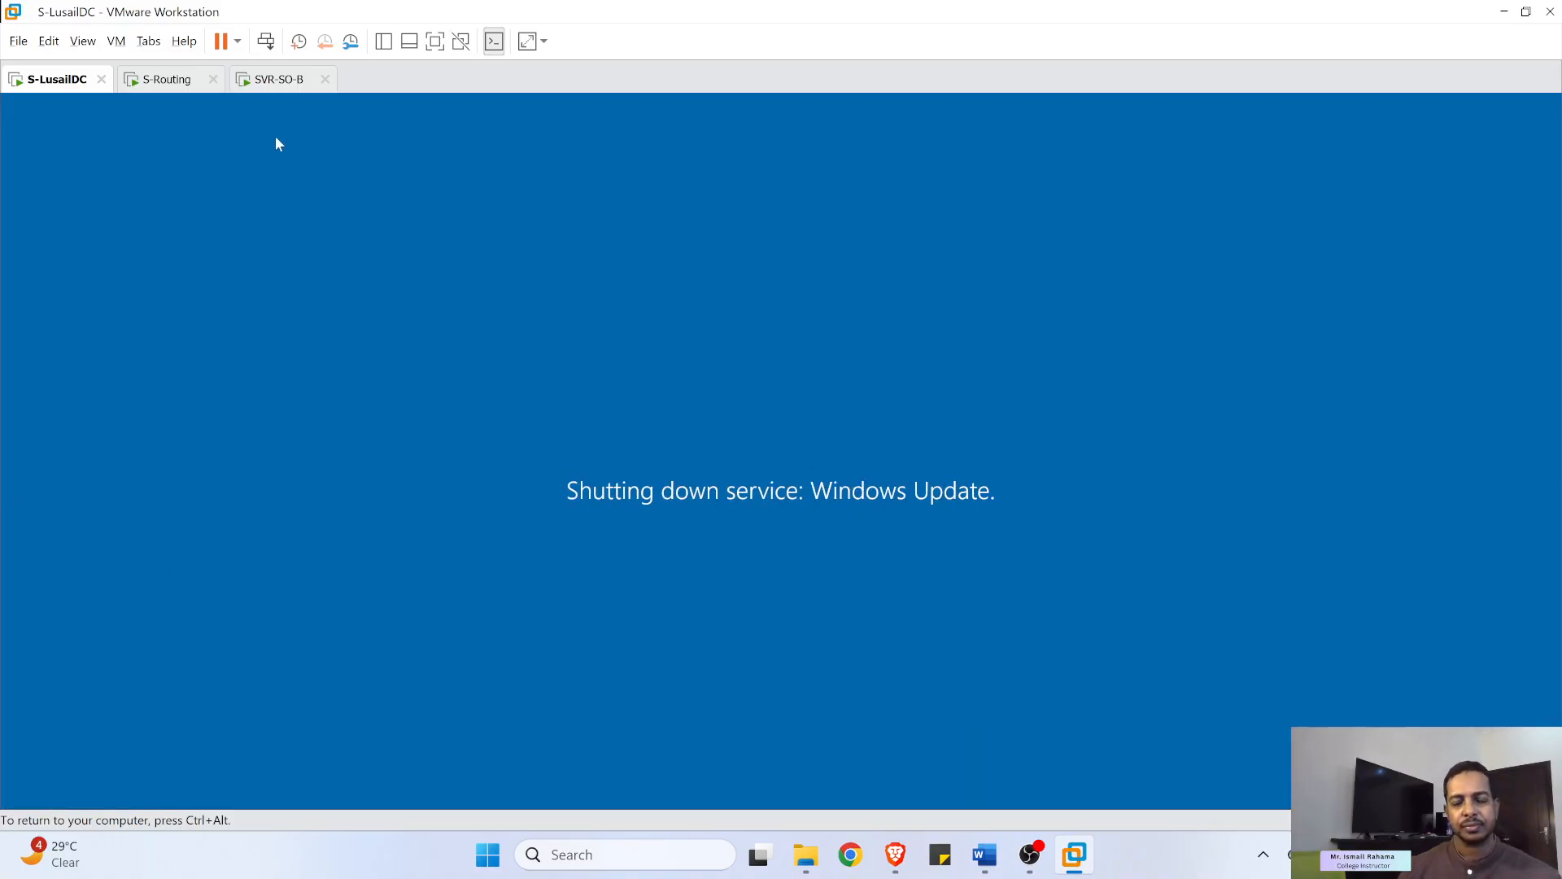
# - Restart SVR-SO-B with a confirmed restart reason, then switch to S-Routing
pyautogui.click(281, 80)
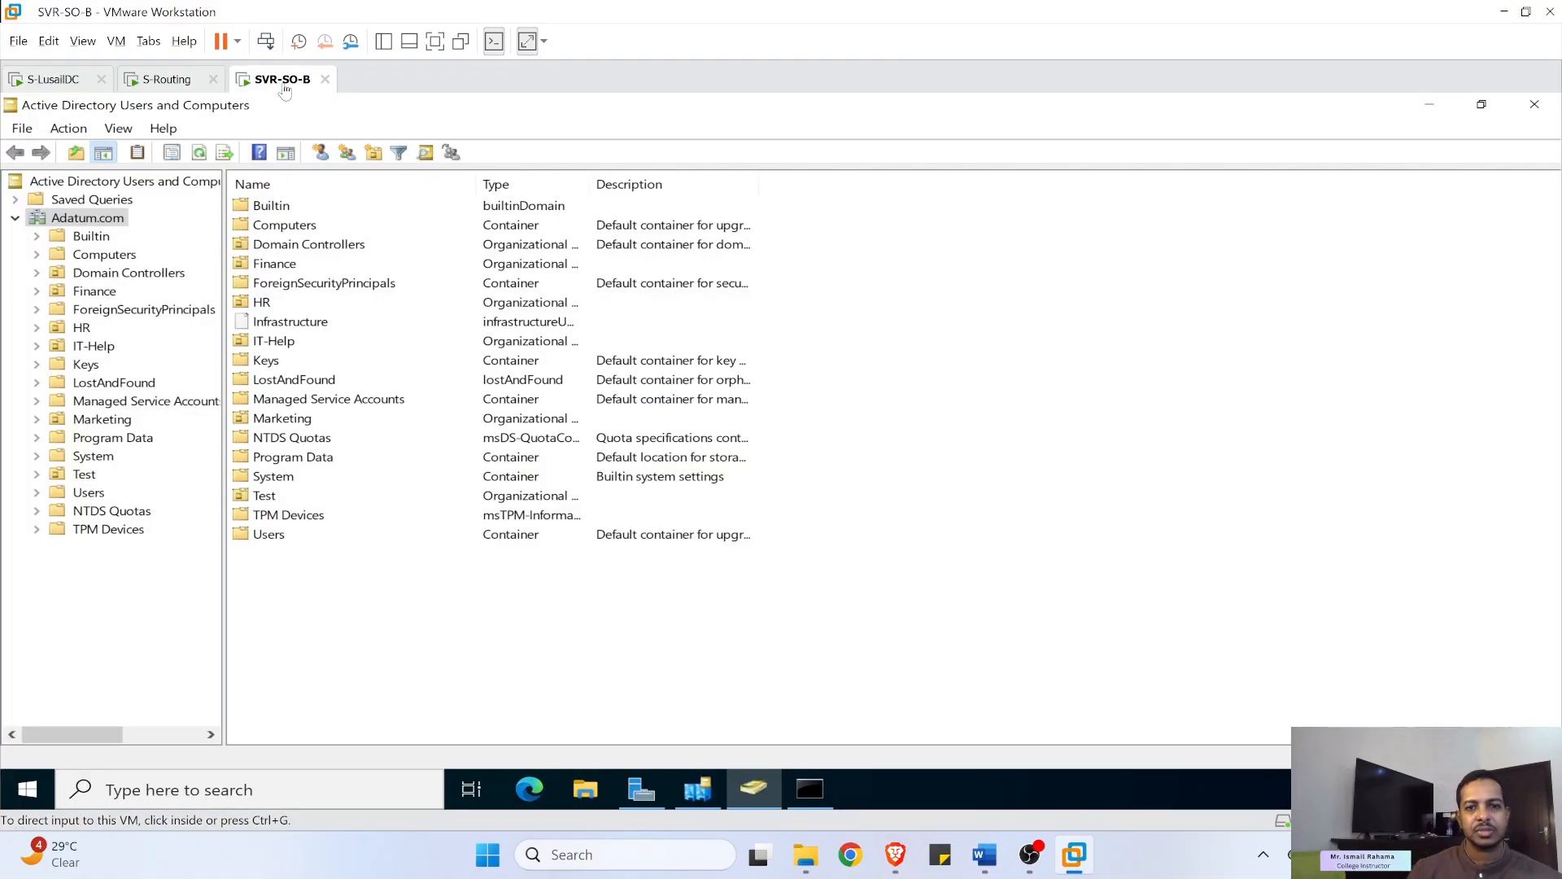
pyautogui.click(24, 794)
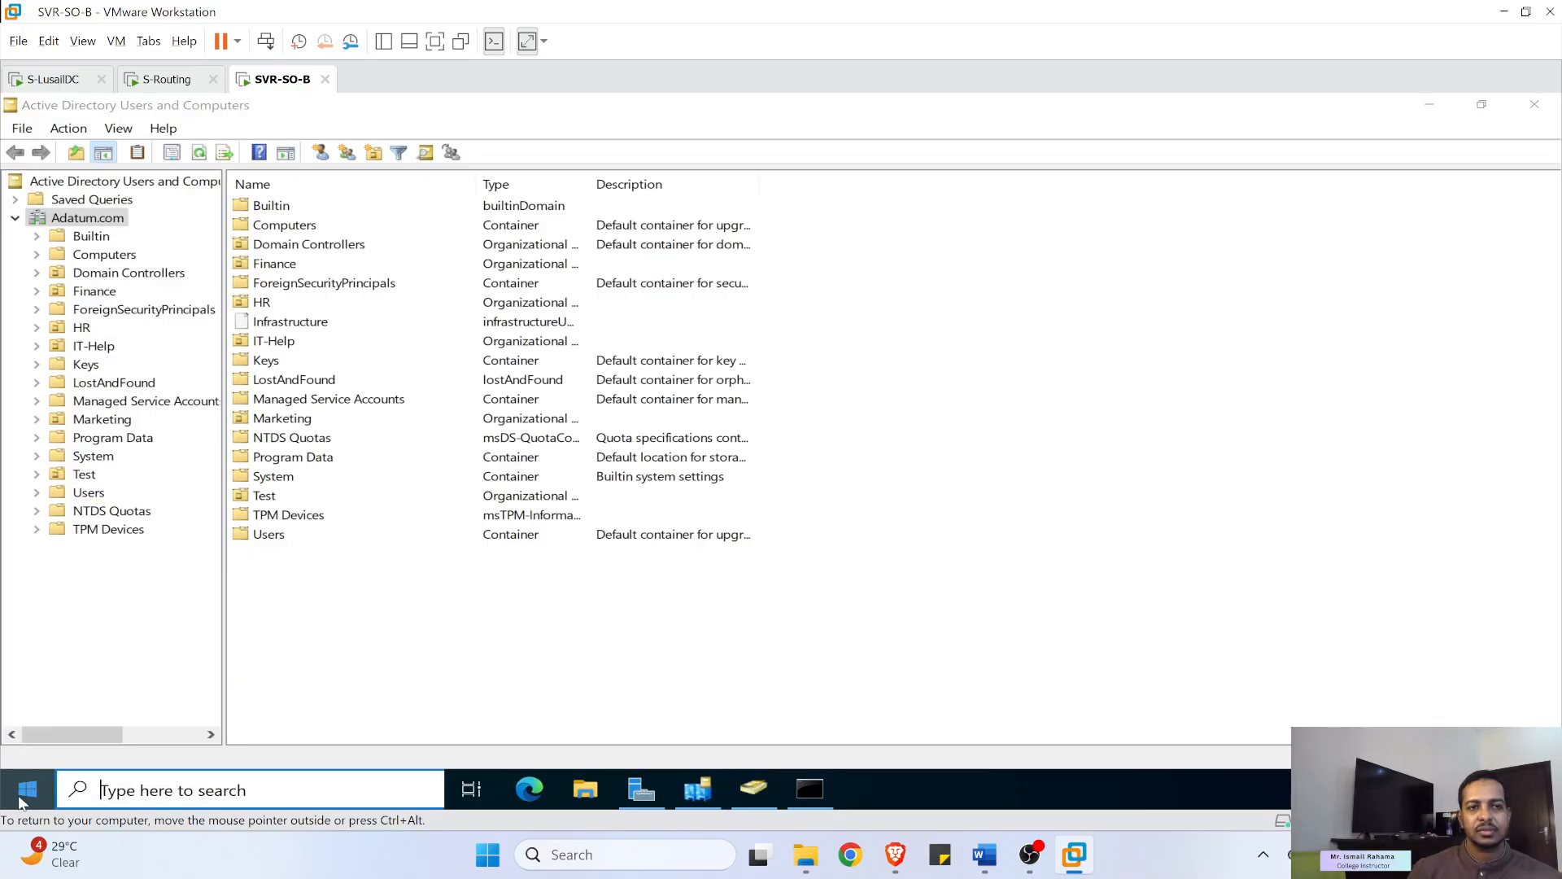
pyautogui.click(30, 747)
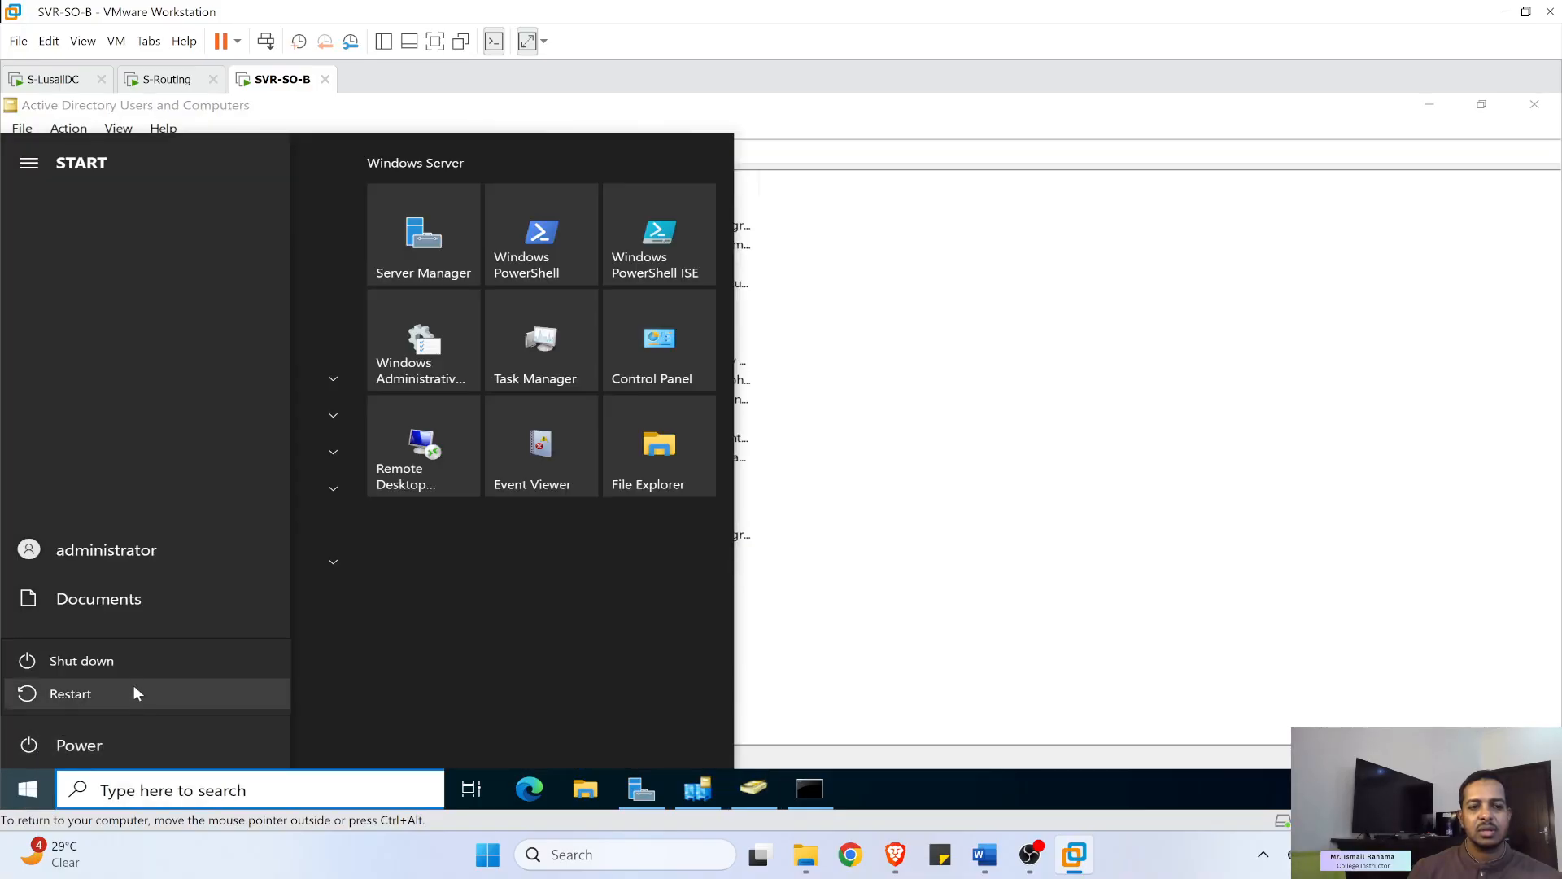
pyautogui.click(70, 694)
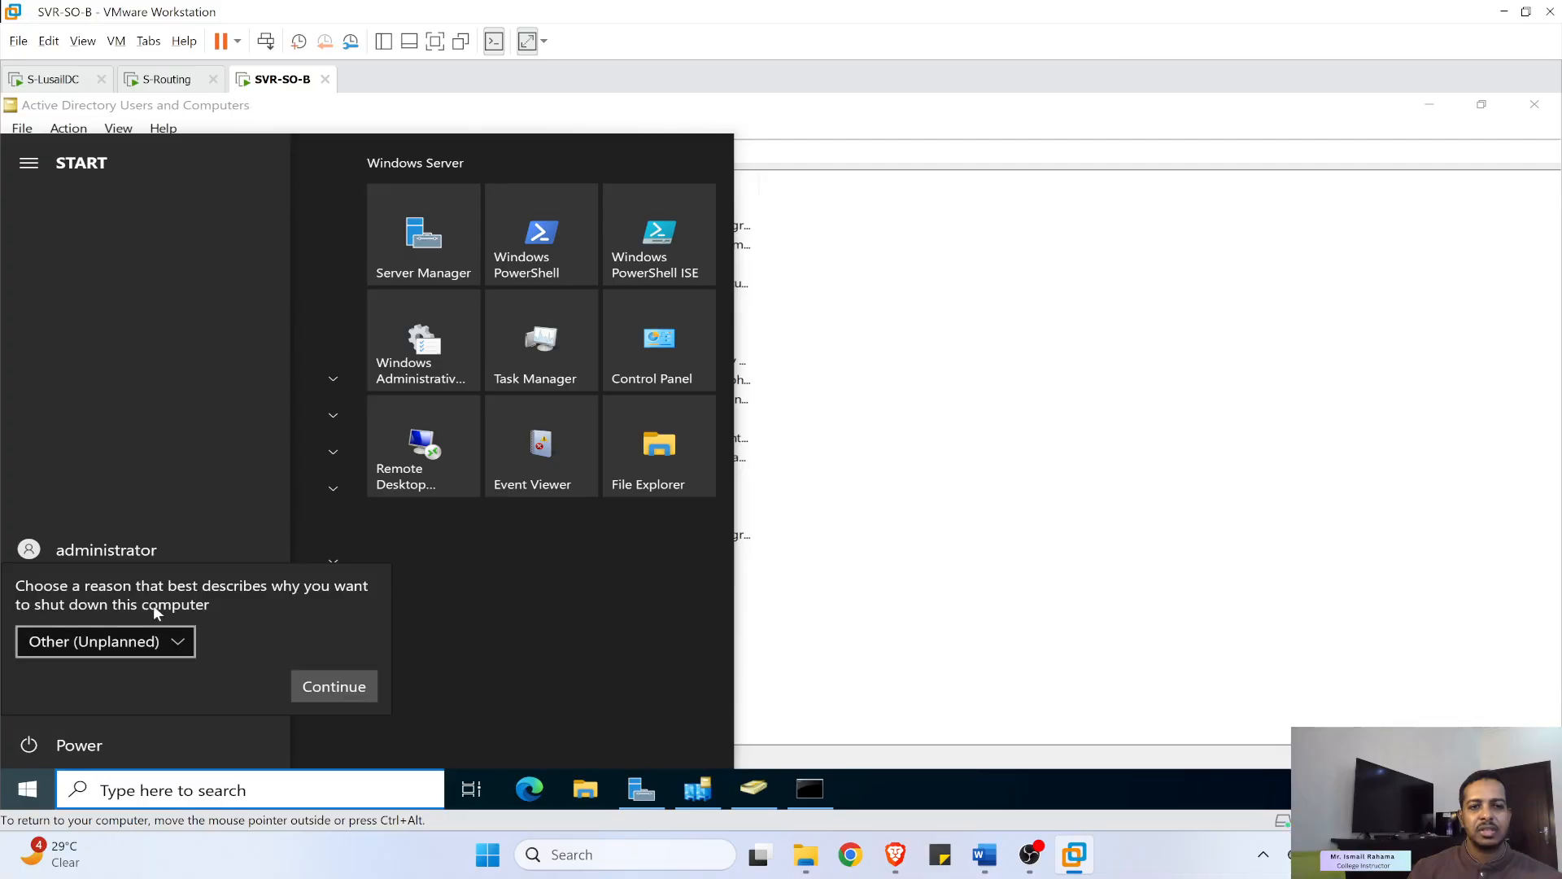
pyautogui.click(332, 688)
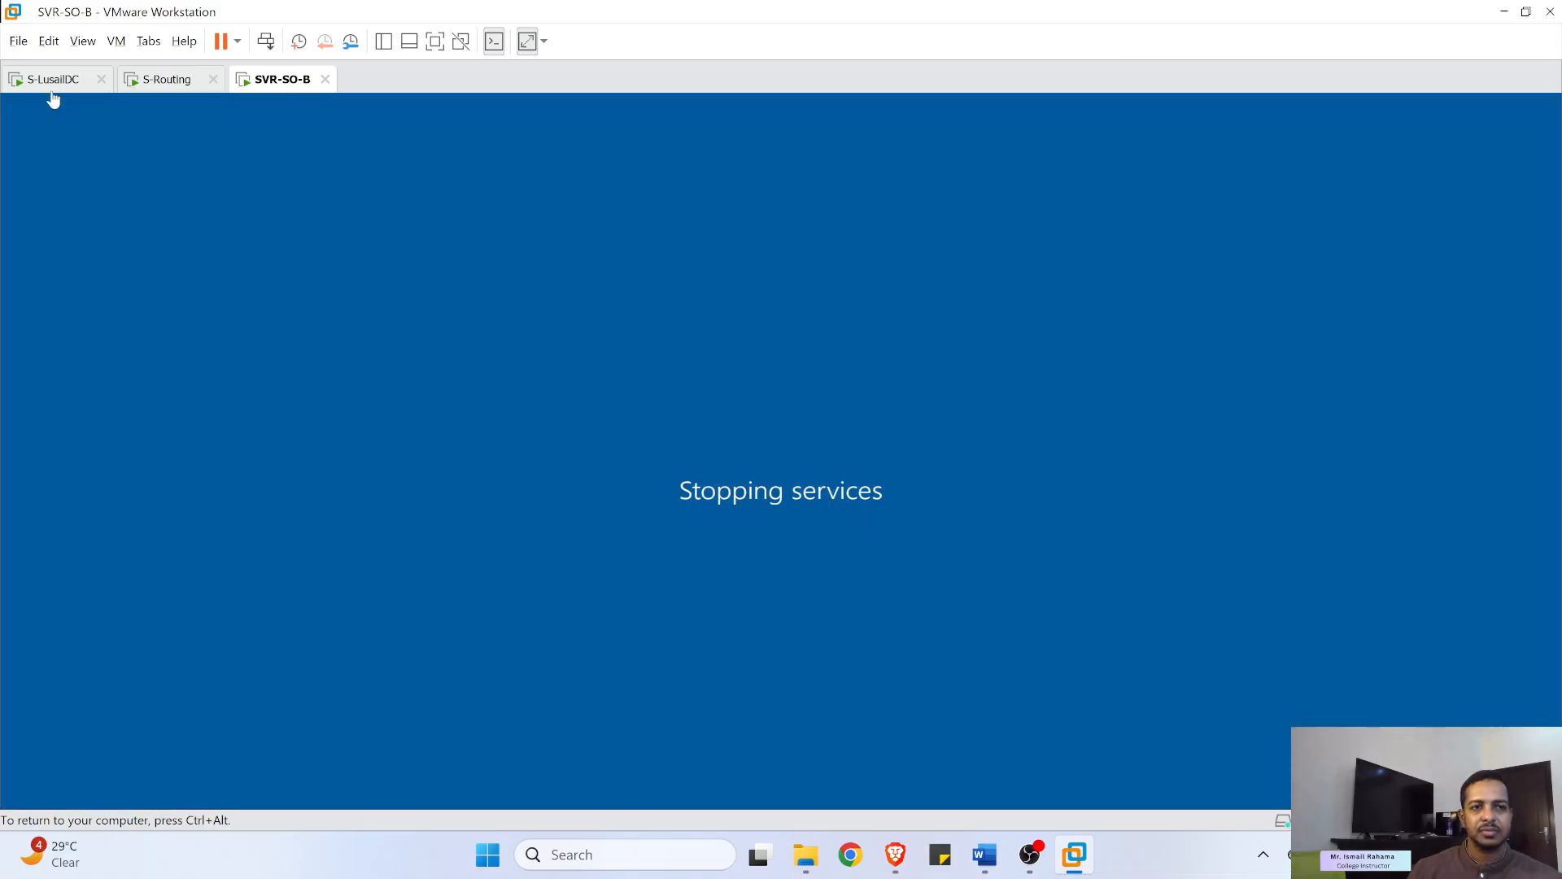
pyautogui.click(167, 80)
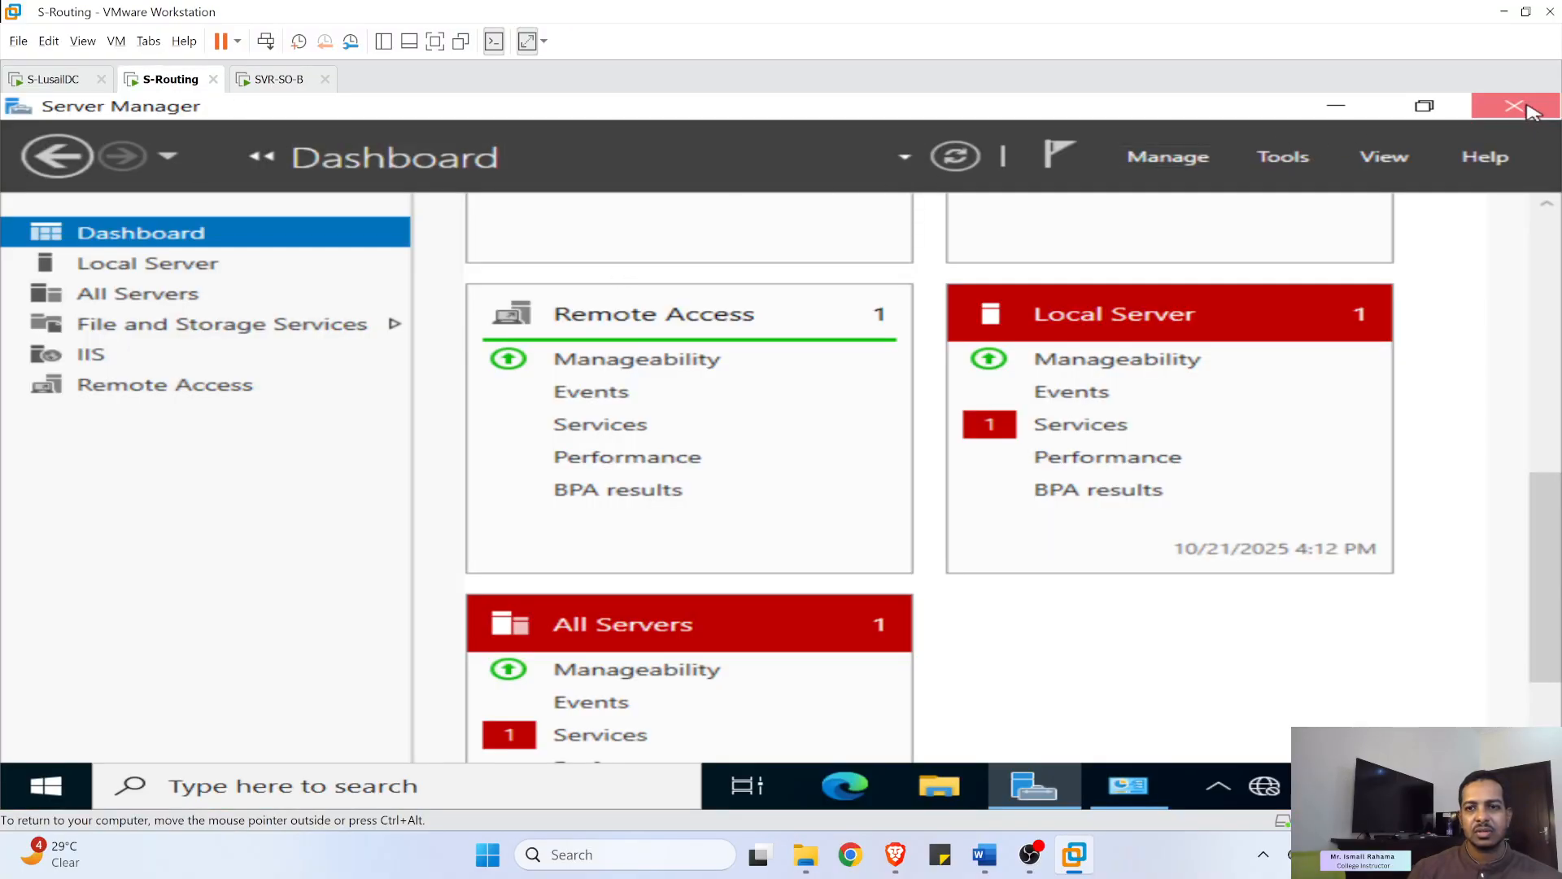
# - Close S-Routing's Server Manager, watch both domain controllers boot, then bring up the Word lab document
pyautogui.click(1514, 106)
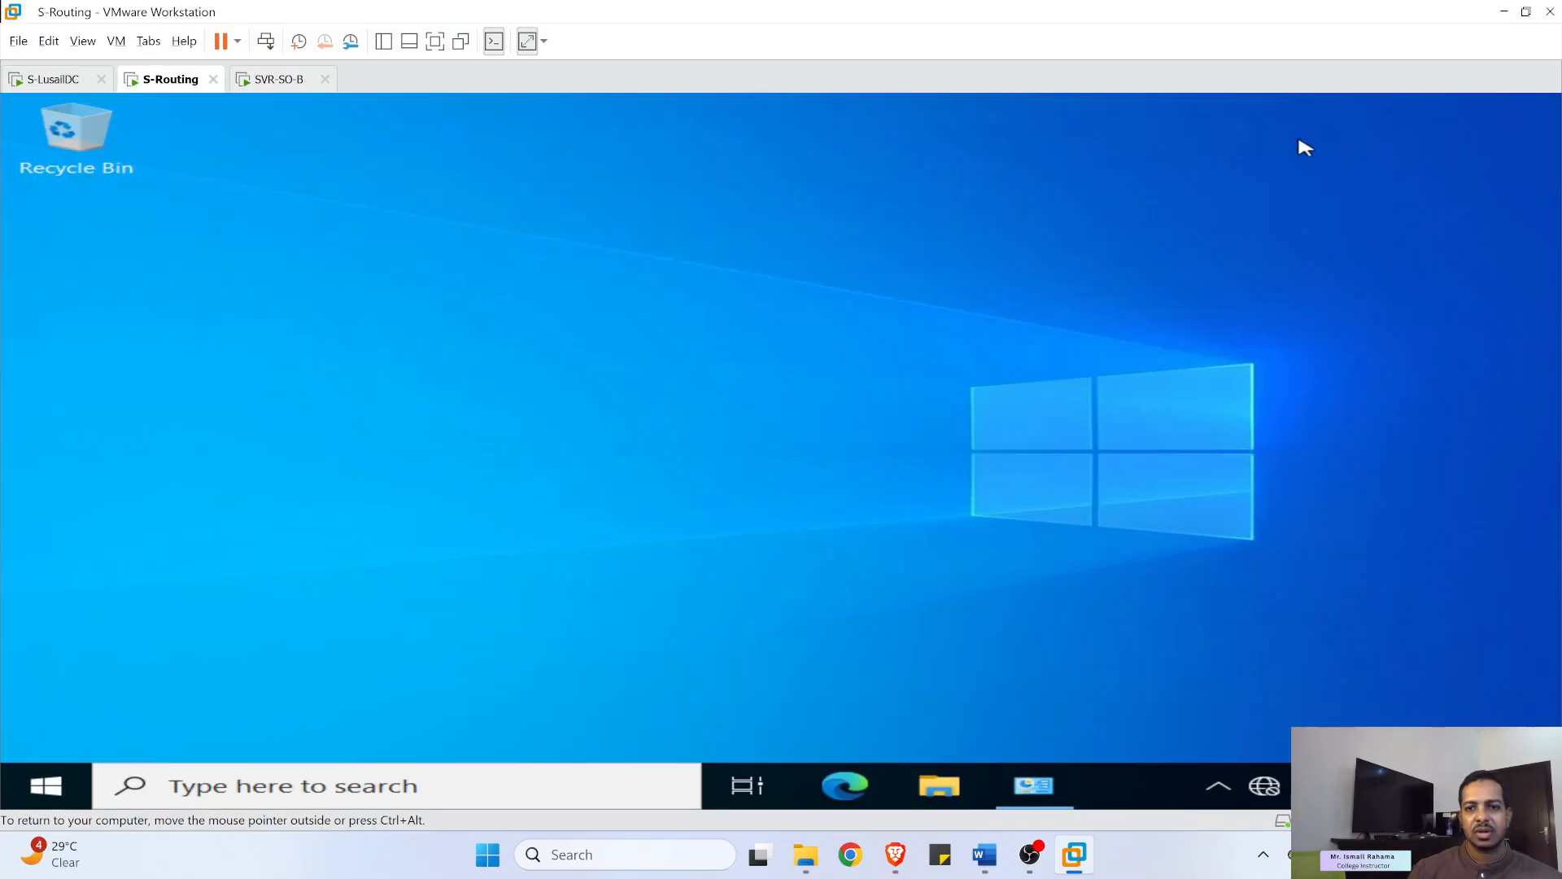
pyautogui.click(57, 82)
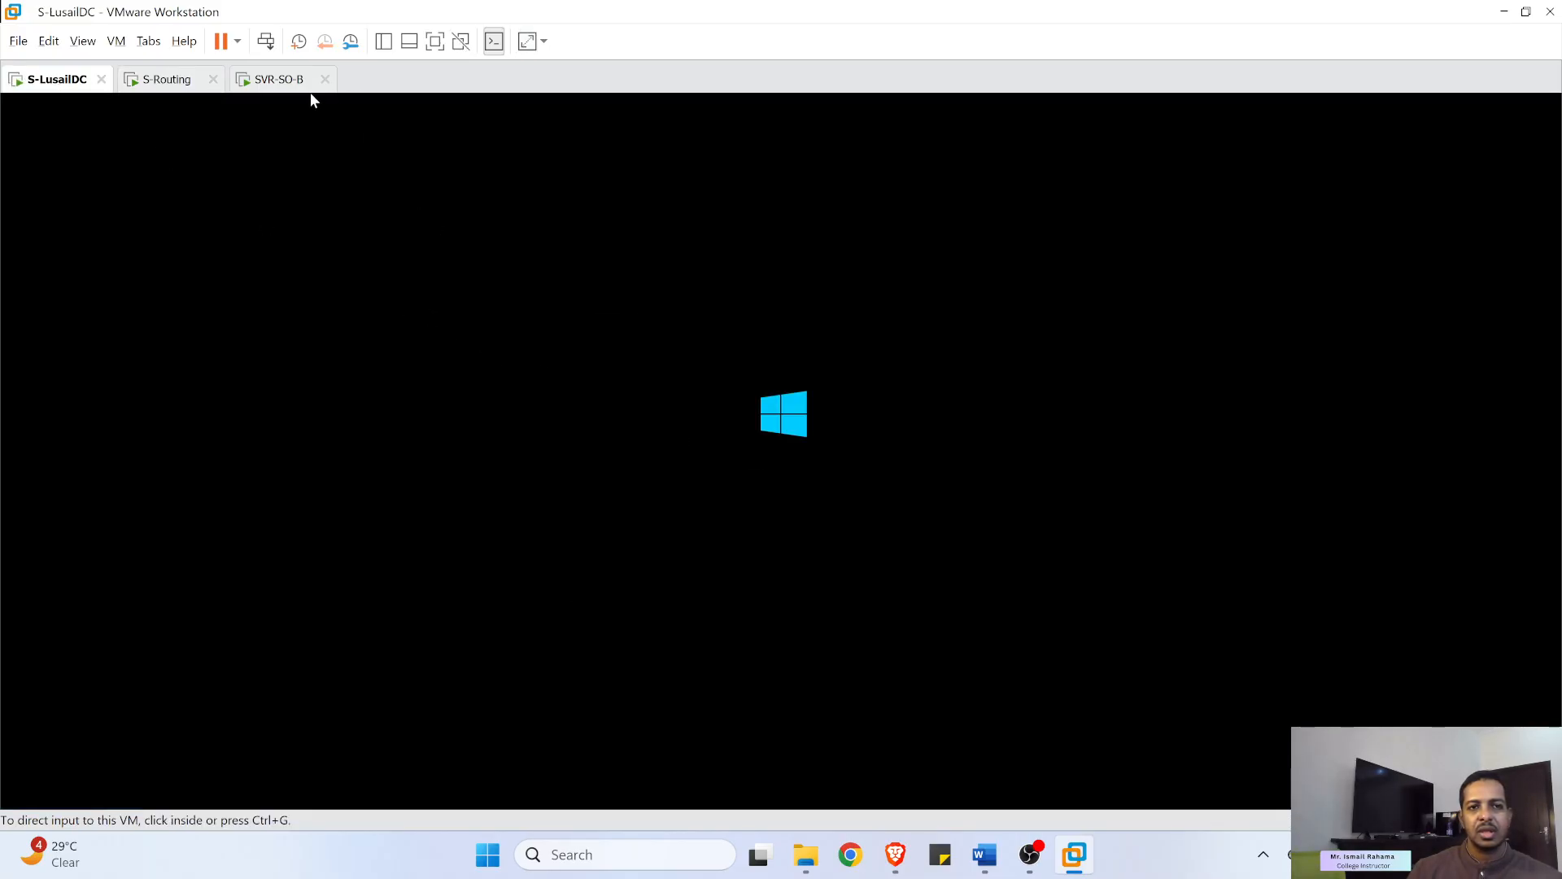
pyautogui.click(256, 90)
pyautogui.click(62, 81)
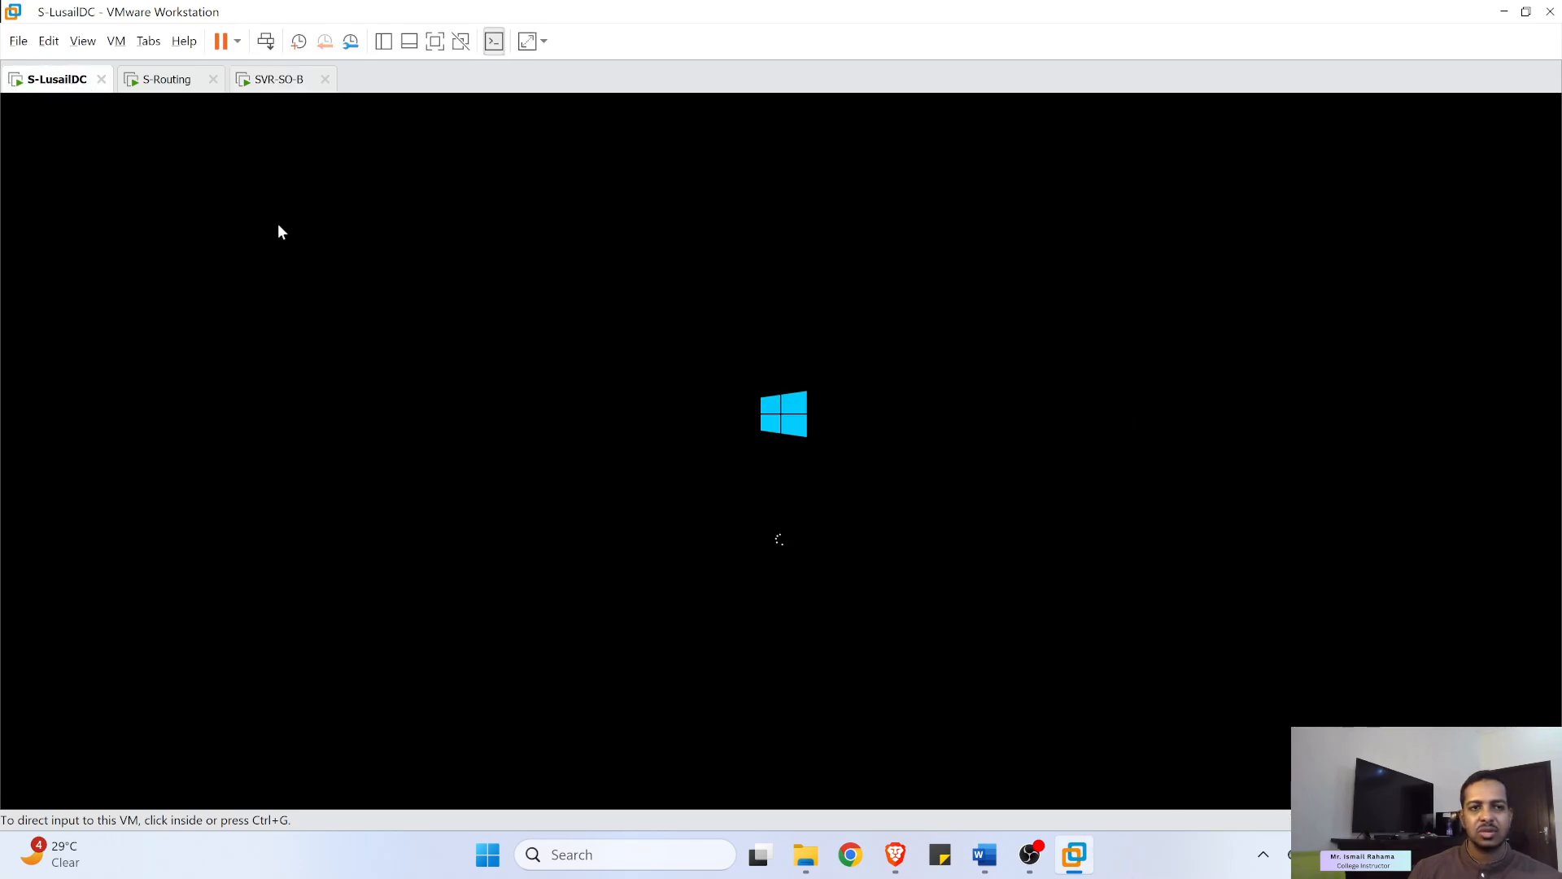
pyautogui.click(284, 81)
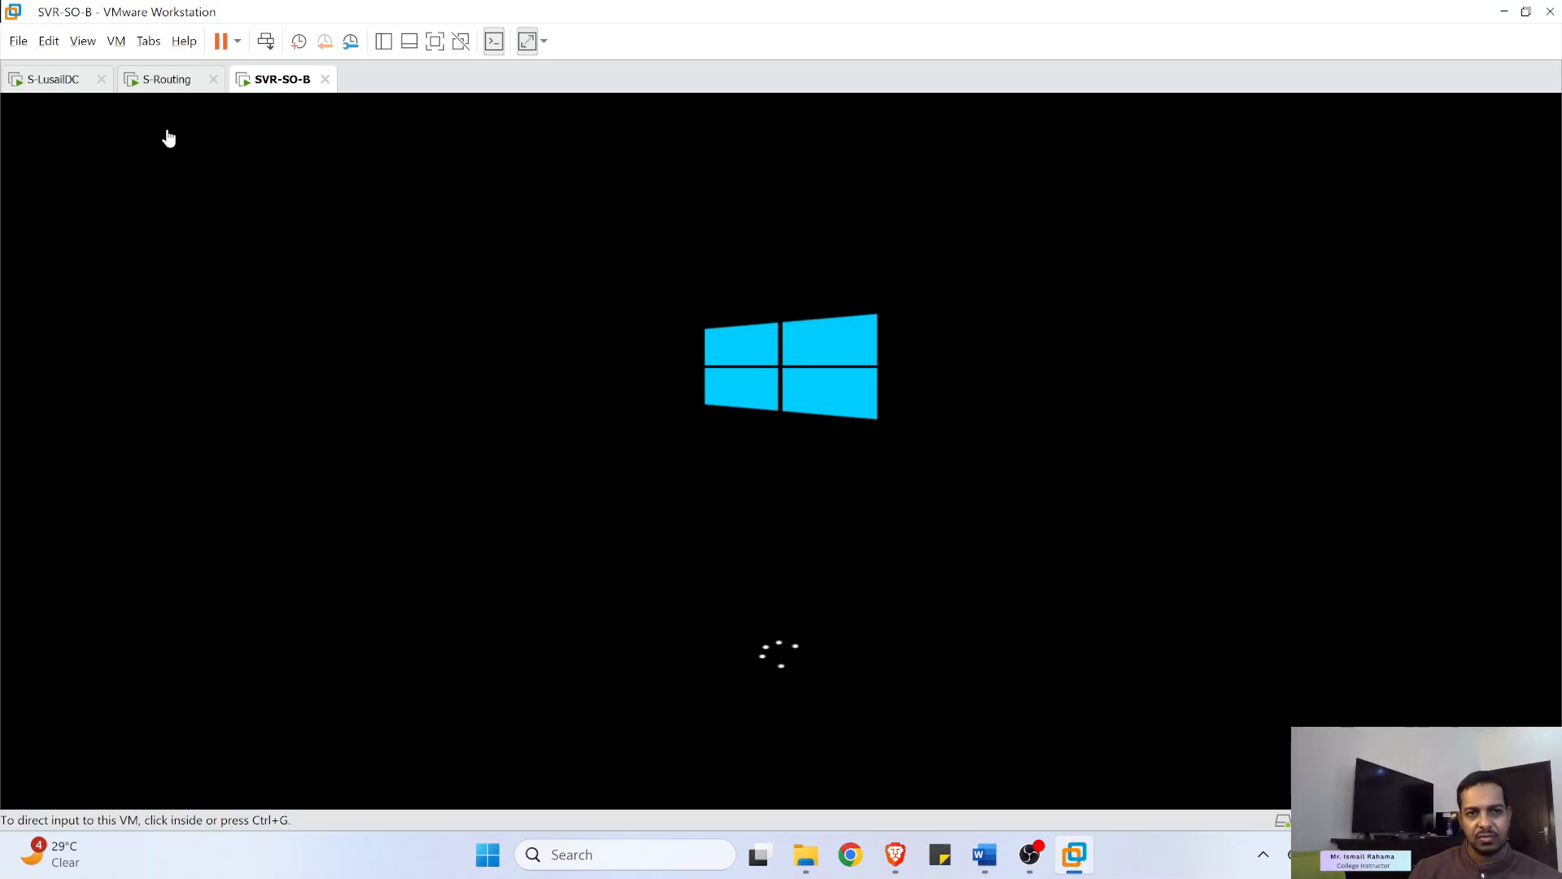
pyautogui.click(54, 81)
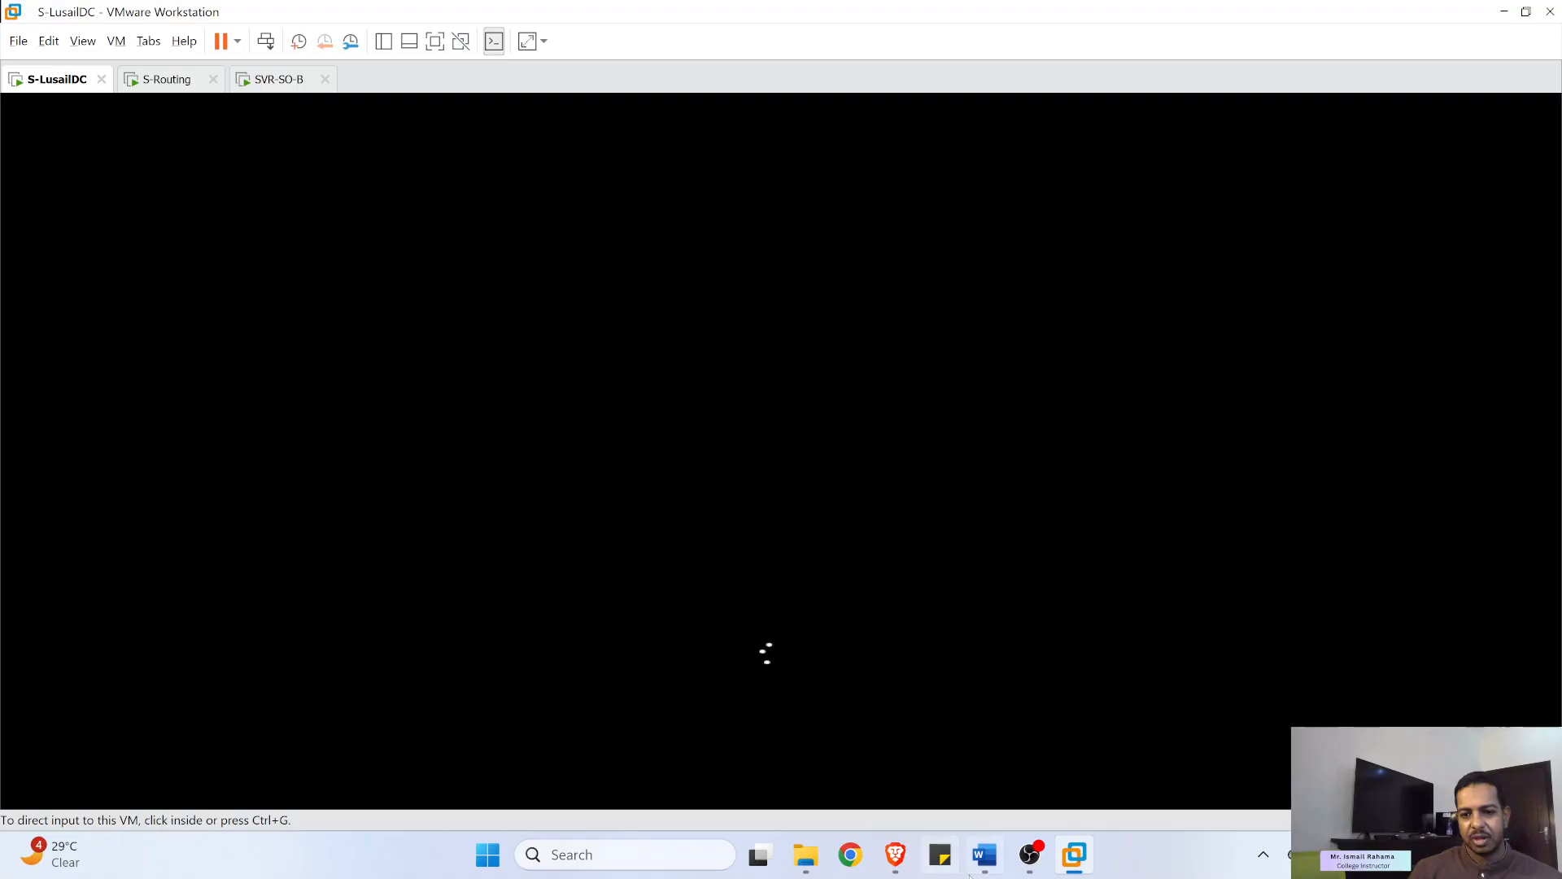
pyautogui.click(984, 855)
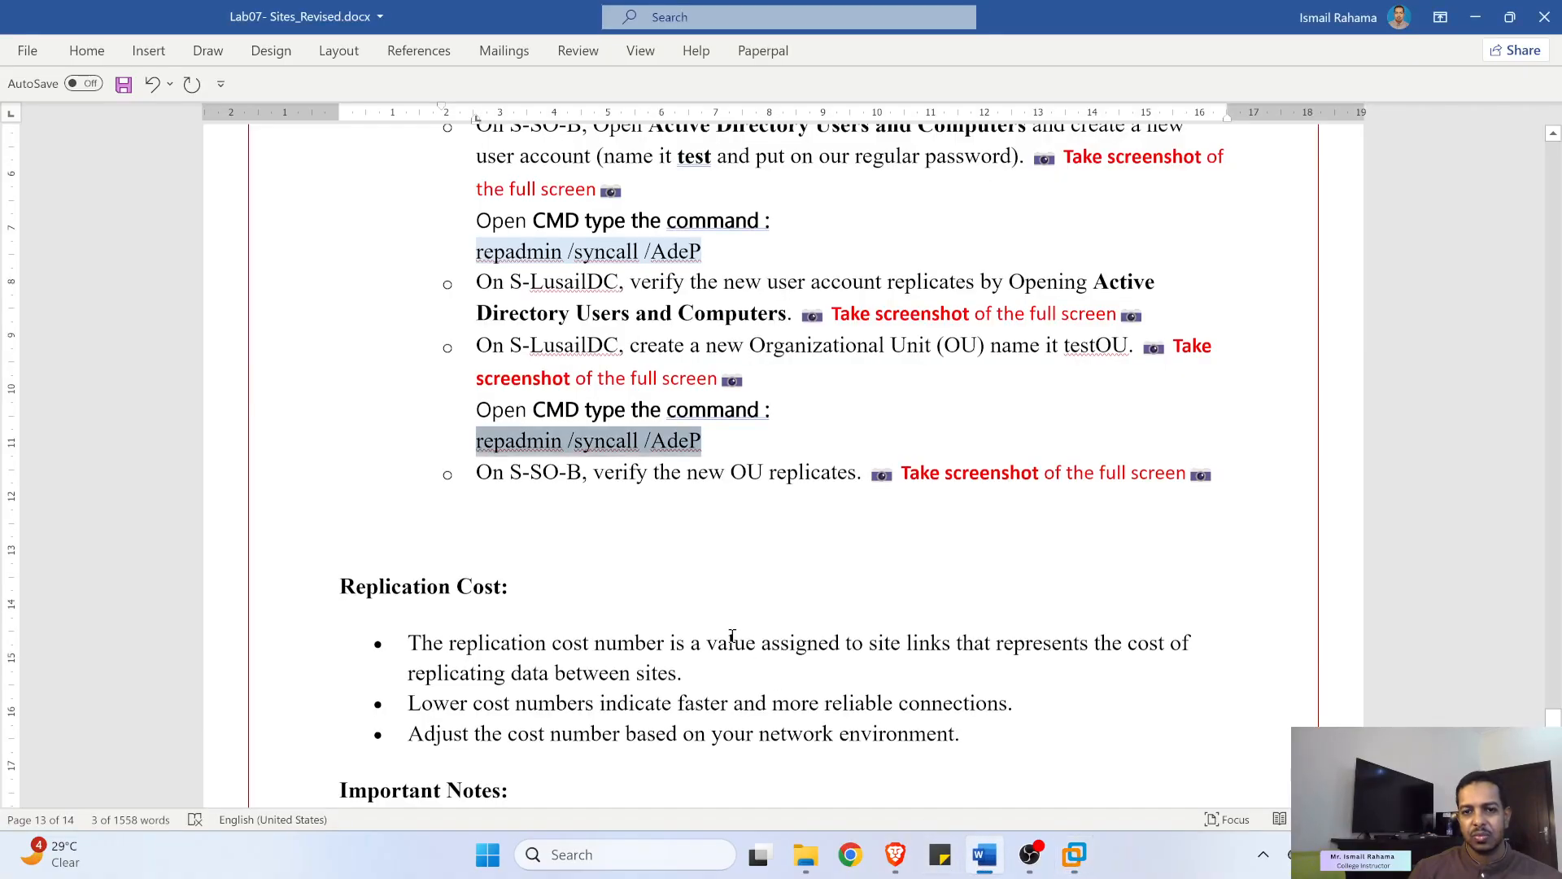
# - Scroll and select passages in Lab07- Sites_Revised.docx, then minimize Word
pyautogui.scroll(-5, 732, 636)
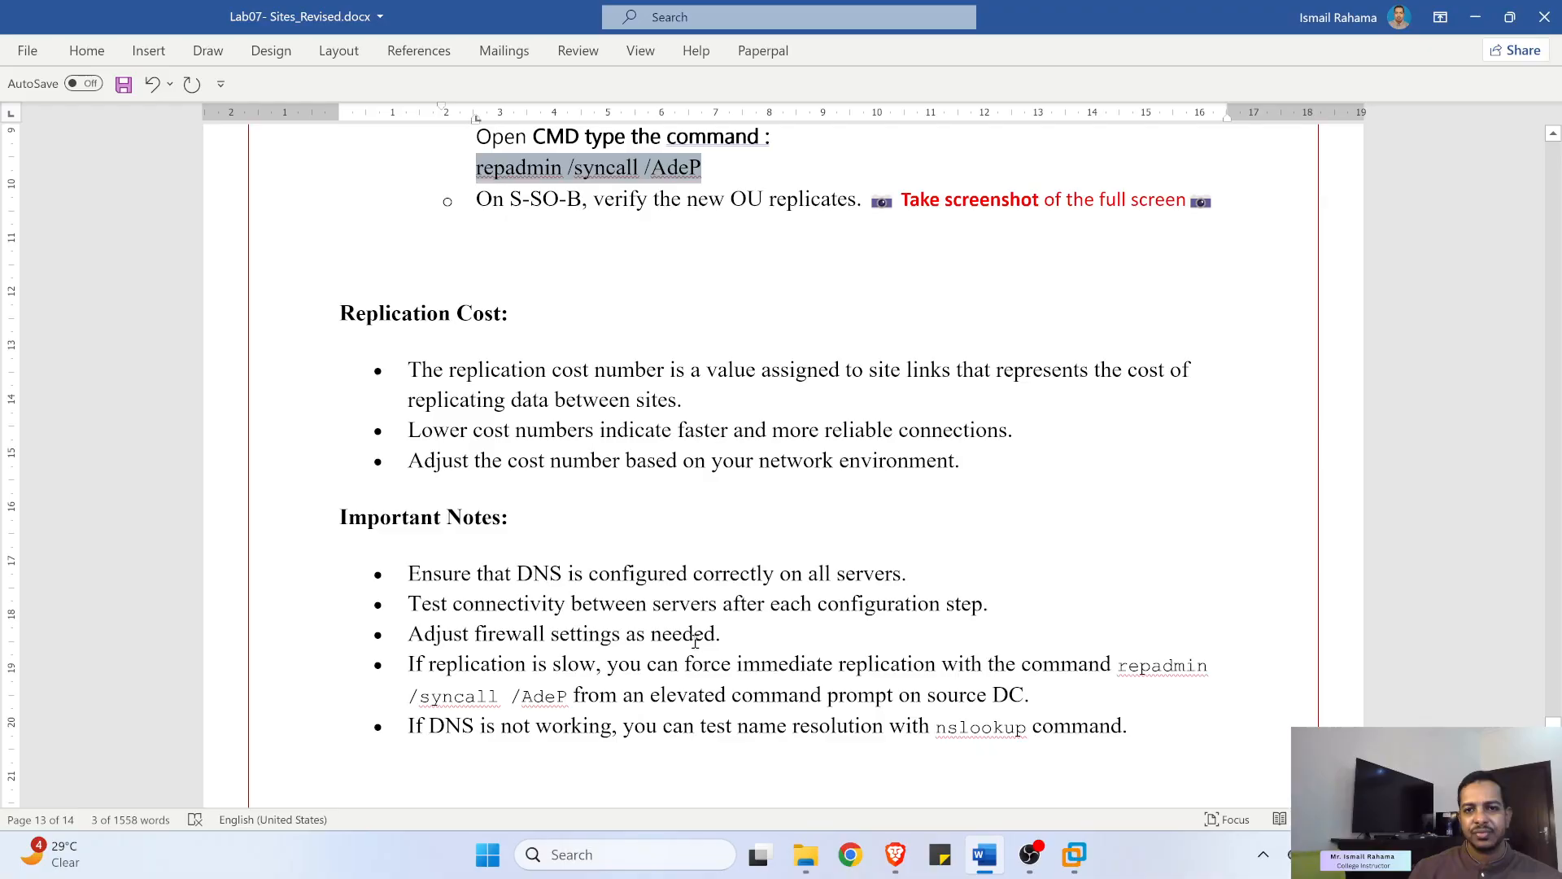
pyautogui.scroll(-15, 696, 642)
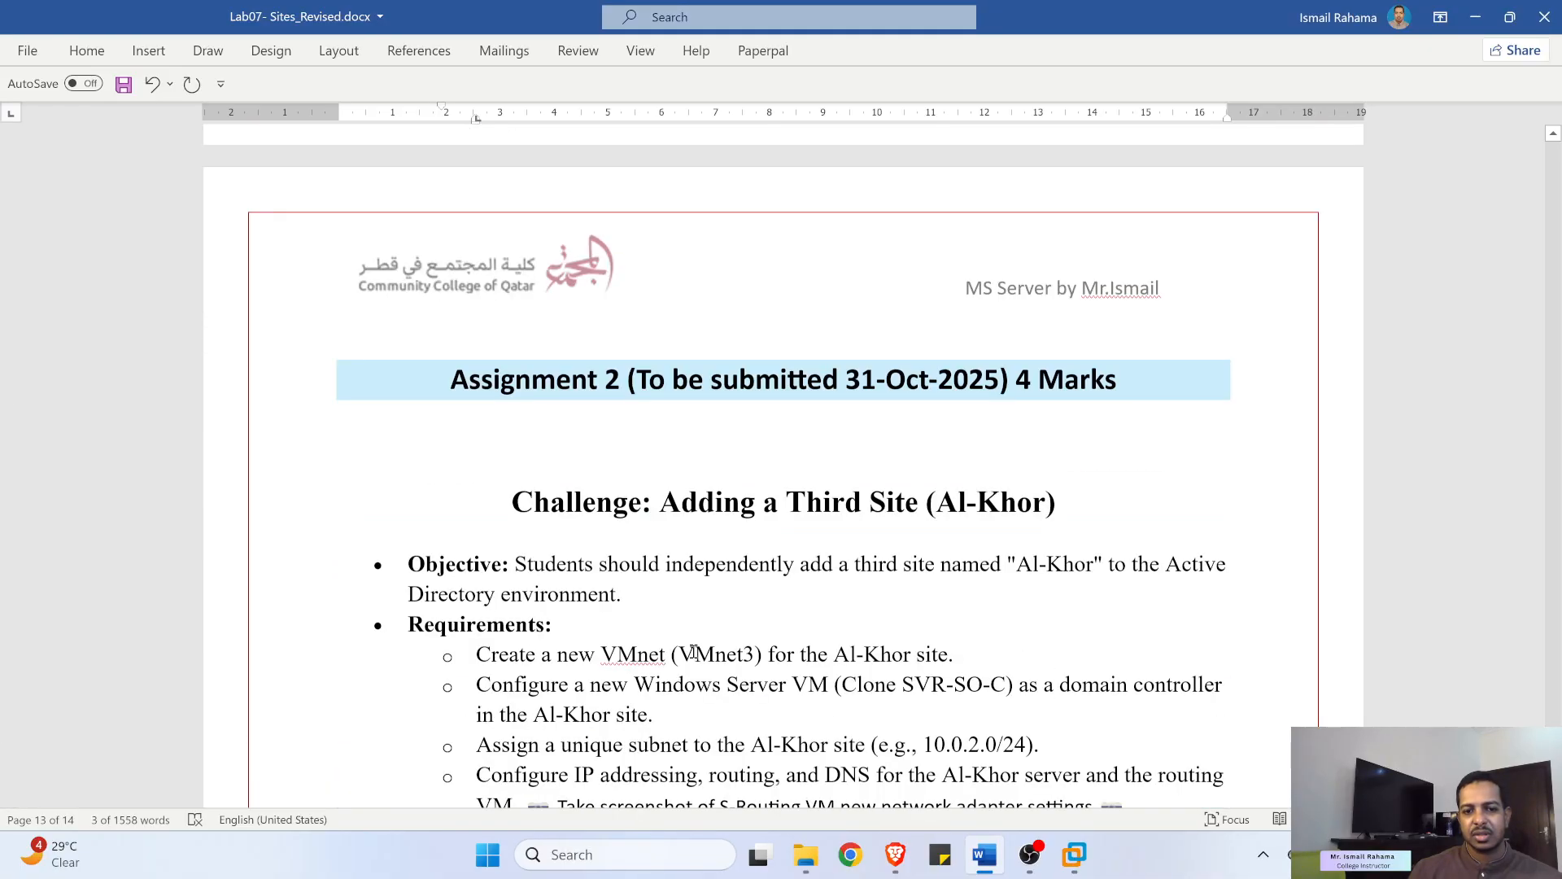
pyautogui.scroll(-5, 693, 651)
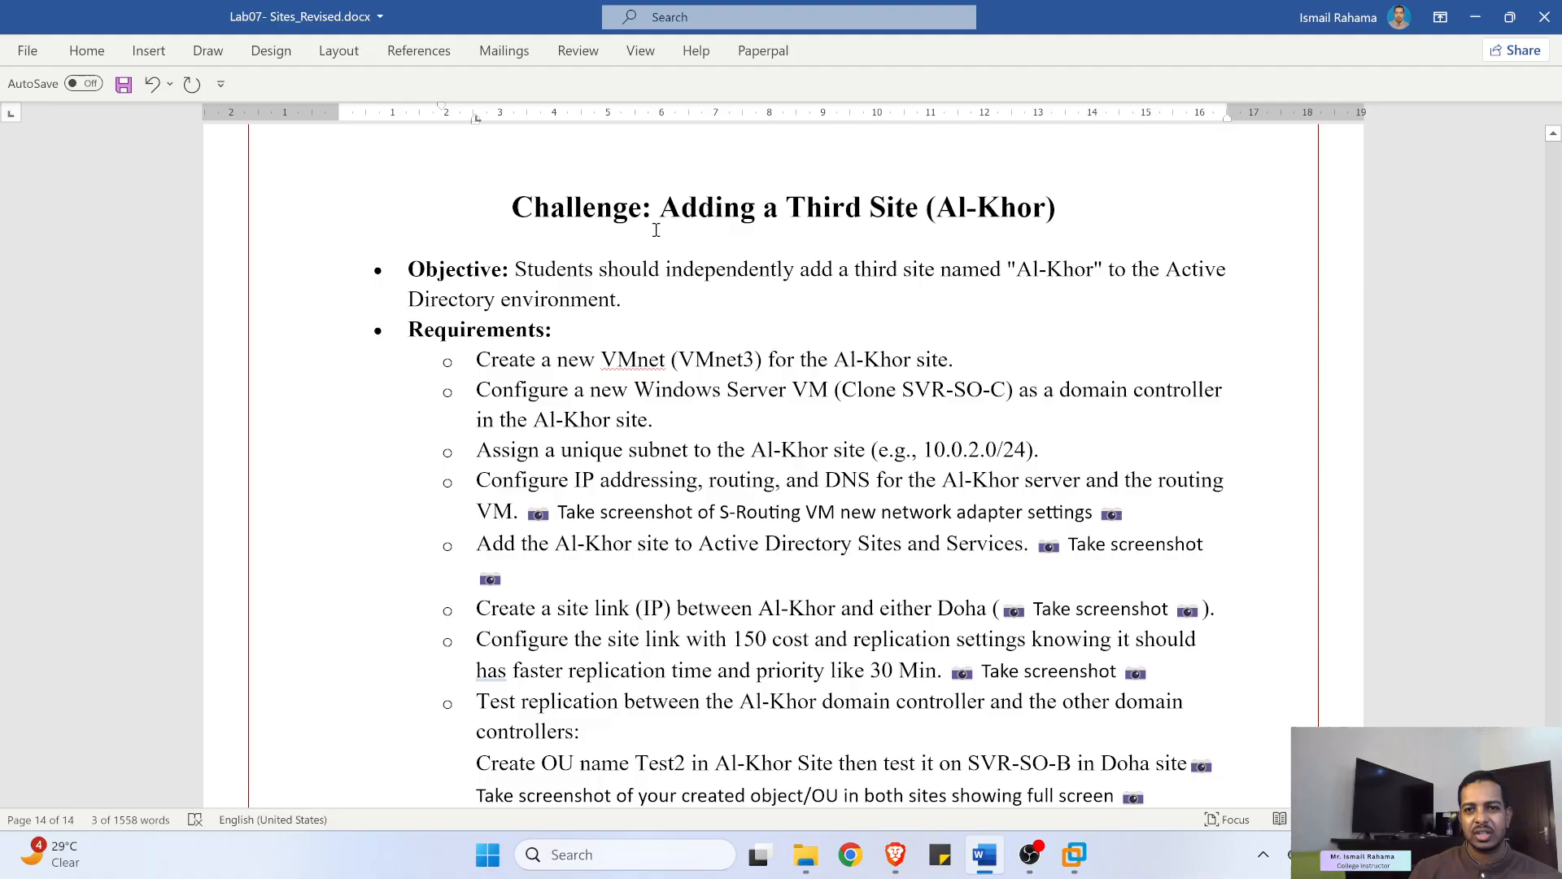
pyautogui.moveTo(942, 212); pyautogui.dragTo(1057, 213)
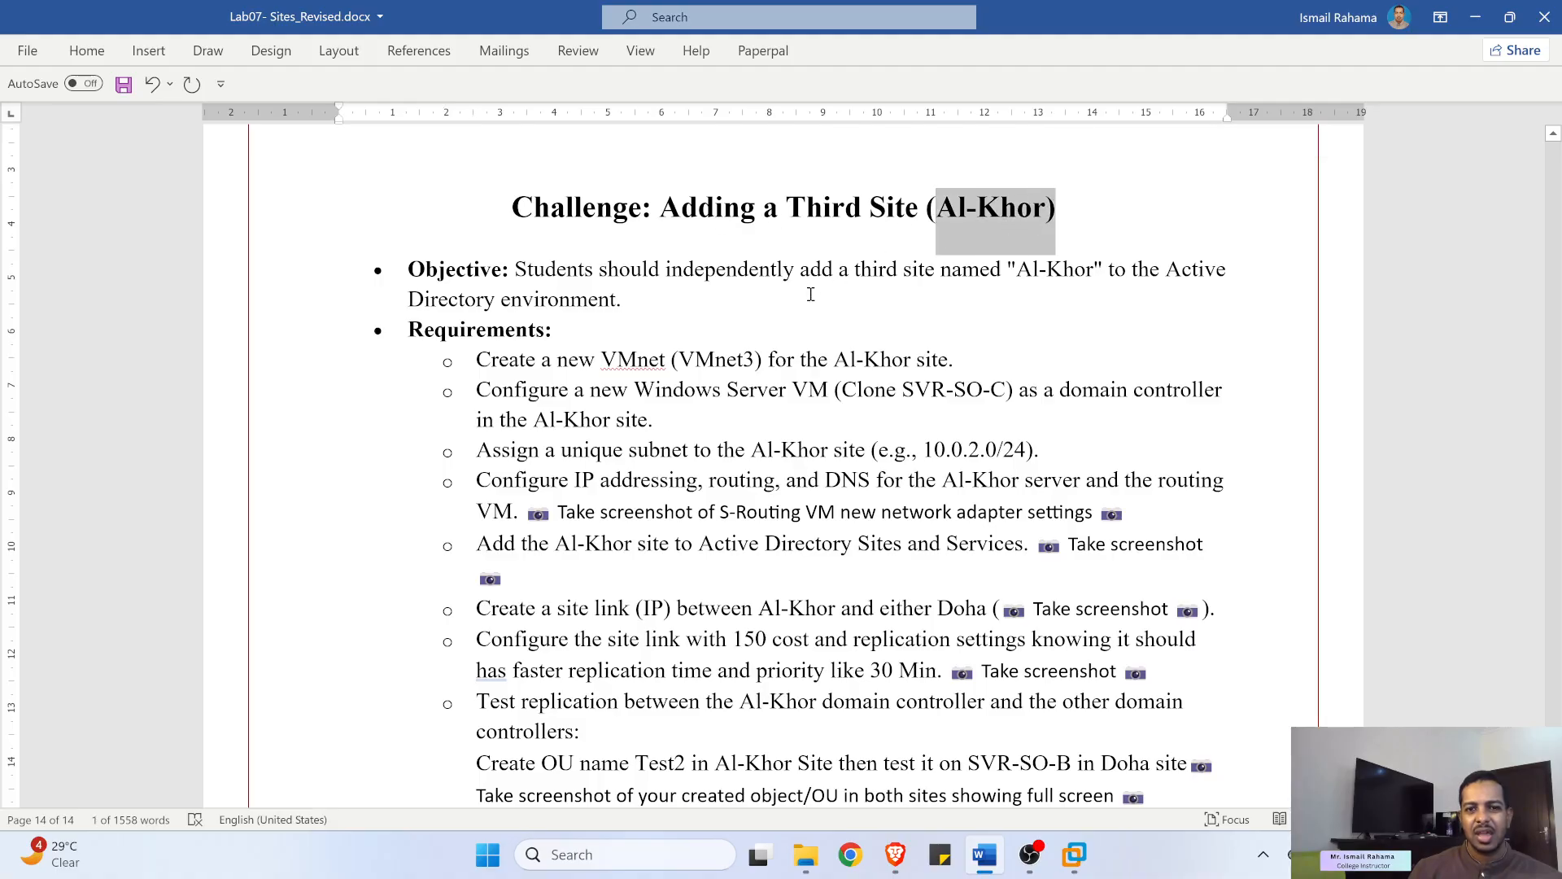
pyautogui.scroll(-1, 800, 296)
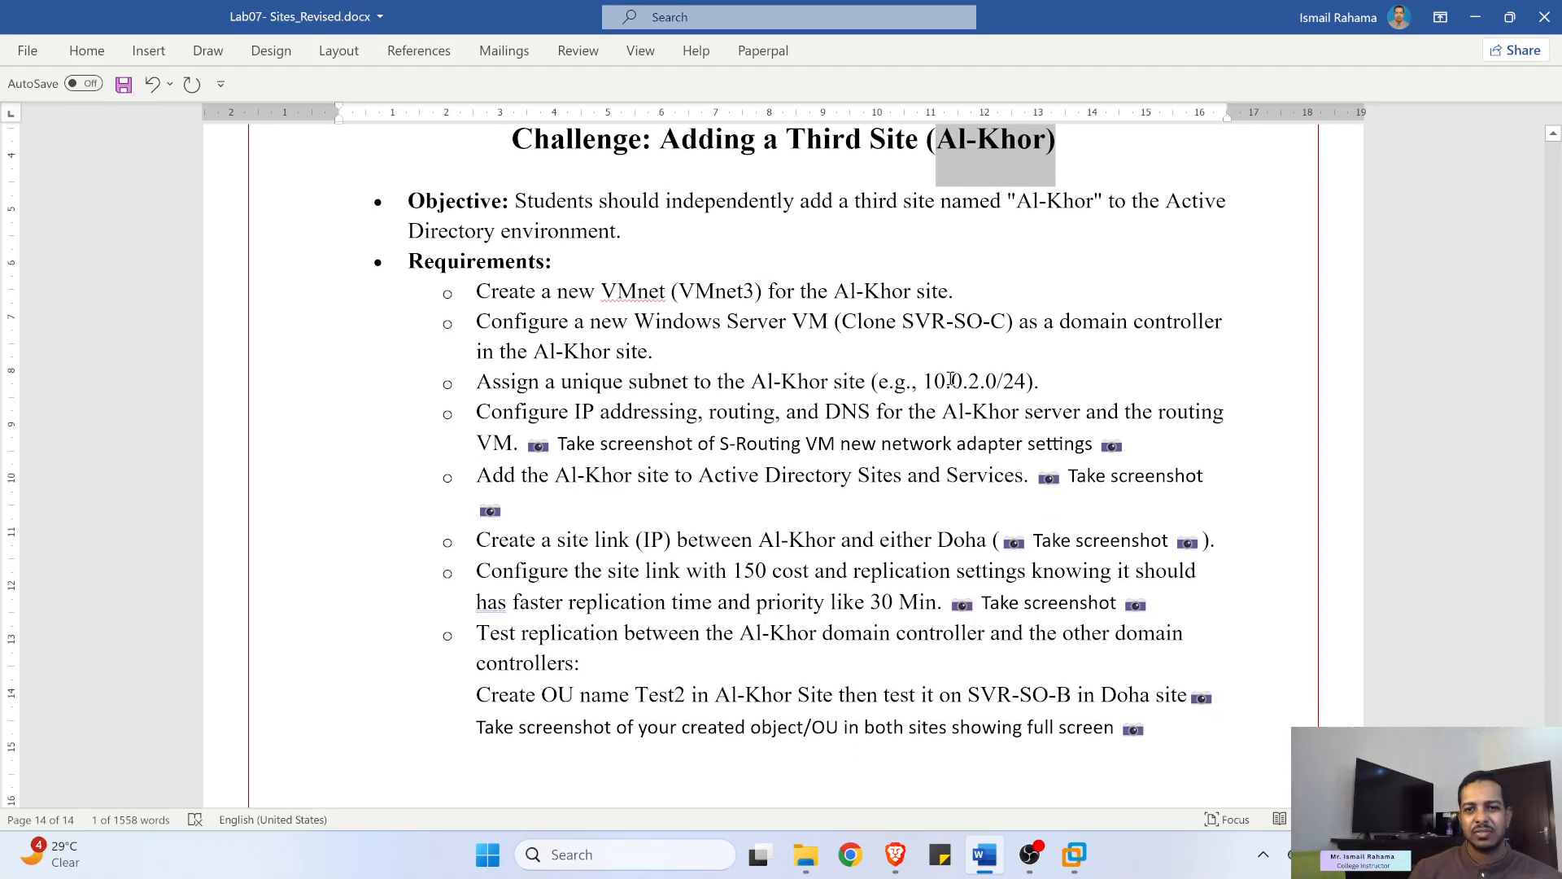
pyautogui.moveTo(925, 381); pyautogui.dragTo(1027, 381)
pyautogui.scroll(-2, 1078, 595)
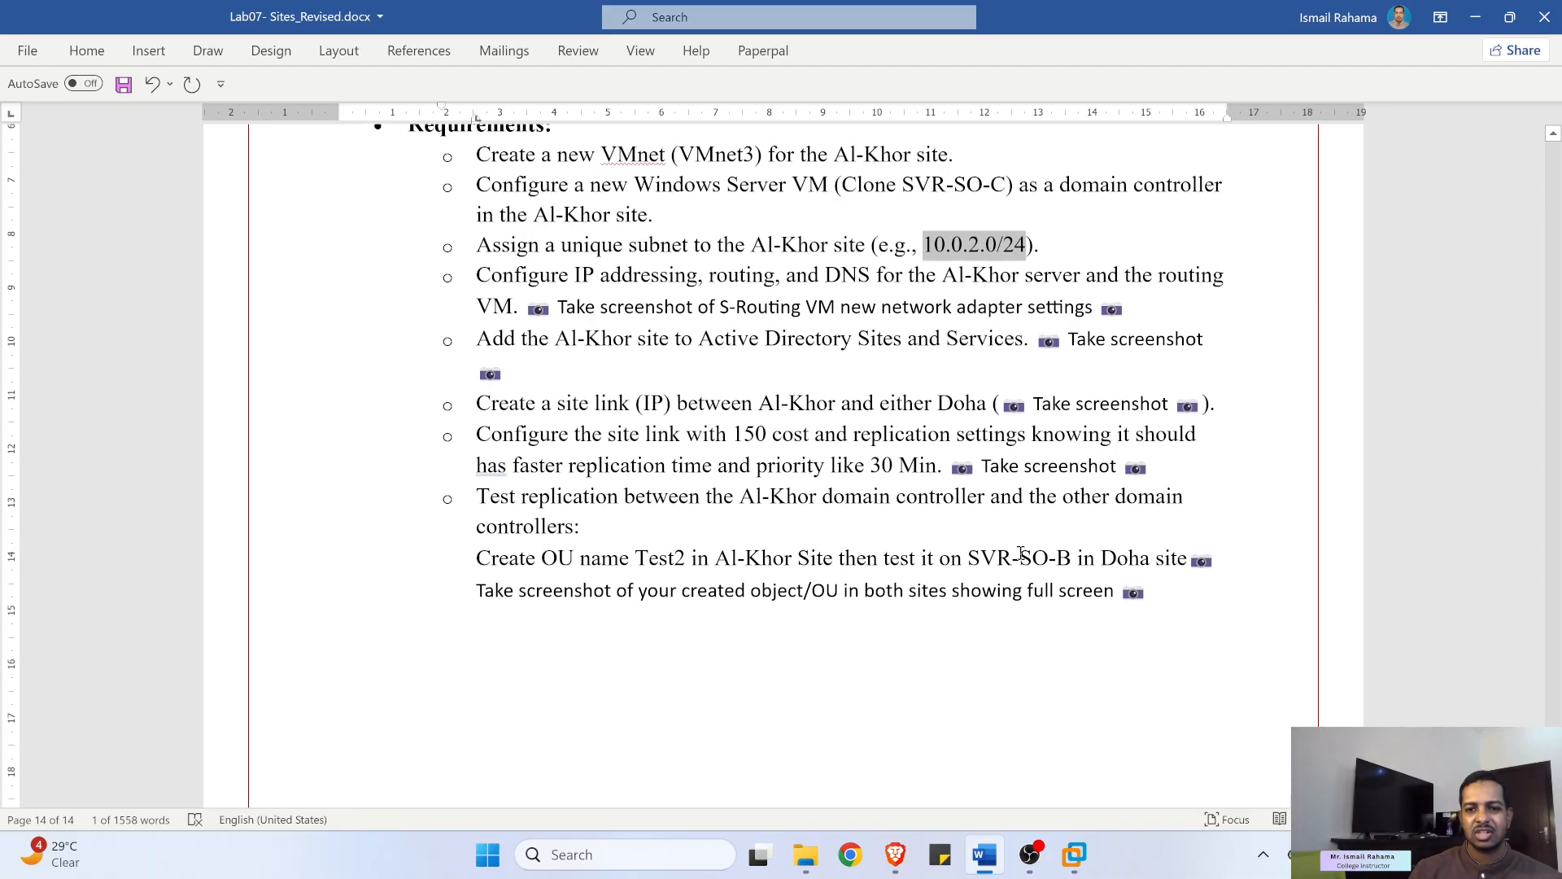
pyautogui.scroll(2, 749, 408)
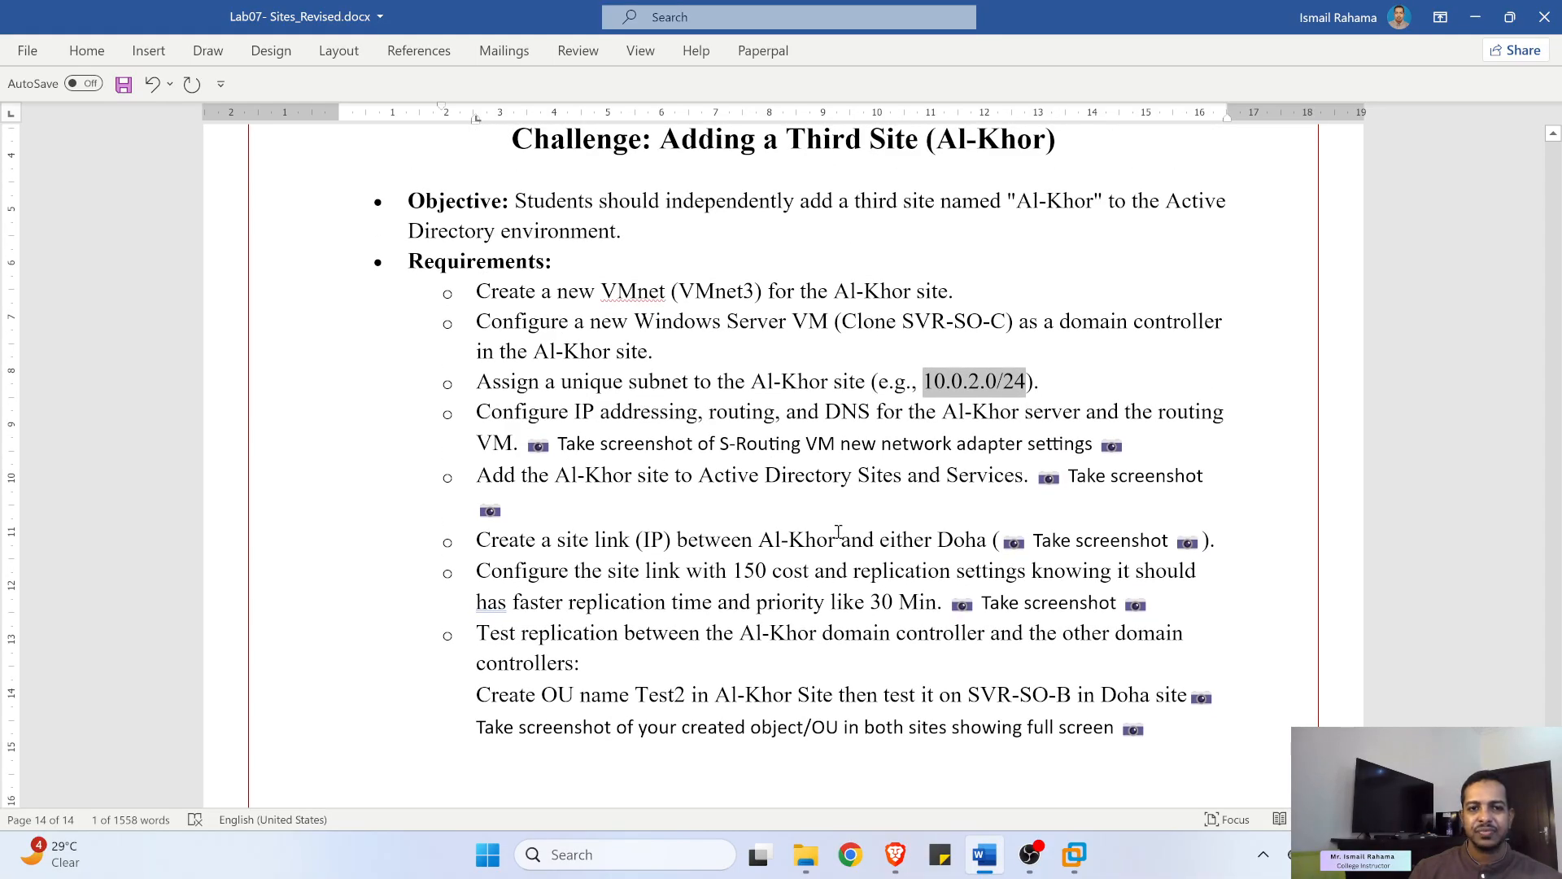
pyautogui.scroll(-2, 839, 532)
pyautogui.scroll(5, 895, 567)
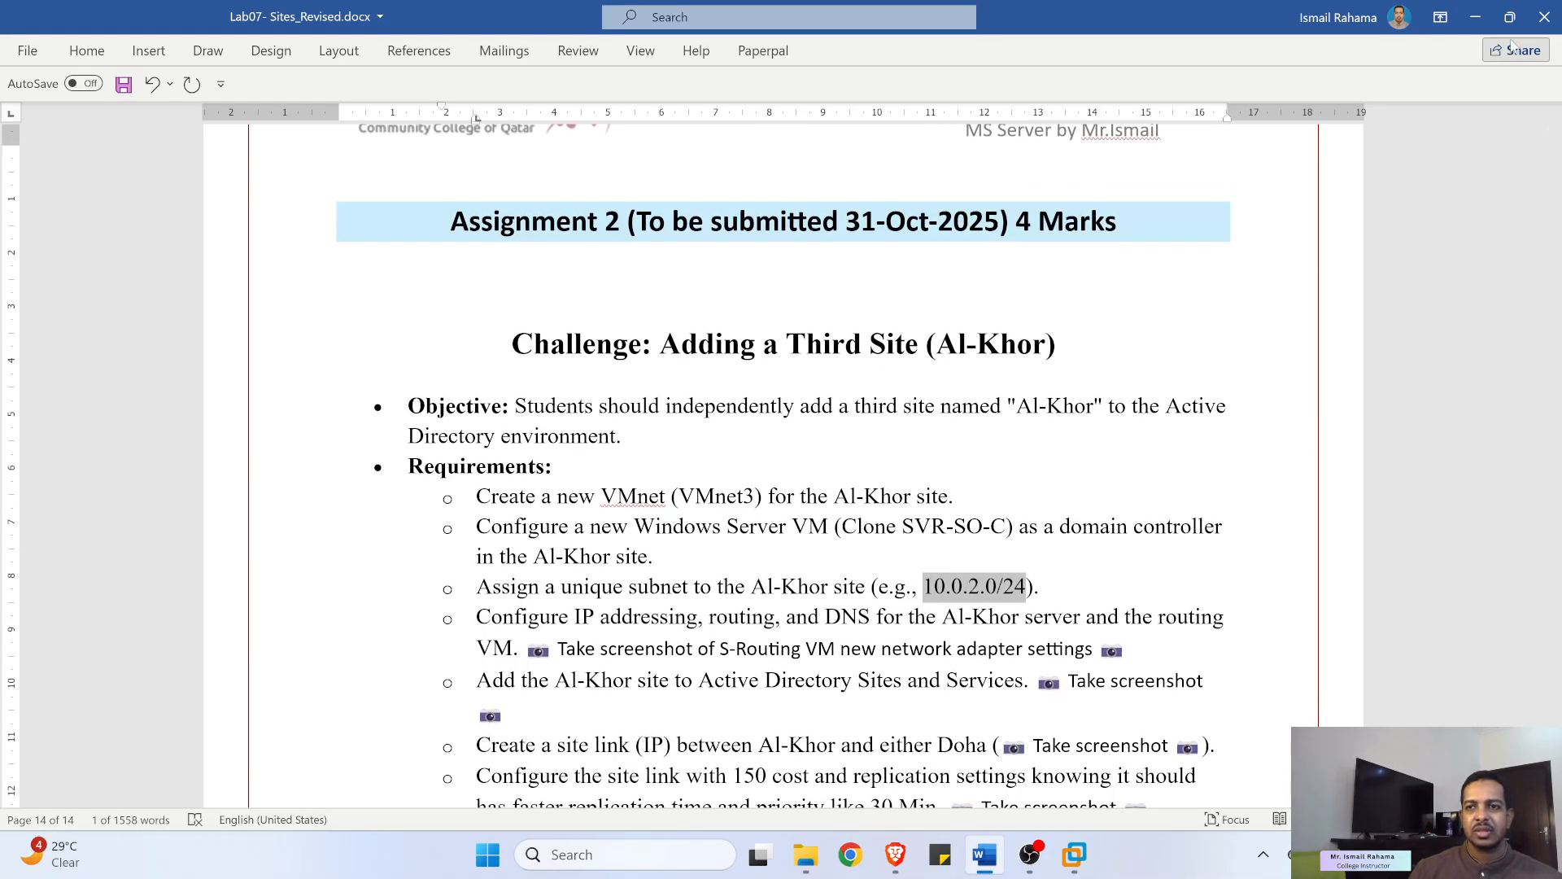
pyautogui.click(1476, 17)
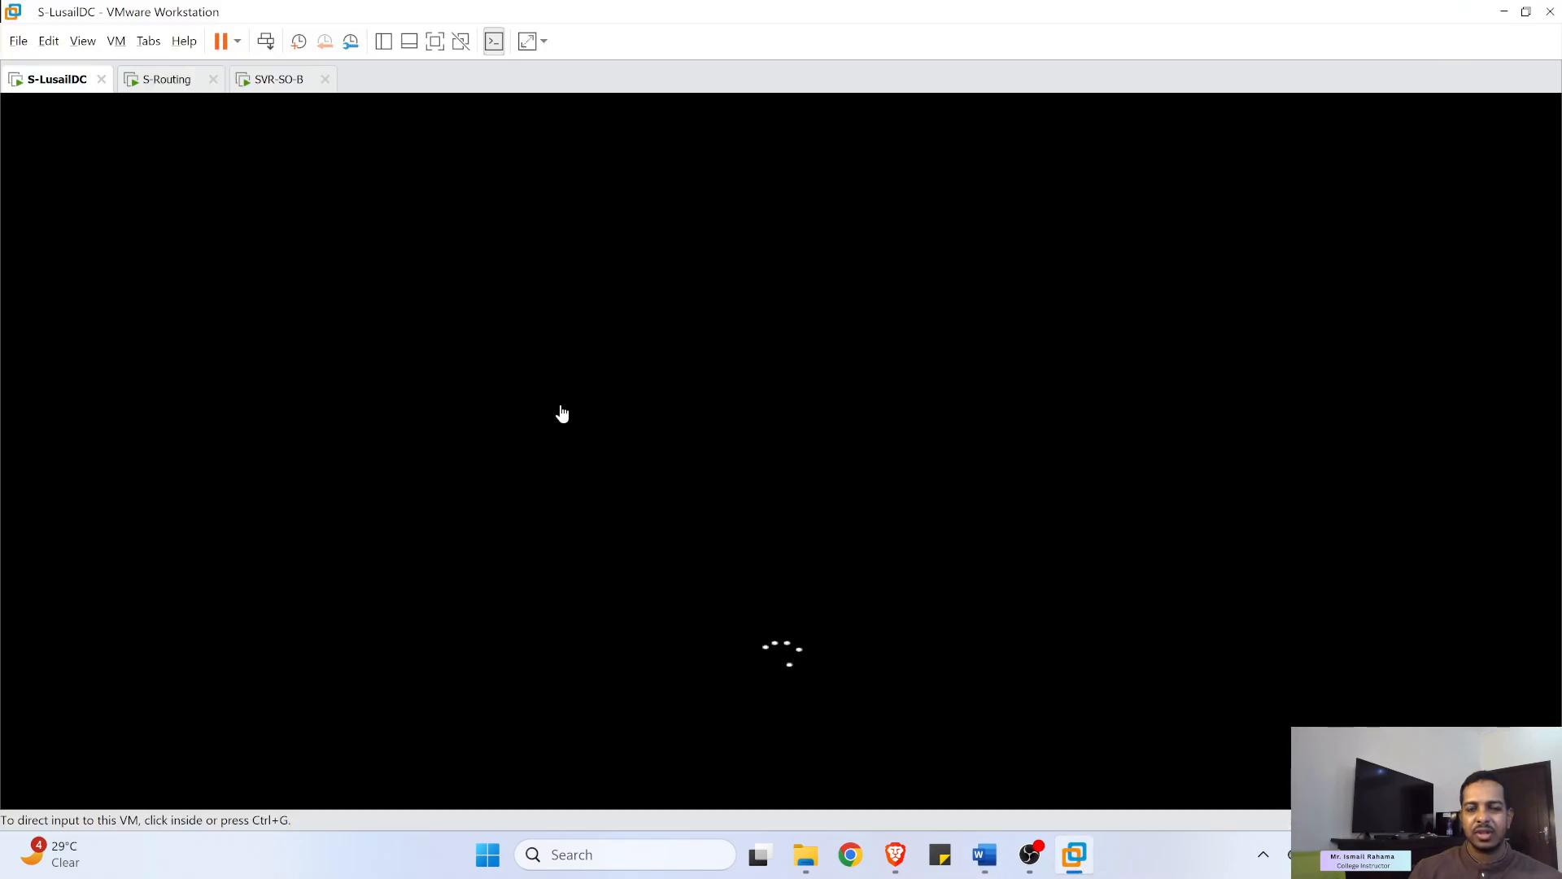
# - Alternate between the S-LusailDC and SVR-SO-B consoles to monitor their boot progress
pyautogui.click(593, 355)
pyautogui.hotkey('ctrl', 'alt')
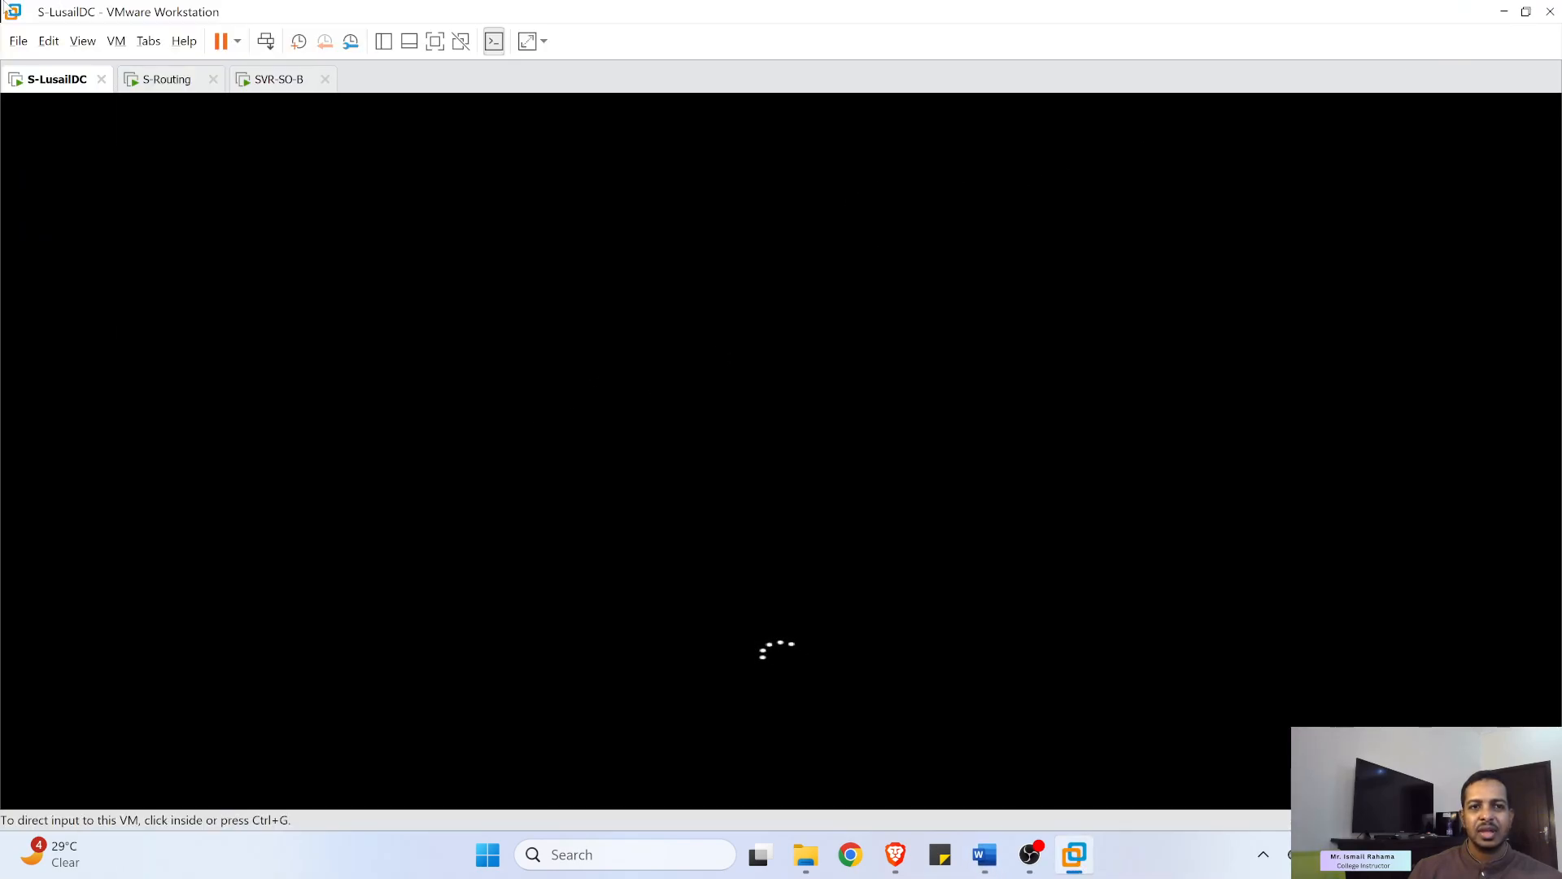
pyautogui.click(273, 80)
pyautogui.click(309, 171)
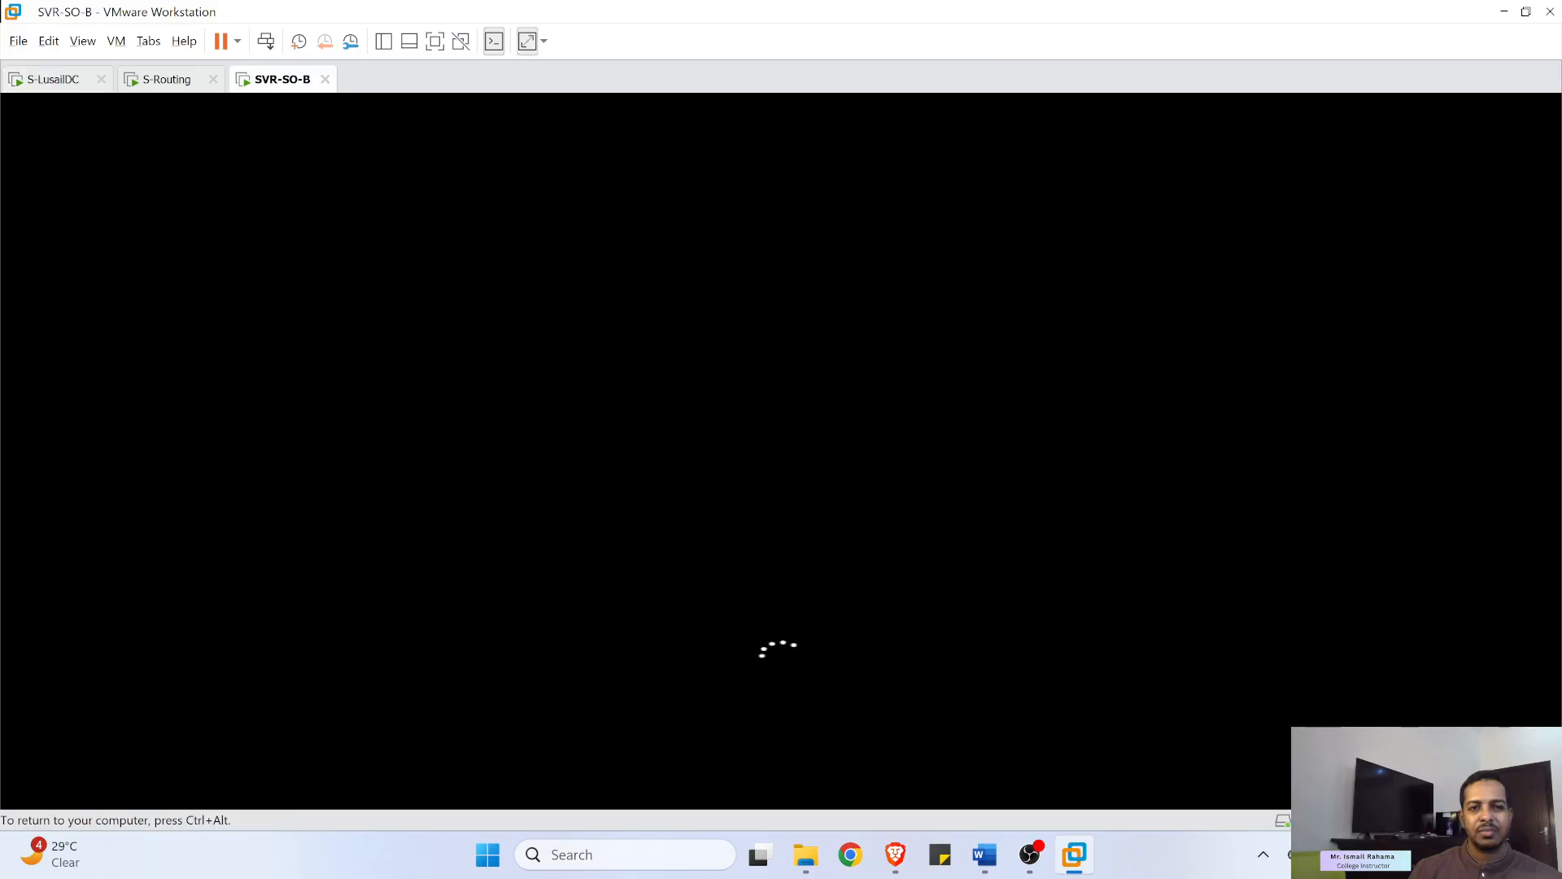
pyautogui.hotkey('ctrl', 'alt')
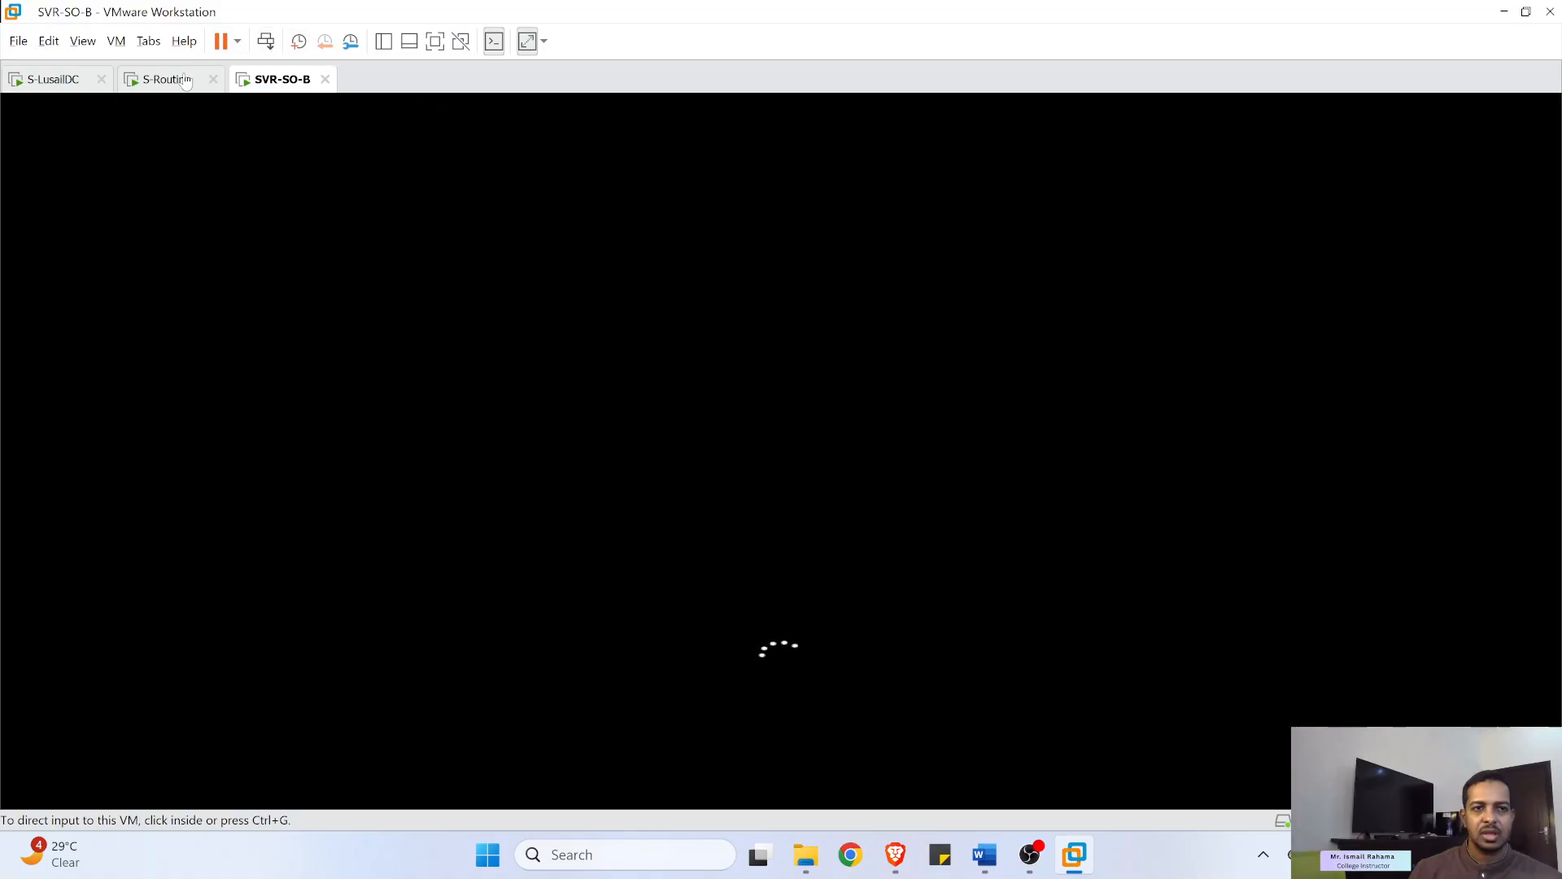
pyautogui.click(52, 81)
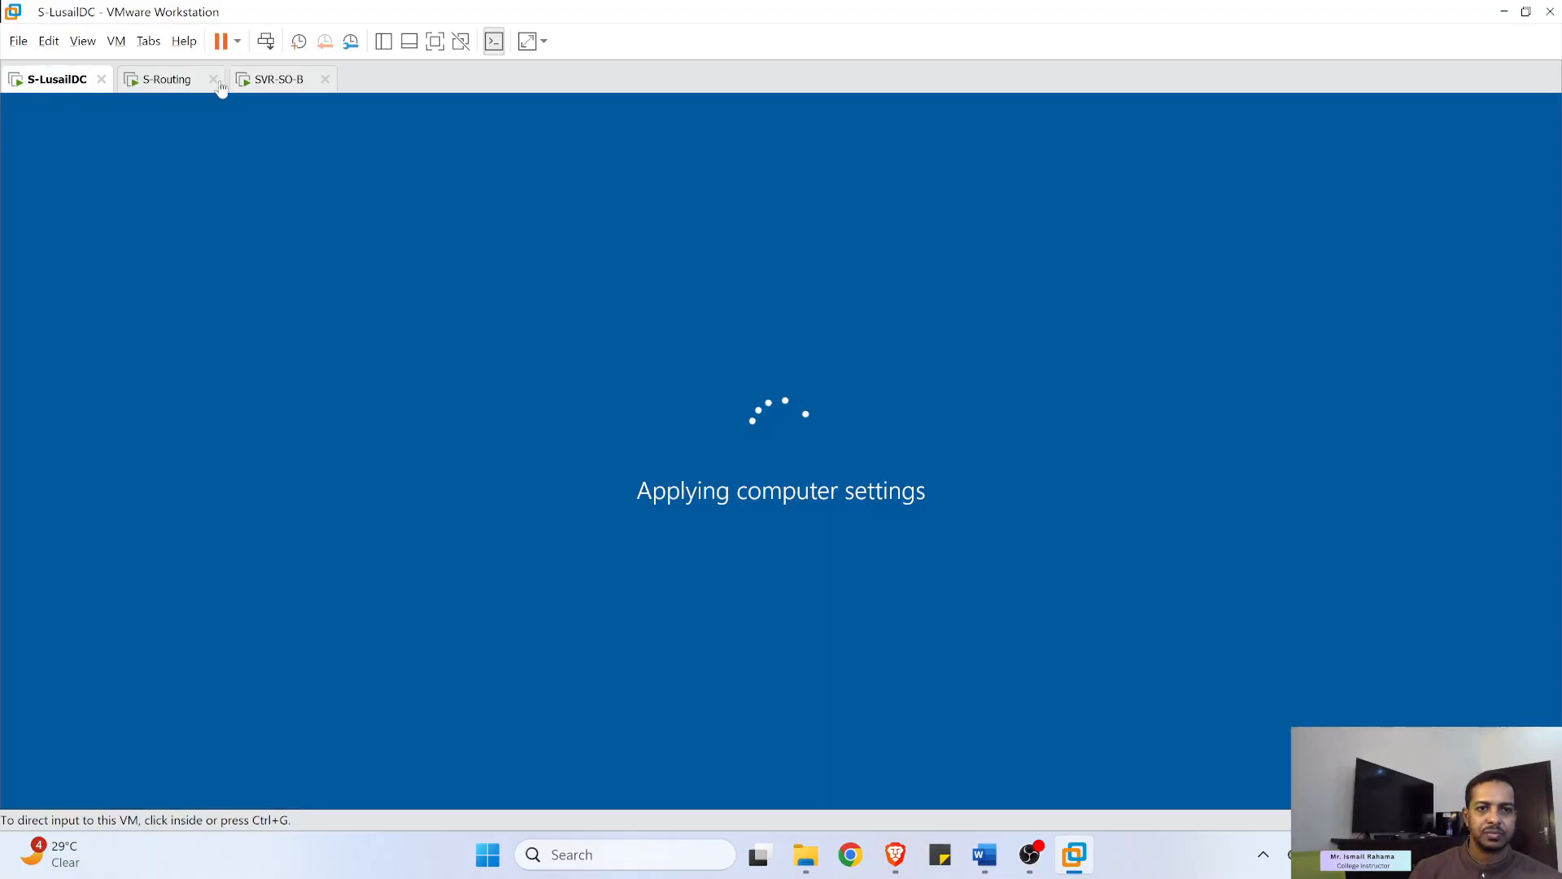
pyautogui.click(276, 79)
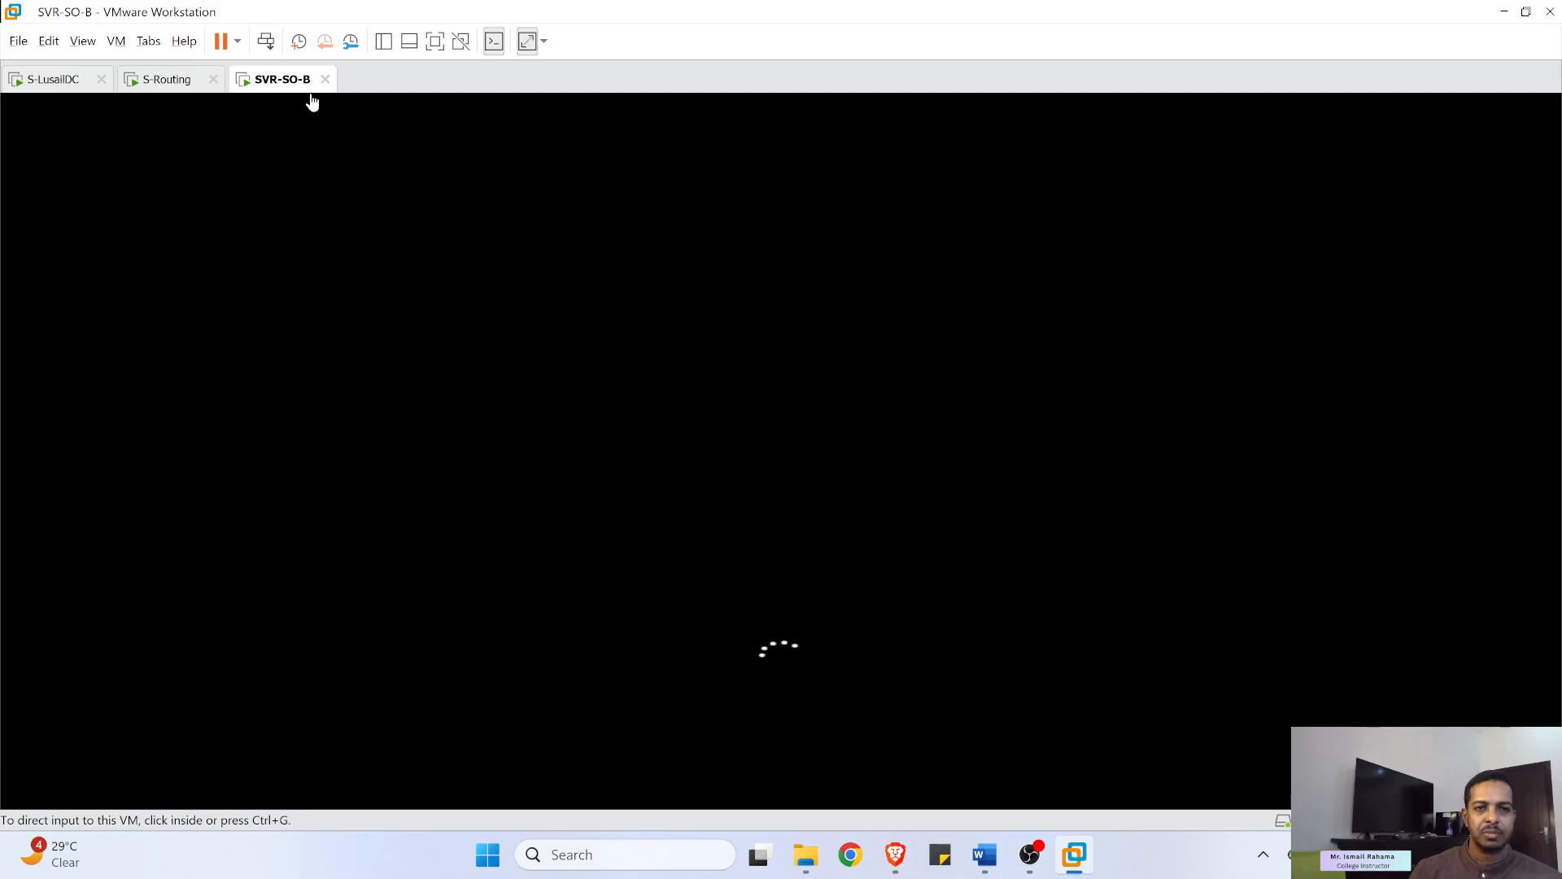
pyautogui.click(41, 88)
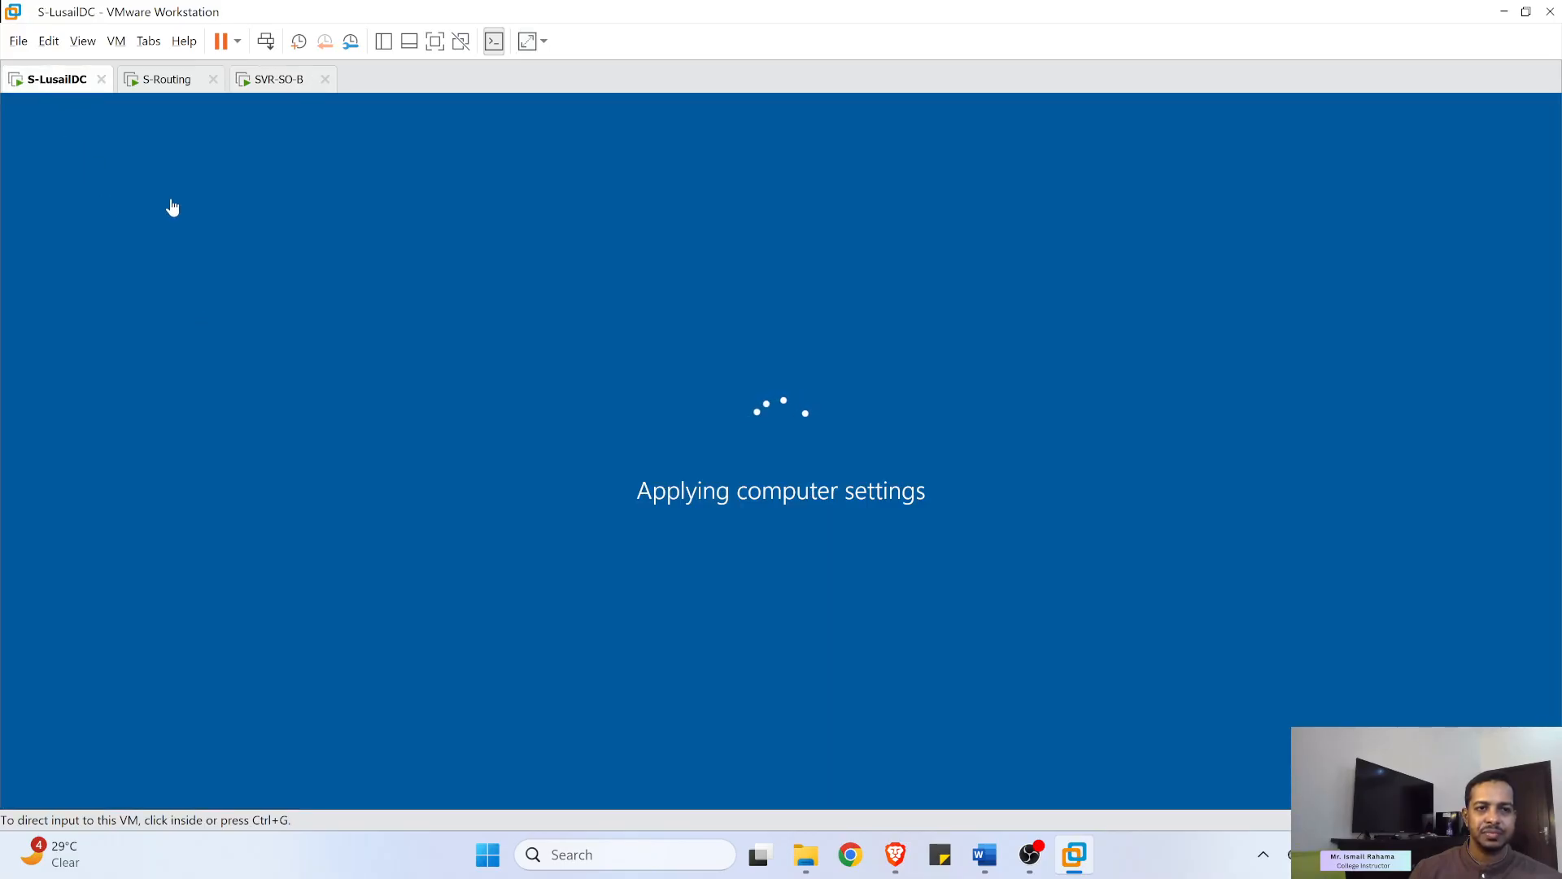
pyautogui.click(269, 81)
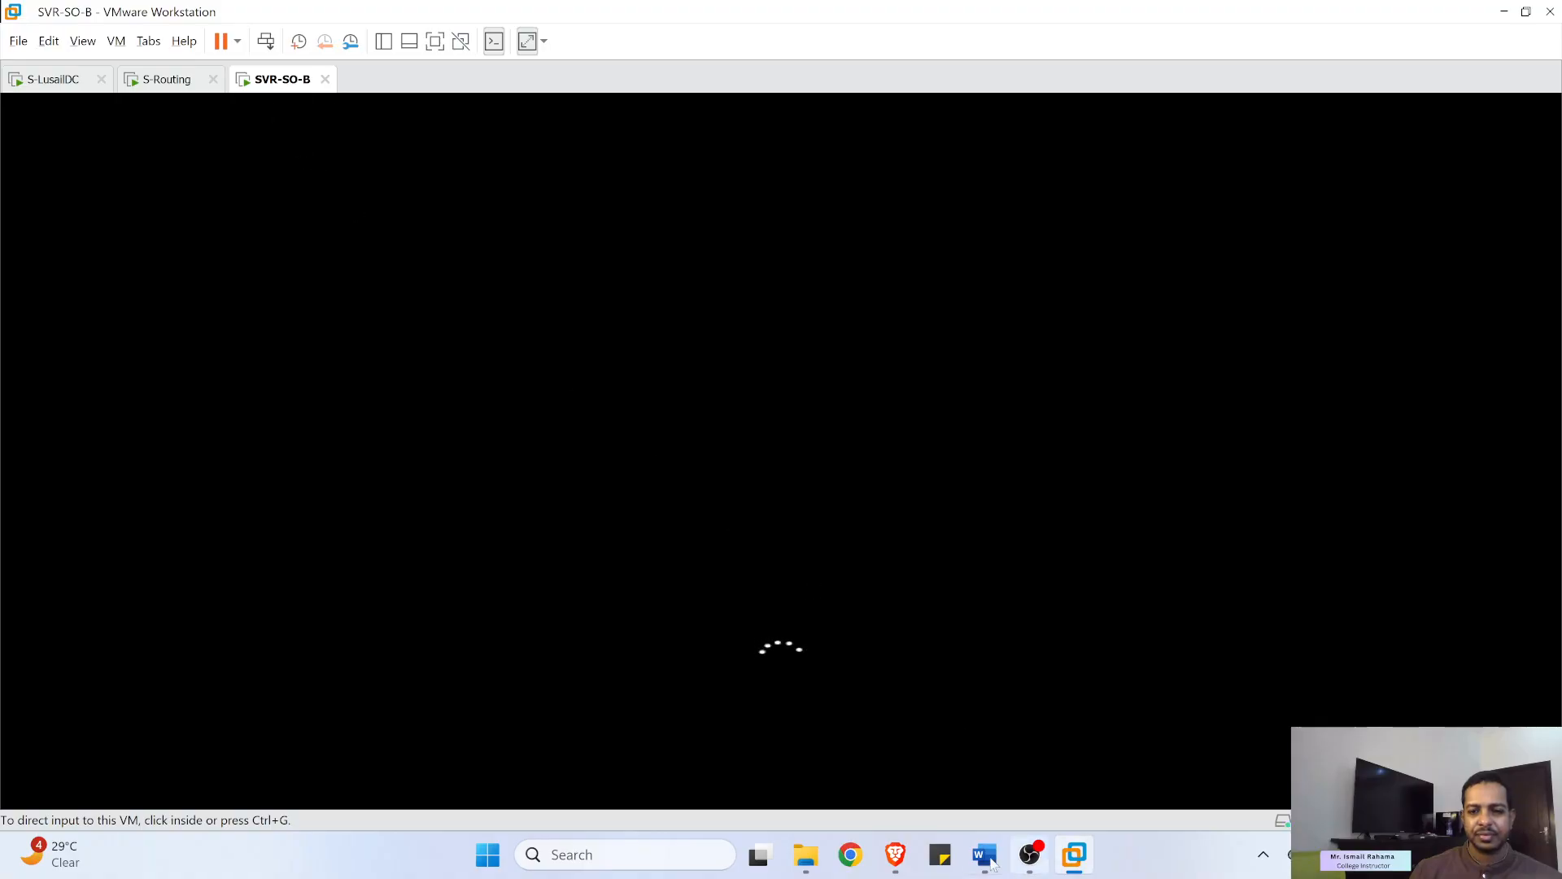
# - Check both domain controllers once more and hide the OBS recording window
pyautogui.moveTo(909, 856)
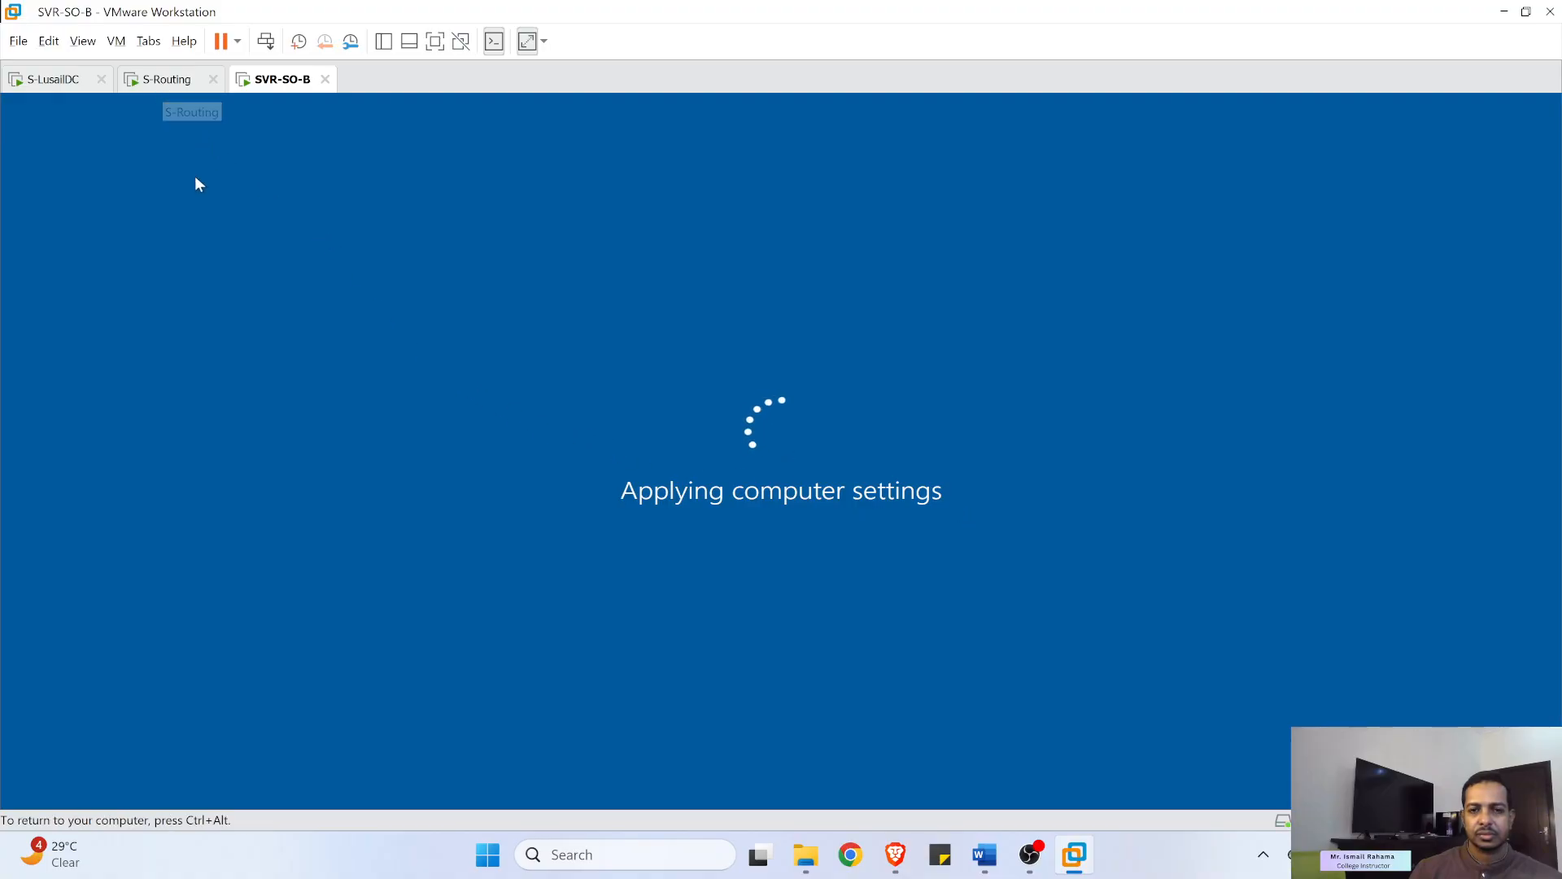
pyautogui.click(62, 81)
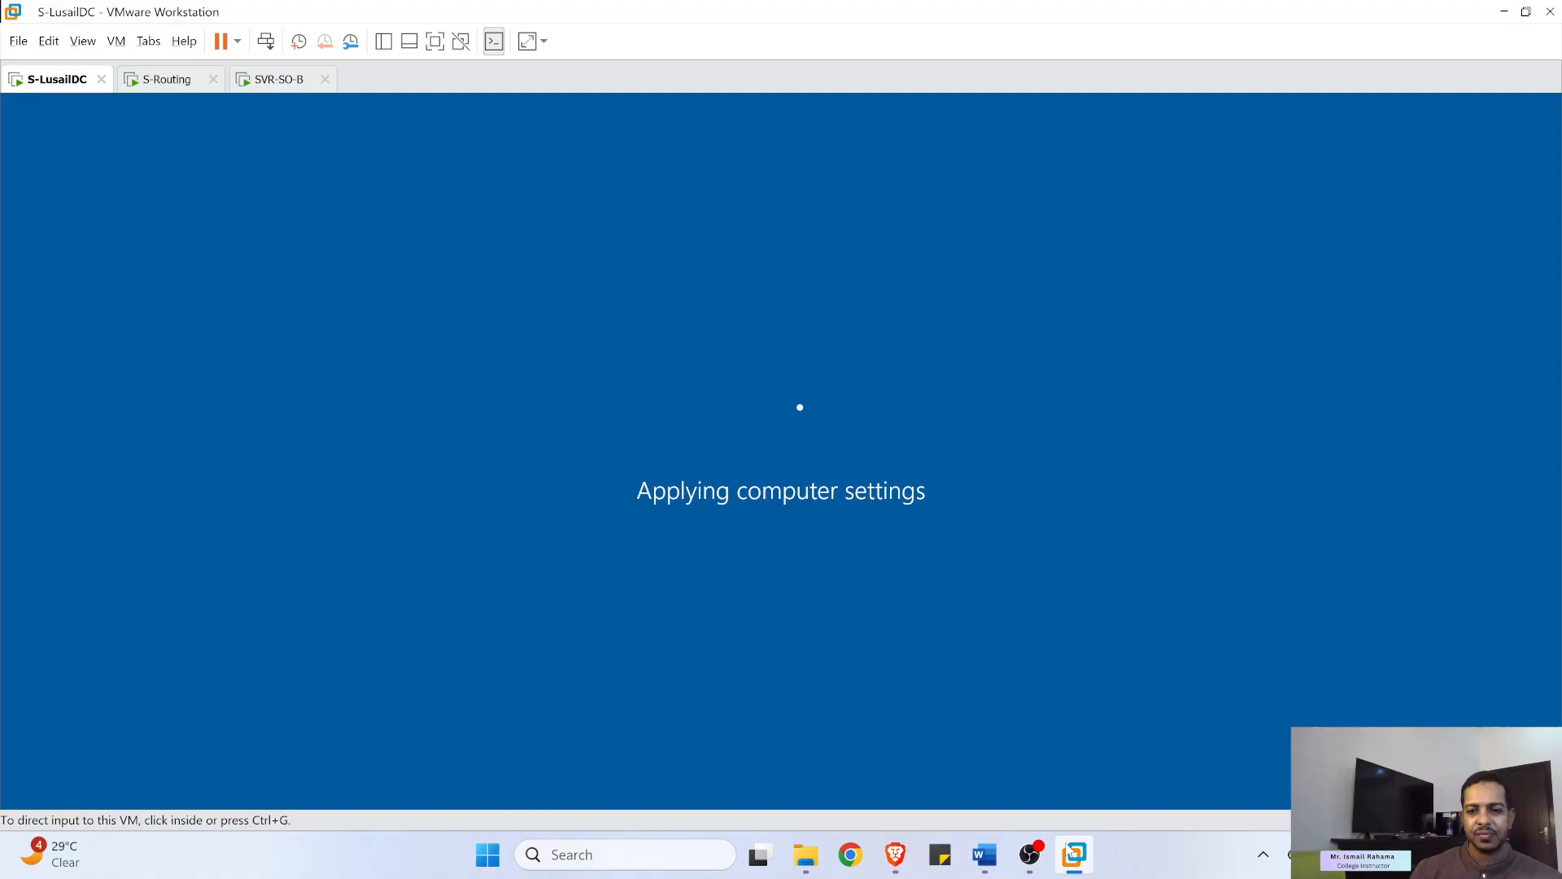
pyautogui.moveTo(1029, 859)
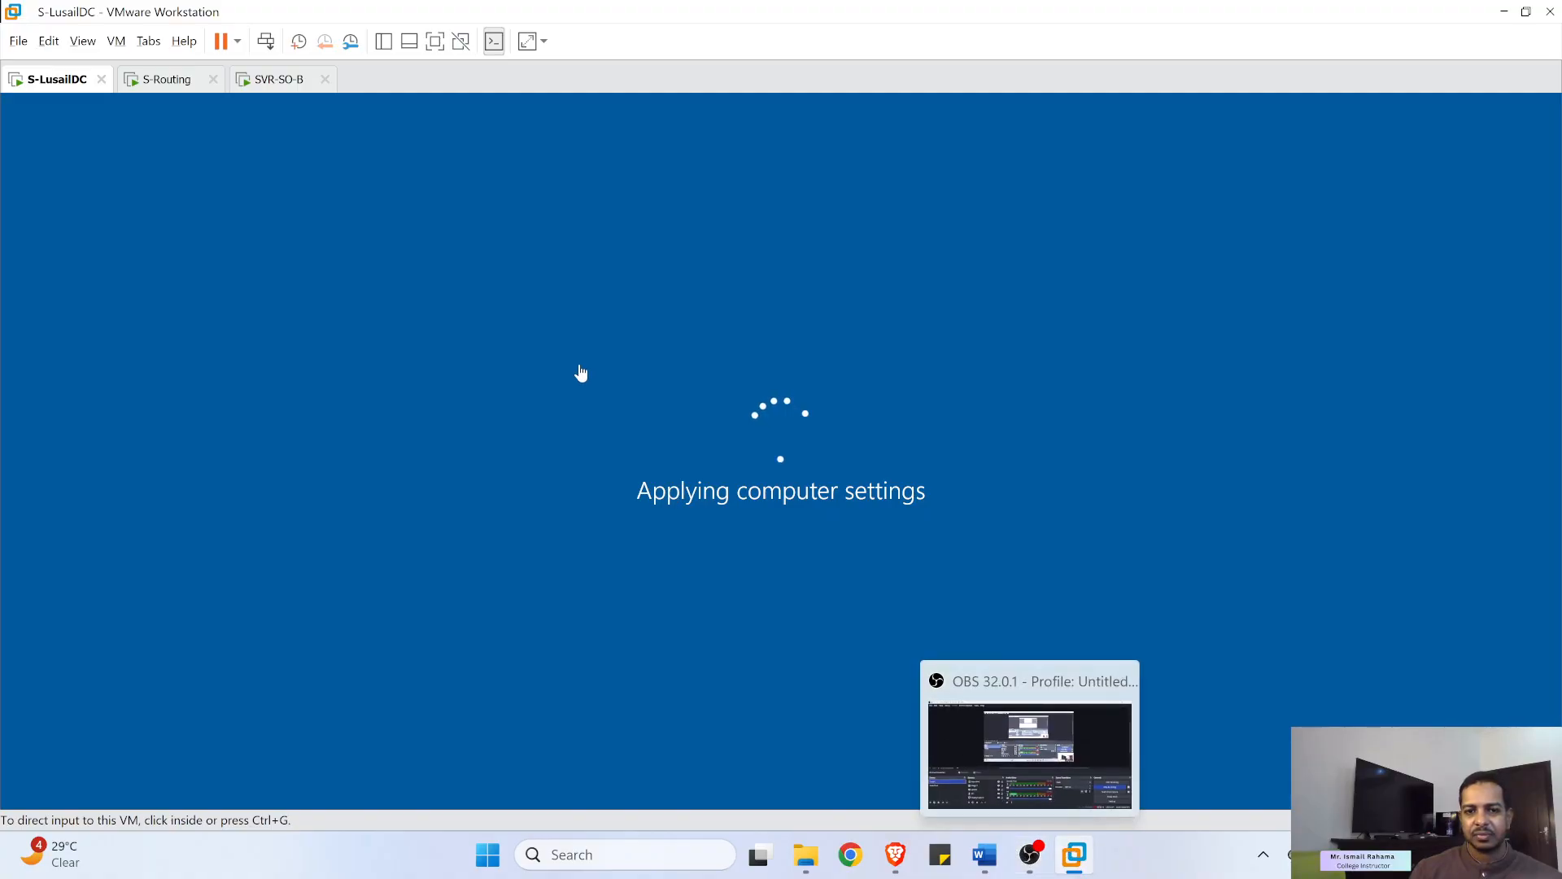
pyautogui.click(275, 84)
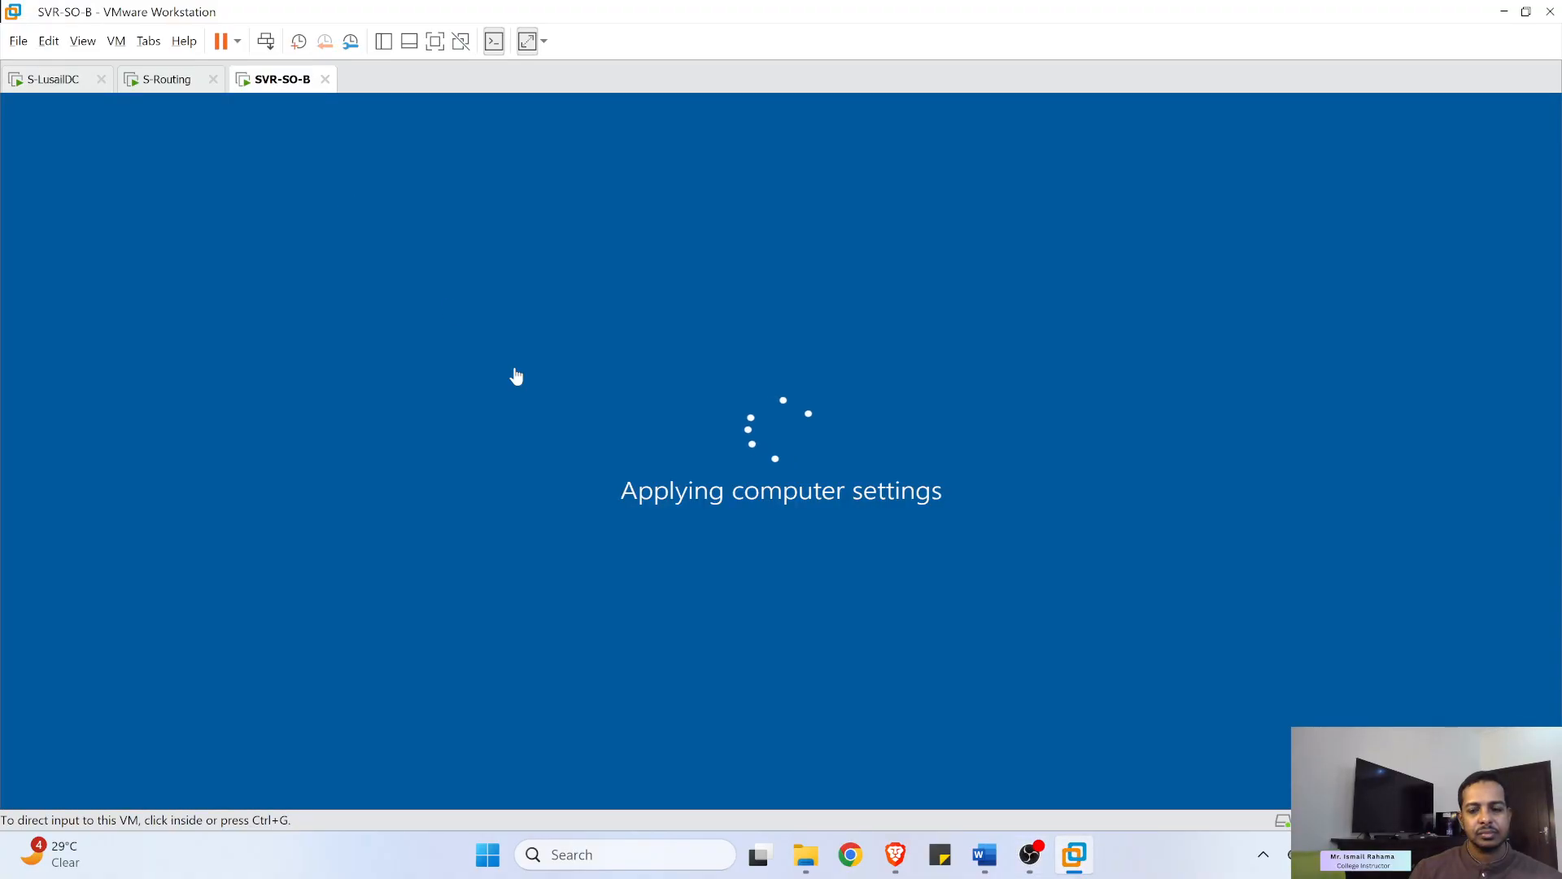
pyautogui.click(1030, 859)
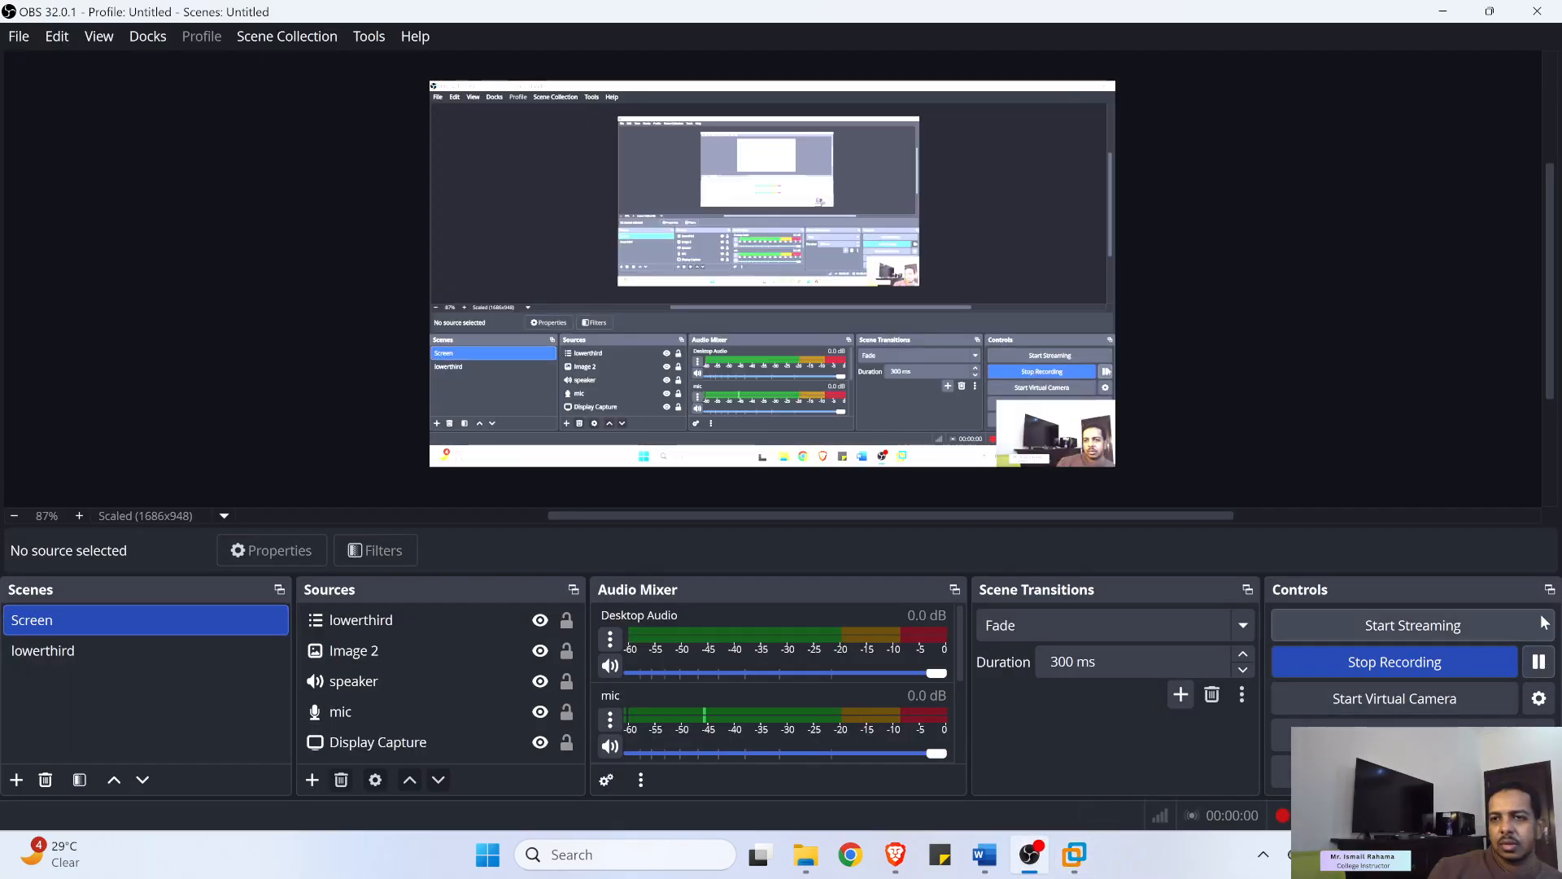
pyautogui.click(1446, 13)
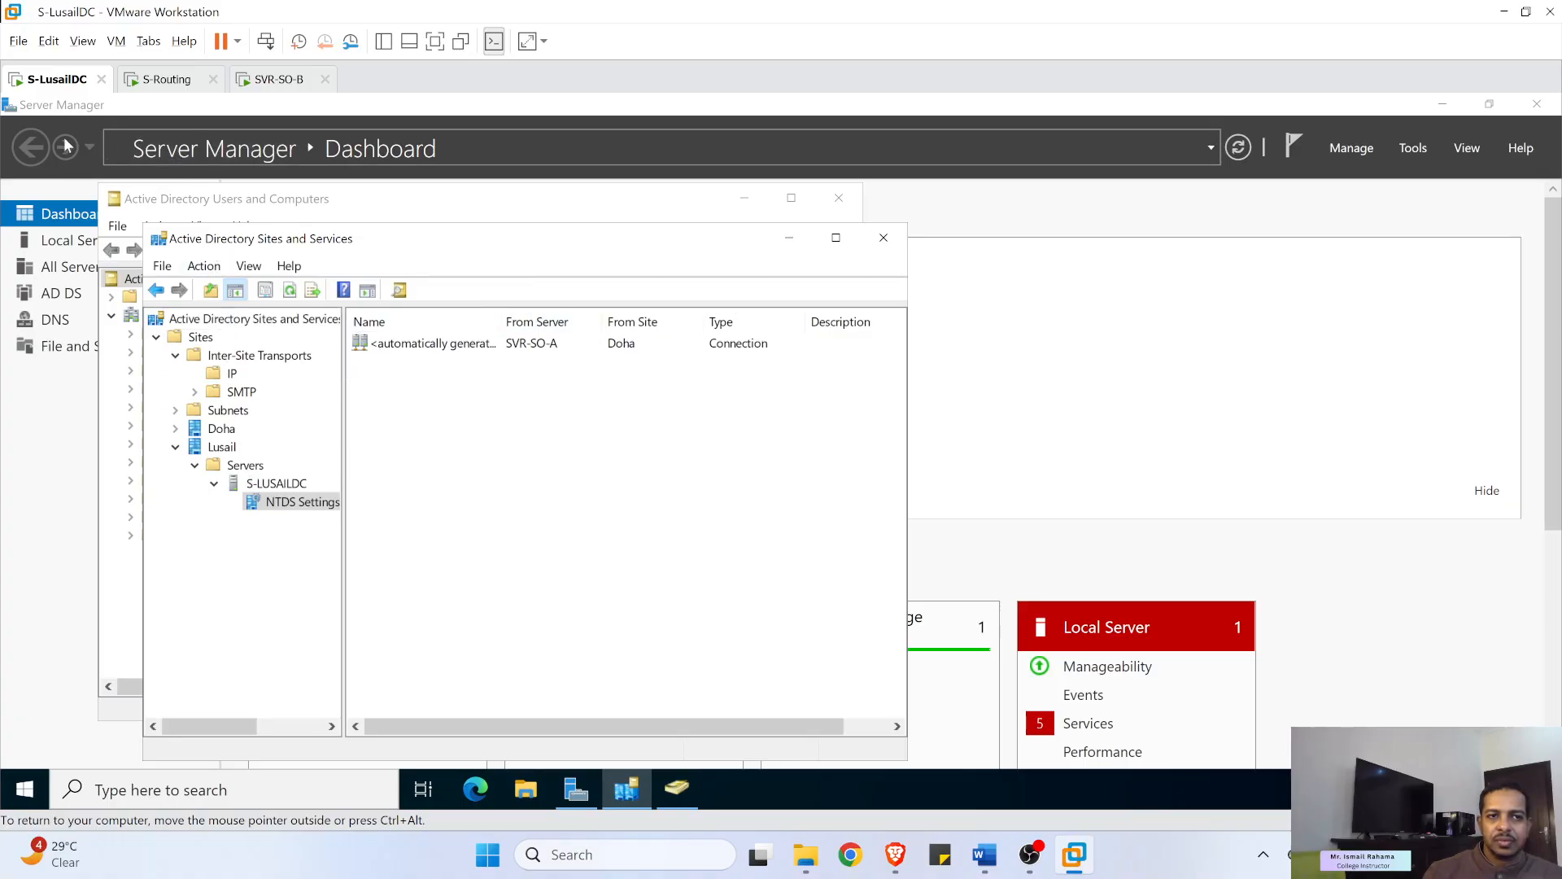
# - Add a new connection in S-LUSAILDC's NTDS Settings with SVR-SO-B (Doha) as the source server
pyautogui.rightClick(278, 508)
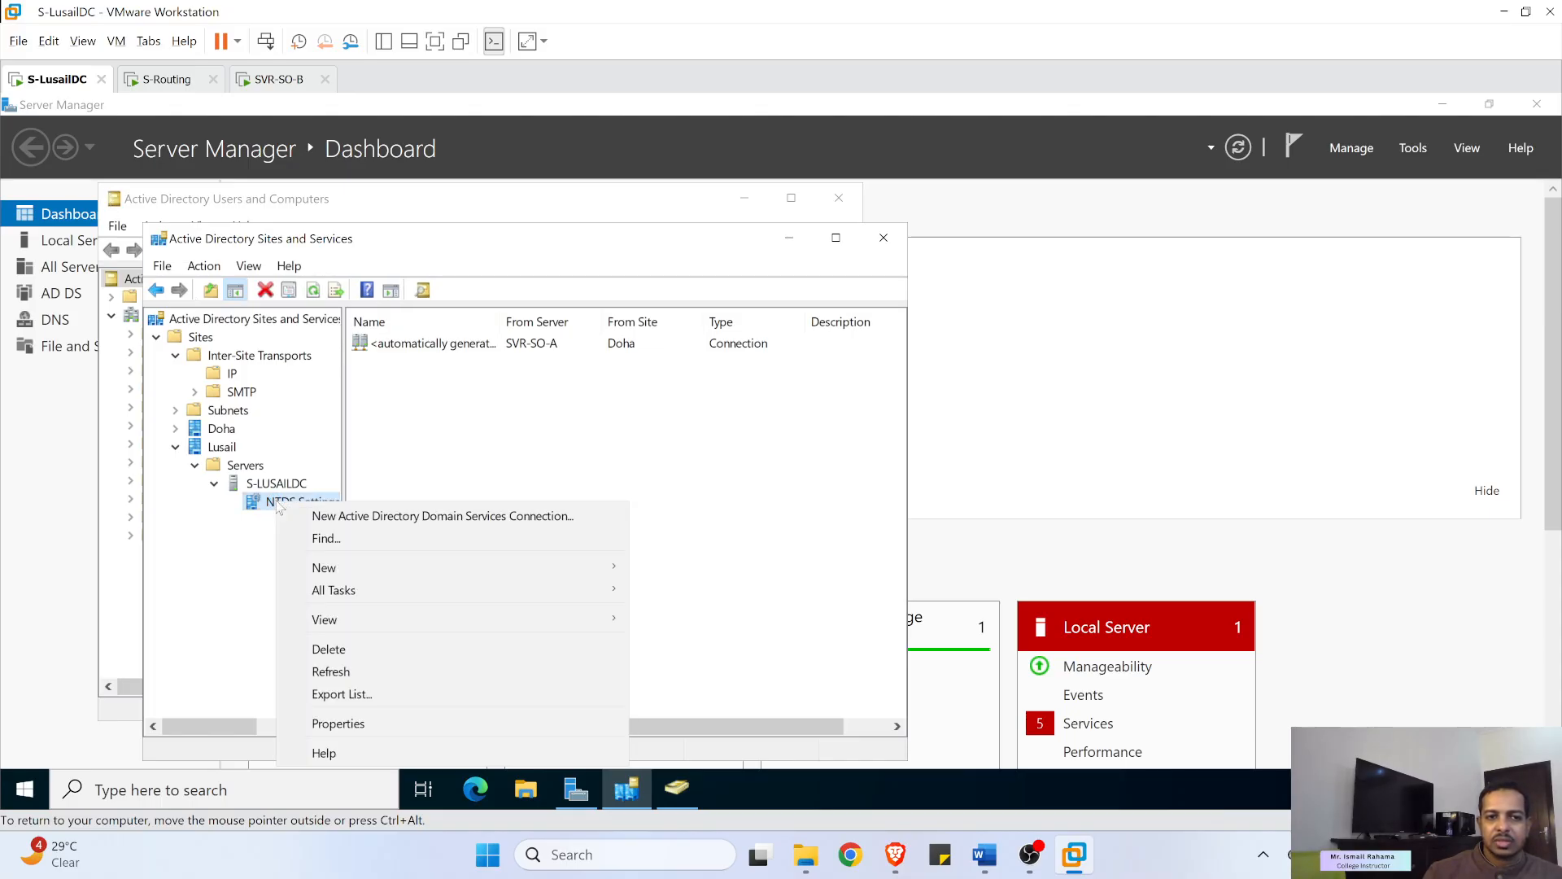
pyautogui.click(412, 417)
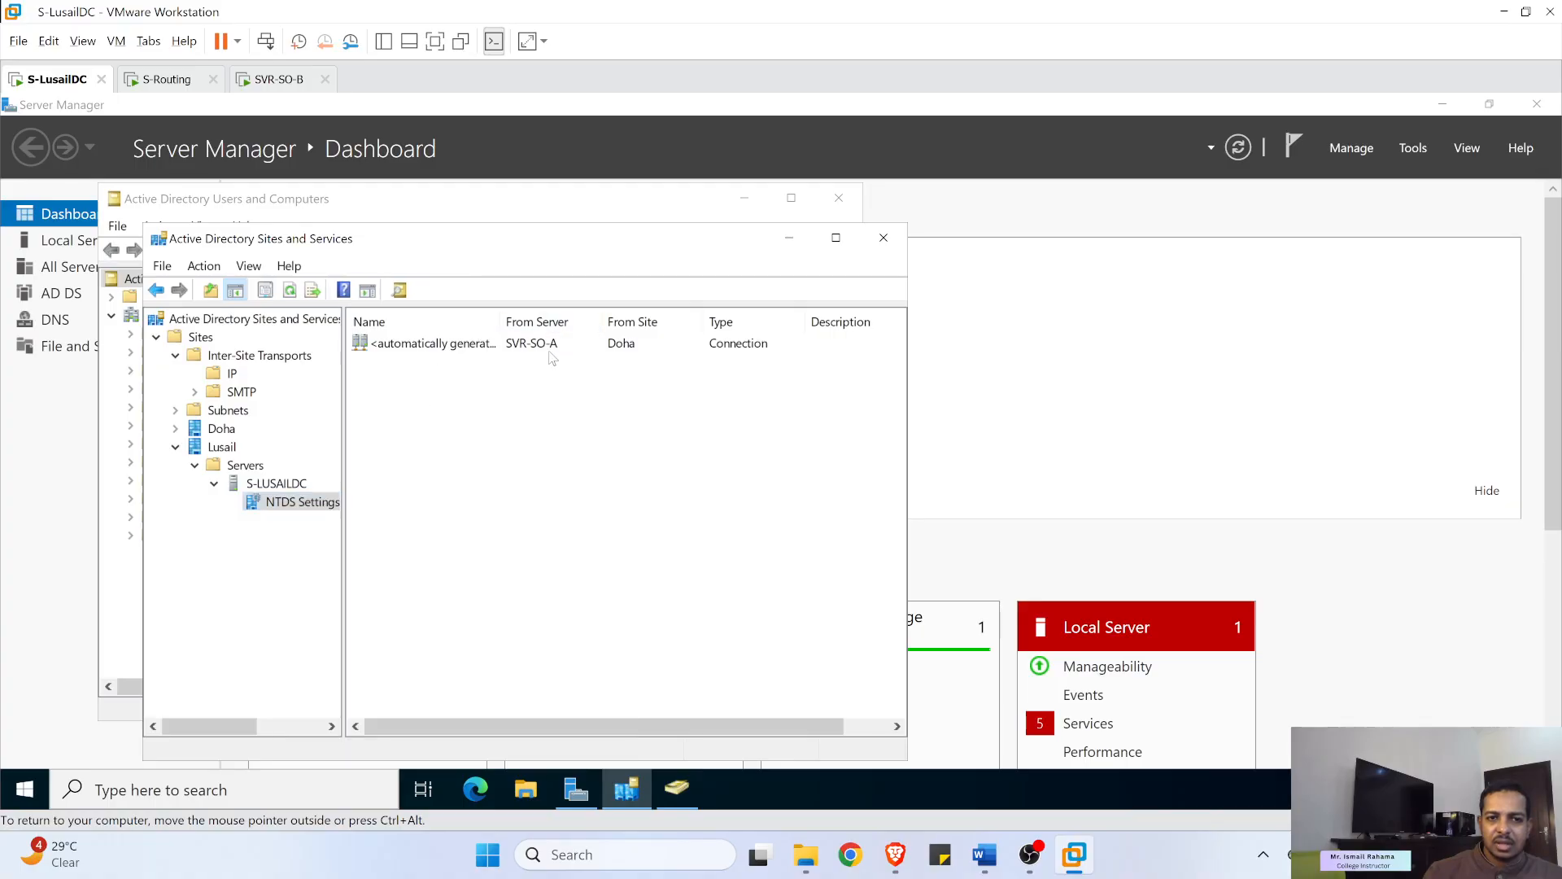
pyautogui.rightClick(430, 378)
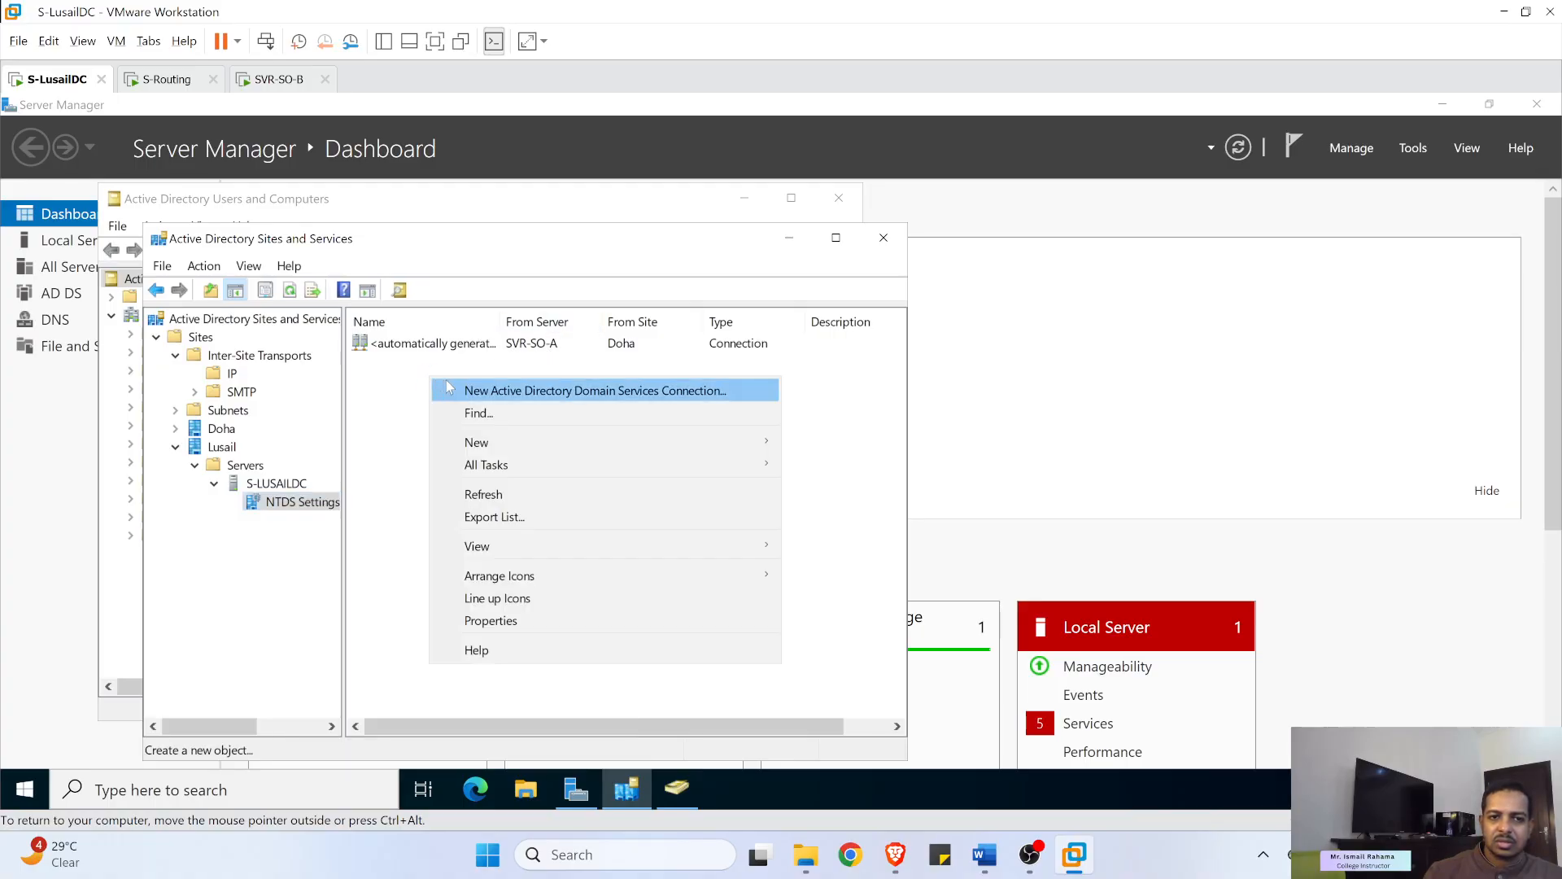
pyautogui.click(521, 391)
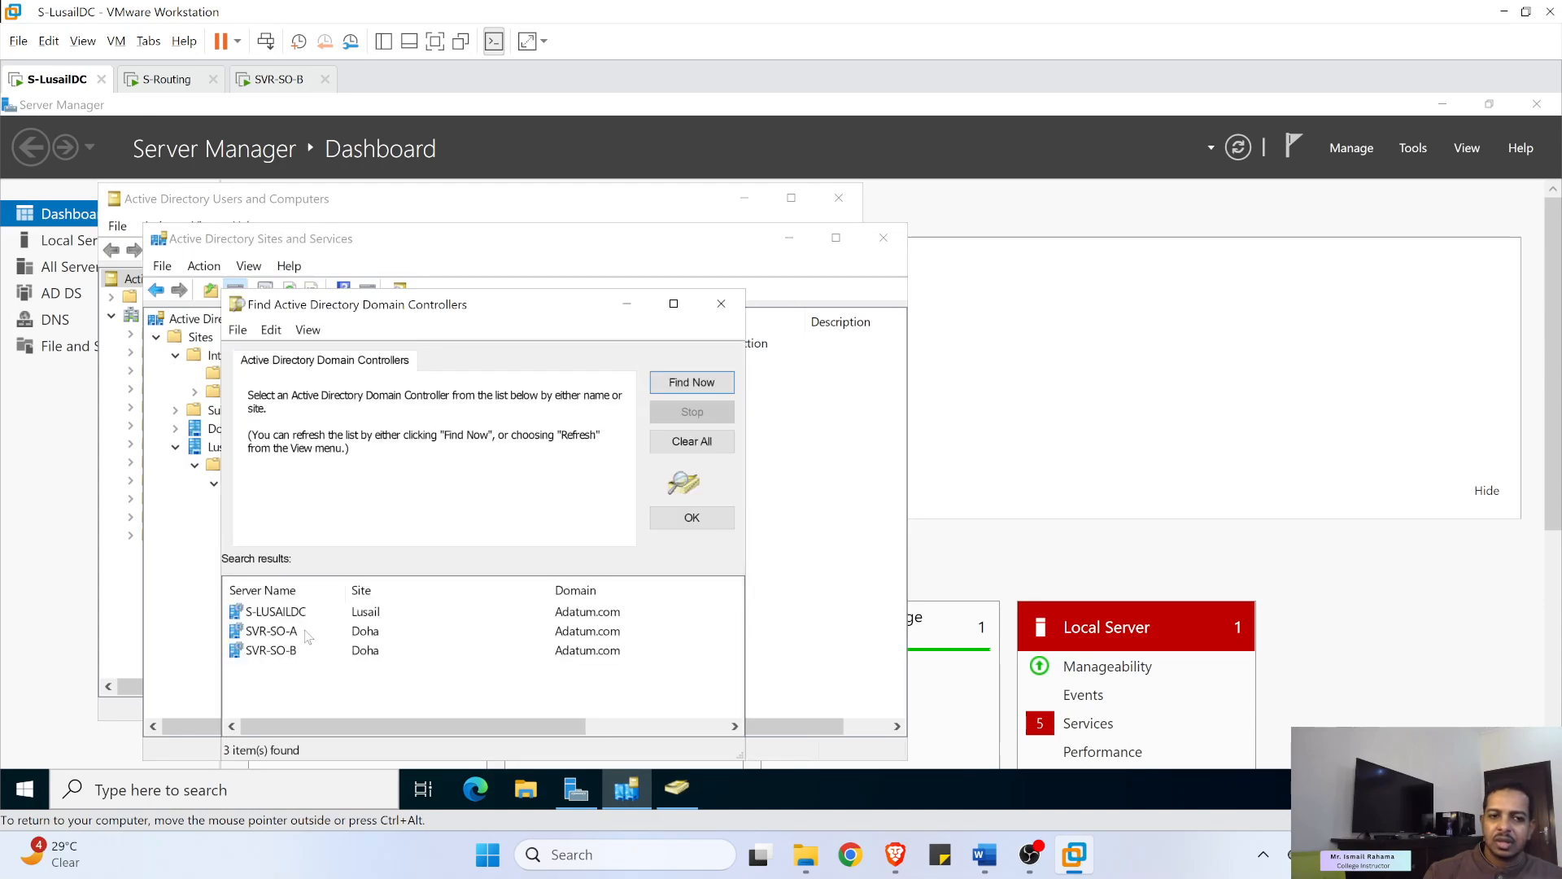
pyautogui.click(275, 651)
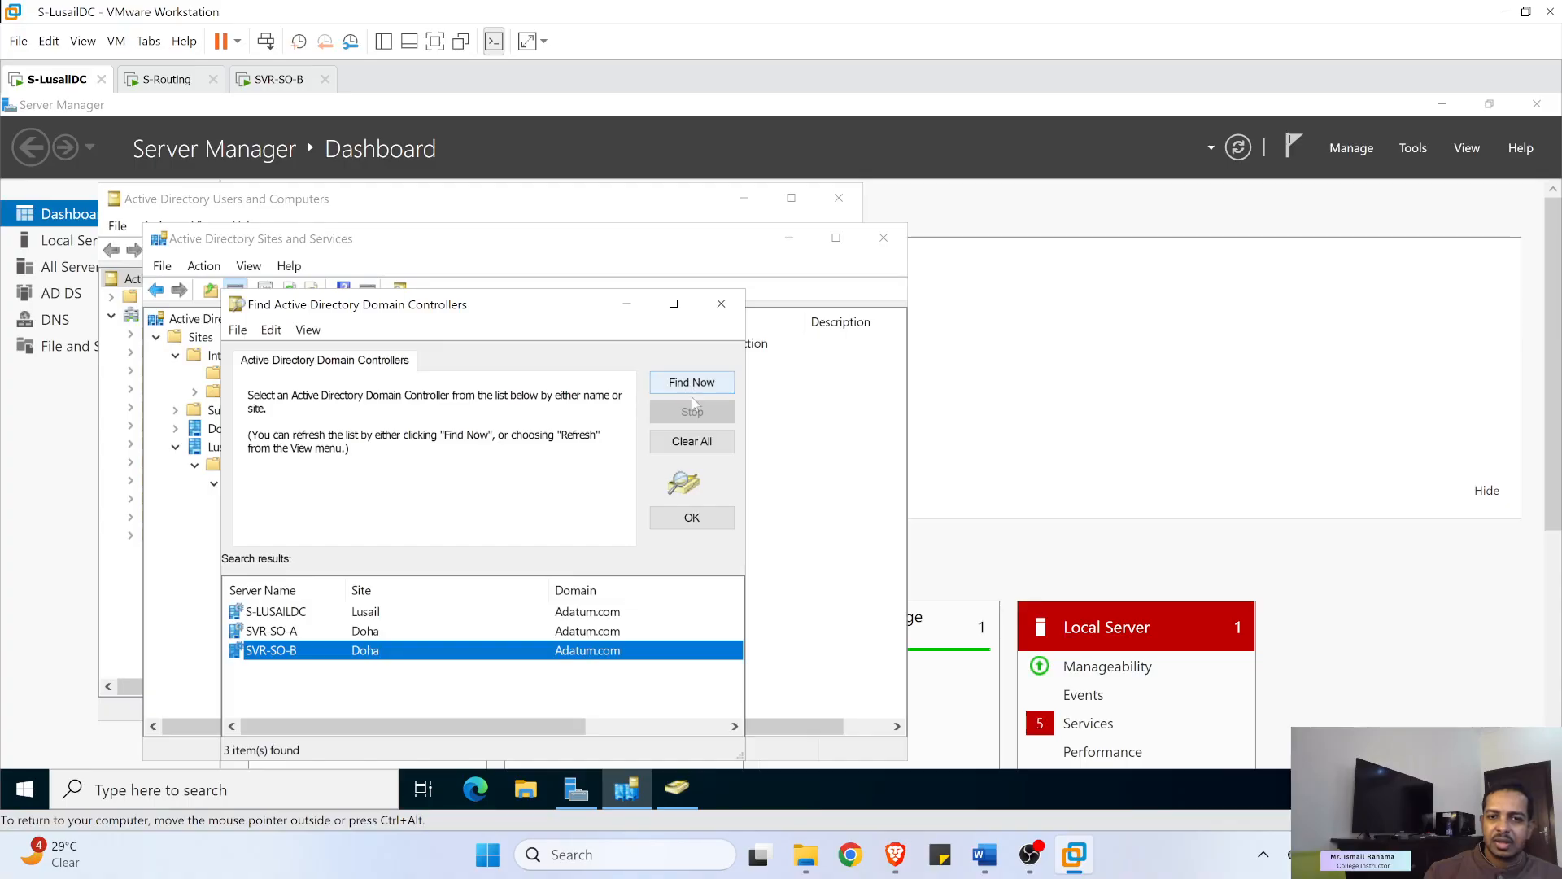
pyautogui.click(693, 517)
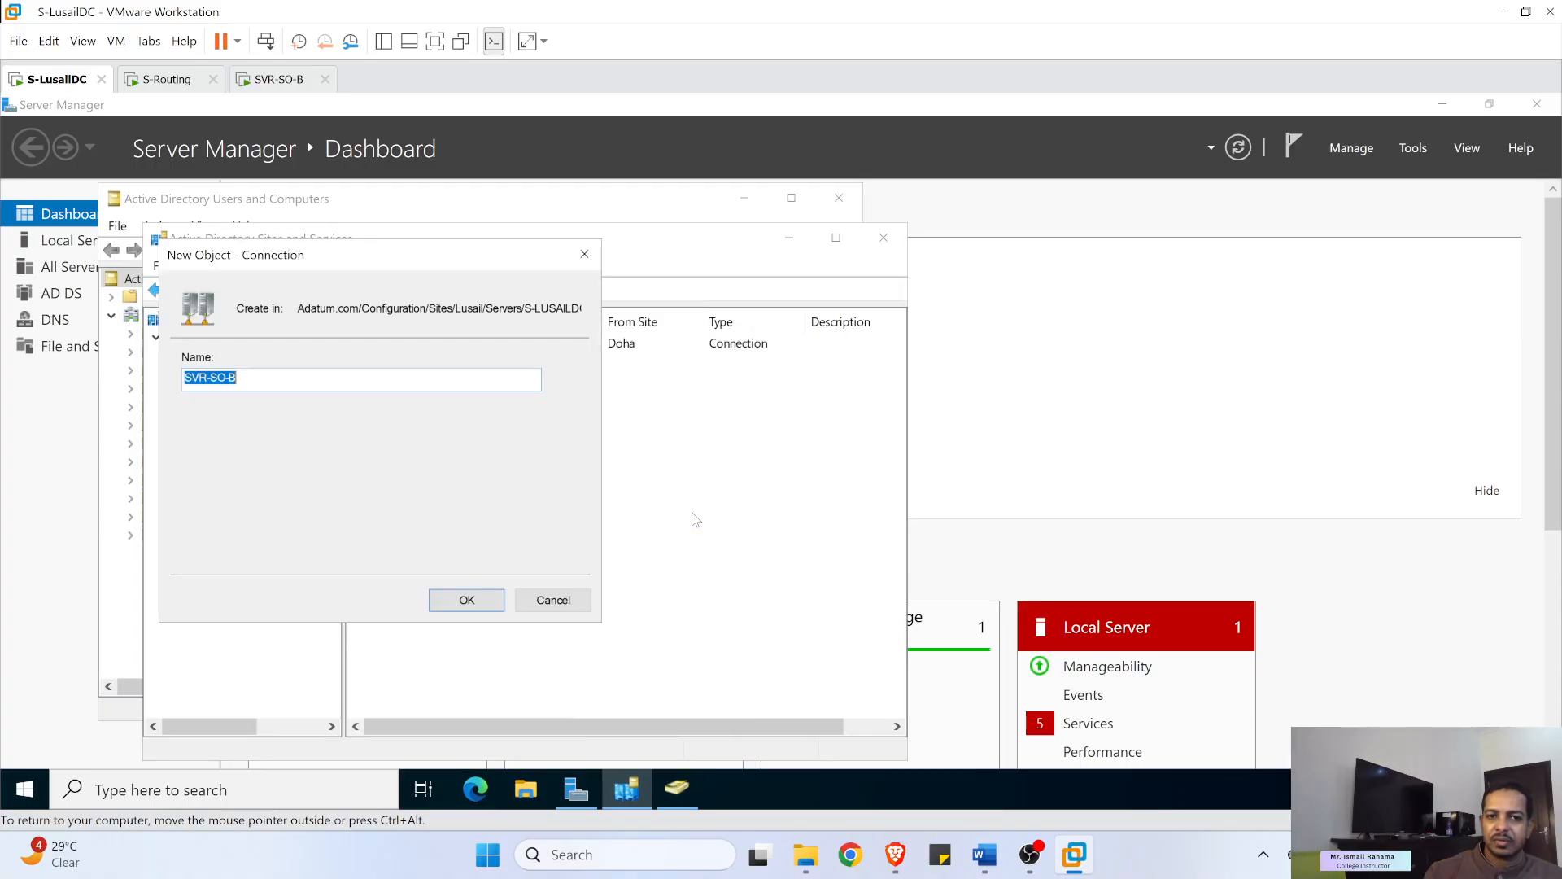
pyautogui.click(442, 603)
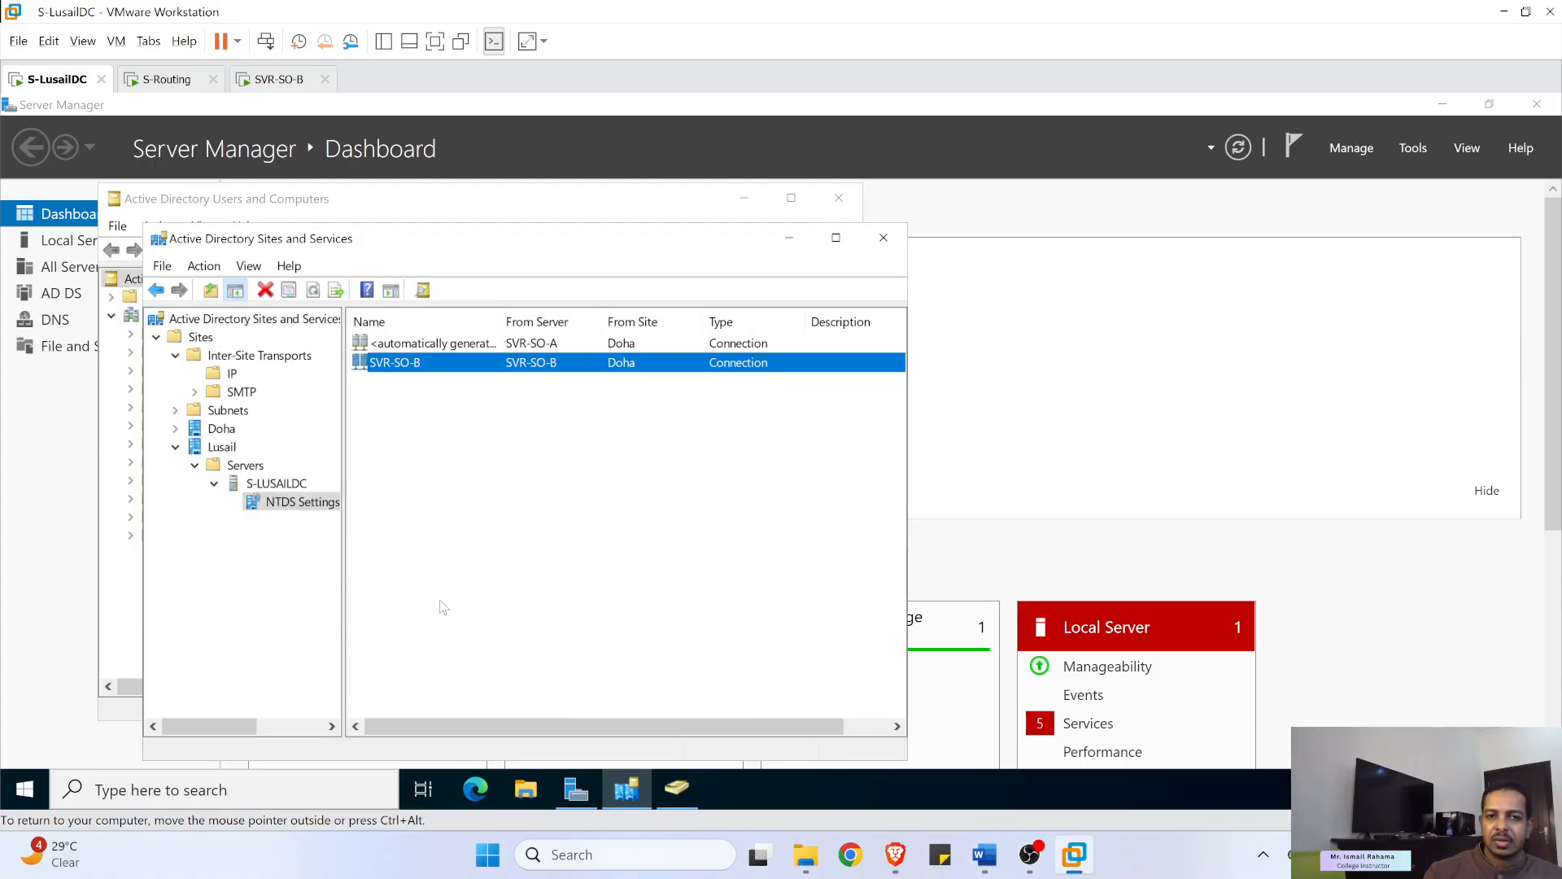
# - Run Replicate Now on the SVR-SO-B connection, dismiss the naming-context error, and switch to SVR-SO-B
pyautogui.rightClick(386, 368)
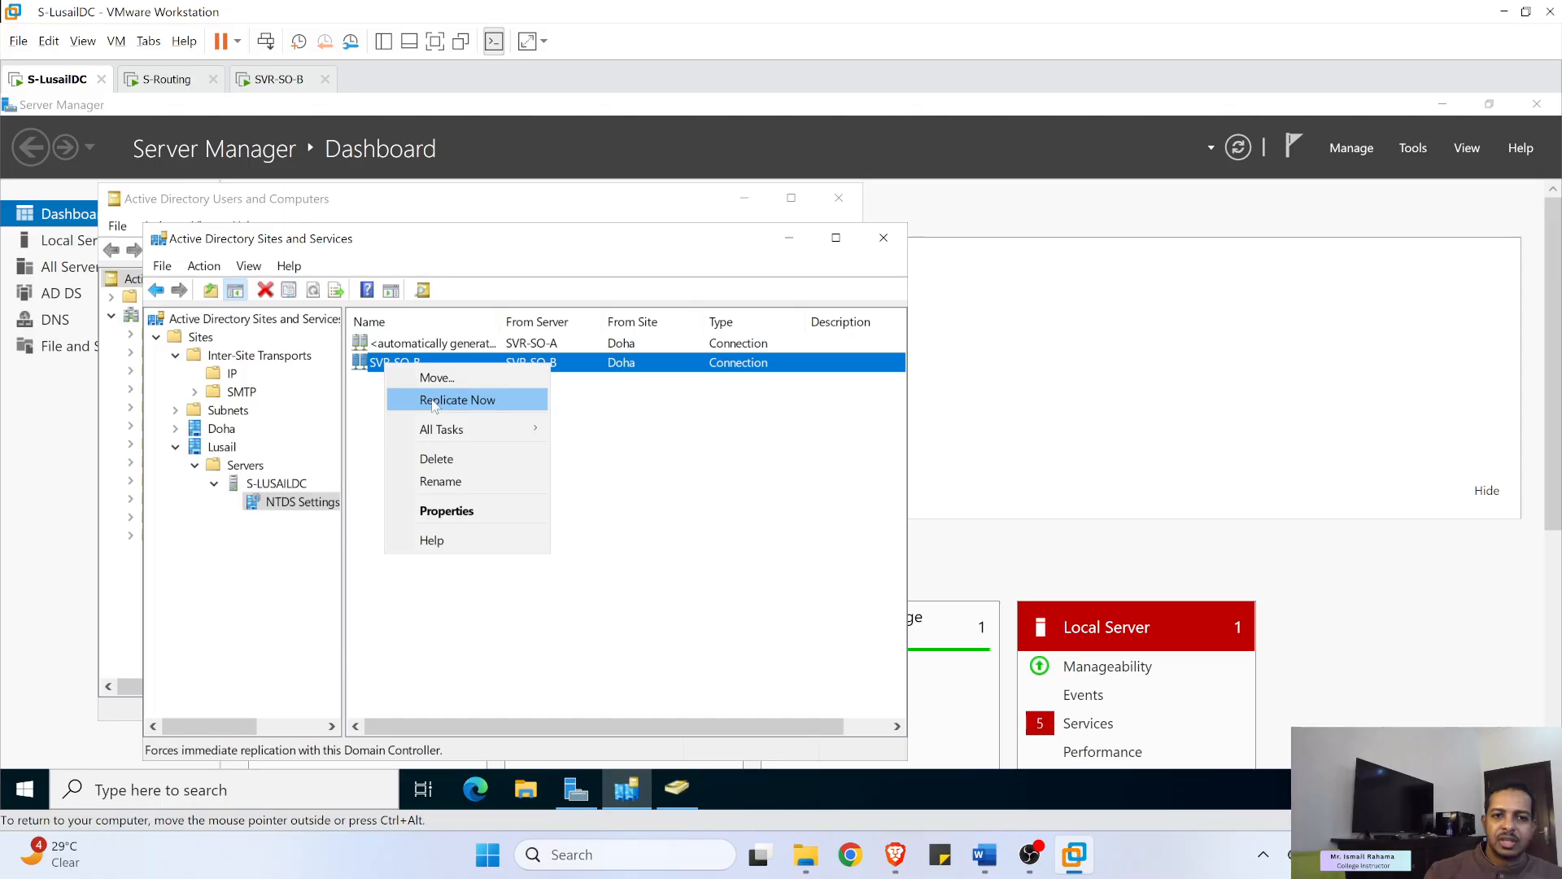
pyautogui.rightClick(287, 504)
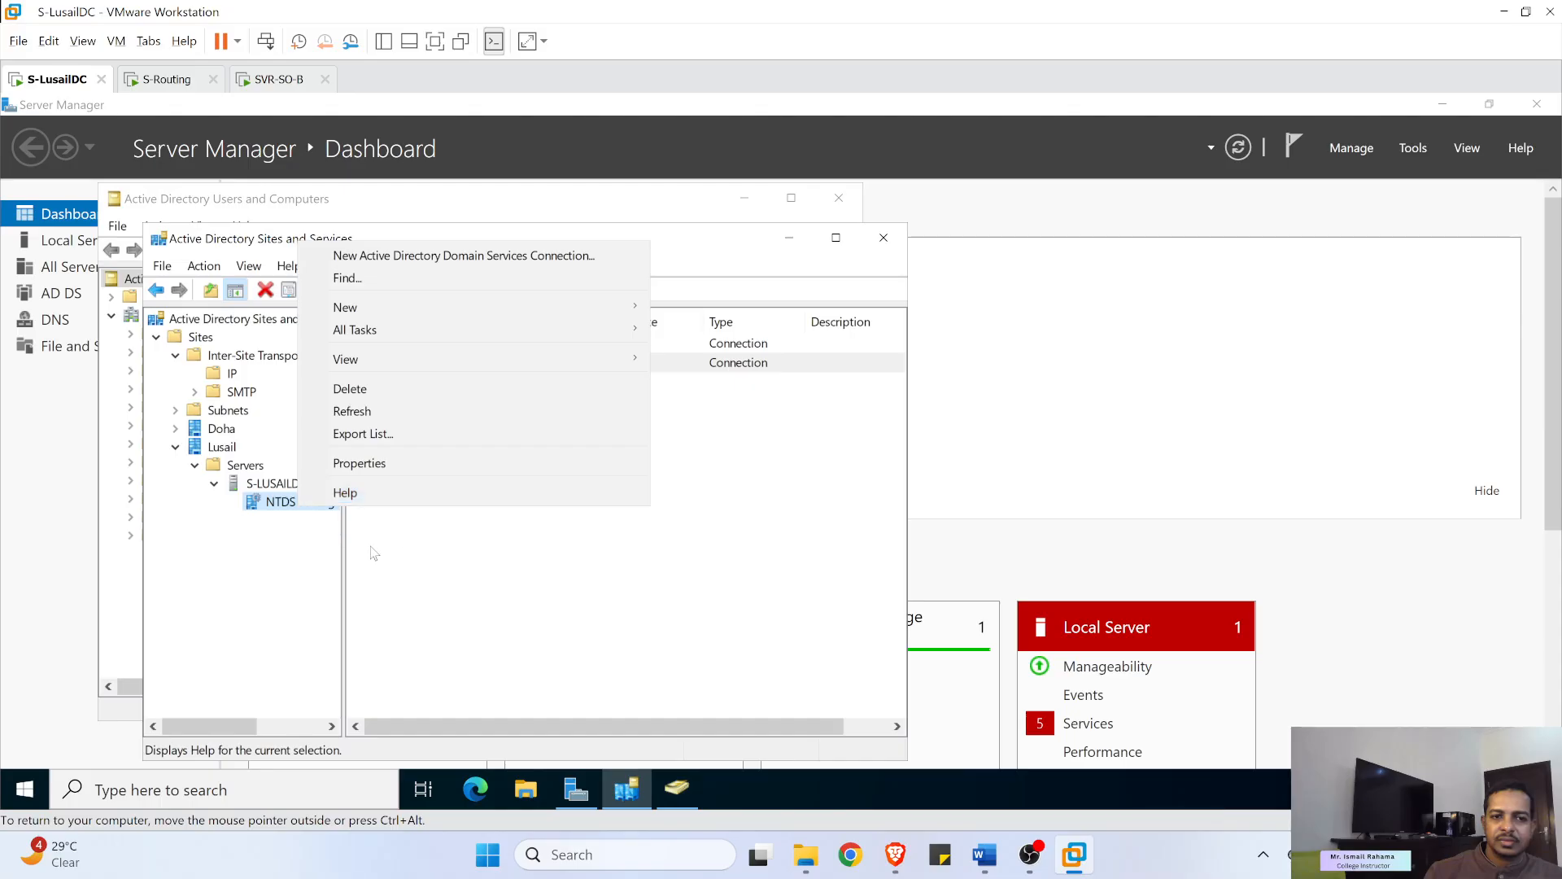
pyautogui.click(285, 517)
pyautogui.rightClick(398, 366)
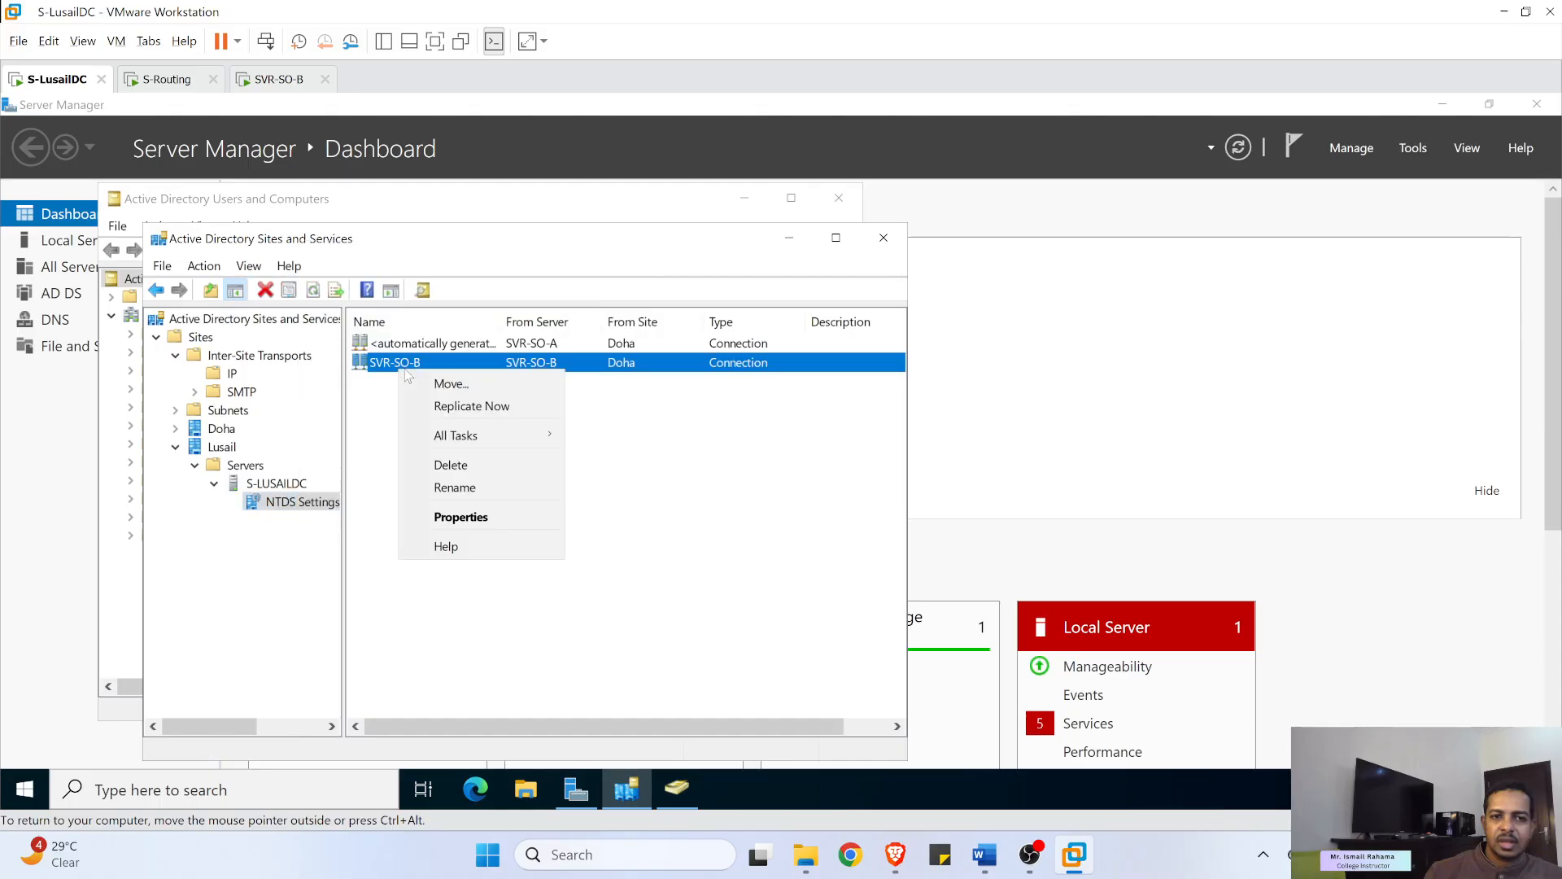
pyautogui.click(445, 402)
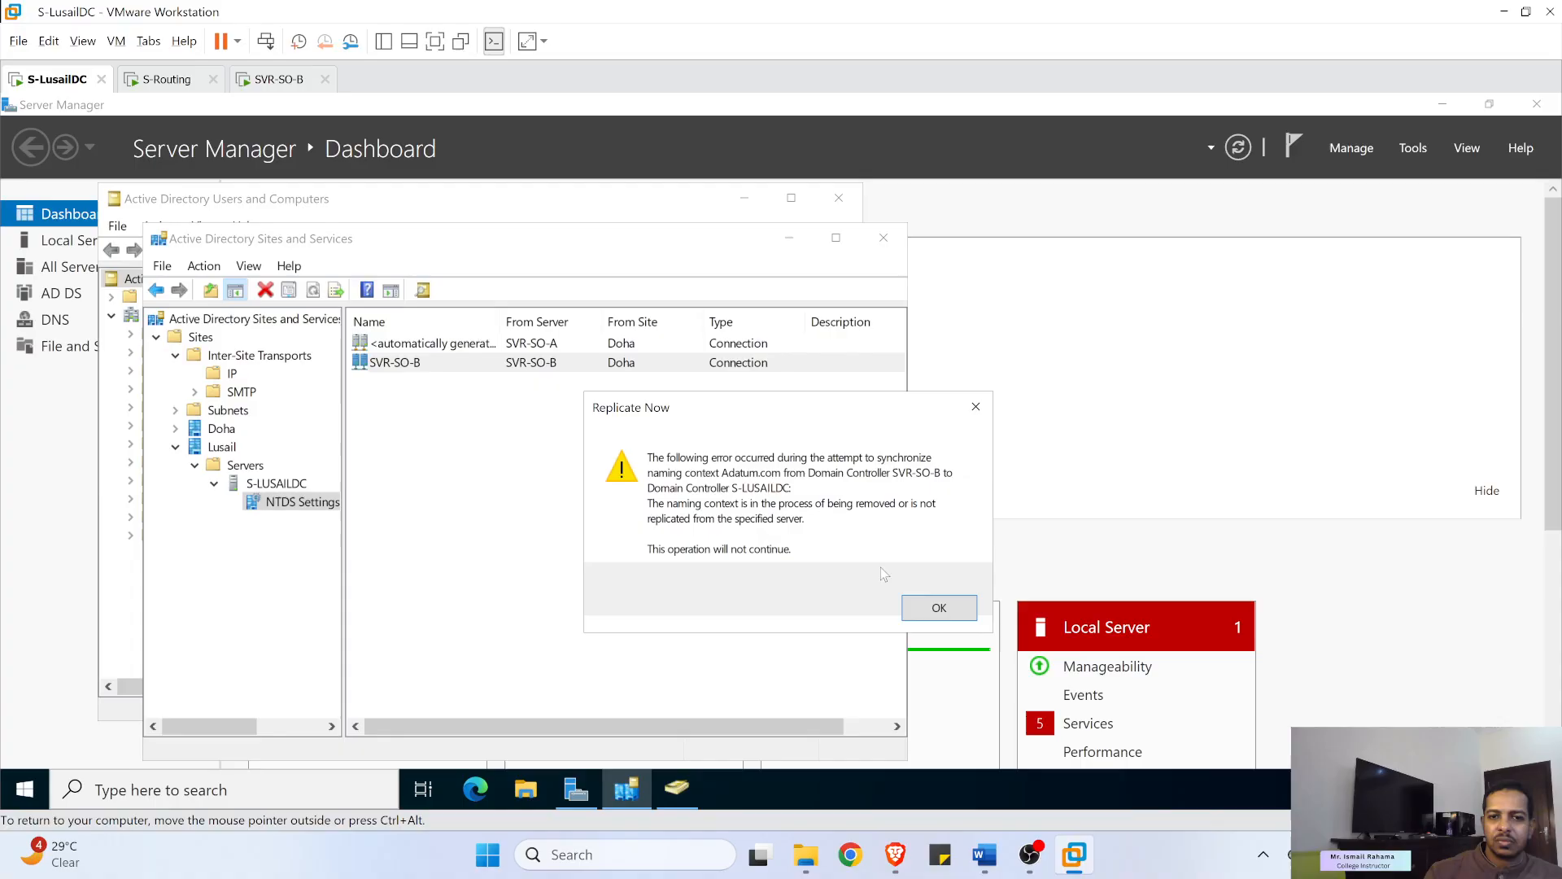
pyautogui.click(939, 607)
pyautogui.click(607, 450)
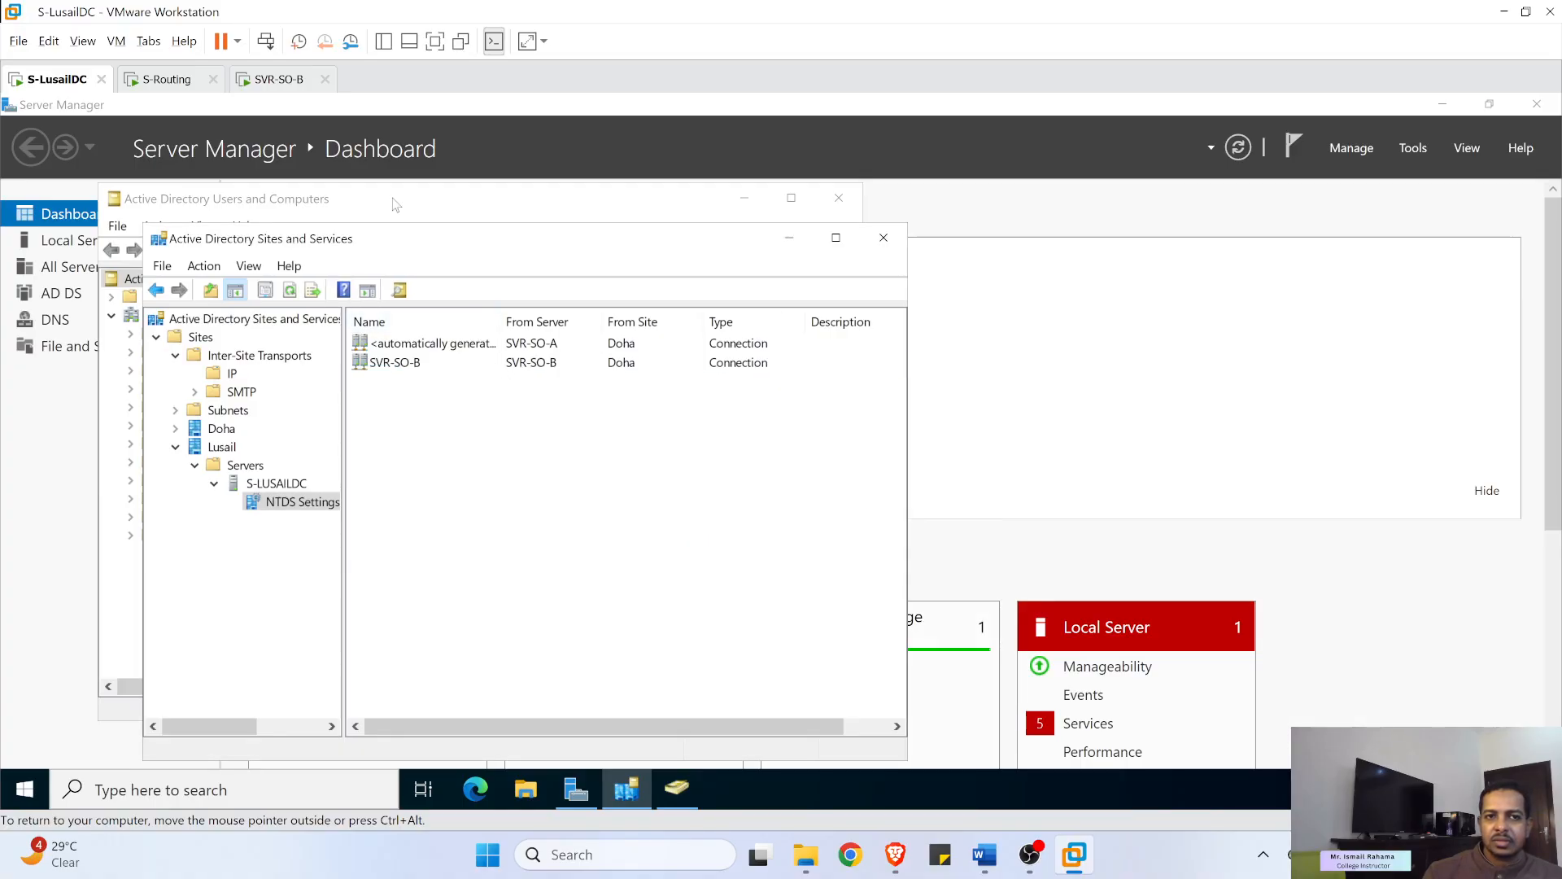
pyautogui.click(285, 81)
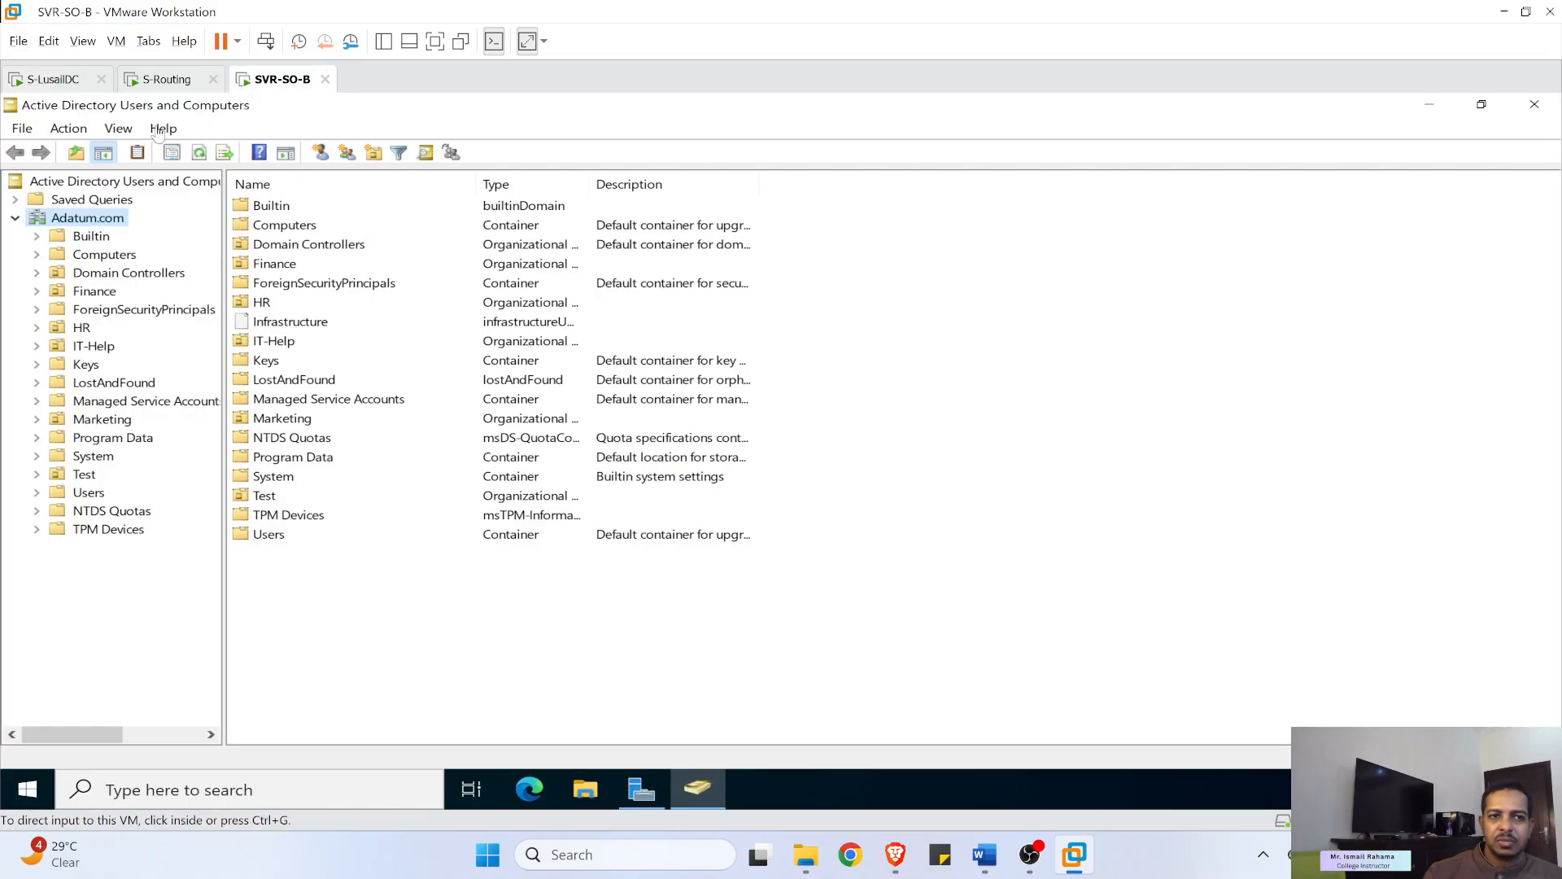
# - Refresh Adatum.com twice on SVR-SO-B to look for testOU01, then return to S-LusailDC
pyautogui.click(199, 154)
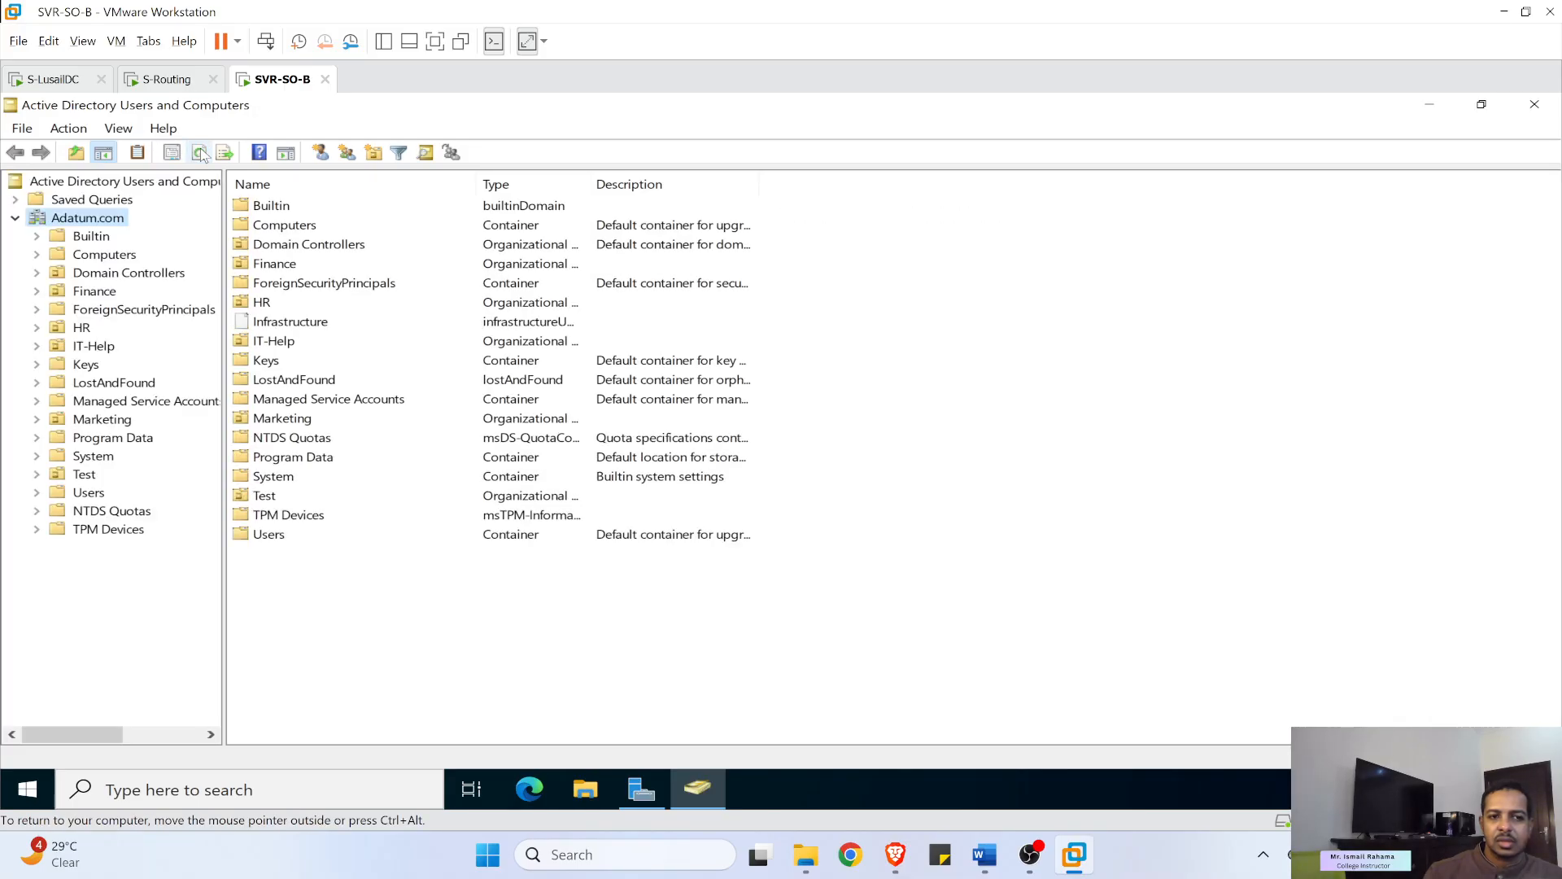
pyautogui.click(199, 154)
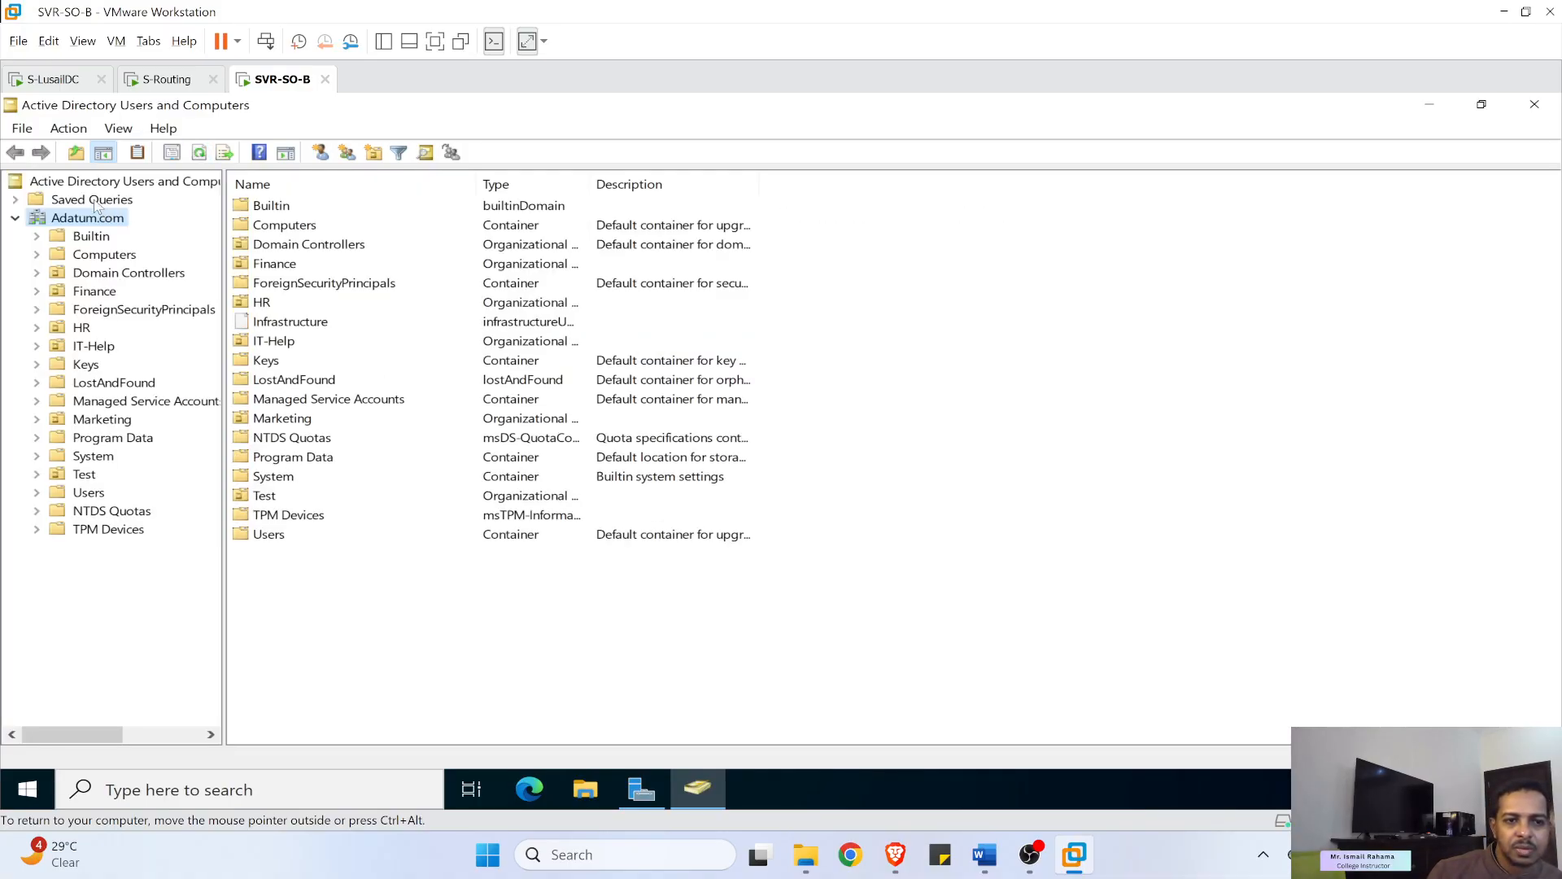
pyautogui.click(53, 79)
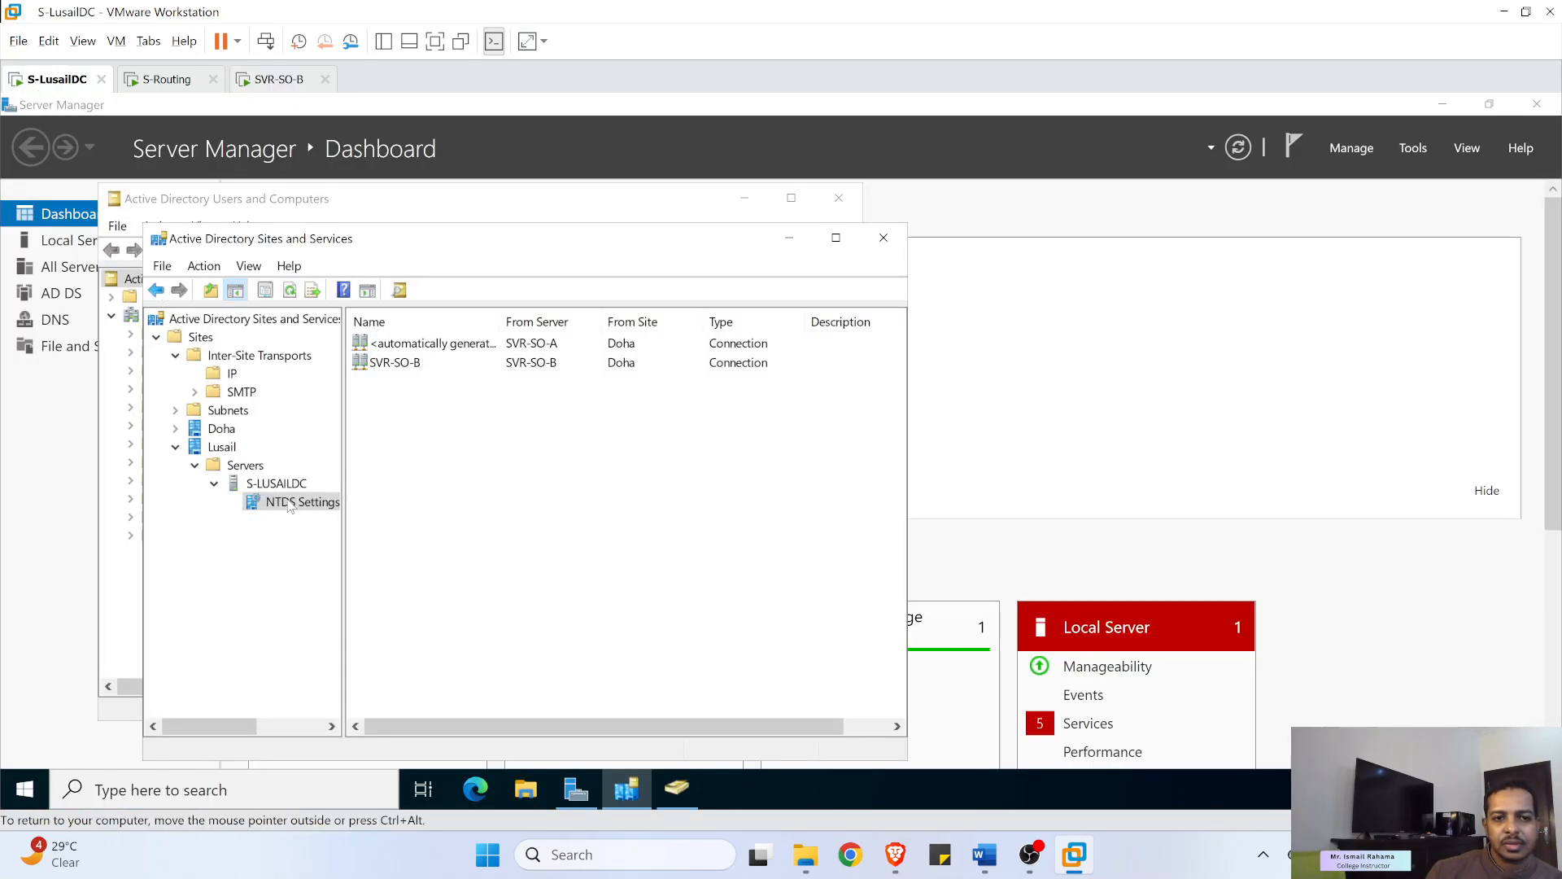
# - Retry Replicate Now on the SVR-SO-B connection and dismiss the resulting replication error
pyautogui.click(427, 345)
pyautogui.click(404, 358)
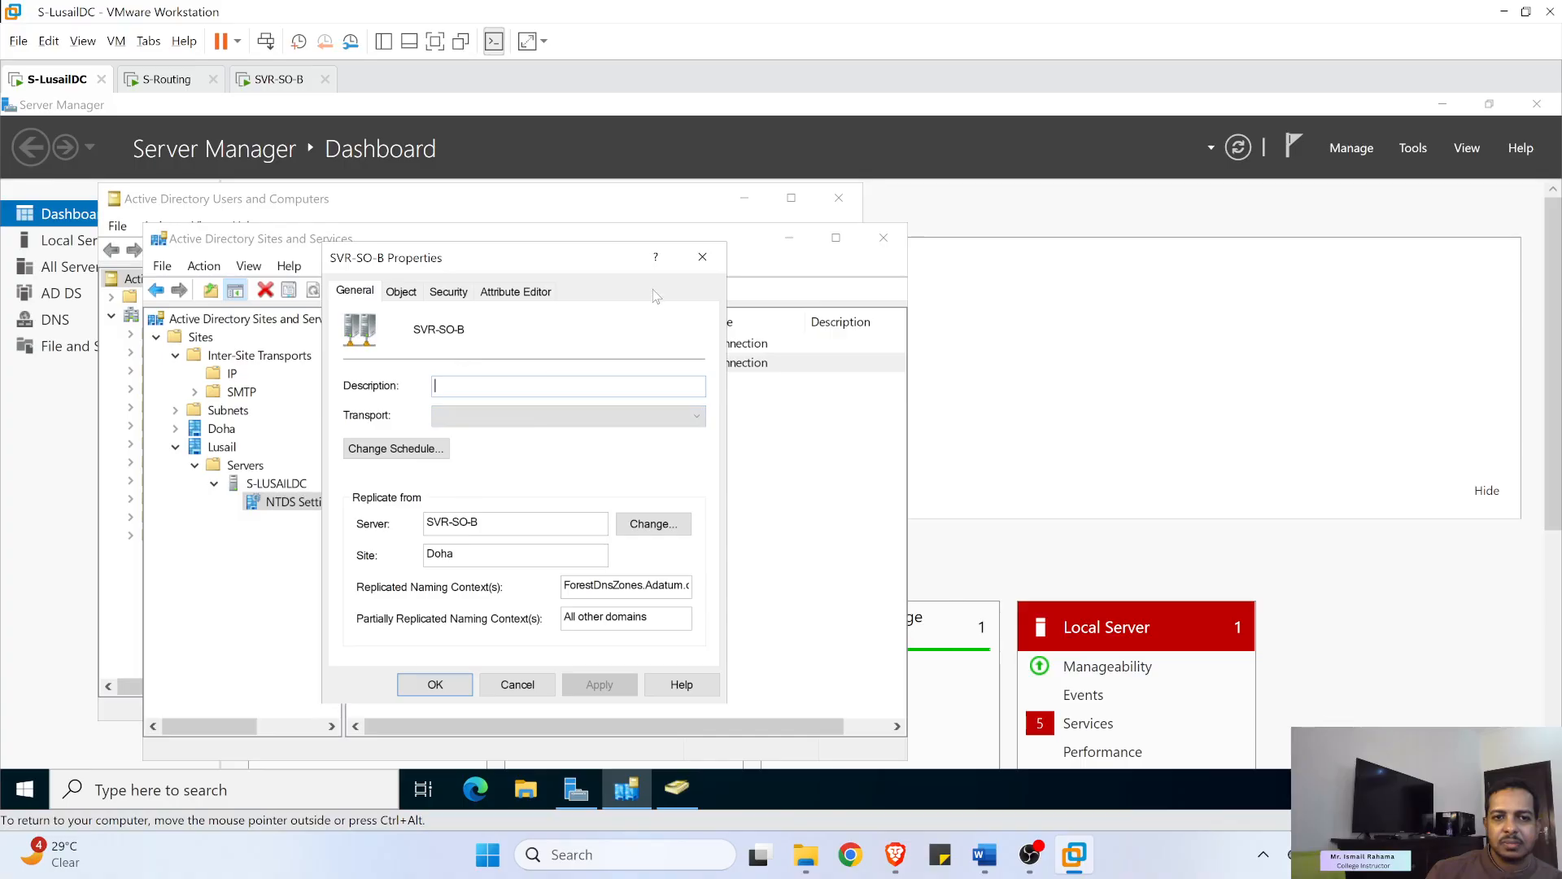
pyautogui.click(702, 258)
pyautogui.rightClick(452, 365)
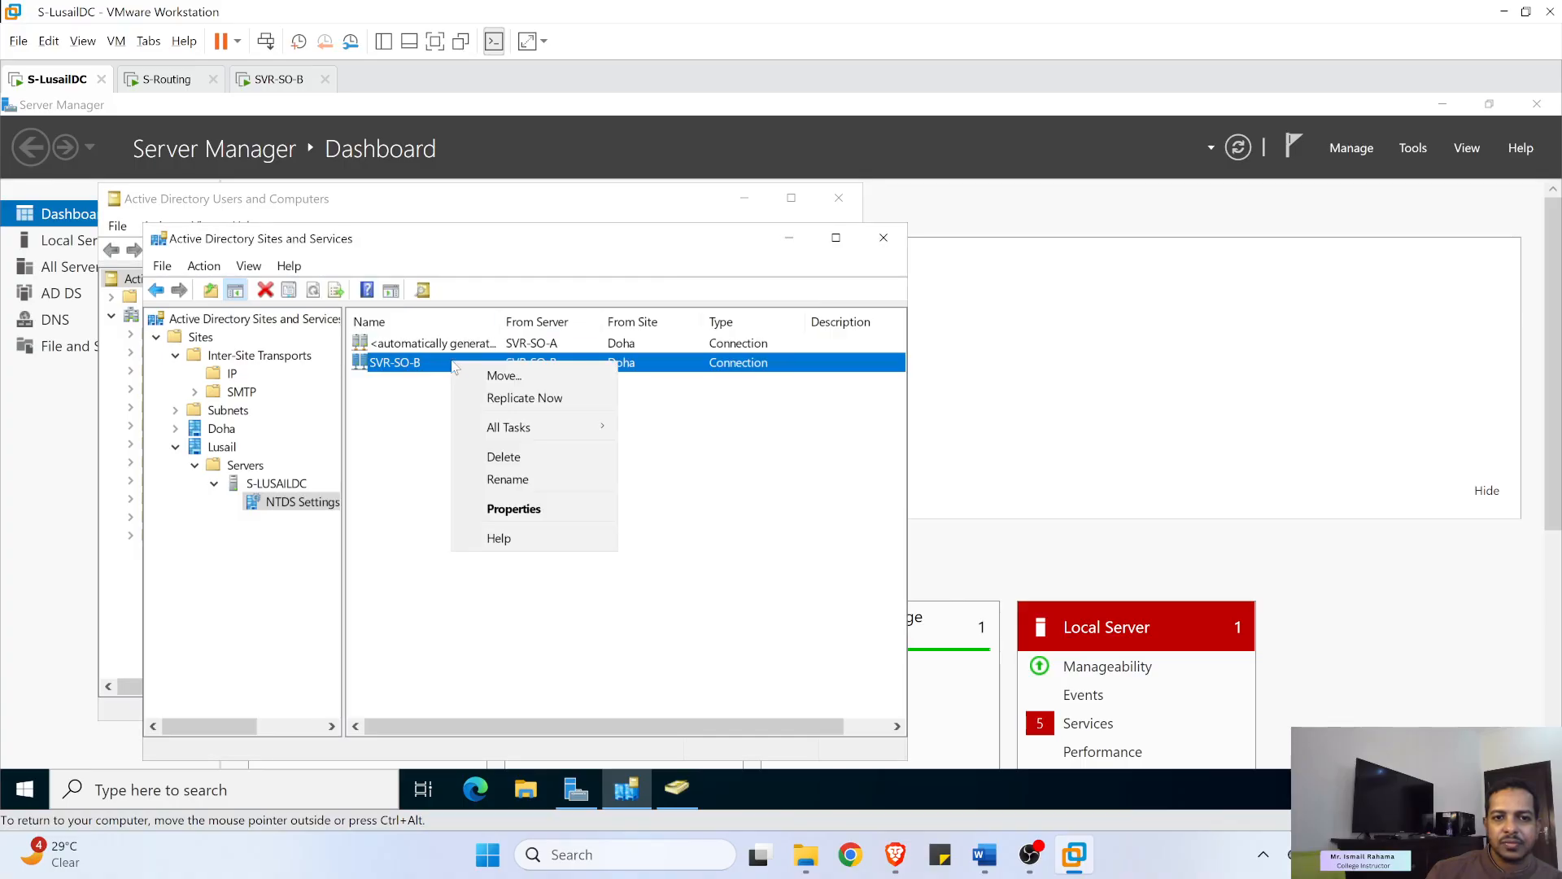
pyautogui.click(494, 393)
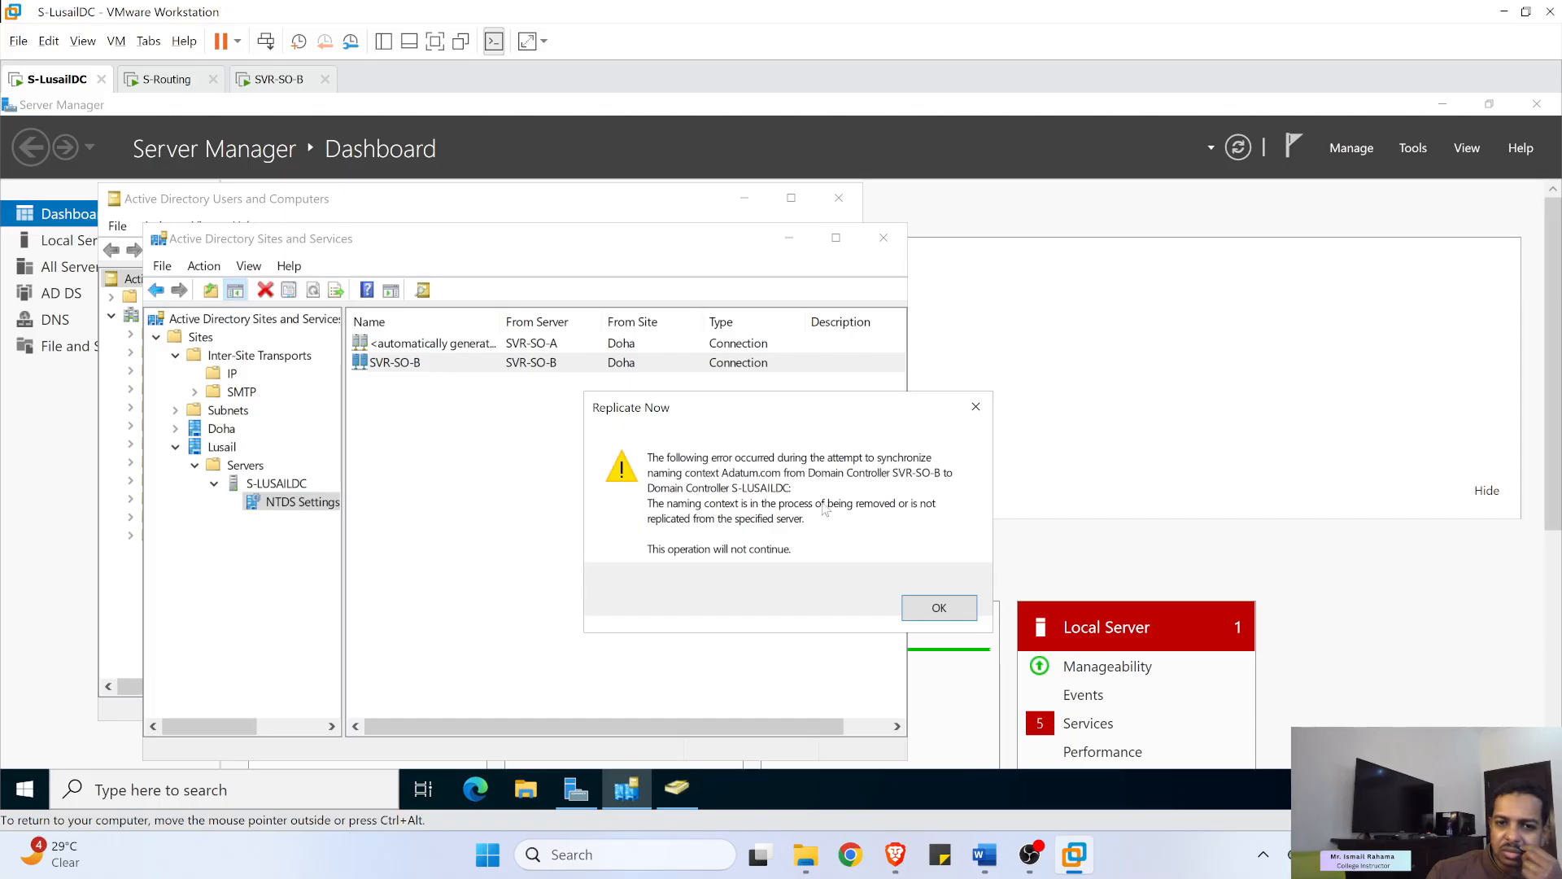
pyautogui.click(937, 607)
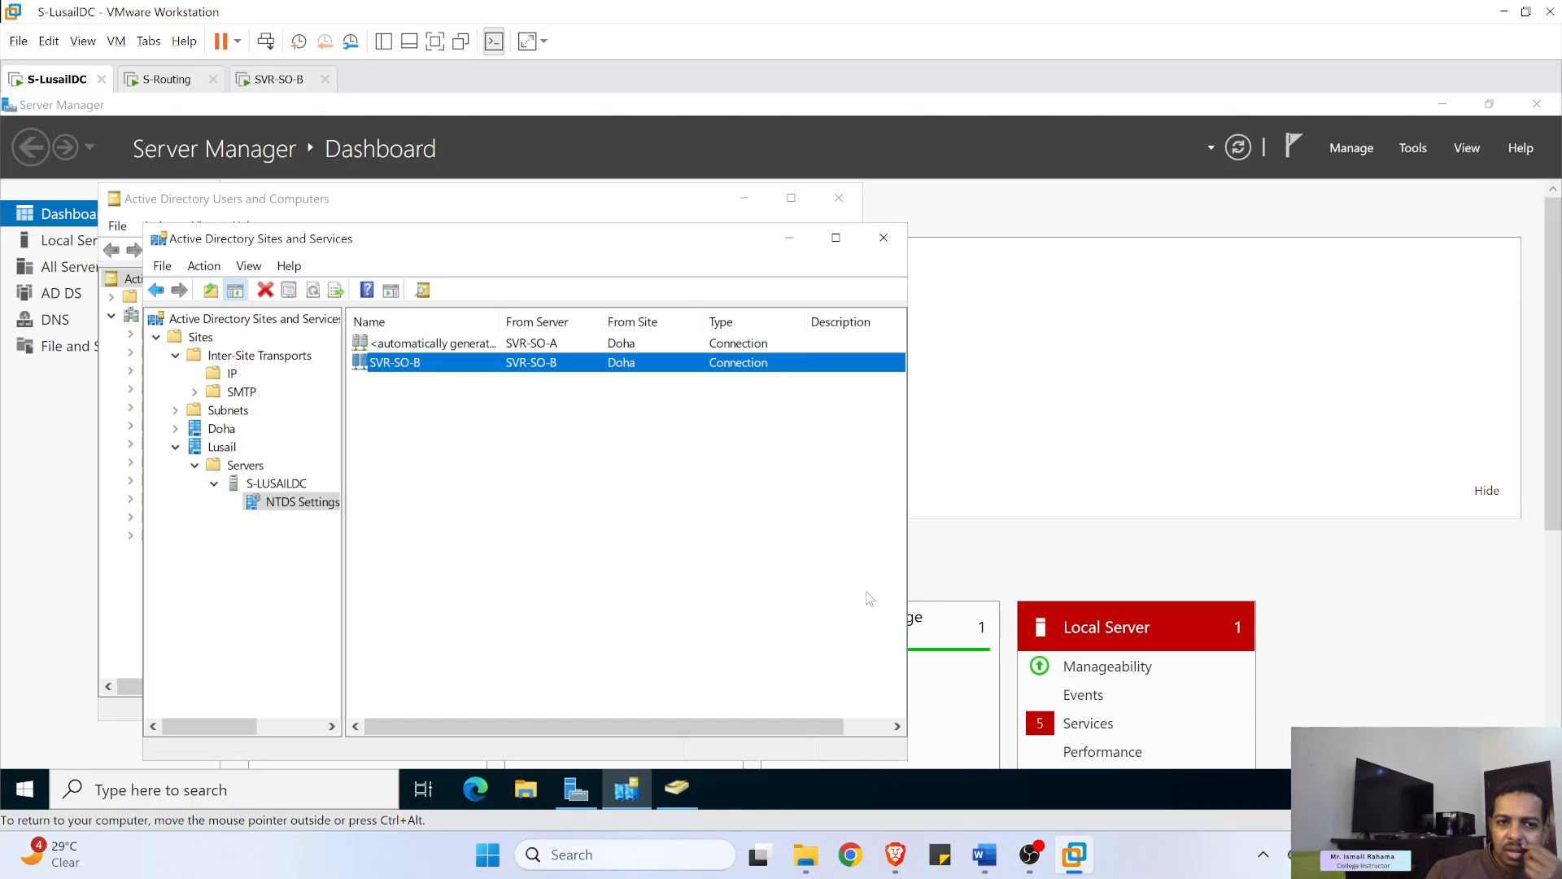
# - Start a new Domain Services connection but cancel the picker, then switch to the SVR-SO-B VM
pyautogui.rightClick(420, 423)
pyautogui.click(489, 444)
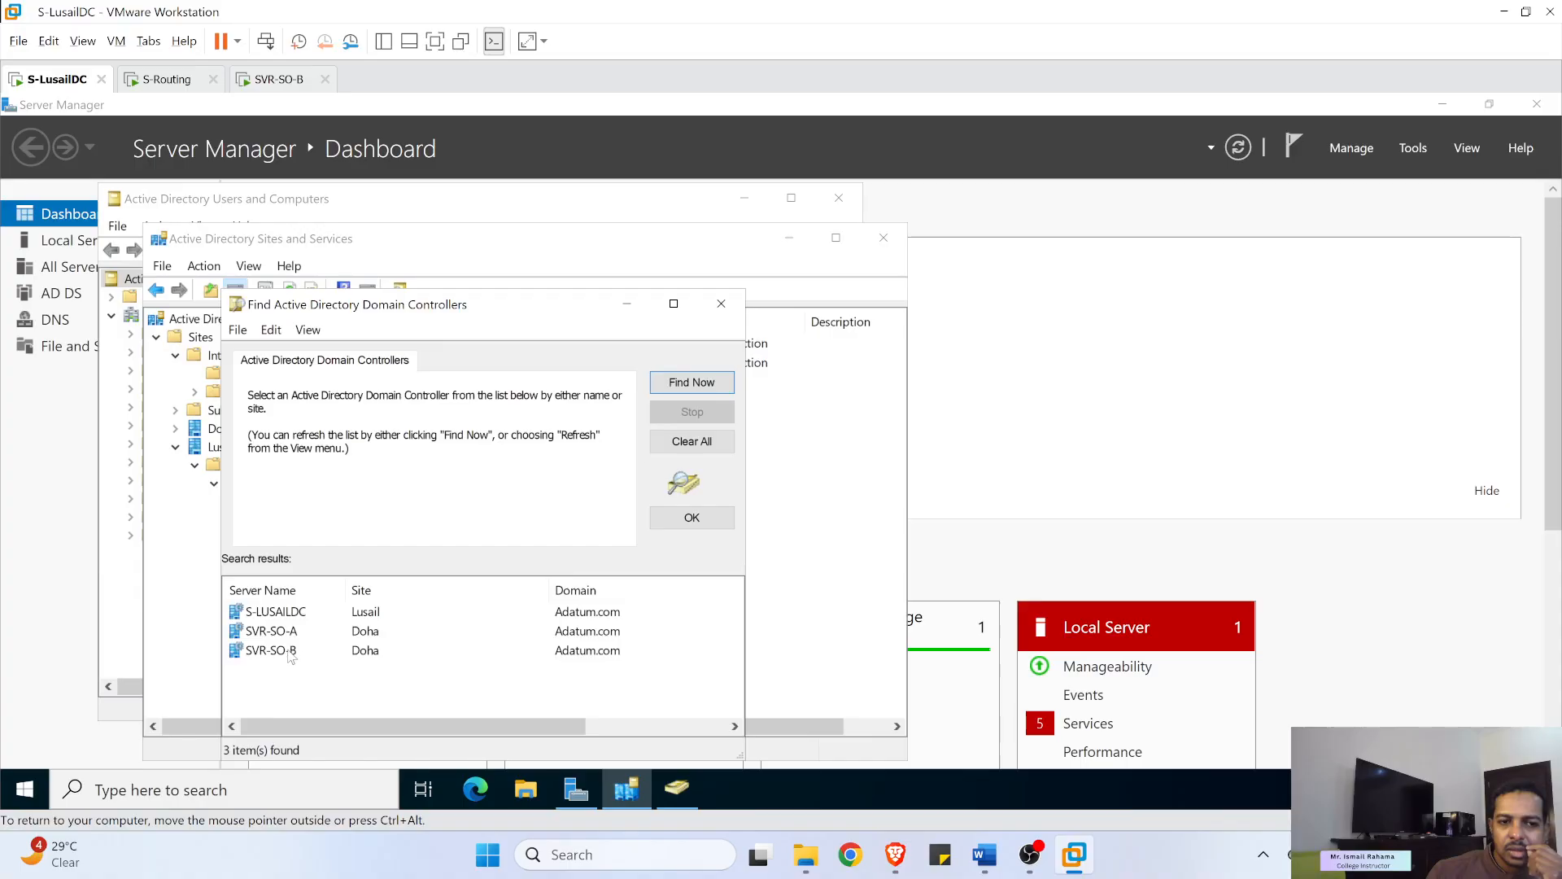
pyautogui.click(721, 303)
pyautogui.rightClick(406, 363)
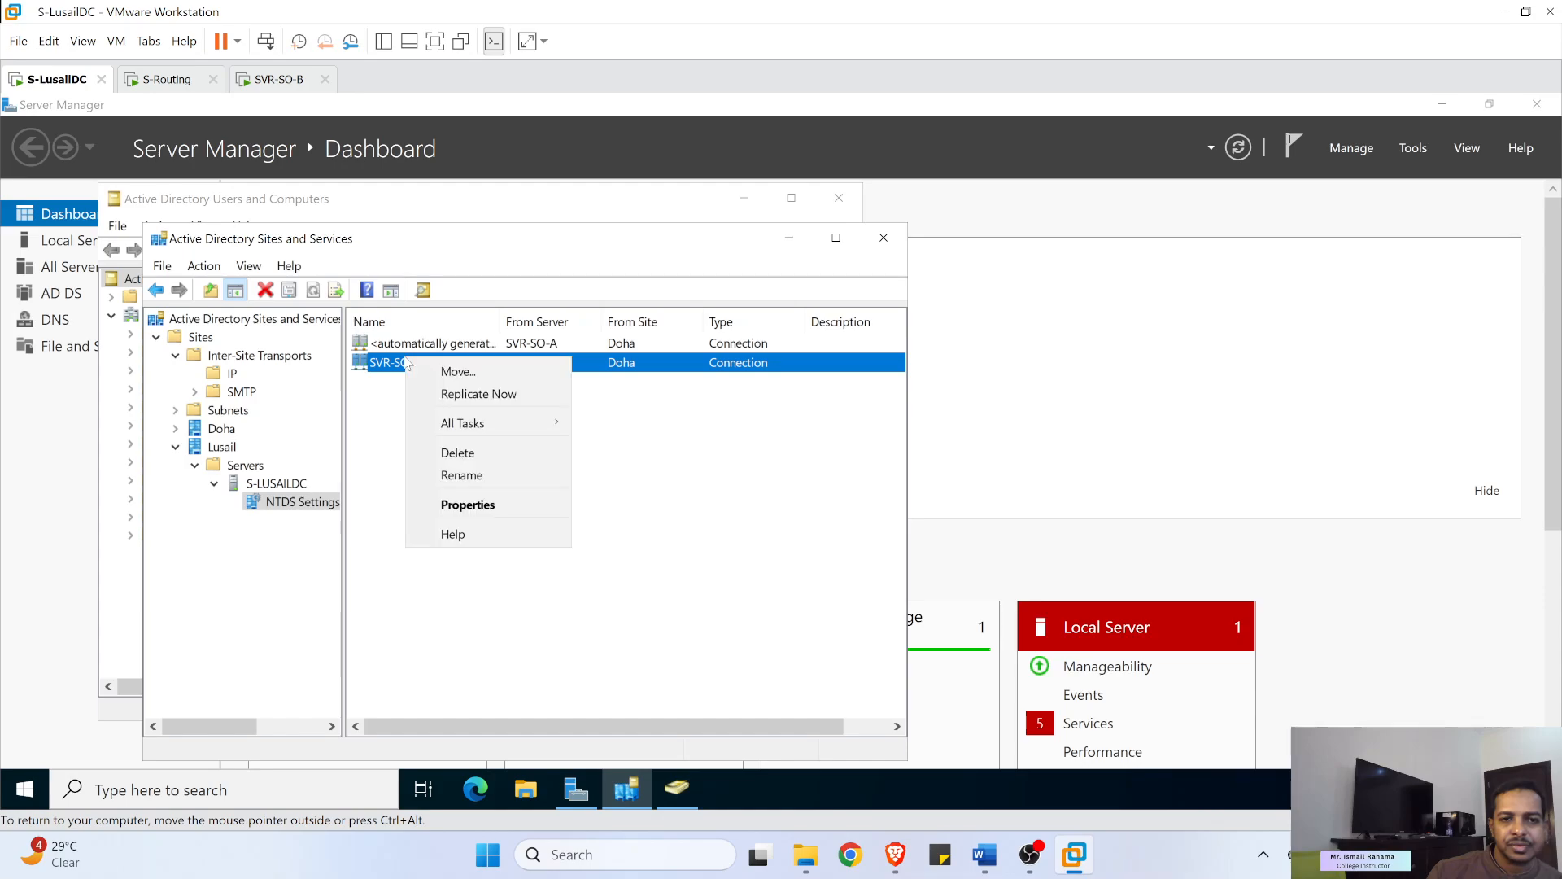
pyautogui.click(271, 81)
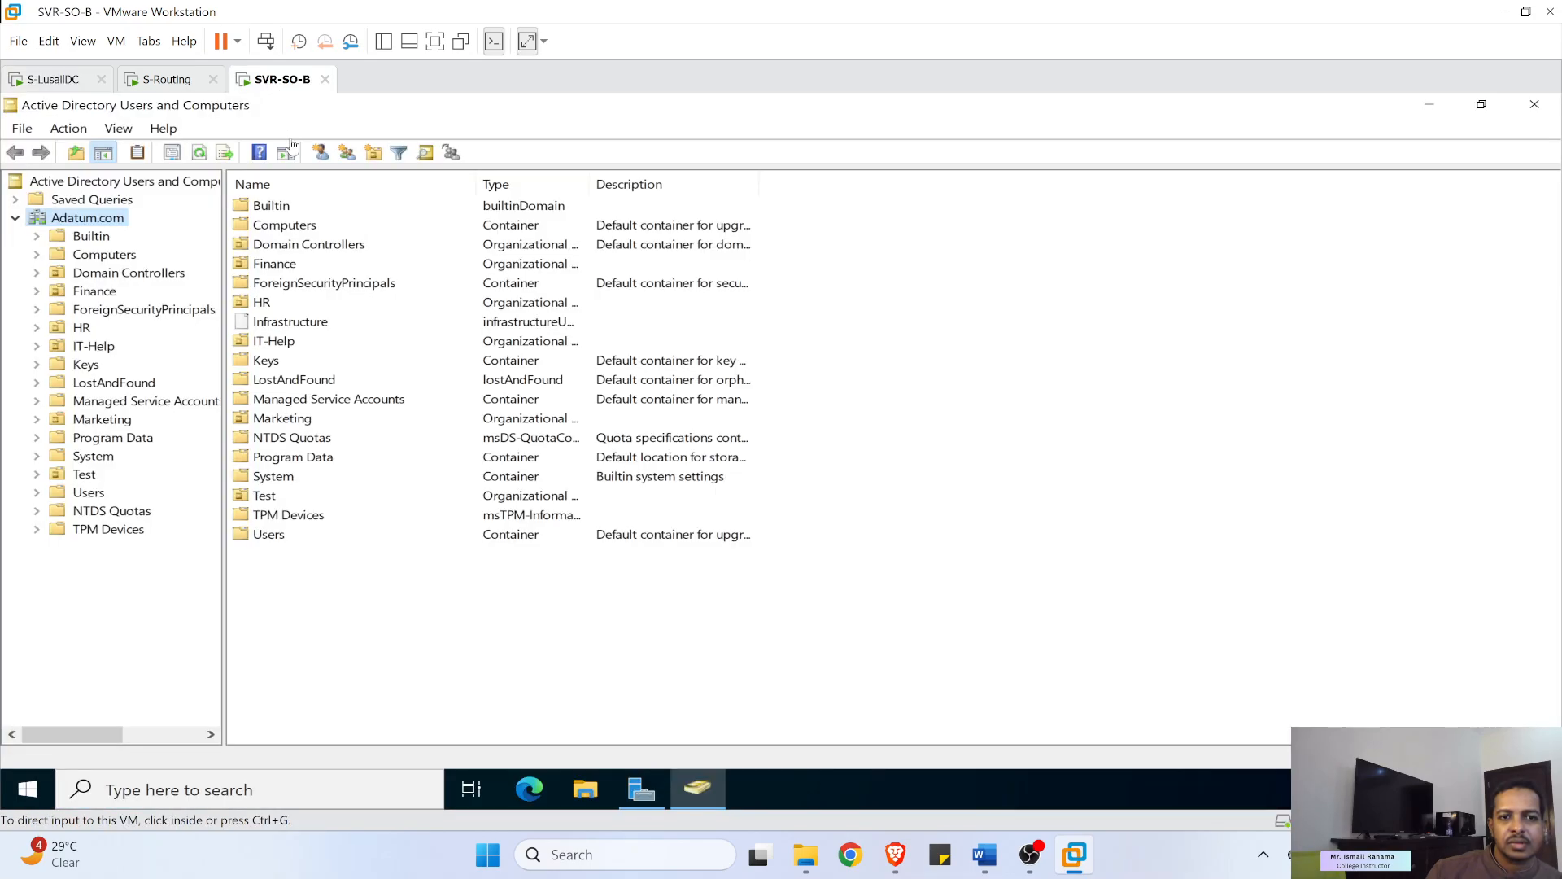
# - Refresh the Adatum.com object list on SVR-SO-B and collapse and re-expand its tree
pyautogui.click(198, 151)
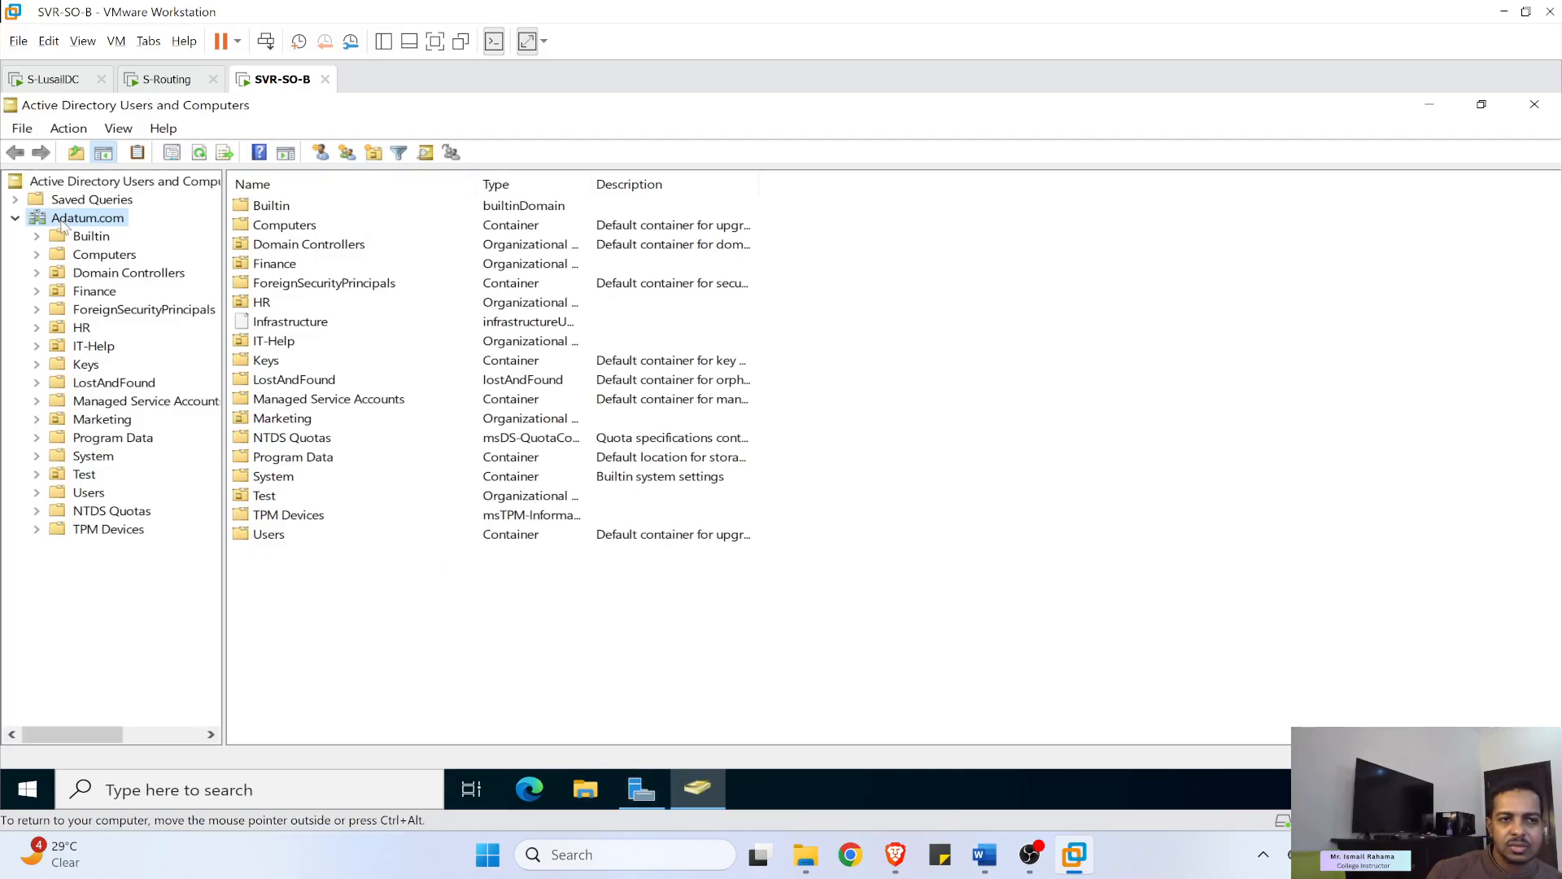
pyautogui.click(20, 219)
pyautogui.click(22, 220)
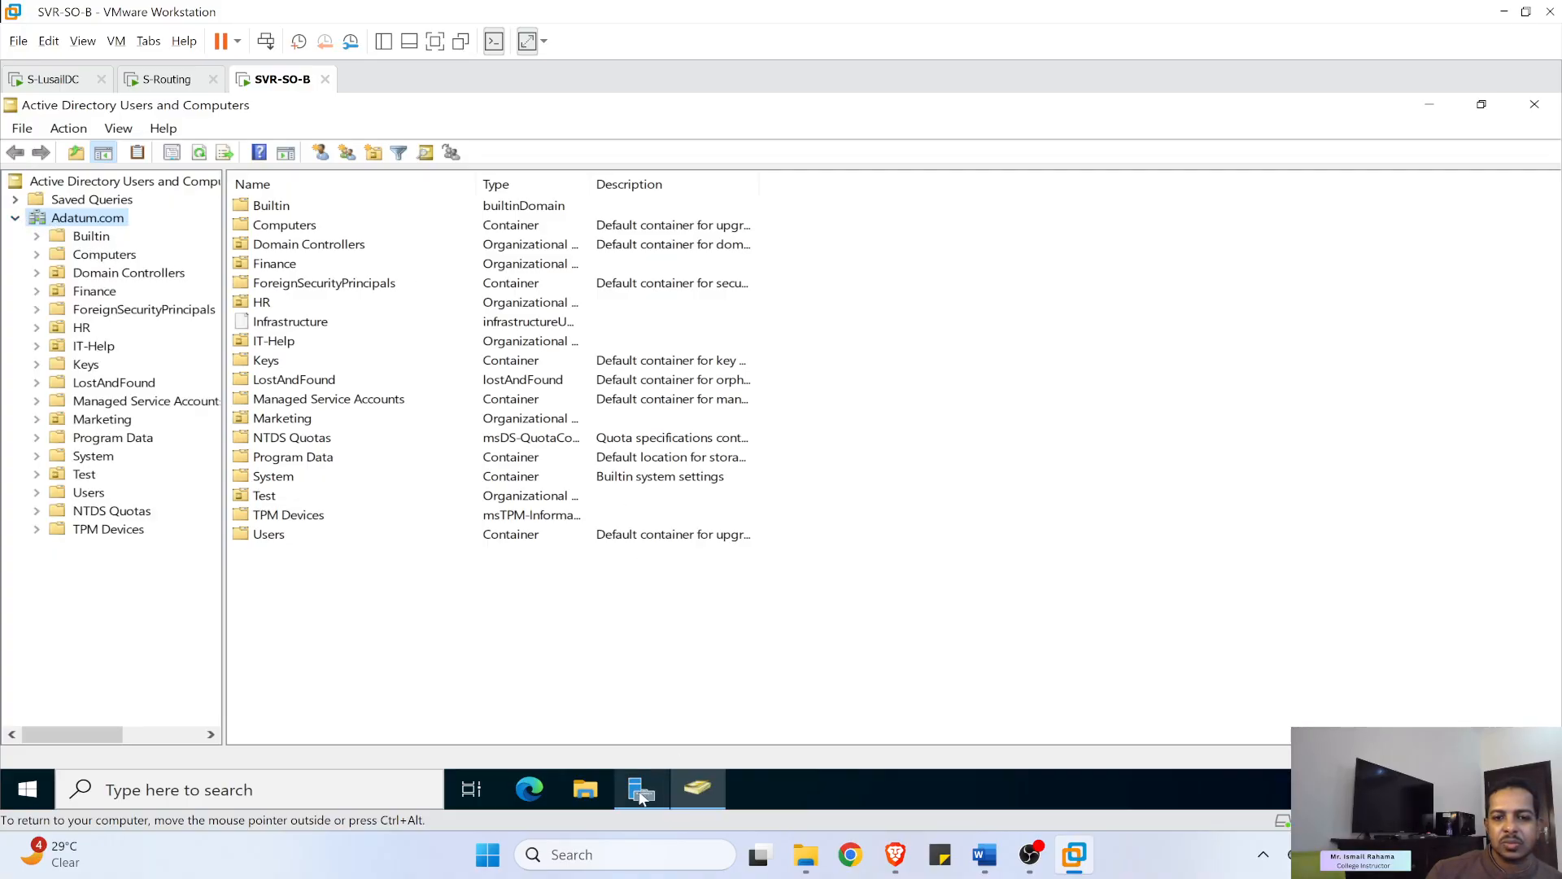
# - Check the repadmin /syncall /AdeP Command Prompt output, then bring the VM window back
pyautogui.moveTo(642, 797)
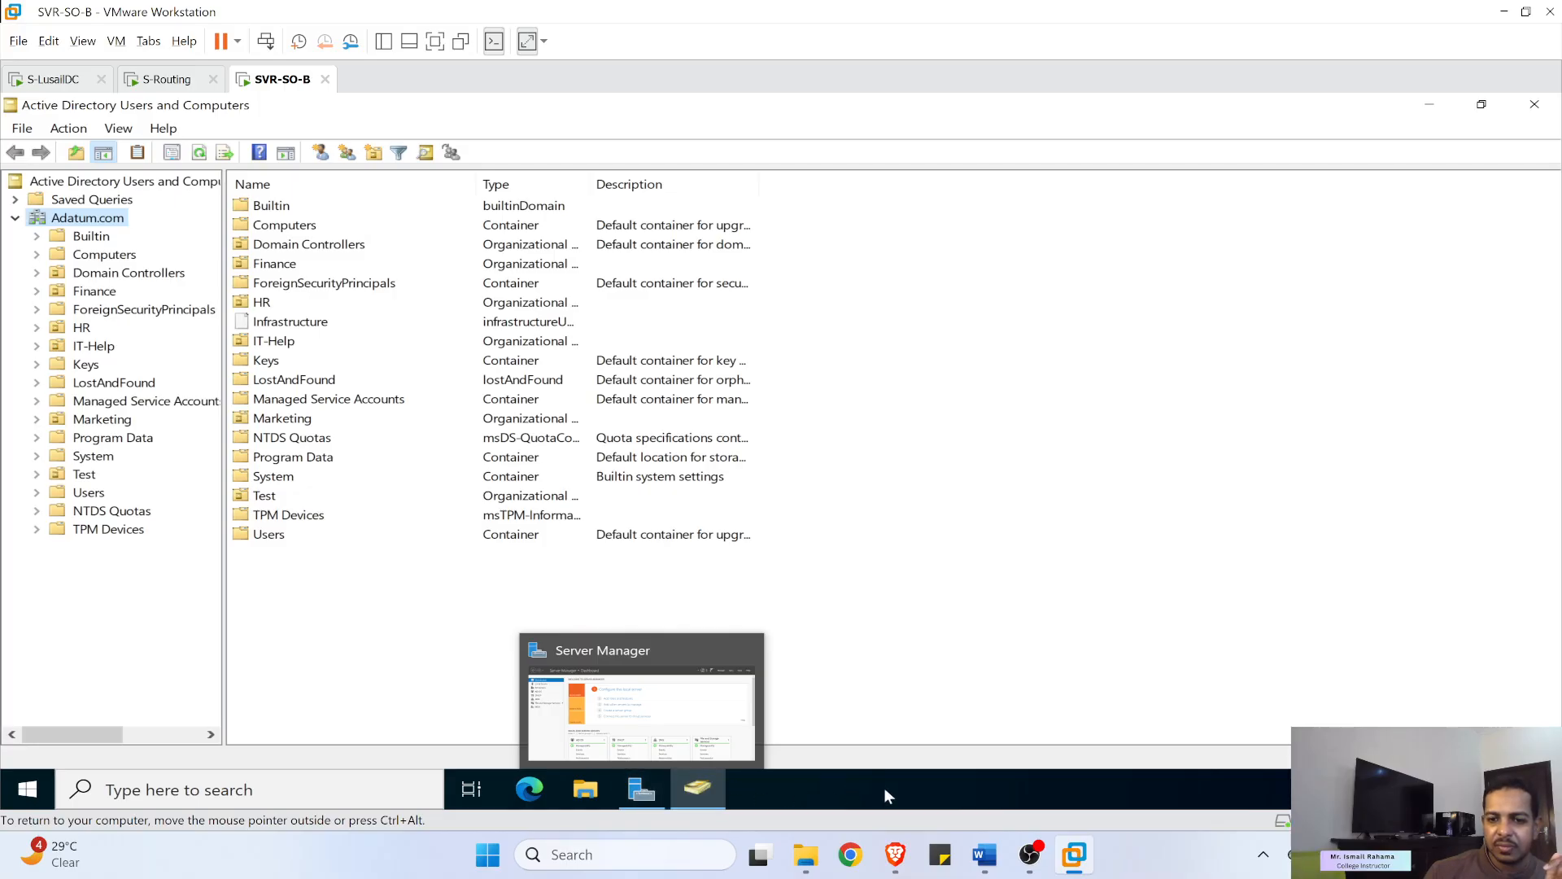
pyautogui.click(1035, 854)
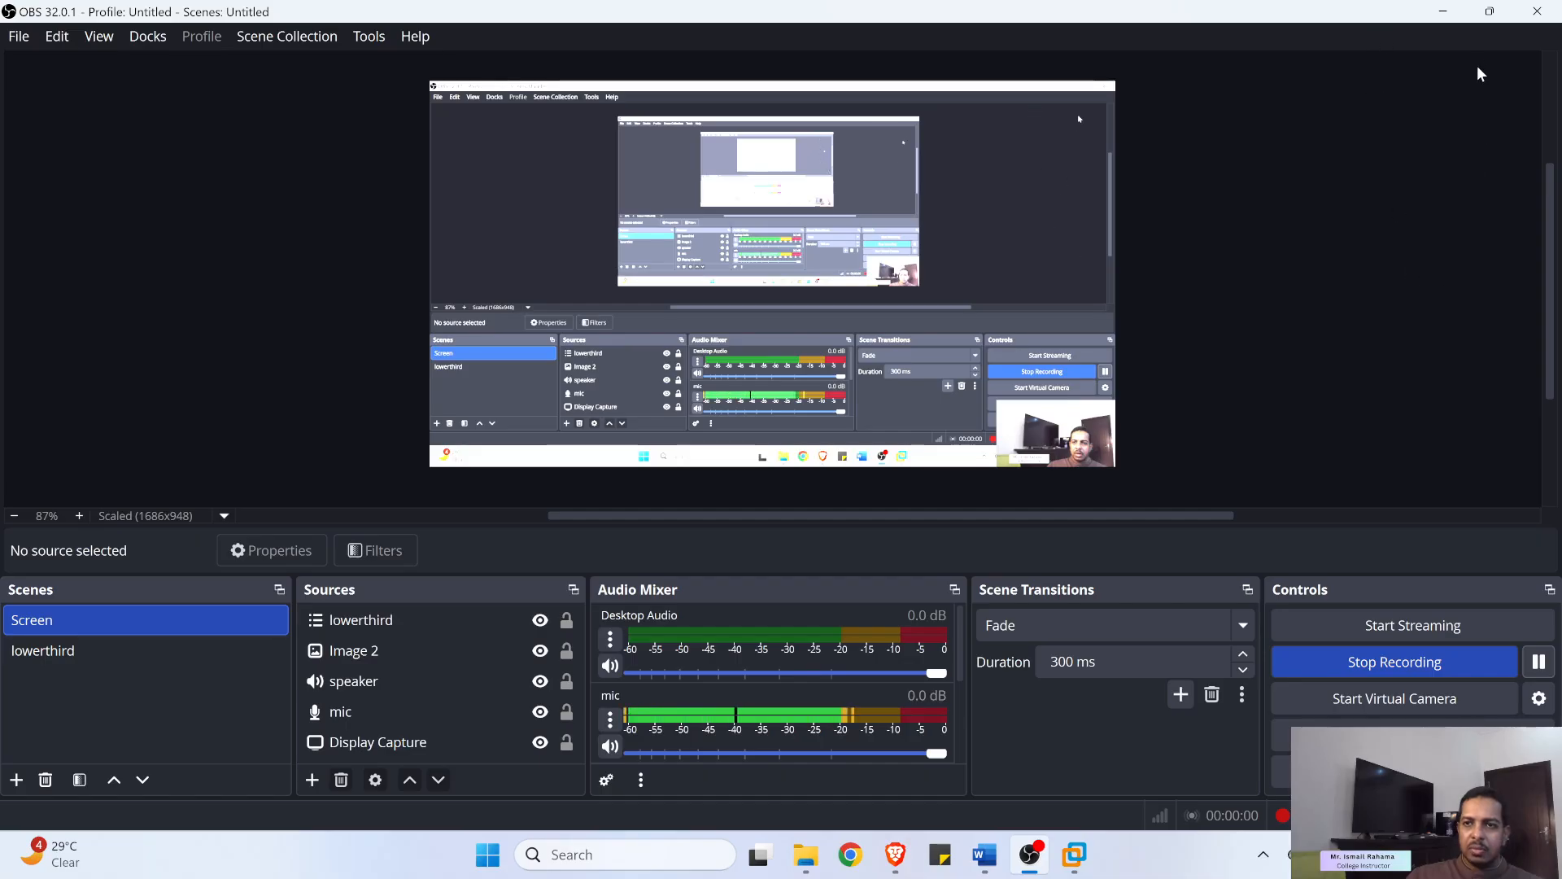
pyautogui.click(1444, 12)
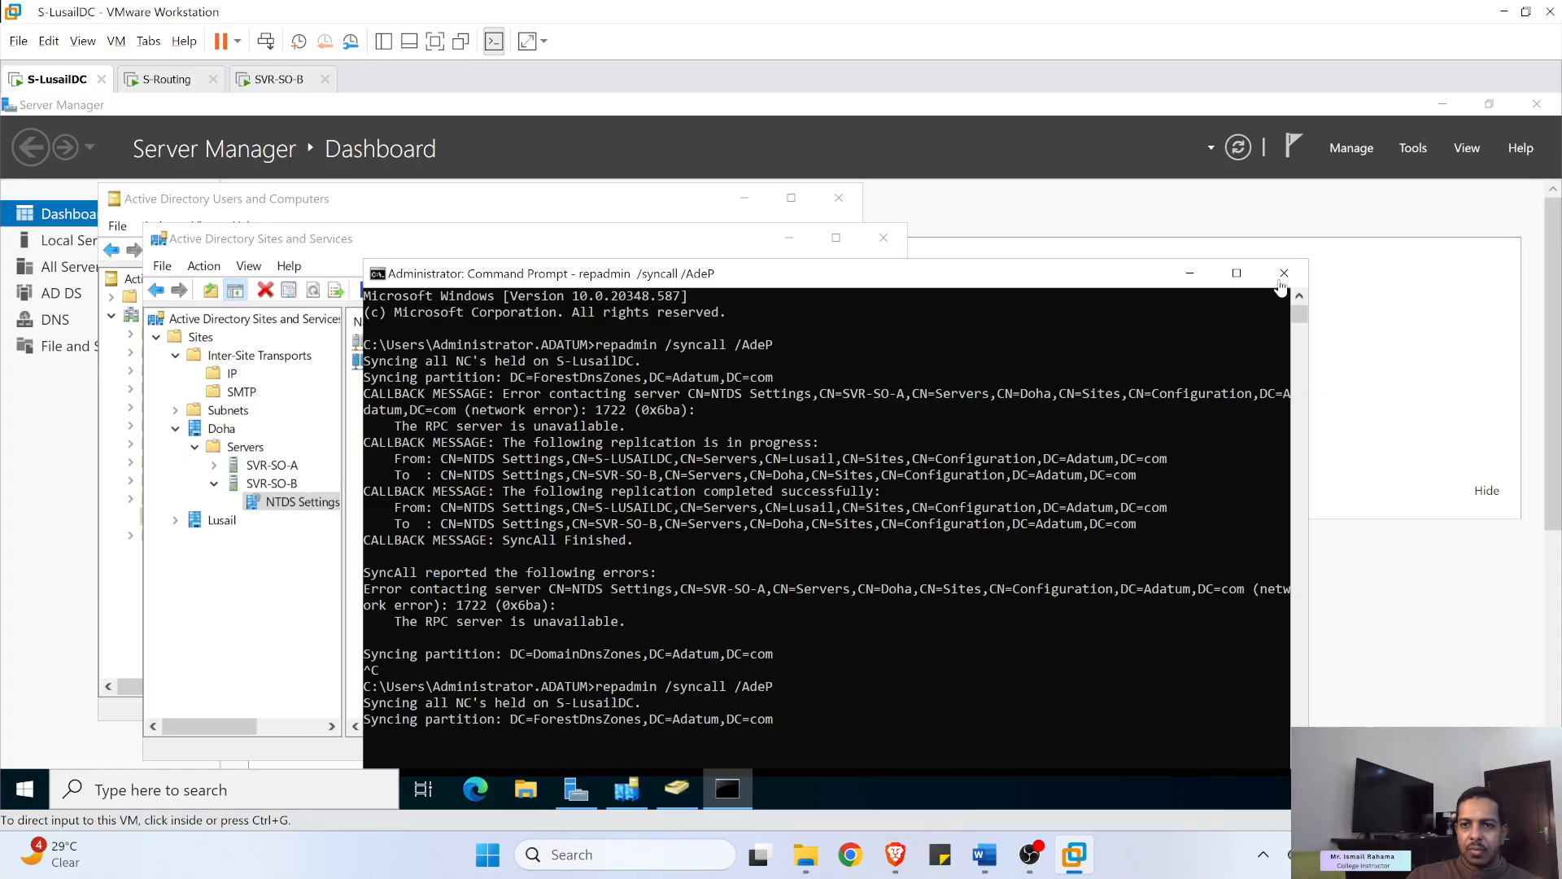
# - Hide the command prompt, then start a SVR-SO-B connection but cancel the picker
pyautogui.click(1190, 273)
pyautogui.click(1189, 273)
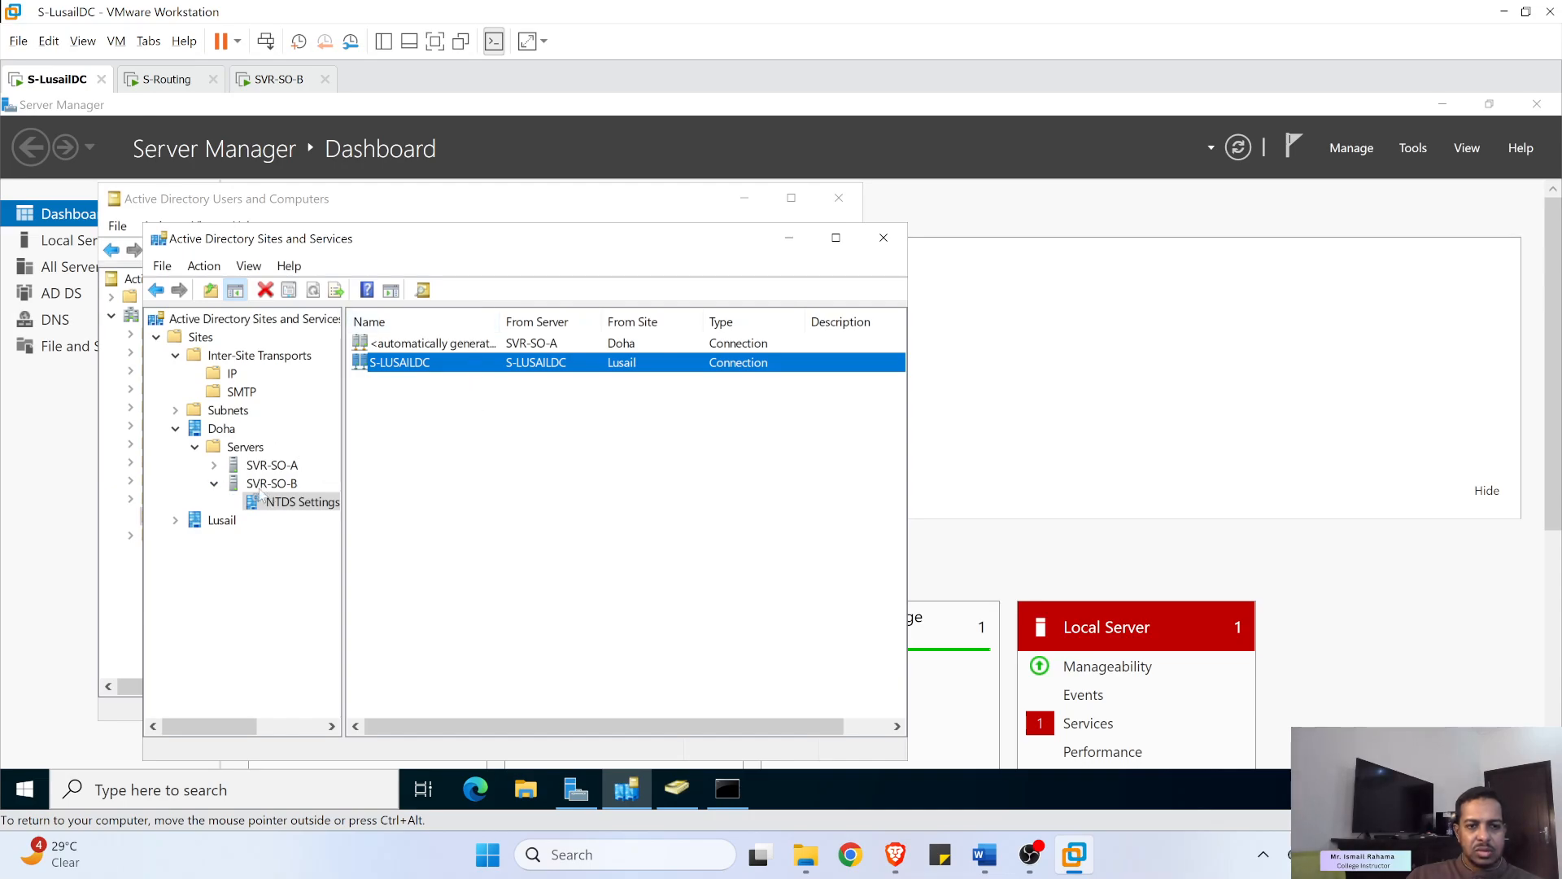
pyautogui.rightClick(431, 406)
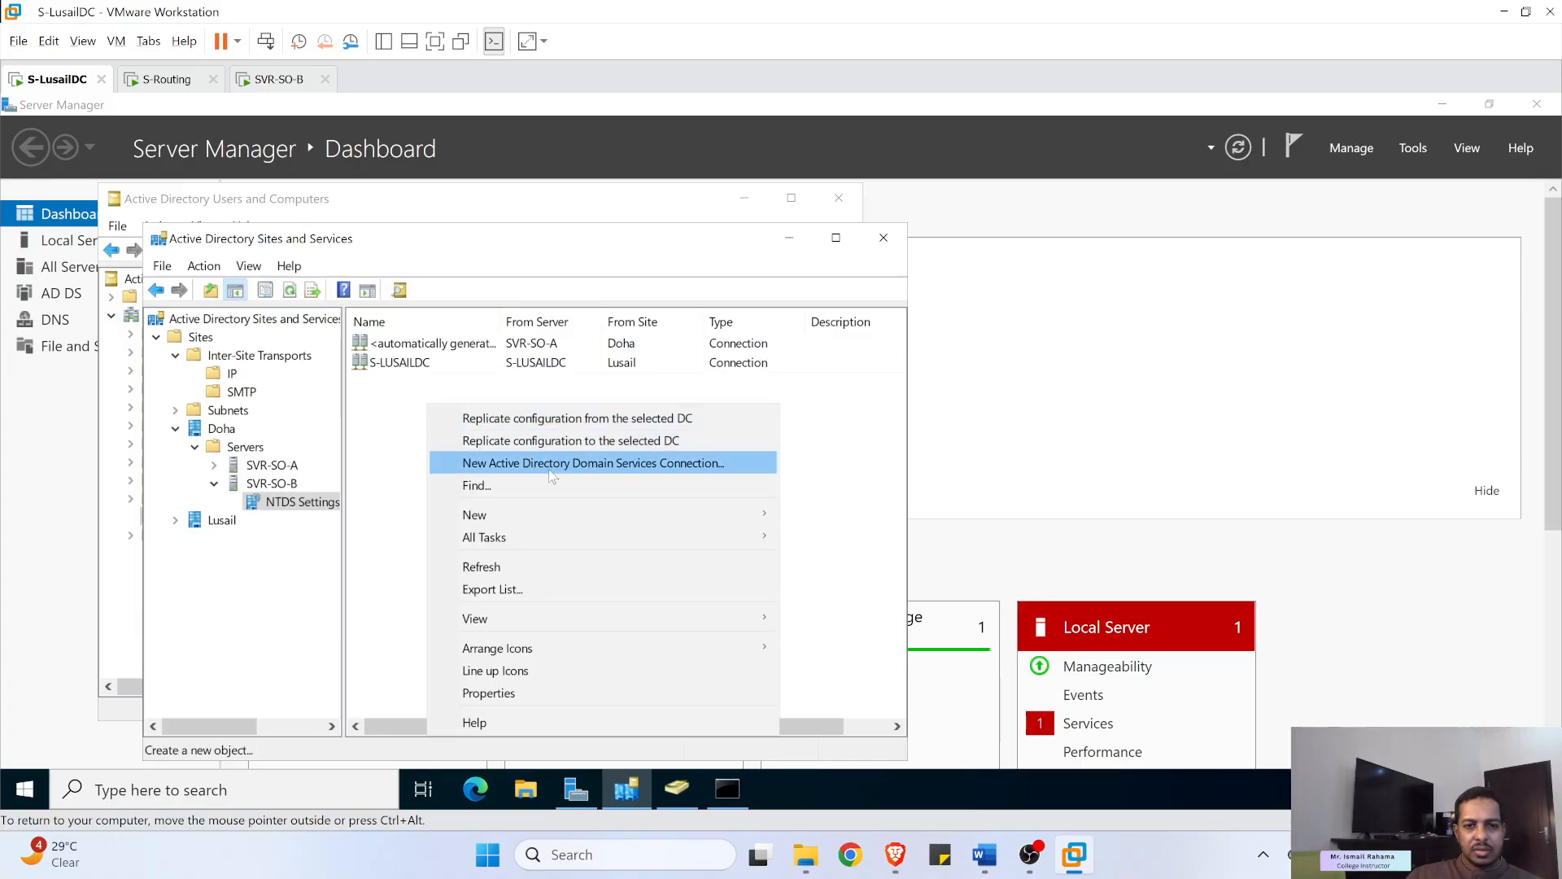
pyautogui.click(576, 464)
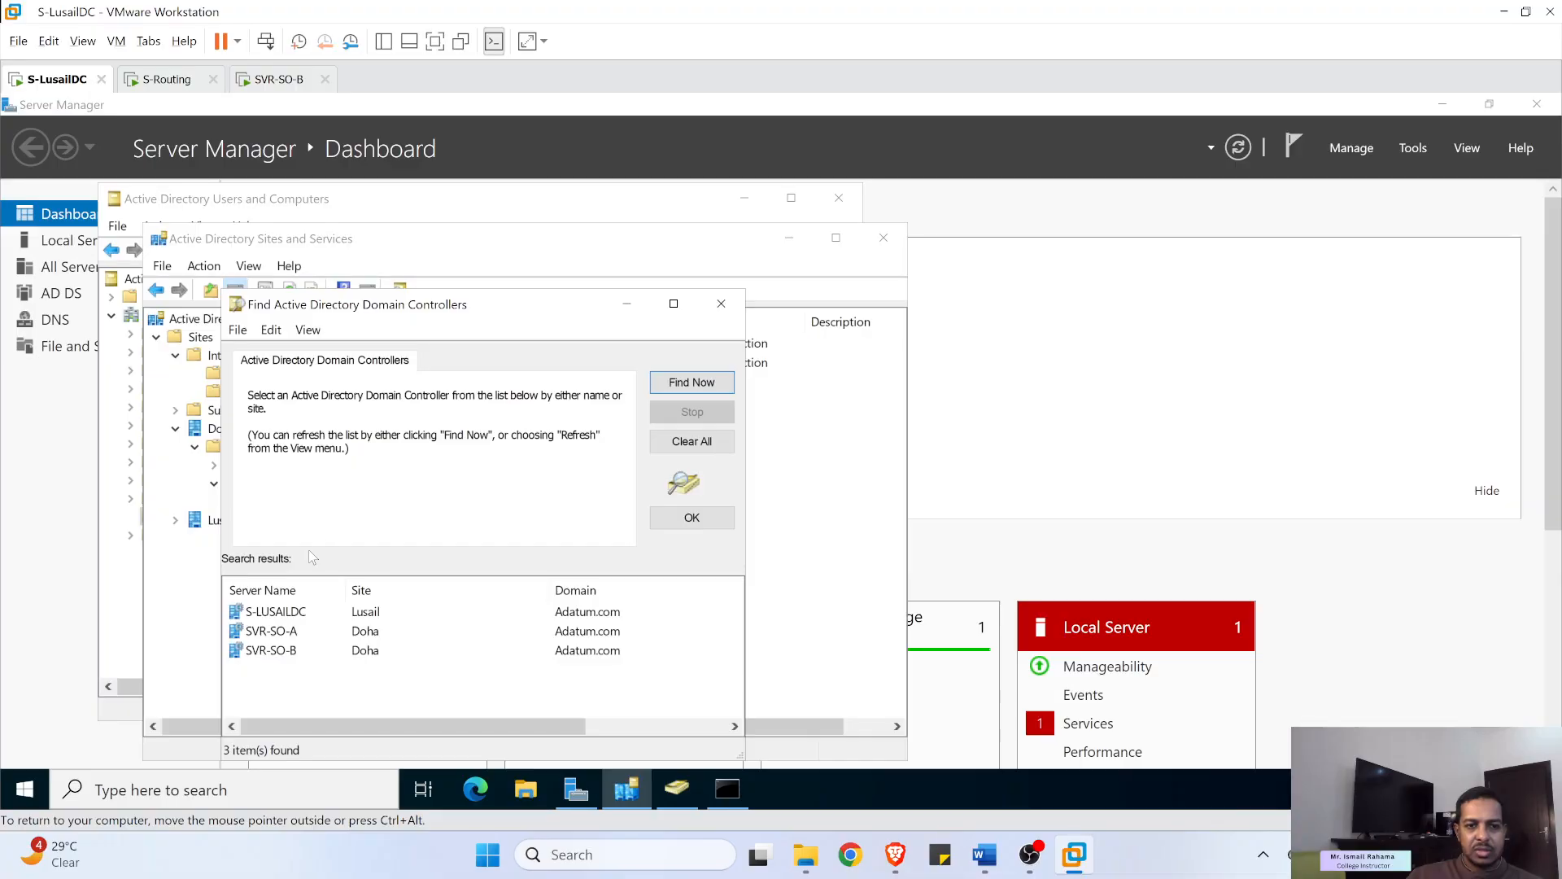
pyautogui.click(266, 655)
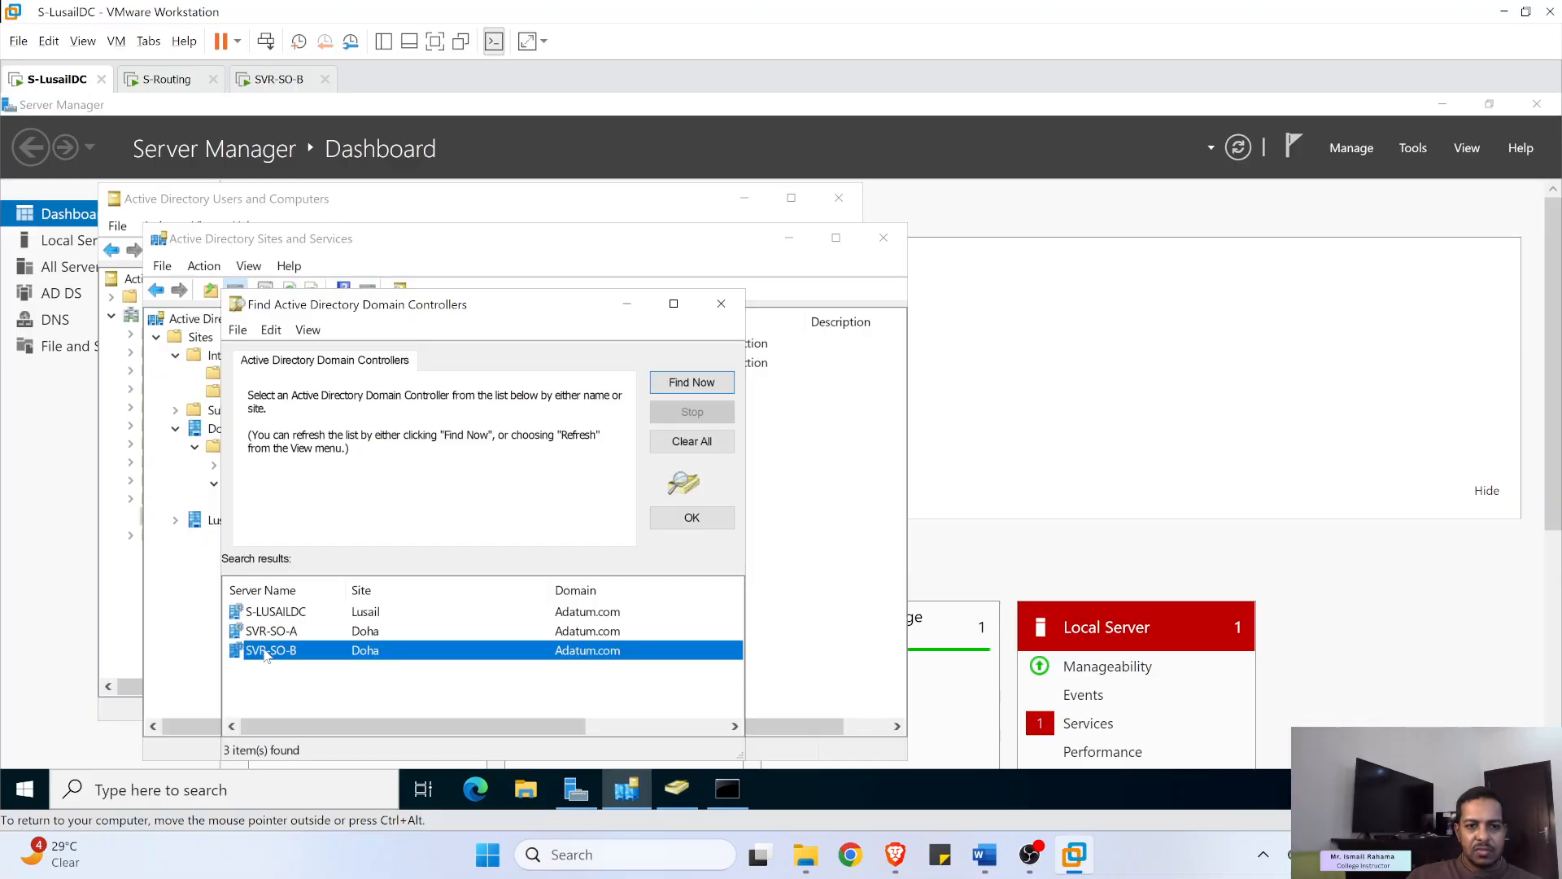
pyautogui.click(721, 303)
# - Run Replicate Now on the S-LUSAILDC connection and switch to SVR-SO-B to see testOU01
pyautogui.click(390, 363)
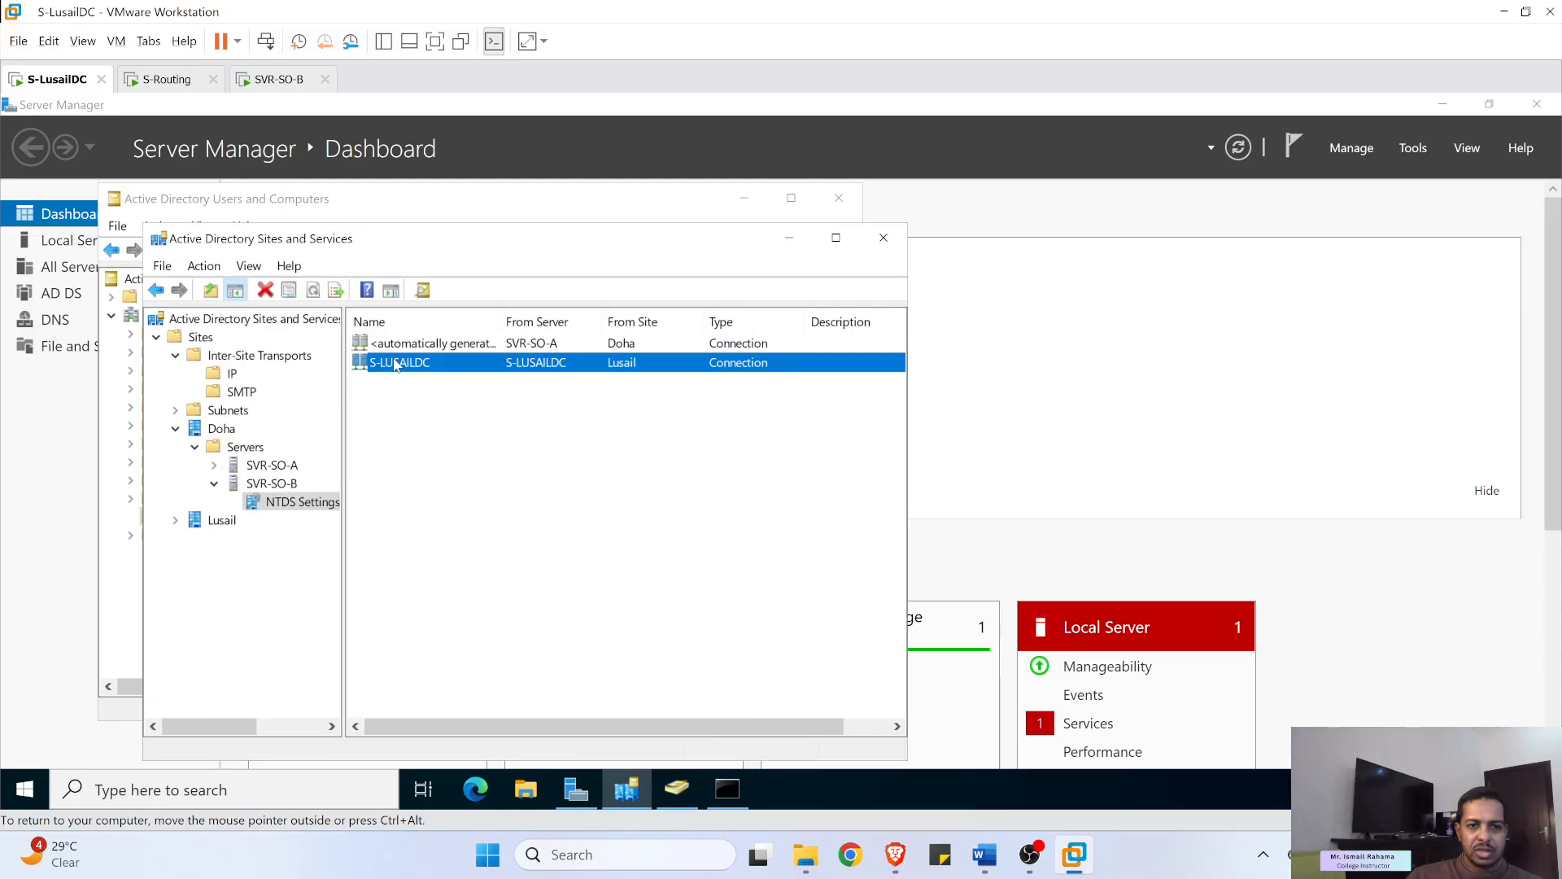
pyautogui.rightClick(395, 361)
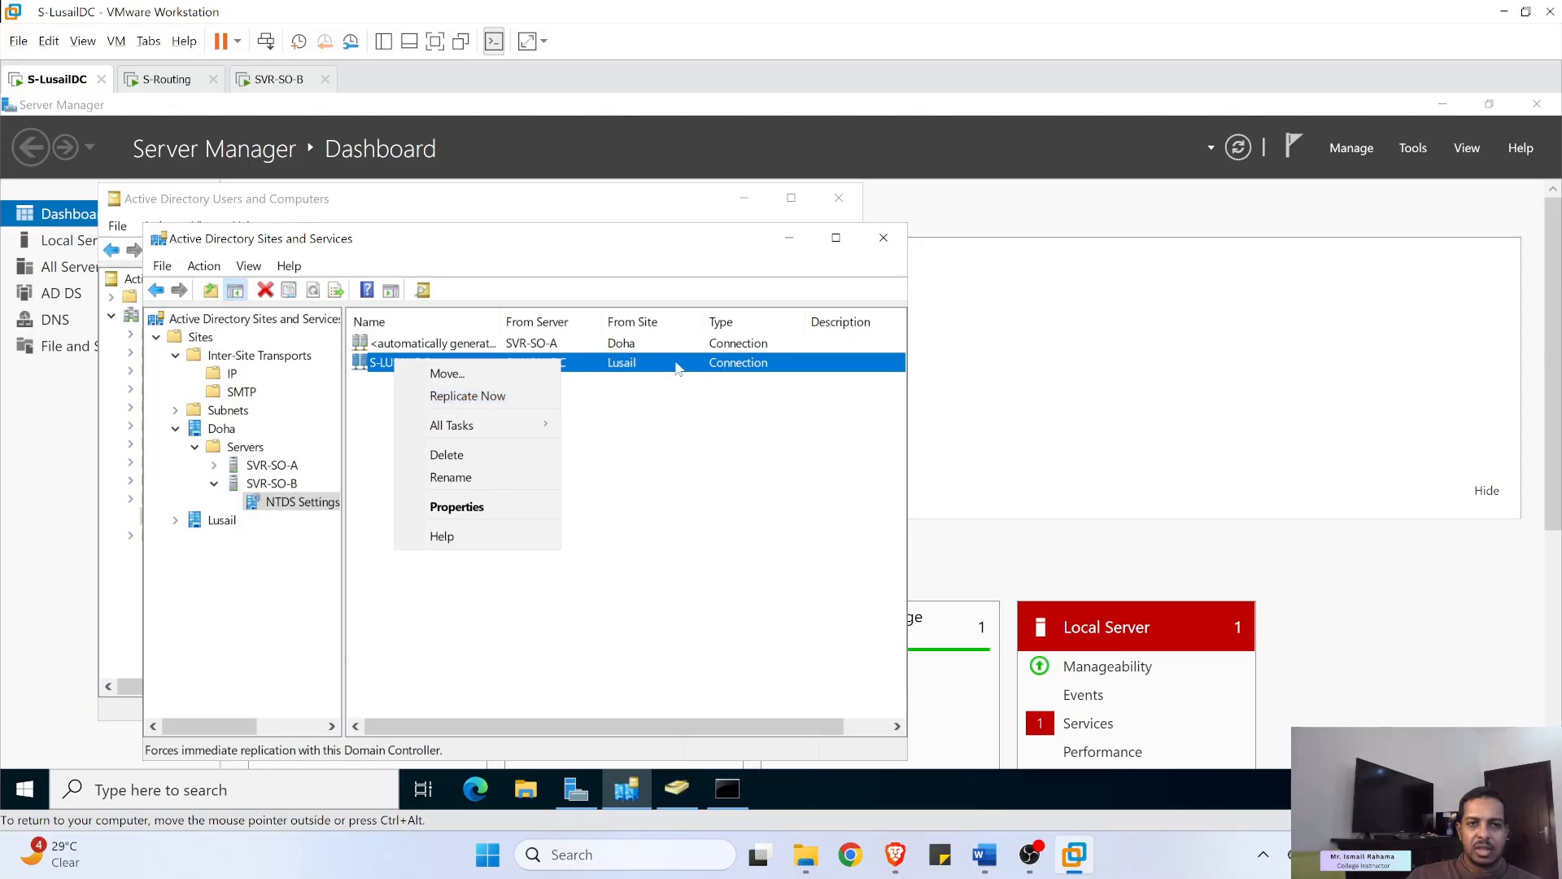
pyautogui.click(273, 81)
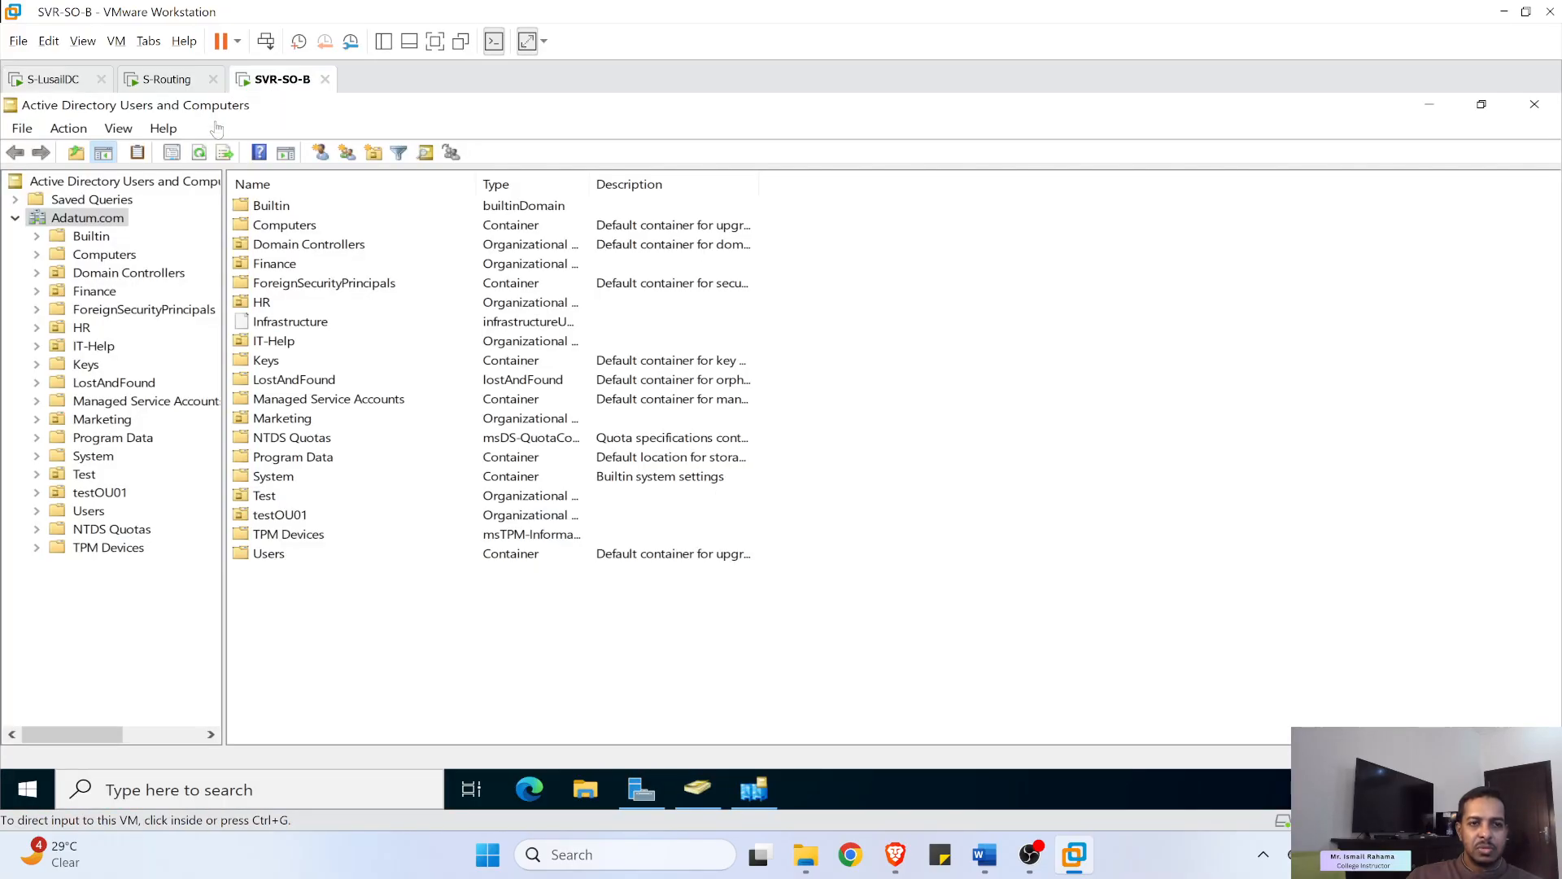
# - Refresh ADUC on SVR-SO-B confirming testOU01, then minimize VMware and Word and show the OBS camera scene
pyautogui.click(199, 152)
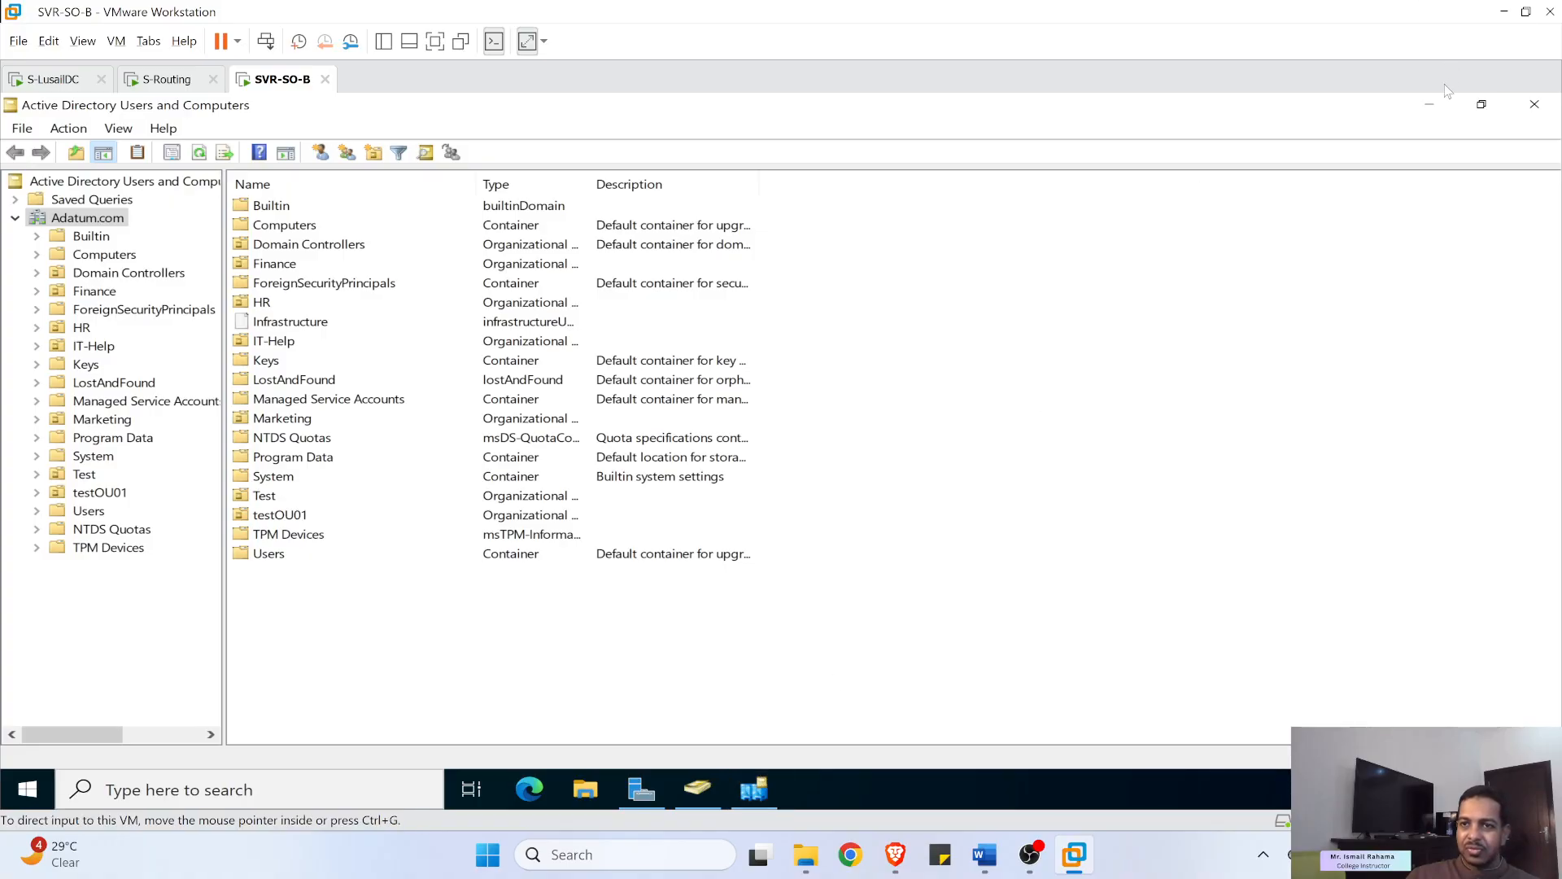
pyautogui.click(1504, 19)
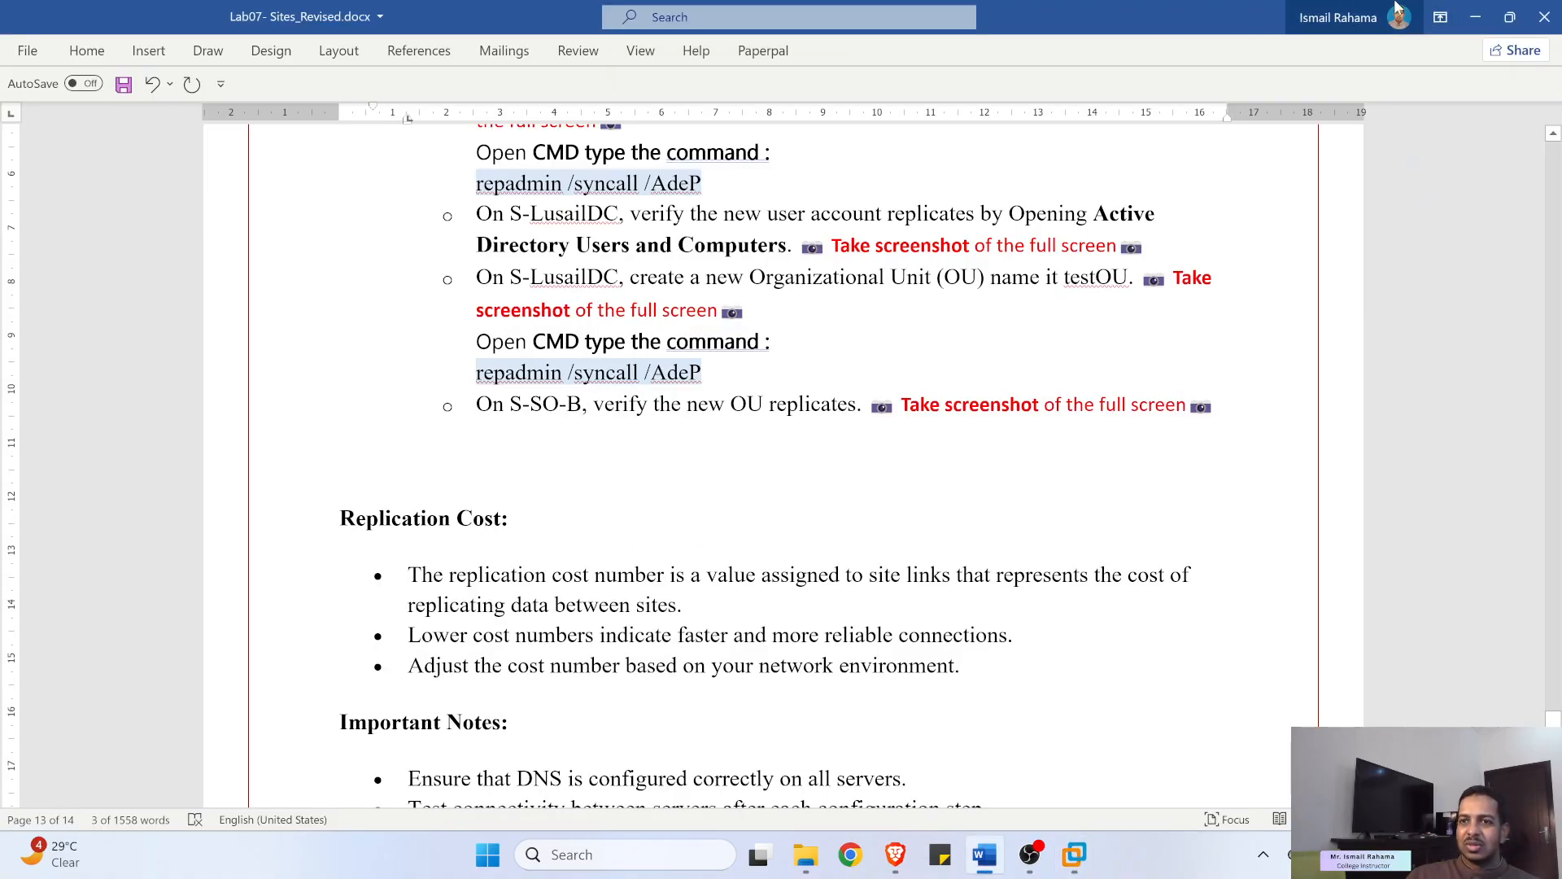
pyautogui.click(1474, 21)
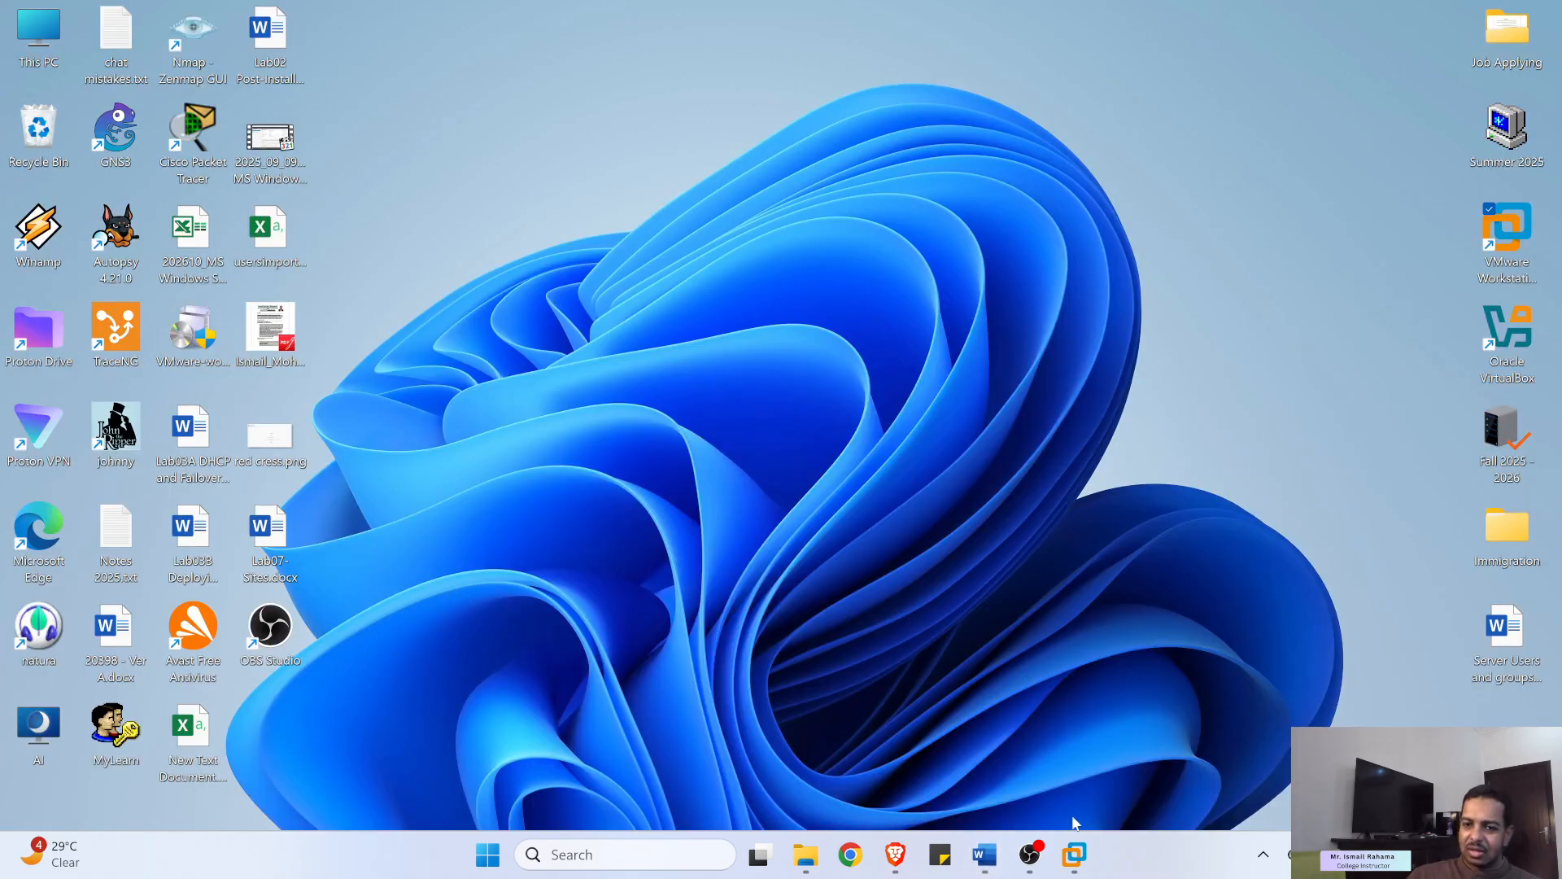
pyautogui.click(1030, 854)
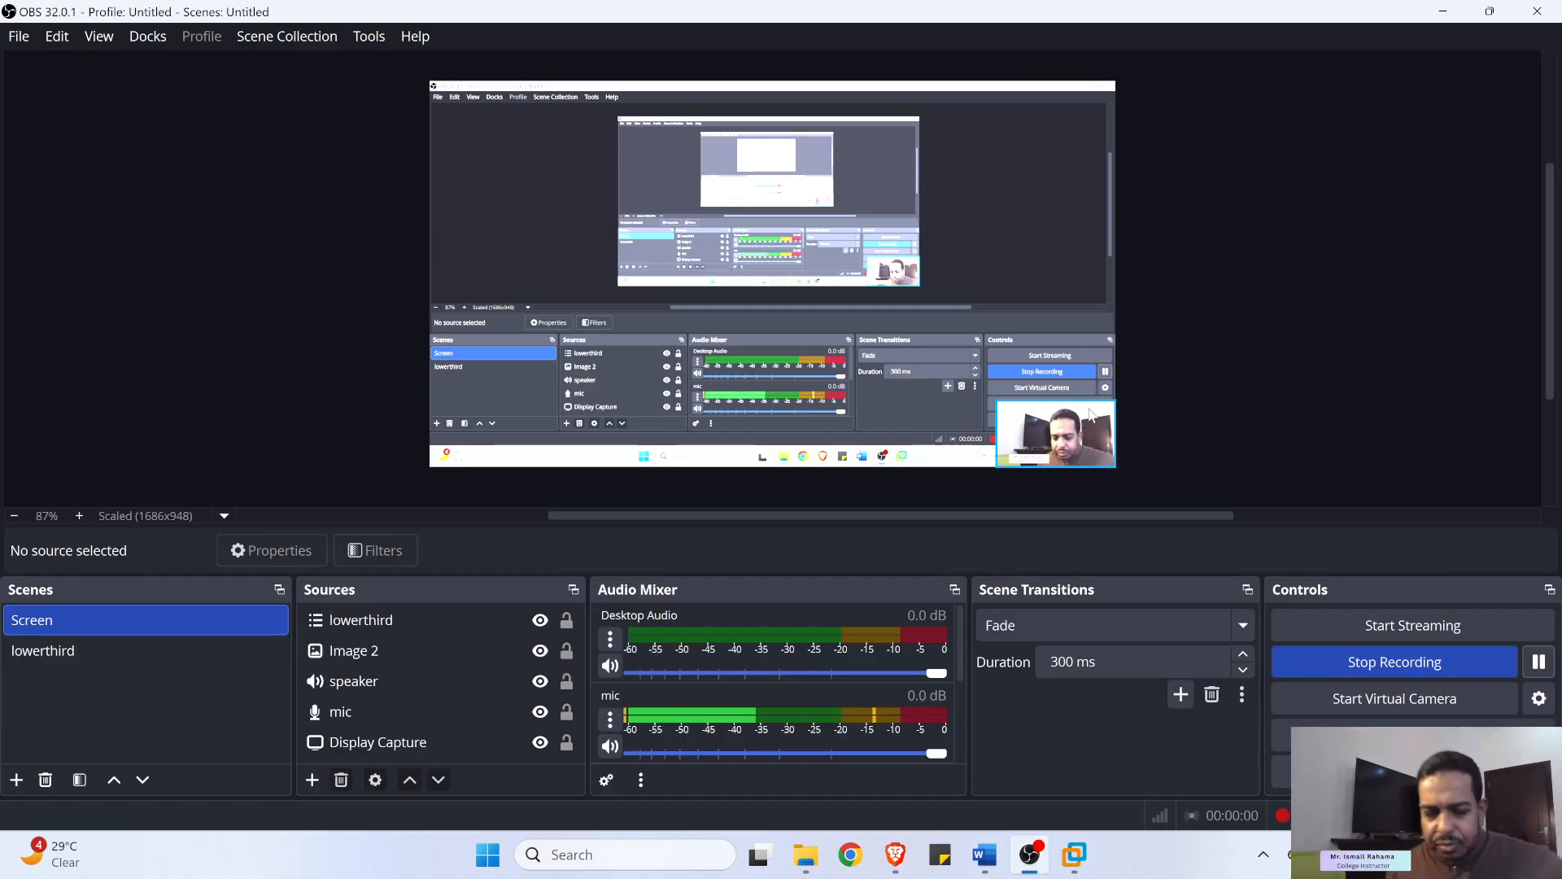
pyautogui.click(100, 651)
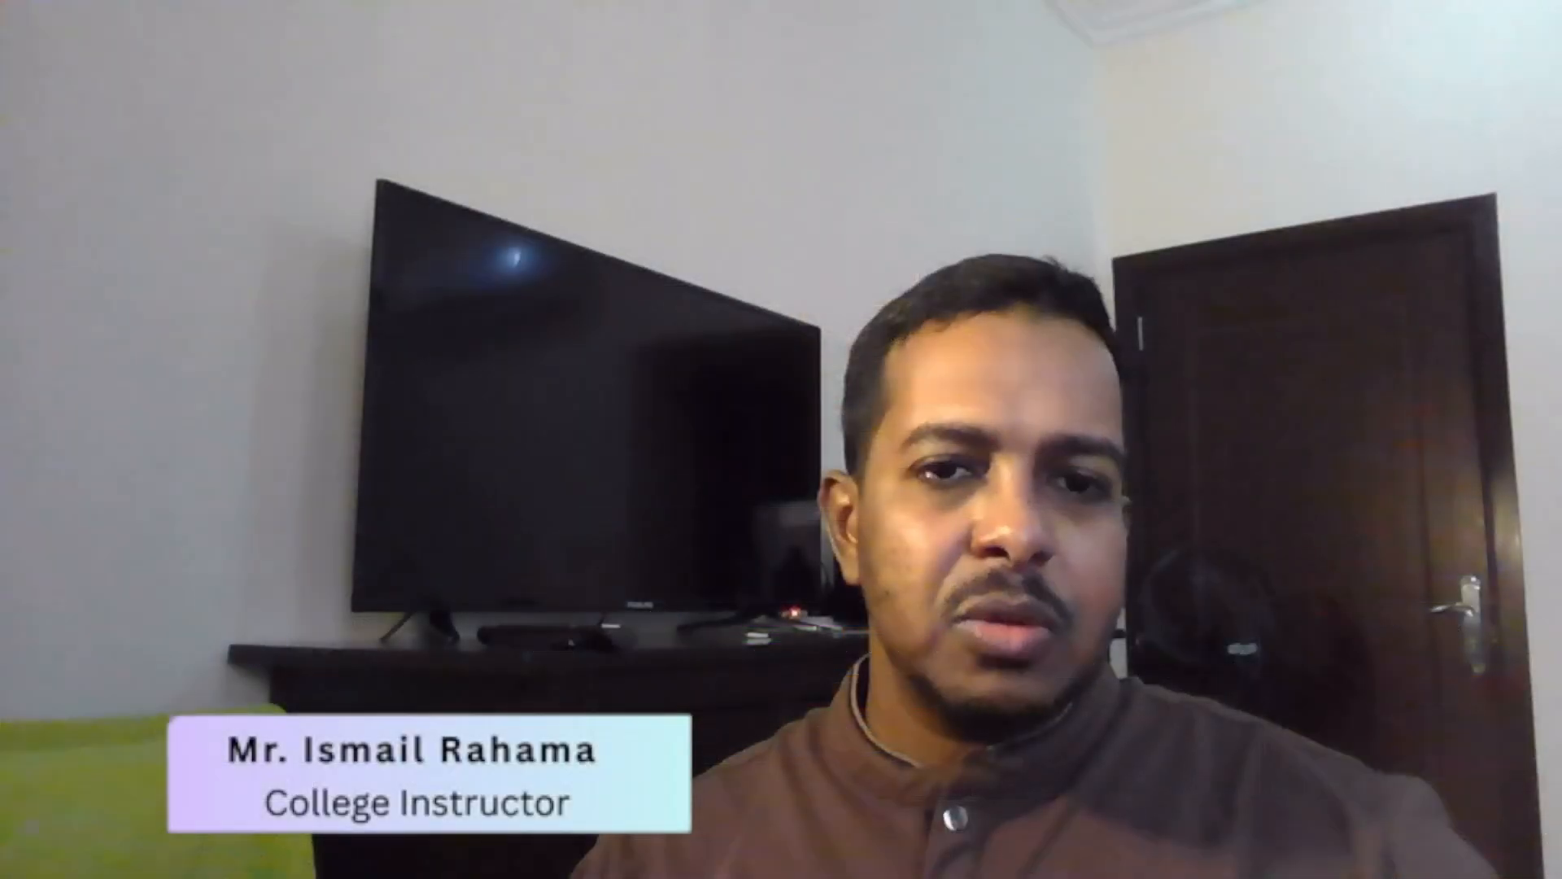